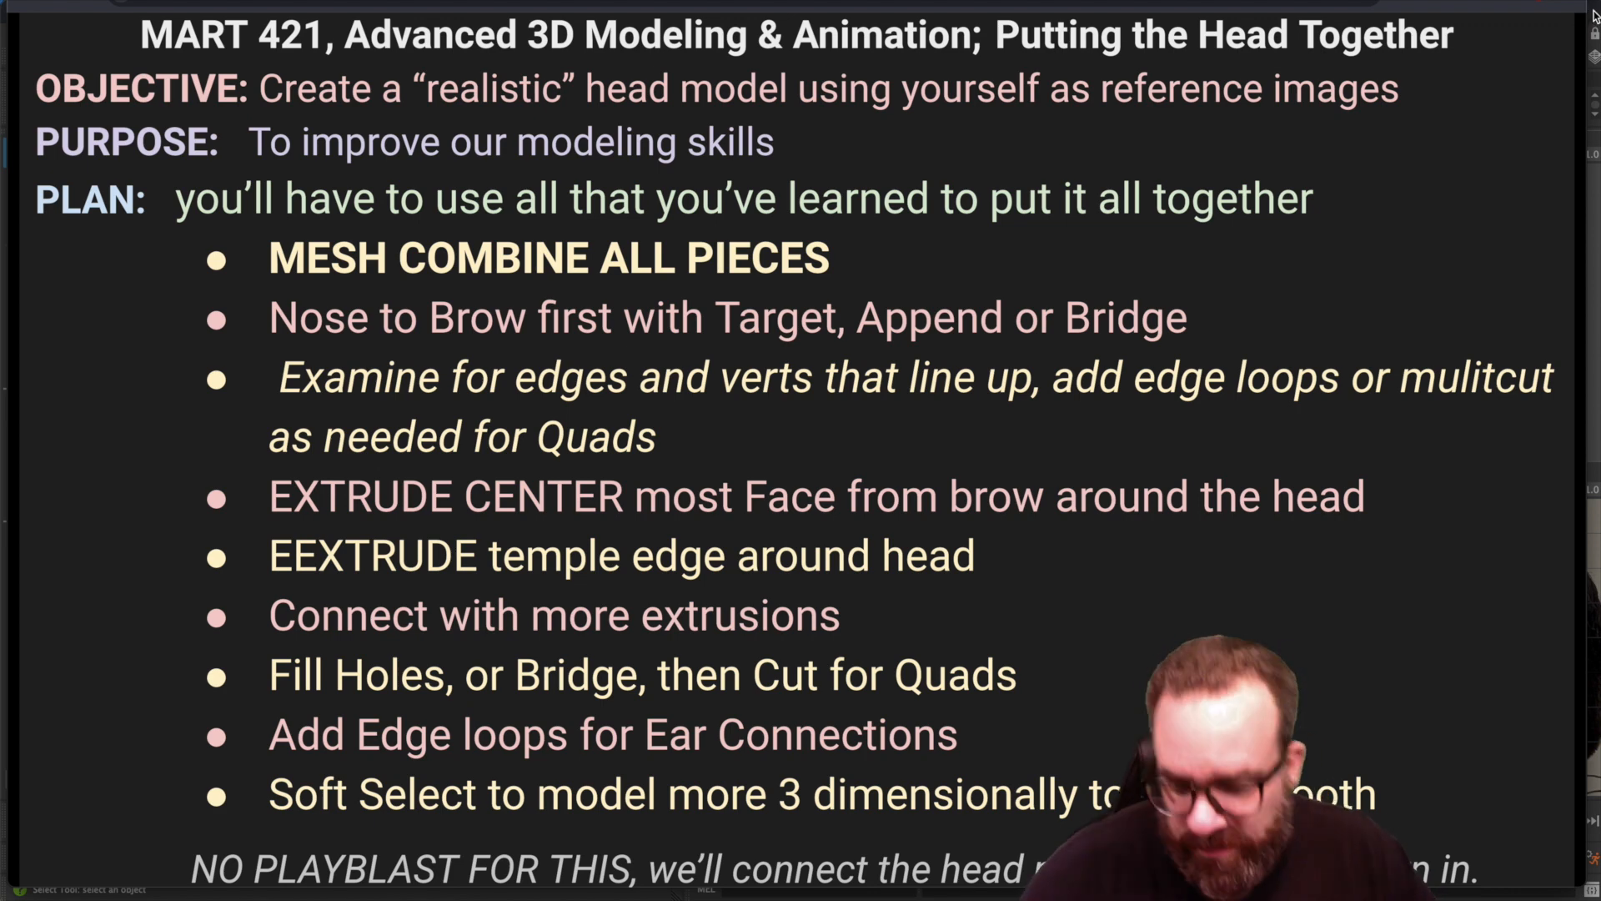
- Switch from the lesson slides to the Maya scene with the head model
{"action": "key", "text": "super+Tab"}
{"action": "key", "text": "super+Tab"}
{"action": "key", "text": "super+Tab"}
{"action": "key", "text": "super+Tab"}
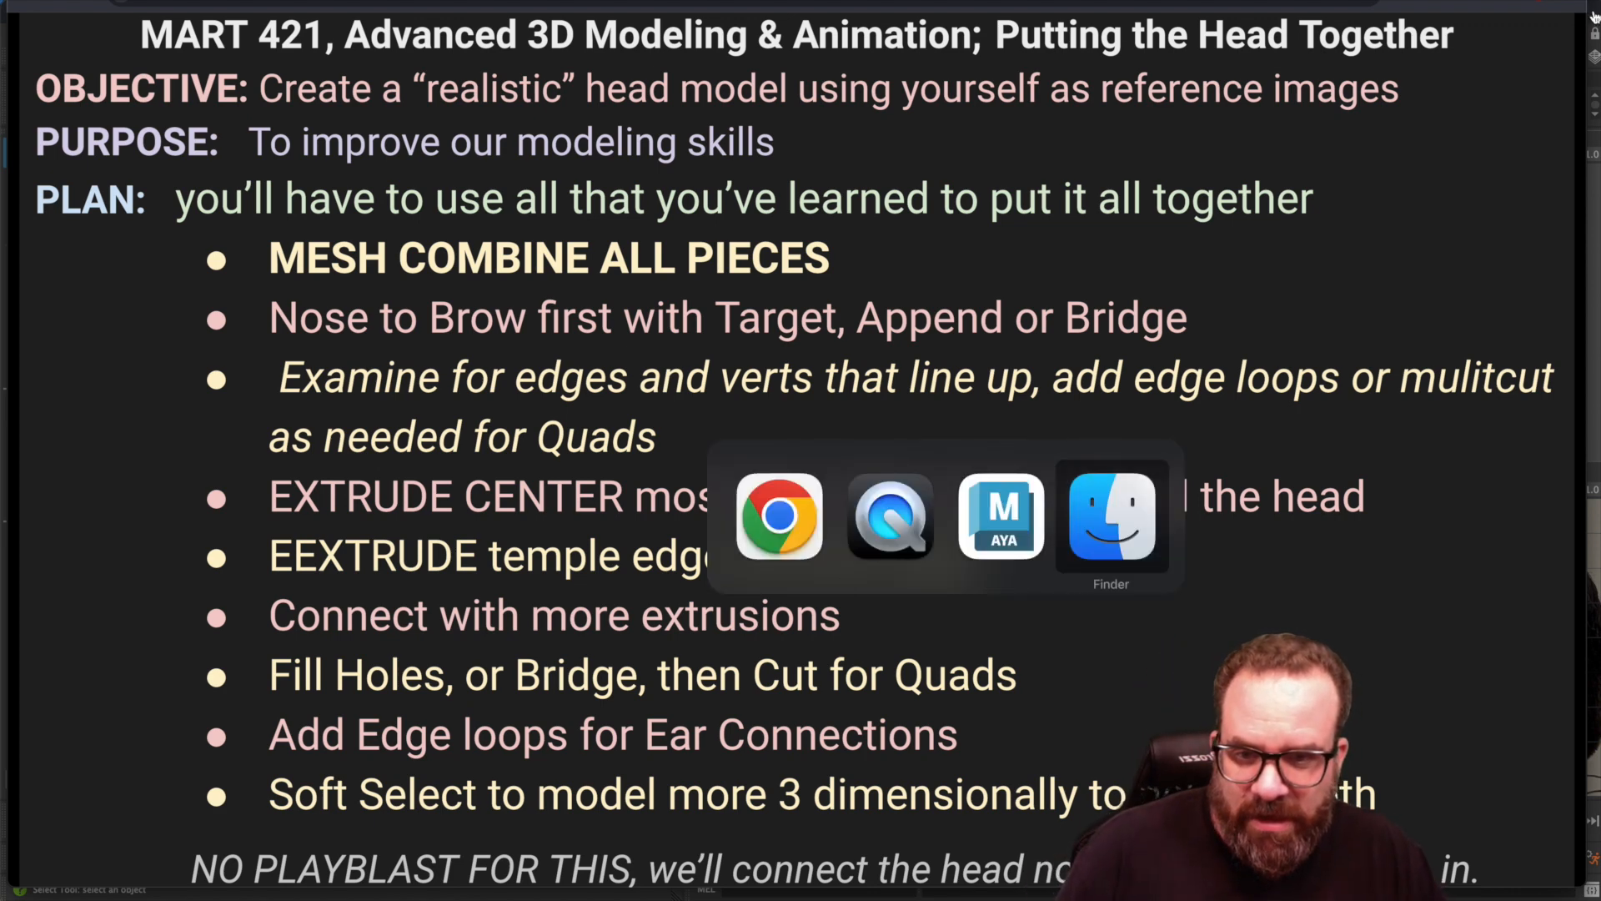
{"action": "key", "text": "super+Tab"}
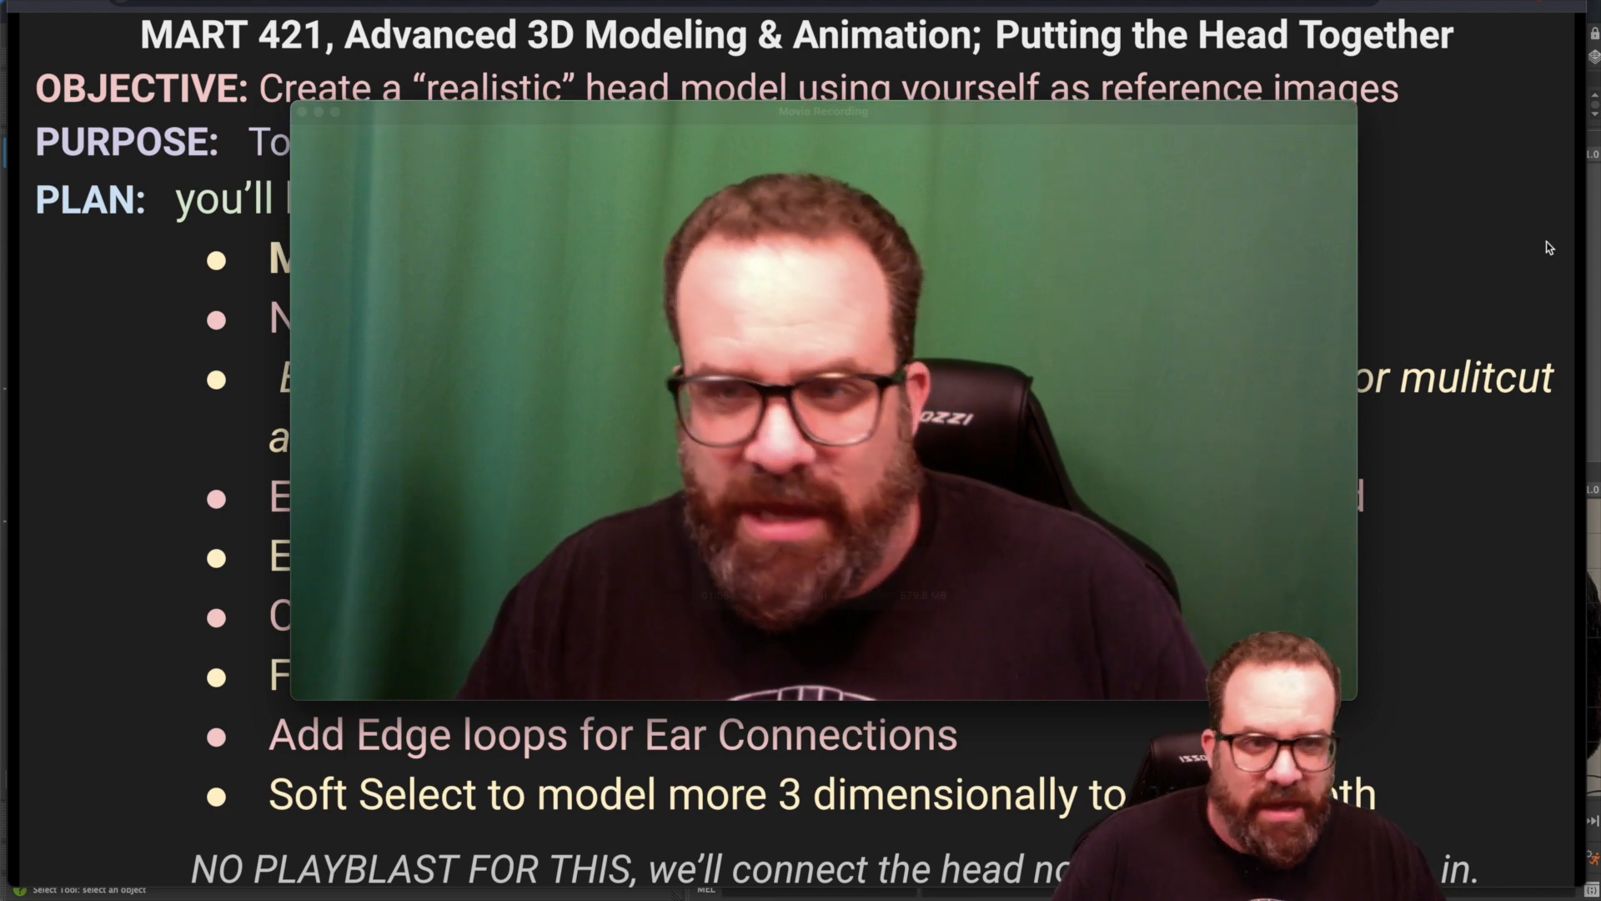
{"action": "key", "text": "super+Tab"}
{"action": "key", "text": "super+Tab"}
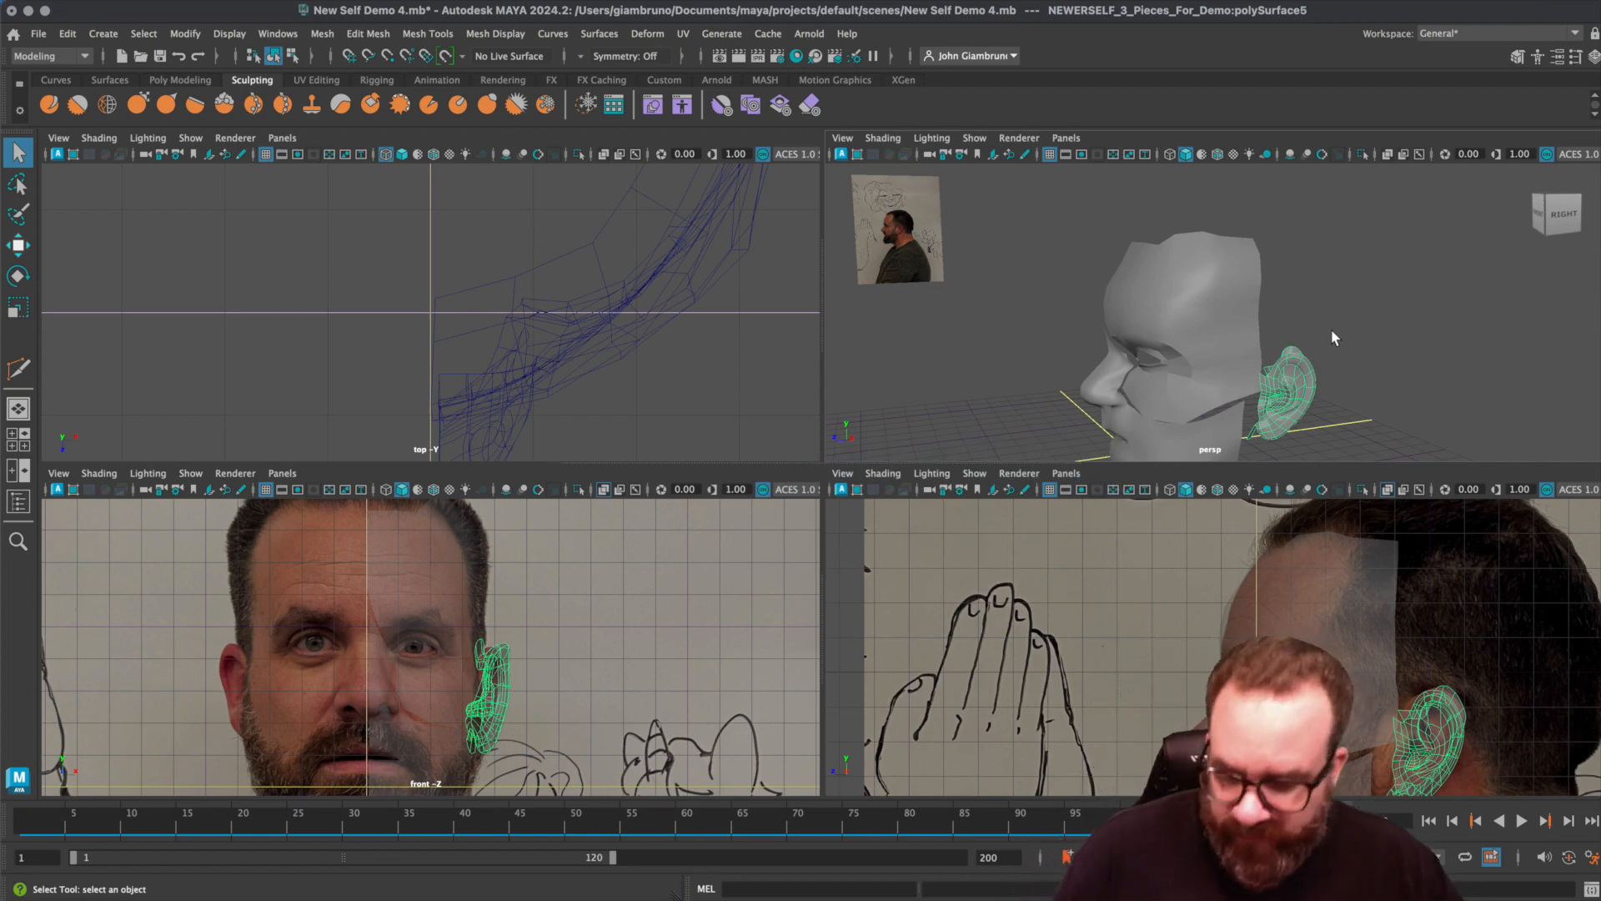
- Save the scene under the new name New Self Demo 6.mb in the scenes folder
{"action": "key", "text": "super+shift+s"}
{"action": "left_click", "coordinate": [190, 544]}
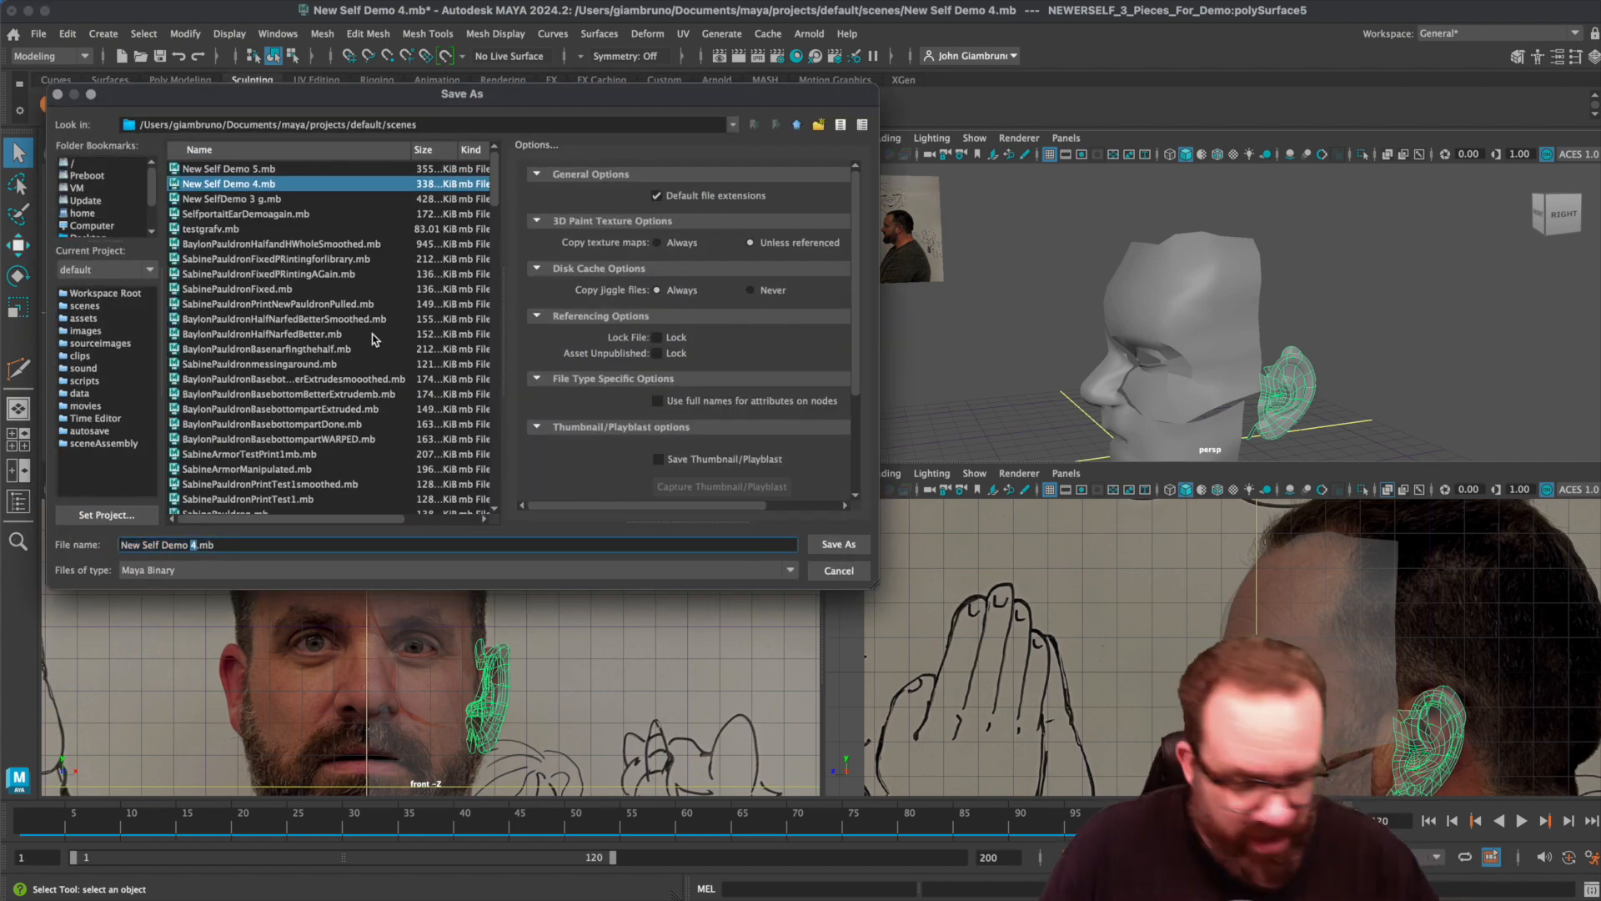
{"action": "type", "text": "6"}
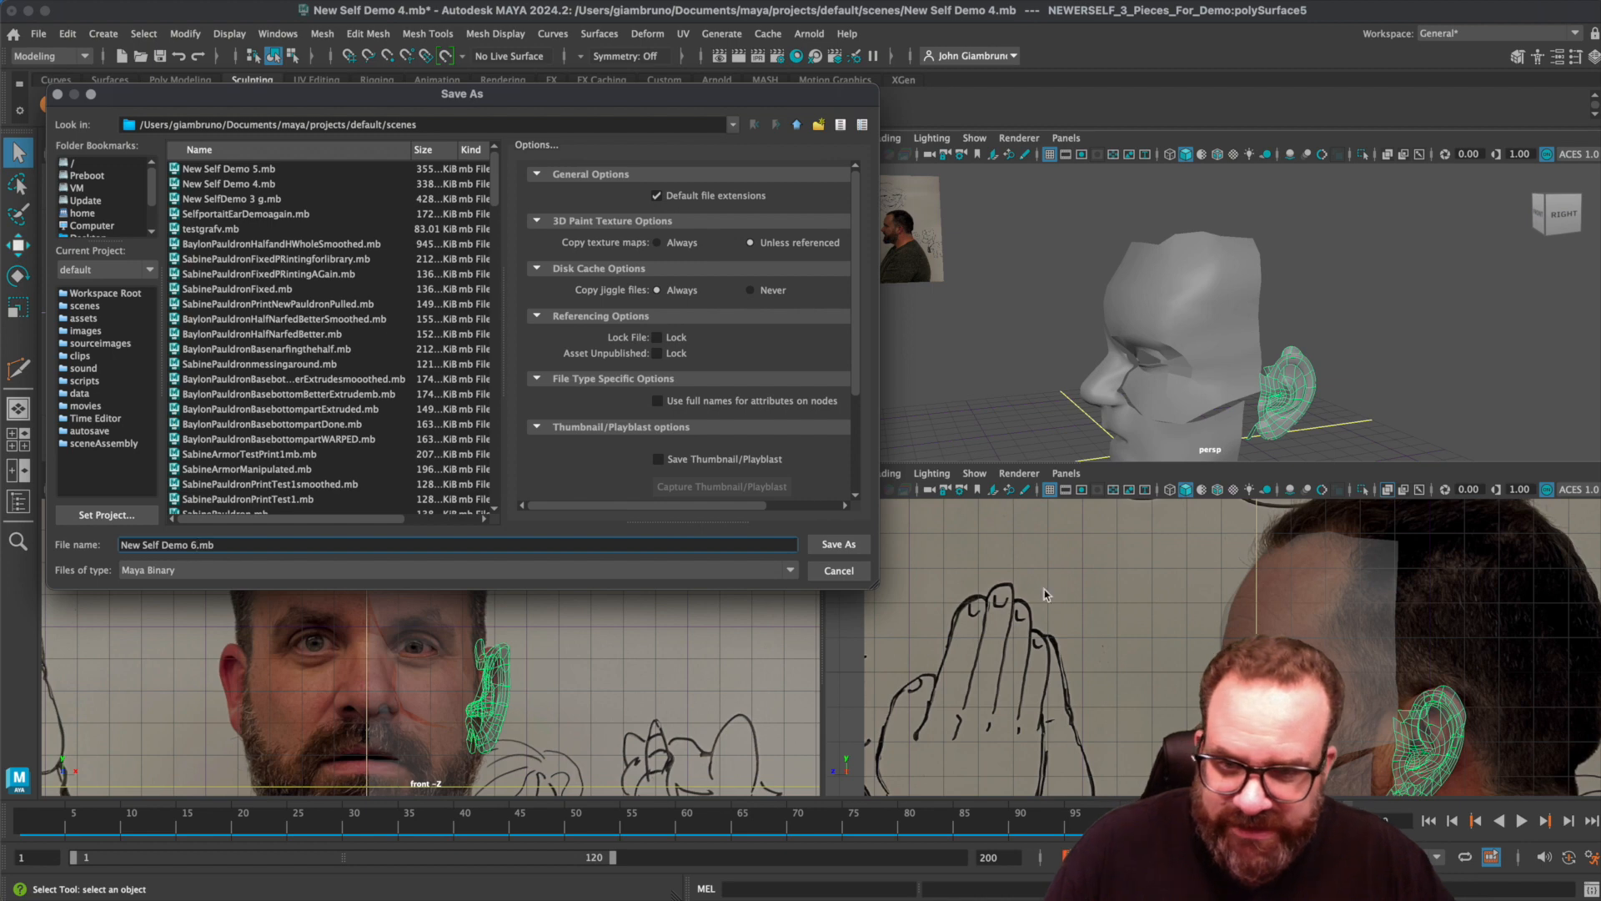
{"action": "left_click", "coordinate": [838, 544]}
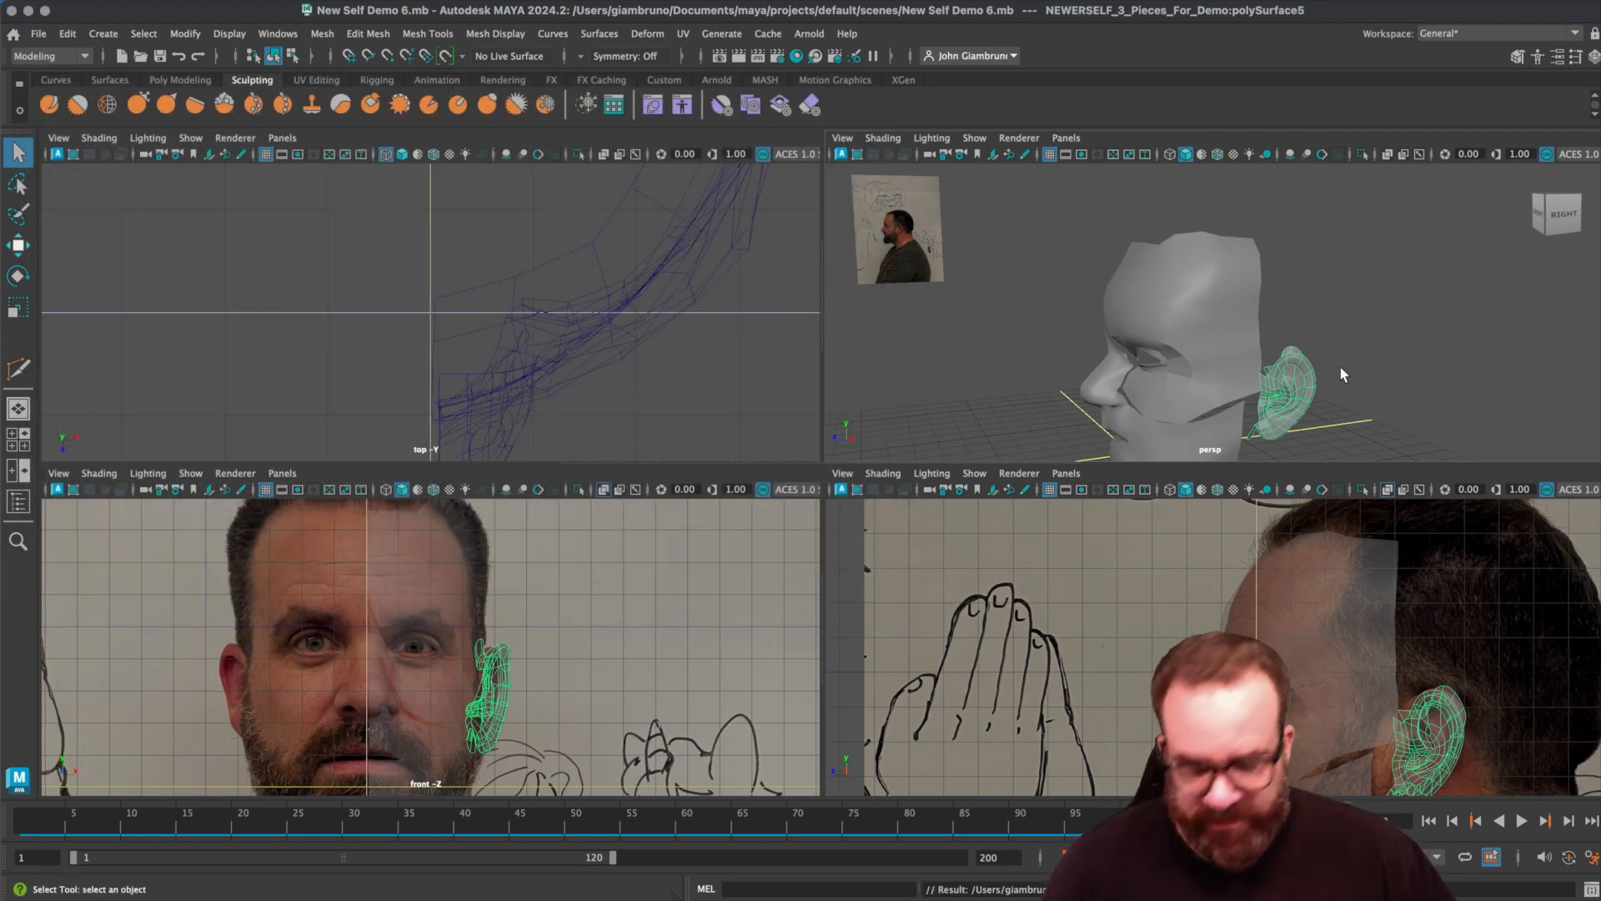
- In a maximized perspective view, move a vertex on the forehead above the outer eye slightly upward
{"action": "key", "text": "space"}
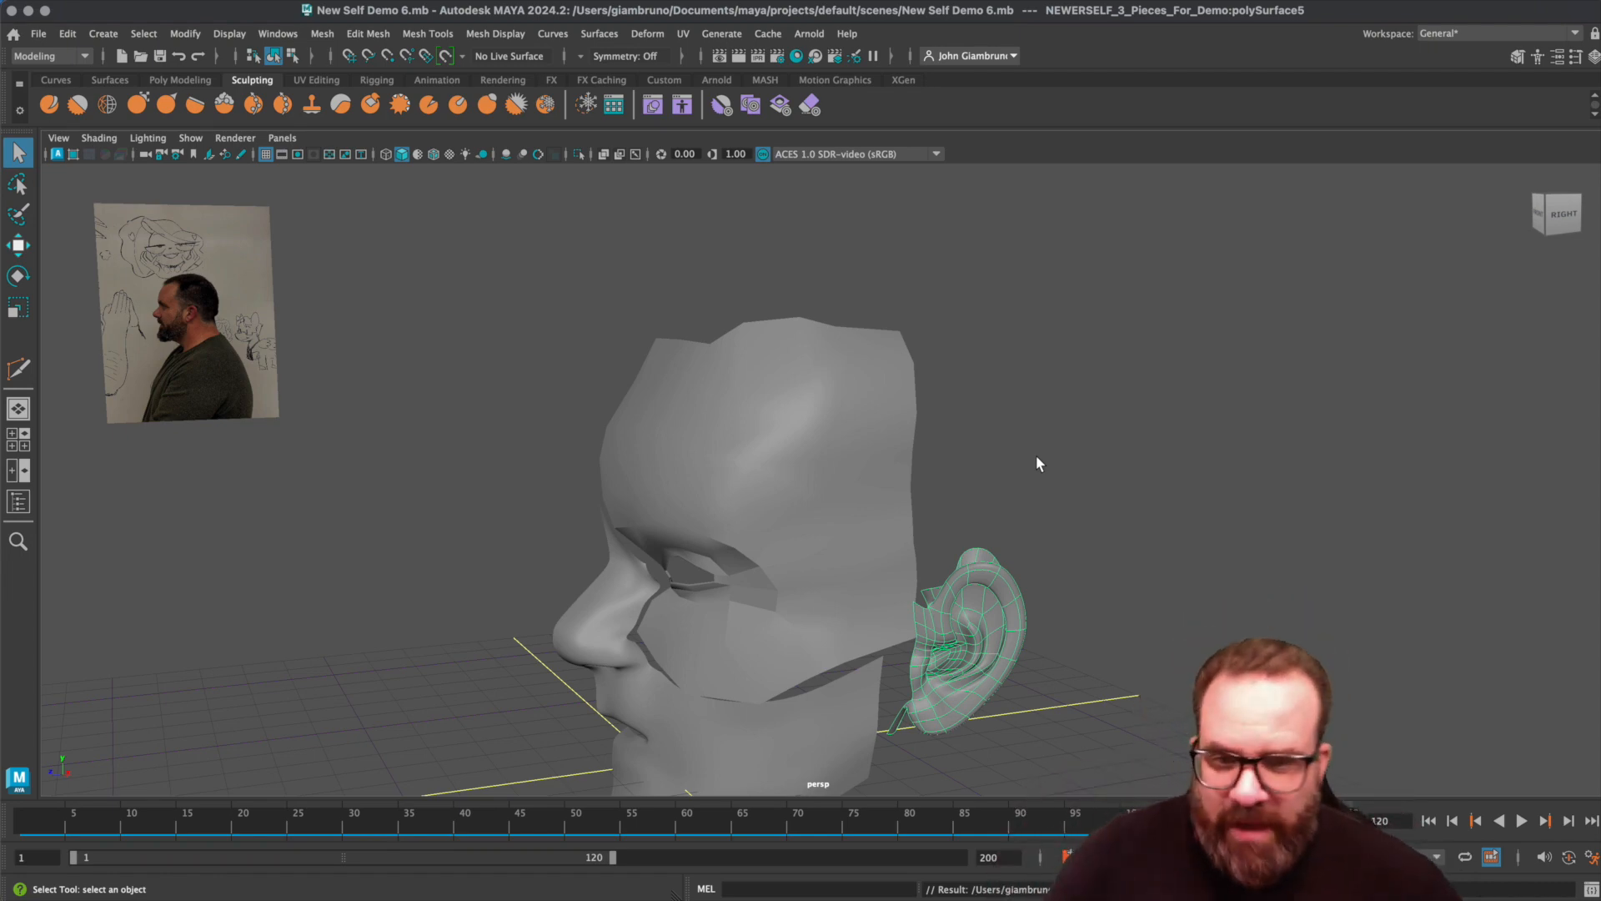
{"action": "left_click", "coordinate": [896, 435]}
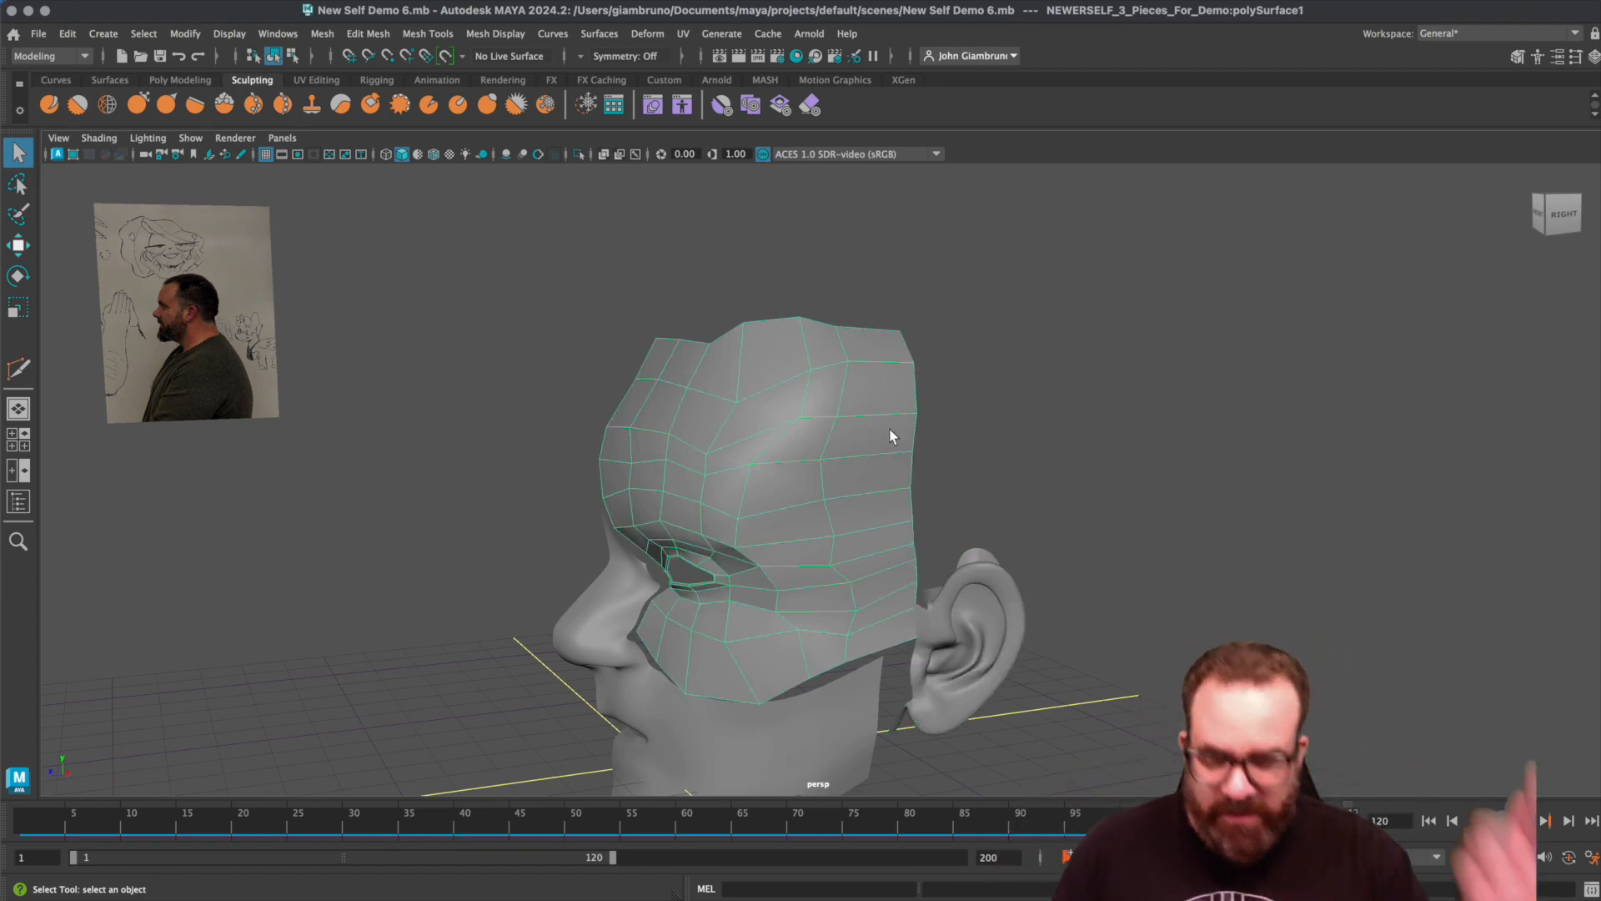
{"action": "left_click_drag", "start_coordinate": [801, 379], "coordinate": [815, 423], "text": "alt"}
{"action": "right_click_drag", "start_coordinate": [814, 423], "coordinate": [734, 422]}
{"action": "left_click", "coordinate": [805, 427]}
{"action": "key", "text": "w"}
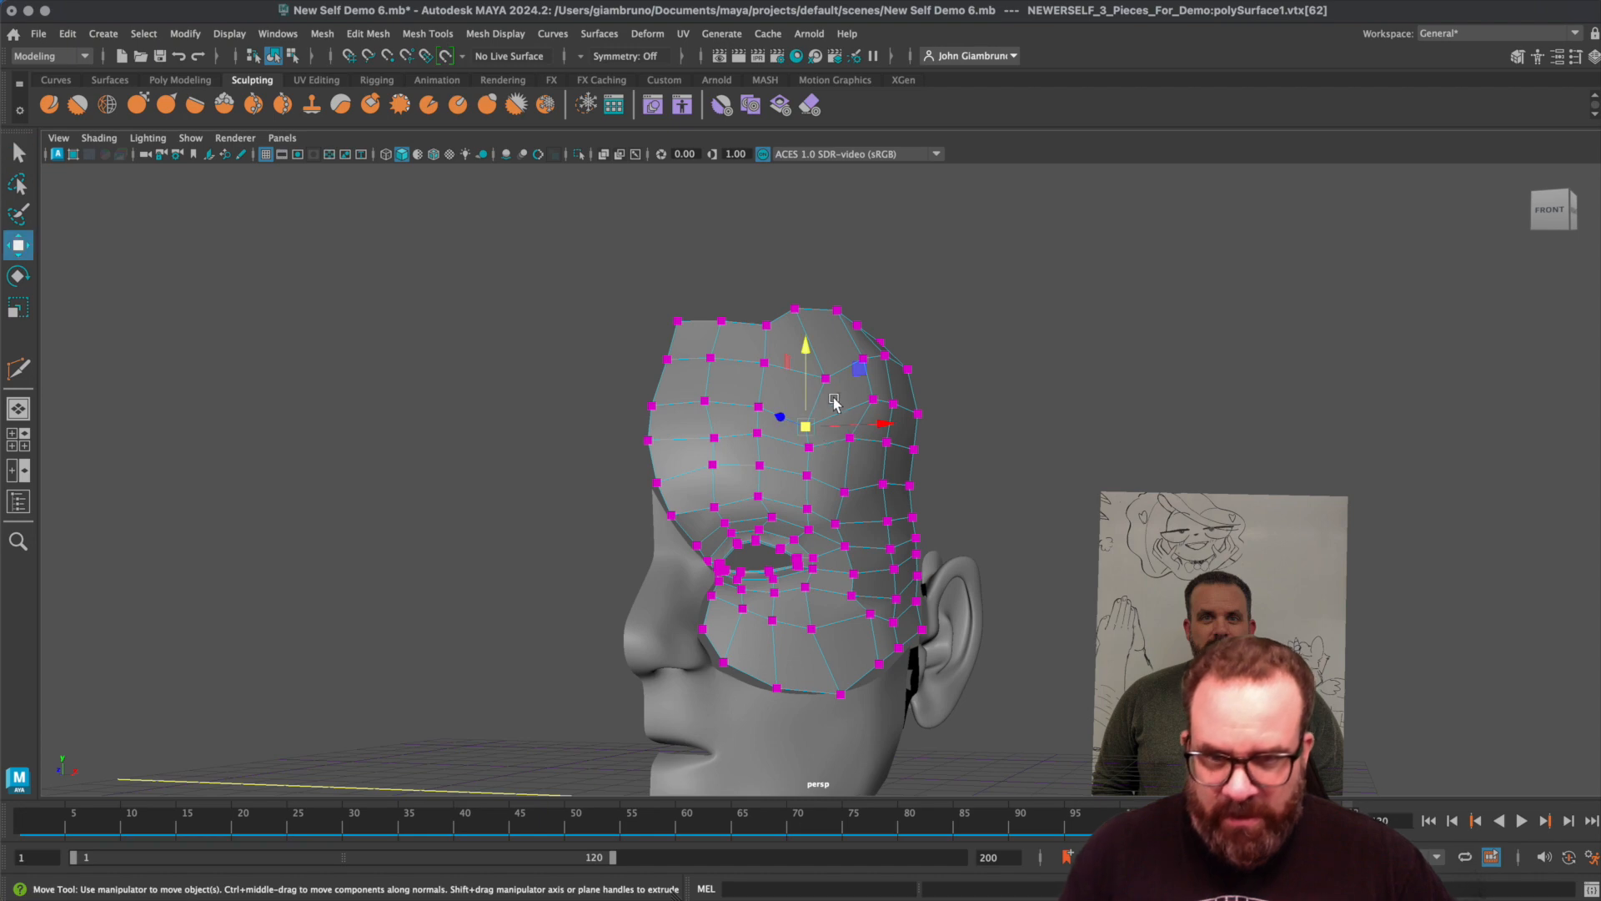
{"action": "left_click_drag", "start_coordinate": [858, 372], "coordinate": [863, 357]}
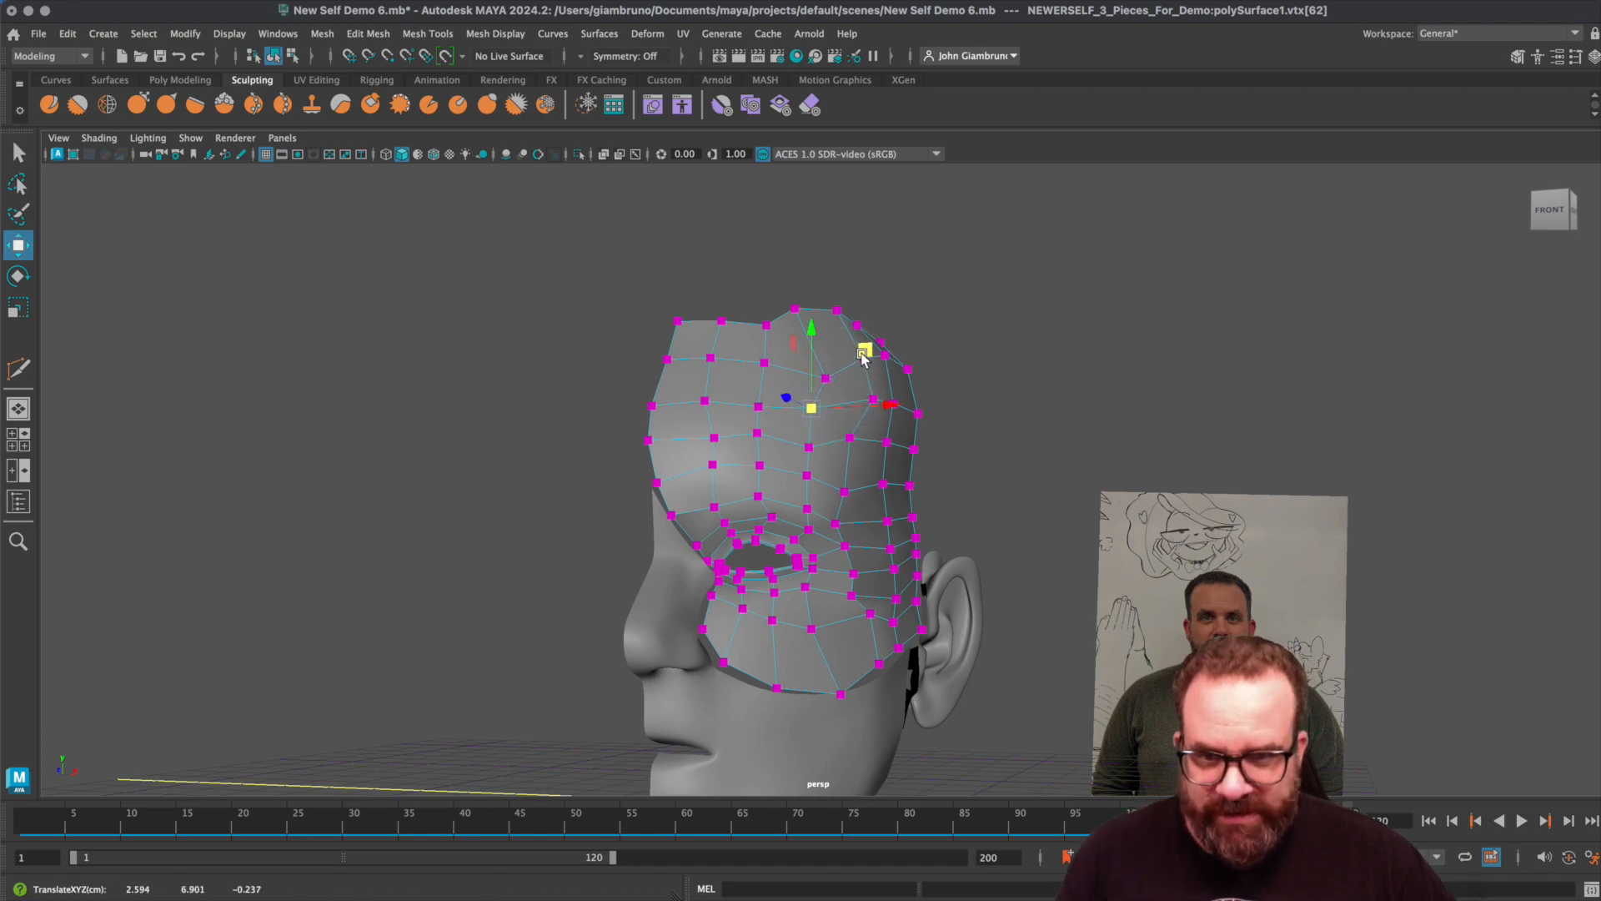
- Turn on smooth preview for all the head pieces and combine them into one mesh
{"action": "left_click_drag", "start_coordinate": [894, 461], "coordinate": [805, 466], "text": "alt"}
{"action": "right_click_drag", "start_coordinate": [806, 464], "coordinate": [876, 434]}
{"action": "left_click_drag", "start_coordinate": [620, 288], "coordinate": [1137, 699]}
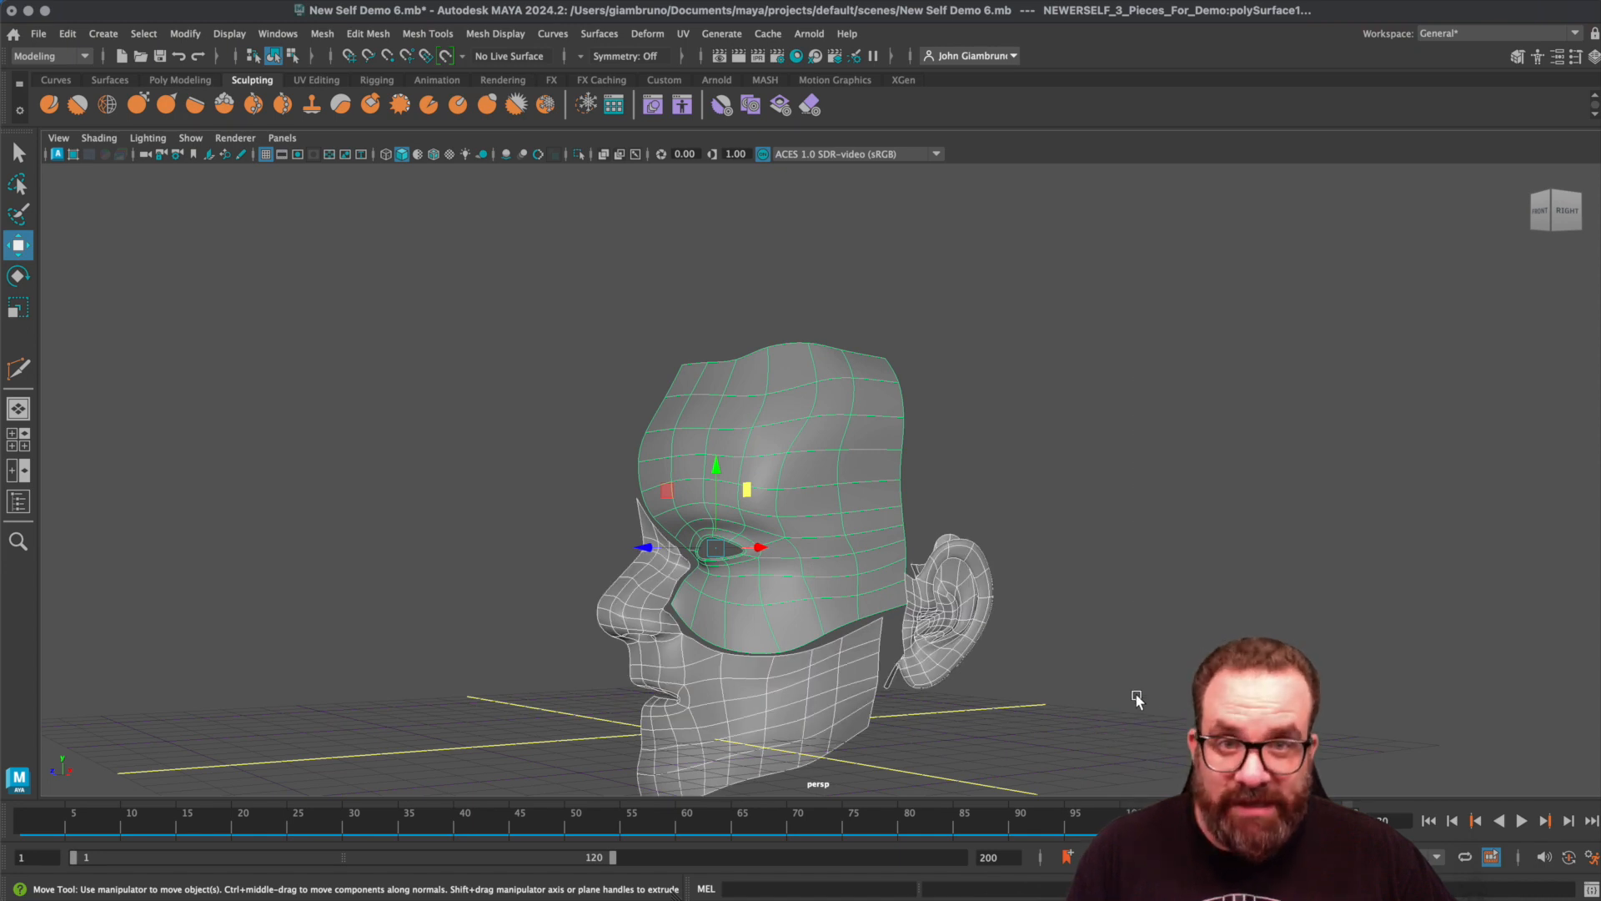
{"action": "left_click_drag", "start_coordinate": [554, 338], "coordinate": [1147, 716]}
{"action": "right_click_drag", "start_coordinate": [860, 596], "coordinate": [1001, 565]}
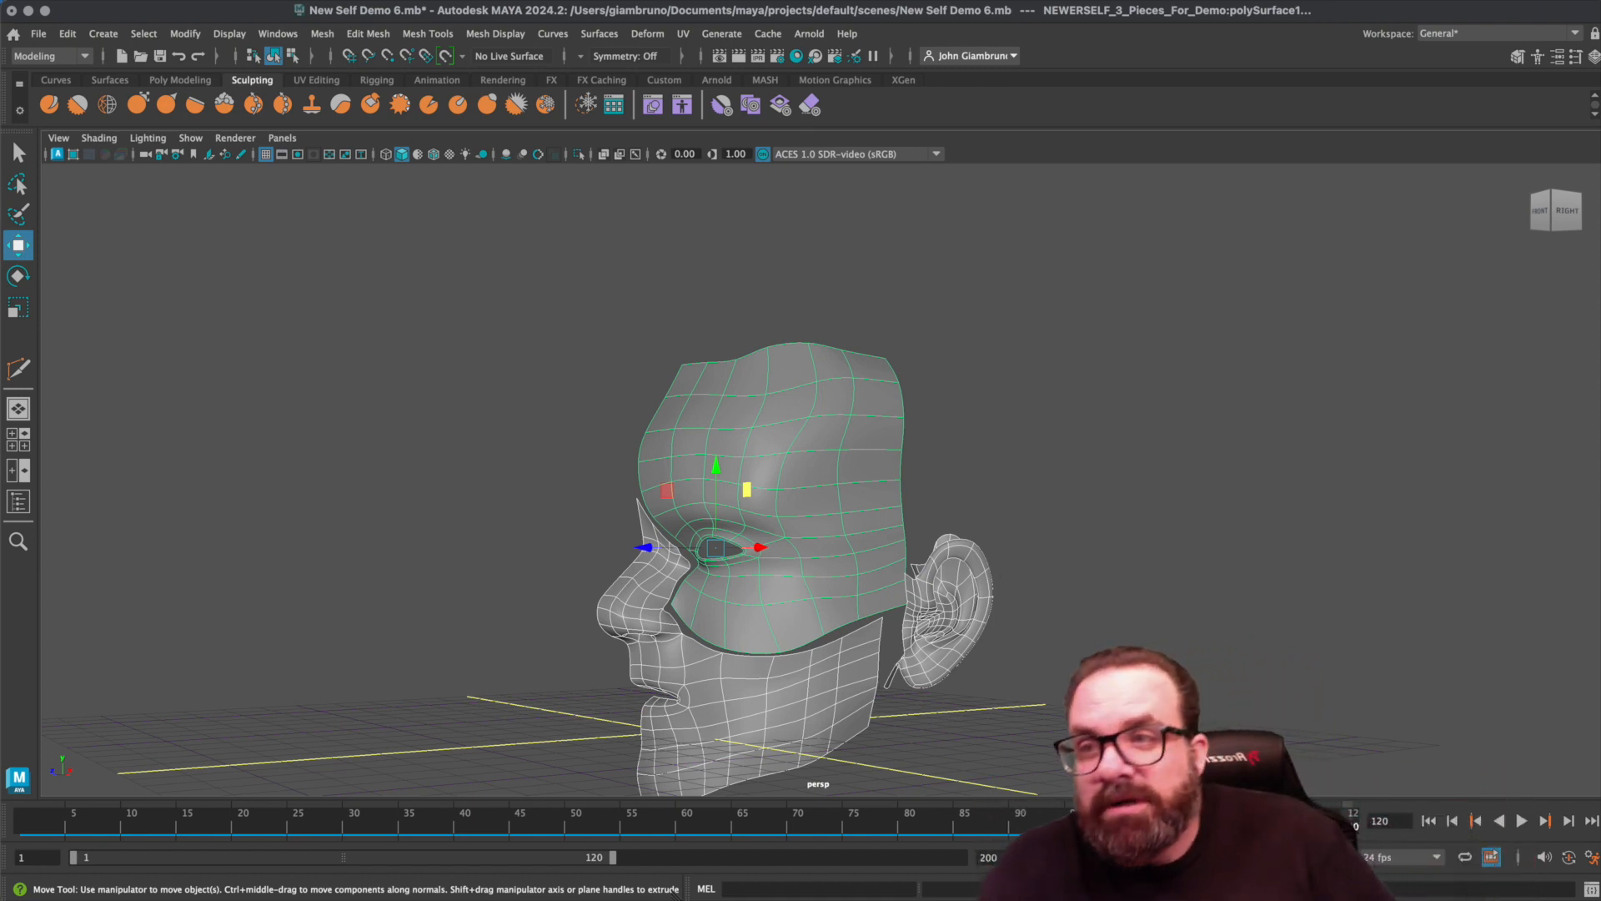
{"action": "left_click", "coordinate": [185, 34]}
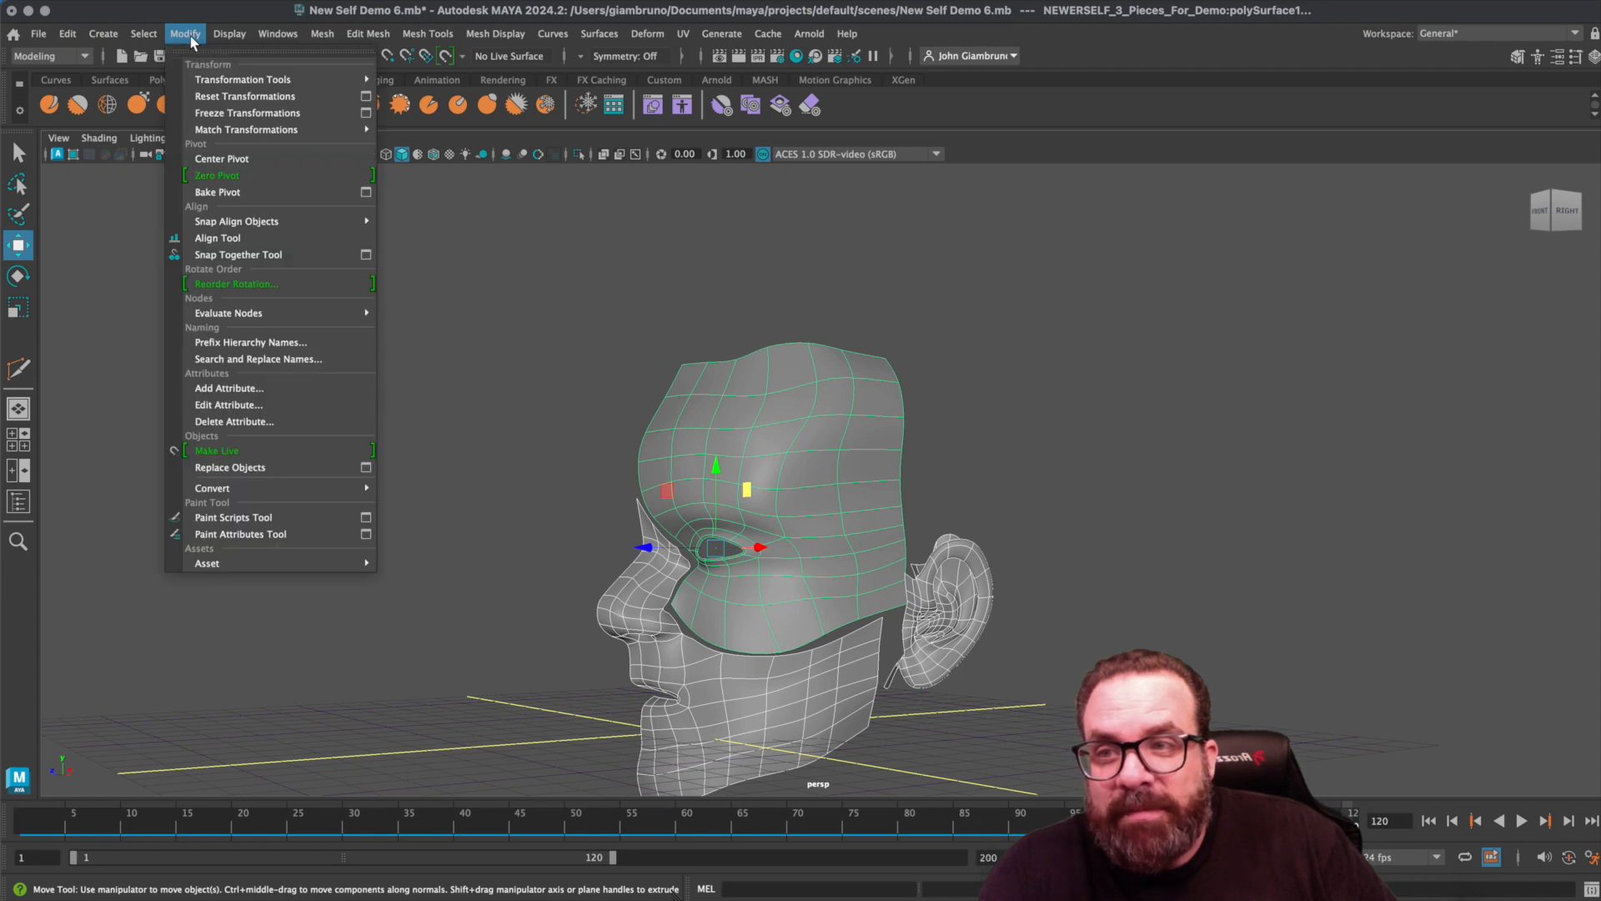
{"action": "mouse_move", "coordinate": [322, 34]}
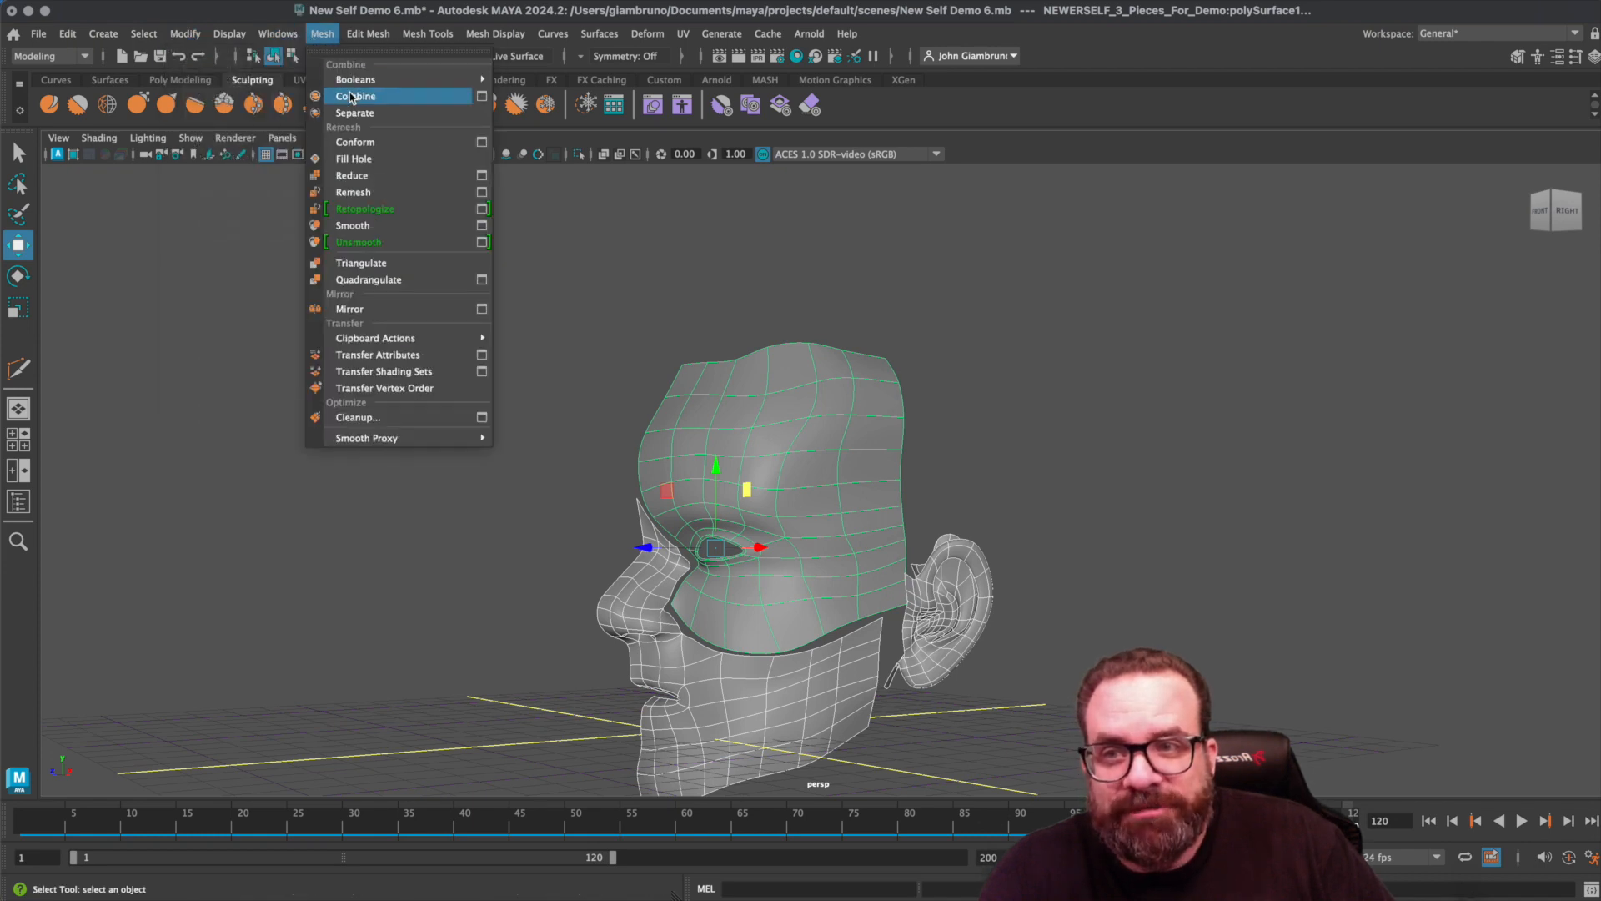
{"action": "left_click", "coordinate": [351, 97]}
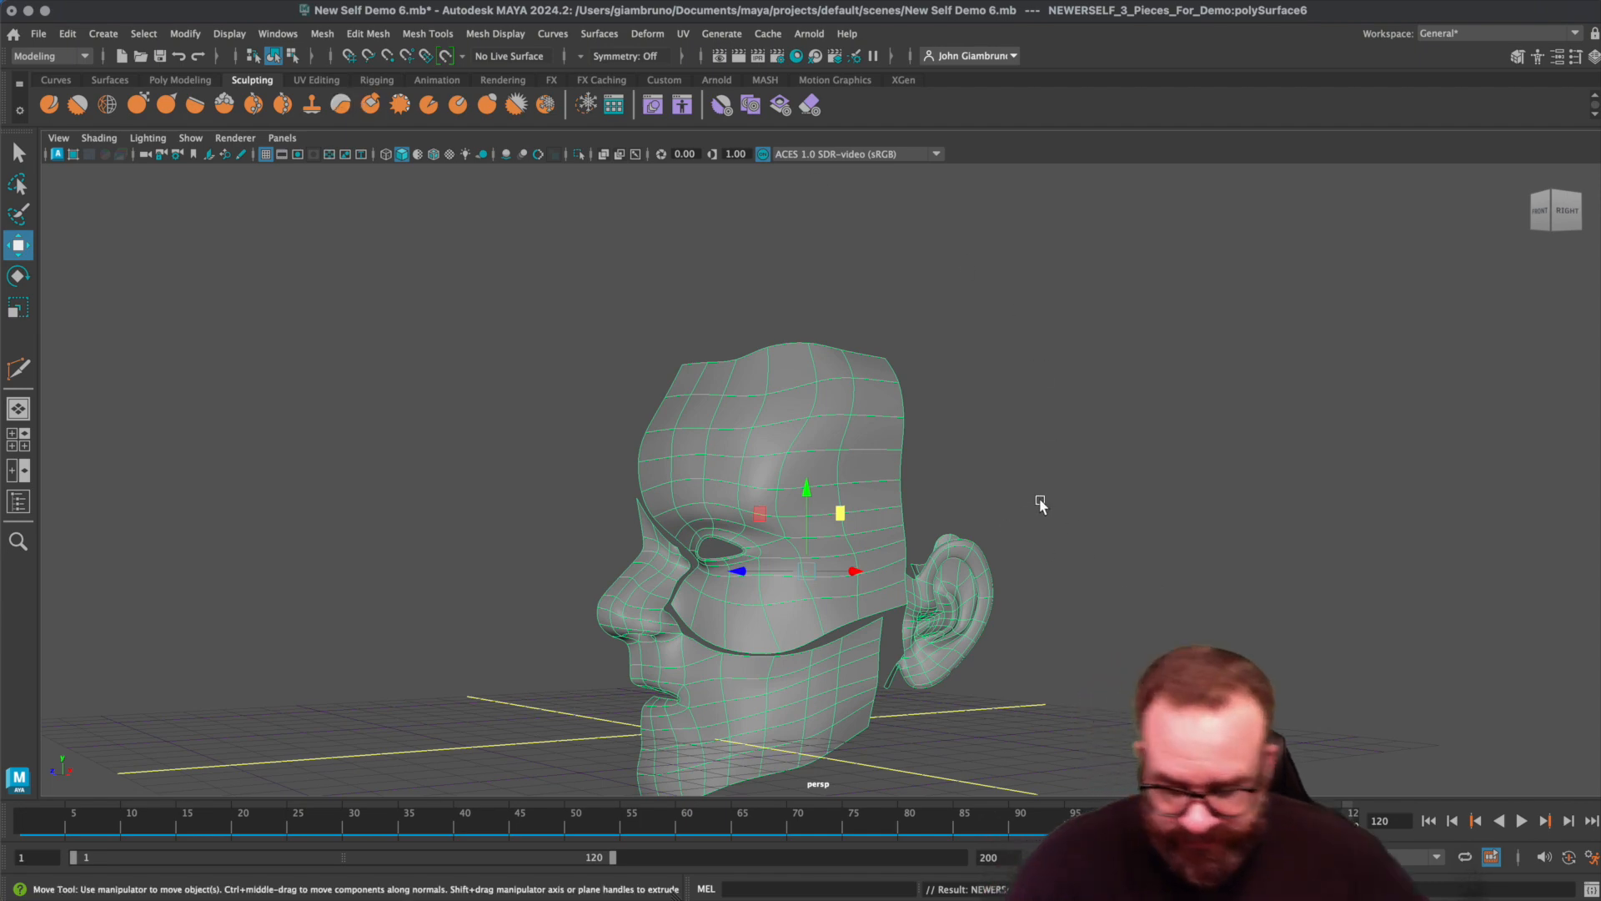
- Move the rear lower corner vertex of the cheek, next to the ear, forward toward the face
{"action": "left_click_drag", "start_coordinate": [1040, 497], "coordinate": [634, 587], "text": "alt"}
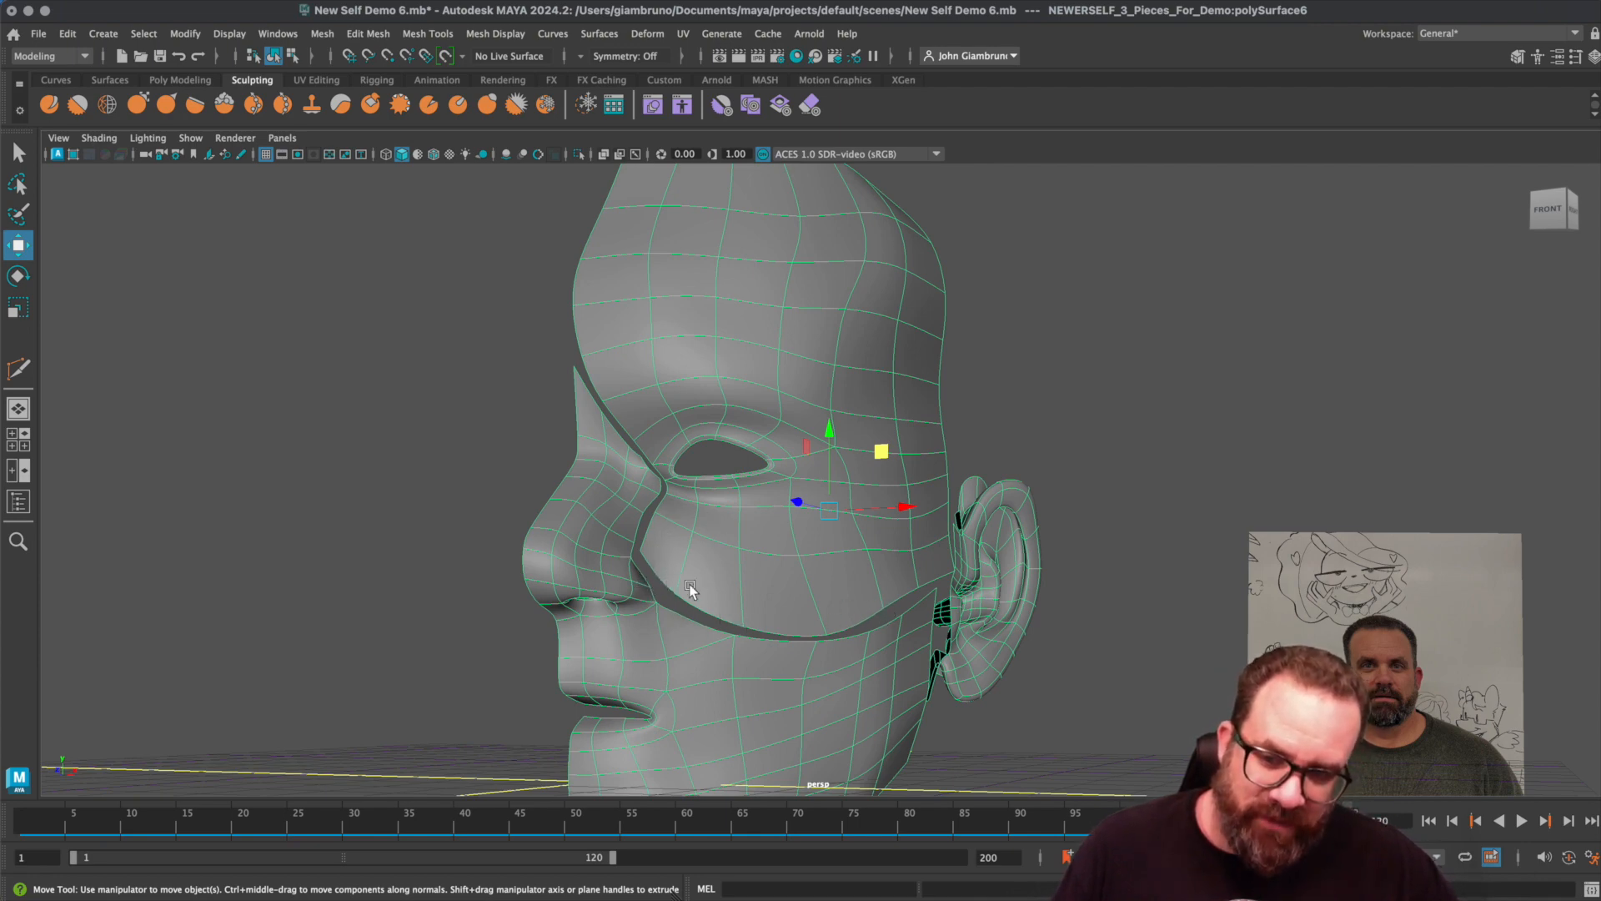
{"action": "left_click_drag", "start_coordinate": [790, 613], "coordinate": [893, 581], "text": "alt"}
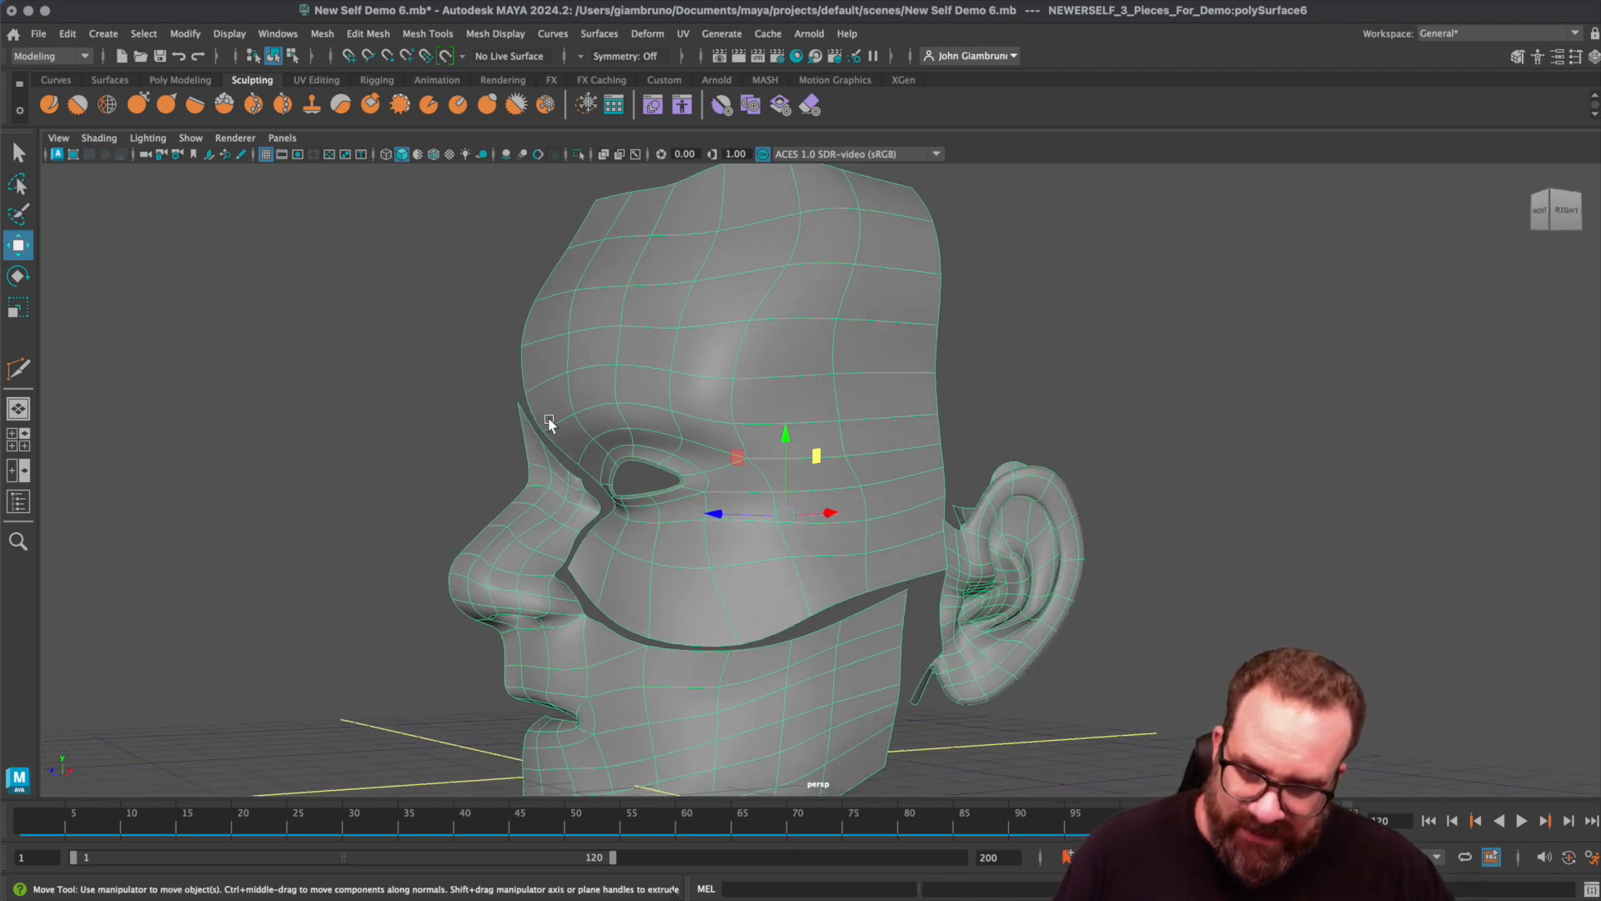
{"action": "scroll", "coordinate": [567, 466], "scroll_direction": "up", "scroll_amount": 2}
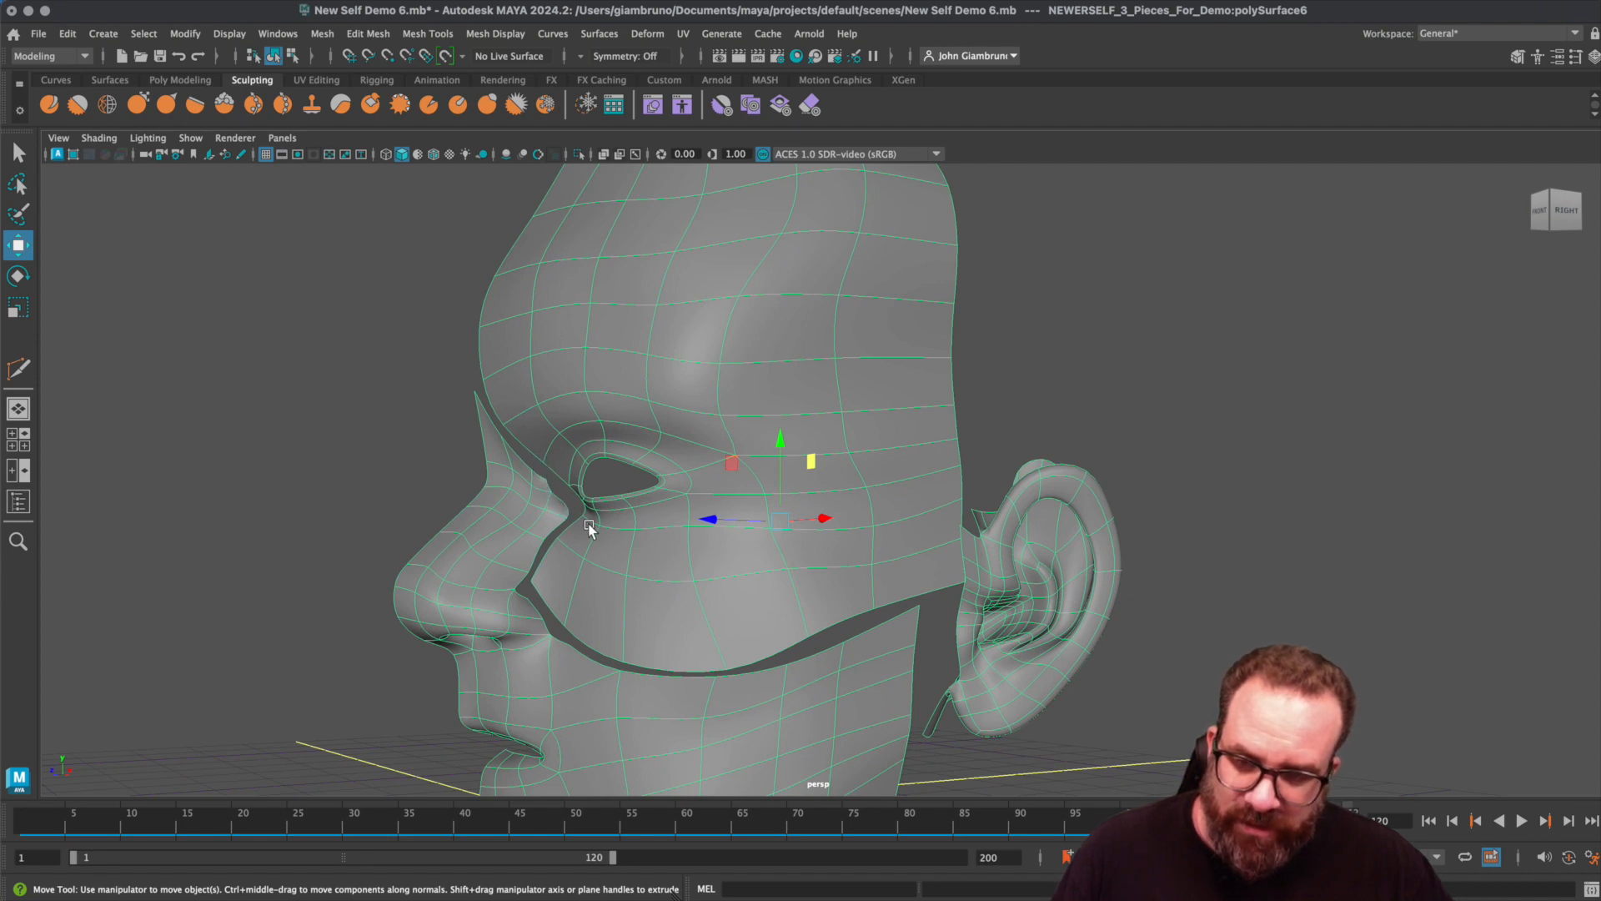
{"action": "left_click_drag", "start_coordinate": [810, 577], "coordinate": [889, 611], "text": "alt"}
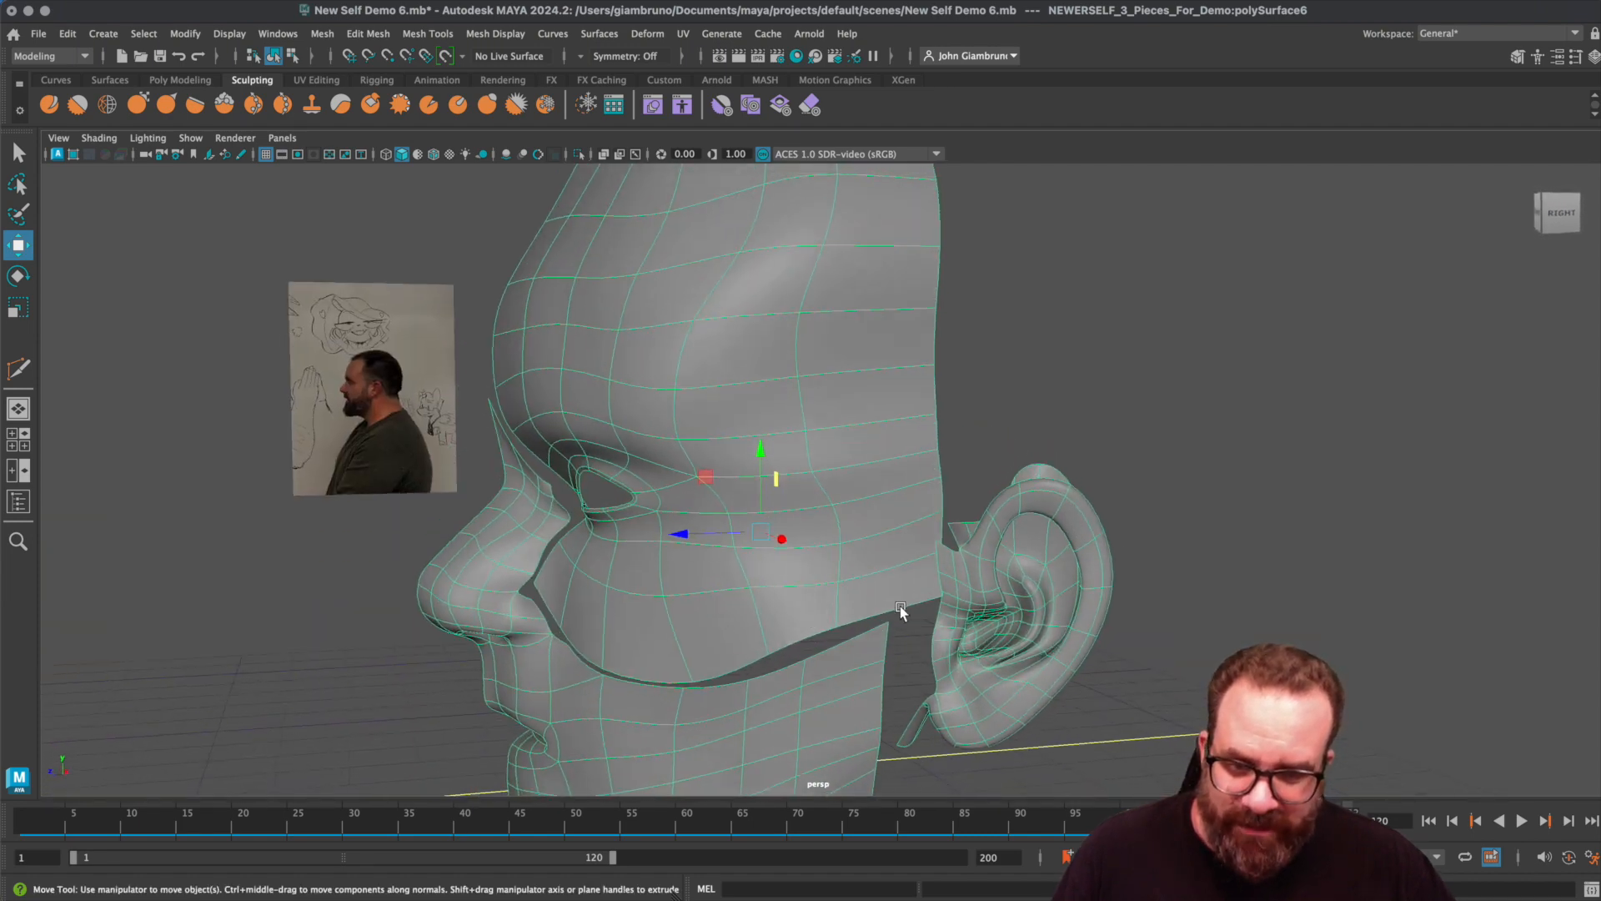
{"action": "right_click_drag", "start_coordinate": [912, 600], "coordinate": [822, 597]}
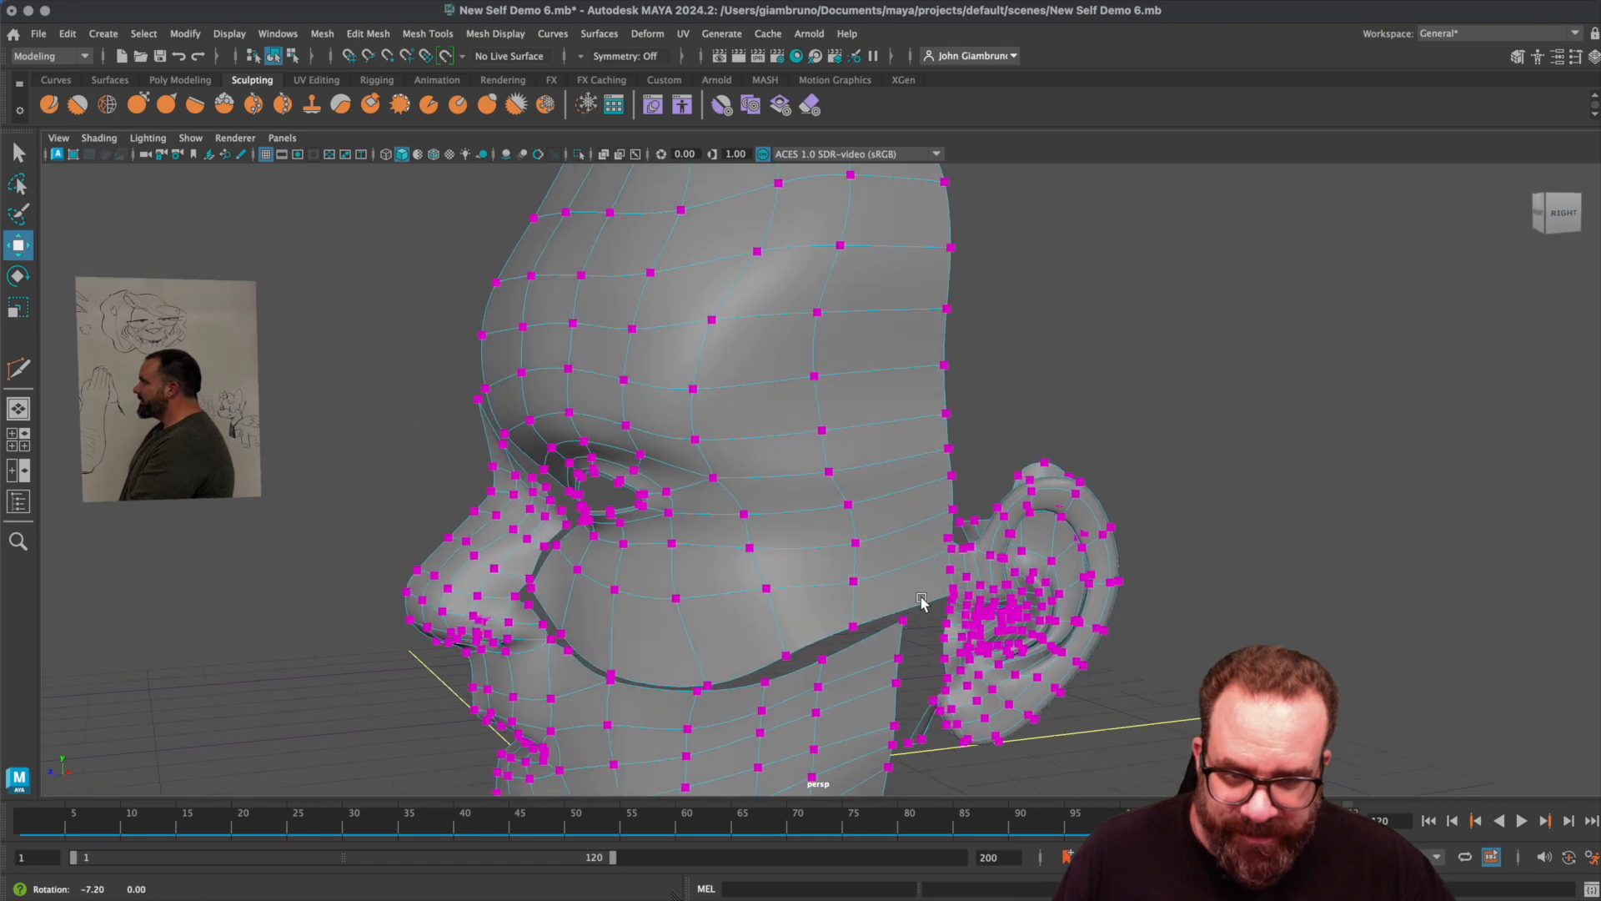
{"action": "left_click_drag", "start_coordinate": [957, 601], "coordinate": [870, 601], "text": "alt"}
{"action": "left_click", "coordinate": [891, 617]}
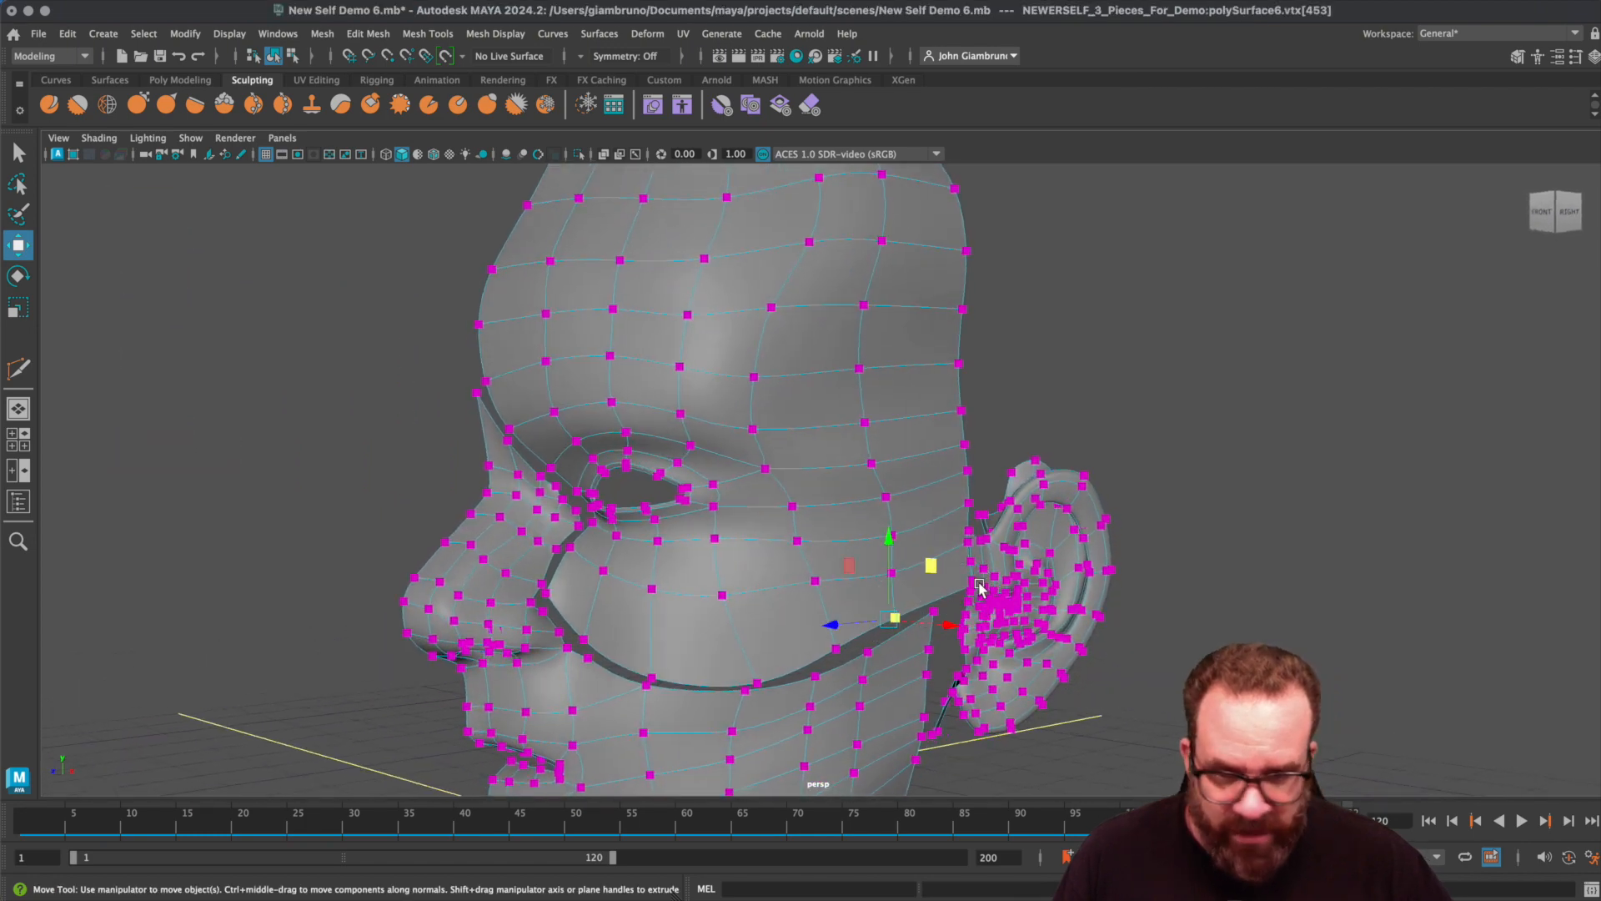
{"action": "left_click", "coordinate": [981, 585]}
{"action": "left_click_drag", "start_coordinate": [921, 592], "coordinate": [896, 596]}
{"action": "left_click_drag", "start_coordinate": [954, 654], "coordinate": [813, 639], "text": "alt"}
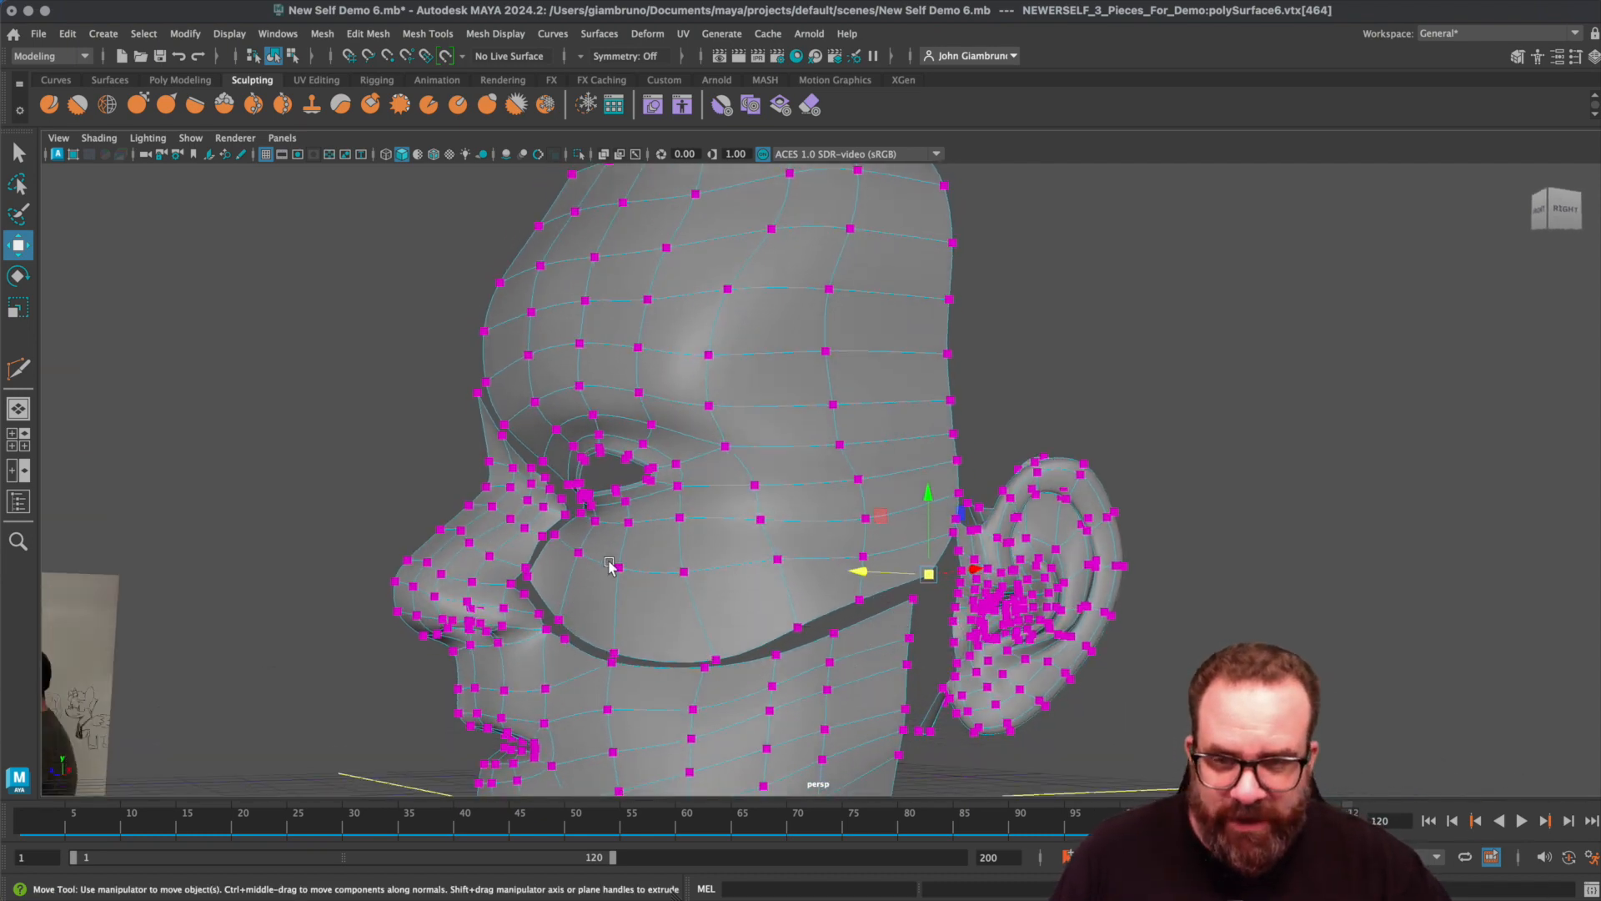
- With smooth preview off, target-weld the jaw's rear upper edge vertices onto the matching vertices of the cheek's lower edge
{"action": "left_click_drag", "start_coordinate": [610, 567], "coordinate": [768, 368], "text": "alt"}
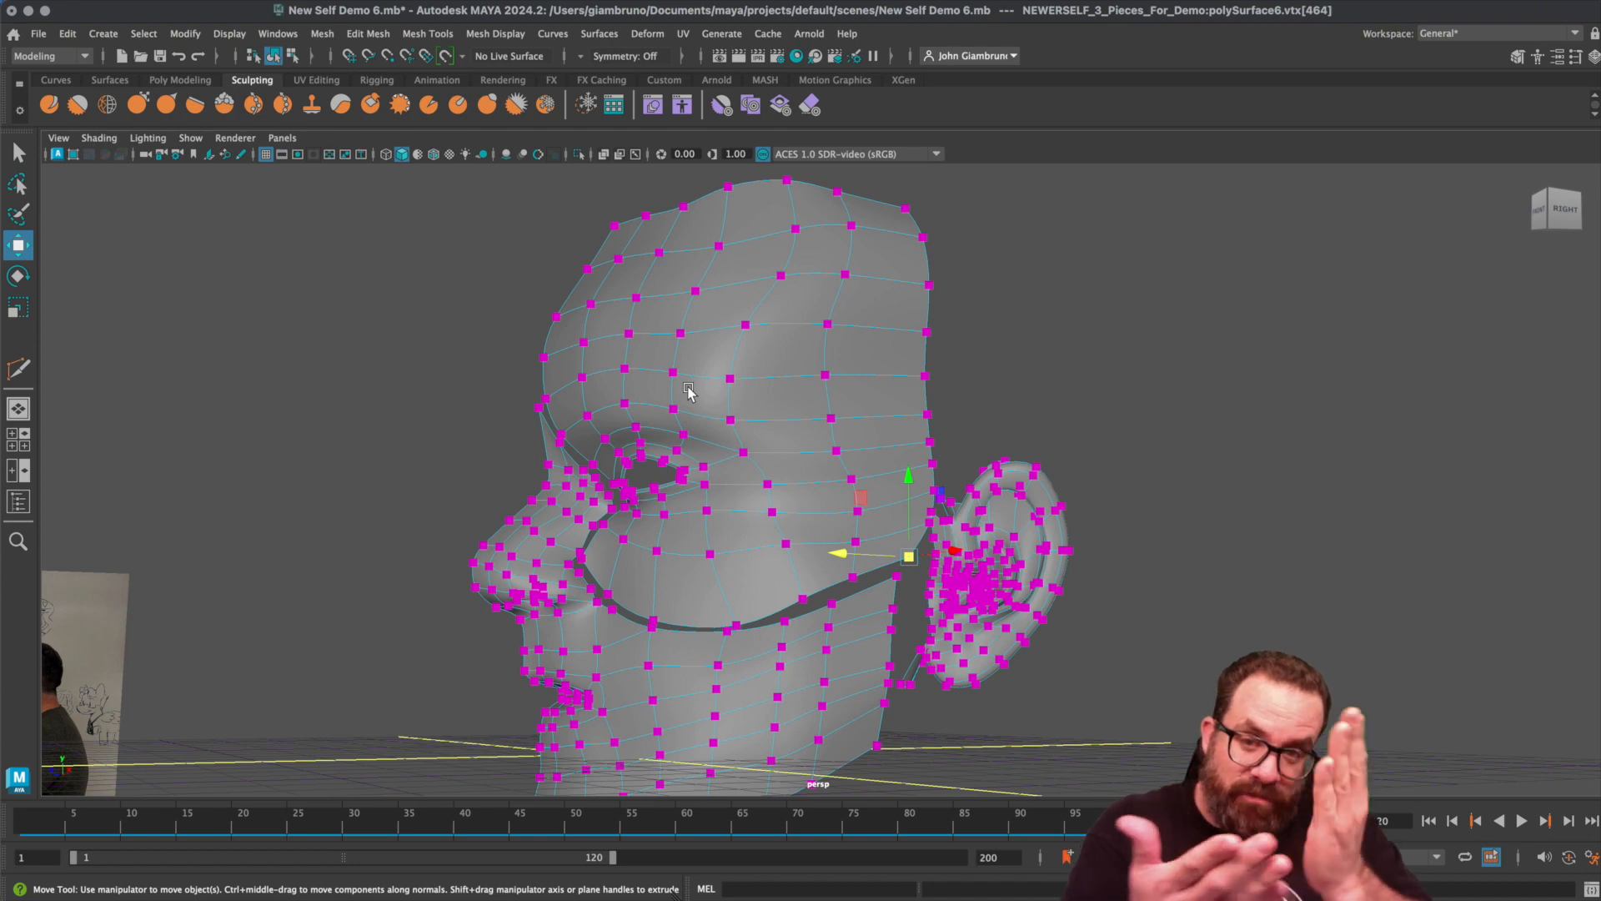
{"action": "scroll", "coordinate": [762, 393], "scroll_direction": "up", "scroll_amount": 4}
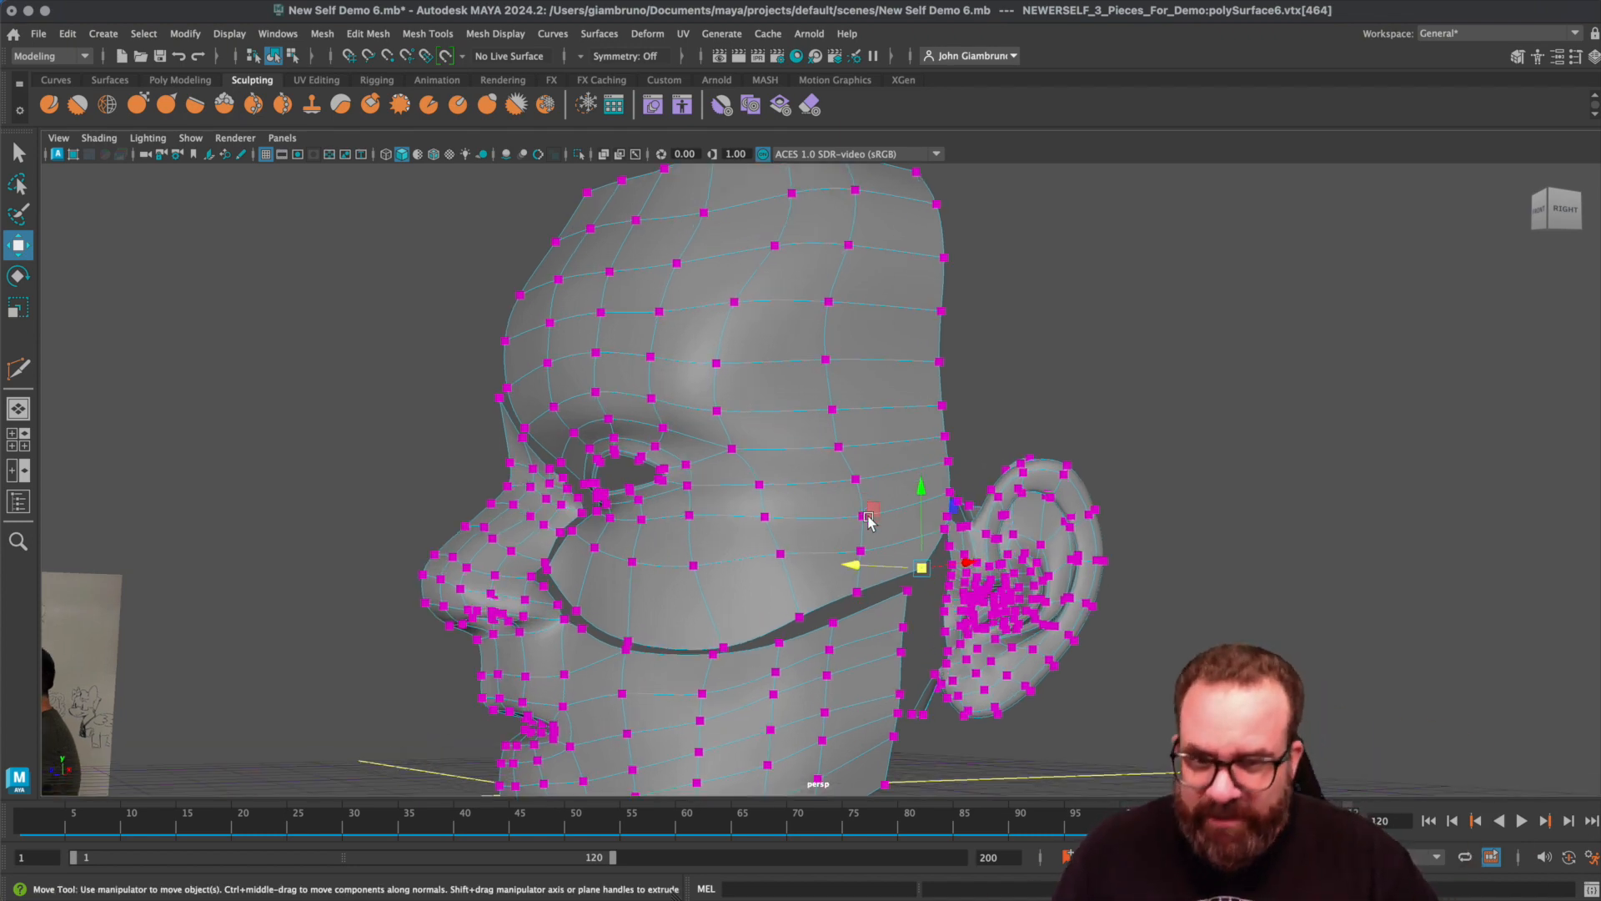
{"action": "scroll", "coordinate": [868, 521], "scroll_direction": "up", "scroll_amount": 4}
{"action": "middle_click_drag", "start_coordinate": [861, 546], "coordinate": [899, 370], "text": "alt"}
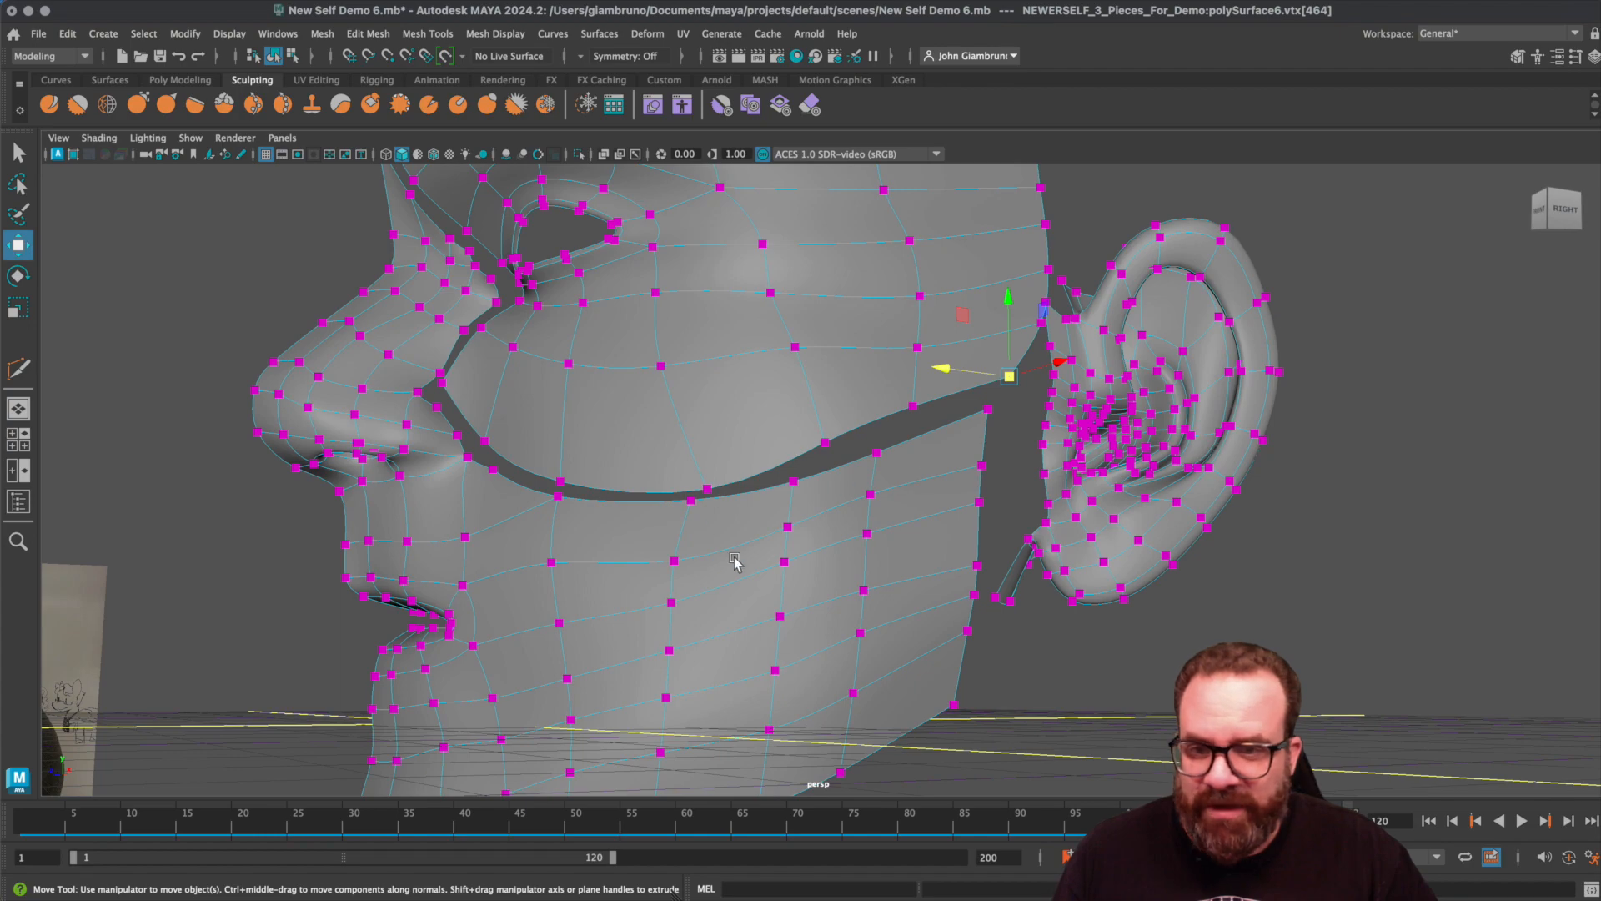
{"action": "left_click_drag", "start_coordinate": [736, 561], "coordinate": [612, 389], "text": "alt"}
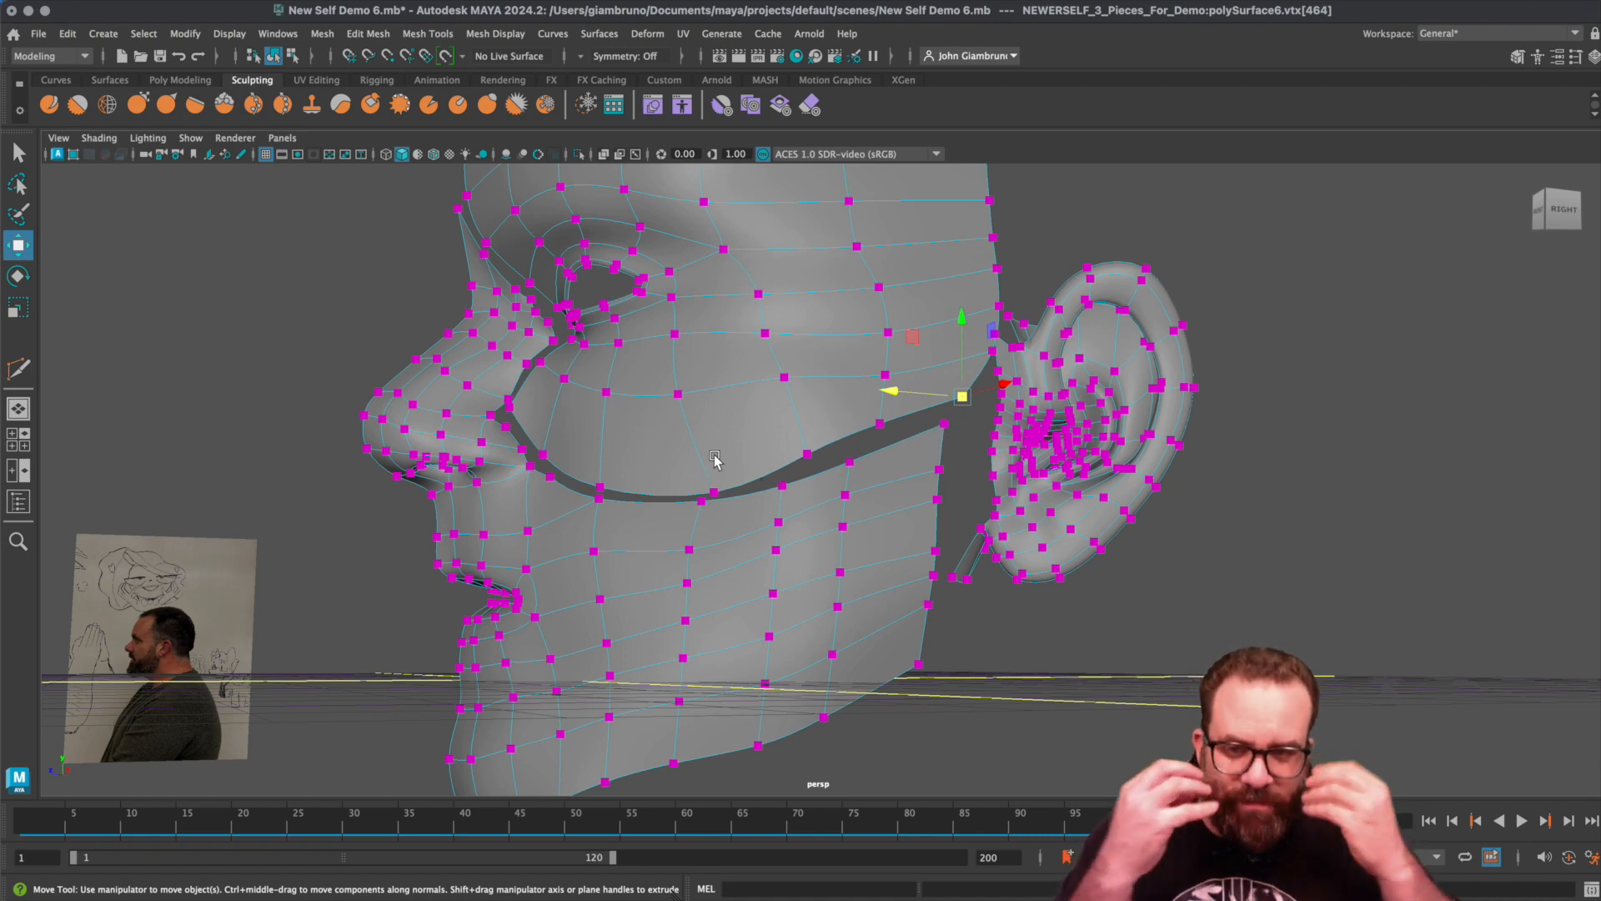
{"action": "left_click", "coordinate": [428, 33]}
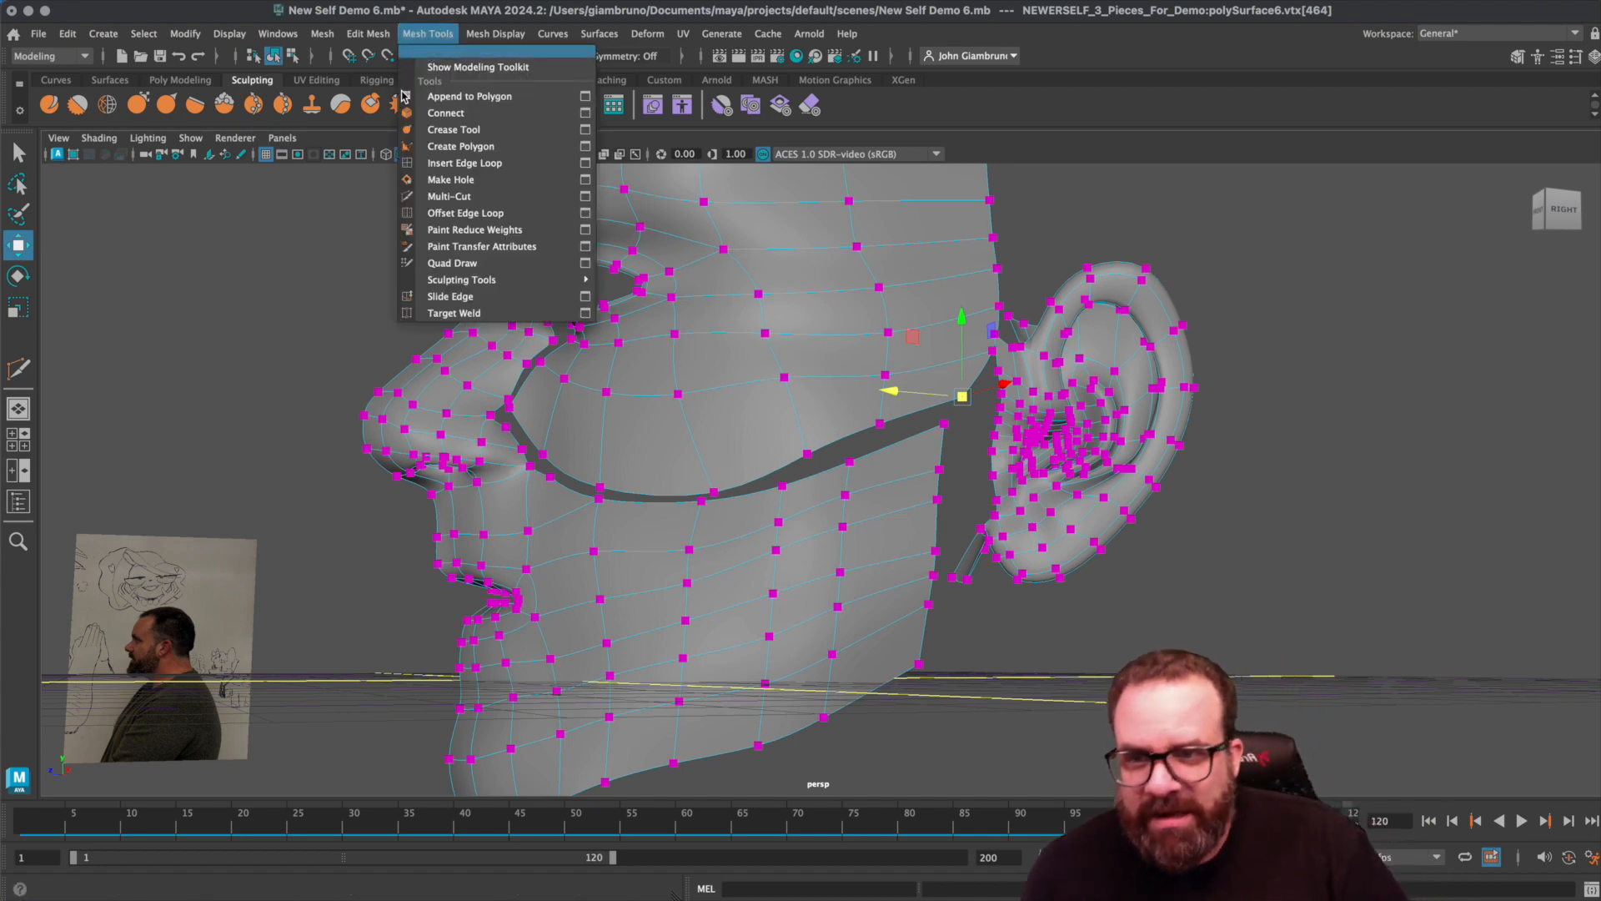
{"action": "left_click", "coordinate": [510, 319]}
{"action": "key", "text": "1"}
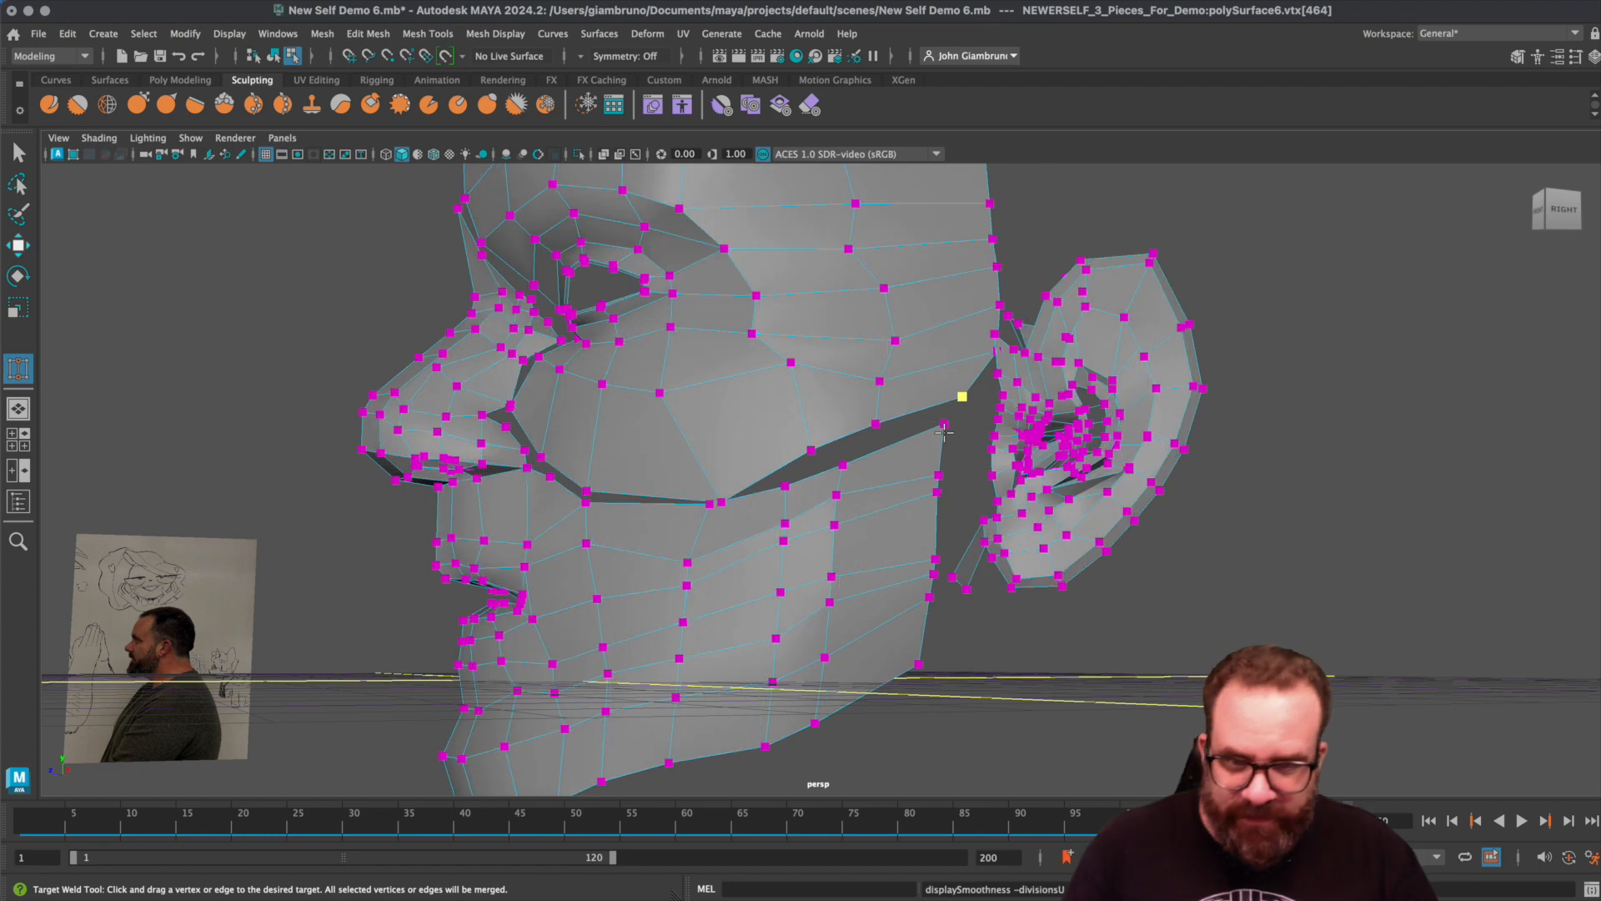
{"action": "left_click_drag", "start_coordinate": [946, 423], "coordinate": [963, 397]}
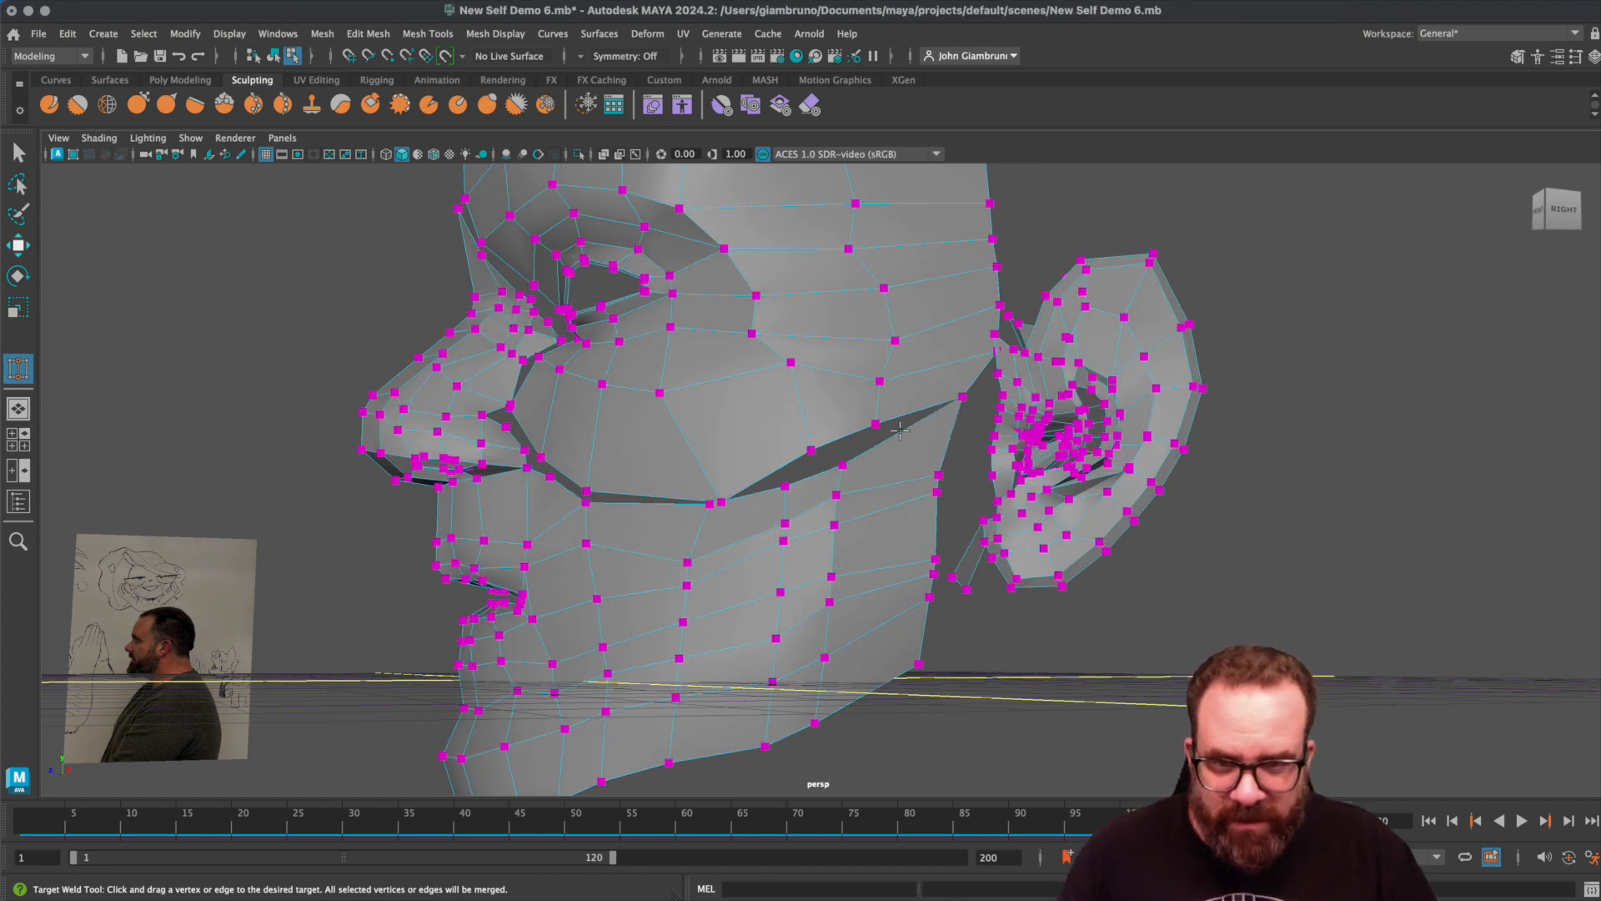
{"action": "left_click_drag", "start_coordinate": [866, 436], "coordinate": [875, 424]}
{"action": "left_click_drag", "start_coordinate": [787, 481], "coordinate": [698, 502]}
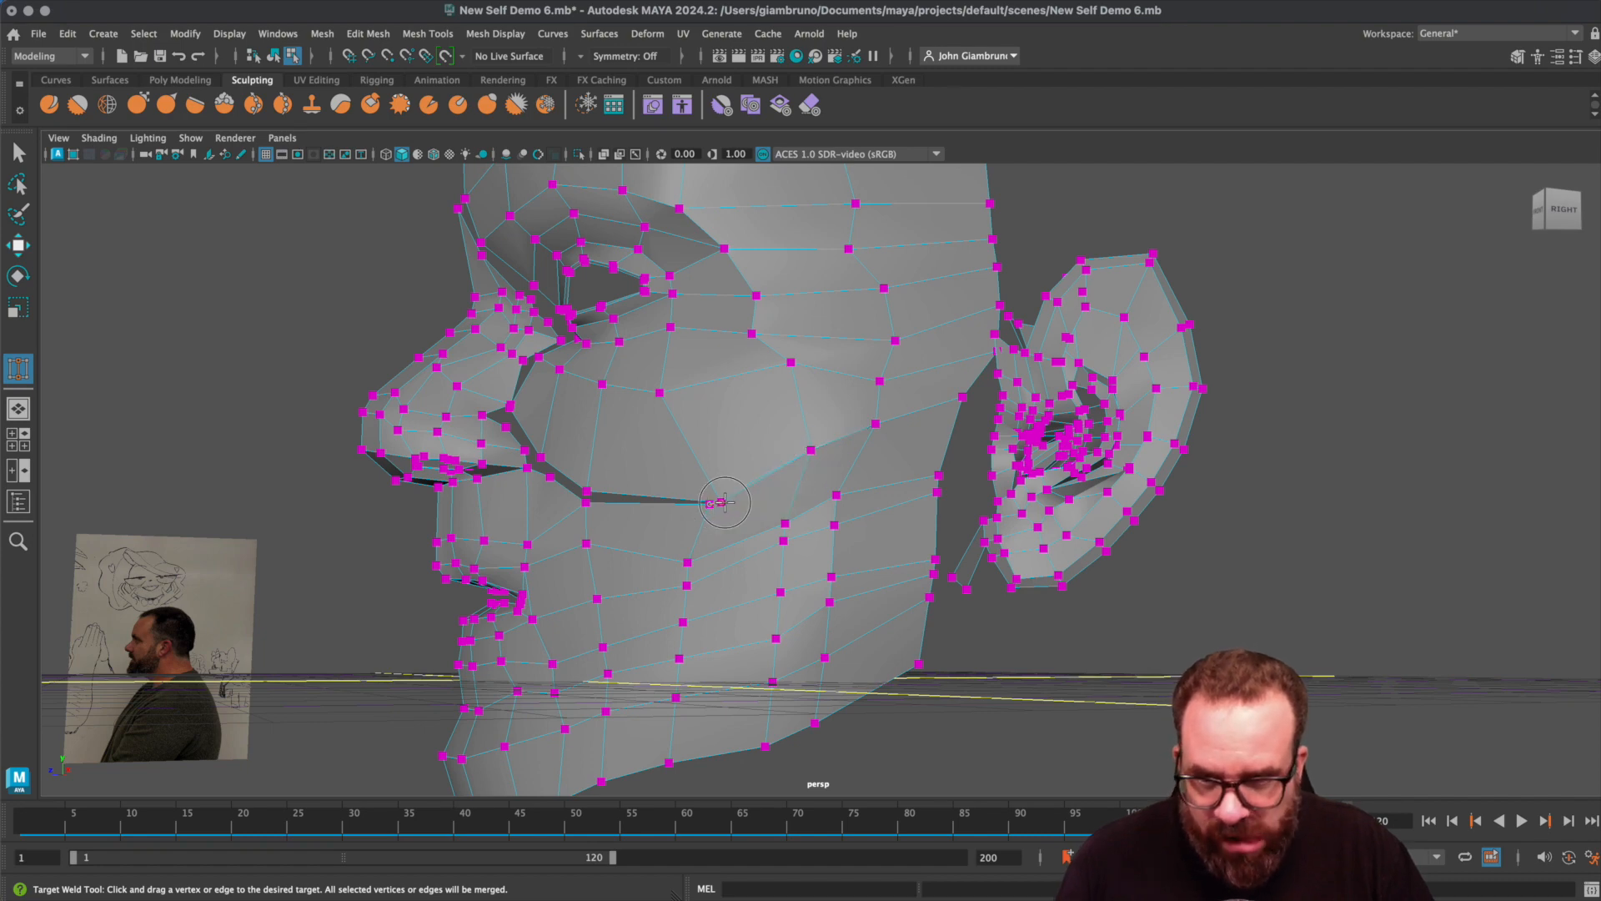
- Move the cheek-seam vertex below the nostril downward and the nose's side edge vertex slightly away from the cheek
{"action": "left_click_drag", "start_coordinate": [587, 494], "coordinate": [603, 509], "text": "alt"}
{"action": "scroll", "coordinate": [603, 510], "scroll_direction": "up", "scroll_amount": 3}
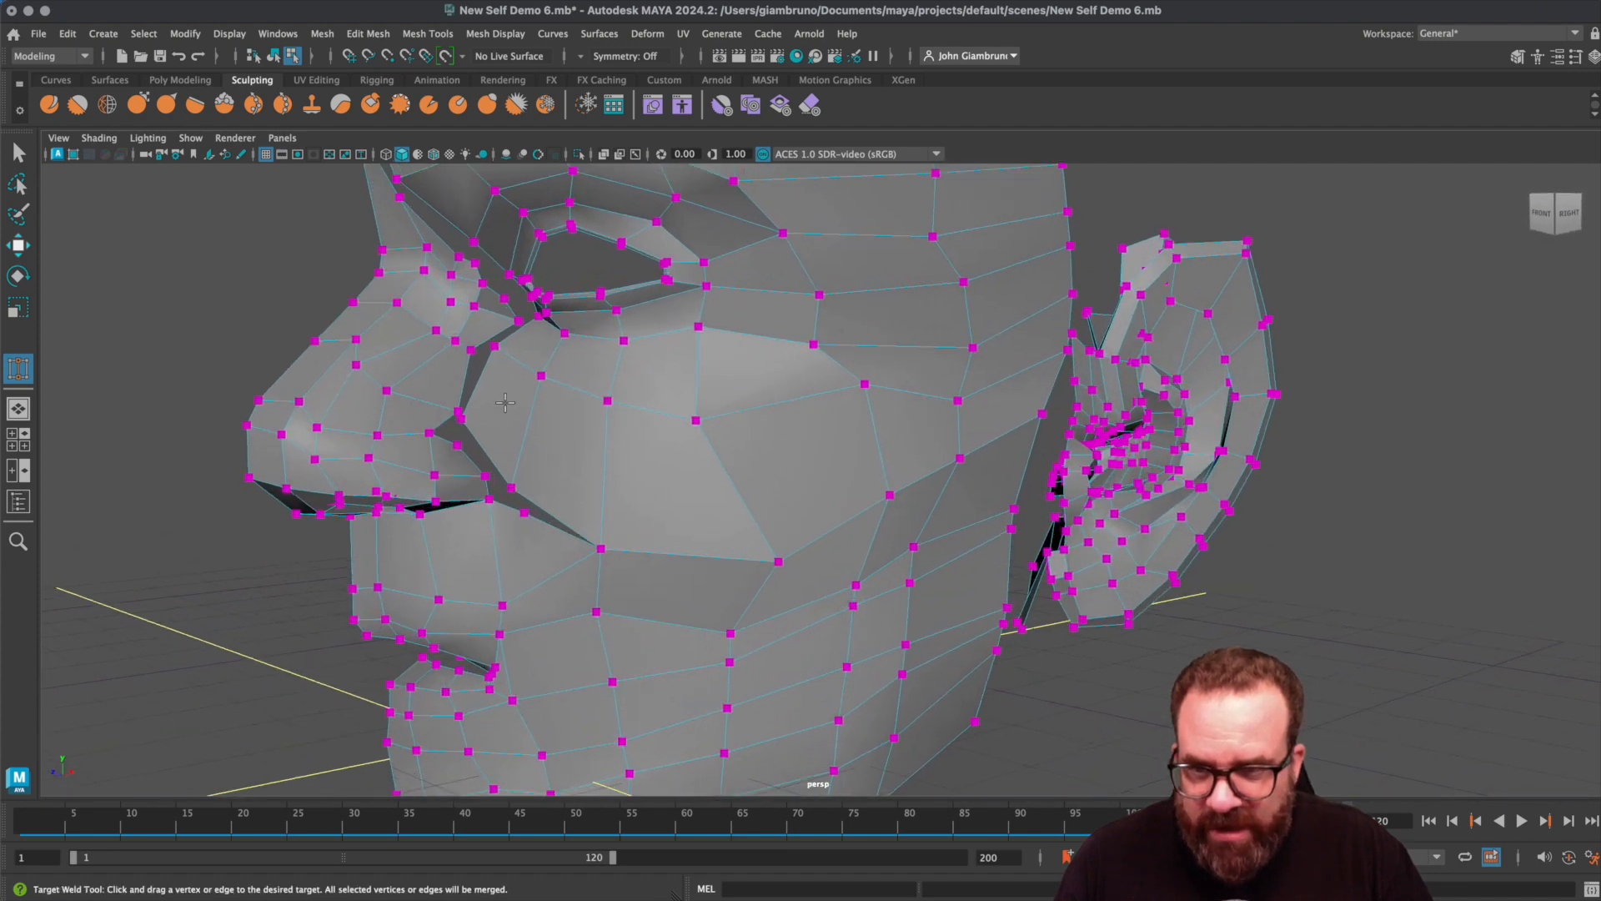
{"action": "key", "text": "q"}
{"action": "left_click", "coordinate": [523, 513]}
{"action": "key", "text": "w"}
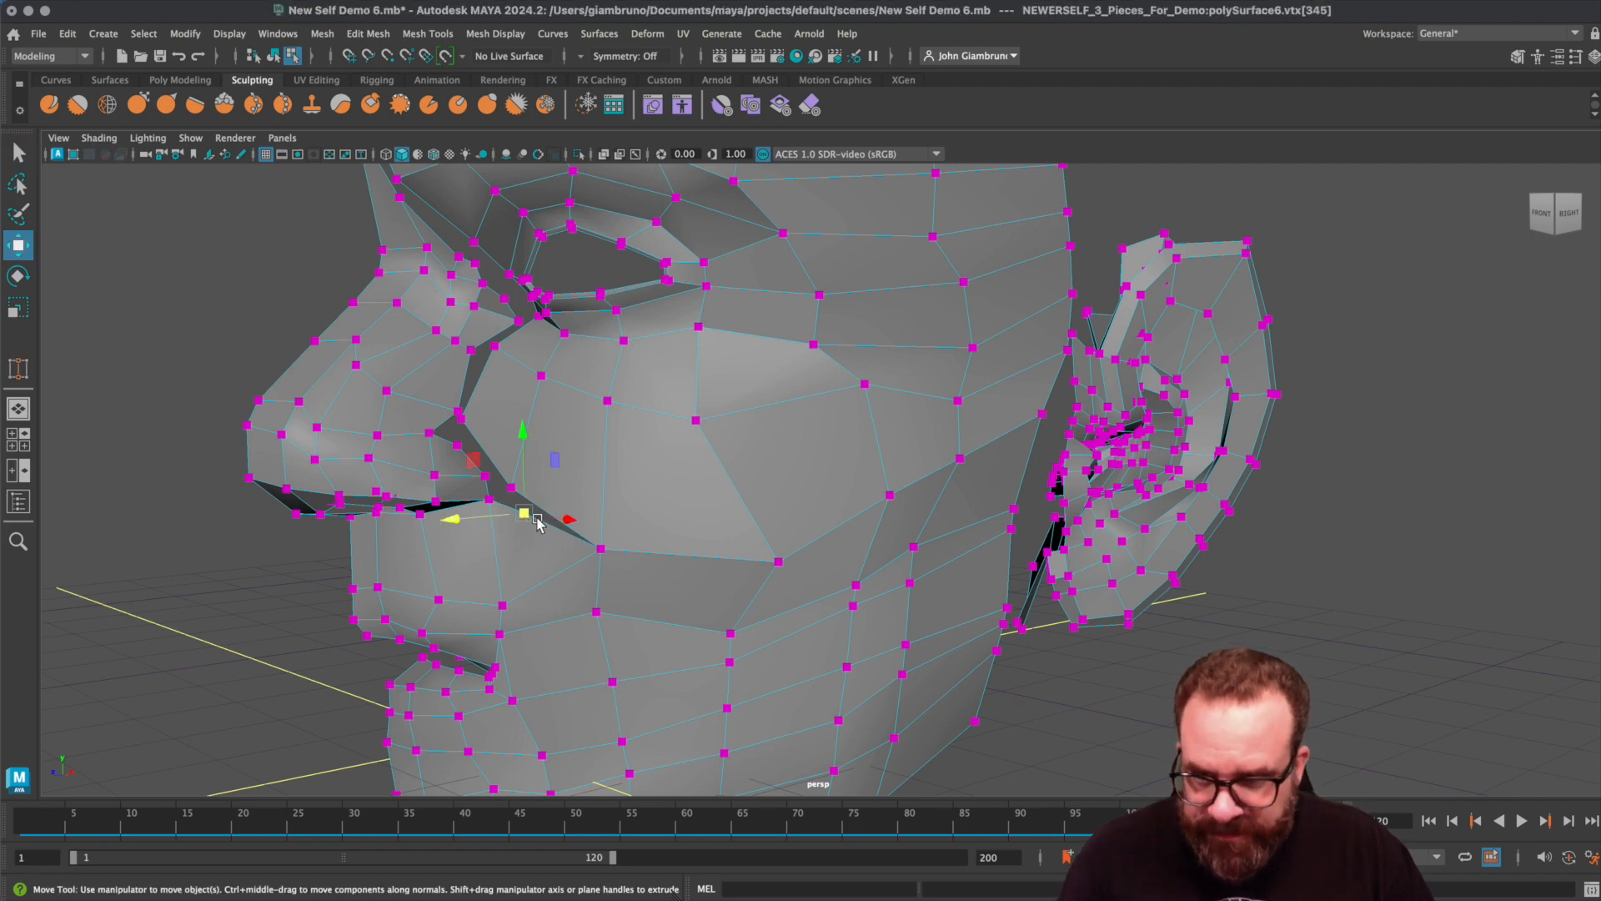
{"action": "left_click_drag", "start_coordinate": [555, 458], "coordinate": [562, 495]}
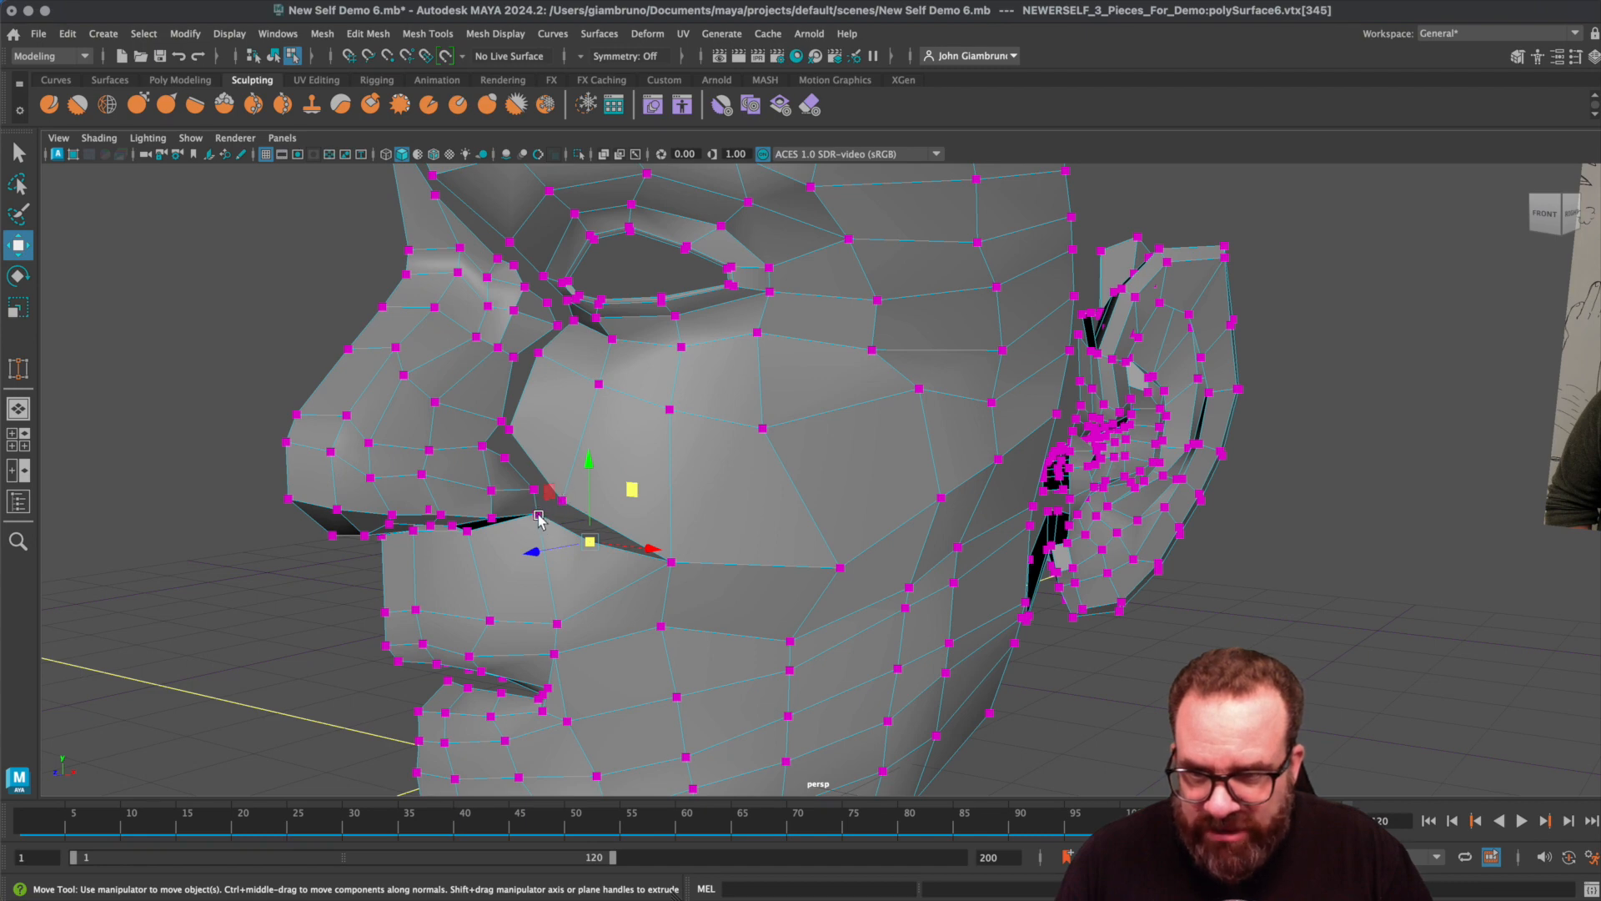
{"action": "left_click", "coordinate": [502, 424]}
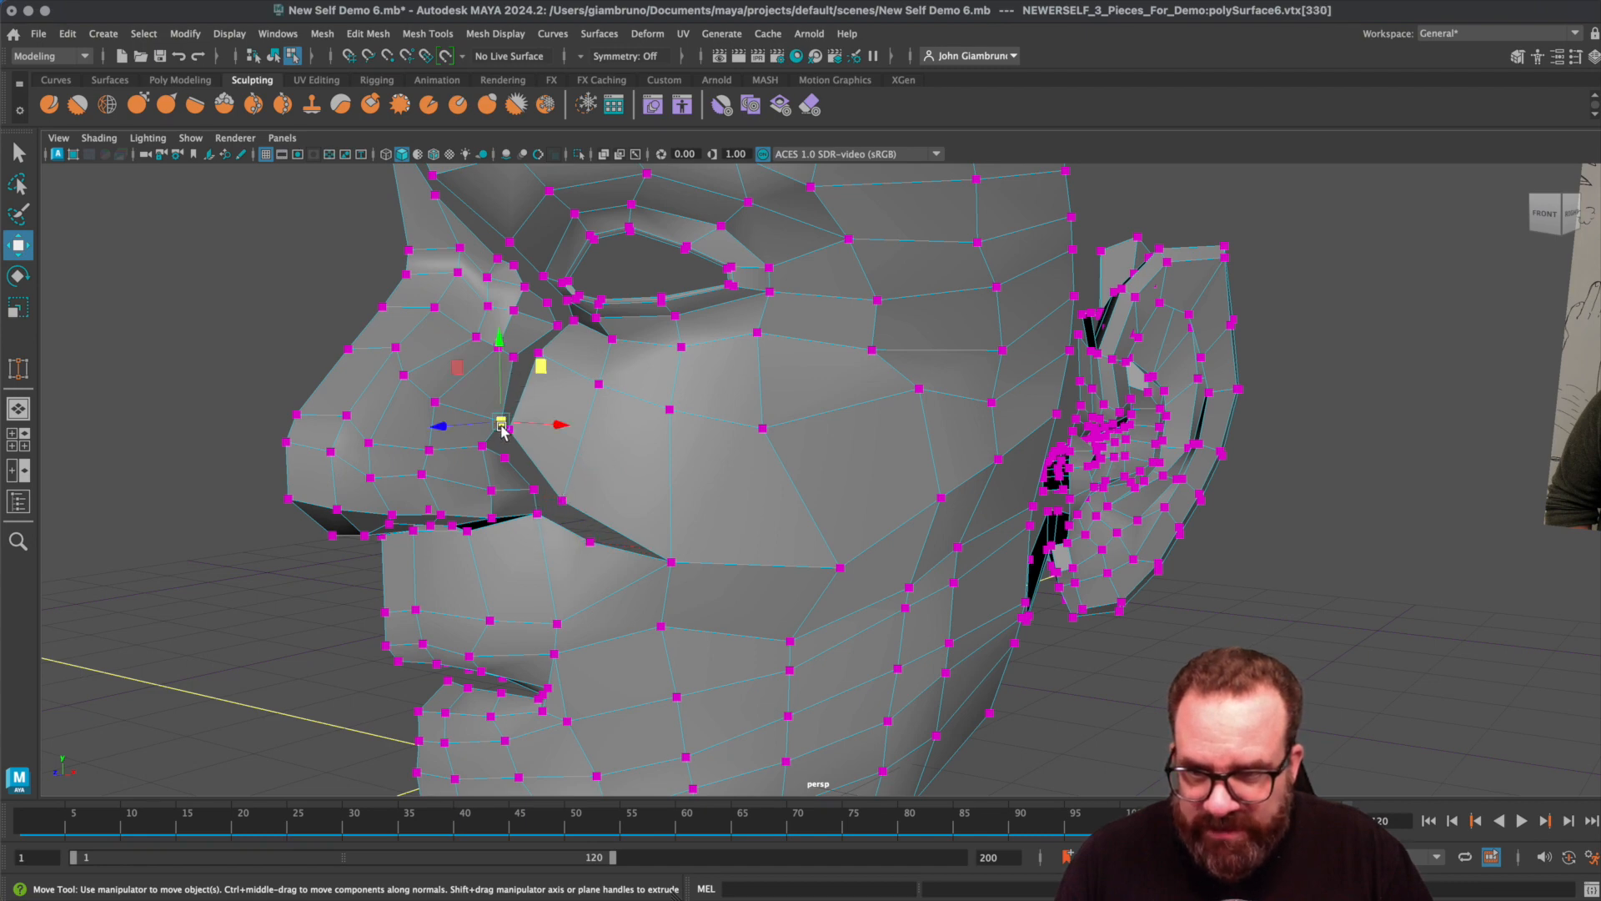
{"action": "left_click_drag", "start_coordinate": [461, 367], "coordinate": [451, 364]}
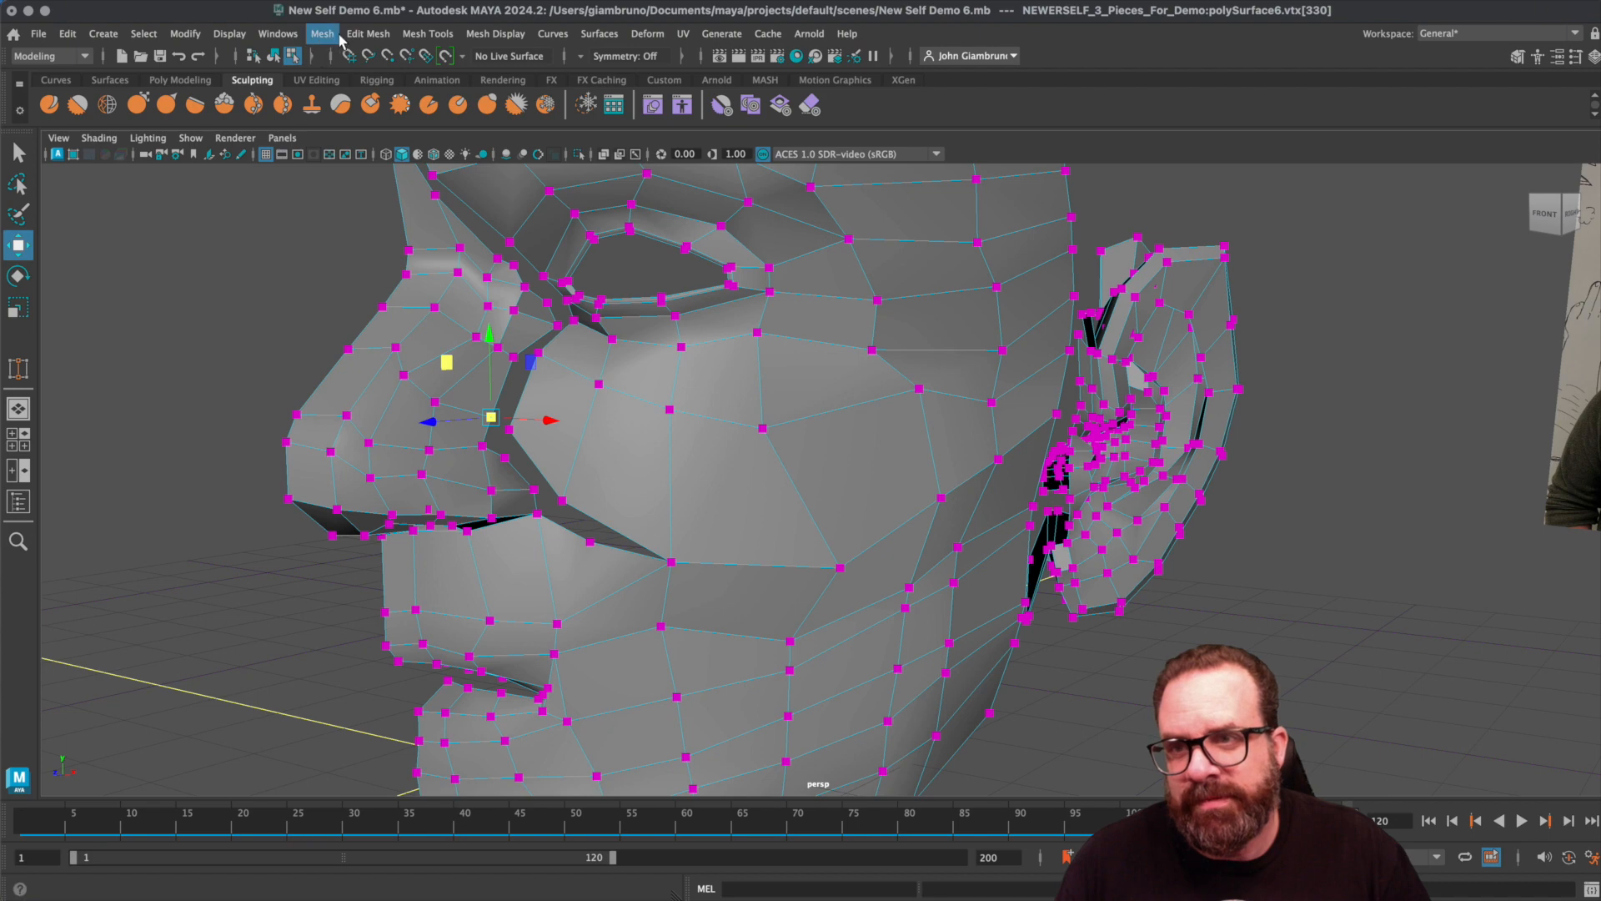
- Insert an edge loop with Multi-Cut from the lower eyelid down the cheek to its lower edge, between the nostril and mid-cheek
{"action": "left_click", "coordinate": [427, 33]}
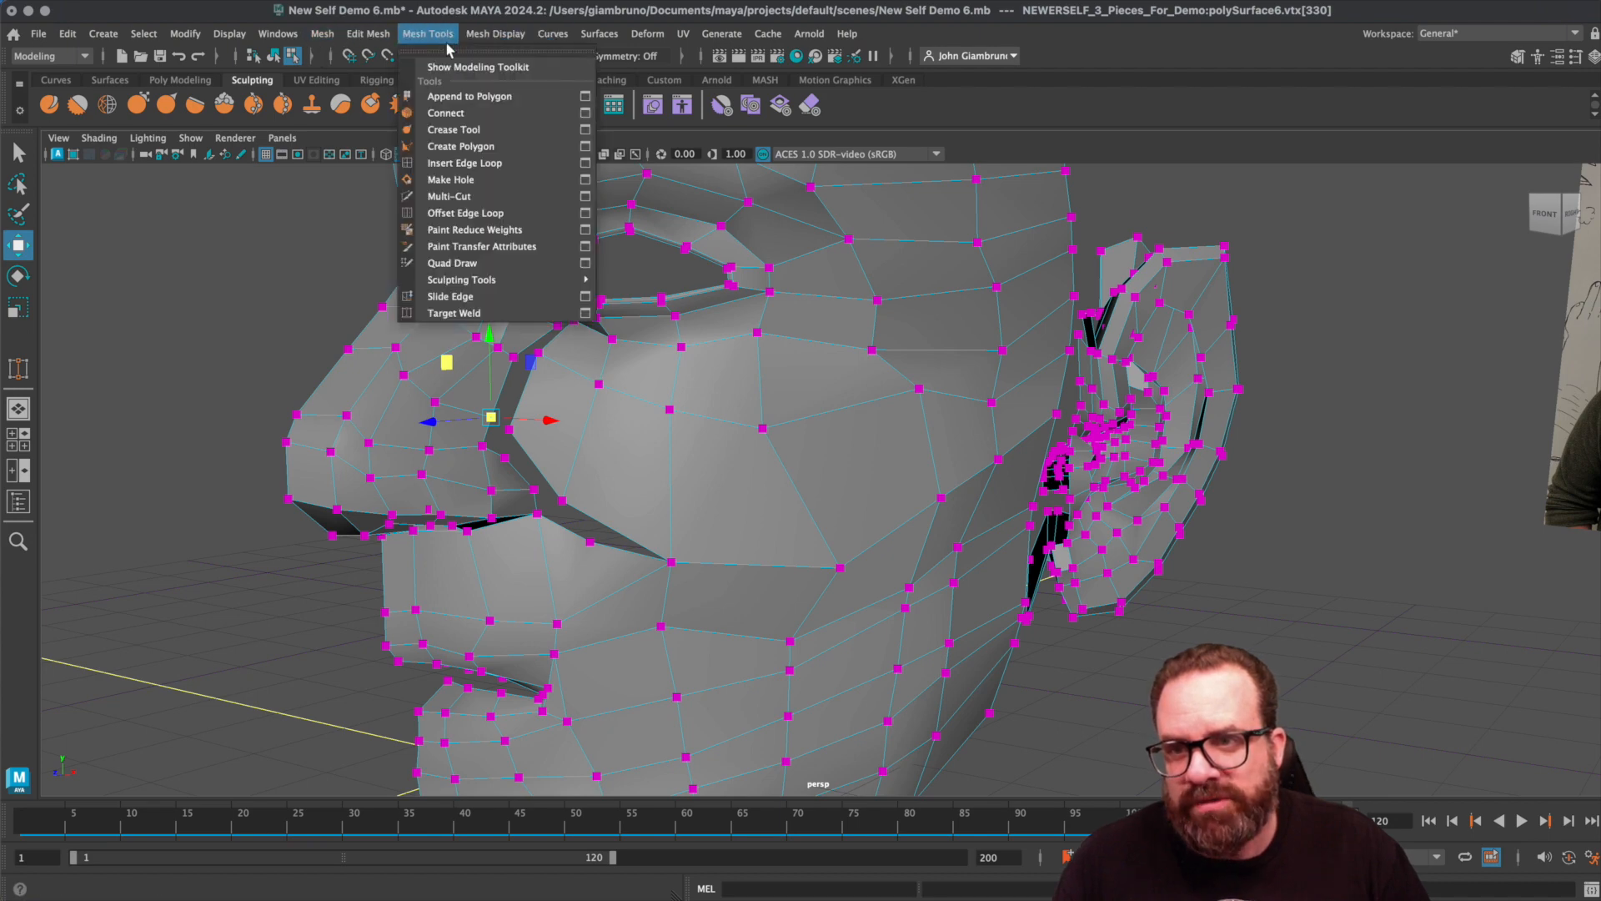
{"action": "left_click", "coordinate": [449, 196]}
{"action": "left_click", "coordinate": [590, 542]}
{"action": "key", "text": "ctrl+z"}
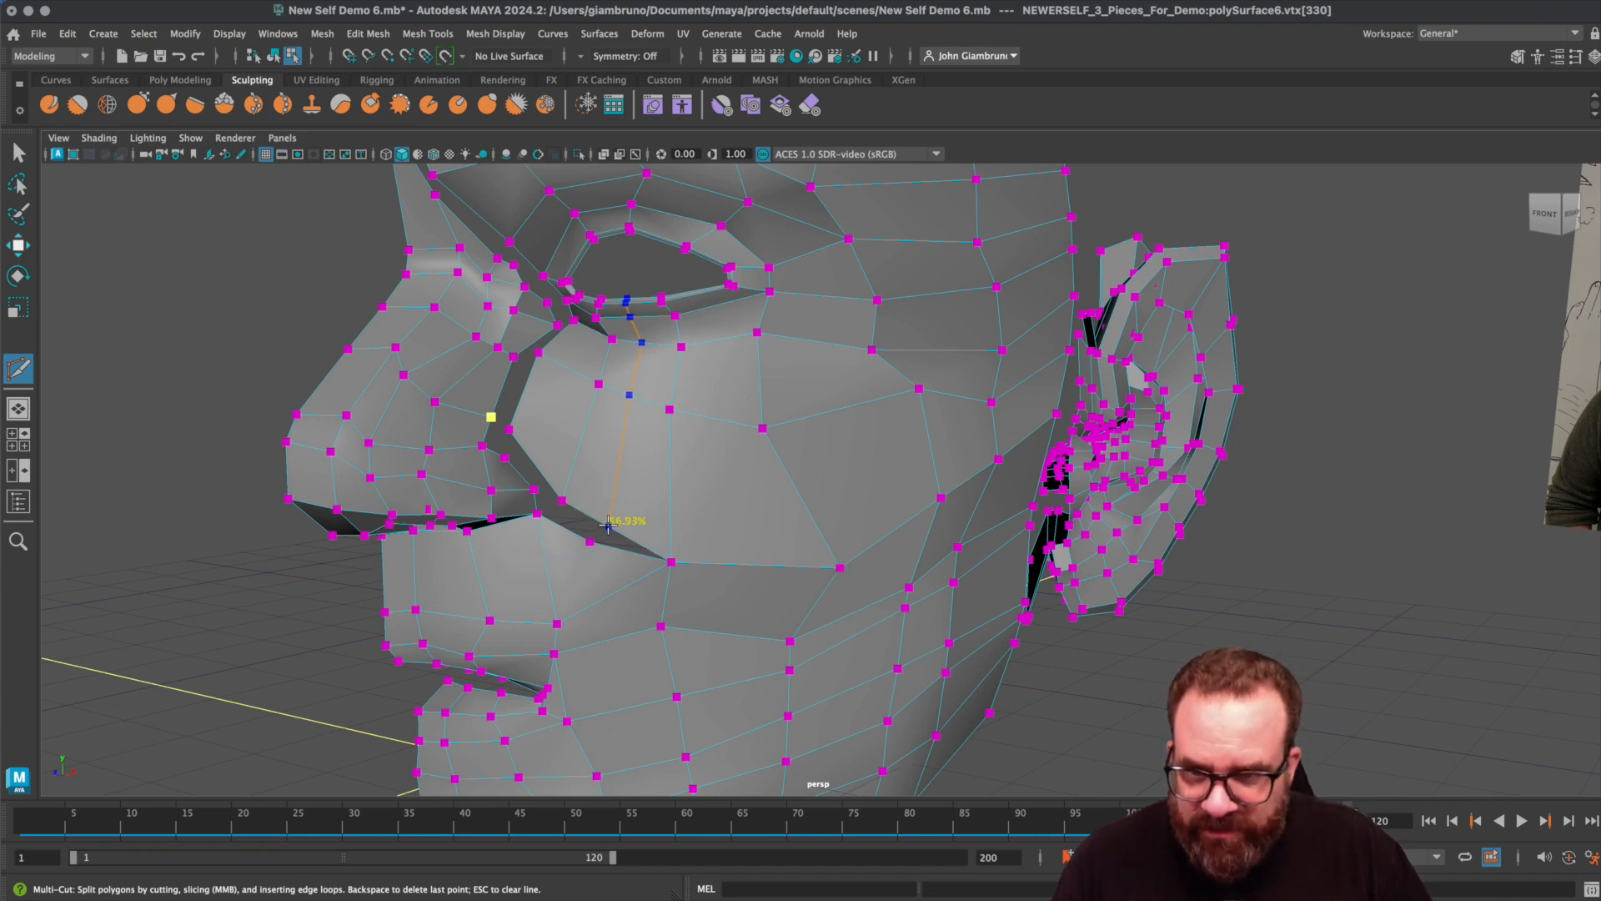
{"action": "left_click", "coordinate": [608, 524], "text": "ctrl"}
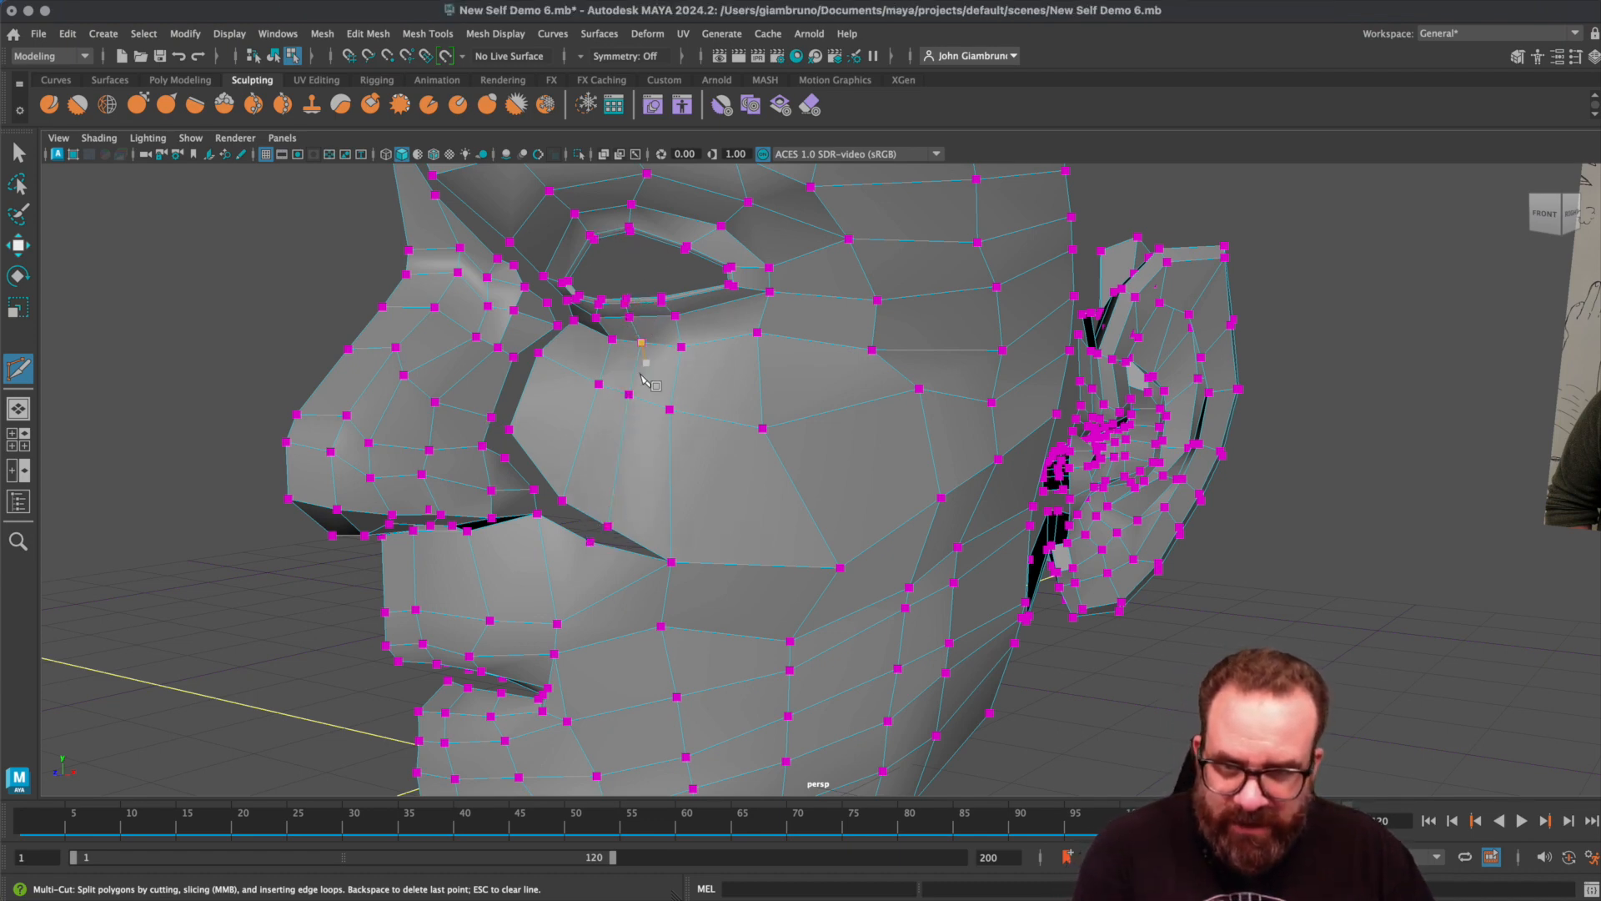
{"action": "key", "text": "q"}
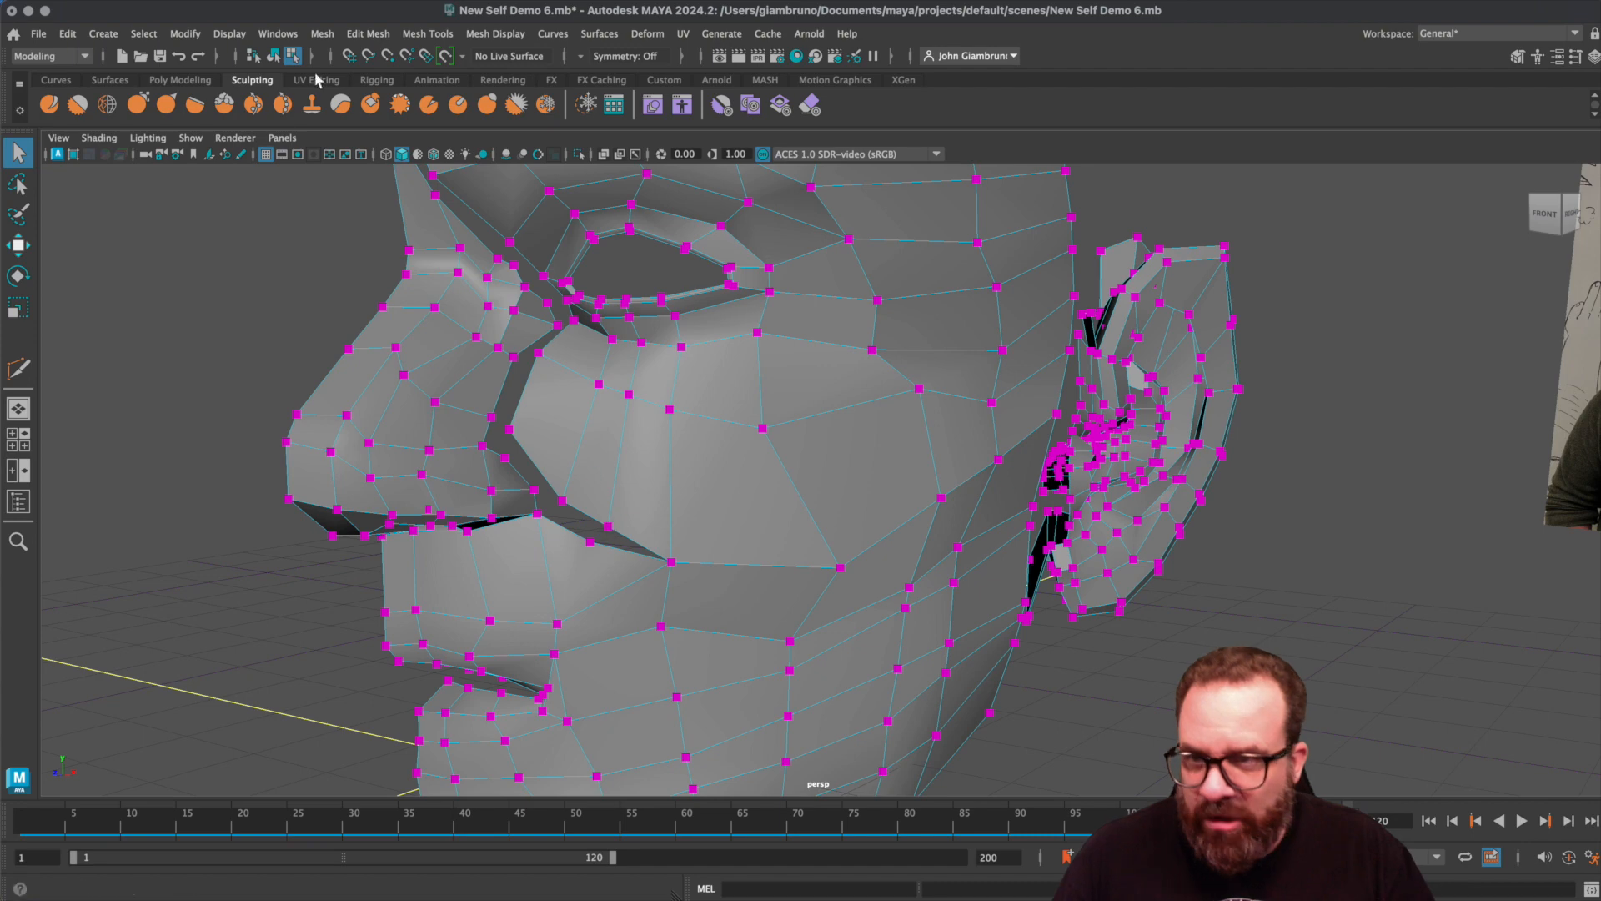
- Target-weld the remaining open vertices of the cheek and upper-lip seam together beside the nostril, and save the scene
{"action": "left_click", "coordinate": [427, 33]}
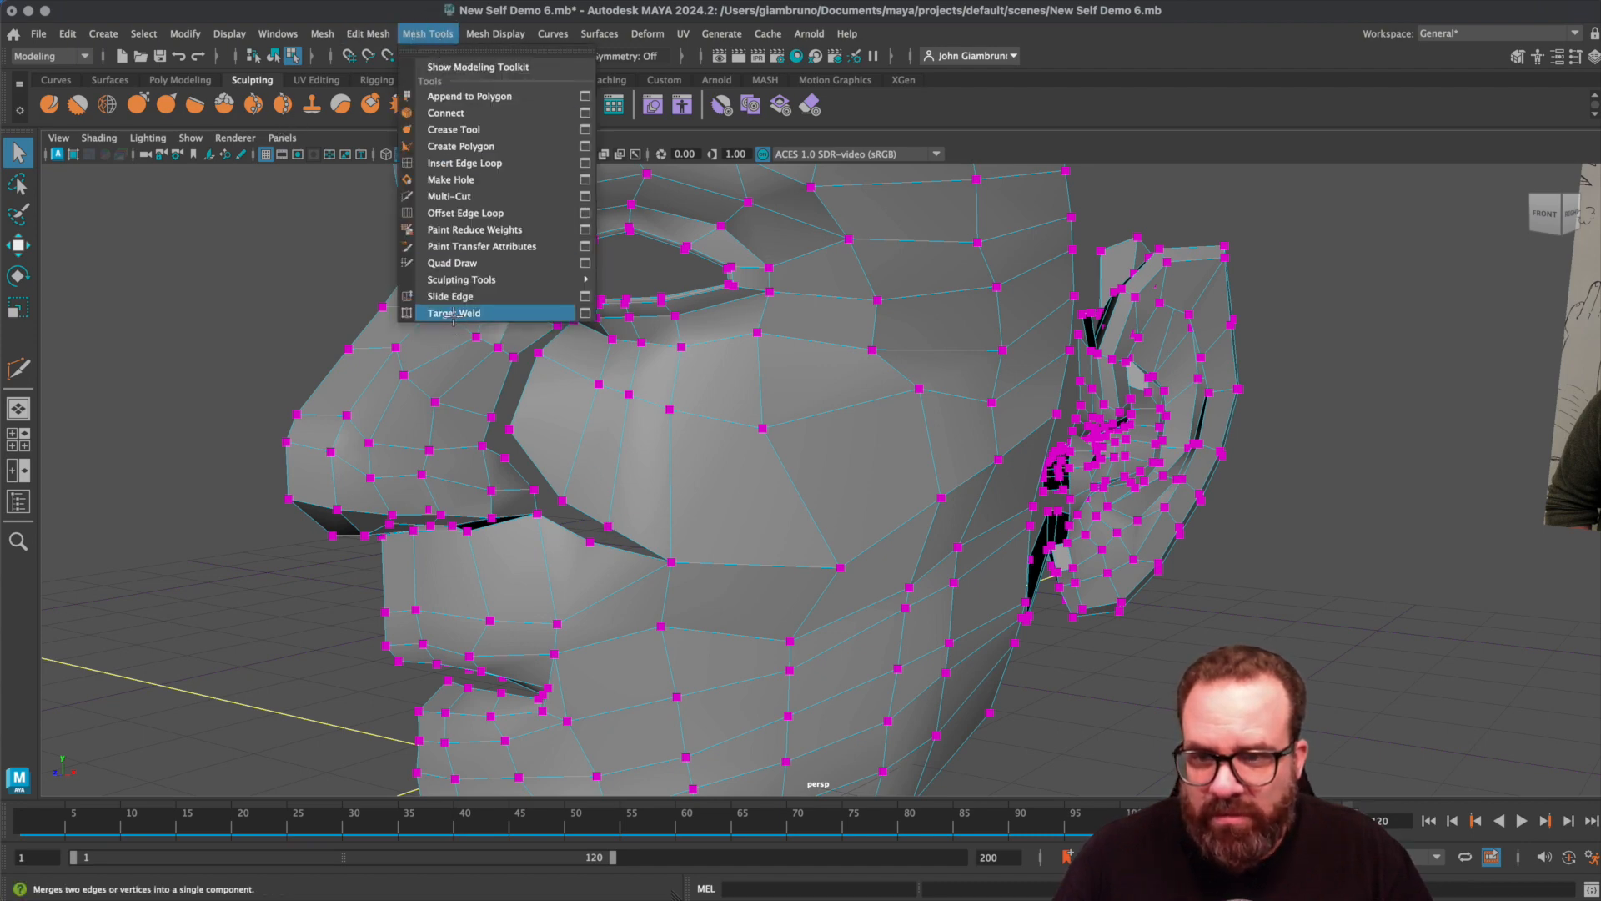
{"action": "left_click", "coordinate": [454, 314]}
{"action": "left_click_drag", "start_coordinate": [592, 543], "coordinate": [608, 527]}
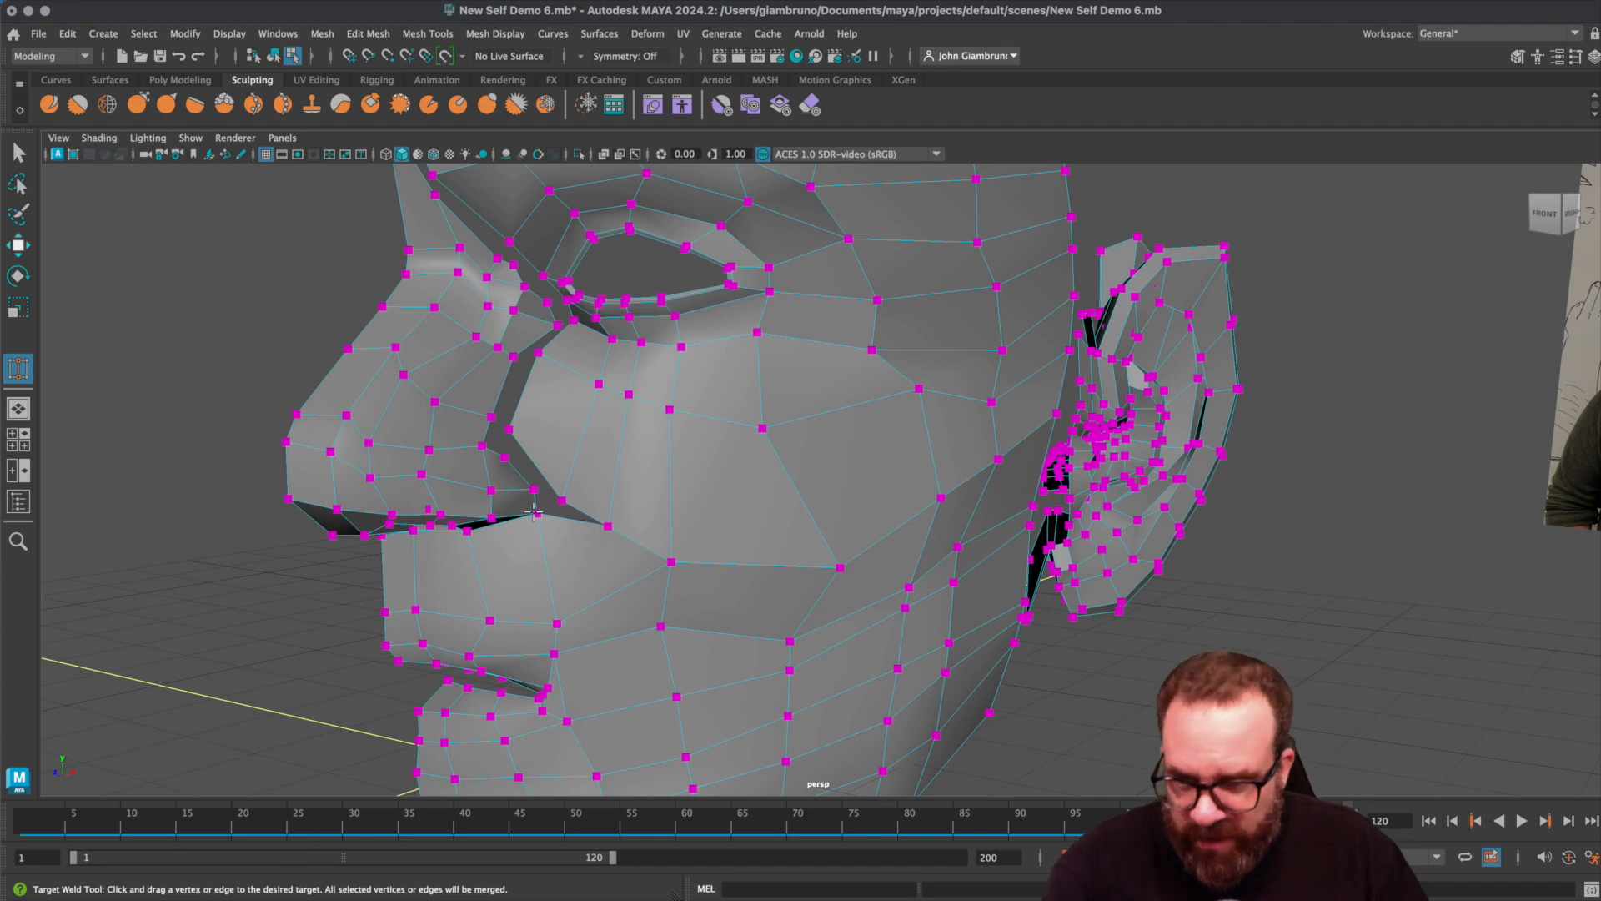
{"action": "key", "text": "space"}
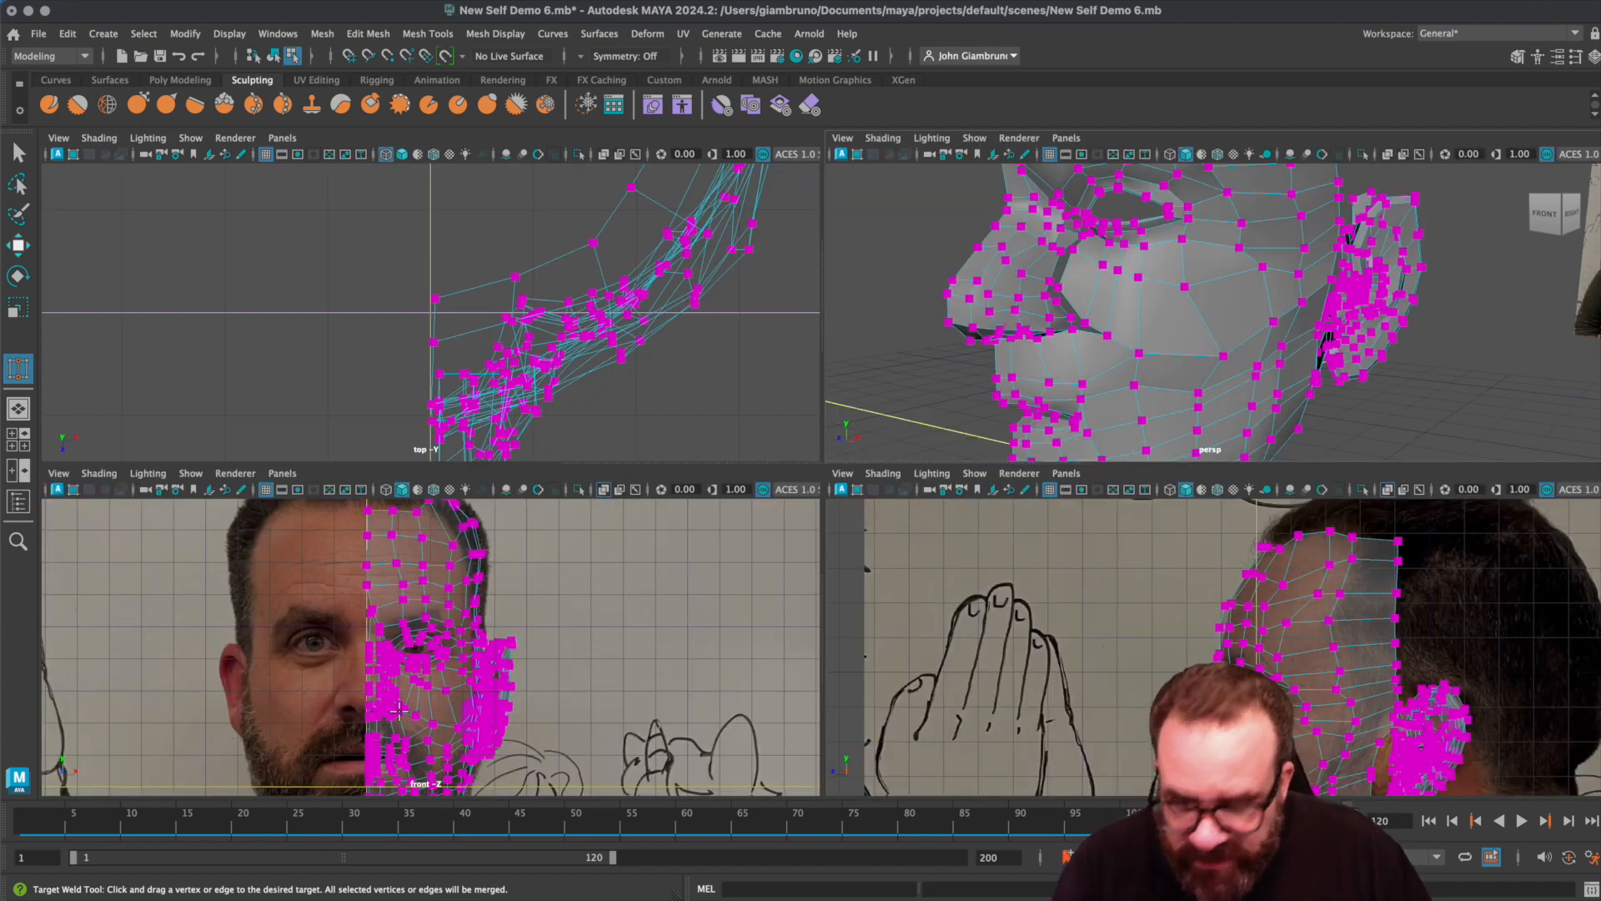
{"action": "scroll", "coordinate": [978, 347], "scroll_direction": "up", "scroll_amount": 6}
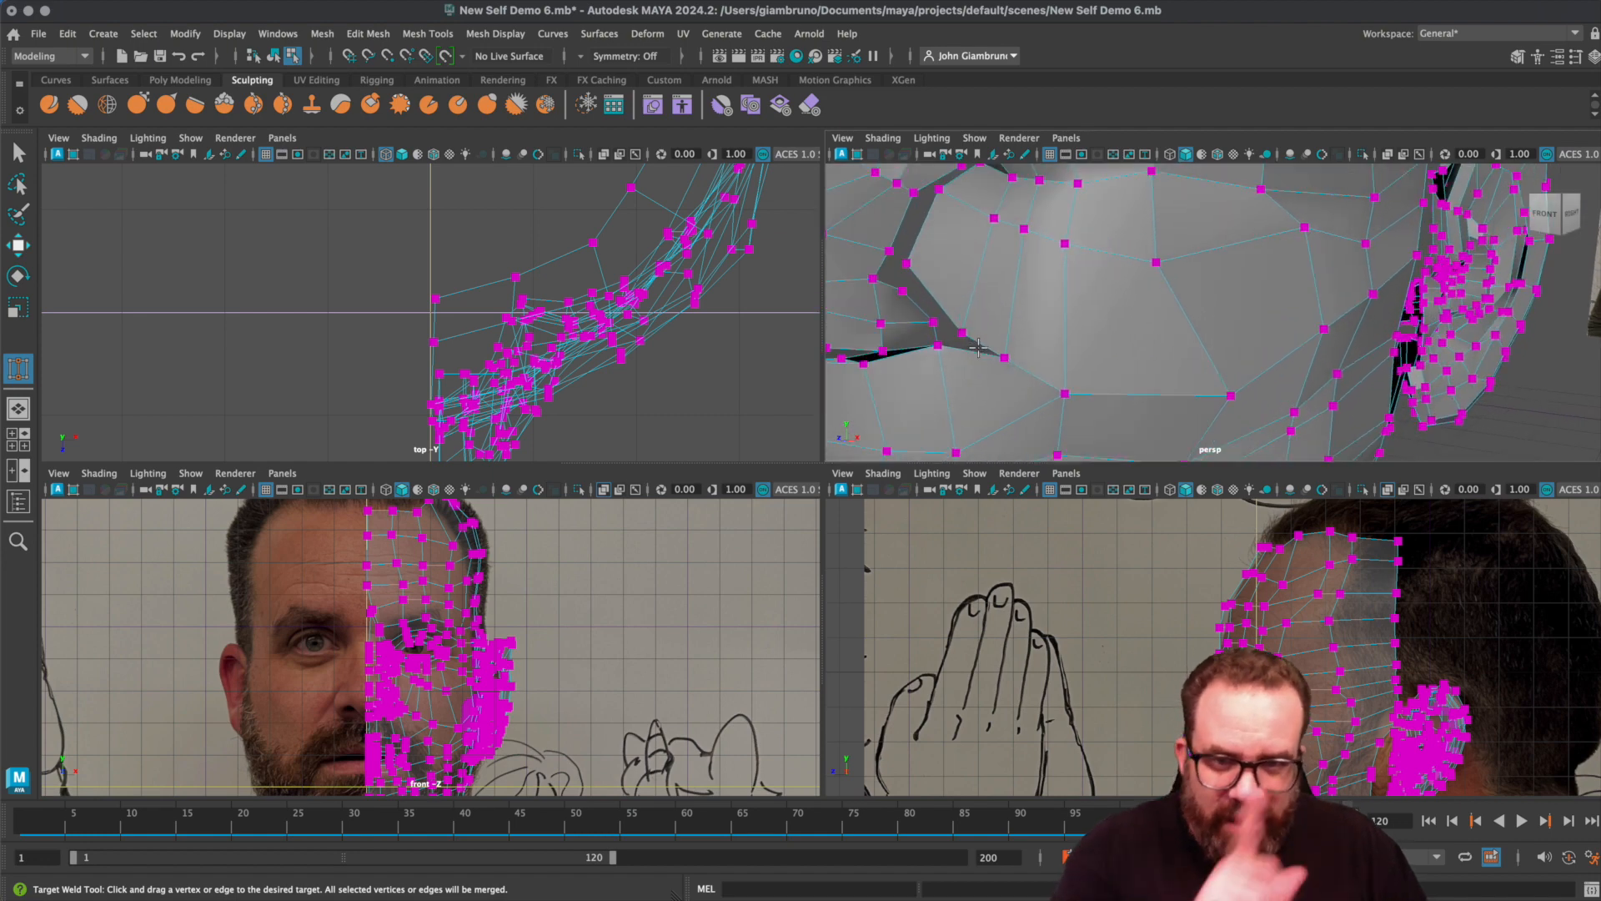
{"action": "left_click_drag", "start_coordinate": [961, 333], "coordinate": [940, 342]}
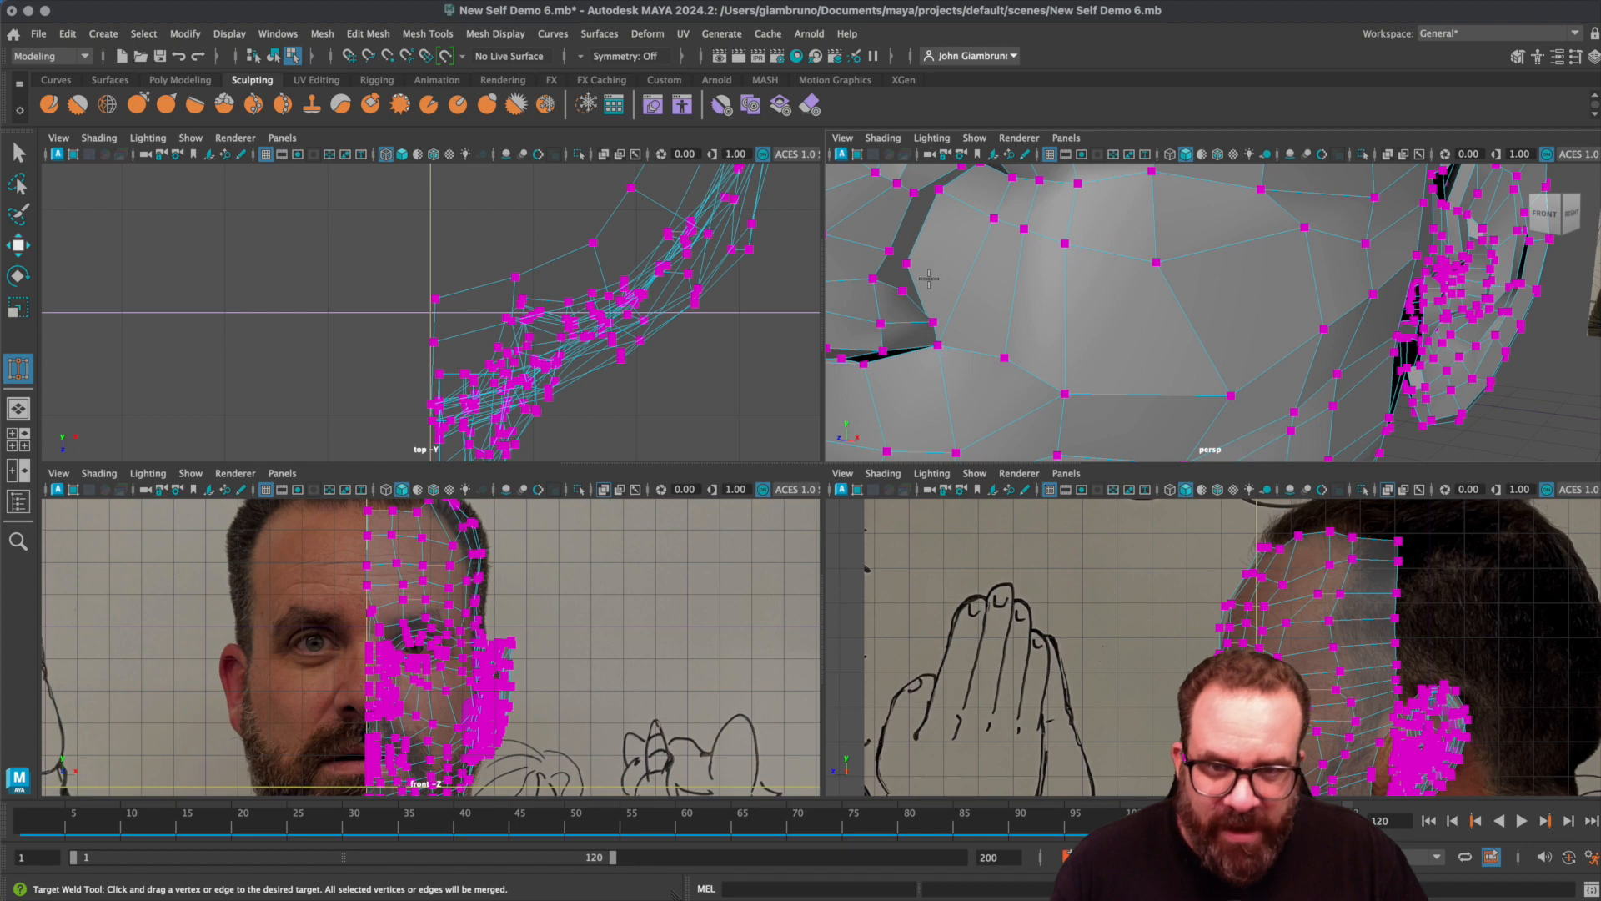
{"action": "key", "text": "super+s"}
- Target-weld the upper nose bridge's edge vertices onto the matching brow vertices, working down toward the inner eye corner
{"action": "middle_click_drag", "start_coordinate": [946, 280], "coordinate": [1022, 242], "text": "alt"}
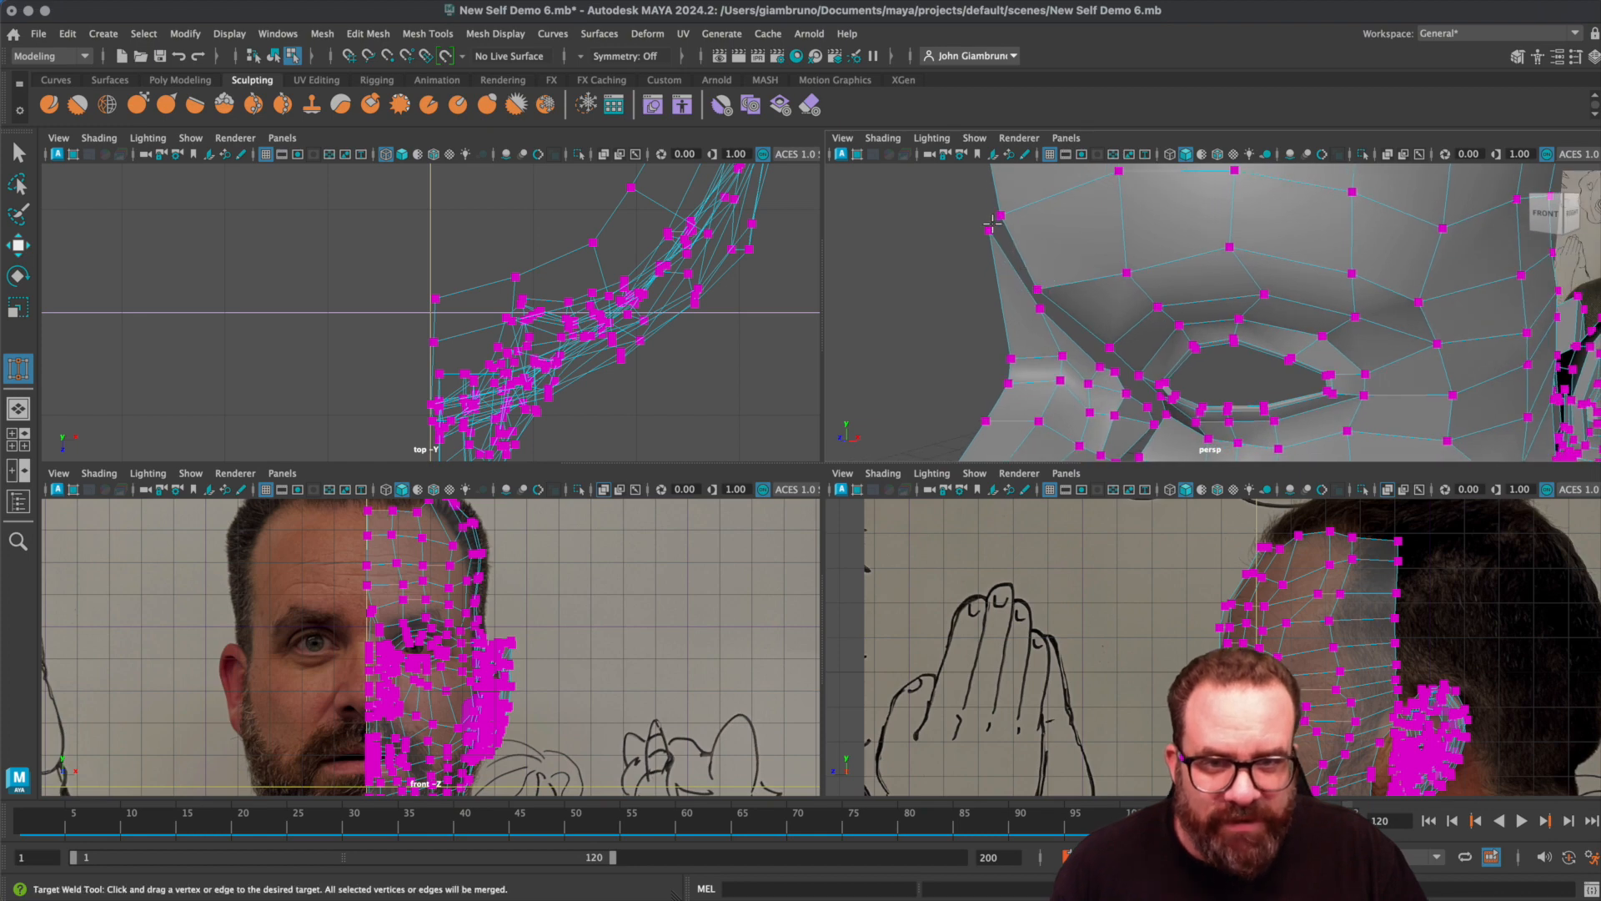
{"action": "left_click_drag", "start_coordinate": [1040, 308], "coordinate": [1037, 289]}
{"action": "left_click_drag", "start_coordinate": [1104, 398], "coordinate": [1084, 297], "text": "alt"}
{"action": "middle_click_drag", "start_coordinate": [1108, 342], "coordinate": [1068, 241], "text": "alt"}
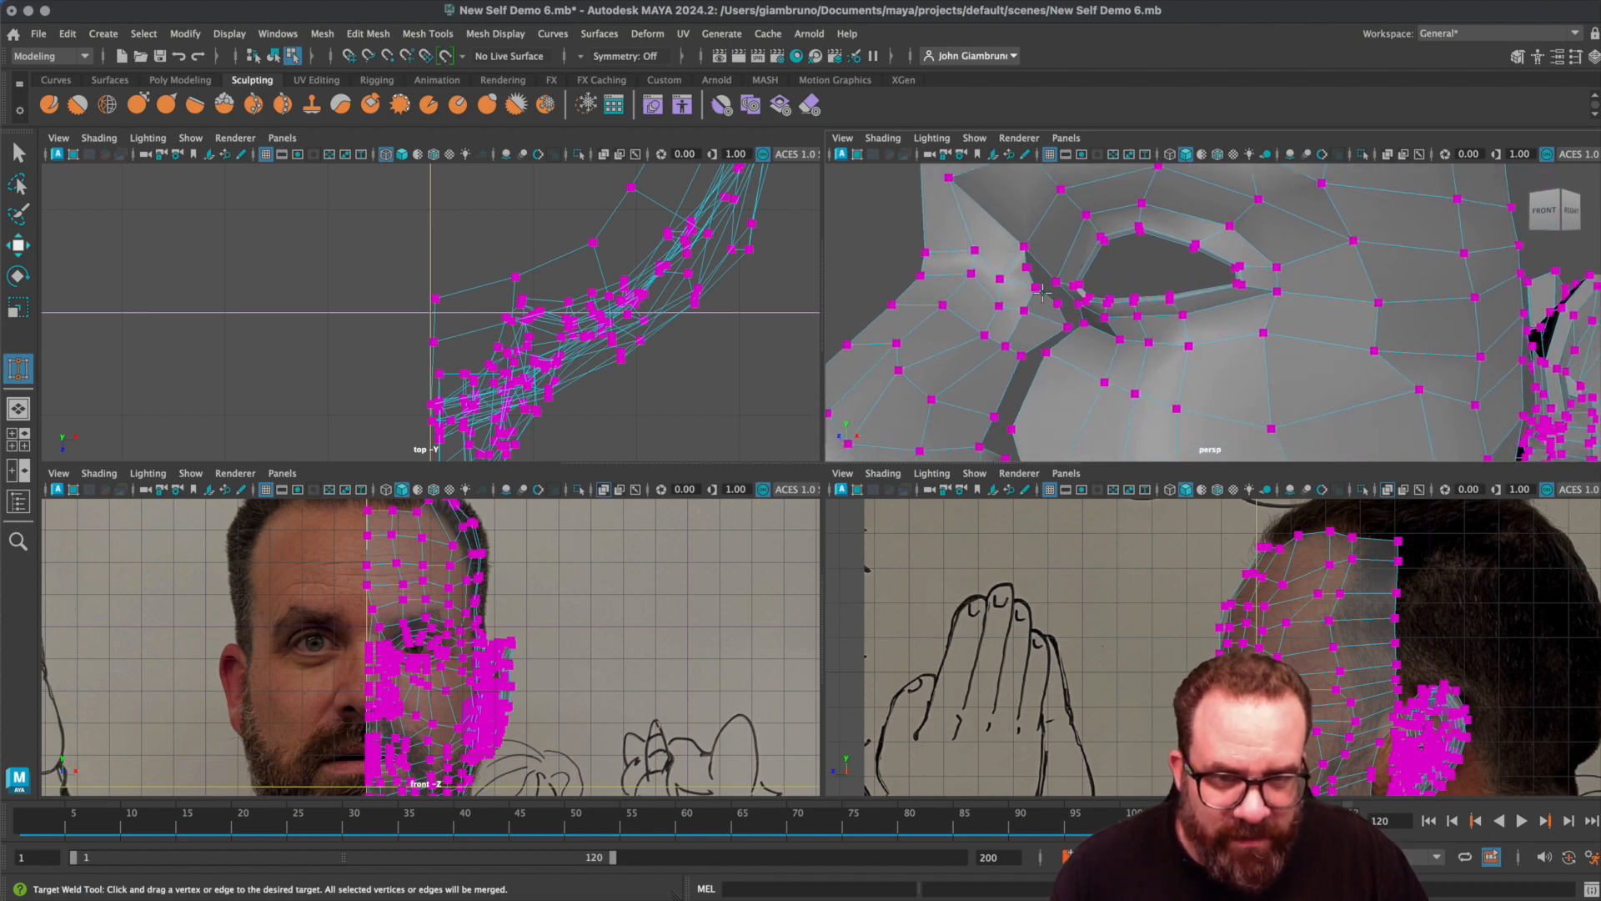
{"action": "left_click_drag", "start_coordinate": [1026, 268], "coordinate": [1115, 328]}
- Examine the open gap between the side of the nose and the cheek from close up and from several angles
{"action": "scroll", "coordinate": [1060, 299], "scroll_direction": "up", "scroll_amount": 3}
{"action": "middle_click_drag", "start_coordinate": [1116, 329], "coordinate": [1130, 309], "text": "alt"}
{"action": "scroll", "coordinate": [1131, 310], "scroll_direction": "up", "scroll_amount": 2}
{"action": "key", "text": "space"}
{"action": "key", "text": "space"}
{"action": "middle_click_drag", "start_coordinate": [897, 571], "coordinate": [1002, 386], "text": "alt"}
{"action": "right_click_drag", "start_coordinate": [1001, 386], "coordinate": [899, 493], "text": "alt"}
{"action": "left_click_drag", "start_coordinate": [900, 493], "coordinate": [854, 504], "text": "alt"}
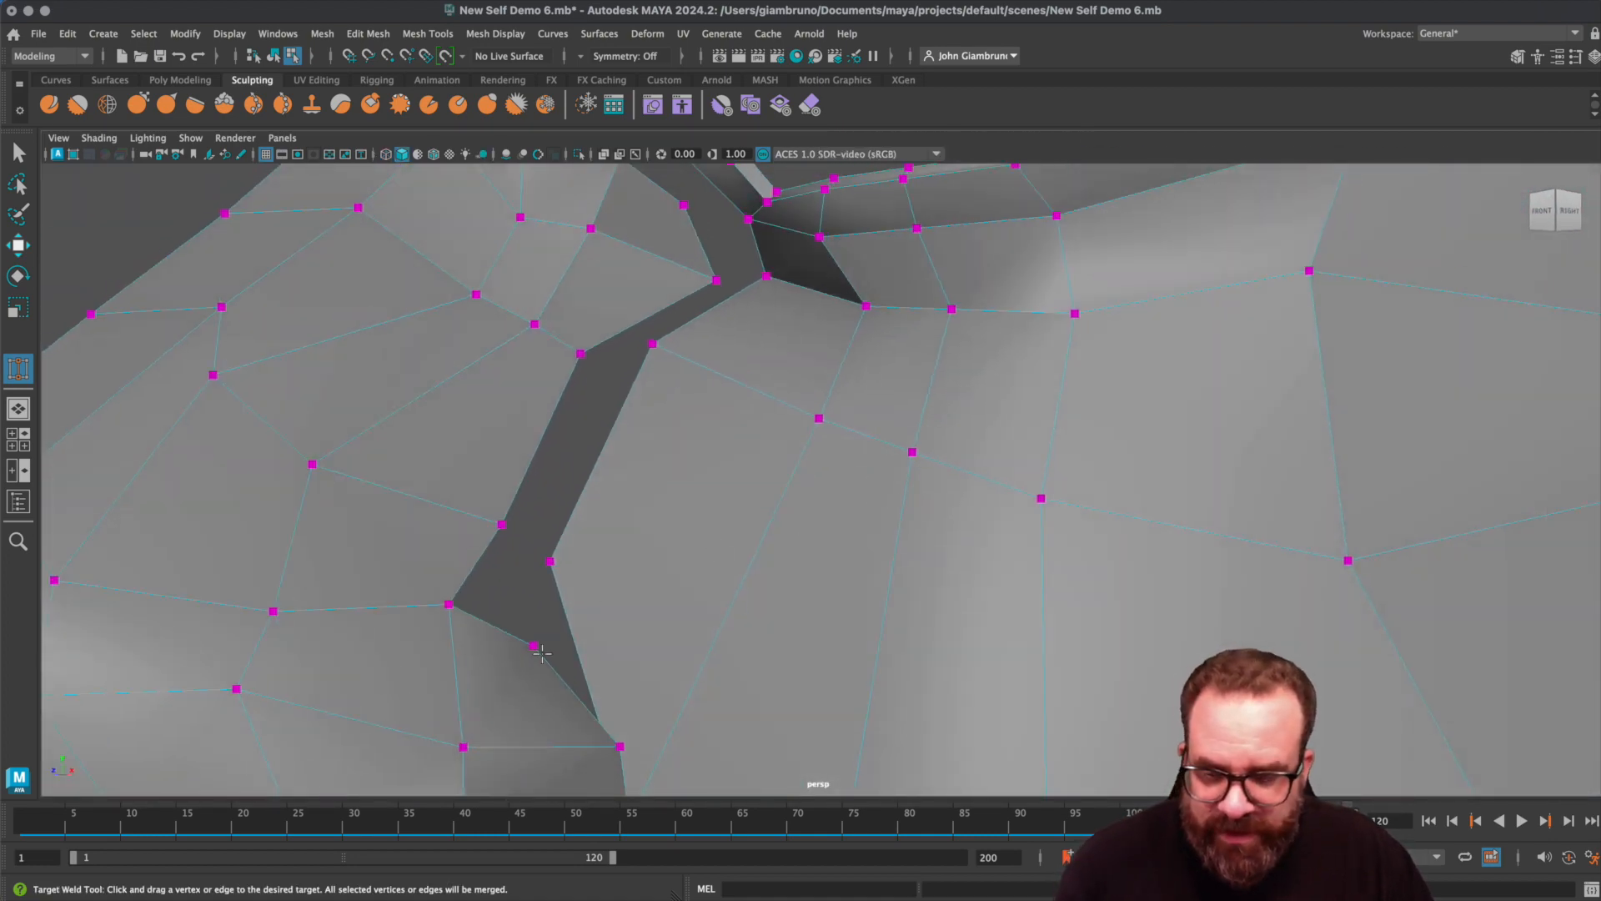
{"action": "left_click_drag", "start_coordinate": [671, 652], "coordinate": [507, 640], "text": "alt"}
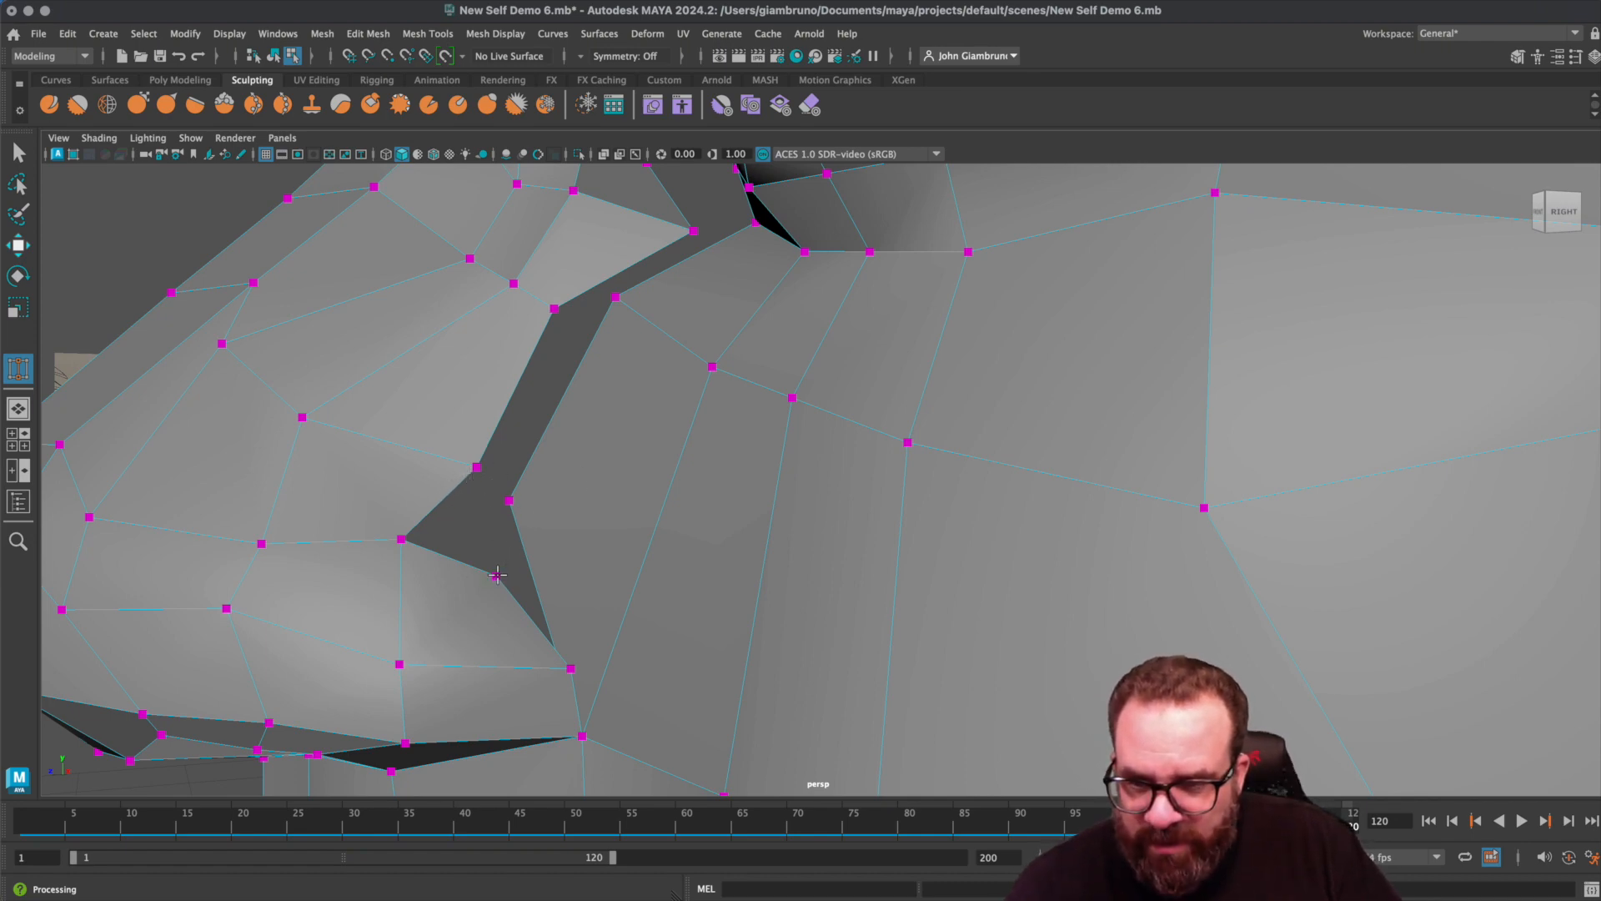
{"action": "left_click_drag", "start_coordinate": [530, 593], "coordinate": [332, 601], "text": "alt"}
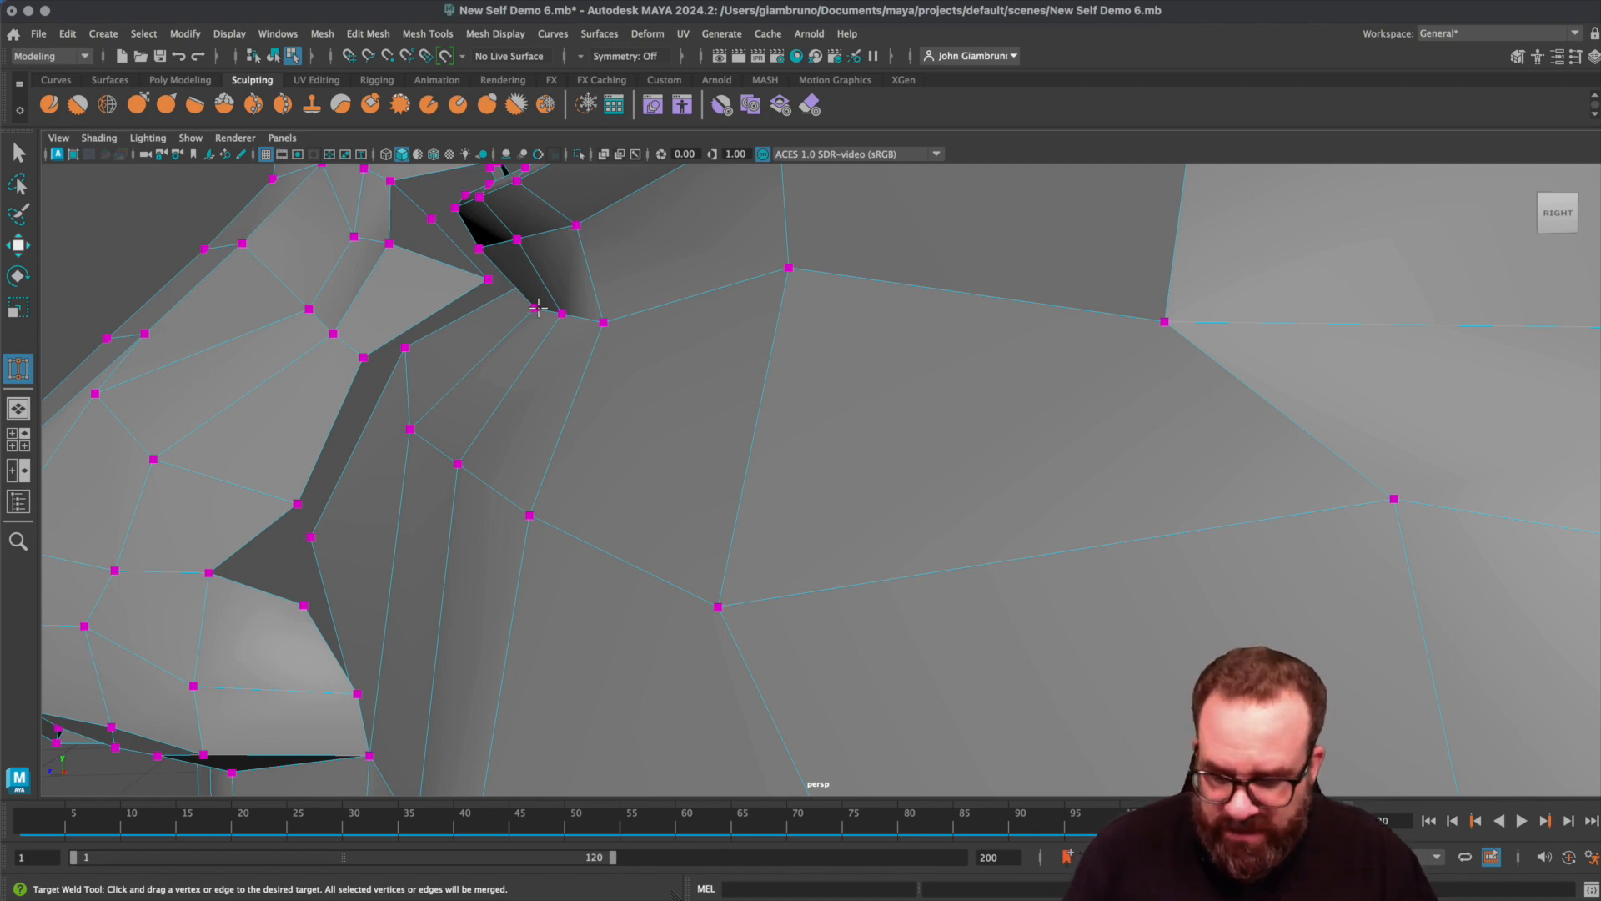
- Insert a Multi-Cut edge loop down the cheek strip beside the nose, ending on the cheek's open edge next to the nostril wing
{"action": "key", "text": "q"}
{"action": "left_click", "coordinate": [427, 34]}
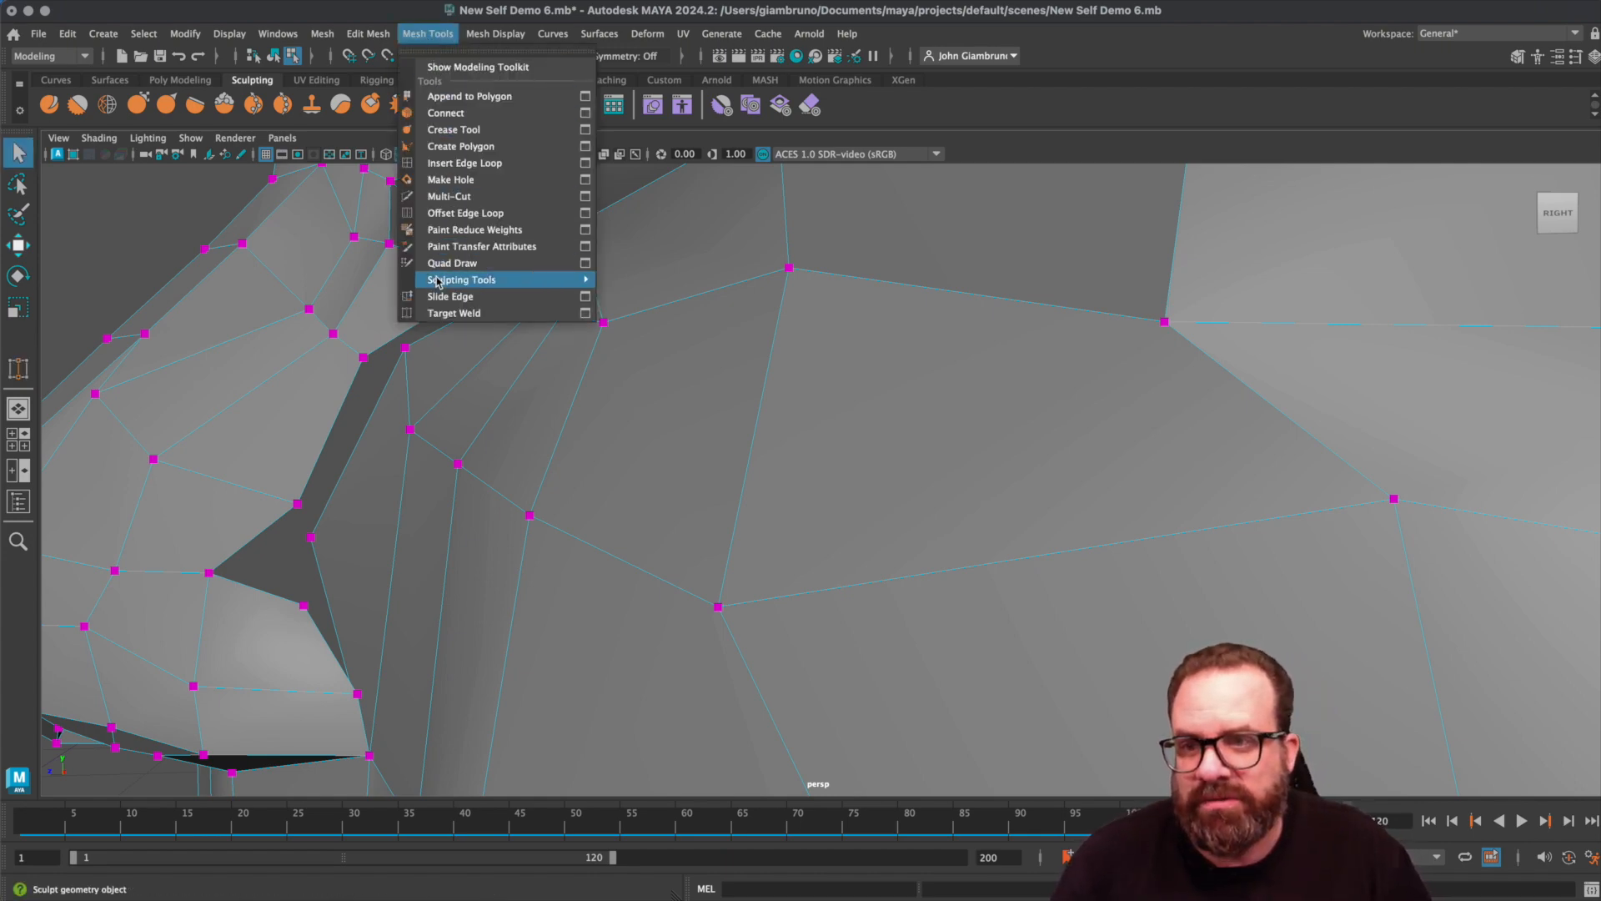
{"action": "left_click", "coordinate": [448, 196]}
{"action": "left_click", "coordinate": [310, 538]}
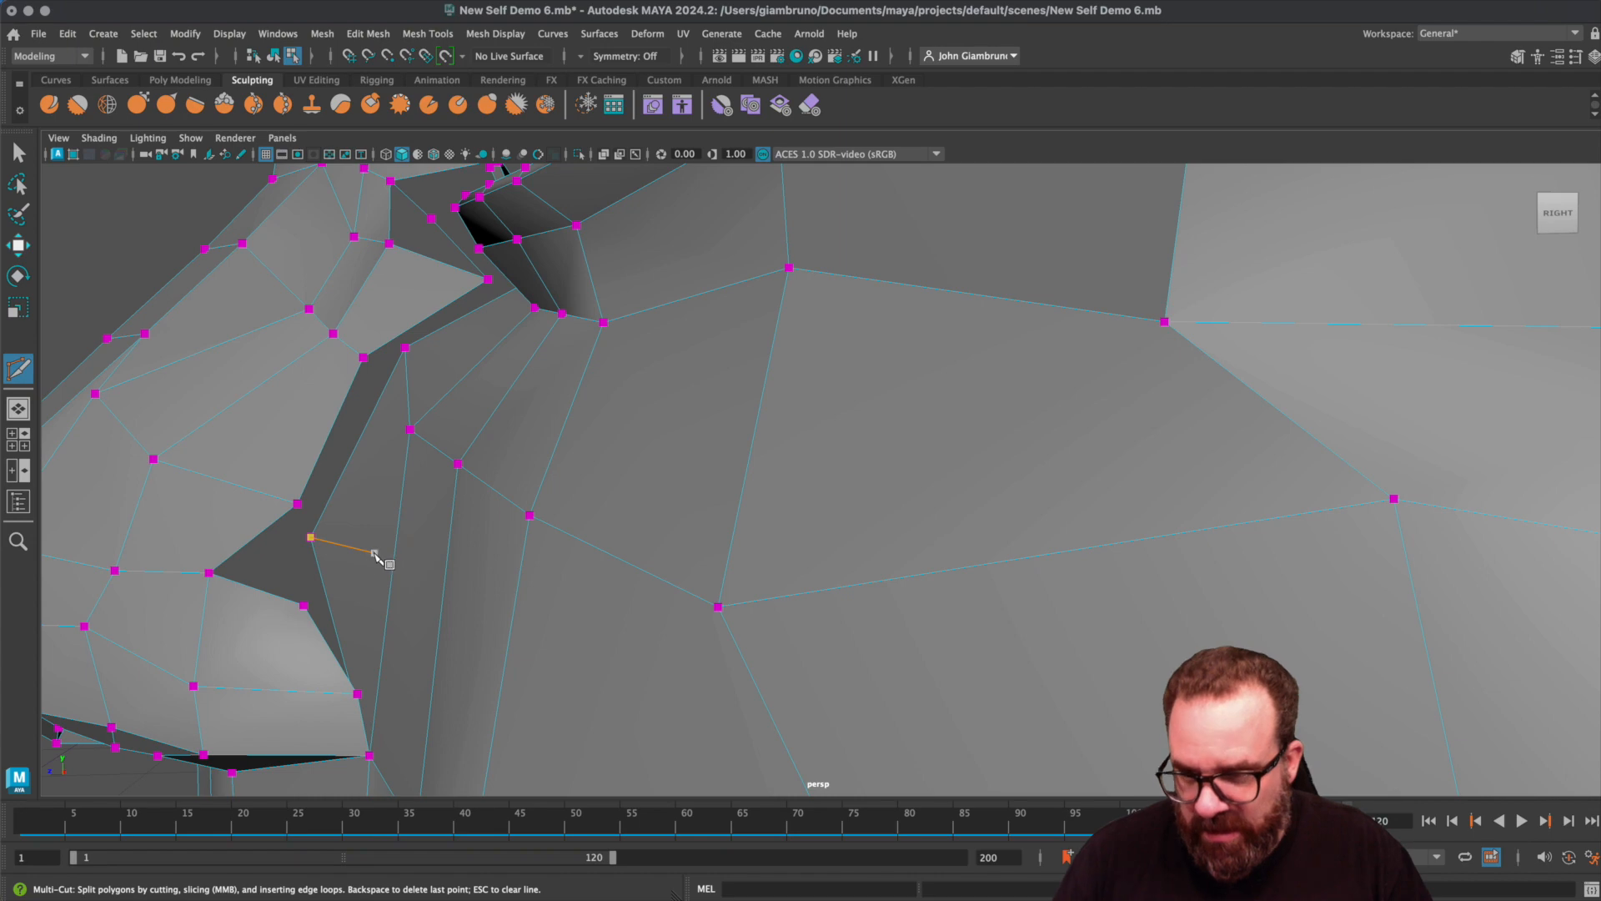
{"action": "key", "text": "Escape"}
{"action": "mouse_move", "coordinate": [338, 667]}
{"action": "left_mouse_down", "text": "alt"}
{"action": "mouse_move", "coordinate": [315, 666]}
{"action": "mouse_move", "coordinate": [338, 668]}
{"action": "left_mouse_up", "text": "alt"}
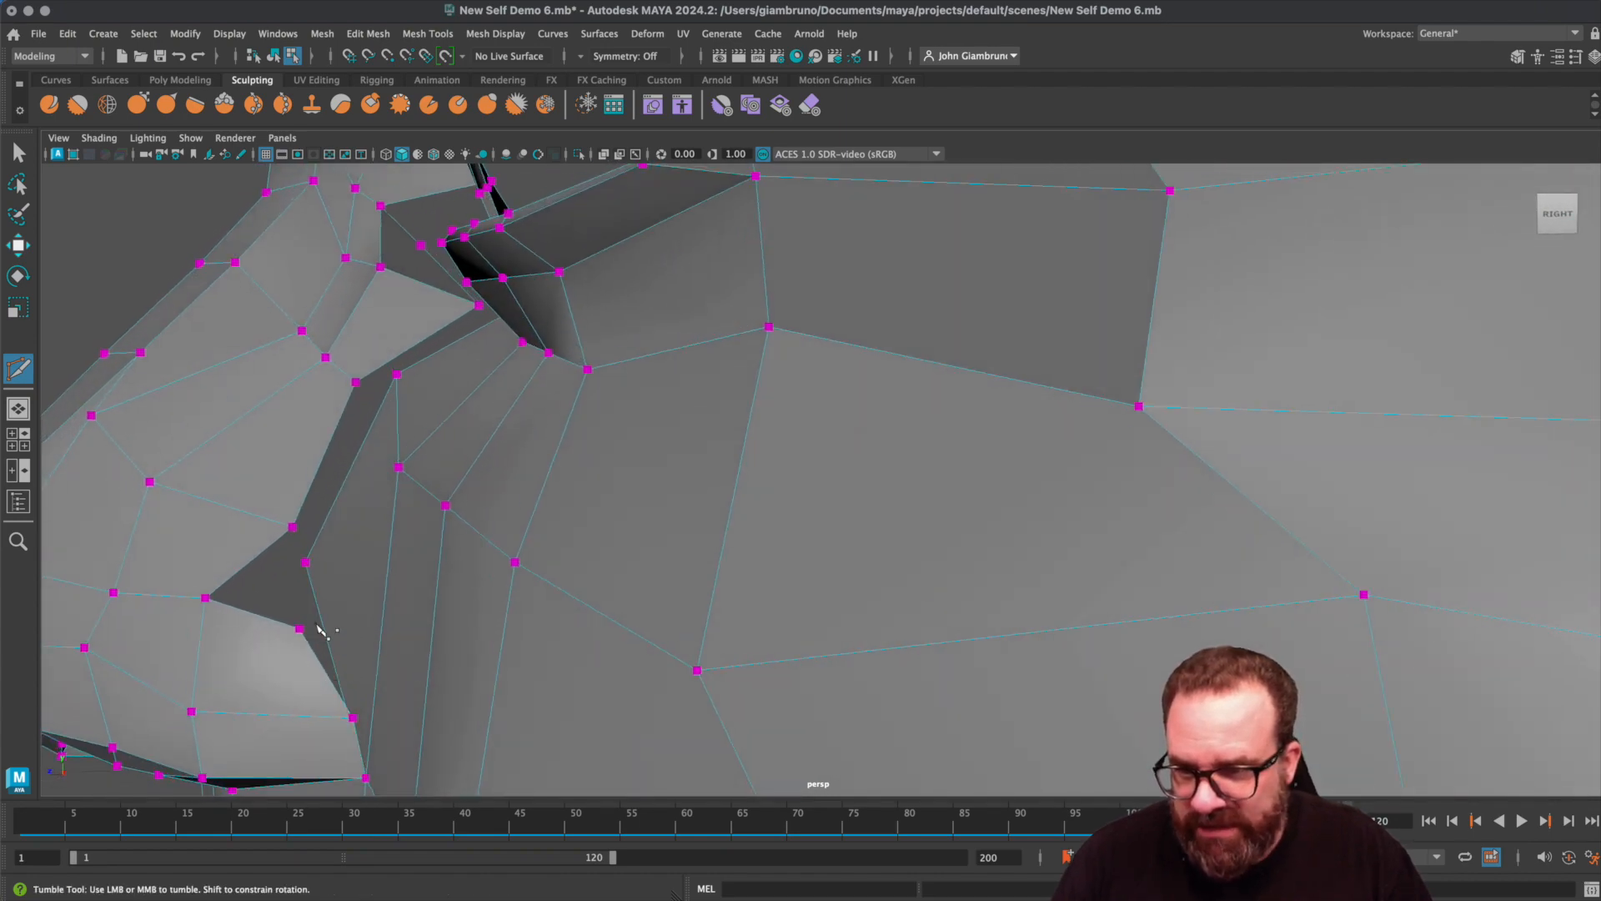
{"action": "left_click", "coordinate": [396, 423], "text": "ctrl"}
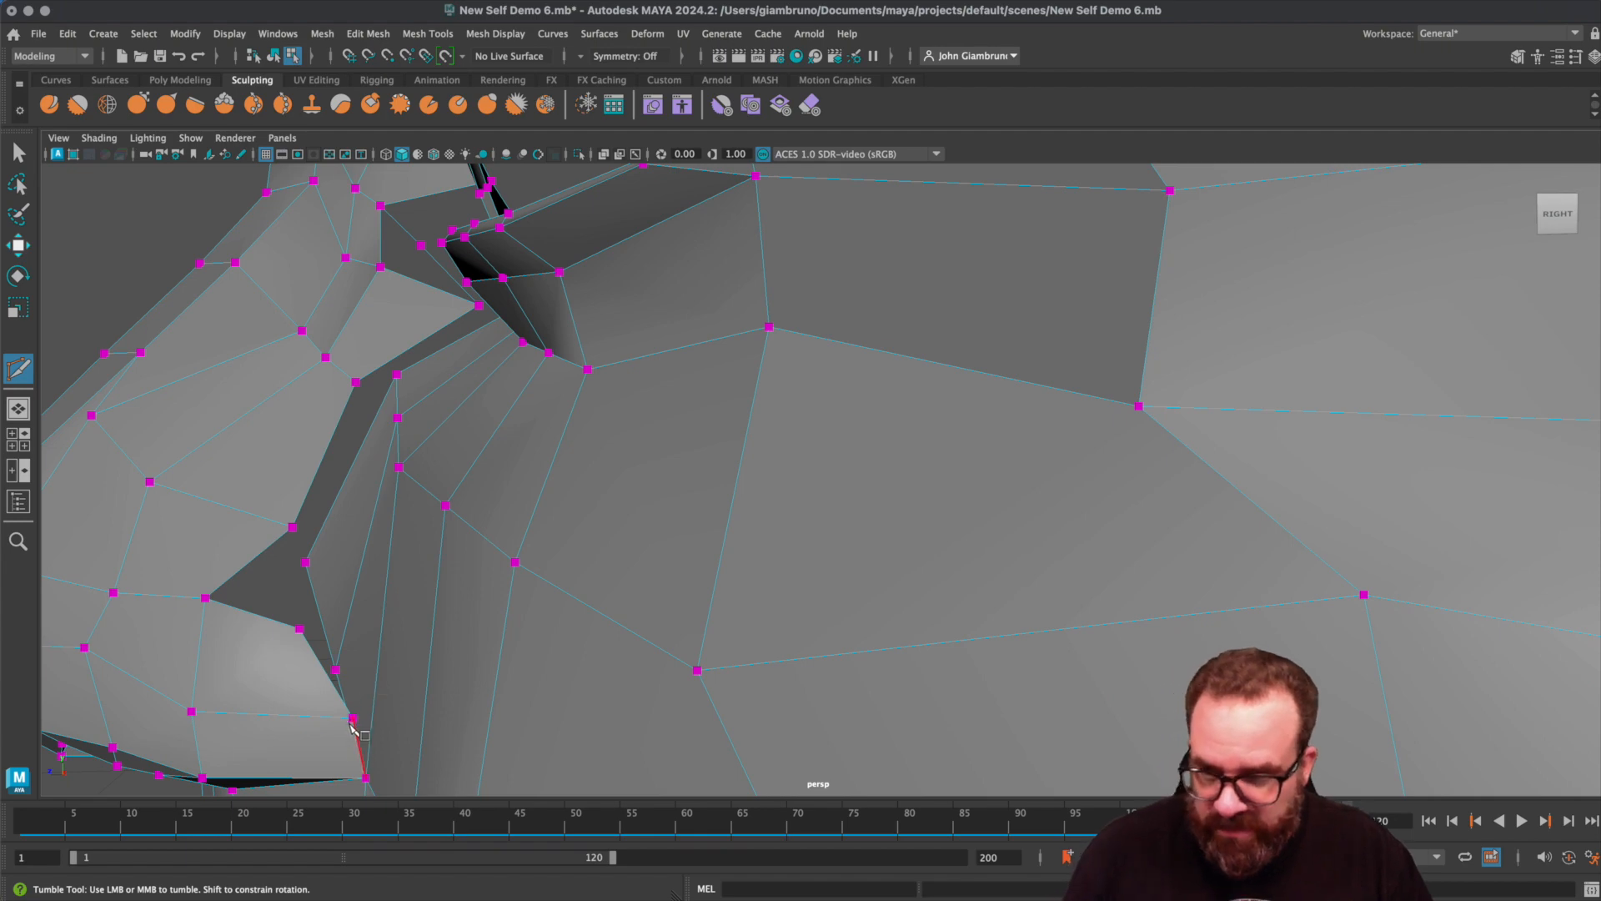
{"action": "key", "text": "q"}
- Target-weld the two lower vertices of the cheek's open edge onto the matching vertices of the nostril wing
{"action": "left_click_drag", "start_coordinate": [351, 725], "coordinate": [431, 679], "text": "alt"}
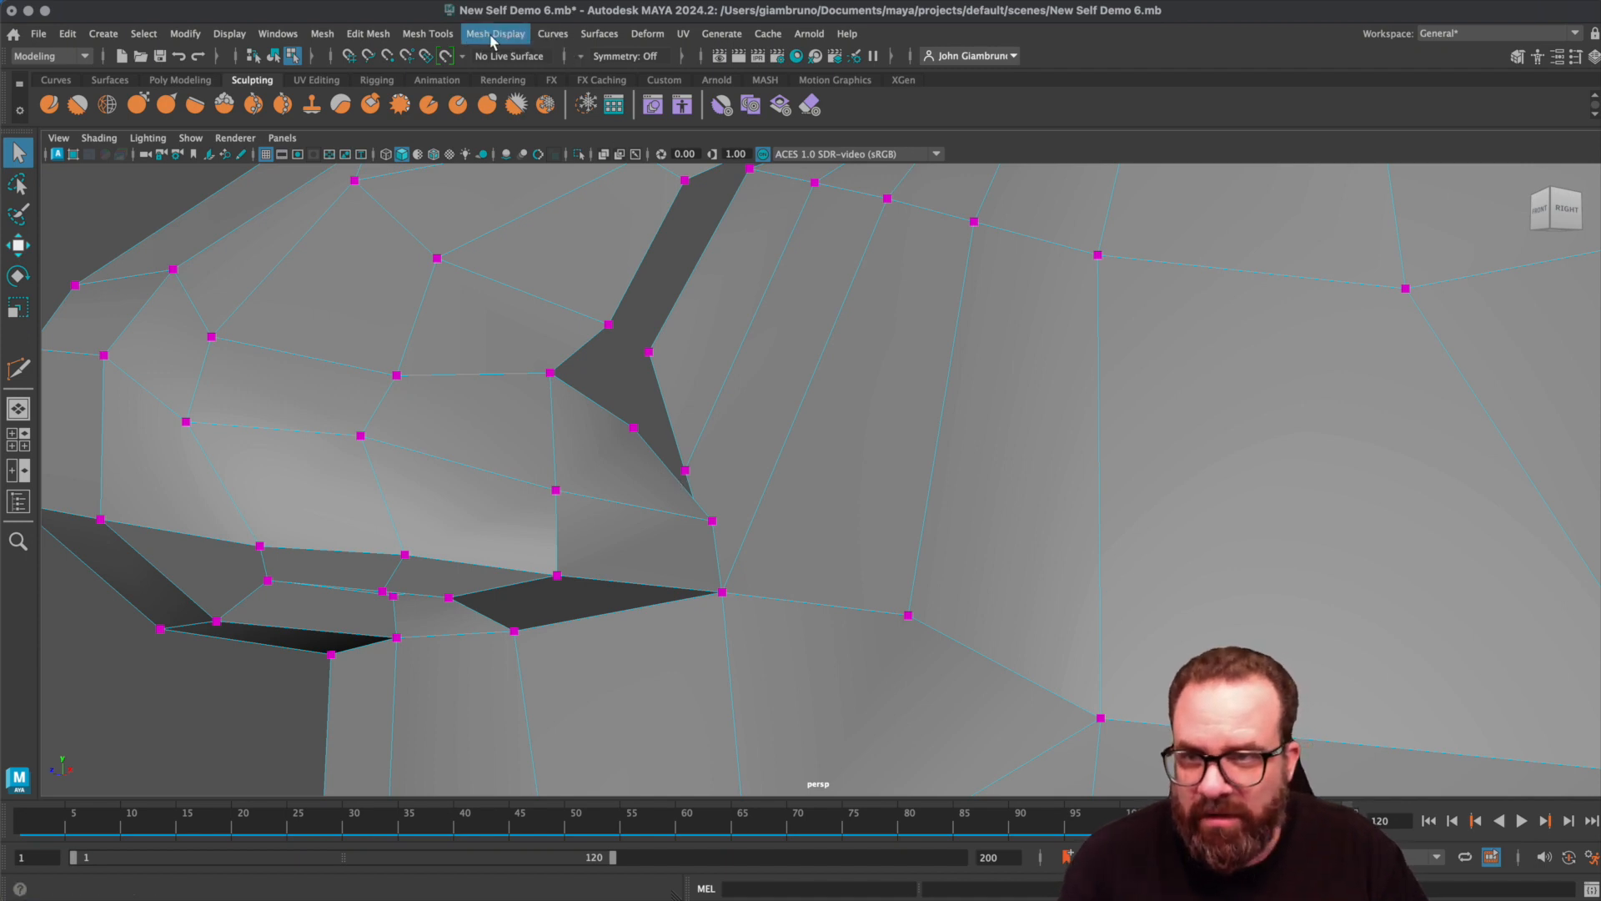
{"action": "left_click", "coordinate": [427, 34]}
{"action": "left_click", "coordinate": [458, 315]}
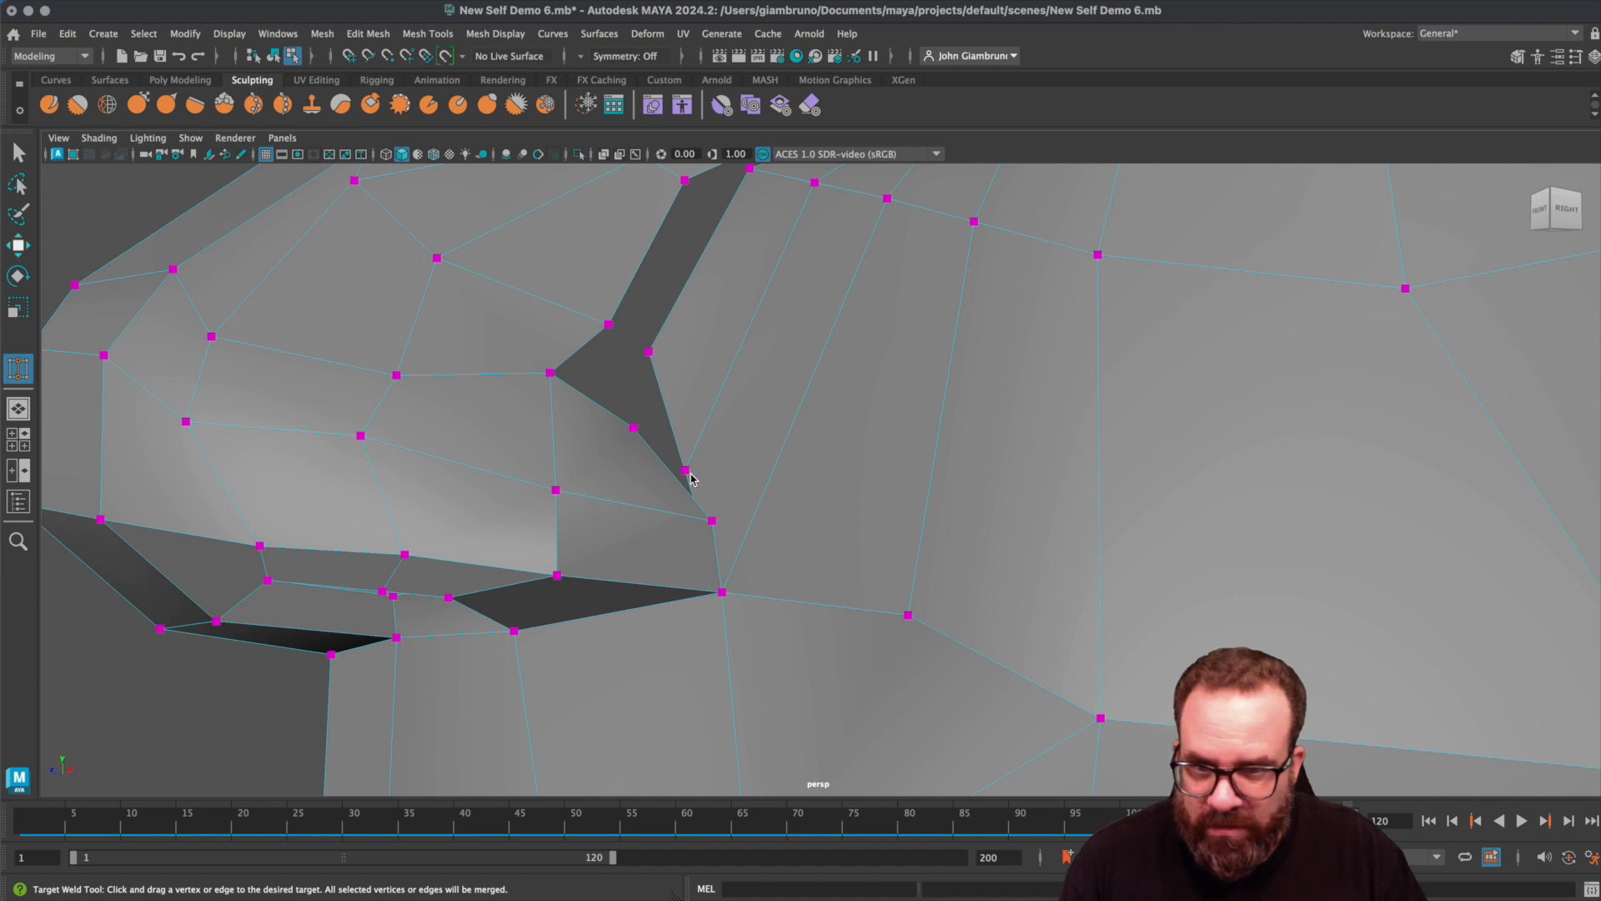
{"action": "left_click_drag", "start_coordinate": [712, 524], "coordinate": [677, 519]}
{"action": "mouse_move", "coordinate": [566, 377]}
{"action": "left_mouse_down"}
{"action": "mouse_move", "coordinate": [559, 455]}
{"action": "mouse_move", "coordinate": [568, 402]}
{"action": "left_mouse_up"}
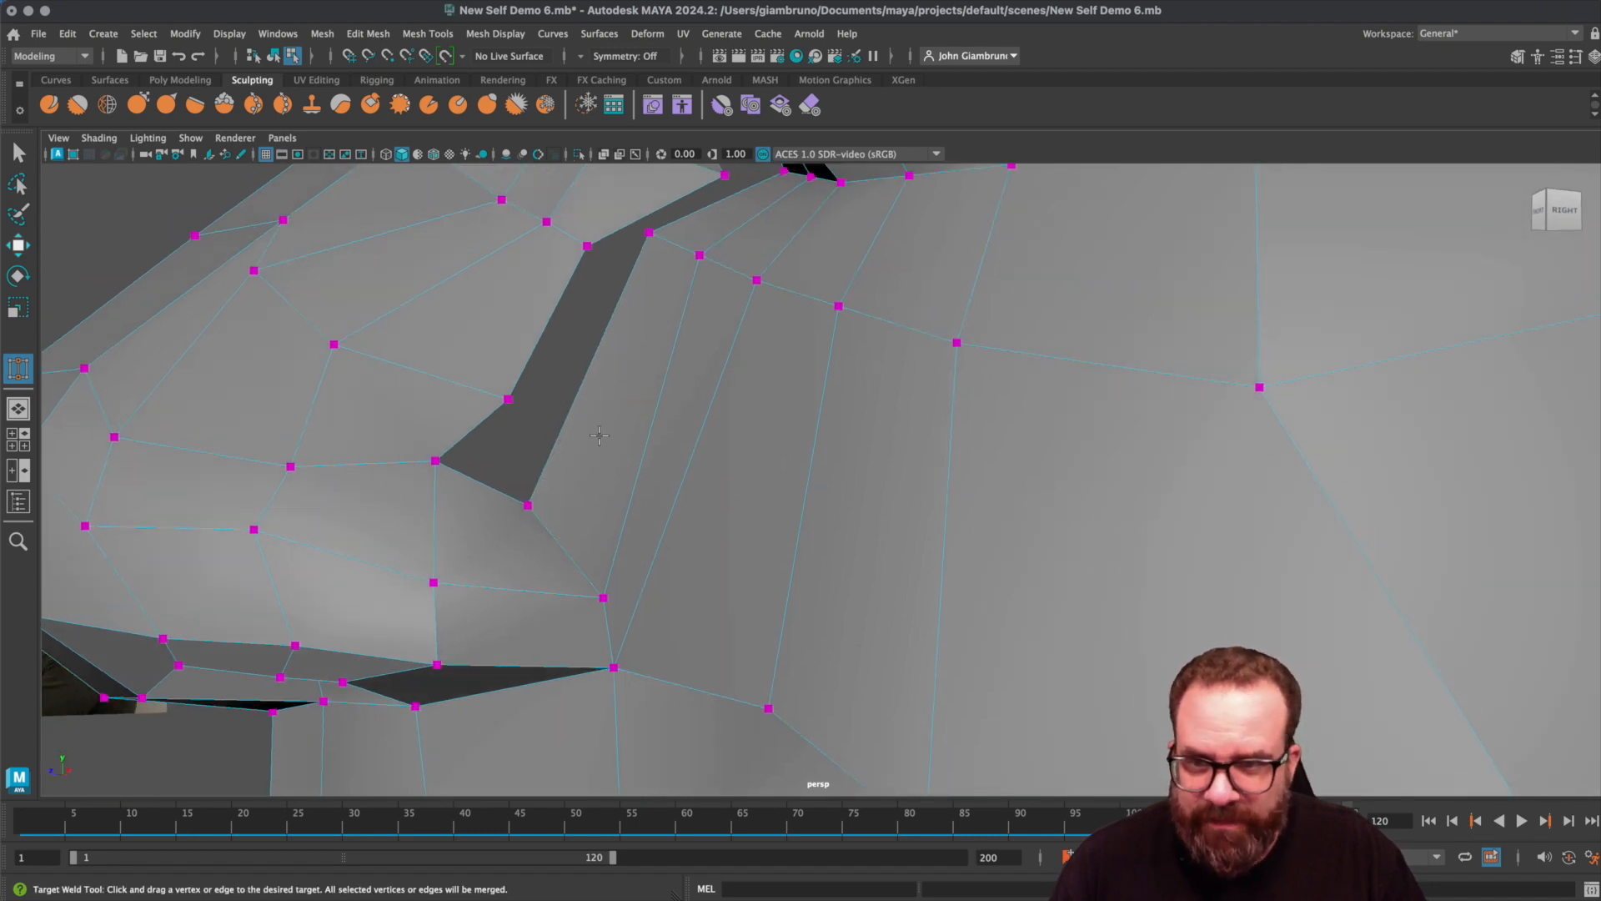
- Insert a Multi-Cut edge loop across the cheek, starting about 54% along its open edge beside the nose
{"action": "scroll", "coordinate": [548, 434], "scroll_direction": "down", "scroll_amount": 5}
{"action": "middle_click_drag", "start_coordinate": [575, 448], "coordinate": [665, 452], "text": "alt"}
{"action": "left_click_drag", "start_coordinate": [665, 452], "coordinate": [701, 477], "text": "alt"}
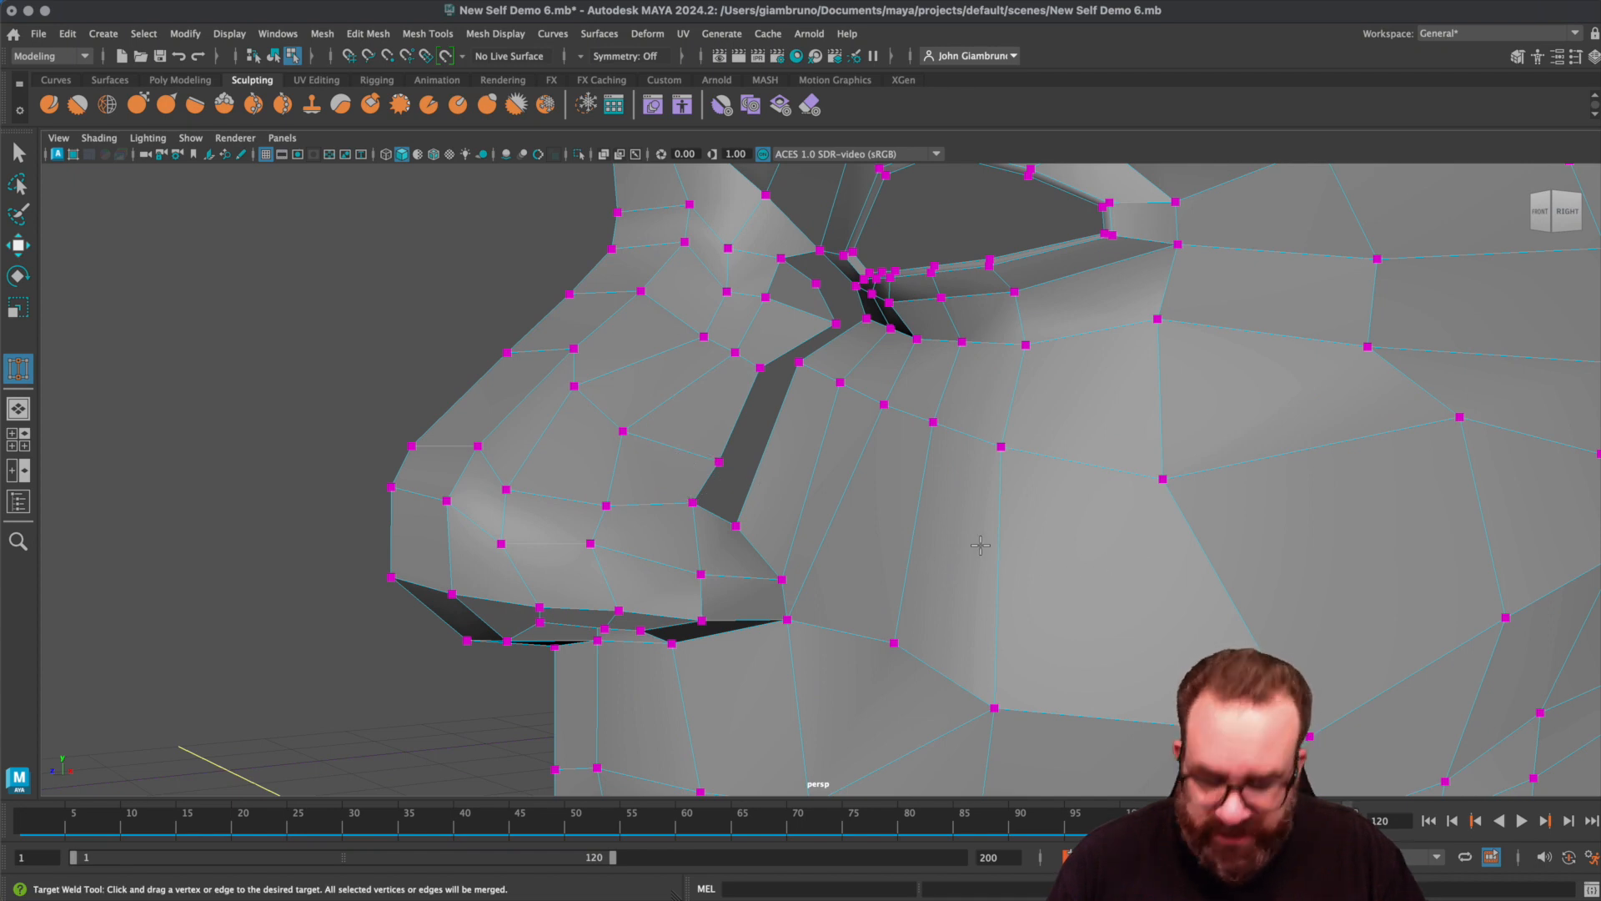
{"action": "left_click", "coordinate": [430, 35]}
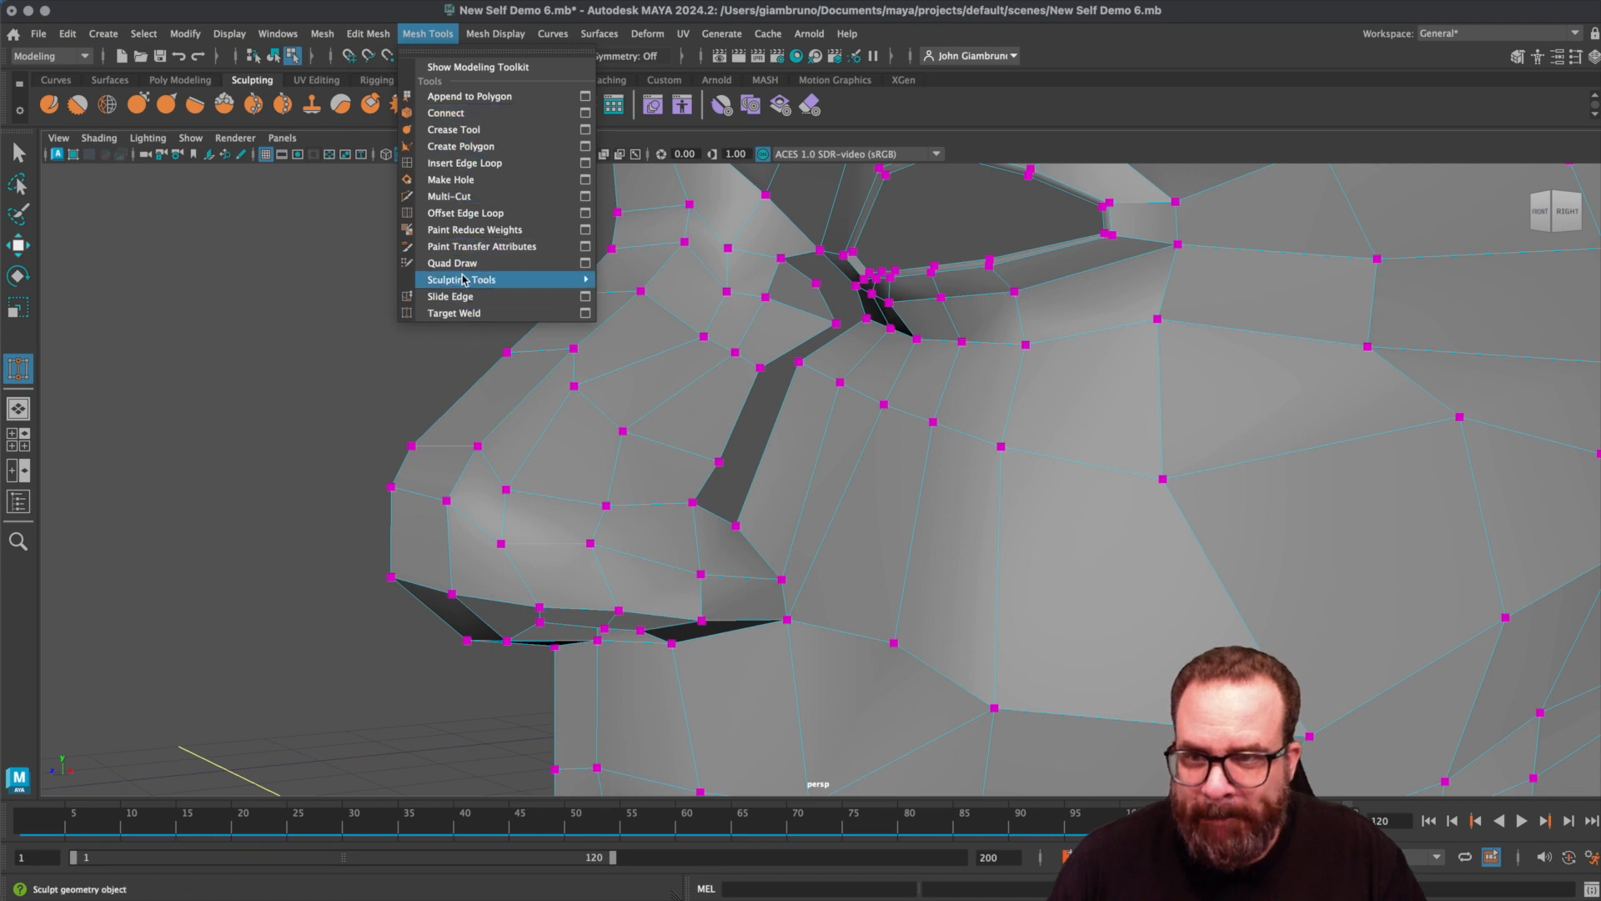
{"action": "left_click", "coordinate": [449, 196]}
{"action": "left_click", "coordinate": [735, 526]}
{"action": "key", "text": "ctrl"}
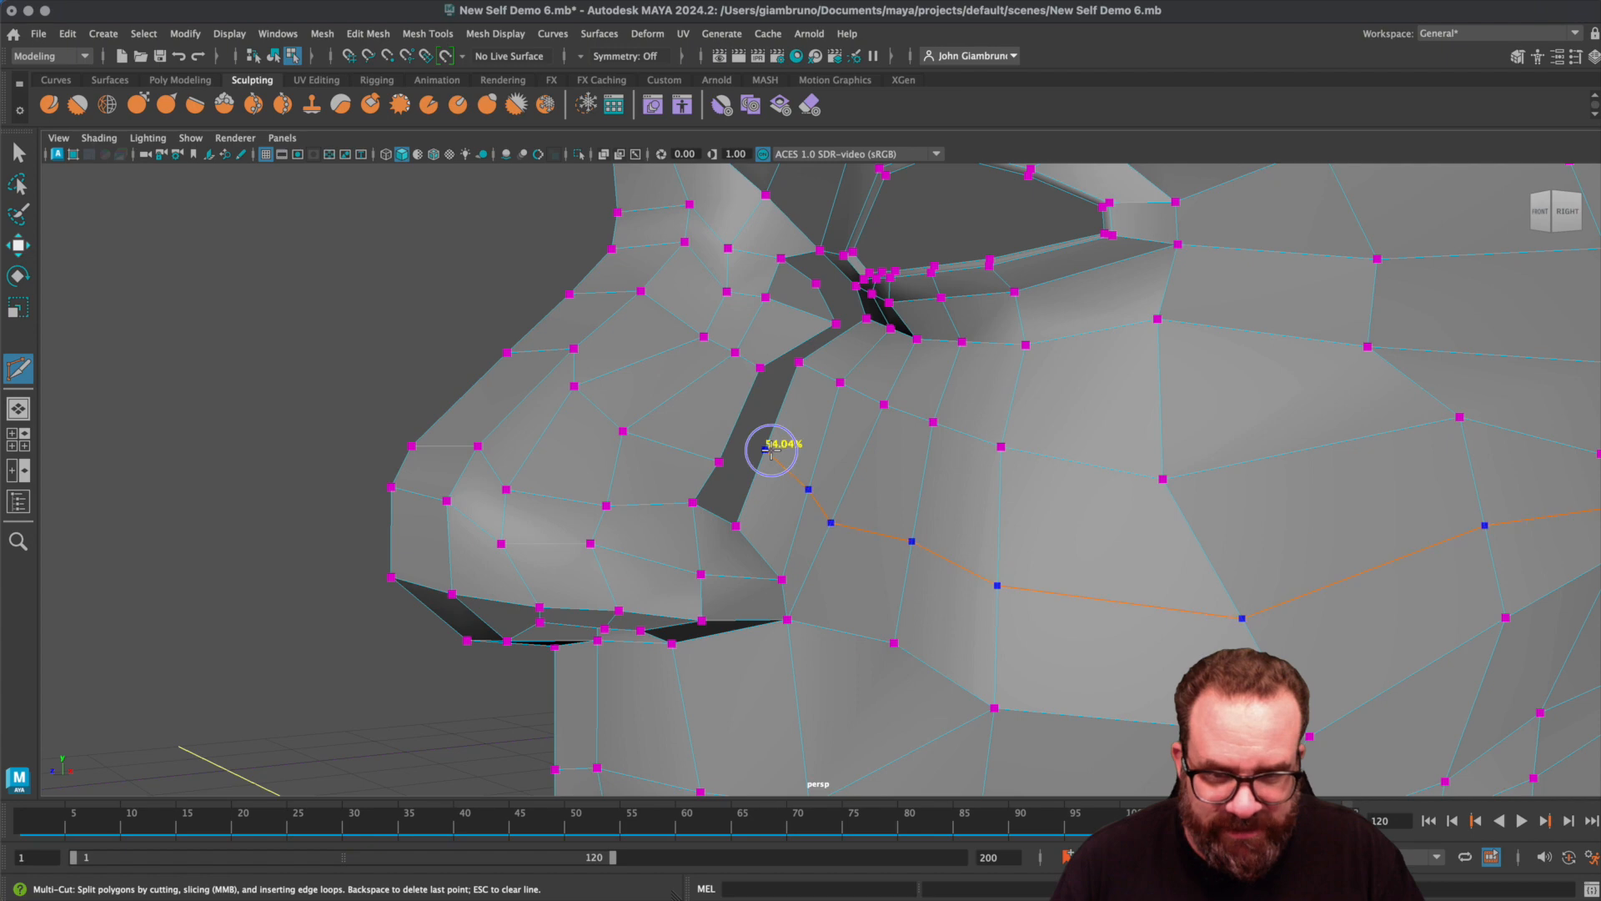
{"action": "left_click", "coordinate": [766, 451], "text": "ctrl"}
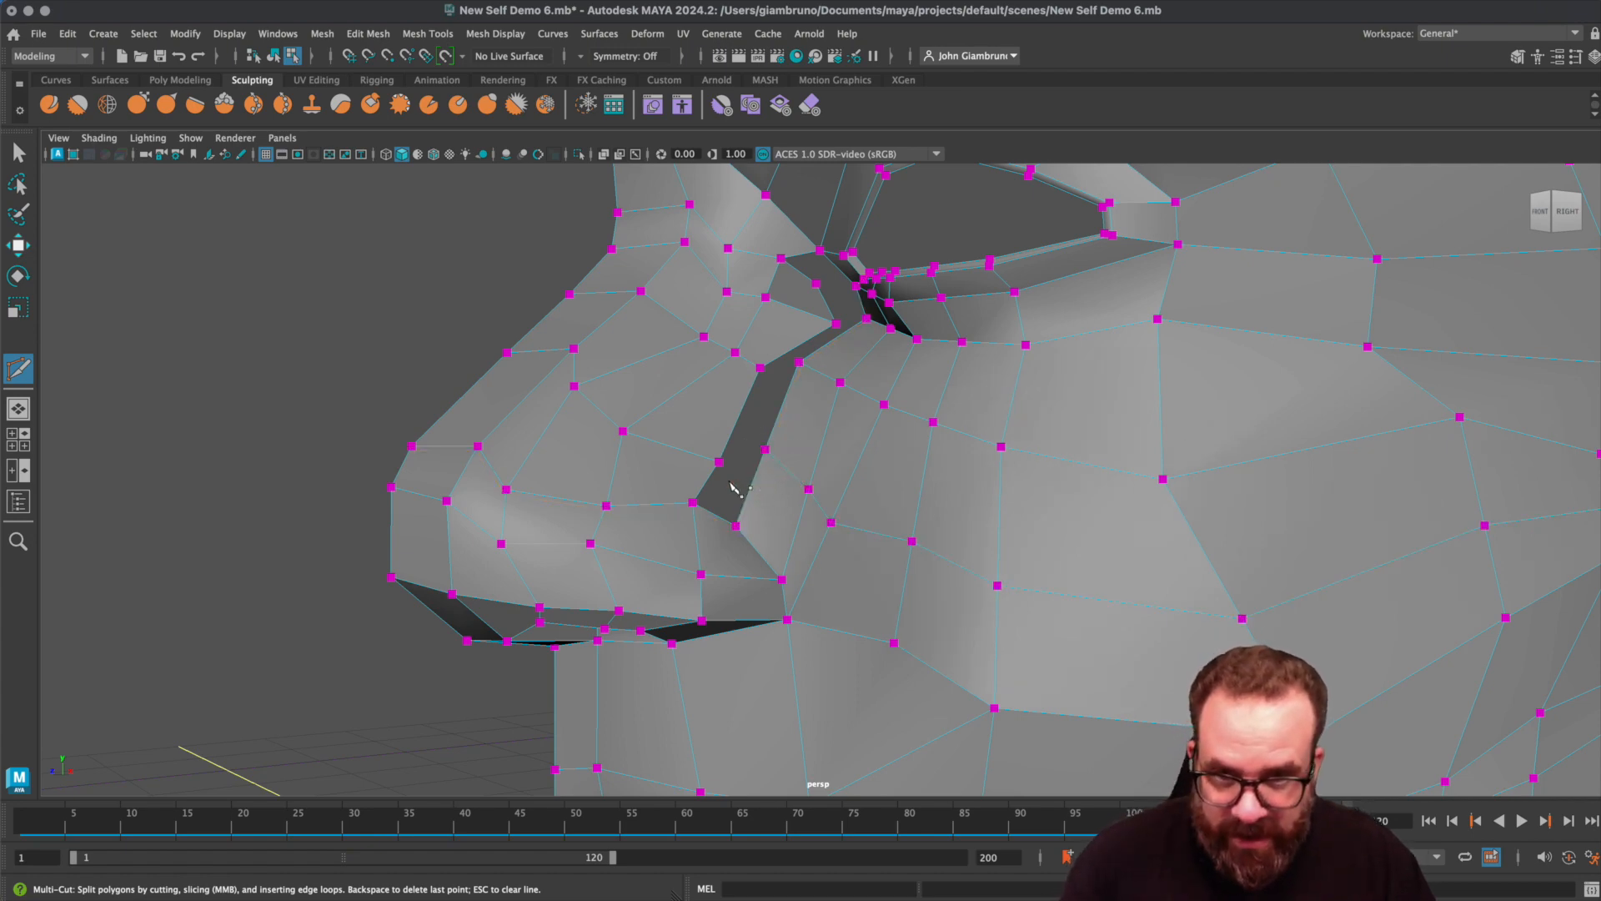
{"action": "key", "text": "q"}
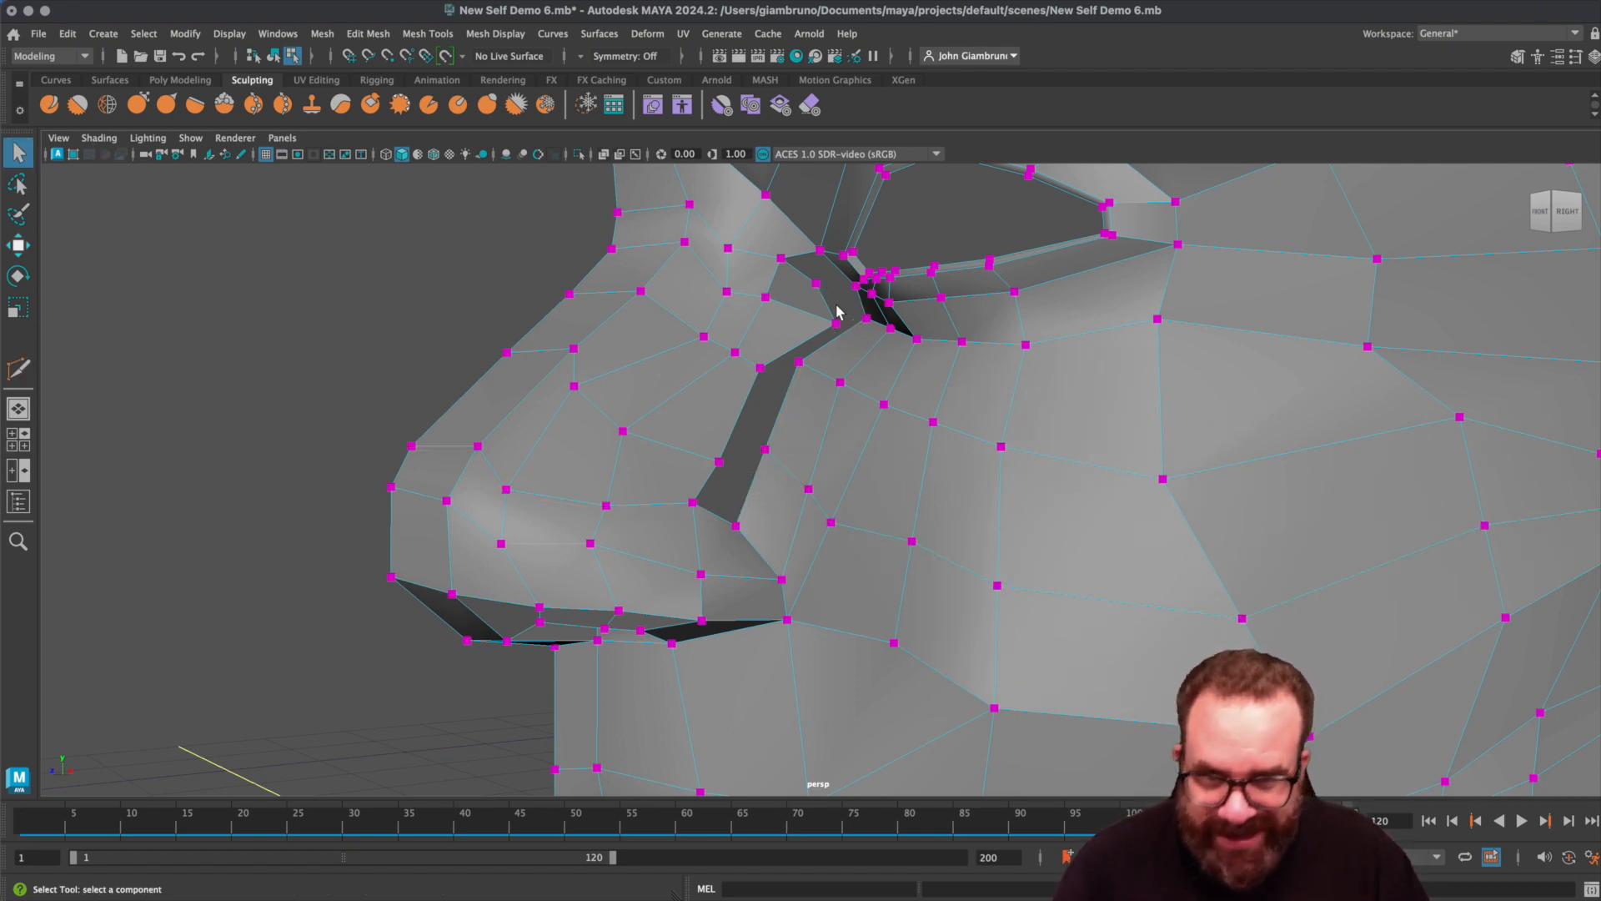
- Select a border edge of the gap between nose and cheek and close the gap with Fill Hole
{"action": "right_click_drag", "start_coordinate": [794, 428], "coordinate": [815, 324]}
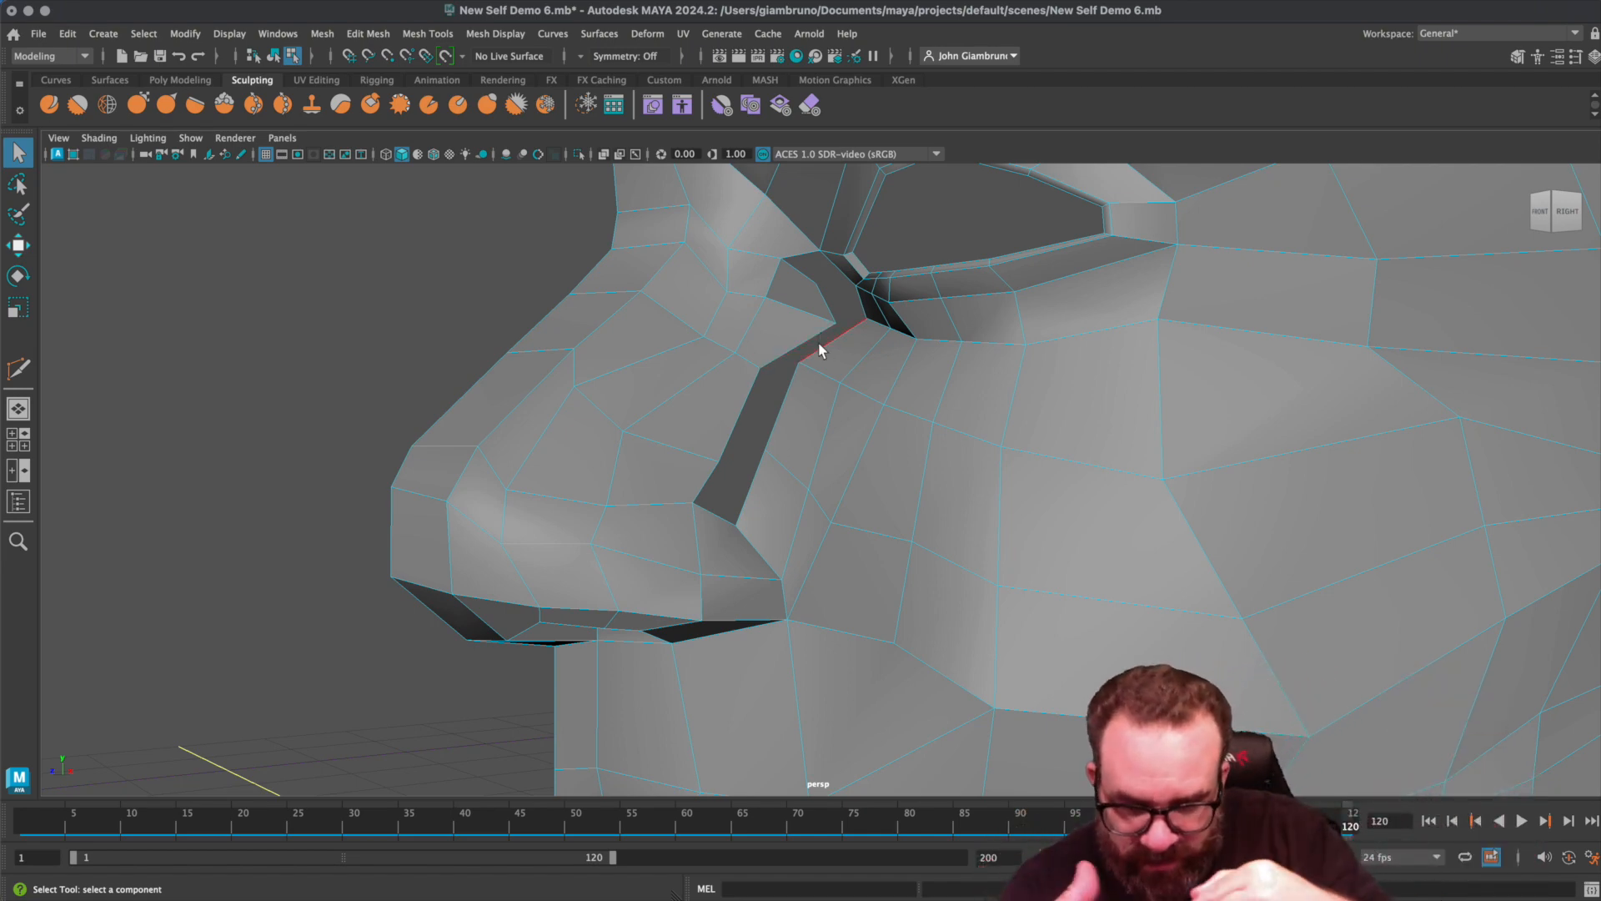
{"action": "left_click", "coordinate": [787, 406]}
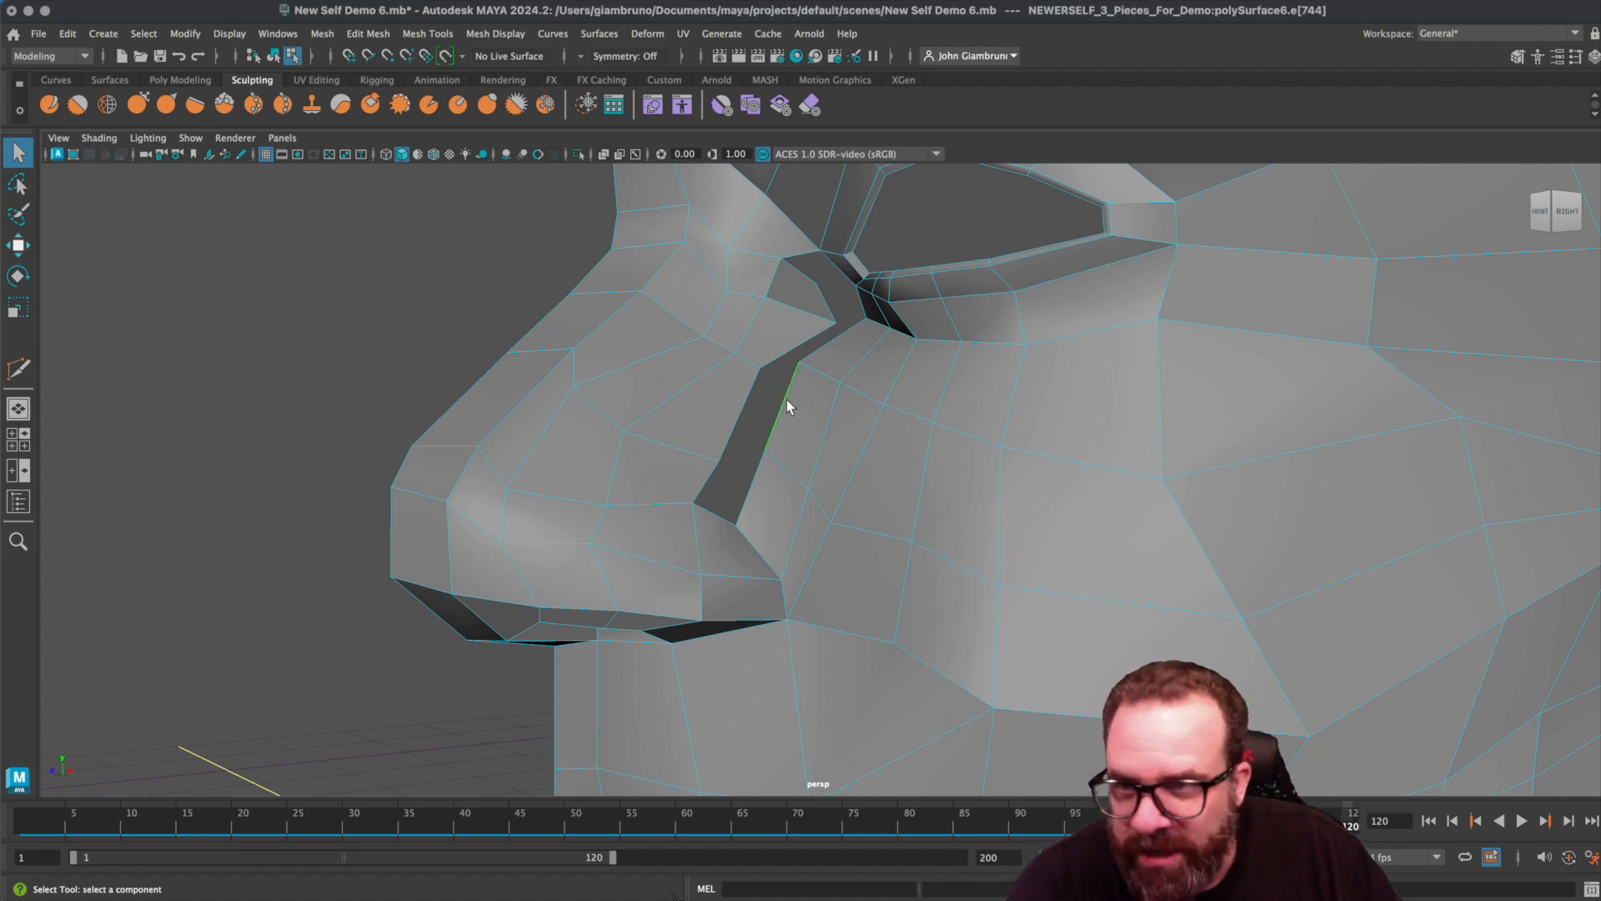
{"action": "left_click", "coordinate": [322, 34]}
{"action": "left_click", "coordinate": [354, 159]}
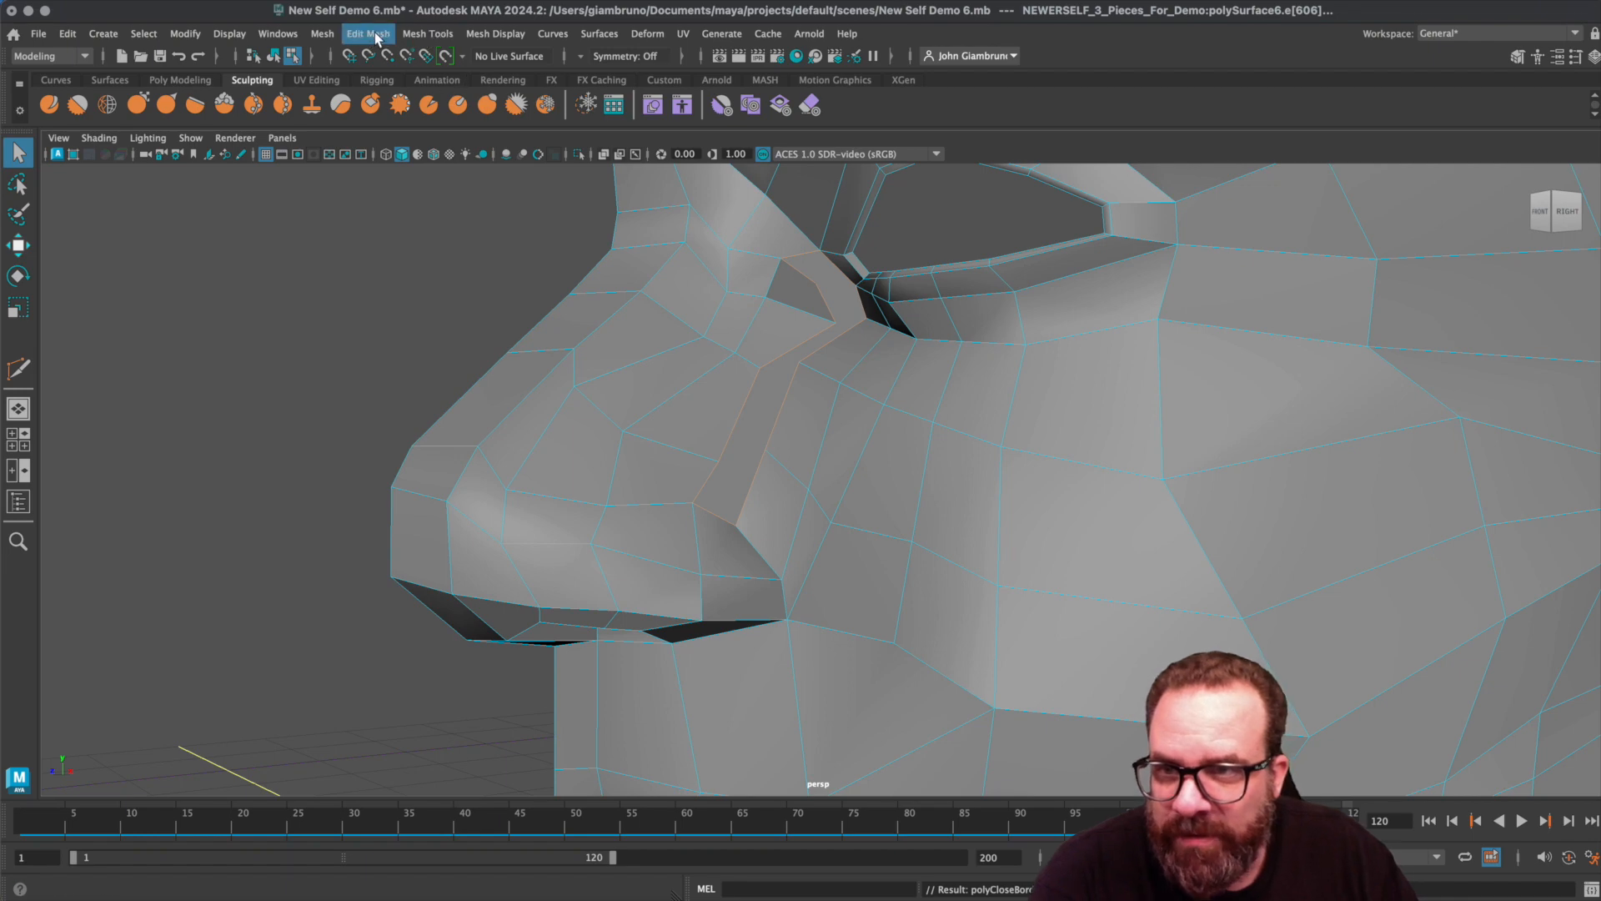
- Split the filled face with Multi-Cut by connecting the nose's side vertices to the matching cheek vertices above the nostril
{"action": "left_click", "coordinate": [417, 34]}
{"action": "left_click", "coordinate": [449, 196]}
{"action": "left_click", "coordinate": [693, 502]}
{"action": "left_click", "coordinate": [718, 462]}
{"action": "left_click", "coordinate": [766, 451]}
{"action": "key", "text": "Return"}
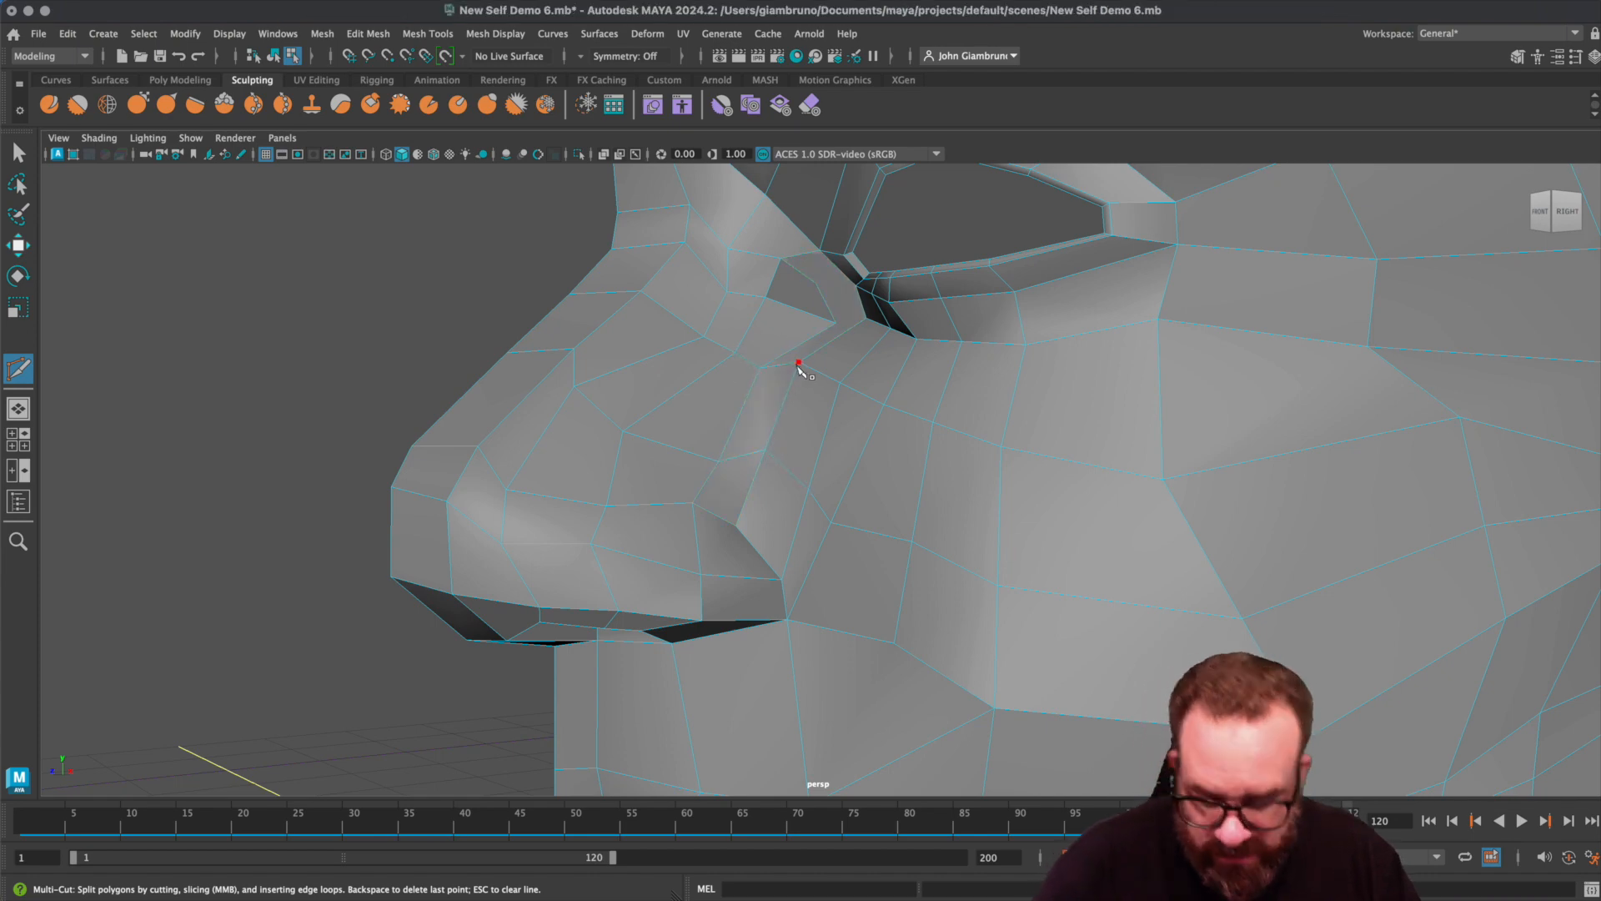
- Use Multi-Cut to connect the upper nose vertices to the matching vertices below the inner eye corner
{"action": "left_click_drag", "start_coordinate": [798, 372], "coordinate": [1036, 375], "text": "alt"}
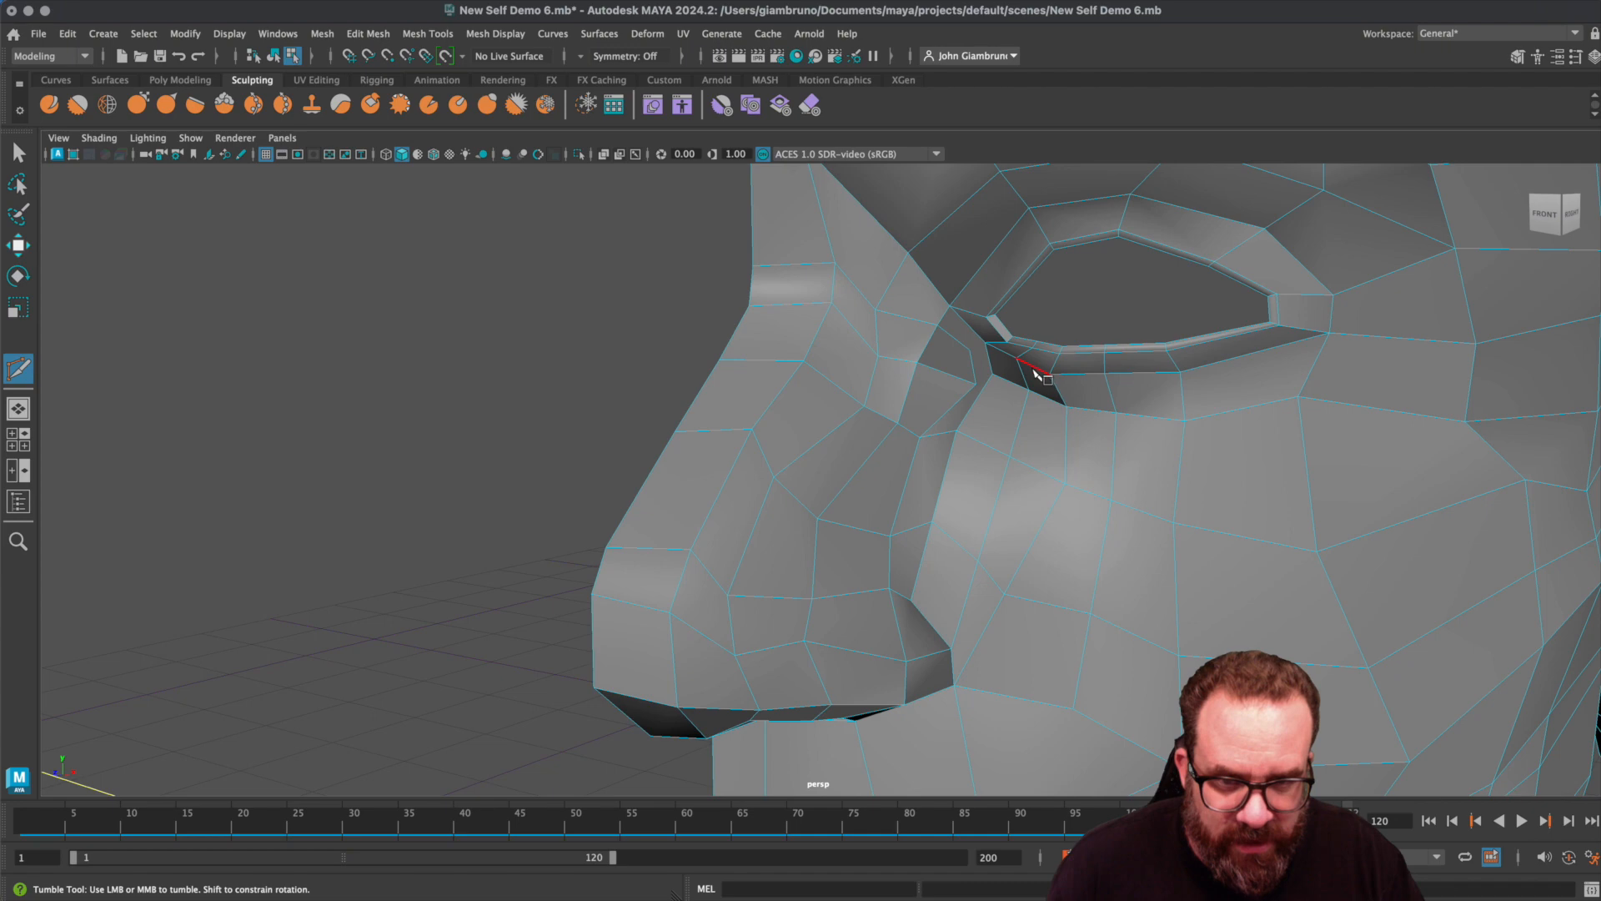
{"action": "left_click", "coordinate": [992, 373]}
{"action": "left_click", "coordinate": [976, 384]}
{"action": "key", "text": "Return"}
{"action": "left_click", "coordinate": [985, 343]}
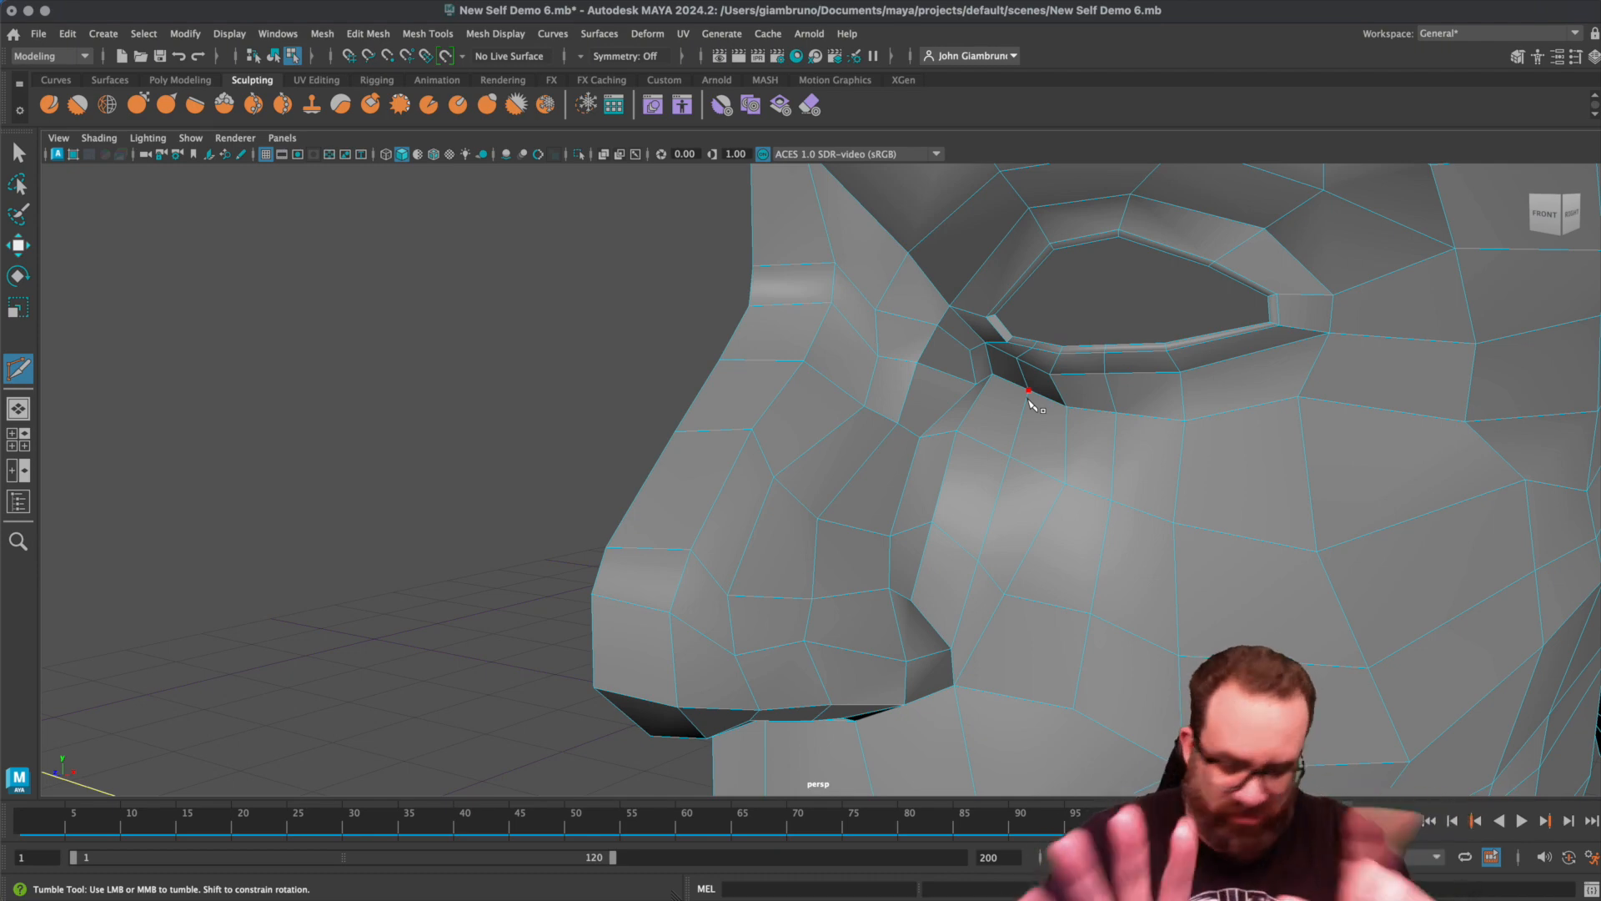
- Leave Multi-Cut, switch to vertex editing and shift the vertex at the inner eye corner slightly toward the nose
{"action": "scroll", "coordinate": [1002, 415], "scroll_direction": "down", "scroll_amount": 3}
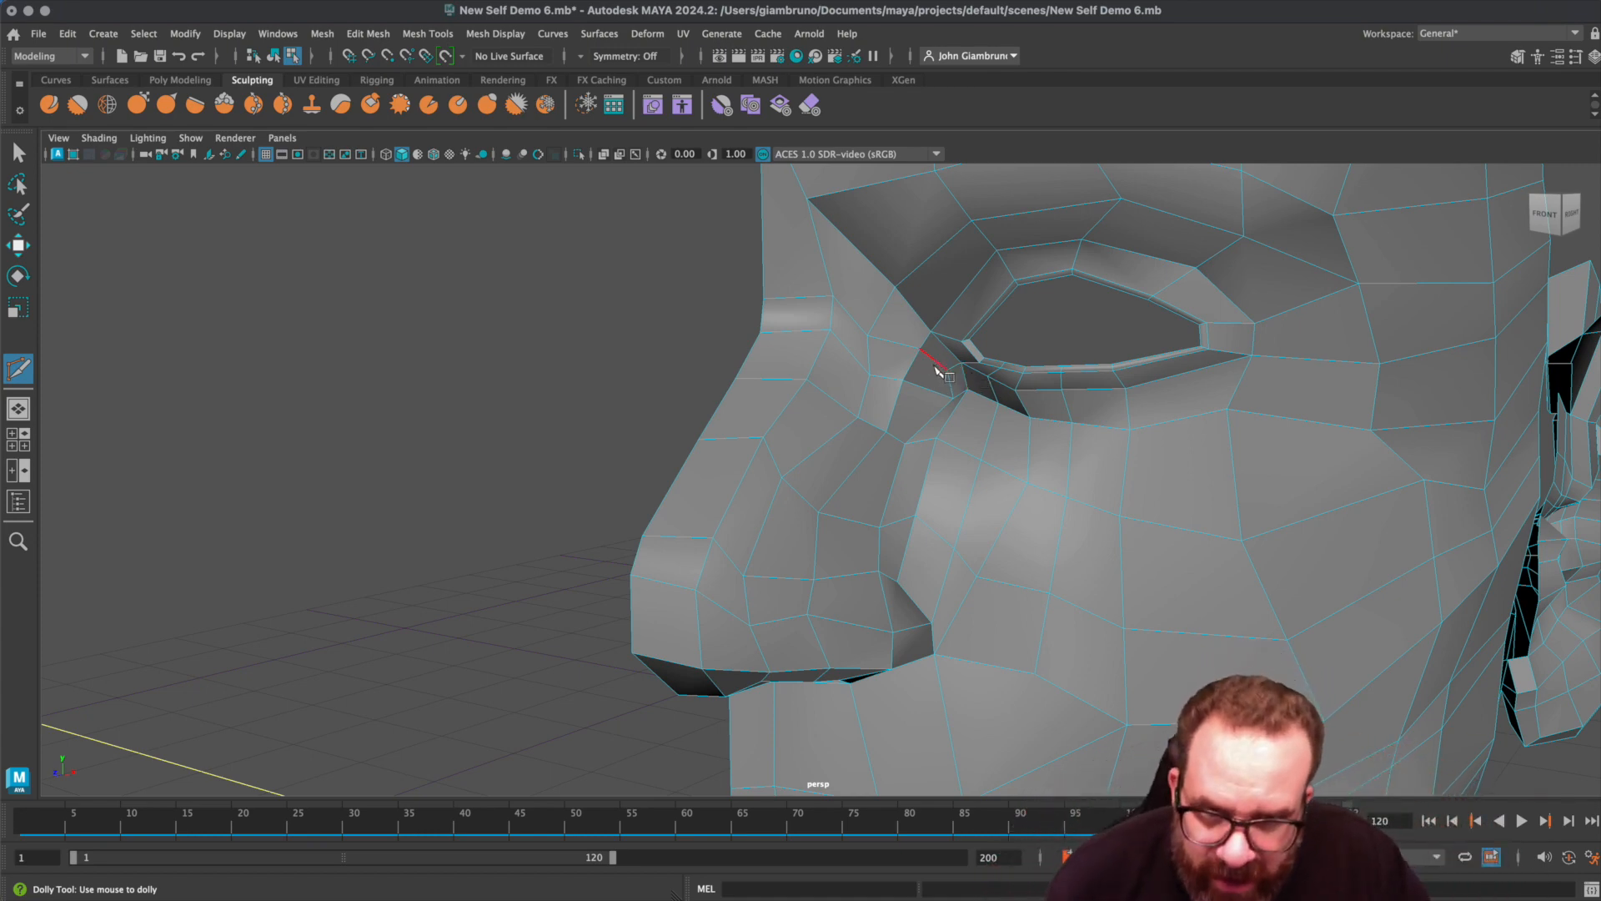
{"action": "scroll", "coordinate": [948, 377], "scroll_direction": "down", "scroll_amount": 5}
{"action": "left_click_drag", "start_coordinate": [947, 439], "coordinate": [929, 467], "text": "alt"}
{"action": "key", "text": "q"}
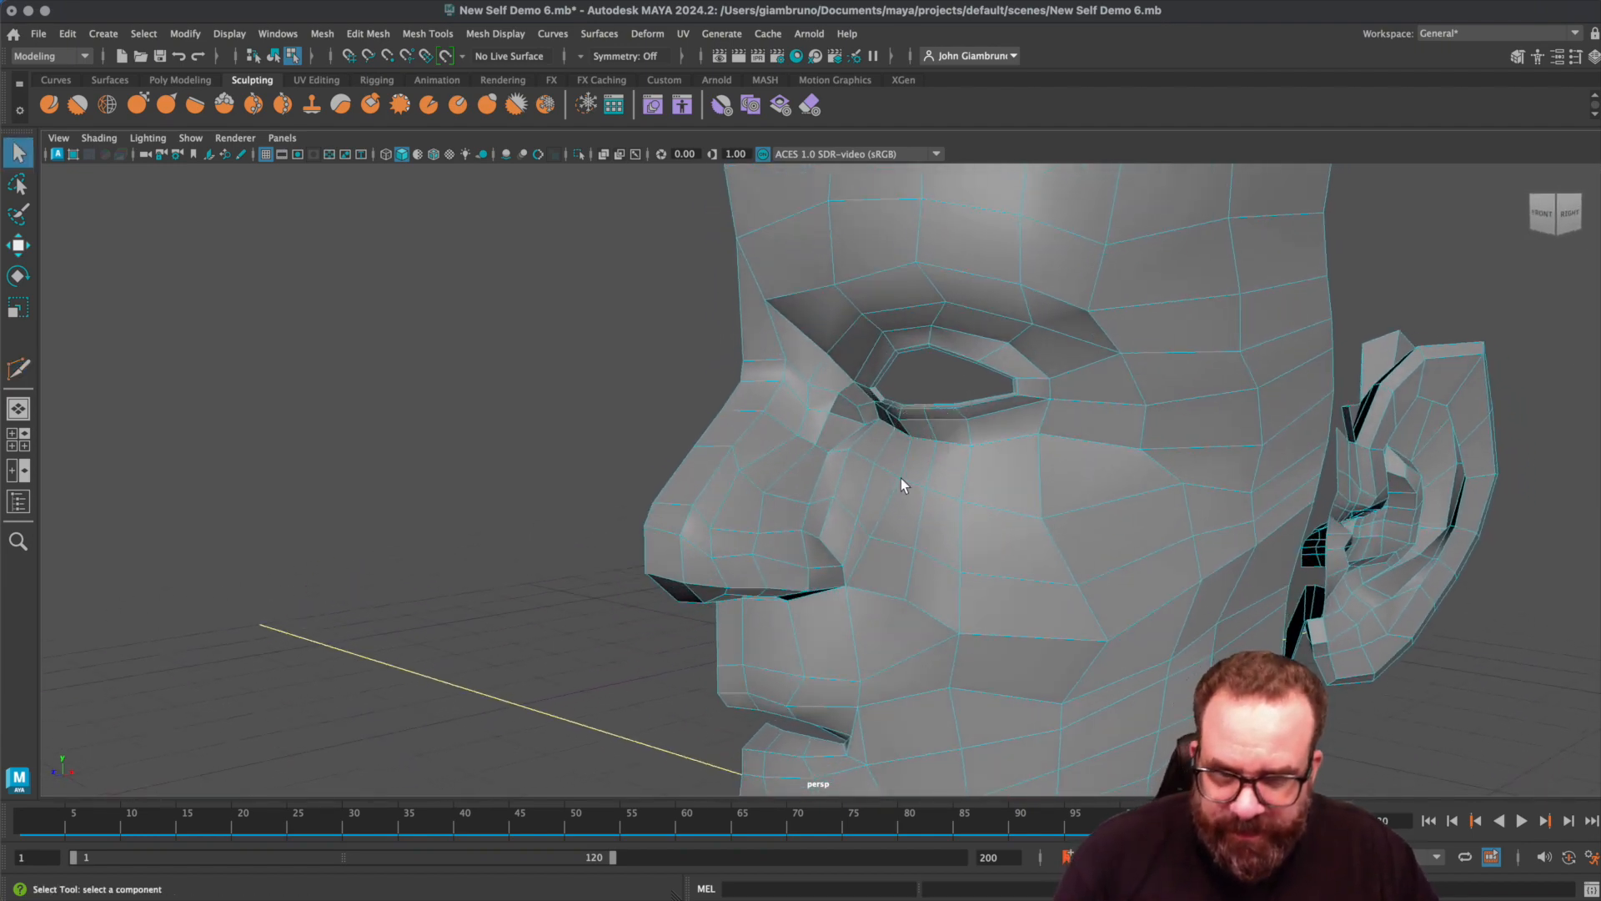
{"action": "left_click_drag", "start_coordinate": [899, 490], "coordinate": [934, 362], "text": "alt"}
{"action": "right_click_drag", "start_coordinate": [965, 323], "coordinate": [880, 316]}
{"action": "left_click", "coordinate": [967, 342]}
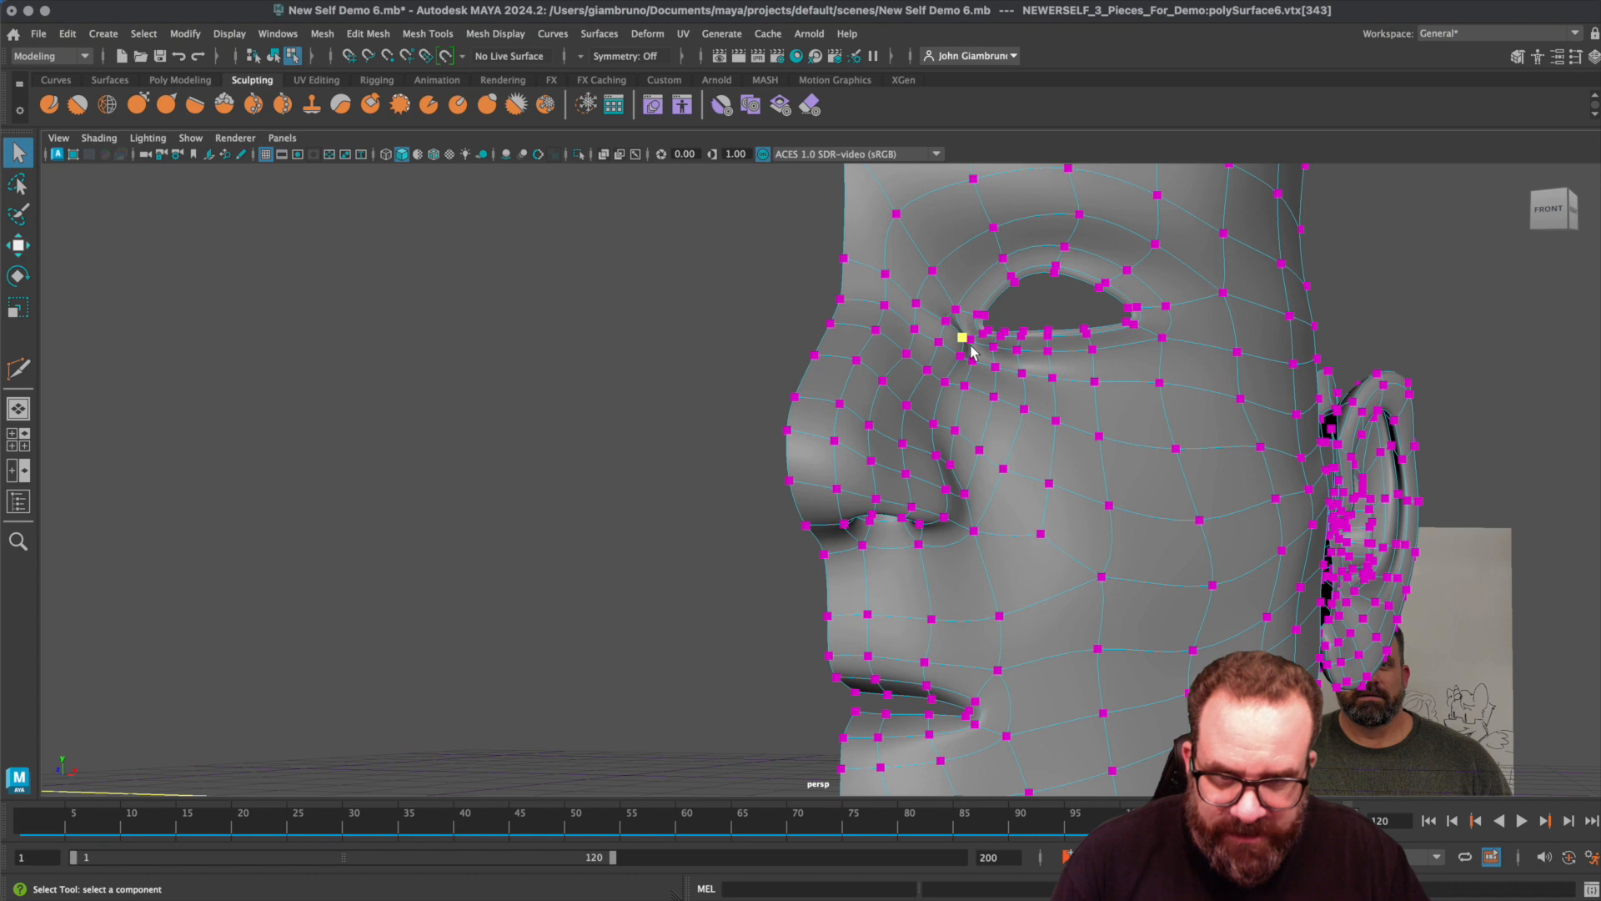
{"action": "key", "text": "w"}
{"action": "left_click_drag", "start_coordinate": [1031, 332], "coordinate": [1013, 332]}
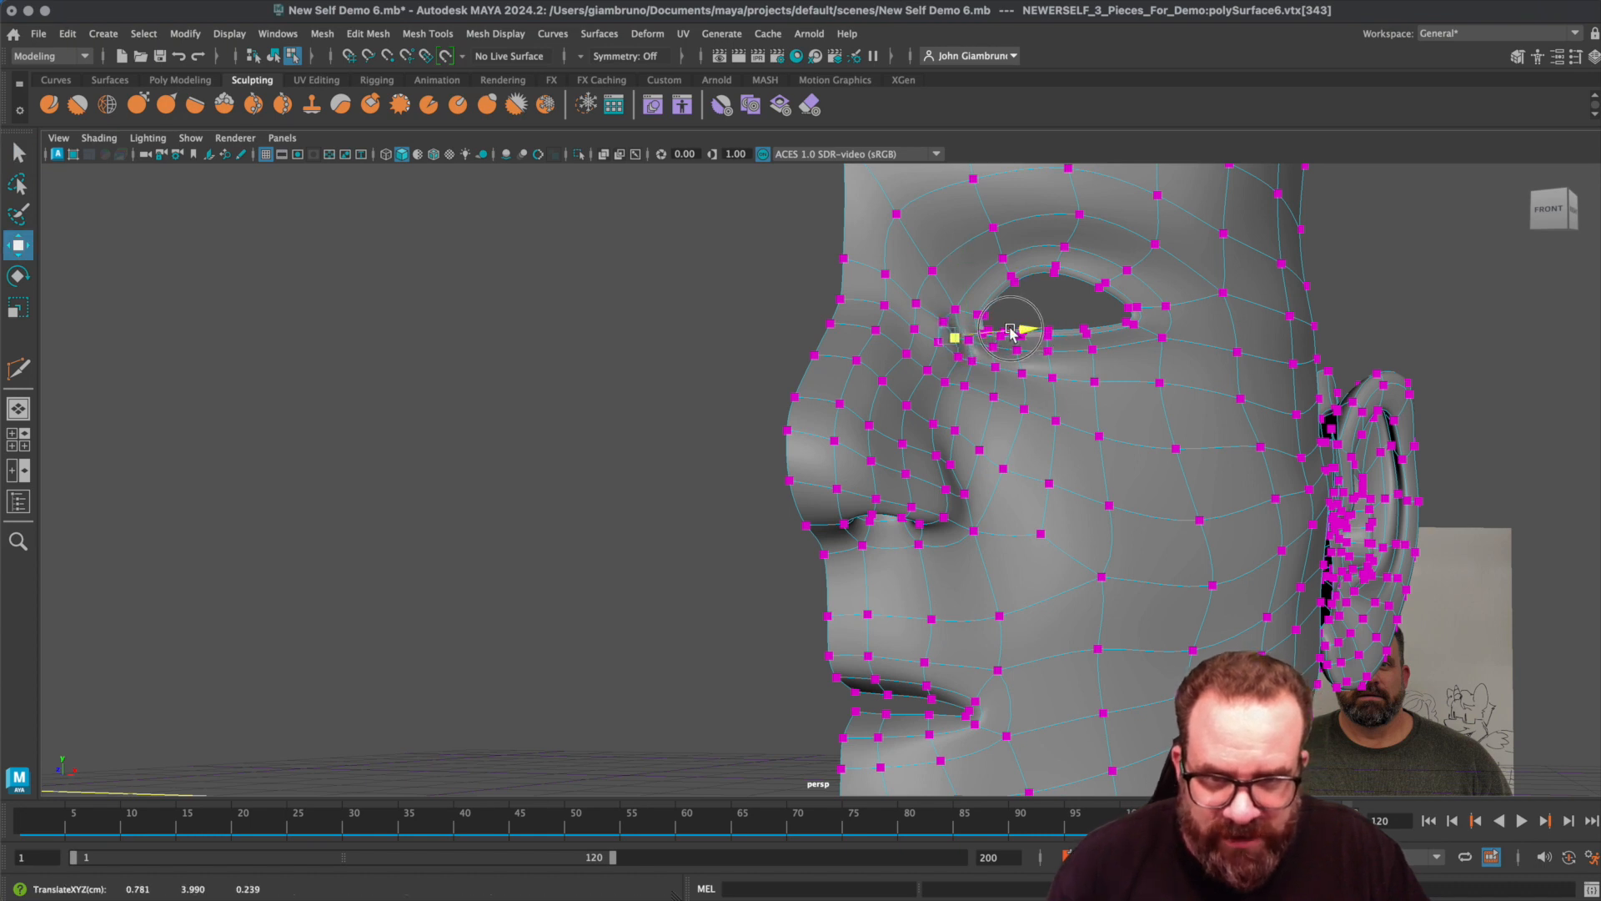
- Move the adjacent vertex between nose bridge and inner eye corner slightly toward the nose and return to object mode
{"action": "left_click", "coordinate": [915, 302]}
{"action": "left_click", "coordinate": [942, 322]}
{"action": "left_click_drag", "start_coordinate": [1026, 313], "coordinate": [1010, 331]}
{"action": "left_click", "coordinate": [940, 342]}
{"action": "left_click_drag", "start_coordinate": [985, 474], "coordinate": [790, 454], "text": "alt"}
{"action": "right_click_drag", "start_coordinate": [894, 507], "coordinate": [943, 470]}
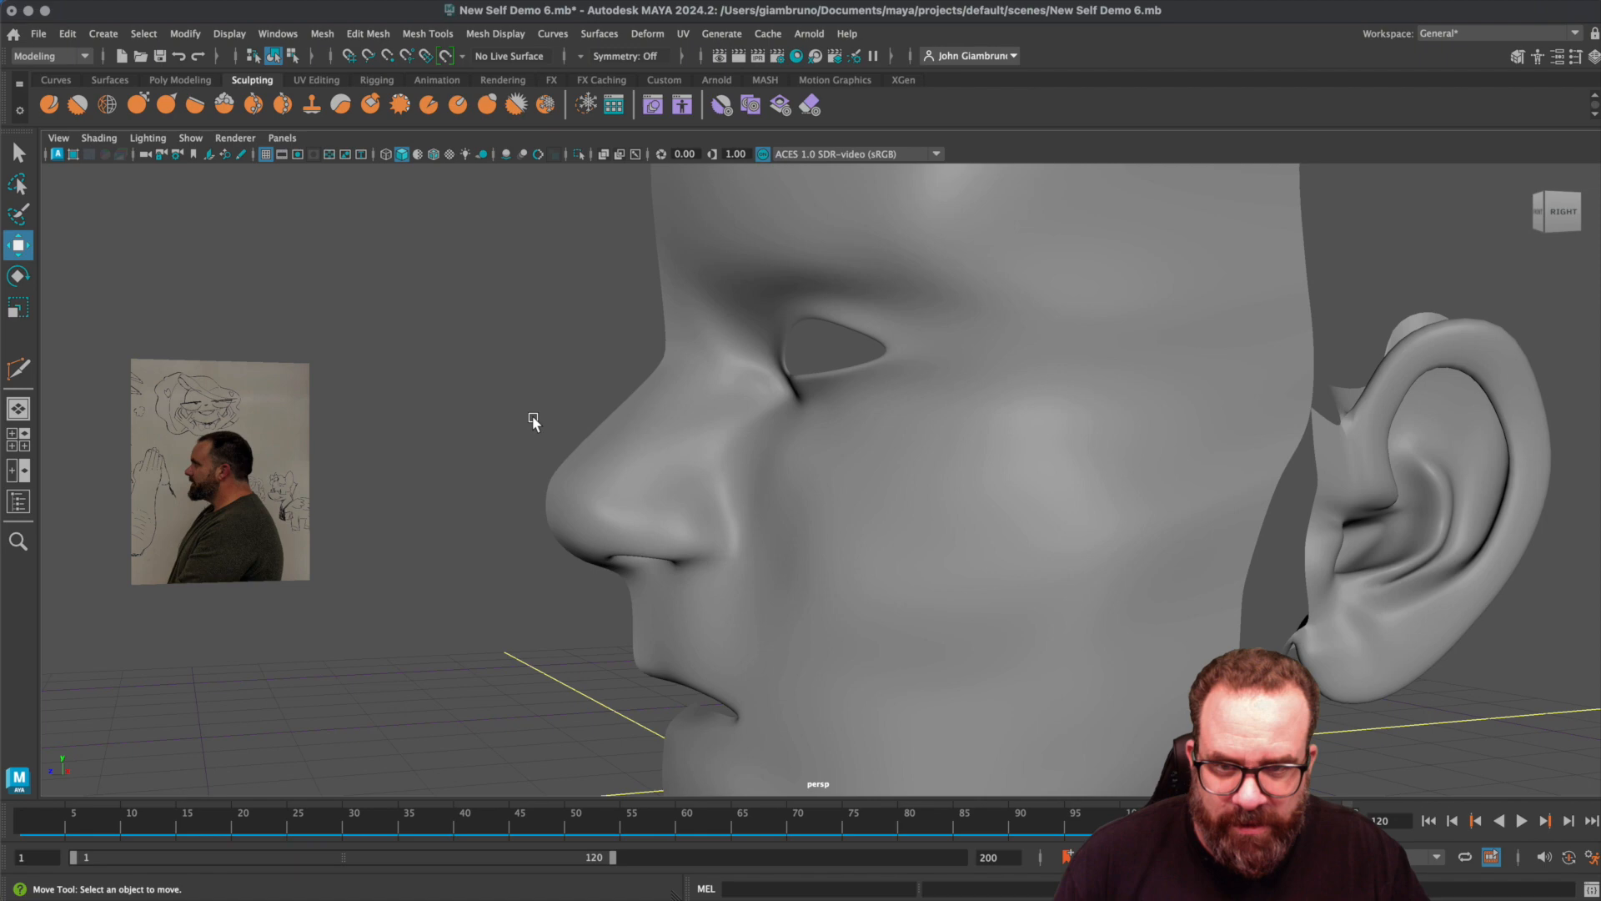
- Switch the head mesh to edge editing and reposition individual edges on the side of the nose above the nostril
{"action": "scroll", "coordinate": [533, 421], "scroll_direction": "down", "scroll_amount": 5}
{"action": "left_click_drag", "start_coordinate": [533, 422], "coordinate": [822, 482], "text": "alt"}
{"action": "left_click", "coordinate": [822, 481]}
{"action": "scroll", "coordinate": [793, 479], "scroll_direction": "up", "scroll_amount": 6}
{"action": "right_click_drag", "start_coordinate": [743, 466], "coordinate": [742, 418]}
{"action": "left_click", "coordinate": [787, 477]}
{"action": "left_click_drag", "start_coordinate": [817, 464], "coordinate": [834, 459]}
{"action": "left_click_drag", "start_coordinate": [719, 467], "coordinate": [803, 465], "text": "alt"}
{"action": "left_click", "coordinate": [800, 391]}
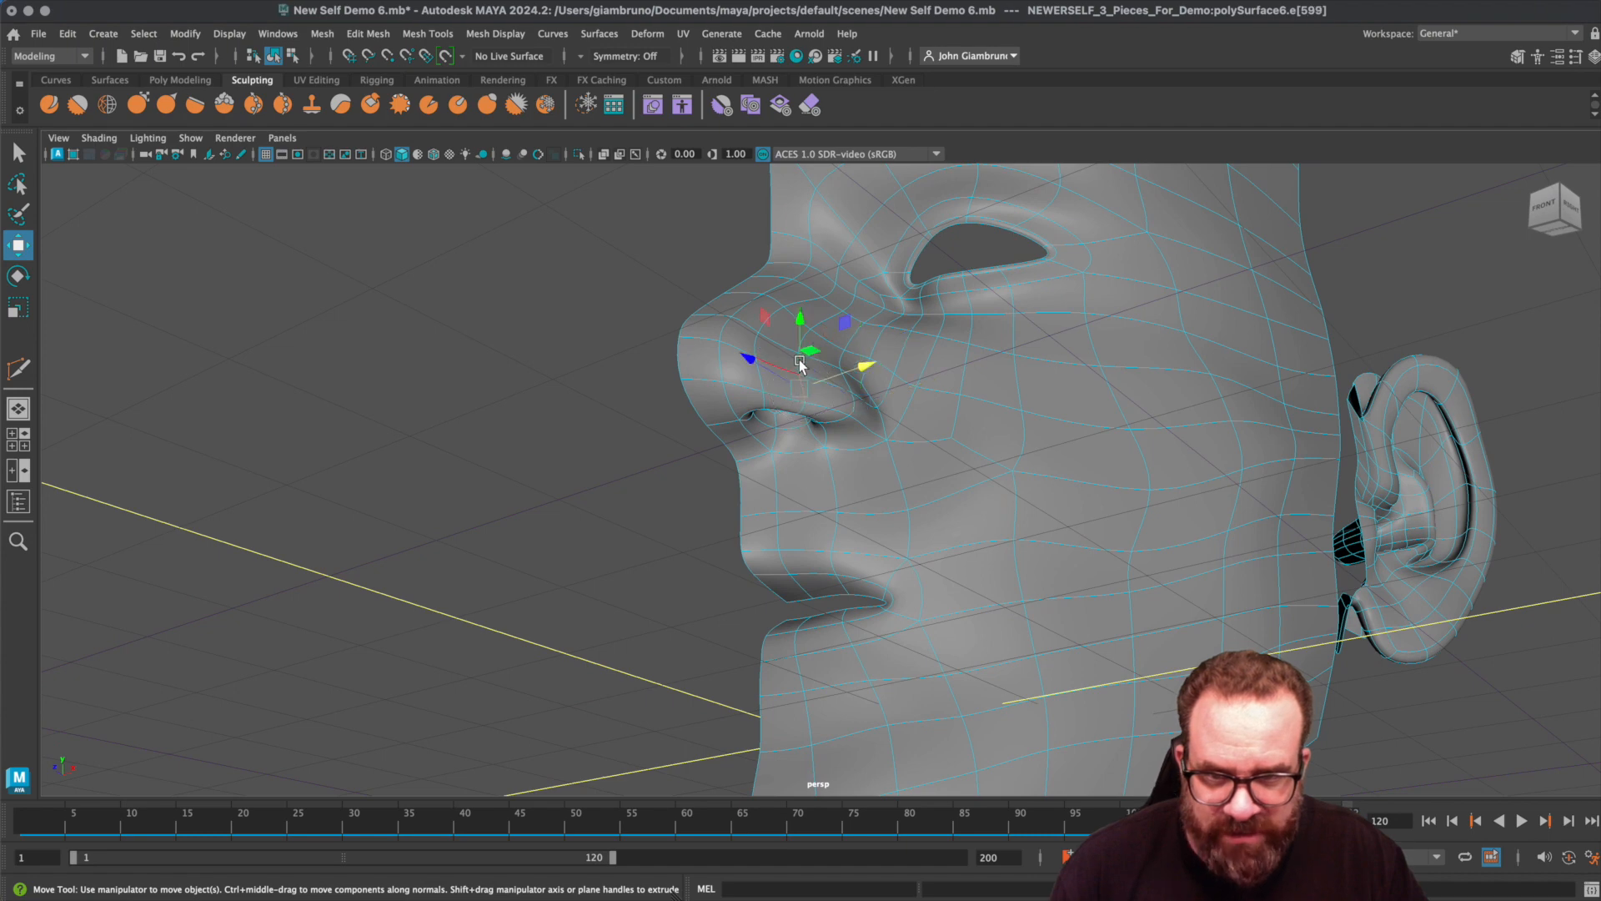
{"action": "mouse_move", "coordinate": [809, 357]}
{"action": "left_mouse_down"}
{"action": "mouse_move", "coordinate": [820, 343]}
{"action": "mouse_move", "coordinate": [805, 373]}
{"action": "left_mouse_up"}
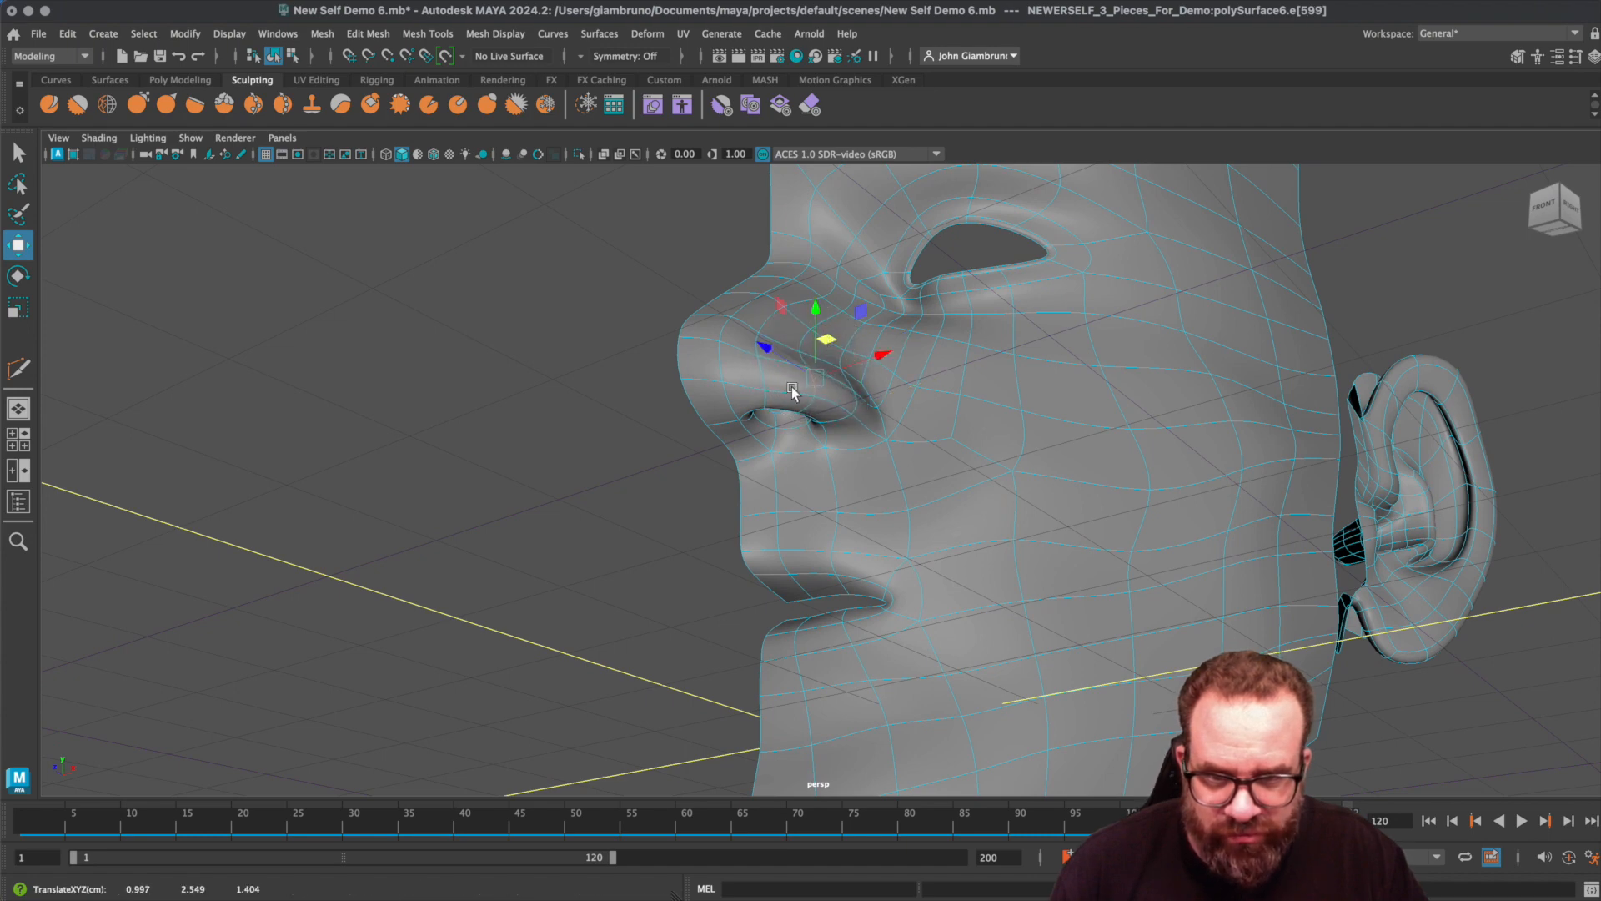
- Select the edge at the front of the nostril rim and raise it slightly, without soft selection
{"action": "left_click", "coordinate": [763, 405]}
{"action": "key", "text": "b"}
{"action": "left_click_drag", "start_coordinate": [763, 404], "coordinate": [21, 497]}
{"action": "key", "text": "super+z"}
{"action": "key", "text": "b"}
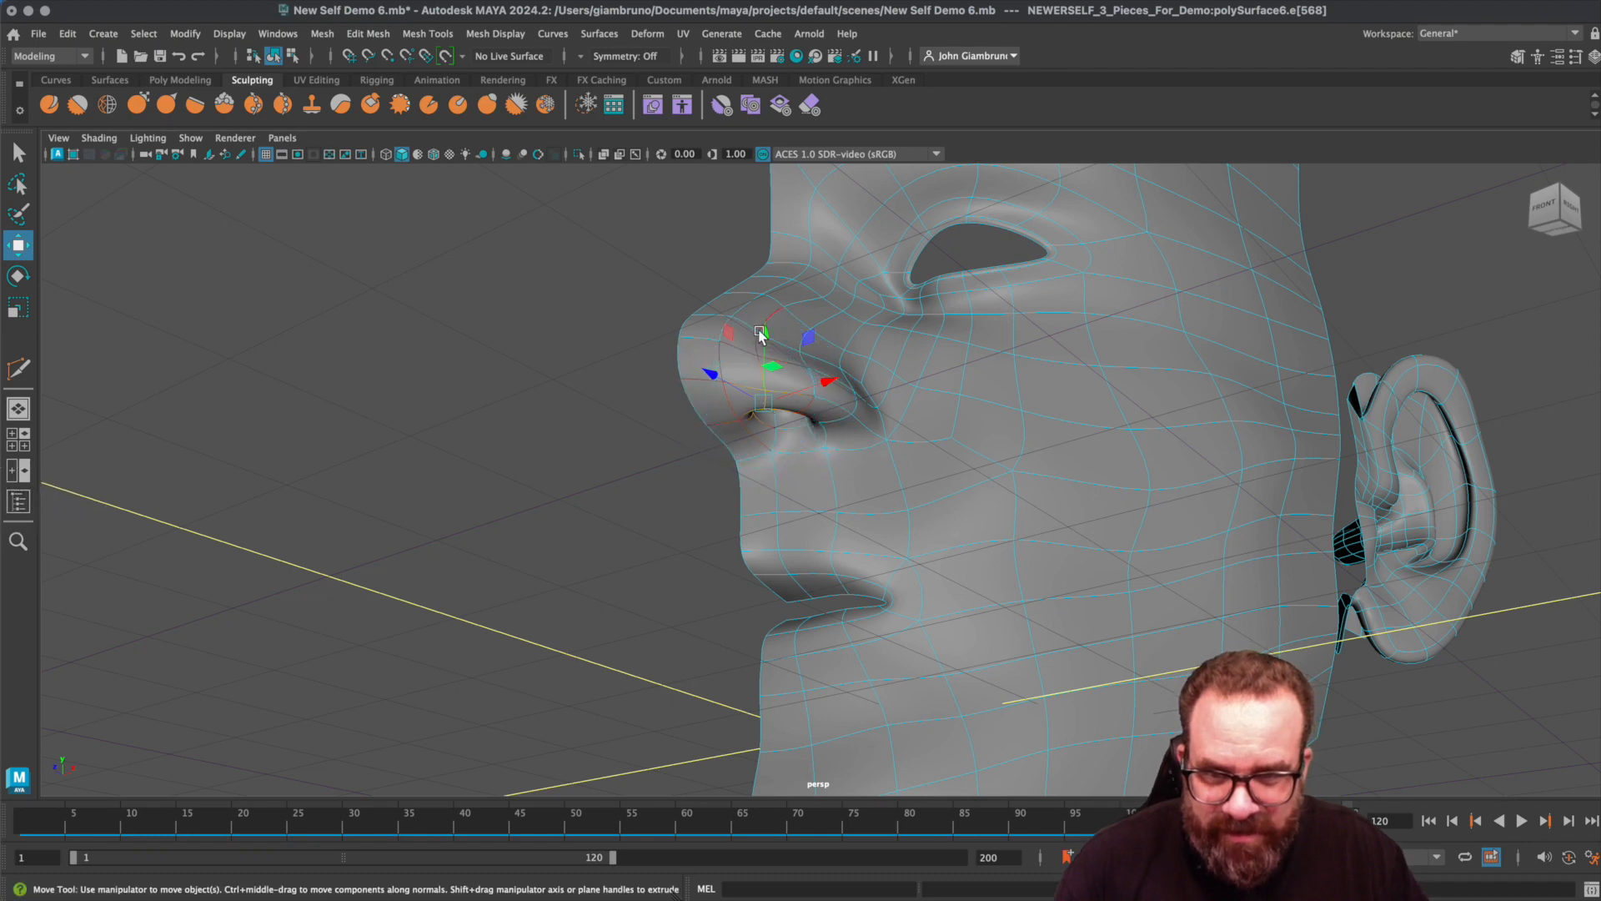
{"action": "left_click_drag", "start_coordinate": [766, 336], "coordinate": [765, 327]}
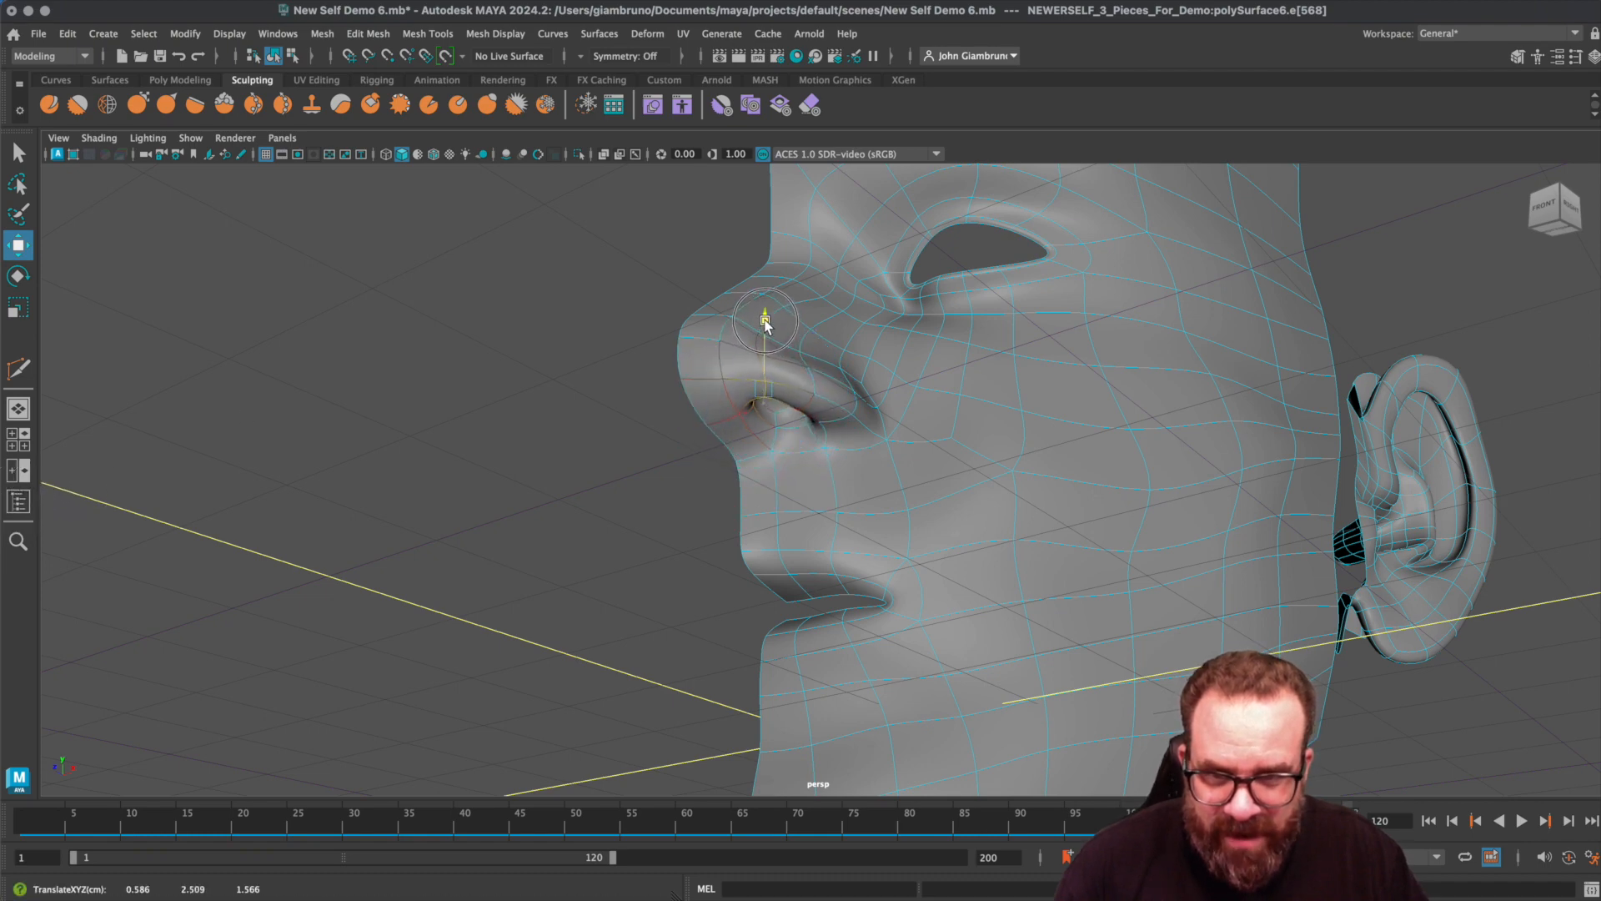
{"action": "left_click", "coordinate": [642, 381]}
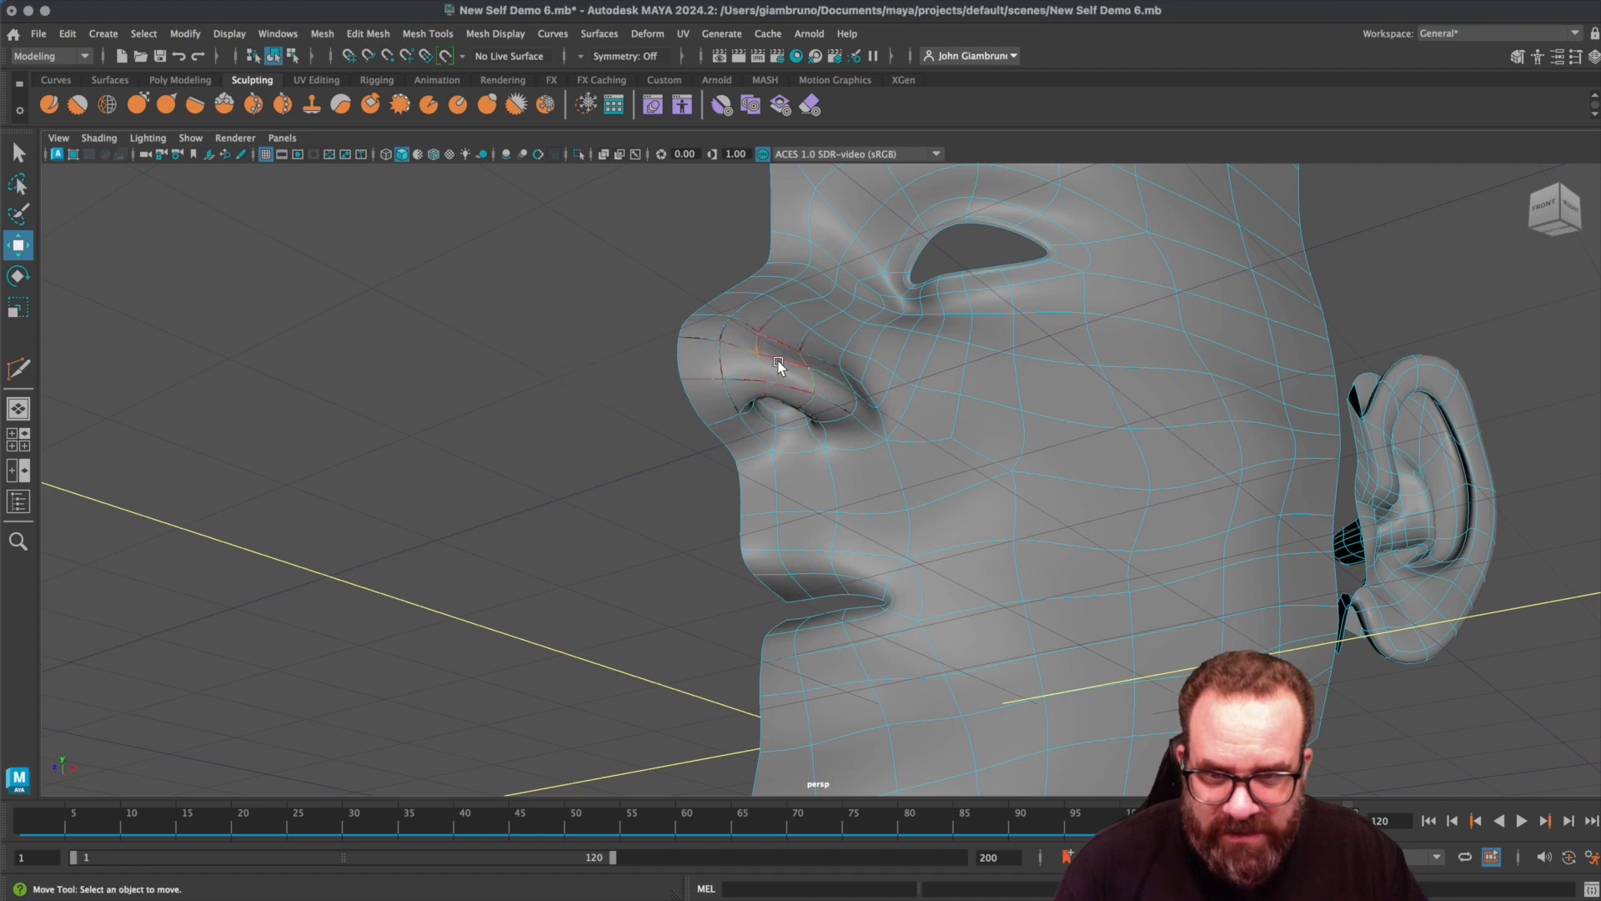
- Reposition the edges of the nostril wing and nostril opening to smooth their shape, and return to object mode
{"action": "left_click", "coordinate": [766, 360]}
{"action": "left_click_drag", "start_coordinate": [781, 296], "coordinate": [781, 279]}
{"action": "left_click", "coordinate": [787, 382]}
{"action": "left_click_drag", "start_coordinate": [792, 317], "coordinate": [792, 324]}
{"action": "left_click", "coordinate": [799, 429]}
{"action": "left_click_drag", "start_coordinate": [762, 415], "coordinate": [805, 409]}
{"action": "right_click_drag", "start_coordinate": [820, 407], "coordinate": [822, 419]}
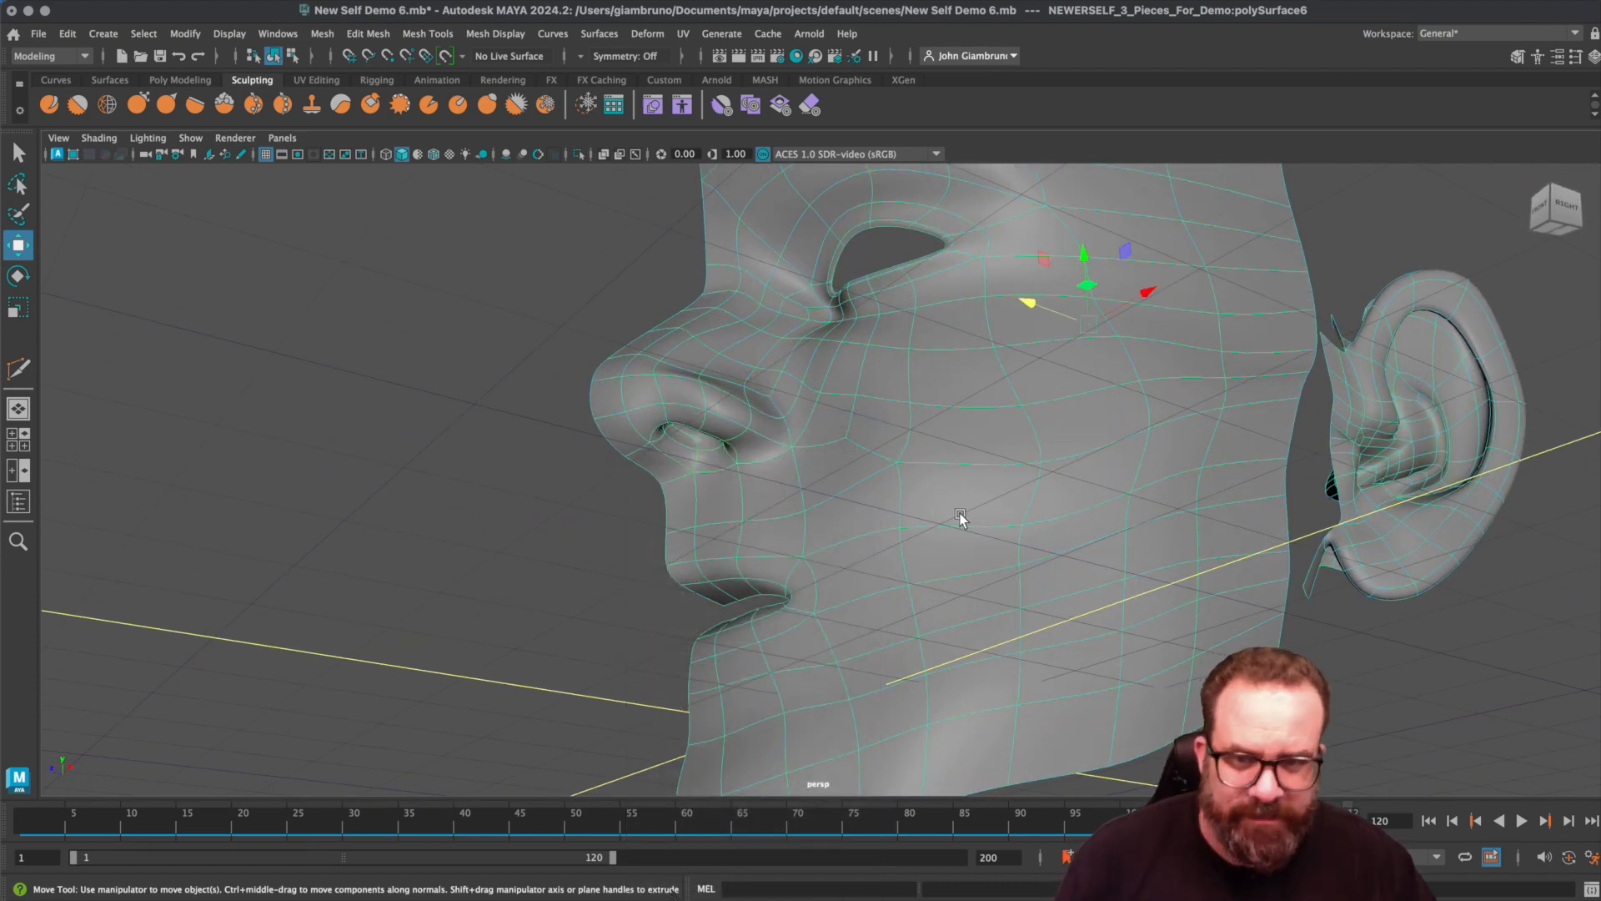
- Adjust vertices on the cheek beside the nose to even out the topology, and return to object mode
{"action": "left_click_drag", "start_coordinate": [973, 450], "coordinate": [824, 497], "text": "alt"}
{"action": "right_click_drag", "start_coordinate": [824, 497], "coordinate": [742, 492]}
{"action": "left_click", "coordinate": [823, 483]}
{"action": "left_click_drag", "start_coordinate": [819, 411], "coordinate": [819, 389]}
{"action": "left_click_drag", "start_coordinate": [885, 458], "coordinate": [782, 522]}
{"action": "left_click", "coordinate": [698, 504]}
{"action": "right_click_drag", "start_coordinate": [858, 477], "coordinate": [937, 456]}
{"action": "left_click_drag", "start_coordinate": [843, 508], "coordinate": [746, 488], "text": "alt"}
{"action": "scroll", "coordinate": [880, 452], "scroll_direction": "down", "scroll_amount": 2}
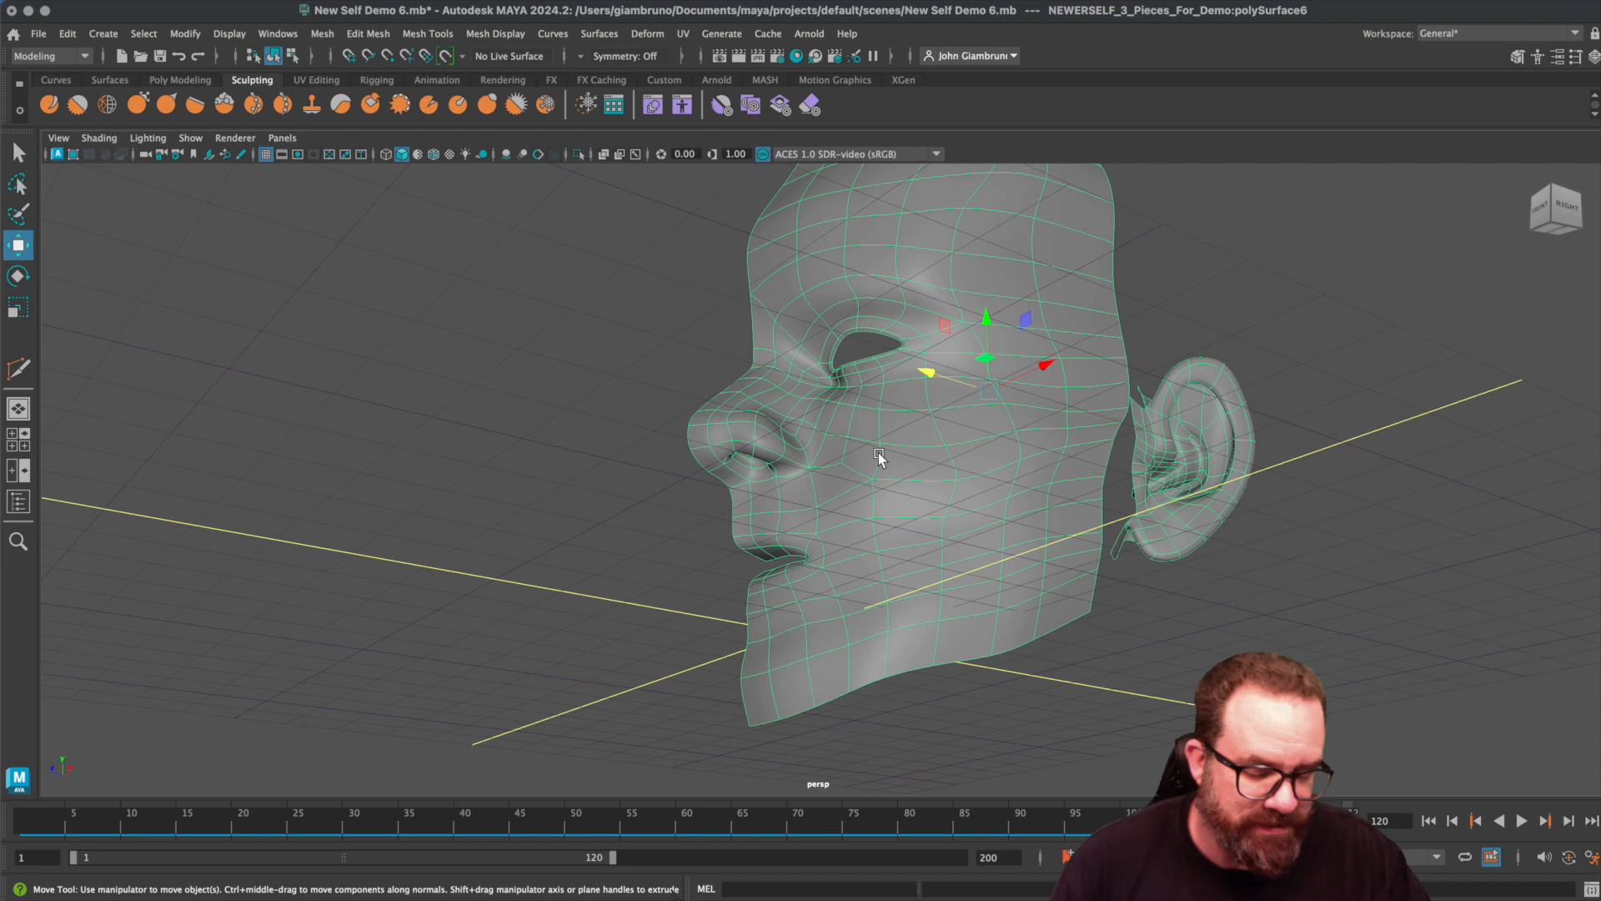
{"action": "scroll", "coordinate": [822, 483], "scroll_direction": "down", "scroll_amount": 1}
{"action": "left_click_drag", "start_coordinate": [822, 483], "coordinate": [774, 595], "text": "alt"}
{"action": "left_click_drag", "start_coordinate": [961, 492], "coordinate": [860, 503], "text": "alt"}
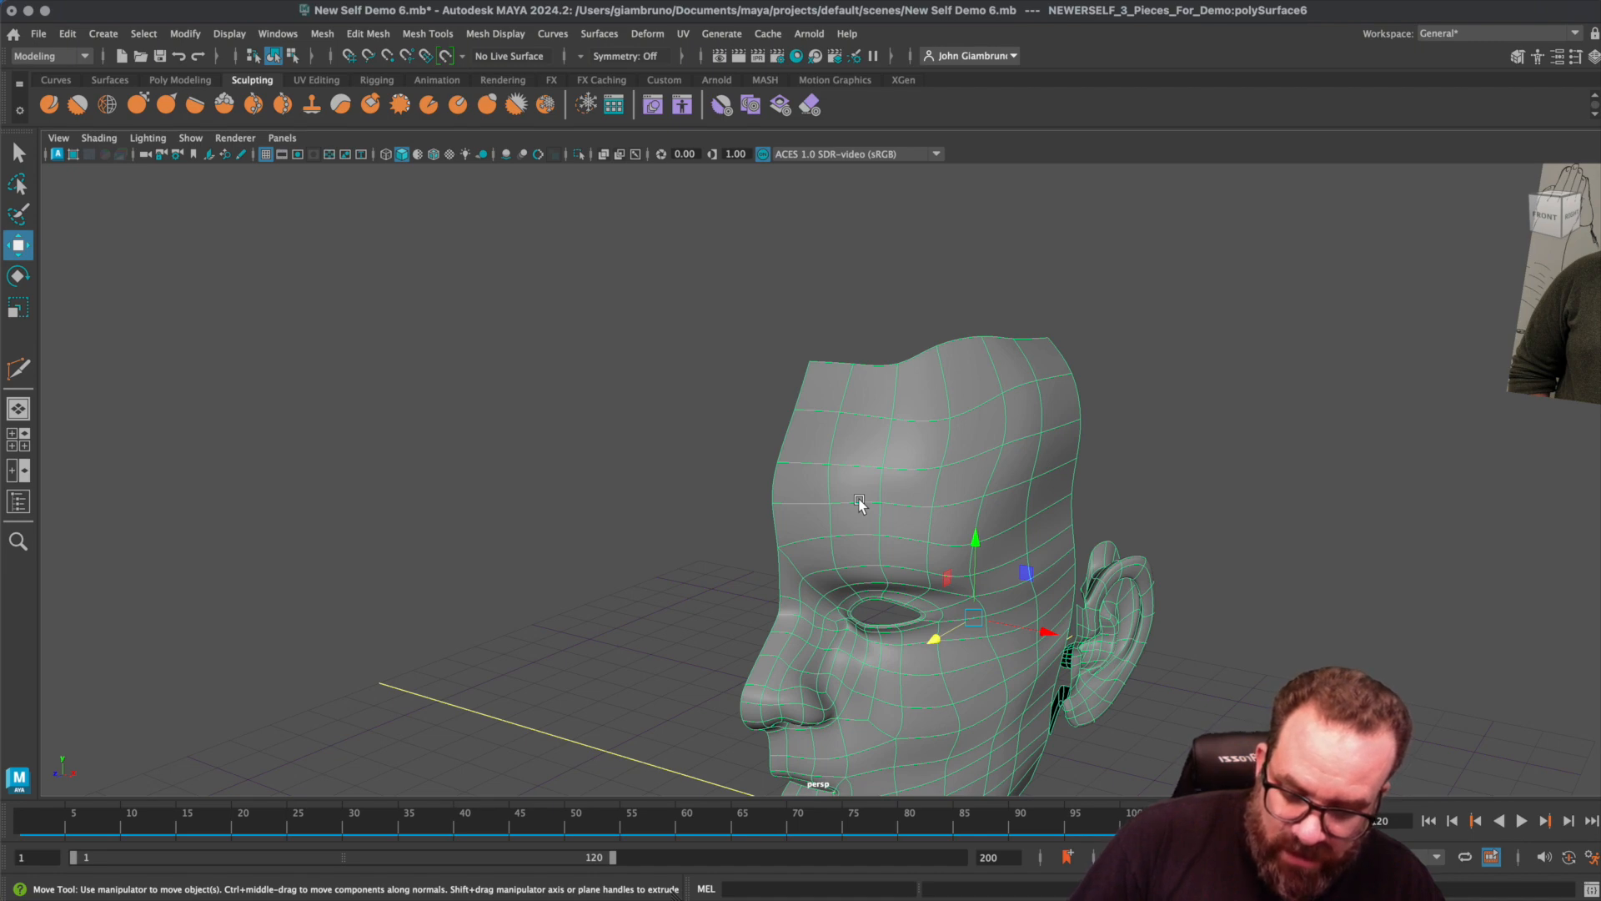
- Save the scene over New Self Demo 6.mb and save another version as New Self Demo 6 good nose connection.mb
{"action": "key", "text": "super+shift+s"}
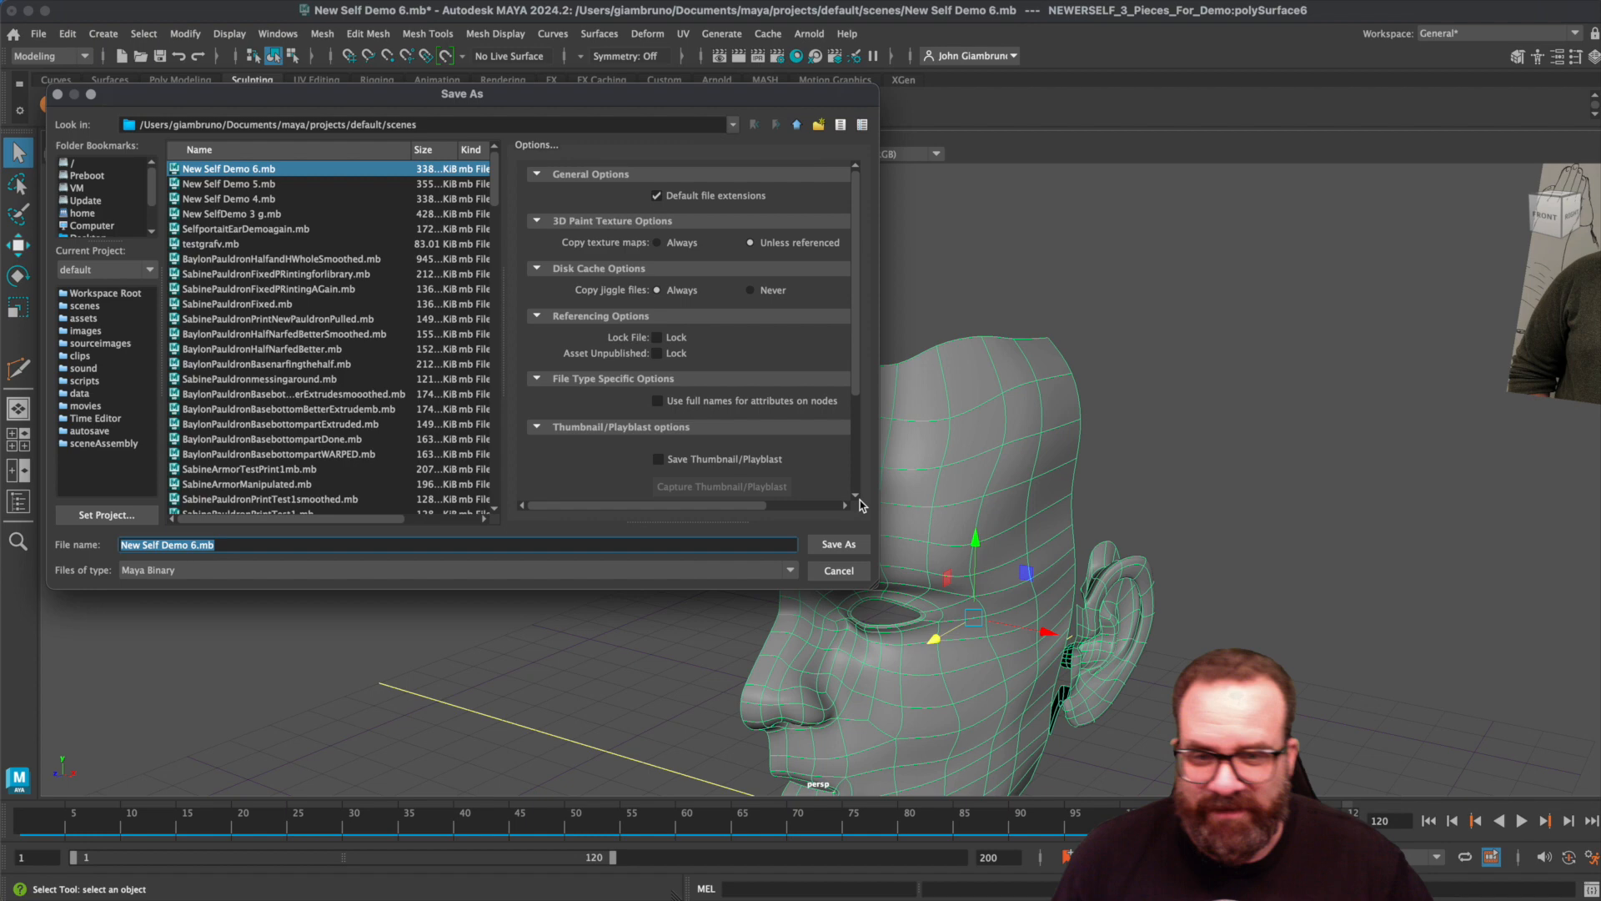
{"action": "key", "text": "Return"}
{"action": "key", "text": "w"}
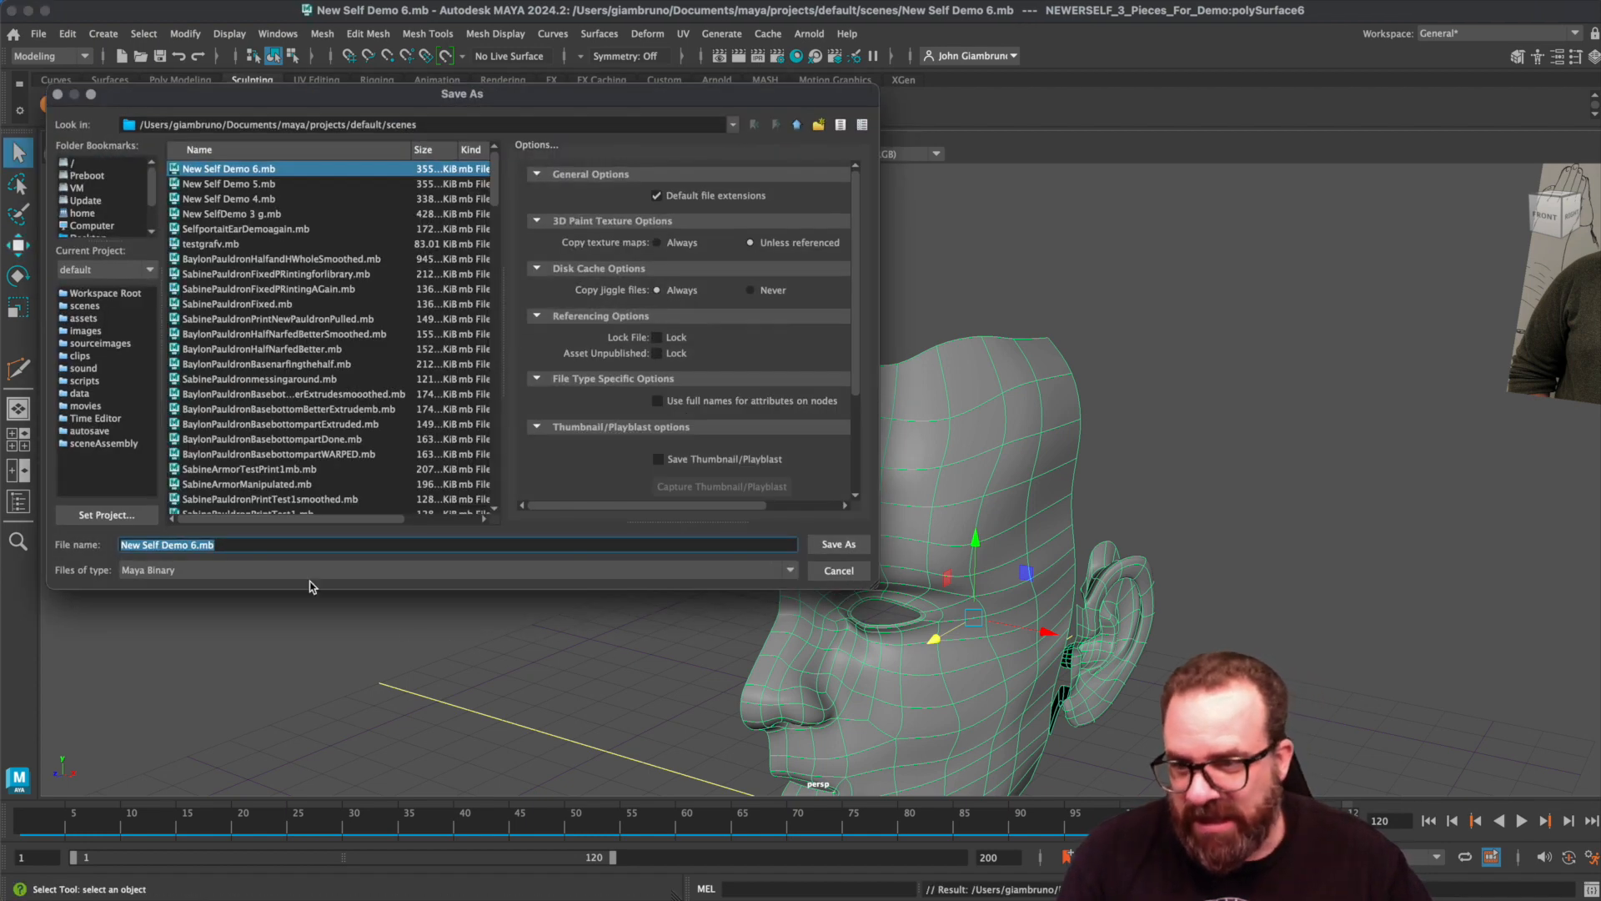
{"action": "left_click", "coordinate": [201, 544]}
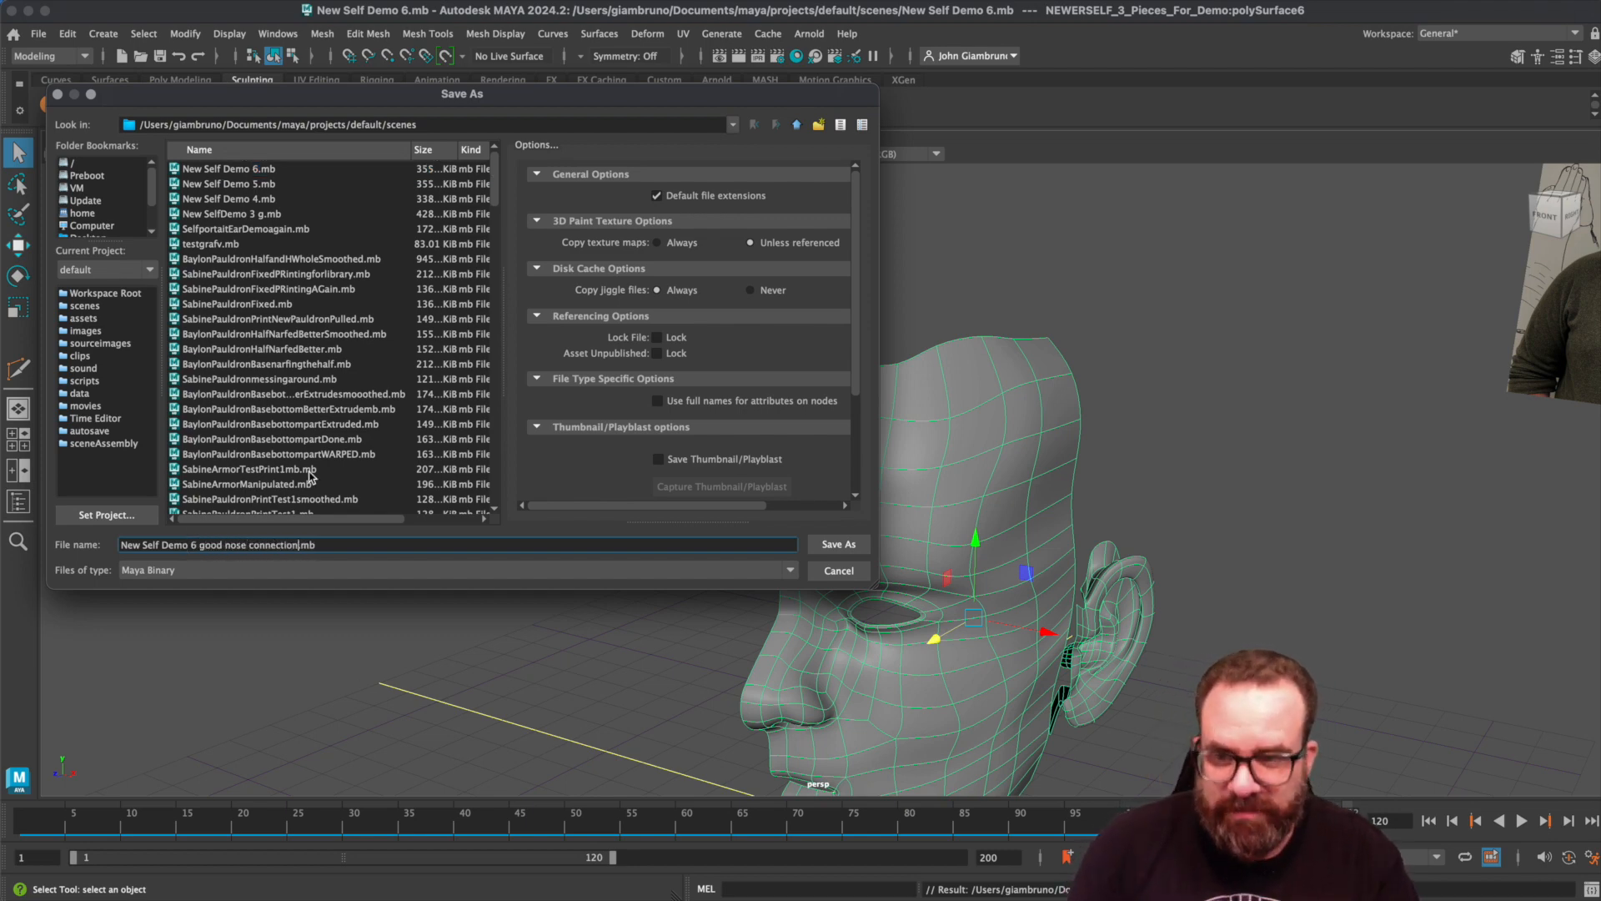
{"action": "key", "text": "Return"}
{"action": "key", "text": "w"}
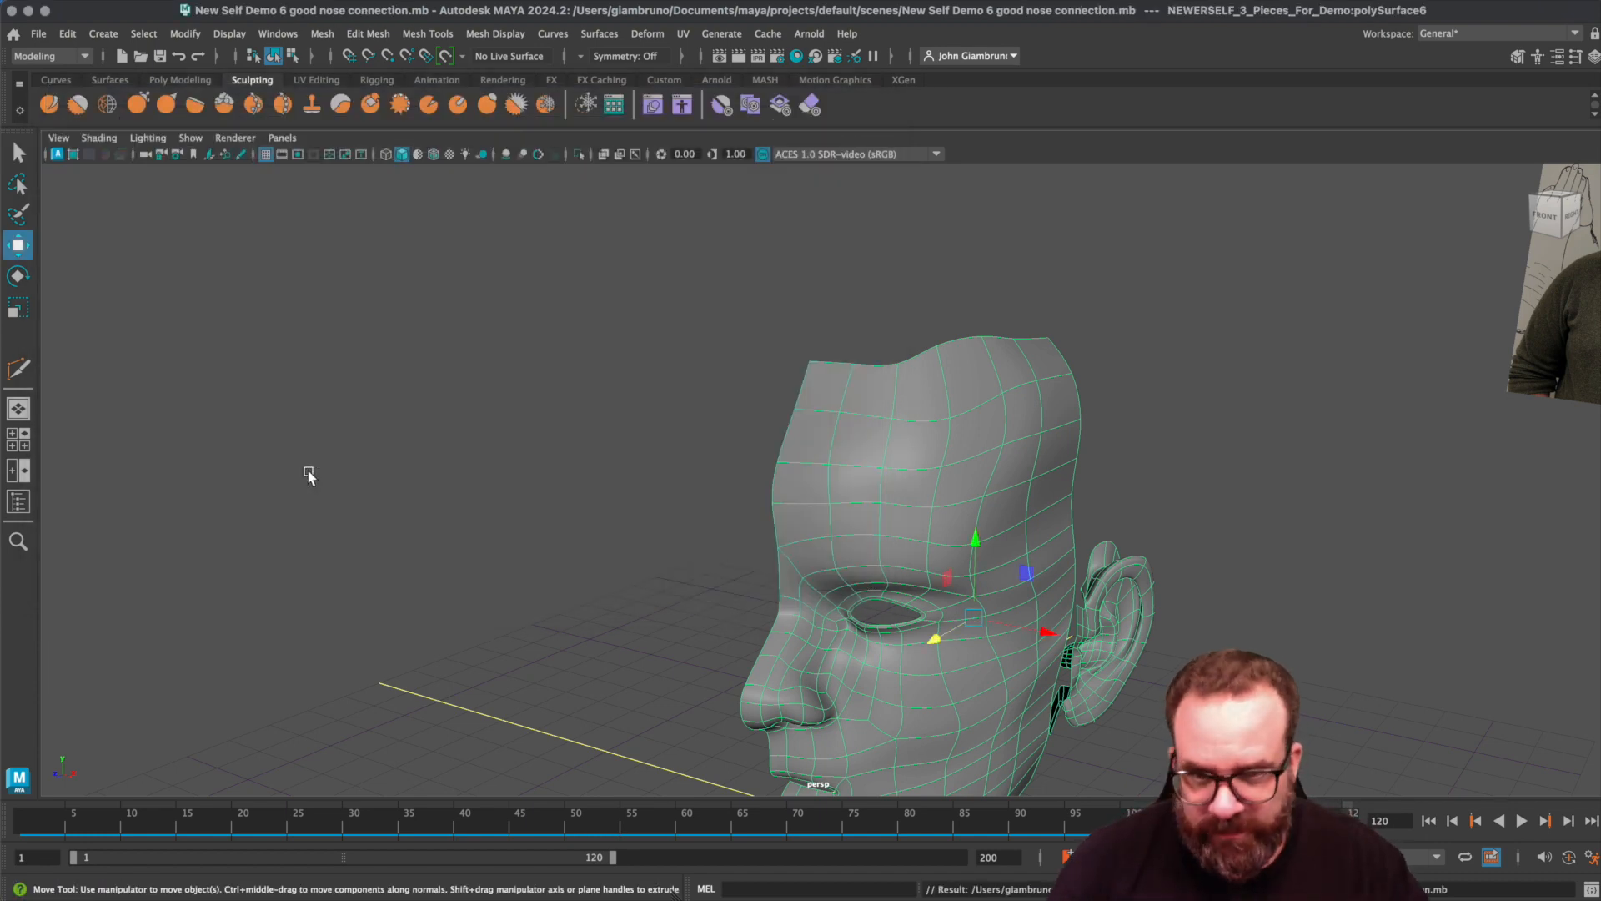
- Extrude the forehead's top border edge beside the midline and move it up and back over the scalp in side view
{"action": "mouse_move", "coordinate": [919, 517]}
{"action": "left_mouse_down", "text": "alt"}
{"action": "mouse_move", "coordinate": [840, 497]}
{"action": "mouse_move", "coordinate": [901, 504]}
{"action": "left_mouse_up", "text": "alt"}
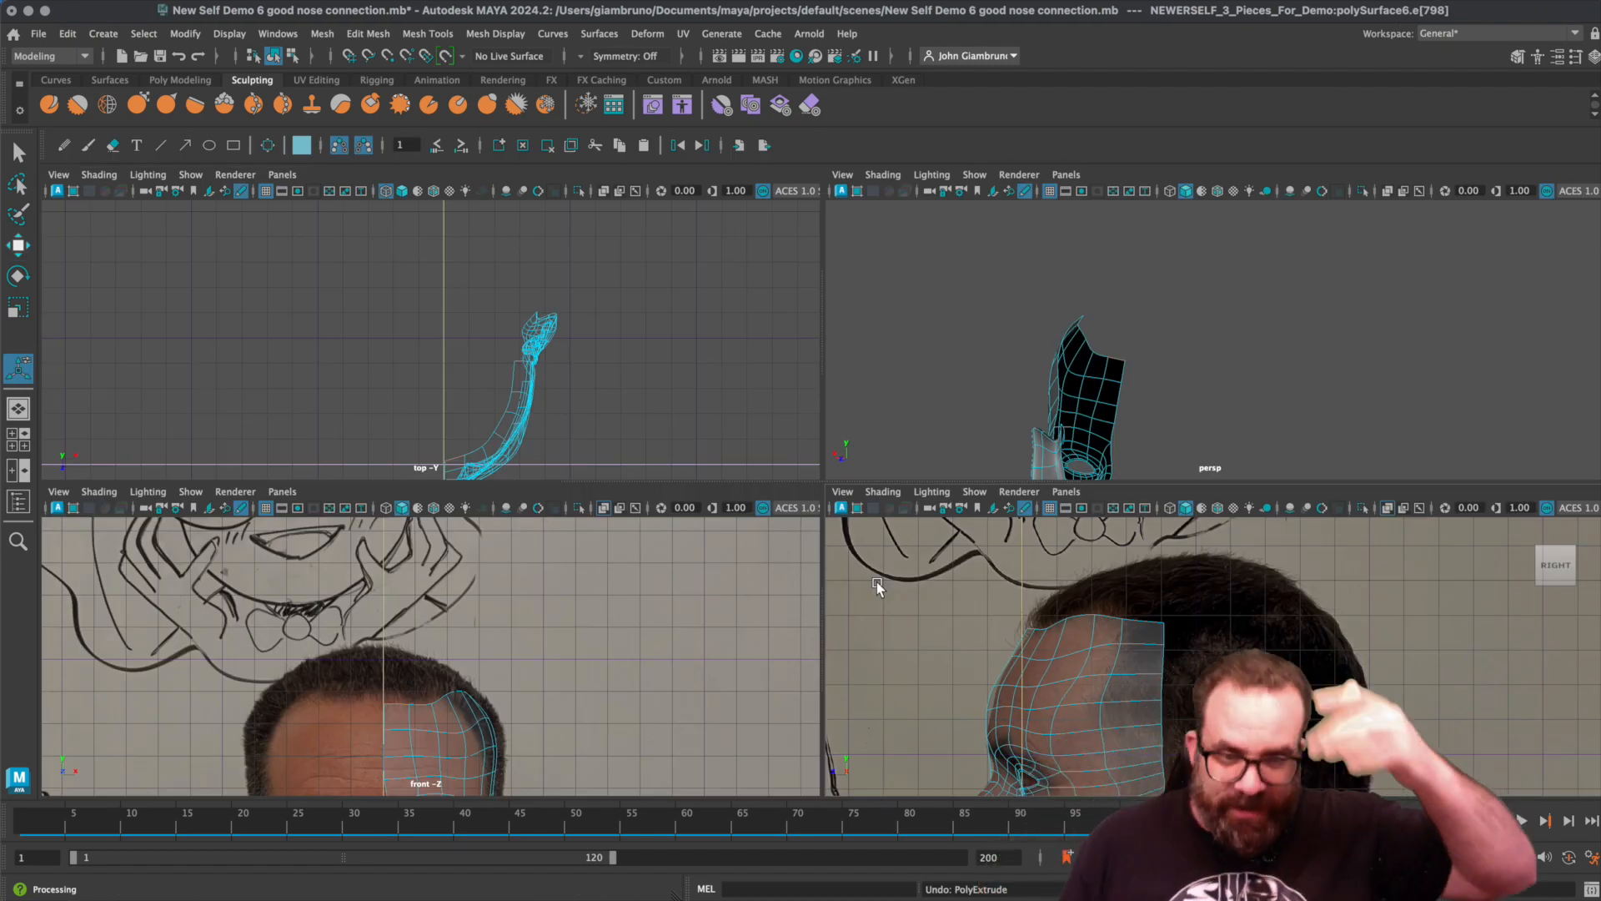
{"action": "left_click", "coordinate": [396, 704]}
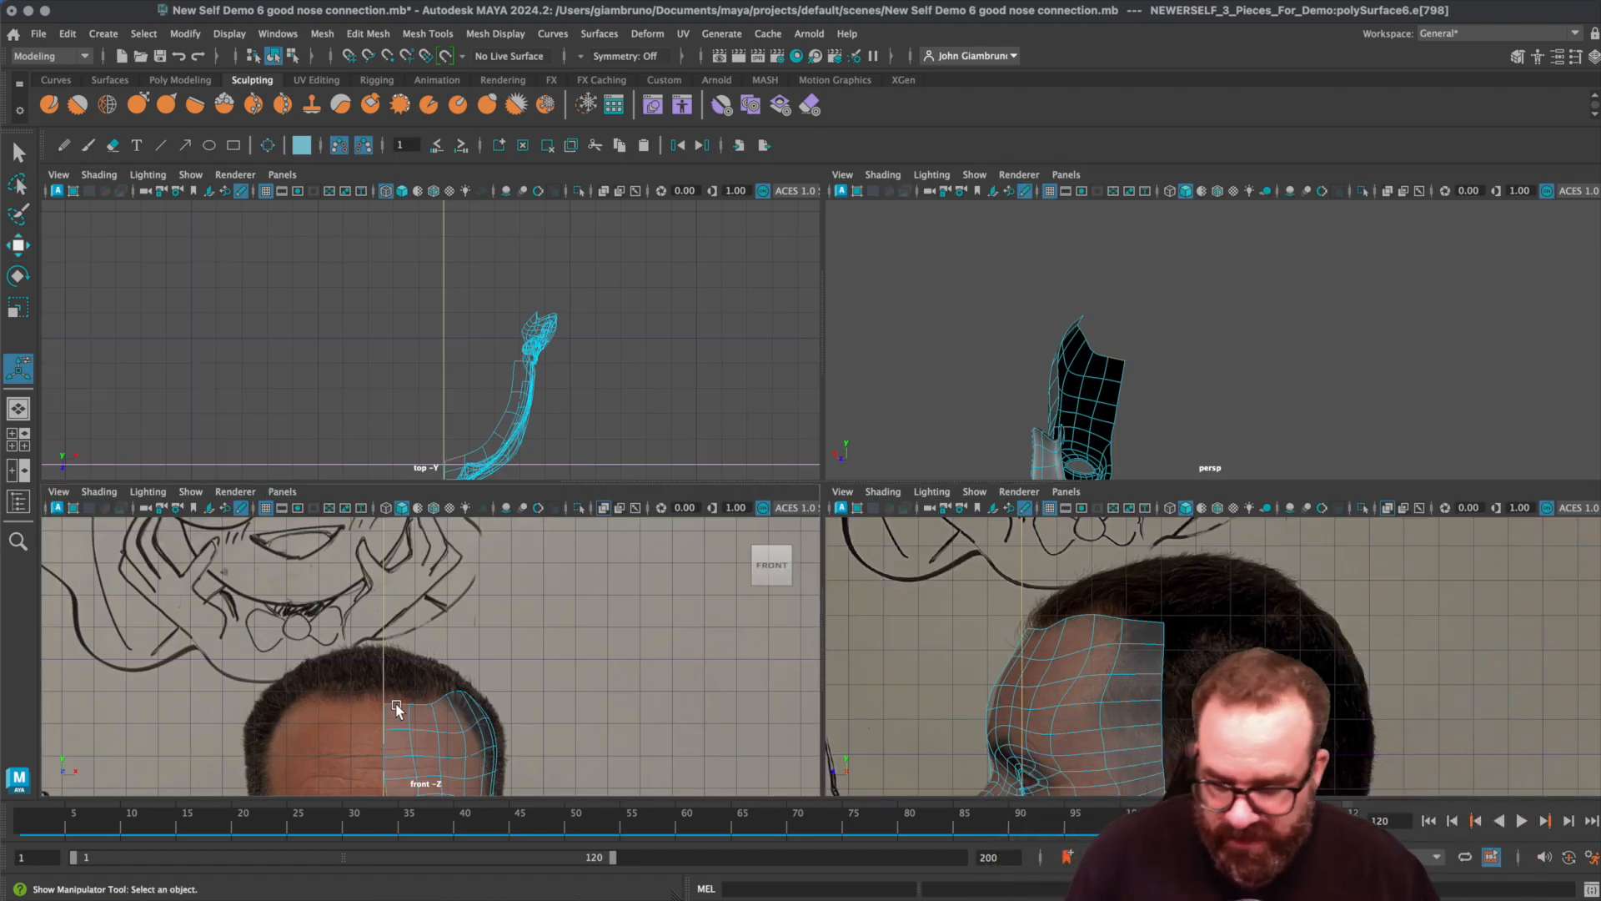
{"action": "key", "text": "ctrl+e"}
{"action": "left_click", "coordinate": [1216, 260]}
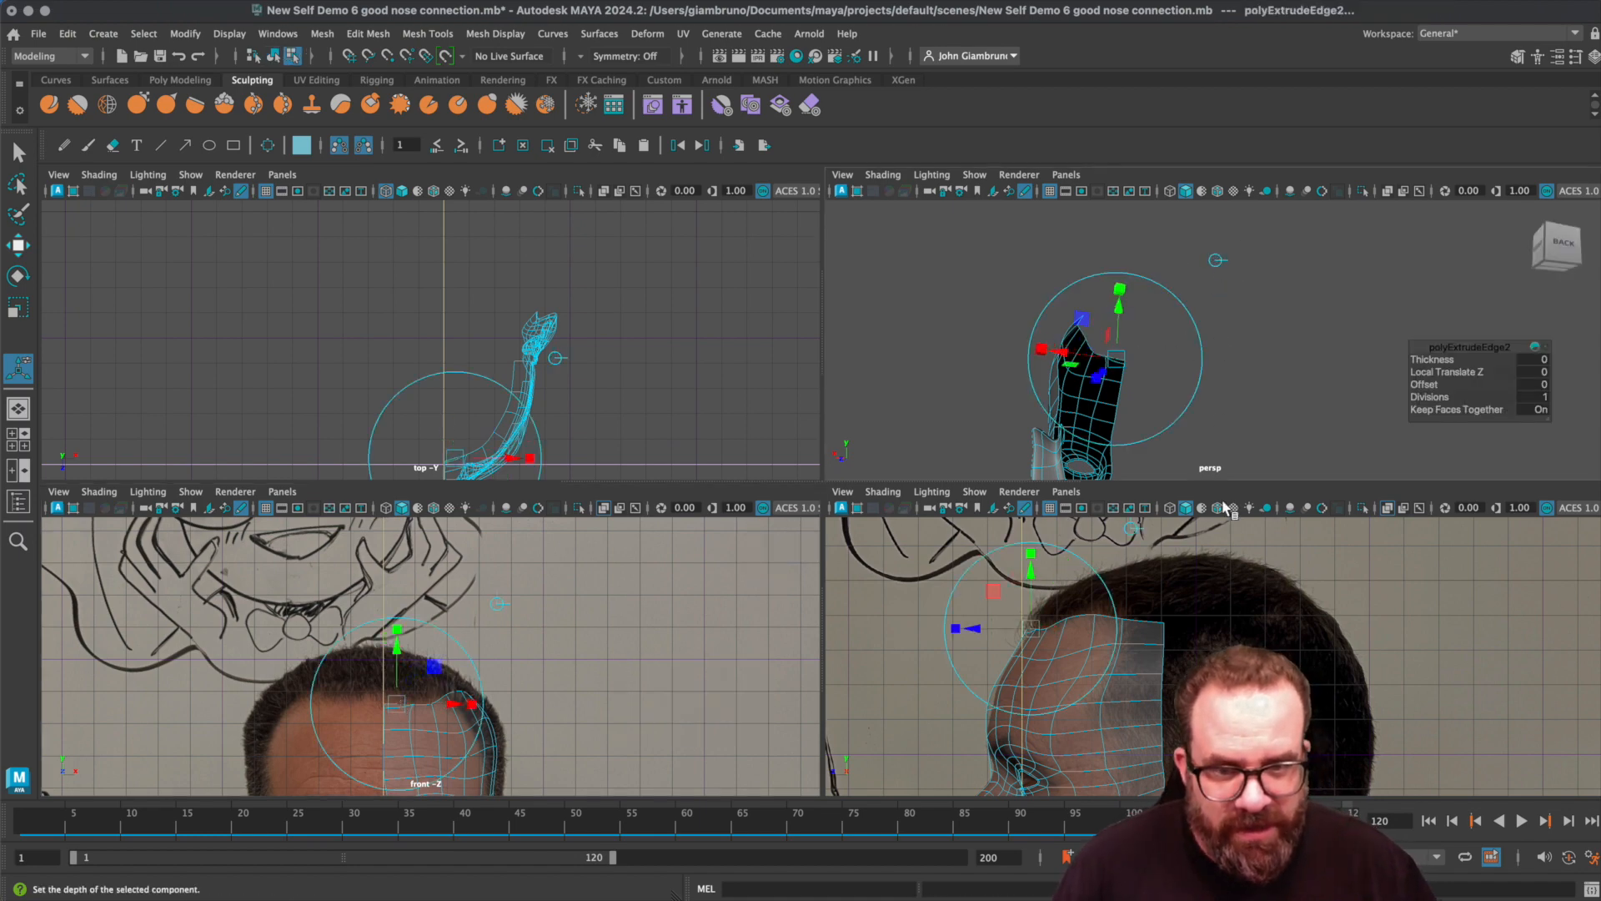
{"action": "left_click", "coordinate": [1004, 597]}
{"action": "left_click_drag", "start_coordinate": [990, 583], "coordinate": [1034, 578]}
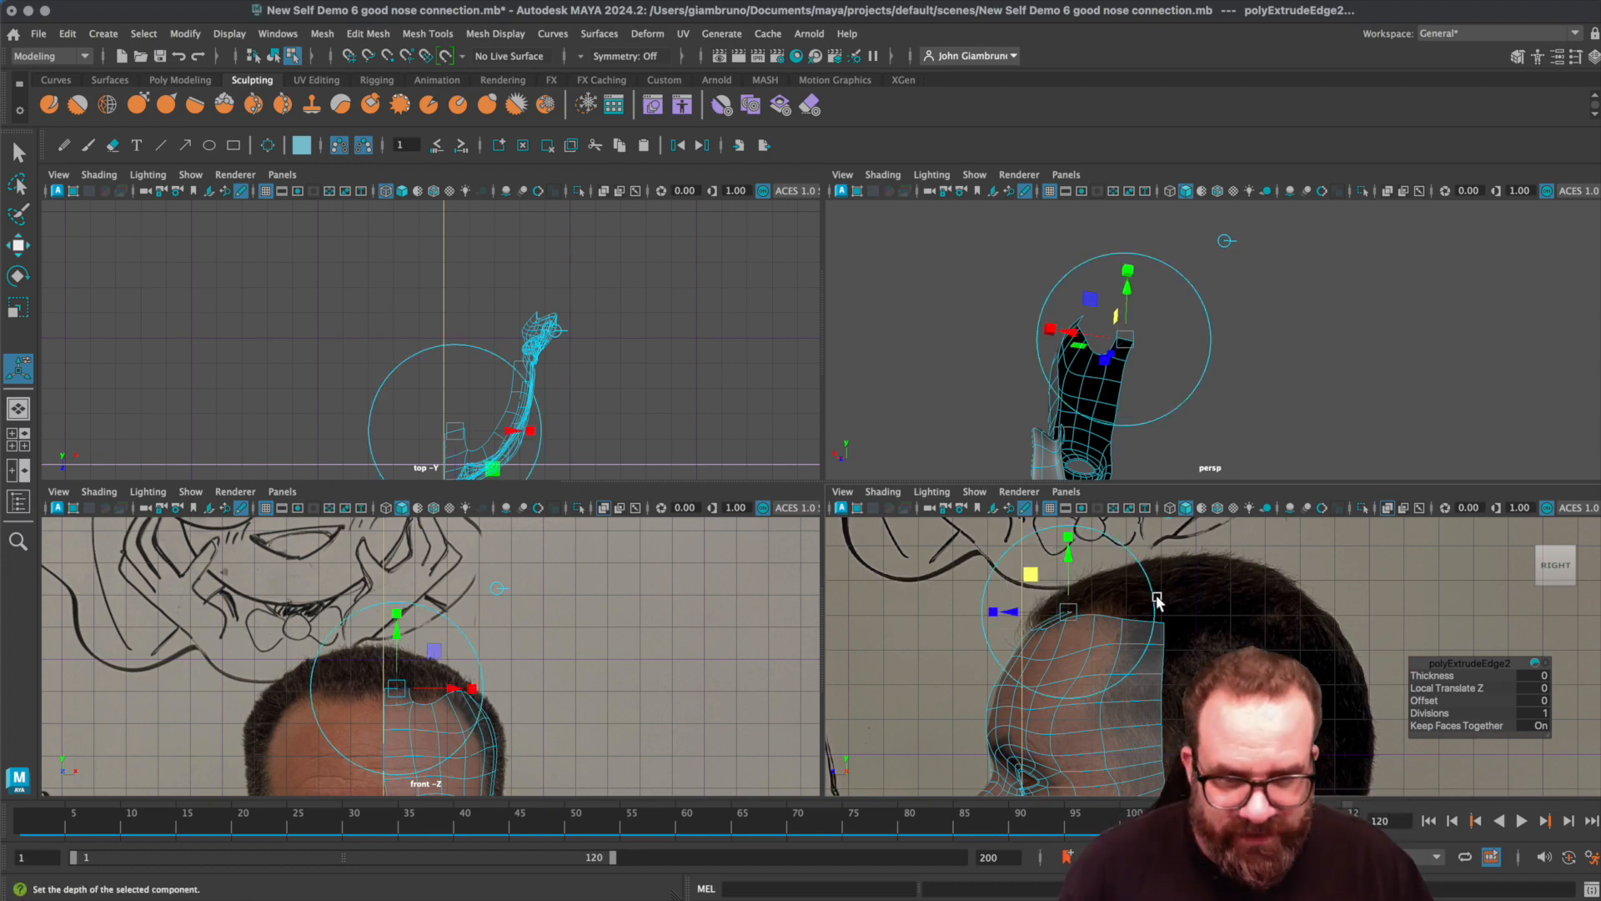
- Extrude the end edge of the scalp strip three more times, placing each segment farther back along the head in side view
{"action": "key", "text": "ctrl+e"}
{"action": "middle_click_drag", "start_coordinate": [1222, 592], "coordinate": [1146, 632], "text": "alt"}
{"action": "left_click", "coordinate": [1092, 552]}
{"action": "left_click_drag", "start_coordinate": [951, 634], "coordinate": [984, 604]}
{"action": "key", "text": "ctrl+e"}
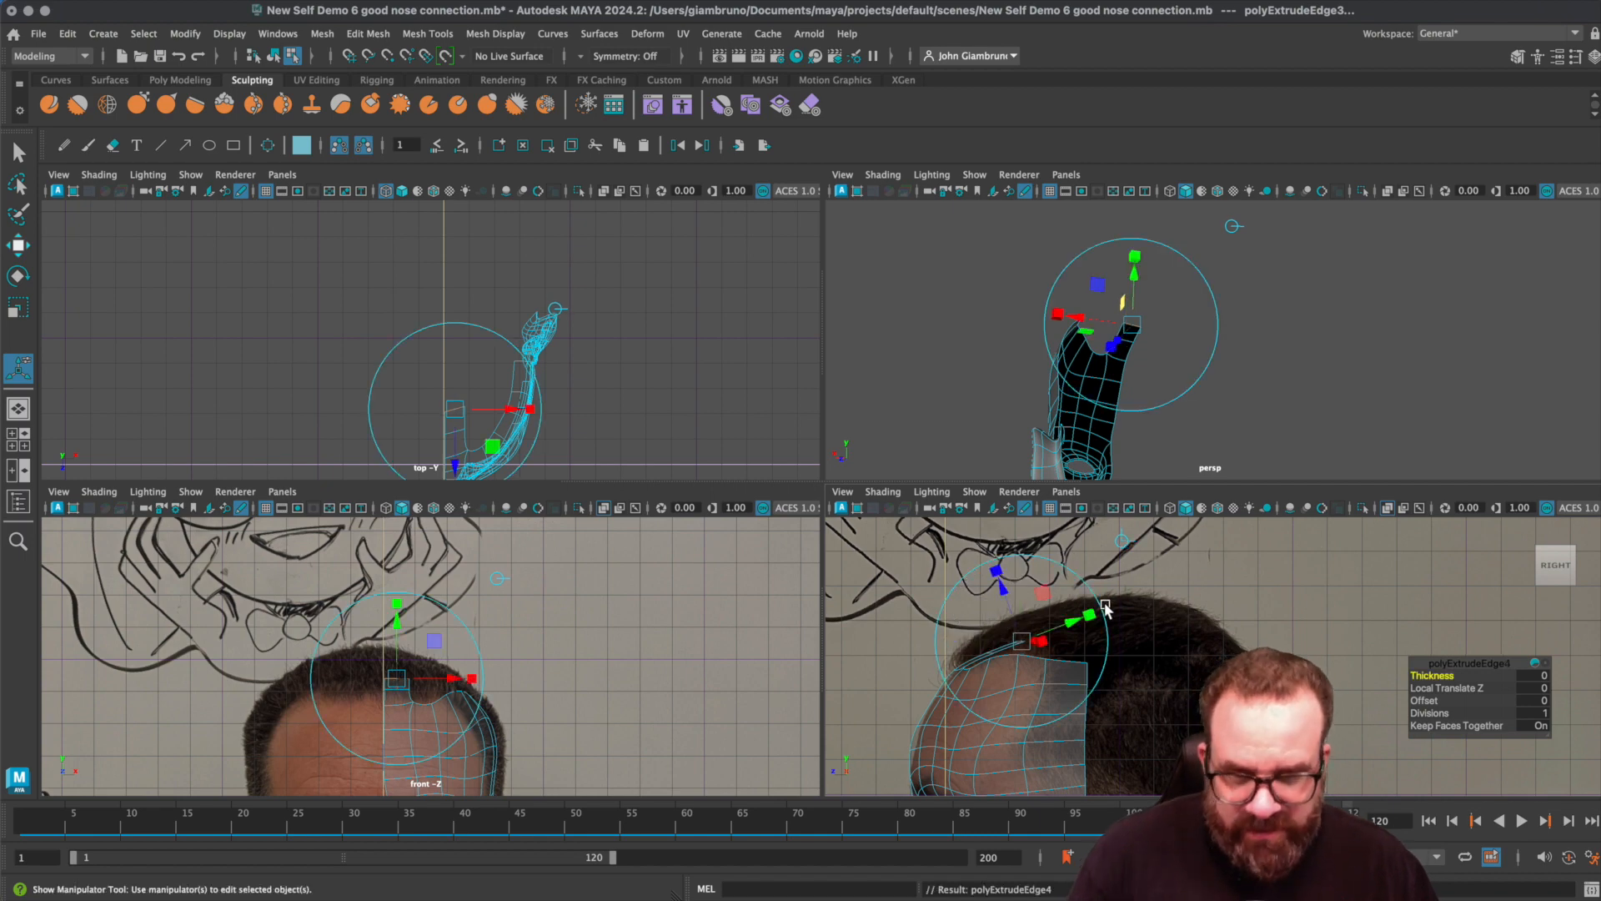
{"action": "left_click_drag", "start_coordinate": [989, 602], "coordinate": [1020, 601]}
{"action": "key", "text": "space"}
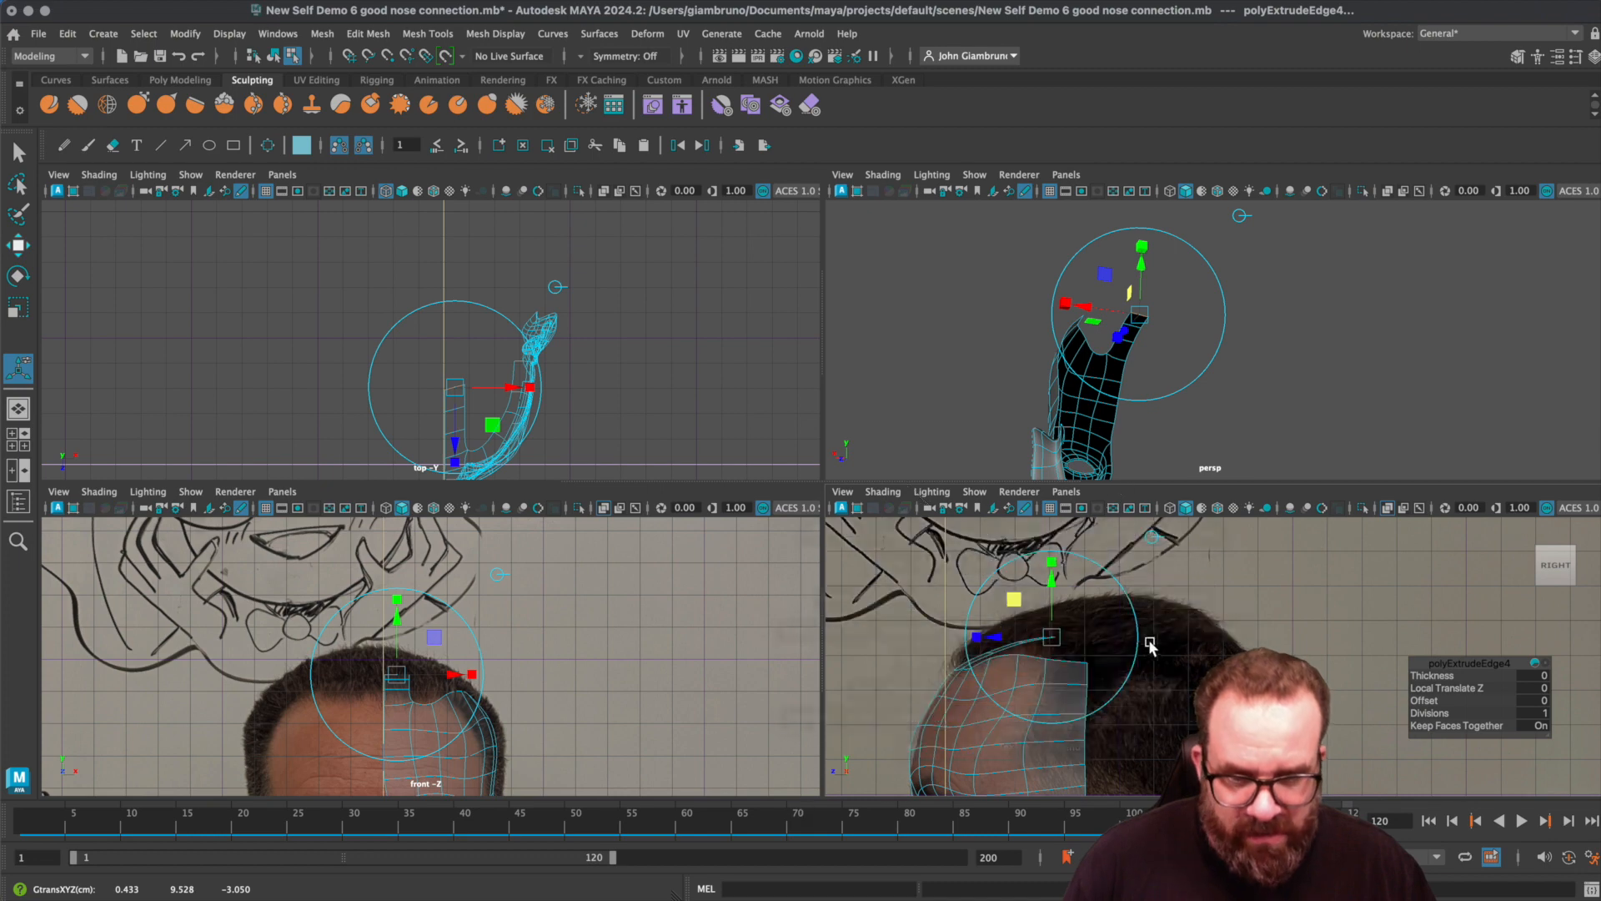
{"action": "key", "text": "space"}
{"action": "left_click_drag", "start_coordinate": [456, 427], "coordinate": [457, 422]}
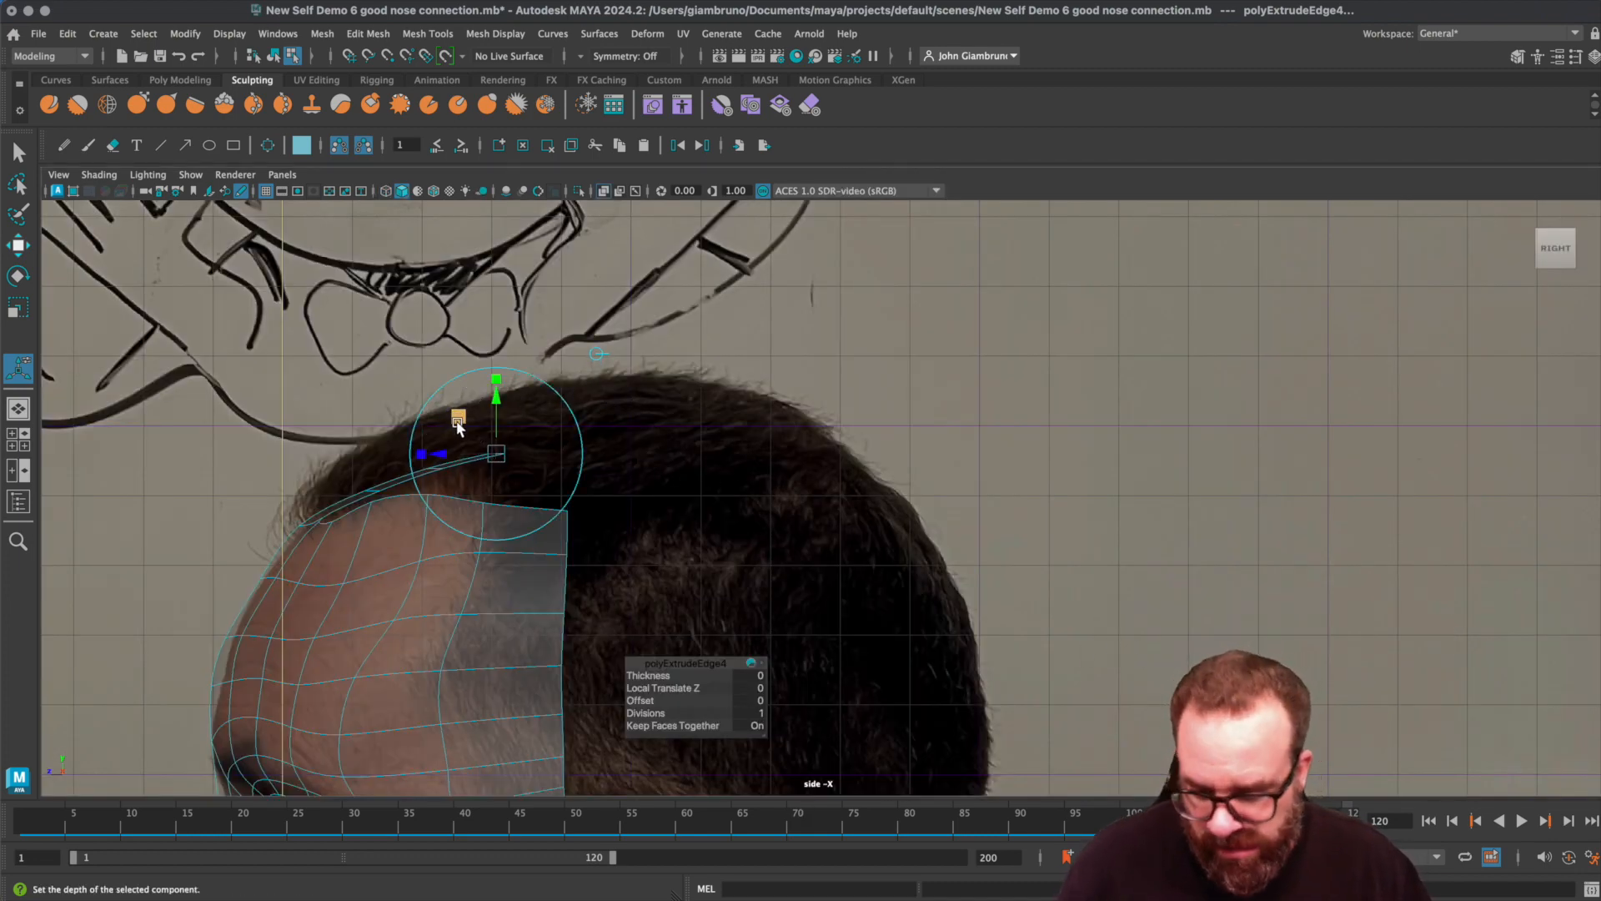
{"action": "key", "text": "ctrl+e"}
{"action": "left_click_drag", "start_coordinate": [495, 453], "coordinate": [539, 426]}
- Move the scalp strip's vertex pairs in side view to form a smooth curve under the hairline
{"action": "right_click_drag", "start_coordinate": [440, 468], "coordinate": [368, 465]}
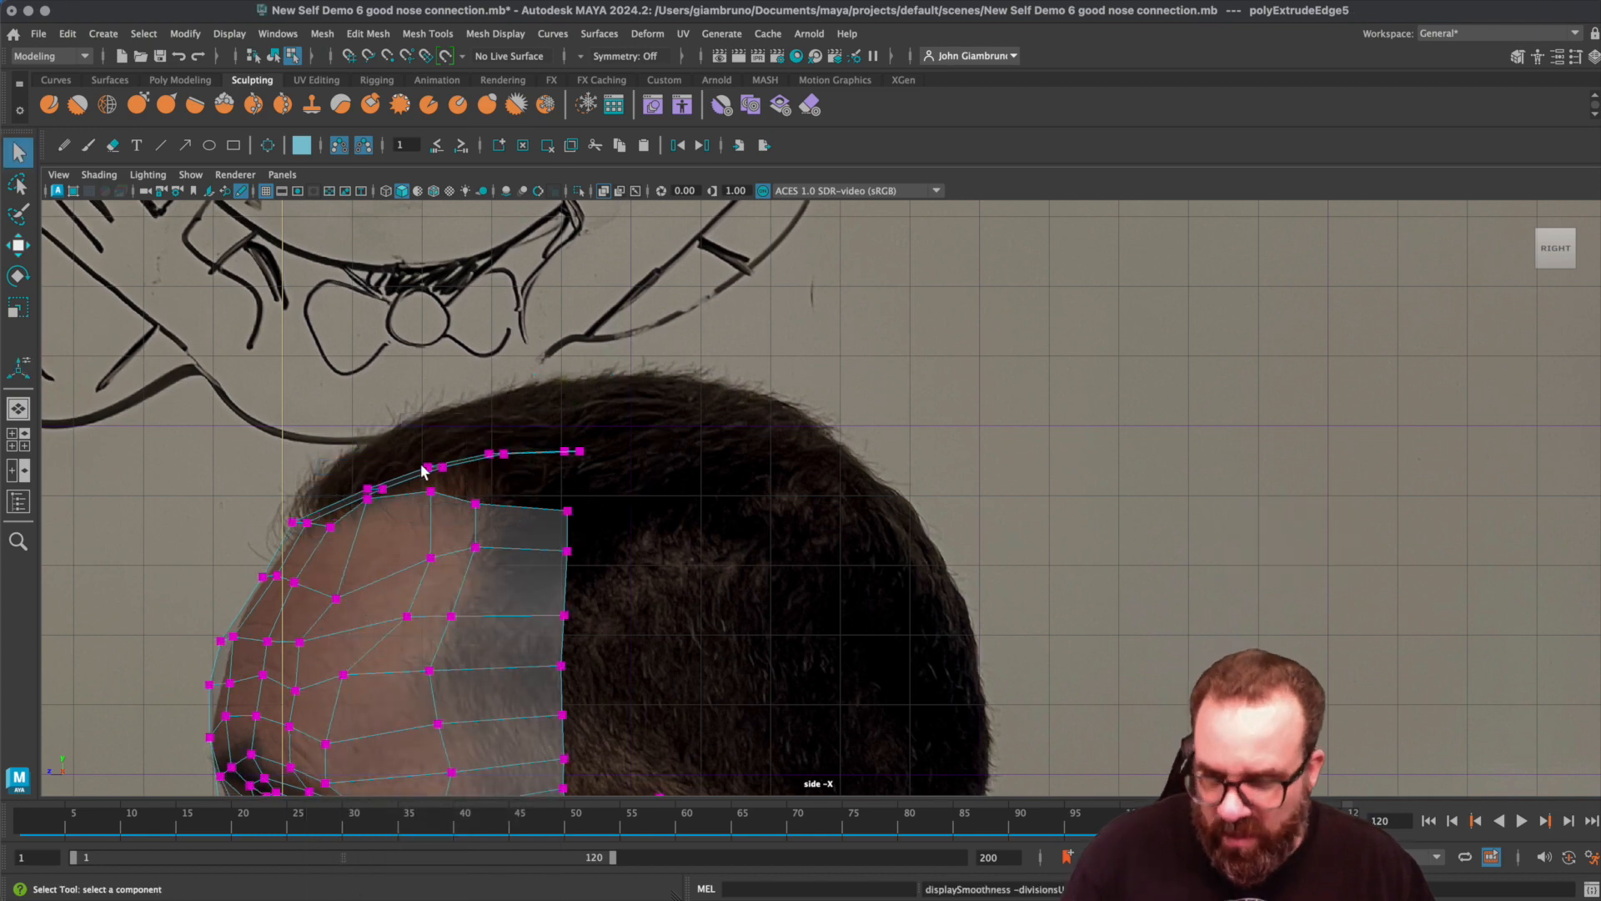
{"action": "left_click_drag", "start_coordinate": [470, 428], "coordinate": [494, 393]}
{"action": "key", "text": "w"}
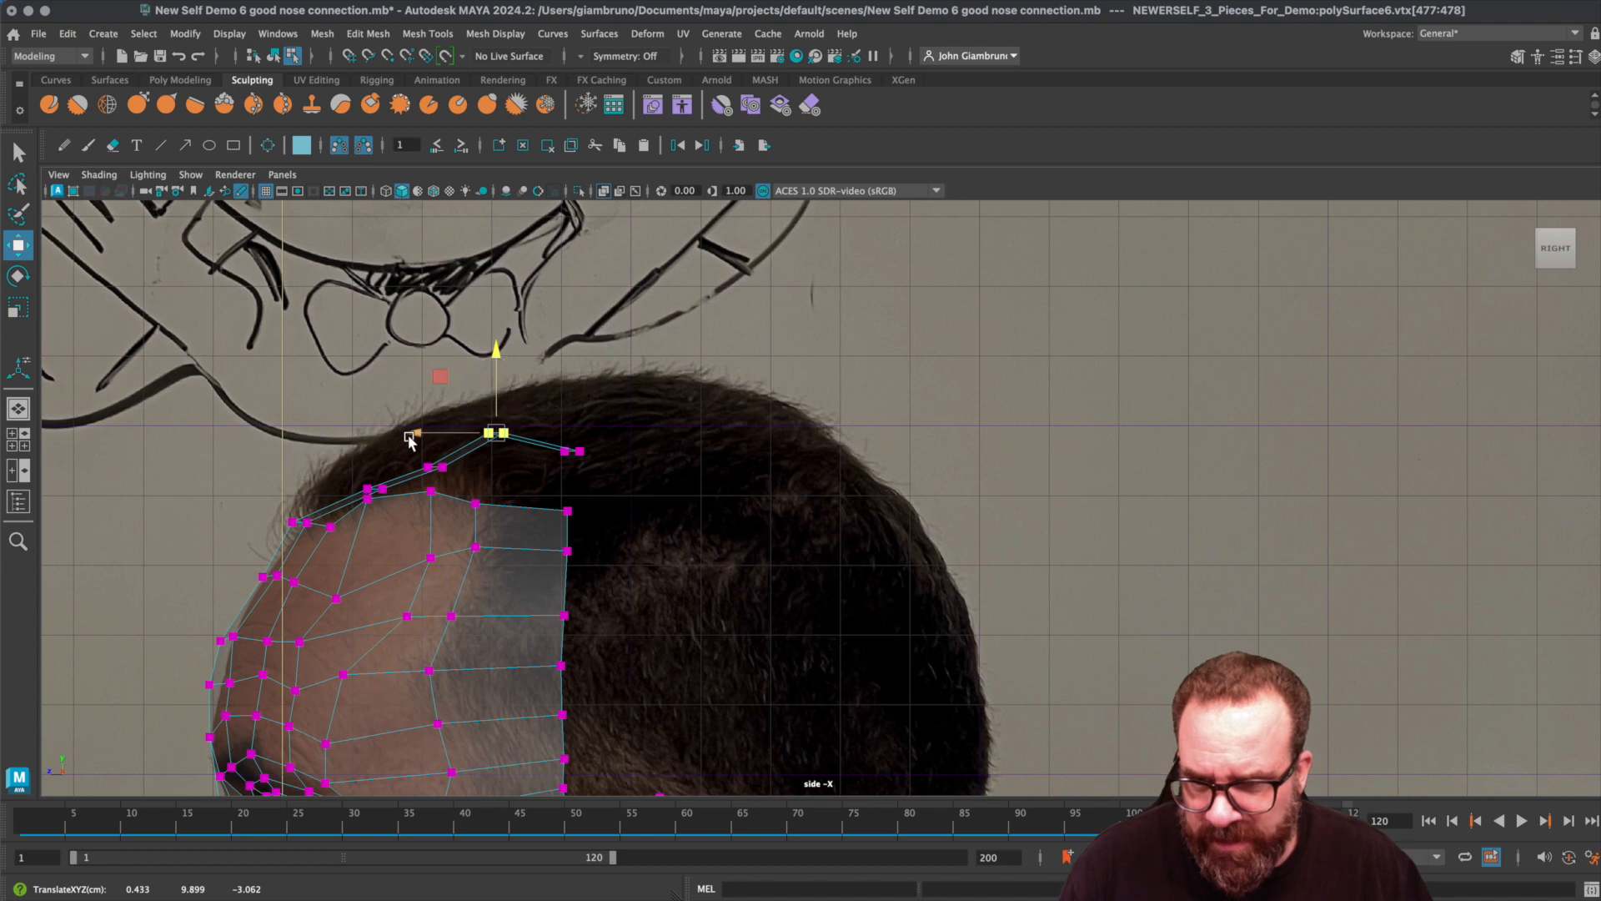
{"action": "left_click_drag", "start_coordinate": [417, 455], "coordinate": [450, 479]}
{"action": "left_click_drag", "start_coordinate": [434, 469], "coordinate": [362, 487]}
{"action": "left_click_drag", "start_coordinate": [392, 427], "coordinate": [437, 454]}
{"action": "mouse_move", "coordinate": [529, 432]}
{"action": "left_mouse_down"}
{"action": "mouse_move", "coordinate": [601, 475]}
{"action": "mouse_move", "coordinate": [543, 437]}
{"action": "left_mouse_up"}
{"action": "key", "text": "space"}
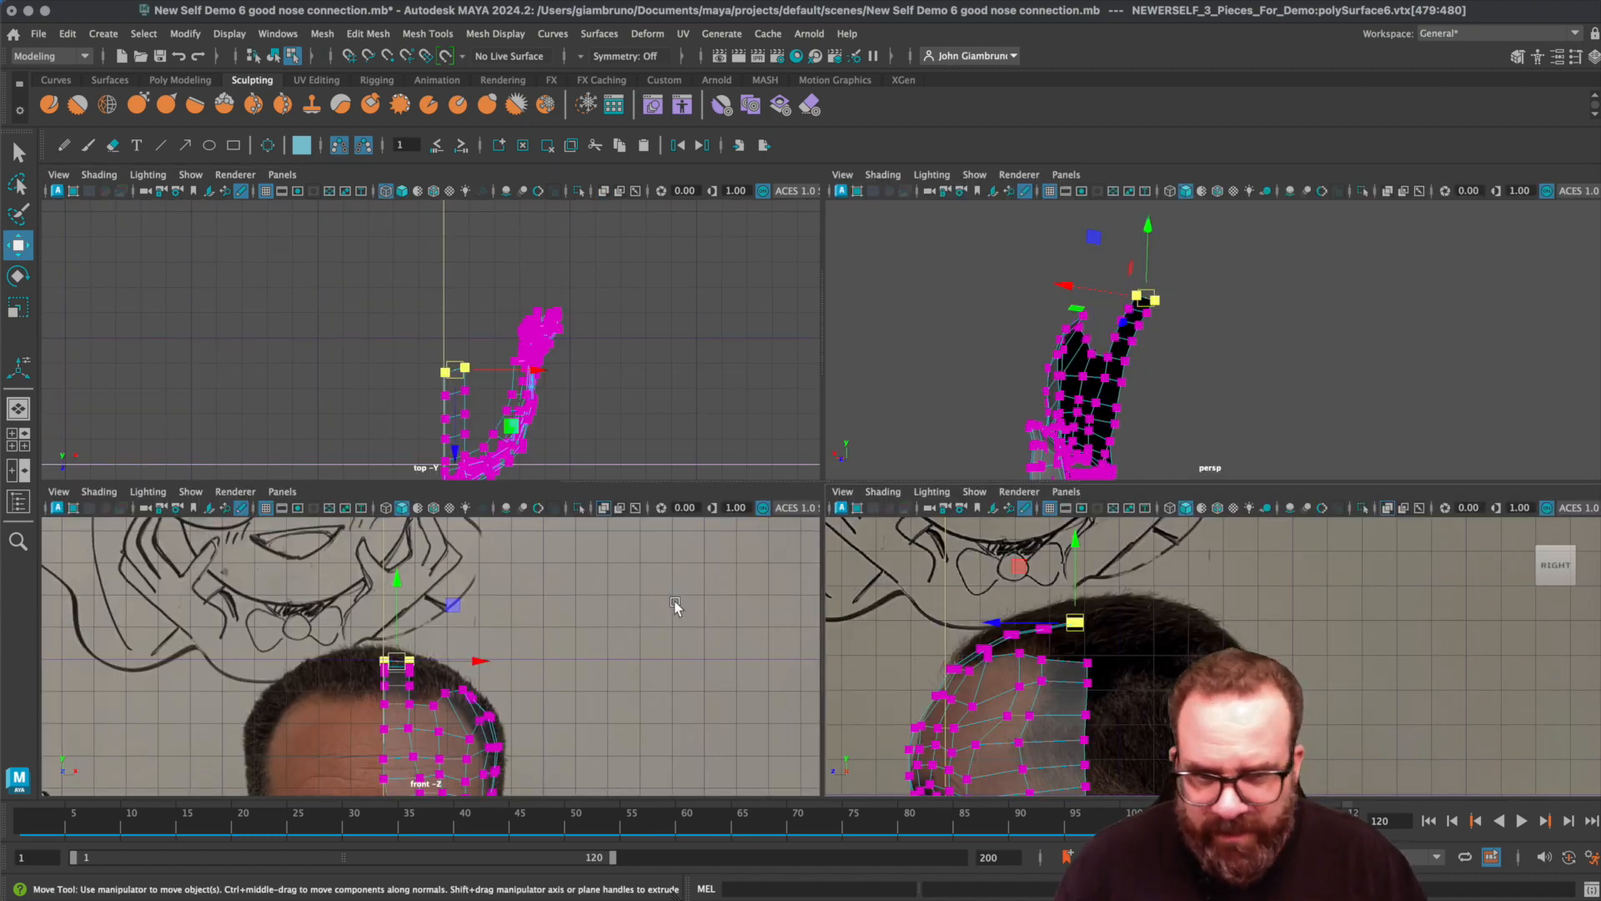
- Switch to edge editing and move the crosswise edge before the strip's end slightly up and forward in side view
{"action": "right_click", "coordinate": [420, 682]}
{"action": "left_click", "coordinate": [1088, 338]}
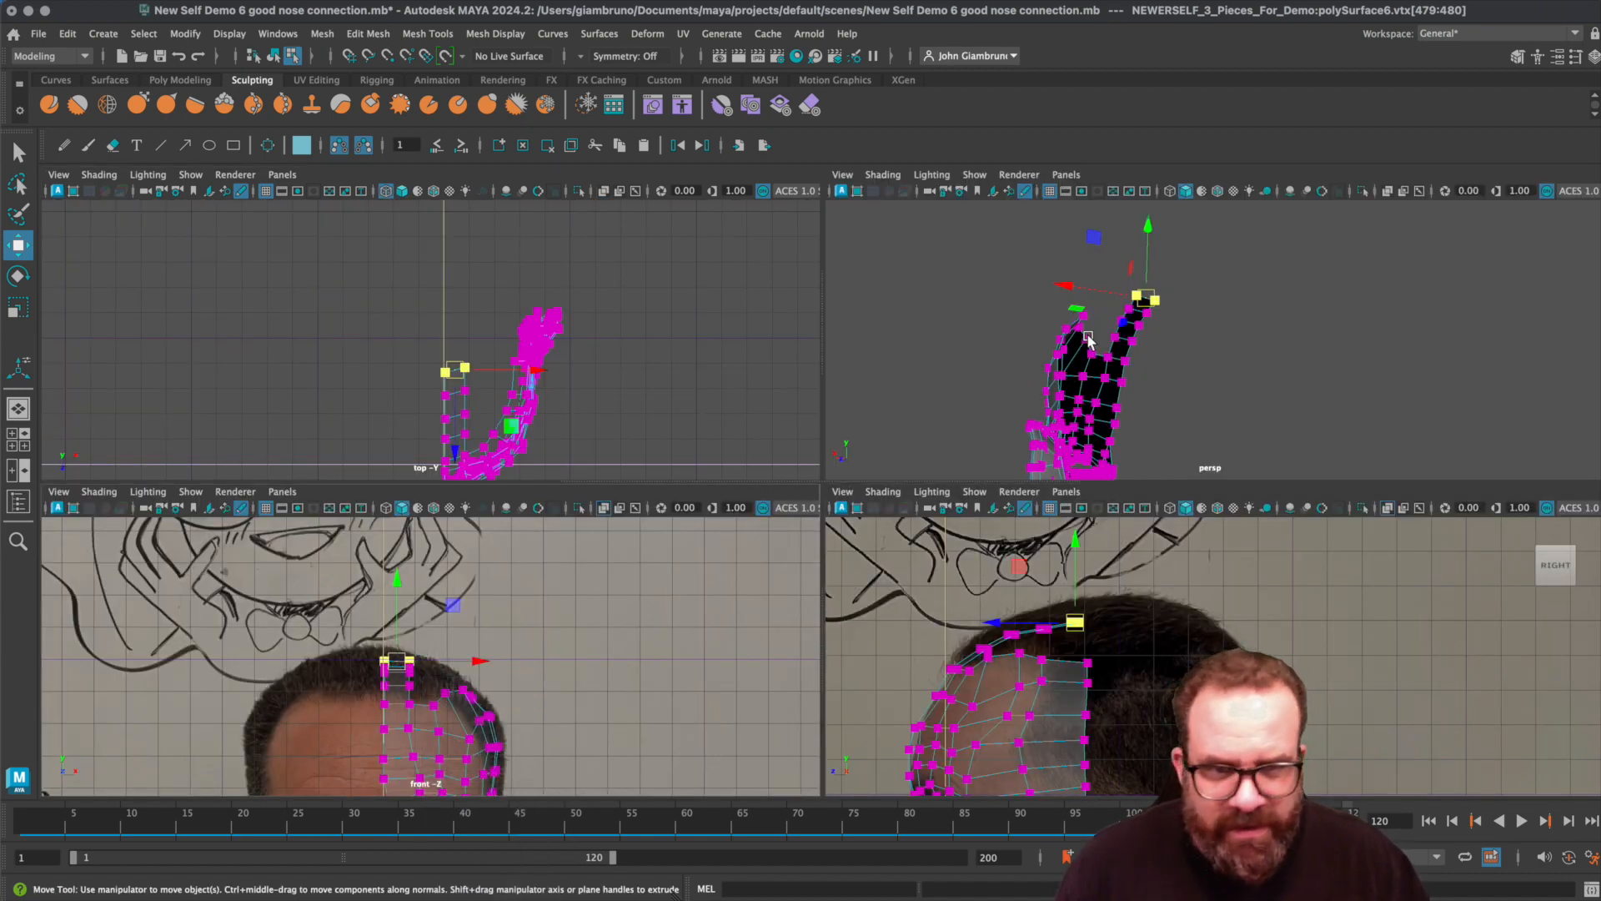
{"action": "left_click_drag", "start_coordinate": [1099, 353], "coordinate": [1173, 339], "text": "alt"}
{"action": "right_click_drag", "start_coordinate": [1172, 331], "coordinate": [1151, 288]}
{"action": "left_click", "coordinate": [1202, 323]}
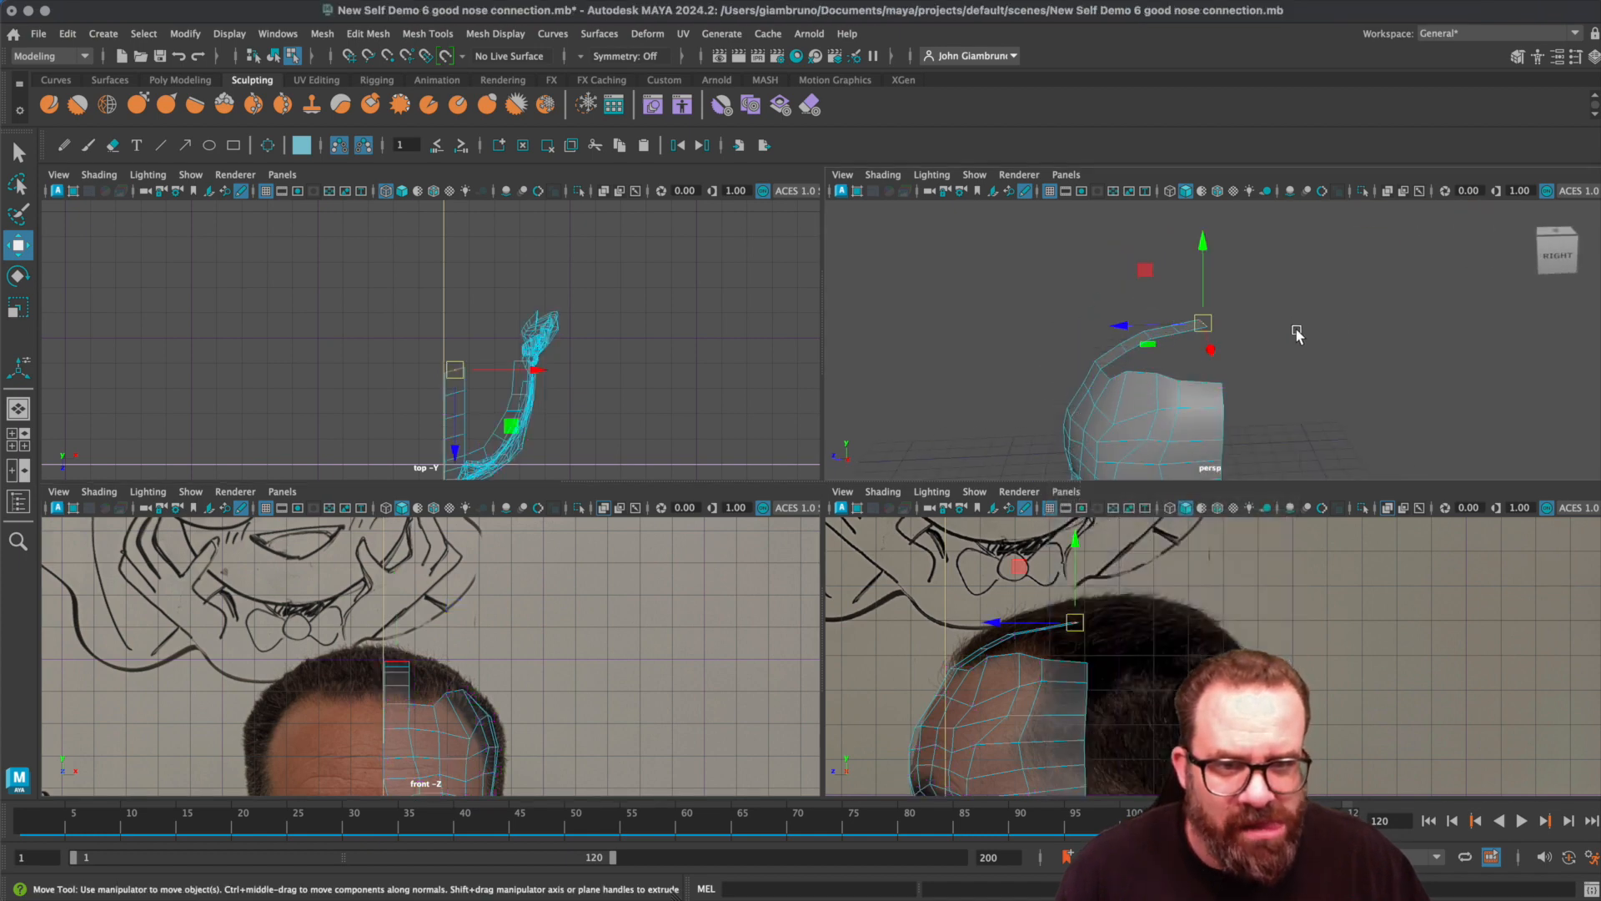
{"action": "key", "text": "space"}
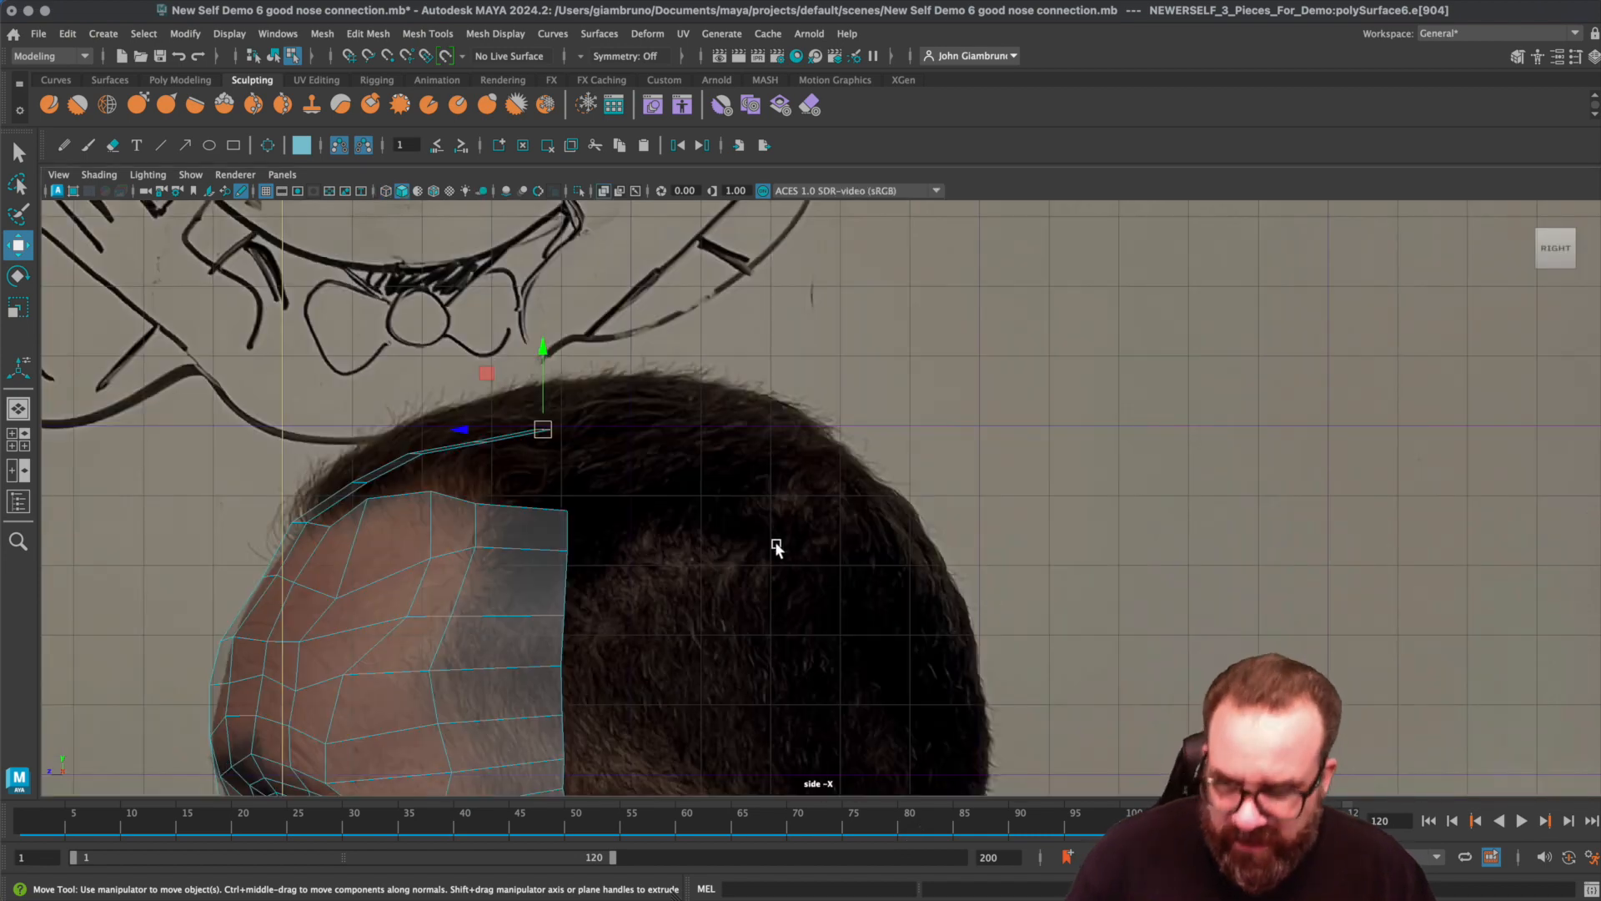
{"action": "right_click_drag", "start_coordinate": [471, 450], "coordinate": [470, 400]}
{"action": "left_click", "coordinate": [478, 442]}
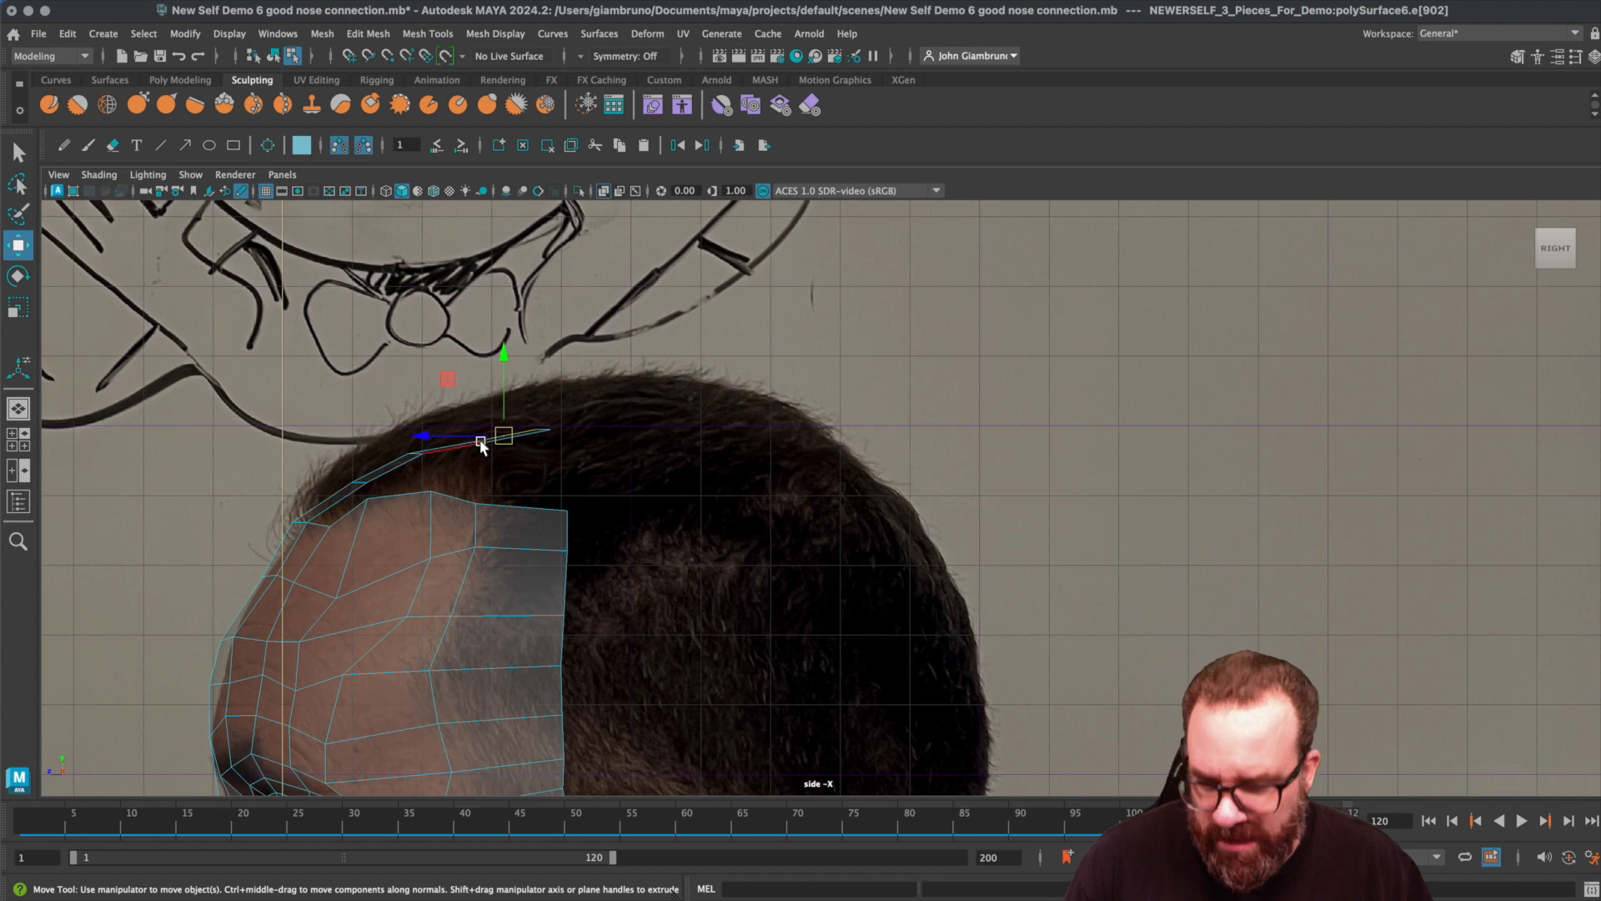
{"action": "left_click", "coordinate": [601, 443]}
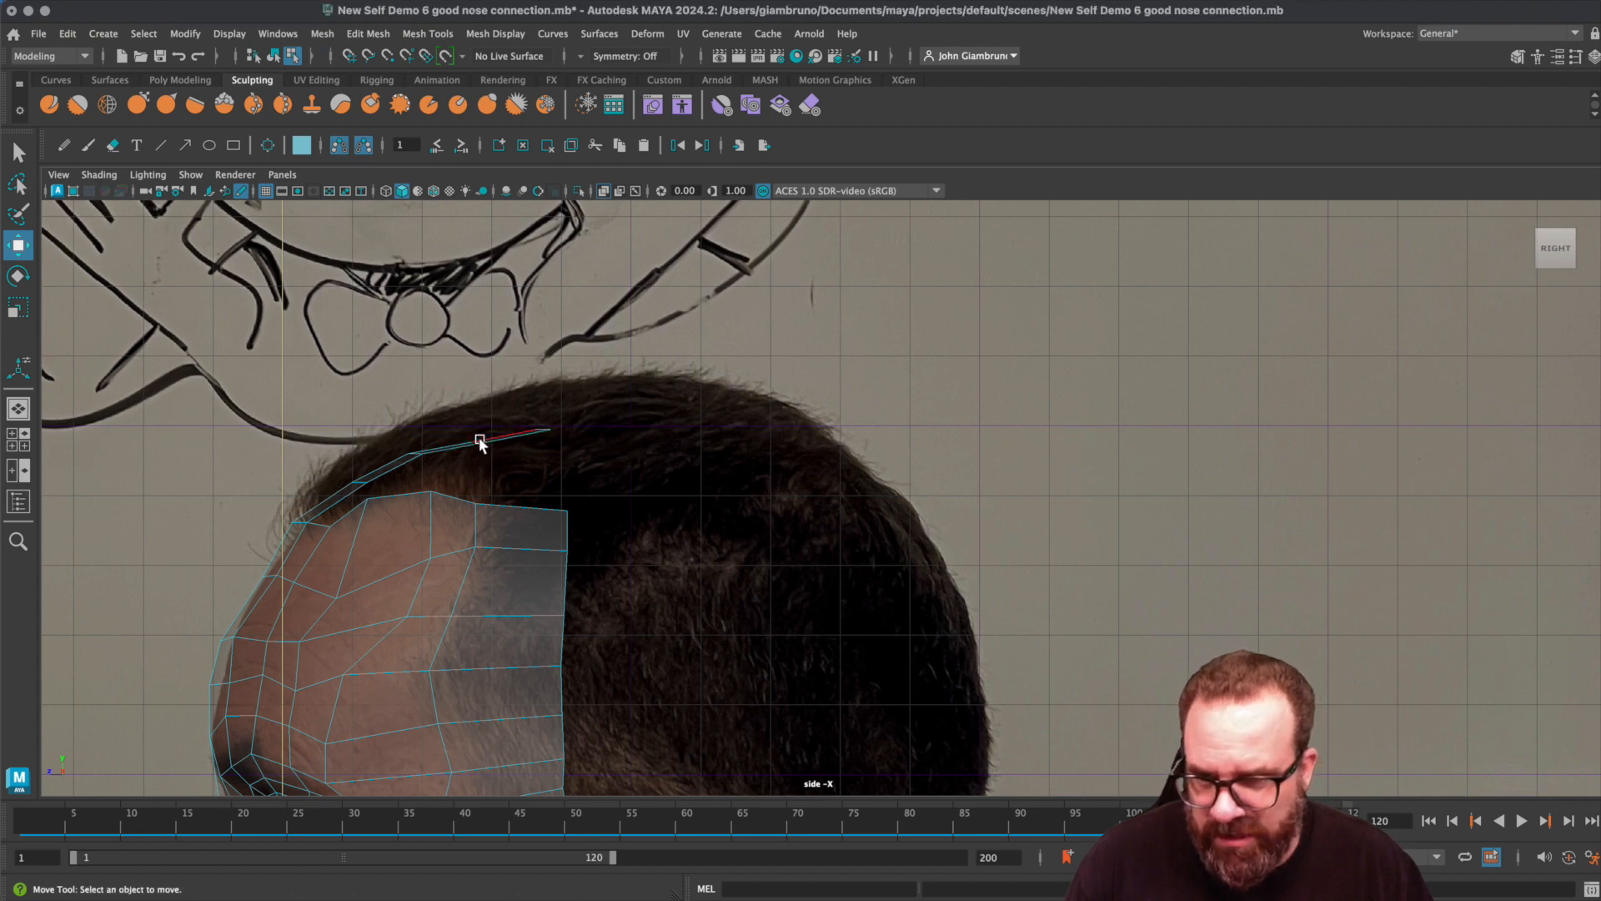
{"action": "left_click", "coordinate": [480, 444]}
{"action": "left_click_drag", "start_coordinate": [480, 440], "coordinate": [476, 433]}
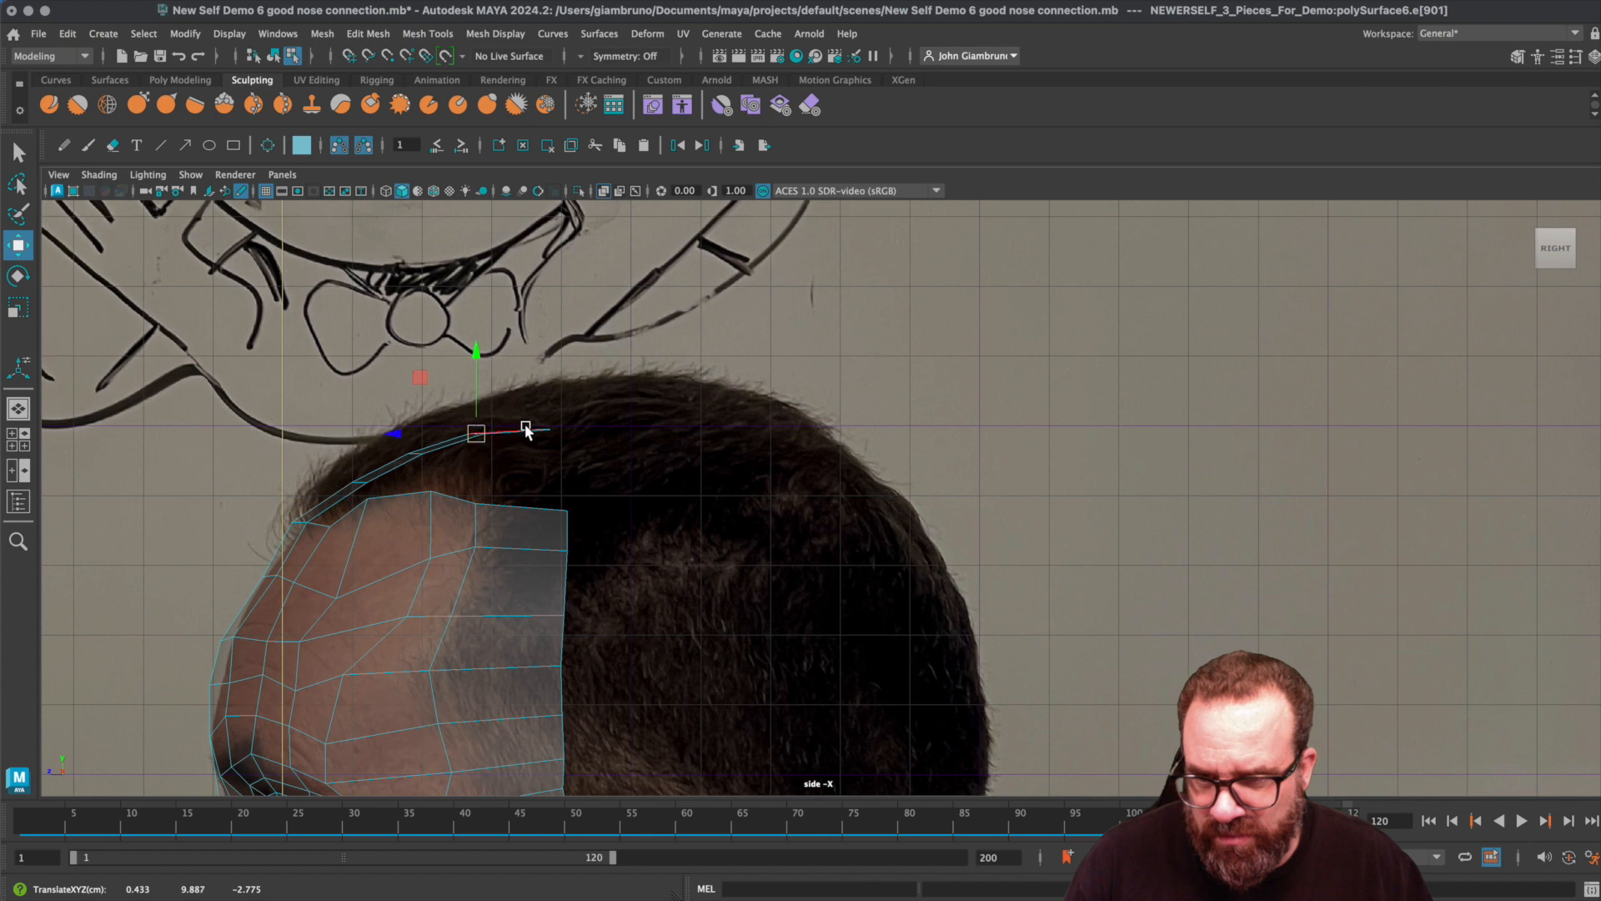
- Fine-tune the strip's end edge, extrude it and move the new segment back along the top of the head
{"action": "right_click", "coordinate": [526, 430]}
{"action": "right_click_drag", "start_coordinate": [540, 407], "coordinate": [527, 384]}
{"action": "left_click", "coordinate": [543, 428]}
{"action": "left_click_drag", "start_coordinate": [547, 432], "coordinate": [547, 433]}
{"action": "key", "text": "ctrl+e"}
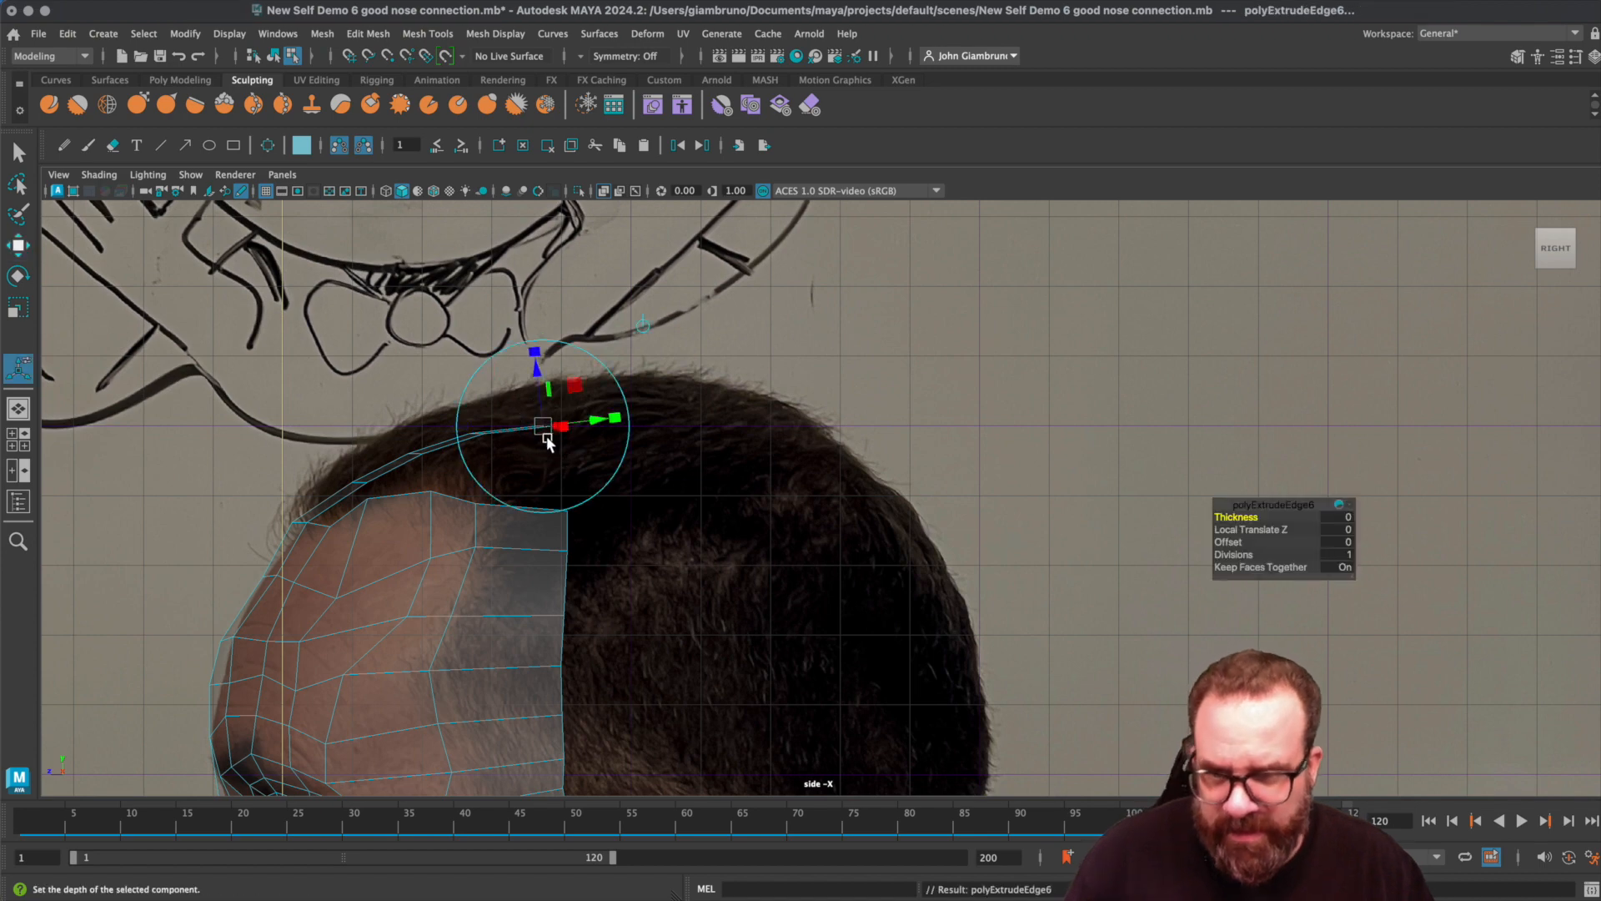
{"action": "left_click", "coordinate": [640, 326]}
{"action": "left_click_drag", "start_coordinate": [510, 399], "coordinate": [579, 395]}
- Extrude the strip's end edge once more and extend it toward the crown, following the reference skull profile
{"action": "key", "text": "ctrl+e"}
{"action": "middle_click_drag", "start_coordinate": [789, 497], "coordinate": [700, 398], "text": "alt"}
{"action": "left_click", "coordinate": [626, 223]}
{"action": "left_click_drag", "start_coordinate": [499, 292], "coordinate": [549, 288]}
{"action": "middle_click_drag", "start_coordinate": [670, 660], "coordinate": [705, 607], "text": "alt"}
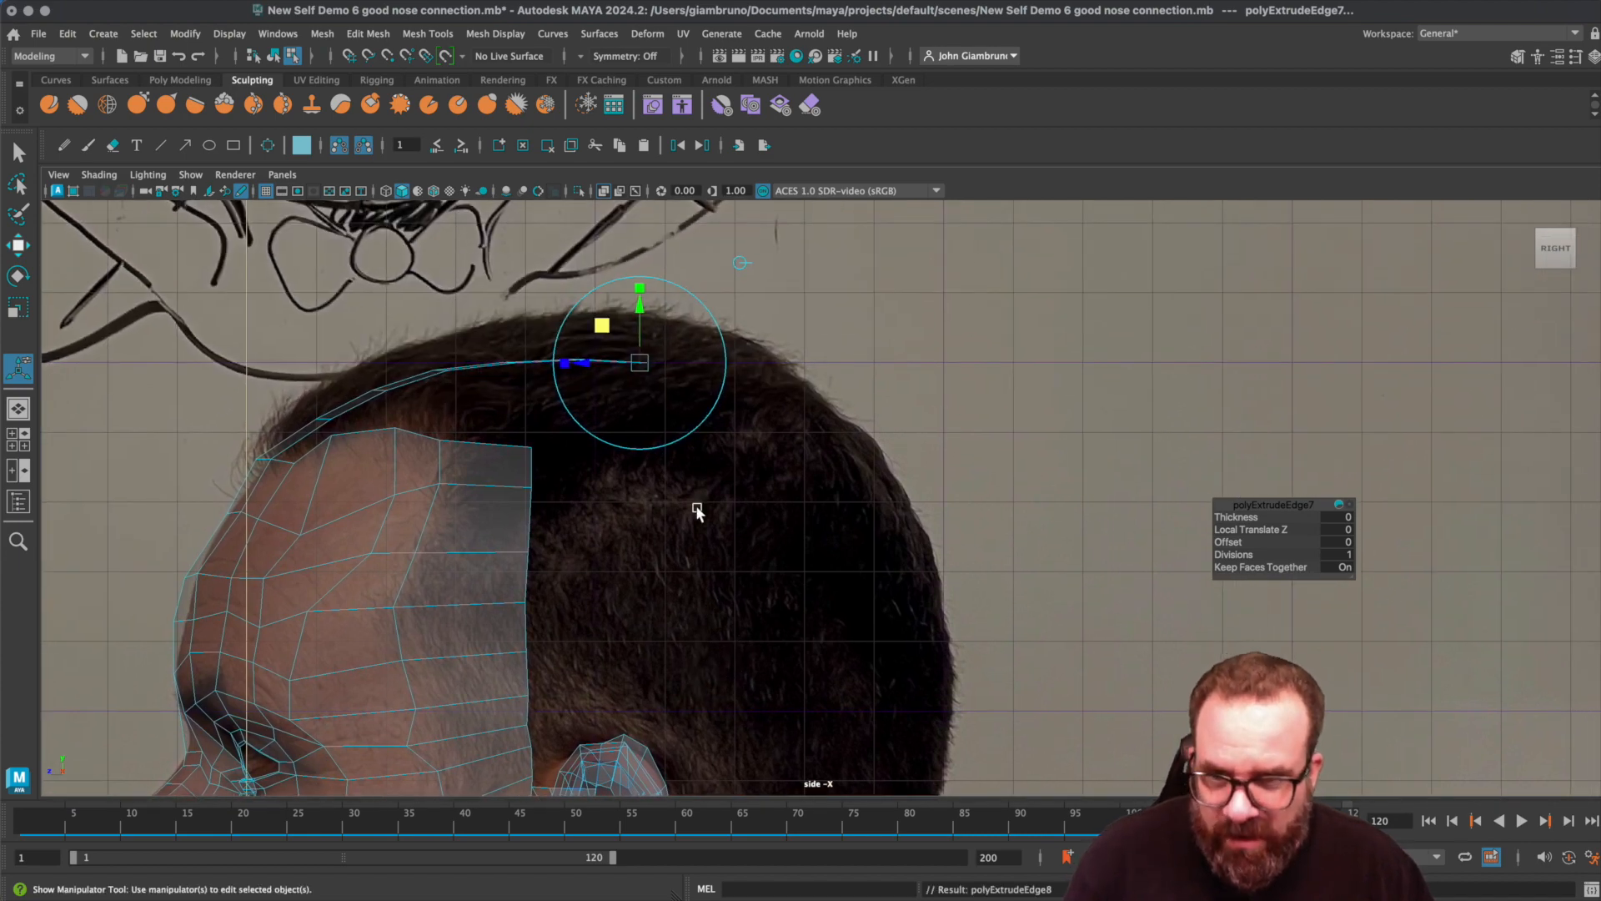
- Extrude the scalp strip's end edge twice, placing each short segment just behind the highest point of the skull in side view
{"action": "key", "text": "ctrl+e"}
{"action": "left_click", "coordinate": [736, 265]}
{"action": "left_click_drag", "start_coordinate": [603, 326], "coordinate": [648, 337]}
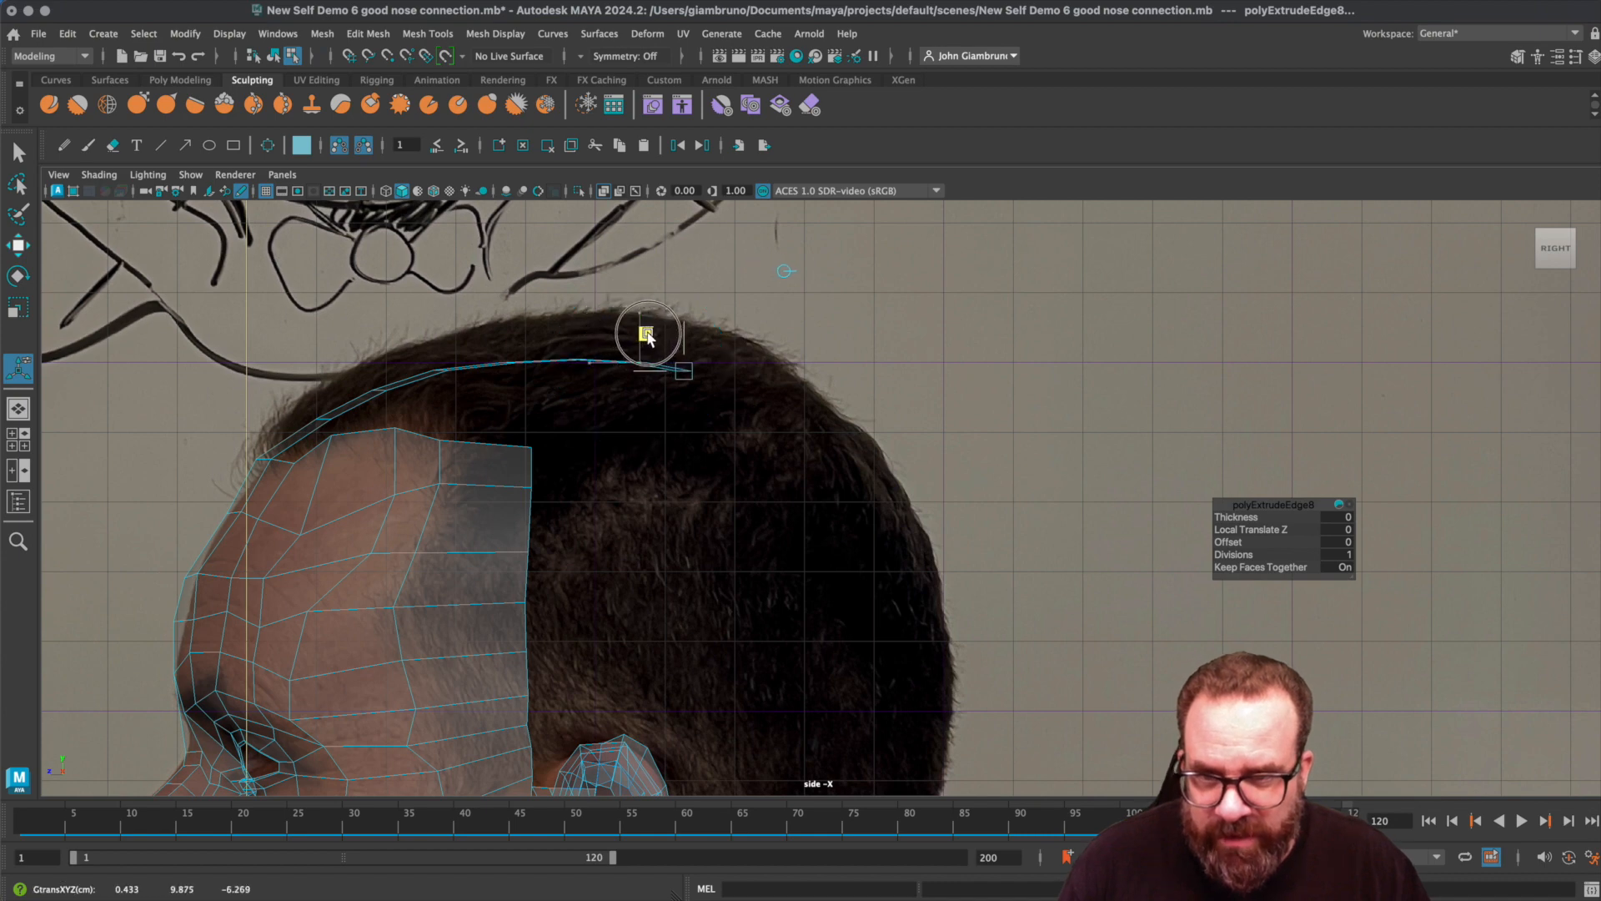
{"action": "key", "text": "ctrl+e"}
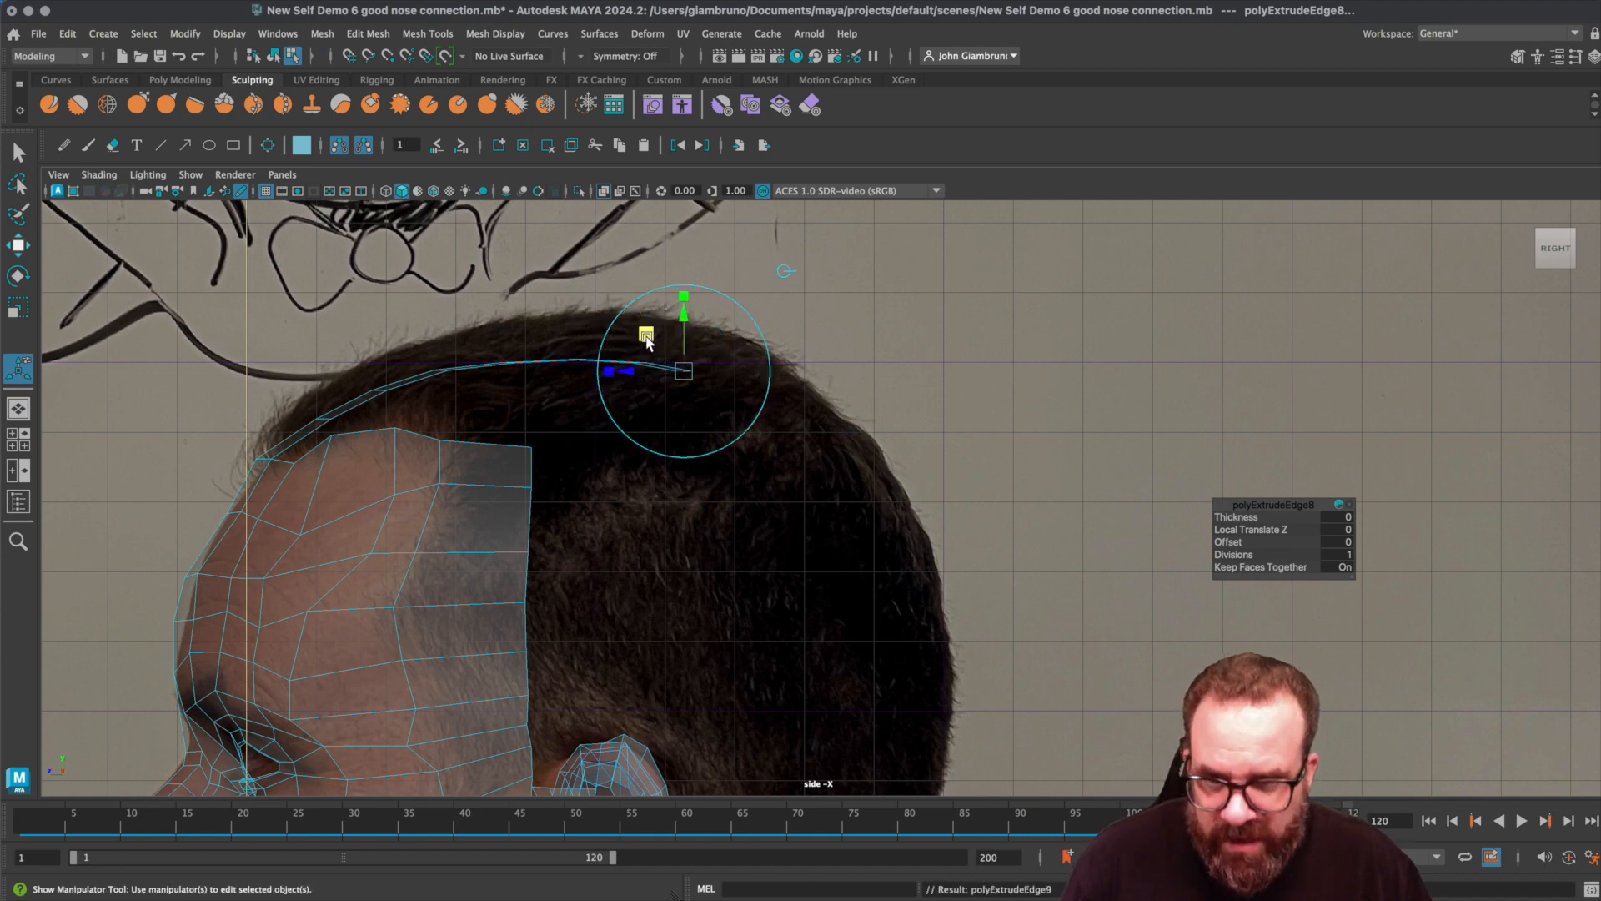
{"action": "left_click", "coordinate": [785, 272]}
{"action": "left_click_drag", "start_coordinate": [650, 333], "coordinate": [699, 347]}
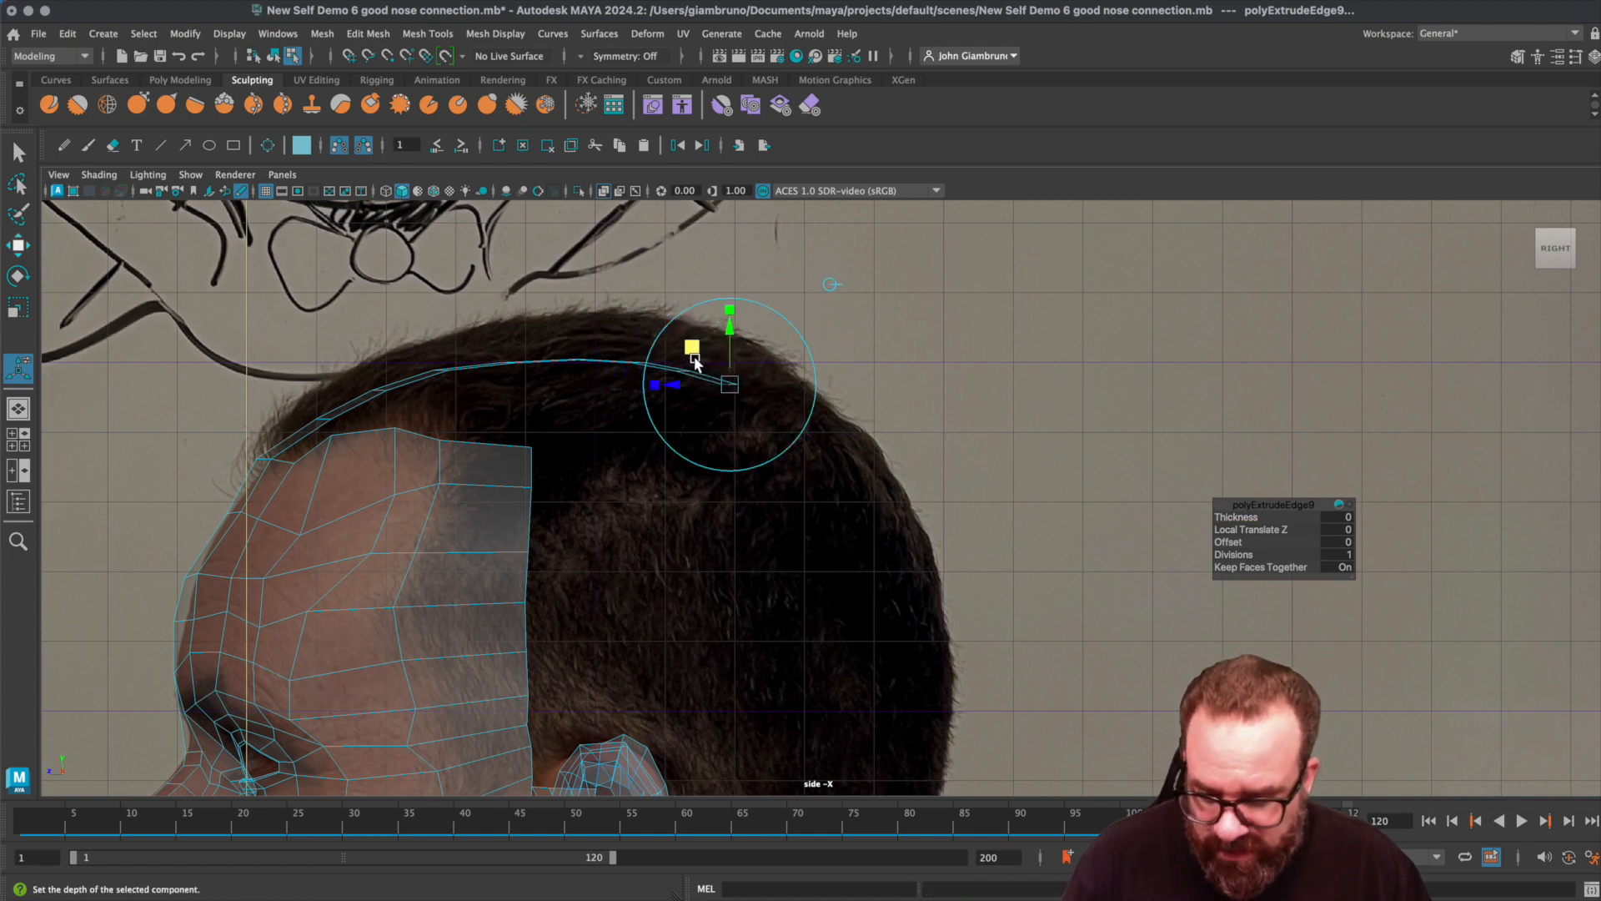
- Extrude further strip segments from the end edge, curving them down over the crown along the reference skull profile
{"action": "key", "text": "ctrl+e"}
{"action": "left_click", "coordinate": [830, 285]}
{"action": "left_click_drag", "start_coordinate": [701, 347], "coordinate": [748, 372]}
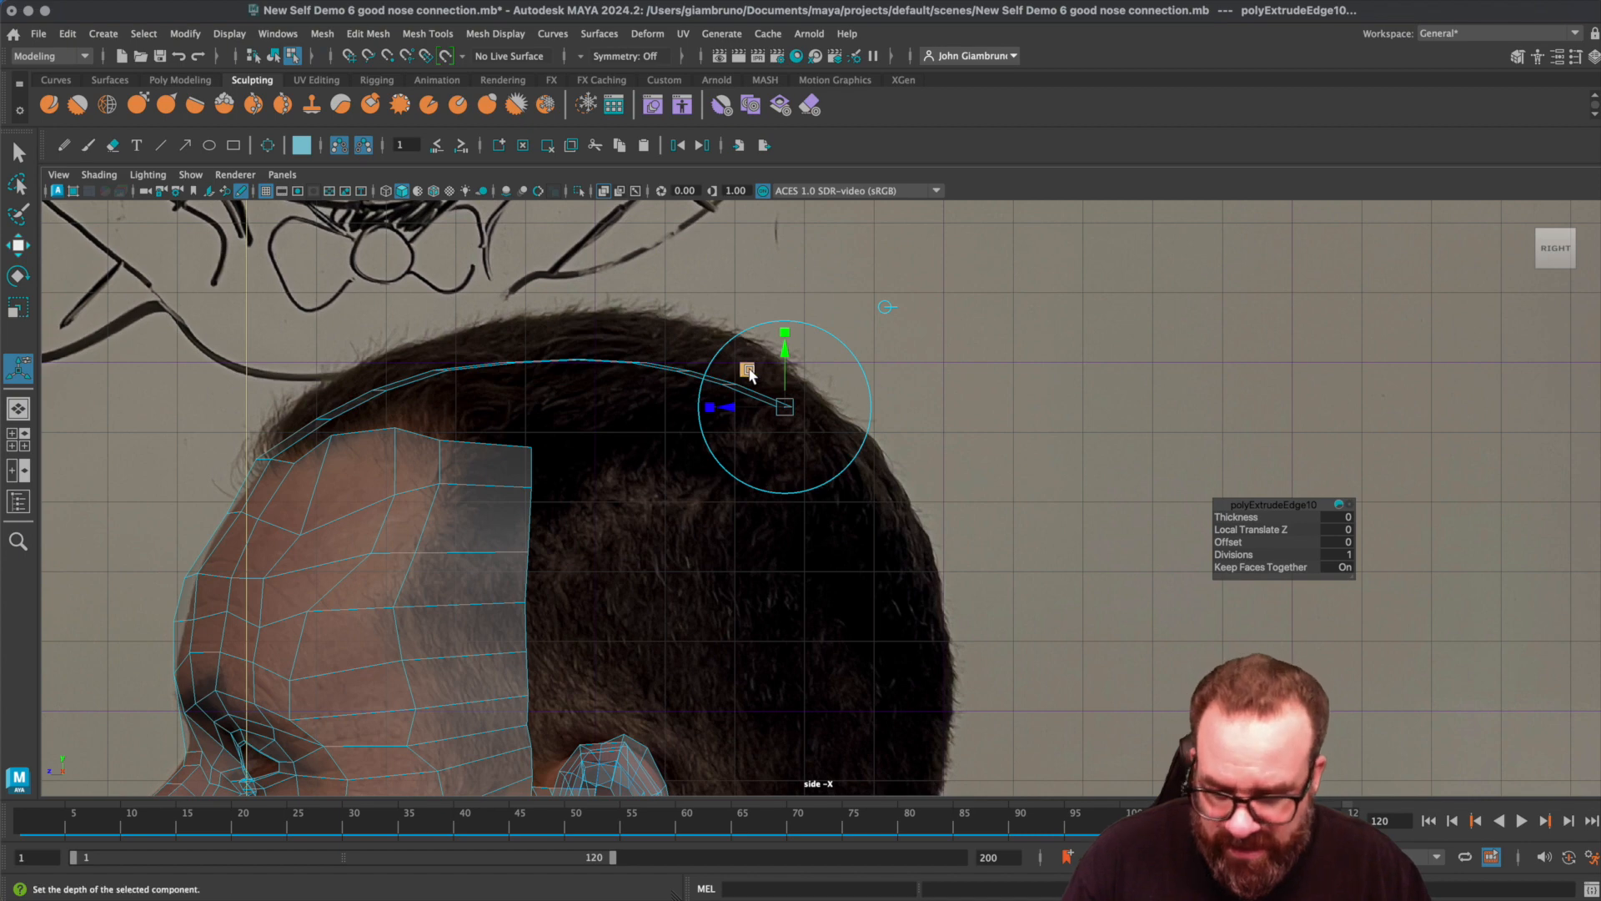
{"action": "key", "text": "ctrl+e"}
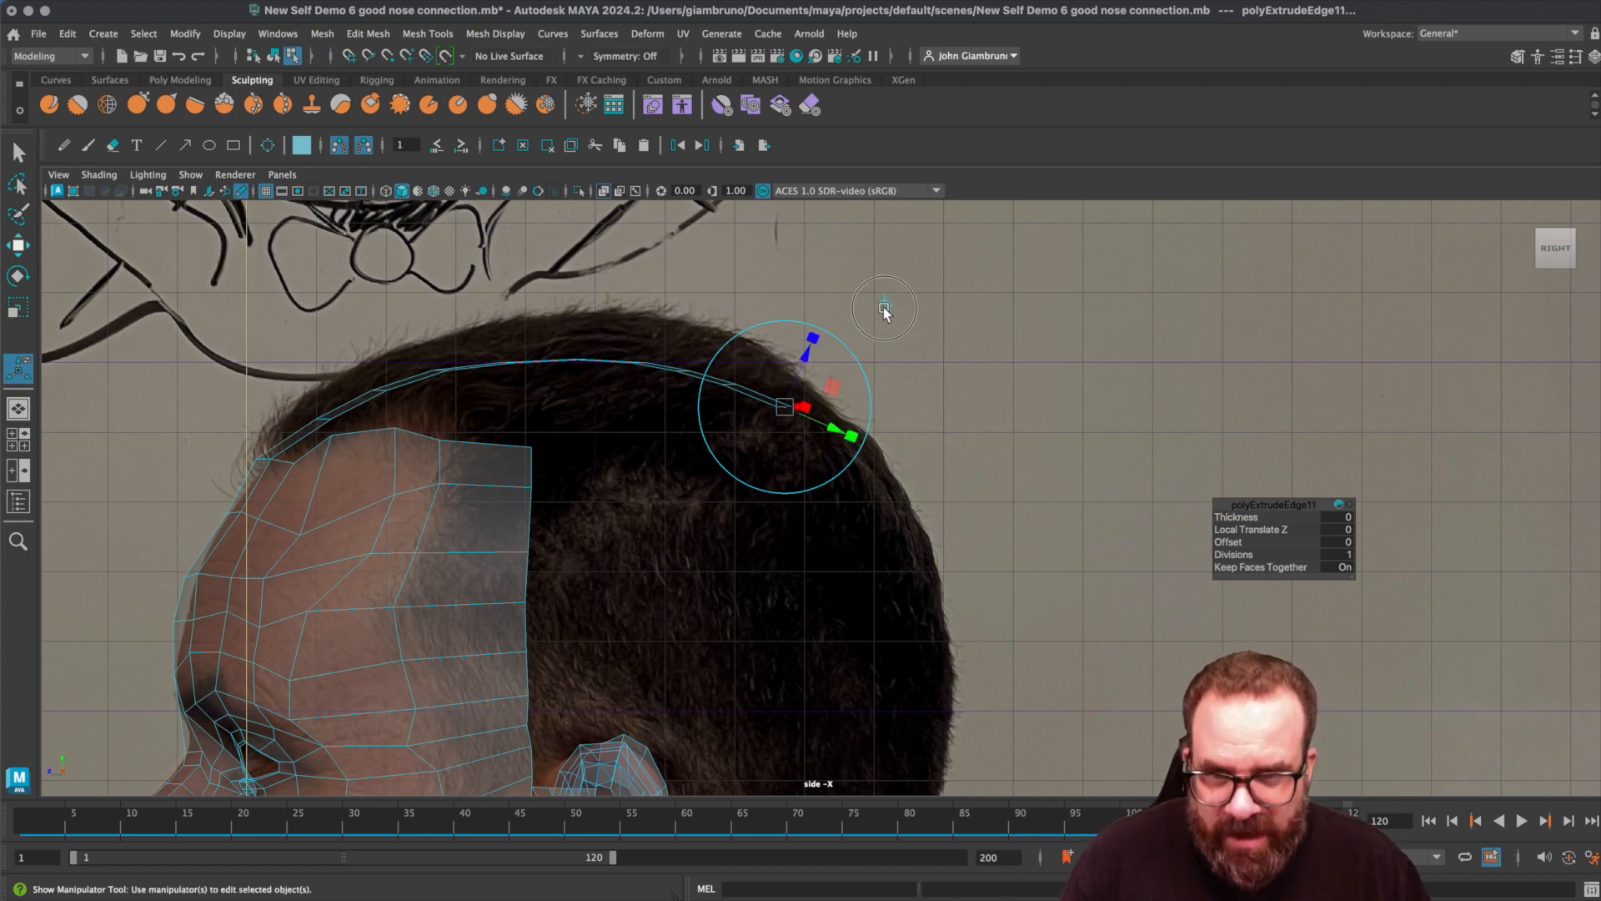
{"action": "left_click_drag", "start_coordinate": [760, 368], "coordinate": [838, 452]}
{"action": "key", "text": "ctrl+e"}
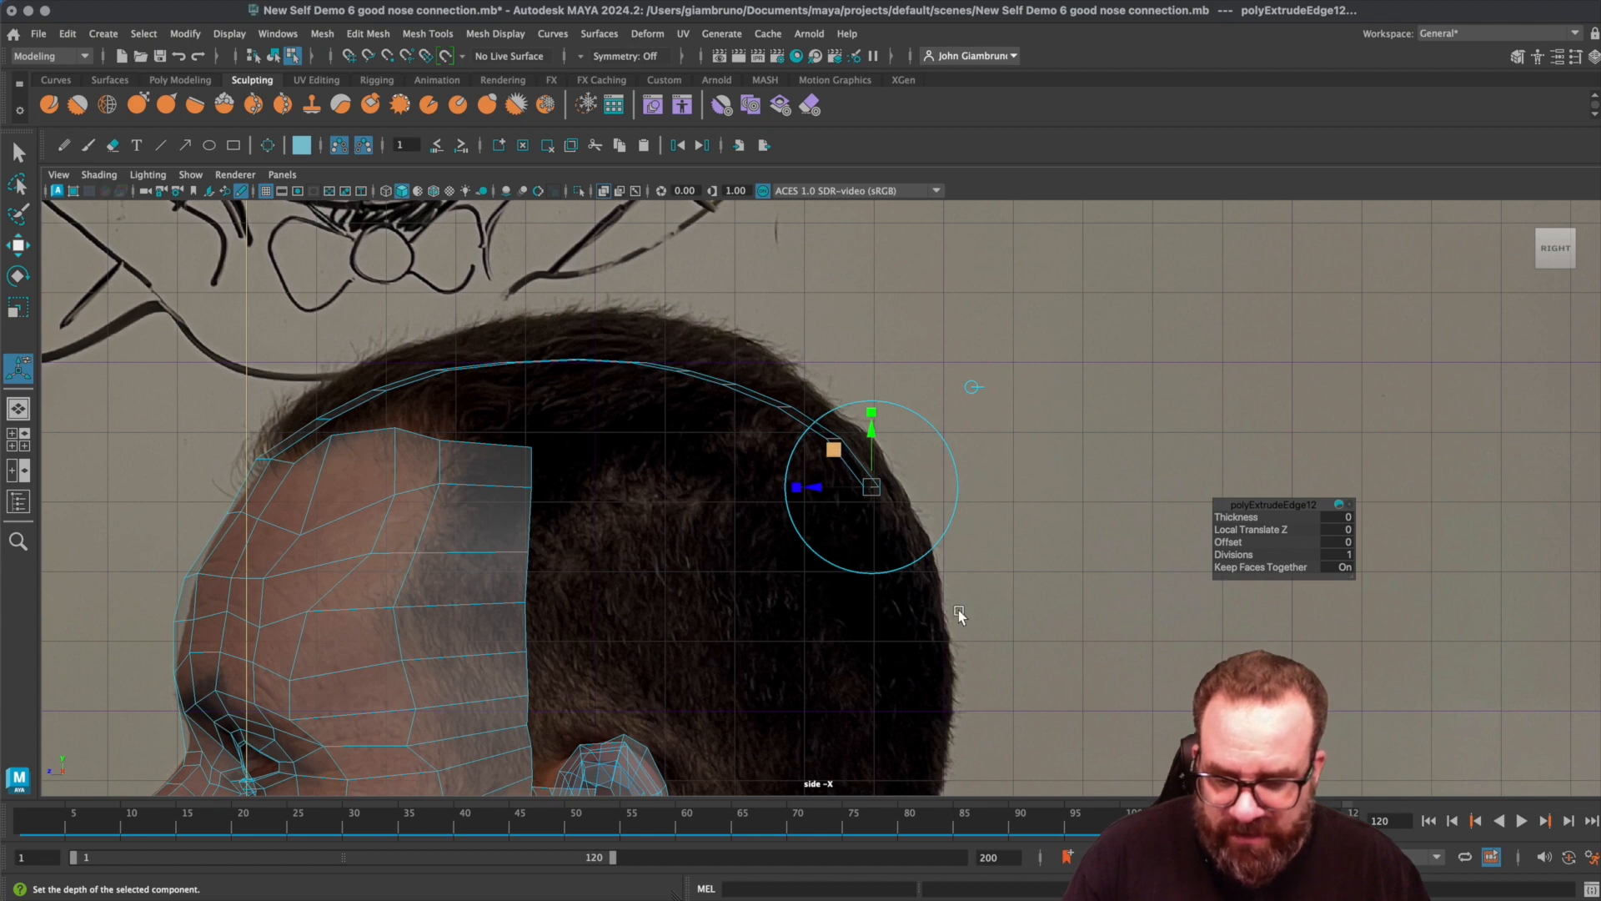
- Extrude another segment down the upper back of the skull and toggle smooth preview on and off to check the mesh
{"action": "middle_click_drag", "start_coordinate": [941, 617], "coordinate": [1004, 479], "text": "alt"}
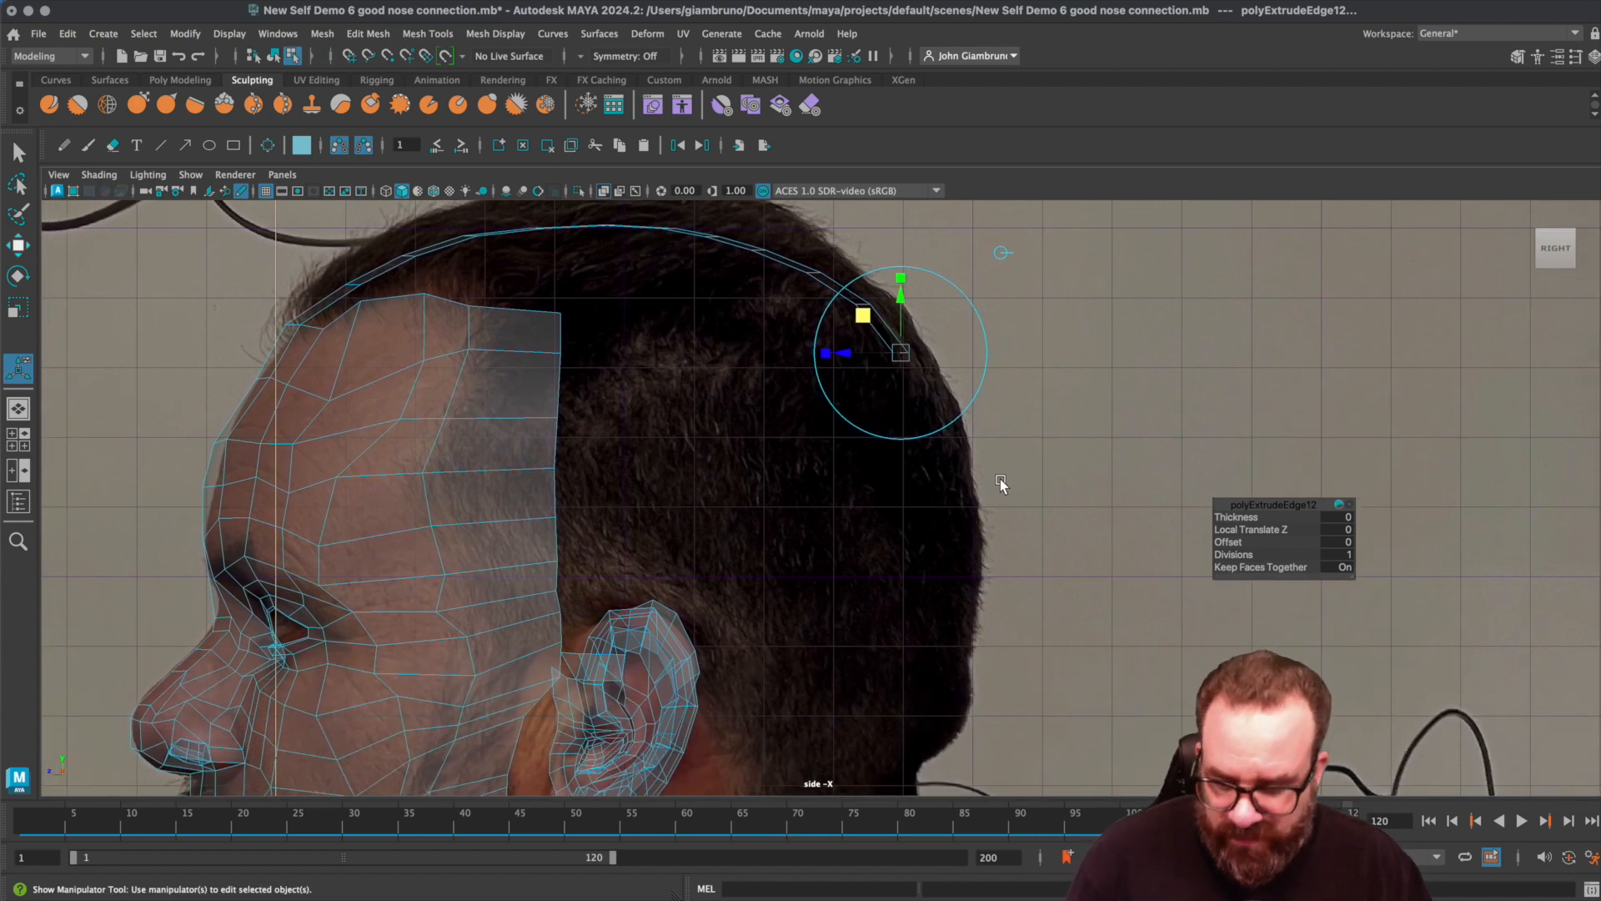
{"action": "key", "text": "ctrl+e"}
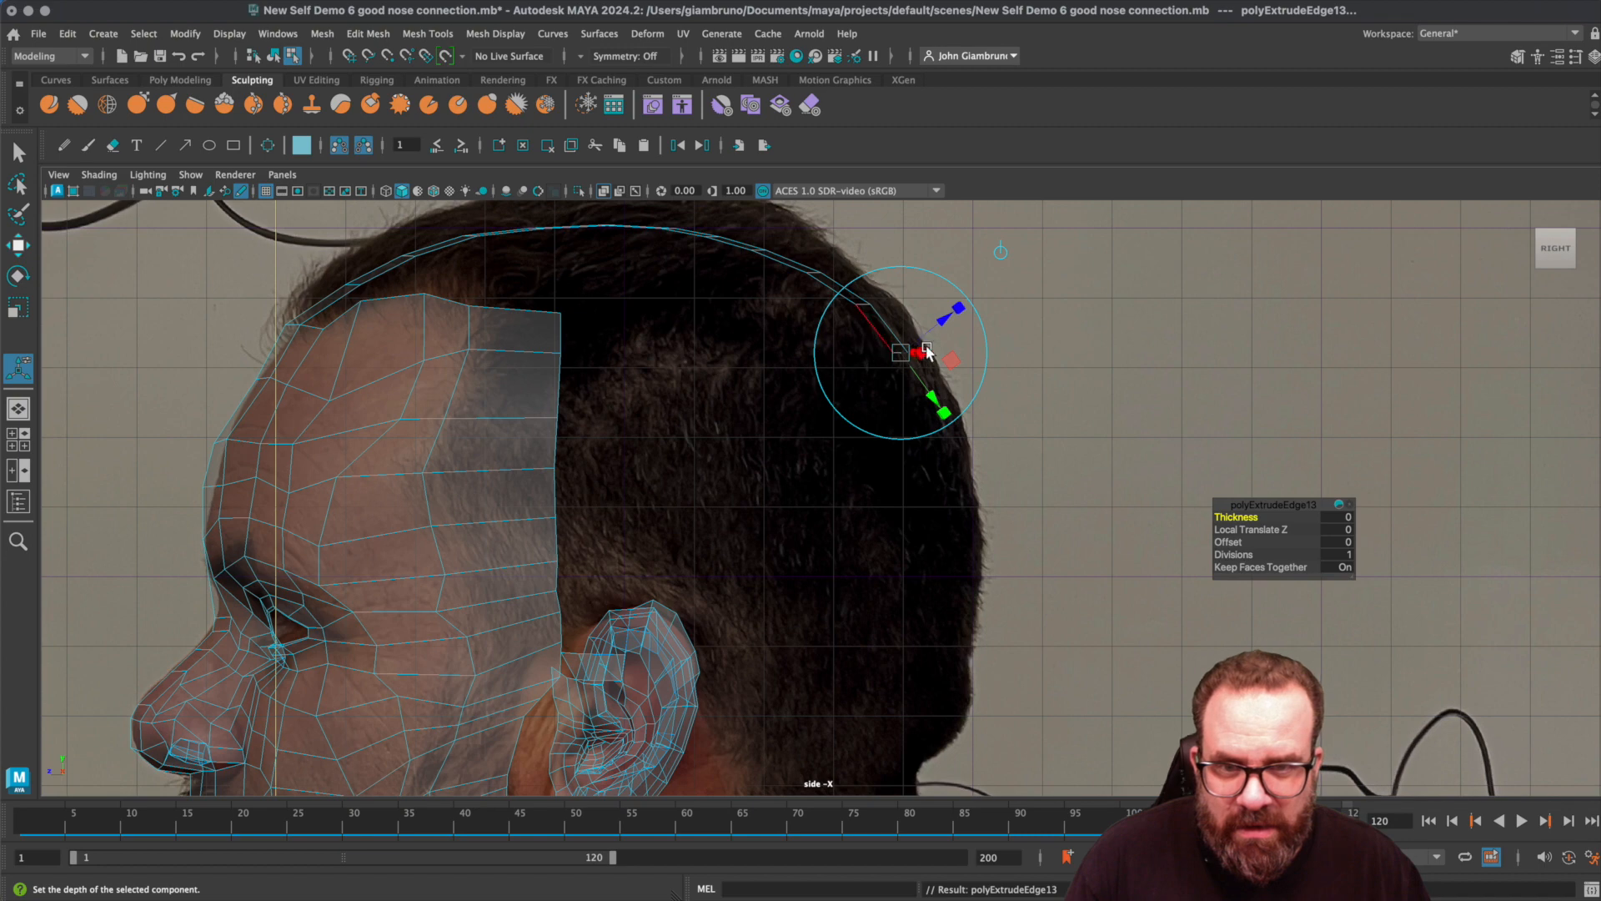
{"action": "mouse_move", "coordinate": [901, 352]}
{"action": "left_mouse_down"}
{"action": "mouse_move", "coordinate": [868, 314]}
{"action": "mouse_move", "coordinate": [912, 359]}
{"action": "mouse_move", "coordinate": [899, 370]}
{"action": "left_mouse_up"}
{"action": "key", "text": "3"}
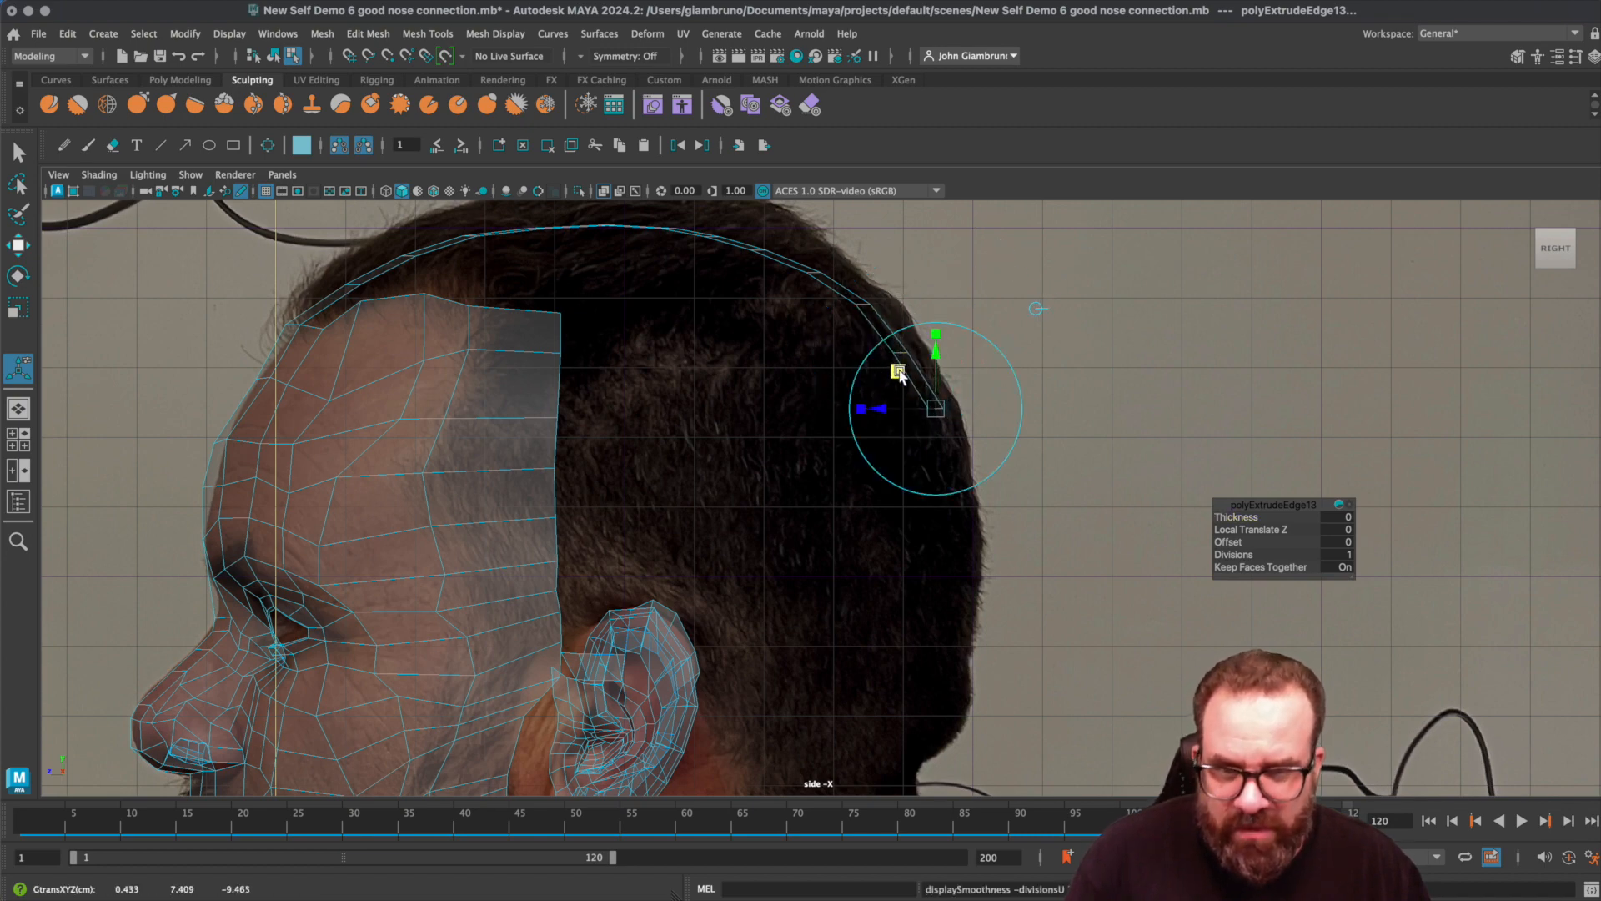
{"action": "key", "text": "1"}
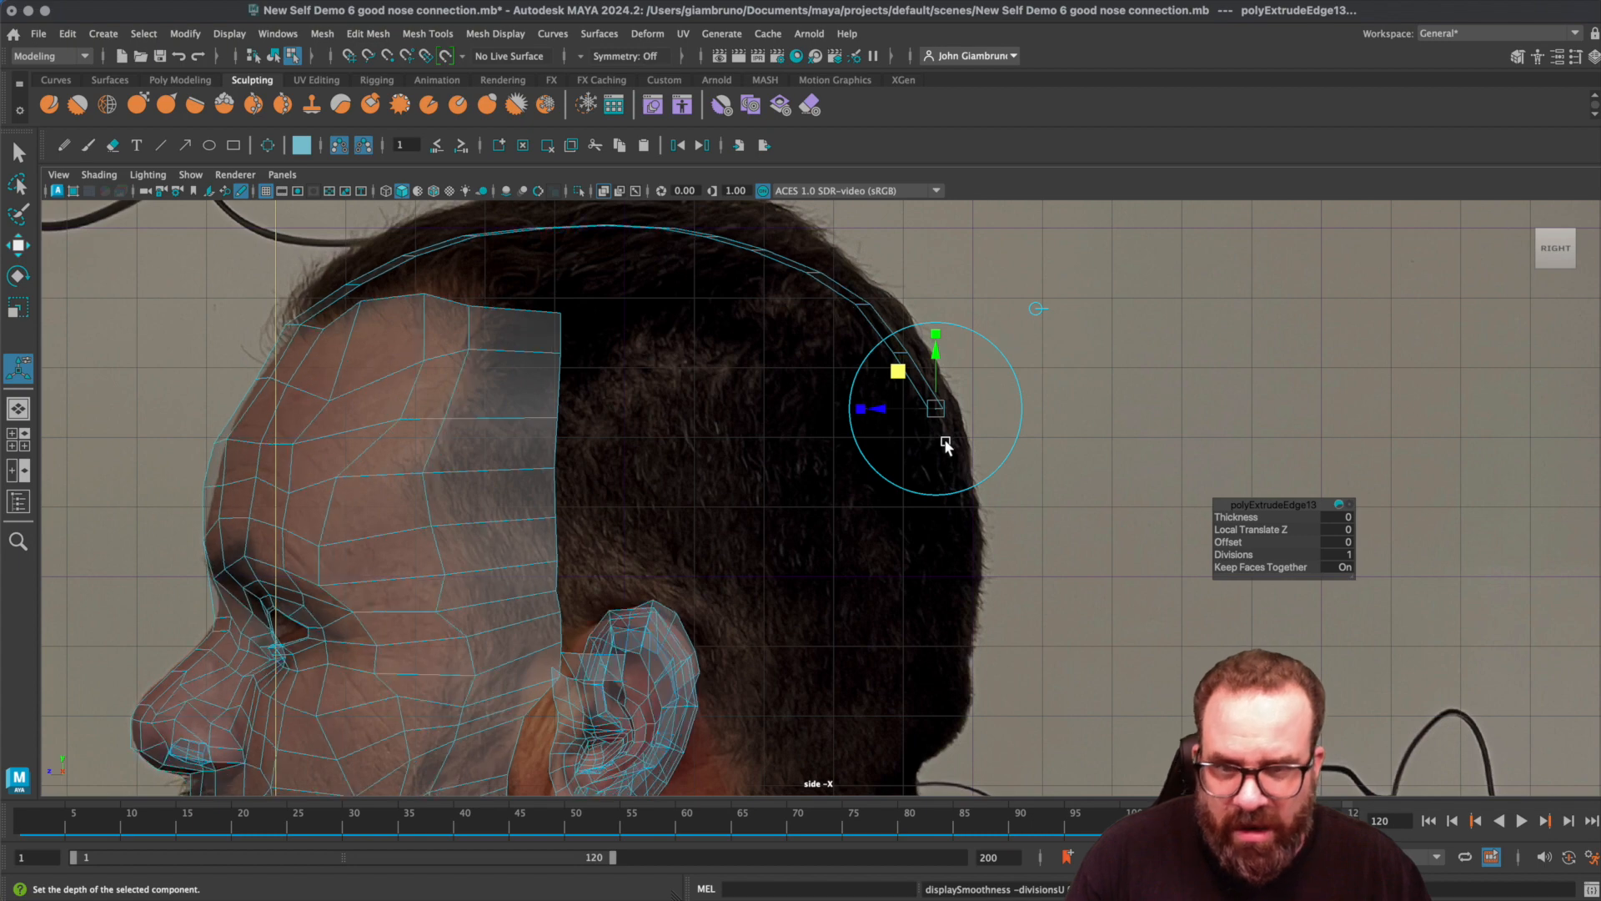
{"action": "mouse_move", "coordinate": [898, 375]}
{"action": "left_mouse_down"}
{"action": "mouse_move", "coordinate": [898, 361]}
{"action": "mouse_move", "coordinate": [898, 375]}
{"action": "left_mouse_up"}
- Extrude three more segments from the strip's end edge, bending them down to run vertically behind the head
{"action": "key", "text": "ctrl+e"}
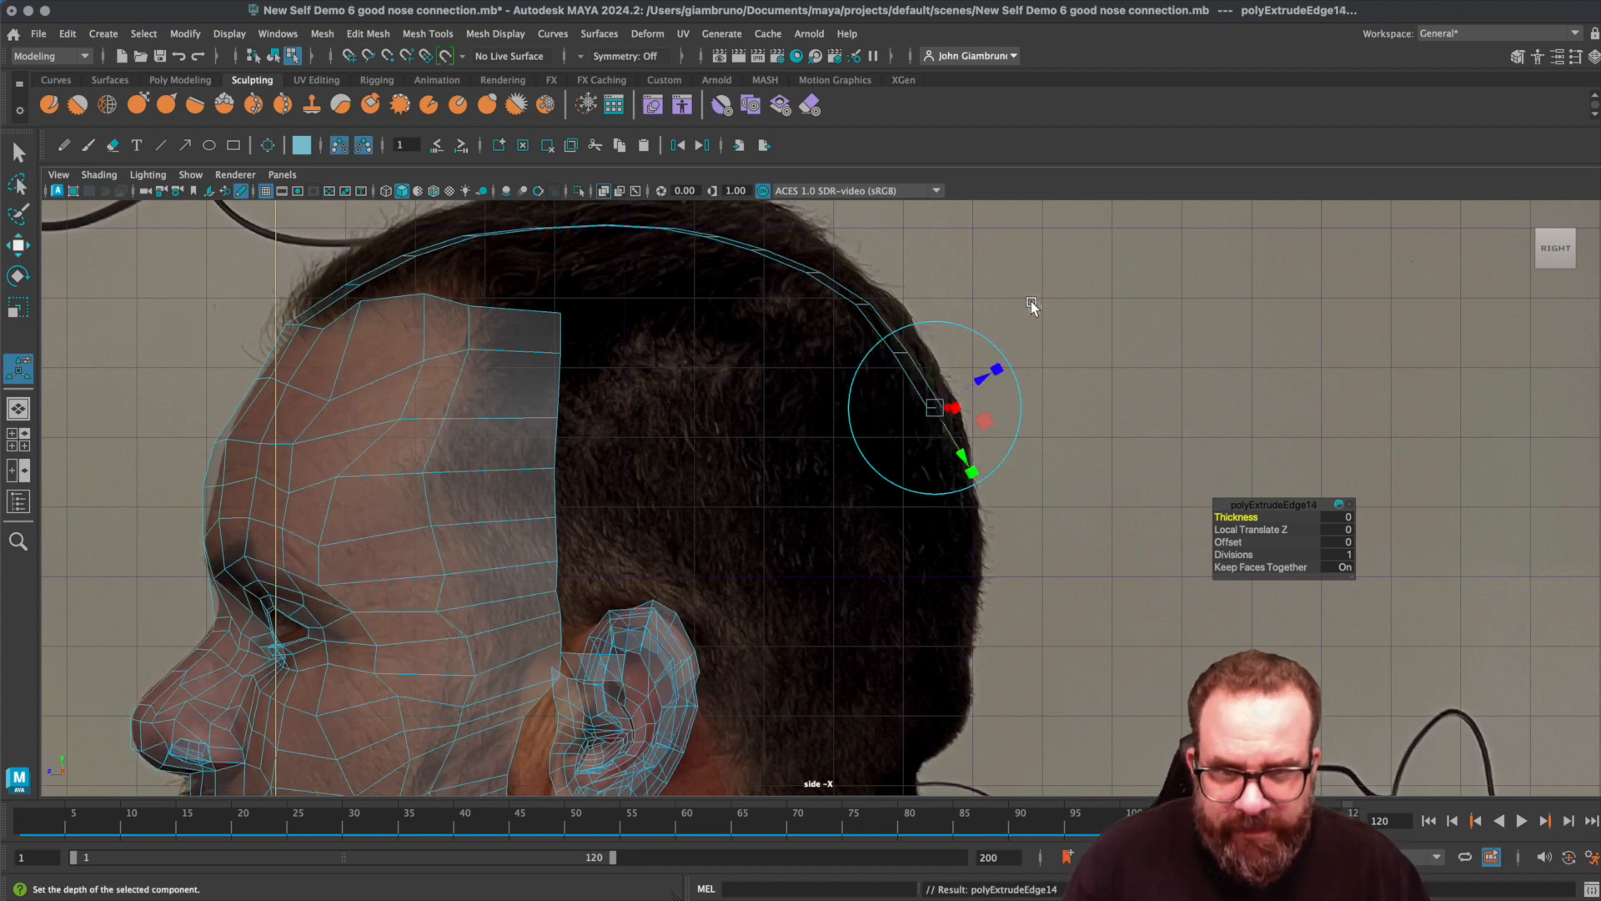
{"action": "left_click_drag", "start_coordinate": [898, 359], "coordinate": [915, 451]}
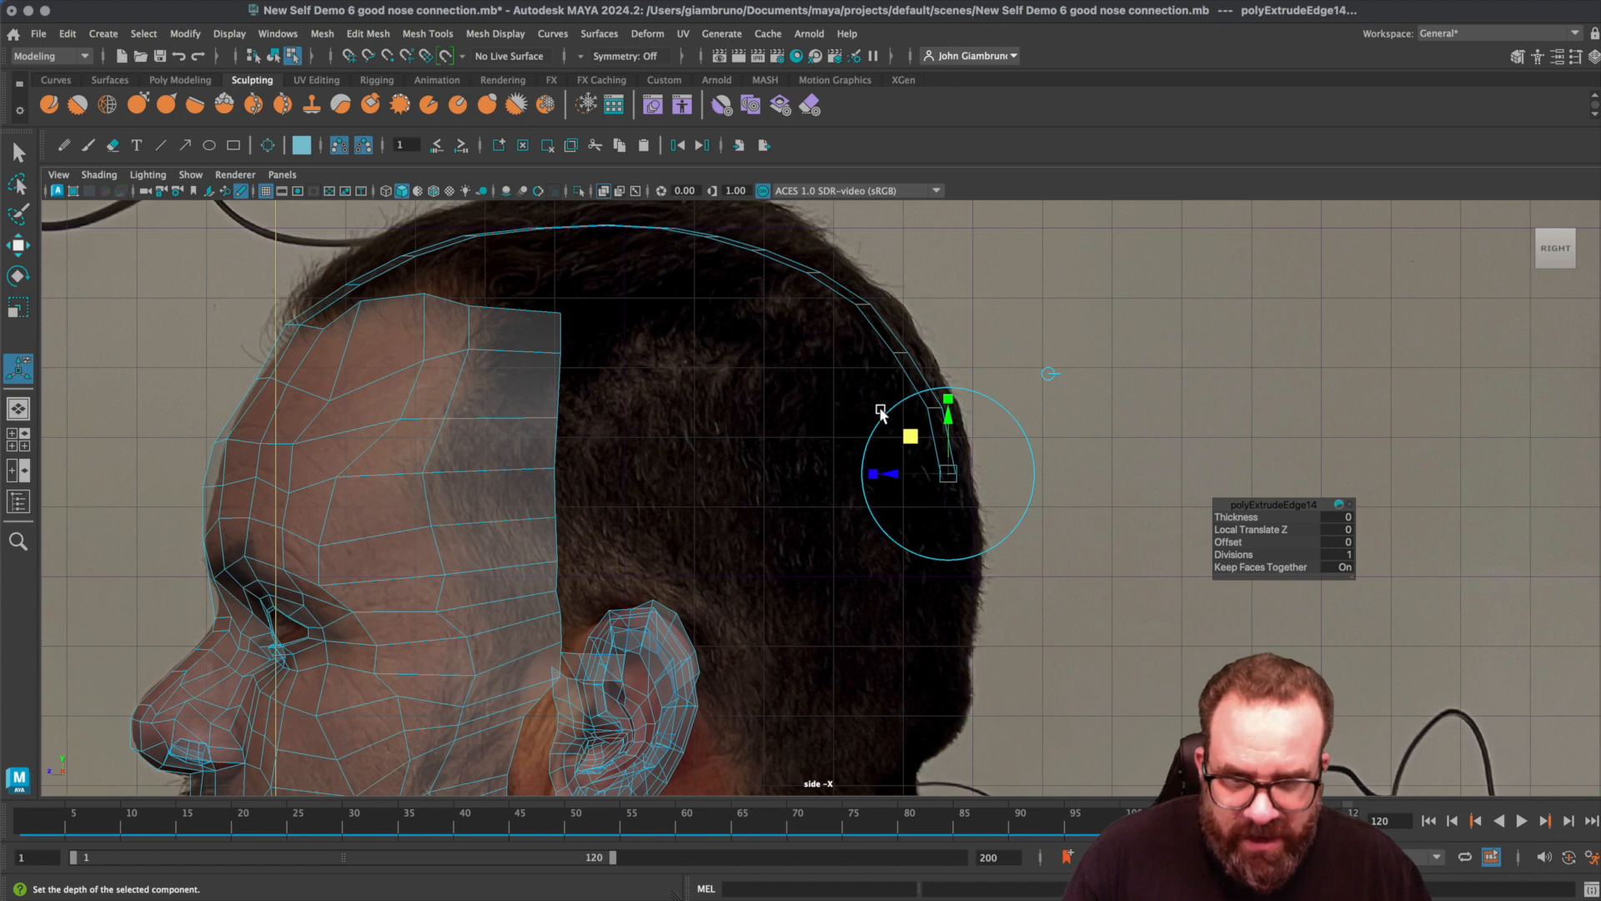
{"action": "key", "text": "ctrl+e"}
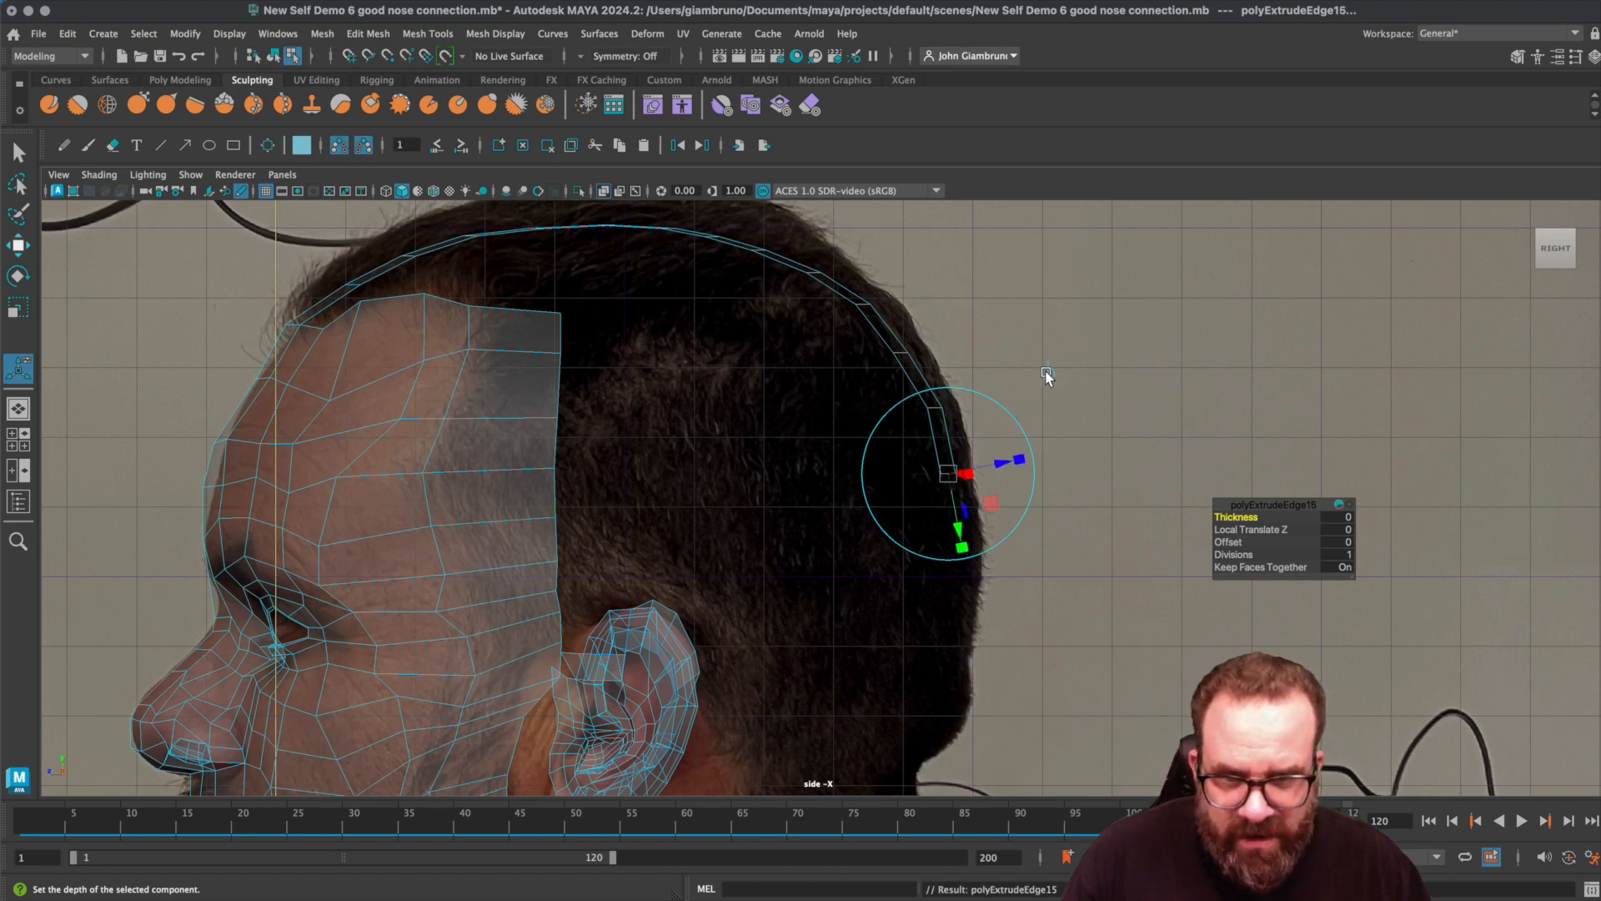
{"action": "left_click_drag", "start_coordinate": [915, 440], "coordinate": [912, 484]}
{"action": "key", "text": "ctrl+e"}
{"action": "left_click", "coordinate": [1050, 421]}
{"action": "left_click_drag", "start_coordinate": [910, 489], "coordinate": [911, 559]}
- Extrude two segments down the lower back of the head, angling them slightly inward toward the nape
{"action": "key", "text": "ctrl+e"}
{"action": "left_click", "coordinate": [1046, 495]}
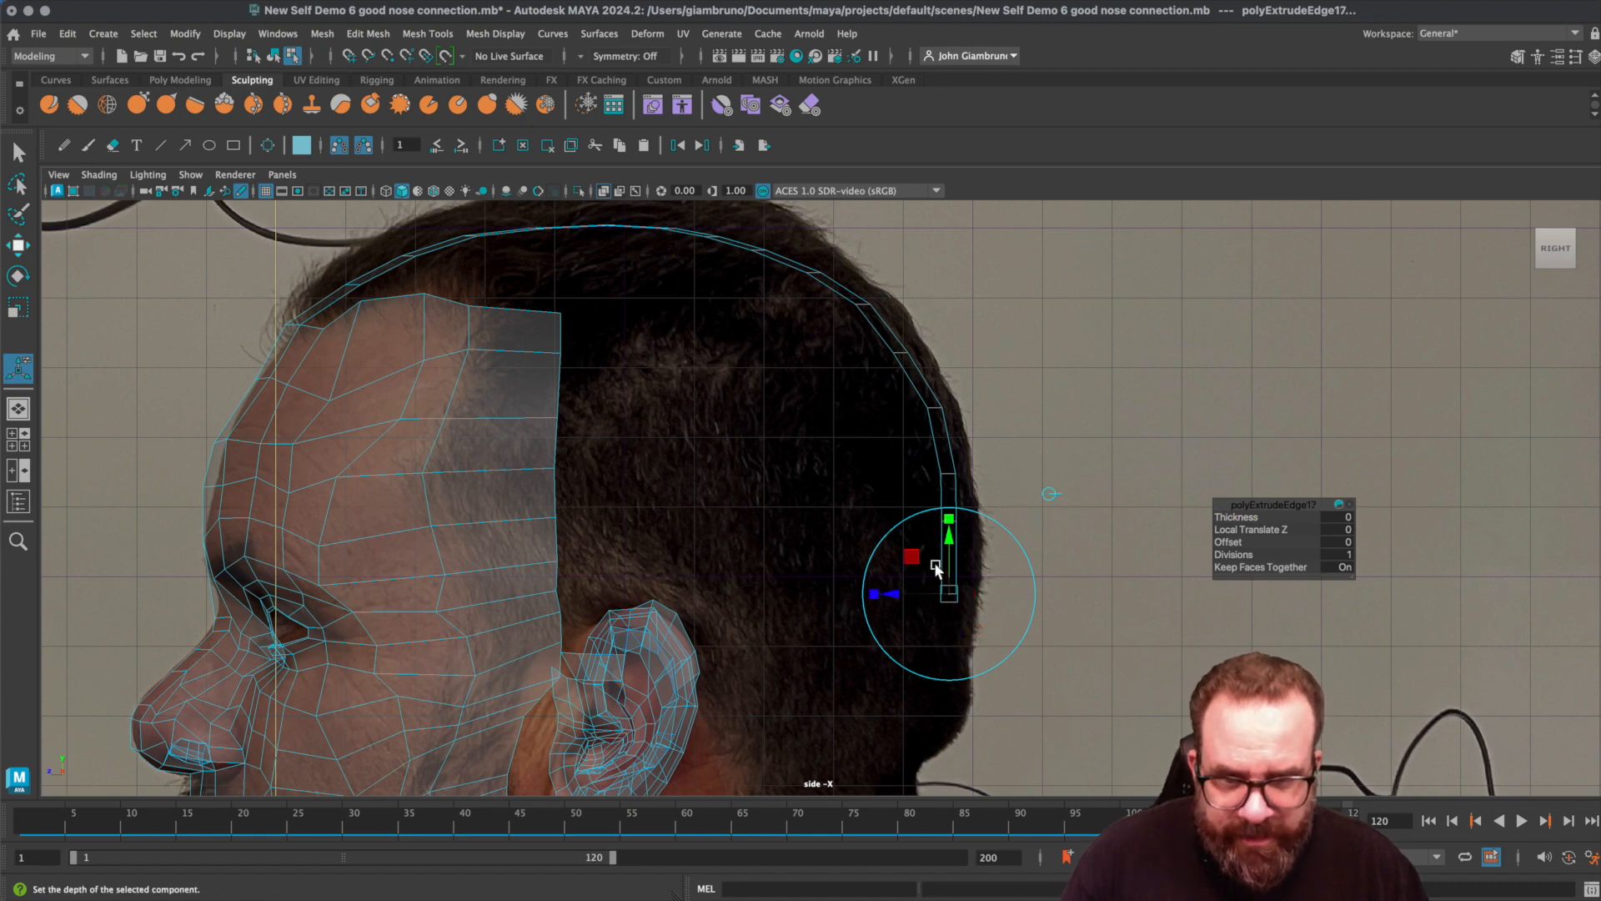
{"action": "left_click_drag", "start_coordinate": [923, 554], "coordinate": [907, 611]}
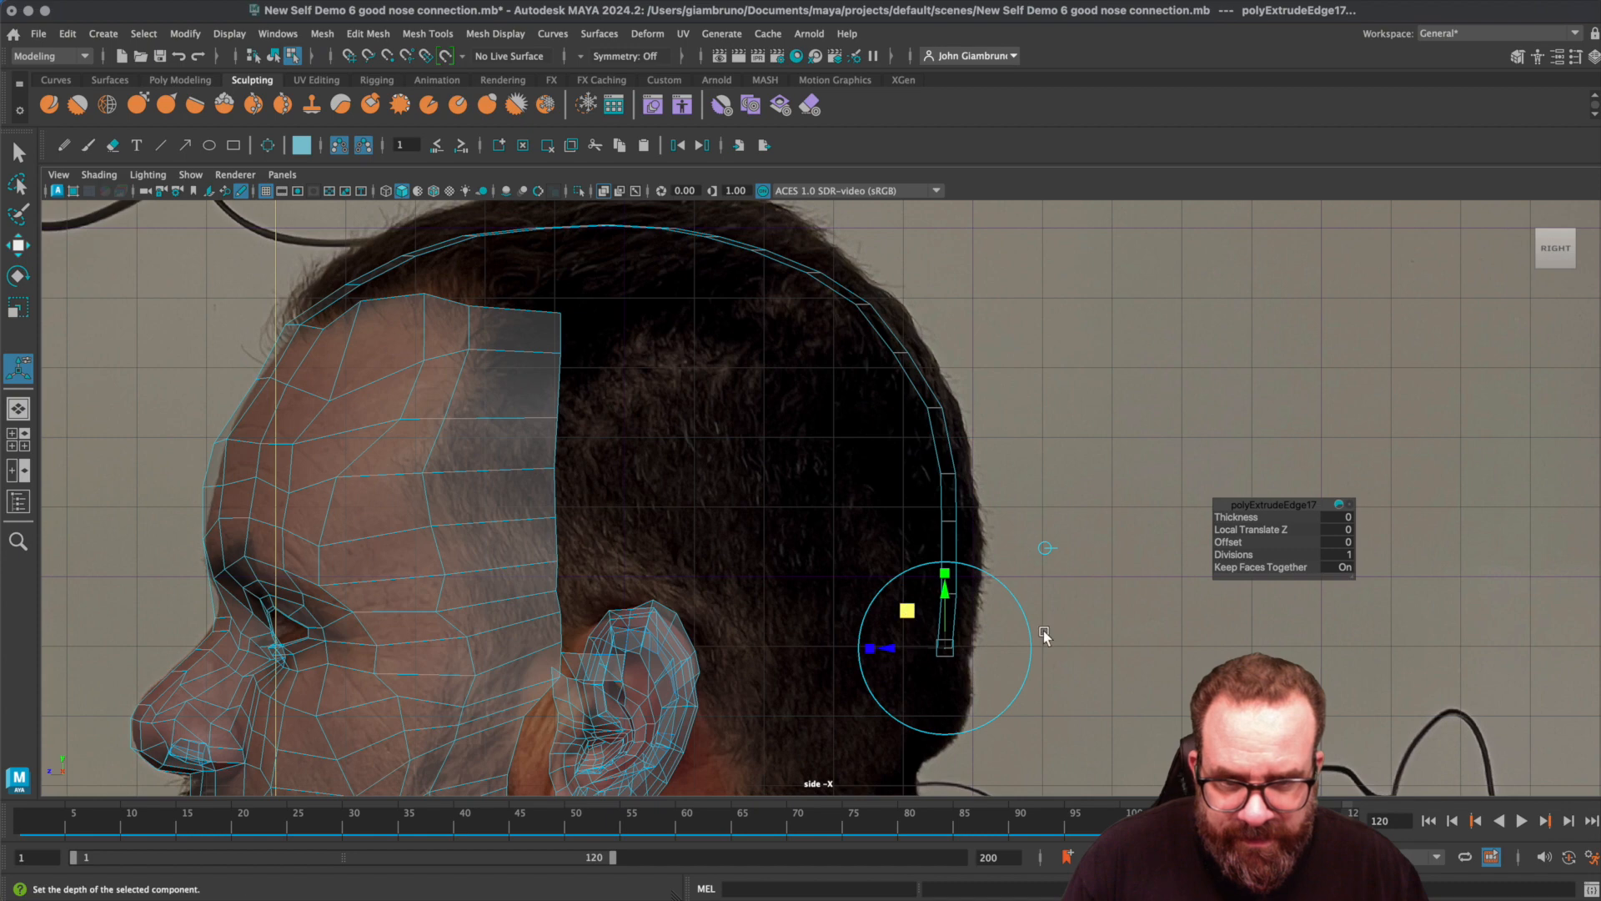
{"action": "key", "text": "ctrl+e"}
{"action": "left_click", "coordinate": [1046, 549]}
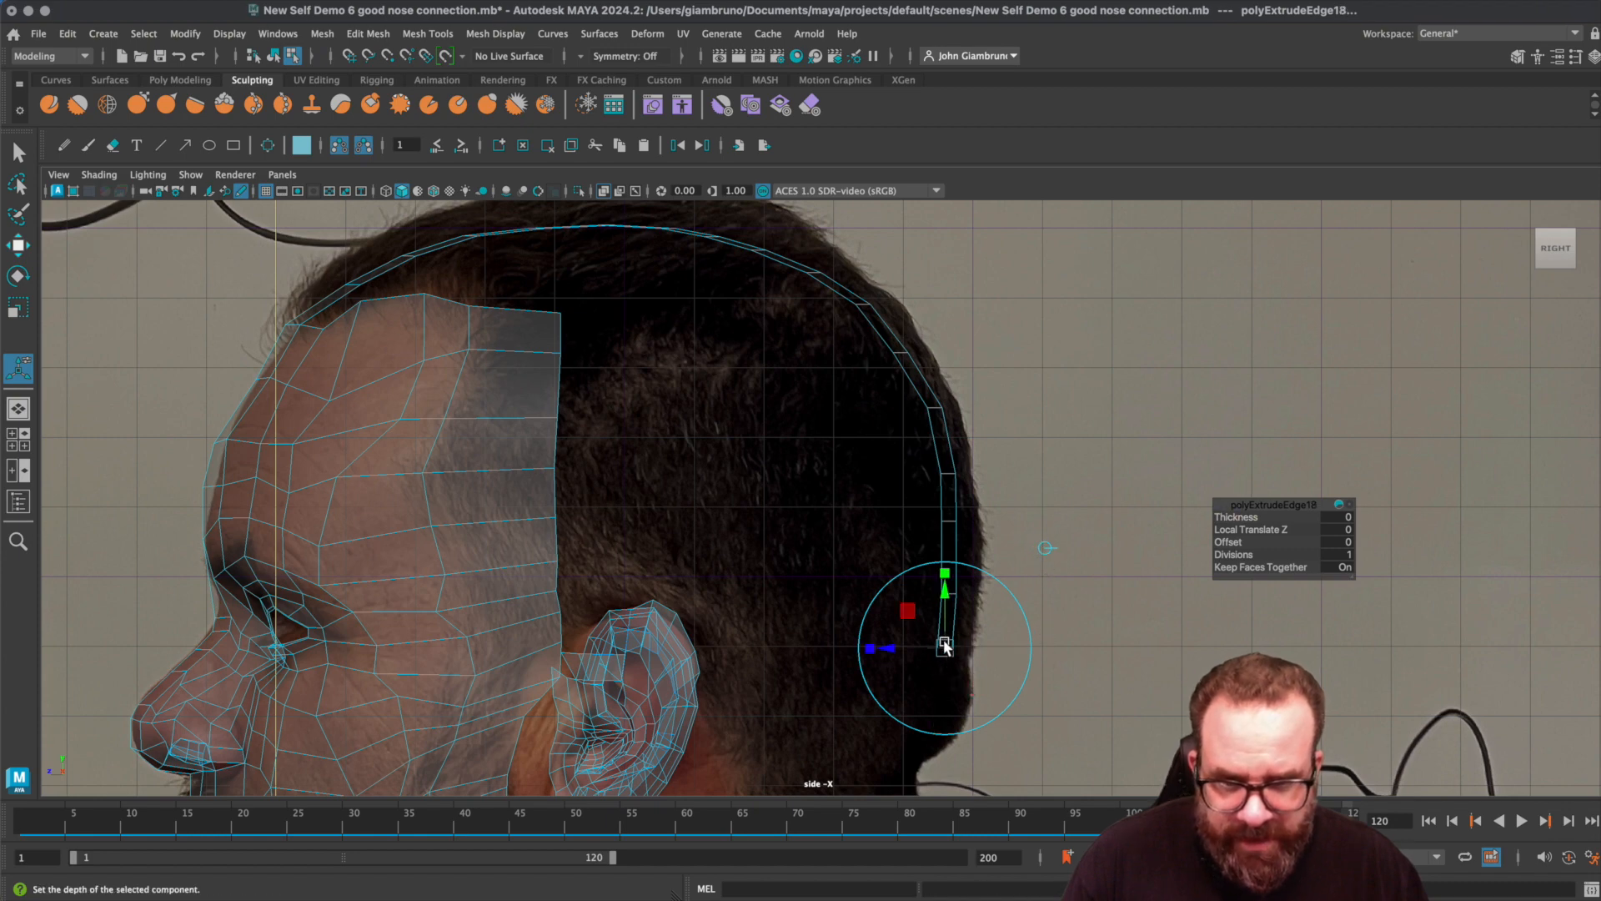
{"action": "left_click_drag", "start_coordinate": [912, 617], "coordinate": [909, 676]}
- Switch to vertex editing and move the vertex pairs along the back of the head outward to match the skull profile
{"action": "right_click_drag", "start_coordinate": [956, 603], "coordinate": [868, 593]}
{"action": "left_click_drag", "start_coordinate": [898, 584], "coordinate": [964, 624]}
{"action": "key", "text": "w"}
{"action": "left_click_drag", "start_coordinate": [928, 504], "coordinate": [997, 545]}
{"action": "left_click_drag", "start_coordinate": [951, 526], "coordinate": [969, 533]}
{"action": "left_click_drag", "start_coordinate": [912, 450], "coordinate": [983, 504]}
{"action": "left_click_drag", "start_coordinate": [946, 472], "coordinate": [953, 467]}
{"action": "left_click_drag", "start_coordinate": [914, 697], "coordinate": [957, 711]}
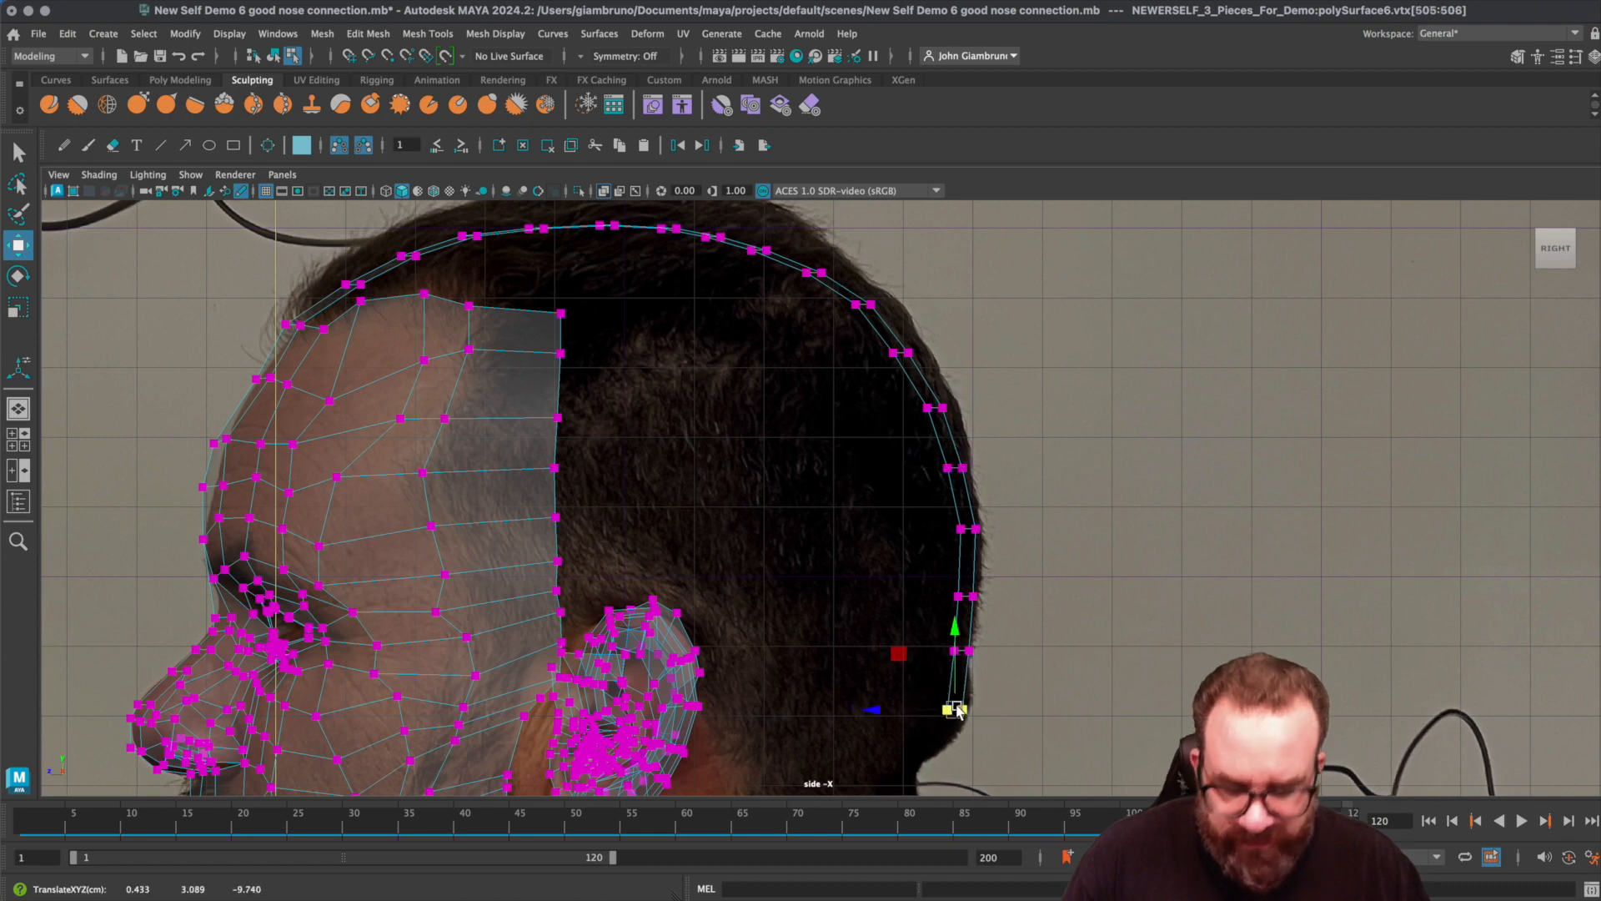
- Return to edge editing and extrude the strip's bottom edge down and inward toward the base of the skull
{"action": "key", "text": "ctrl+e"}
{"action": "key", "text": "ctrl+z"}
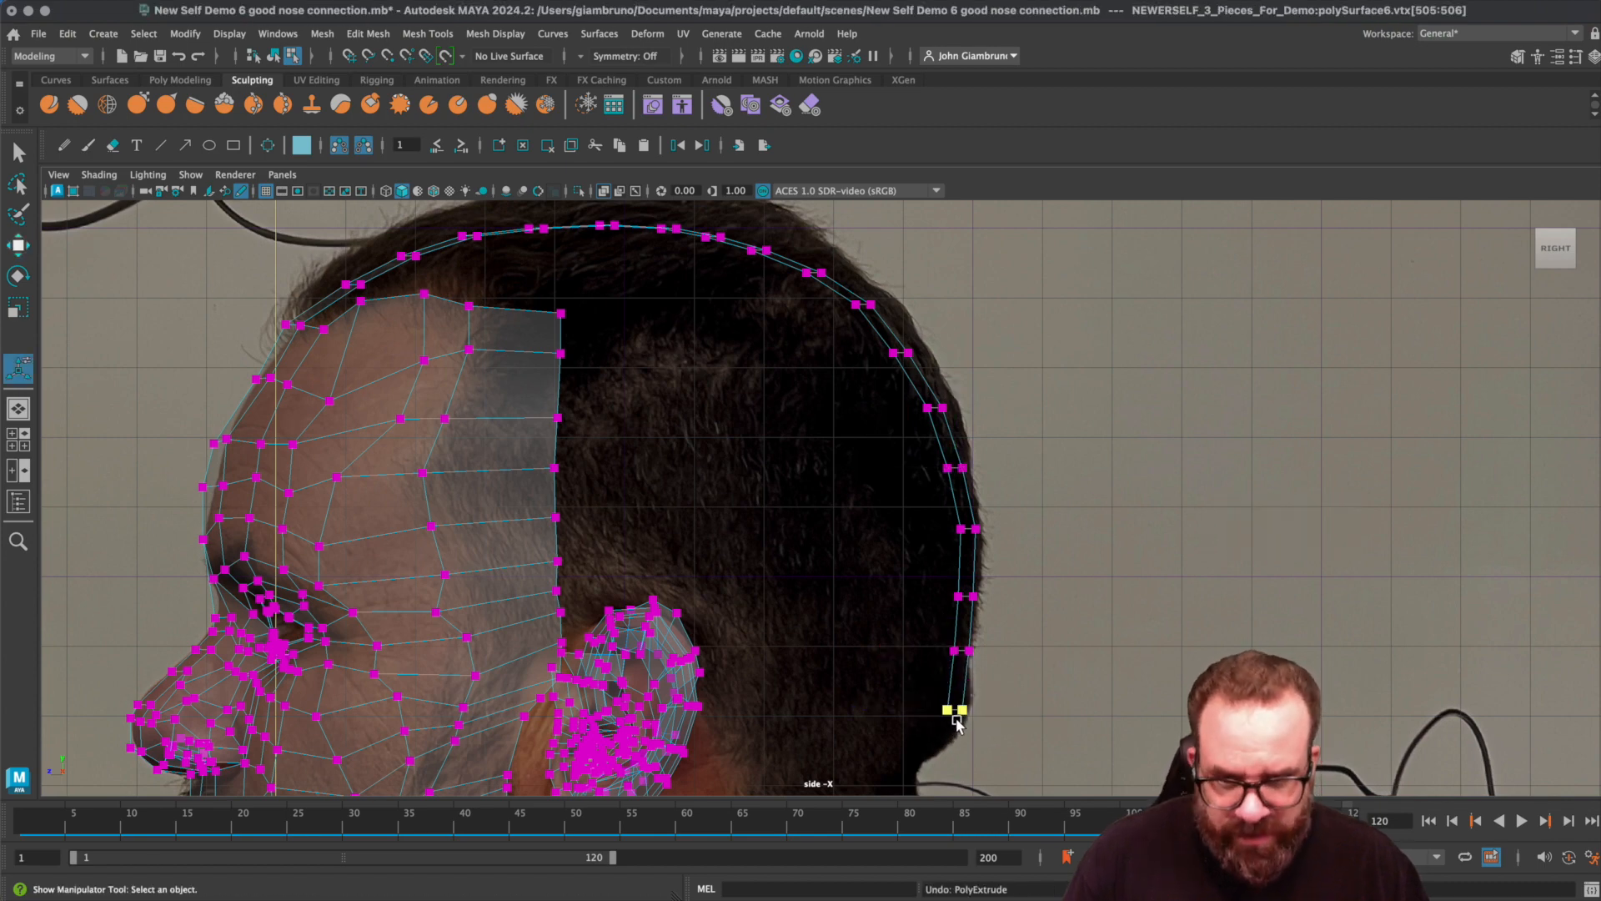
{"action": "right_click", "coordinate": [960, 717]}
{"action": "left_click", "coordinate": [967, 632]}
{"action": "right_click_drag", "start_coordinate": [965, 626], "coordinate": [964, 574]}
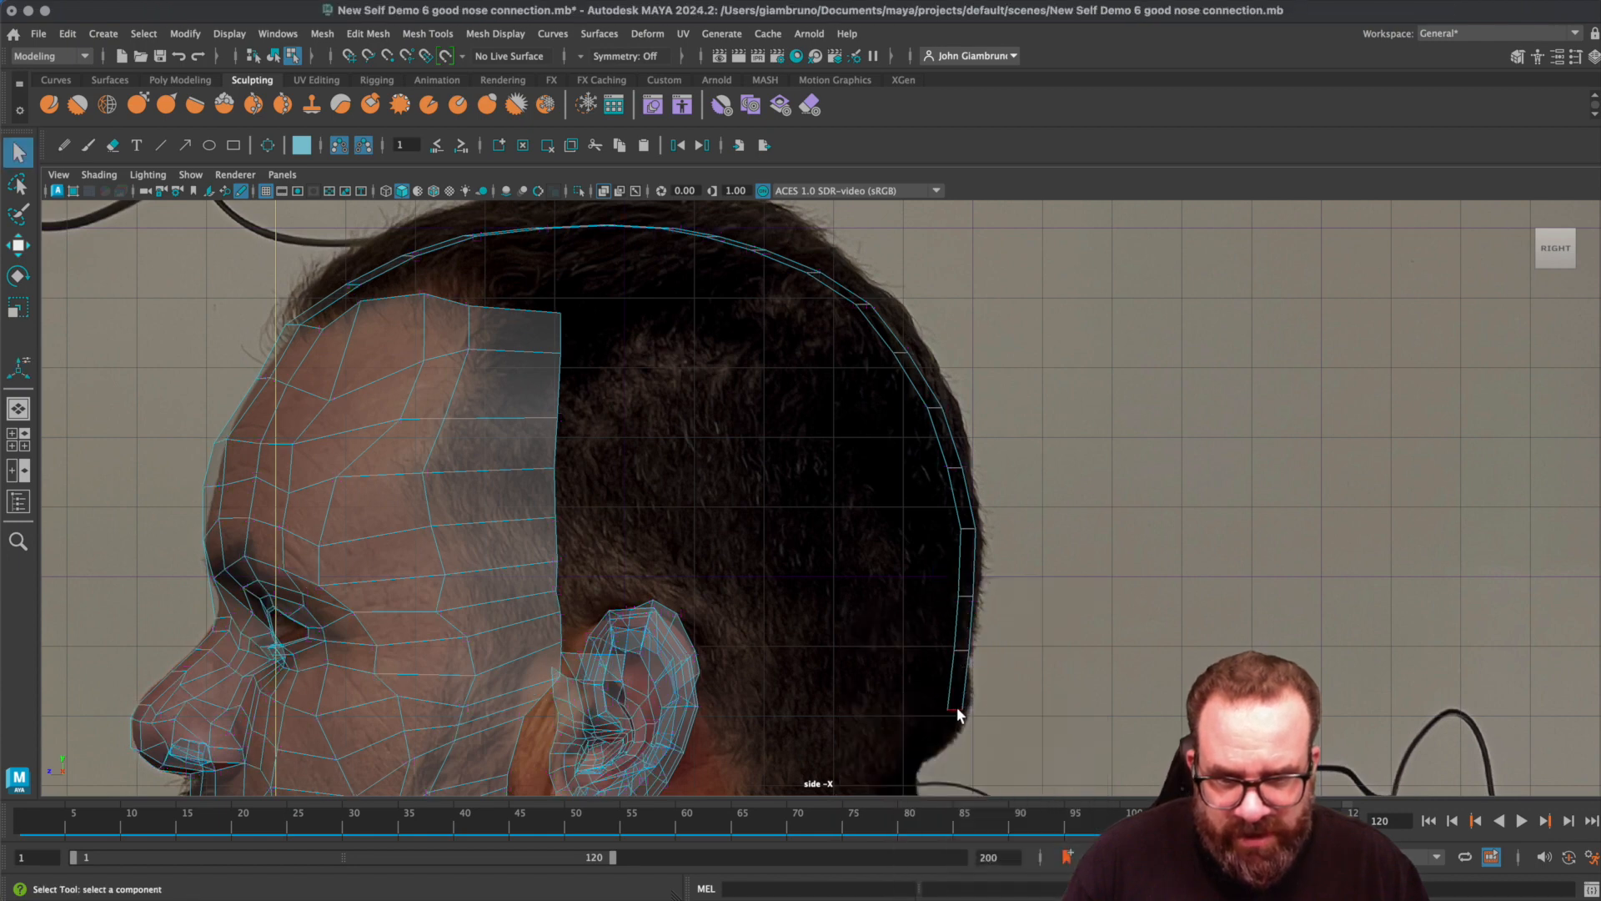
{"action": "left_click", "coordinate": [960, 715]}
{"action": "key", "text": "ctrl+e"}
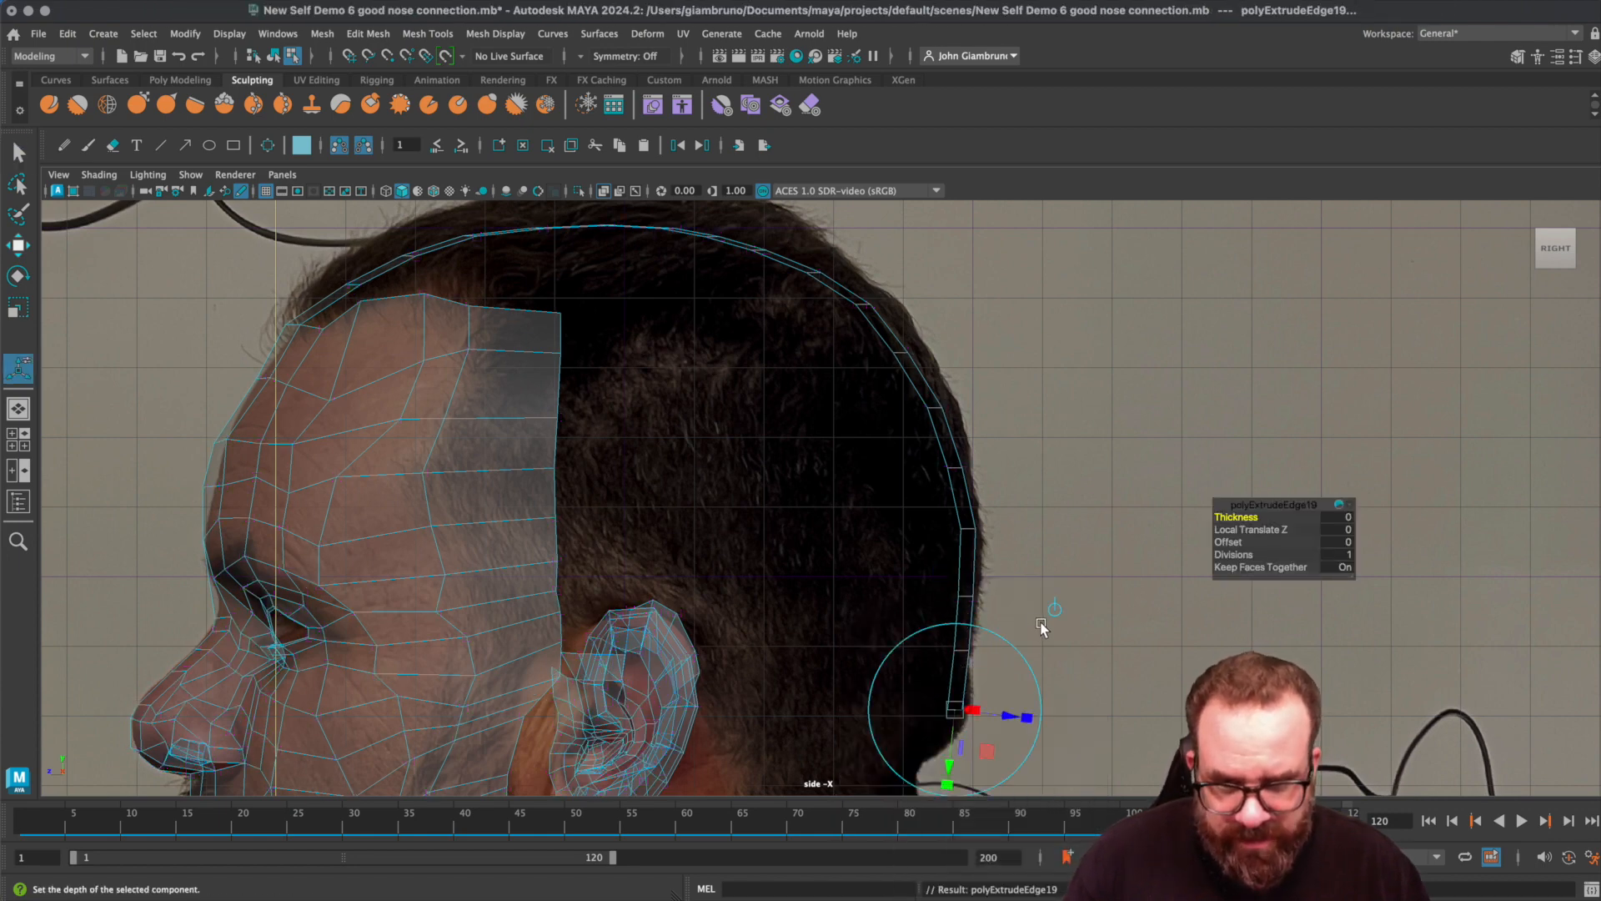
{"action": "left_click", "coordinate": [1054, 611]}
{"action": "left_click_drag", "start_coordinate": [922, 678], "coordinate": [903, 718]}
- Extrude the strip's bottom edge twice more, into the hollow of the nape and down the back of the neck
{"action": "key", "text": "ctrl+e"}
{"action": "left_click", "coordinate": [1031, 651]}
{"action": "middle_click_drag", "start_coordinate": [1025, 651], "coordinate": [1036, 445], "text": "alt"}
{"action": "left_click_drag", "start_coordinate": [917, 500], "coordinate": [889, 524]}
{"action": "key", "text": "ctrl+e"}
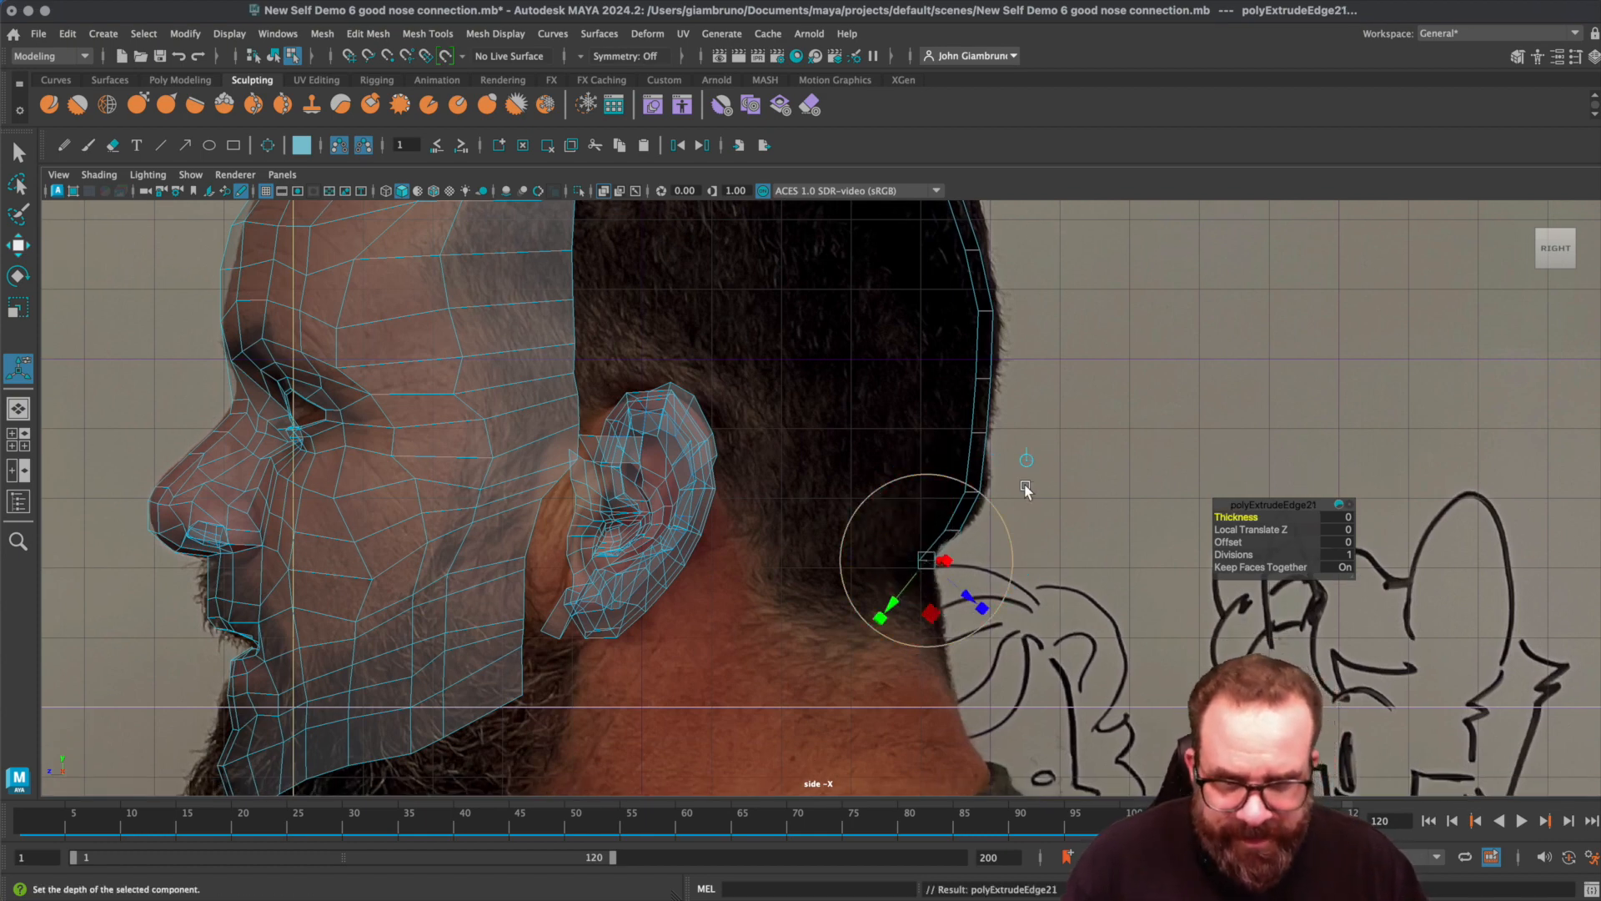
{"action": "left_click_drag", "start_coordinate": [891, 535], "coordinate": [903, 613]}
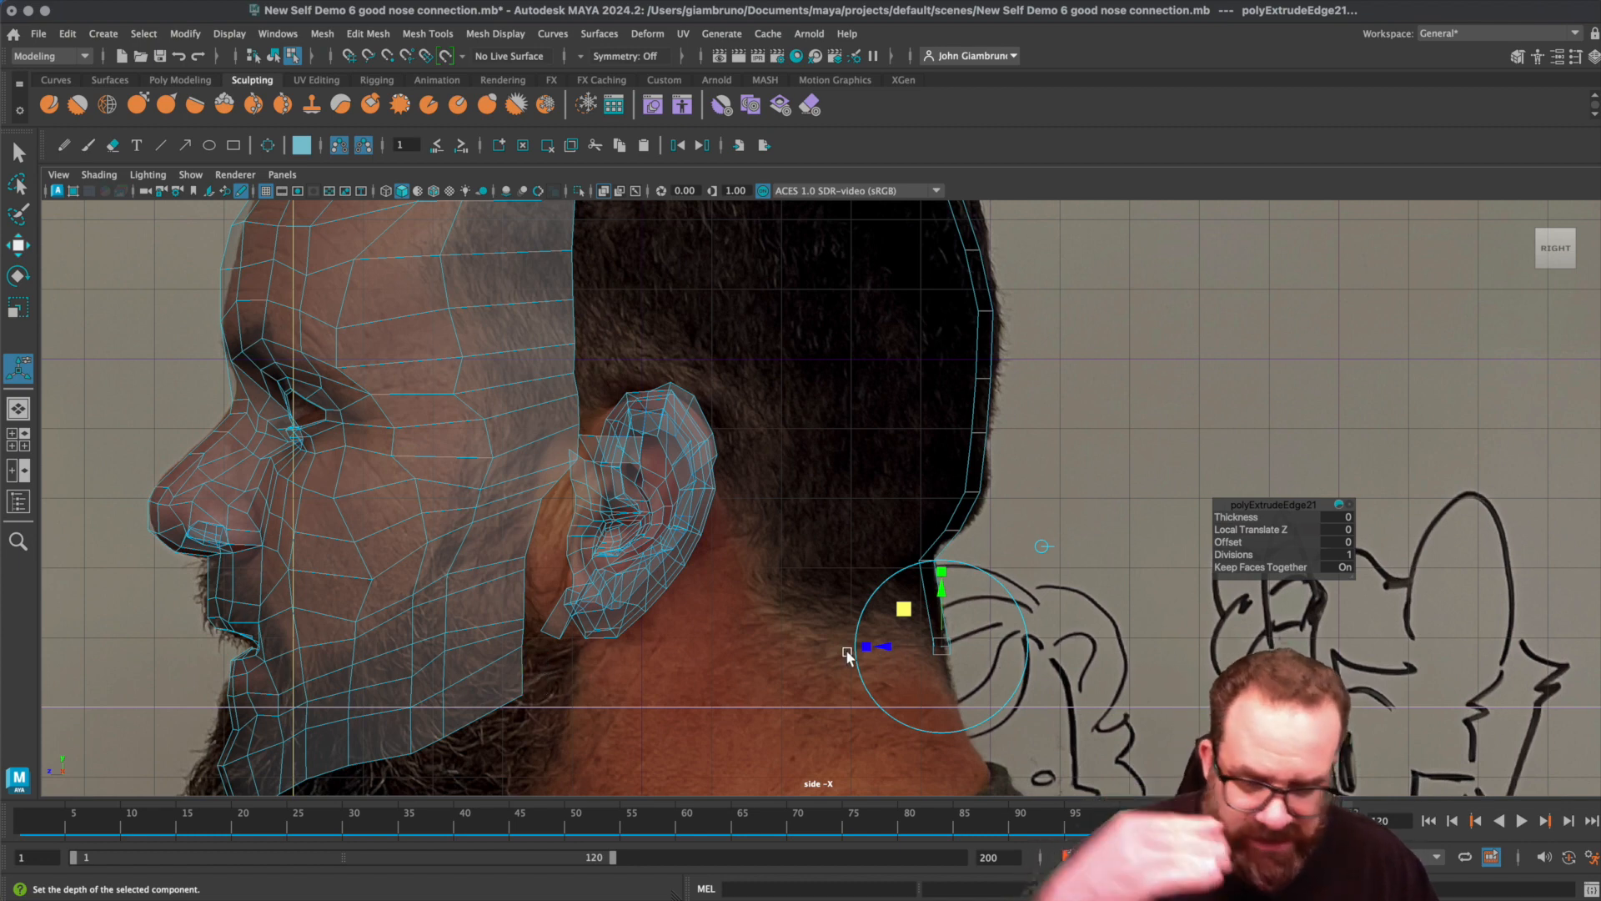
- Examine the scalp strip and its gap to the face and ear in the perspective, side and top views
{"action": "key", "text": "space"}
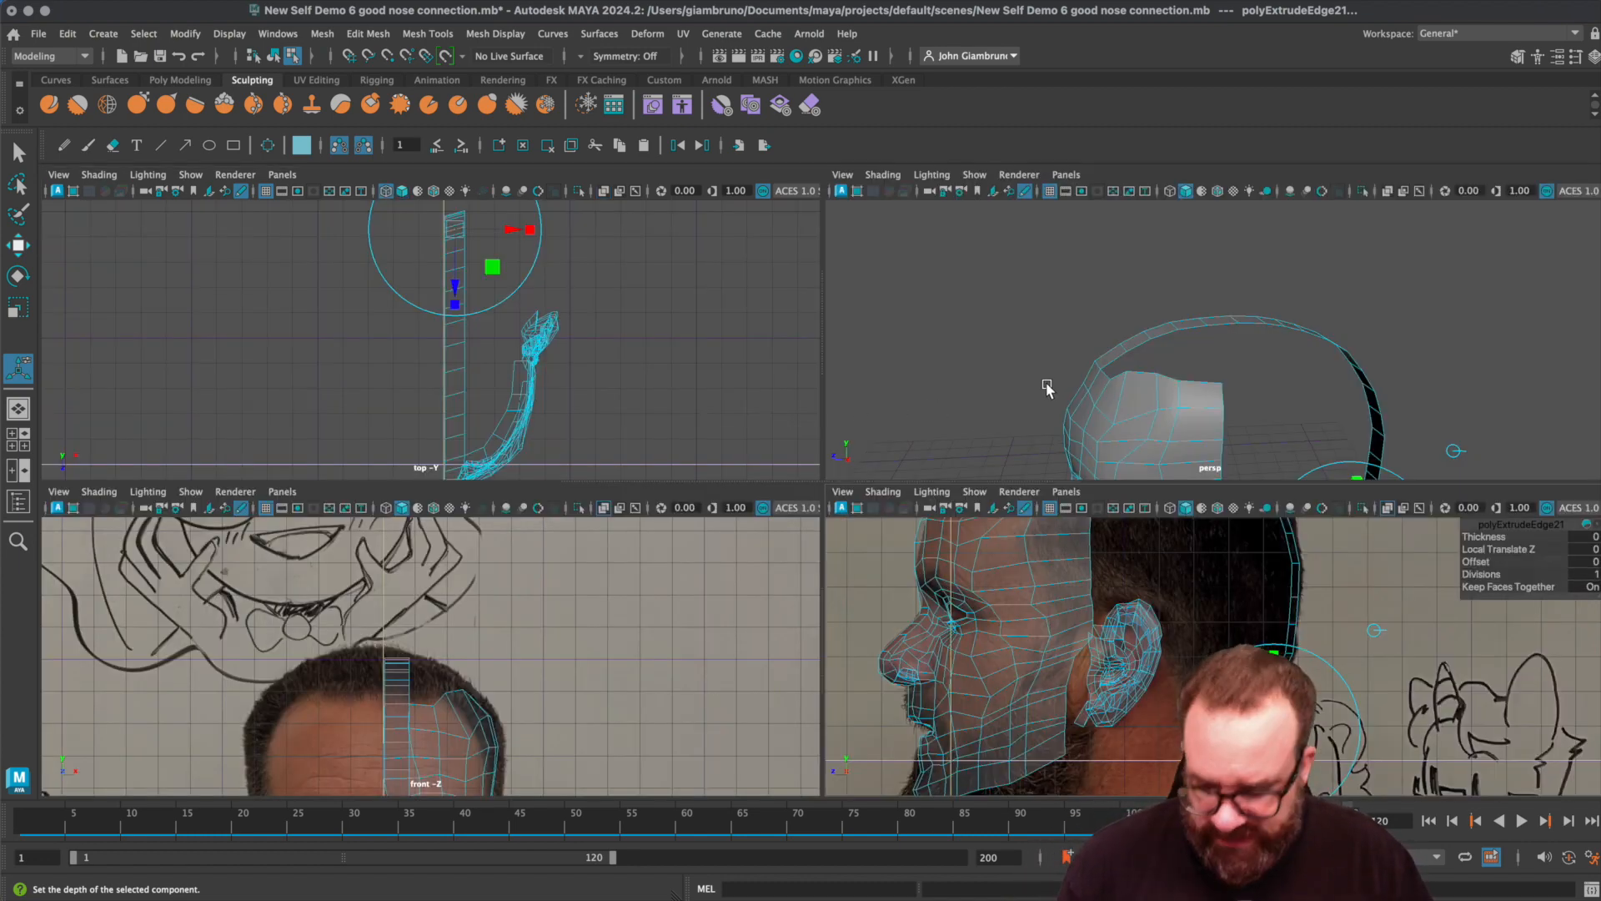
{"action": "mouse_move", "coordinate": [1047, 388]}
{"action": "left_mouse_down", "text": "alt"}
{"action": "mouse_move", "coordinate": [1073, 372]}
{"action": "mouse_move", "coordinate": [1235, 377]}
{"action": "left_mouse_up", "text": "alt"}
{"action": "mouse_move", "coordinate": [1115, 342]}
{"action": "left_mouse_down", "text": "alt"}
{"action": "mouse_move", "coordinate": [1259, 359]}
{"action": "mouse_move", "coordinate": [1254, 407]}
{"action": "mouse_move", "coordinate": [1251, 337]}
{"action": "mouse_move", "coordinate": [1044, 339]}
{"action": "mouse_move", "coordinate": [1019, 384]}
{"action": "mouse_move", "coordinate": [1137, 332]}
{"action": "mouse_move", "coordinate": [1155, 433]}
{"action": "left_mouse_up", "text": "alt"}
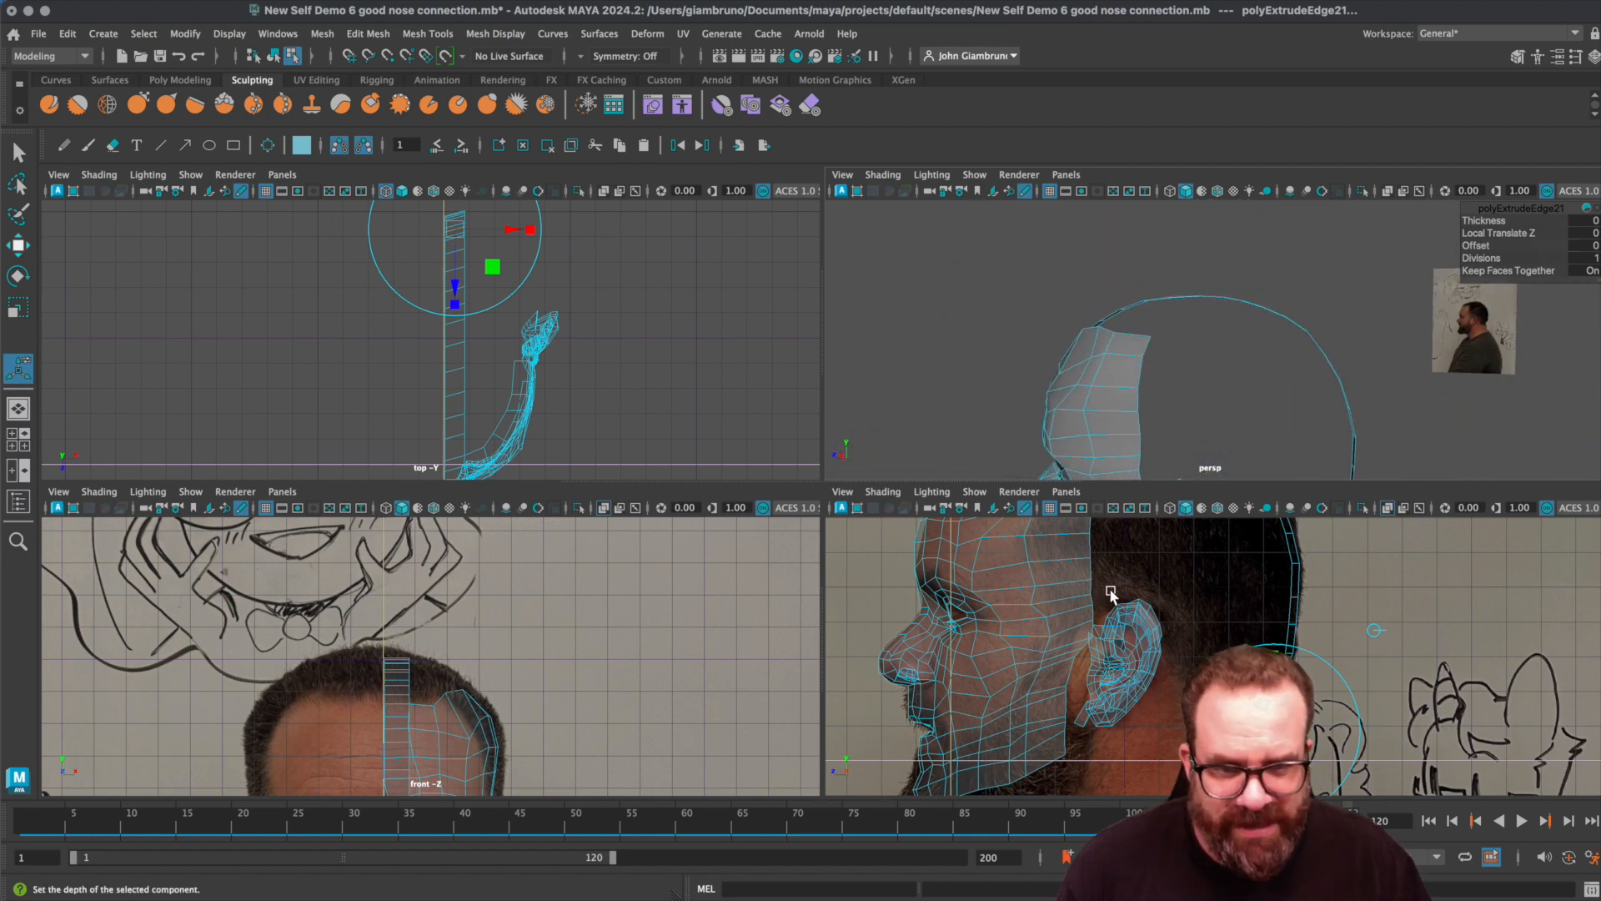
{"action": "middle_click_drag", "start_coordinate": [1111, 594], "coordinate": [995, 588], "text": "alt"}
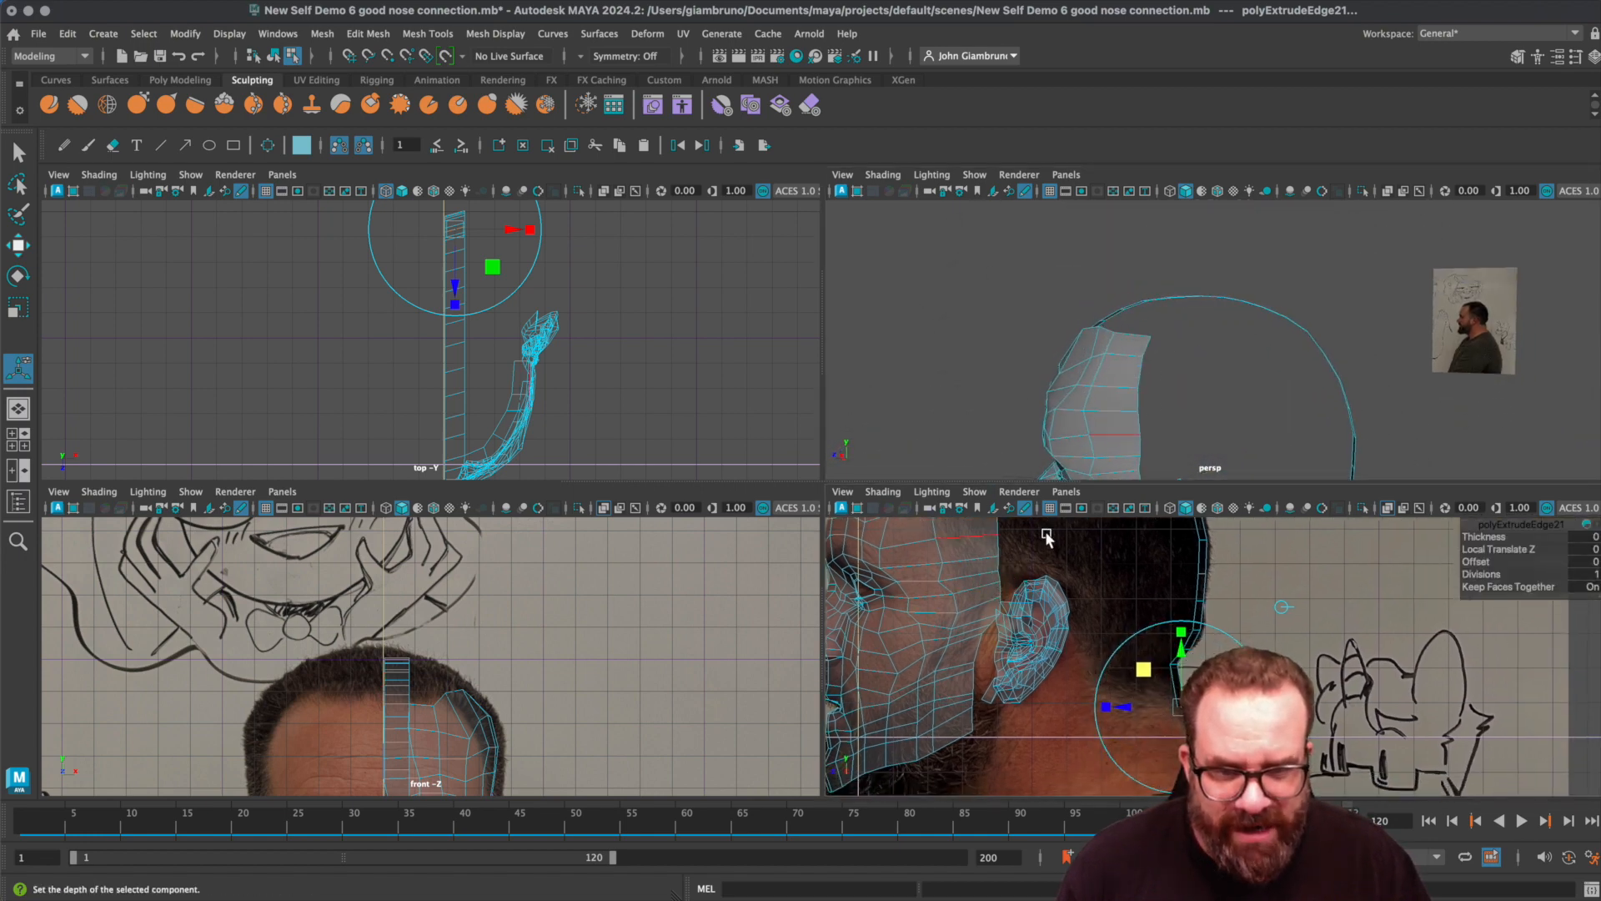
{"action": "left_click", "coordinate": [1097, 612]}
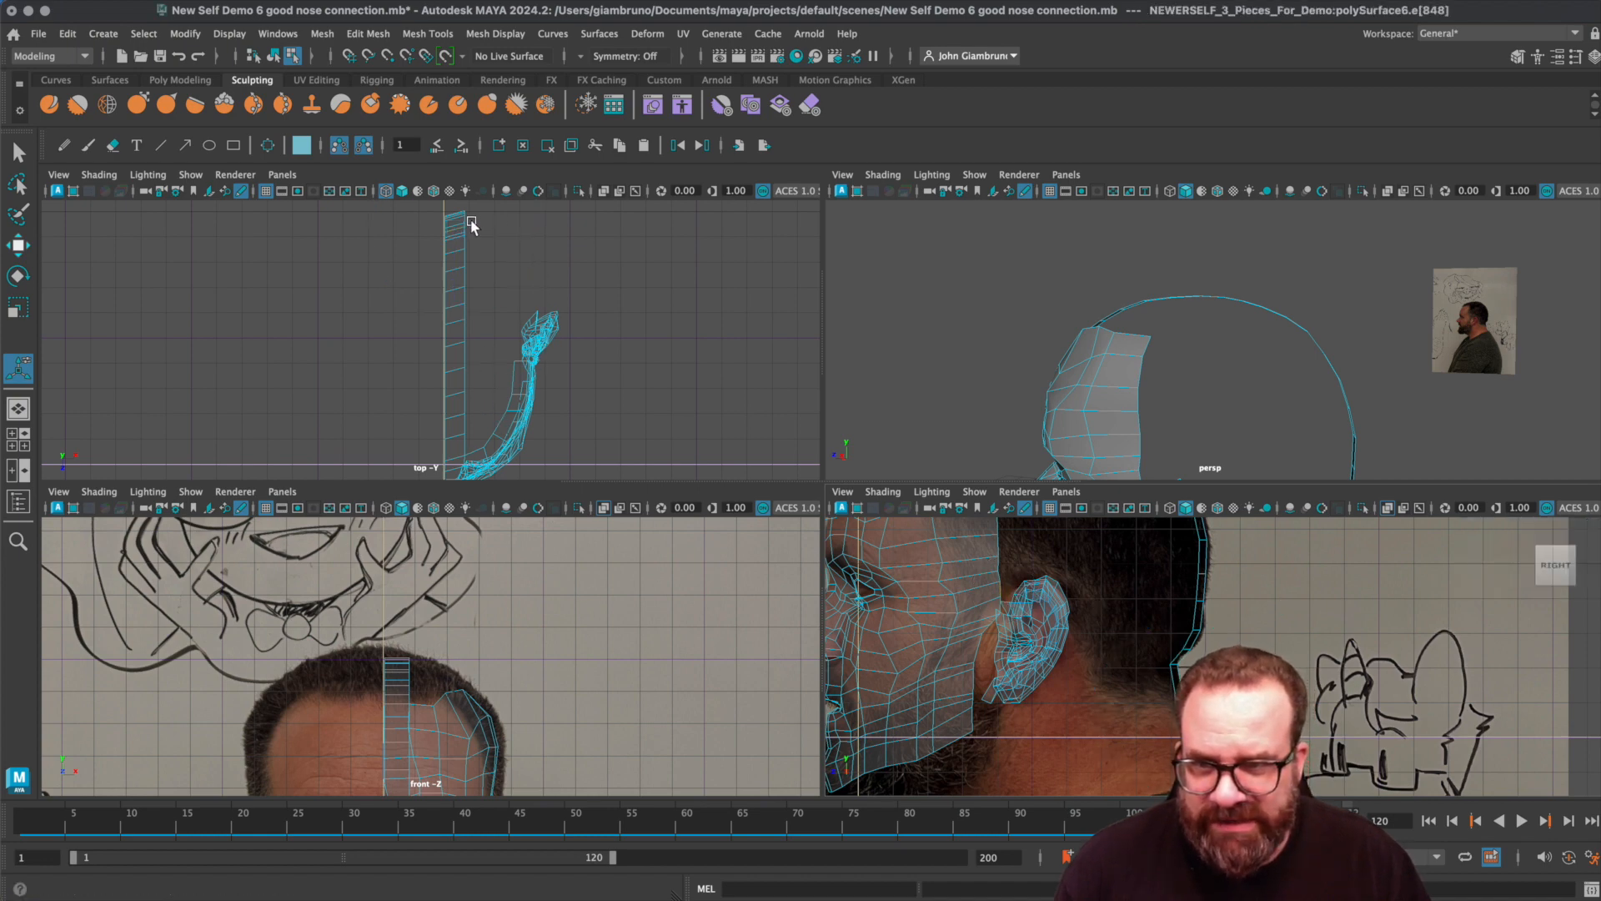
{"action": "key", "text": "space"}
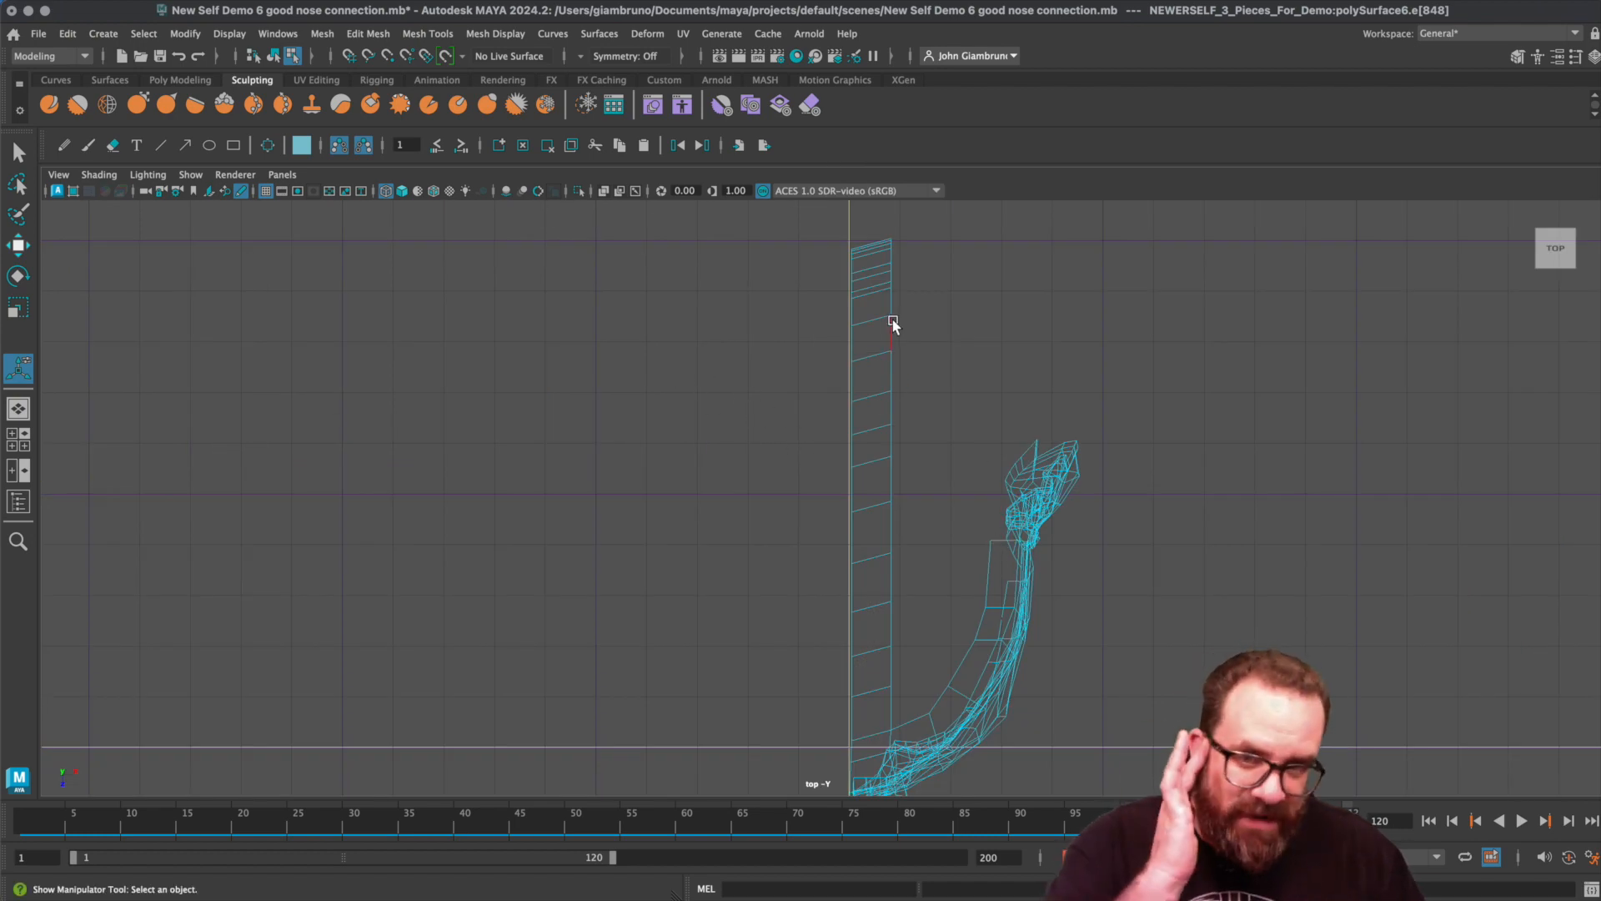
{"action": "left_click", "coordinate": [242, 191]}
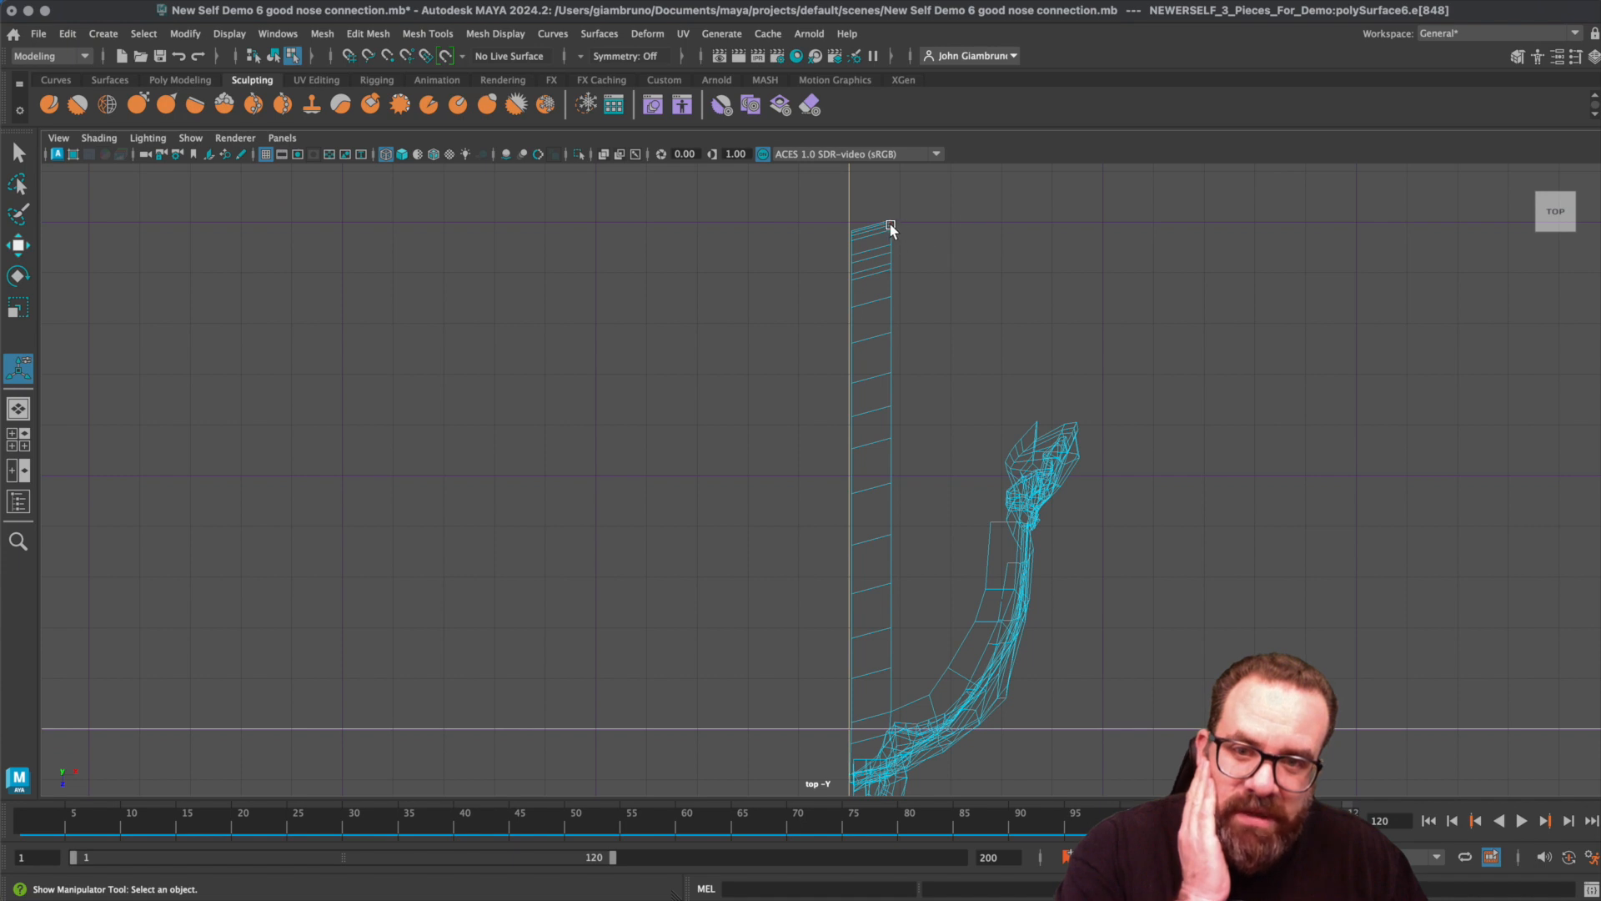
{"action": "left_click_drag", "start_coordinate": [890, 228], "coordinate": [1027, 409]}
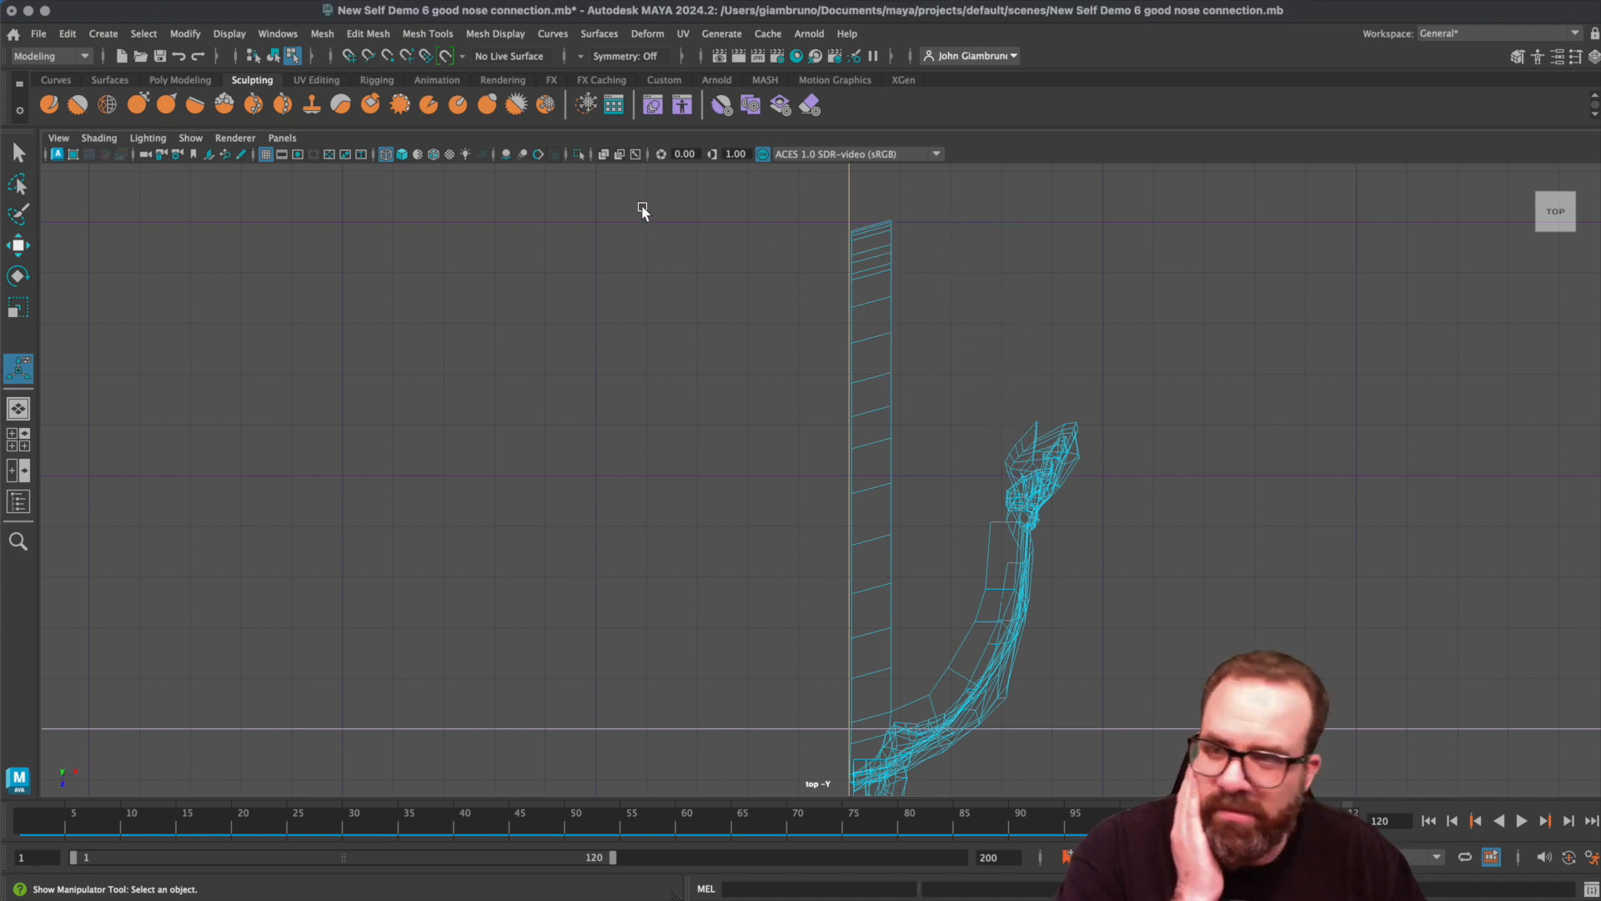
- Sketch the skull's outline from the strip's back end to the ear with Blue Pencil in top view, and undo the strokes
{"action": "left_click", "coordinate": [242, 155]}
{"action": "mouse_move", "coordinate": [894, 247]}
{"action": "left_mouse_down"}
{"action": "mouse_move", "coordinate": [1004, 386]}
{"action": "mouse_move", "coordinate": [1016, 517]}
{"action": "mouse_move", "coordinate": [993, 314]}
{"action": "mouse_move", "coordinate": [907, 259]}
{"action": "left_mouse_up"}
{"action": "mouse_move", "coordinate": [1014, 441]}
{"action": "left_mouse_down"}
{"action": "mouse_move", "coordinate": [998, 272]}
{"action": "mouse_move", "coordinate": [902, 267]}
{"action": "left_mouse_up"}
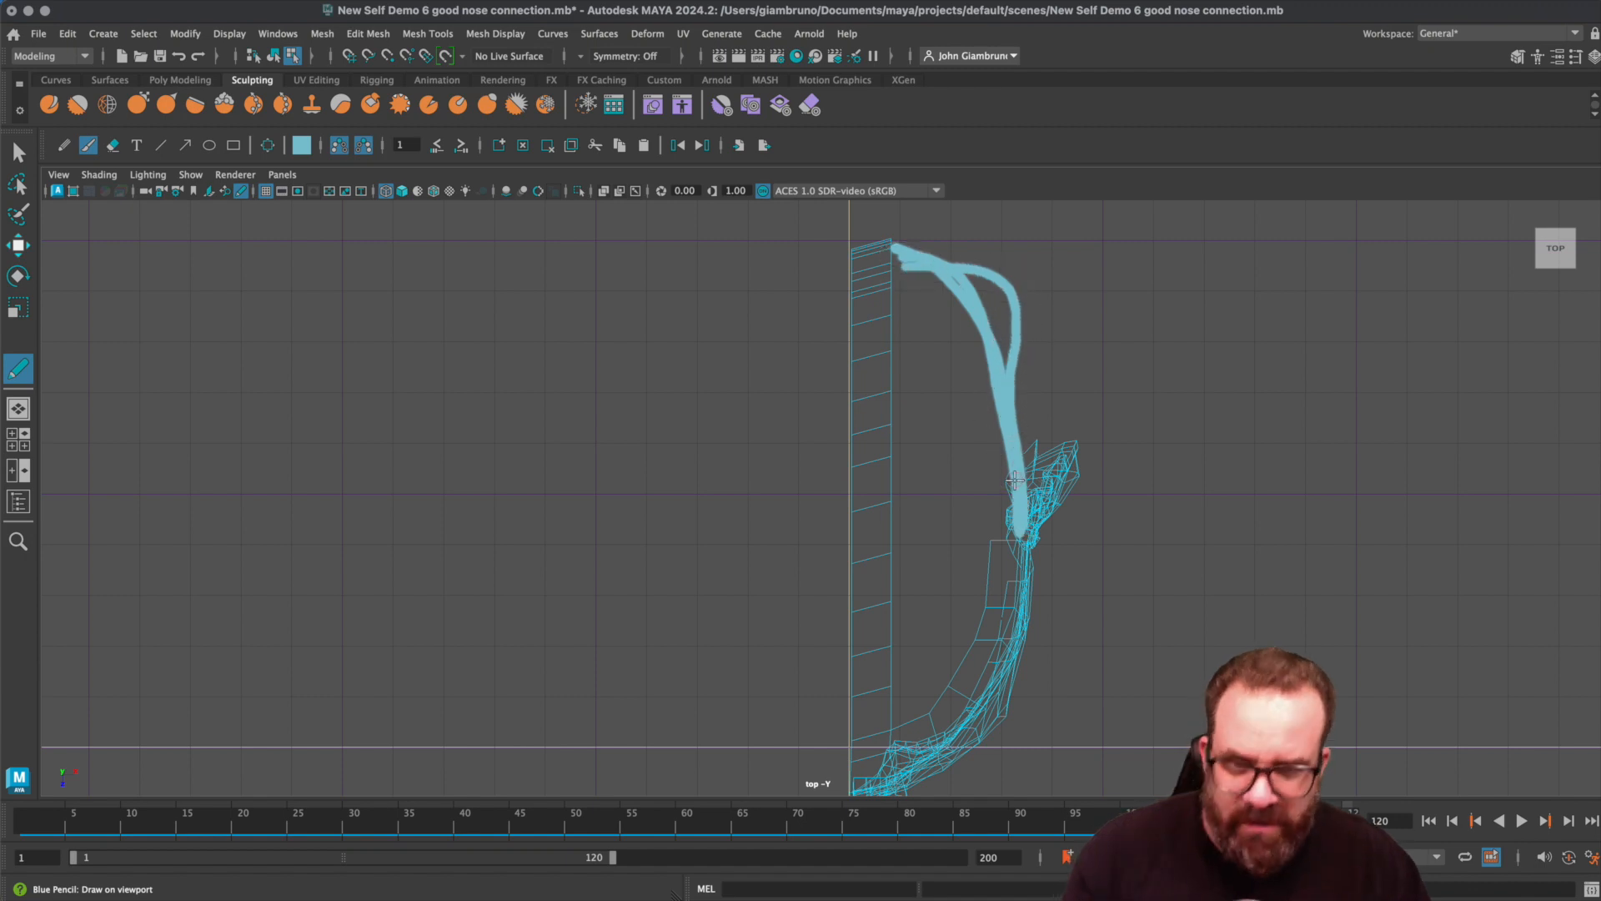
{"action": "key", "text": "z"}
{"action": "key", "text": "z"}
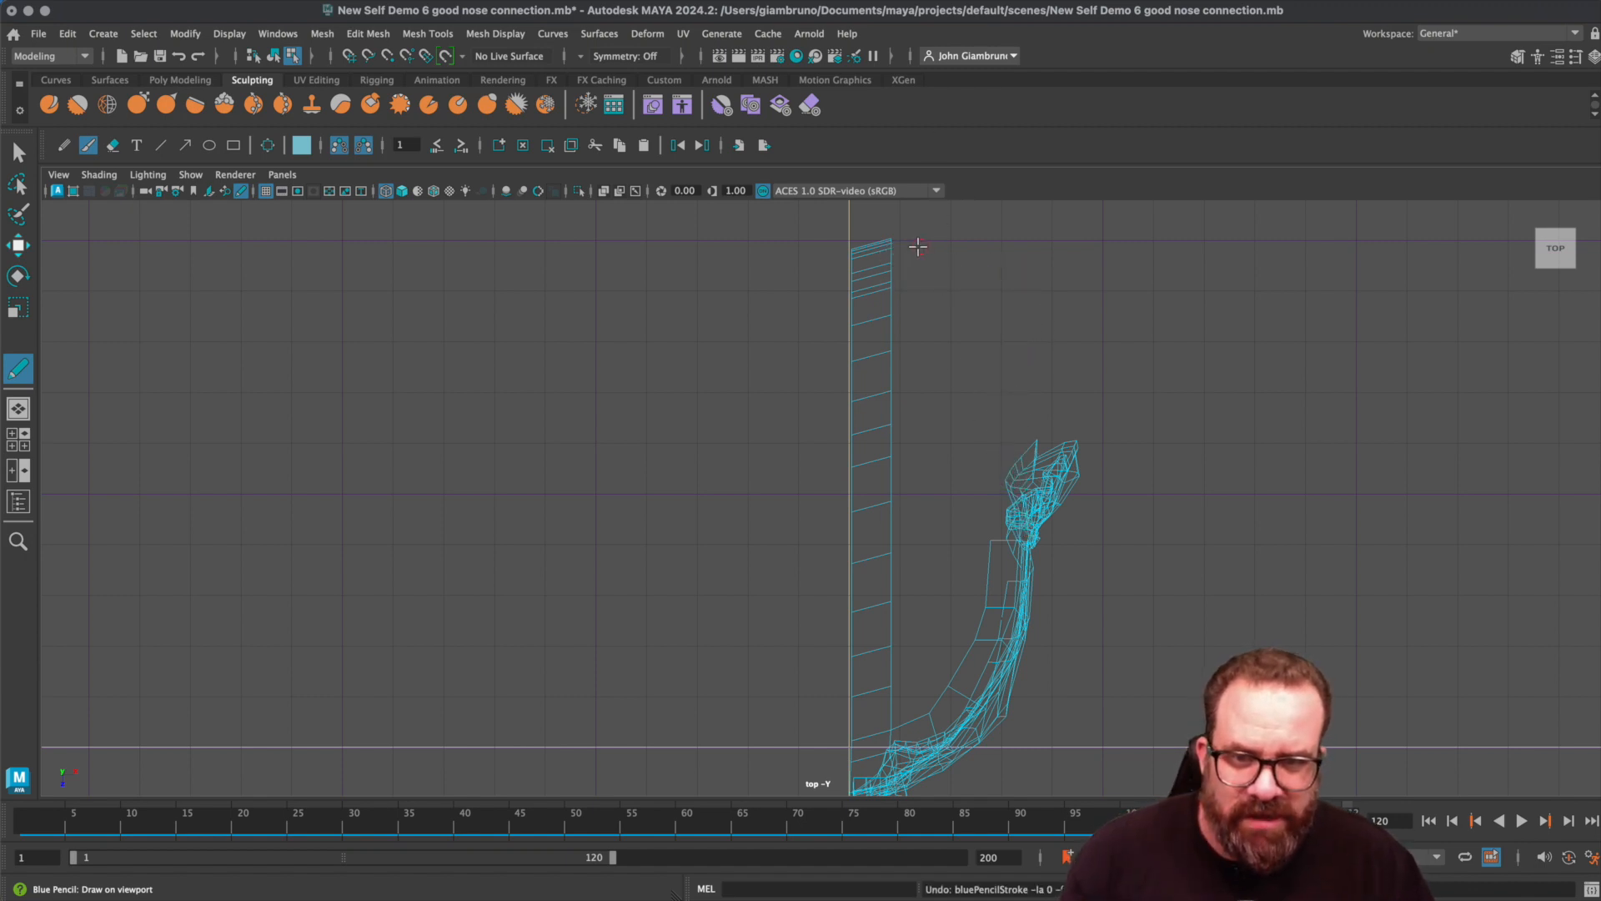
{"action": "mouse_move", "coordinate": [904, 248]}
{"action": "left_mouse_down"}
{"action": "mouse_move", "coordinate": [1000, 292]}
{"action": "mouse_move", "coordinate": [1026, 404]}
{"action": "mouse_move", "coordinate": [1011, 549]}
{"action": "left_mouse_up"}
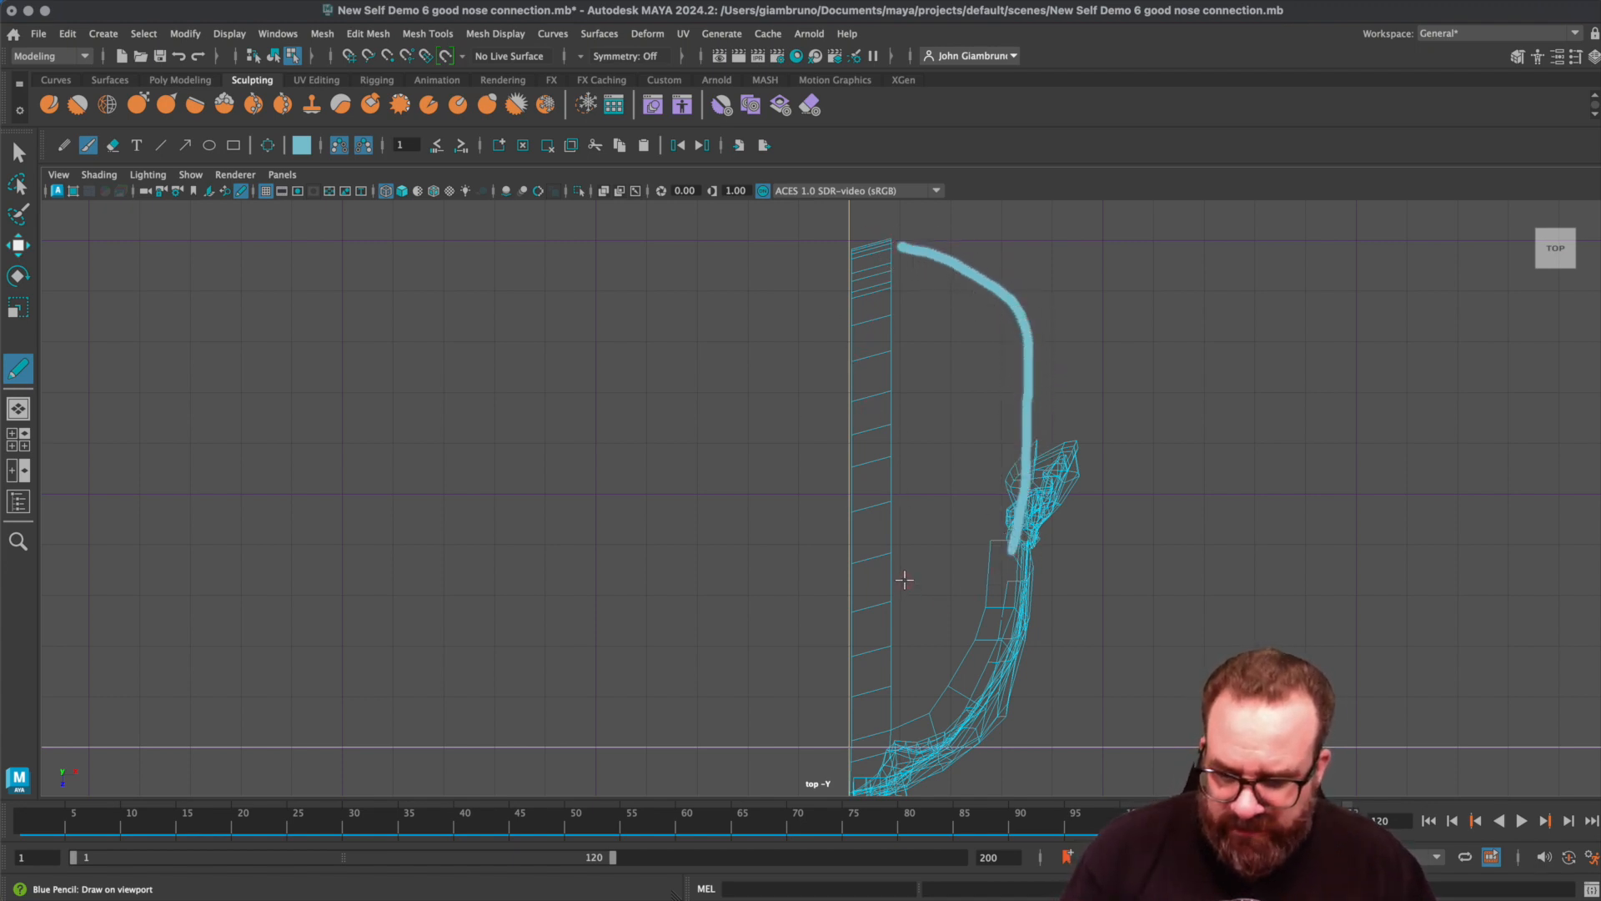
{"action": "key", "text": "q"}
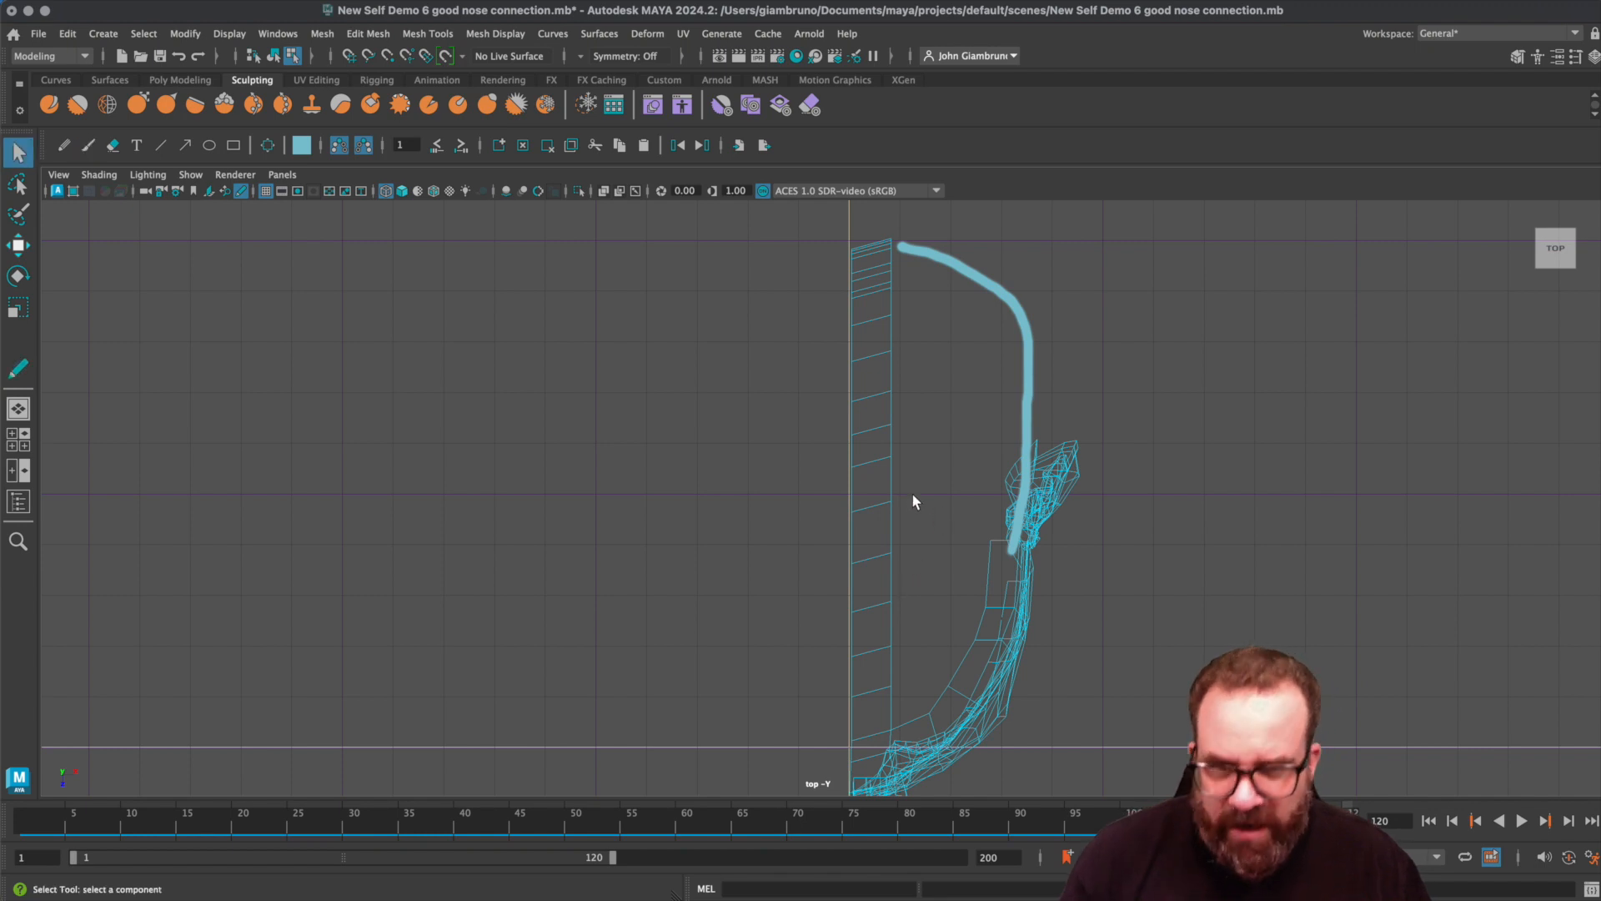
{"action": "key", "text": "ctrl+z"}
- Undo the remaining Blue Pencil outline in top view and return to the four-view layout
{"action": "right_click_drag", "start_coordinate": [880, 450], "coordinate": [878, 411]}
{"action": "key", "text": "space"}
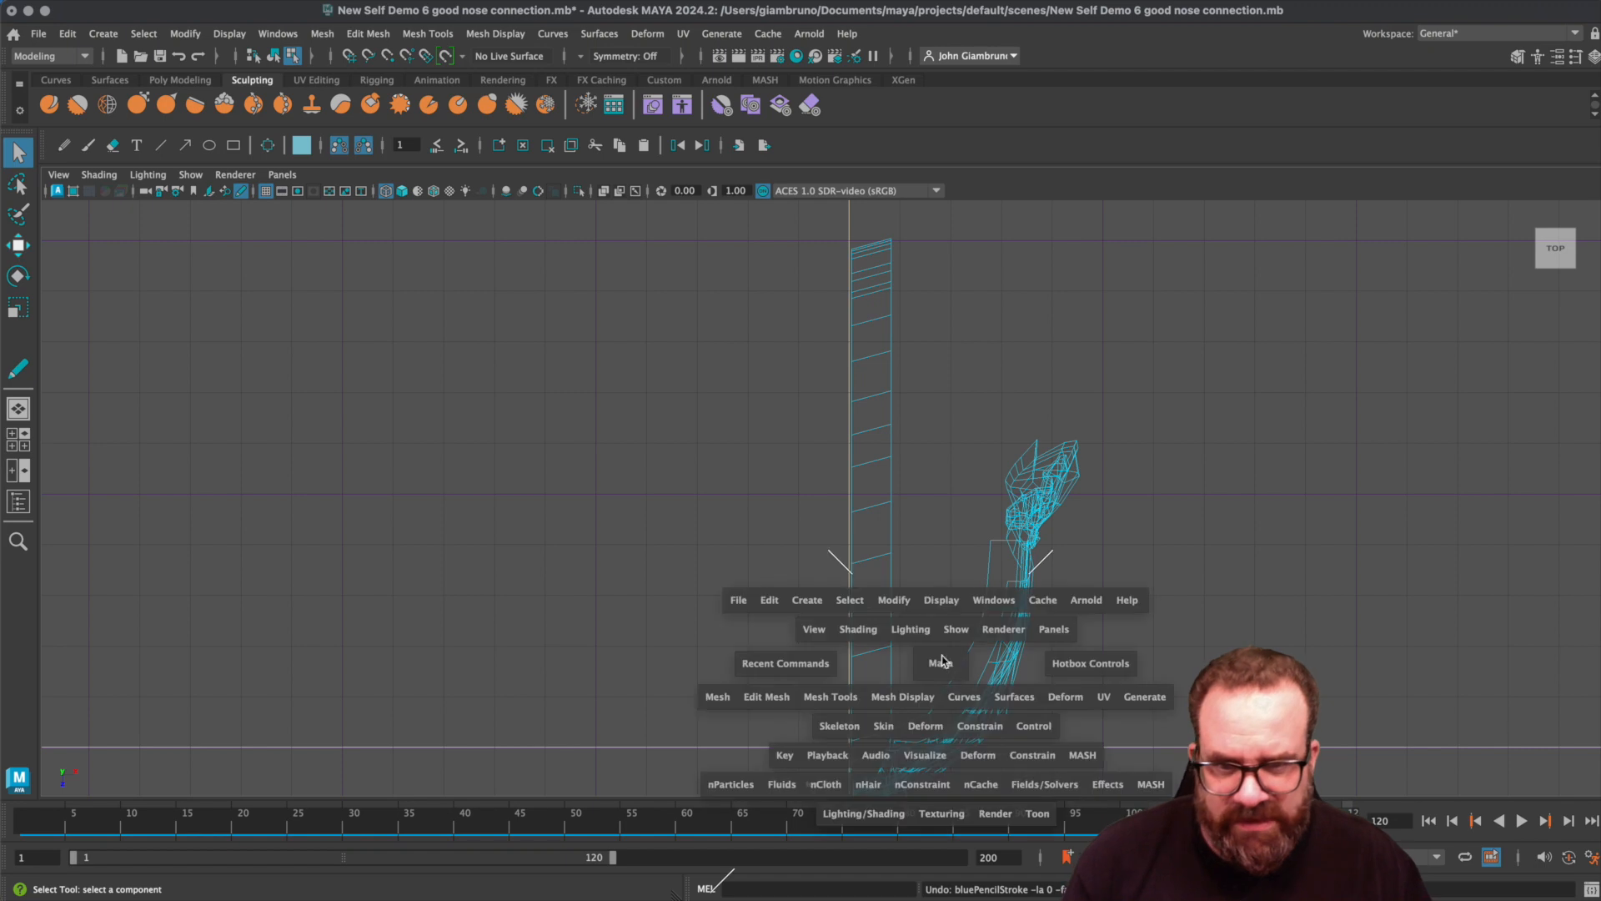
{"action": "key", "text": "space"}
- Select the row of vertices along the scalp strip's outer edge and nudge it slightly forward toward the face
{"action": "left_click_drag", "start_coordinate": [1151, 382], "coordinate": [1210, 436], "text": "alt"}
{"action": "middle_click_drag", "start_coordinate": [1209, 435], "coordinate": [1192, 367], "text": "alt"}
{"action": "right_click_drag", "start_coordinate": [1155, 338], "coordinate": [1075, 347]}
{"action": "left_click", "coordinate": [1115, 342]}
{"action": "left_click_drag", "start_coordinate": [1115, 342], "coordinate": [1157, 291], "text": "alt"}
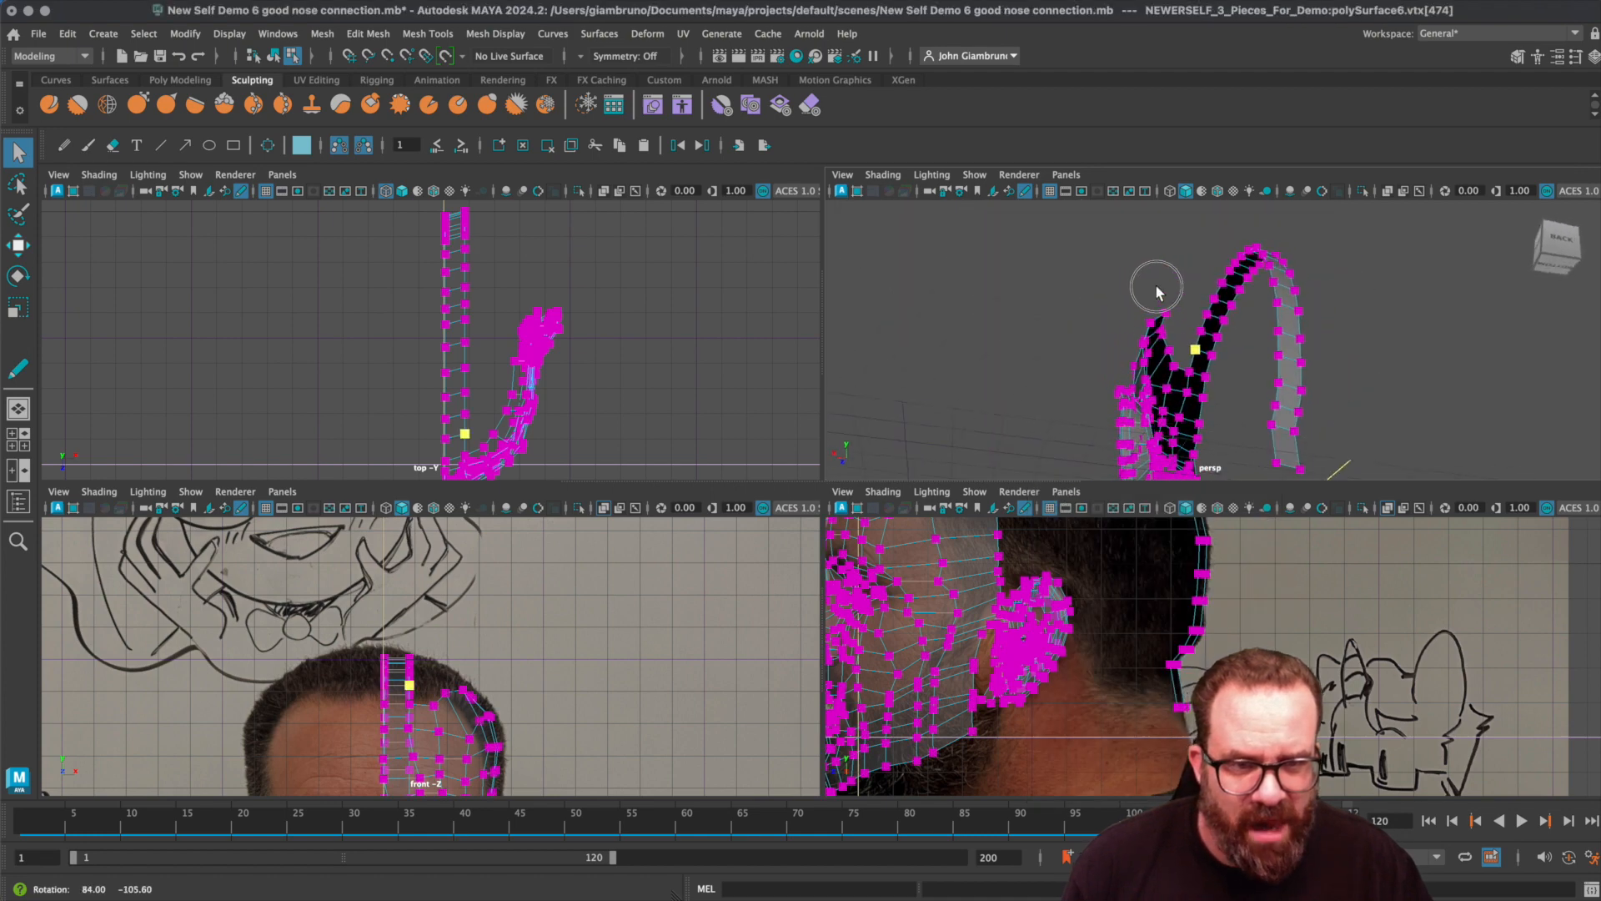
{"action": "double_click", "coordinate": [1277, 464], "text": "shift"}
{"action": "left_click_drag", "start_coordinate": [1277, 465], "coordinate": [1365, 506], "text": "alt"}
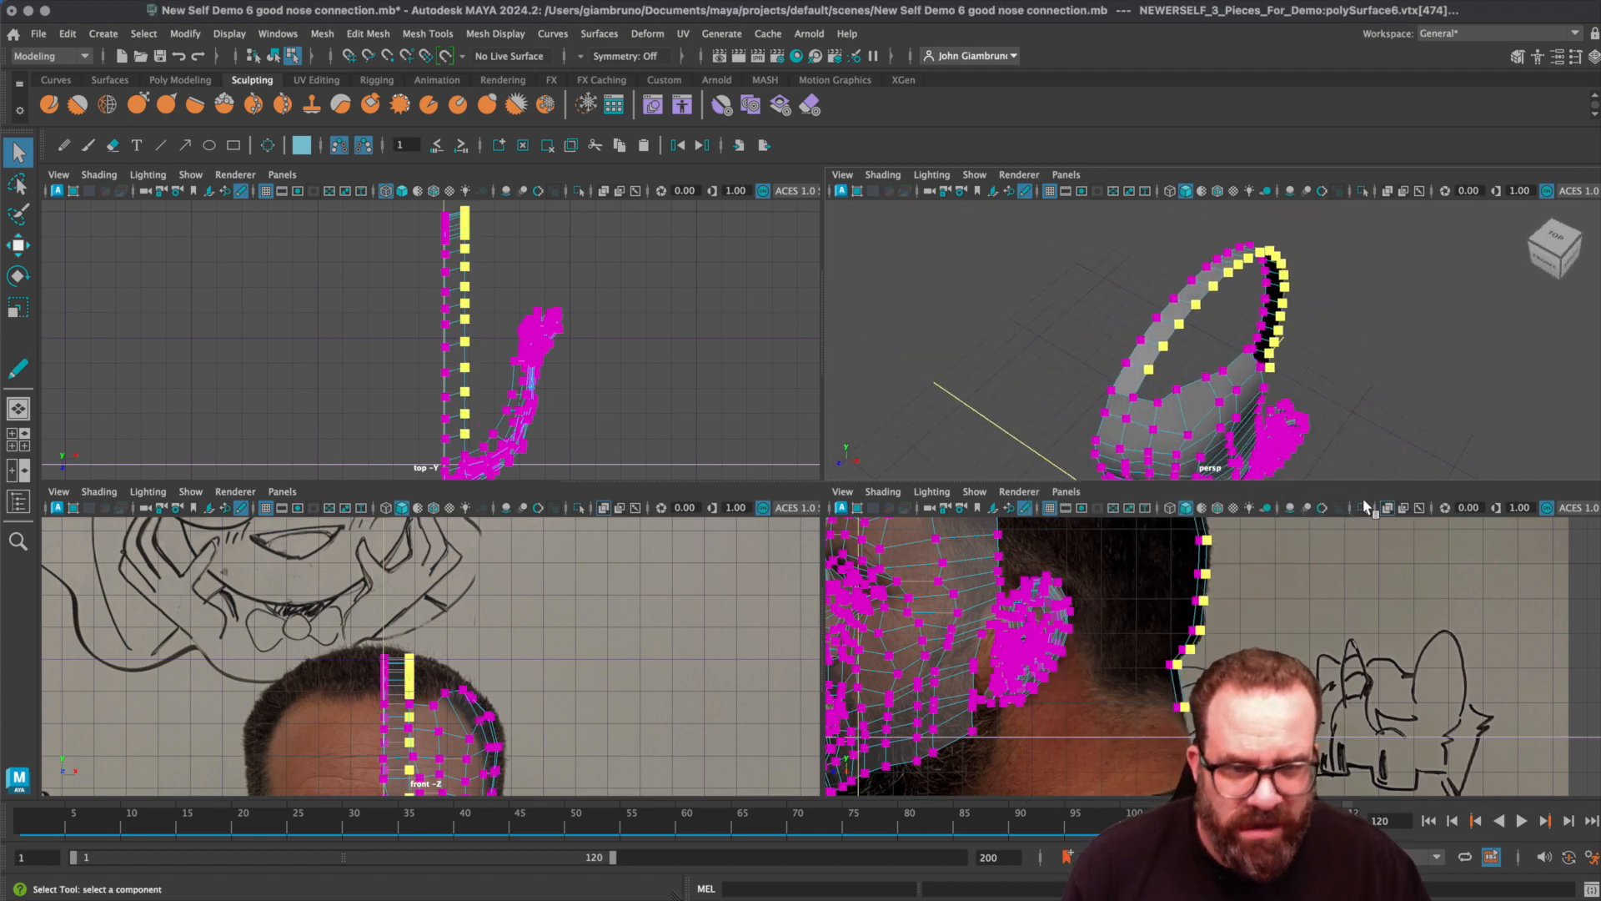
{"action": "key", "text": "w"}
{"action": "middle_click_drag", "start_coordinate": [1176, 415], "coordinate": [1173, 419]}
{"action": "left_click_drag", "start_coordinate": [1162, 427], "coordinate": [1230, 392], "text": "alt"}
{"action": "key", "text": "r"}
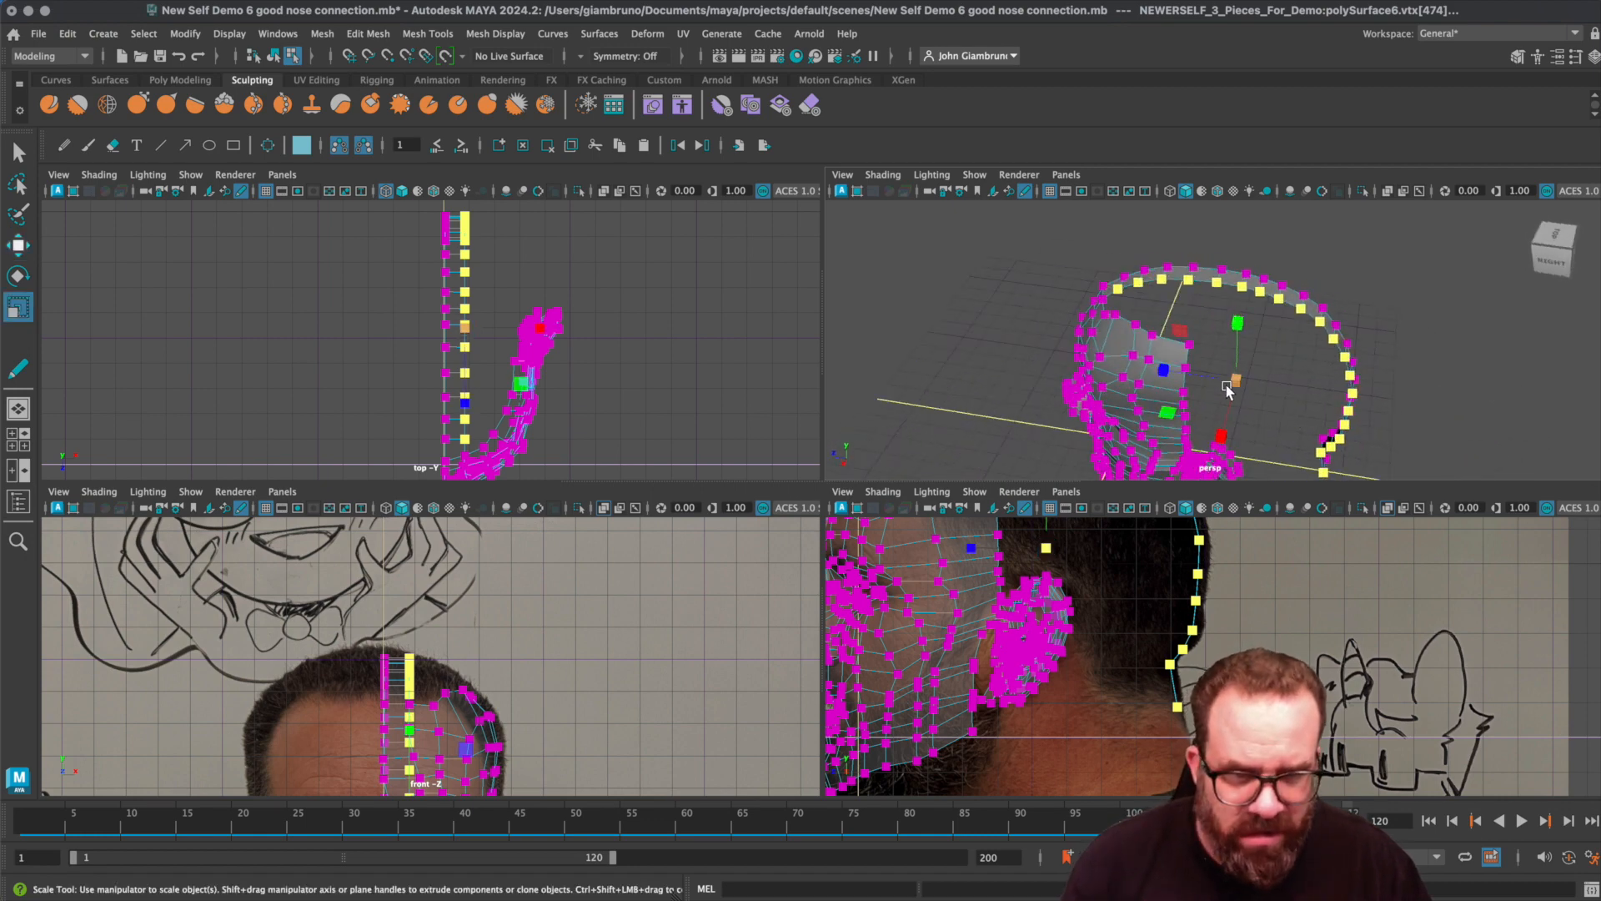
{"action": "left_click", "coordinate": [1235, 382]}
- Clear the vertex selection and examine the gap between the face, the ear and the scalp strip in side and perspective views
{"action": "left_click_drag", "start_coordinate": [1225, 394], "coordinate": [962, 415], "text": "alt"}
{"action": "middle_click_drag", "start_coordinate": [1134, 679], "coordinate": [1159, 822], "text": "alt"}
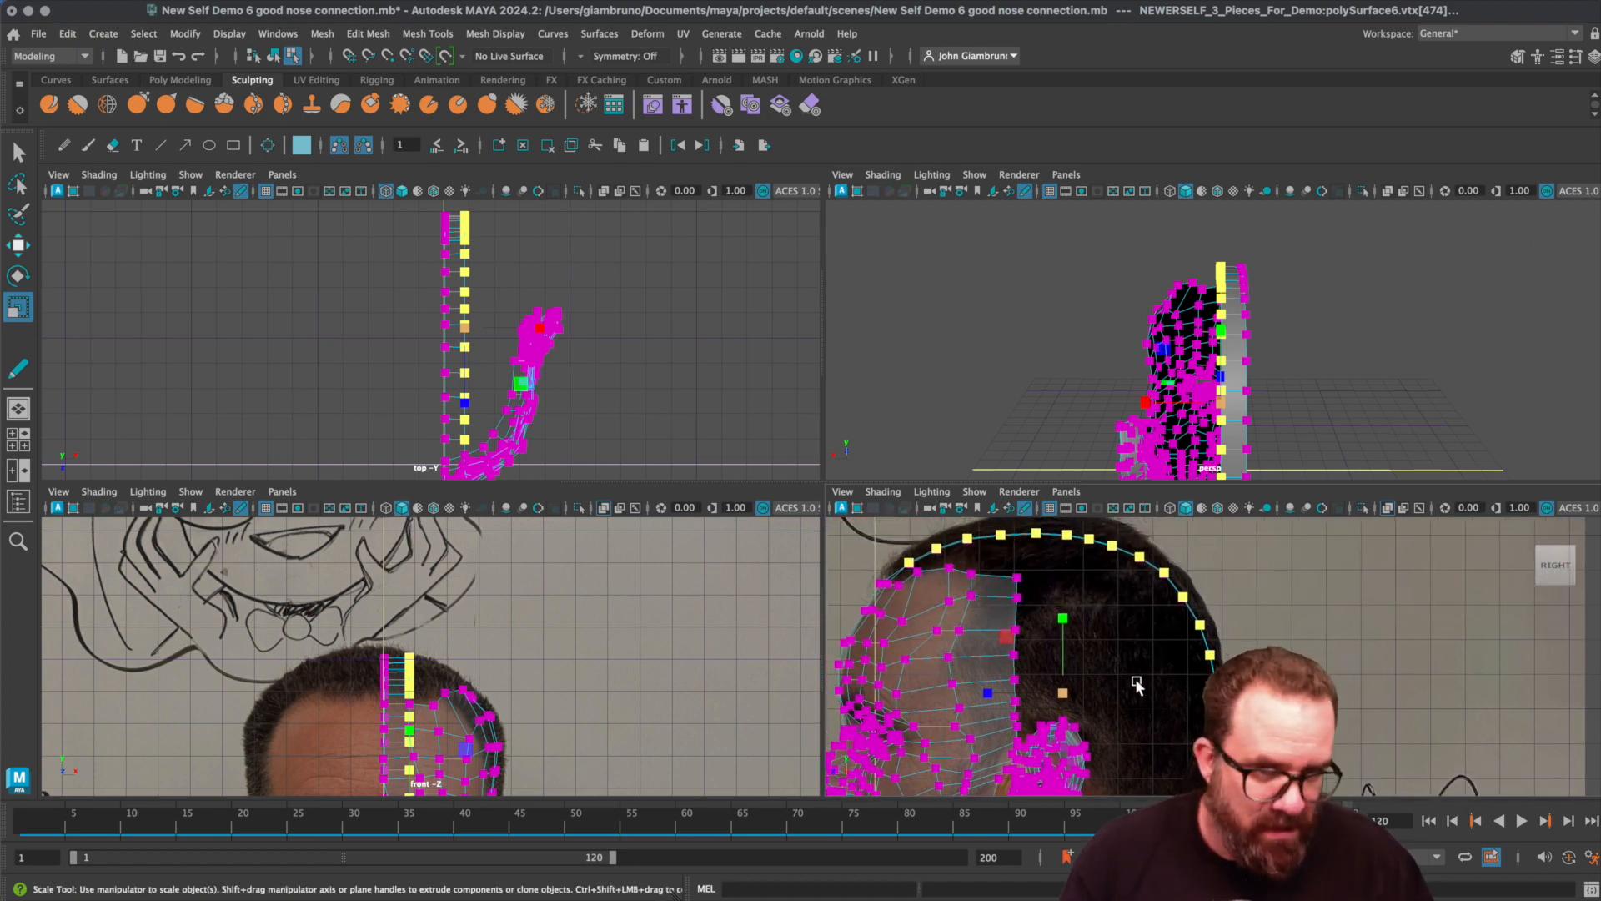
{"action": "right_click", "coordinate": [1238, 347]}
{"action": "right_click", "coordinate": [1176, 355]}
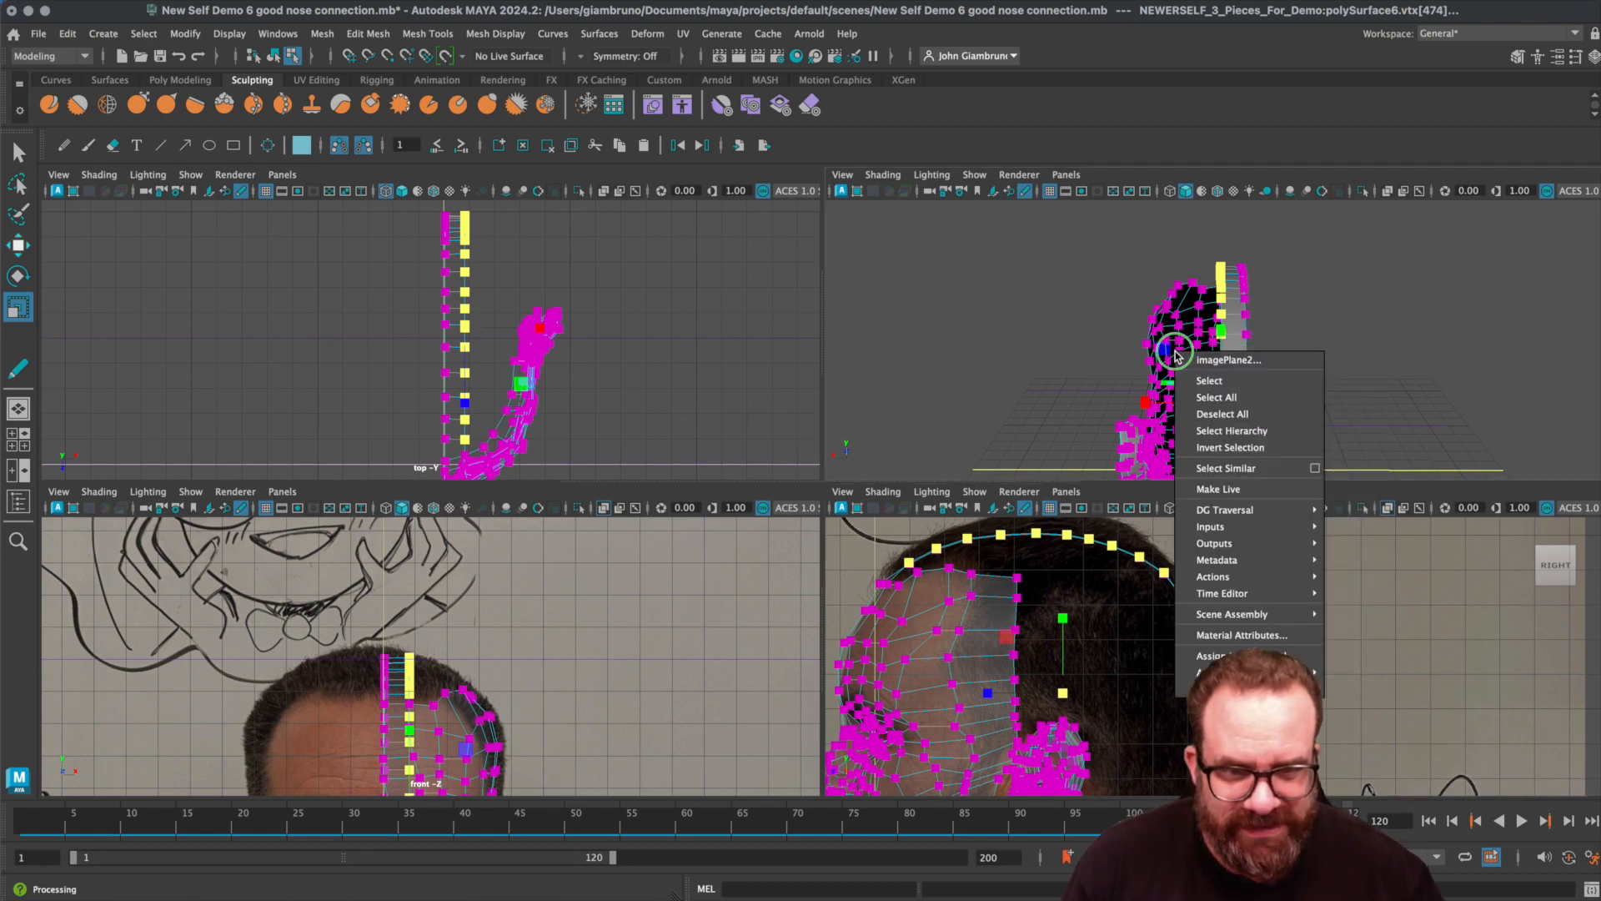
{"action": "left_click_drag", "start_coordinate": [1122, 365], "coordinate": [1185, 372], "text": "alt"}
{"action": "right_click_drag", "start_coordinate": [1156, 368], "coordinate": [1104, 369]}
{"action": "left_click_drag", "start_coordinate": [1137, 338], "coordinate": [1193, 342], "text": "alt"}
{"action": "left_click", "coordinate": [1247, 365]}
{"action": "scroll", "coordinate": [1244, 411], "scroll_direction": "up", "scroll_amount": 5}
{"action": "middle_click_drag", "start_coordinate": [1243, 411], "coordinate": [1204, 237], "text": "alt"}
{"action": "scroll", "coordinate": [1211, 353], "scroll_direction": "down", "scroll_amount": 3}
{"action": "left_click_drag", "start_coordinate": [1210, 352], "coordinate": [1403, 370], "text": "alt"}
{"action": "key", "text": "space"}
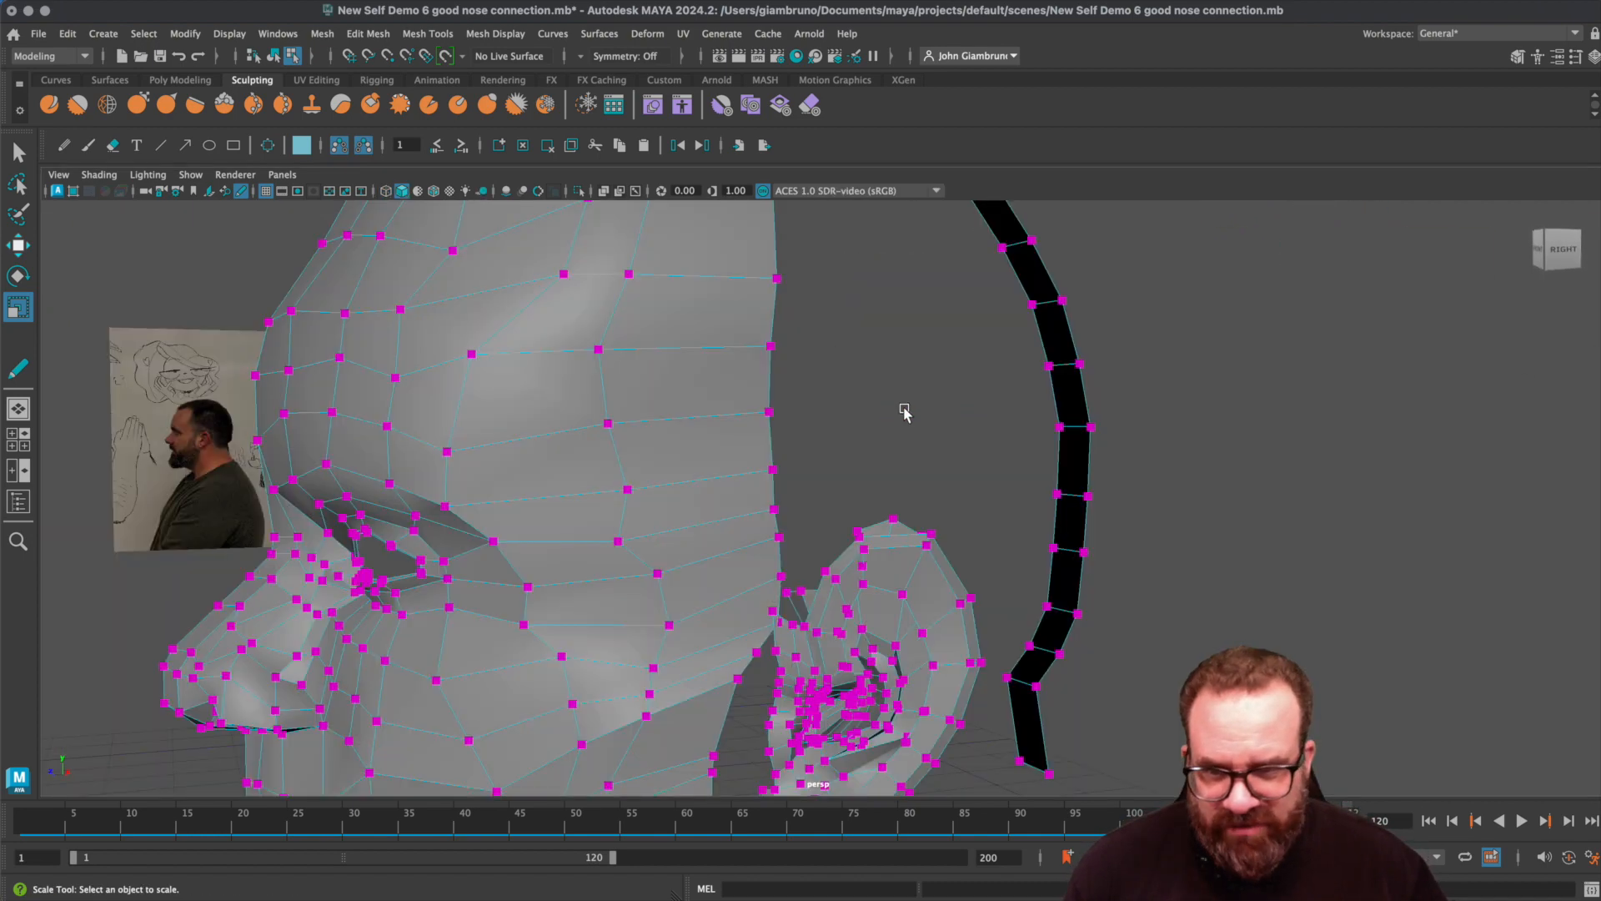
- Extrude the short rear edge of the face just above the ear, with the manipulator switched to world axes
{"action": "right_click", "coordinate": [693, 471]}
{"action": "right_click_drag", "start_coordinate": [693, 469], "coordinate": [699, 422]}
{"action": "left_click_drag", "start_coordinate": [775, 534], "coordinate": [831, 594]}
{"action": "left_click", "coordinate": [749, 498]}
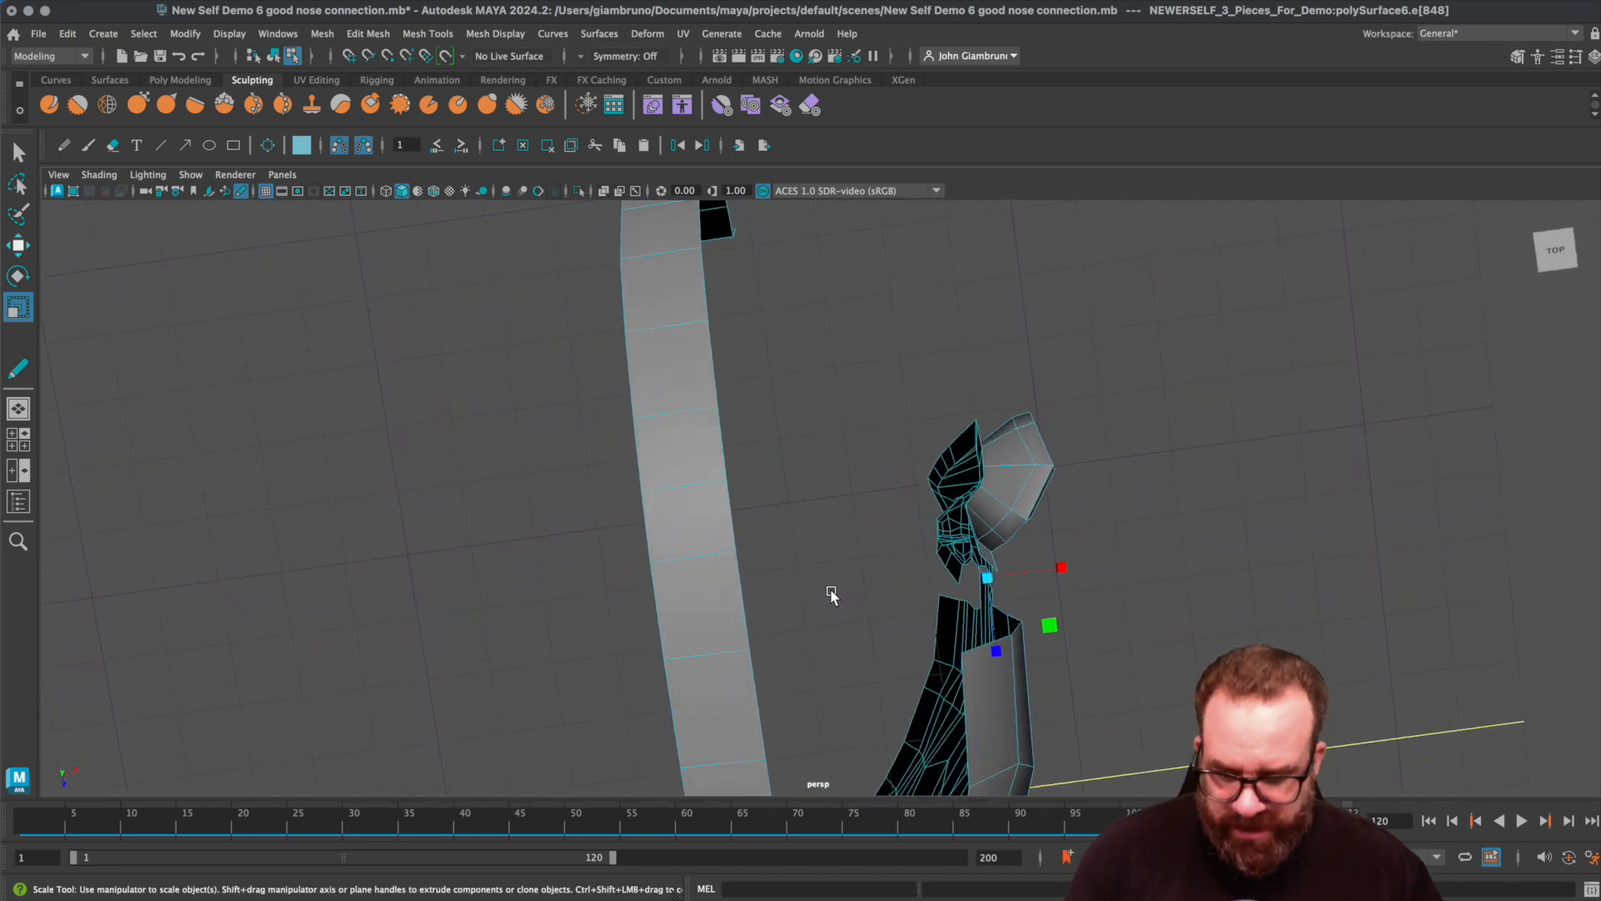
{"action": "key", "text": "ctrl+e"}
{"action": "key", "text": "space"}
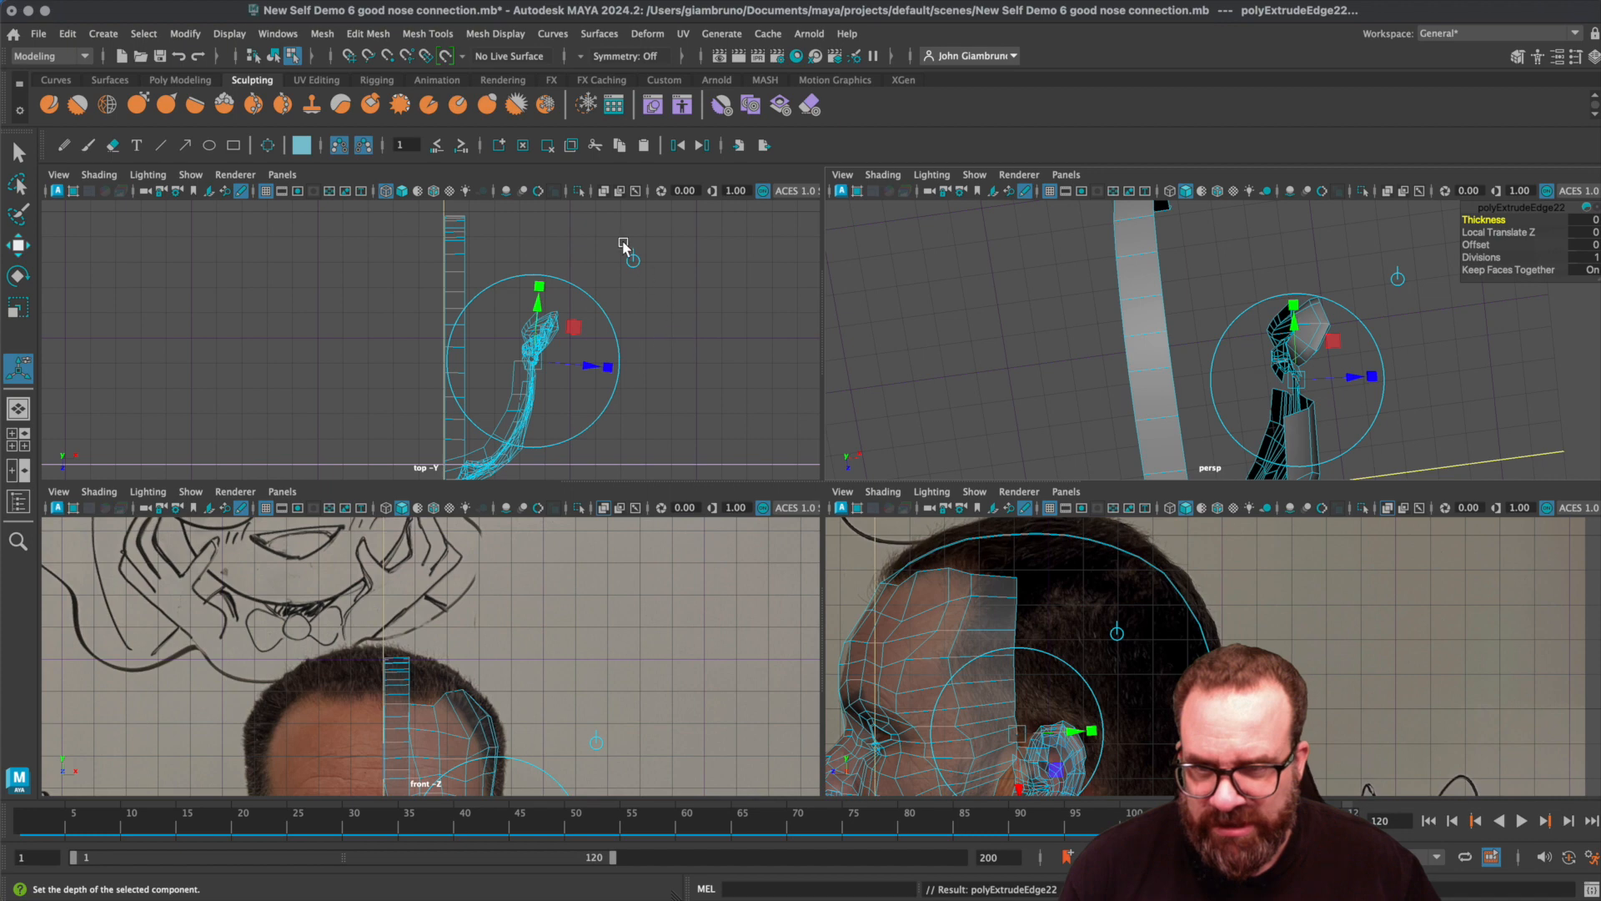
{"action": "left_click", "coordinate": [631, 259]}
{"action": "left_click_drag", "start_coordinate": [572, 406], "coordinate": [575, 384]}
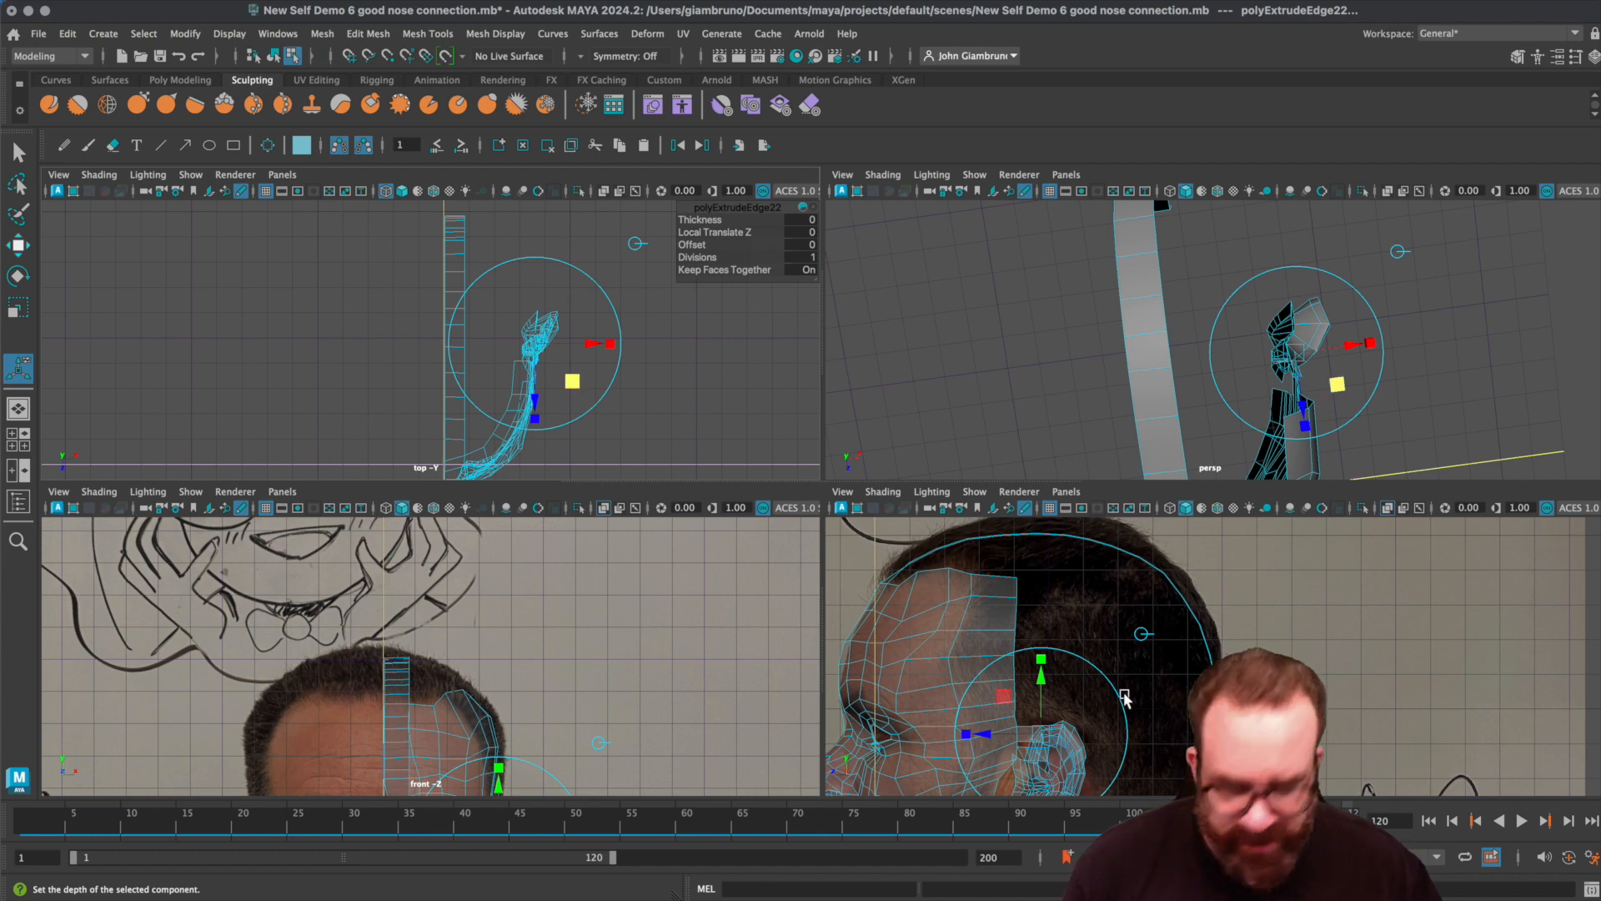
- Show the side view in wireframe and move the extruded edge straight back past the ear over the hair
{"action": "middle_click_drag", "start_coordinate": [1171, 718], "coordinate": [1246, 609], "text": "alt"}
{"action": "scroll", "coordinate": [1201, 636], "scroll_direction": "up", "scroll_amount": 6}
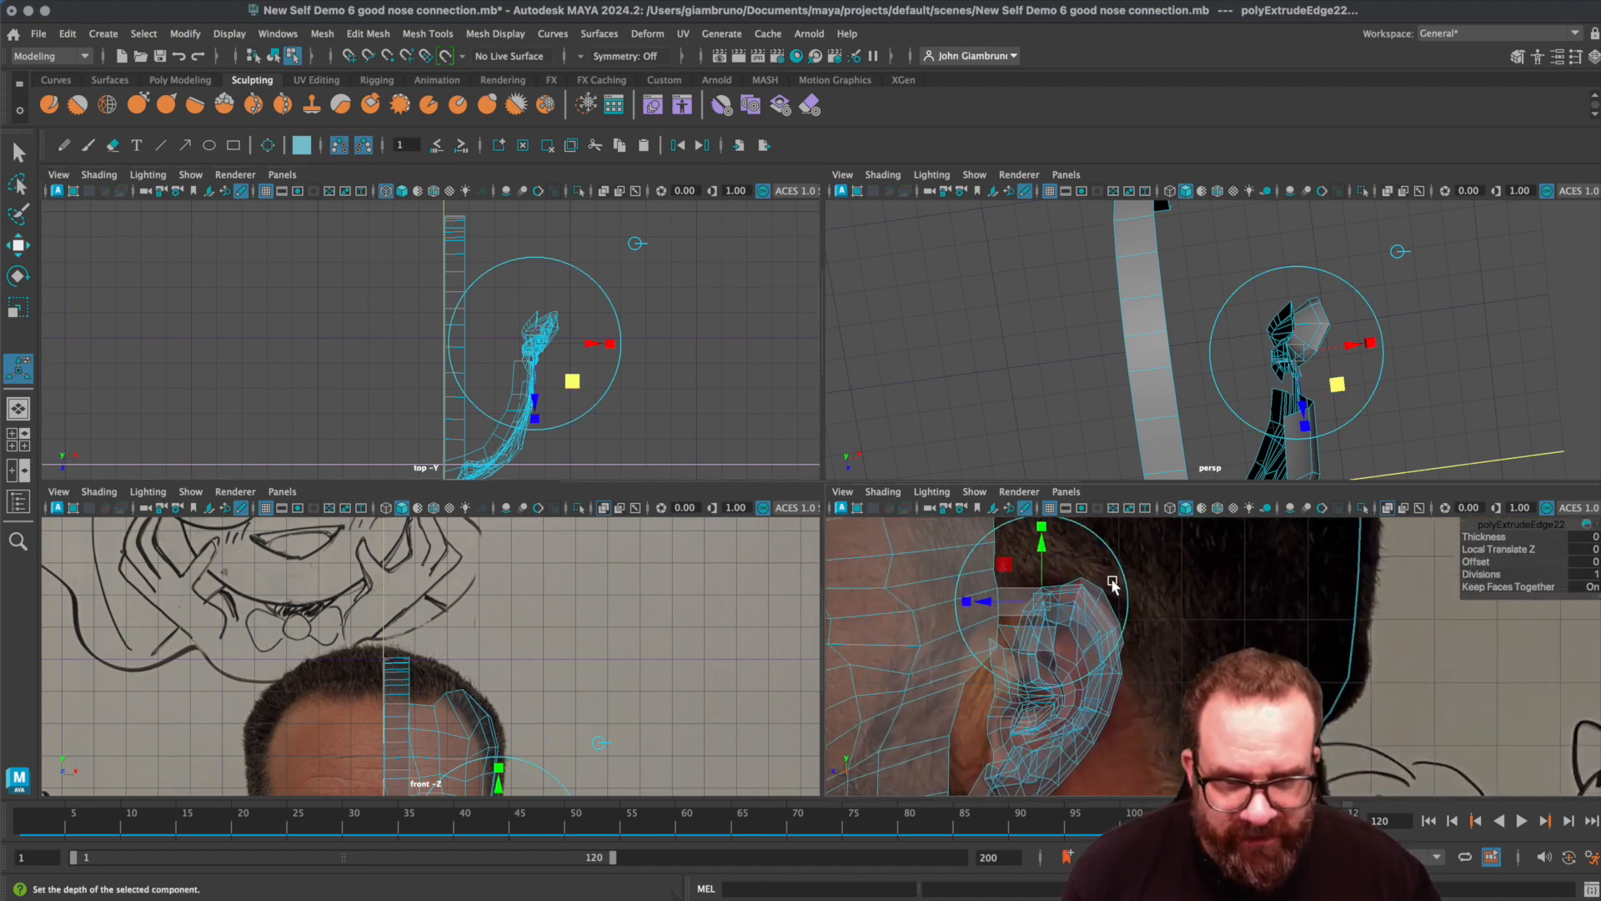
{"action": "left_click", "coordinate": [1114, 584]}
{"action": "left_click_drag", "start_coordinate": [1097, 584], "coordinate": [1101, 587]}
{"action": "left_click", "coordinate": [1101, 587]}
{"action": "scroll", "coordinate": [1107, 650], "scroll_direction": "up", "scroll_amount": 4}
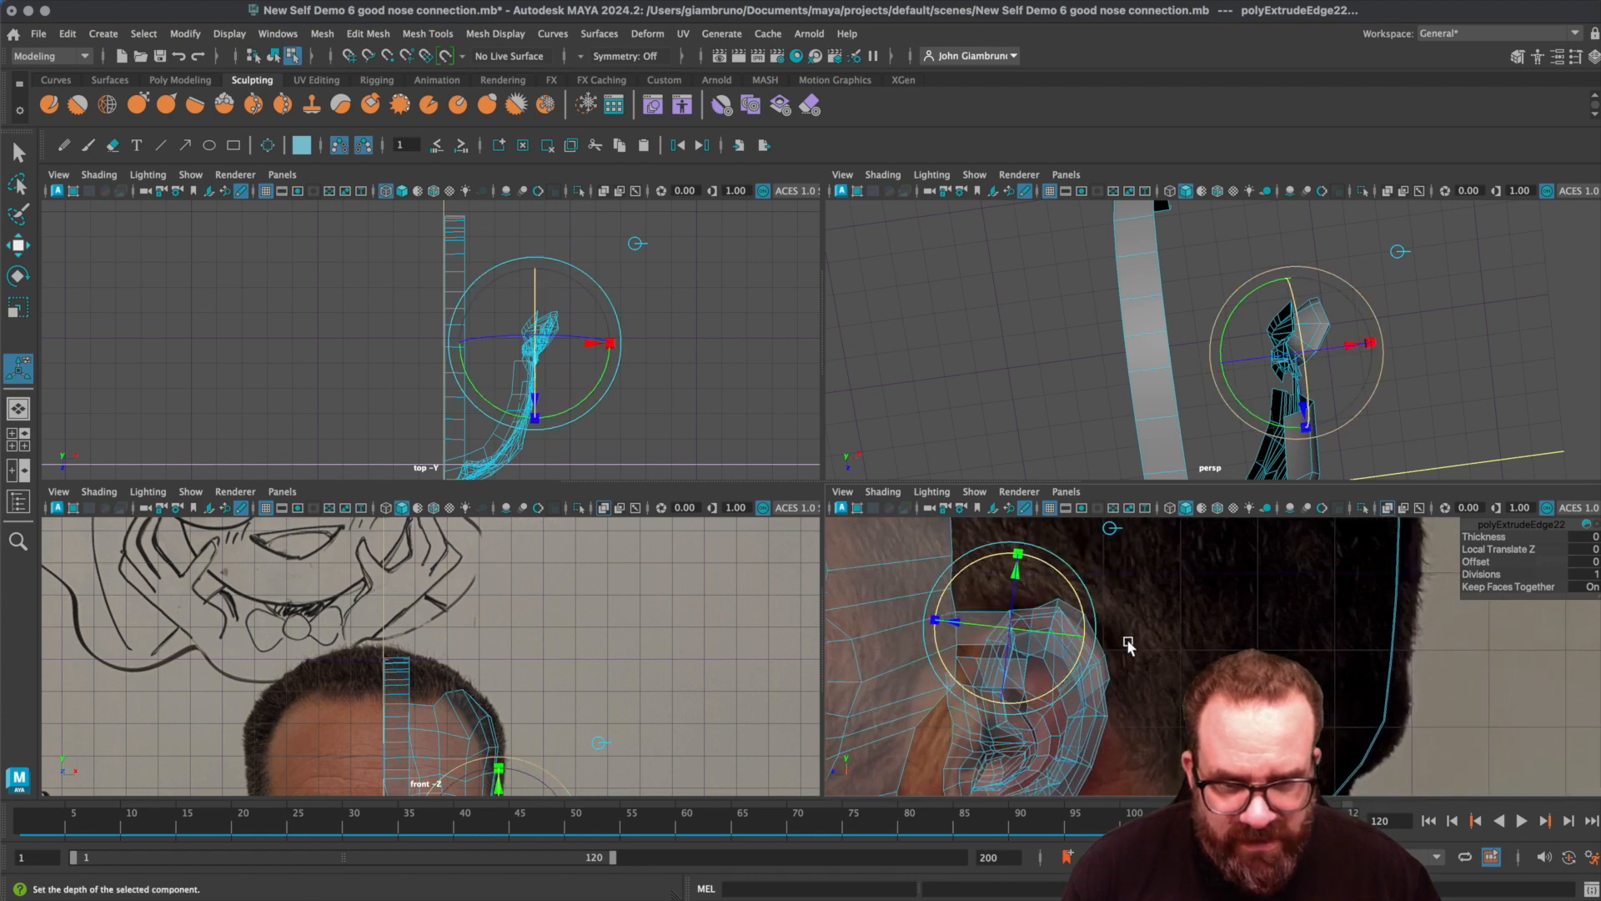
{"action": "key", "text": "4"}
{"action": "scroll", "coordinate": [1000, 671], "scroll_direction": "up", "scroll_amount": 3}
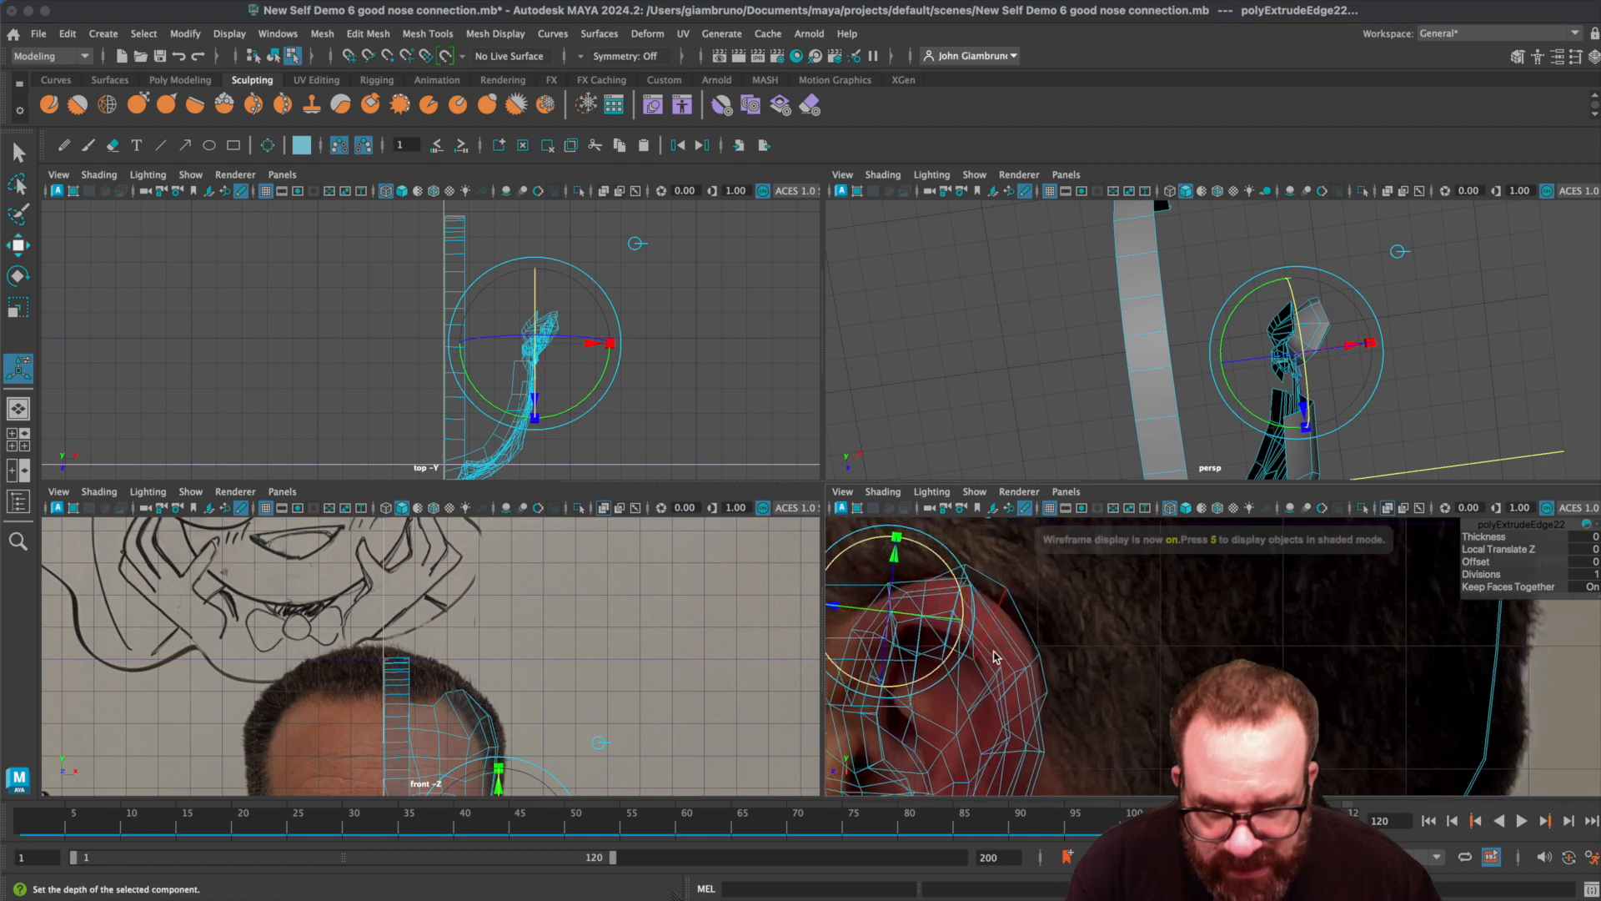
{"action": "middle_click_drag", "start_coordinate": [1000, 661], "coordinate": [1093, 680], "text": "alt"}
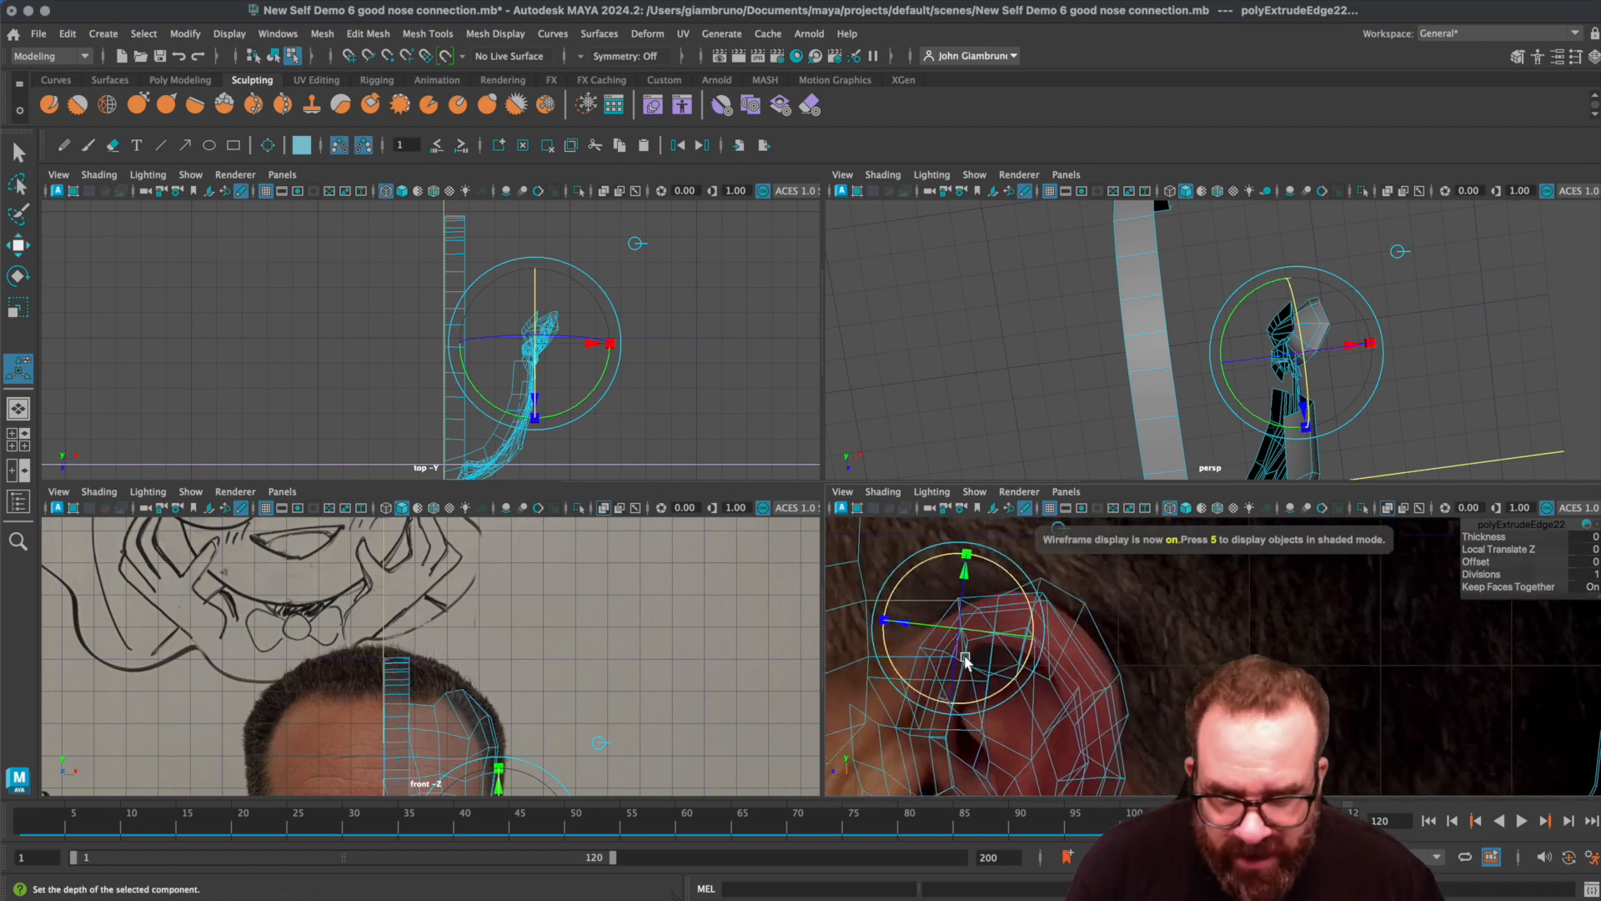
{"action": "key", "text": "w"}
{"action": "left_click_drag", "start_coordinate": [894, 632], "coordinate": [1232, 632]}
{"action": "key", "text": "e"}
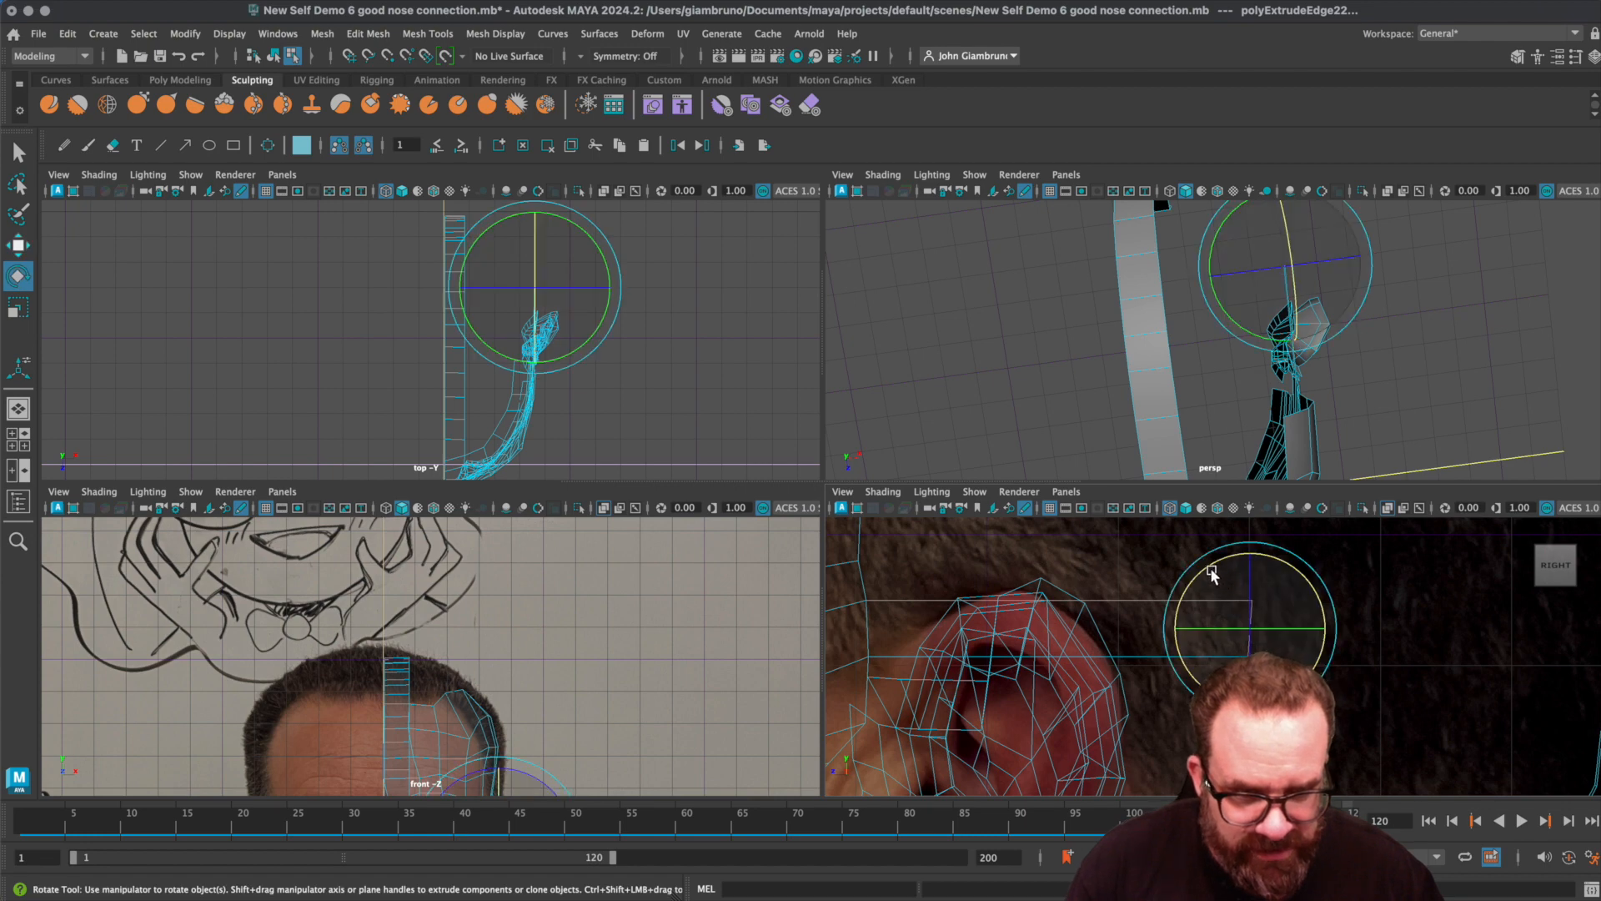
- Snap the extruded edge's upper and lower vertices to the grid at Z -7 to make the edge vertical in side view
{"action": "right_click", "coordinate": [1146, 610]}
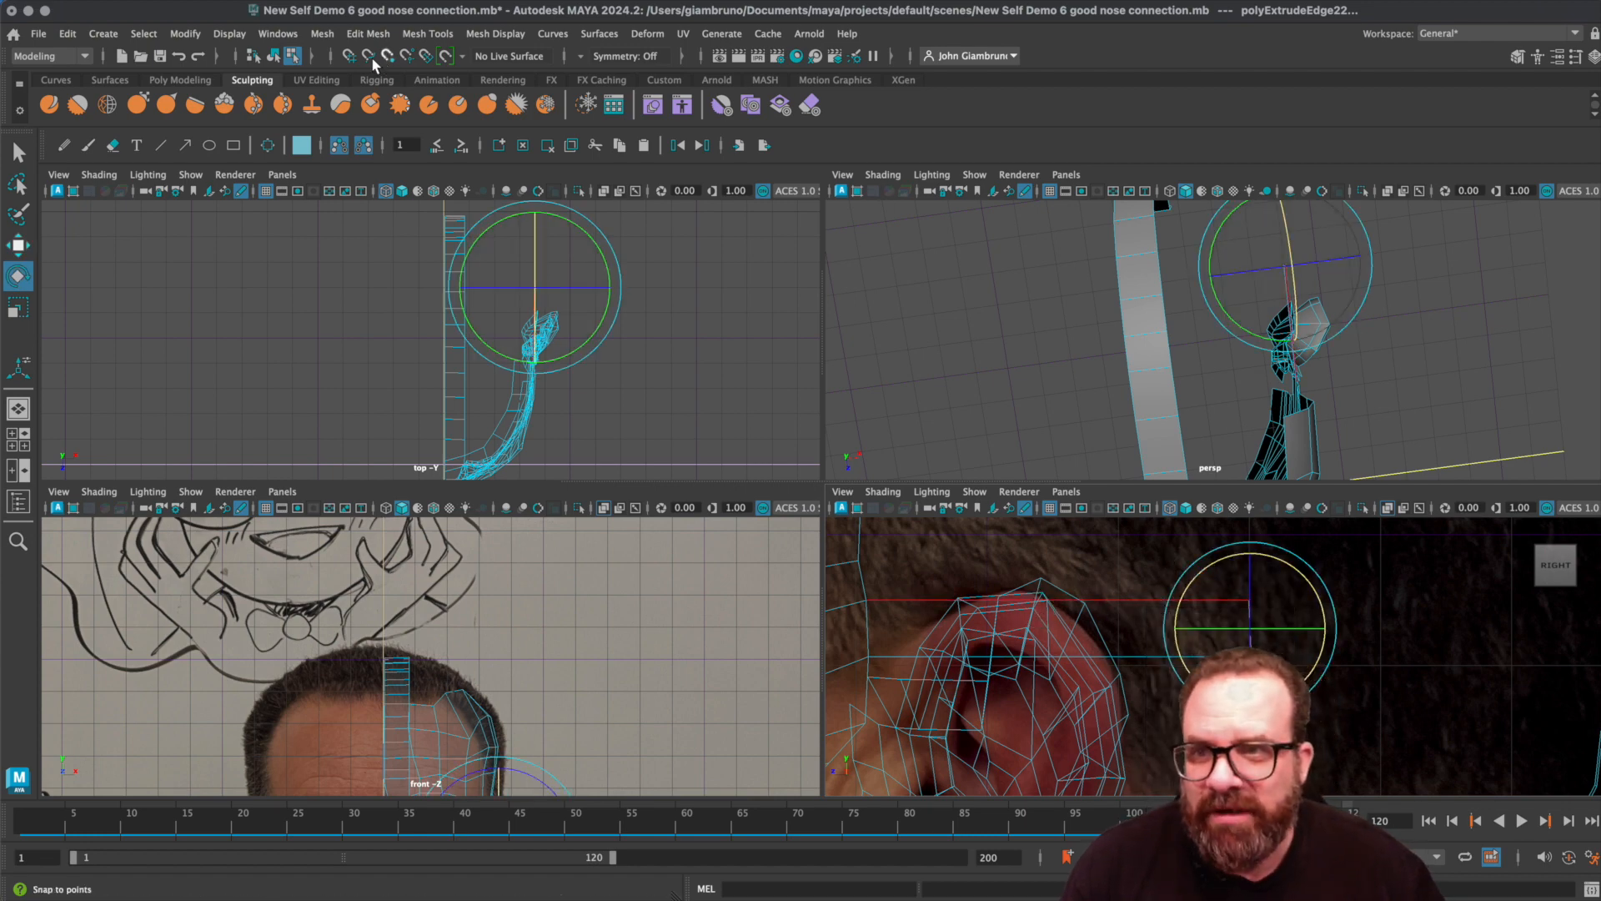
{"action": "right_click", "coordinate": [1114, 607]}
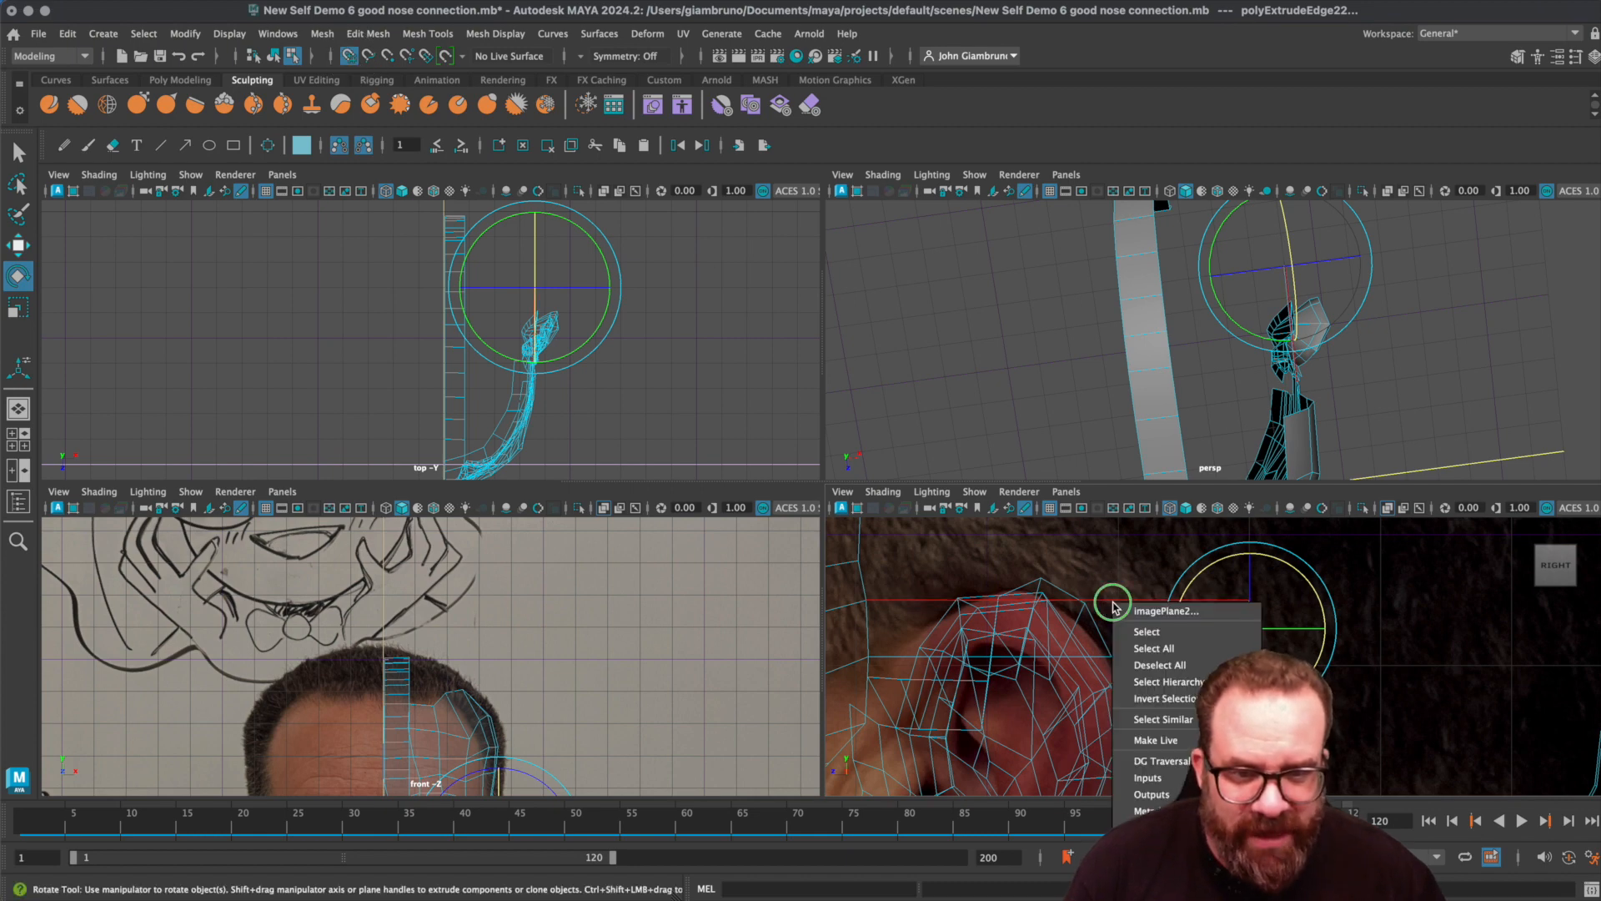
{"action": "left_click", "coordinate": [1105, 599]}
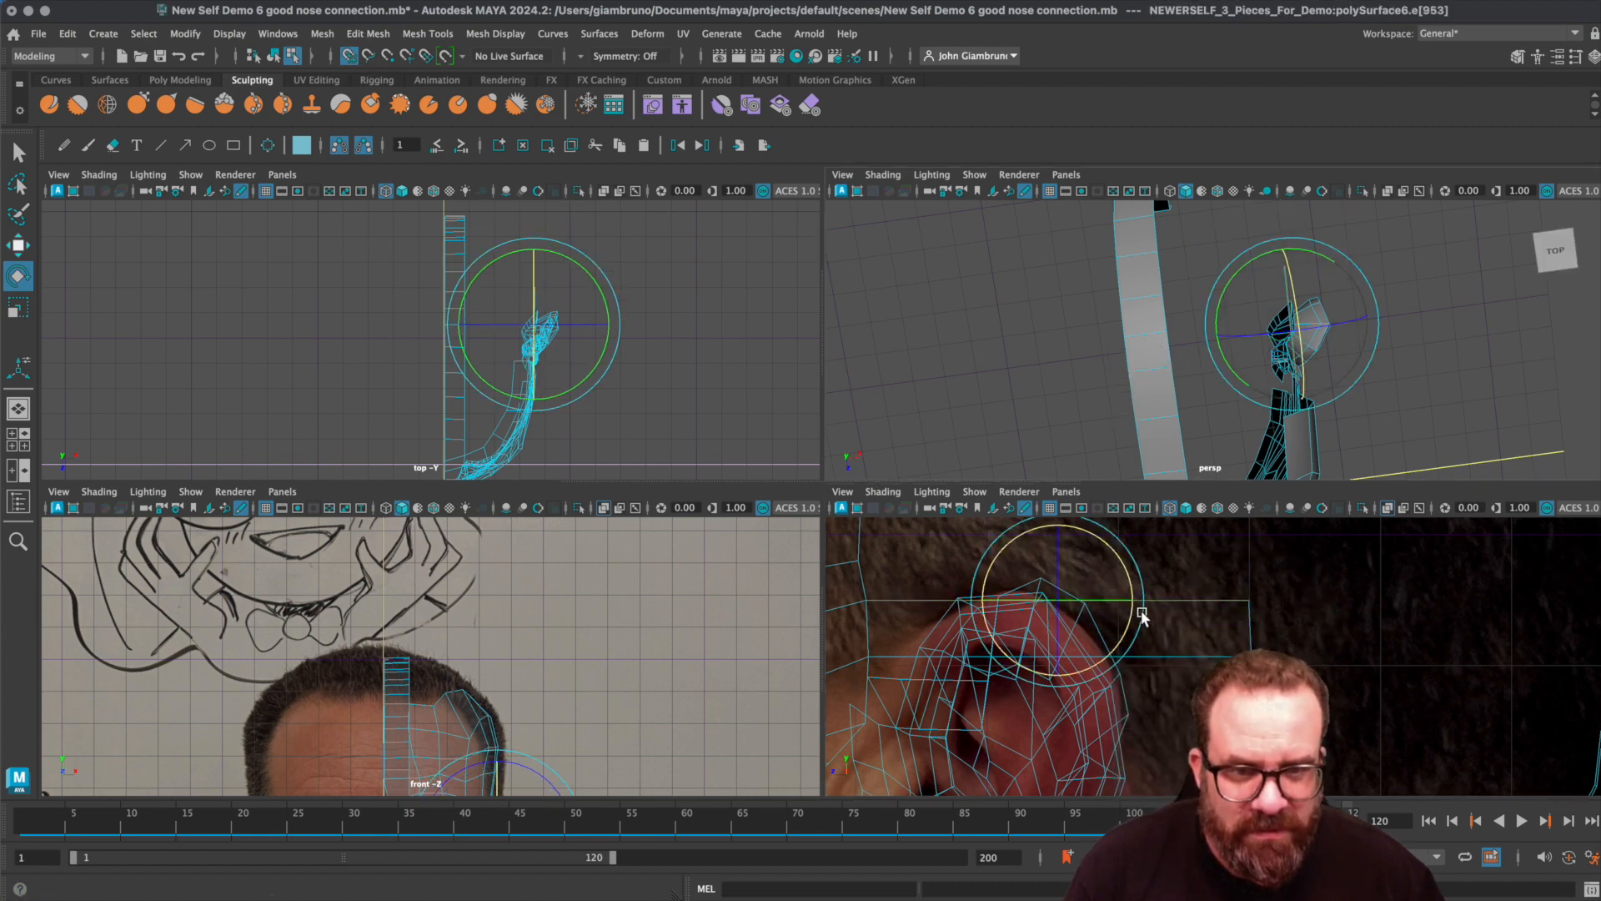
{"action": "right_click_drag", "start_coordinate": [1154, 406], "coordinate": [1096, 406]}
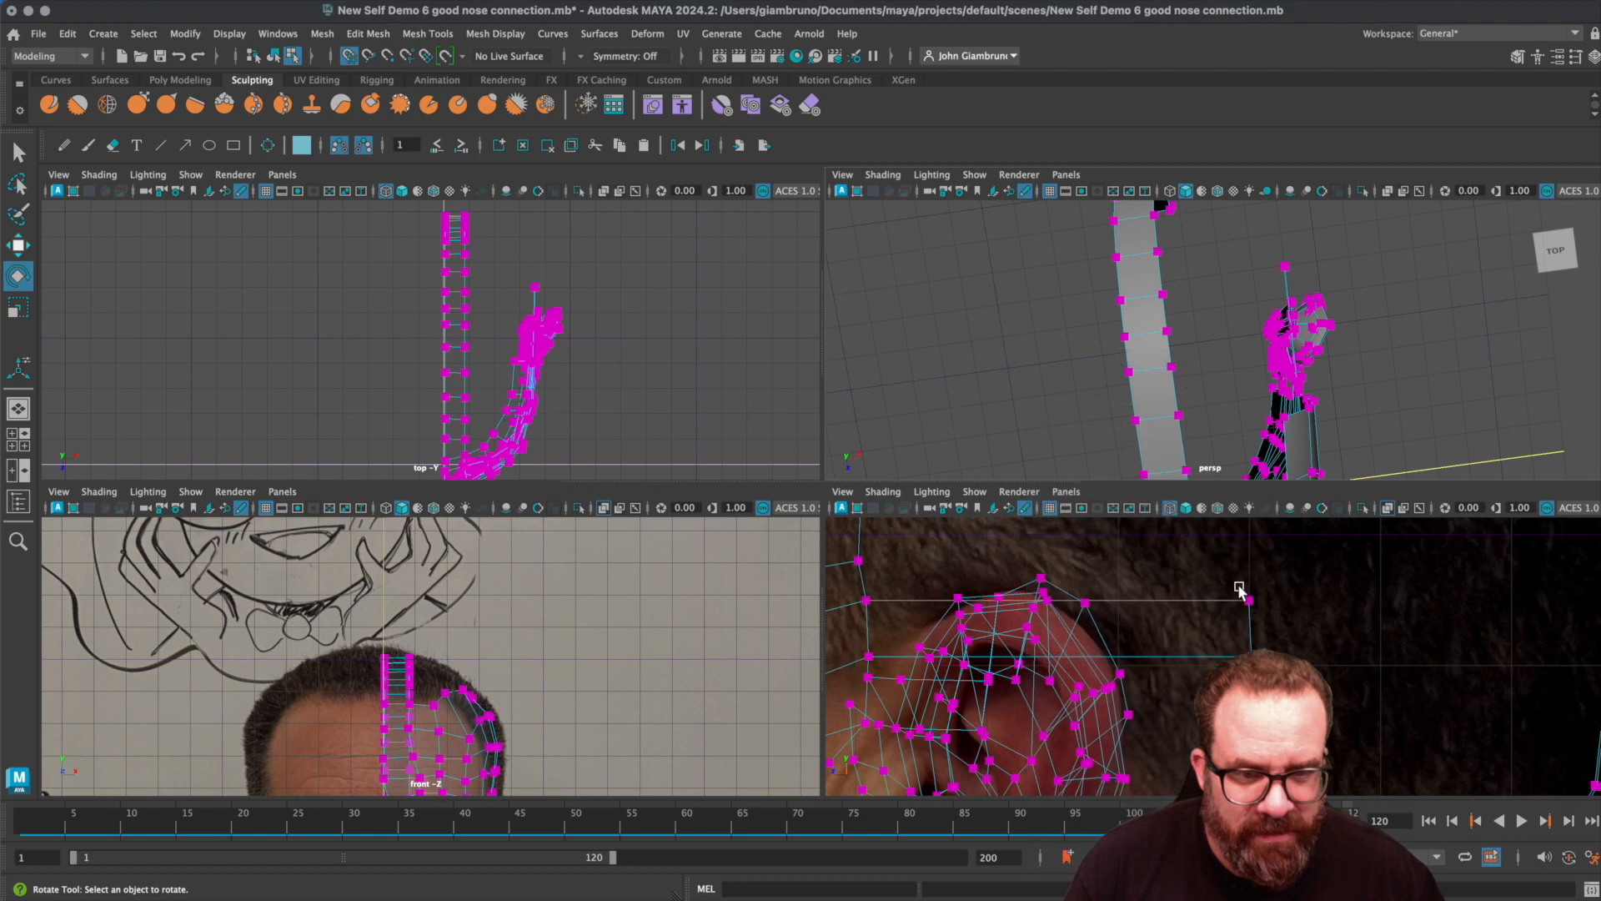
{"action": "left_click", "coordinate": [1248, 599]}
{"action": "key", "text": "w"}
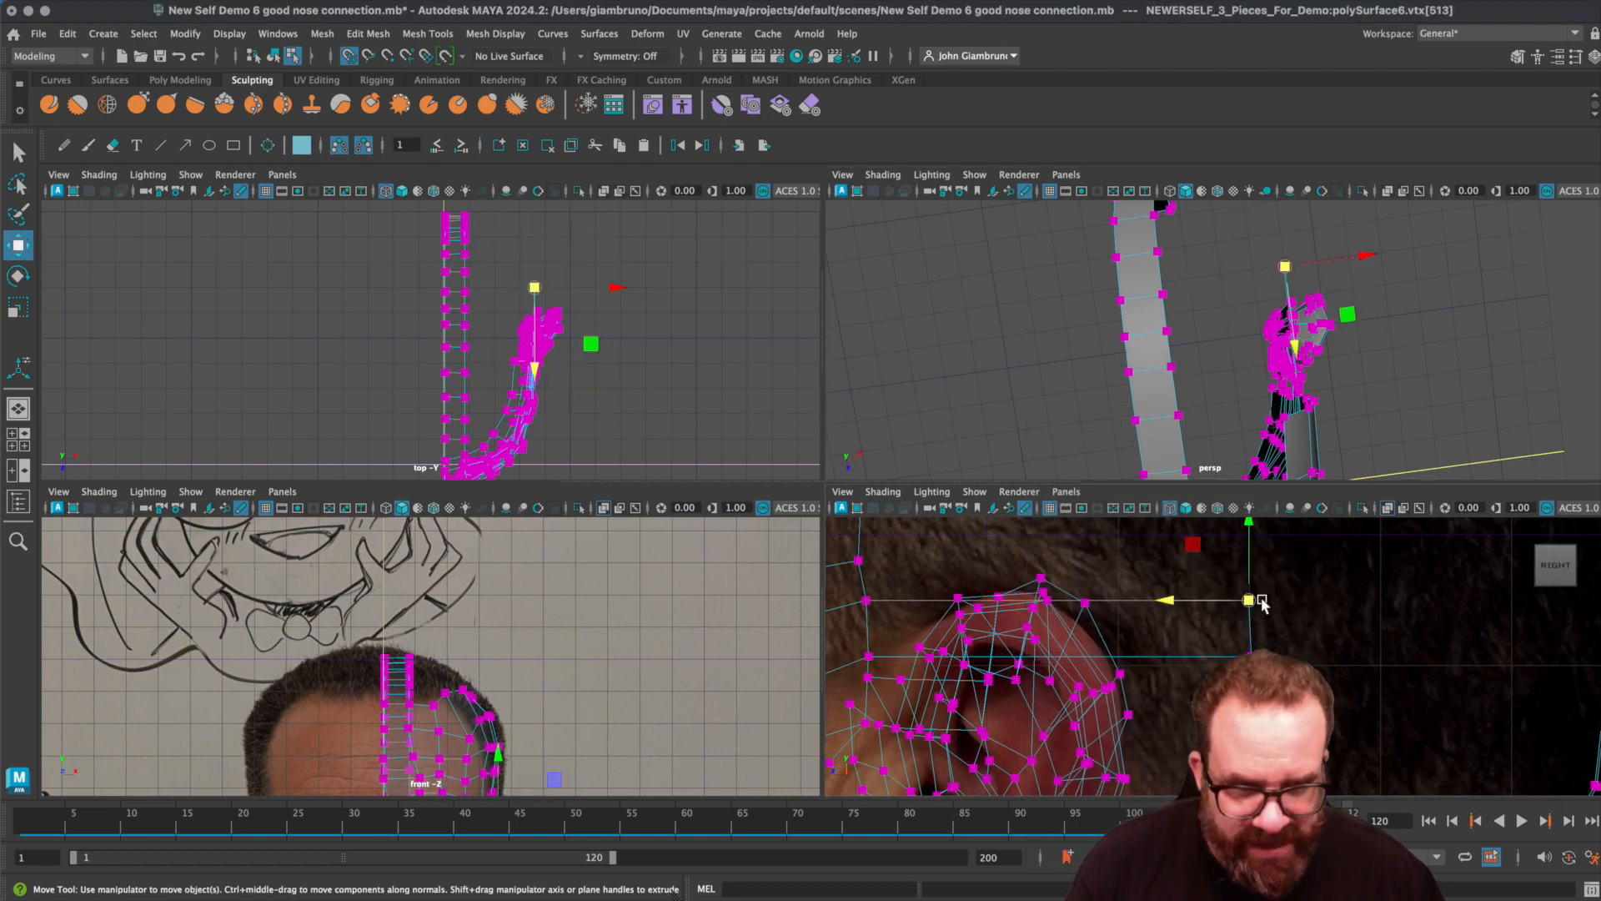
{"action": "left_click_drag", "start_coordinate": [1175, 597], "coordinate": [1240, 602]}
{"action": "left_click", "coordinate": [1247, 657]}
{"action": "left_click", "coordinate": [1179, 659]}
{"action": "right_click", "coordinate": [1246, 580]}
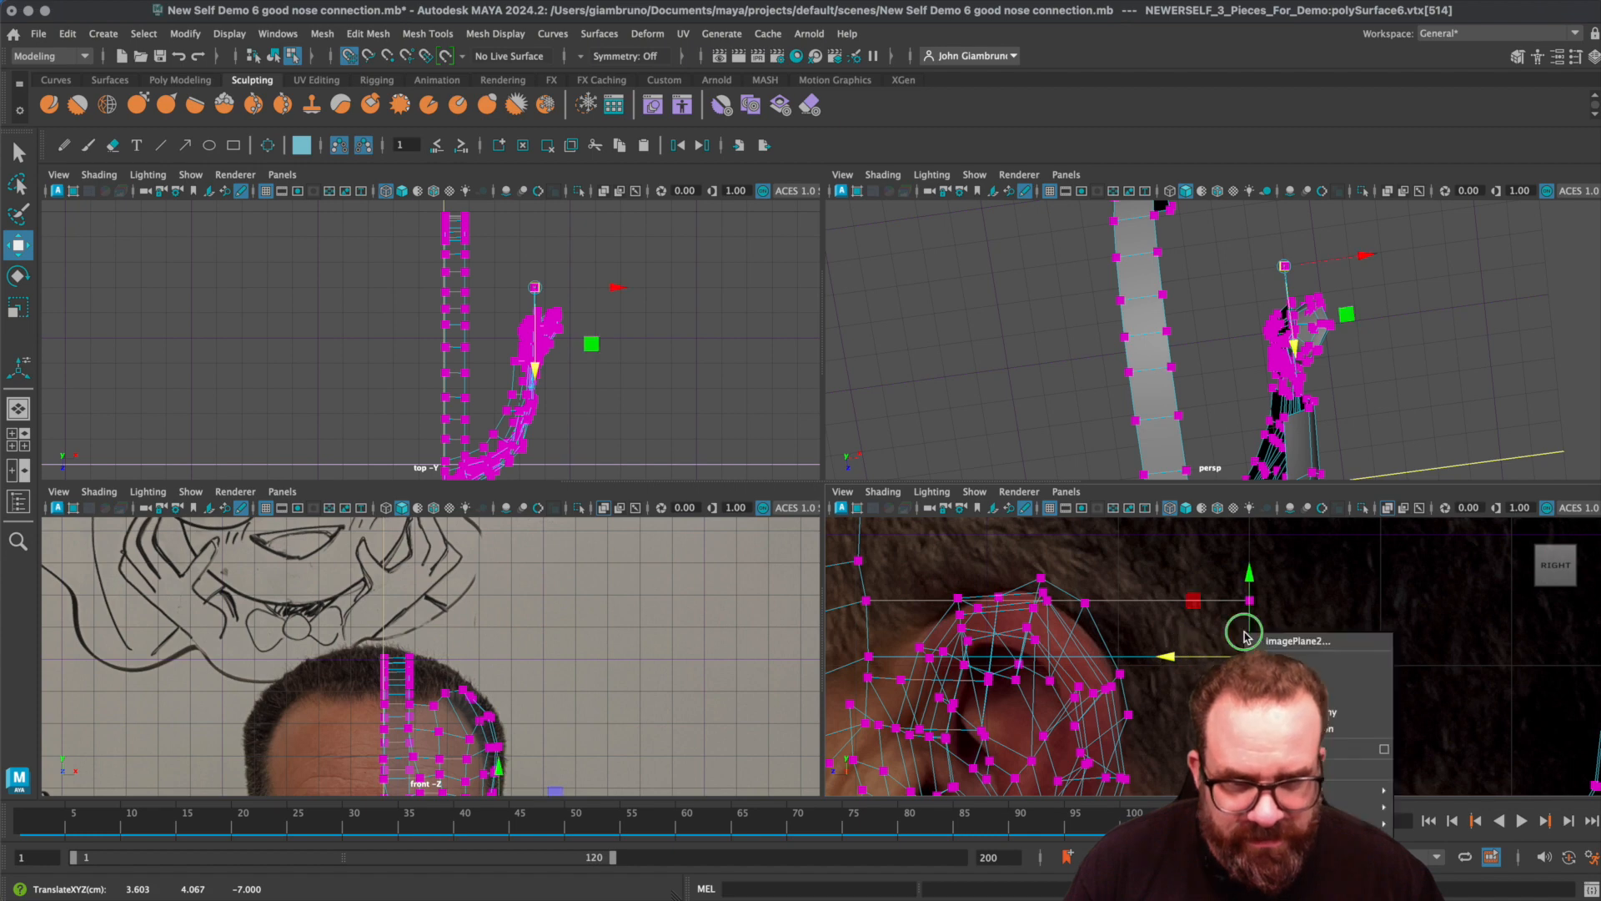
{"action": "right_click", "coordinate": [1165, 326]}
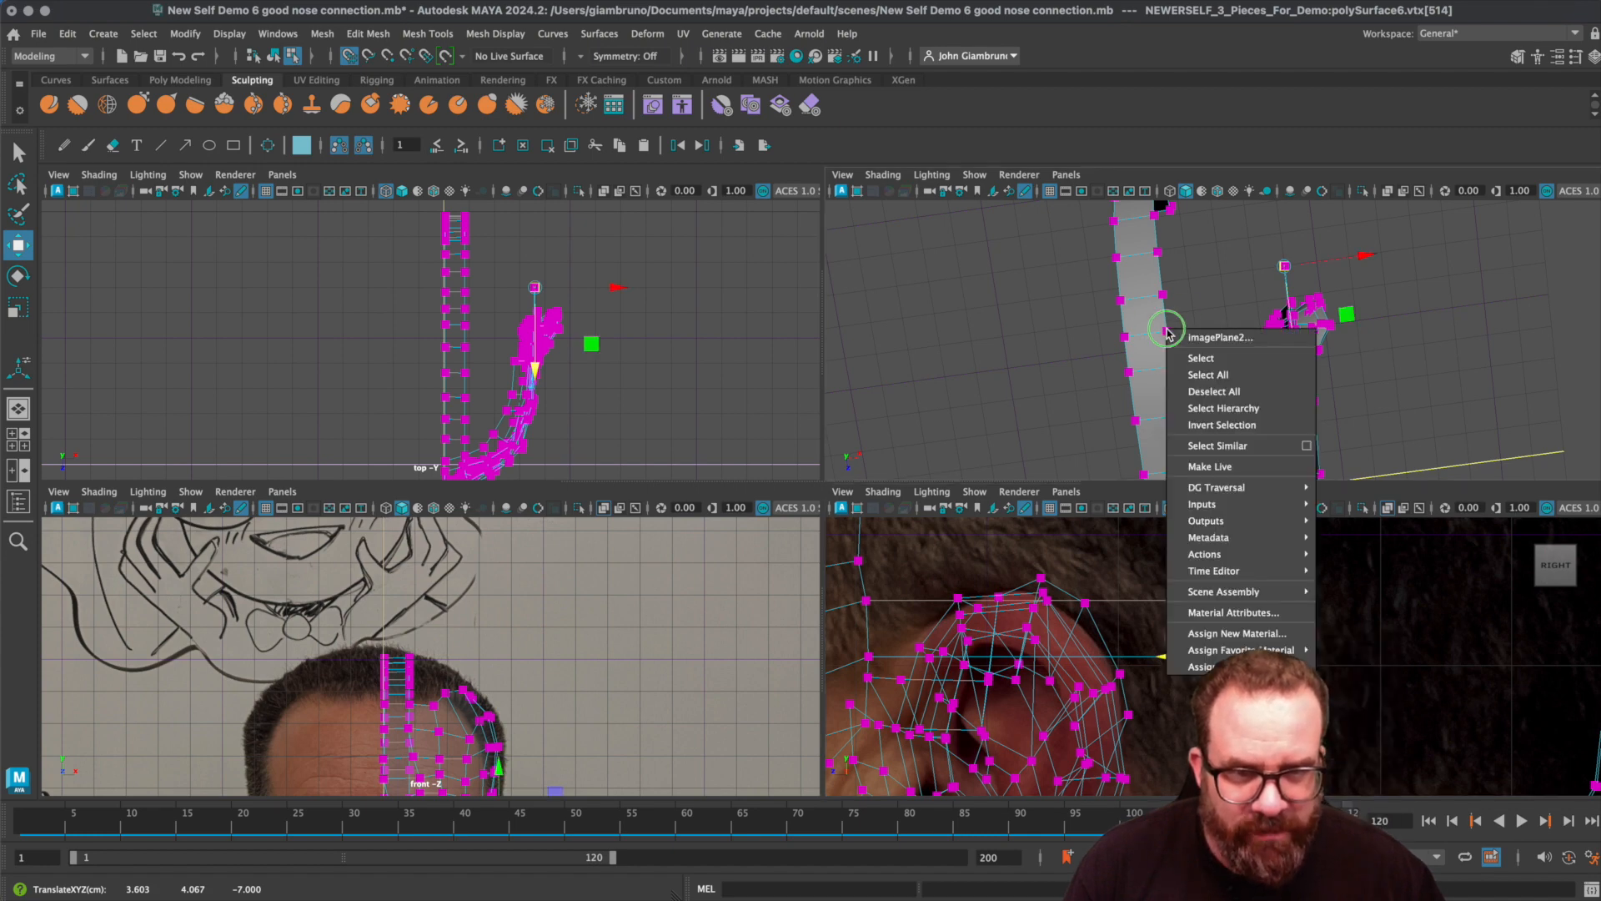
- Select the extruded end edge and move it forward toward the ear and inward to X 3.413, Z -6.584
{"action": "key", "text": "q"}
{"action": "right_click_drag", "start_coordinate": [1146, 322], "coordinate": [1160, 270]}
{"action": "left_click_drag", "start_coordinate": [1279, 605], "coordinate": [1224, 634]}
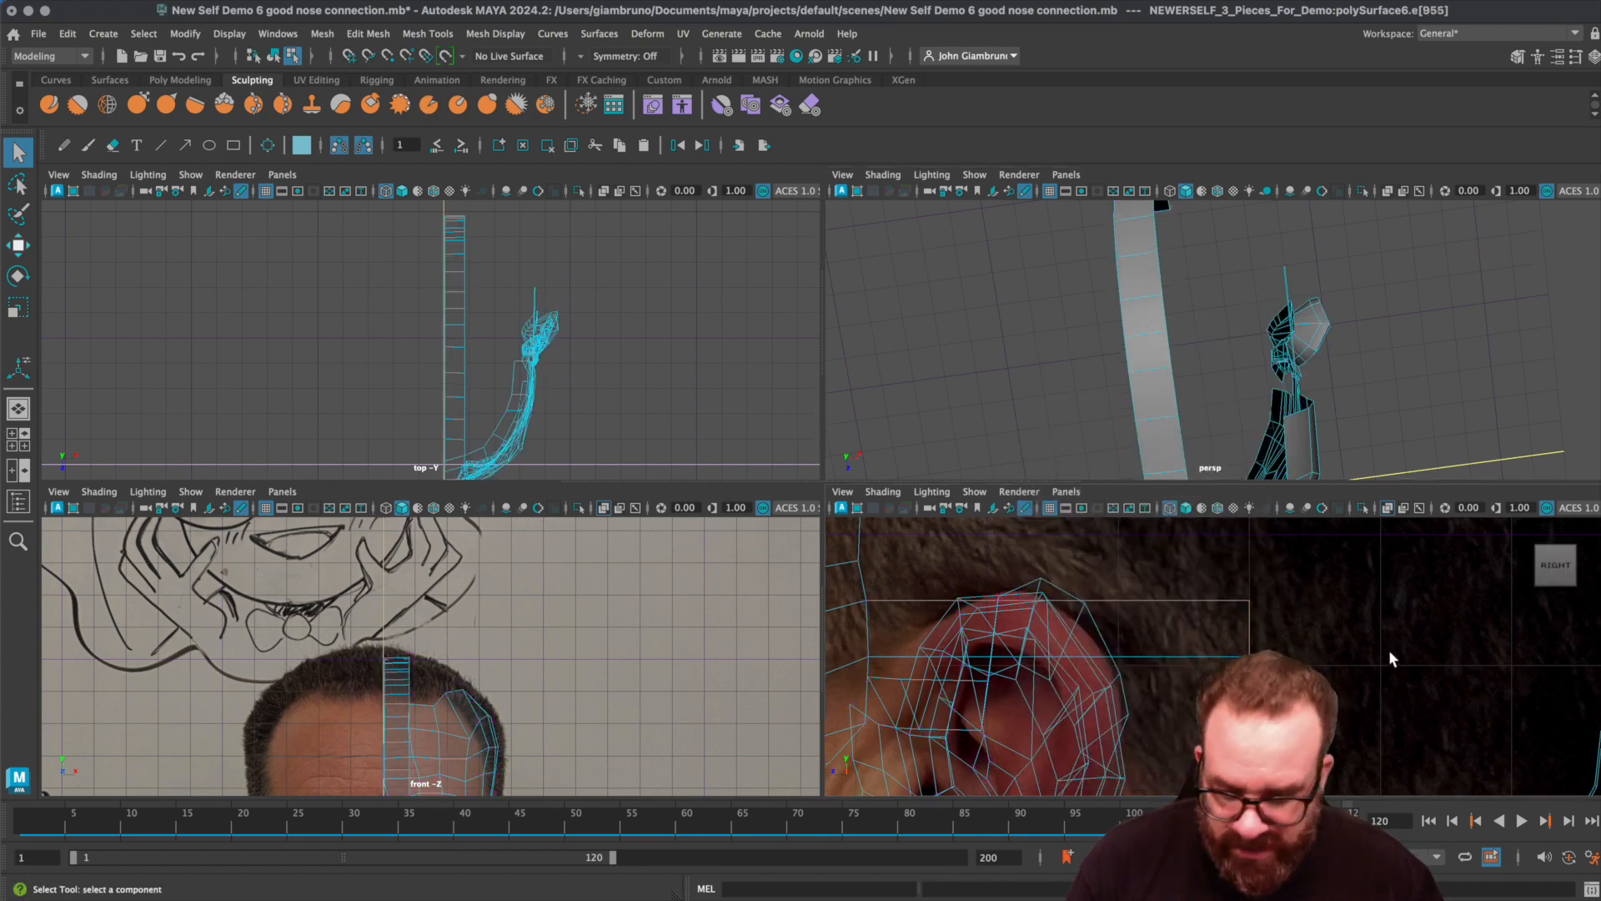
{"action": "key", "text": "w"}
{"action": "mouse_move", "coordinate": [1174, 635]}
{"action": "left_mouse_down"}
{"action": "mouse_move", "coordinate": [955, 633]}
{"action": "mouse_move", "coordinate": [1143, 639]}
{"action": "left_mouse_up"}
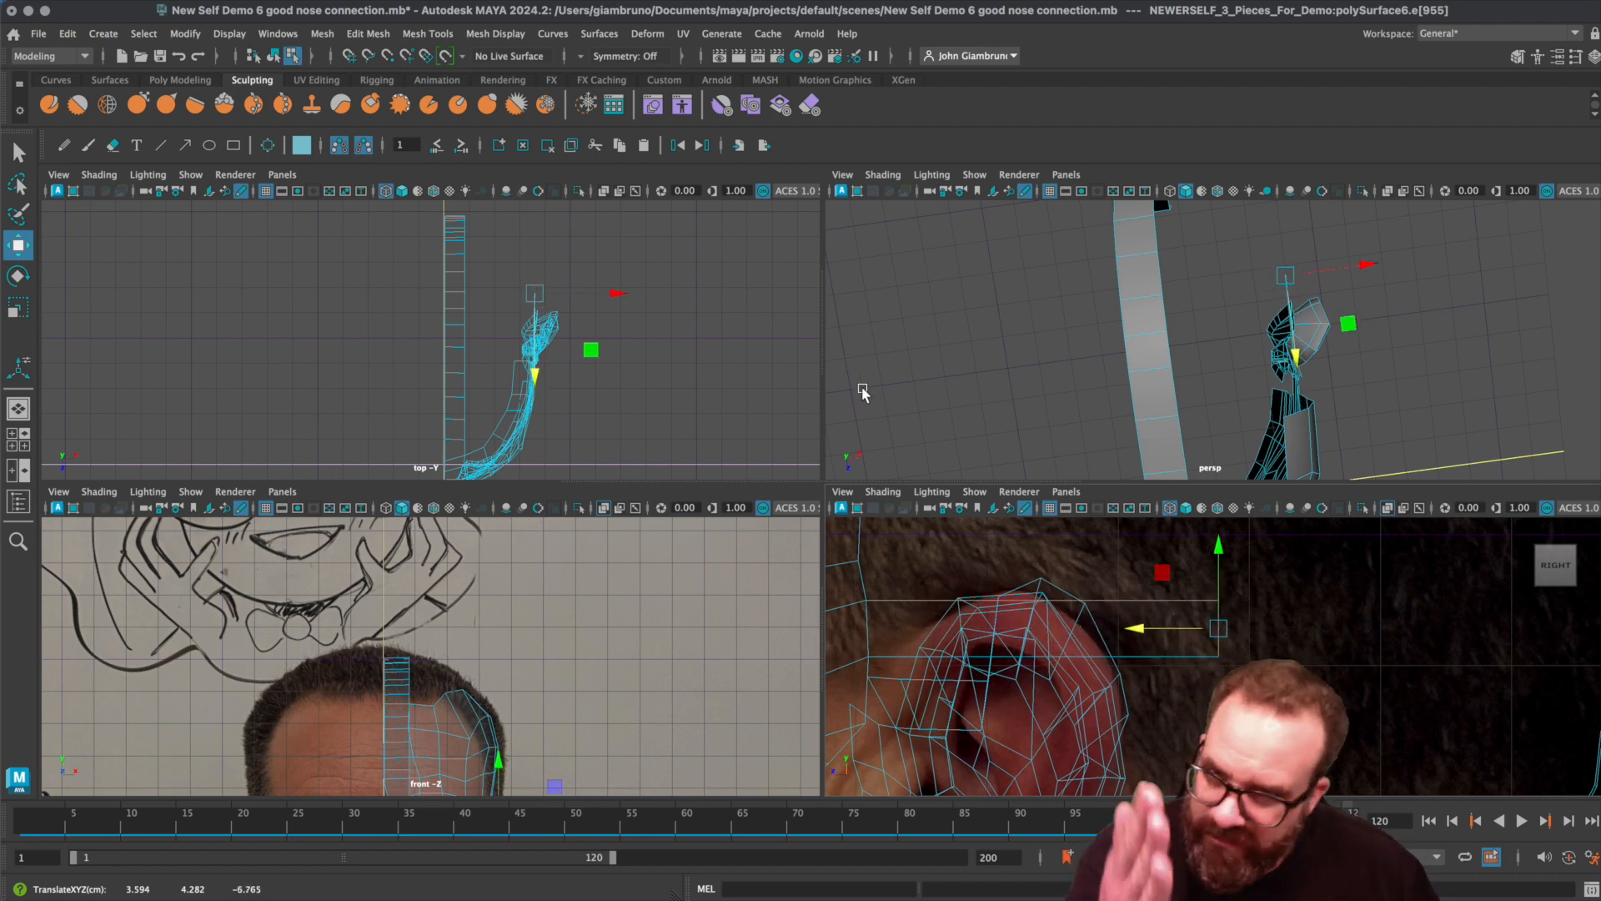
{"action": "scroll", "coordinate": [604, 381], "scroll_direction": "up", "scroll_amount": 1}
{"action": "scroll", "coordinate": [603, 381], "scroll_direction": "up", "scroll_amount": 5}
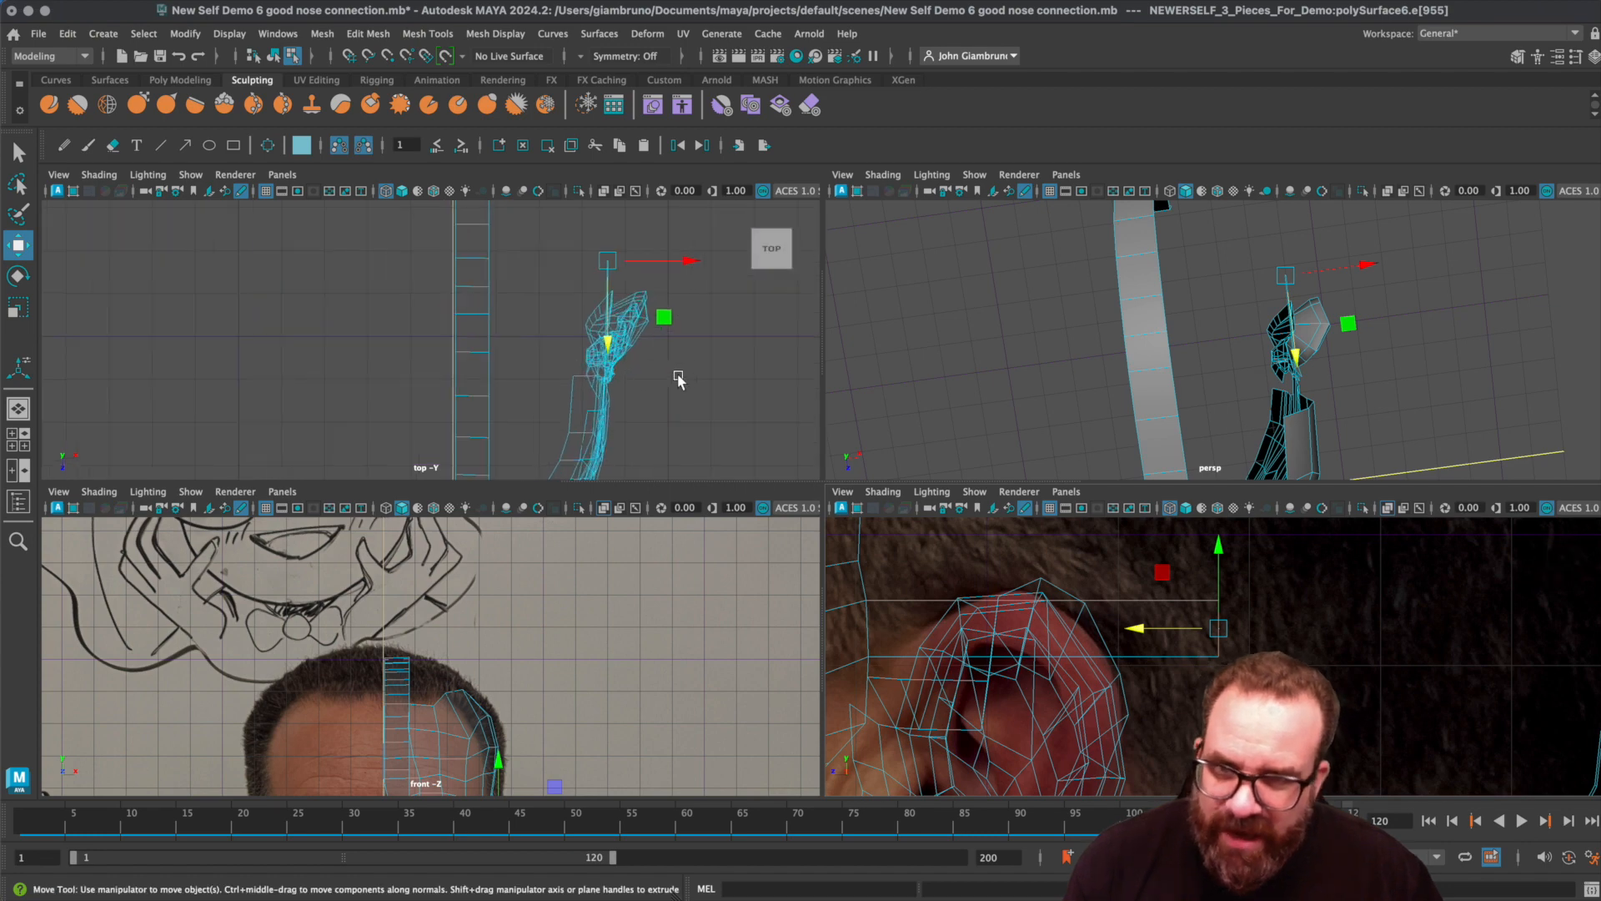
{"action": "left_click_drag", "start_coordinate": [713, 230], "coordinate": [666, 242], "text": "alt"}
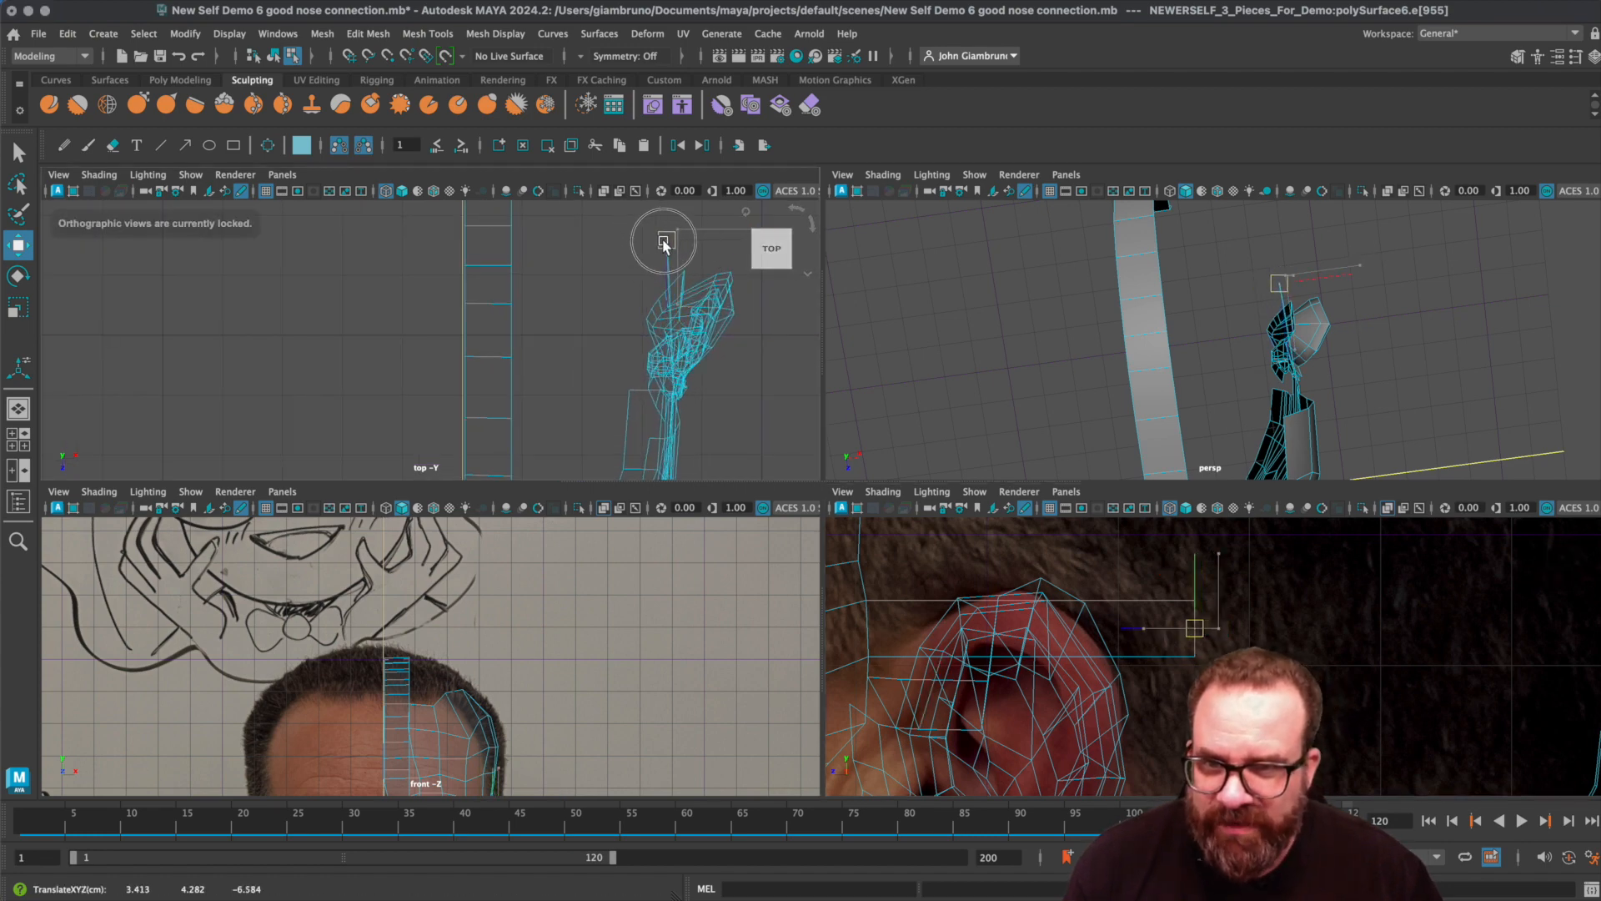
- Snap the end edge's two vertices to the grid at X 3 in top view so that they line up vertically
{"action": "scroll", "coordinate": [688, 253], "scroll_direction": "up", "scroll_amount": 5}
{"action": "middle_click_drag", "start_coordinate": [599, 263], "coordinate": [477, 373], "text": "alt"}
{"action": "key", "text": "f"}
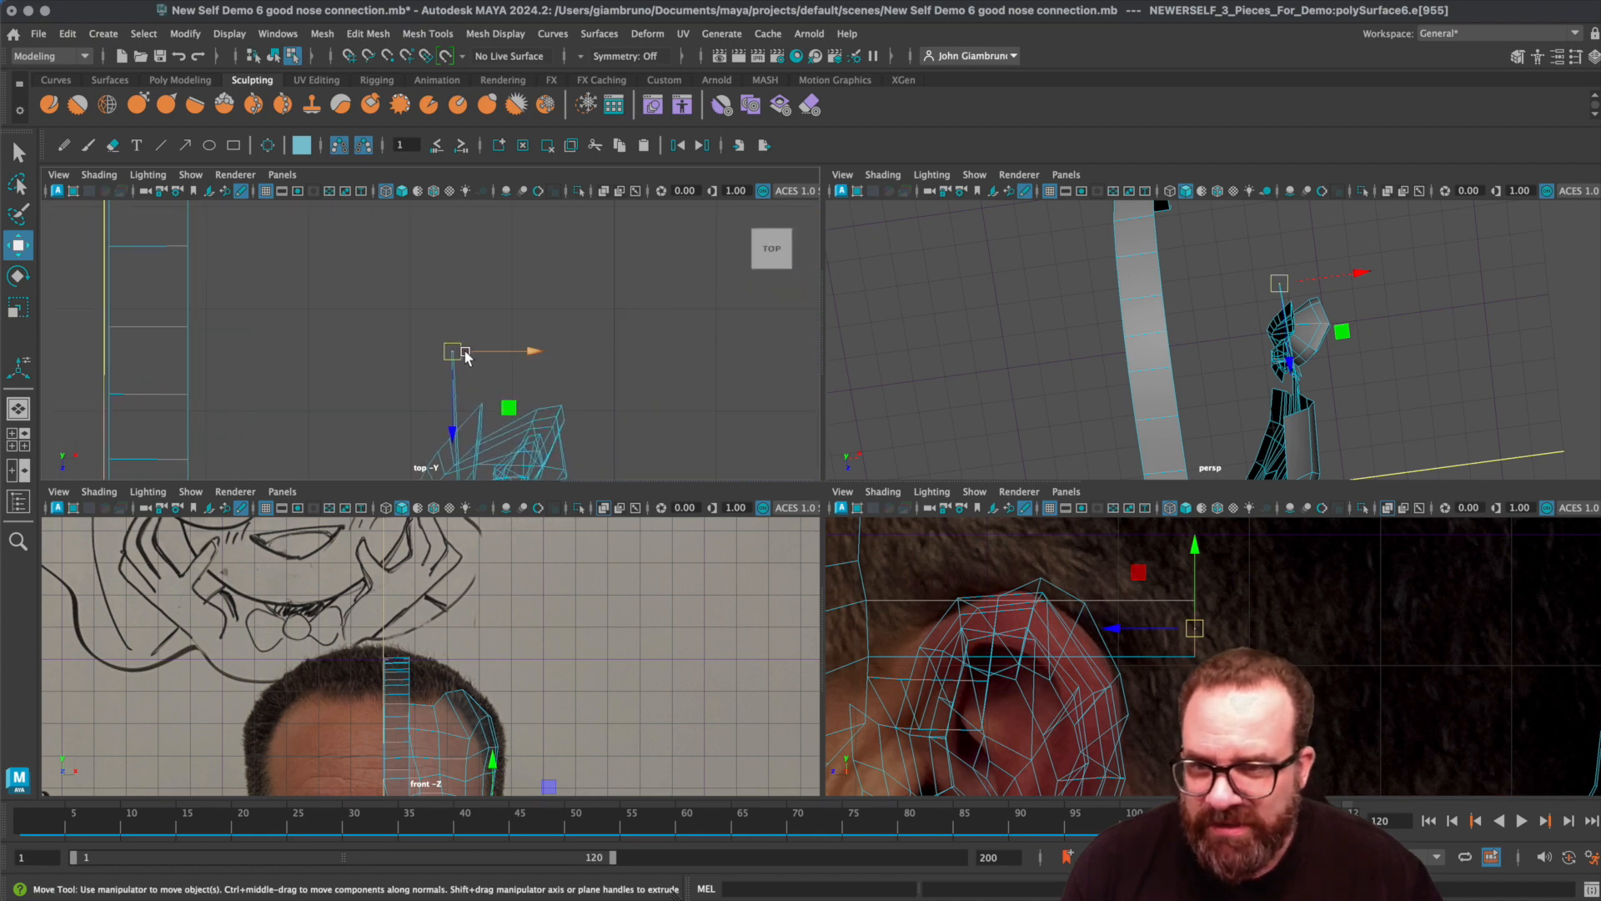
{"action": "right_click_drag", "start_coordinate": [453, 365], "coordinate": [419, 359]}
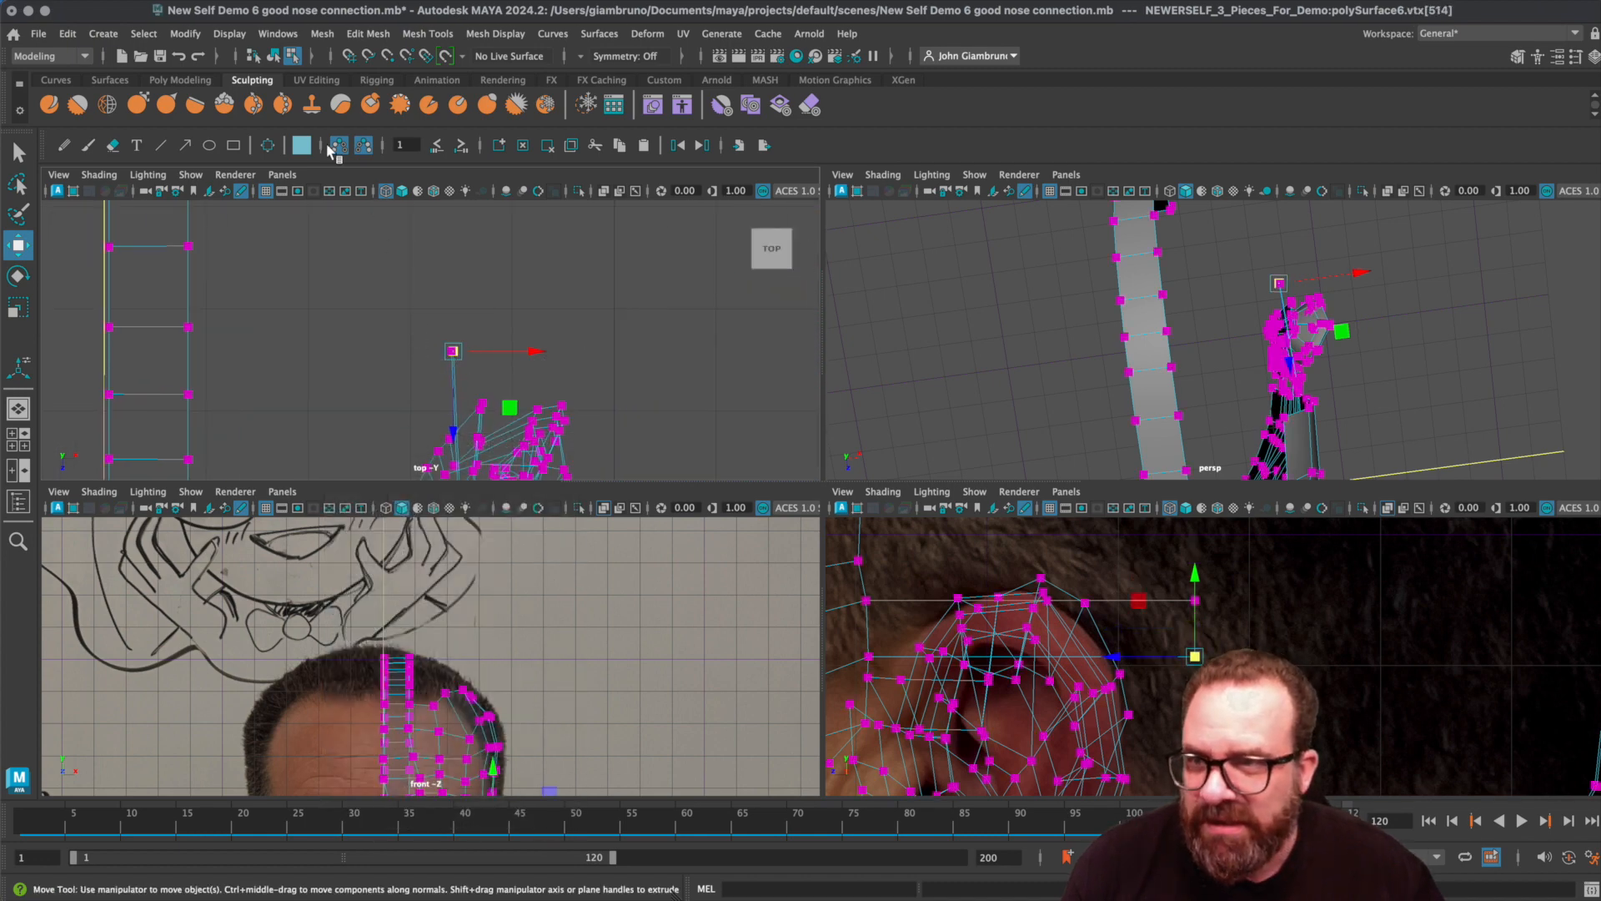
{"action": "left_click", "coordinate": [350, 56]}
{"action": "left_click_drag", "start_coordinate": [525, 350], "coordinate": [438, 357]}
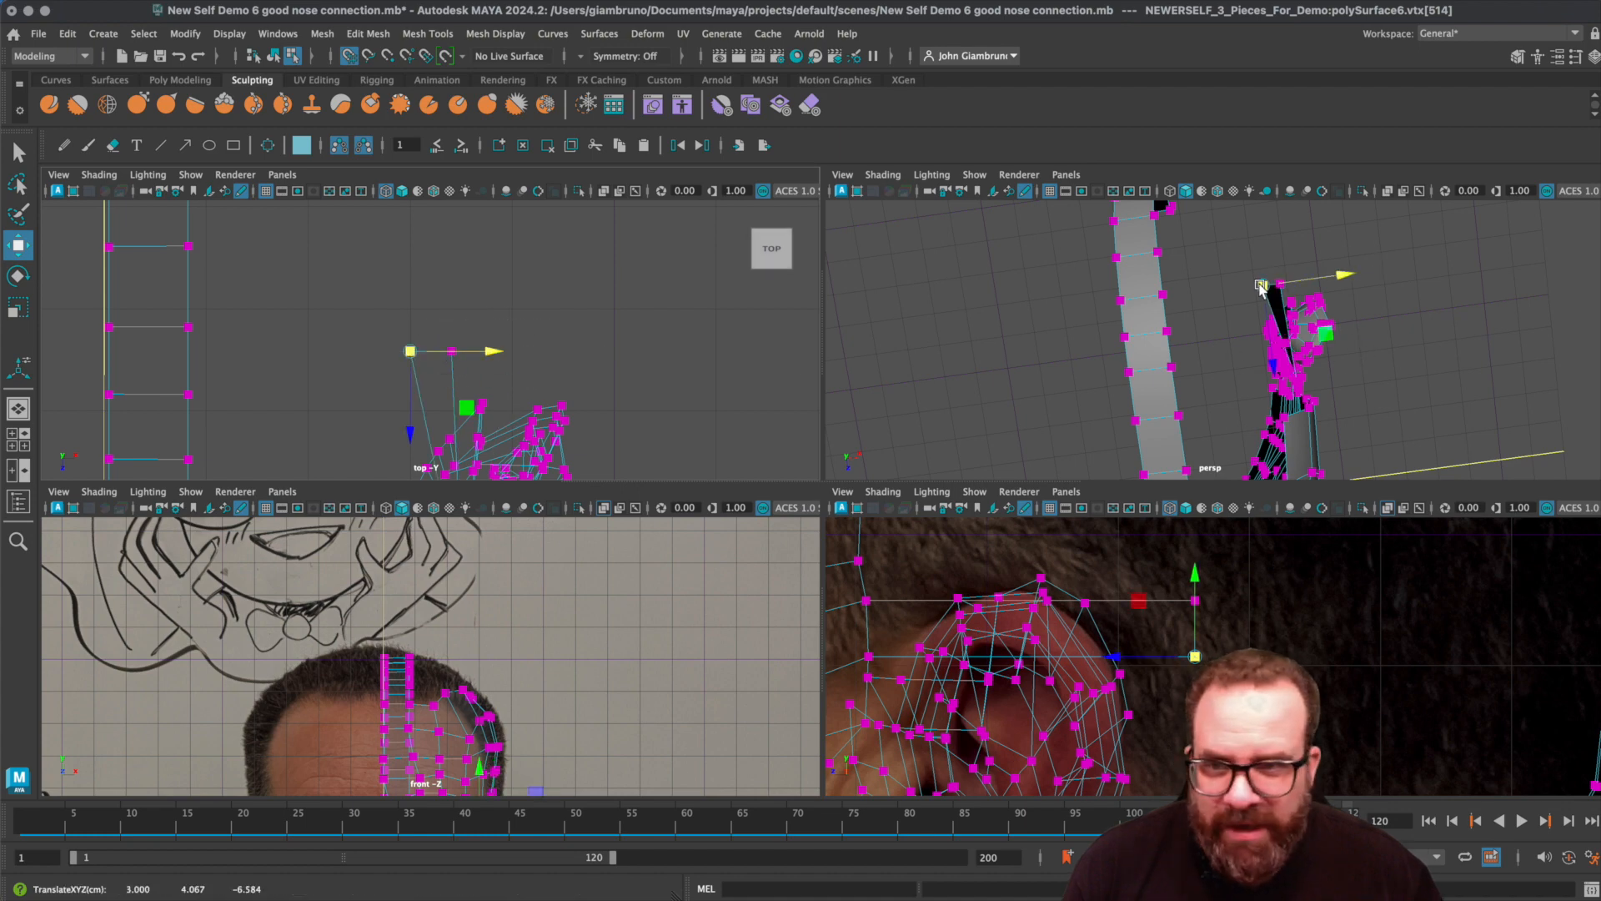
{"action": "left_click", "coordinate": [463, 334]}
{"action": "left_click_drag", "start_coordinate": [479, 381], "coordinate": [420, 353]}
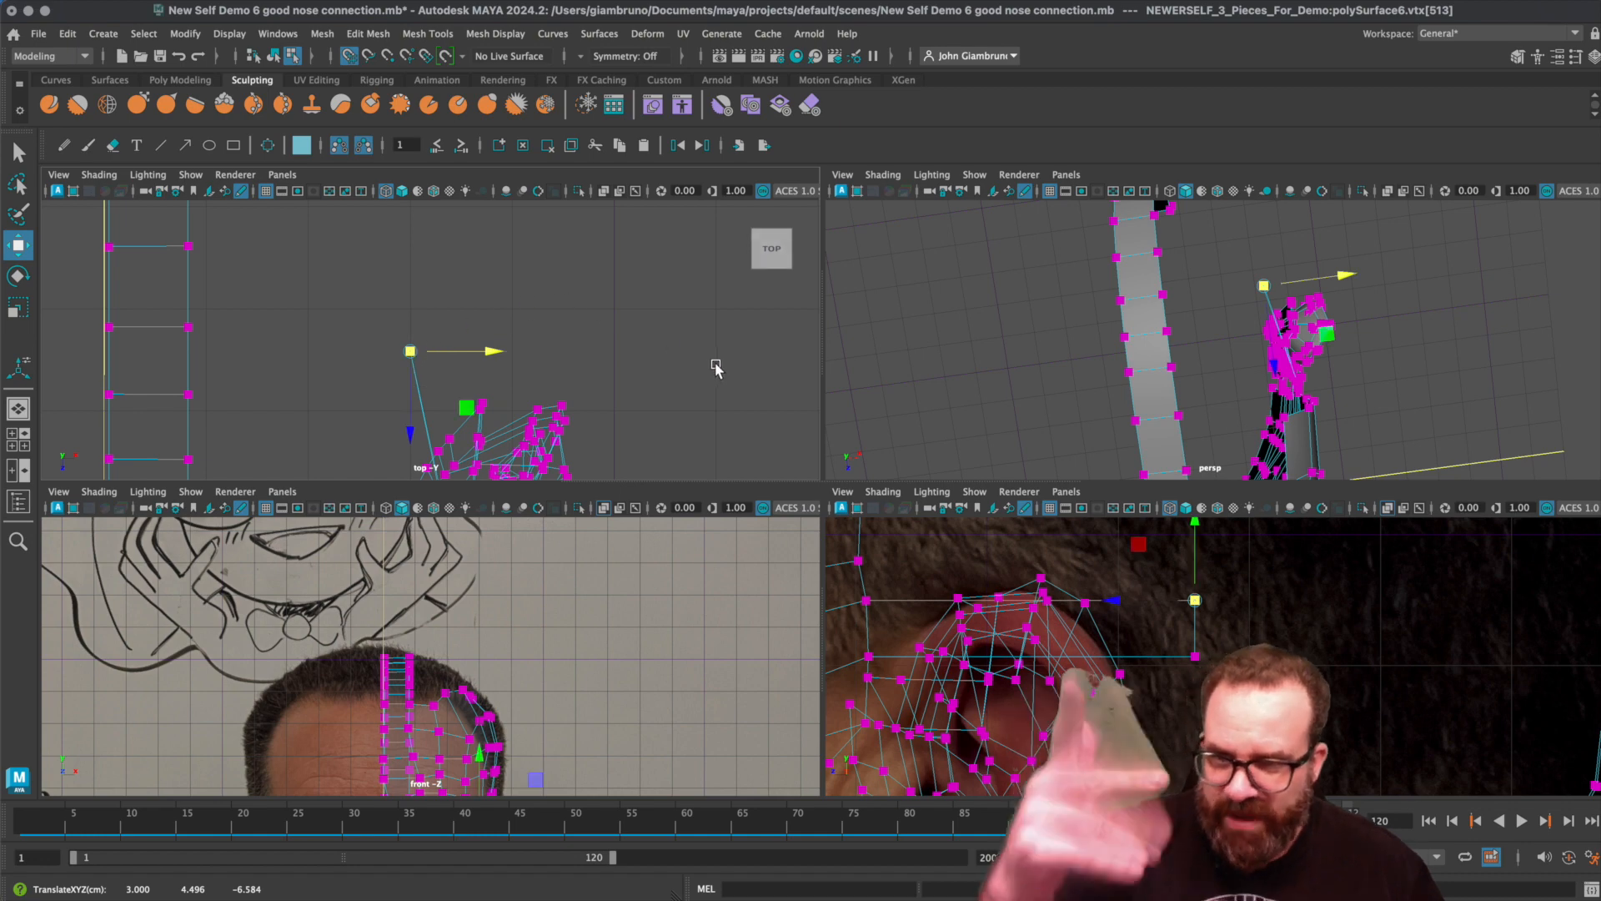
- Select both aligned end vertices and move them outward to X 3.589 and forward to Z -4.407, near the face edge
{"action": "left_click_drag", "start_coordinate": [362, 302], "coordinate": [527, 416]}
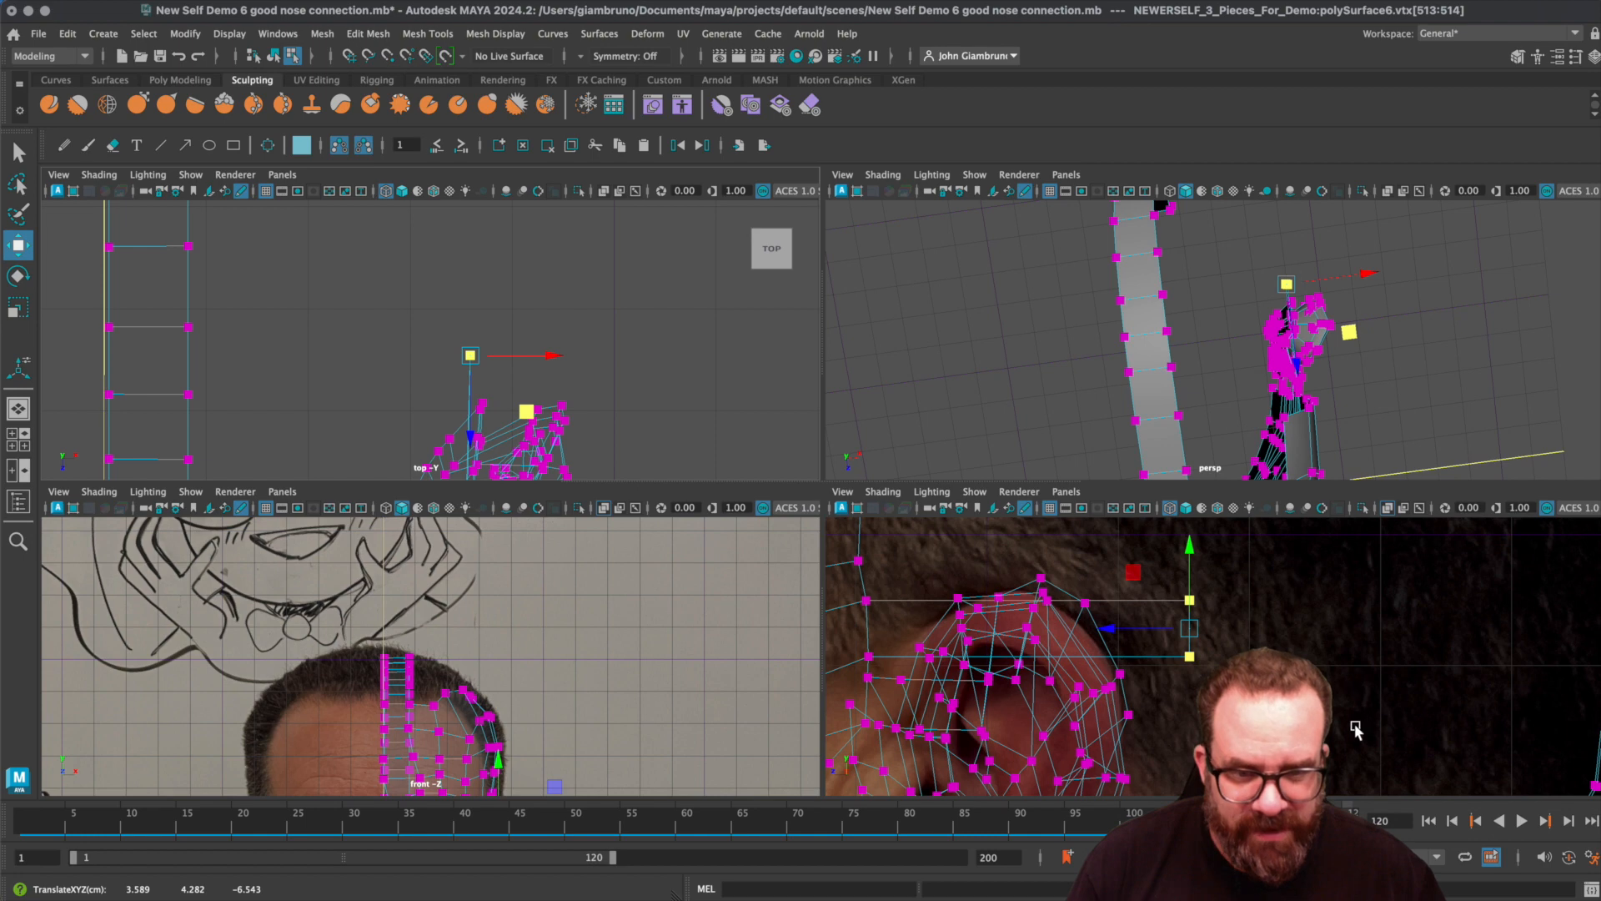
{"action": "left_click_drag", "start_coordinate": [1106, 627], "coordinate": [830, 631]}
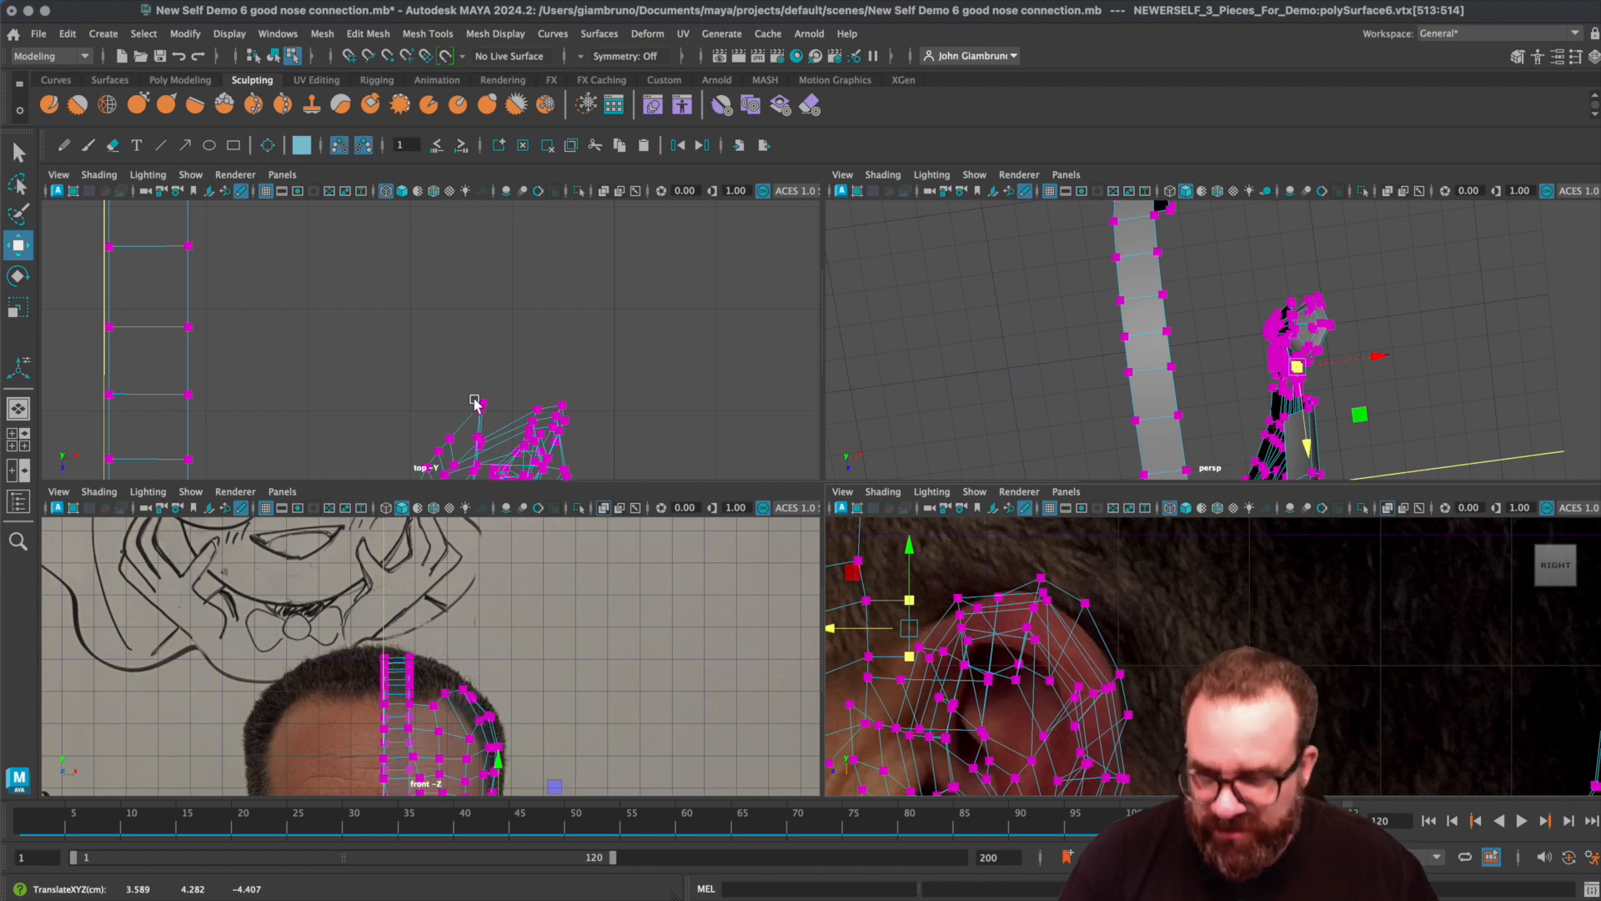
{"action": "key", "text": "f"}
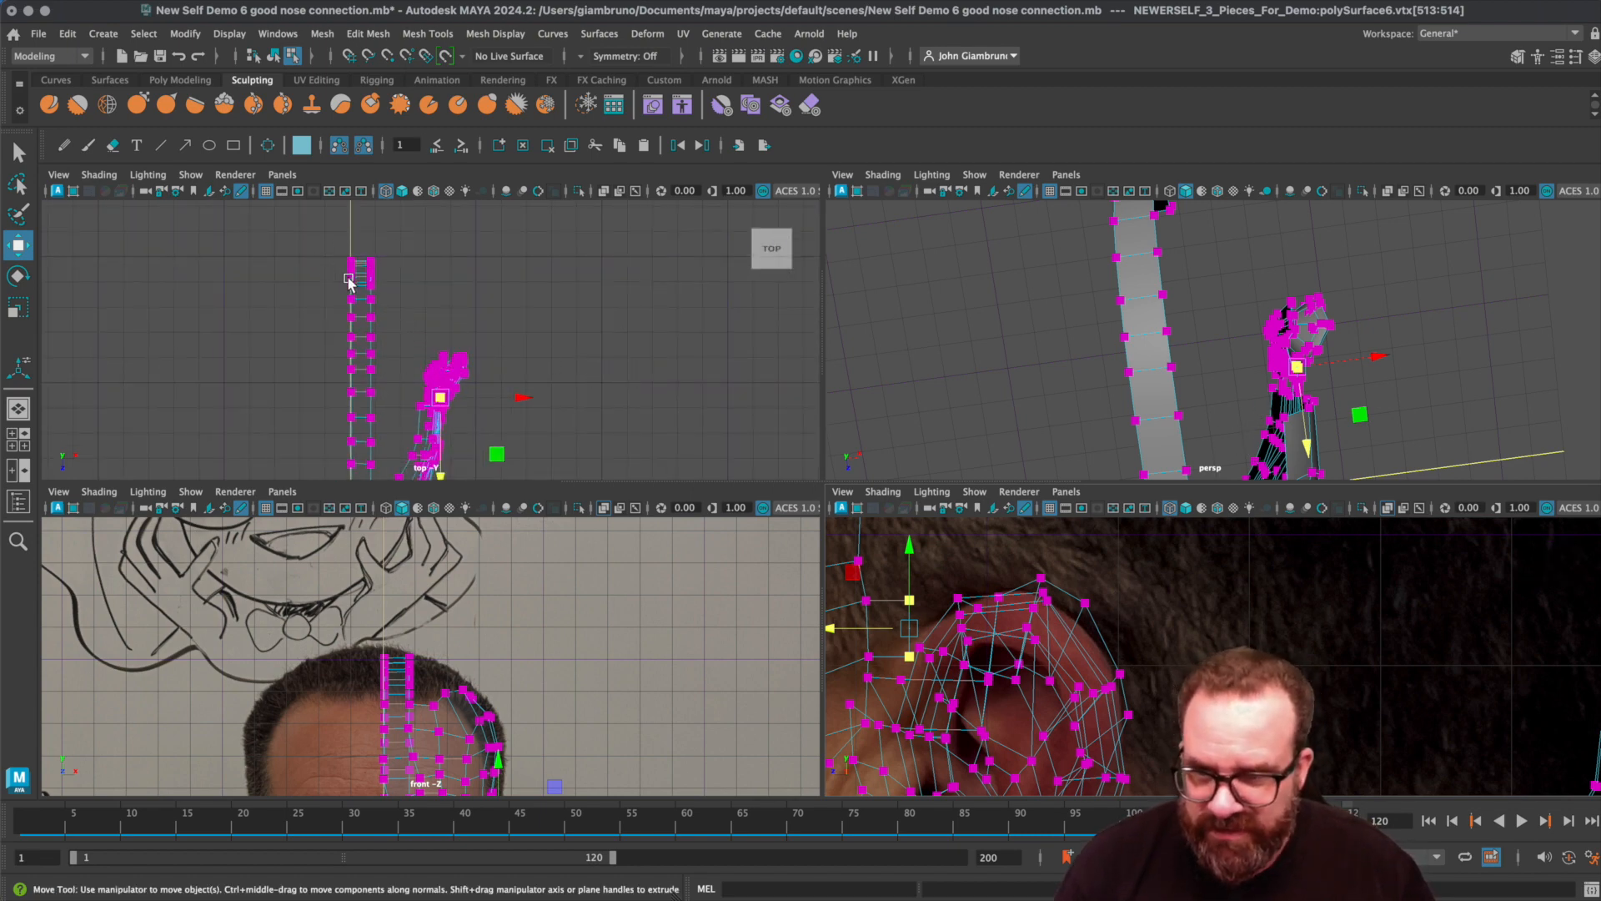
{"action": "key", "text": "ctrl+e"}
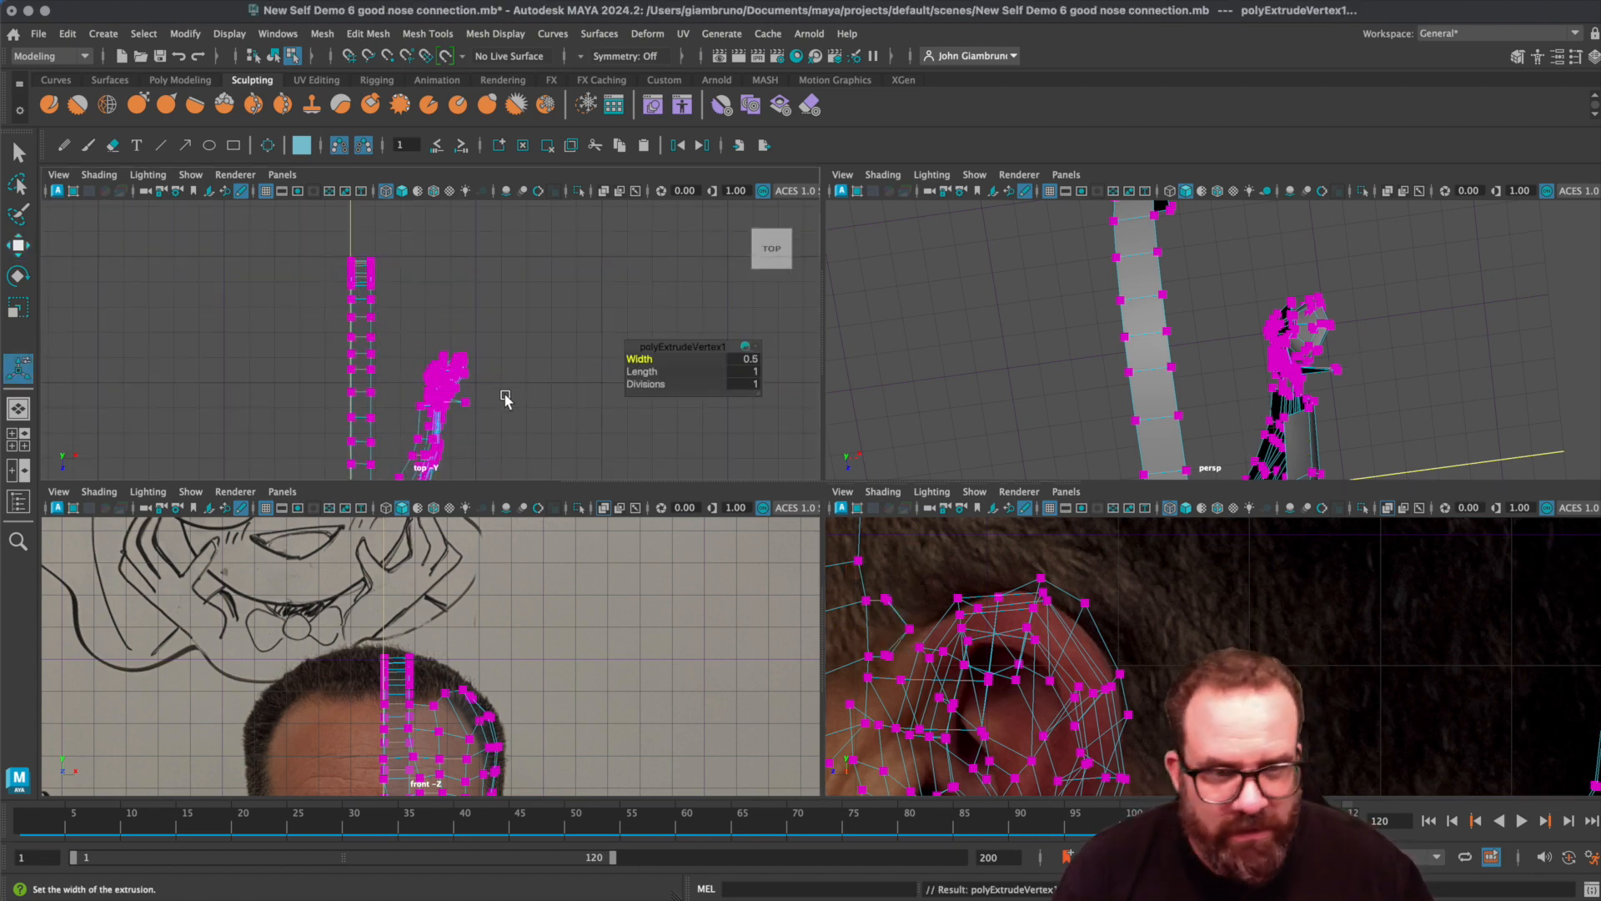
{"action": "left_click_drag", "start_coordinate": [1397, 407], "coordinate": [1476, 357], "text": "alt"}
{"action": "key", "text": "ctrl+z"}
- Extrude the strip's vertical end edge above the ear and move it straight backward in side view
{"action": "mouse_move", "coordinate": [1311, 369]}
{"action": "left_mouse_down", "text": "alt"}
{"action": "mouse_move", "coordinate": [1208, 373]}
{"action": "mouse_move", "coordinate": [1310, 369]}
{"action": "left_mouse_up", "text": "alt"}
{"action": "scroll", "coordinate": [1215, 421], "scroll_direction": "up", "scroll_amount": 3}
{"action": "right_click_drag", "start_coordinate": [1173, 438], "coordinate": [1170, 377]}
{"action": "left_click", "coordinate": [1184, 442]}
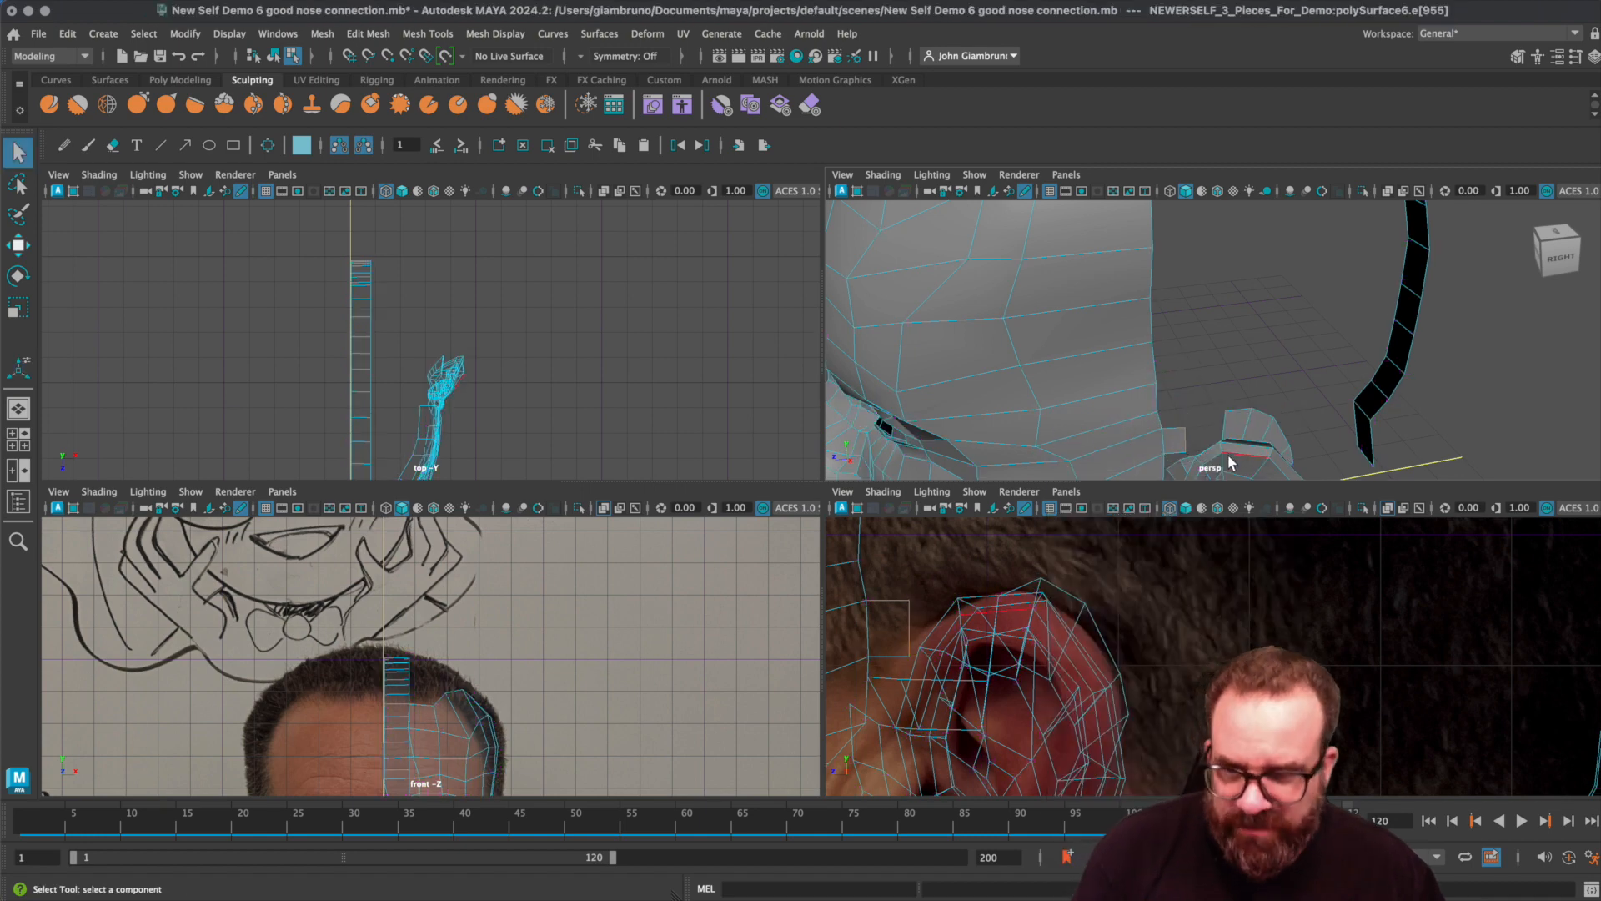
{"action": "key", "text": "ctrl+e"}
{"action": "left_click", "coordinate": [540, 298]}
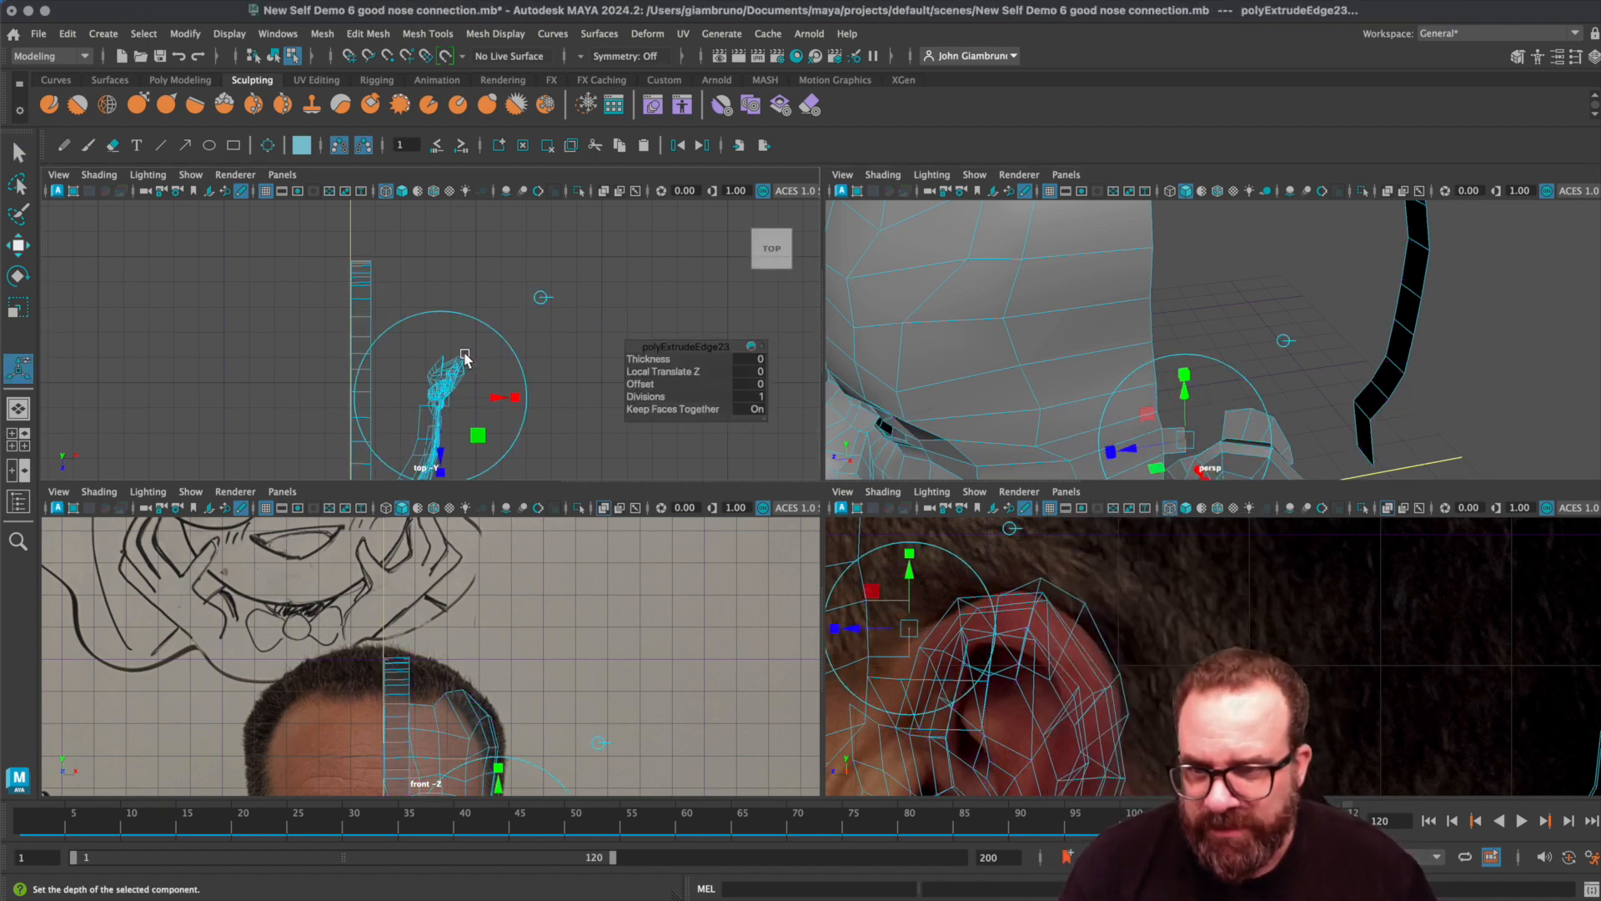
{"action": "left_click_drag", "start_coordinate": [485, 432], "coordinate": [479, 429]}
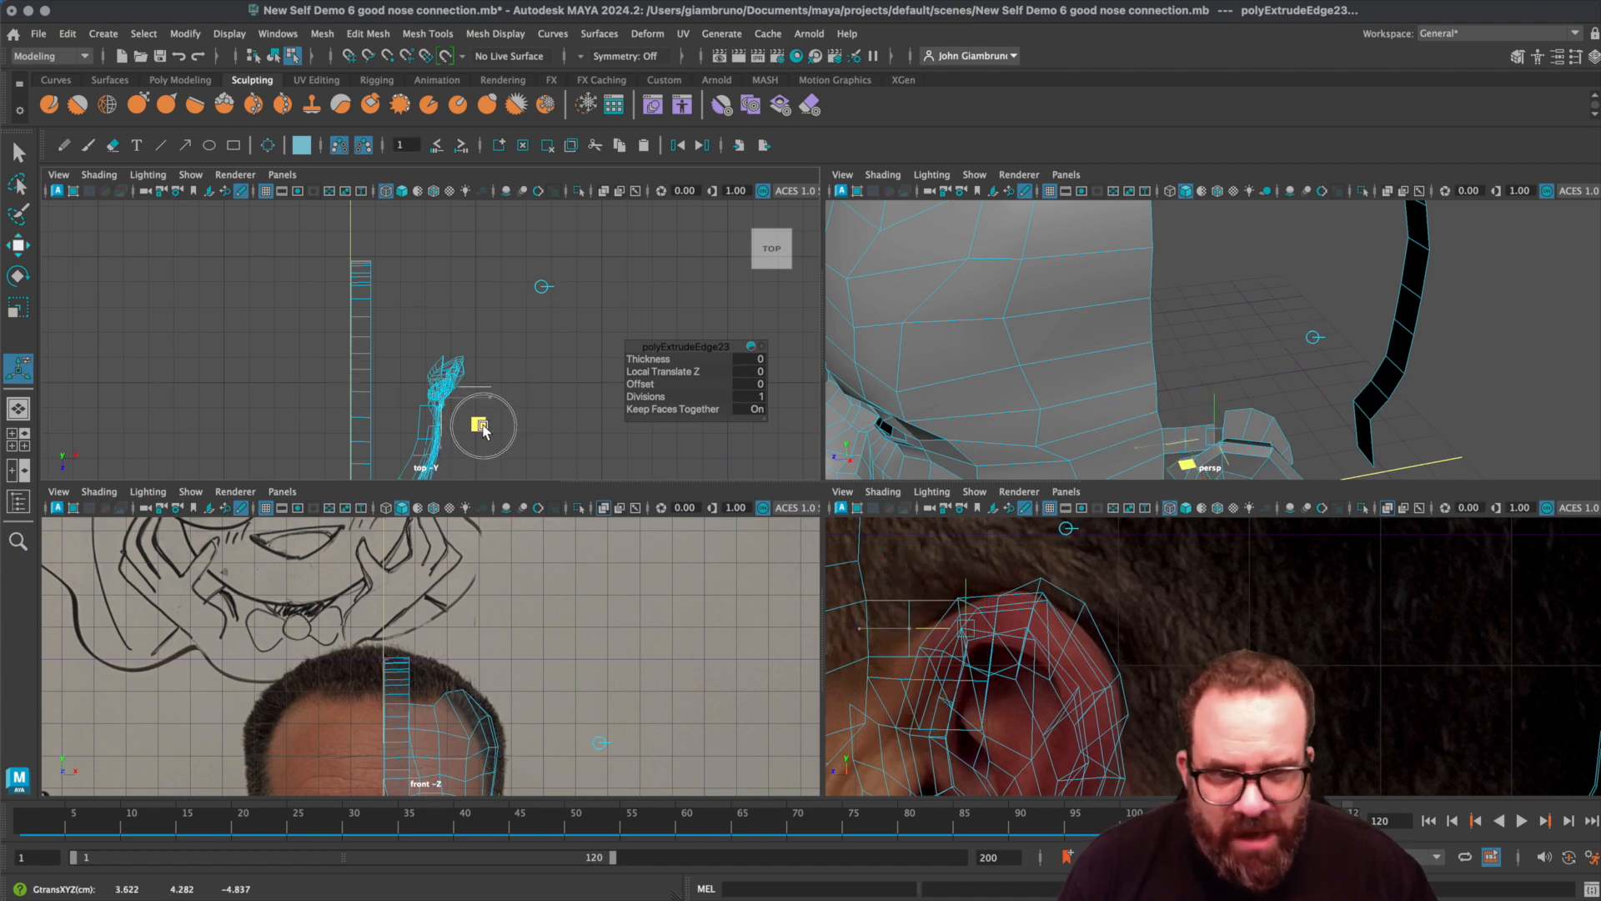
{"action": "key", "text": "ctrl+z"}
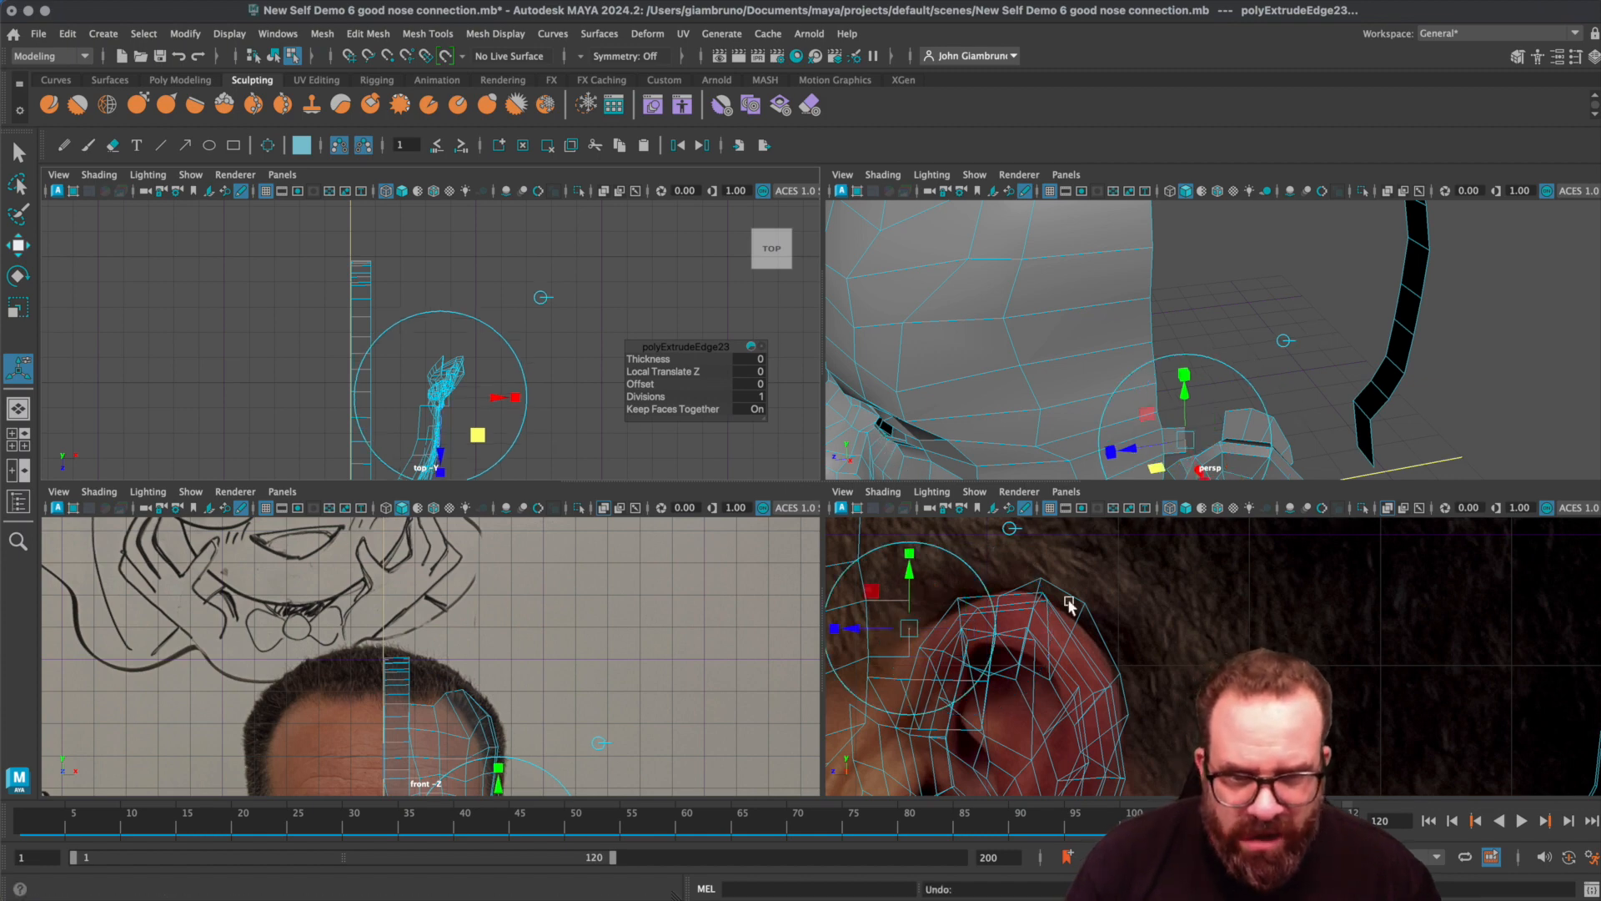
{"action": "left_click_drag", "start_coordinate": [850, 630], "coordinate": [899, 627]}
- Extrude the end edge into two more segments, extending the strip straight backward over the ear
{"action": "key", "text": "ctrl+e"}
{"action": "left_click", "coordinate": [933, 632]}
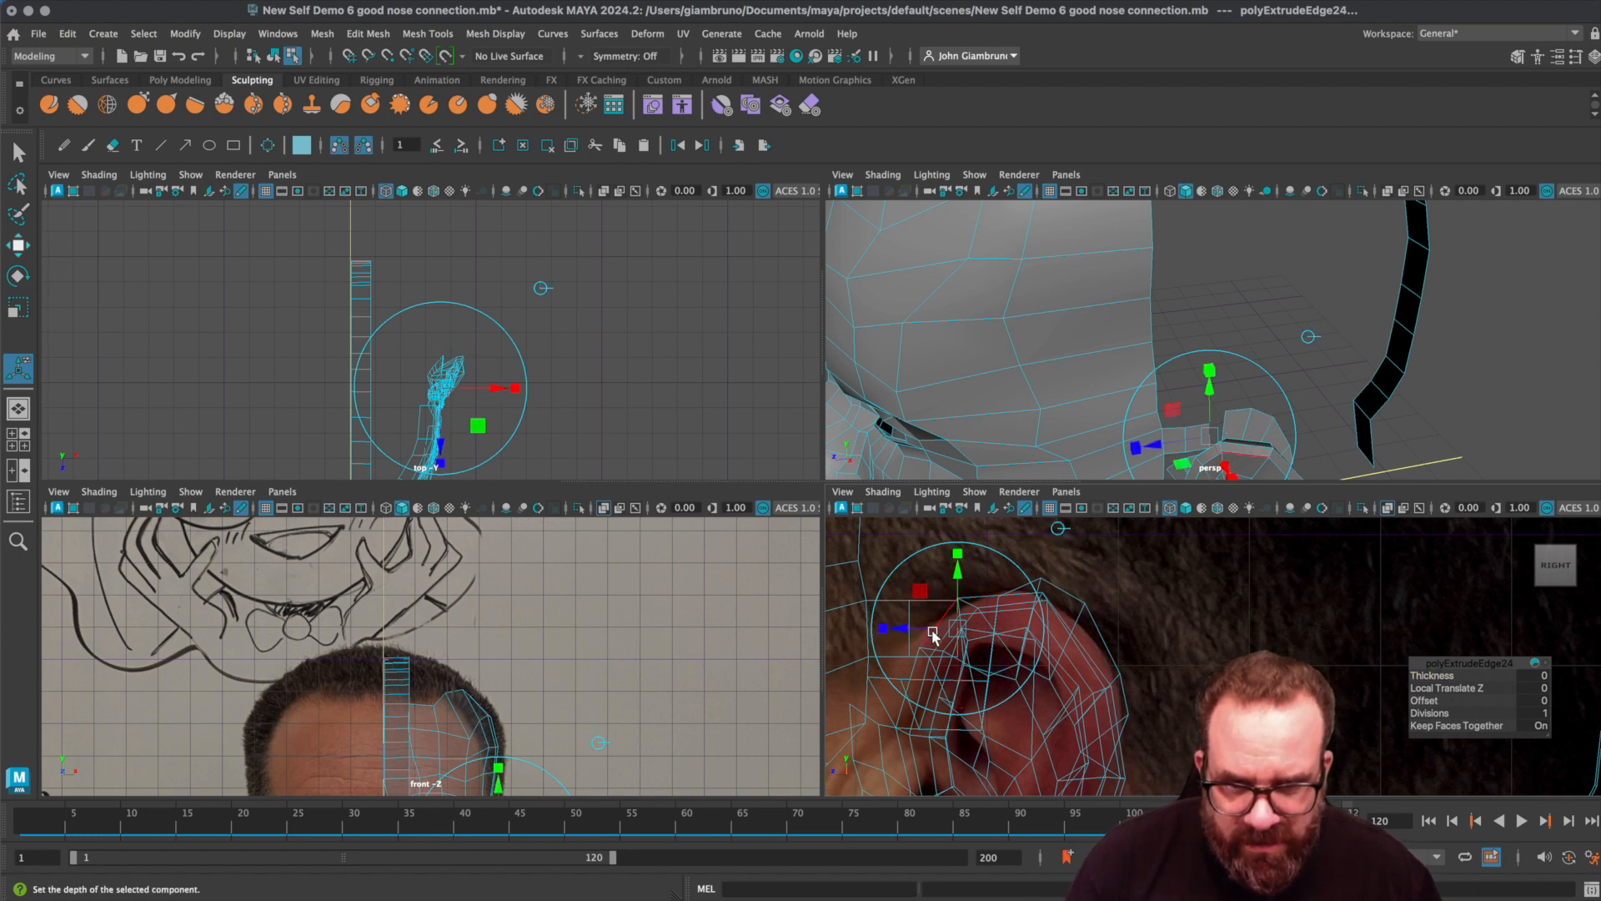
{"action": "left_click_drag", "start_coordinate": [908, 631], "coordinate": [992, 630]}
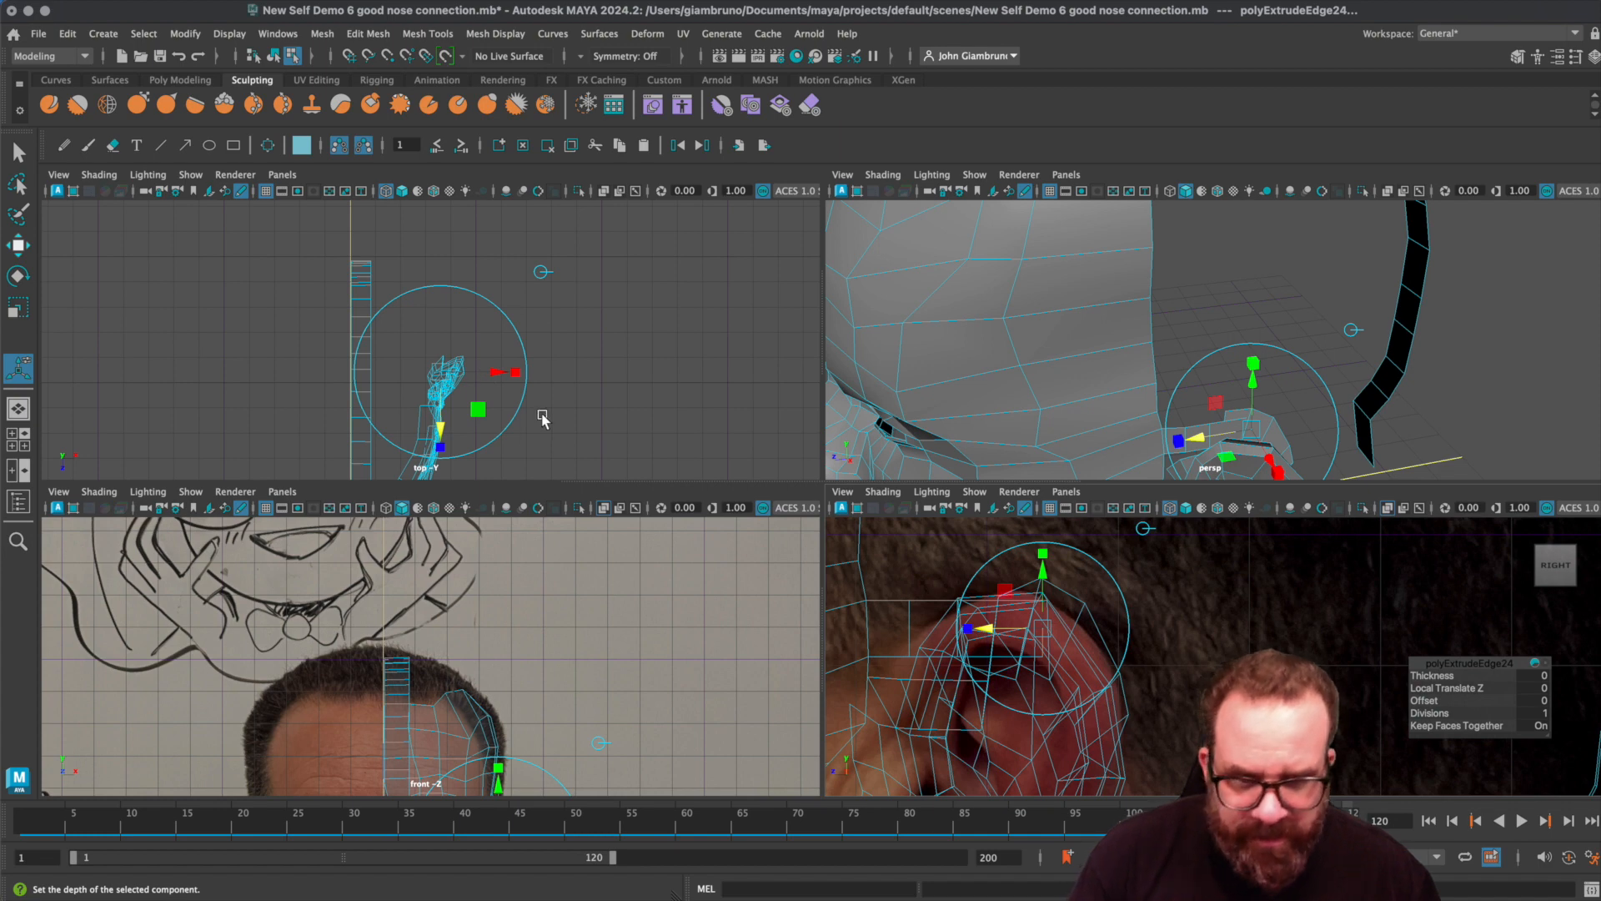
{"action": "key", "text": "ctrl+e"}
{"action": "left_click_drag", "start_coordinate": [984, 629], "coordinate": [1126, 630]}
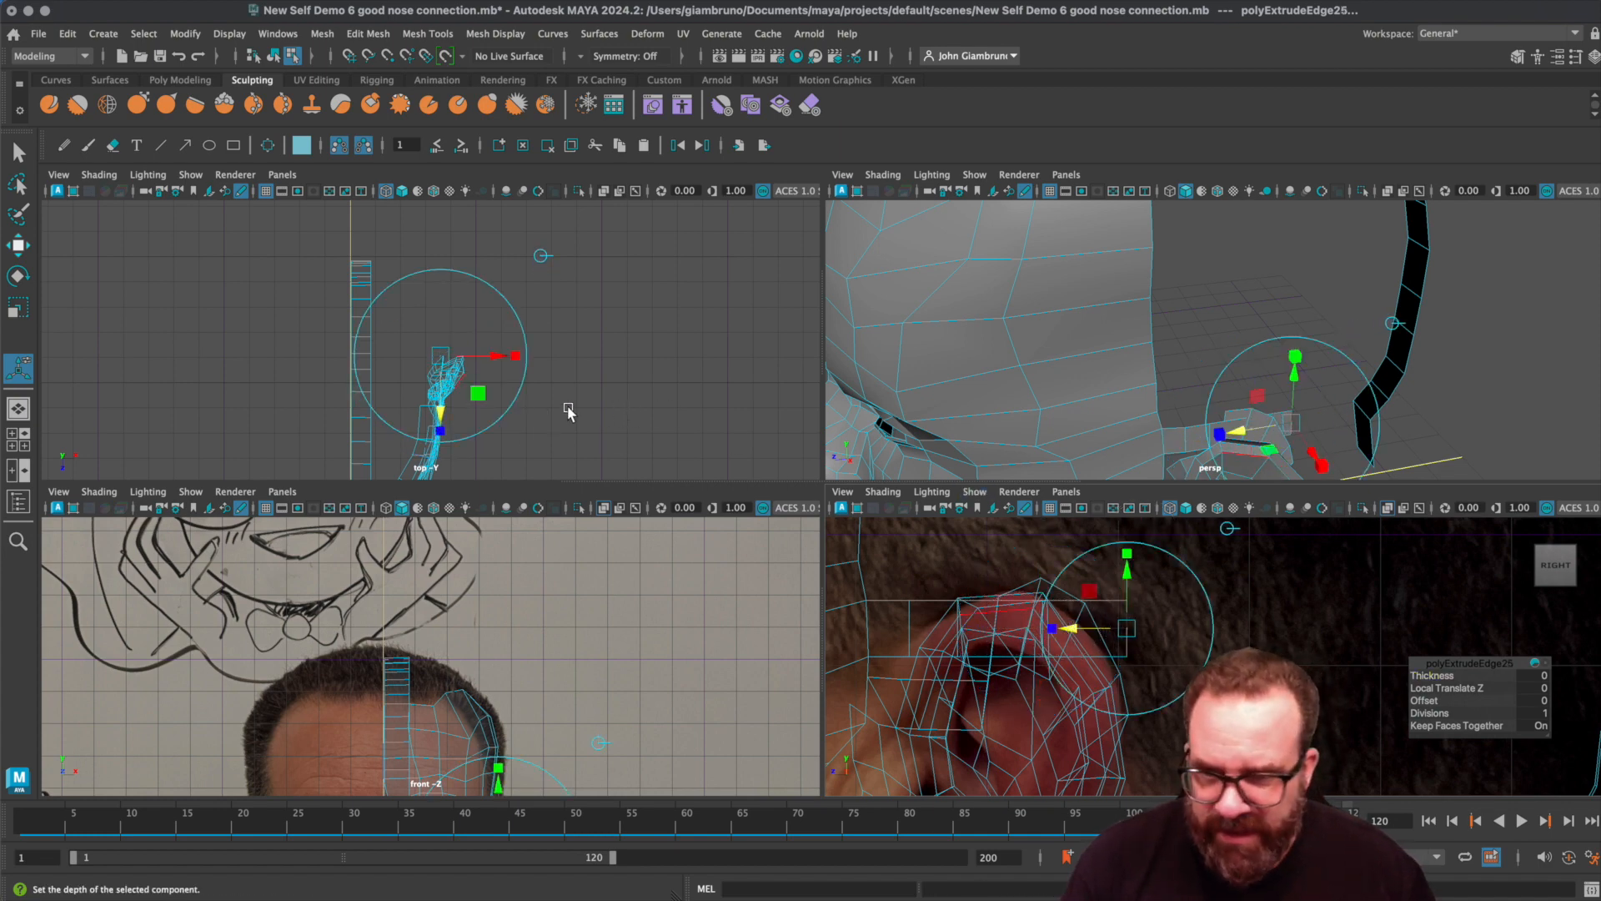
- Extrude two more segments behind the ear in top view, placing the end edges at X 3.550, Z -6.853 and X 3.522, Z -7.559
{"action": "key", "text": "ctrl+e"}
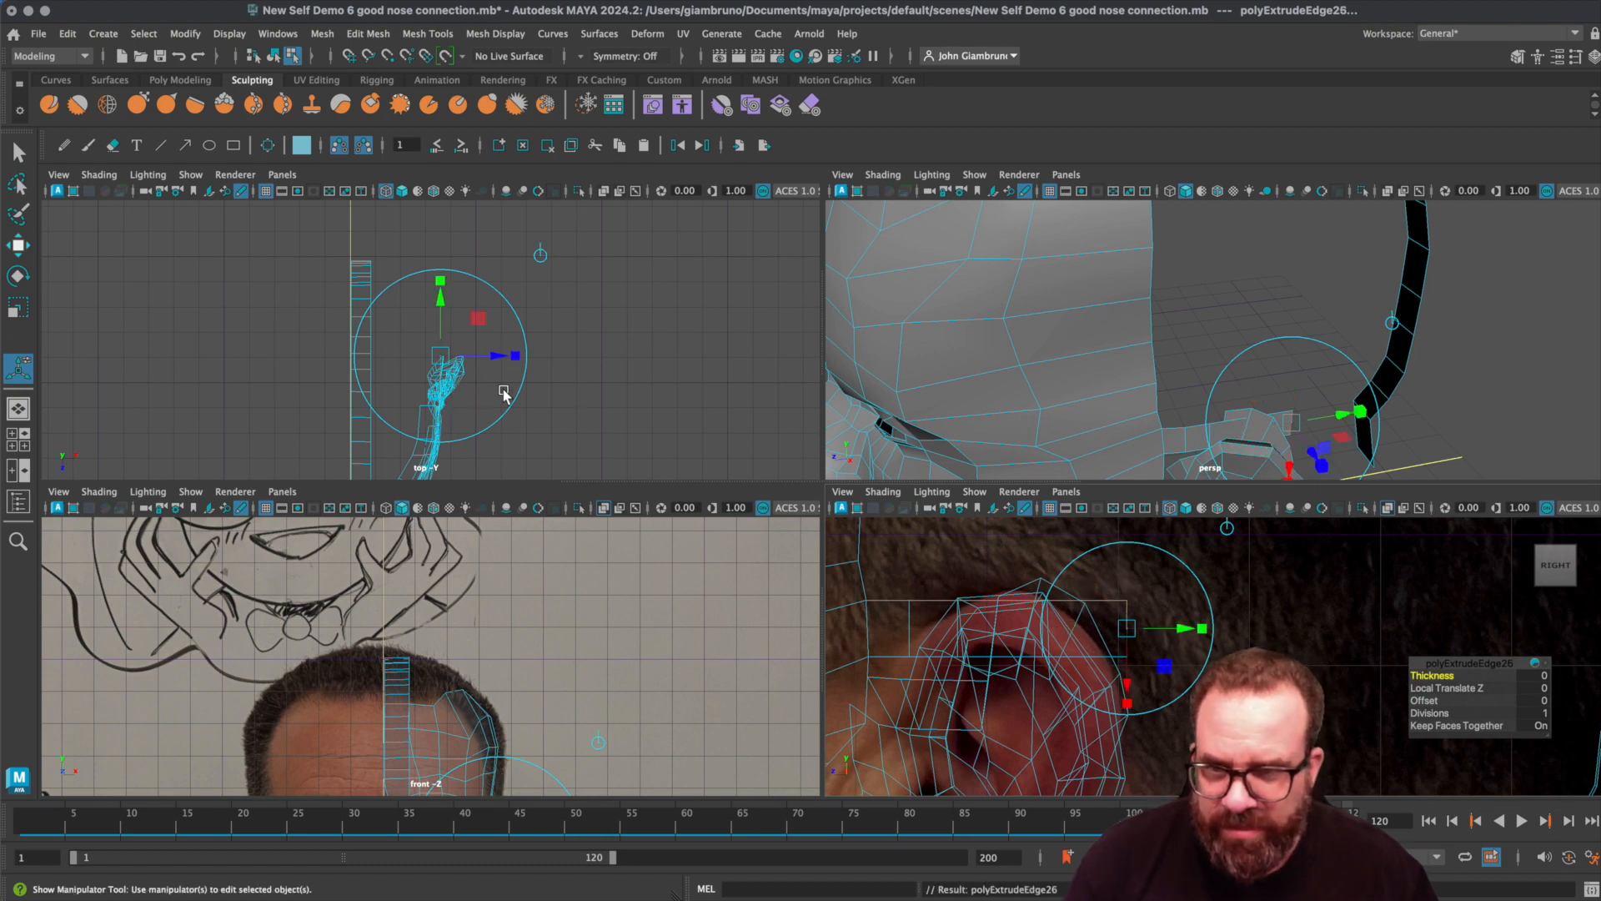
{"action": "left_click", "coordinate": [540, 254]}
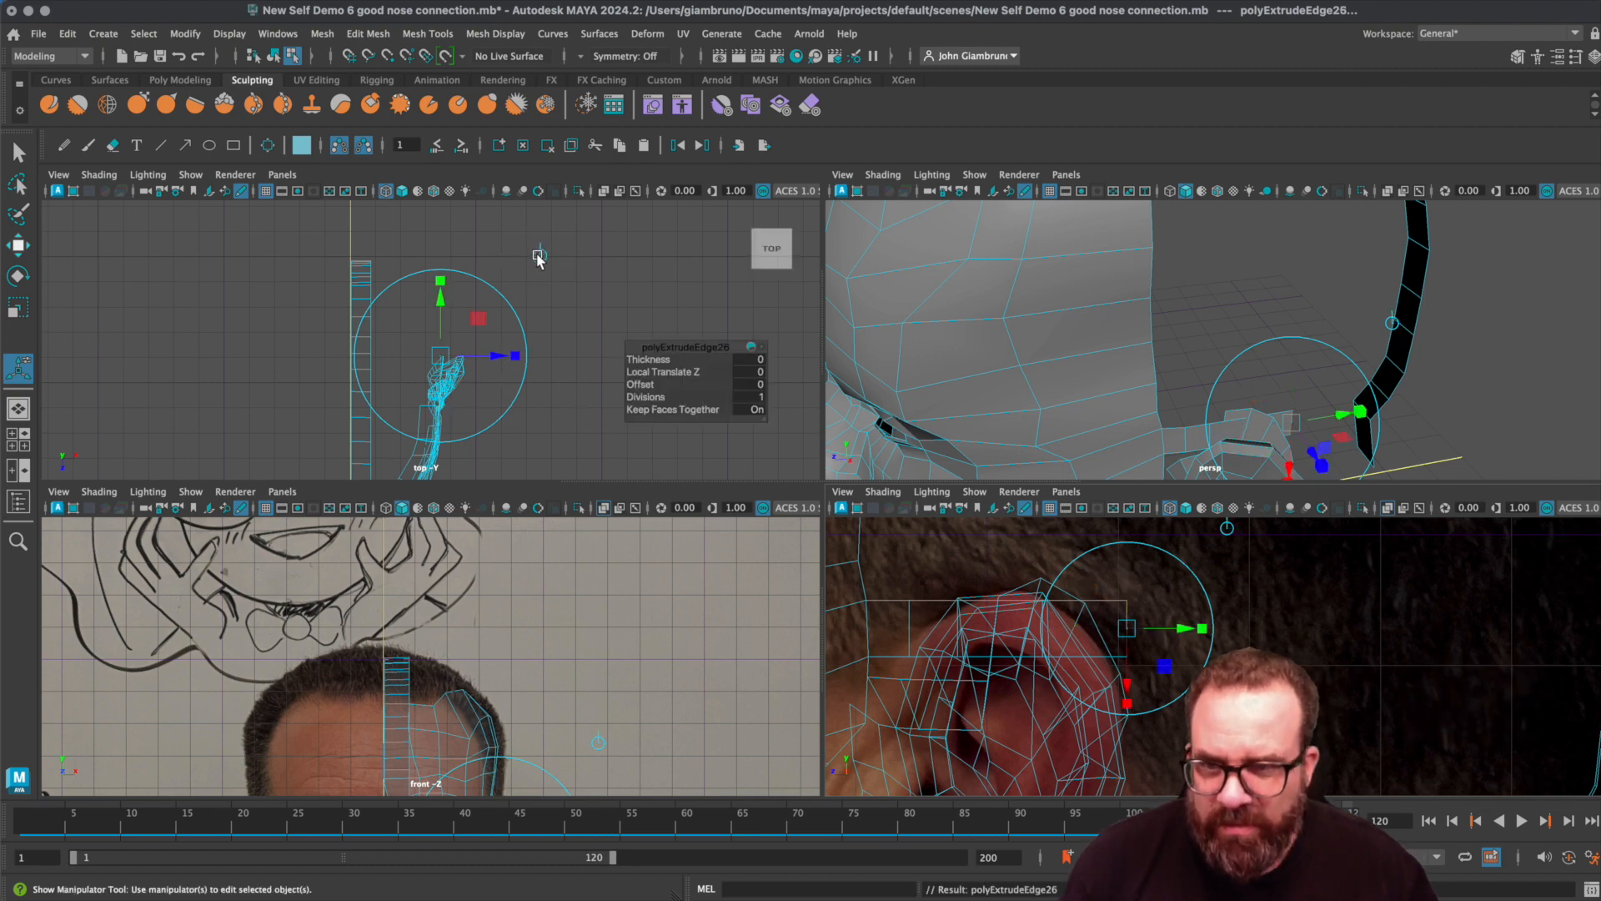
{"action": "left_click_drag", "start_coordinate": [476, 396], "coordinate": [476, 374]}
{"action": "key", "text": "space"}
{"action": "scroll", "coordinate": [814, 417], "scroll_direction": "up", "scroll_amount": 3}
{"action": "left_click_drag", "start_coordinate": [886, 538], "coordinate": [881, 535]}
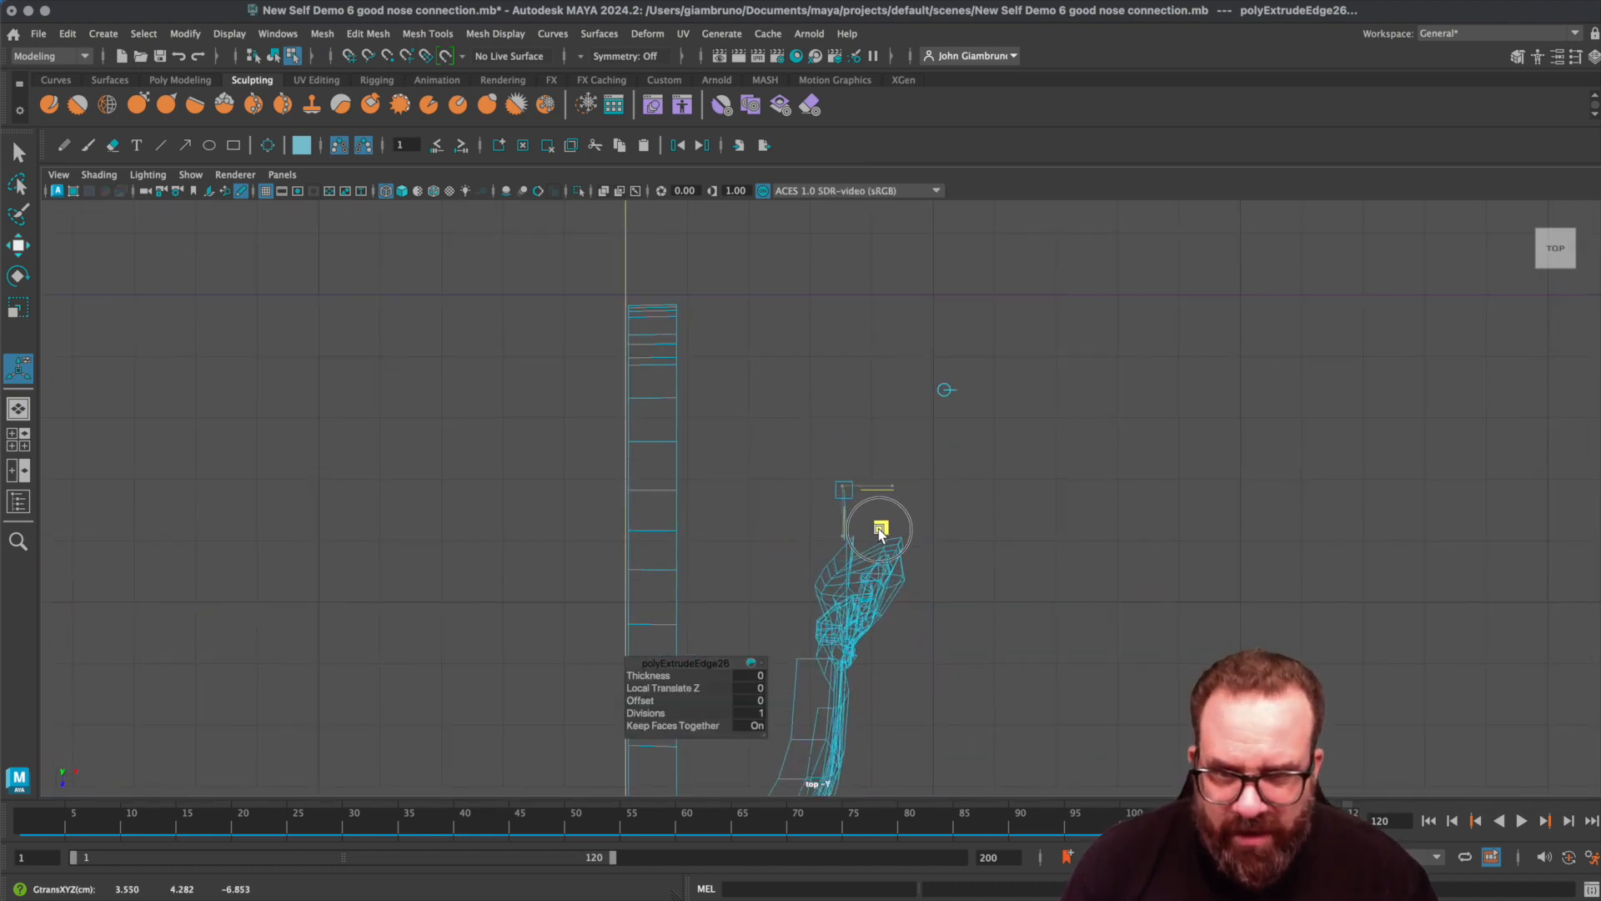
{"action": "key", "text": "ctrl+e"}
{"action": "left_click", "coordinate": [941, 390]}
{"action": "left_click_drag", "start_coordinate": [885, 531], "coordinate": [883, 491]}
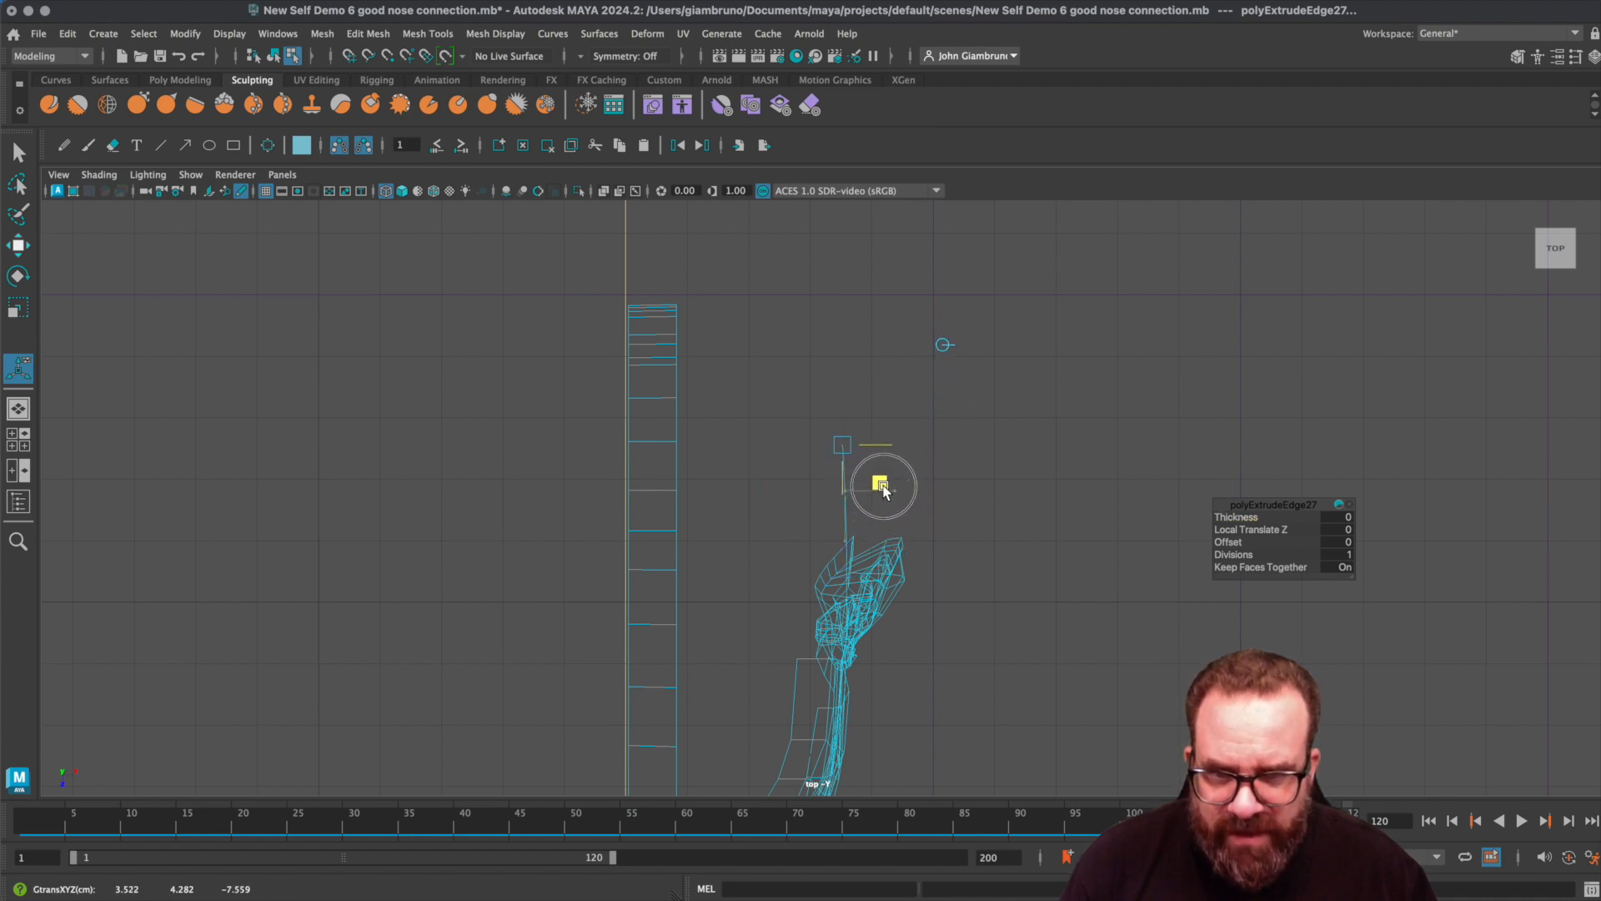
- Extrude two more segments backward, curving slightly inward, with the second end edge at X 3.183, Z -8.902
{"action": "key", "text": "ctrl+e"}
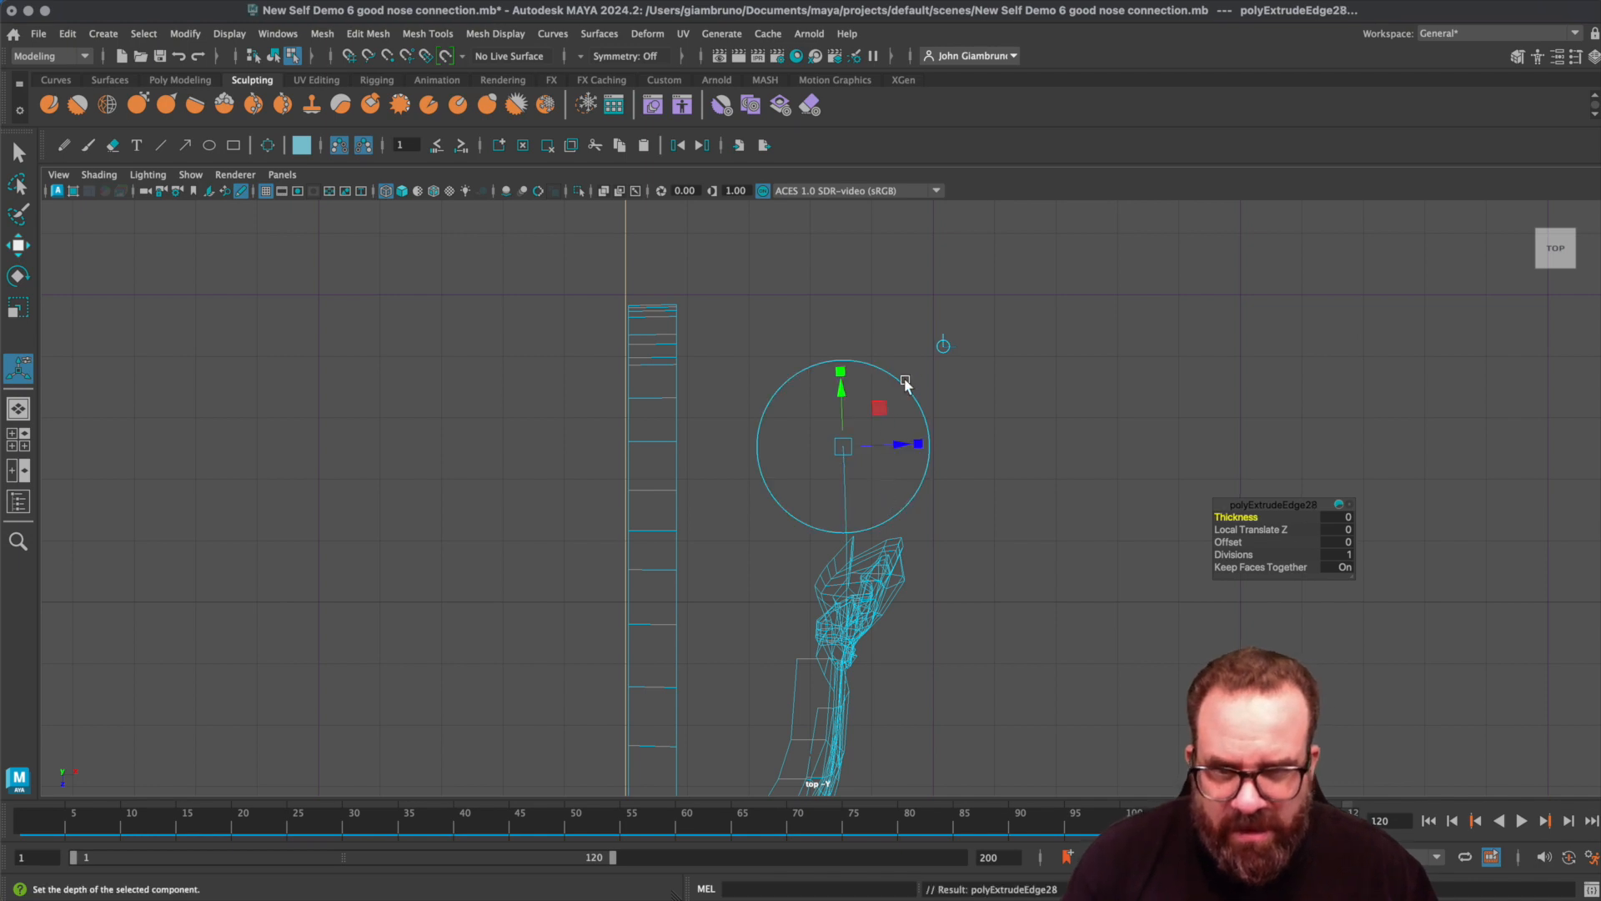
{"action": "left_click", "coordinate": [940, 348]}
{"action": "left_click_drag", "start_coordinate": [883, 494], "coordinate": [875, 448]}
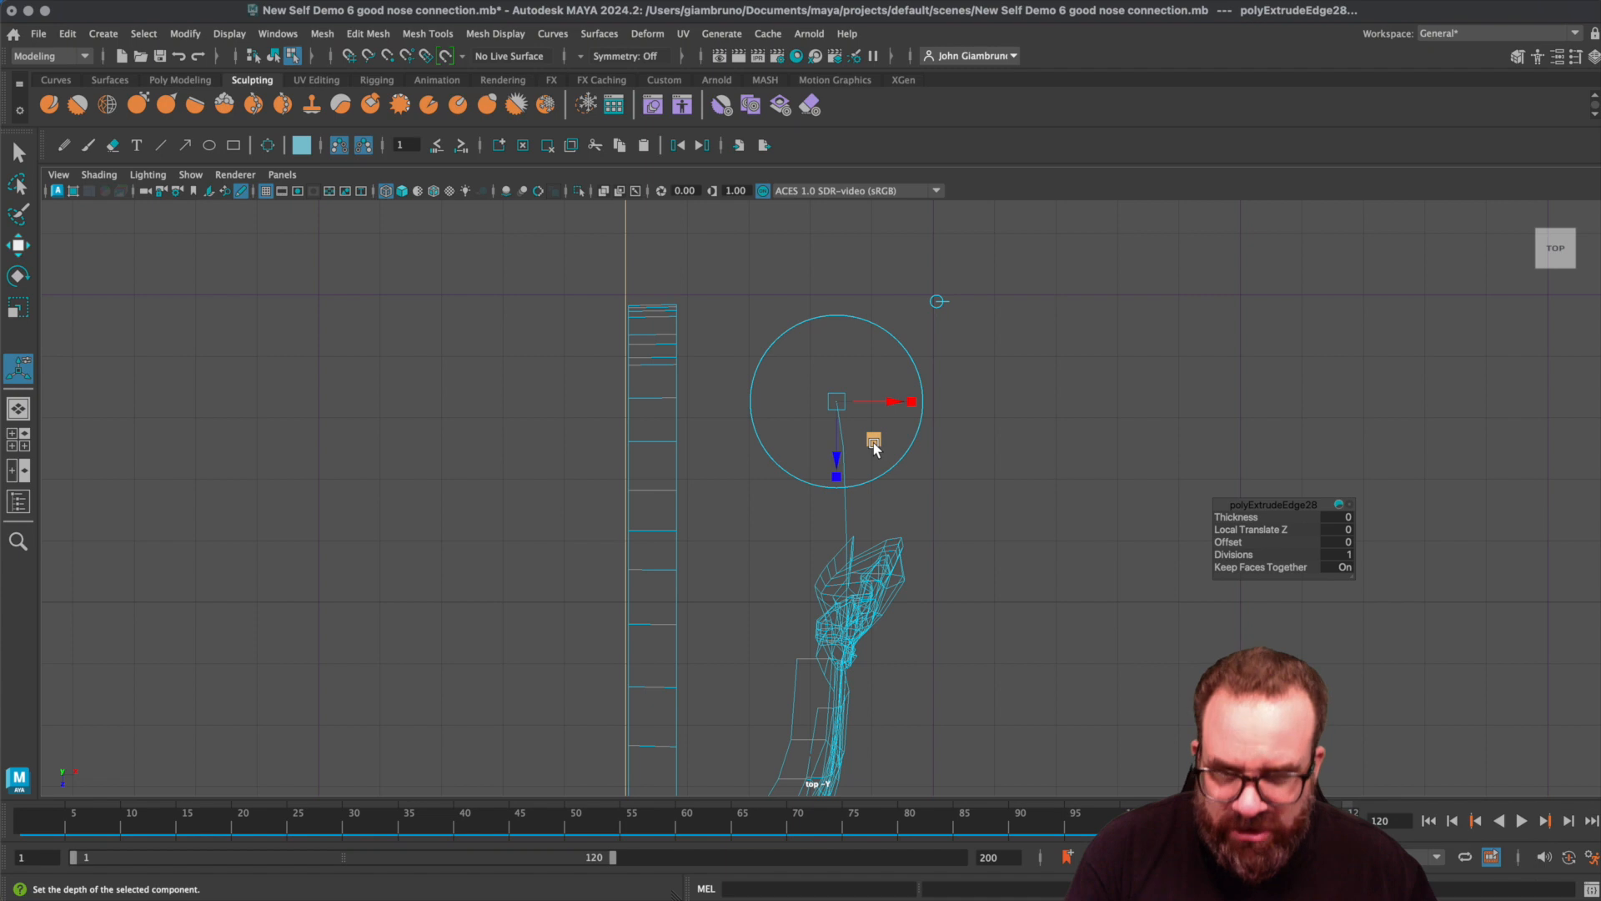
{"action": "key", "text": "ctrl+e"}
{"action": "left_click", "coordinate": [936, 303]}
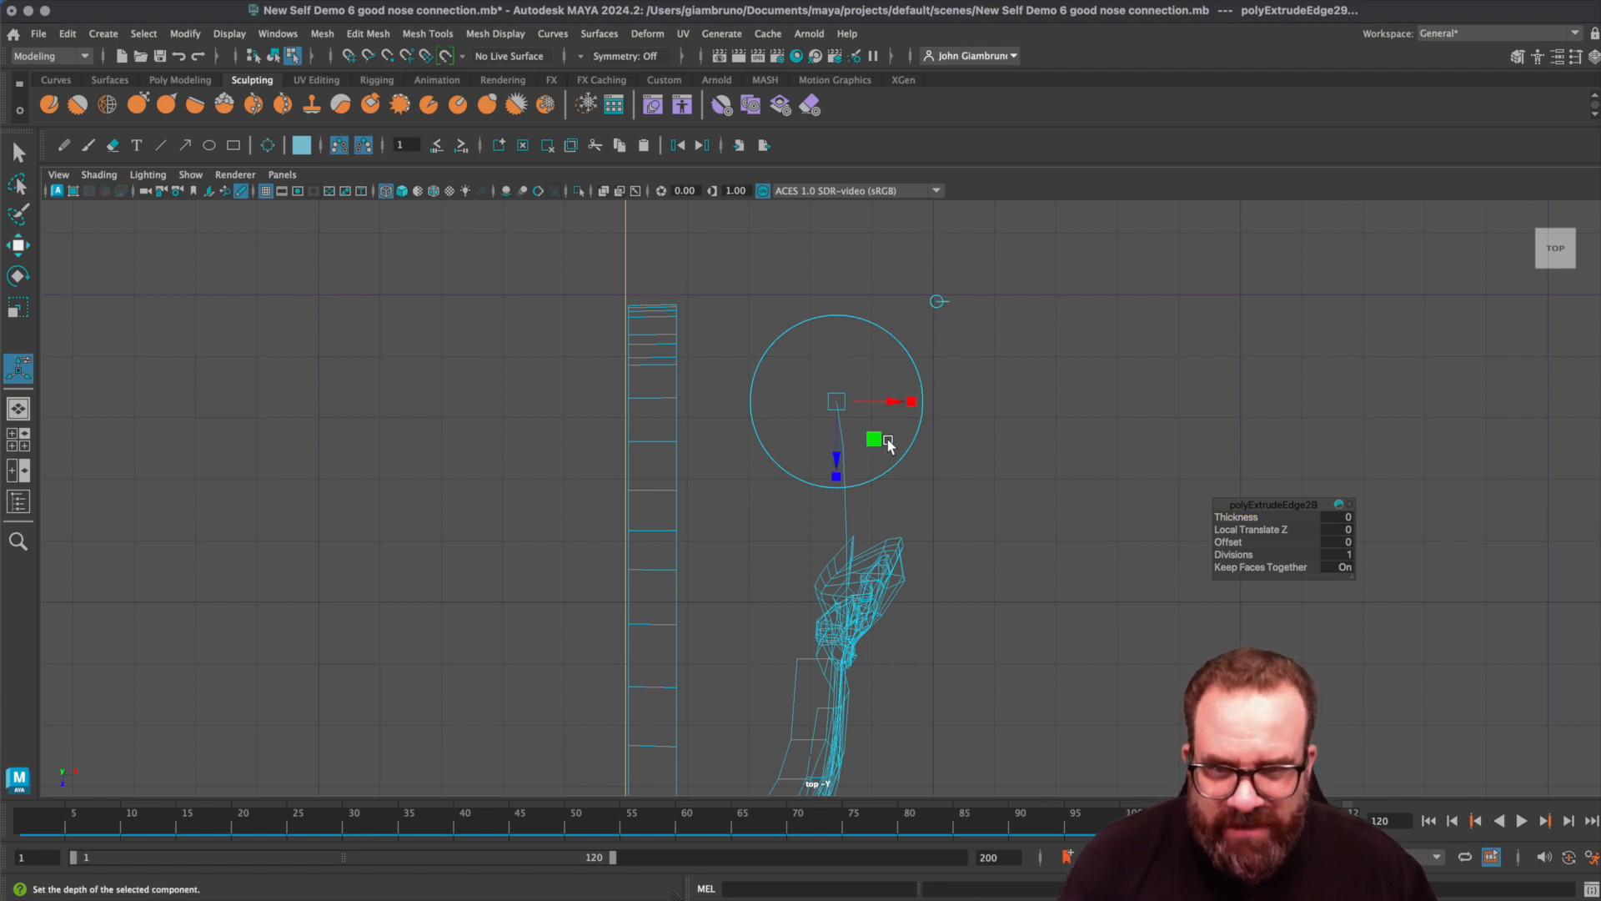
{"action": "left_click_drag", "start_coordinate": [880, 447], "coordinate": [864, 407]}
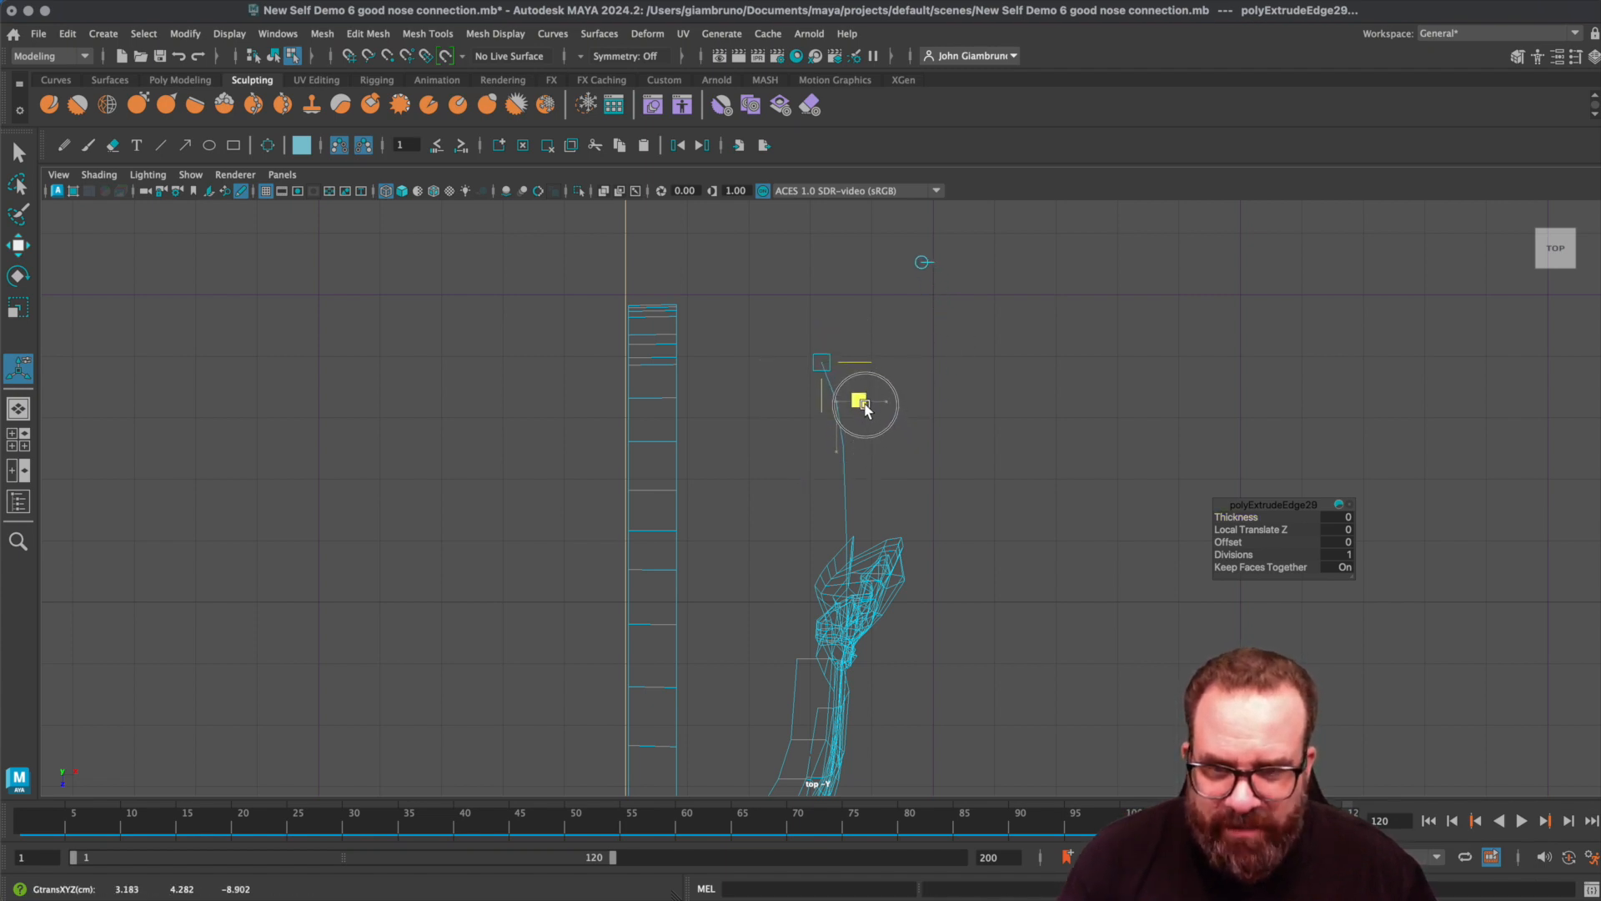
- Extrude two further segments that curve the band inward around the back of the skull in top view
{"action": "key", "text": "ctrl+e"}
{"action": "left_click", "coordinate": [924, 321]}
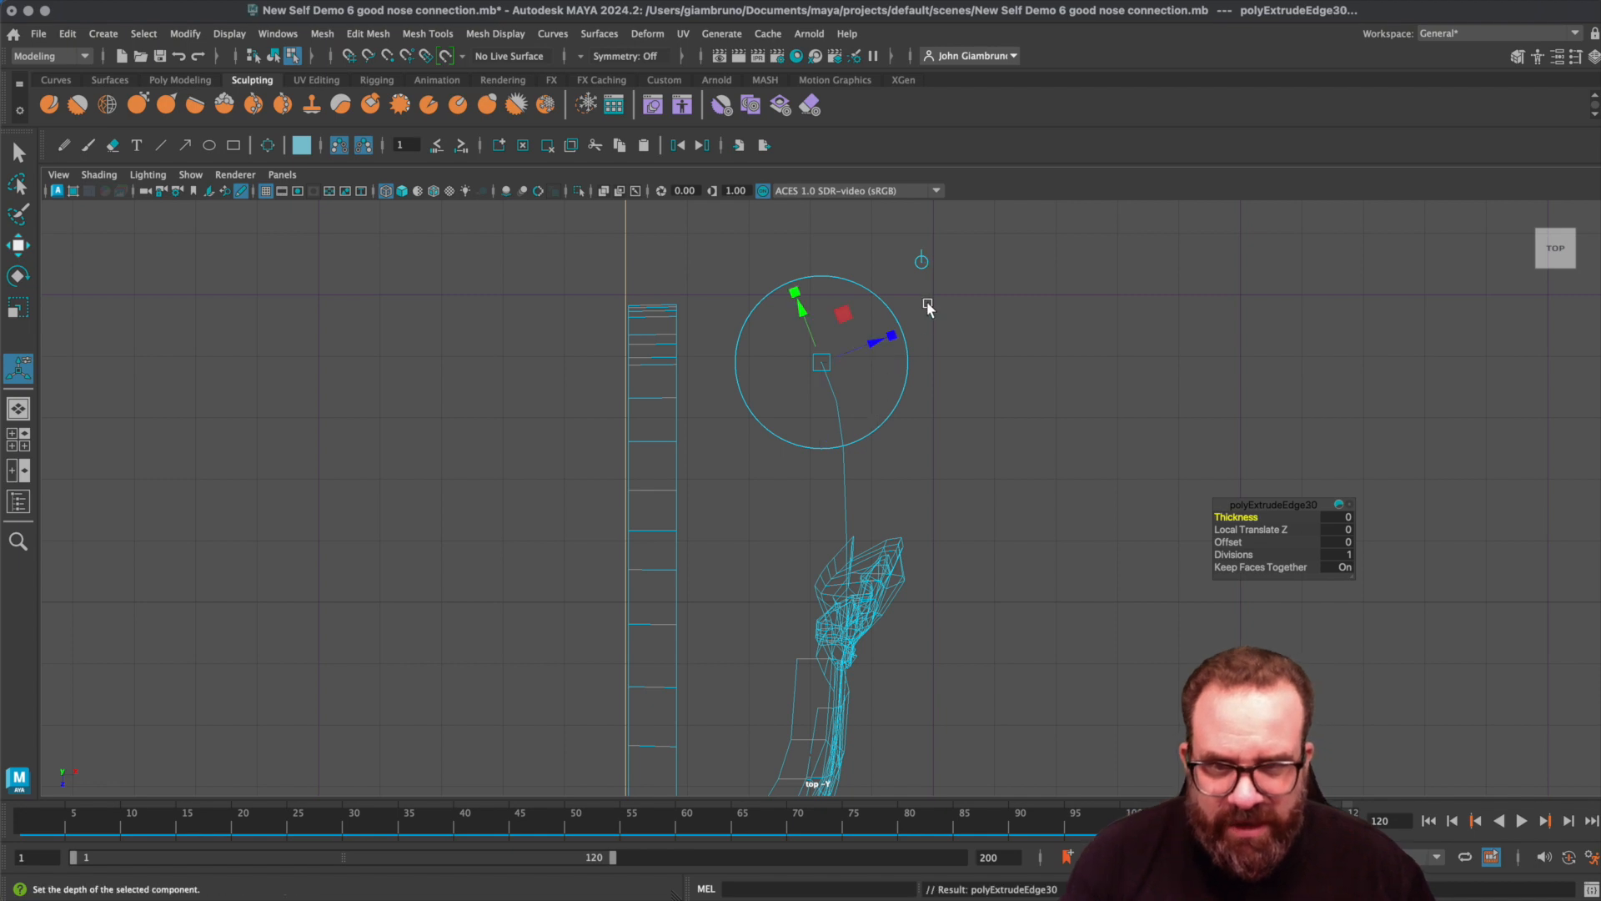
{"action": "left_click", "coordinate": [922, 262]}
{"action": "left_click_drag", "start_coordinate": [863, 410], "coordinate": [836, 380]}
{"action": "key", "text": "ctrl+e"}
{"action": "left_click", "coordinate": [895, 235]}
{"action": "left_click_drag", "start_coordinate": [833, 377], "coordinate": [794, 359]}
- Extrude one last segment from the band inward, ending just short of the center strip
{"action": "middle_click_drag", "start_coordinate": [933, 450], "coordinate": [1080, 381], "text": "alt"}
{"action": "middle_click_drag", "start_coordinate": [989, 360], "coordinate": [1026, 476], "text": "alt"}
{"action": "key", "text": "ctrl+e"}
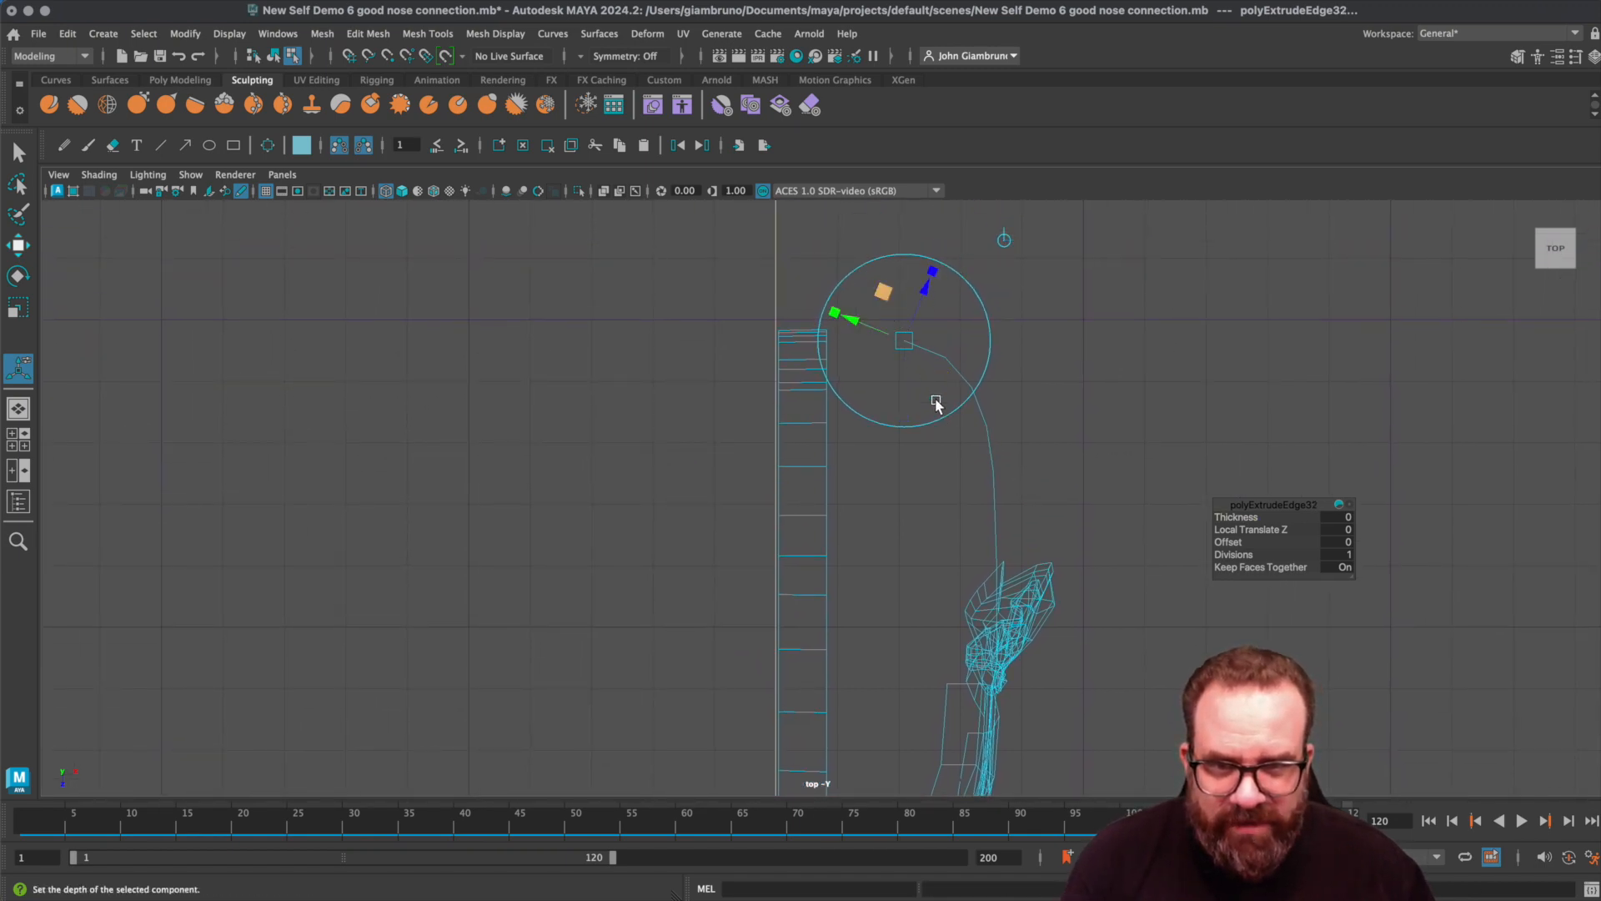
{"action": "left_click", "coordinate": [1006, 241]}
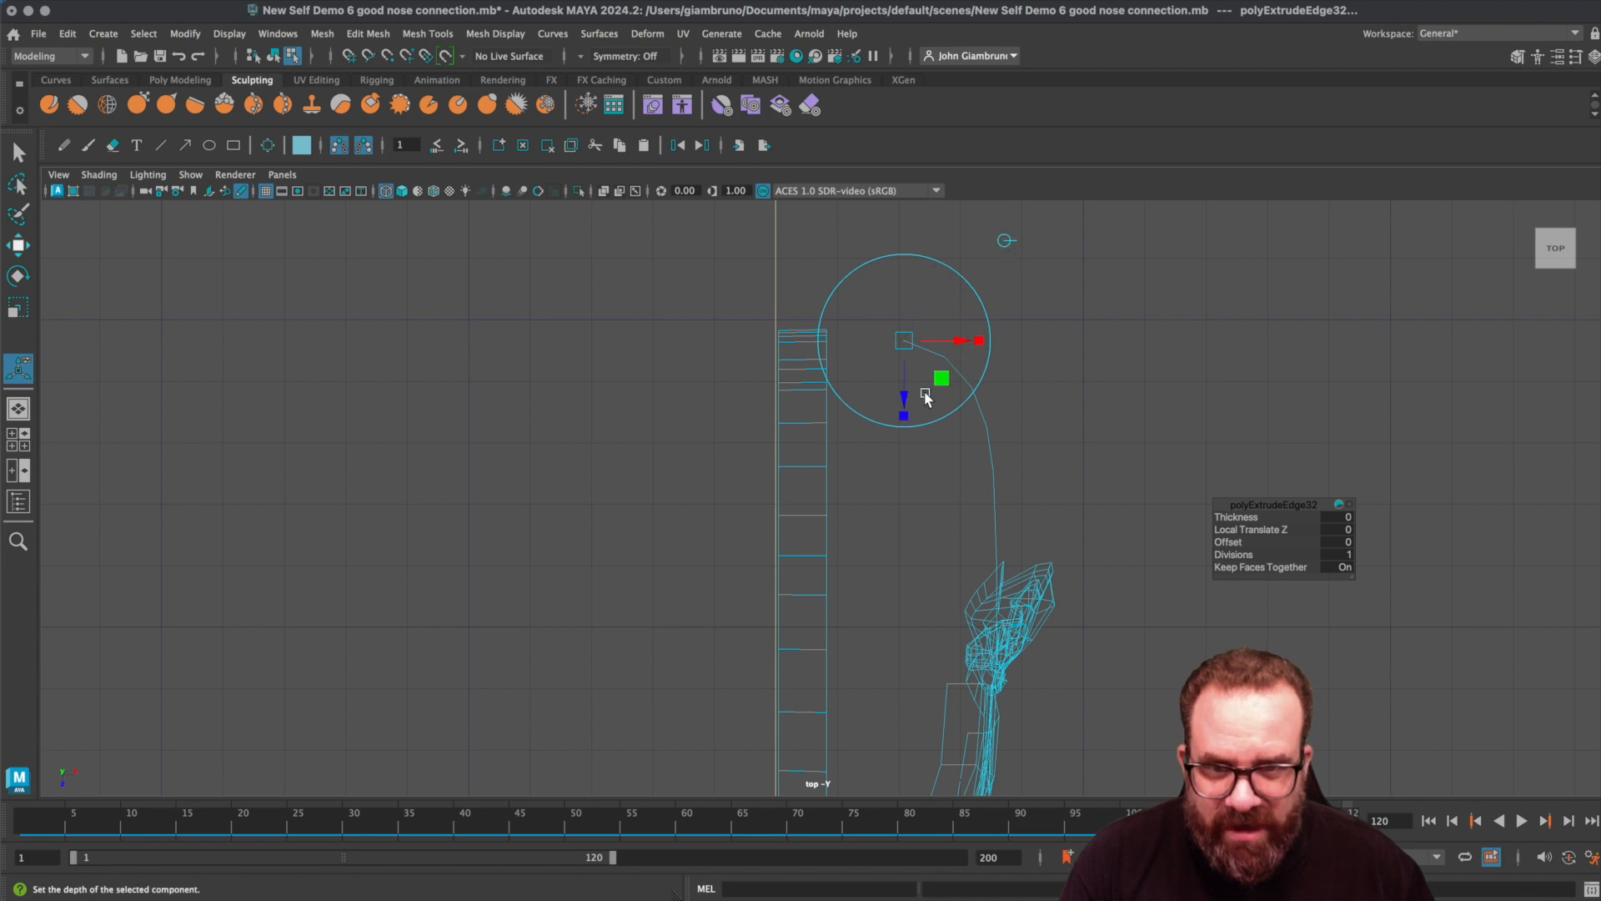
{"action": "left_click_drag", "start_coordinate": [939, 382], "coordinate": [898, 375]}
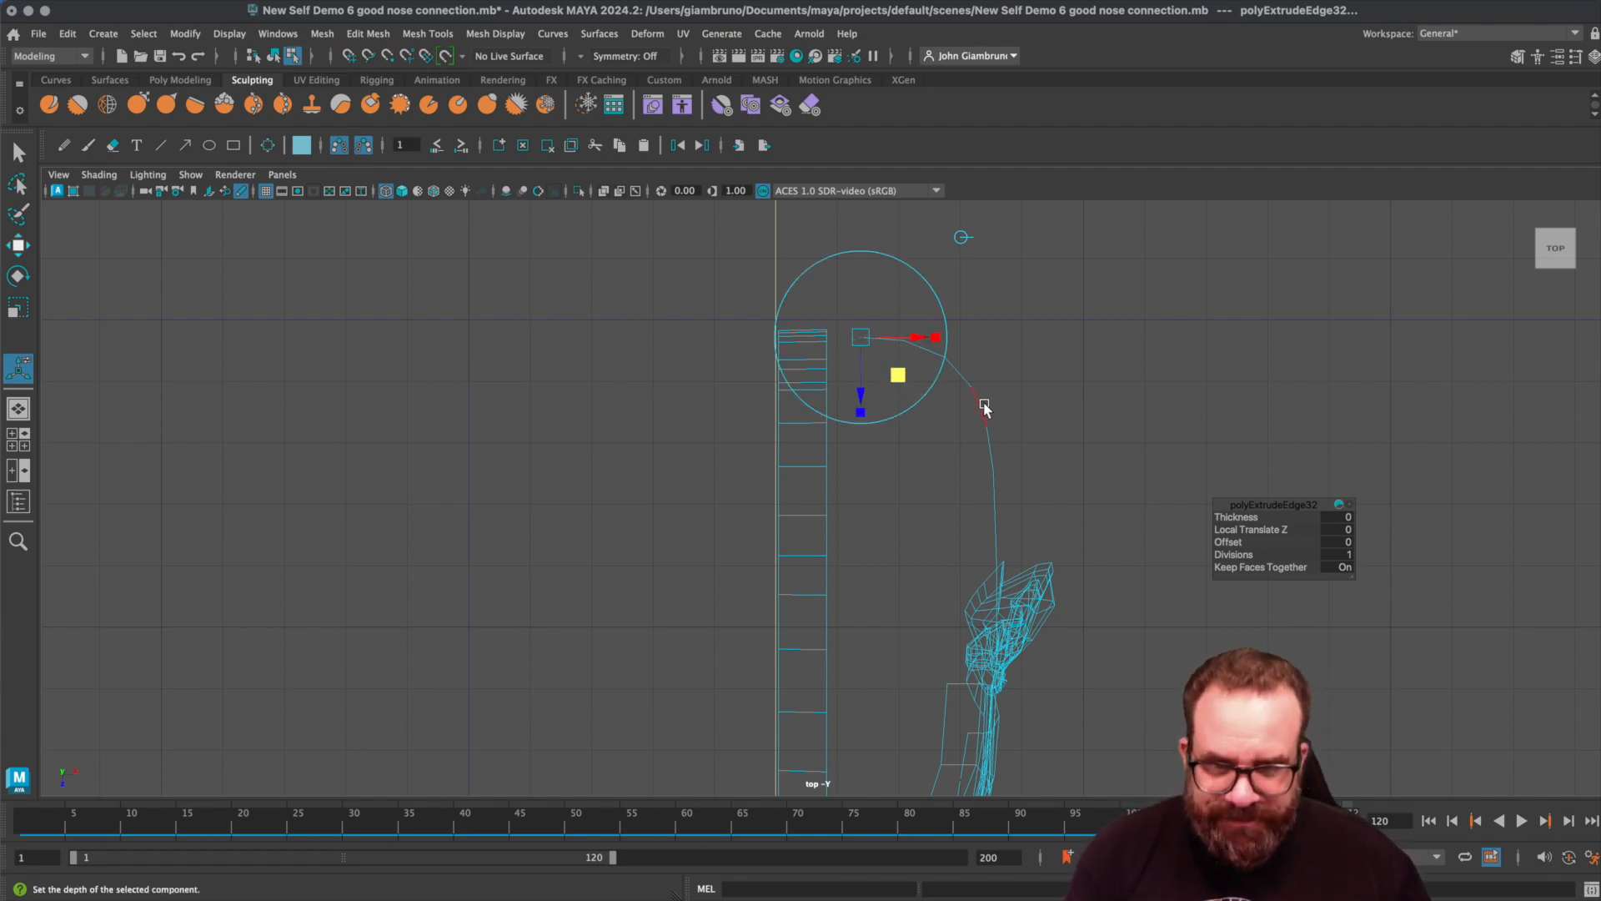
- Merge the band's end with the center strip at the back of the head using Target Weld
{"action": "key", "text": "space"}
{"action": "left_click_drag", "start_coordinate": [1246, 402], "coordinate": [1139, 369], "text": "alt"}
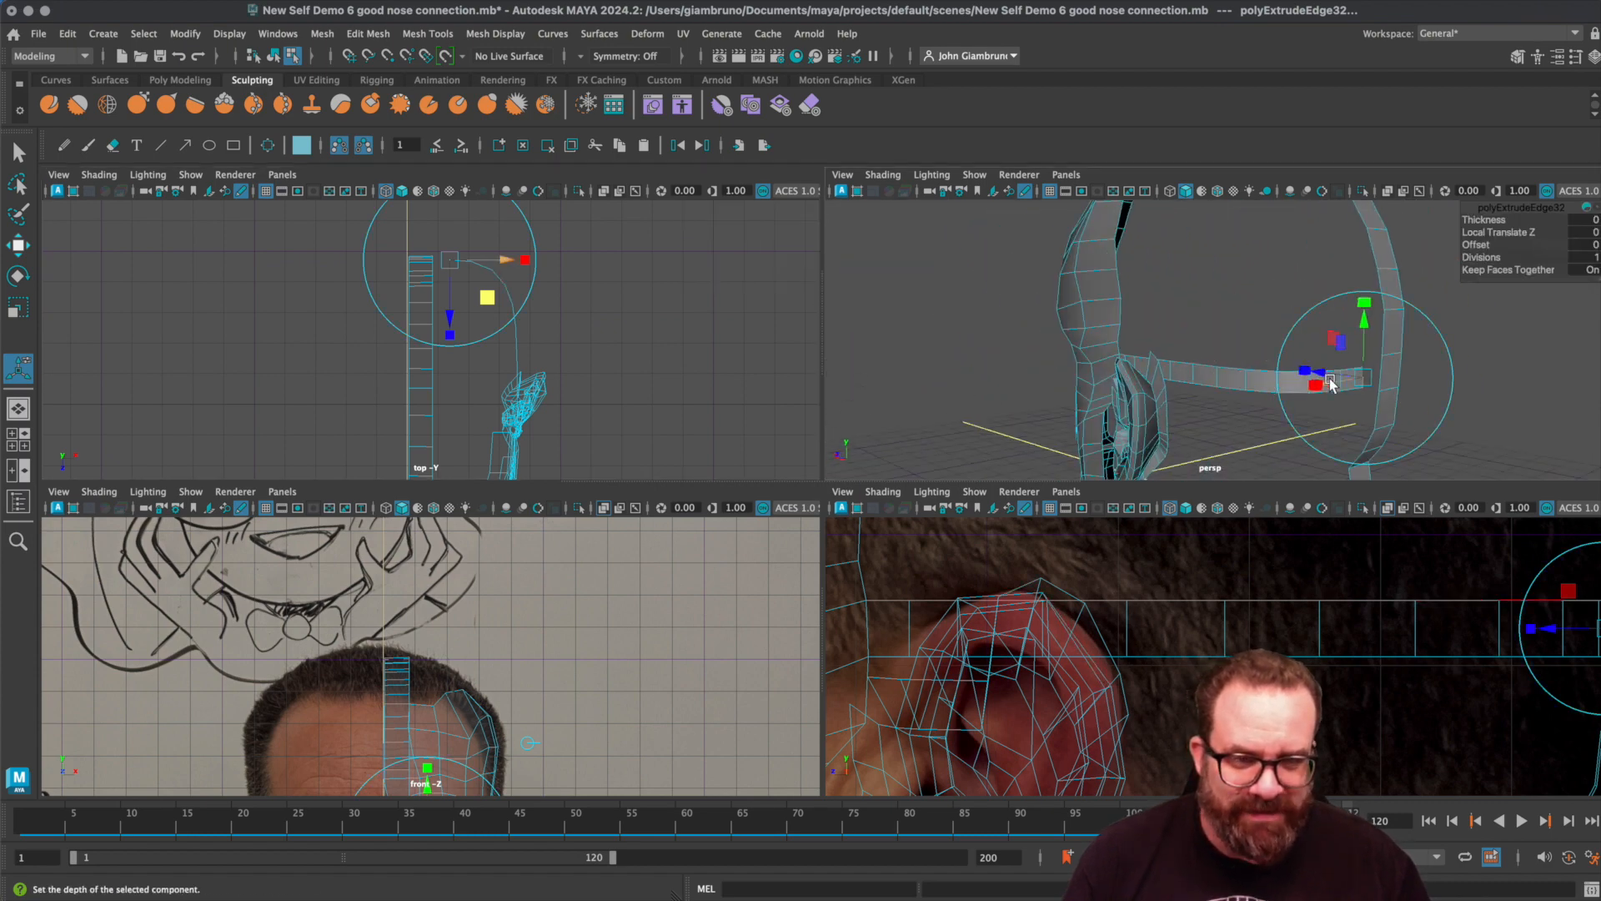
{"action": "mouse_move", "coordinate": [1389, 449]}
{"action": "left_mouse_down", "text": "alt"}
{"action": "mouse_move", "coordinate": [1348, 431]}
{"action": "mouse_move", "coordinate": [1395, 435]}
{"action": "left_mouse_up", "text": "alt"}
{"action": "left_click", "coordinate": [428, 33]}
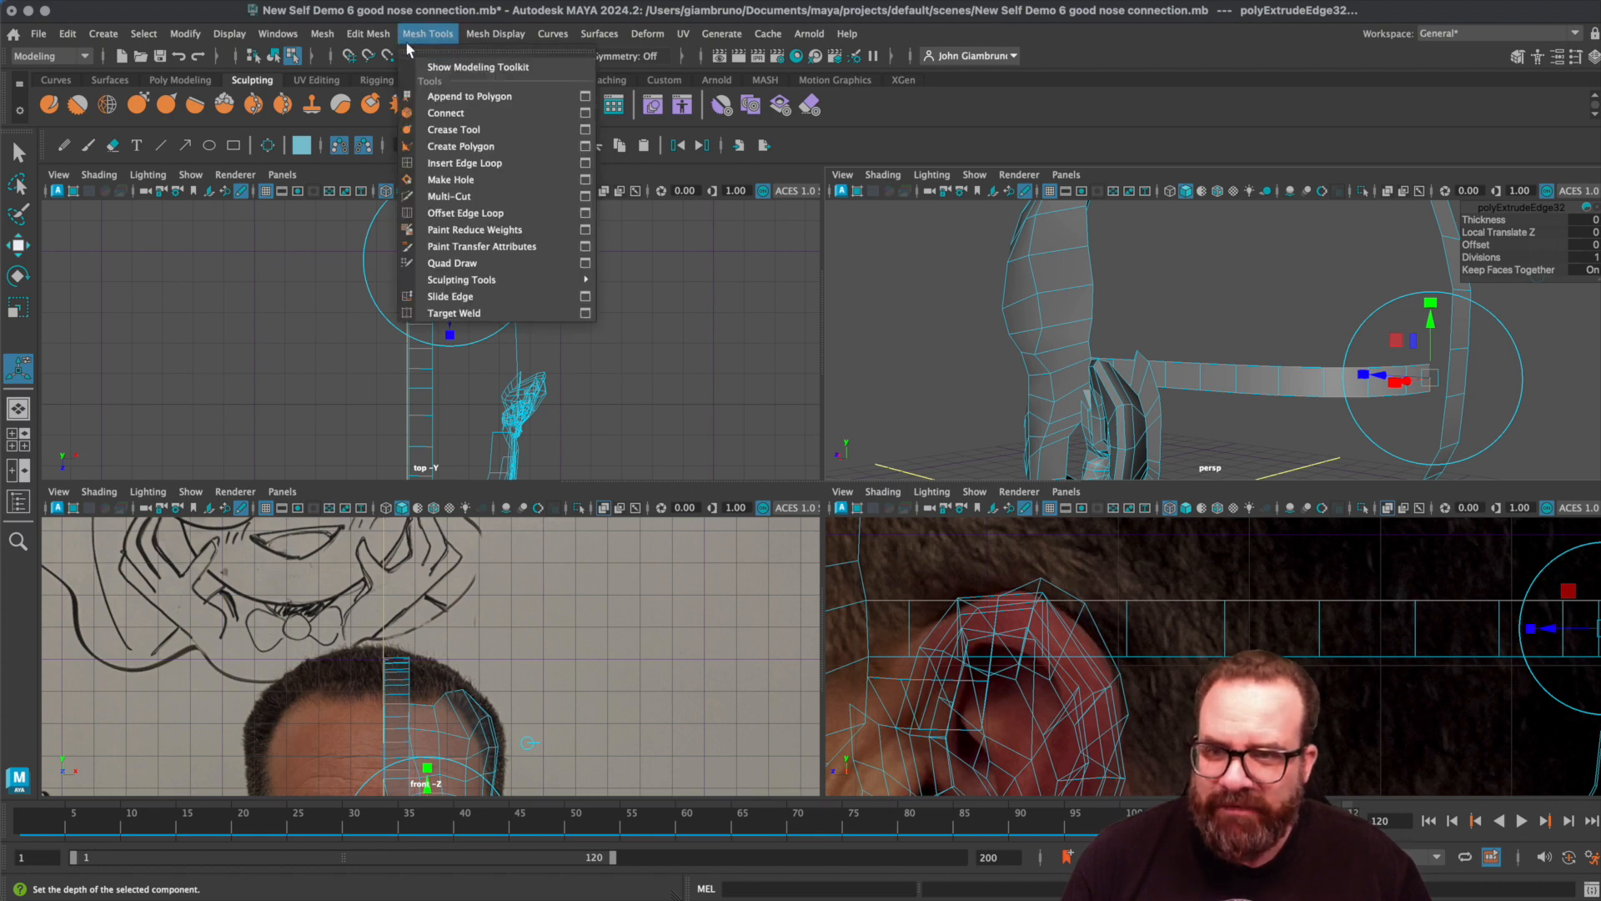
{"action": "left_click", "coordinate": [467, 313]}
{"action": "scroll", "coordinate": [1465, 428], "scroll_direction": "up", "scroll_amount": 5}
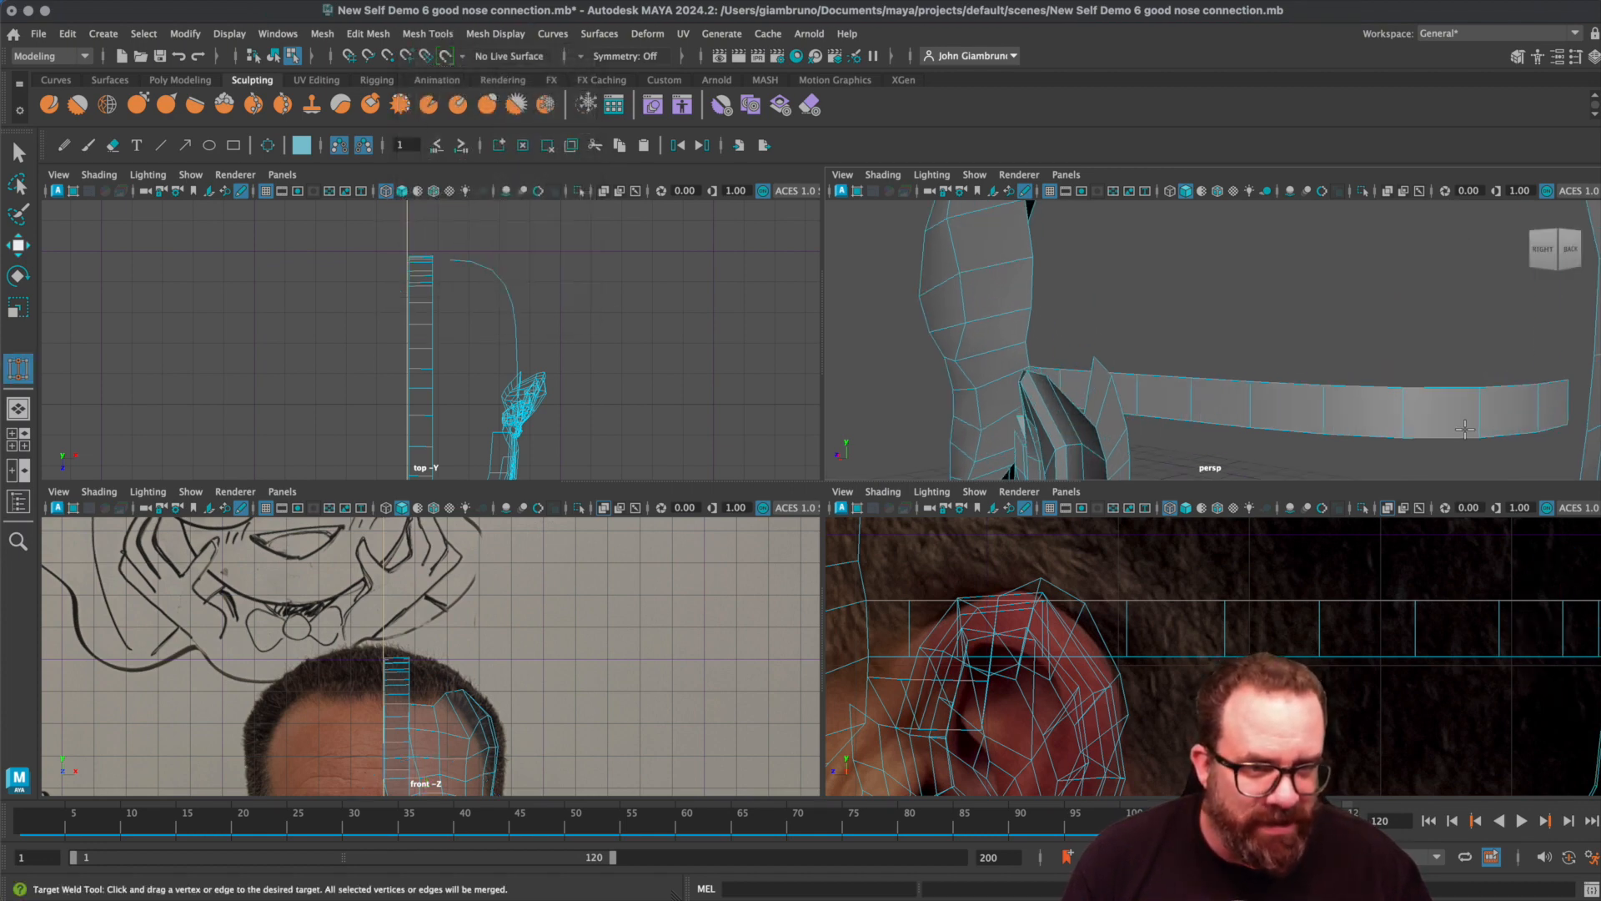
{"action": "middle_click_drag", "start_coordinate": [1465, 429], "coordinate": [1240, 379], "text": "alt"}
{"action": "left_click_drag", "start_coordinate": [1268, 342], "coordinate": [1238, 355]}
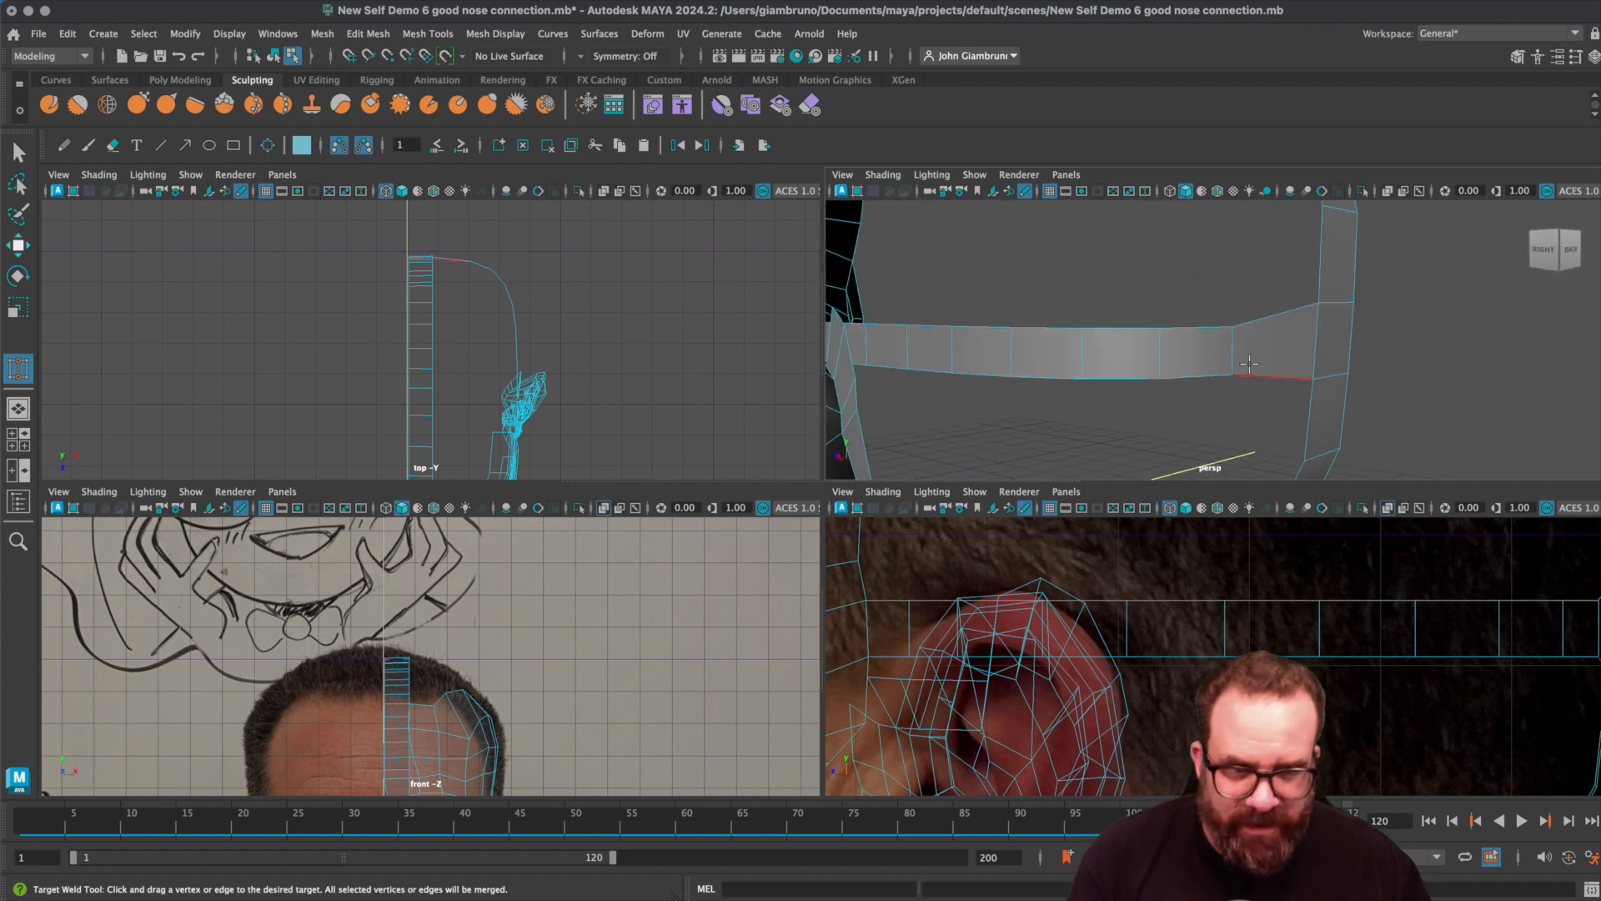
- Scale the band's vertical edge next to the center strip taller to smooth the transition
{"action": "key", "text": "q"}
{"action": "key", "text": "r"}
{"action": "left_click_drag", "start_coordinate": [1232, 282], "coordinate": [1231, 270]}
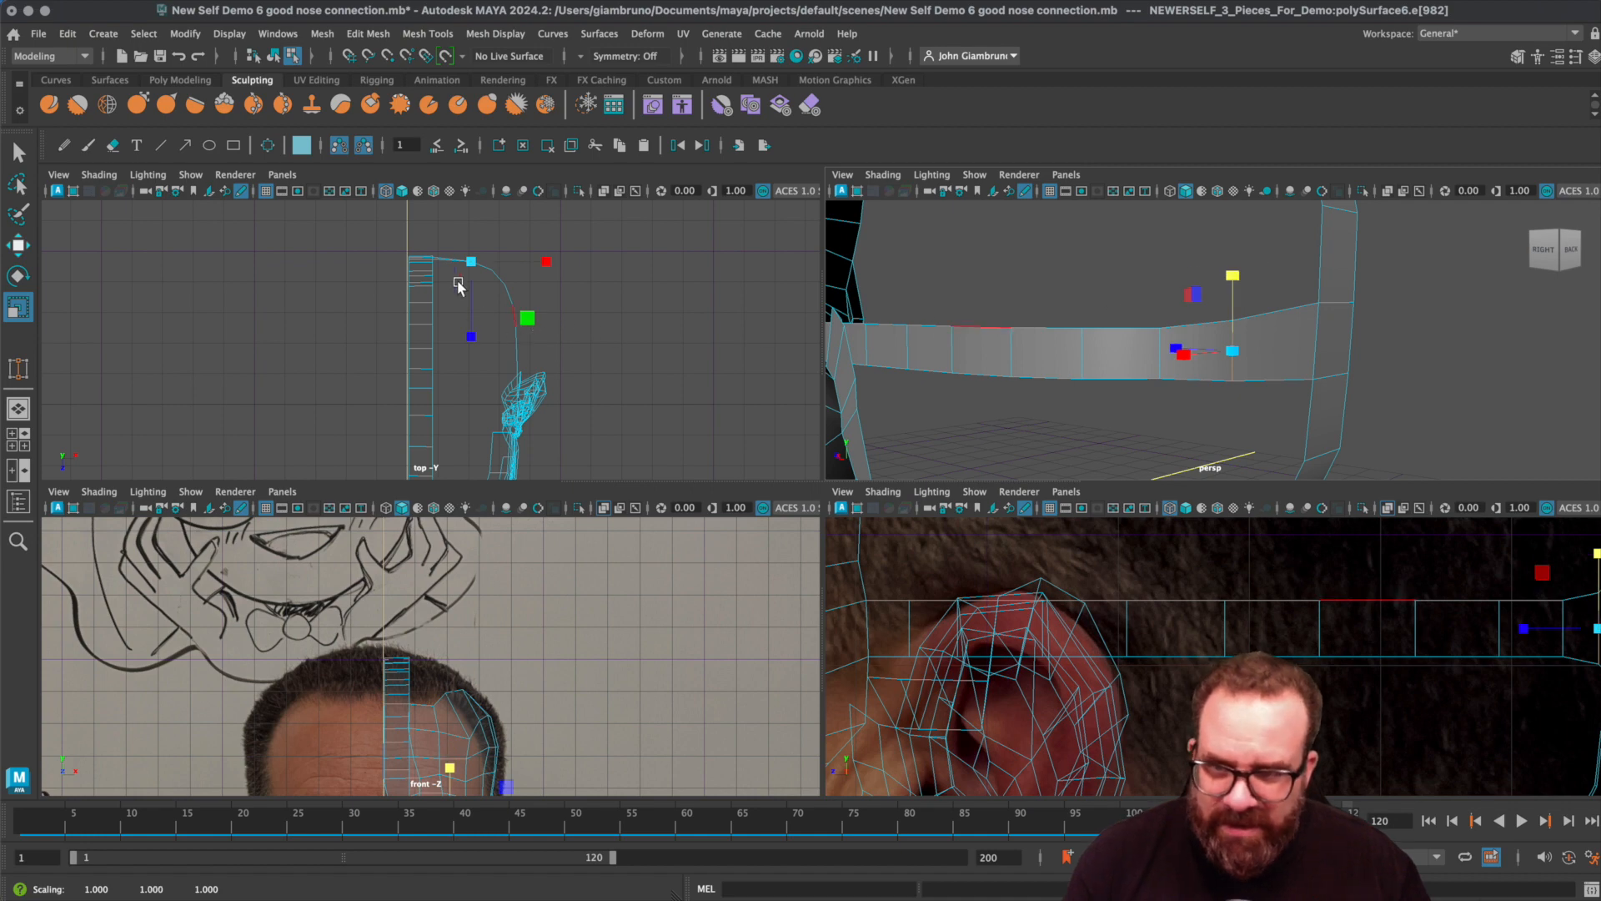
- Try to close the large opening in the side of the skull with Fill Hole
{"action": "left_click_drag", "start_coordinate": [1216, 372], "coordinate": [1256, 446], "text": "alt"}
{"action": "left_click_drag", "start_coordinate": [1316, 307], "coordinate": [1161, 361], "text": "alt"}
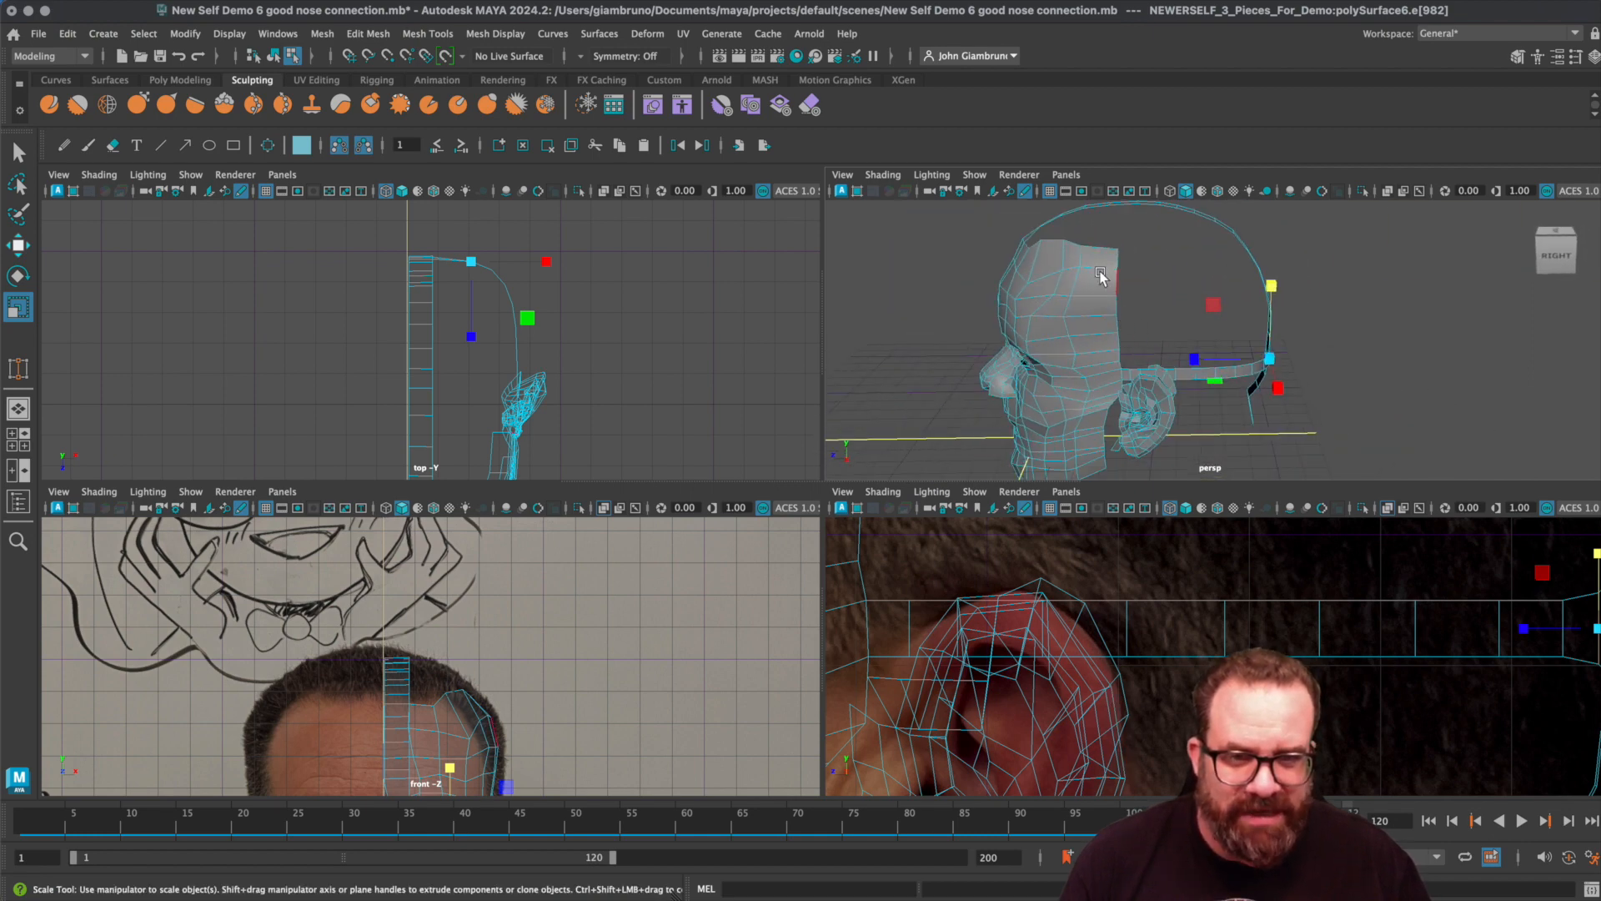
{"action": "left_click_drag", "start_coordinate": [1176, 349], "coordinate": [1179, 209], "text": "alt"}
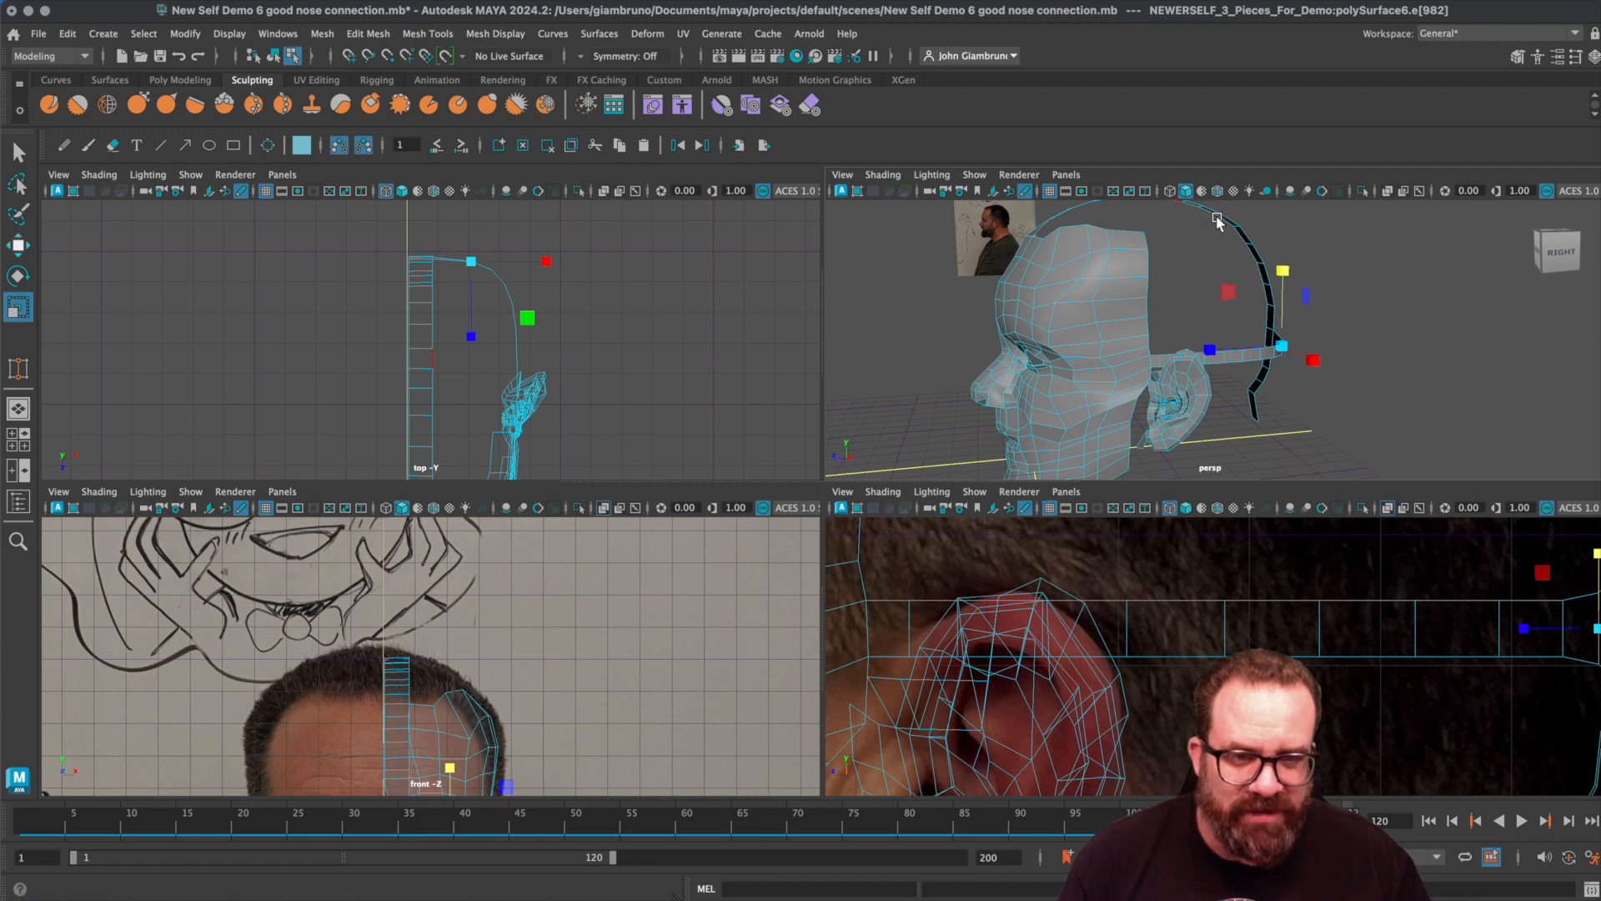
{"action": "left_click_drag", "start_coordinate": [1247, 367], "coordinate": [1171, 260], "text": "alt"}
{"action": "right_click_drag", "start_coordinate": [1171, 259], "coordinate": [1189, 268]}
{"action": "left_click", "coordinate": [1192, 272]}
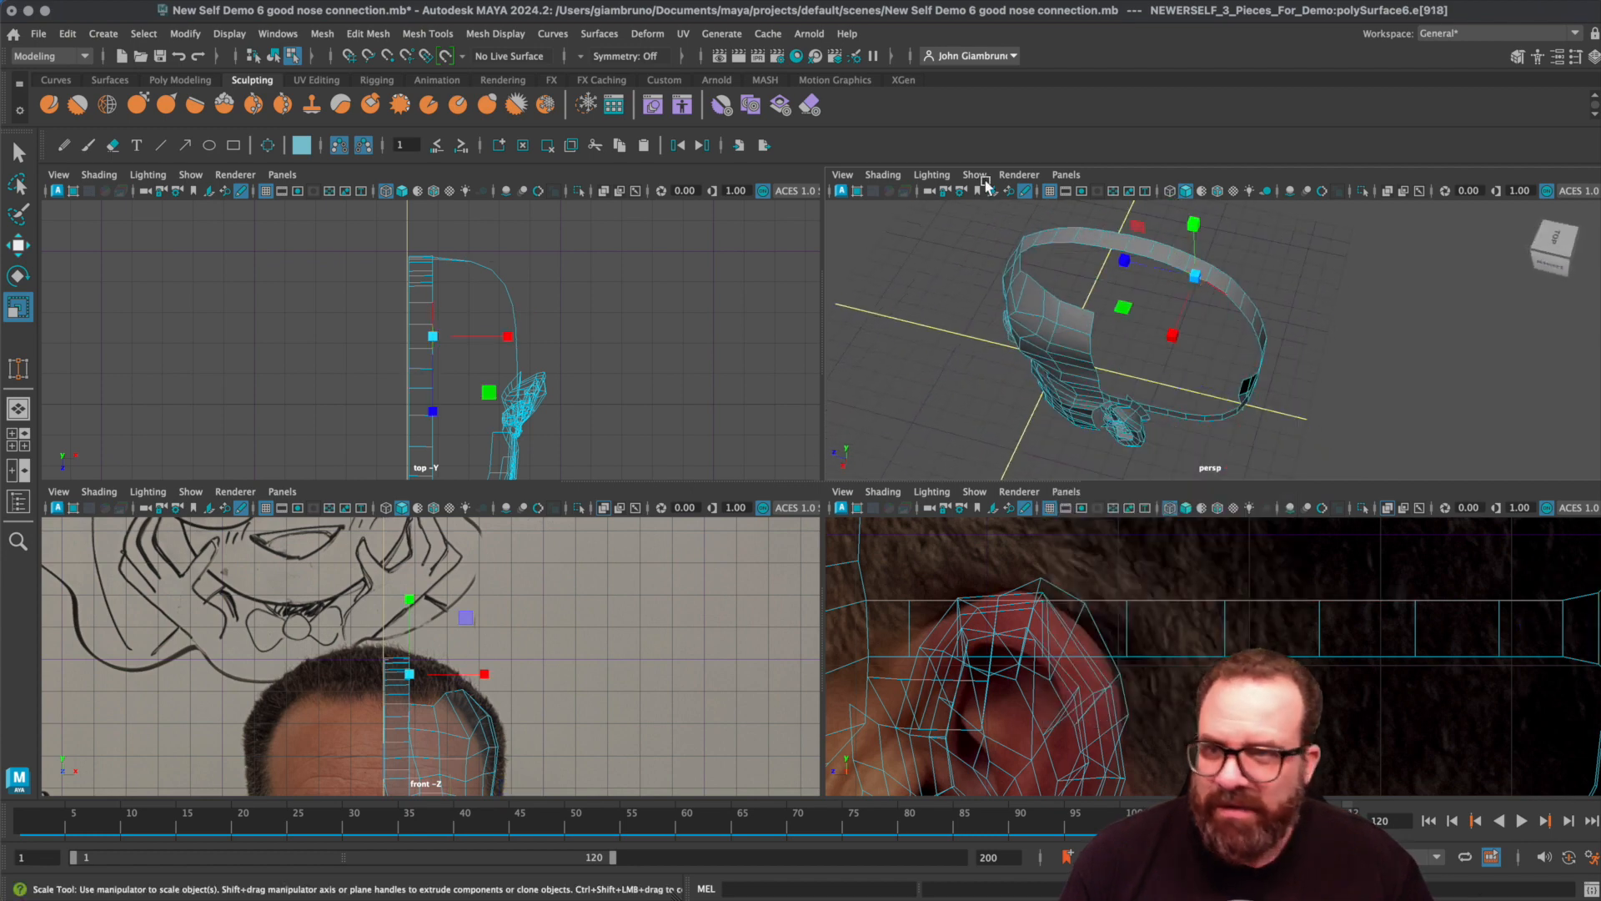
{"action": "left_click", "coordinate": [337, 37]}
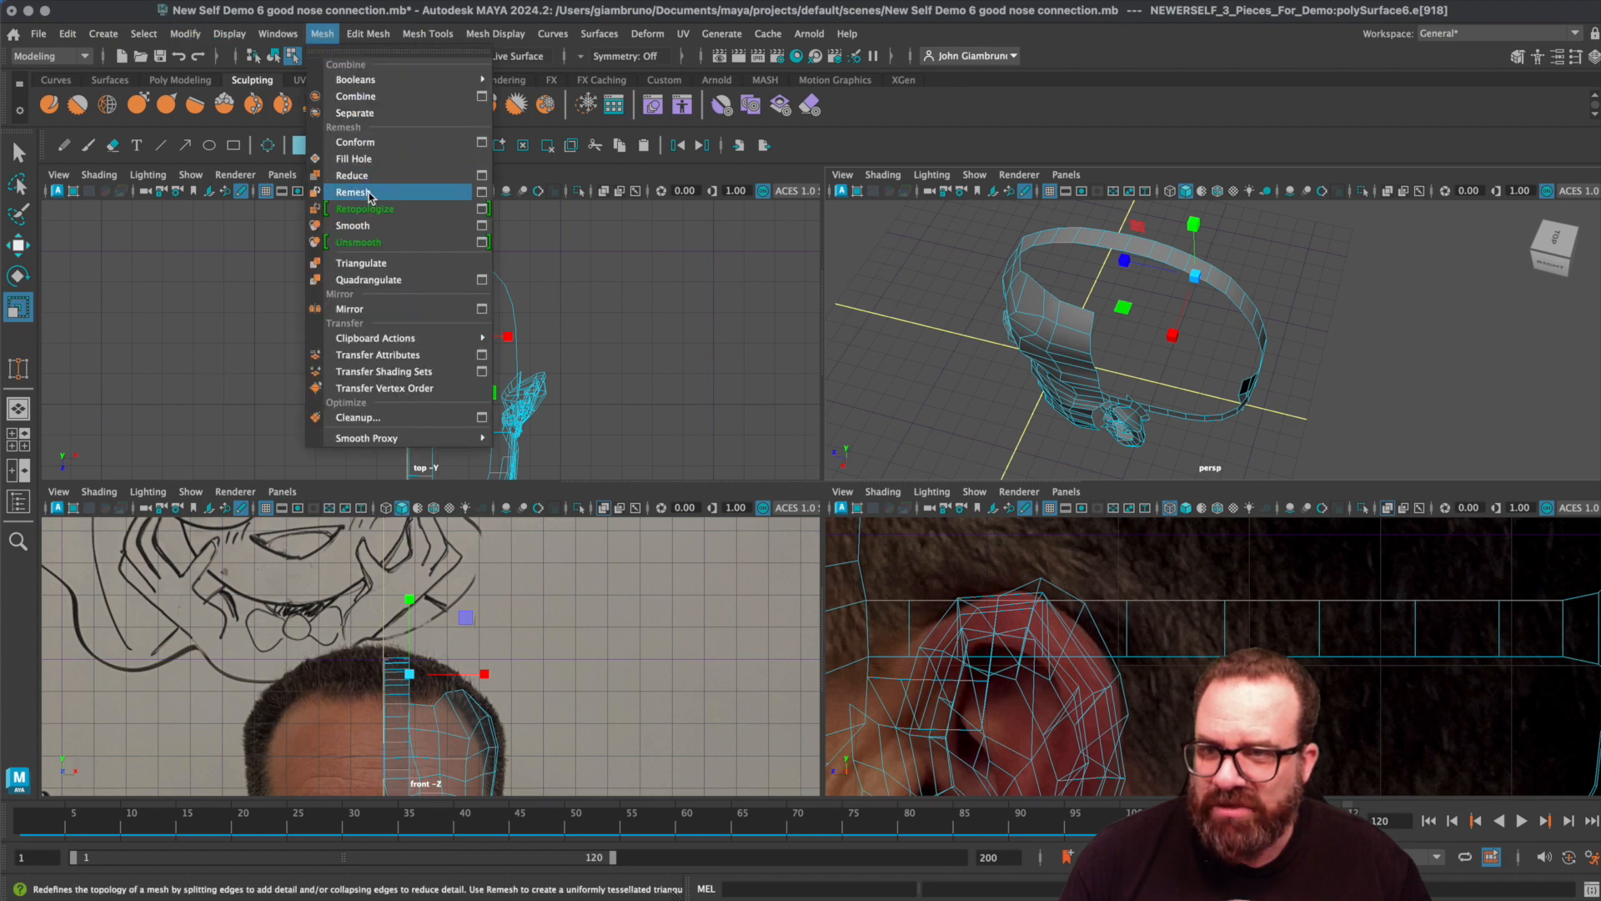
{"action": "left_click", "coordinate": [355, 160]}
{"action": "left_click_drag", "start_coordinate": [1168, 334], "coordinate": [1233, 307], "text": "alt"}
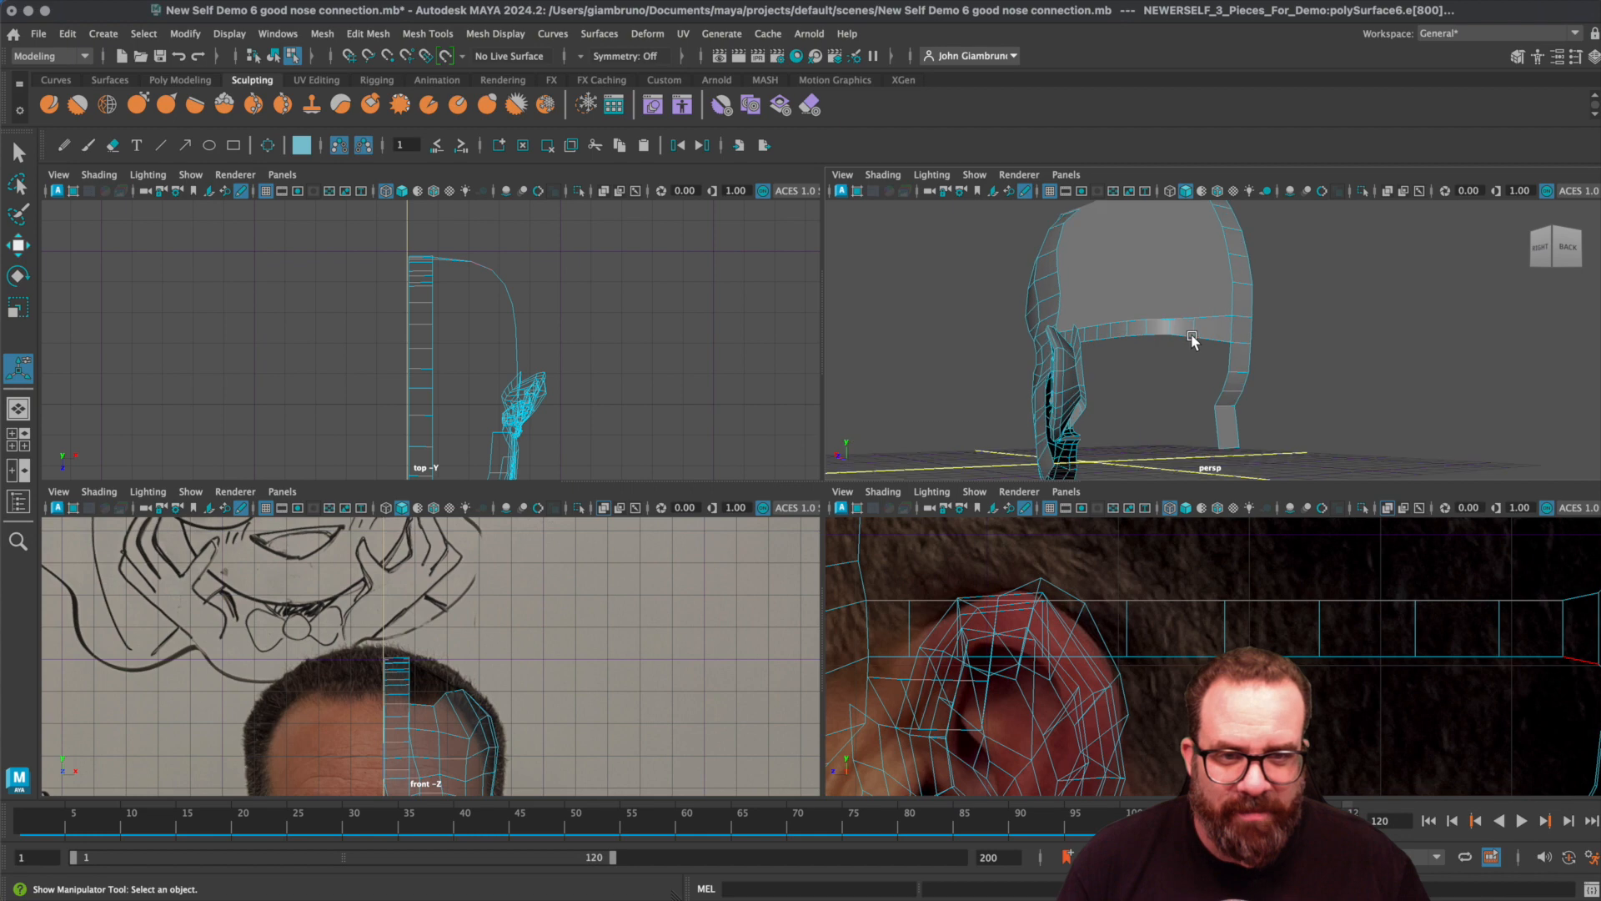
{"action": "key", "text": "space"}
{"action": "left_click_drag", "start_coordinate": [809, 440], "coordinate": [648, 542], "text": "alt"}
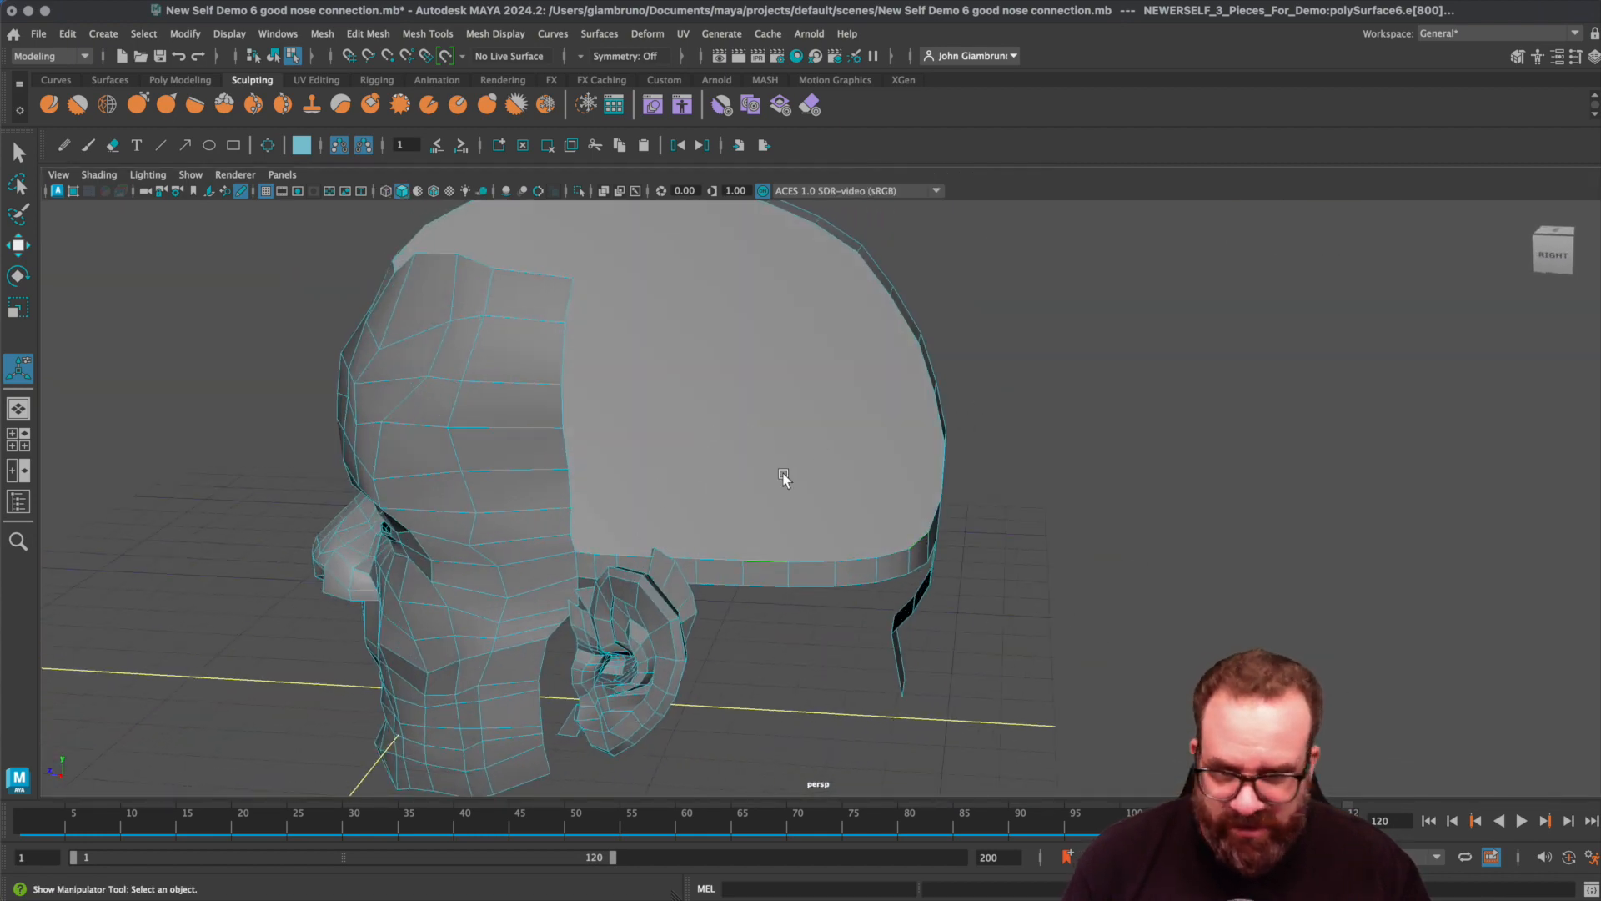
{"action": "key", "text": "ctrl+z"}
{"action": "left_click_drag", "start_coordinate": [838, 469], "coordinate": [793, 453], "text": "alt"}
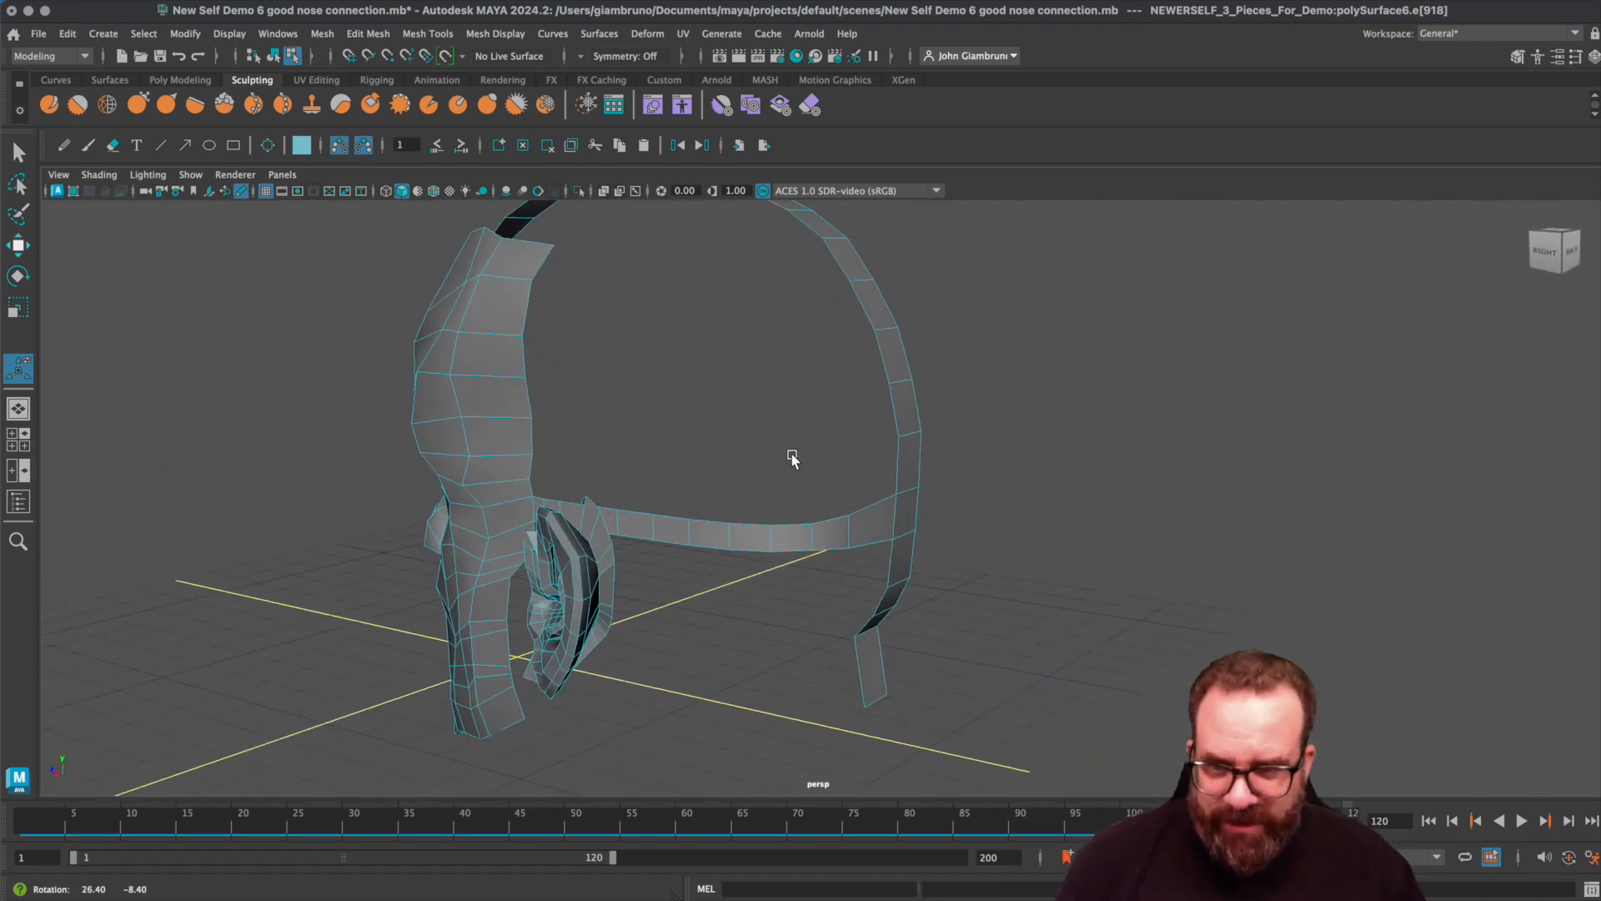
{"action": "left_click_drag", "start_coordinate": [659, 514], "coordinate": [697, 515], "text": "alt"}
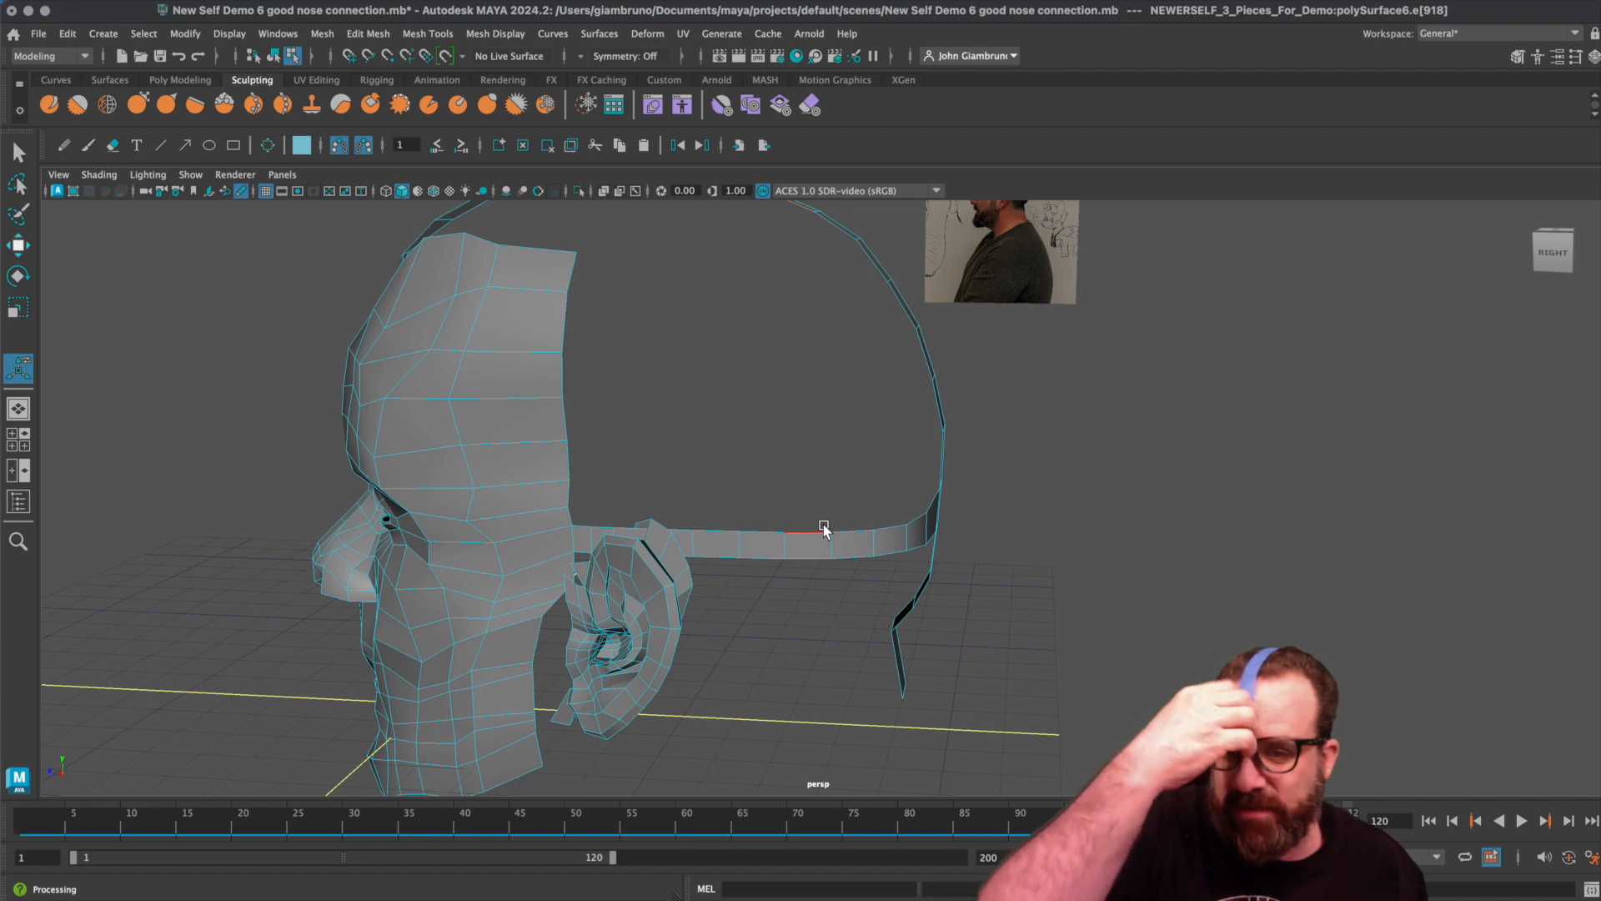
{"action": "mouse_move", "coordinate": [832, 522]}
{"action": "left_mouse_down", "text": "alt"}
{"action": "mouse_move", "coordinate": [776, 525]}
{"action": "mouse_move", "coordinate": [859, 526]}
{"action": "left_mouse_up", "text": "alt"}
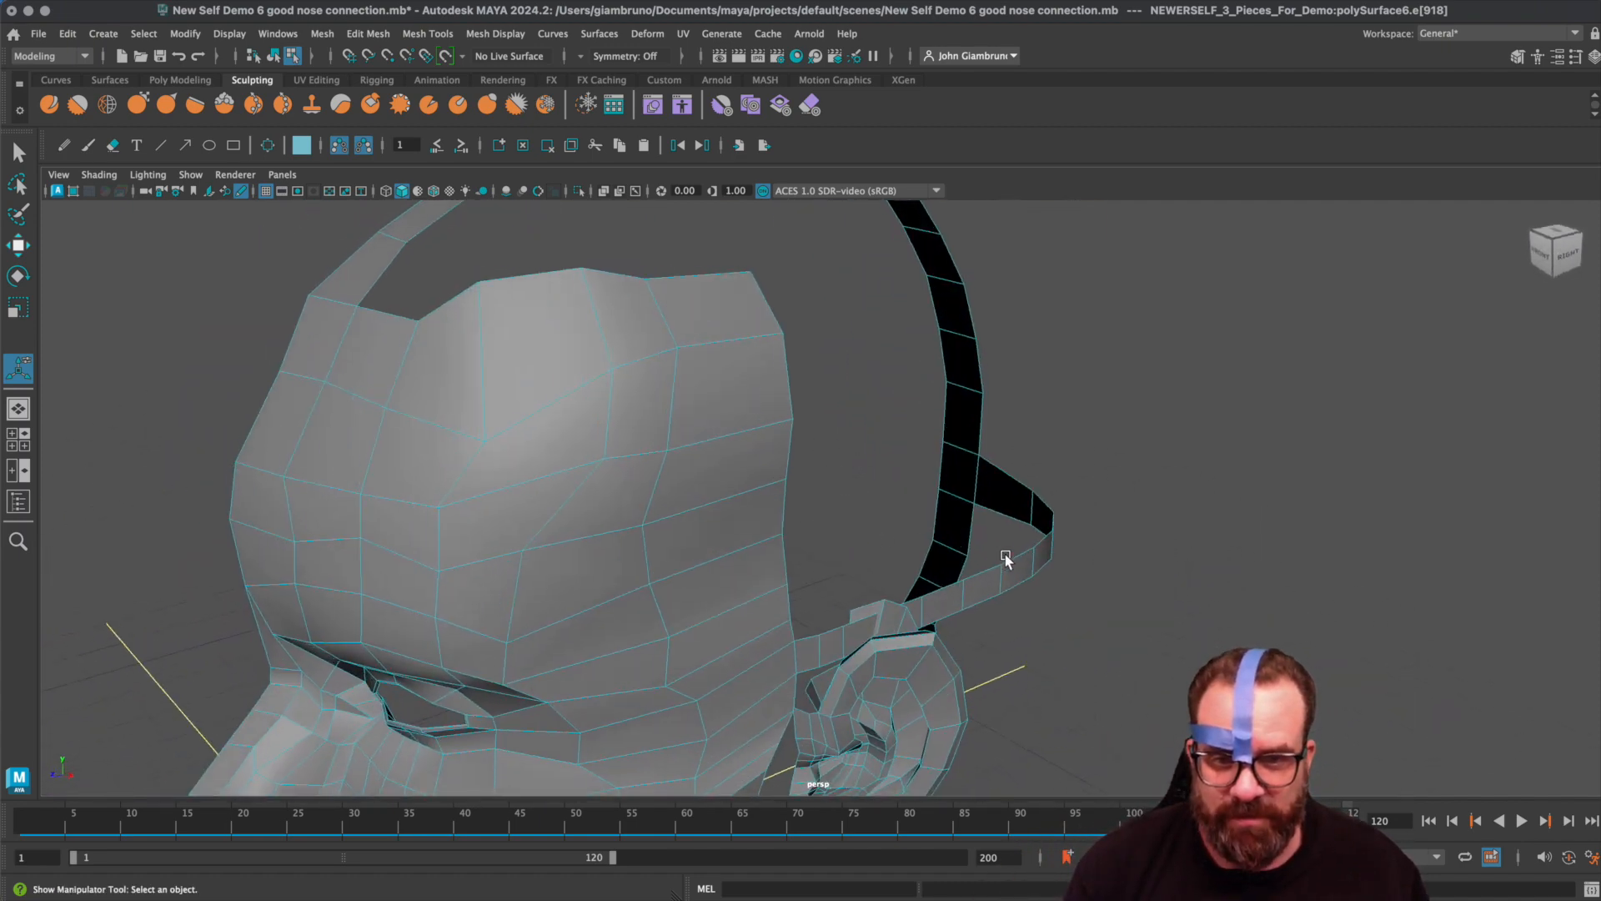
{"action": "left_click_drag", "start_coordinate": [1014, 559], "coordinate": [815, 590], "text": "alt"}
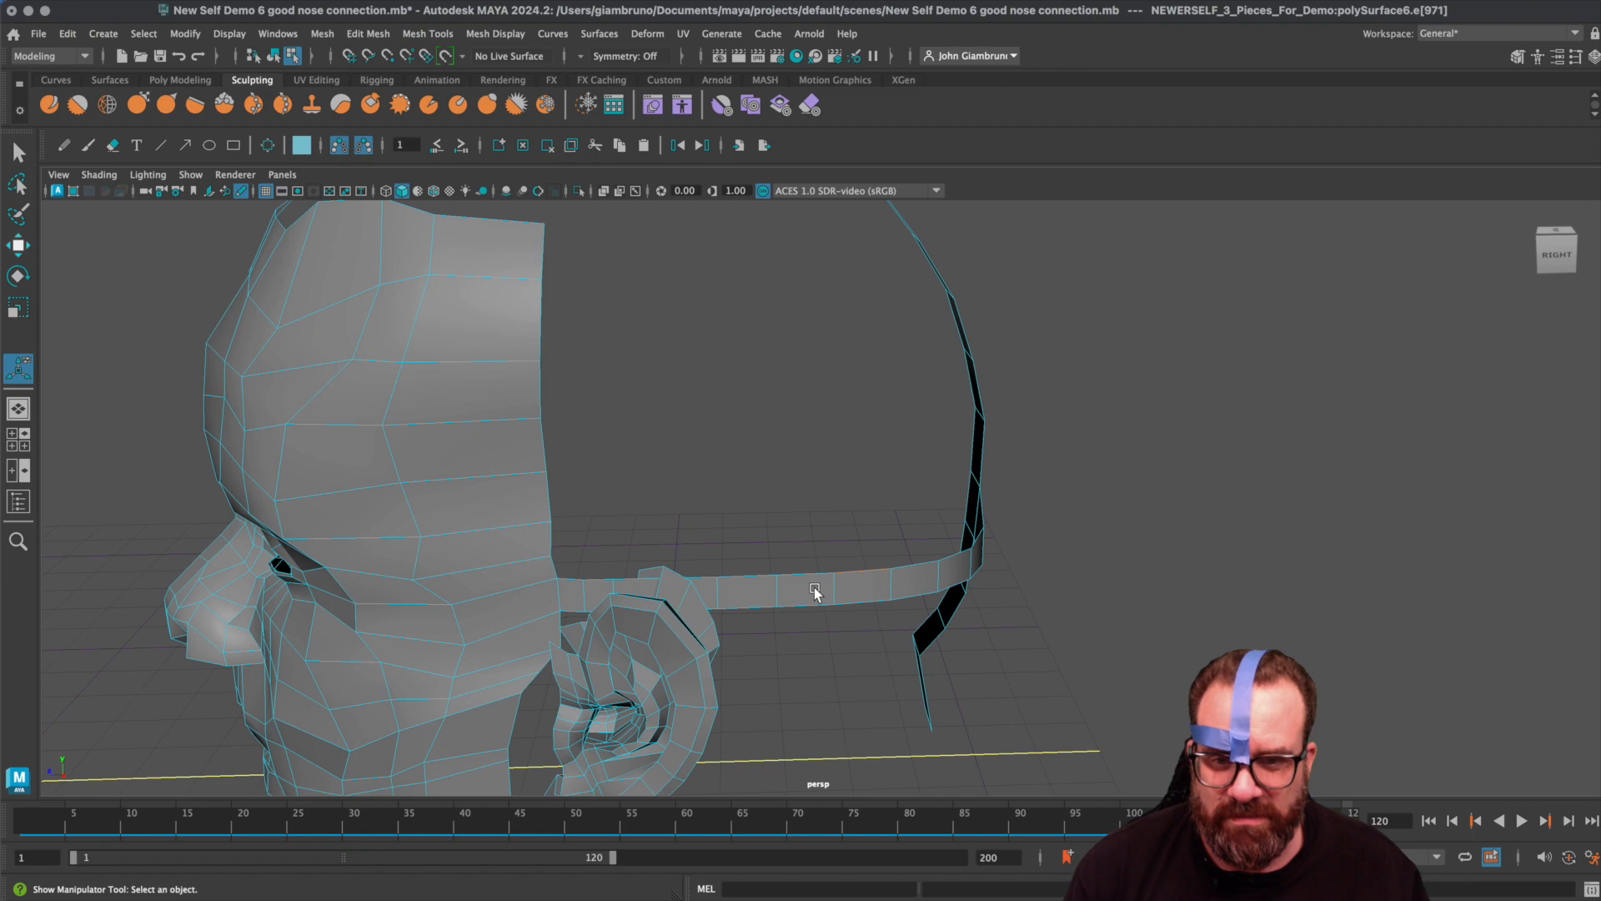
{"action": "left_click_drag", "start_coordinate": [915, 576], "coordinate": [879, 572], "text": "alt"}
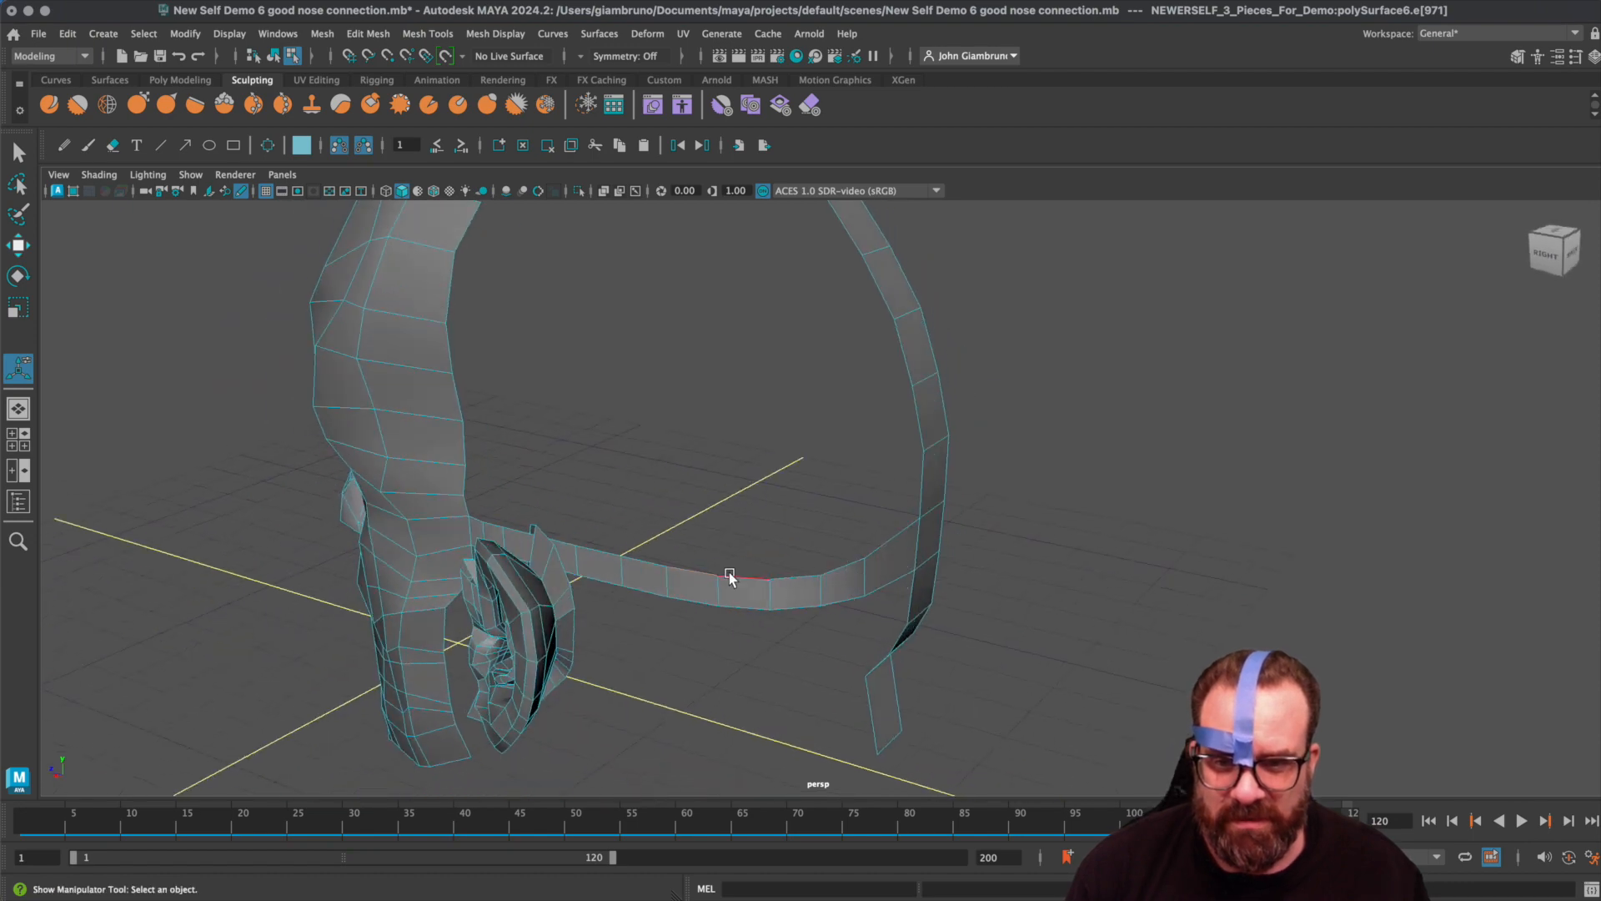
- Extrude an upper edge of the horizontal band, near the back of the head, straight upward to start a vertical strip
{"action": "left_click_drag", "start_coordinate": [733, 578], "coordinate": [759, 608], "text": "alt"}
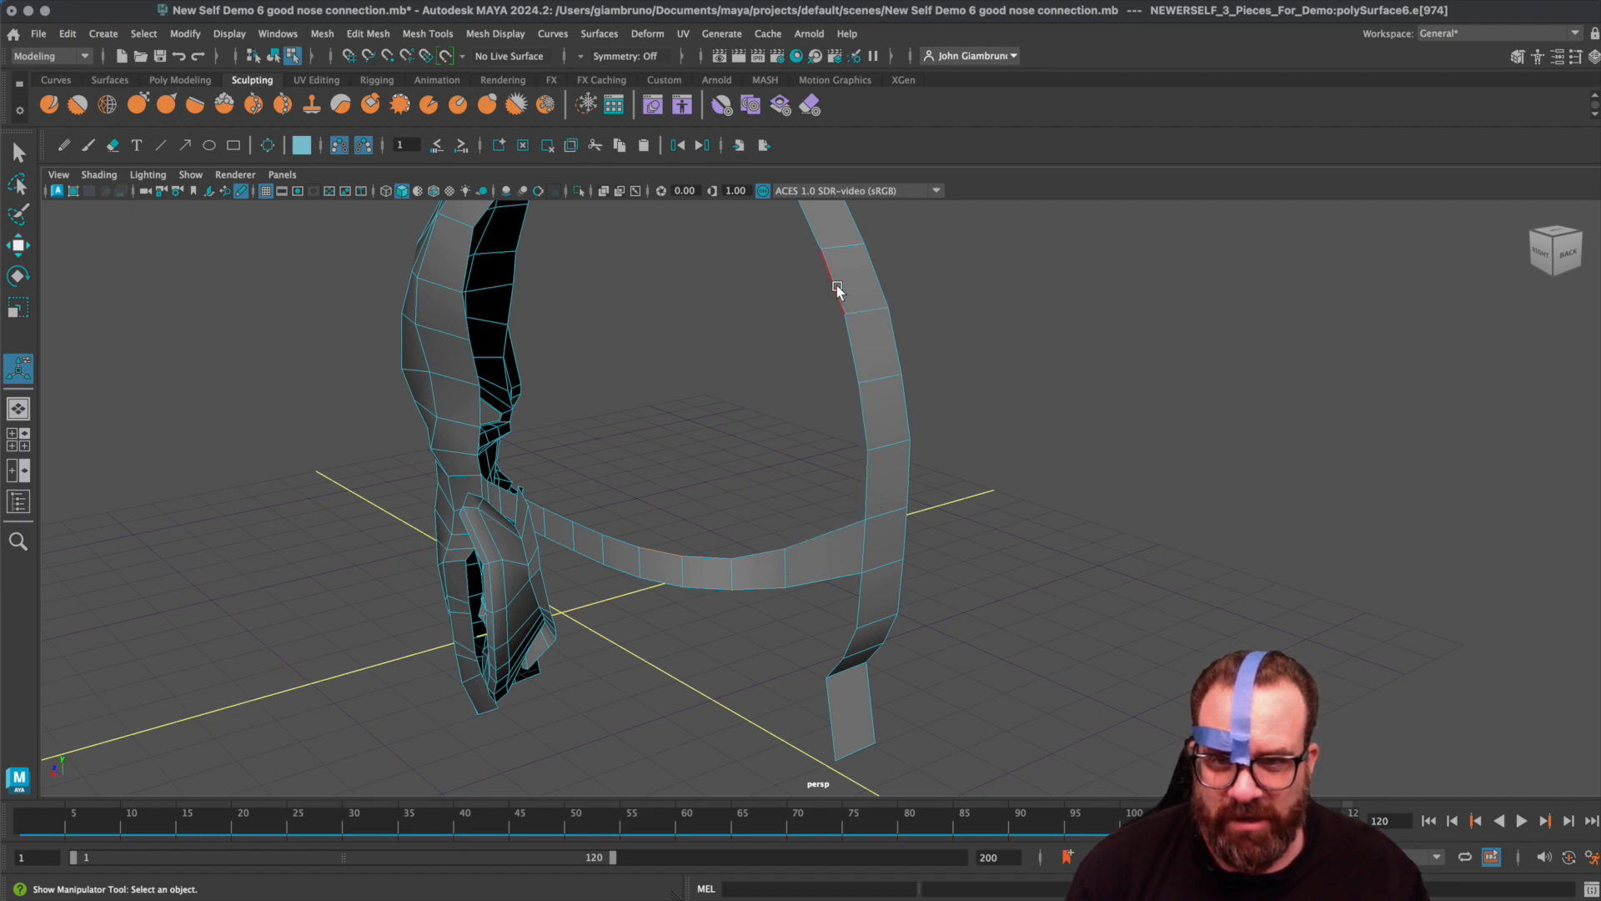
{"action": "mouse_move", "coordinate": [809, 297]}
{"action": "left_mouse_down", "text": "alt"}
{"action": "mouse_move", "coordinate": [772, 350]}
{"action": "mouse_move", "coordinate": [815, 286]}
{"action": "mouse_move", "coordinate": [829, 340]}
{"action": "mouse_move", "coordinate": [805, 285]}
{"action": "left_mouse_up", "text": "alt"}
{"action": "left_click_drag", "start_coordinate": [821, 567], "coordinate": [899, 569], "text": "alt"}
{"action": "right_click_drag", "start_coordinate": [899, 568], "coordinate": [855, 326], "text": "alt"}
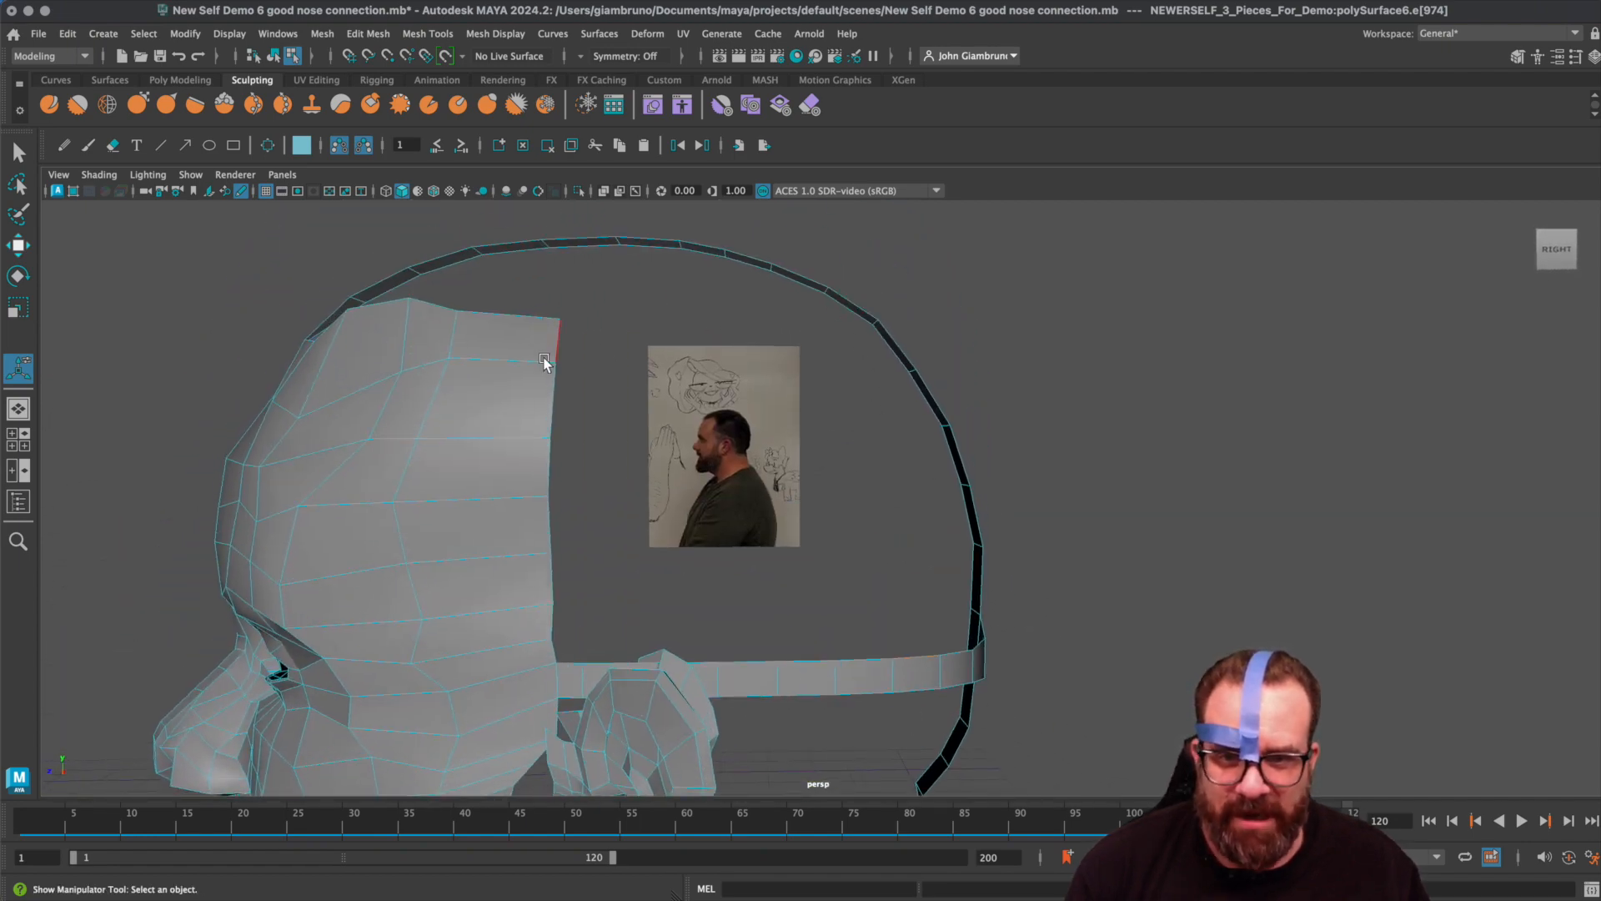
{"action": "left_click_drag", "start_coordinate": [853, 325], "coordinate": [749, 668], "text": "alt"}
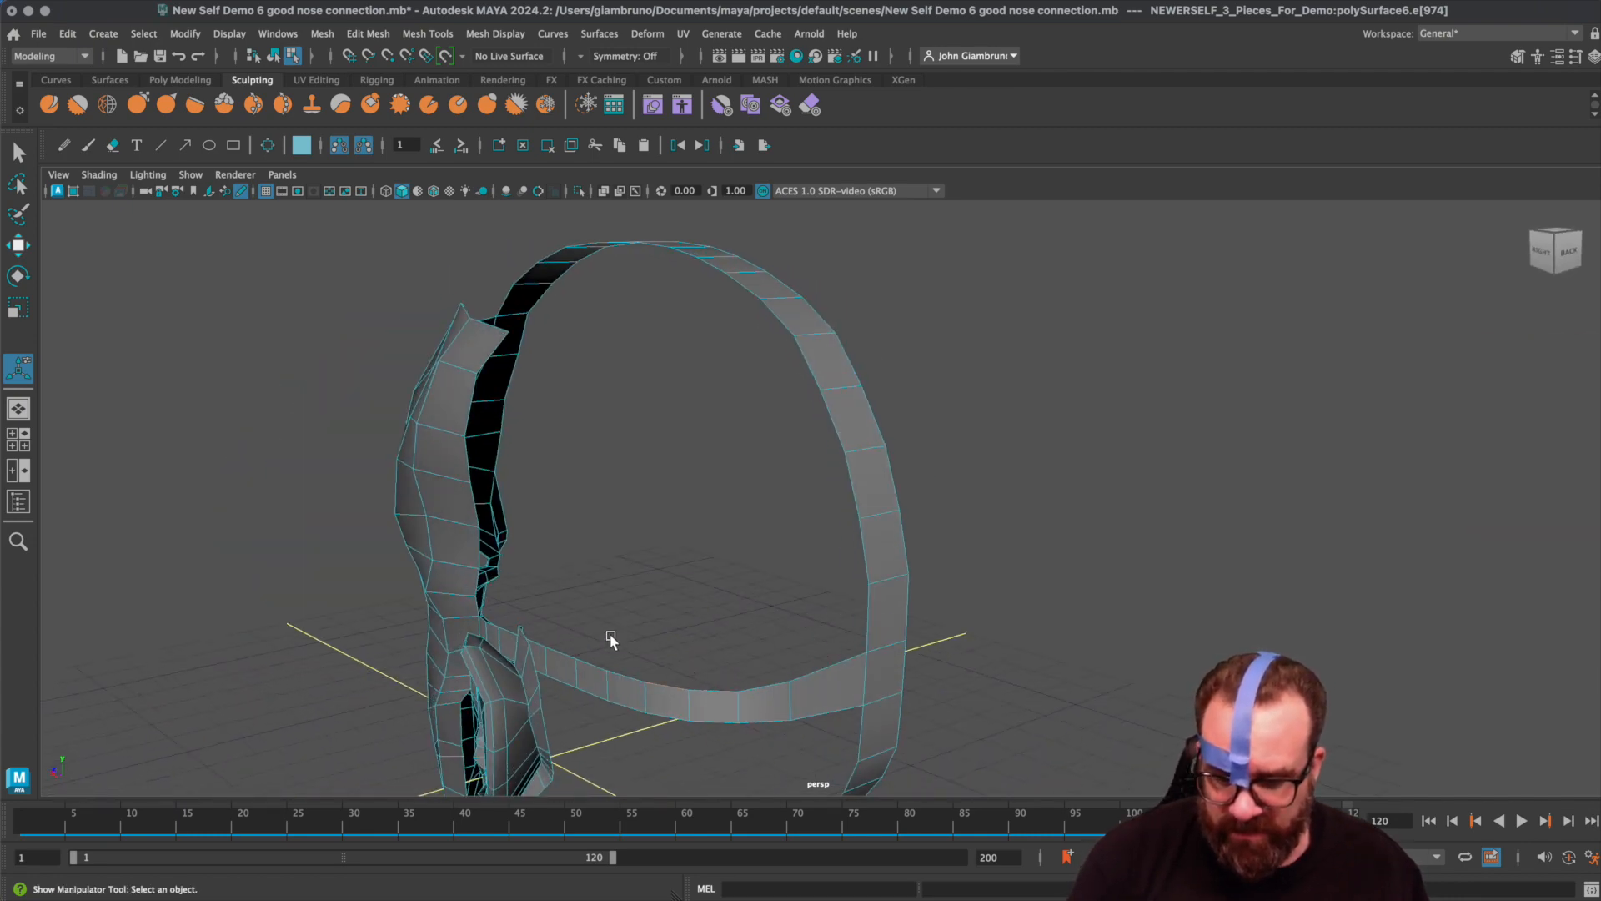
{"action": "key", "text": "ctrl+e"}
{"action": "left_click", "coordinate": [766, 587]}
{"action": "left_click_drag", "start_coordinate": [798, 677], "coordinate": [934, 663], "text": "alt"}
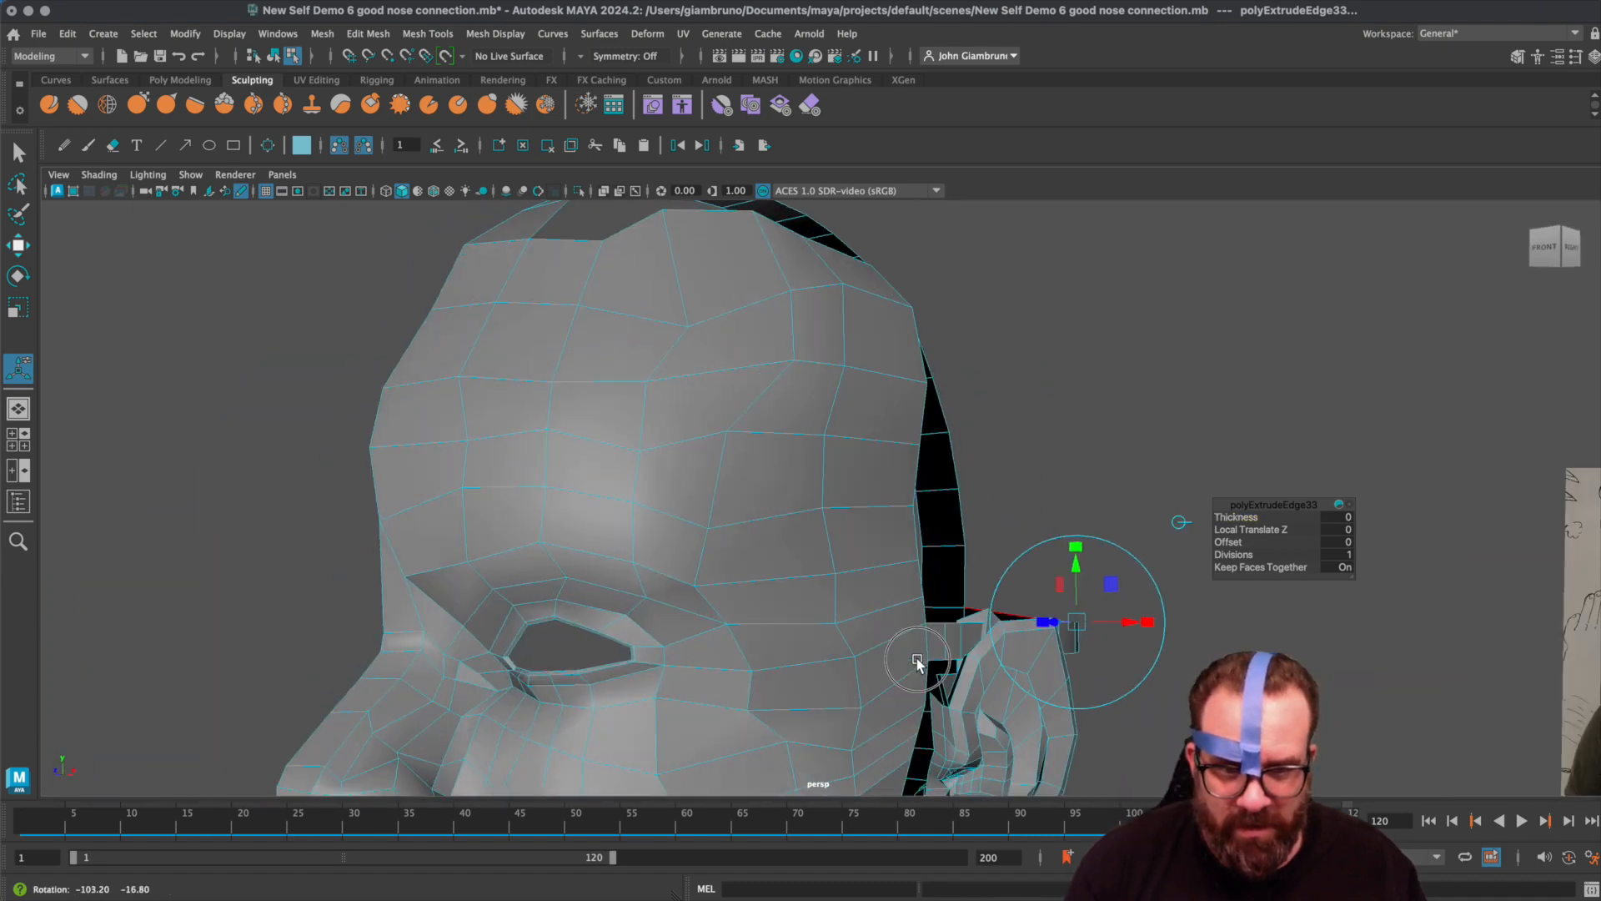
{"action": "left_click_drag", "start_coordinate": [1111, 584], "coordinate": [1107, 510]}
- Extrude the vertical strip upward by two more segments, placing its top edge against the head outline in the front reference
{"action": "key", "text": "ctrl+e"}
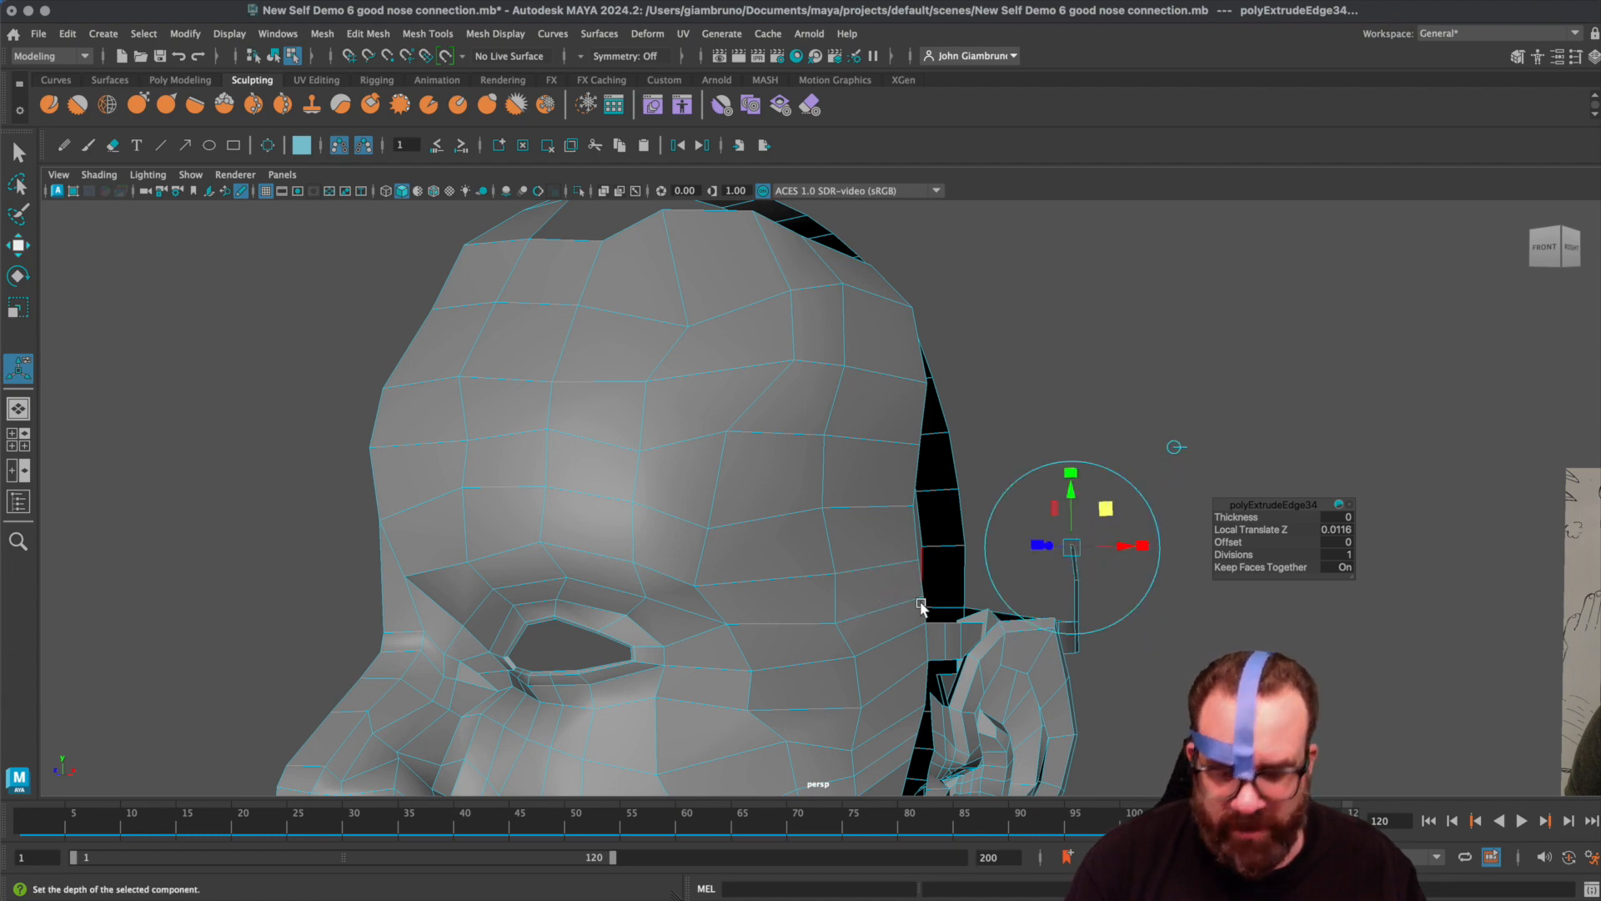
{"action": "key", "text": "ctrl+e"}
{"action": "left_click", "coordinate": [1172, 442]}
{"action": "left_click_drag", "start_coordinate": [1094, 512], "coordinate": [1084, 651]}
{"action": "key", "text": "space"}
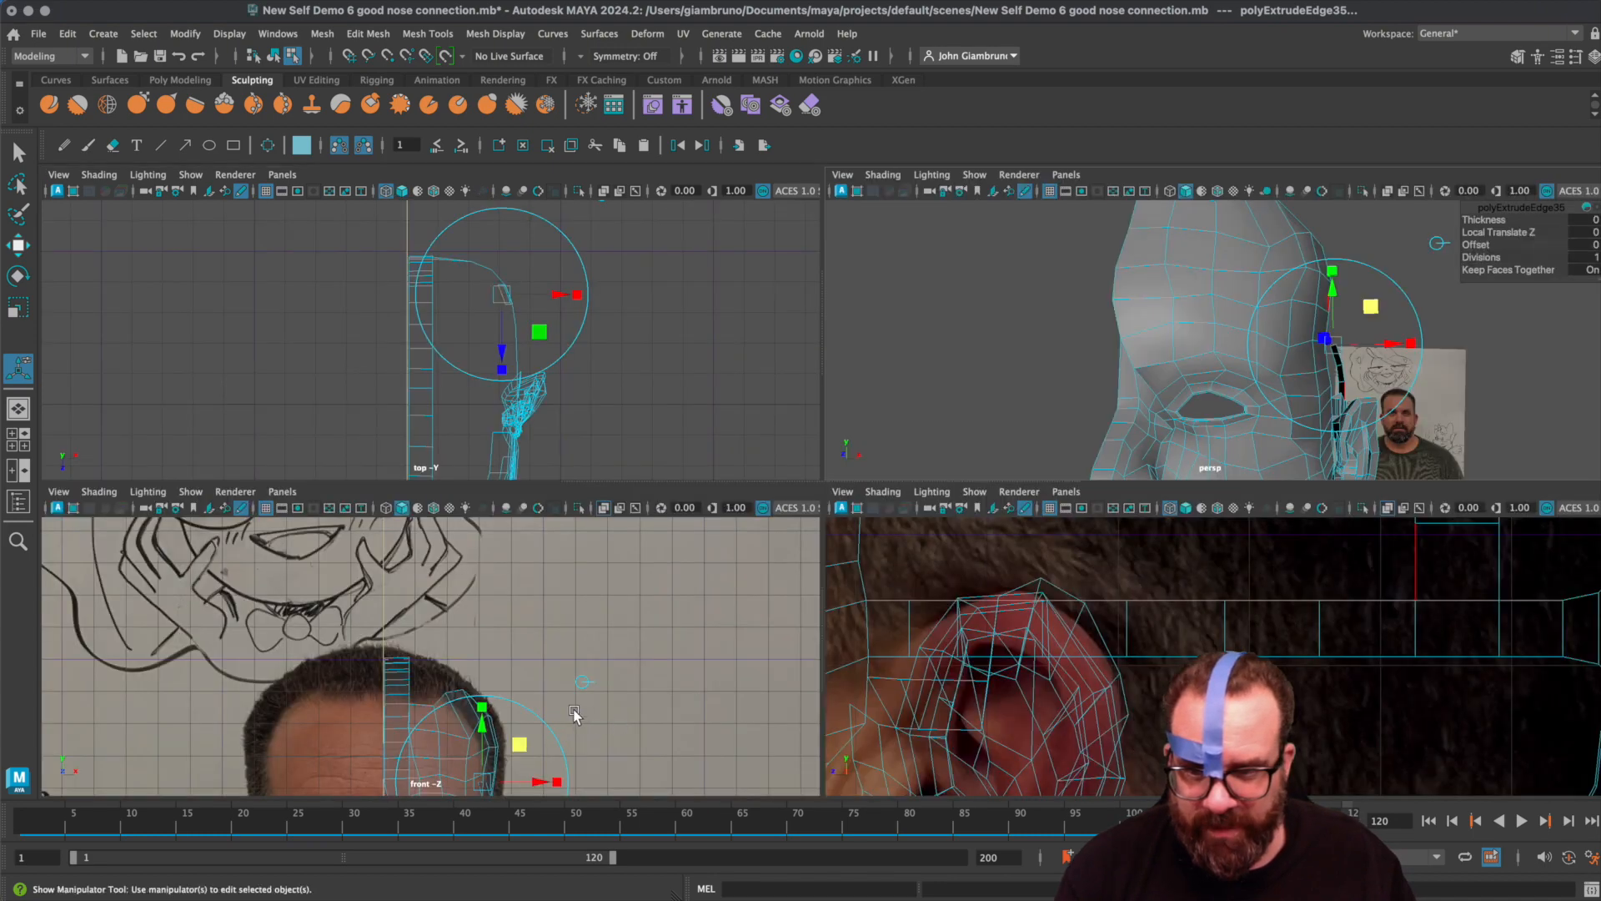
{"action": "right_click_drag", "start_coordinate": [553, 711], "coordinate": [593, 737], "text": "alt"}
{"action": "middle_click_drag", "start_coordinate": [594, 681], "coordinate": [570, 498], "text": "alt"}
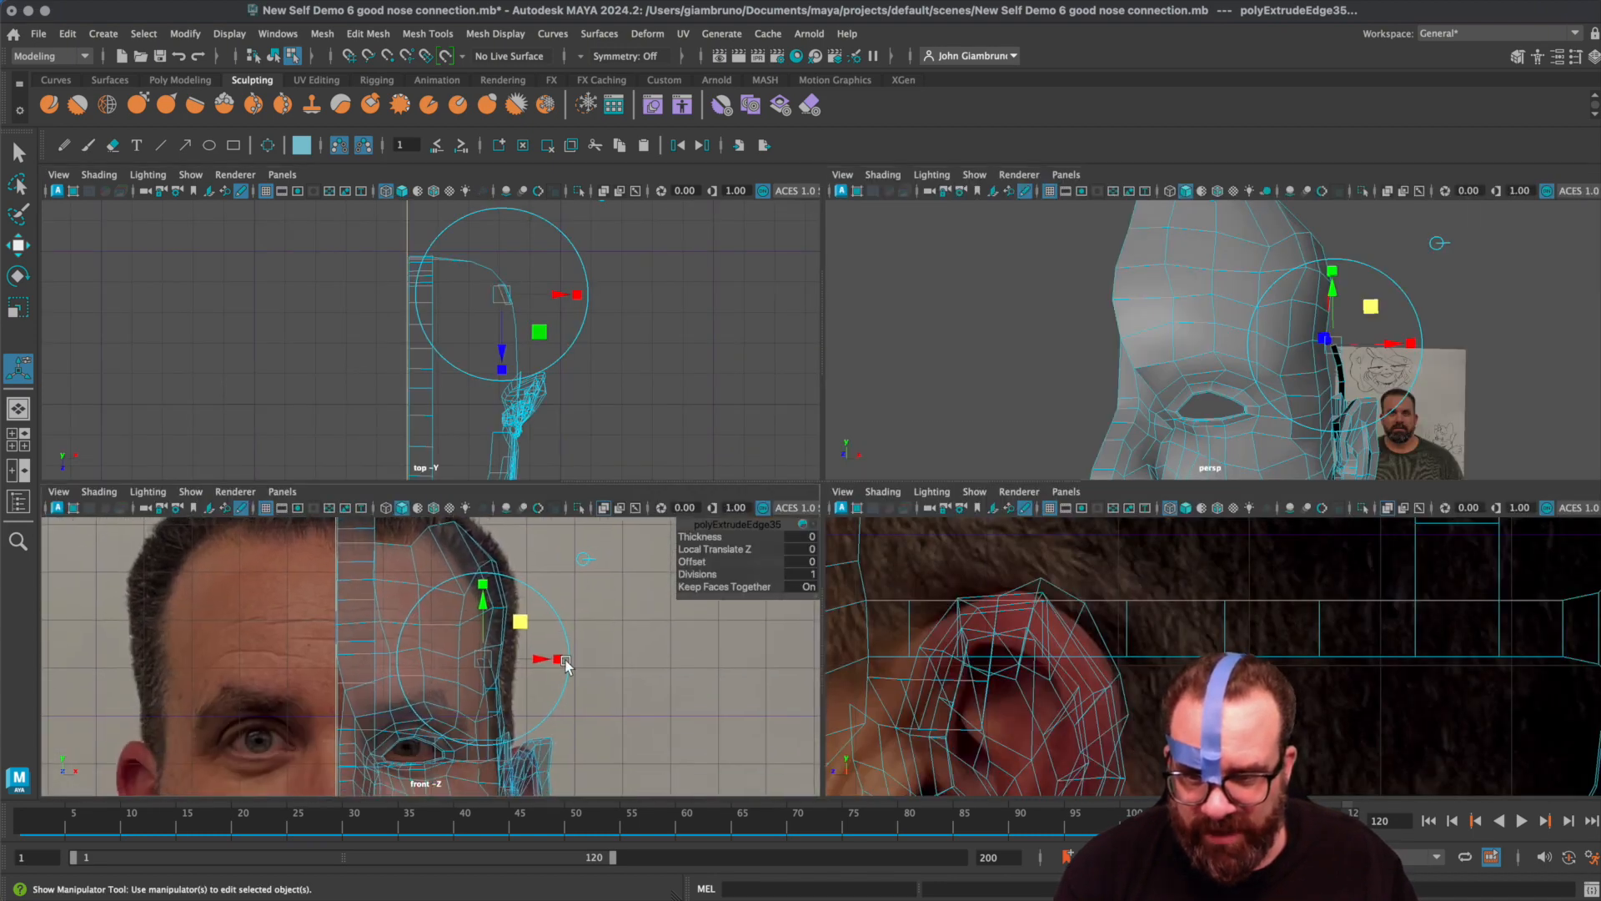
{"action": "left_click_drag", "start_coordinate": [506, 627], "coordinate": [520, 617]}
- Move the strip's middle horizontal edge to follow the curvature of the side of the skull
{"action": "scroll", "coordinate": [1410, 421], "scroll_direction": "up", "scroll_amount": 5}
{"action": "middle_click_drag", "start_coordinate": [1409, 423], "coordinate": [1307, 382], "text": "alt"}
{"action": "mouse_move", "coordinate": [1306, 382]}
{"action": "left_mouse_down", "text": "alt"}
{"action": "mouse_move", "coordinate": [1227, 378]}
{"action": "mouse_move", "coordinate": [1315, 358]}
{"action": "left_mouse_up", "text": "alt"}
{"action": "right_click_drag", "start_coordinate": [1243, 332], "coordinate": [1239, 292]}
{"action": "left_click", "coordinate": [1241, 334]}
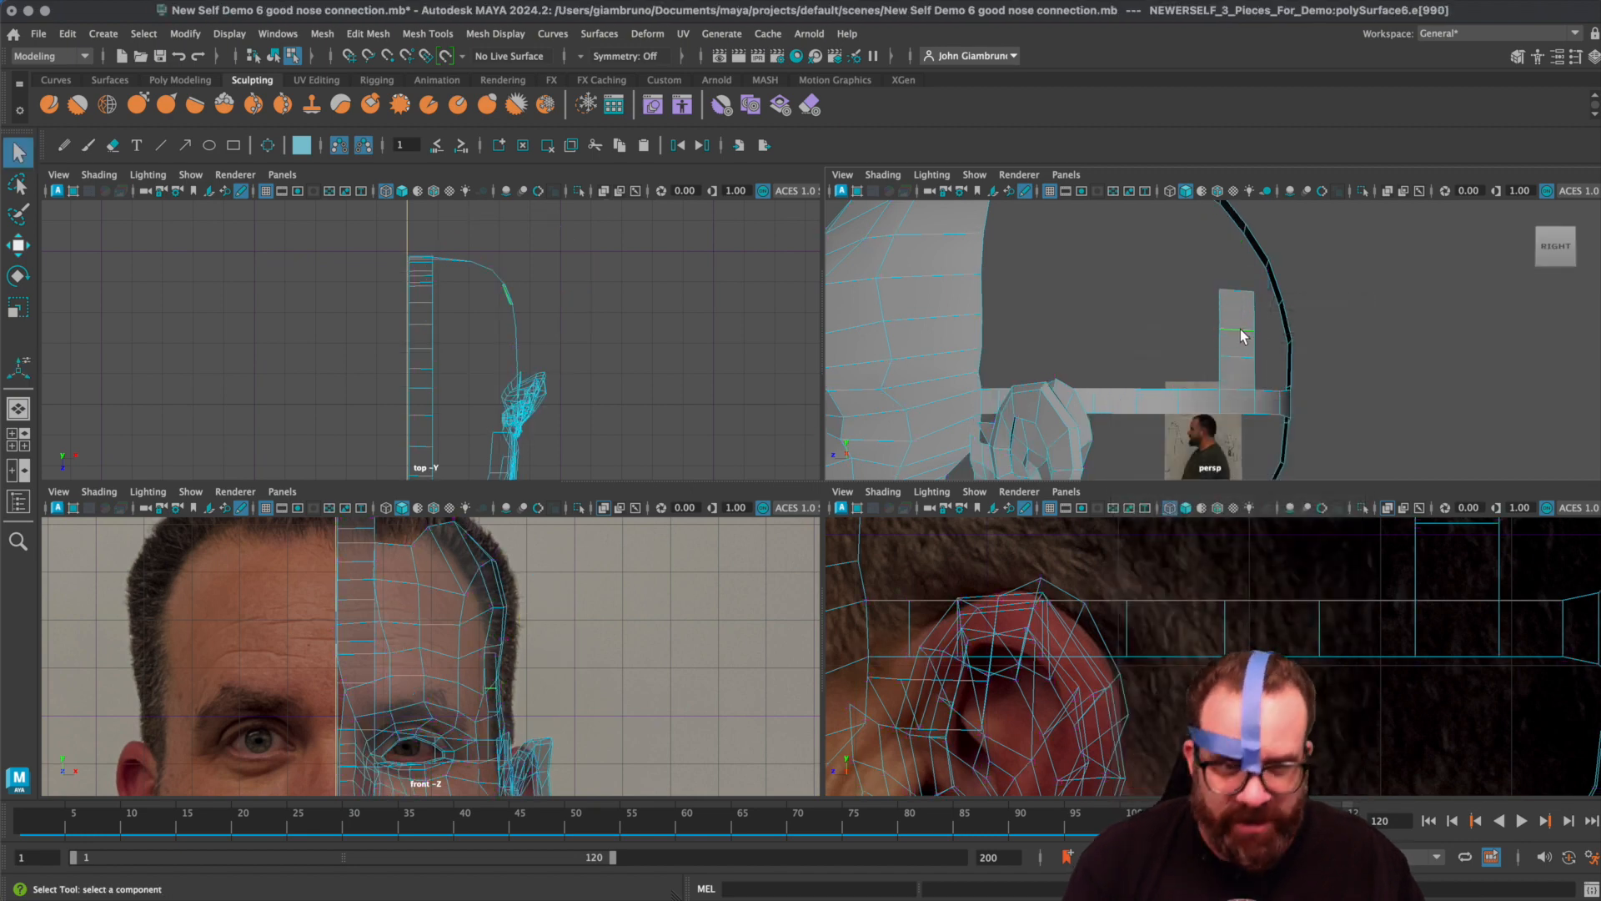
{"action": "key", "text": "w"}
{"action": "left_click_drag", "start_coordinate": [1204, 367], "coordinate": [1366, 382], "text": "alt"}
{"action": "left_click", "coordinate": [1297, 373]}
{"action": "left_click", "coordinate": [1321, 350]}
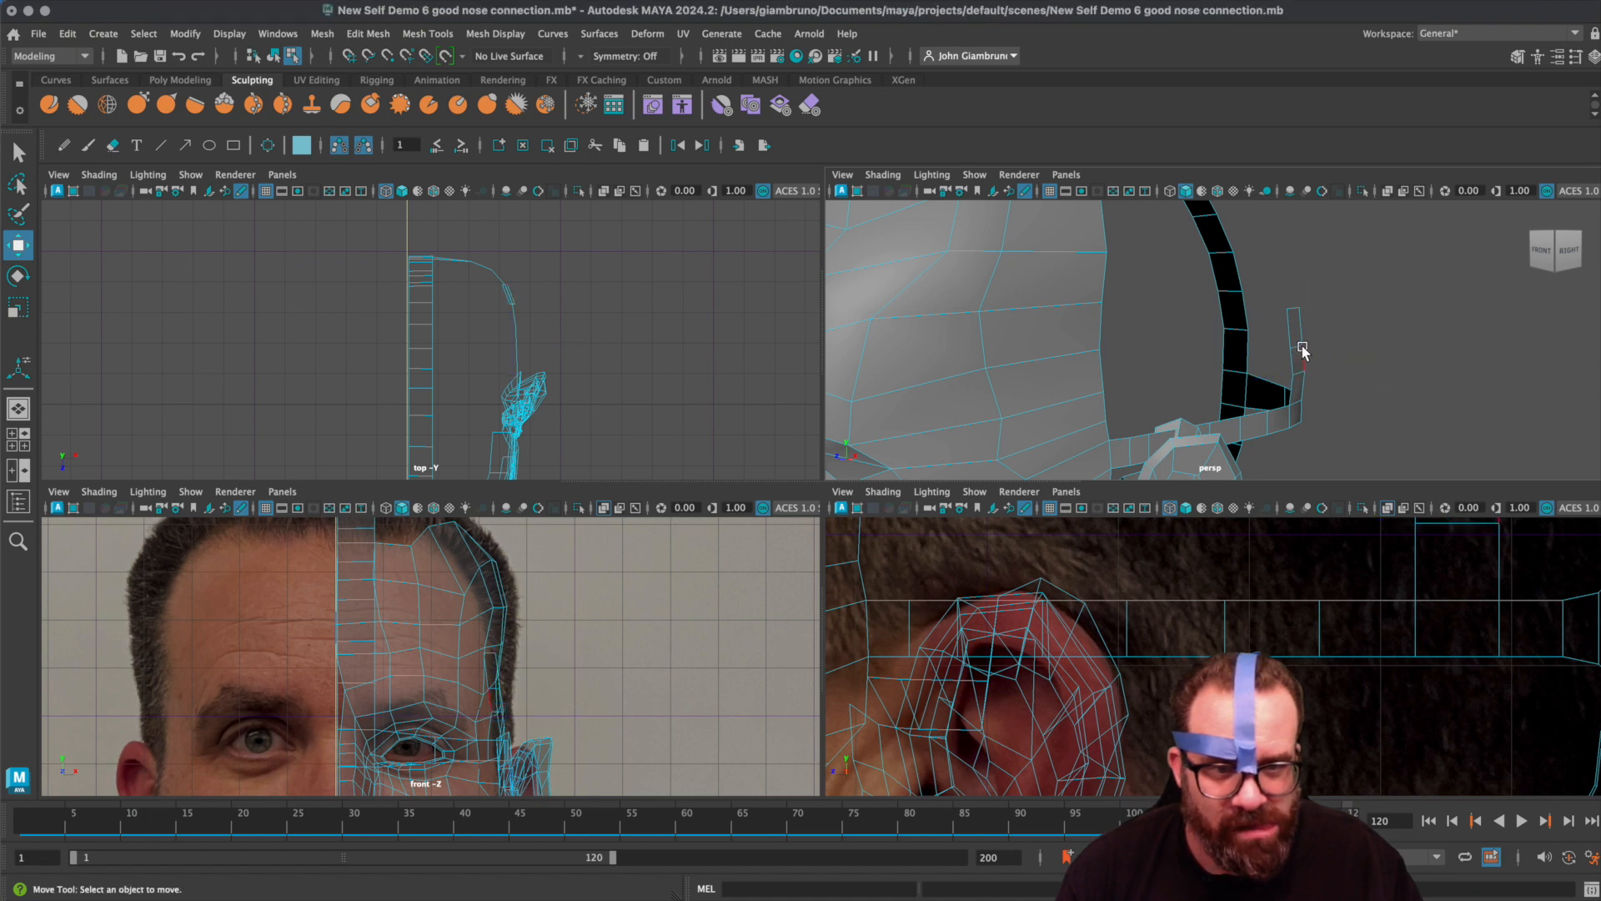
{"action": "left_click", "coordinate": [1295, 350]}
{"action": "left_click_drag", "start_coordinate": [1355, 351], "coordinate": [1359, 316]}
- Reposition the strip's top edge and the edge below it to follow the head's side outline in the front reference
{"action": "left_click", "coordinate": [1295, 310]}
{"action": "left_click_drag", "start_coordinate": [1162, 400], "coordinate": [1295, 335], "text": "alt"}
{"action": "left_click", "coordinate": [1297, 336]}
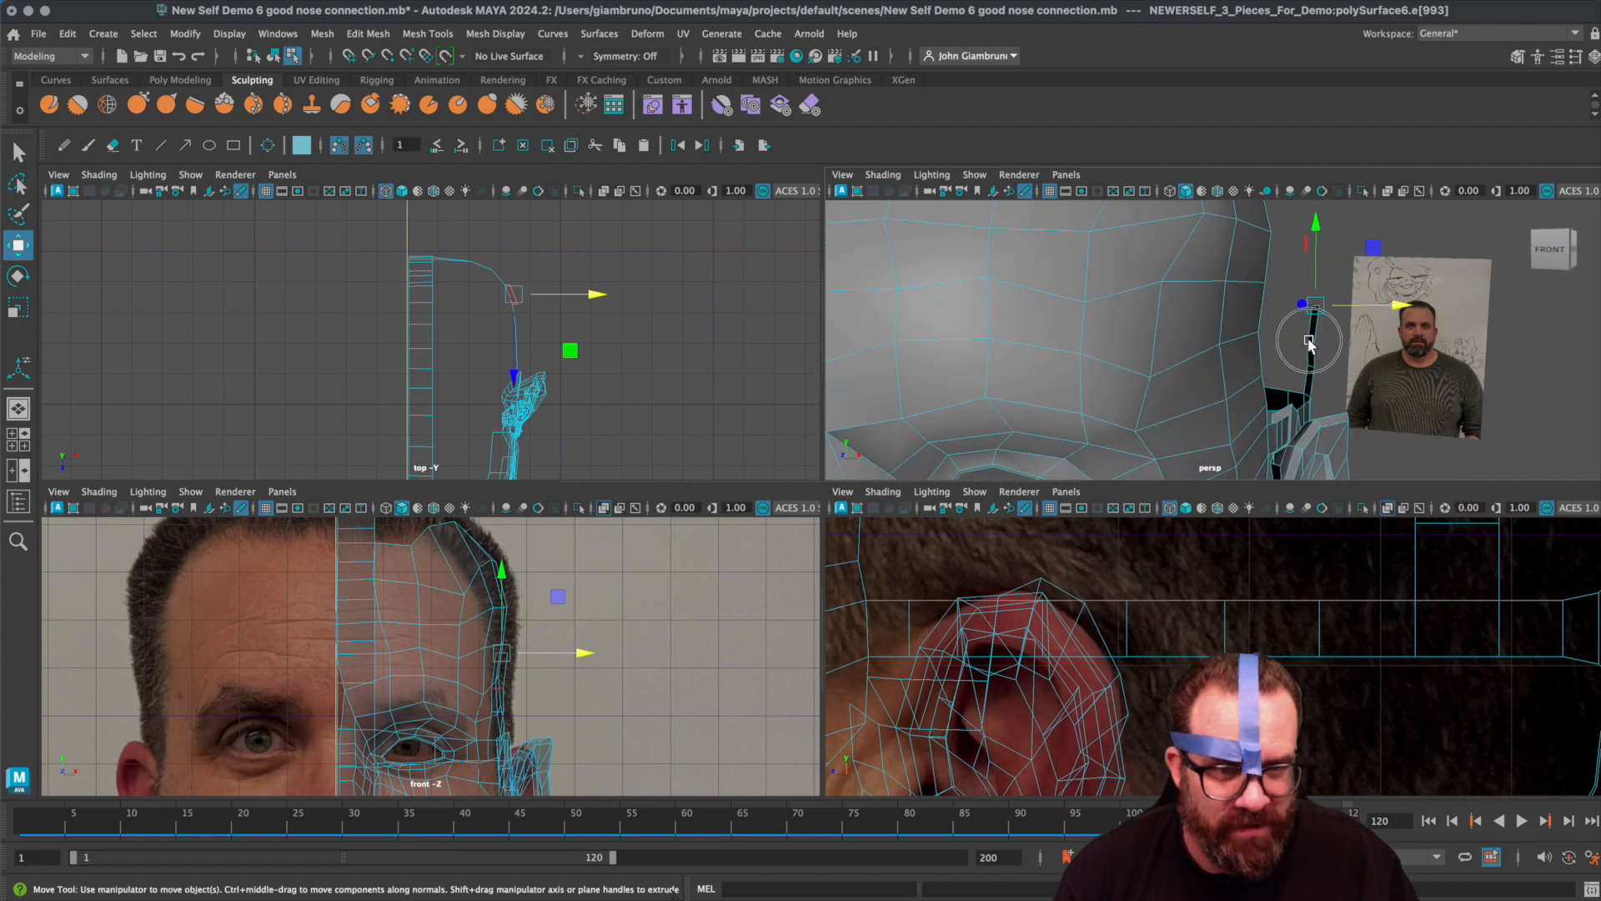
{"action": "left_click_drag", "start_coordinate": [1396, 343], "coordinate": [1399, 346]}
{"action": "left_click", "coordinate": [1316, 264]}
{"action": "left_click", "coordinate": [1279, 309]}
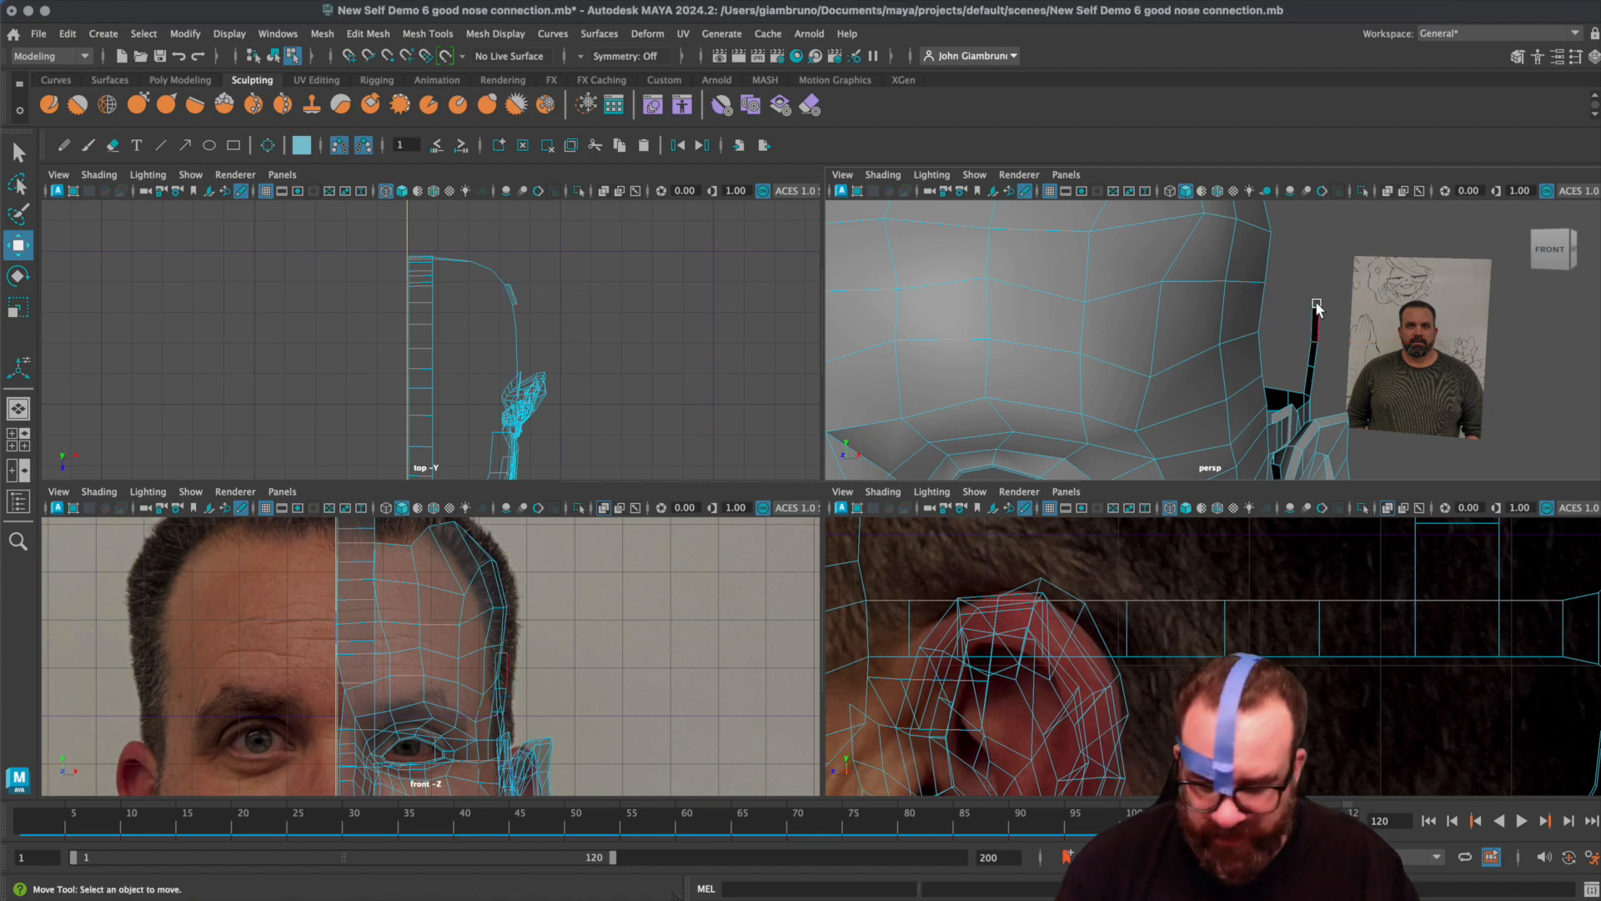
{"action": "left_click", "coordinate": [1315, 305]}
{"action": "key", "text": "space"}
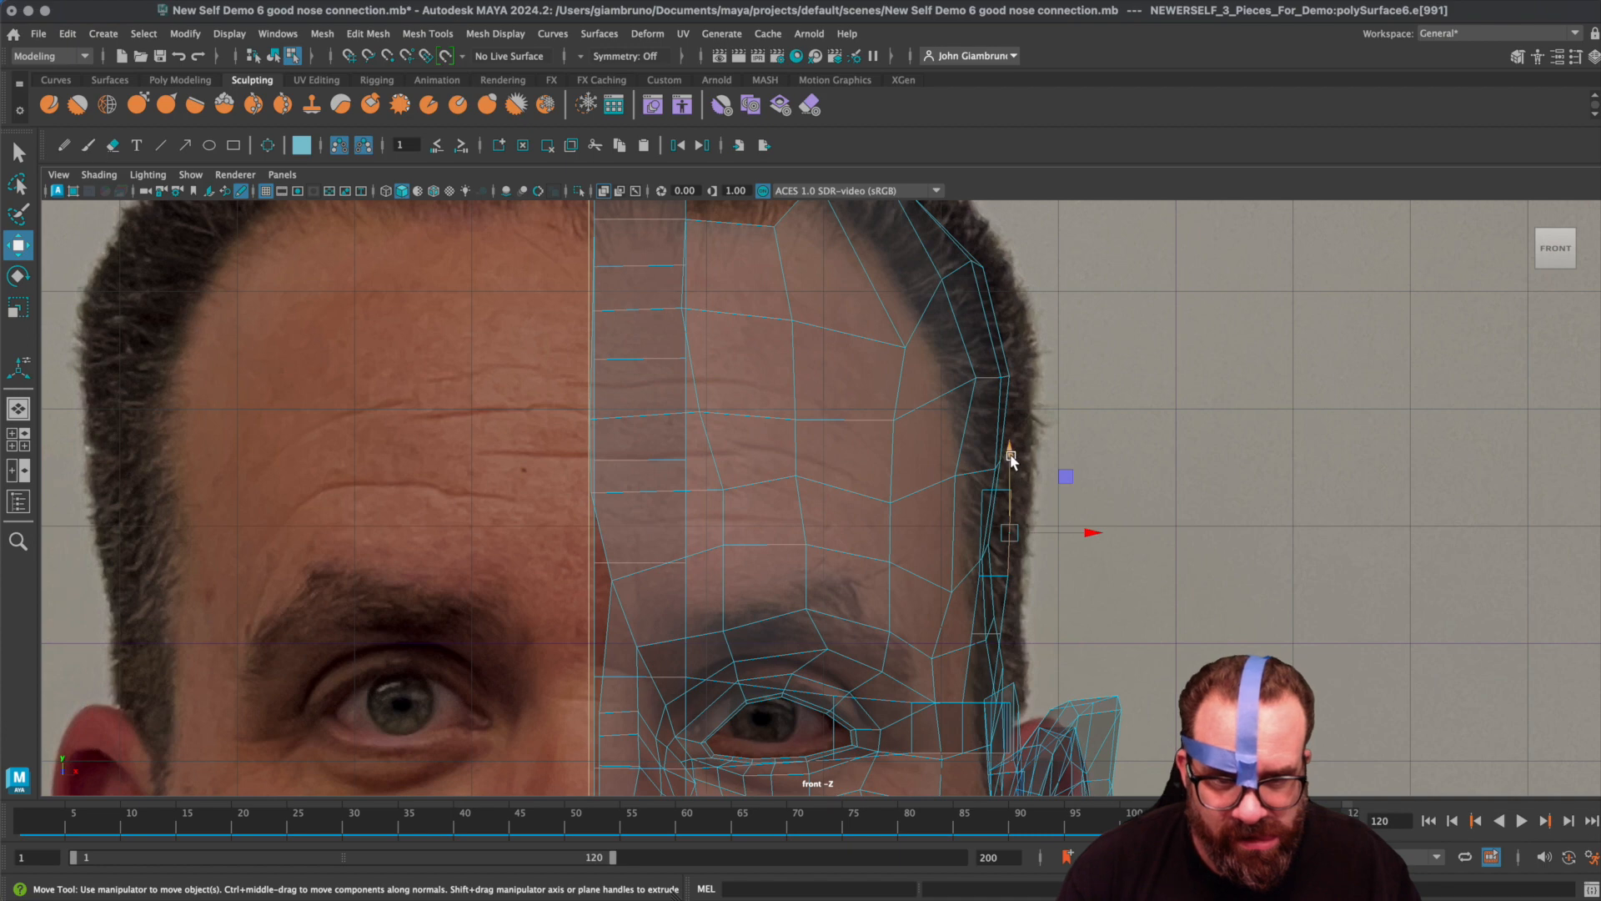
{"action": "left_click_drag", "start_coordinate": [1011, 461], "coordinate": [999, 407]}
{"action": "left_click", "coordinate": [999, 490]}
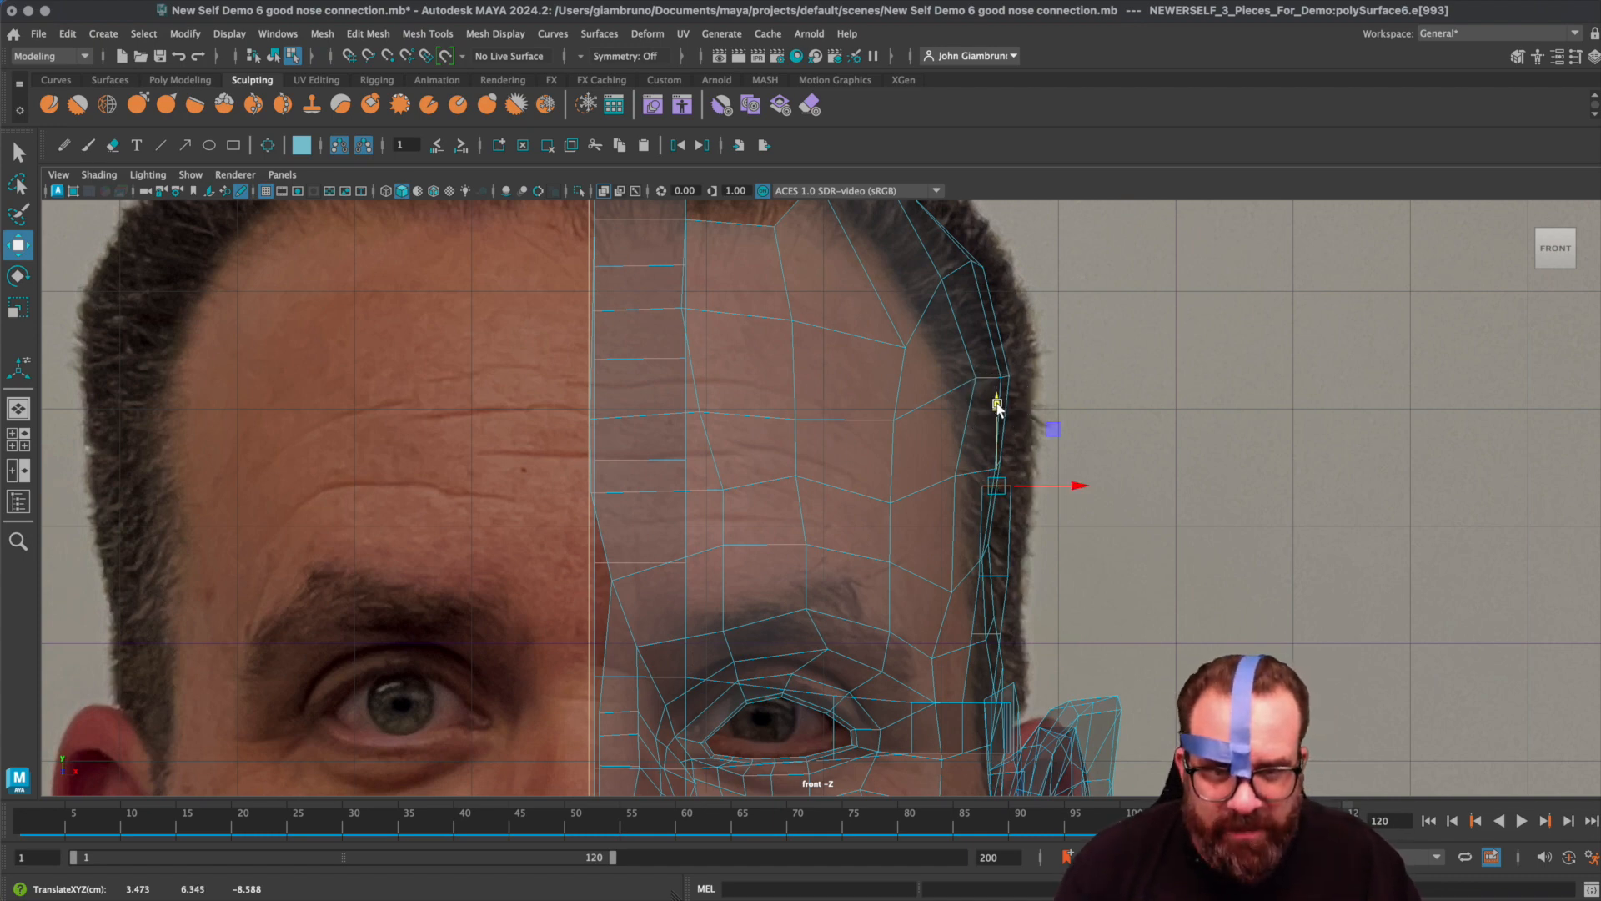
- Extrude the strip's top edge upward in three segments, curving inward along the upper side of the head outline
{"action": "key", "text": "super+e"}
{"action": "left_click", "coordinate": [1093, 385]}
{"action": "left_click_drag", "start_coordinate": [1028, 451], "coordinate": [1024, 354]}
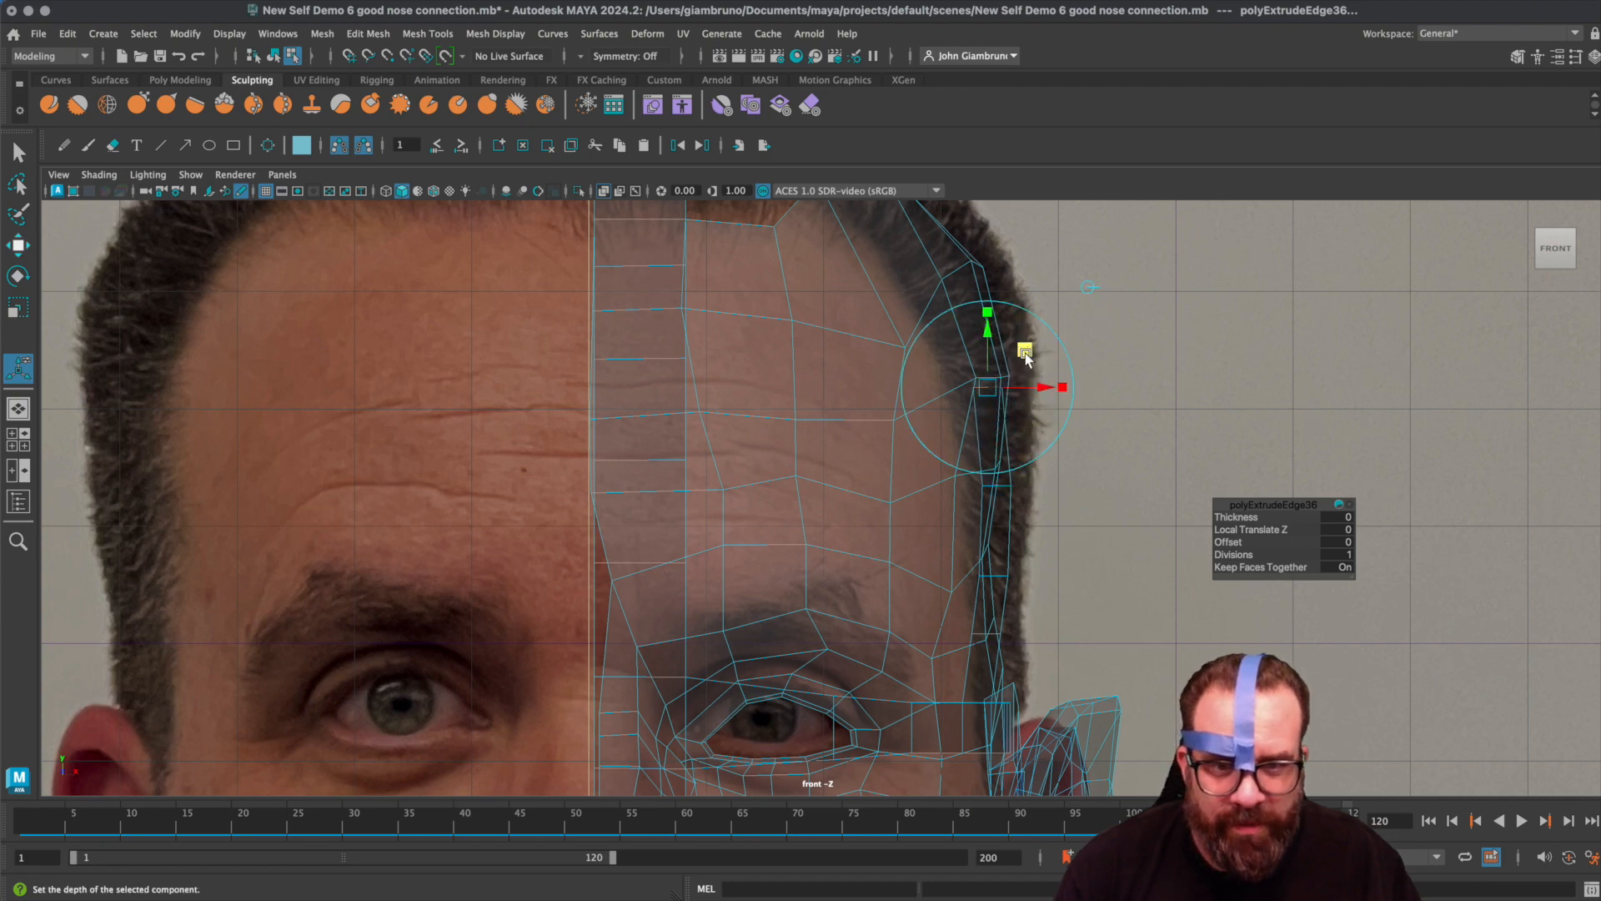
{"action": "middle_click_drag", "start_coordinate": [1024, 354], "coordinate": [1073, 509], "text": "alt"}
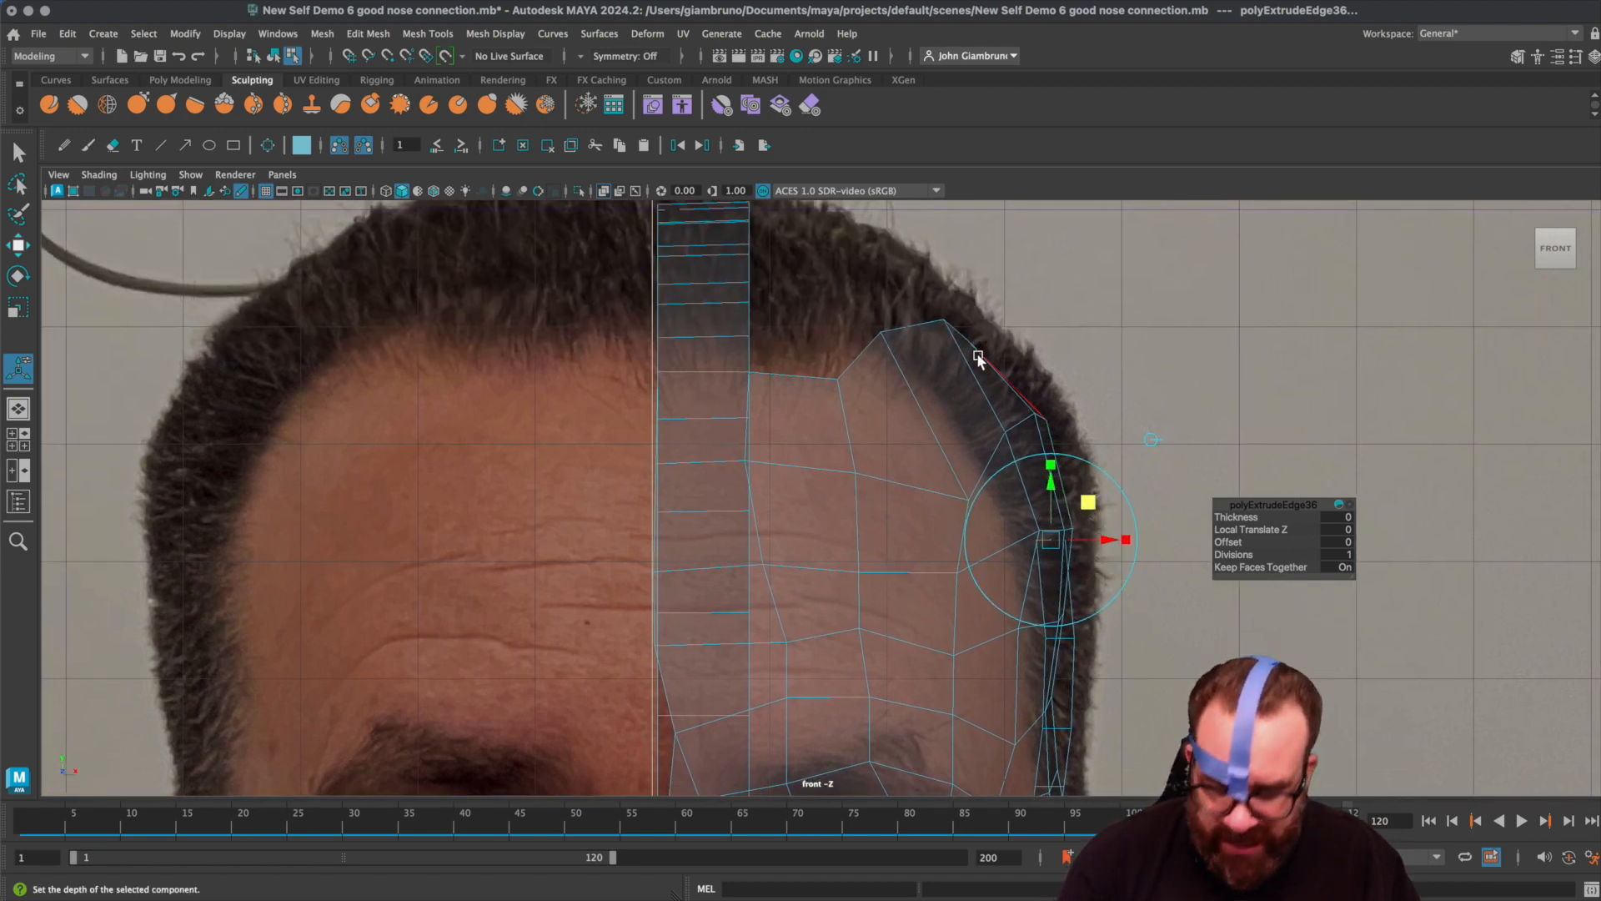
{"action": "key", "text": "ctrl+e"}
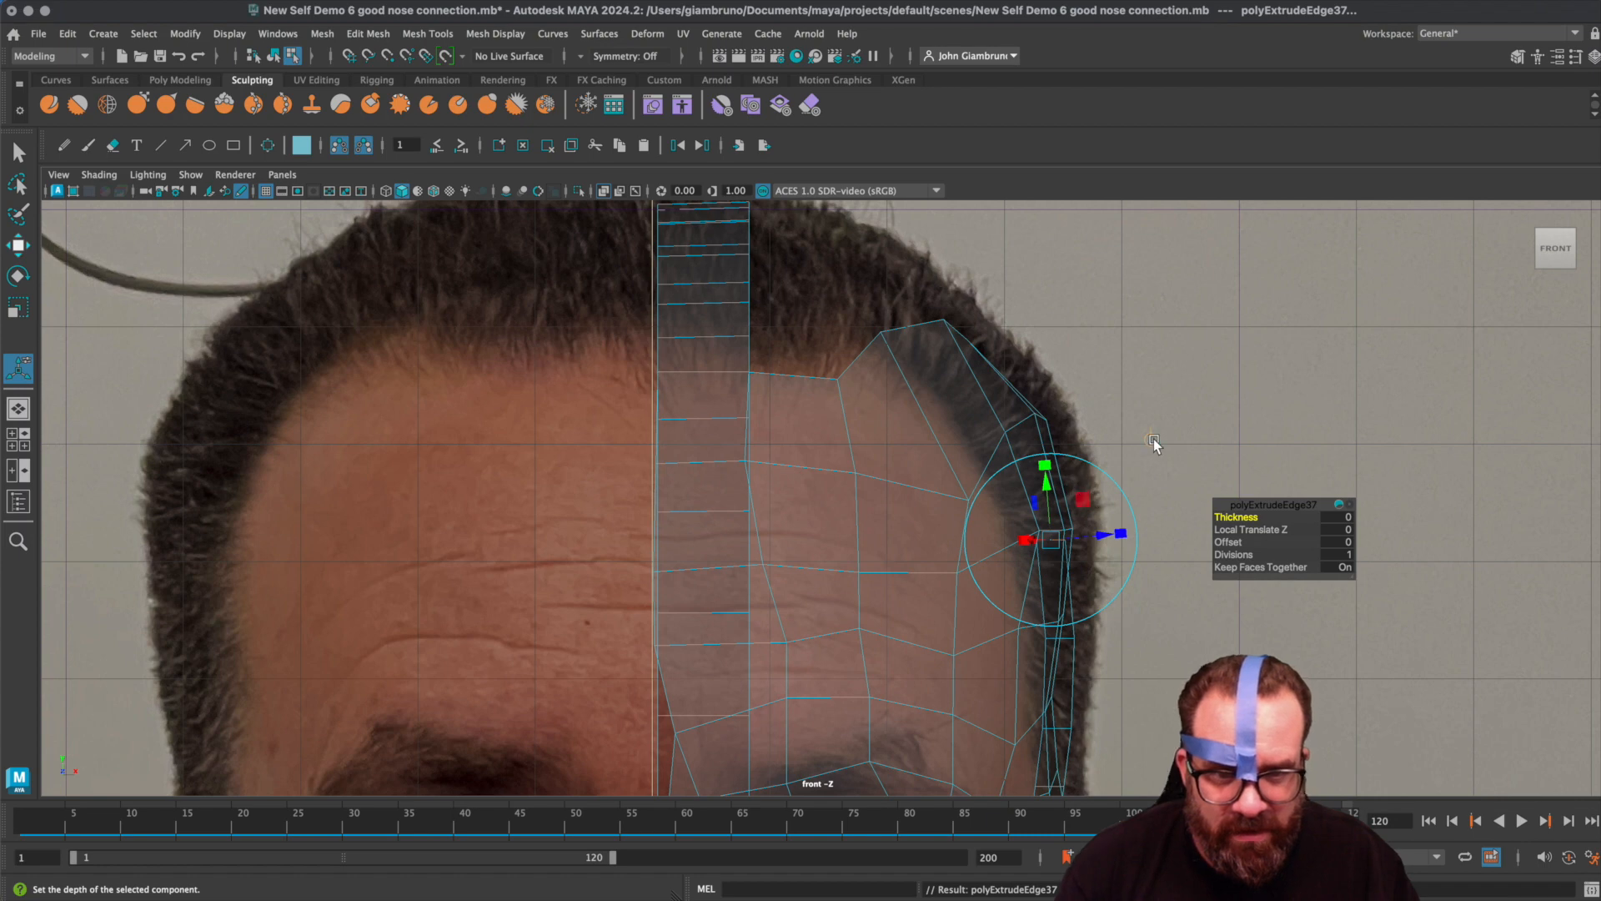
{"action": "left_click_drag", "start_coordinate": [1083, 501], "coordinate": [1058, 382]}
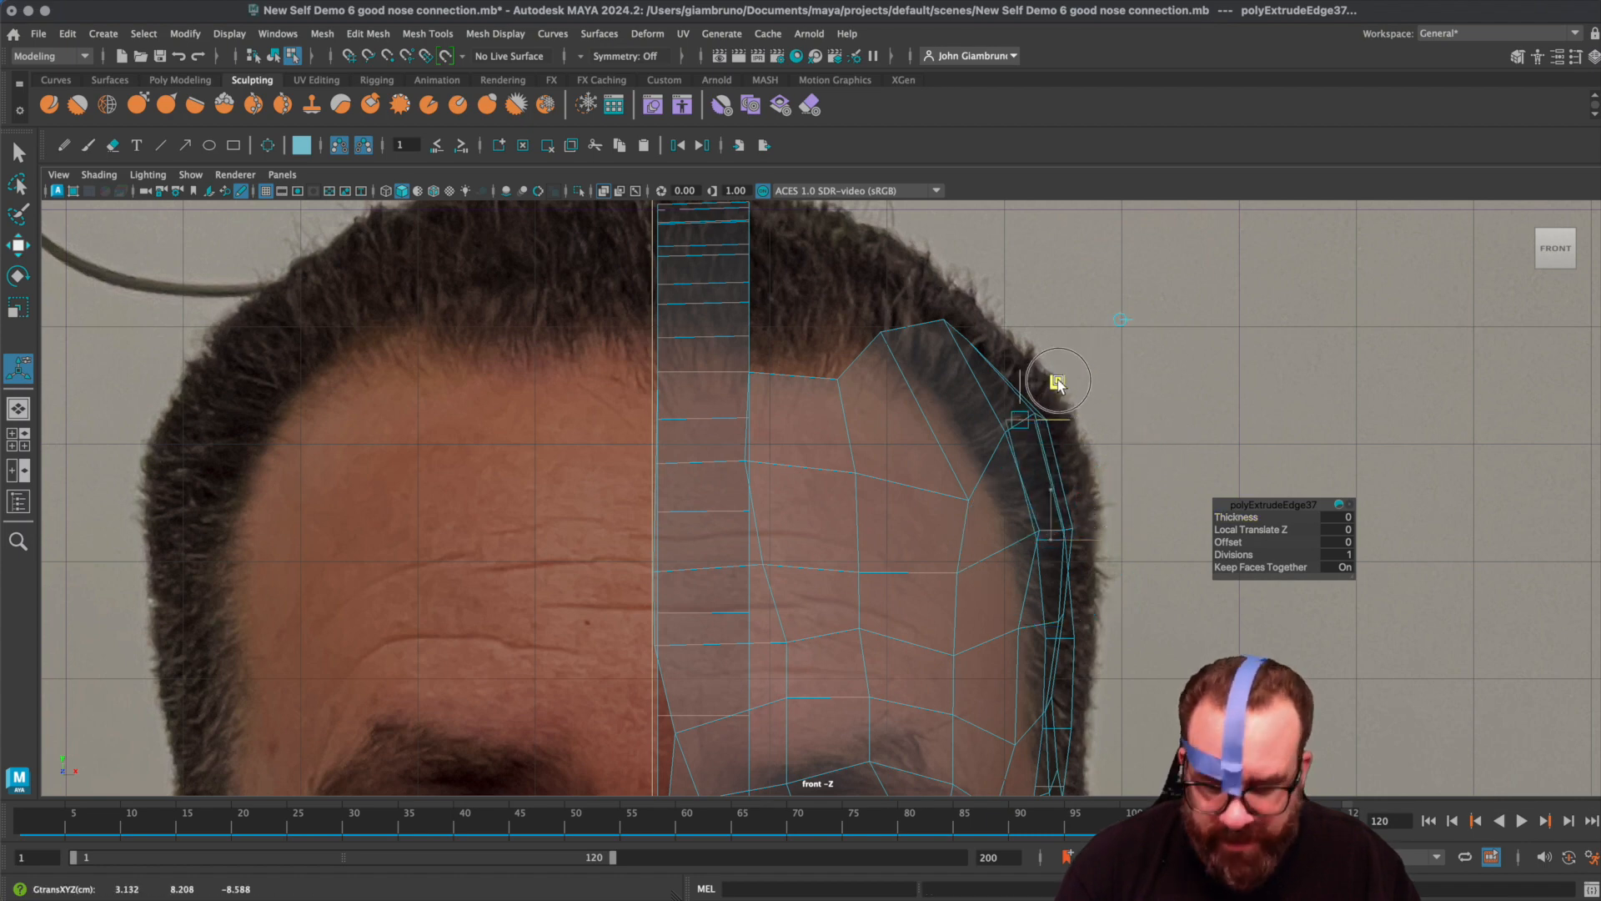
{"action": "key", "text": "ctrl+e"}
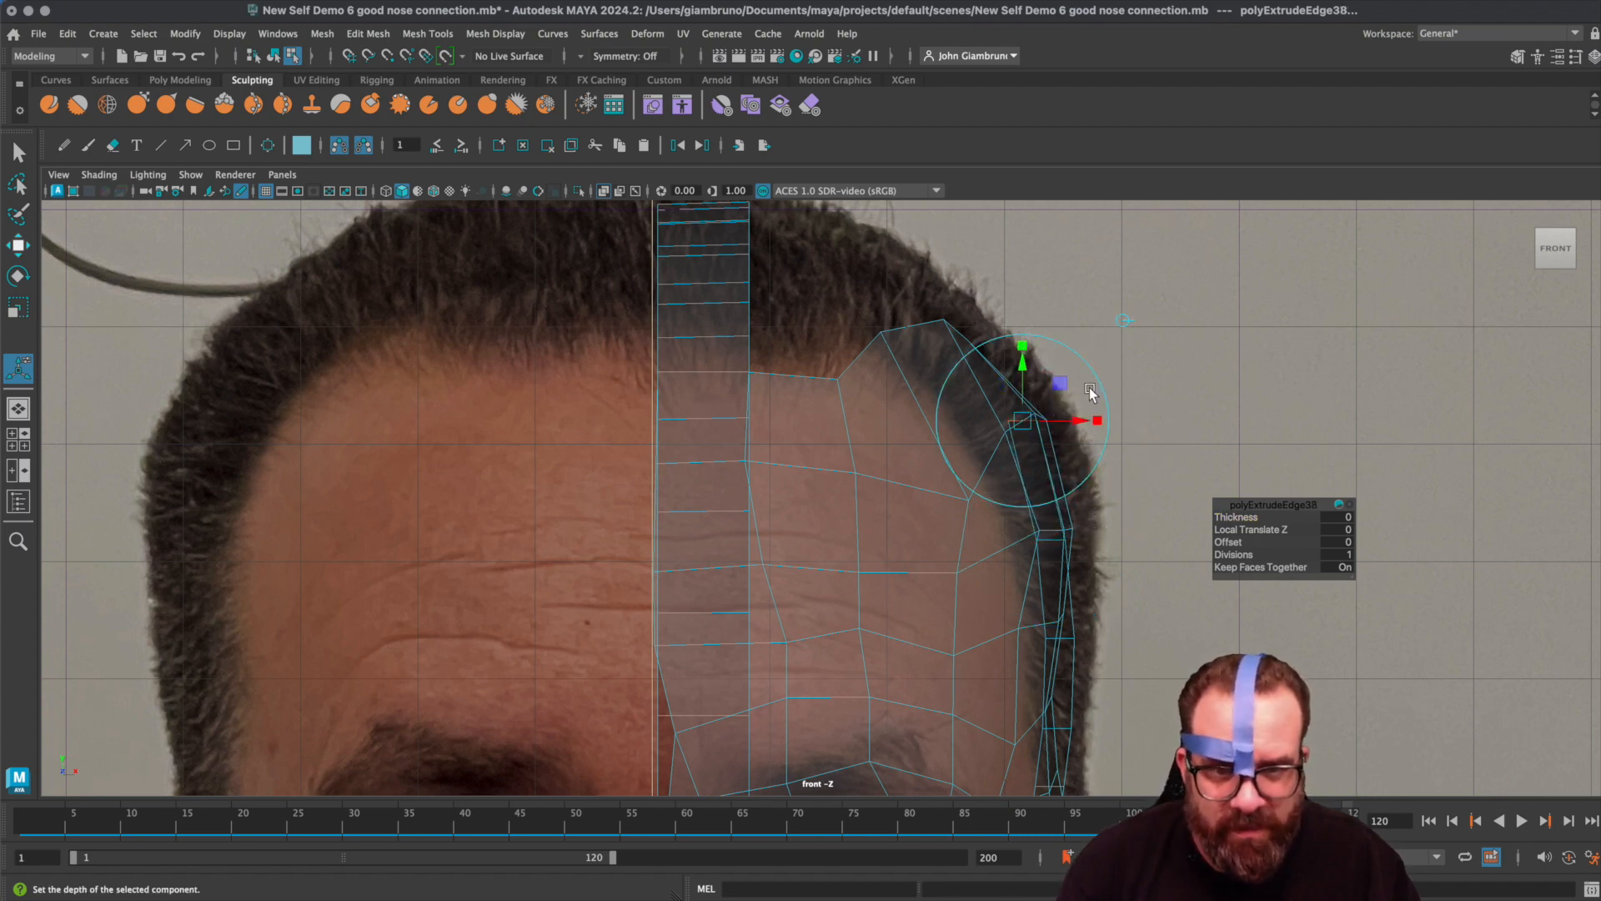
{"action": "left_click_drag", "start_coordinate": [1065, 385], "coordinate": [991, 295]}
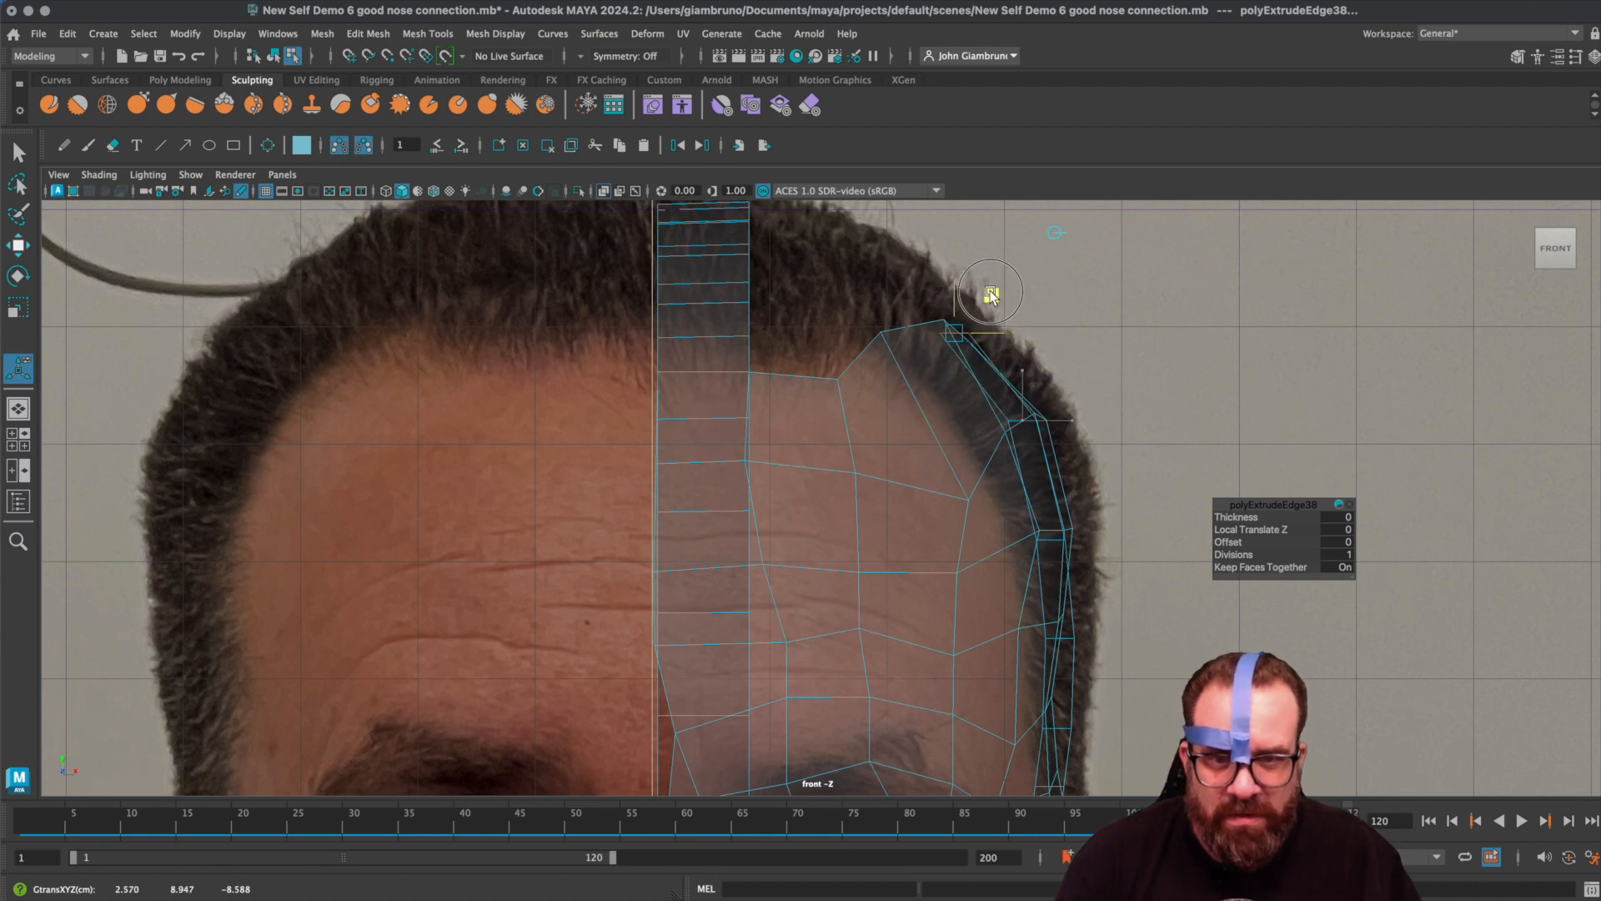
- Extrude the strip over the top of the head in three more segments, ending at the side of the center strip
{"action": "middle_click_drag", "start_coordinate": [1045, 395], "coordinate": [1081, 460], "text": "alt"}
{"action": "key", "text": "ctrl+e"}
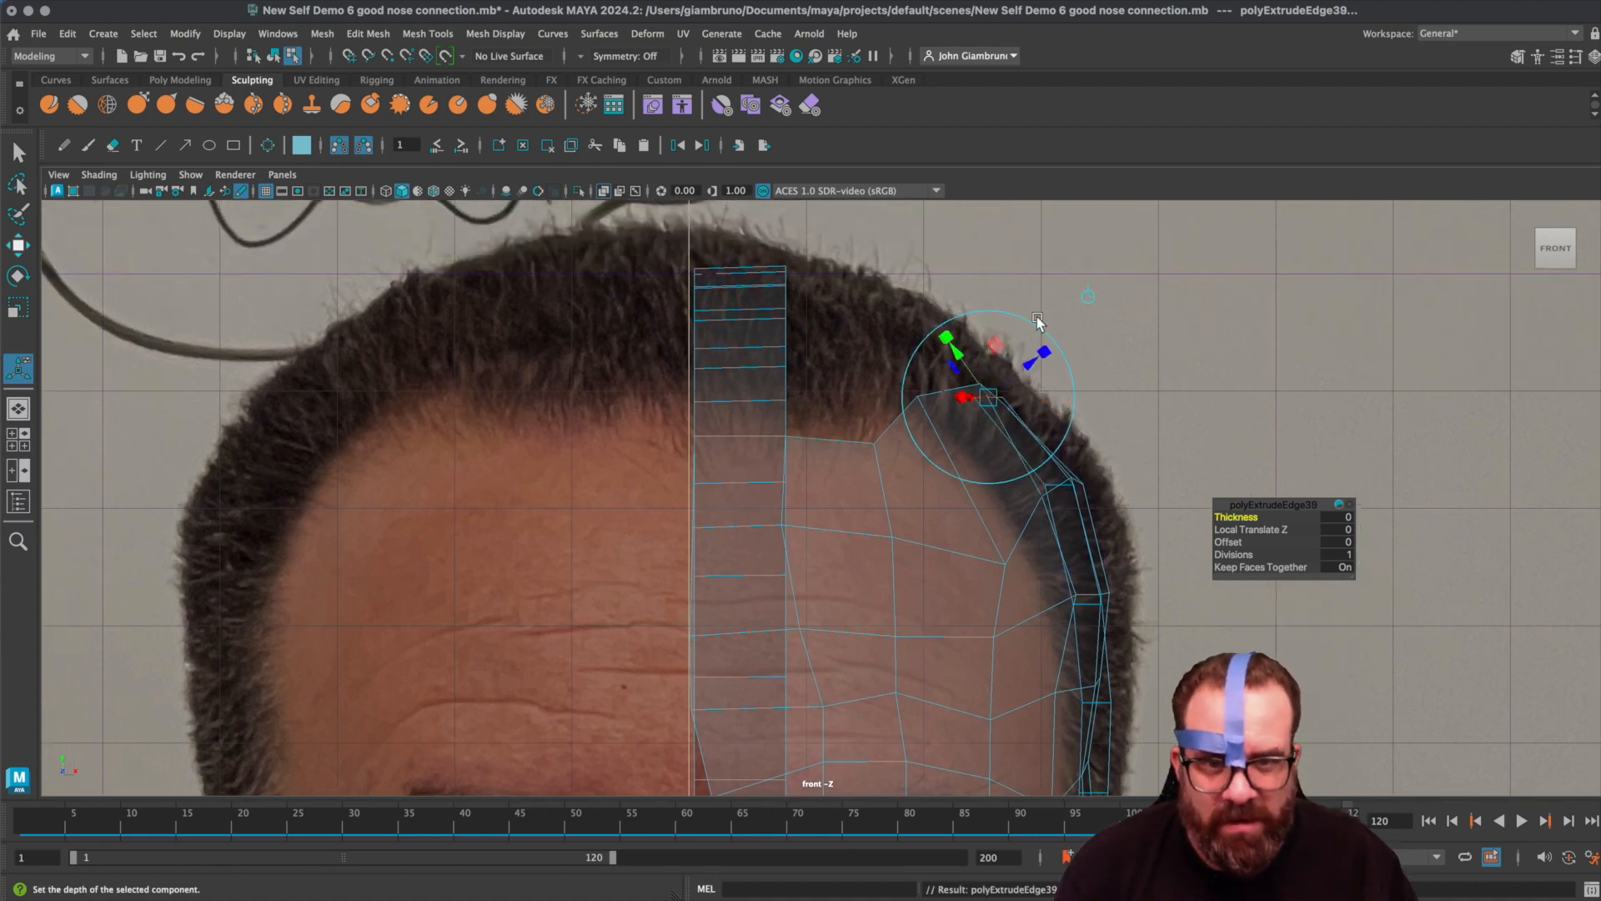
{"action": "left_click_drag", "start_coordinate": [988, 397], "coordinate": [937, 315]}
{"action": "key", "text": "ctrl+e"}
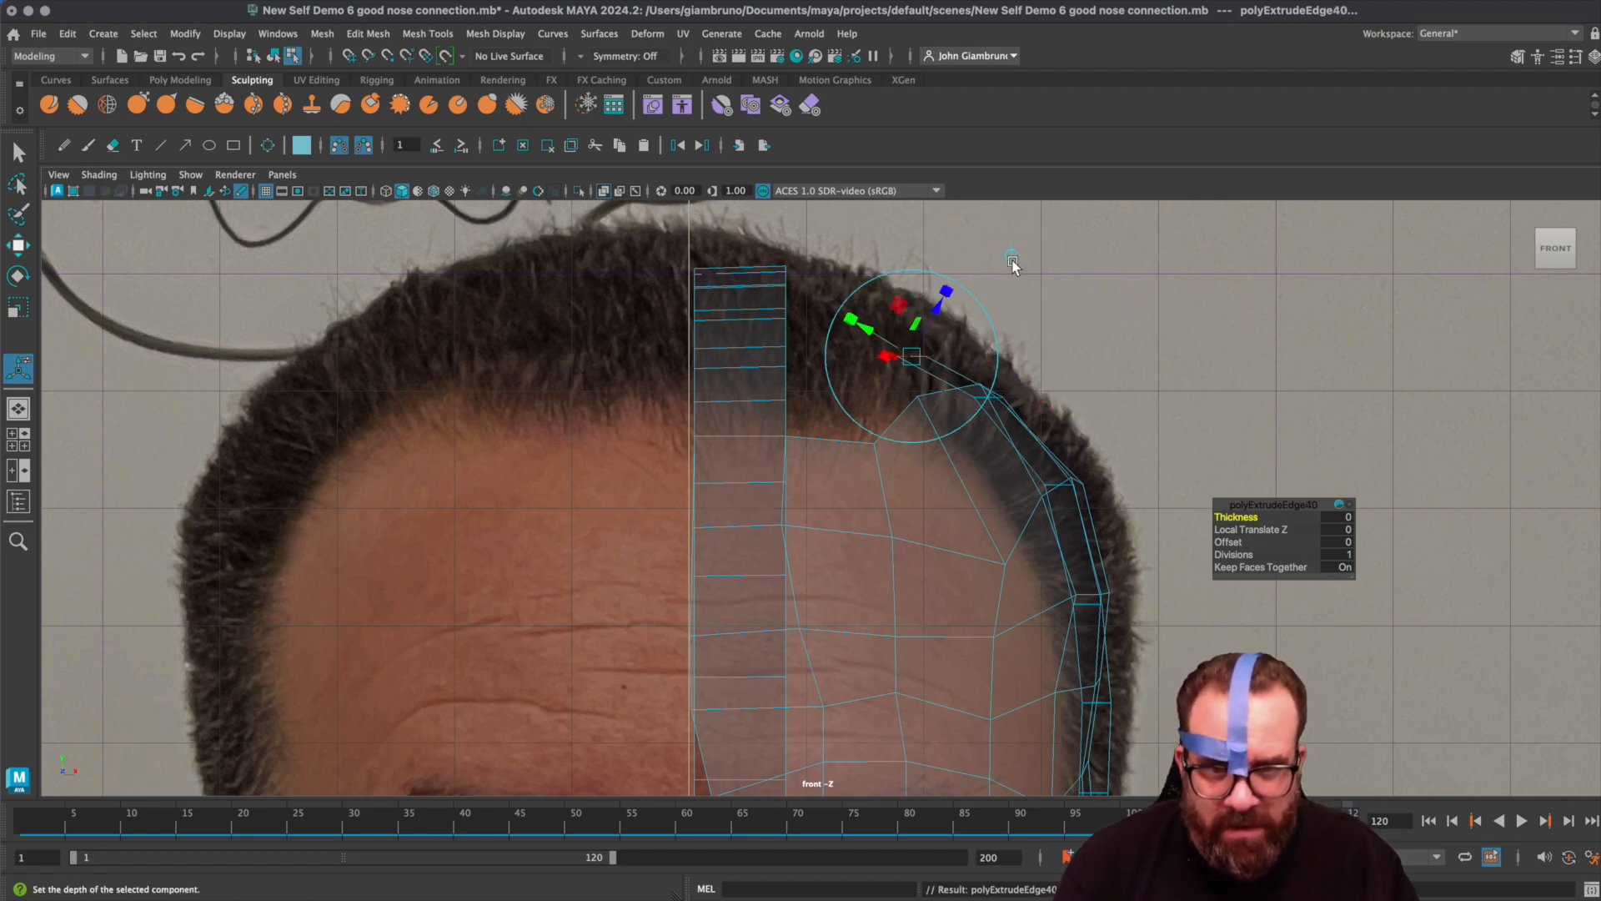
{"action": "left_click_drag", "start_coordinate": [940, 321], "coordinate": [887, 309]}
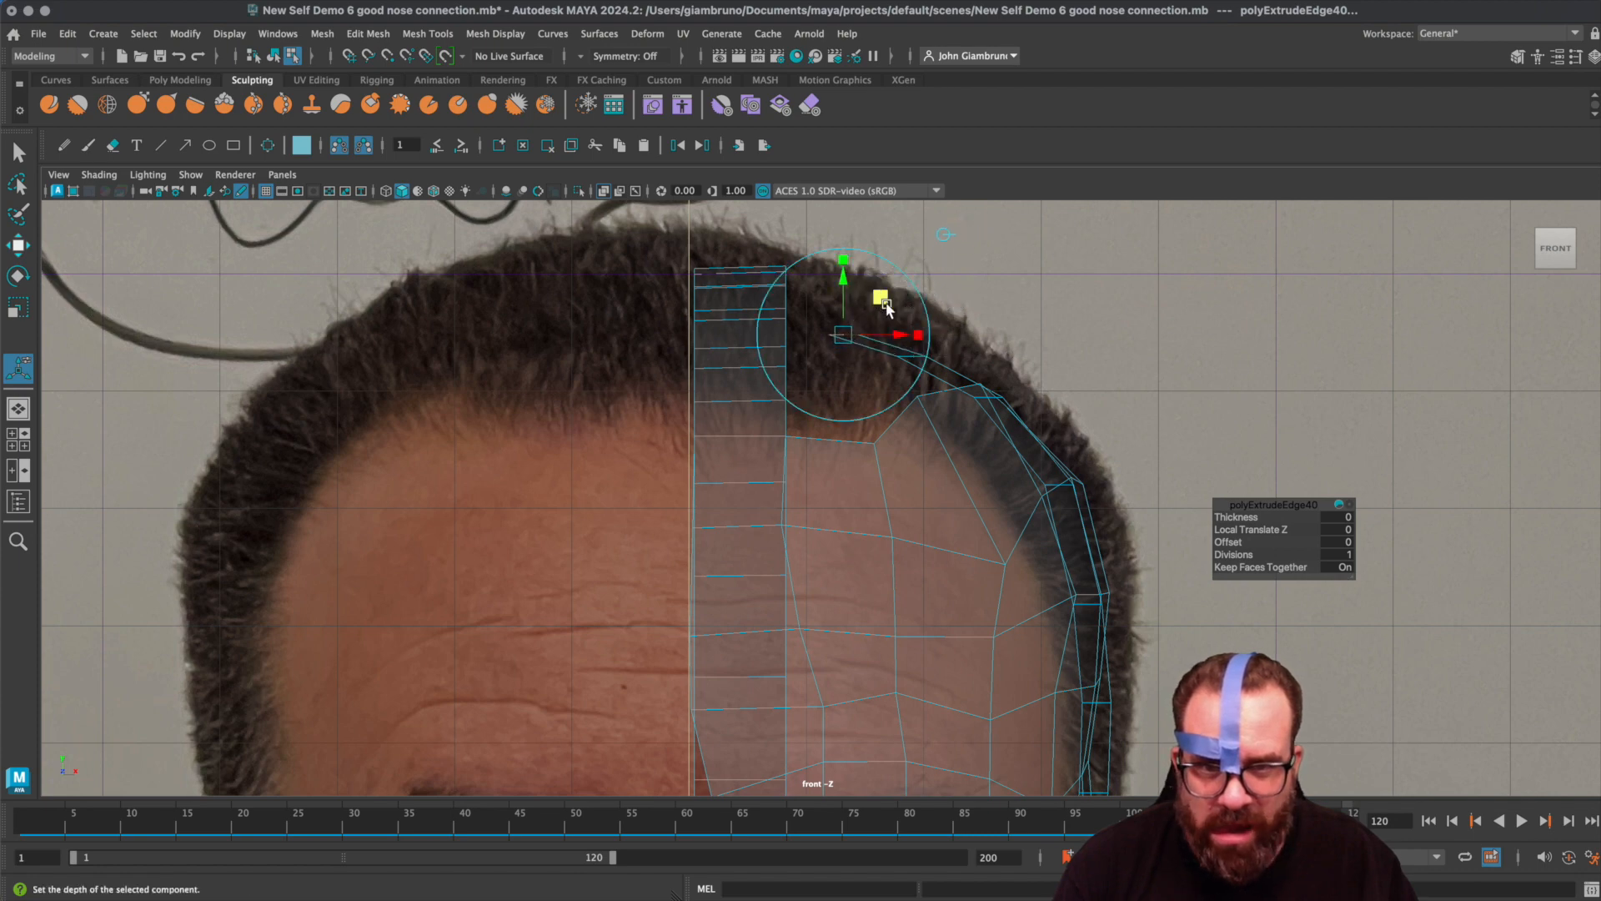
{"action": "key", "text": "ctrl+e"}
{"action": "left_click", "coordinate": [948, 236]}
{"action": "left_click_drag", "start_coordinate": [879, 305], "coordinate": [829, 292]}
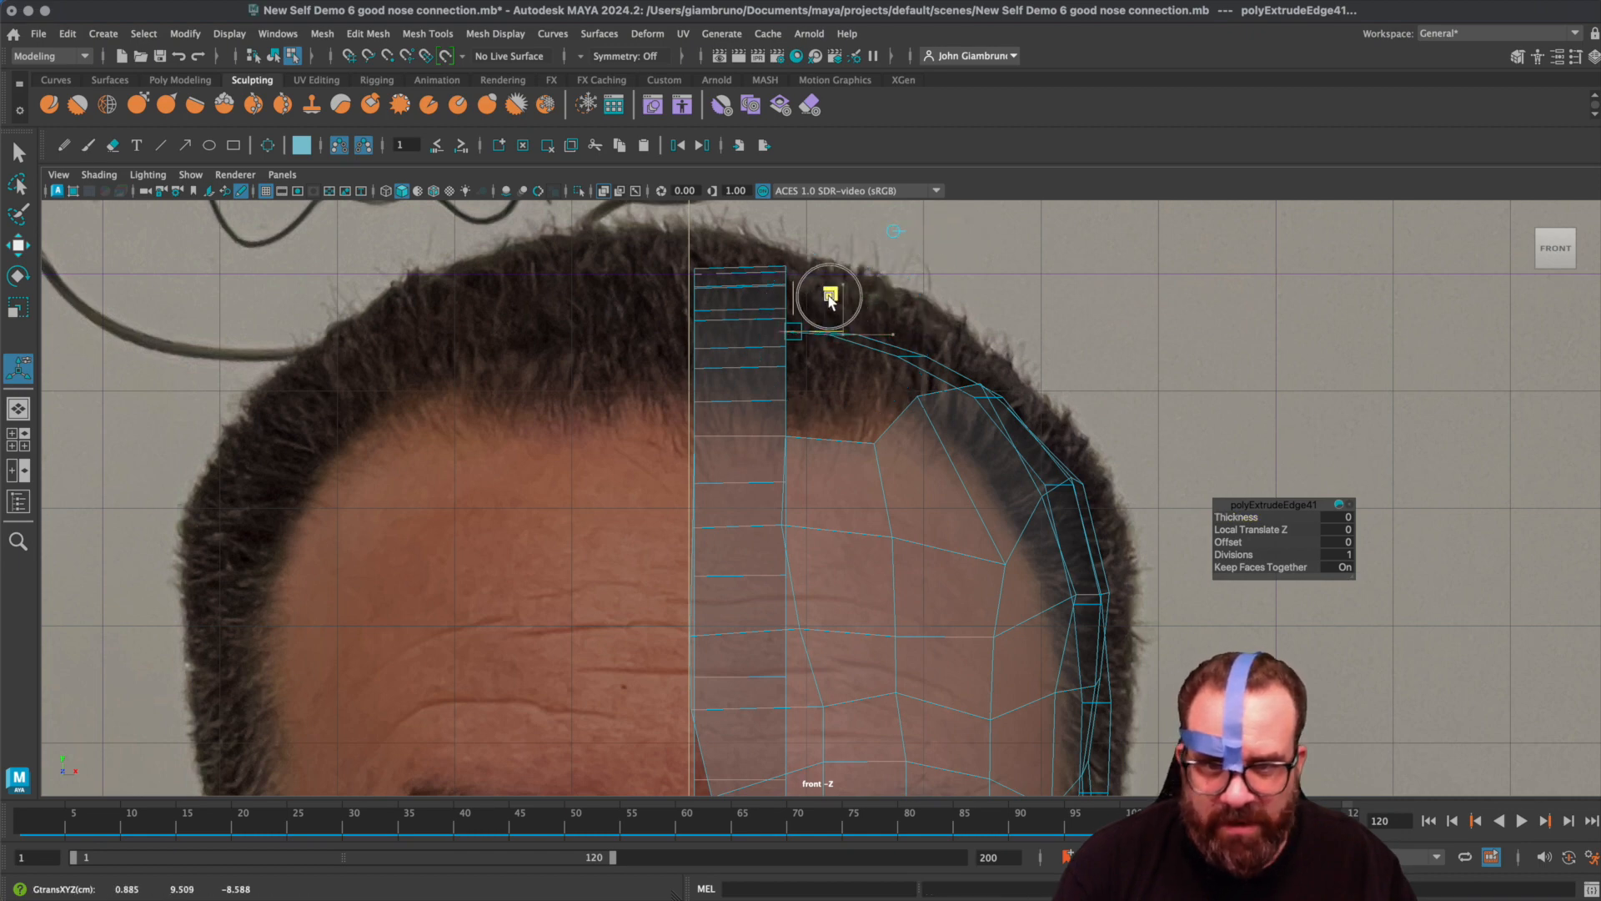
- Select the center strip's horizontal edge facing the new strip's end, using Soft Select, and adjust its falloff radius
{"action": "key", "text": "space"}
{"action": "key", "text": "space"}
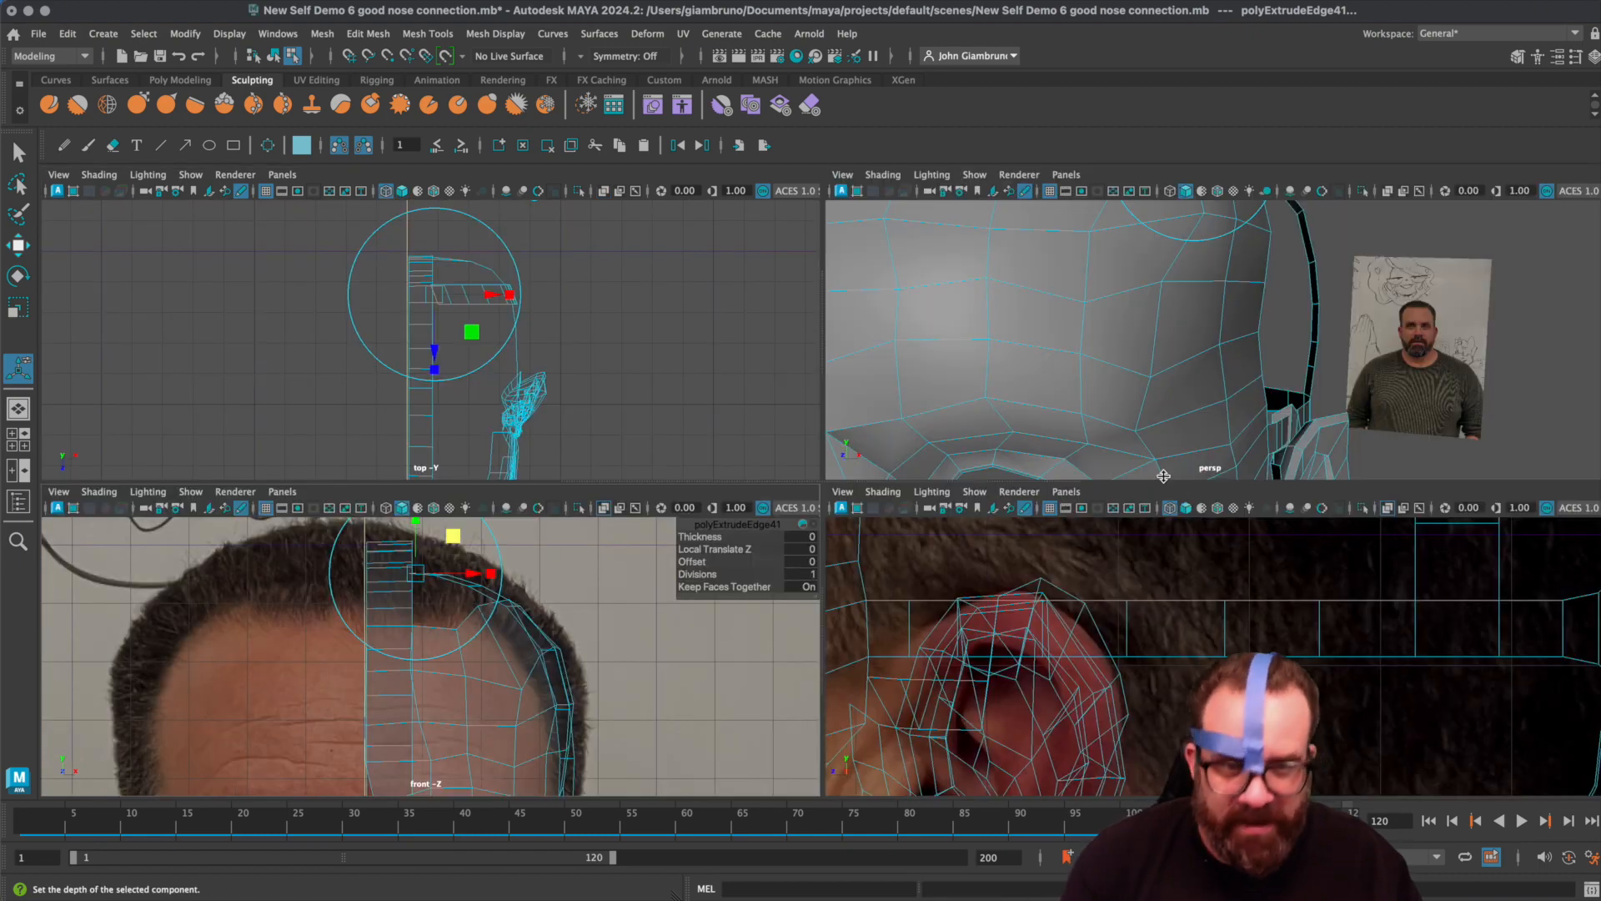
{"action": "scroll", "coordinate": [1243, 442], "scroll_direction": "down", "scroll_amount": 3}
{"action": "left_click_drag", "start_coordinate": [1215, 369], "coordinate": [1072, 375], "text": "alt"}
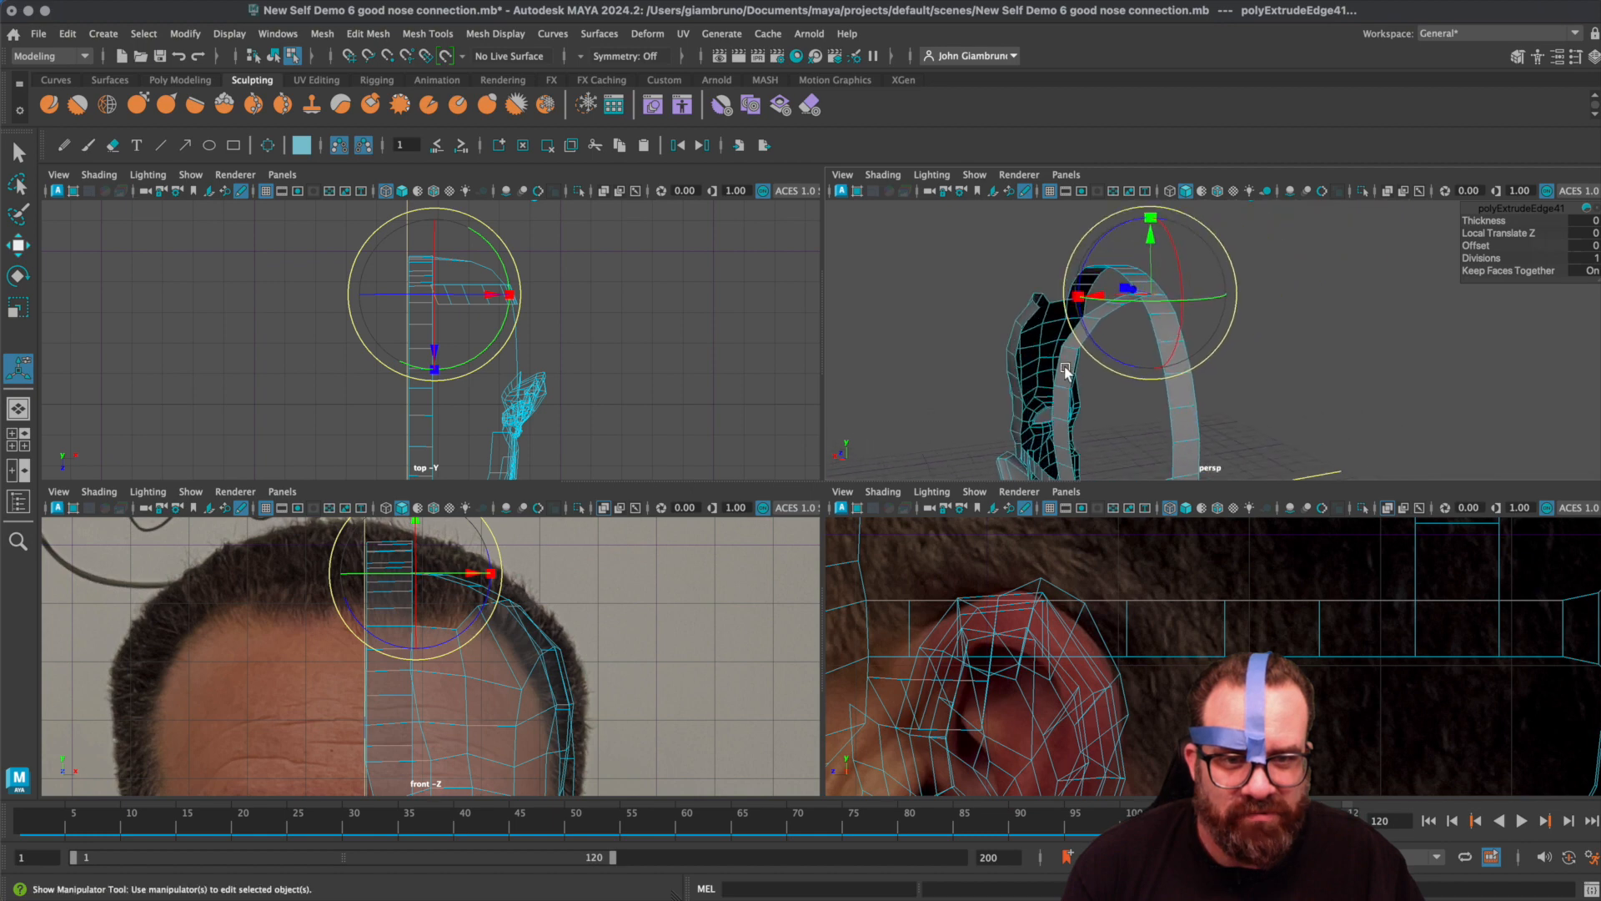
{"action": "left_click", "coordinate": [1102, 392]}
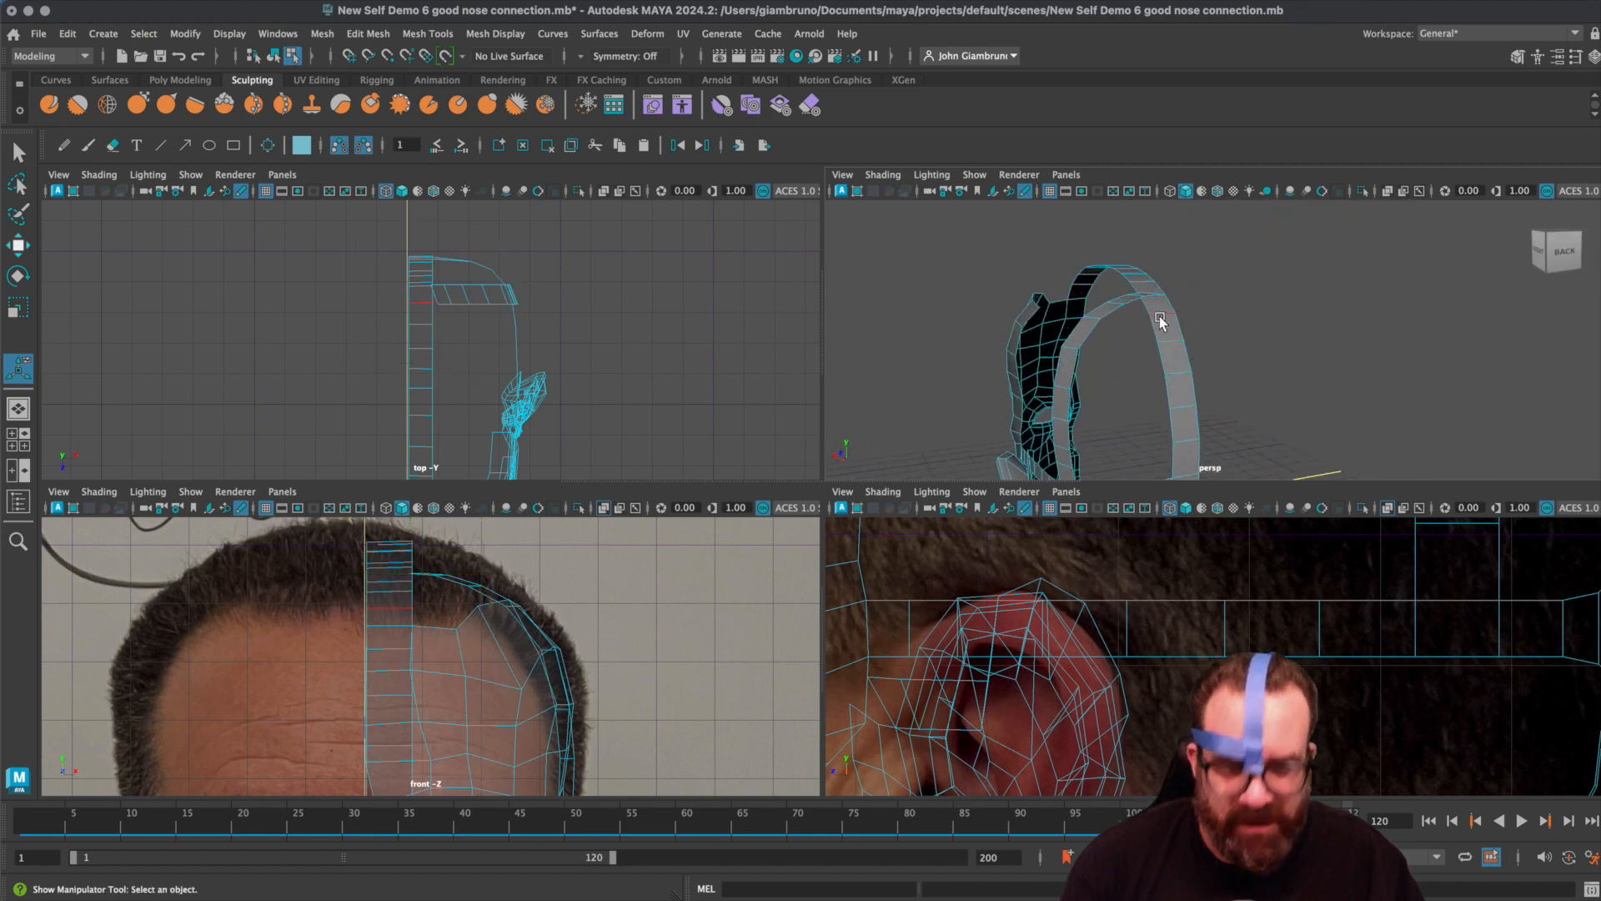
{"action": "left_click", "coordinate": [1164, 317]}
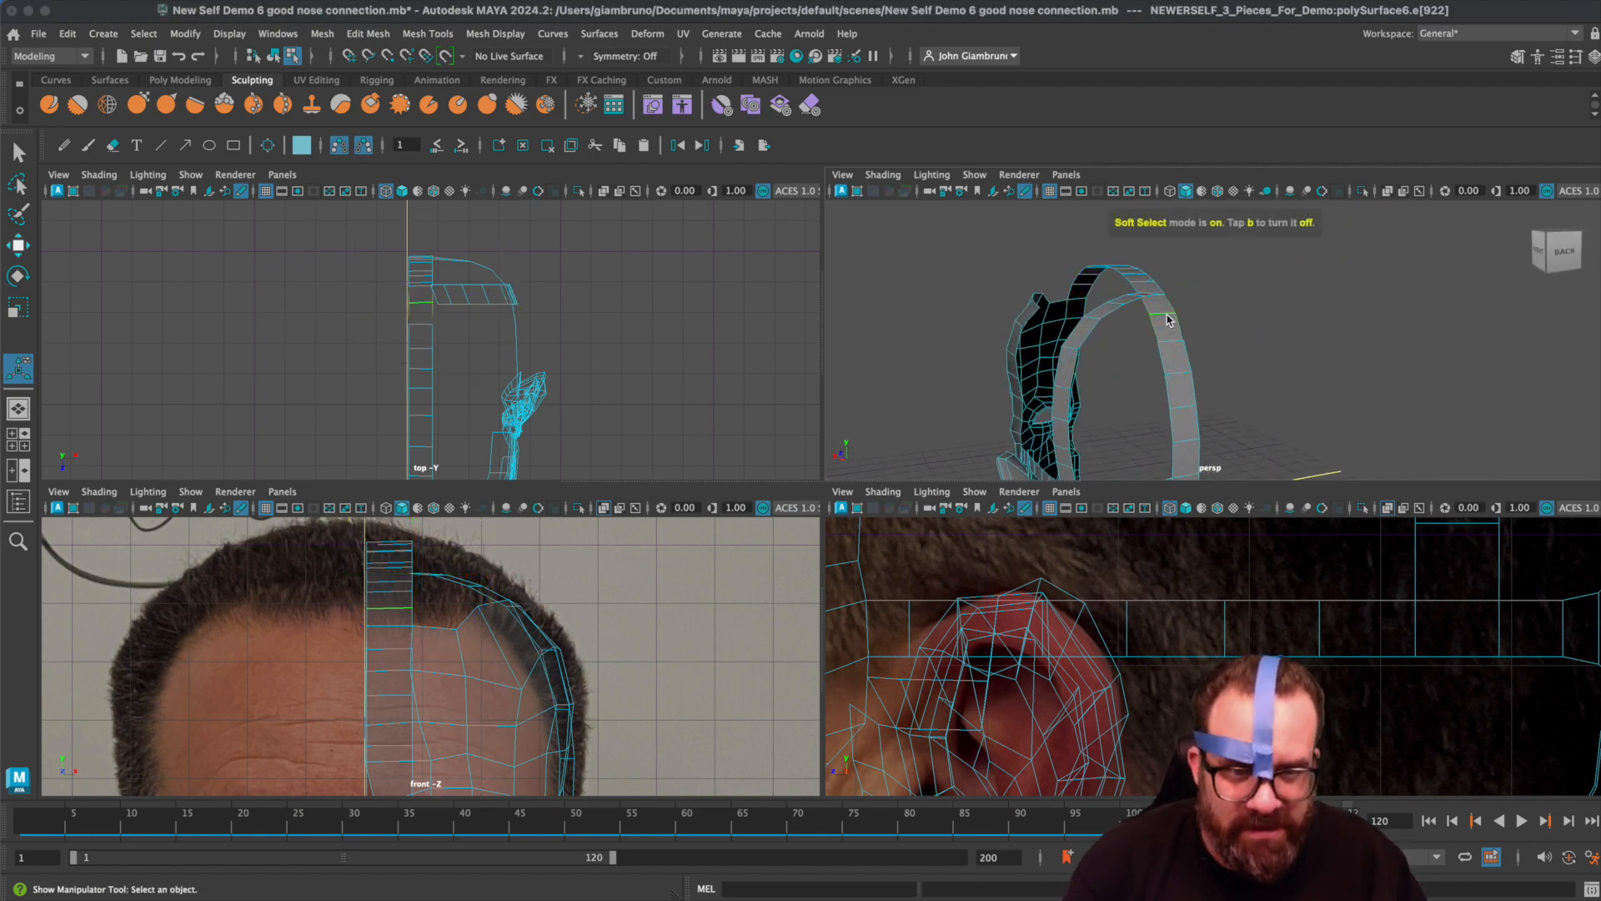
{"action": "left_click", "coordinate": [1157, 315]}
{"action": "left_click", "coordinate": [1168, 316]}
{"action": "key", "text": "b"}
{"action": "left_click_drag", "start_coordinate": [1173, 312], "coordinate": [1233, 312]}
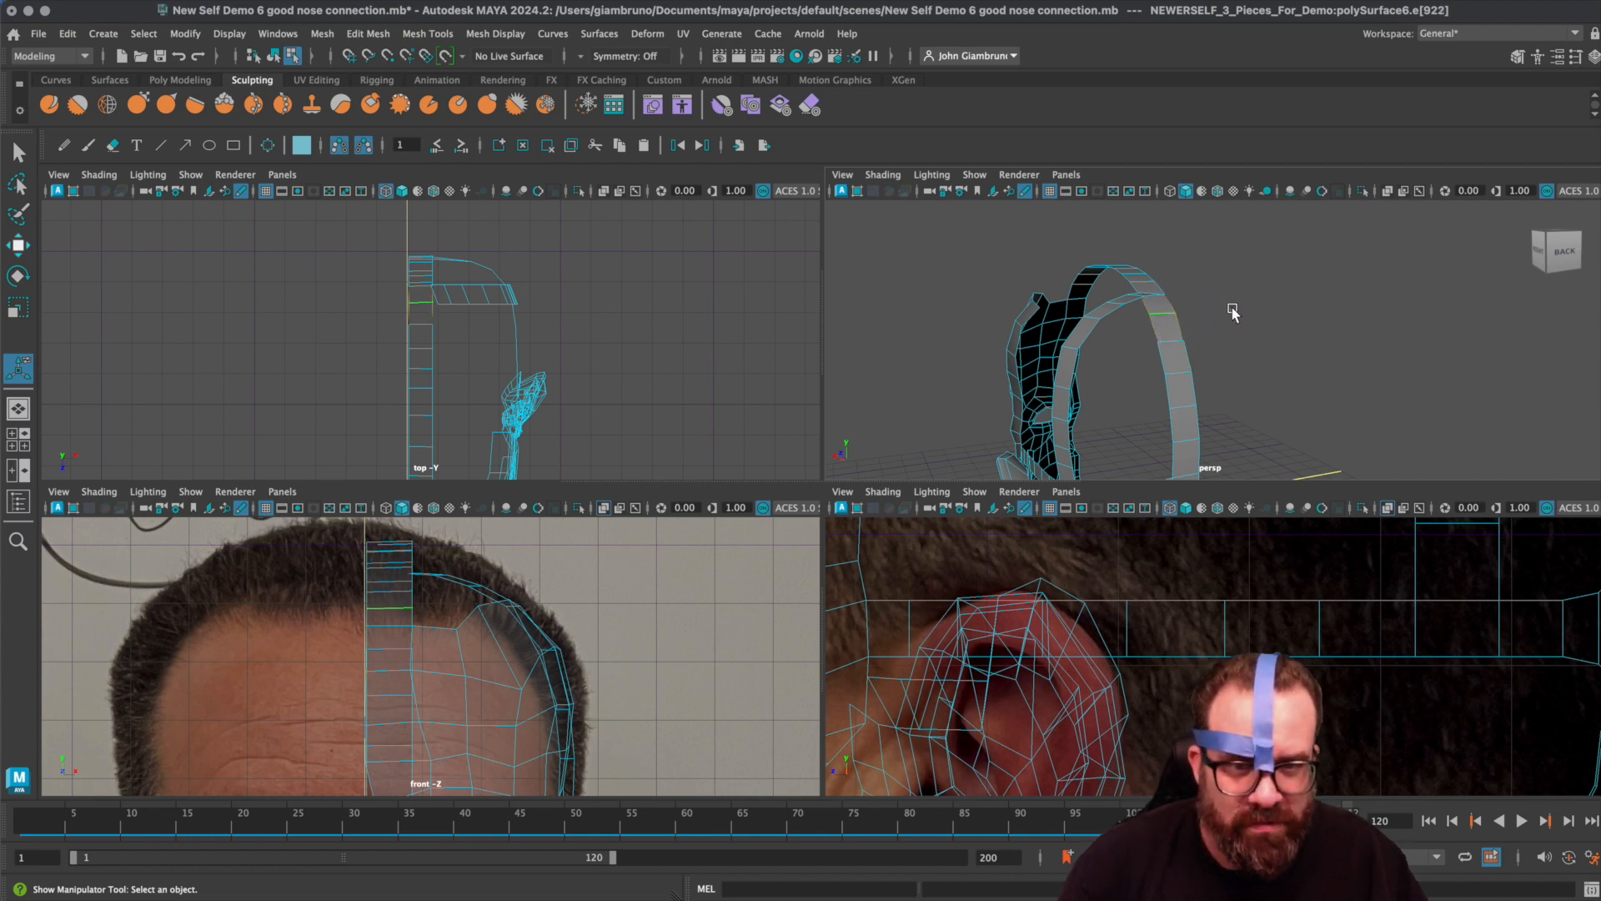
{"action": "left_click", "coordinate": [1174, 325]}
- Select the center strip's two vertices level with the new strip's end, with a soft-selection falloff spreading along the center strip
{"action": "key", "text": "space"}
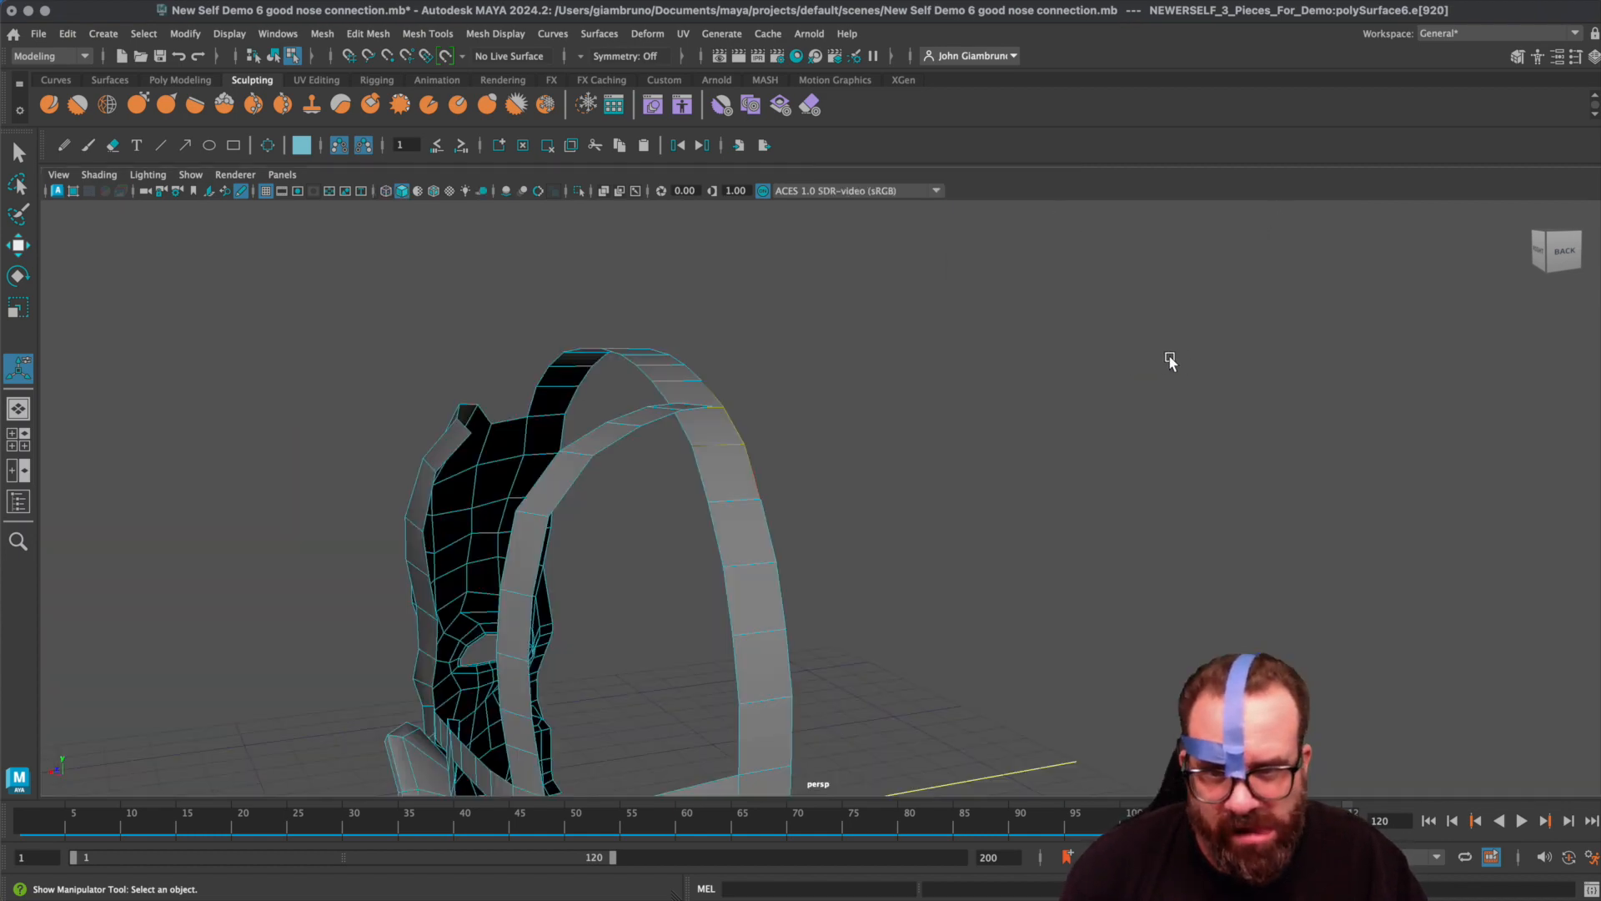
{"action": "left_click_drag", "start_coordinate": [1166, 358], "coordinate": [987, 380], "text": "alt"}
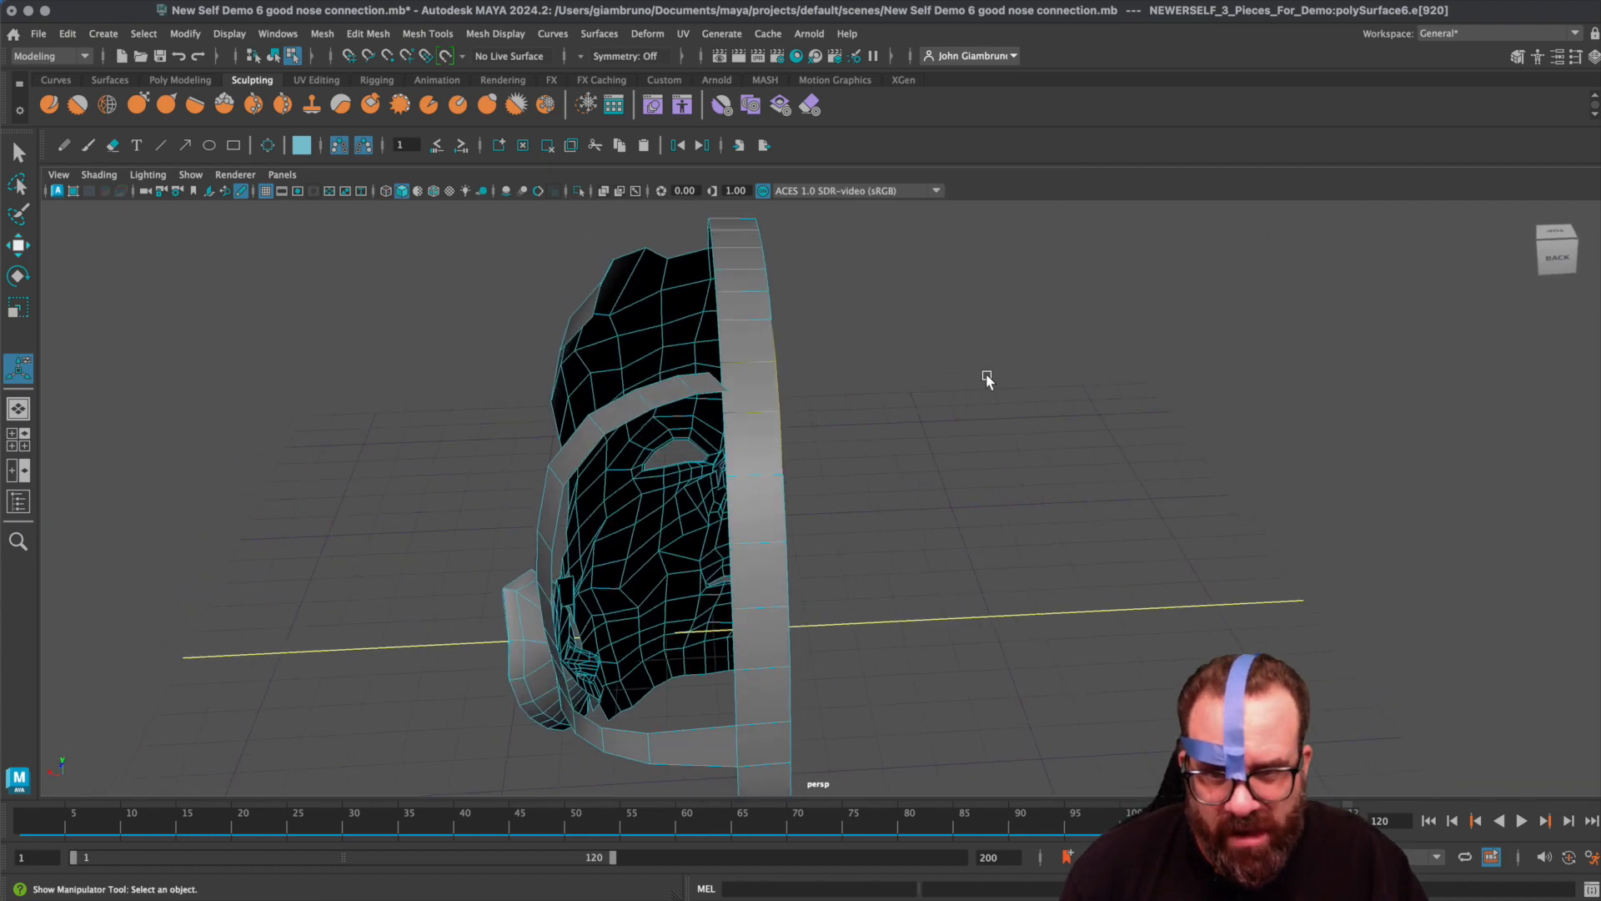
{"action": "left_click", "coordinate": [767, 413]}
{"action": "left_click_drag", "start_coordinate": [790, 411], "coordinate": [859, 436], "text": "alt"}
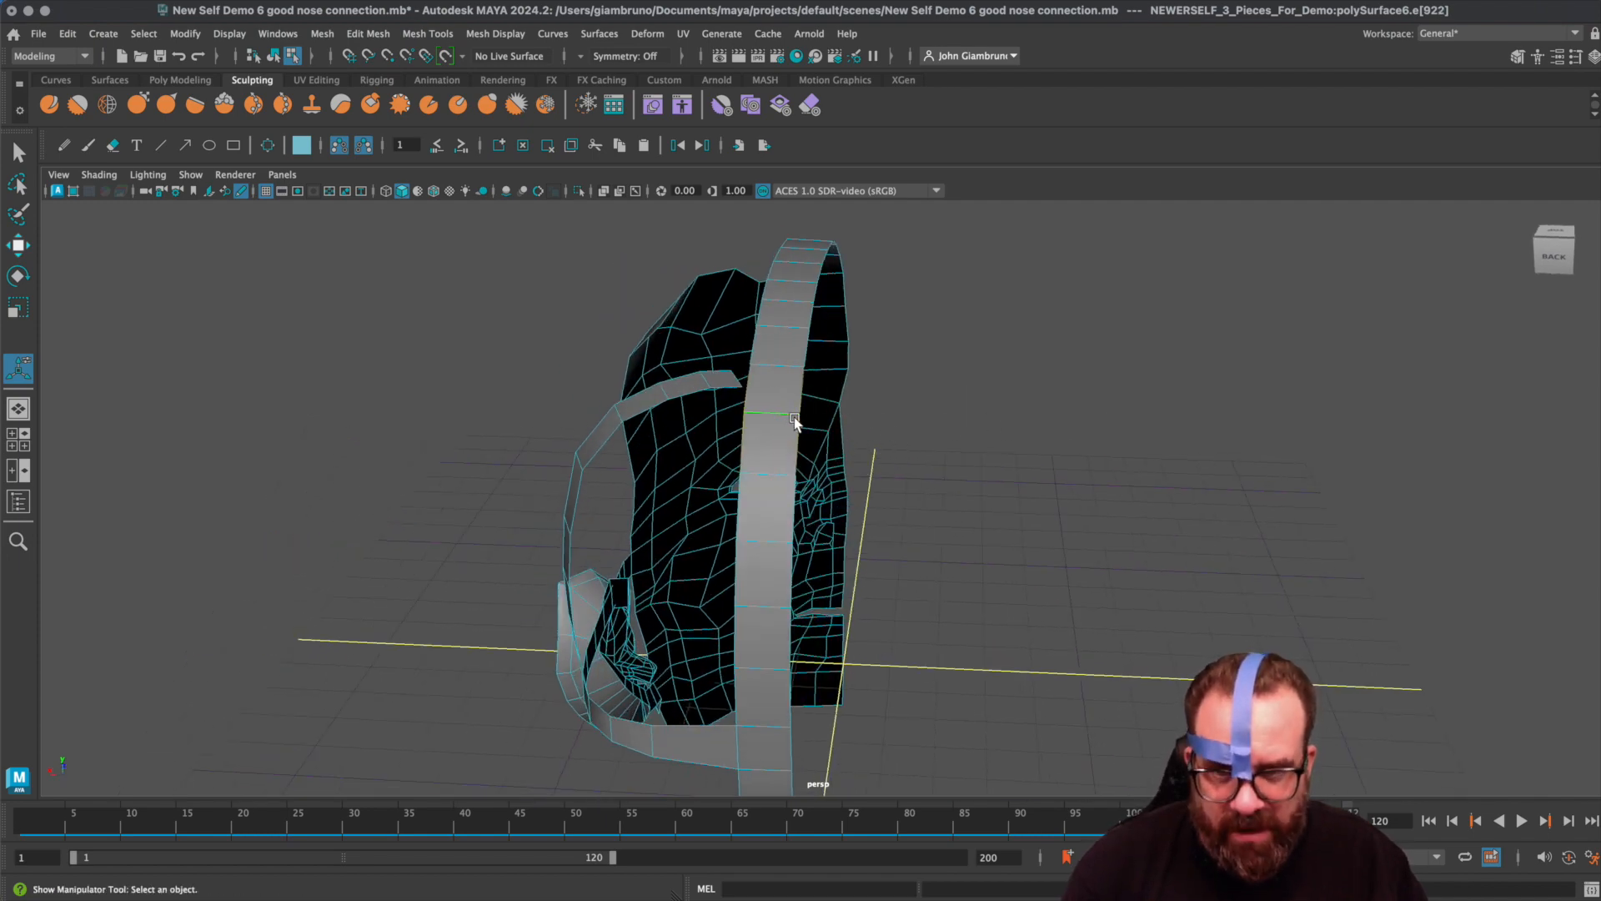
{"action": "left_click", "coordinate": [771, 415]}
{"action": "right_click_drag", "start_coordinate": [775, 414], "coordinate": [699, 413]}
{"action": "left_click_drag", "start_coordinate": [742, 421], "coordinate": [1226, 450], "text": "alt"}
{"action": "key", "text": "b"}
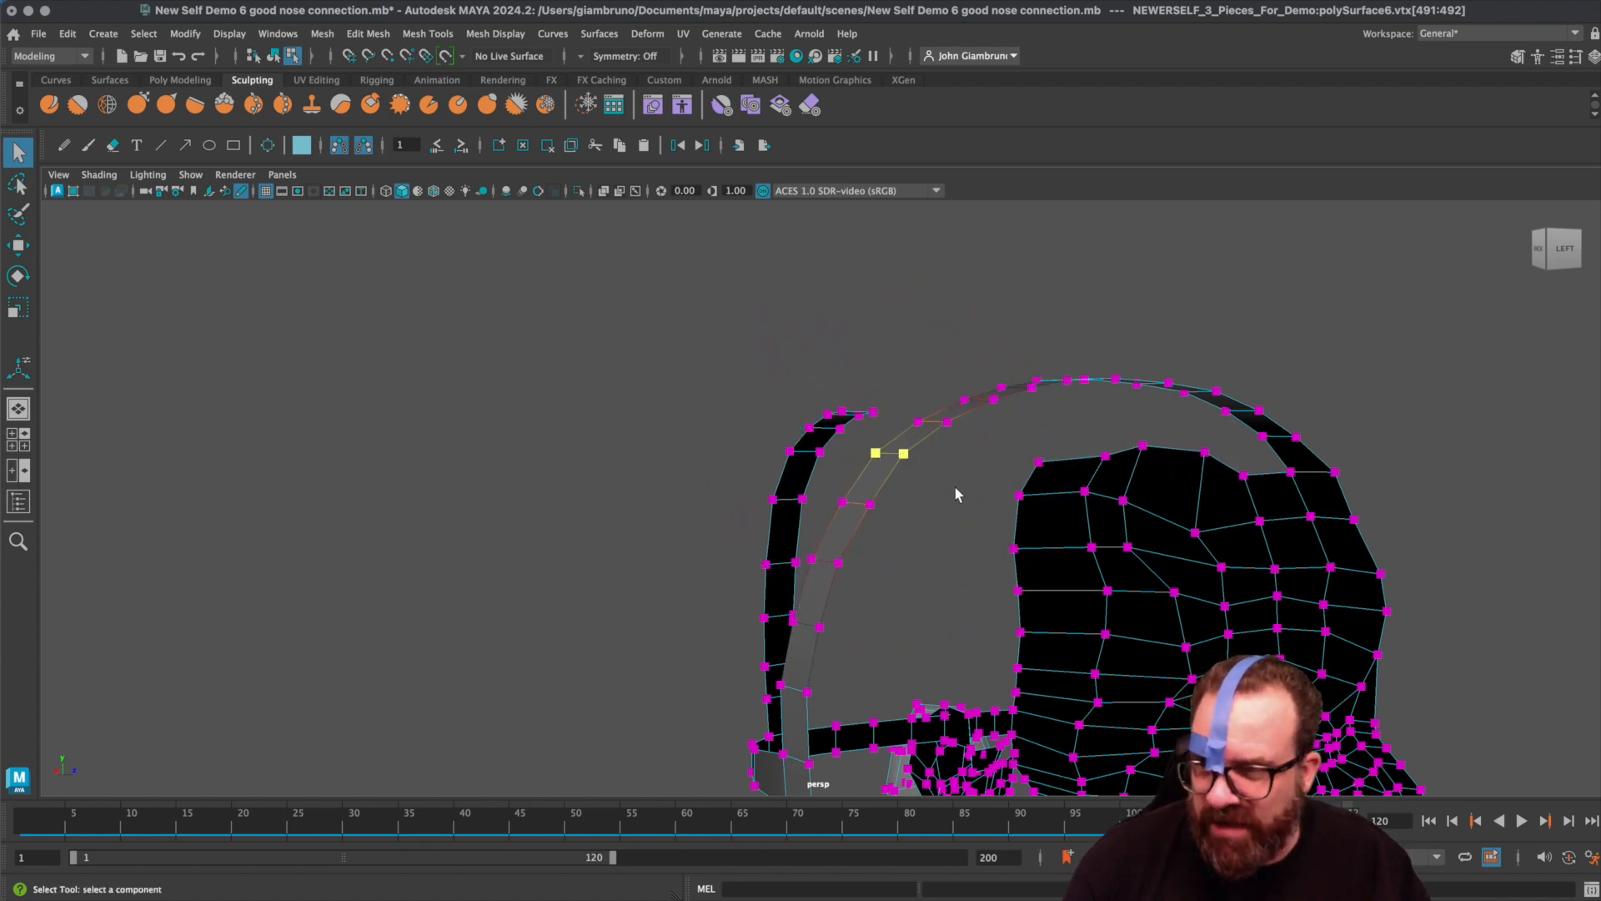
- Review the Select Tool's soft selection settings, including falloff mode and radius
{"action": "double_click", "coordinate": [18, 153]}
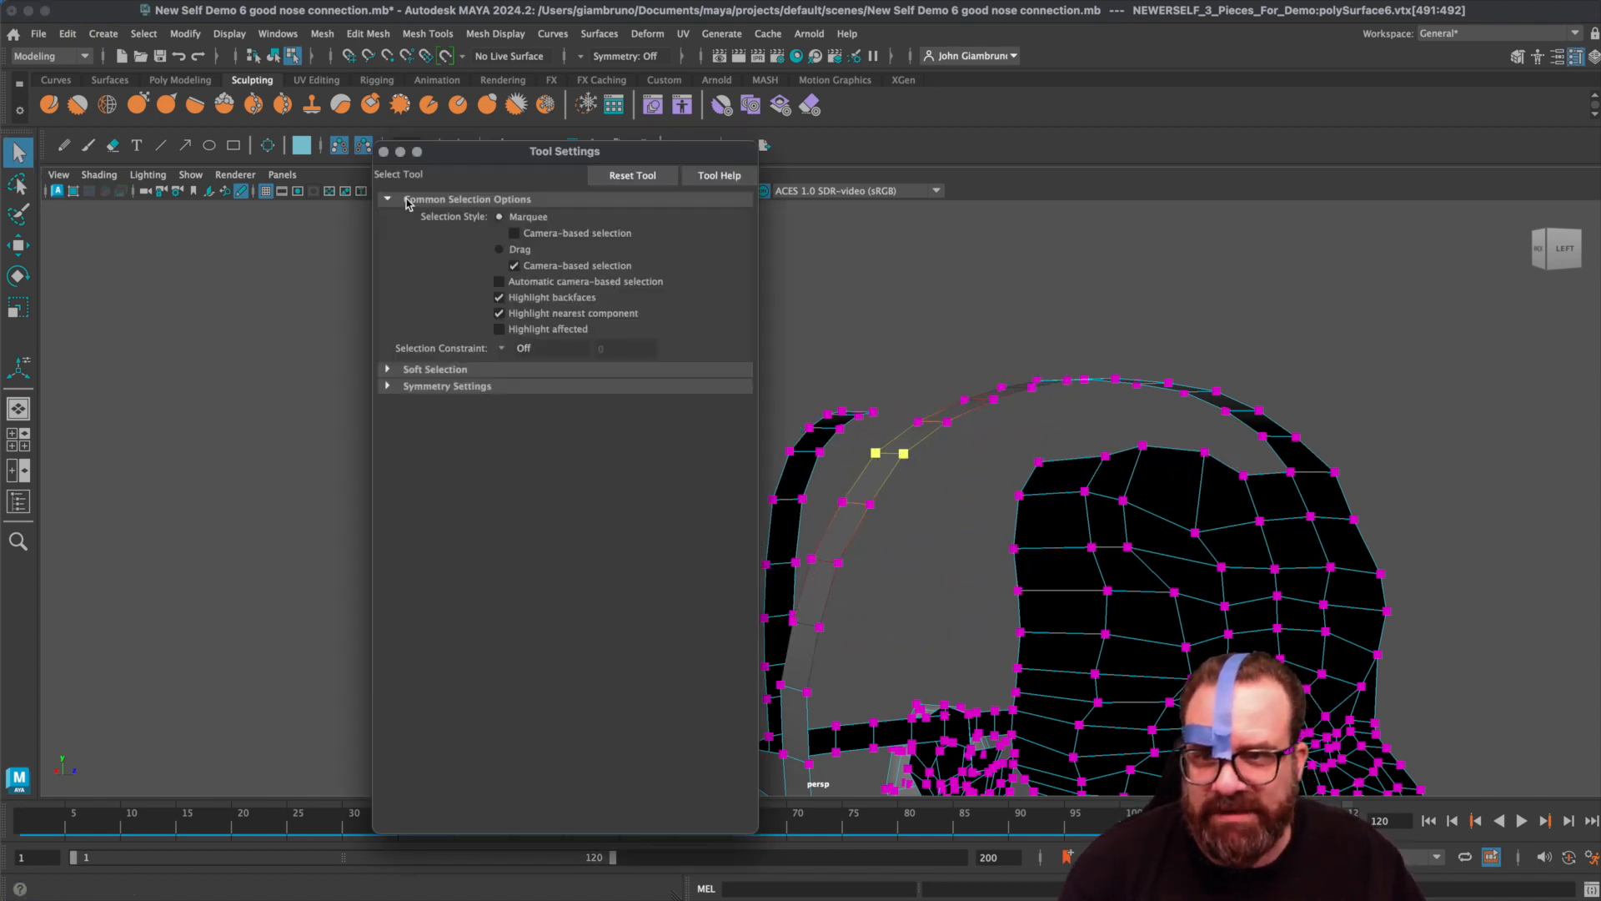
{"action": "left_click", "coordinate": [387, 369]}
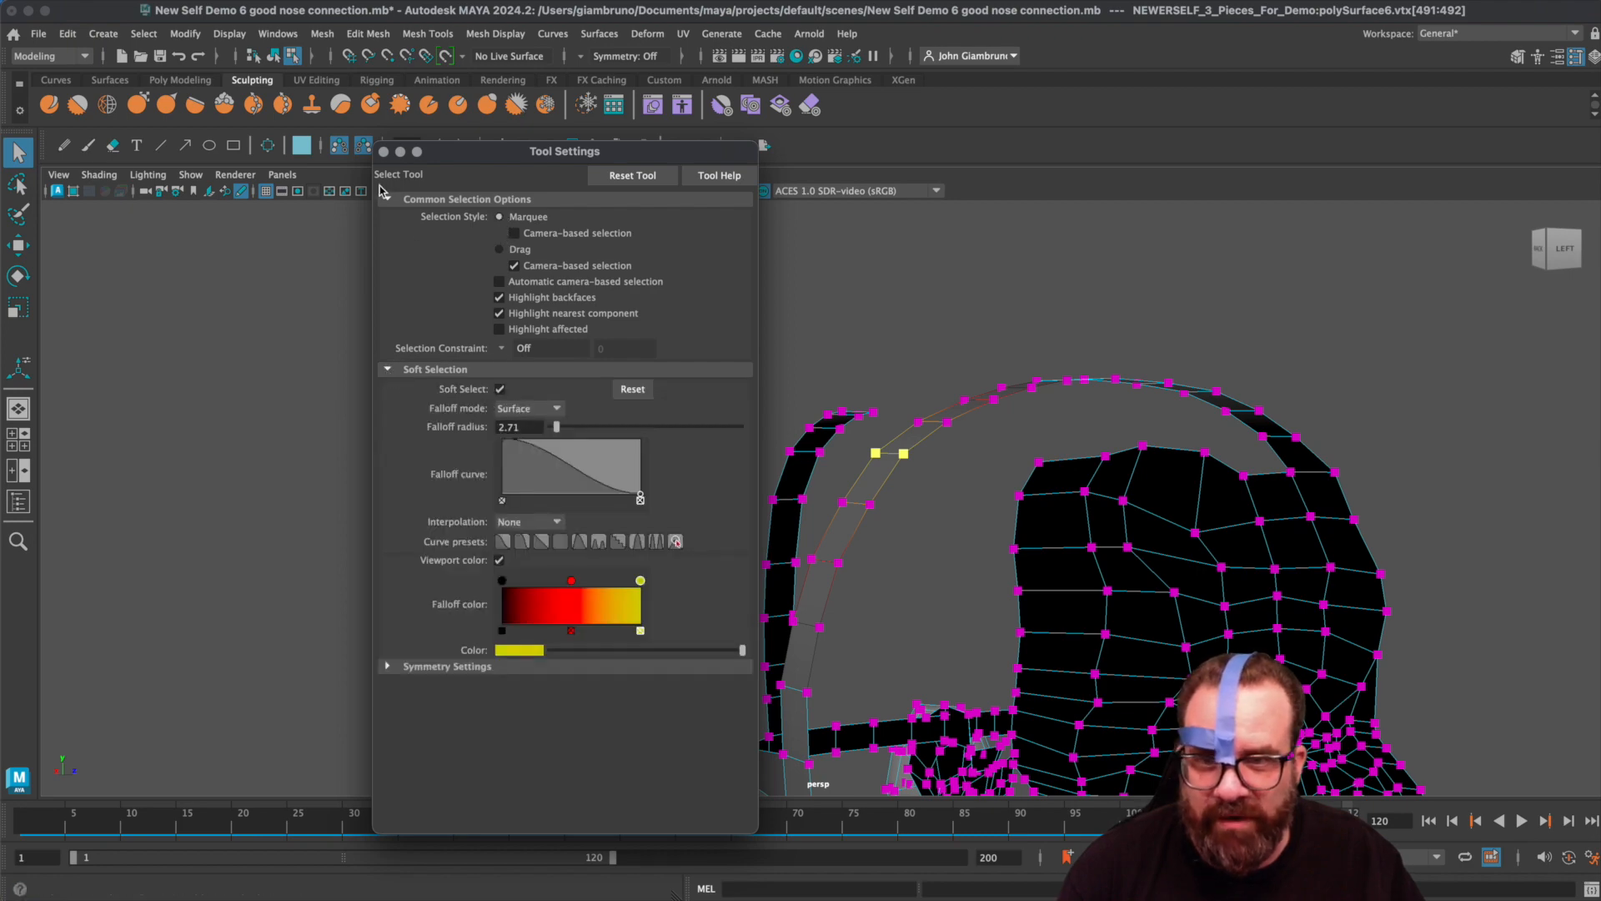
{"action": "left_click", "coordinate": [383, 152]}
- Move the center strip's two soft-selected vertices into line with the end of the new side strip
{"action": "left_click_drag", "start_coordinate": [848, 525], "coordinate": [879, 468], "text": "alt"}
{"action": "key", "text": "b"}
{"action": "key", "text": "w"}
{"action": "left_click_drag", "start_coordinate": [750, 491], "coordinate": [698, 466], "text": "alt"}
{"action": "left_click_drag", "start_coordinate": [647, 399], "coordinate": [732, 430], "text": "alt"}
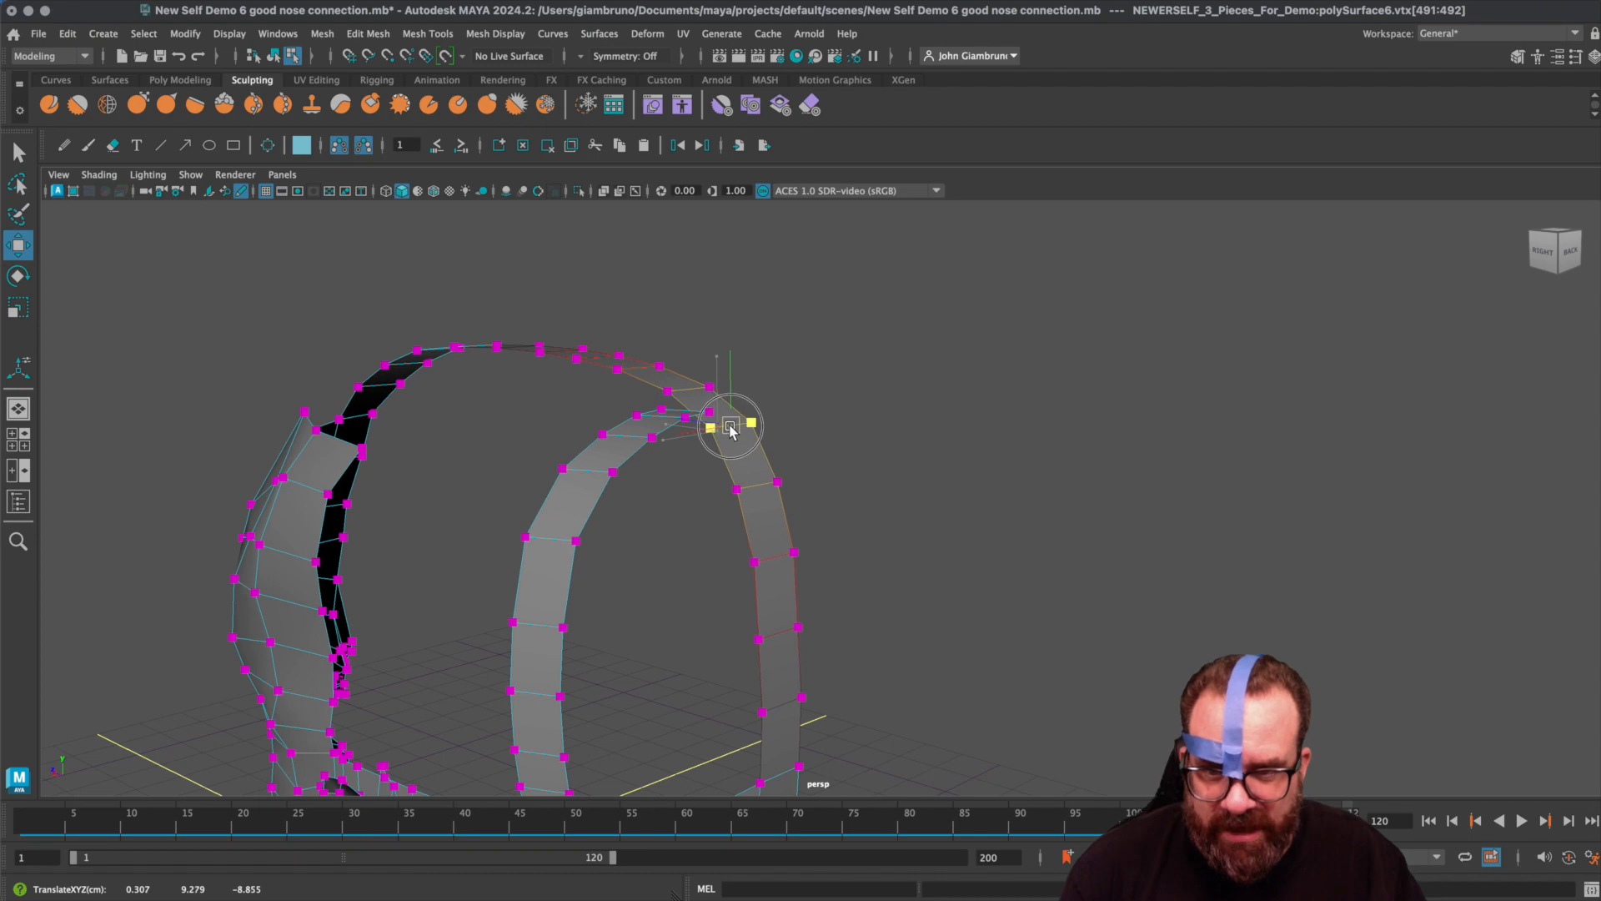
{"action": "left_click_drag", "start_coordinate": [668, 503], "coordinate": [613, 407], "text": "alt"}
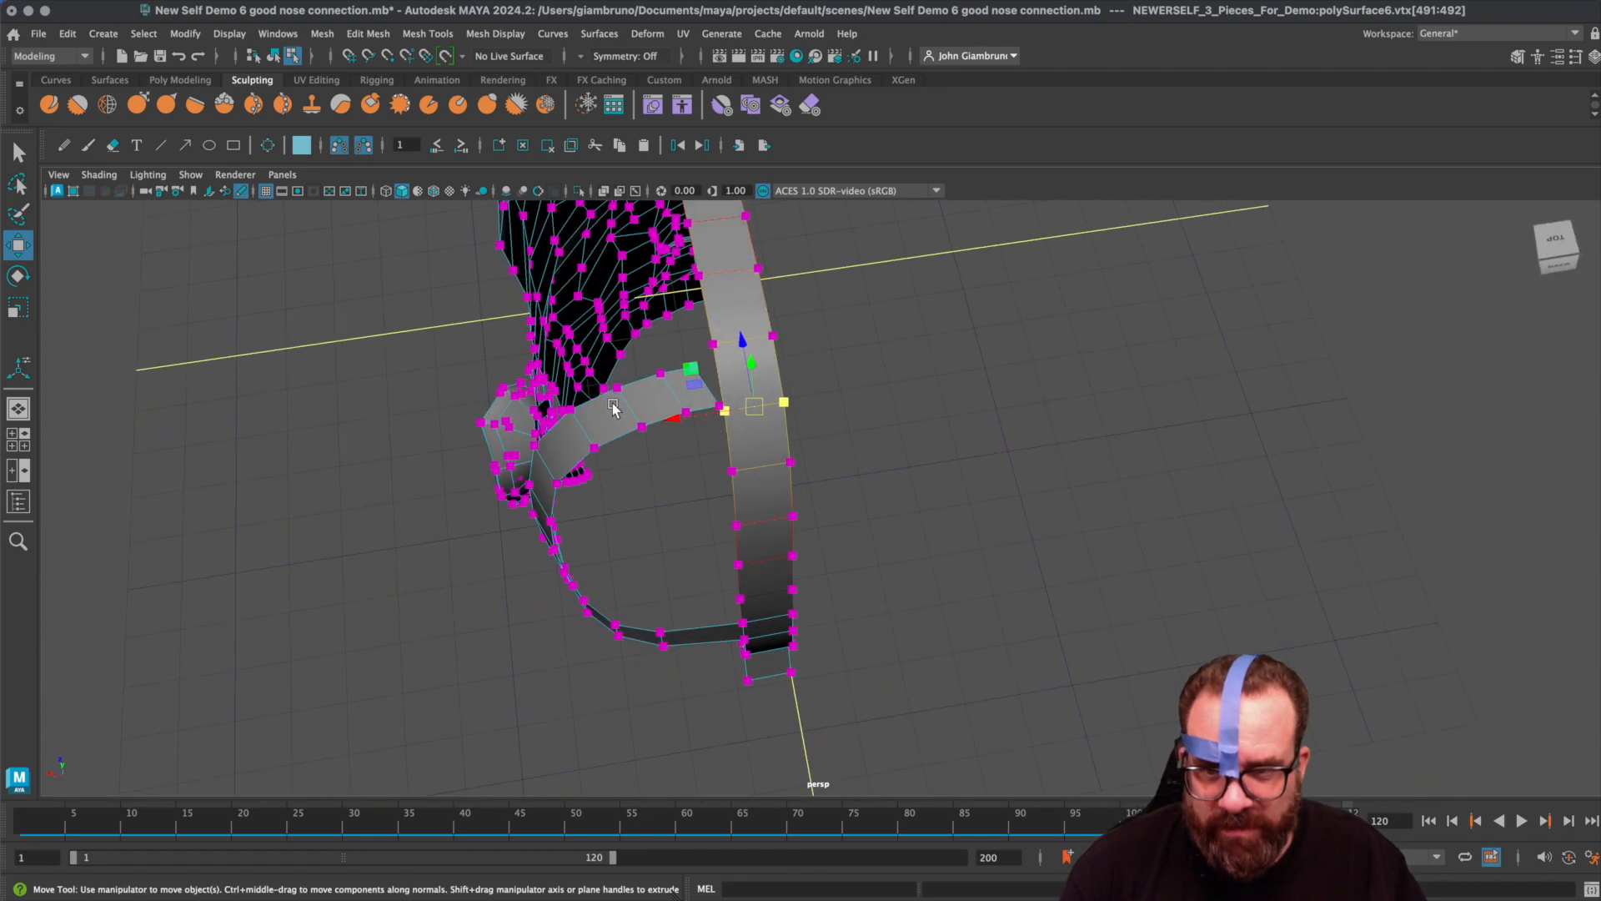
- Target Weld the new side strip's two end vertices onto the center strip's adjacent edge vertices
{"action": "left_click", "coordinate": [640, 431]}
{"action": "mouse_move", "coordinate": [640, 468]}
{"action": "left_mouse_down", "text": "alt"}
{"action": "mouse_move", "coordinate": [648, 490]}
{"action": "mouse_move", "coordinate": [614, 422]}
{"action": "mouse_move", "coordinate": [634, 477]}
{"action": "mouse_move", "coordinate": [622, 464]}
{"action": "left_mouse_up", "text": "alt"}
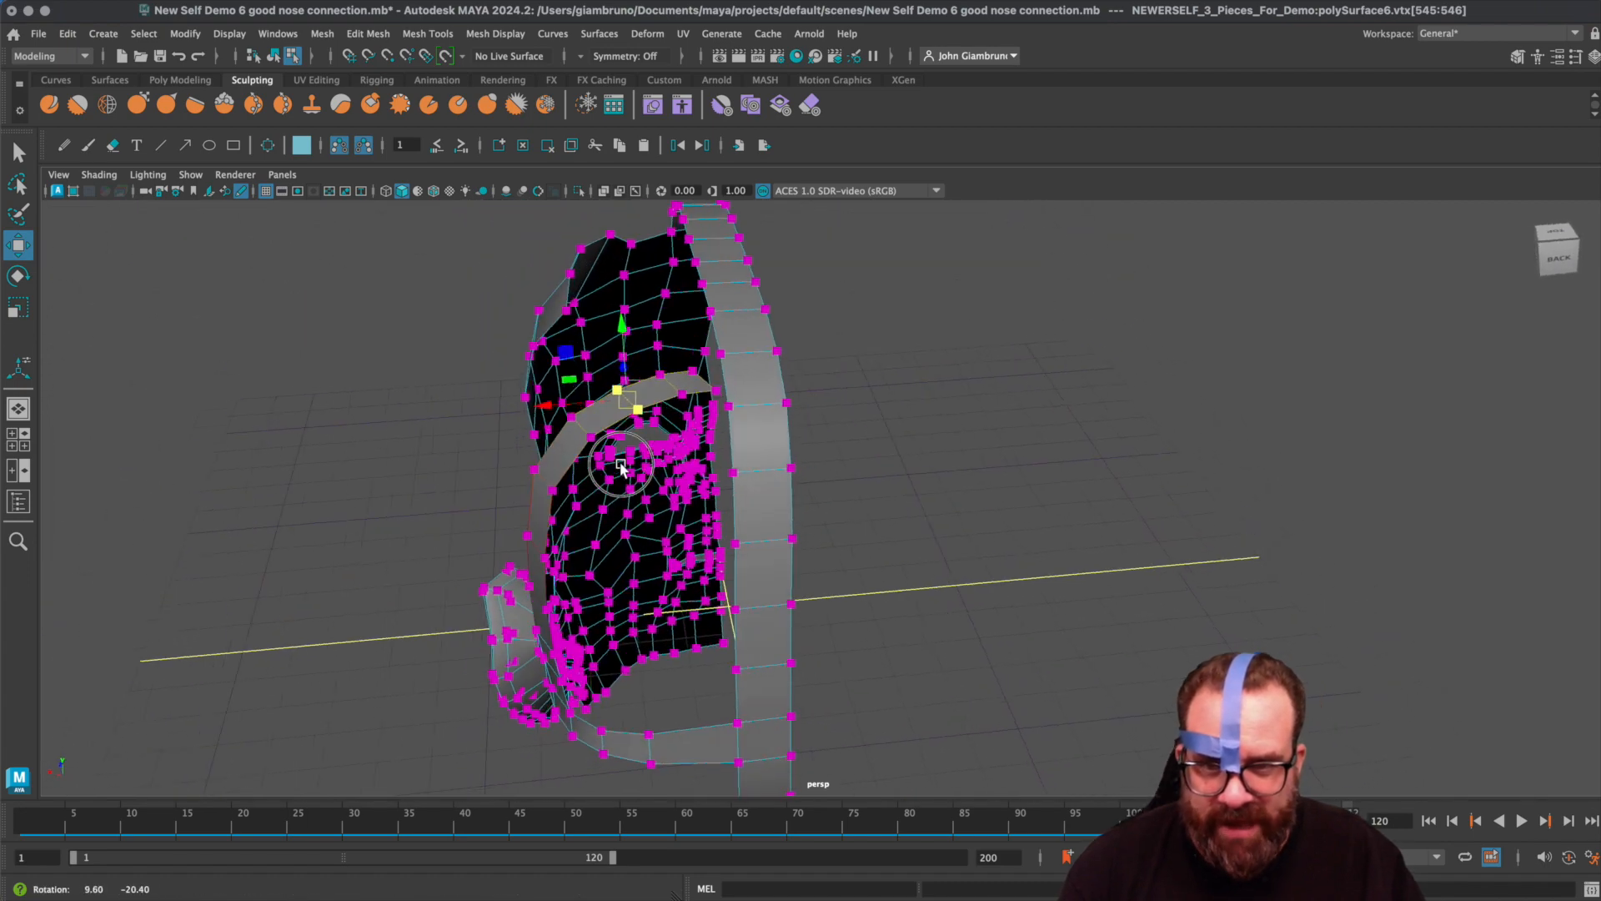
{"action": "right_click_drag", "start_coordinate": [722, 388], "coordinate": [669, 392]}
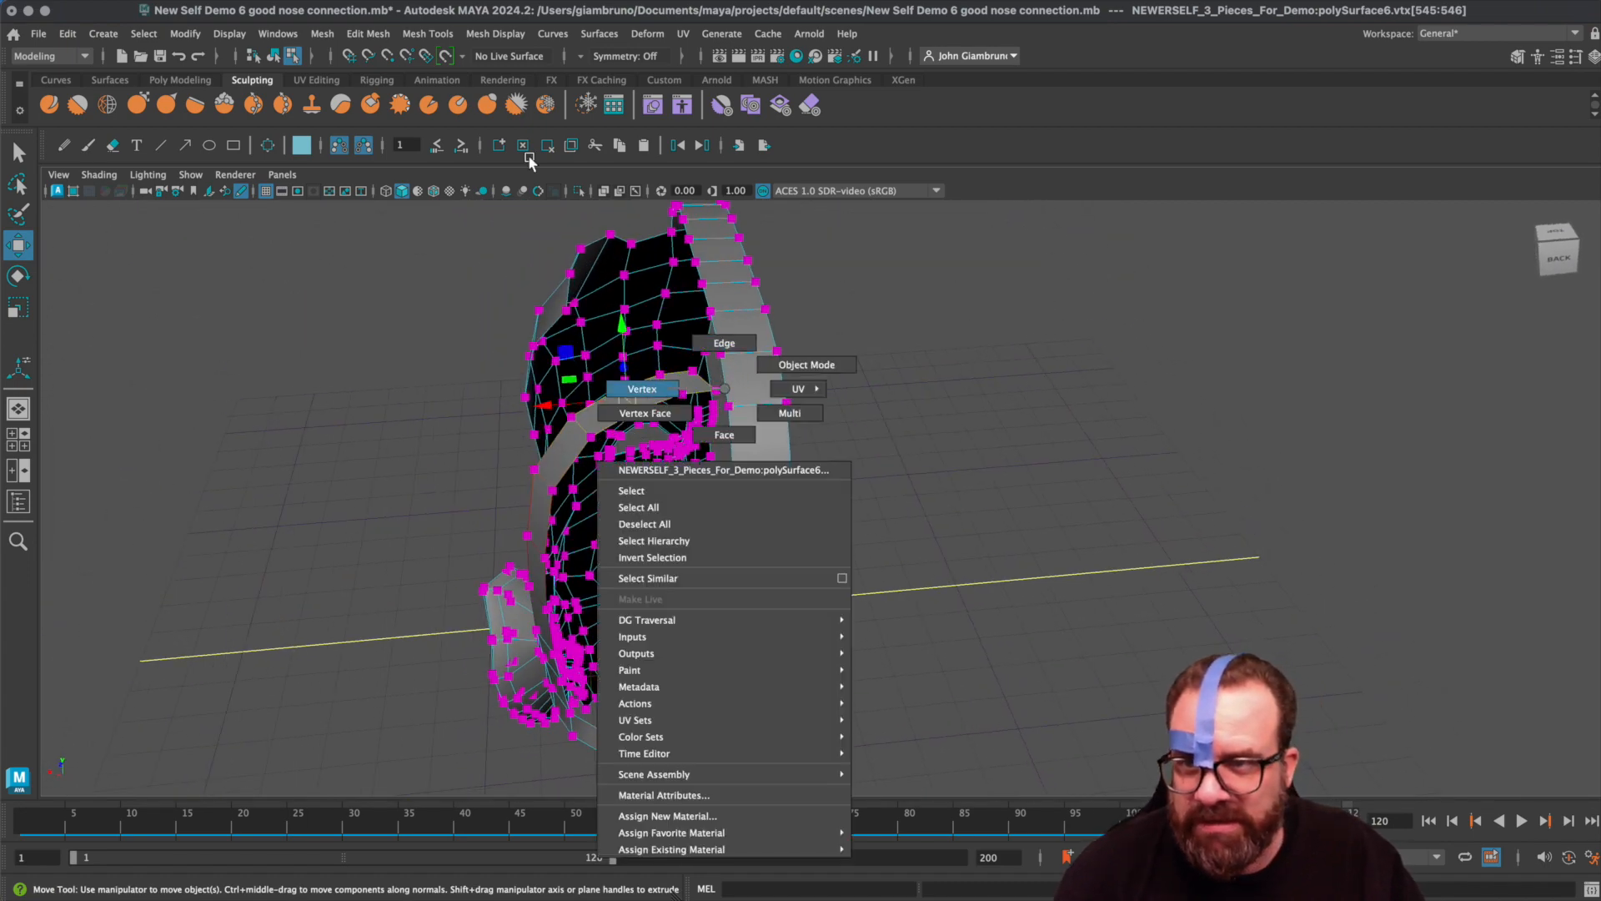
{"action": "right_click_drag", "start_coordinate": [530, 160], "coordinate": [530, 158]}
{"action": "left_click", "coordinate": [428, 33]}
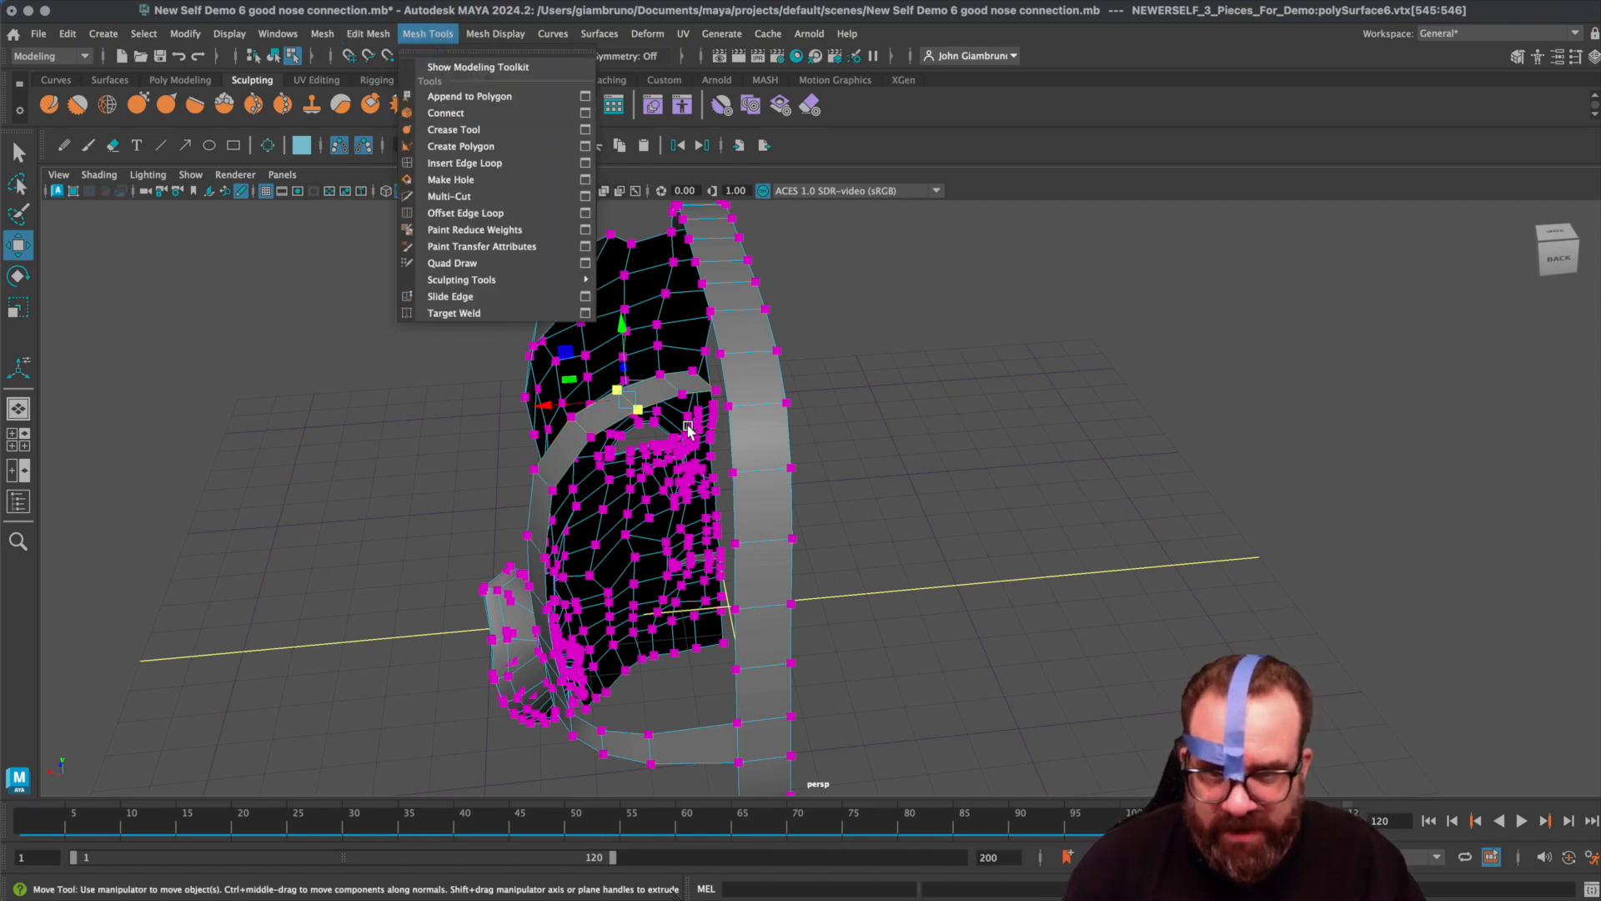
{"action": "left_click", "coordinate": [488, 314]}
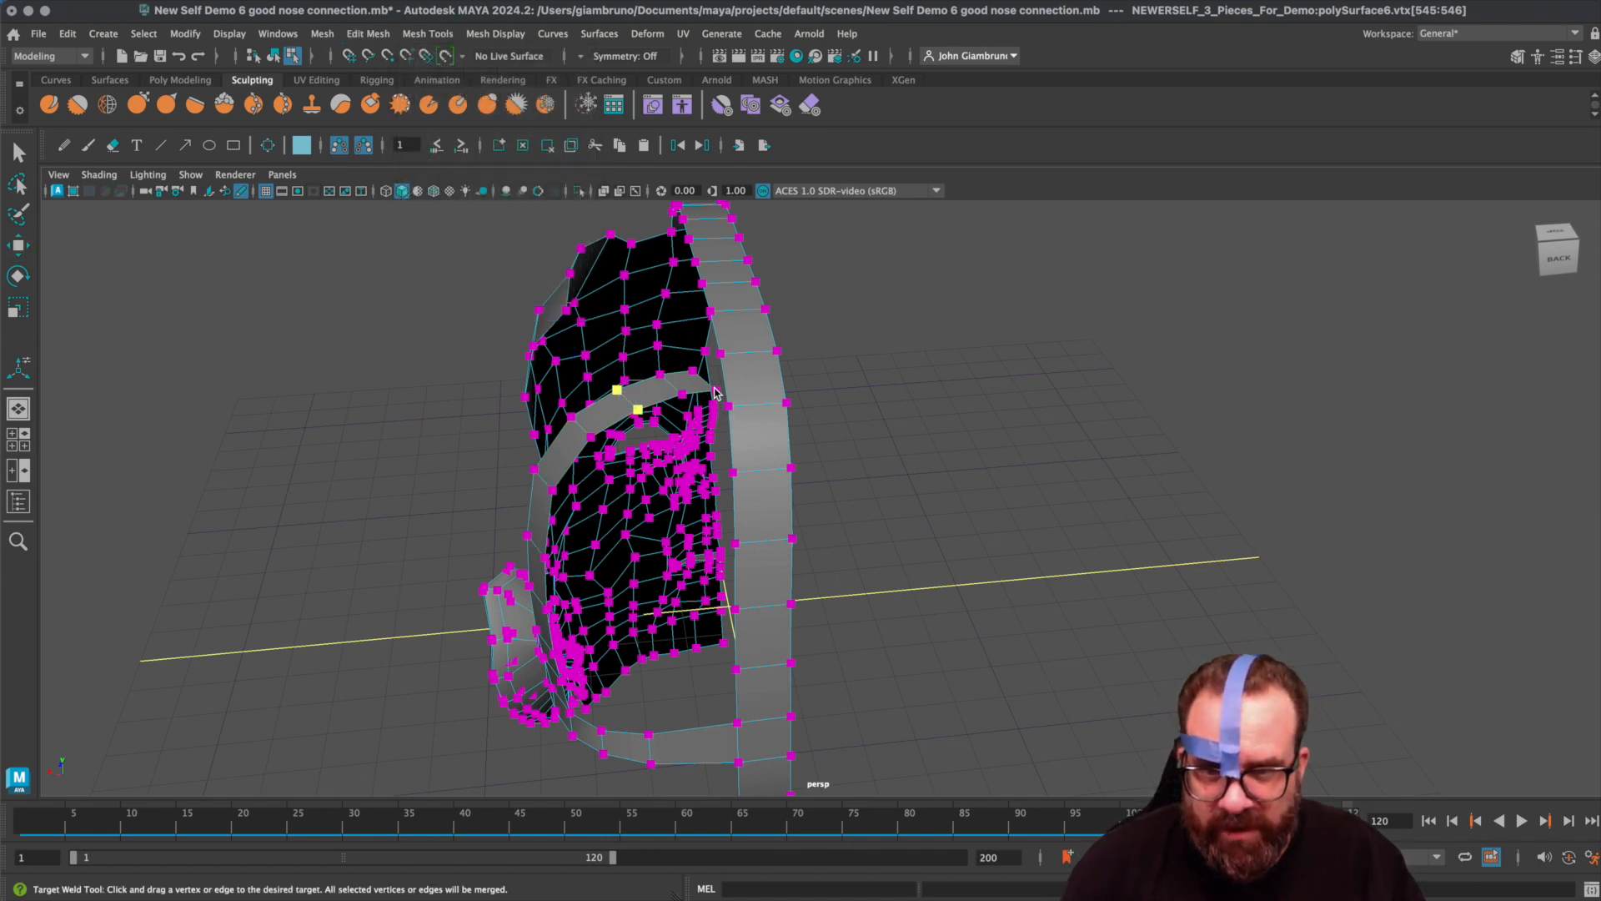
{"action": "left_click_drag", "start_coordinate": [716, 390], "coordinate": [726, 404]}
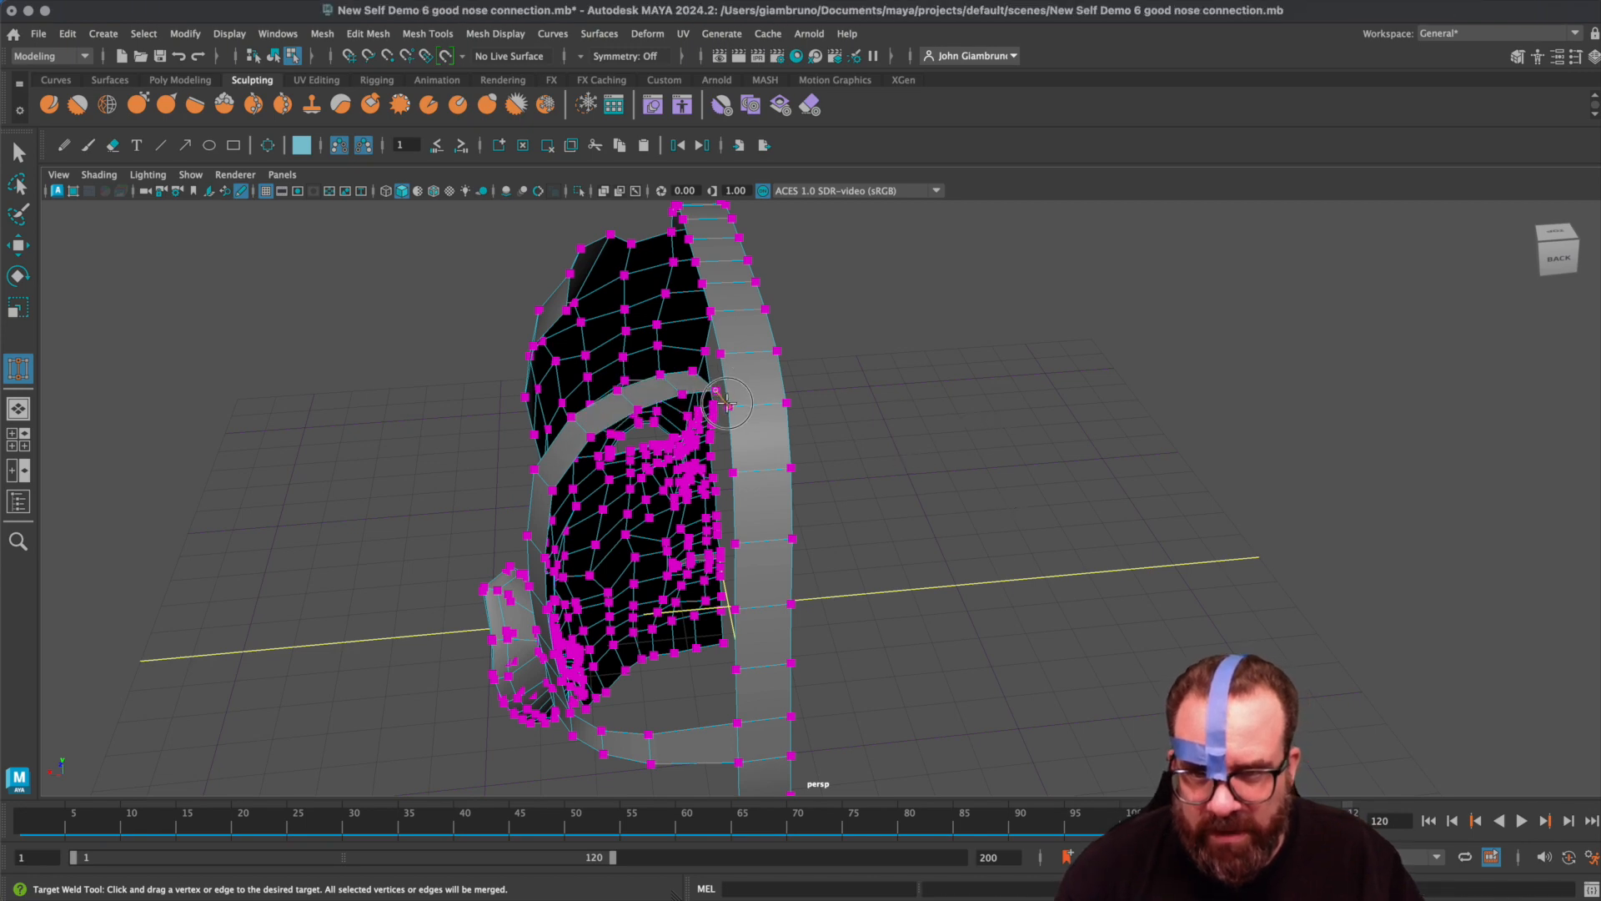
{"action": "left_click_drag", "start_coordinate": [723, 356], "coordinate": [722, 354]}
- Select the row of vertices down the side strip's rear edge and reposition them to even out its curve
{"action": "left_click_drag", "start_coordinate": [769, 385], "coordinate": [833, 408], "text": "alt"}
{"action": "key", "text": "w"}
{"action": "key", "text": "q"}
{"action": "left_click_drag", "start_coordinate": [637, 604], "coordinate": [574, 636], "text": "alt"}
{"action": "double_click", "coordinate": [582, 609], "text": "shift"}
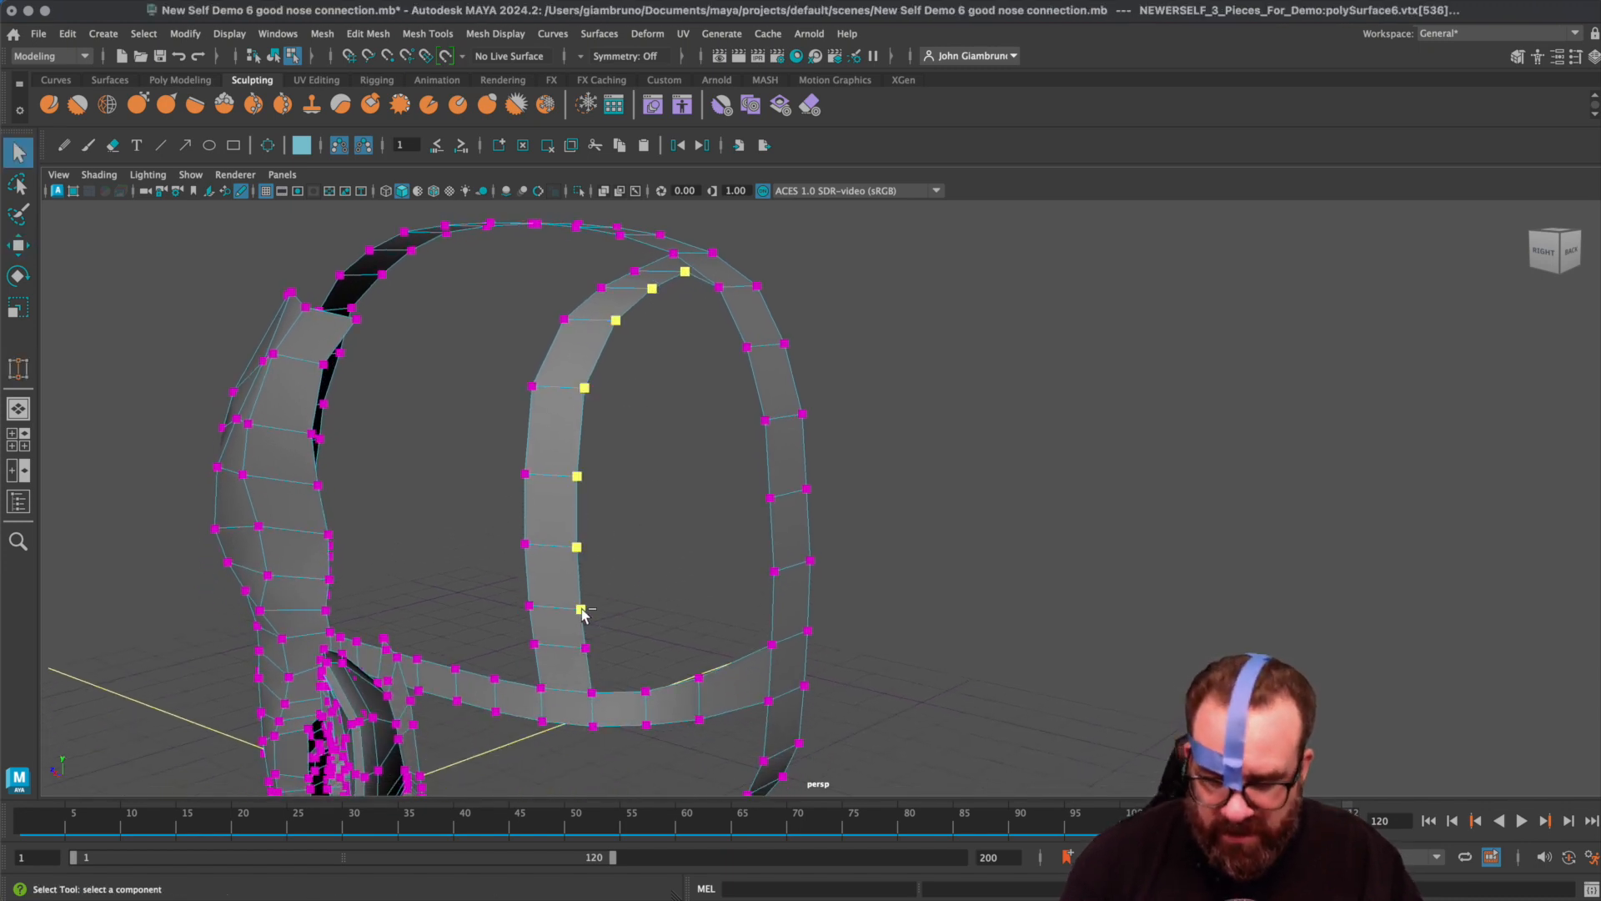
{"action": "key", "text": "w"}
{"action": "left_click_drag", "start_coordinate": [667, 634], "coordinate": [659, 385], "text": "alt"}
{"action": "key", "text": "r"}
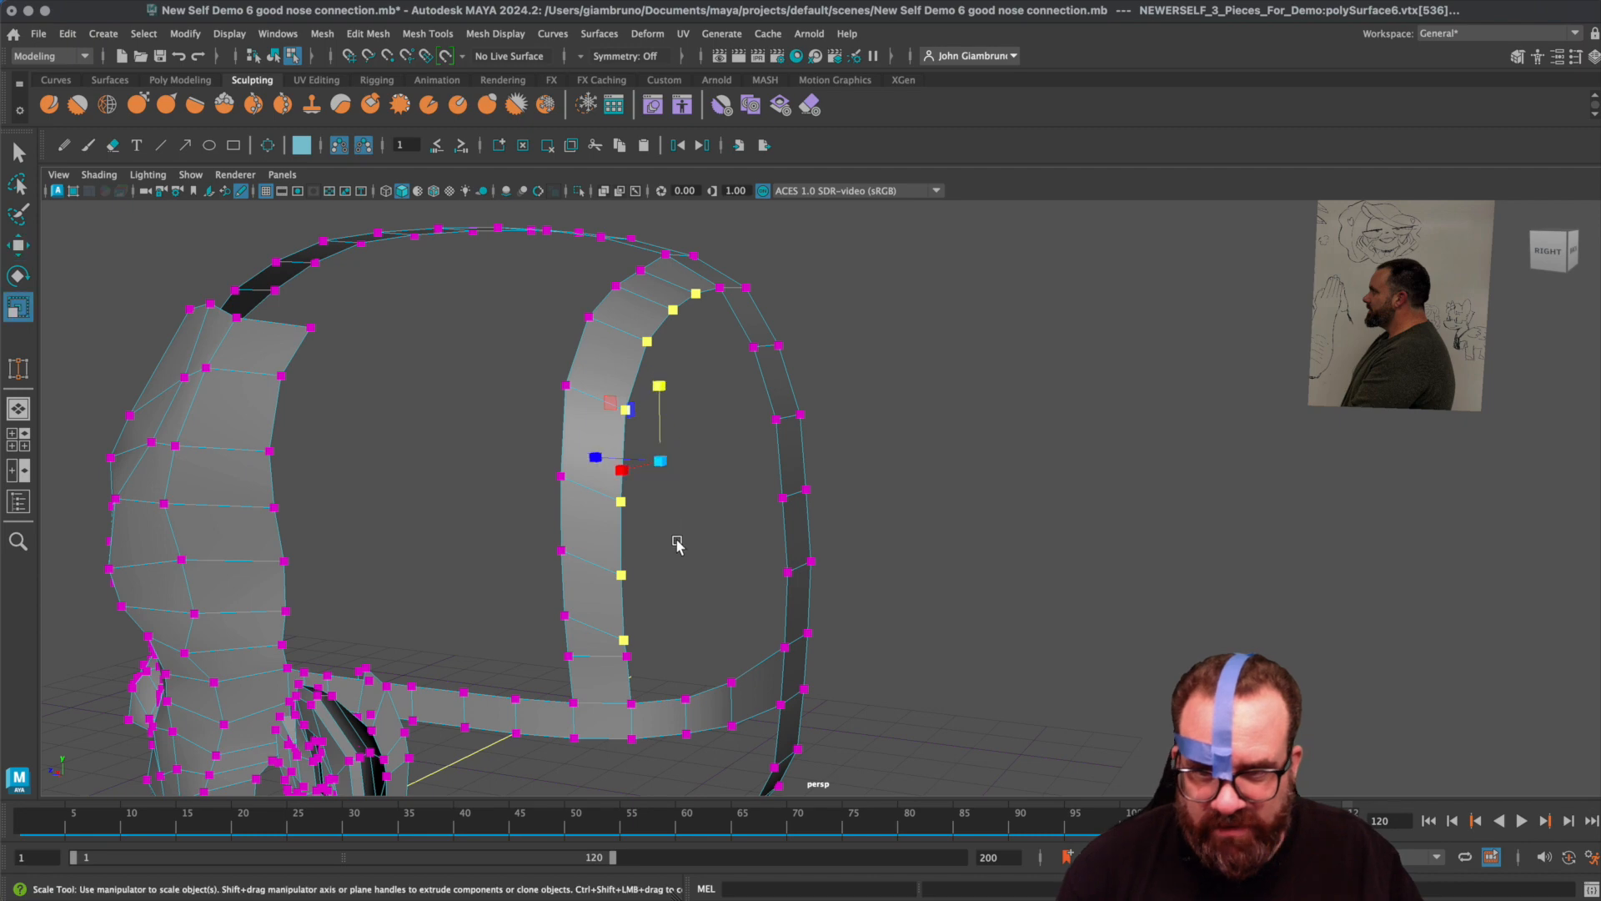
{"action": "left_click_drag", "start_coordinate": [673, 471], "coordinate": [612, 447], "text": "alt"}
{"action": "key", "text": "w"}
{"action": "left_click_drag", "start_coordinate": [619, 371], "coordinate": [620, 371]}
{"action": "left_click_drag", "start_coordinate": [554, 447], "coordinate": [552, 450]}
- Adjust the row of vertices down the side strip's front edge and return to Object mode
{"action": "left_click", "coordinate": [559, 627]}
{"action": "left_click_drag", "start_coordinate": [524, 635], "coordinate": [589, 640], "text": "alt"}
{"action": "left_click_drag", "start_coordinate": [623, 634], "coordinate": [804, 368], "text": "alt"}
{"action": "left_click", "coordinate": [901, 454]}
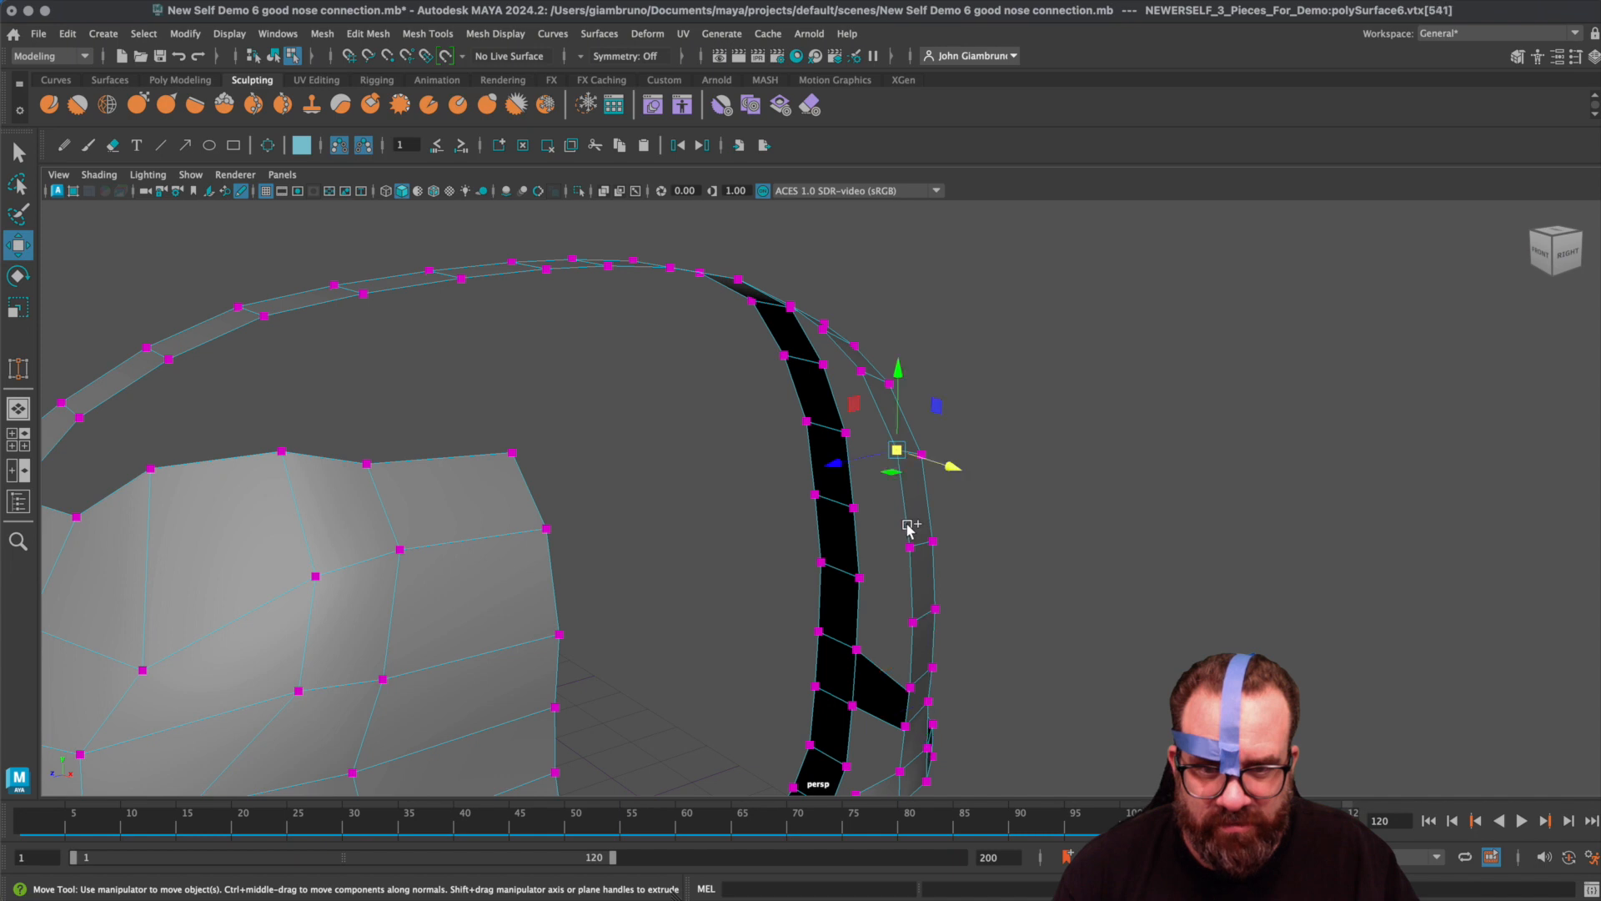
{"action": "left_click", "coordinate": [909, 546], "text": "shift"}
{"action": "left_click", "coordinate": [912, 621], "text": "shift"}
{"action": "left_click", "coordinate": [909, 687], "text": "shift"}
{"action": "left_click", "coordinate": [904, 726], "text": "shift"}
{"action": "left_click_drag", "start_coordinate": [955, 618], "coordinate": [342, 465], "text": "alt"}
{"action": "right_click_drag", "start_coordinate": [710, 425], "coordinate": [776, 395]}
{"action": "left_click_drag", "start_coordinate": [697, 453], "coordinate": [693, 472], "text": "alt"}
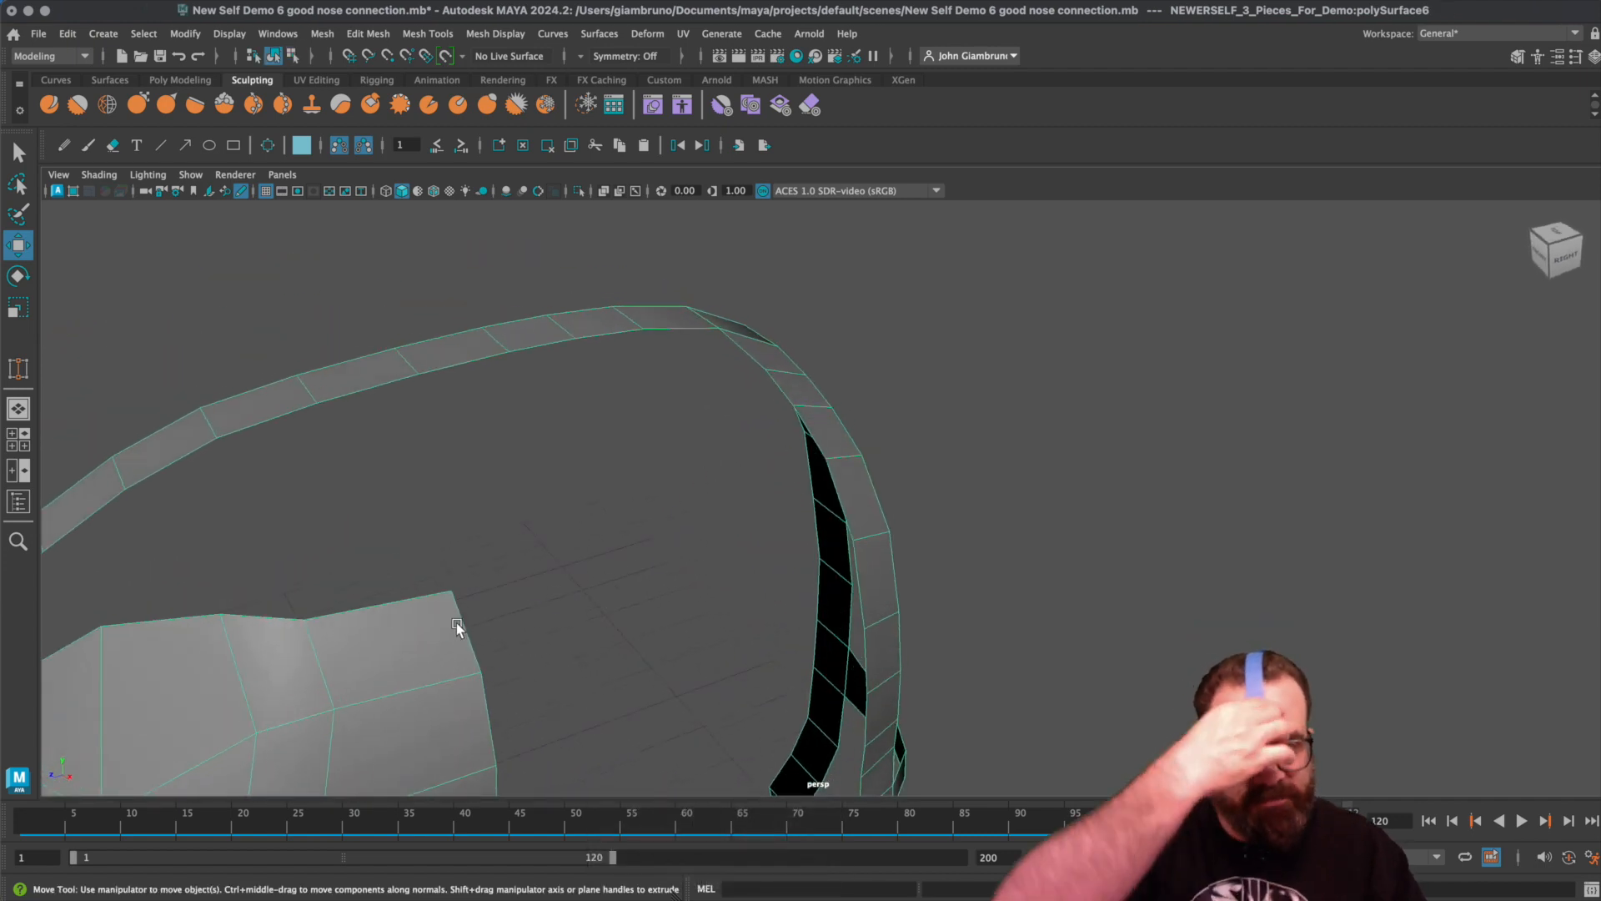
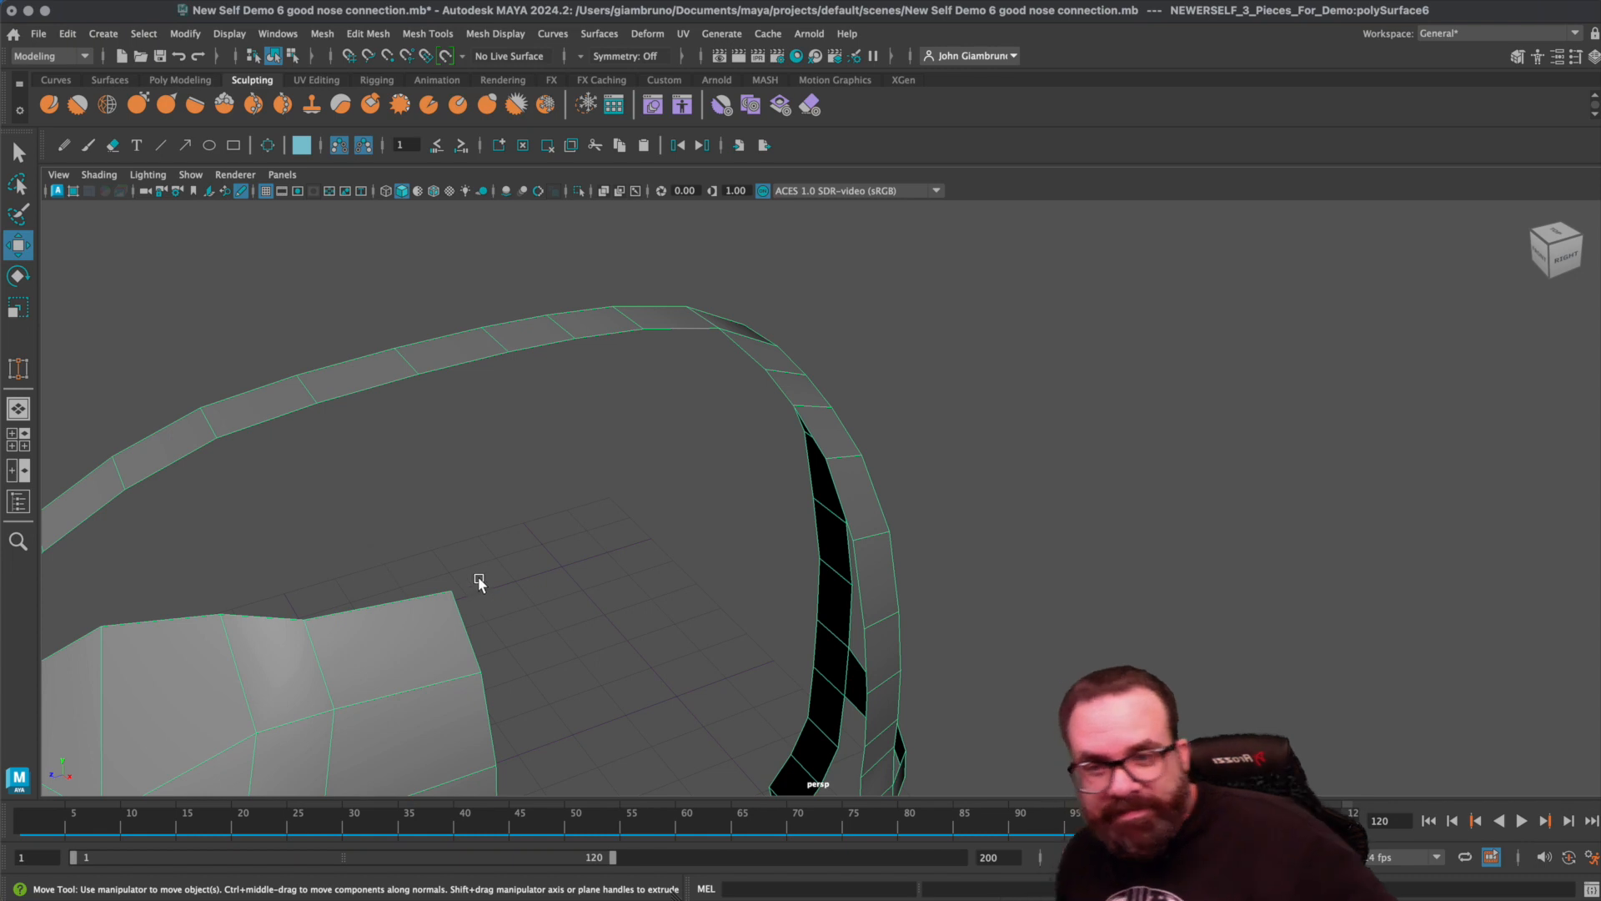
- Bridge the uppermost rear border edge of the face mesh to the facing edge on the side strip
{"action": "left_click_drag", "start_coordinate": [480, 583], "coordinate": [522, 589], "text": "alt"}
{"action": "right_click_drag", "start_coordinate": [542, 602], "coordinate": [553, 559]}
{"action": "left_click", "coordinate": [547, 605]}
{"action": "left_click_drag", "start_coordinate": [668, 623], "coordinate": [709, 465], "text": "alt"}
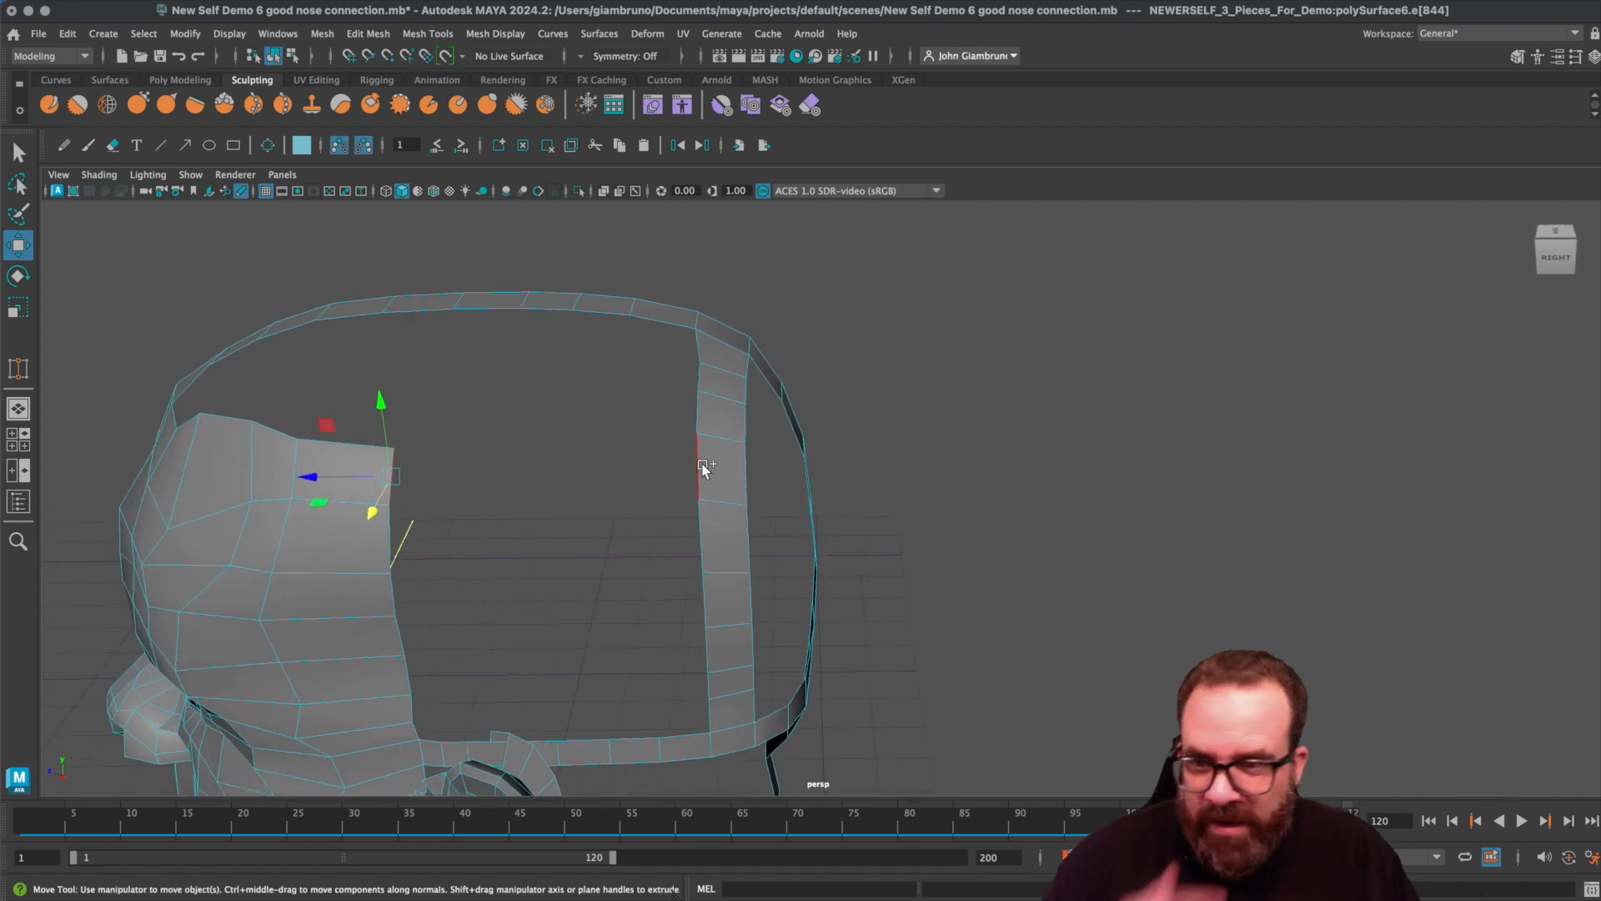
{"action": "left_click", "coordinate": [700, 467], "text": "shift"}
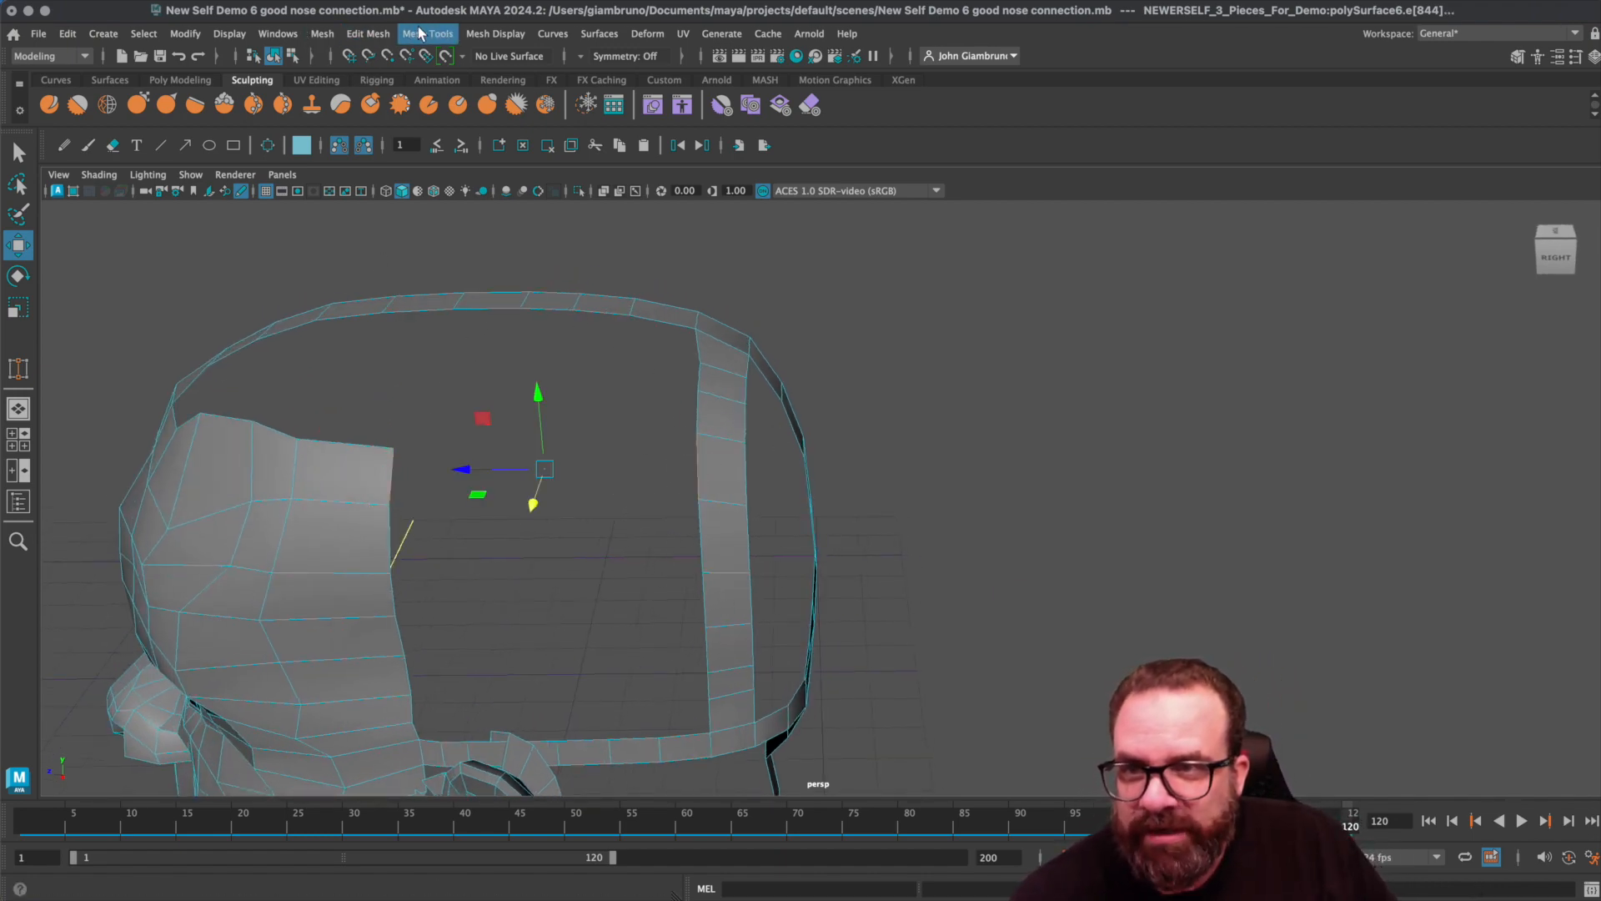
{"action": "left_click", "coordinate": [368, 34]}
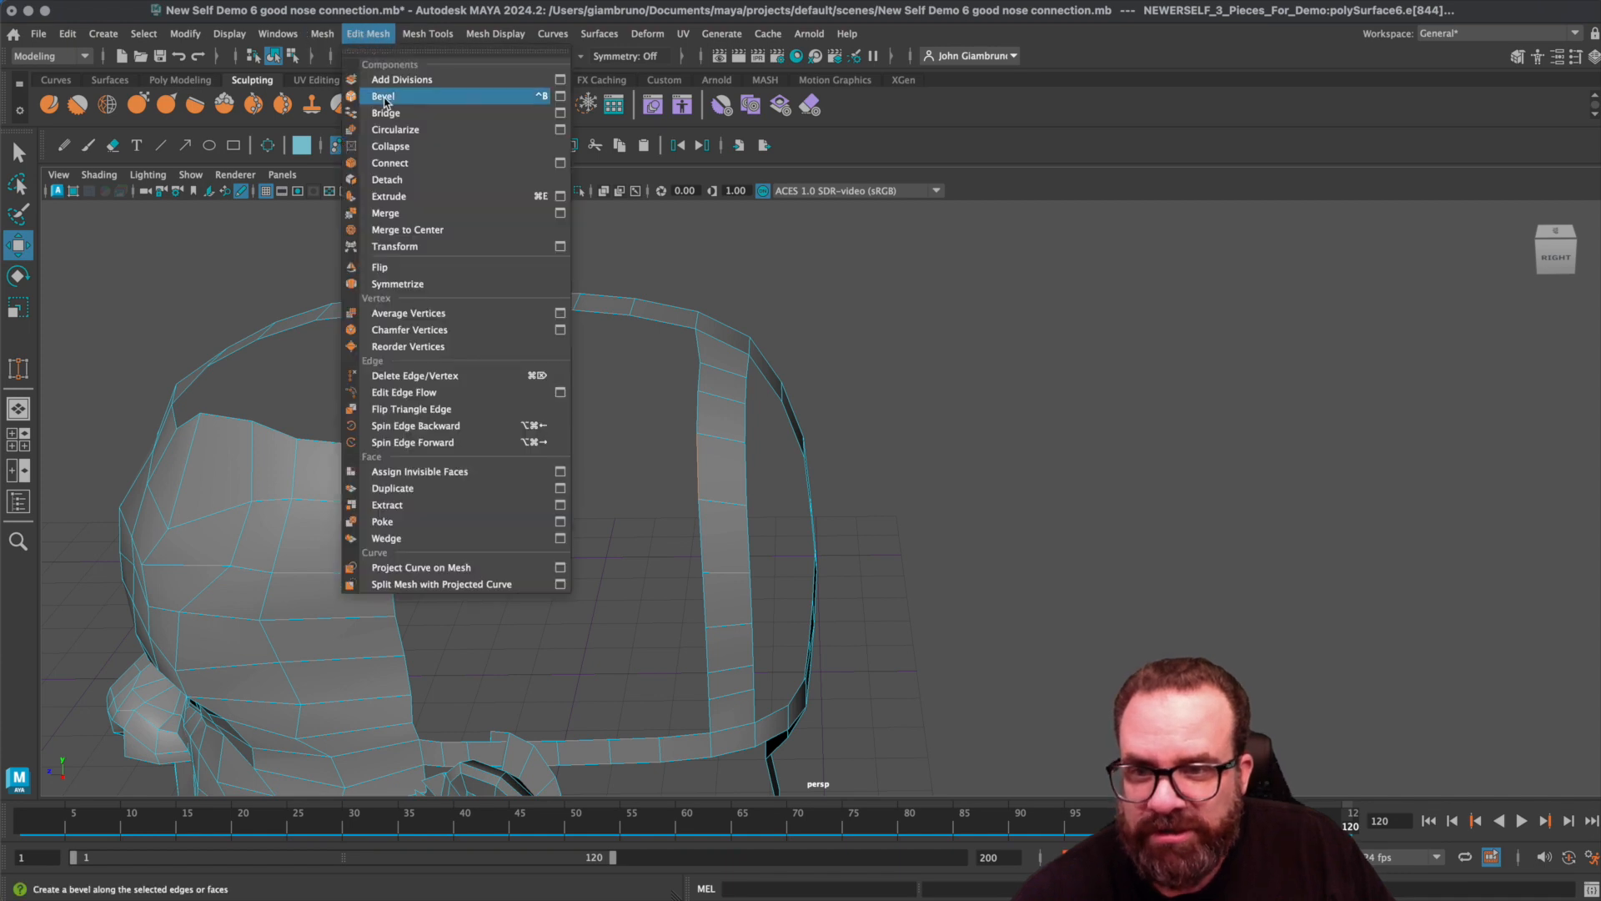
{"action": "left_click", "coordinate": [385, 112]}
- Bridge the rearmost upper border edge of the face mesh to the facing edge of the center strip
{"action": "left_click_drag", "start_coordinate": [525, 527], "coordinate": [530, 536], "text": "alt"}
{"action": "left_click", "coordinate": [365, 479]}
{"action": "left_click_drag", "start_coordinate": [364, 479], "coordinate": [393, 438], "text": "alt"}
{"action": "left_click", "coordinate": [385, 401], "text": "shift"}
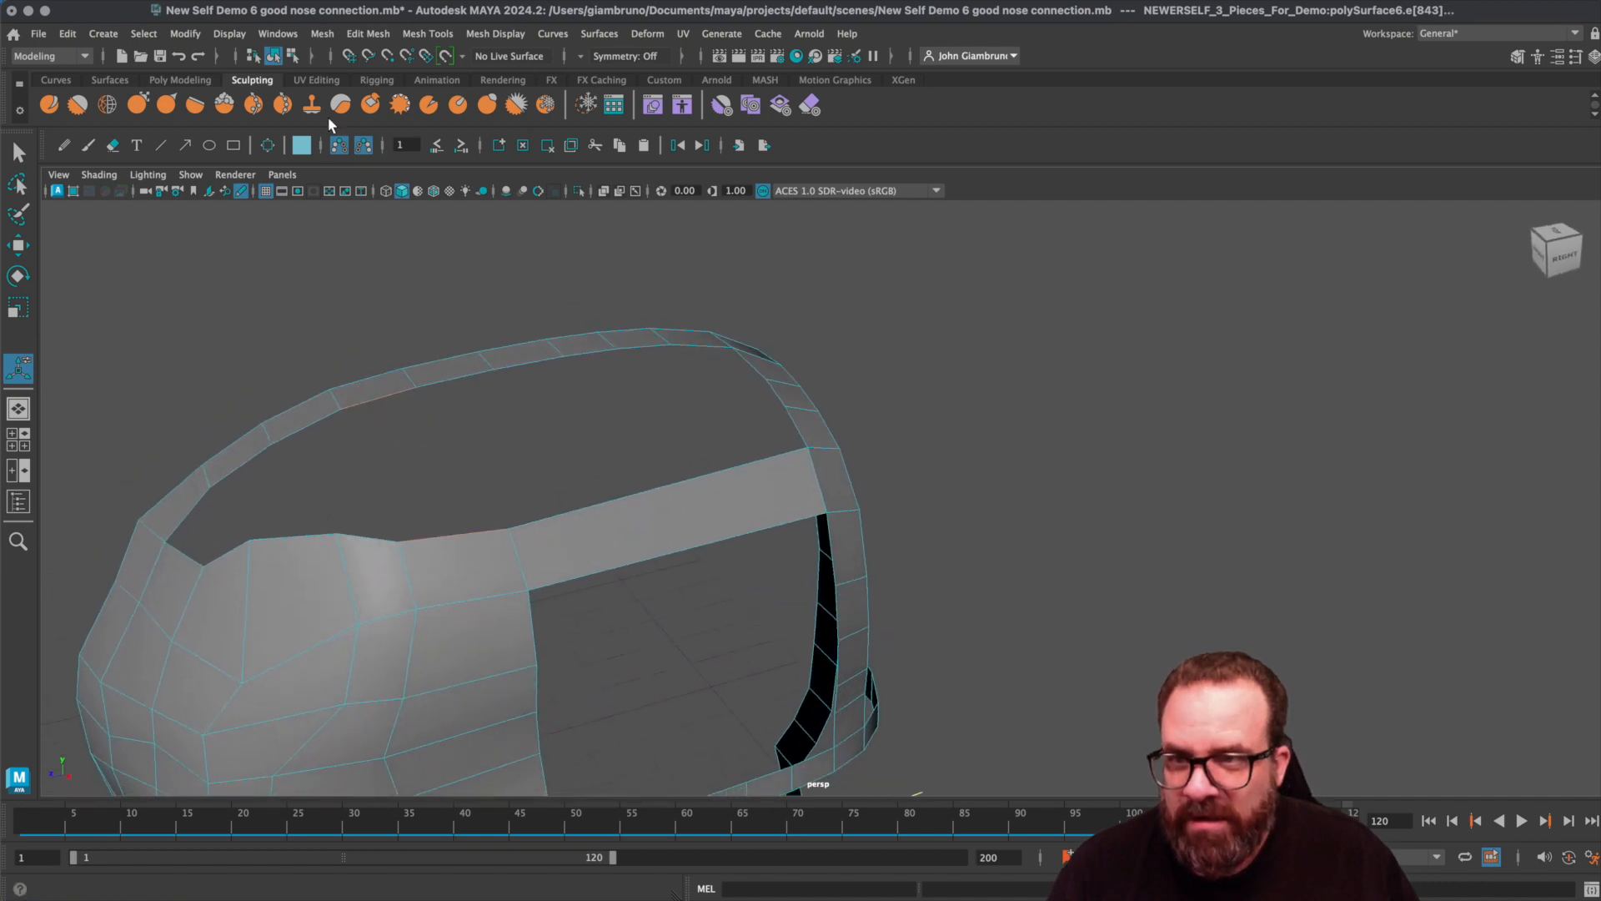
{"action": "left_click", "coordinate": [321, 34]}
{"action": "mouse_move", "coordinate": [368, 33]}
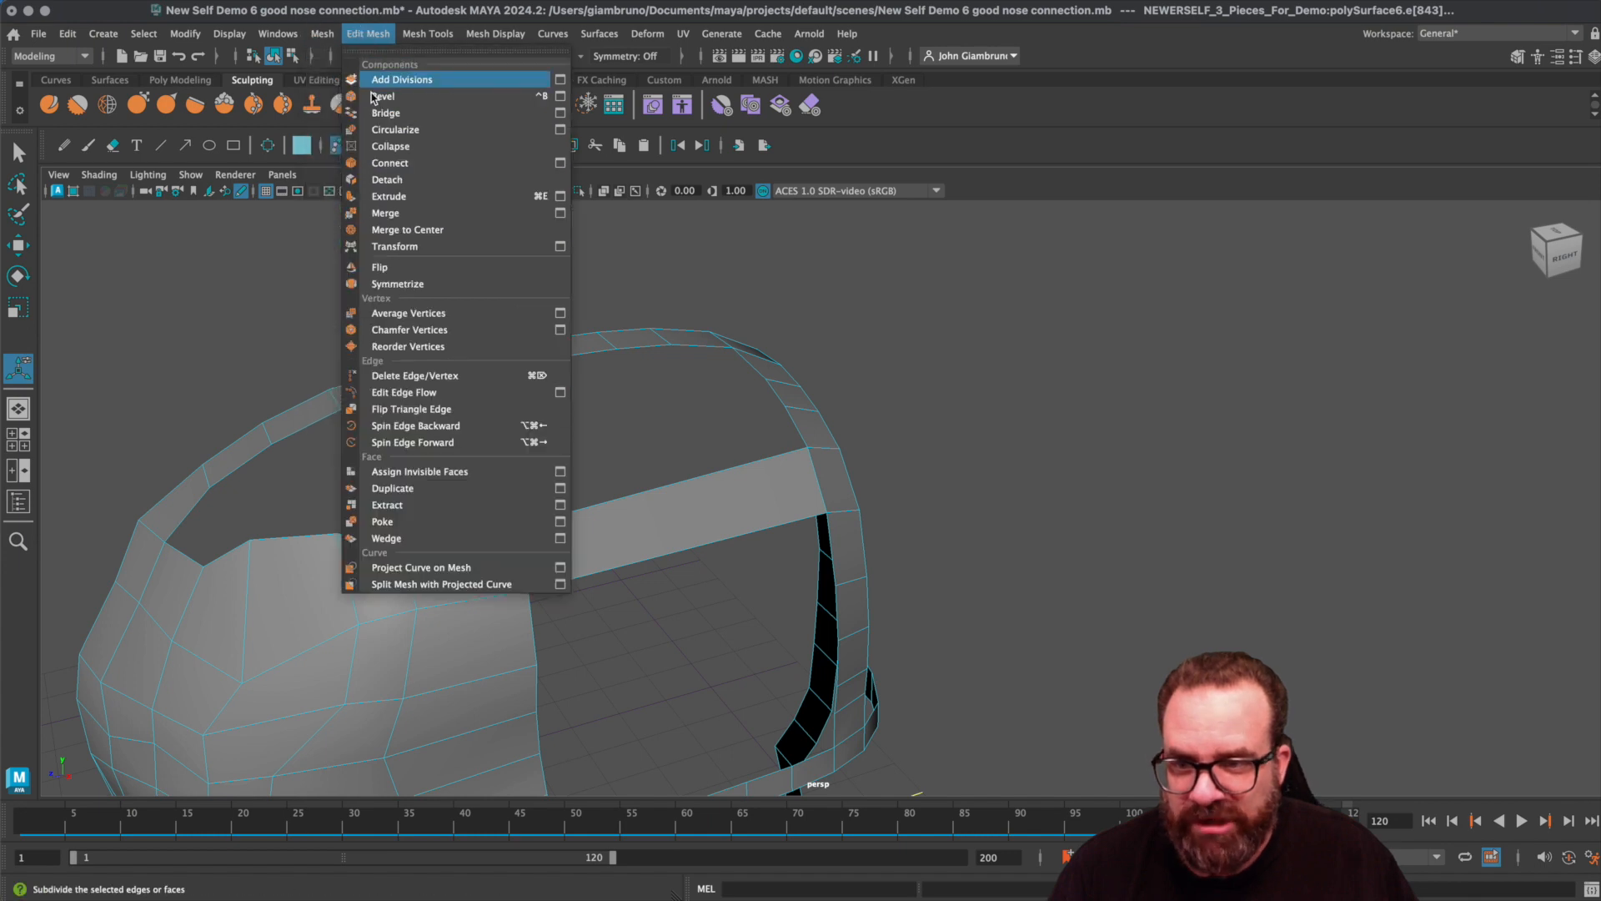
{"action": "left_click", "coordinate": [386, 112]}
- Divide the bridge along the side of the head into five segments with four crosswise Multi-Cut cuts
{"action": "left_click_drag", "start_coordinate": [497, 404], "coordinate": [484, 458], "text": "alt"}
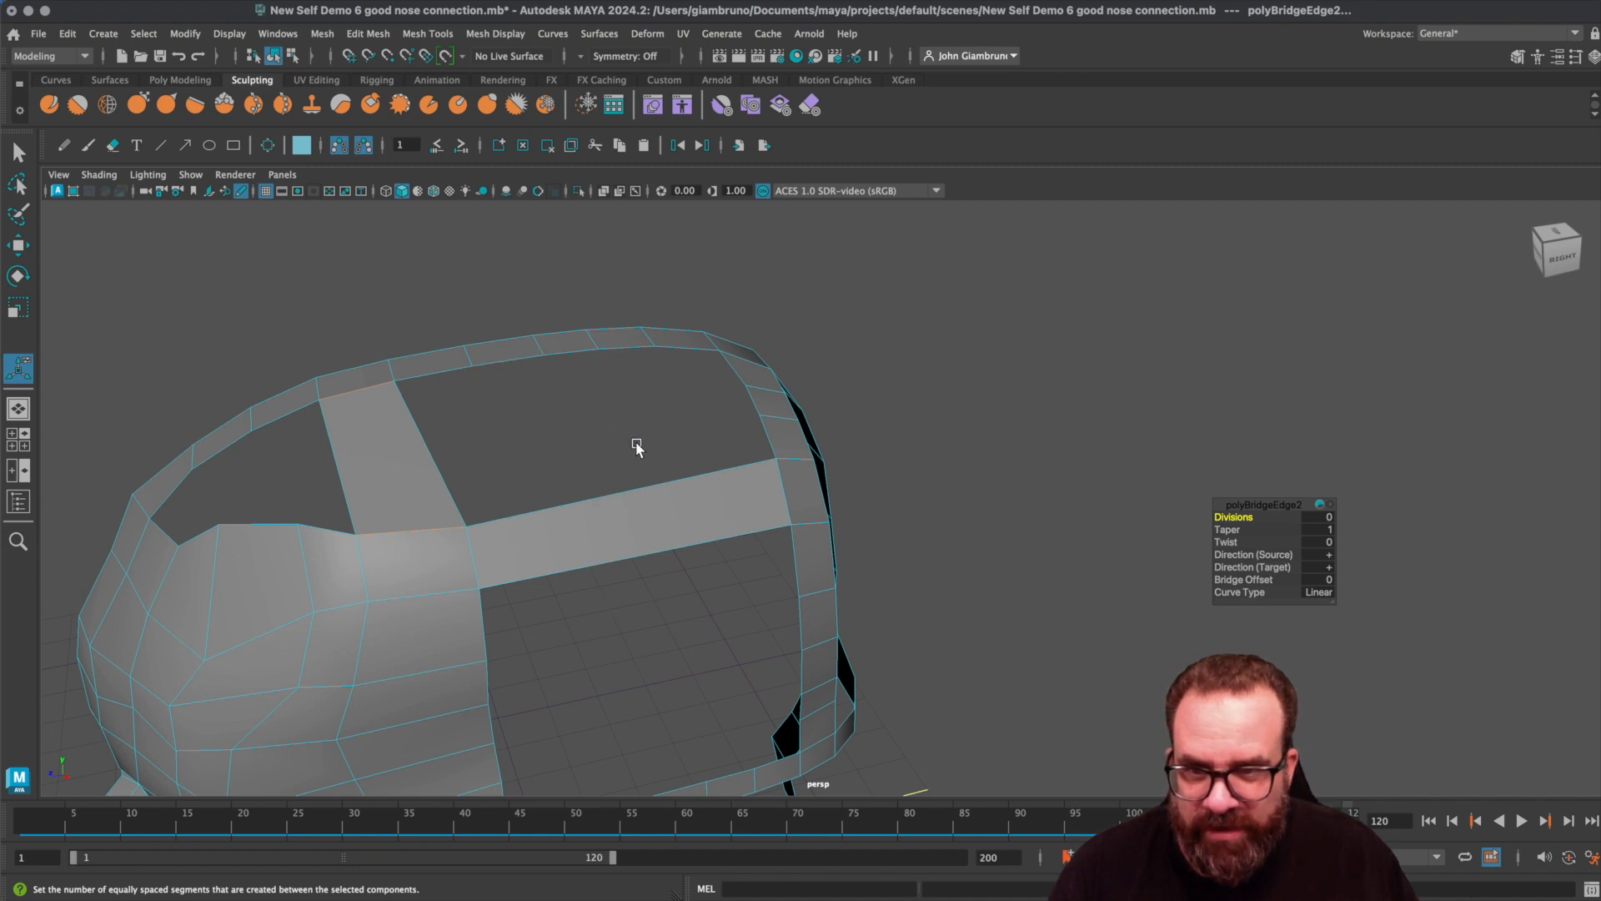
{"action": "left_click", "coordinate": [422, 33]}
{"action": "left_click", "coordinate": [464, 193]}
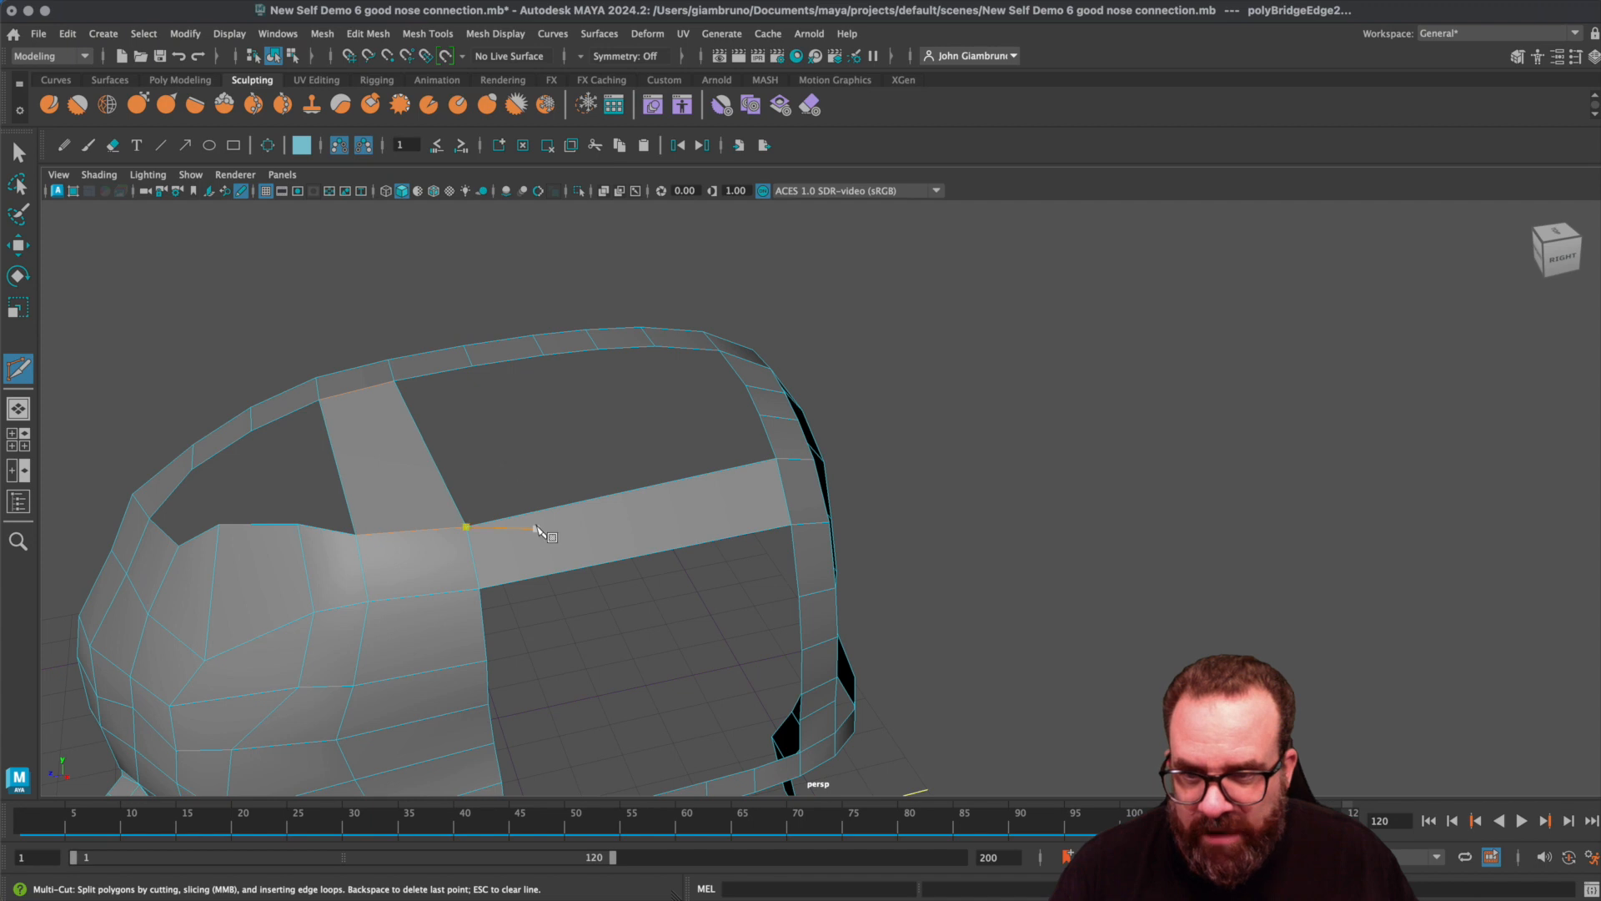
{"action": "left_click", "coordinate": [529, 513]}
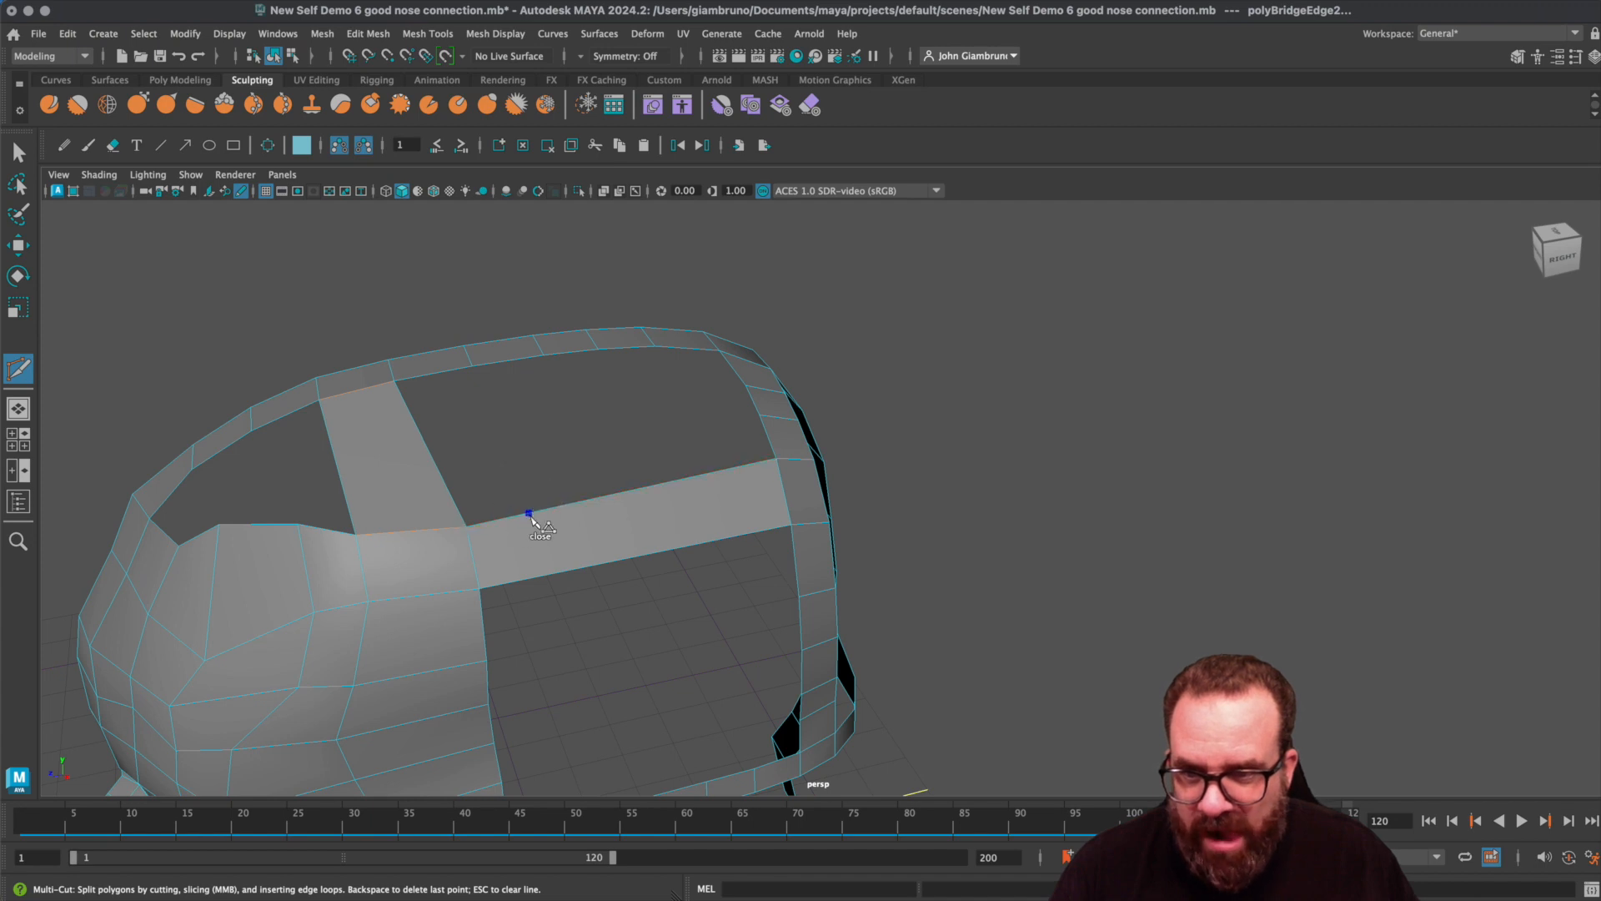
{"action": "left_click", "coordinate": [549, 575]}
{"action": "key", "text": "Return"}
{"action": "left_click", "coordinate": [597, 498]}
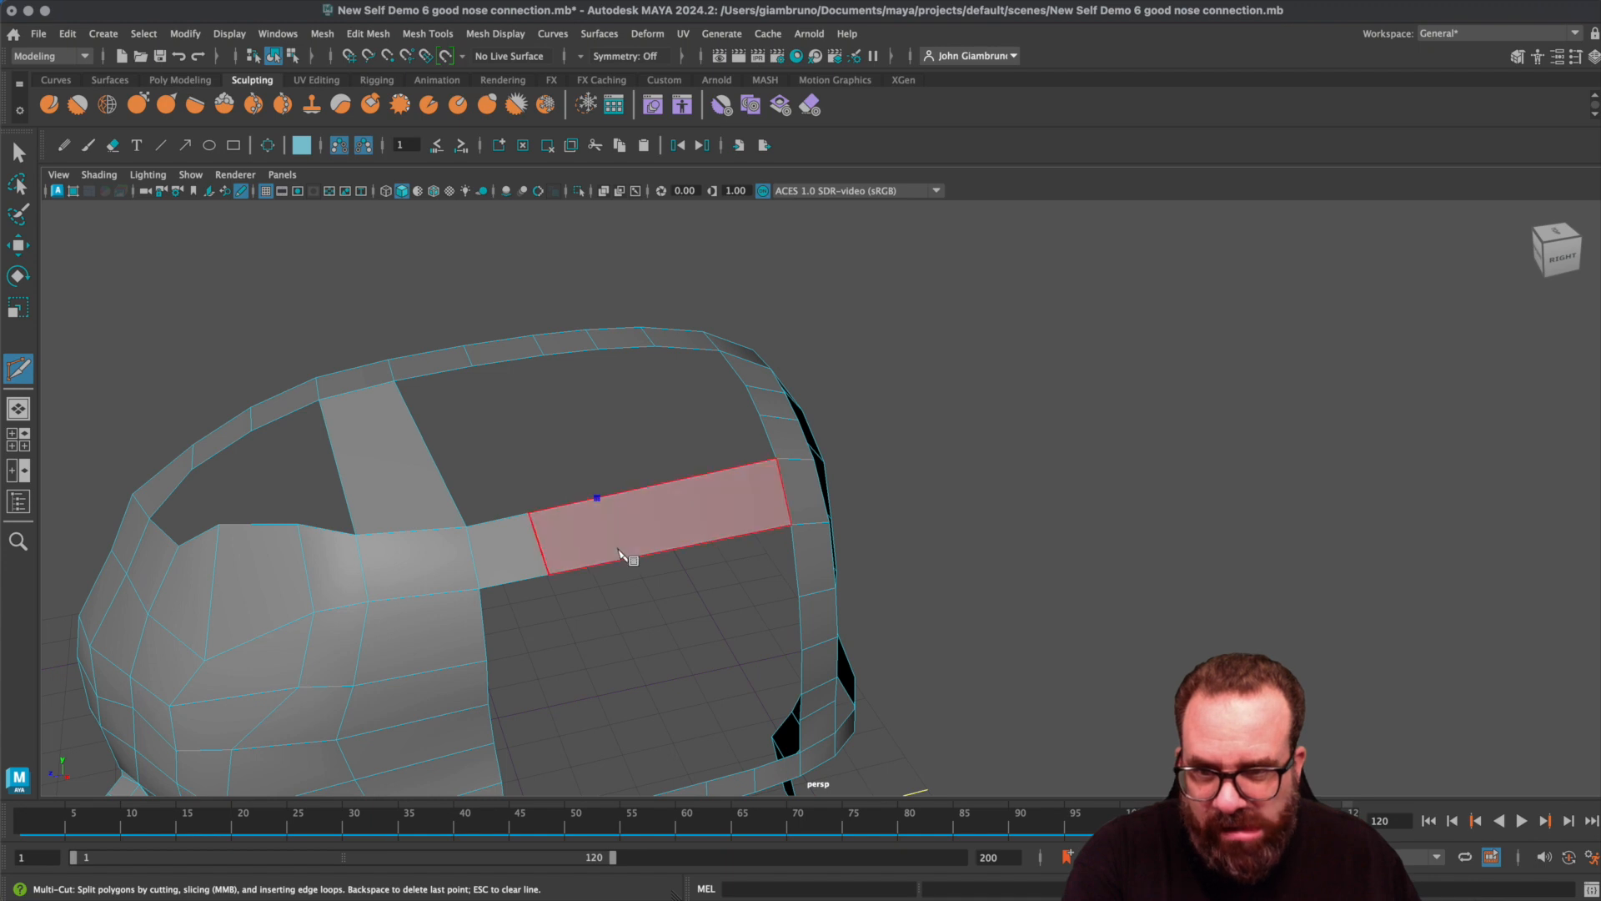
{"action": "left_click", "coordinate": [664, 484]}
{"action": "key", "text": "super+z"}
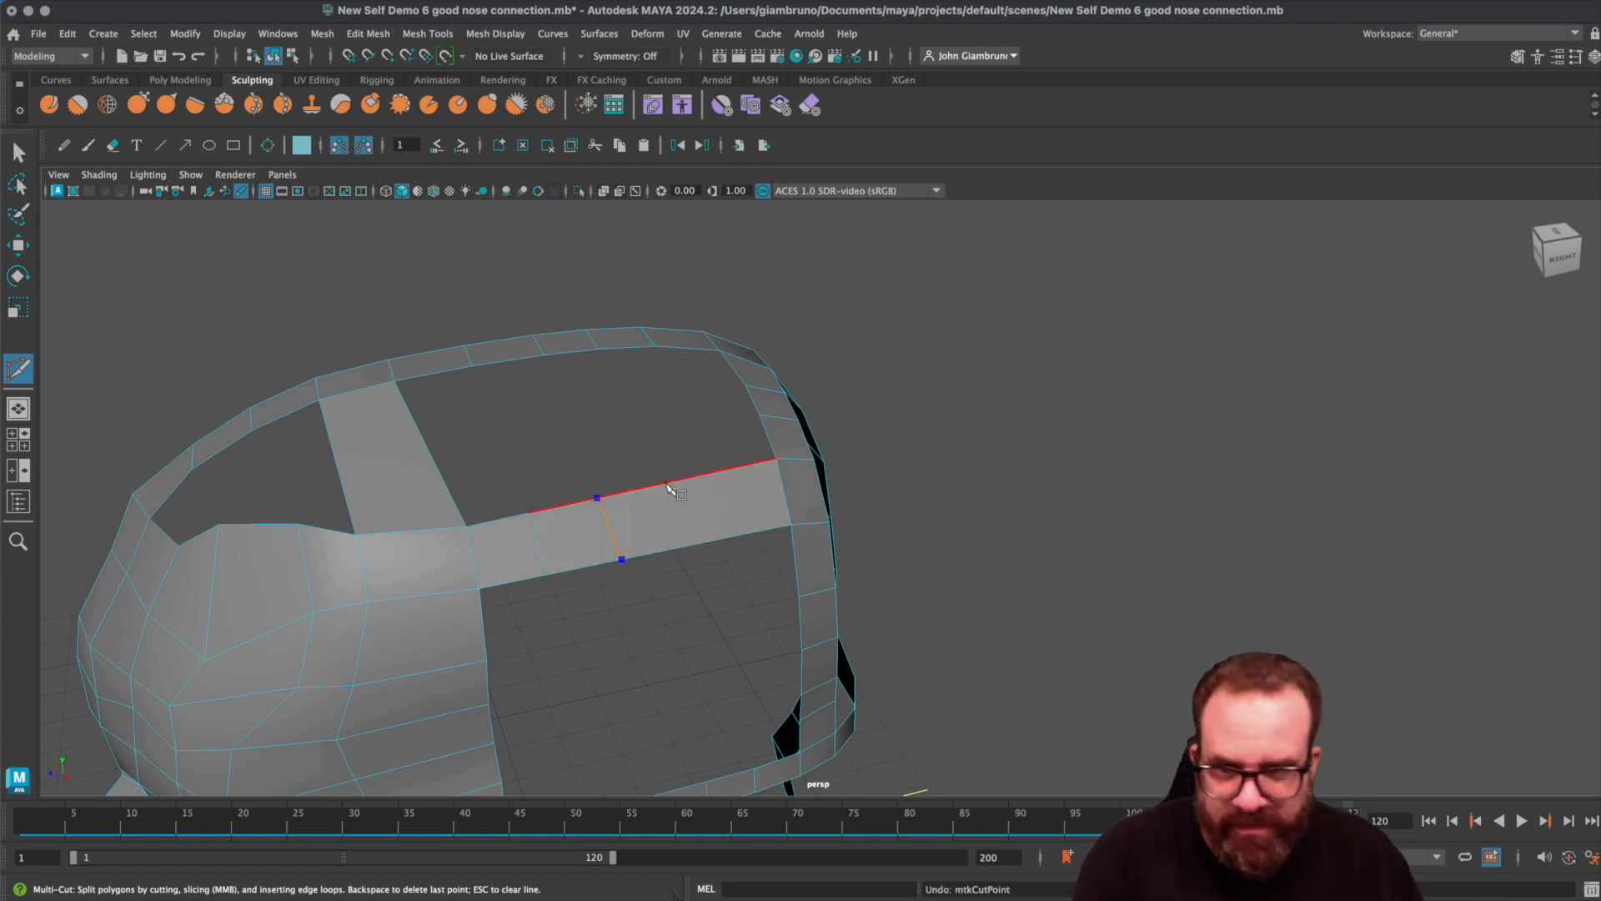
{"action": "key", "text": "BackSpace"}
{"action": "left_click", "coordinate": [664, 484]}
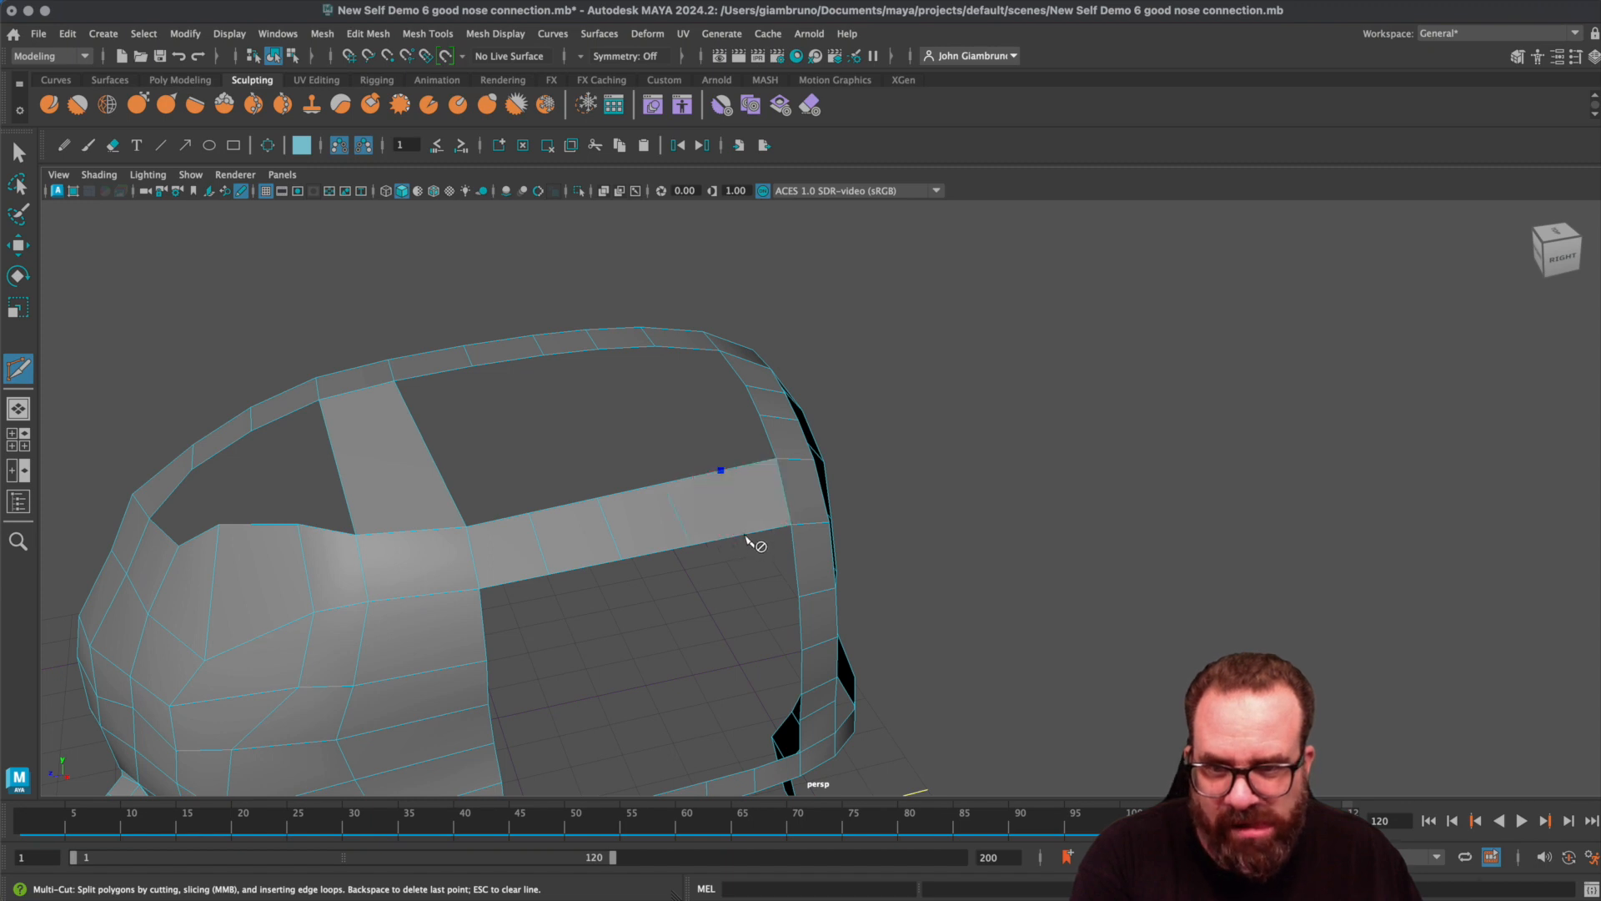
{"action": "left_click", "coordinate": [746, 535]}
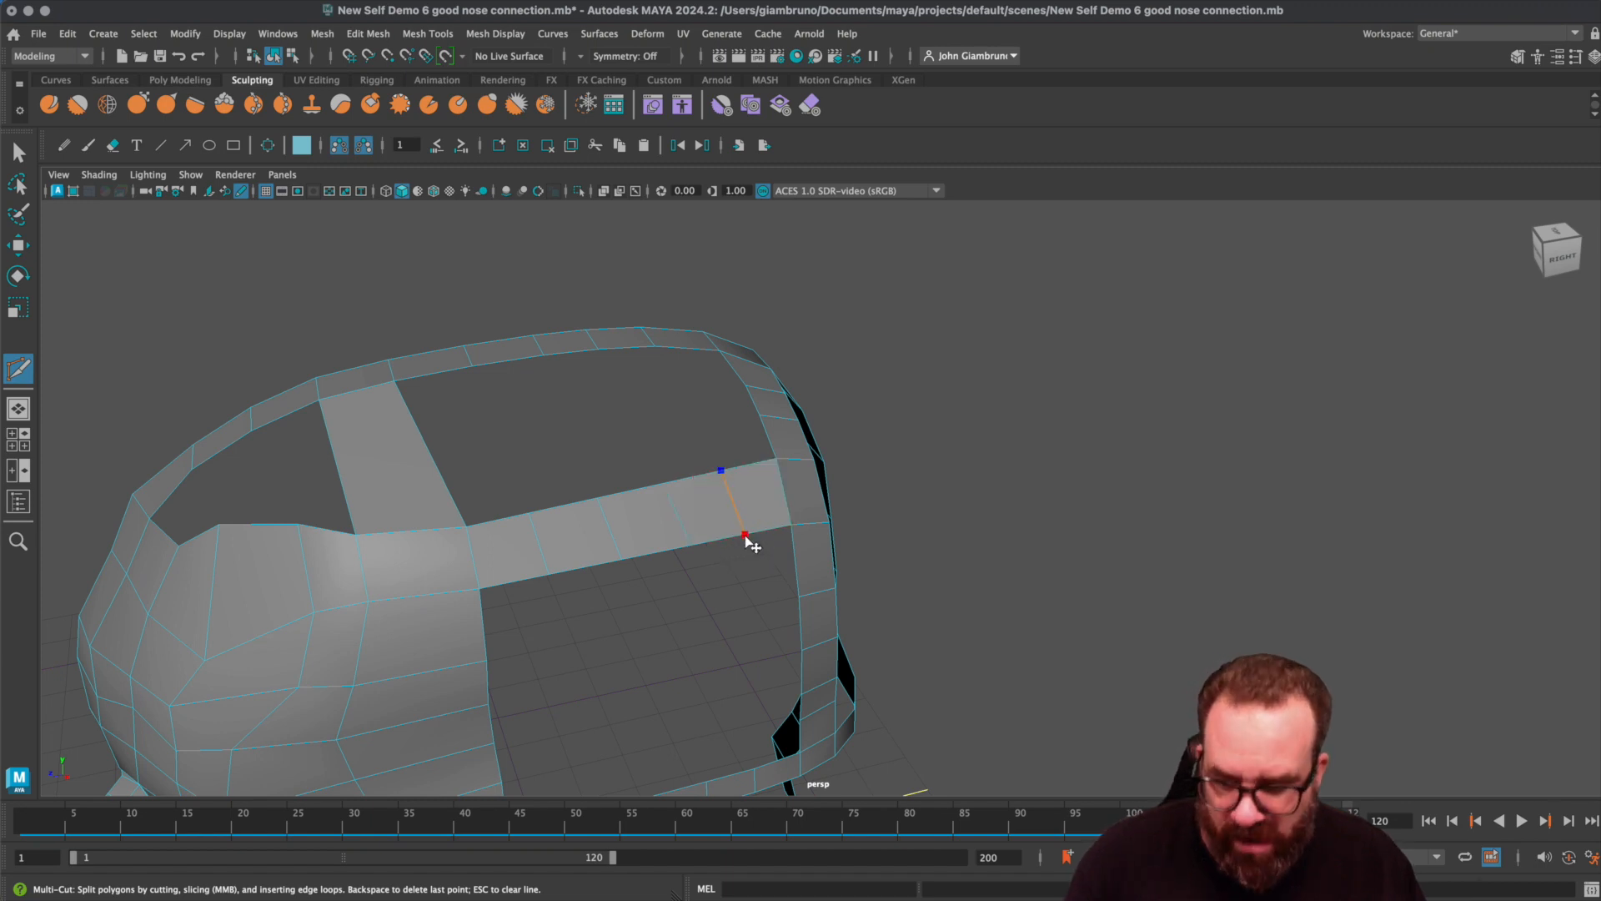
- Divide the bridge up to the center strip into three segments with two crosswise Multi-Cut cuts
{"action": "mouse_move", "coordinate": [719, 594]}
{"action": "left_mouse_down", "text": "alt"}
{"action": "mouse_move", "coordinate": [679, 565]}
{"action": "mouse_move", "coordinate": [708, 564]}
{"action": "mouse_move", "coordinate": [671, 574]}
{"action": "mouse_move", "coordinate": [689, 583]}
{"action": "left_mouse_up", "text": "alt"}
{"action": "left_click_drag", "start_coordinate": [476, 551], "coordinate": [705, 479], "text": "alt"}
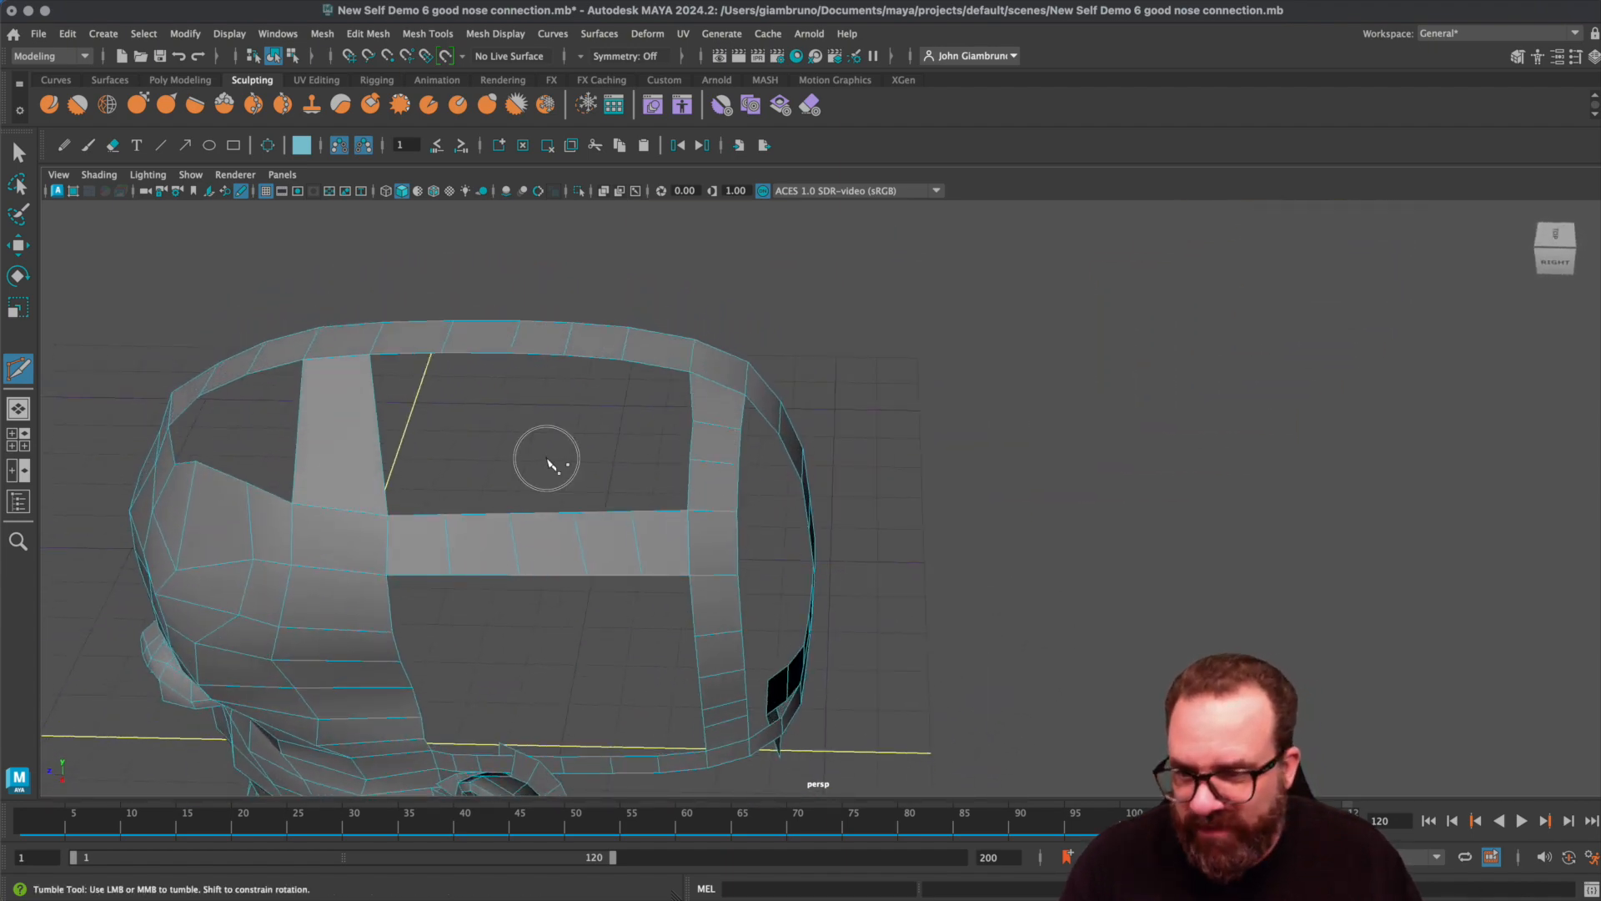
{"action": "left_click_drag", "start_coordinate": [547, 464], "coordinate": [564, 458], "text": "alt"}
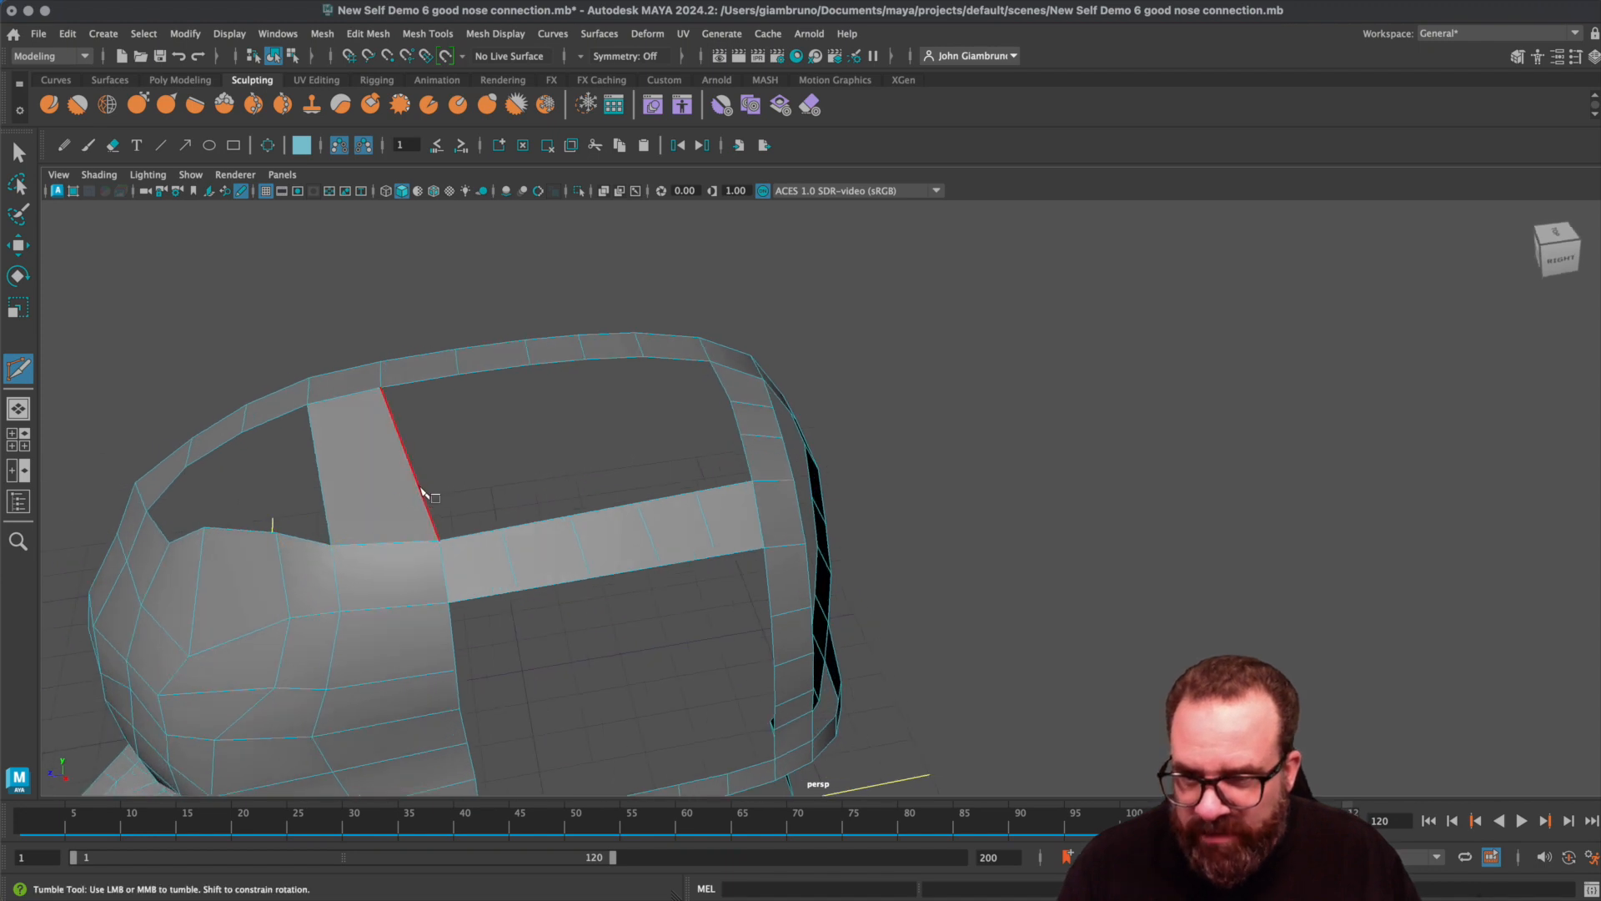
{"action": "left_click", "coordinate": [418, 486]}
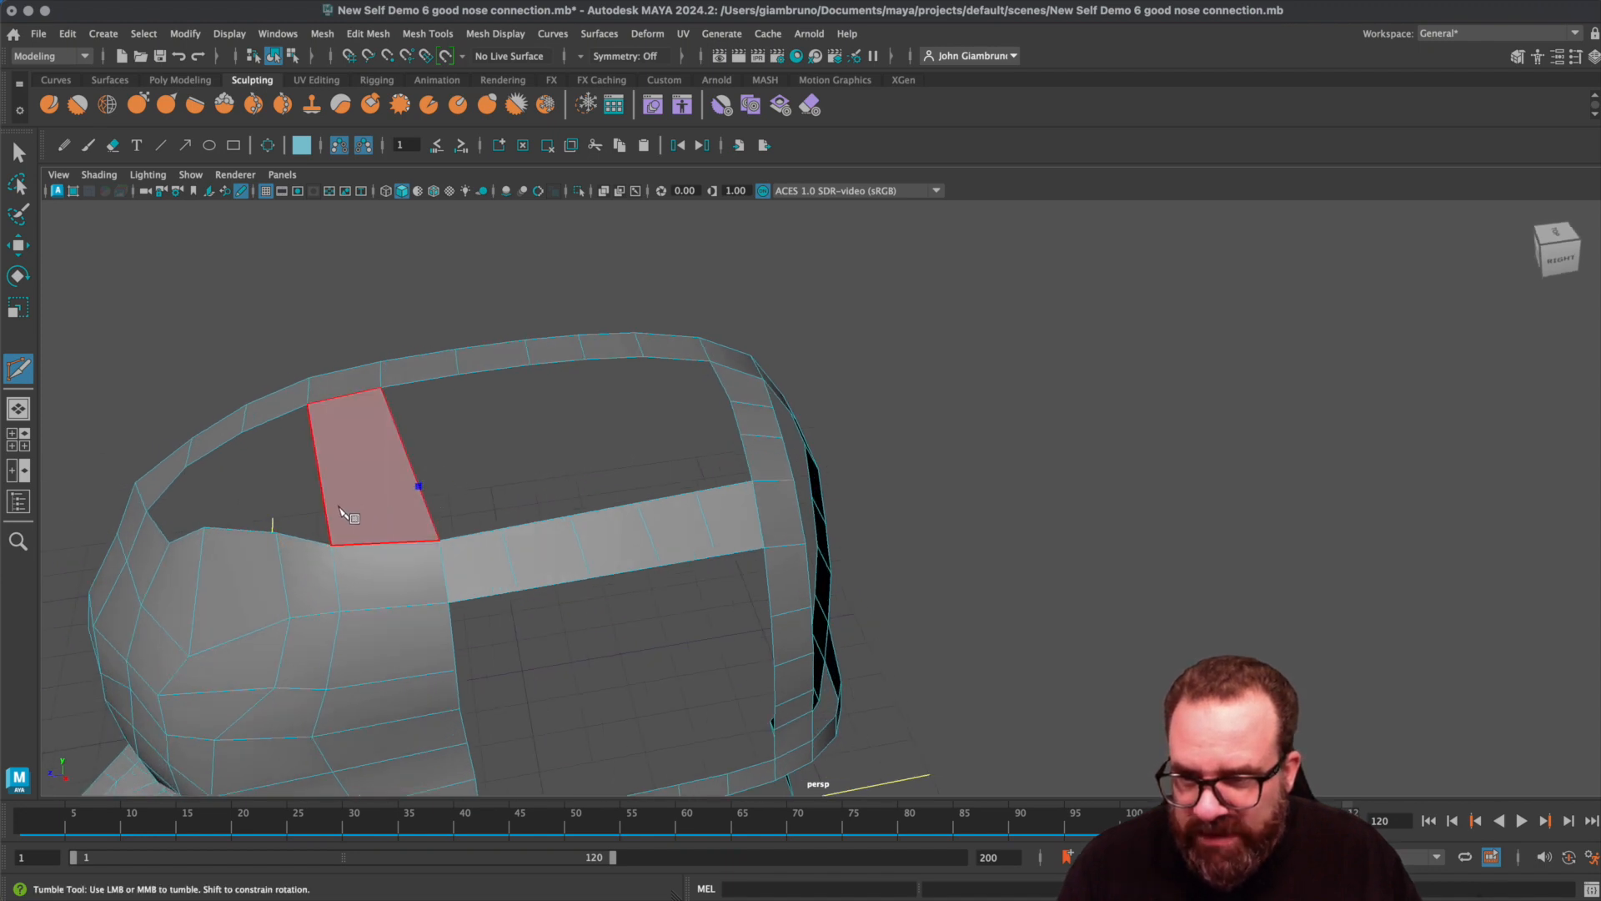
{"action": "left_click", "coordinate": [325, 505]}
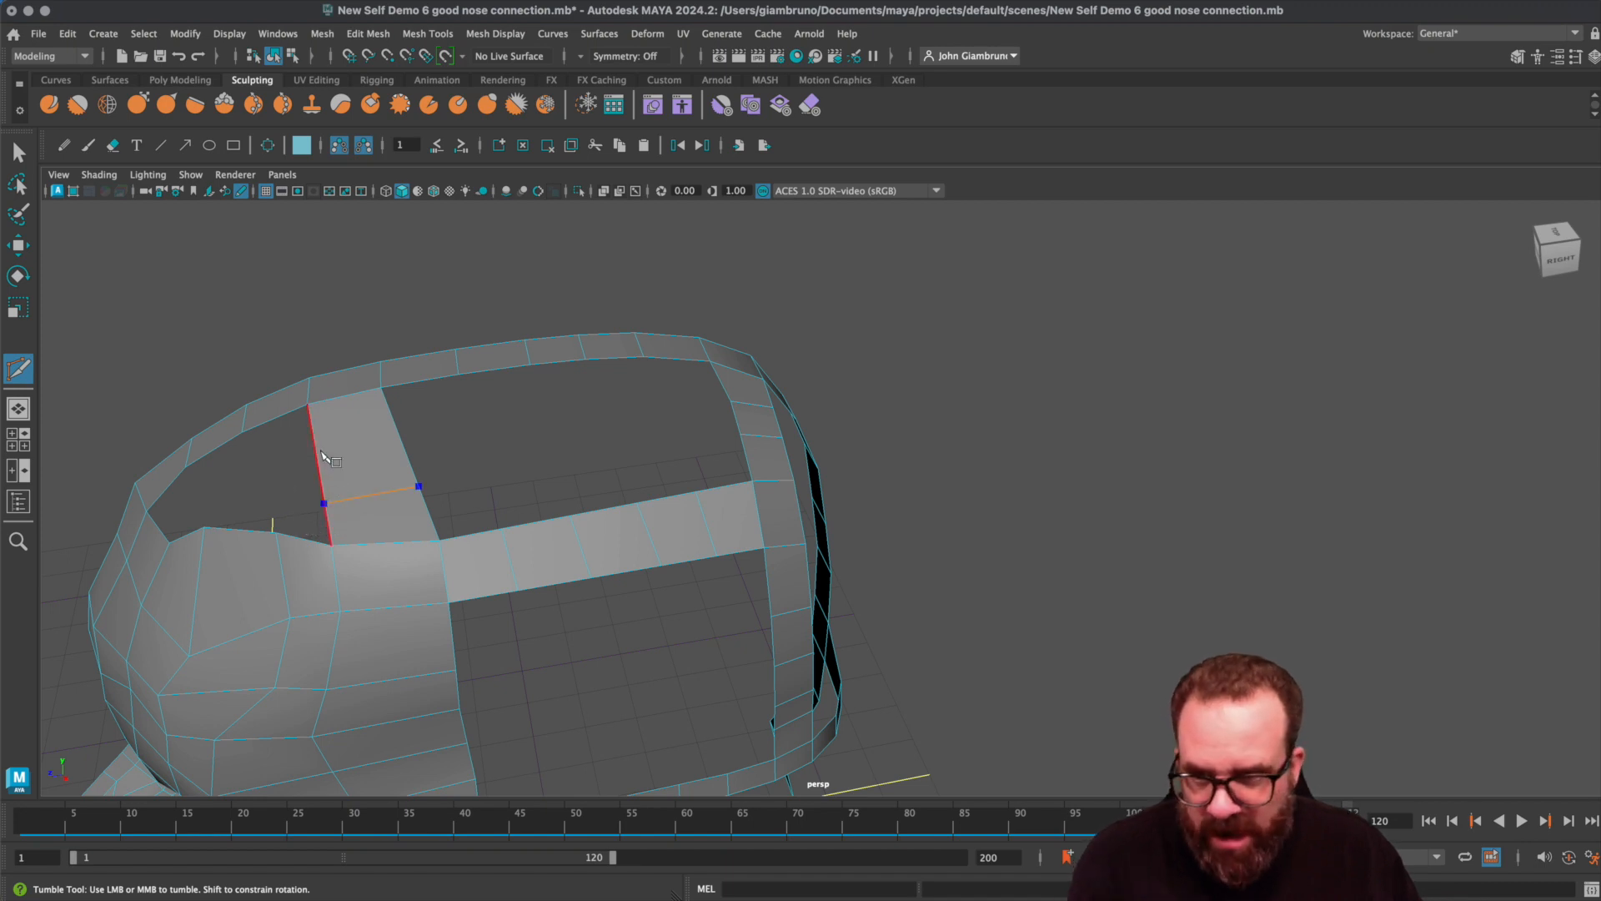
{"action": "left_click", "coordinate": [399, 436]}
{"action": "left_click", "coordinate": [316, 451]}
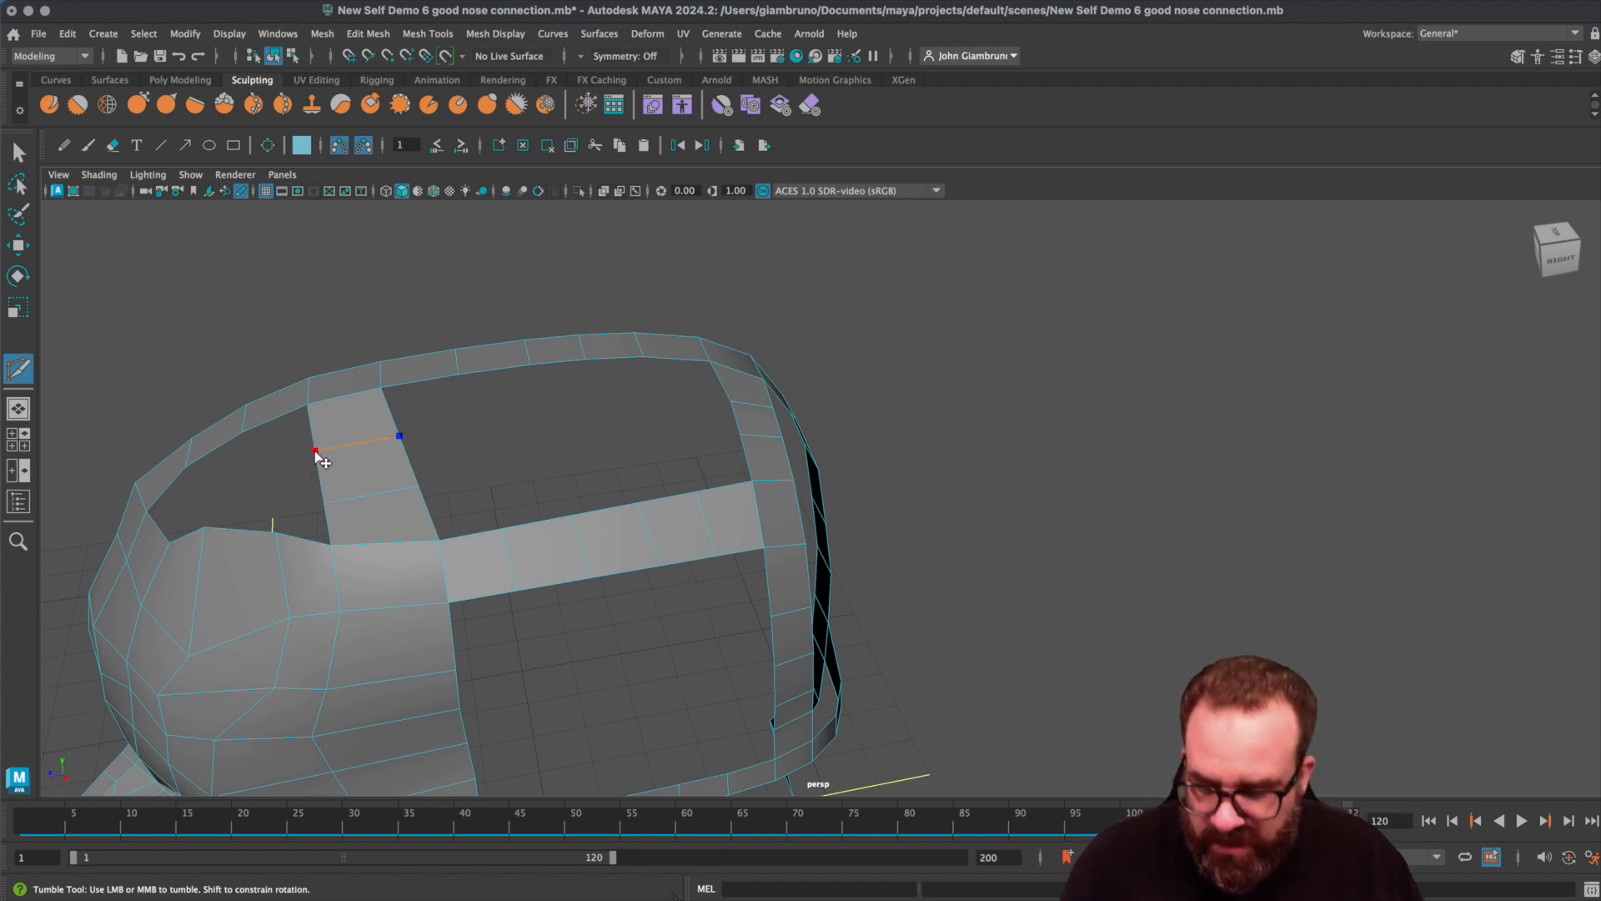
{"action": "left_click_drag", "start_coordinate": [319, 466], "coordinate": [510, 470], "text": "alt"}
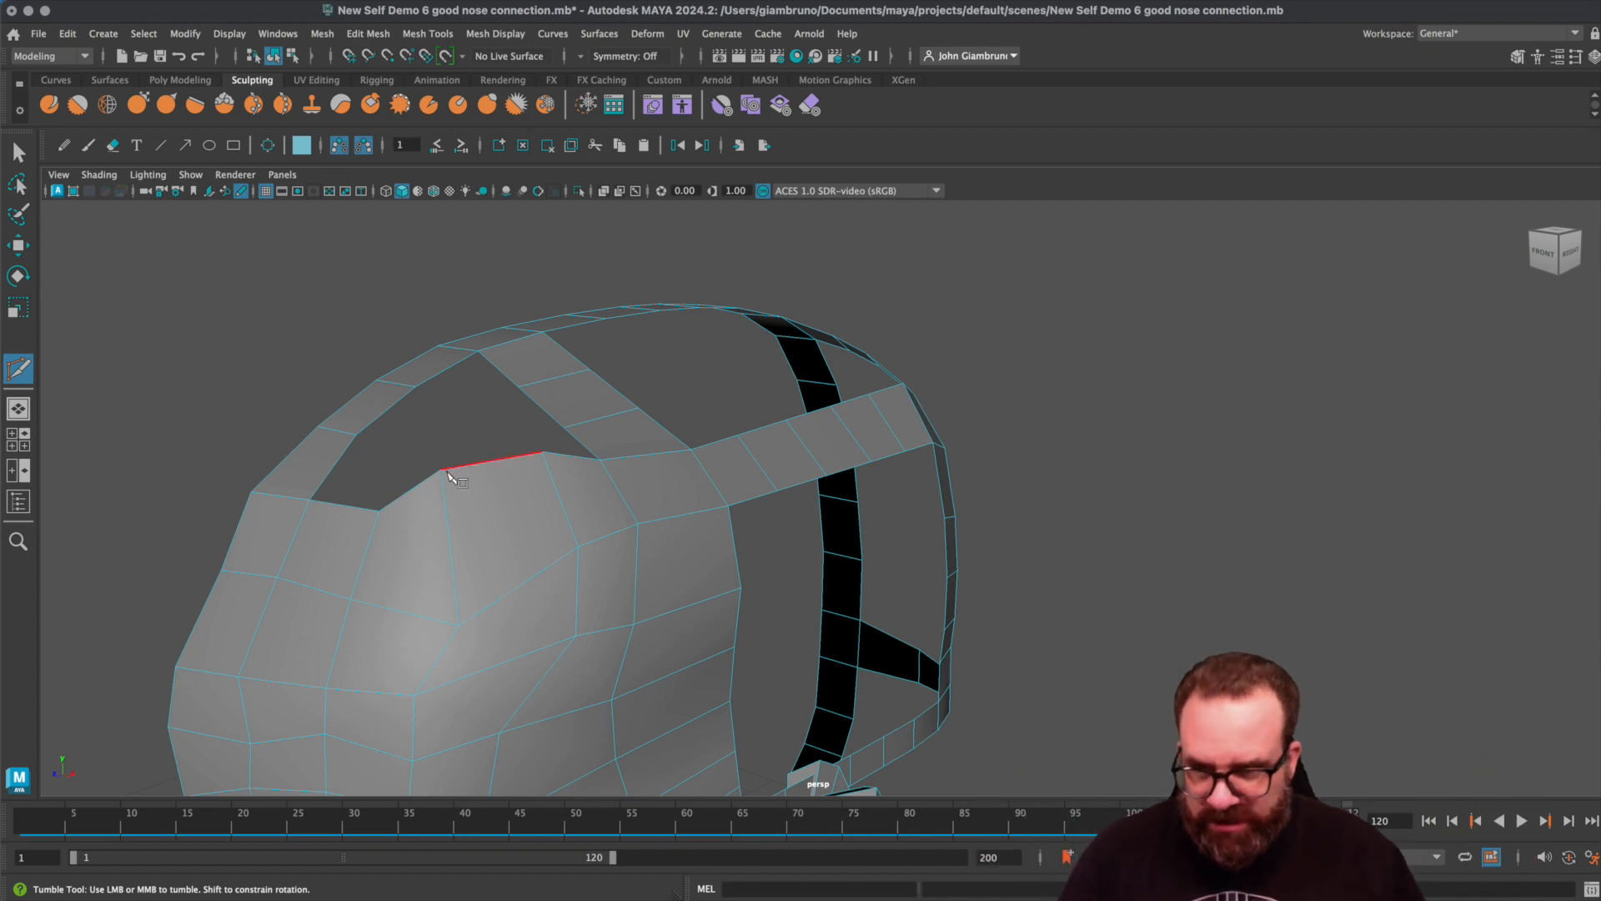
- Reposition the forehead's top border vertex below the front opening to smooth the border line
{"action": "left_click_drag", "start_coordinate": [450, 476], "coordinate": [497, 523], "text": "alt"}
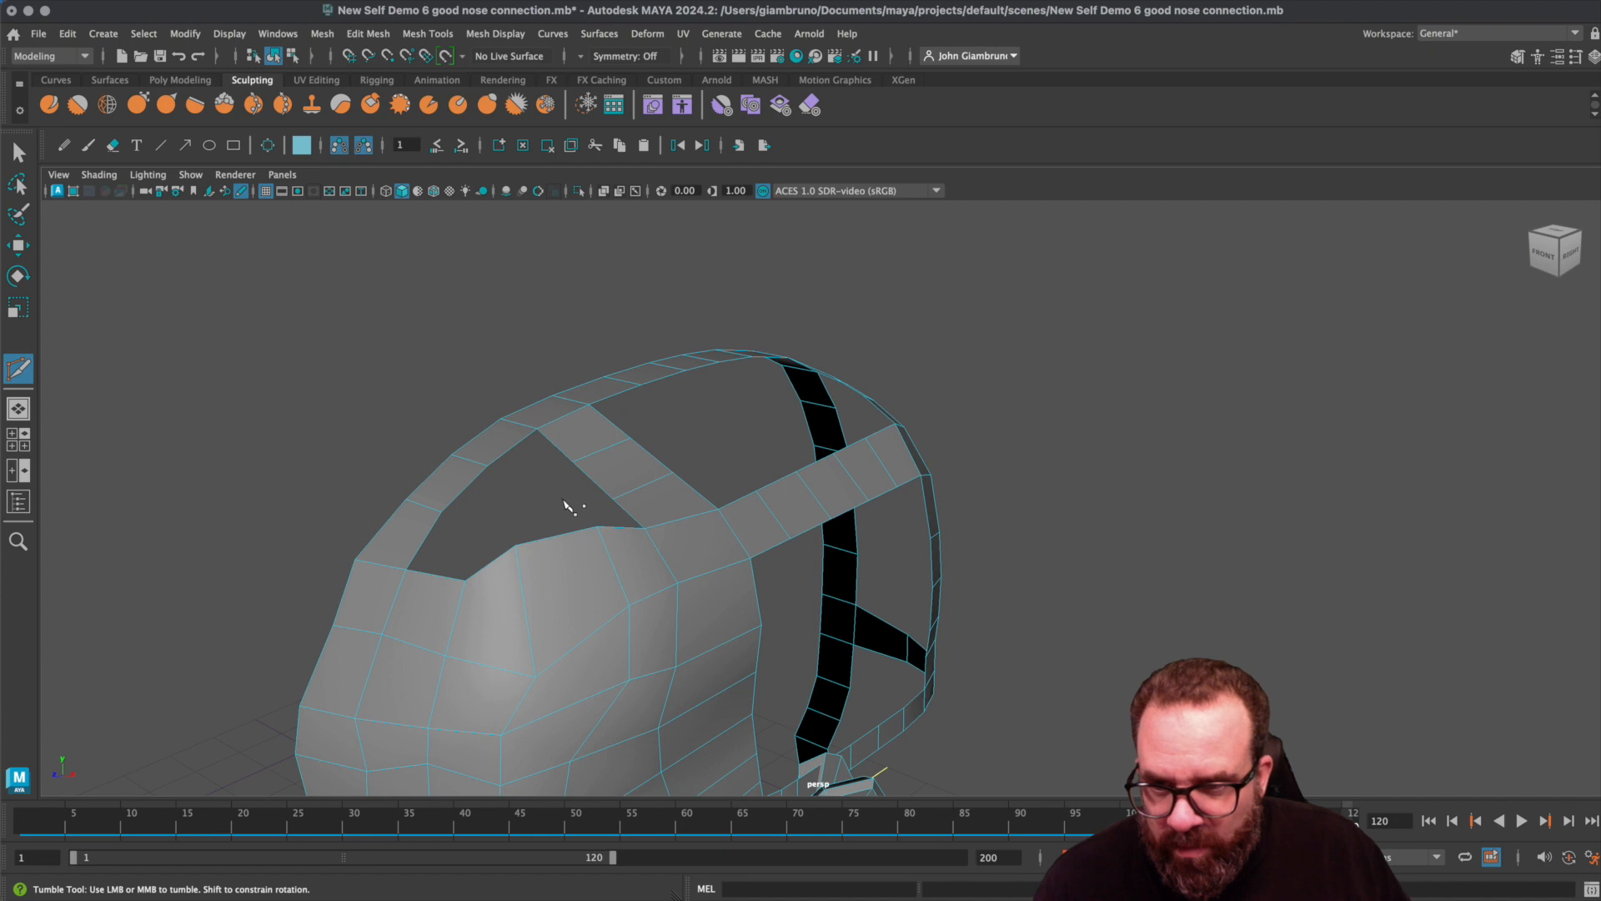
{"action": "key", "text": "w"}
{"action": "left_click", "coordinate": [519, 551]}
{"action": "right_click_drag", "start_coordinate": [478, 567], "coordinate": [391, 555]}
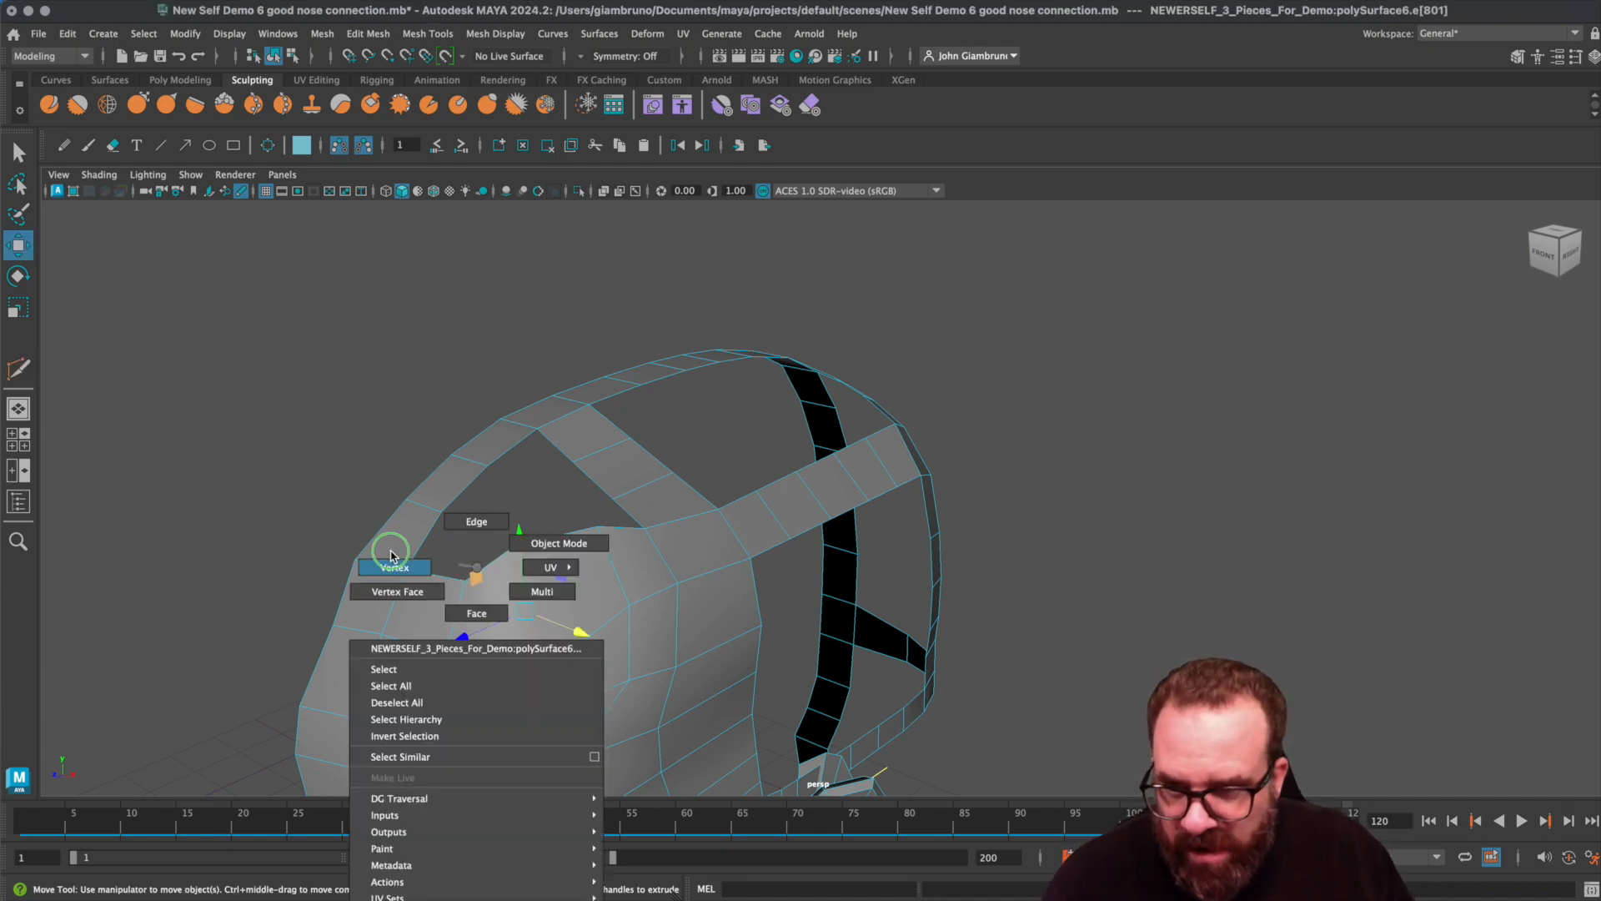
{"action": "right_click_drag", "start_coordinate": [491, 543], "coordinate": [518, 543]}
{"action": "left_click", "coordinate": [516, 543]}
{"action": "left_click_drag", "start_coordinate": [512, 491], "coordinate": [513, 496]}
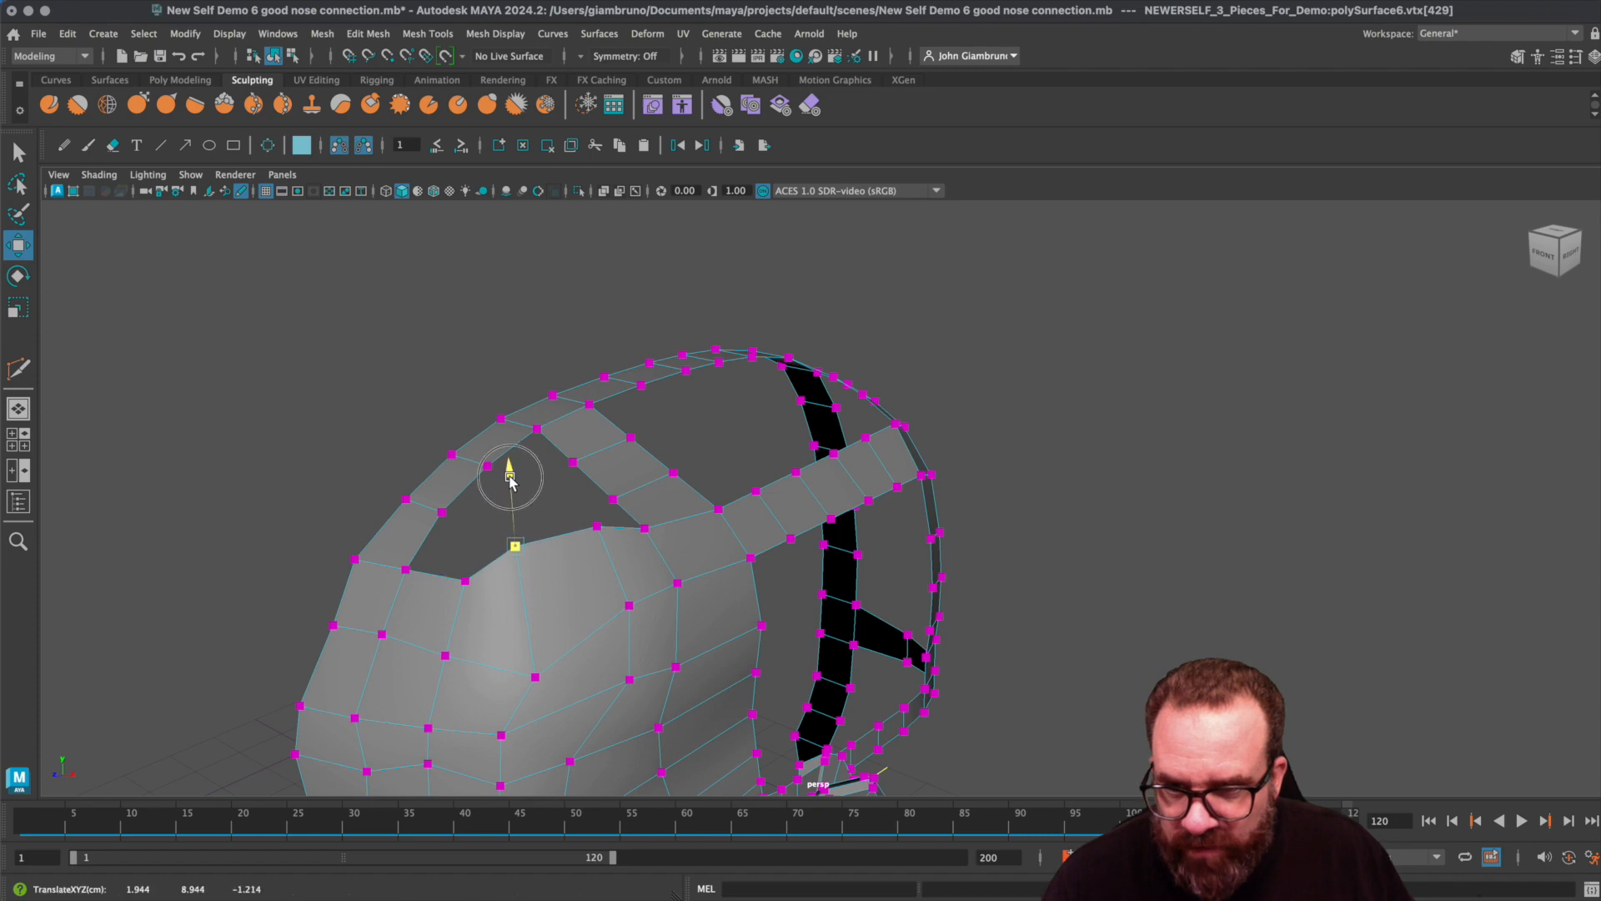
{"action": "middle_click_drag", "start_coordinate": [574, 574], "coordinate": [580, 576]}
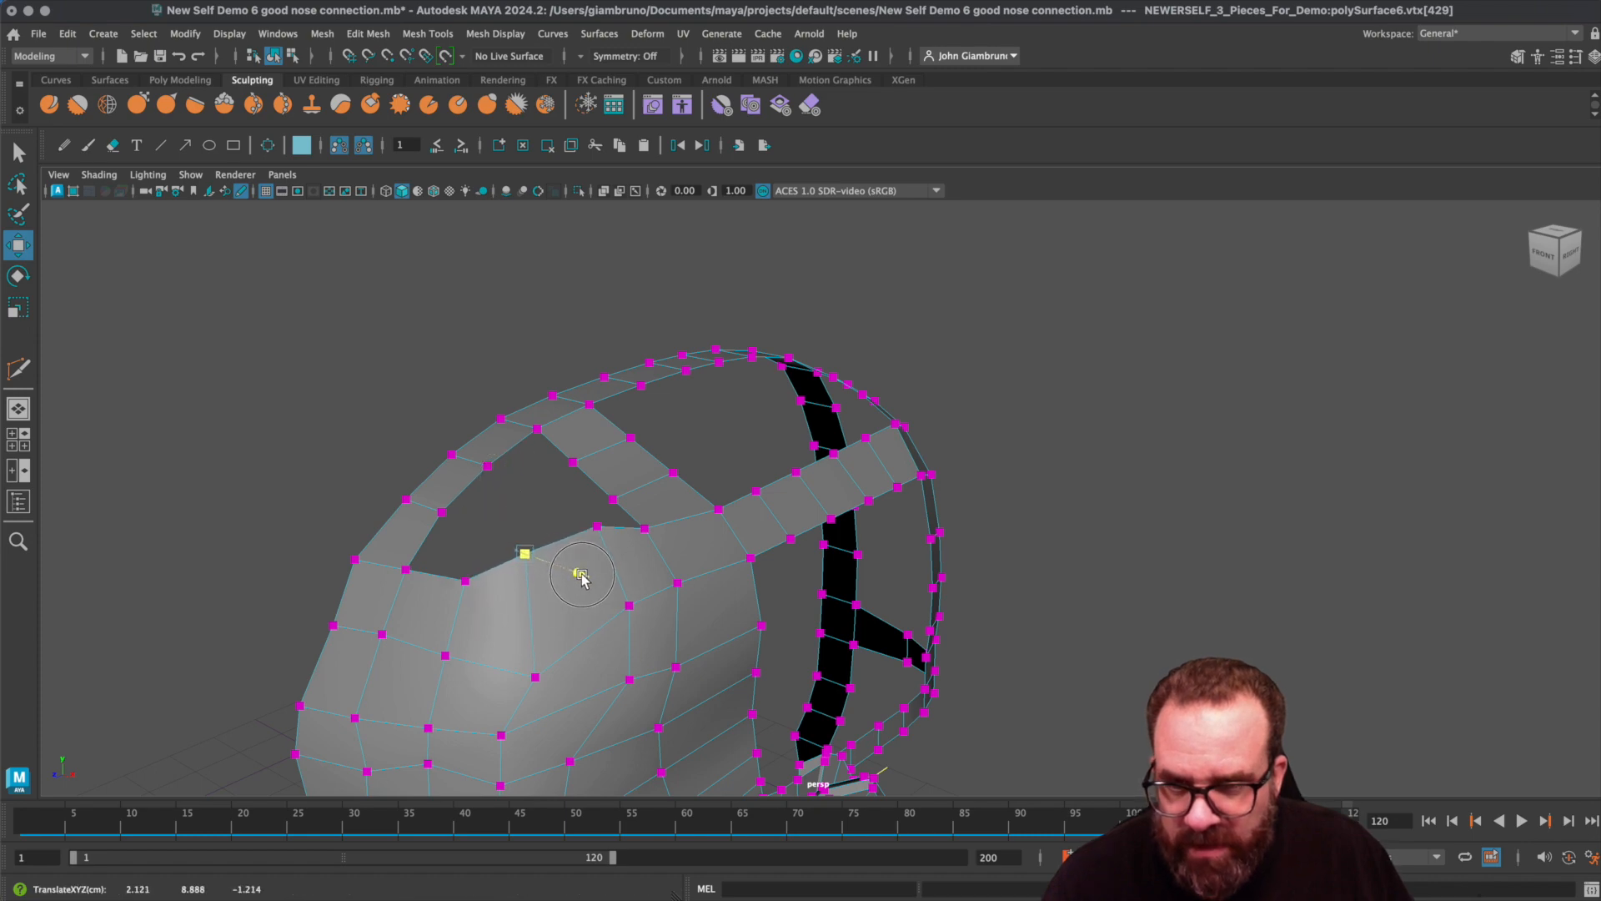
- Examine the border strips around the upper skull opening from front, side and back, picking faces along the strips as reference
{"action": "left_click_drag", "start_coordinate": [663, 561], "coordinate": [905, 552], "text": "alt"}
{"action": "right_click_drag", "start_coordinate": [905, 552], "coordinate": [911, 585]}
{"action": "left_click", "coordinate": [909, 548]}
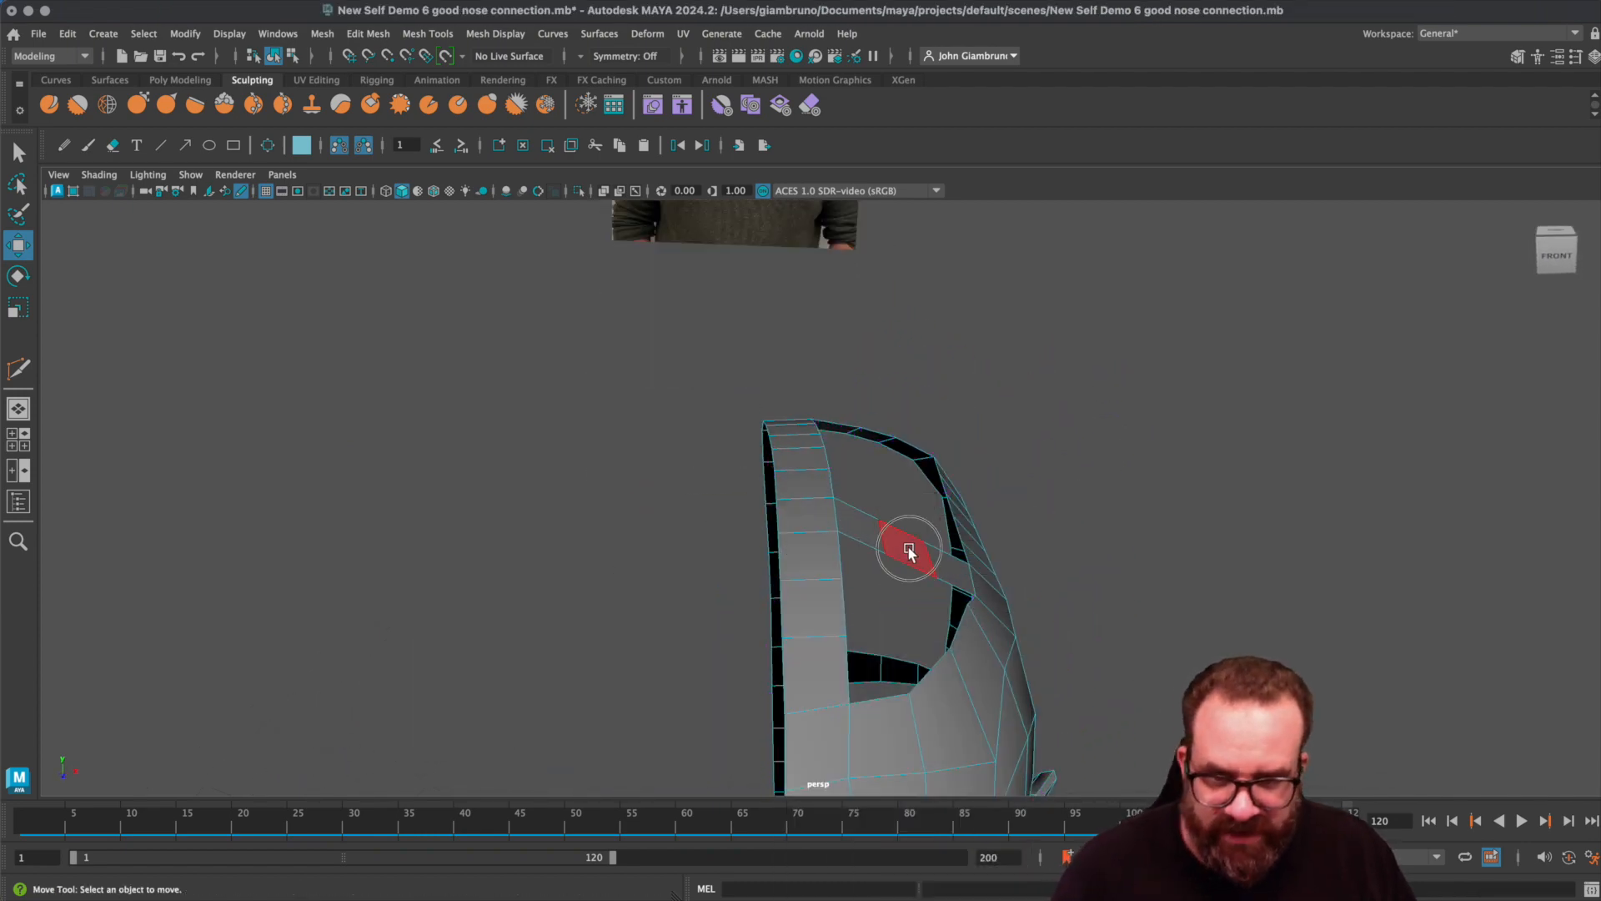
{"action": "left_click_drag", "start_coordinate": [909, 570], "coordinate": [895, 546], "text": "alt"}
{"action": "left_click_drag", "start_coordinate": [923, 406], "coordinate": [865, 447]}
{"action": "left_click_drag", "start_coordinate": [740, 504], "coordinate": [715, 475], "text": "alt"}
{"action": "left_click_drag", "start_coordinate": [791, 419], "coordinate": [733, 429], "text": "alt"}
{"action": "left_click", "coordinate": [733, 429]}
{"action": "left_click_drag", "start_coordinate": [730, 359], "coordinate": [729, 356]}
{"action": "left_click_drag", "start_coordinate": [738, 443], "coordinate": [682, 486], "text": "alt"}
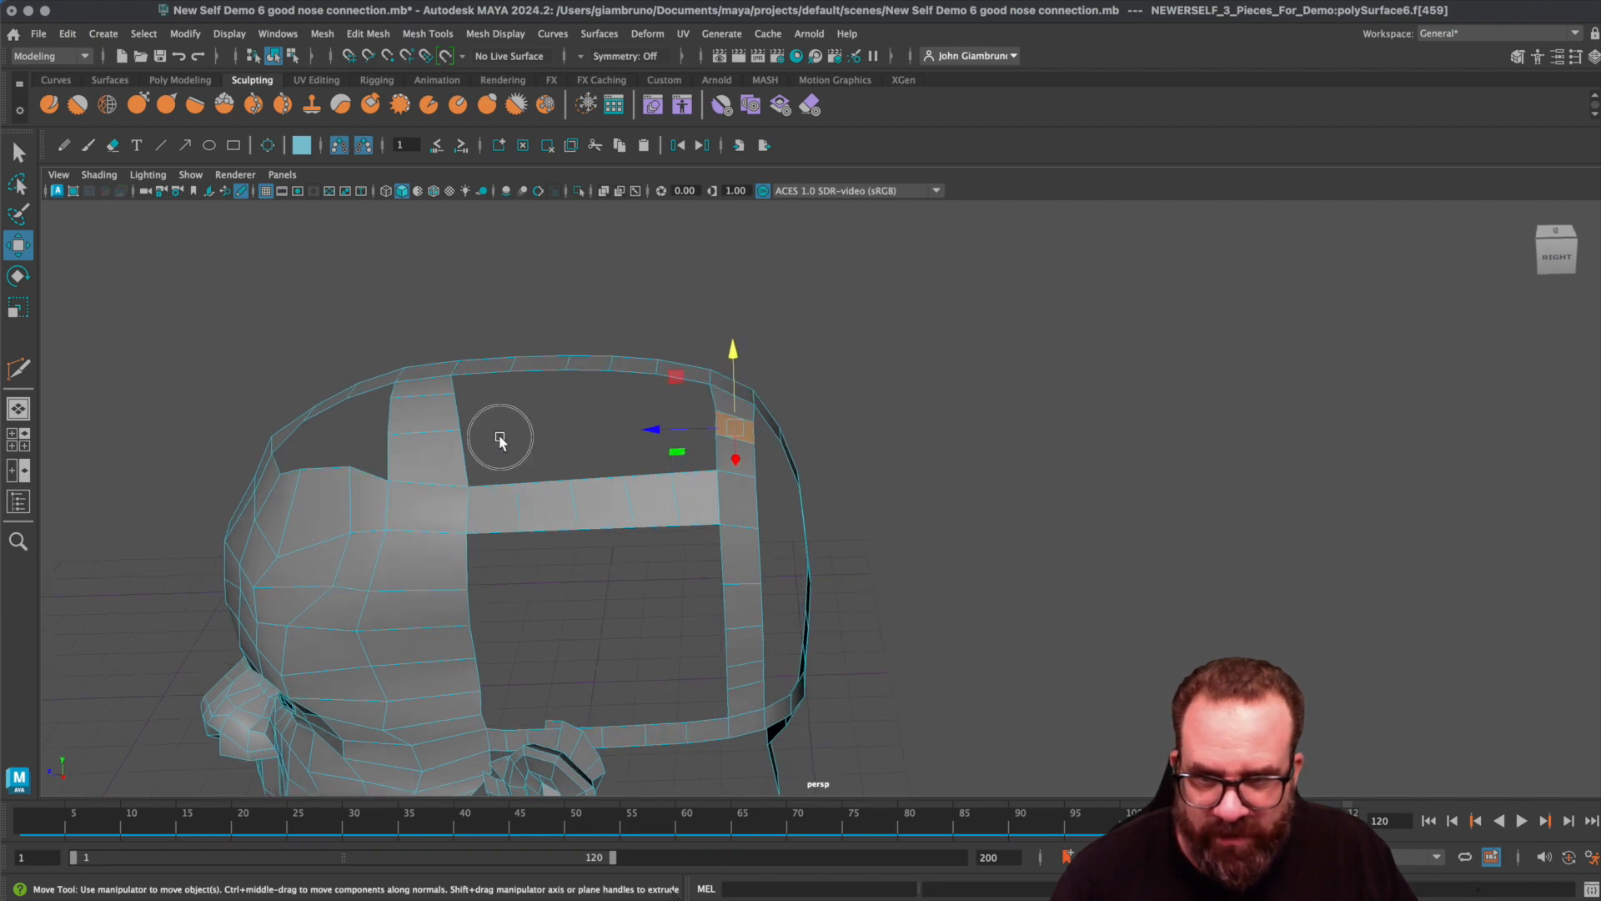
{"action": "left_click_drag", "start_coordinate": [501, 436], "coordinate": [553, 411], "text": "alt"}
{"action": "left_click_drag", "start_coordinate": [752, 544], "coordinate": [729, 507], "text": "alt"}
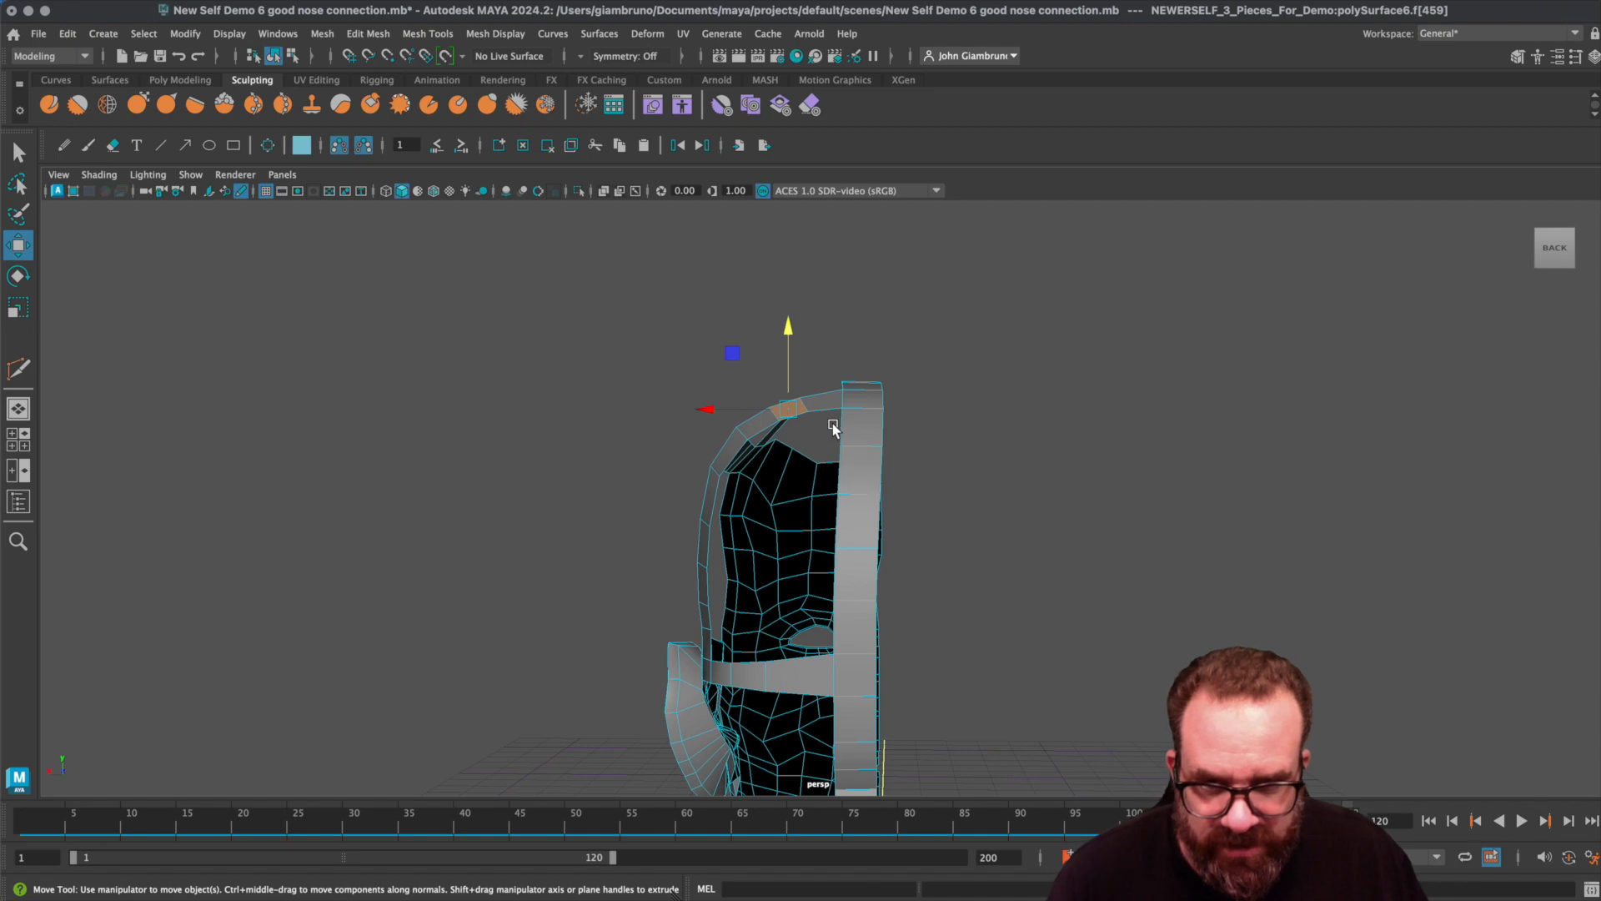
{"action": "mouse_move", "coordinate": [828, 419]}
{"action": "left_mouse_down", "text": "alt"}
{"action": "mouse_move", "coordinate": [847, 422]}
{"action": "mouse_move", "coordinate": [814, 402]}
{"action": "left_mouse_up", "text": "alt"}
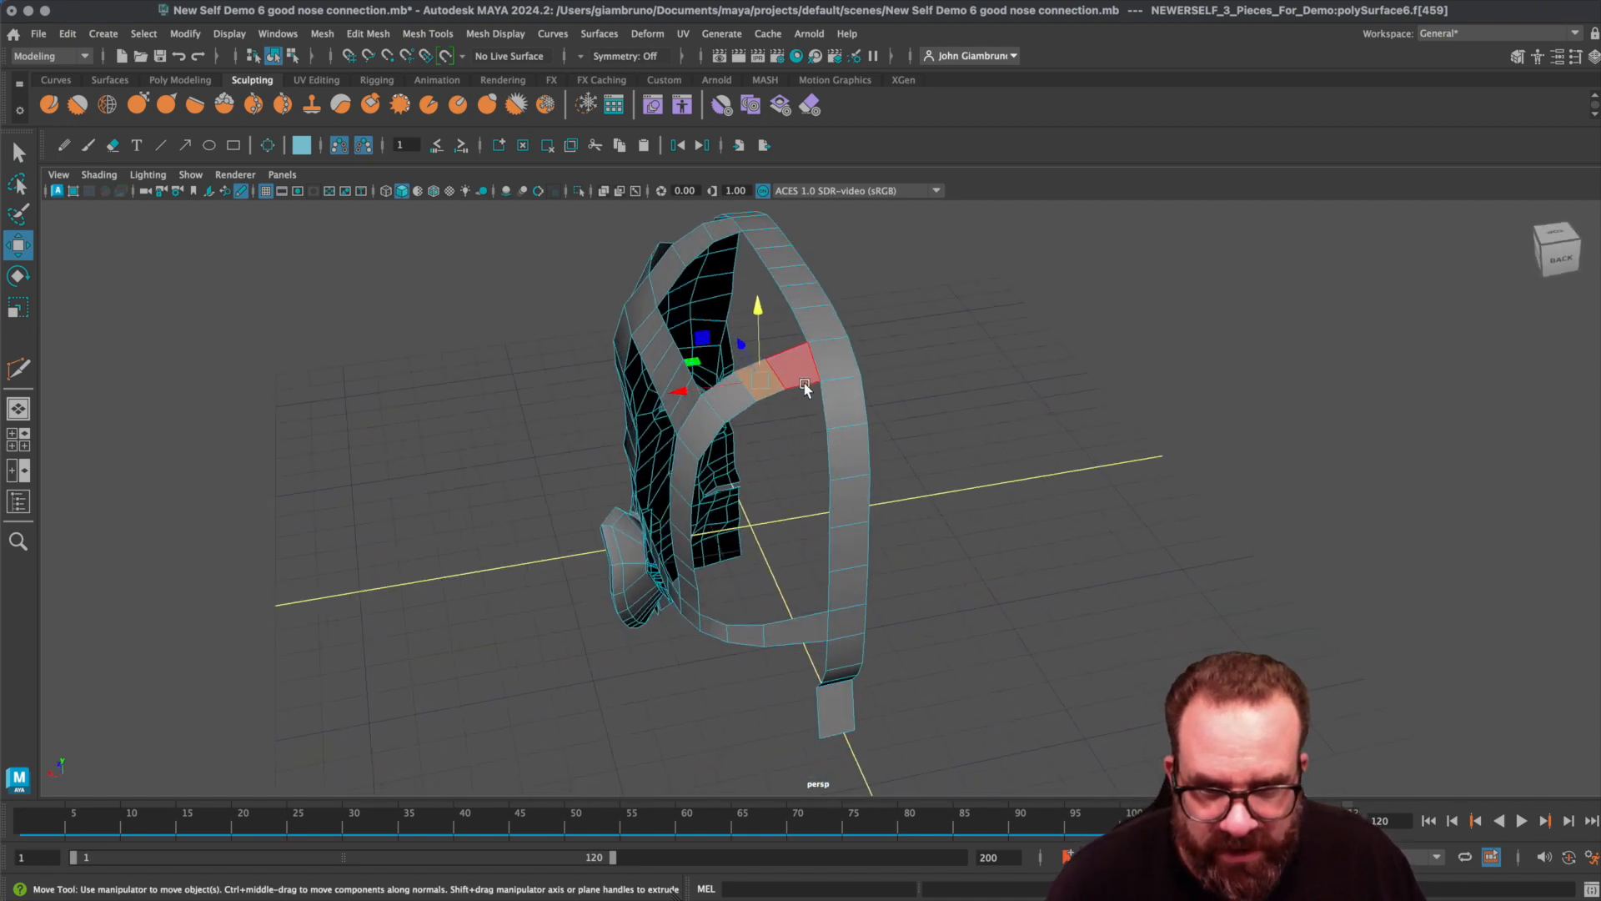
{"action": "left_click_drag", "start_coordinate": [814, 637], "coordinate": [799, 663], "text": "alt"}
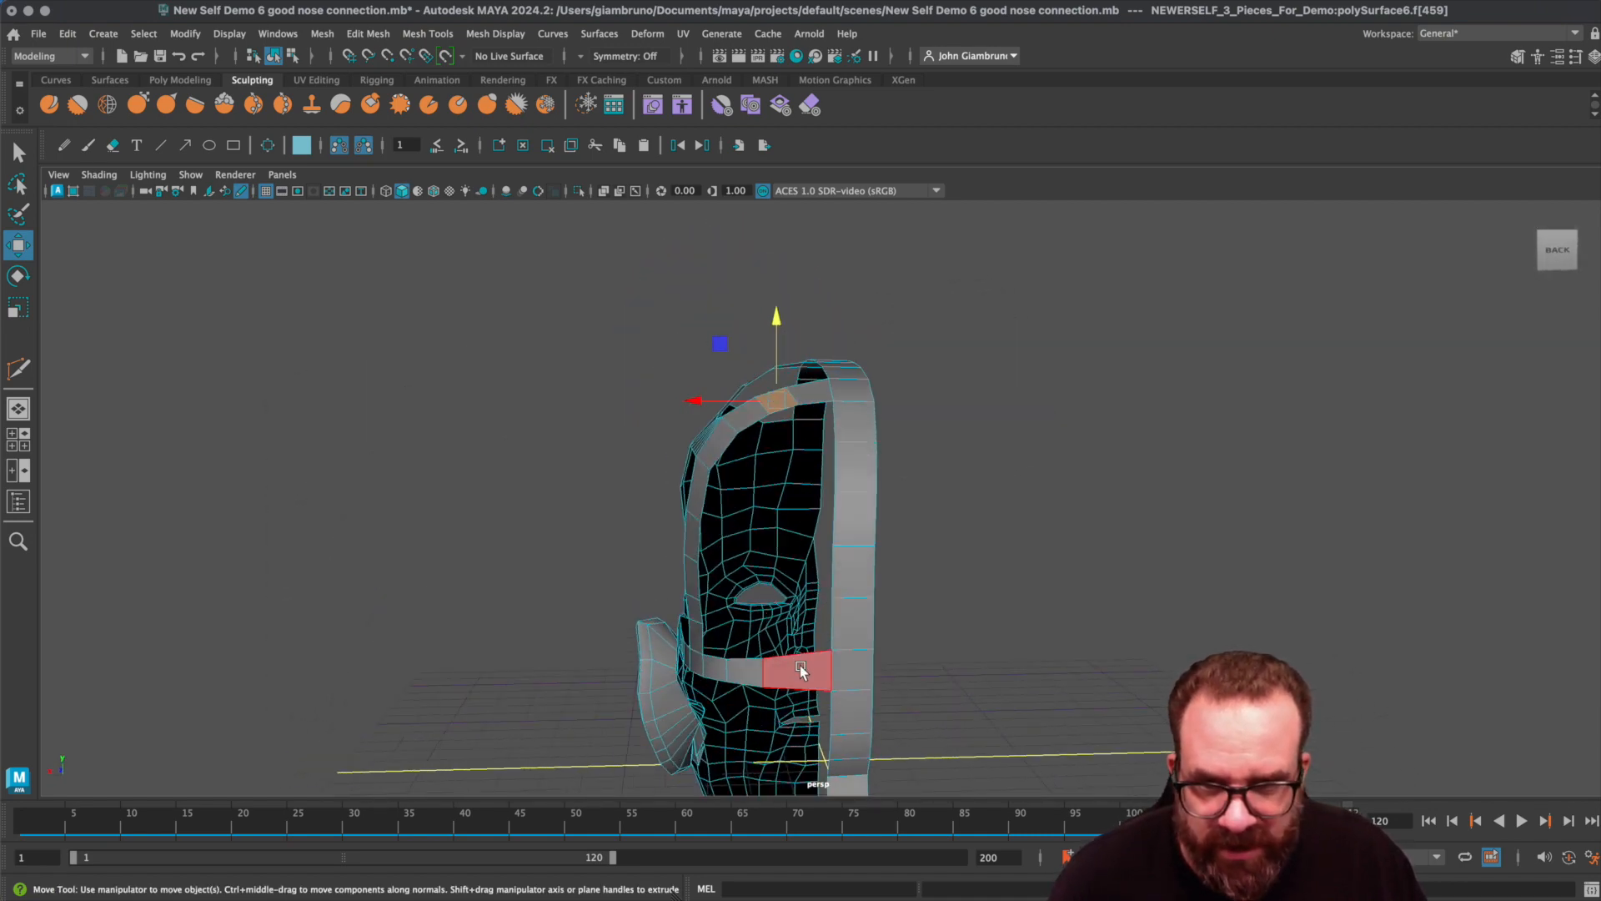
- Examine the side opening from the rear strip's upper corner face, comparing the rear strip's segments with the opposite face mesh border
{"action": "left_click", "coordinate": [730, 451]}
{"action": "left_click_drag", "start_coordinate": [731, 451], "coordinate": [752, 475], "text": "alt"}
{"action": "mouse_move", "coordinate": [792, 724]}
{"action": "left_mouse_down", "text": "alt"}
{"action": "mouse_move", "coordinate": [747, 712]}
{"action": "mouse_move", "coordinate": [776, 700]}
{"action": "left_mouse_up", "text": "alt"}
{"action": "left_click_drag", "start_coordinate": [743, 540], "coordinate": [796, 544], "text": "alt"}
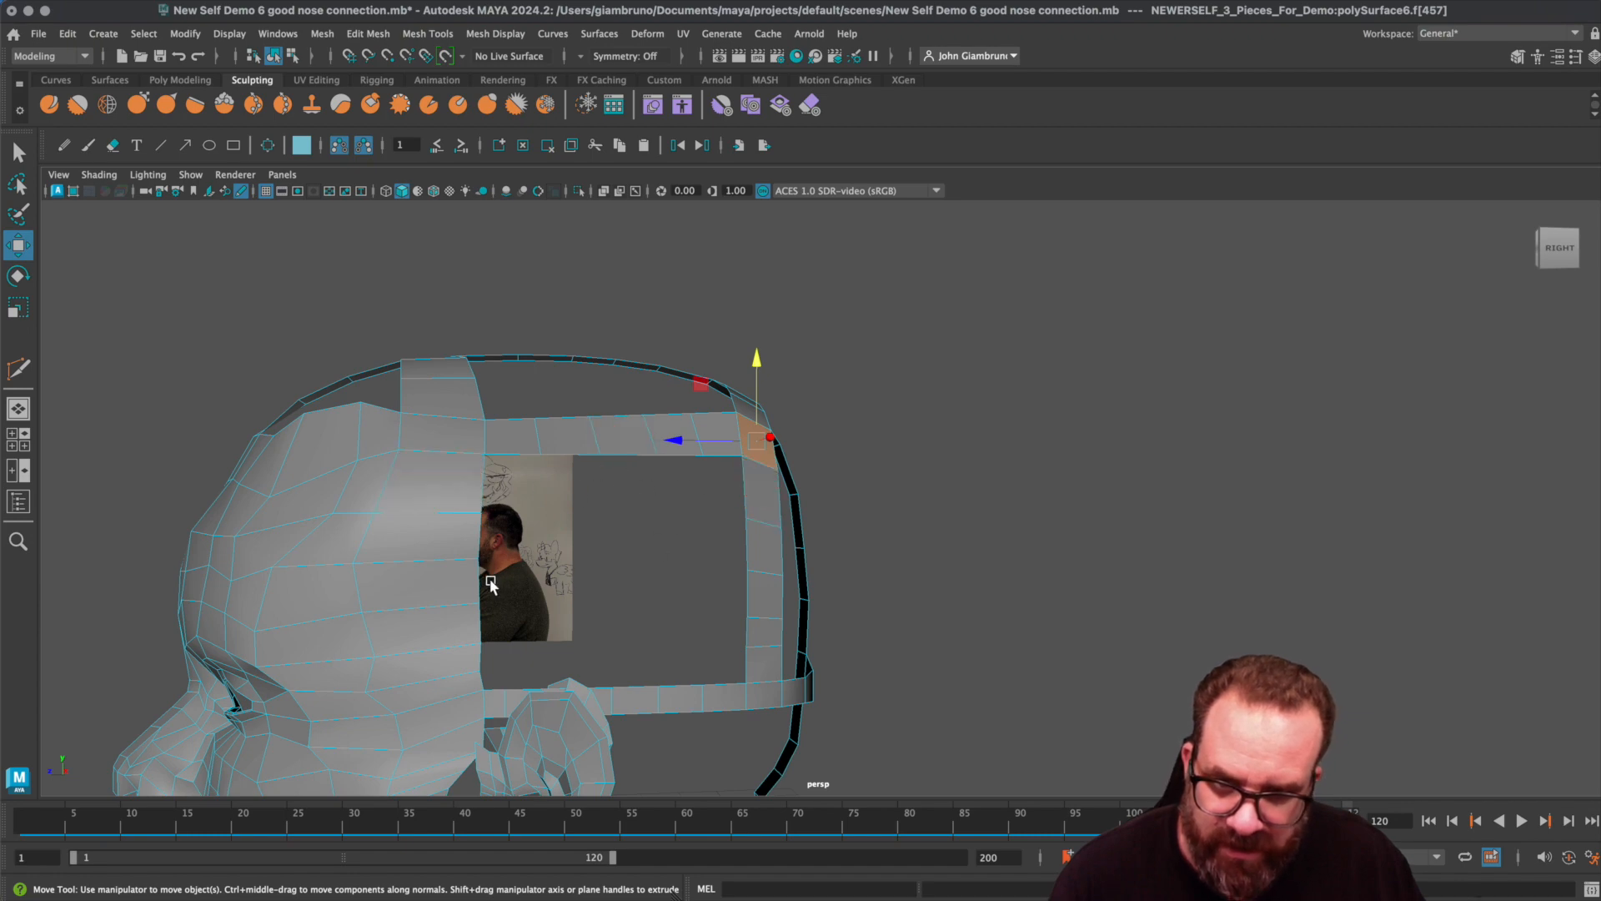
{"action": "key", "text": "bracketleft"}
{"action": "key", "text": "bracketright"}
{"action": "left_click_drag", "start_coordinate": [604, 575], "coordinate": [629, 579], "text": "alt"}
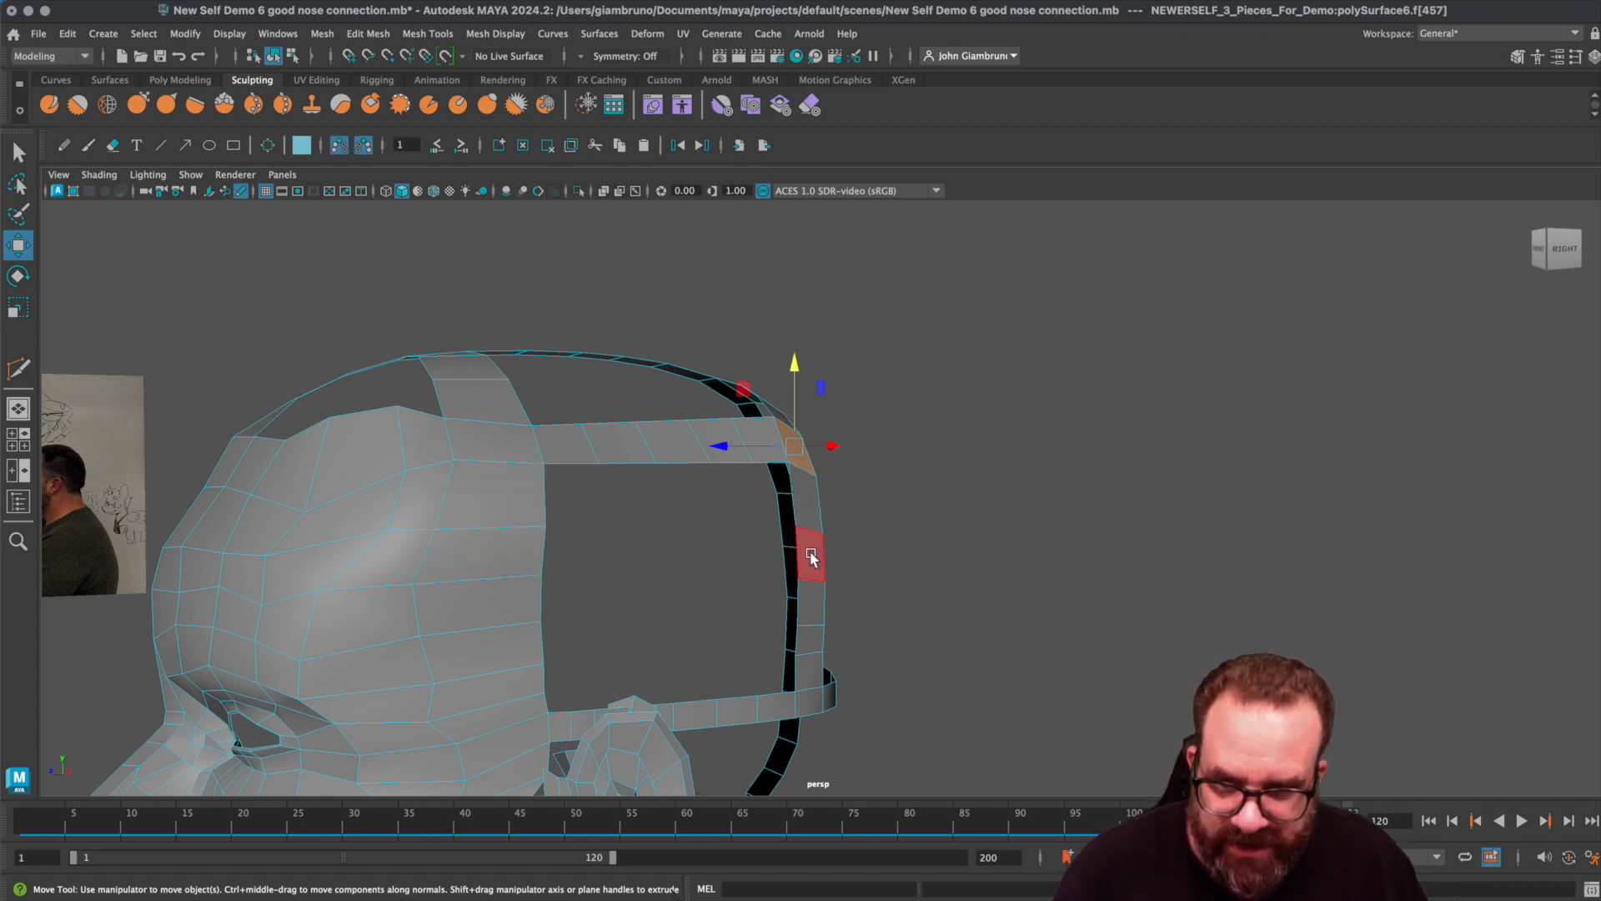
{"action": "left_click_drag", "start_coordinate": [758, 647], "coordinate": [693, 665], "text": "alt"}
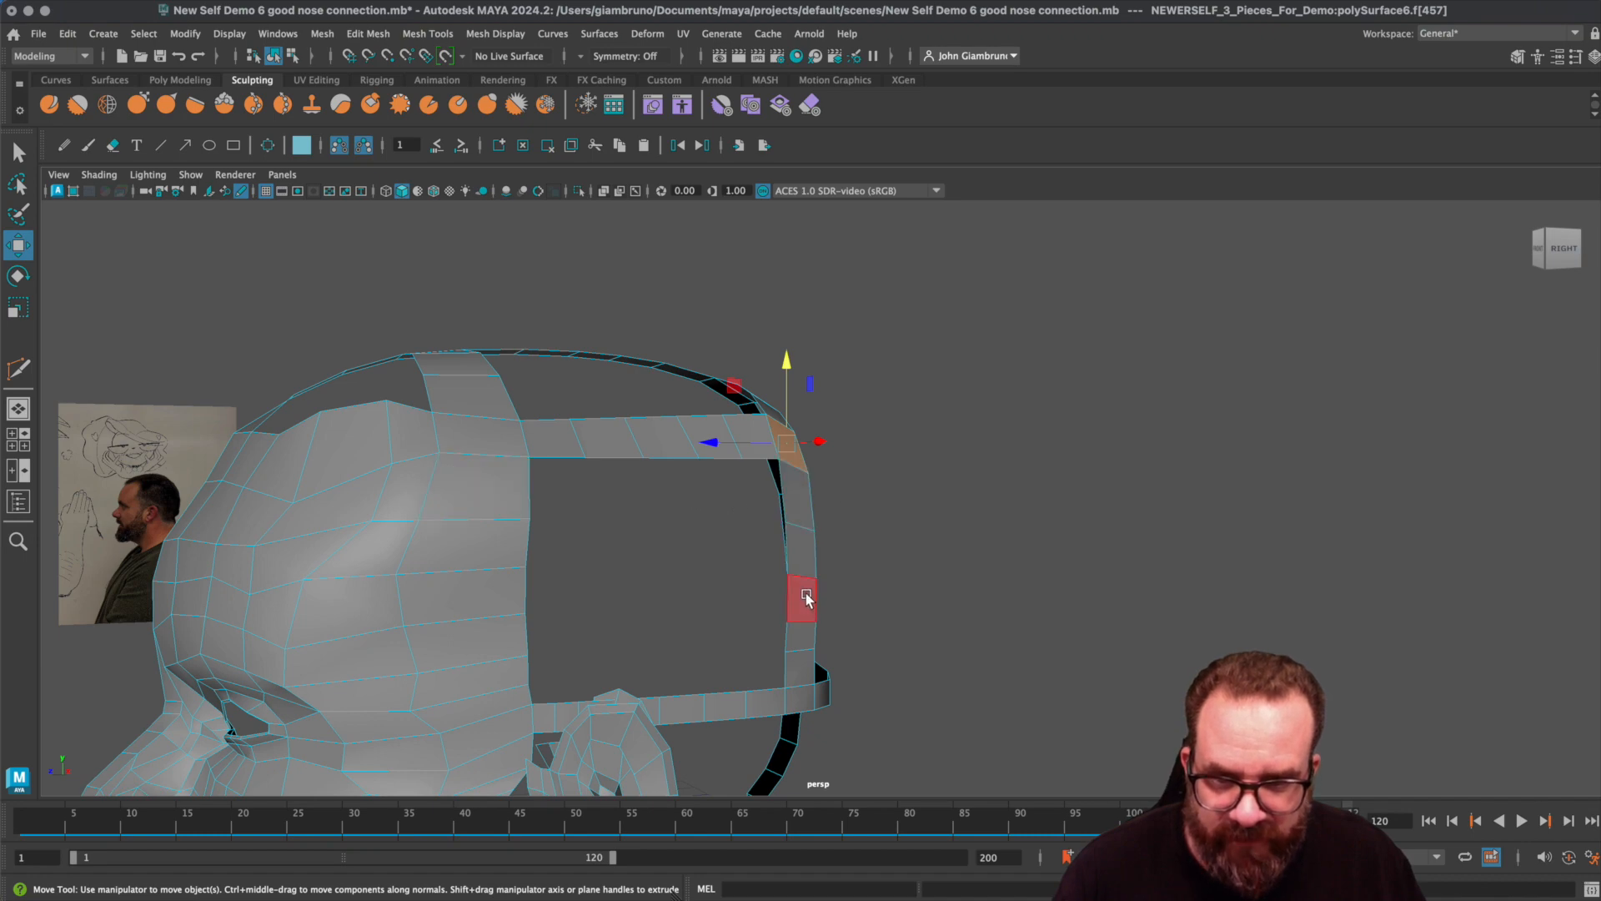
{"action": "left_click_drag", "start_coordinate": [721, 681], "coordinate": [704, 679], "text": "alt"}
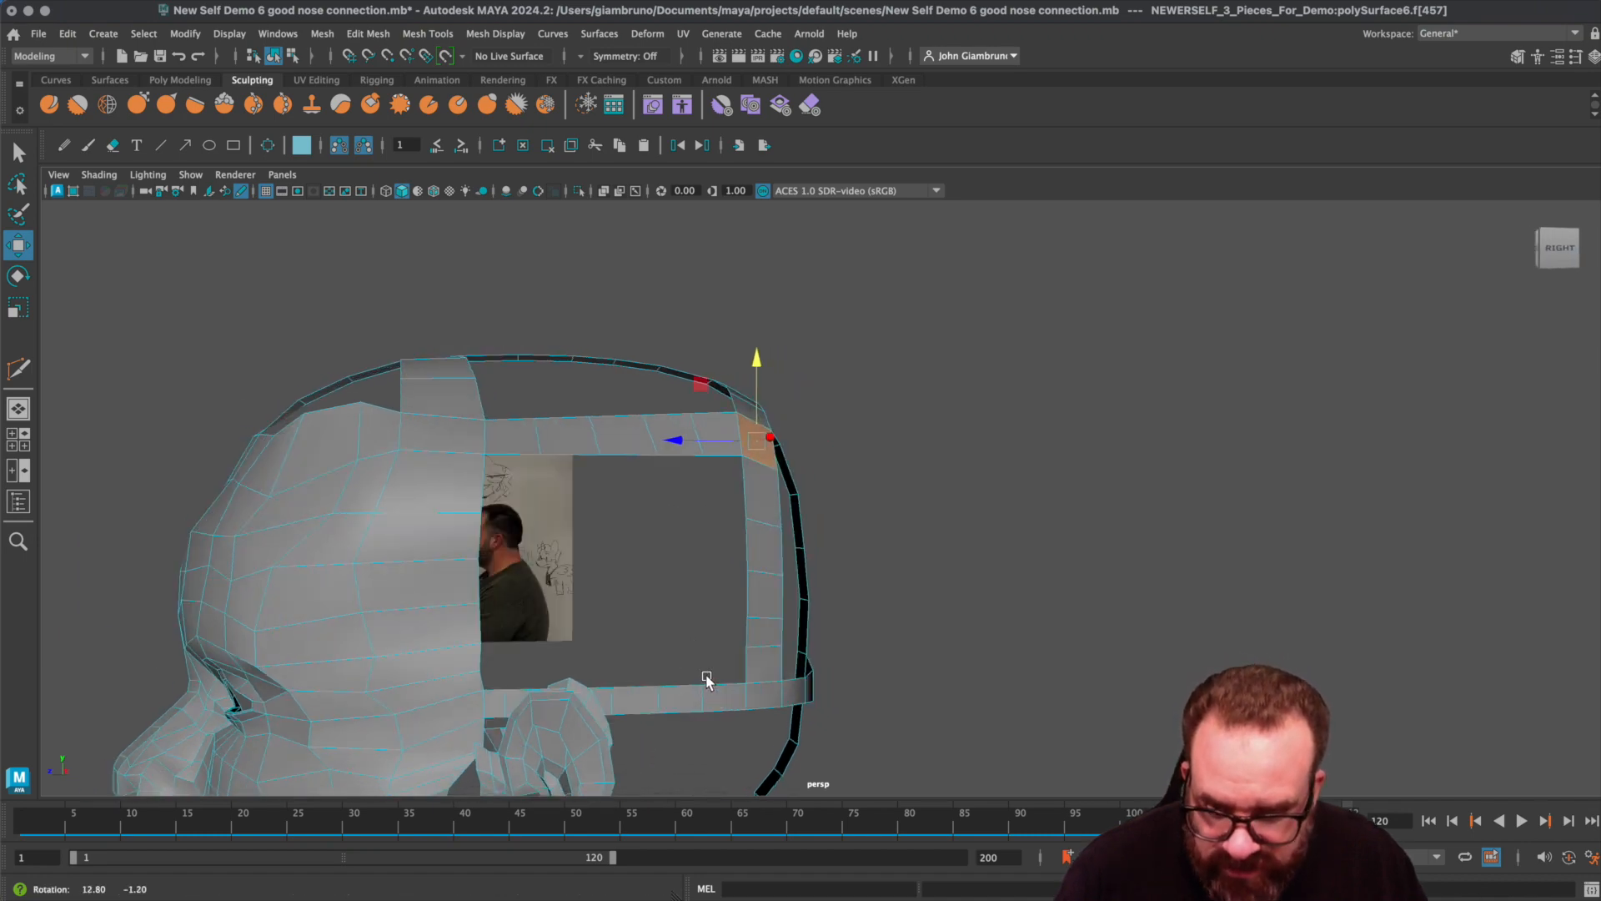
- Shift three crosswise edges of the rear vertical strip along its height to redistribute its segments
{"action": "right_click_drag", "start_coordinate": [764, 618], "coordinate": [773, 586]}
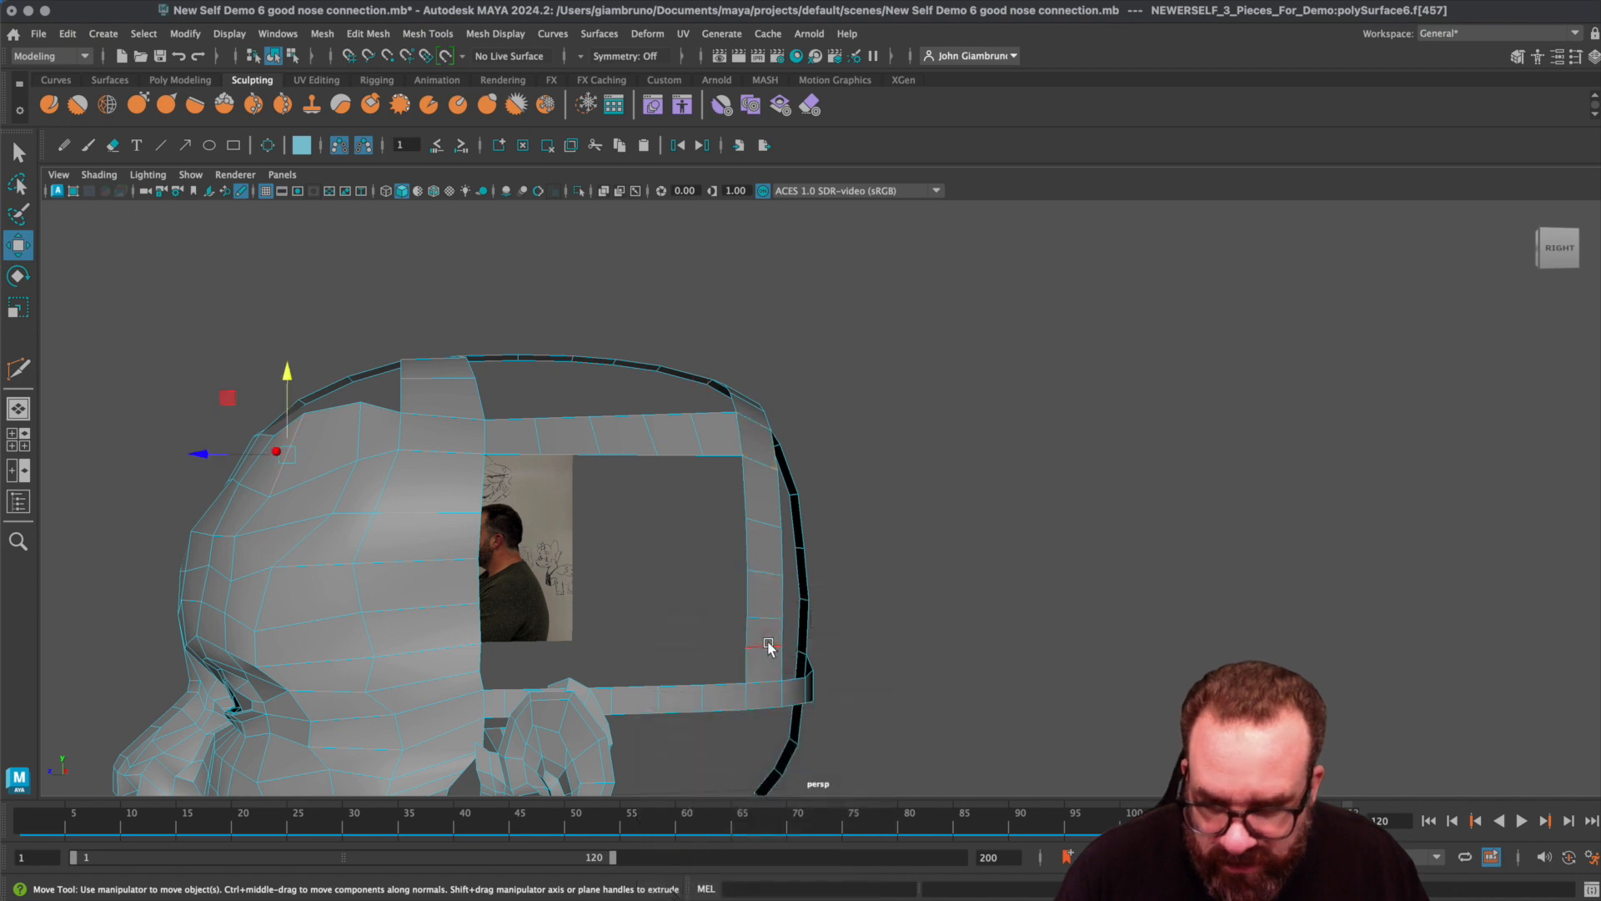
{"action": "left_click", "coordinate": [774, 650]}
{"action": "left_click_drag", "start_coordinate": [765, 570], "coordinate": [765, 586]}
{"action": "left_click", "coordinate": [755, 617]}
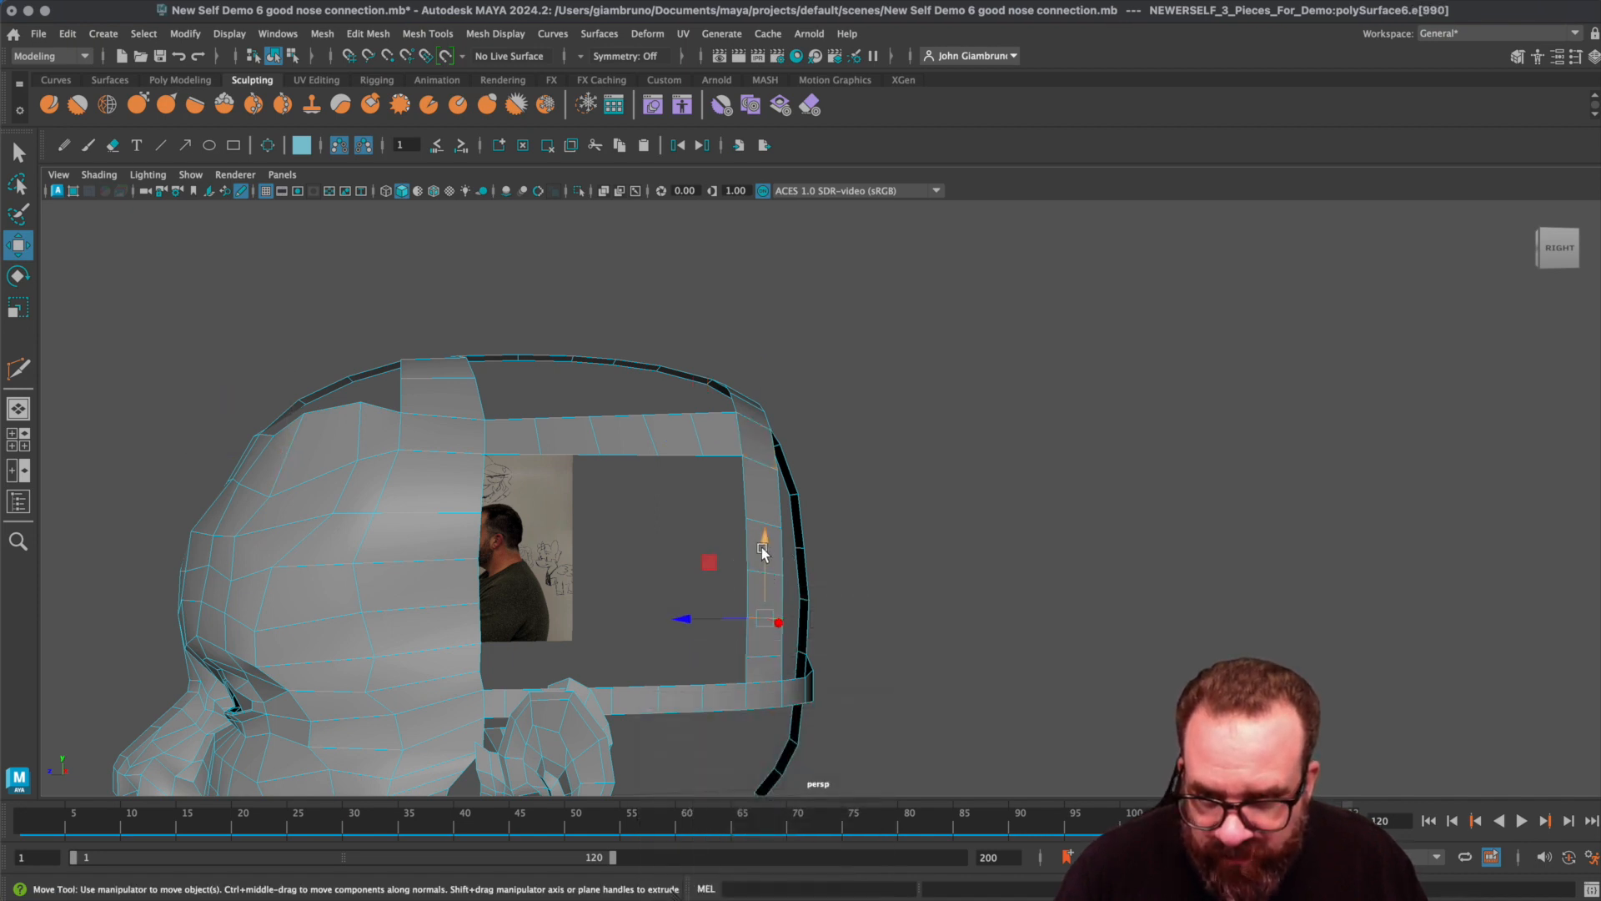
{"action": "left_click_drag", "start_coordinate": [762, 547], "coordinate": [750, 570]}
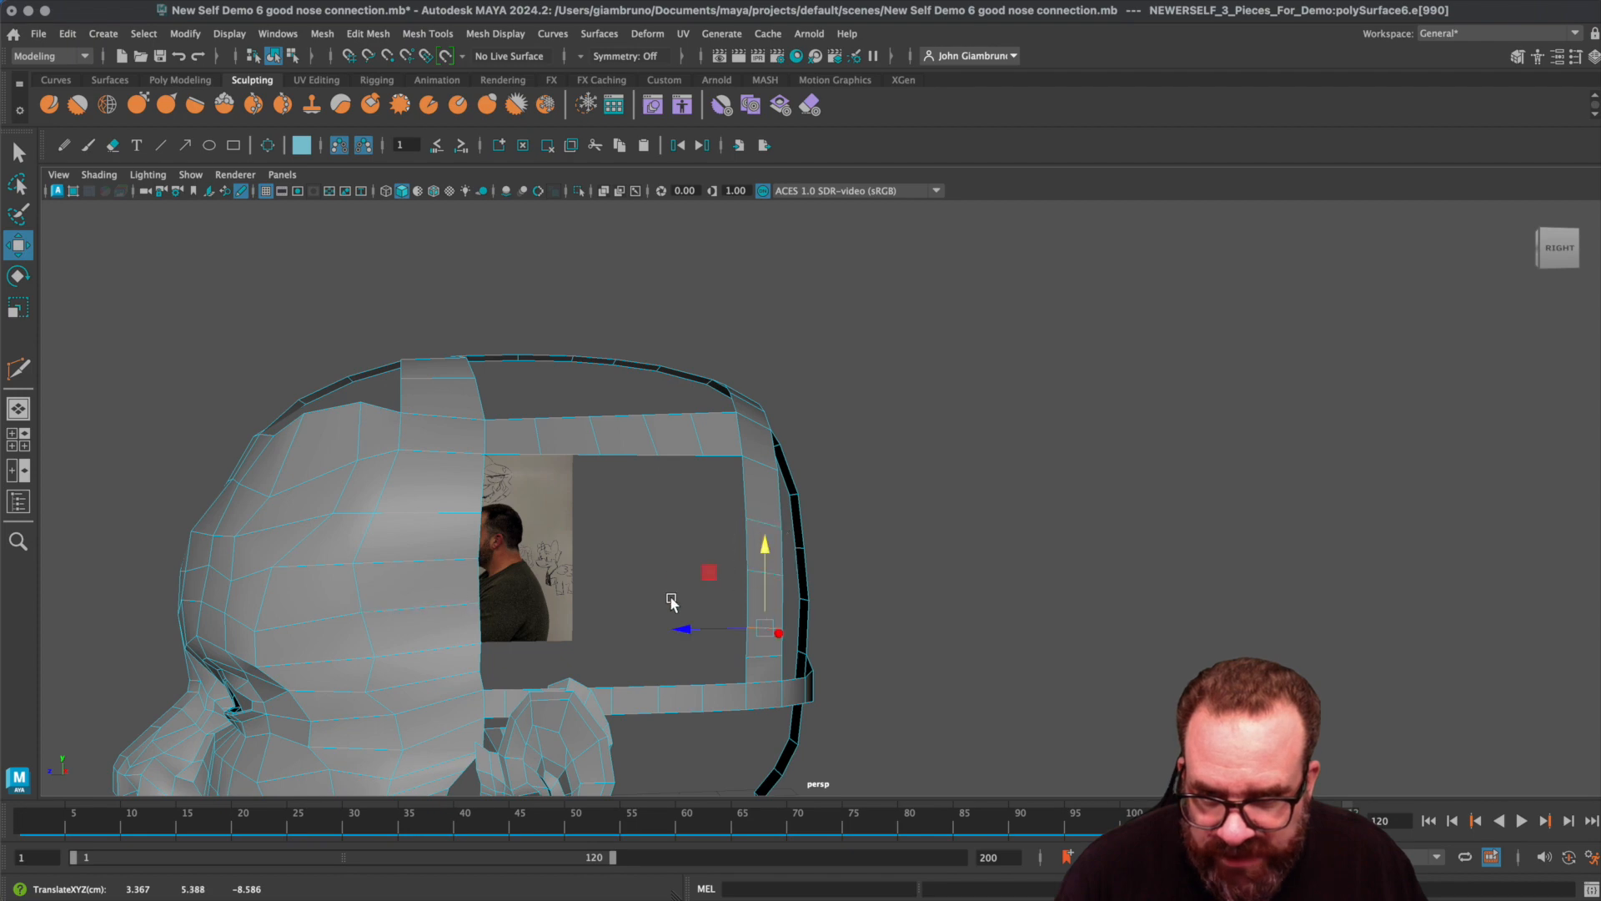
{"action": "left_click", "coordinate": [775, 572]}
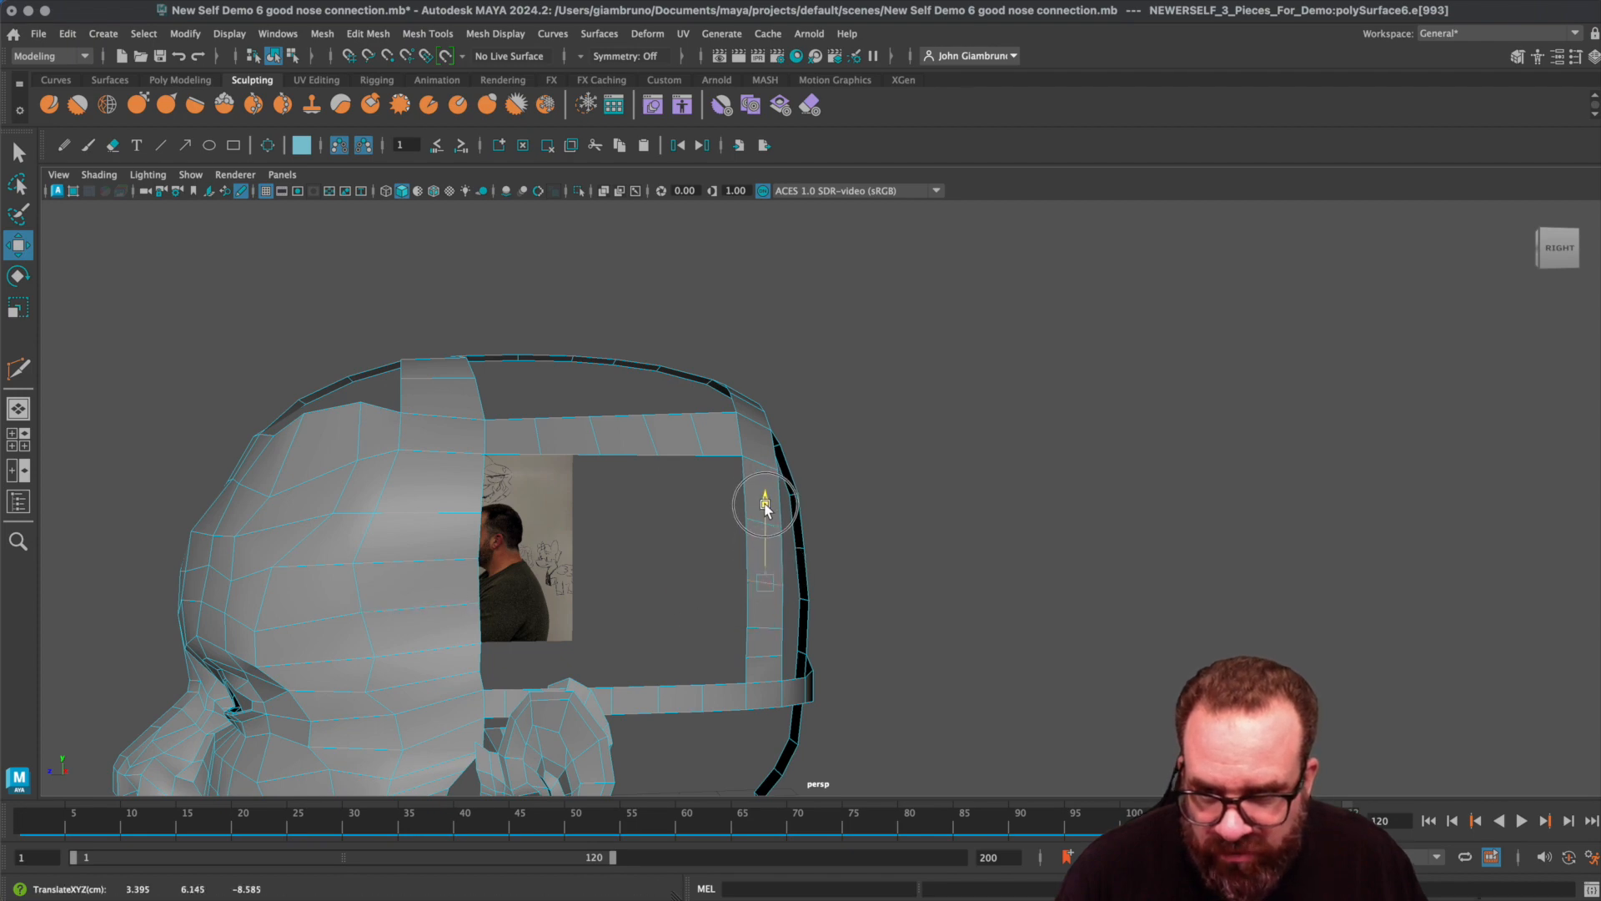
{"action": "left_click_drag", "start_coordinate": [762, 500], "coordinate": [599, 590], "text": "alt"}
{"action": "left_click", "coordinate": [976, 533]}
{"action": "left_click", "coordinate": [814, 539]}
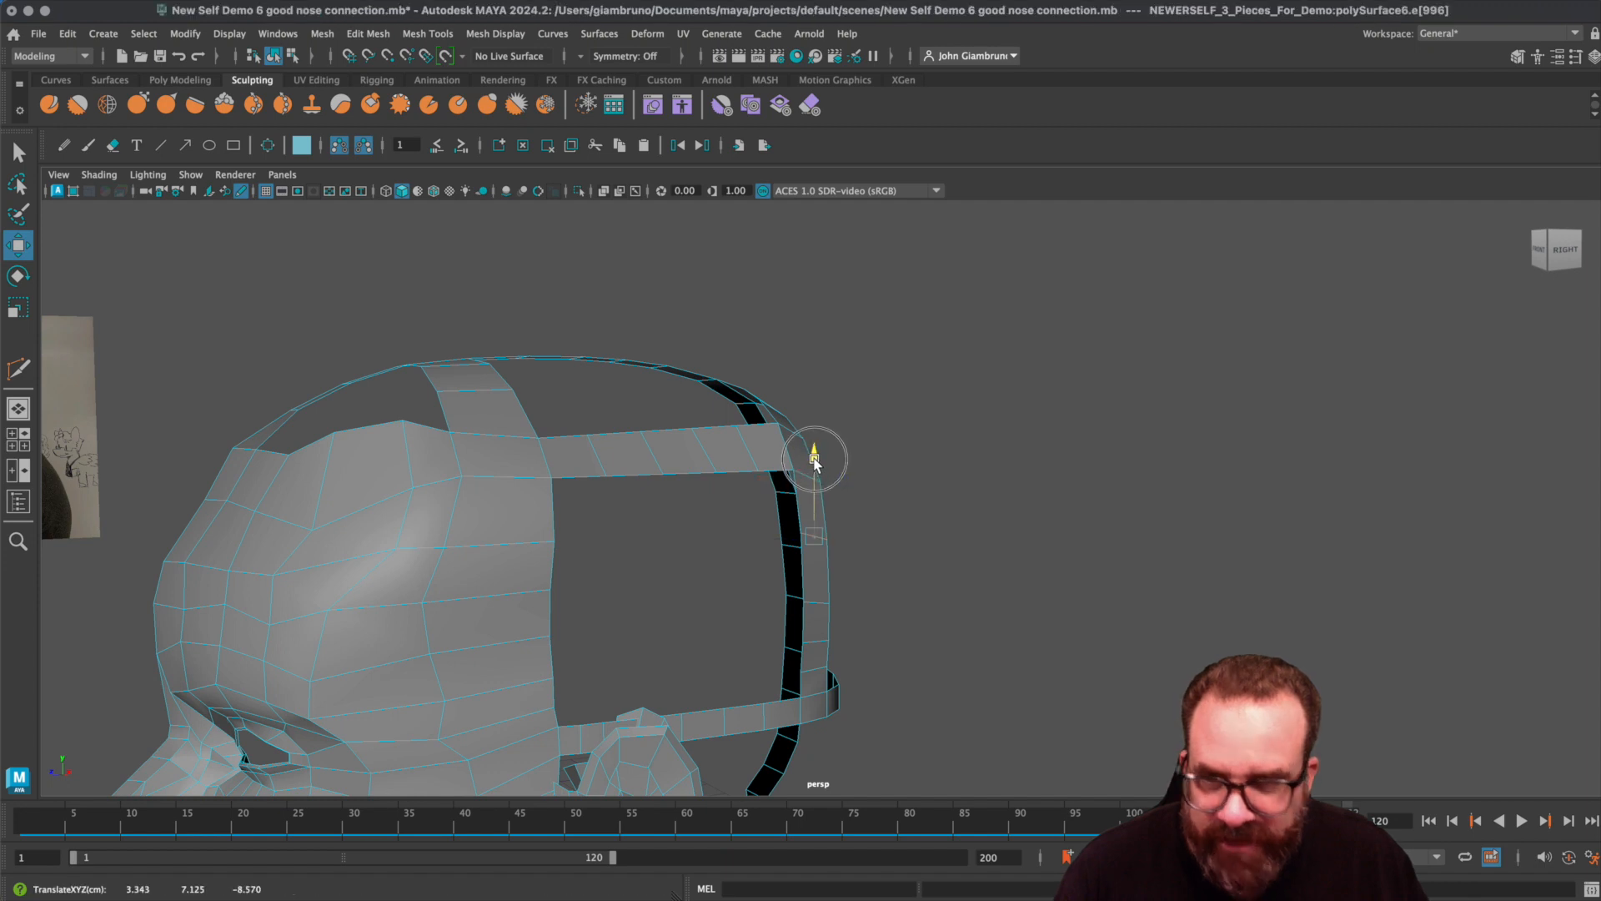
- Split the tall face in the middle of the rear vertical strip with one crosswise Multi-Cut cut
{"action": "left_click", "coordinate": [428, 33]}
{"action": "left_click", "coordinate": [450, 196]}
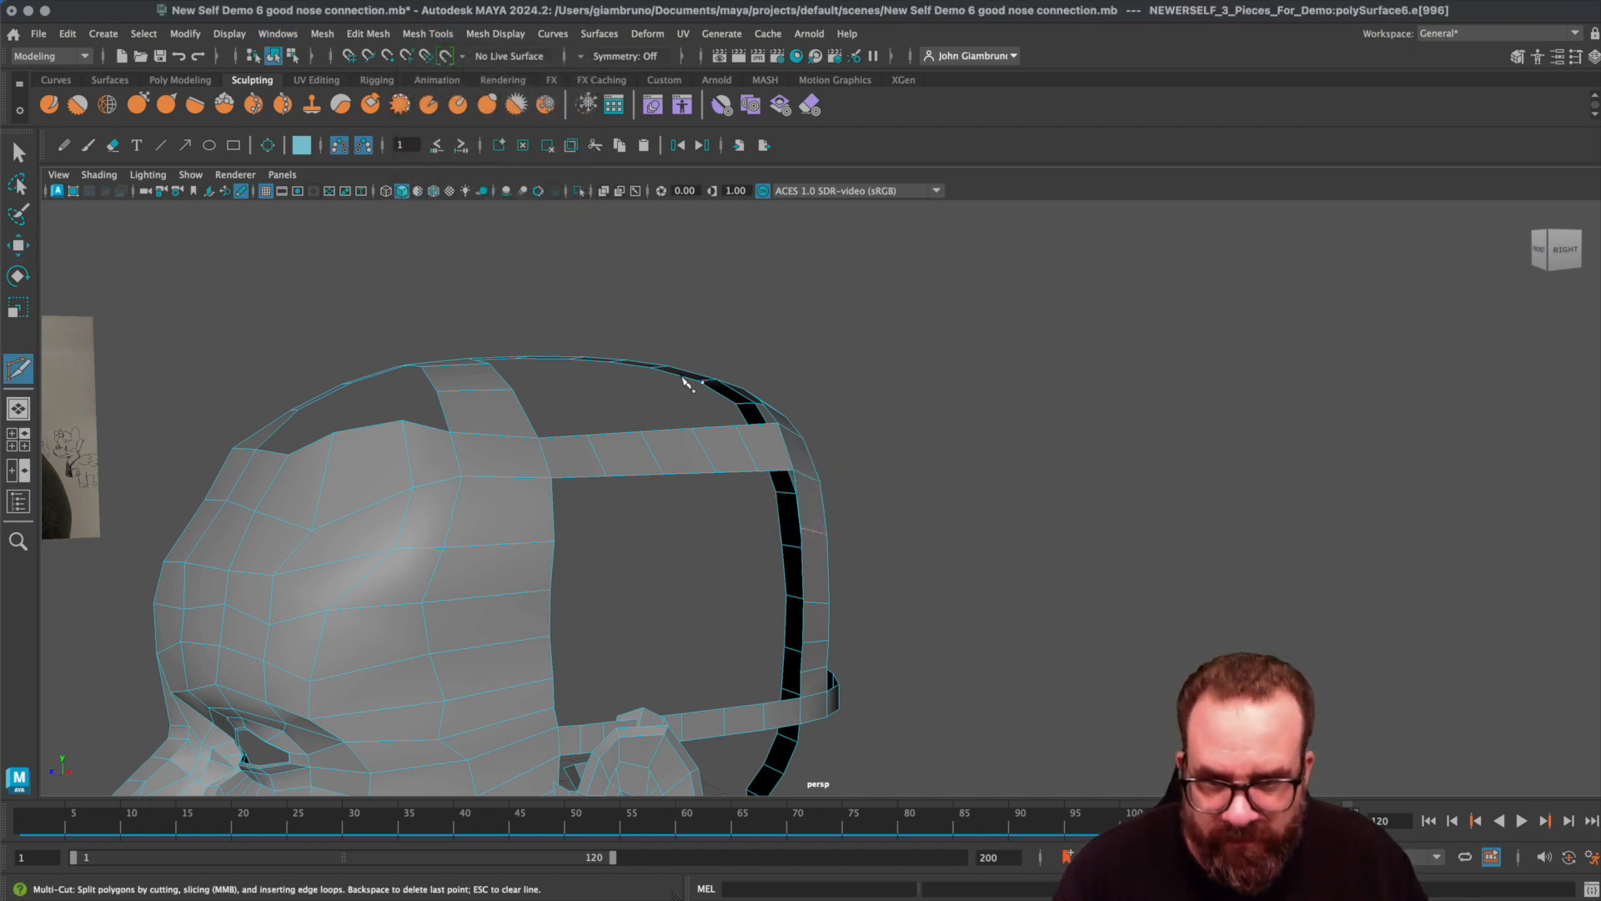
{"action": "left_click", "coordinate": [803, 572]}
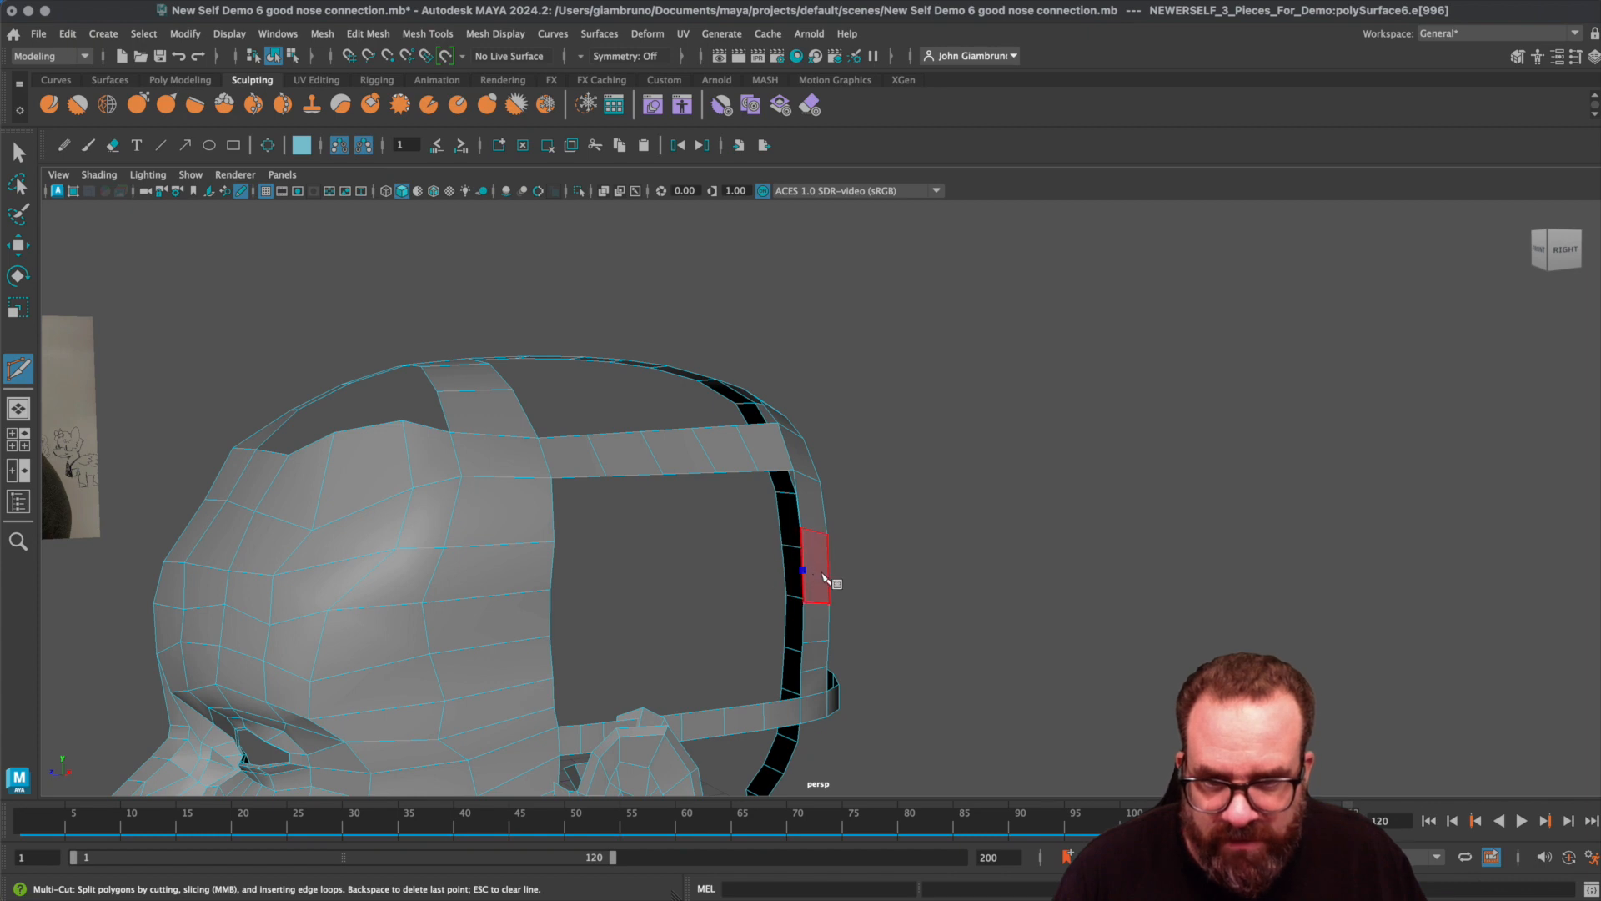
{"action": "key", "text": "Escape"}
{"action": "left_click_drag", "start_coordinate": [726, 611], "coordinate": [725, 615], "text": "alt"}
{"action": "key", "text": "q"}
- Fill the upper opening beside the center strip and the large side opening below the side bridge with Fill Hole
{"action": "left_click_drag", "start_coordinate": [682, 673], "coordinate": [628, 629], "text": "alt"}
{"action": "left_click_drag", "start_coordinate": [602, 633], "coordinate": [644, 473], "text": "alt"}
{"action": "left_click", "coordinate": [633, 479]}
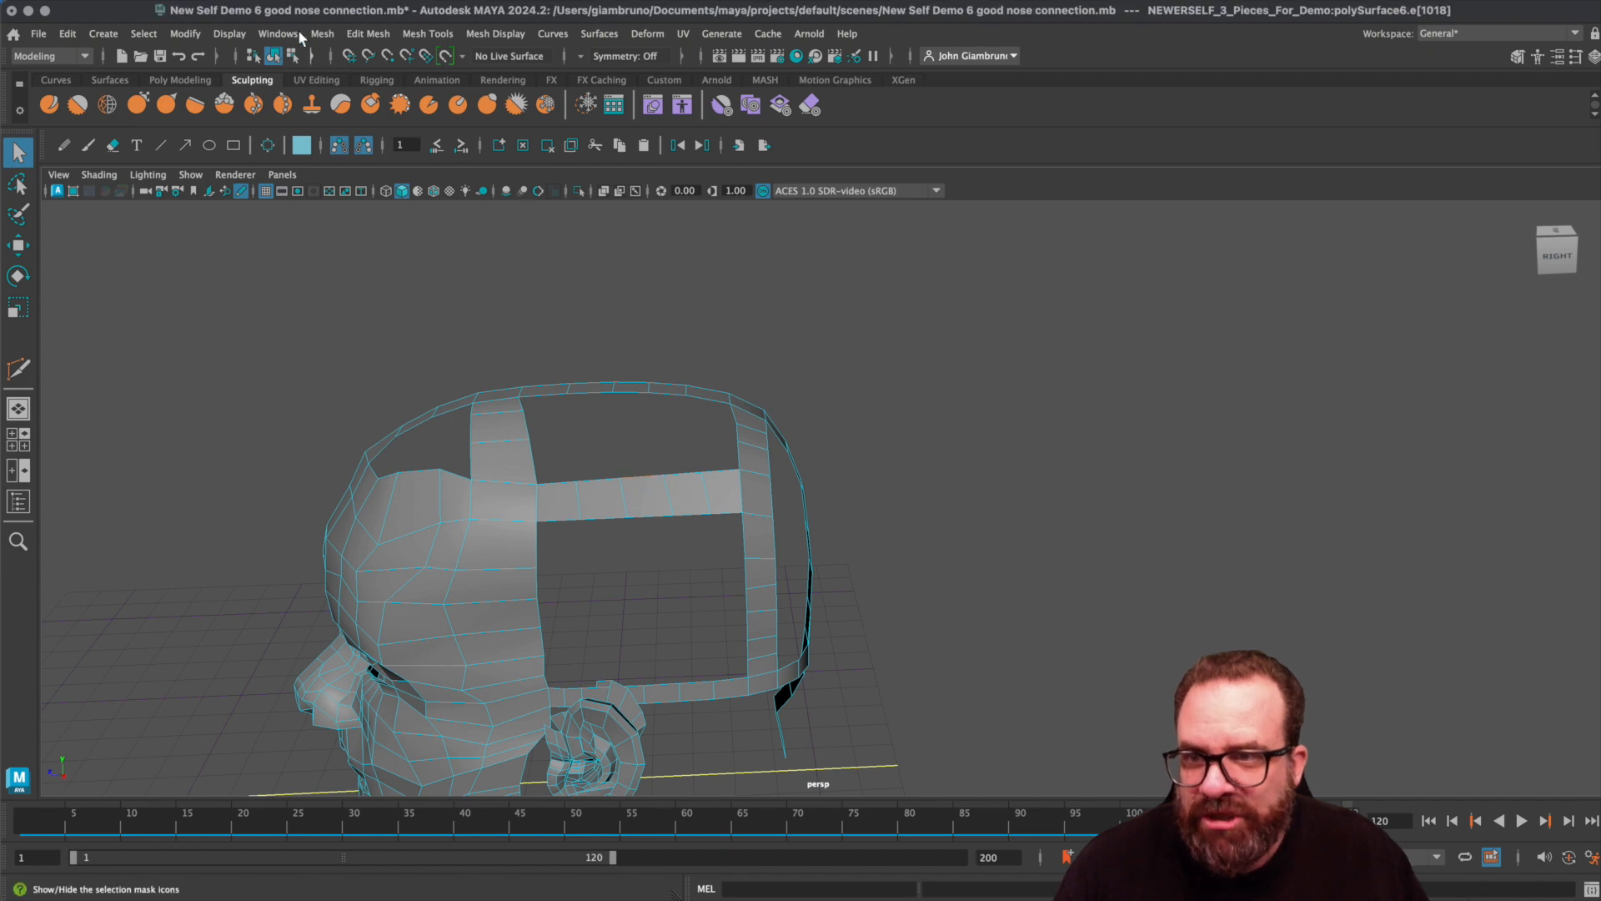
{"action": "left_click", "coordinate": [322, 33]}
{"action": "left_click", "coordinate": [353, 159]}
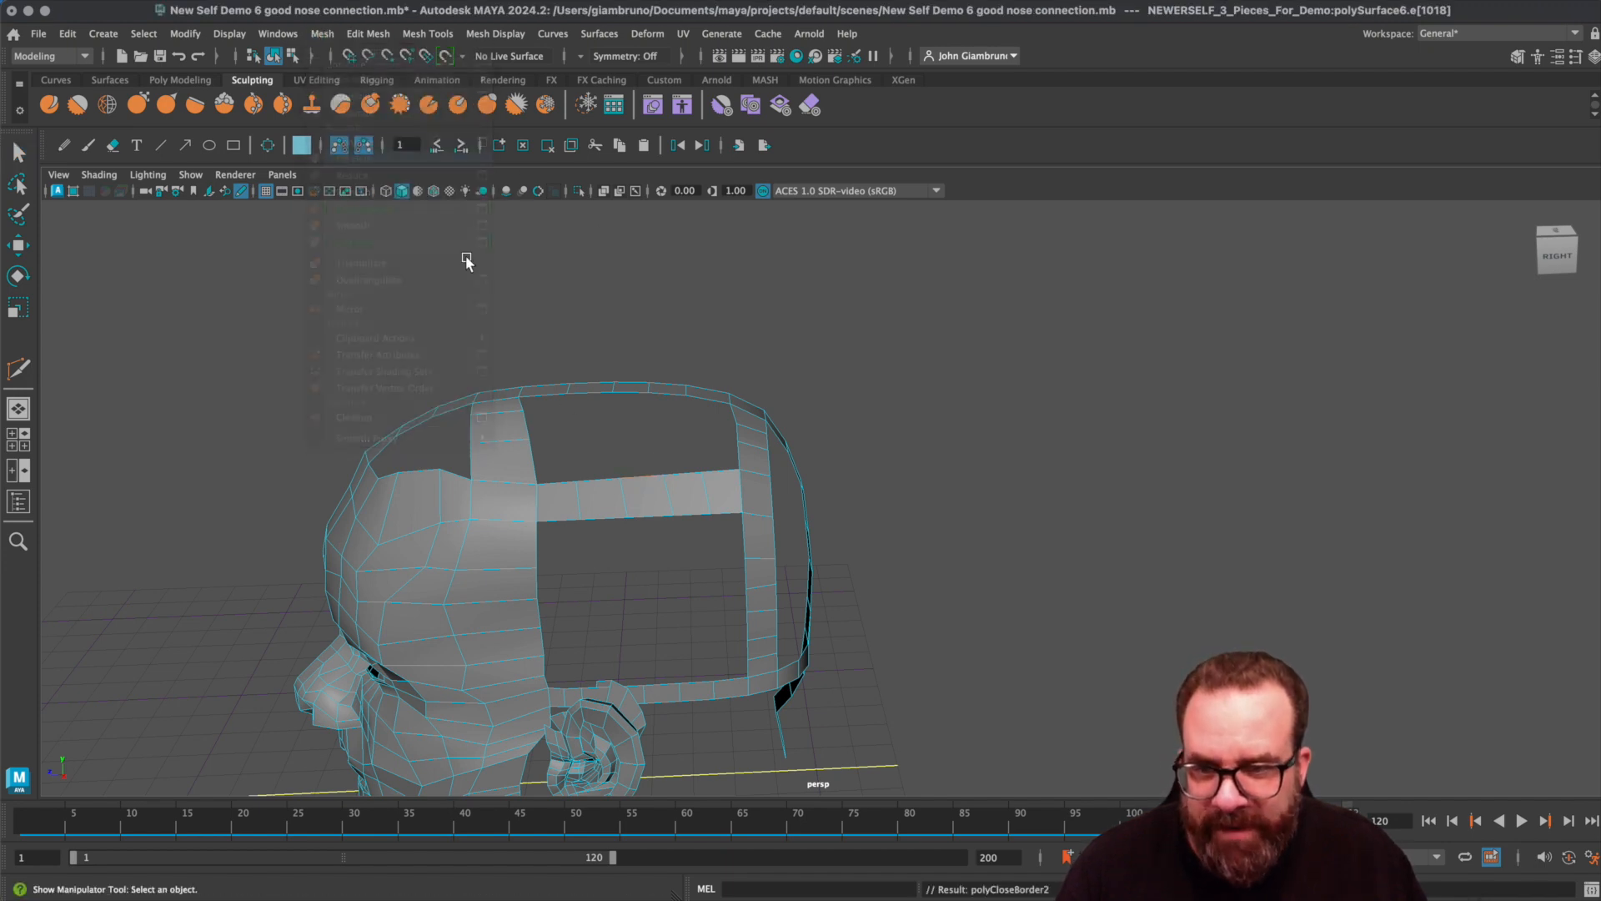
{"action": "left_click_drag", "start_coordinate": [636, 572], "coordinate": [632, 549], "text": "alt"}
{"action": "left_click", "coordinate": [535, 567]}
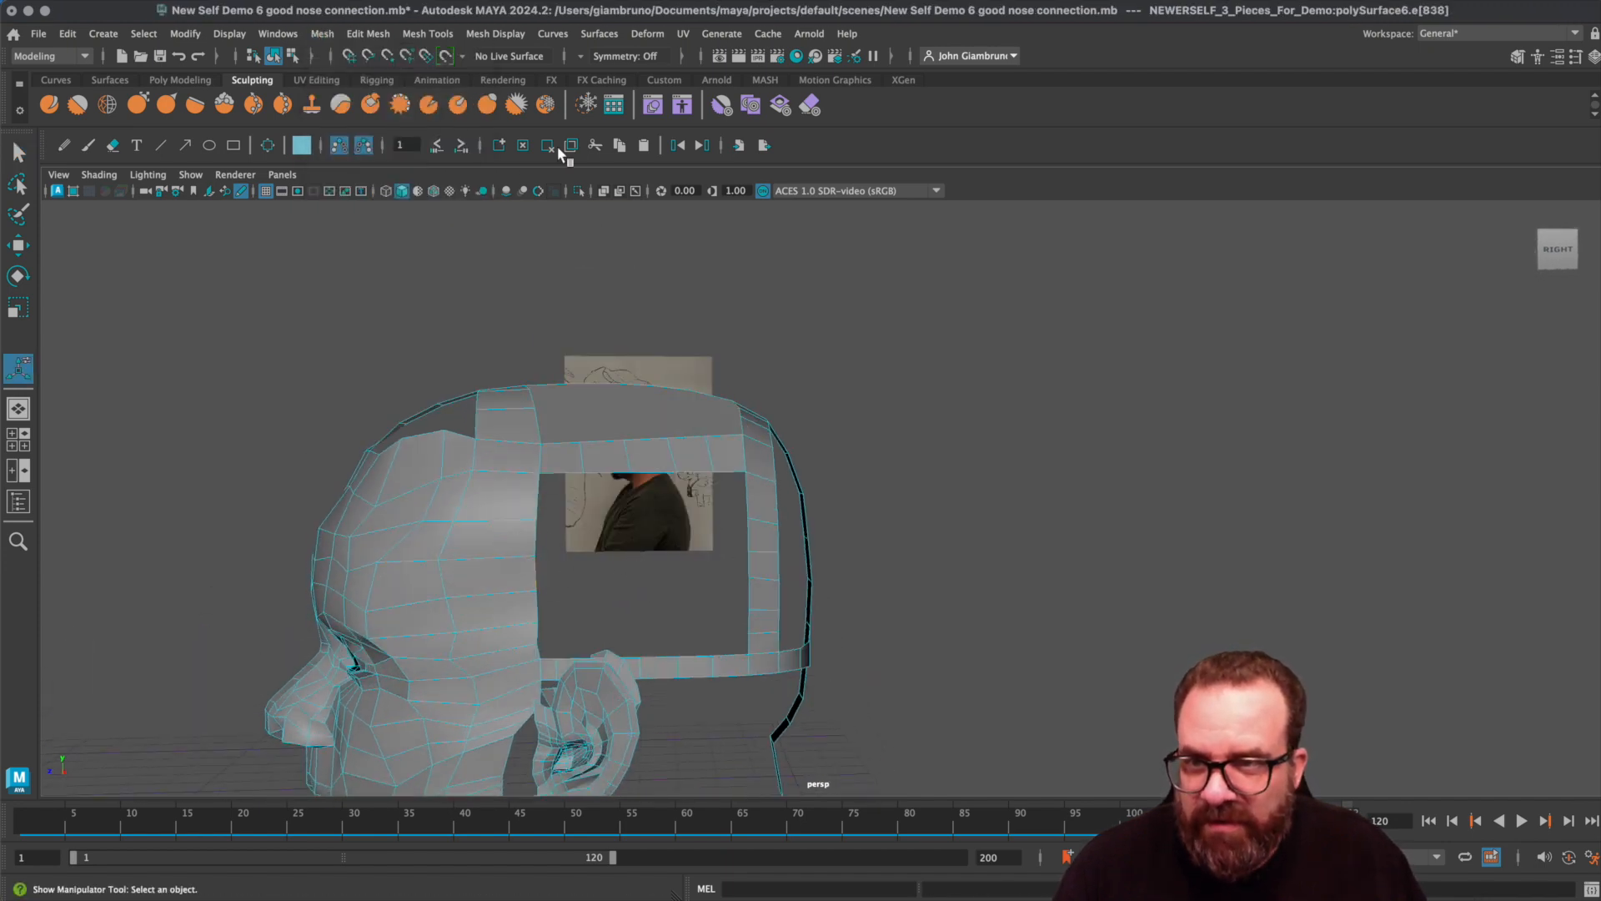
{"action": "left_click", "coordinate": [428, 34]}
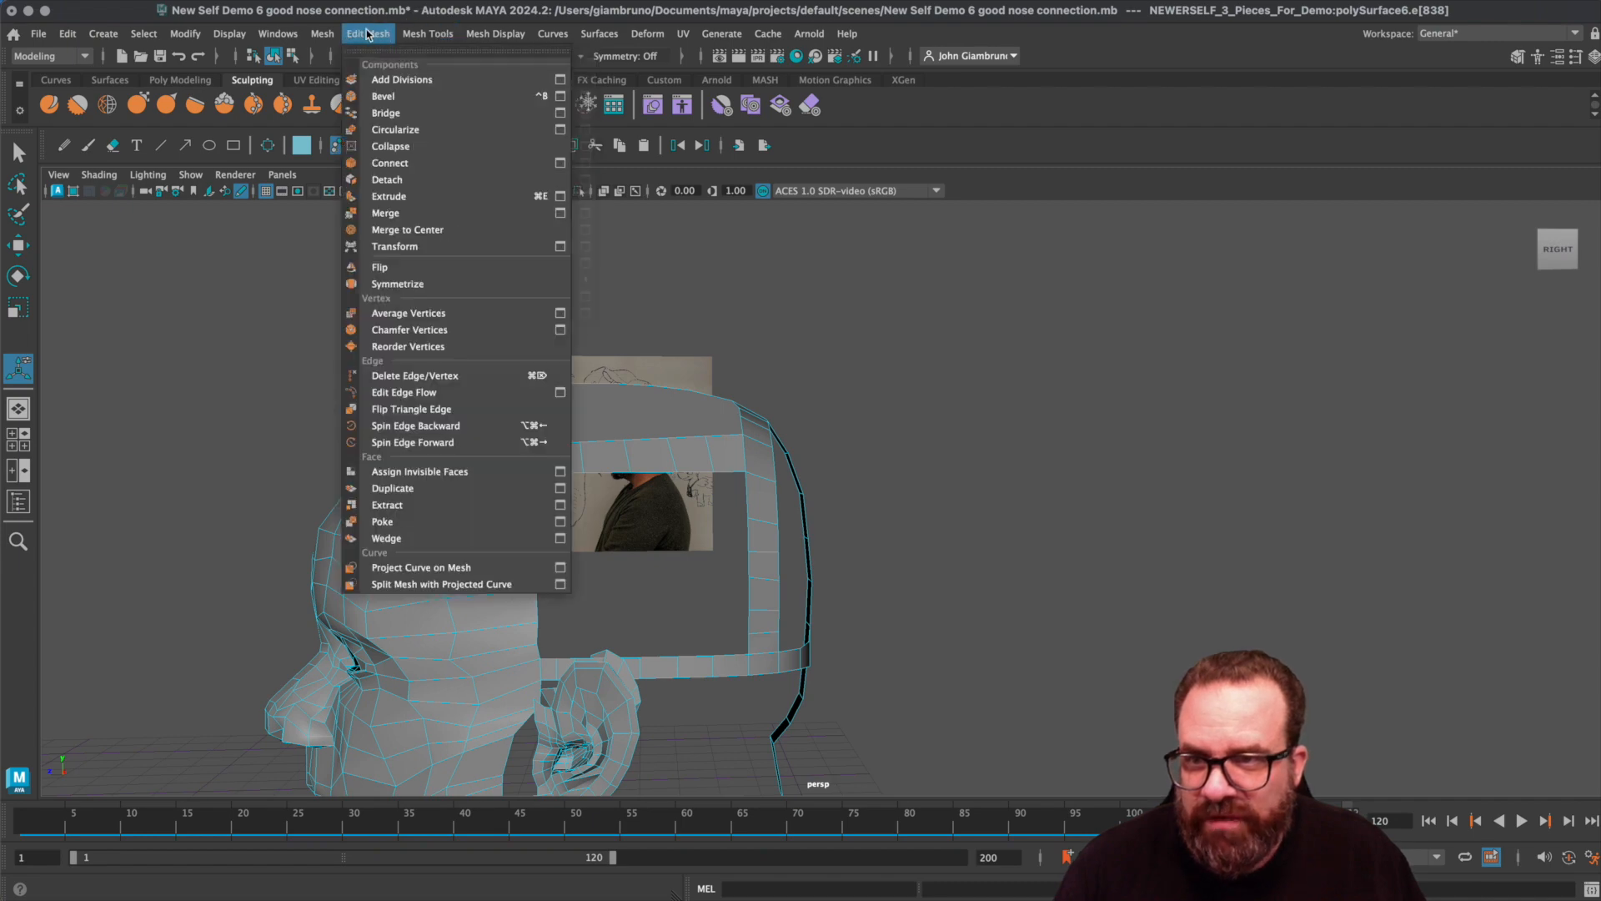
{"action": "left_click", "coordinate": [364, 160]}
- Divide the filled upper panel lengthwise with two Multi-Cut cuts from the front bridge's vertices to the matching rear strip vertices
{"action": "left_click_drag", "start_coordinate": [622, 414], "coordinate": [654, 382], "text": "alt"}
{"action": "right_click_drag", "start_coordinate": [719, 392], "coordinate": [721, 351]}
{"action": "scroll", "coordinate": [721, 383], "scroll_direction": "up", "scroll_amount": 2}
{"action": "left_click", "coordinate": [665, 336]}
{"action": "left_click_drag", "start_coordinate": [699, 358], "coordinate": [881, 392], "text": "alt"}
{"action": "left_click_drag", "start_coordinate": [544, 402], "coordinate": [478, 429], "text": "alt"}
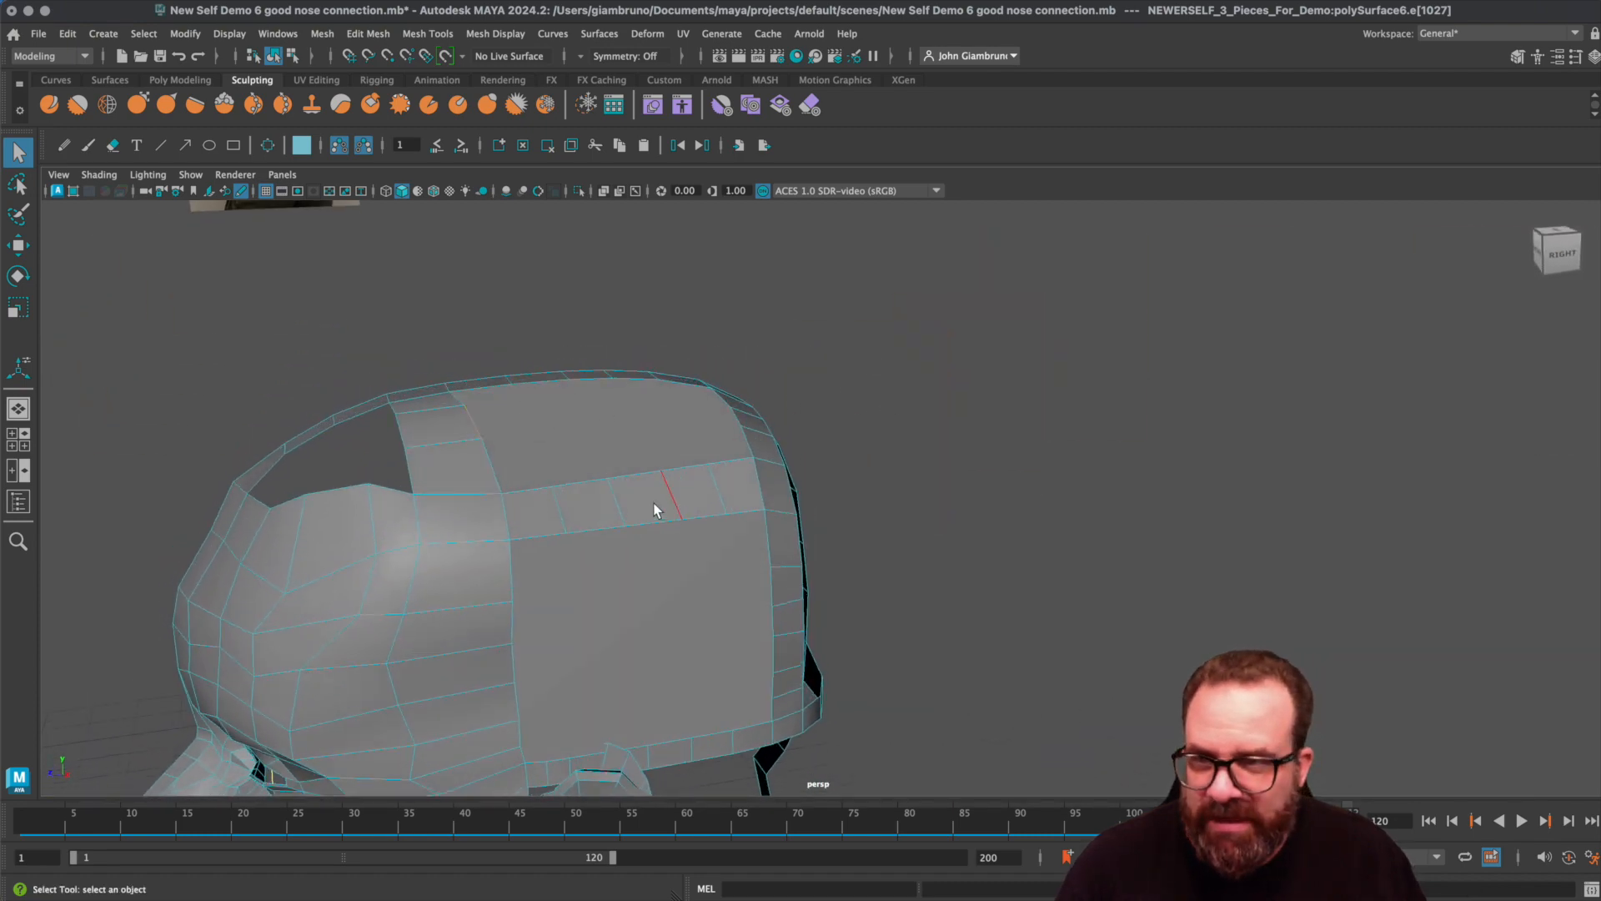
{"action": "left_click", "coordinate": [376, 35]}
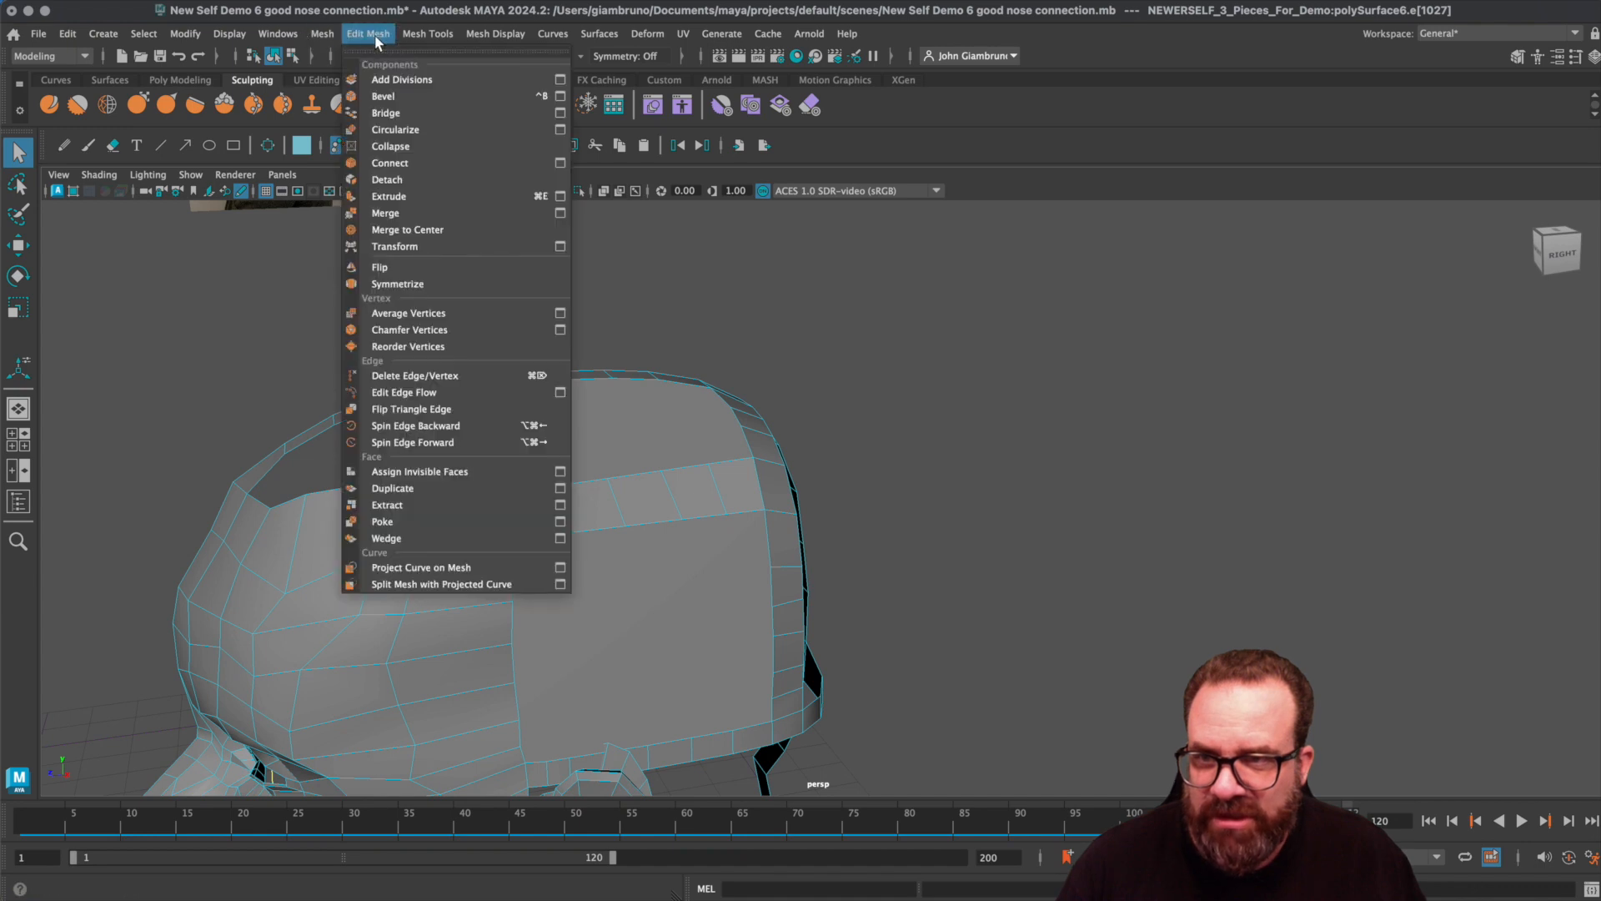
{"action": "mouse_move", "coordinate": [413, 37]}
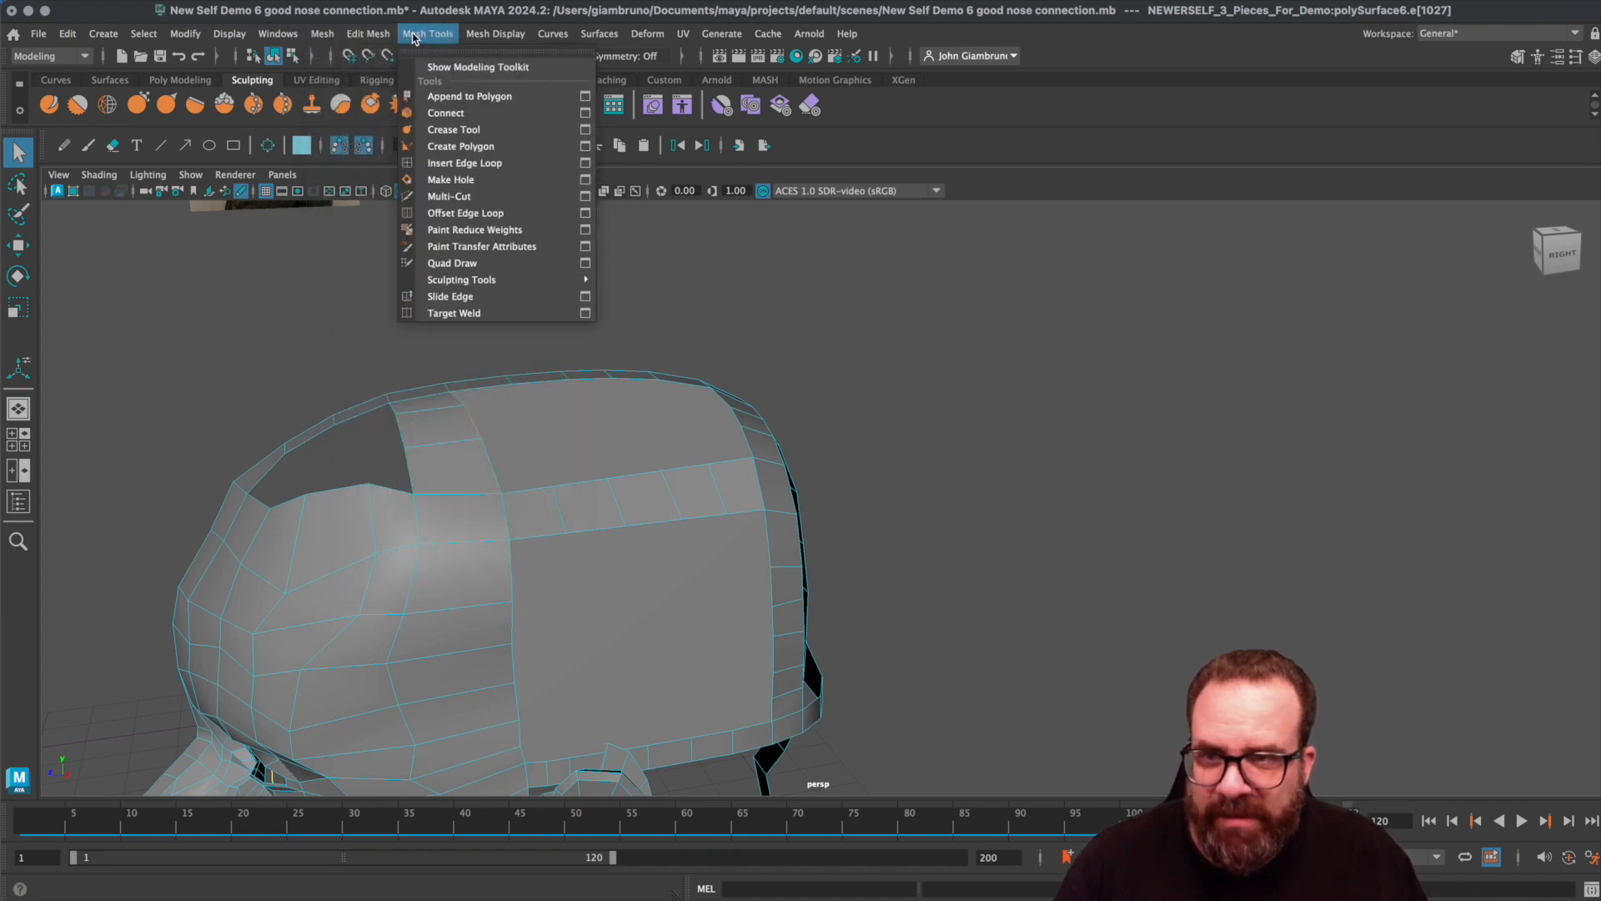
{"action": "left_click", "coordinate": [470, 196]}
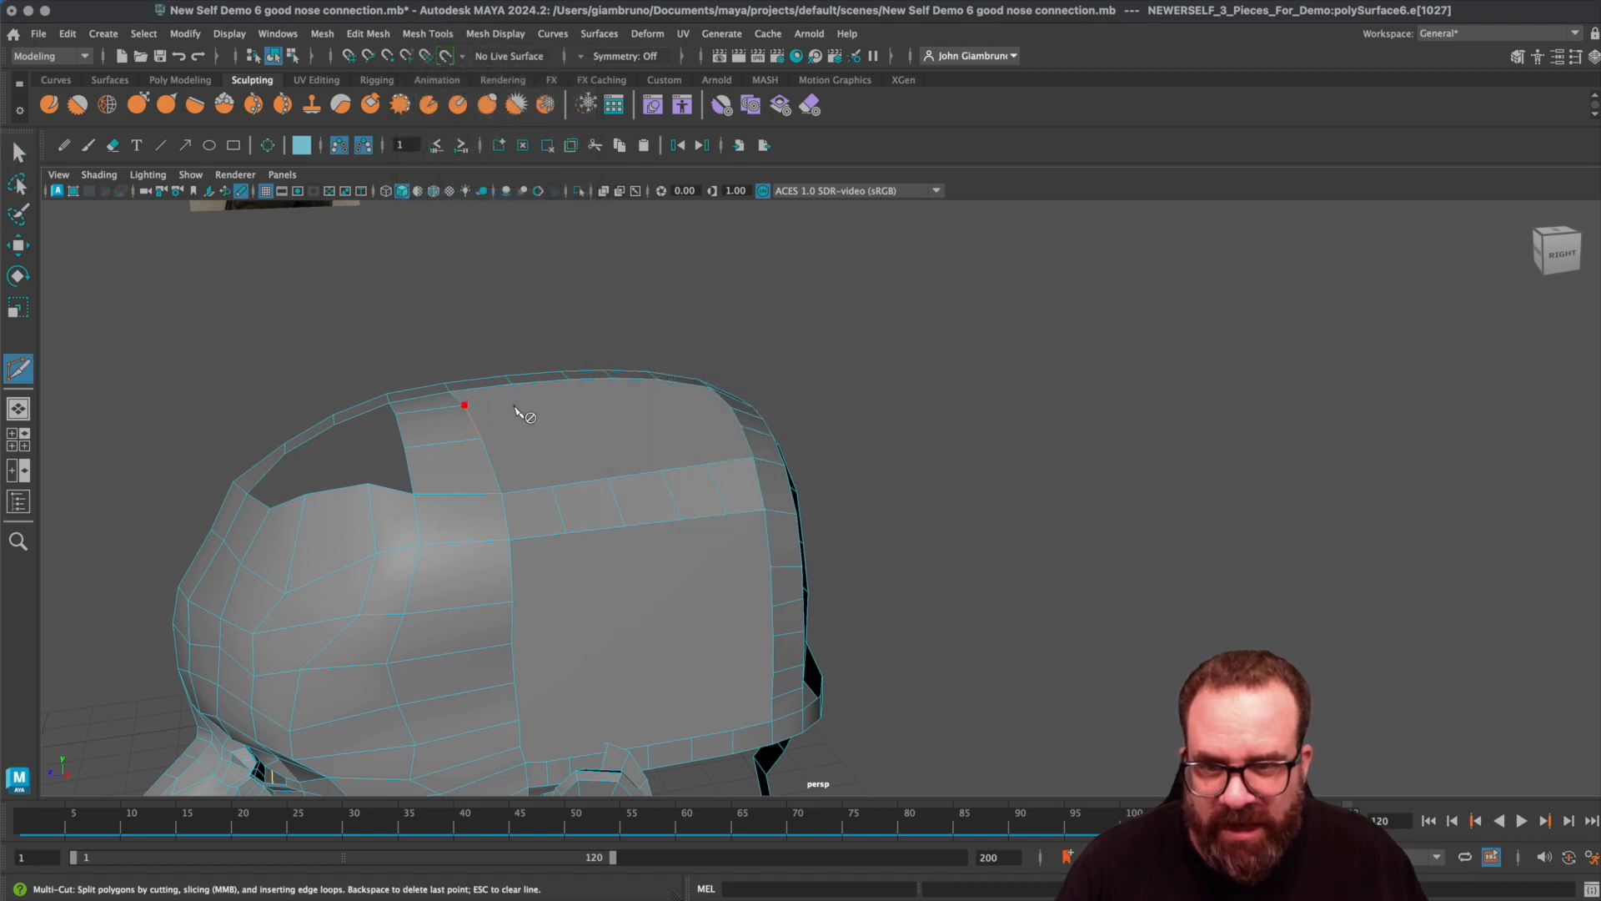
{"action": "left_click", "coordinate": [732, 409]}
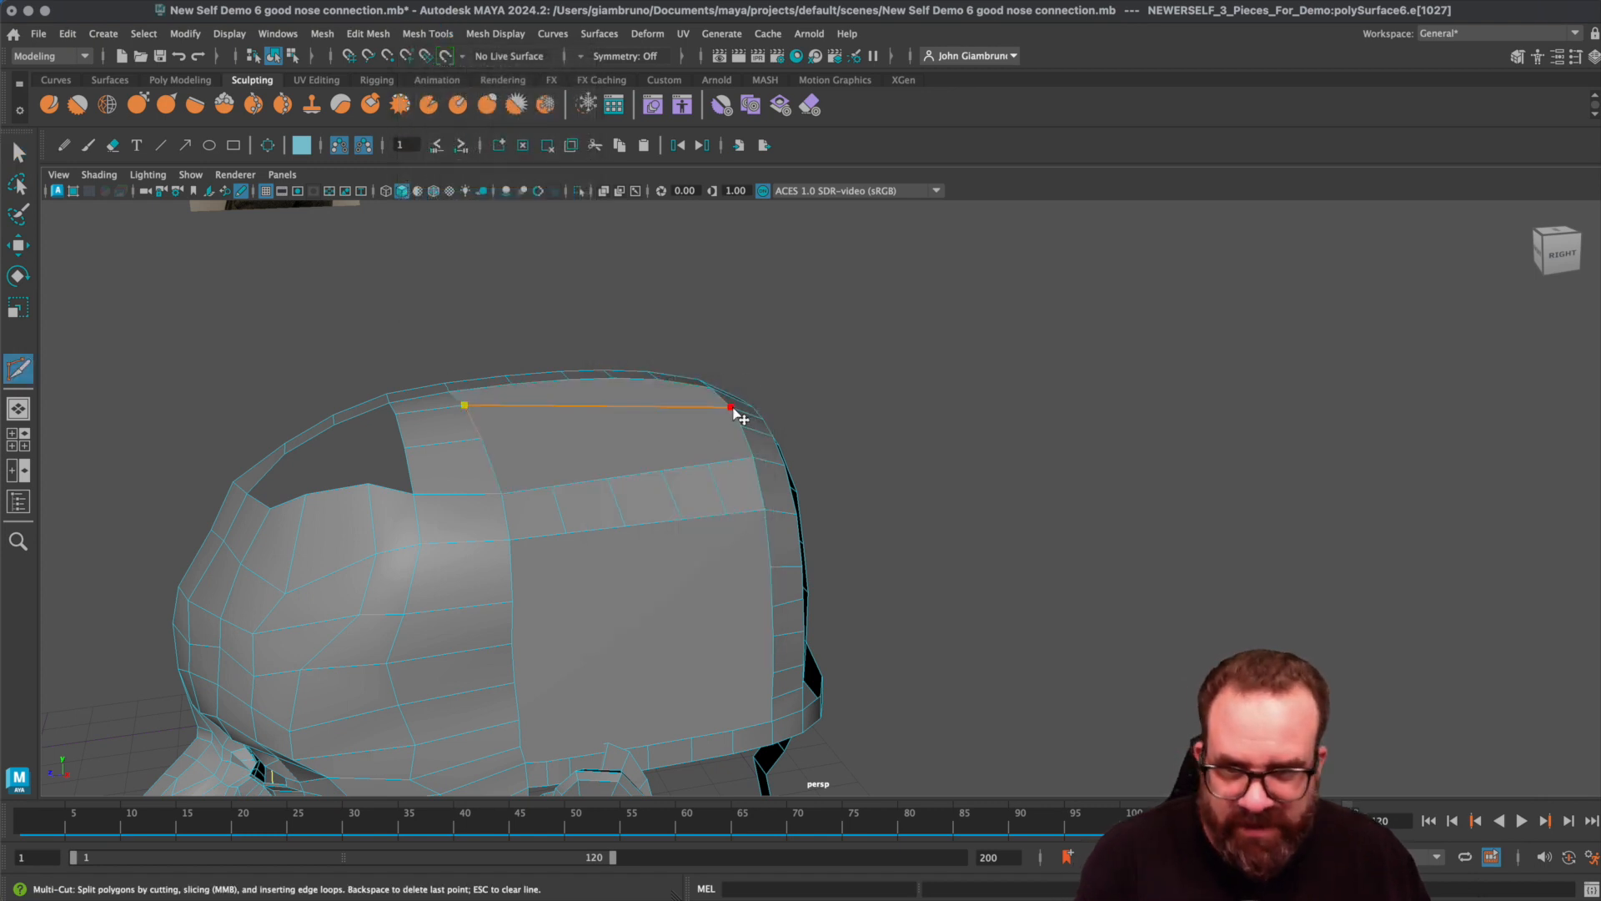
{"action": "key", "text": "Return"}
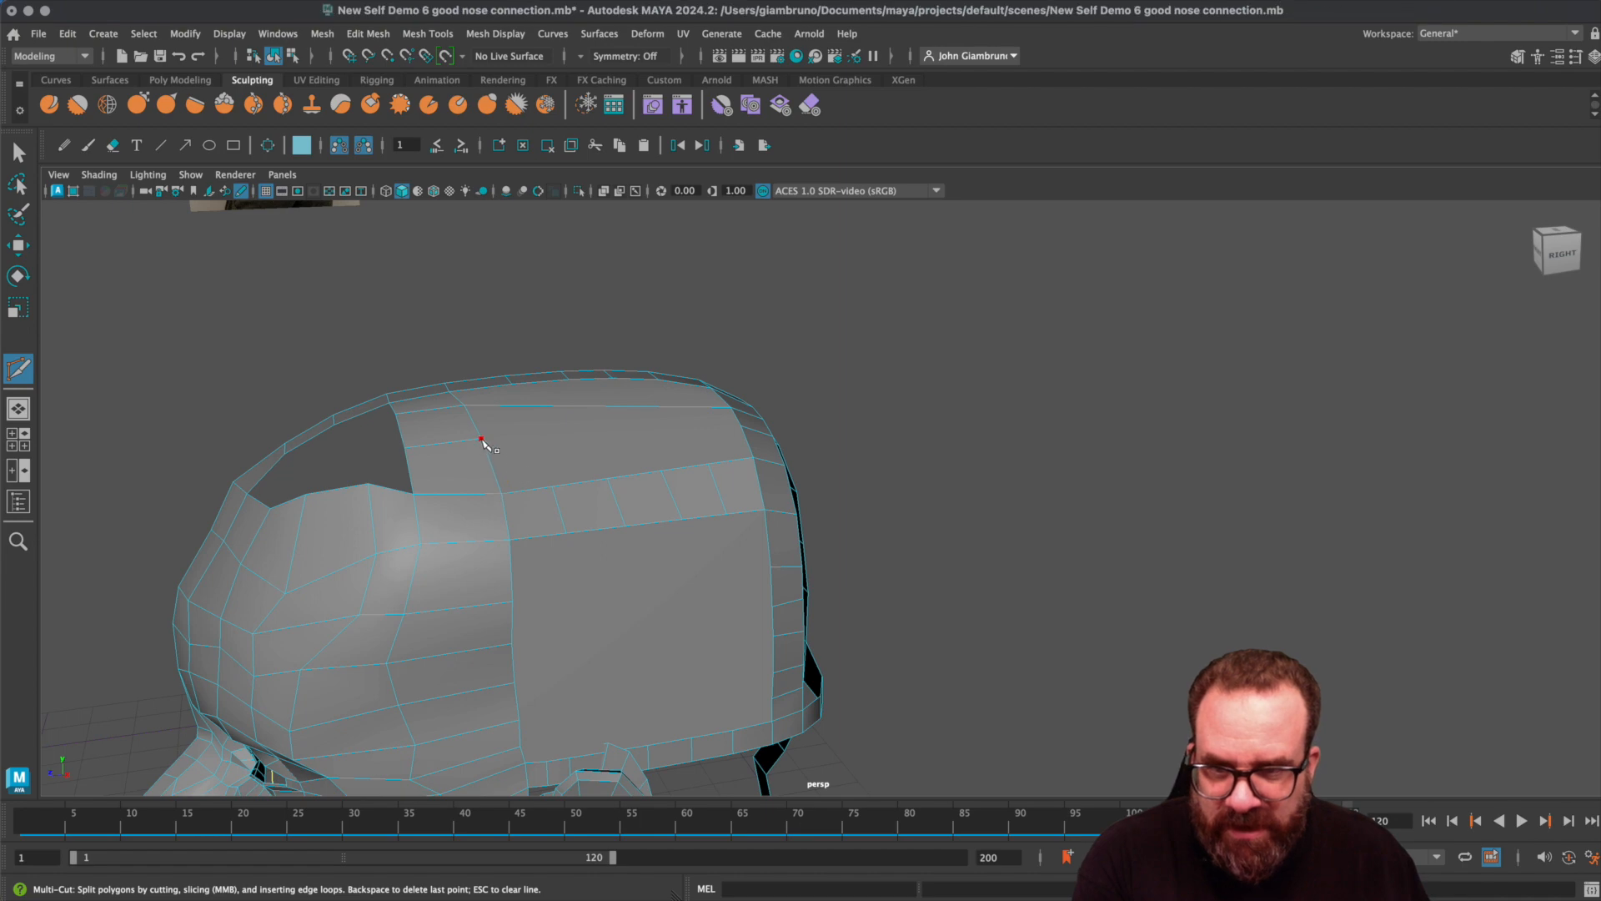
{"action": "left_click", "coordinate": [481, 439]}
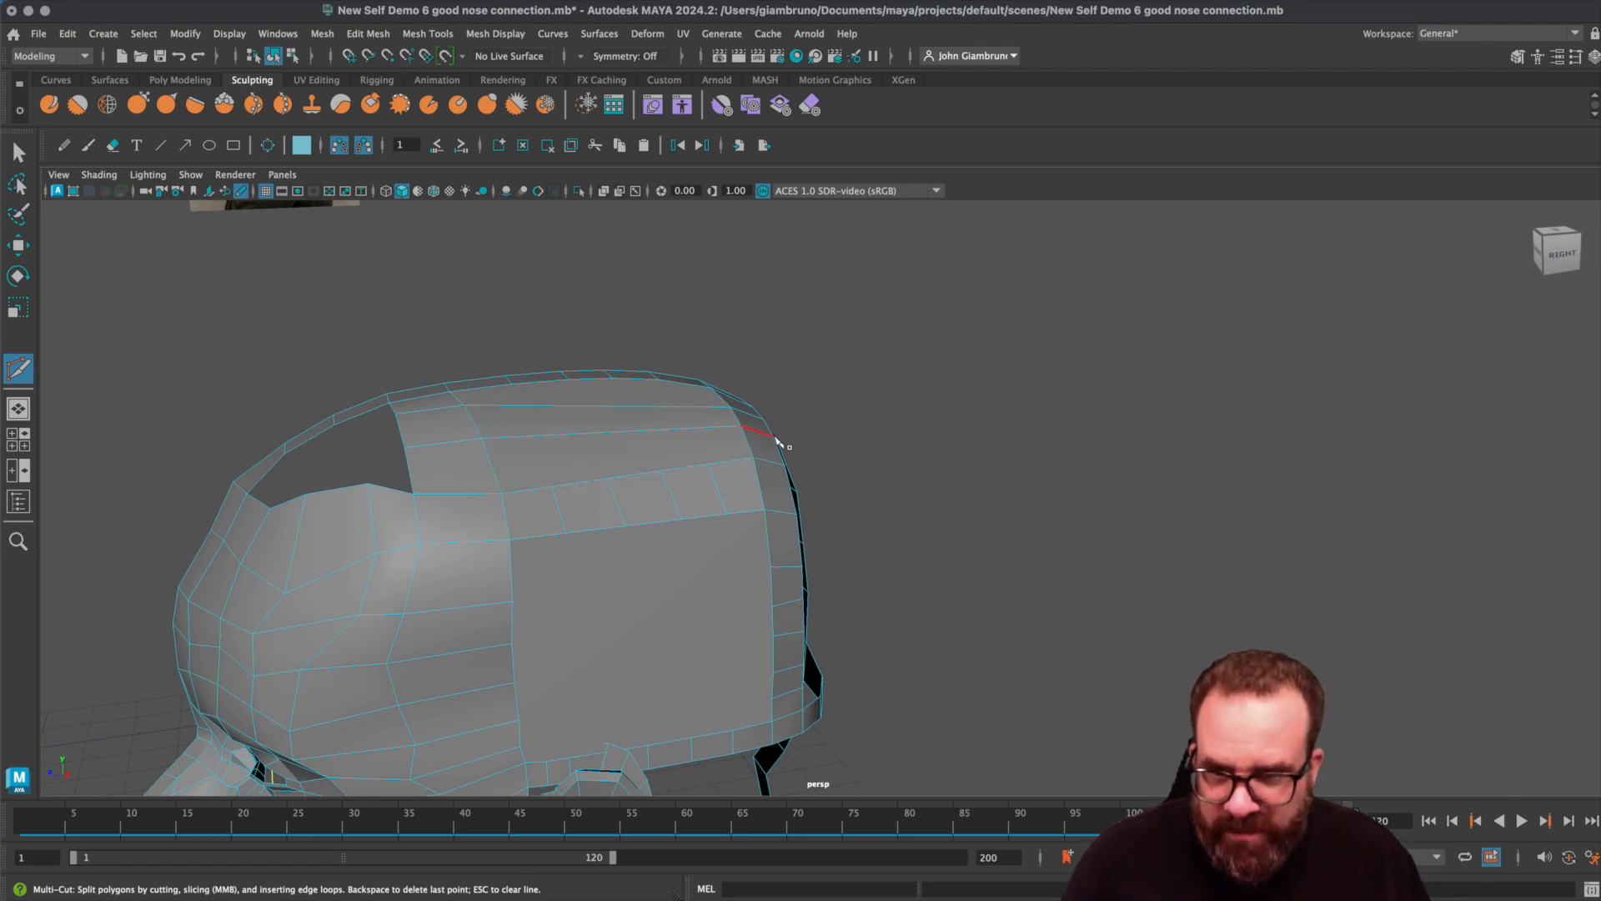
{"action": "left_click_drag", "start_coordinate": [932, 466], "coordinate": [810, 451], "text": "alt"}
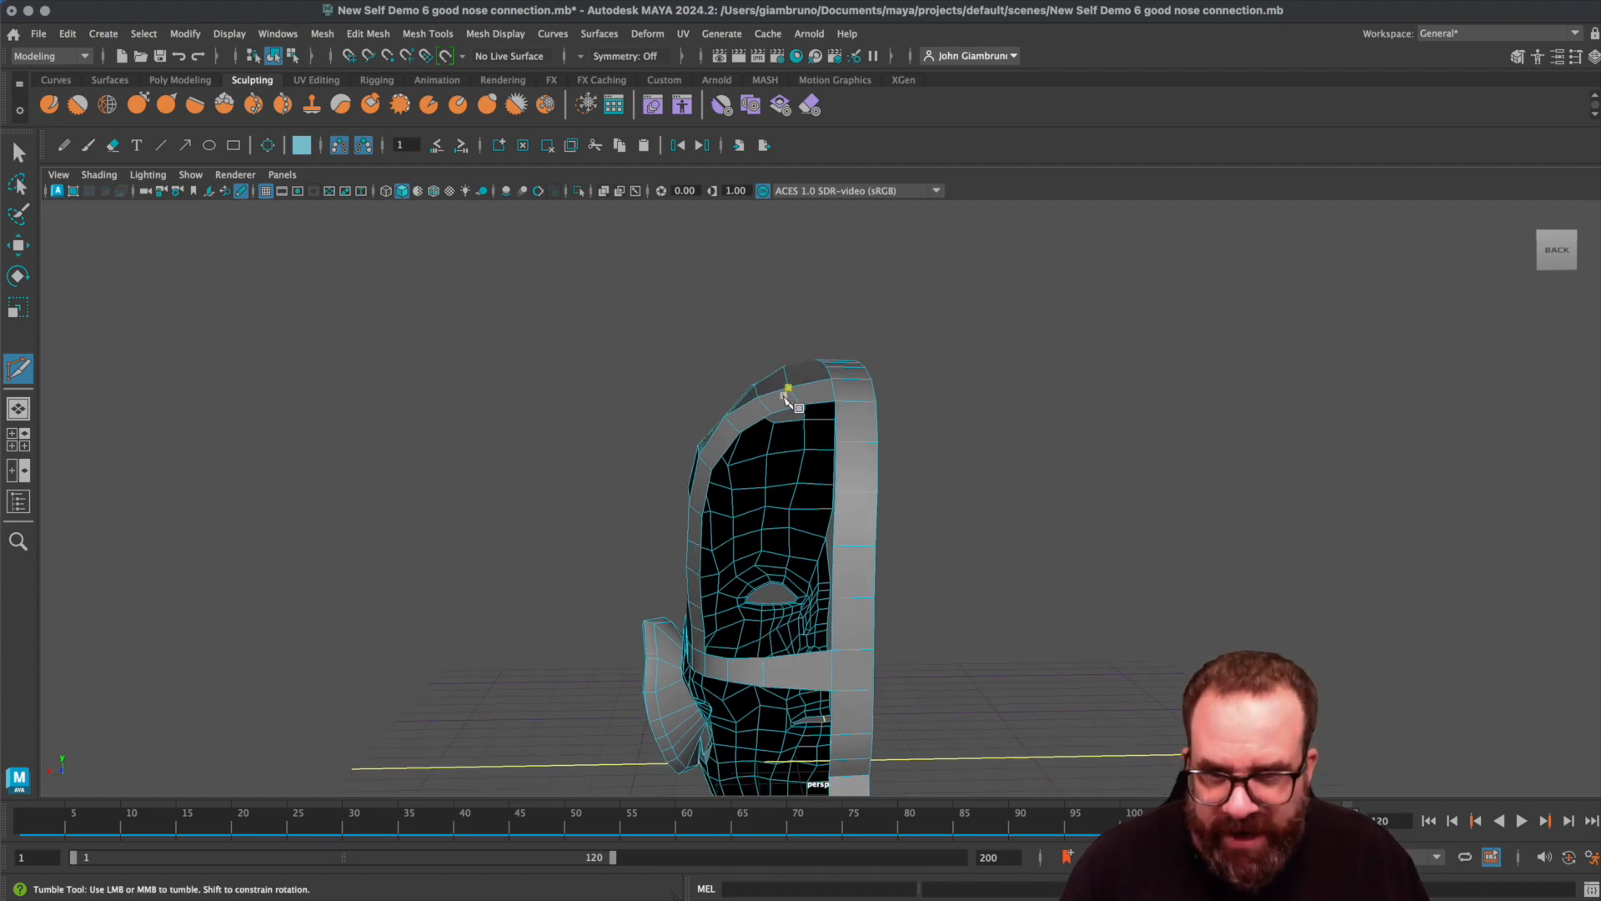
{"action": "left_click_drag", "start_coordinate": [782, 394], "coordinate": [691, 372], "text": "alt"}
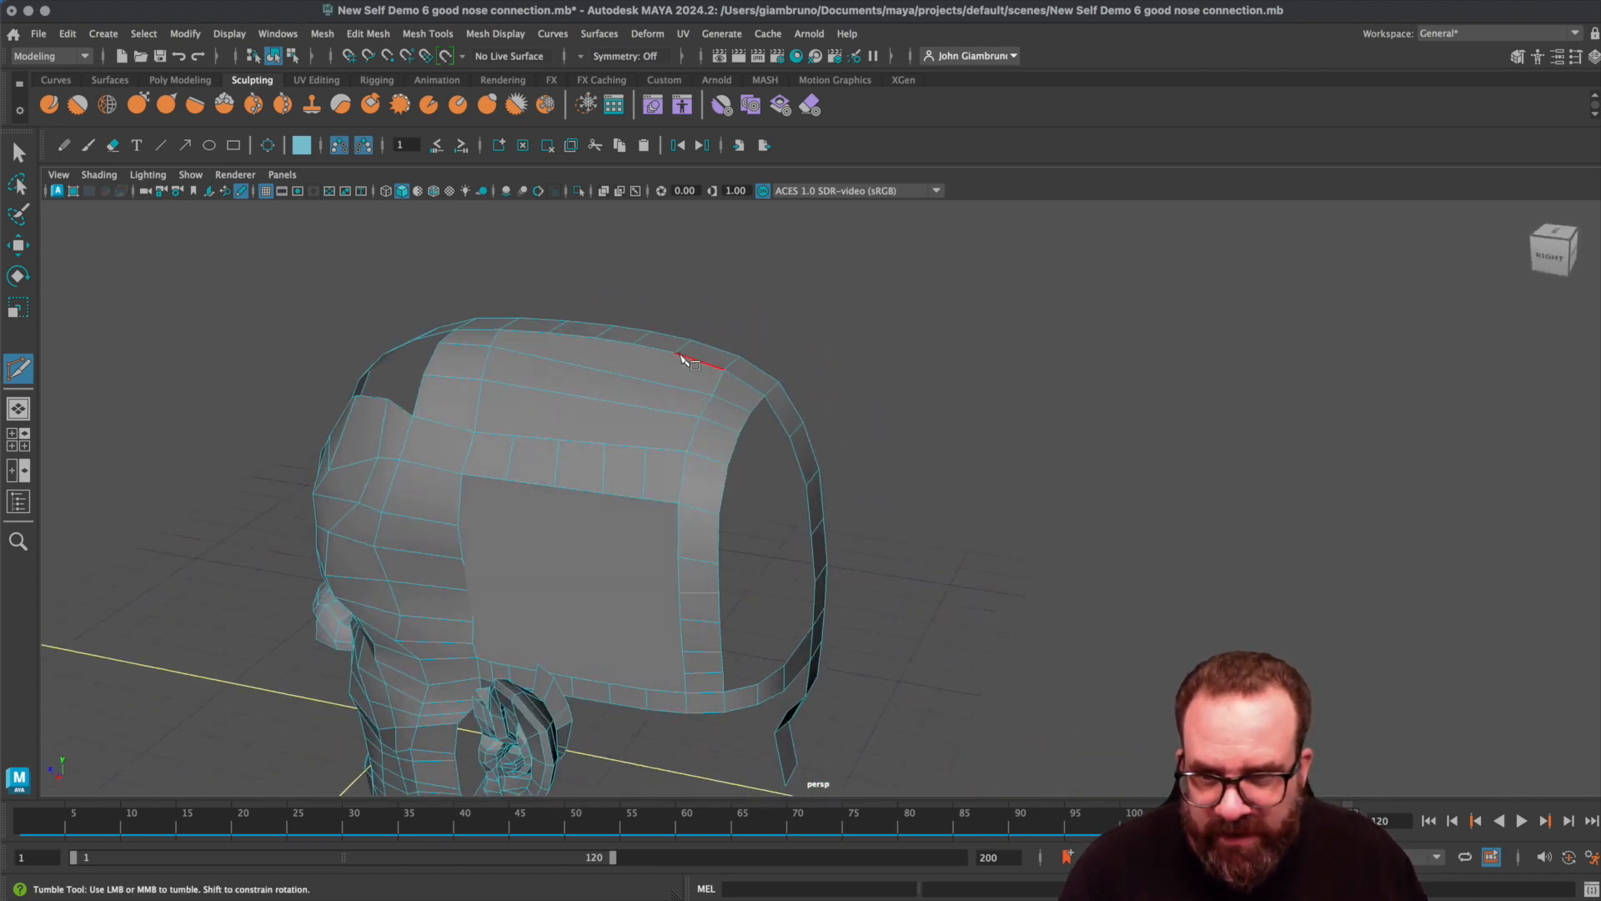
- Divide the filled upper panel crosswise with four Multi-Cut cuts joining the center strip's vertices to the side bridge's vertices
{"action": "left_click", "coordinate": [646, 448]}
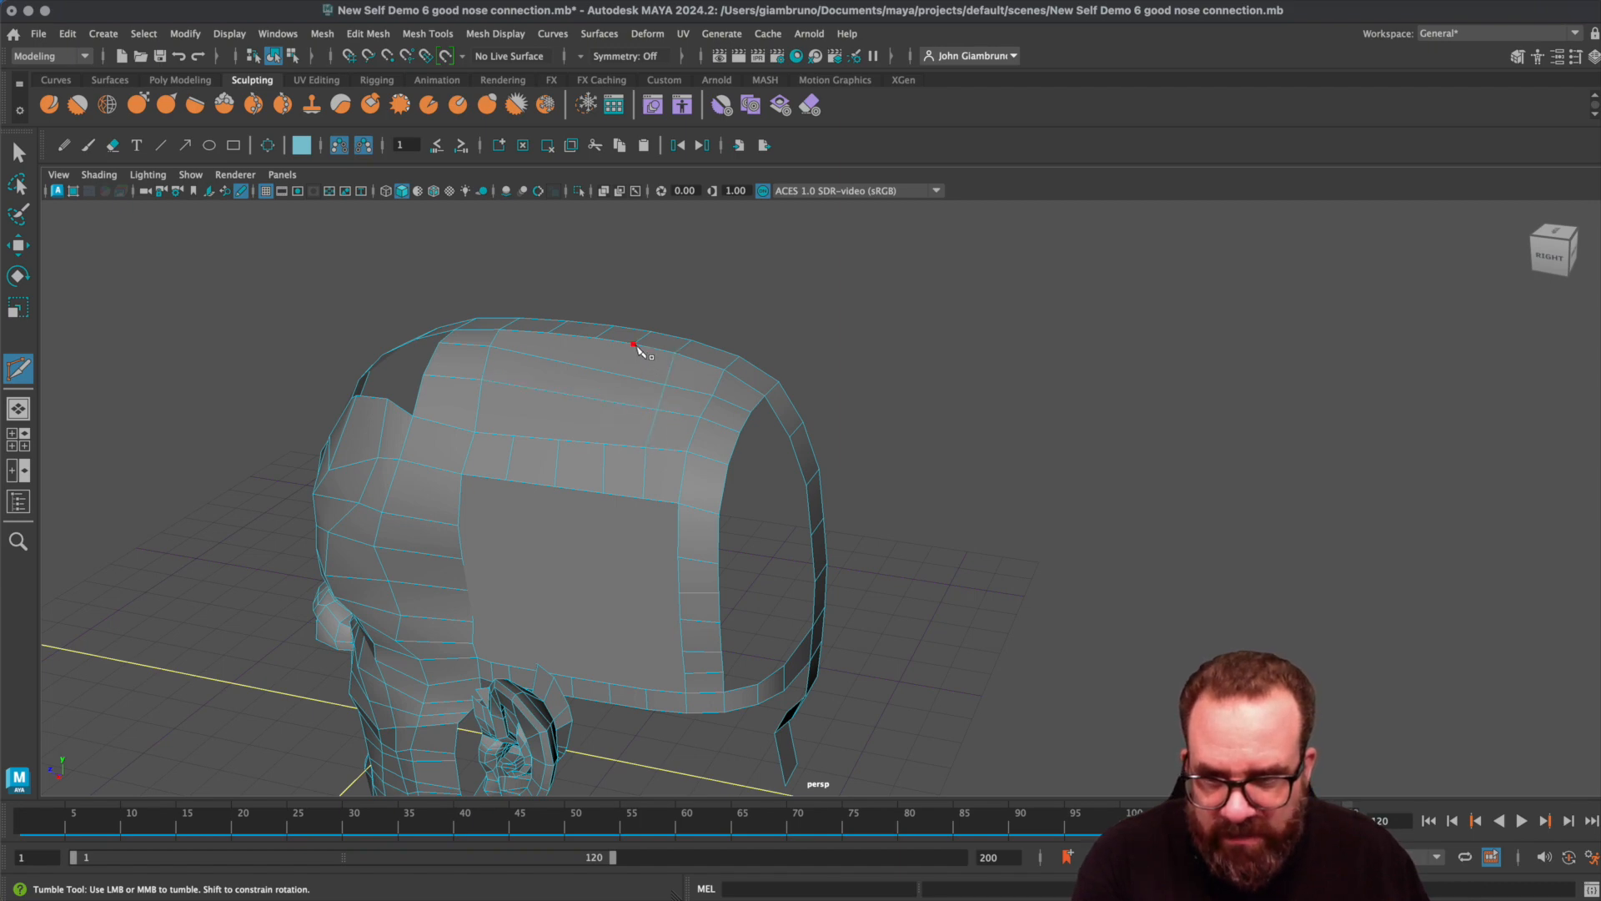
{"action": "left_click", "coordinate": [643, 500]}
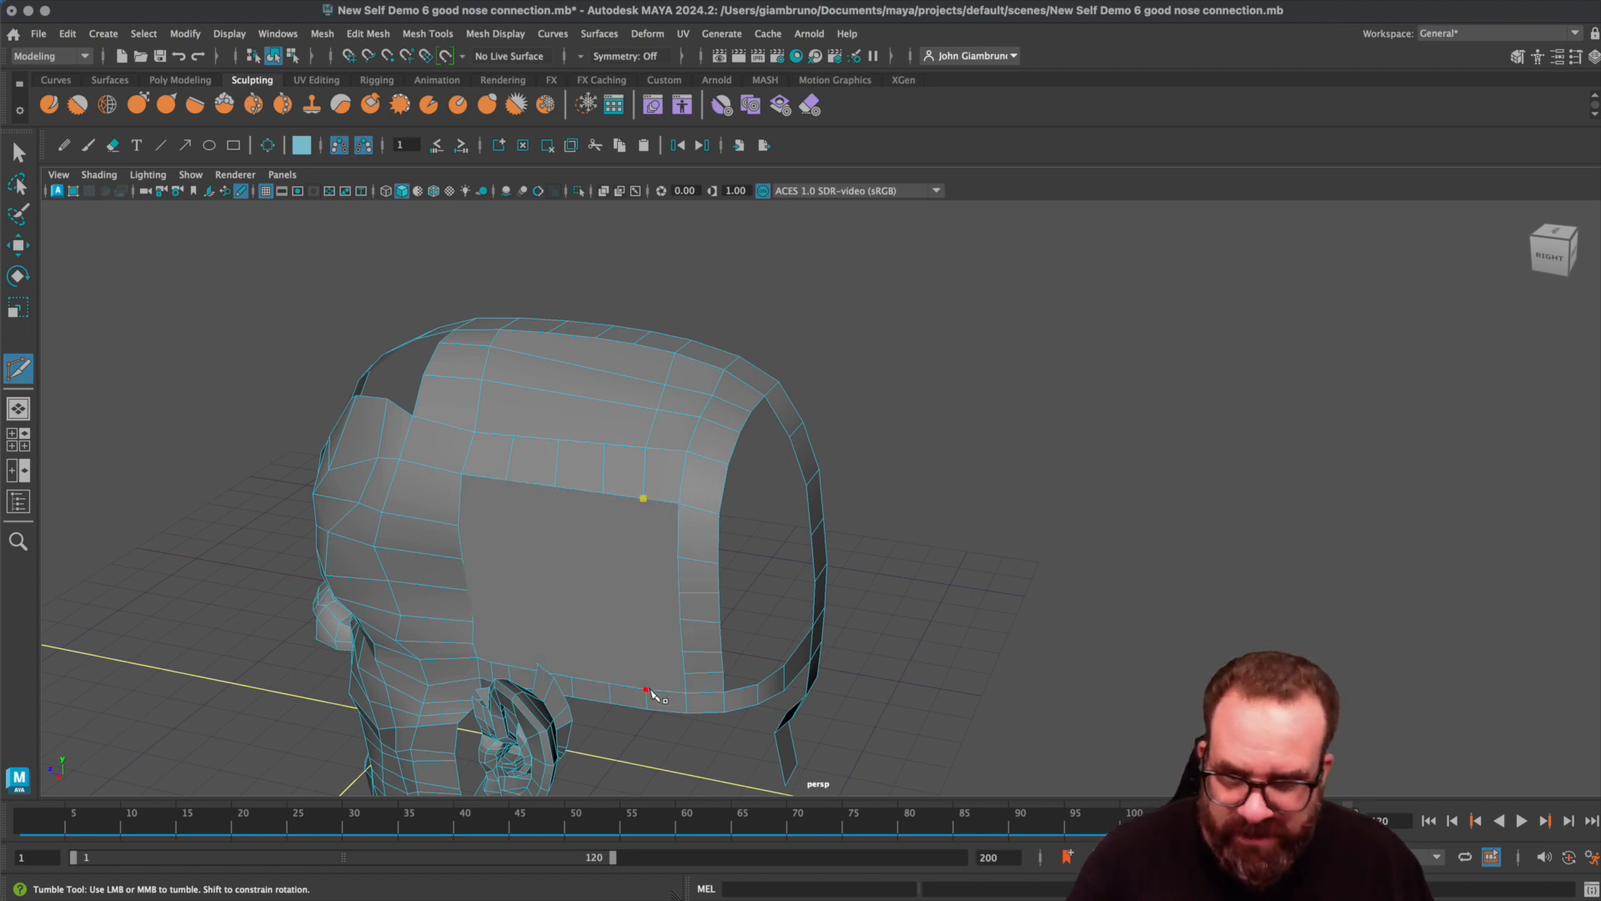
{"action": "left_click", "coordinate": [637, 350]}
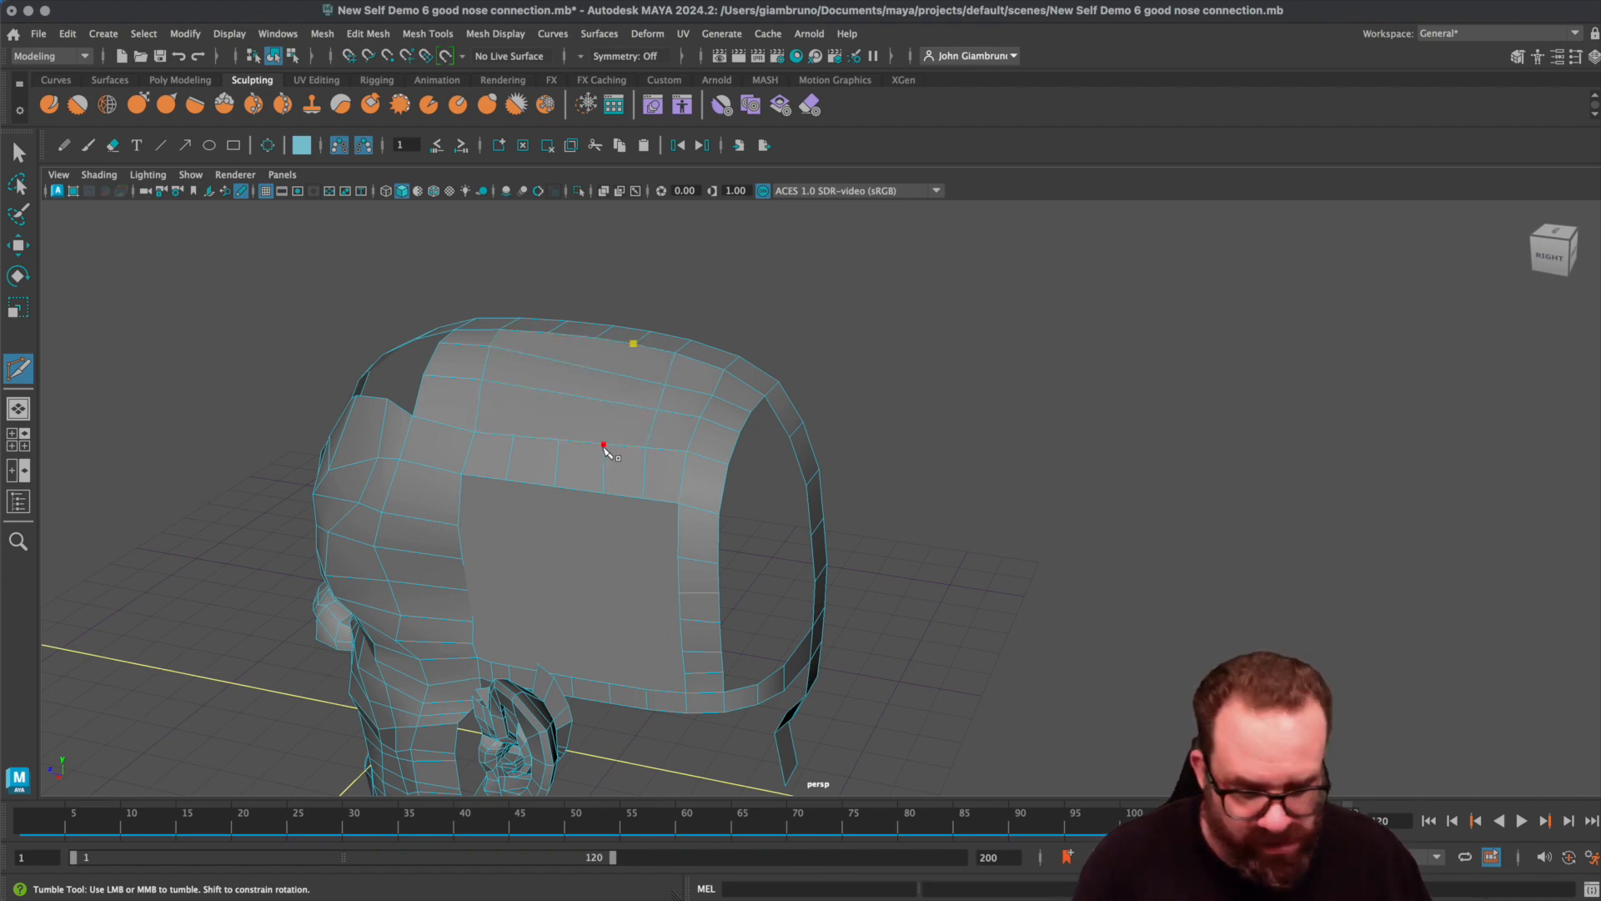
{"action": "left_click", "coordinate": [598, 340]}
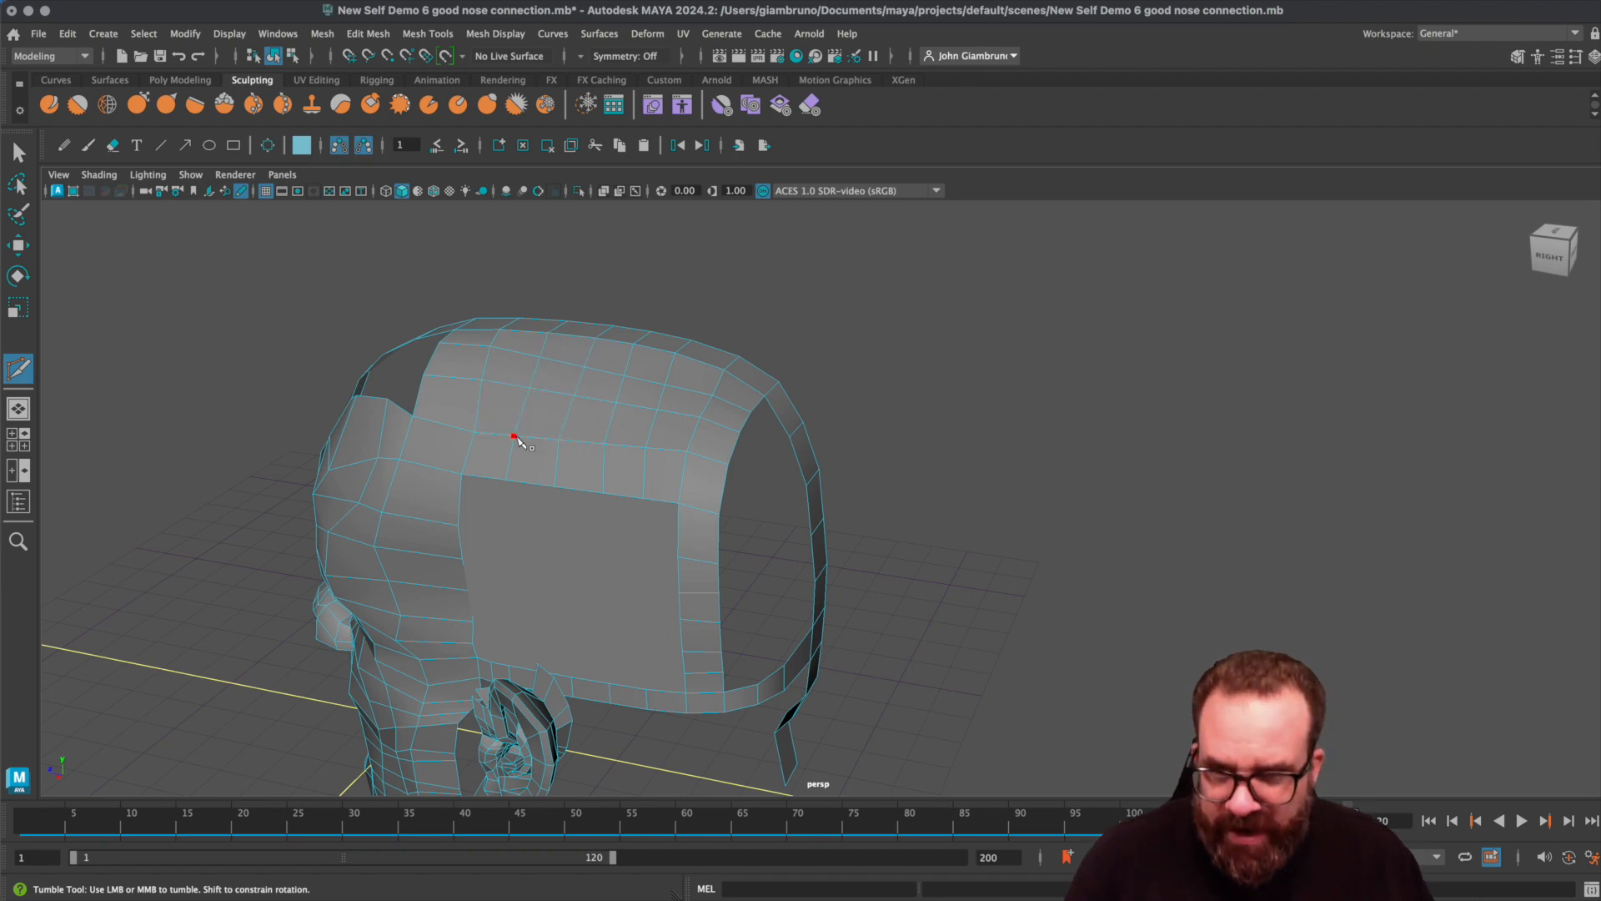
{"action": "left_click_drag", "start_coordinate": [550, 448], "coordinate": [501, 432], "text": "alt"}
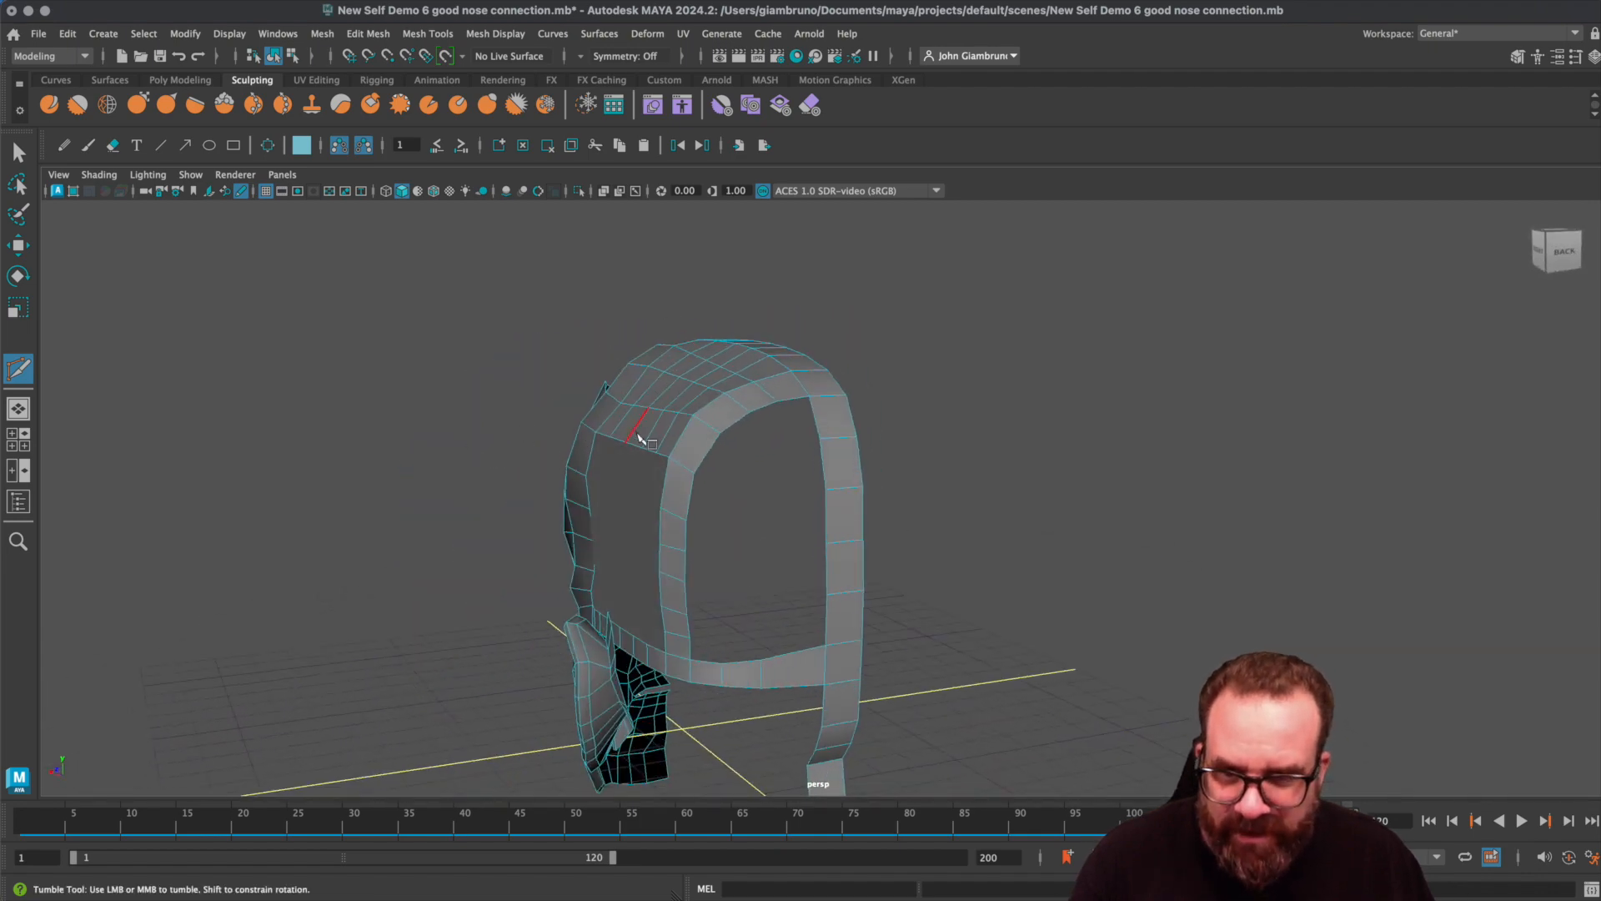
{"action": "right_click_drag", "start_coordinate": [697, 397], "coordinate": [689, 433]}
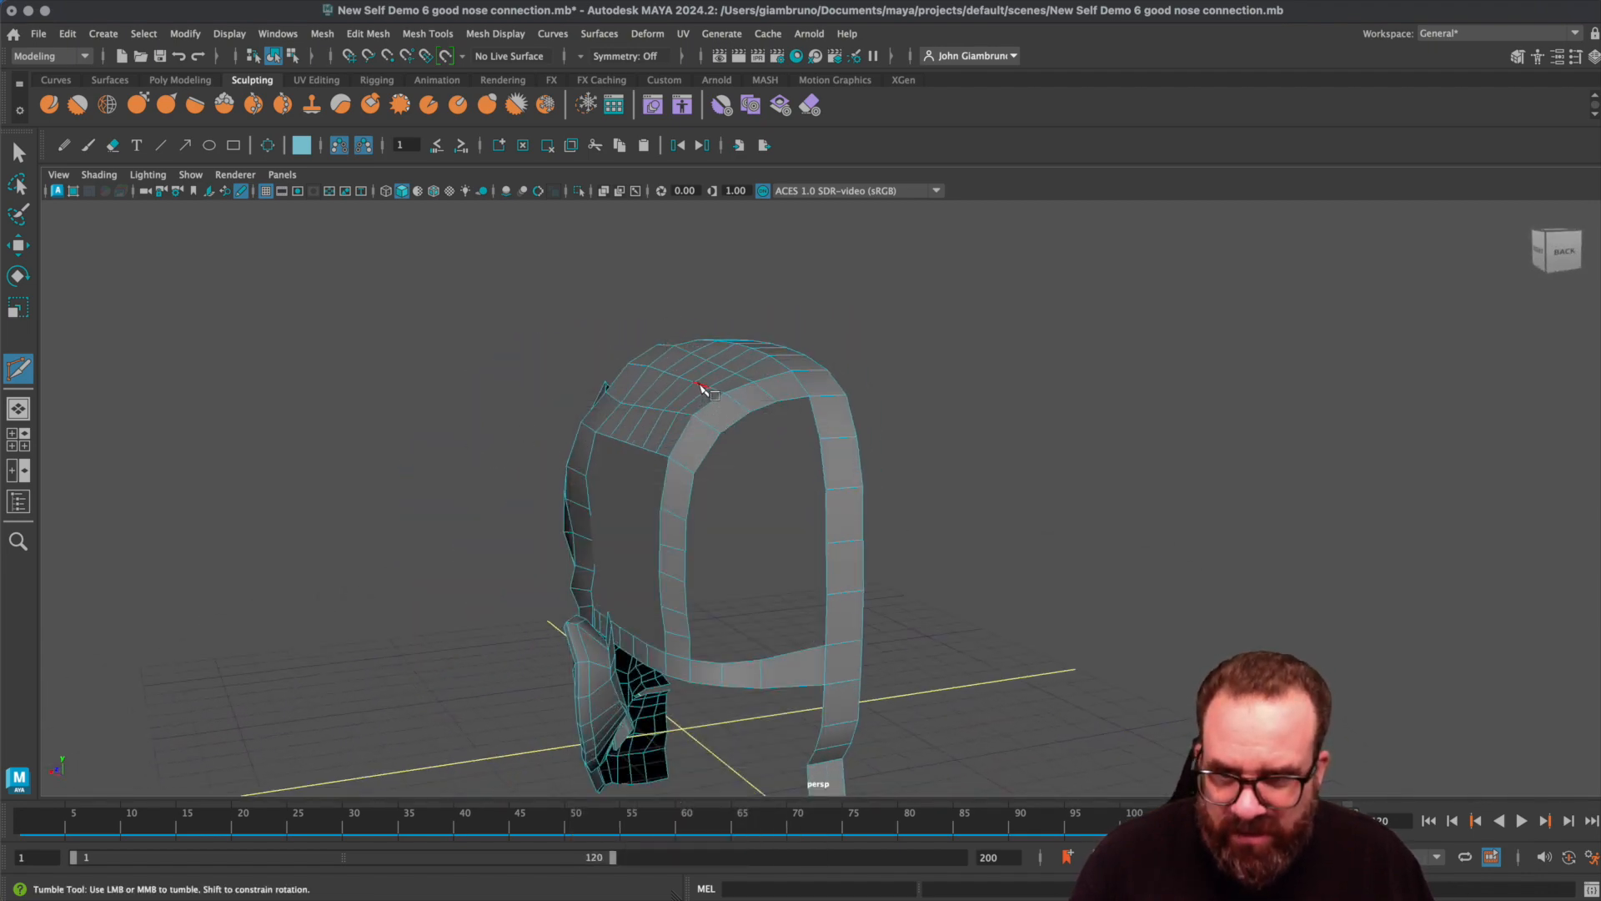
- Raise the middle of the upper skull panel slightly by moving one of its faces upward with soft selection
{"action": "key", "text": "q"}
{"action": "left_click", "coordinate": [709, 382]}
{"action": "key", "text": "b"}
{"action": "left_click_drag", "start_coordinate": [704, 382], "coordinate": [659, 395]}
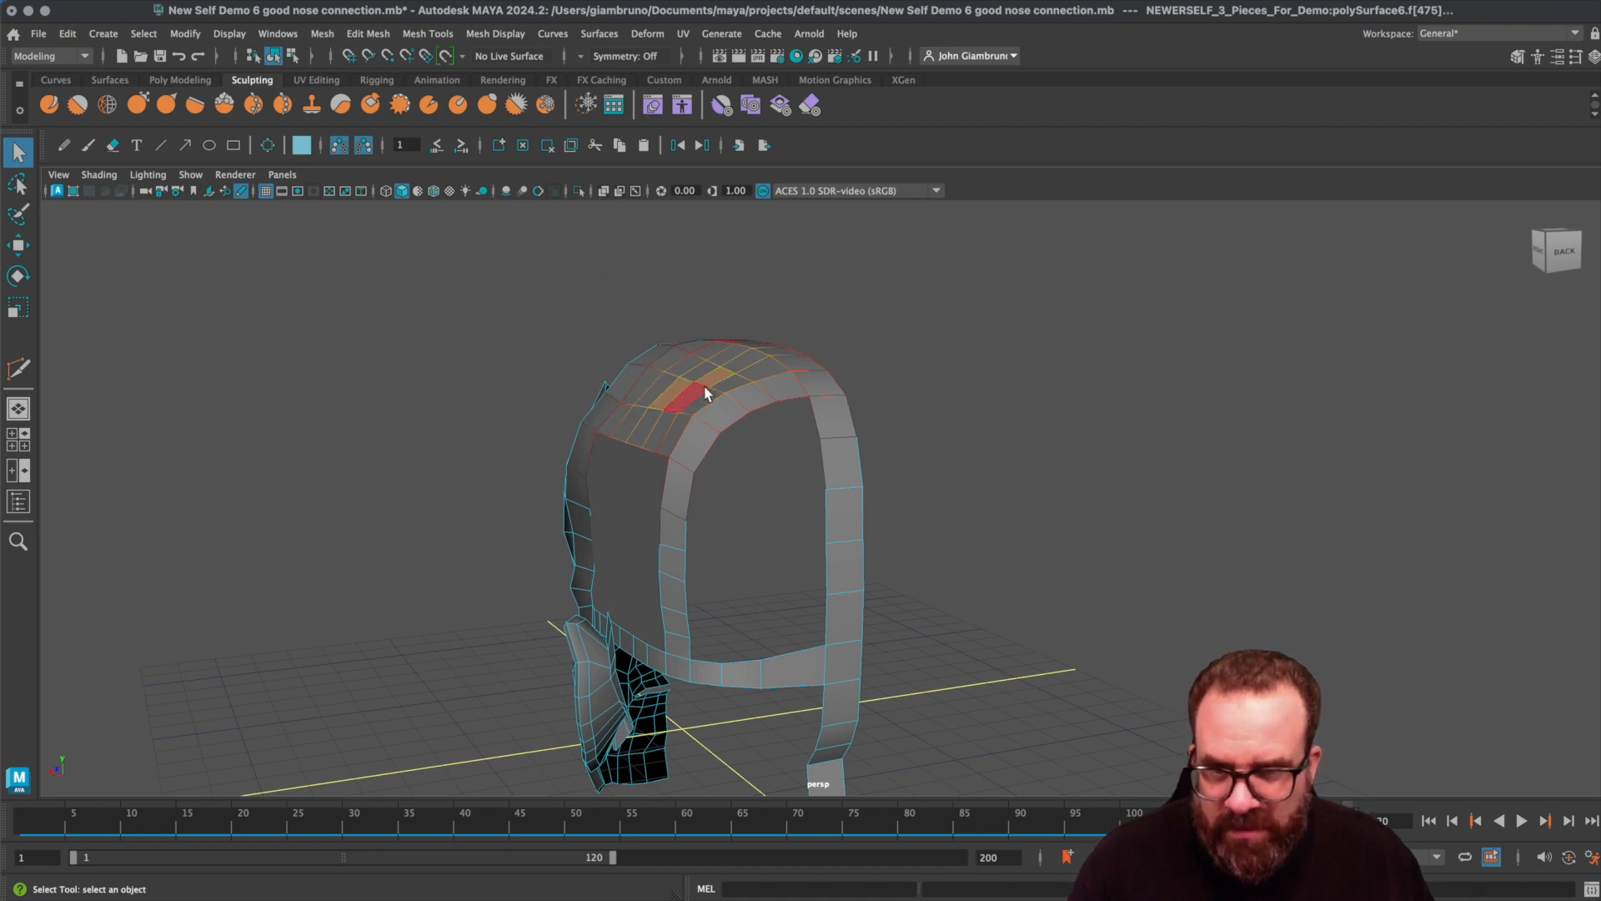
{"action": "key", "text": "w"}
{"action": "left_click_drag", "start_coordinate": [690, 307], "coordinate": [689, 299]}
{"action": "key", "text": "r"}
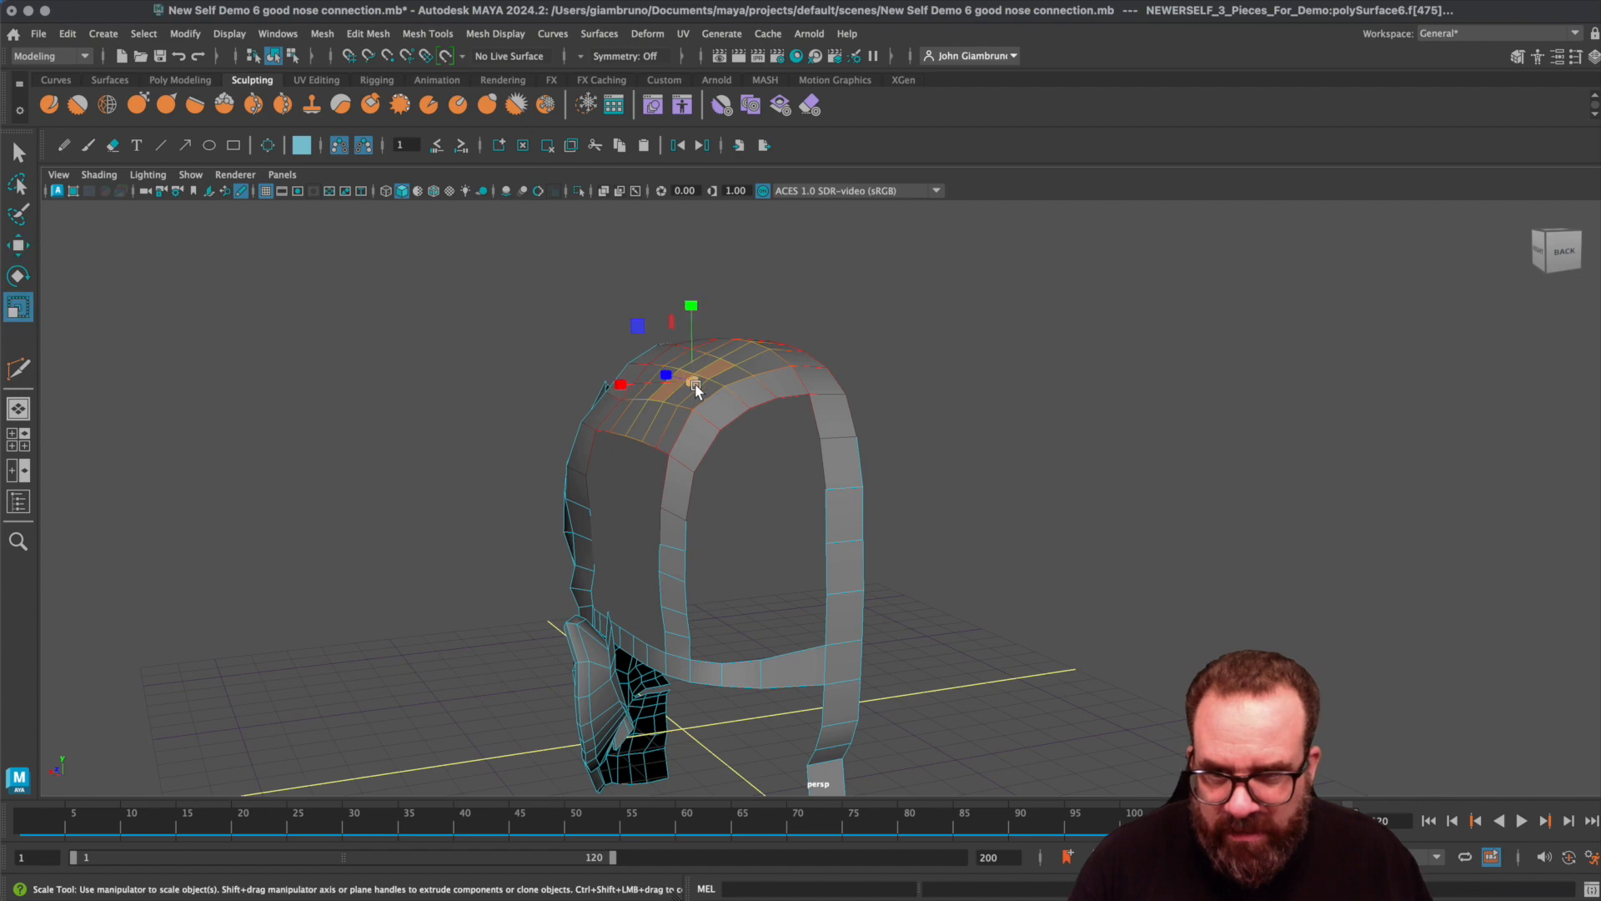
- Adjust the height of a vertex near the upper panel's front edge with a reduced soft-selection falloff to smooth the crown's curve
{"action": "left_click_drag", "start_coordinate": [697, 377], "coordinate": [808, 392], "text": "alt"}
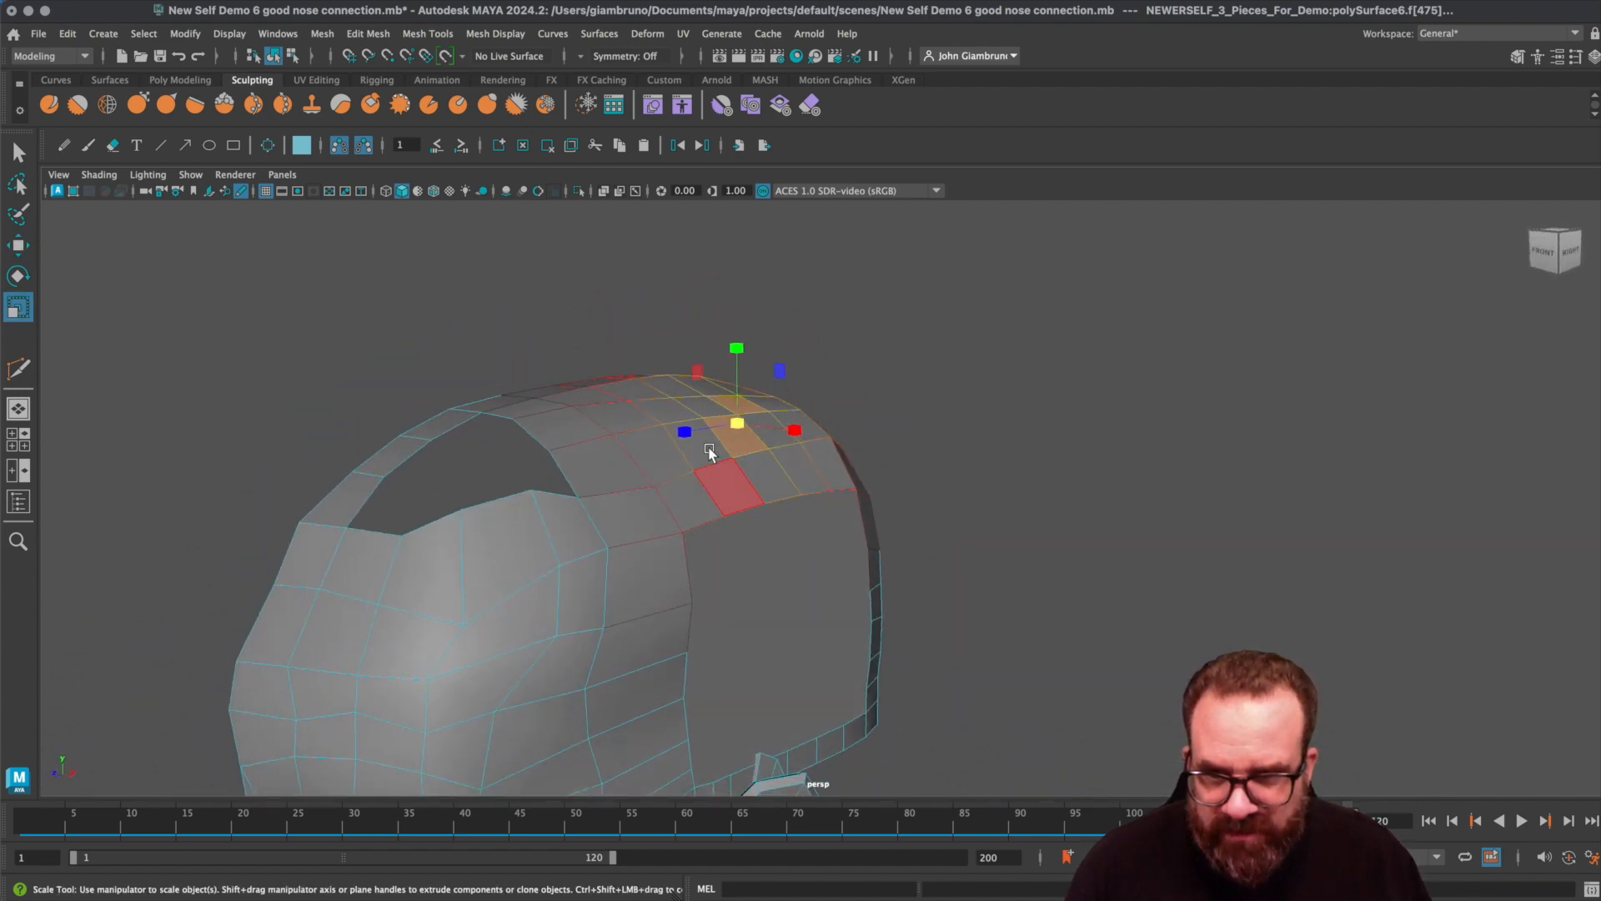
{"action": "left_click_drag", "start_coordinate": [634, 430], "coordinate": [577, 416], "text": "alt"}
{"action": "left_click", "coordinate": [567, 388]}
{"action": "right_click_drag", "start_coordinate": [557, 406], "coordinate": [538, 399]}
{"action": "left_click", "coordinate": [538, 398]}
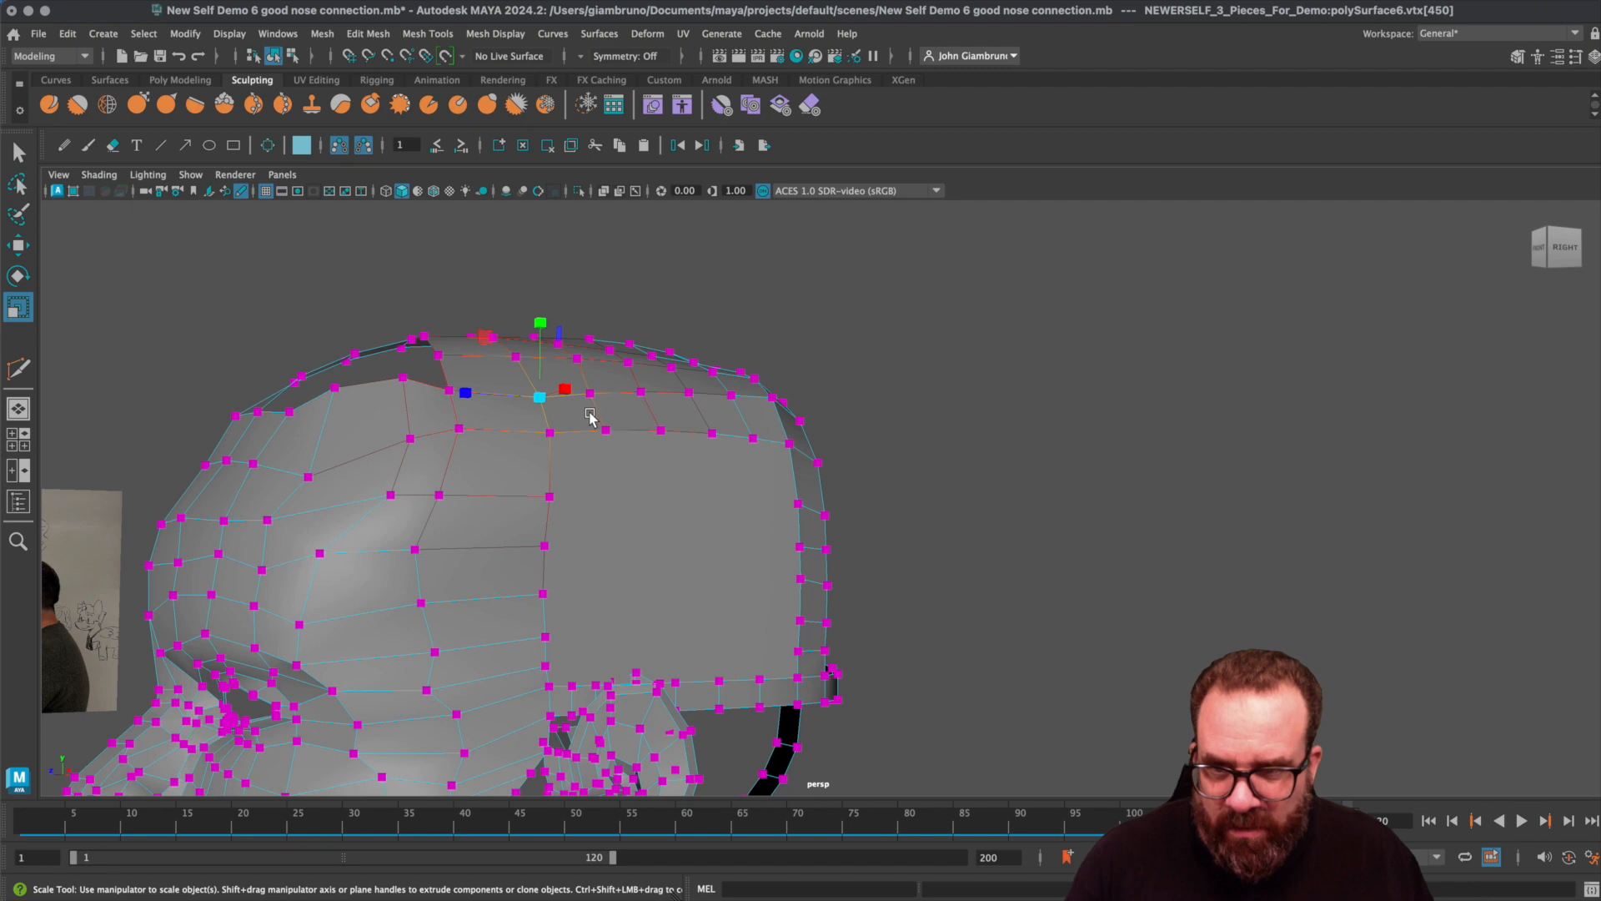
{"action": "key", "text": "w"}
{"action": "left_click_drag", "start_coordinate": [565, 443], "coordinate": [604, 449], "text": "alt"}
{"action": "left_click_drag", "start_coordinate": [701, 338], "coordinate": [704, 329]}
{"action": "left_click_drag", "start_coordinate": [687, 447], "coordinate": [699, 447], "text": "alt"}
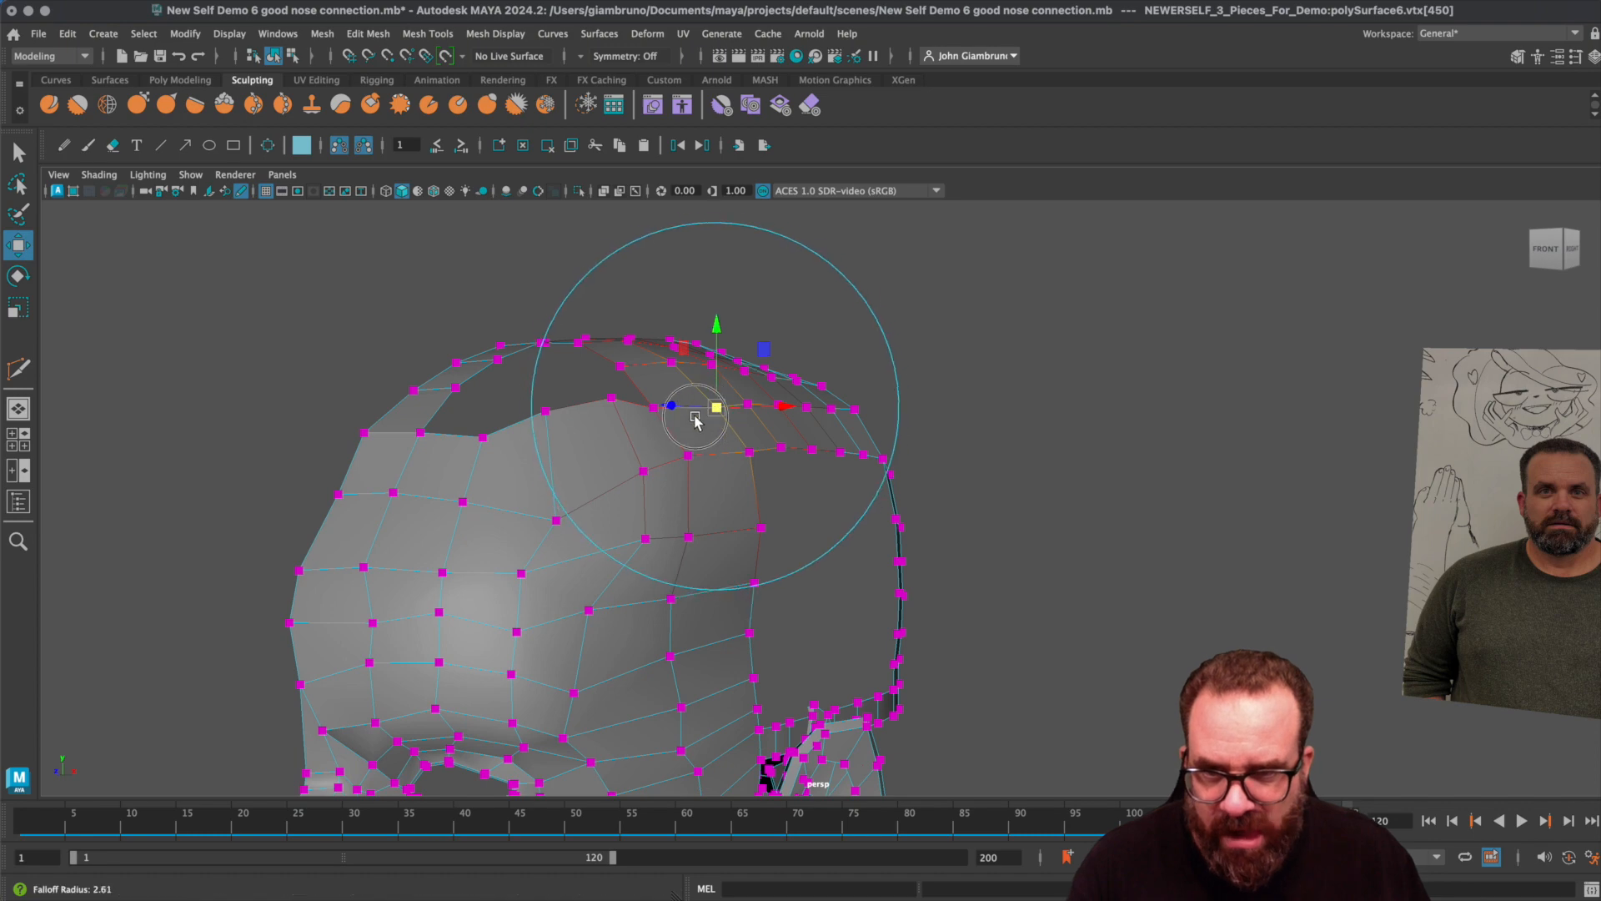
{"action": "left_click_drag", "start_coordinate": [718, 324], "coordinate": [716, 331]}
{"action": "left_click_drag", "start_coordinate": [725, 464], "coordinate": [483, 511], "text": "alt"}
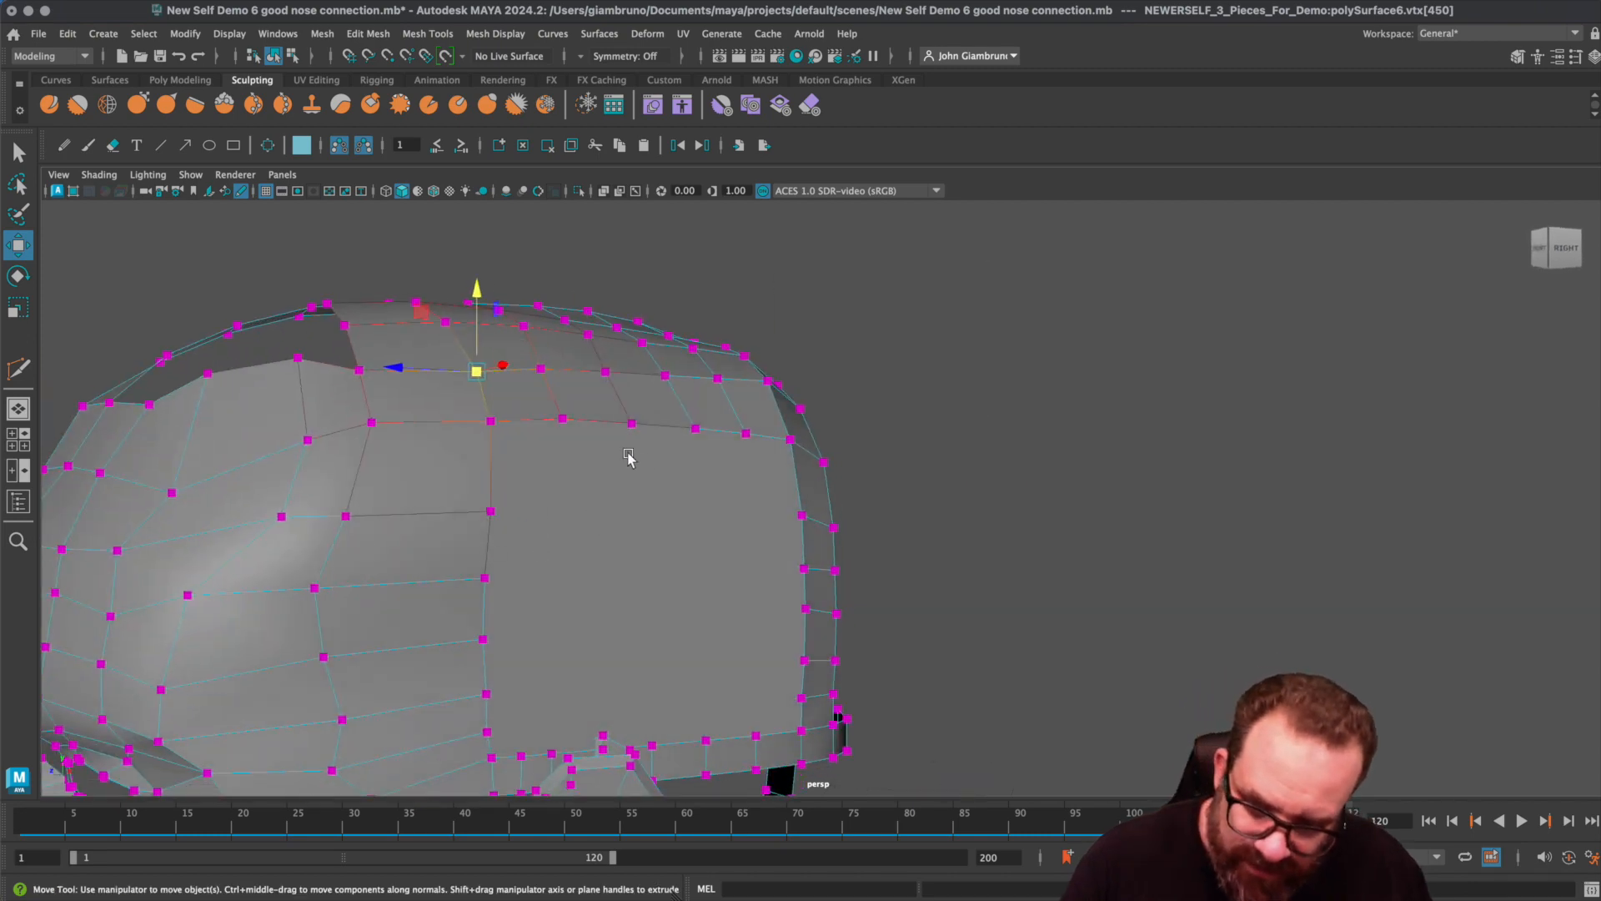
- Divide the filled side panel lengthwise with five Multi-Cut cuts joining the front edge's vertices to the matching rear strip vertices
{"action": "left_click_drag", "start_coordinate": [695, 565], "coordinate": [518, 548], "text": "alt"}
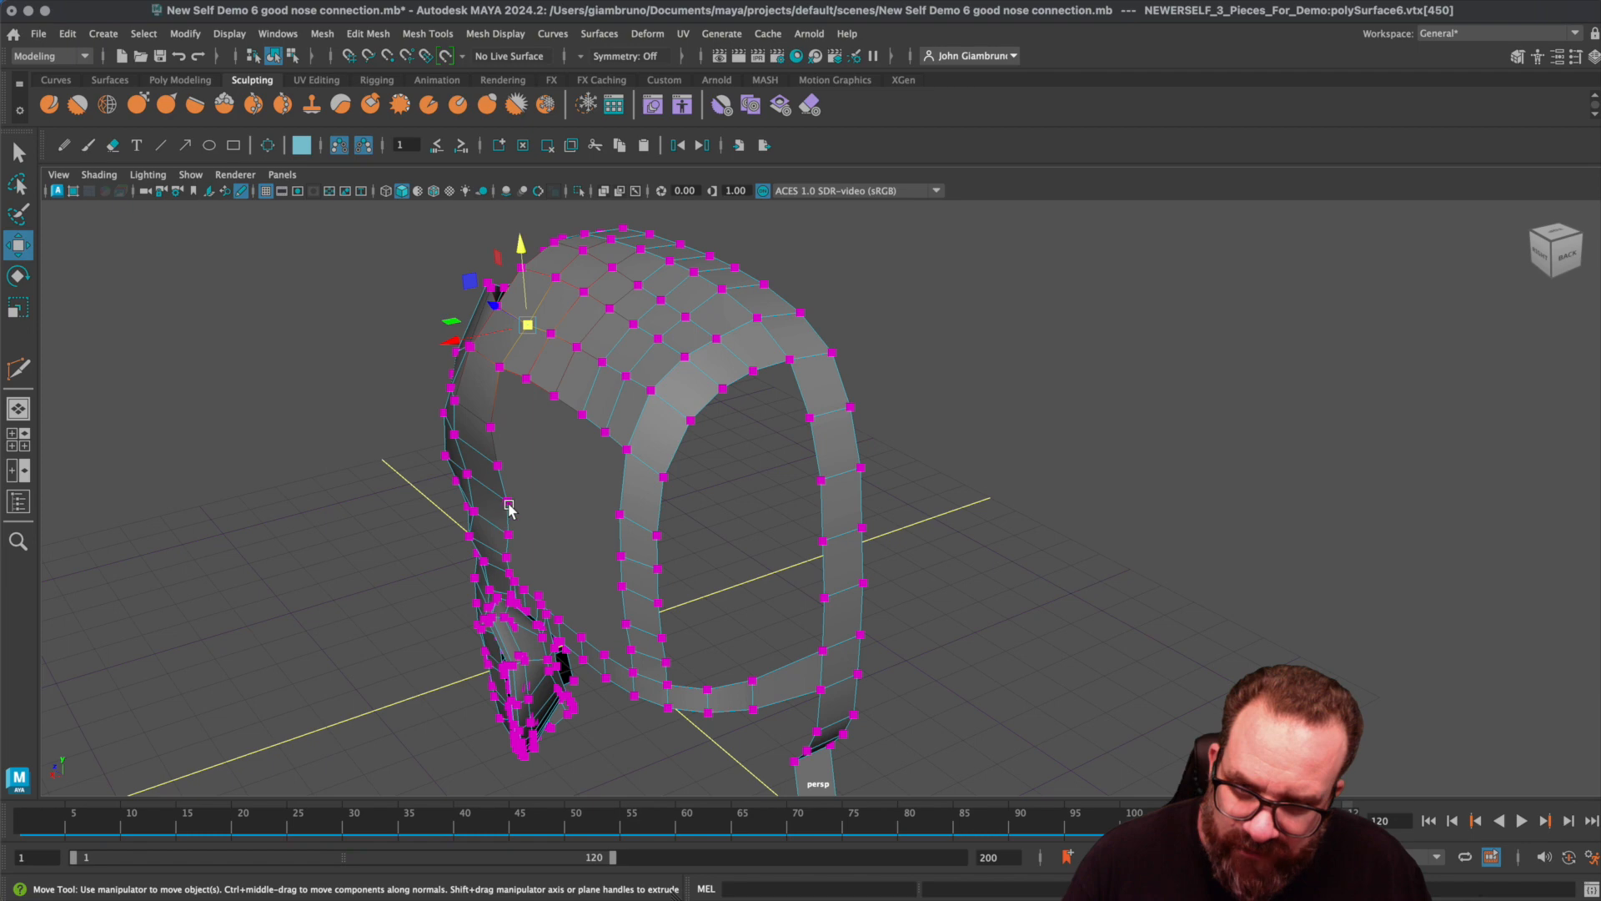
{"action": "right_click_drag", "start_coordinate": [546, 488], "coordinate": [601, 451]}
{"action": "left_click_drag", "start_coordinate": [547, 466], "coordinate": [587, 469], "text": "alt"}
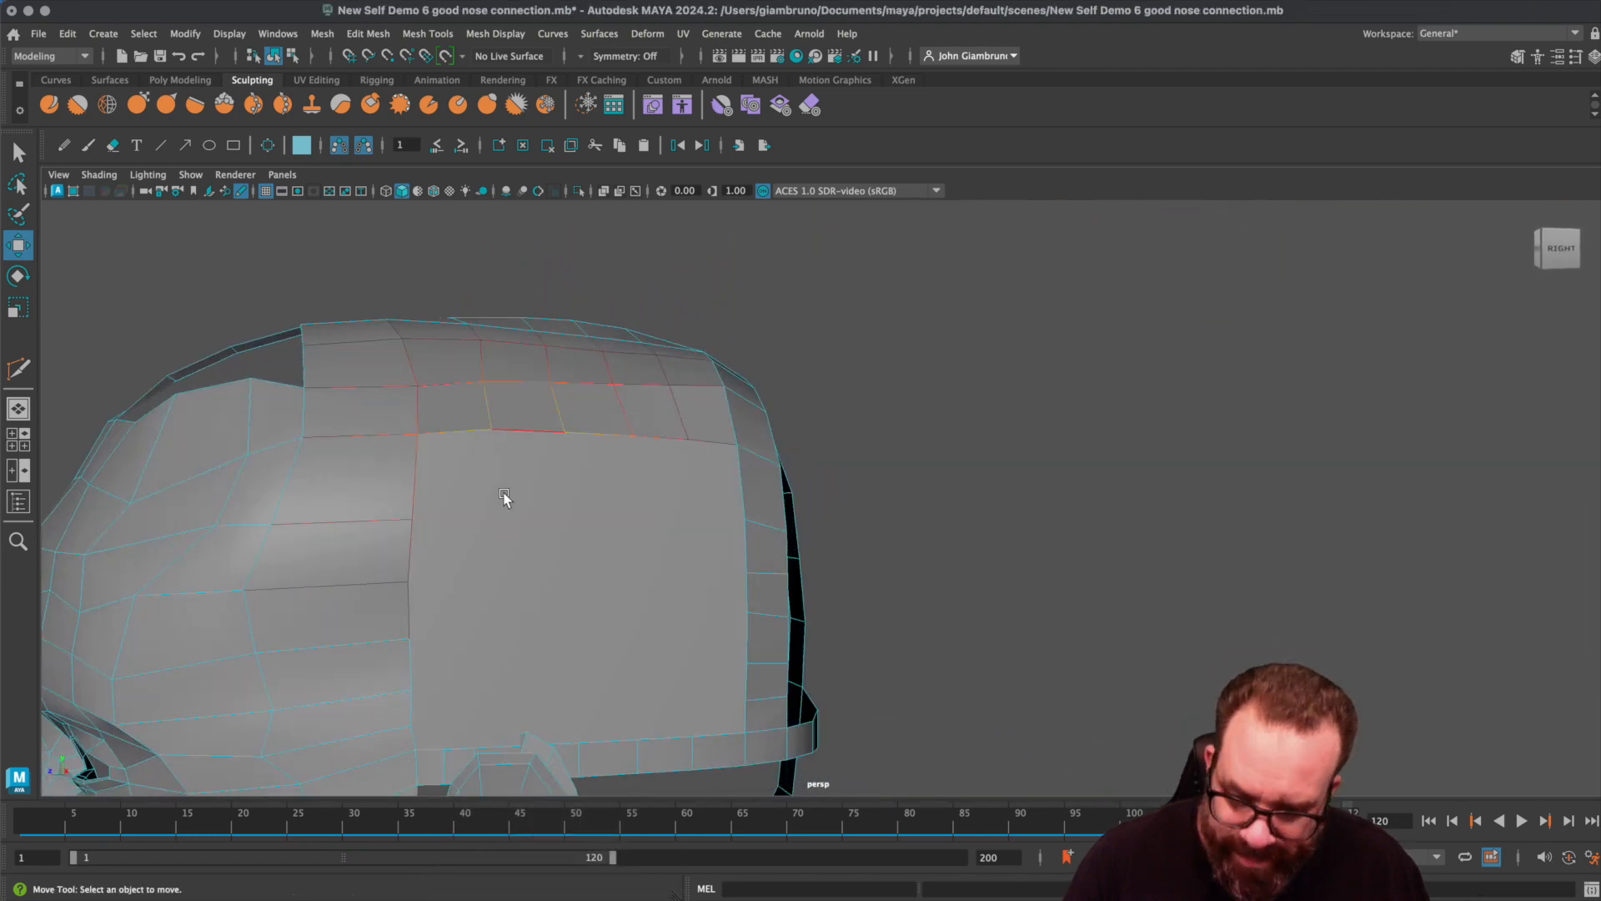
{"action": "left_click_drag", "start_coordinate": [467, 507], "coordinate": [611, 511], "text": "alt"}
{"action": "left_click_drag", "start_coordinate": [870, 571], "coordinate": [609, 481], "text": "alt"}
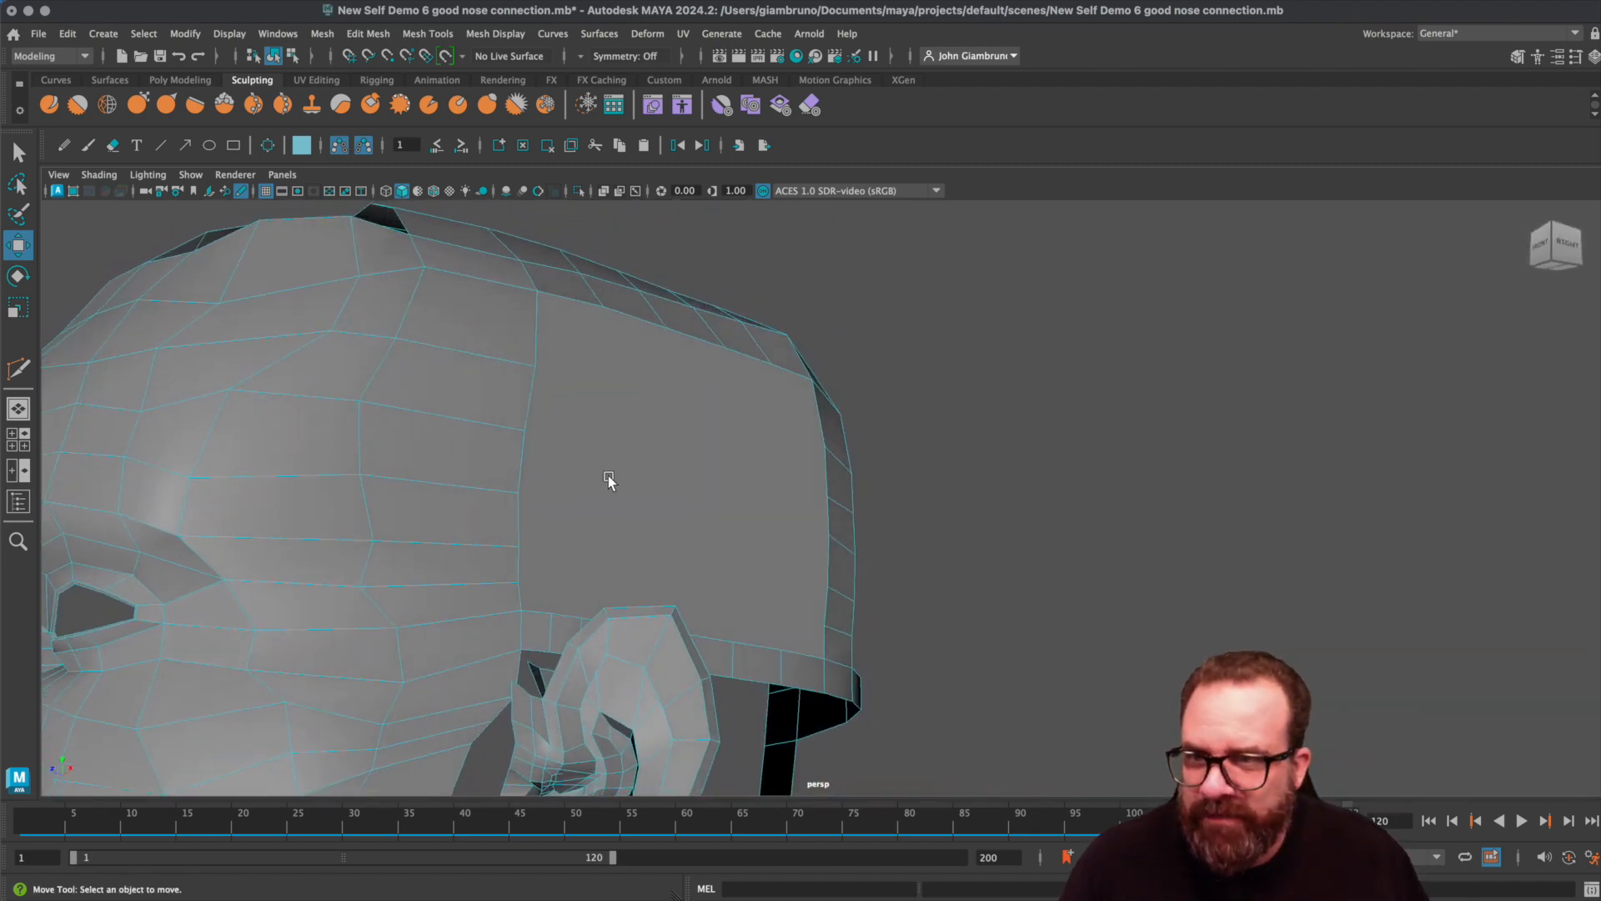
{"action": "left_click", "coordinate": [368, 33]}
{"action": "mouse_move", "coordinate": [427, 33]}
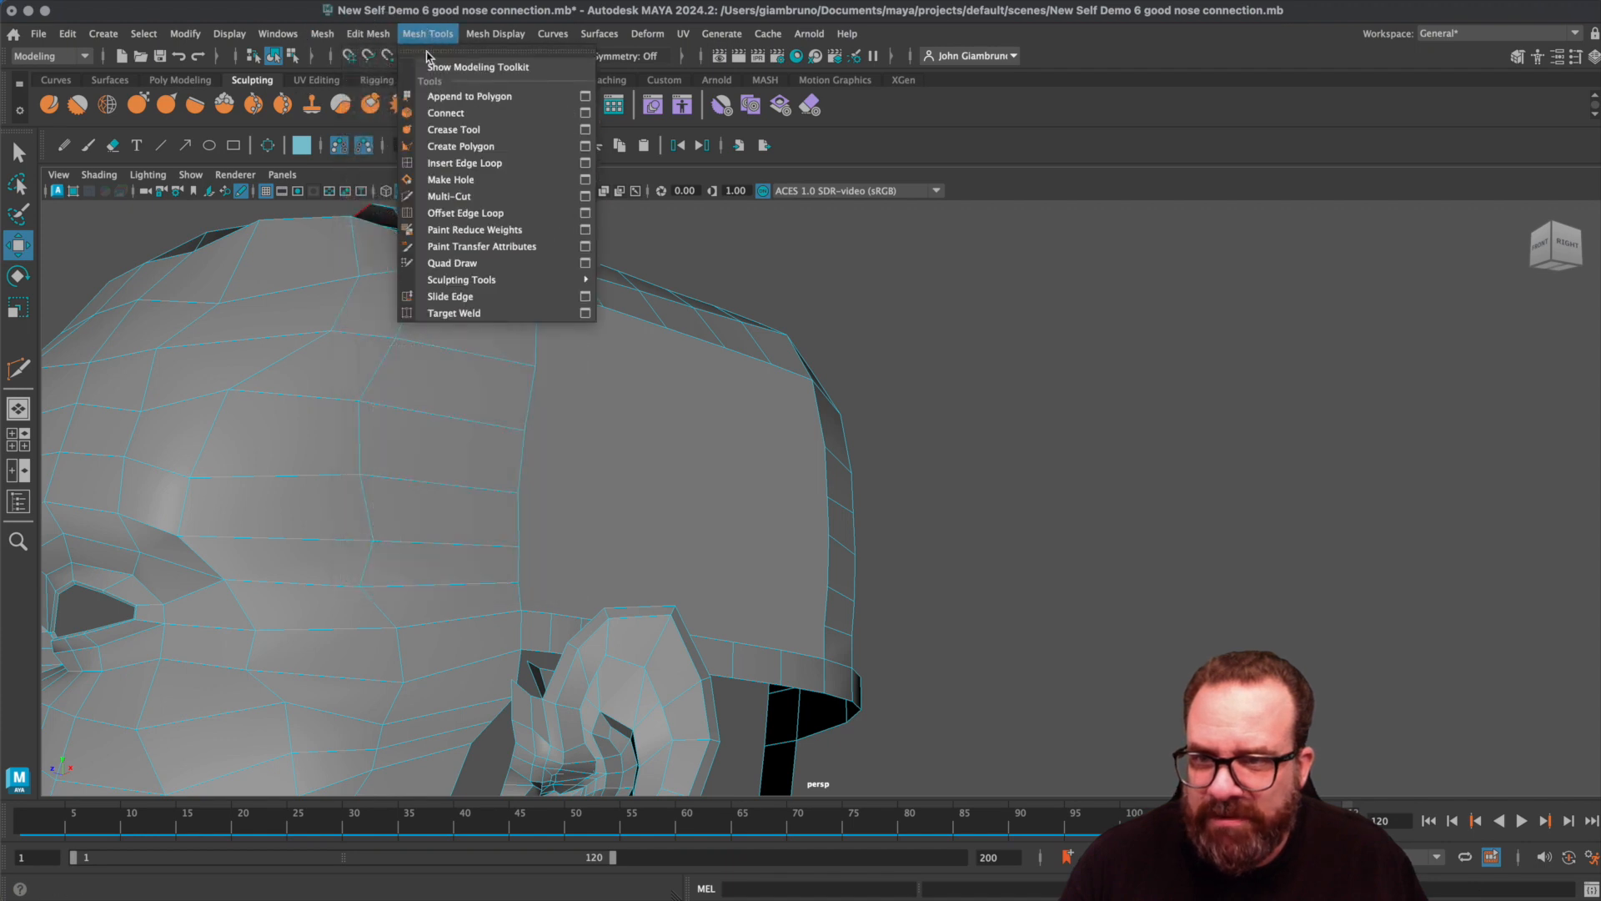
{"action": "left_click", "coordinate": [450, 196]}
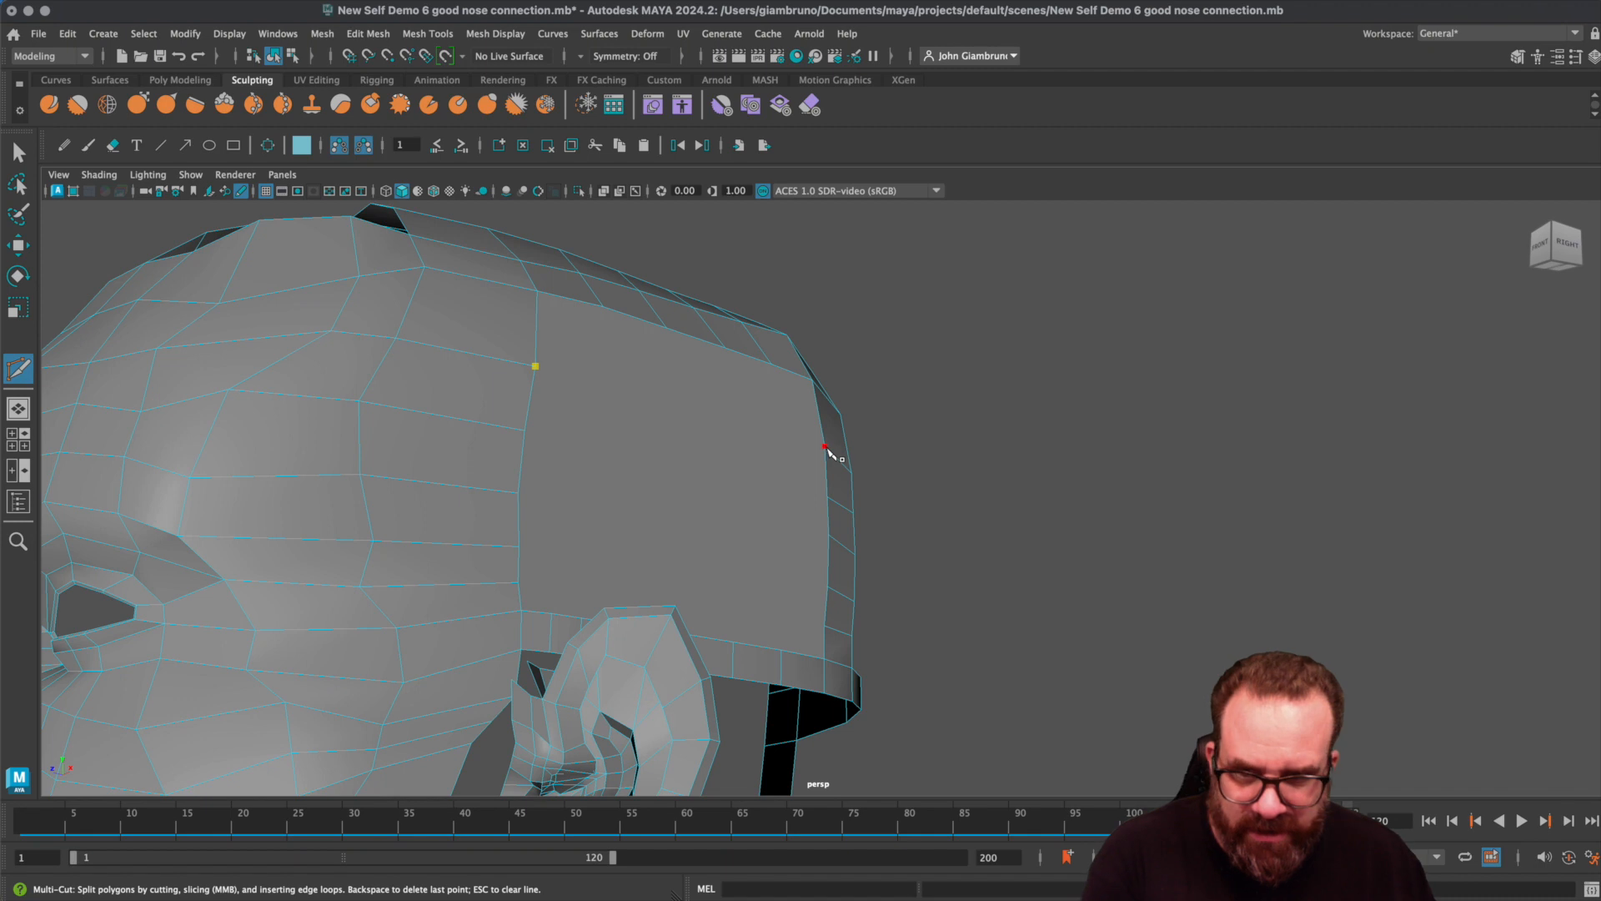
{"action": "left_click", "coordinate": [524, 431]}
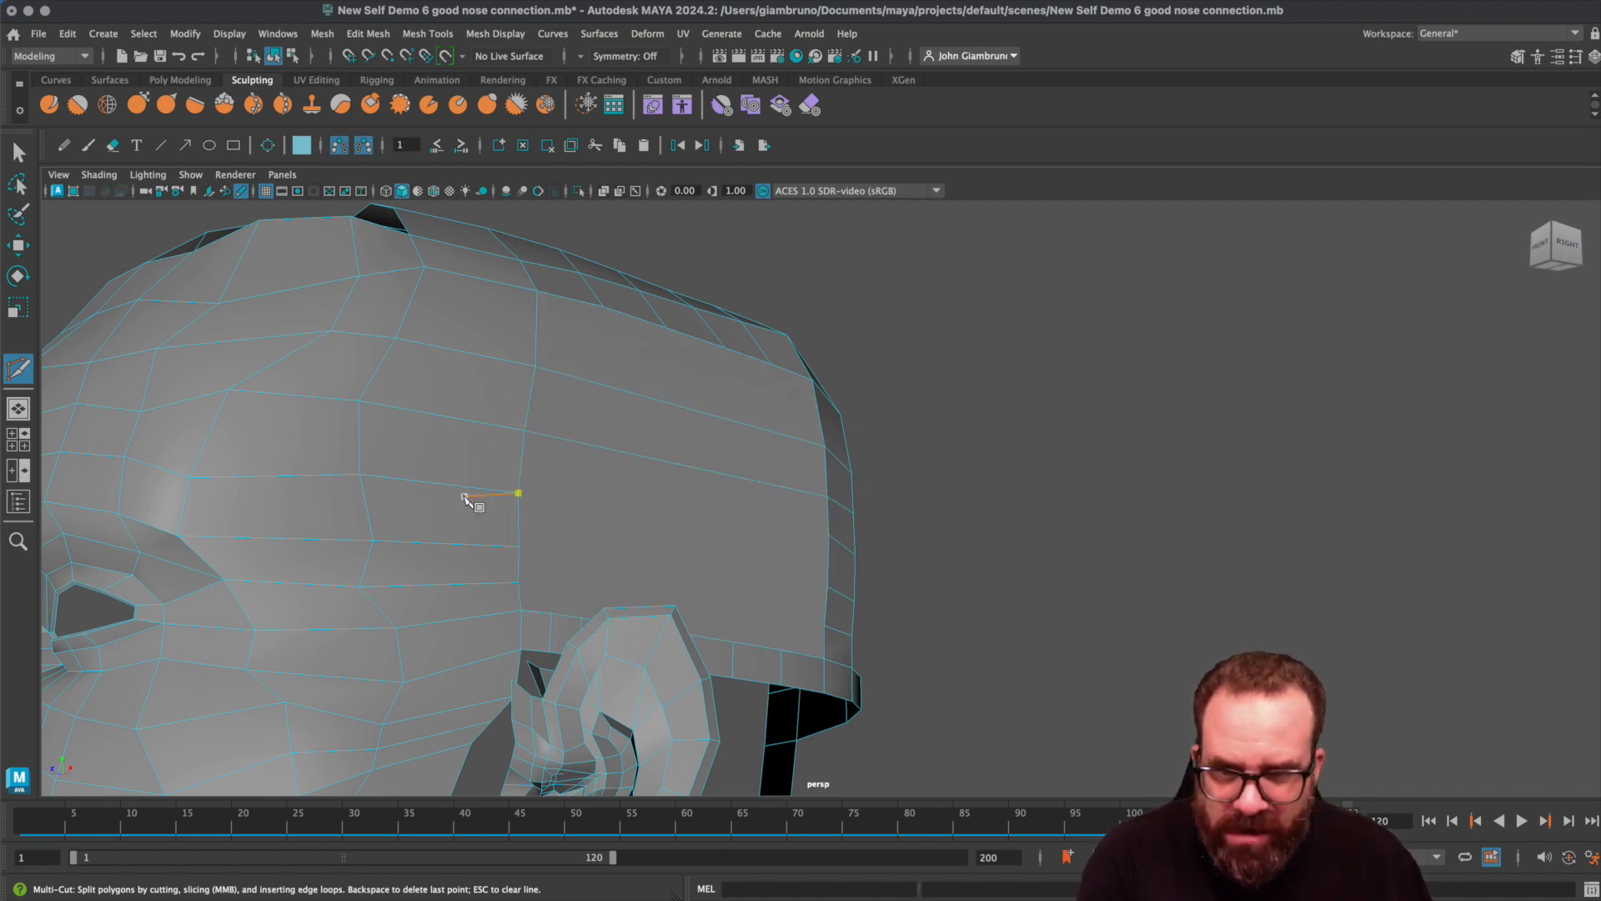
{"action": "left_click", "coordinate": [518, 493]}
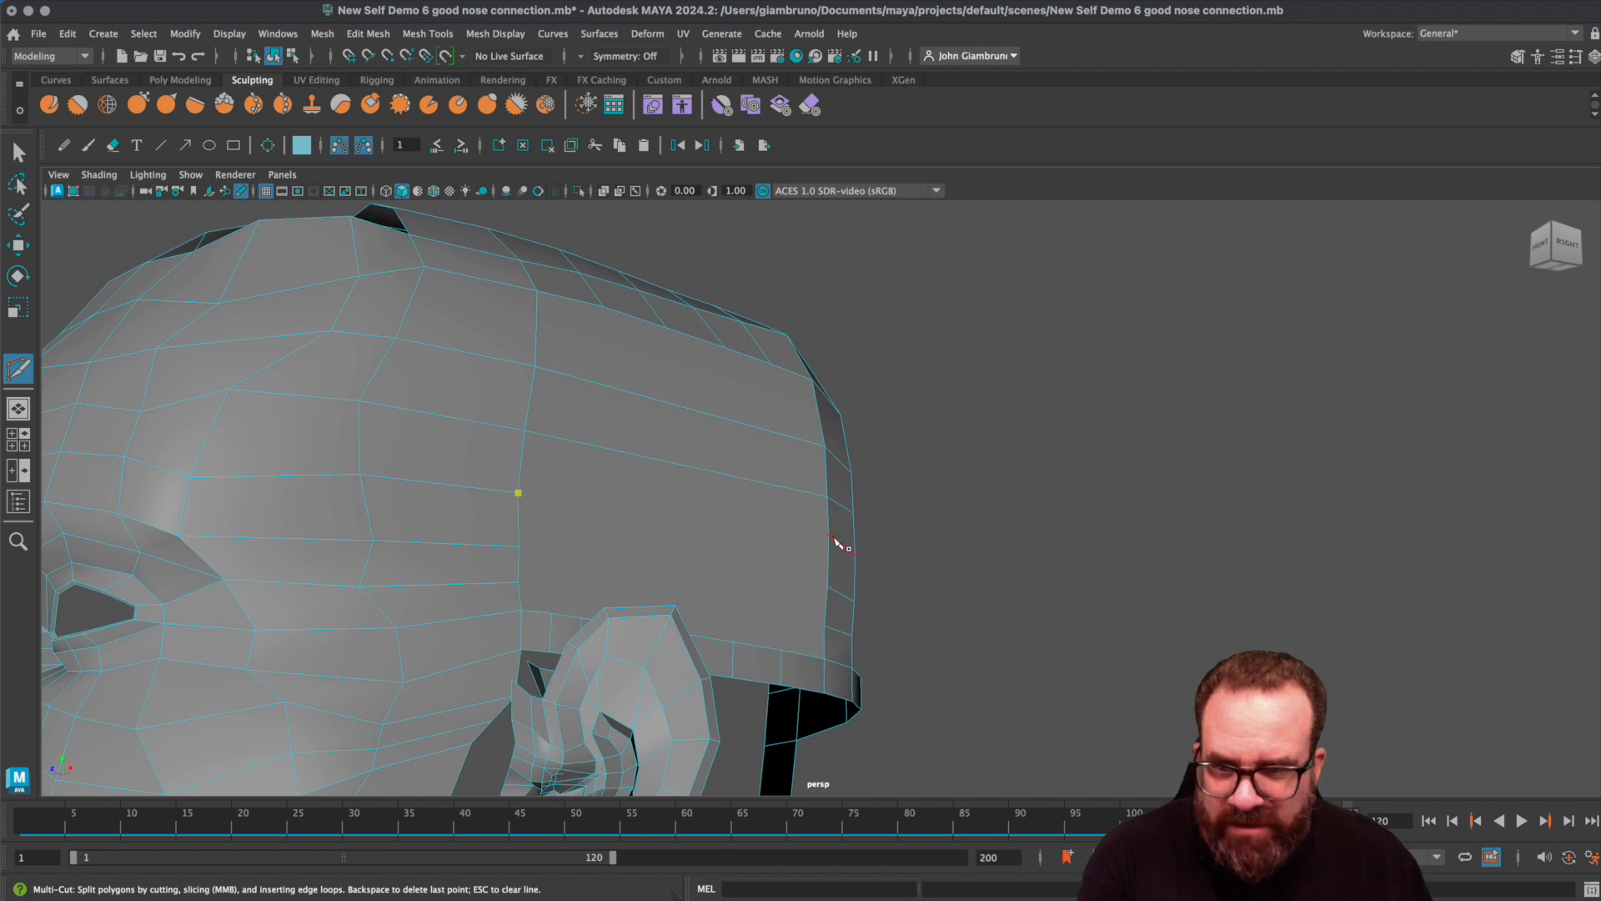
{"action": "left_click", "coordinate": [518, 547]}
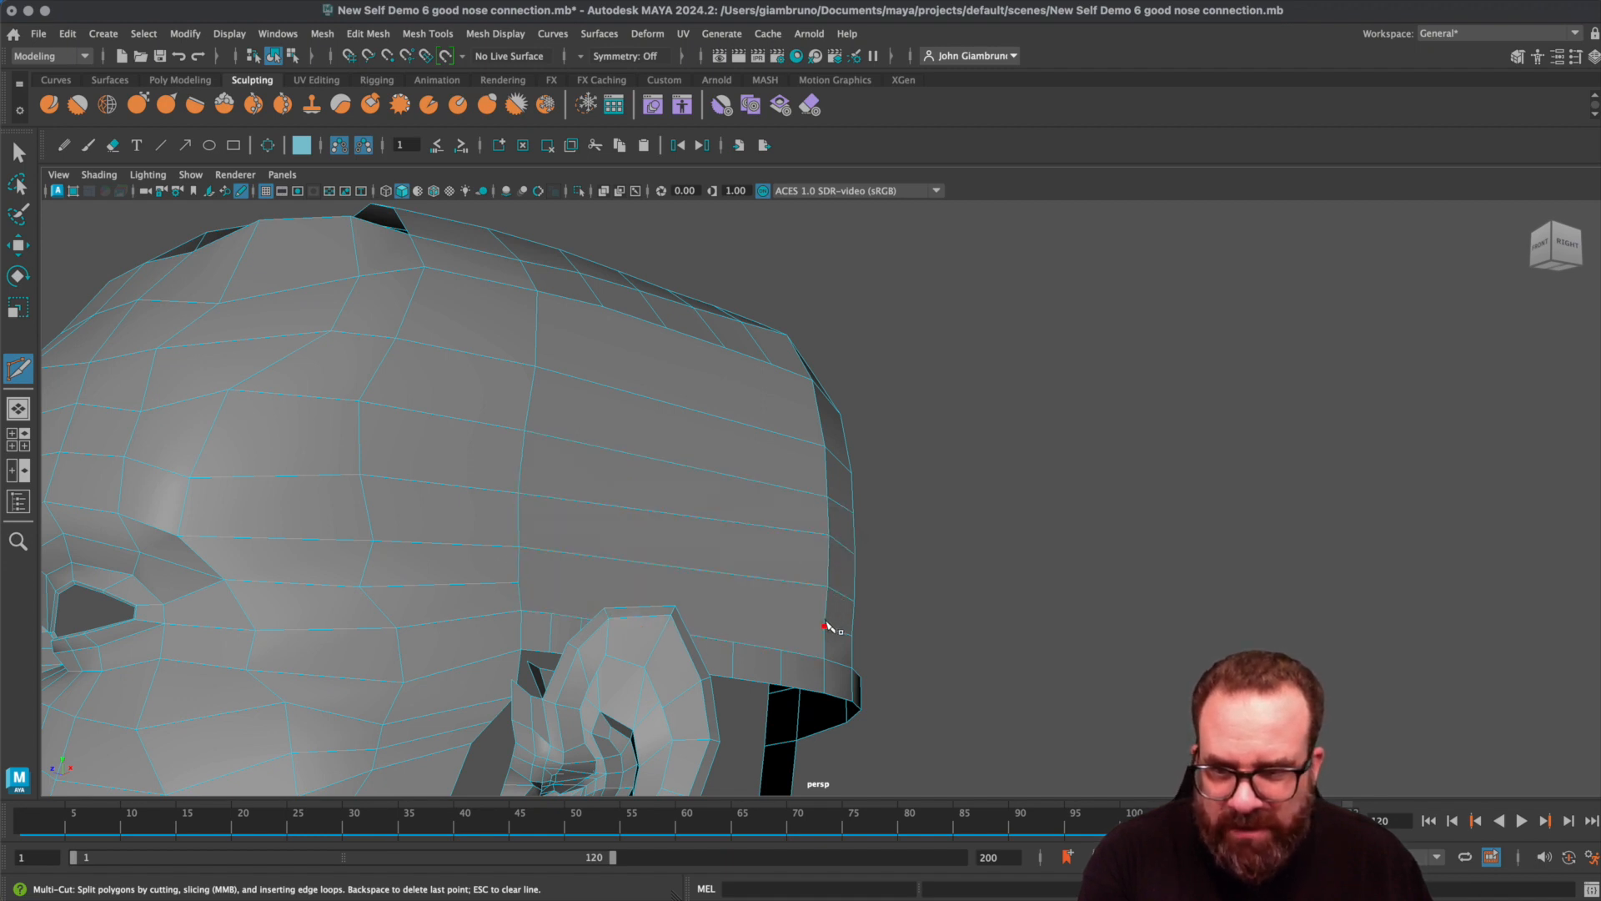
{"action": "left_click", "coordinate": [826, 626]}
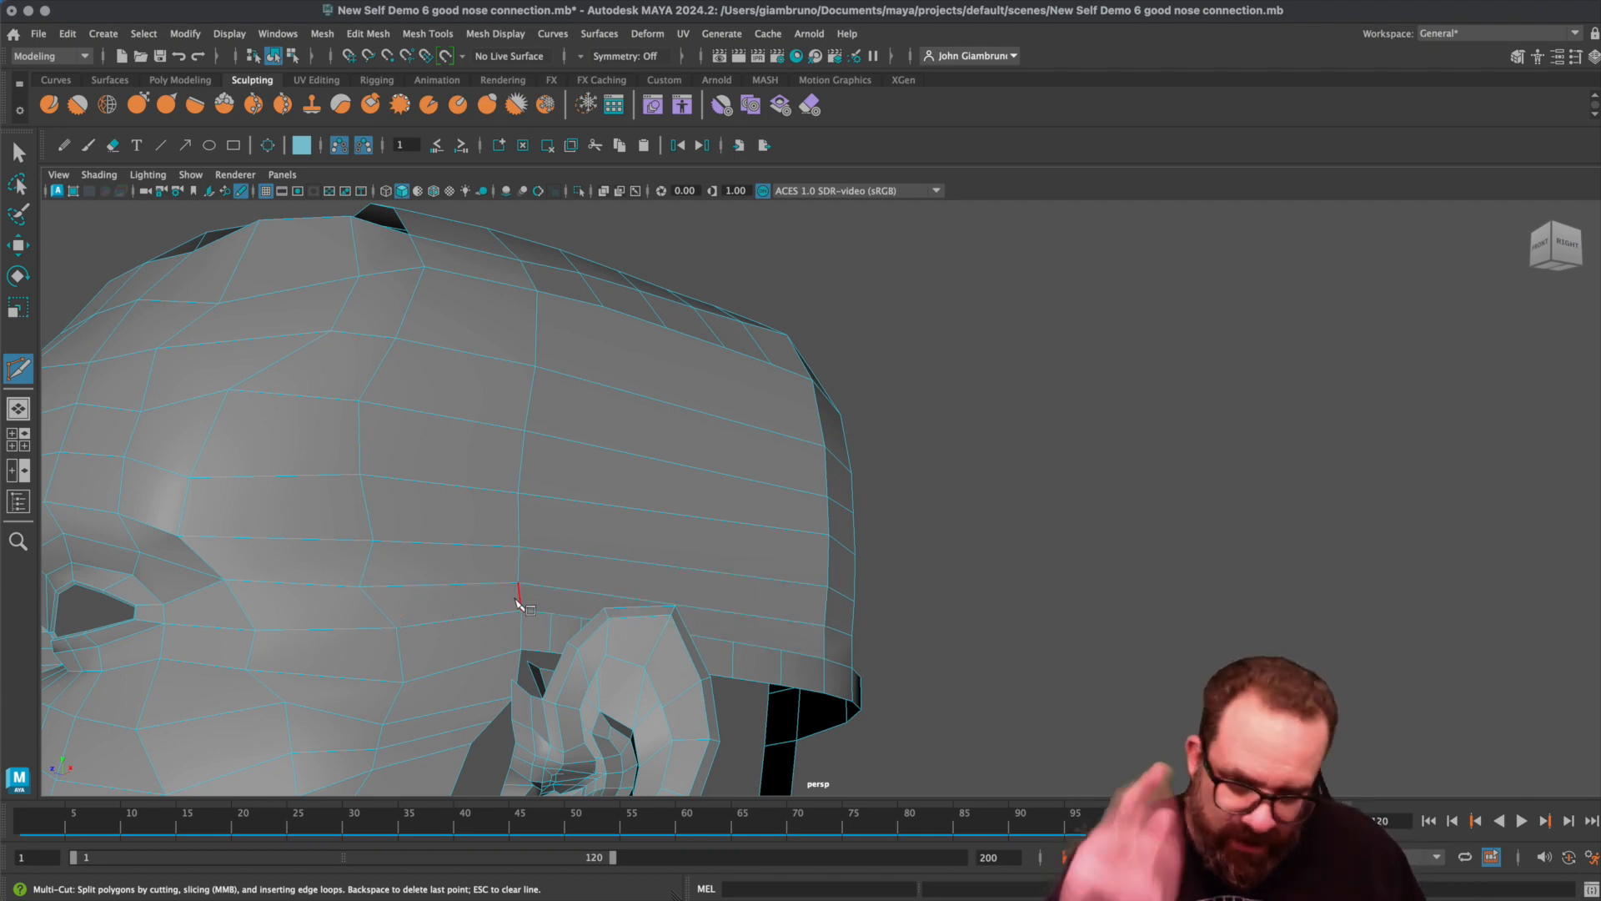
- Check the skull's shape in smooth mesh preview and return to the unsmoothed display
{"action": "left_click_drag", "start_coordinate": [518, 599], "coordinate": [535, 607], "text": "alt"}
{"action": "left_click", "coordinate": [699, 627]}
{"action": "key", "text": "3"}
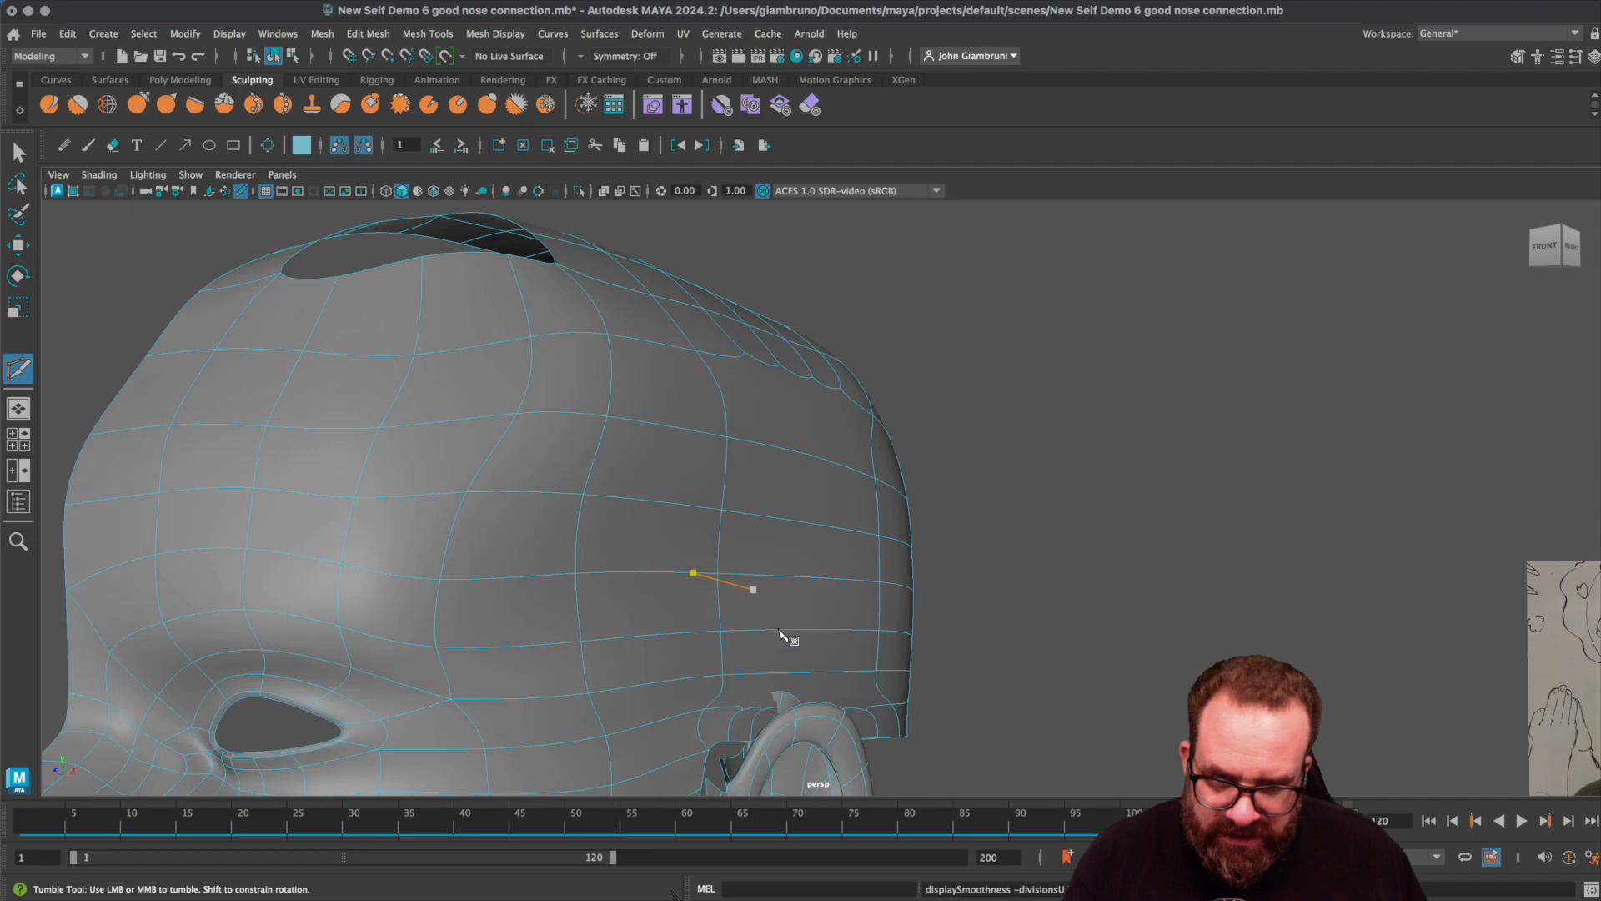
{"action": "left_click_drag", "start_coordinate": [732, 624], "coordinate": [628, 442], "text": "alt"}
{"action": "key", "text": "1"}
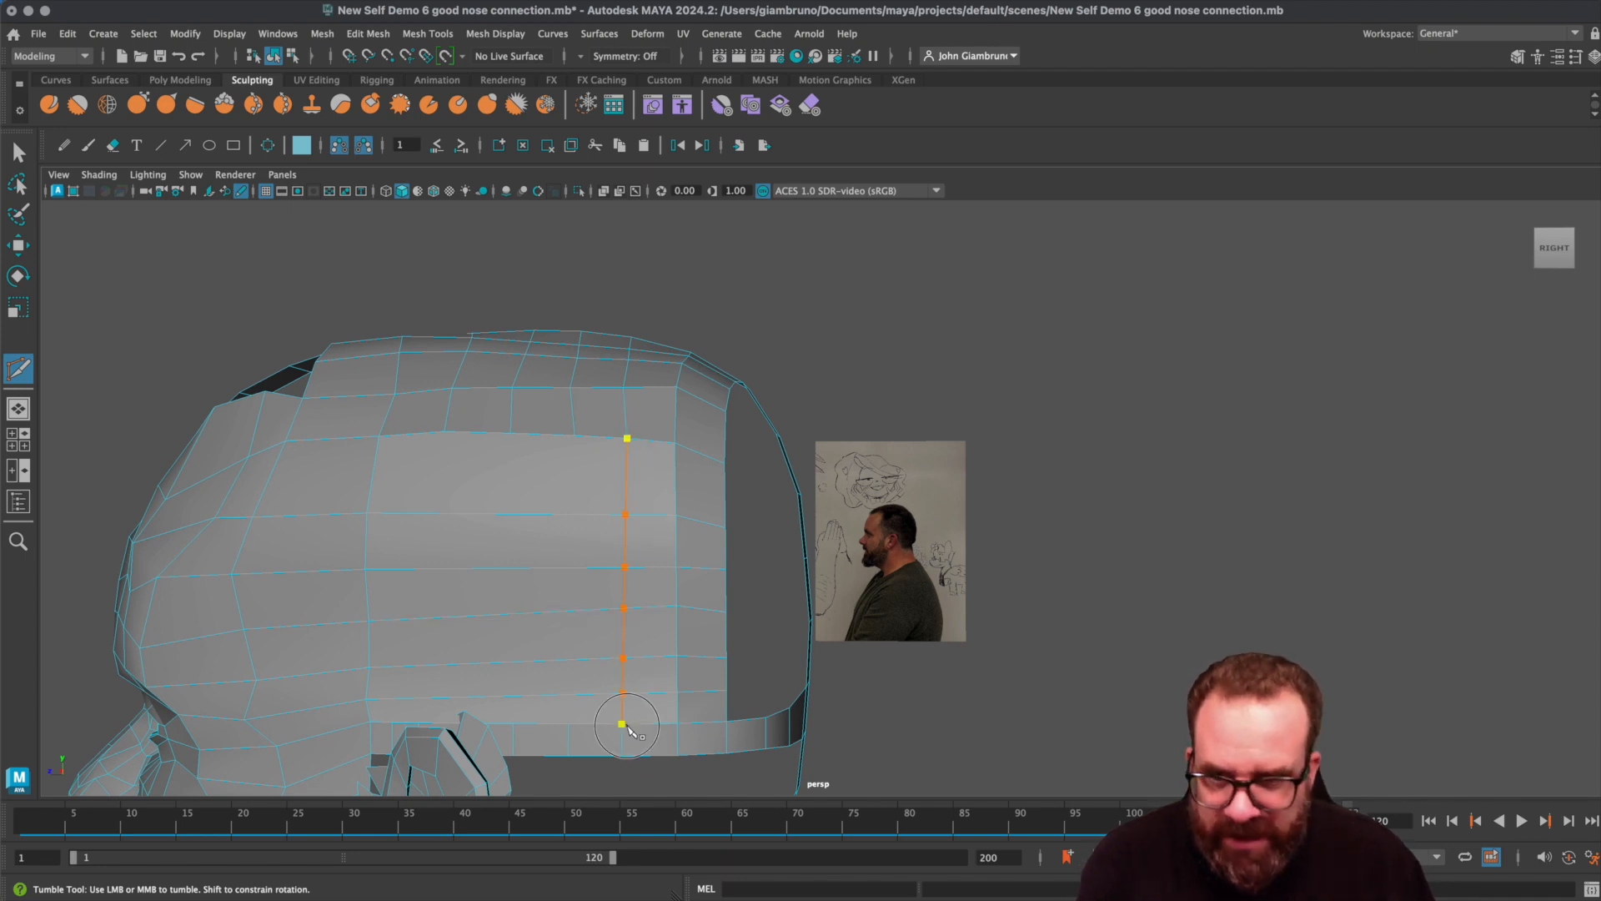
- Divide the side panel vertically with four Multi-Cut cuts from the upper panel's lower vertices down to the strip above the ear
{"action": "right_click", "coordinate": [627, 726]}
{"action": "left_click", "coordinate": [574, 435]}
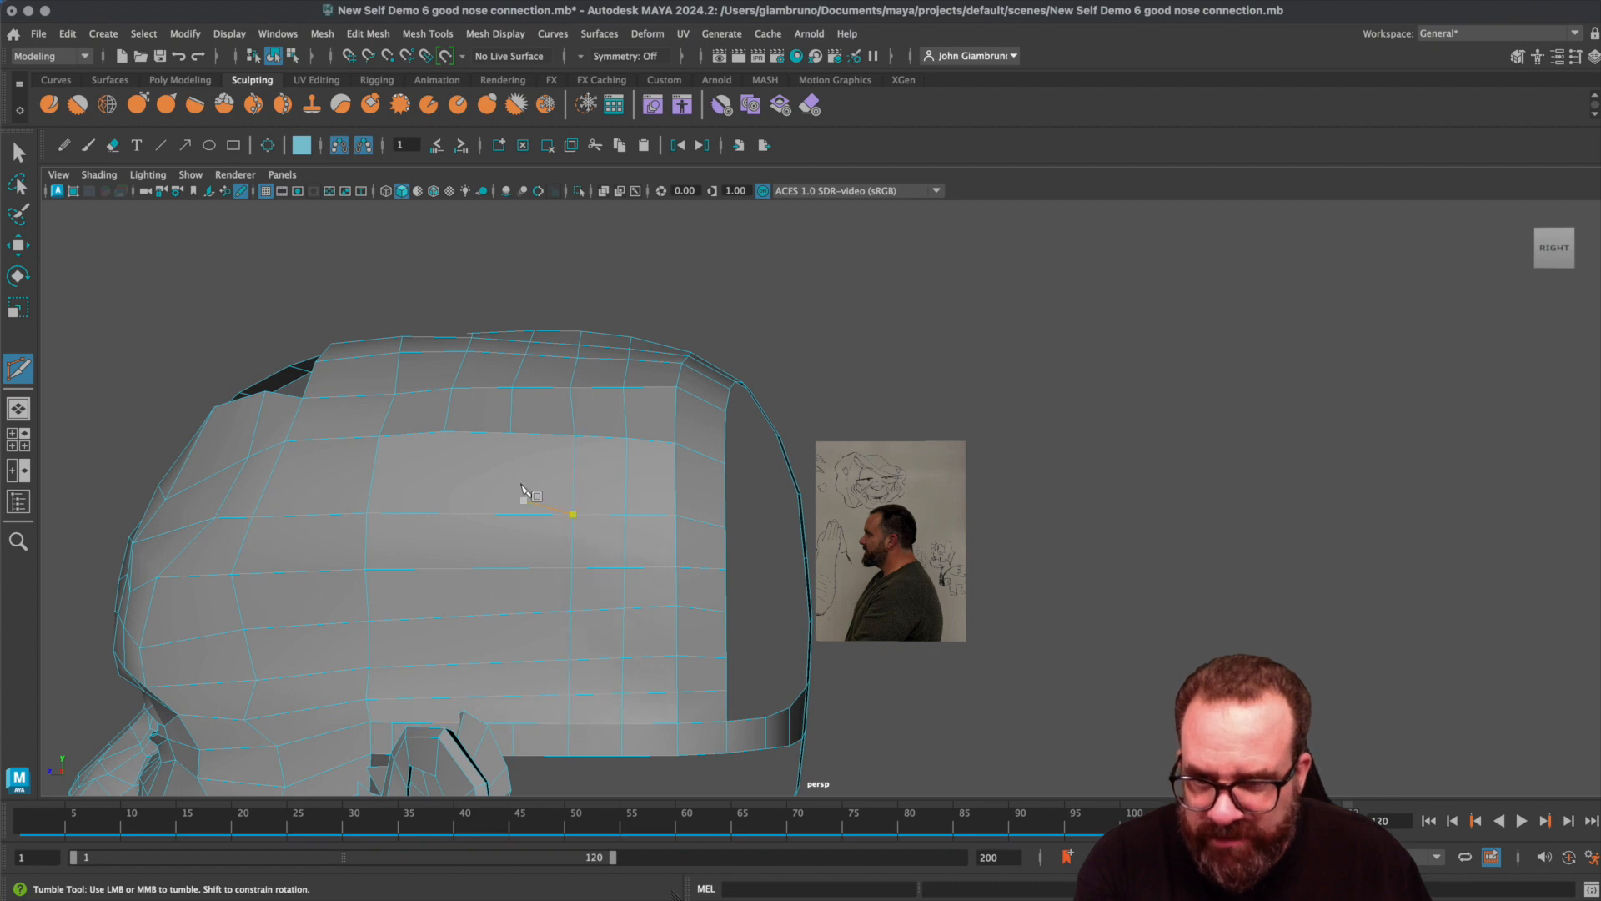
{"action": "left_click", "coordinate": [512, 434]}
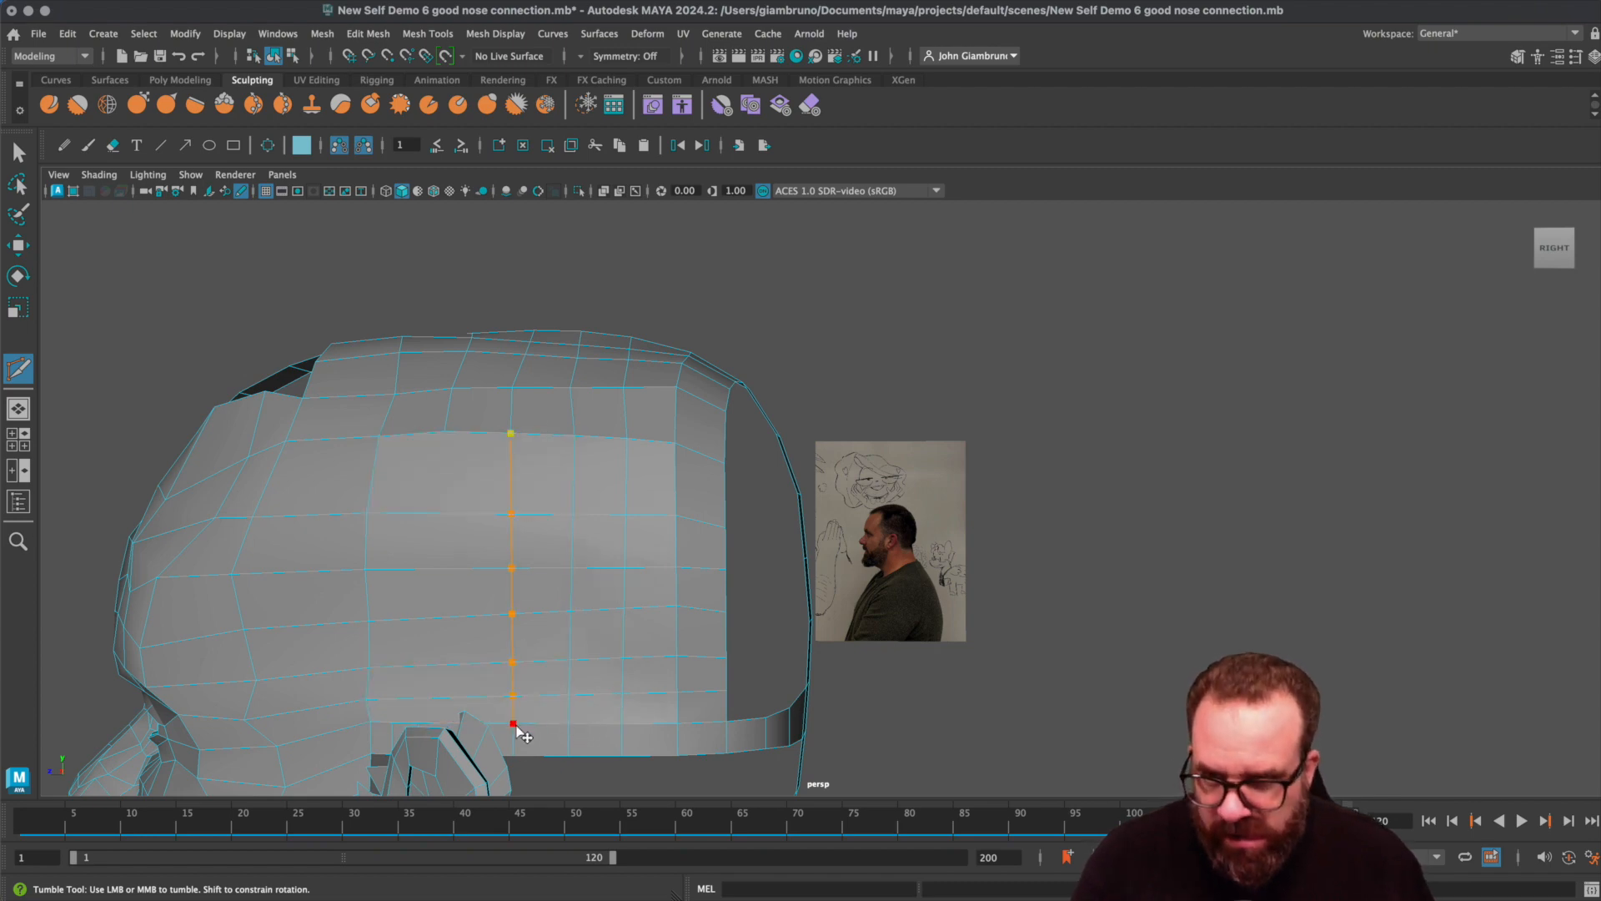
{"action": "left_click_drag", "start_coordinate": [515, 697], "coordinate": [501, 726], "text": "alt"}
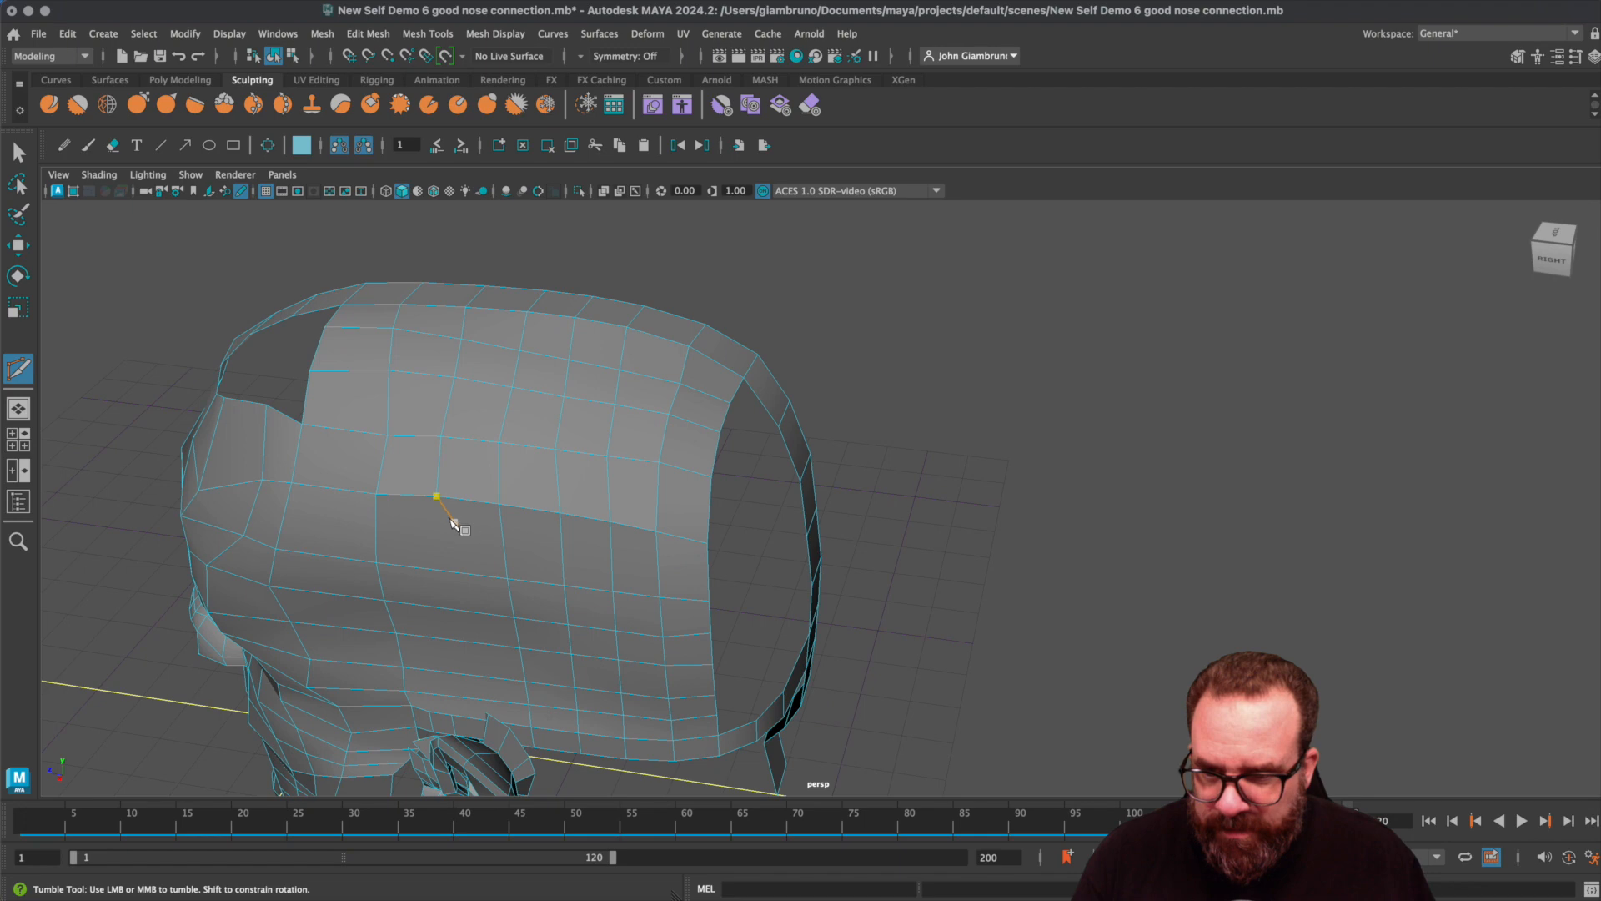
{"action": "left_click_drag", "start_coordinate": [465, 684], "coordinate": [554, 536], "text": "alt"}
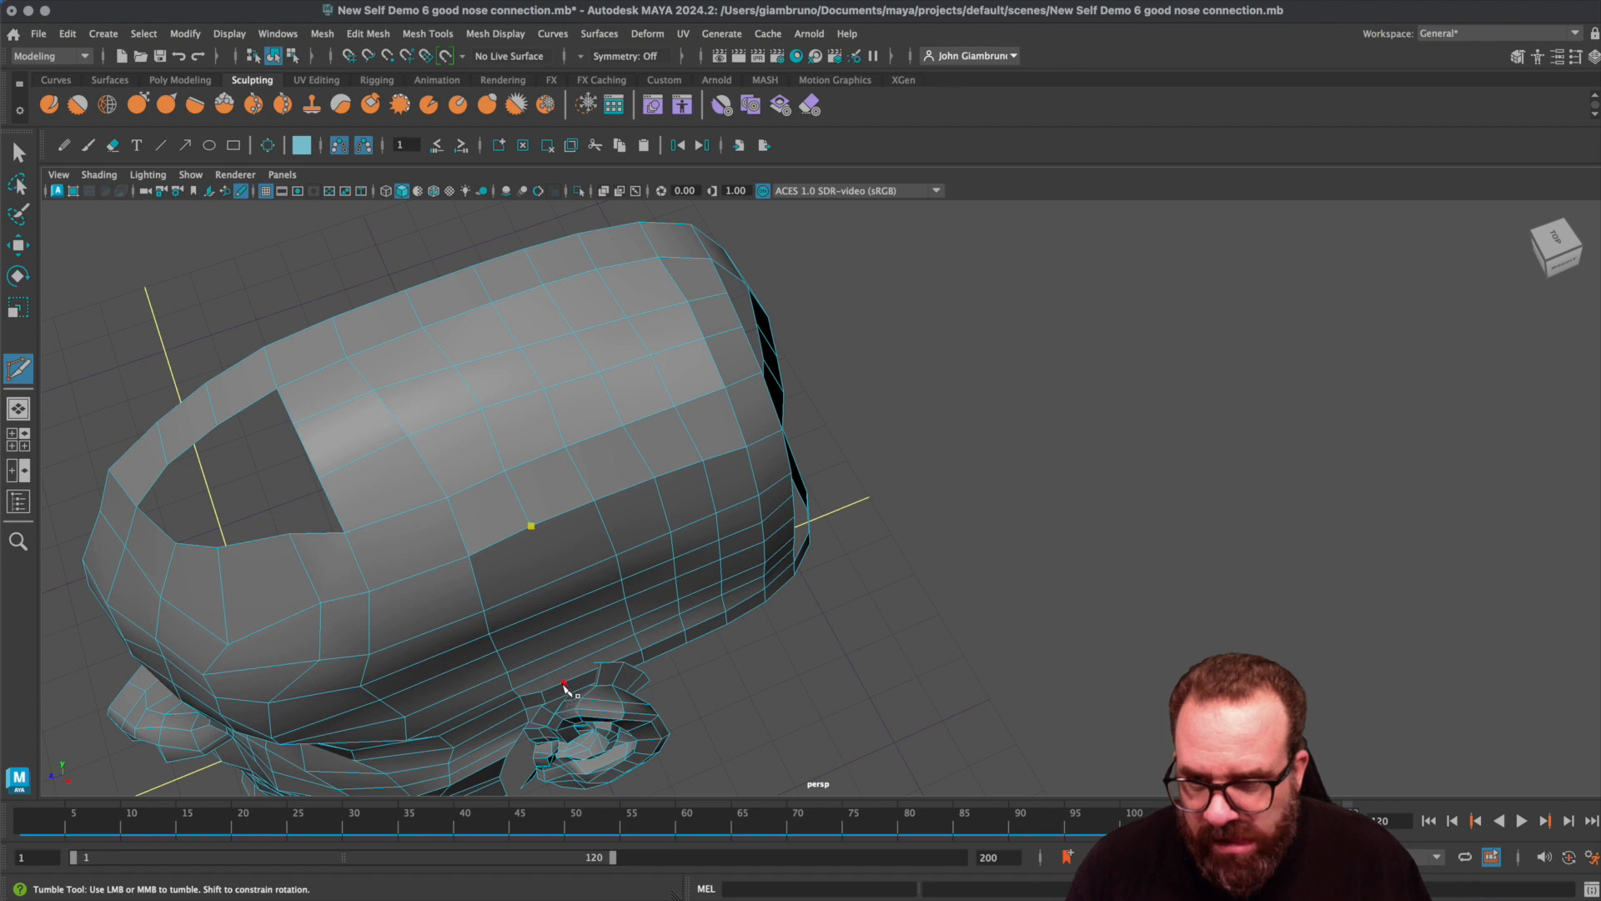
{"action": "left_click", "coordinate": [564, 684]}
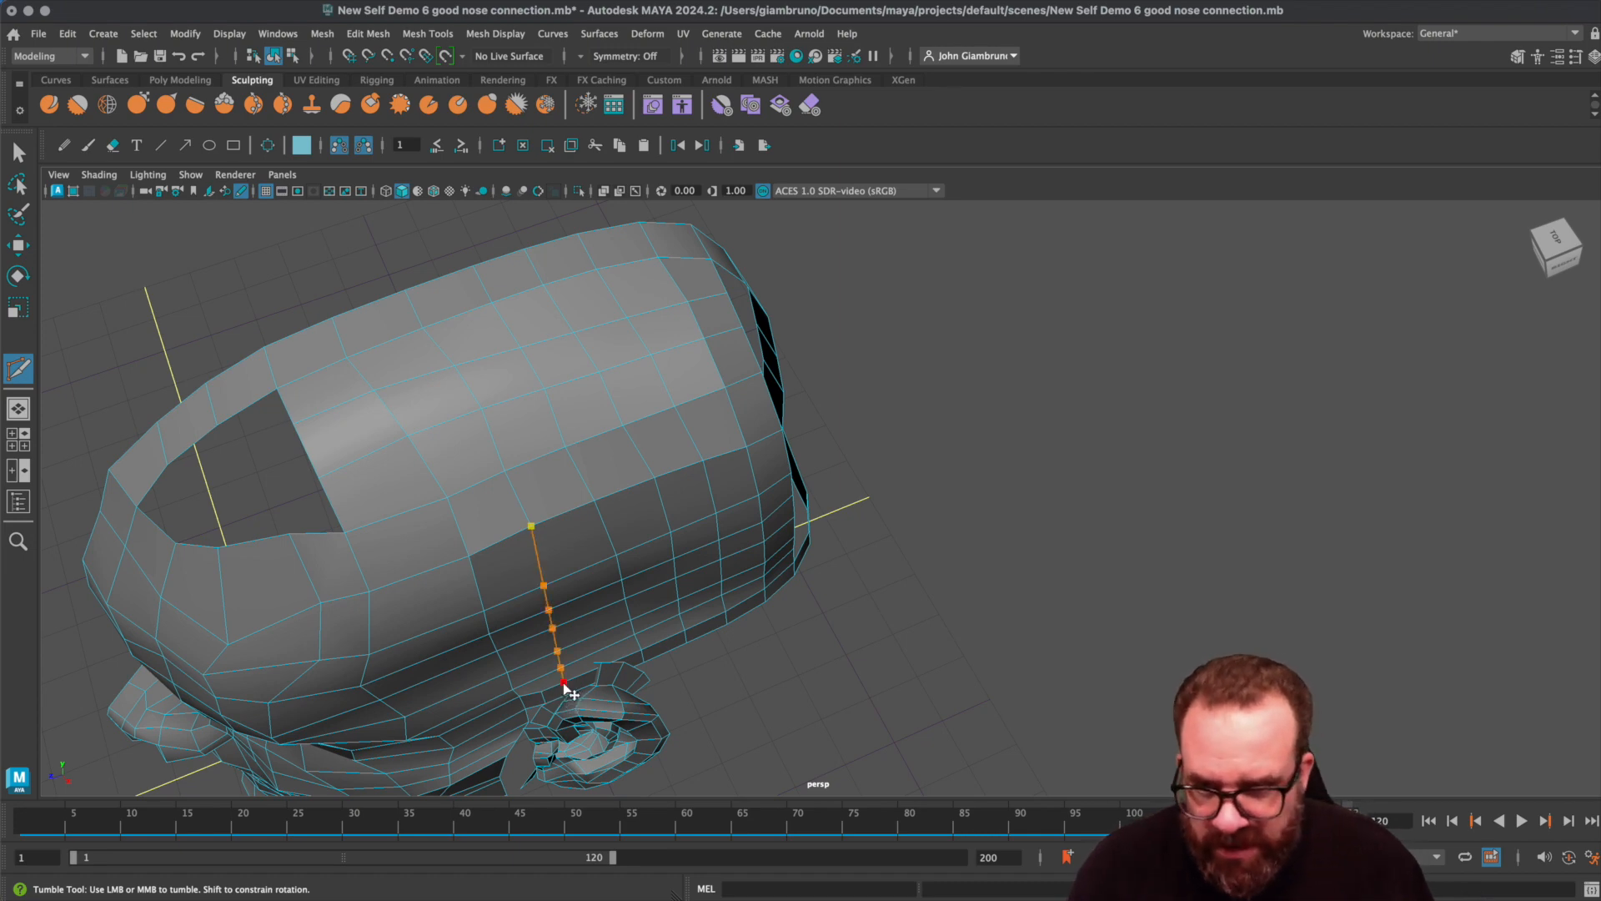
{"action": "left_click_drag", "start_coordinate": [572, 662], "coordinate": [512, 674], "text": "alt"}
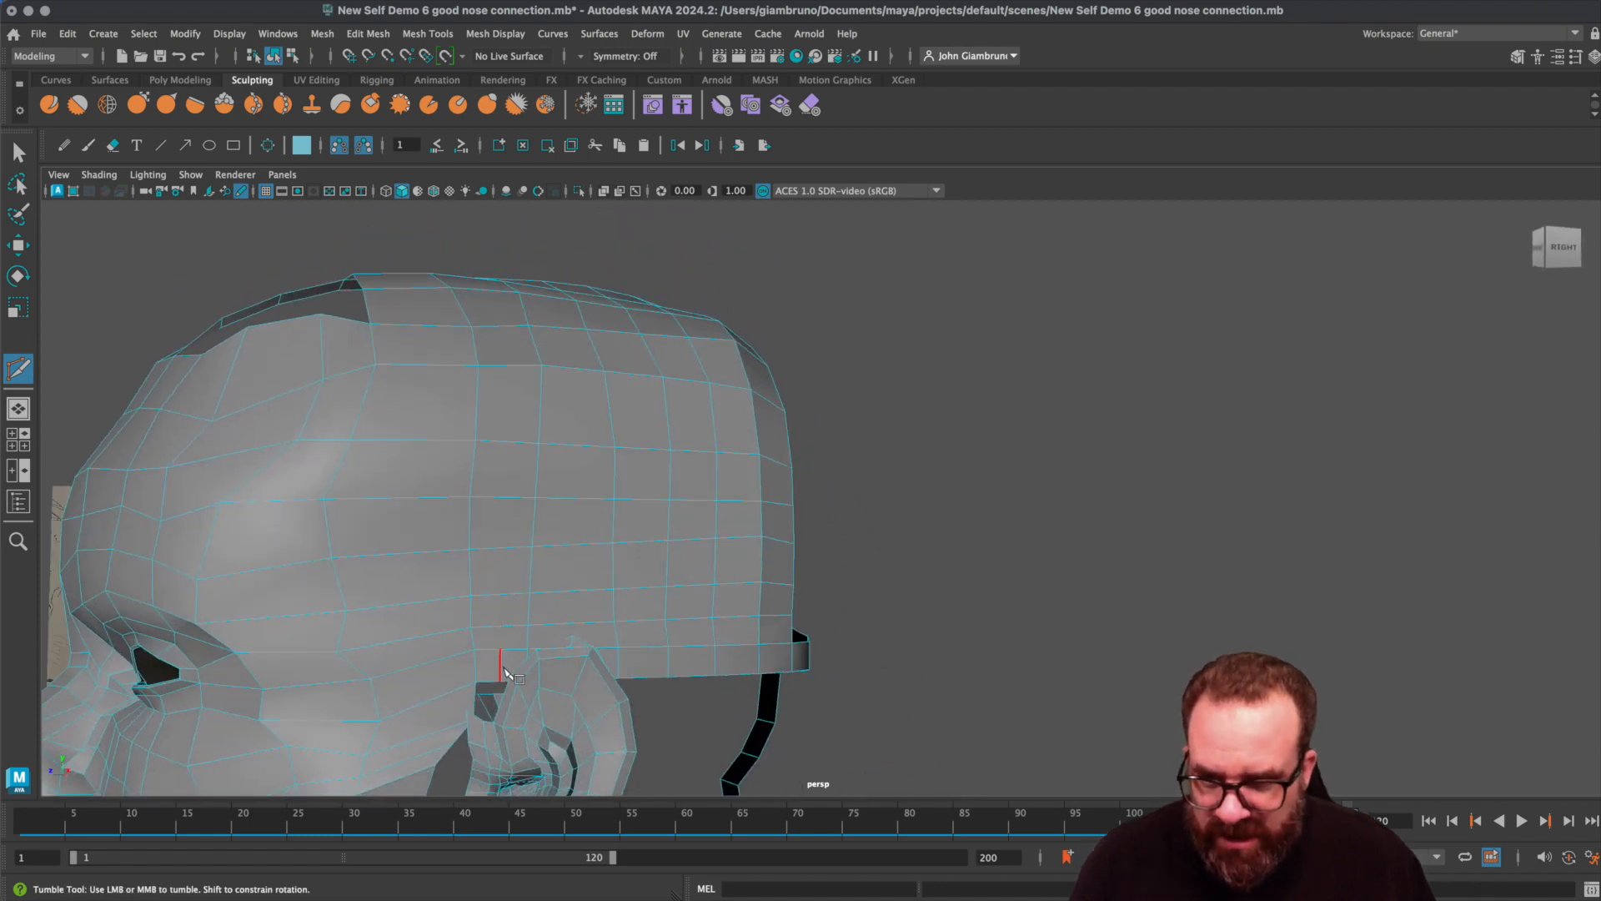
- Delete the extra short vertical edge in the strip just above the front of the ear
{"action": "key", "text": "q"}
{"action": "right_click_drag", "start_coordinate": [503, 619], "coordinate": [501, 588]}
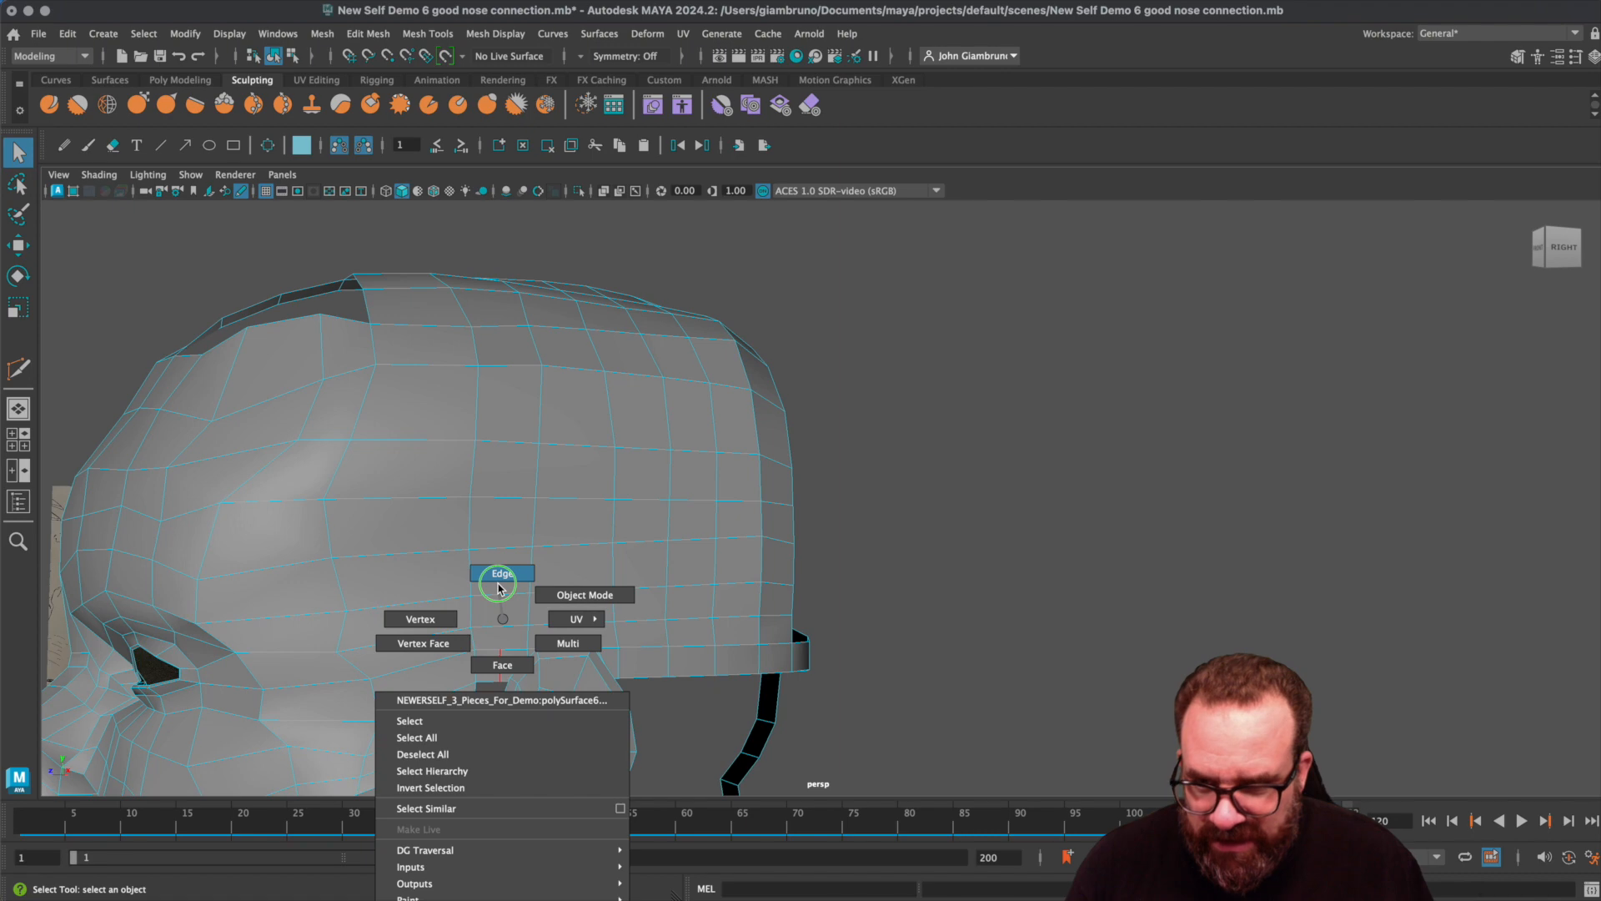
{"action": "right_click_drag", "start_coordinate": [502, 674], "coordinate": [502, 674]}
{"action": "left_click", "coordinate": [501, 670]}
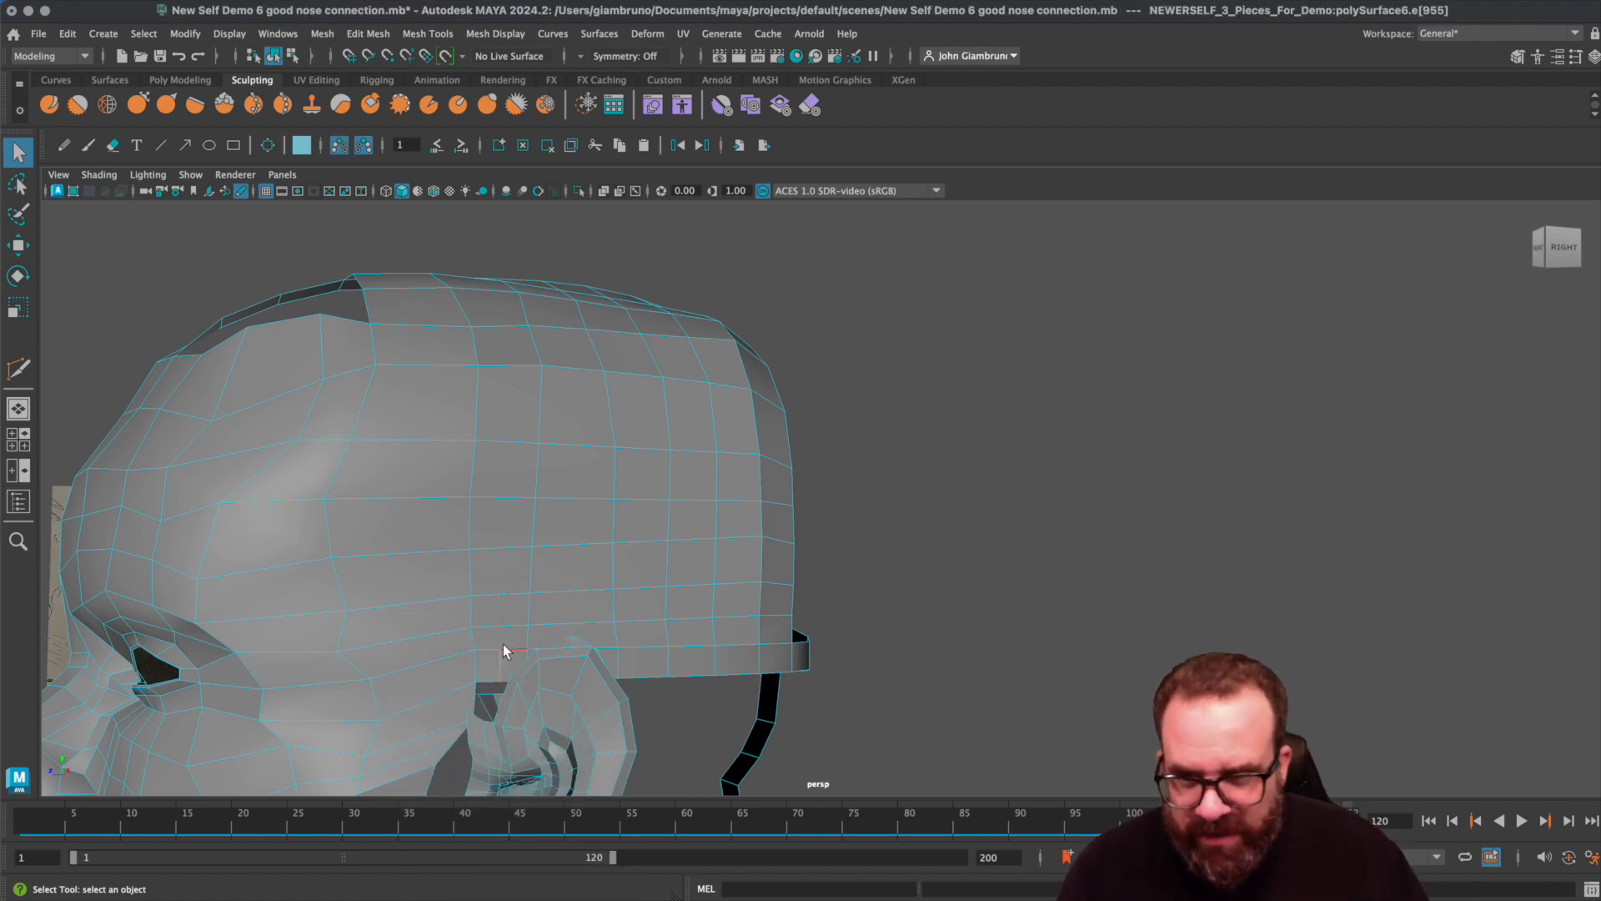
{"action": "key", "text": "Delete"}
- Pull a face near the rear of the side panel outward with soft selection to round the skull
{"action": "left_click_drag", "start_coordinate": [559, 651], "coordinate": [587, 602], "text": "alt"}
{"action": "right_click_drag", "start_coordinate": [782, 531], "coordinate": [770, 555]}
{"action": "left_click", "coordinate": [776, 554]}
{"action": "key", "text": "b"}
{"action": "key", "text": "w"}
{"action": "left_click_drag", "start_coordinate": [749, 563], "coordinate": [741, 566]}
- Bulge the lower rear and middle of the side panel outward by moving individual faces with soft selection
{"action": "left_click_drag", "start_coordinate": [781, 510], "coordinate": [748, 542], "text": "alt"}
{"action": "left_click", "coordinate": [745, 571]}
{"action": "left_click_drag", "start_coordinate": [750, 602], "coordinate": [717, 624], "text": "alt"}
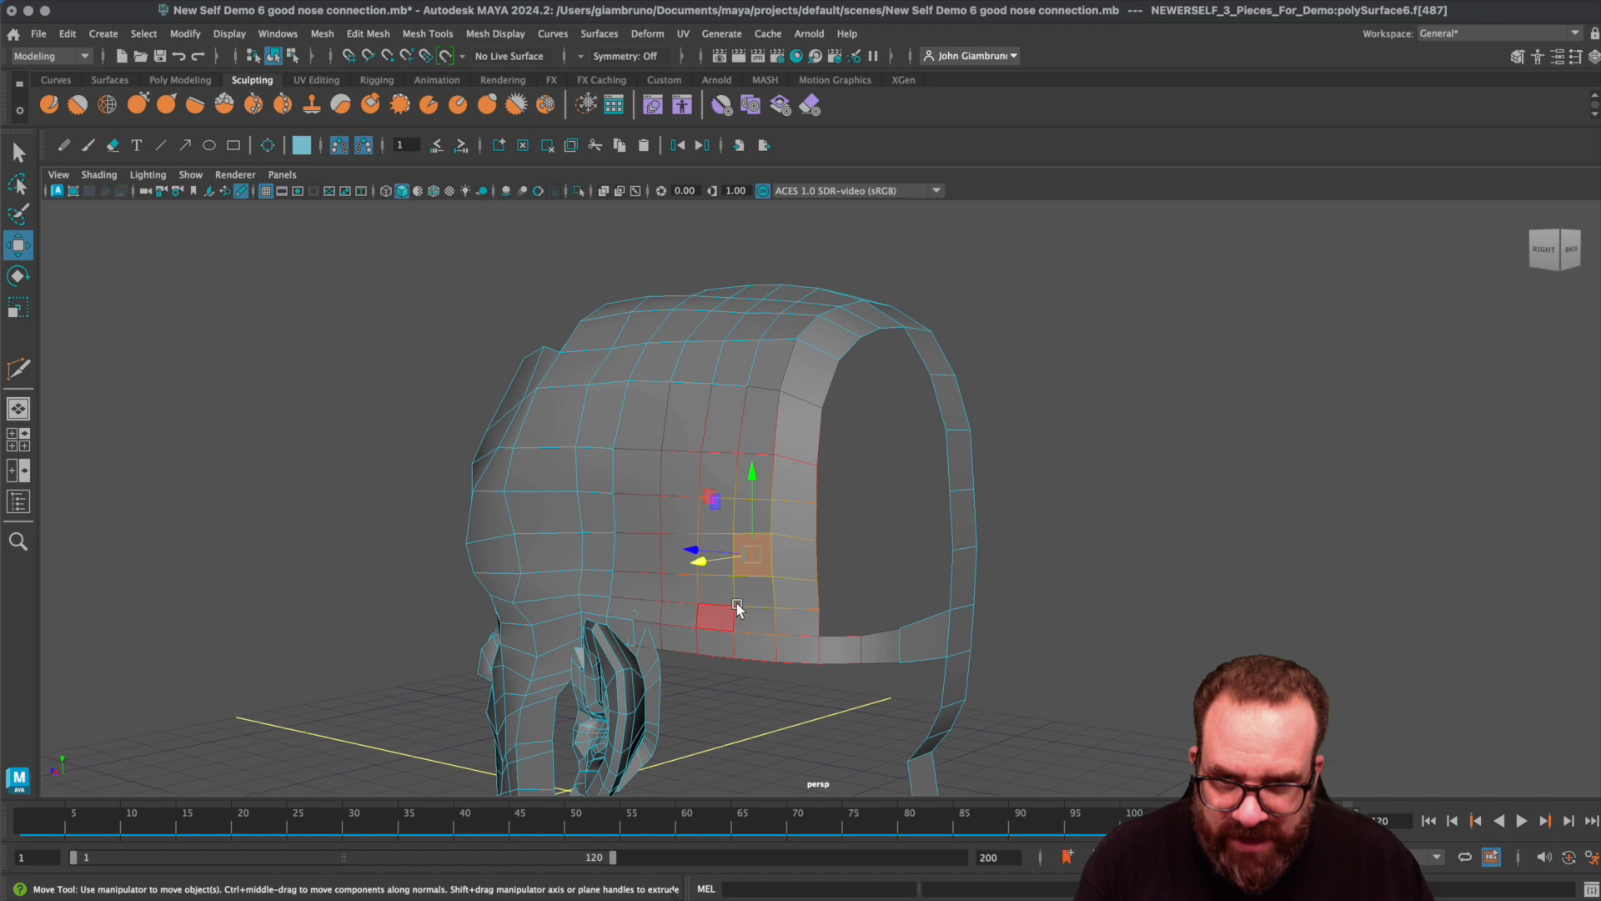
{"action": "left_click_drag", "start_coordinate": [745, 551], "coordinate": [704, 562]}
{"action": "left_click", "coordinate": [632, 455]}
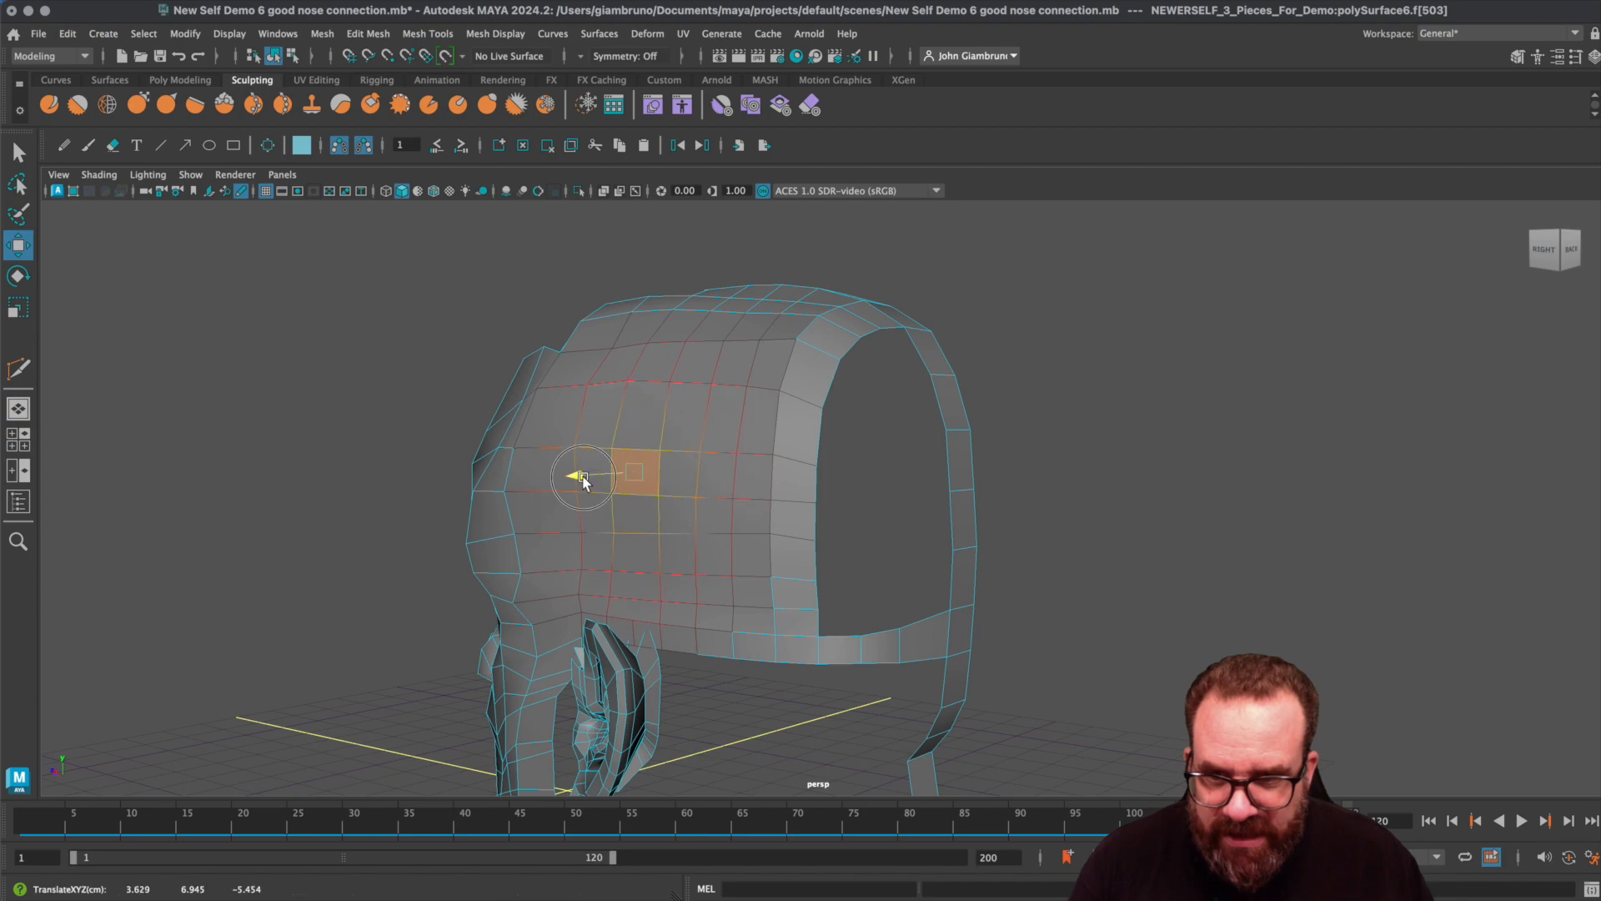
{"action": "left_click", "coordinate": [578, 510]}
{"action": "left_click_drag", "start_coordinate": [534, 513], "coordinate": [583, 586], "text": "alt"}
{"action": "scroll", "coordinate": [882, 560], "scroll_direction": "down", "scroll_amount": 2}
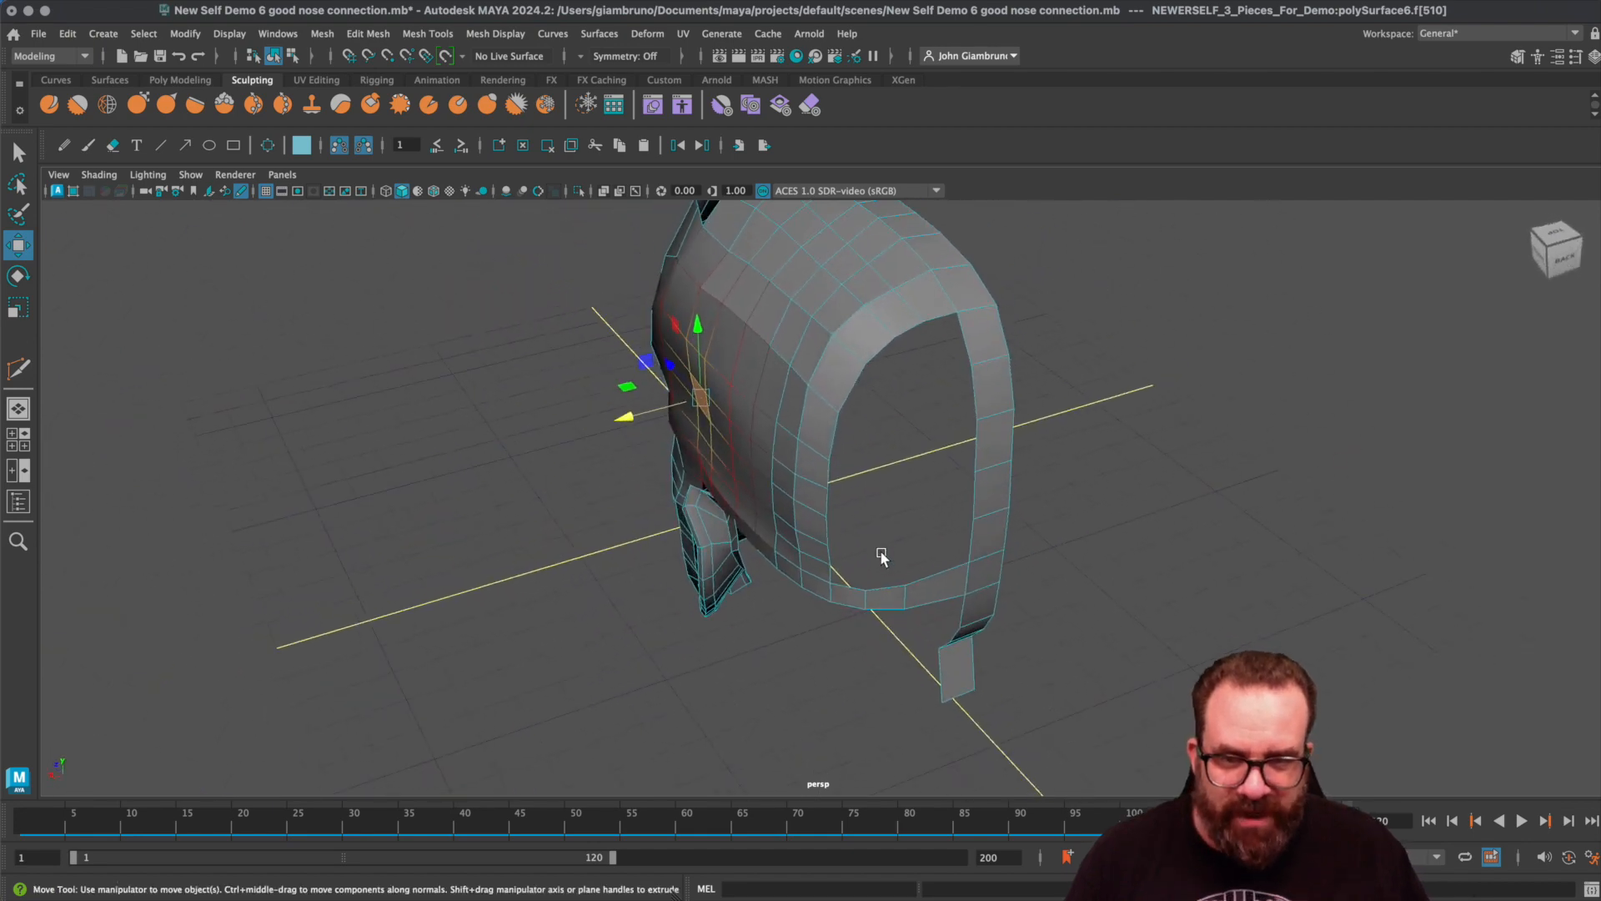
- Split the rear center strip's face just above the lower side bridge with one crosswise Multi-Cut cut
{"action": "left_click_drag", "start_coordinate": [882, 558], "coordinate": [847, 502], "text": "alt"}
{"action": "left_click_drag", "start_coordinate": [885, 373], "coordinate": [868, 598], "text": "alt"}
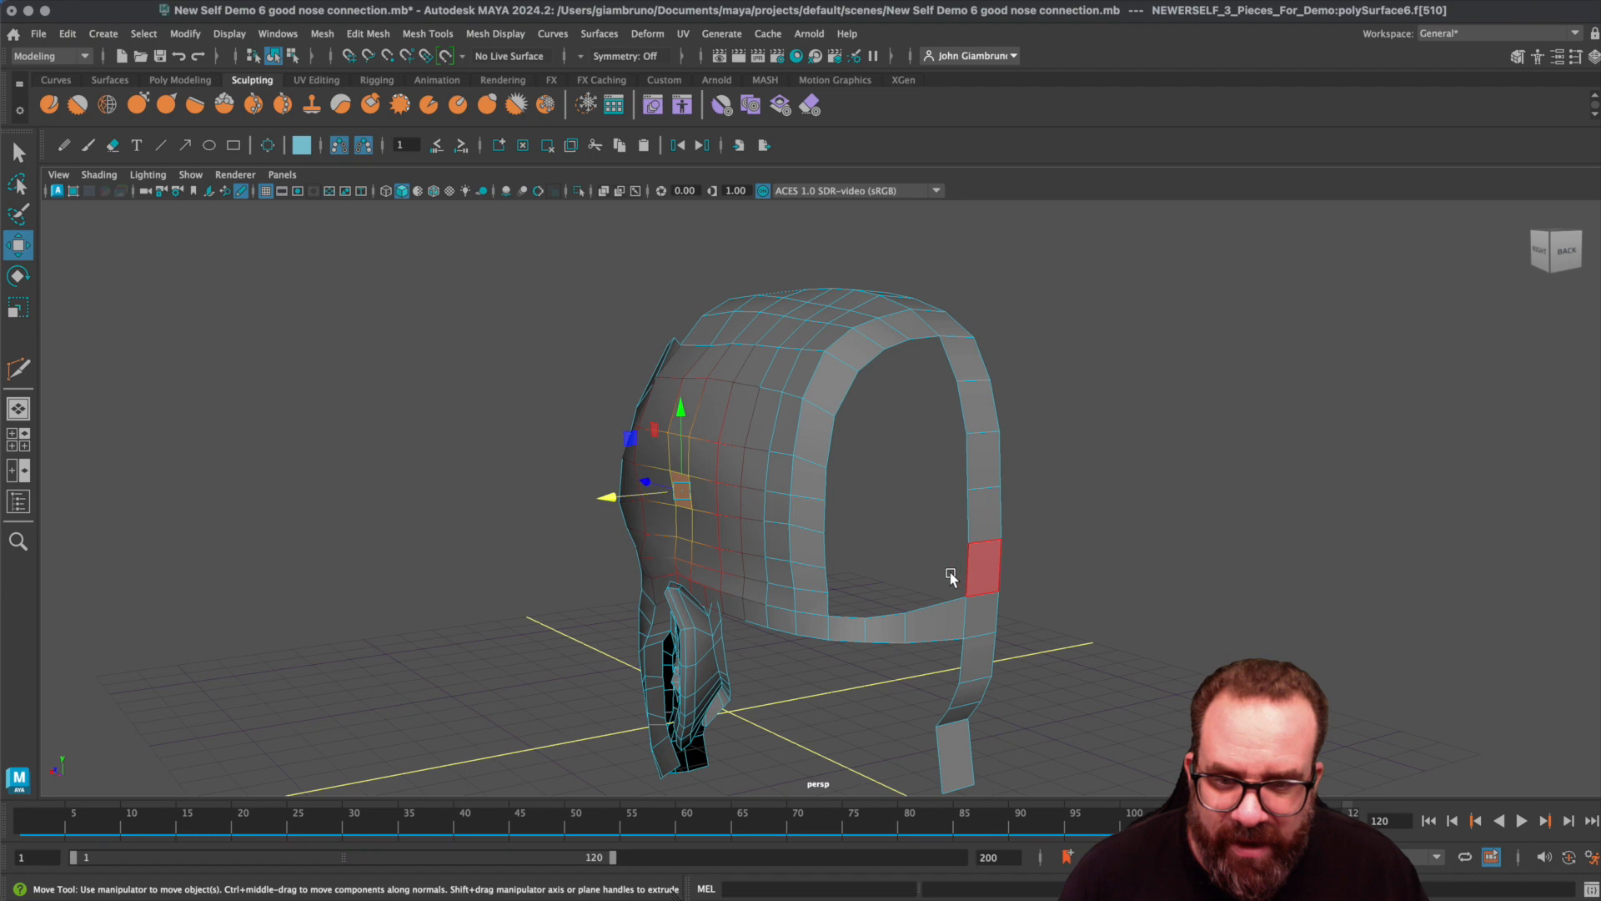
{"action": "left_click_drag", "start_coordinate": [979, 567], "coordinate": [972, 588], "text": "alt"}
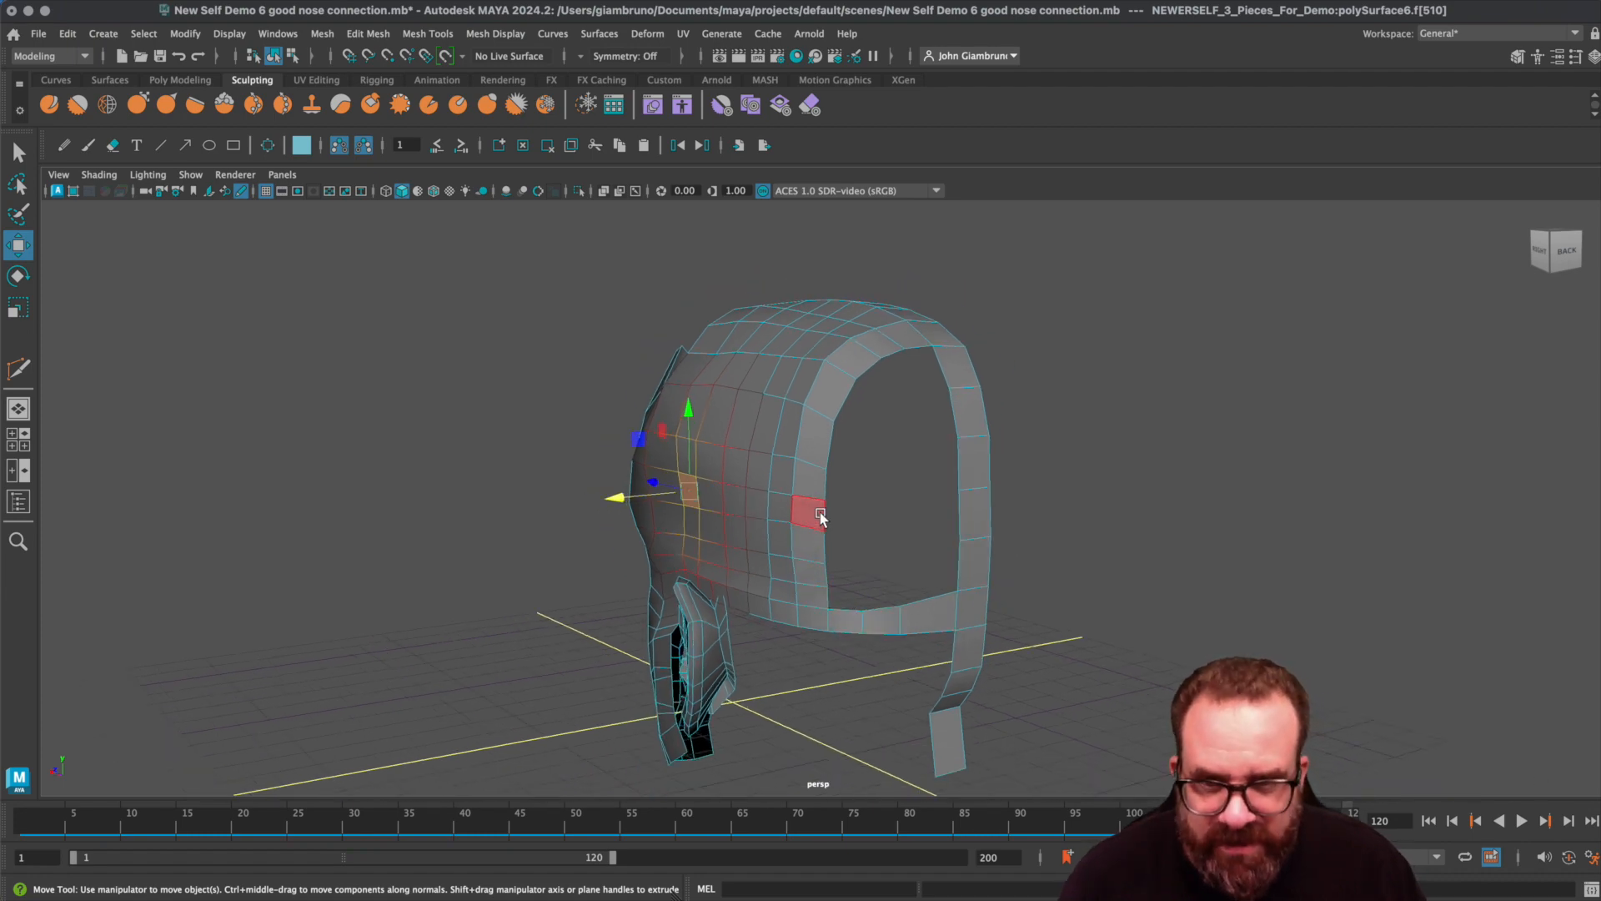
{"action": "left_click_drag", "start_coordinate": [923, 393], "coordinate": [982, 417], "text": "alt"}
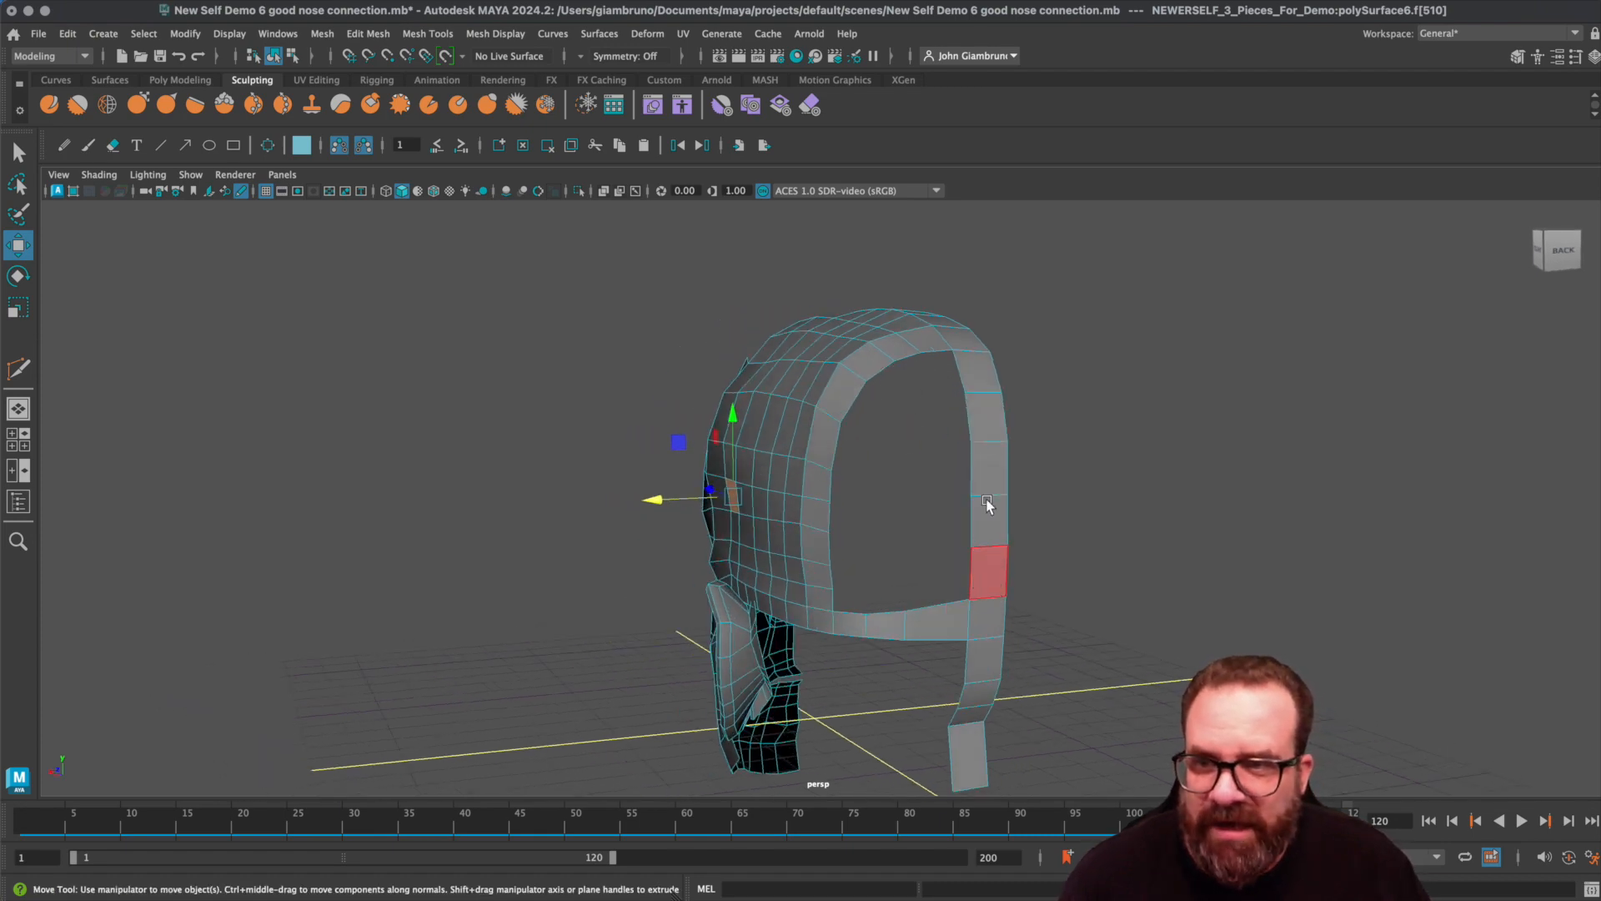
{"action": "left_click", "coordinate": [427, 33]}
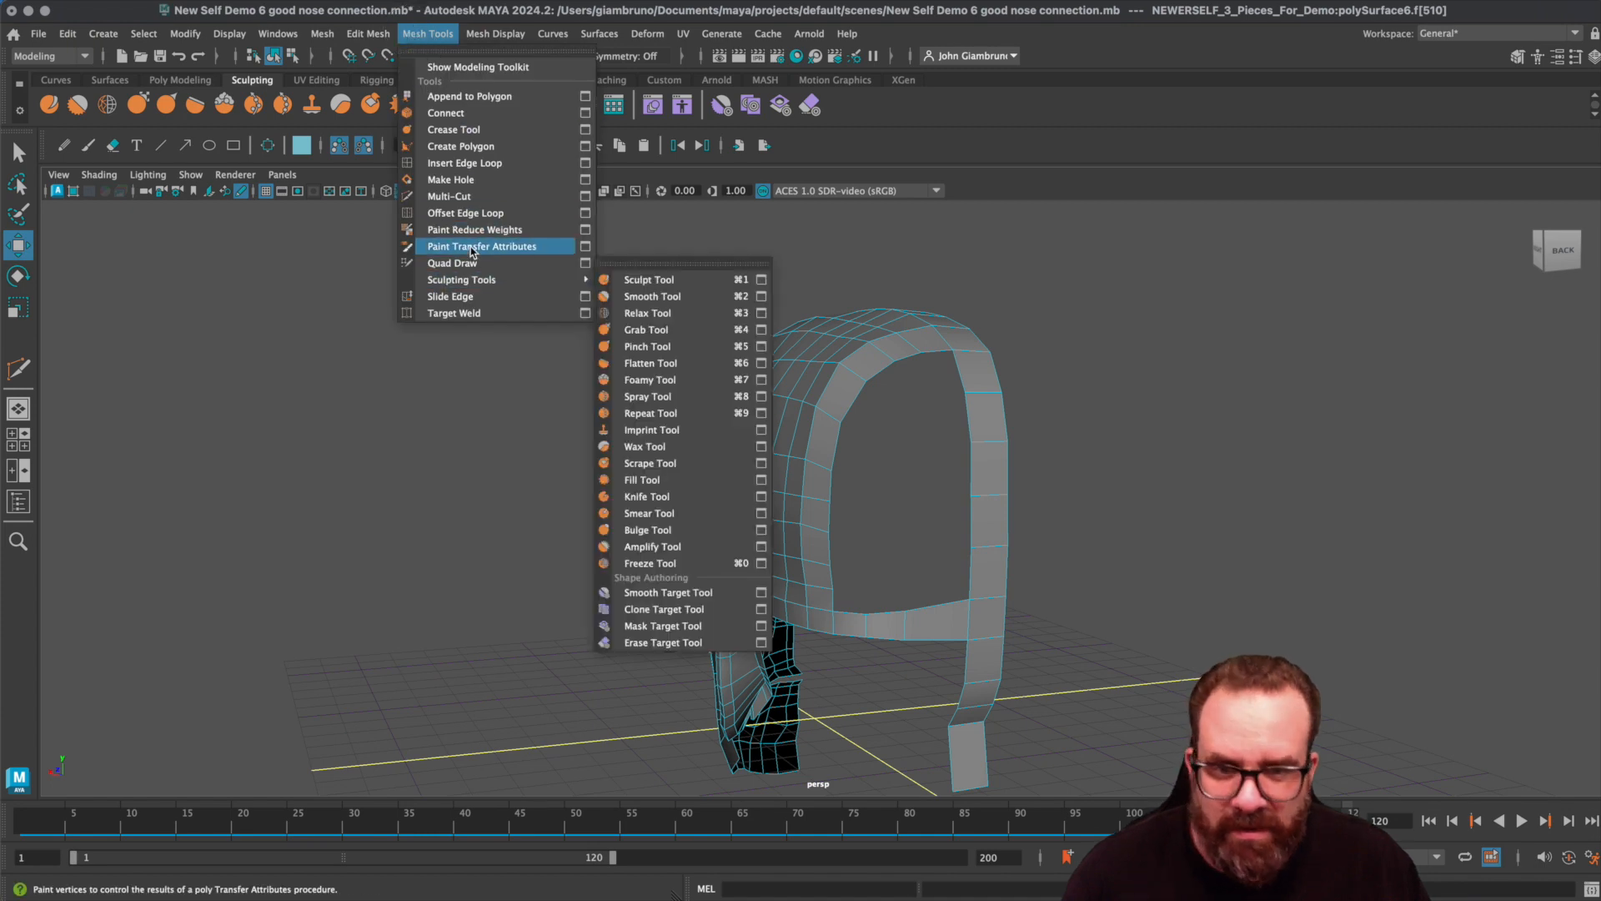
{"action": "left_click", "coordinate": [461, 197]}
{"action": "left_click", "coordinate": [971, 574]}
{"action": "left_click", "coordinate": [1008, 570]}
{"action": "key", "text": "Return"}
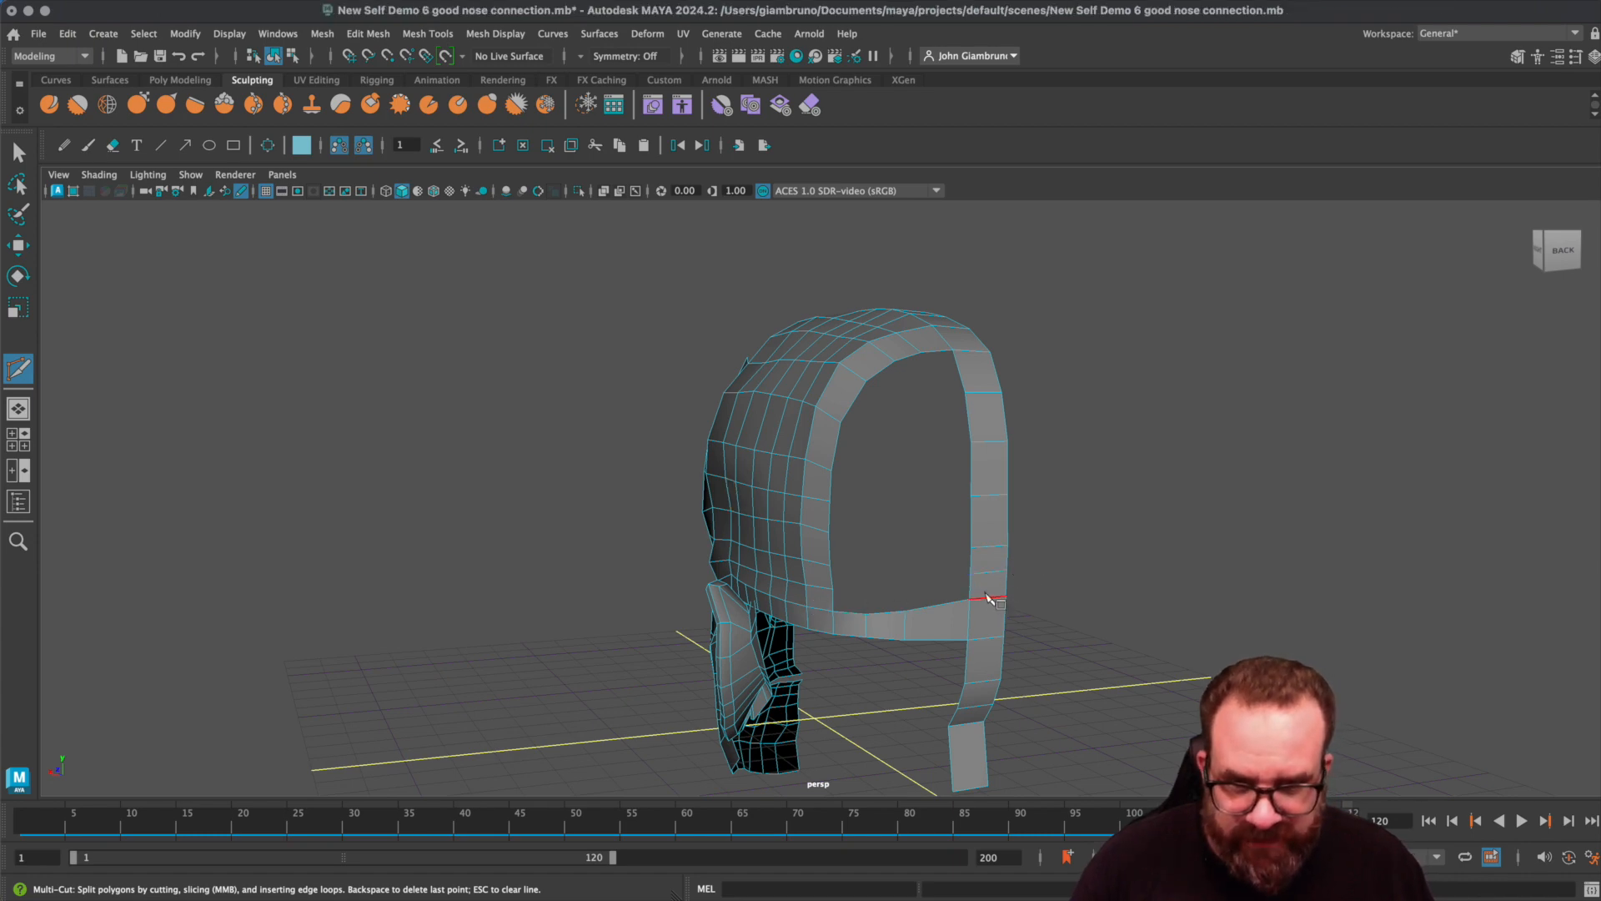
- Compare the face rows of the side panel and the rear center strip to find matching levels across the rear opening
{"action": "right_click_drag", "start_coordinate": [986, 597], "coordinate": [992, 590]}
{"action": "key", "text": "q"}
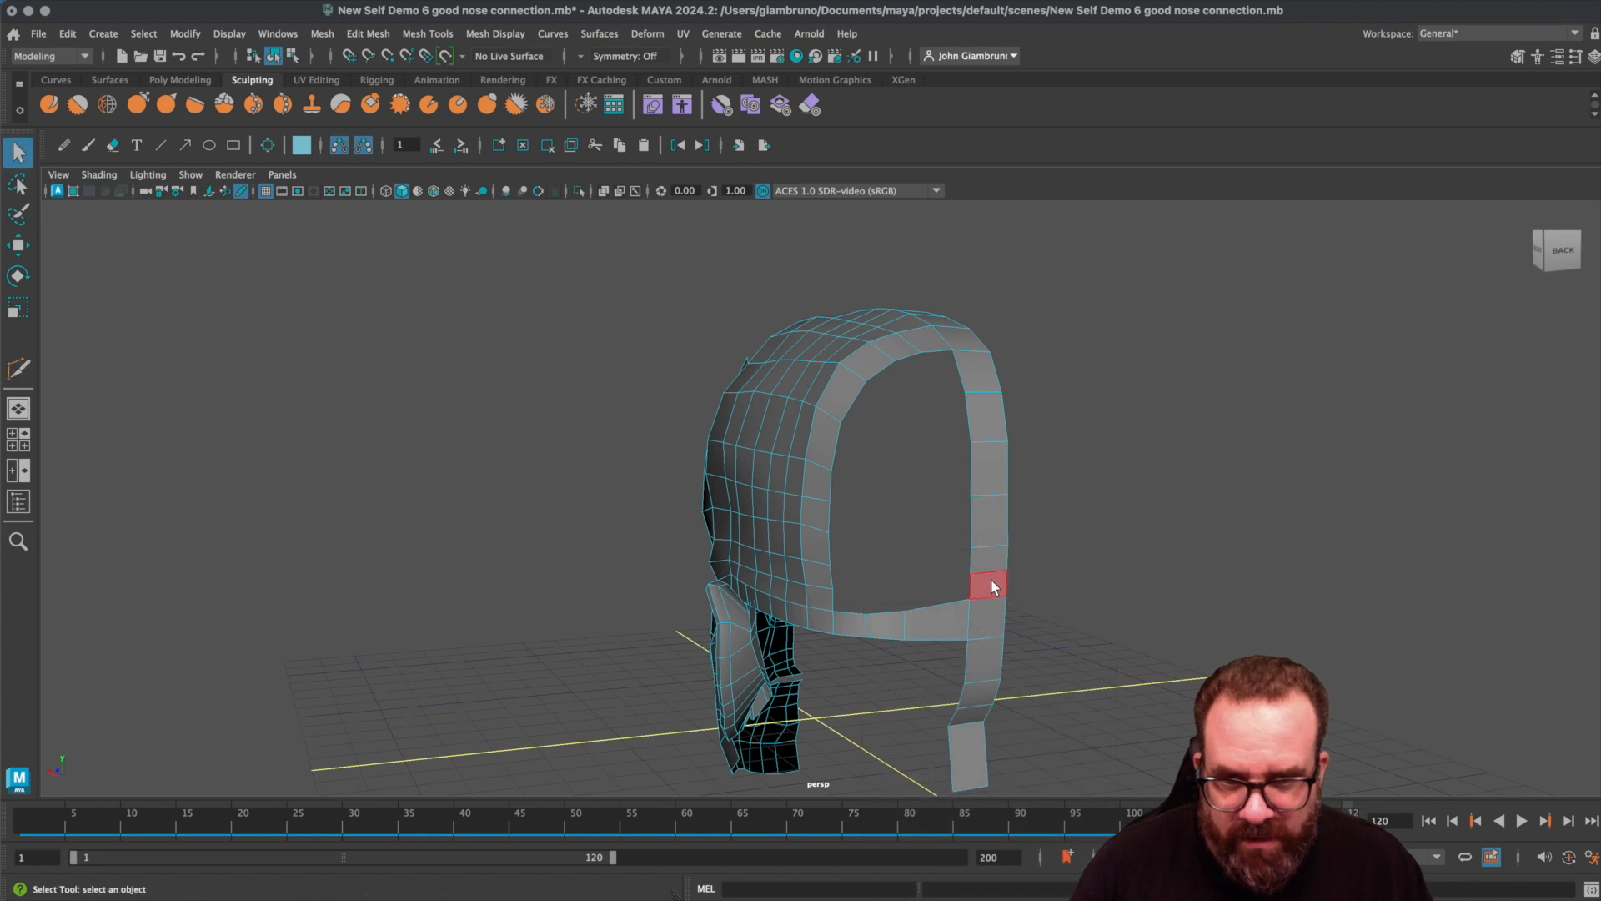
{"action": "left_click", "coordinate": [993, 586]}
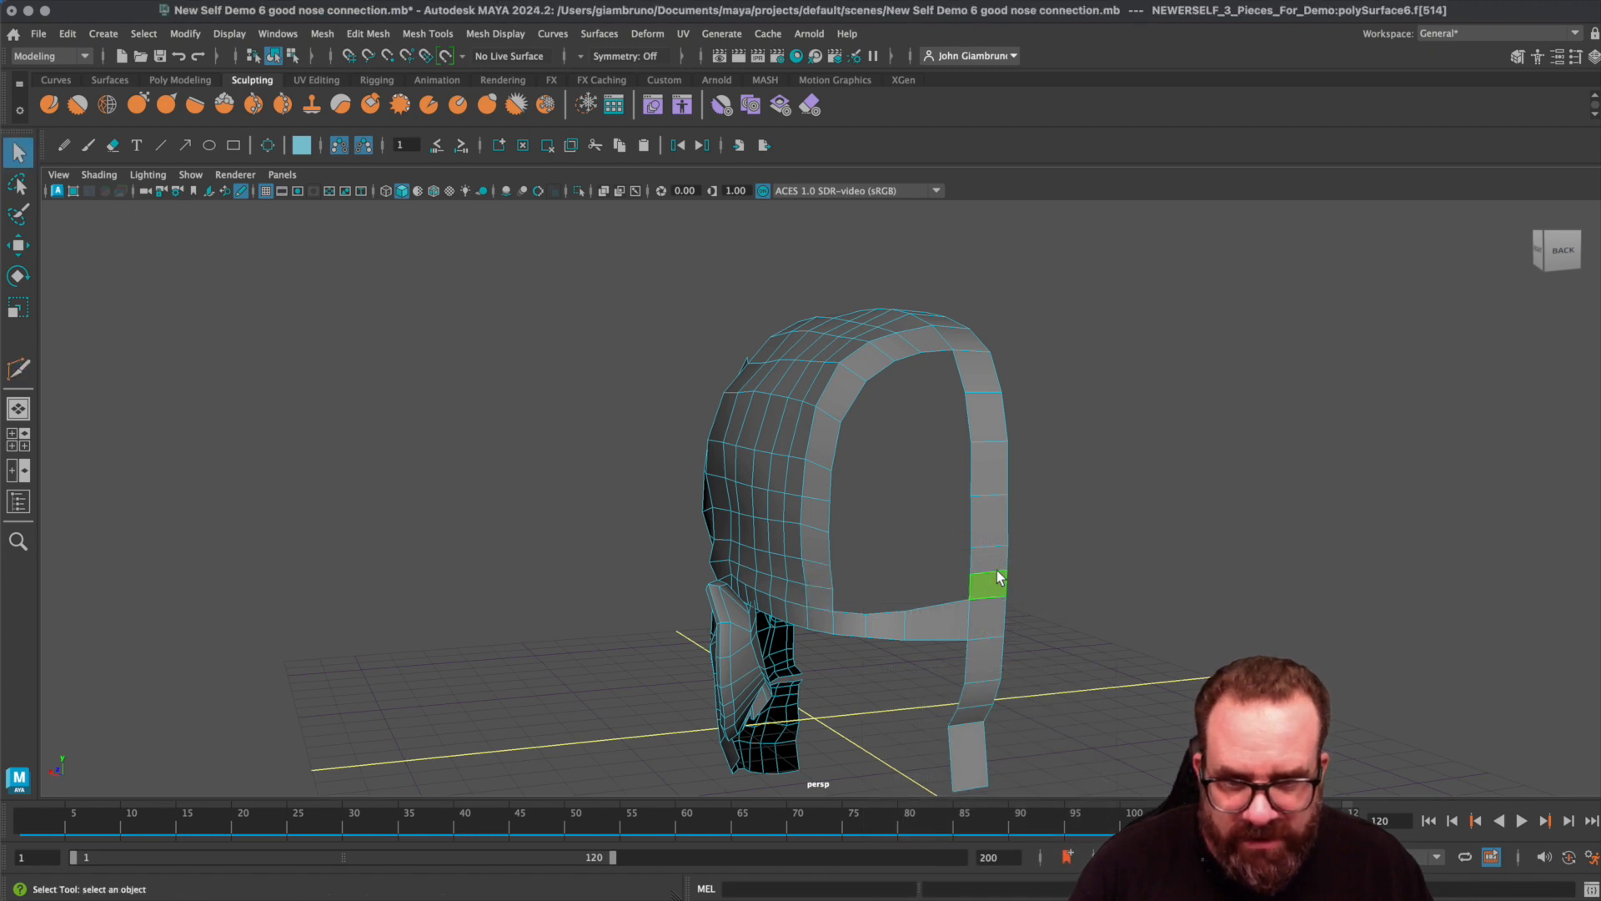
{"action": "left_click", "coordinate": [994, 562]}
{"action": "left_click", "coordinate": [992, 523]}
{"action": "left_click", "coordinate": [816, 516]}
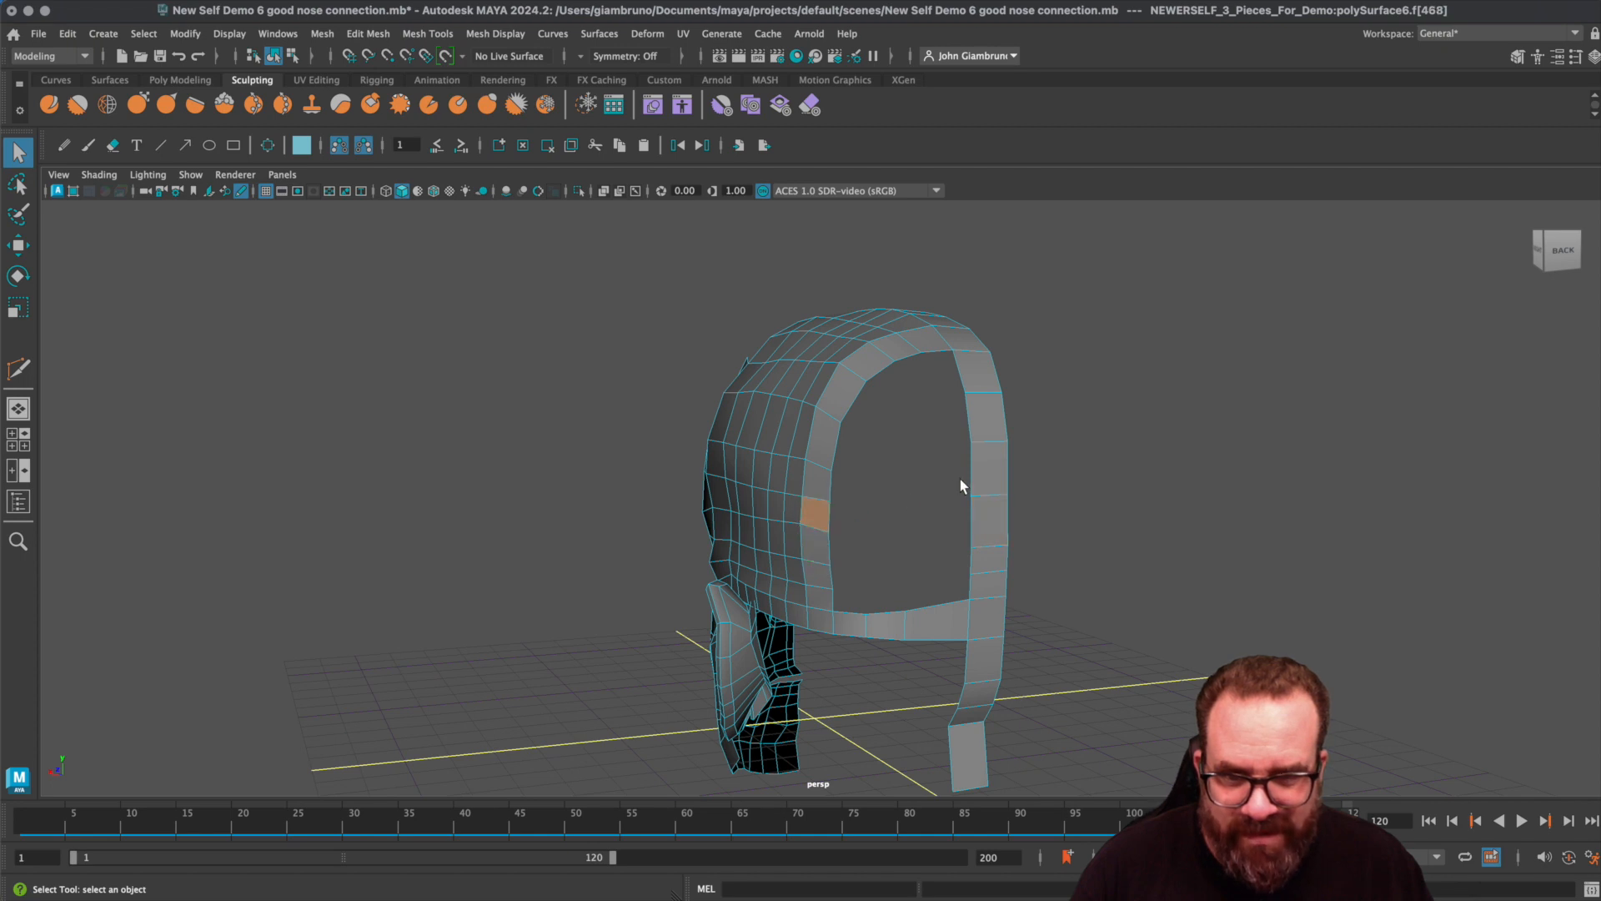
{"action": "left_click", "coordinate": [992, 470]}
{"action": "left_click", "coordinate": [815, 487]}
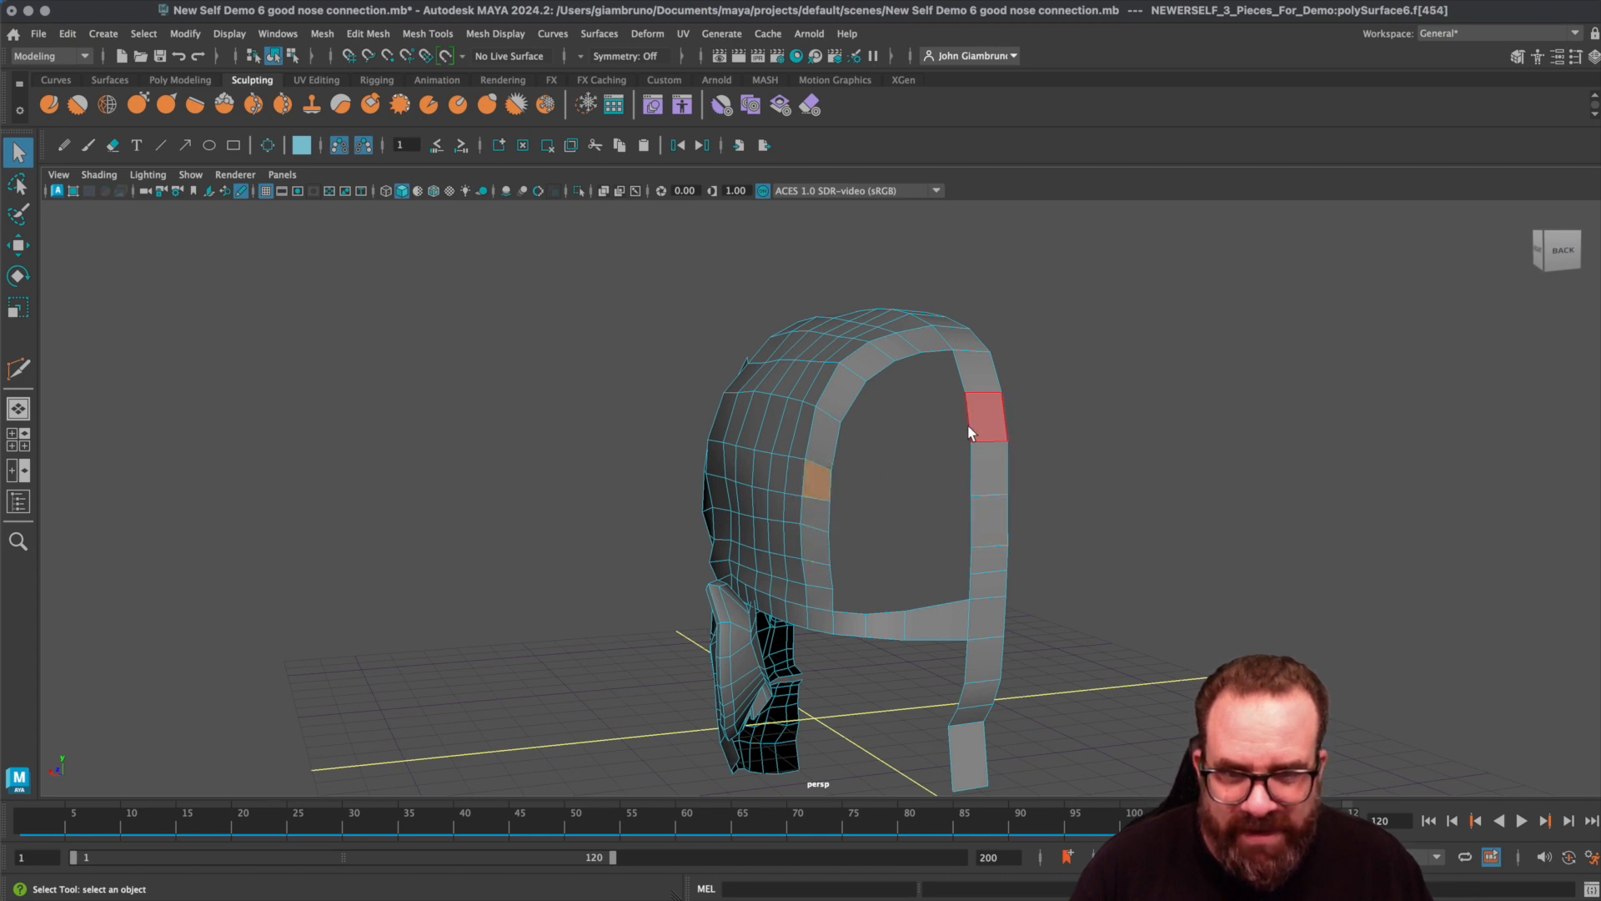
{"action": "left_click", "coordinate": [974, 422]}
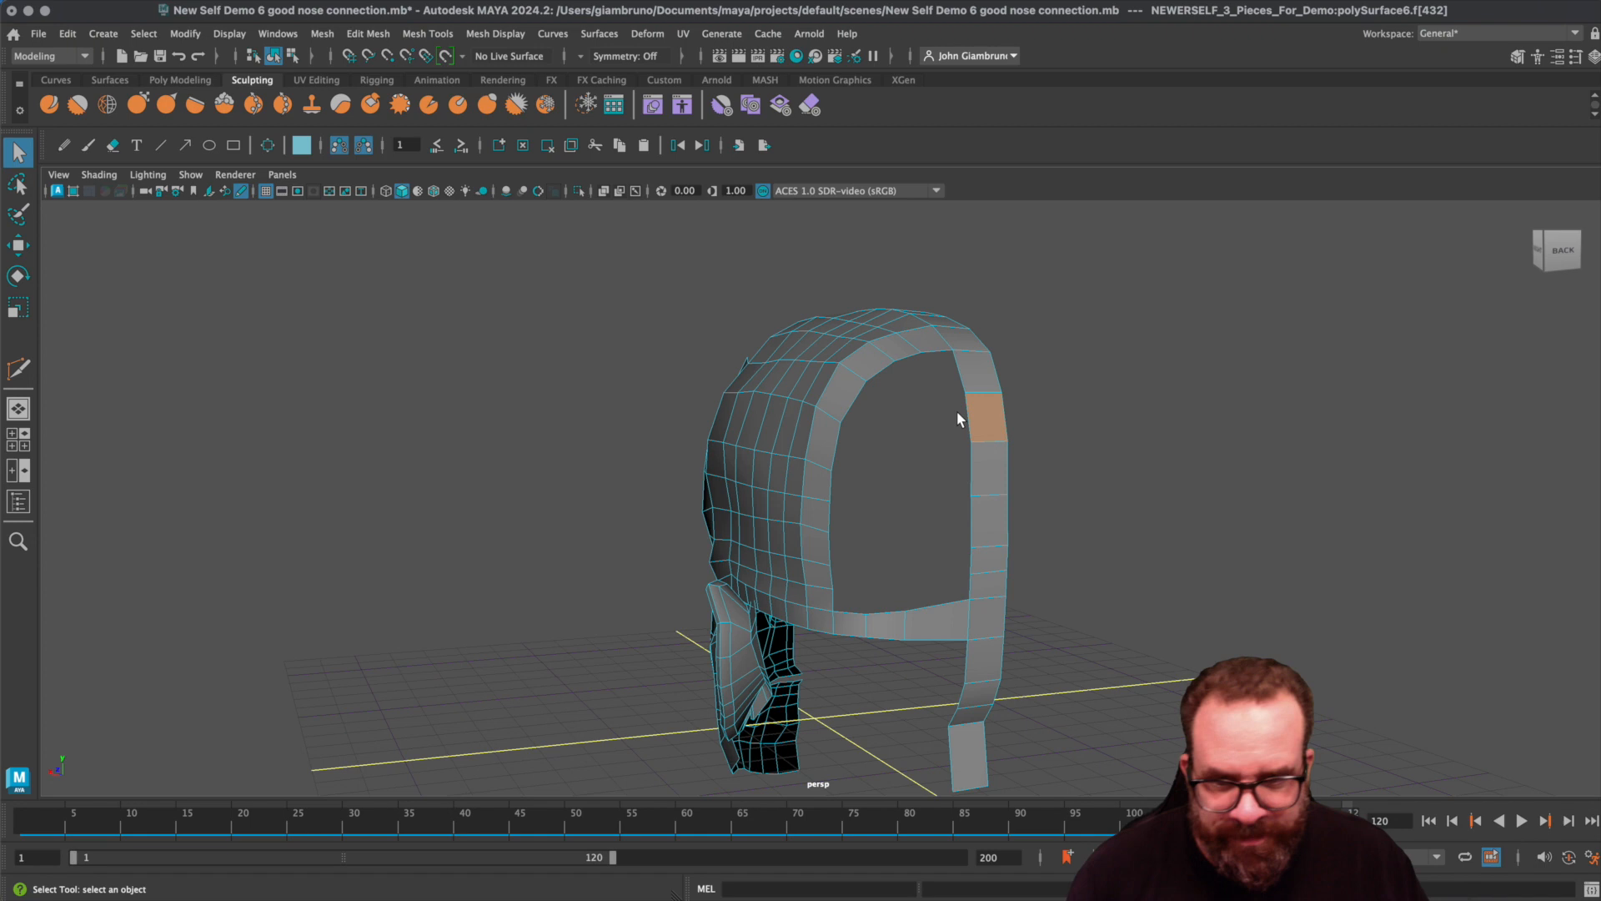
- Bridge an upper inner edge of the side panel to the facing edge of the rear center strip across the rear opening
{"action": "right_click_drag", "start_coordinate": [832, 586], "coordinate": [867, 510]}
{"action": "mouse_move", "coordinate": [825, 454]}
{"action": "left_mouse_down", "text": "alt"}
{"action": "mouse_move", "coordinate": [857, 469]}
{"action": "mouse_move", "coordinate": [839, 463]}
{"action": "mouse_move", "coordinate": [872, 443]}
{"action": "mouse_move", "coordinate": [847, 454]}
{"action": "left_mouse_up", "text": "alt"}
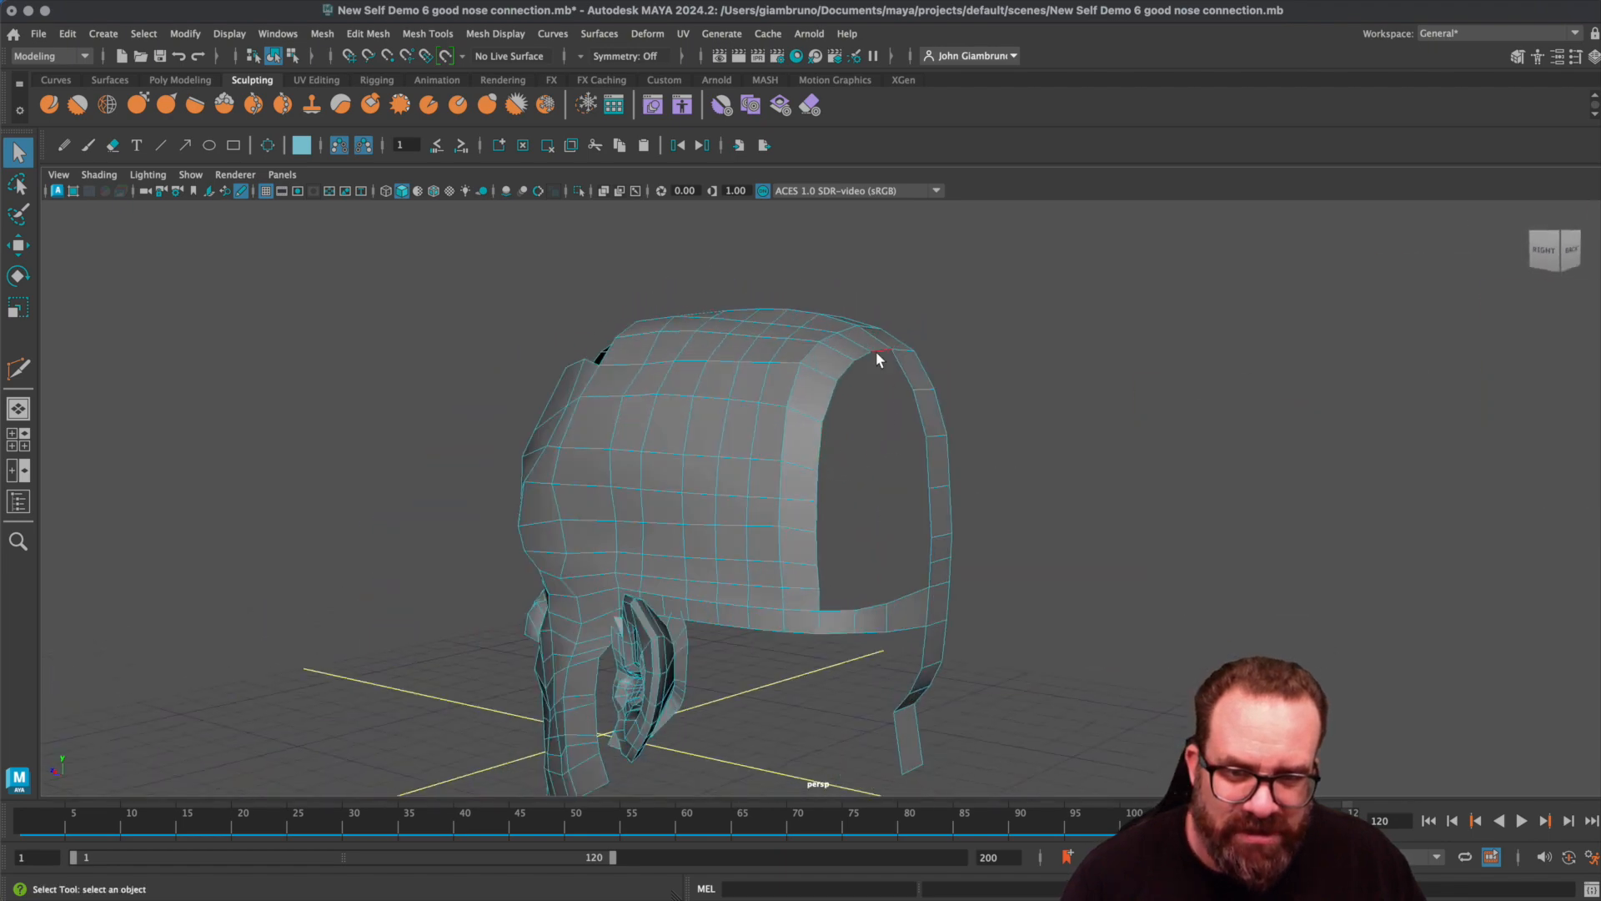
{"action": "left_click", "coordinate": [818, 453]}
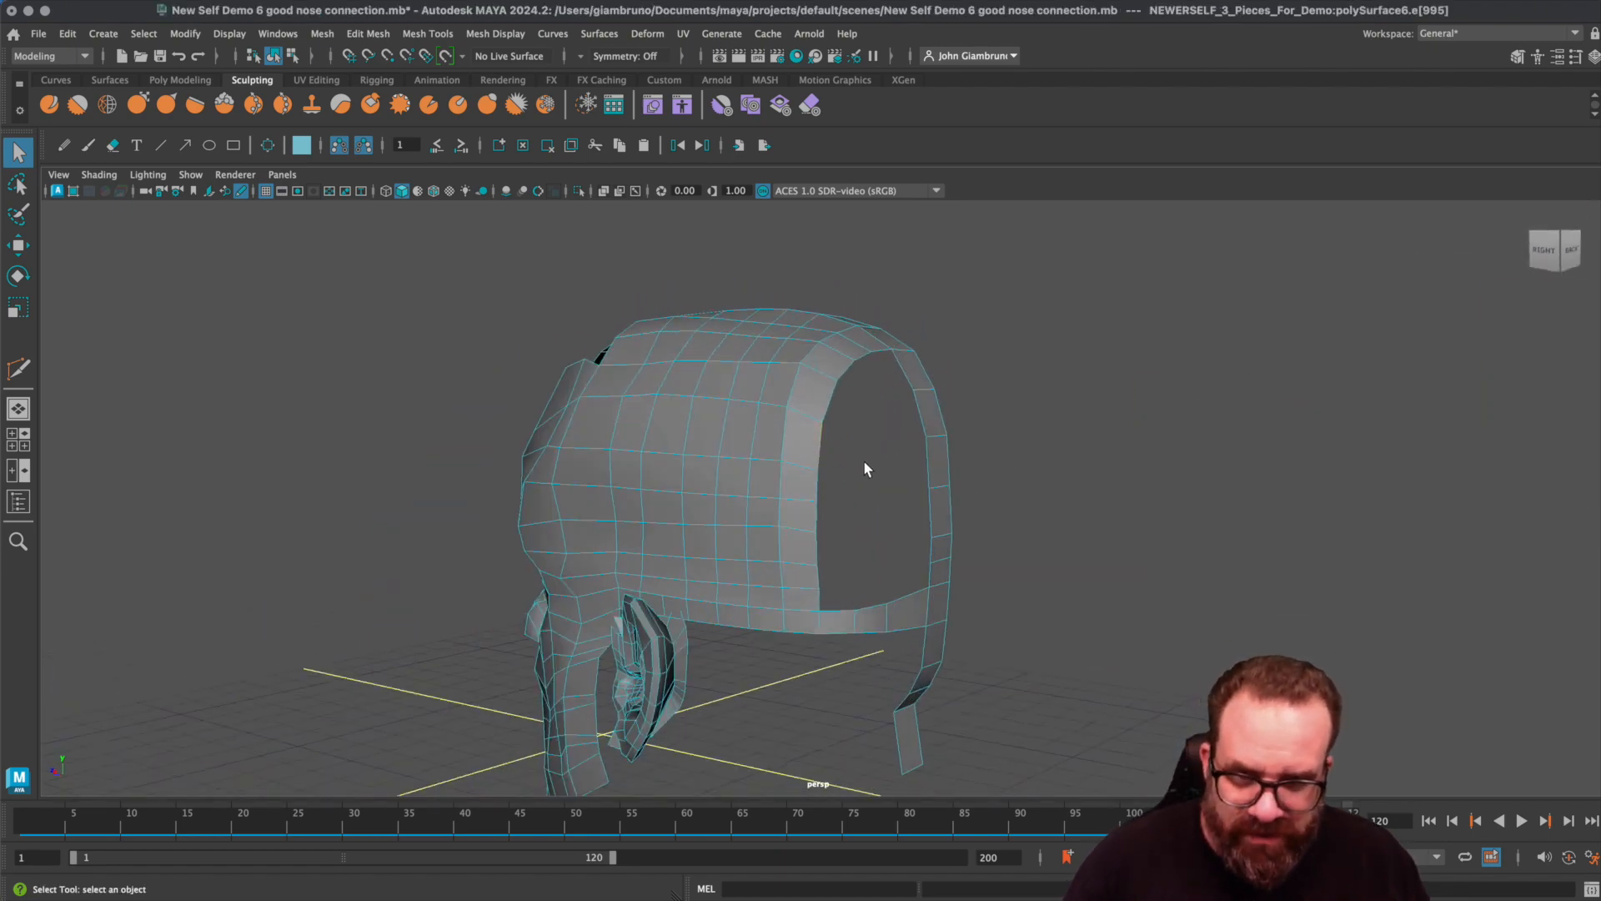
{"action": "left_click", "coordinate": [928, 460]}
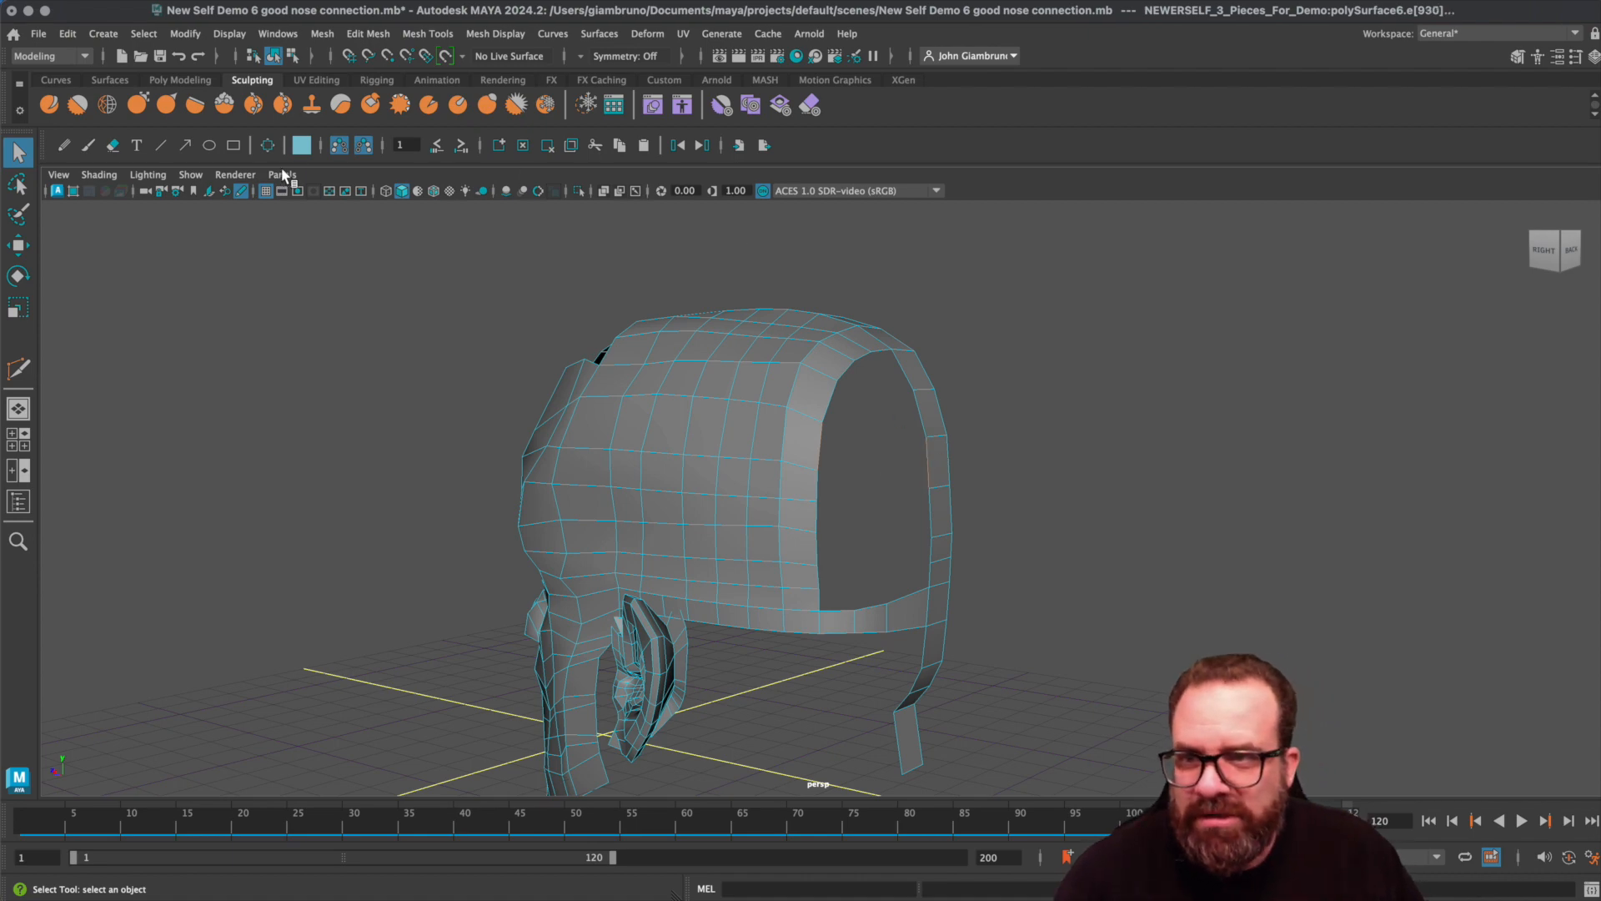
{"action": "left_click", "coordinate": [367, 34]}
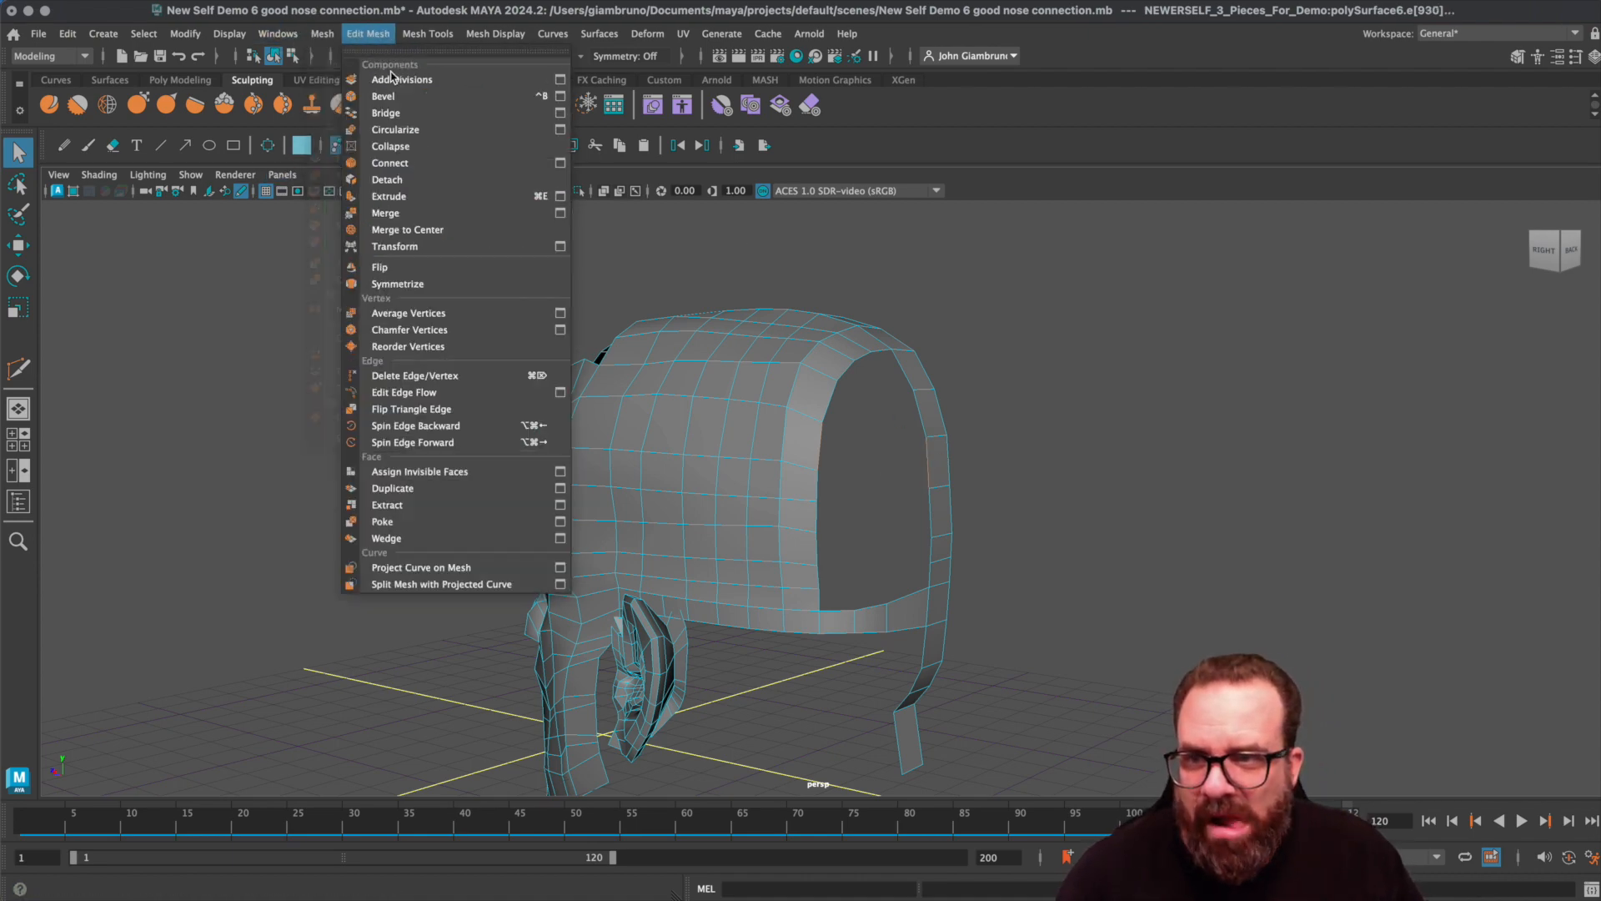
{"action": "left_click", "coordinate": [385, 113]}
{"action": "mouse_move", "coordinate": [832, 476]}
{"action": "left_mouse_down", "text": "alt"}
{"action": "mouse_move", "coordinate": [829, 518]}
{"action": "mouse_move", "coordinate": [854, 497]}
{"action": "left_mouse_up", "text": "alt"}
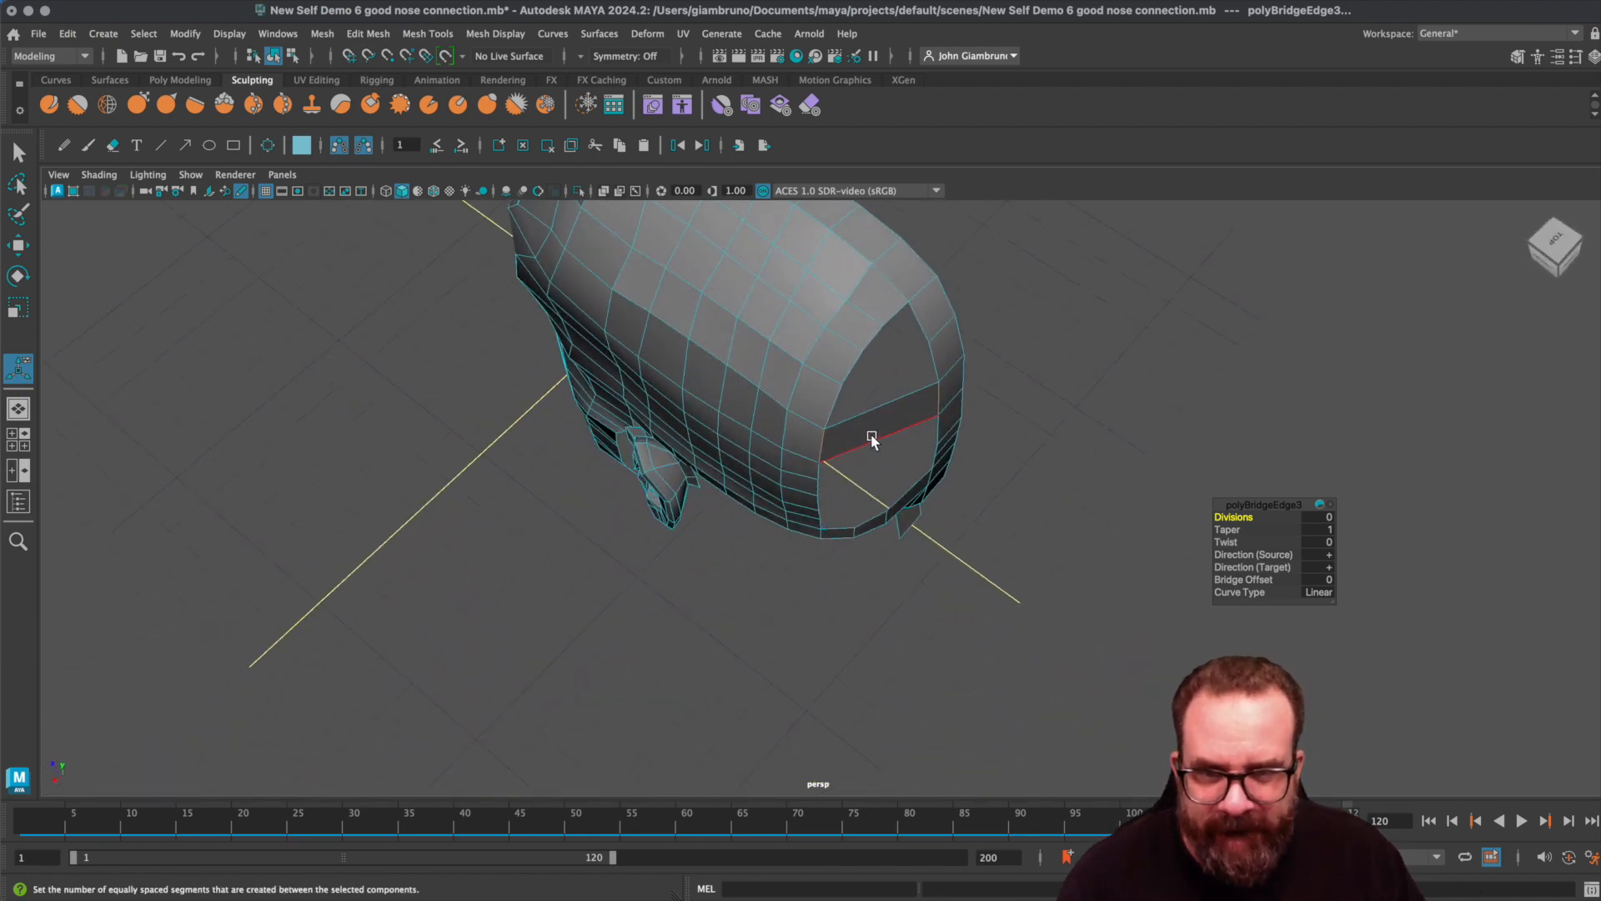
{"action": "mouse_move", "coordinate": [892, 340]}
{"action": "left_mouse_down", "text": "alt"}
{"action": "mouse_move", "coordinate": [883, 328]}
{"action": "mouse_move", "coordinate": [912, 334]}
{"action": "left_mouse_up", "text": "alt"}
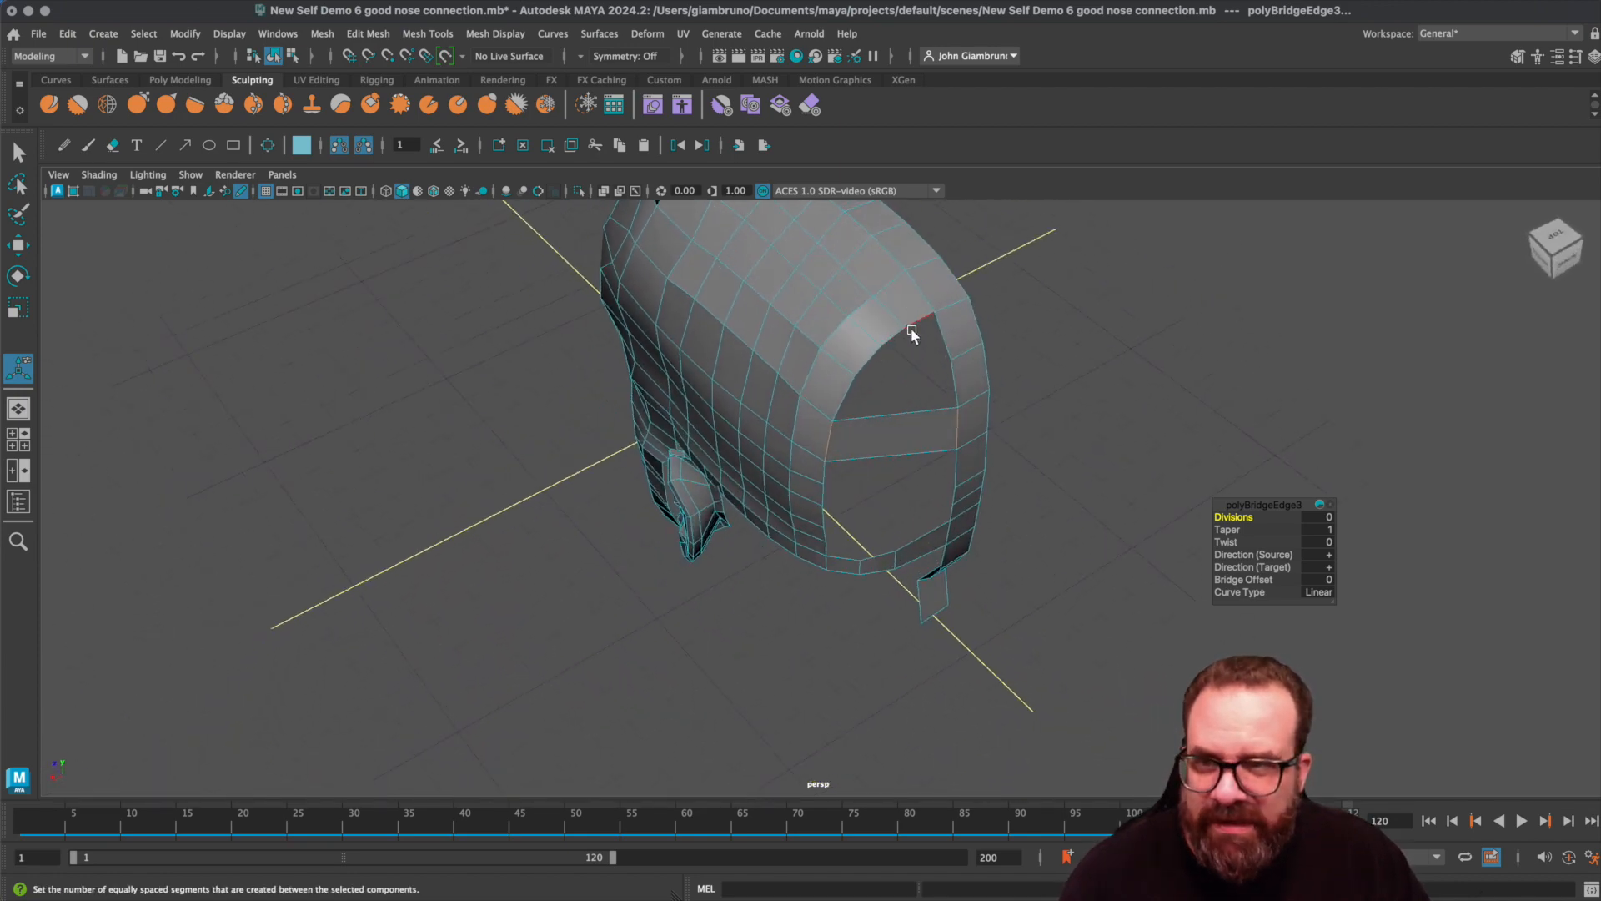
- Divide the new bridge across the rear opening into three faces with two vertical Multi-Cut cuts
{"action": "left_click", "coordinate": [427, 33]}
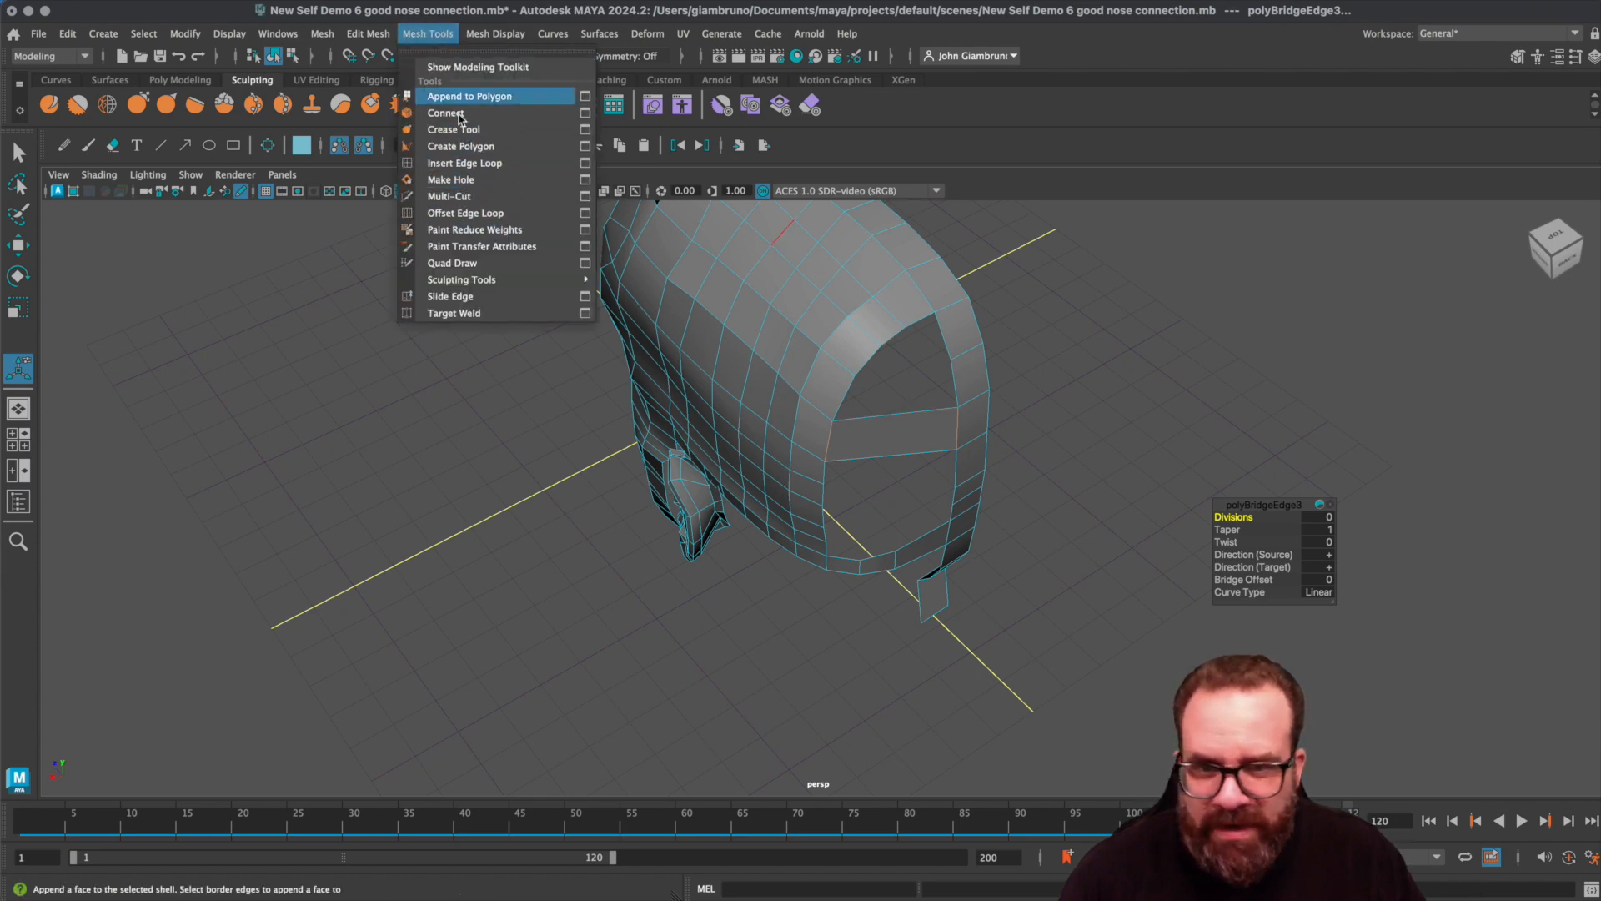
{"action": "left_click", "coordinate": [464, 196]}
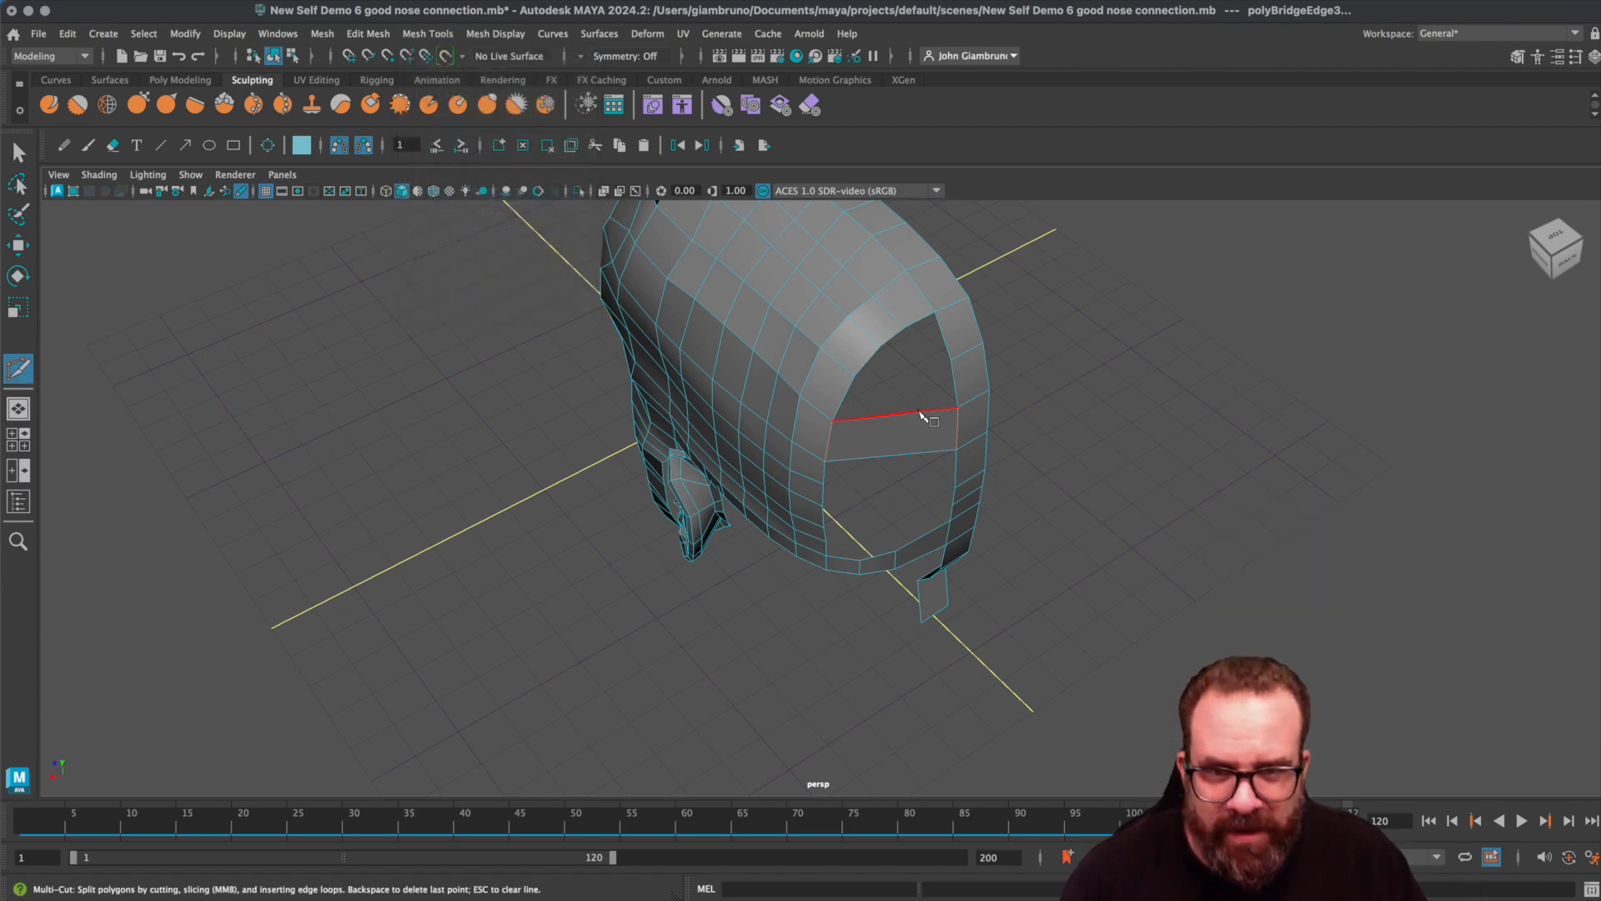
{"action": "left_click", "coordinate": [928, 414]}
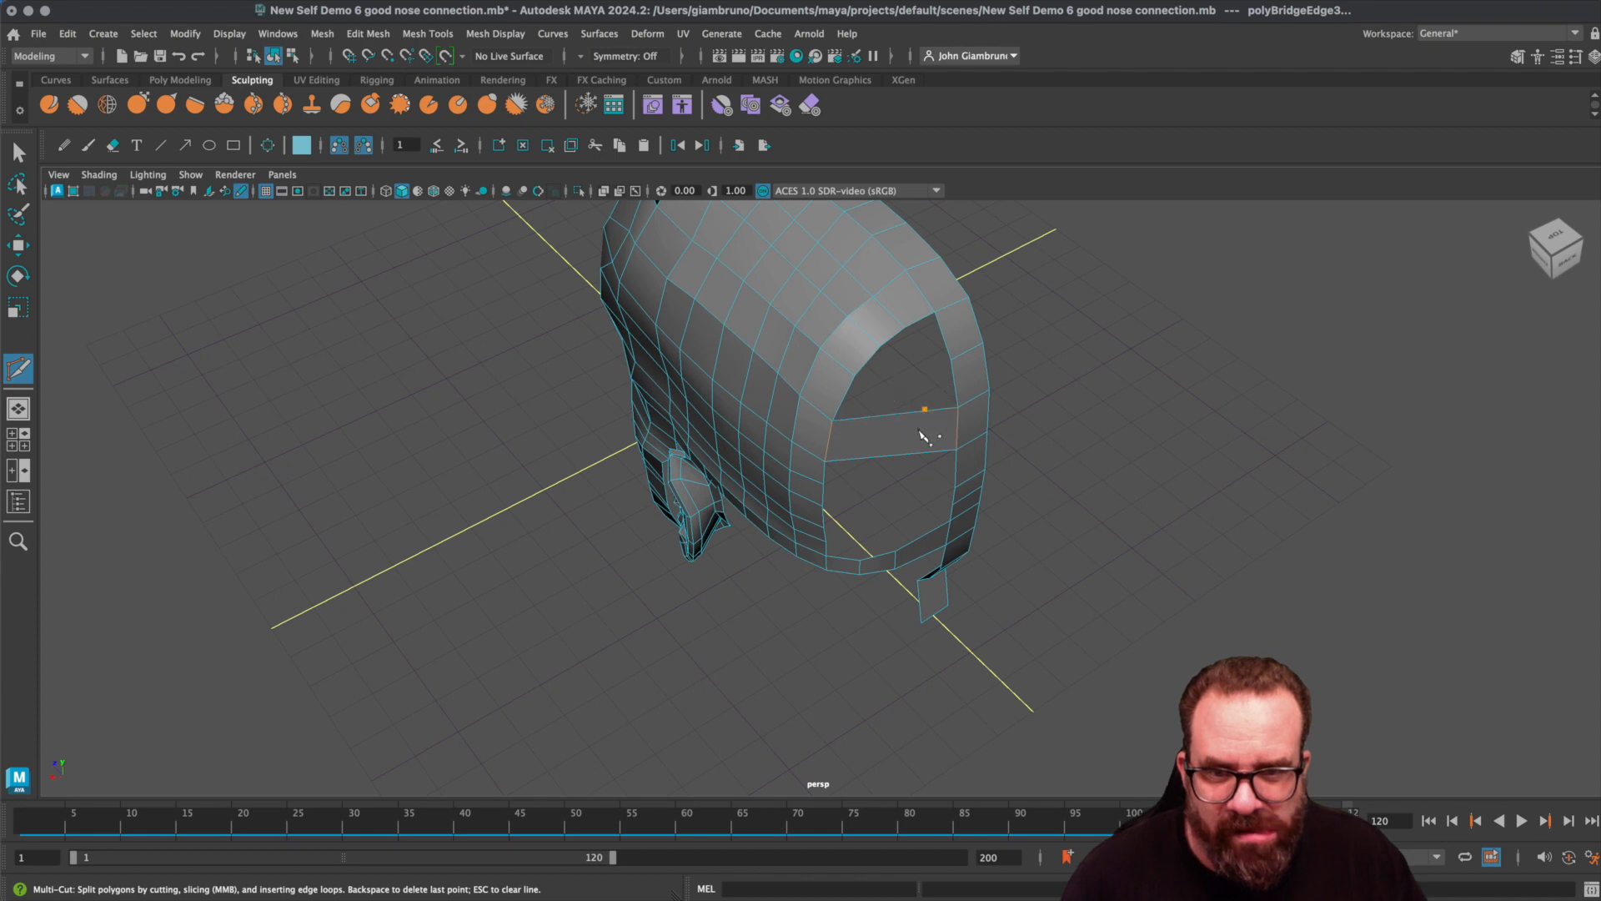
{"action": "left_click", "coordinate": [925, 455]}
{"action": "key", "text": "Return"}
{"action": "mouse_move", "coordinate": [896, 425]}
{"action": "left_mouse_down", "text": "alt"}
{"action": "mouse_move", "coordinate": [892, 467]}
{"action": "mouse_move", "coordinate": [889, 403]}
{"action": "left_mouse_up", "text": "alt"}
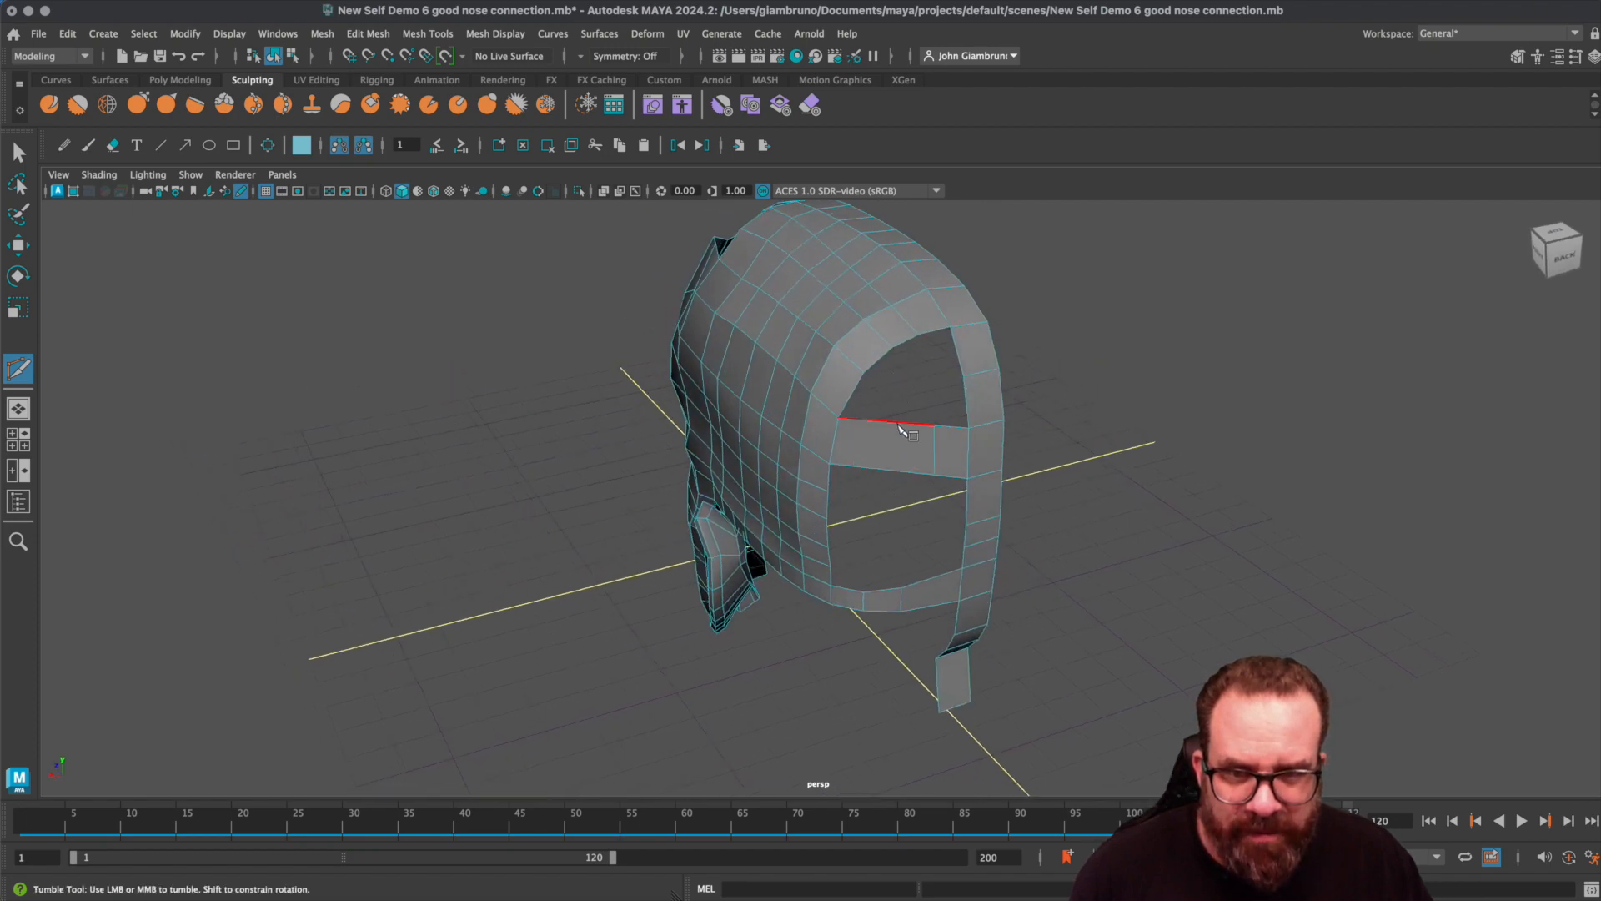
{"action": "left_click", "coordinate": [895, 422]}
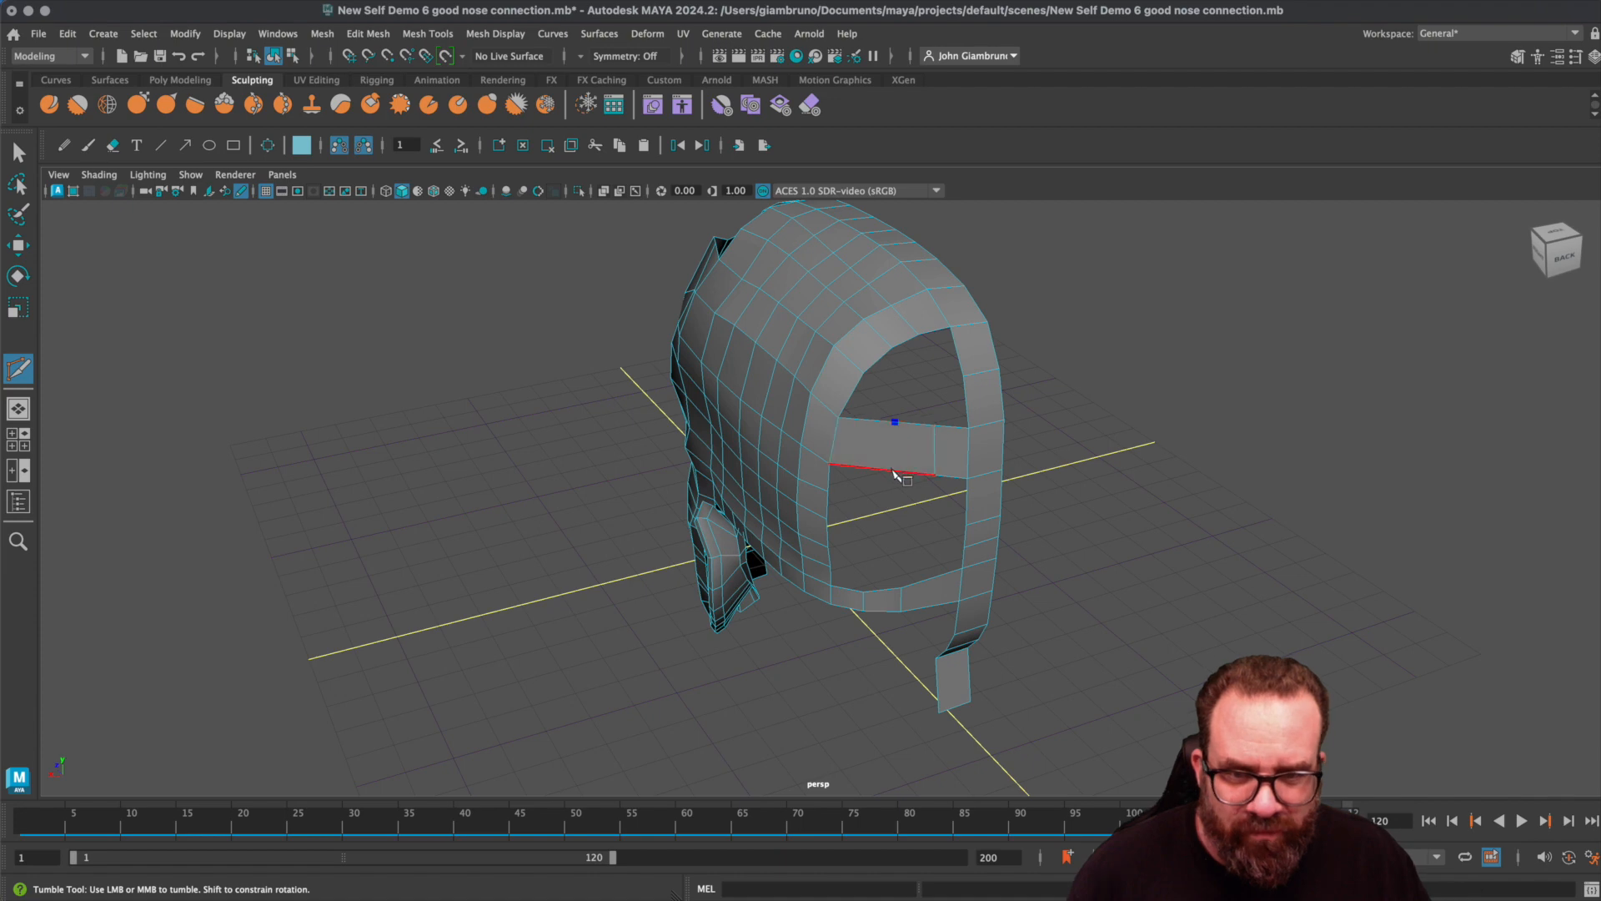
{"action": "left_click", "coordinate": [894, 472]}
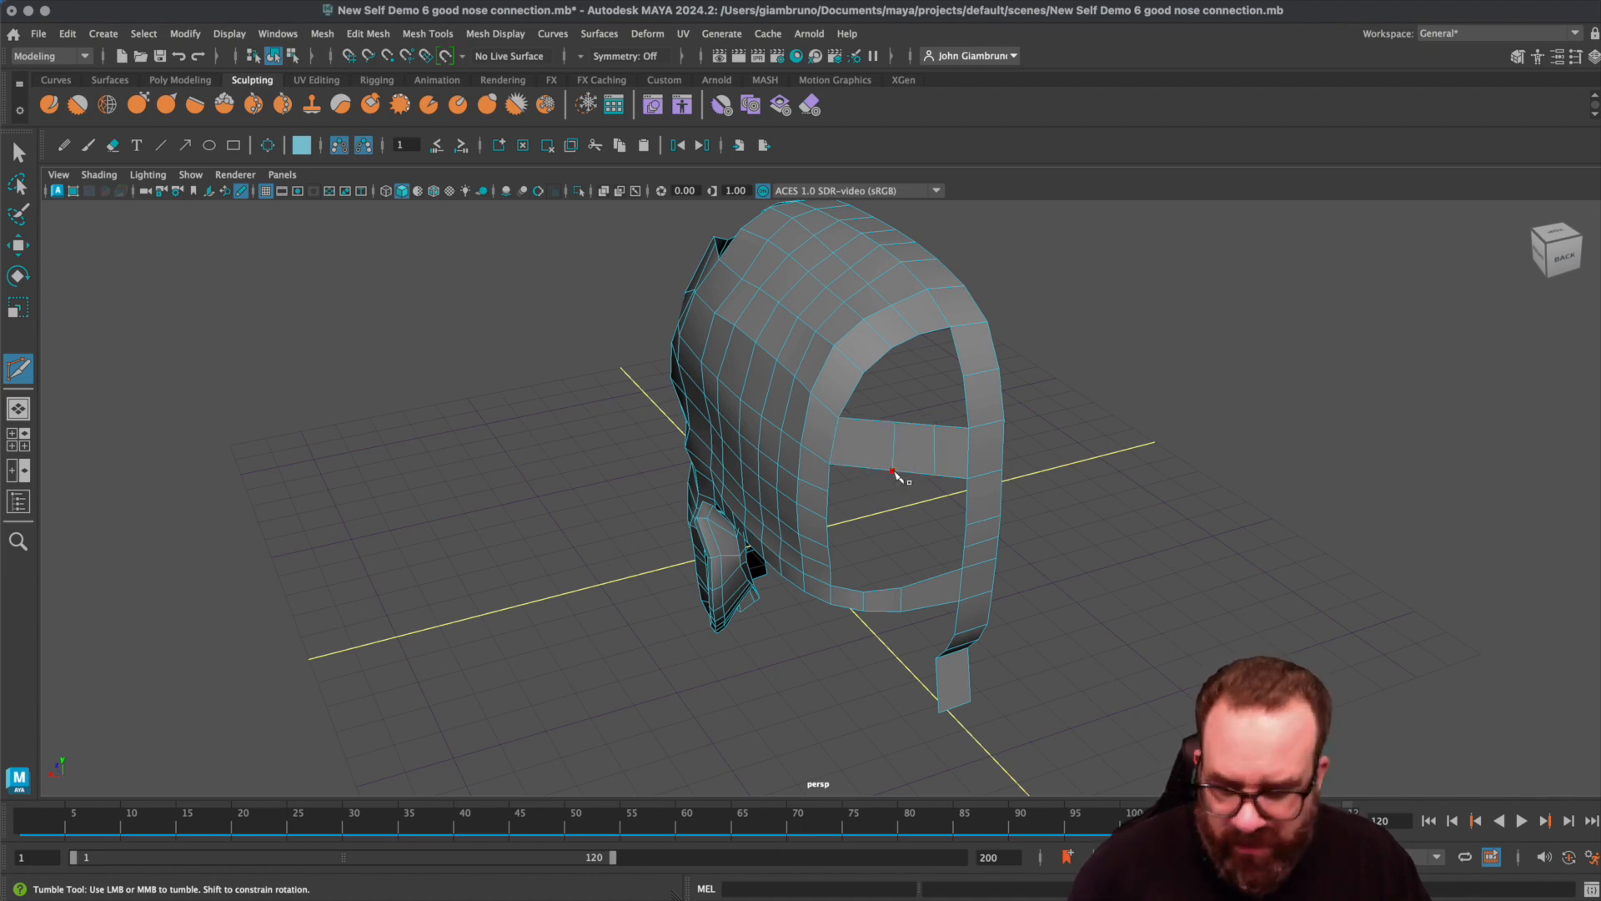
{"action": "key", "text": "Return"}
{"action": "key", "text": "q"}
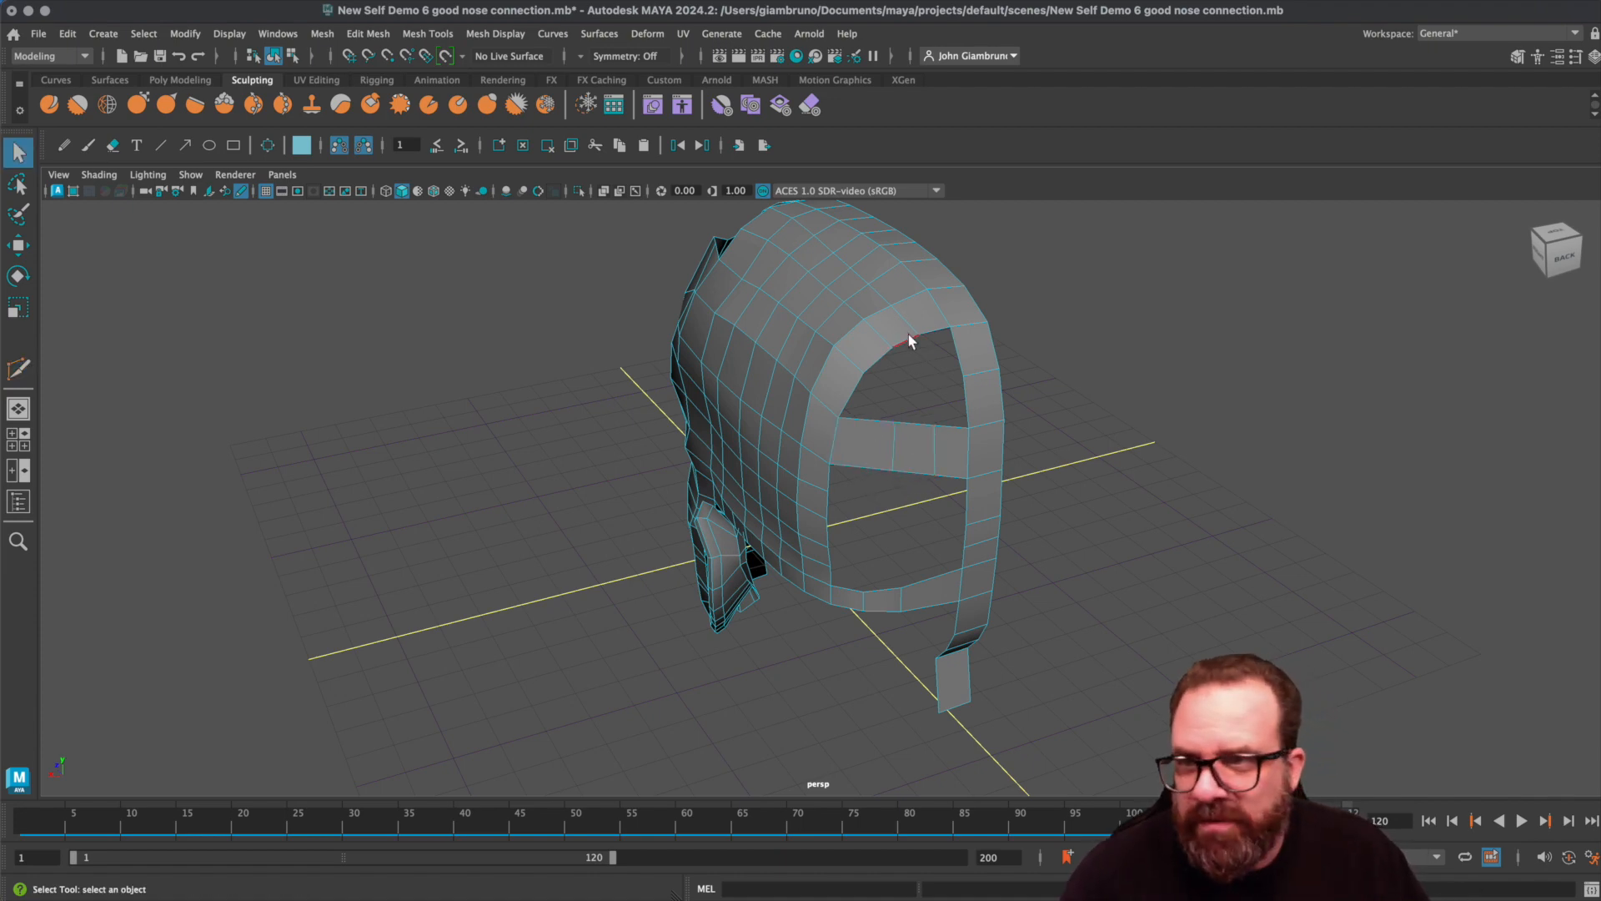
- Fill the upper part of the rear opening above the bridge with Fill Hole
{"action": "left_click", "coordinate": [908, 343]}
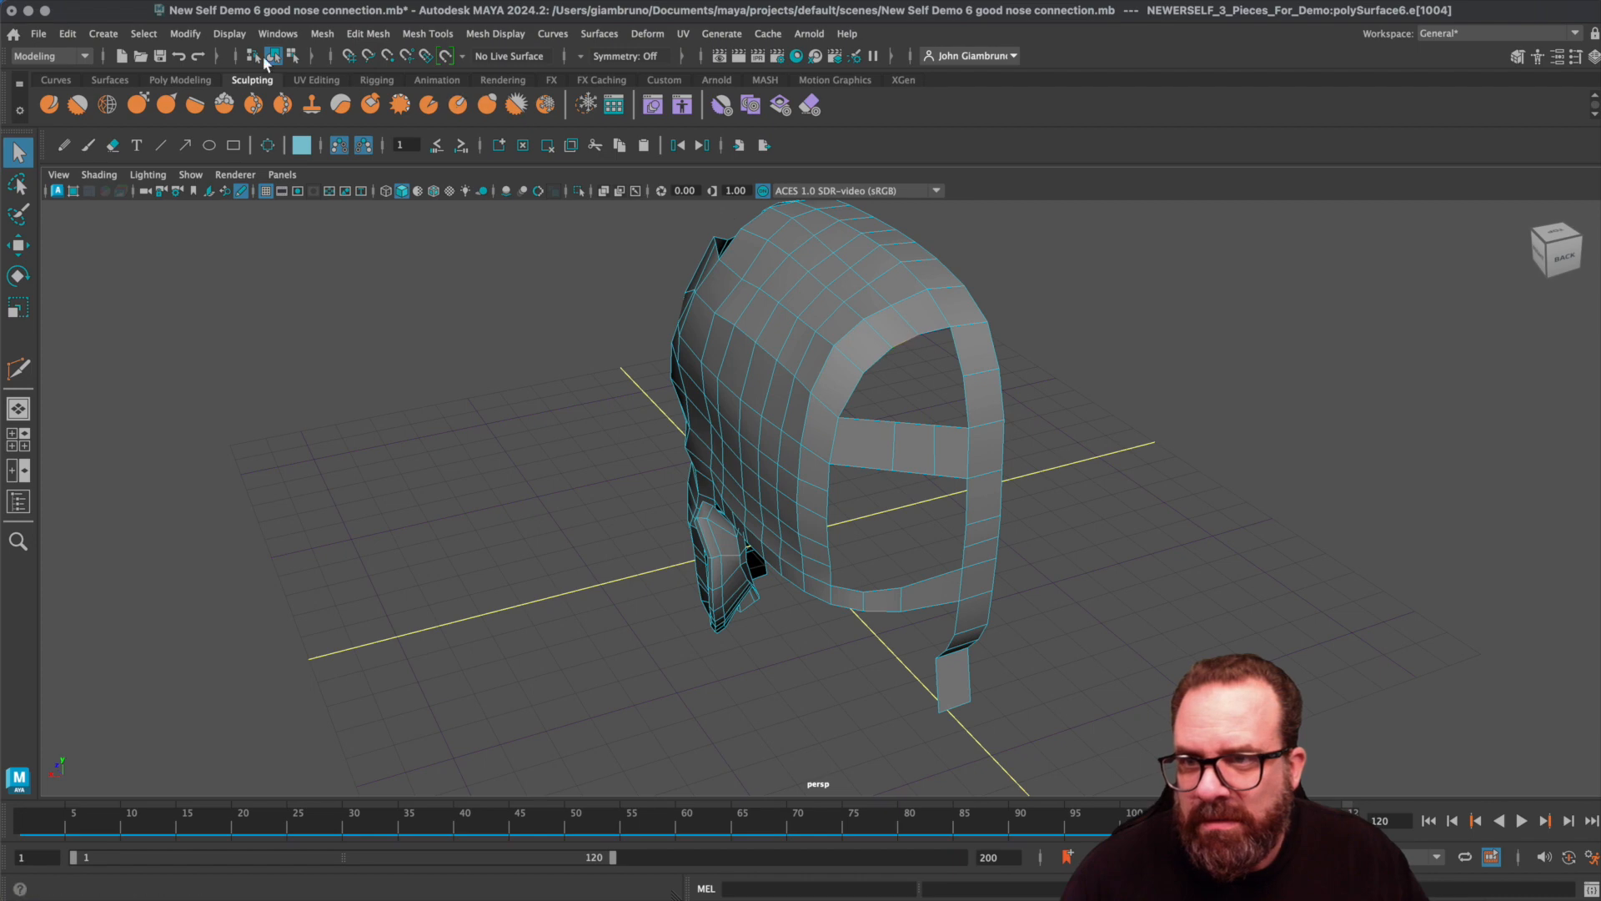
{"action": "left_click", "coordinate": [322, 33]}
{"action": "left_click", "coordinate": [350, 160]}
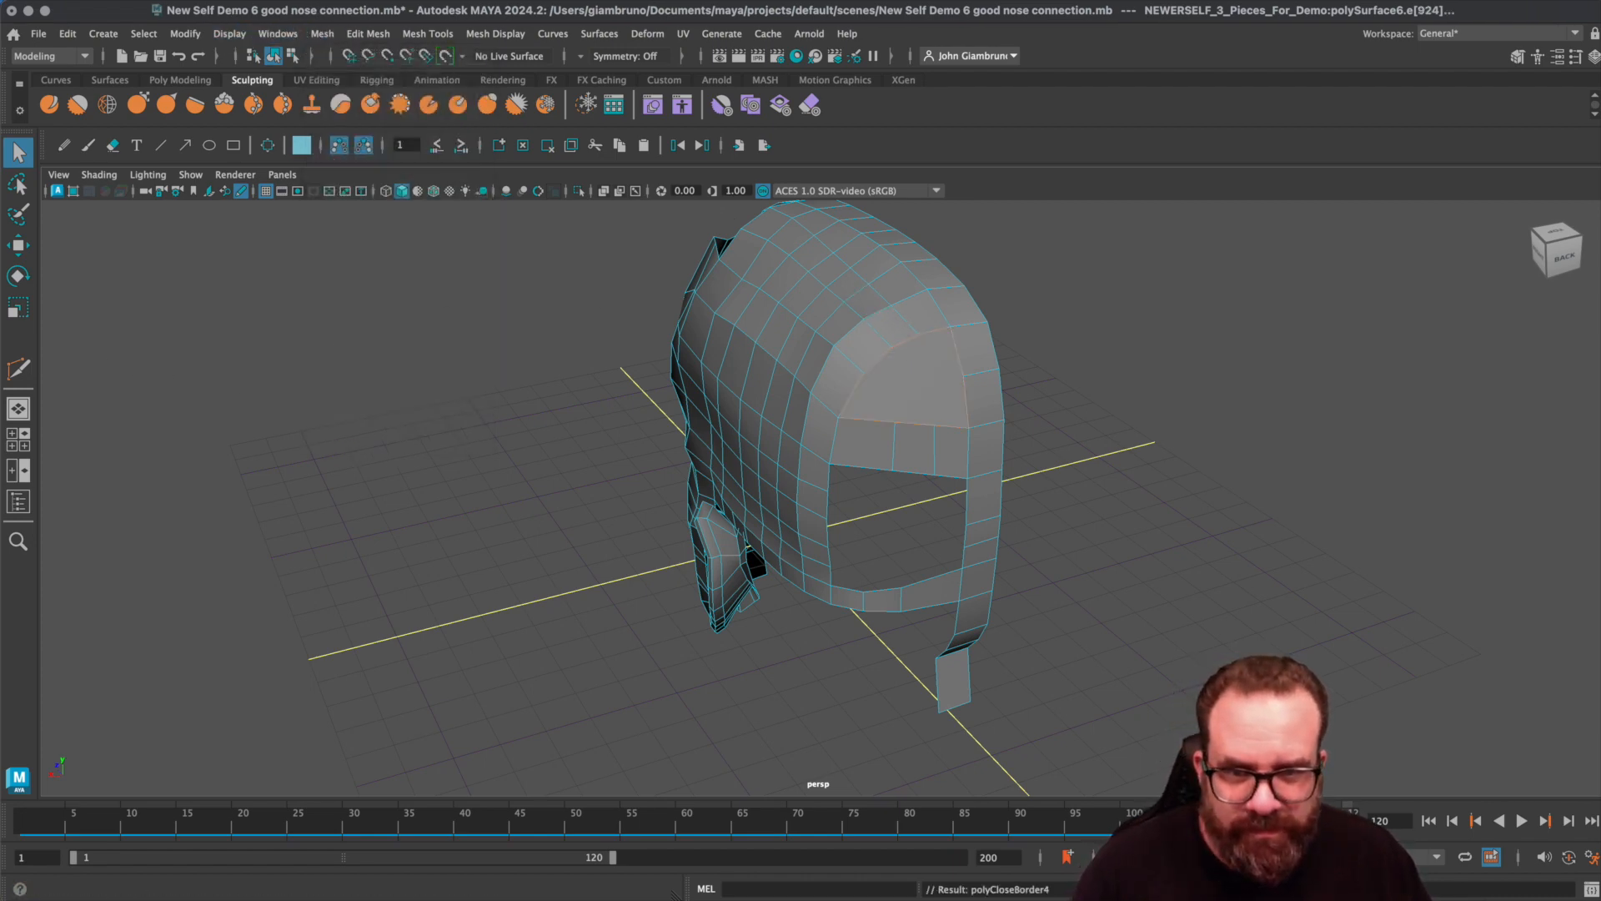
- Cut the upper rear fill vertically down to the bridge's division points with Multi-Cut and start a crosswise cut
{"action": "key", "text": "y"}
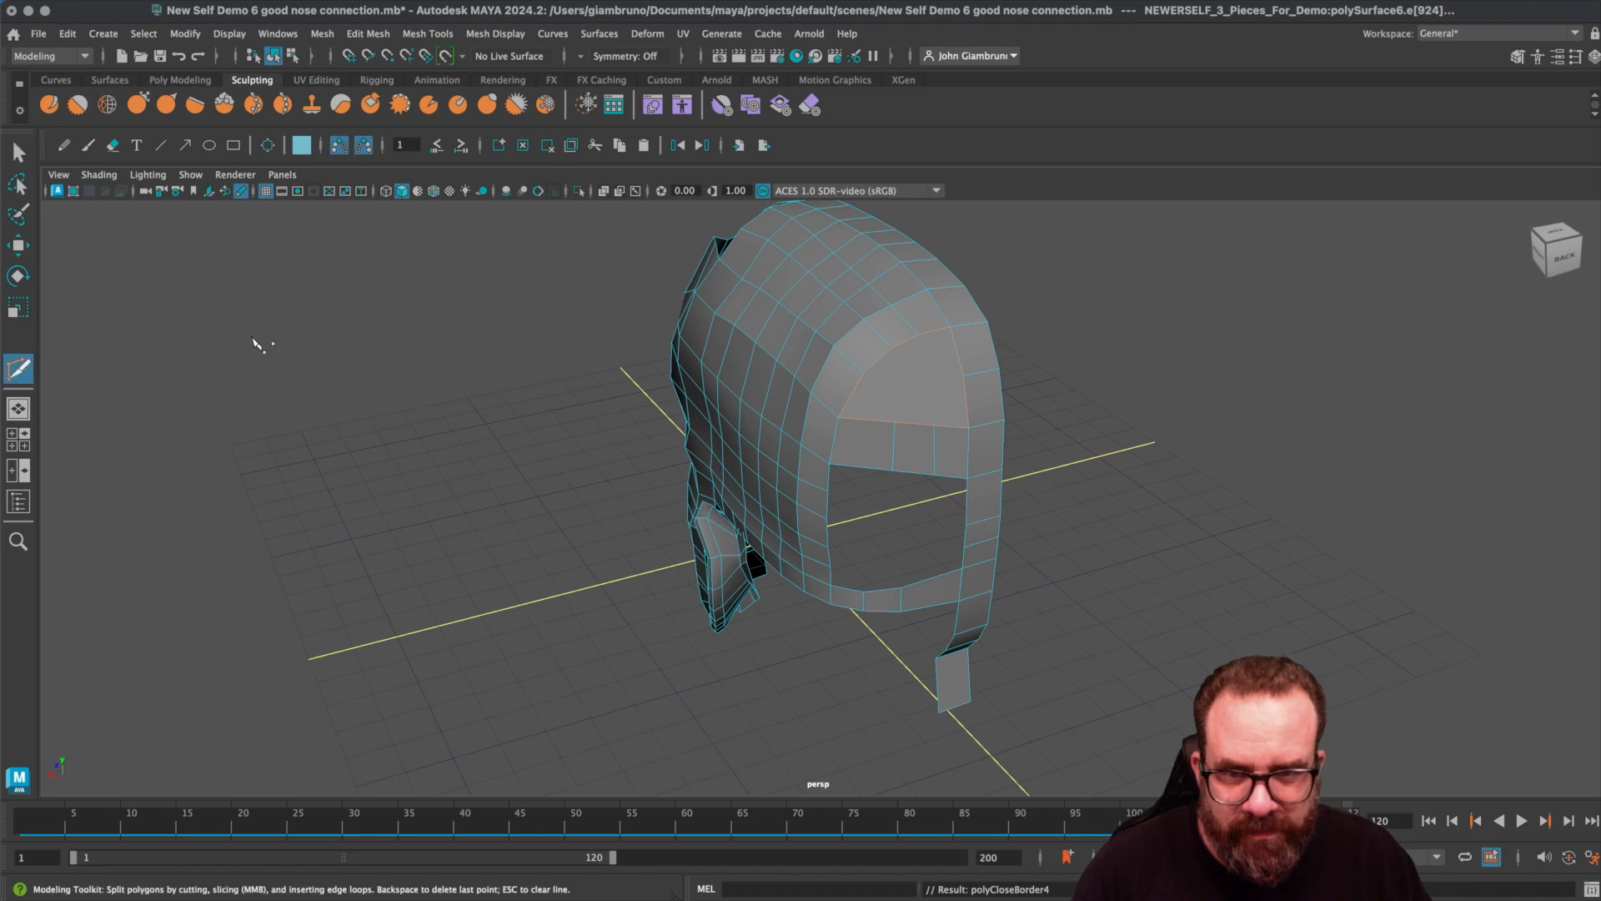
{"action": "left_click", "coordinate": [918, 334]}
{"action": "left_click", "coordinate": [934, 425]}
{"action": "key", "text": "Return"}
{"action": "left_click", "coordinate": [891, 348]}
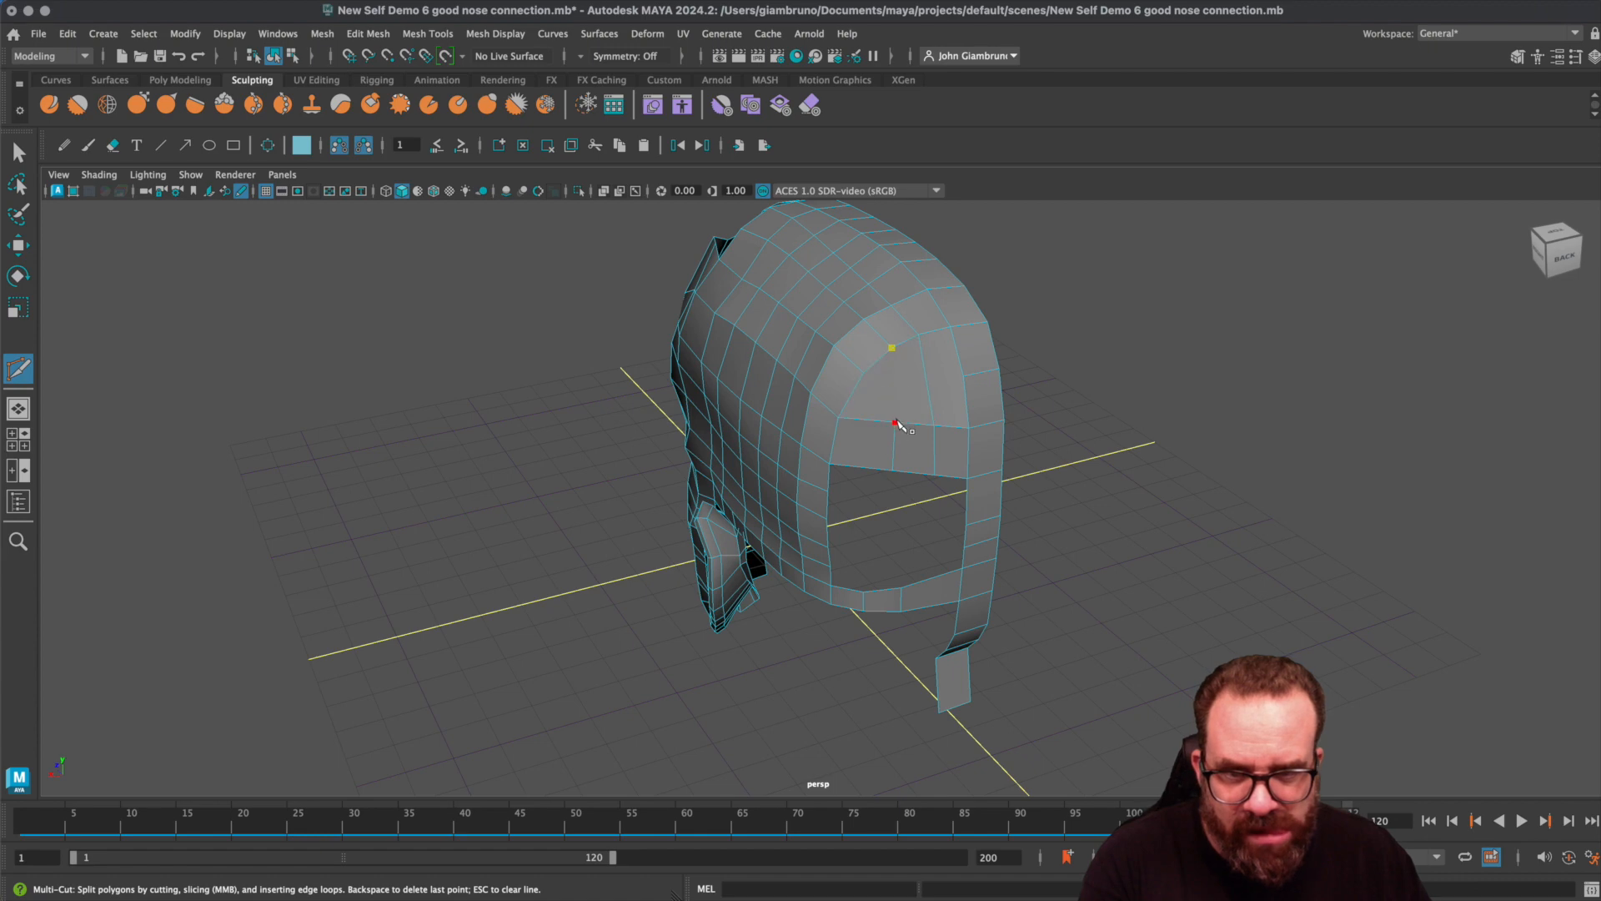
{"action": "left_click", "coordinate": [964, 377]}
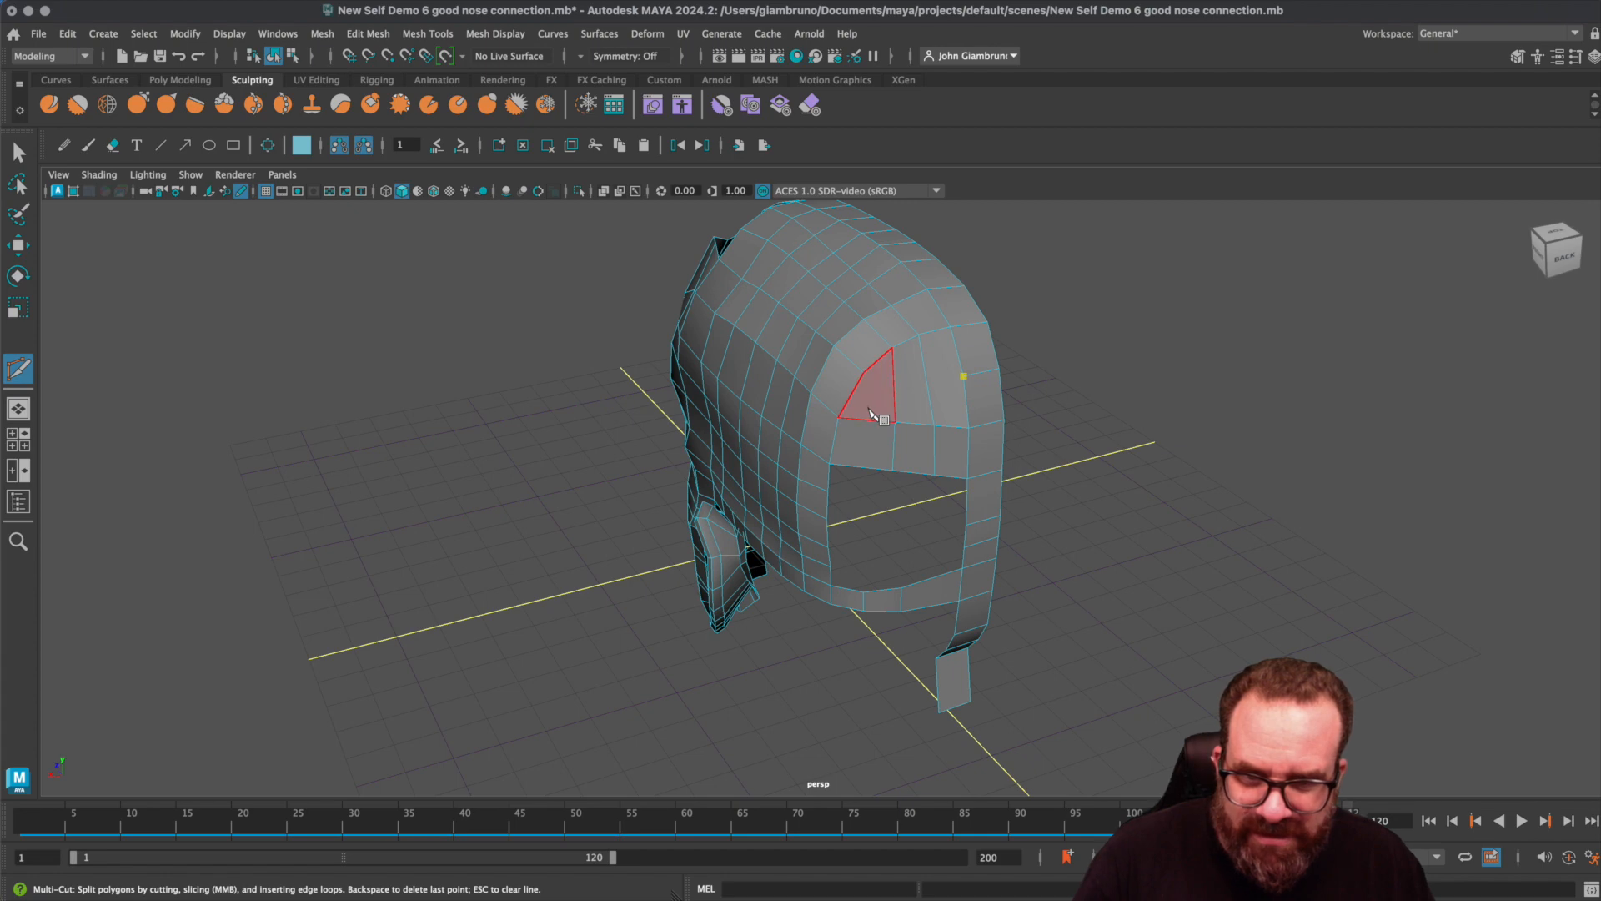
- Undo the cuts, the upper fill and the bridge in the rear opening
{"action": "key", "text": "z"}
{"action": "key", "text": "z"}
{"action": "key", "text": "z"}
{"action": "key", "text": "z"}
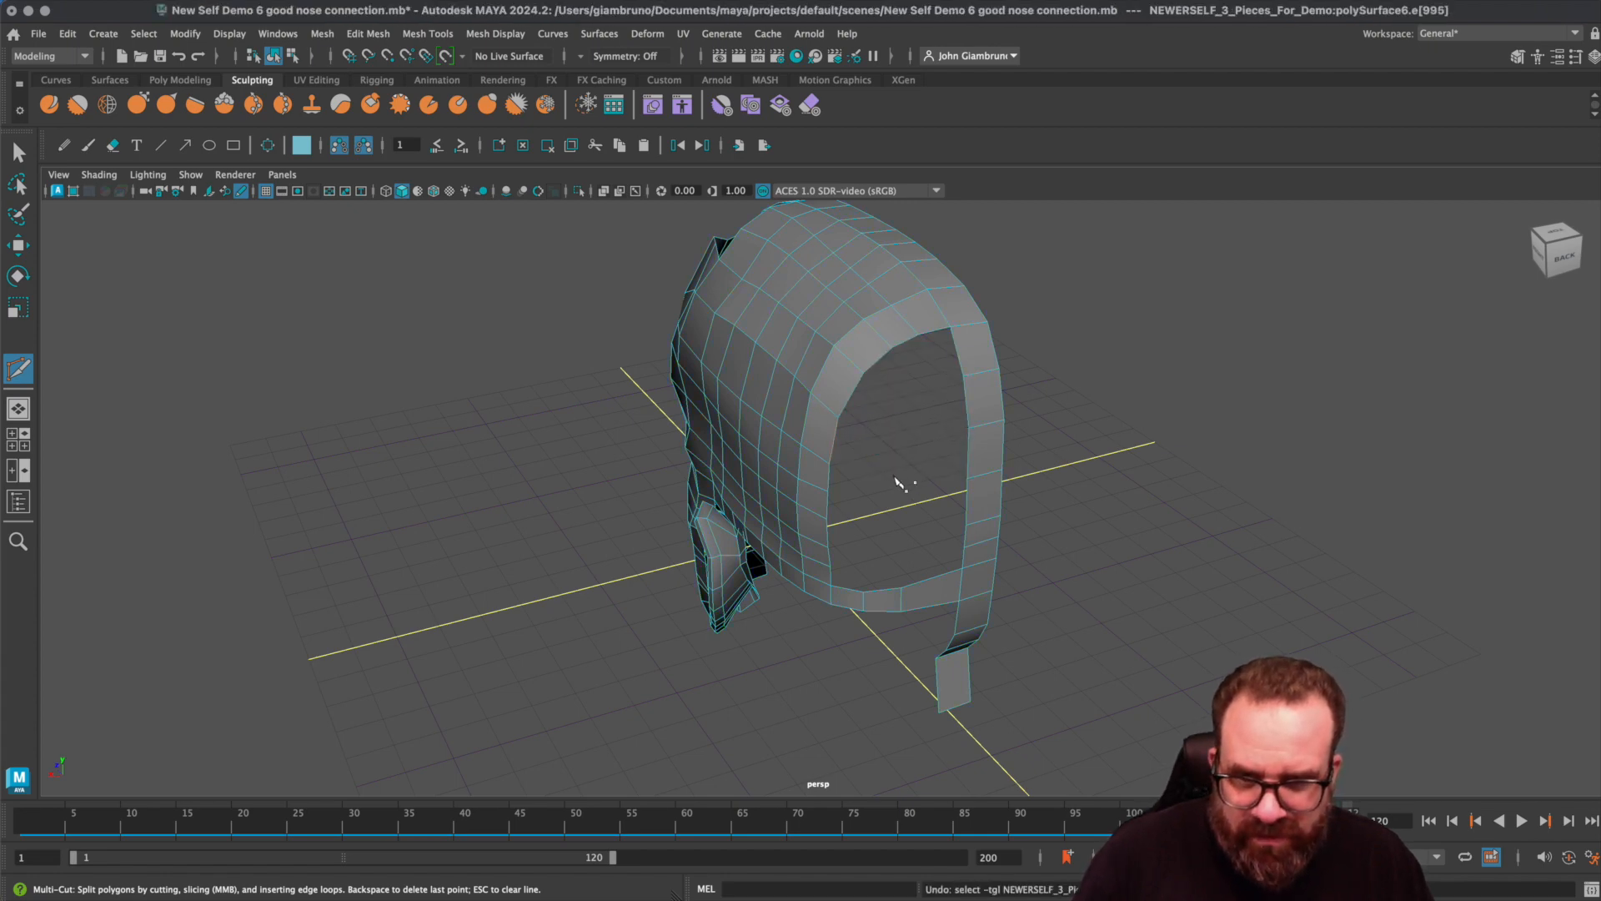
- Bridge the side panel's inner edge one row lower to the rear center strip's facing edge across the rear opening
{"action": "key", "text": "q"}
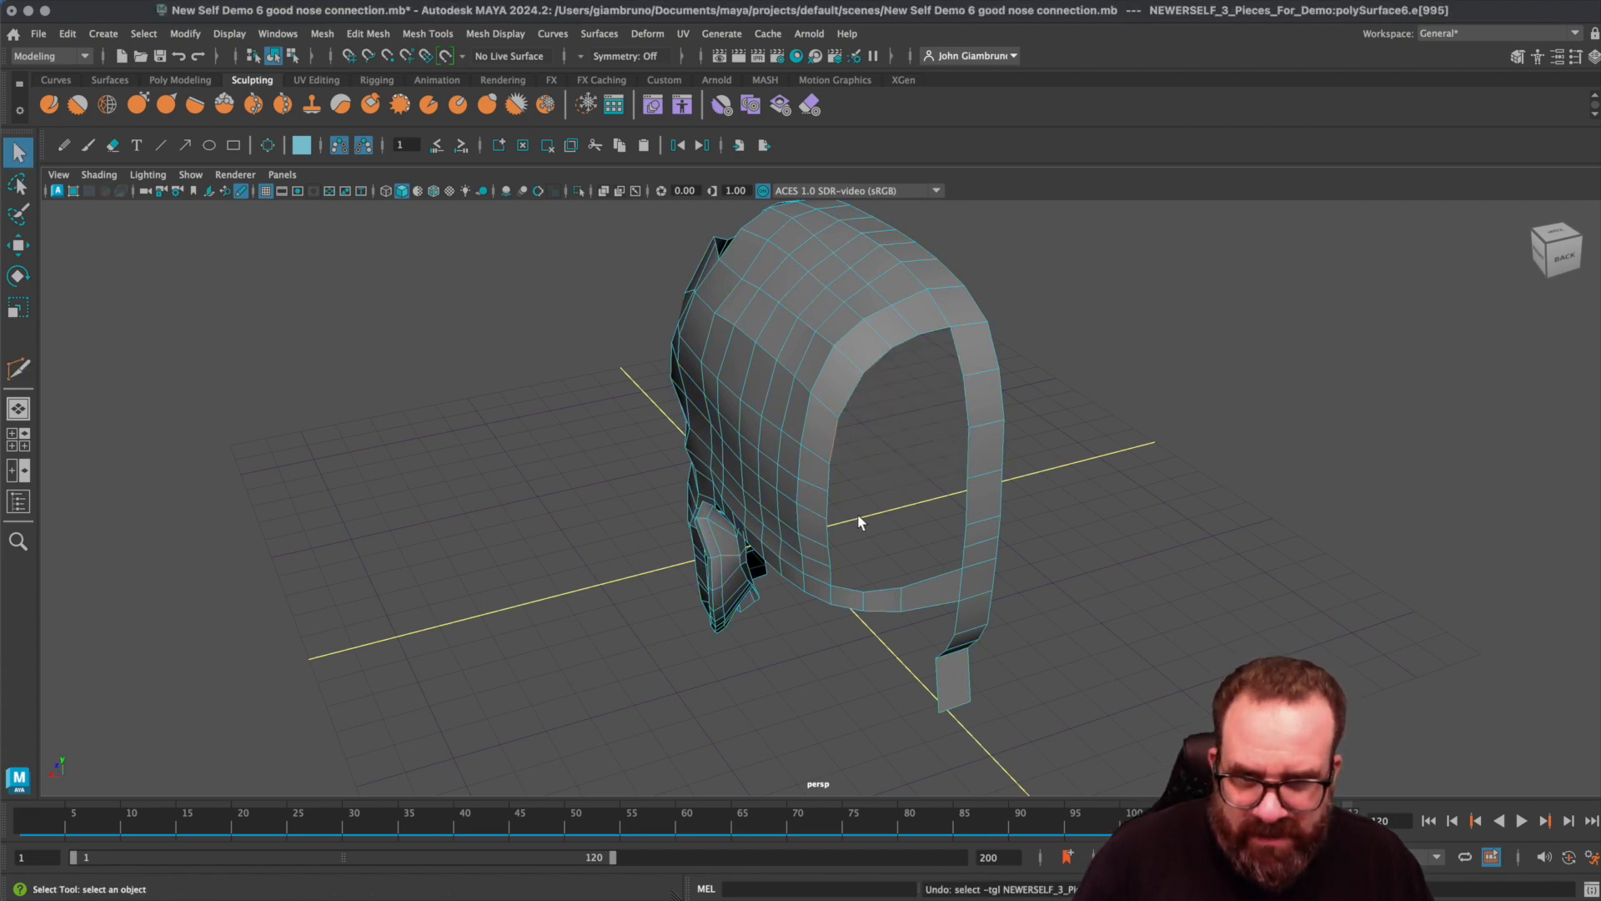
{"action": "left_click", "coordinate": [831, 468]}
{"action": "left_click", "coordinate": [914, 277]}
{"action": "left_click", "coordinate": [323, 34]}
{"action": "mouse_move", "coordinate": [368, 34]}
{"action": "left_click", "coordinate": [380, 113]}
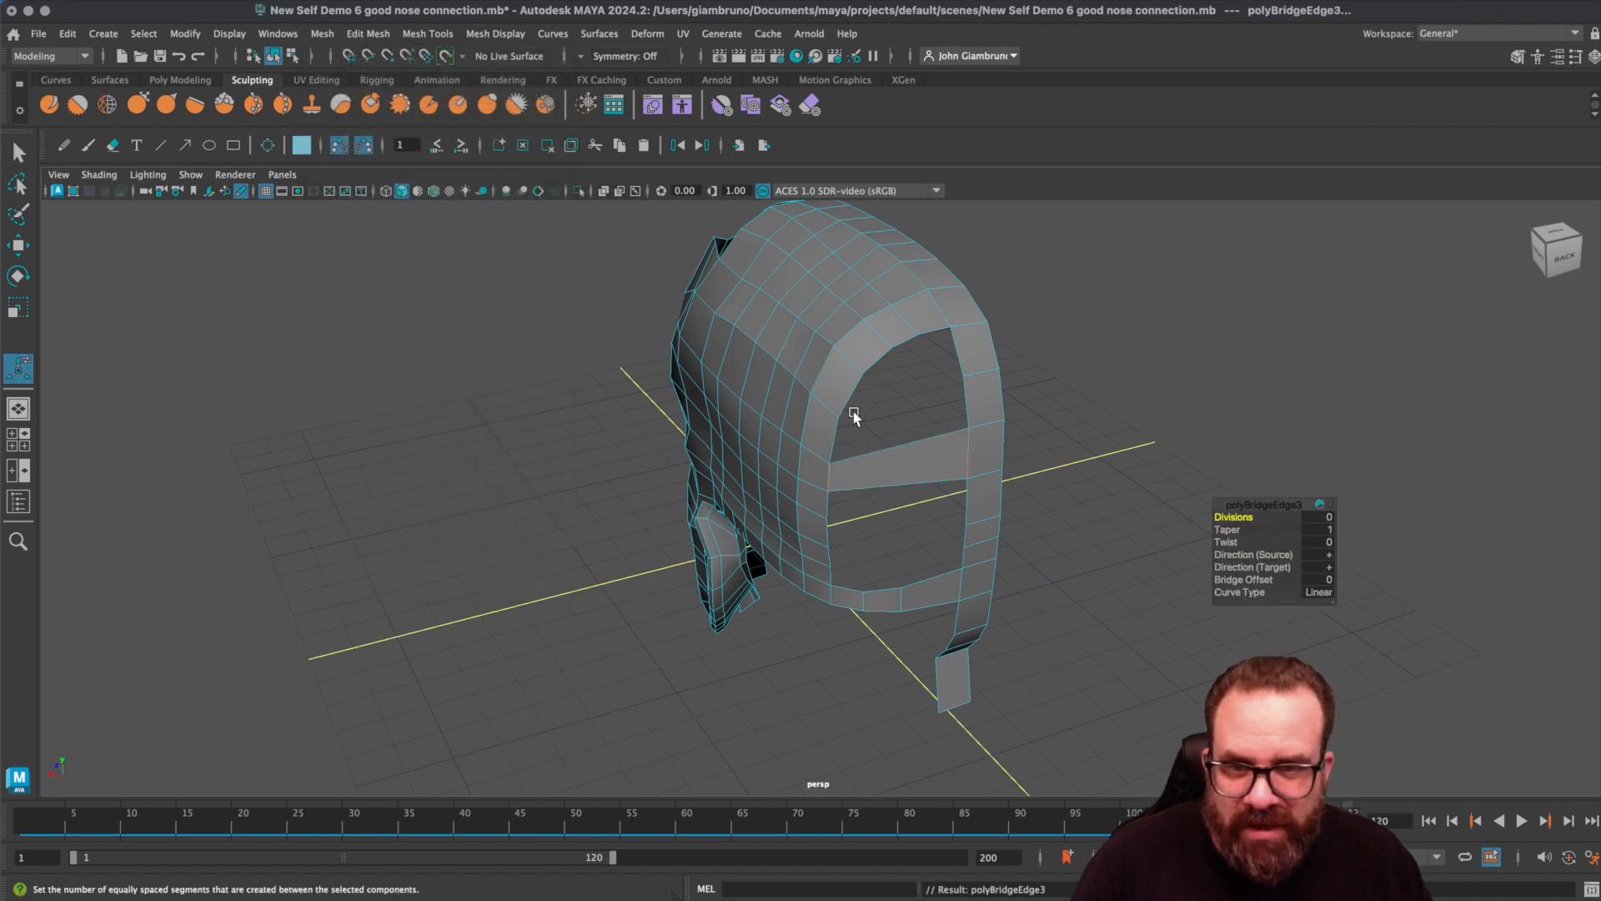
{"action": "right_click_drag", "start_coordinate": [874, 337], "coordinate": [871, 288]}
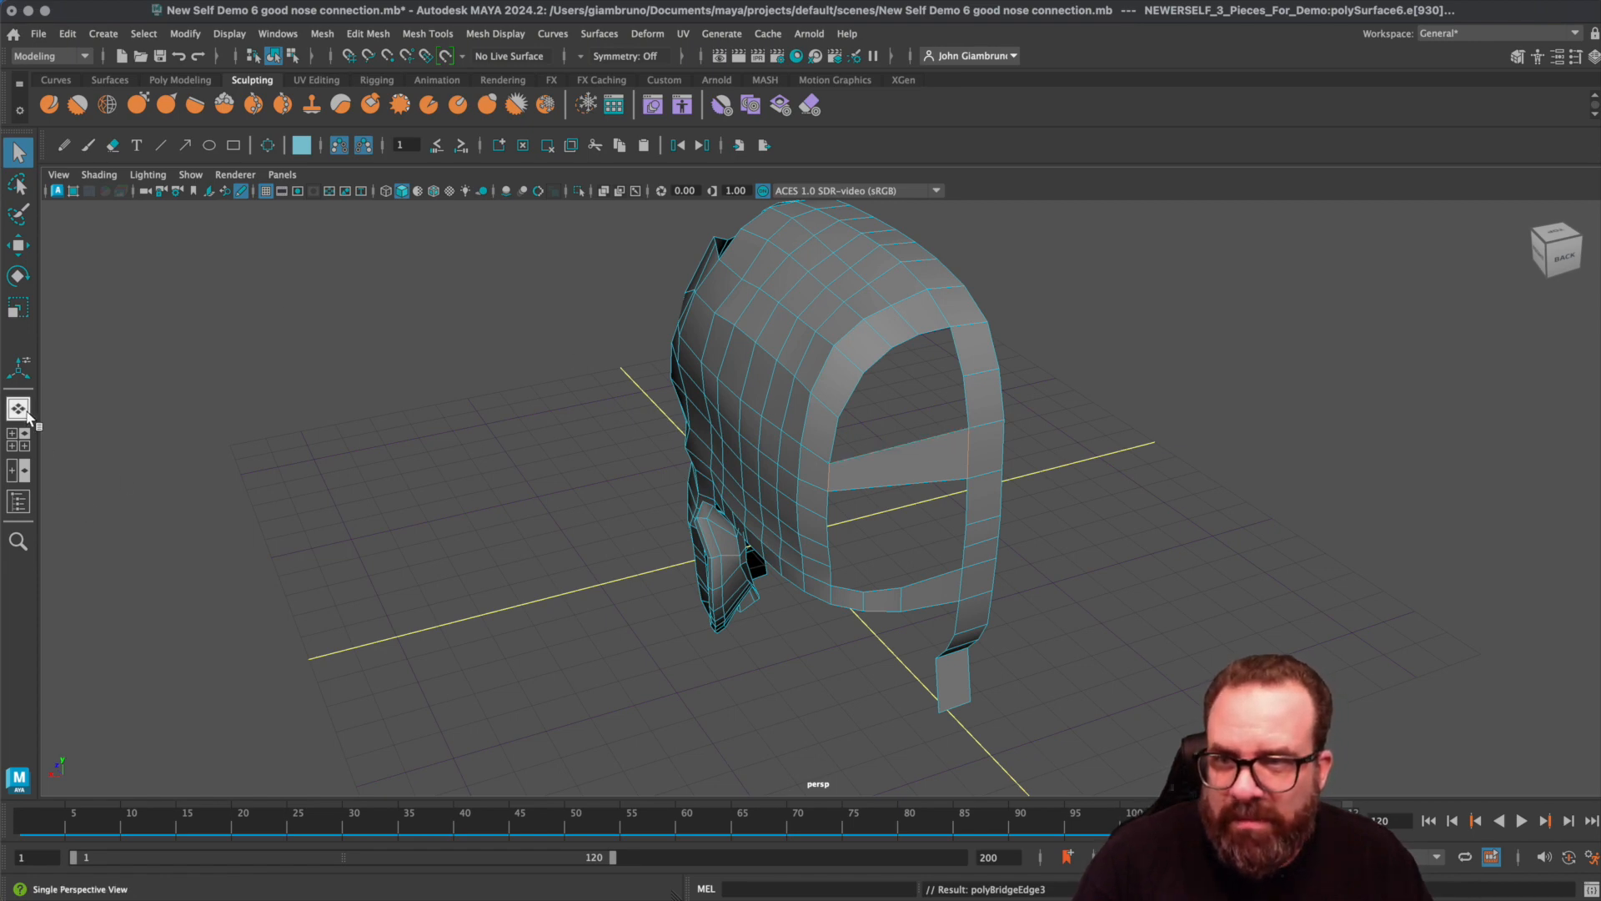
- Divide the rebuilt bridge across the rear opening into three faces with two vertical Multi-Cut cuts
{"action": "left_click", "coordinate": [428, 33]}
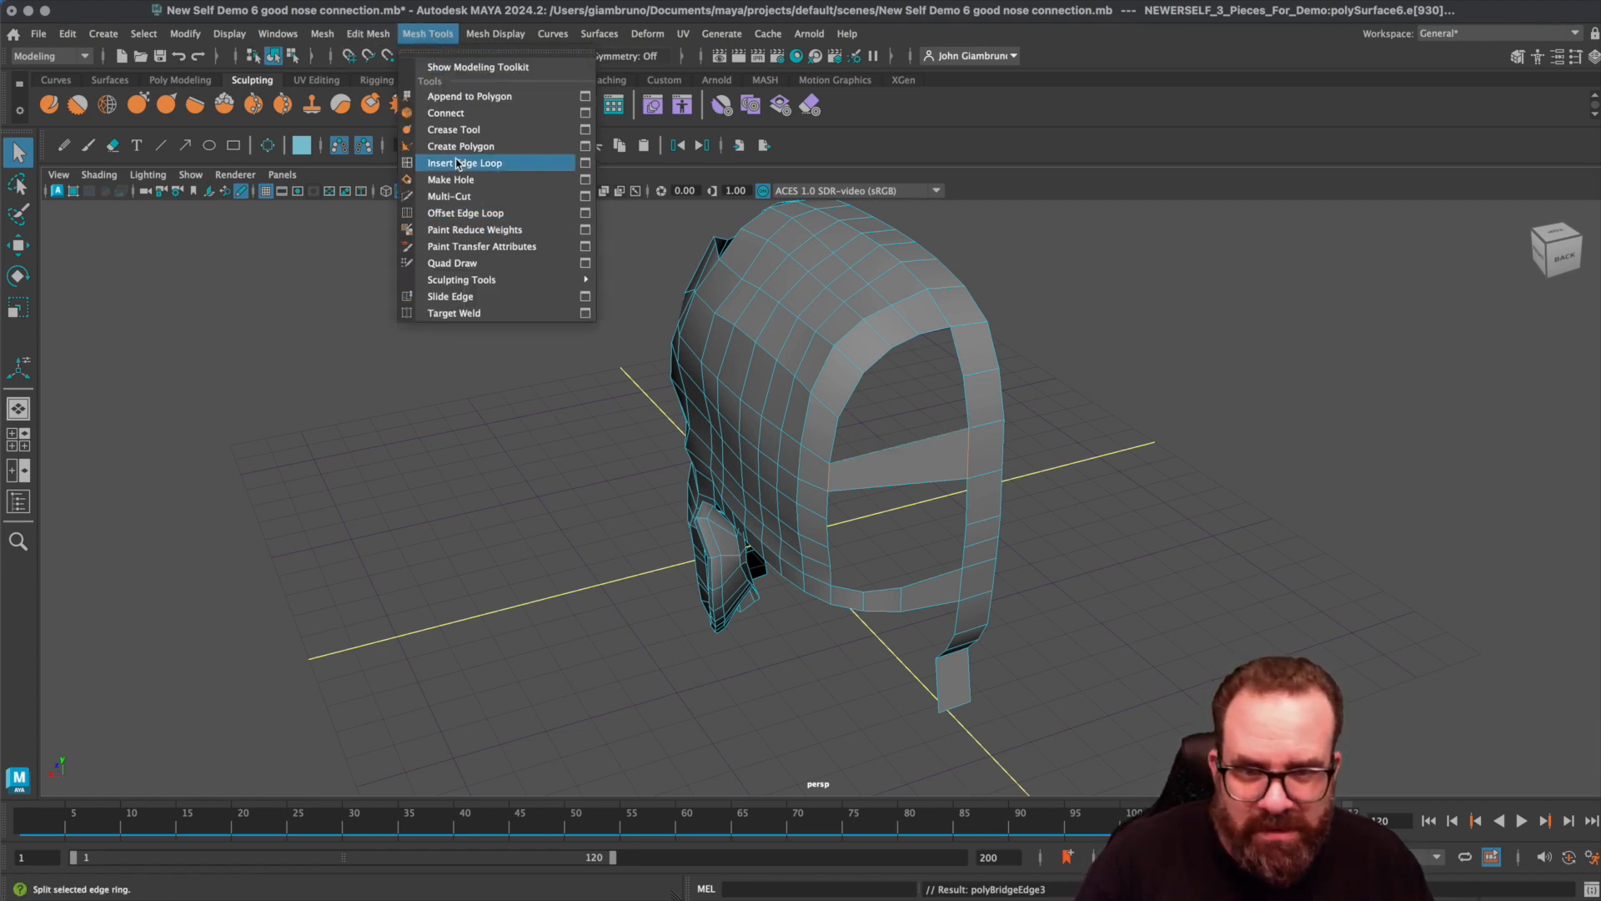
{"action": "left_click", "coordinate": [446, 195]}
{"action": "left_click", "coordinate": [941, 434]}
{"action": "left_click", "coordinate": [944, 481]}
{"action": "key", "text": "Return"}
{"action": "left_click", "coordinate": [899, 444]}
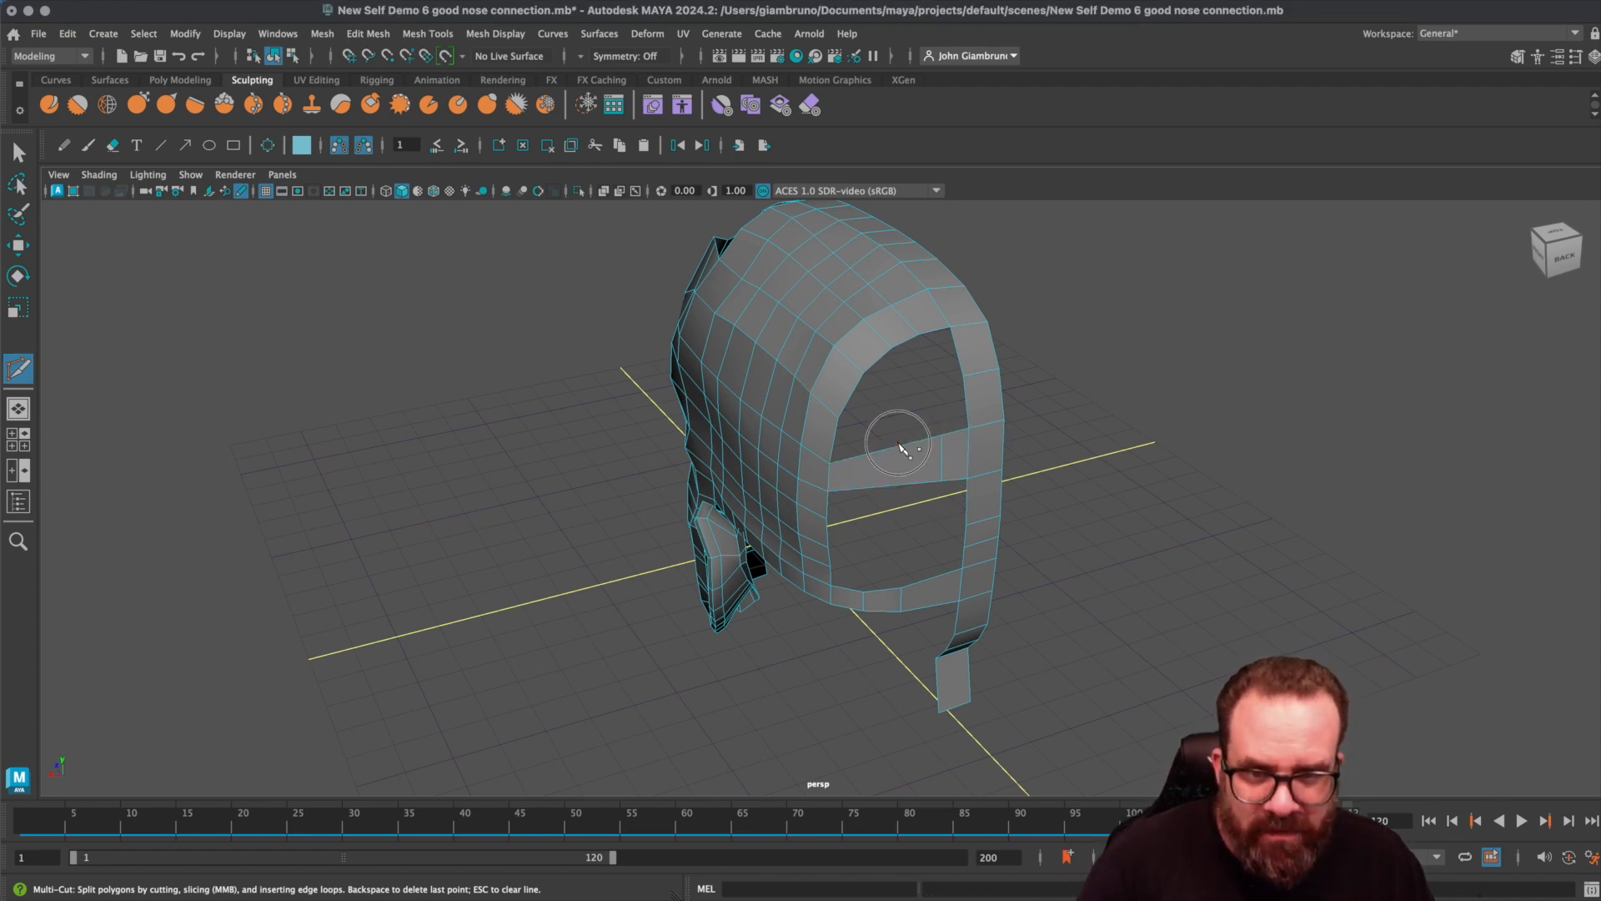
{"action": "left_click", "coordinate": [906, 487]}
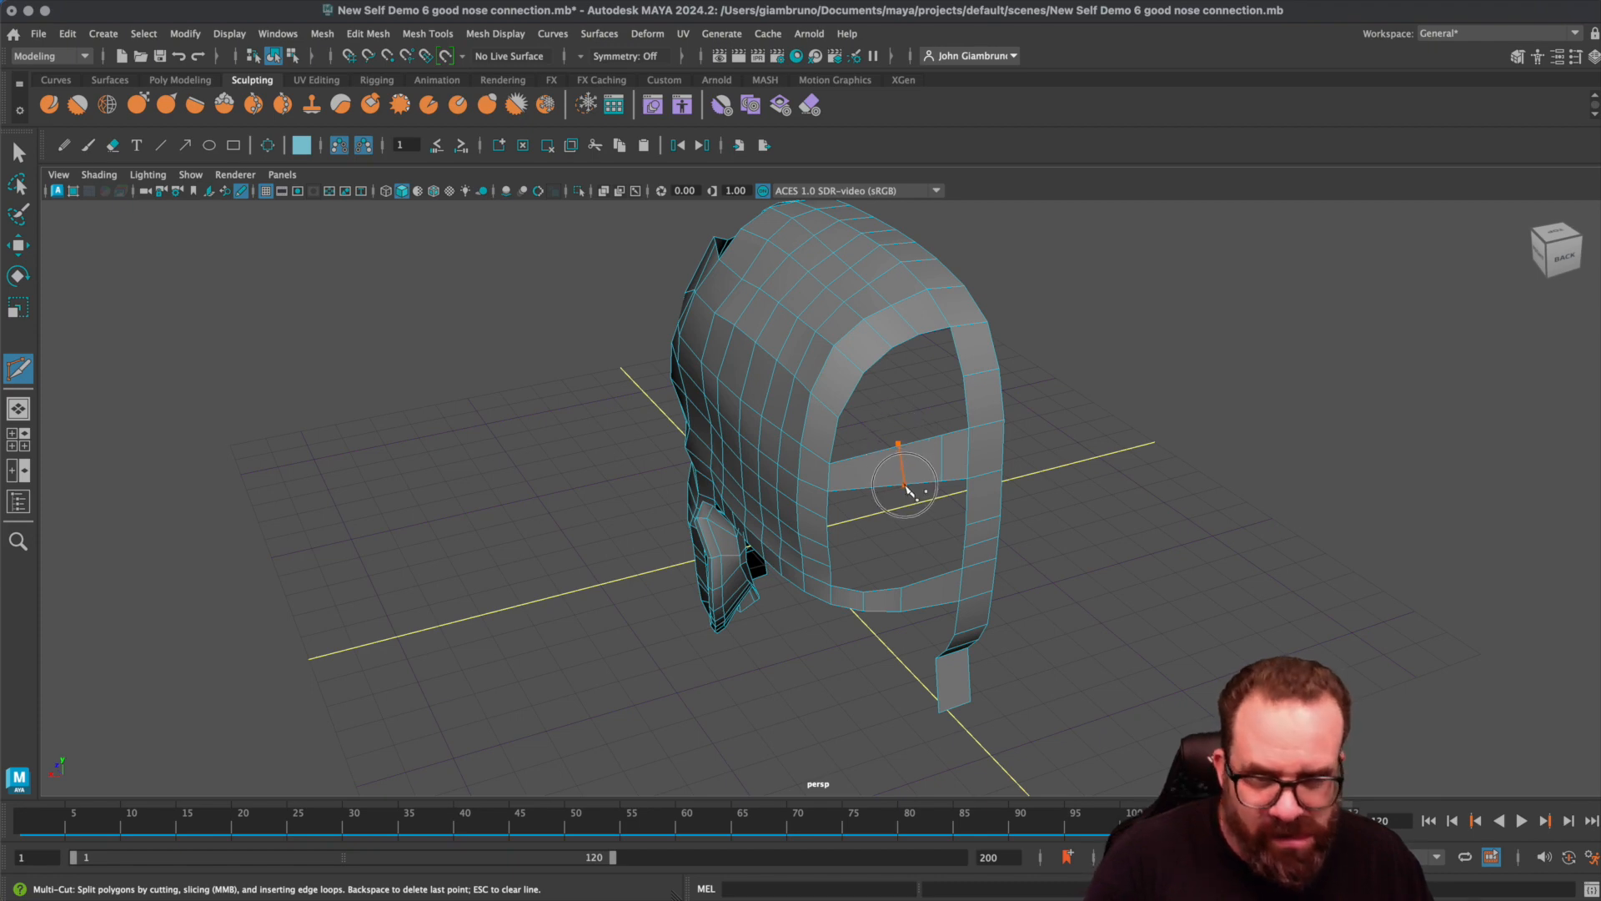
{"action": "key", "text": "Return"}
- Move the bridge's two dividing edges outward so the bridge follows the rounded back of the skull
{"action": "mouse_move", "coordinate": [892, 525]}
{"action": "left_mouse_down", "text": "alt"}
{"action": "mouse_move", "coordinate": [893, 511]}
{"action": "mouse_move", "coordinate": [850, 508]}
{"action": "mouse_move", "coordinate": [876, 543]}
{"action": "mouse_move", "coordinate": [911, 501]}
{"action": "left_mouse_up", "text": "alt"}
{"action": "key", "text": "w"}
{"action": "left_click", "coordinate": [907, 490]}
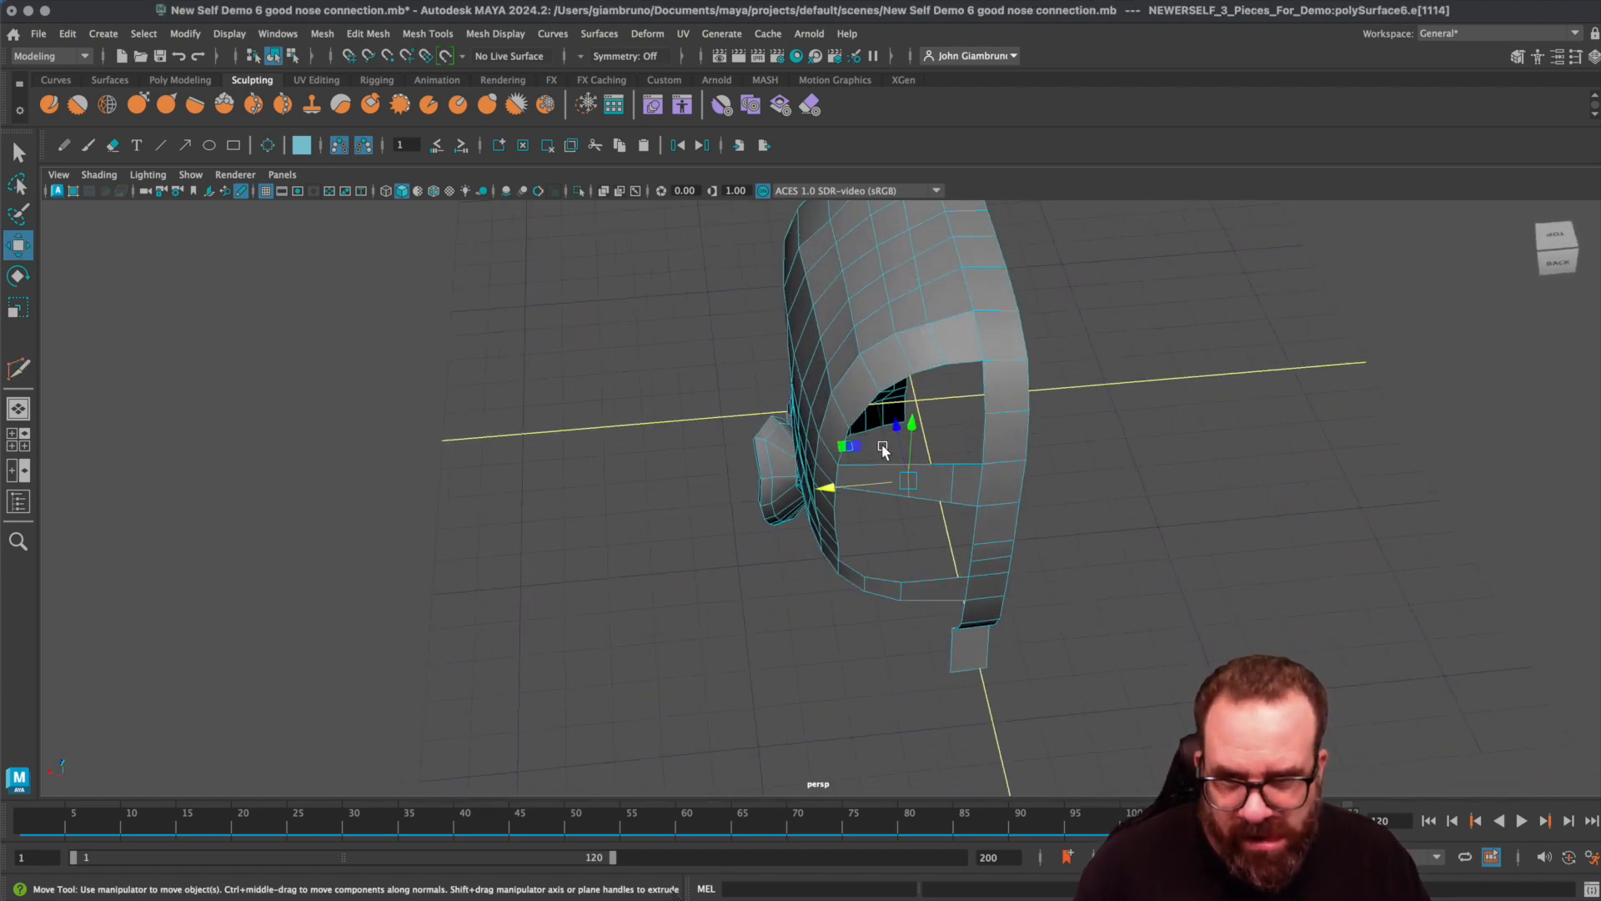
{"action": "mouse_move", "coordinate": [875, 459]}
{"action": "left_mouse_down", "text": "alt"}
{"action": "mouse_move", "coordinate": [844, 452]}
{"action": "mouse_move", "coordinate": [894, 461]}
{"action": "left_mouse_up", "text": "alt"}
{"action": "left_click", "coordinate": [952, 497]}
{"action": "left_click", "coordinate": [901, 496]}
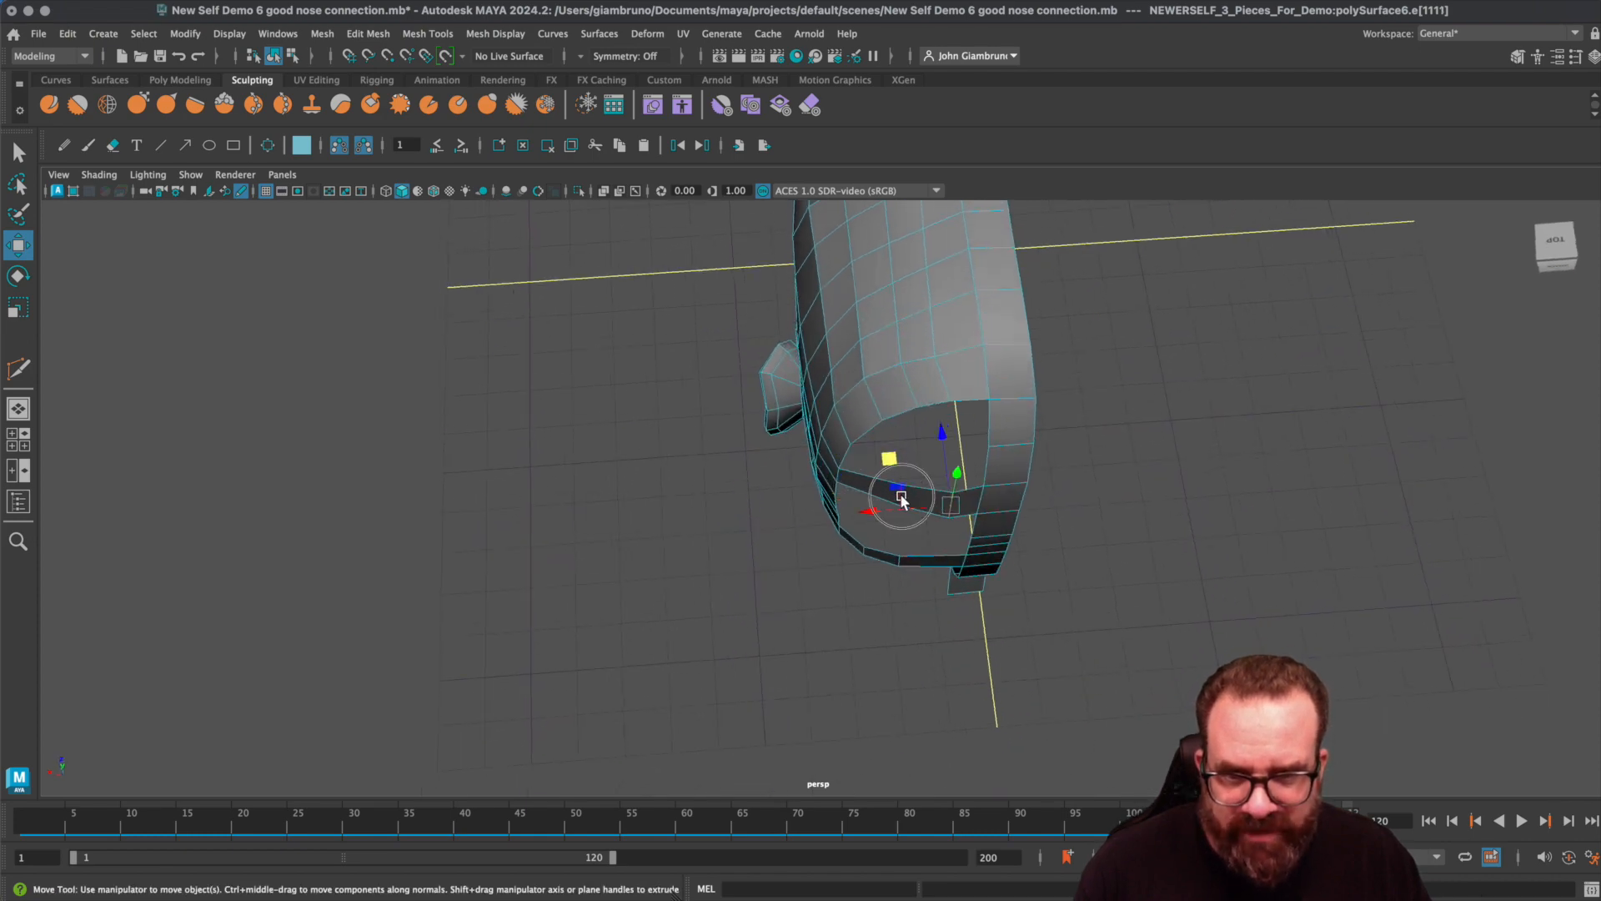
{"action": "left_click_drag", "start_coordinate": [840, 455], "coordinate": [834, 454]}
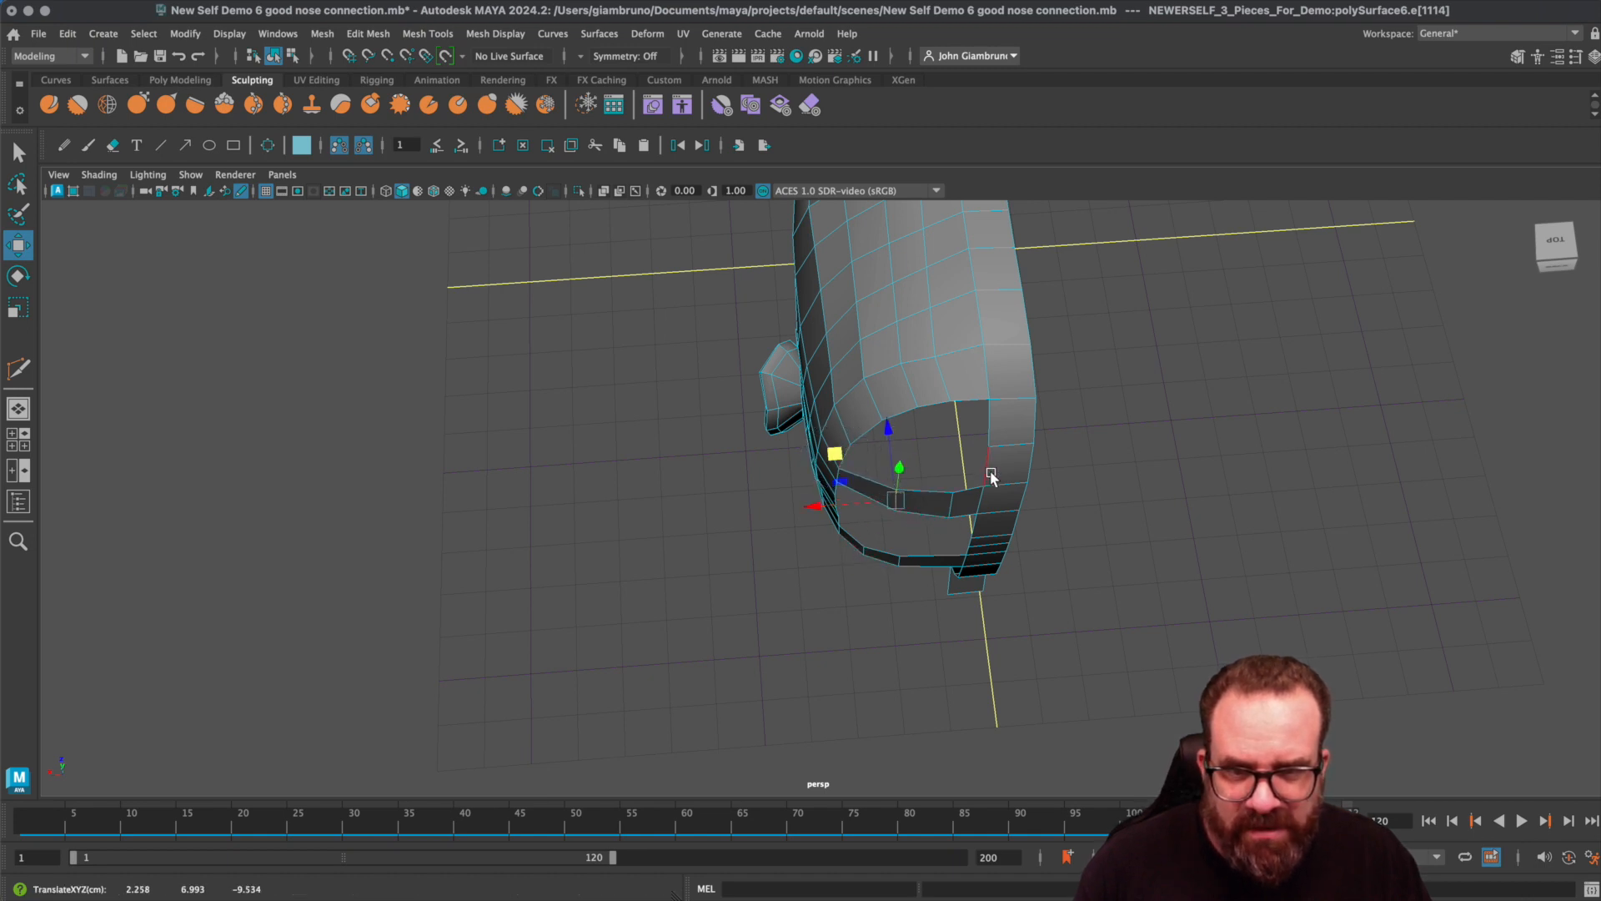
- Fill the rear opening above the bridge by applying Fill Hole to its upper border edge
{"action": "left_click", "coordinate": [959, 402]}
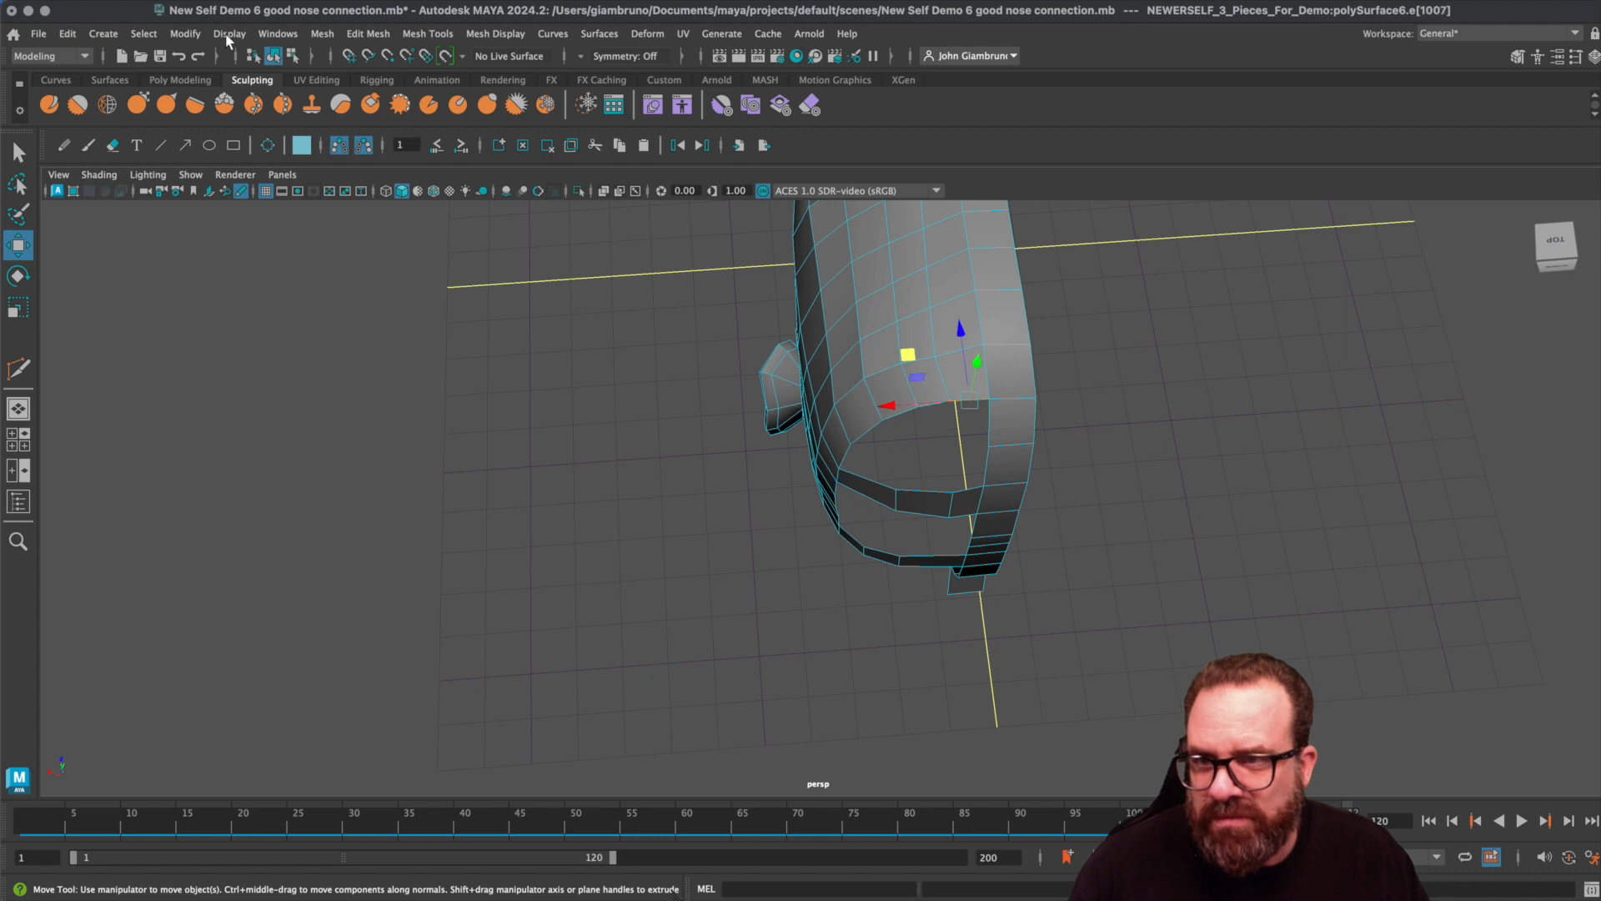
{"action": "left_click", "coordinate": [322, 36]}
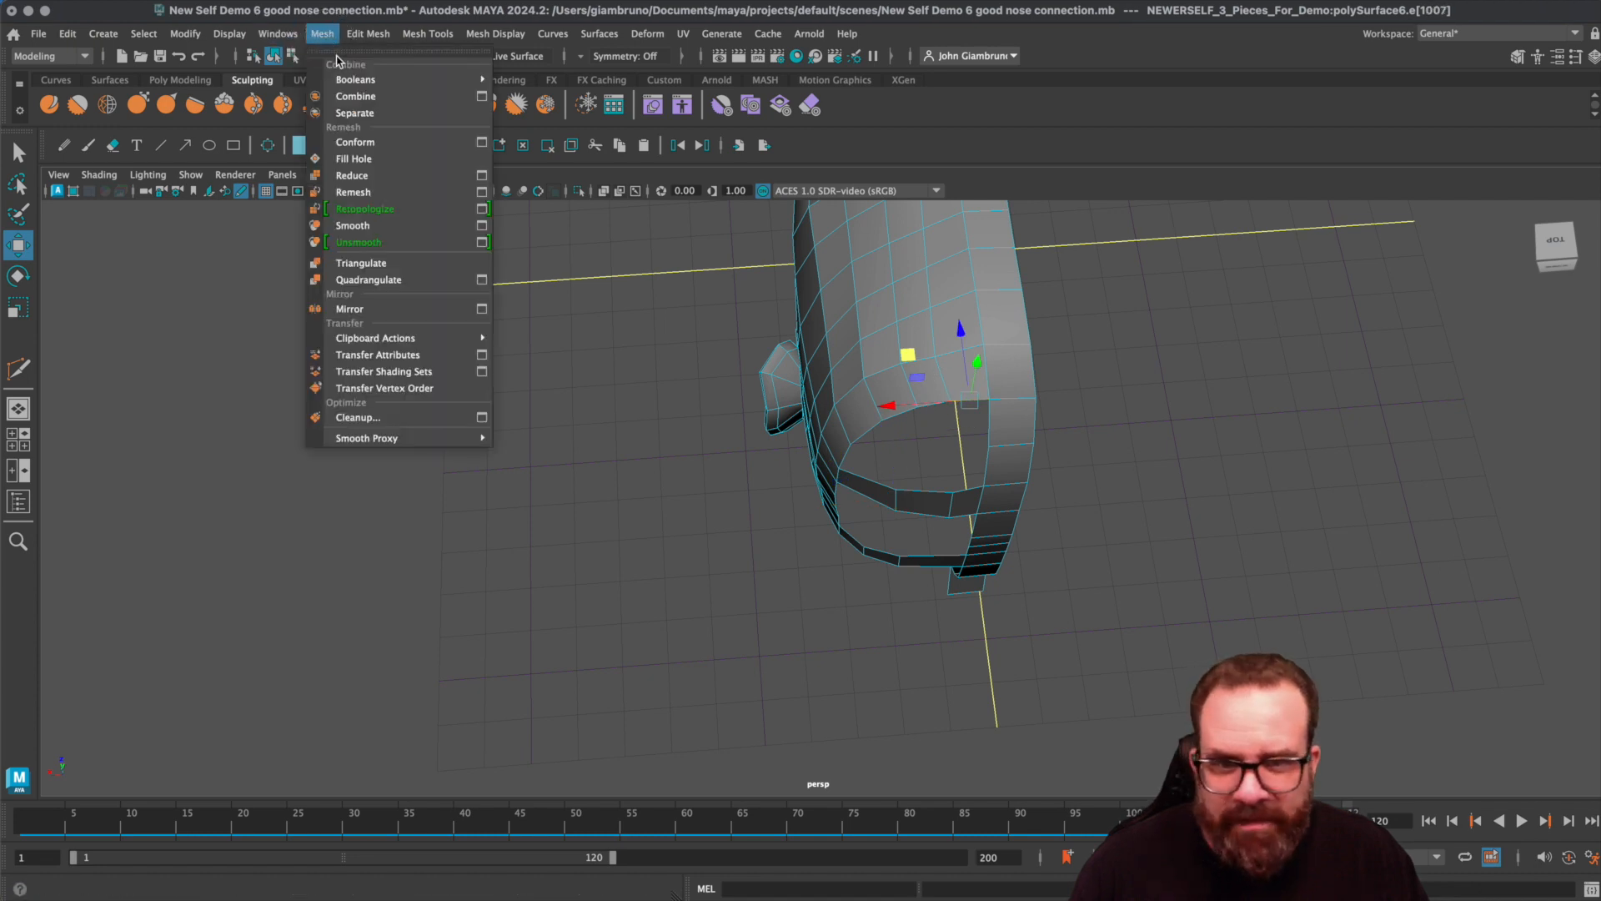
{"action": "left_click", "coordinate": [359, 157]}
- Divide the filled upper rear face into quads with two vertical Multi-Cut cuts and one horizontal cut from the center strip to the side panel
{"action": "left_click", "coordinate": [427, 33]}
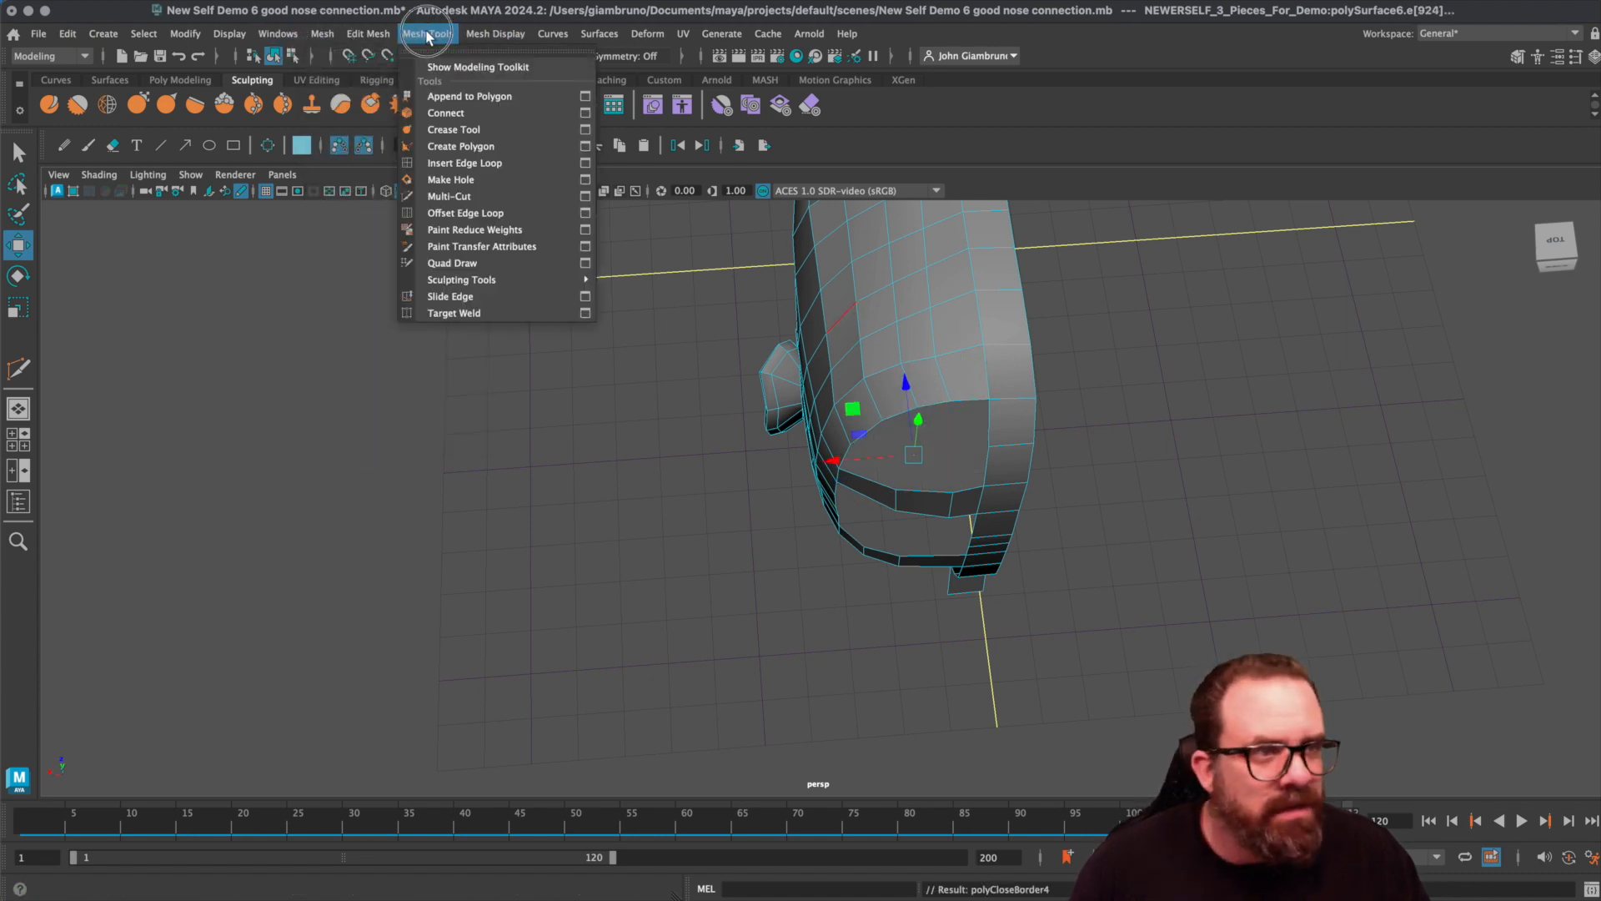
{"action": "left_click", "coordinate": [467, 196]}
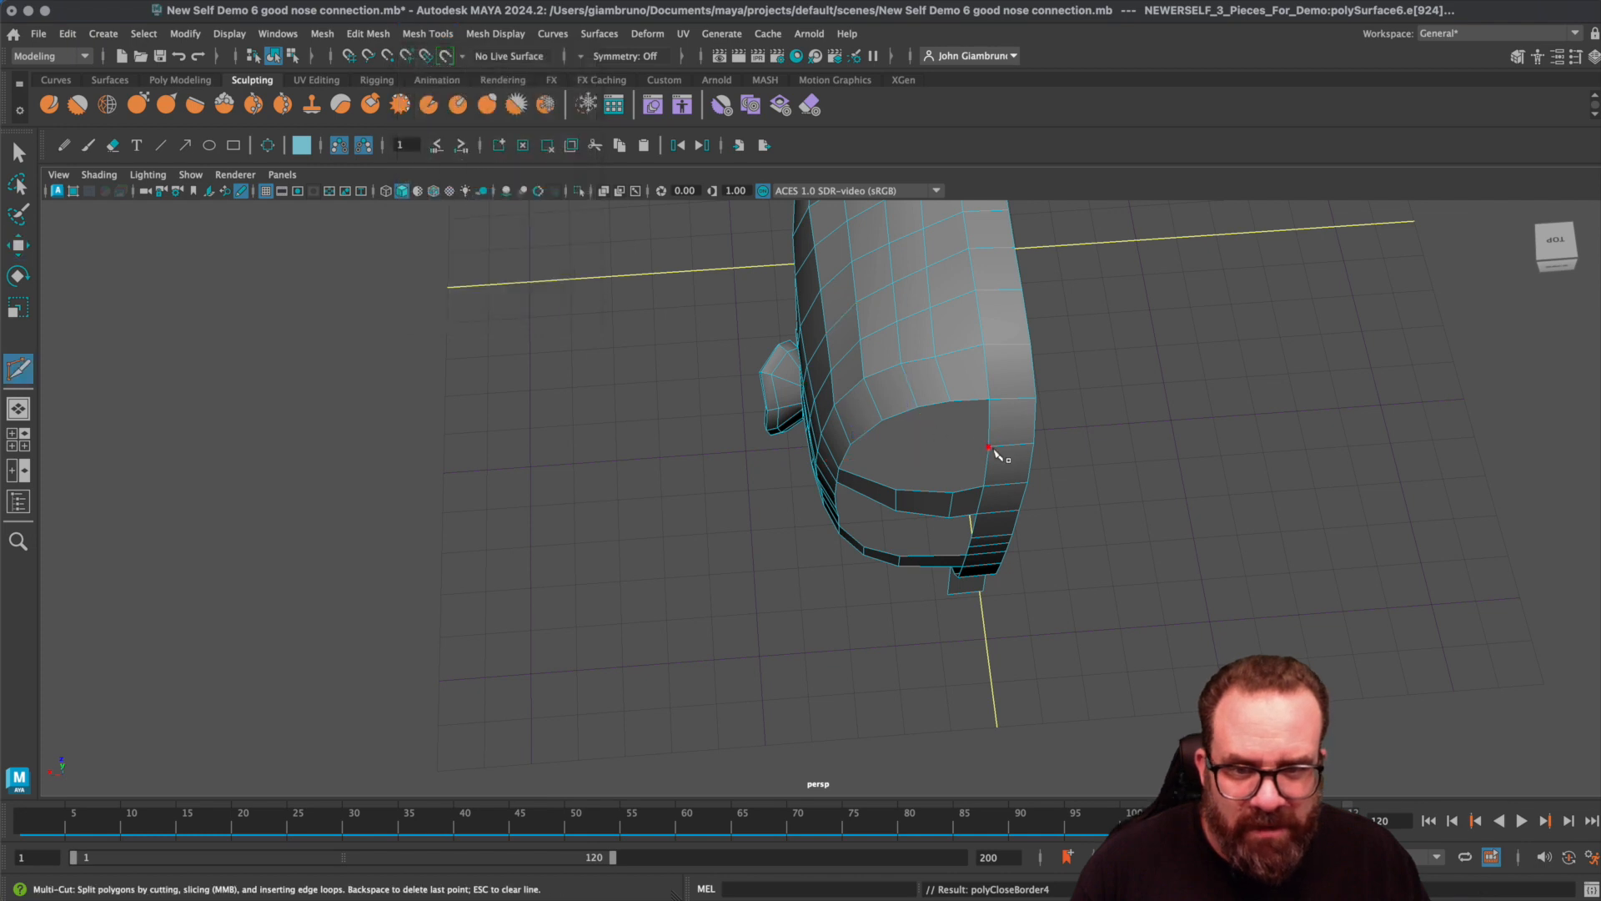
{"action": "left_click", "coordinate": [990, 448]}
{"action": "left_click_drag", "start_coordinate": [989, 450], "coordinate": [979, 443], "text": "alt"}
{"action": "key", "text": "super+z"}
{"action": "left_click", "coordinate": [947, 364]}
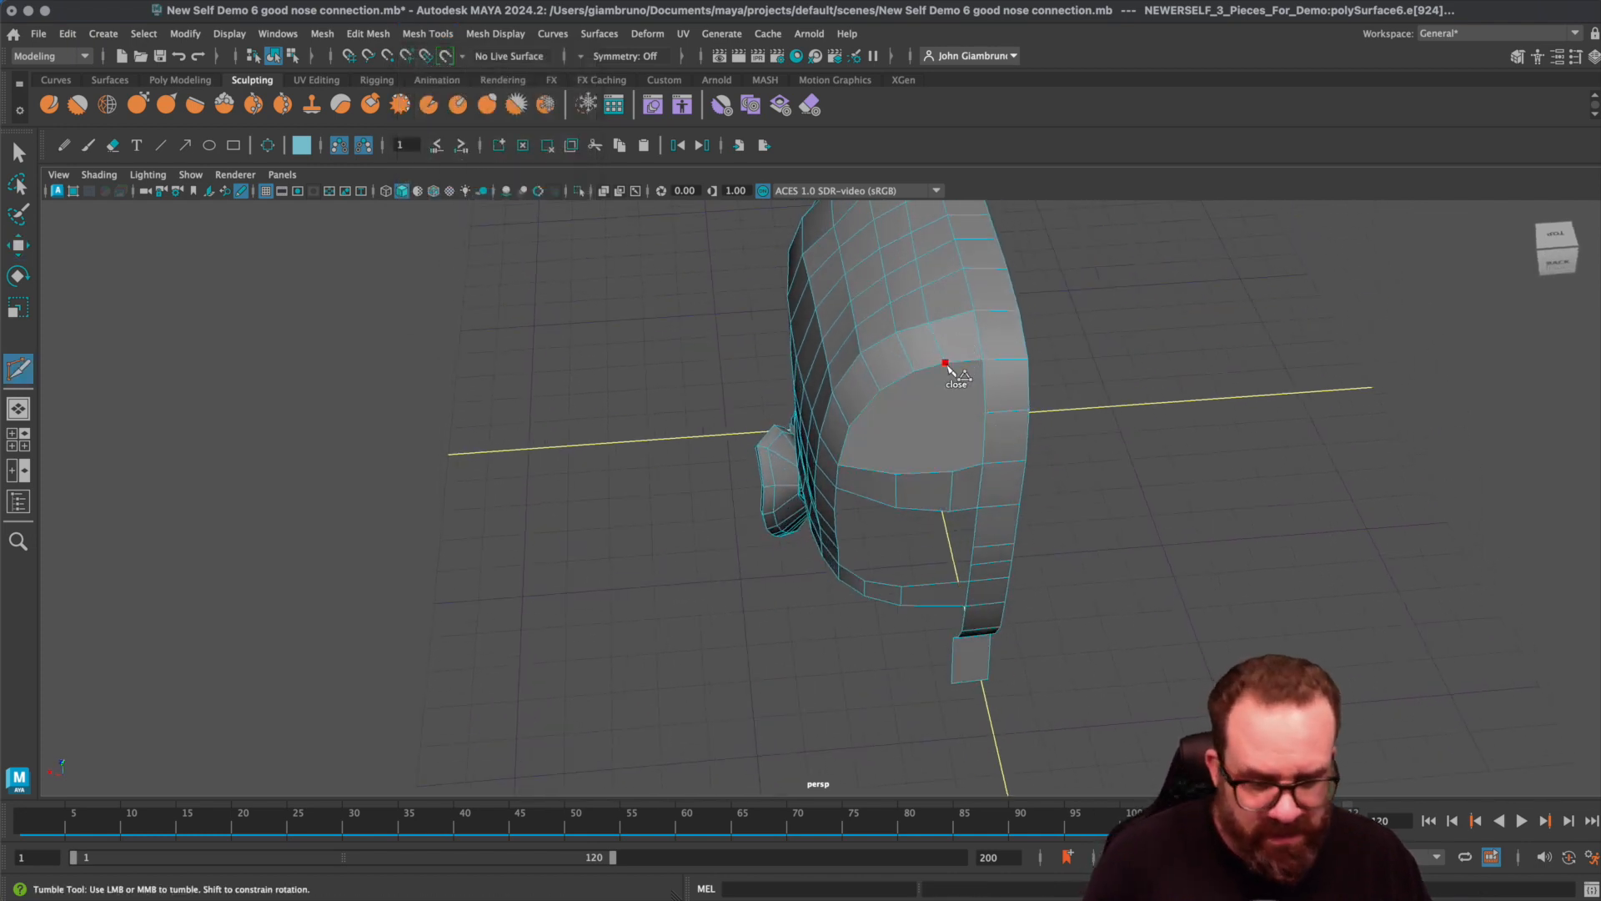
{"action": "key", "text": "Return"}
{"action": "left_click", "coordinate": [914, 372]}
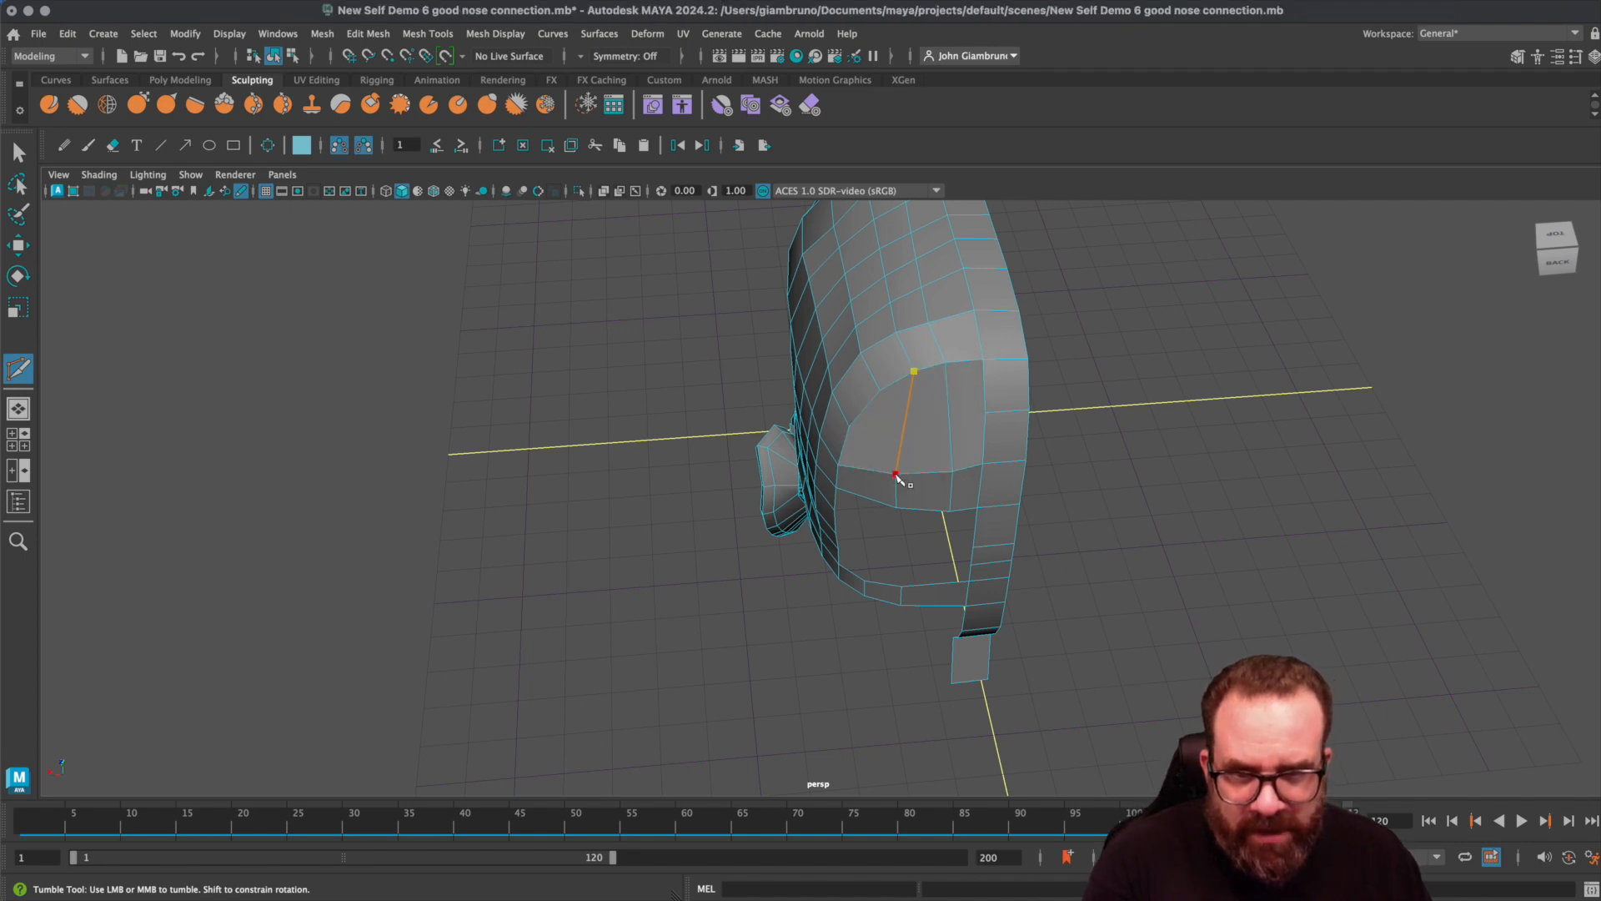
{"action": "left_click", "coordinate": [986, 413]}
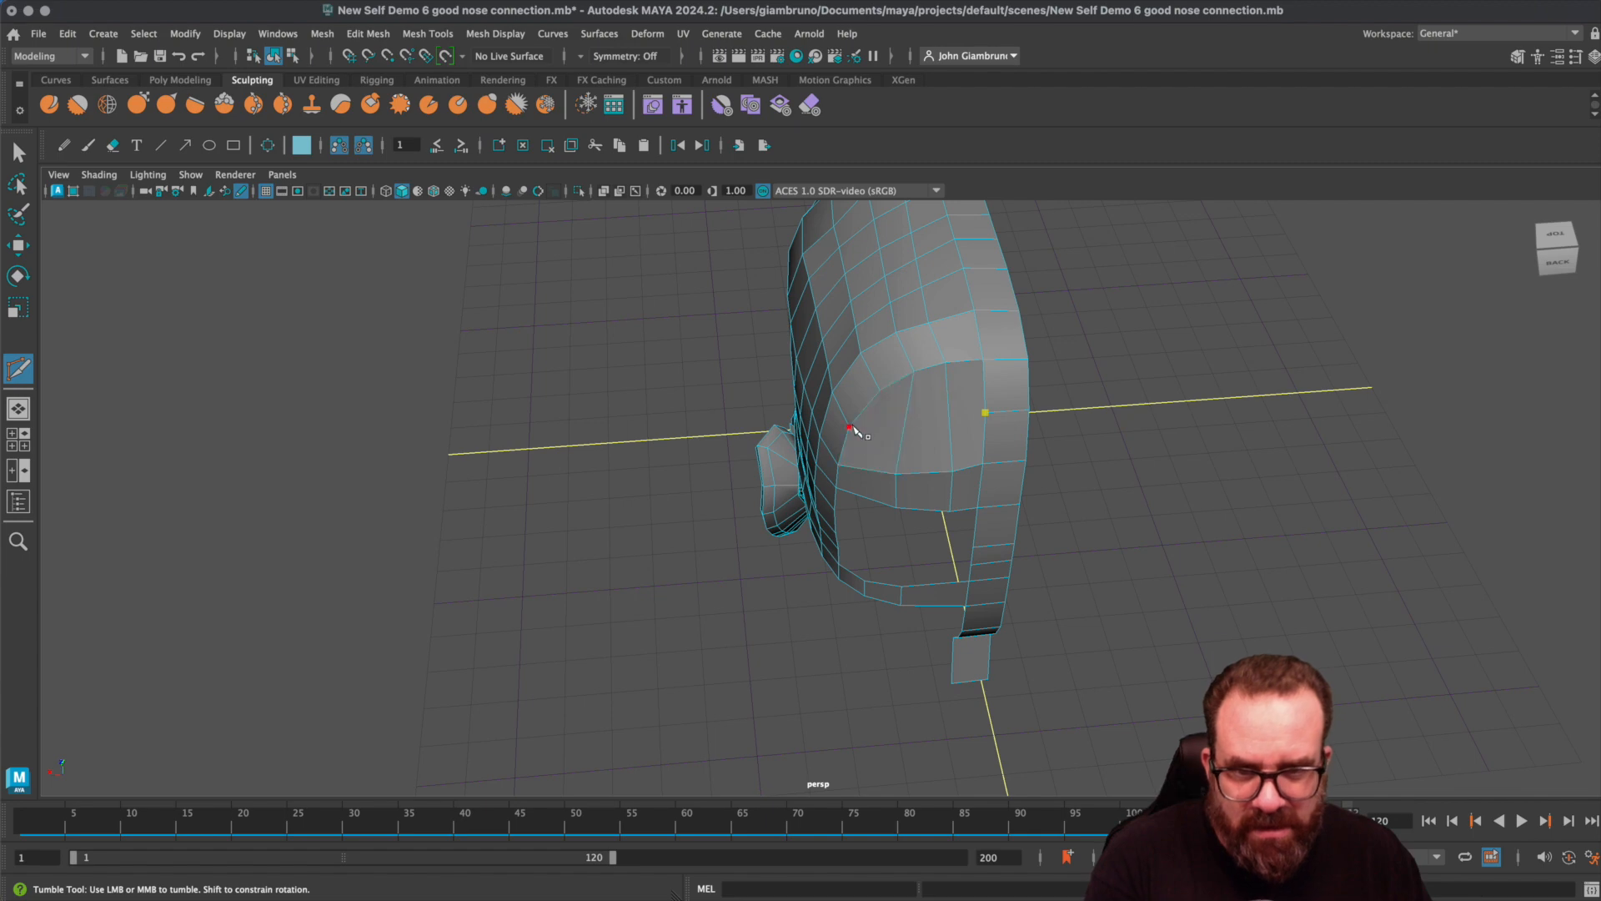
{"action": "left_click", "coordinate": [850, 427]}
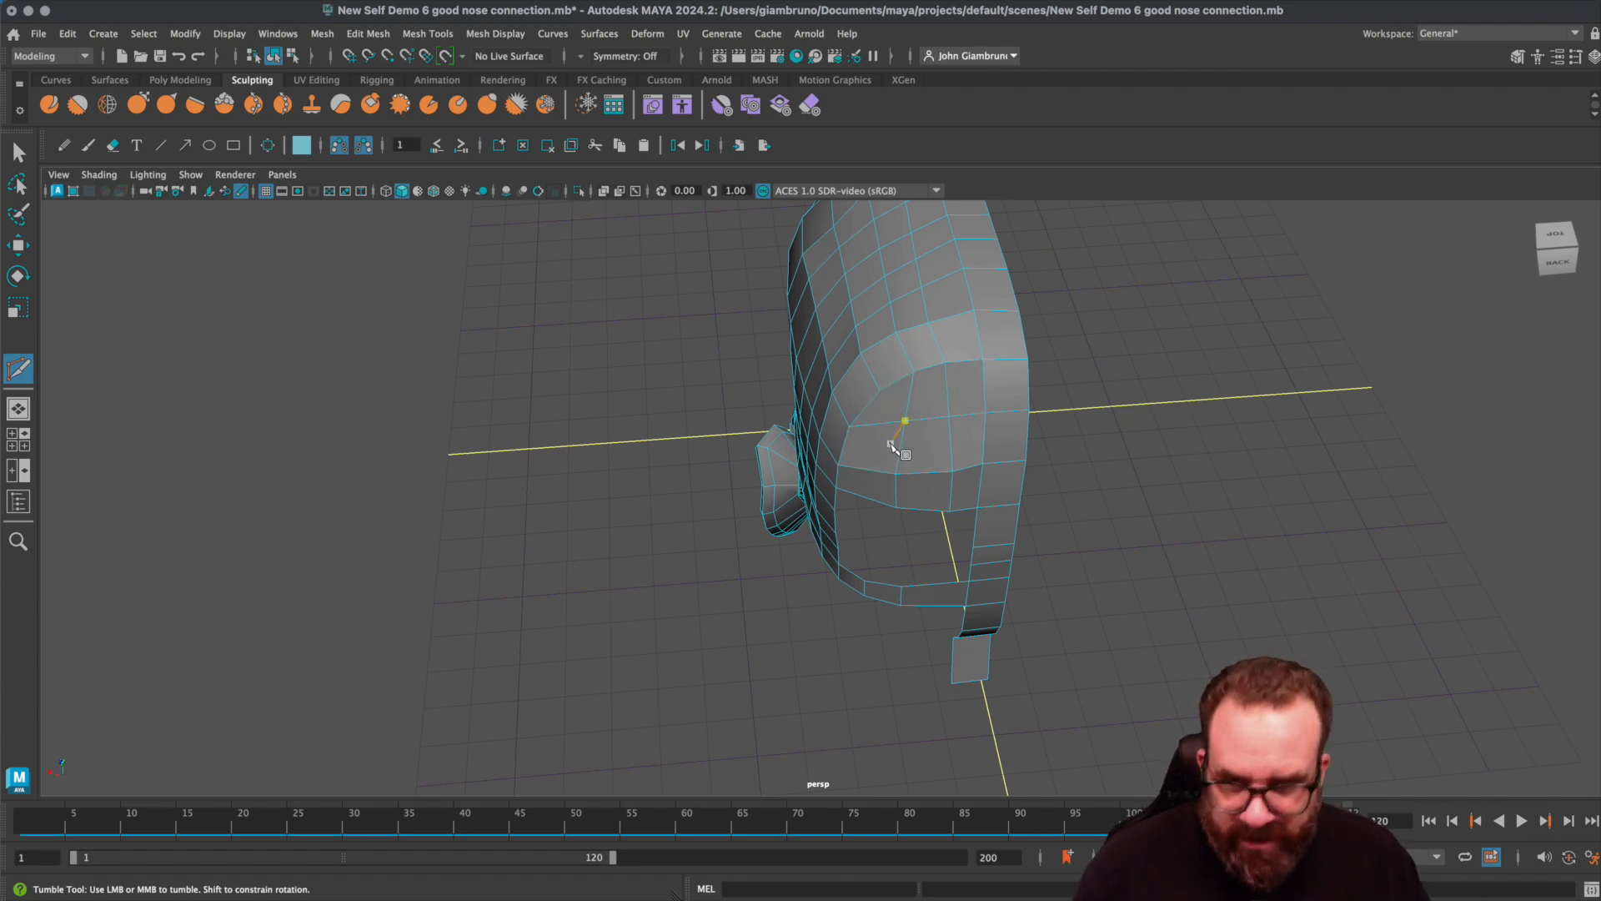
- Move the new panel's inner vertices and the adjoining side seam vertices outward with soft selection to round the upper back of the skull
{"action": "left_click_drag", "start_coordinate": [892, 447], "coordinate": [943, 432], "text": "alt"}
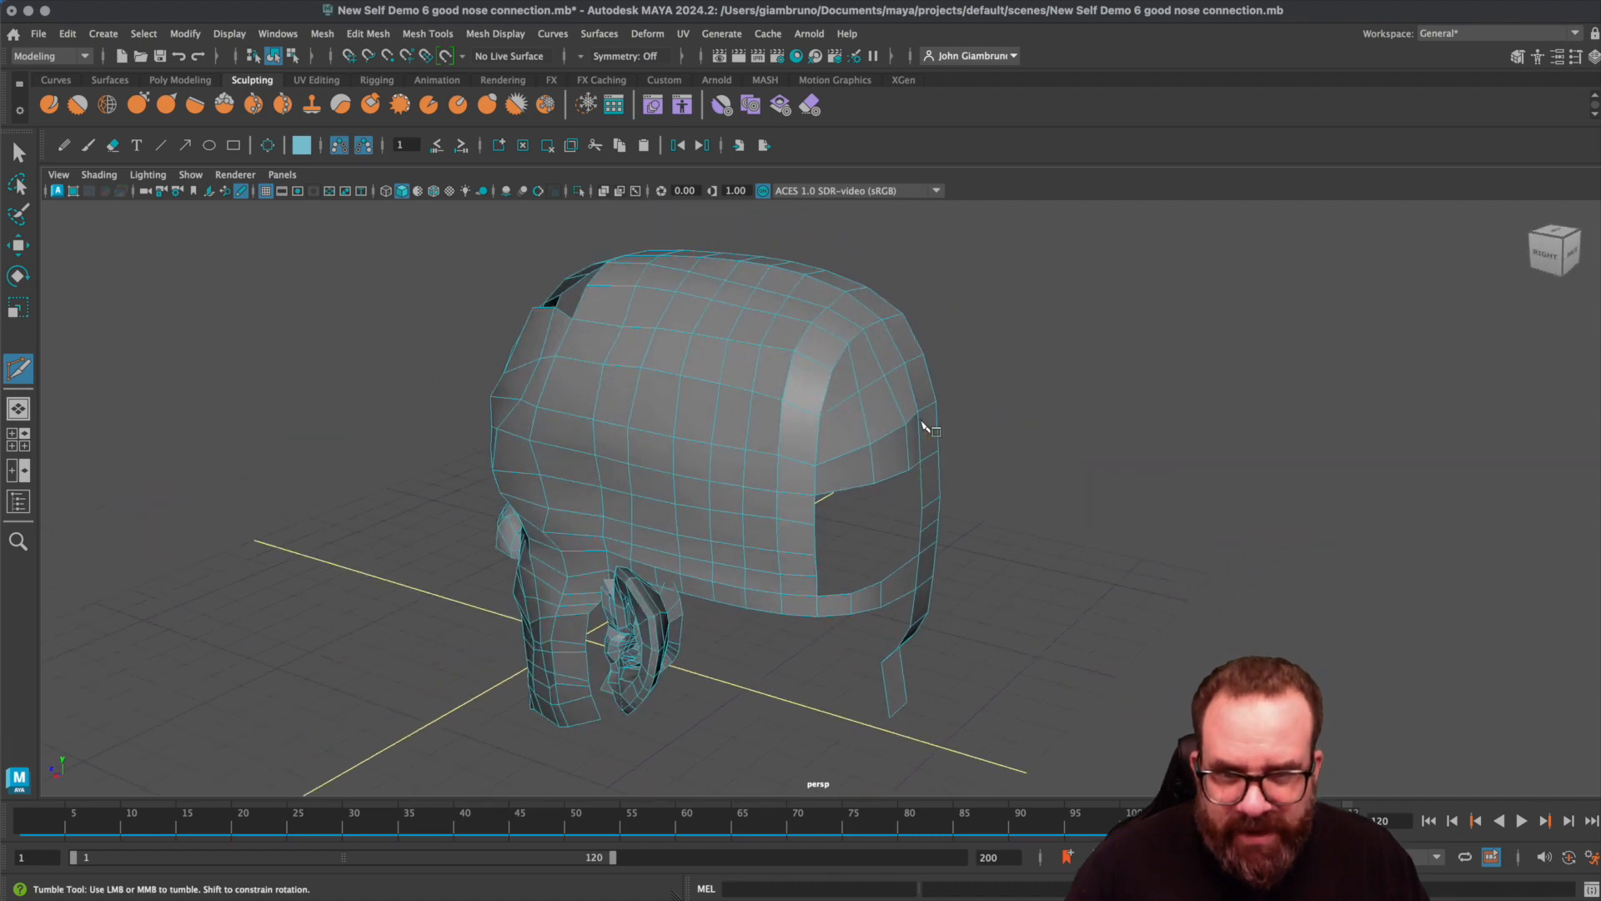
{"action": "key", "text": "w"}
{"action": "right_click_drag", "start_coordinate": [884, 424], "coordinate": [821, 417]}
{"action": "left_click", "coordinate": [861, 393]}
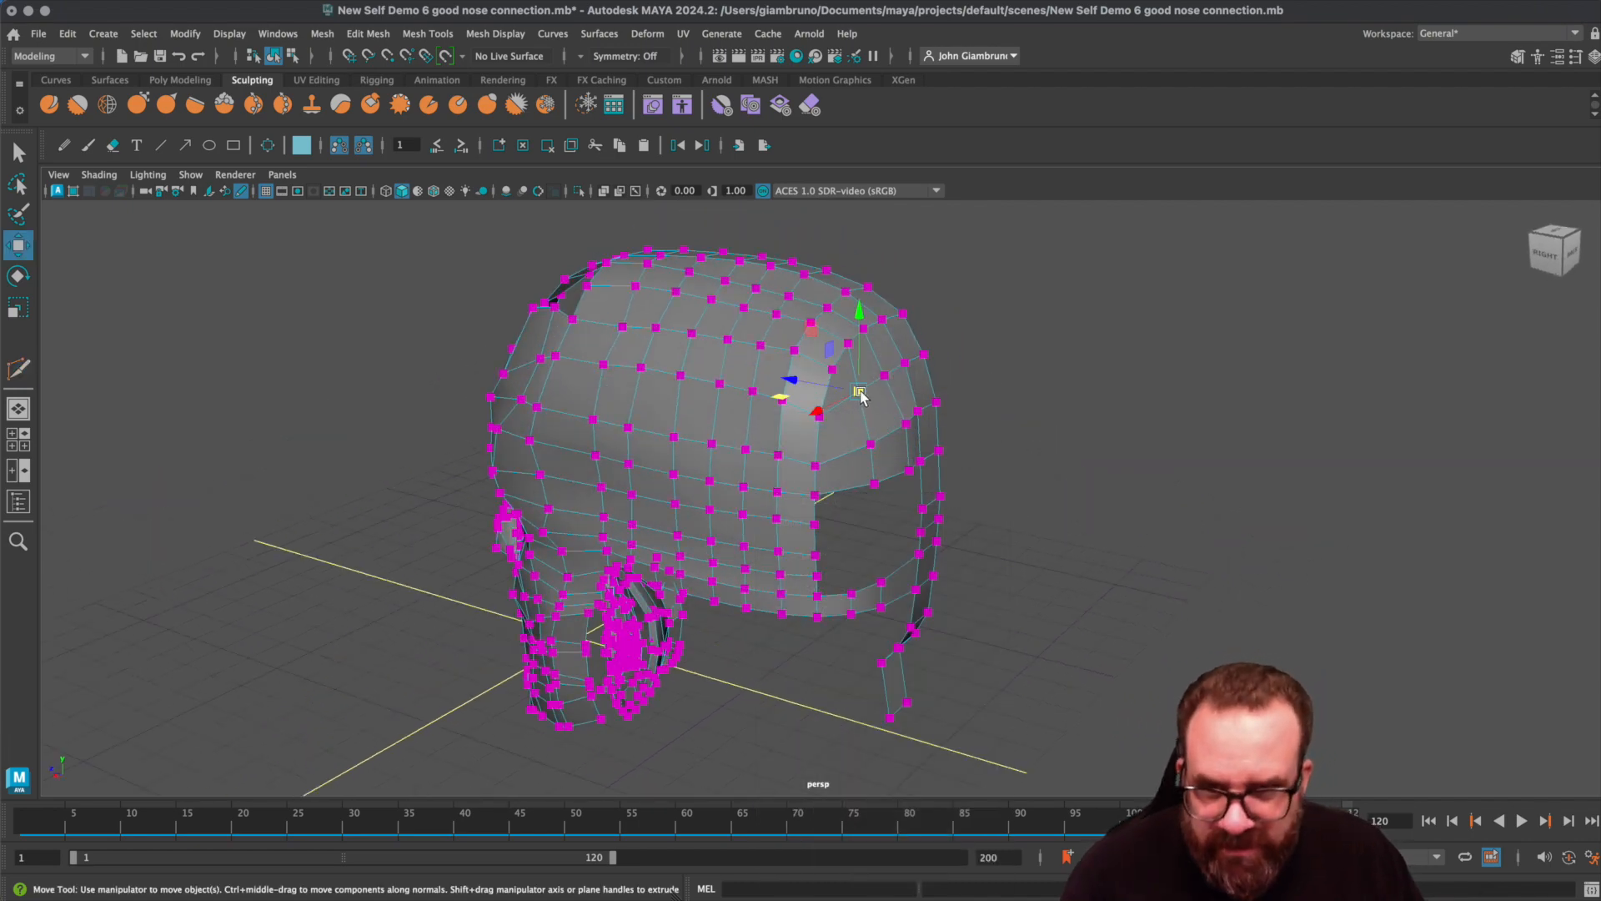
{"action": "left_click_drag", "start_coordinate": [815, 383], "coordinate": [895, 380]}
{"action": "left_click", "coordinate": [885, 376]}
{"action": "key", "text": "b"}
{"action": "left_click_drag", "start_coordinate": [887, 381], "coordinate": [843, 371]}
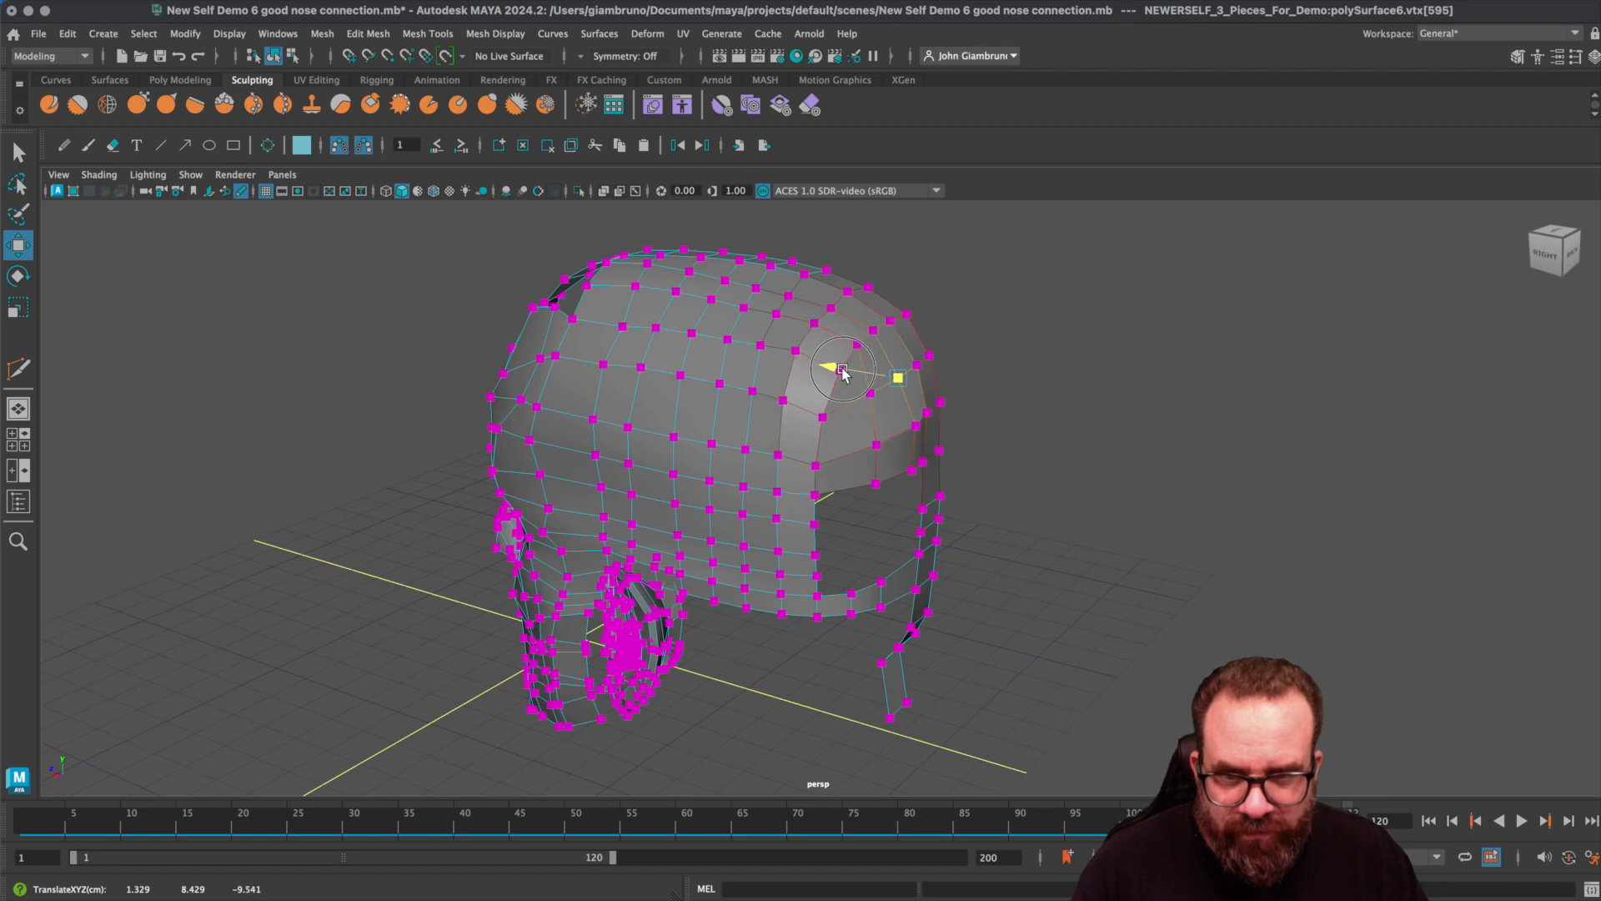
{"action": "left_click", "coordinate": [849, 342]}
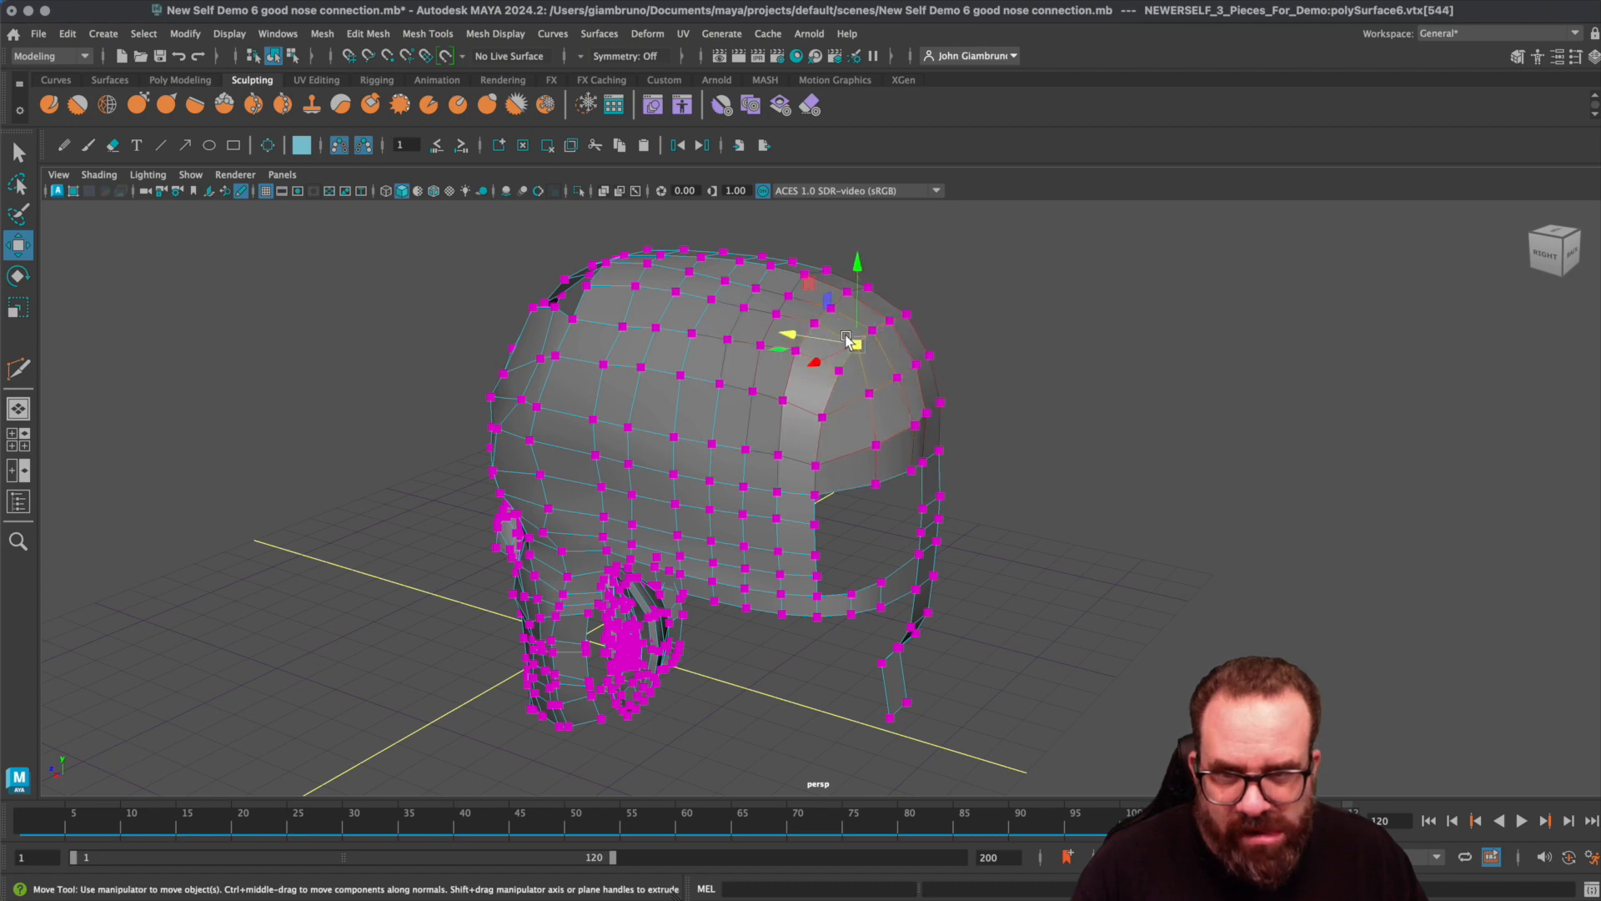
{"action": "left_click_drag", "start_coordinate": [808, 282], "coordinate": [802, 275]}
- Cut a horizontal edge across the rear center strip with Multi-Cut, midway along the tall face just below the bridge
{"action": "left_click_drag", "start_coordinate": [957, 414], "coordinate": [886, 556], "text": "alt"}
{"action": "right_click_drag", "start_coordinate": [873, 580], "coordinate": [861, 475], "text": "alt"}
{"action": "scroll", "coordinate": [317, 483], "scroll_direction": "down", "scroll_amount": 10}
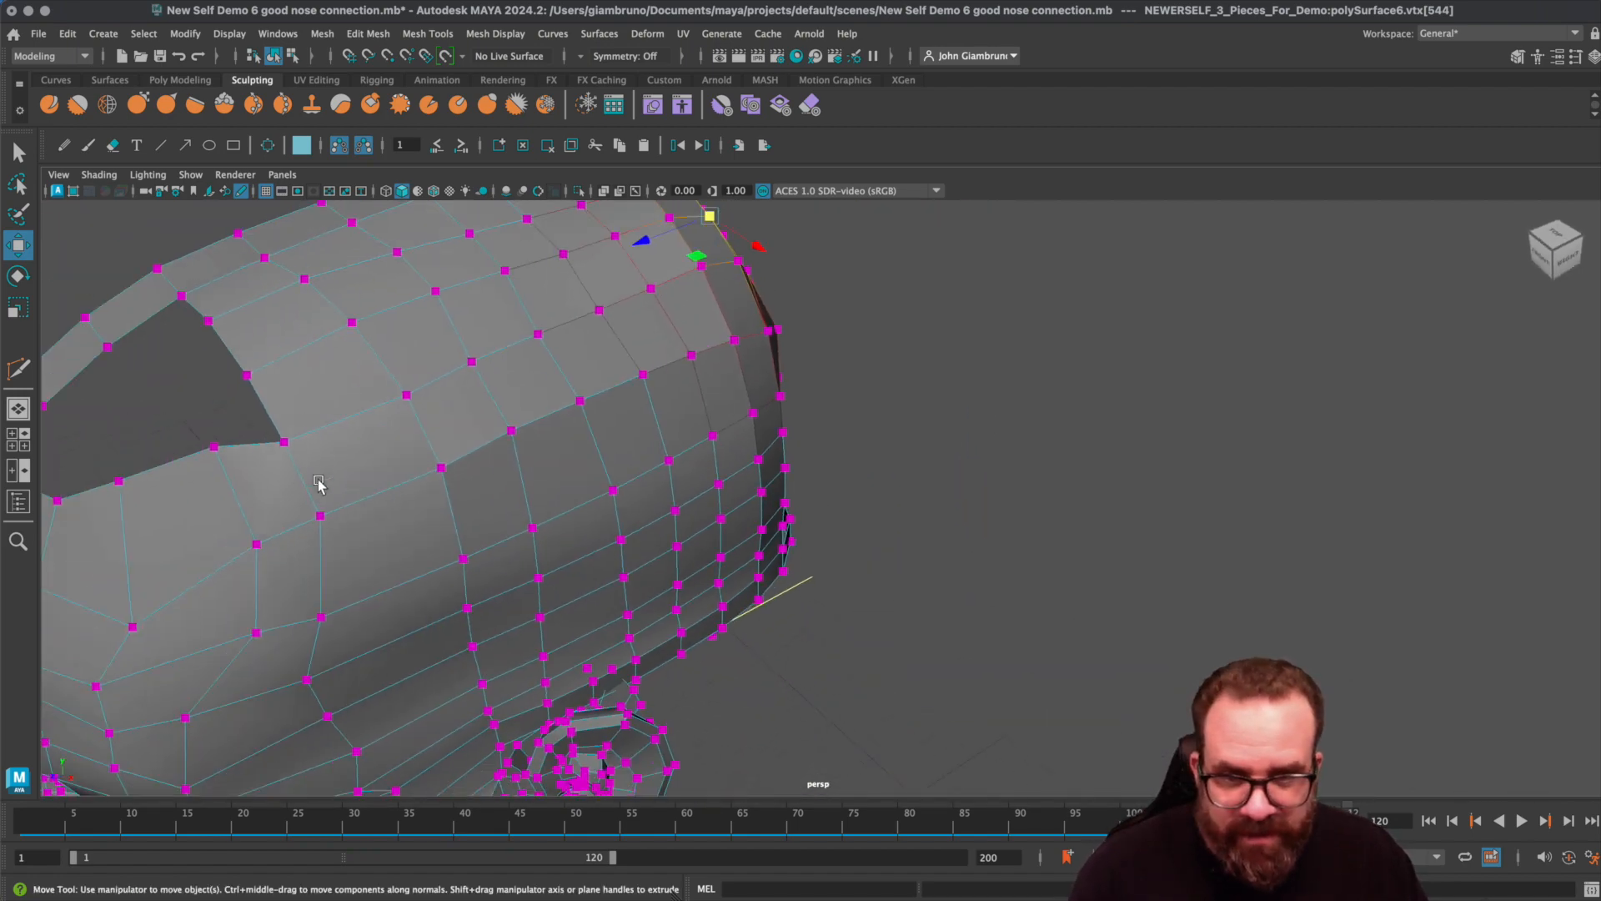
{"action": "left_click_drag", "start_coordinate": [450, 505], "coordinate": [271, 429], "text": "alt"}
{"action": "scroll", "coordinate": [843, 580], "scroll_direction": "up", "scroll_amount": 2}
{"action": "scroll", "coordinate": [991, 504], "scroll_direction": "up", "scroll_amount": 3}
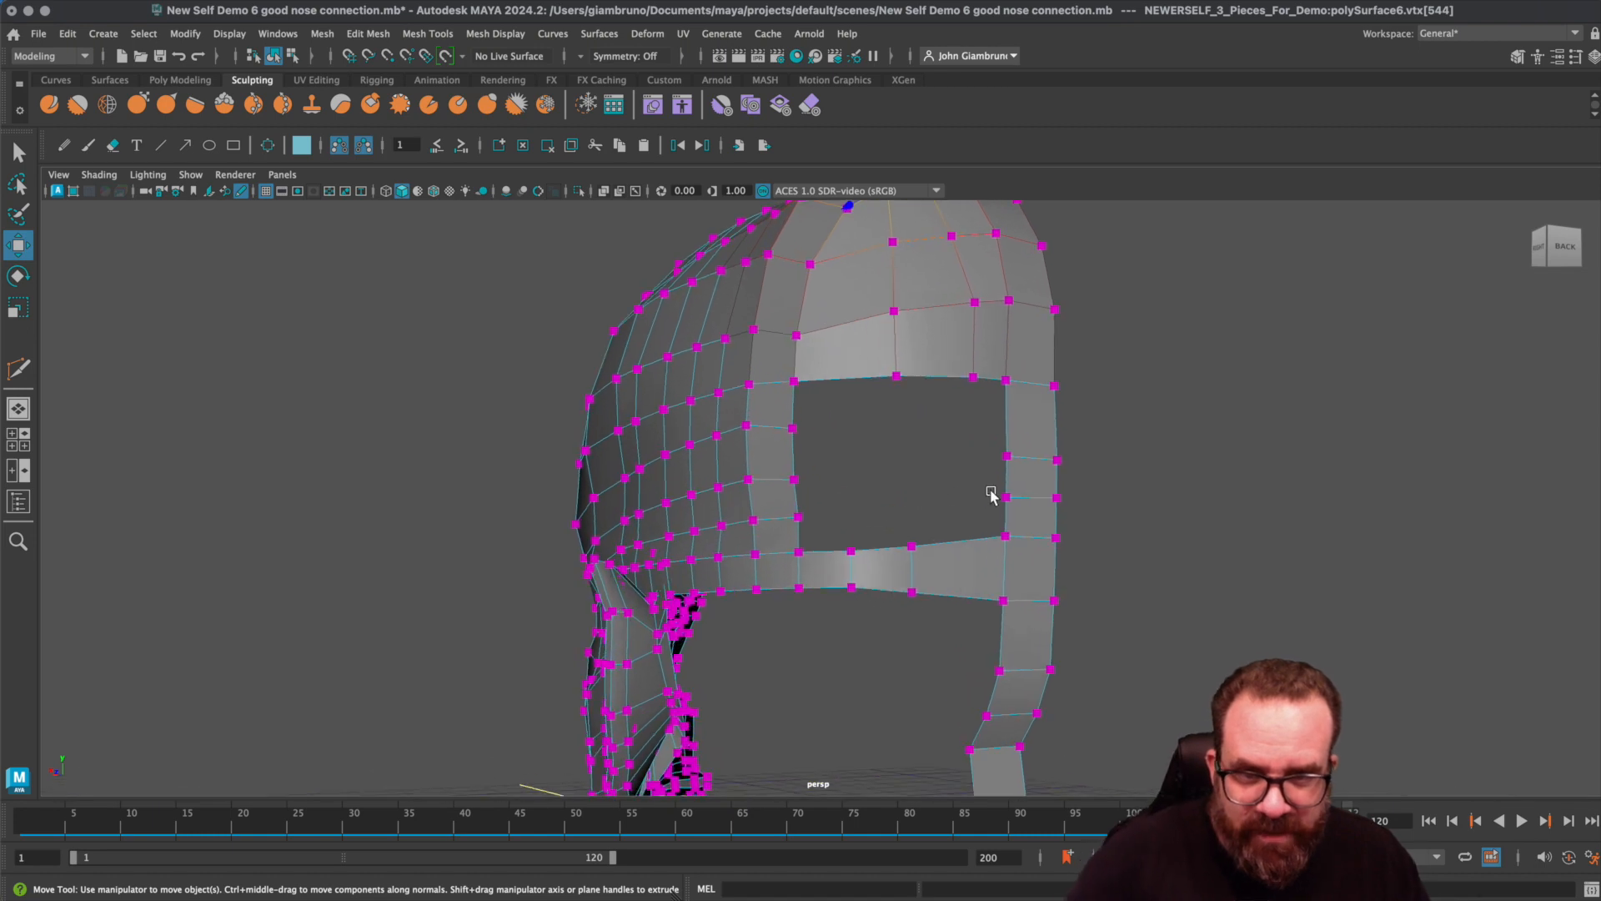
{"action": "right_click_drag", "start_coordinate": [1021, 422], "coordinate": [1113, 393]}
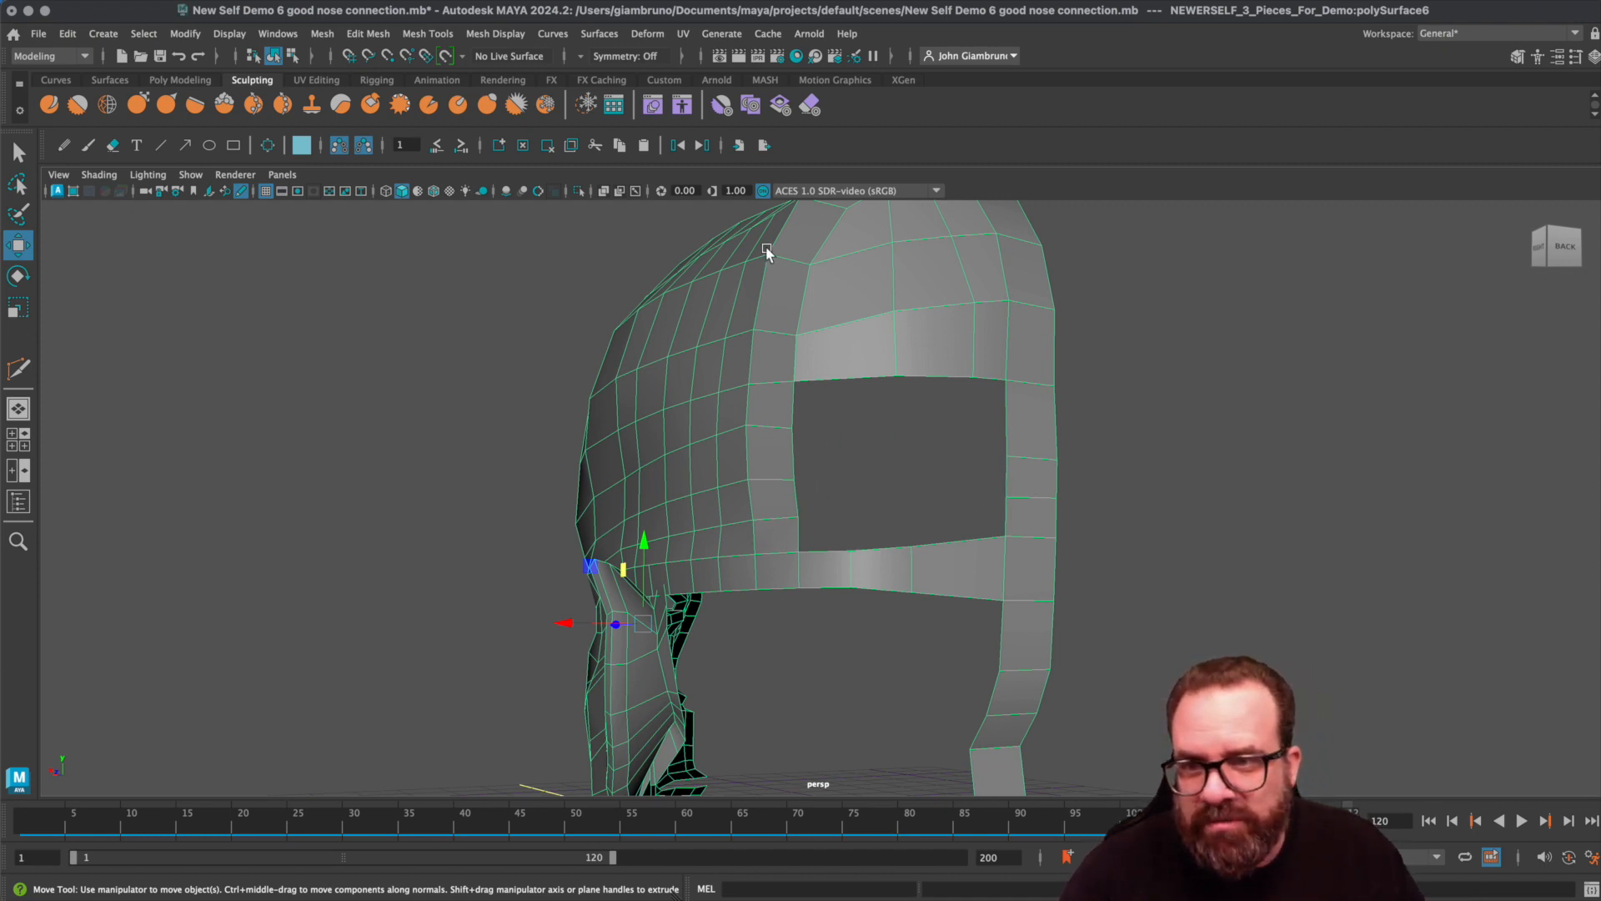
{"action": "left_click", "coordinate": [427, 33]}
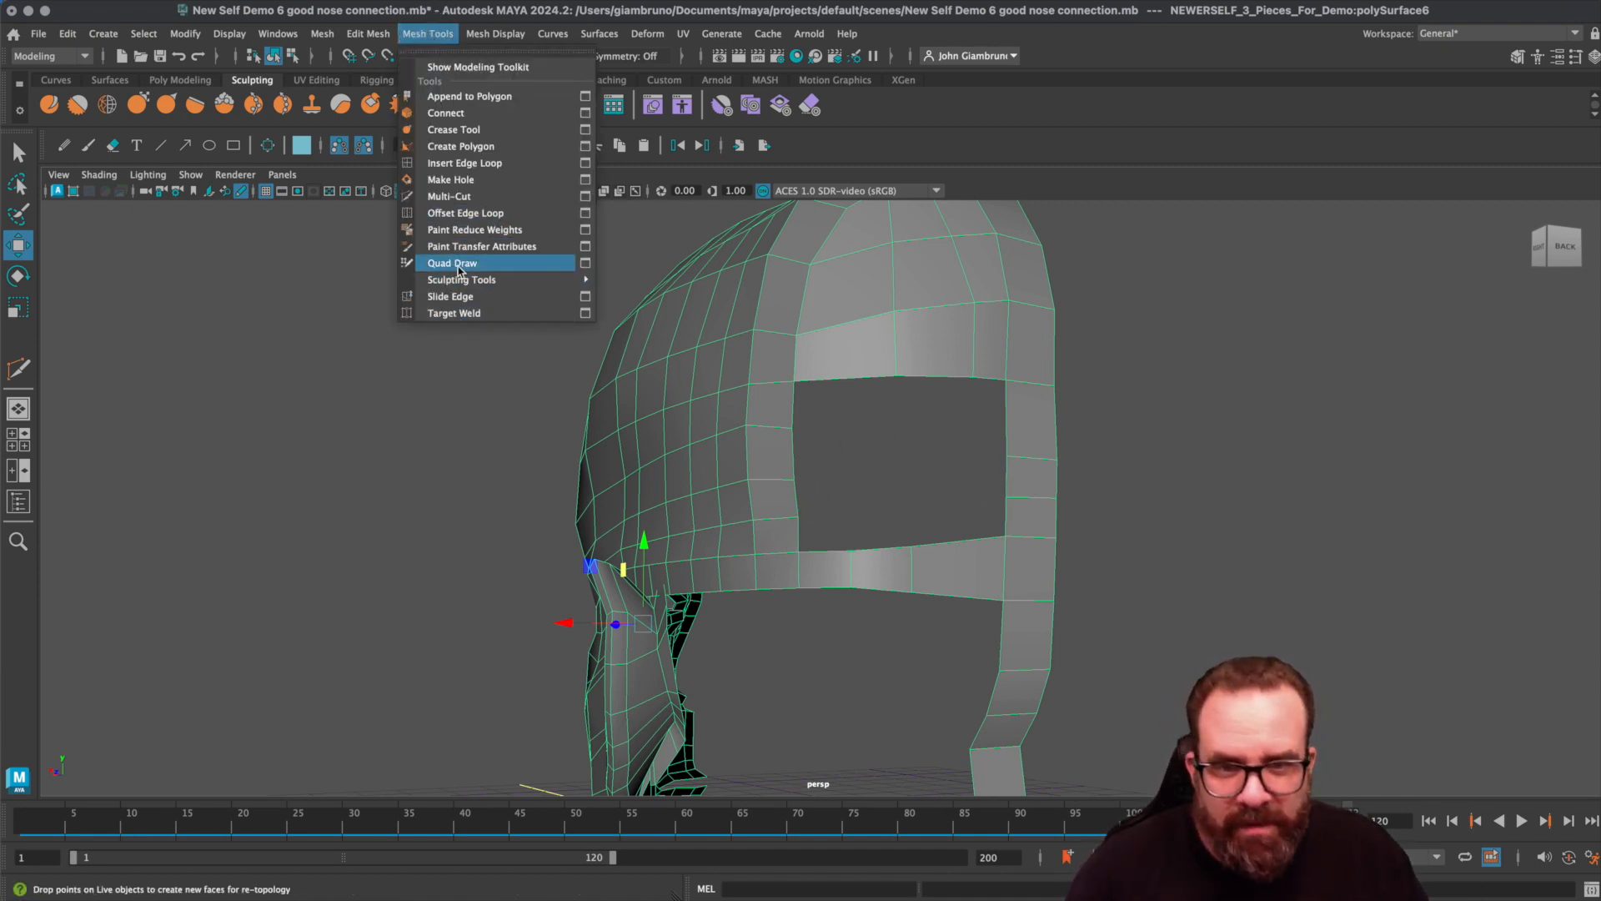
{"action": "left_click", "coordinate": [451, 196]}
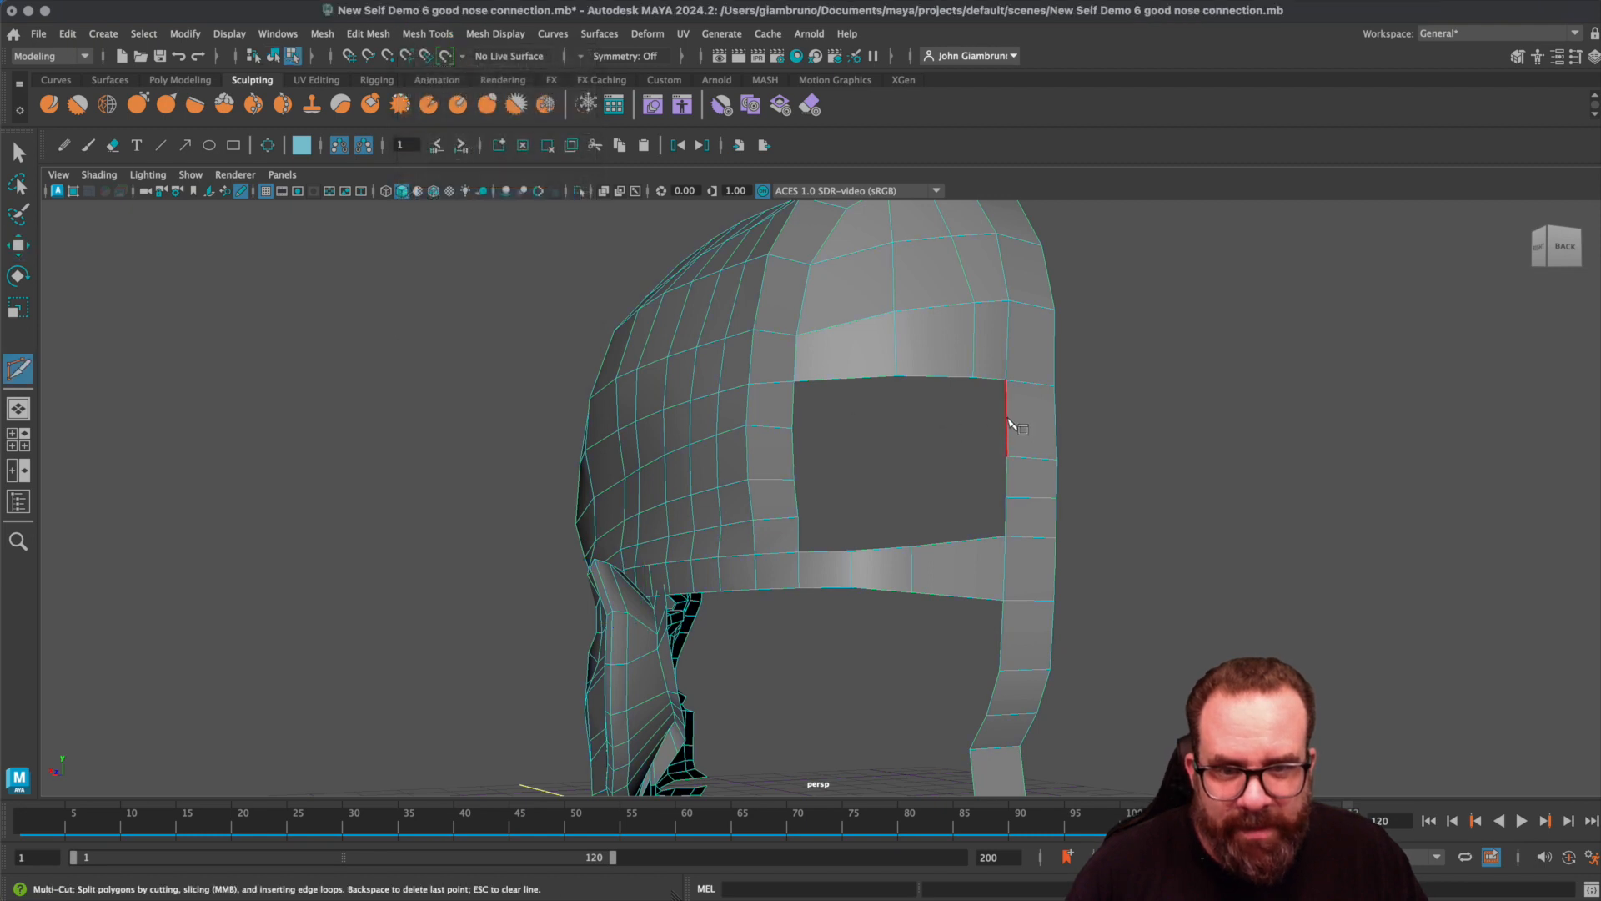
{"action": "left_click", "coordinate": [1007, 418]}
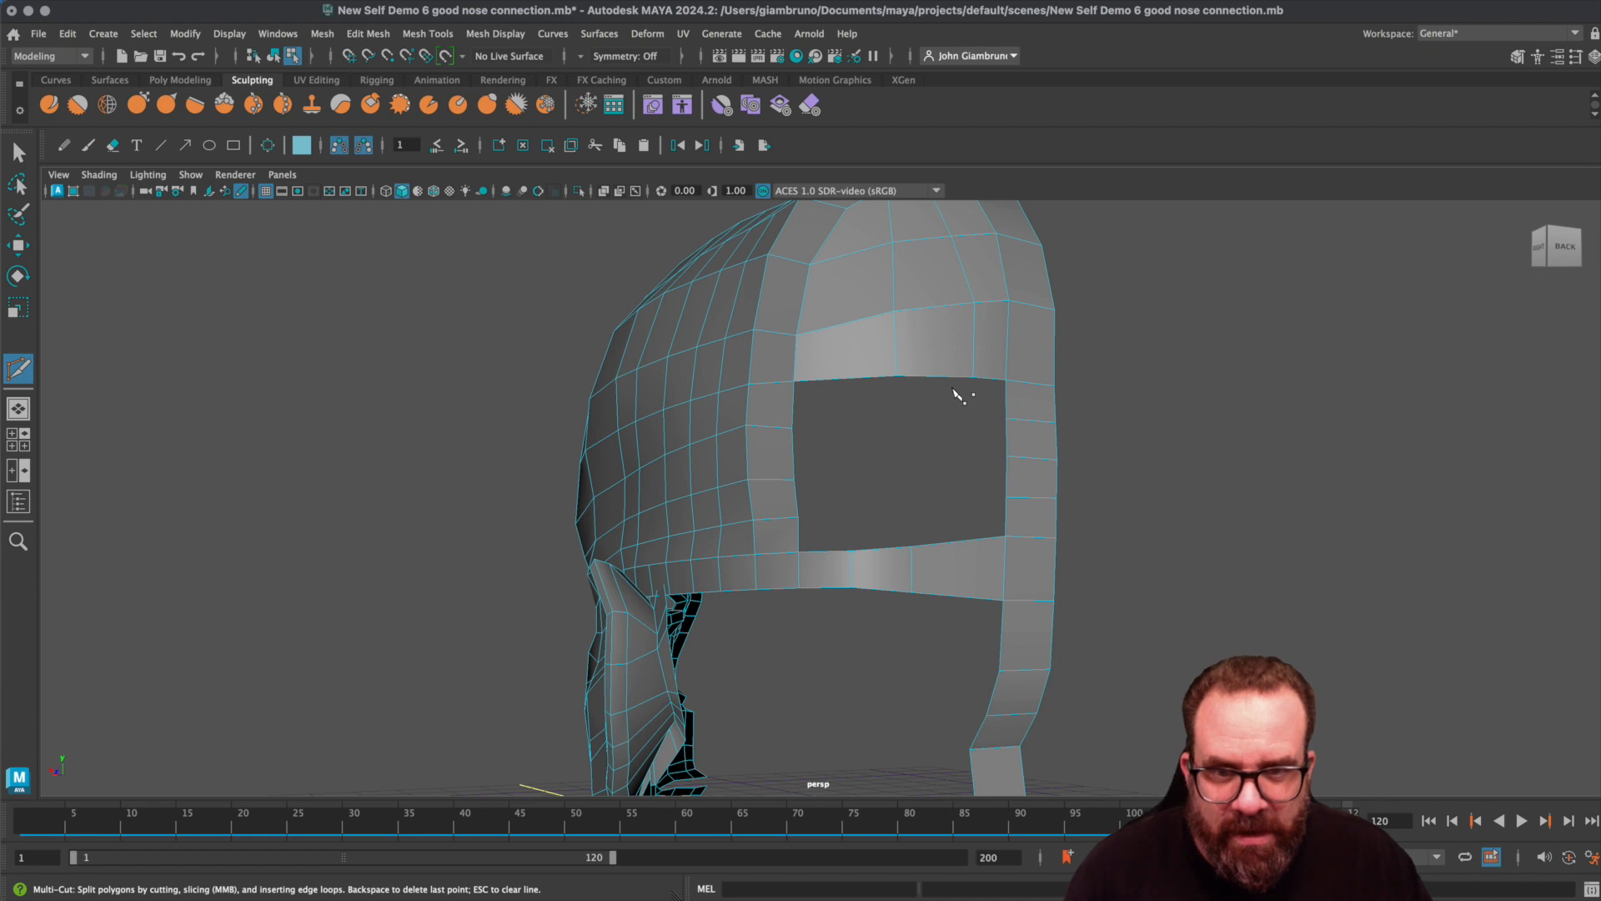
- Fill the remaining rear opening below the bridge by applying Fill Hole to its upper border edge
{"action": "key", "text": "q"}
{"action": "right_click_drag", "start_coordinate": [946, 385], "coordinate": [944, 370]}
{"action": "left_click", "coordinate": [944, 374]}
{"action": "left_click", "coordinate": [367, 34]}
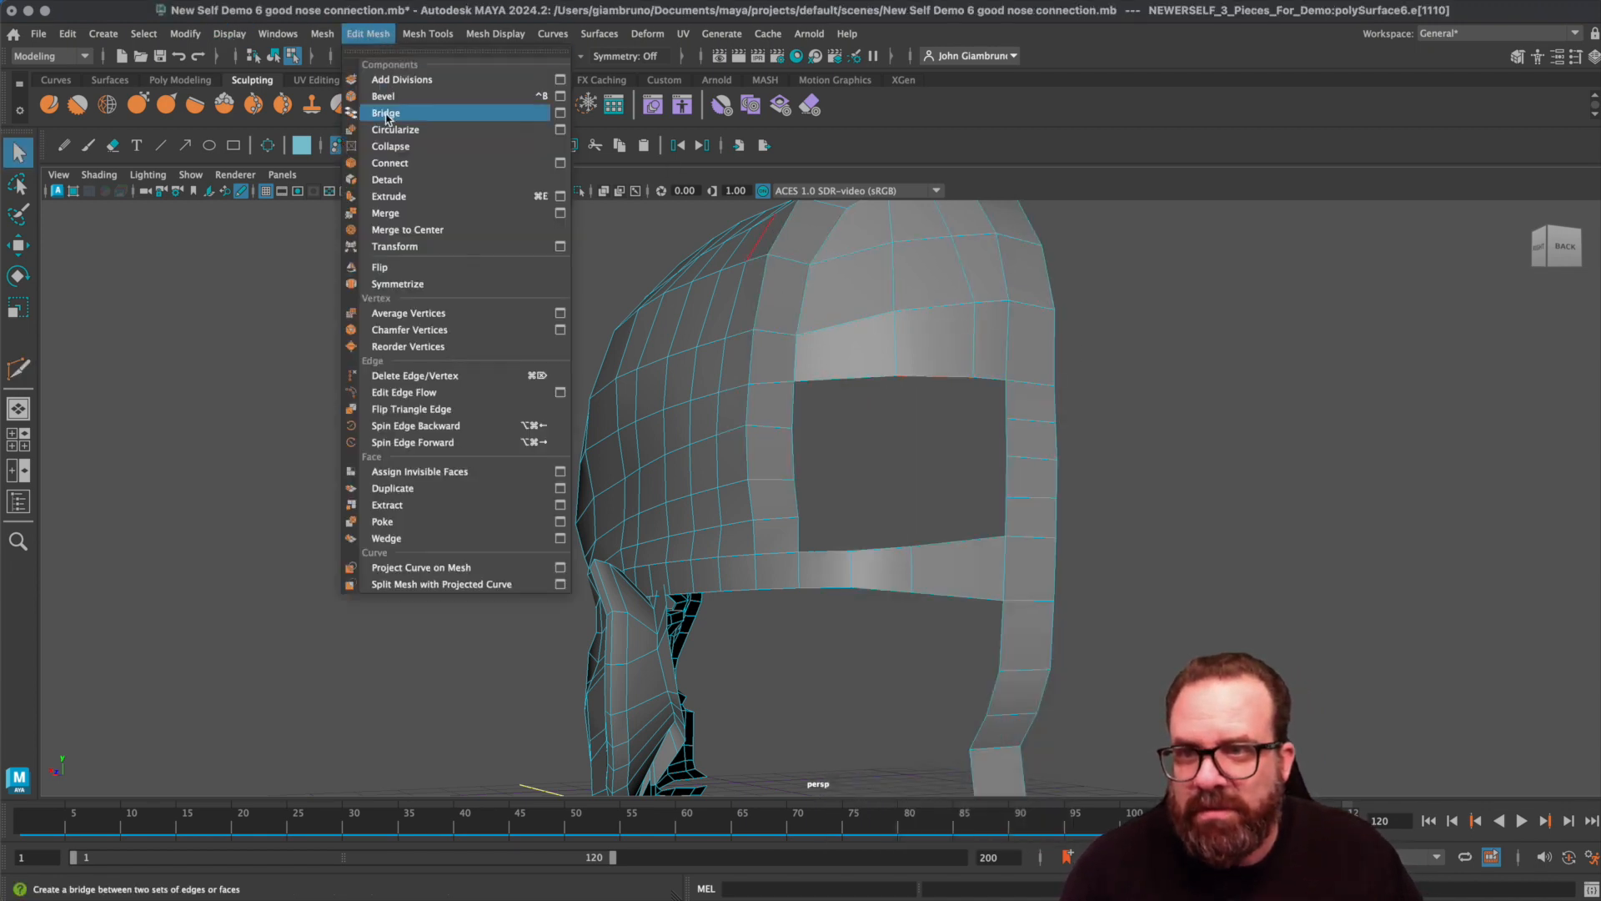
{"action": "mouse_move", "coordinate": [322, 34]}
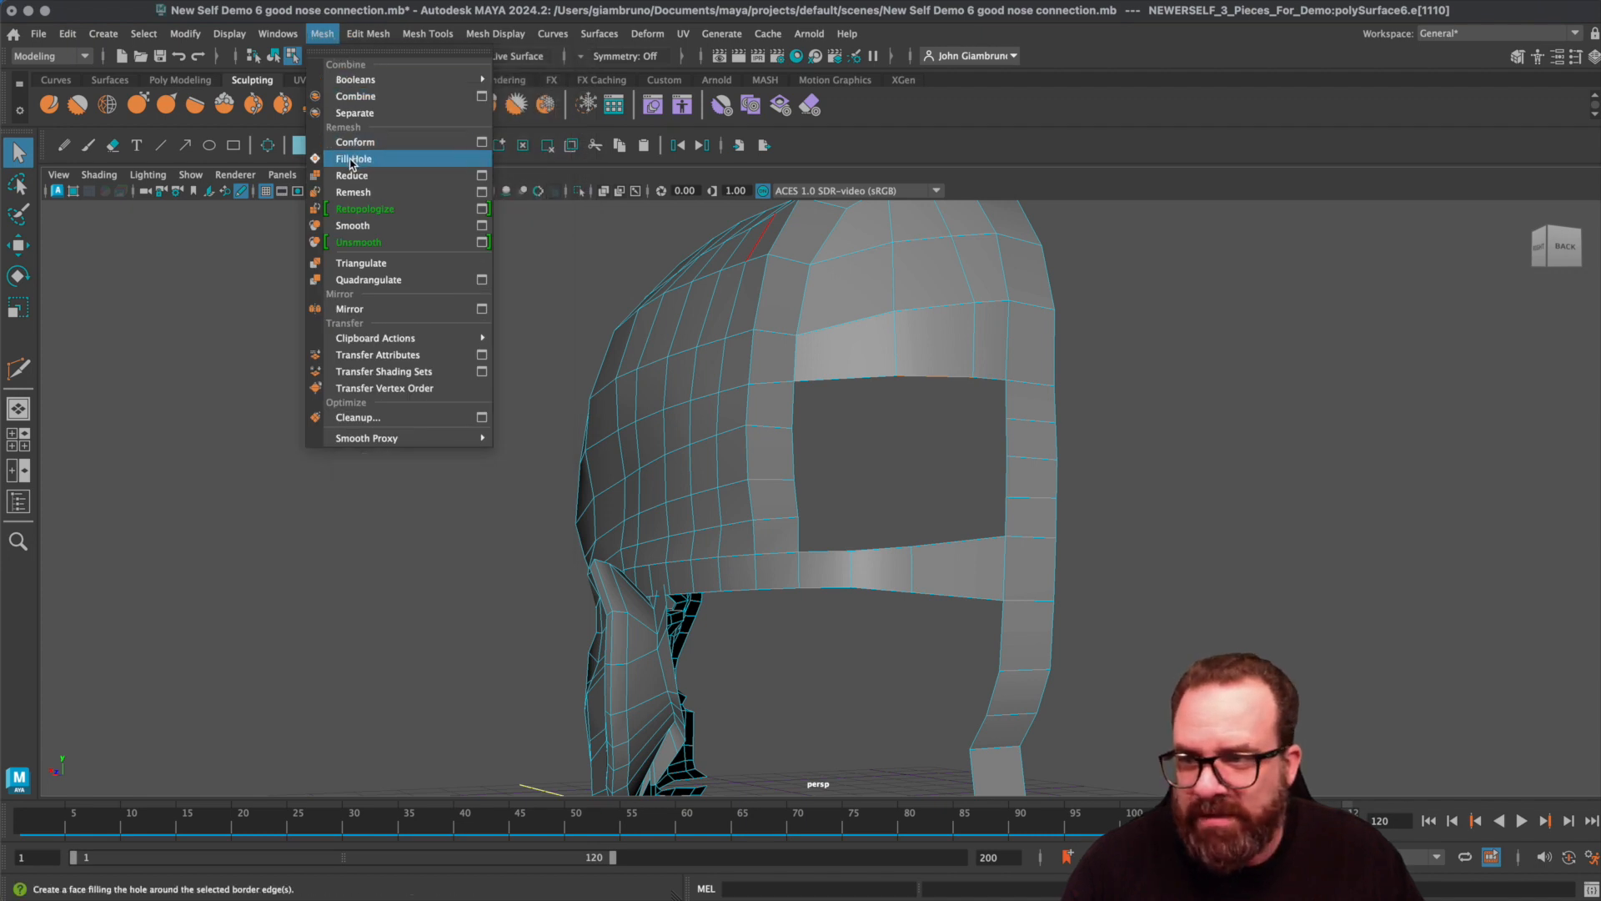
{"action": "left_click", "coordinate": [350, 160]}
- Begin dividing the filled lower rear face with the Multi-Cut tool
{"action": "left_click", "coordinate": [18, 368]}
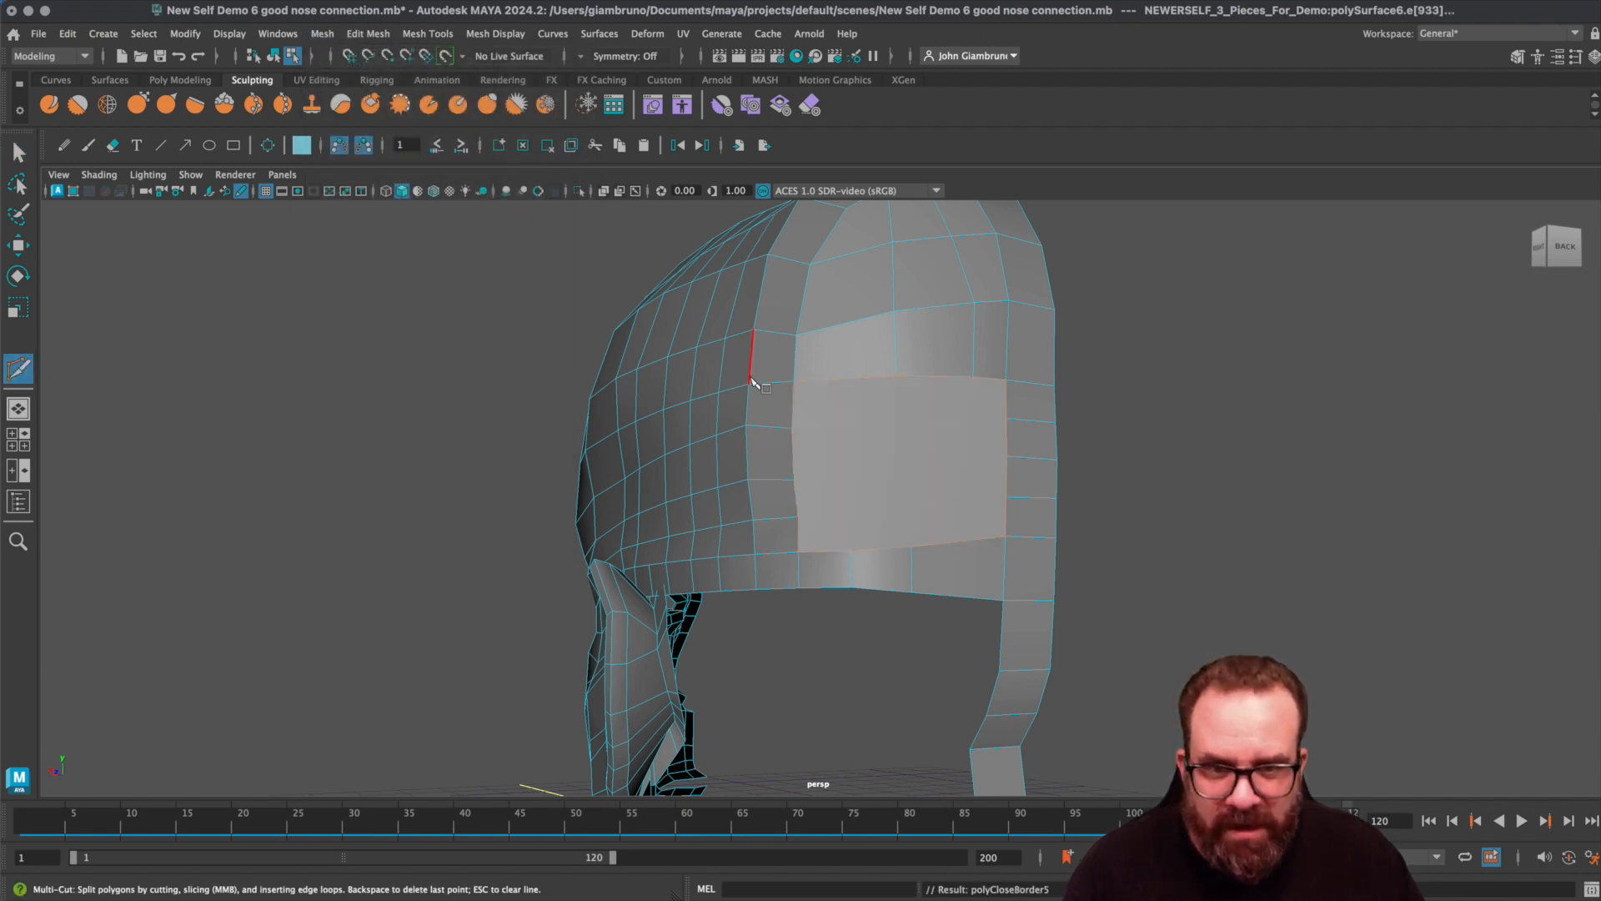
- Cut three crosswise edges through the filled patch at the back of the head, connecting the matching vertices on both sides
{"action": "left_click", "coordinate": [792, 429]}
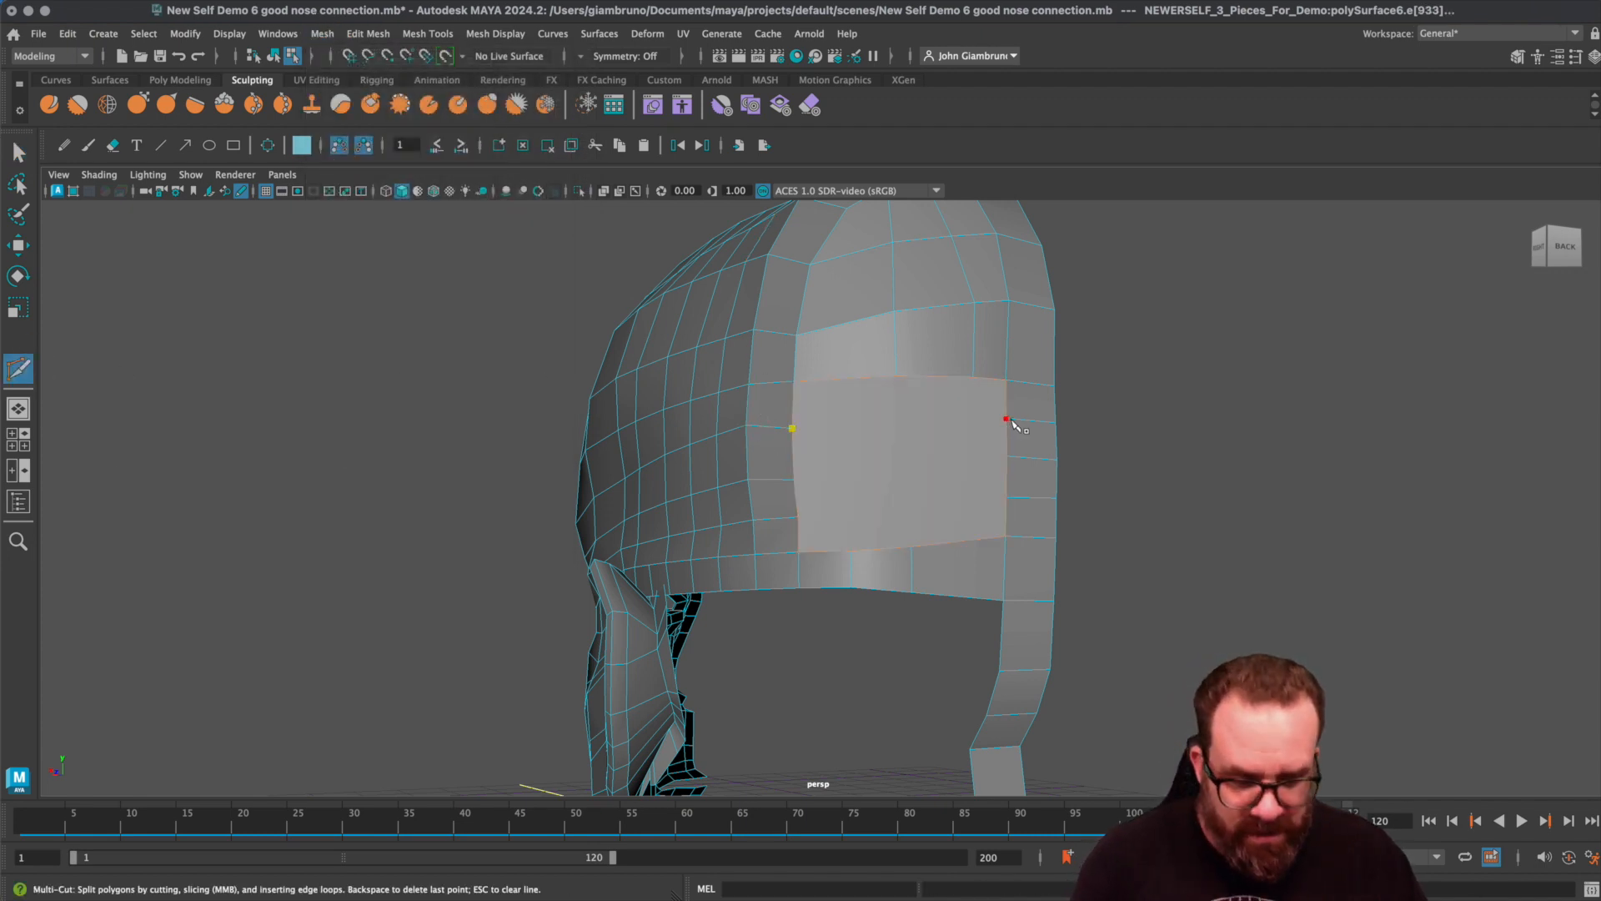
{"action": "right_click", "coordinate": [1015, 458]}
{"action": "left_click", "coordinate": [1007, 457]}
{"action": "right_click", "coordinate": [795, 500]}
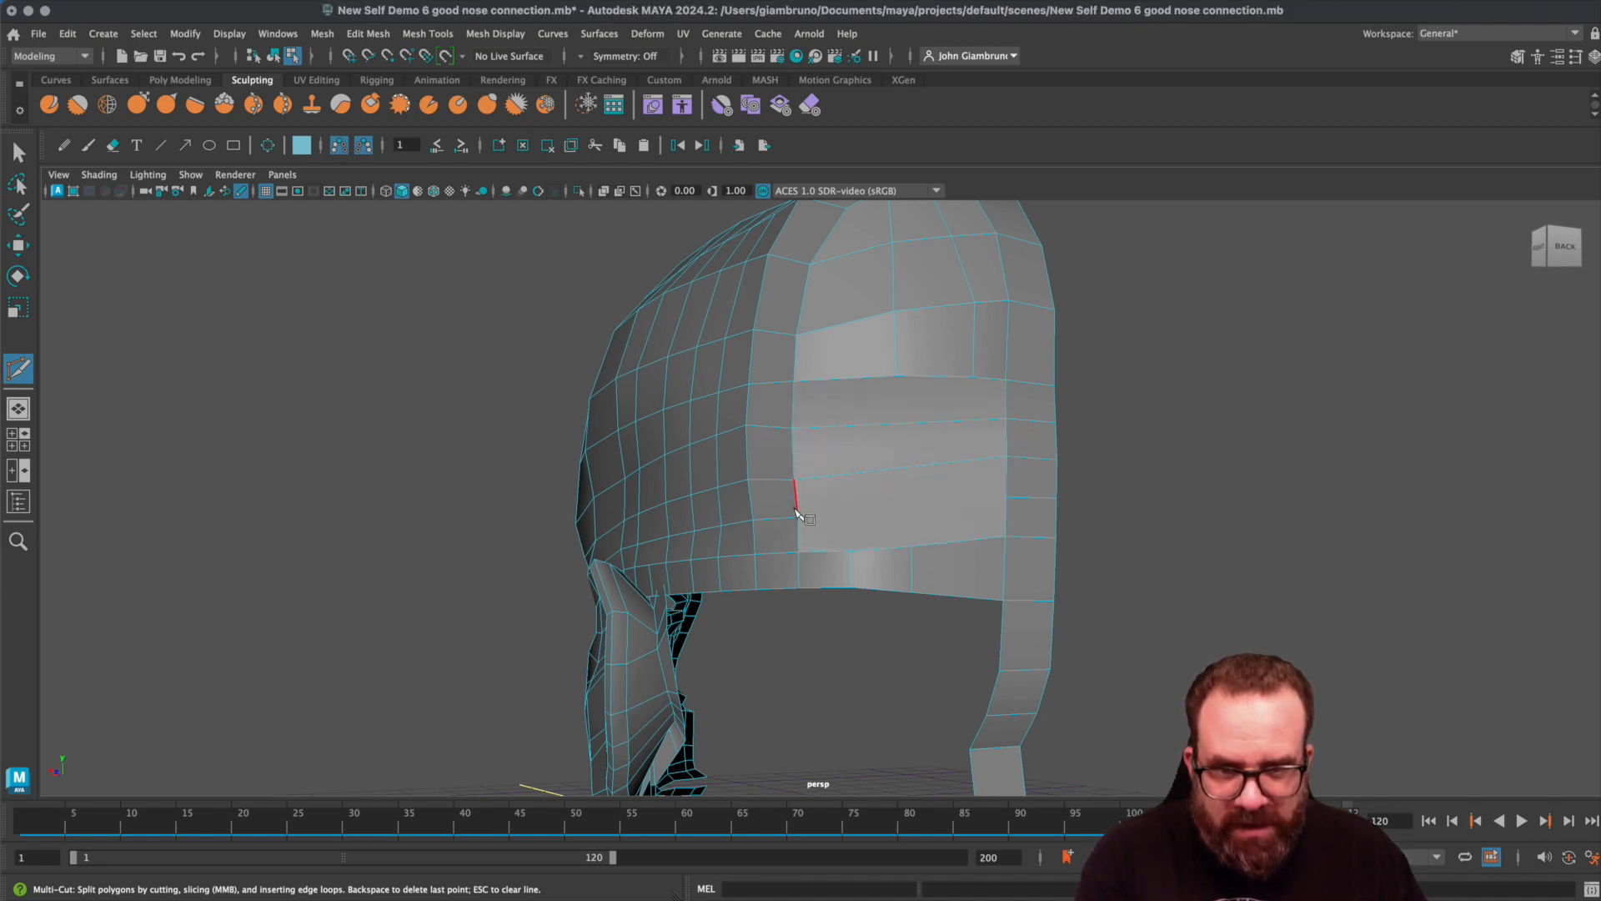
{"action": "right_click", "coordinate": [1010, 524]}
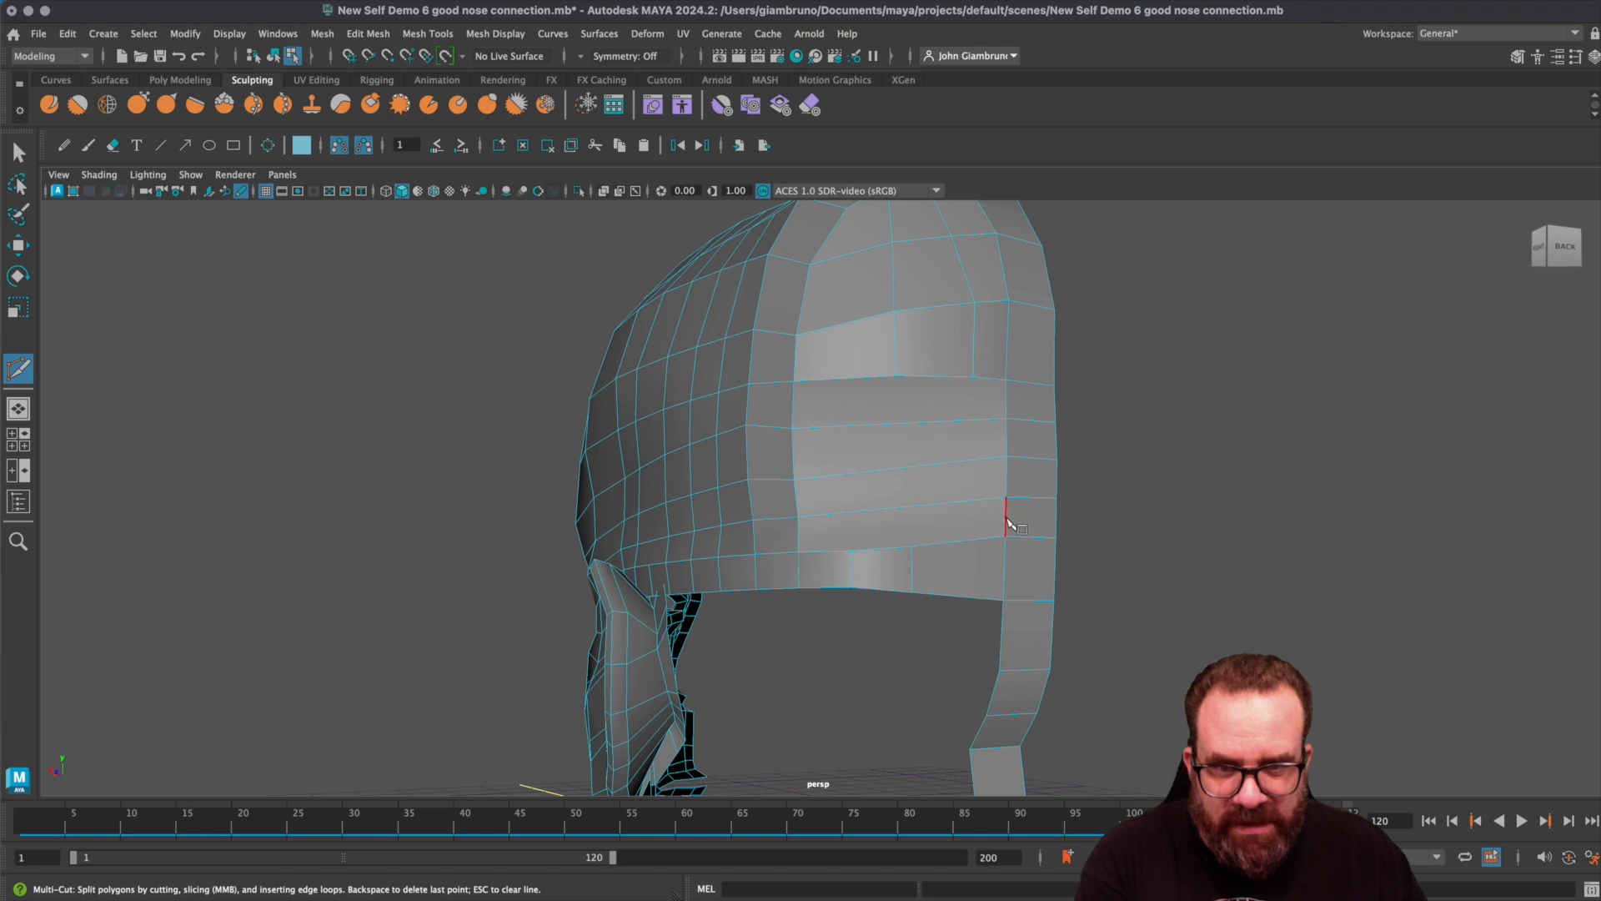
- Cut two lengthwise edges down the back-of-head patch, joining the vertices above it to those along its lower border
{"action": "left_click", "coordinate": [971, 380]}
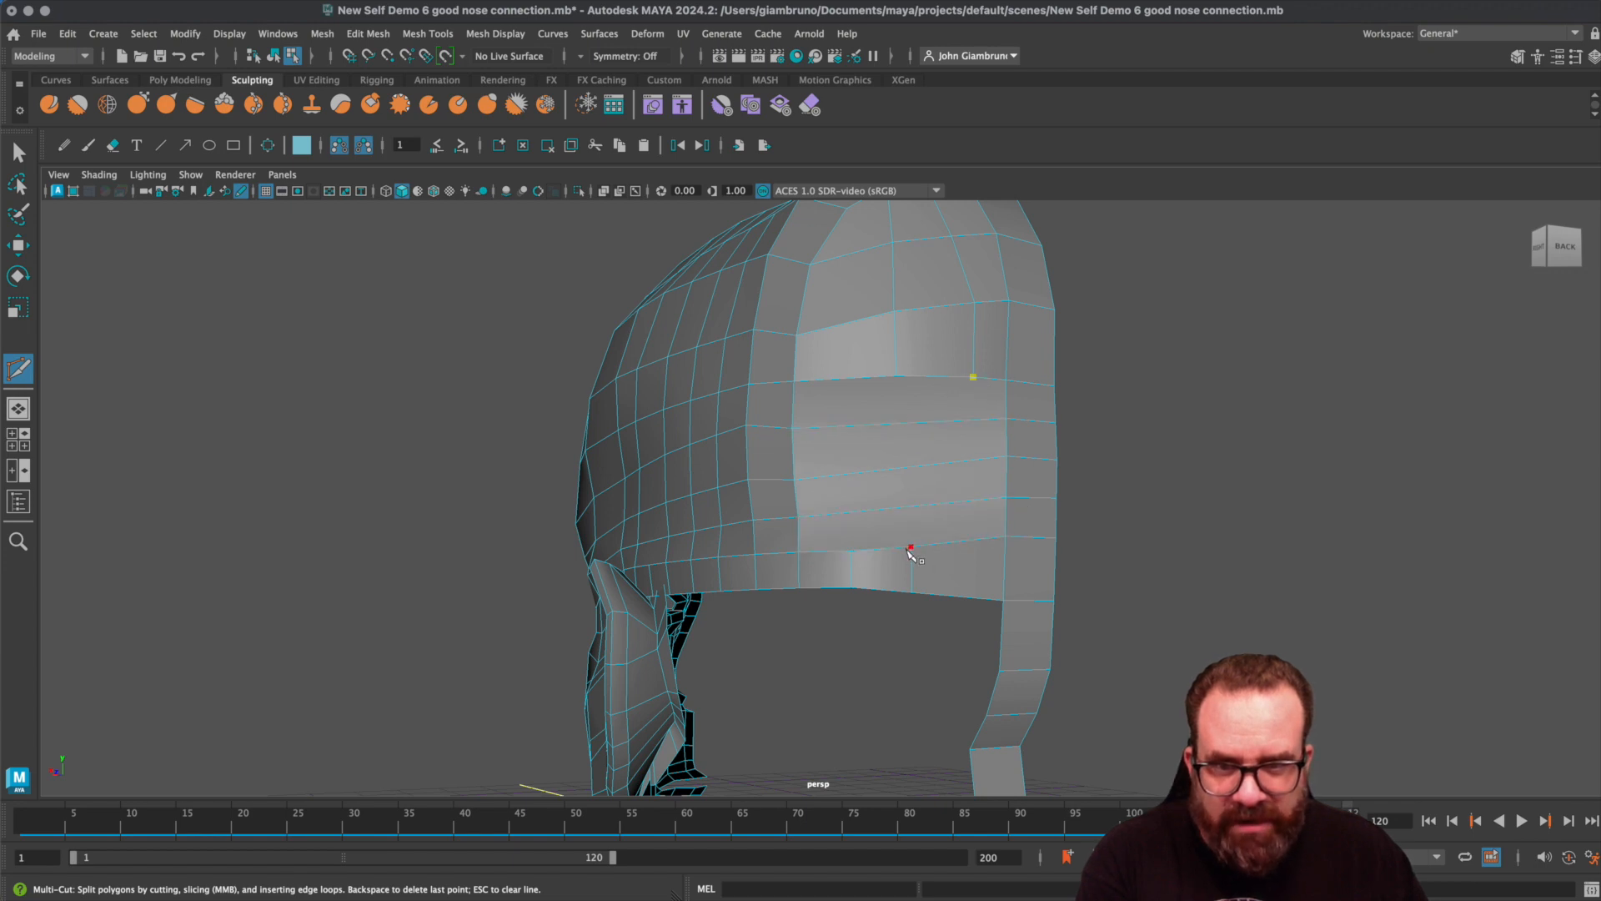
{"action": "right_click", "coordinate": [911, 546]}
{"action": "left_click", "coordinate": [896, 376]}
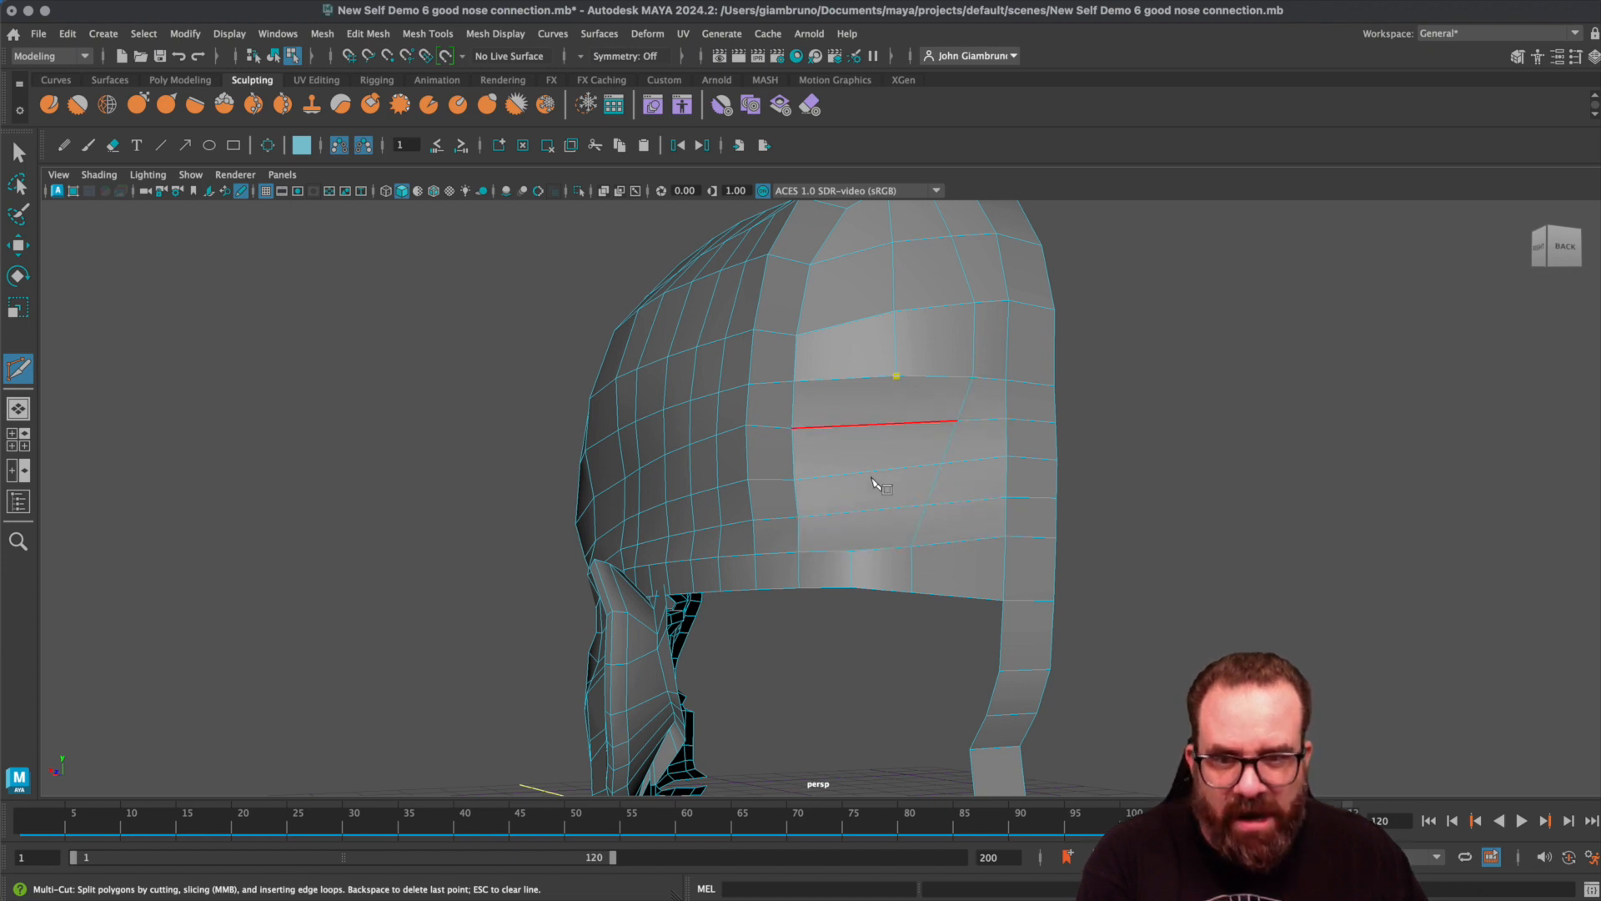
{"action": "left_click", "coordinate": [853, 553]}
{"action": "right_click", "coordinate": [870, 567]}
- With soft selection and an adjusted falloff, move a middle face of the new back patch outward to round the skull
{"action": "left_click_drag", "start_coordinate": [863, 584], "coordinate": [921, 583], "text": "alt"}
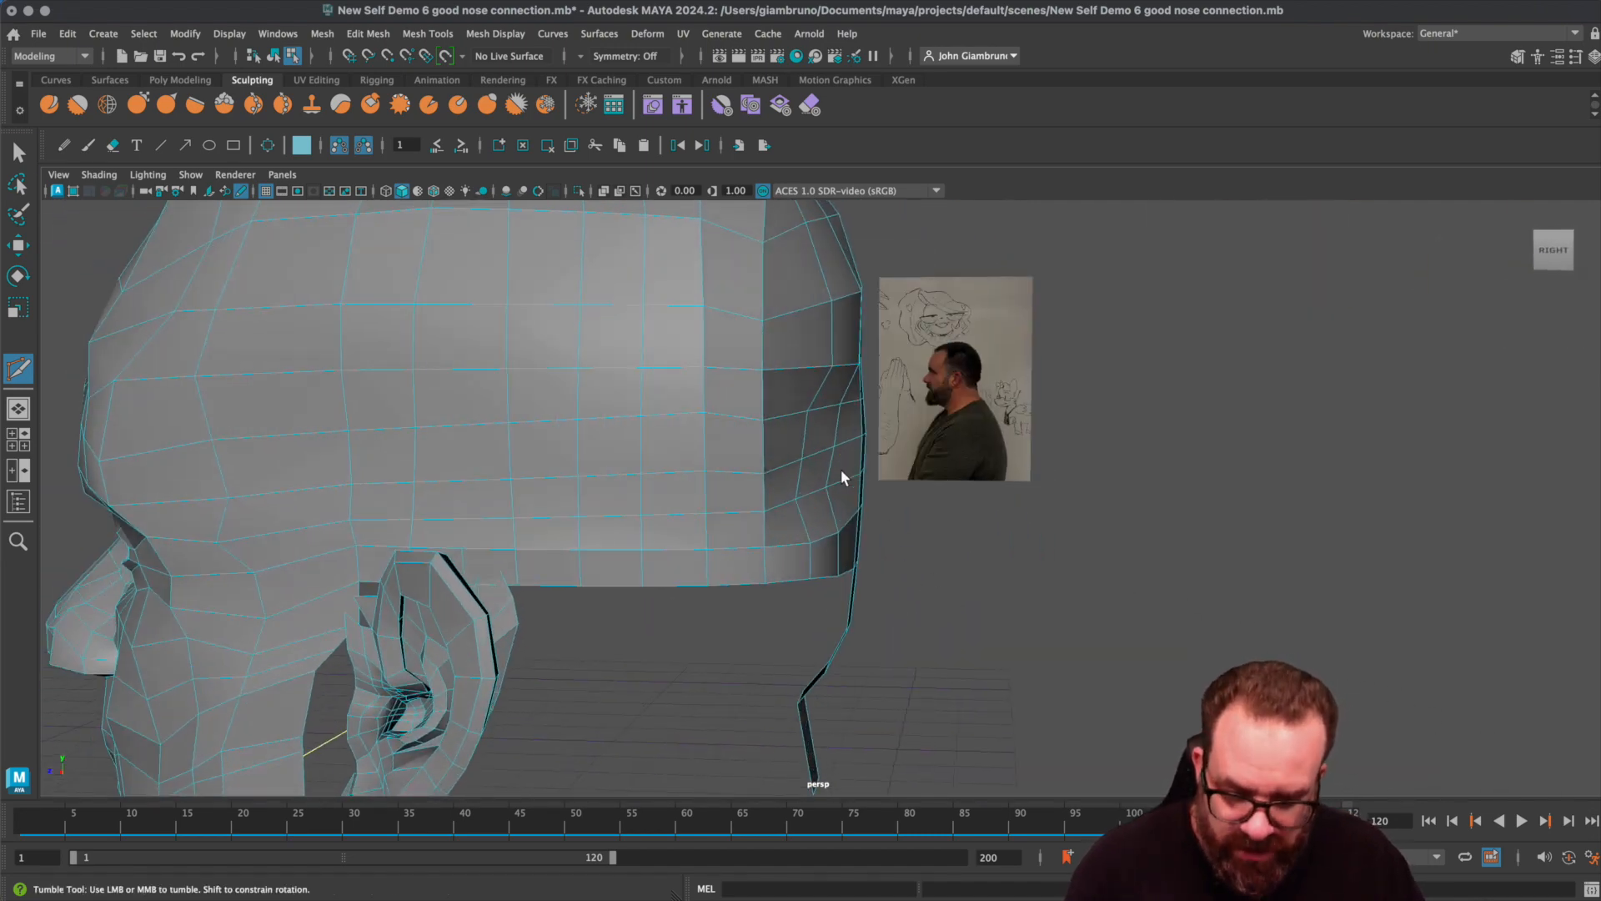
{"action": "key", "text": "q"}
{"action": "left_click", "coordinate": [814, 467]}
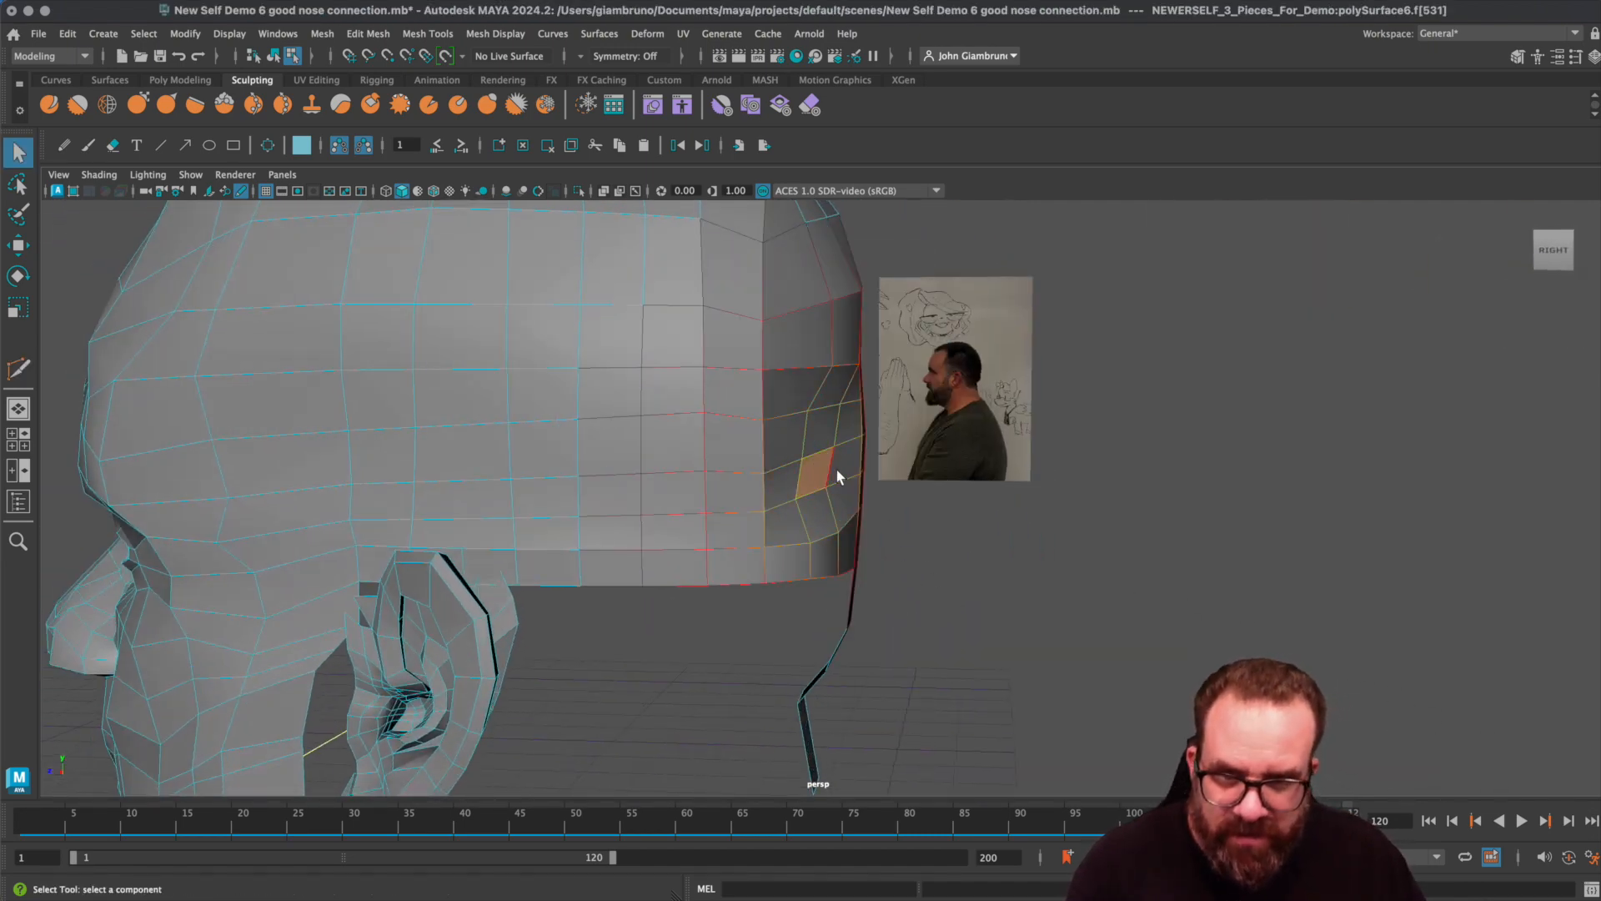
{"action": "key", "text": "b"}
{"action": "left_click_drag", "start_coordinate": [830, 471], "coordinate": [666, 475]}
{"action": "key", "text": "w"}
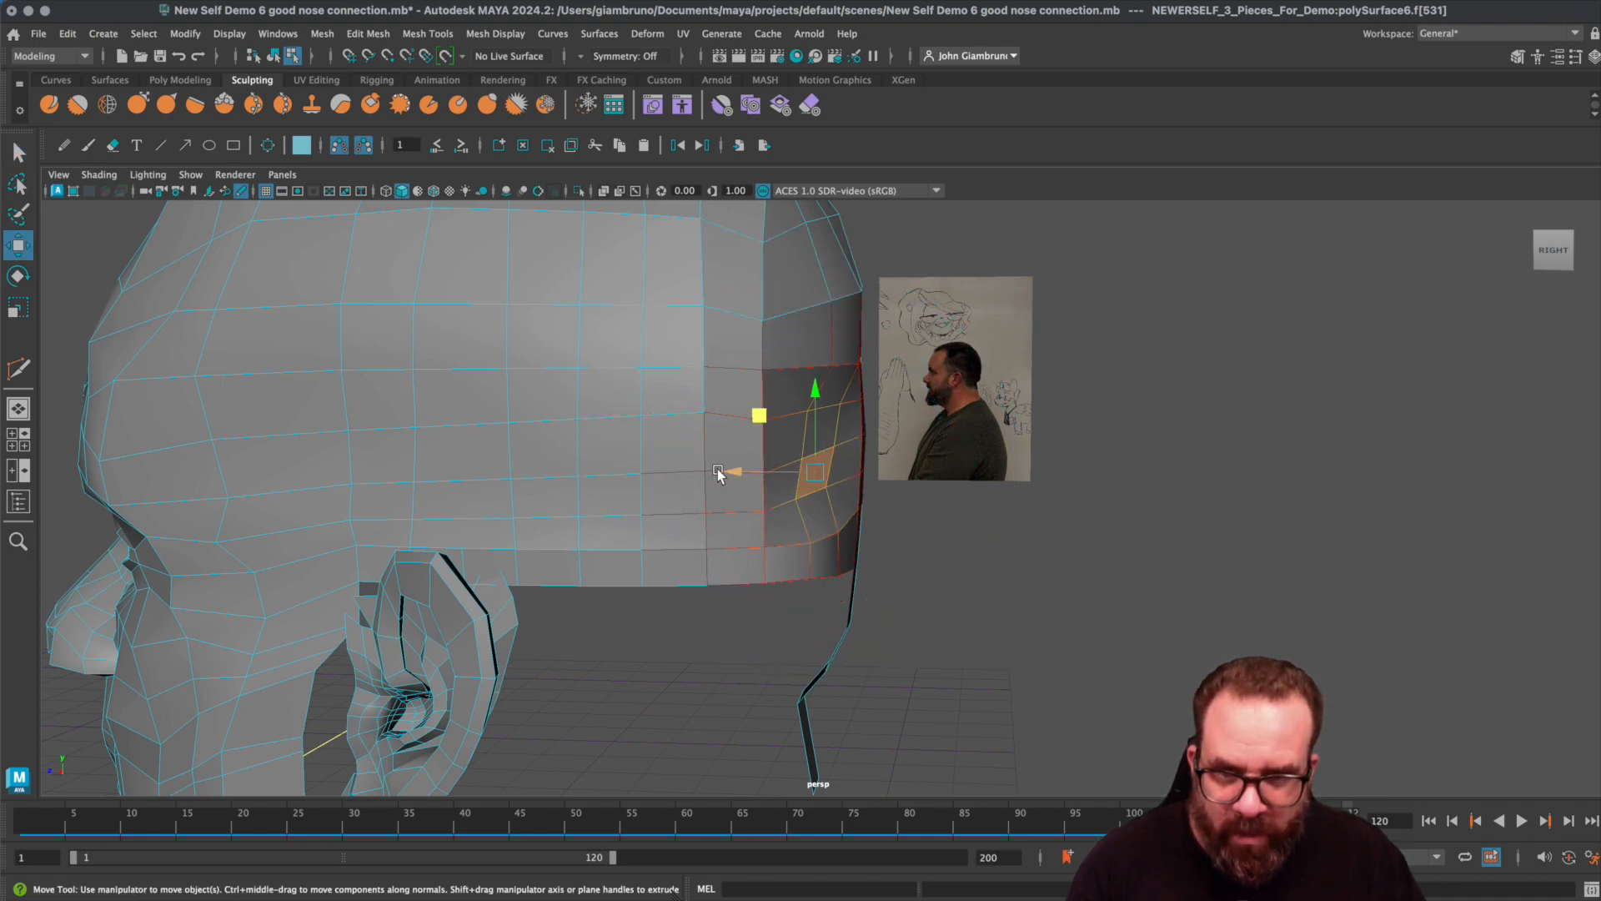
{"action": "left_click_drag", "start_coordinate": [733, 472], "coordinate": [887, 489]}
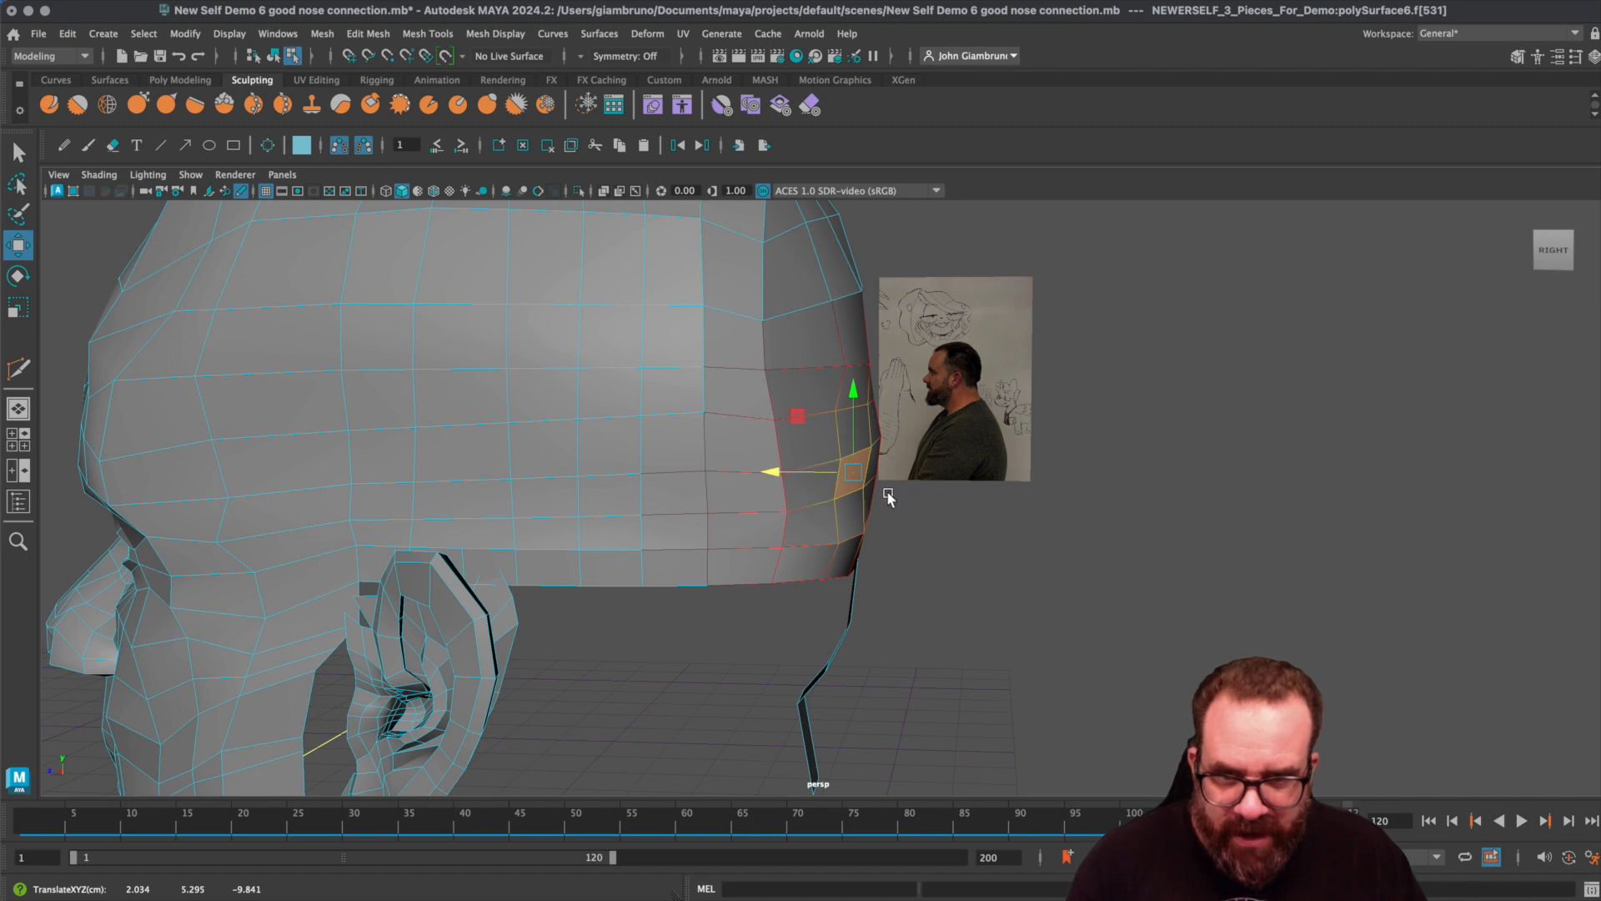
{"action": "key", "text": "e"}
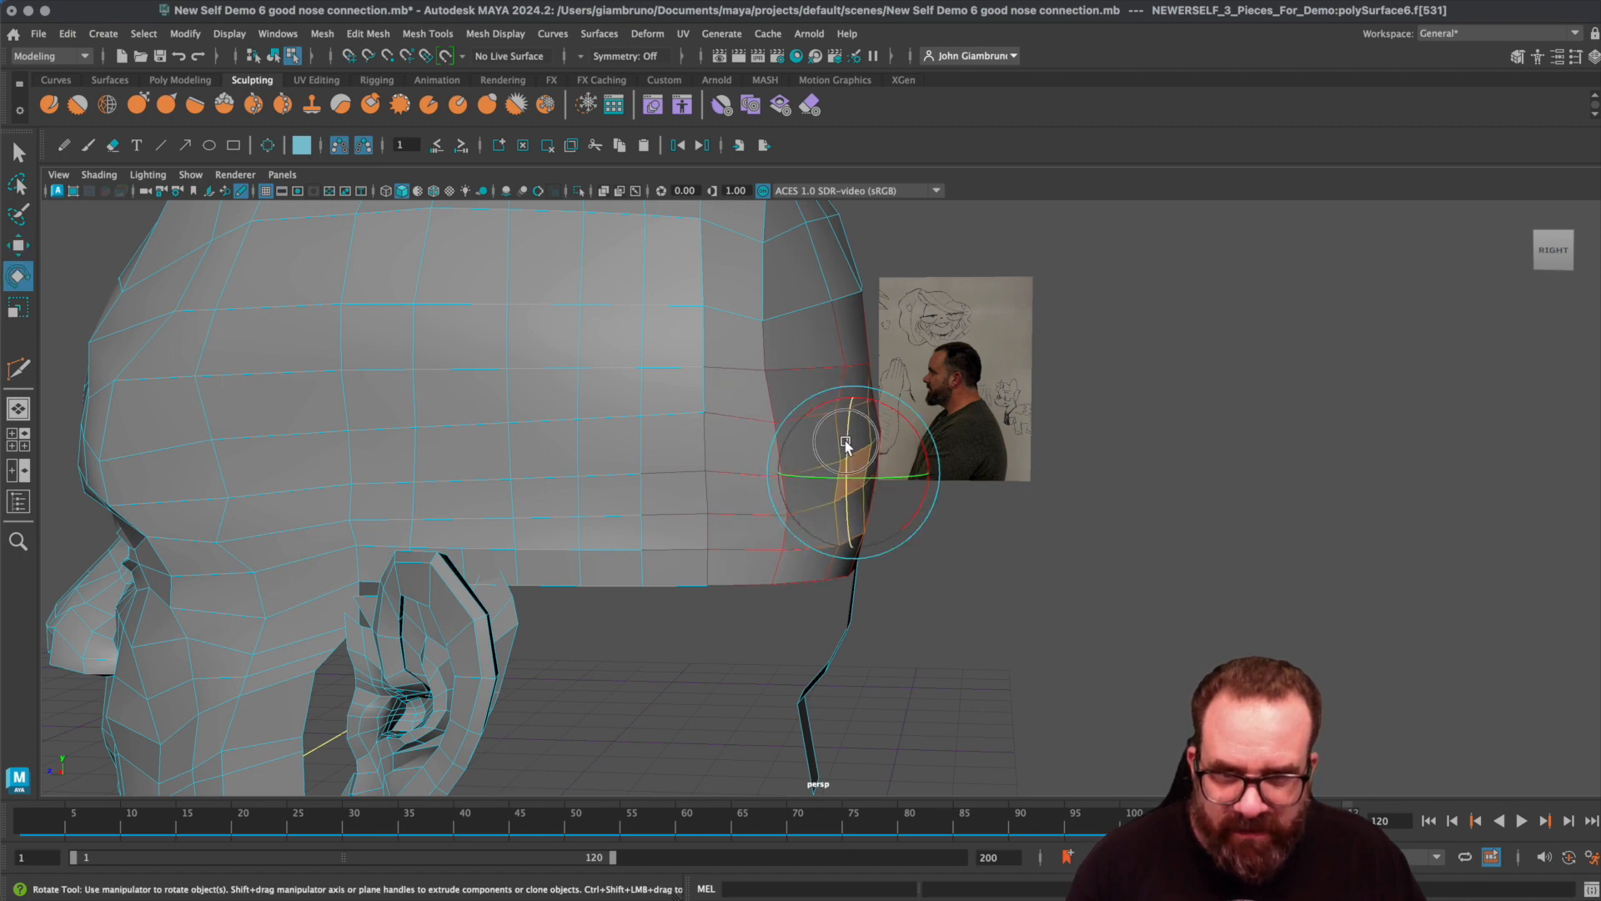
- Fill the open hole above the forehead using one of its border edges
{"action": "mouse_move", "coordinate": [896, 427]}
{"action": "left_mouse_down", "text": "alt"}
{"action": "mouse_move", "coordinate": [863, 451]}
{"action": "mouse_move", "coordinate": [779, 429]}
{"action": "mouse_move", "coordinate": [815, 422]}
{"action": "mouse_move", "coordinate": [779, 415]}
{"action": "mouse_move", "coordinate": [921, 430]}
{"action": "left_mouse_up", "text": "alt"}
{"action": "scroll", "coordinate": [762, 486], "scroll_direction": "down", "scroll_amount": 5}
{"action": "left_click_drag", "start_coordinate": [576, 438], "coordinate": [627, 476], "text": "alt"}
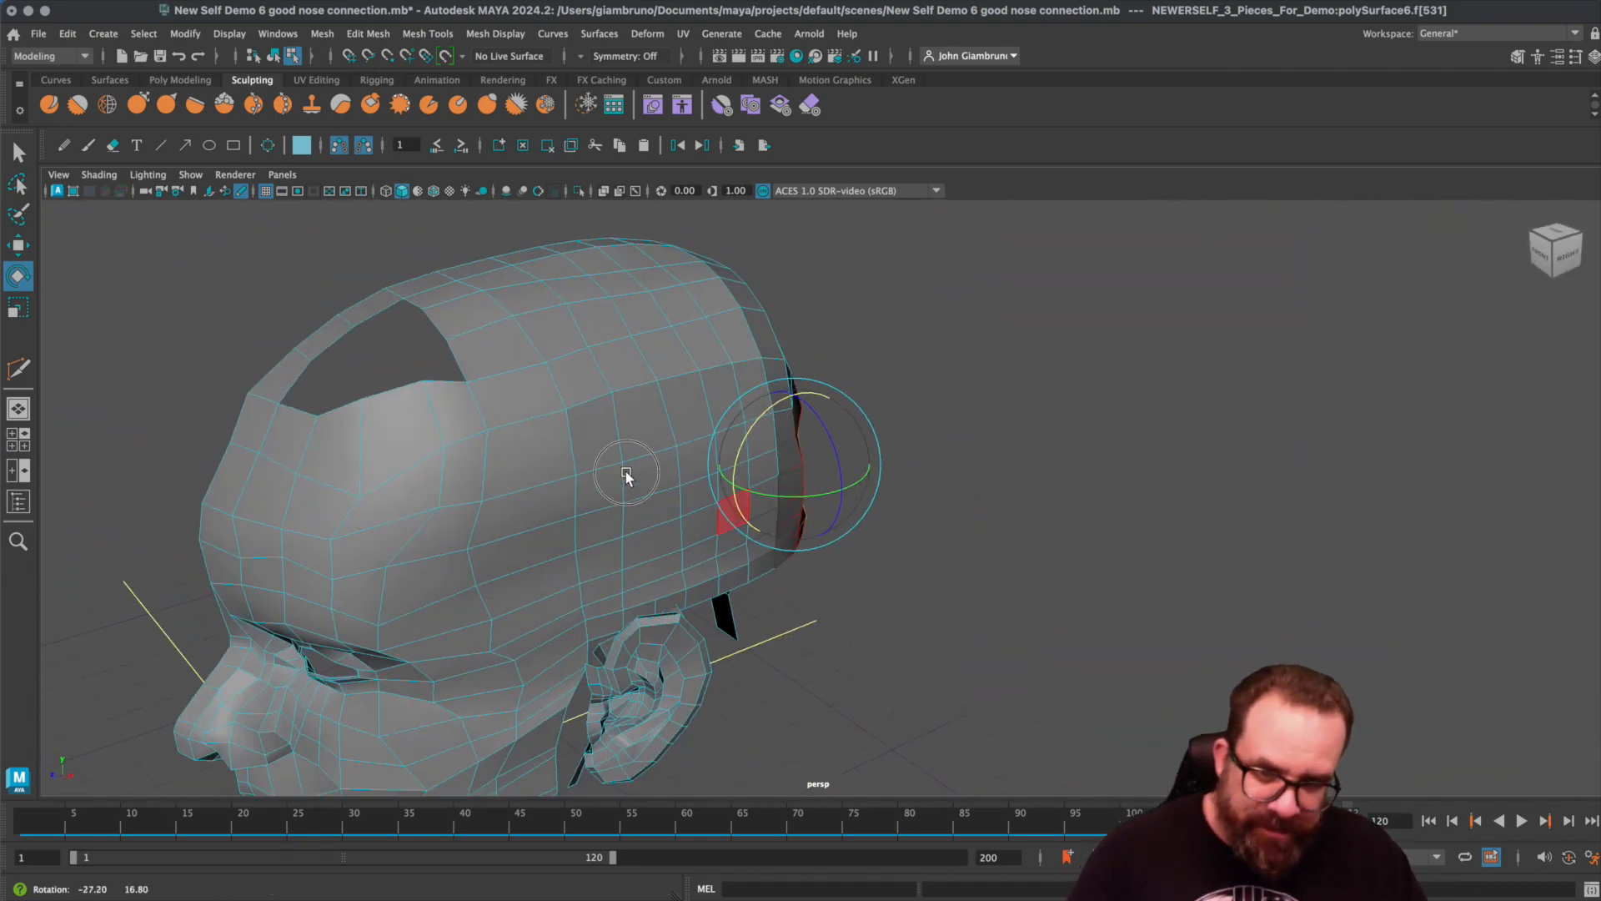
{"action": "left_click_drag", "start_coordinate": [417, 427], "coordinate": [794, 463], "text": "alt"}
{"action": "left_click_drag", "start_coordinate": [714, 507], "coordinate": [768, 436], "text": "alt"}
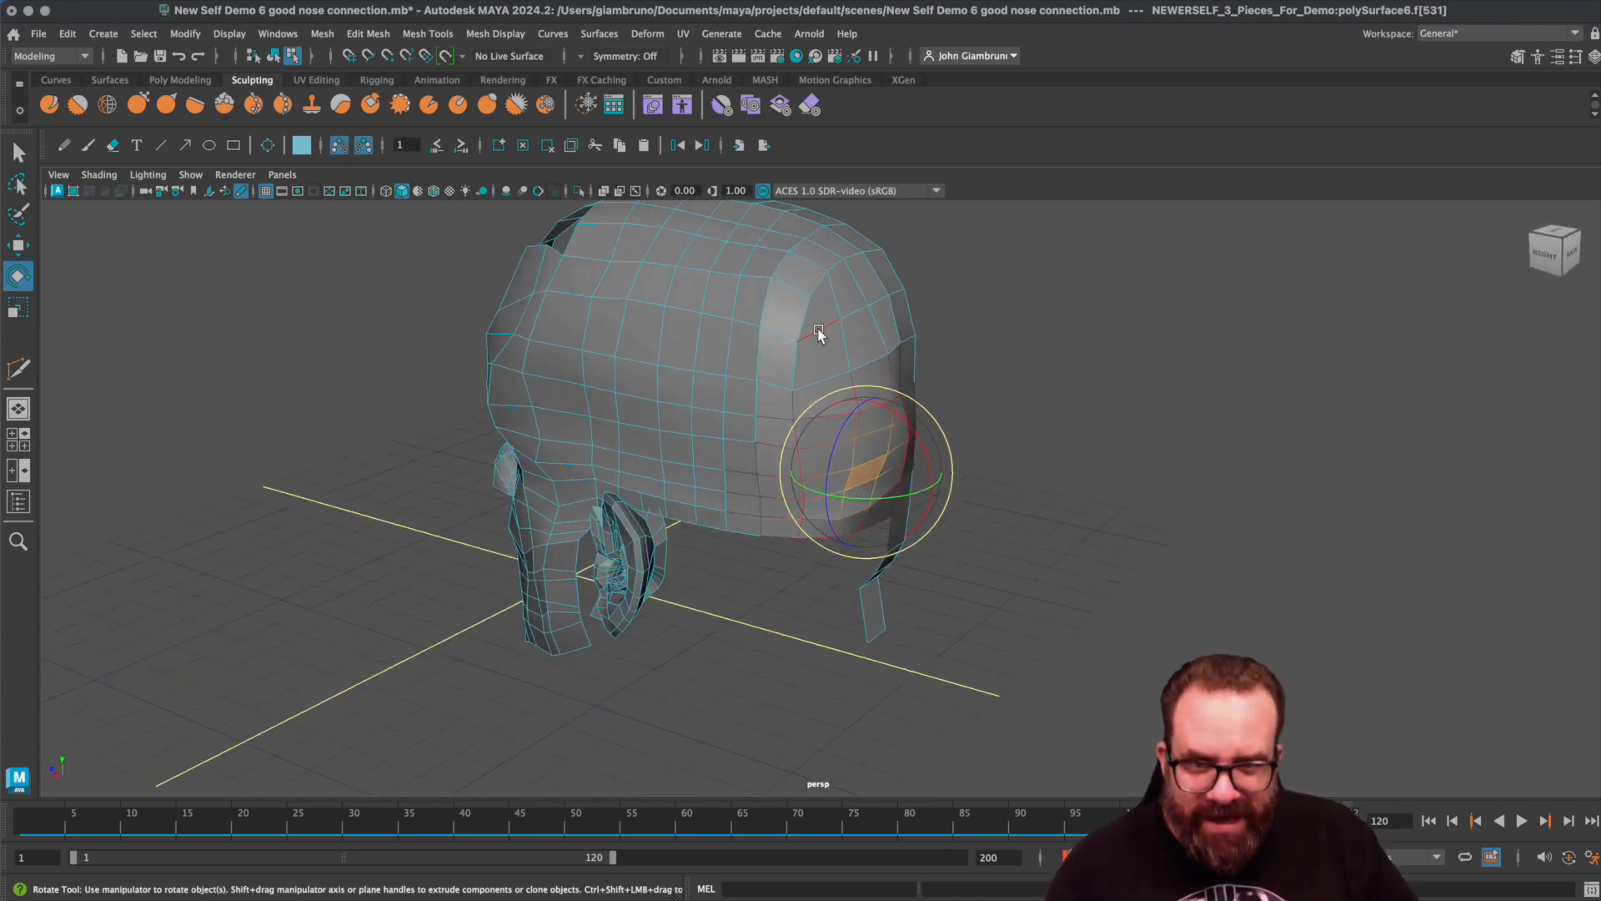
{"action": "left_click_drag", "start_coordinate": [800, 302], "coordinate": [822, 299], "text": "alt"}
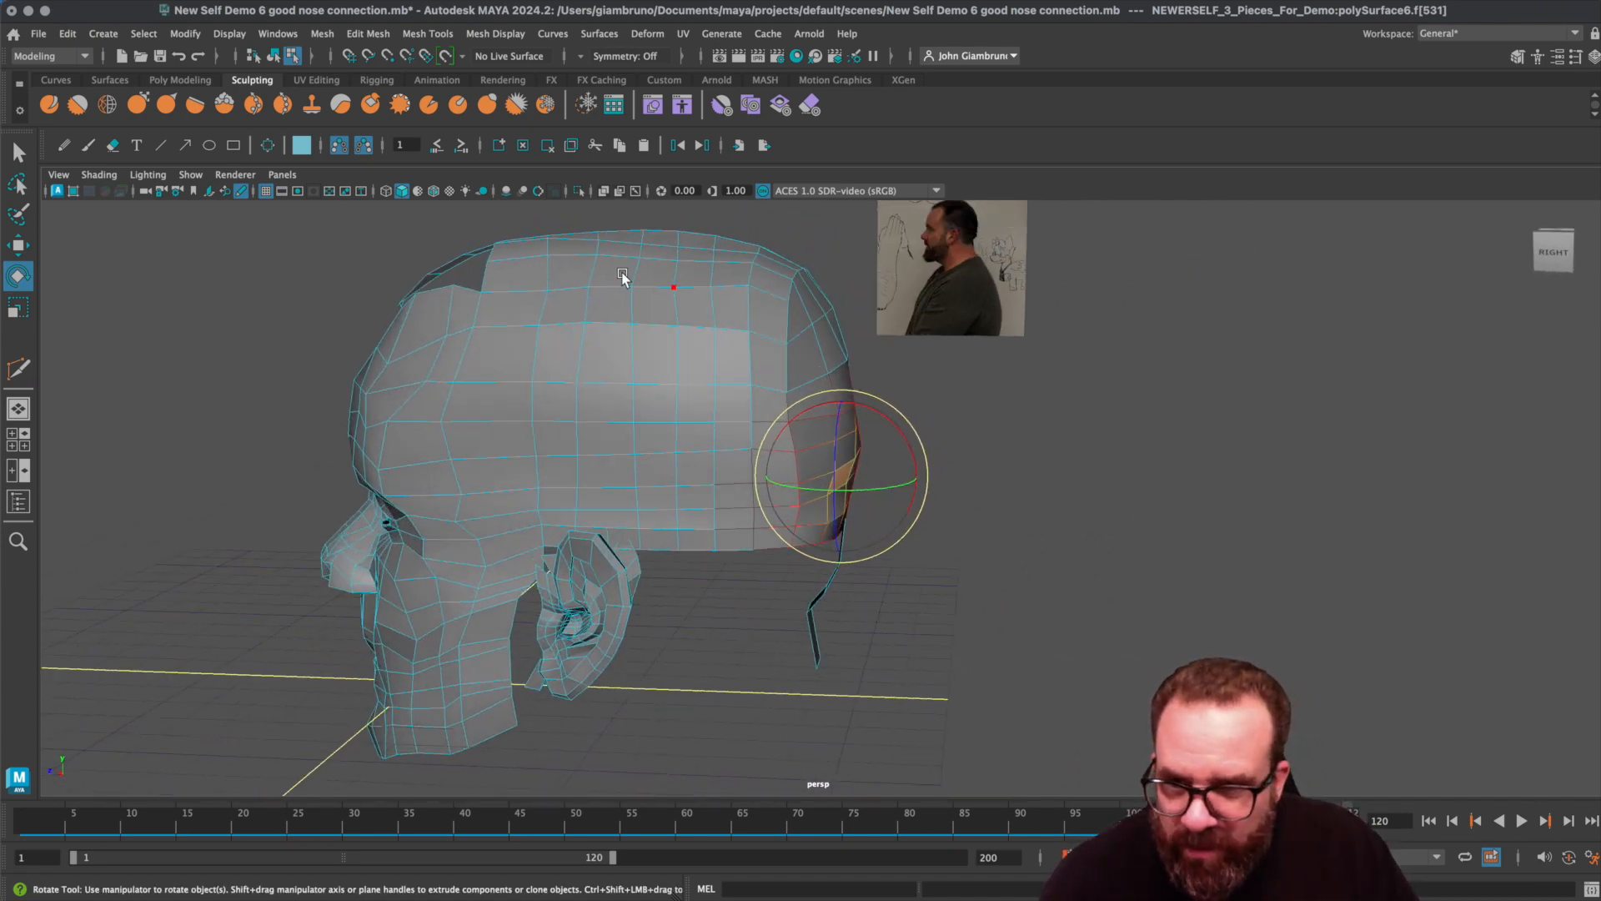
{"action": "left_click_drag", "start_coordinate": [590, 311], "coordinate": [430, 373], "text": "alt"}
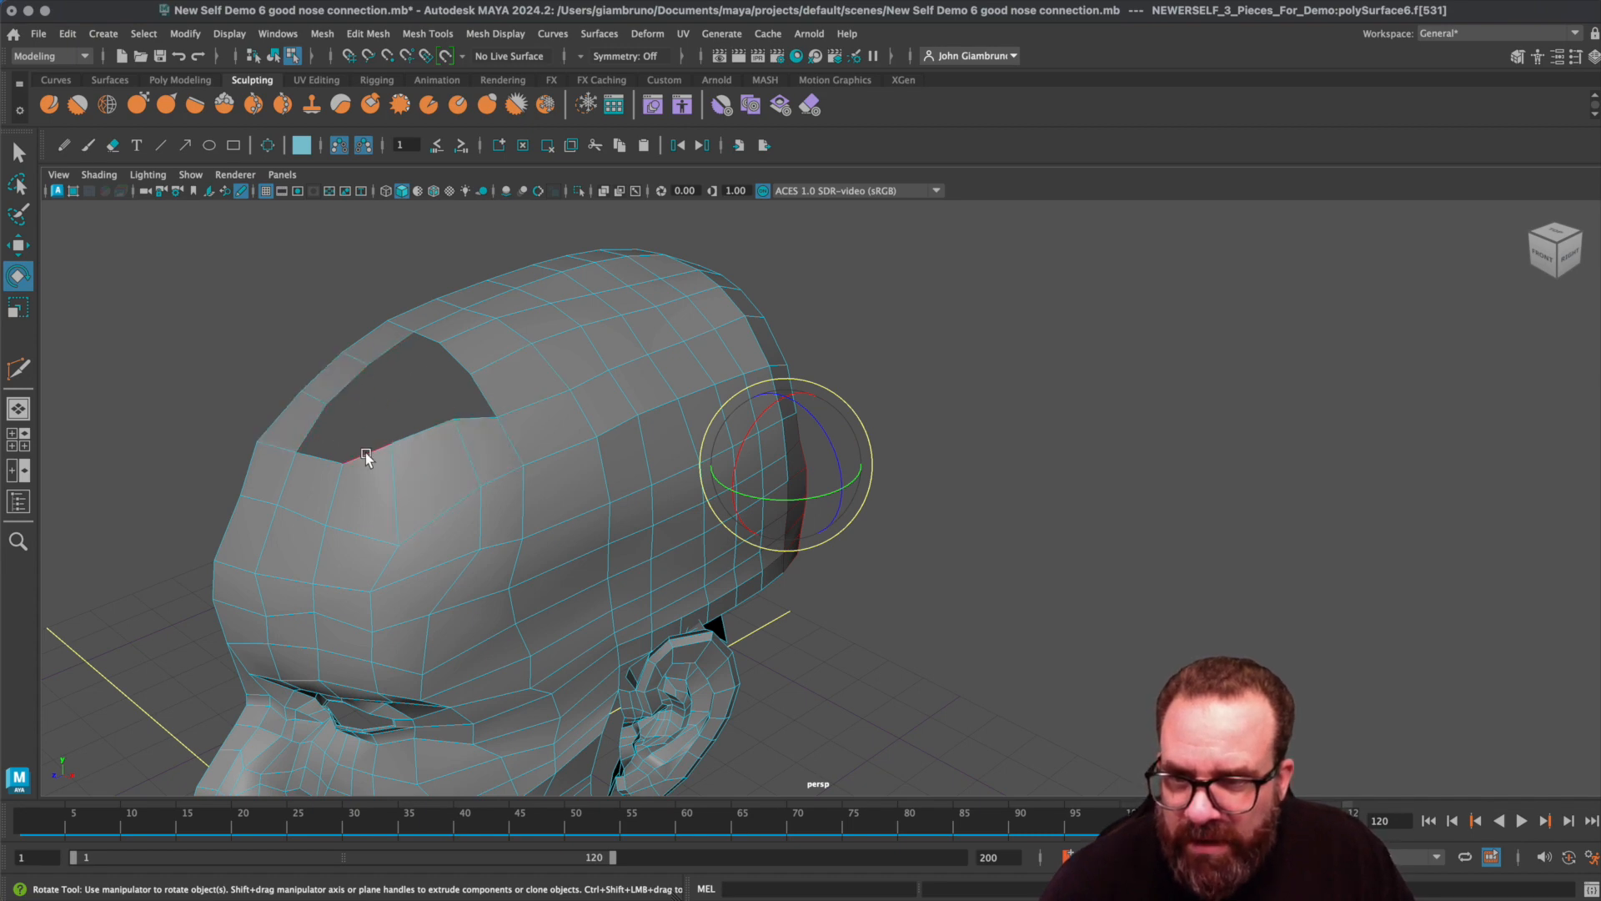
{"action": "left_click_drag", "start_coordinate": [381, 455], "coordinate": [373, 451], "text": "alt"}
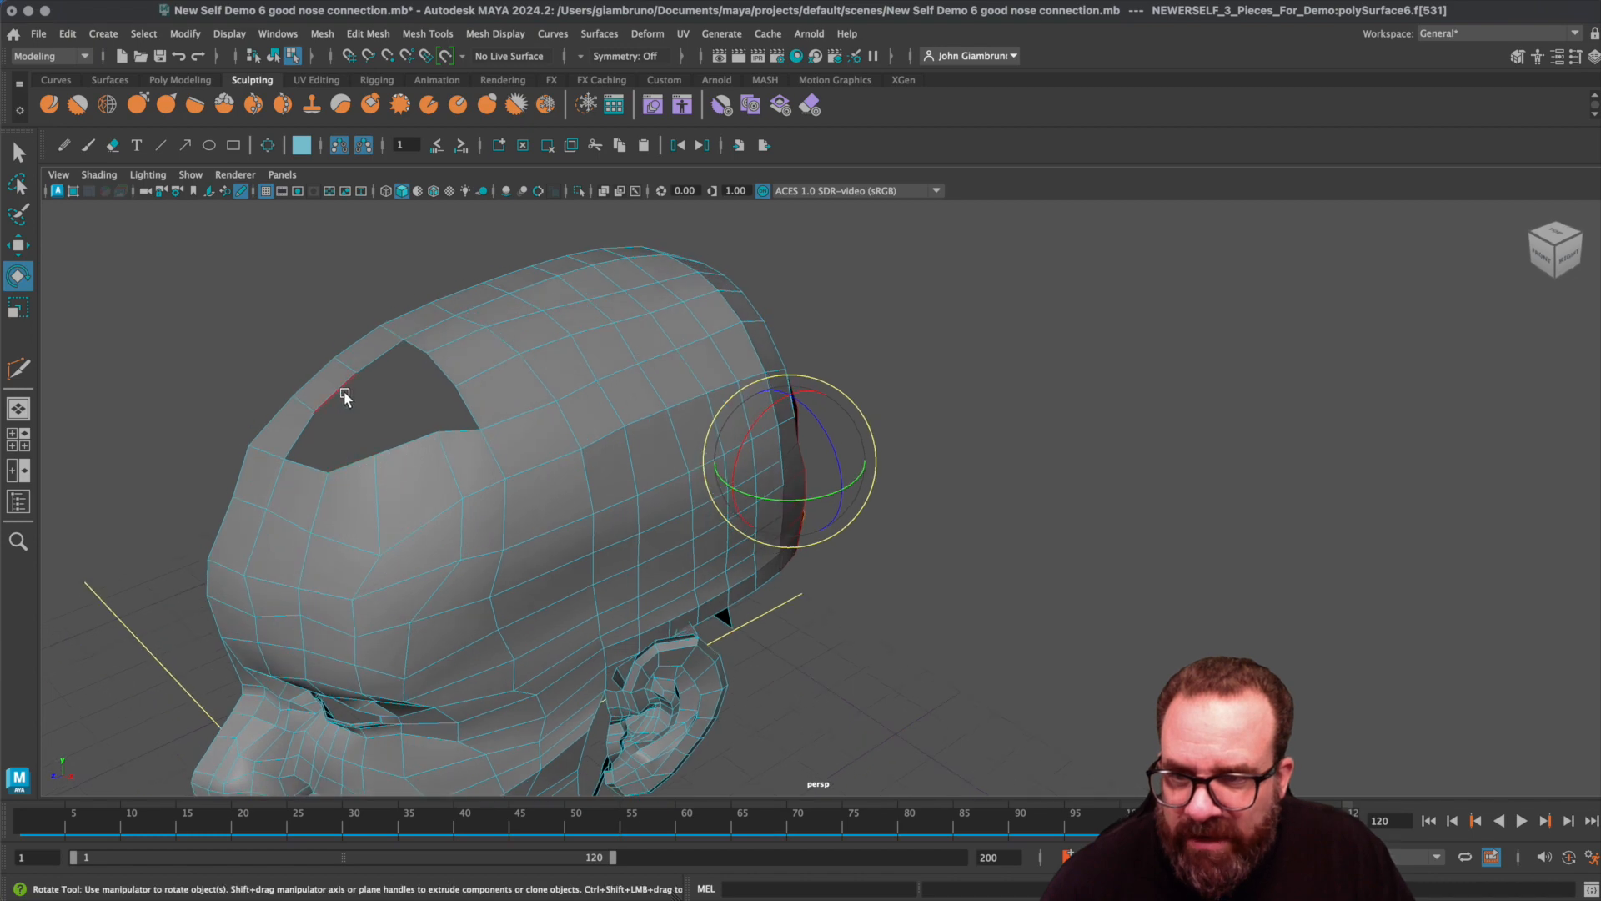
{"action": "right_click_drag", "start_coordinate": [395, 457], "coordinate": [444, 430]}
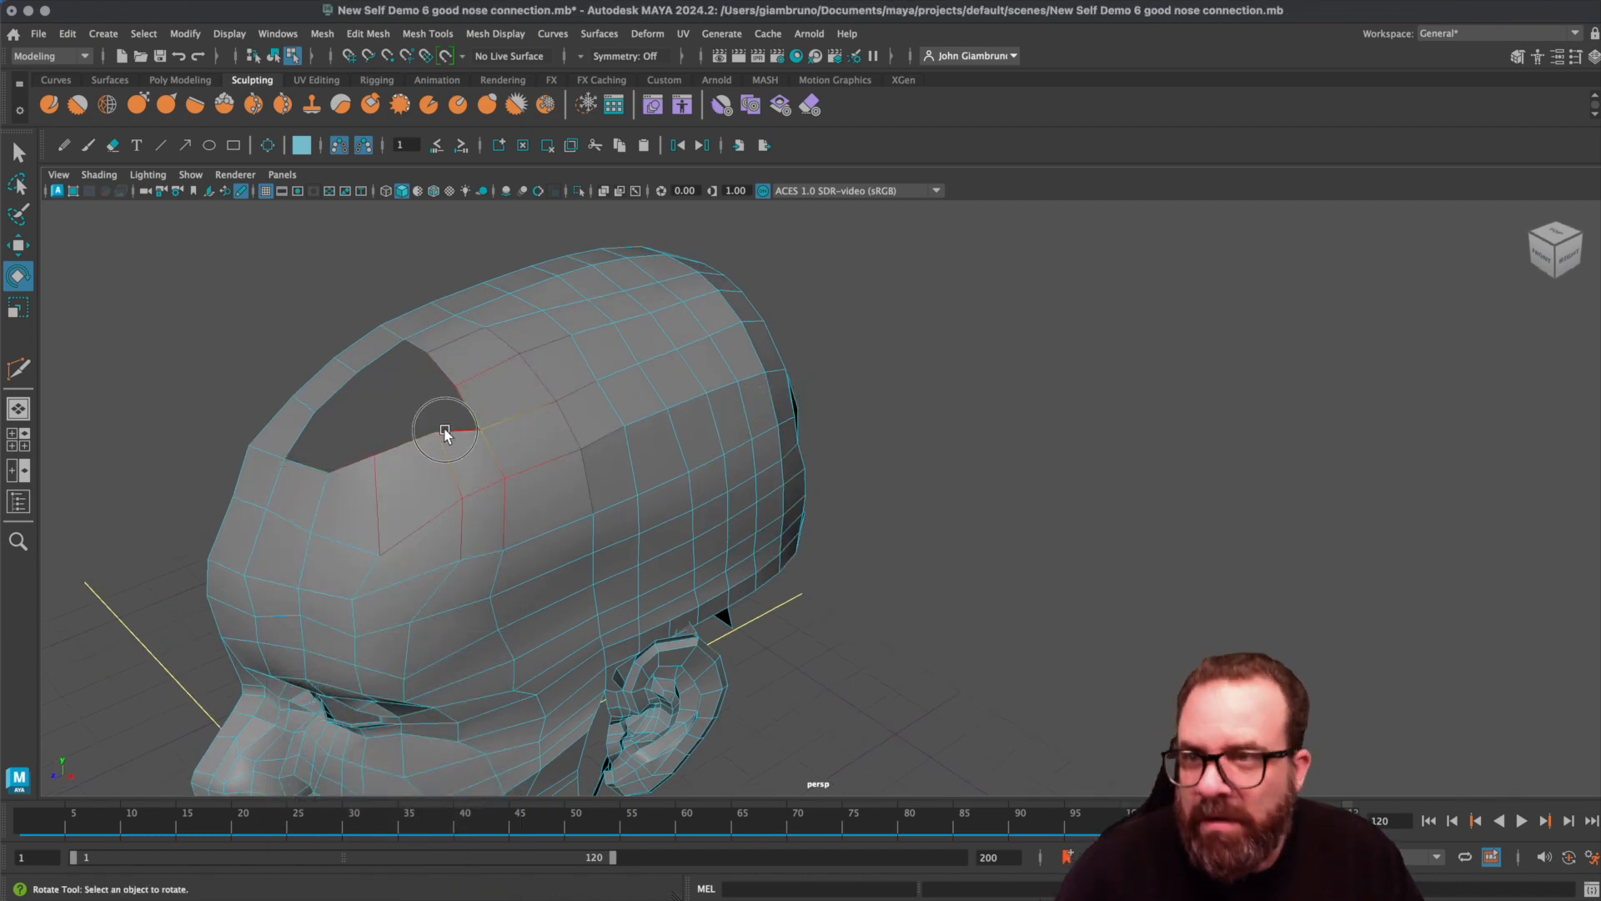
{"action": "left_click", "coordinate": [323, 33]}
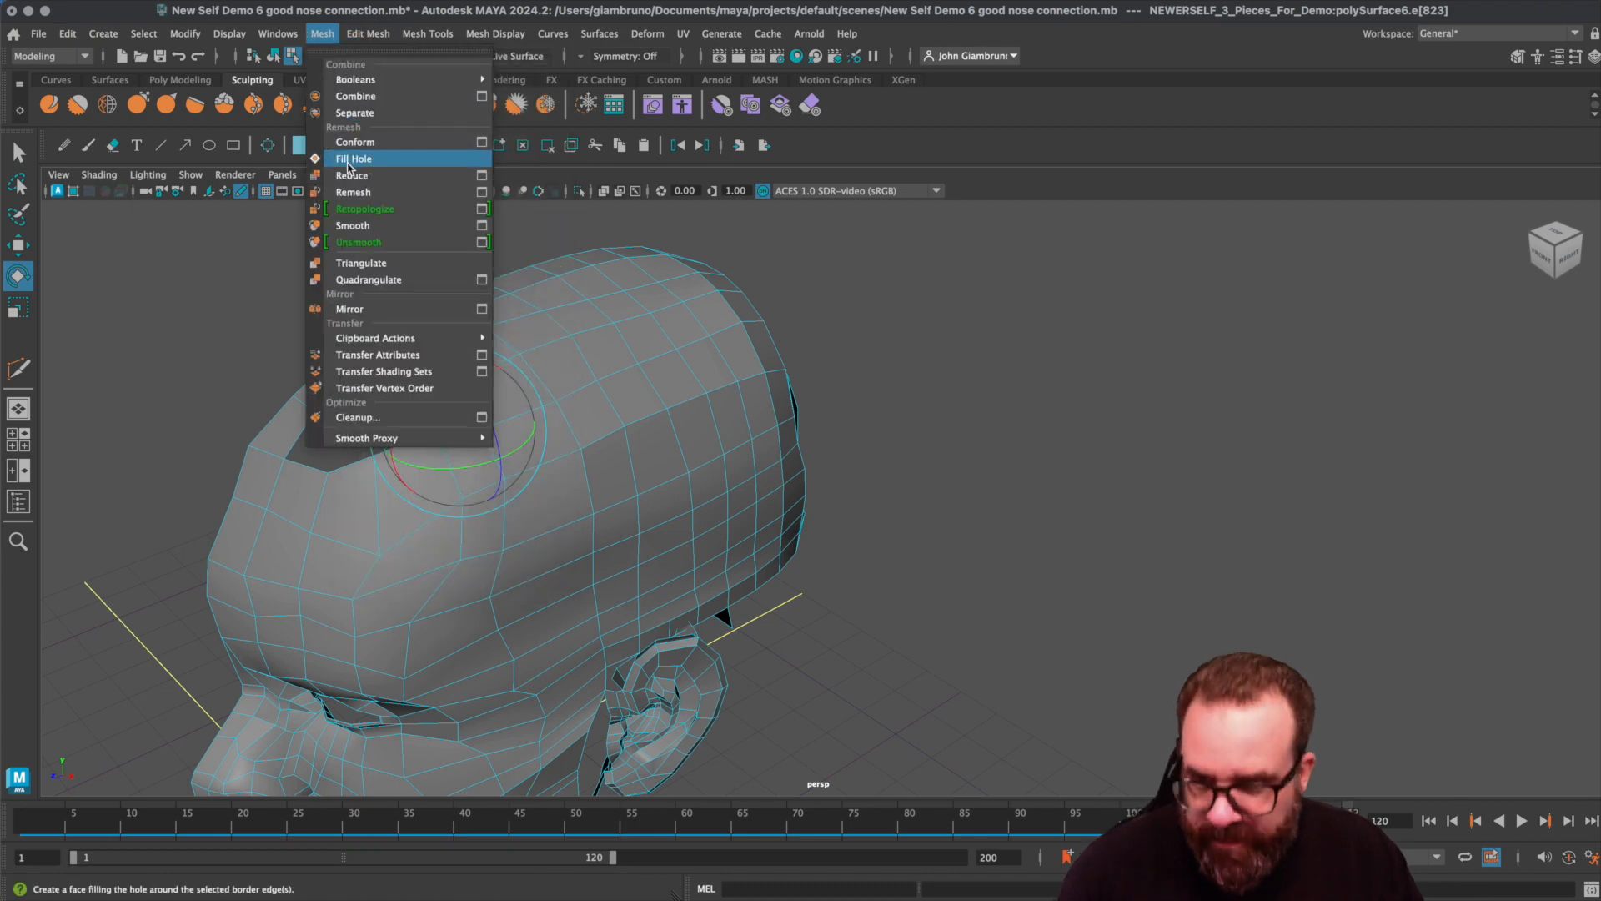
{"action": "left_click", "coordinate": [359, 160]}
{"action": "left_click_drag", "start_coordinate": [504, 418], "coordinate": [504, 428], "text": "alt"}
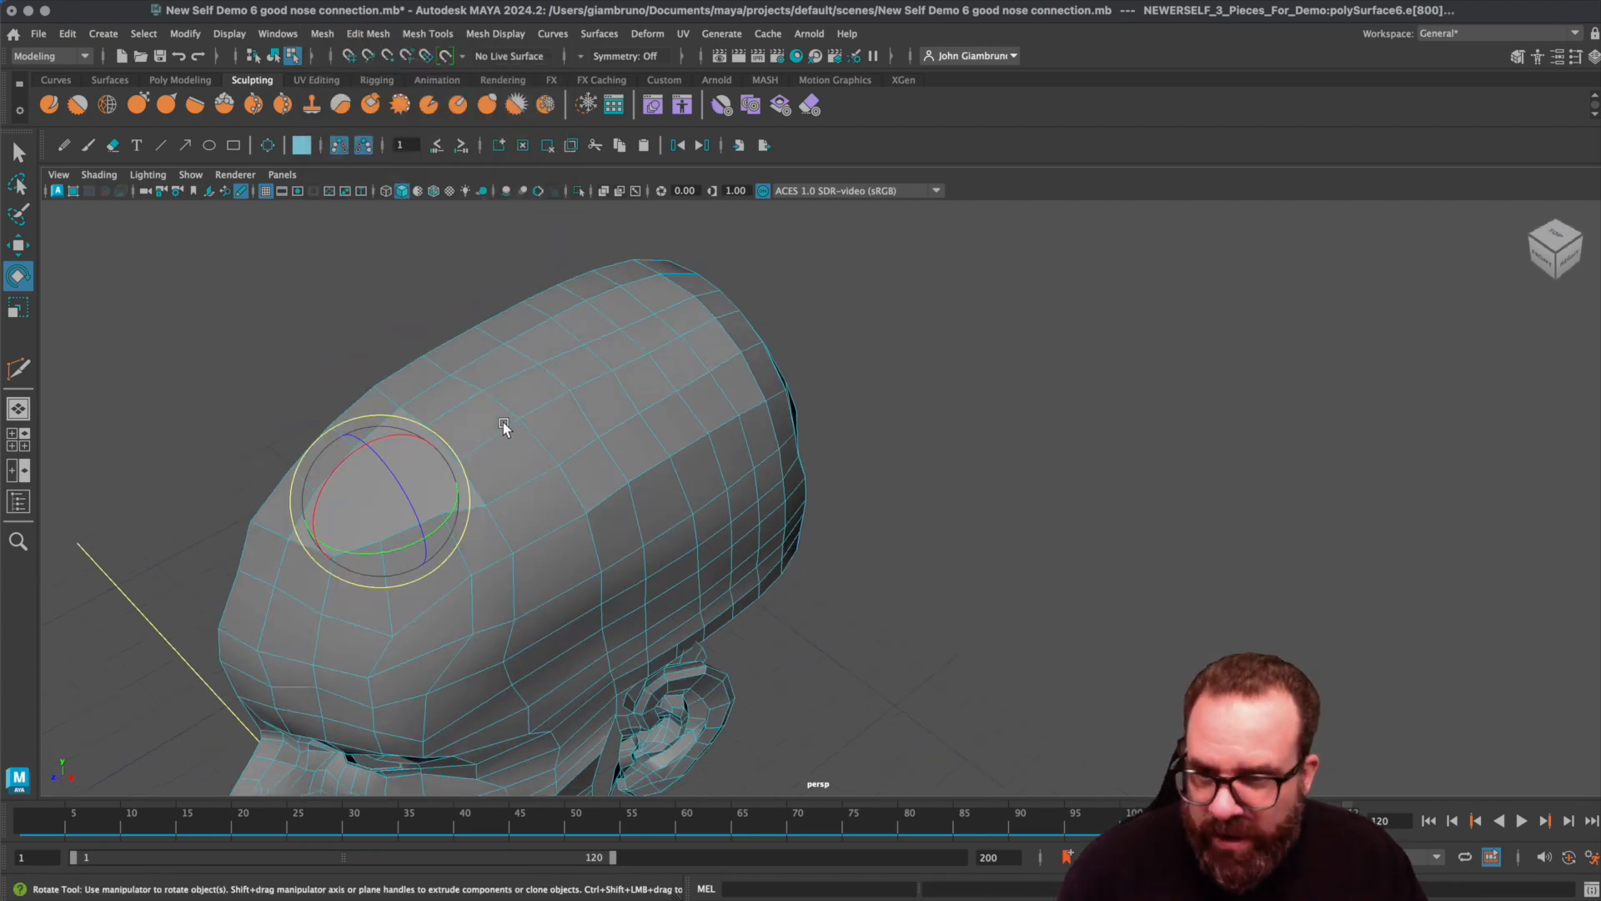
- Divide the filled forehead patch with Multi-Cut, adding one lengthwise cut and one crosswise cut between opposite border vertices
{"action": "key", "text": "q"}
{"action": "left_click_drag", "start_coordinate": [436, 507], "coordinate": [399, 467], "text": "alt"}
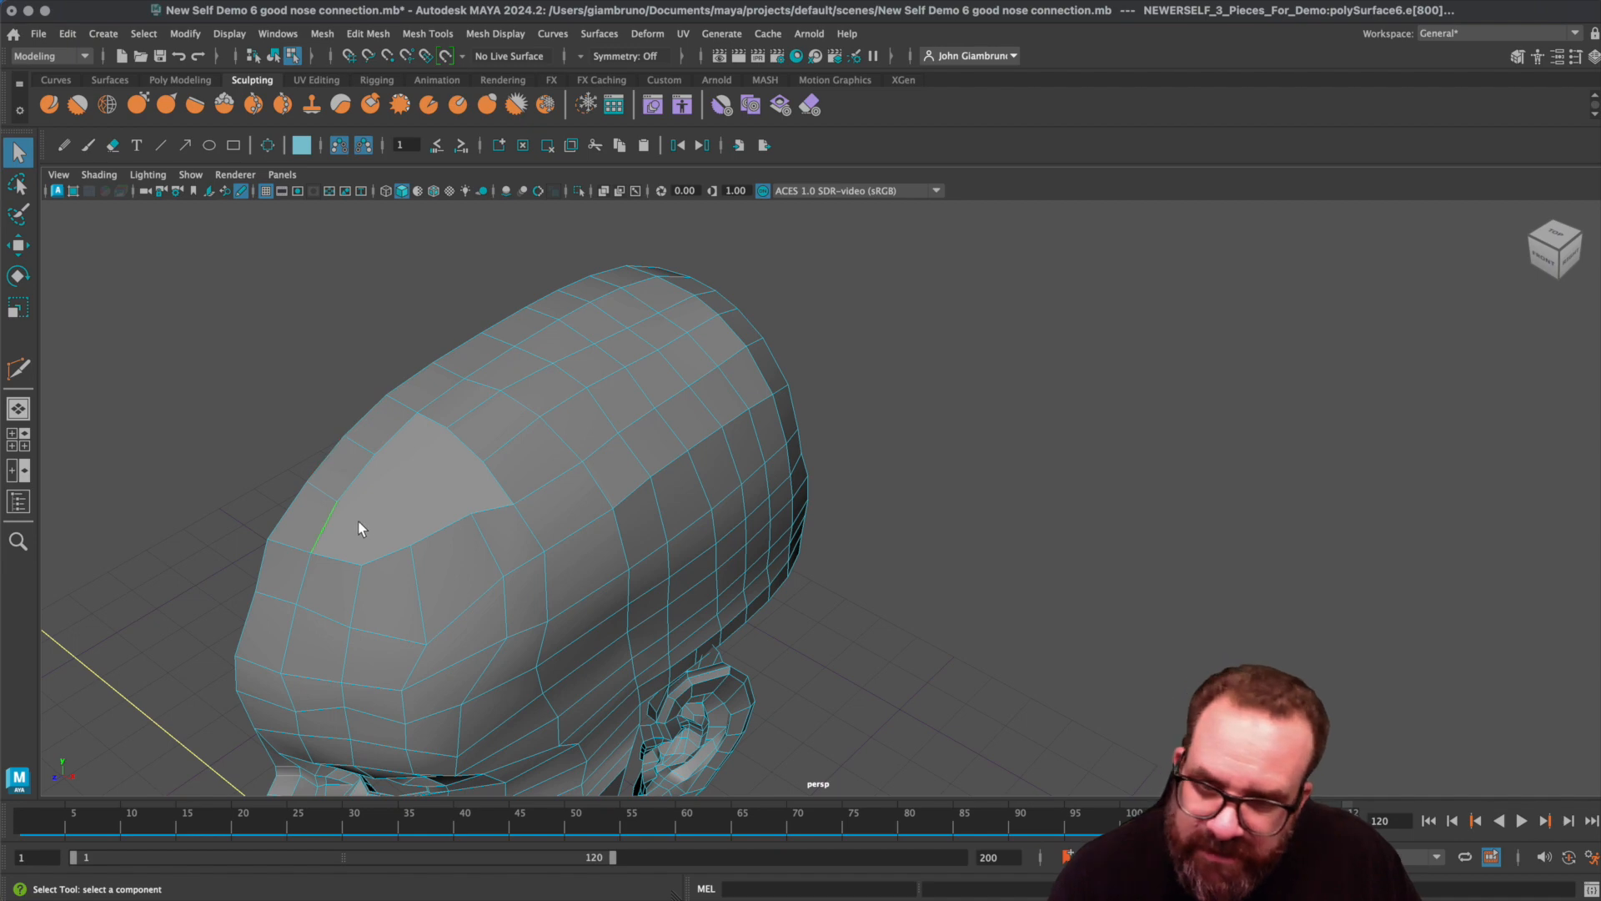
{"action": "left_click_drag", "start_coordinate": [386, 570], "coordinate": [461, 554], "text": "alt"}
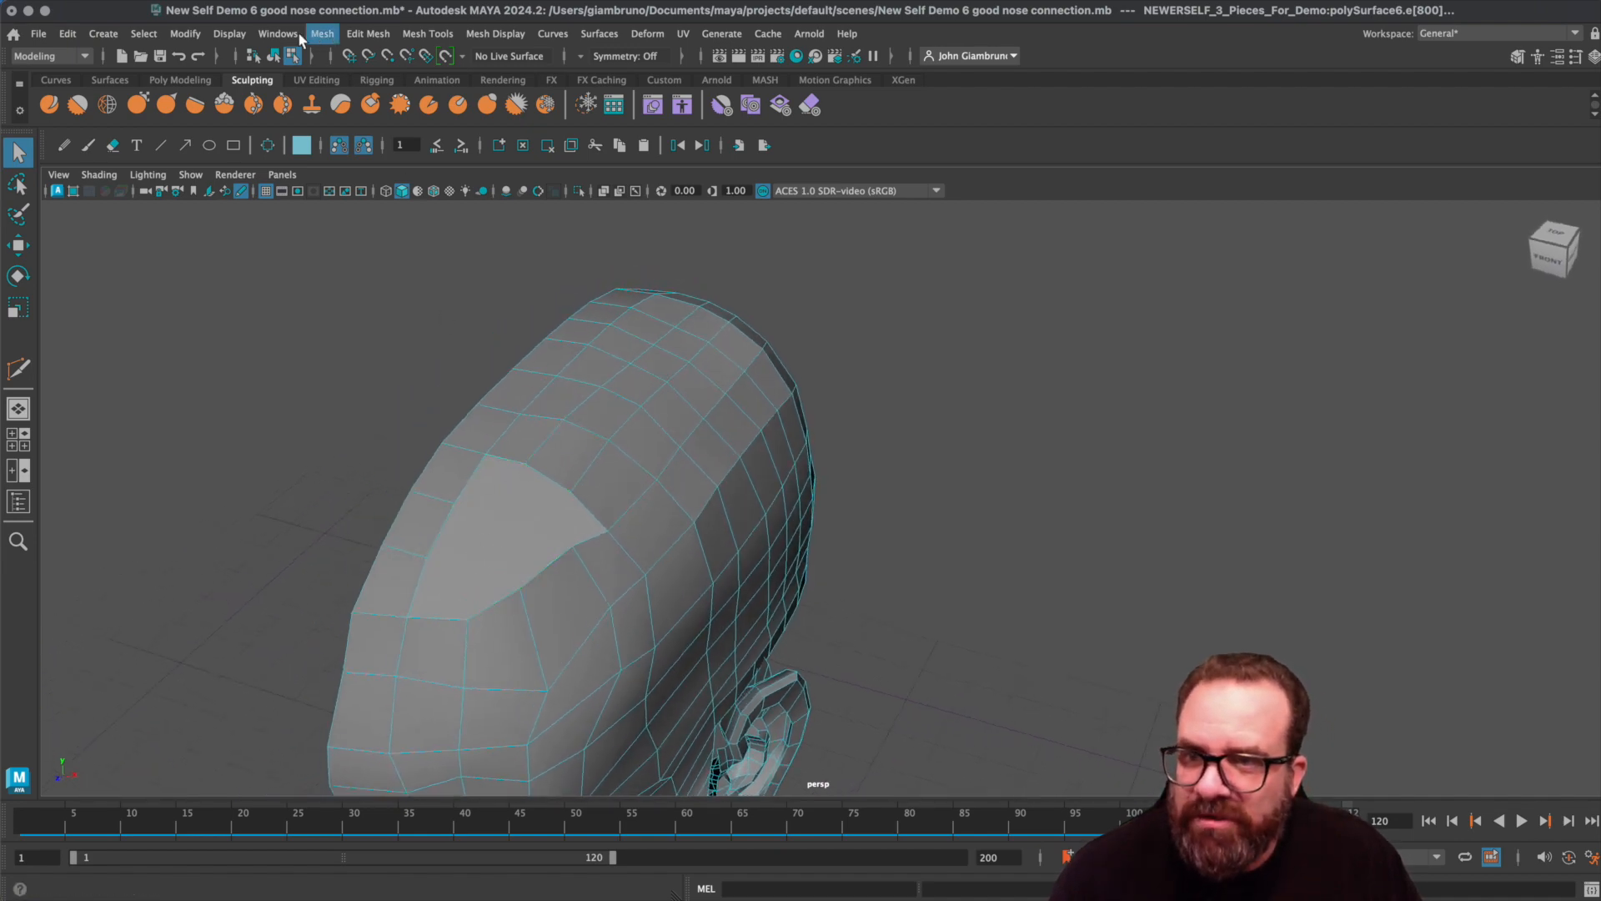
{"action": "left_click", "coordinate": [356, 35]}
{"action": "mouse_move", "coordinate": [427, 33]}
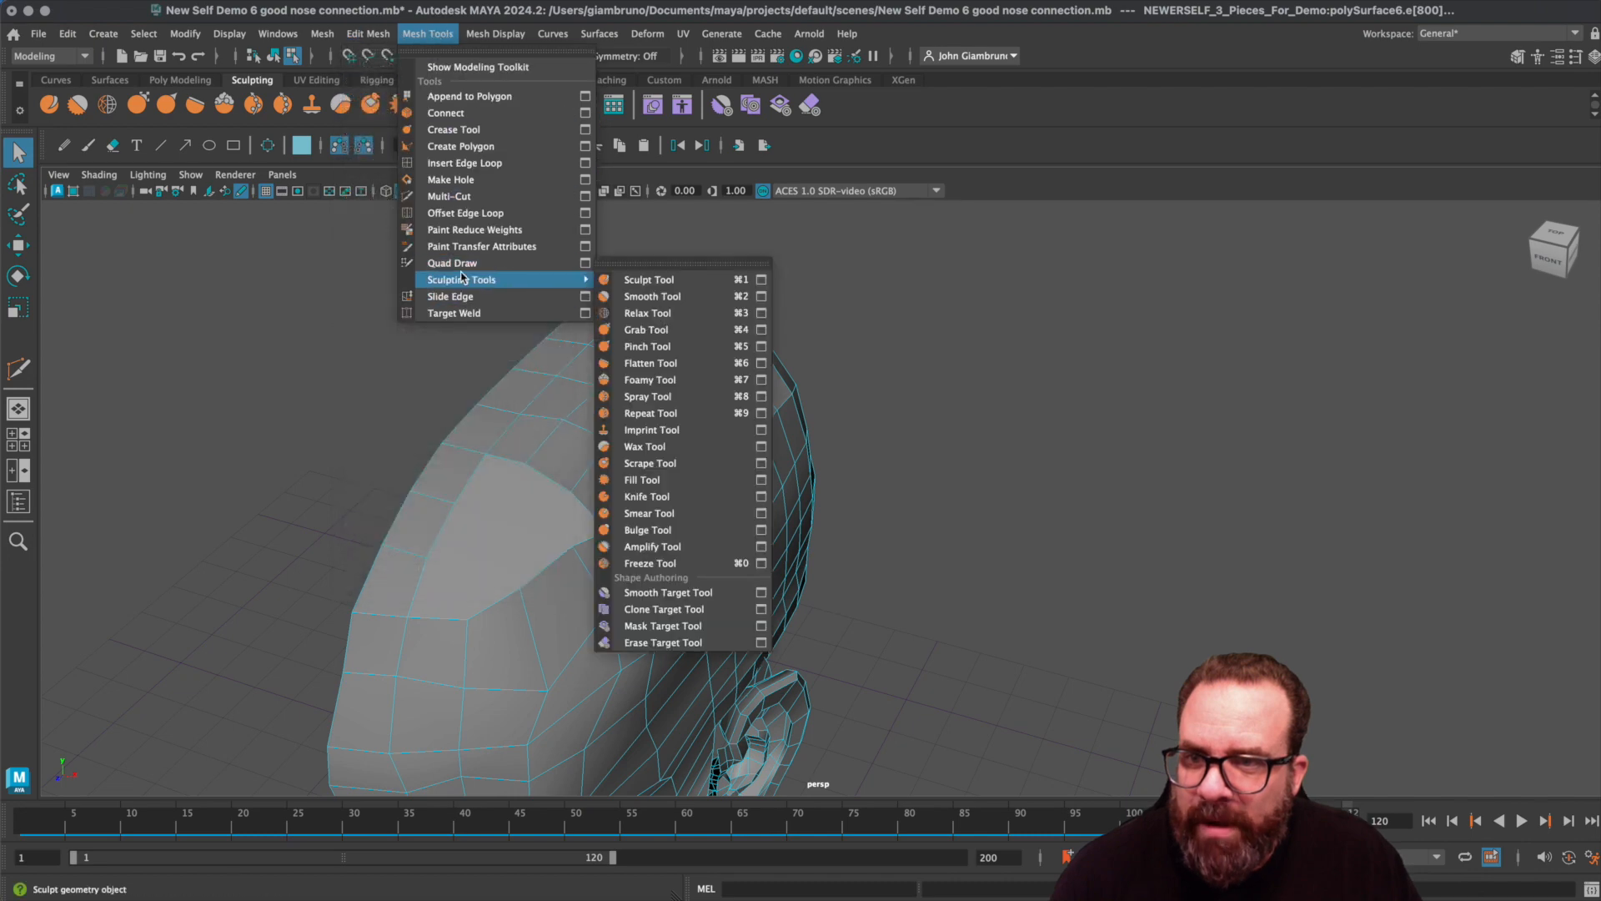
{"action": "left_click", "coordinate": [450, 196]}
{"action": "left_click", "coordinate": [525, 464]}
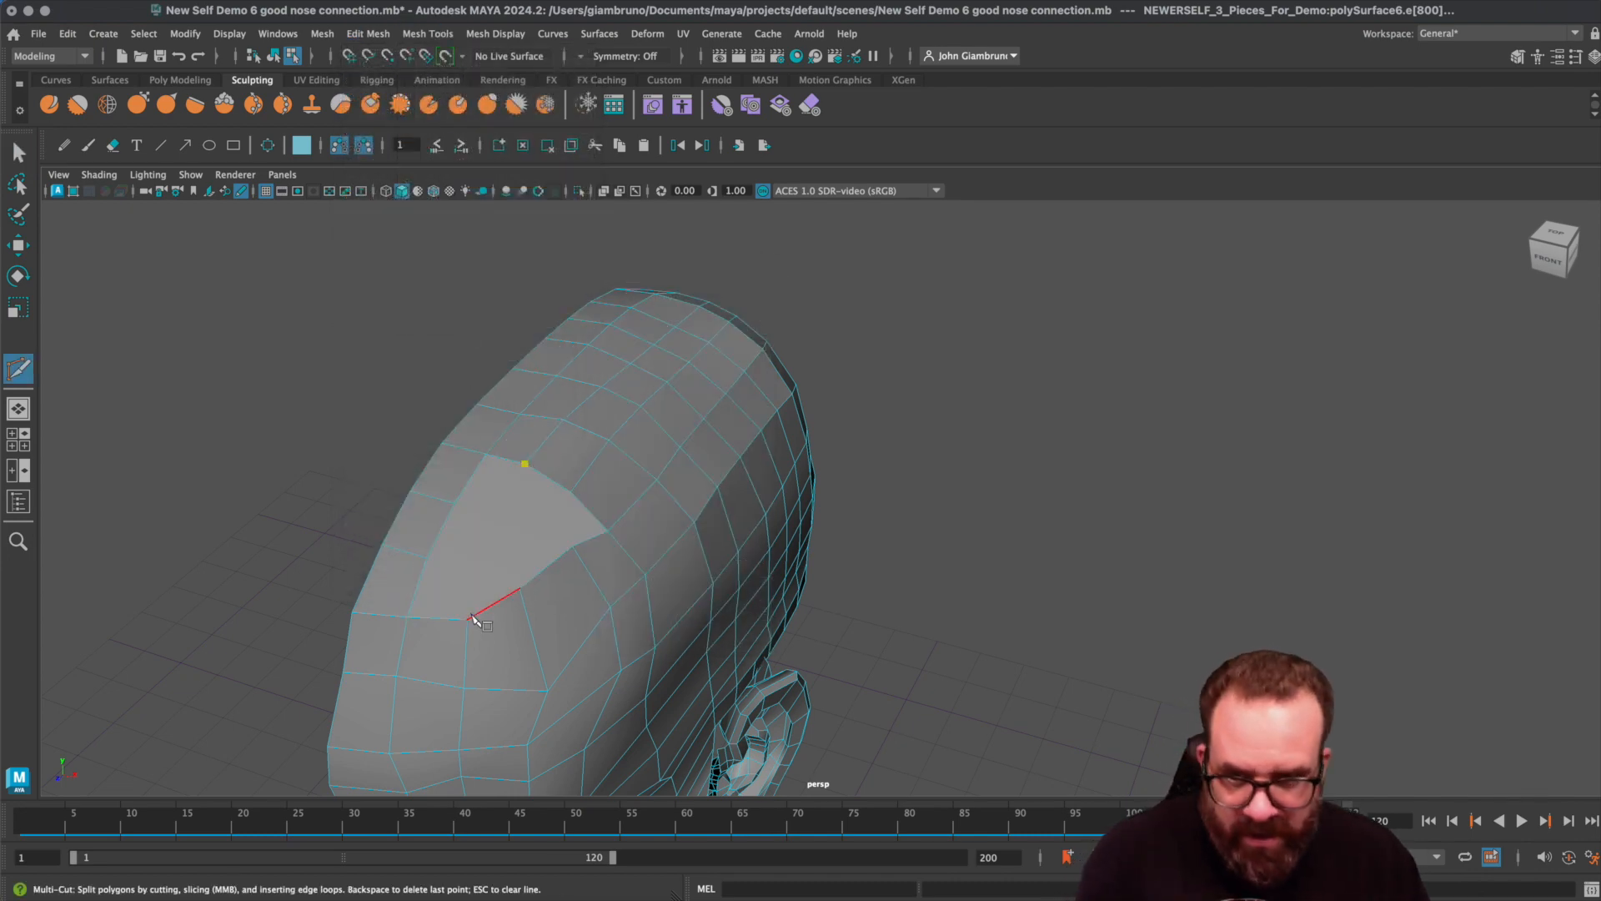
{"action": "left_click", "coordinate": [467, 620]}
{"action": "key", "text": "Return"}
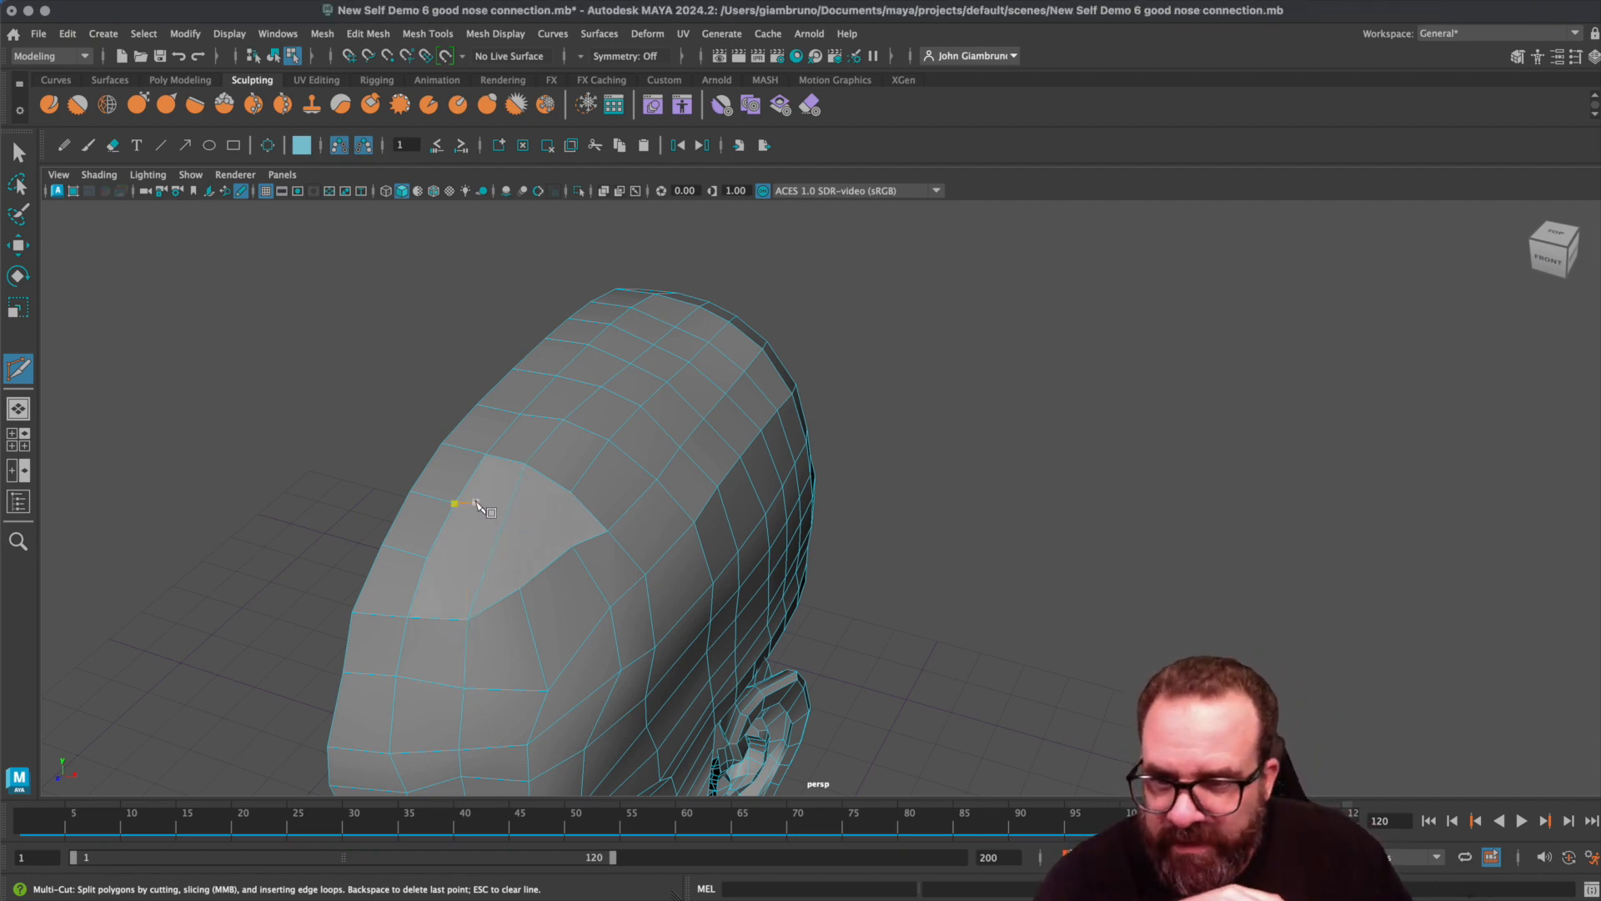
{"action": "left_click", "coordinate": [455, 504]}
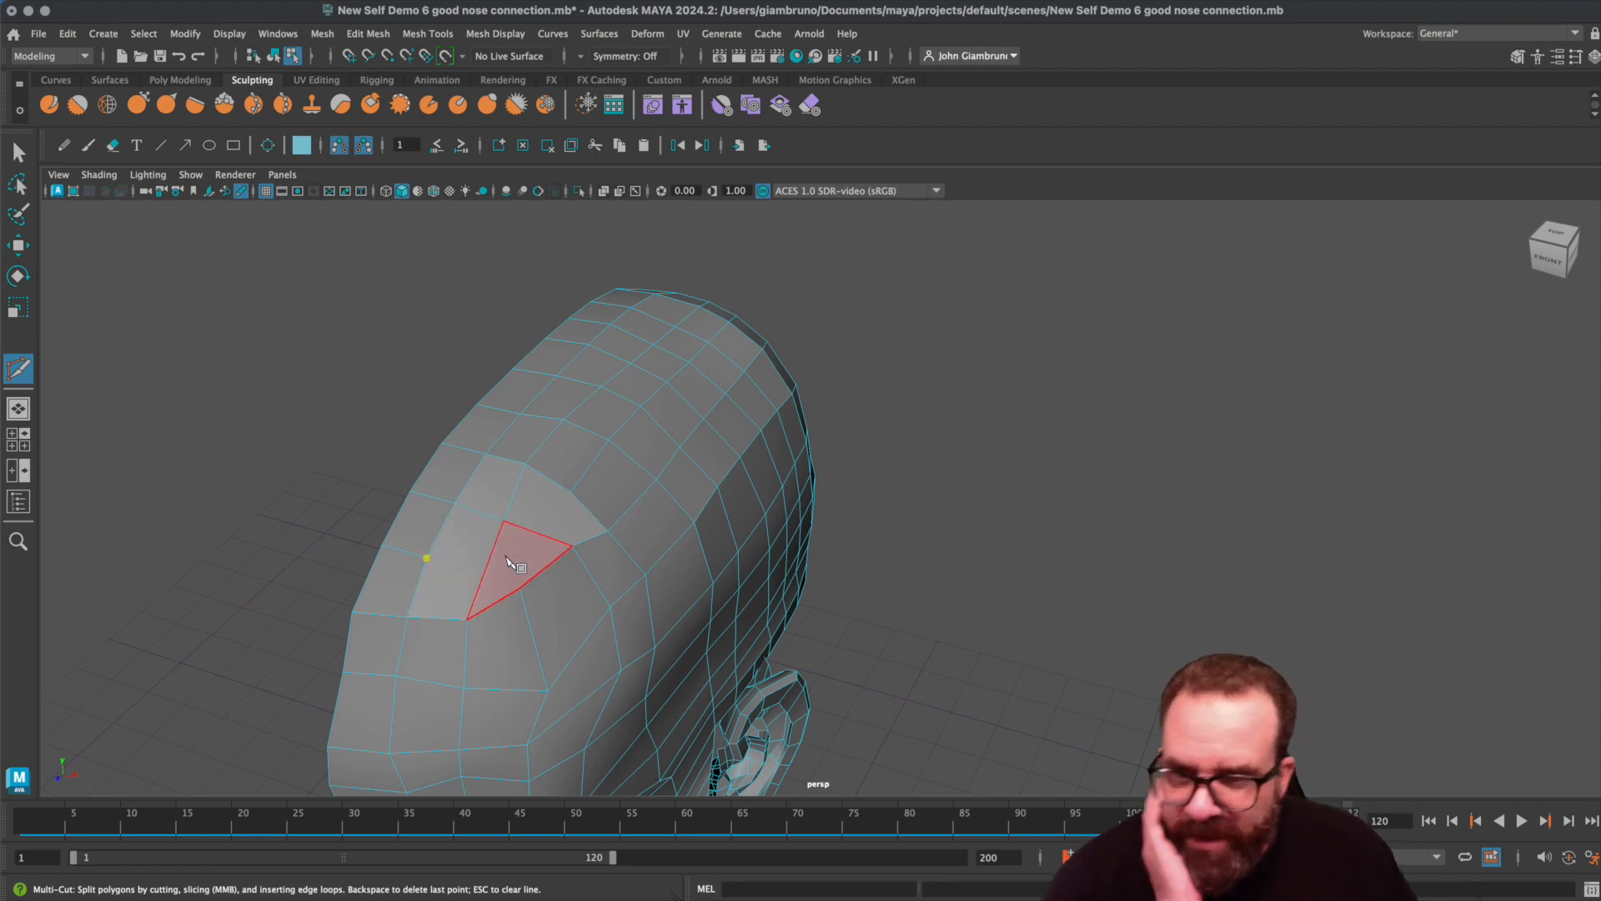
{"action": "key", "text": "q"}
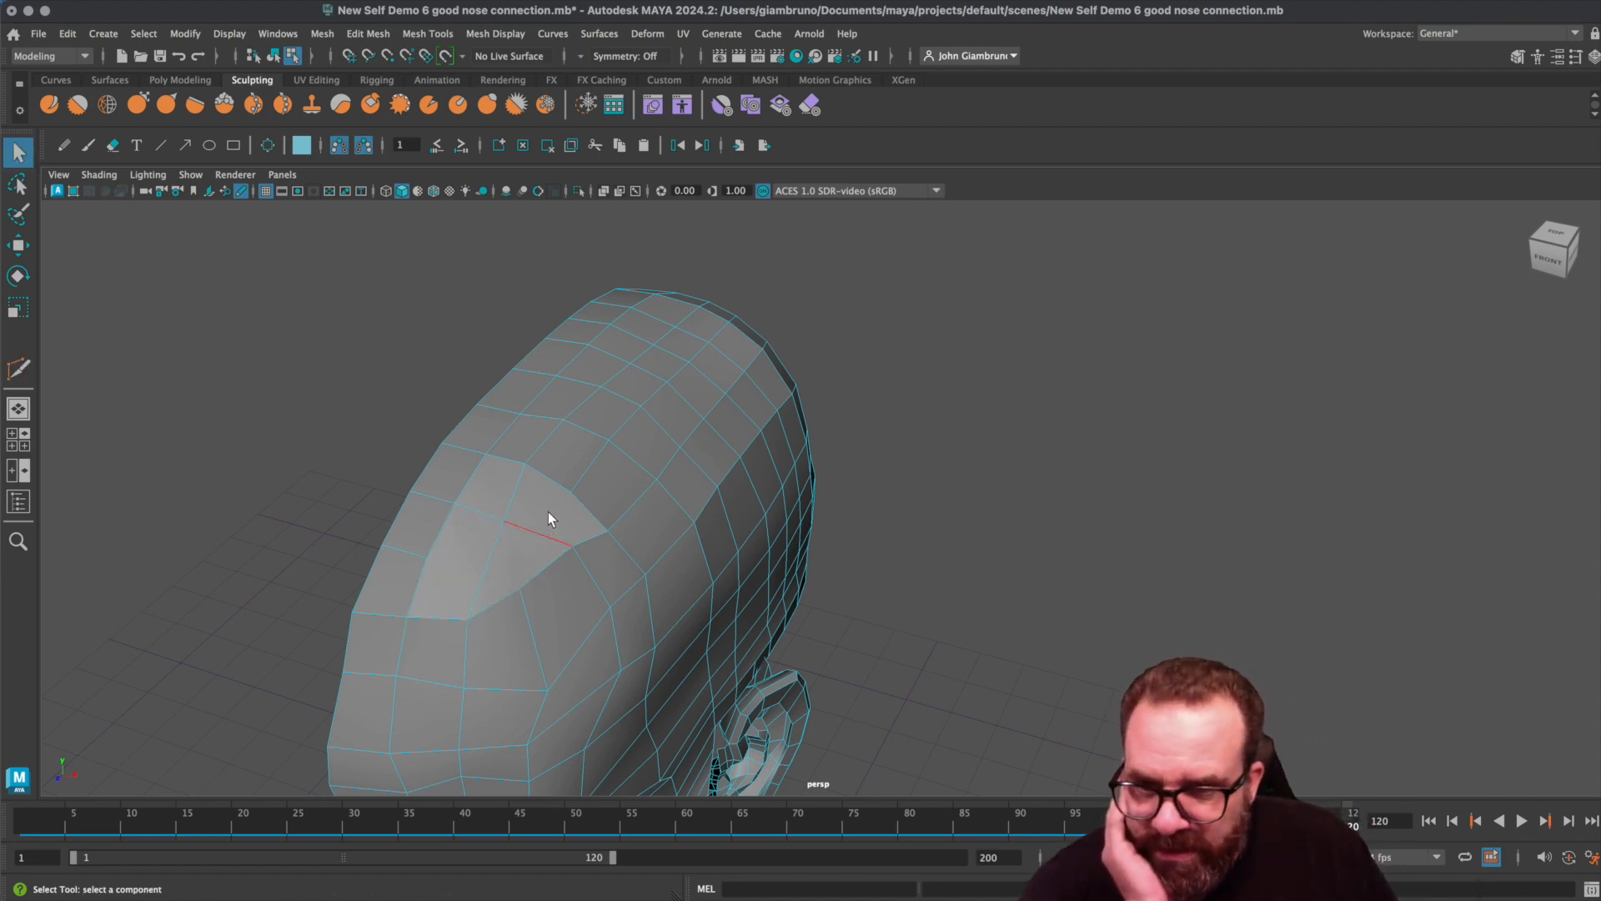
- Select the middle vertex on the side border of the forehead patch and adjust its position with the Move tool
{"action": "left_click", "coordinate": [569, 501]}
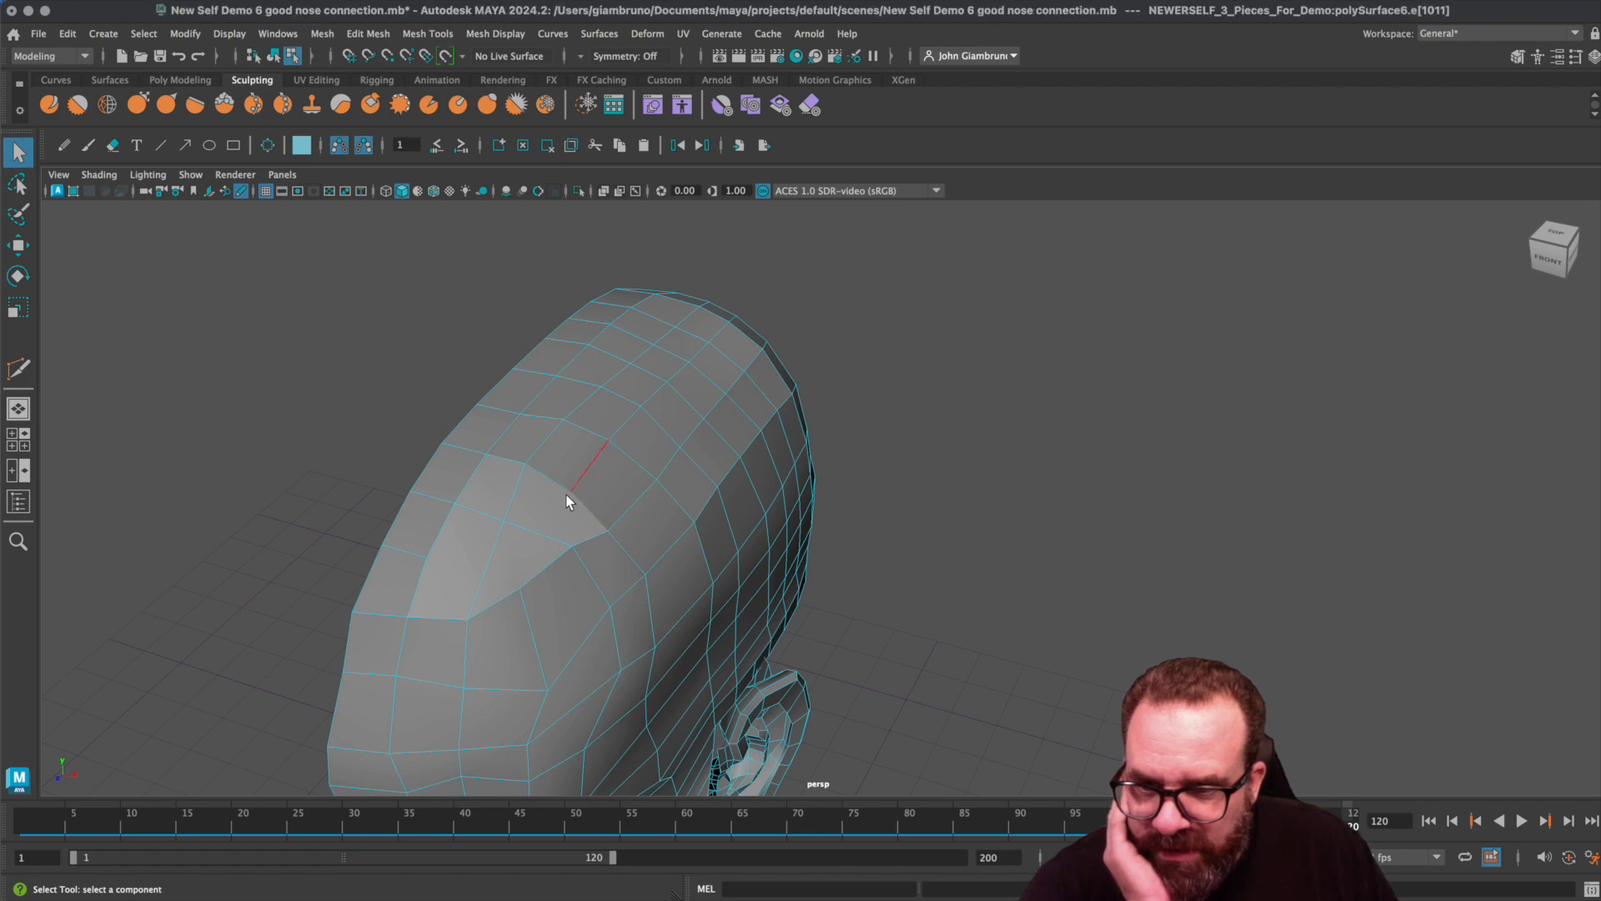
{"action": "right_click_drag", "start_coordinate": [522, 589], "coordinate": [437, 586]}
{"action": "left_click", "coordinate": [518, 590]}
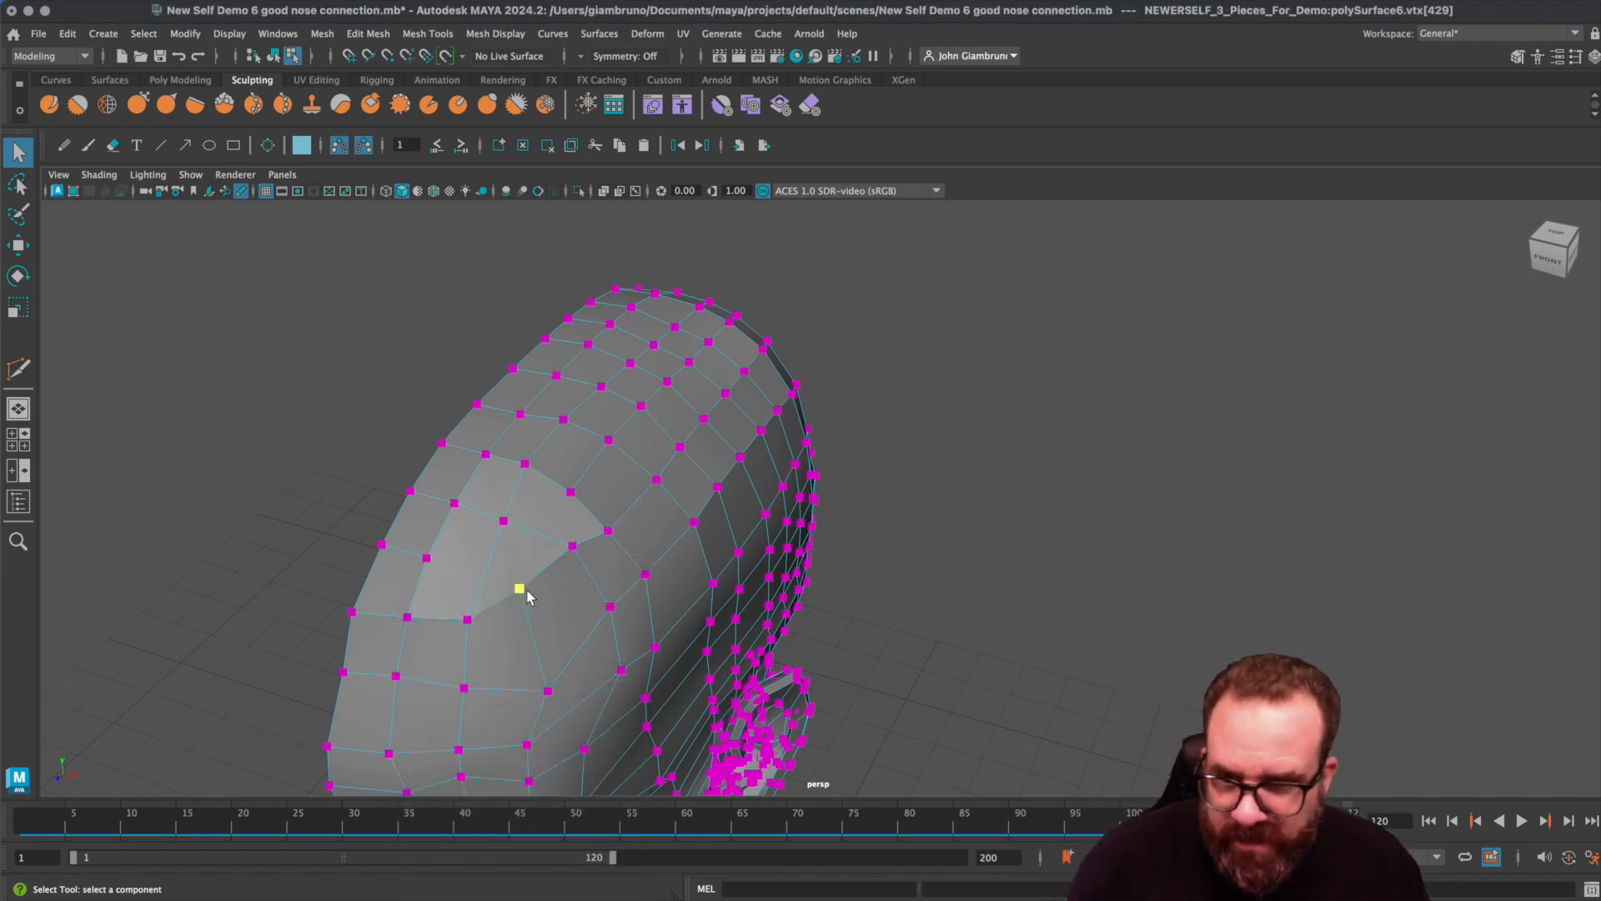
{"action": "key", "text": "w"}
{"action": "left_click_drag", "start_coordinate": [520, 594], "coordinate": [683, 511]}
- Delete the lengthwise edge loop running from the forehead patch back over the crown
{"action": "left_click_drag", "start_coordinate": [843, 442], "coordinate": [508, 372], "text": "alt"}
{"action": "right_click", "coordinate": [504, 376]}
{"action": "left_click", "coordinate": [504, 331]}
{"action": "left_click", "coordinate": [478, 373]}
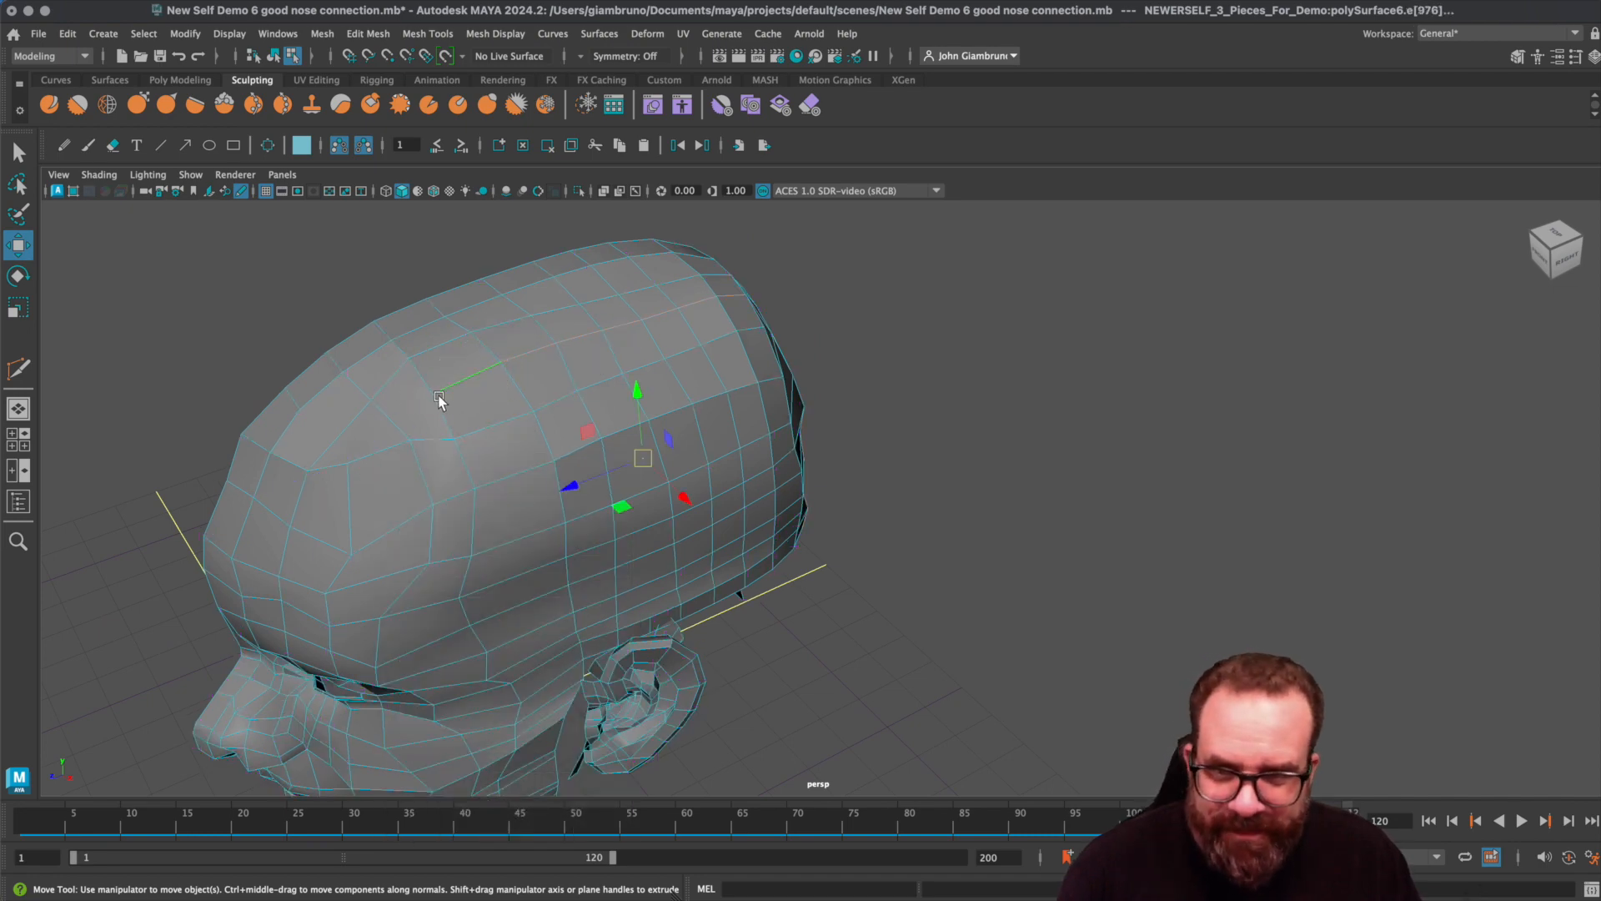
{"action": "left_click_drag", "start_coordinate": [535, 349], "coordinate": [813, 415], "text": "alt"}
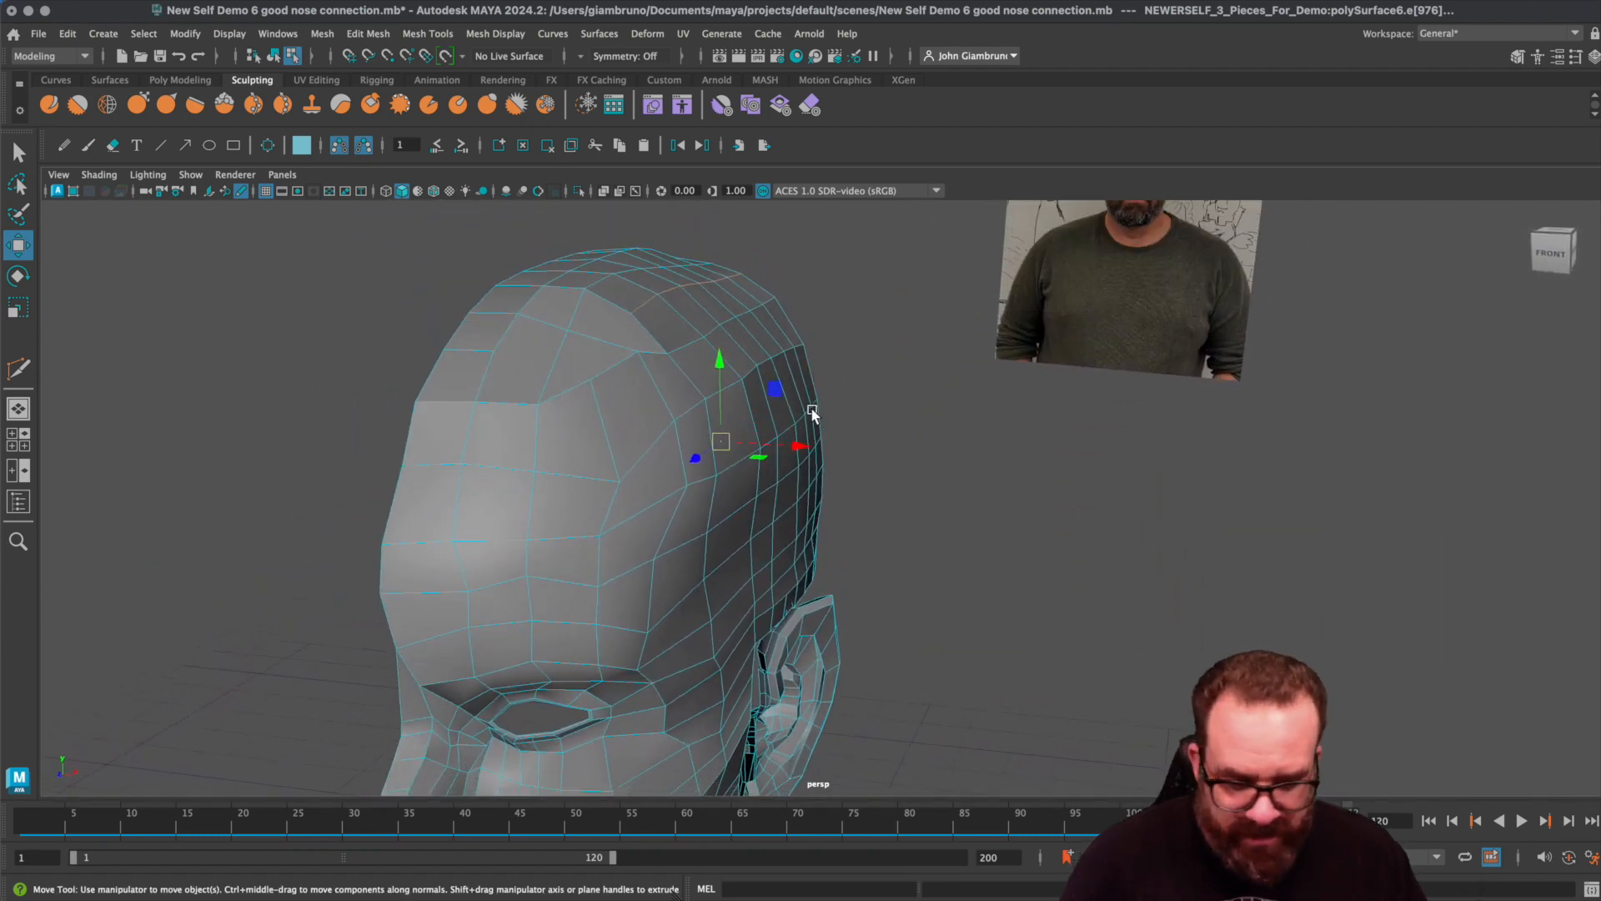
{"action": "key", "text": "Delete"}
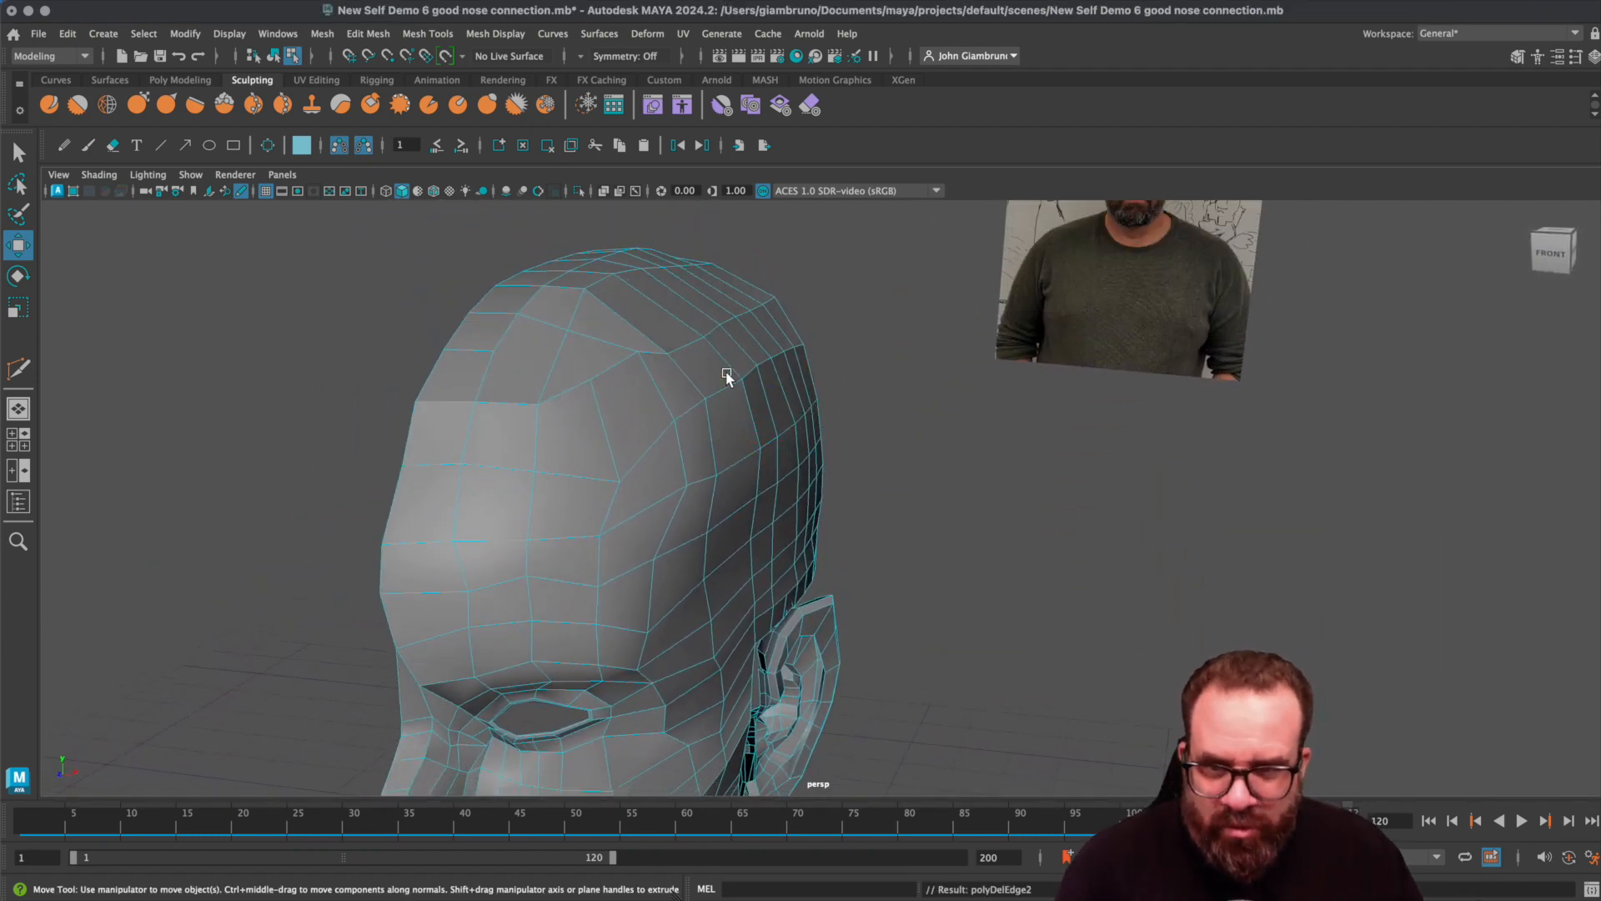
- Try to select the partial lengthwise edge loop over the crown between the forehead patch and the back of the head
{"action": "left_click_drag", "start_coordinate": [726, 377], "coordinate": [703, 293], "text": "alt"}
{"action": "left_click", "coordinate": [673, 285]}
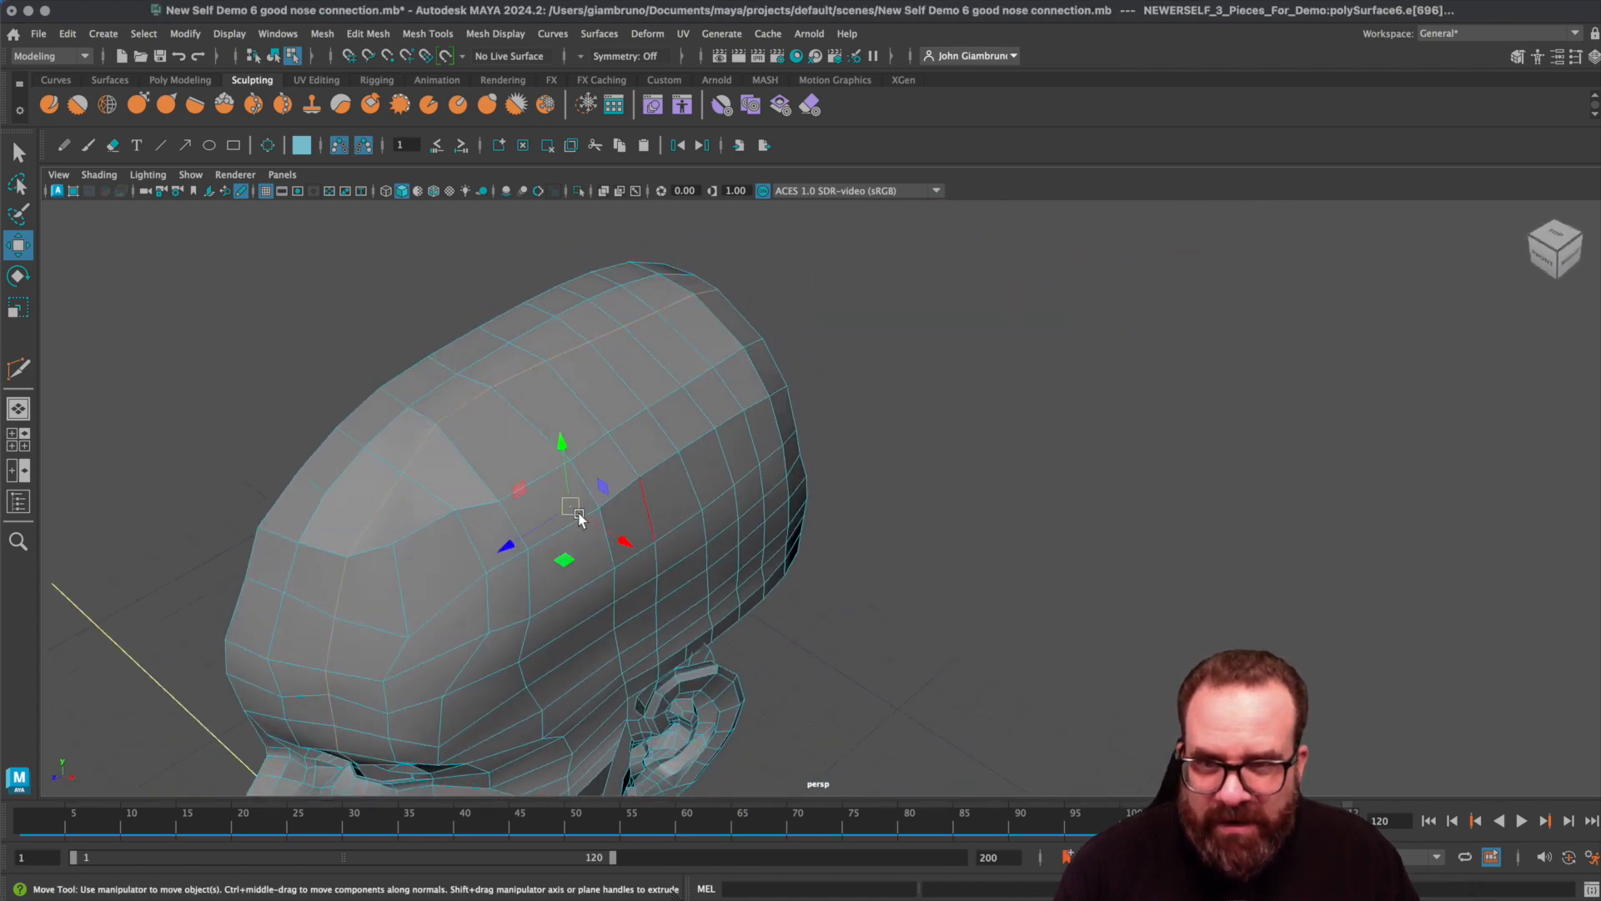
{"action": "left_click", "coordinate": [421, 446]}
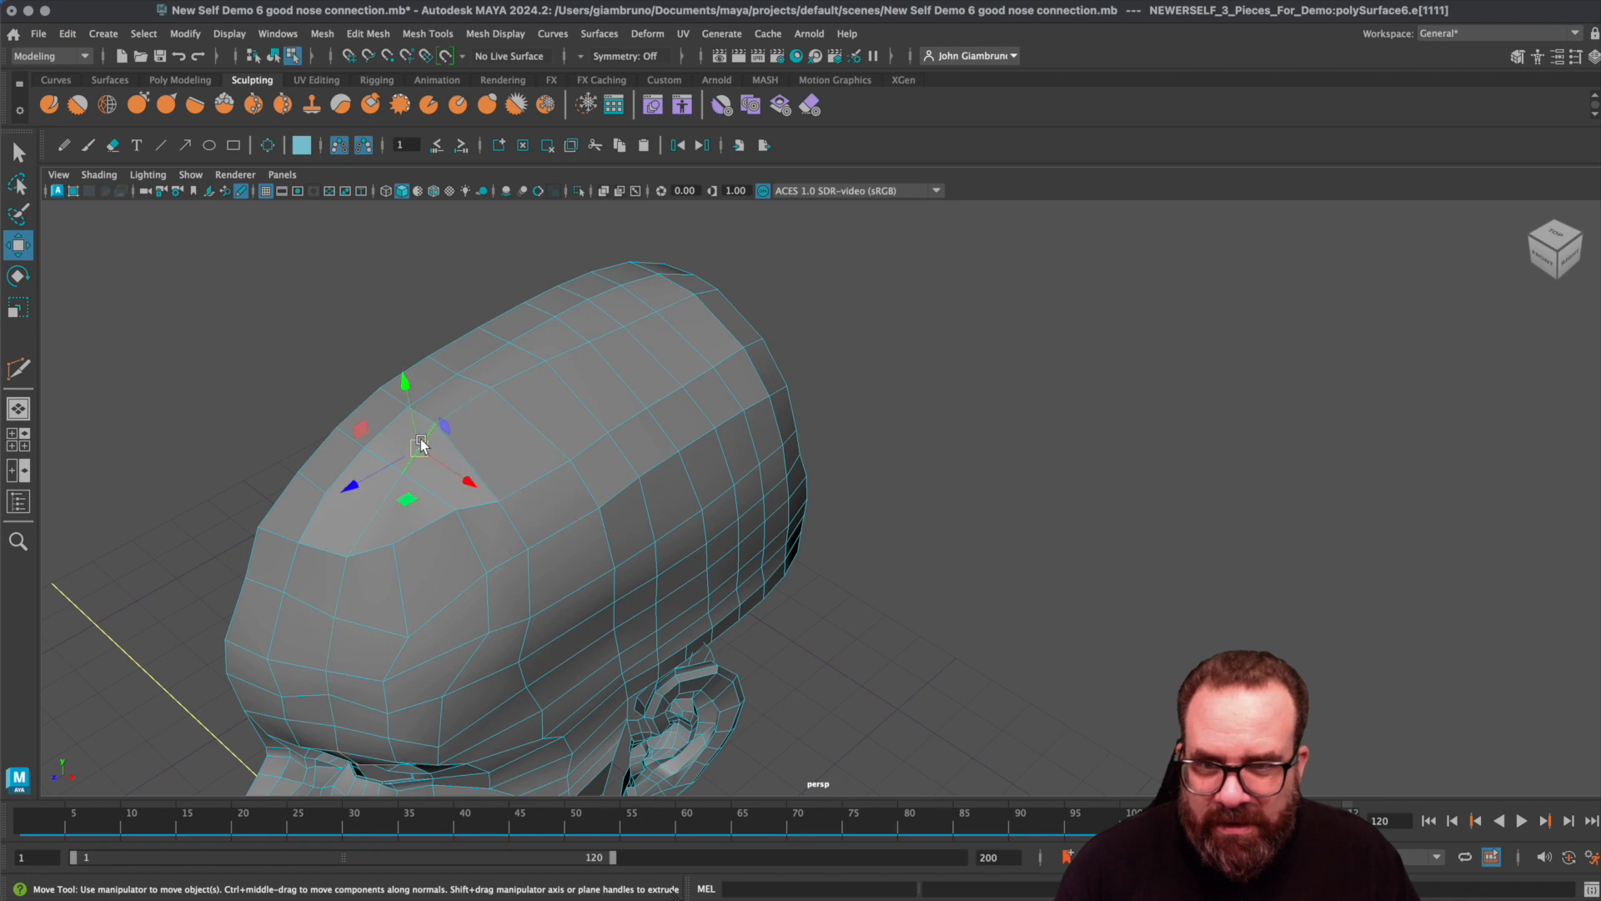
{"action": "double_click", "coordinate": [704, 292]}
{"action": "left_click_drag", "start_coordinate": [701, 344], "coordinate": [783, 247], "text": "alt"}
{"action": "left_click", "coordinate": [783, 248]}
{"action": "left_click", "coordinate": [746, 248]}
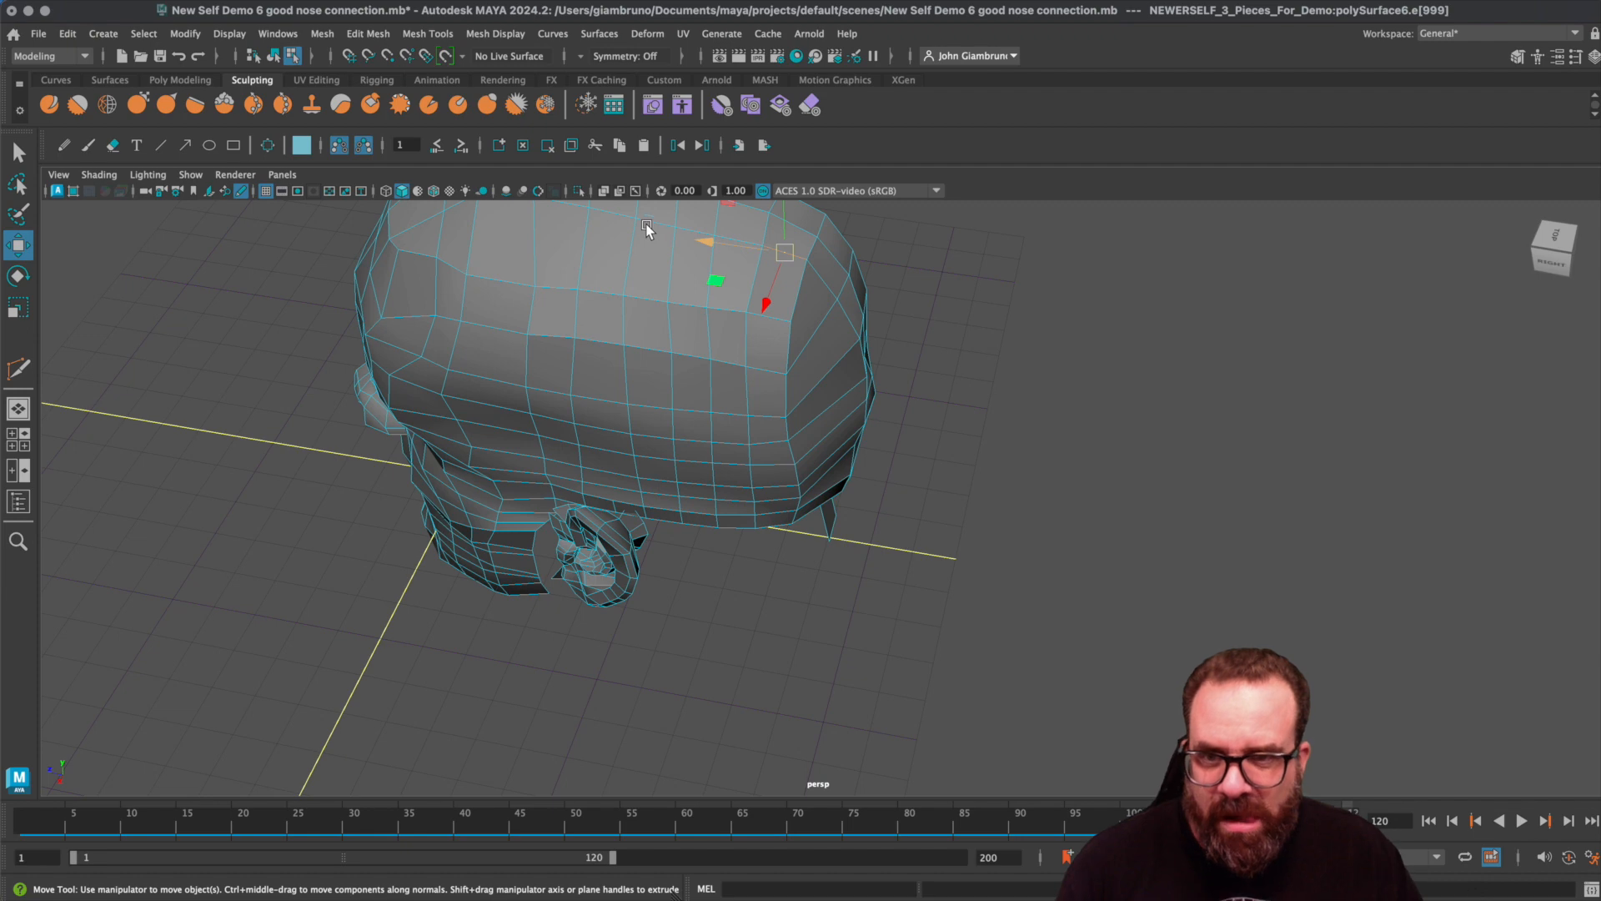
{"action": "double_click", "coordinate": [652, 218]}
{"action": "left_click_drag", "start_coordinate": [692, 343], "coordinate": [705, 371], "text": "alt"}
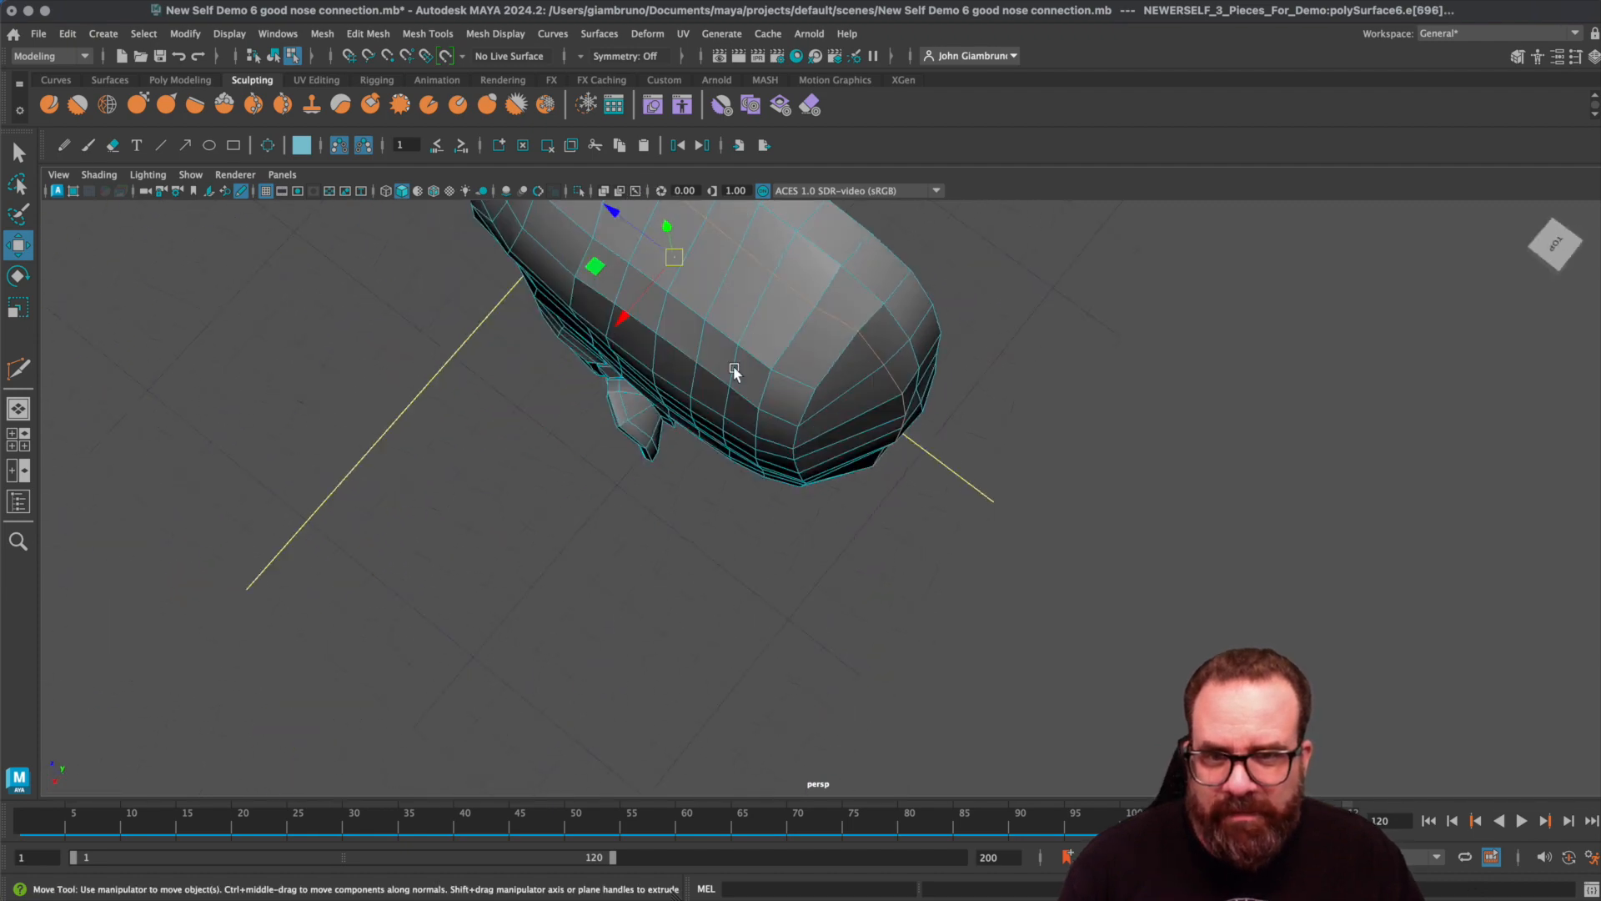
{"action": "left_click_drag", "start_coordinate": [1034, 362], "coordinate": [851, 472], "text": "alt"}
{"action": "left_click", "coordinate": [892, 552]}
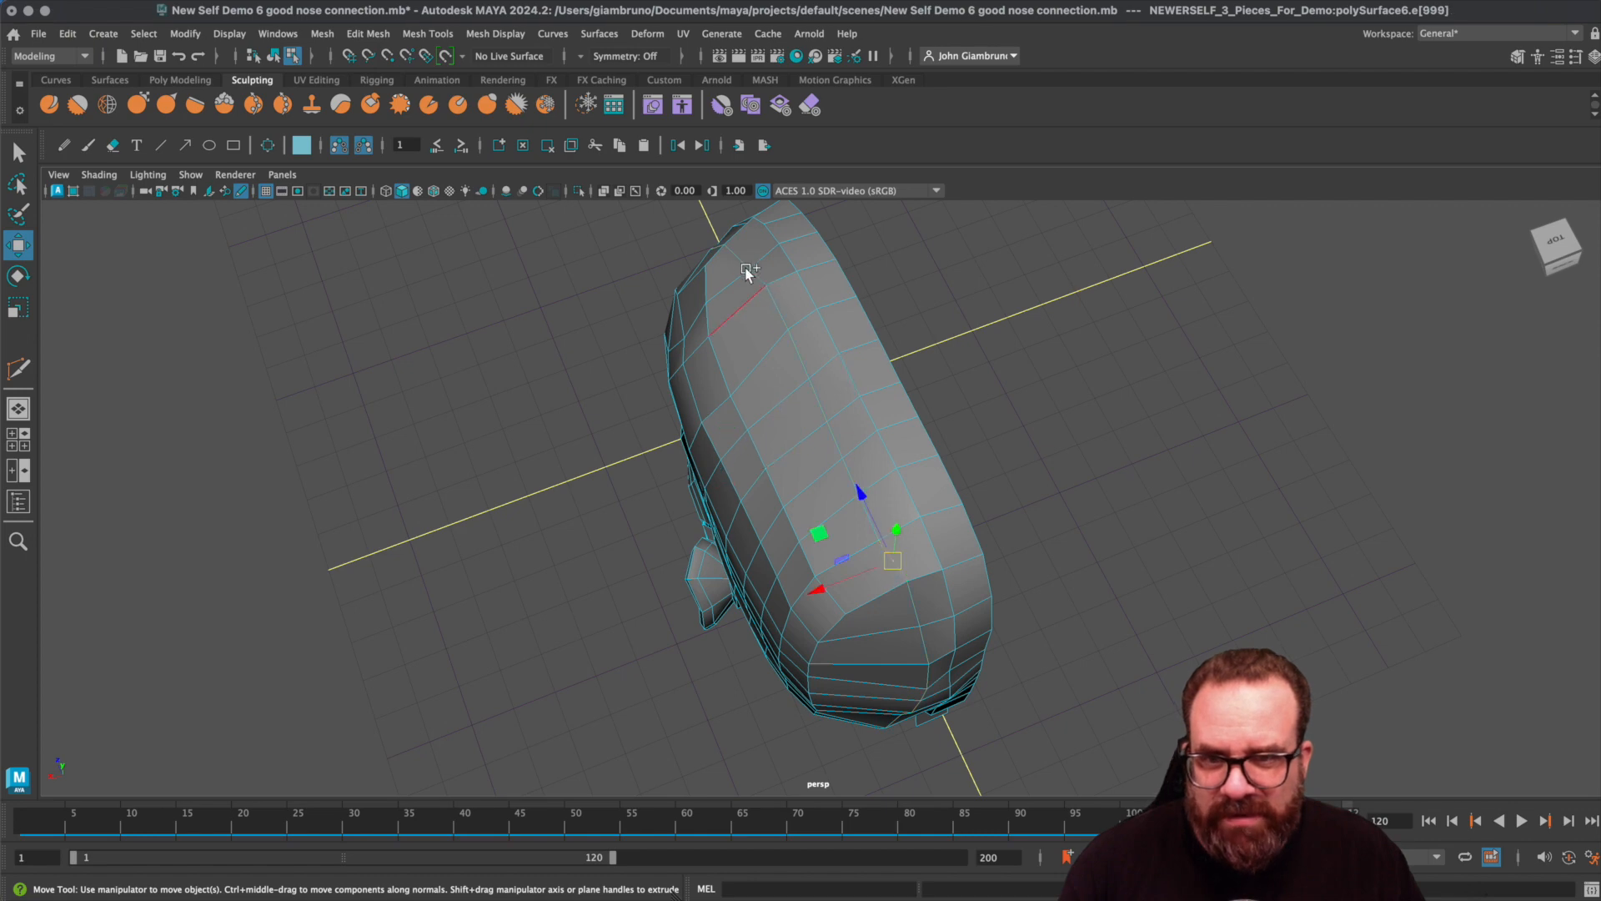
- Select the lengthwise row of vertices over the crown, from the forehead patch to the back, and shift it outward to round the skull
{"action": "right_click_drag", "start_coordinate": [760, 282], "coordinate": [692, 289]}
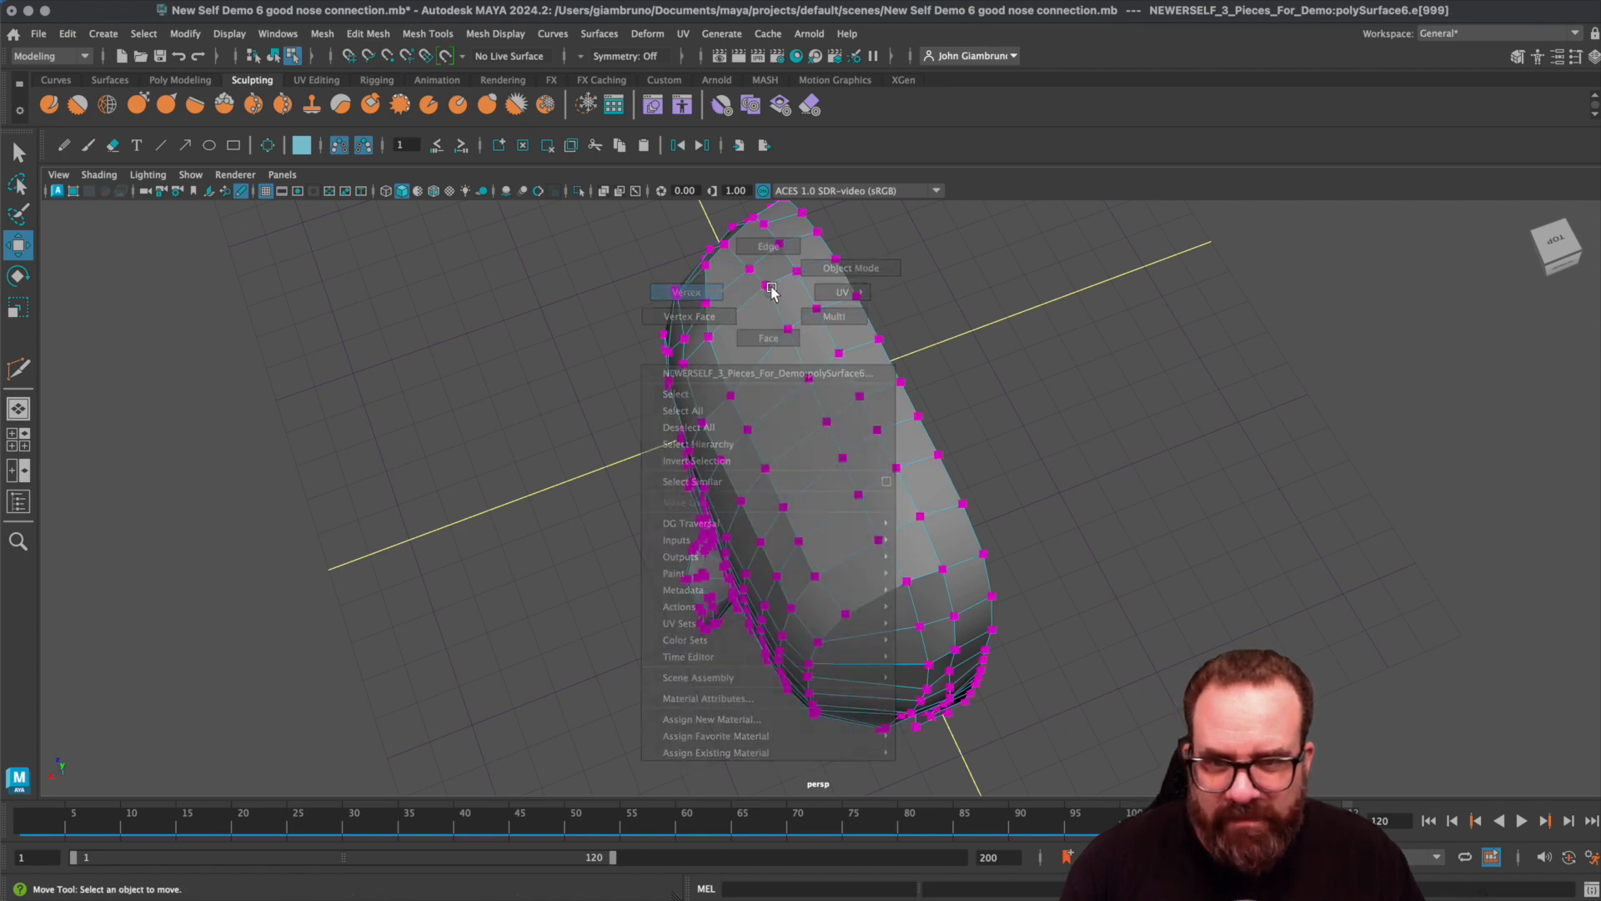
{"action": "left_click", "coordinate": [766, 286]}
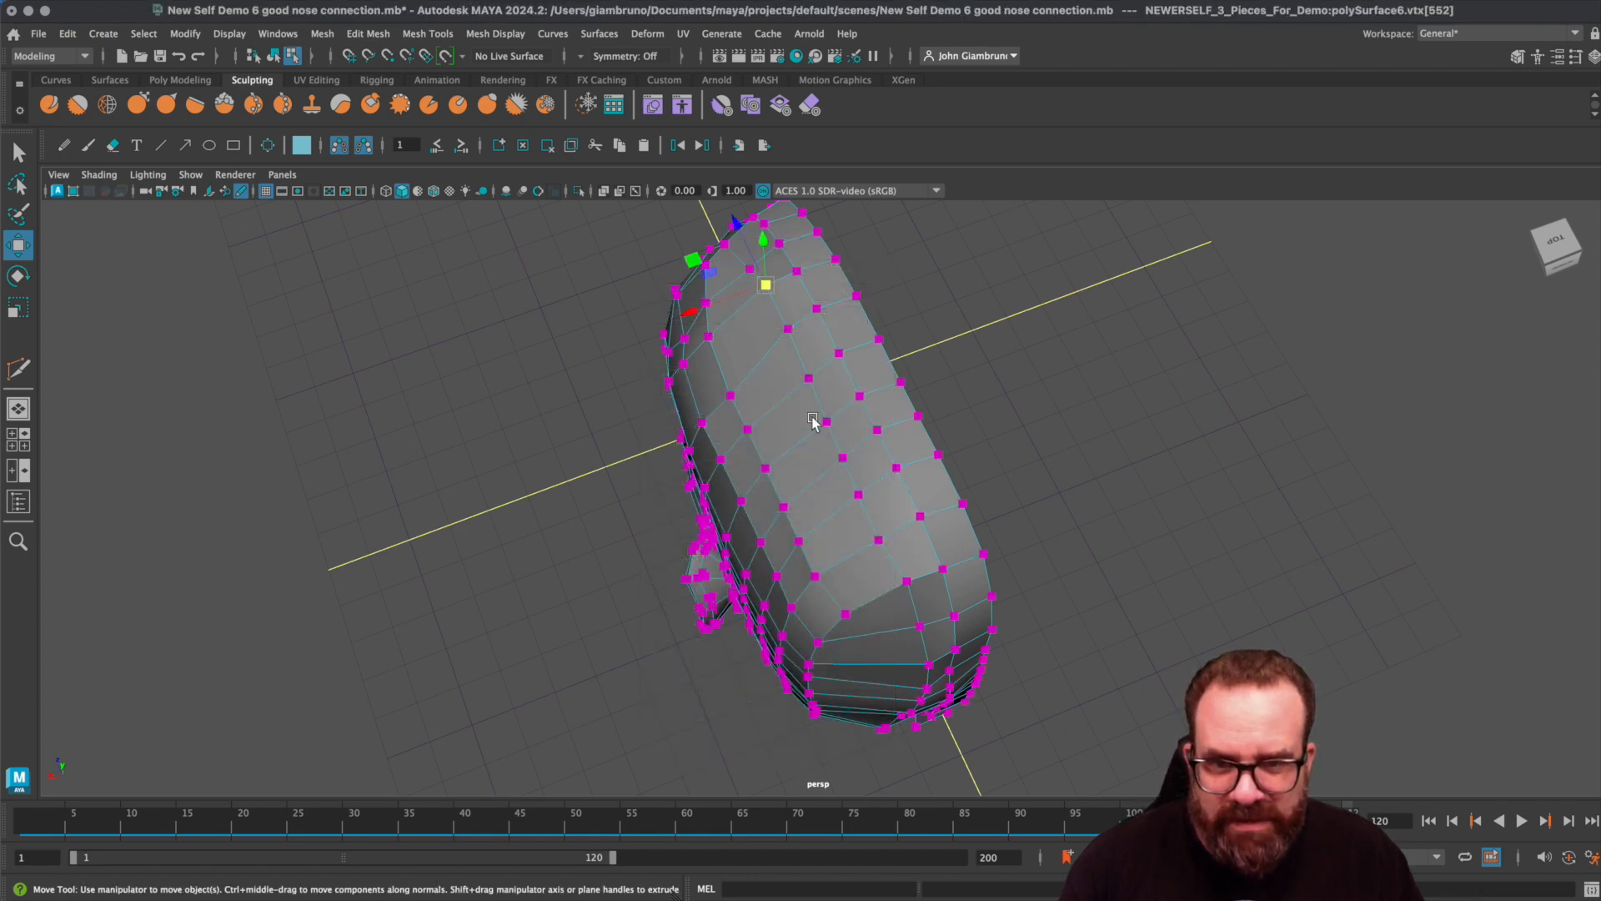
{"action": "left_click", "coordinate": [750, 270]}
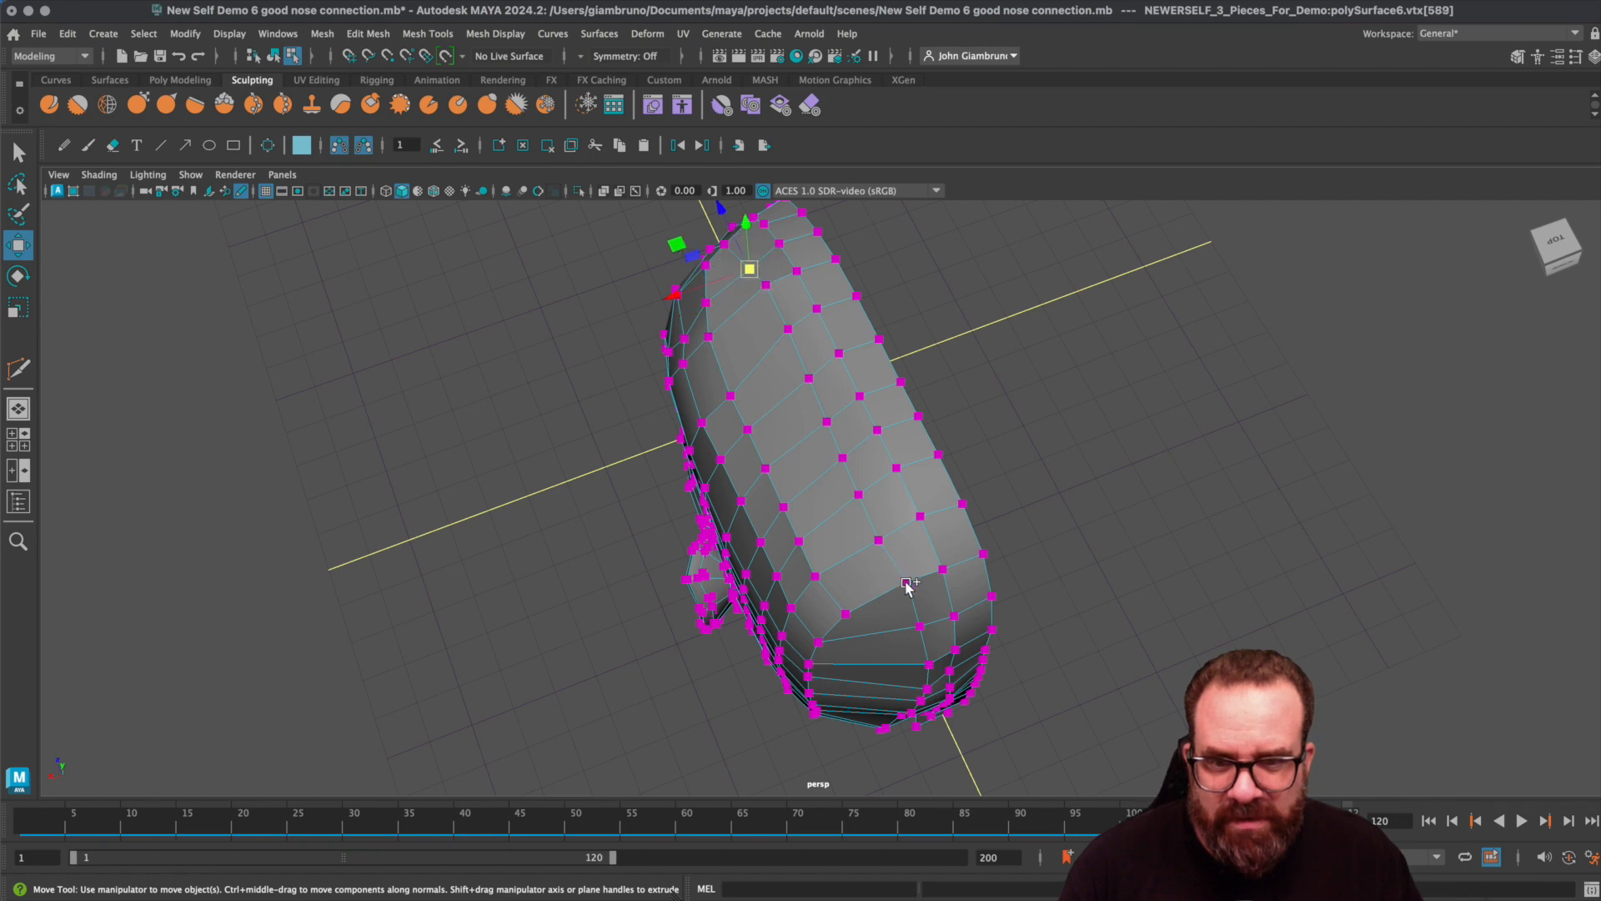
{"action": "double_click", "coordinate": [906, 582], "text": "shift"}
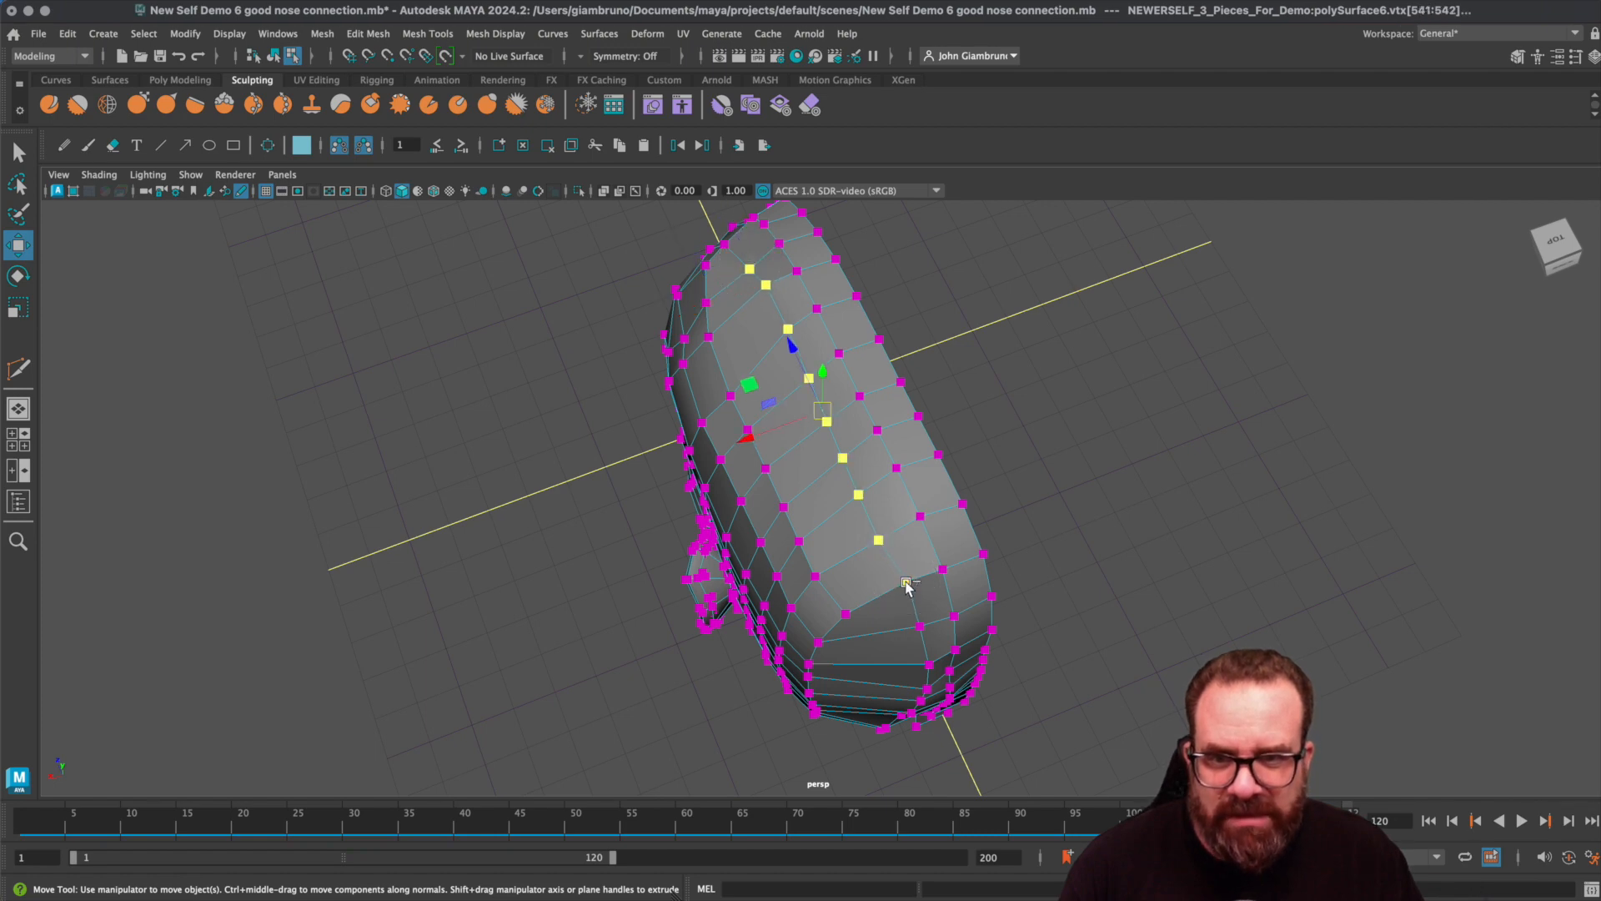
{"action": "left_click_drag", "start_coordinate": [769, 392], "coordinate": [764, 354], "text": "alt"}
{"action": "left_click_drag", "start_coordinate": [776, 299], "coordinate": [750, 312]}
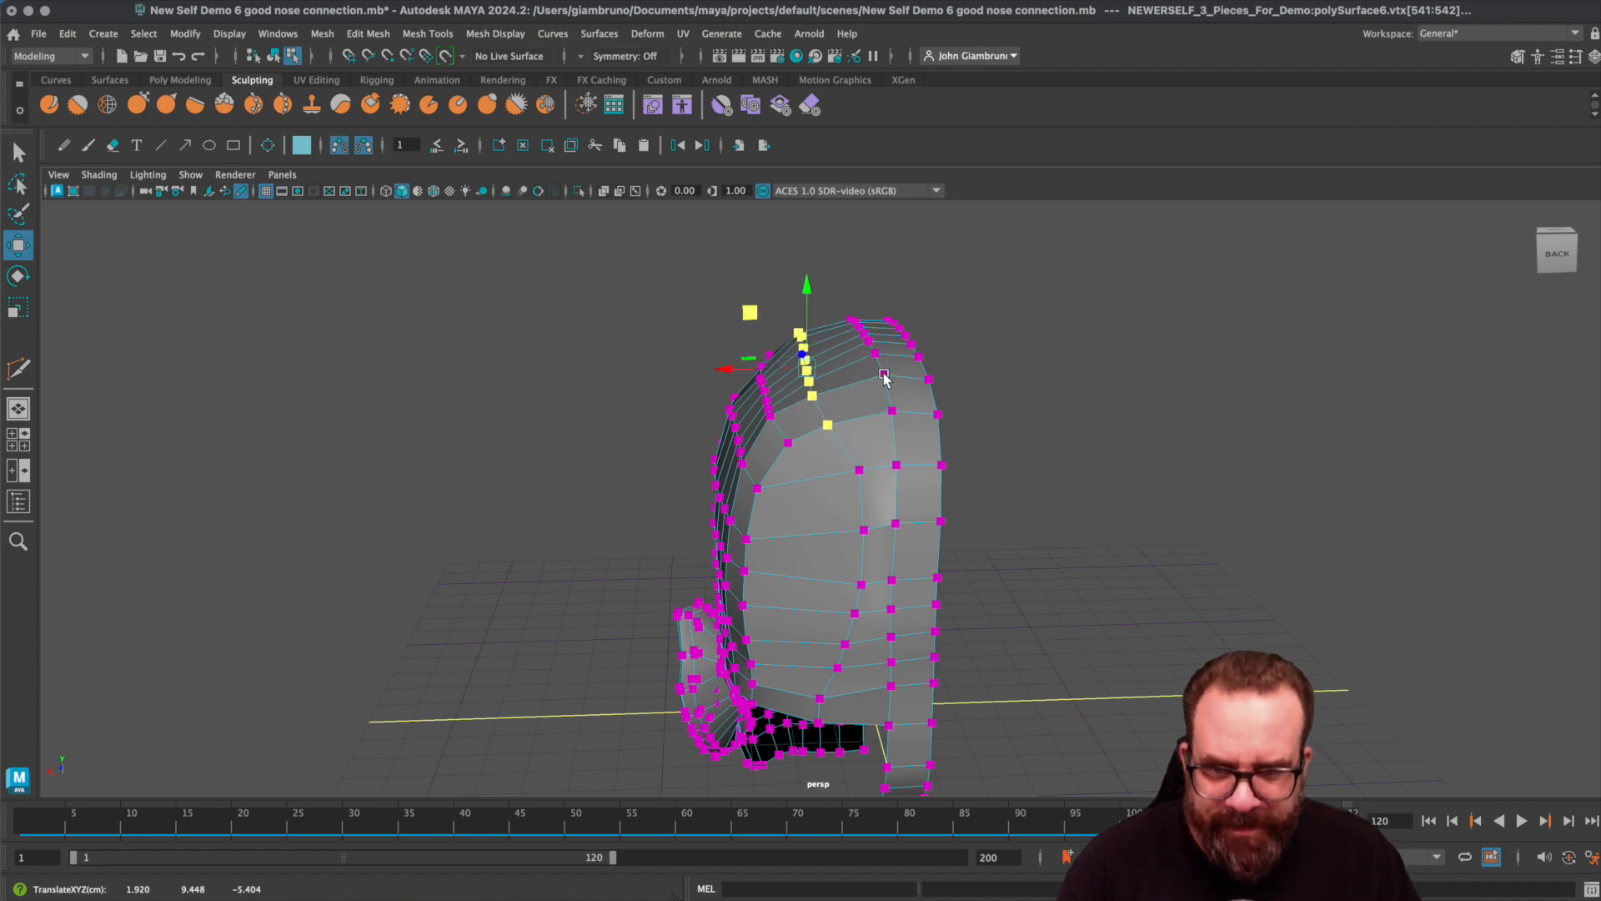
{"action": "mouse_move", "coordinate": [808, 408]}
{"action": "left_mouse_down", "text": "alt"}
{"action": "mouse_move", "coordinate": [834, 501]}
{"action": "mouse_move", "coordinate": [958, 422]}
{"action": "mouse_move", "coordinate": [788, 426]}
{"action": "left_mouse_up", "text": "alt"}
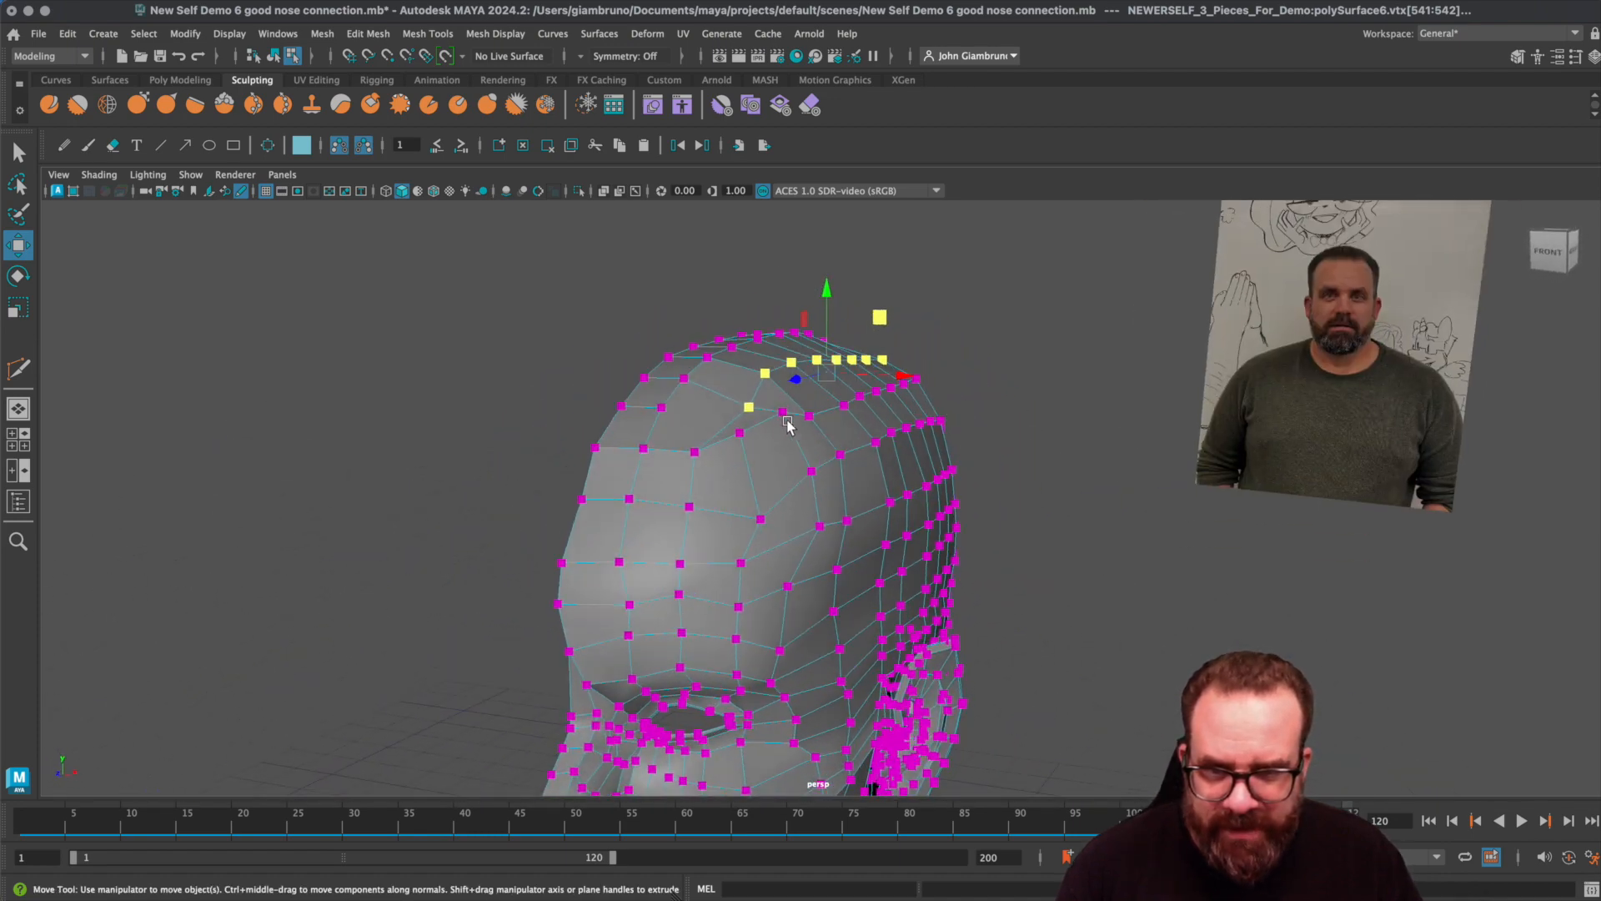
- Reposition individual vertices in the upper outer part of the forehead patch to even out its curve
{"action": "left_click", "coordinate": [750, 407]}
{"action": "left_click_drag", "start_coordinate": [748, 326], "coordinate": [747, 314]}
{"action": "left_click_drag", "start_coordinate": [818, 397], "coordinate": [798, 398]}
{"action": "left_click", "coordinate": [784, 413]}
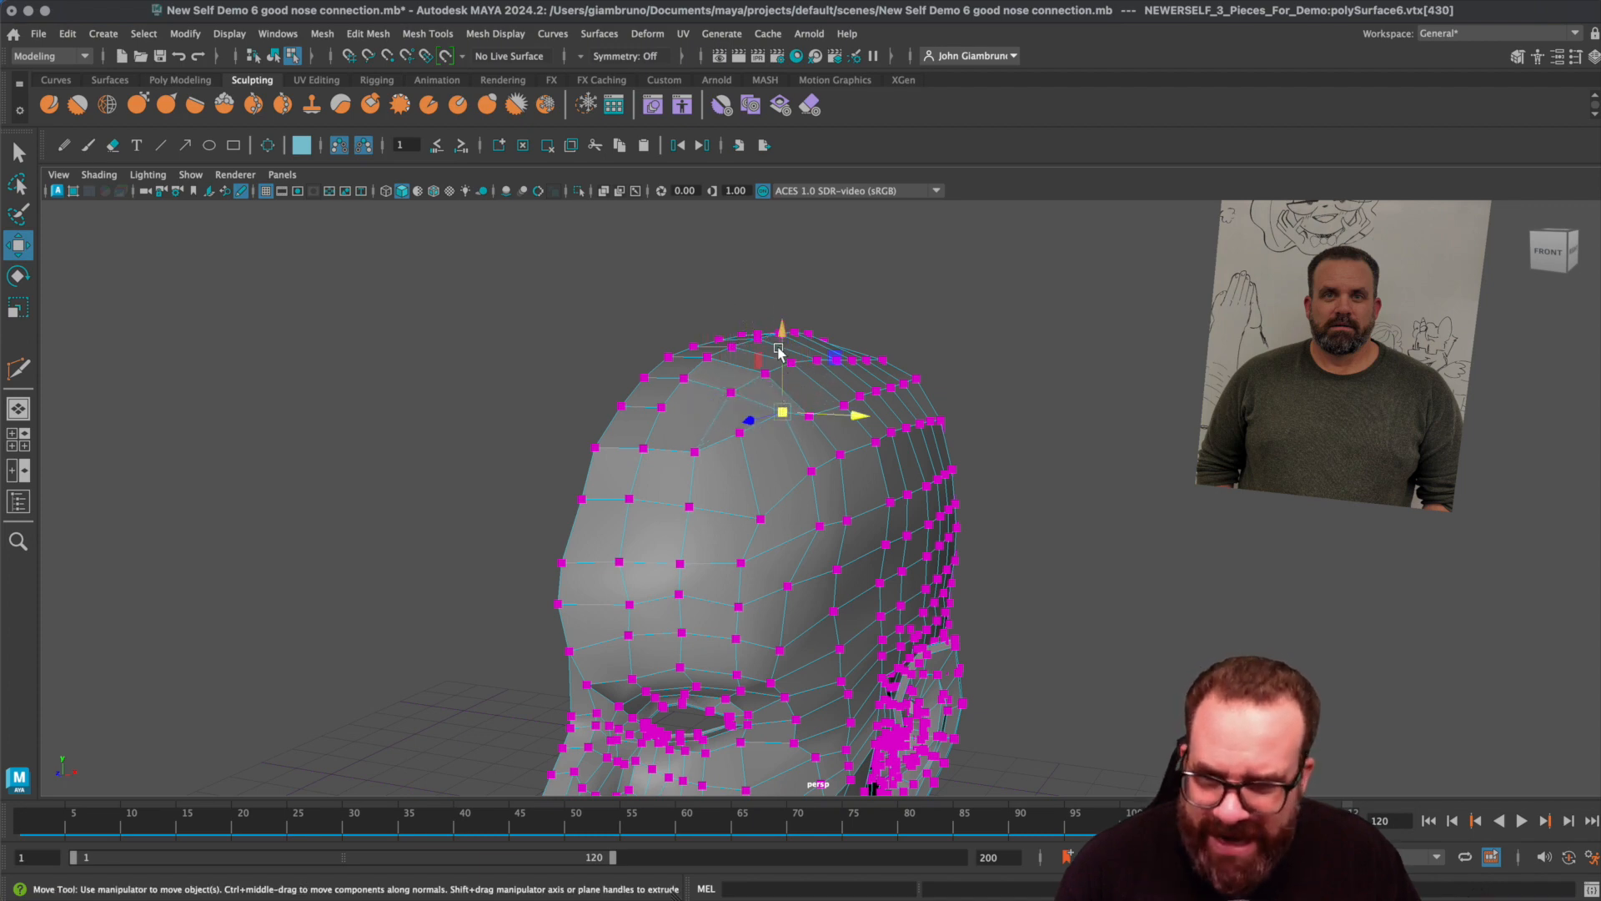
{"action": "left_click", "coordinate": [737, 433]}
{"action": "left_click", "coordinate": [742, 434]}
{"action": "left_click_drag", "start_coordinate": [742, 353], "coordinate": [742, 362]}
{"action": "left_click_drag", "start_coordinate": [823, 454], "coordinate": [545, 444], "text": "alt"}
{"action": "left_click", "coordinate": [615, 446]}
{"action": "left_click_drag", "start_coordinate": [653, 485], "coordinate": [778, 509], "text": "alt"}
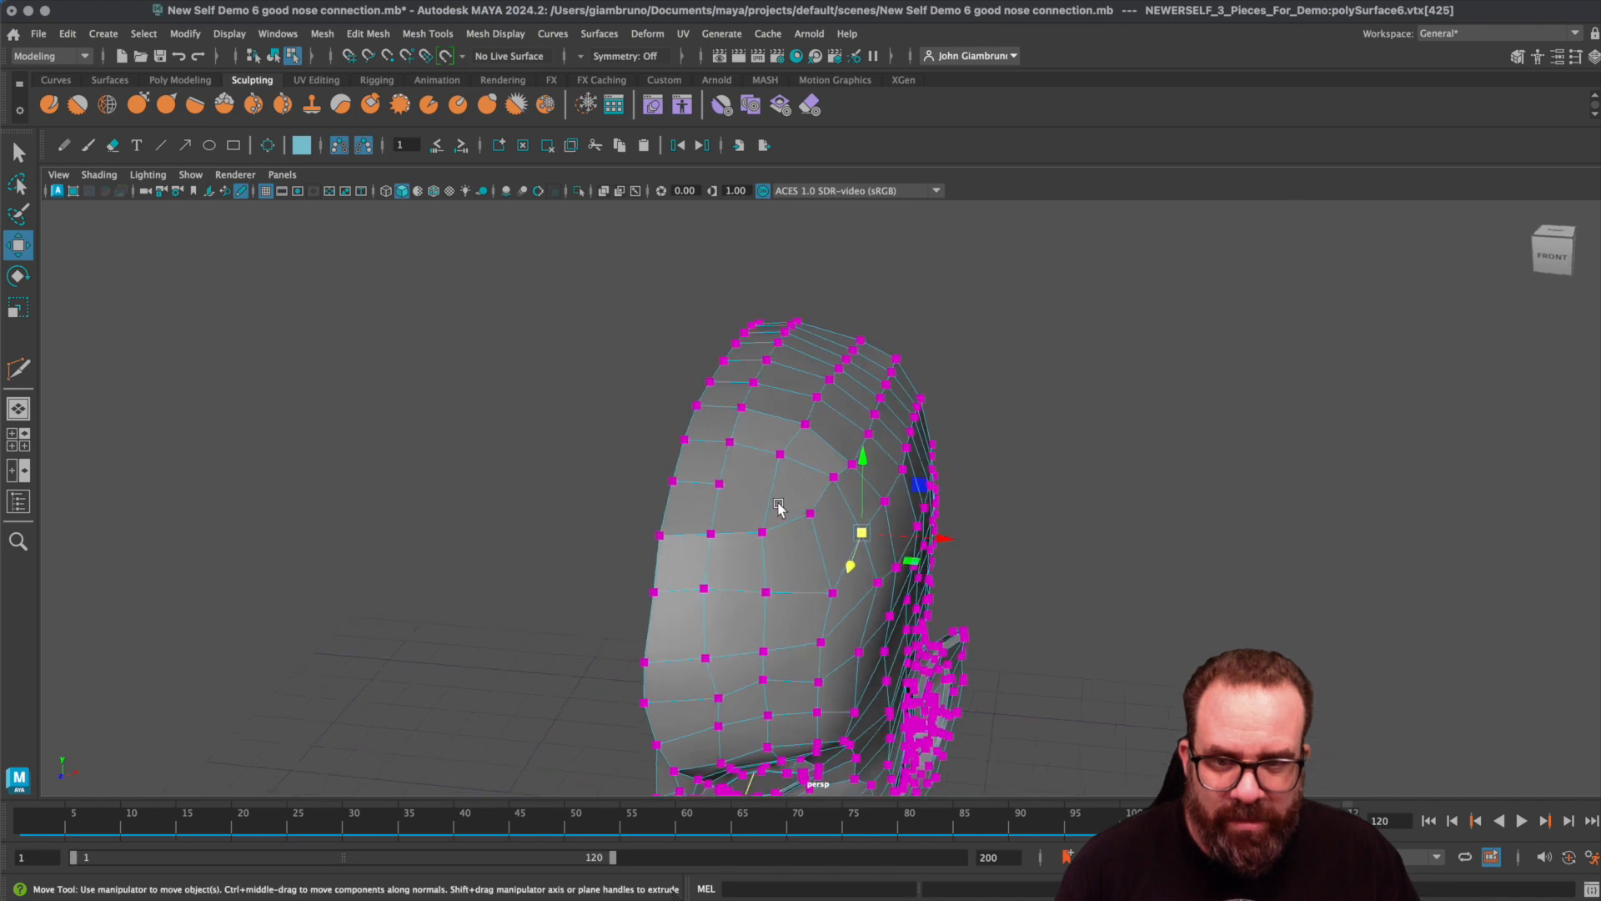
- Delete the short crosswise edge beside the centreline in the forehead patch
{"action": "mouse_move", "coordinate": [699, 484]}
{"action": "right_mouse_down"}
{"action": "mouse_move", "coordinate": [626, 473]}
{"action": "mouse_move", "coordinate": [698, 477]}
{"action": "right_mouse_up"}
{"action": "left_click", "coordinate": [699, 482]}
{"action": "key", "text": "Delete"}
{"action": "mouse_move", "coordinate": [694, 464]}
{"action": "left_mouse_down", "text": "alt"}
{"action": "mouse_move", "coordinate": [673, 456]}
{"action": "mouse_move", "coordinate": [675, 470]}
{"action": "left_mouse_up", "text": "alt"}
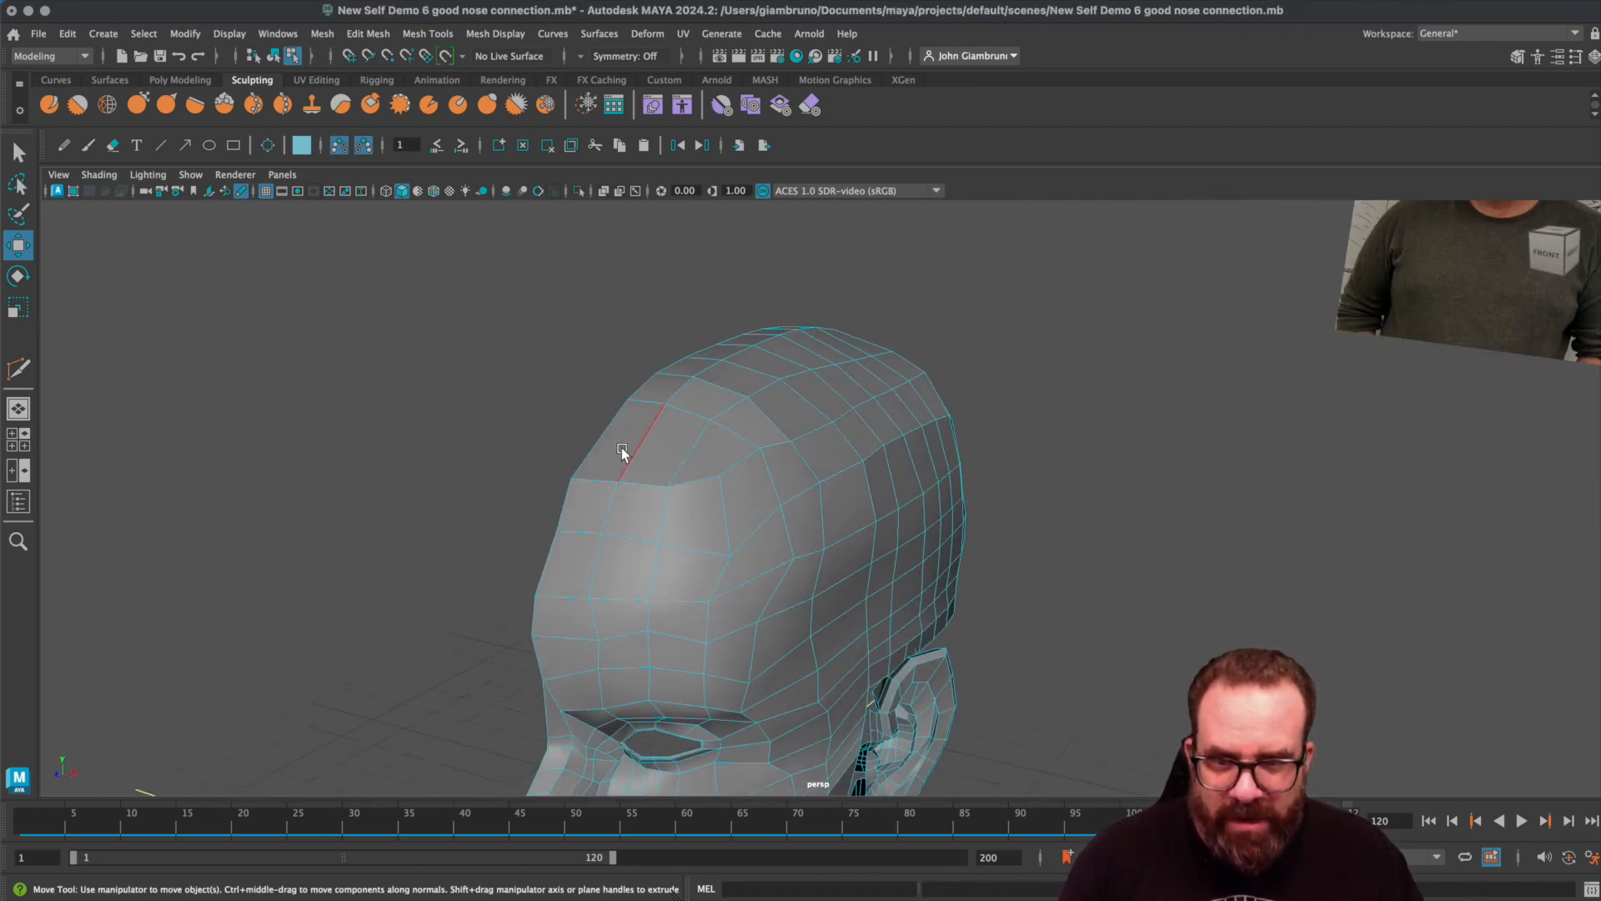
{"action": "mouse_move", "coordinate": [741, 474]}
{"action": "left_mouse_down", "text": "alt"}
{"action": "mouse_move", "coordinate": [701, 501]}
{"action": "mouse_move", "coordinate": [679, 472]}
{"action": "mouse_move", "coordinate": [716, 467]}
{"action": "left_mouse_up", "text": "alt"}
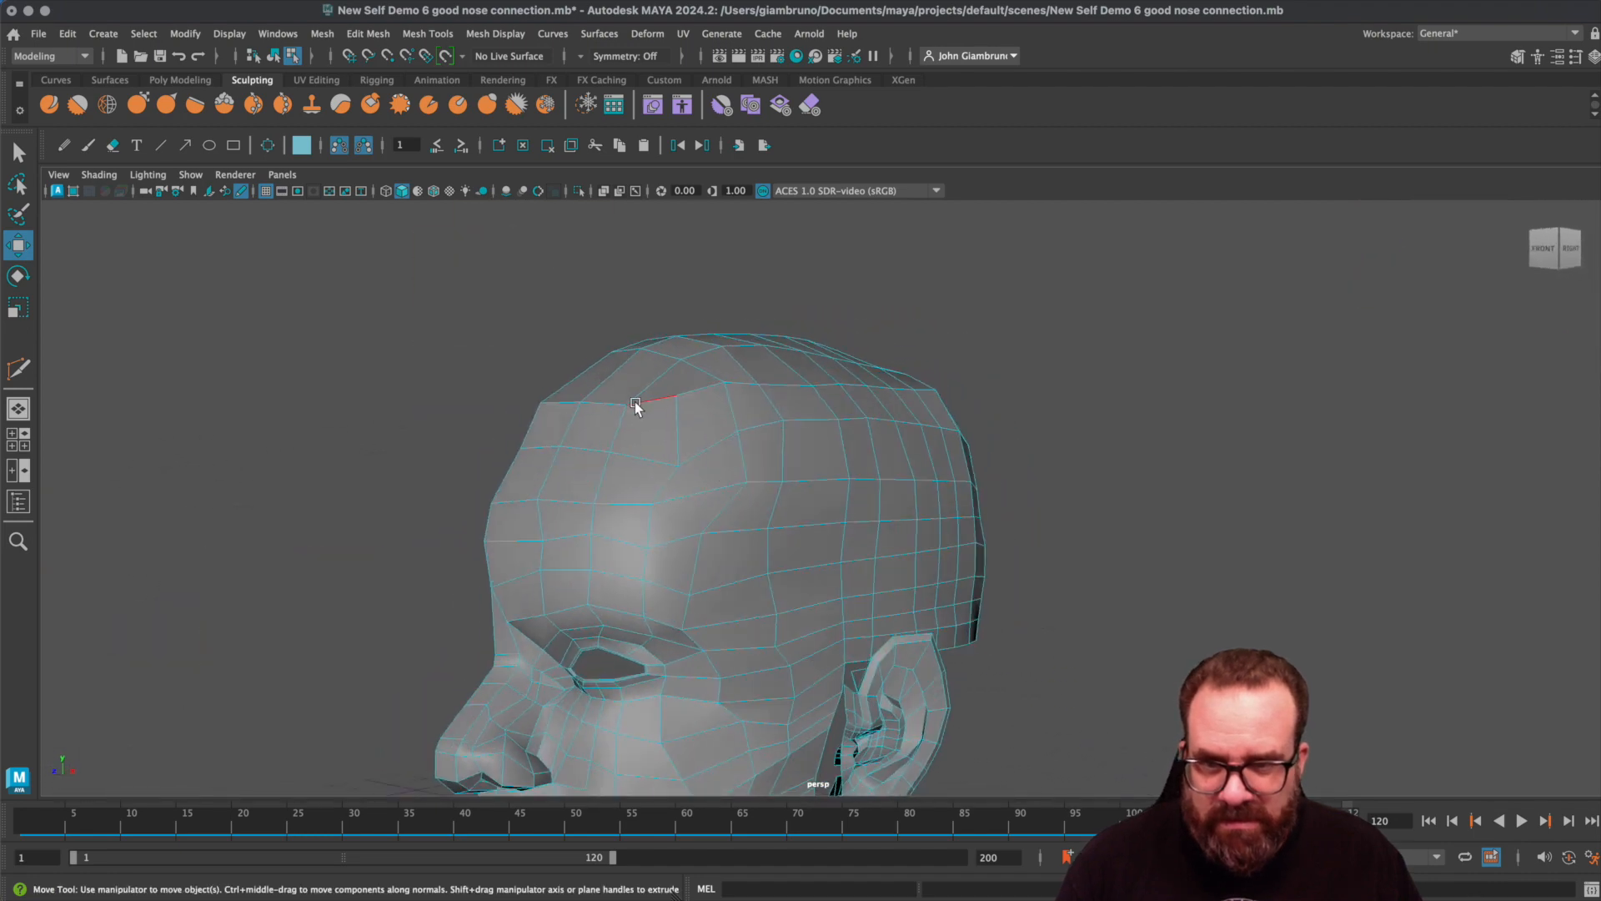
{"action": "left_click_drag", "start_coordinate": [633, 402], "coordinate": [633, 411], "text": "alt"}
{"action": "right_click_drag", "start_coordinate": [635, 405], "coordinate": [633, 377]}
{"action": "left_click", "coordinate": [629, 410]}
{"action": "left_click_drag", "start_coordinate": [574, 375], "coordinate": [608, 412], "text": "alt"}
- Delete the two faces at the inner top of the ear that overlap the side of the head
{"action": "left_click_drag", "start_coordinate": [717, 517], "coordinate": [680, 615], "text": "alt"}
{"action": "scroll", "coordinate": [799, 642], "scroll_direction": "up", "scroll_amount": 5}
{"action": "scroll", "coordinate": [826, 630], "scroll_direction": "up", "scroll_amount": 3}
{"action": "left_click_drag", "start_coordinate": [717, 517], "coordinate": [782, 528], "text": "alt"}
{"action": "right_click_drag", "start_coordinate": [769, 503], "coordinate": [775, 546]}
{"action": "left_click", "coordinate": [787, 498]}
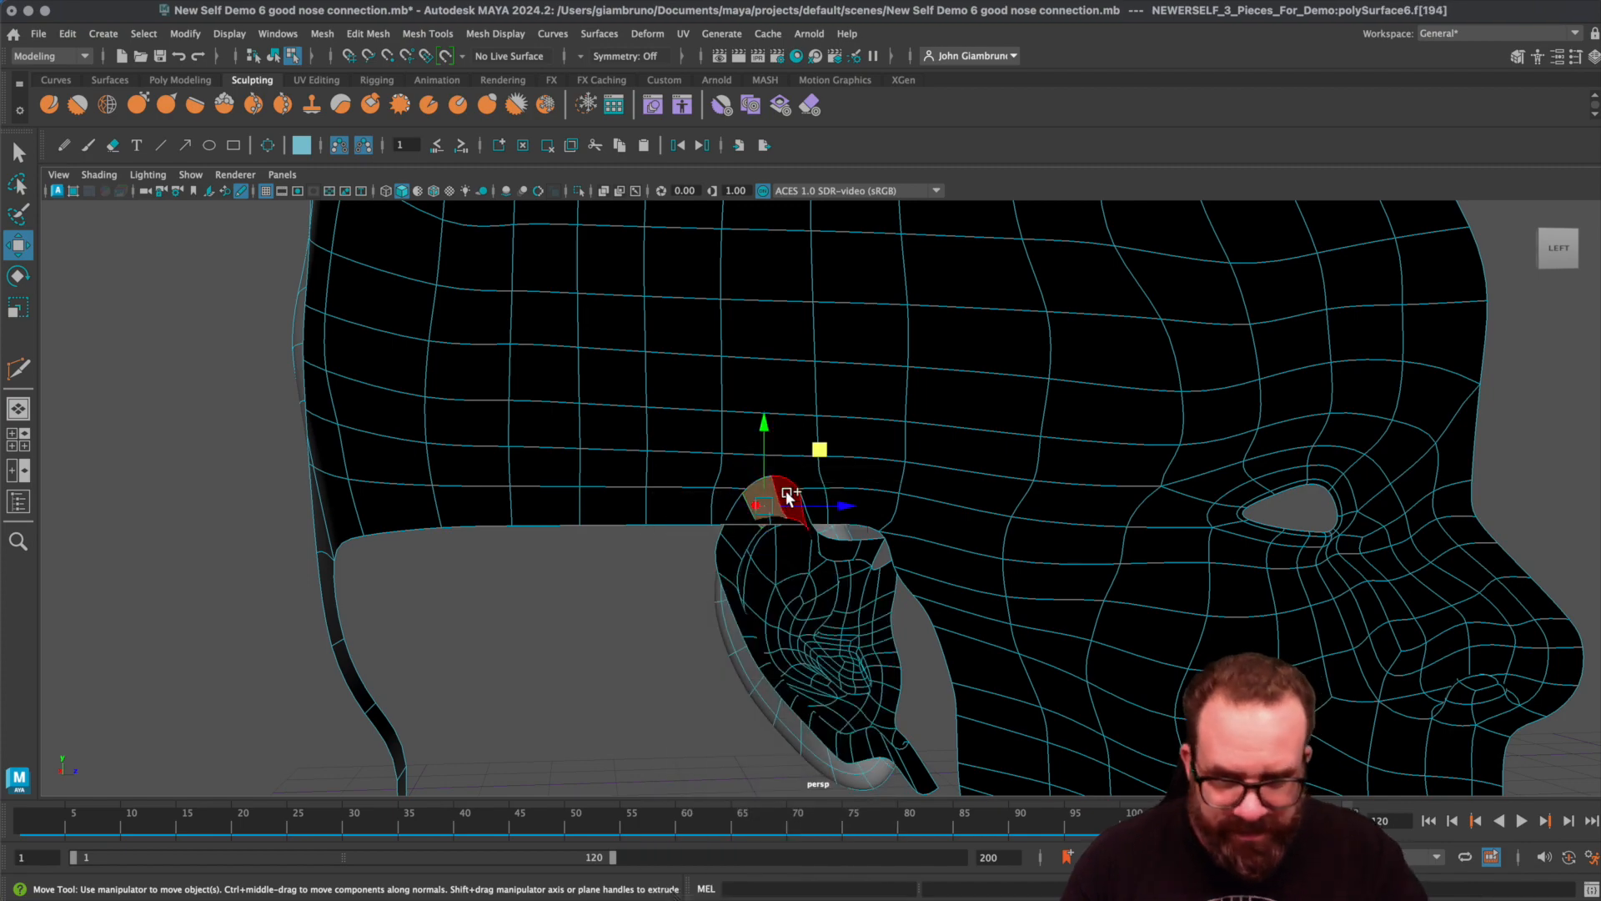
{"action": "key", "text": "Delete"}
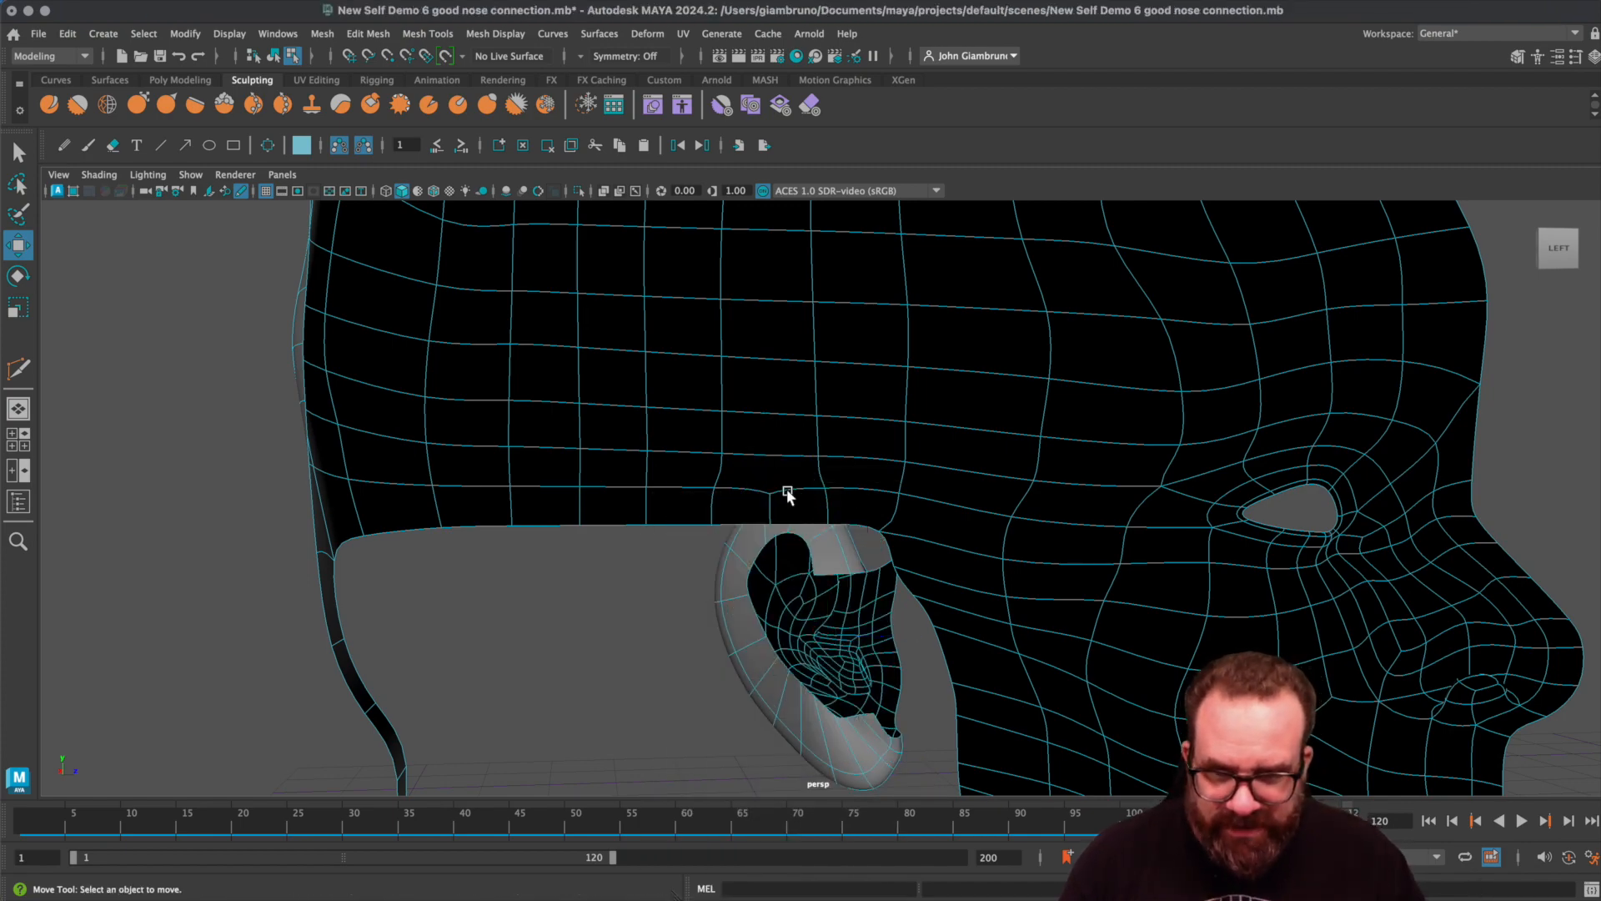
- Delete the extra short vertical edge on the head's lower border, just behind the top of the ear
{"action": "left_click_drag", "start_coordinate": [736, 578], "coordinate": [824, 574], "text": "alt"}
{"action": "right_click_drag", "start_coordinate": [816, 574], "coordinate": [809, 527]}
{"action": "left_click", "coordinate": [809, 578]}
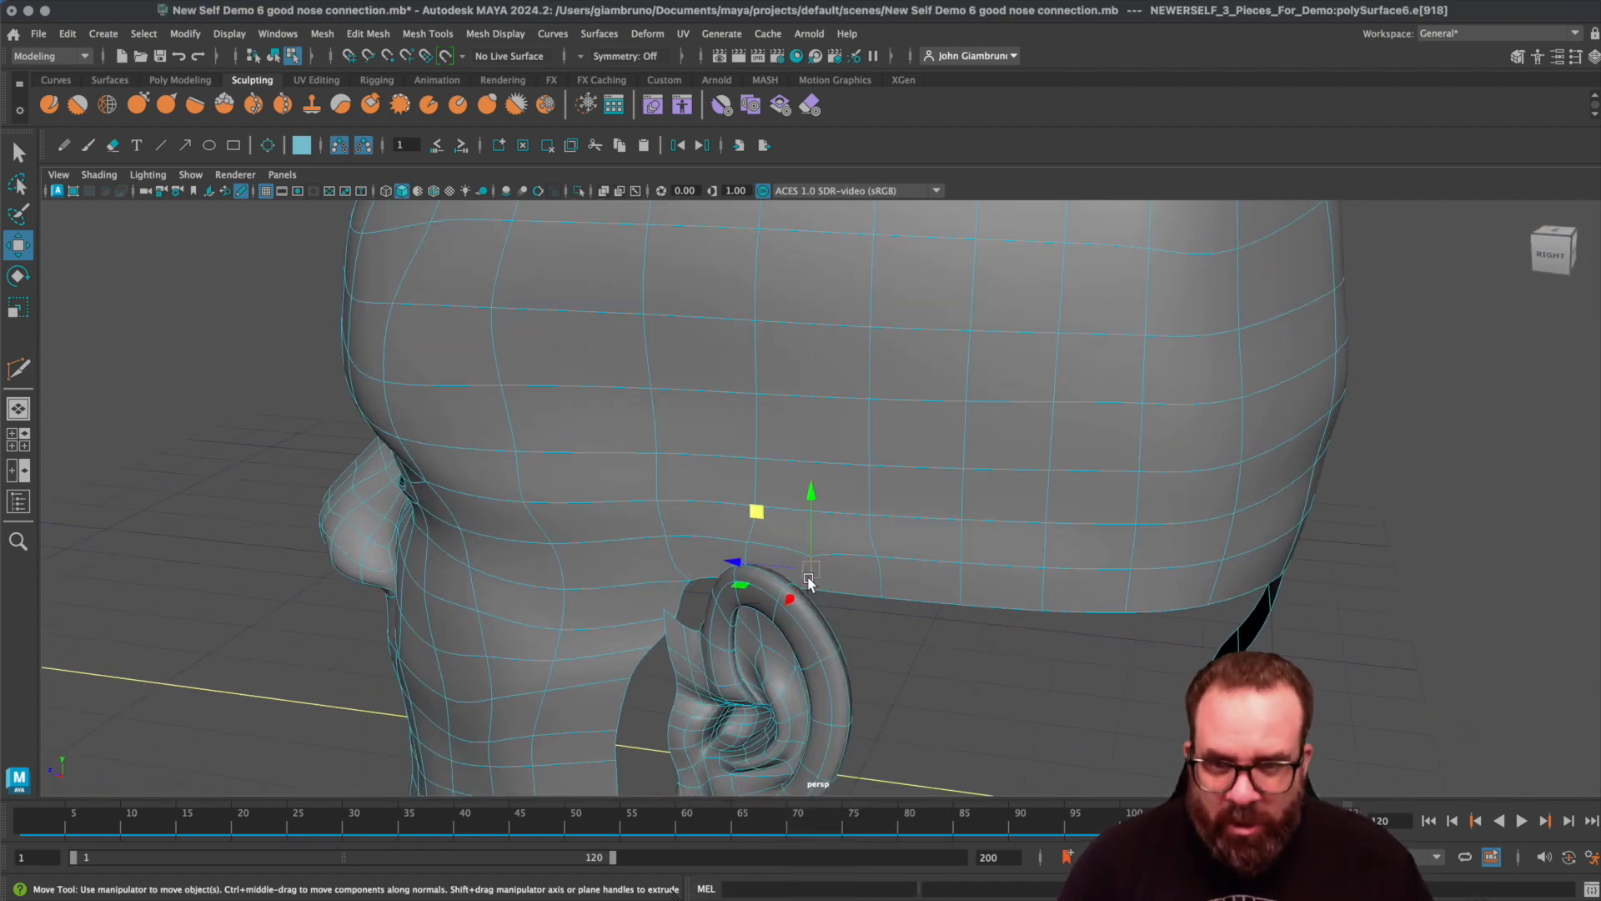
{"action": "key", "text": "Delete"}
- Delete the strip of faces down the ear's front border, facing the cheek
{"action": "left_click_drag", "start_coordinate": [786, 553], "coordinate": [817, 570], "text": "alt"}
{"action": "middle_click_drag", "start_coordinate": [817, 570], "coordinate": [924, 351], "text": "alt"}
{"action": "left_click_drag", "start_coordinate": [900, 598], "coordinate": [864, 594], "text": "alt"}
{"action": "scroll", "coordinate": [957, 598], "scroll_direction": "up", "scroll_amount": 2}
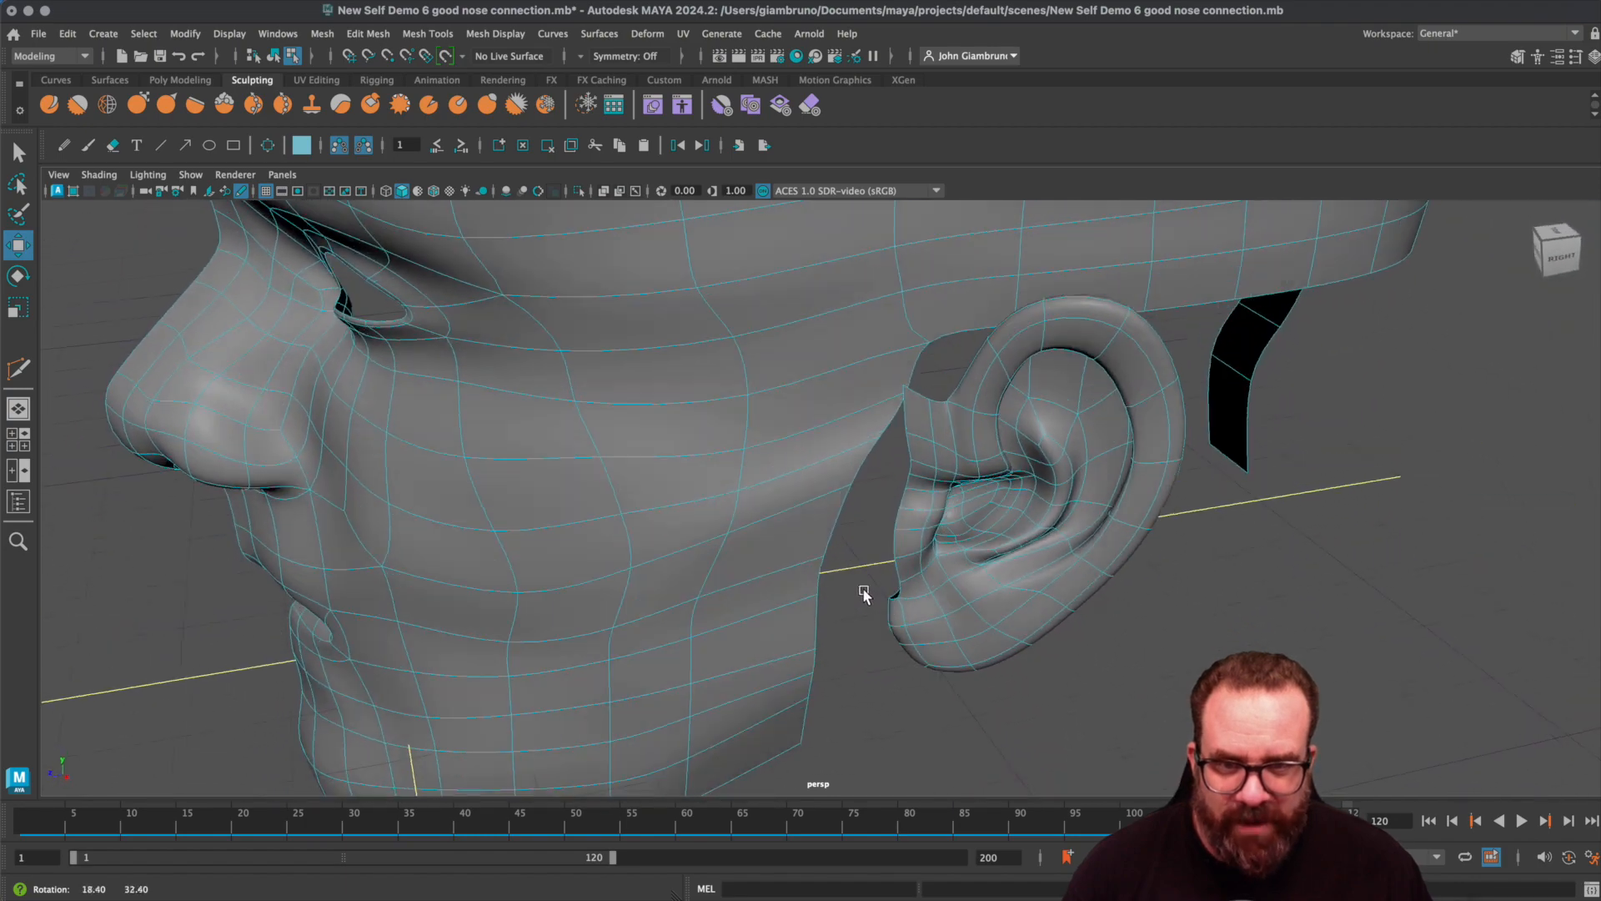
{"action": "right_click", "coordinate": [909, 372]}
{"action": "left_click", "coordinate": [912, 338]}
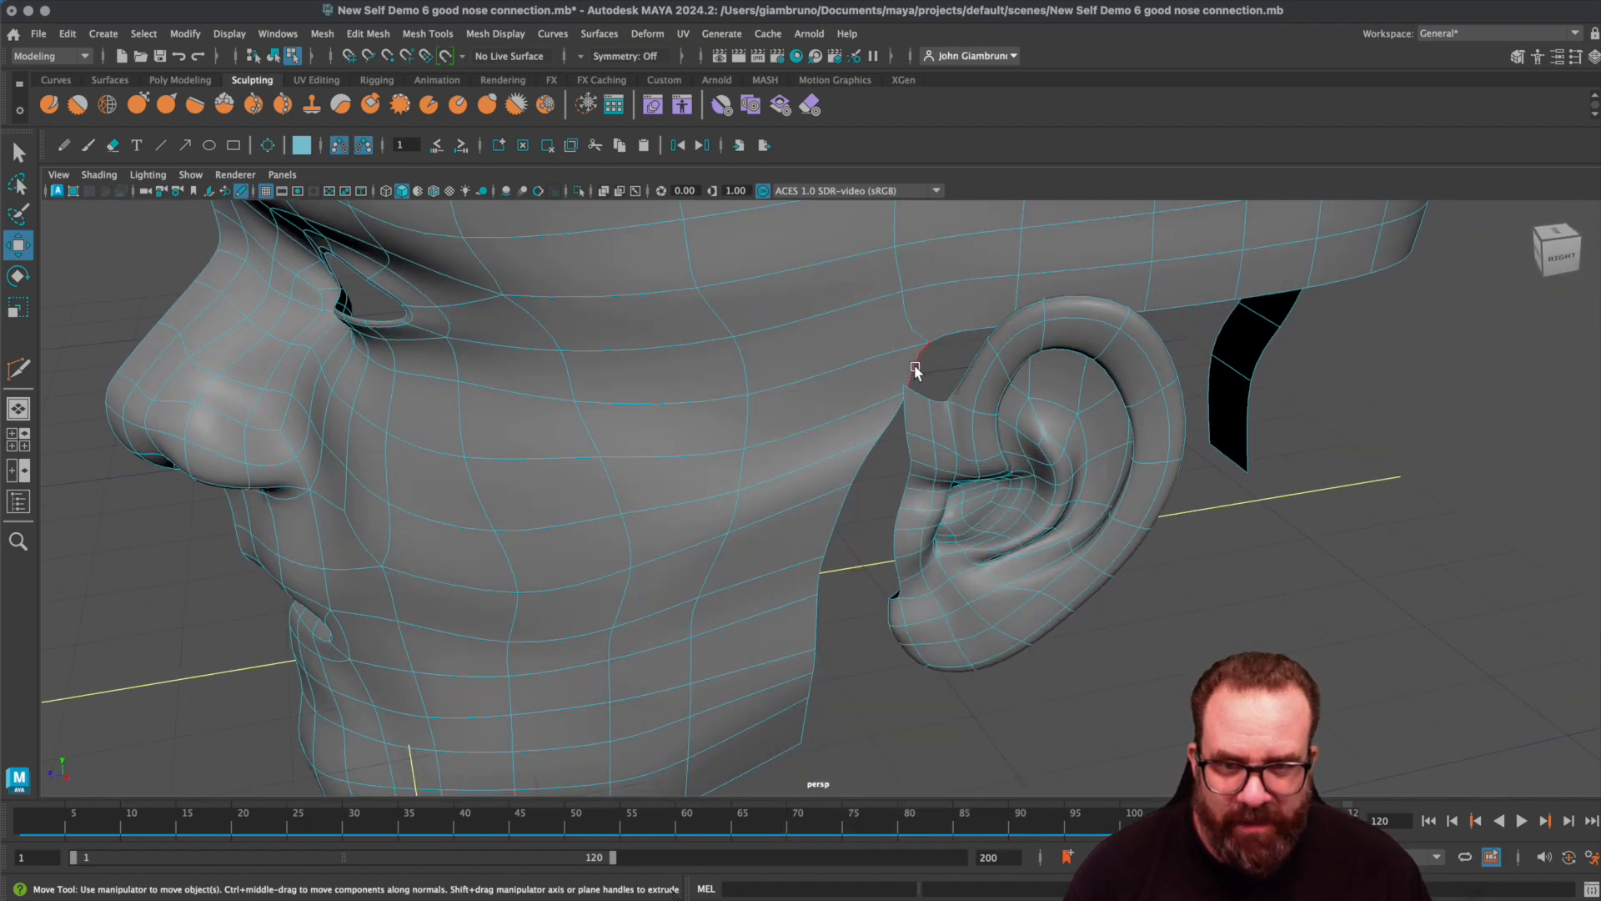
{"action": "right_click", "coordinate": [918, 424]}
{"action": "left_click", "coordinate": [917, 457]}
{"action": "left_click", "coordinate": [923, 422]}
{"action": "key", "text": "Delete"}
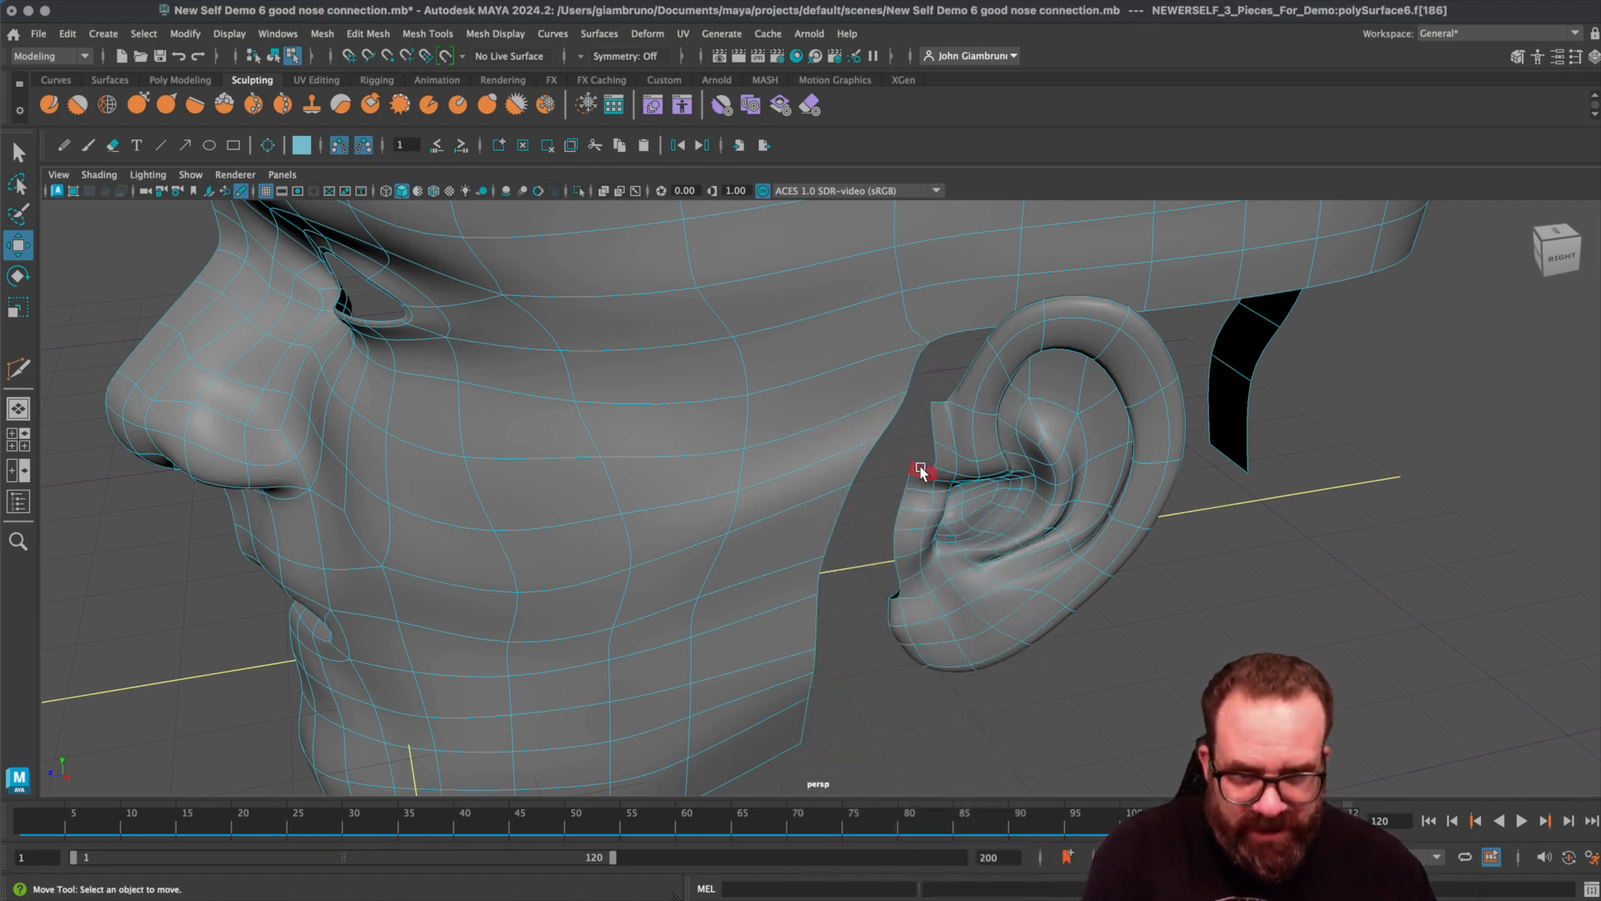
{"action": "left_click", "coordinate": [919, 479]}
{"action": "key", "text": "Delete"}
{"action": "left_click", "coordinate": [917, 500]}
{"action": "key", "text": "Delete"}
{"action": "left_click", "coordinate": [914, 517]}
{"action": "left_click", "coordinate": [907, 542]}
{"action": "key", "text": "Delete"}
- Extrude the cheek's open border edges, from the jaw up to the temple, back toward the ear and lower the new strip slightly
{"action": "left_click_drag", "start_coordinate": [912, 589], "coordinate": [822, 615], "text": "alt"}
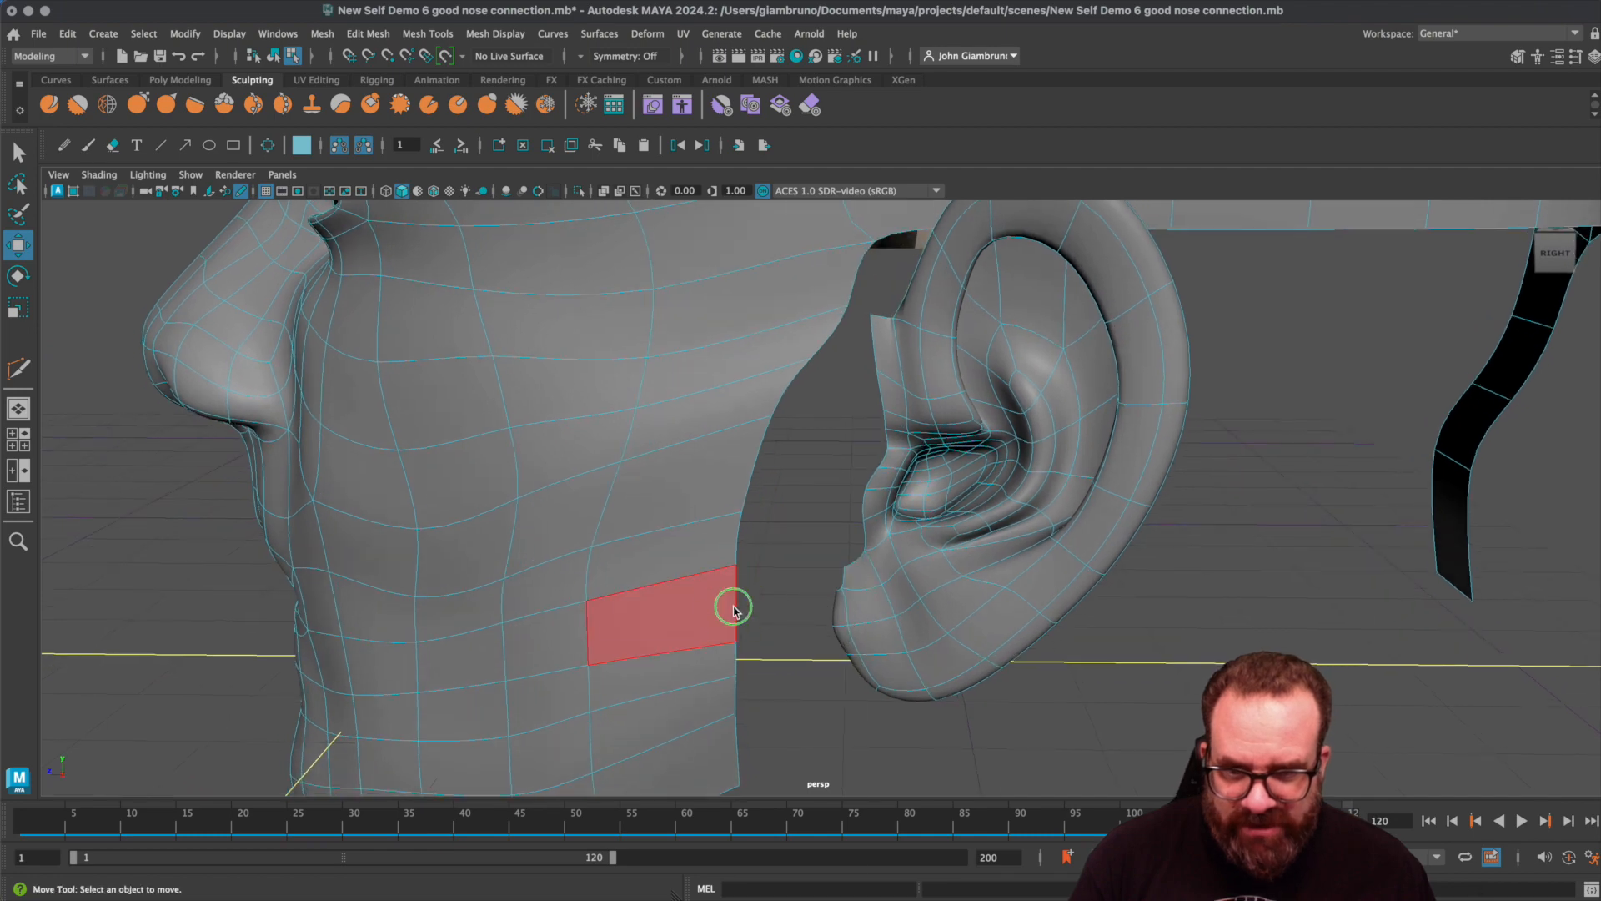
{"action": "right_click_drag", "start_coordinate": [732, 606], "coordinate": [722, 537]}
{"action": "right_click_drag", "start_coordinate": [724, 601], "coordinate": [726, 602]}
{"action": "left_click_drag", "start_coordinate": [734, 615], "coordinate": [806, 589], "text": "alt"}
{"action": "left_click", "coordinate": [782, 651]}
{"action": "middle_click_drag", "start_coordinate": [846, 527], "coordinate": [840, 565], "text": "alt"}
{"action": "left_click", "coordinate": [851, 379], "text": "shift"}
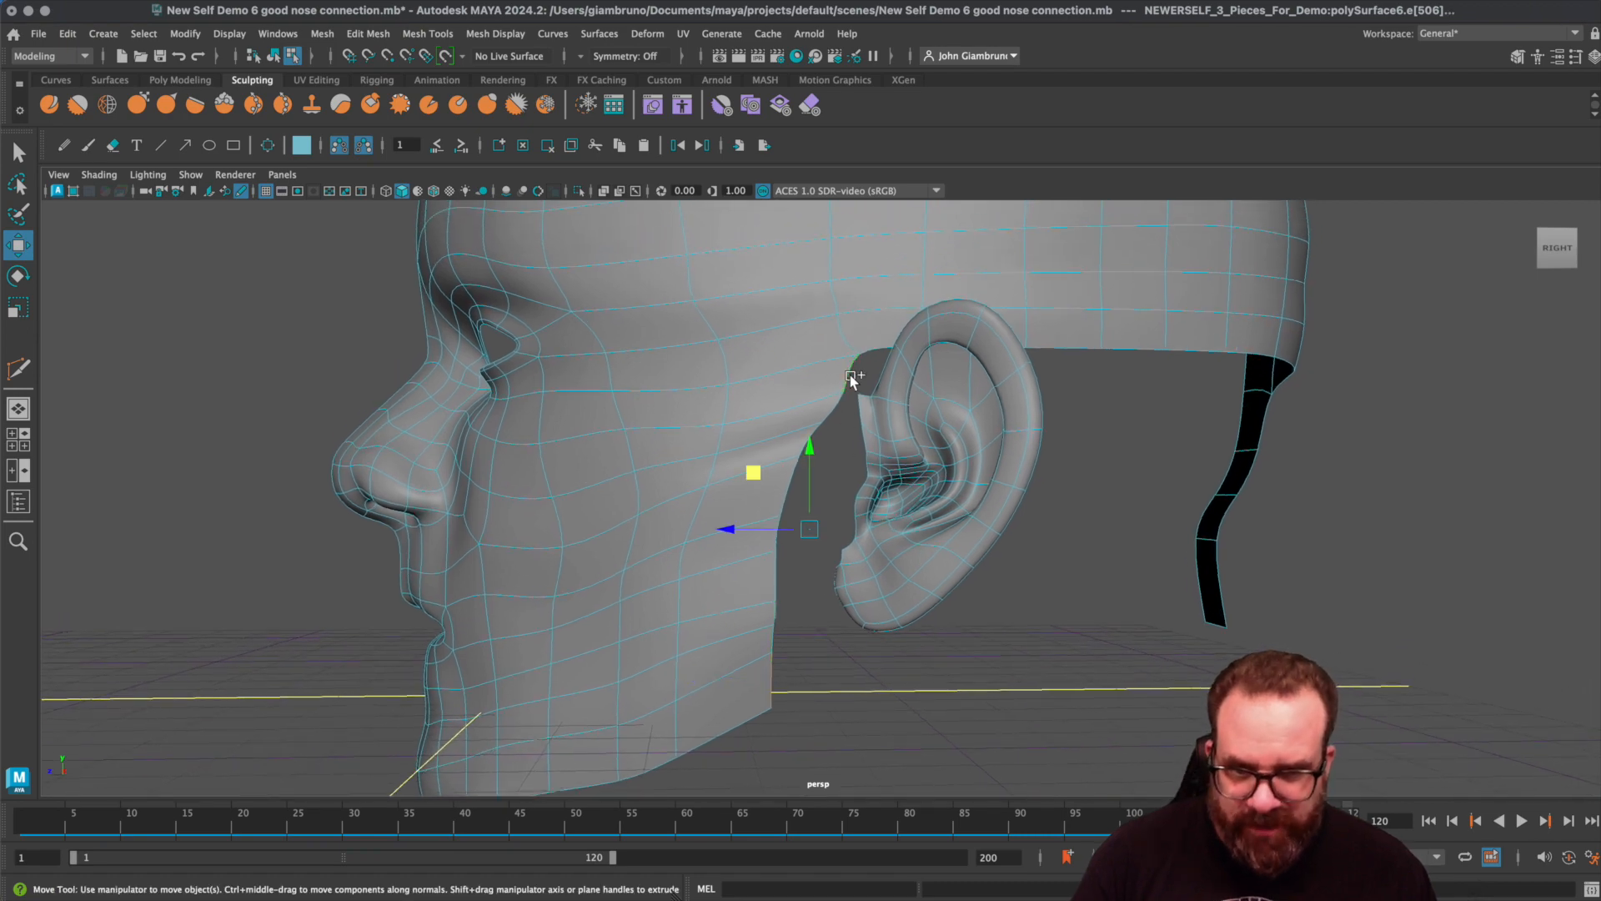
{"action": "left_click", "coordinate": [802, 660]}
{"action": "left_click", "coordinate": [775, 689]}
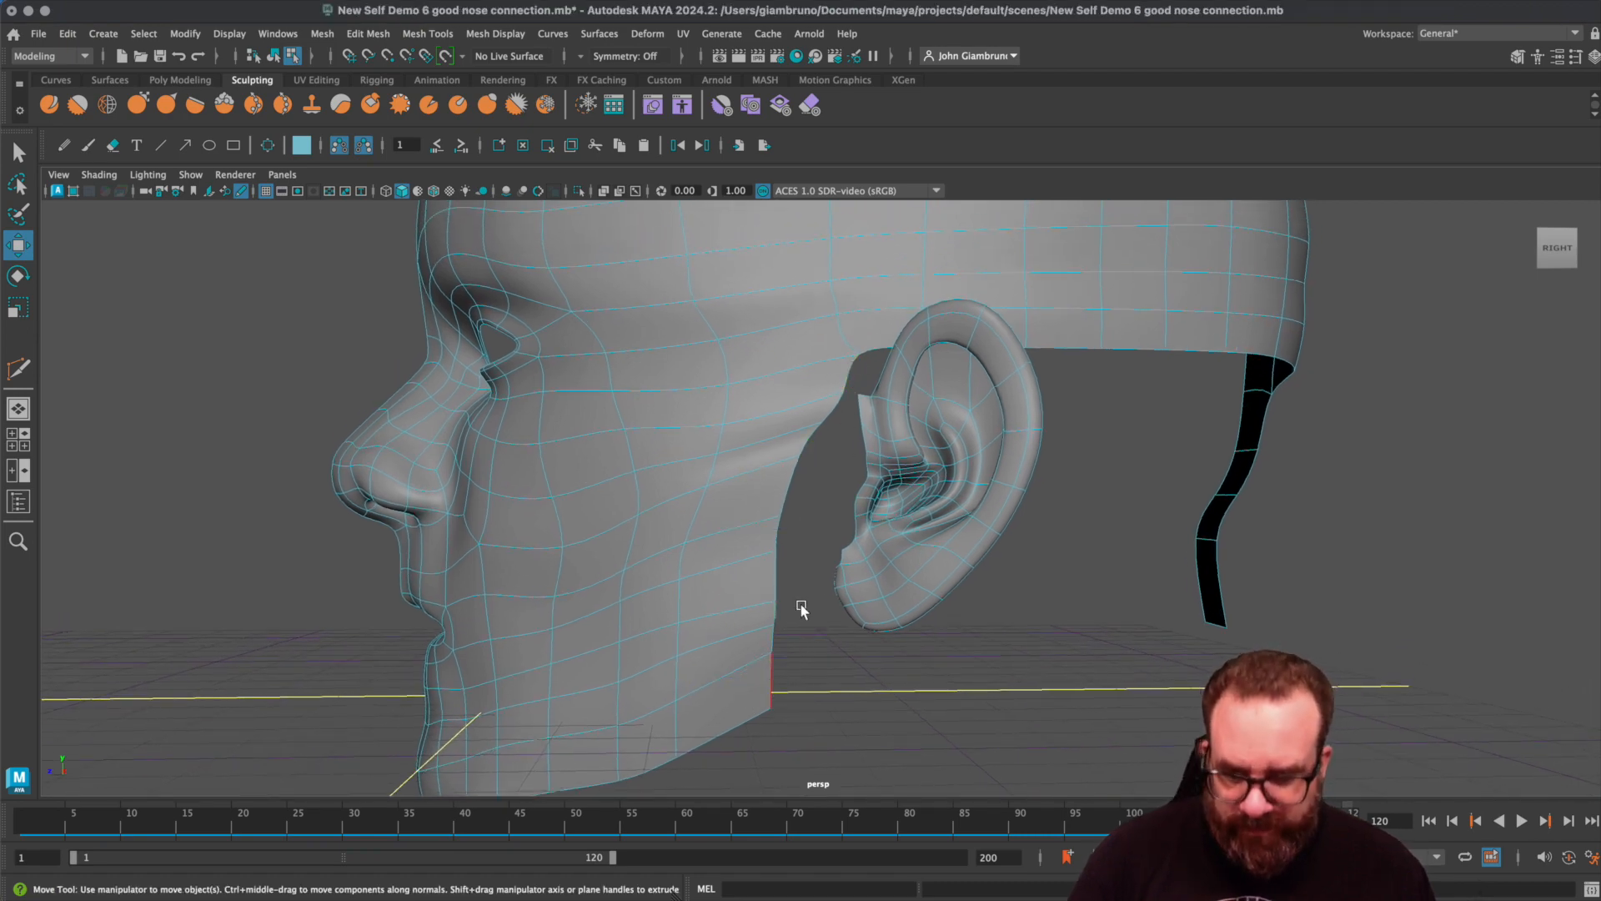
{"action": "left_click", "coordinate": [846, 372], "text": "shift"}
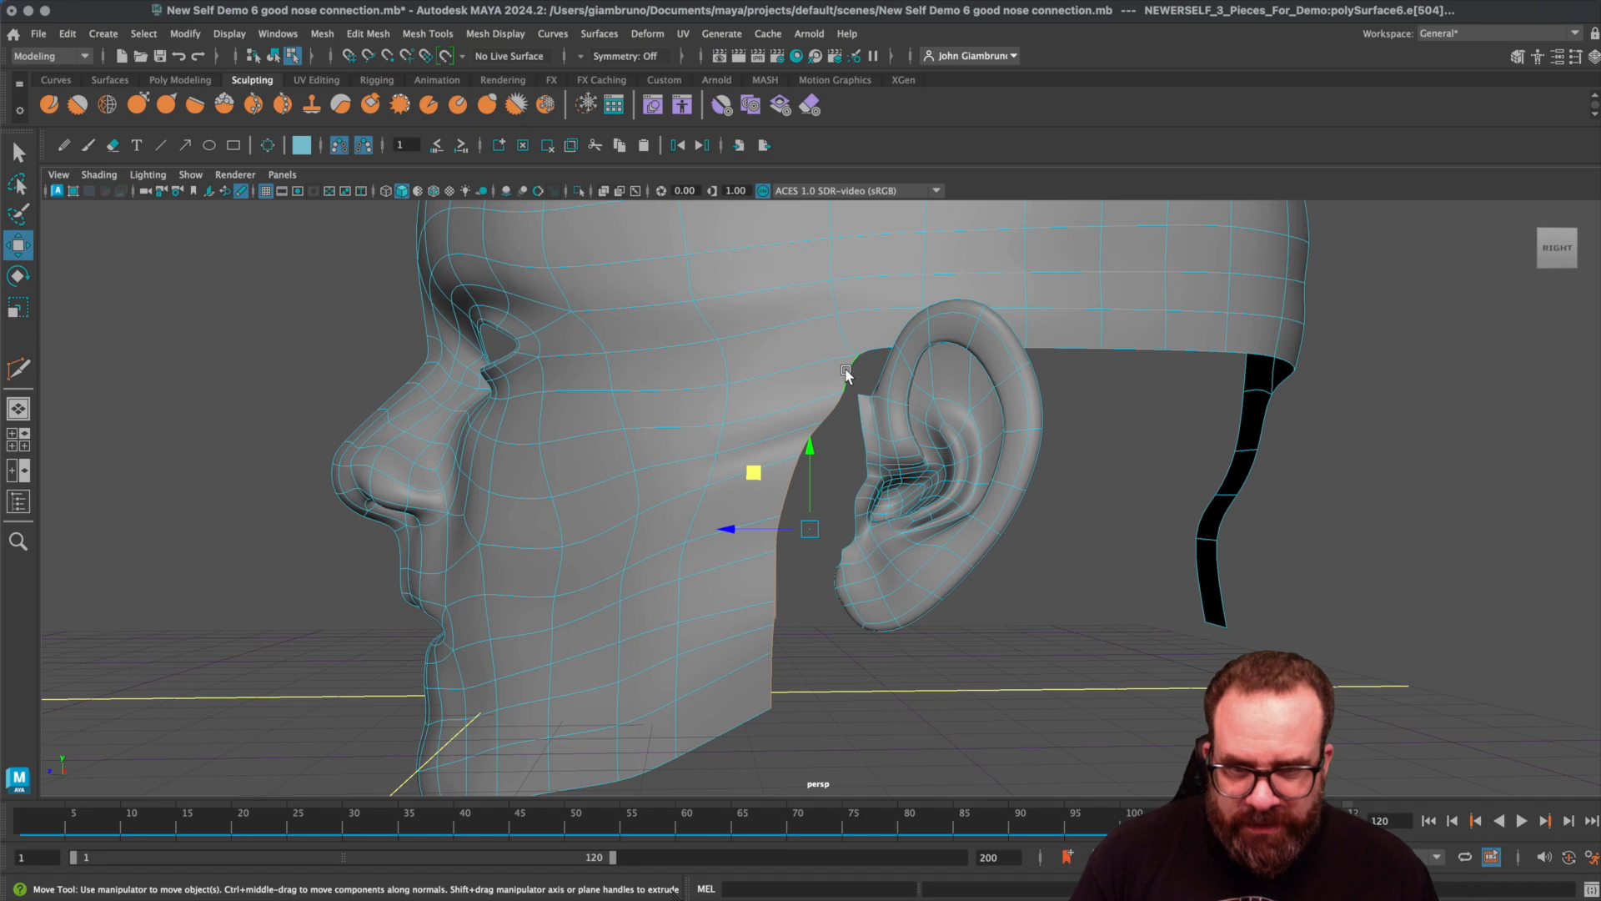
{"action": "key", "text": "ctrl+e"}
{"action": "left_click_drag", "start_coordinate": [873, 539], "coordinate": [826, 521]}
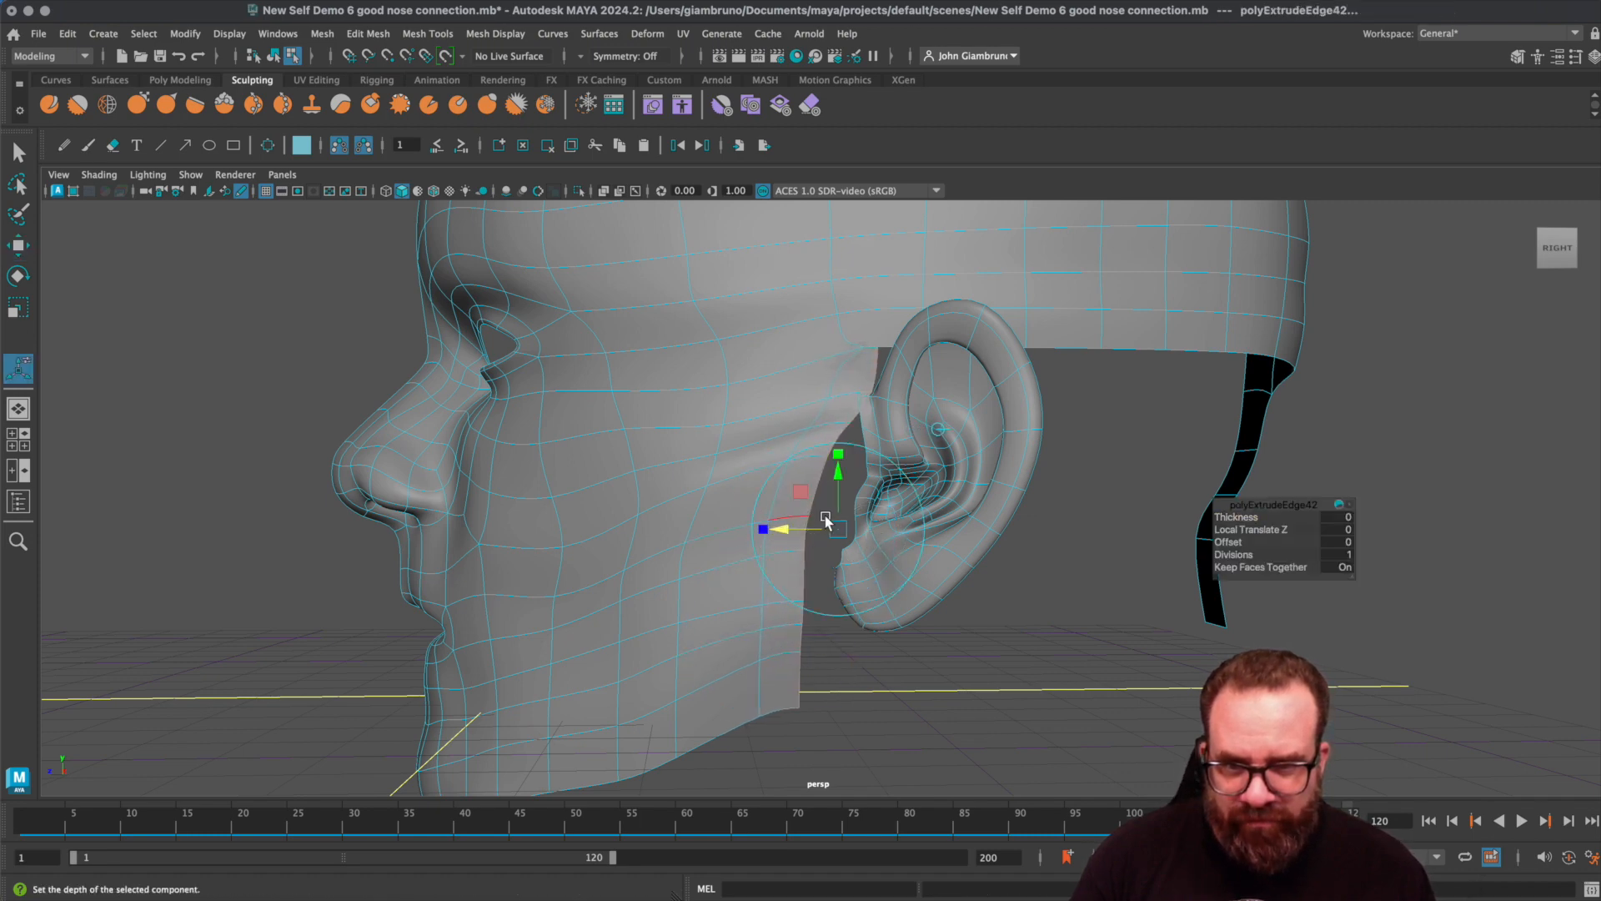
{"action": "left_click_drag", "start_coordinate": [837, 455], "coordinate": [873, 496]}
- Merge border vertices with Target Weld where the top front of the ear meets the head border and the new cheek strip
{"action": "scroll", "coordinate": [901, 455], "scroll_direction": "up", "scroll_amount": 3}
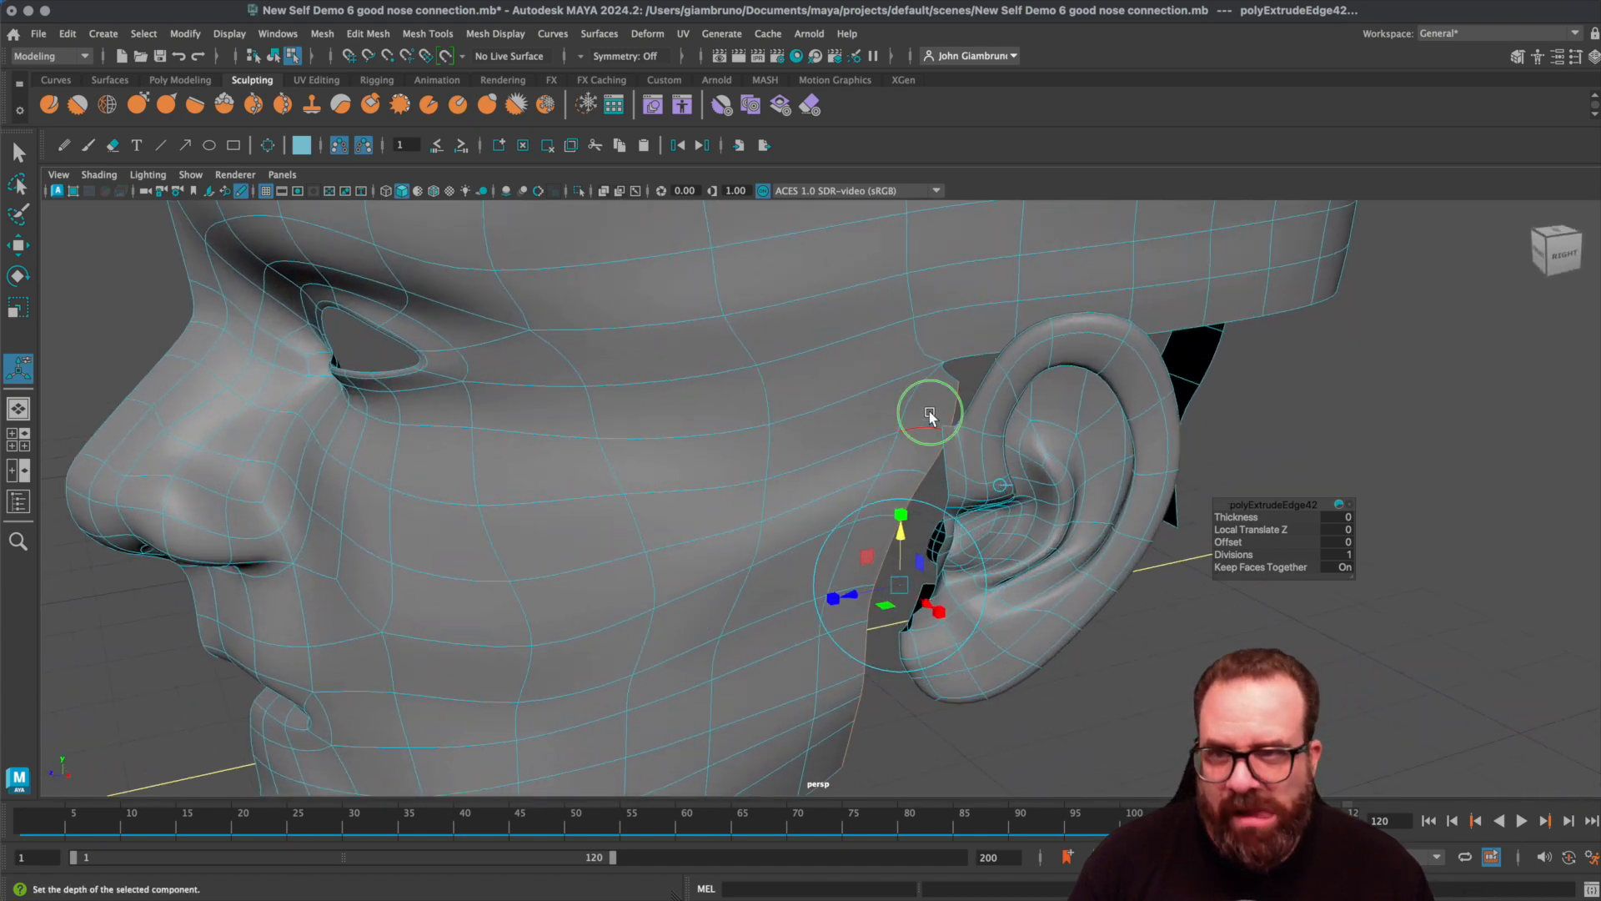
{"action": "right_click_drag", "start_coordinate": [929, 412], "coordinate": [831, 418]}
{"action": "left_click", "coordinate": [847, 412]}
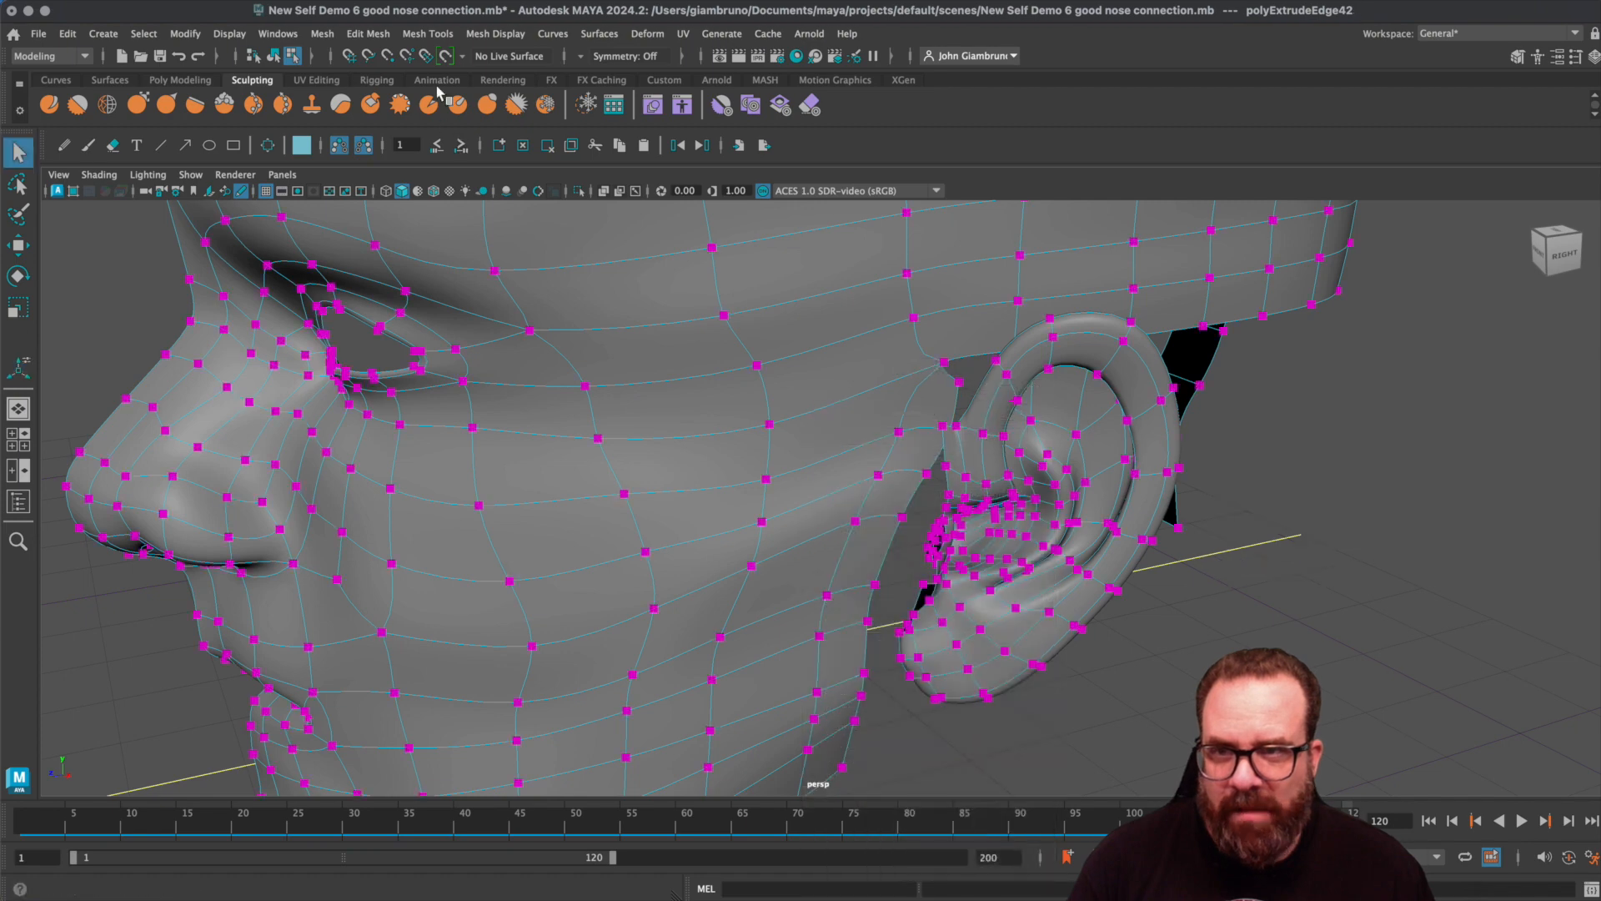
{"action": "left_click", "coordinate": [499, 33]}
{"action": "mouse_move", "coordinate": [428, 33]}
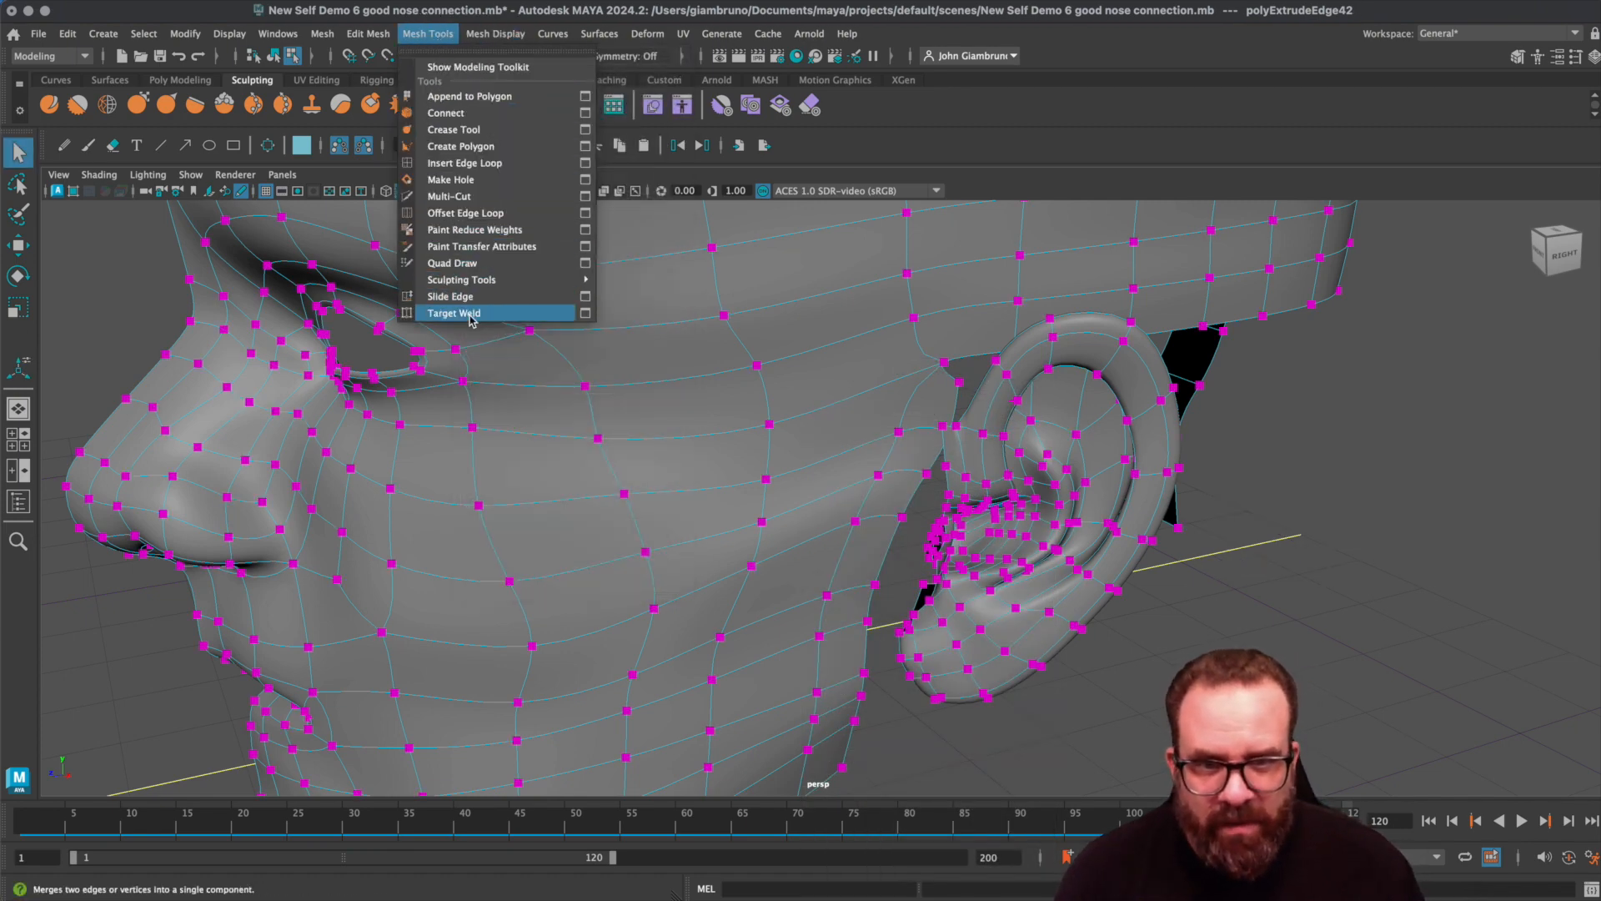
{"action": "left_click", "coordinate": [472, 314]}
{"action": "left_click_drag", "start_coordinate": [1010, 407], "coordinate": [757, 331], "text": "alt"}
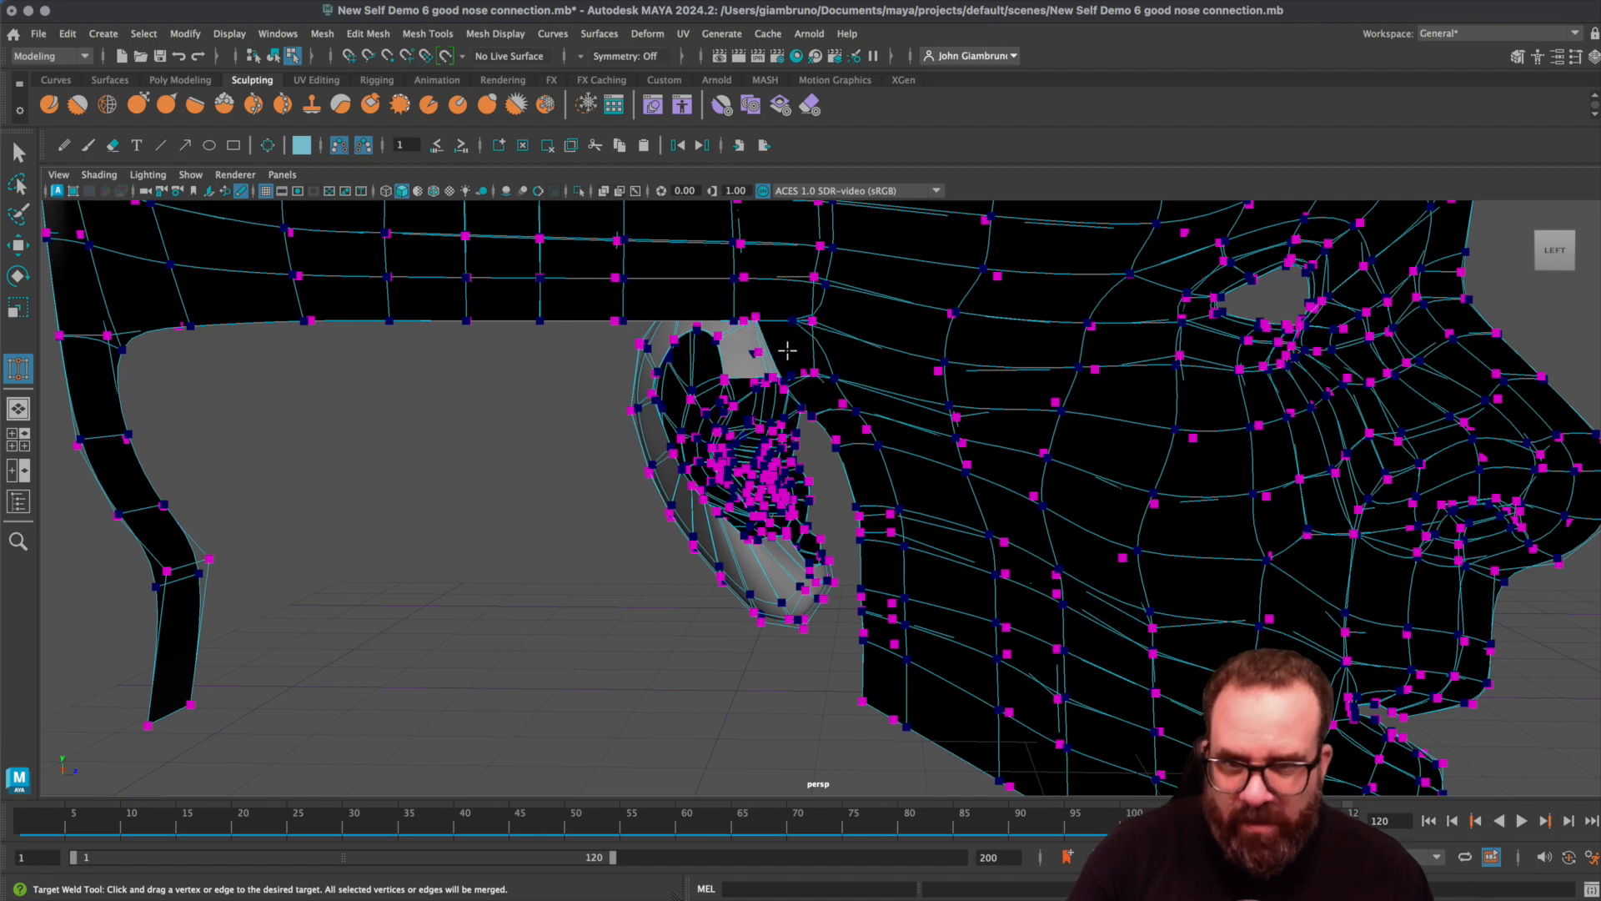
{"action": "key", "text": "1"}
{"action": "left_click_drag", "start_coordinate": [797, 364], "coordinate": [715, 352], "text": "alt"}
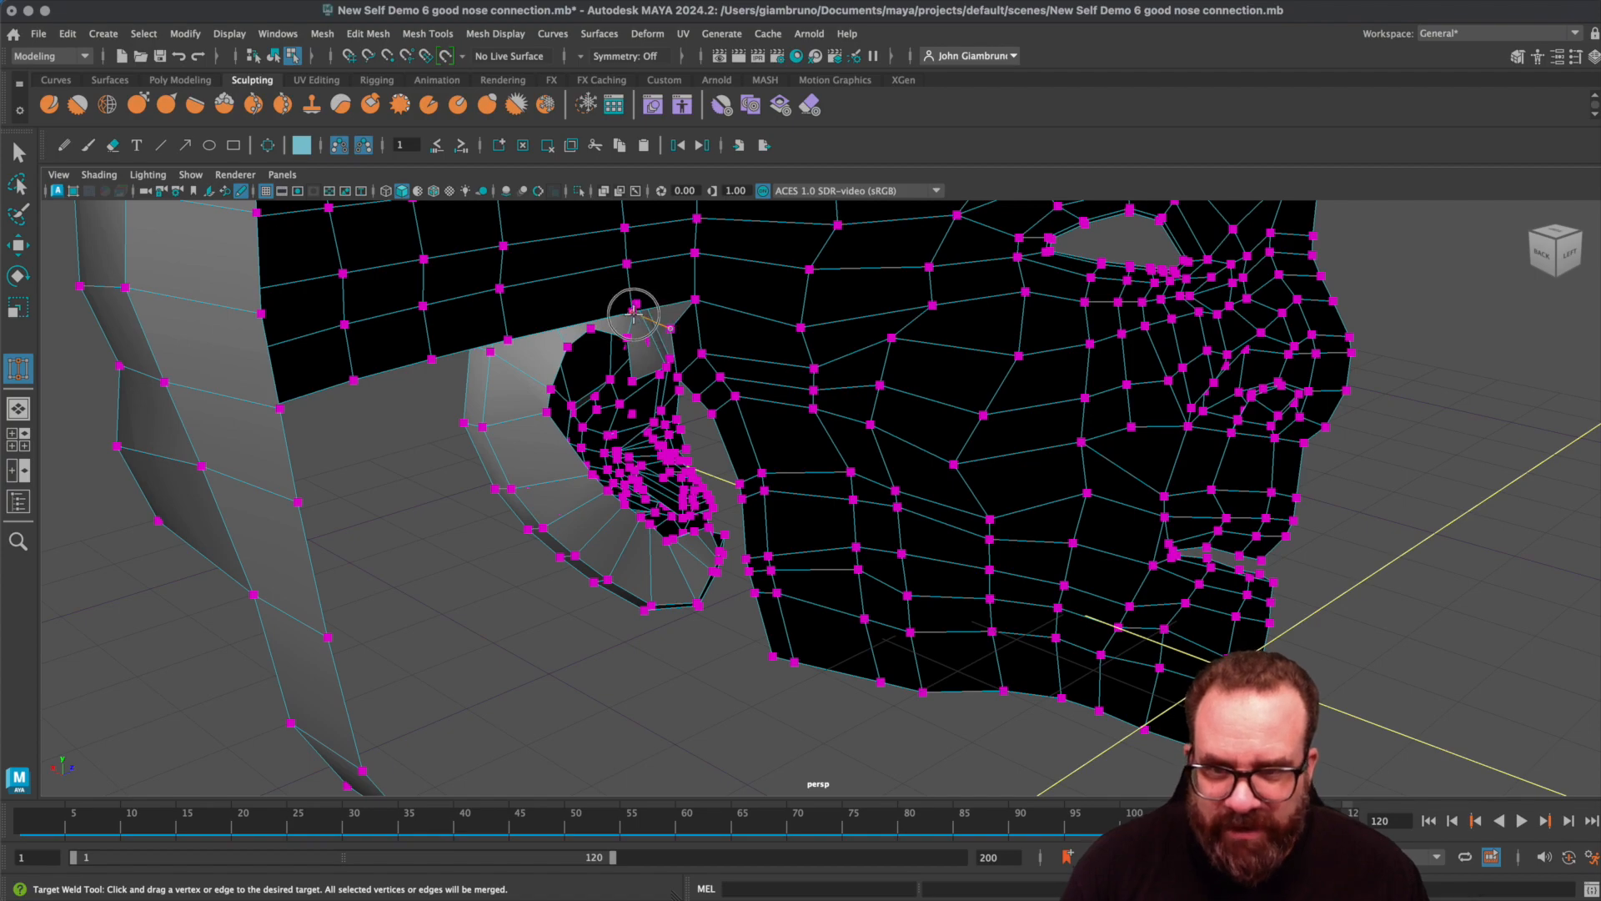
{"action": "left_click_drag", "start_coordinate": [651, 323], "coordinate": [683, 353], "text": "alt"}
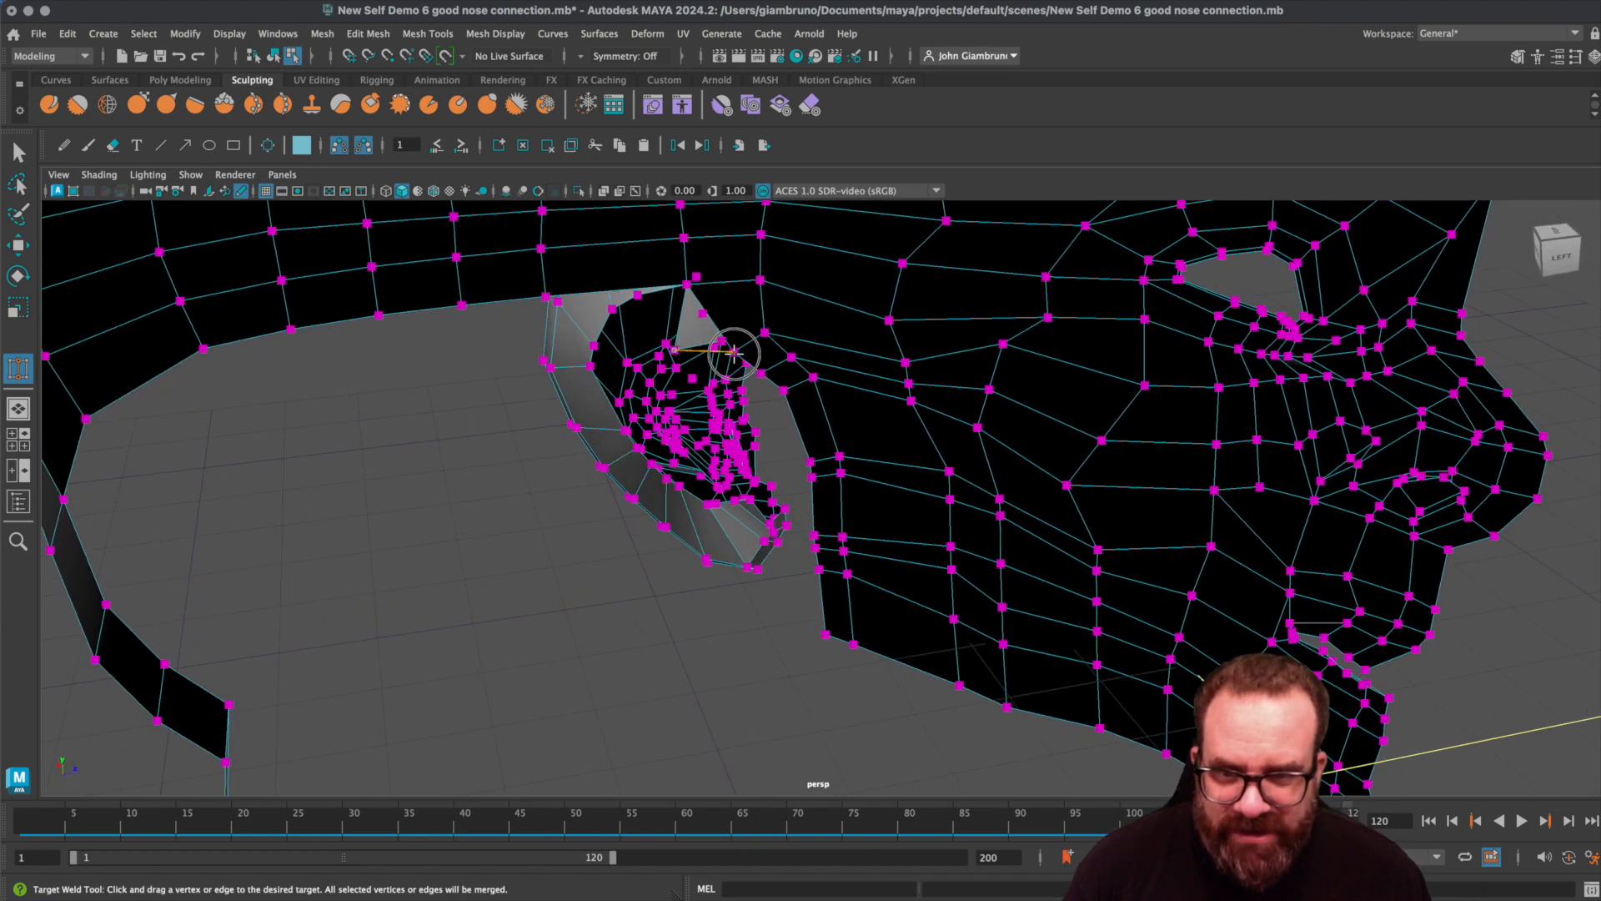
- Return to the unsmoothed mesh and move the vertex at the ear's upper front border downward
{"action": "left_click_drag", "start_coordinate": [748, 377], "coordinate": [986, 469], "text": "alt"}
{"action": "key", "text": "2"}
{"action": "left_click_drag", "start_coordinate": [1036, 529], "coordinate": [1025, 513], "text": "alt"}
{"action": "key", "text": "q"}
{"action": "scroll", "coordinate": [1043, 530], "scroll_direction": "up", "scroll_amount": 3}
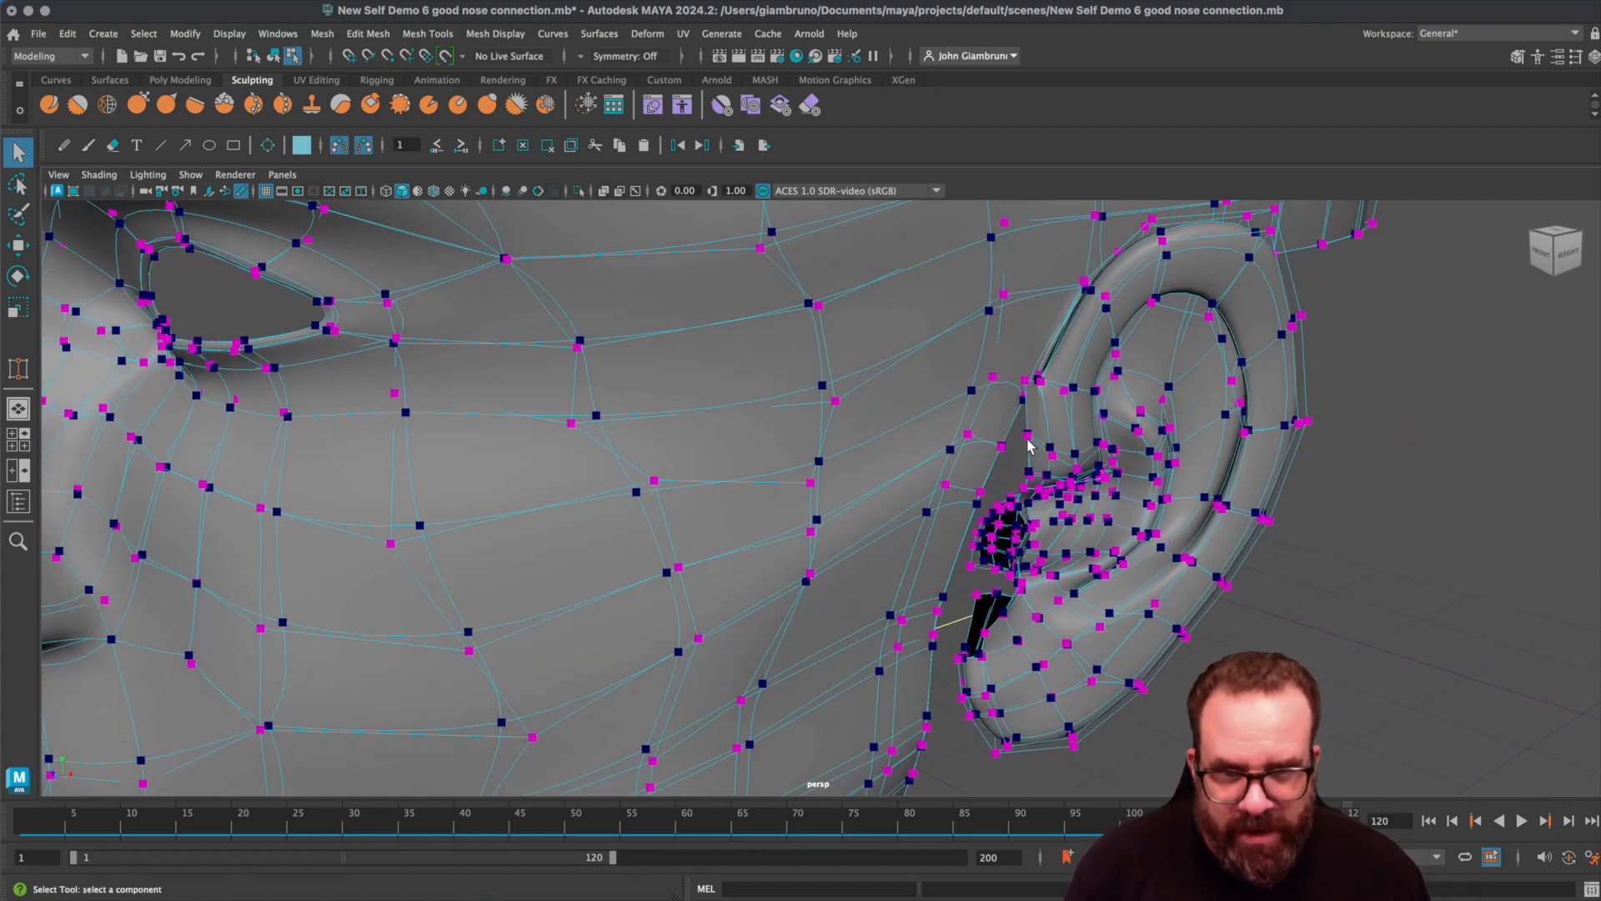
{"action": "key", "text": "1"}
{"action": "left_click", "coordinate": [1026, 372]}
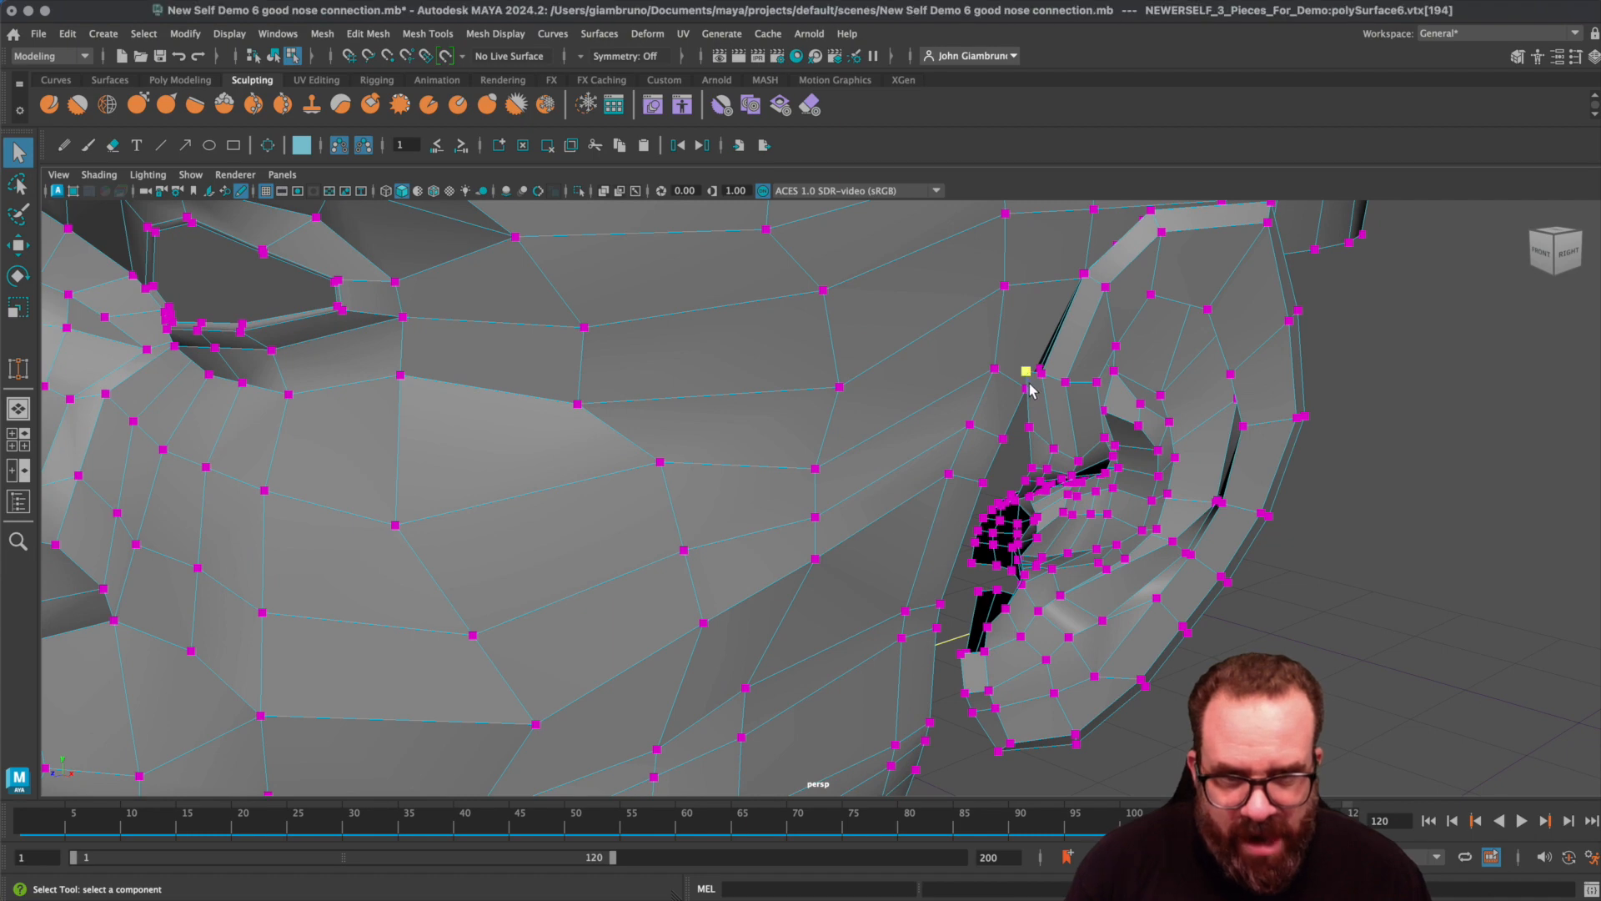
{"action": "key", "text": "w"}
{"action": "middle_click_drag", "start_coordinate": [991, 331], "coordinate": [991, 353]}
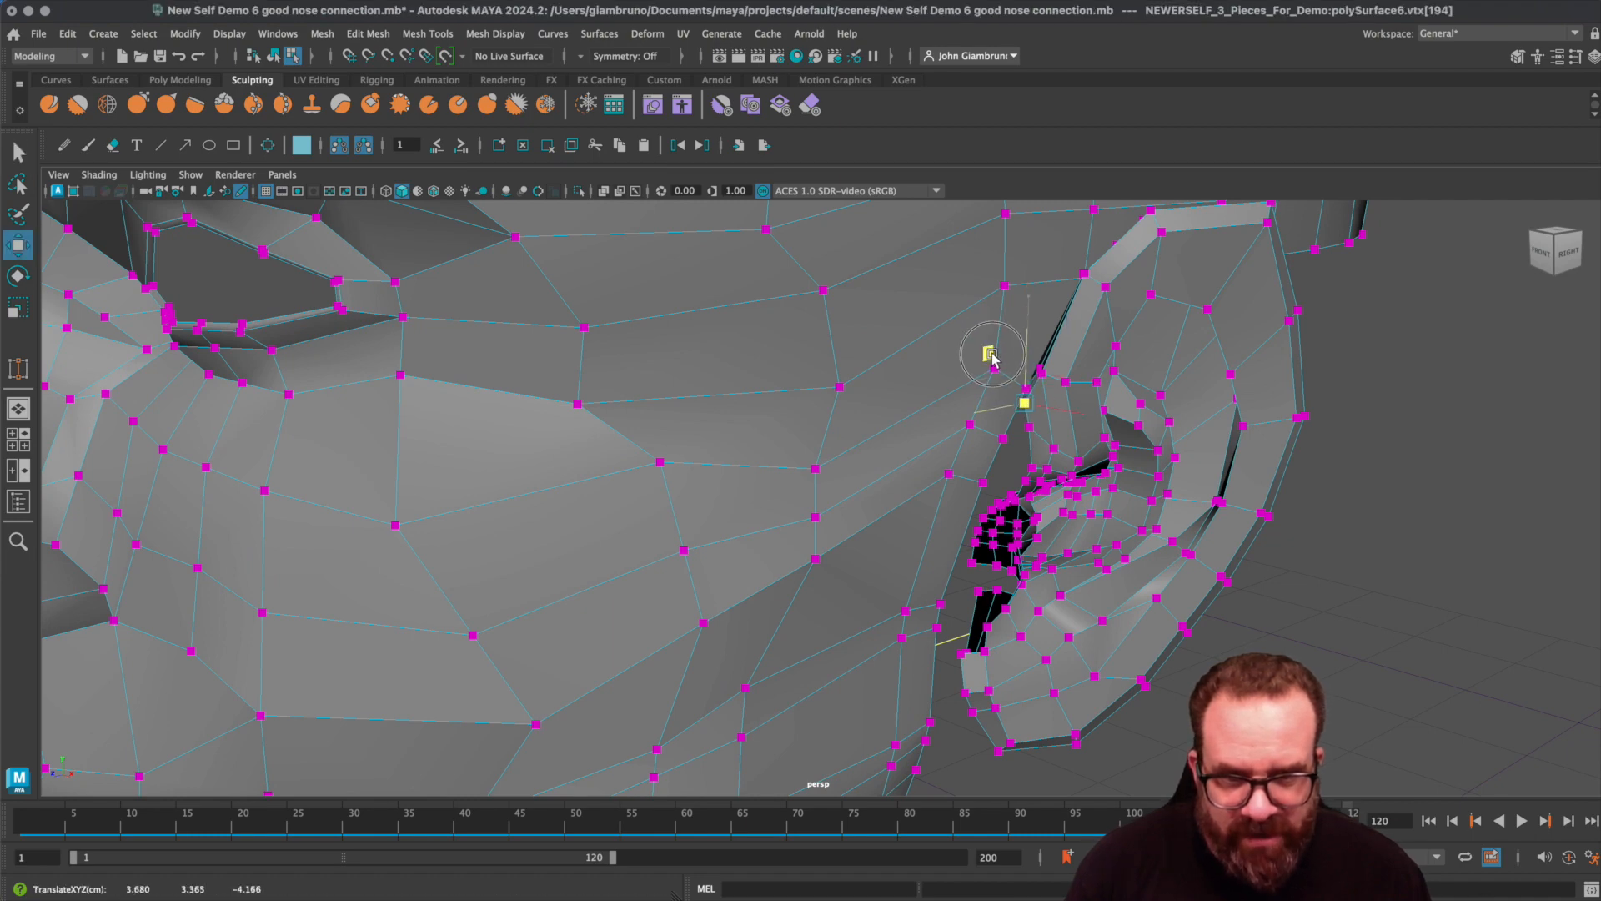
- Reposition the vertices along the ear's upper front border, lowering the one nearest the ear opening
{"action": "left_click", "coordinate": [1015, 482]}
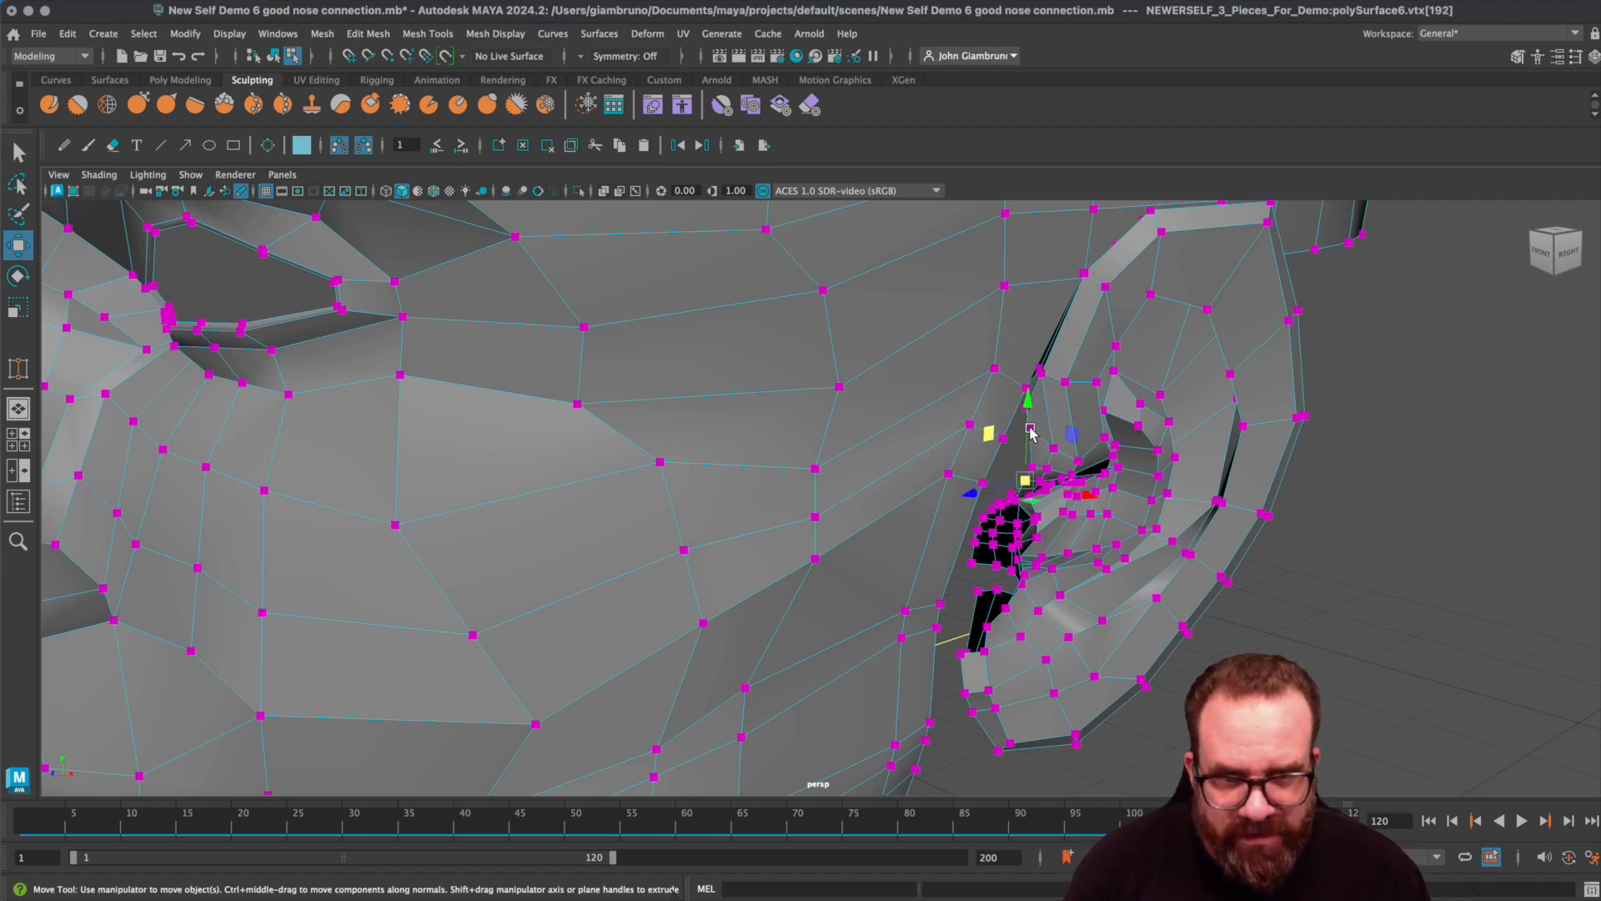
{"action": "left_click_drag", "start_coordinate": [960, 442], "coordinate": [1061, 441], "text": "alt"}
{"action": "left_click", "coordinate": [1054, 401]}
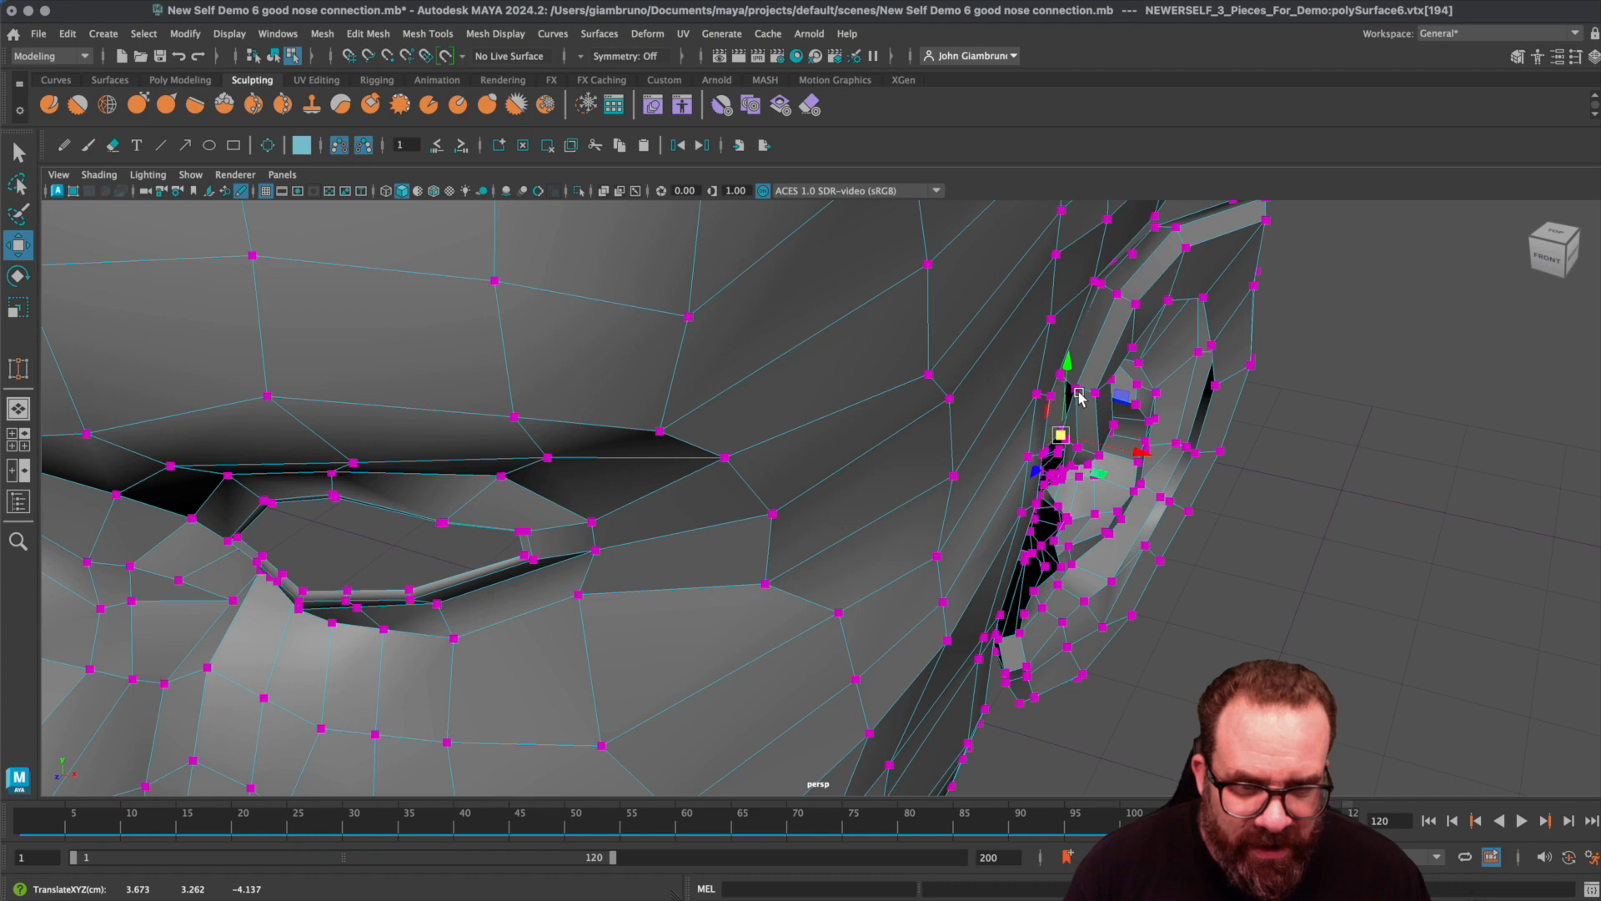
{"action": "left_click", "coordinate": [1039, 398]}
{"action": "left_click_drag", "start_coordinate": [1032, 423], "coordinate": [1044, 471], "text": "alt"}
{"action": "left_click", "coordinate": [936, 477]}
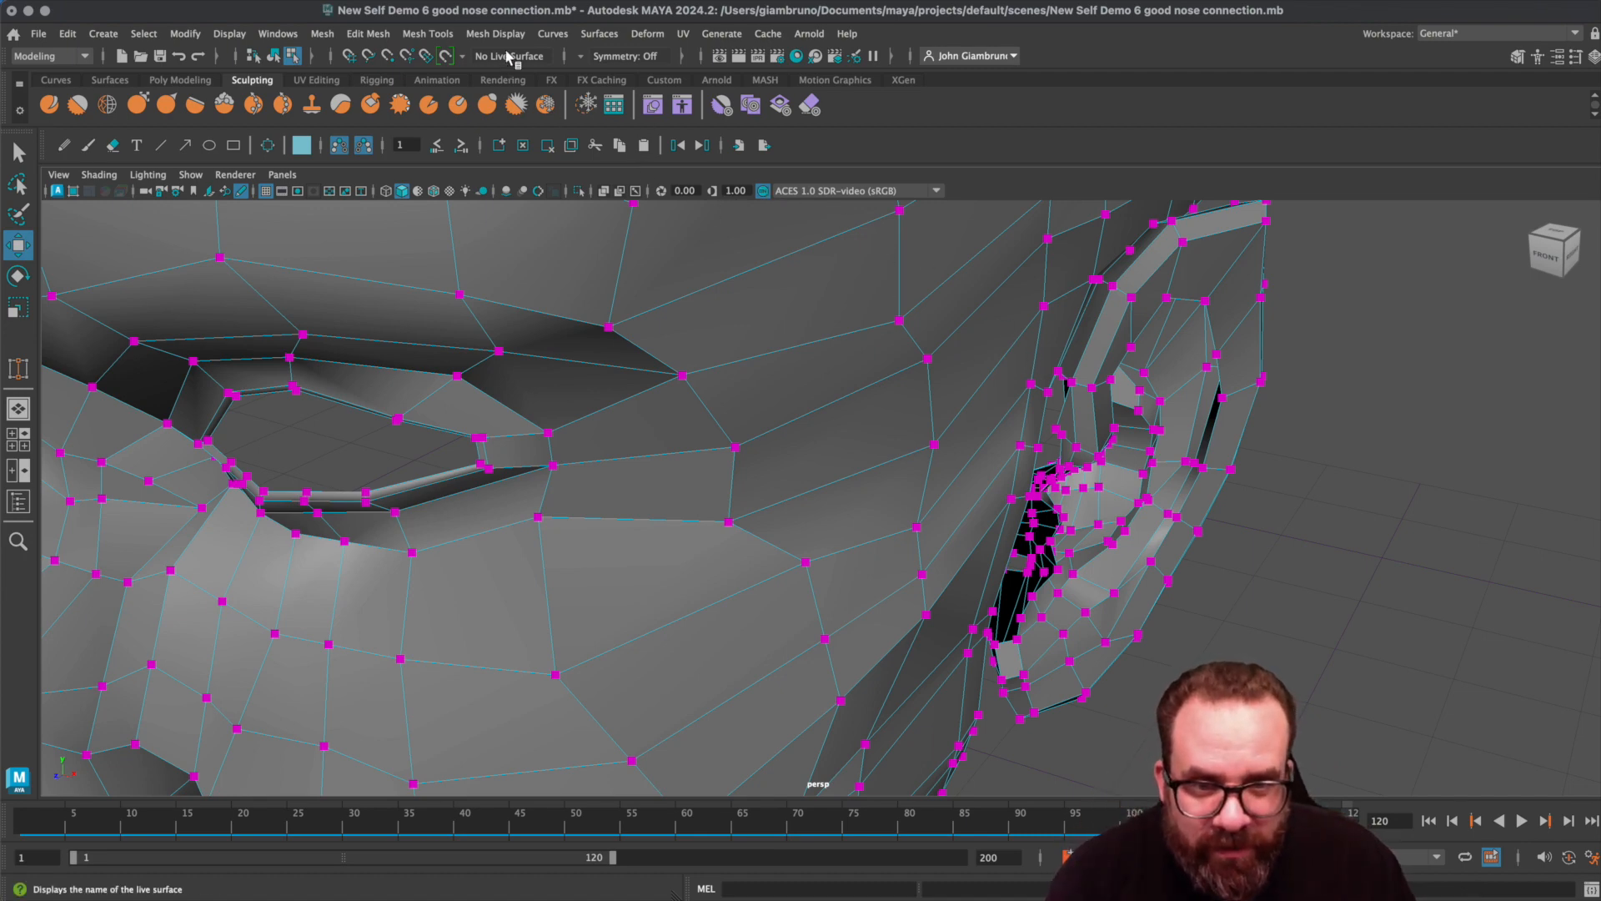
- Merge the neighbouring vertices at the ear's upper front border with Target Weld
{"action": "left_click", "coordinate": [1076, 386]}
{"action": "left_click_drag", "start_coordinate": [1076, 386], "coordinate": [1069, 424], "text": "alt"}
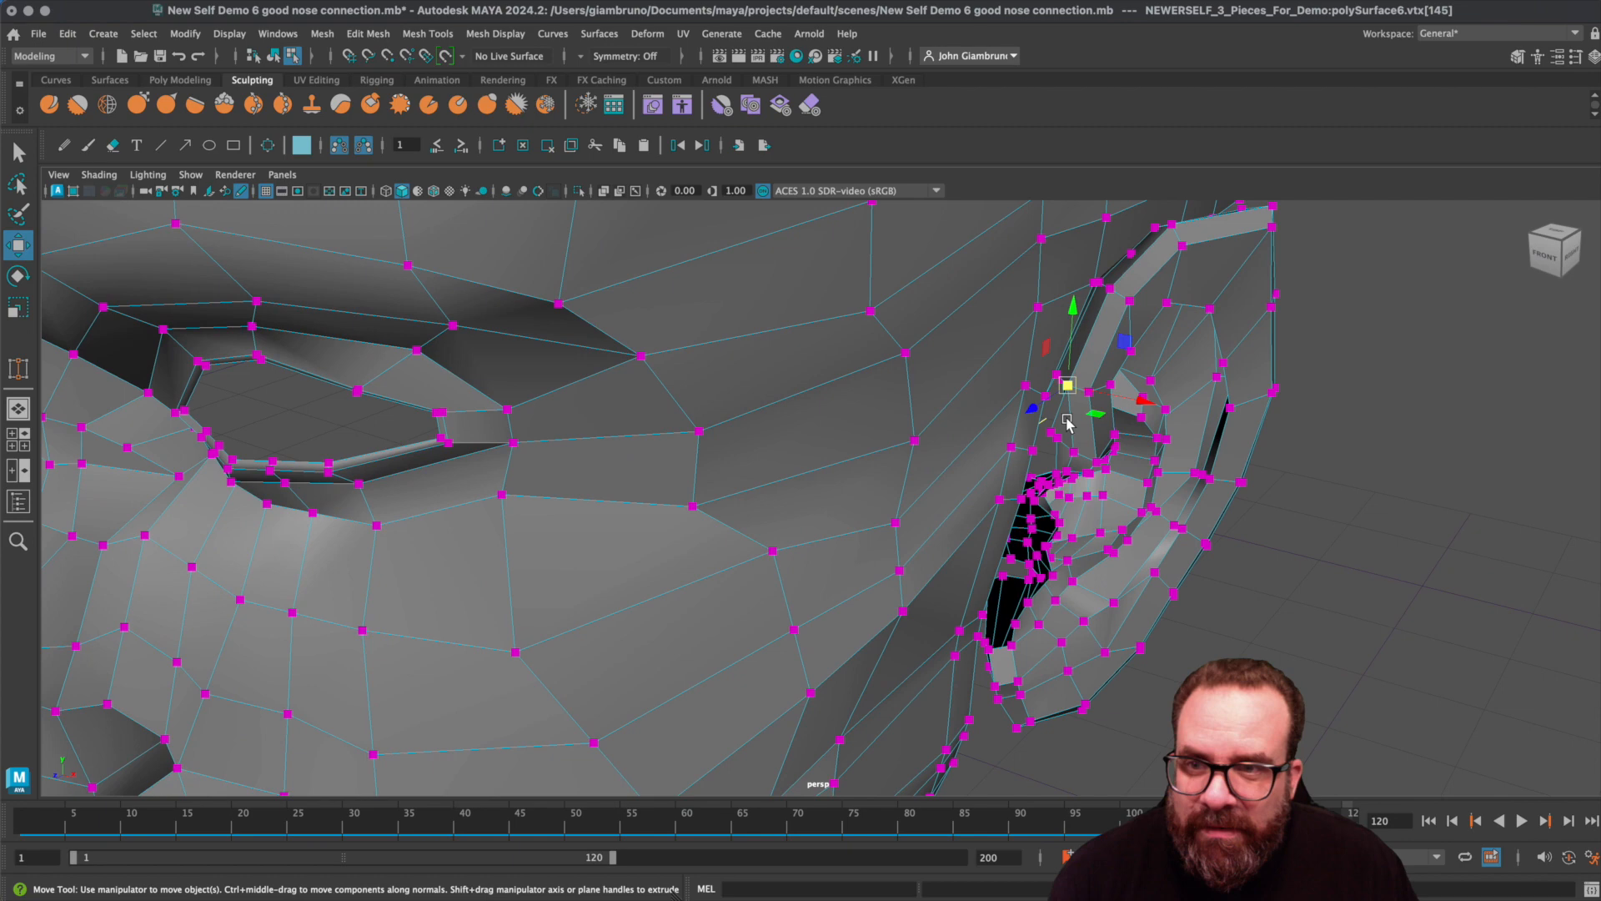
{"action": "left_click", "coordinate": [428, 33]}
{"action": "left_click", "coordinate": [455, 313]}
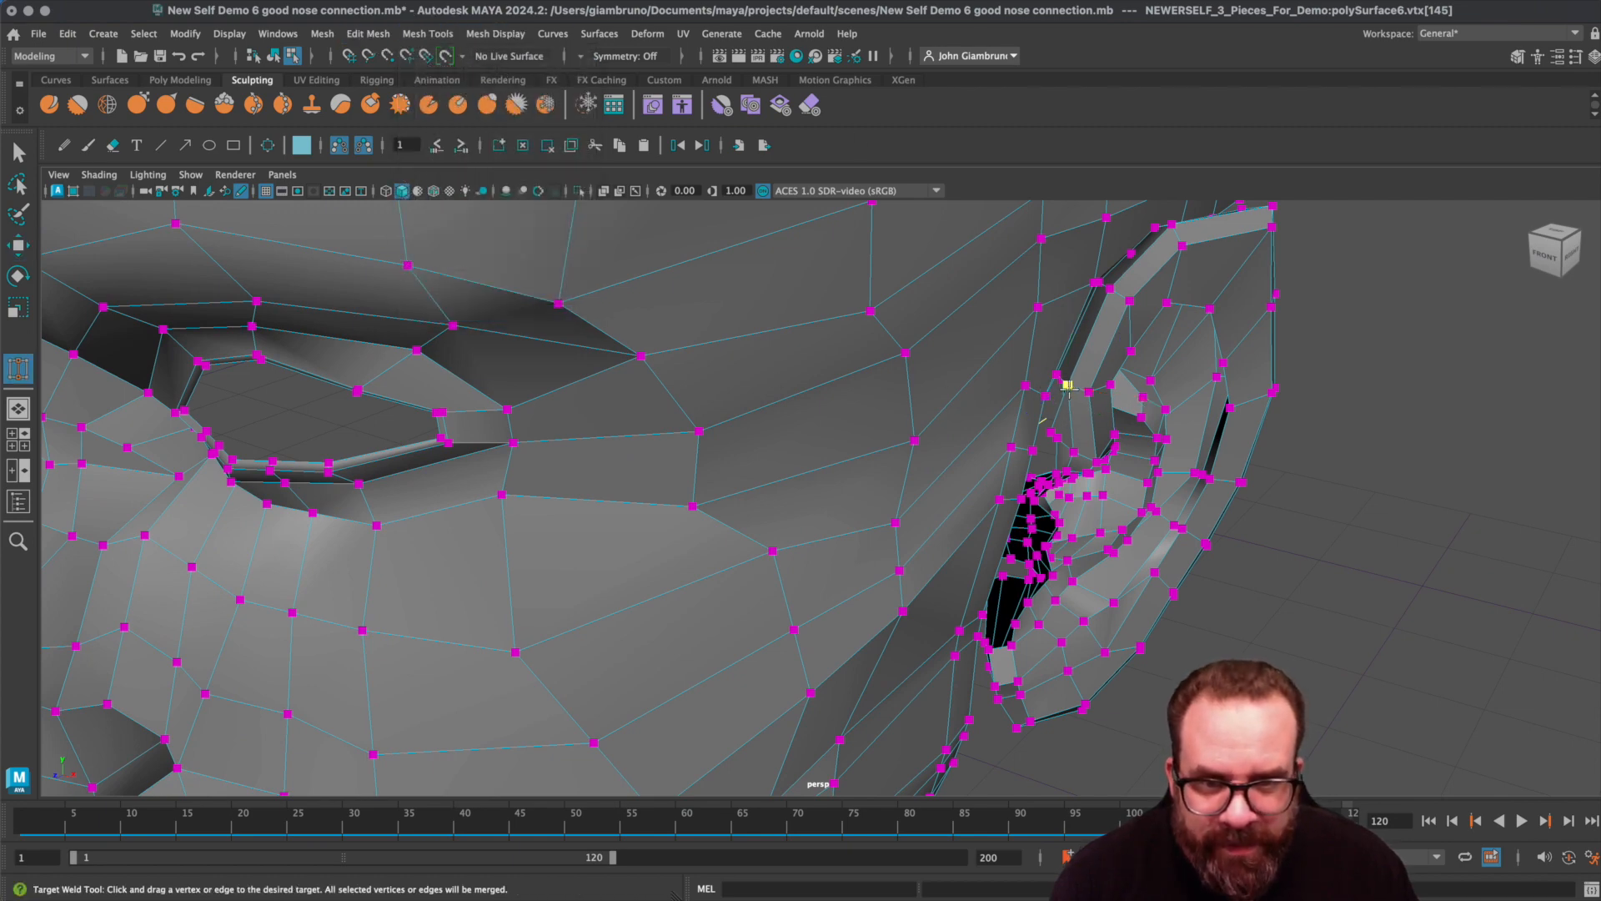
{"action": "left_click", "coordinate": [1042, 393]}
{"action": "left_click_drag", "start_coordinate": [1043, 395], "coordinate": [1048, 432], "text": "alt"}
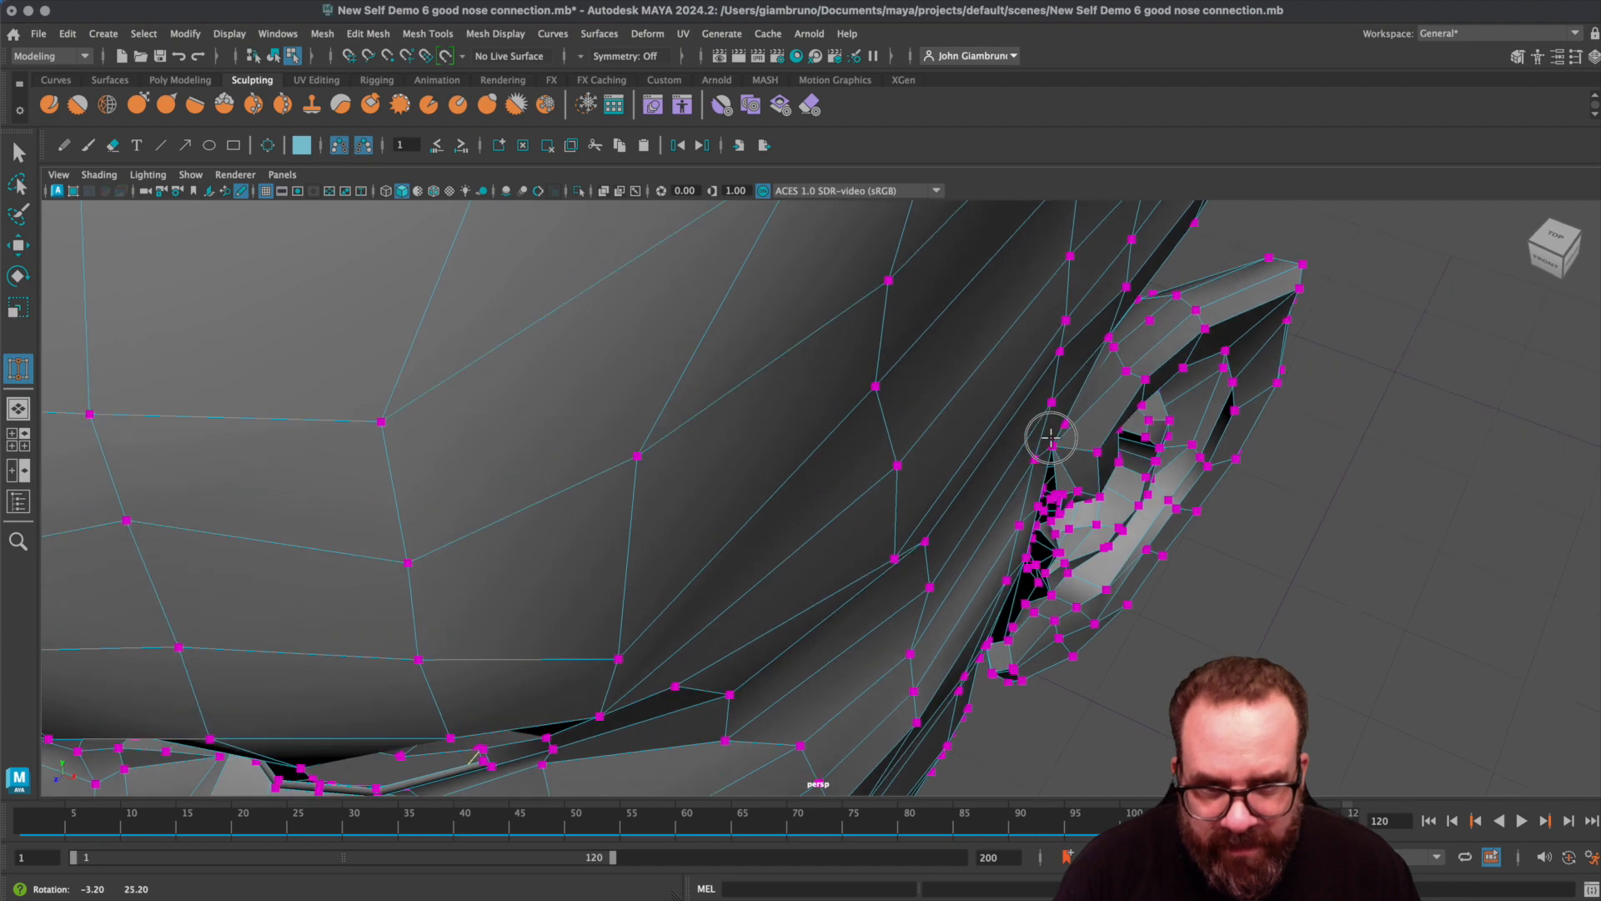
- Move the vertex at the front base of the ear's upper rim outward from the head
{"action": "key", "text": "q"}
{"action": "left_click", "coordinate": [1064, 425]}
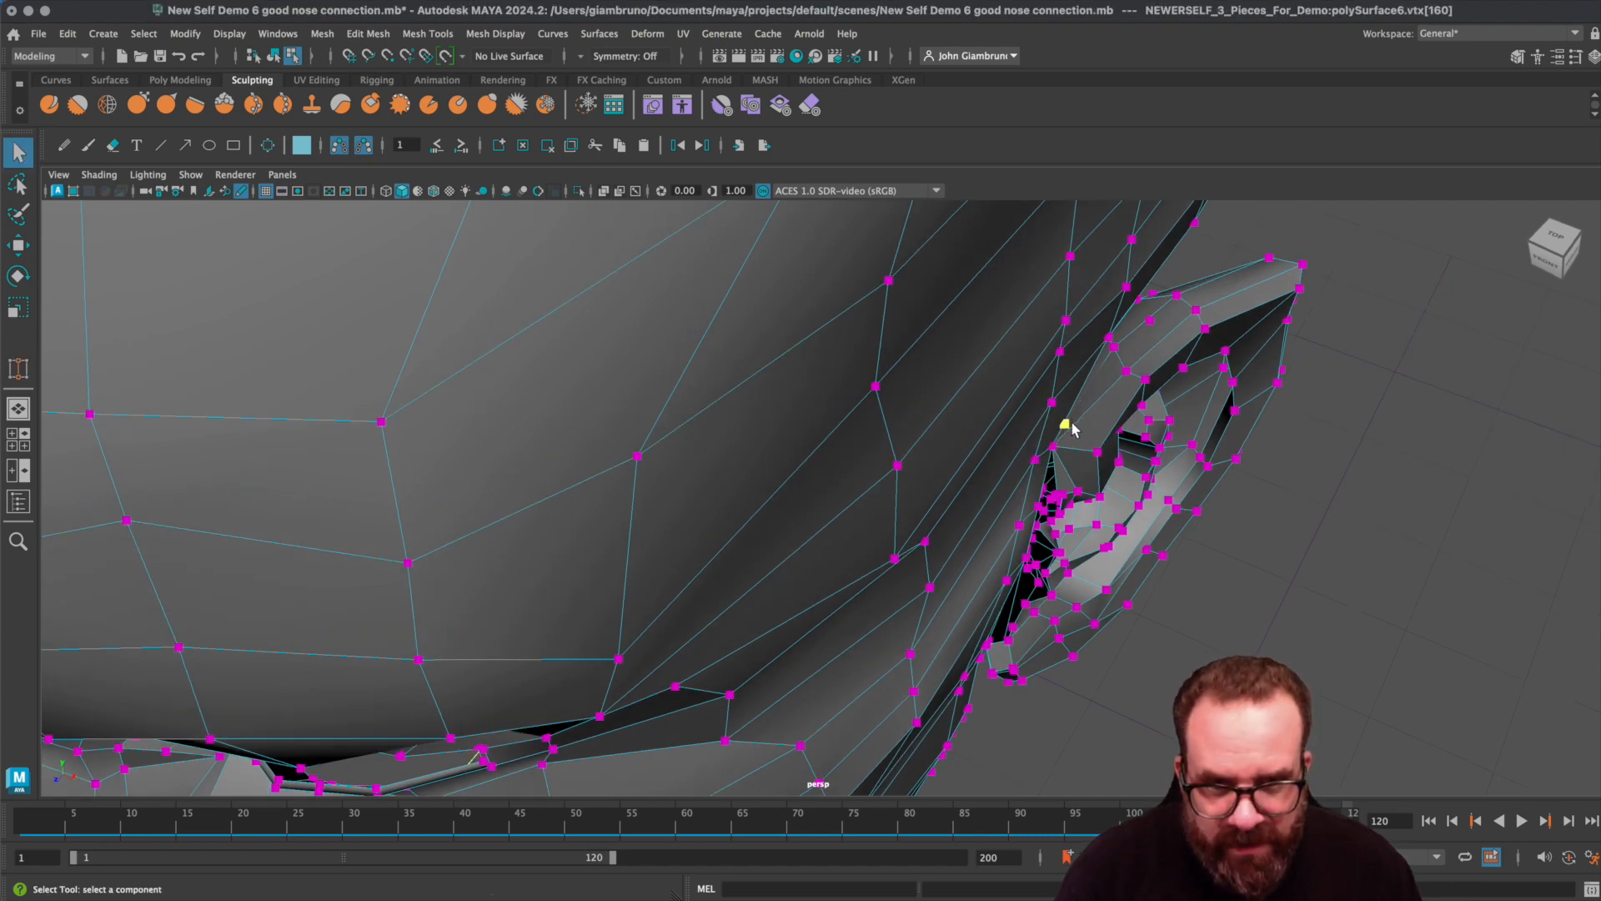
{"action": "key", "text": "w"}
{"action": "left_click_drag", "start_coordinate": [1032, 473], "coordinate": [1041, 451]}
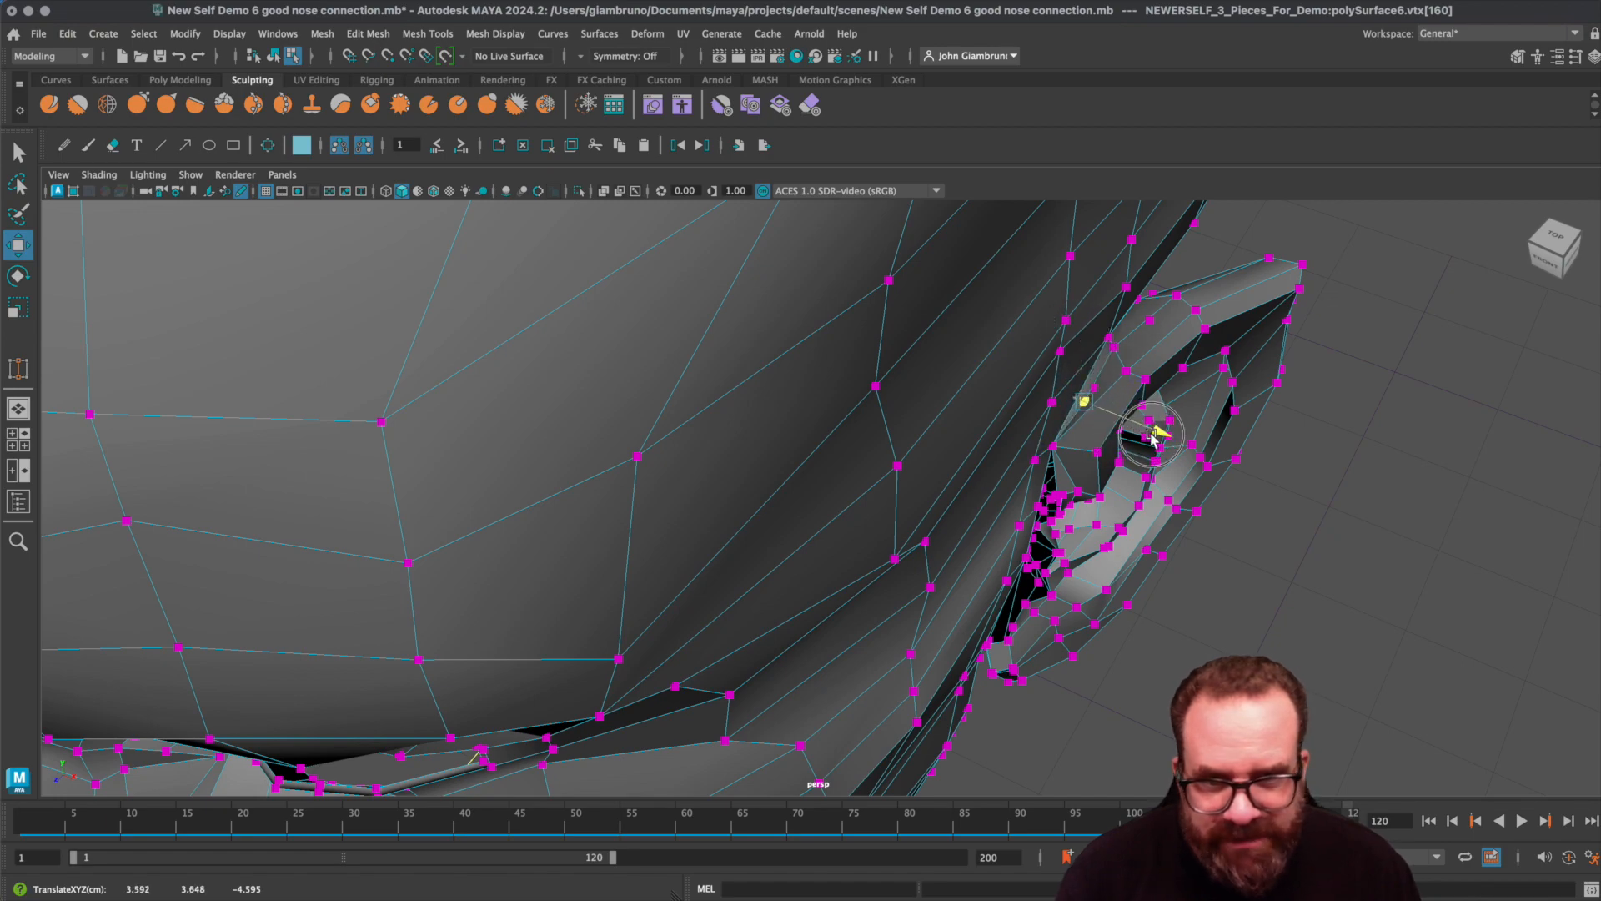
- Adjust the same rim vertex from inside the head and preview the mesh smoothed
{"action": "left_click_drag", "start_coordinate": [1155, 438], "coordinate": [1230, 412], "text": "alt"}
{"action": "left_click_drag", "start_coordinate": [742, 429], "coordinate": [783, 432], "text": "alt"}
{"action": "scroll", "coordinate": [771, 432], "scroll_direction": "up", "scroll_amount": 4}
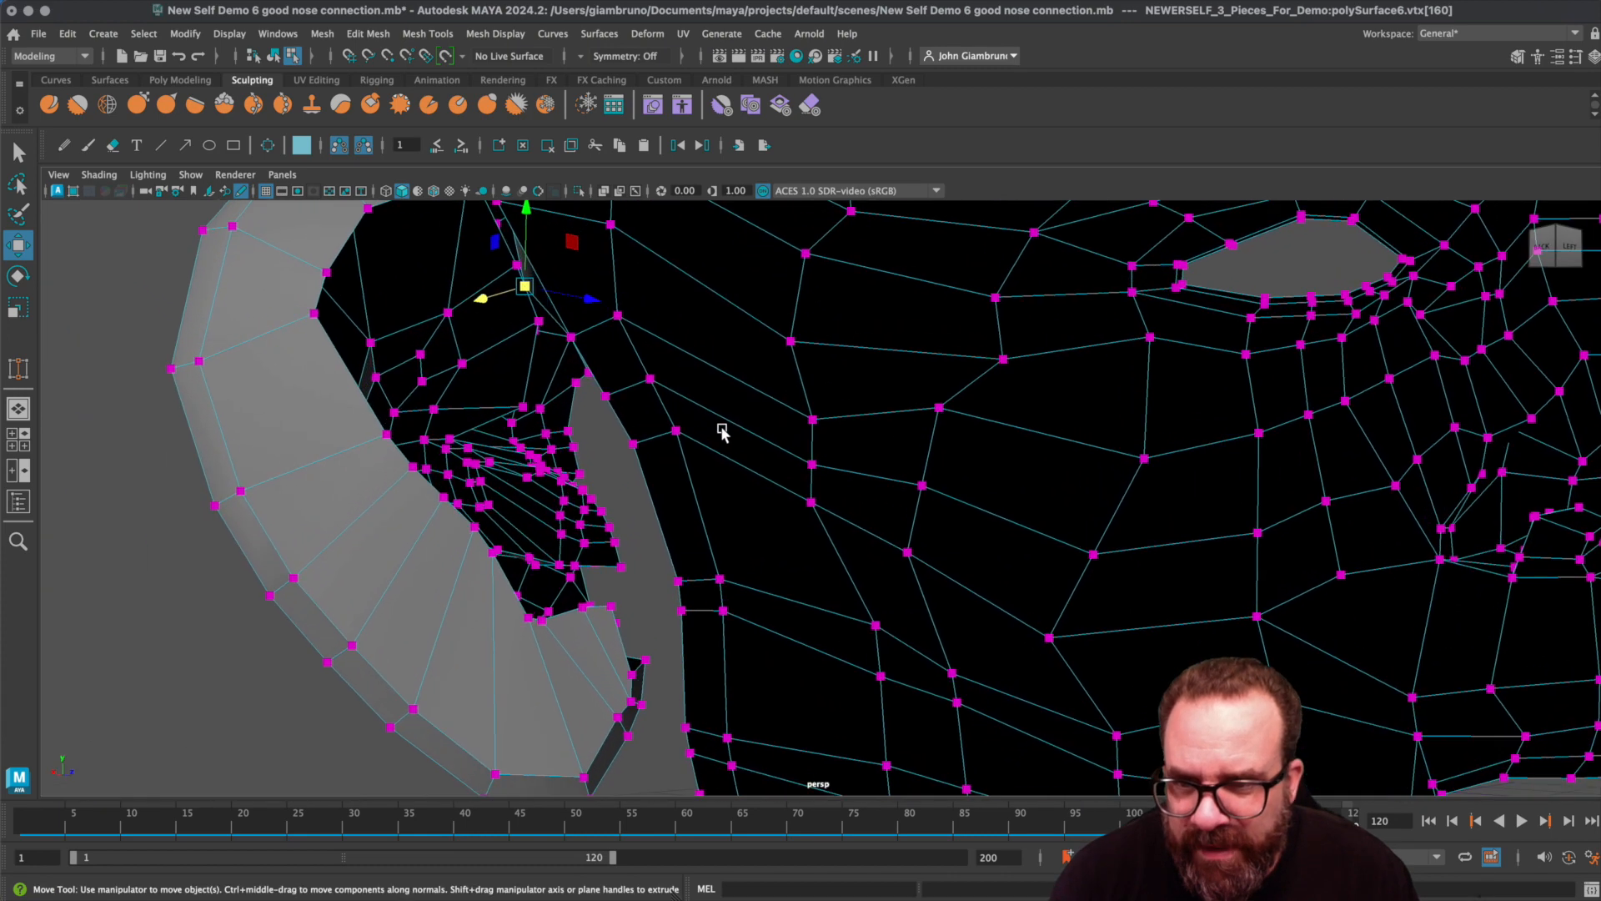
{"action": "scroll", "coordinate": [671, 429], "scroll_direction": "up", "scroll_amount": 1}
{"action": "scroll", "coordinate": [671, 429], "scroll_direction": "up", "scroll_amount": 1}
{"action": "middle_click_drag", "start_coordinate": [613, 455], "coordinate": [626, 545], "text": "alt"}
{"action": "left_click_drag", "start_coordinate": [491, 344], "coordinate": [494, 349]}
{"action": "key", "text": "3"}
{"action": "left_click_drag", "start_coordinate": [534, 402], "coordinate": [532, 382], "text": "alt"}
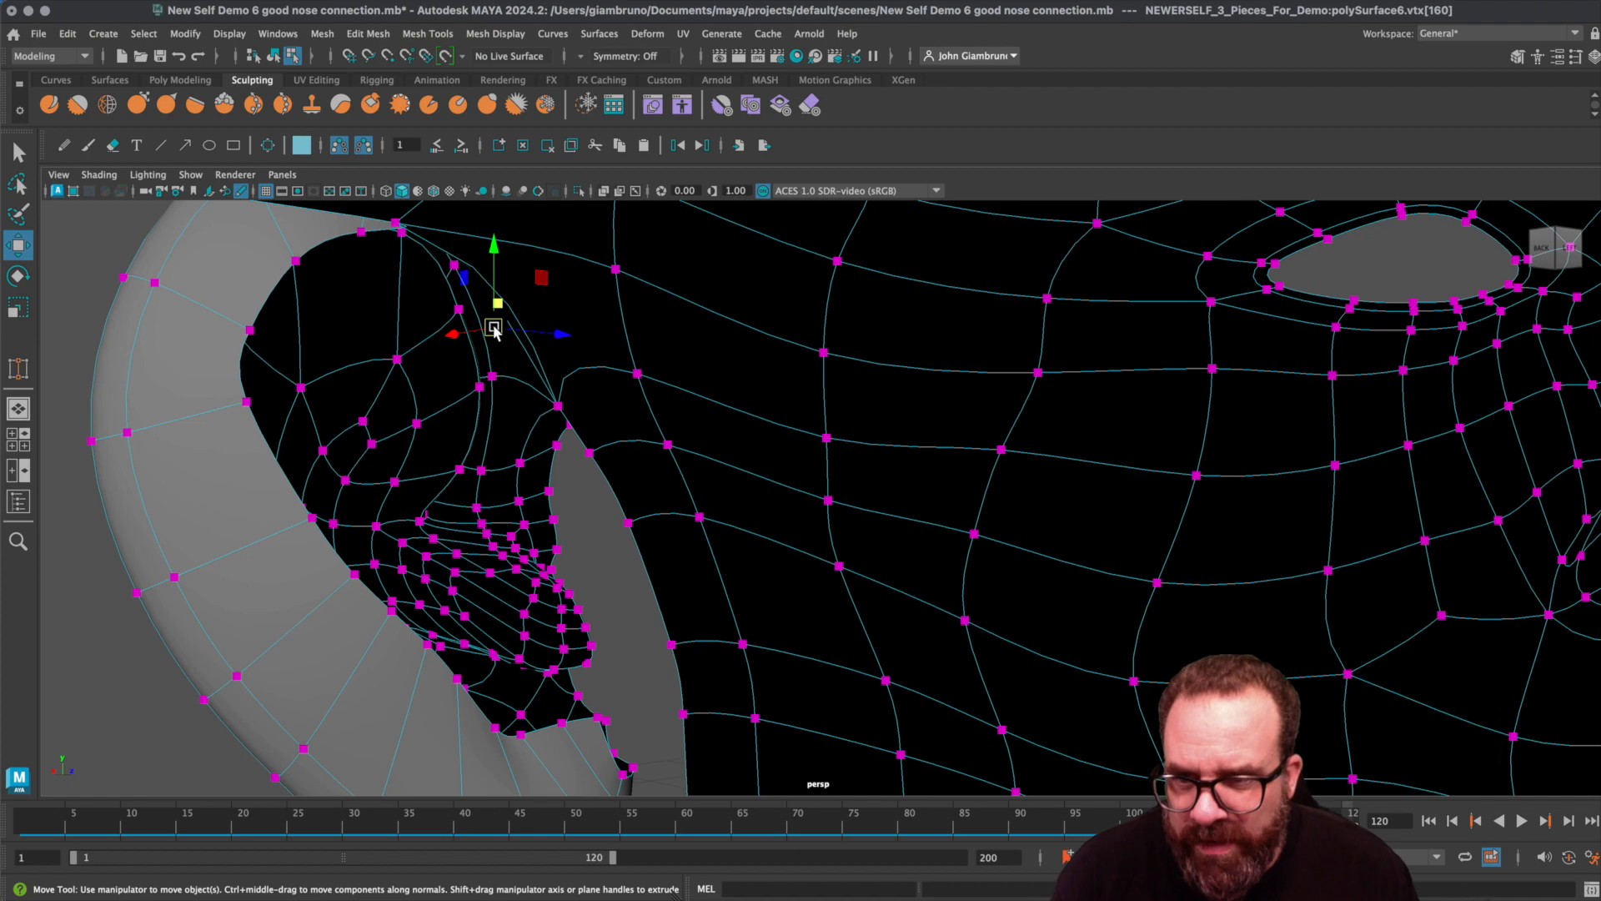
{"action": "left_click_drag", "start_coordinate": [490, 327], "coordinate": [808, 483]}
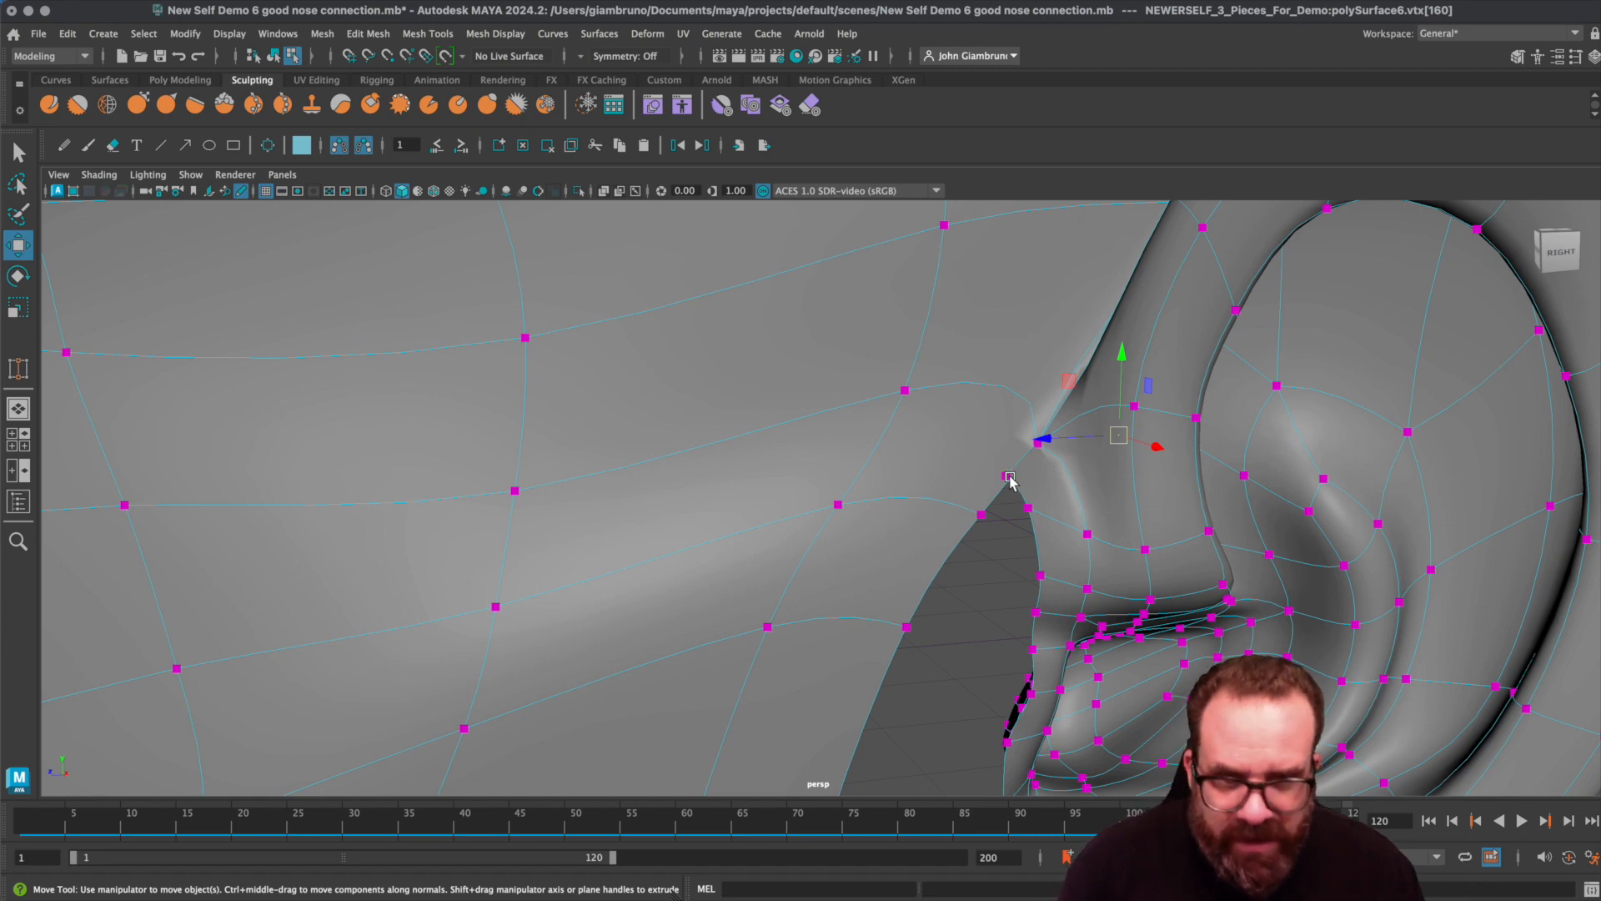
- Return to the unsmoothed mesh and Target Weld the vertex atop the ear gap to the adjacent cheek border vertex
{"action": "key", "text": "1"}
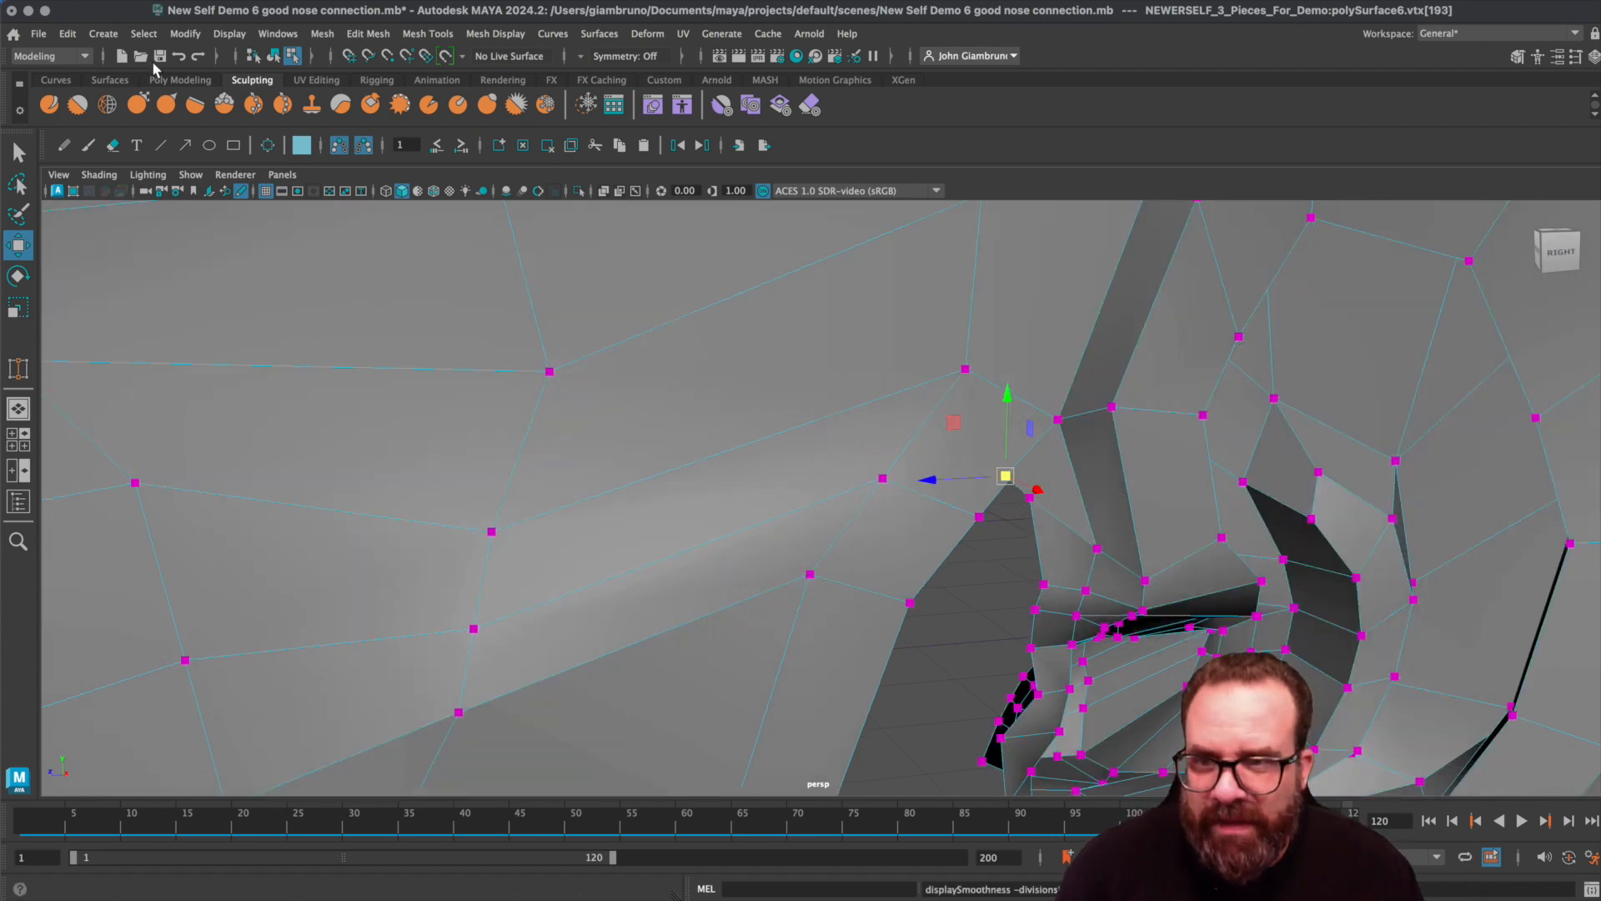
{"action": "left_click", "coordinate": [428, 33]}
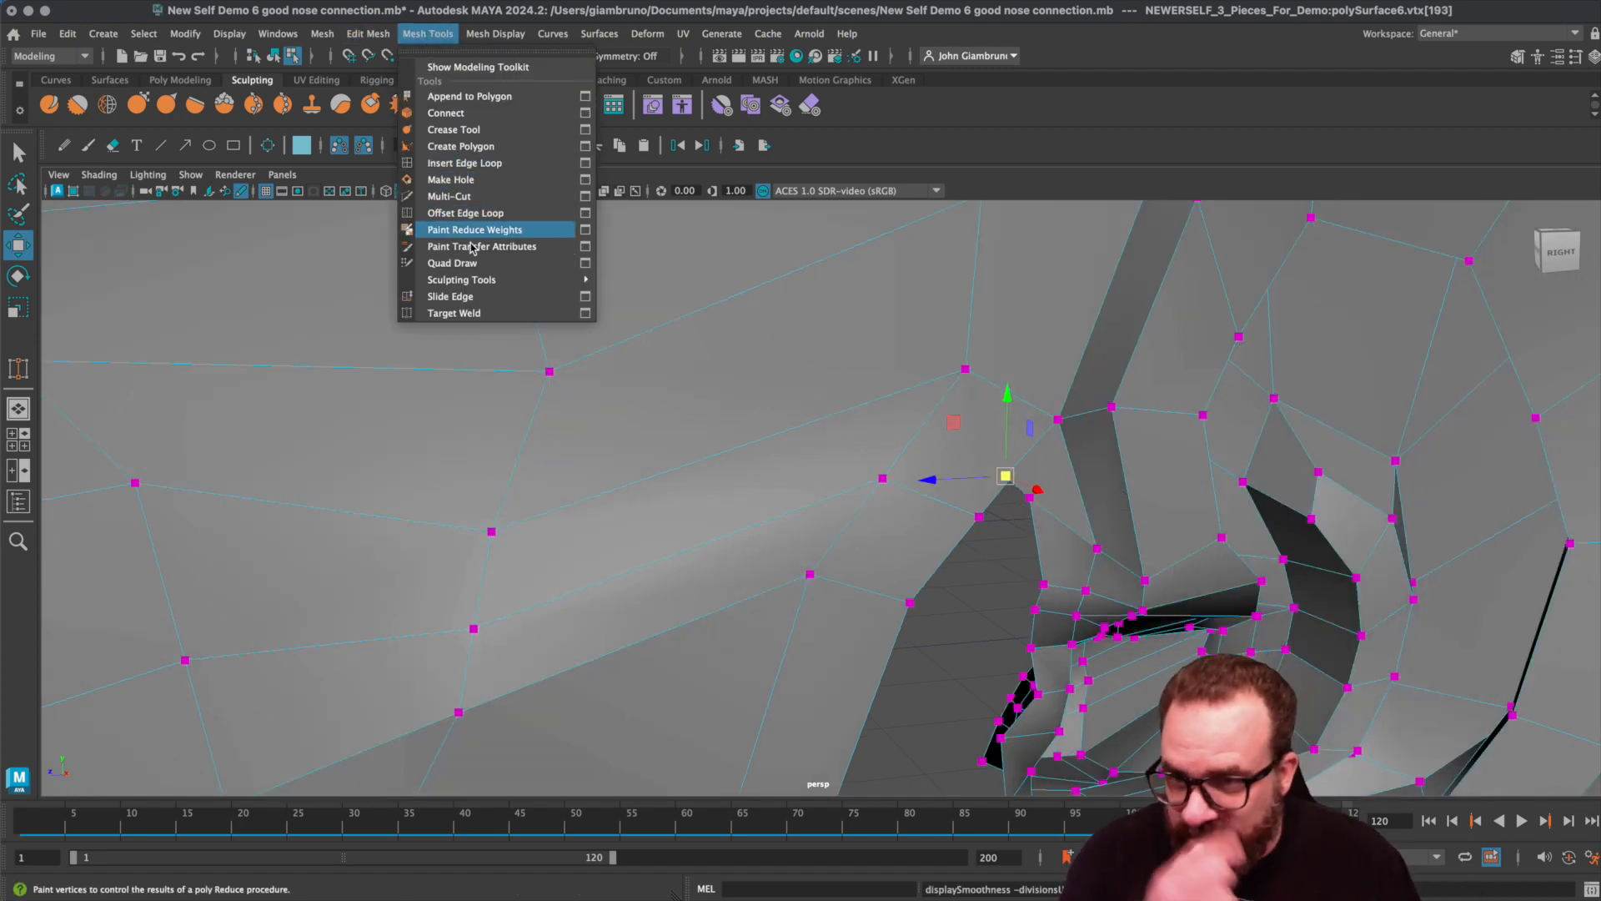
{"action": "left_click", "coordinate": [459, 313]}
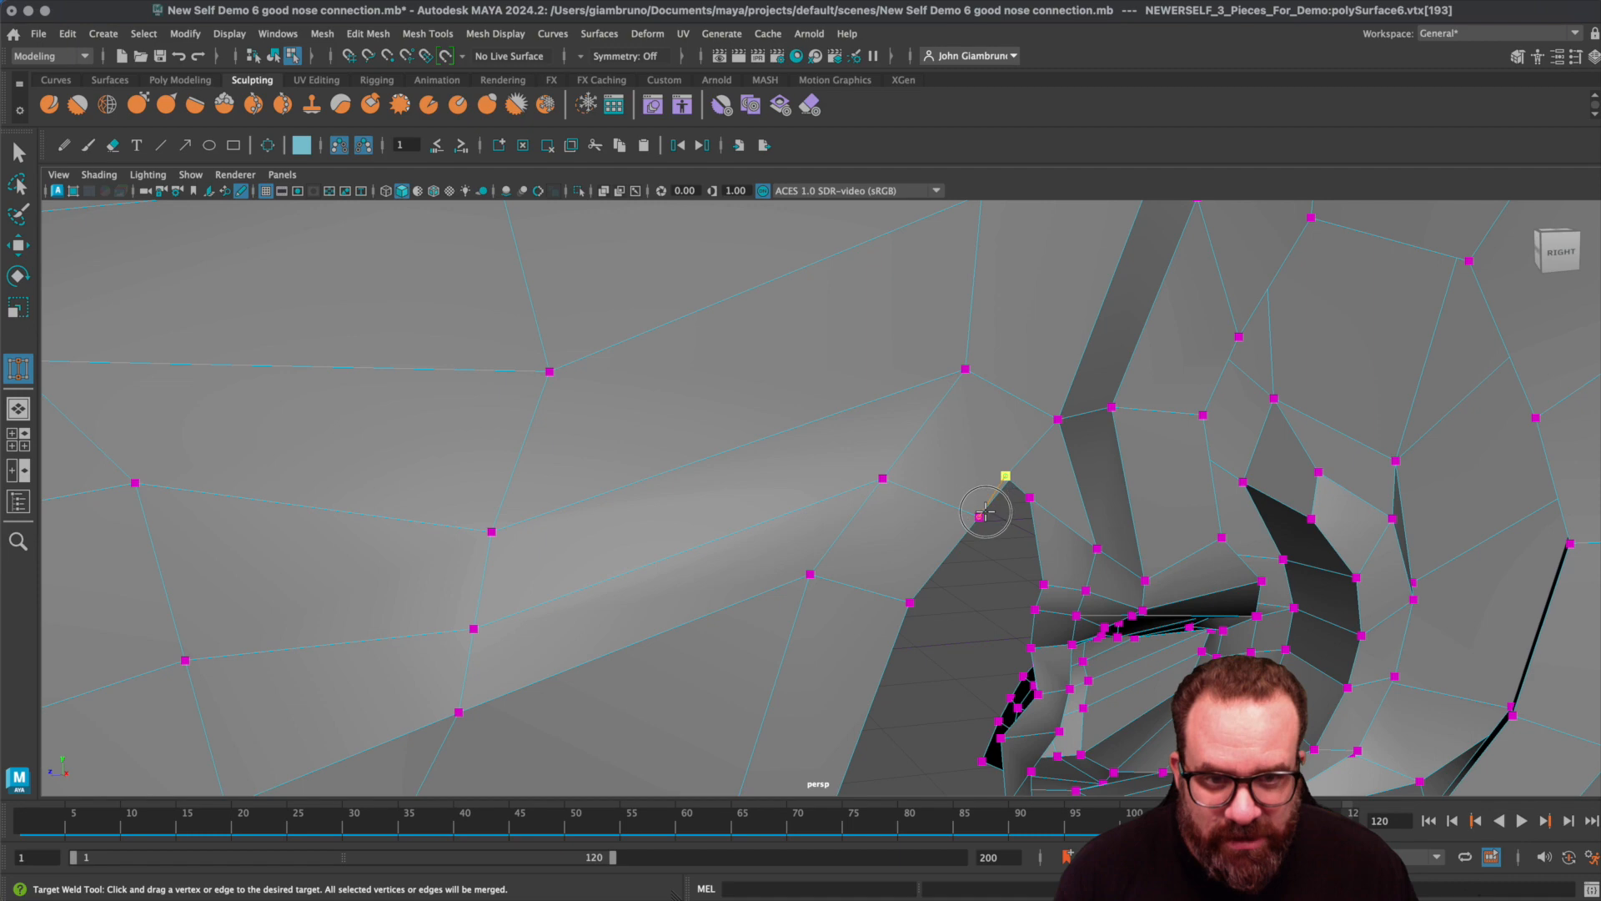
{"action": "left_click_drag", "start_coordinate": [988, 557], "coordinate": [1061, 417], "text": "alt"}
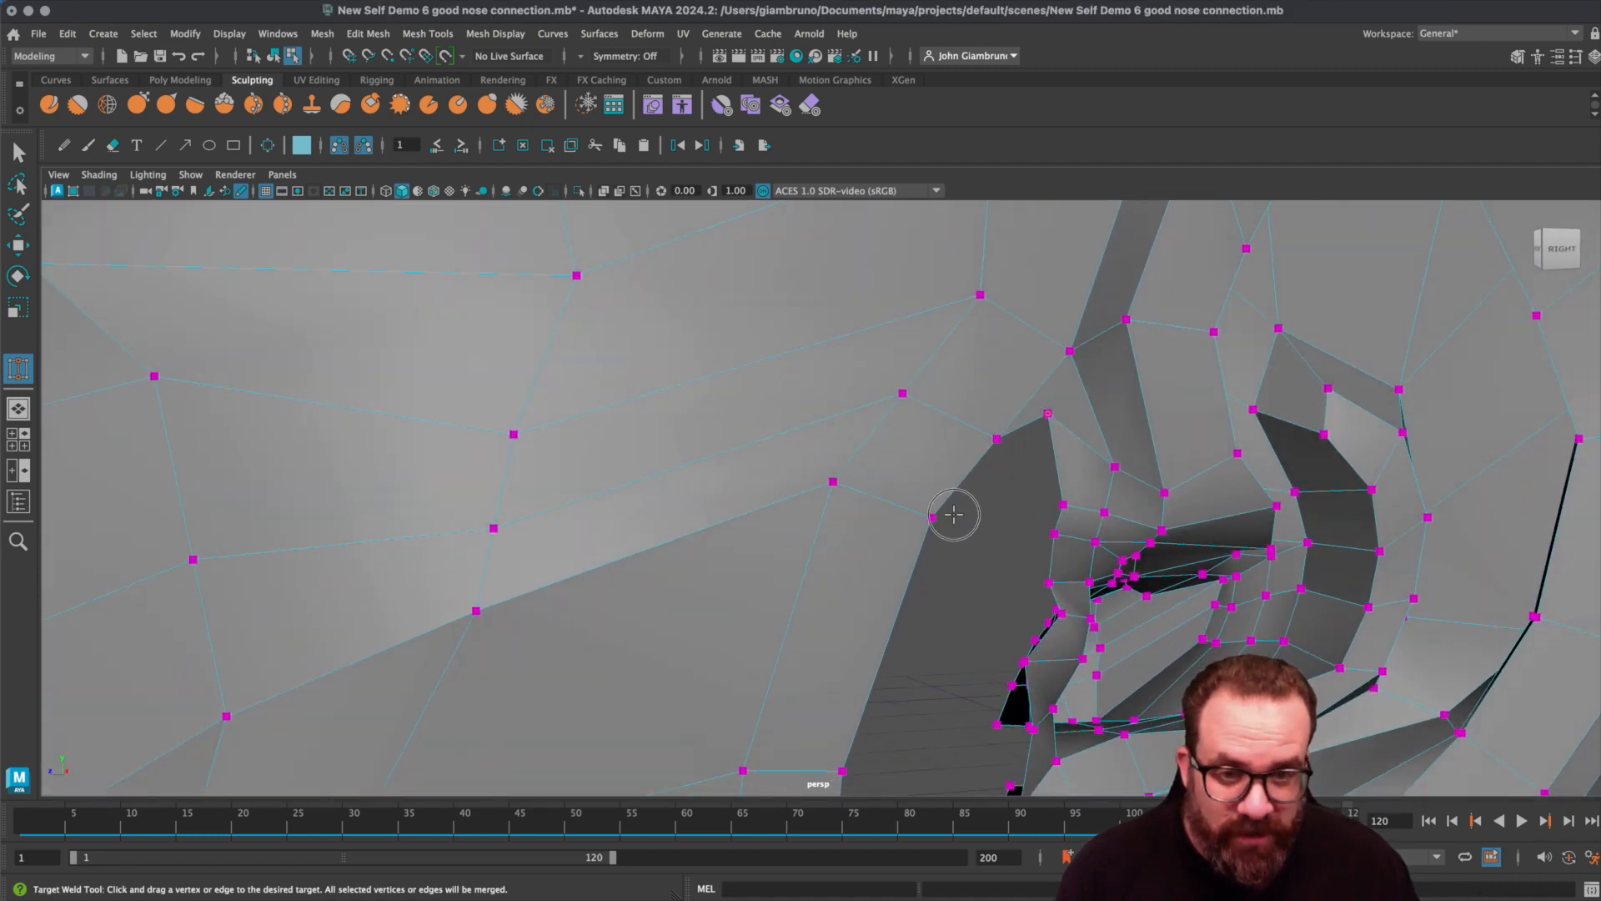
{"action": "left_click_drag", "start_coordinate": [935, 518], "coordinate": [1057, 543]}
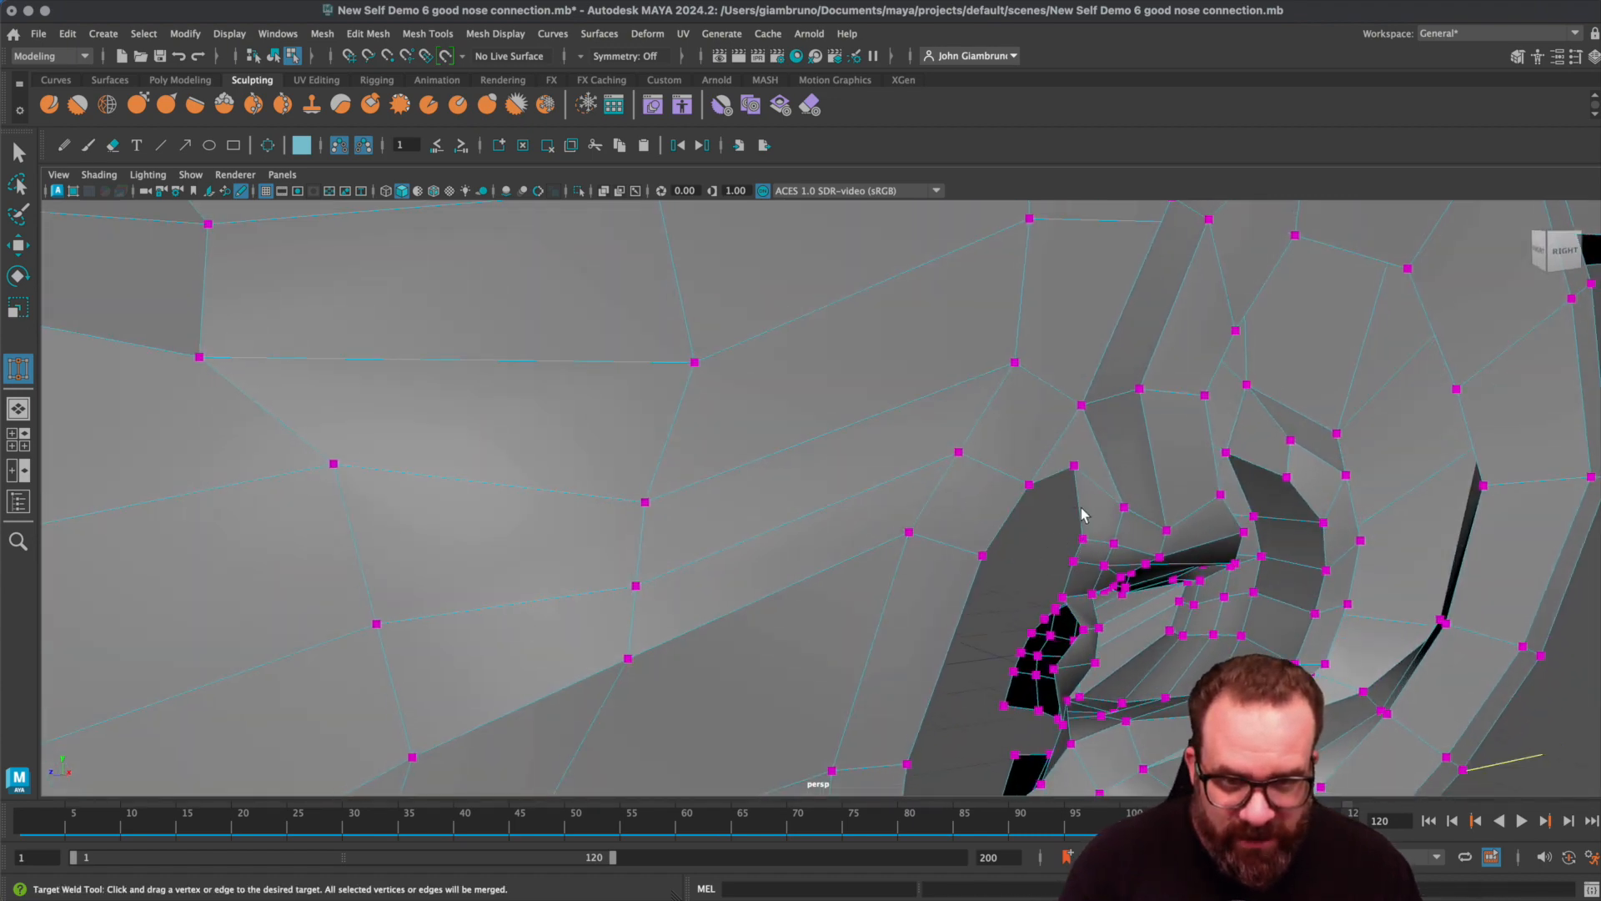
- Extrude the ear's front border edge at the top of the gap toward the cheek and switch to vertex selection
{"action": "key", "text": "q"}
{"action": "right_click", "coordinate": [1082, 513]}
{"action": "left_click", "coordinate": [1078, 462]}
{"action": "left_click", "coordinate": [1076, 503]}
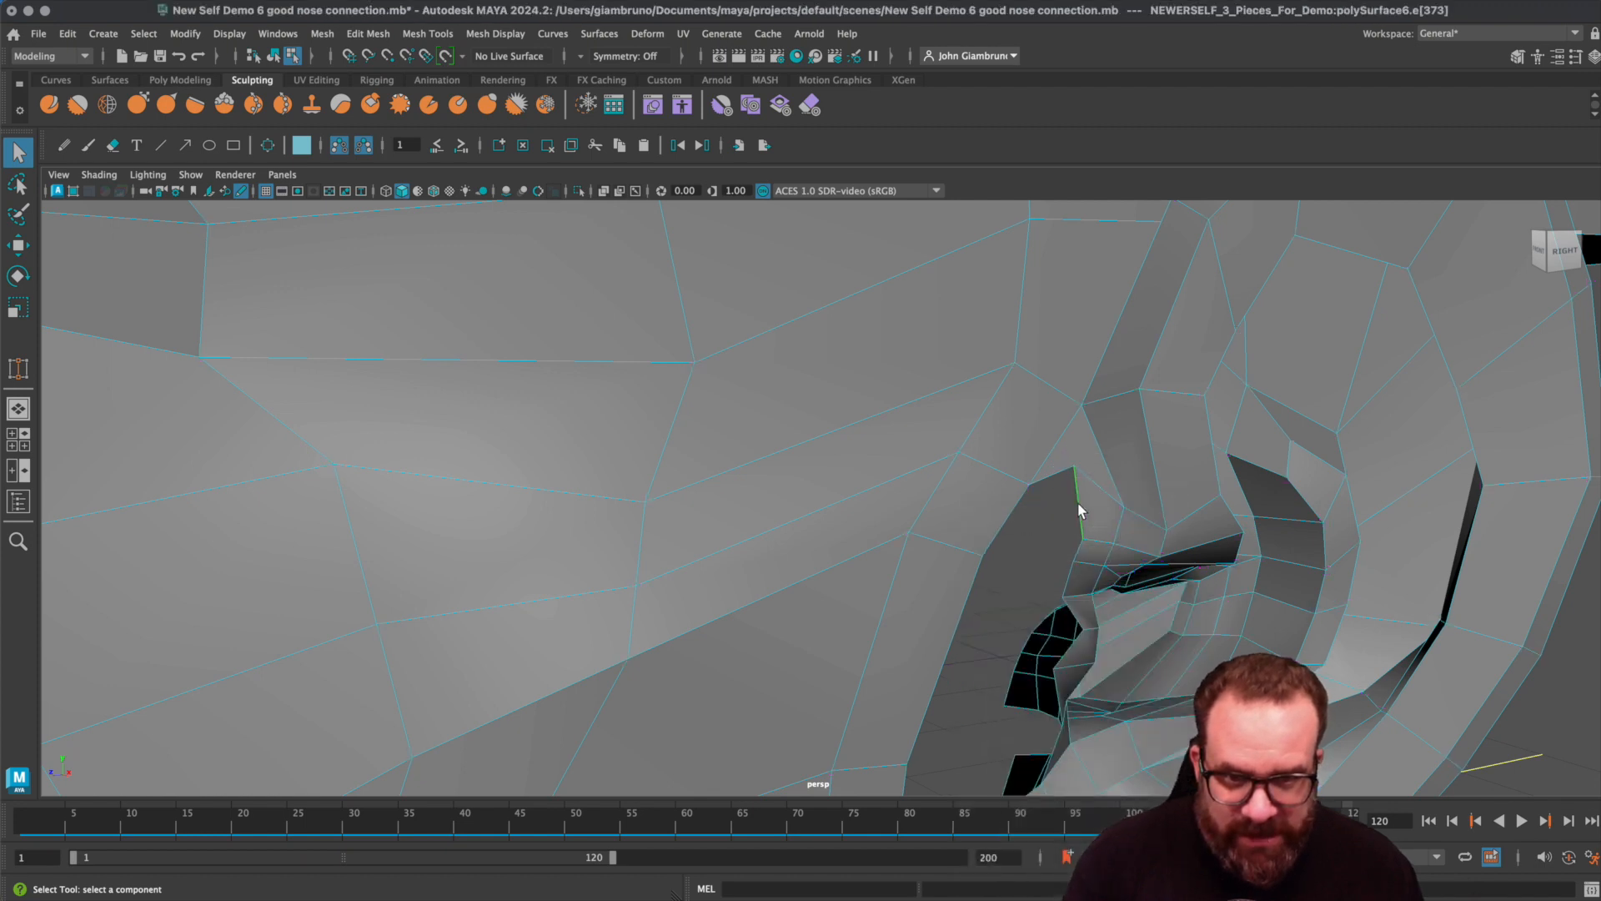
{"action": "key", "text": "ctrl+e"}
{"action": "left_click_drag", "start_coordinate": [1034, 515], "coordinate": [1005, 524]}
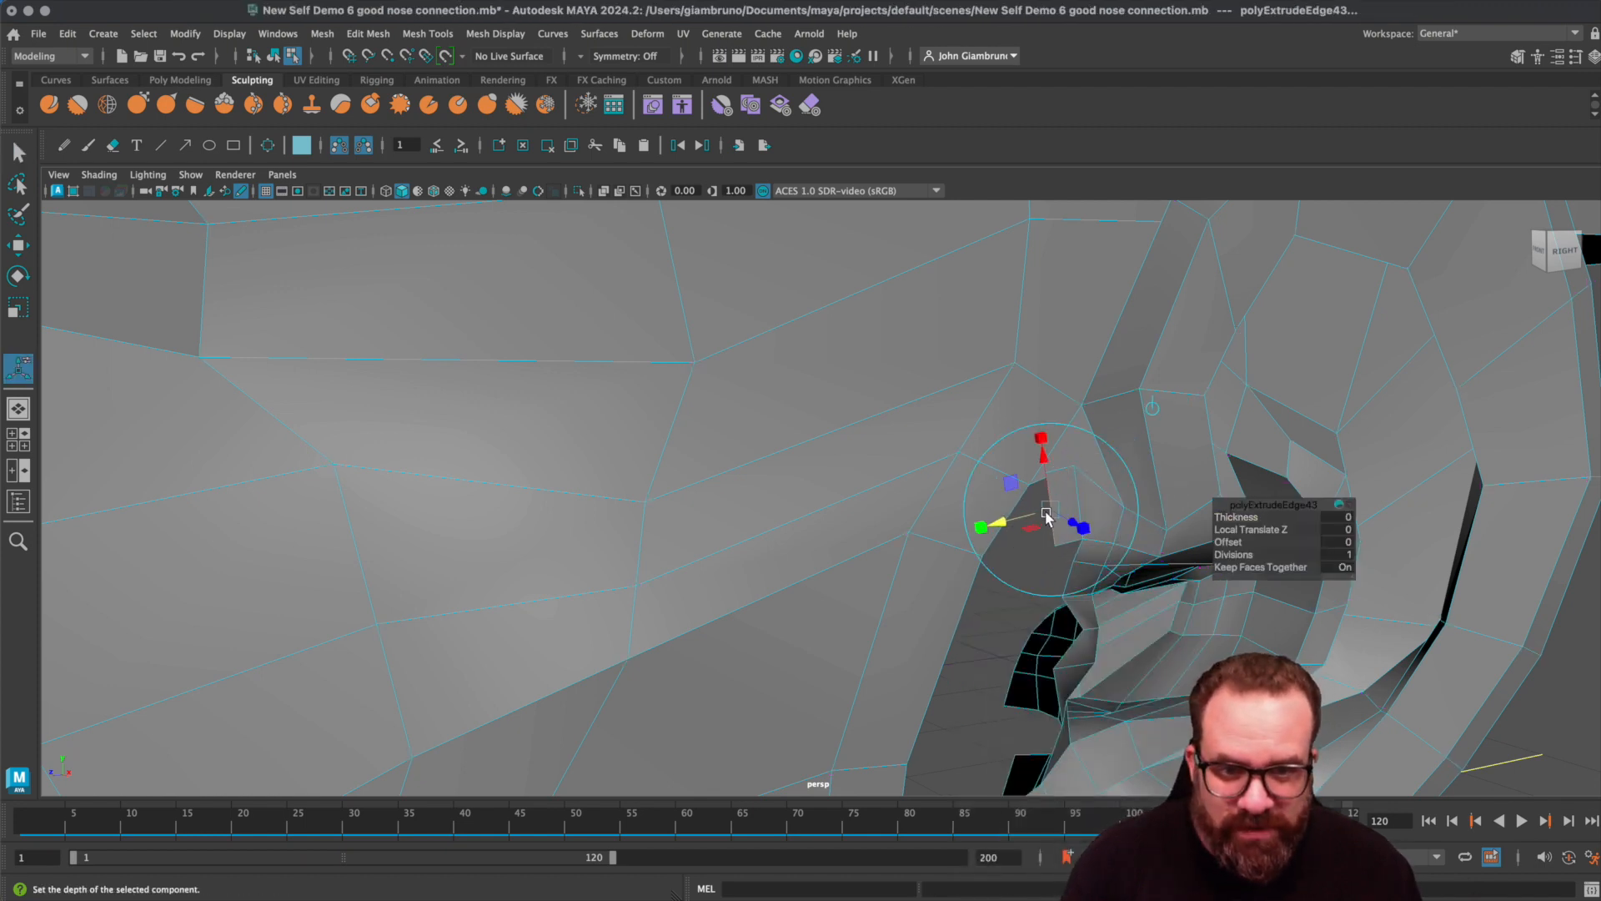
{"action": "right_click_drag", "start_coordinate": [1078, 490], "coordinate": [995, 485]}
- Target Weld the extruded strip's free vertices to the matching cheek border vertices
{"action": "left_click", "coordinate": [427, 34]}
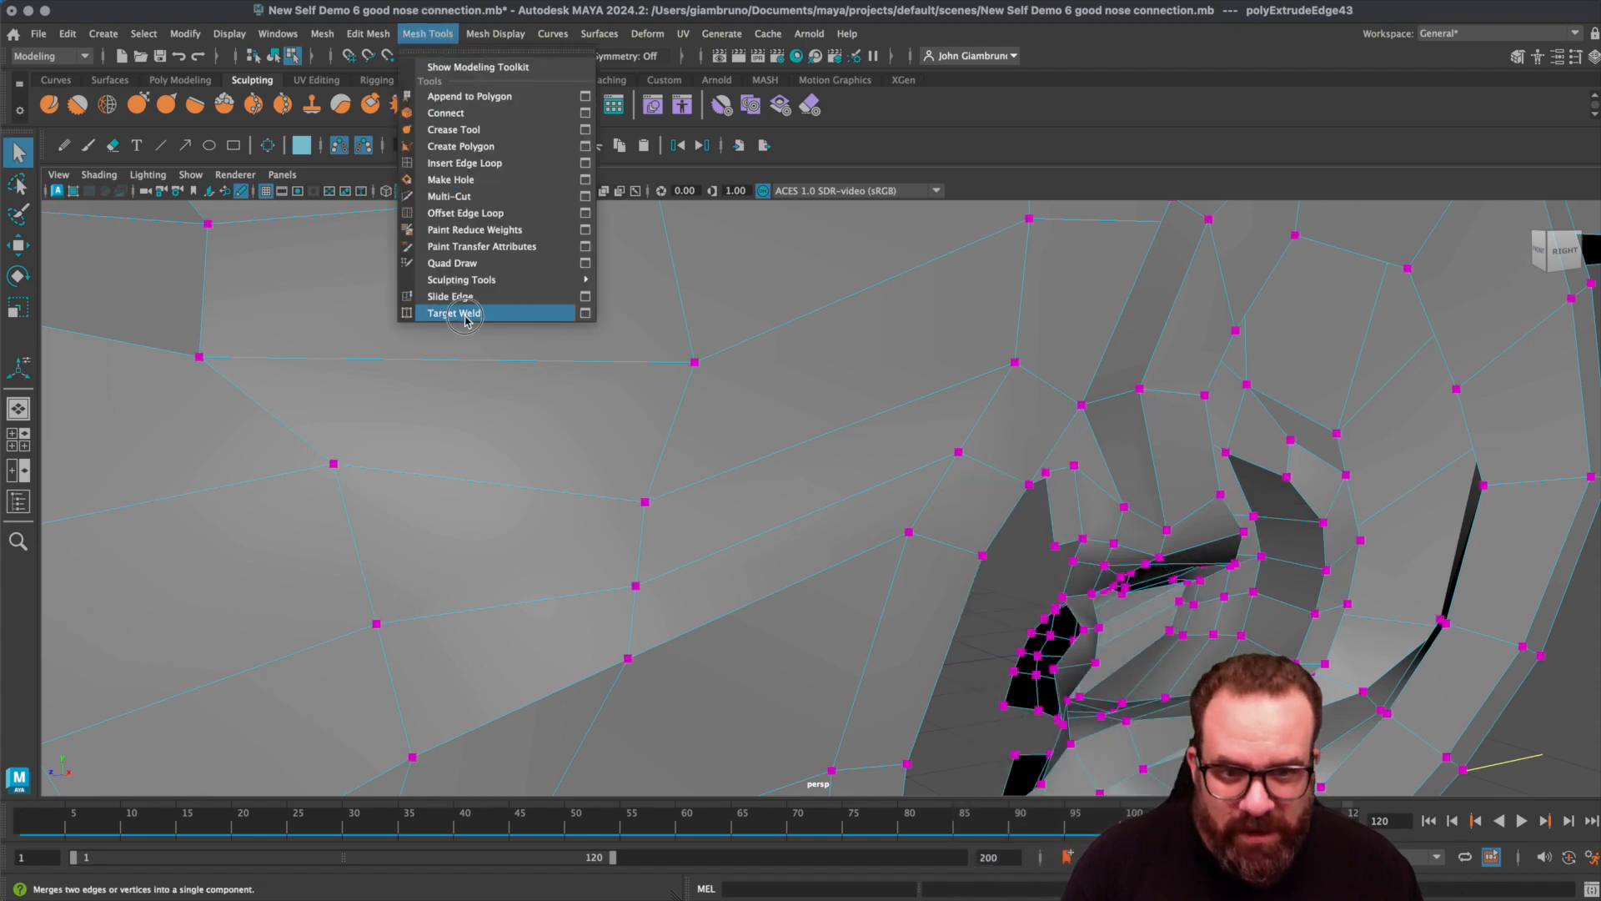
{"action": "left_click", "coordinate": [461, 311]}
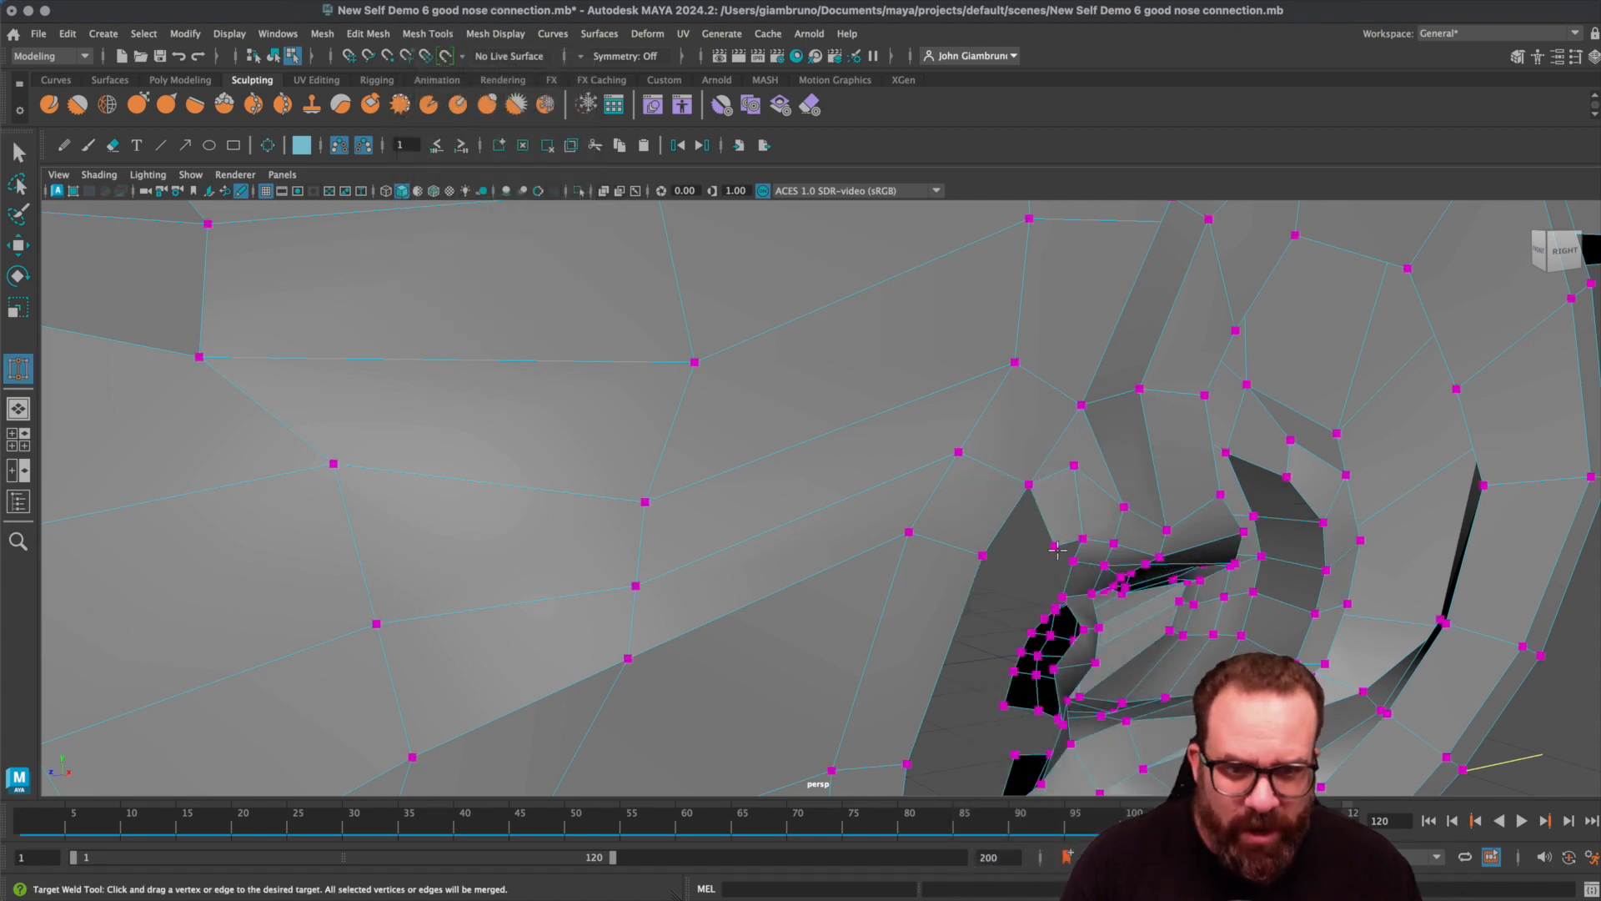
{"action": "left_click_drag", "start_coordinate": [1017, 553], "coordinate": [846, 525]}
- Lower the vertex at the upper corner of the new patch bridging the cheek and ear
{"action": "key", "text": "w"}
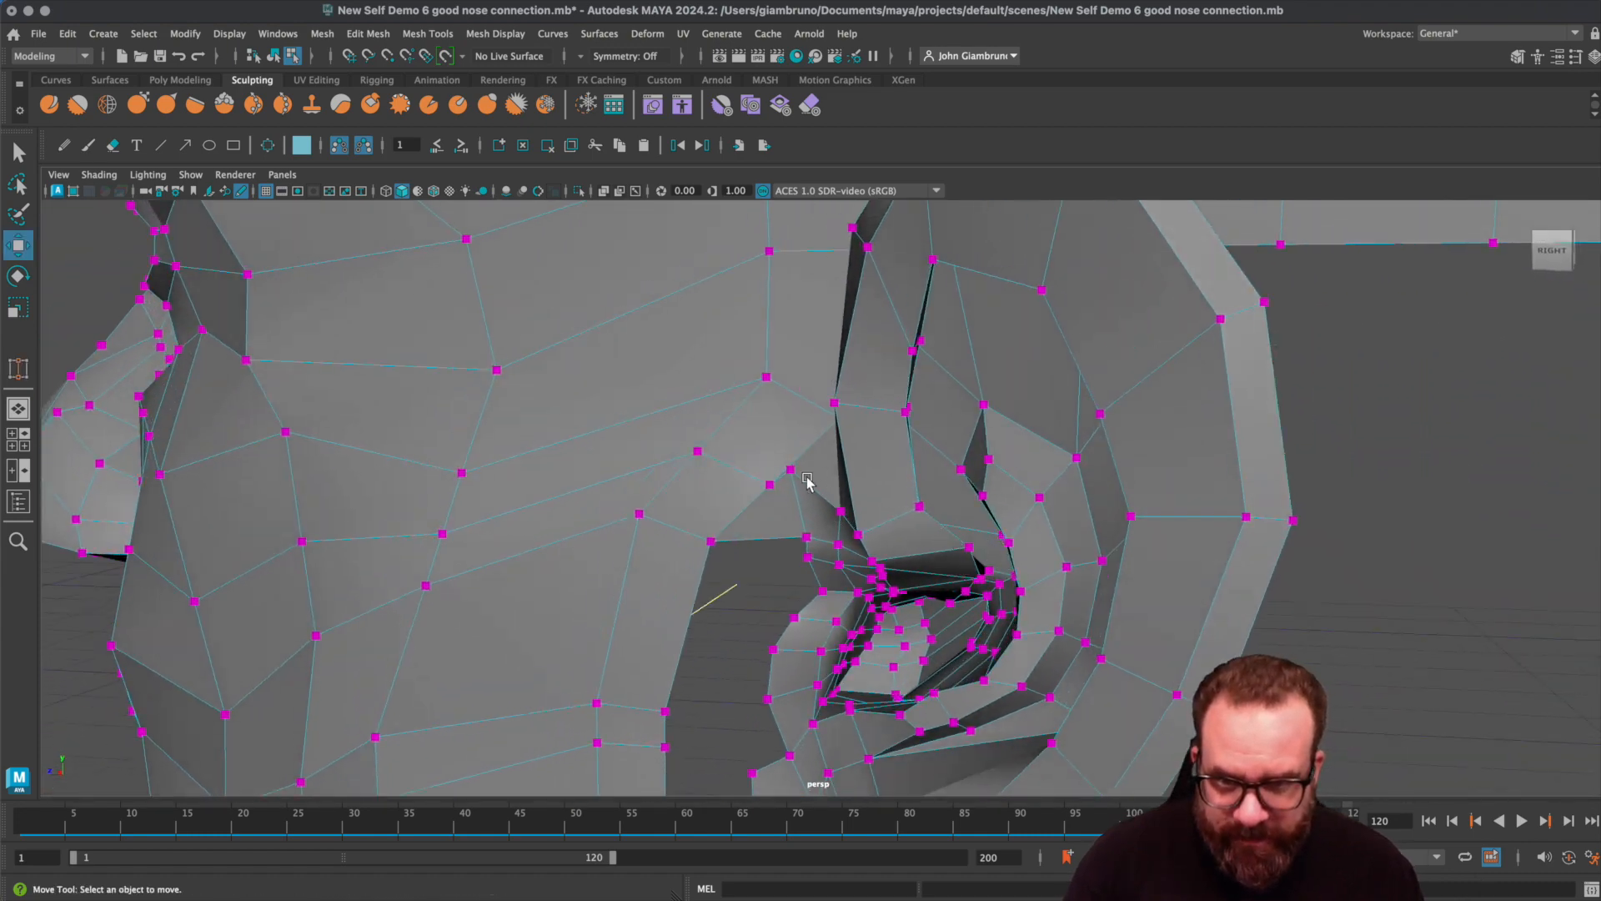
{"action": "left_click", "coordinate": [793, 469]}
{"action": "left_click_drag", "start_coordinate": [793, 396], "coordinate": [794, 429]}
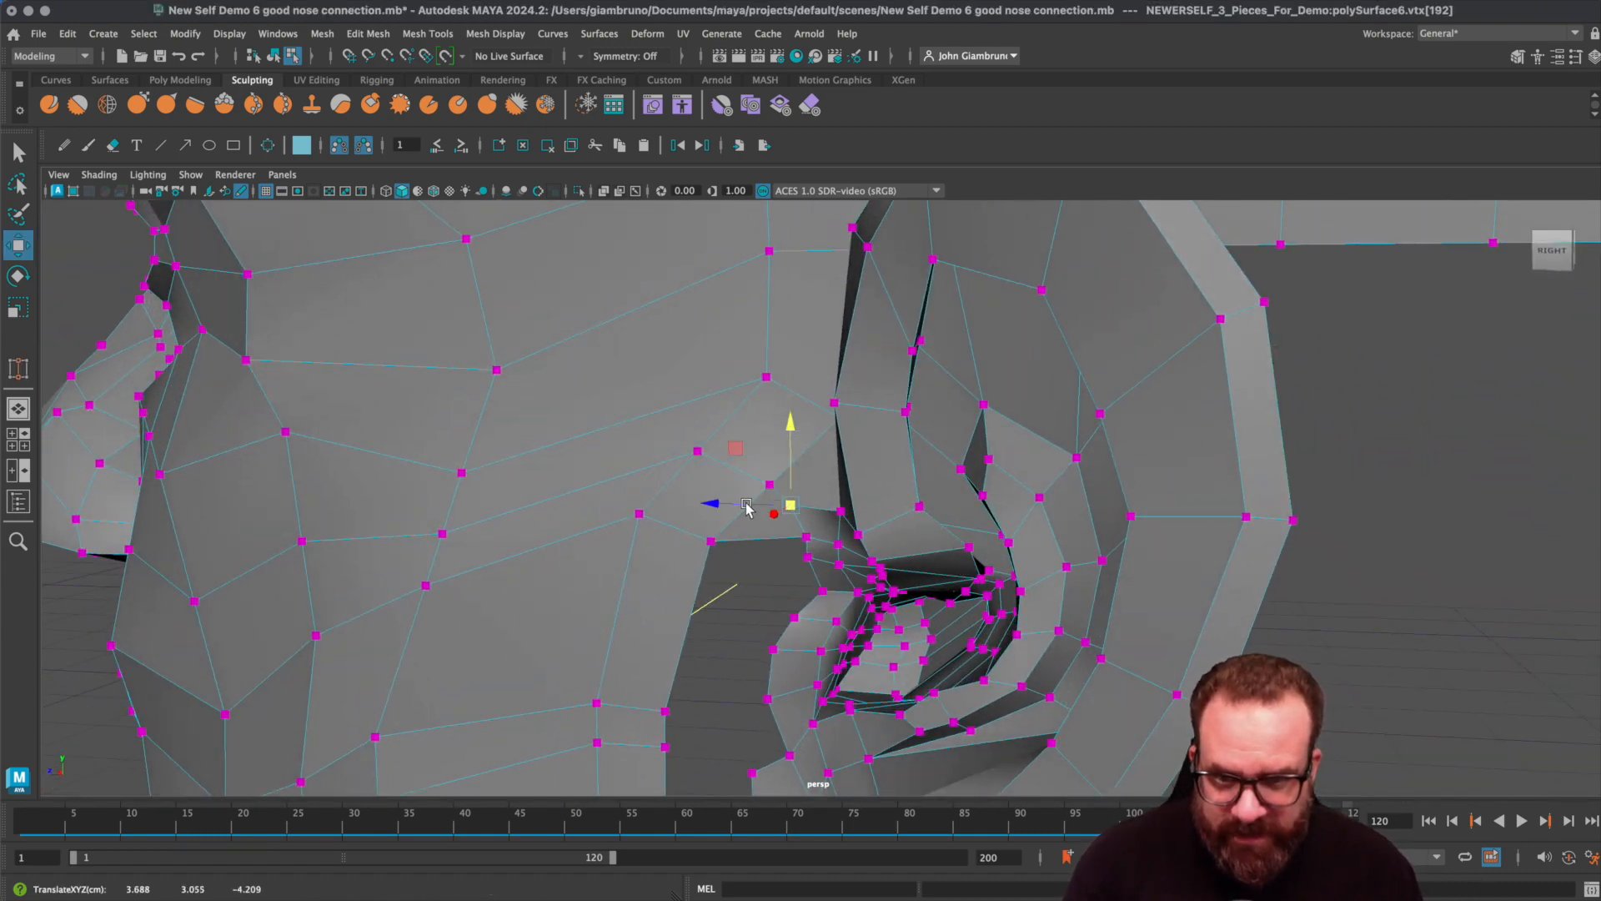
- Move three cheek border vertices beside the ear gap upward and back toward the ear
{"action": "left_click_drag", "start_coordinate": [754, 534], "coordinate": [852, 553], "text": "alt"}
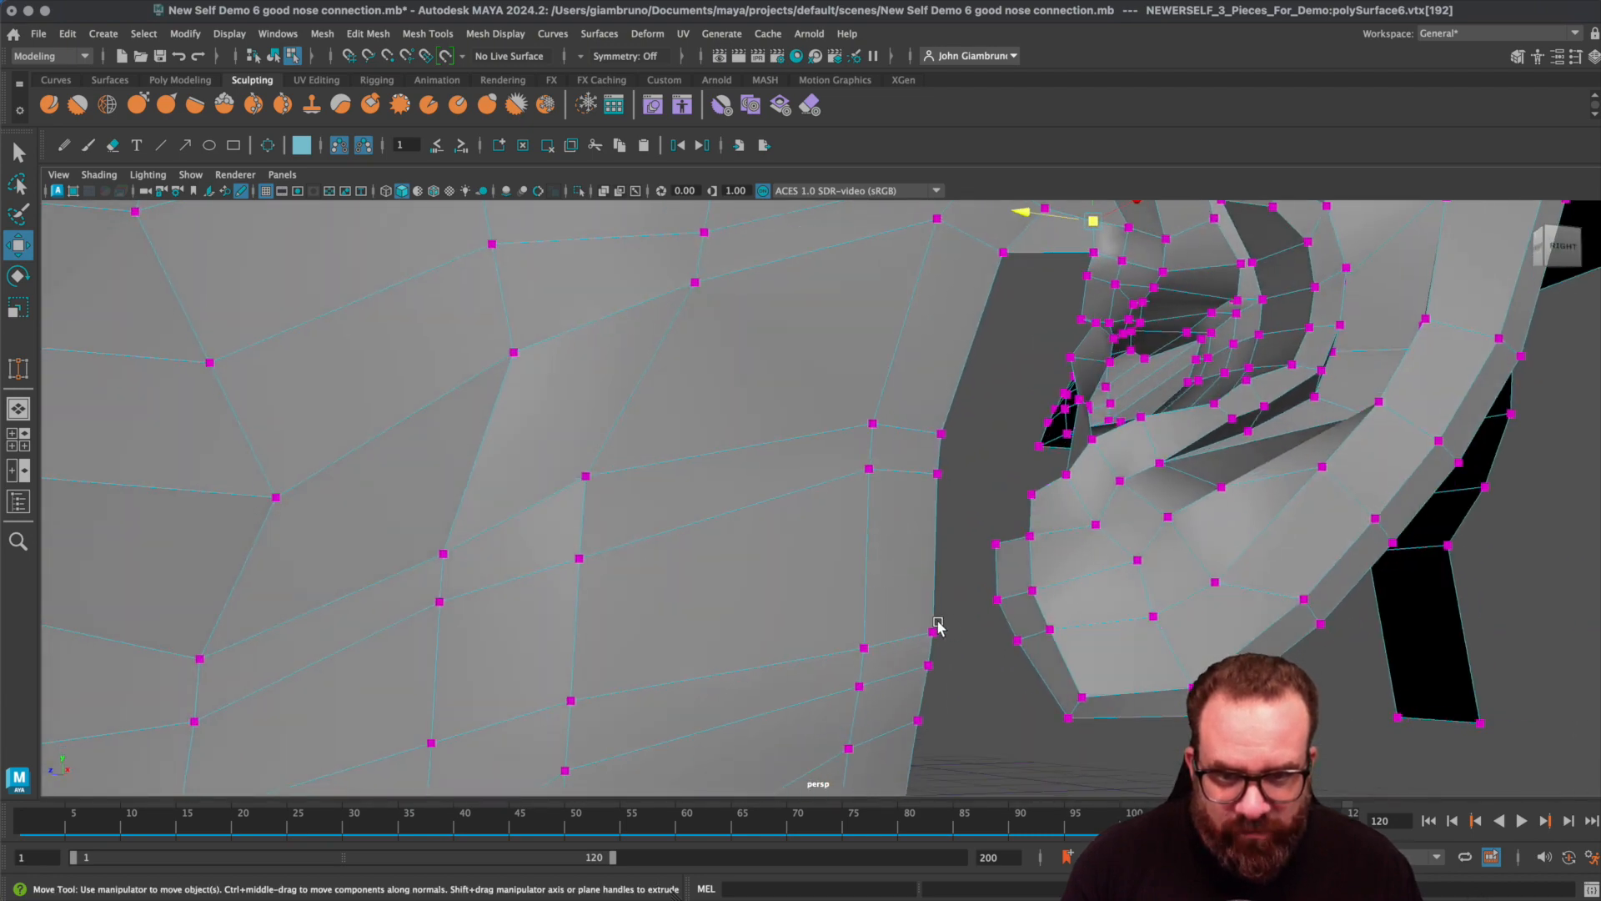
{"action": "left_click", "coordinate": [934, 635]}
{"action": "middle_click_drag", "start_coordinate": [882, 573], "coordinate": [915, 492]}
{"action": "left_click", "coordinate": [929, 665]}
{"action": "left_click", "coordinate": [942, 433]}
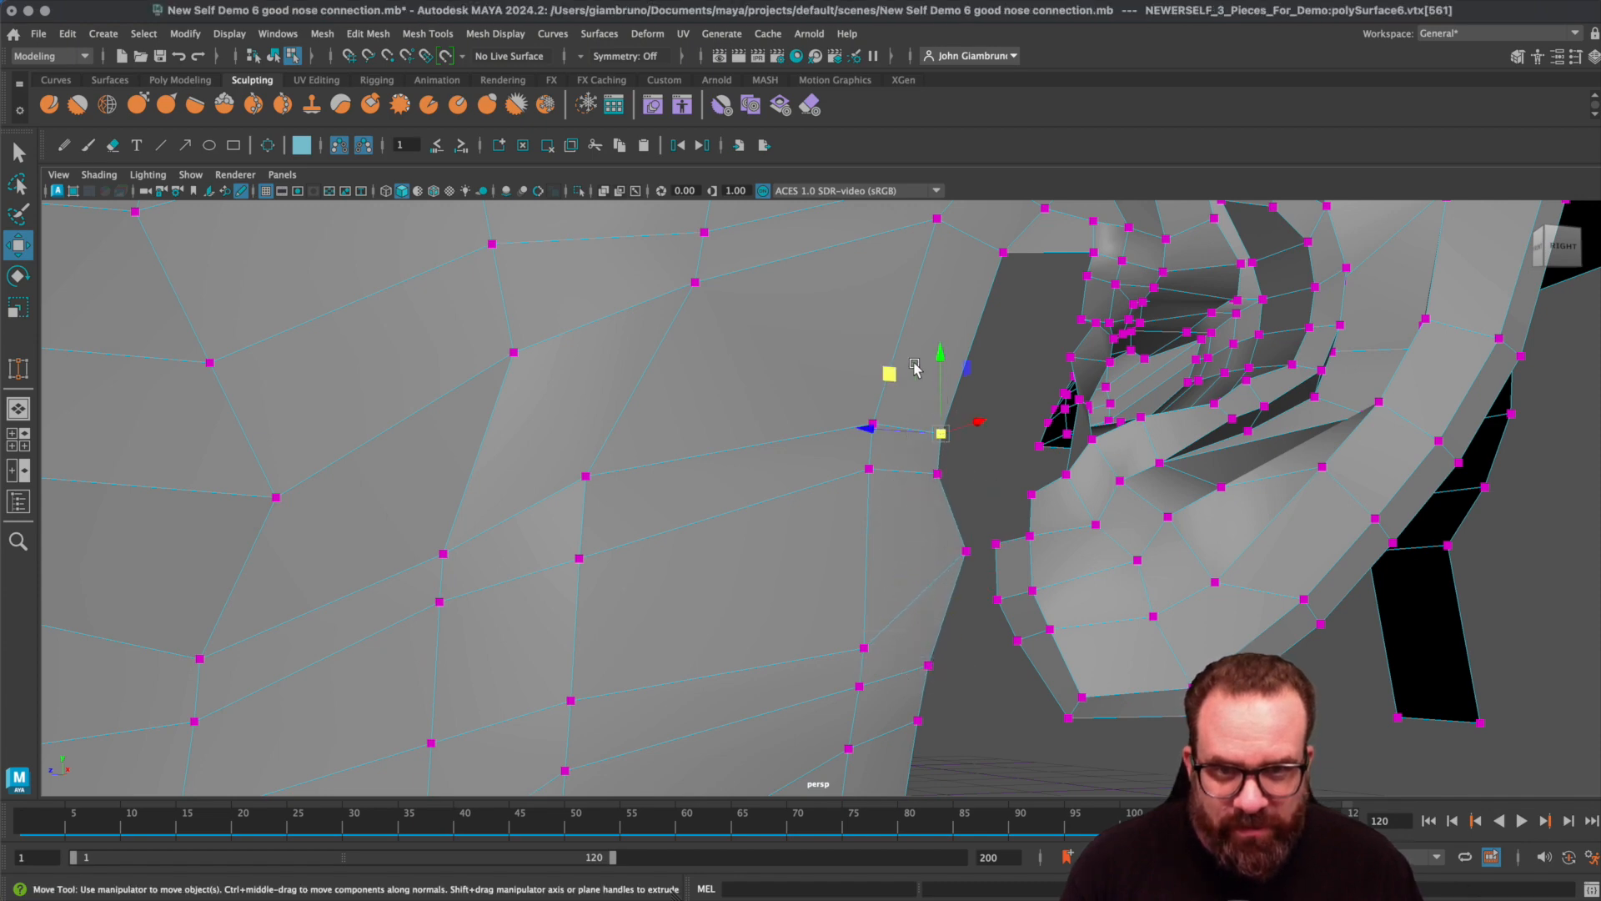
{"action": "left_click_drag", "start_coordinate": [900, 377], "coordinate": [928, 254]}
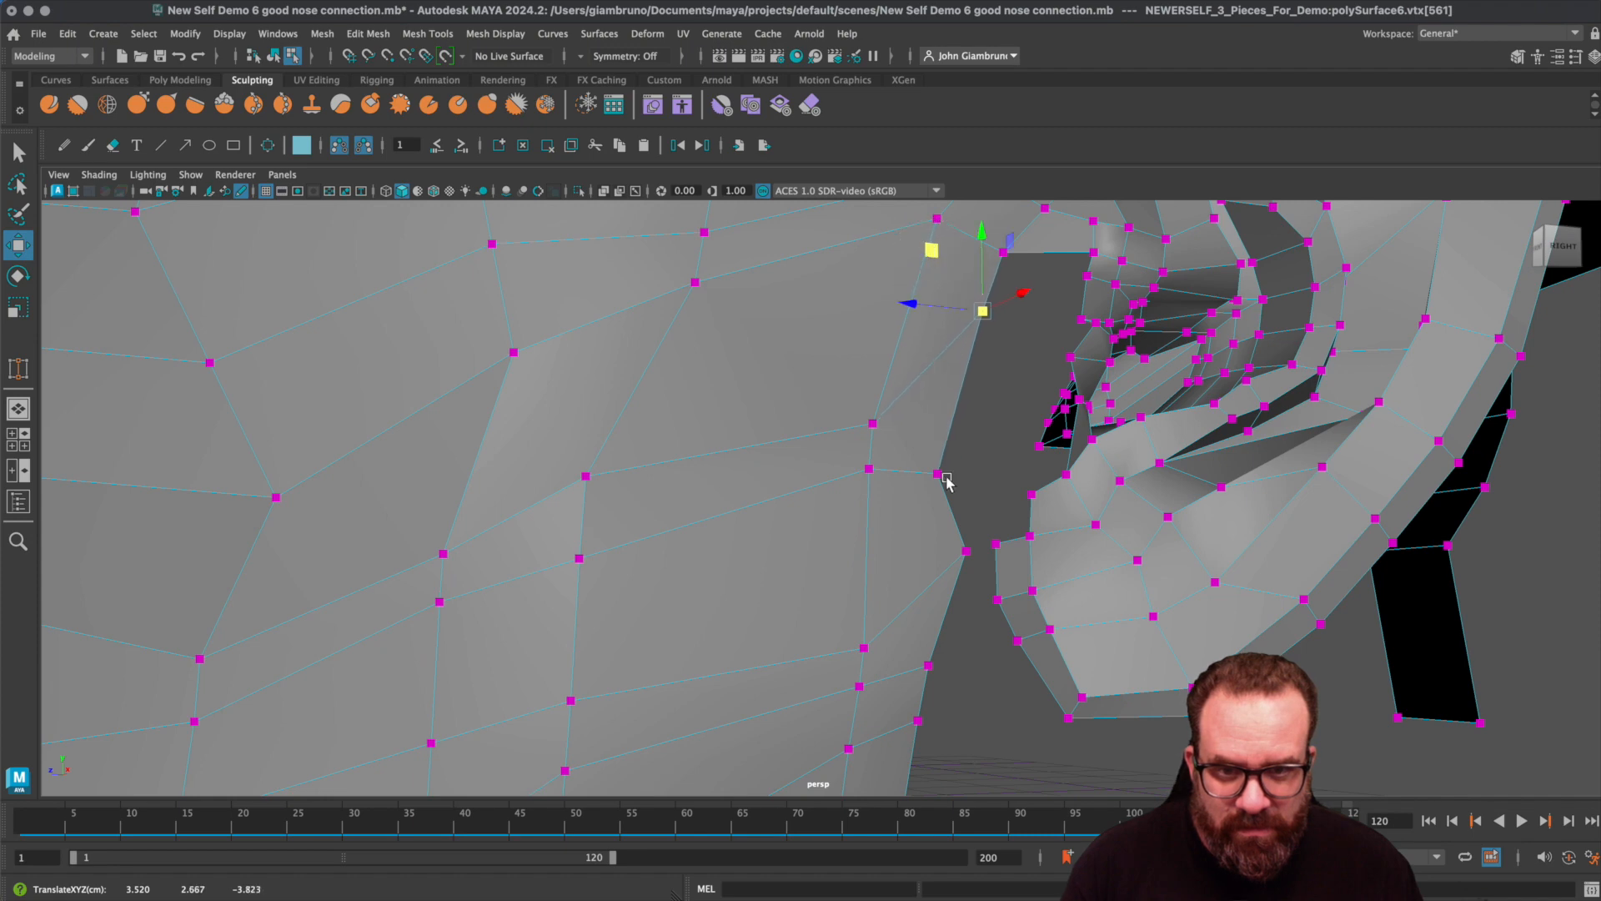
{"action": "left_click", "coordinate": [939, 472]}
{"action": "left_click_drag", "start_coordinate": [891, 417], "coordinate": [930, 332]}
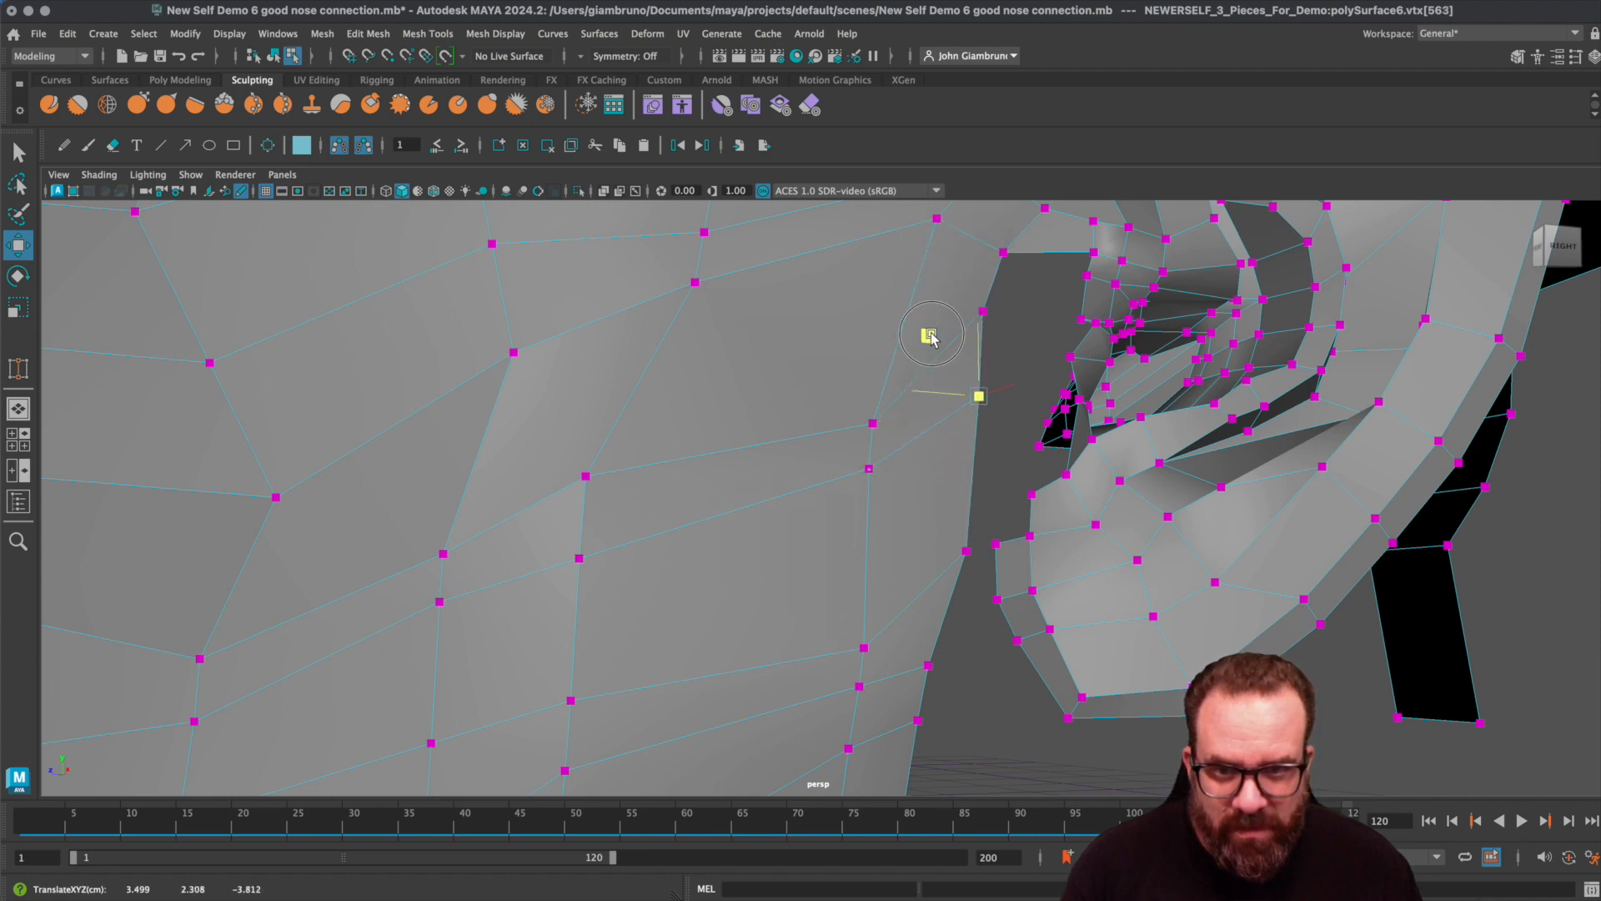
- Raise the three vertices of the cheek row just inside the border to match the moved border vertices
{"action": "left_click", "coordinate": [872, 422]}
{"action": "left_click_drag", "start_coordinate": [821, 364], "coordinate": [799, 294]}
{"action": "left_click", "coordinate": [866, 470]}
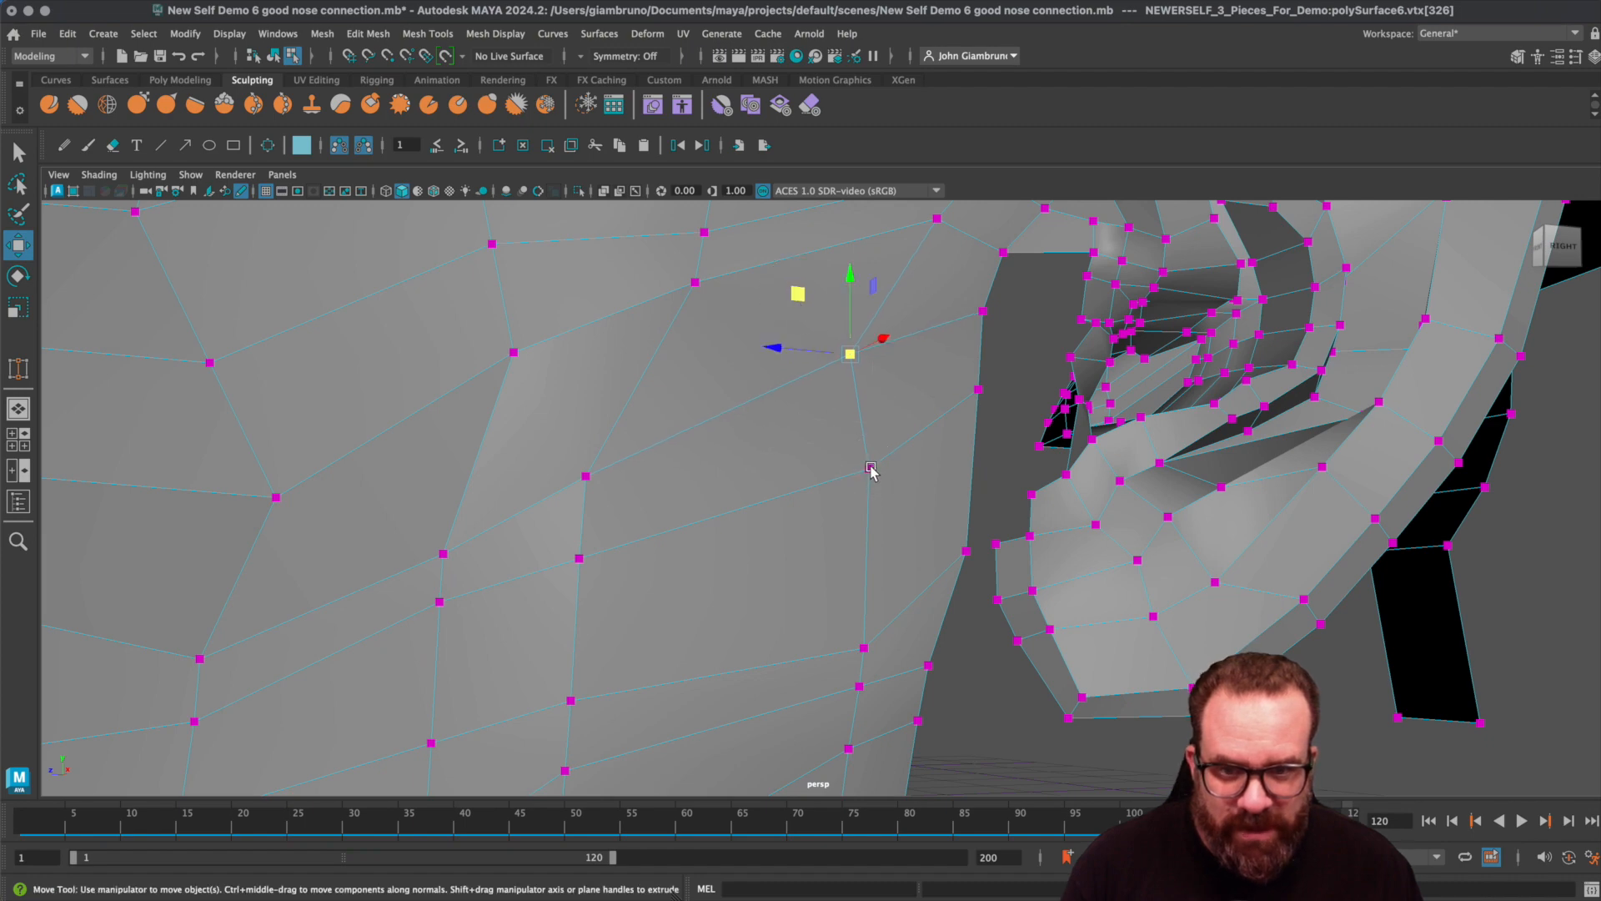
{"action": "left_click_drag", "start_coordinate": [820, 394], "coordinate": [823, 442]}
{"action": "left_click", "coordinate": [865, 650]}
{"action": "left_click_drag", "start_coordinate": [815, 590], "coordinate": [813, 489]}
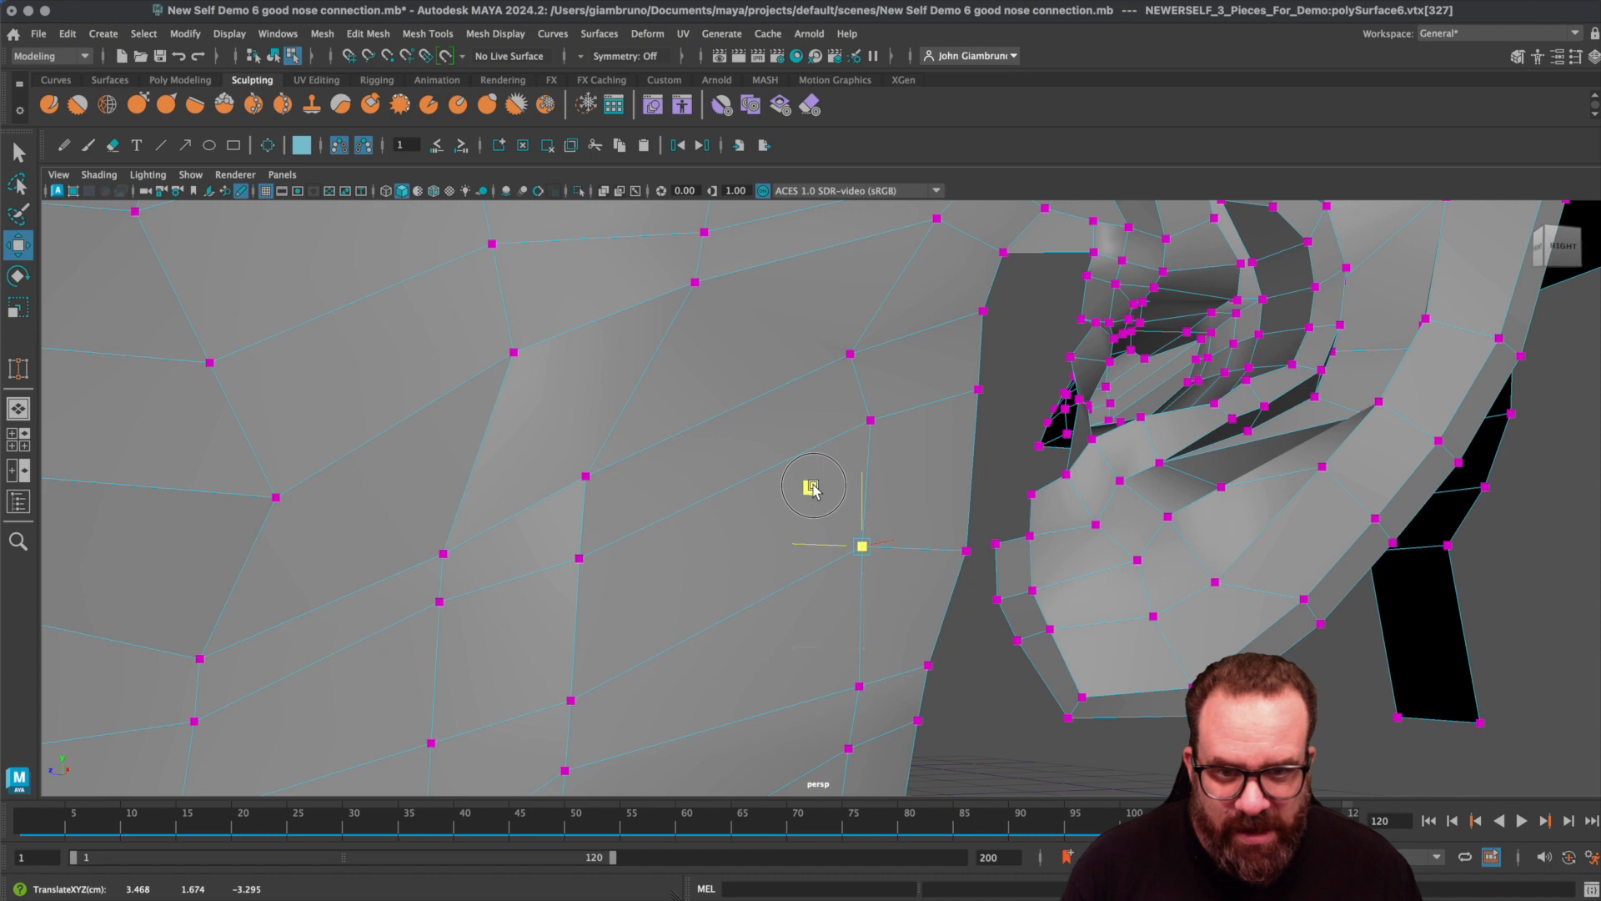
- Raise the two lower cheek border vertices opposite the earlobe
{"action": "left_click", "coordinate": [965, 550]}
{"action": "left_click_drag", "start_coordinate": [915, 491], "coordinate": [917, 421]}
{"action": "left_click", "coordinate": [929, 665]}
{"action": "left_click_drag", "start_coordinate": [884, 609], "coordinate": [894, 514]}
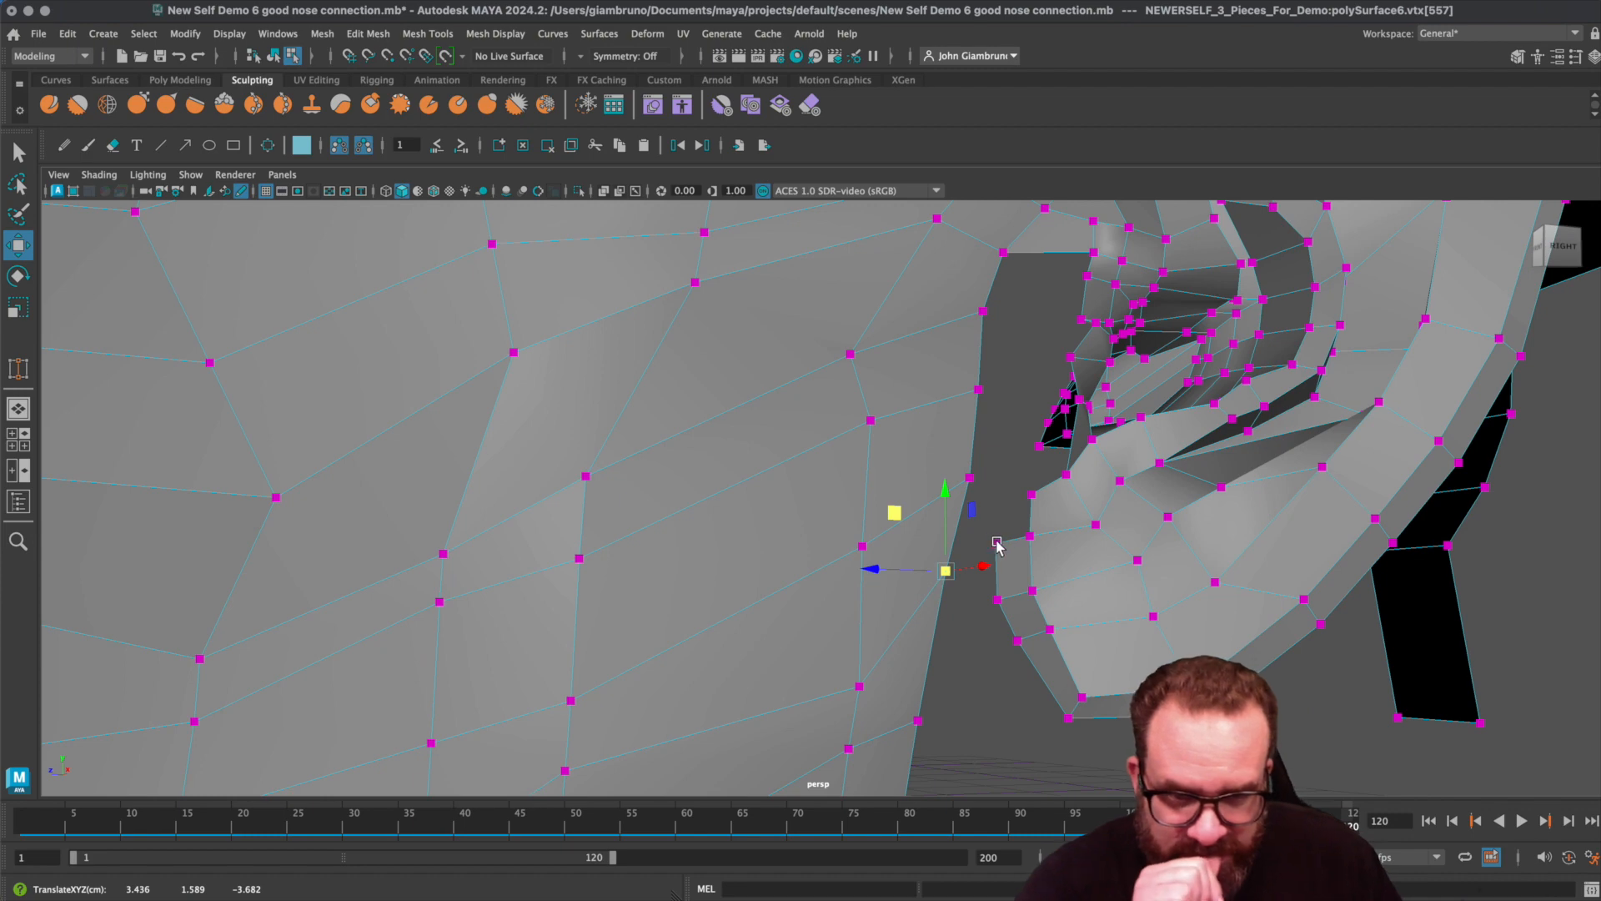
- Extrude the ear's front border edge just above the earlobe toward the cheek, with a local Z translation of about -0.27
{"action": "right_click_drag", "start_coordinate": [1032, 527], "coordinate": [1033, 472]}
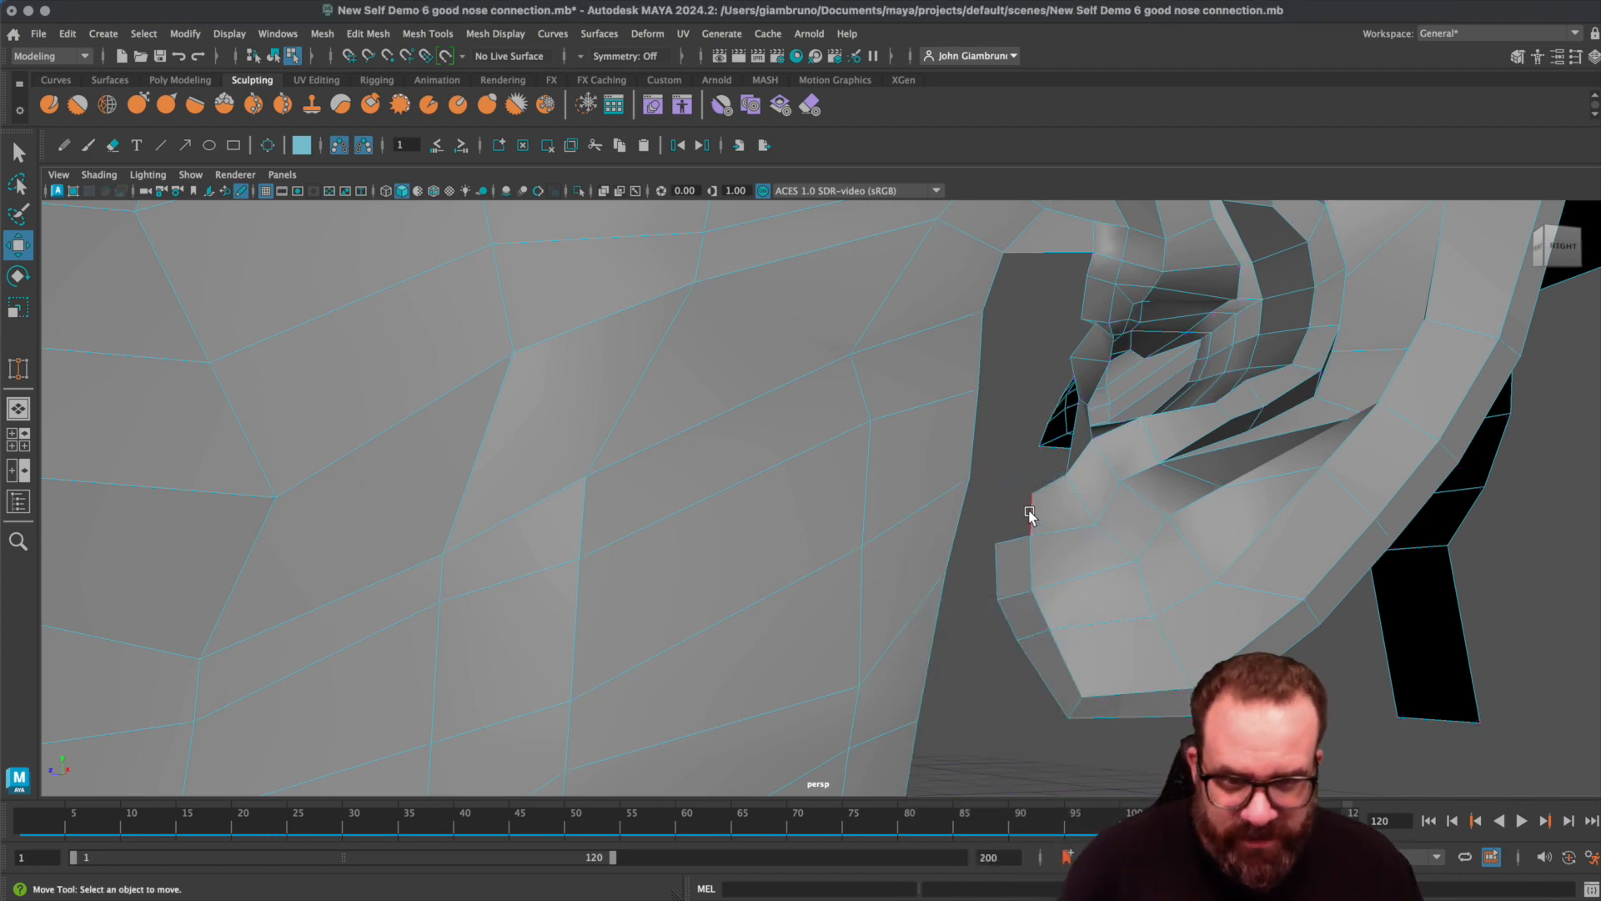
{"action": "left_click", "coordinate": [1031, 517]}
{"action": "key", "text": "ctrl+e"}
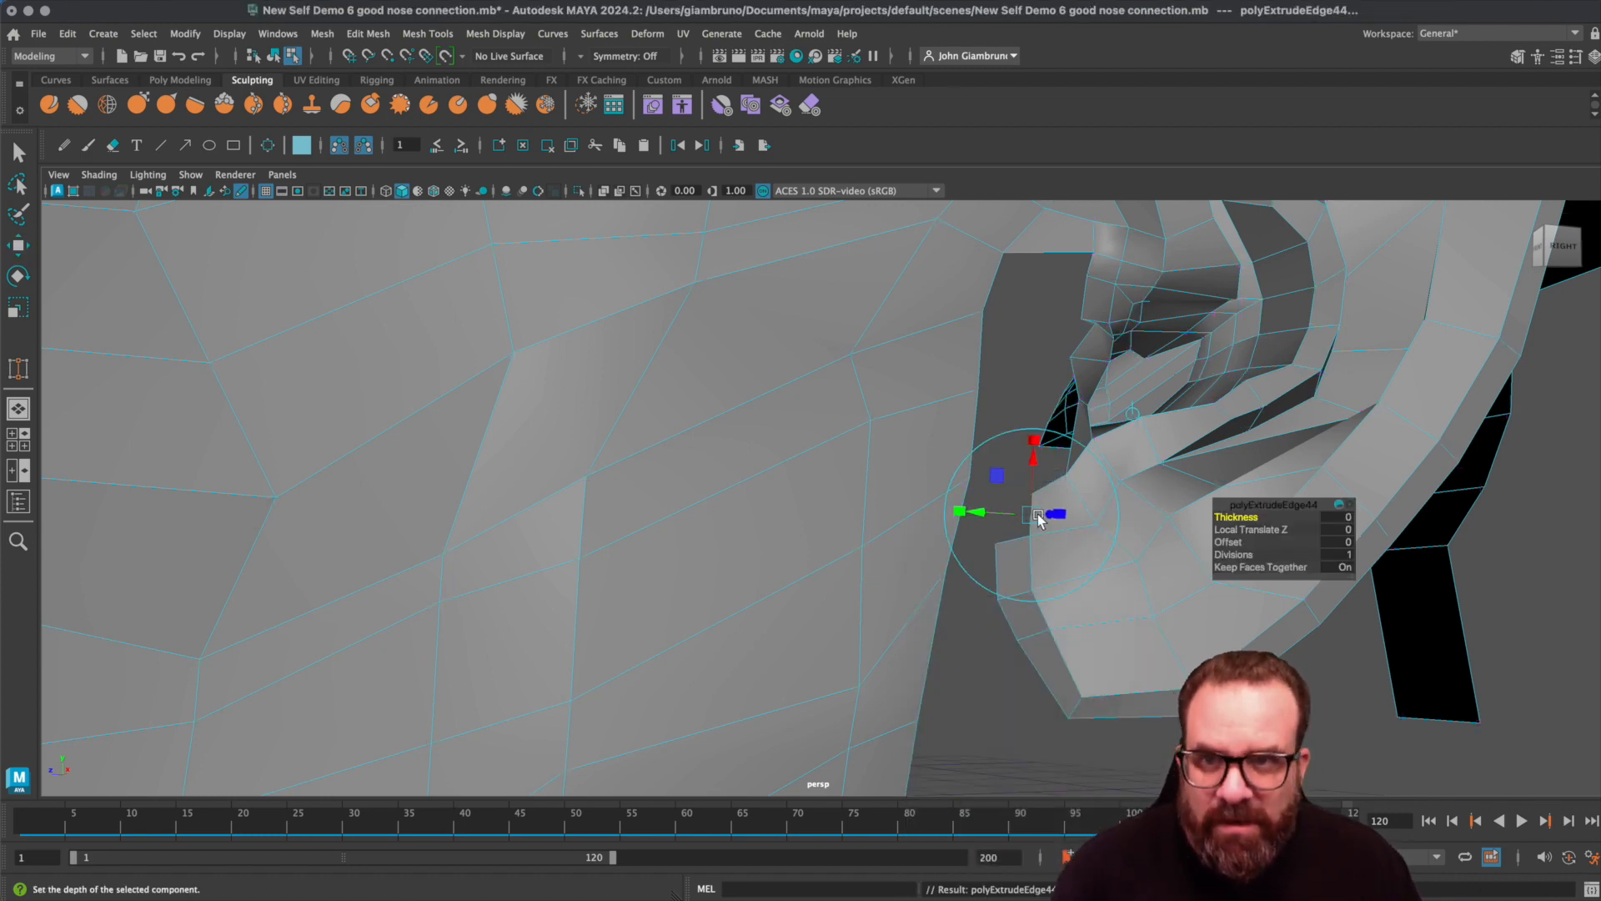
{"action": "left_click_drag", "start_coordinate": [1023, 515], "coordinate": [1026, 515]}
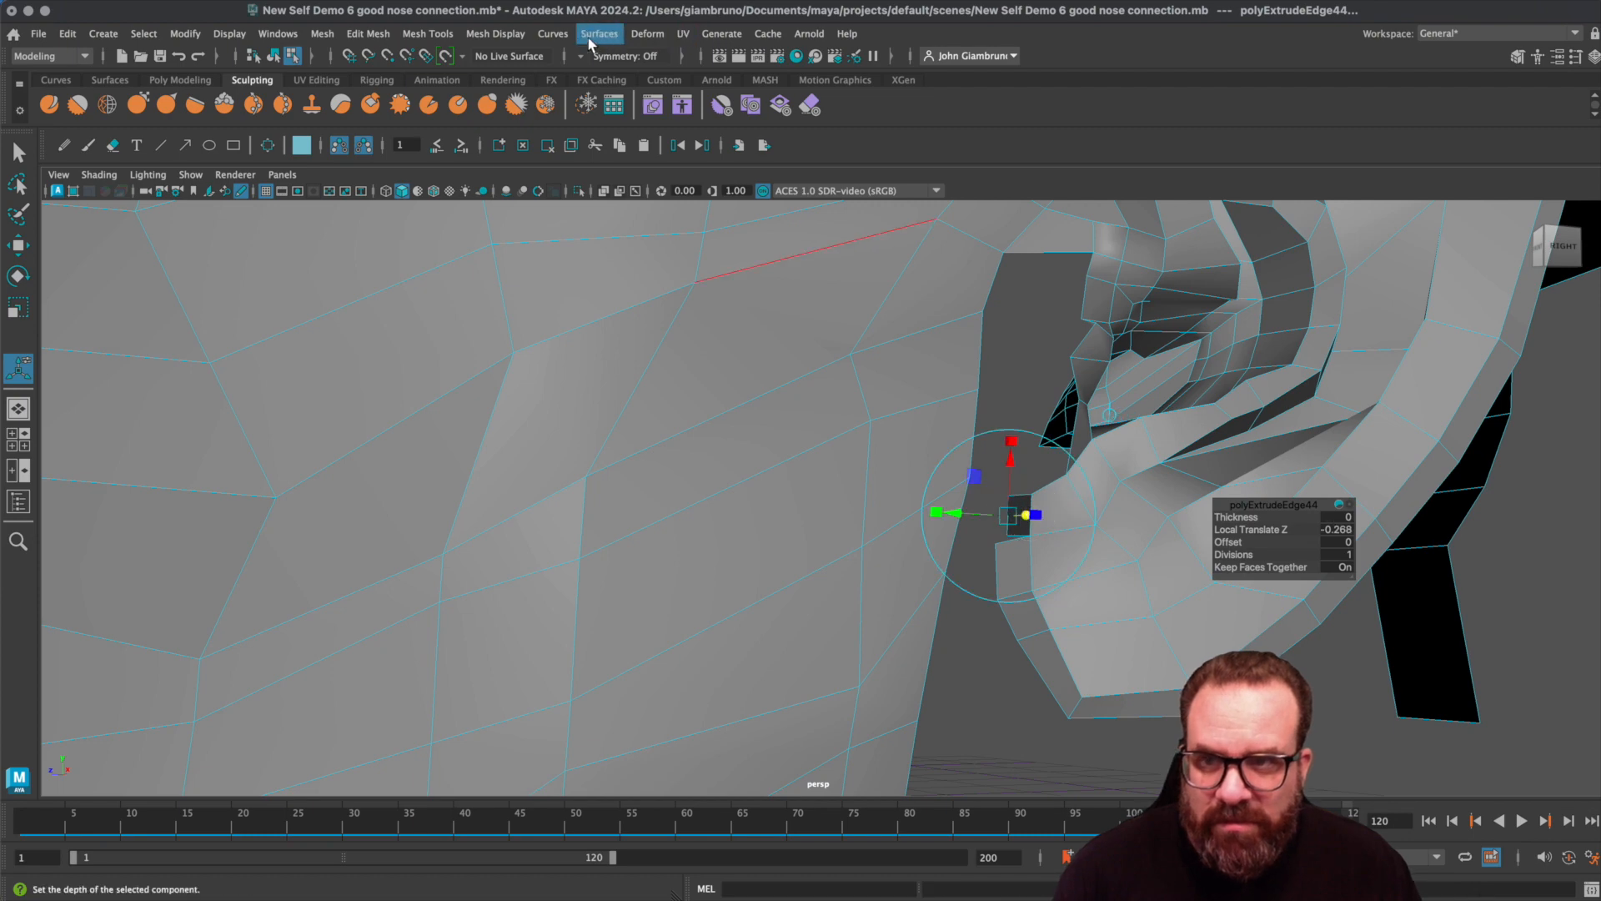
- Join the new strip's lower side to the earlobe's rim with Target Weld
{"action": "left_click", "coordinate": [495, 34]}
{"action": "mouse_move", "coordinate": [435, 32]}
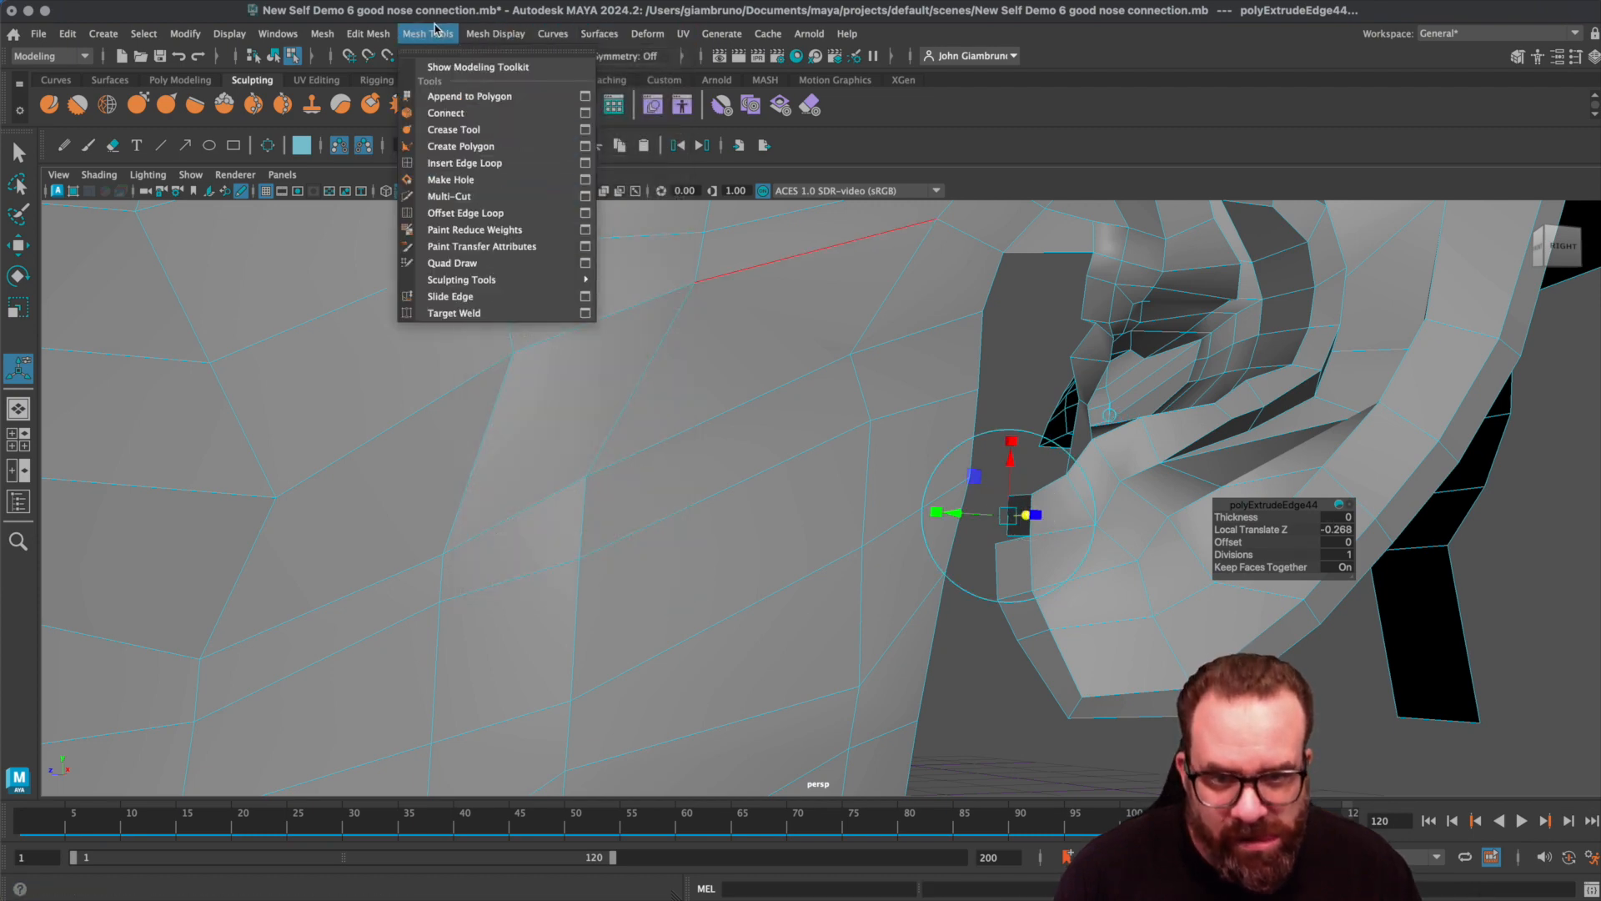
{"action": "left_click", "coordinate": [455, 313]}
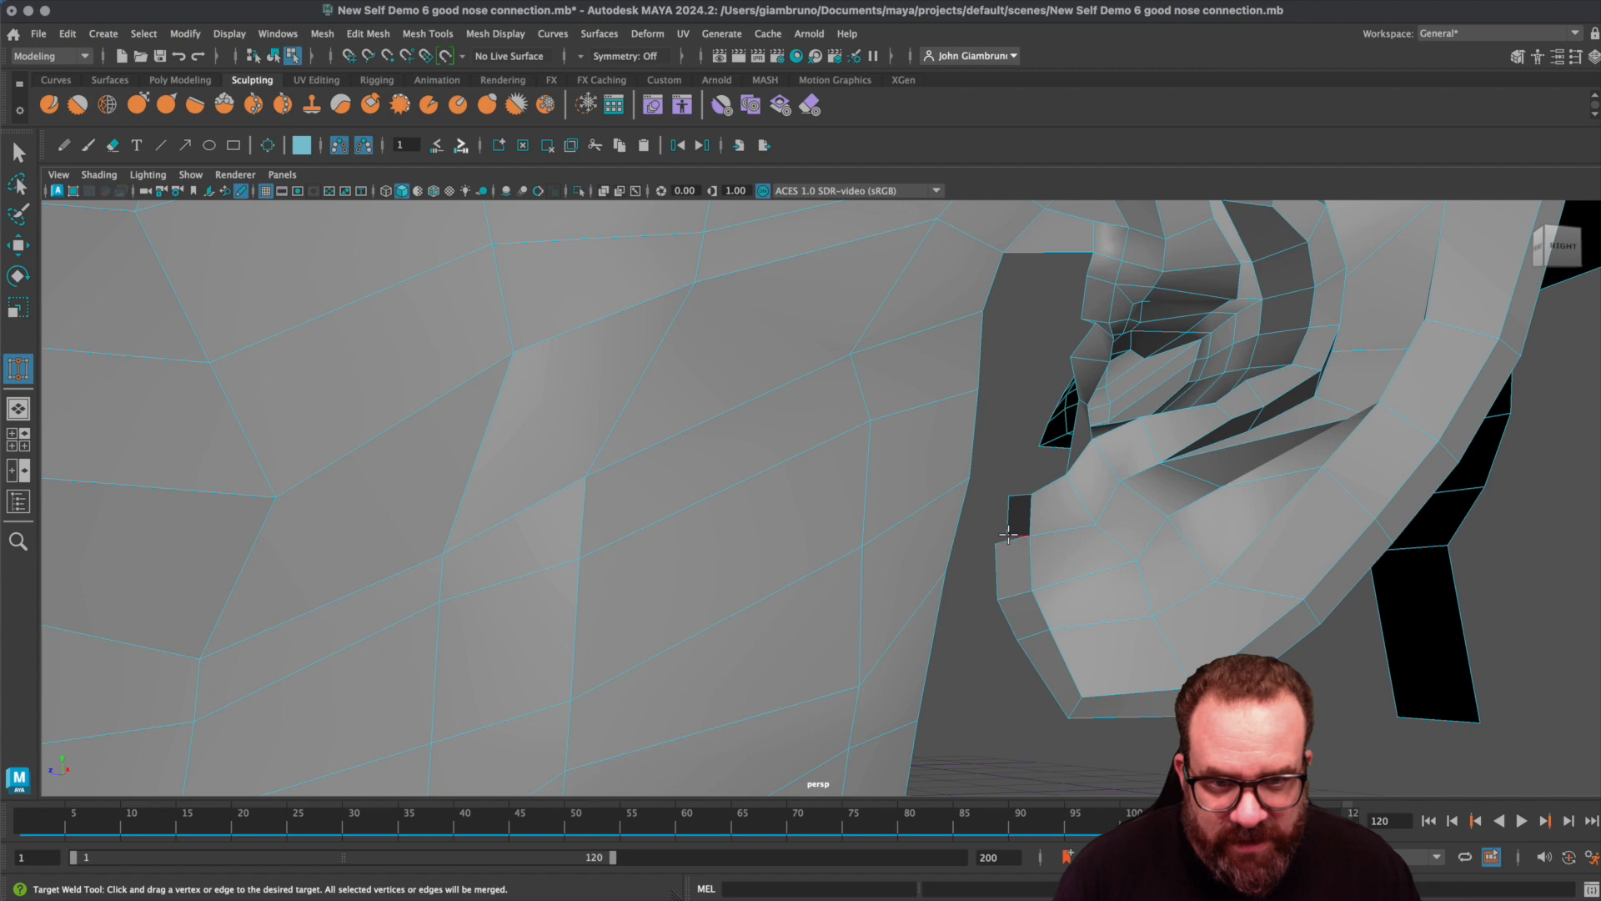
{"action": "scroll", "coordinate": [1015, 540], "scroll_direction": "up", "scroll_amount": 1}
{"action": "left_click_drag", "start_coordinate": [1030, 540], "coordinate": [1001, 574], "text": "alt"}
{"action": "key", "text": "q"}
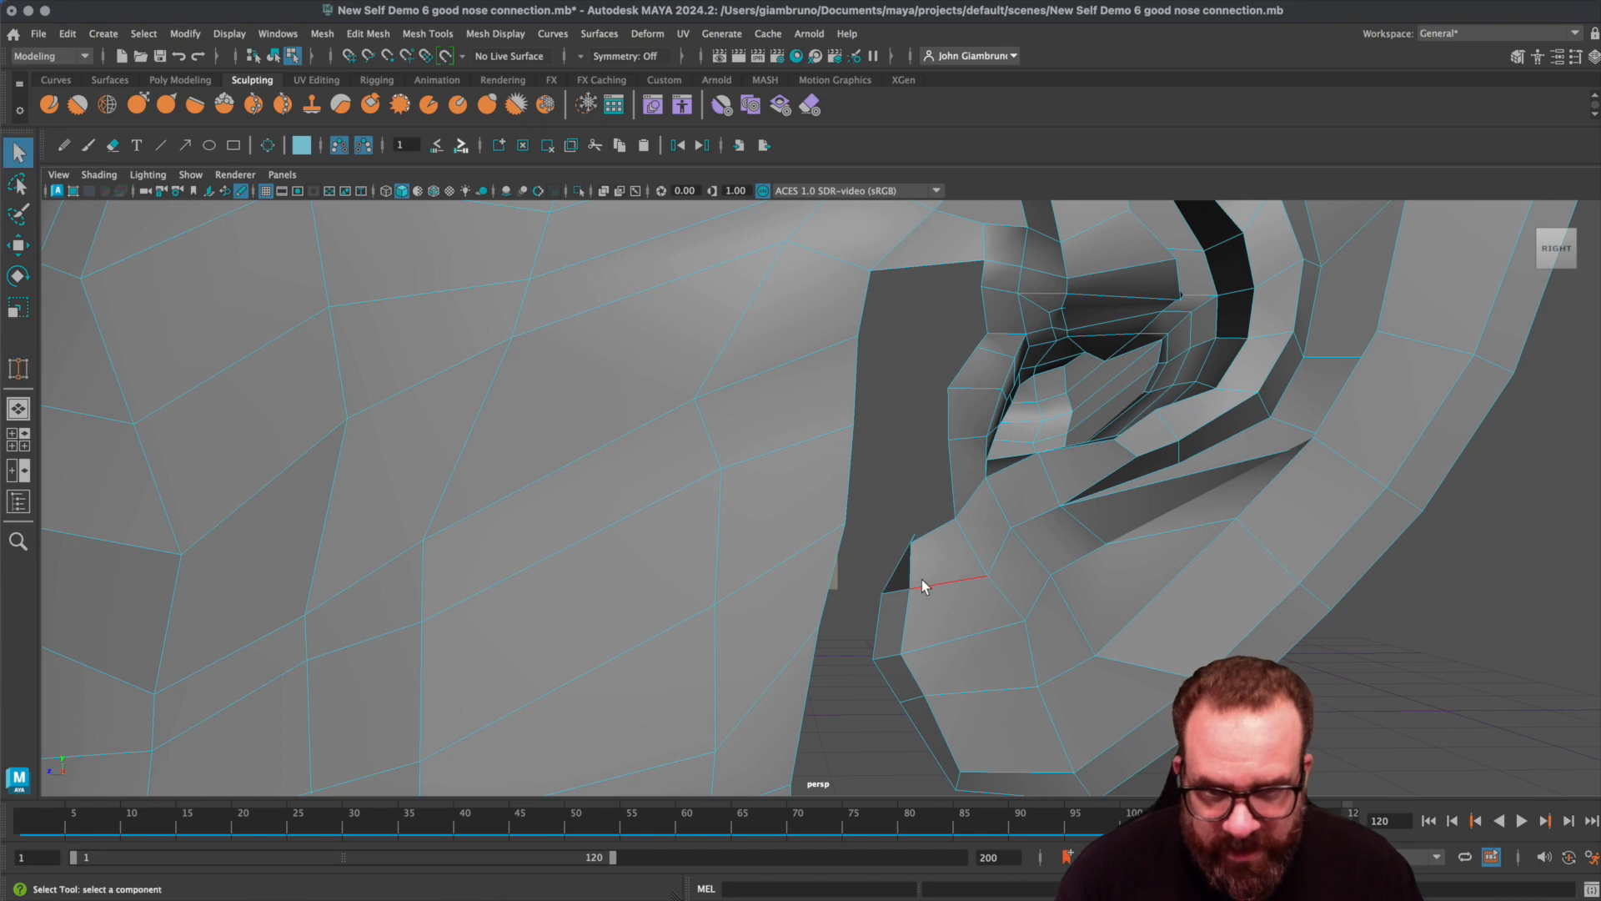
- Move the free upper corner vertex of the new ear strip forward toward the cheek border, working in the side view
{"action": "left_click_drag", "start_coordinate": [903, 582], "coordinate": [923, 583], "text": "alt"}
{"action": "mouse_move", "coordinate": [937, 572]}
{"action": "right_mouse_down"}
{"action": "mouse_move", "coordinate": [876, 564]}
{"action": "mouse_move", "coordinate": [929, 564]}
{"action": "right_mouse_up"}
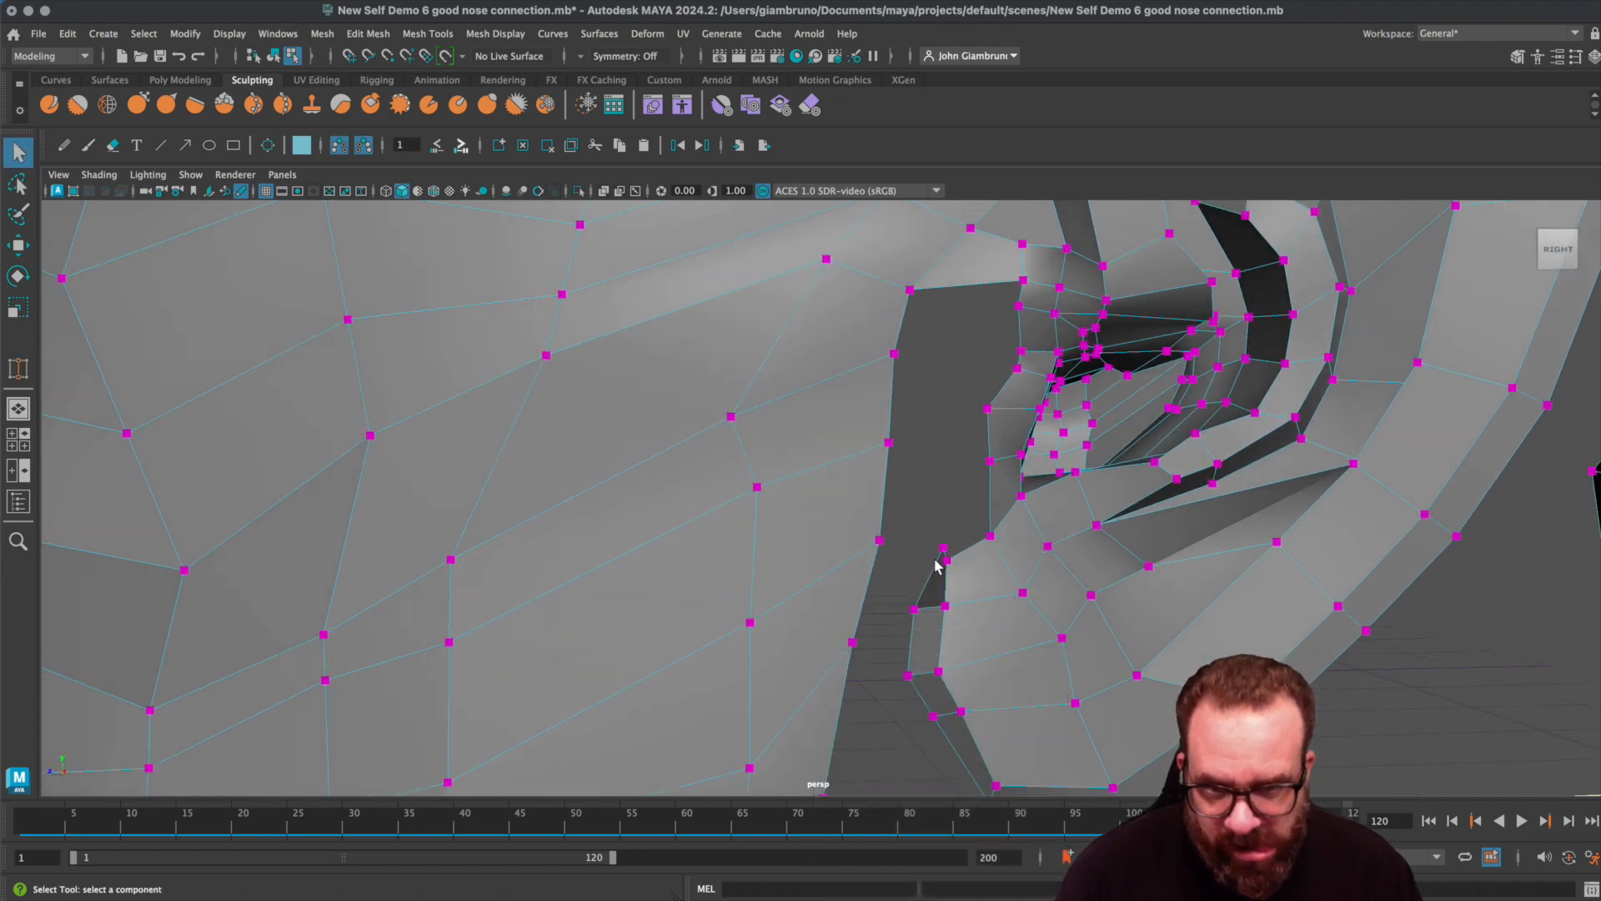
{"action": "left_click", "coordinate": [942, 549]}
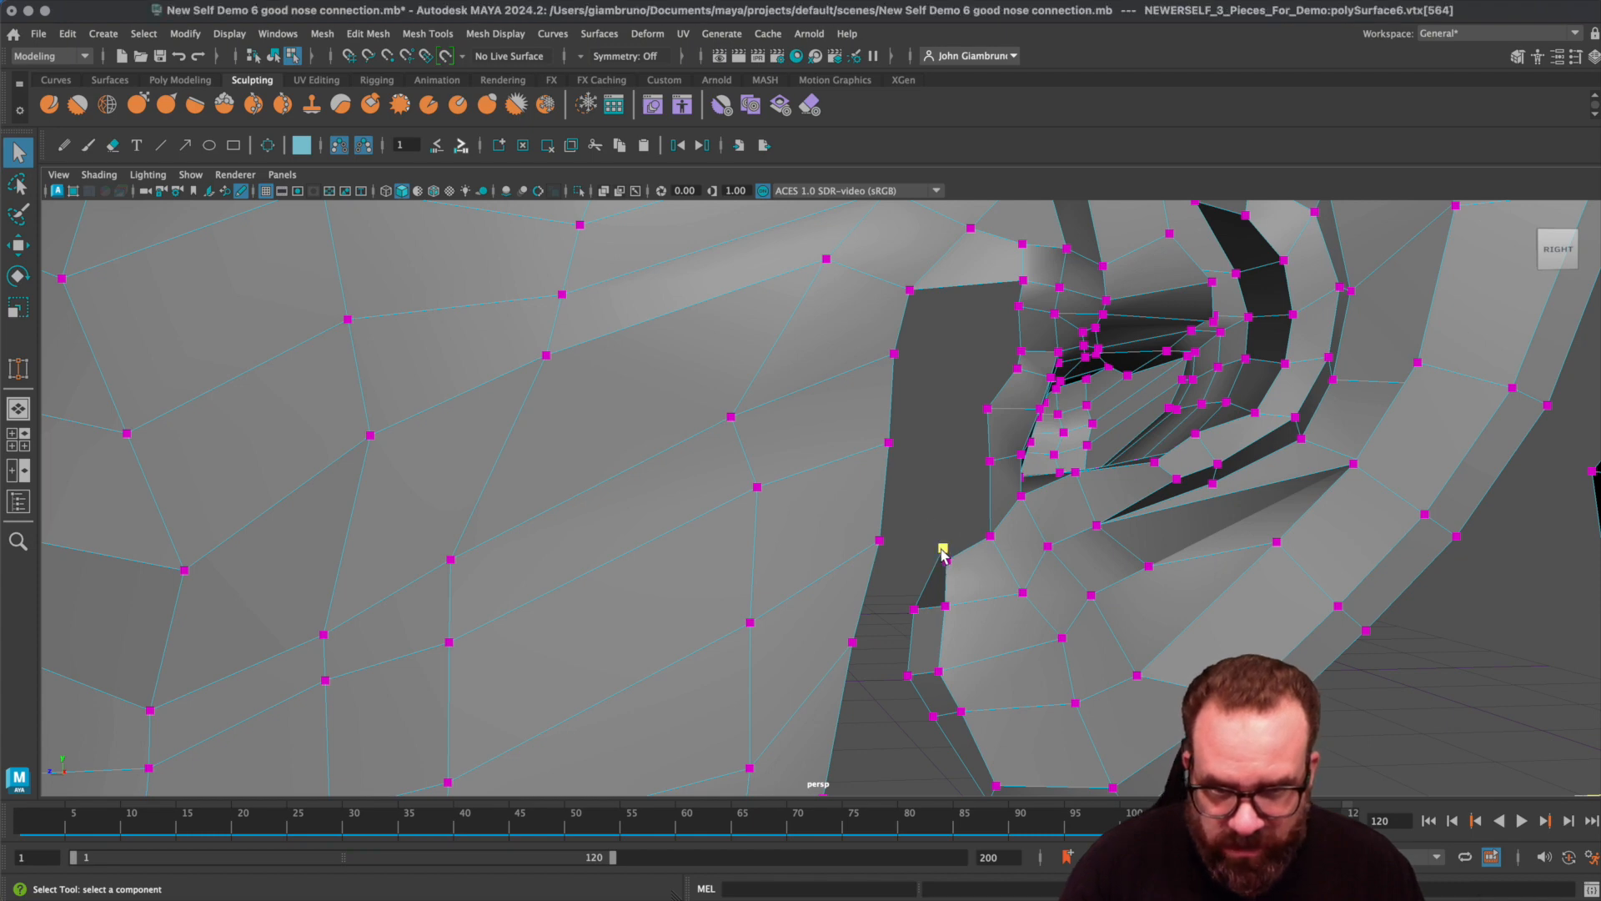
{"action": "key", "text": "w"}
{"action": "left_click_drag", "start_coordinate": [938, 549], "coordinate": [567, 579]}
{"action": "left_click", "coordinate": [979, 477]}
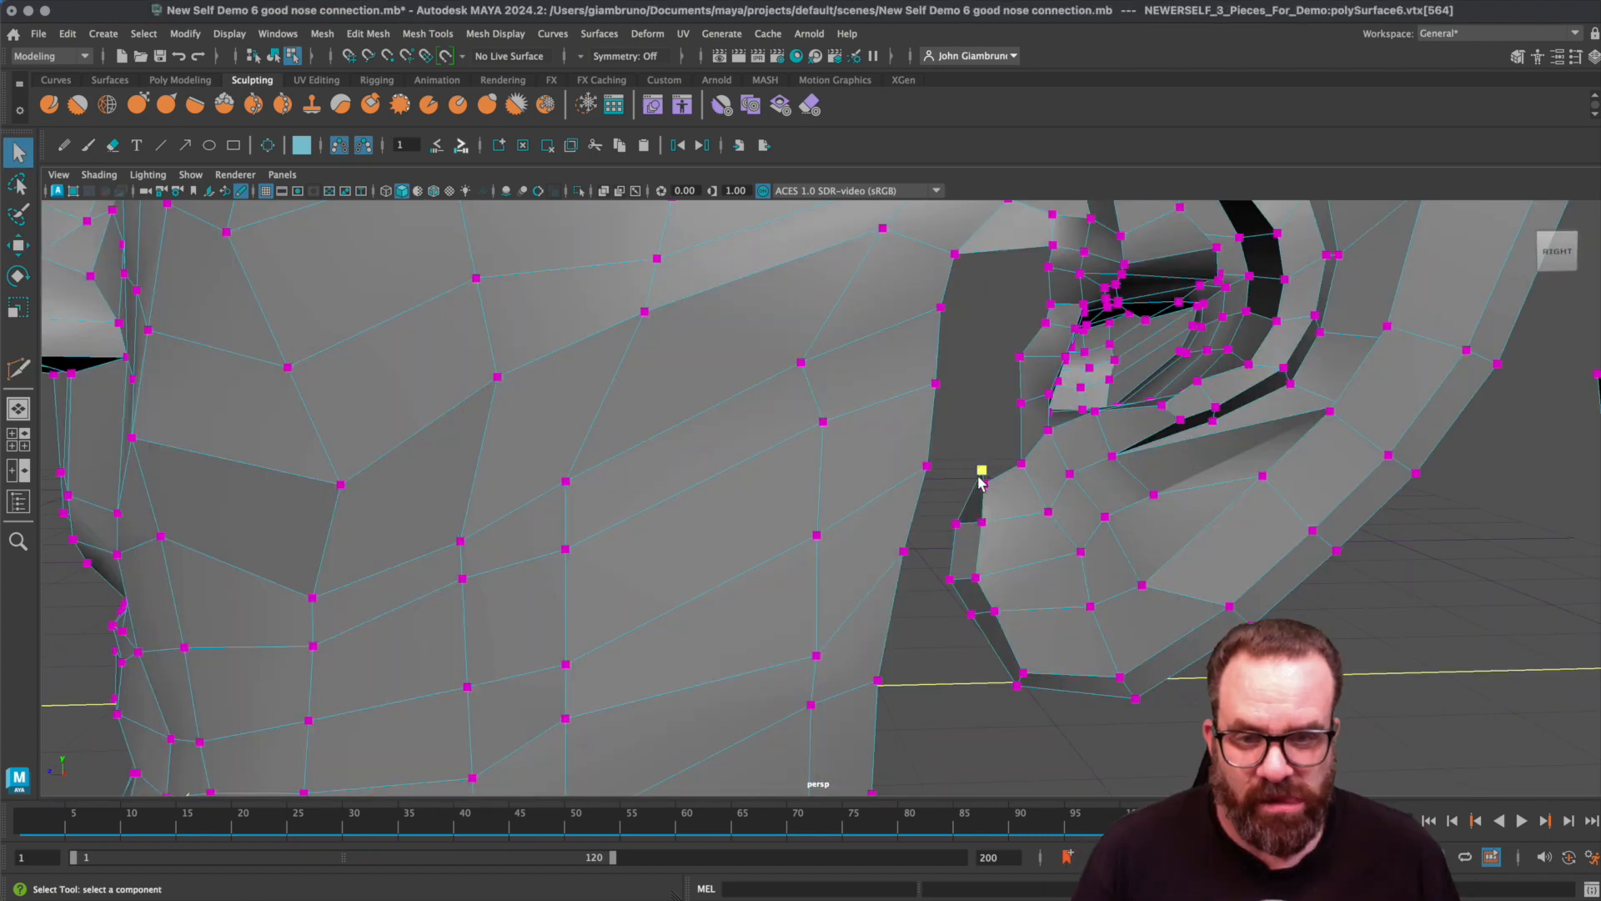
{"action": "key", "text": "w"}
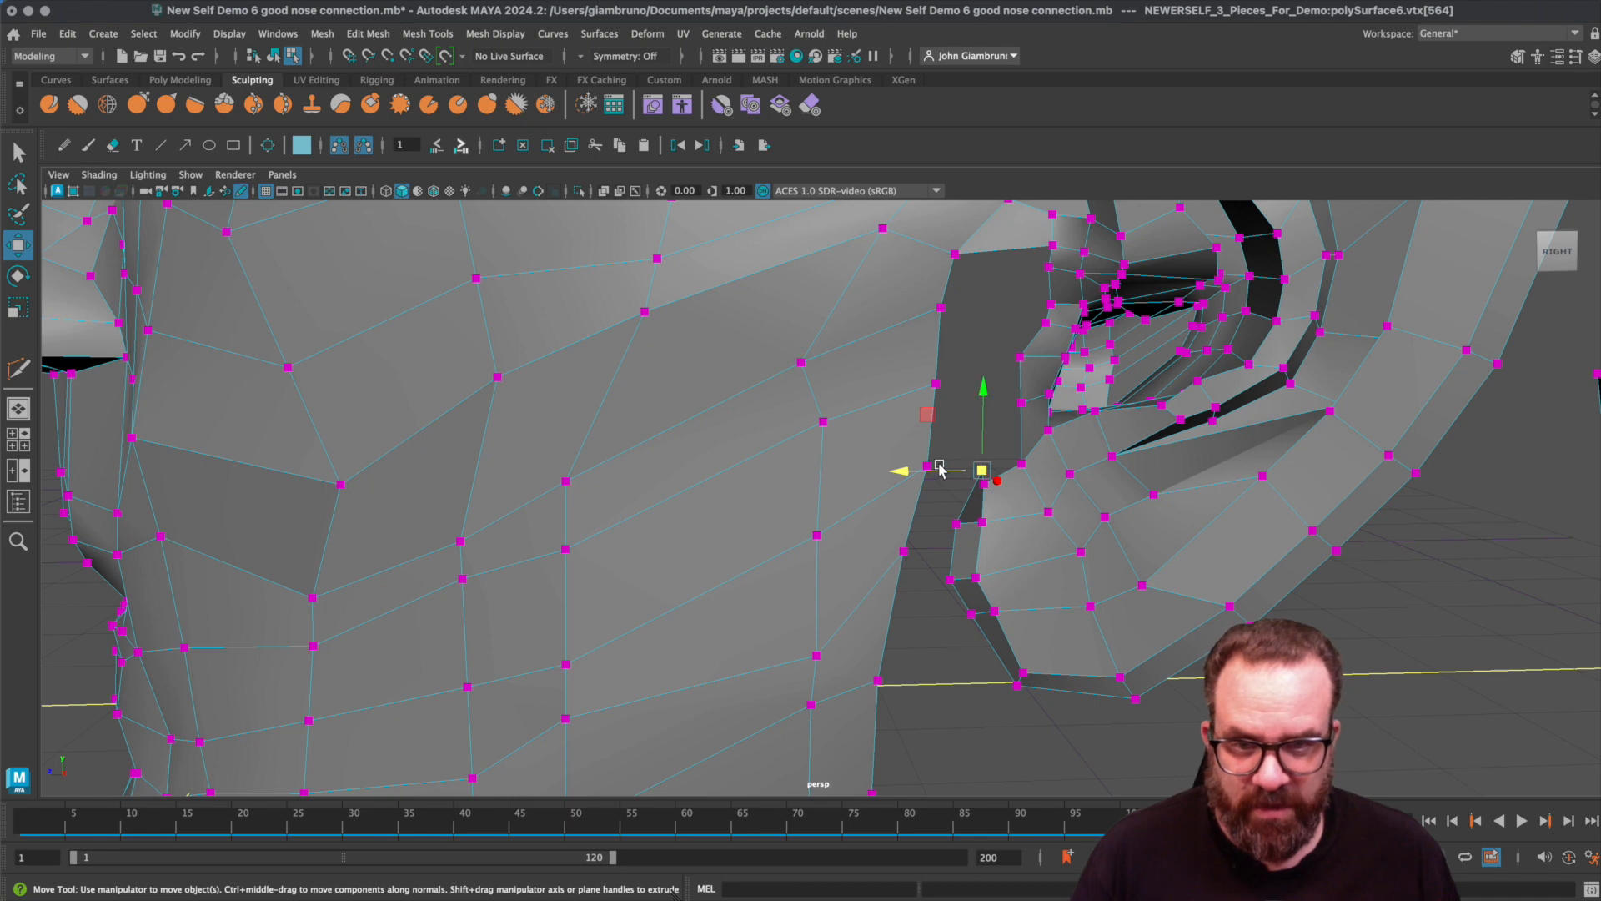
{"action": "key", "text": "space"}
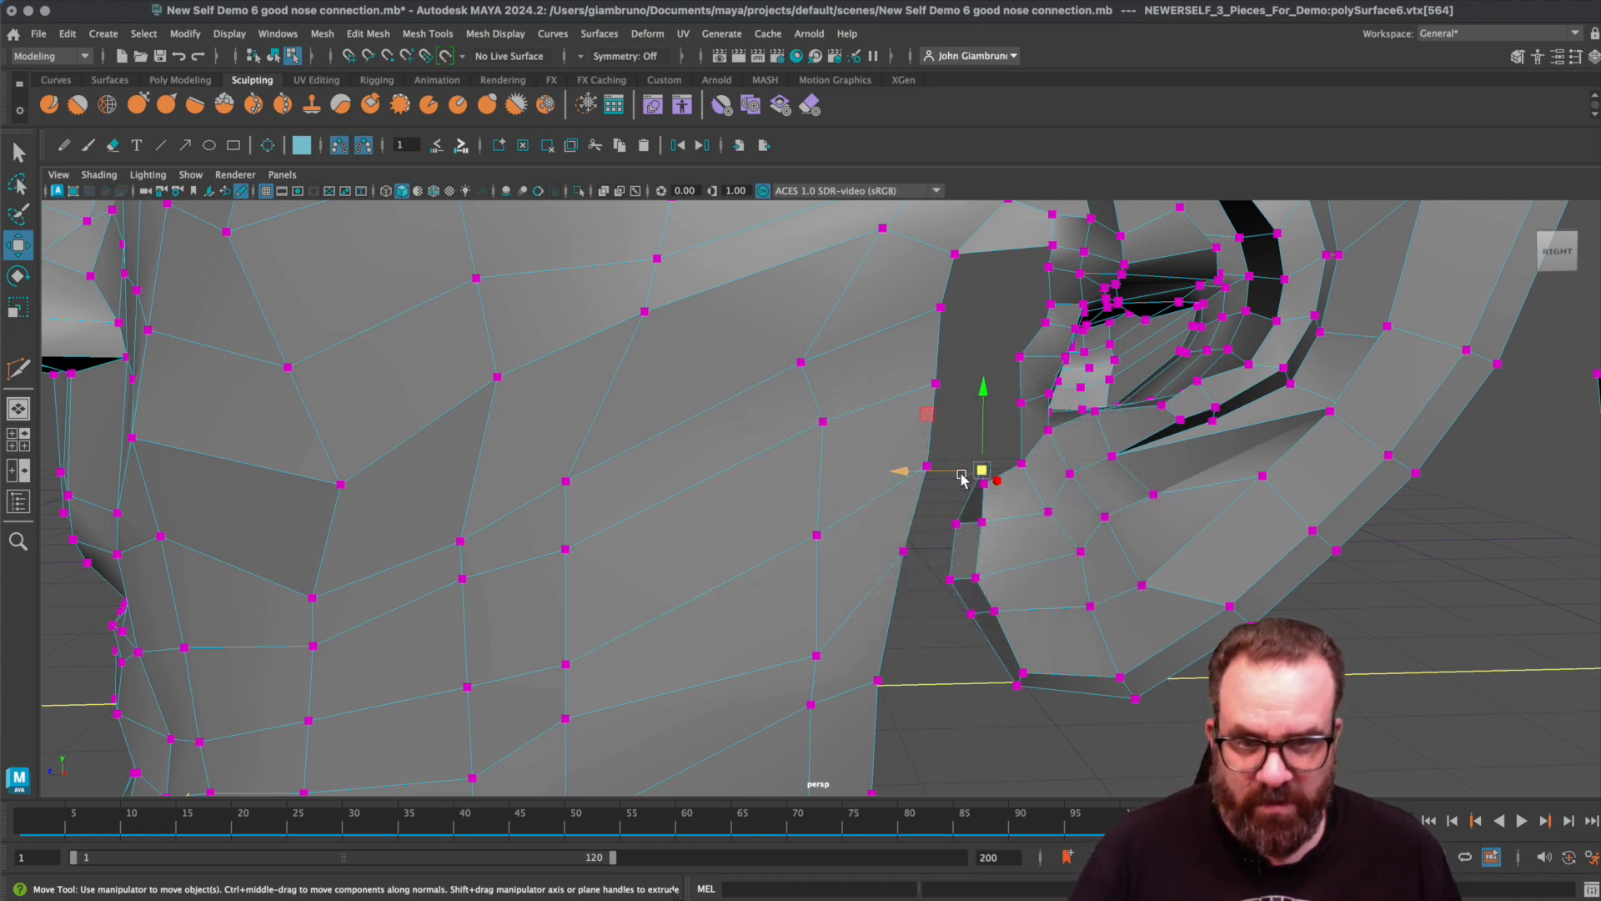
{"action": "key", "text": "space"}
{"action": "middle_click_drag", "start_coordinate": [1125, 712], "coordinate": [1134, 498], "text": "alt"}
{"action": "left_click_drag", "start_coordinate": [1046, 555], "coordinate": [1020, 553]}
- Reposition the two earlobe rim vertices directly below the moved corner so that they line up beneath it
{"action": "left_click", "coordinate": [1071, 633]}
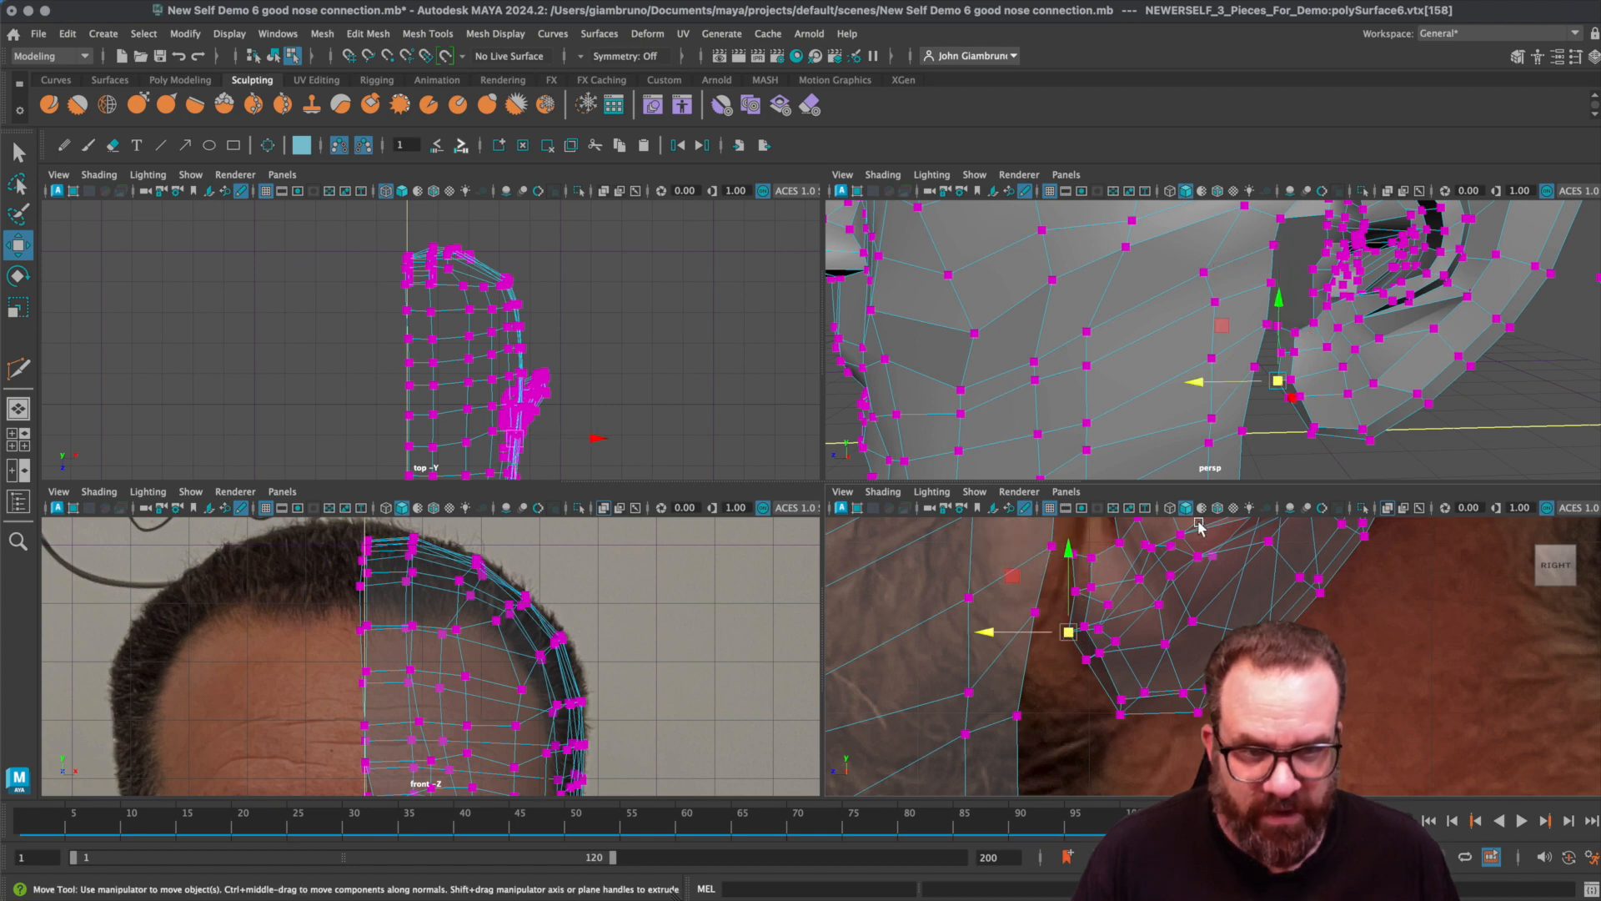
{"action": "left_click_drag", "start_coordinate": [1282, 419], "coordinate": [1215, 397], "text": "alt"}
{"action": "scroll", "coordinate": [1216, 397], "scroll_direction": "up", "scroll_amount": 6}
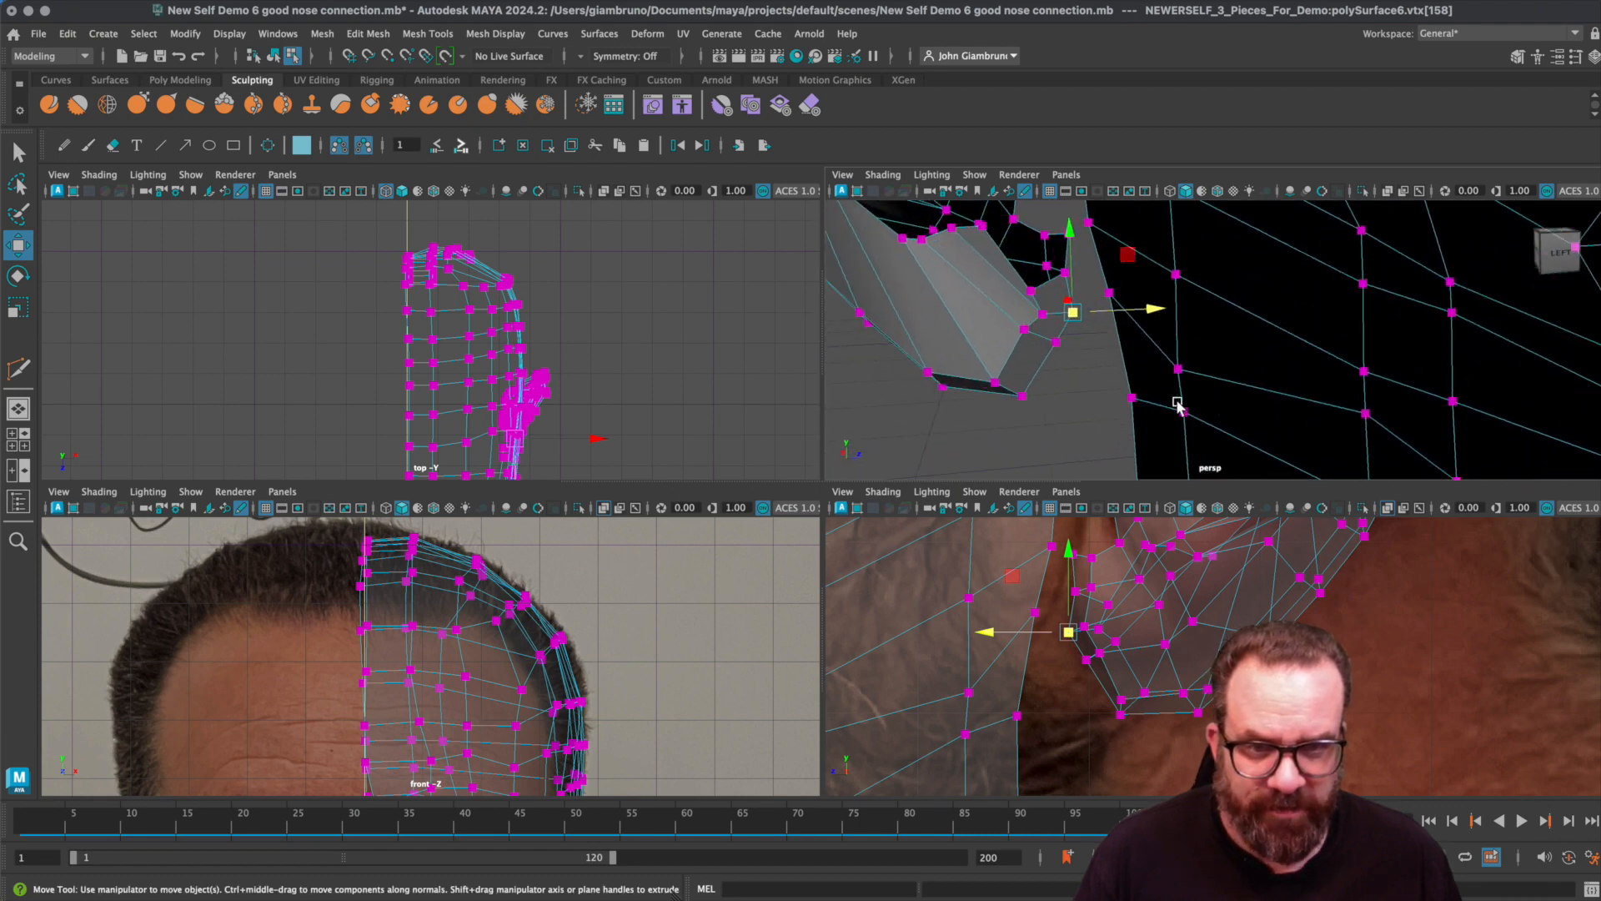
{"action": "mouse_move", "coordinate": [1006, 315]}
{"action": "left_mouse_down", "text": "alt"}
{"action": "mouse_move", "coordinate": [1001, 328]}
{"action": "mouse_move", "coordinate": [1013, 318]}
{"action": "left_mouse_up", "text": "alt"}
{"action": "middle_click_drag", "start_coordinate": [1013, 319], "coordinate": [1051, 411], "text": "alt"}
{"action": "left_click", "coordinate": [1003, 298]}
{"action": "left_click_drag", "start_coordinate": [1059, 367], "coordinate": [1327, 307], "text": "alt"}
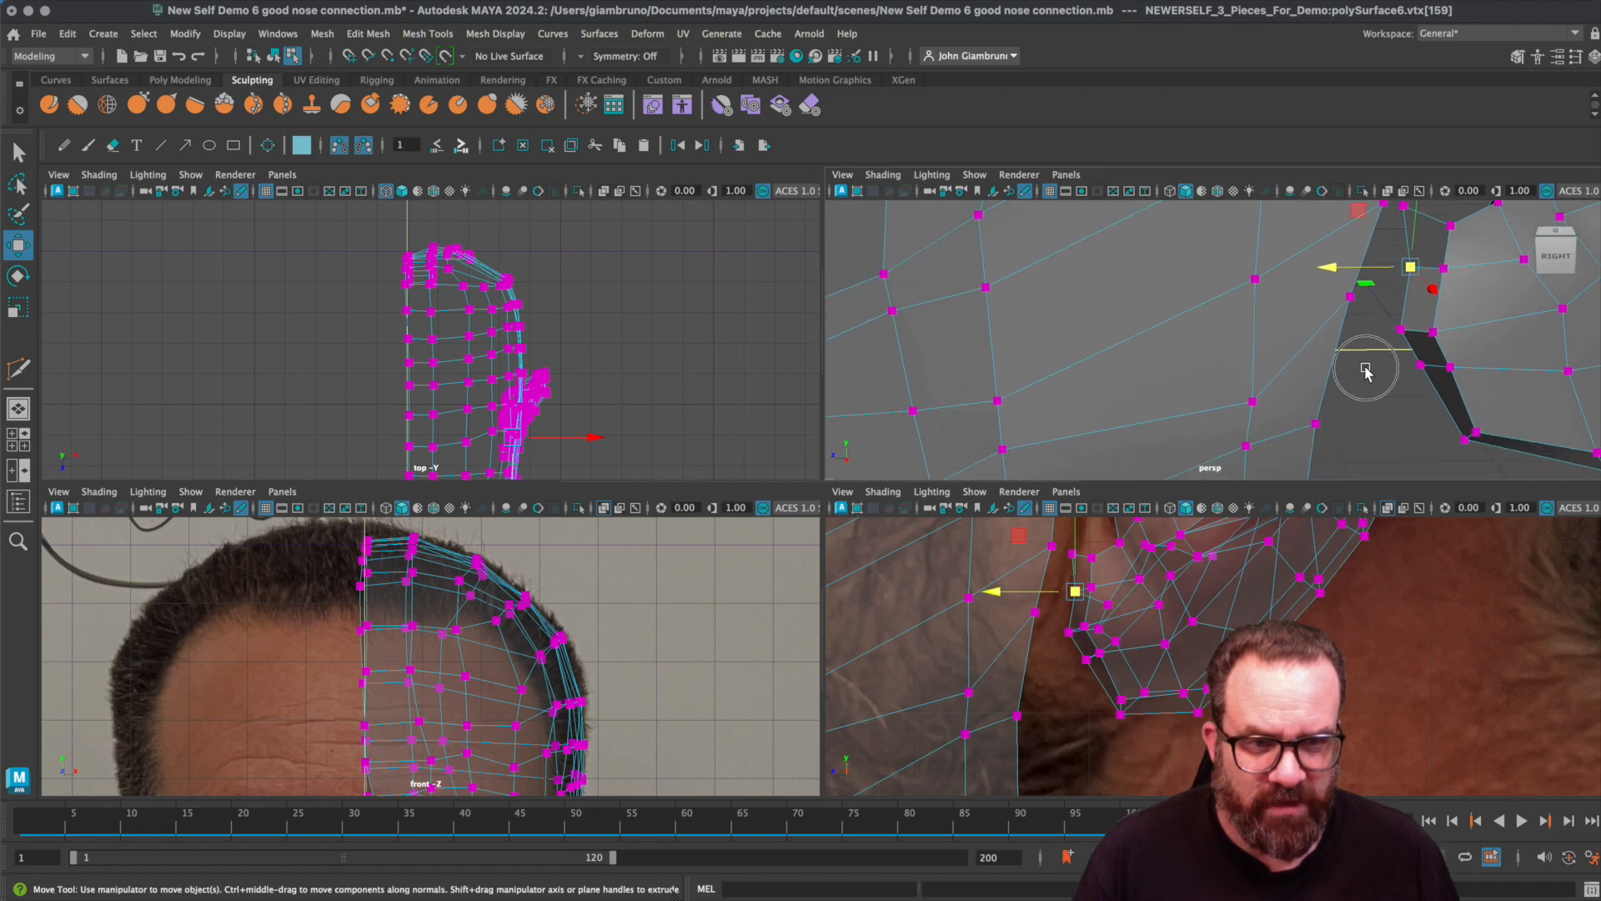
{"action": "left_click_drag", "start_coordinate": [1365, 369], "coordinate": [1359, 367], "text": "alt"}
{"action": "left_click_drag", "start_coordinate": [1374, 261], "coordinate": [1195, 361]}
{"action": "scroll", "coordinate": [1362, 288], "scroll_direction": "down", "scroll_amount": 5}
{"action": "left_click", "coordinate": [1197, 334]}
{"action": "left_click", "coordinate": [1193, 376]}
{"action": "key", "text": "space"}
{"action": "left_click_drag", "start_coordinate": [1038, 511], "coordinate": [779, 314], "text": "alt"}
- Join the two upper front vertices of the ear strip to the matching cheek border vertices with Target Weld
{"action": "left_click", "coordinate": [425, 33]}
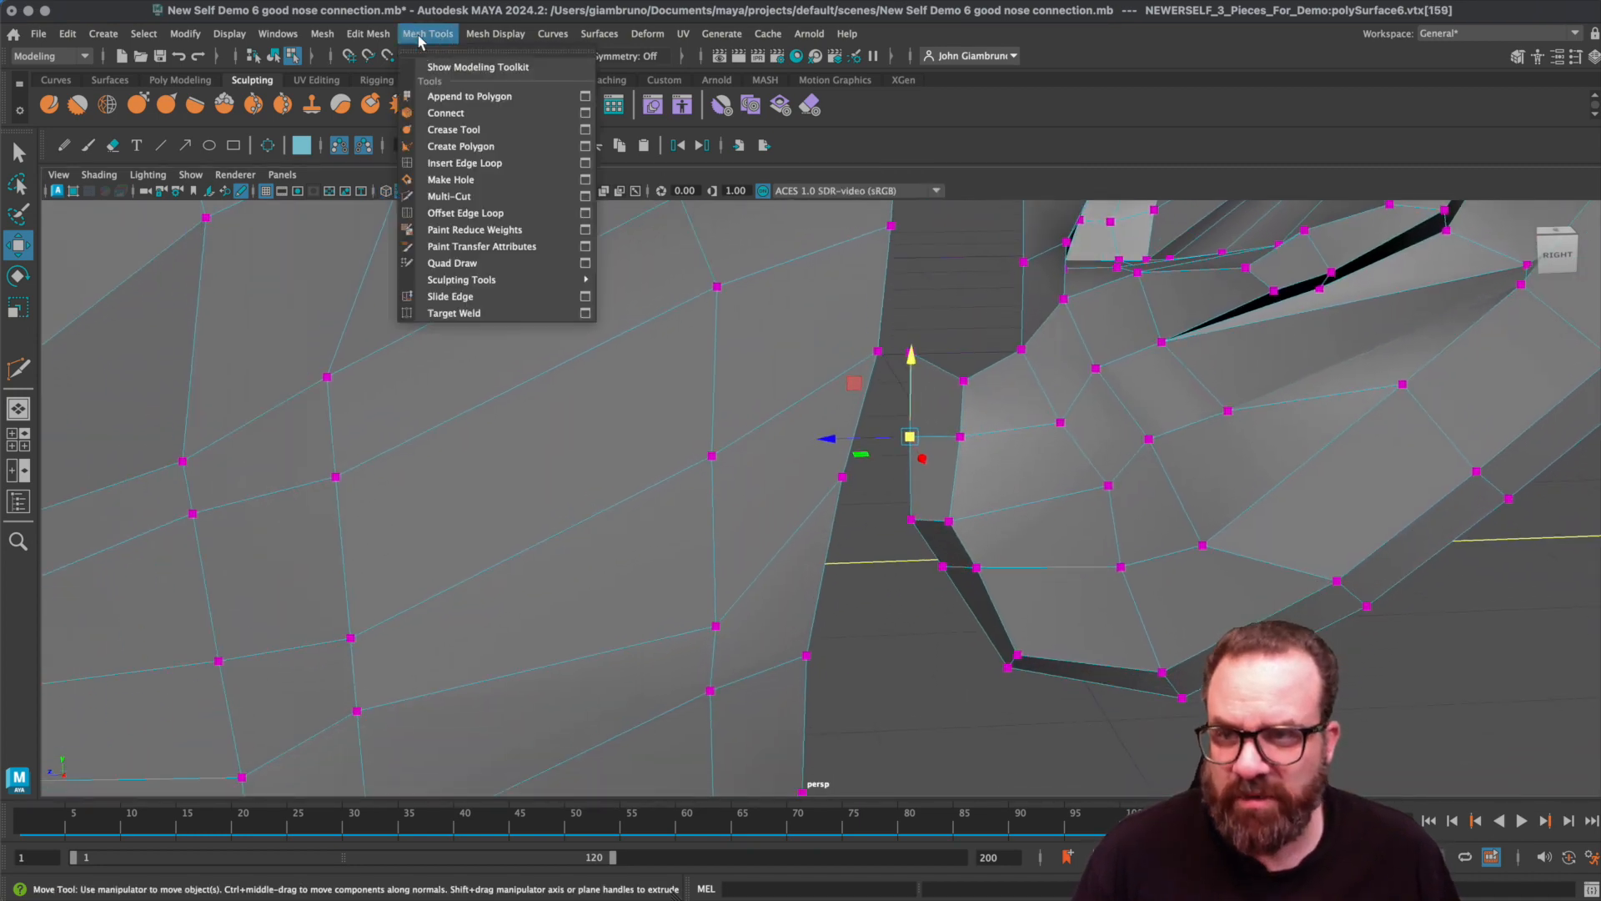
{"action": "left_click", "coordinate": [457, 313]}
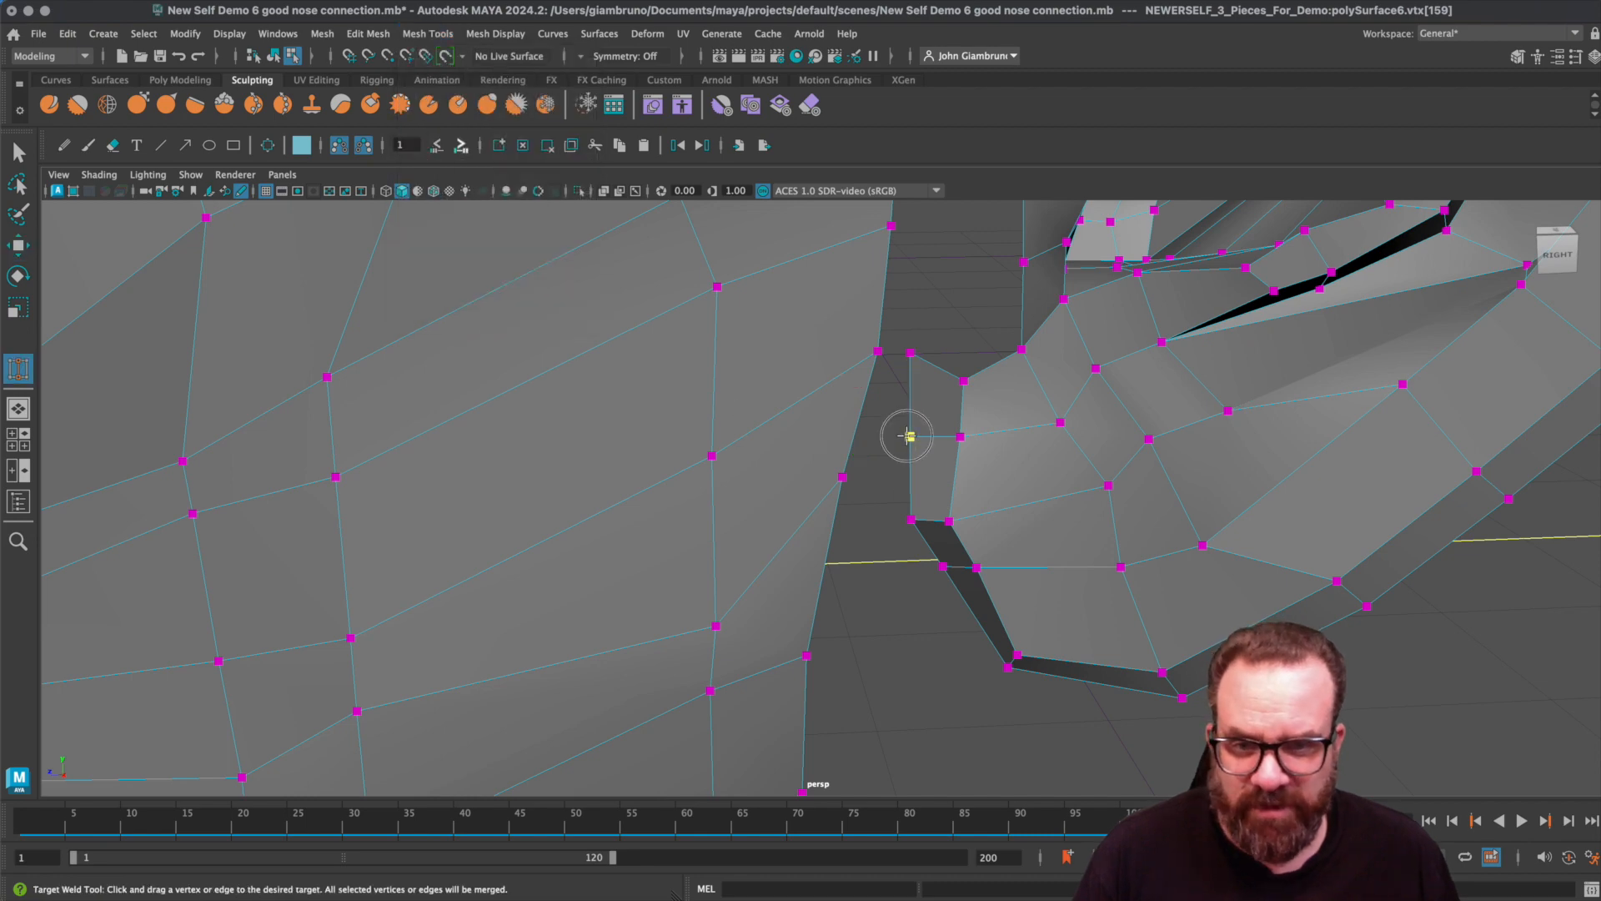
{"action": "left_click_drag", "start_coordinate": [845, 473], "coordinate": [842, 476]}
{"action": "left_click_drag", "start_coordinate": [866, 362], "coordinate": [871, 357]}
{"action": "left_click_drag", "start_coordinate": [872, 357], "coordinate": [882, 356], "text": "alt"}
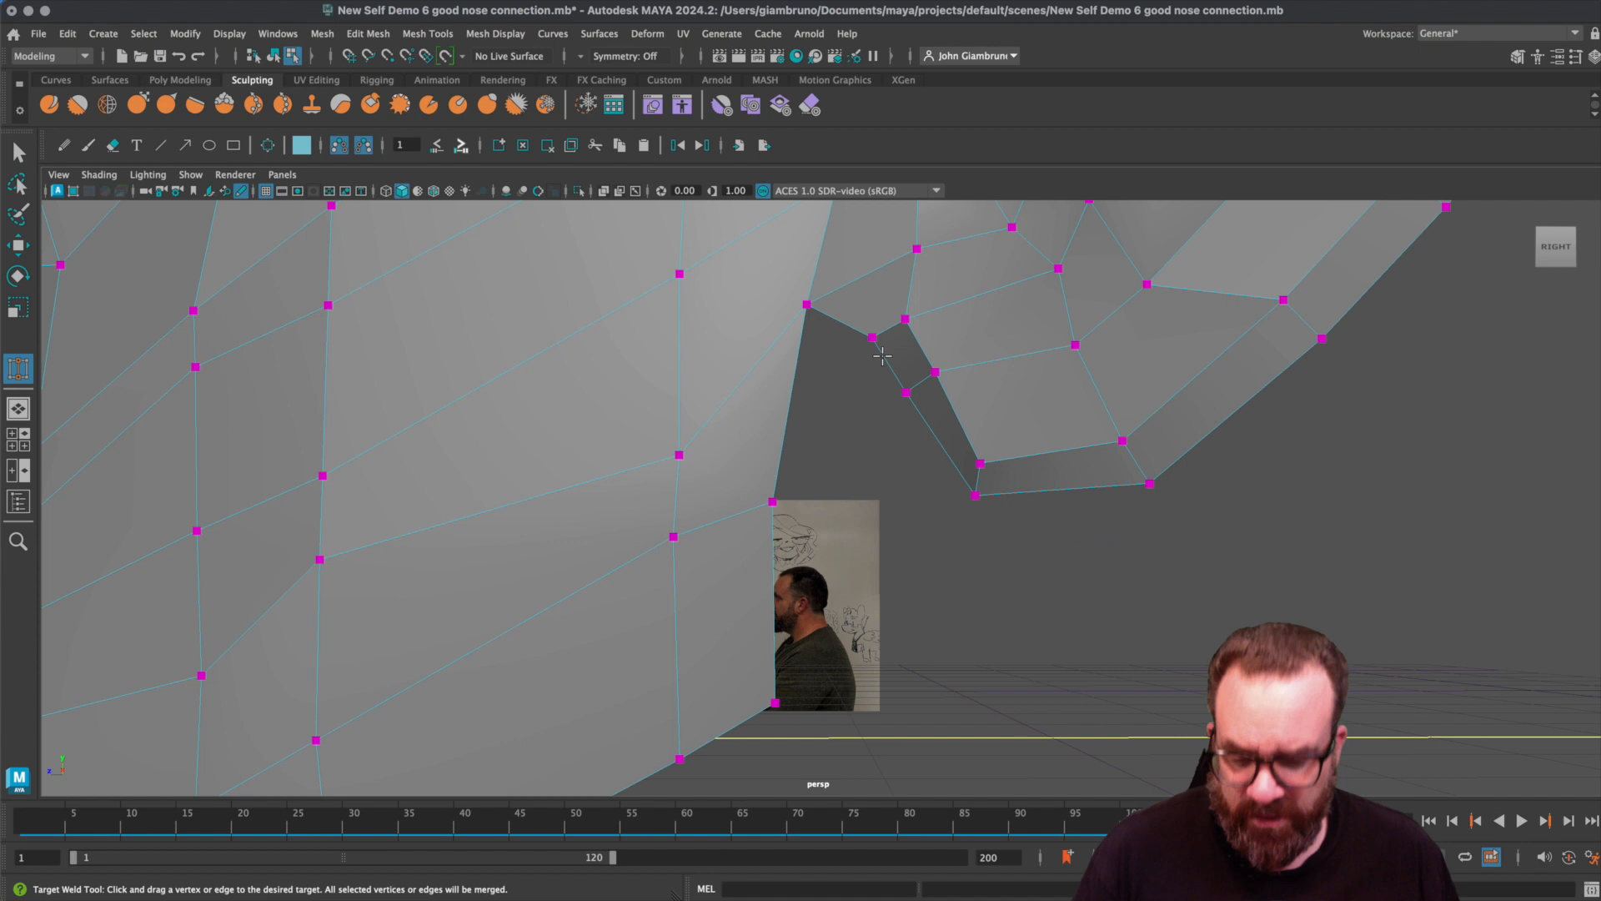
- Extrude the short edge bridging the cheek border and earlobe straight down twice, reaching the lower end of the head's border
{"action": "key", "text": "q"}
{"action": "right_click_drag", "start_coordinate": [847, 333], "coordinate": [840, 288]}
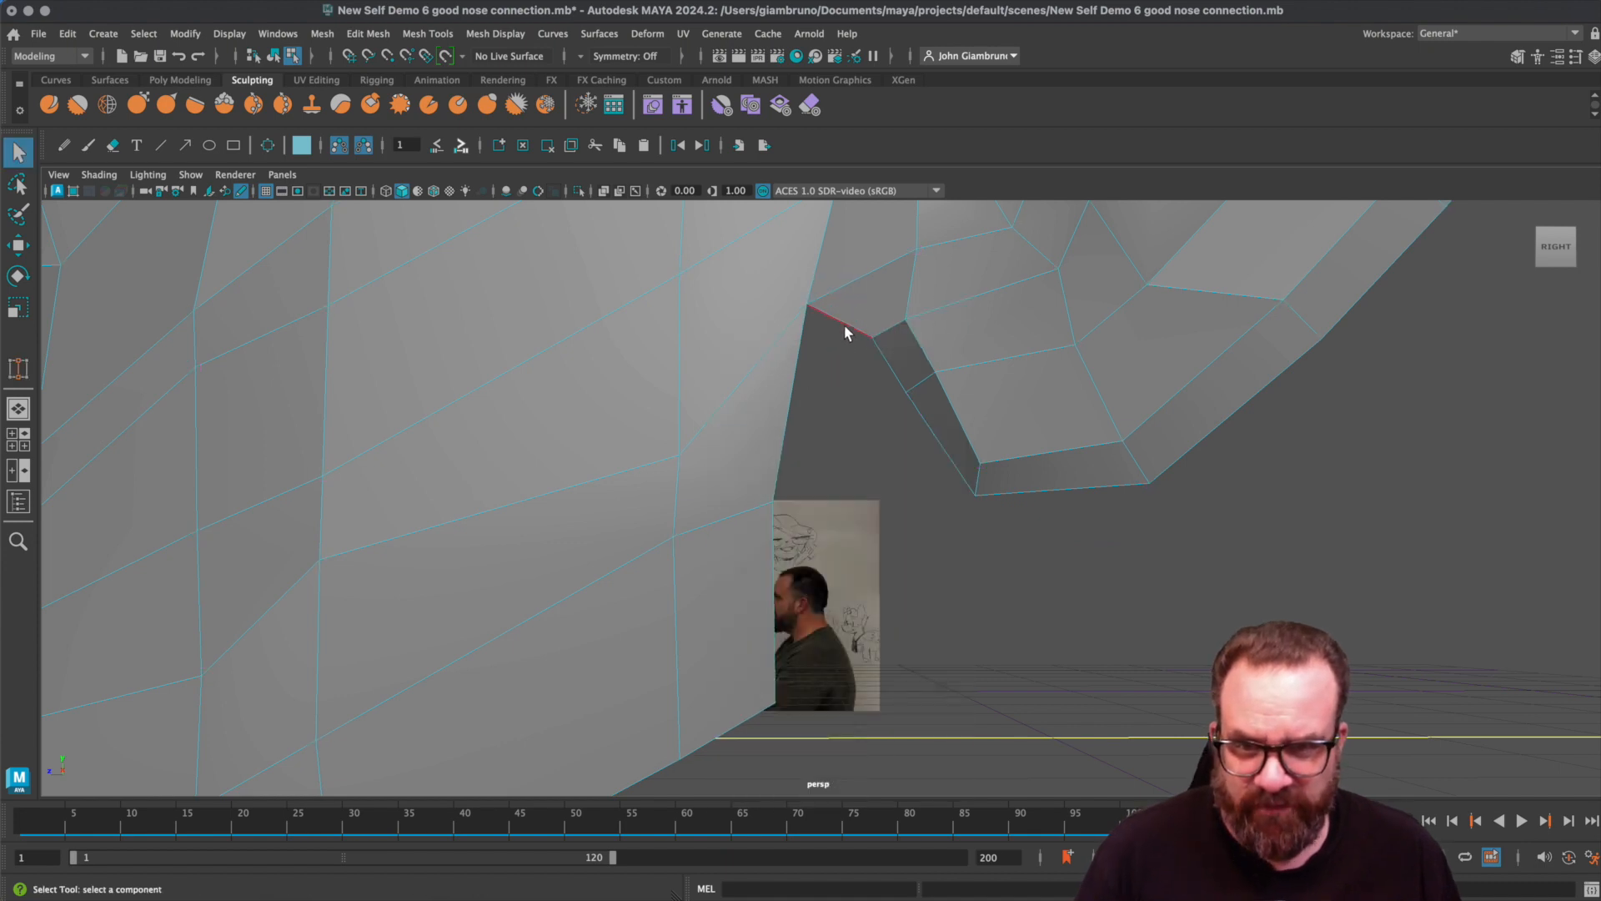
{"action": "left_click", "coordinate": [844, 332]}
{"action": "key", "text": "ctrl+e"}
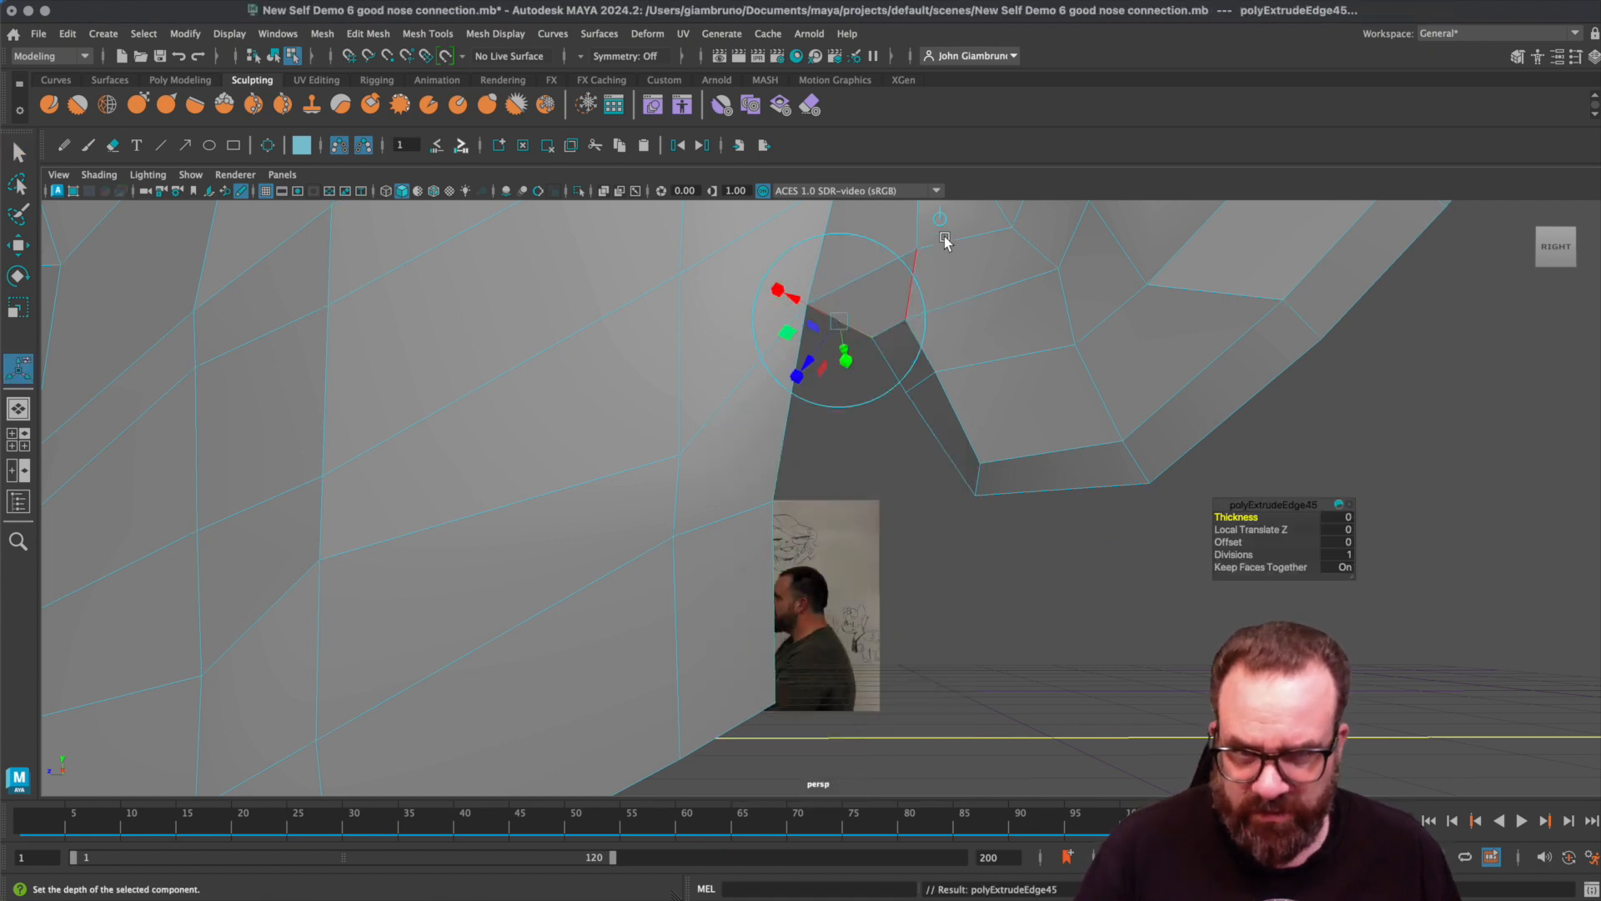
{"action": "left_click", "coordinate": [940, 220]}
{"action": "left_click_drag", "start_coordinate": [839, 275], "coordinate": [839, 463]}
{"action": "key", "text": "ctrl+e"}
{"action": "left_click", "coordinate": [939, 412]}
{"action": "left_click_drag", "start_coordinate": [839, 450], "coordinate": [839, 627]}
- Join the front edges of the two extruded segments to the cheek border with Target Weld and check the smoothed result
{"action": "left_click", "coordinate": [416, 43]}
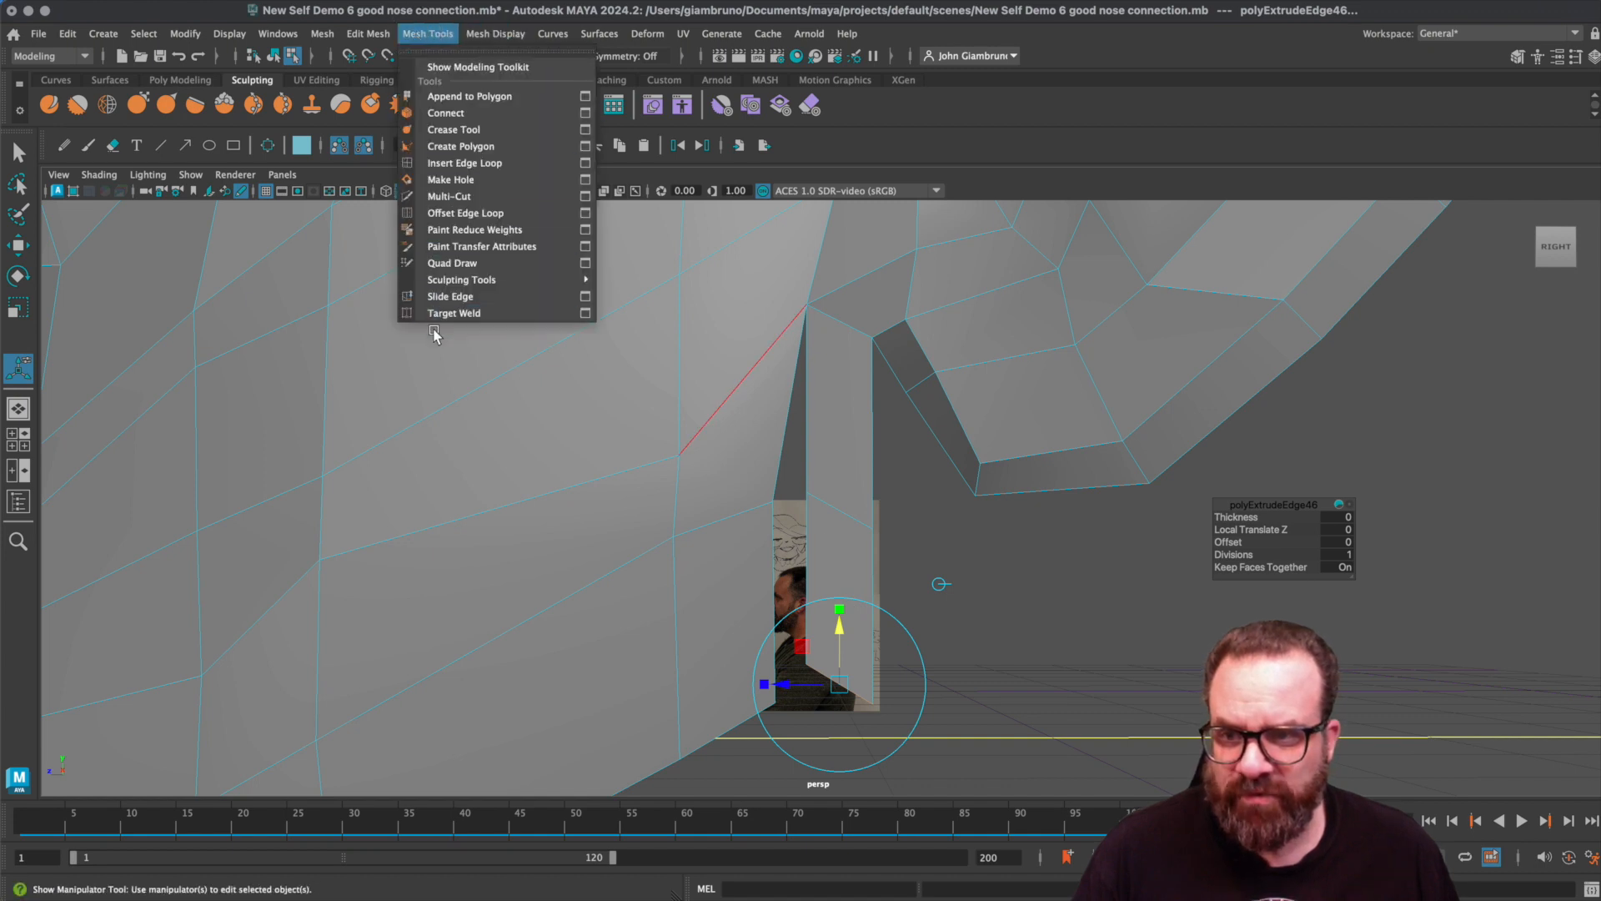
{"action": "left_click", "coordinate": [446, 314]}
{"action": "left_click_drag", "start_coordinate": [802, 636], "coordinate": [774, 638]}
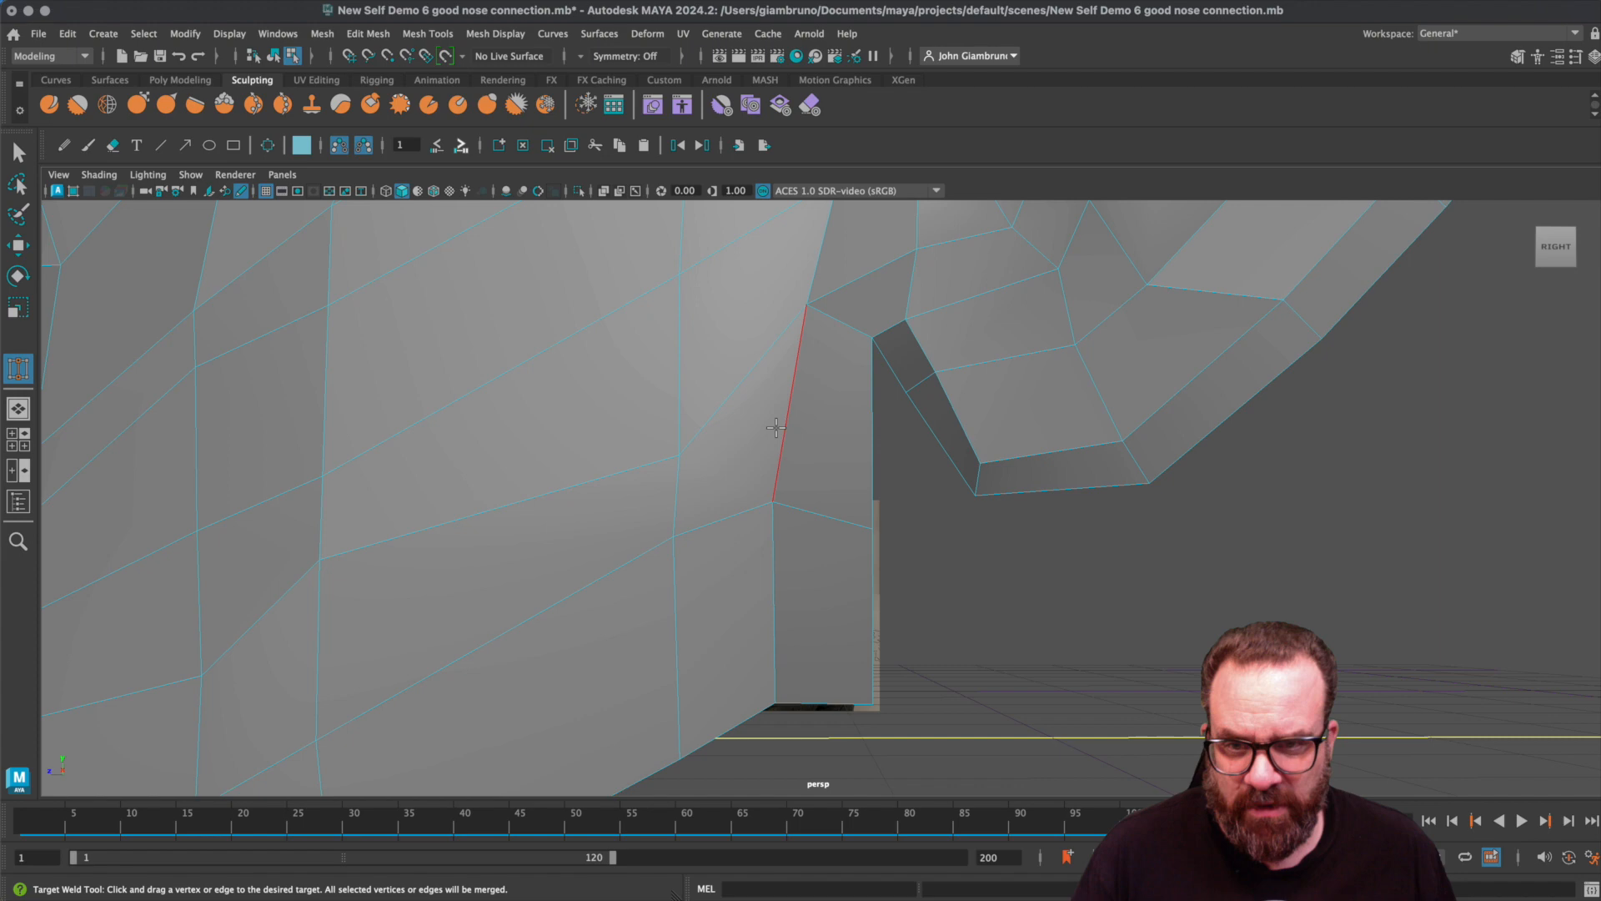
{"action": "key", "text": "3"}
{"action": "key", "text": "1"}
{"action": "left_click_drag", "start_coordinate": [819, 525], "coordinate": [792, 526], "text": "alt"}
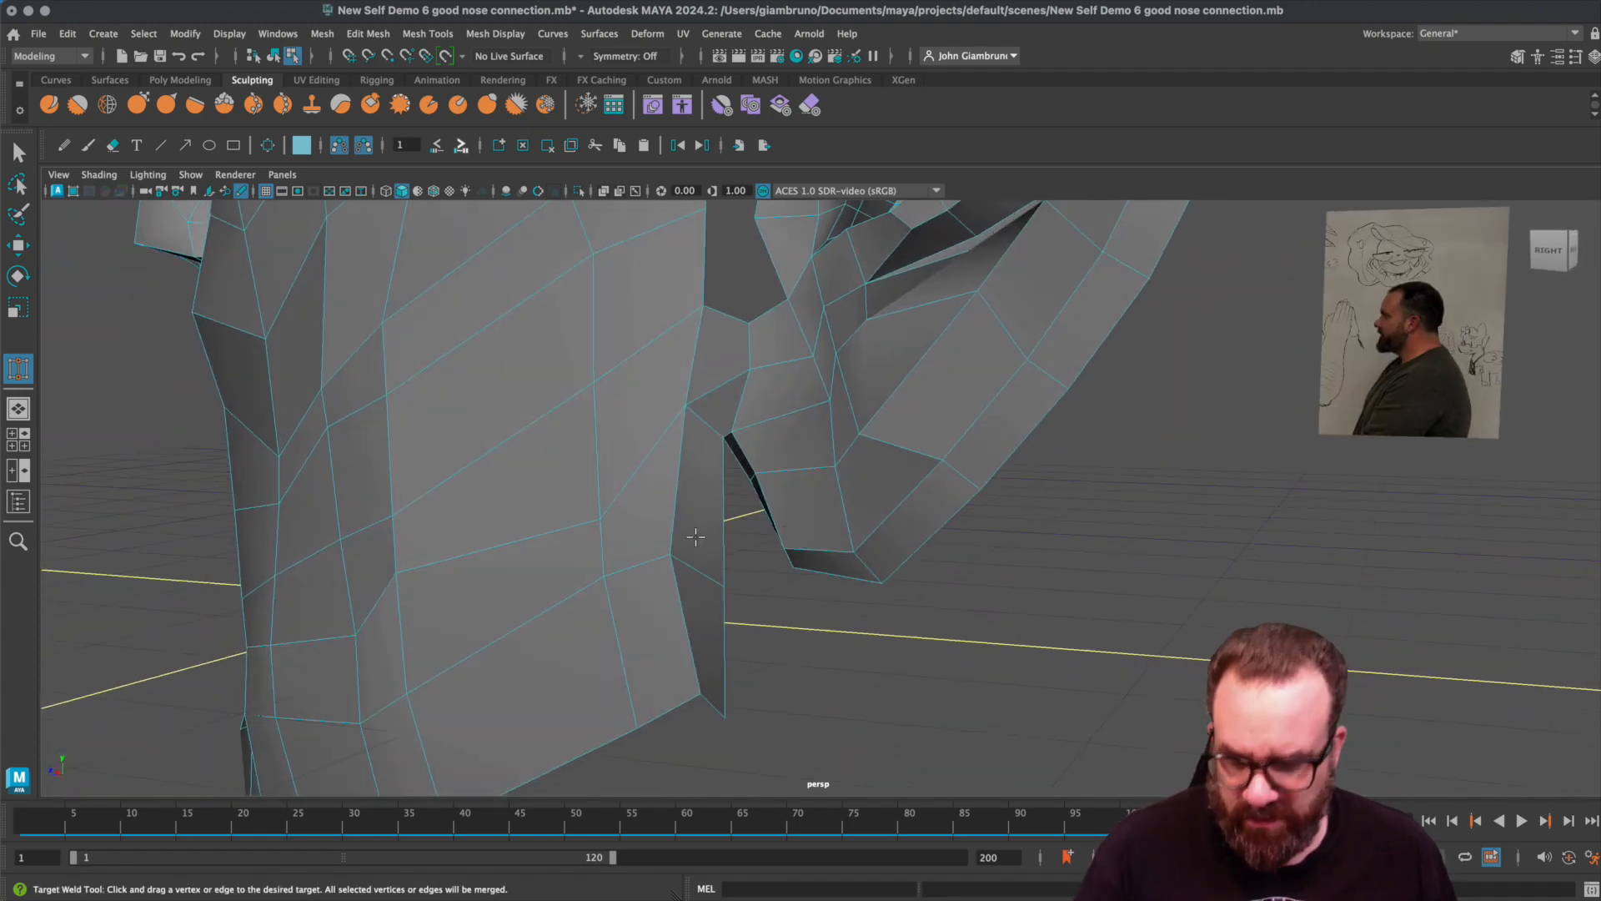
- Select the border loop of the opening in front of the ear canal and close it with Fill Hole
{"action": "left_click_drag", "start_coordinate": [698, 535], "coordinate": [739, 569], "text": "alt"}
{"action": "middle_click_drag", "start_coordinate": [824, 521], "coordinate": [766, 659], "text": "alt"}
{"action": "left_click_drag", "start_coordinate": [766, 658], "coordinate": [943, 425], "text": "alt"}
{"action": "middle_click_drag", "start_coordinate": [942, 425], "coordinate": [869, 653], "text": "alt"}
{"action": "left_click_drag", "start_coordinate": [868, 653], "coordinate": [910, 461], "text": "alt"}
{"action": "key", "text": "q"}
{"action": "left_click_drag", "start_coordinate": [868, 575], "coordinate": [753, 507], "text": "alt"}
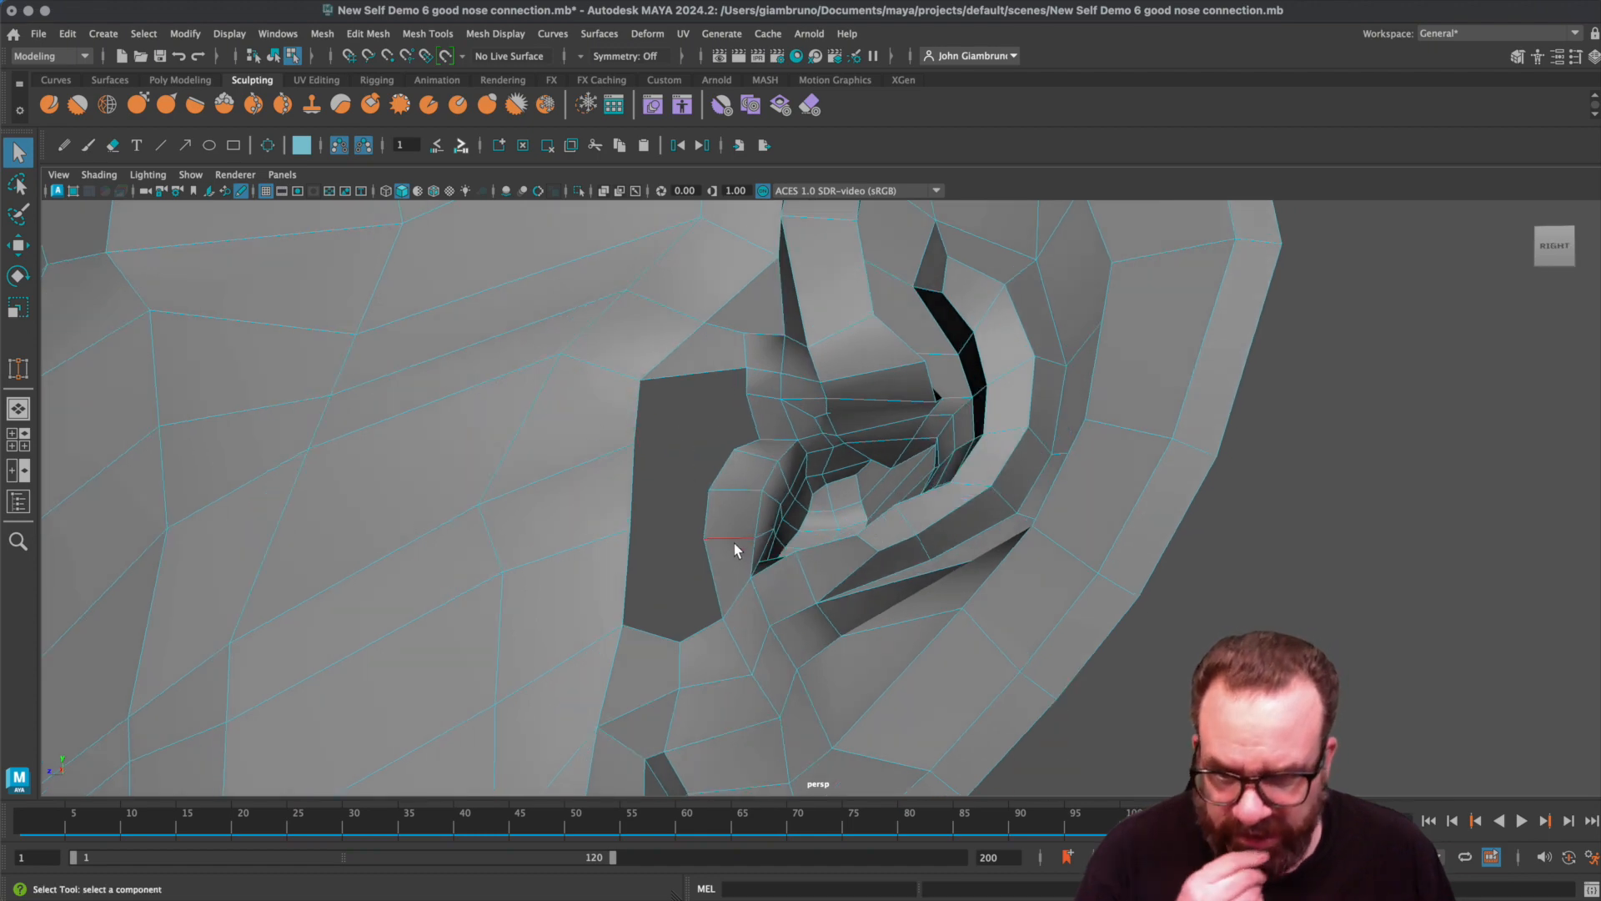
{"action": "right_click_drag", "start_coordinate": [719, 579], "coordinate": [718, 538]}
{"action": "left_click", "coordinate": [710, 577]}
{"action": "left_click", "coordinate": [321, 33]}
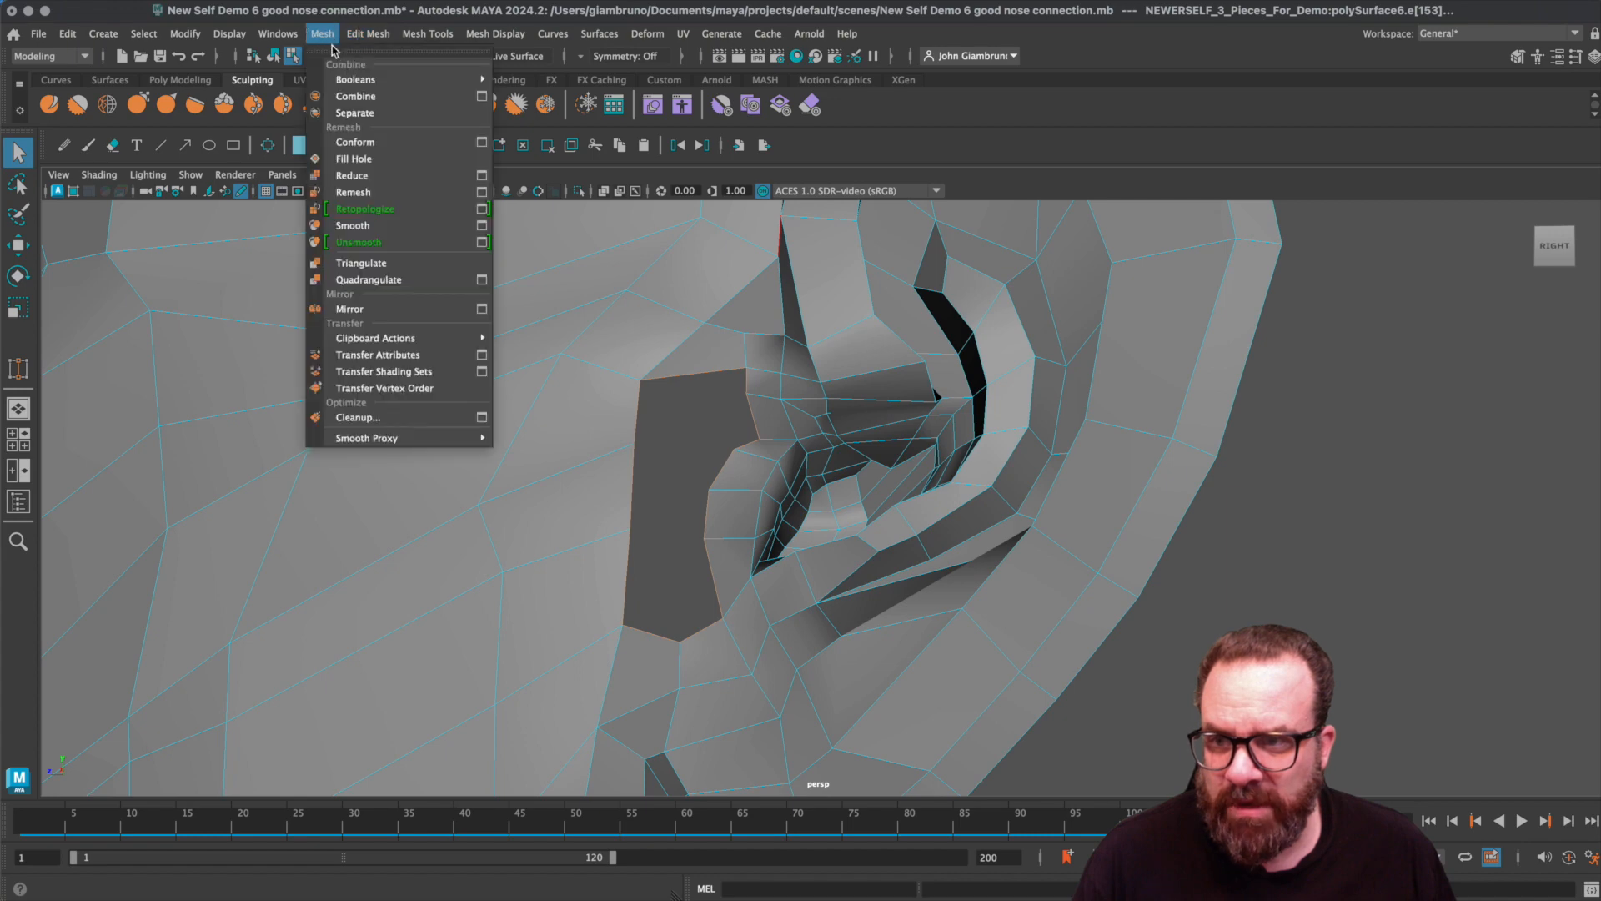
{"action": "left_click", "coordinate": [353, 159]}
{"action": "scroll", "coordinate": [628, 582], "scroll_direction": "up", "scroll_amount": 2}
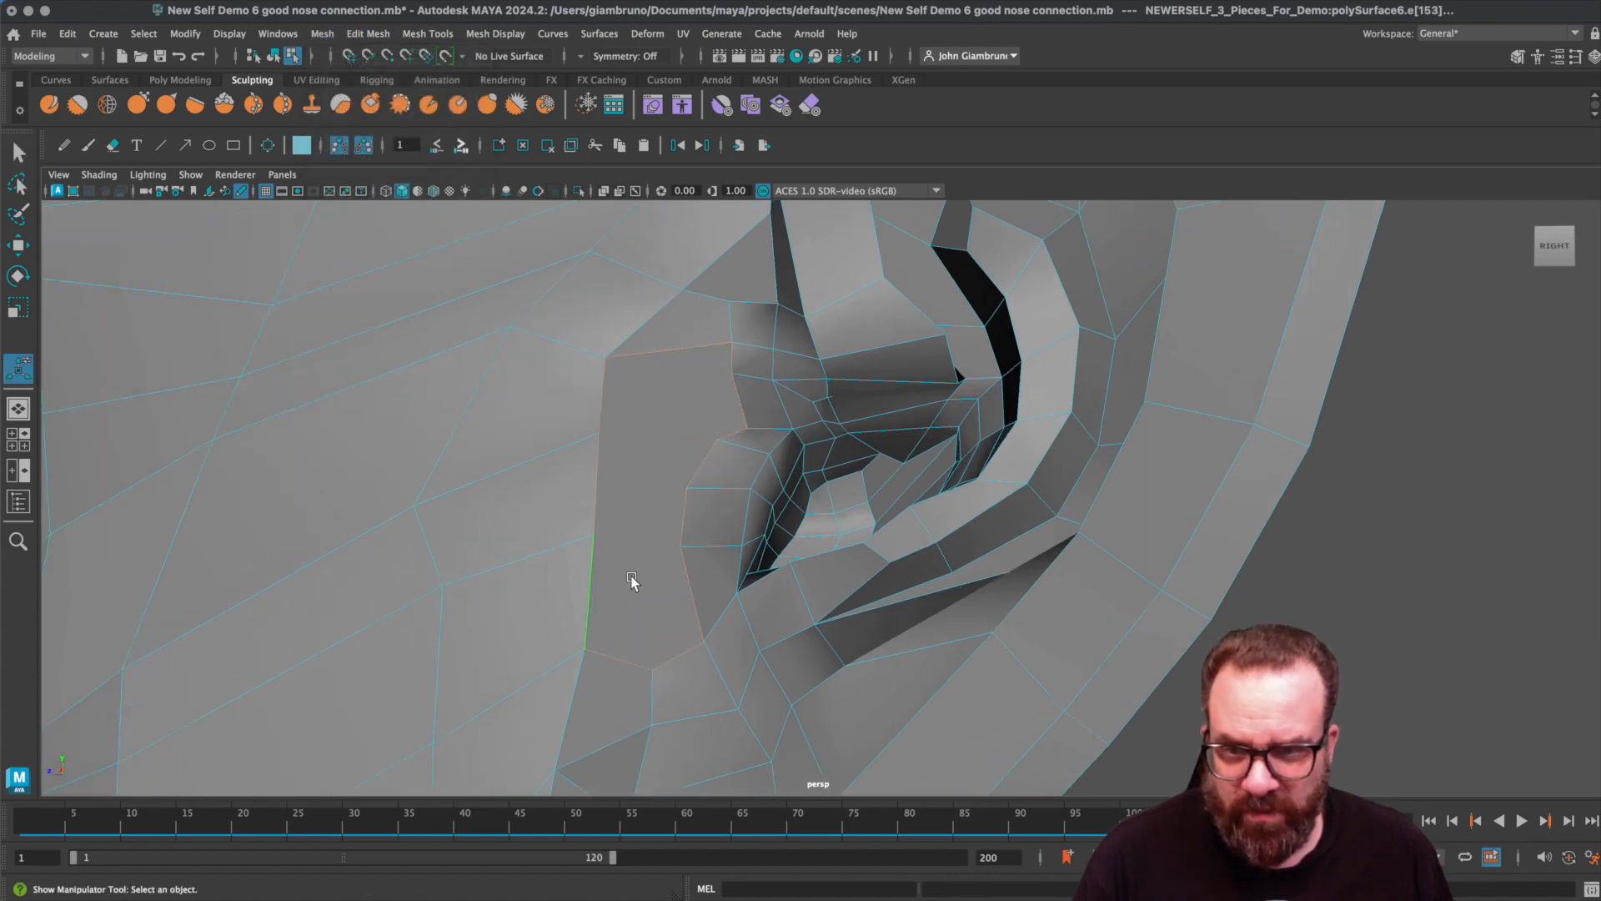
{"action": "left_click", "coordinate": [368, 34]}
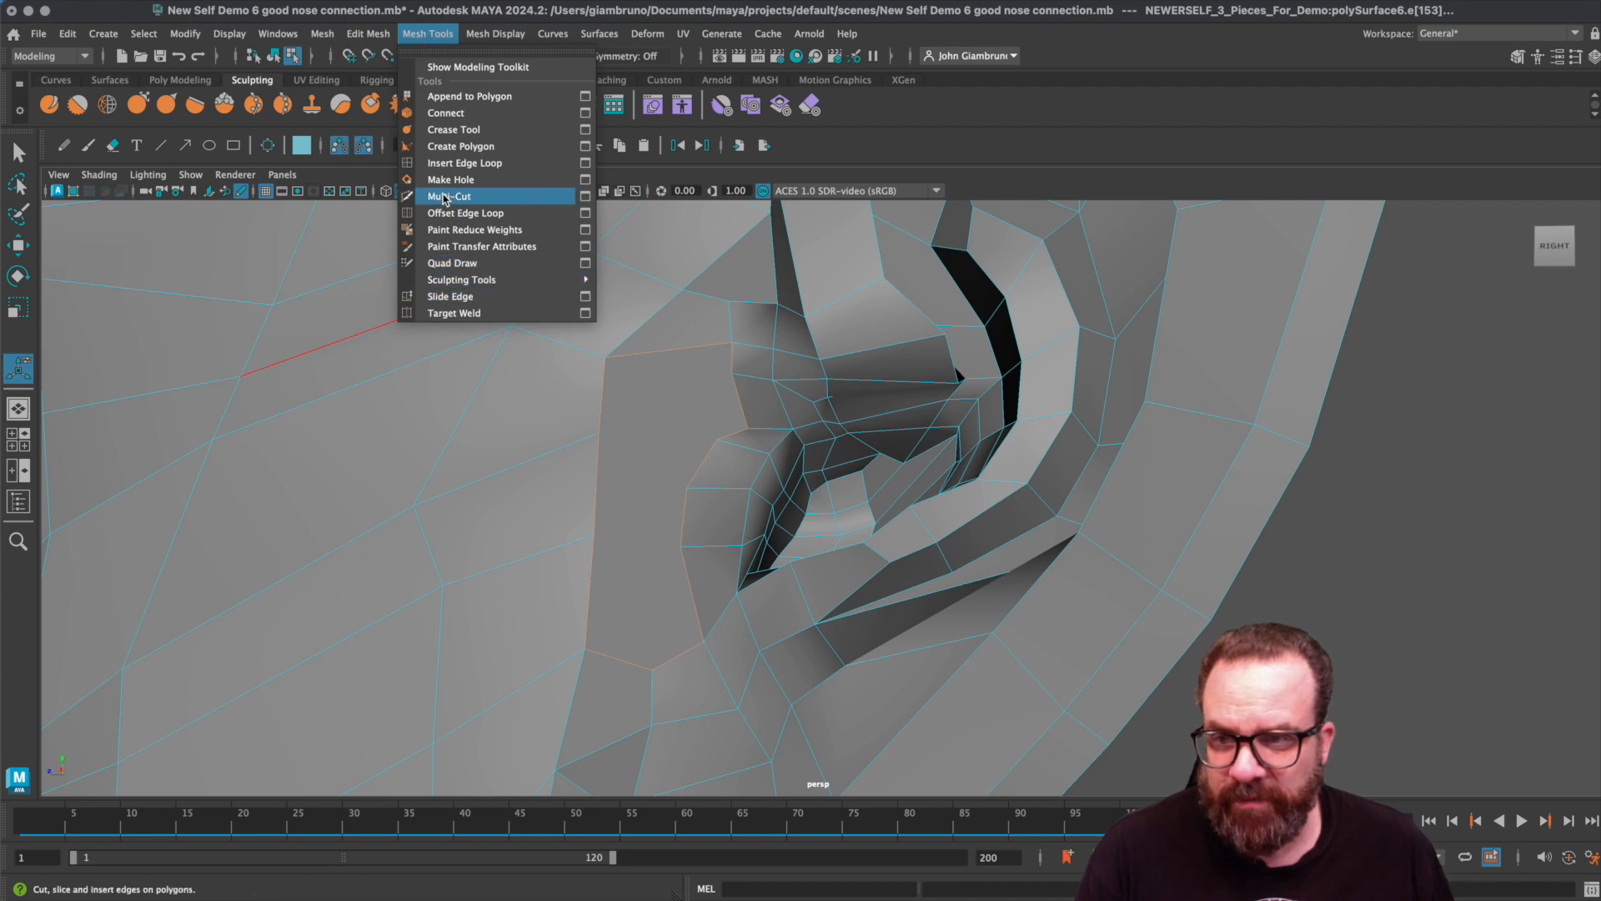
{"action": "left_click", "coordinate": [447, 196]}
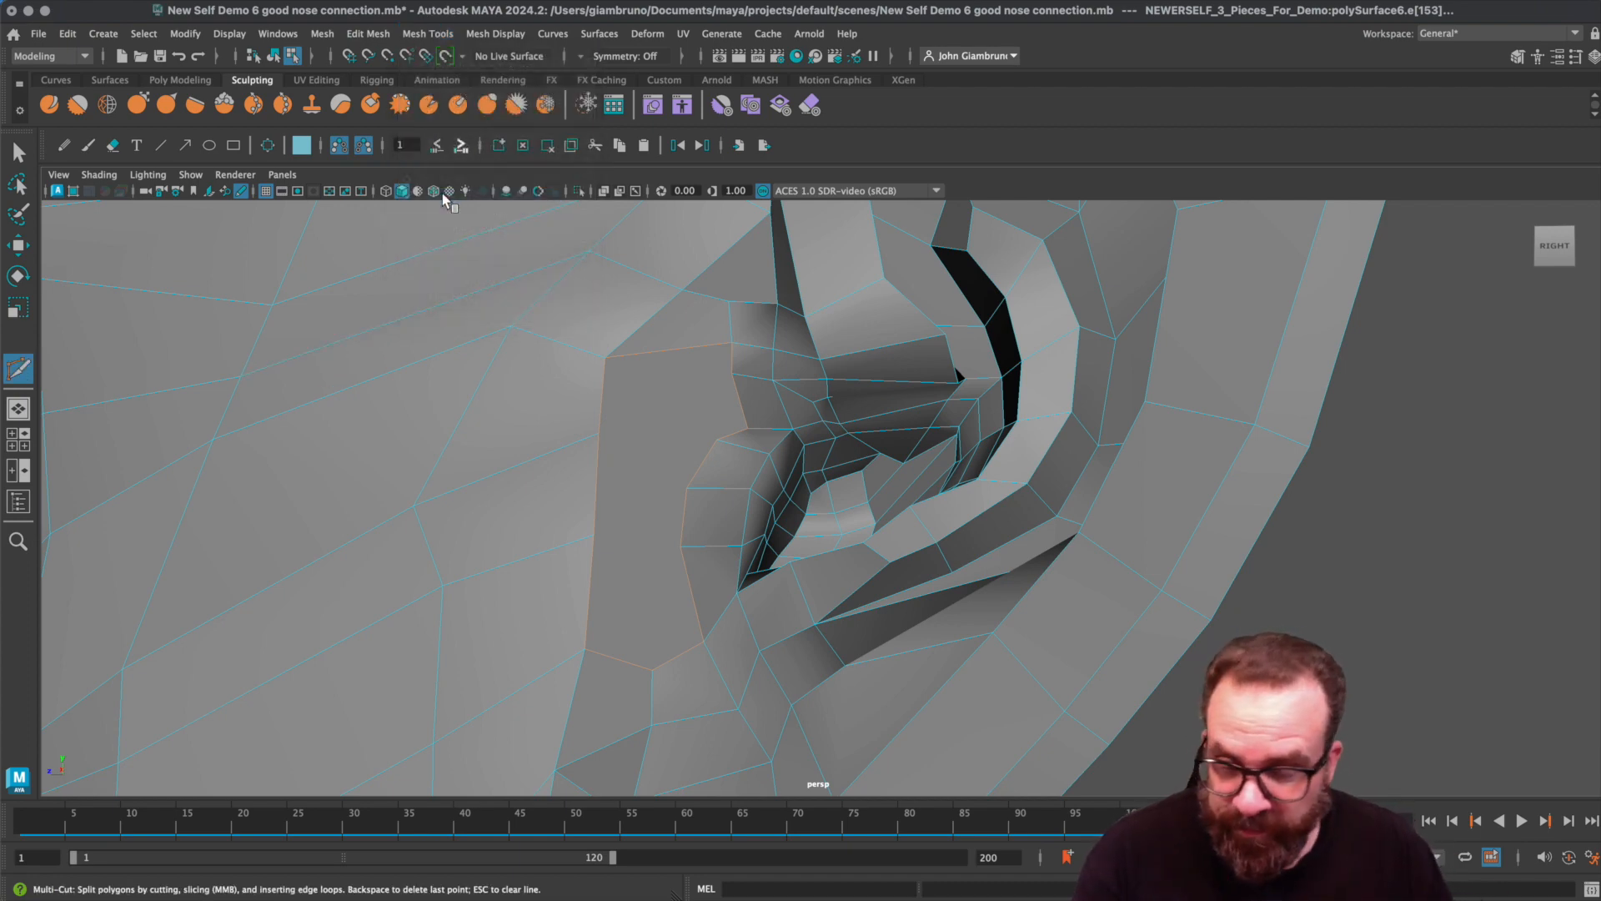
{"action": "left_click", "coordinate": [730, 374]}
{"action": "left_click", "coordinate": [747, 428]}
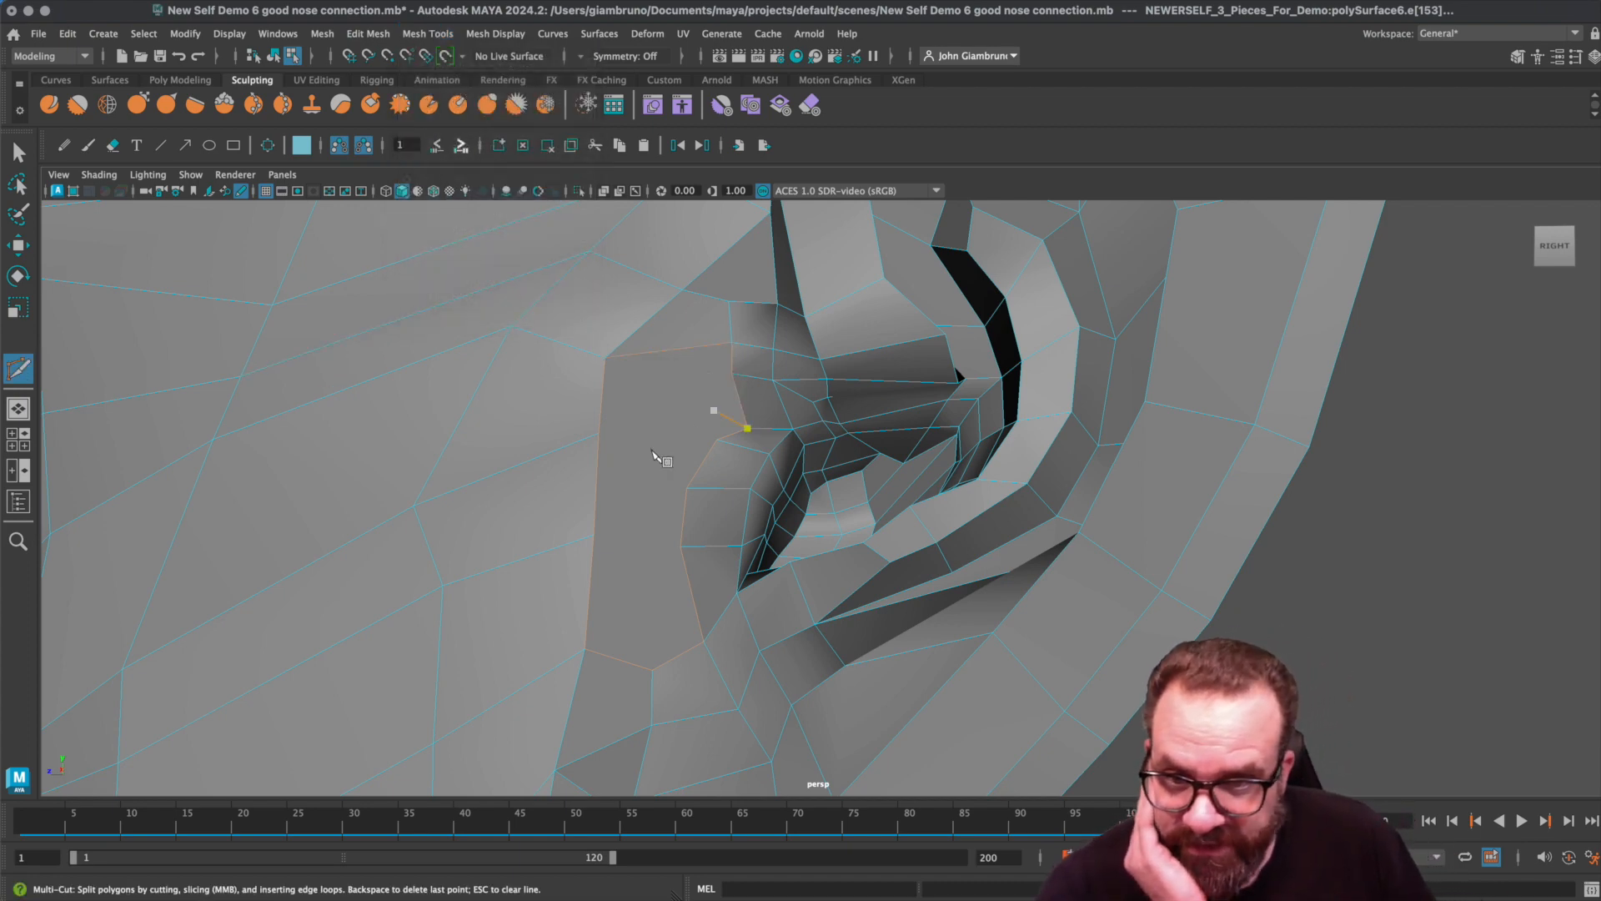
- Preview the smoothed head mesh and inspect how the ear blends into the cheek
{"action": "scroll", "coordinate": [570, 483], "scroll_direction": "down", "scroll_amount": 10}
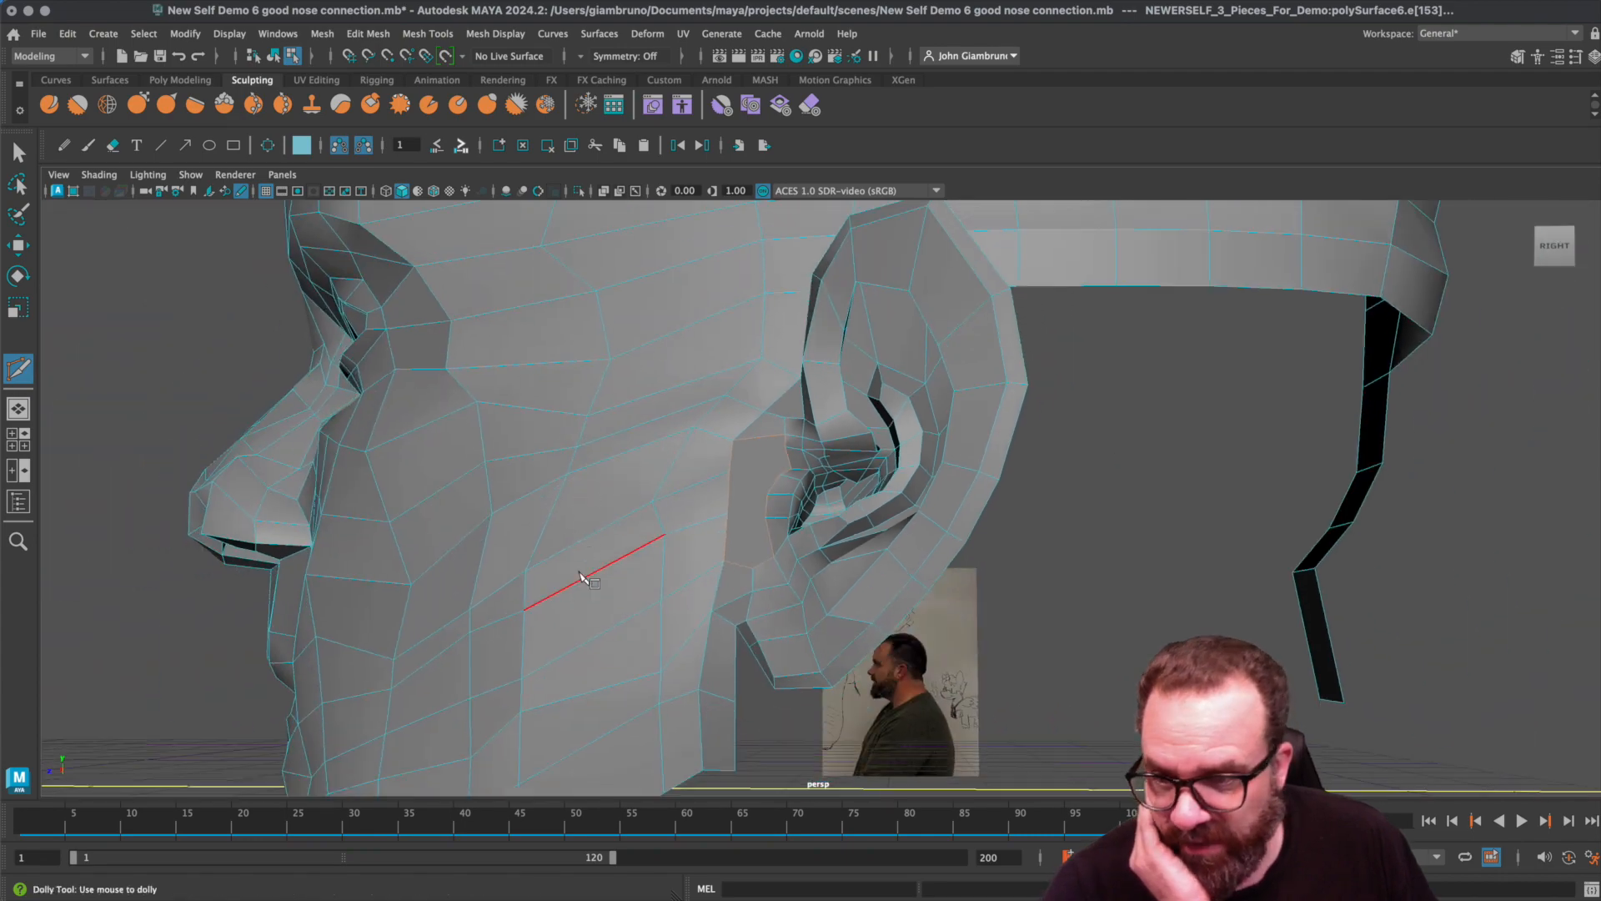
{"action": "left_click_drag", "start_coordinate": [575, 594], "coordinate": [421, 642], "text": "alt"}
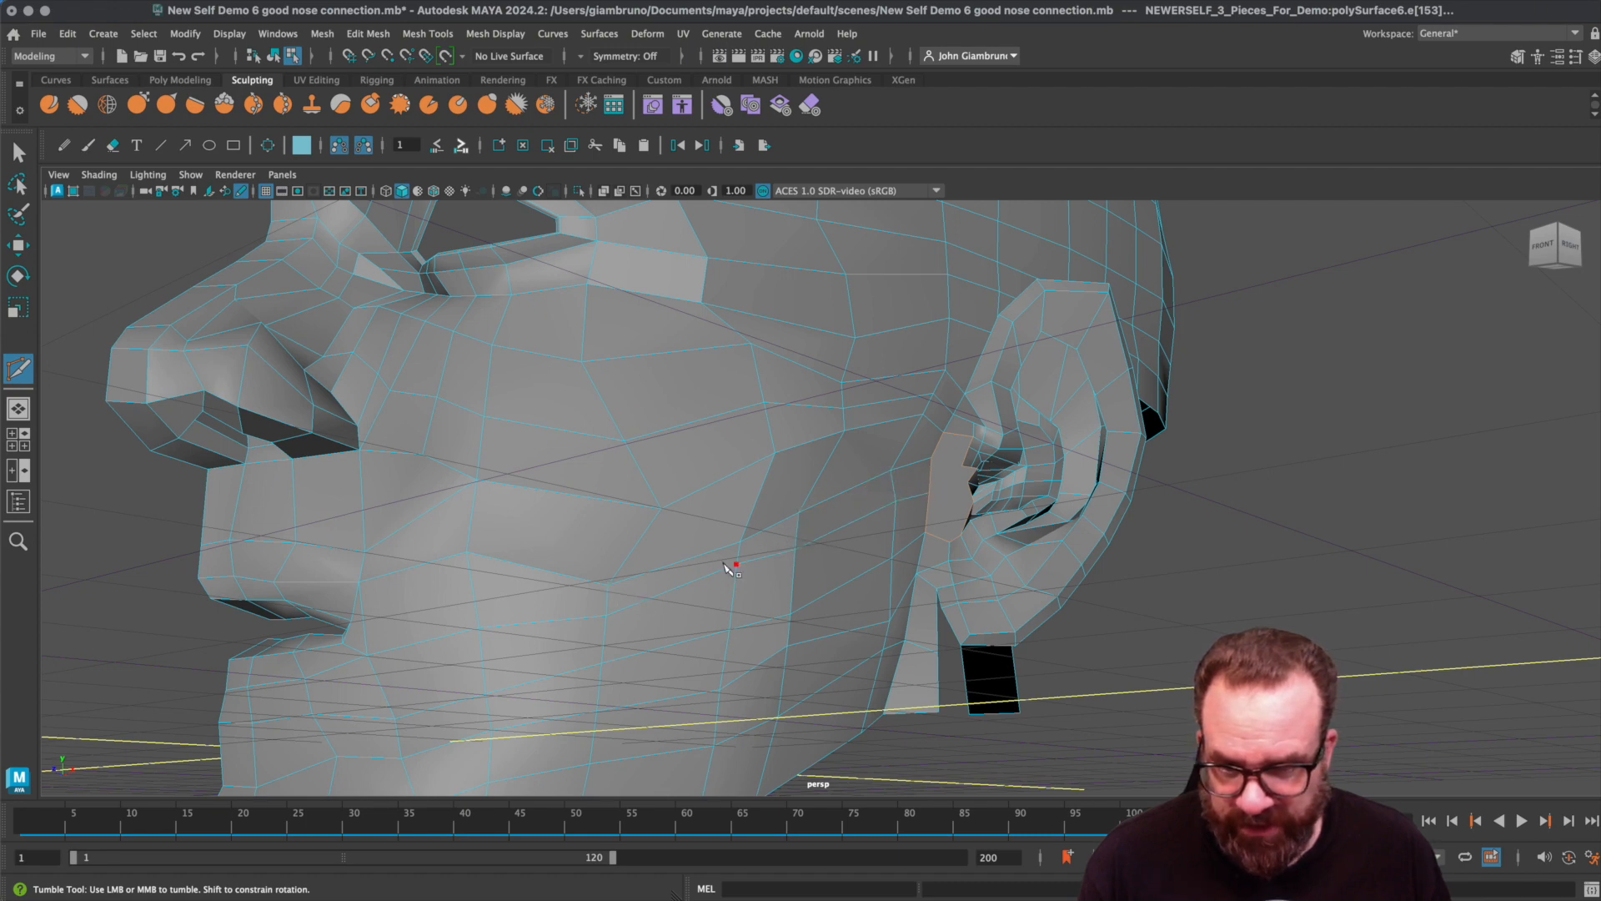
{"action": "key", "text": "3"}
{"action": "left_click_drag", "start_coordinate": [714, 625], "coordinate": [762, 654], "text": "alt"}
{"action": "right_click_drag", "start_coordinate": [813, 488], "coordinate": [907, 527], "text": "alt"}
{"action": "left_click_drag", "start_coordinate": [908, 527], "coordinate": [821, 463], "text": "alt"}
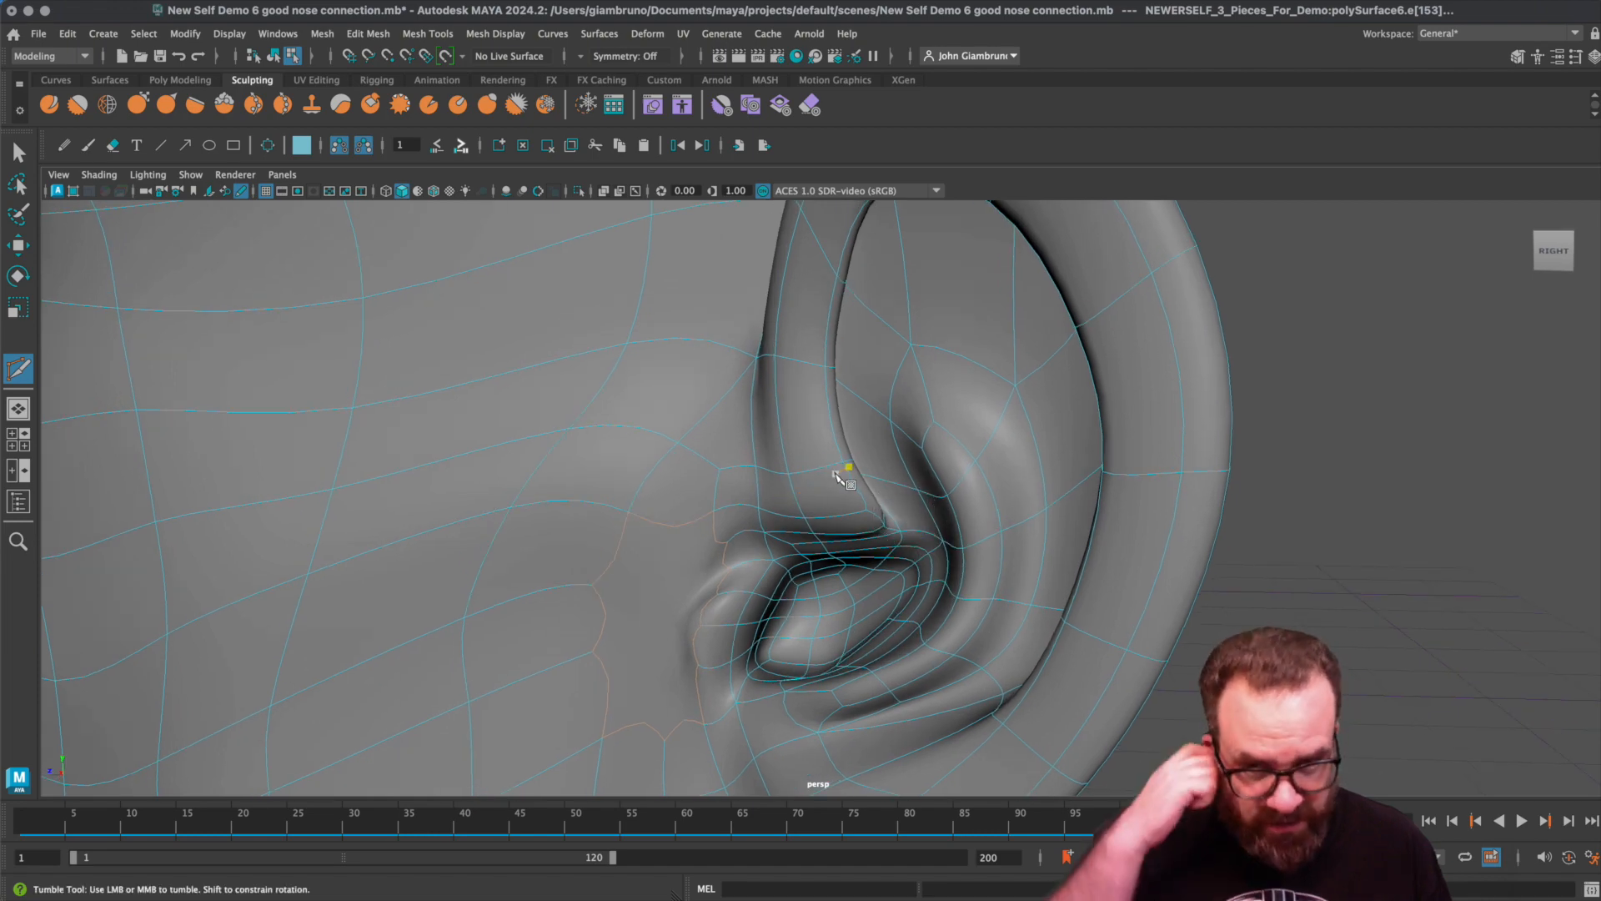
- Try deleting the edge loop crossing the front of the ear above the canal, and undo the deletion
{"action": "key", "text": "q"}
{"action": "right_click_drag", "start_coordinate": [793, 476], "coordinate": [802, 438]}
{"action": "double_click", "coordinate": [811, 469]}
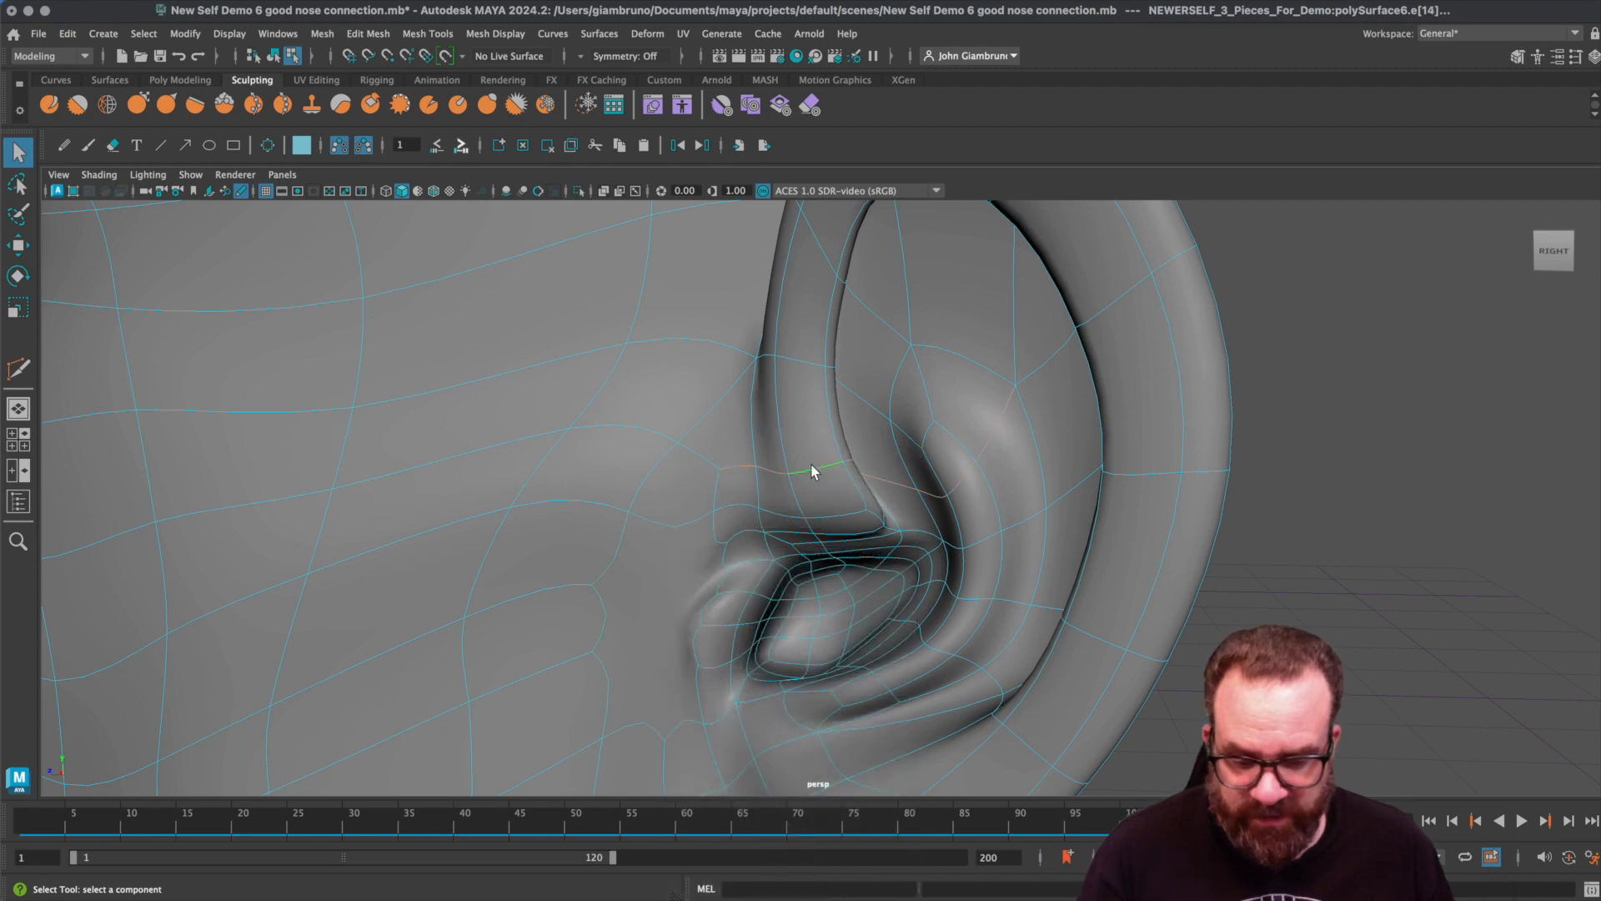
{"action": "key", "text": "Delete"}
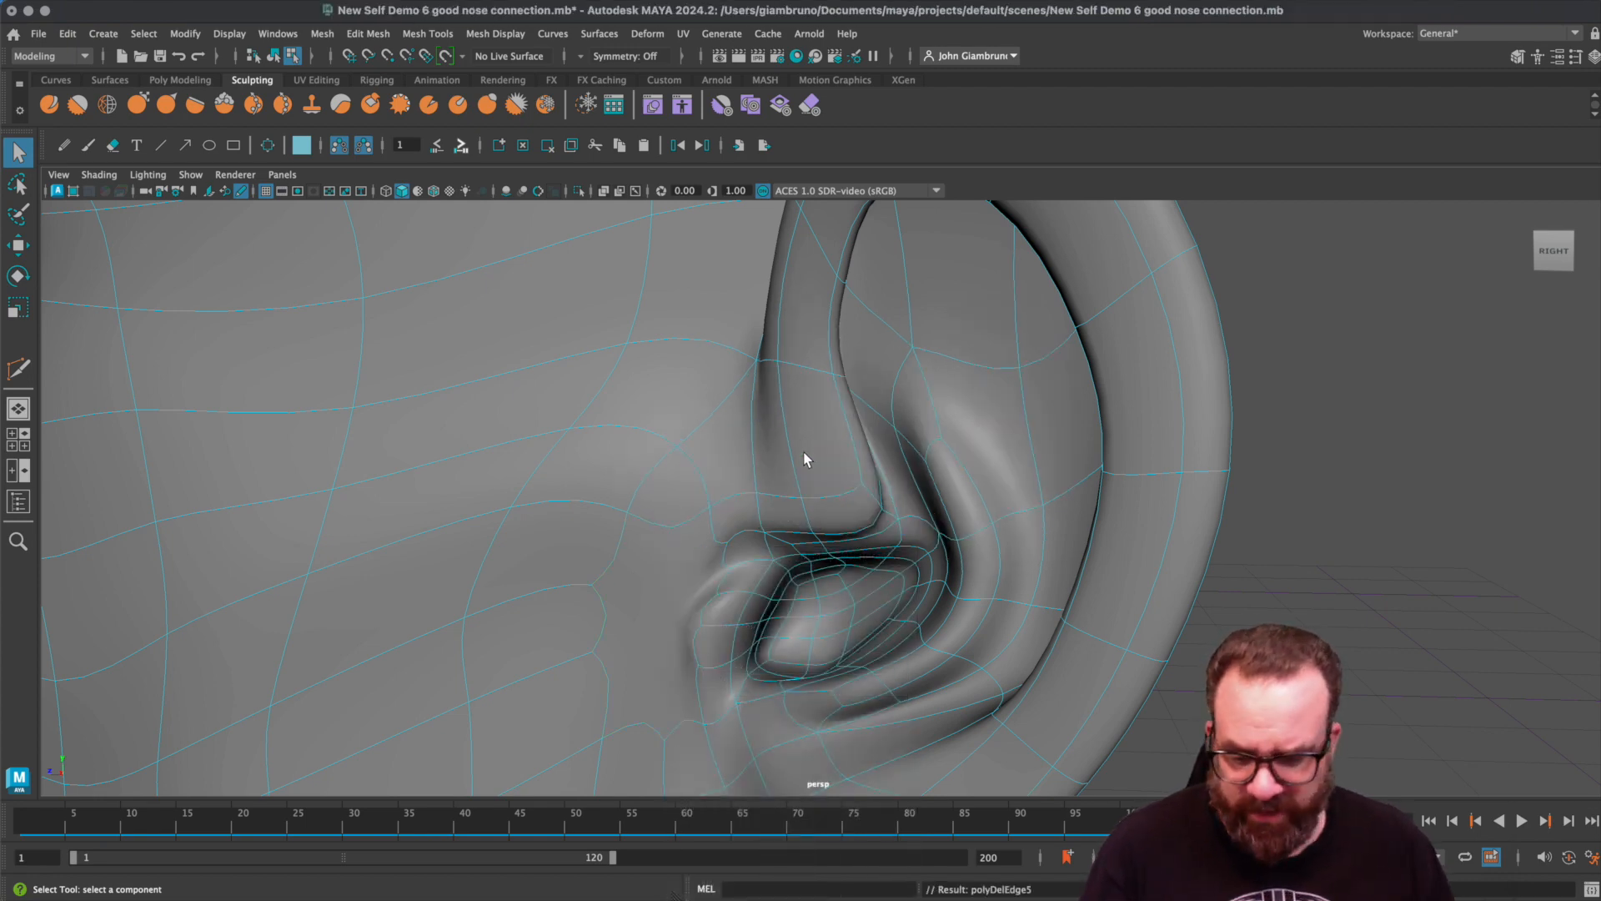
{"action": "key", "text": "super+z"}
{"action": "mouse_move", "coordinate": [805, 458]}
{"action": "left_mouse_down", "text": "alt"}
{"action": "mouse_move", "coordinate": [794, 499]}
{"action": "mouse_move", "coordinate": [814, 458]}
{"action": "left_mouse_up", "text": "alt"}
- Turn off the smooth preview and Multi-Cut a corner point into the filled face, linked to two ear border vertices and the upper cheek corner
{"action": "key", "text": "1"}
{"action": "right_click_drag", "start_coordinate": [815, 457], "coordinate": [715, 453]}
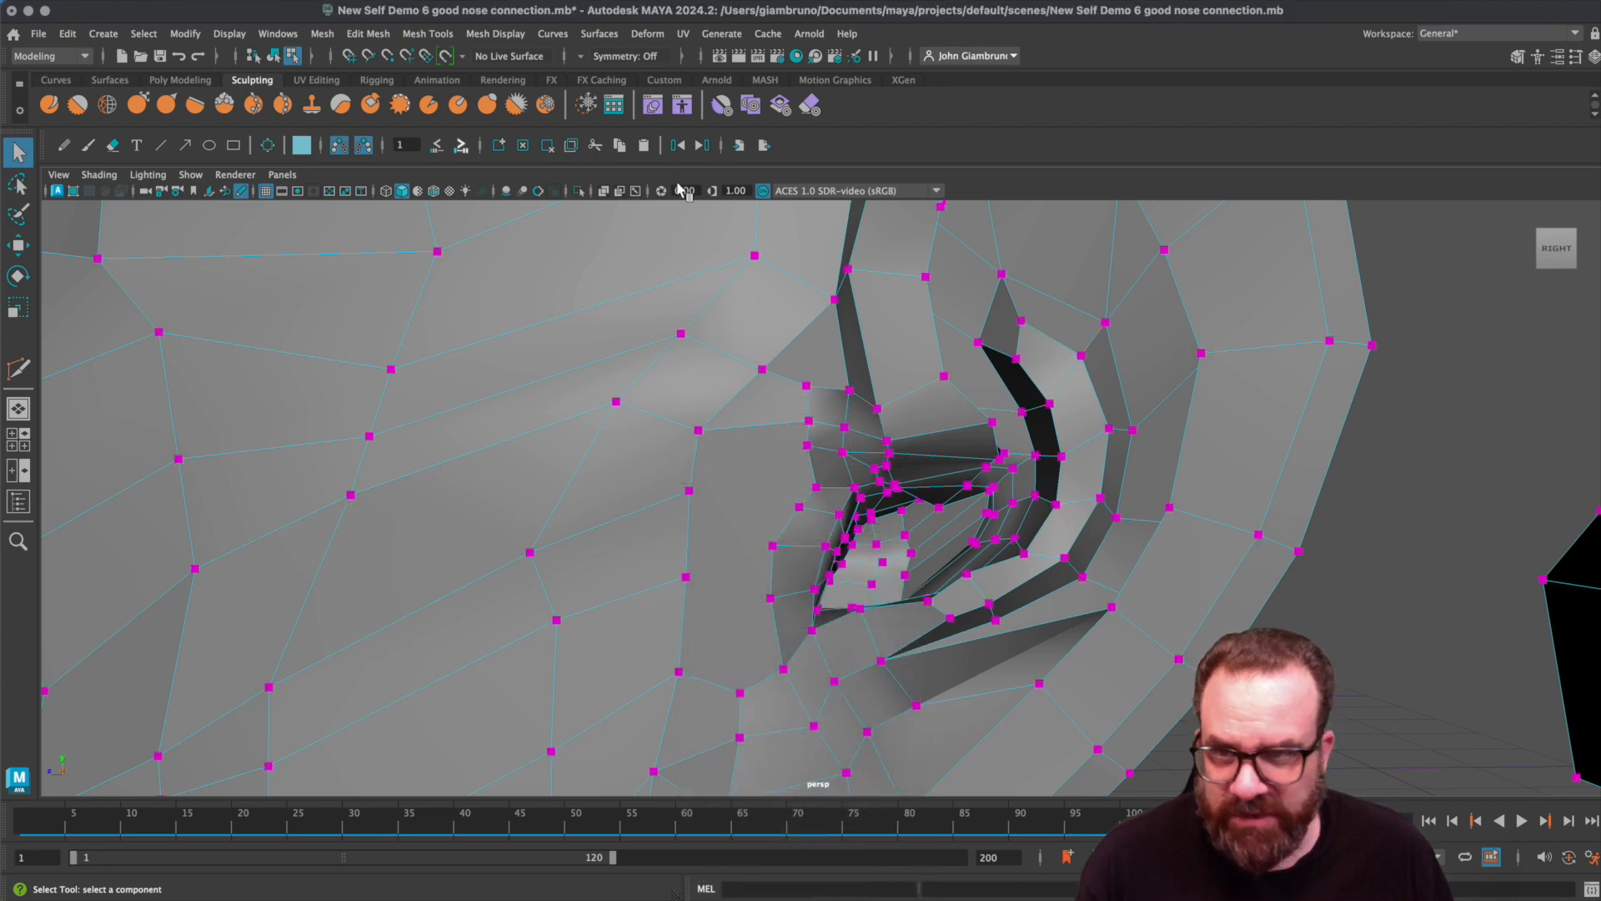
{"action": "left_click", "coordinate": [427, 34]}
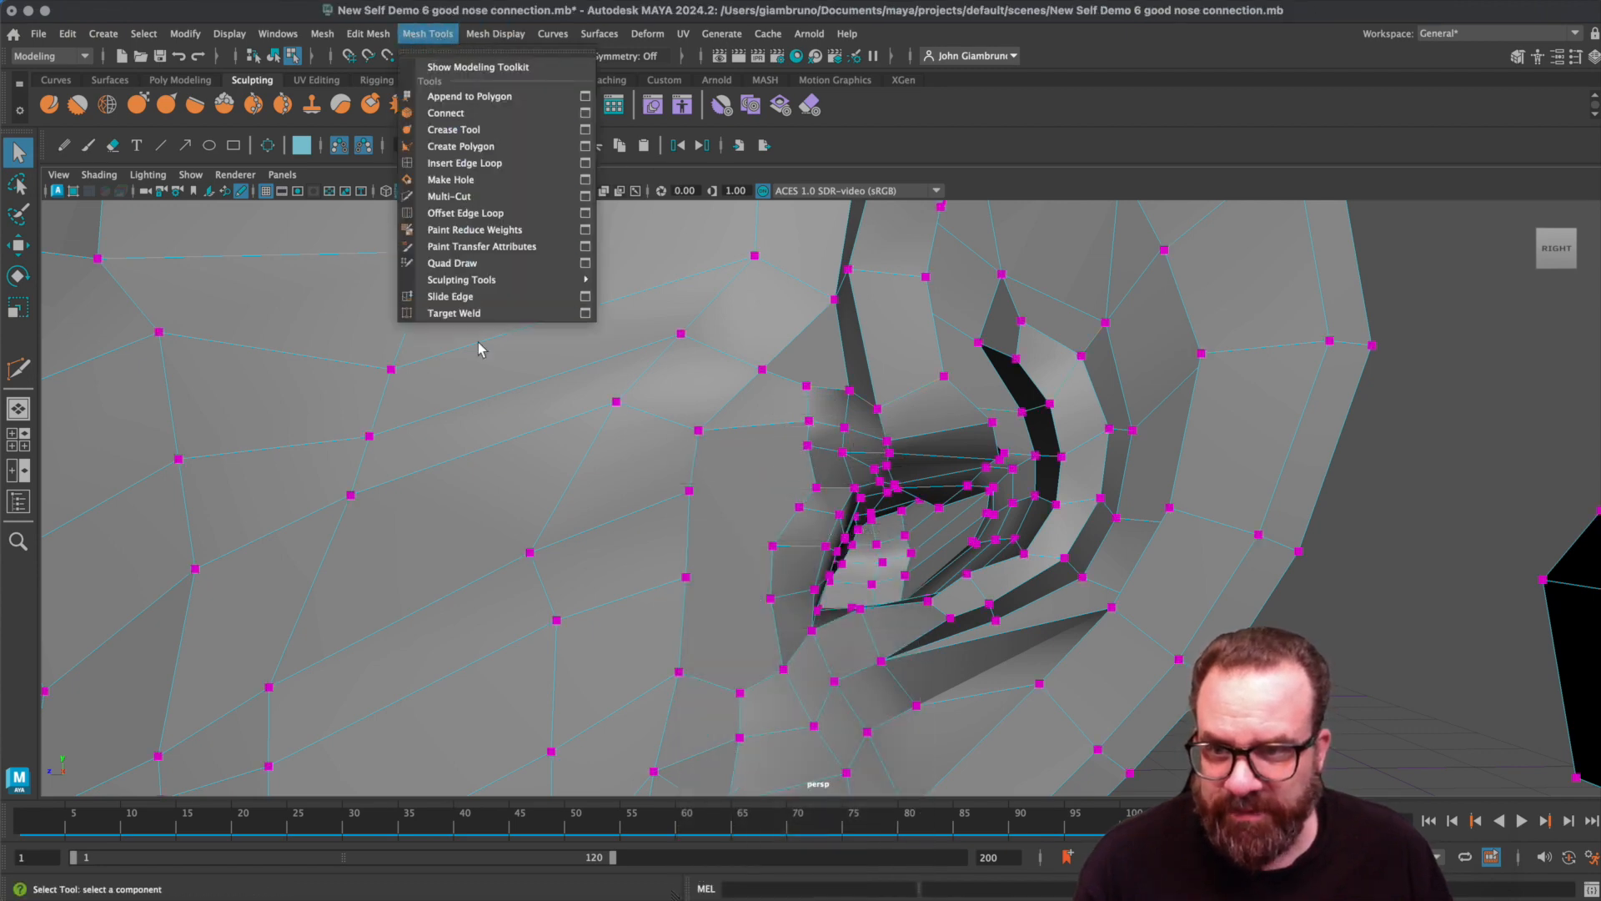
{"action": "left_click", "coordinate": [450, 196]}
{"action": "left_click", "coordinate": [806, 446]}
{"action": "left_click", "coordinate": [777, 472]}
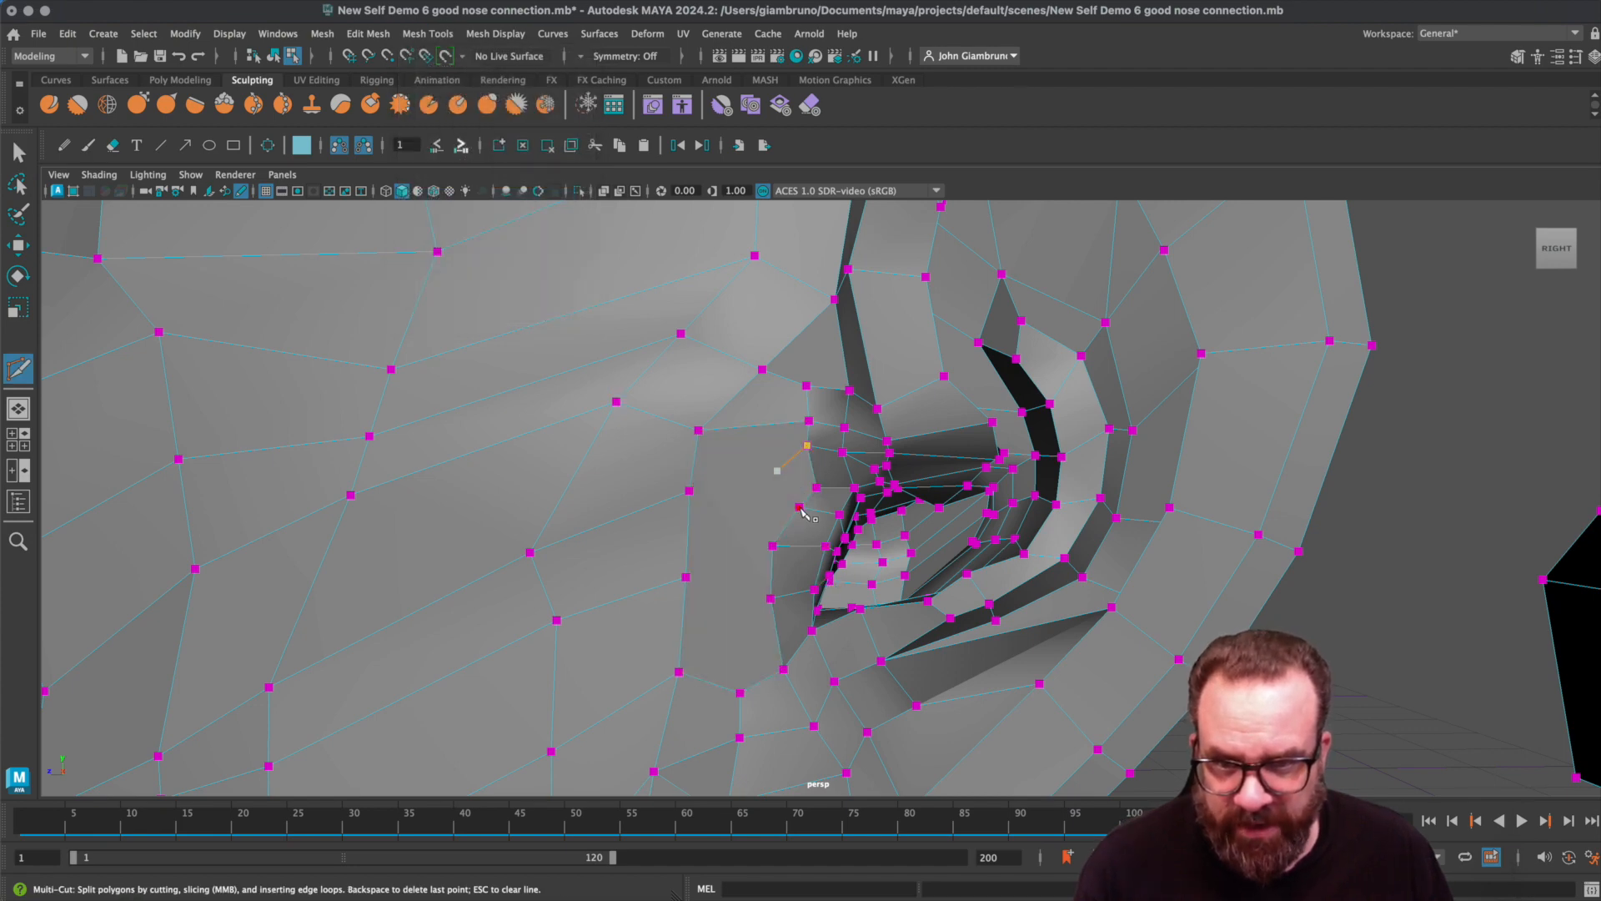
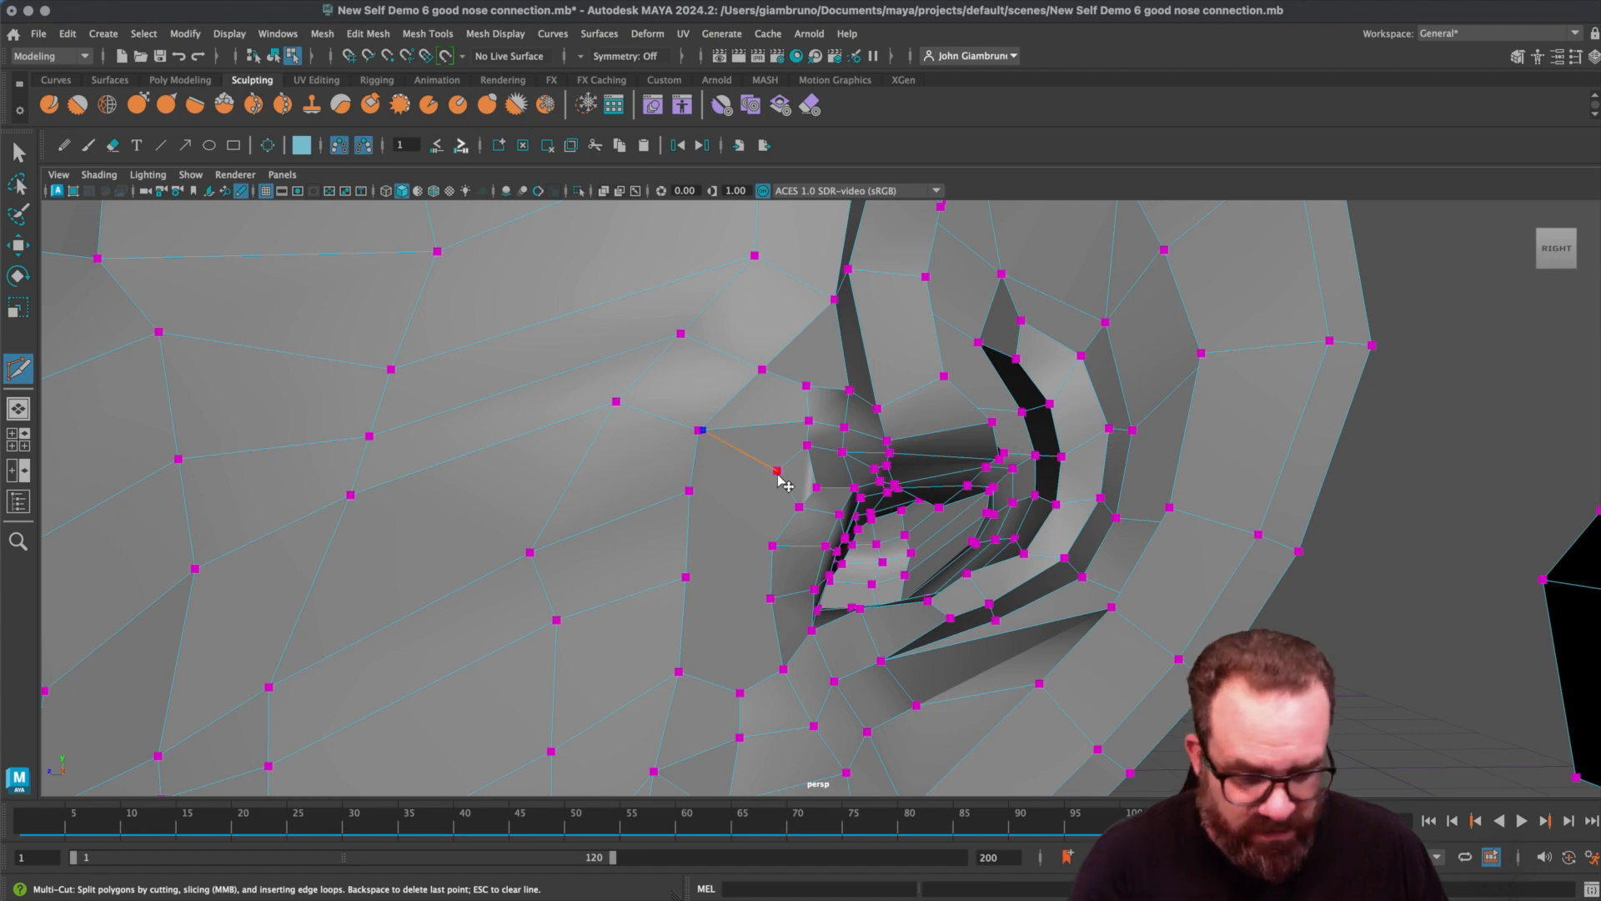
{"action": "key", "text": "Escape"}
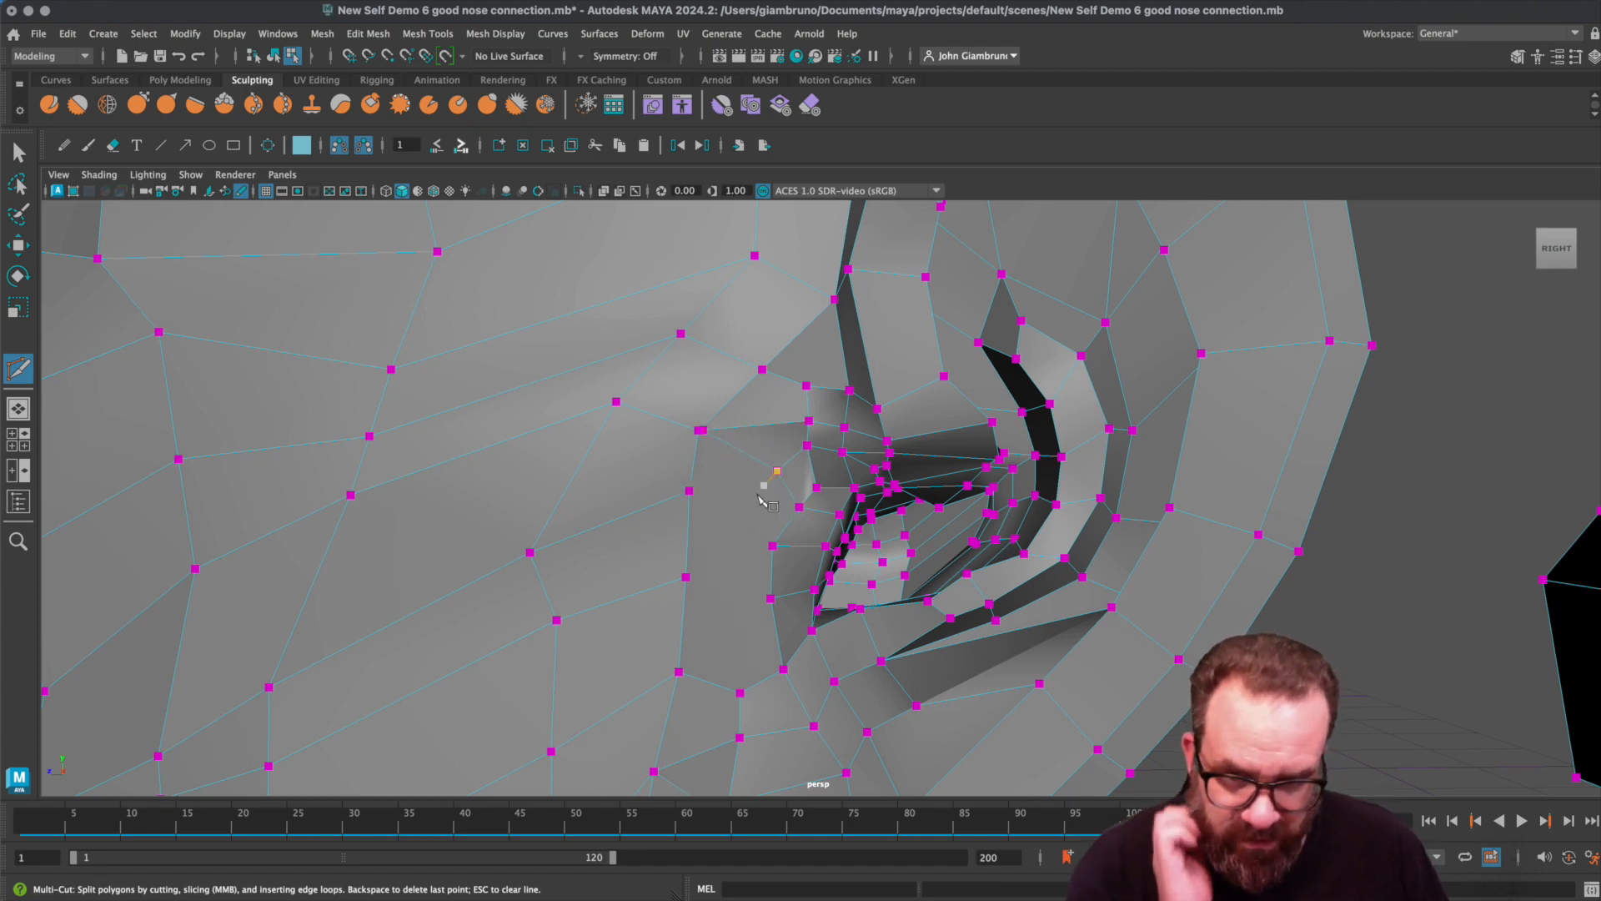
- Multi-Cut two more points down the filled face, linking each to an ear border vertex and the facing cheek vertex
{"action": "left_click", "coordinate": [772, 547]}
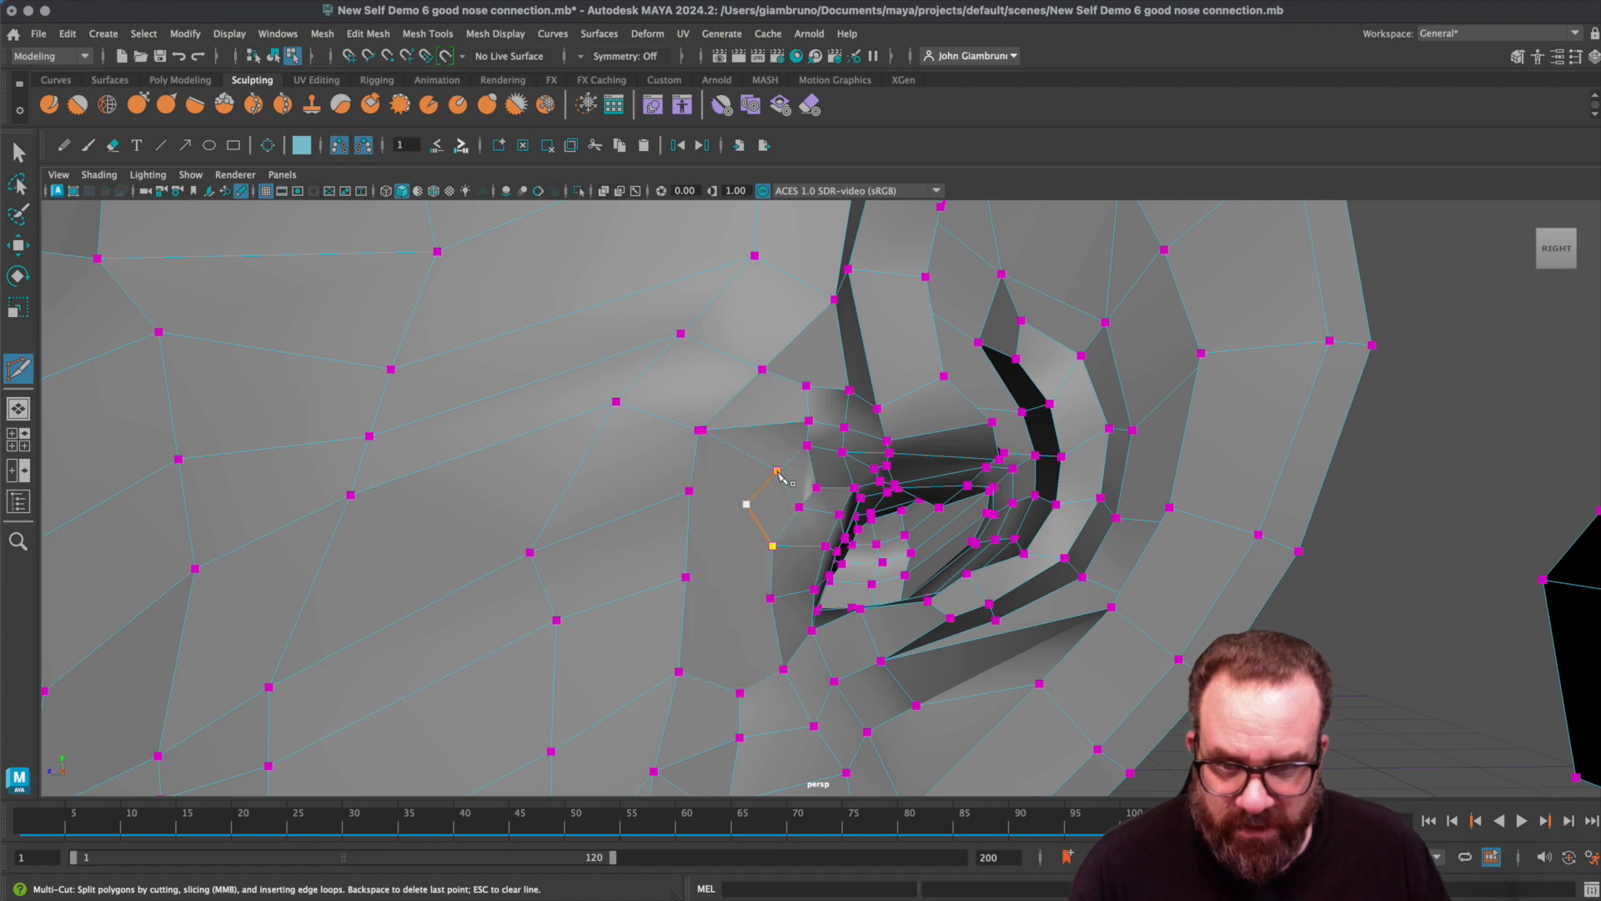
{"action": "left_click", "coordinate": [746, 505]}
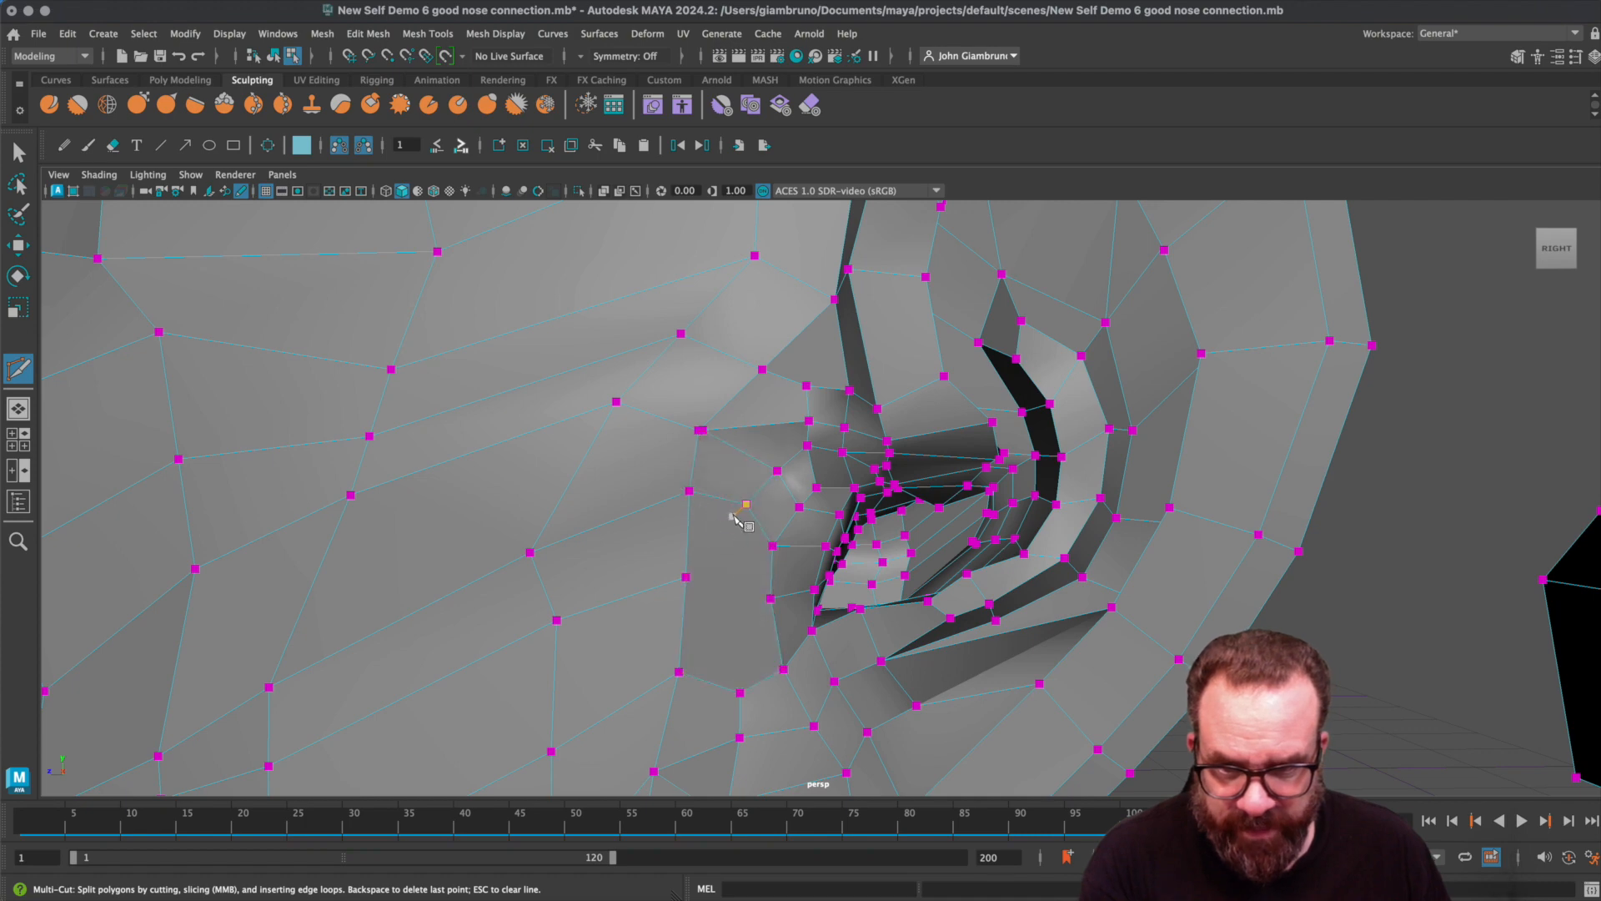
{"action": "left_click", "coordinate": [736, 575]}
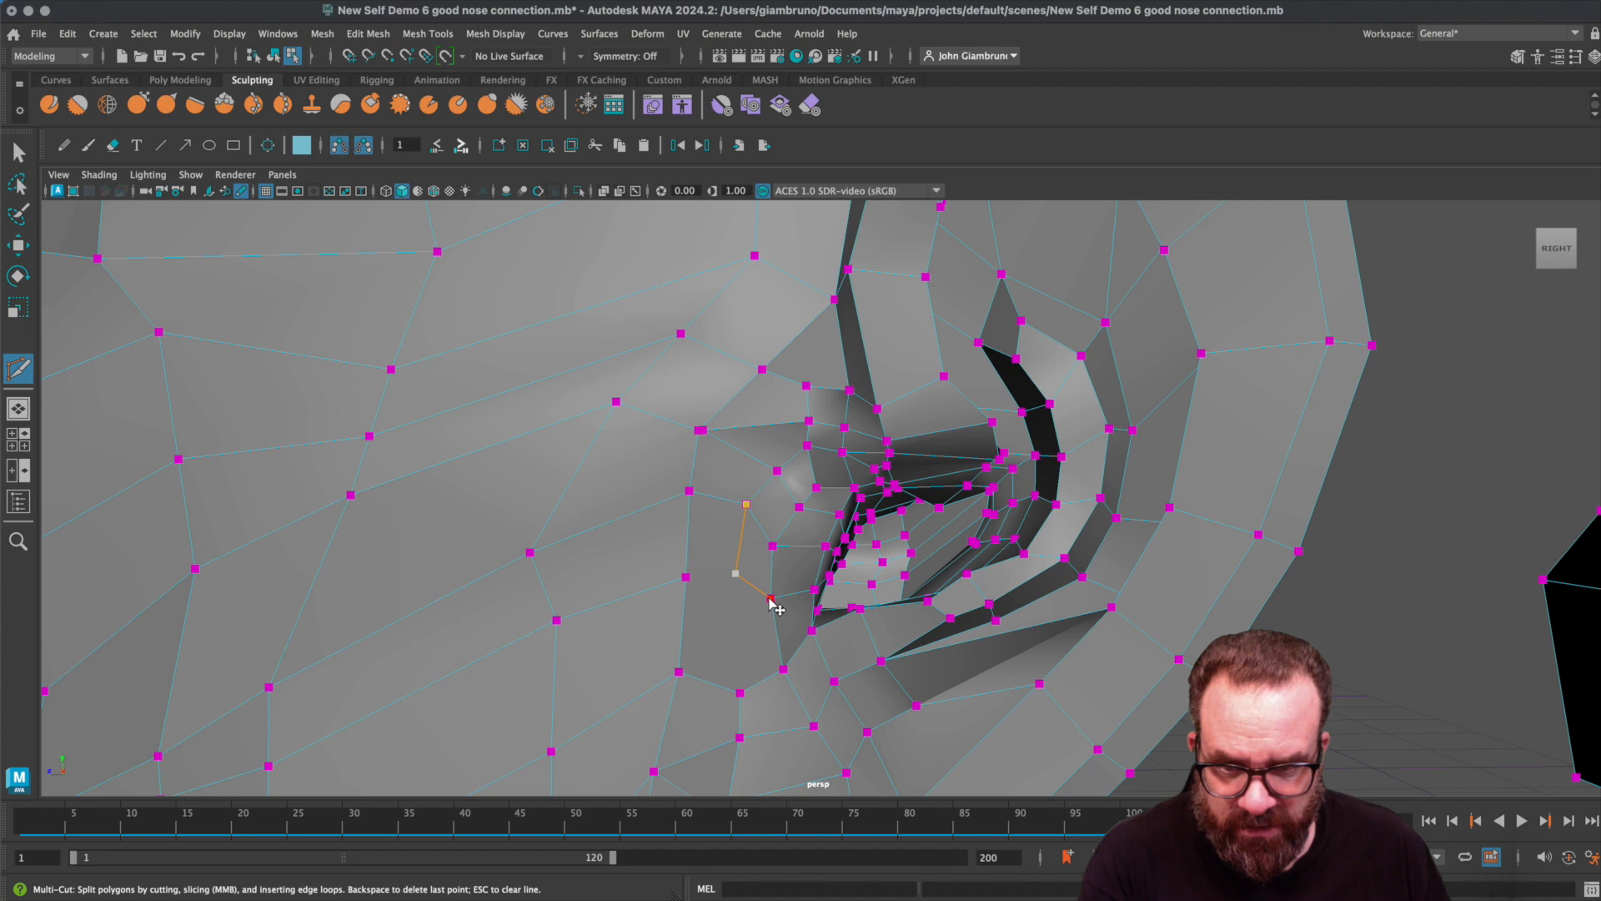
{"action": "left_click", "coordinate": [686, 578]}
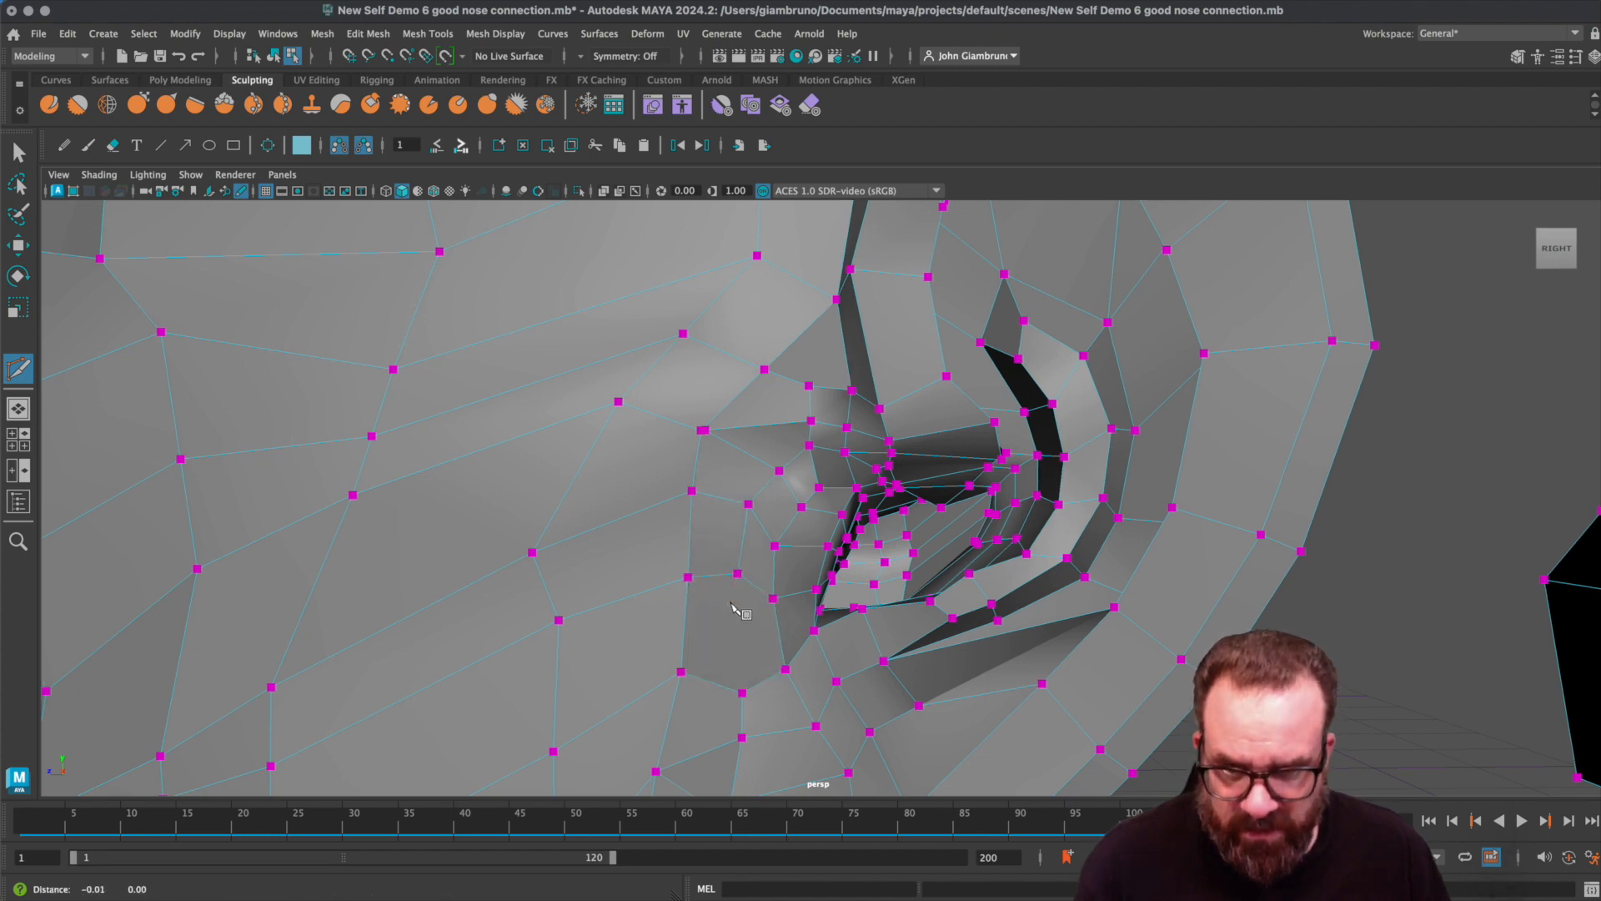
{"action": "middle_click_drag", "start_coordinate": [733, 607], "coordinate": [739, 510], "text": "alt"}
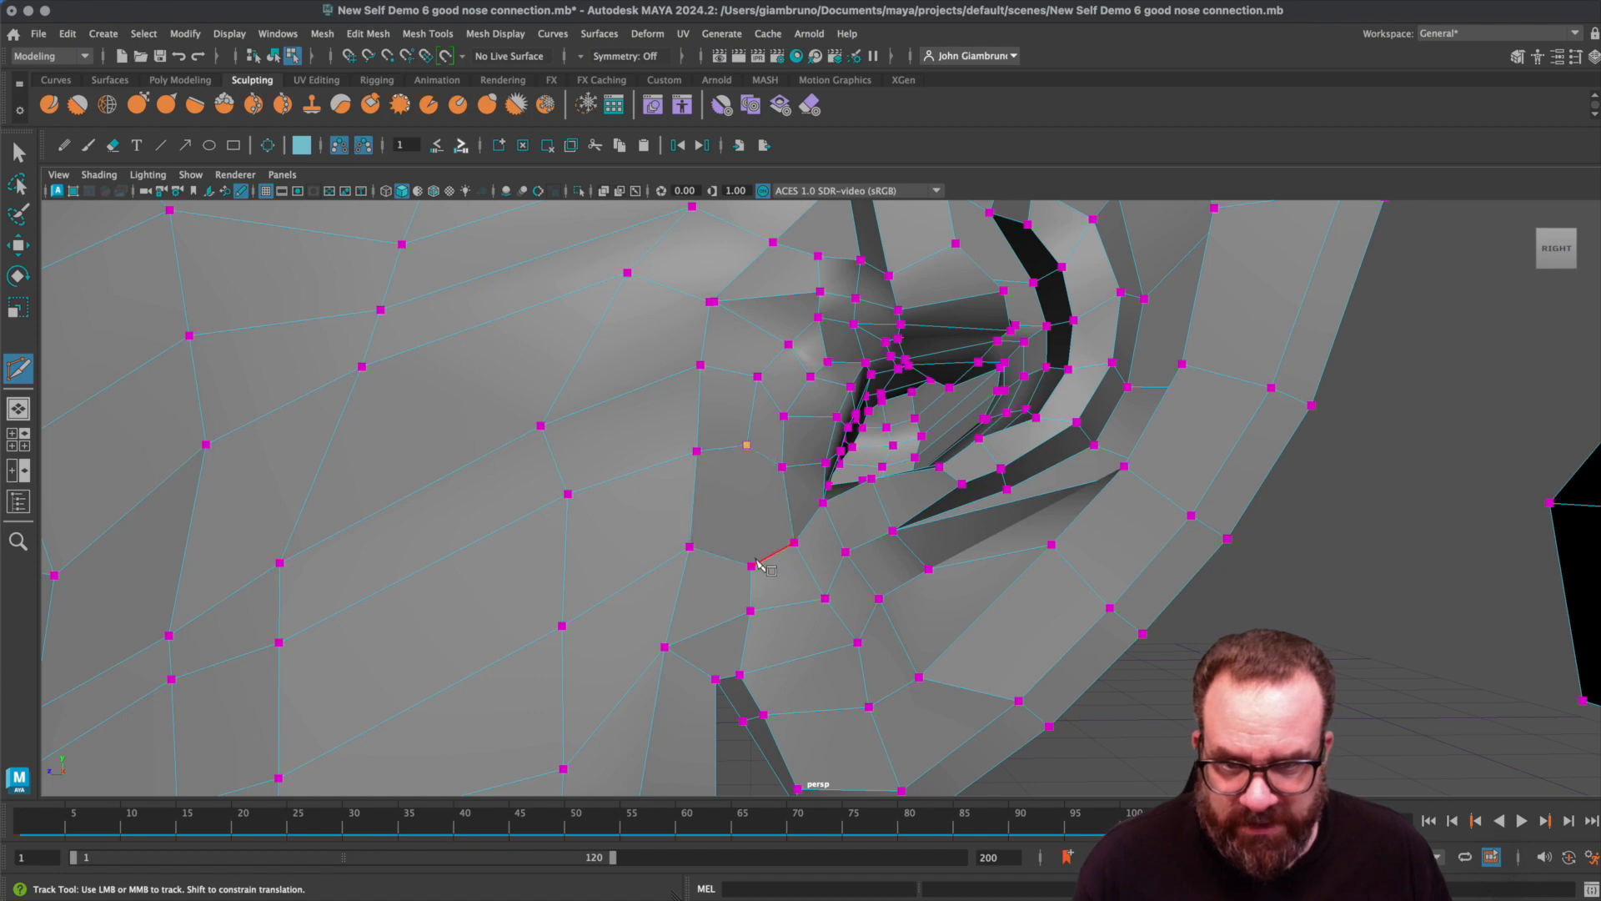
{"action": "mouse_move", "coordinate": [755, 574]}
{"action": "left_mouse_down", "text": "alt"}
{"action": "mouse_move", "coordinate": [734, 572]}
{"action": "mouse_move", "coordinate": [768, 574]}
{"action": "left_mouse_up", "text": "alt"}
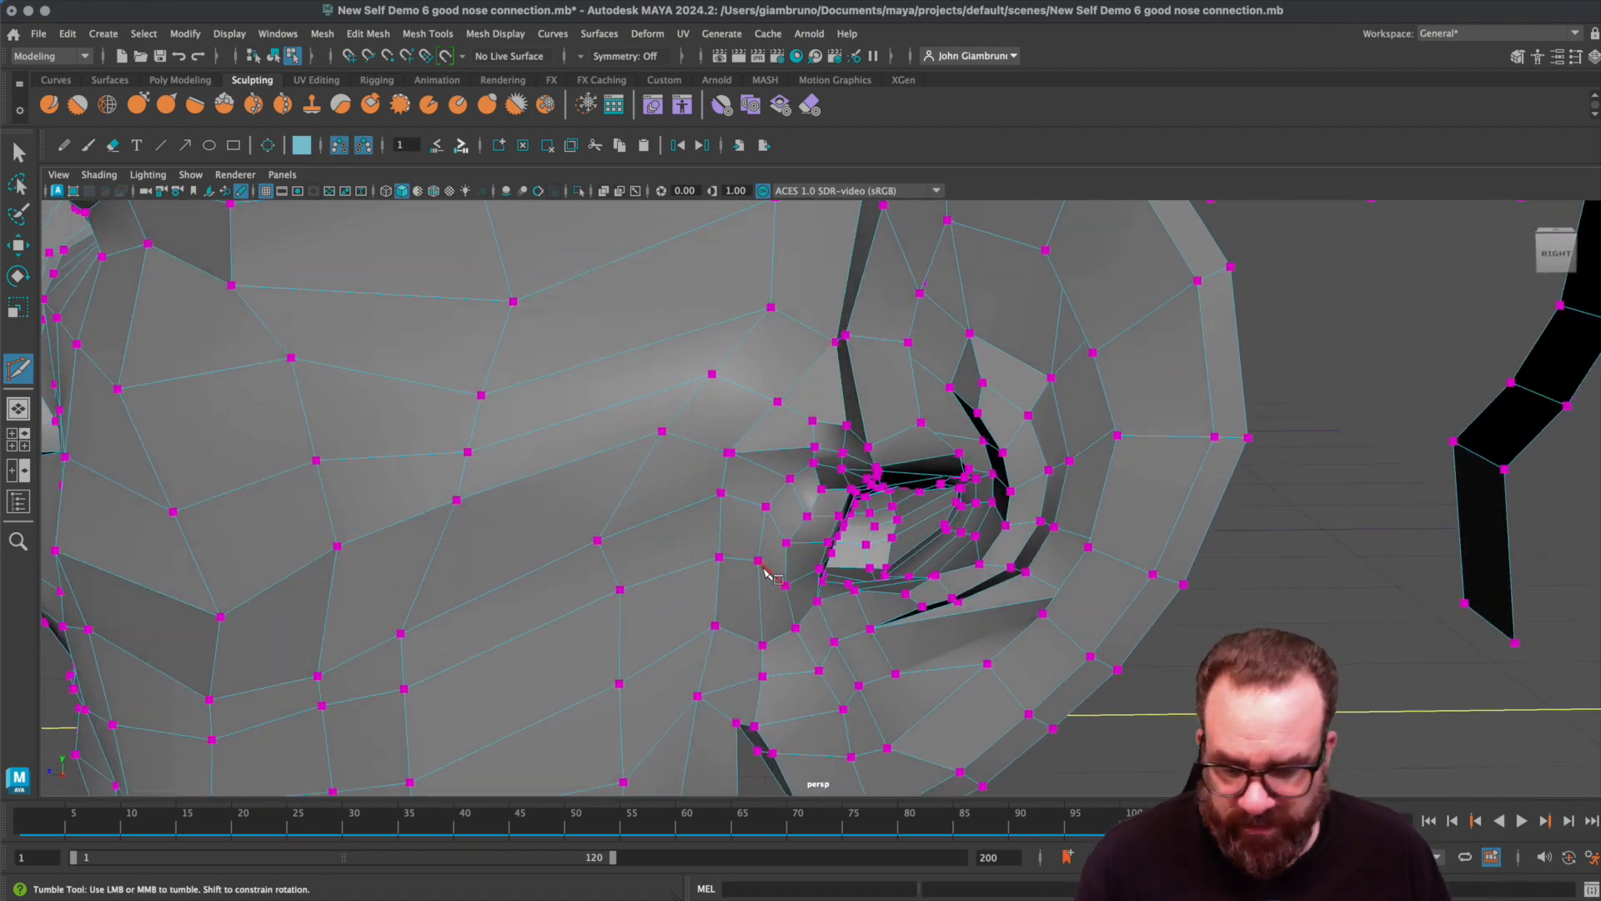
- Preview the smoothed mesh, return to the unsmoothed cage, and inspect the ear and the open head border from behind
{"action": "key", "text": "3"}
{"action": "scroll", "coordinate": [767, 574], "scroll_direction": "down", "scroll_amount": 5}
{"action": "left_click_drag", "start_coordinate": [793, 550], "coordinate": [715, 529], "text": "alt"}
{"action": "key", "text": "1"}
{"action": "left_click_drag", "start_coordinate": [651, 435], "coordinate": [668, 450], "text": "alt"}
{"action": "key", "text": "q"}
{"action": "left_click_drag", "start_coordinate": [697, 370], "coordinate": [836, 500], "text": "alt"}
{"action": "scroll", "coordinate": [911, 472], "scroll_direction": "down", "scroll_amount": 10}
{"action": "scroll", "coordinate": [836, 500], "scroll_direction": "up", "scroll_amount": 5}
{"action": "left_click_drag", "start_coordinate": [1030, 578], "coordinate": [1103, 472], "text": "alt"}
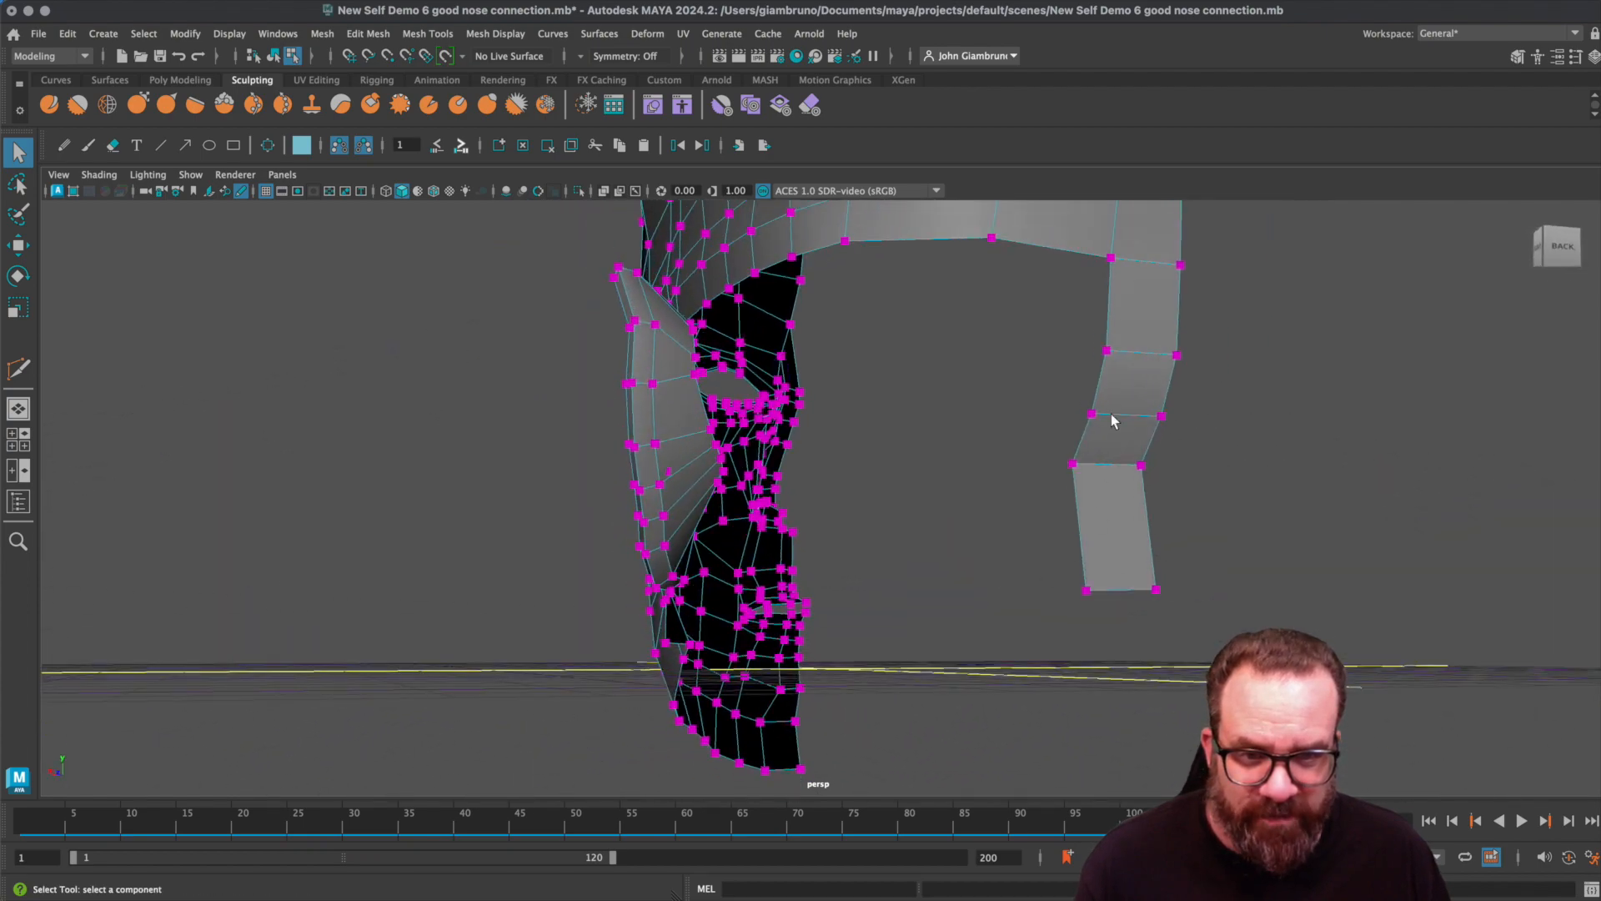
{"action": "left_click_drag", "start_coordinate": [1104, 328], "coordinate": [793, 450], "text": "alt"}
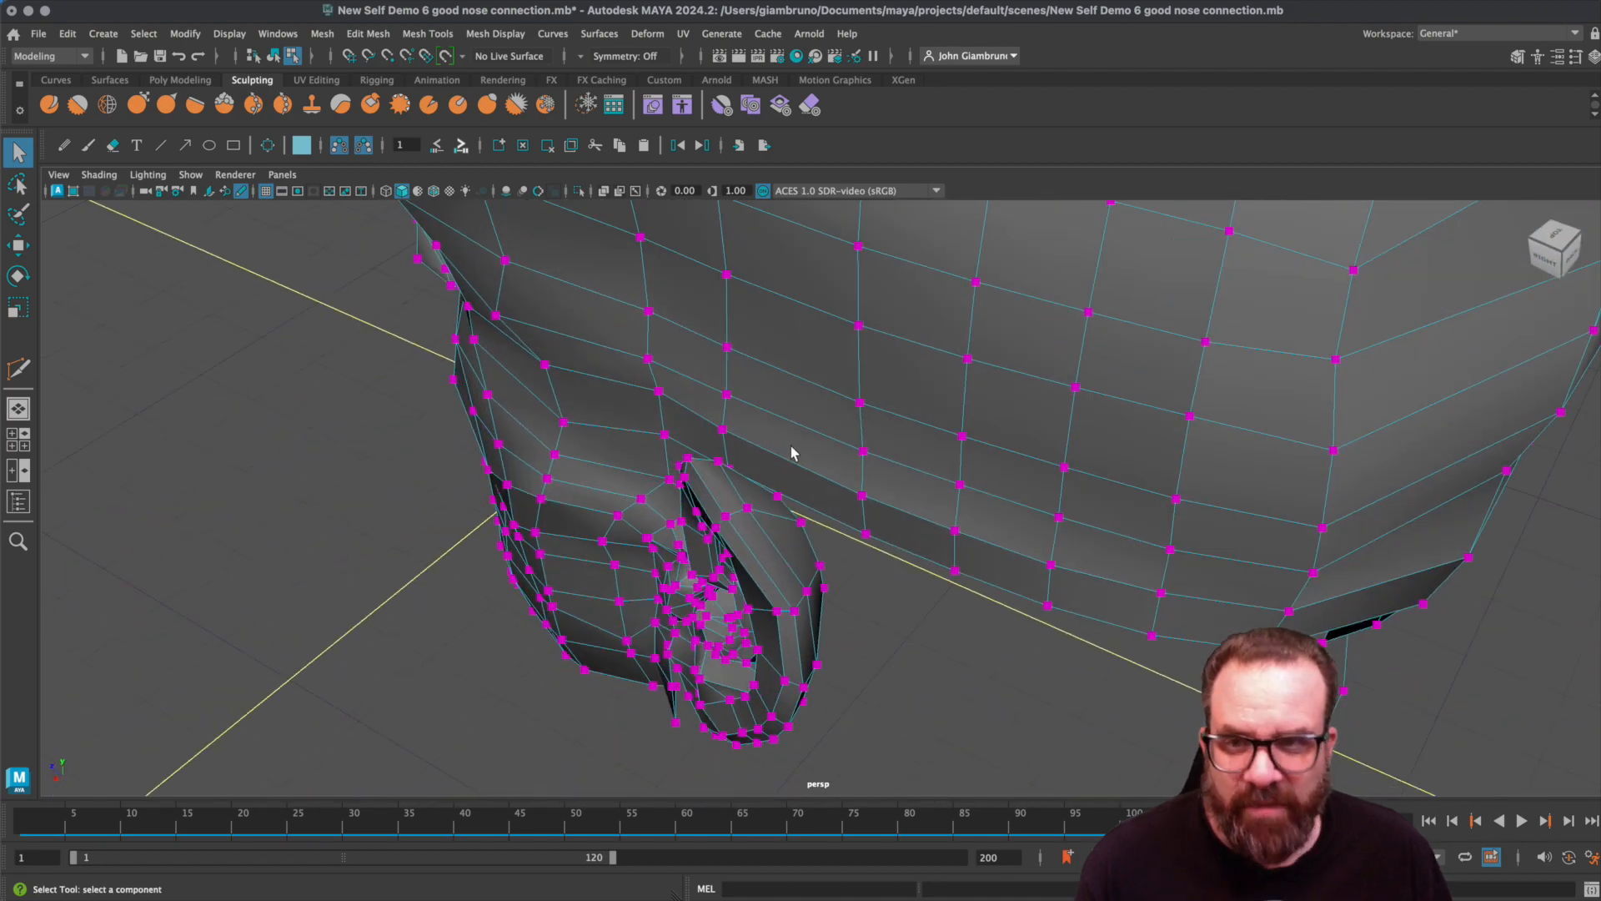
{"action": "left_click", "coordinate": [428, 33]}
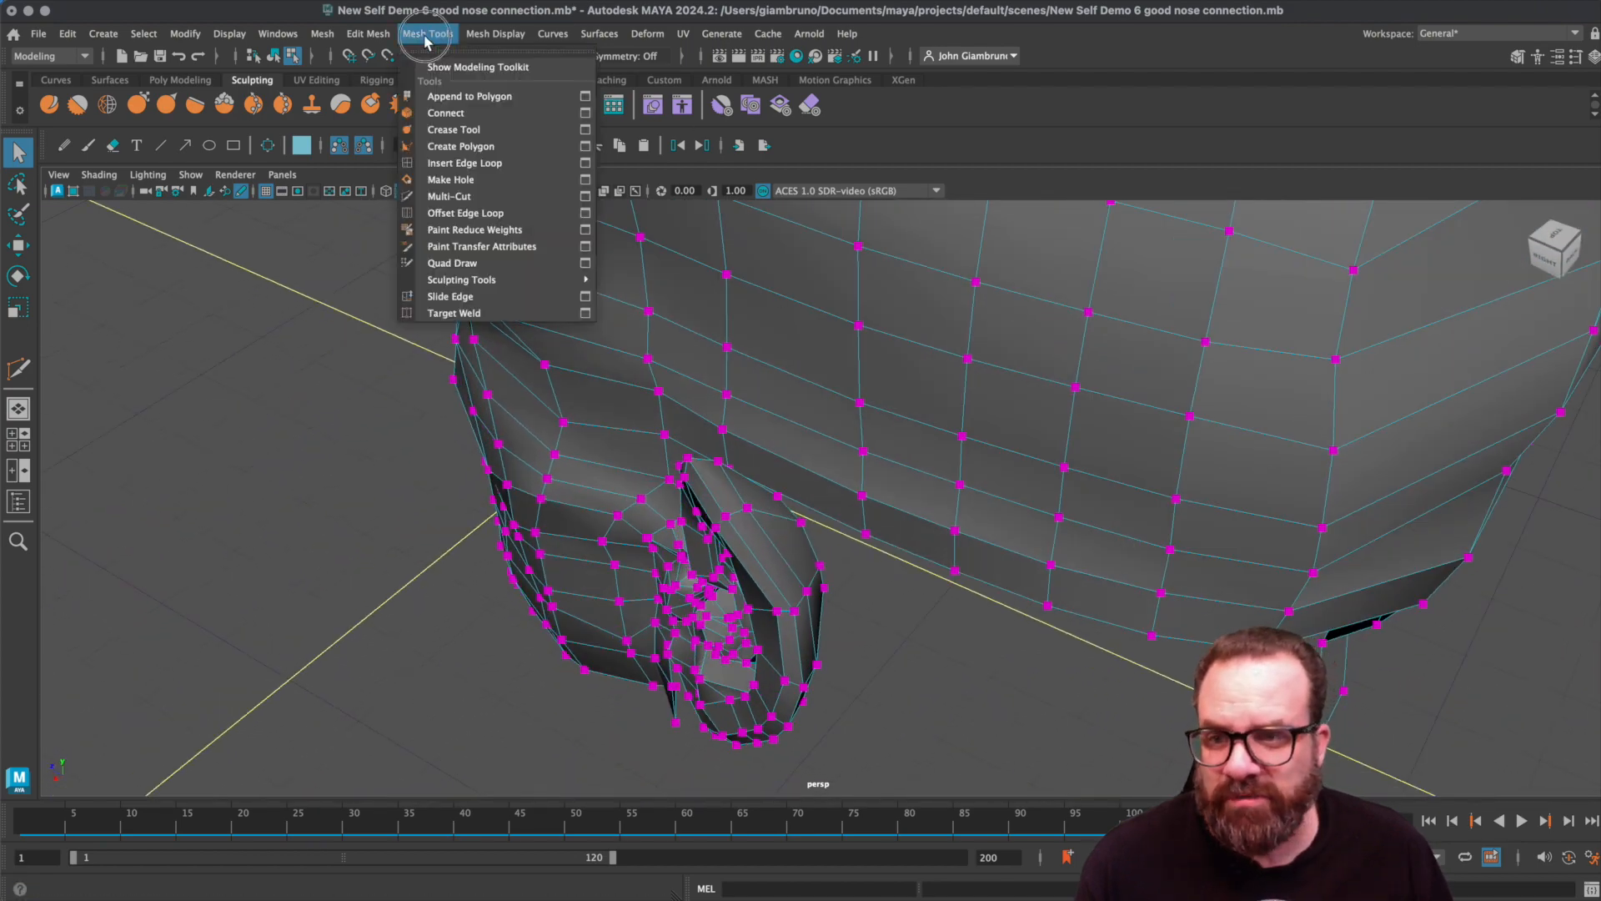
{"action": "left_click", "coordinate": [463, 196]}
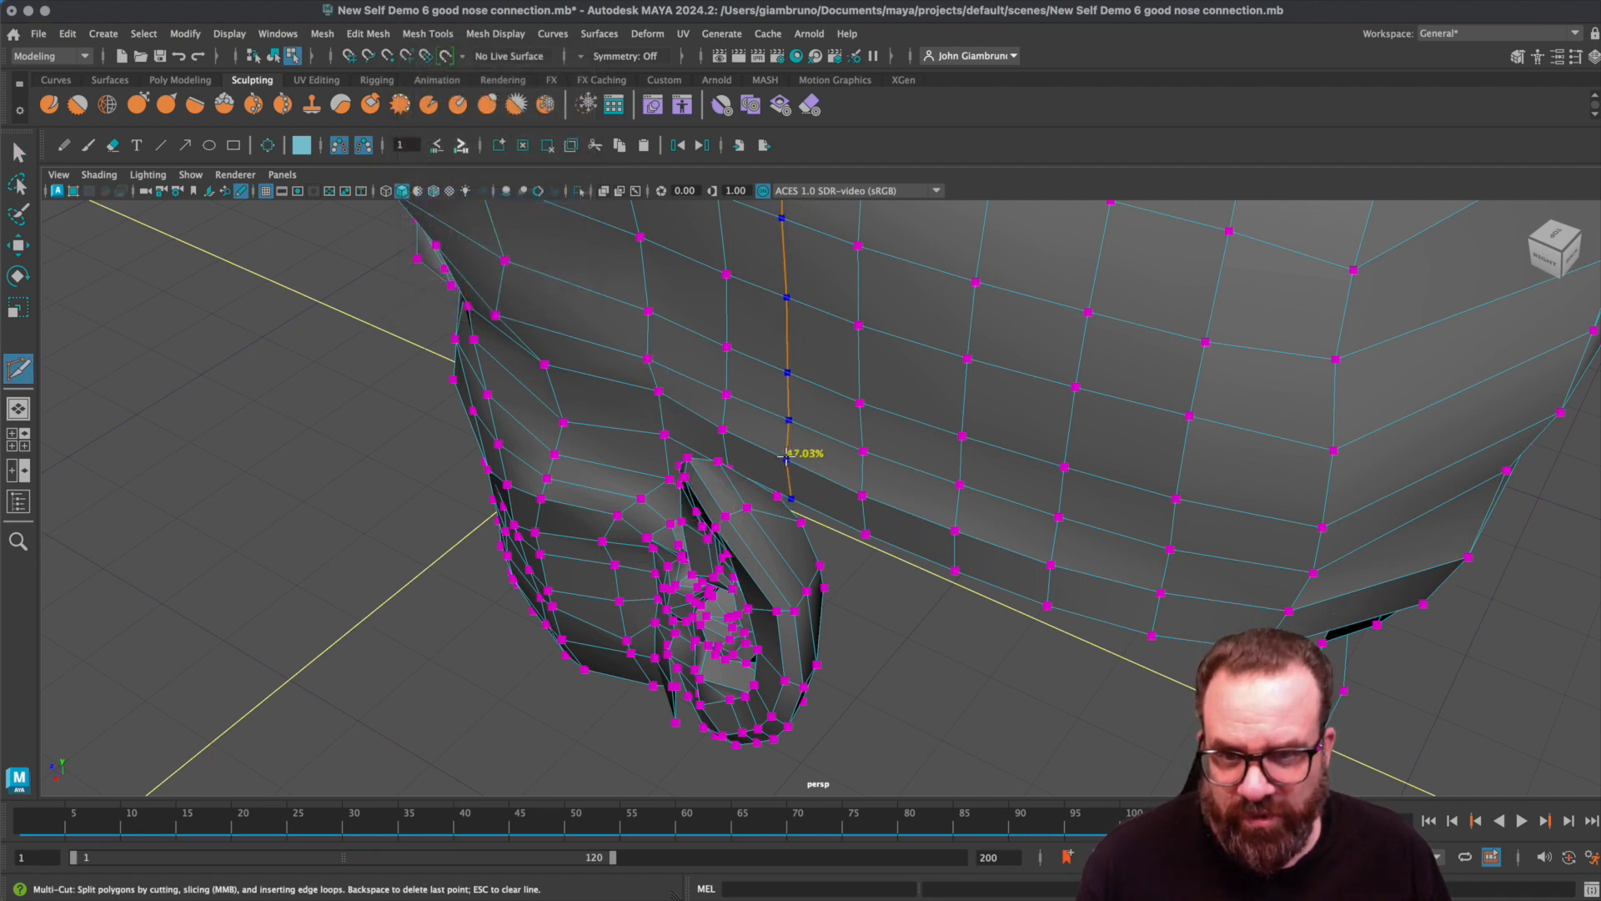
{"action": "left_click_drag", "start_coordinate": [776, 455], "coordinate": [1290, 501], "text": "alt"}
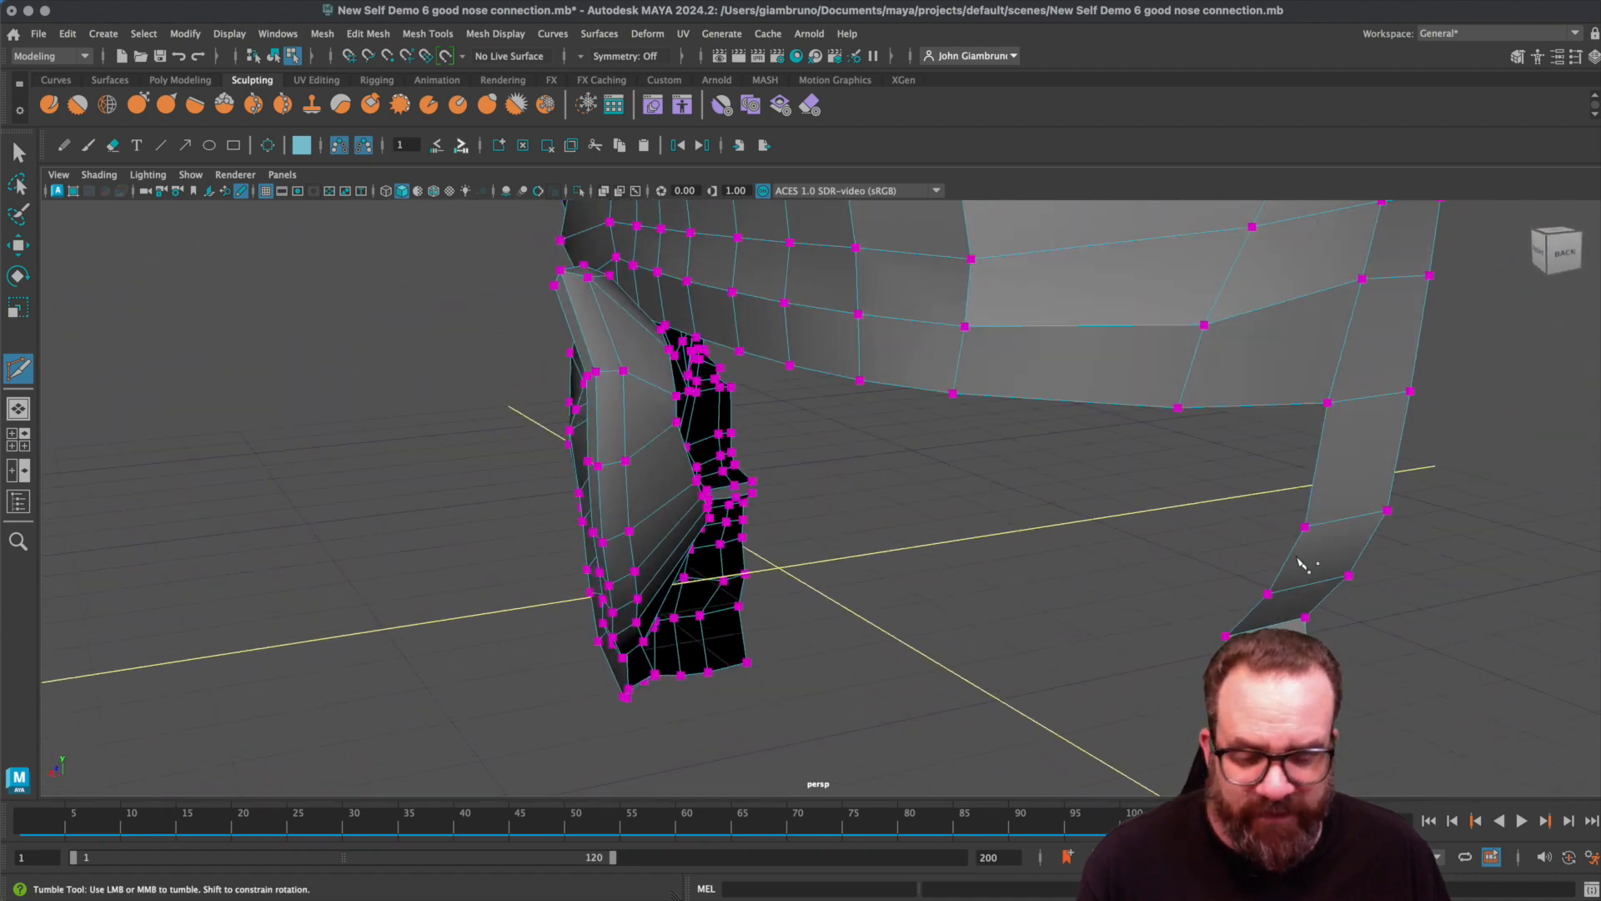
{"action": "left_click_drag", "start_coordinate": [1051, 523], "coordinate": [824, 553], "text": "alt"}
{"action": "key", "text": "q"}
- Examine the junction between the ear's upper rim and the head border with and without smoothing, selecting its vertices for moving
{"action": "scroll", "coordinate": [868, 522], "scroll_direction": "up", "scroll_amount": 3}
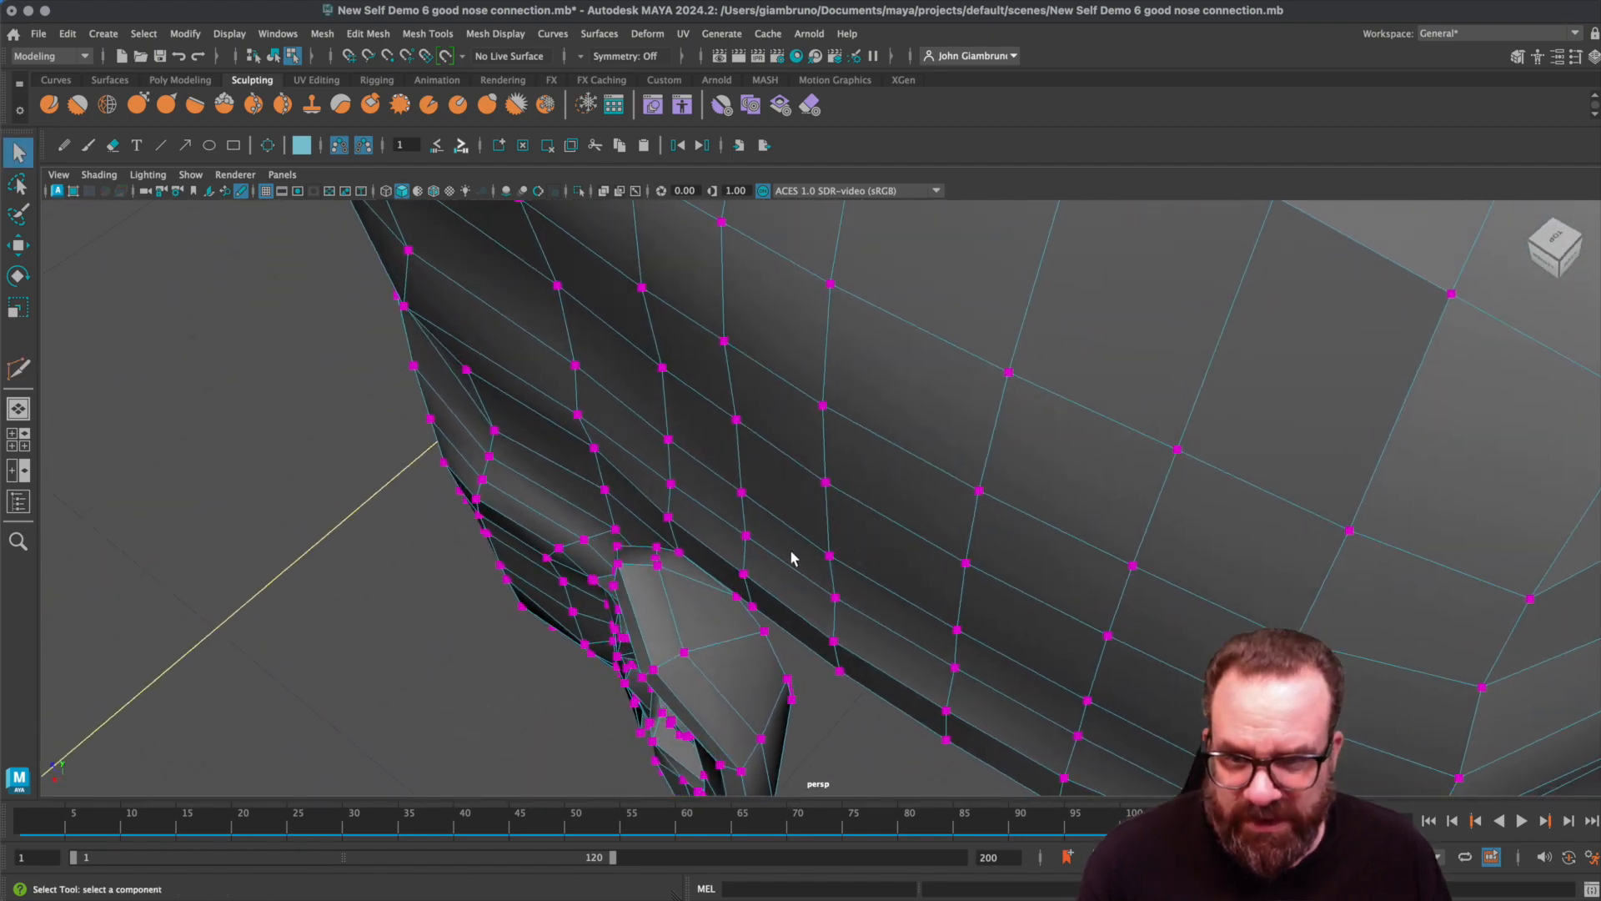
{"action": "key", "text": "3"}
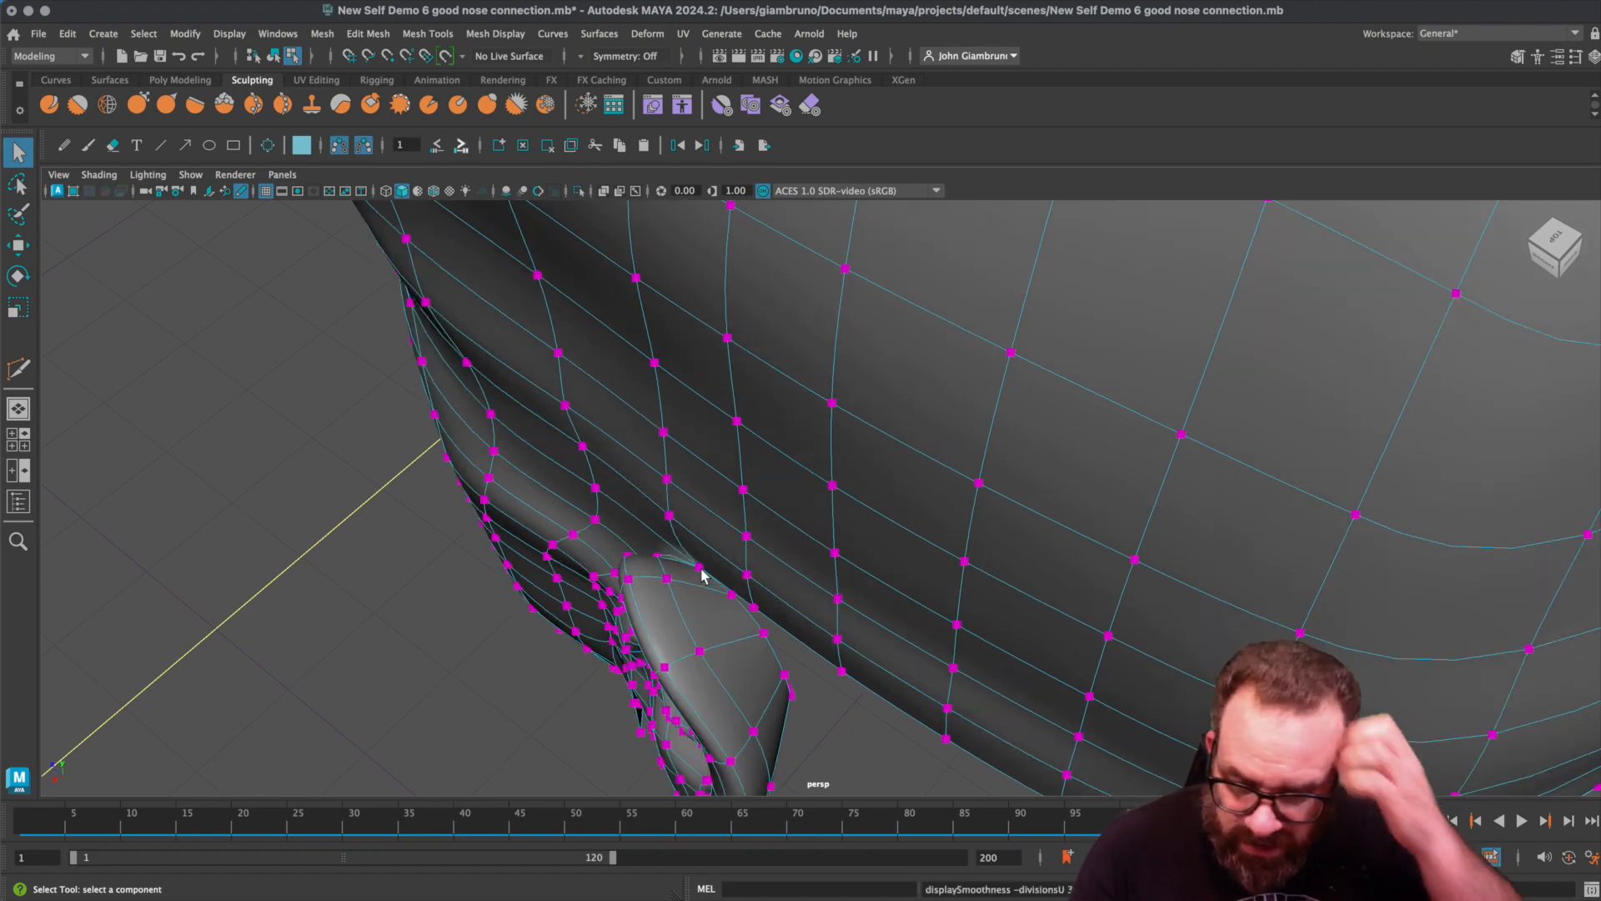
{"action": "key", "text": "1"}
{"action": "left_click", "coordinate": [735, 598]}
{"action": "left_click_drag", "start_coordinate": [733, 597], "coordinate": [647, 597], "text": "alt"}
{"action": "left_click_drag", "start_coordinate": [745, 343], "coordinate": [706, 342], "text": "alt"}
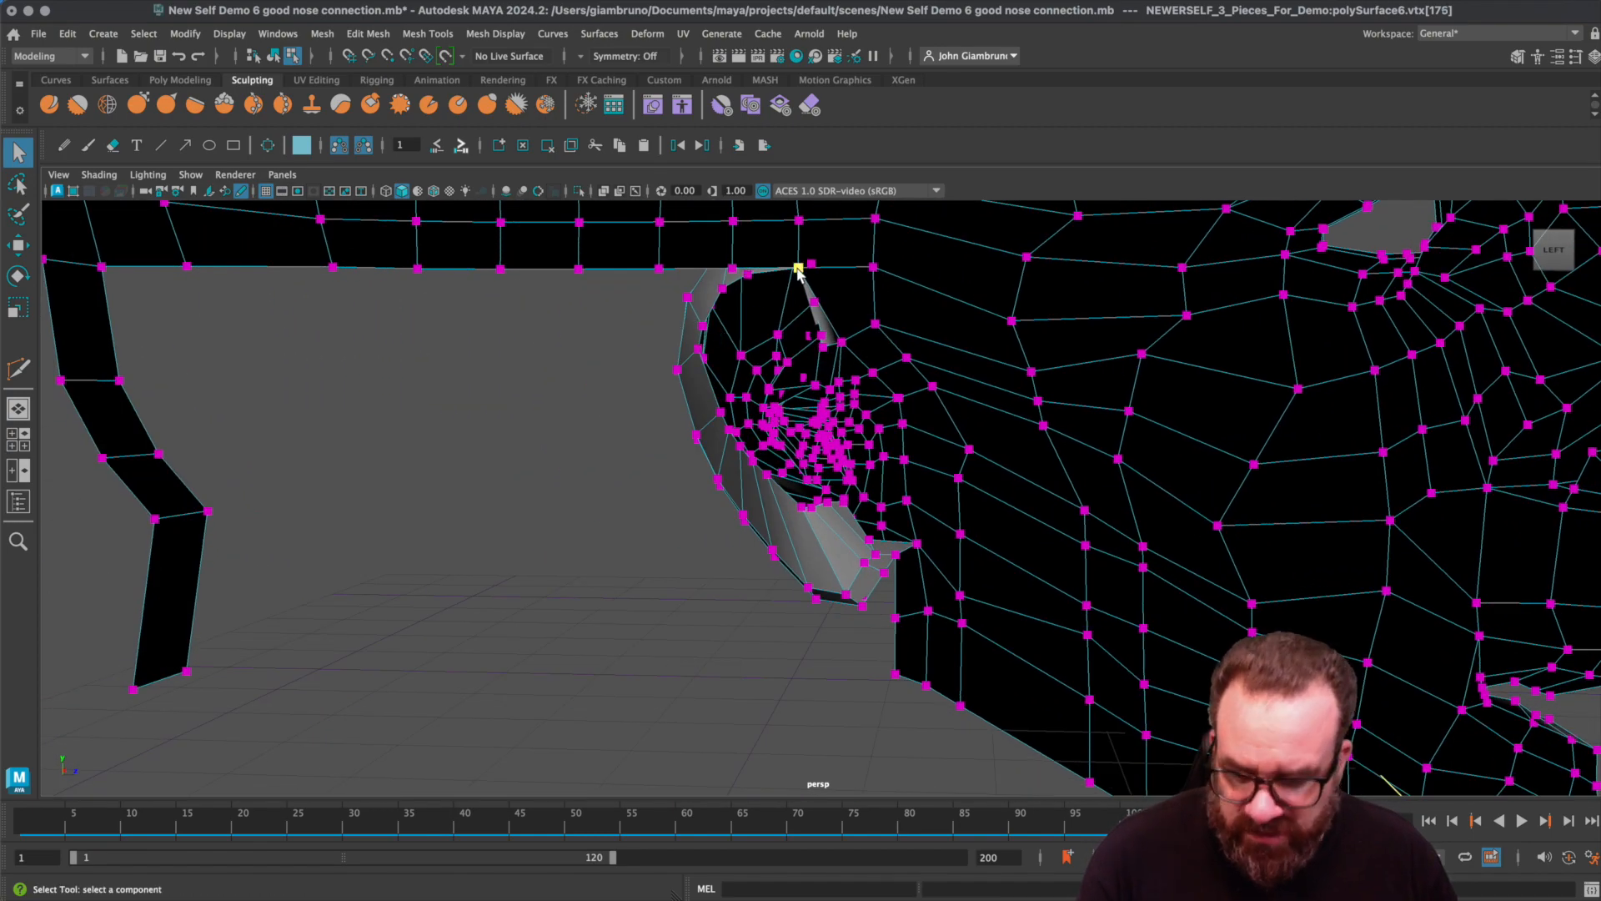
{"action": "key", "text": "w"}
{"action": "left_click_drag", "start_coordinate": [804, 250], "coordinate": [813, 239]}
{"action": "left_click", "coordinate": [813, 303]}
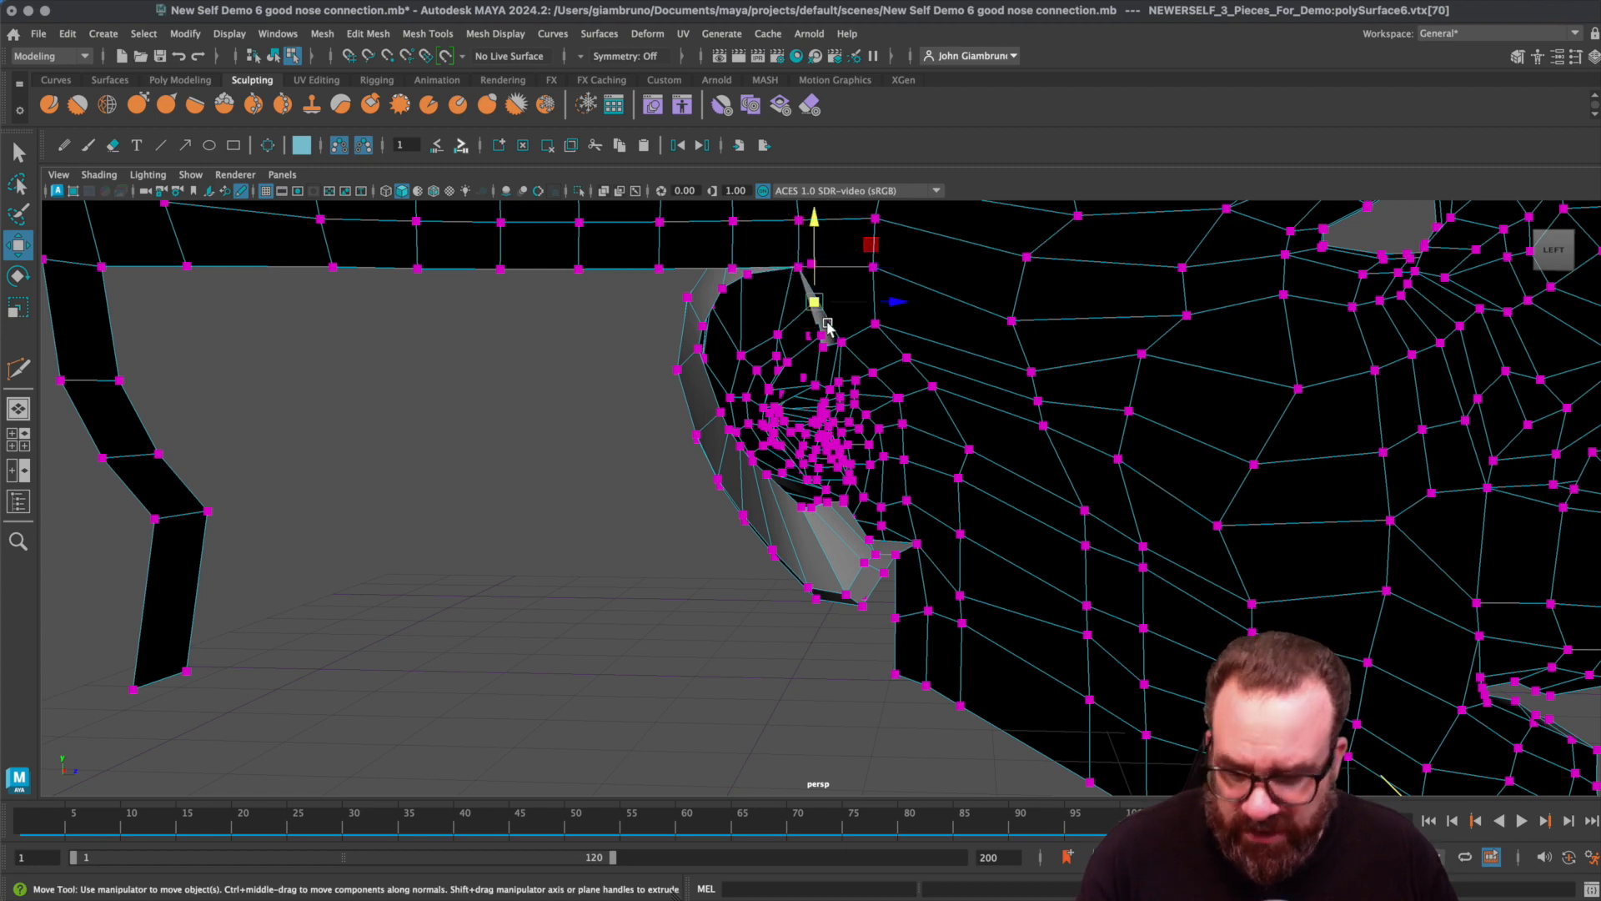
{"action": "key", "text": "3"}
{"action": "mouse_move", "coordinate": [840, 374]}
{"action": "left_mouse_down", "text": "alt"}
{"action": "mouse_move", "coordinate": [868, 387]}
{"action": "mouse_move", "coordinate": [836, 360]}
{"action": "left_mouse_up", "text": "alt"}
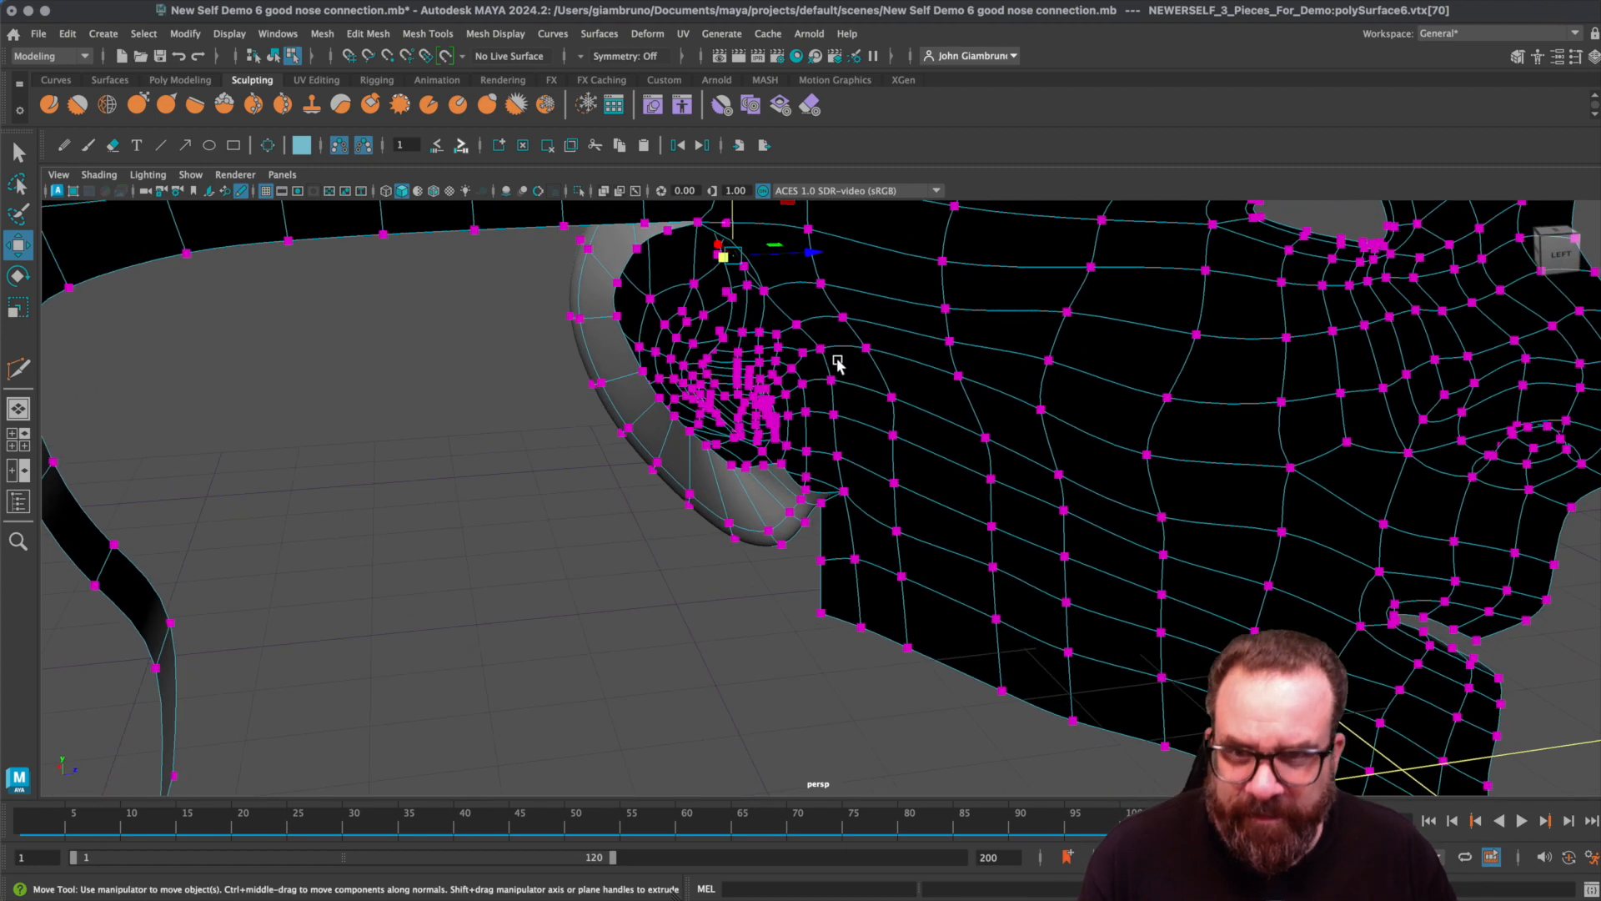
{"action": "middle_click_drag", "start_coordinate": [808, 321], "coordinate": [875, 485], "text": "alt"}
{"action": "key", "text": "1"}
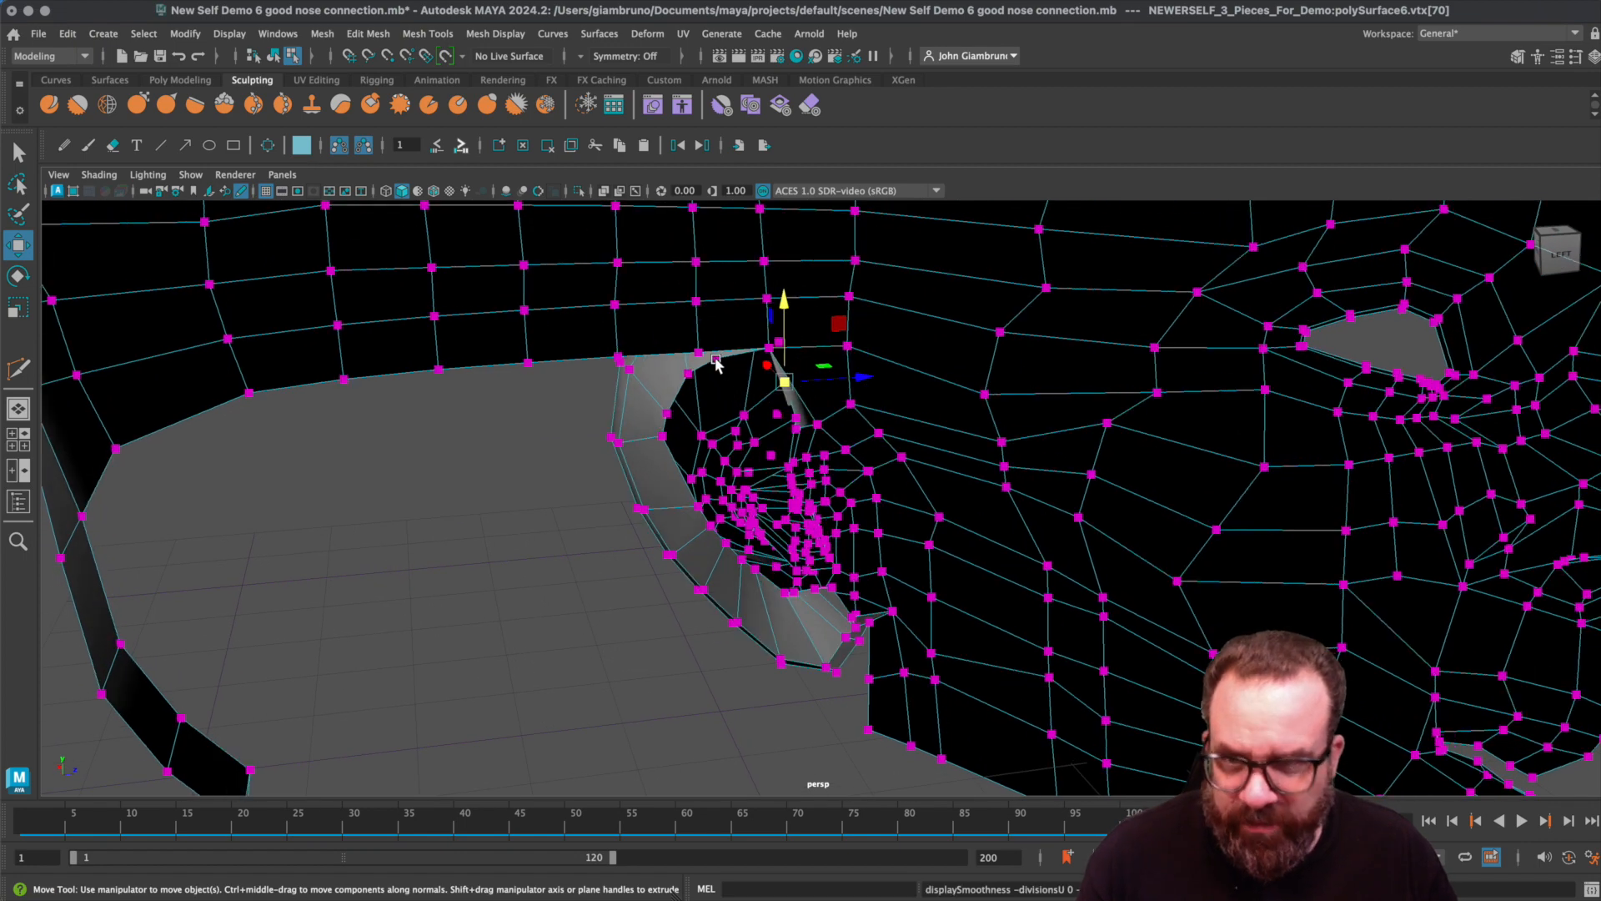
- Target Weld the upper rear vertex of the ear rim to the neighbouring vertex on the head's lower border
{"action": "left_click", "coordinate": [427, 34]}
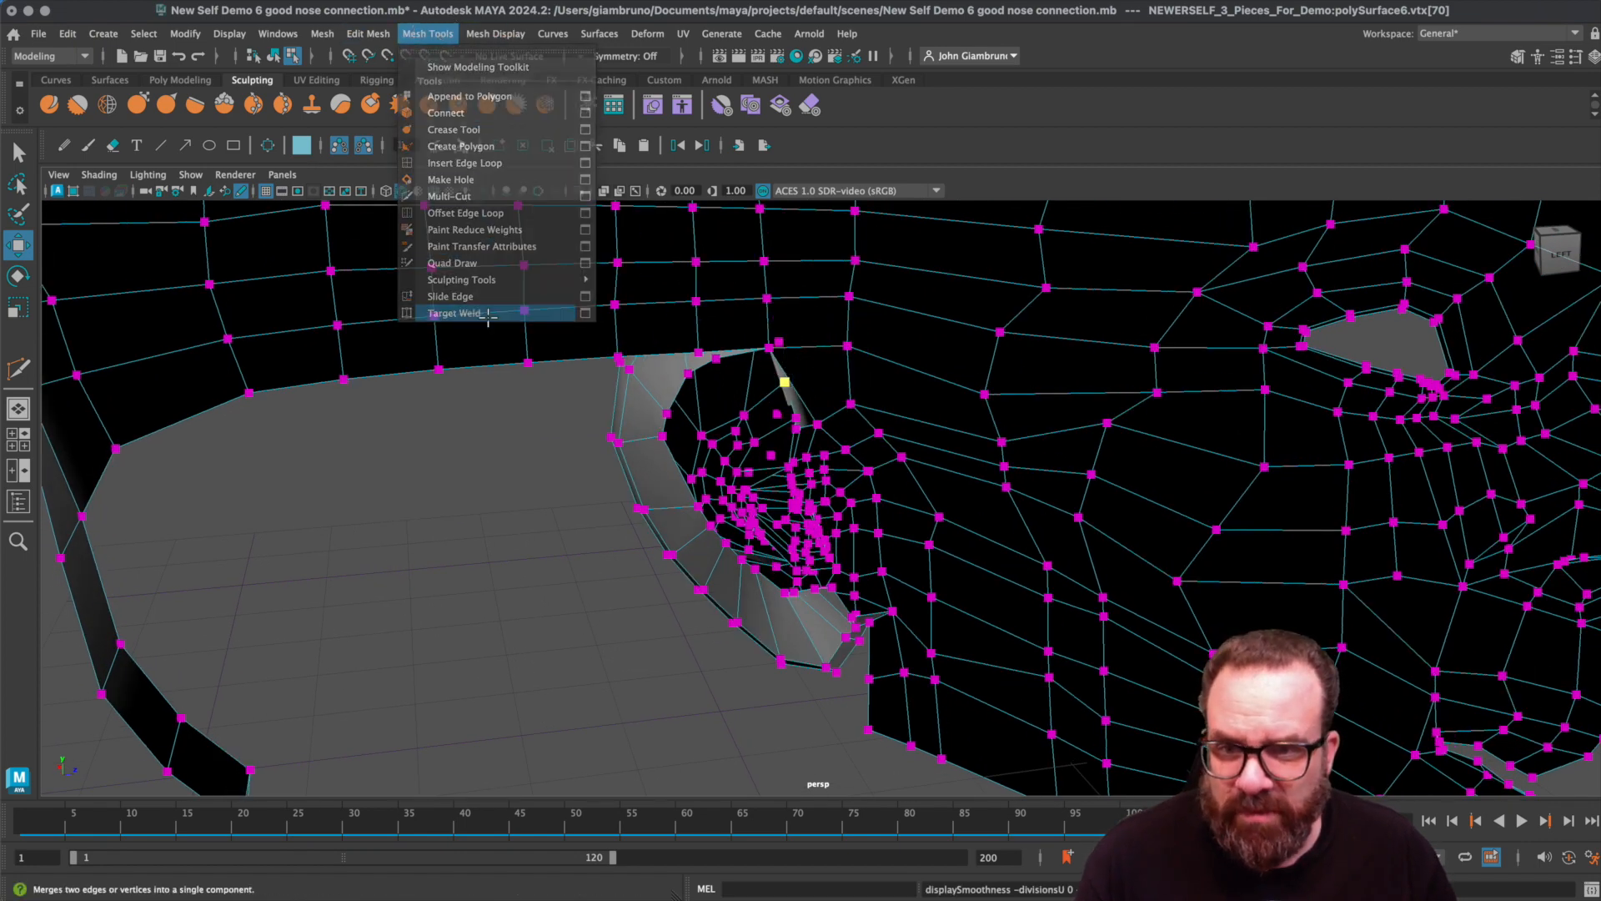
{"action": "left_click", "coordinate": [455, 312]}
{"action": "left_click_drag", "start_coordinate": [717, 359], "coordinate": [699, 395]}
{"action": "key", "text": "super+z"}
{"action": "scroll", "coordinate": [718, 429], "scroll_direction": "up", "scroll_amount": 1}
{"action": "left_click", "coordinate": [554, 469]}
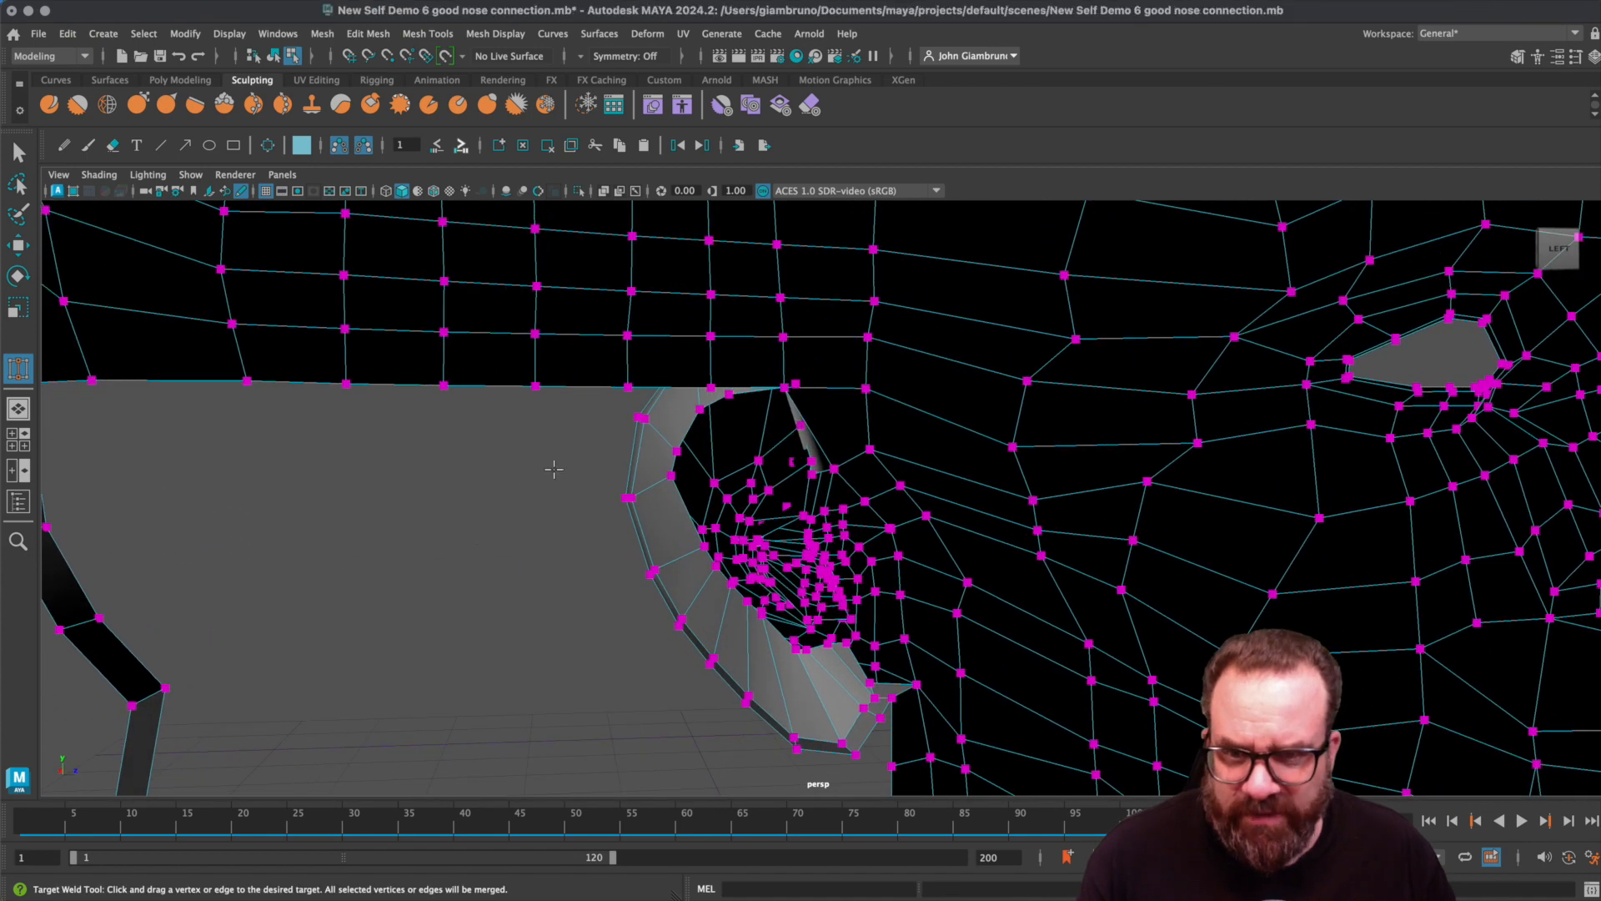
{"action": "left_click_drag", "start_coordinate": [729, 394], "coordinate": [634, 398]}
{"action": "left_click_drag", "start_coordinate": [670, 451], "coordinate": [761, 468], "text": "alt"}
{"action": "key", "text": "q"}
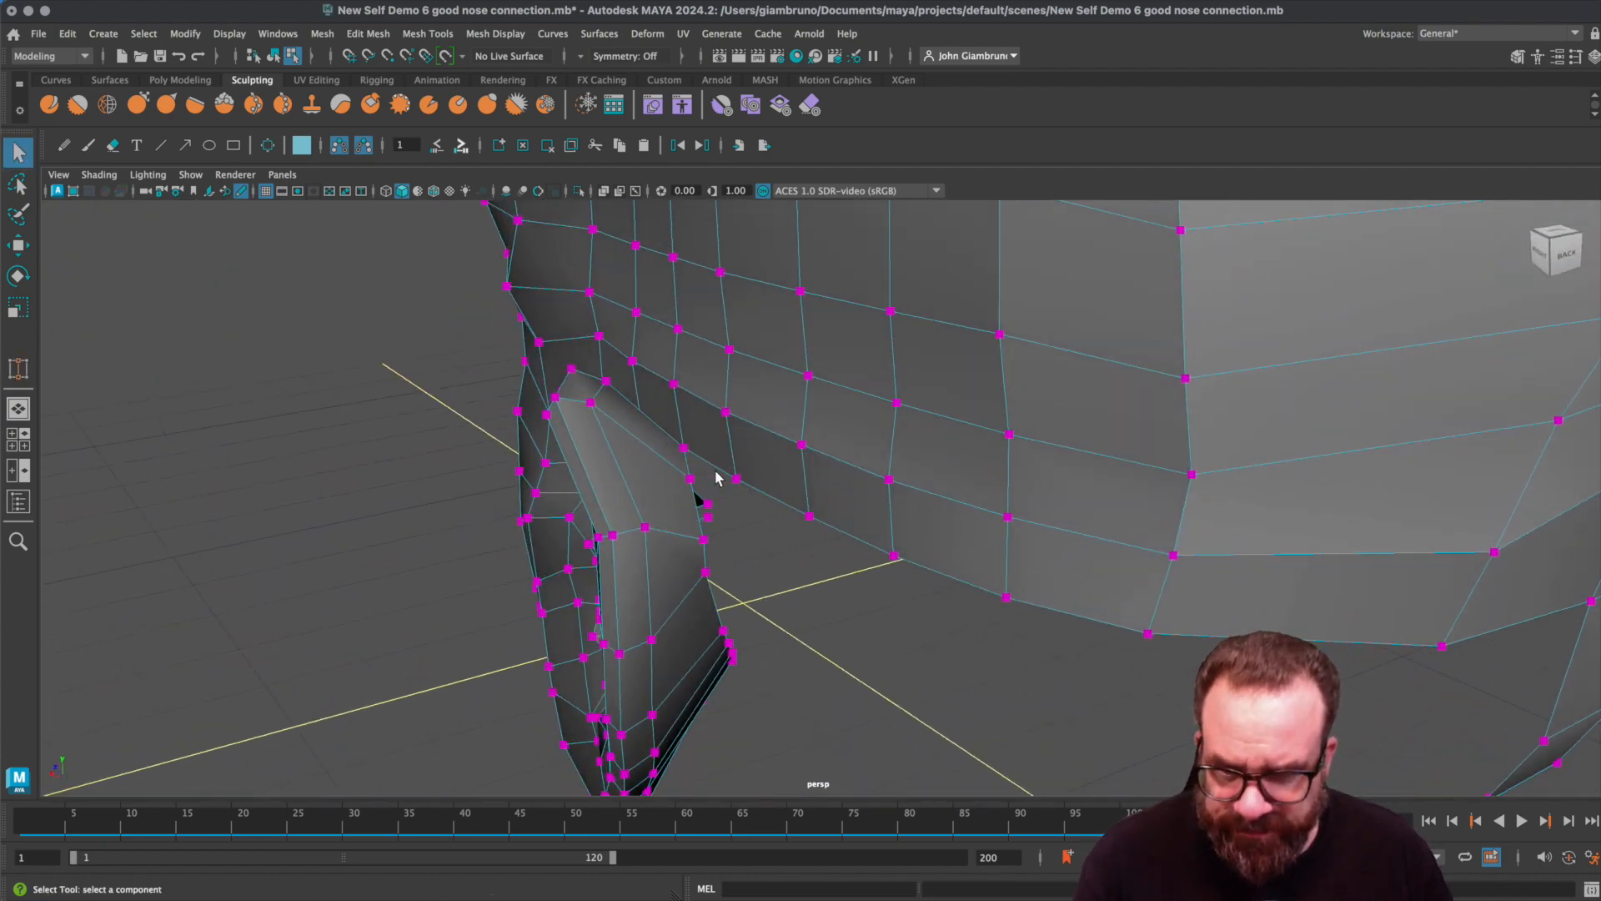
- Try to fill the gap between the ear's back and the head's lower border with Append to Polygon
{"action": "right_click", "coordinate": [717, 456]}
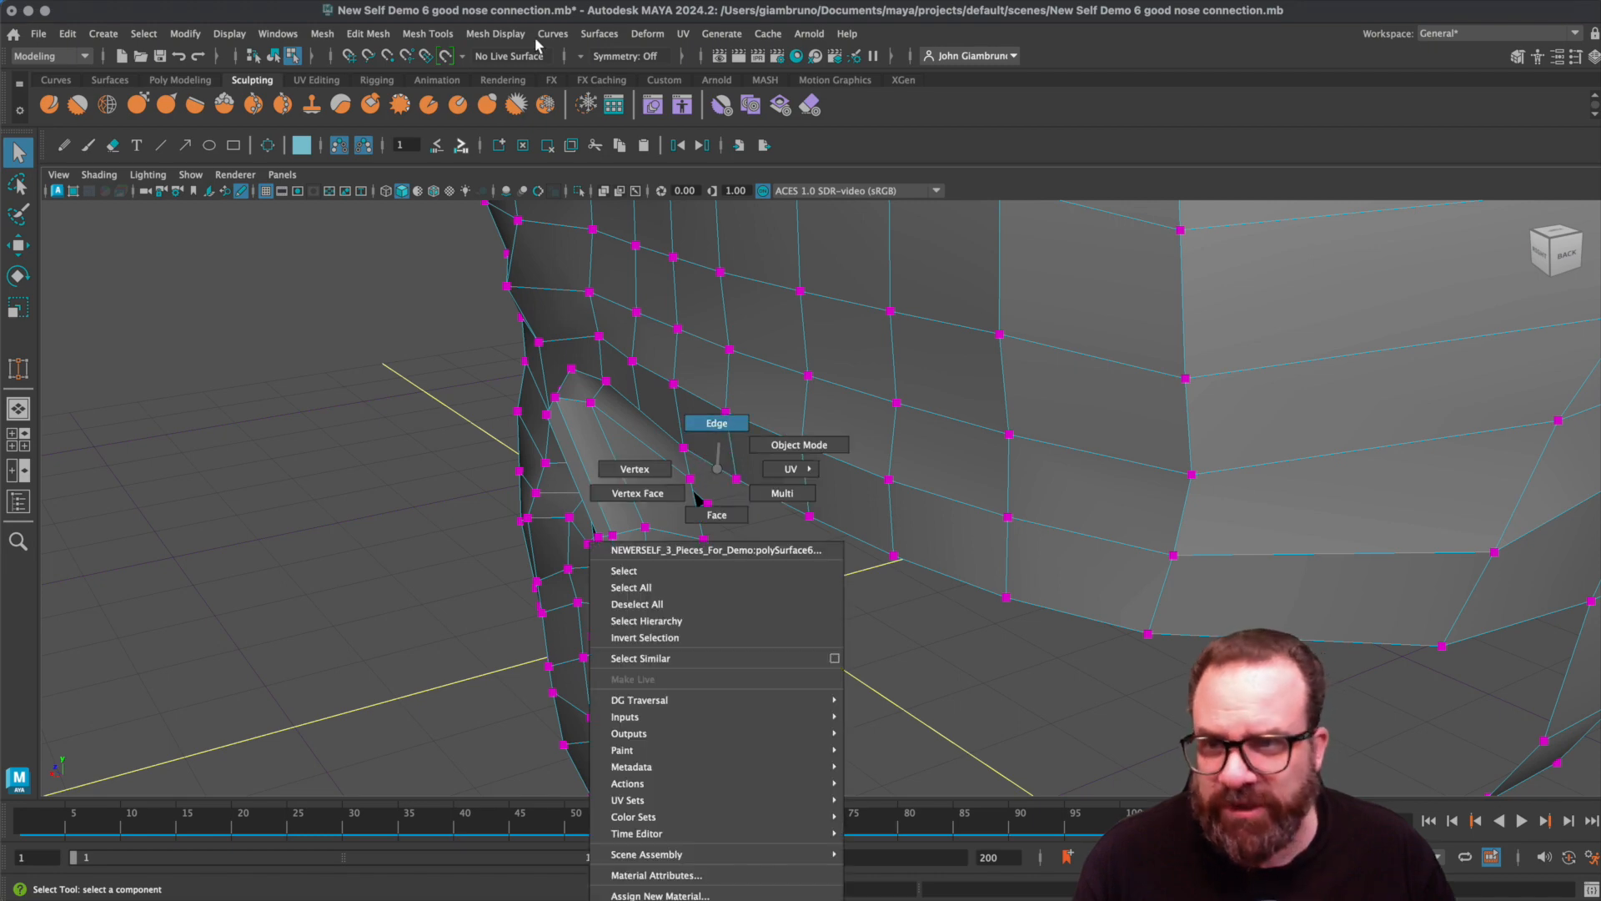
{"action": "key", "text": "F8"}
{"action": "left_click", "coordinate": [428, 33]}
{"action": "left_click", "coordinate": [455, 94]}
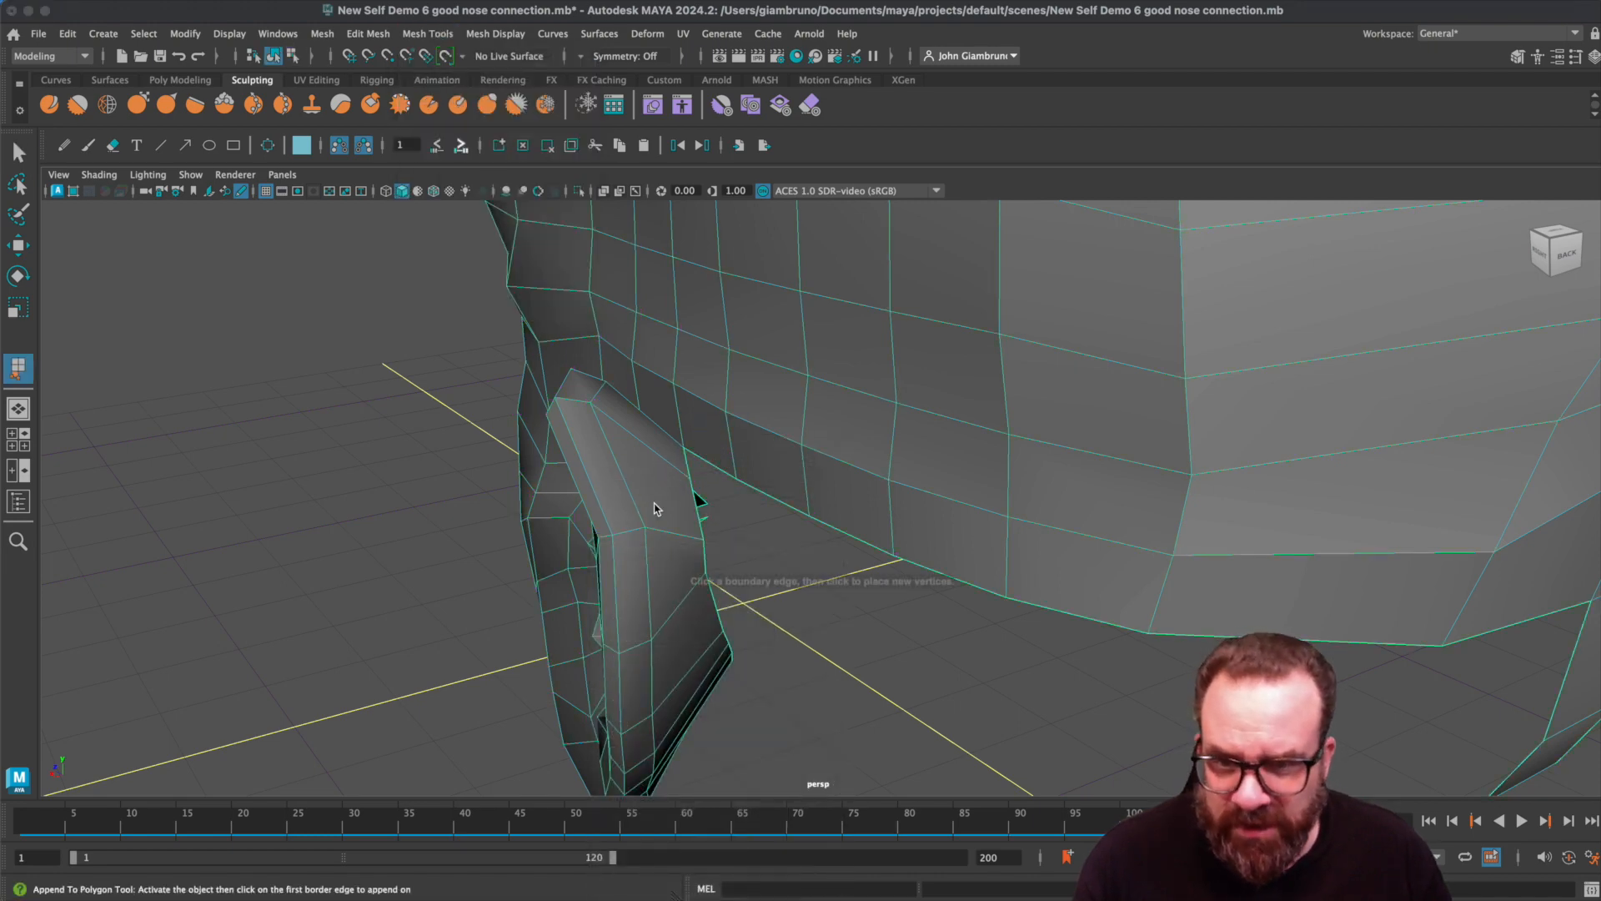
{"action": "left_click", "coordinate": [641, 510]}
{"action": "left_click", "coordinate": [692, 472]}
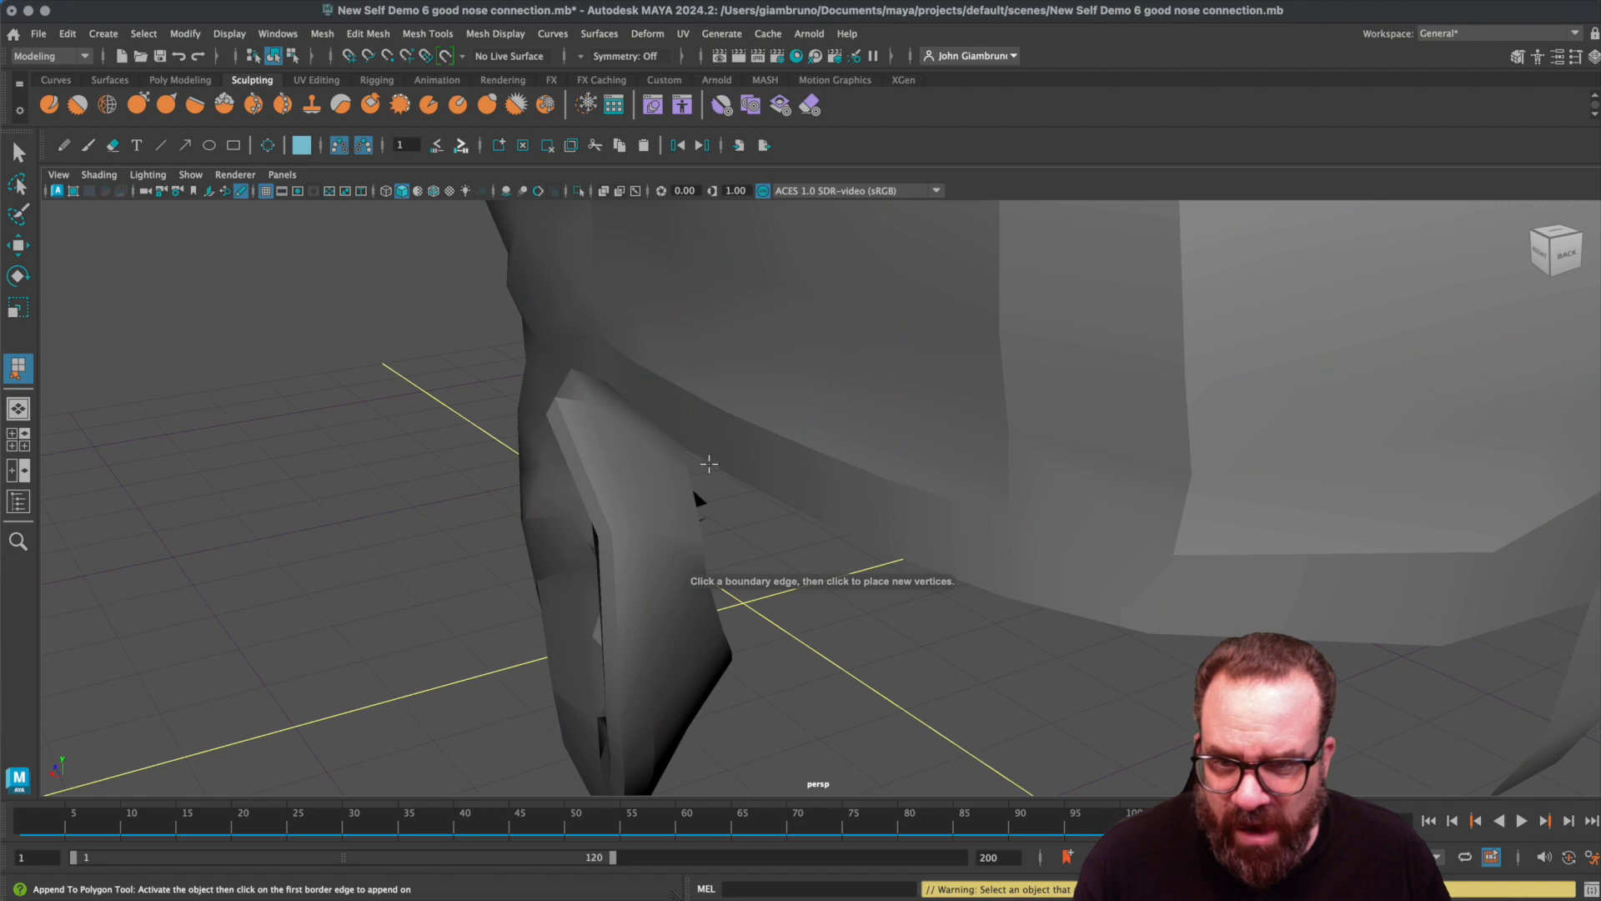
{"action": "left_click", "coordinate": [708, 465]}
{"action": "scroll", "coordinate": [639, 454], "scroll_direction": "up", "scroll_amount": 5}
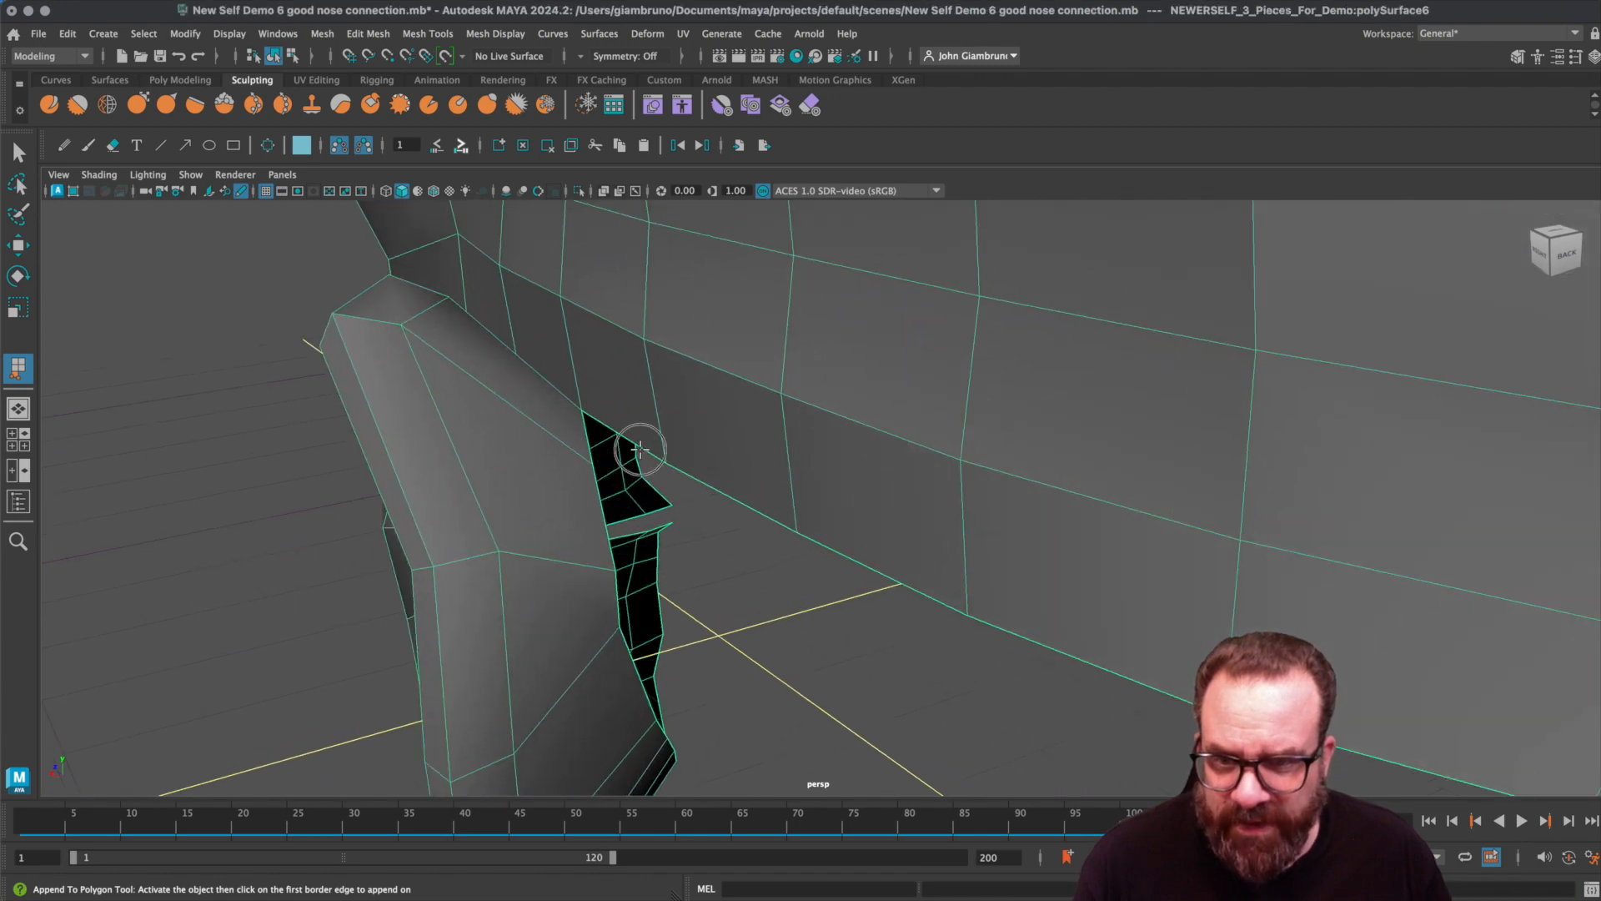
{"action": "left_click", "coordinate": [634, 450]}
{"action": "key", "text": "q"}
- Extrude the head's lower border edge directly behind the ear downward, lining the new edge up with the ear rim
{"action": "scroll", "coordinate": [609, 464], "scroll_direction": "down", "scroll_amount": 3}
{"action": "right_click_drag", "start_coordinate": [602, 466], "coordinate": [603, 434]}
{"action": "left_click", "coordinate": [622, 474]}
{"action": "left_click_drag", "start_coordinate": [622, 474], "coordinate": [795, 497], "text": "alt"}
{"action": "key", "text": "ctrl+e"}
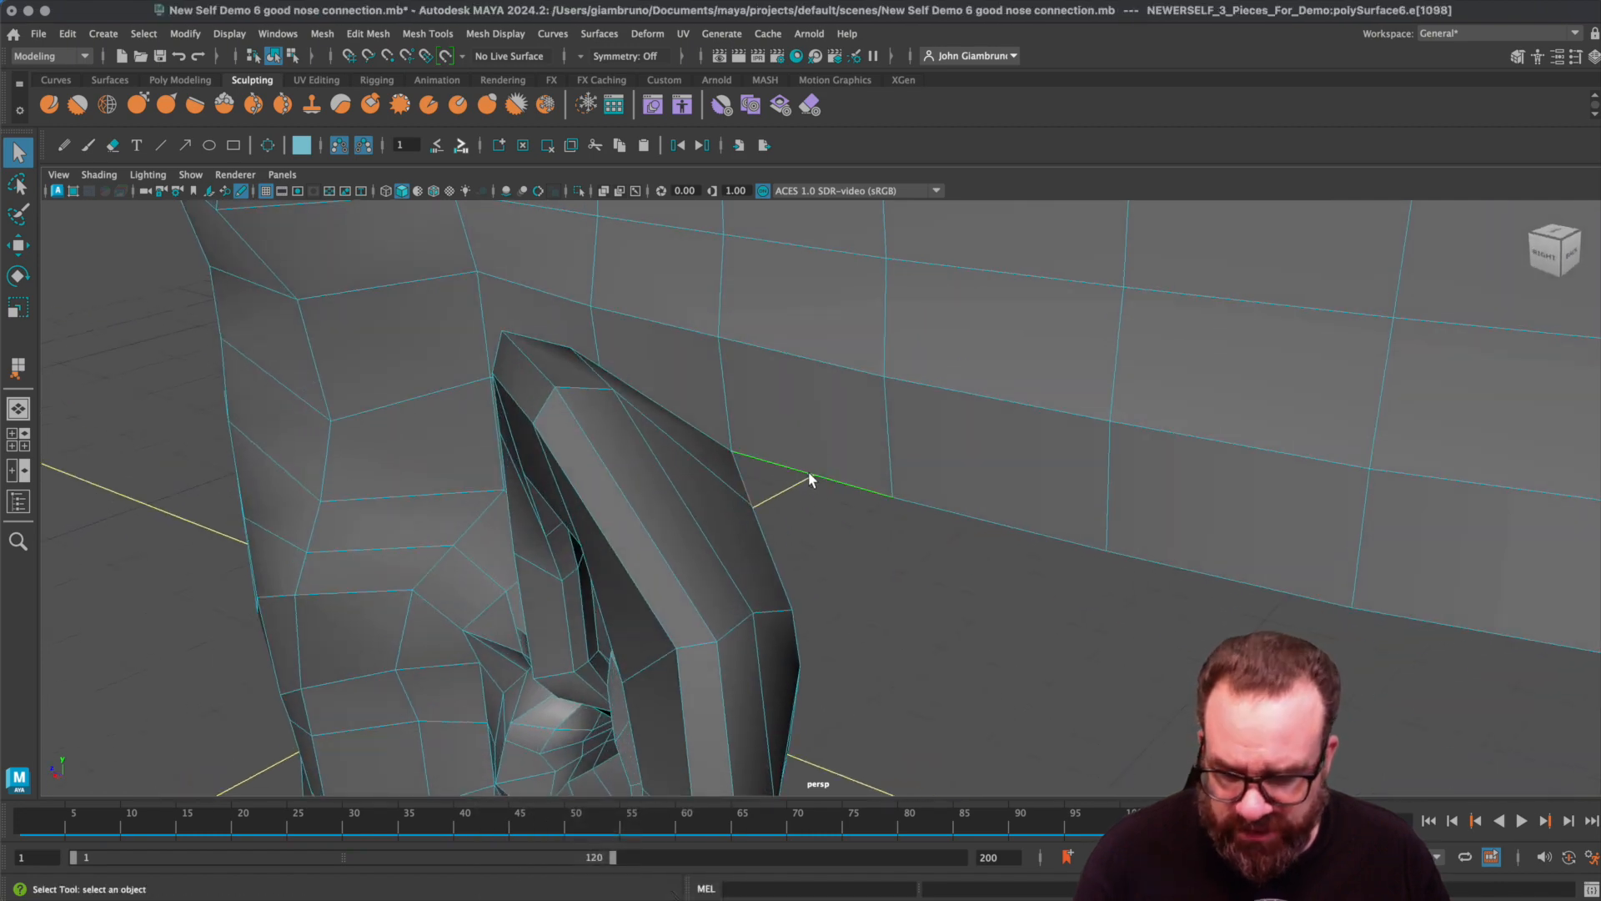
{"action": "left_click_drag", "start_coordinate": [815, 534], "coordinate": [770, 504]}
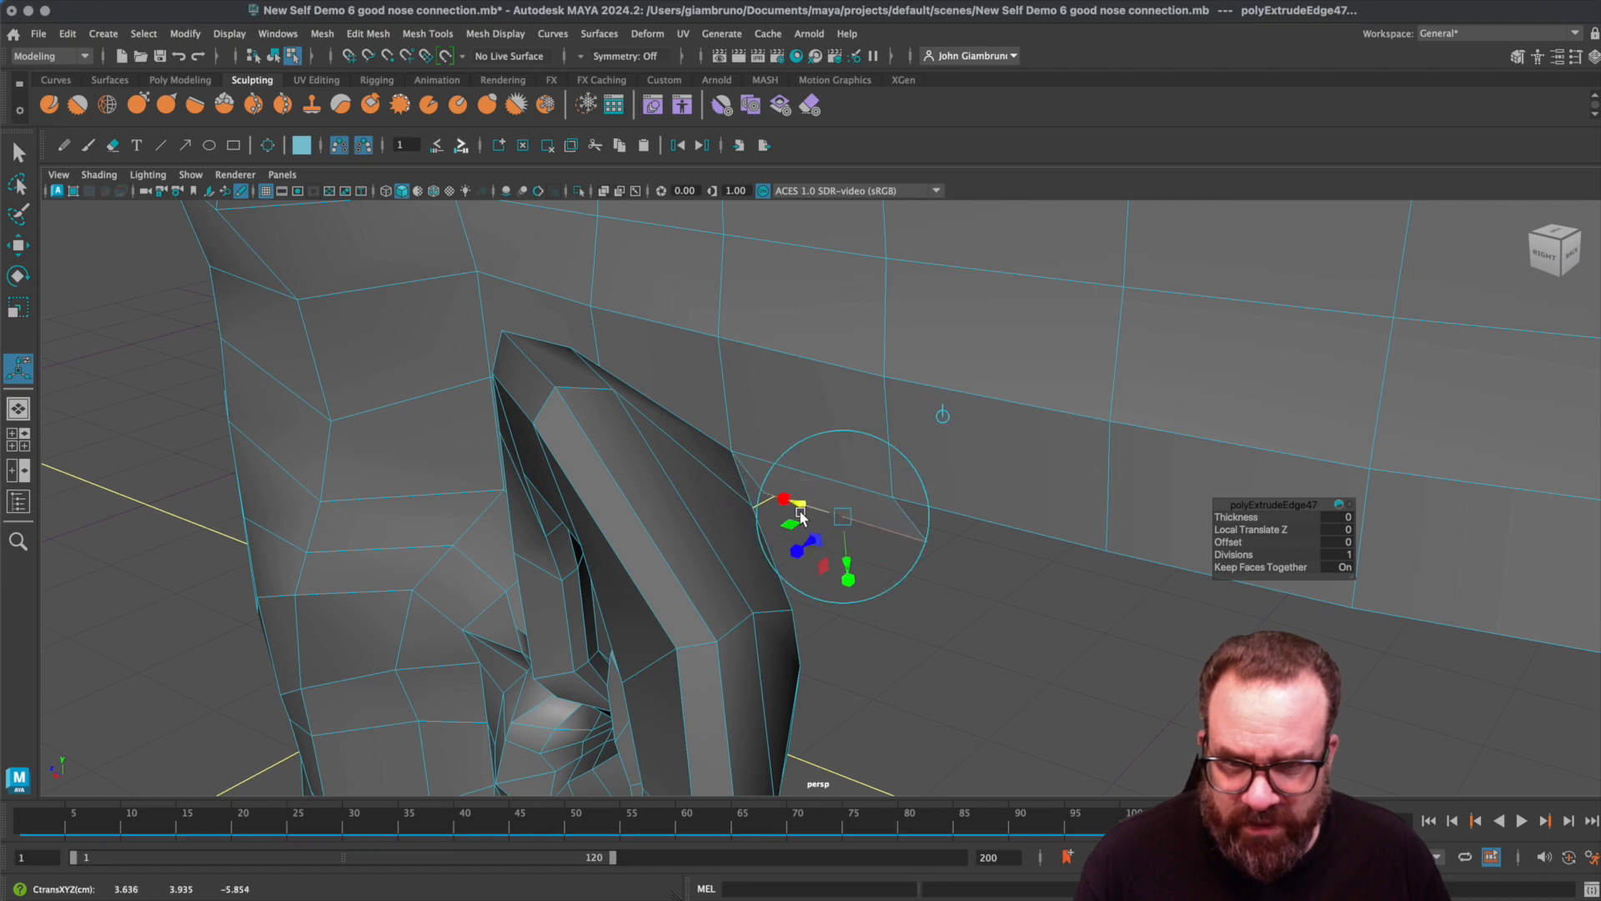
{"action": "left_click_drag", "start_coordinate": [846, 565], "coordinate": [904, 526]}
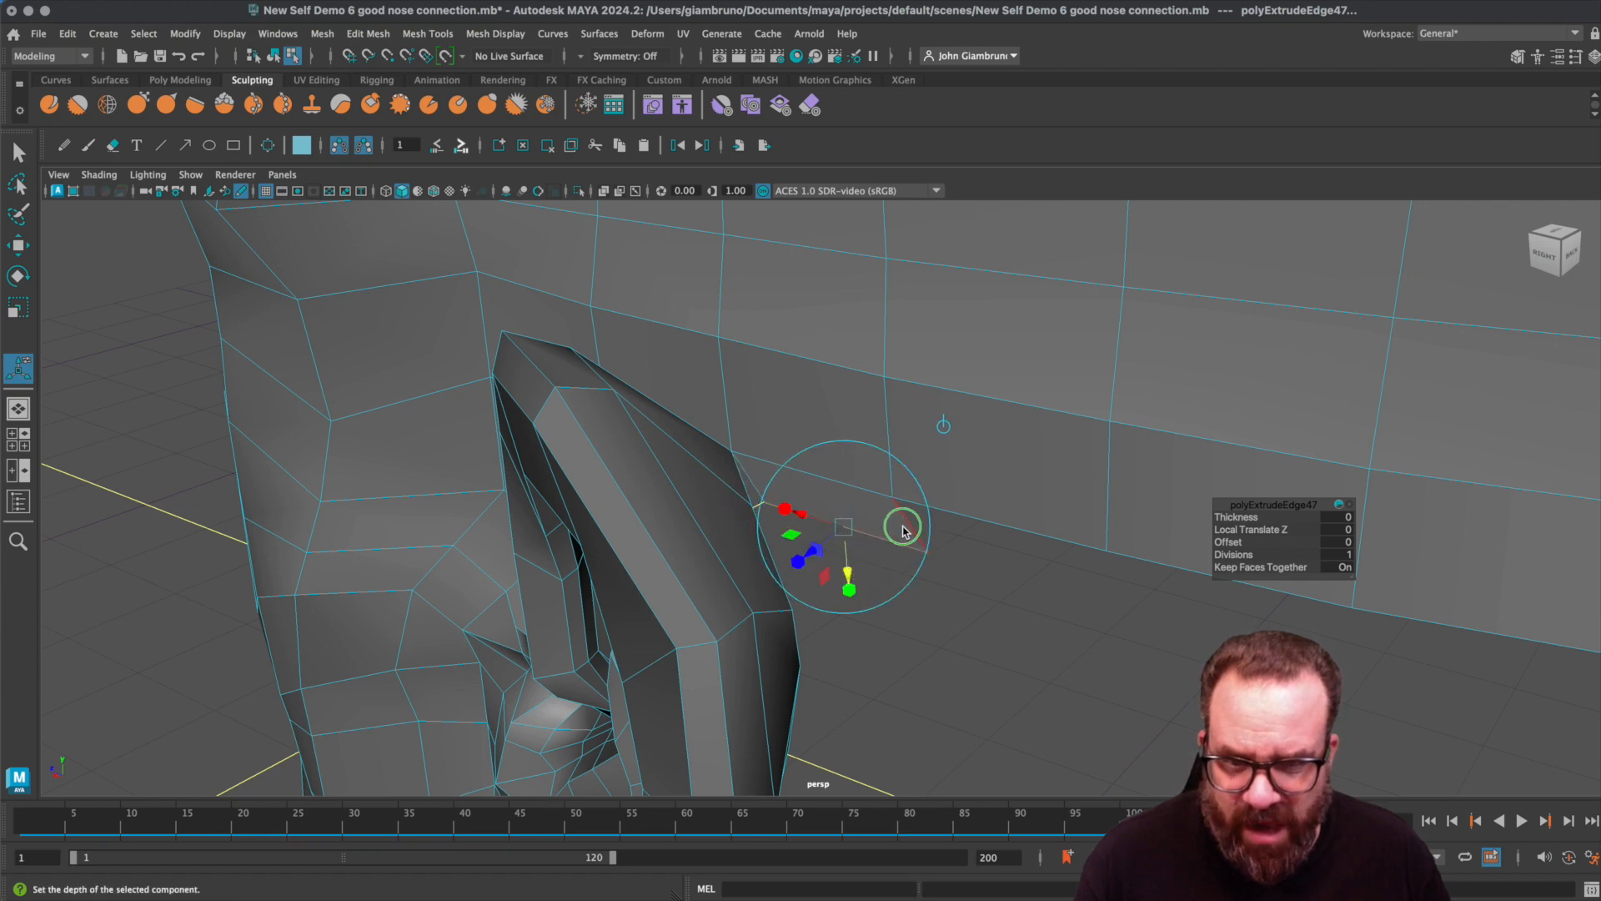
- Move the outer lower vertex of the extruded face toward the ear, beneath the head border vertex
{"action": "right_click", "coordinate": [805, 501]}
{"action": "left_click", "coordinate": [848, 524]}
{"action": "left_click", "coordinate": [929, 553]}
{"action": "key", "text": "w"}
{"action": "left_click_drag", "start_coordinate": [861, 534], "coordinate": [829, 527]}
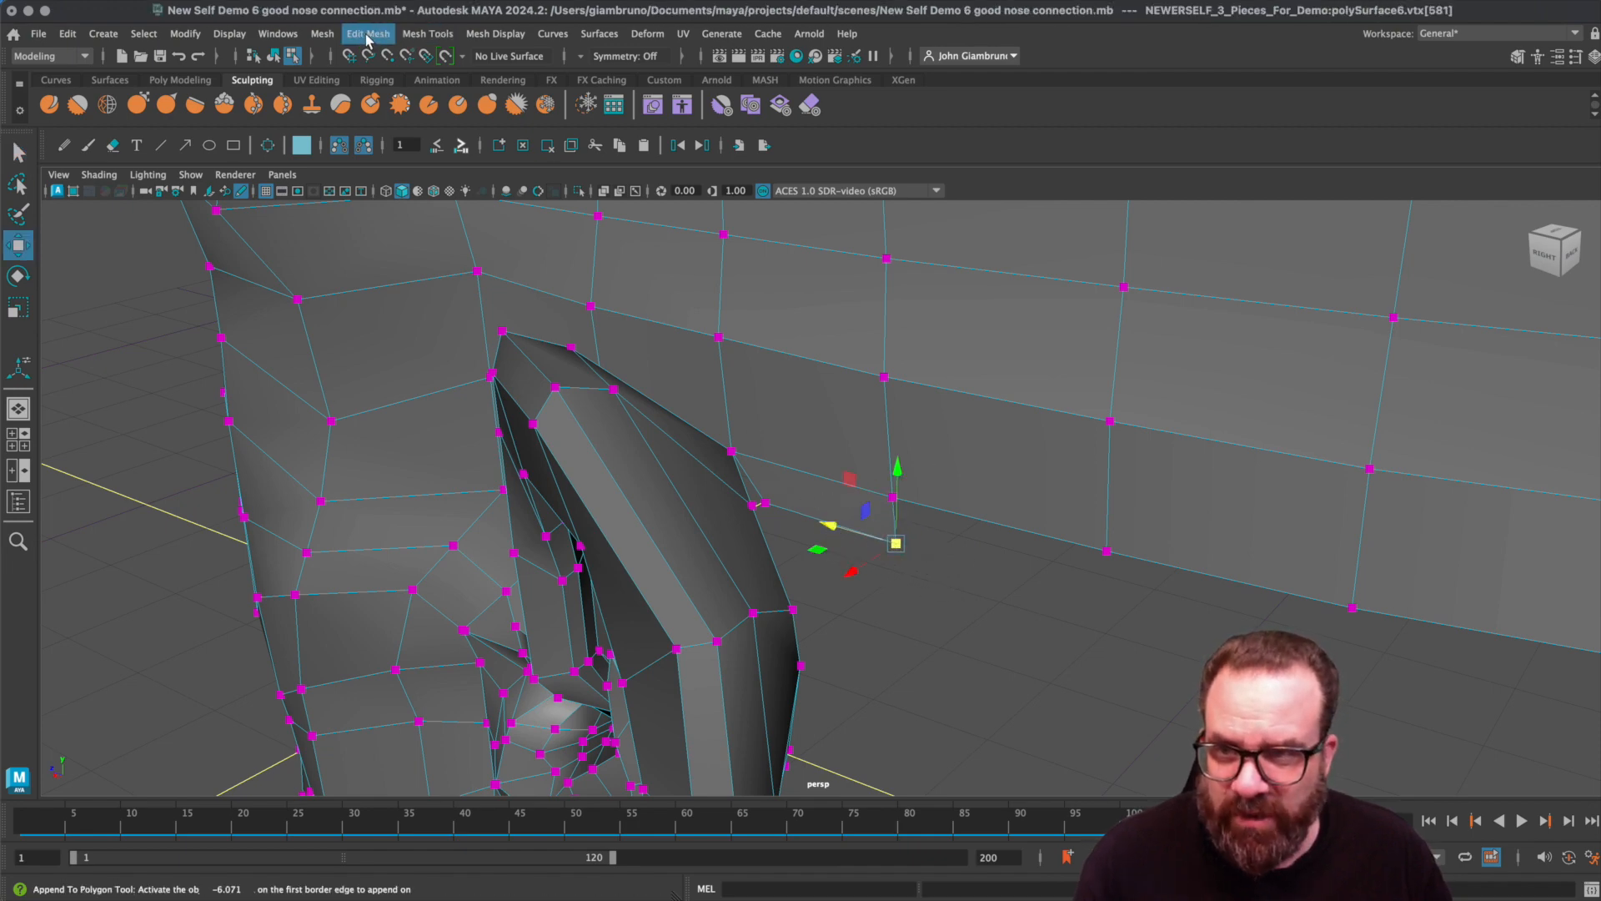
- Target Weld the extruded face's lower corner nearest the ear to the adjacent vertex on the ear rim
{"action": "left_click", "coordinate": [431, 37]}
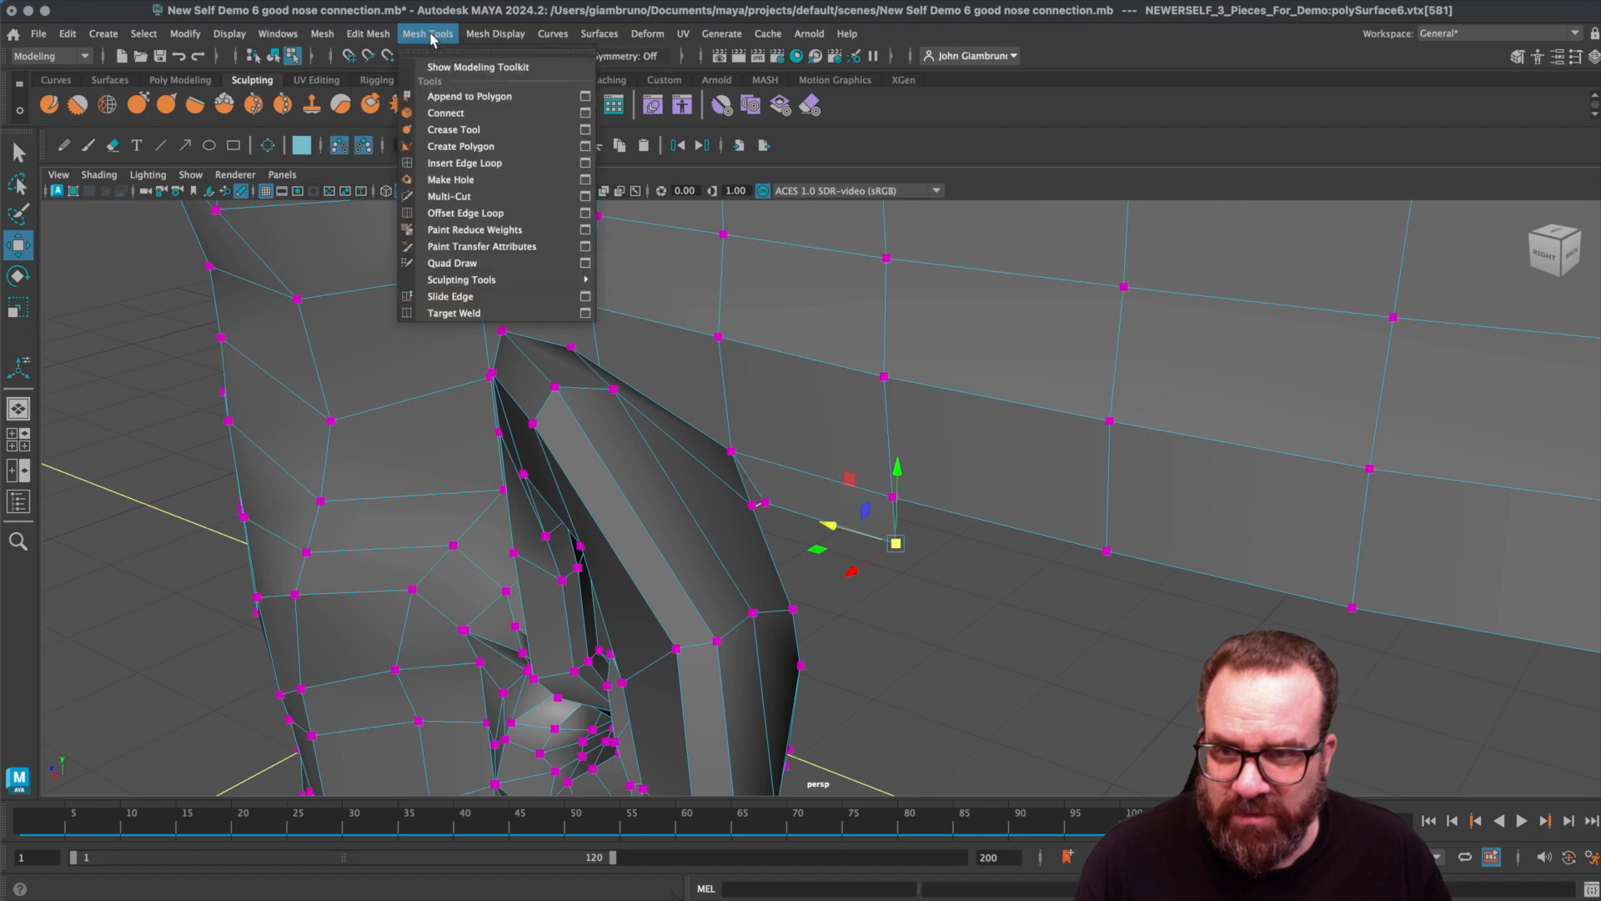
{"action": "left_click", "coordinate": [454, 313]}
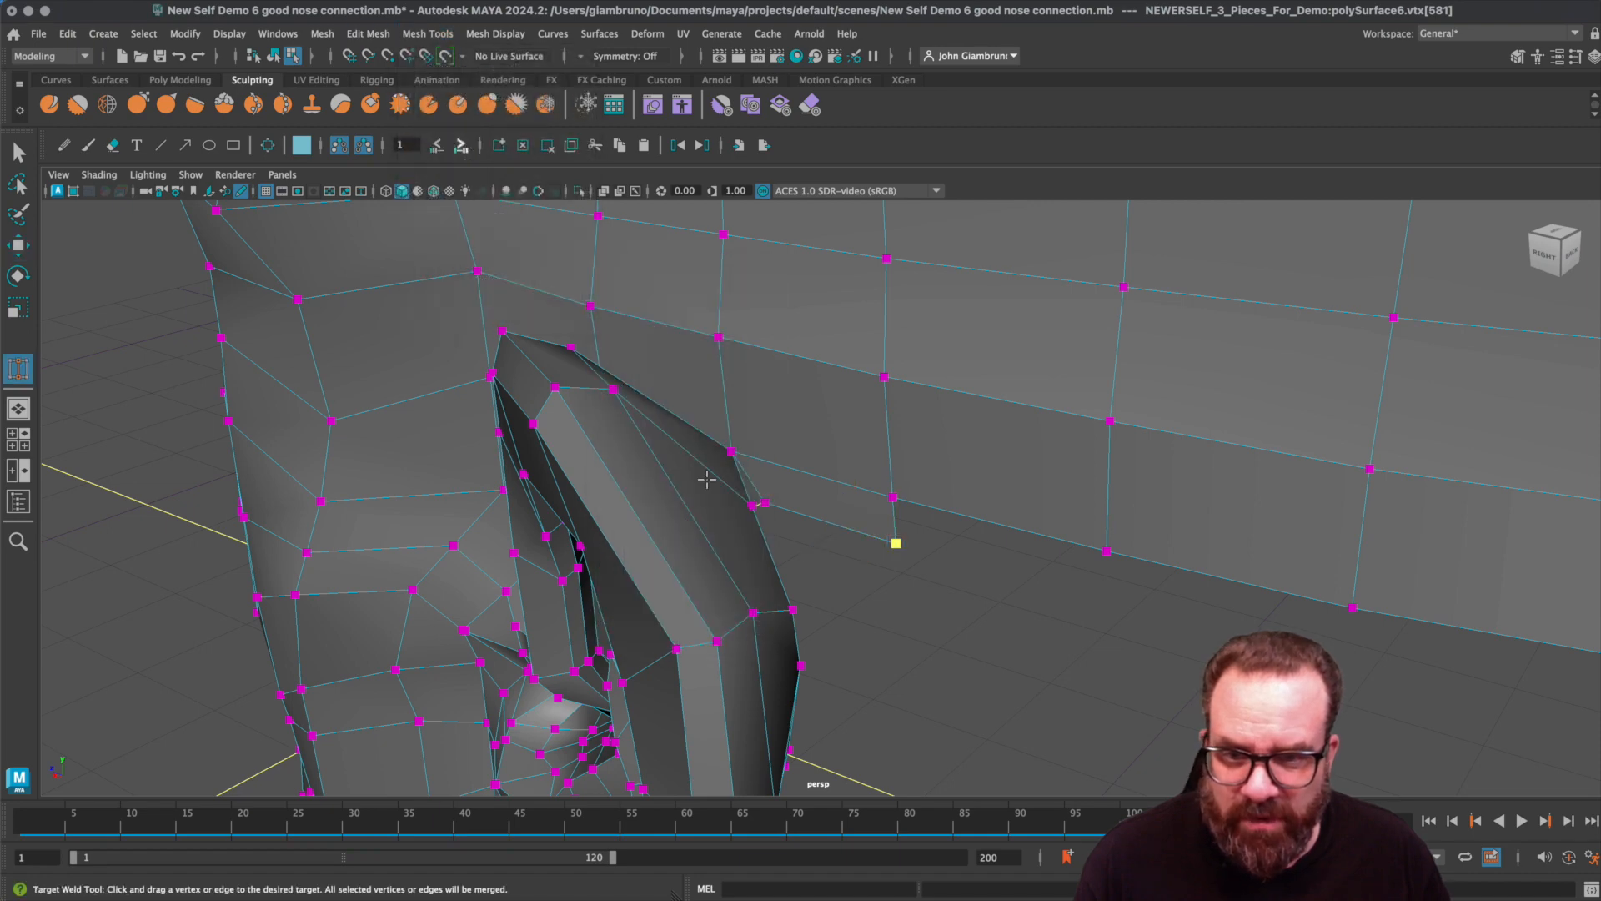
{"action": "scroll", "coordinate": [779, 529], "scroll_direction": "down", "scroll_amount": 4}
{"action": "left_click_drag", "start_coordinate": [753, 506], "coordinate": [755, 540]}
{"action": "left_click_drag", "start_coordinate": [784, 596], "coordinate": [605, 497], "text": "alt"}
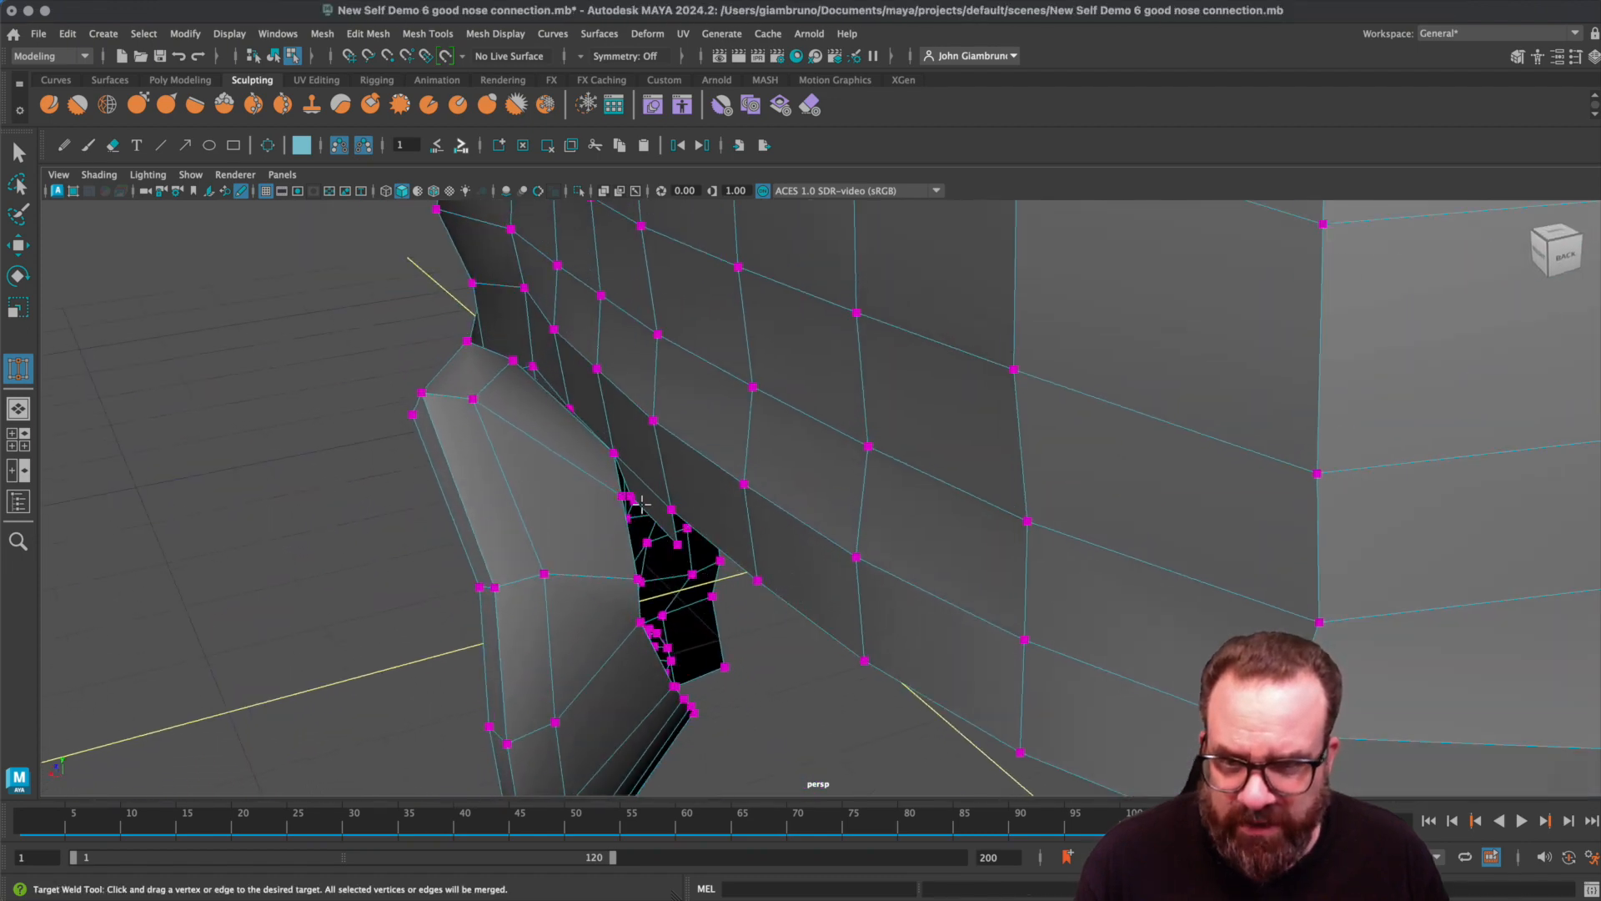
- Select the row of vertices along the ear's inner back rim and move them sideways, away from the head
{"action": "left_click_drag", "start_coordinate": [619, 497], "coordinate": [714, 421], "text": "alt"}
{"action": "scroll", "coordinate": [1055, 514], "scroll_direction": "down", "scroll_amount": 5}
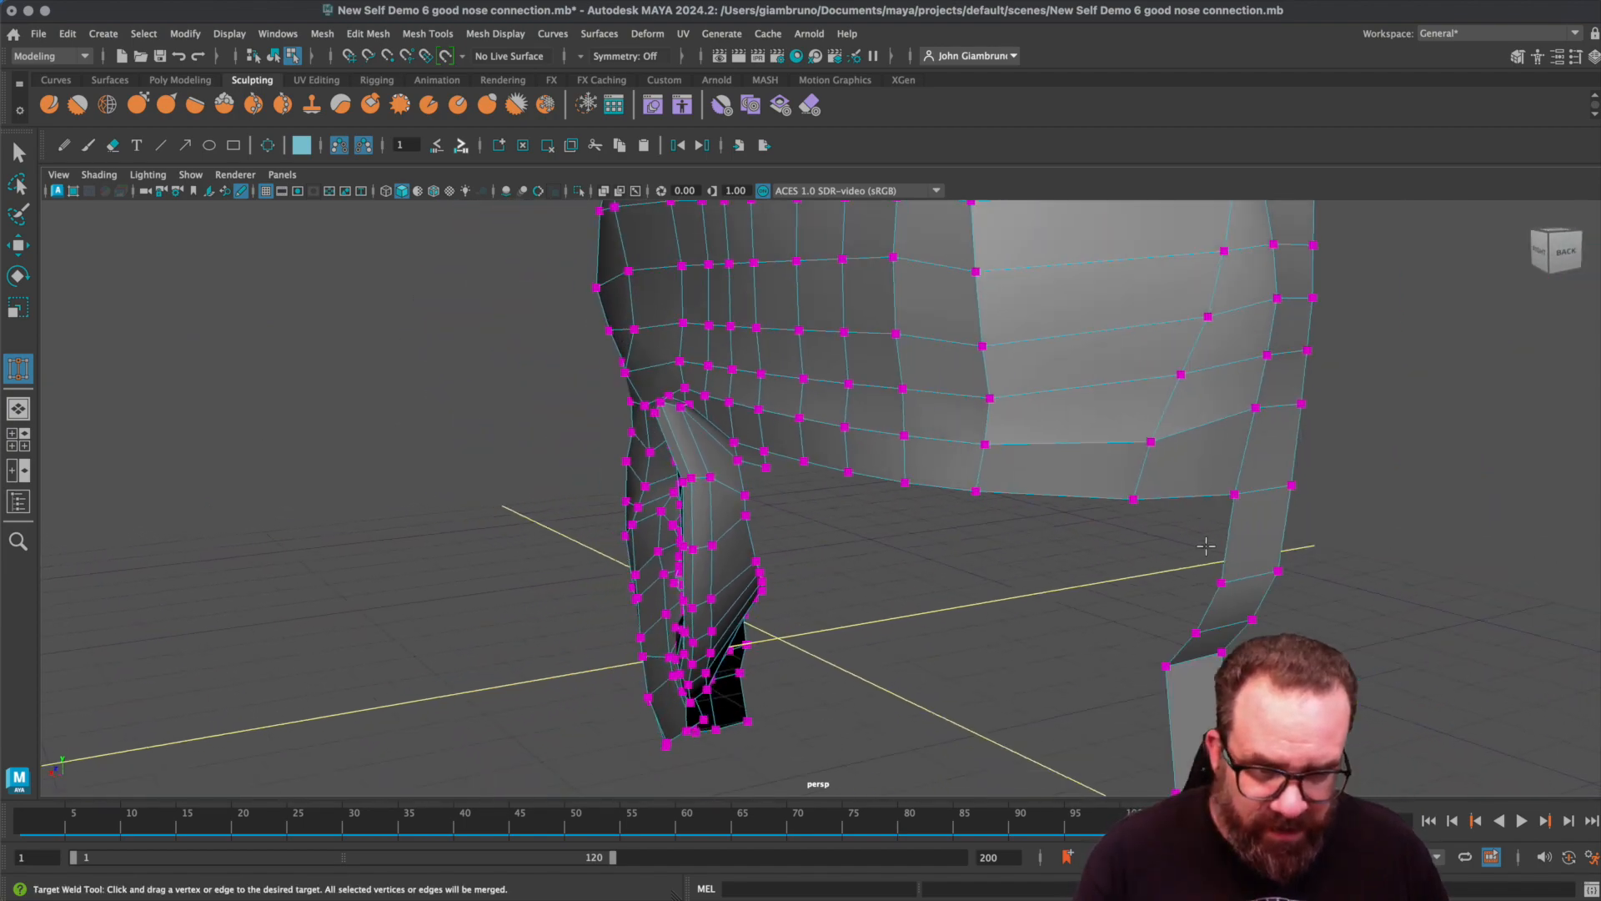
{"action": "left_click_drag", "start_coordinate": [738, 486], "coordinate": [888, 632], "text": "alt"}
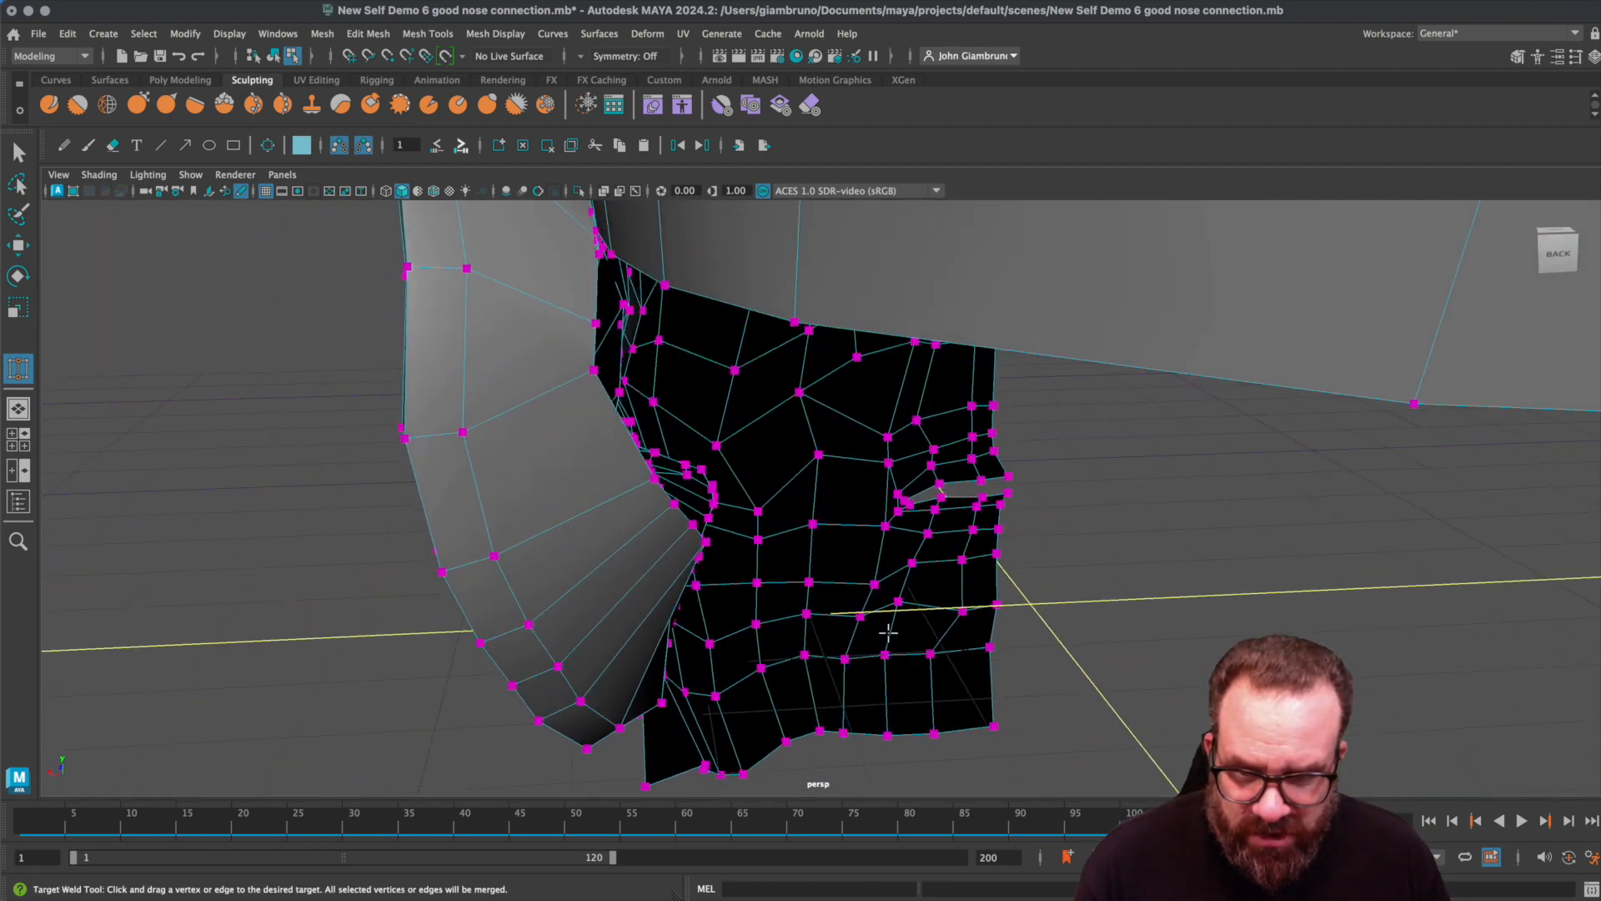
{"action": "left_click_drag", "start_coordinate": [716, 570], "coordinate": [660, 560], "text": "alt"}
{"action": "key", "text": "q"}
{"action": "left_click", "coordinate": [656, 491]}
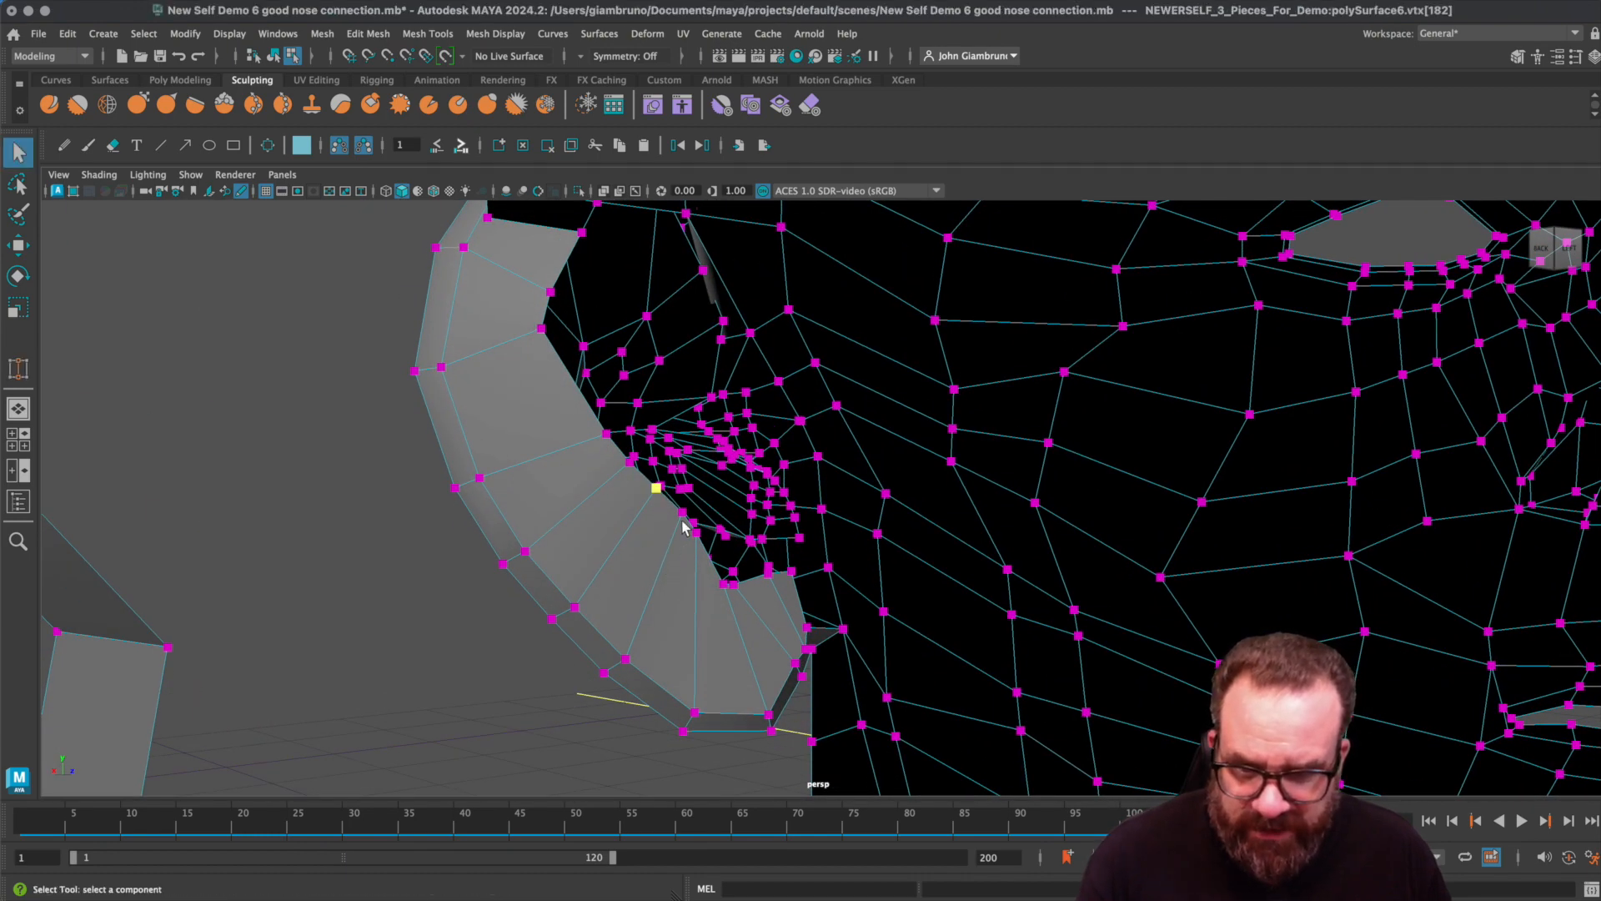
{"action": "left_click_drag", "start_coordinate": [700, 564], "coordinate": [690, 498], "text": "alt"}
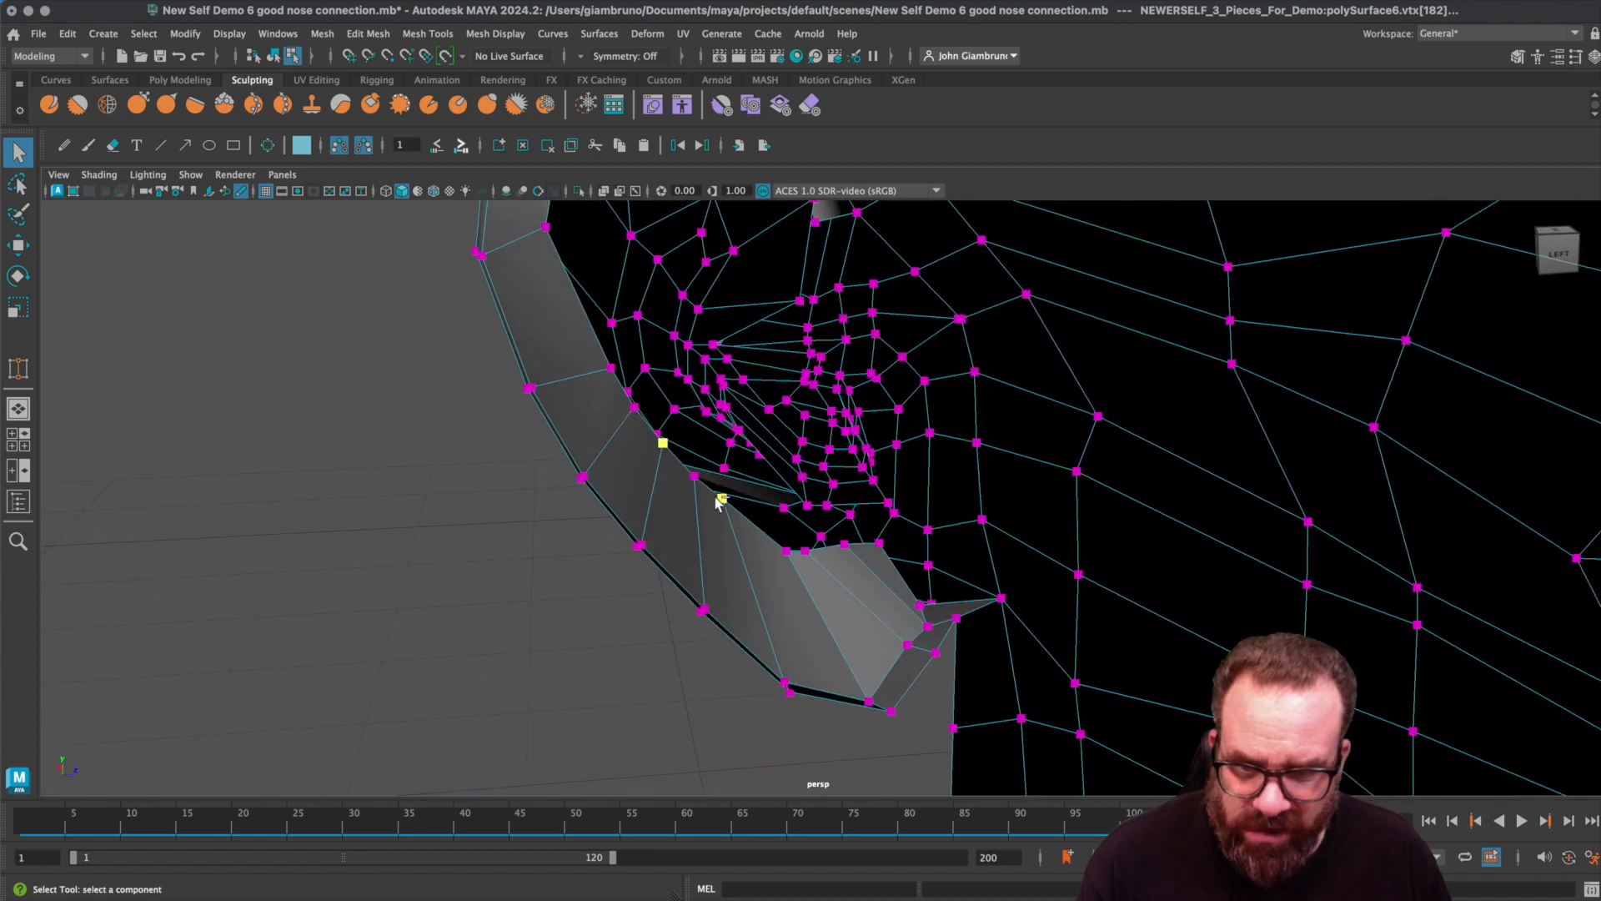
{"action": "left_click_drag", "start_coordinate": [698, 490], "coordinate": [795, 511], "text": "alt"}
{"action": "left_click", "coordinate": [711, 408], "text": "shift"}
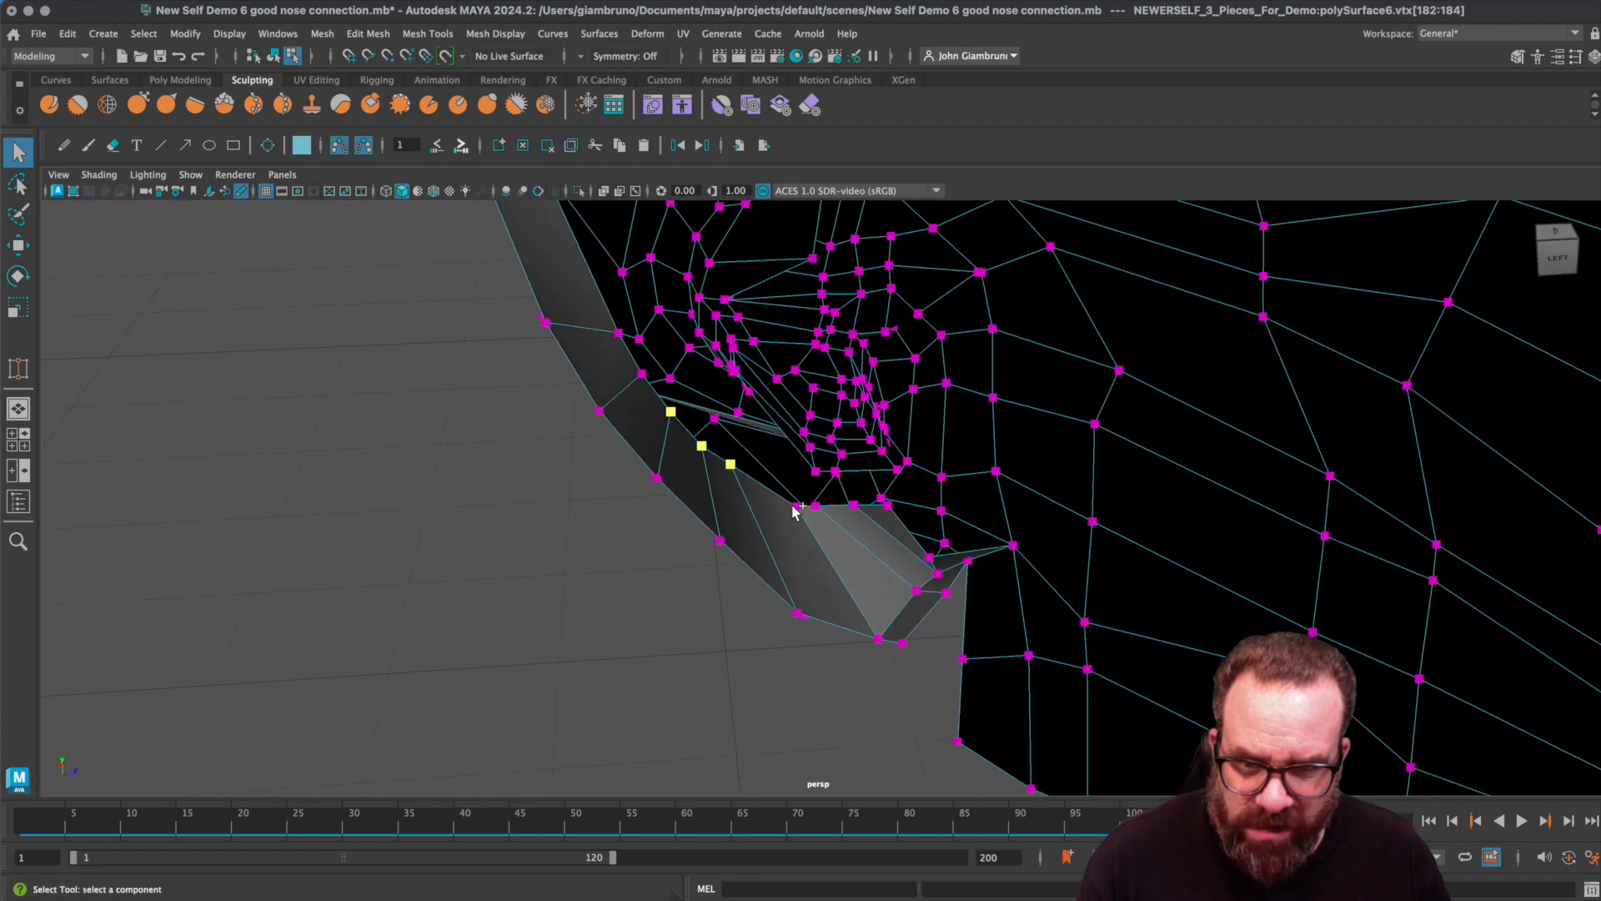
{"action": "left_click", "coordinate": [641, 372], "text": "shift"}
{"action": "left_click", "coordinate": [617, 331], "text": "shift"}
{"action": "left_click_drag", "start_coordinate": [617, 331], "coordinate": [779, 482], "text": "alt"}
{"action": "key", "text": "w"}
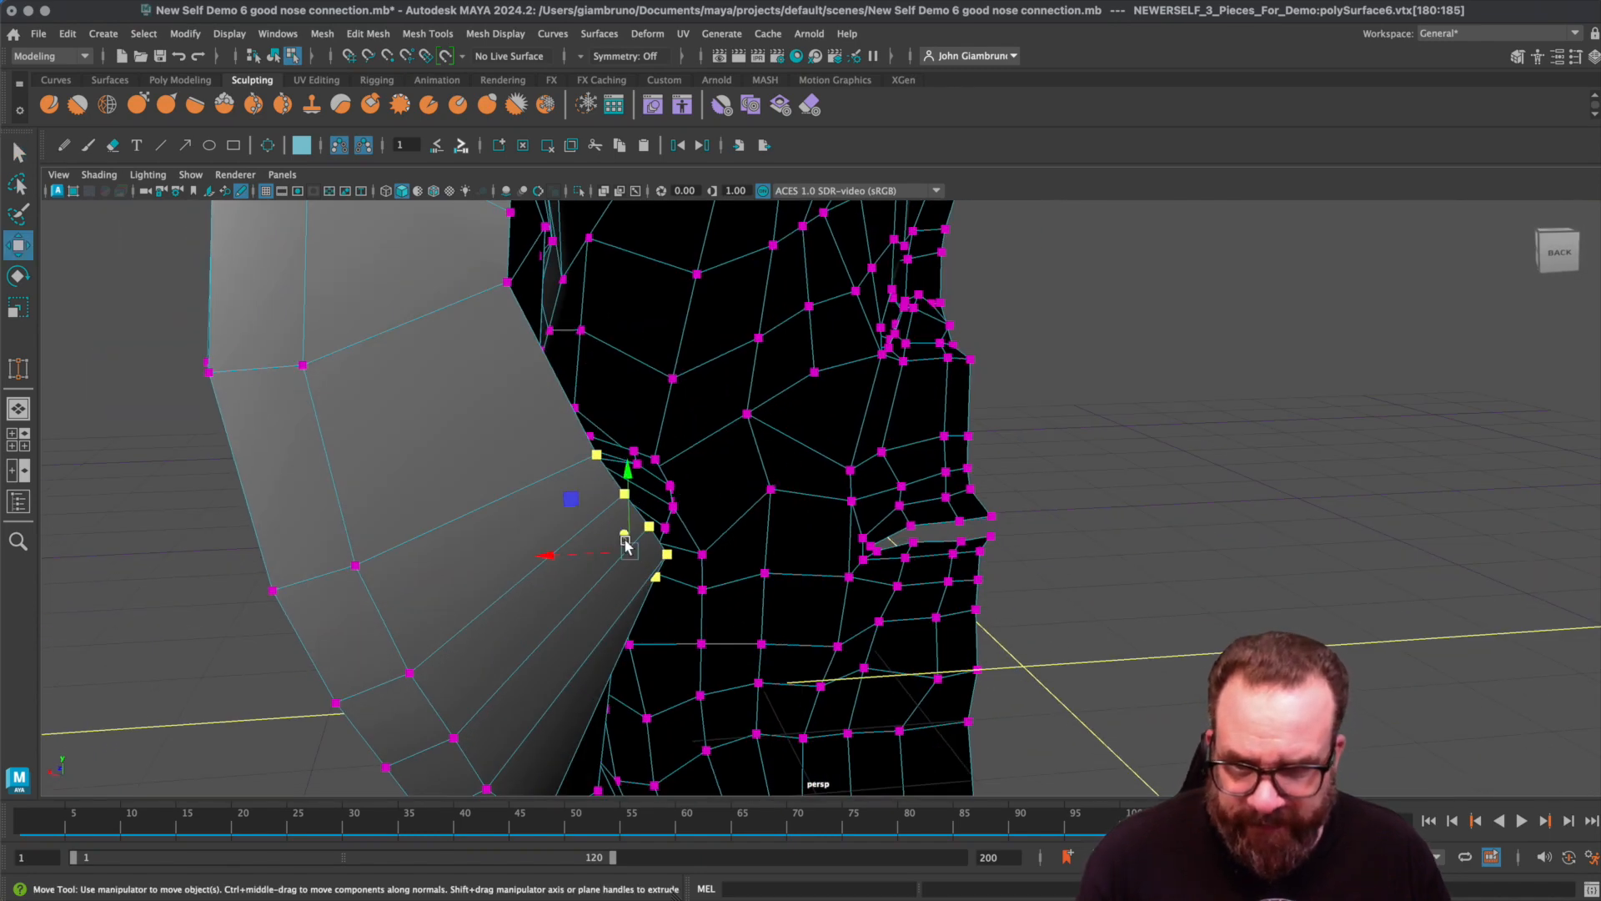
{"action": "left_click_drag", "start_coordinate": [600, 555], "coordinate": [529, 556]}
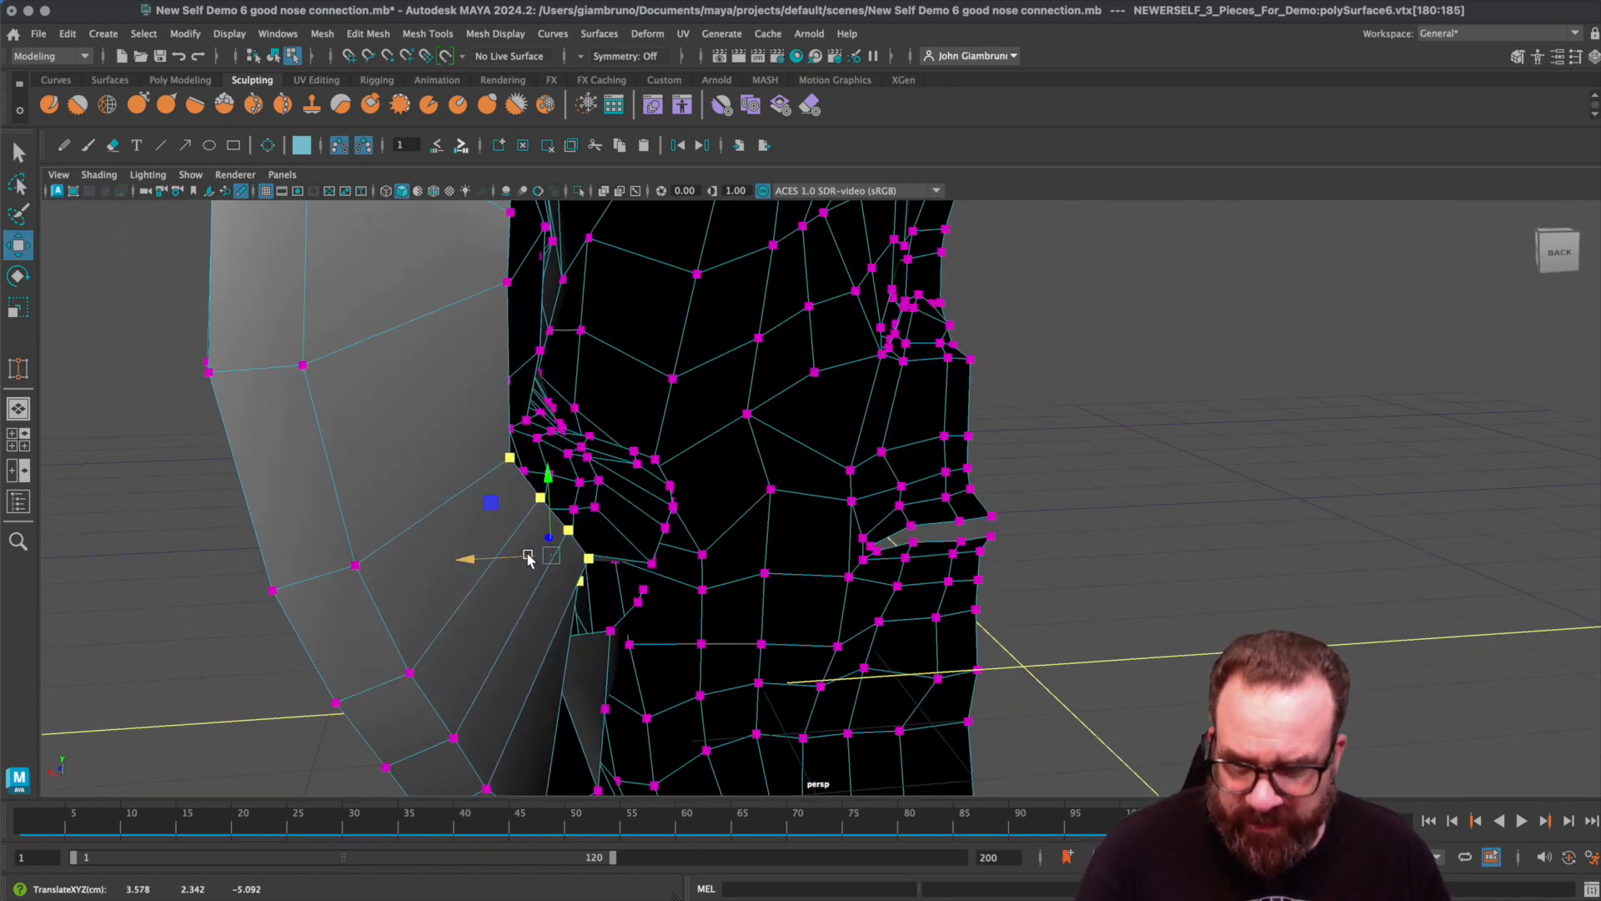
- Scale the selected inner rim vertices sideways so they form a flatter, straighter line
{"action": "key", "text": "e"}
{"action": "key", "text": "r"}
{"action": "left_click_drag", "start_coordinate": [475, 555], "coordinate": [552, 561]}
{"action": "left_click_drag", "start_coordinate": [564, 677], "coordinate": [559, 674], "text": "alt"}
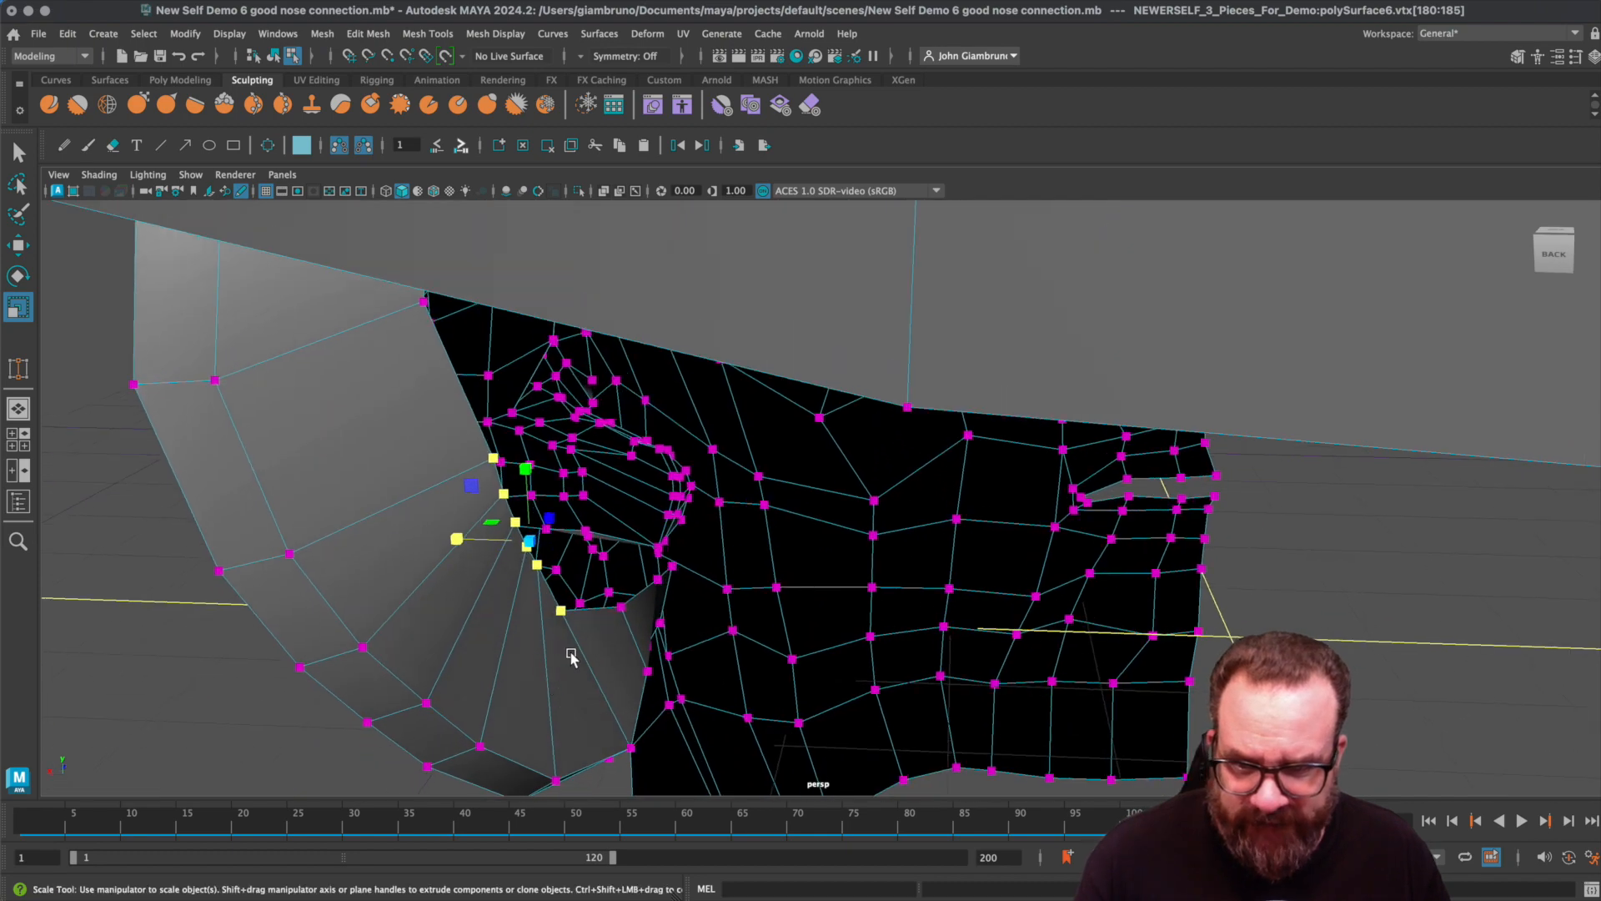
- Reposition the individual vertices along the ear's lower inner rim to continue the straightened back edge
{"action": "left_click", "coordinate": [619, 610]}
{"action": "key", "text": "w"}
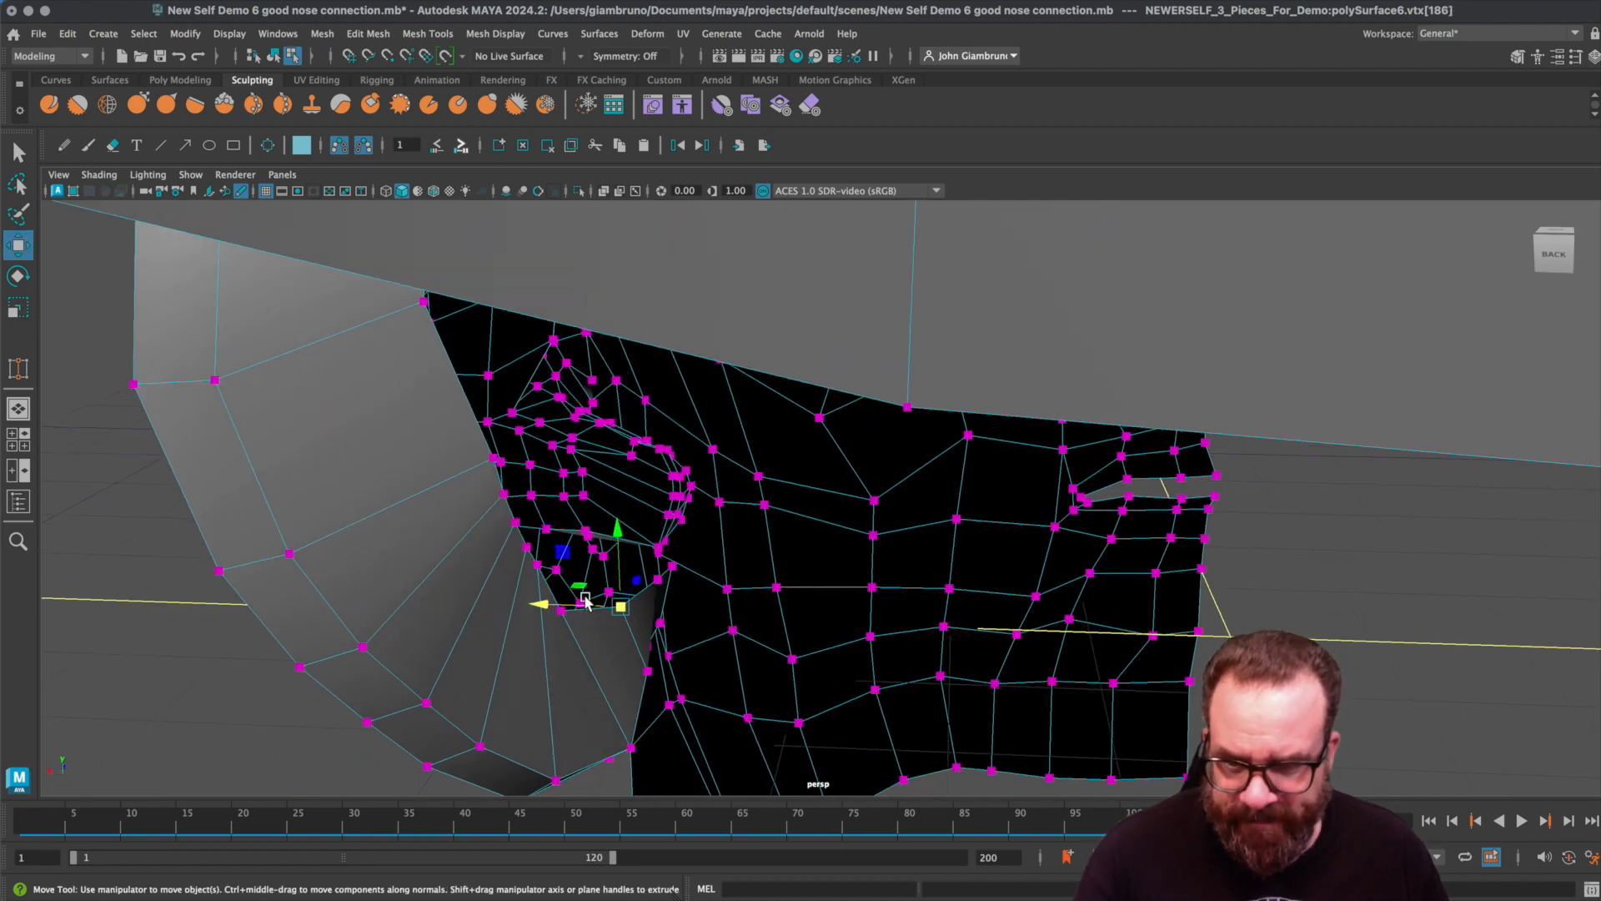
{"action": "left_click_drag", "start_coordinate": [600, 608], "coordinate": [748, 623]}
{"action": "left_click", "coordinate": [657, 583]}
{"action": "left_click", "coordinate": [670, 568]}
{"action": "middle_click_drag", "start_coordinate": [748, 624], "coordinate": [796, 440], "text": "alt"}
{"action": "left_click_drag", "start_coordinate": [942, 575], "coordinate": [831, 563], "text": "alt"}
{"action": "left_click_drag", "start_coordinate": [644, 587], "coordinate": [659, 589], "text": "alt"}
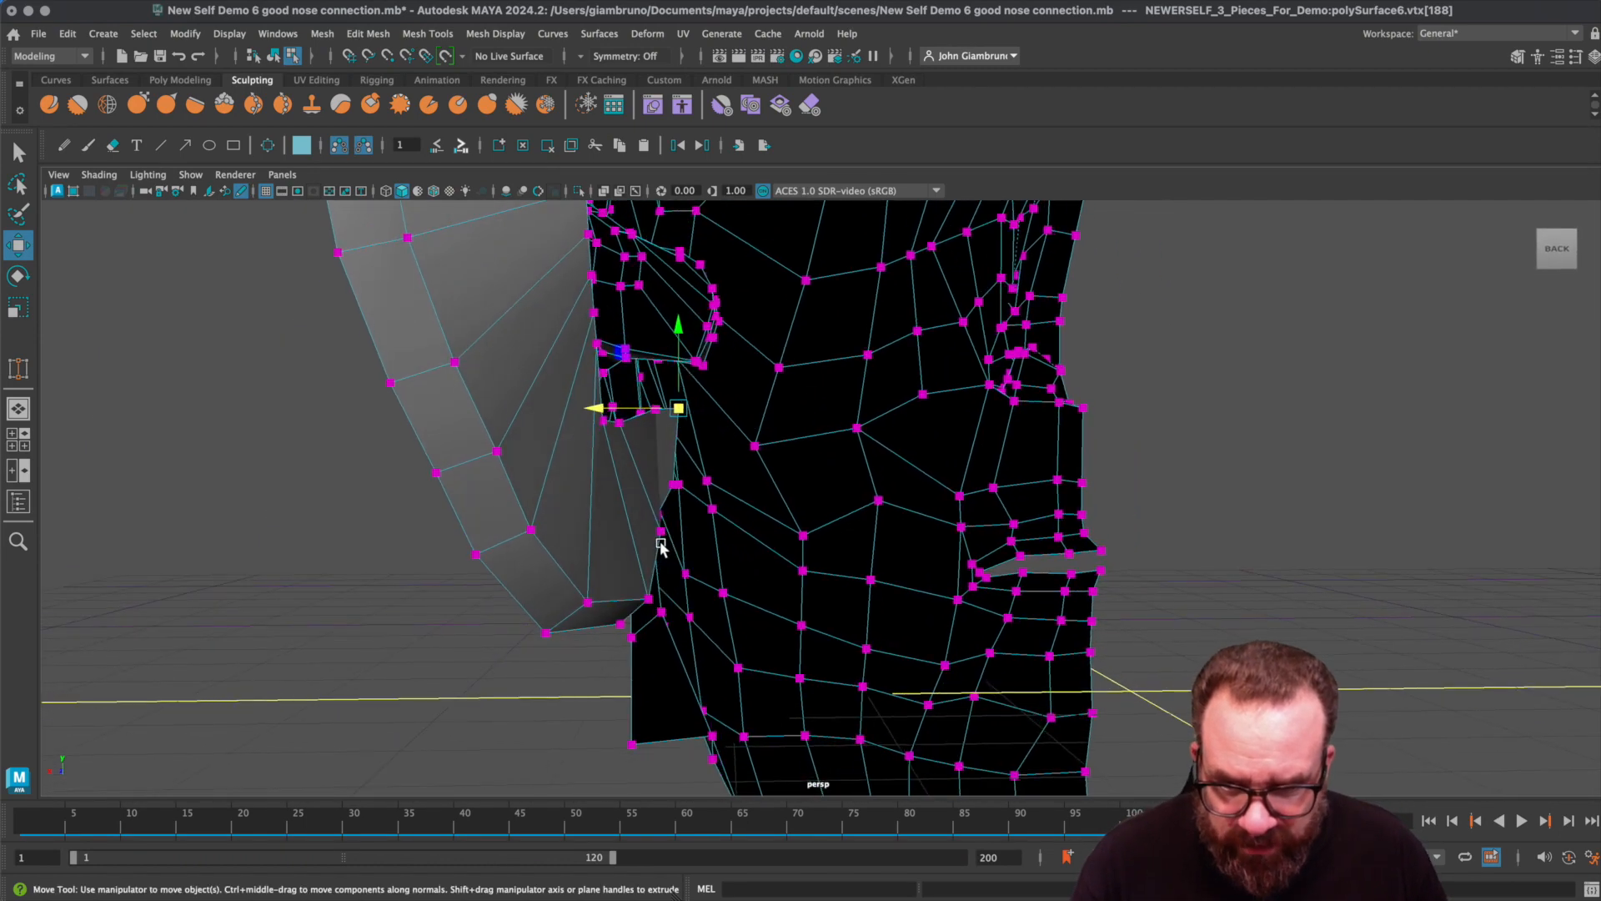
- Turn on Soft Select and move the vertices at the bottom of the earlobe outward from the head
{"action": "left_click", "coordinate": [650, 600]}
{"action": "key", "text": "b"}
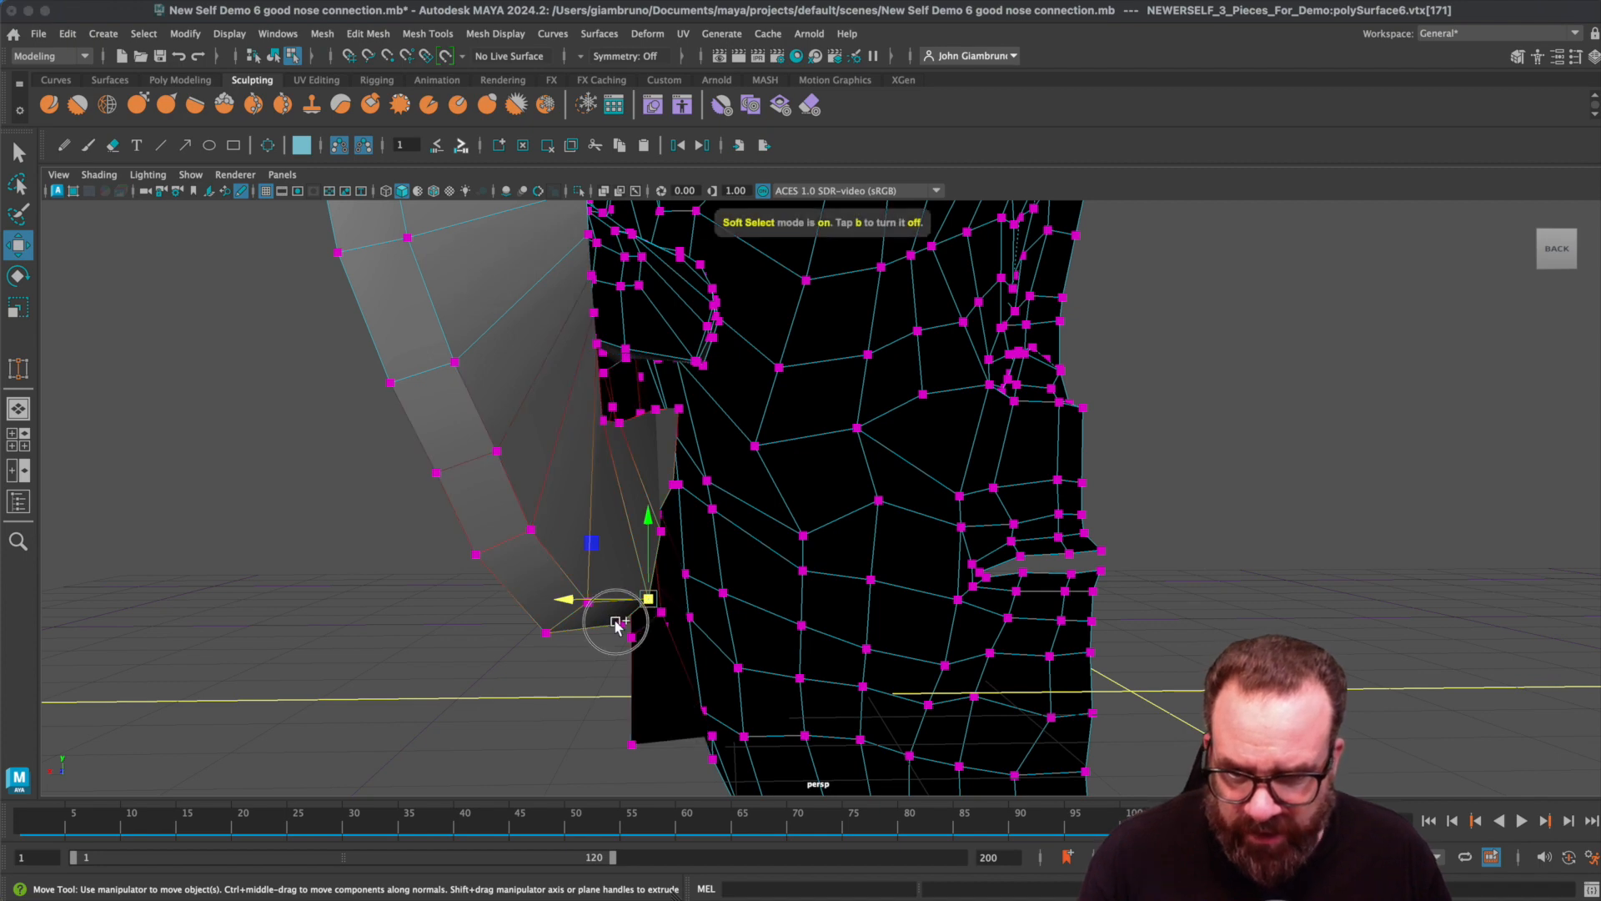
{"action": "left_click", "coordinate": [619, 624], "text": "shift"}
{"action": "left_click", "coordinate": [582, 636]}
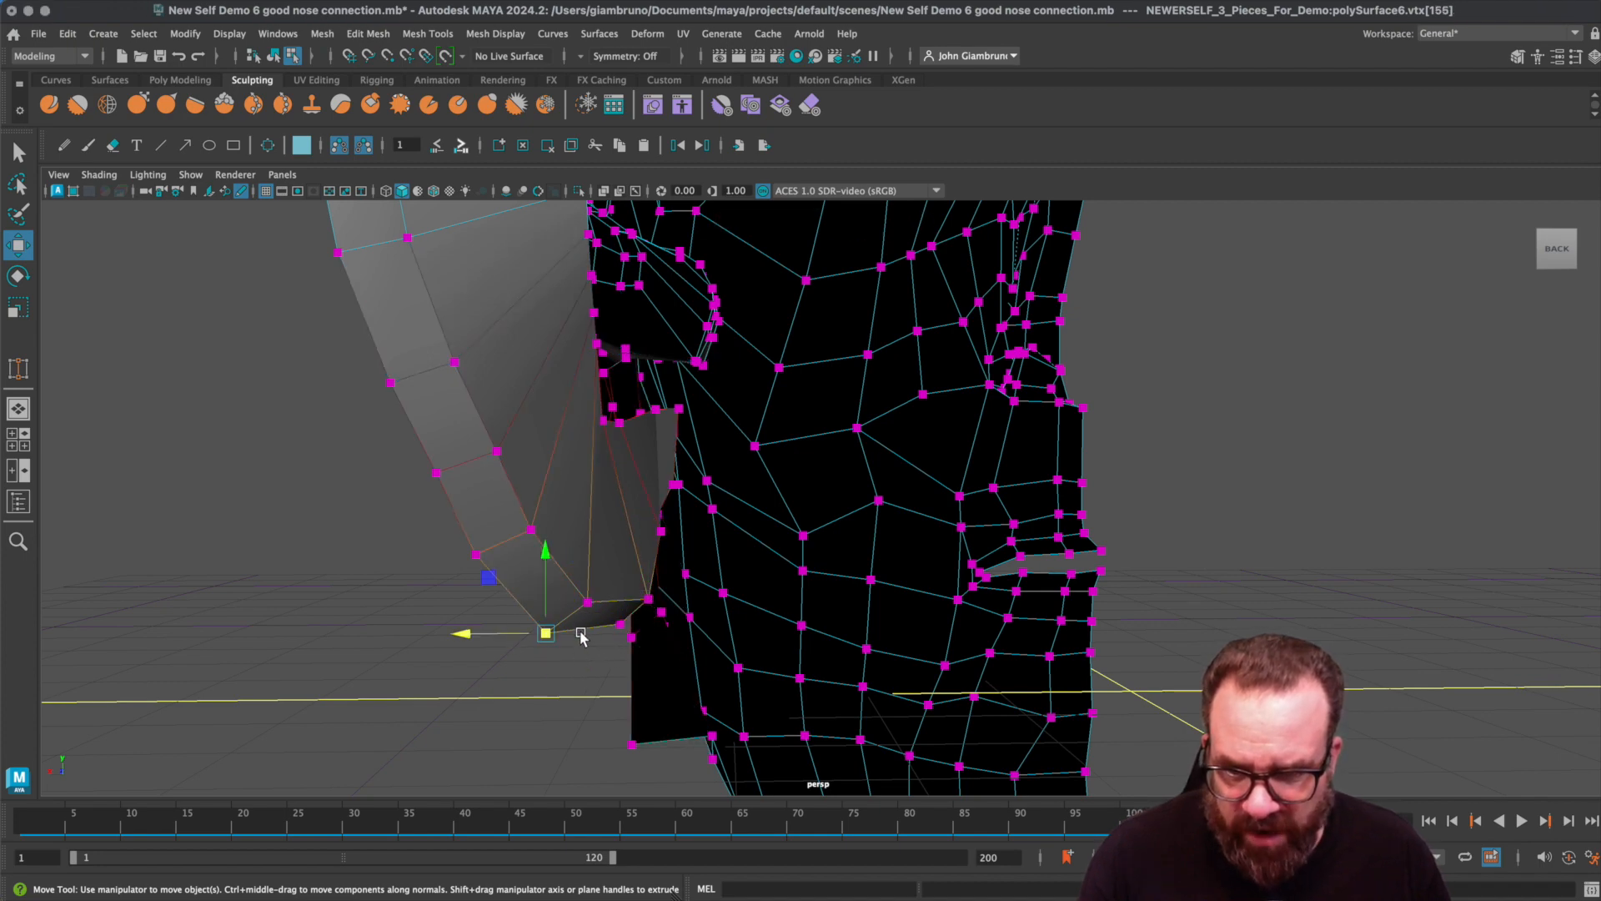
{"action": "left_click", "coordinate": [600, 619], "text": "shift"}
{"action": "left_click_drag", "start_coordinate": [590, 611], "coordinate": [142, 580]}
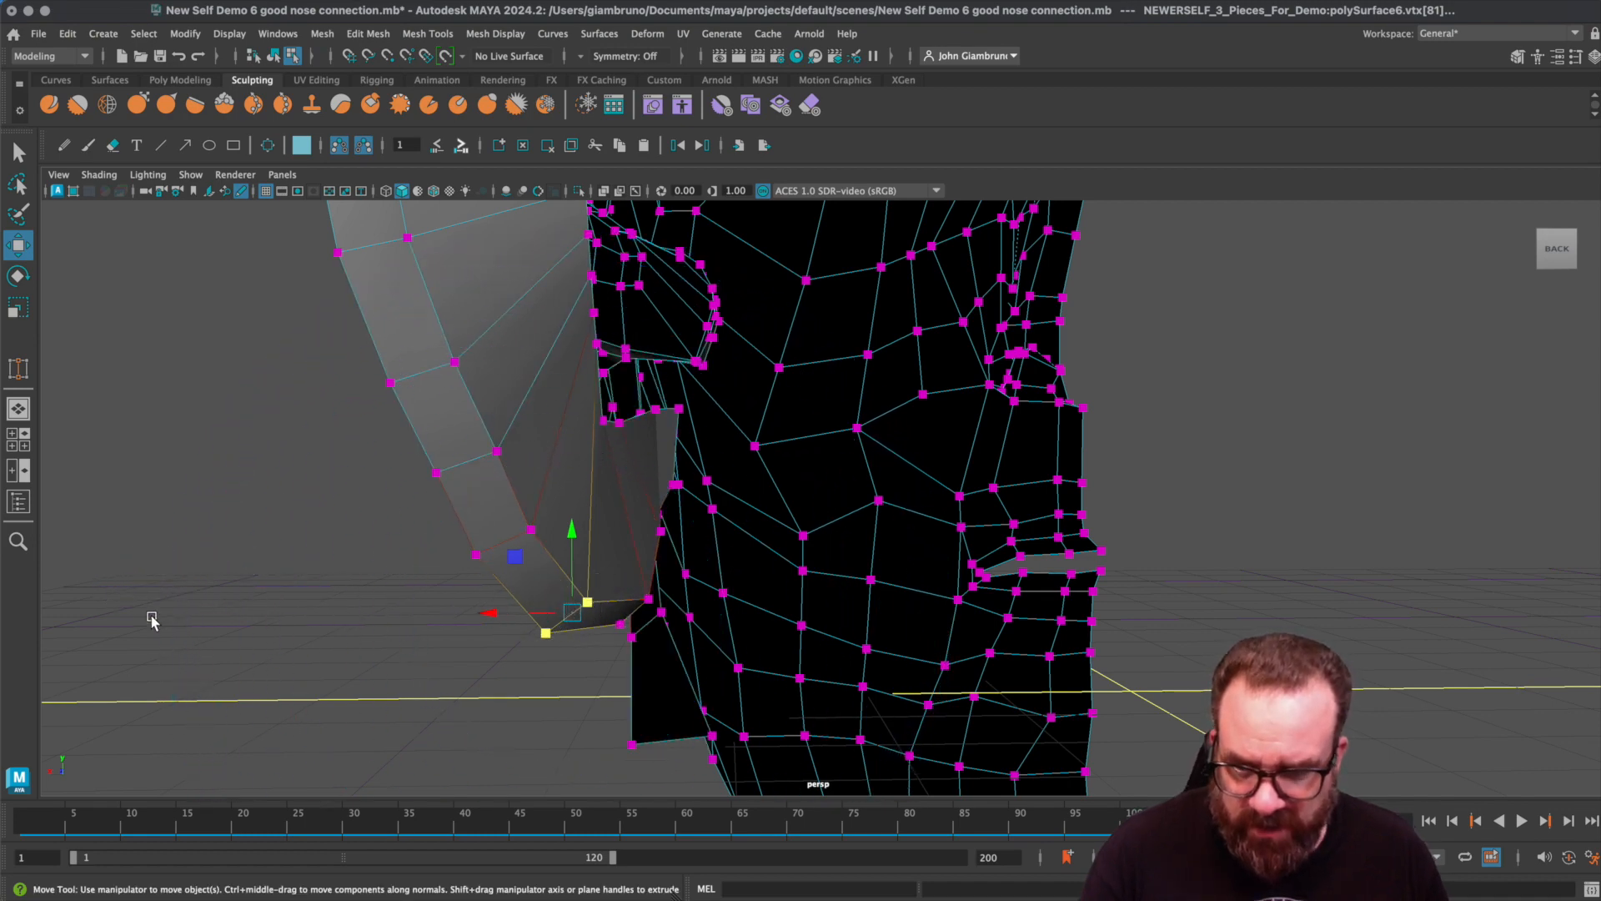
{"action": "mouse_move", "coordinate": [486, 613]}
{"action": "left_mouse_down"}
{"action": "mouse_move", "coordinate": [422, 620]}
{"action": "mouse_move", "coordinate": [470, 624]}
{"action": "left_mouse_up"}
{"action": "left_click", "coordinate": [616, 623]}
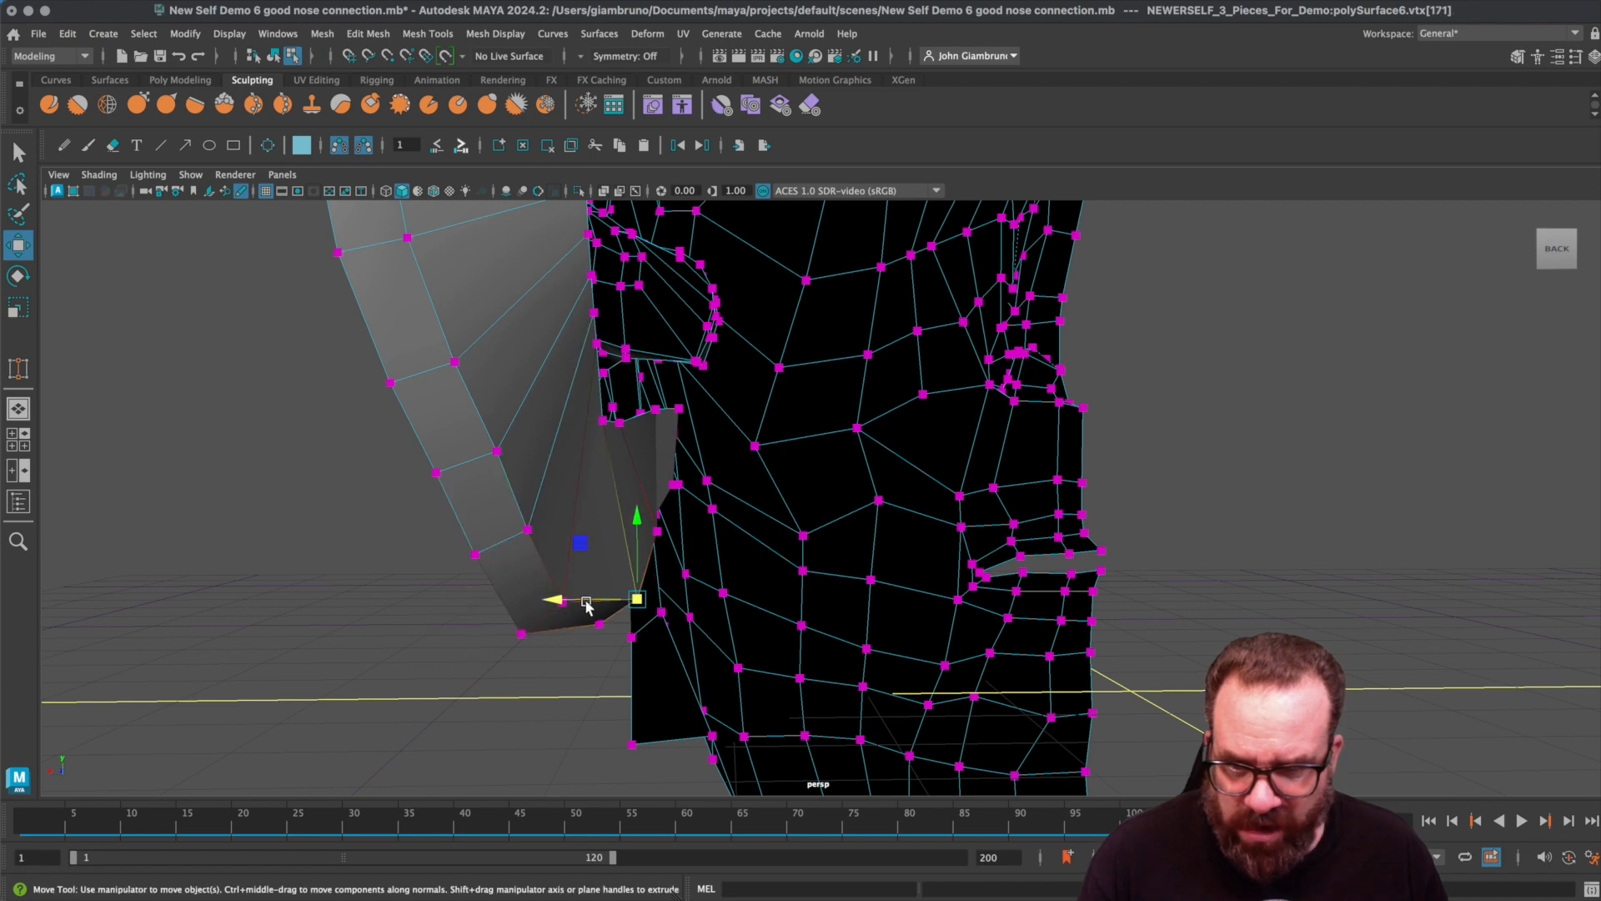
{"action": "left_click_drag", "start_coordinate": [579, 604], "coordinate": [553, 604]}
- Reposition the two outer border vertices of the head mesh directly below the earlobe
{"action": "left_click_drag", "start_coordinate": [665, 573], "coordinate": [772, 579], "text": "alt"}
{"action": "left_click", "coordinate": [654, 533]}
{"action": "left_click", "coordinate": [654, 673]}
{"action": "left_click_drag", "start_coordinate": [654, 674], "coordinate": [579, 693], "text": "alt"}
{"action": "left_click_drag", "start_coordinate": [488, 643], "coordinate": [536, 644]}
{"action": "left_click", "coordinate": [545, 756]}
{"action": "left_click_drag", "start_coordinate": [494, 757], "coordinate": [672, 710]}
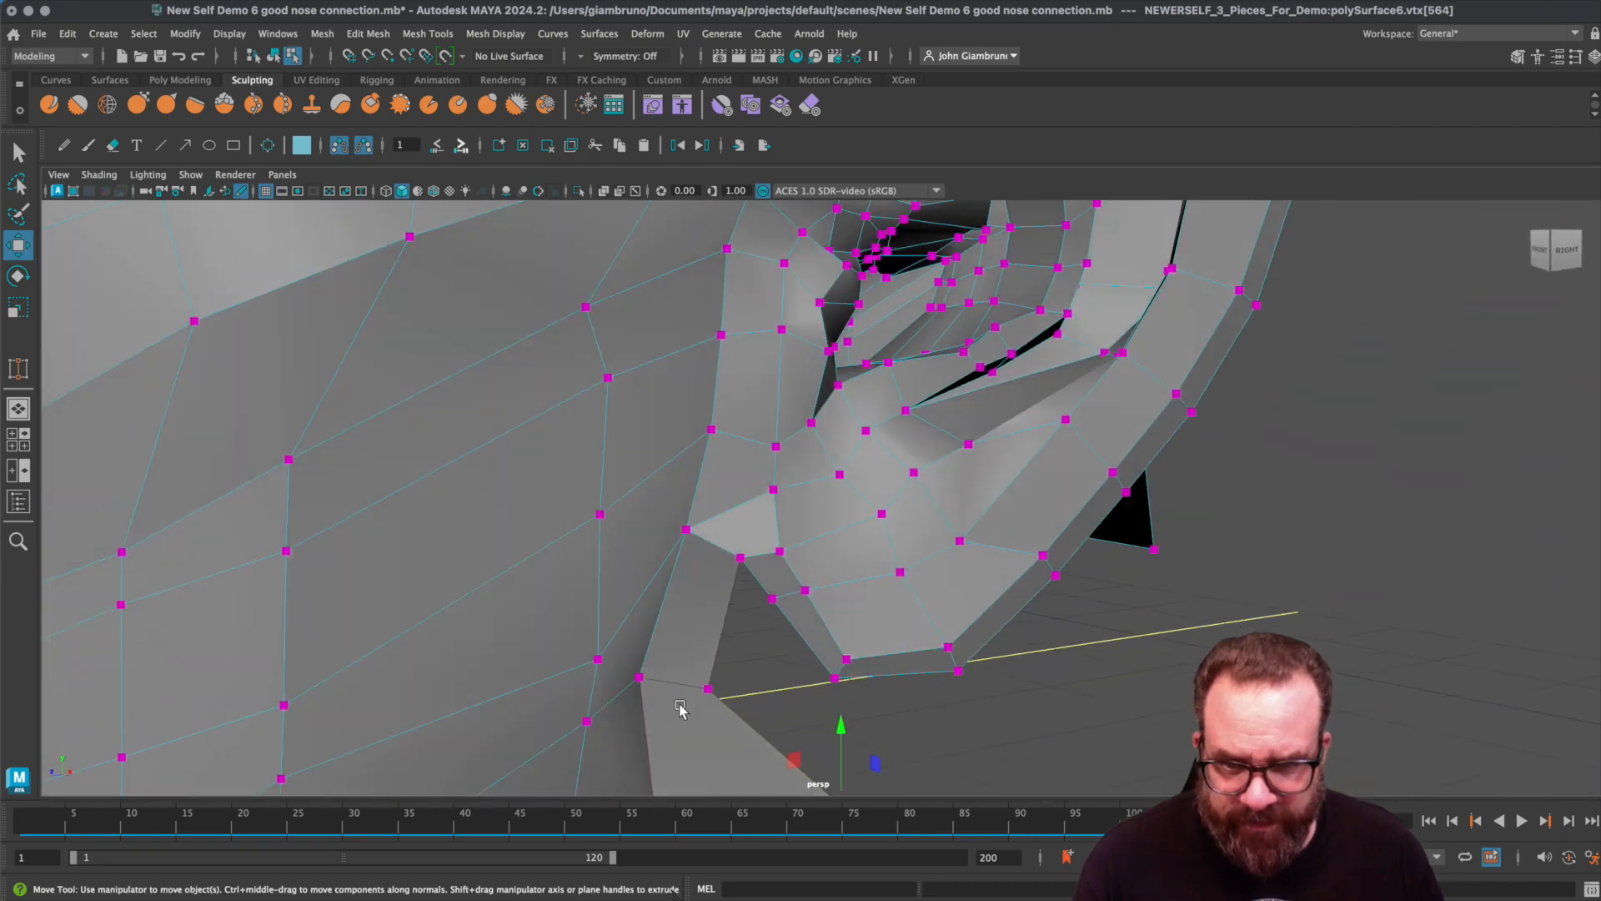
{"action": "left_click", "coordinate": [706, 690]}
{"action": "left_click_drag", "start_coordinate": [641, 702], "coordinate": [383, 667]}
{"action": "scroll", "coordinate": [784, 704], "scroll_direction": "up", "scroll_amount": 5}
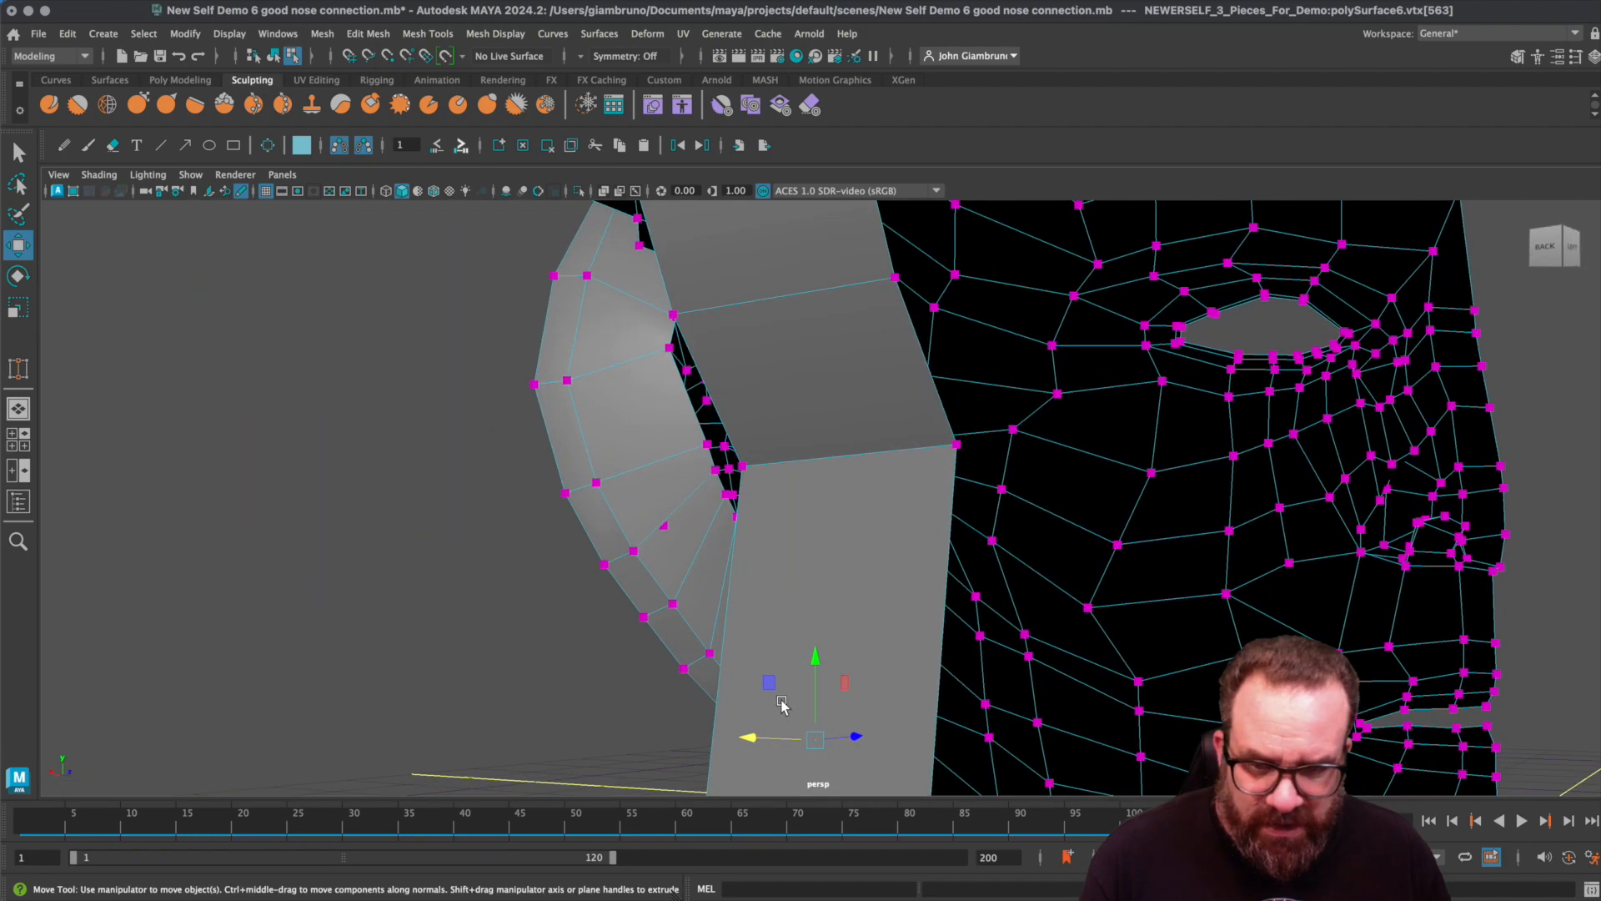
{"action": "left_click_drag", "start_coordinate": [968, 708], "coordinate": [797, 715], "text": "alt"}
{"action": "middle_click_drag", "start_coordinate": [991, 712], "coordinate": [884, 609], "text": "alt"}
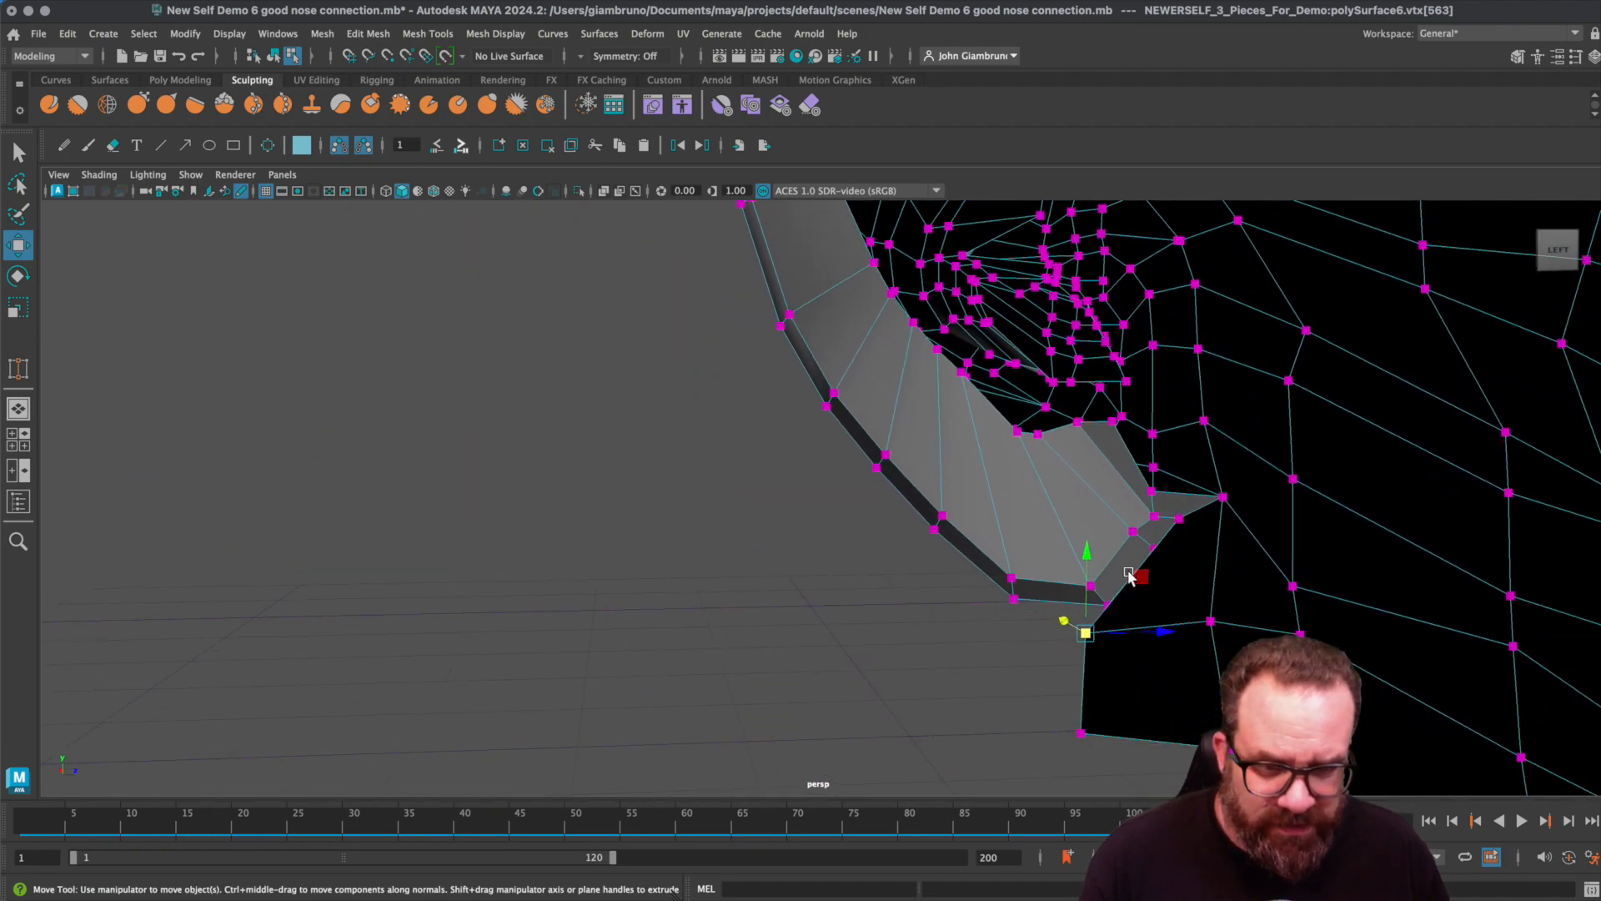
- Preview the mesh smoothed and adjust the vertices where the front of the earlobe joins the head
{"action": "left_click_drag", "start_coordinate": [1178, 523], "coordinate": [1346, 659], "text": "alt"}
{"action": "left_click_drag", "start_coordinate": [498, 492], "coordinate": [456, 524], "text": "alt"}
{"action": "key", "text": "3"}
{"action": "left_click", "coordinate": [1189, 563]}
{"action": "mouse_move", "coordinate": [1189, 564]}
{"action": "left_mouse_down", "text": "alt"}
{"action": "mouse_move", "coordinate": [1179, 589]}
{"action": "mouse_move", "coordinate": [1455, 476]}
{"action": "mouse_move", "coordinate": [1197, 561]}
{"action": "left_mouse_up", "text": "alt"}
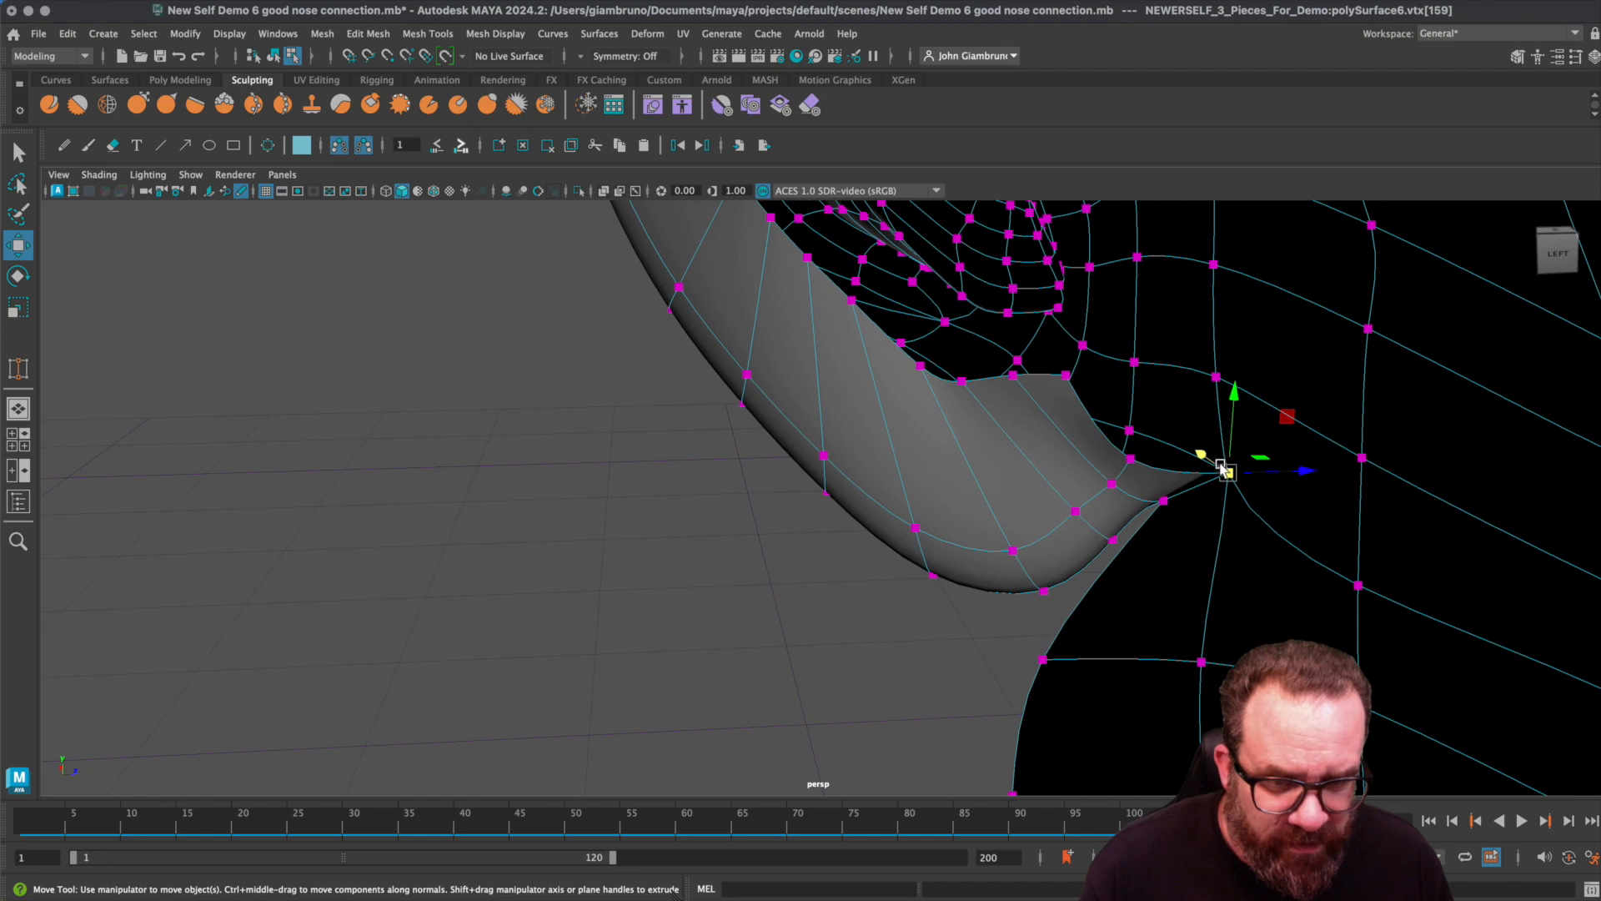
{"action": "left_click", "coordinate": [1131, 460]}
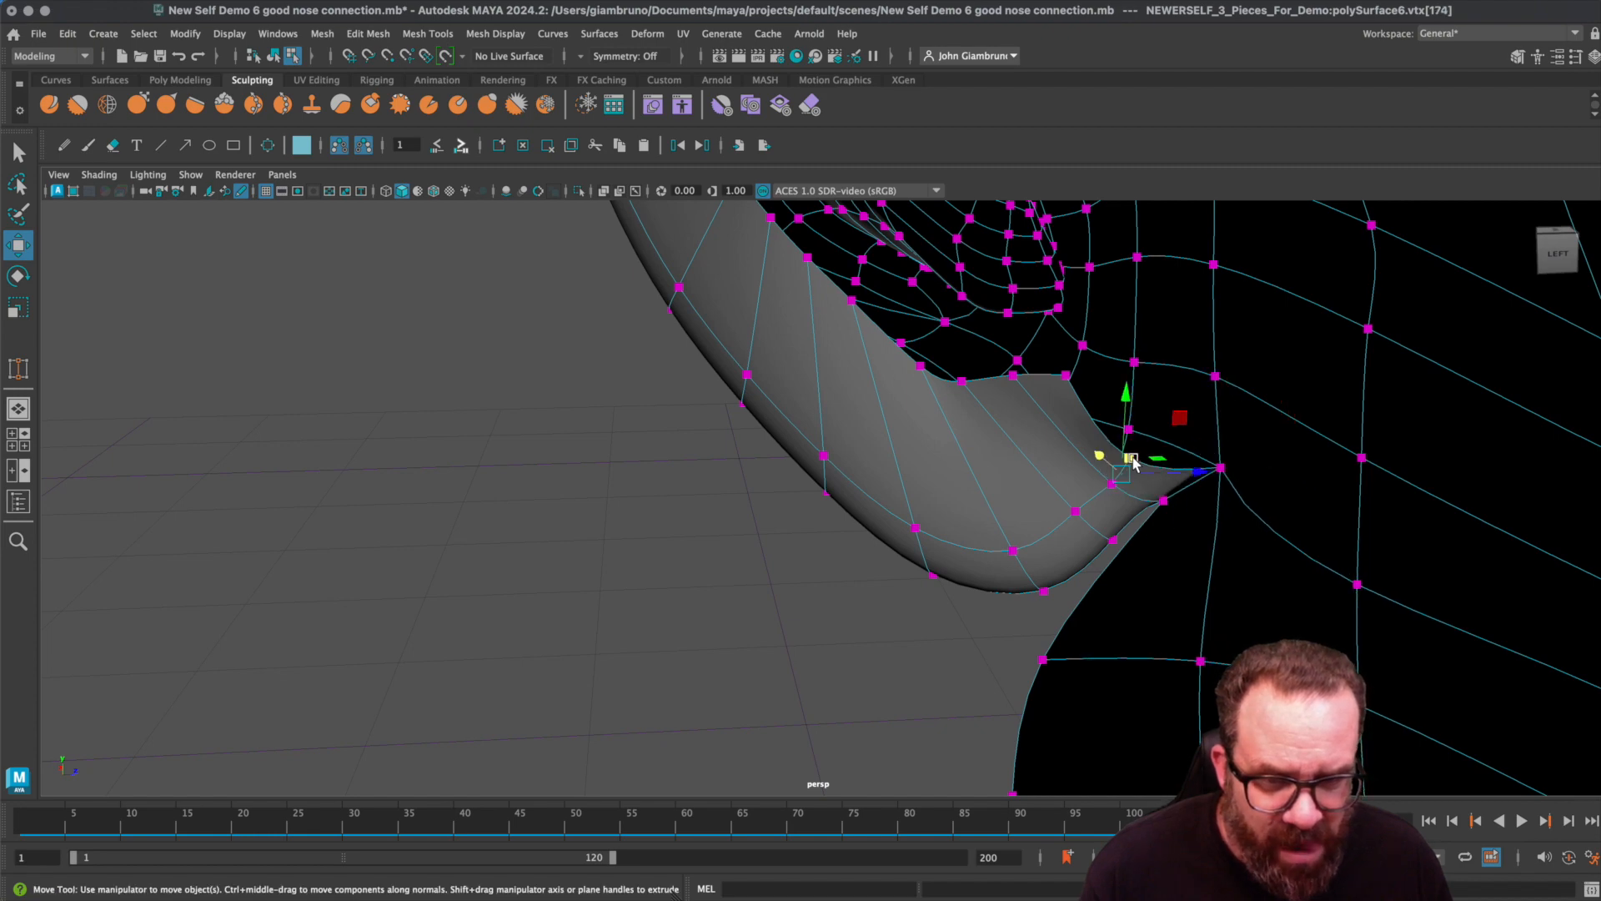
{"action": "left_click", "coordinate": [1163, 500]}
{"action": "left_click", "coordinate": [1167, 499]}
{"action": "left_click_drag", "start_coordinate": [1162, 502], "coordinate": [1201, 514], "text": "alt"}
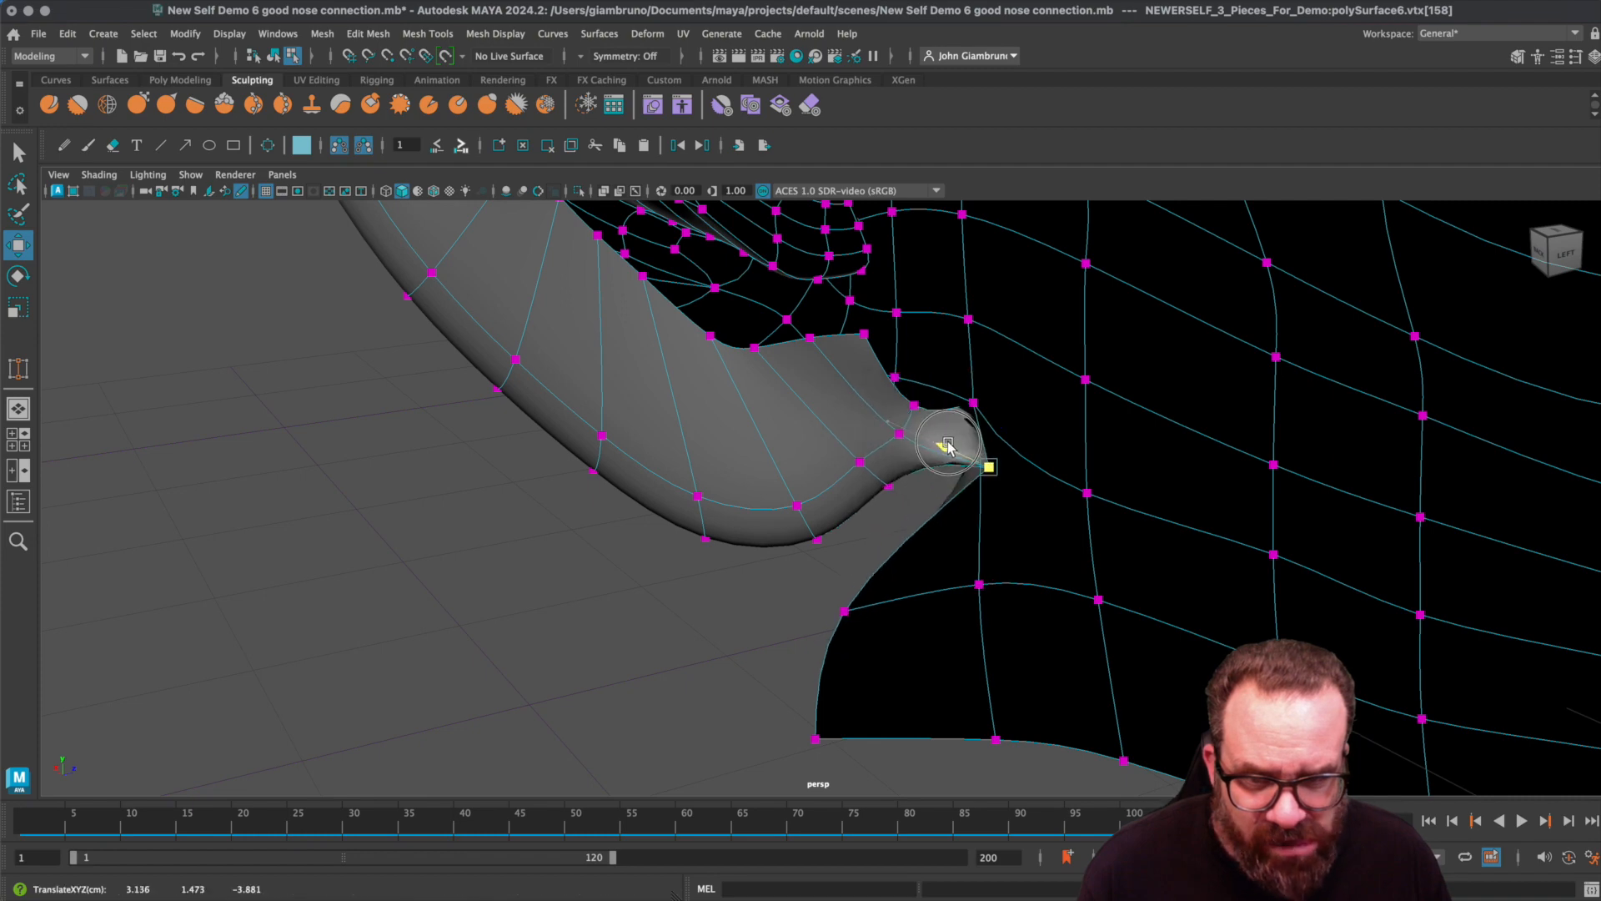
{"action": "mouse_move", "coordinate": [893, 429]}
{"action": "left_mouse_down", "text": "alt"}
{"action": "mouse_move", "coordinate": [899, 472]}
{"action": "mouse_move", "coordinate": [903, 418]}
{"action": "left_mouse_up", "text": "alt"}
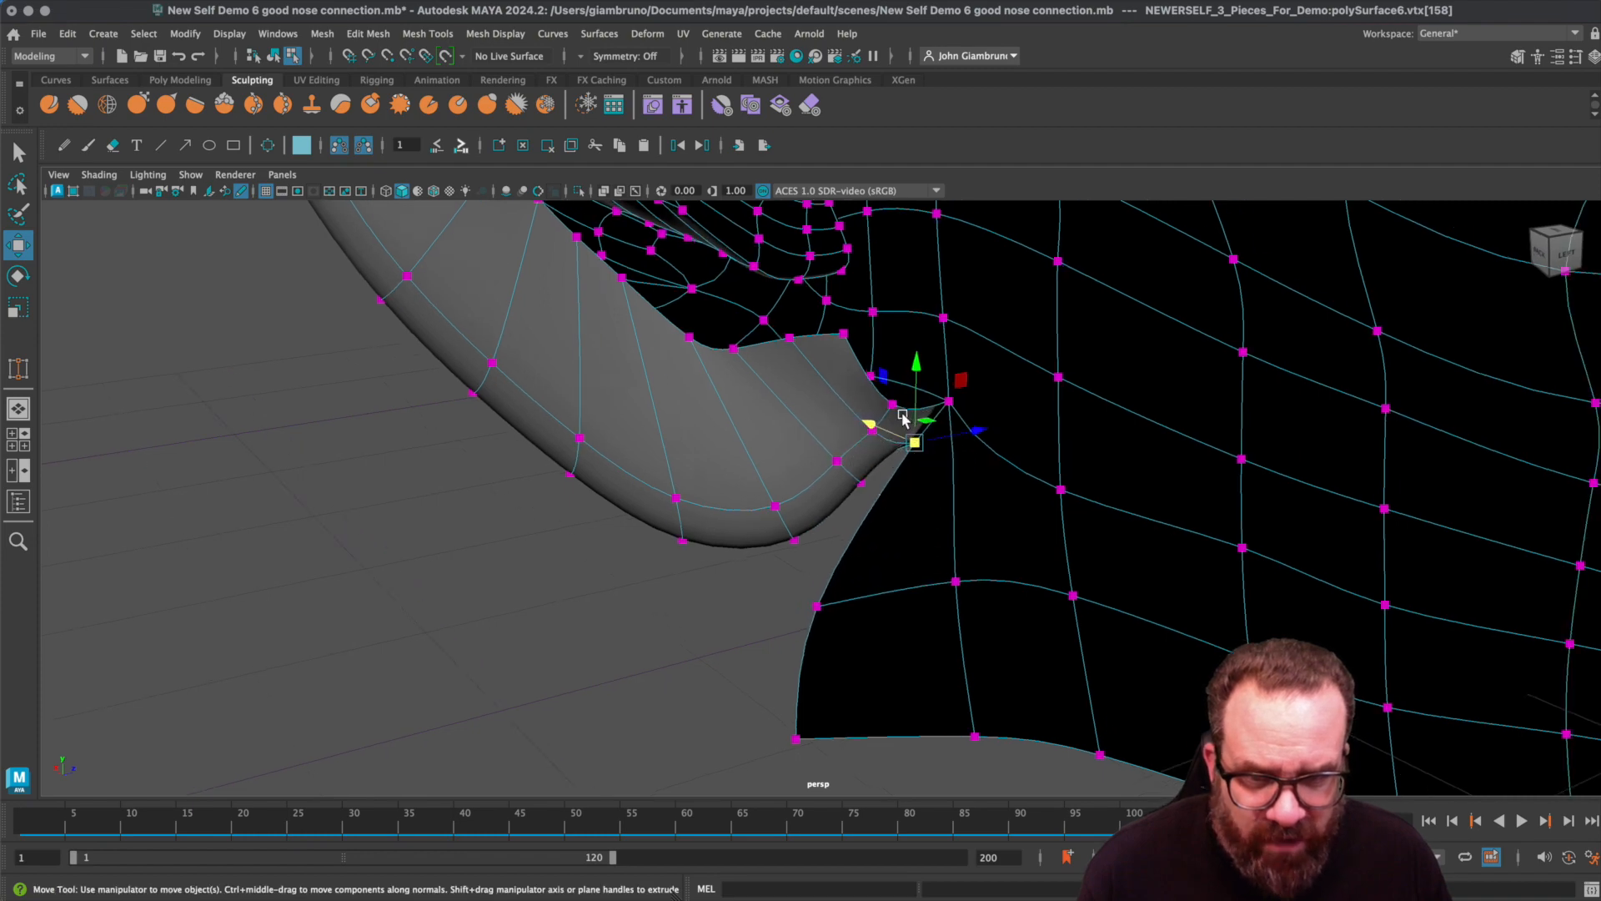
{"action": "right_click_drag", "start_coordinate": [914, 411], "coordinate": [818, 343]}
{"action": "left_click", "coordinate": [514, 38]}
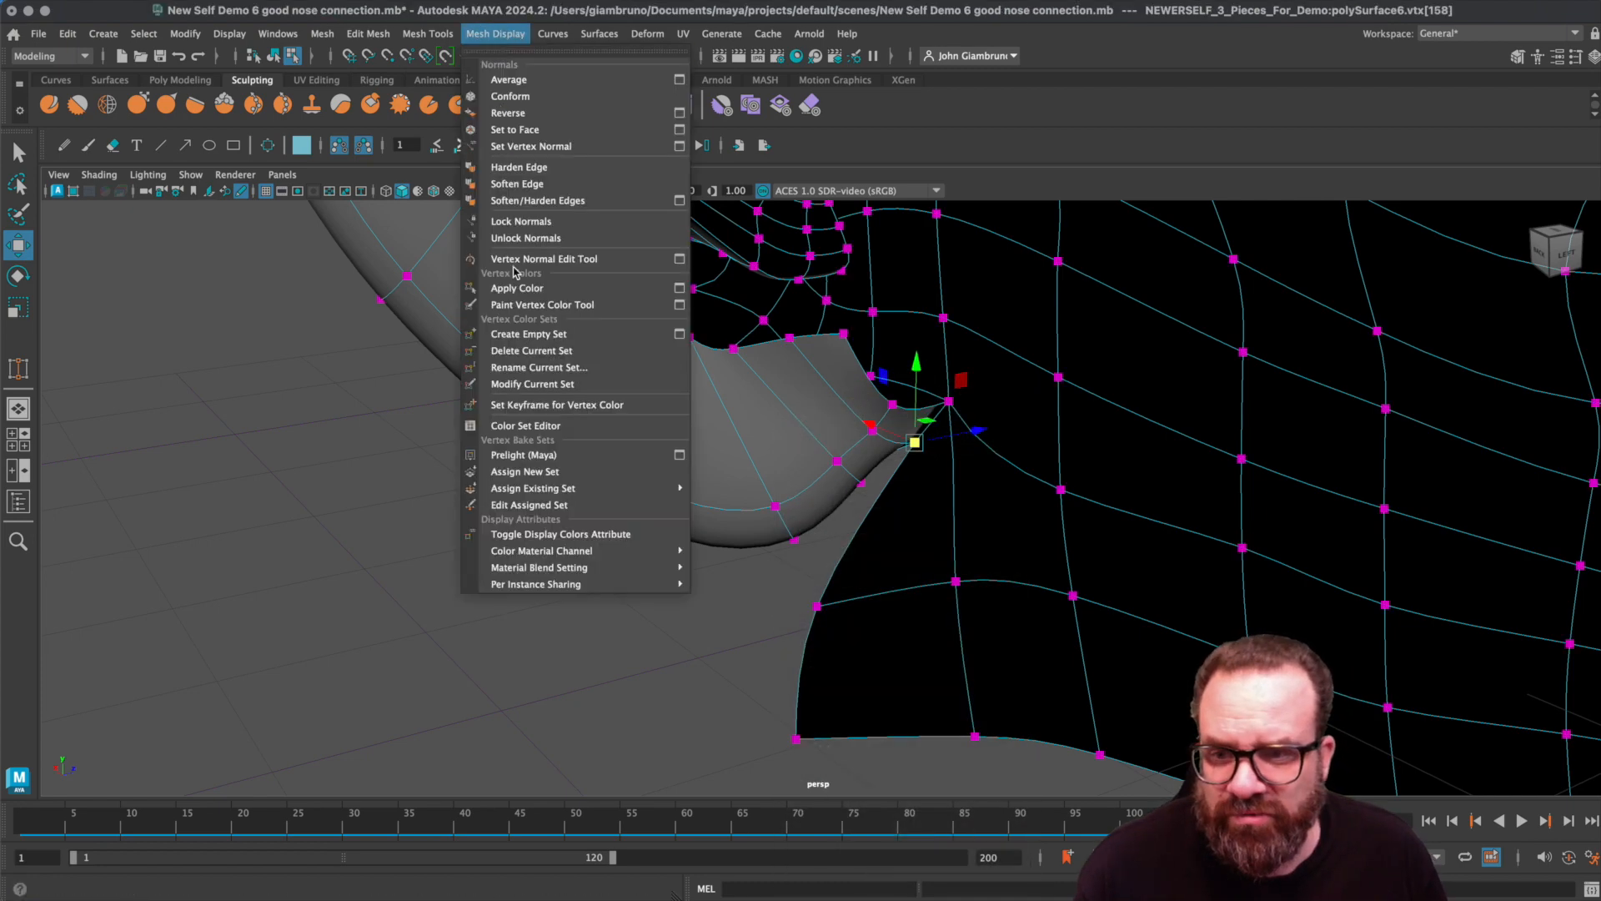
{"action": "mouse_move", "coordinate": [427, 33]}
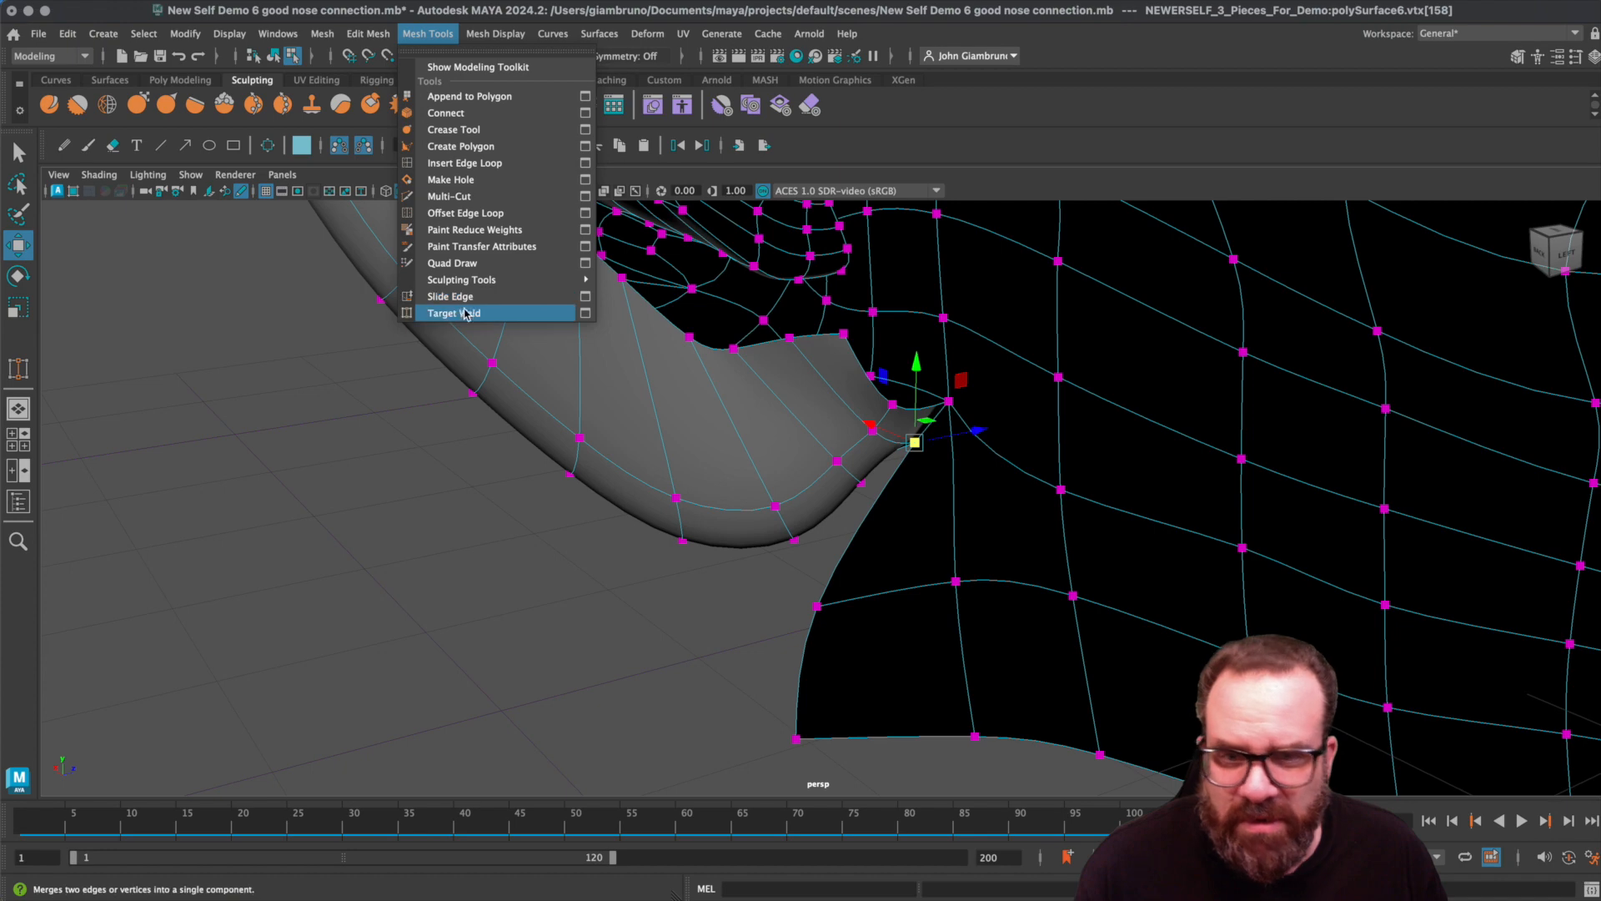
{"action": "left_click", "coordinate": [459, 313]}
{"action": "key", "text": "1"}
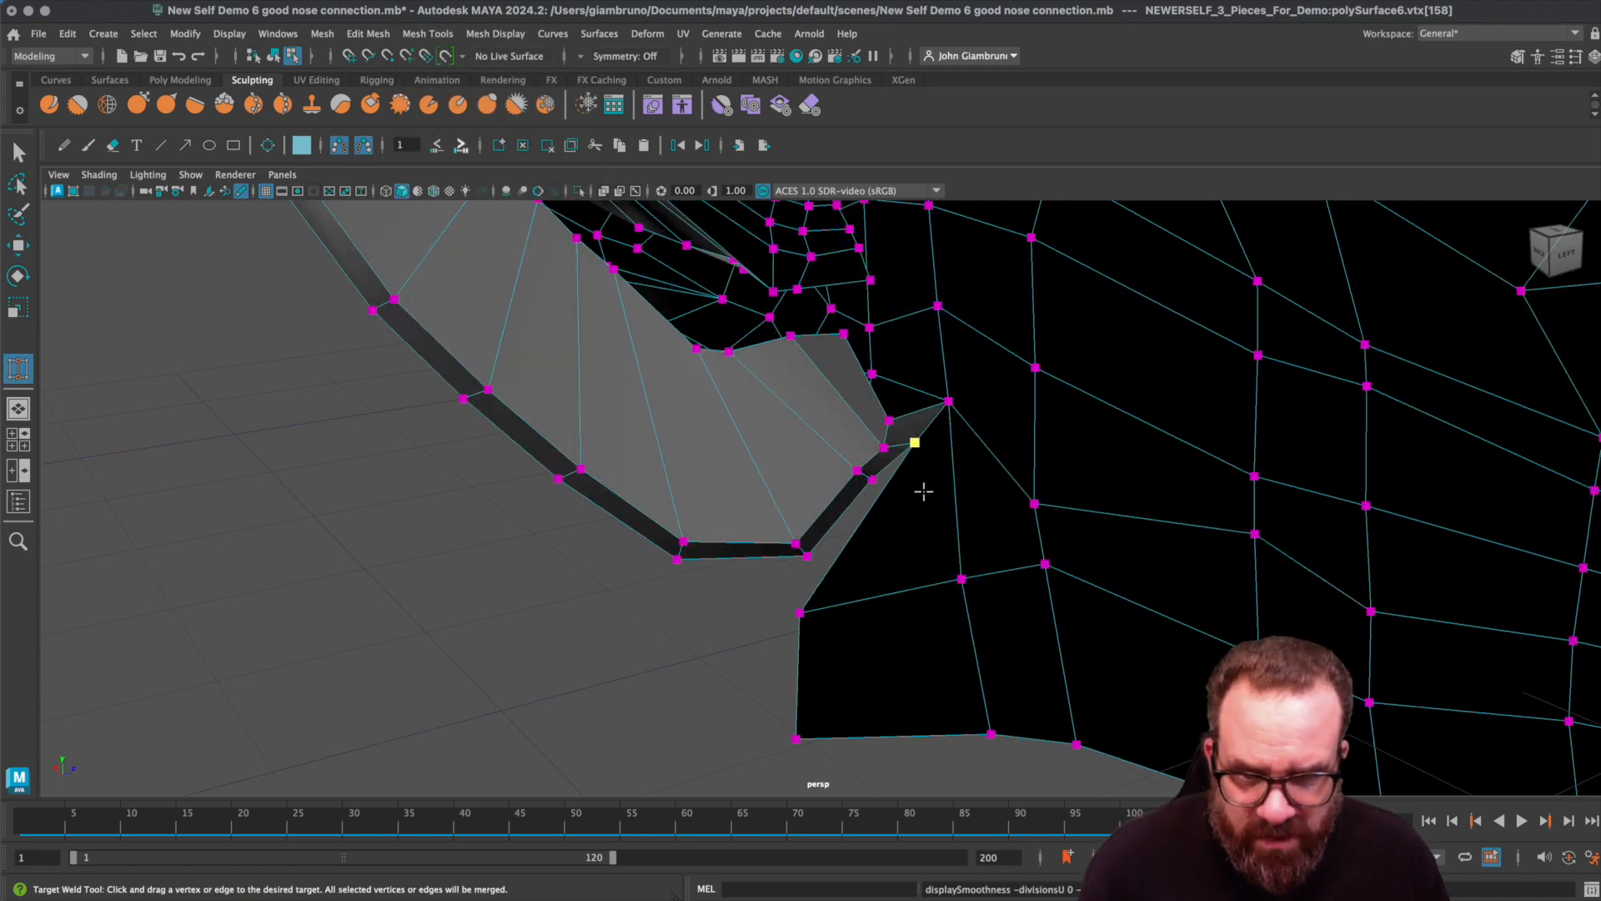
{"action": "scroll", "coordinate": [940, 504], "scroll_direction": "up", "scroll_amount": 3}
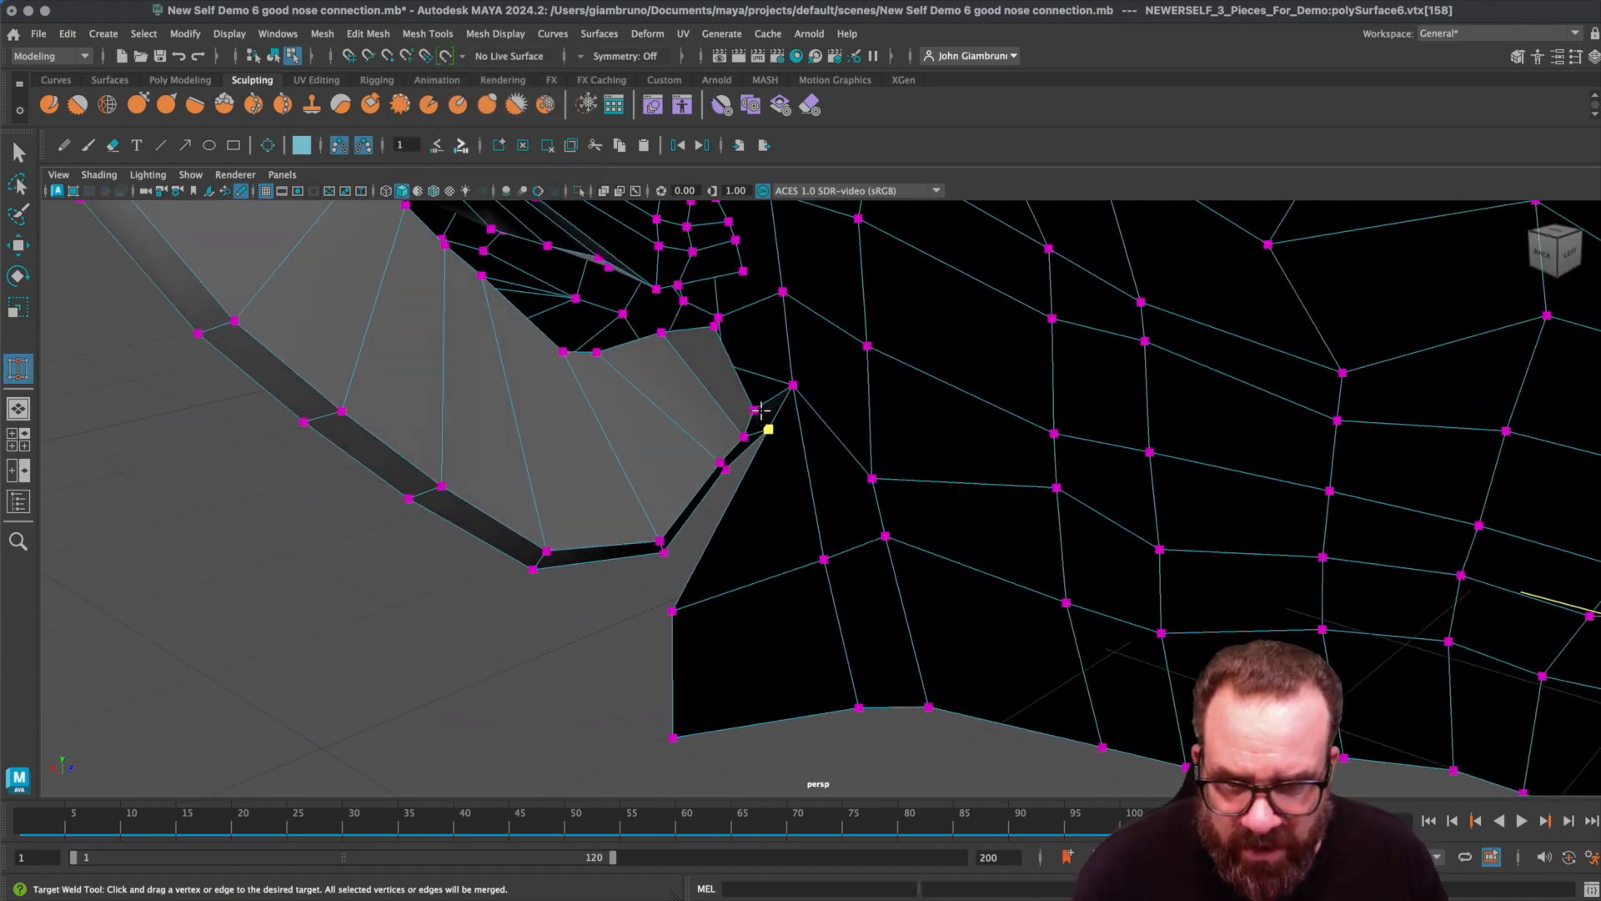
- Switch to edge selection and select the head mesh's open border edges below the earlobe
{"action": "right_click_drag", "start_coordinate": [764, 434], "coordinate": [771, 382]}
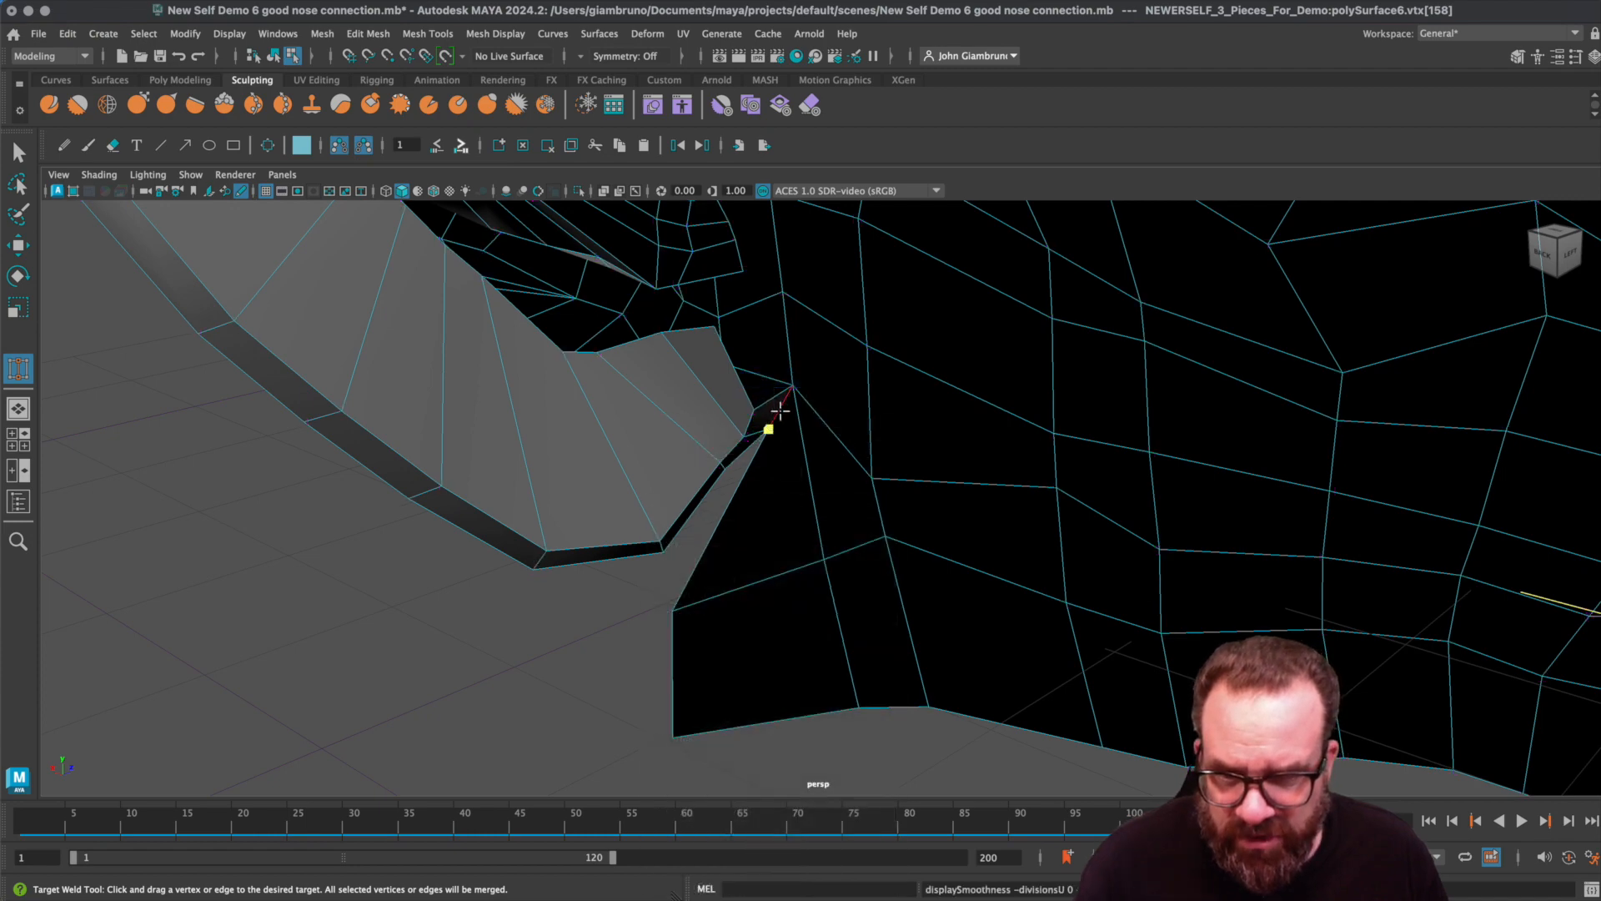
{"action": "key", "text": "q"}
{"action": "left_click", "coordinate": [739, 483]}
{"action": "left_click_drag", "start_coordinate": [732, 500], "coordinate": [774, 621], "text": "alt"}
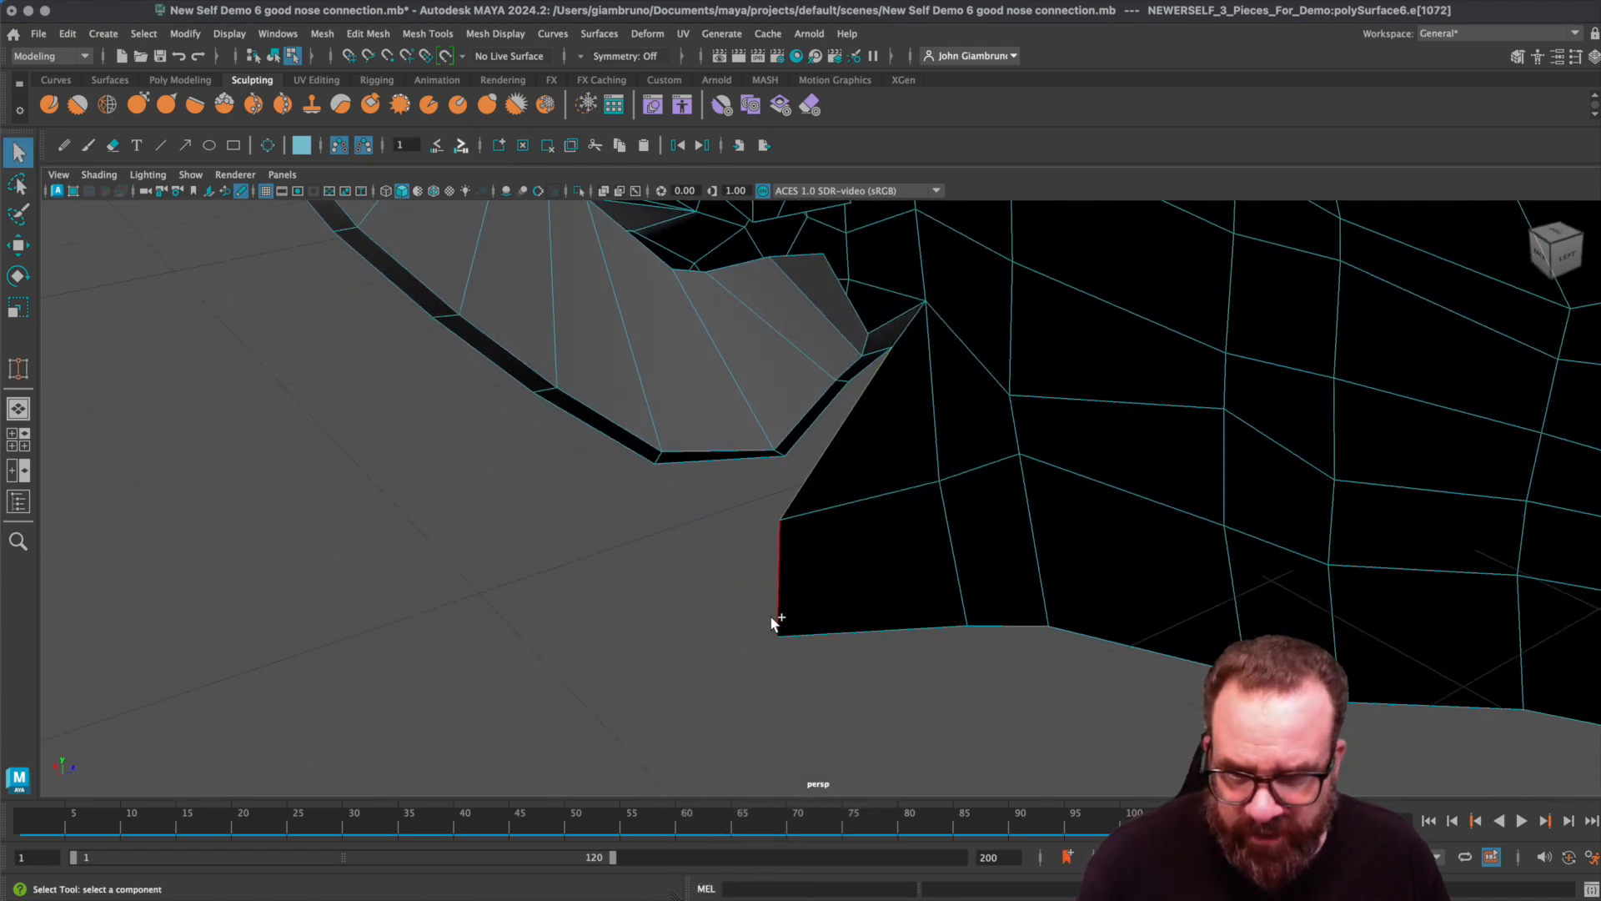
{"action": "left_click", "coordinate": [774, 603], "text": "shift"}
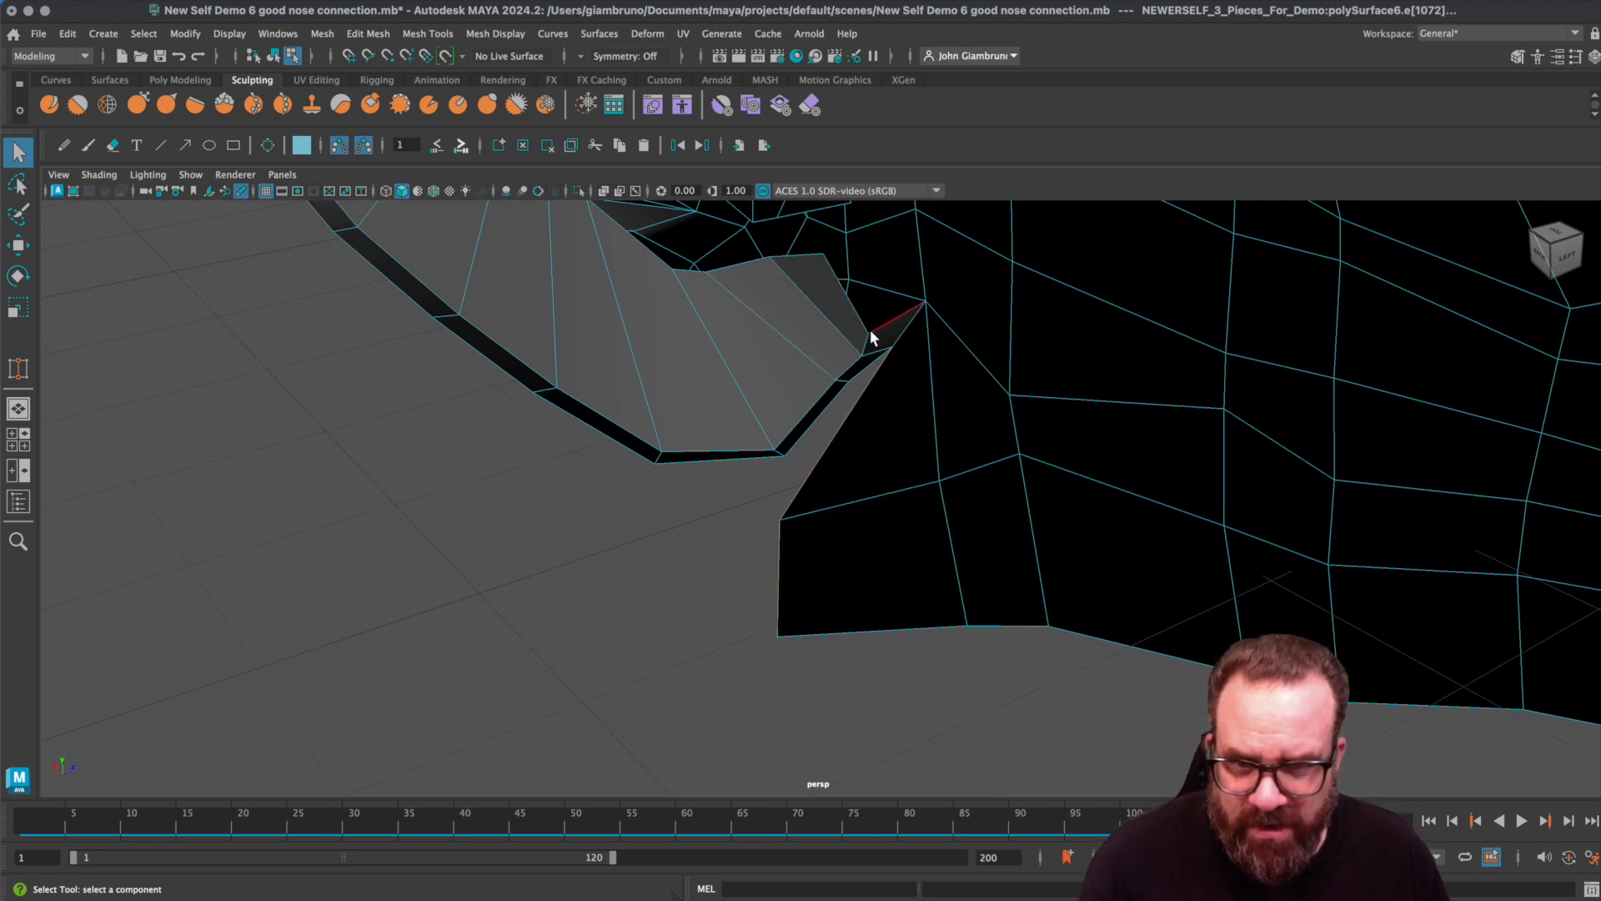
{"action": "left_click", "coordinate": [778, 574]}
{"action": "key", "text": "w"}
{"action": "left_click_drag", "start_coordinate": [833, 576], "coordinate": [881, 428], "text": "alt"}
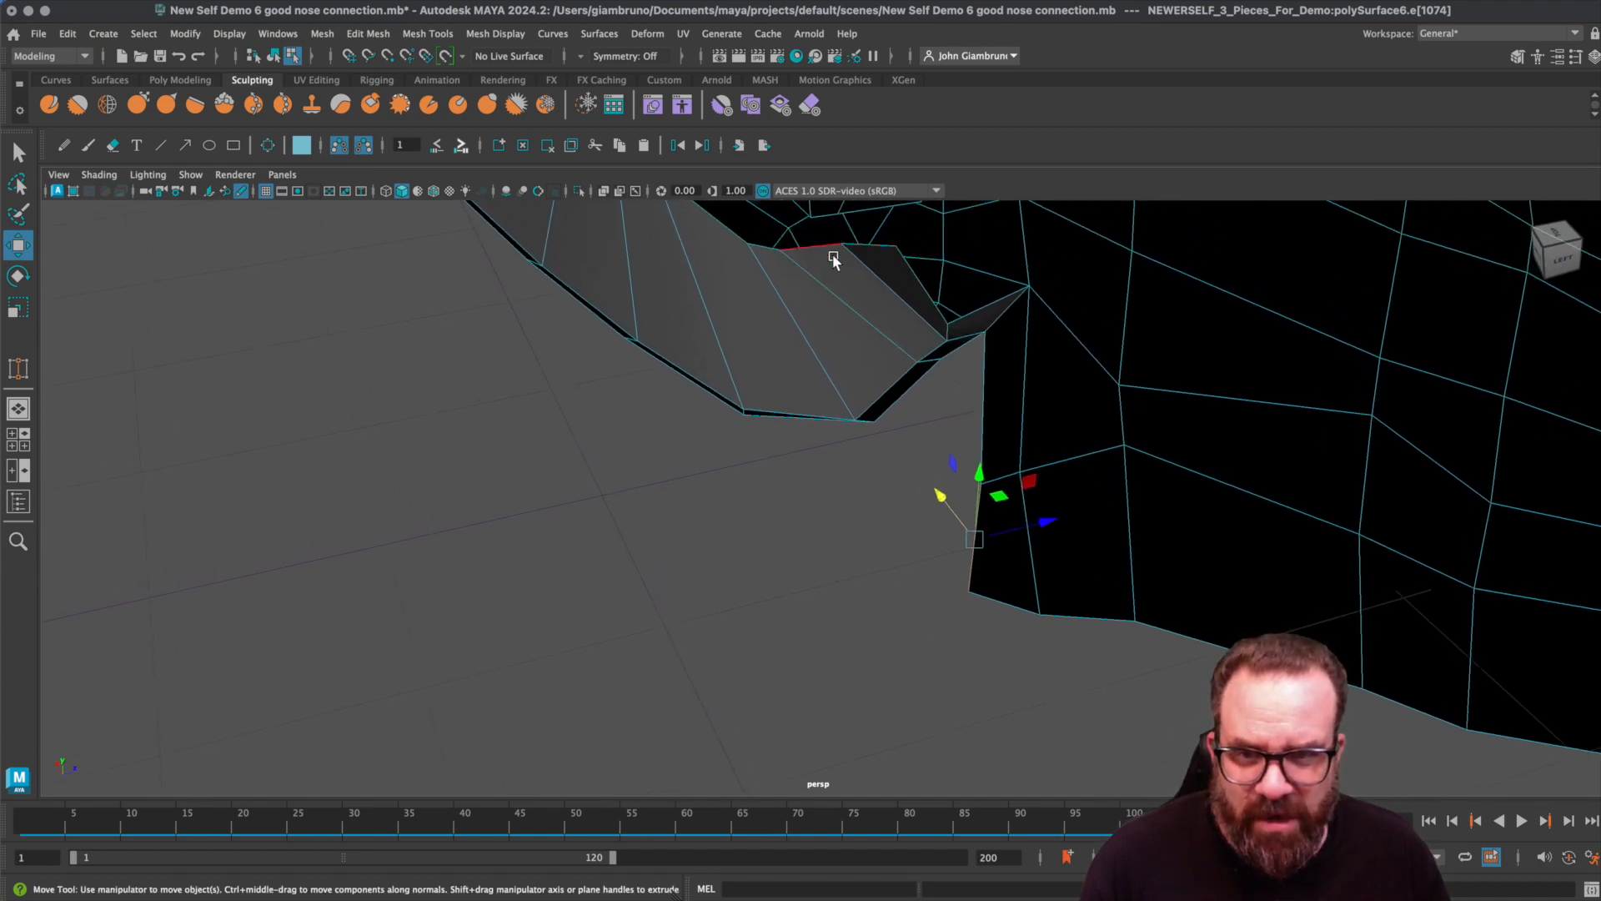
{"action": "scroll", "coordinate": [777, 277], "scroll_direction": "down", "scroll_amount": 5}
{"action": "left_click_drag", "start_coordinate": [758, 345], "coordinate": [723, 361], "text": "alt"}
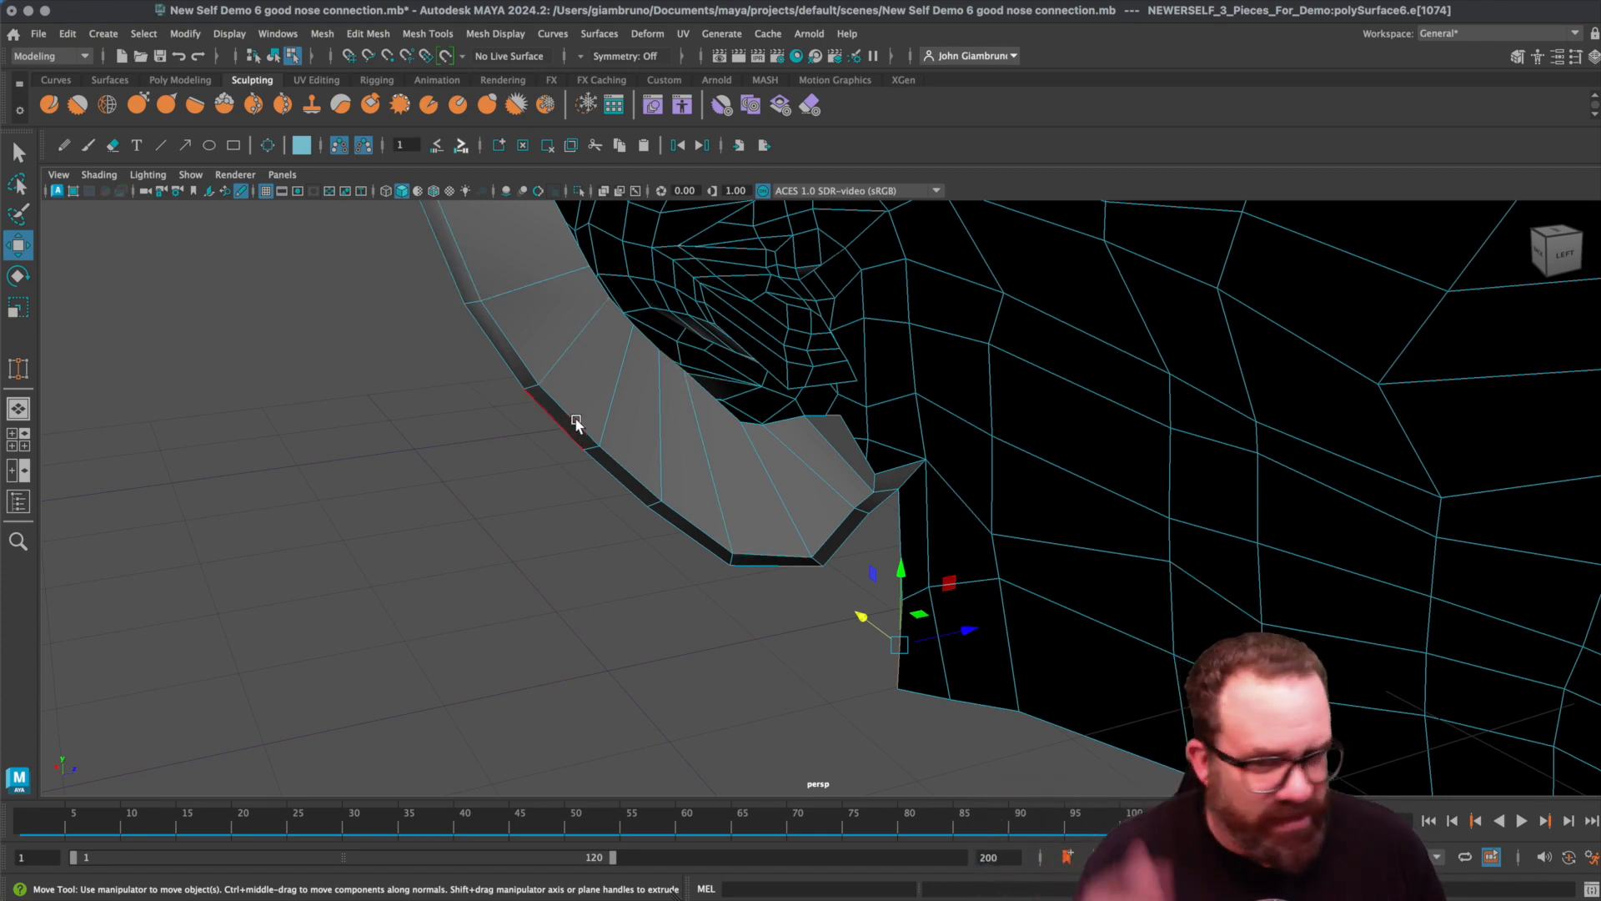
- Try to extrude the head's upper border edge just below the earlobe backward under the ear
{"action": "left_click", "coordinate": [900, 537]}
{"action": "key", "text": "ctrl+e"}
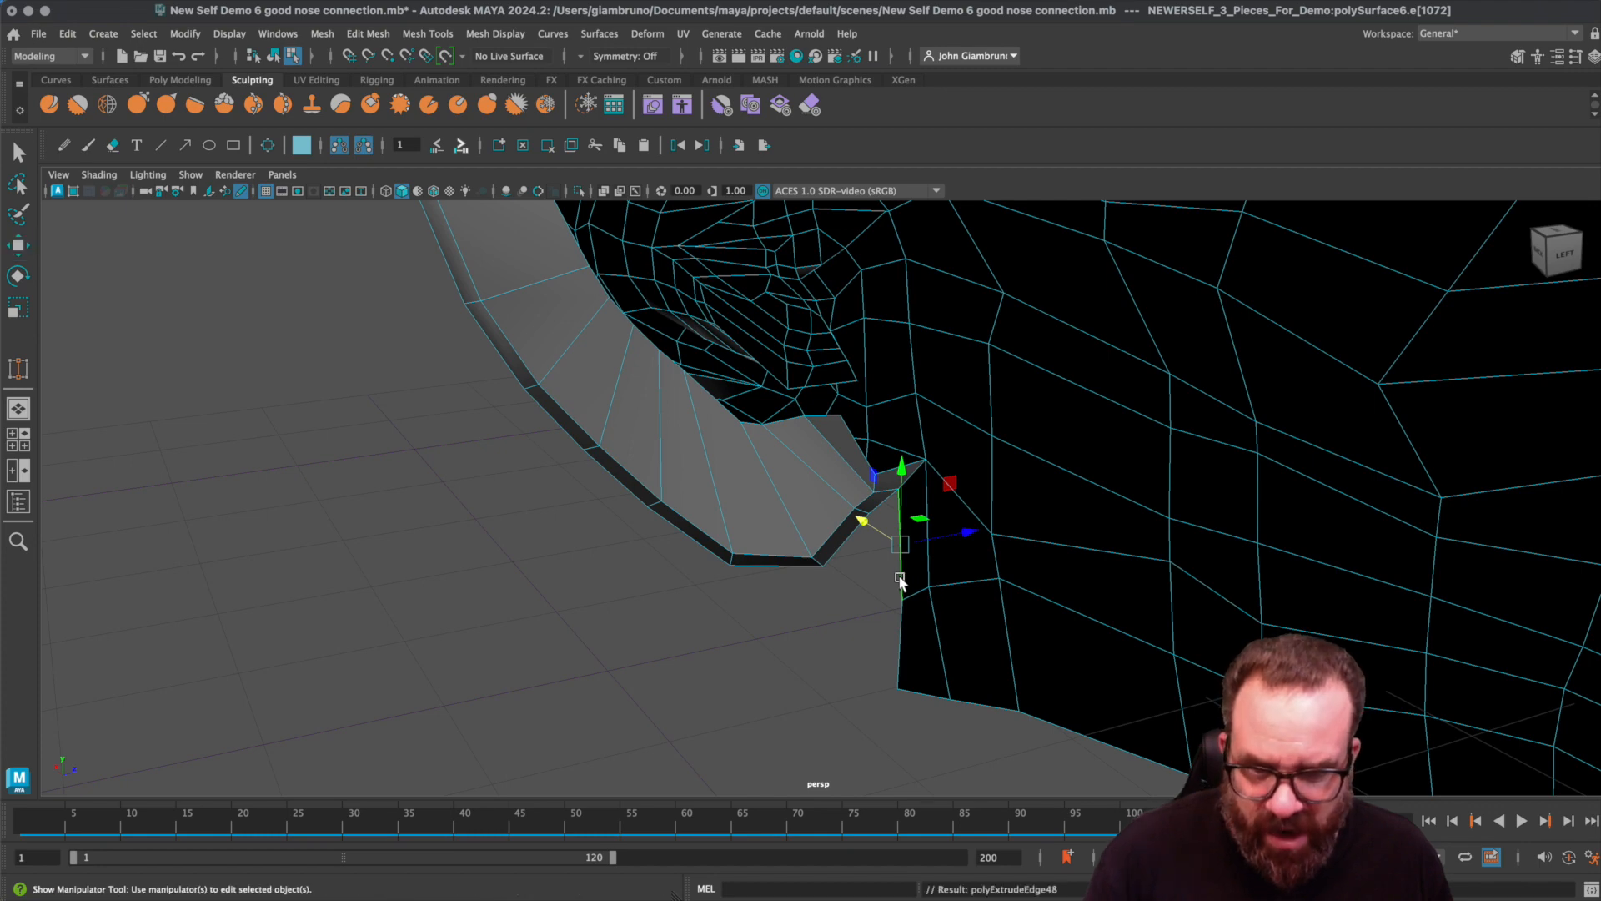
{"action": "left_click", "coordinate": [1015, 429]}
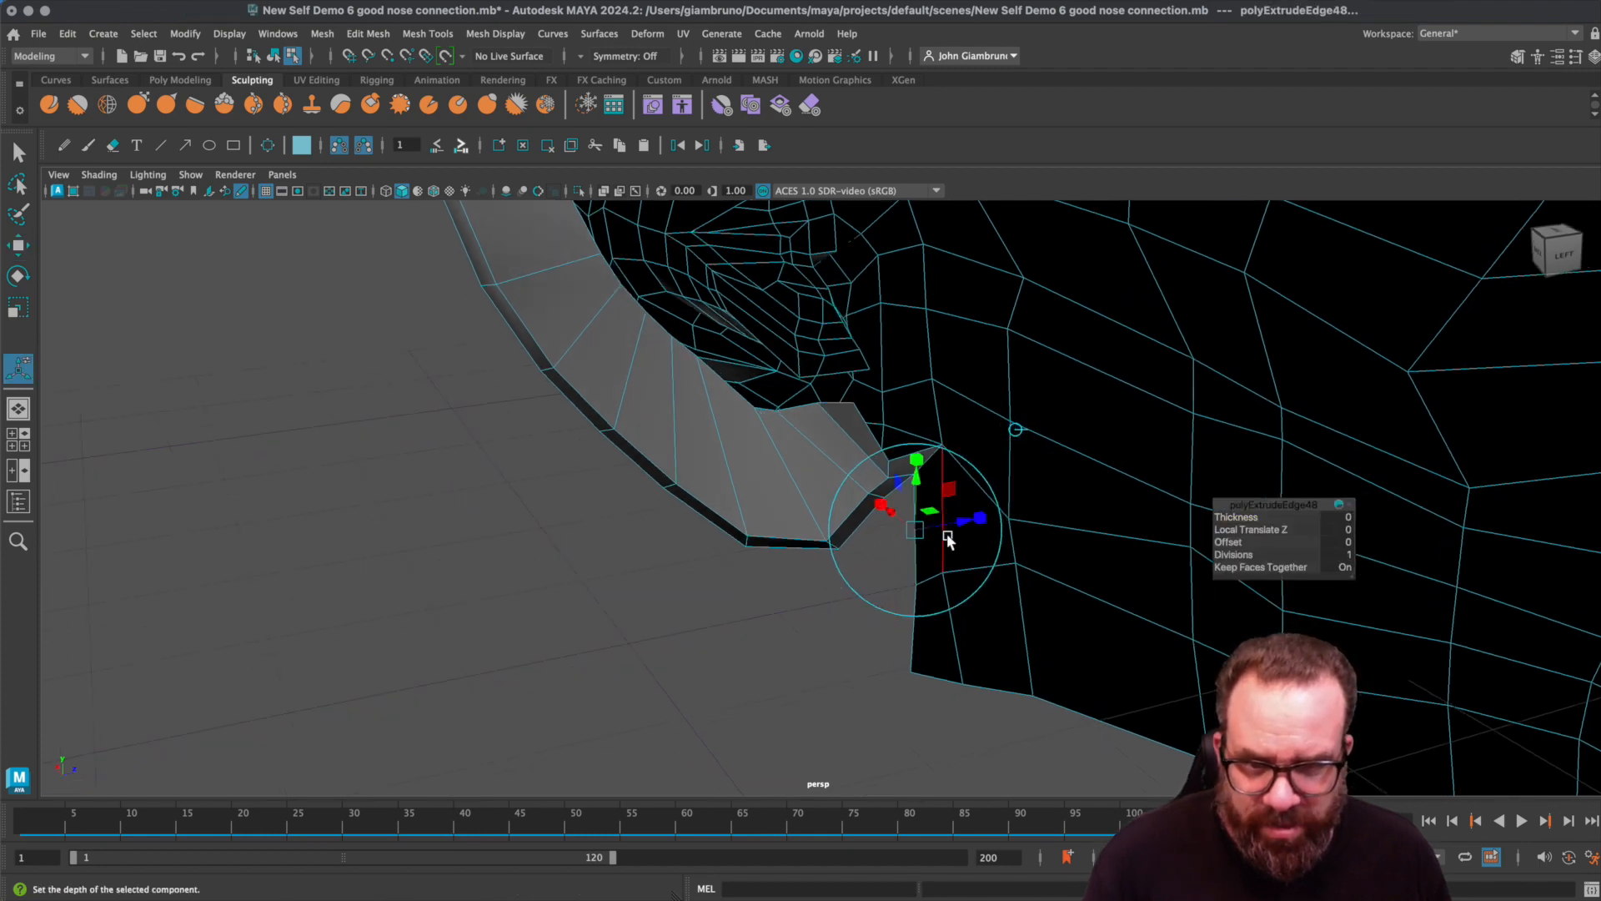
{"action": "left_click_drag", "start_coordinate": [958, 523], "coordinate": [916, 565]}
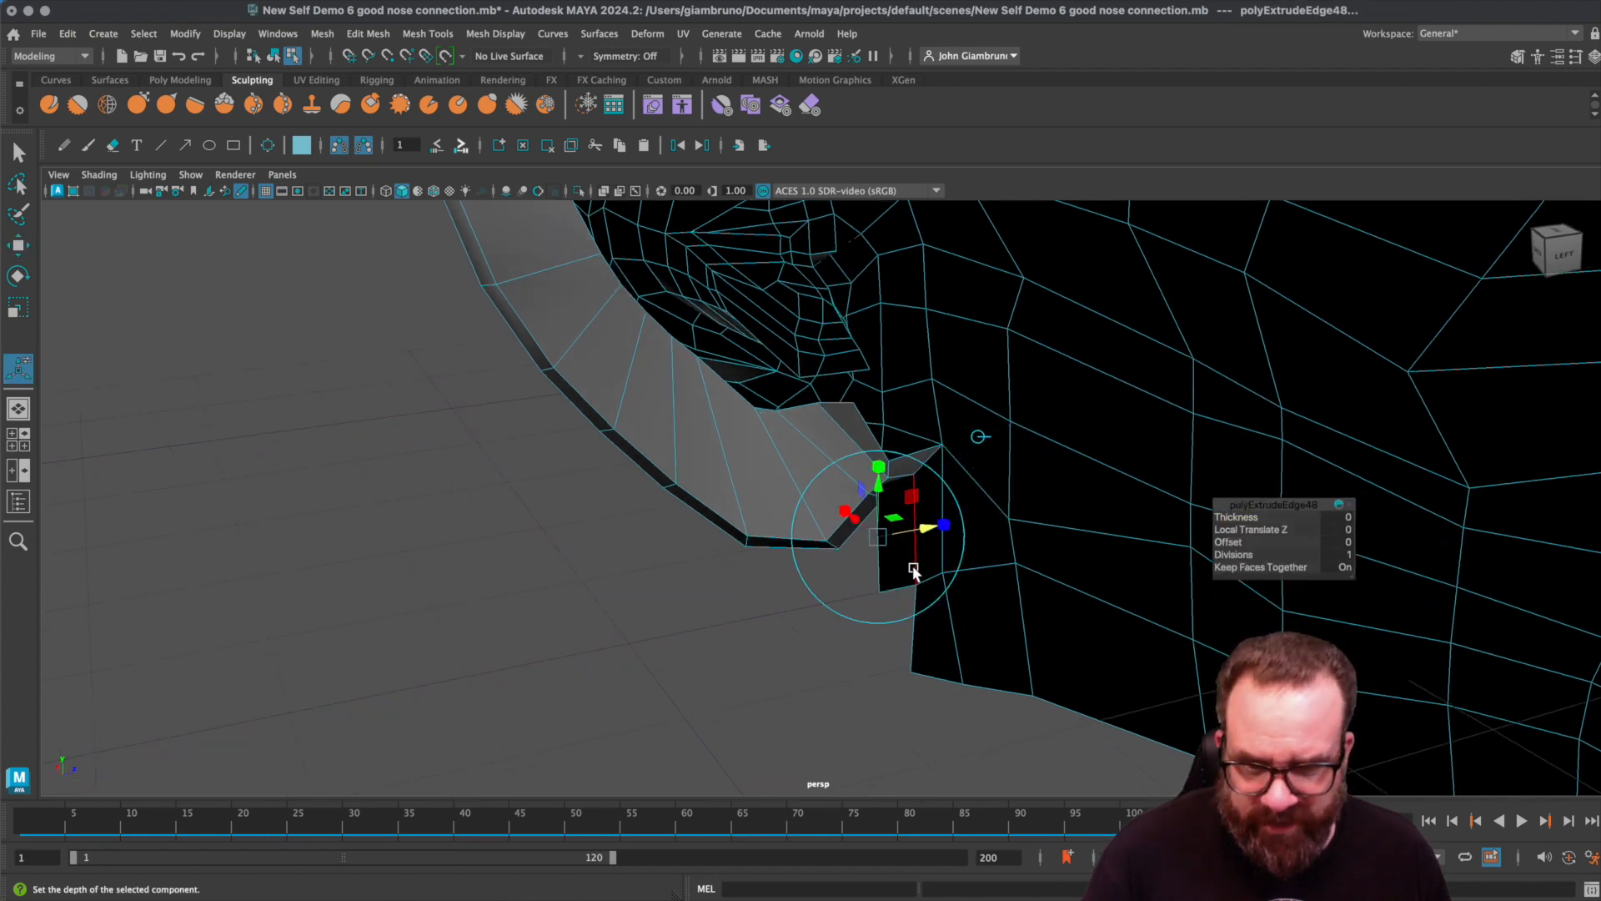
{"action": "key", "text": "ctrl+z"}
- Select the head's two open border edges below the earlobe and extrude them together backward under the ear along the world axis
{"action": "left_click", "coordinate": [915, 625], "text": "shift"}
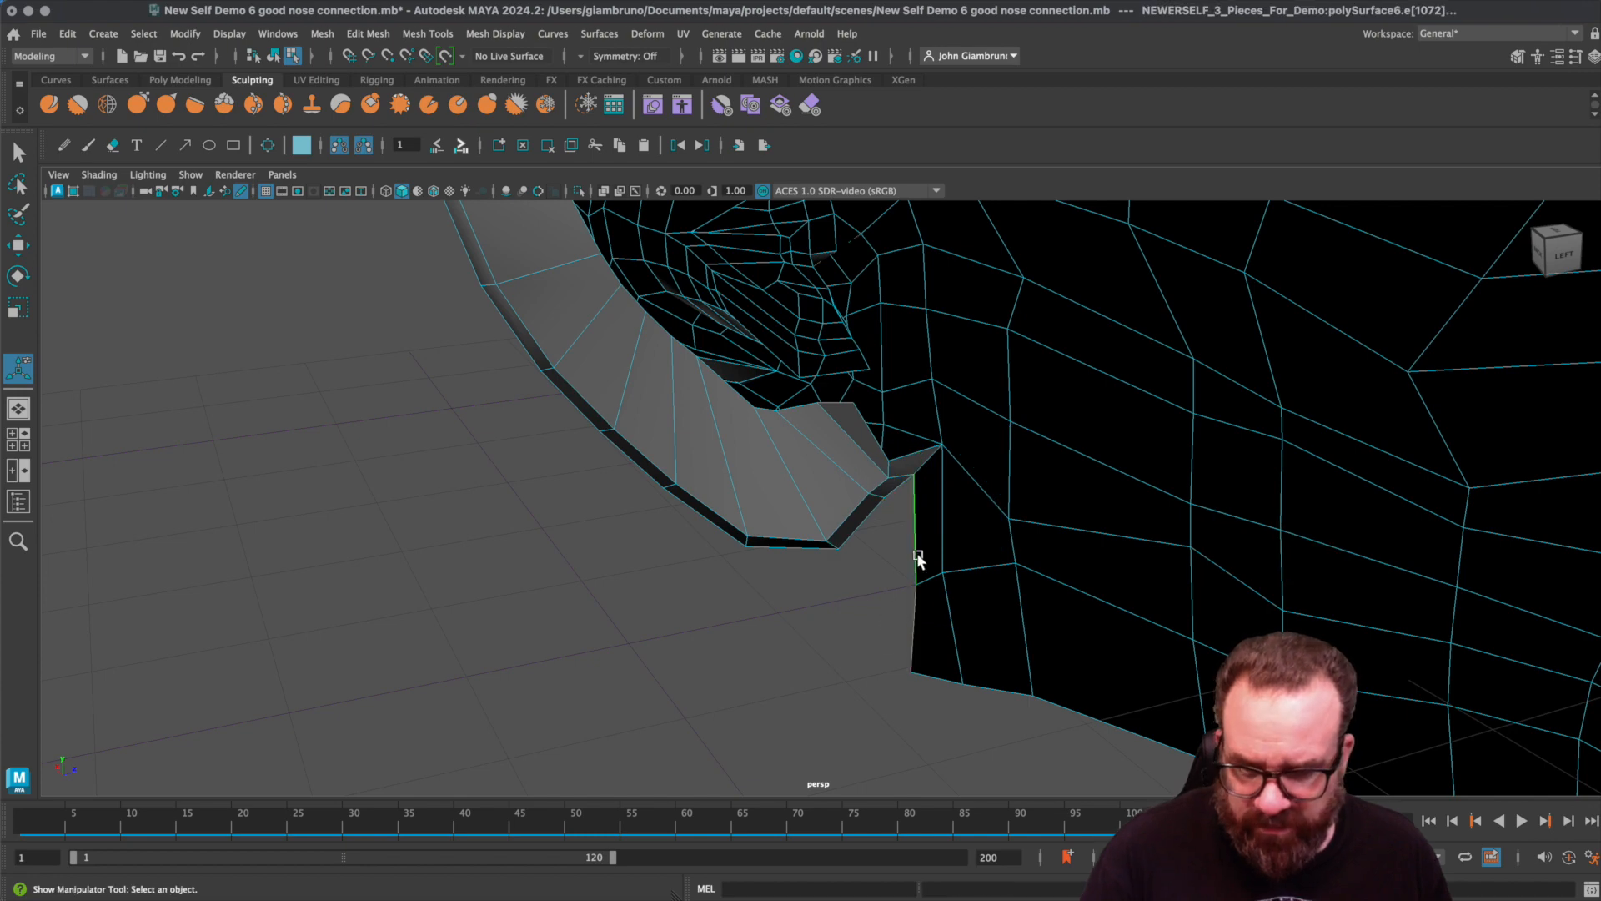
{"action": "key", "text": "3"}
{"action": "key", "text": "1"}
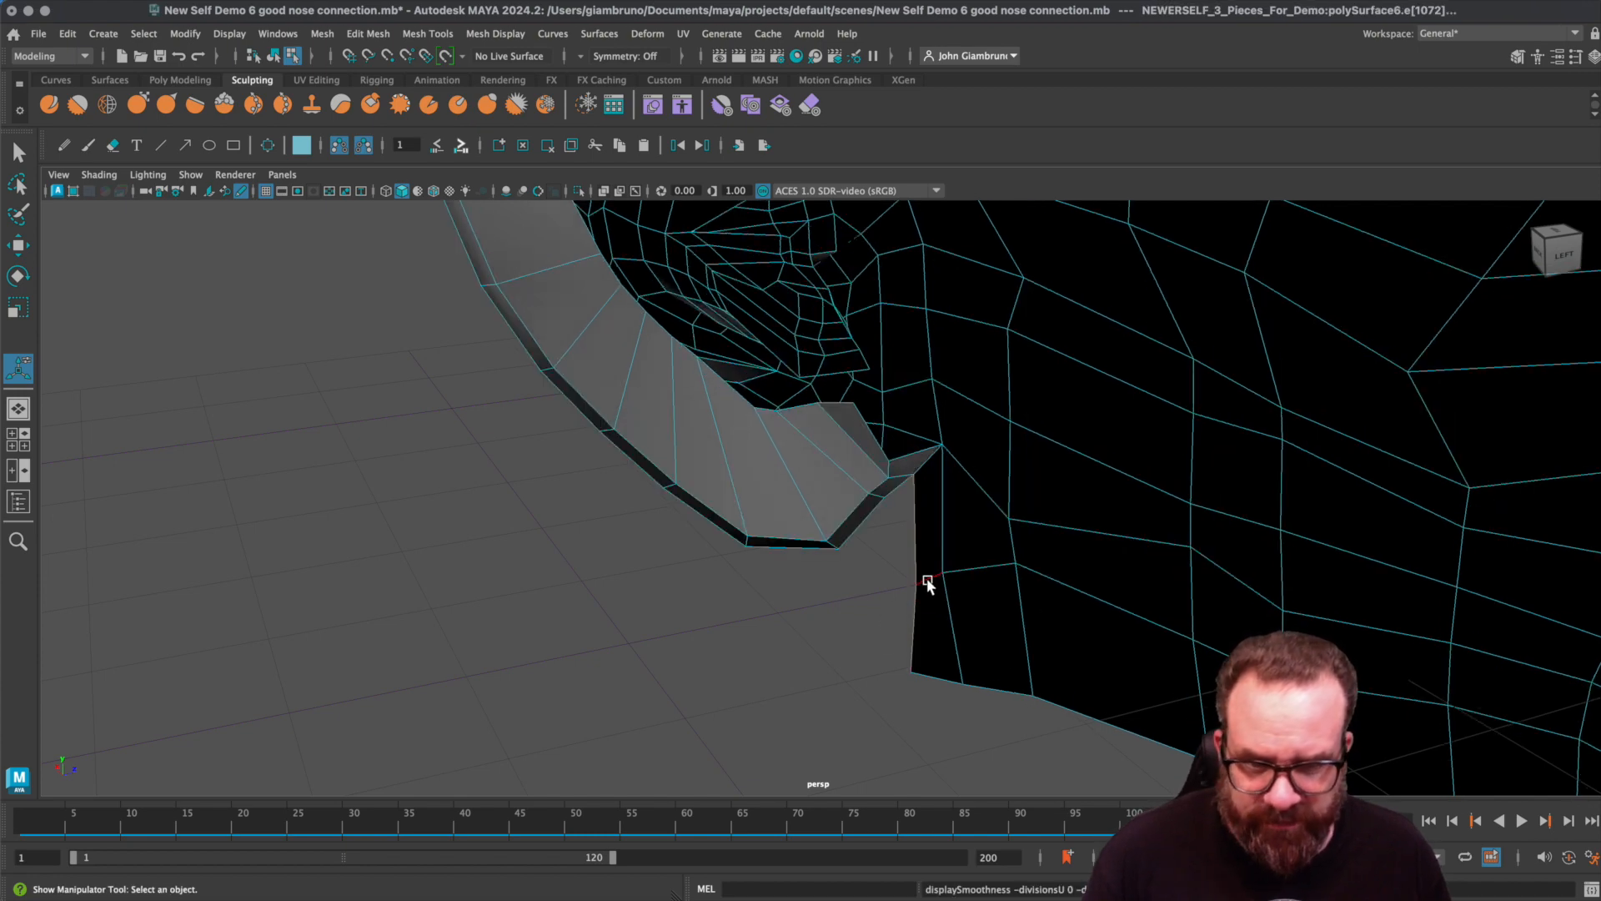
{"action": "mouse_move", "coordinate": [928, 579]}
{"action": "left_mouse_down", "text": "alt"}
{"action": "mouse_move", "coordinate": [915, 593]}
{"action": "mouse_move", "coordinate": [922, 577]}
{"action": "left_mouse_up", "text": "alt"}
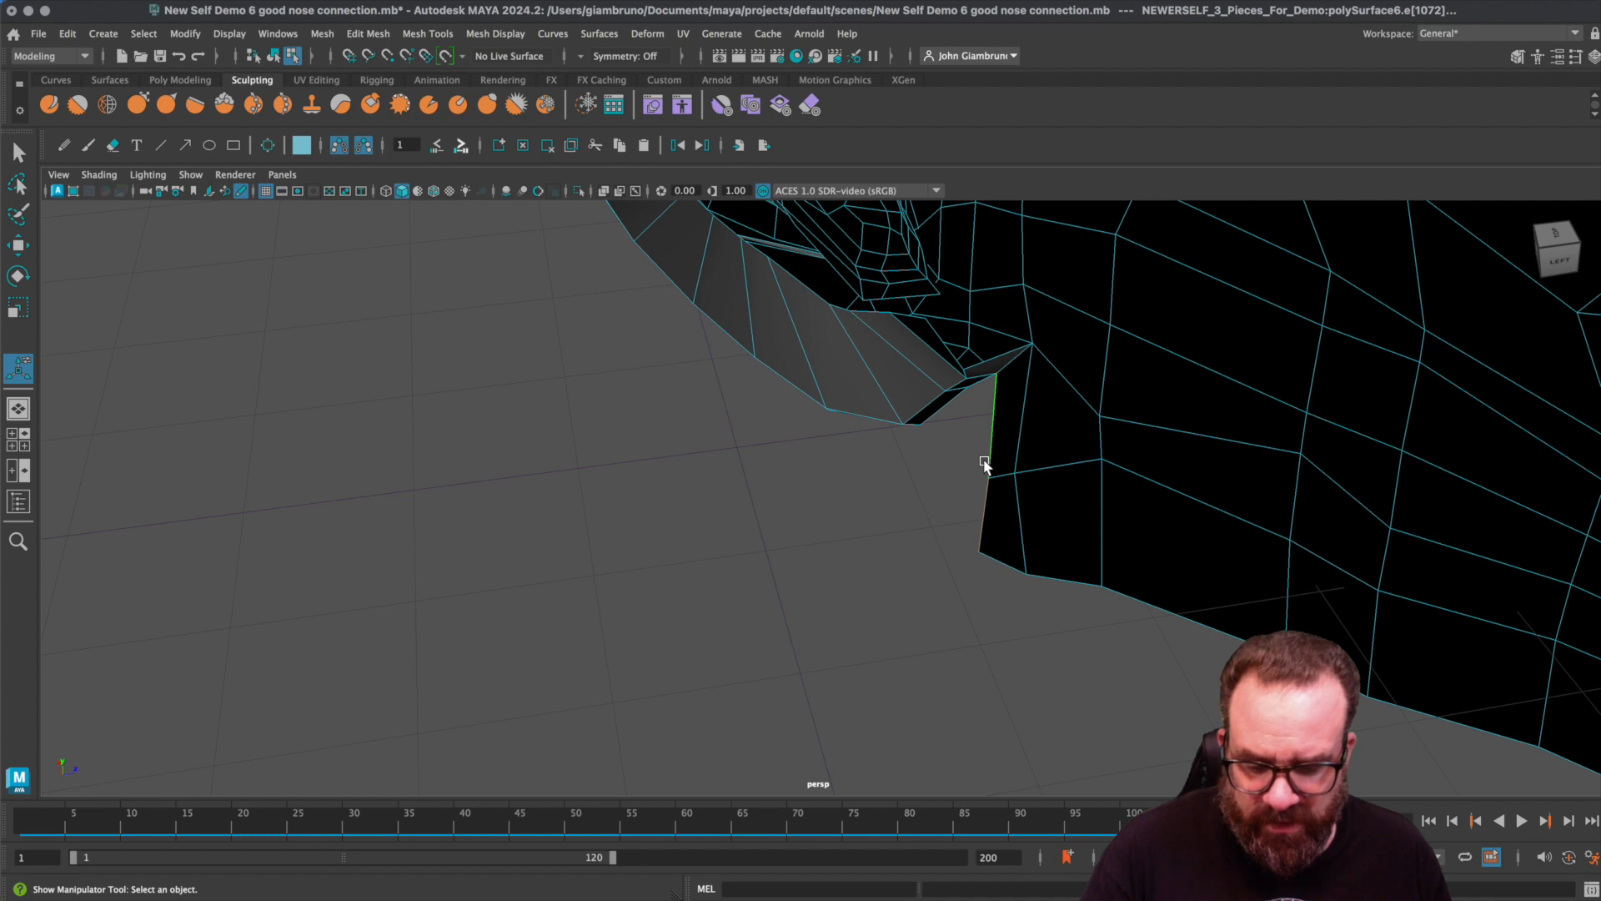
{"action": "key", "text": "ctrl+e"}
{"action": "left_click", "coordinate": [1090, 315]}
{"action": "left_click_drag", "start_coordinate": [1025, 458], "coordinate": [918, 470]}
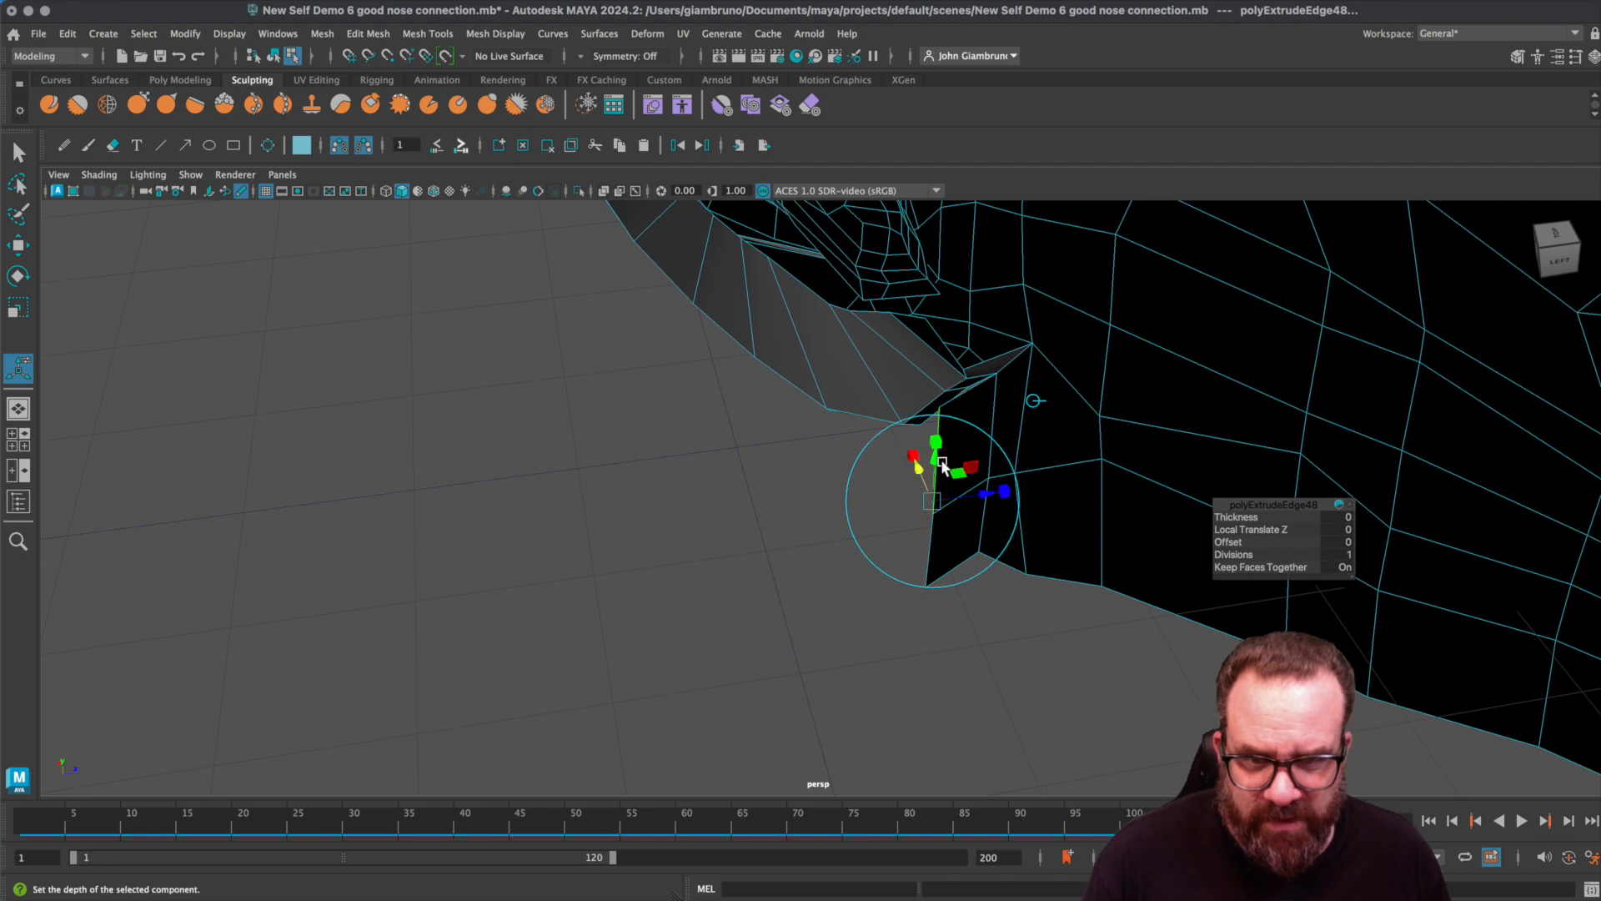
{"action": "left_click_drag", "start_coordinate": [1008, 493], "coordinate": [959, 452], "text": "alt"}
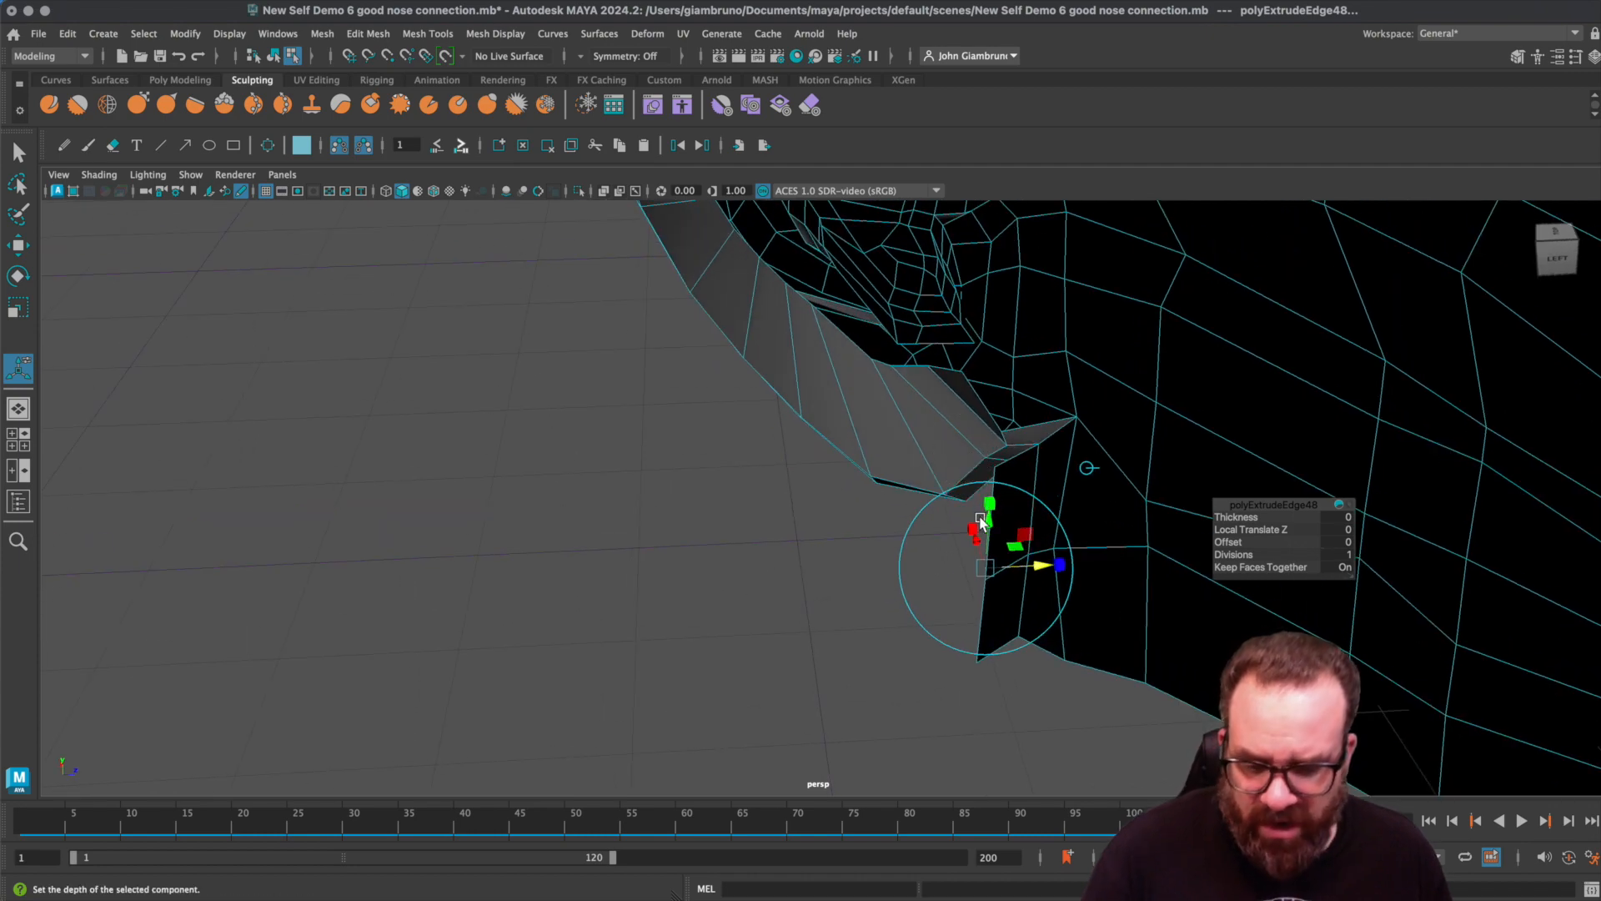
- Extrude the same two border edges backward three more times to lengthen the strip beneath the earlobe
{"action": "key", "text": "ctrl+e"}
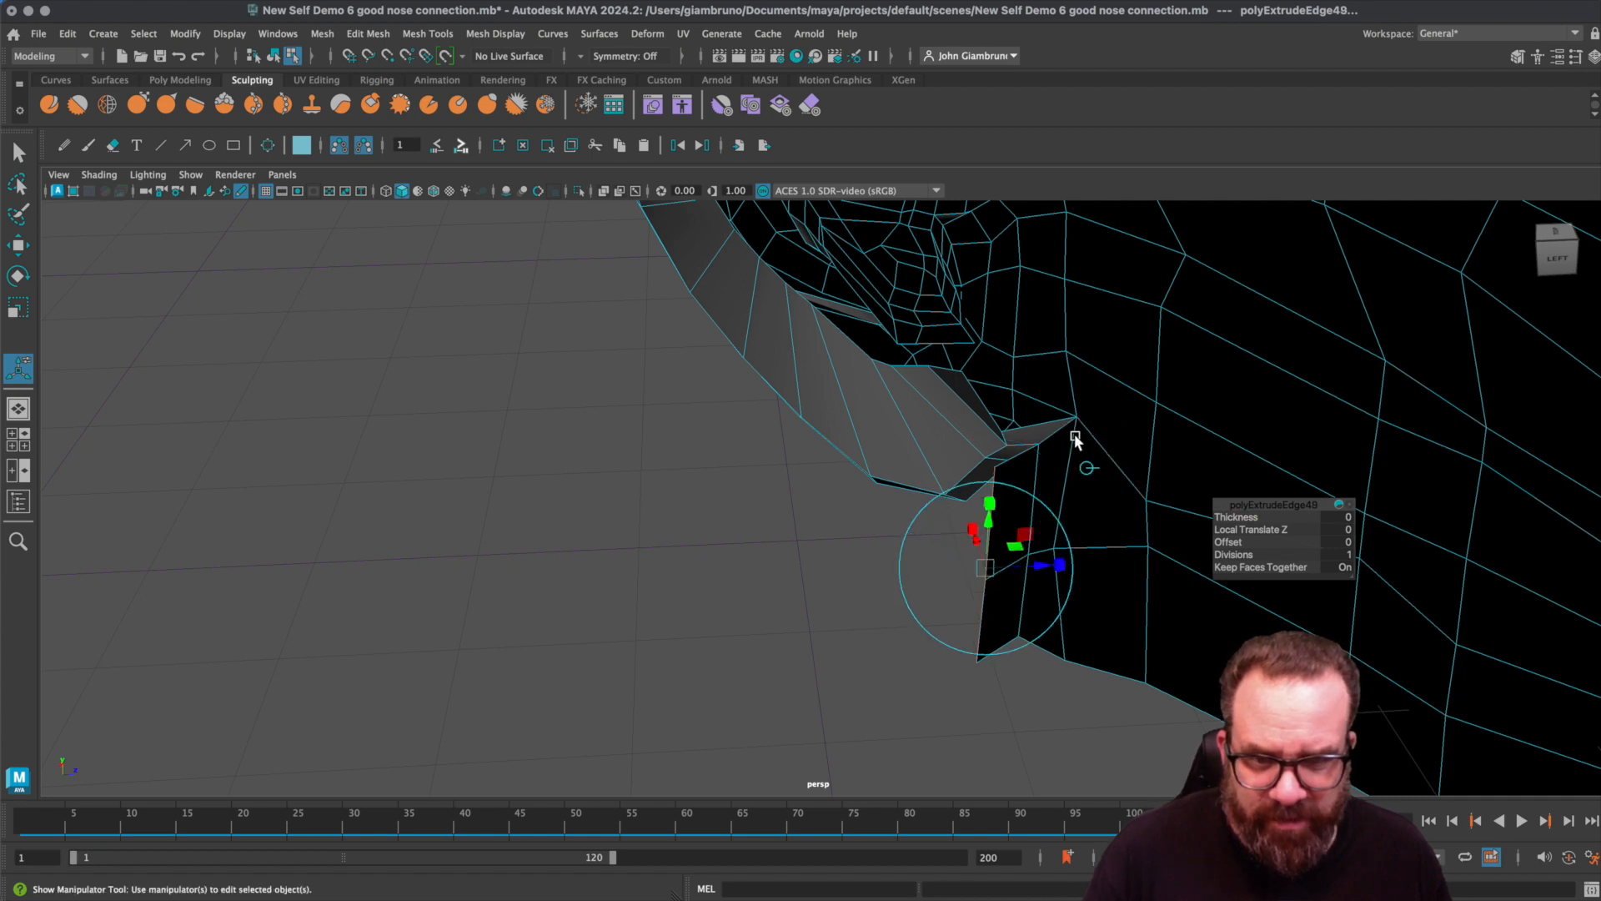
{"action": "left_click_drag", "start_coordinate": [1036, 562], "coordinate": [980, 568]}
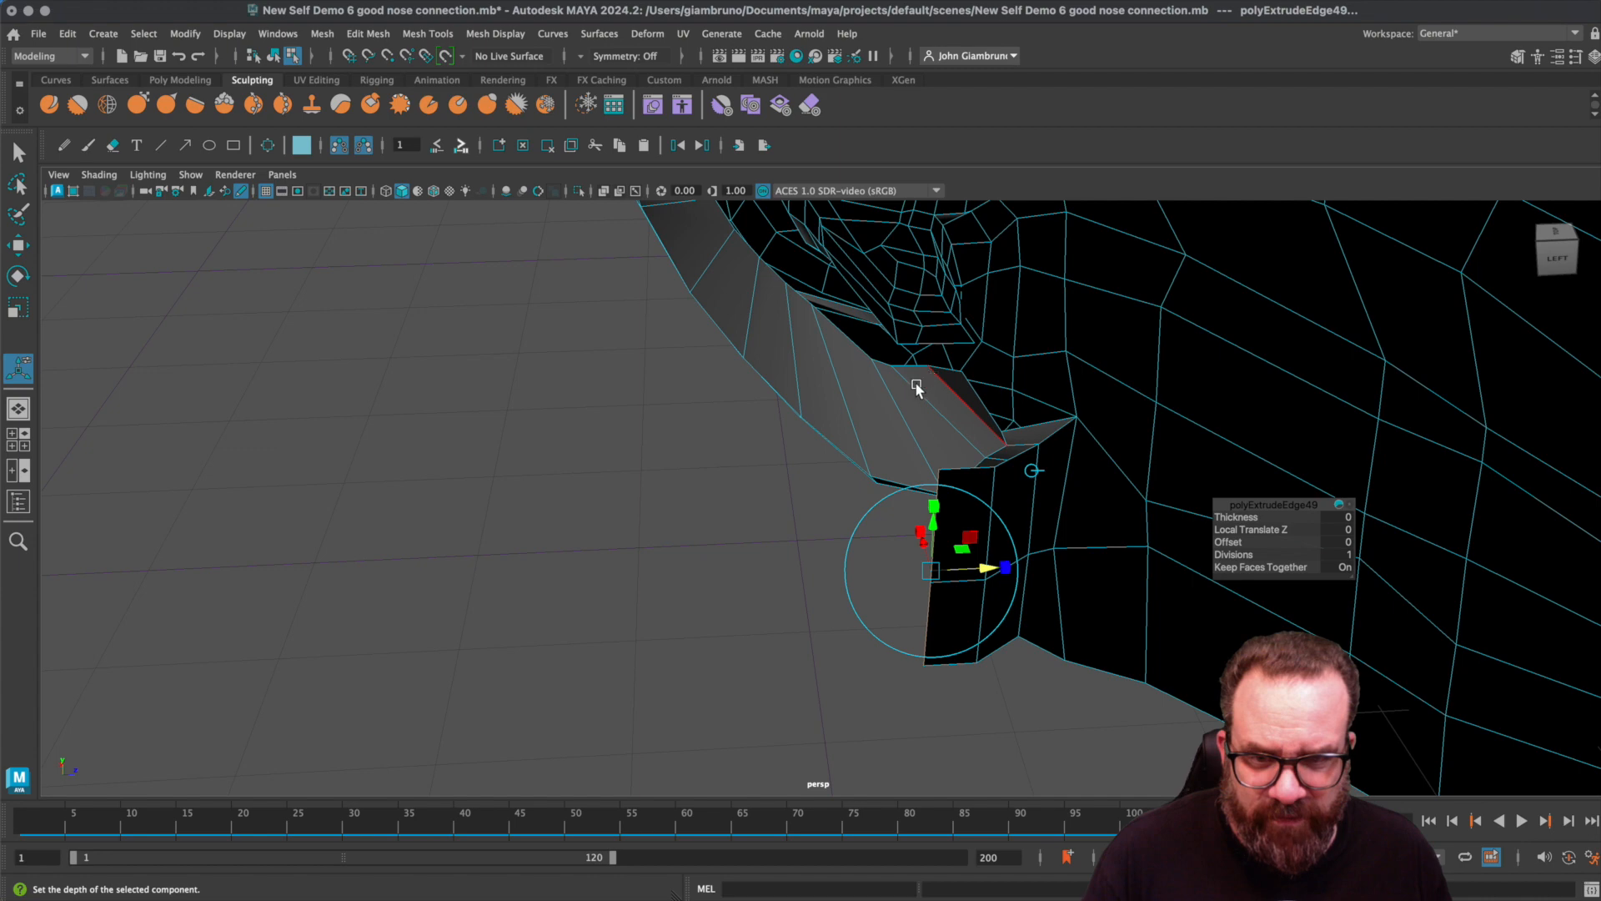
{"action": "left_click", "coordinate": [974, 569]}
{"action": "key", "text": "ctrl+e"}
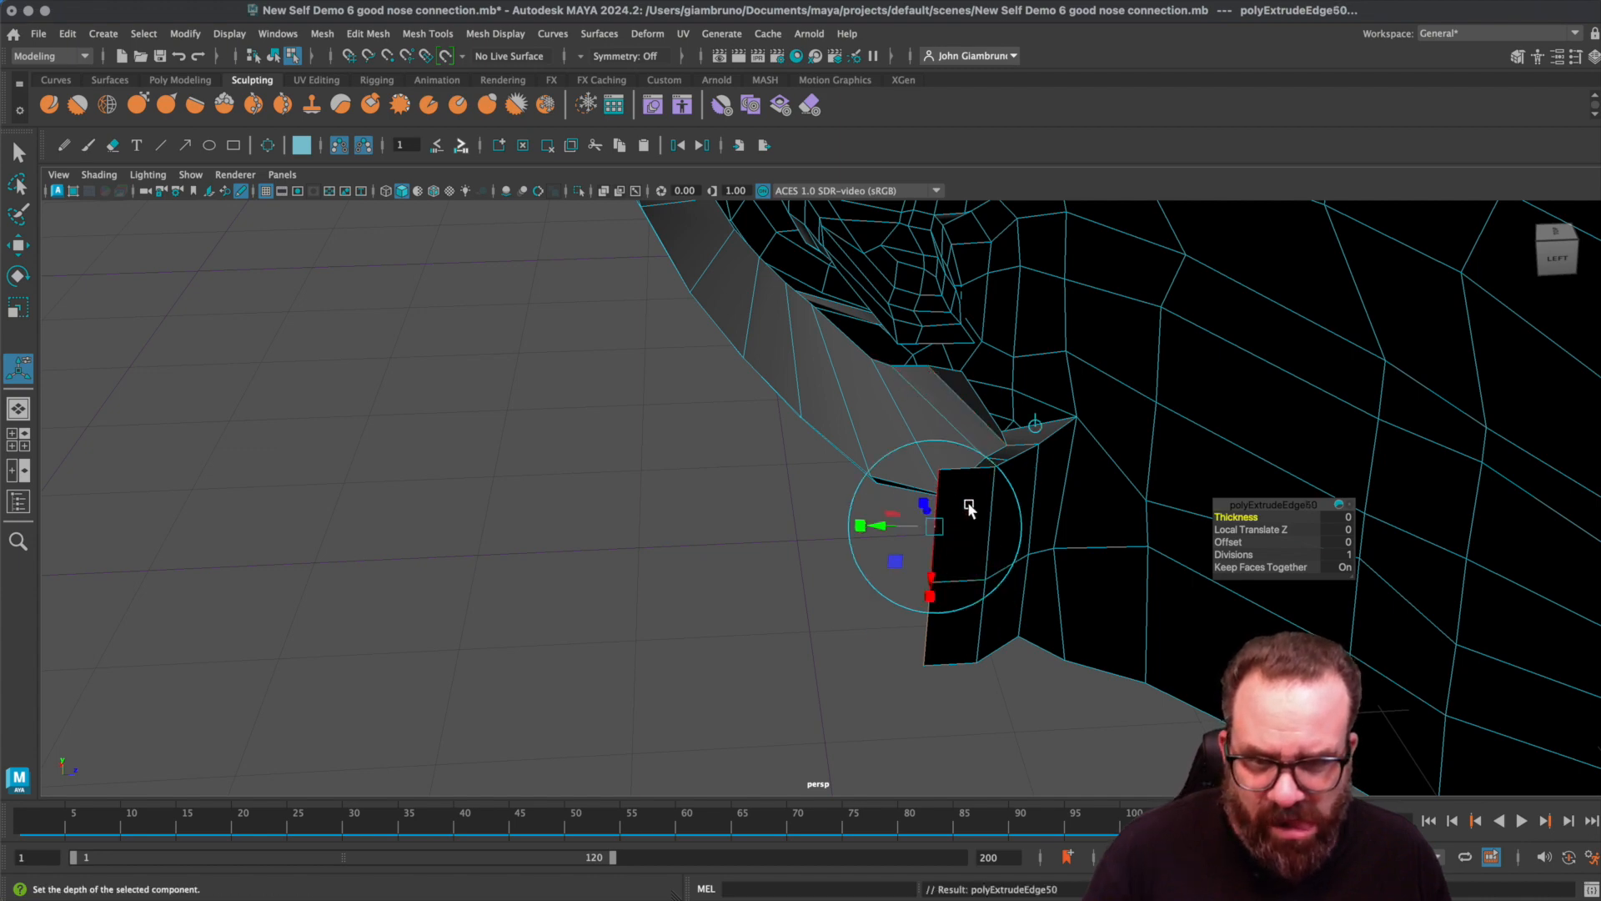
{"action": "left_click", "coordinate": [1031, 427]}
{"action": "left_click_drag", "start_coordinate": [983, 570], "coordinate": [933, 565]}
{"action": "key", "text": "ctrl+e"}
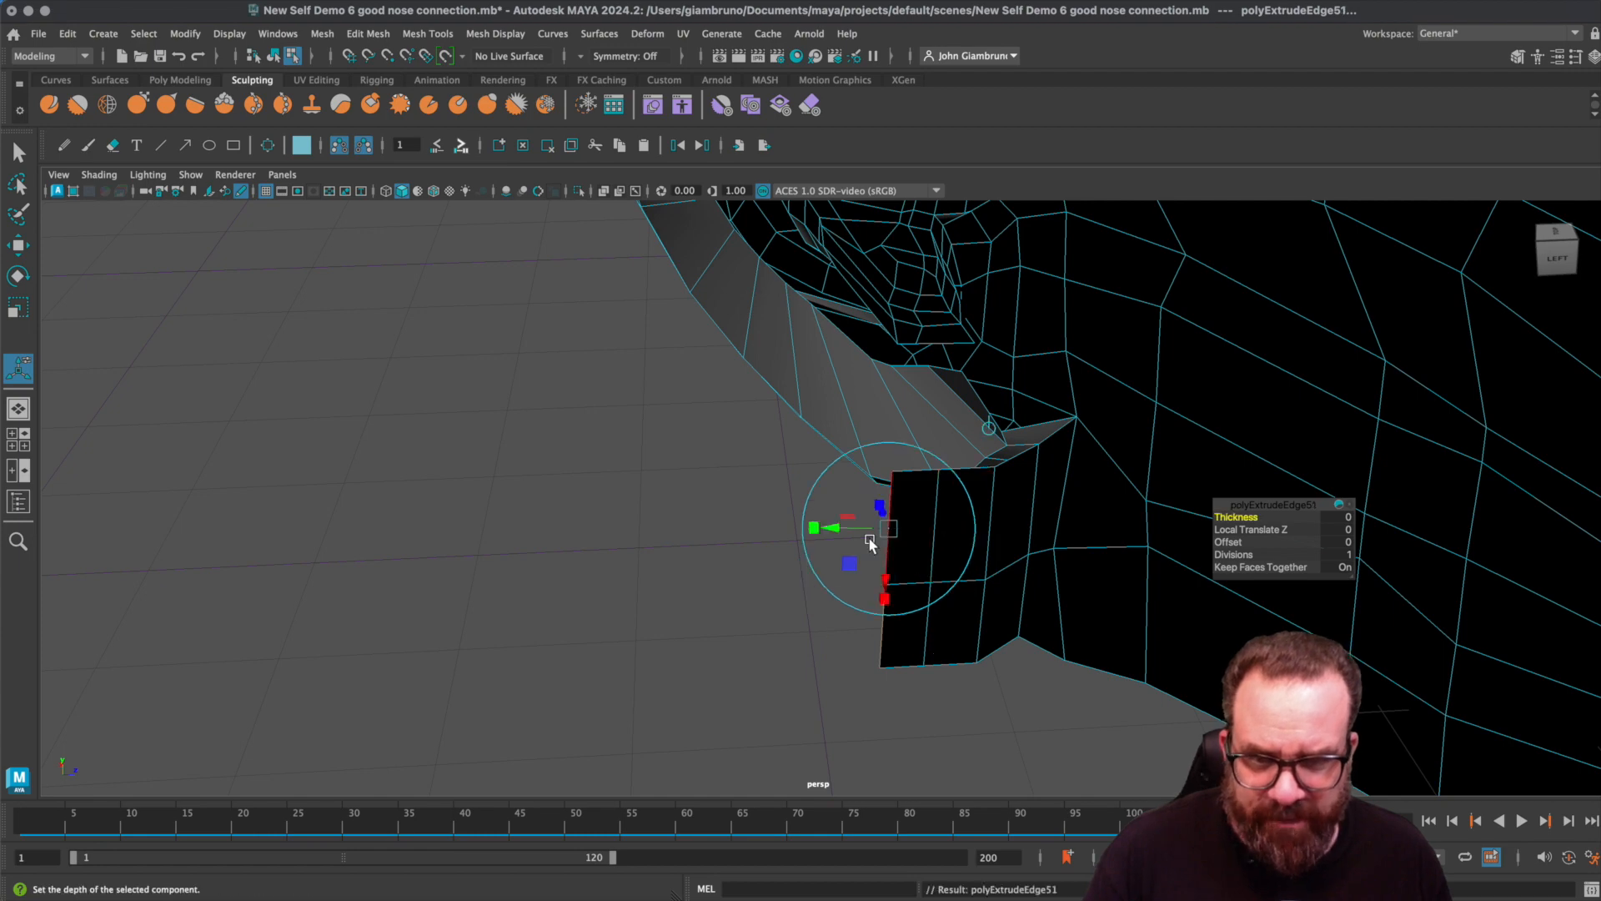
{"action": "left_click", "coordinate": [988, 430]}
{"action": "left_click_drag", "start_coordinate": [934, 566], "coordinate": [882, 567]}
{"action": "left_click_drag", "start_coordinate": [905, 568], "coordinate": [873, 566], "text": "alt"}
- Switch to vertex selection and use Target Weld to merge a vertex near the extruded strip under the earlobe into its neighbour
{"action": "left_click_drag", "start_coordinate": [1069, 516], "coordinate": [1069, 538], "text": "alt"}
{"action": "right_click_drag", "start_coordinate": [1156, 375], "coordinate": [1064, 403]}
{"action": "left_click", "coordinate": [428, 33]}
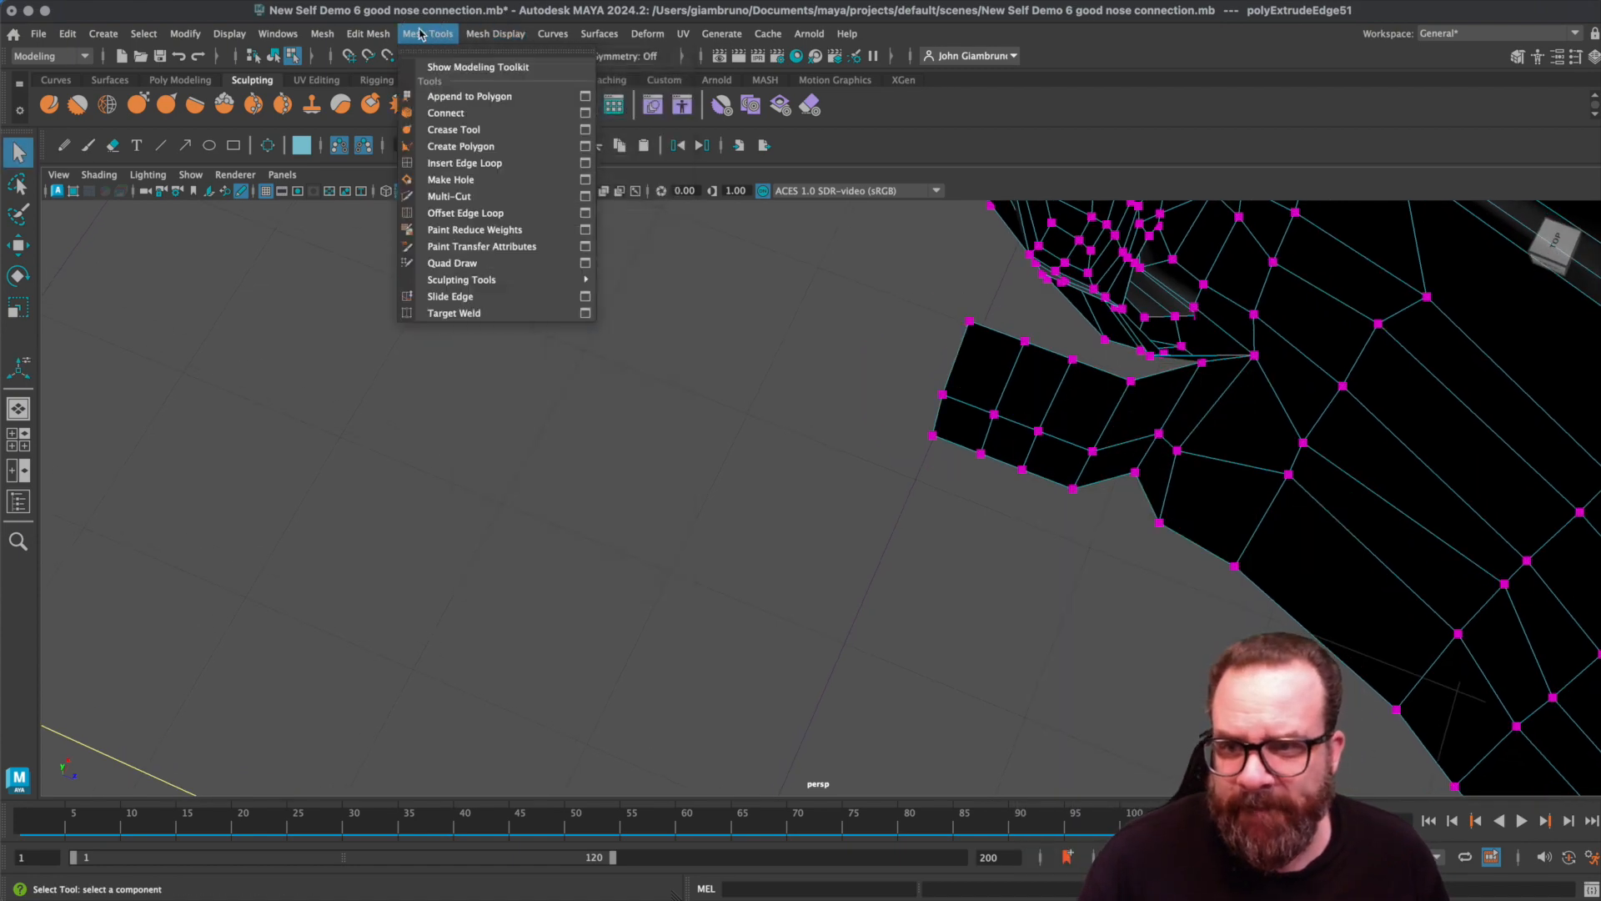
{"action": "left_click", "coordinate": [446, 312]}
{"action": "left_click_drag", "start_coordinate": [1142, 367], "coordinate": [1085, 402], "text": "alt"}
{"action": "left_click_drag", "start_coordinate": [1032, 508], "coordinate": [992, 545]}
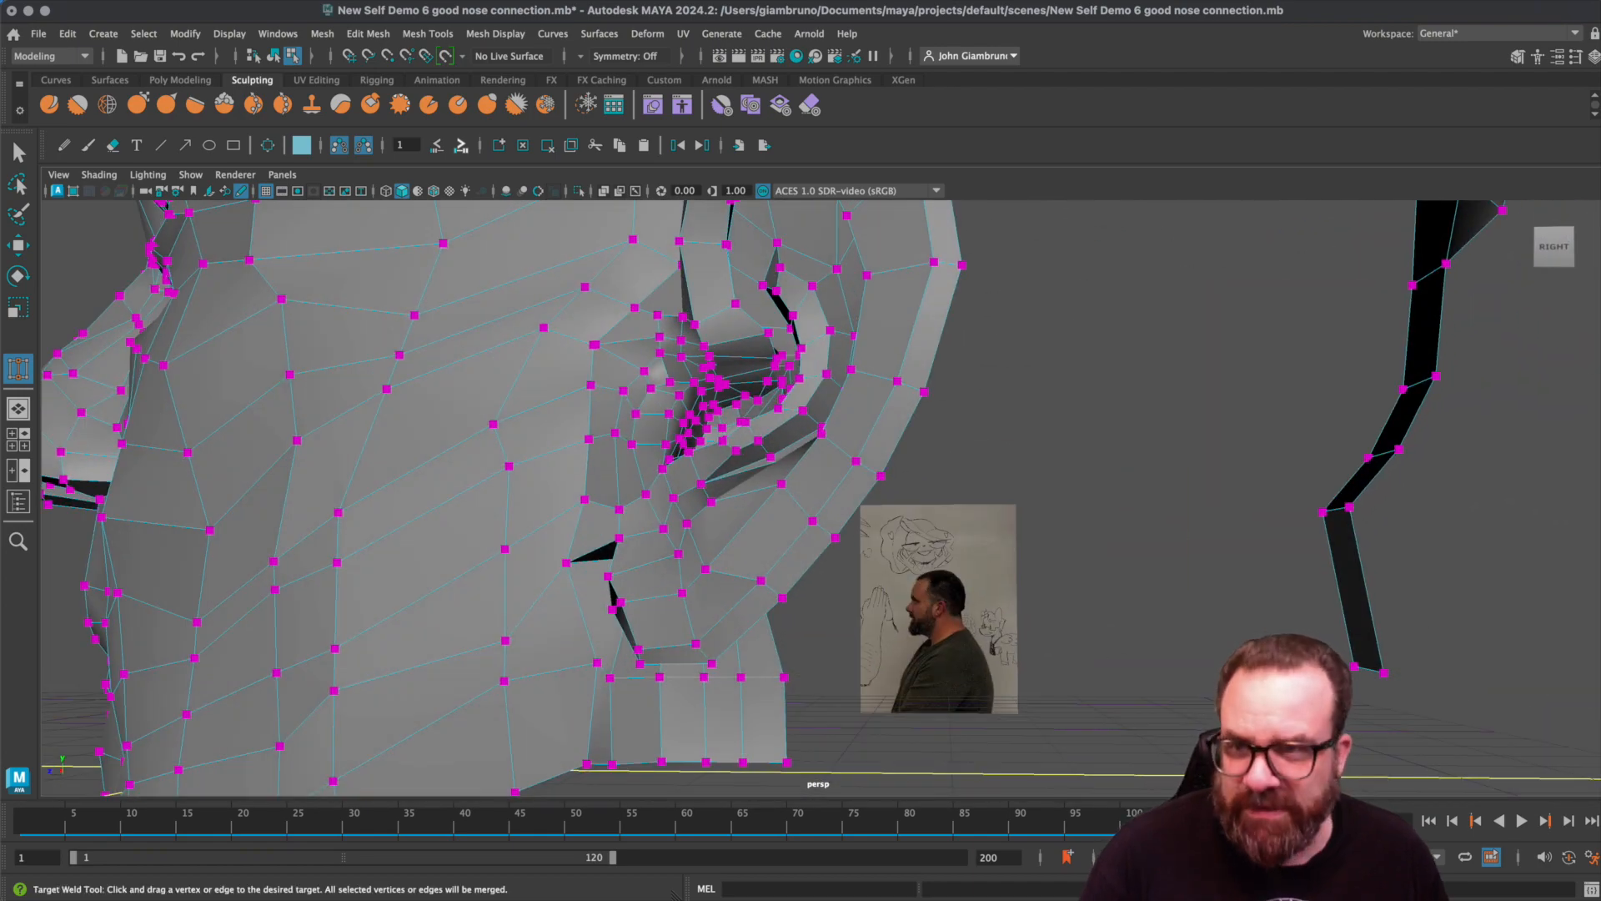
- Use Multi-Cut to add an edge across the lowest segment of the strip at the back of the head
{"action": "key", "text": "q"}
{"action": "left_click", "coordinate": [428, 33]}
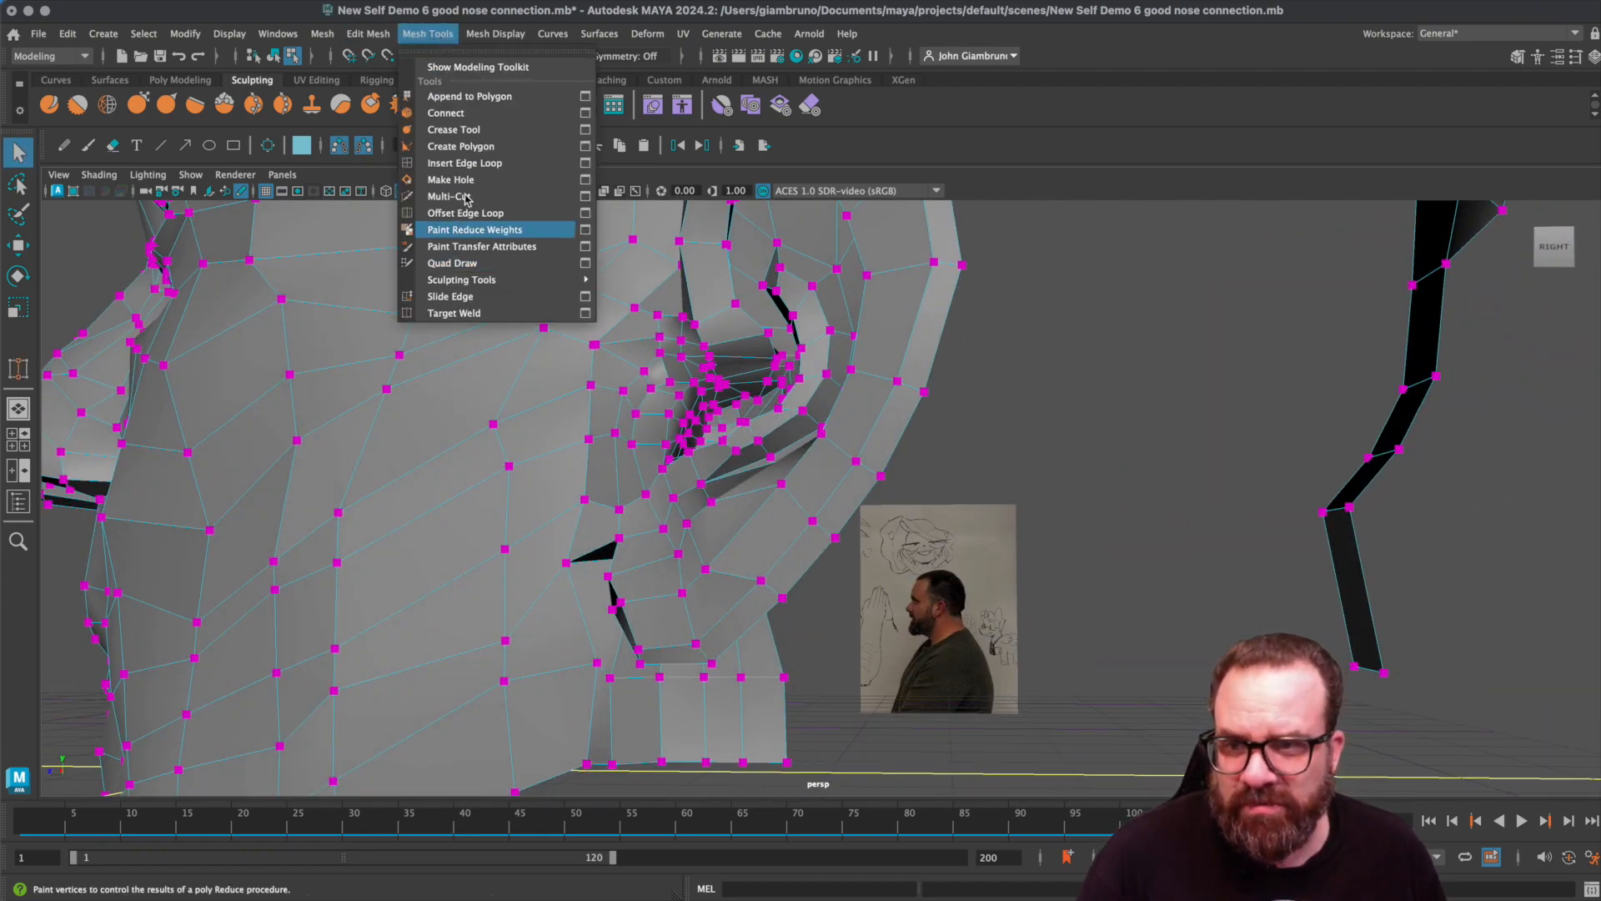
{"action": "left_click", "coordinate": [450, 195]}
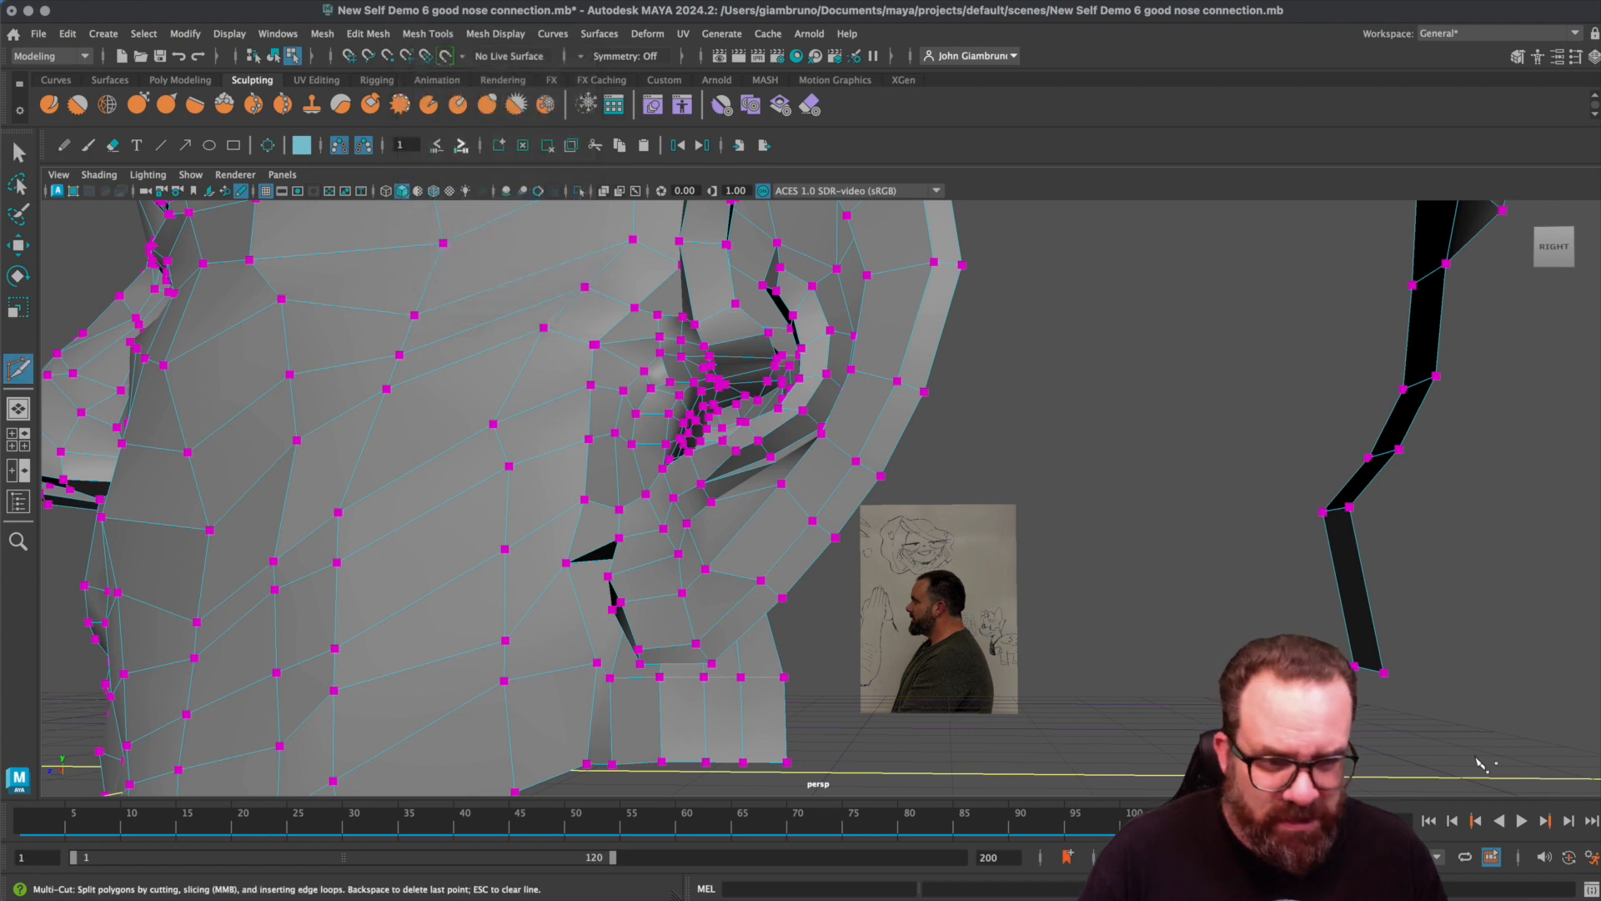
{"action": "left_click", "coordinate": [1351, 621]}
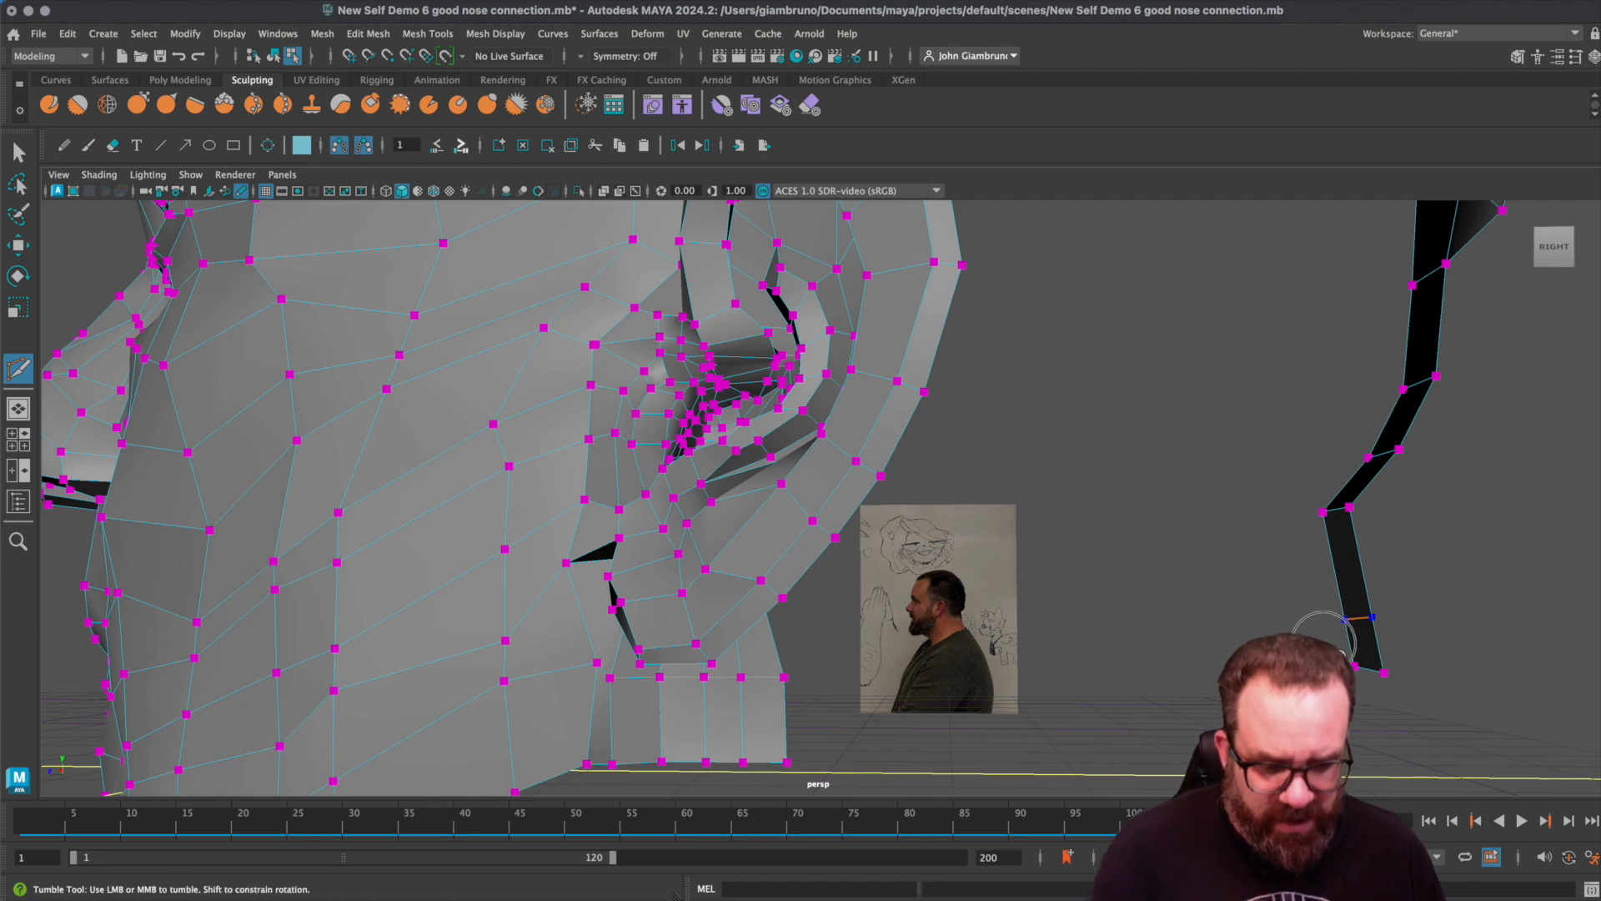
{"action": "right_click_drag", "start_coordinate": [1343, 642], "coordinate": [1261, 652], "text": "alt"}
{"action": "left_click_drag", "start_coordinate": [1261, 652], "coordinate": [1084, 654], "text": "alt"}
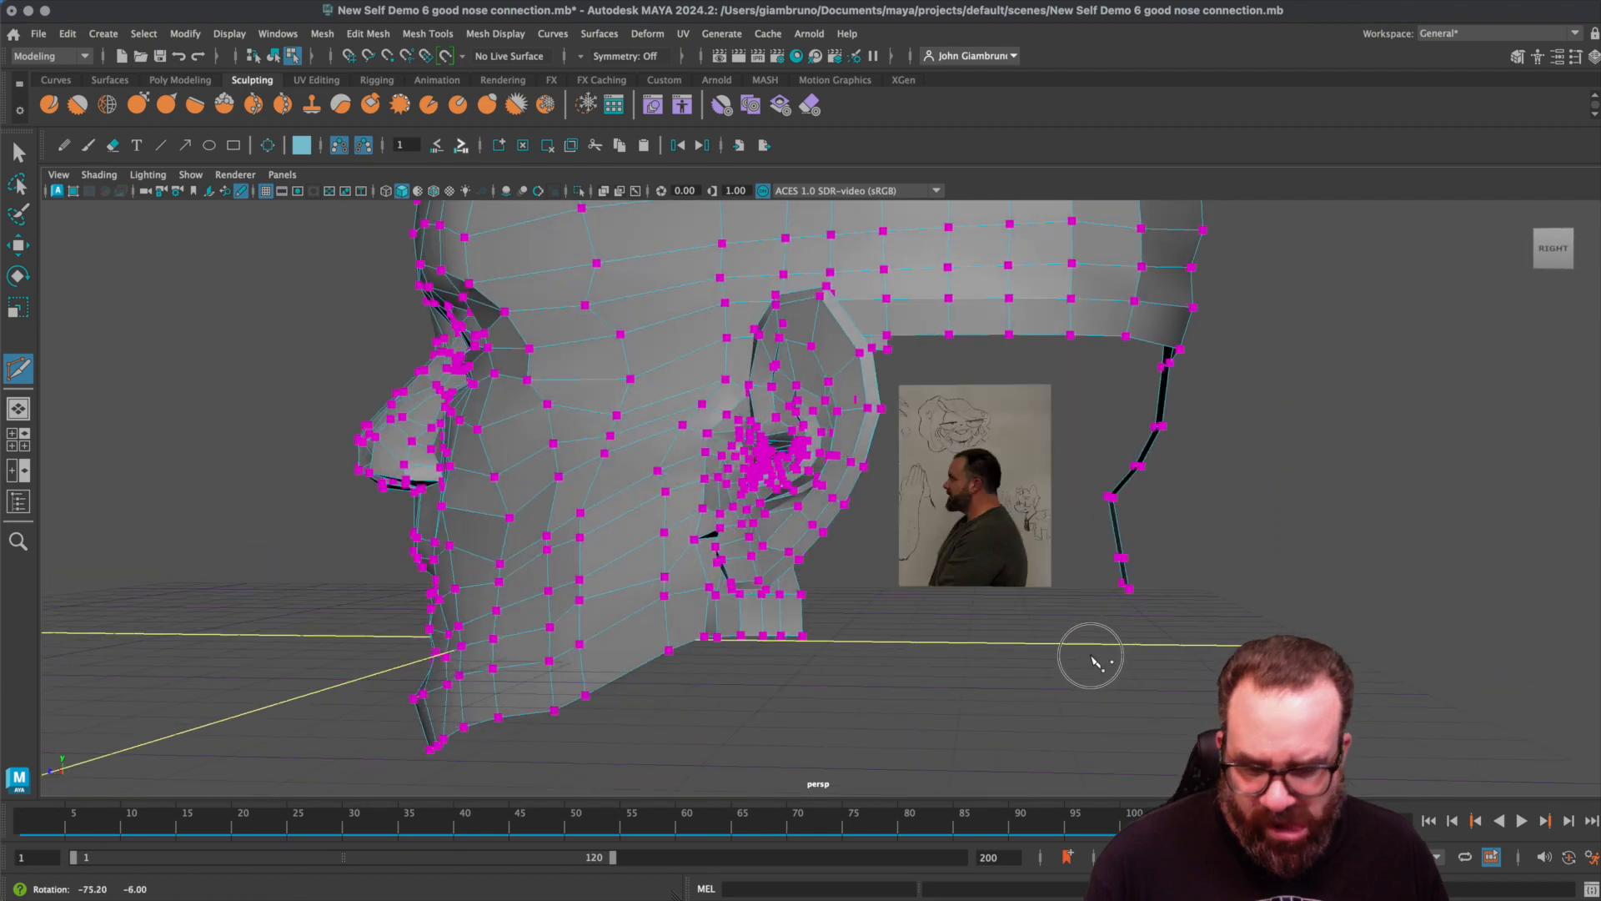
{"action": "key", "text": "q"}
- Extrude the head's lower border edges between the ear and the rear strip slightly downward
{"action": "left_click_drag", "start_coordinate": [851, 640], "coordinate": [823, 640], "text": "alt"}
{"action": "left_click_drag", "start_coordinate": [779, 355], "coordinate": [773, 353], "text": "alt"}
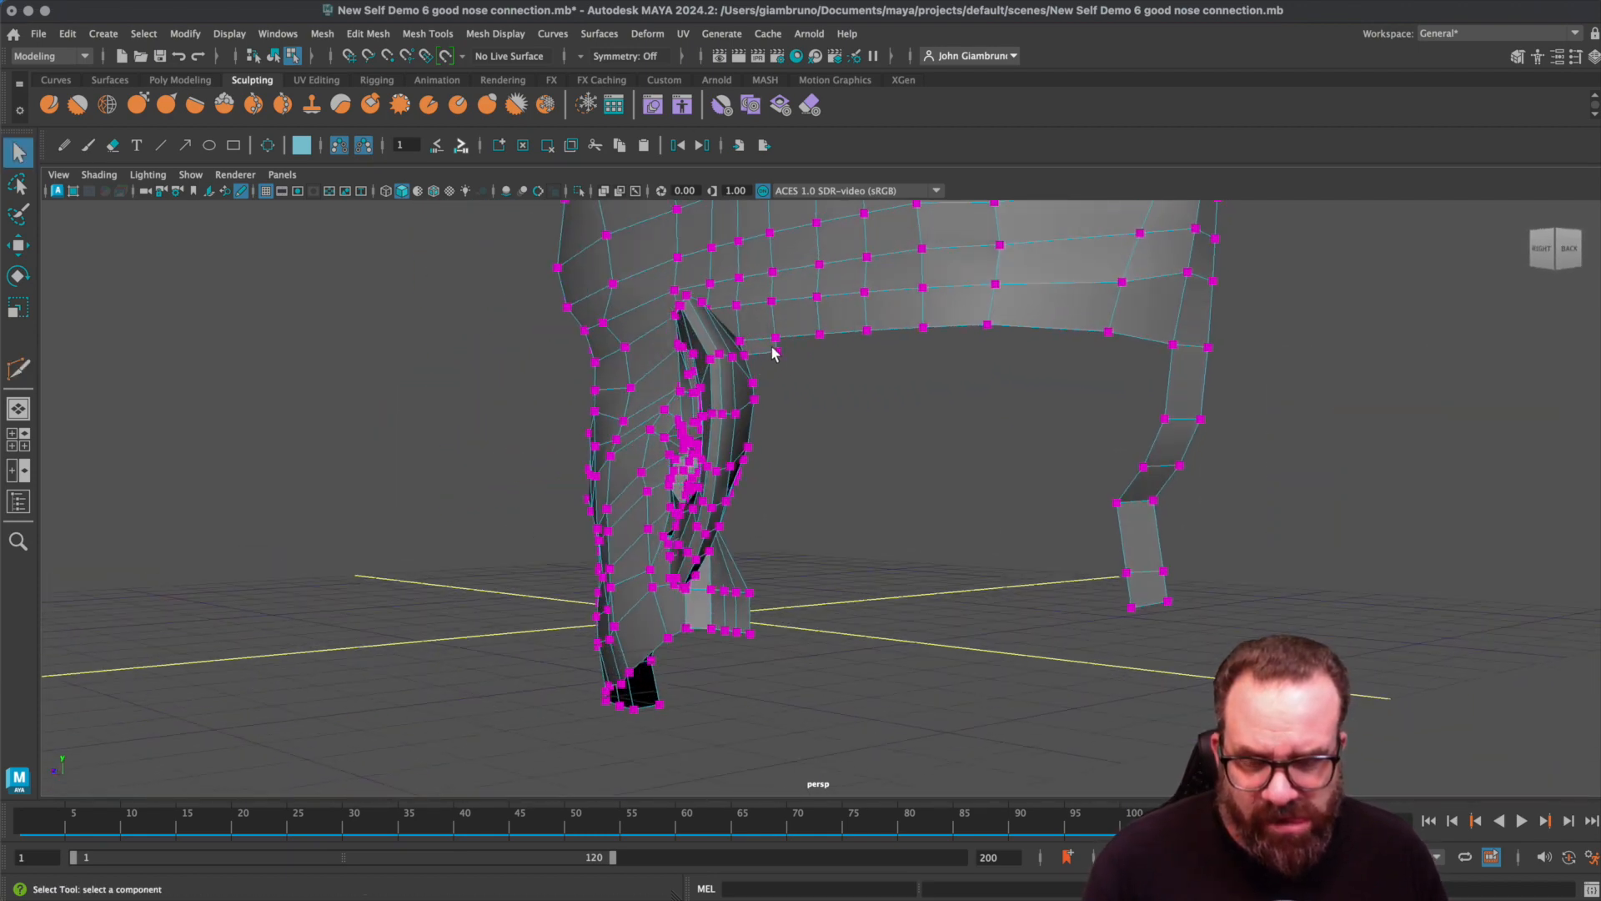
{"action": "right_click_drag", "start_coordinate": [1144, 346], "coordinate": [1138, 292]}
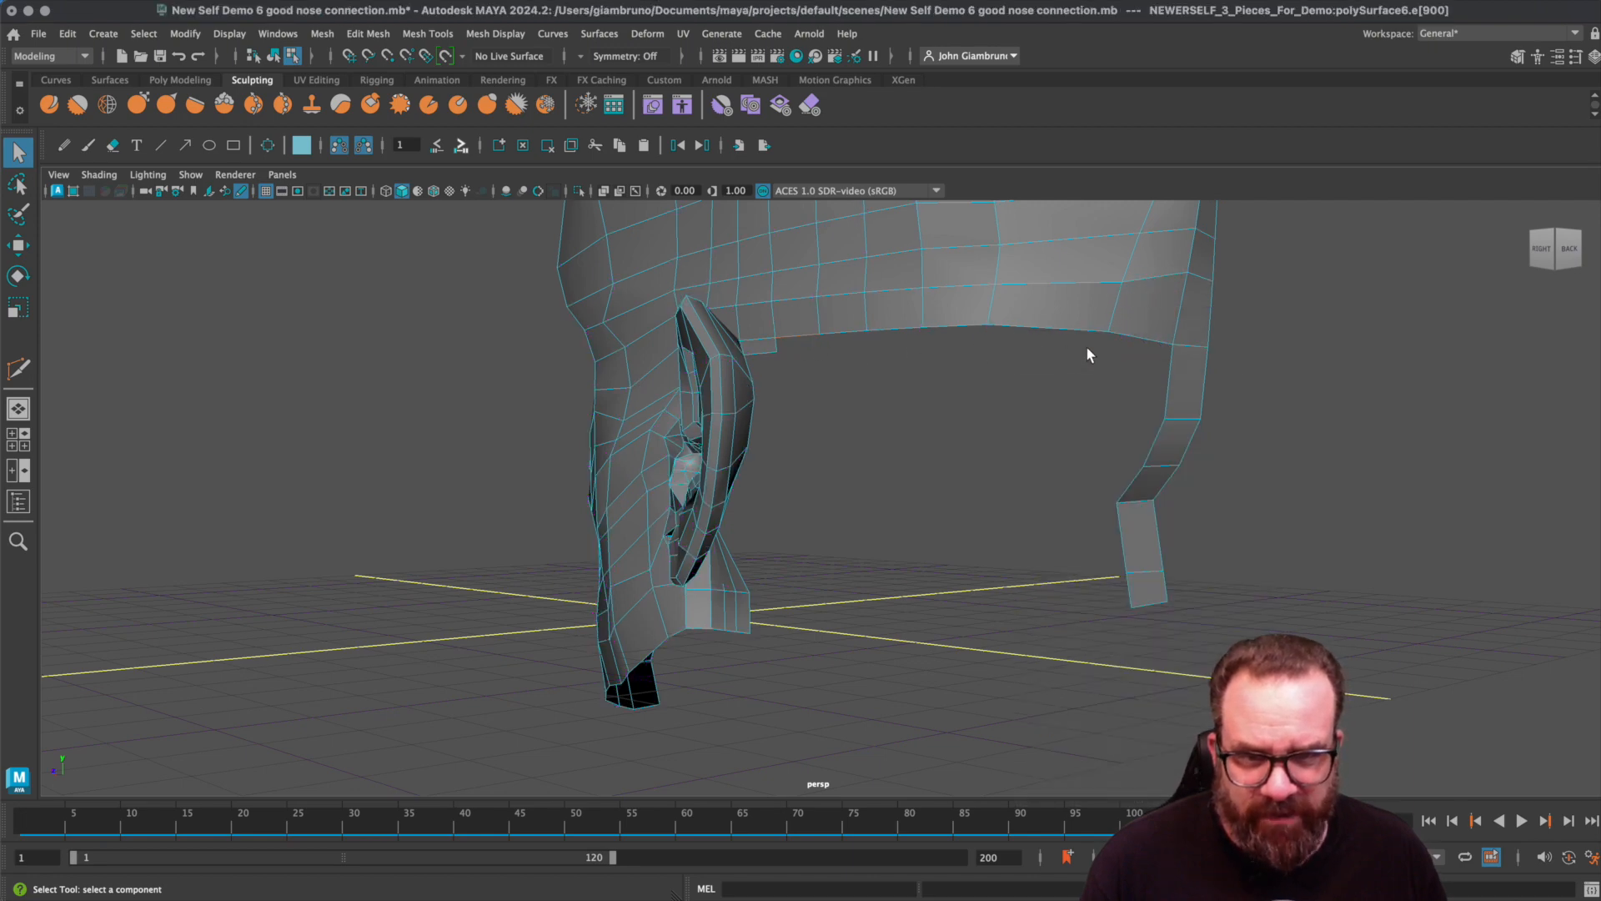
{"action": "double_click", "coordinate": [1144, 335]}
{"action": "key", "text": "ctrl+e"}
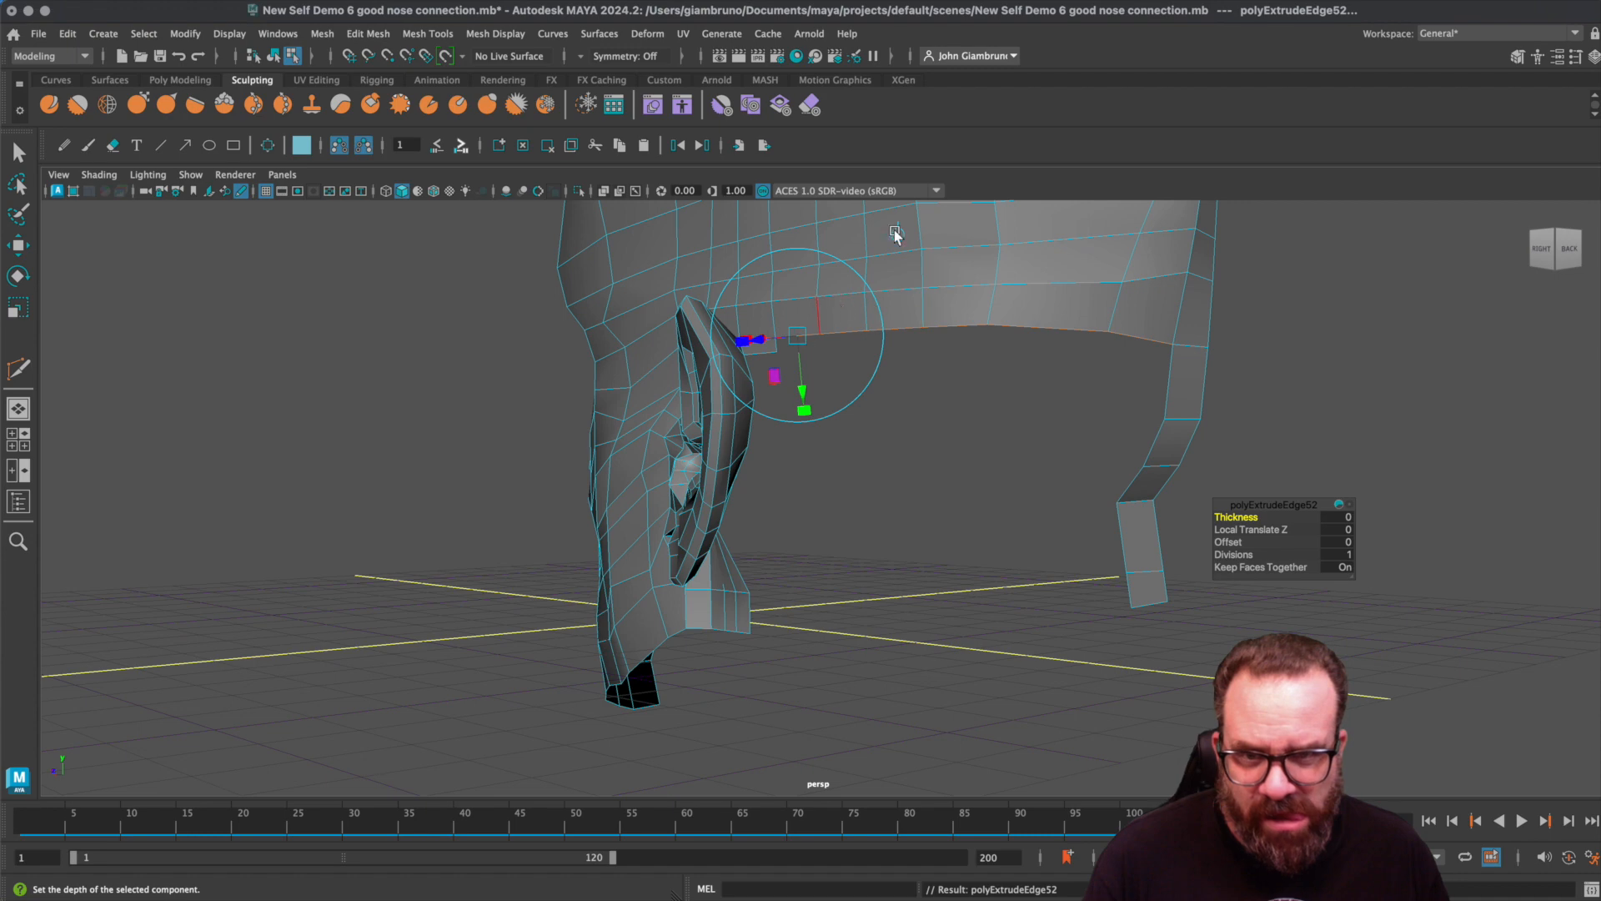
{"action": "left_click_drag", "start_coordinate": [970, 281], "coordinate": [970, 299]}
{"action": "scroll", "coordinate": [828, 354], "scroll_direction": "up", "scroll_amount": 5}
{"action": "middle_click_drag", "start_coordinate": [815, 356], "coordinate": [793, 517], "text": "alt"}
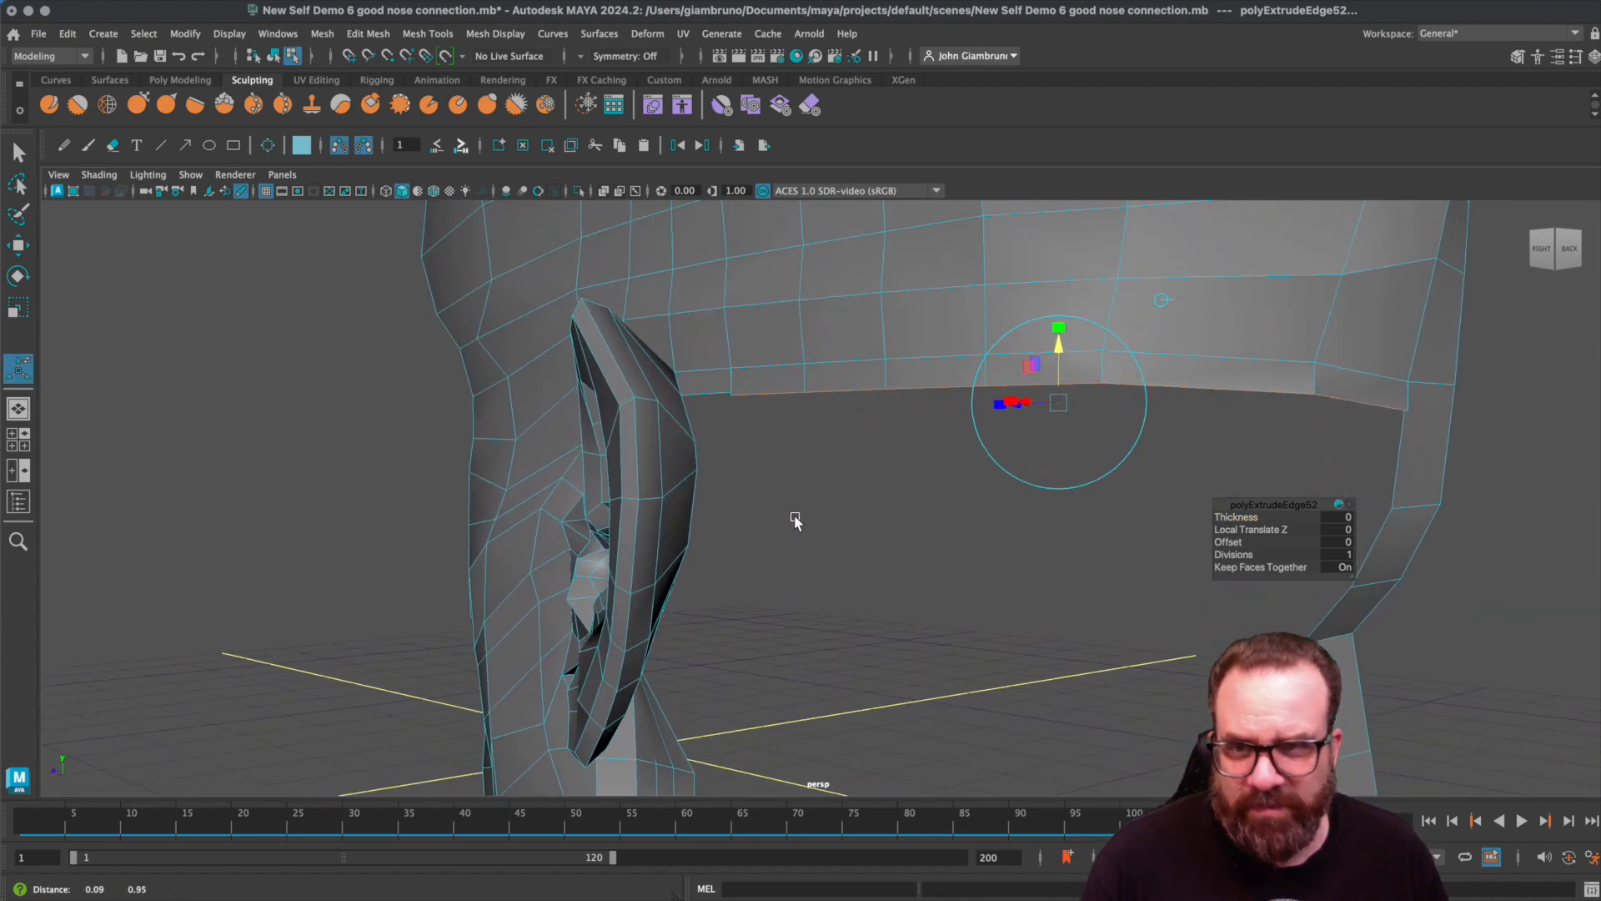
- Use Target Weld to merge the front end of the newly extruded row with the existing border vertex behind the ear
{"action": "left_click", "coordinate": [427, 34]}
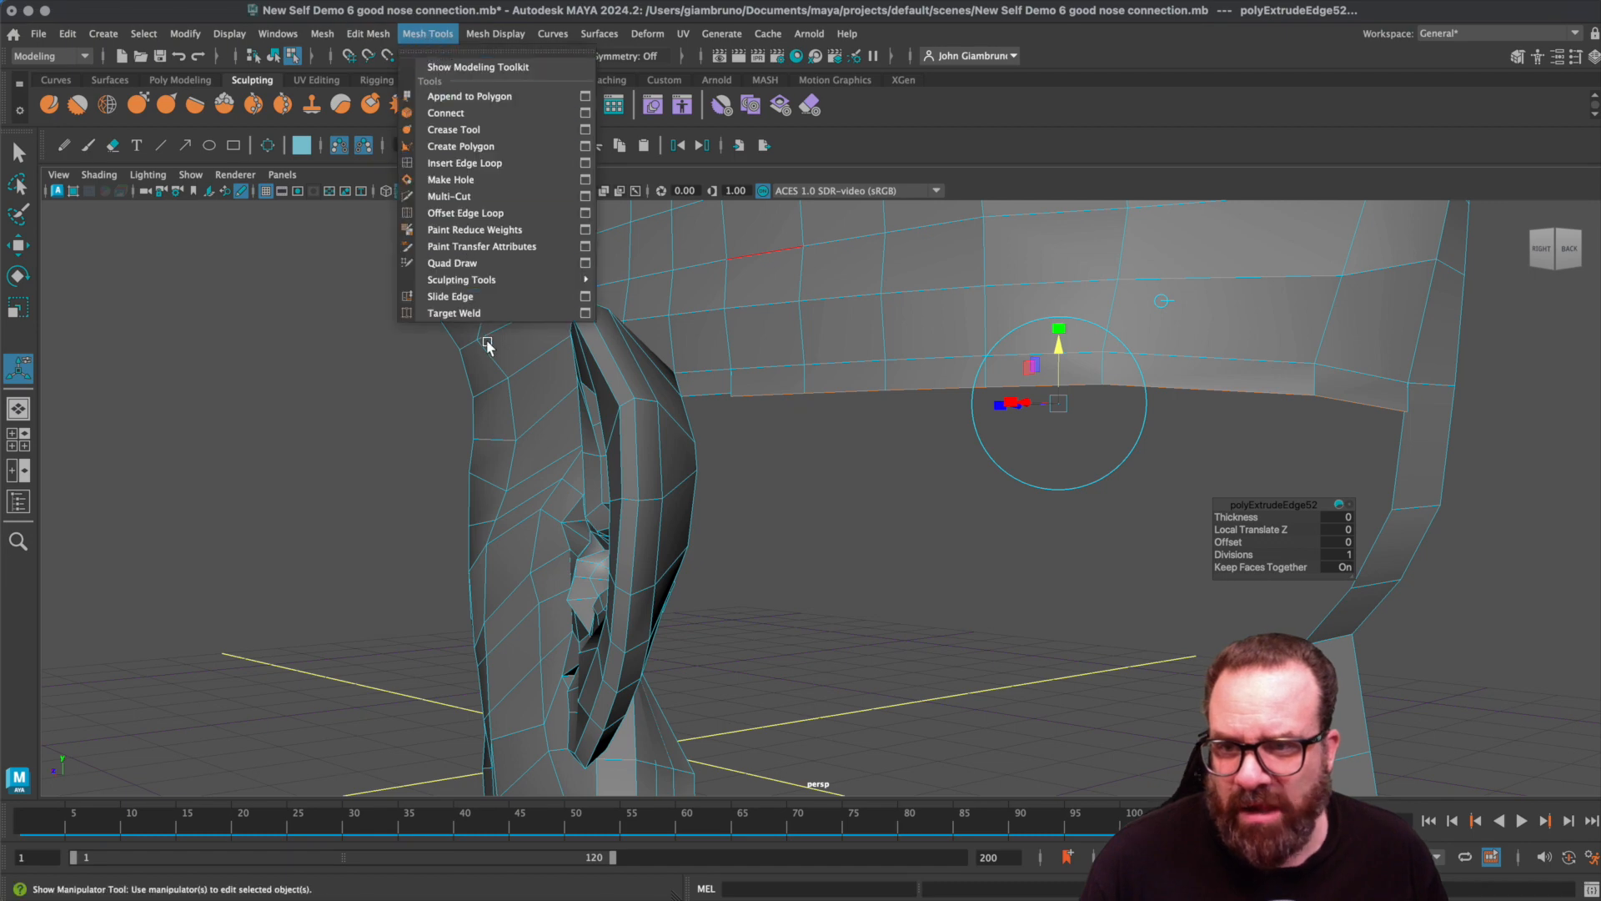
{"action": "left_click", "coordinate": [472, 311]}
{"action": "scroll", "coordinate": [729, 437], "scroll_direction": "up", "scroll_amount": 5}
{"action": "right_click_drag", "start_coordinate": [719, 286], "coordinate": [665, 323]}
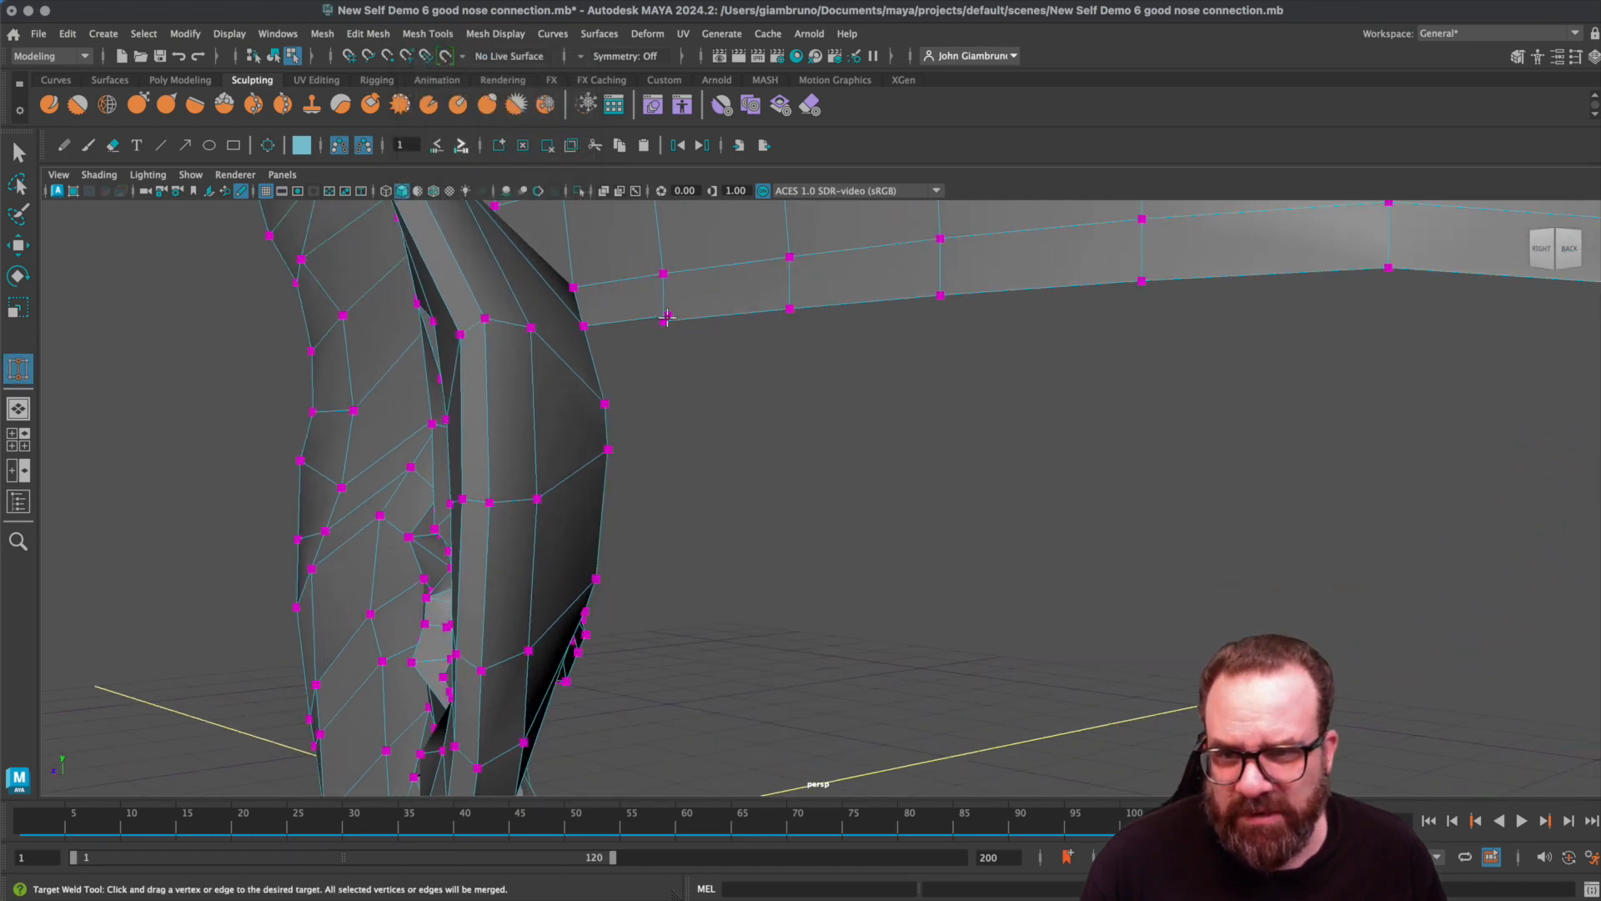
{"action": "scroll", "coordinate": [722, 348], "scroll_direction": "down", "scroll_amount": 1}
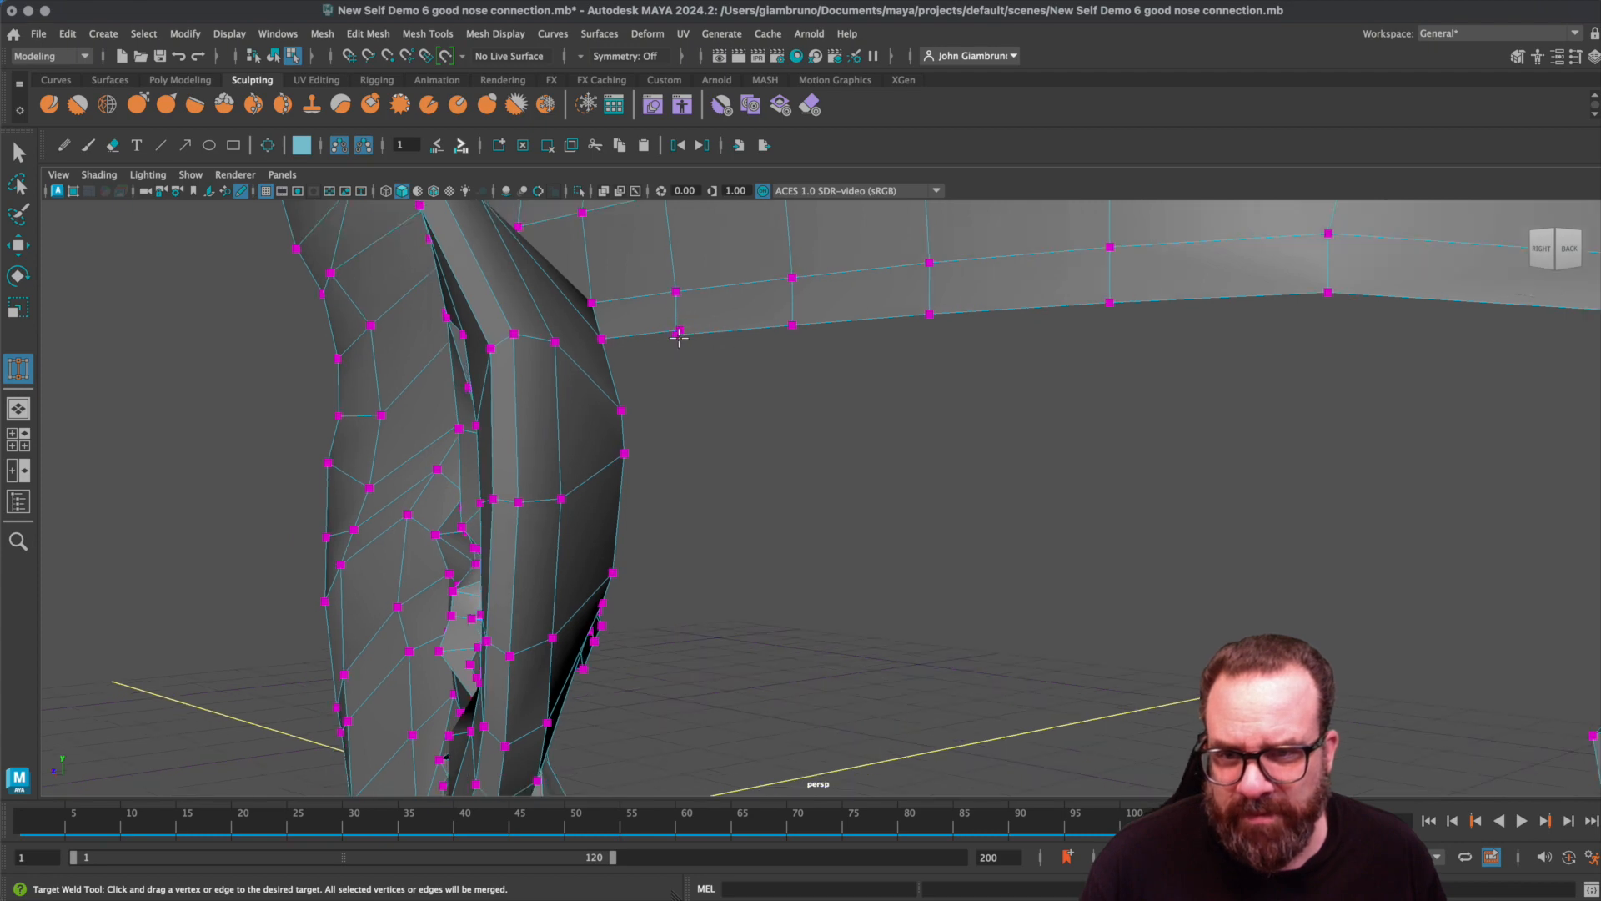
{"action": "scroll", "coordinate": [703, 353], "scroll_direction": "up", "scroll_amount": 3}
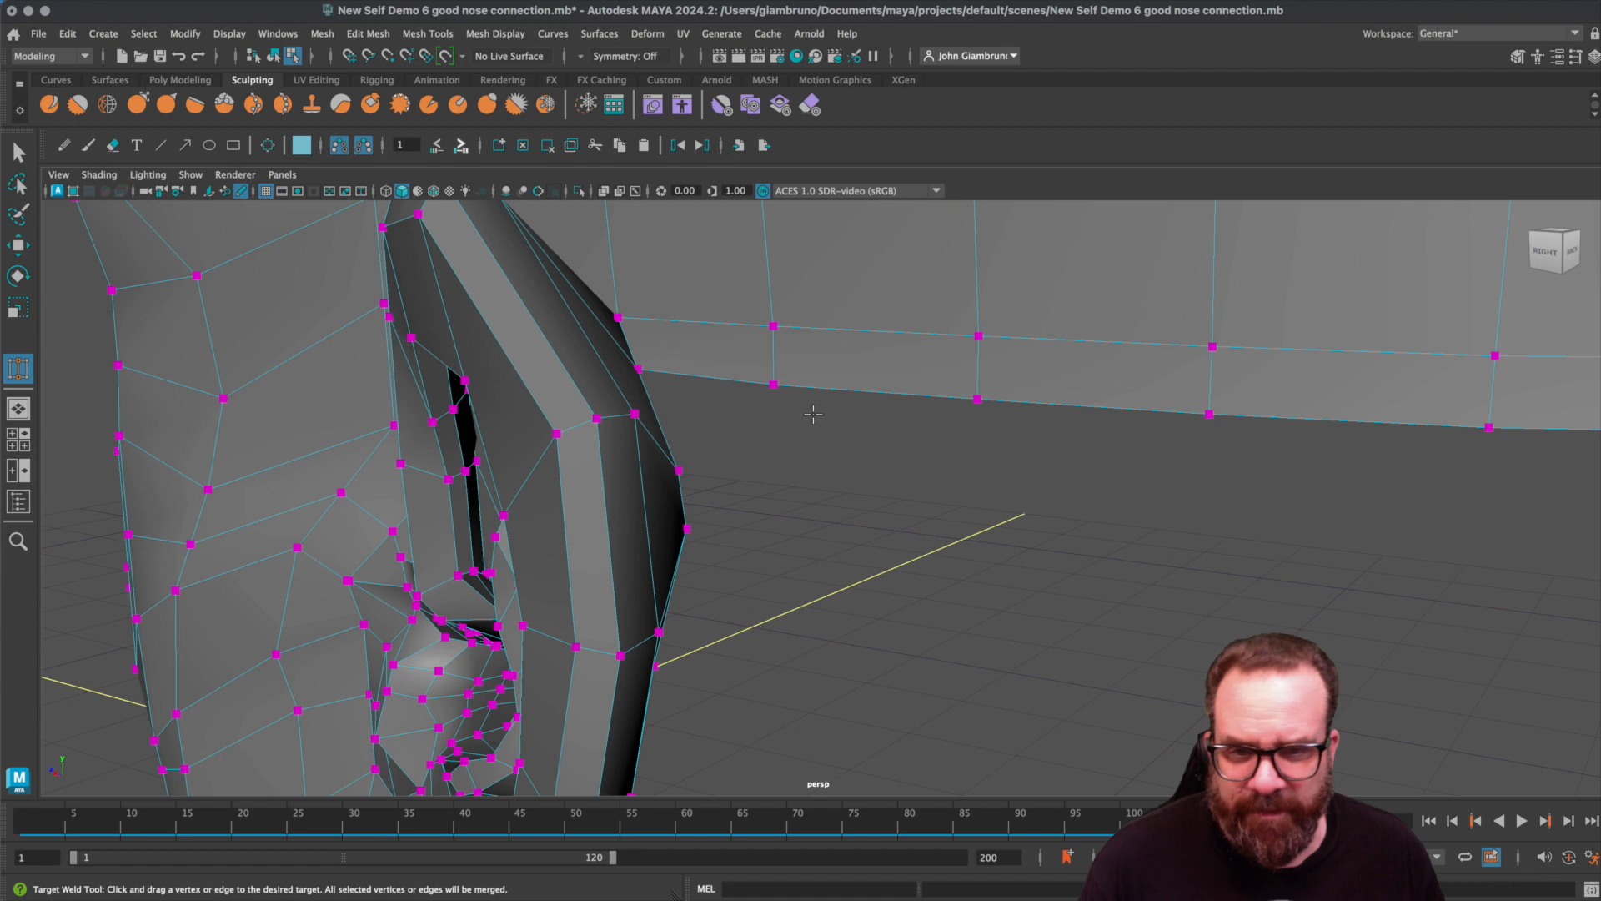
{"action": "scroll", "coordinate": [815, 418], "scroll_direction": "down", "scroll_amount": 6}
{"action": "key", "text": "q"}
- Use Multi-Cut to add an edge across the rear strip level with the extruded row's lower border
{"action": "left_click_drag", "start_coordinate": [981, 512], "coordinate": [1255, 357], "text": "alt"}
{"action": "left_click_drag", "start_coordinate": [1363, 368], "coordinate": [1319, 398], "text": "alt"}
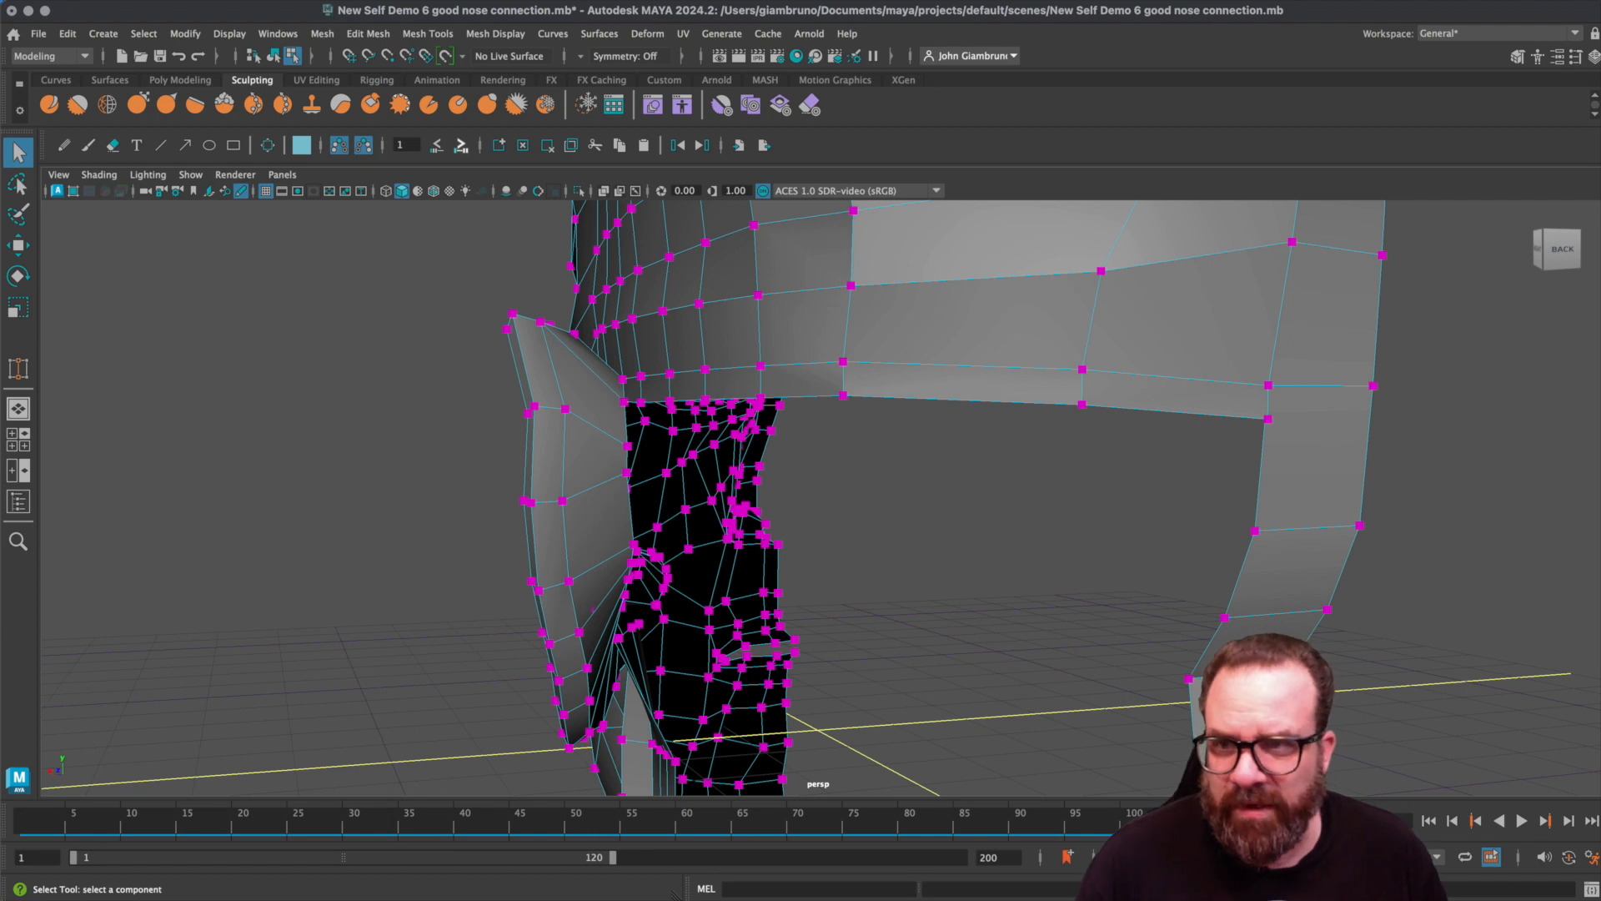
{"action": "left_click", "coordinate": [368, 34]}
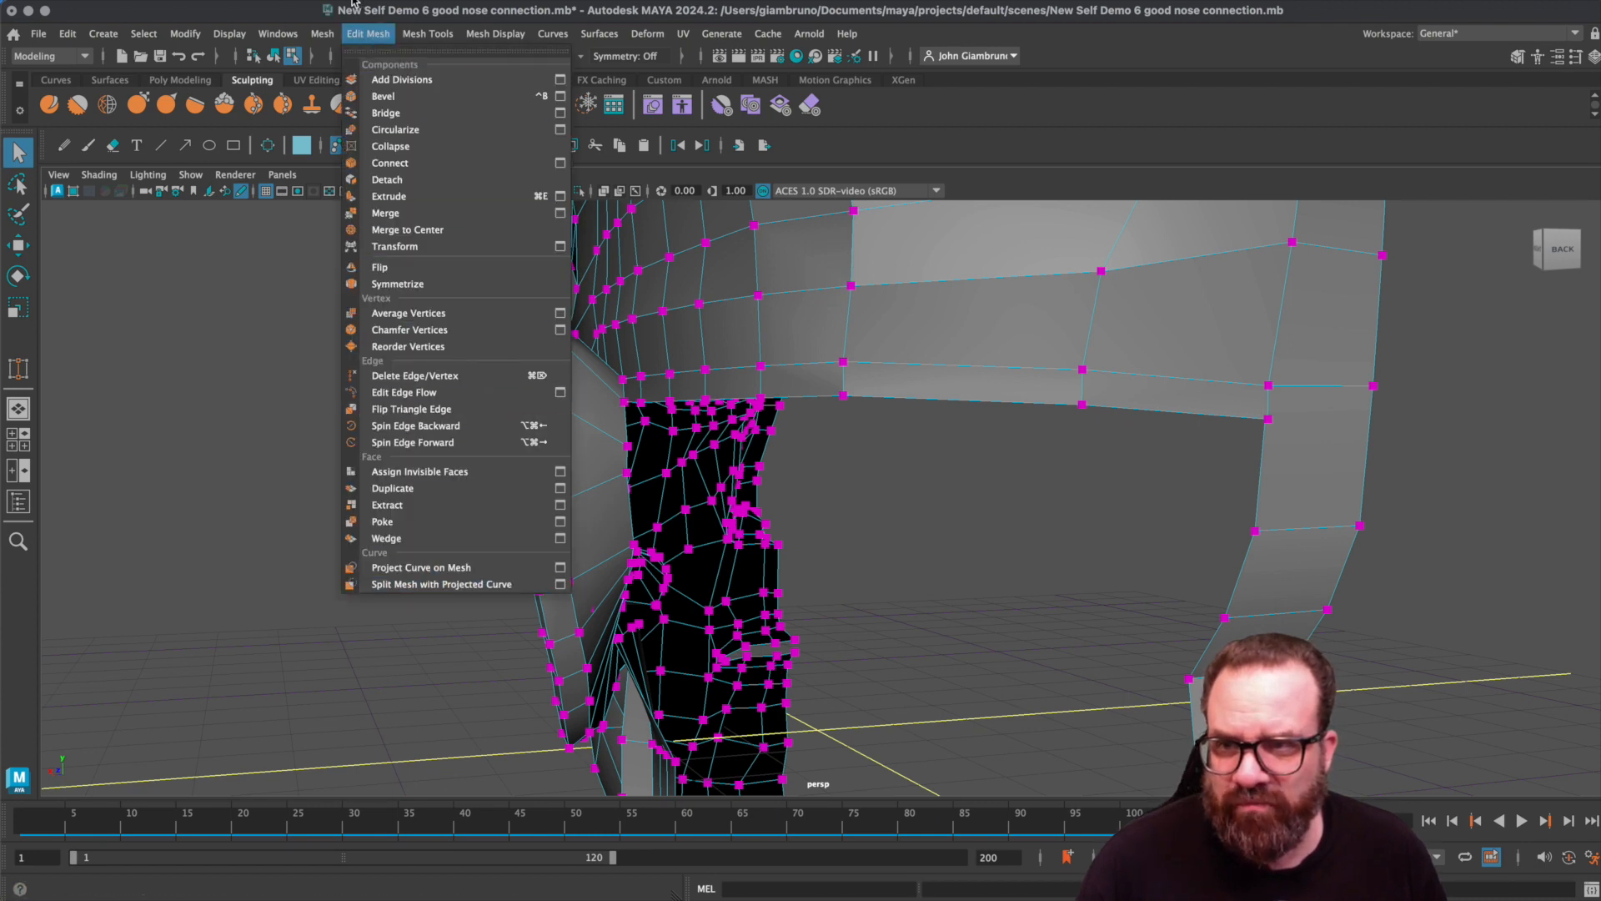
{"action": "mouse_move", "coordinate": [427, 33]}
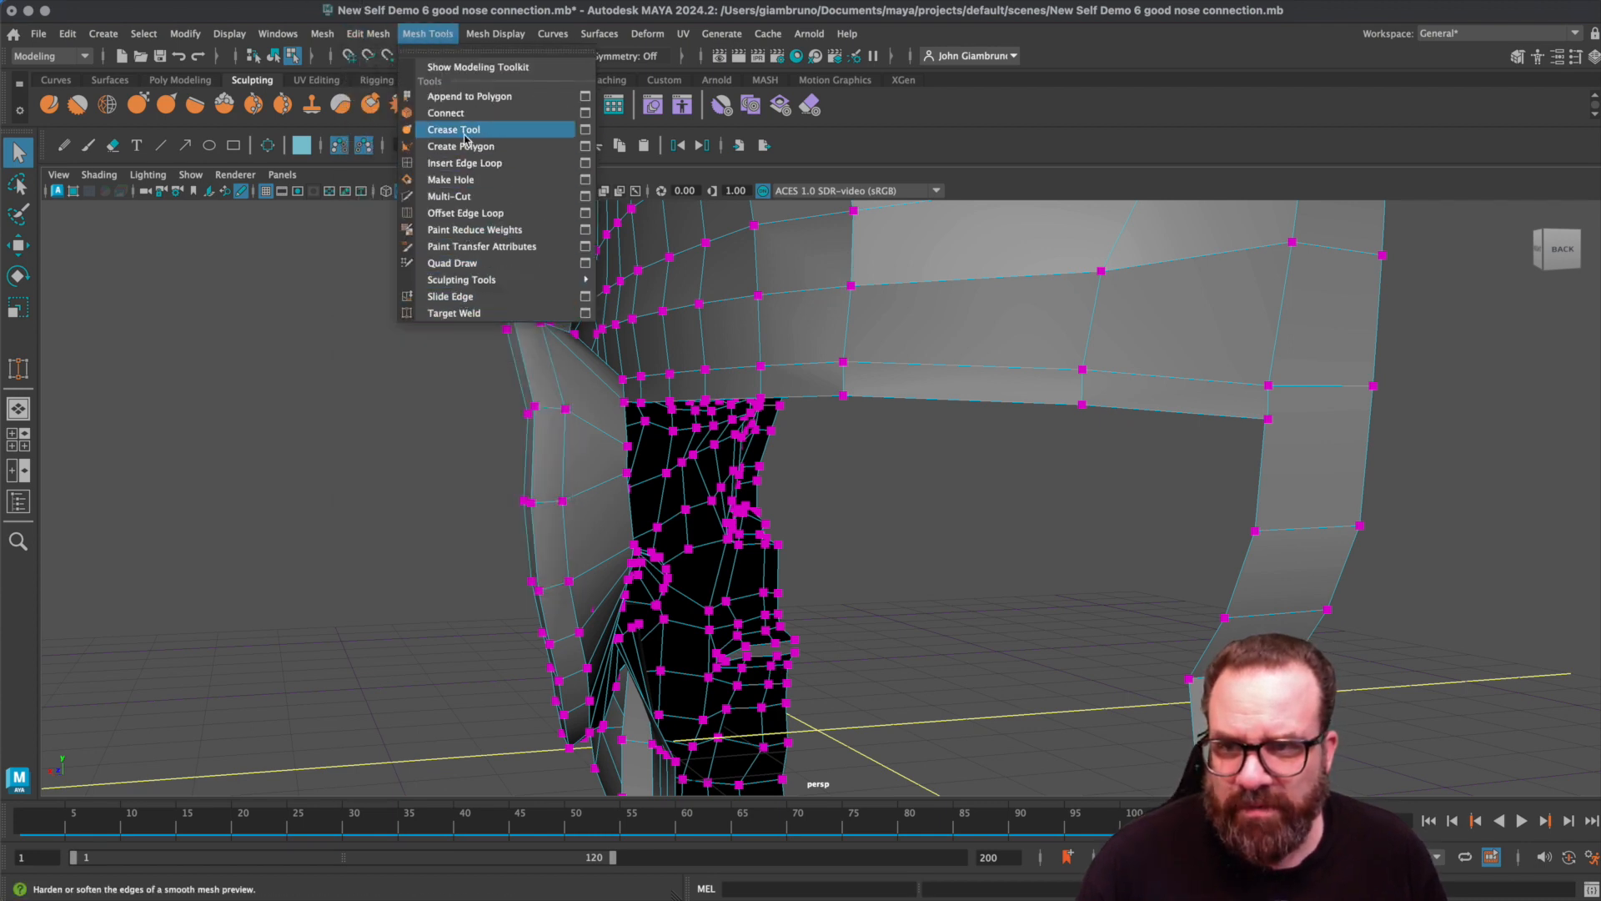
{"action": "left_click", "coordinate": [455, 196]}
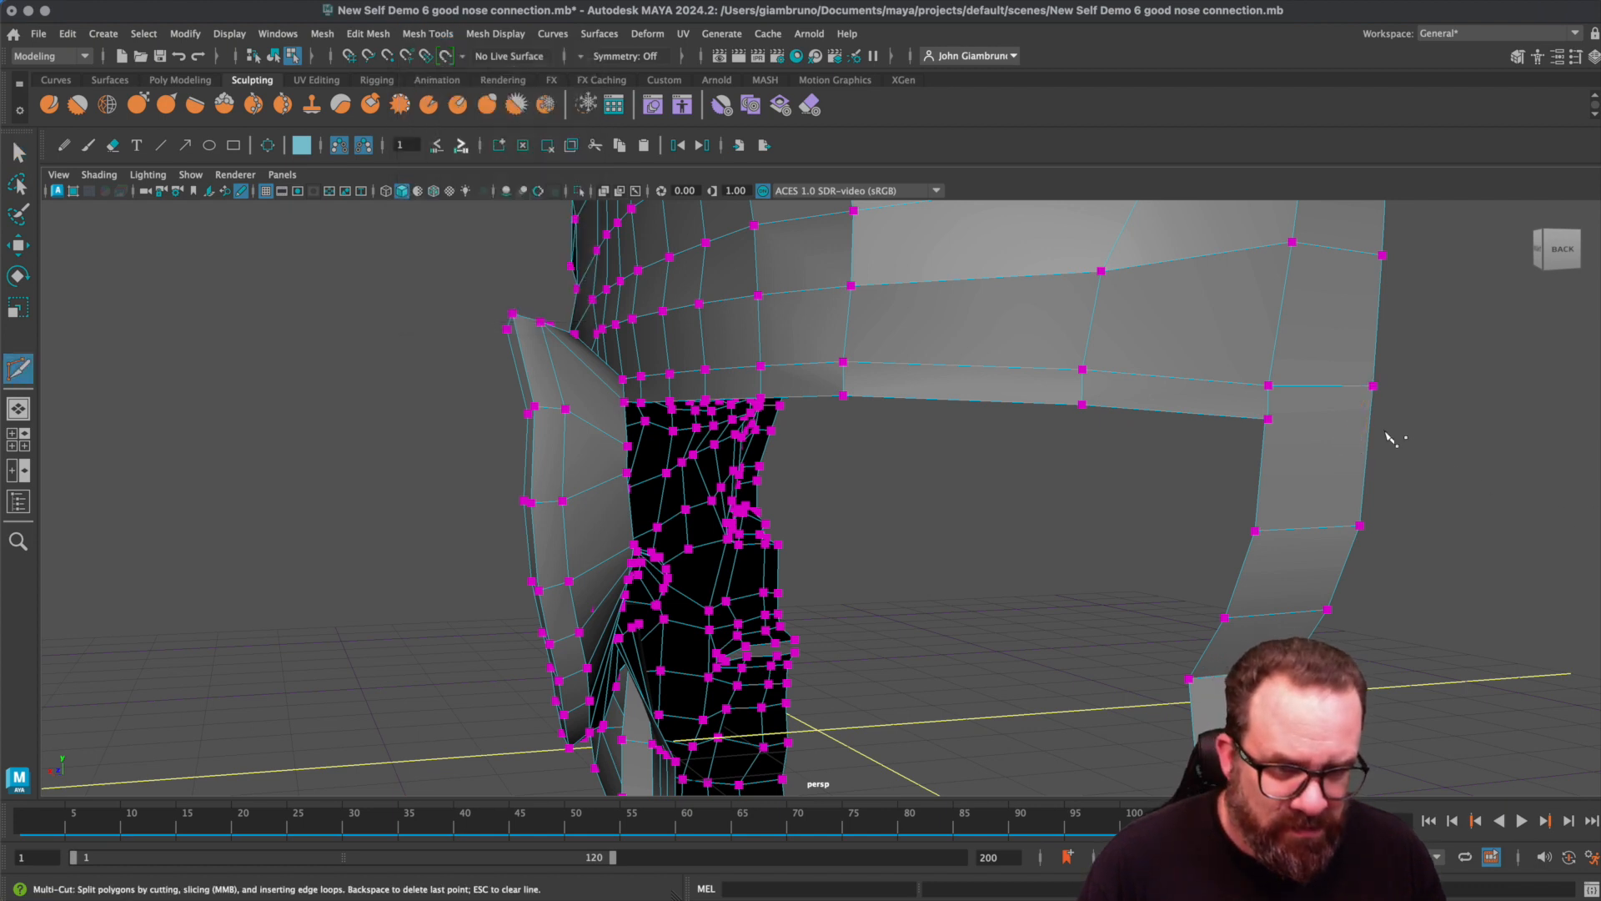
{"action": "left_click", "coordinate": [1369, 429]}
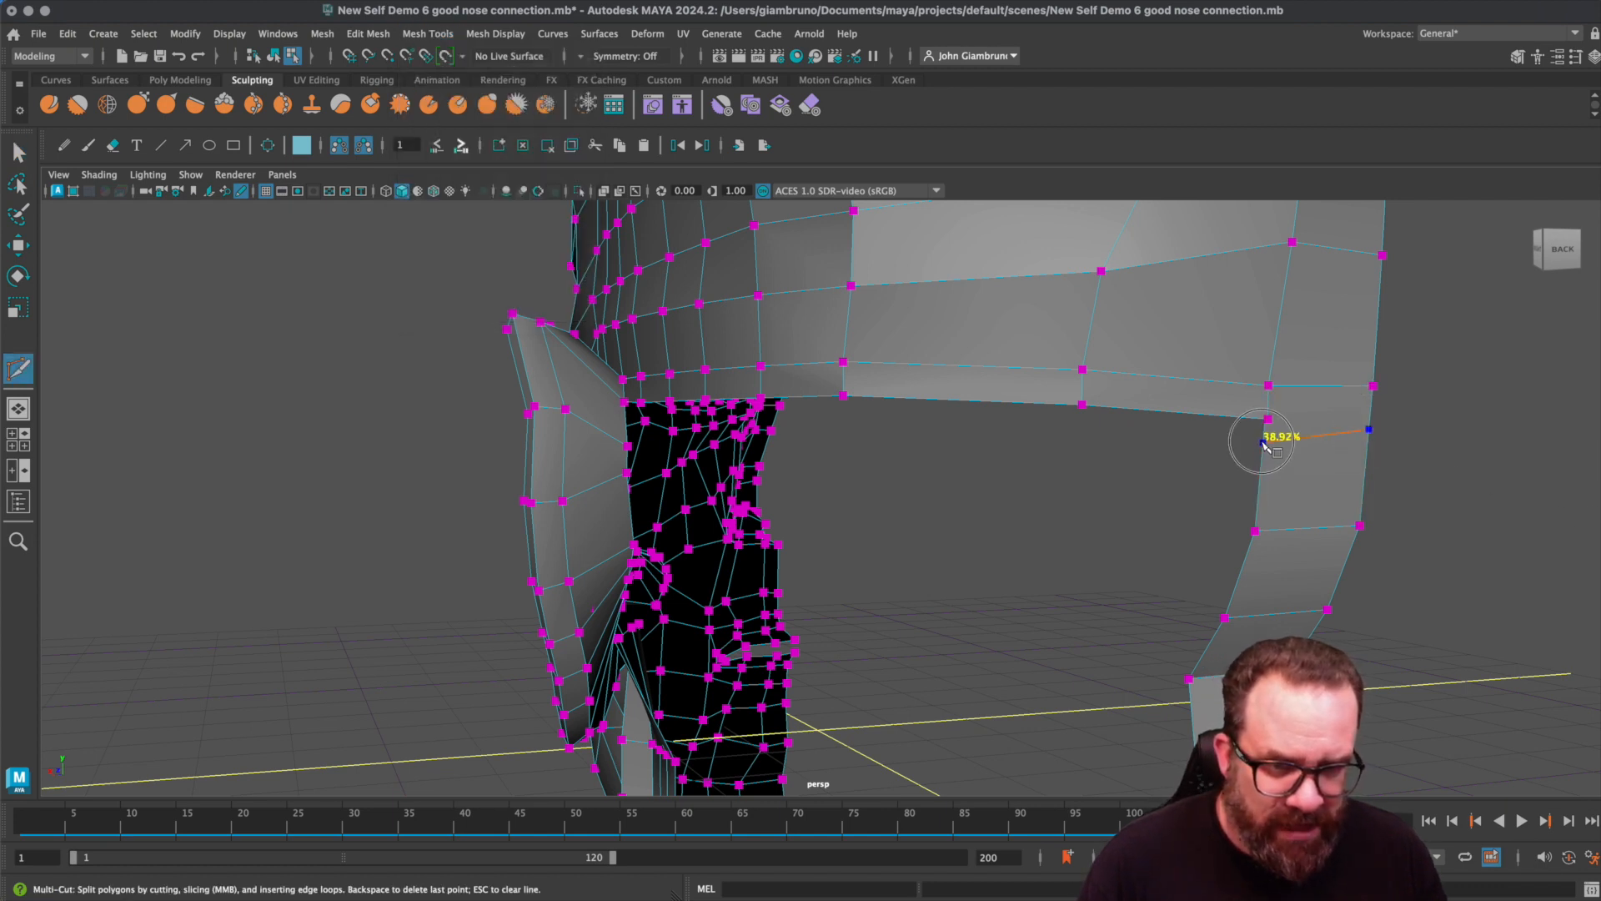
{"action": "left_click", "coordinate": [1266, 426]}
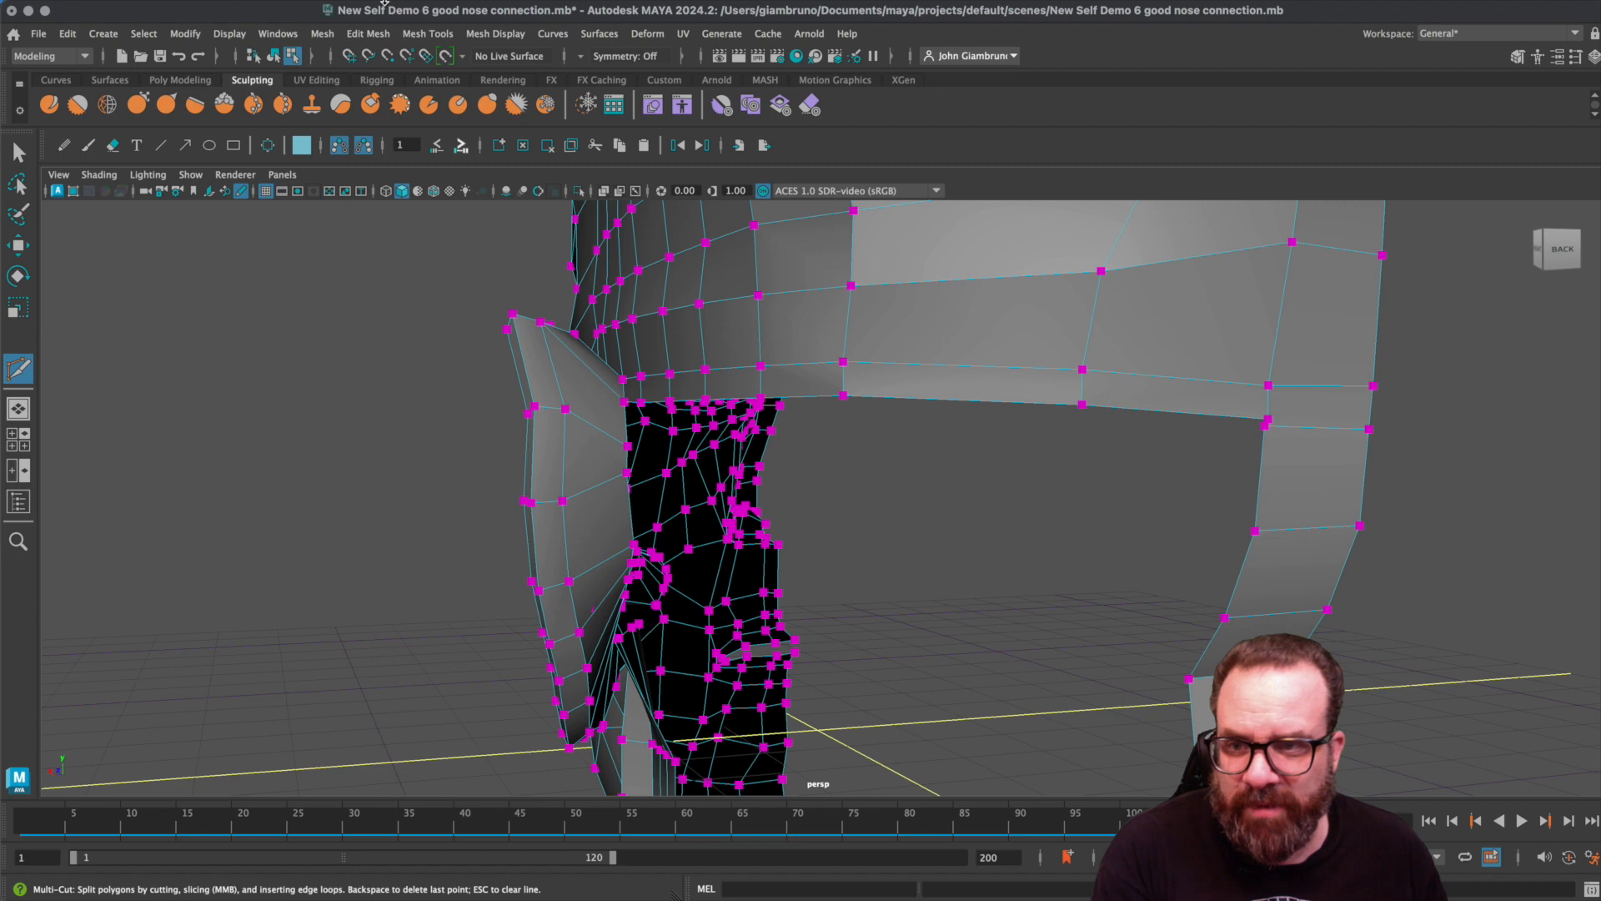
- Target-weld the extruded row's rear corner vertex to the new cut's vertex on the rear strip
{"action": "left_click", "coordinate": [428, 33]}
{"action": "left_click", "coordinate": [452, 314]}
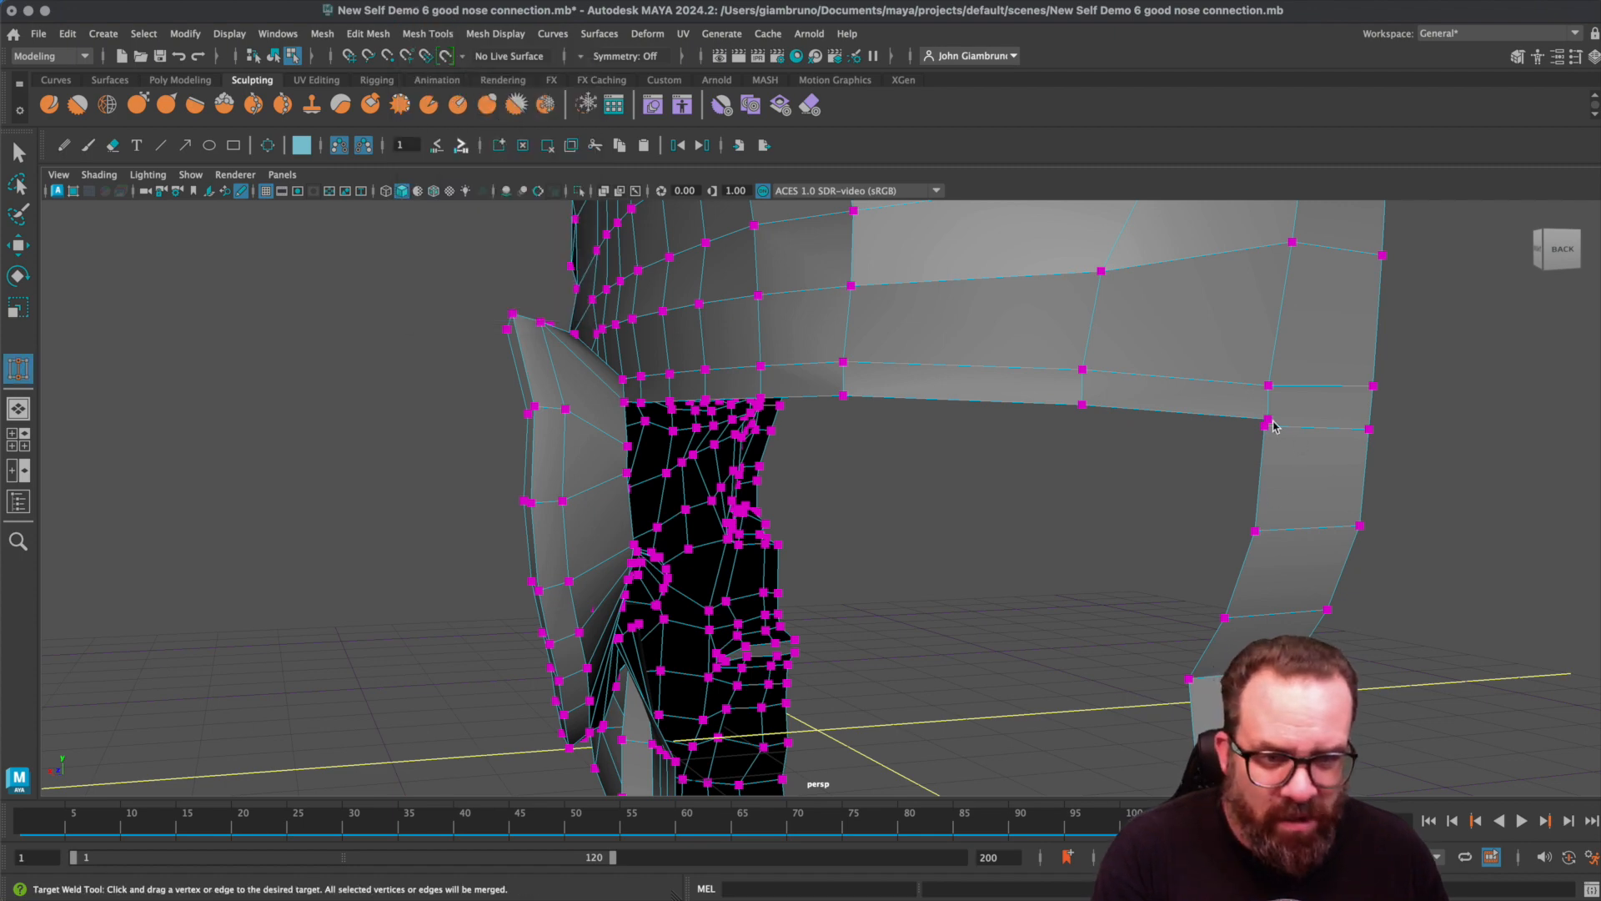
{"action": "left_click_drag", "start_coordinate": [1267, 426], "coordinate": [1265, 430]}
- Select the head's lower border edges from the ear to the rear strip and examine the opening from behind and below
{"action": "scroll", "coordinate": [1159, 486], "scroll_direction": "down", "scroll_amount": 4}
{"action": "left_click_drag", "start_coordinate": [1050, 510], "coordinate": [934, 493], "text": "alt"}
{"action": "right_click_drag", "start_coordinate": [934, 493], "coordinate": [937, 449]}
{"action": "key", "text": "q"}
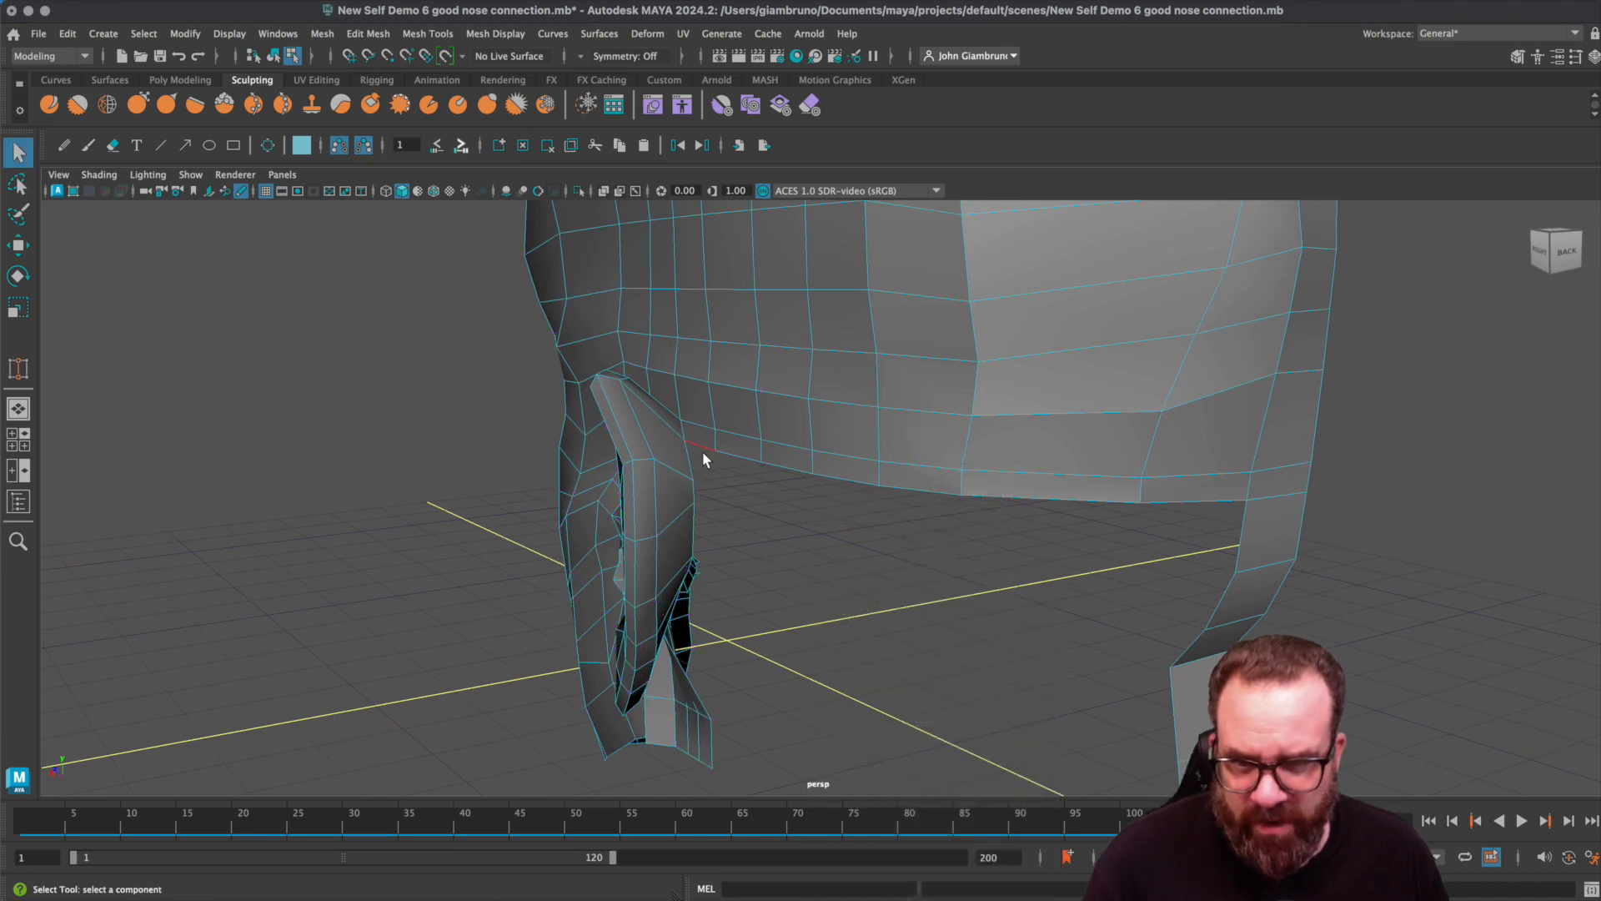
{"action": "left_click", "coordinate": [703, 447]}
{"action": "left_click", "coordinate": [1185, 499]}
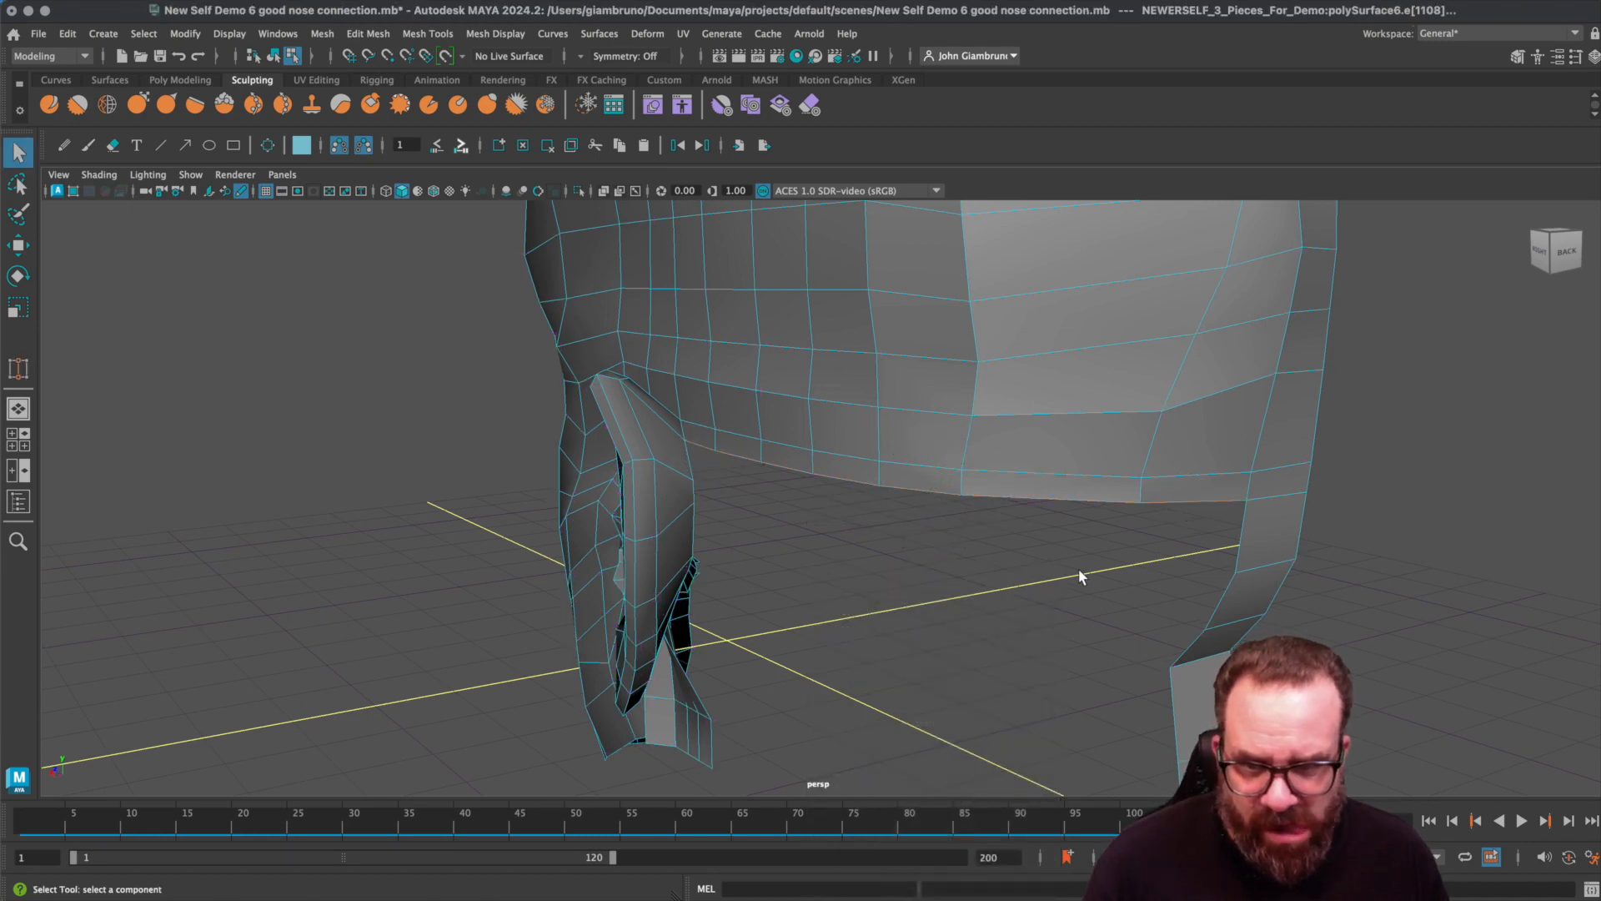
{"action": "left_click_drag", "start_coordinate": [1079, 572], "coordinate": [1048, 570], "text": "alt"}
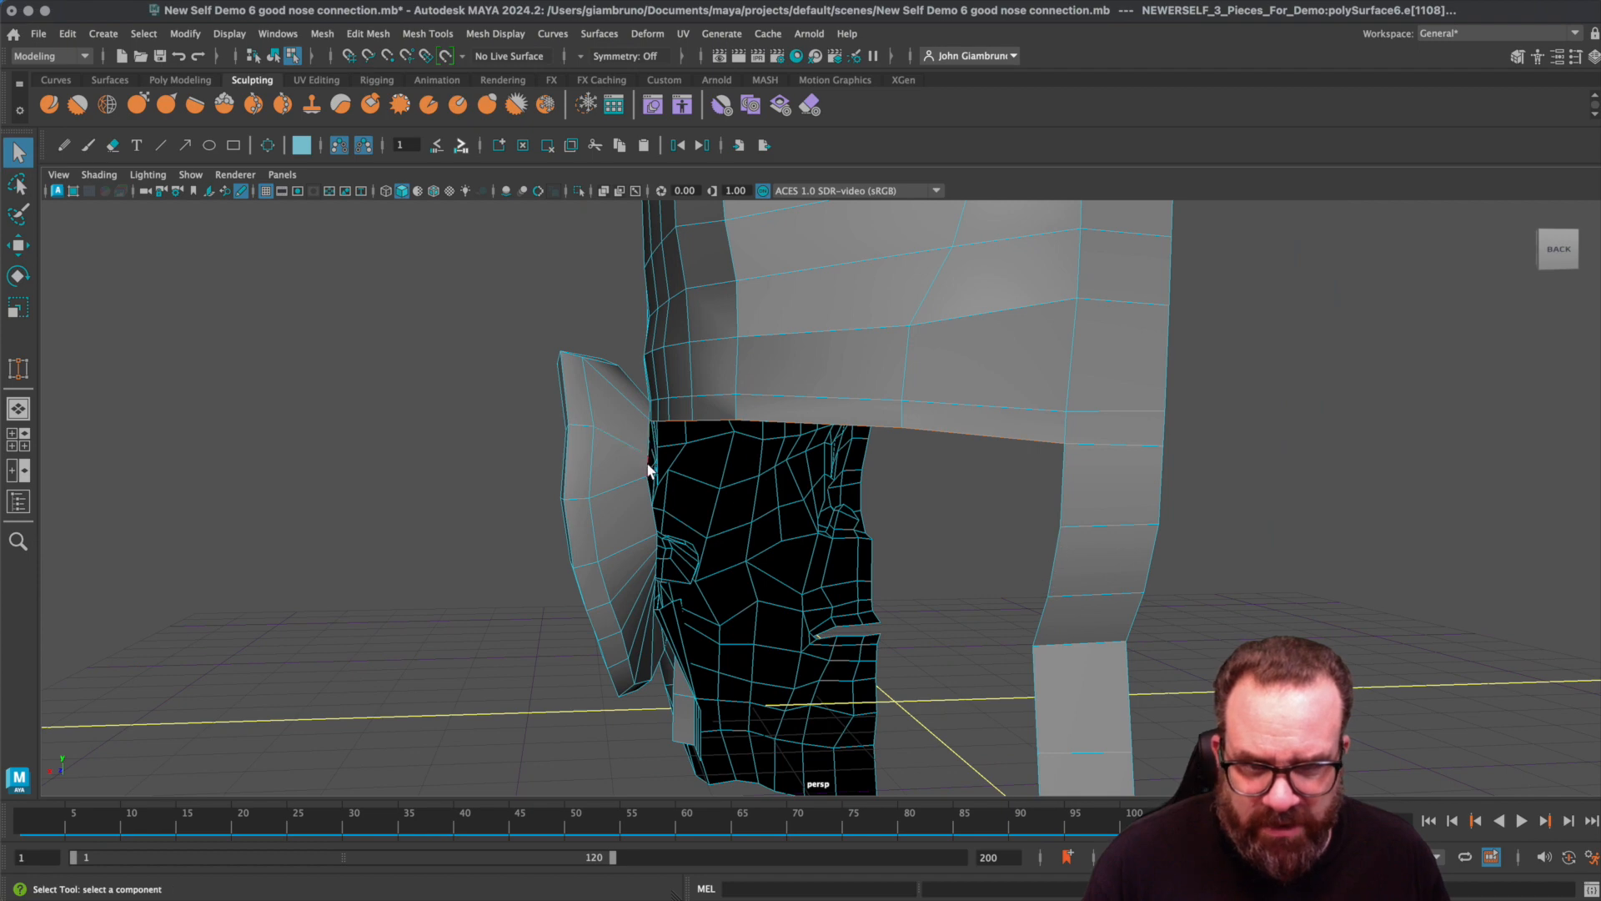
{"action": "left_click_drag", "start_coordinate": [652, 513], "coordinate": [659, 544], "text": "alt"}
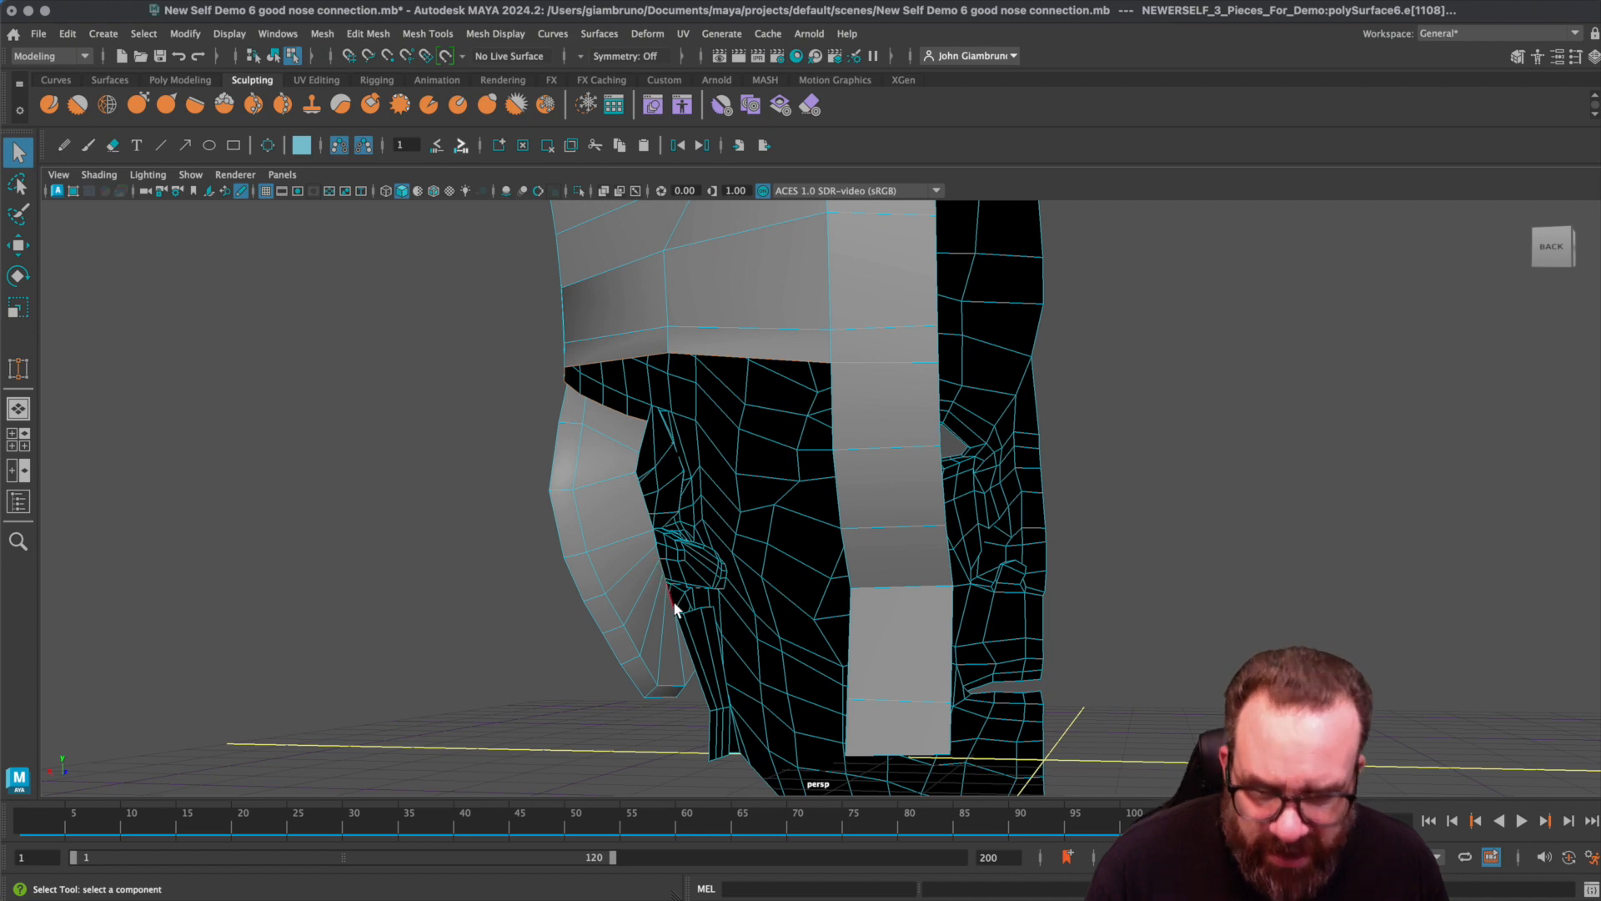
{"action": "scroll", "coordinate": [677, 626], "scroll_direction": "up", "scroll_amount": 2}
{"action": "left_click_drag", "start_coordinate": [632, 638], "coordinate": [733, 654], "text": "alt"}
{"action": "left_click_drag", "start_coordinate": [1061, 591], "coordinate": [1023, 585], "text": "alt"}
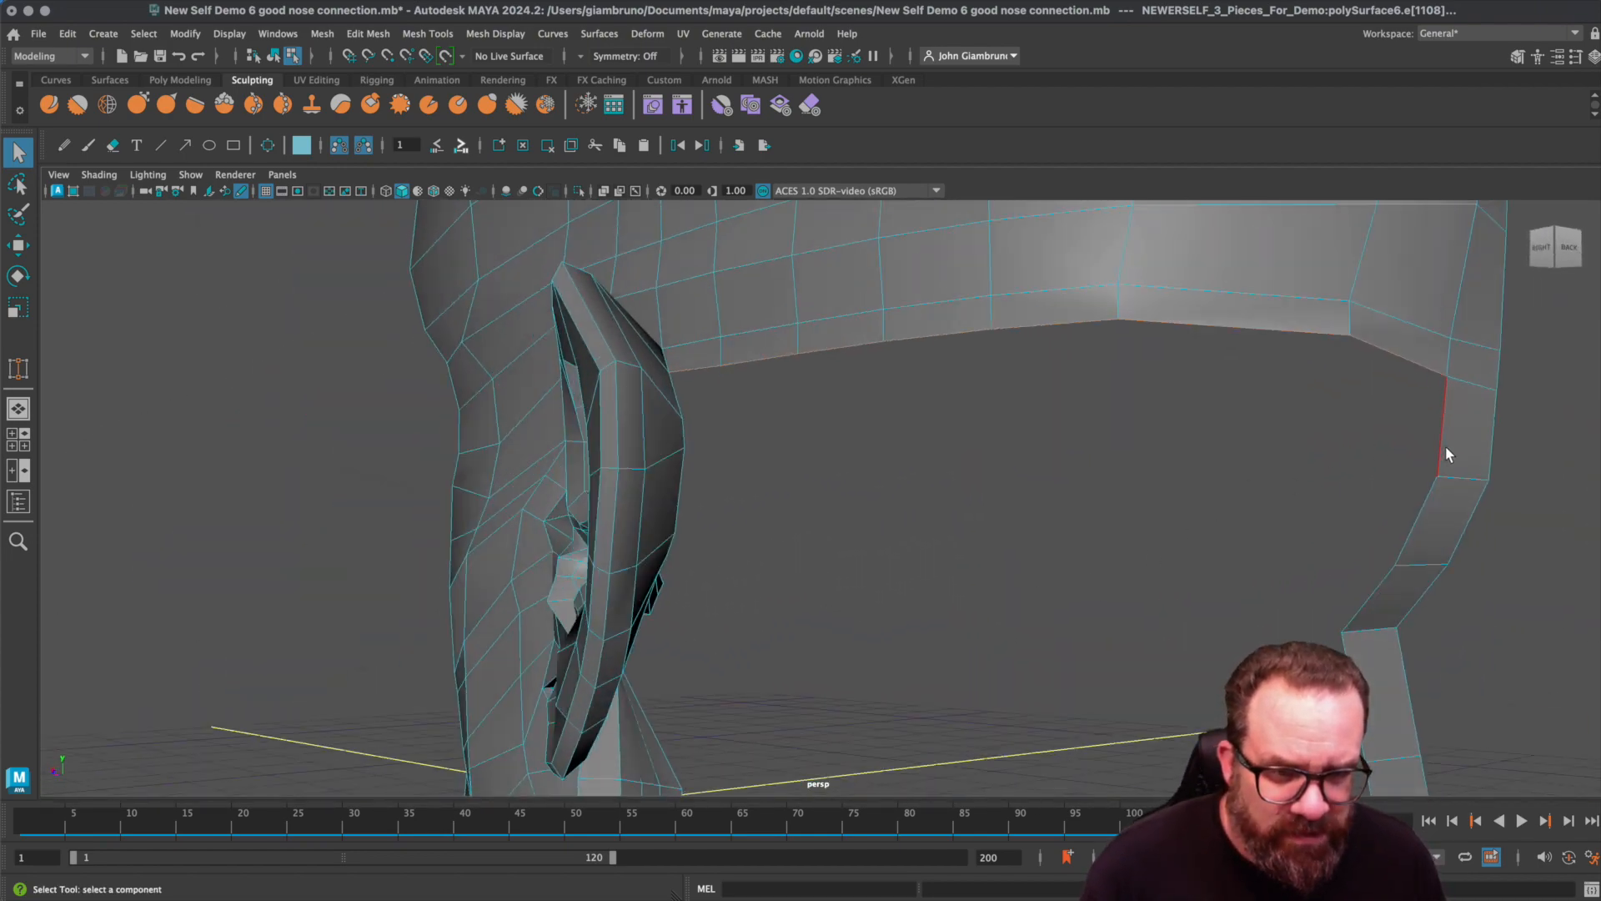
{"action": "left_click_drag", "start_coordinate": [1385, 634], "coordinate": [1254, 593], "text": "alt"}
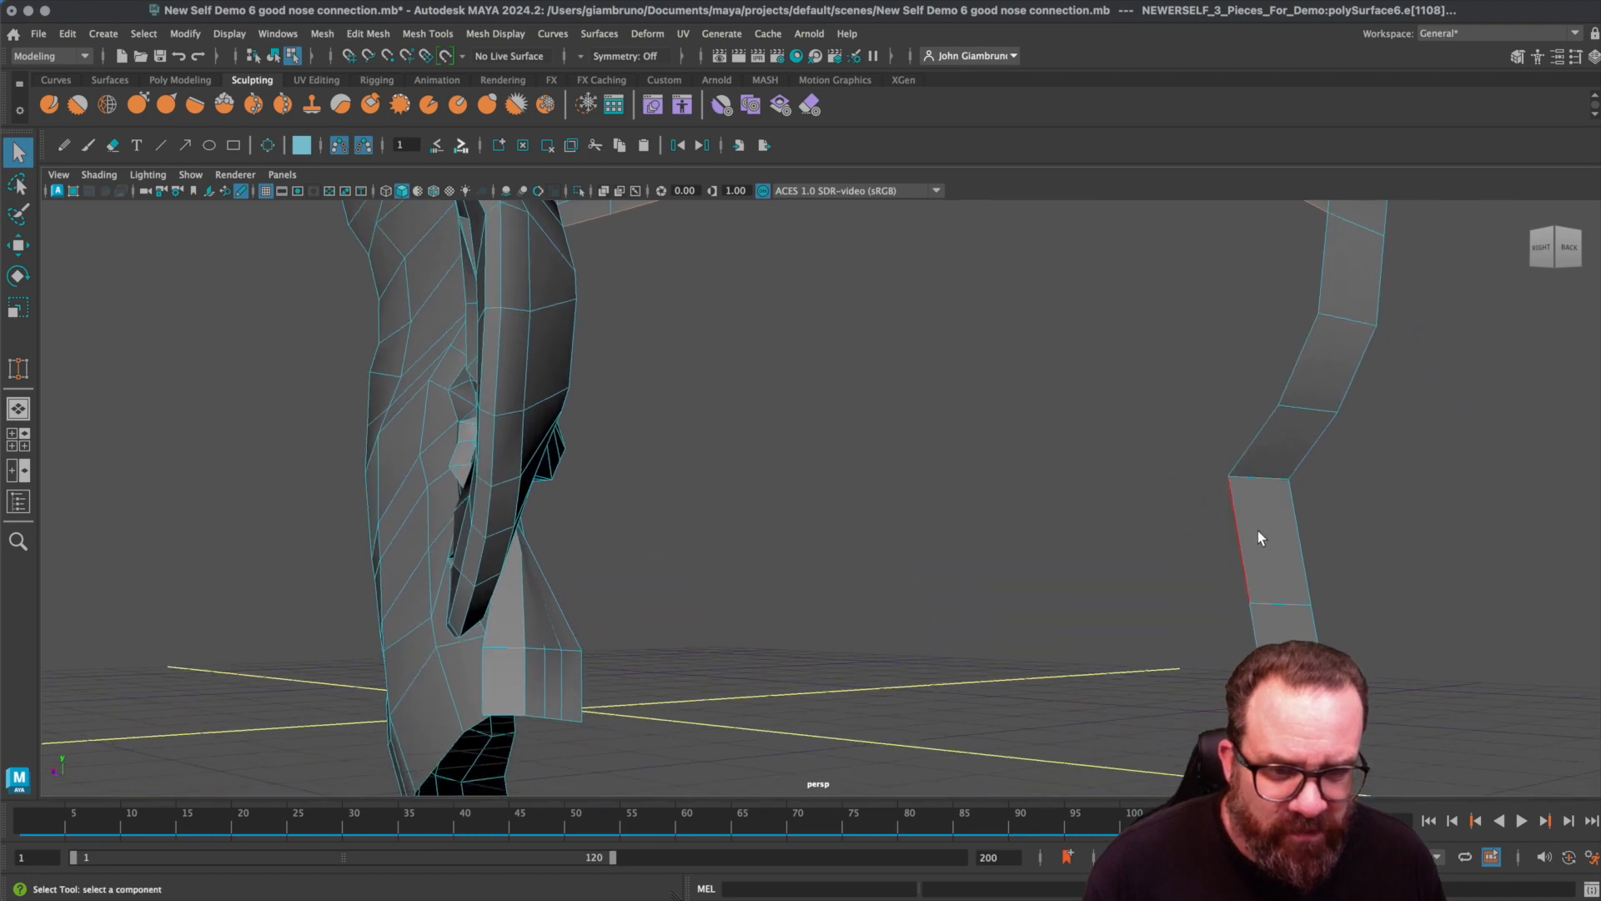
{"action": "left_click_drag", "start_coordinate": [590, 633], "coordinate": [1109, 474], "text": "alt"}
{"action": "left_click_drag", "start_coordinate": [1060, 391], "coordinate": [1005, 382], "text": "alt"}
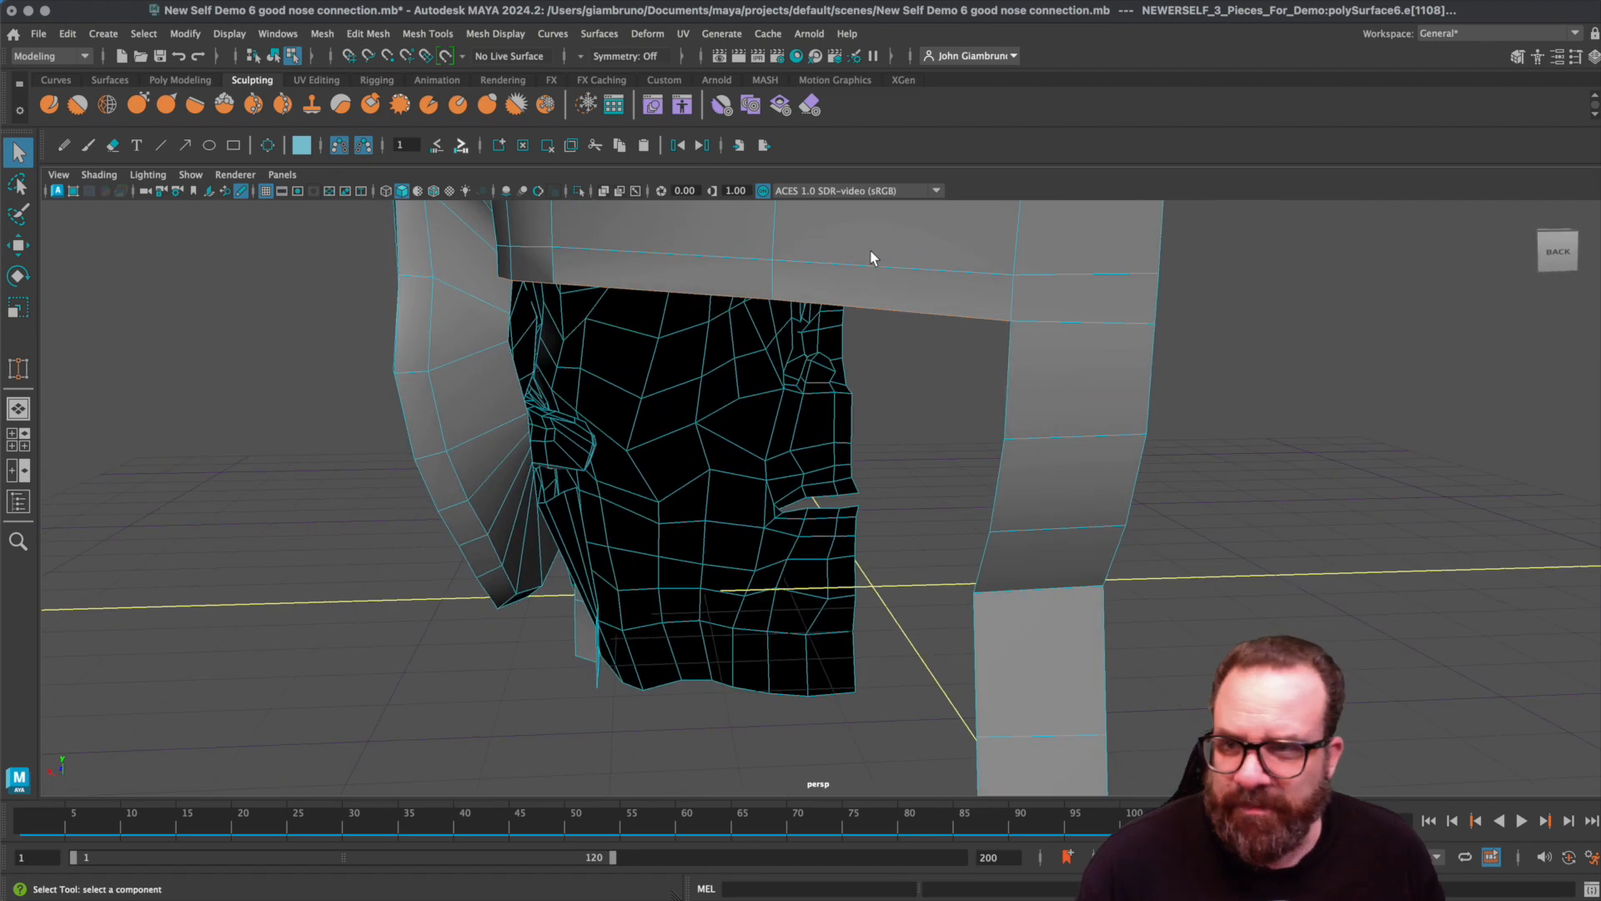
{"action": "left_click", "coordinate": [365, 34]}
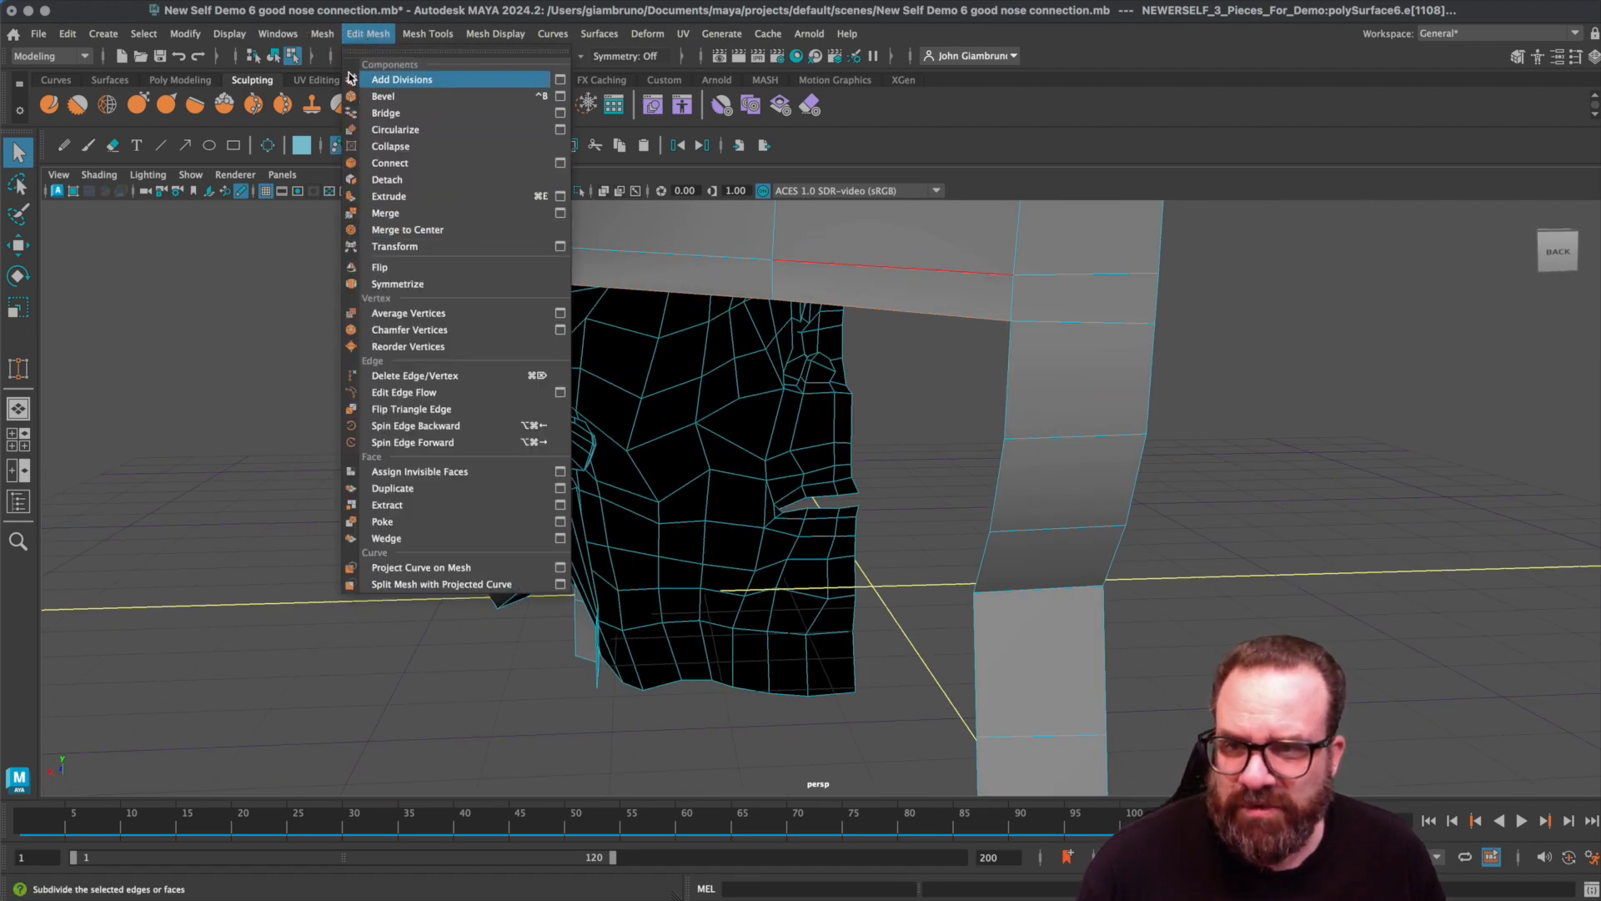
{"action": "left_click", "coordinate": [383, 198]}
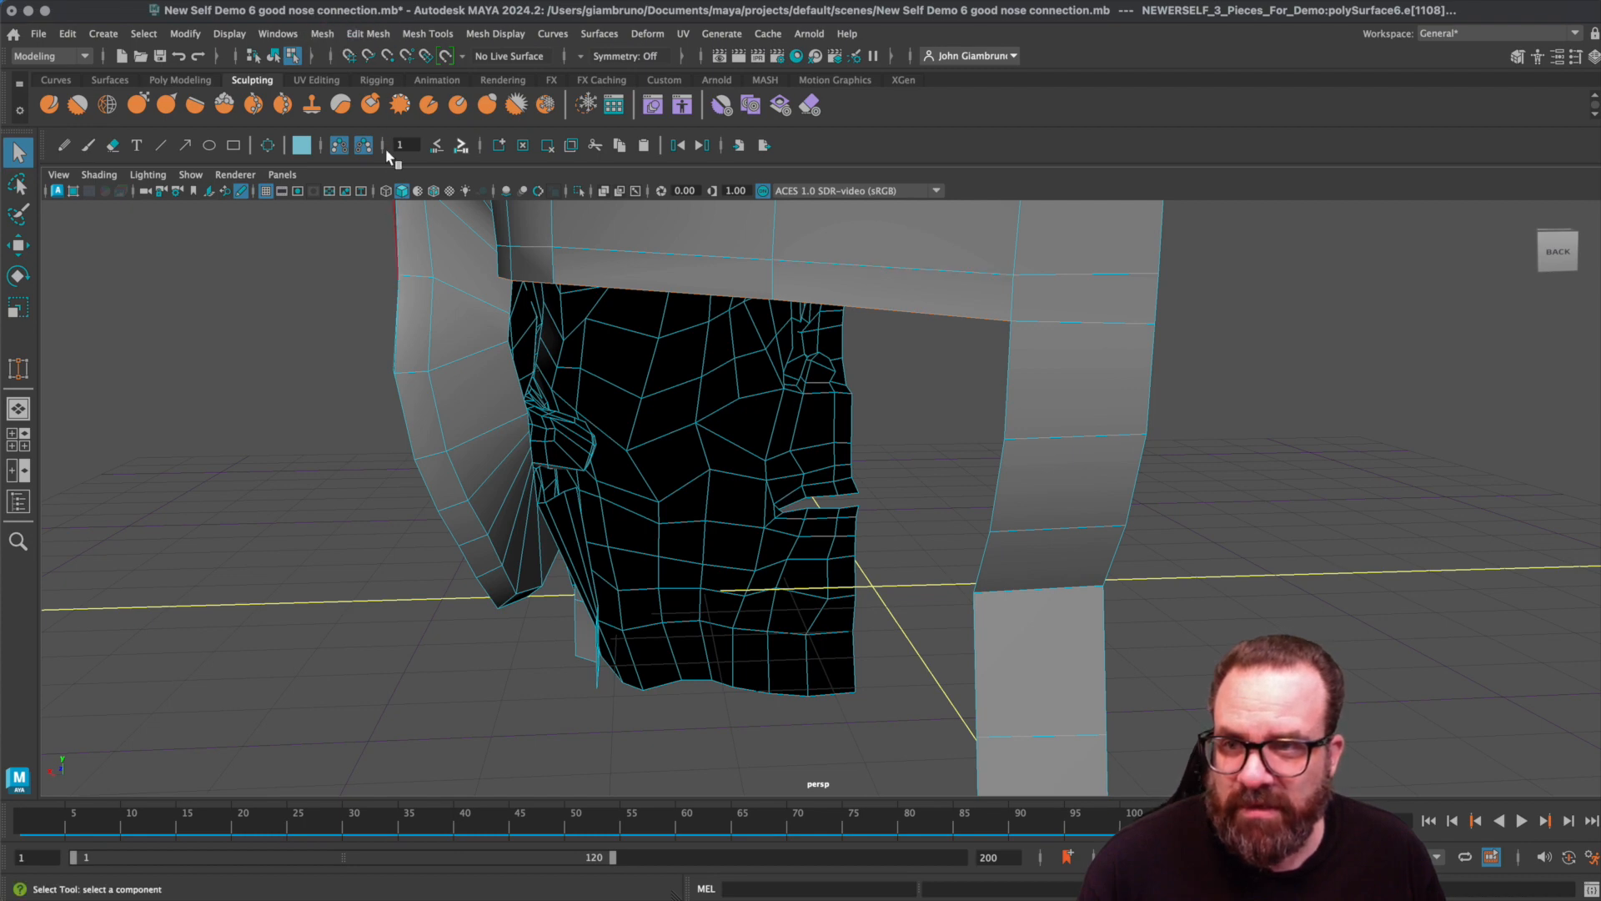
{"action": "left_click", "coordinate": [368, 34]}
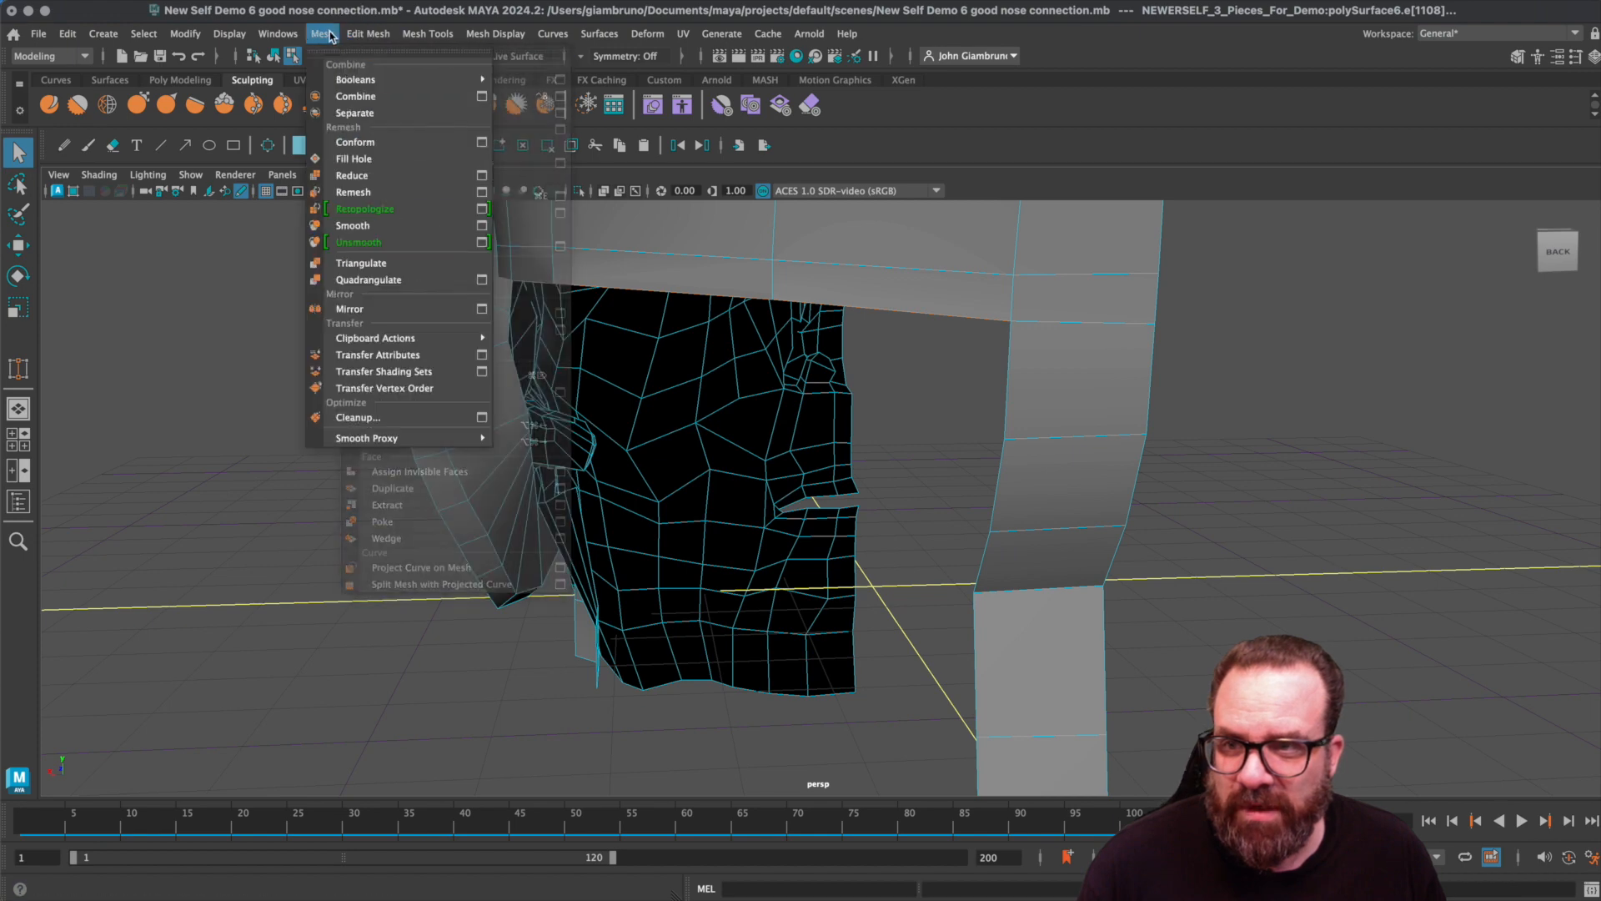
{"action": "mouse_move", "coordinate": [432, 48]}
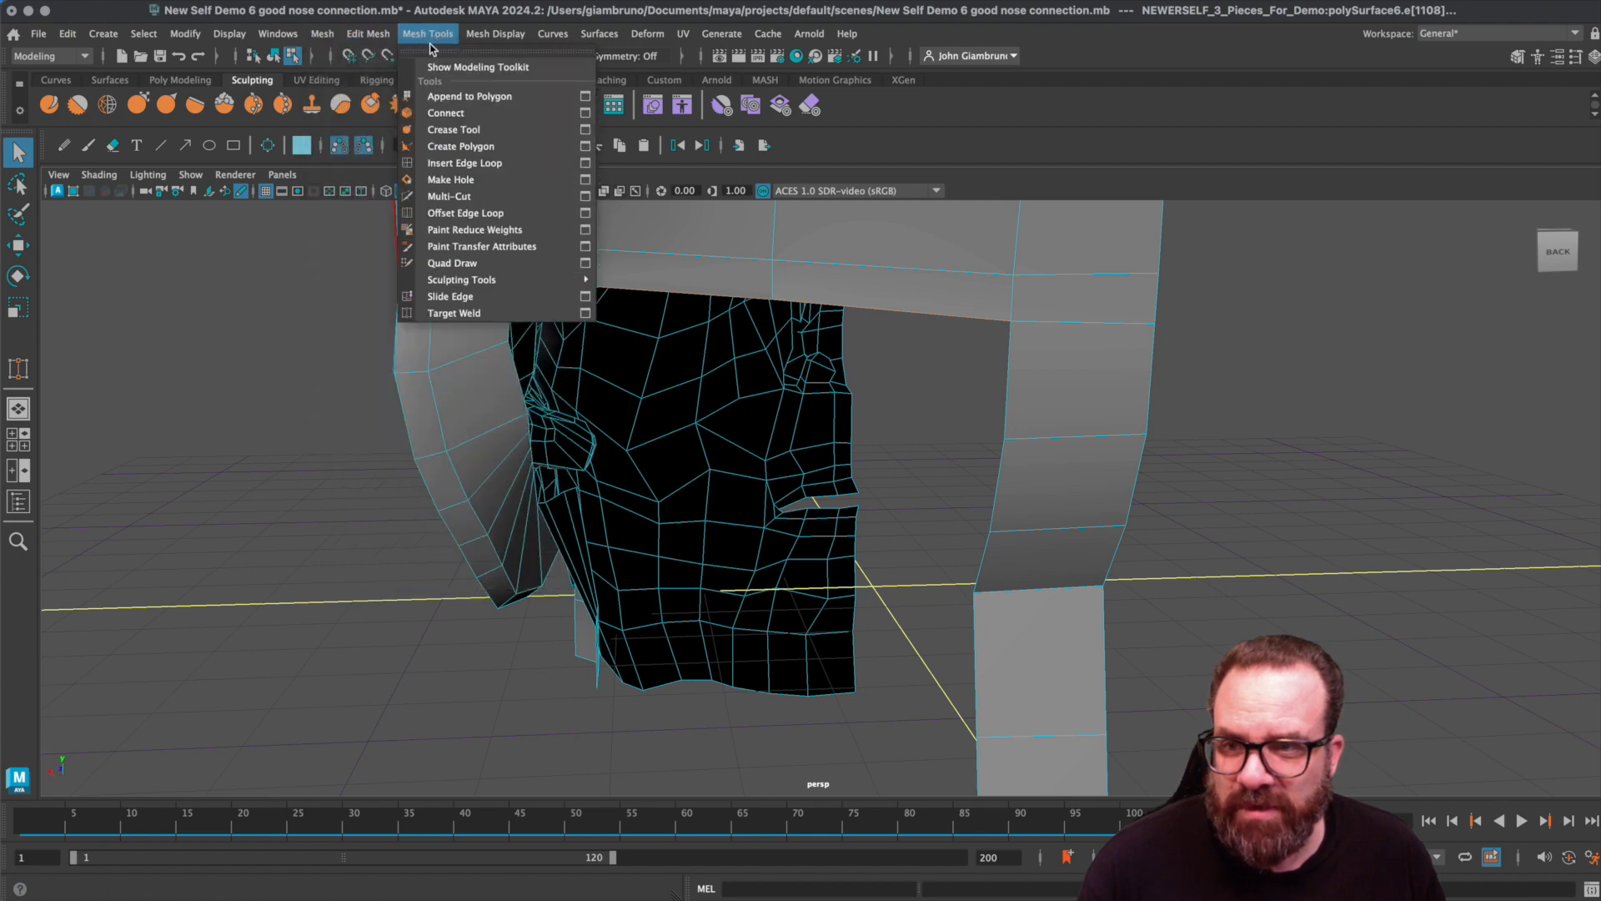
{"action": "left_click", "coordinate": [444, 198]}
{"action": "scroll", "coordinate": [584, 469], "scroll_direction": "down", "scroll_amount": 4}
{"action": "left_click_drag", "start_coordinate": [582, 469], "coordinate": [689, 465], "text": "alt"}
{"action": "left_click", "coordinate": [1183, 318]}
- Delete the edge loop crossing the ear's rear rim and the cheek, and display the head in smooth preview
{"action": "scroll", "coordinate": [944, 510], "scroll_direction": "down", "scroll_amount": 3}
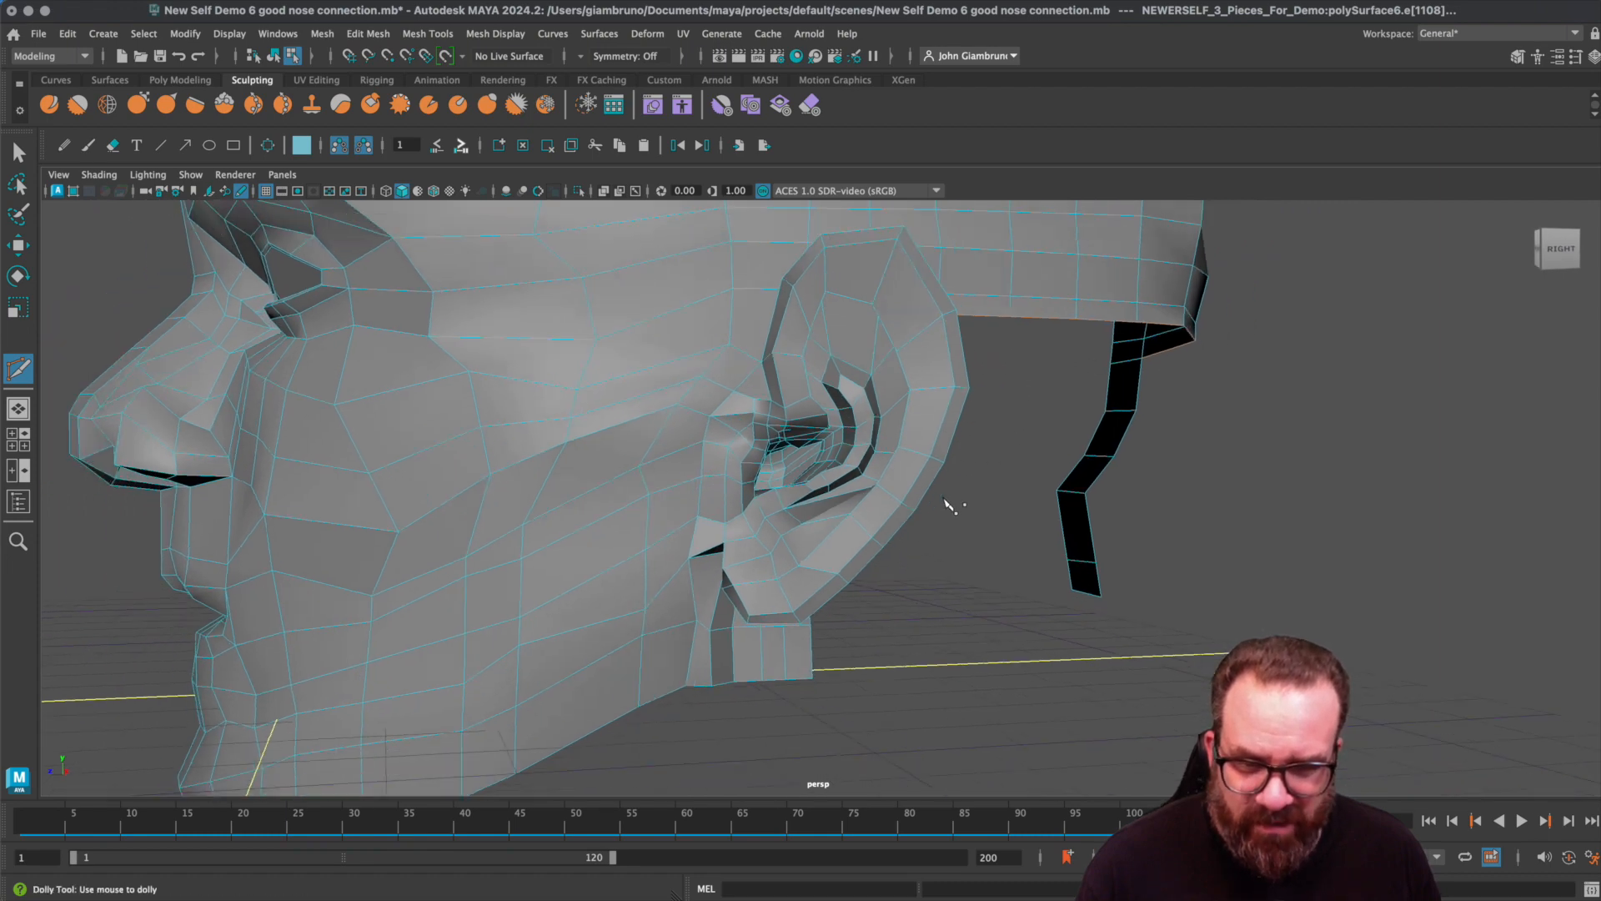
{"action": "left_click_drag", "start_coordinate": [950, 500], "coordinate": [960, 508], "text": "alt"}
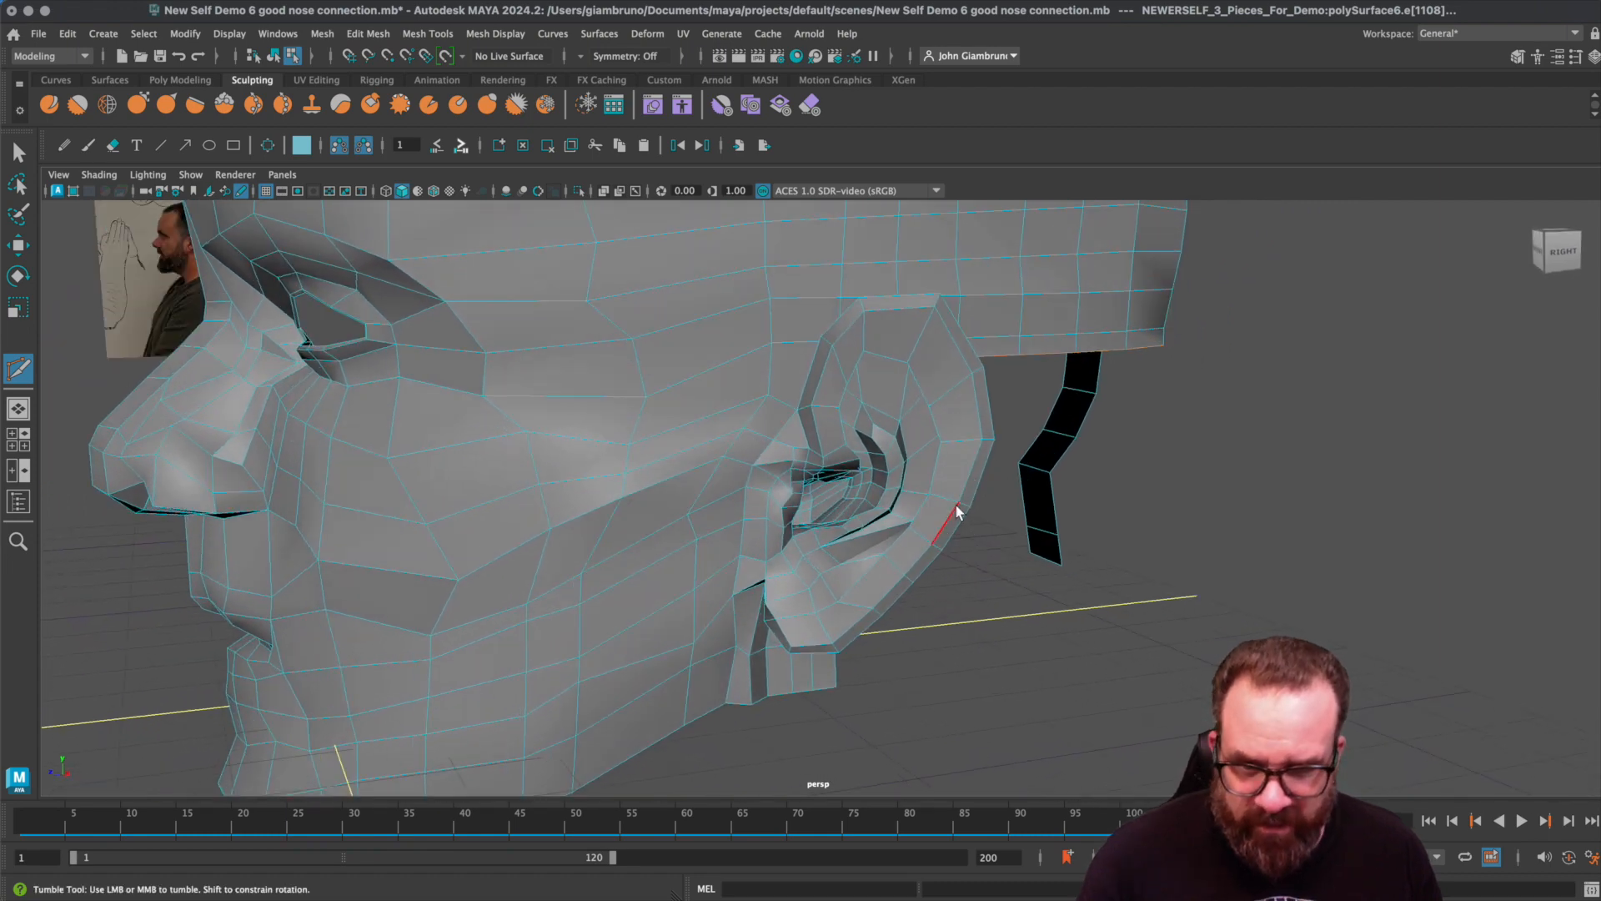
{"action": "key", "text": "q"}
{"action": "double_click", "coordinate": [953, 498]}
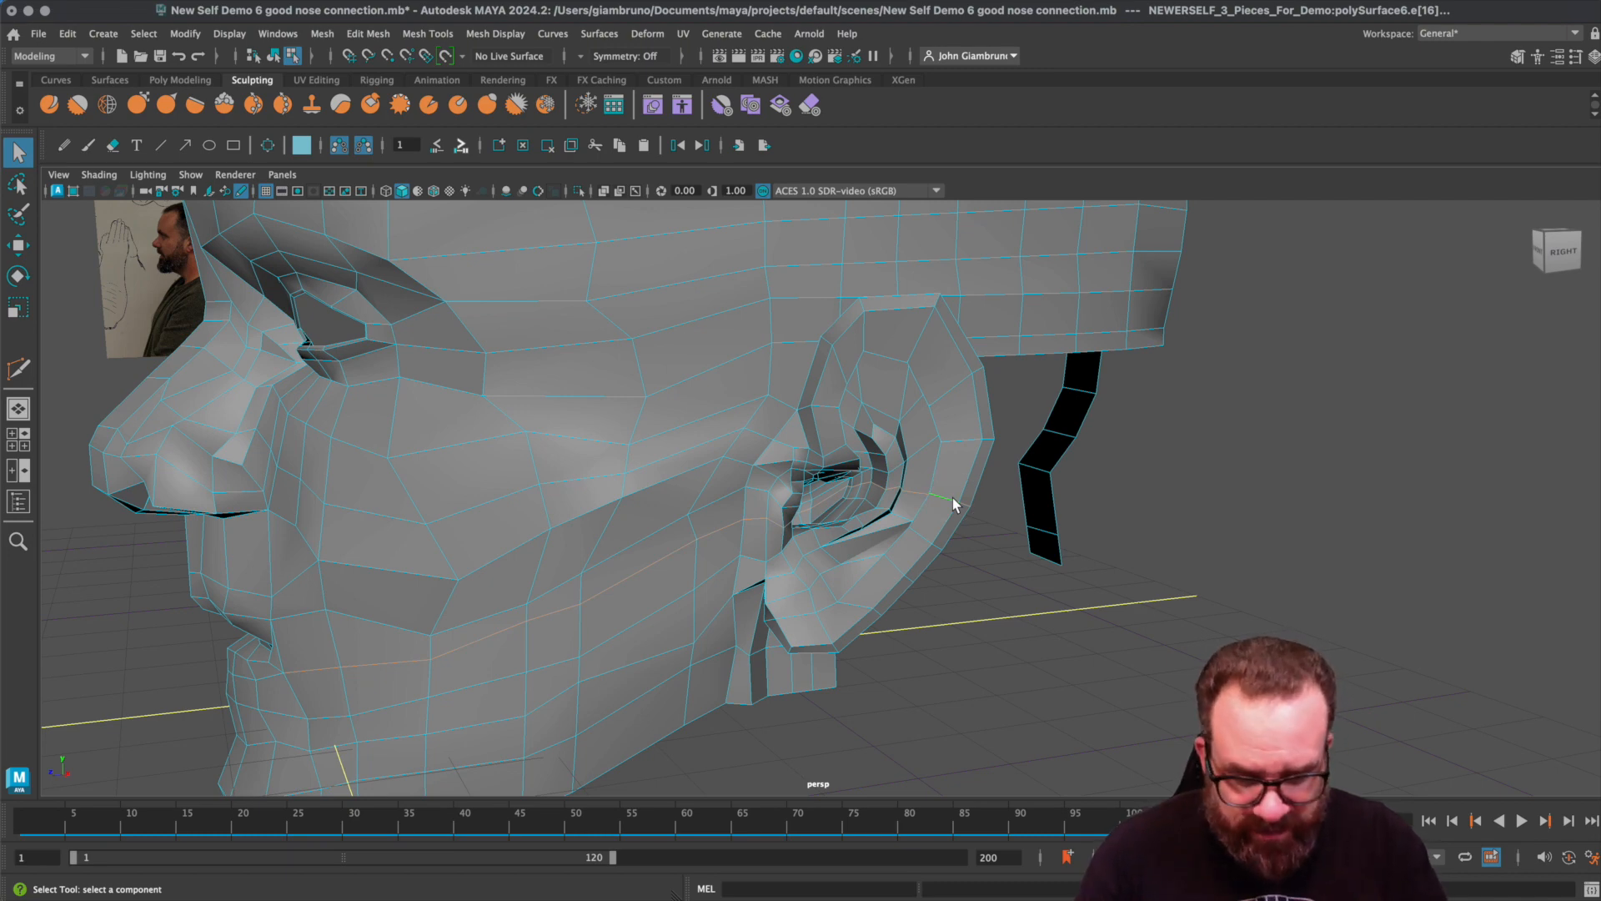
{"action": "key", "text": "Delete"}
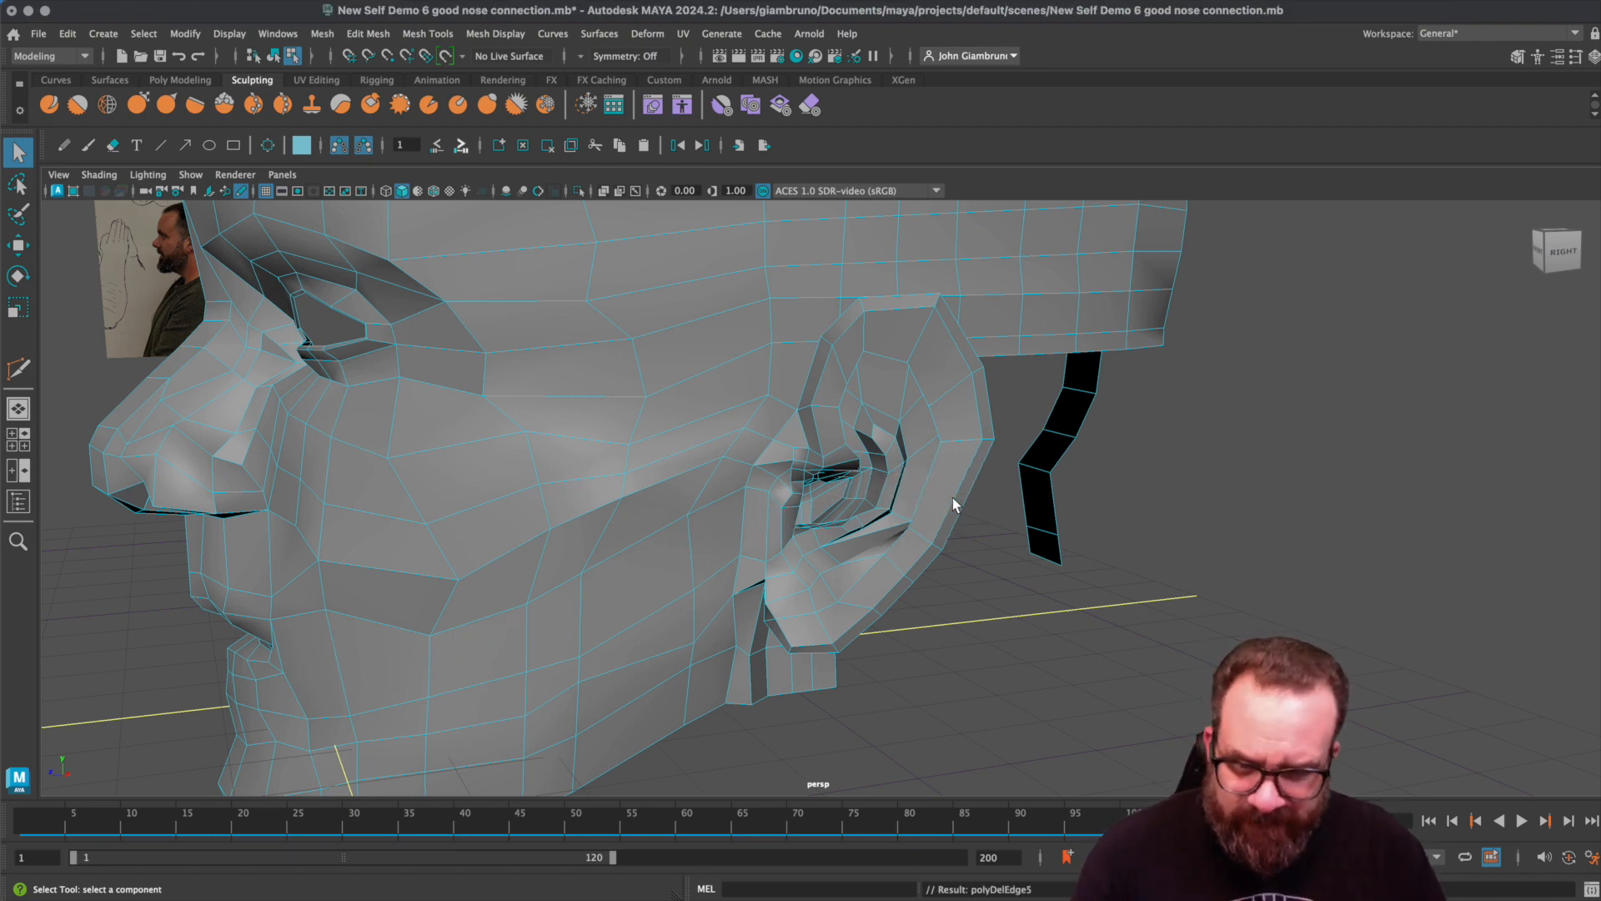
{"action": "left_click_drag", "start_coordinate": [1009, 529], "coordinate": [979, 561], "text": "alt"}
{"action": "key", "text": "3"}
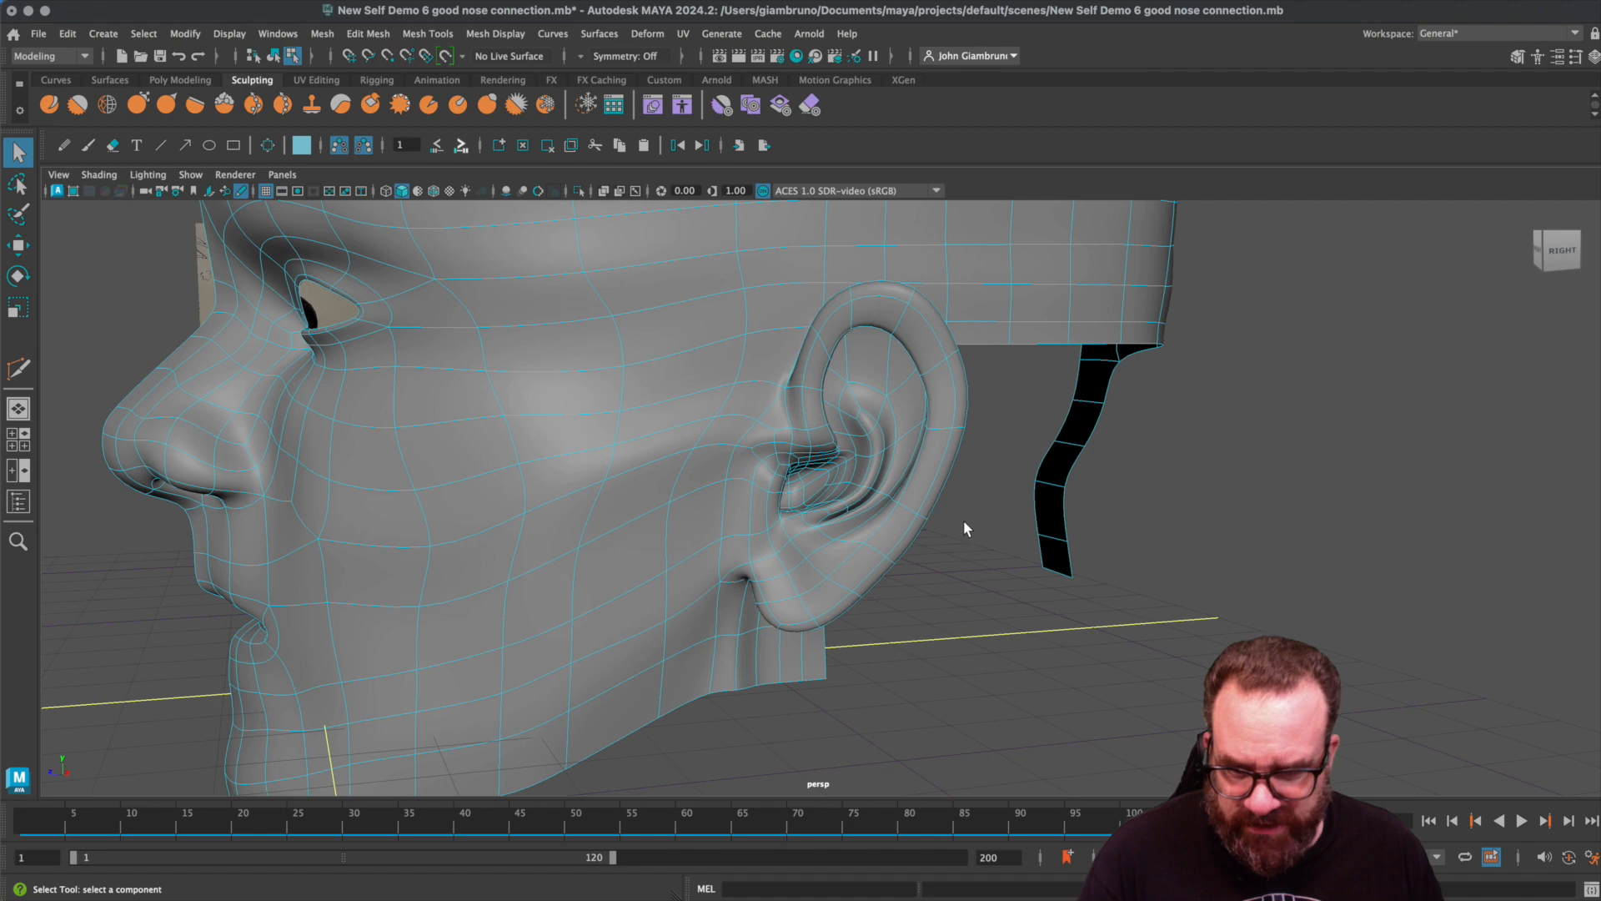
{"action": "key", "text": "z"}
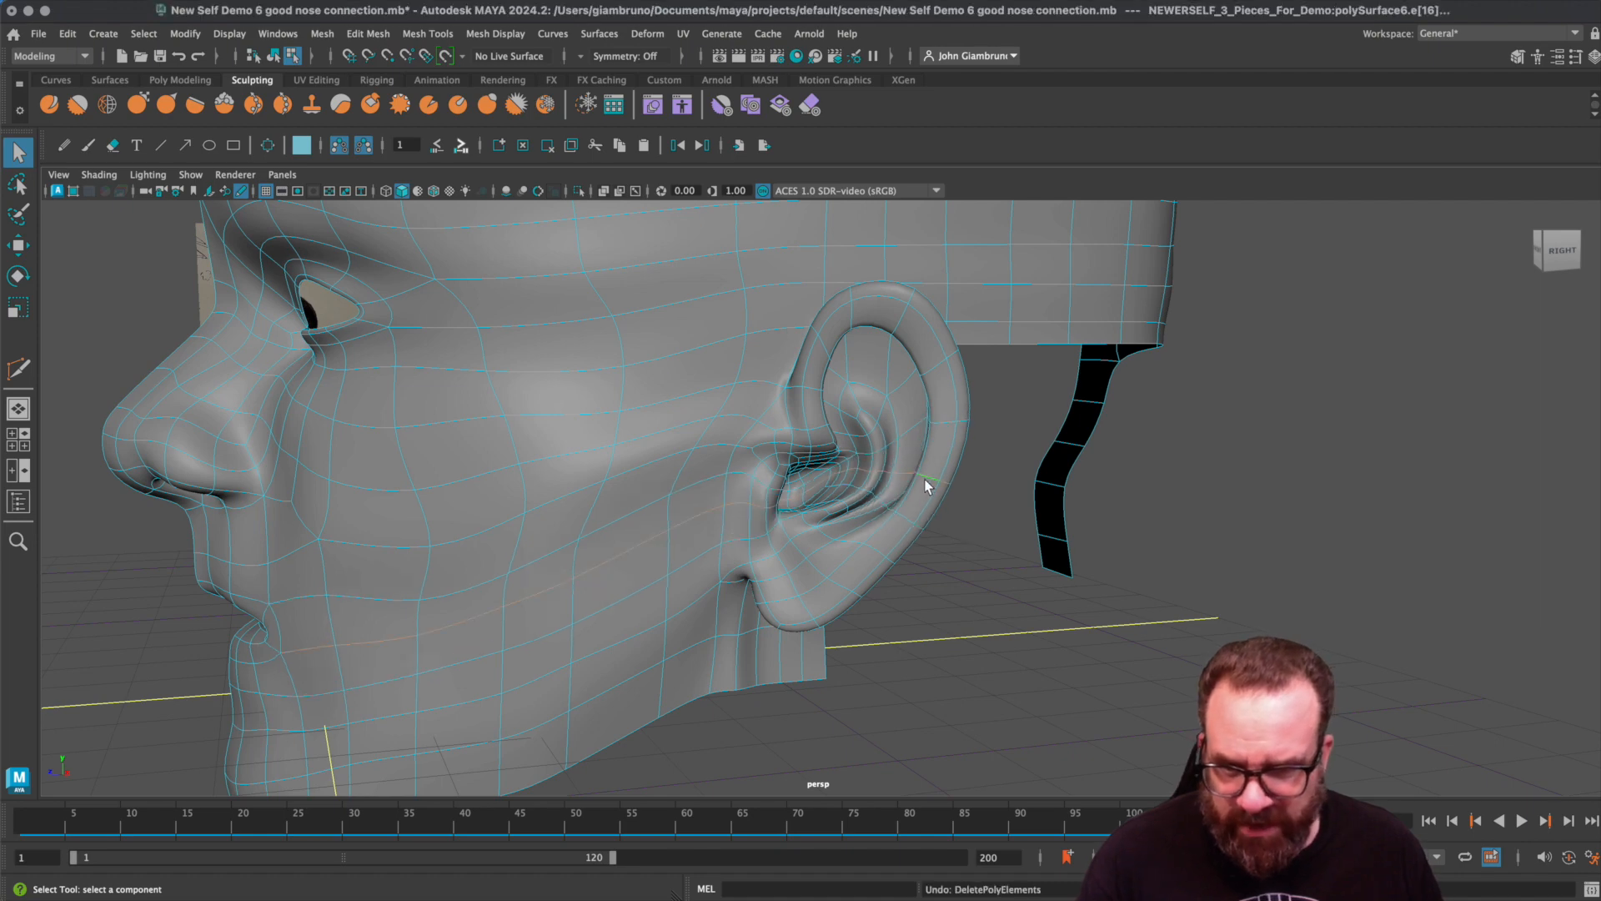
{"action": "key", "text": "ctrl+Delete"}
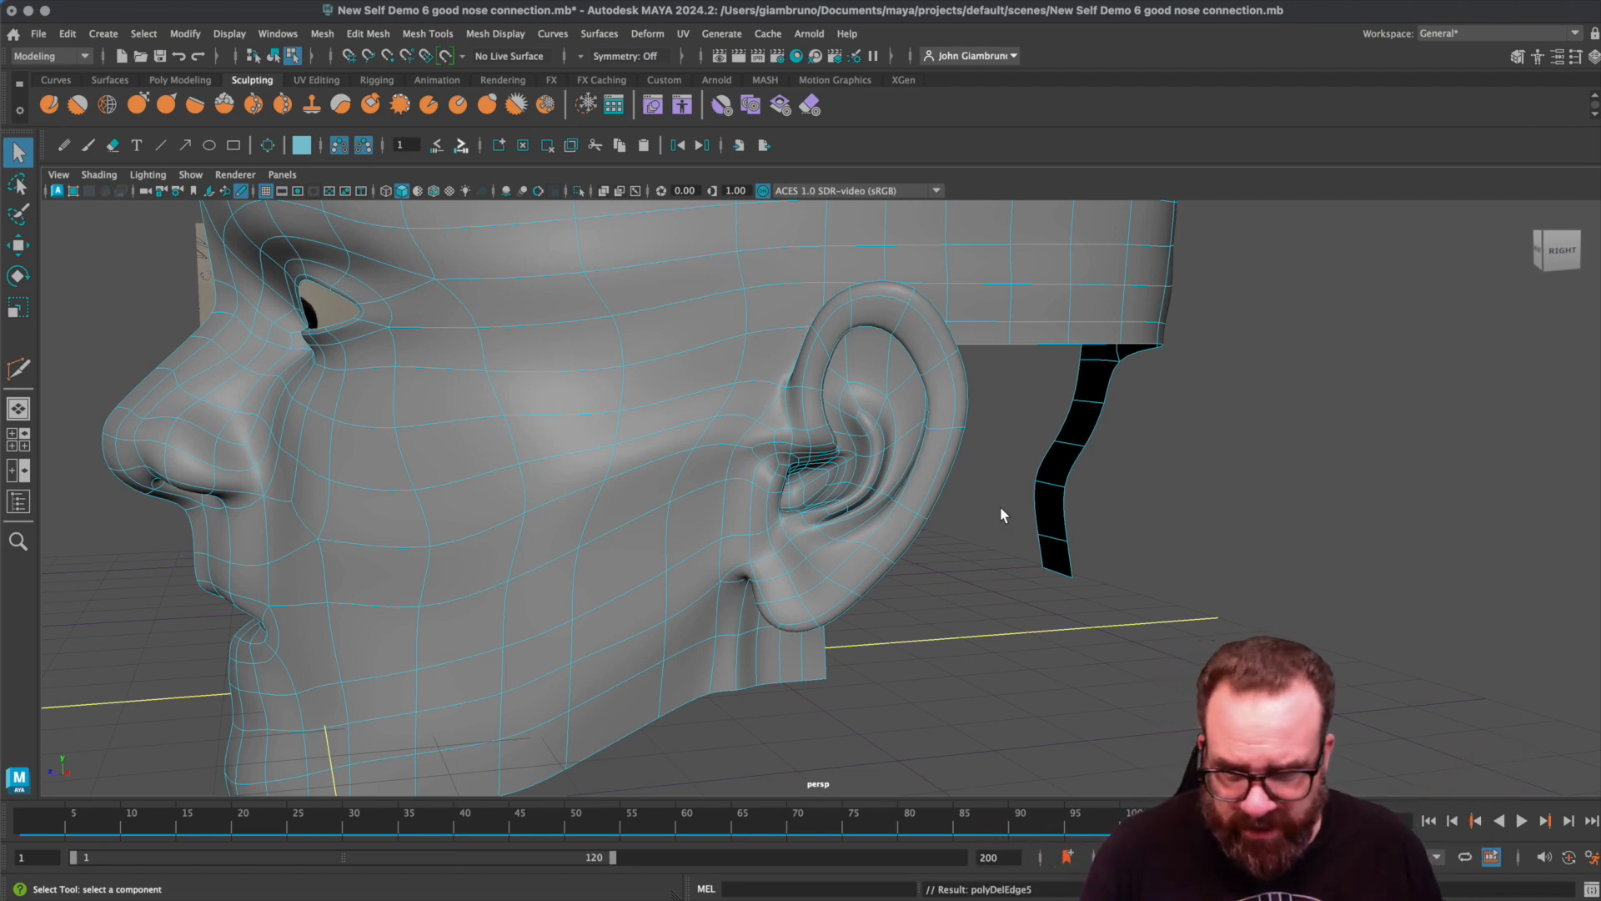
- Try to delete the edge loop that follows the inside of the ear's rim
{"action": "left_click_drag", "start_coordinate": [999, 469], "coordinate": [981, 490], "text": "alt"}
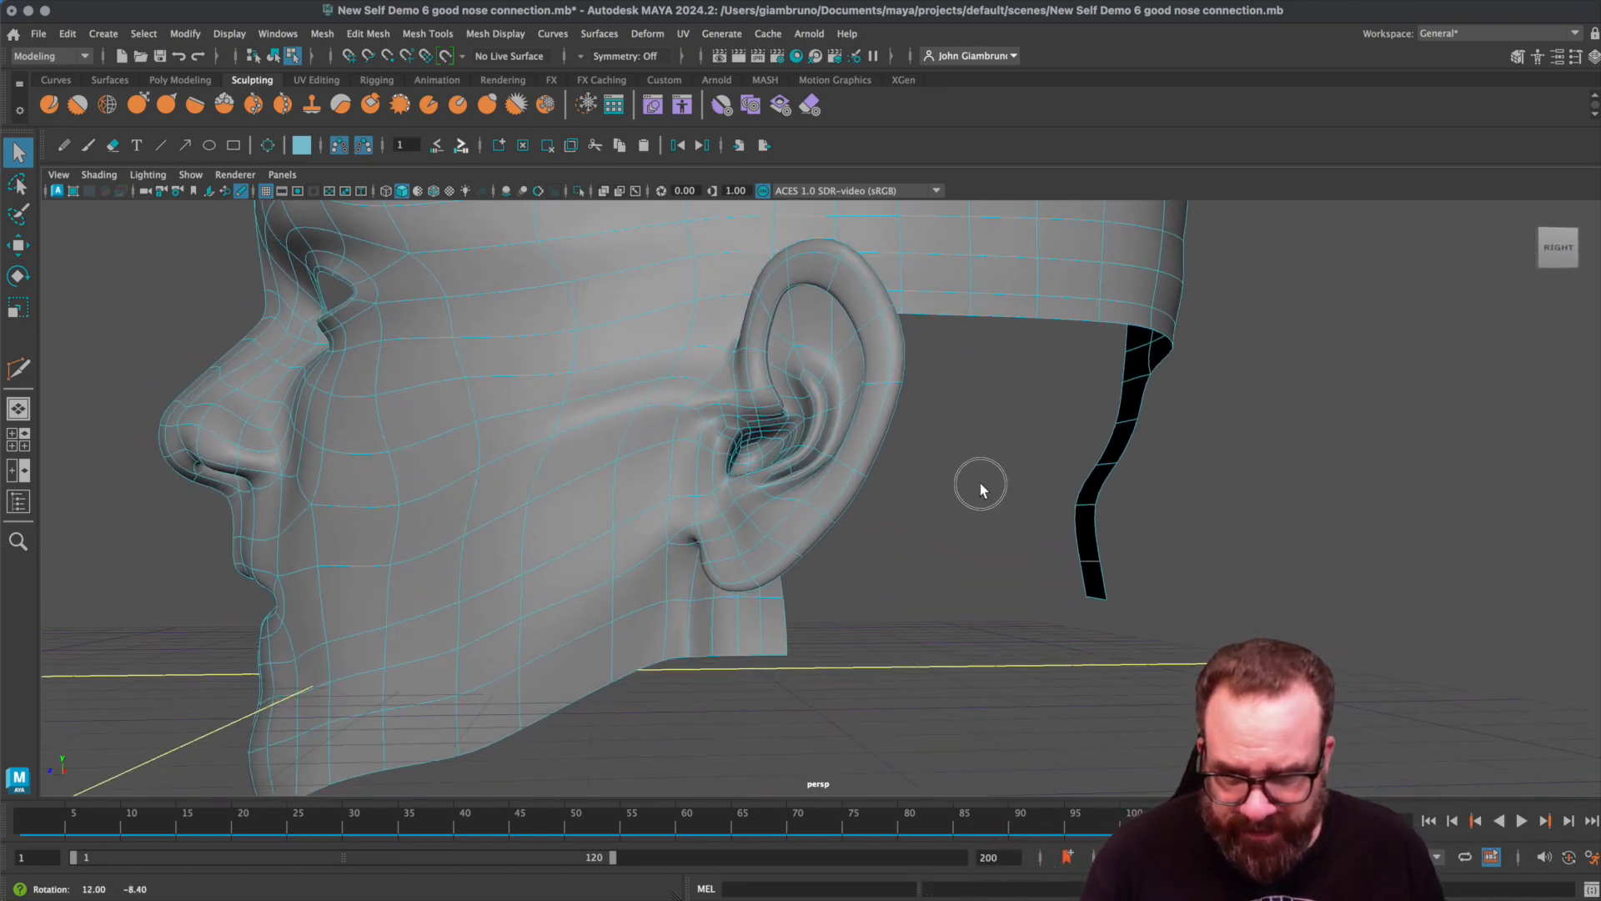
{"action": "left_click_drag", "start_coordinate": [265, 587], "coordinate": [434, 604], "text": "alt"}
{"action": "left_click_drag", "start_coordinate": [791, 582], "coordinate": [776, 489], "text": "alt"}
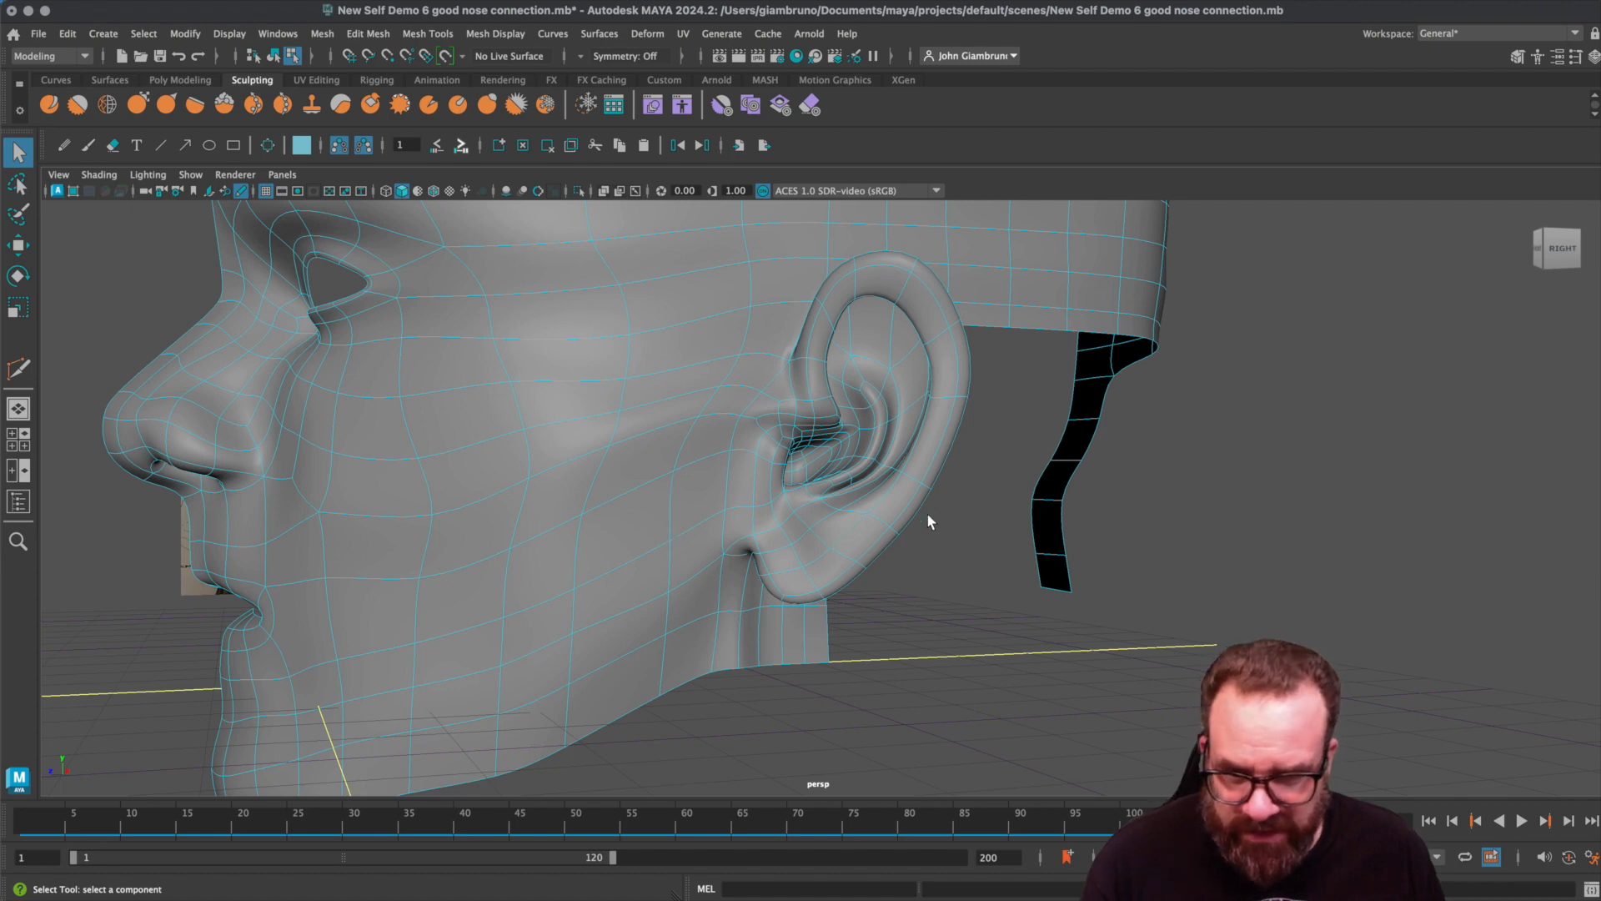
{"action": "left_click_drag", "start_coordinate": [930, 521], "coordinate": [923, 527], "text": "alt"}
{"action": "left_click", "coordinate": [905, 494]}
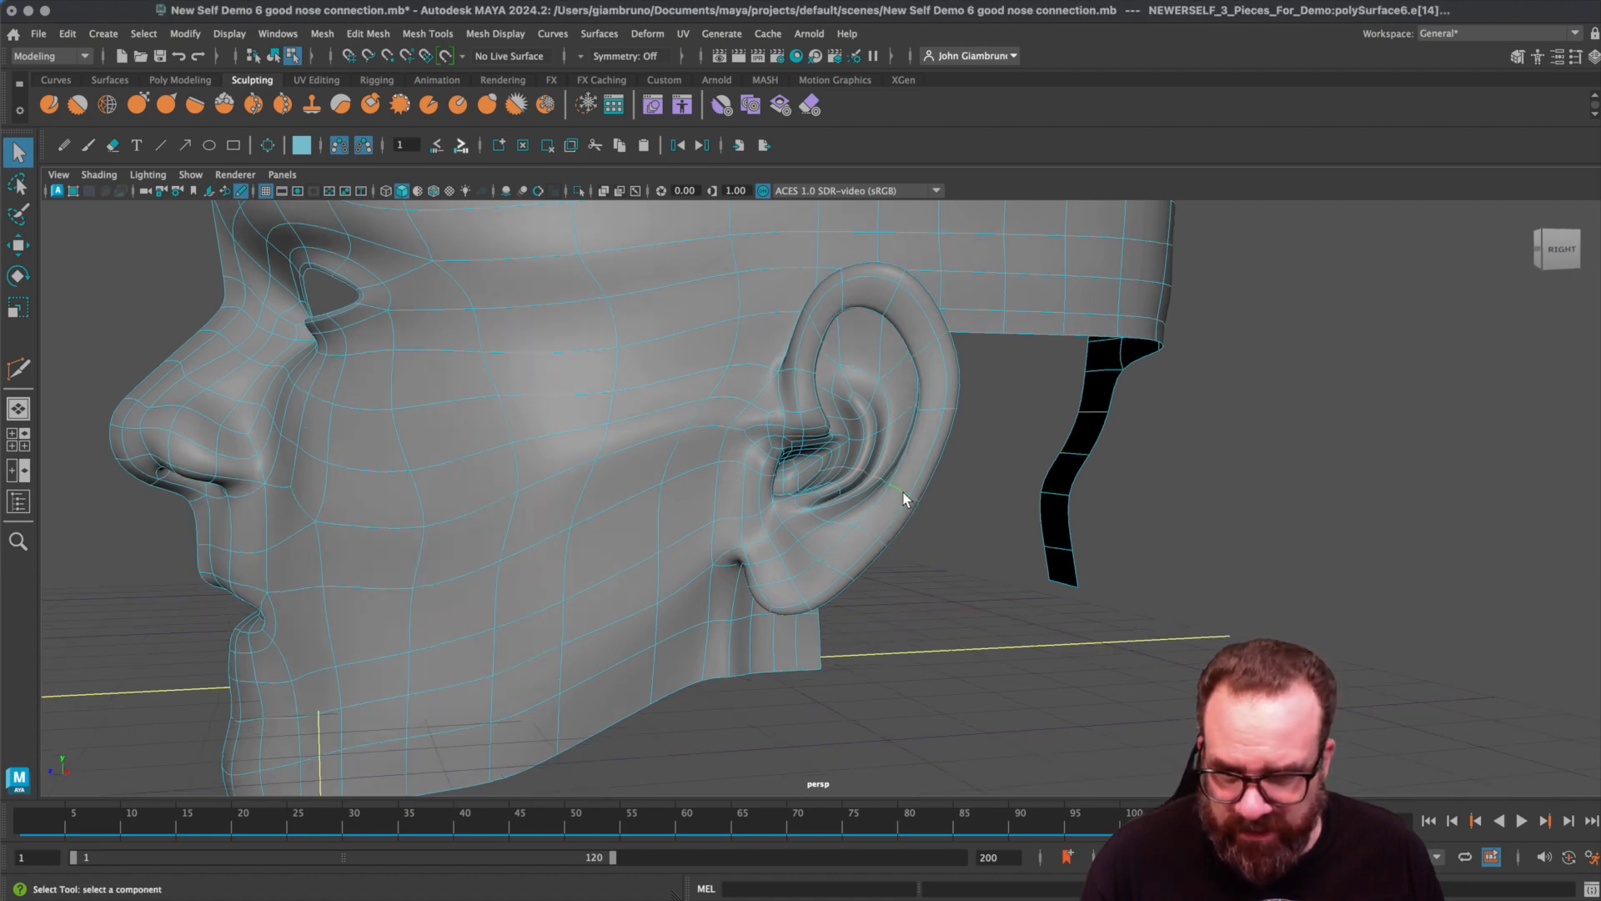
{"action": "key", "text": "Delete"}
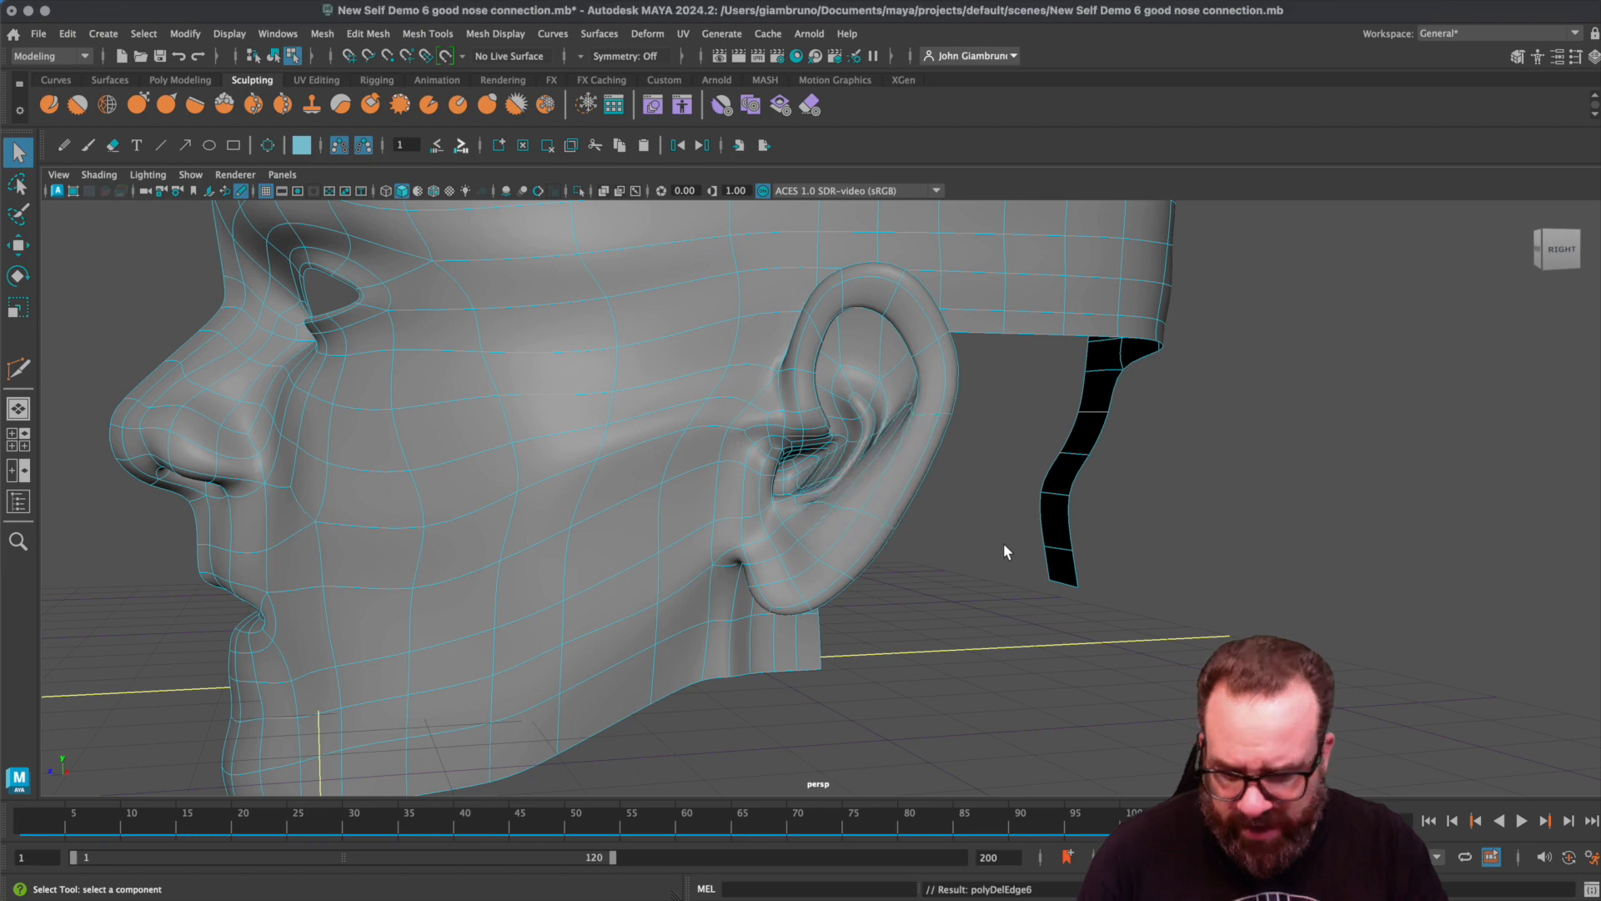
{"action": "key", "text": "ctrl+z"}
- Extrude the bottom edge of the rear strip slightly downward and move the new edge forward toward the neck
{"action": "left_click_drag", "start_coordinate": [1003, 543], "coordinate": [891, 540], "text": "alt"}
{"action": "left_click_drag", "start_coordinate": [701, 443], "coordinate": [623, 404], "text": "alt"}
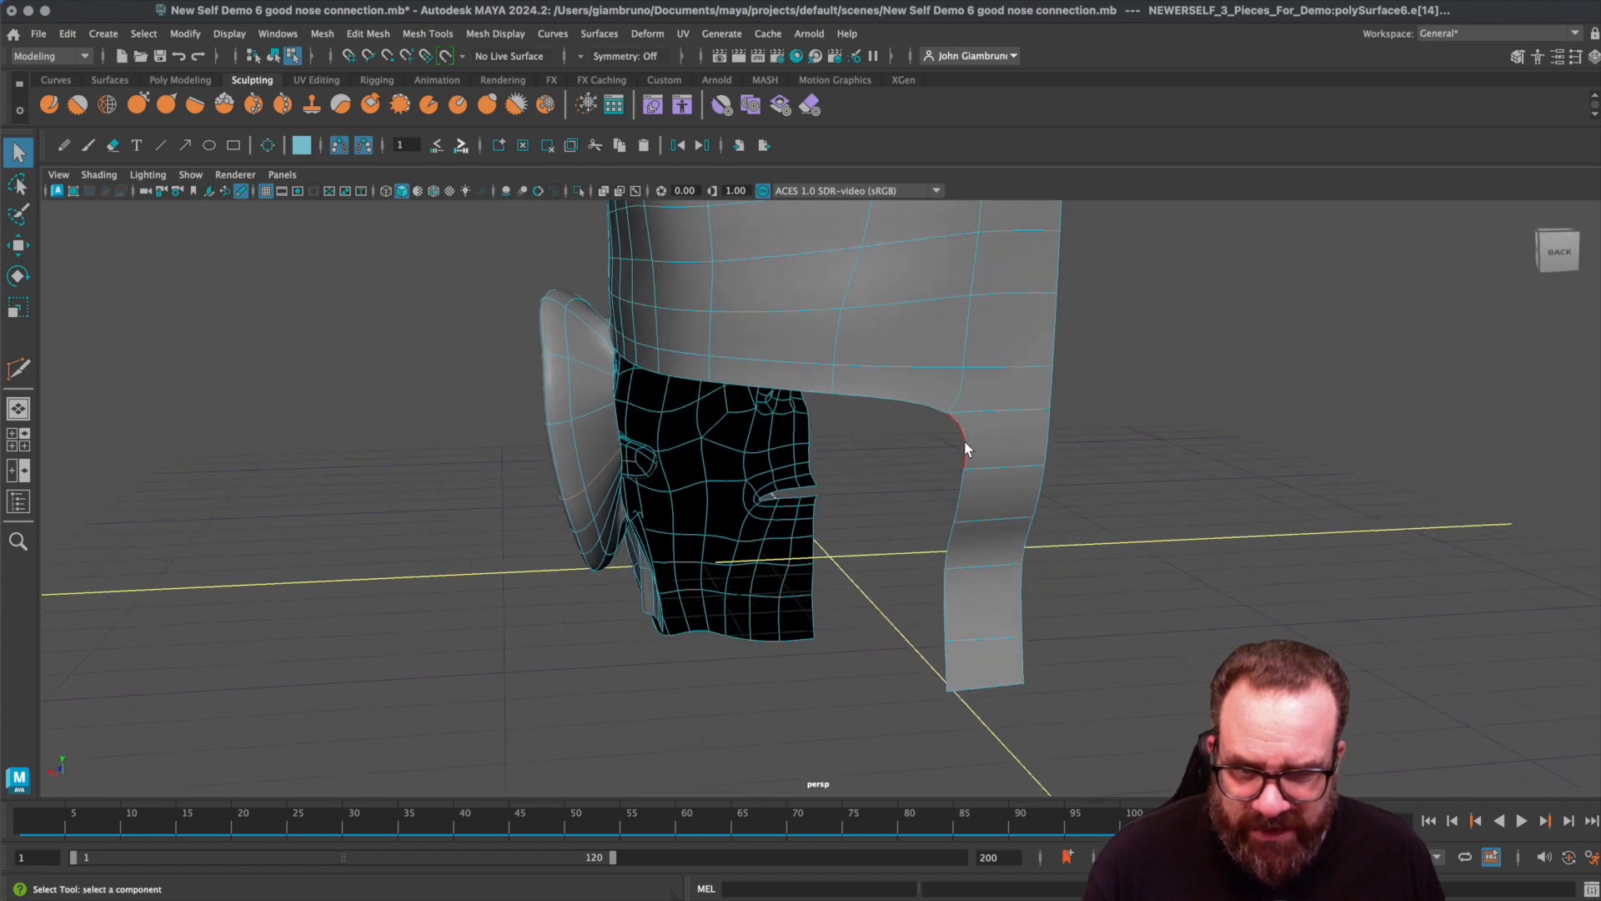
{"action": "left_click_drag", "start_coordinate": [973, 774], "coordinate": [1136, 608], "text": "alt"}
{"action": "key", "text": "ctrl+e"}
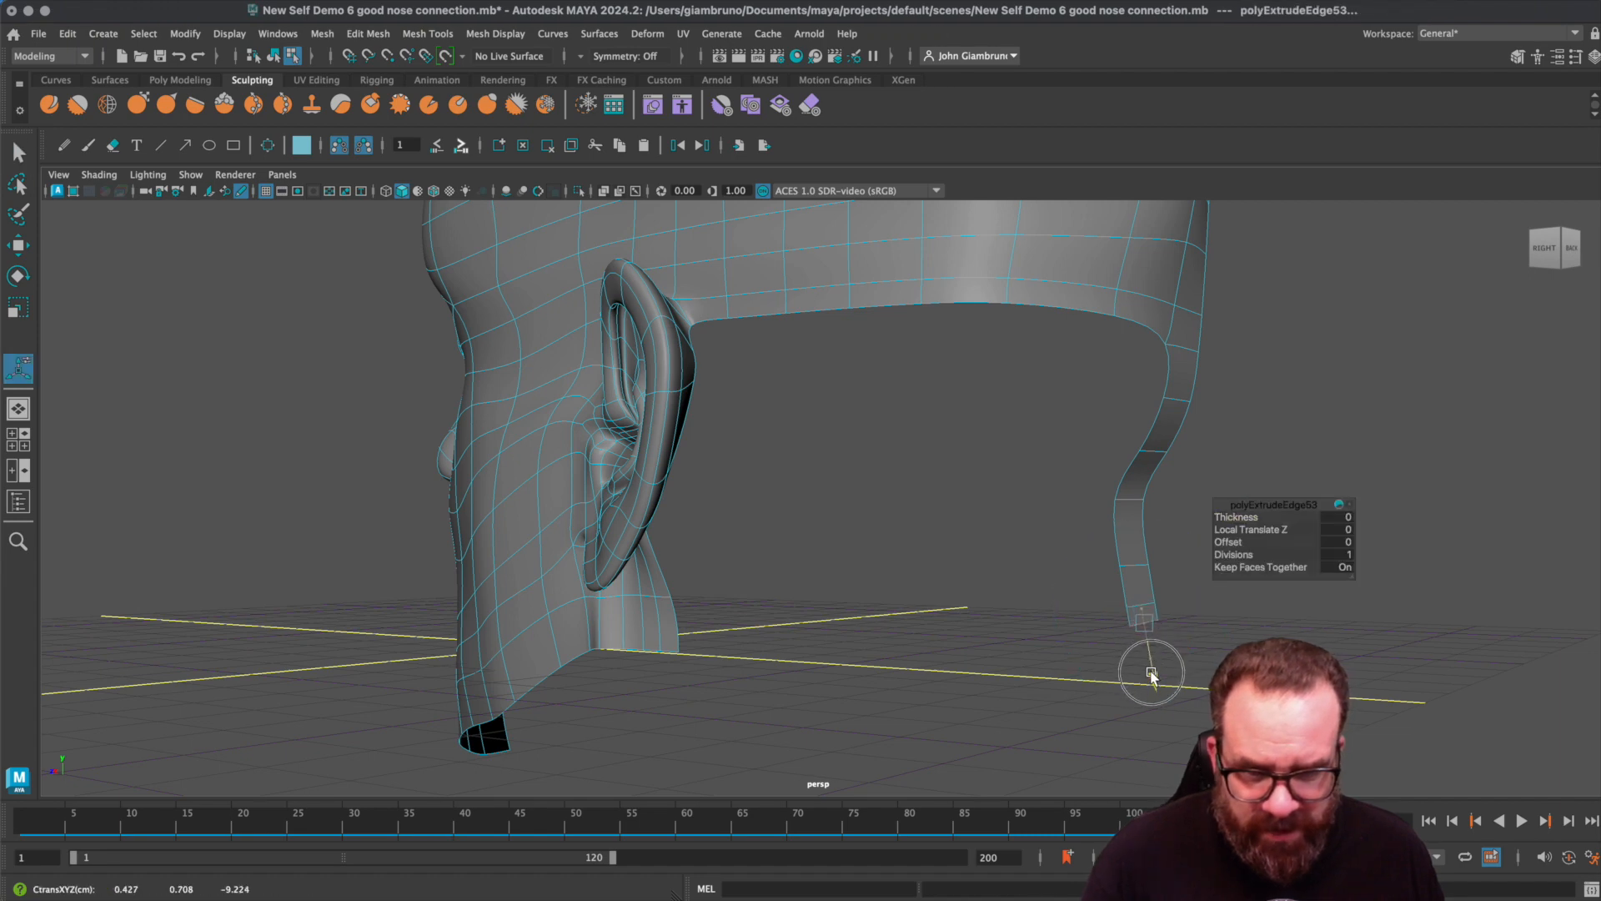
{"action": "left_click", "coordinate": [1187, 626]}
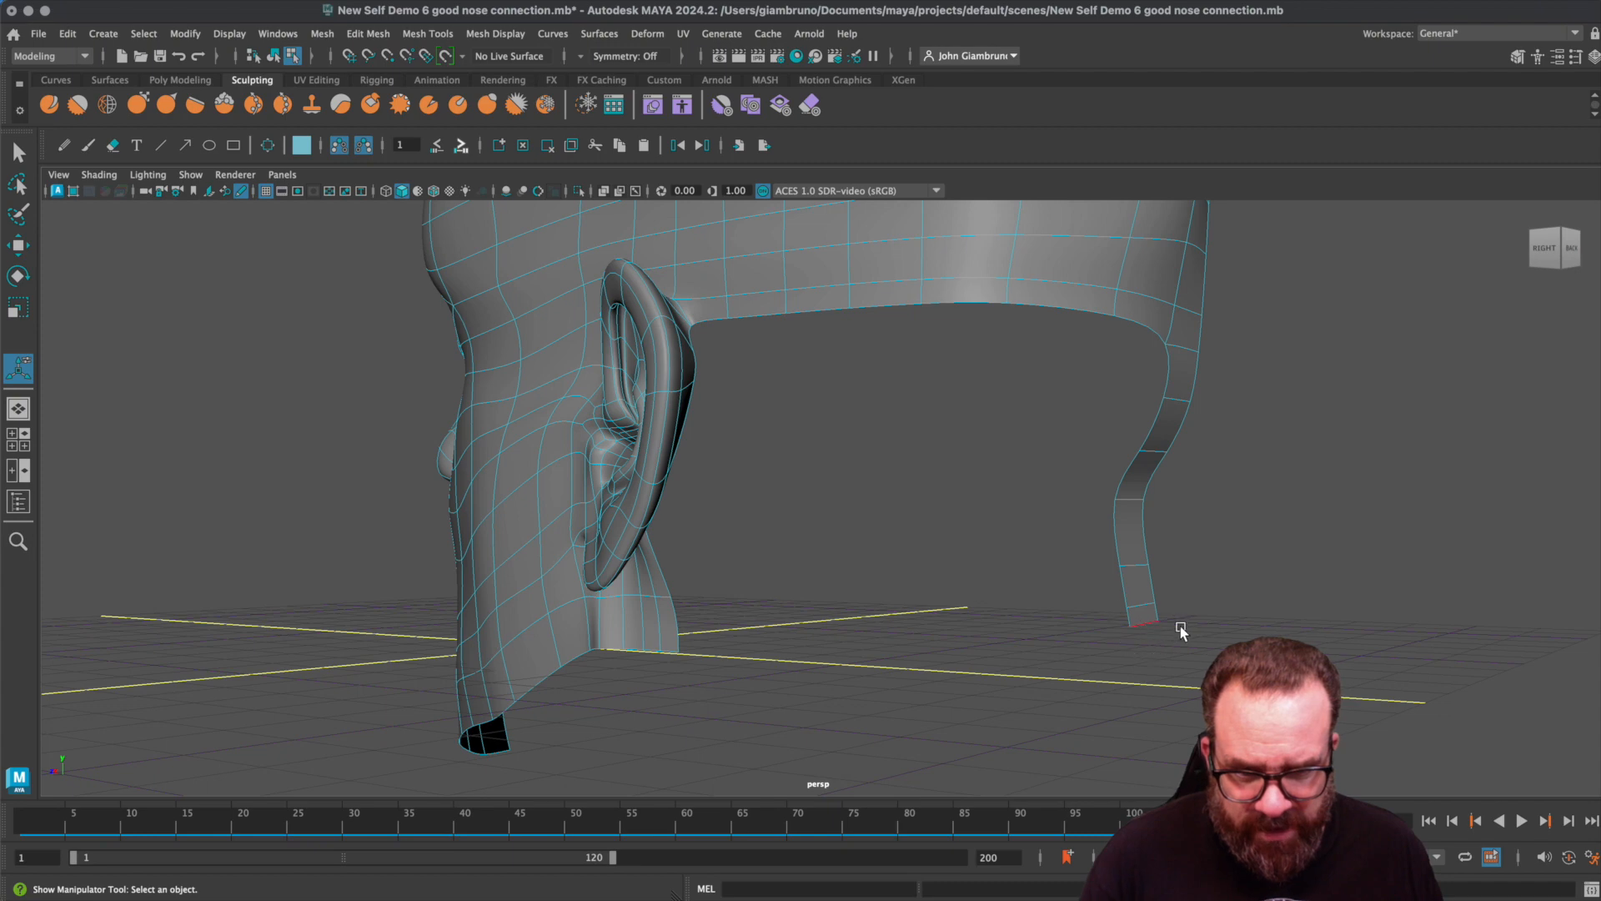
{"action": "key", "text": "w"}
{"action": "left_click", "coordinate": [1168, 632]}
{"action": "left_click_drag", "start_coordinate": [1085, 626], "coordinate": [1004, 627]}
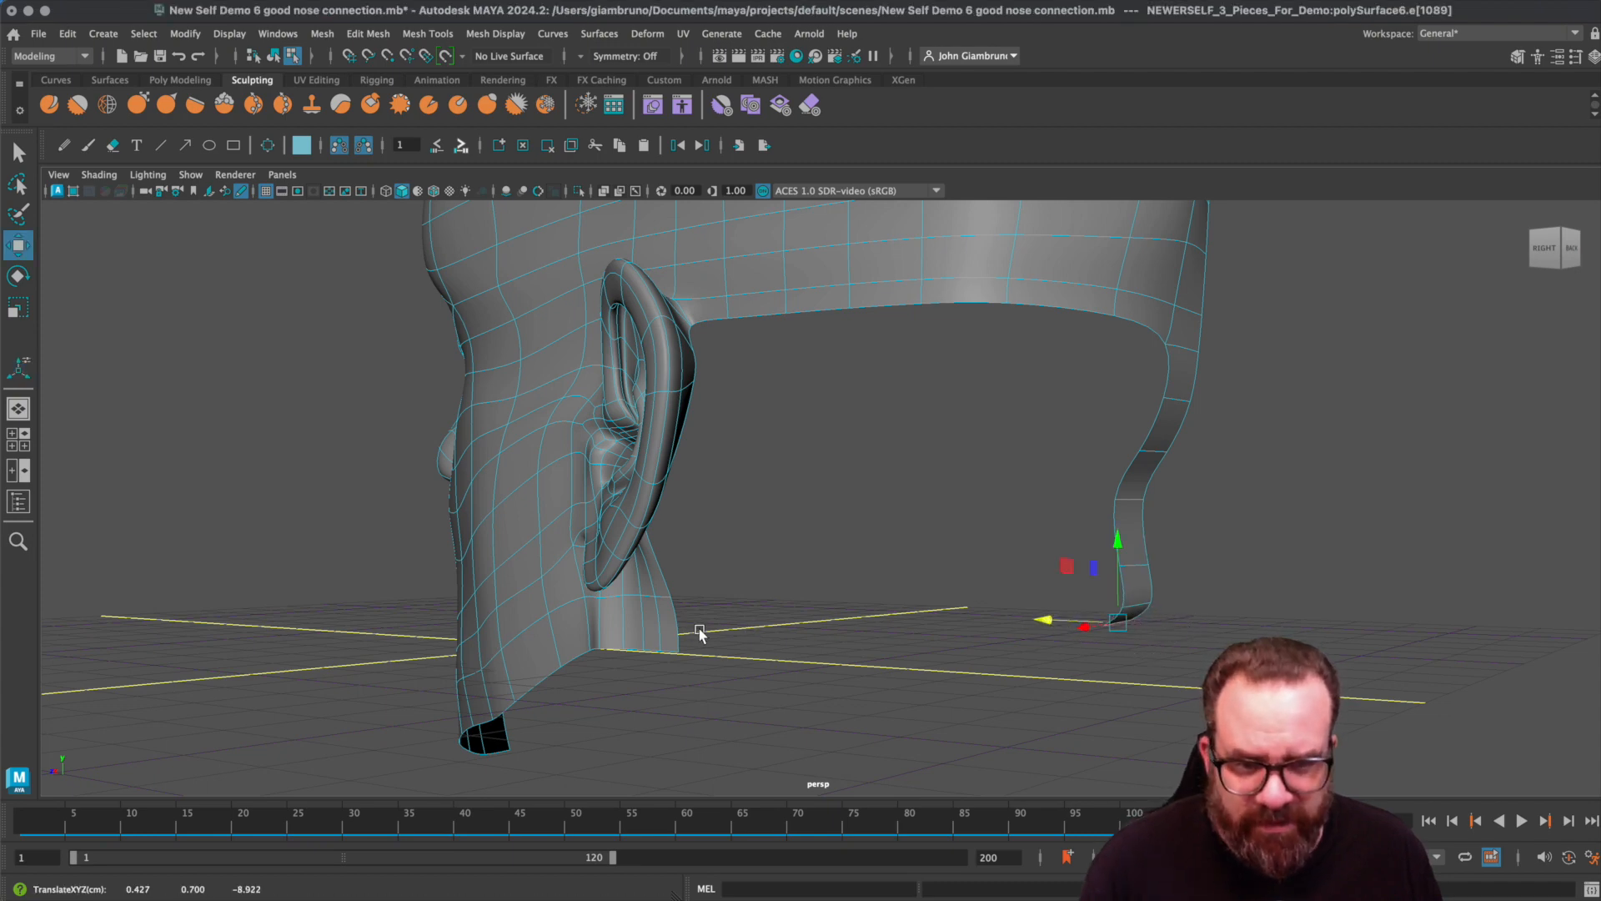
- Show the four-view layout and extrude the rear strip's bottom edge farther down along the neck profile of the side reference photo
{"action": "left_click_drag", "start_coordinate": [699, 634], "coordinate": [905, 655], "text": "alt"}
{"action": "key", "text": "space"}
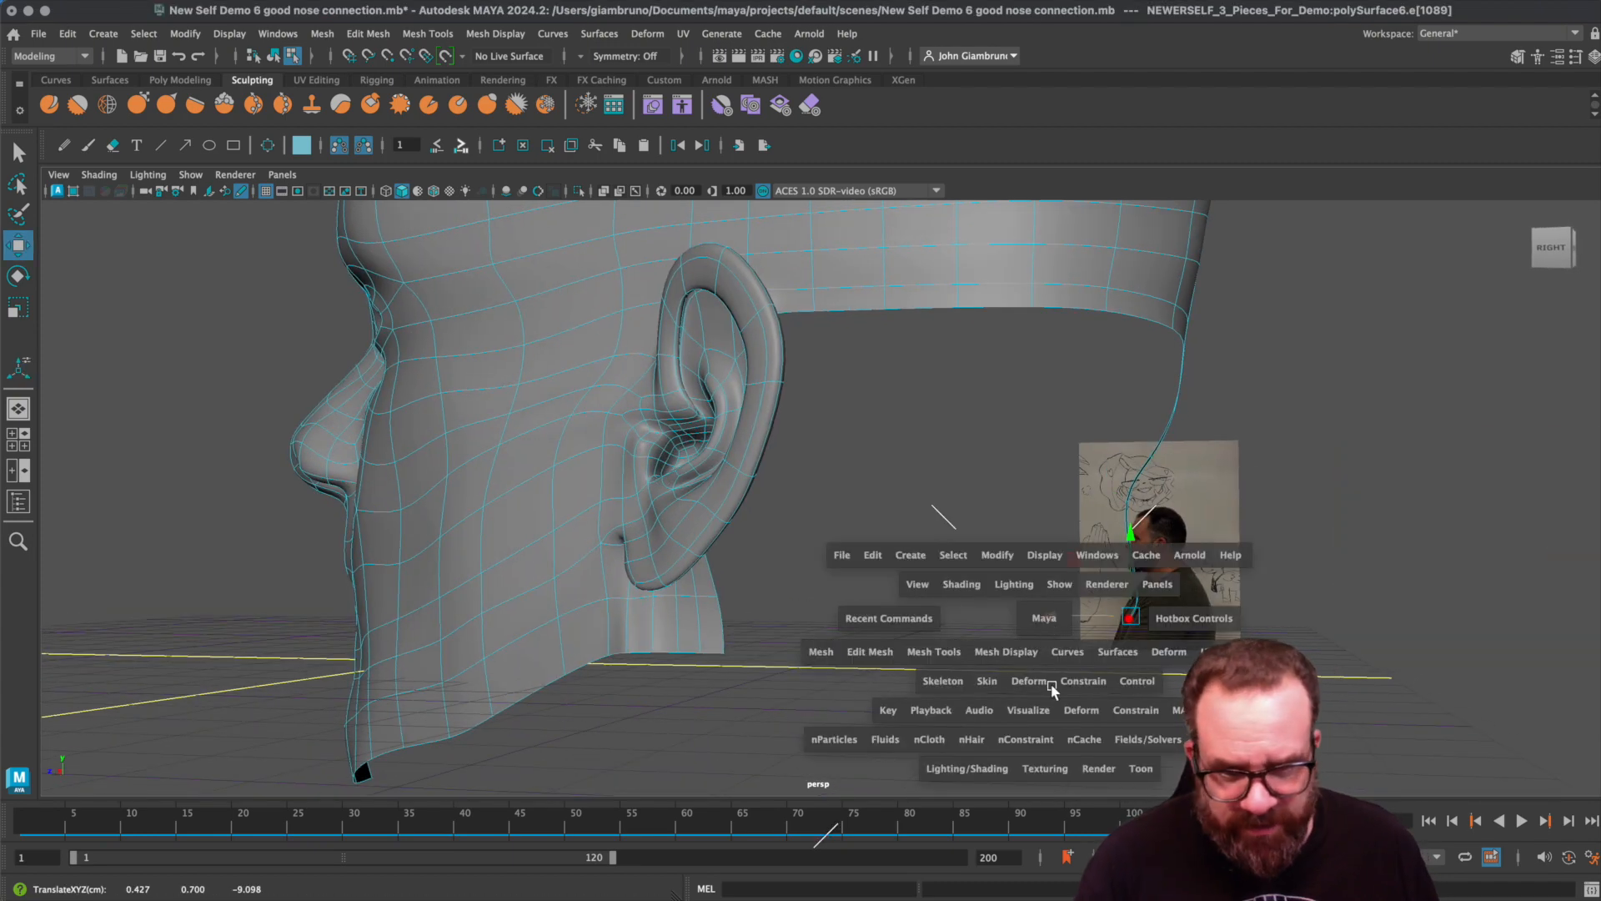
{"action": "scroll", "coordinate": [1197, 679], "scroll_direction": "down", "scroll_amount": 6}
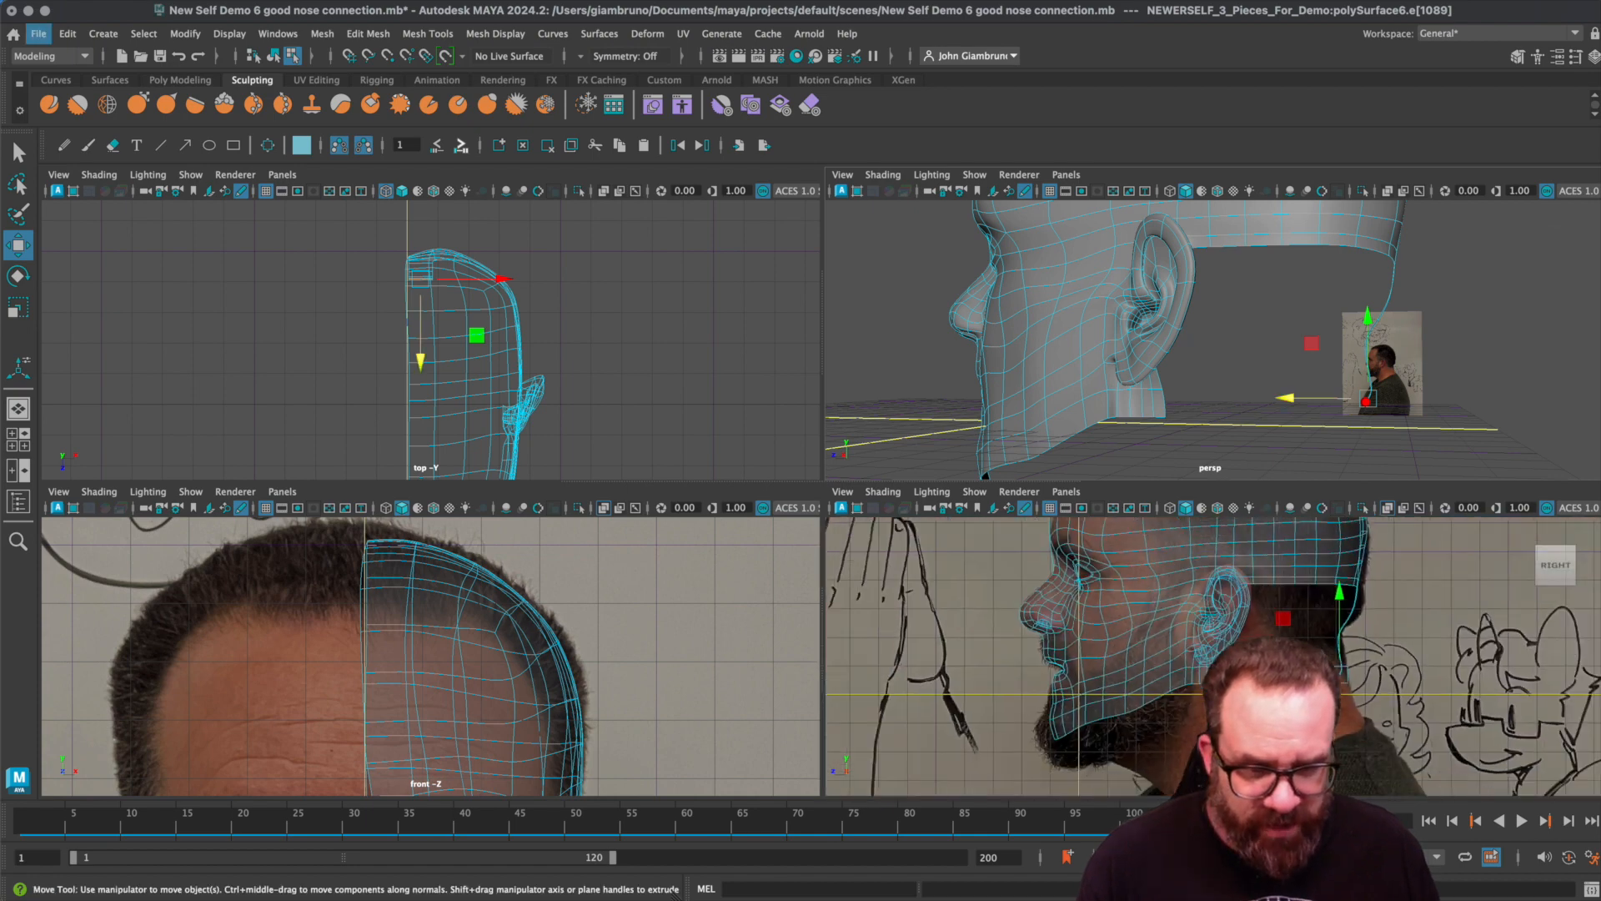
{"action": "left_click_drag", "start_coordinate": [1152, 665], "coordinate": [1157, 667]}
{"action": "scroll", "coordinate": [1213, 658], "scroll_direction": "up", "scroll_amount": 1}
{"action": "key", "text": "ctrl+e"}
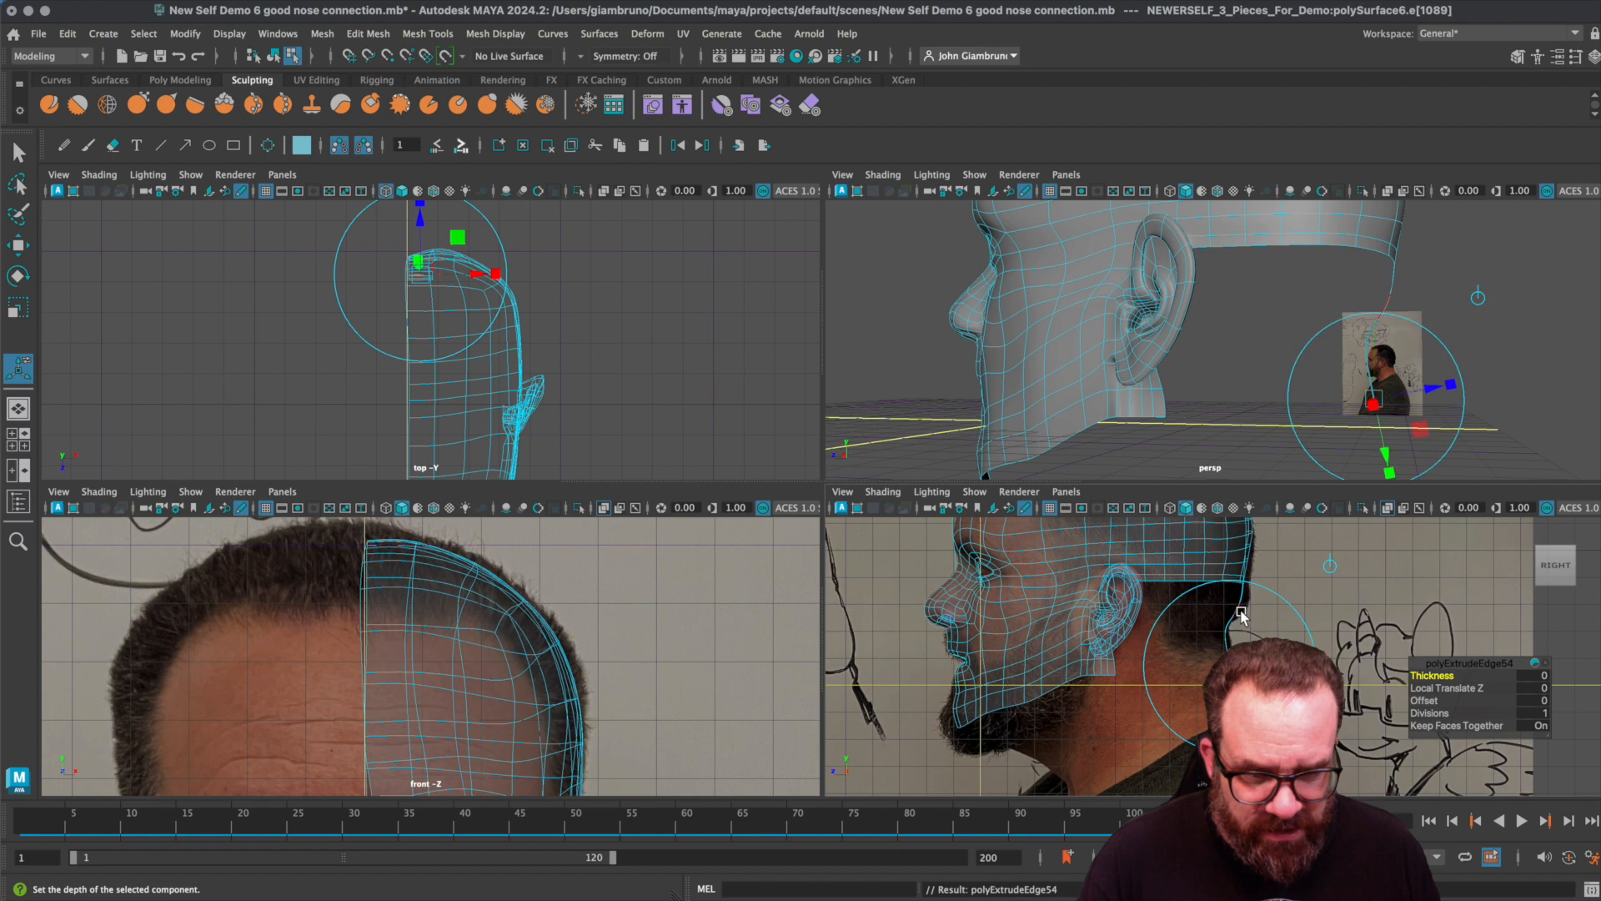
{"action": "left_click", "coordinate": [1331, 567]}
{"action": "left_click_drag", "start_coordinate": [1231, 609], "coordinate": [1230, 625]}
{"action": "left_click_drag", "start_coordinate": [1183, 695], "coordinate": [1182, 689]}
{"action": "left_click_drag", "start_coordinate": [1235, 624], "coordinate": [1236, 631]}
{"action": "scroll", "coordinate": [1235, 631], "scroll_direction": "up", "scroll_amount": 2}
{"action": "scroll", "coordinate": [1235, 631], "scroll_direction": "up", "scroll_amount": 4}
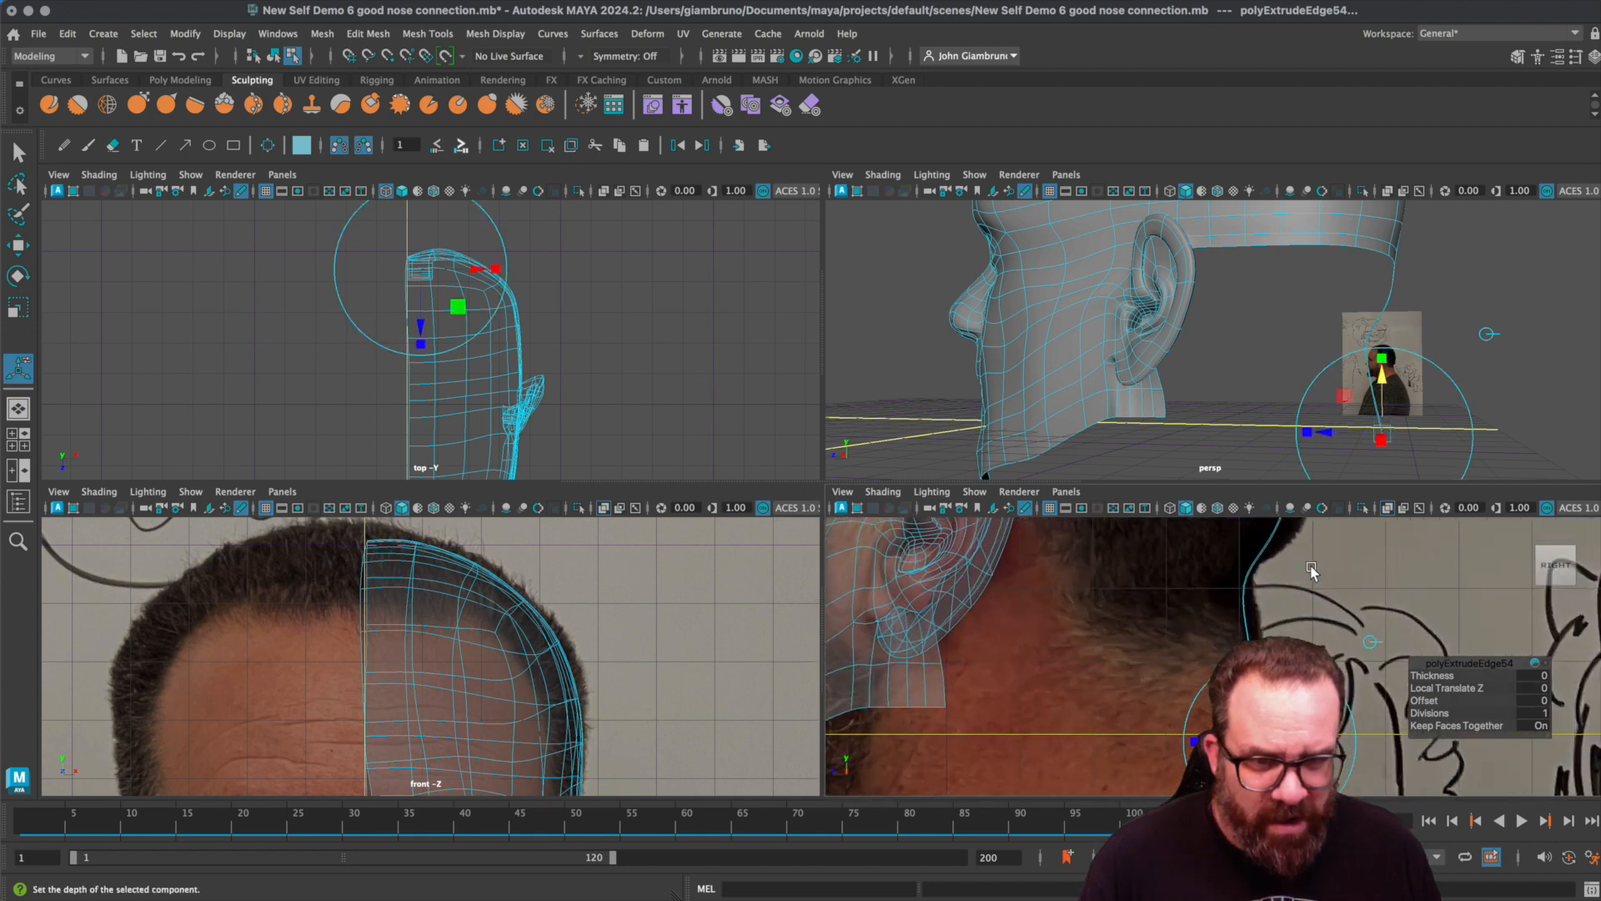
- Examine the open border behind the ear in the perspective and side views, and save the scene
{"action": "left_click", "coordinate": [1231, 382]}
{"action": "left_click_drag", "start_coordinate": [1231, 382], "coordinate": [1183, 391], "text": "alt"}
{"action": "scroll", "coordinate": [1270, 315], "scroll_direction": "up", "scroll_amount": 4}
{"action": "scroll", "coordinate": [1306, 367], "scroll_direction": "down", "scroll_amount": 8}
{"action": "left_click_drag", "start_coordinate": [1244, 347], "coordinate": [1287, 245], "text": "alt"}
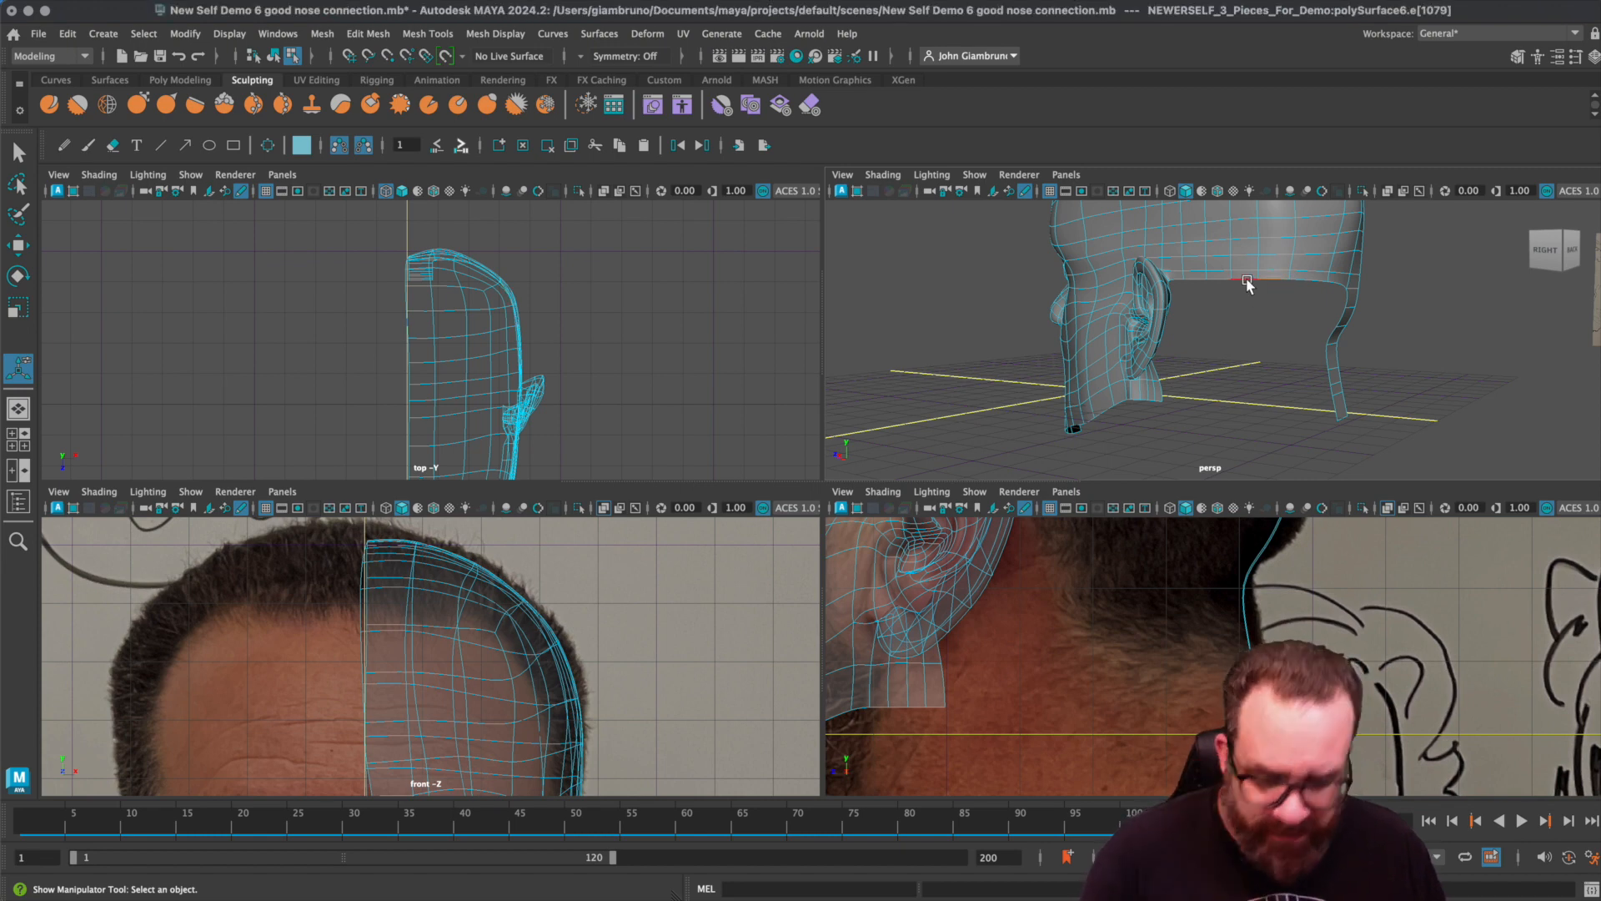
{"action": "left_click_drag", "start_coordinate": [1249, 302], "coordinate": [1276, 351], "text": "alt"}
{"action": "scroll", "coordinate": [1161, 675], "scroll_direction": "down", "scroll_amount": 5}
{"action": "scroll", "coordinate": [1162, 674], "scroll_direction": "down", "scroll_amount": 4}
{"action": "left_click_drag", "start_coordinate": [1226, 569], "coordinate": [1154, 569], "text": "alt"}
{"action": "left_click_drag", "start_coordinate": [1287, 422], "coordinate": [1179, 337], "text": "alt"}
{"action": "key", "text": "super+s"}
- Extrude two neighbouring edges in the middle of the lower border behind the ear a short distance downward
{"action": "left_click_drag", "start_coordinate": [1151, 258], "coordinate": [1194, 280], "text": "alt"}
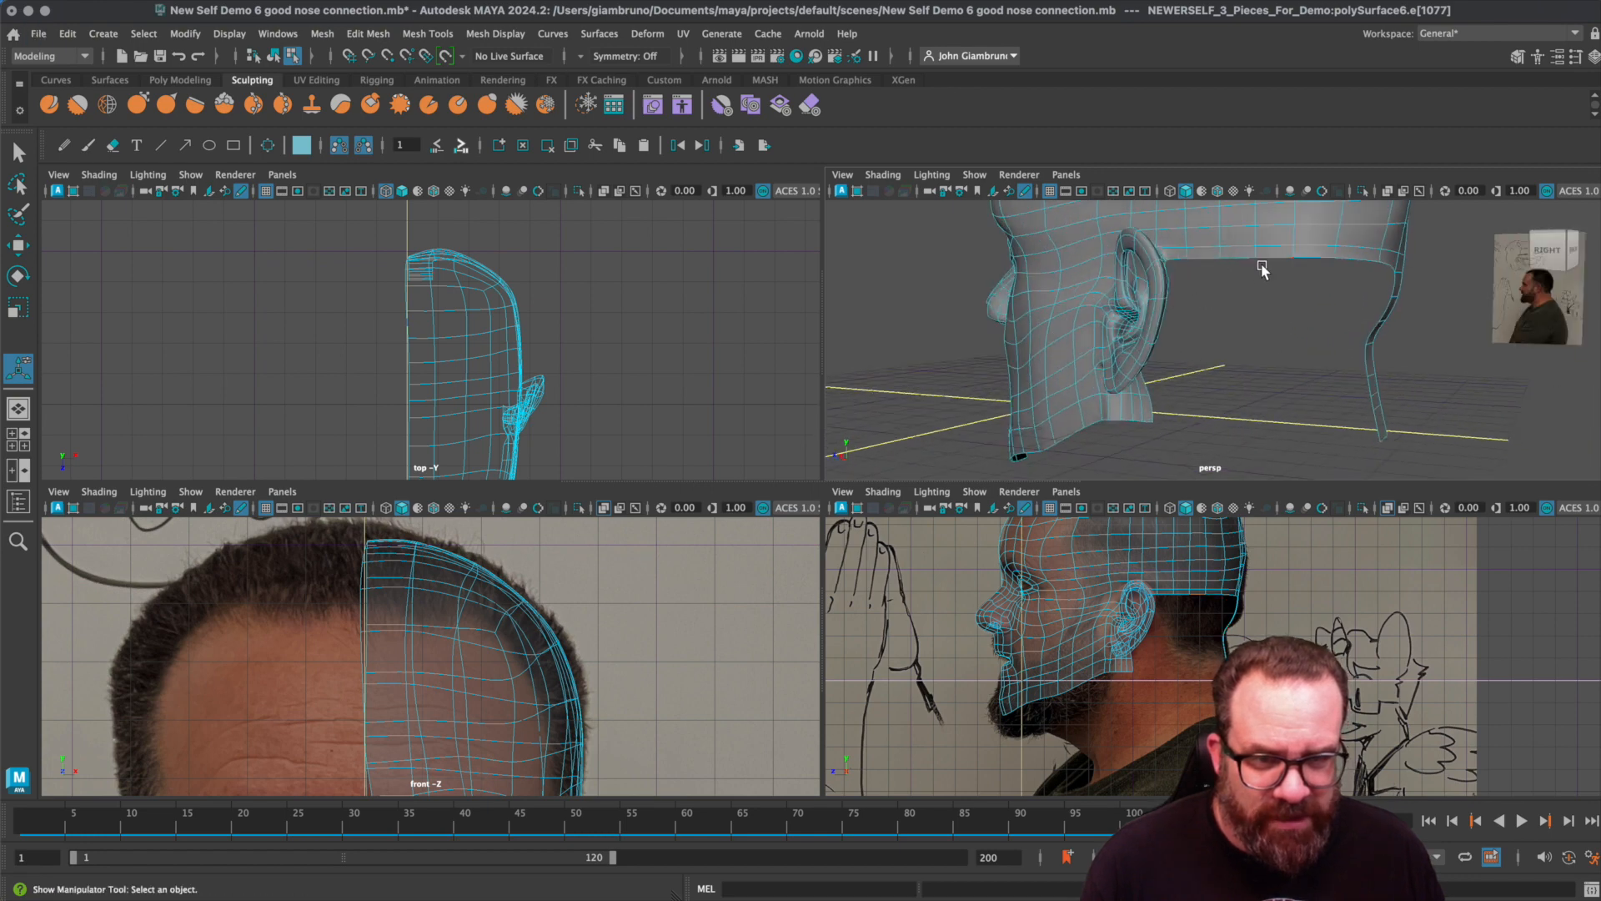
{"action": "left_click", "coordinate": [1308, 264], "text": "shift"}
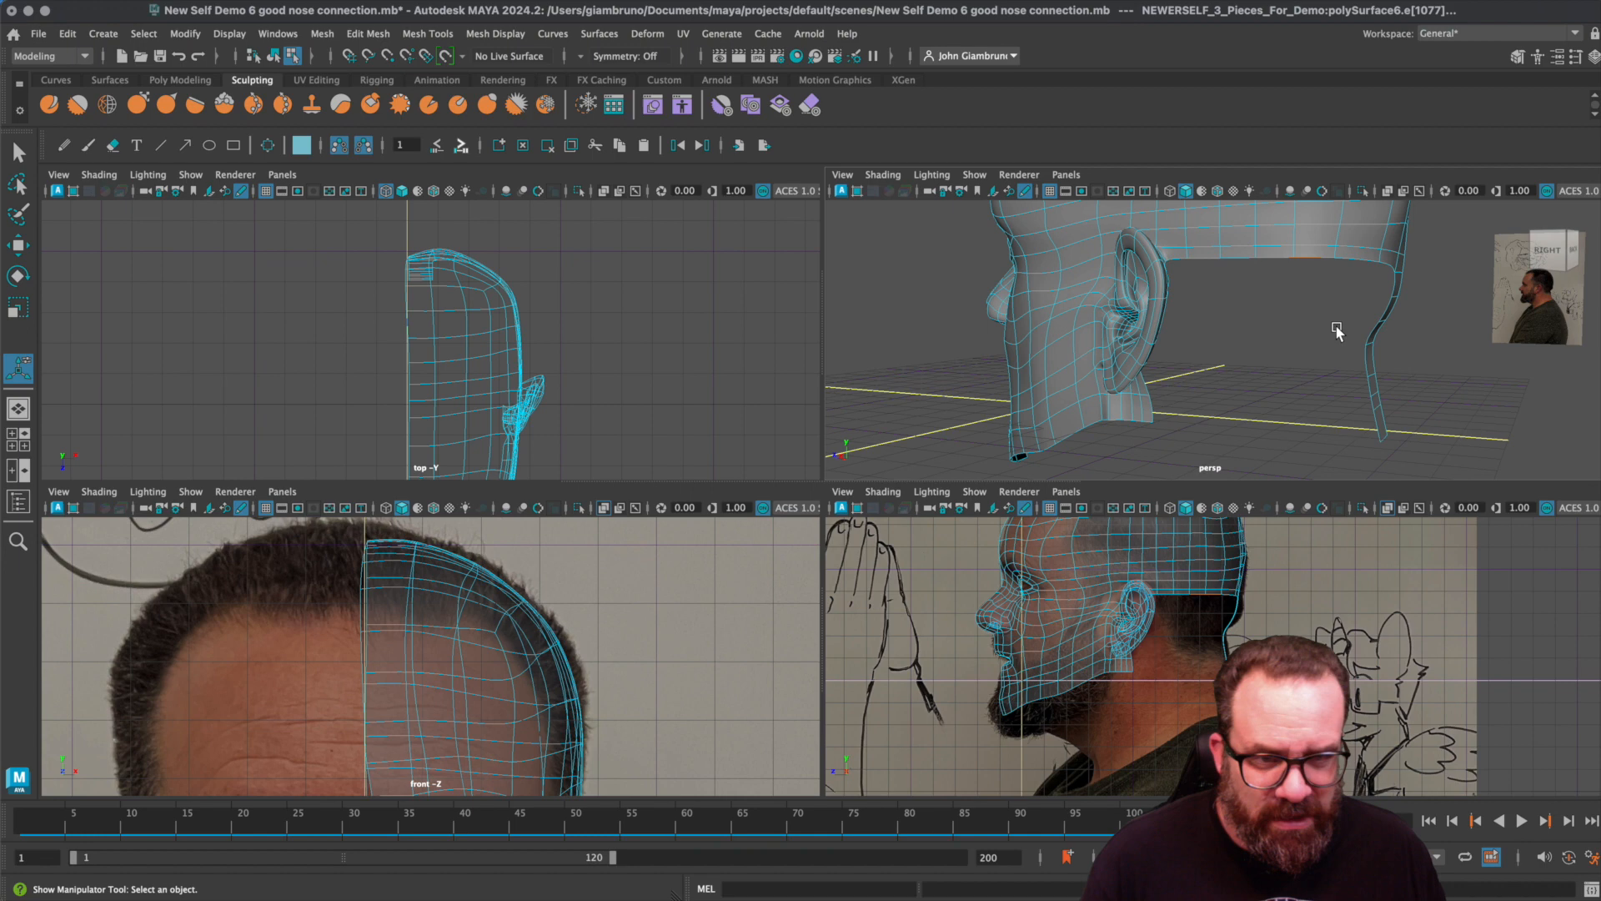
{"action": "key", "text": "ctrl+e"}
{"action": "left_click_drag", "start_coordinate": [1369, 330], "coordinate": [1334, 401], "text": "alt"}
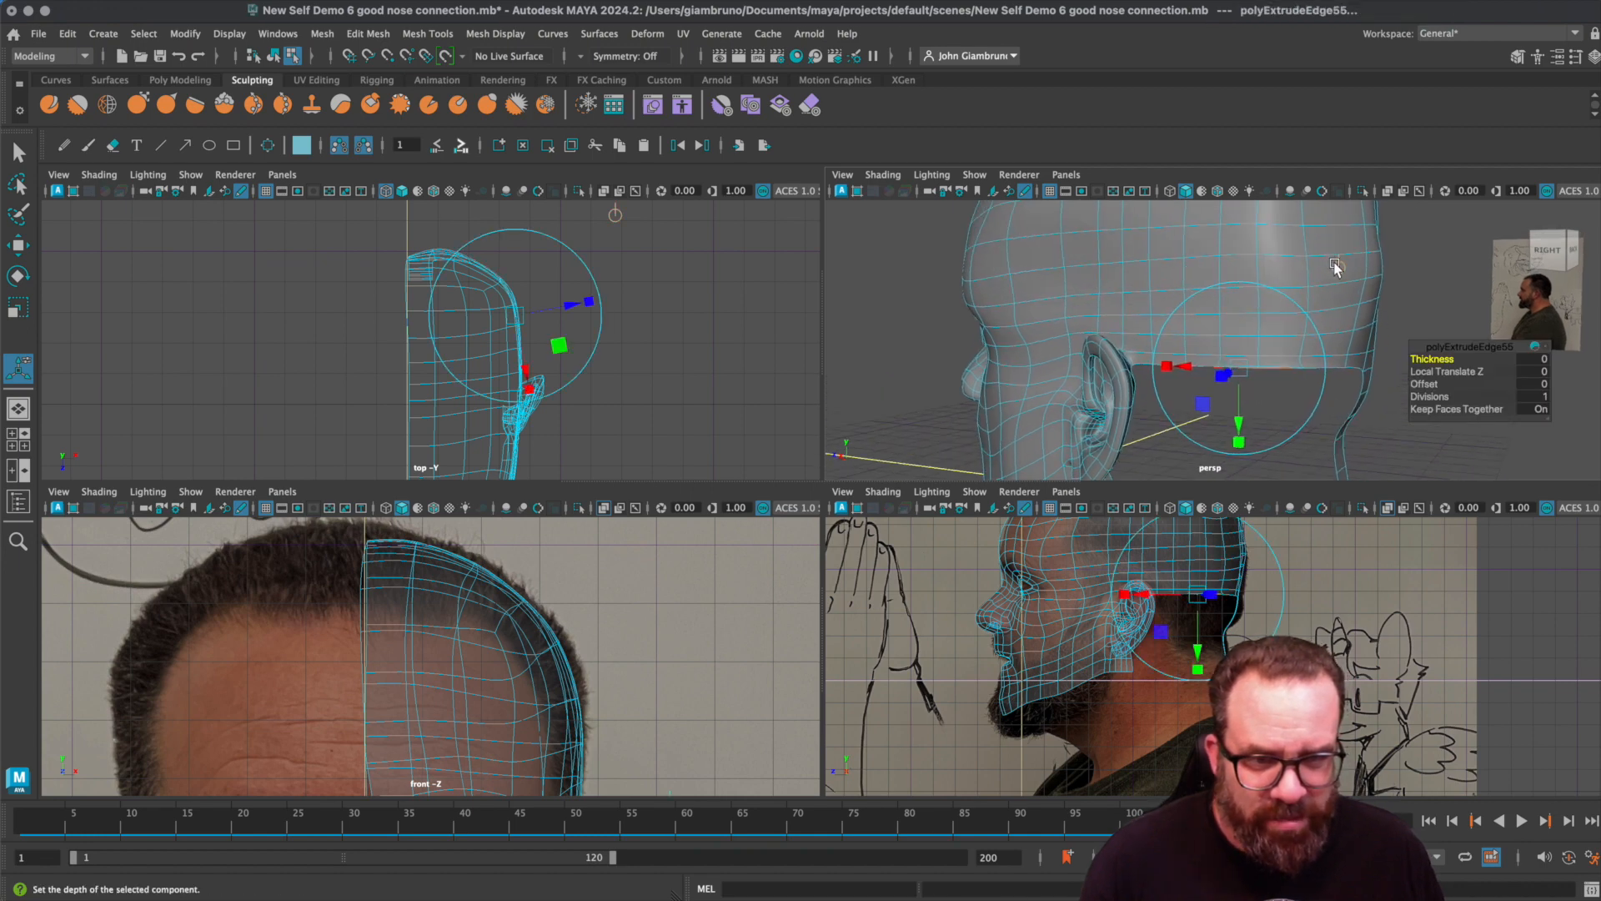
{"action": "left_click_drag", "start_coordinate": [1262, 315], "coordinate": [1251, 357]}
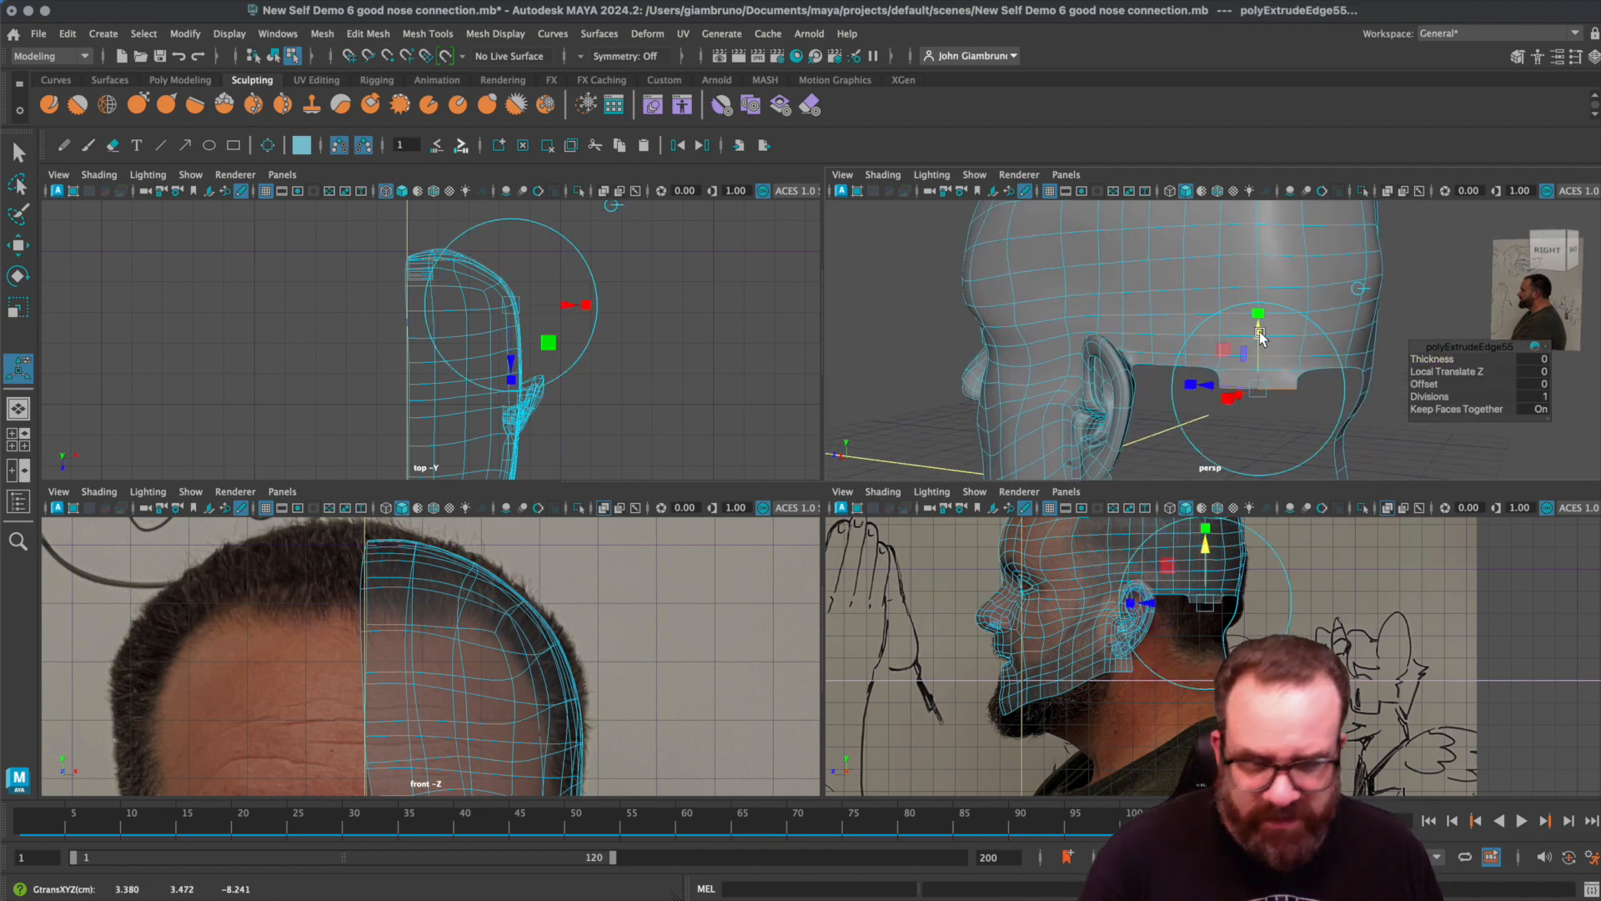
- Extrude the bottom edges of the middle strip behind the ear a second short segment straight downward
{"action": "key", "text": "1"}
{"action": "left_click_drag", "start_coordinate": [1294, 451], "coordinate": [1148, 406], "text": "alt"}
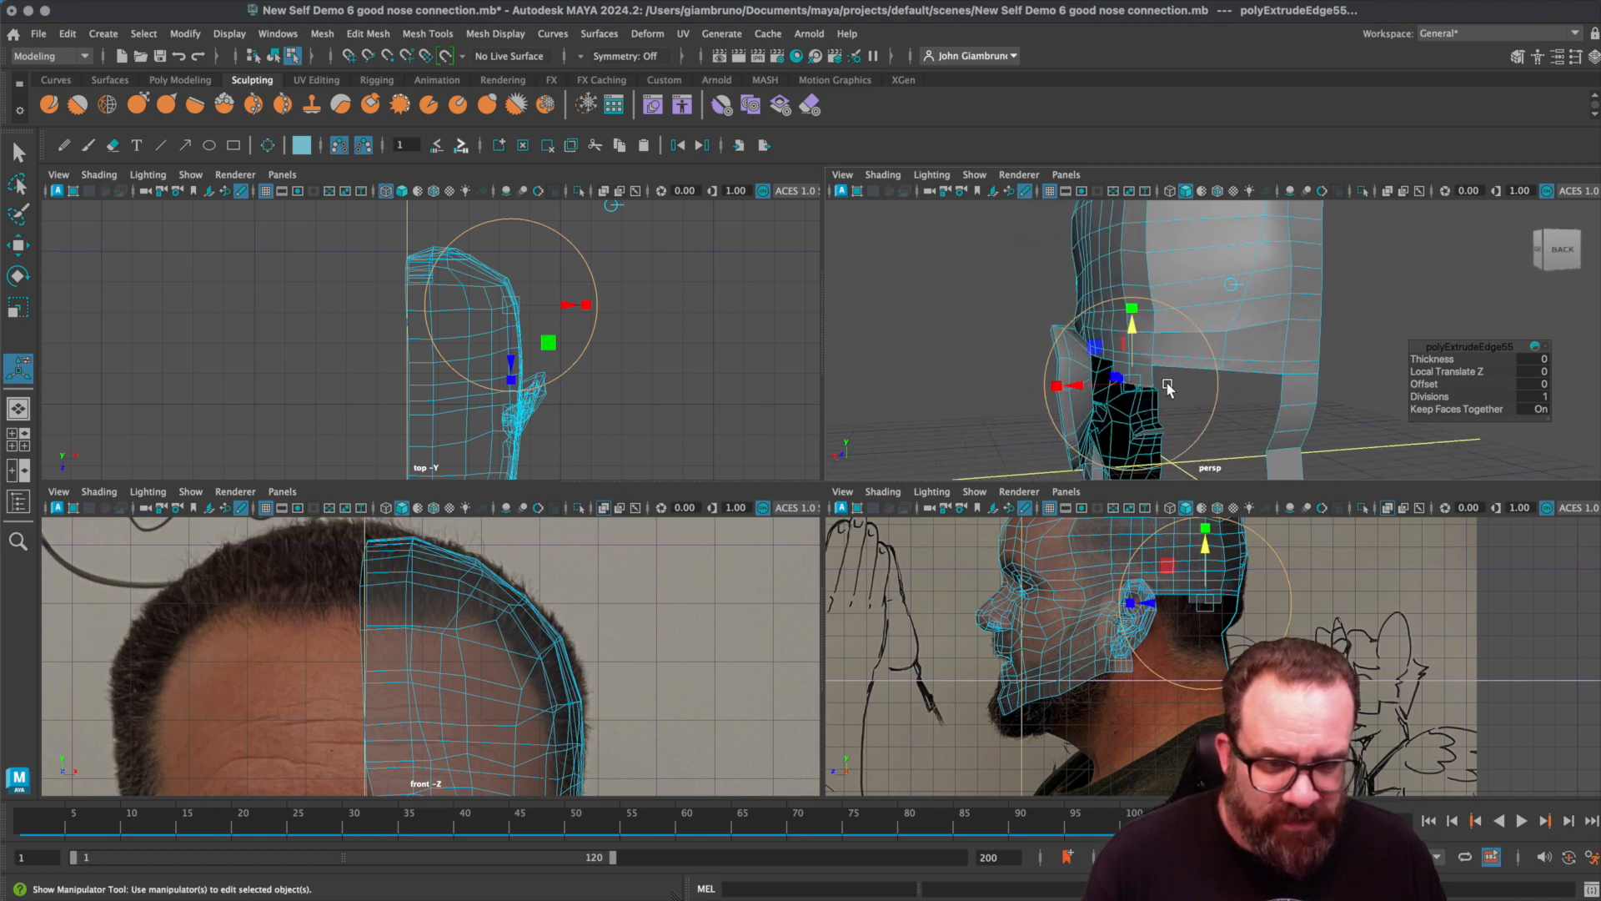
{"action": "key", "text": "ctrl+e"}
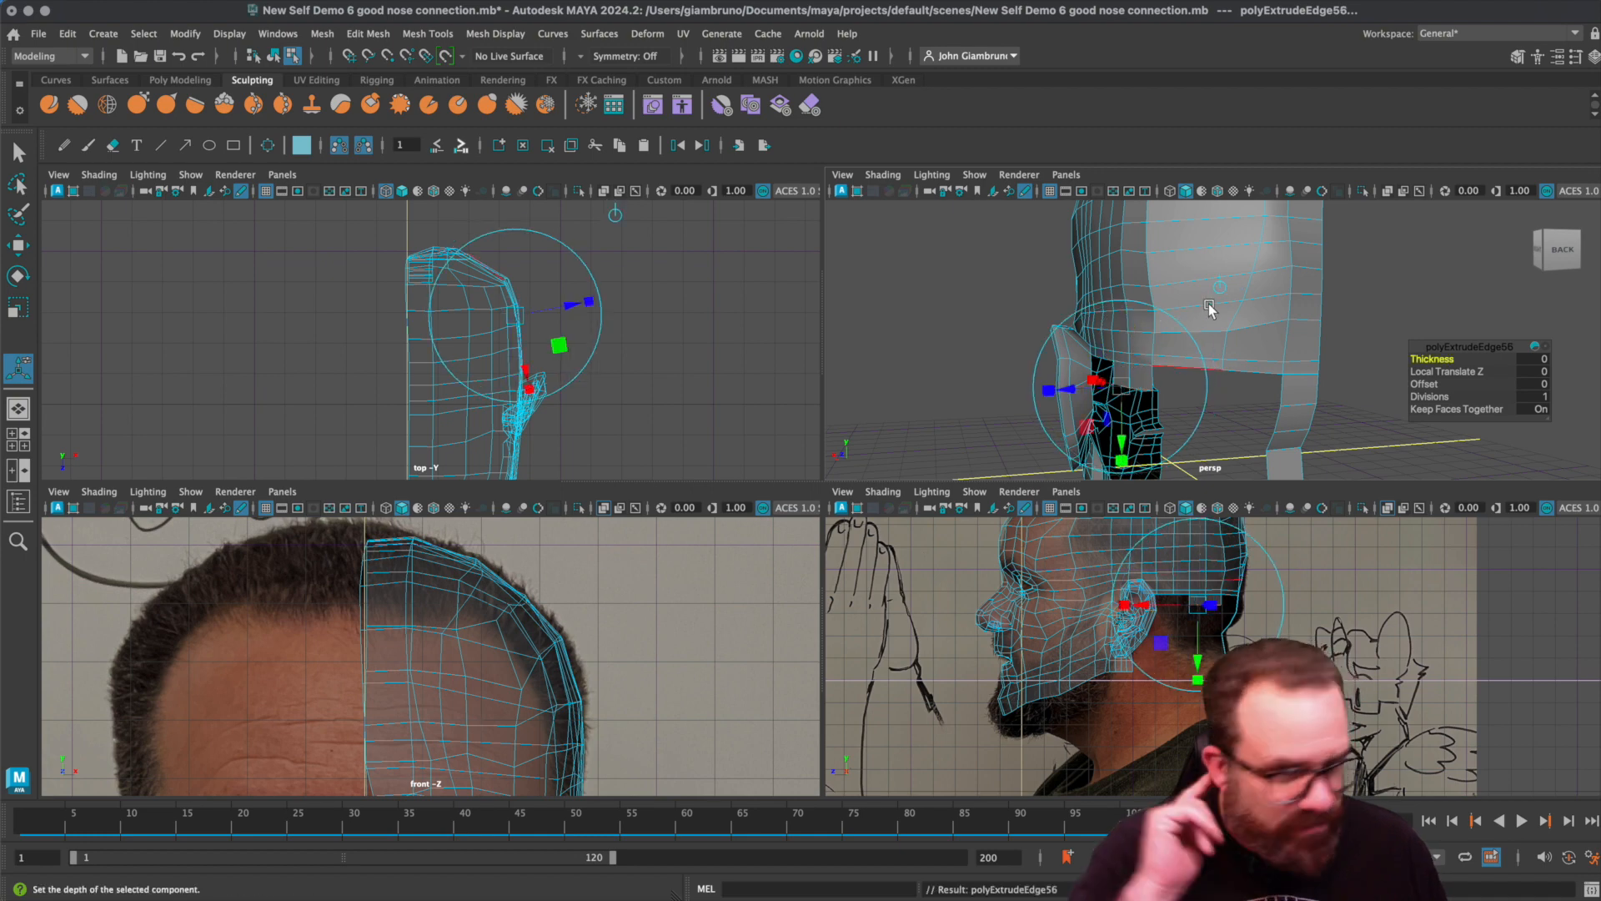
{"action": "left_click", "coordinate": [1131, 339]}
{"action": "mouse_move", "coordinate": [1147, 347]}
{"action": "left_mouse_down"}
{"action": "mouse_move", "coordinate": [1130, 344]}
{"action": "mouse_move", "coordinate": [1134, 359]}
{"action": "left_mouse_up"}
{"action": "left_click_drag", "start_coordinate": [1179, 426], "coordinate": [1151, 328], "text": "alt"}
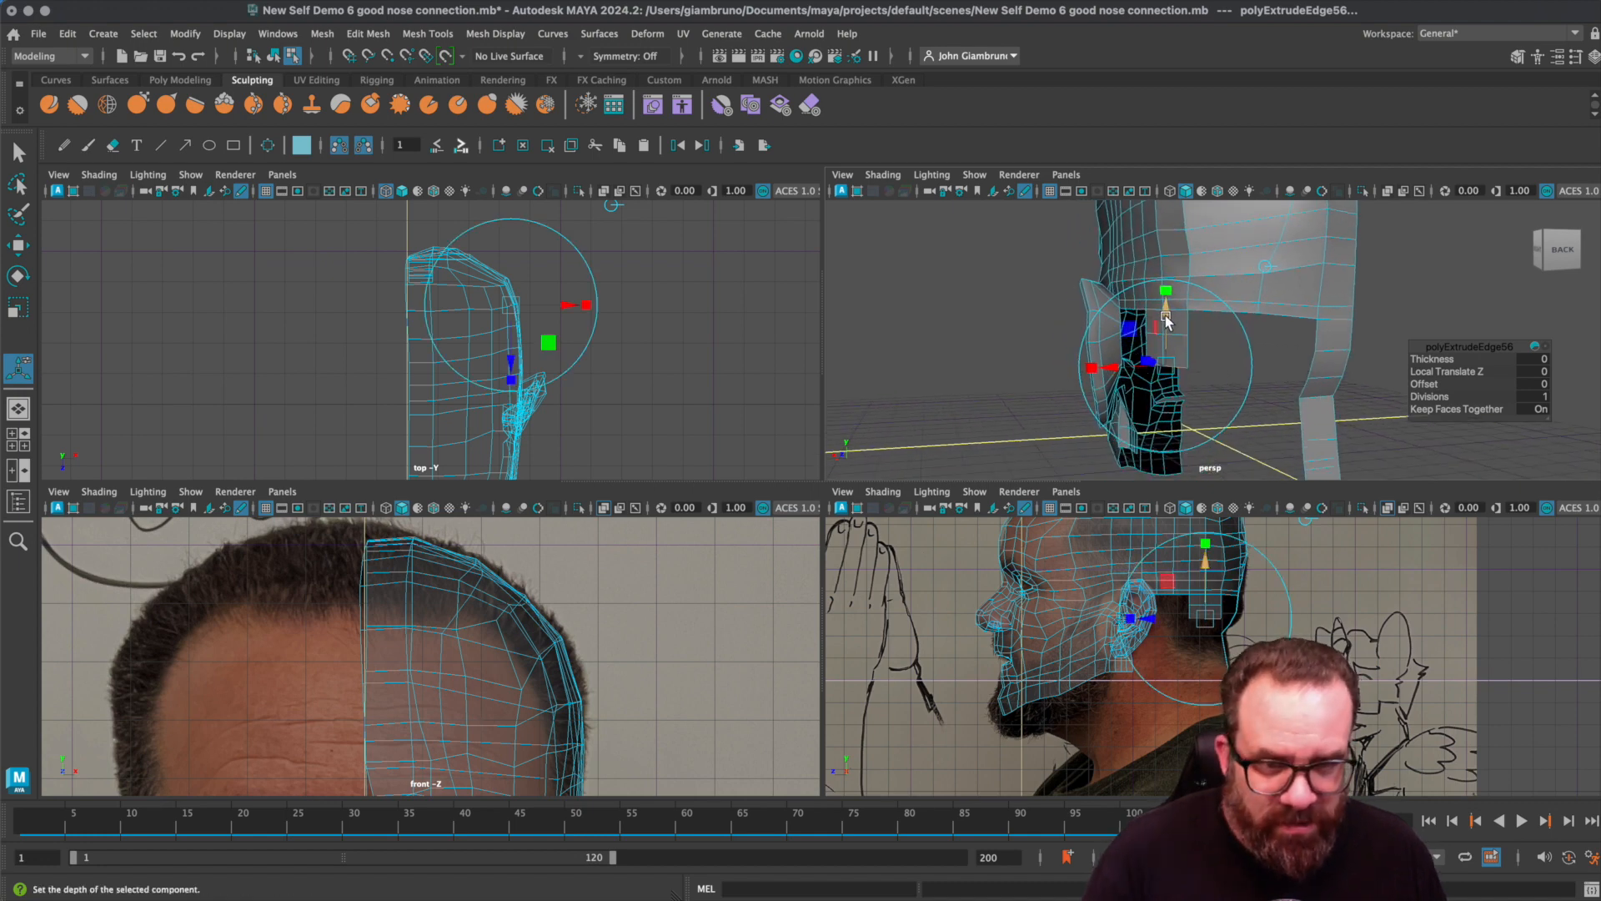
- Extrude the middle strip's bottom edges again and move them down and inward toward the neck
{"action": "key", "text": "ctrl+e"}
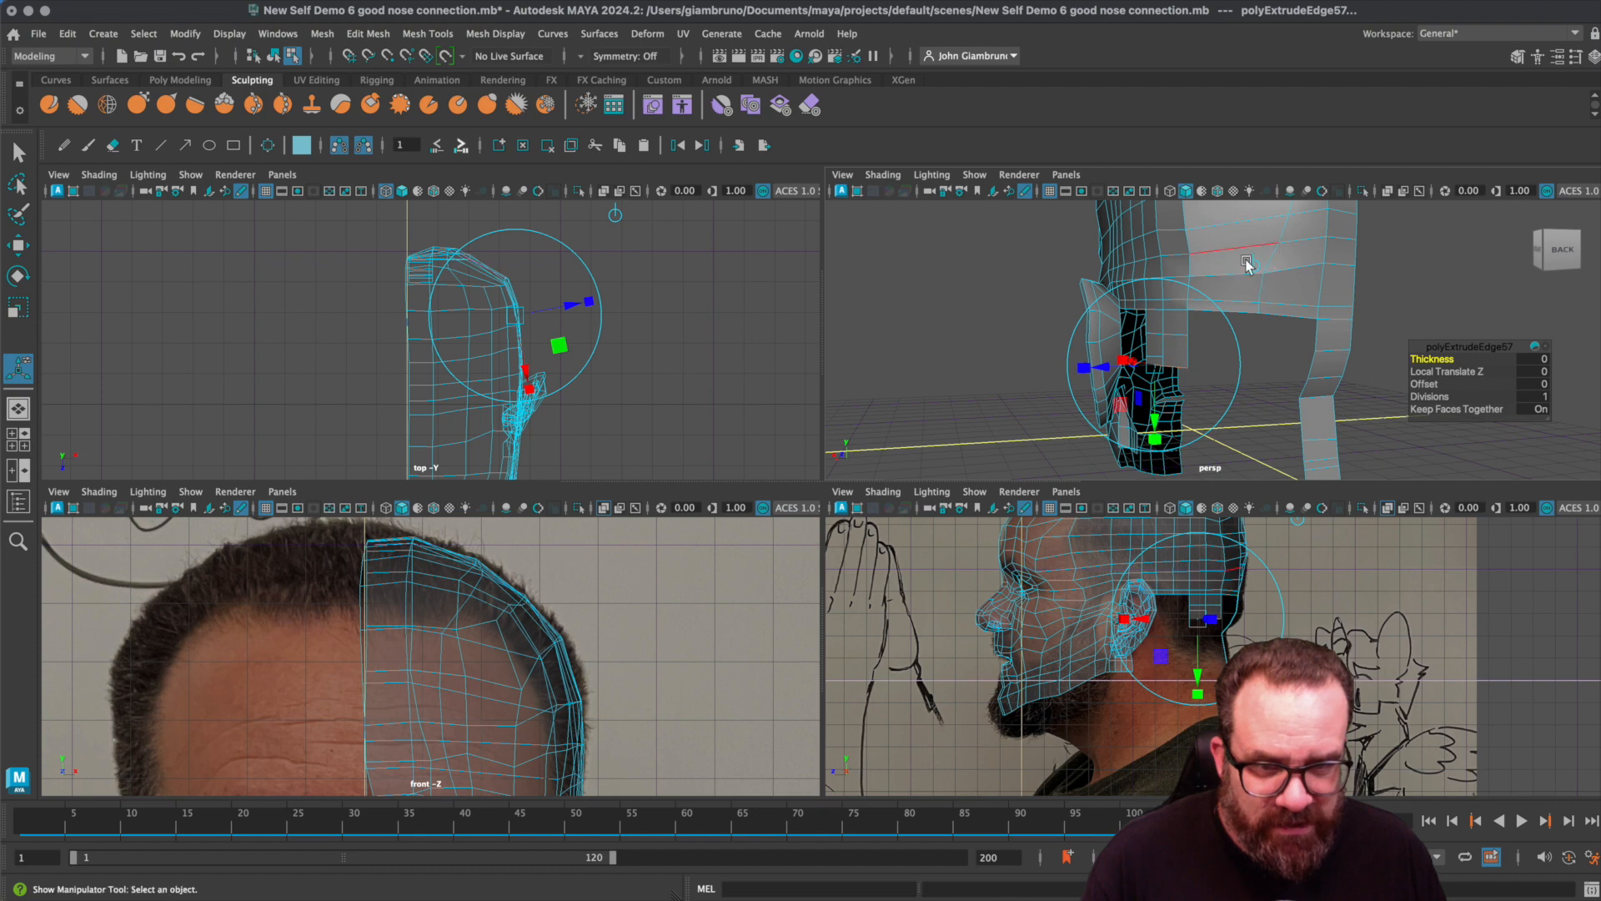
{"action": "left_click", "coordinate": [1251, 253]}
{"action": "left_click", "coordinate": [1166, 385]}
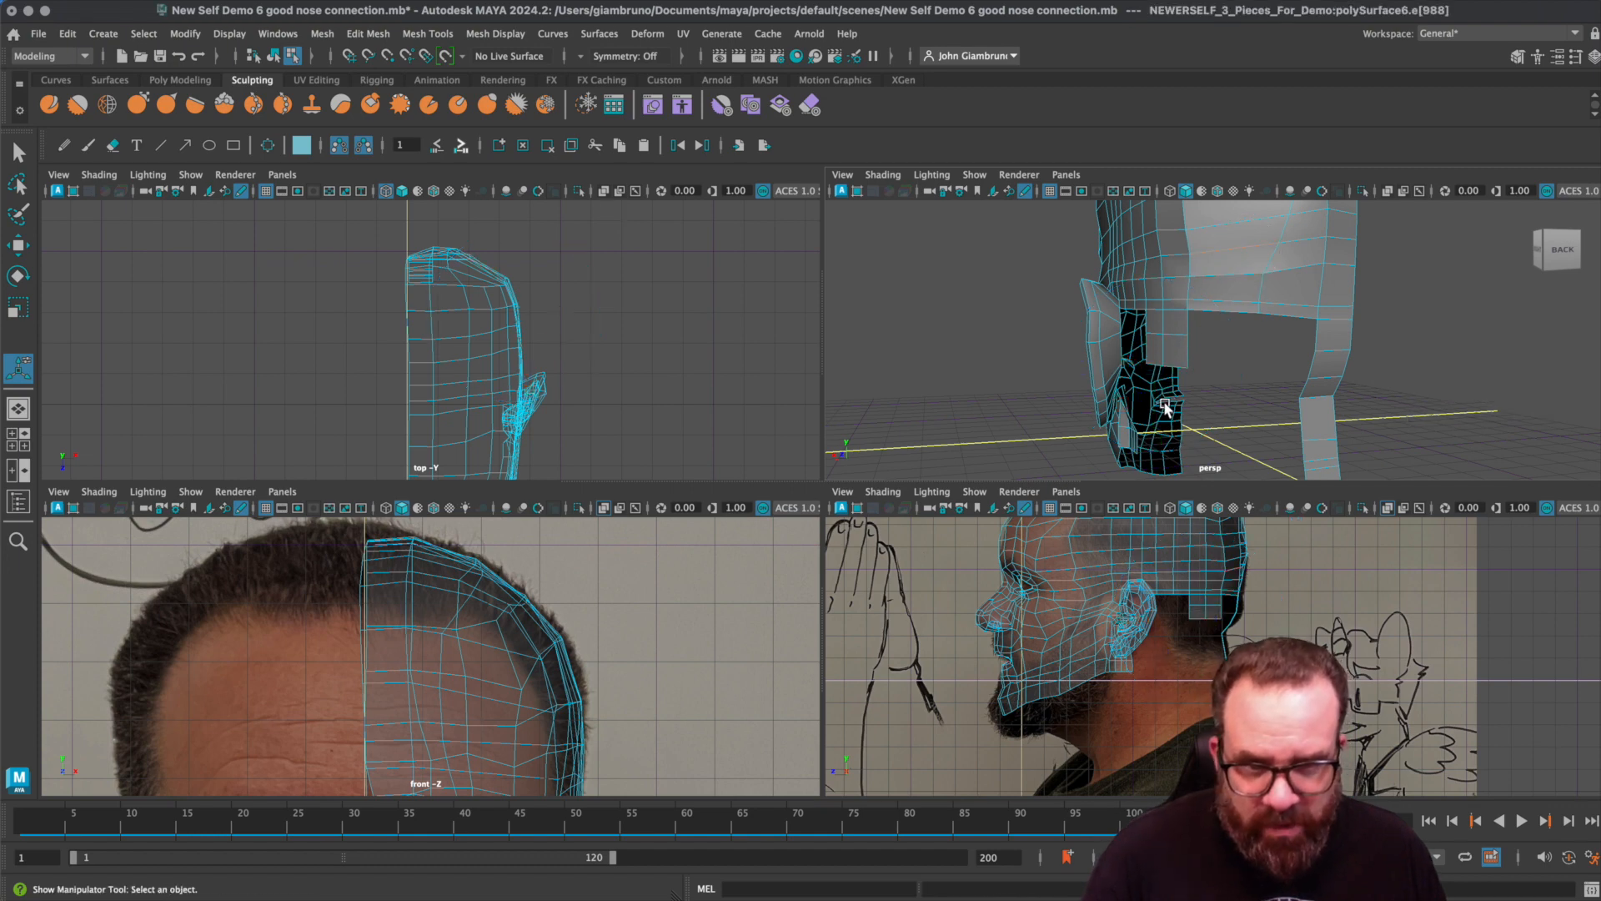
{"action": "key", "text": "ctrl+z"}
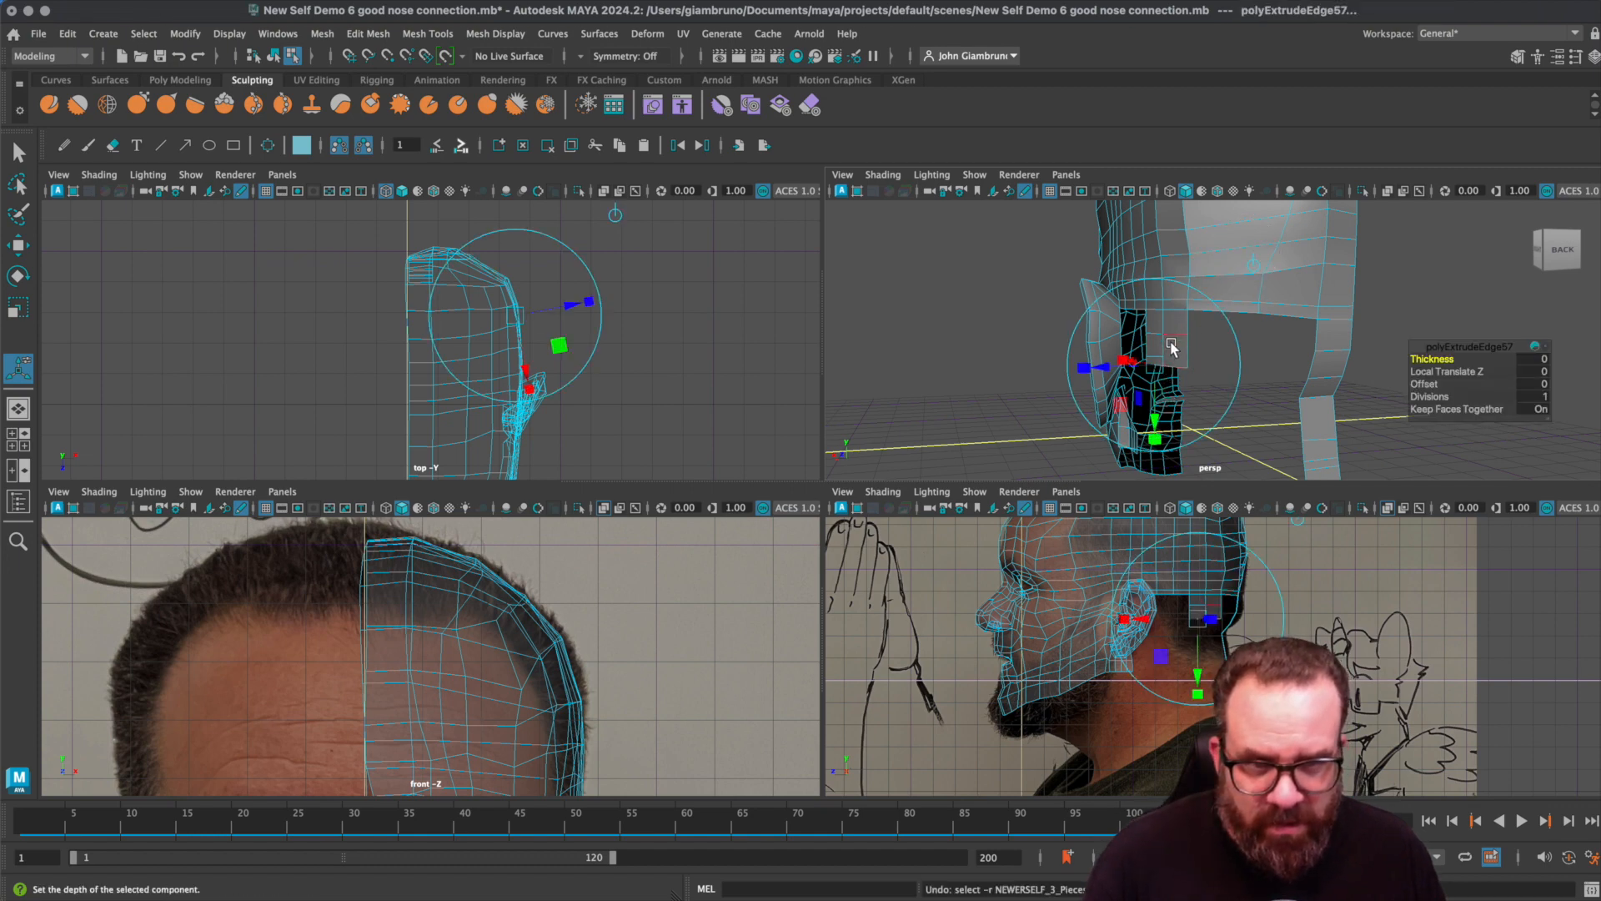
{"action": "left_click", "coordinate": [1253, 264]}
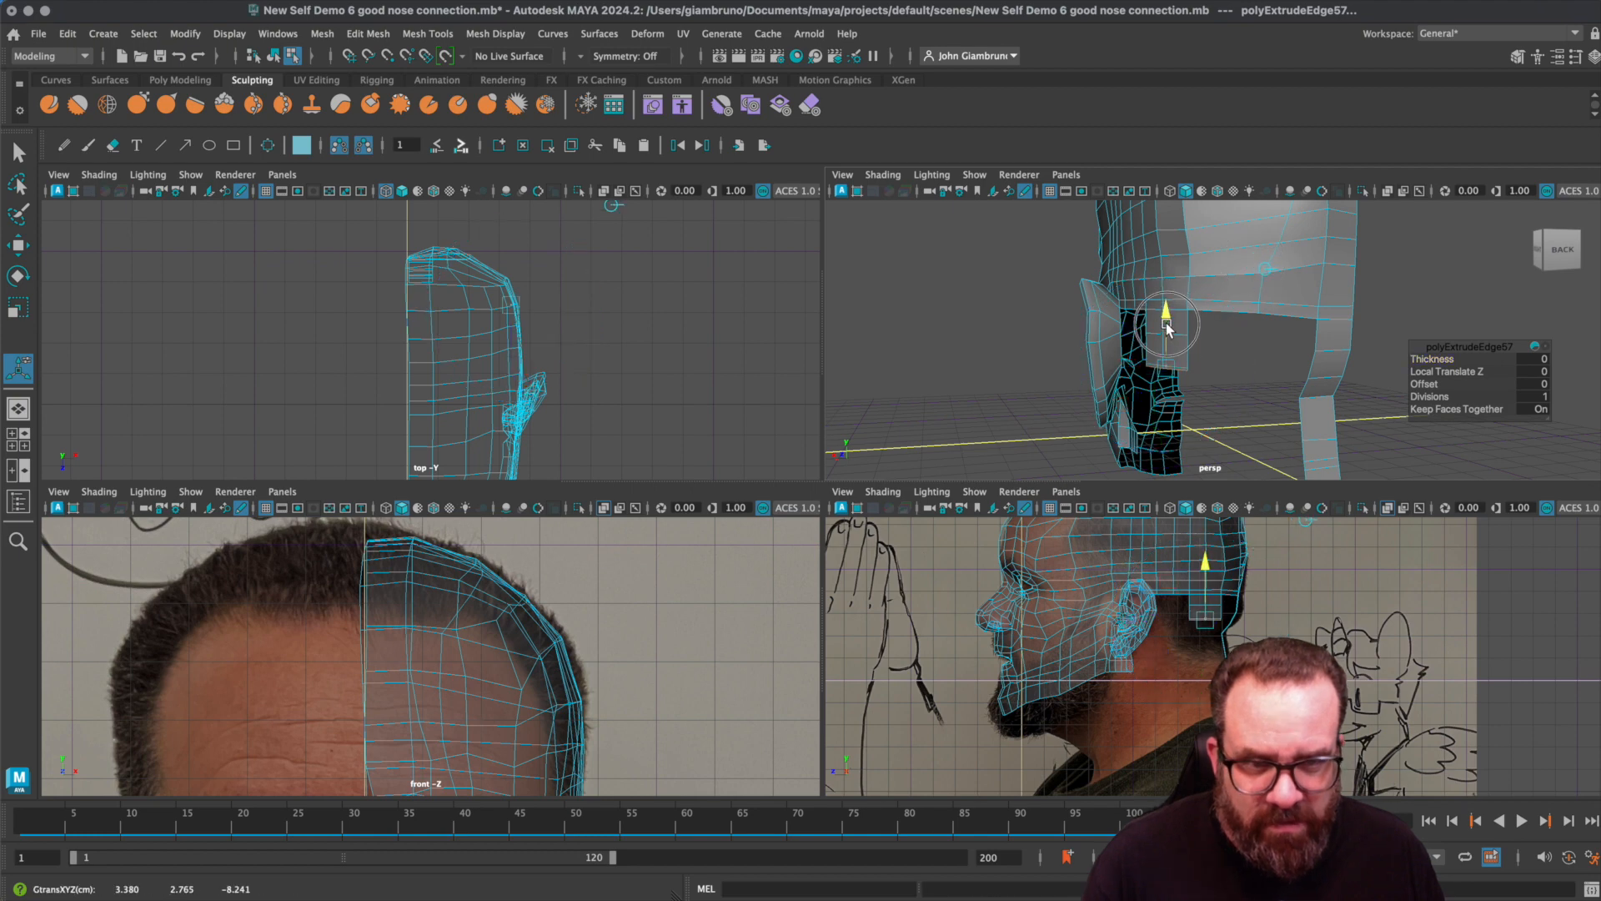
{"action": "left_click_drag", "start_coordinate": [1166, 381], "coordinate": [1246, 405], "text": "alt"}
{"action": "left_click_drag", "start_coordinate": [1254, 399], "coordinate": [1254, 400], "text": "alt"}
- Extrude another segment from the middle strip's bottom edges and lower it along the world vertical axis
{"action": "key", "text": "ctrl+e"}
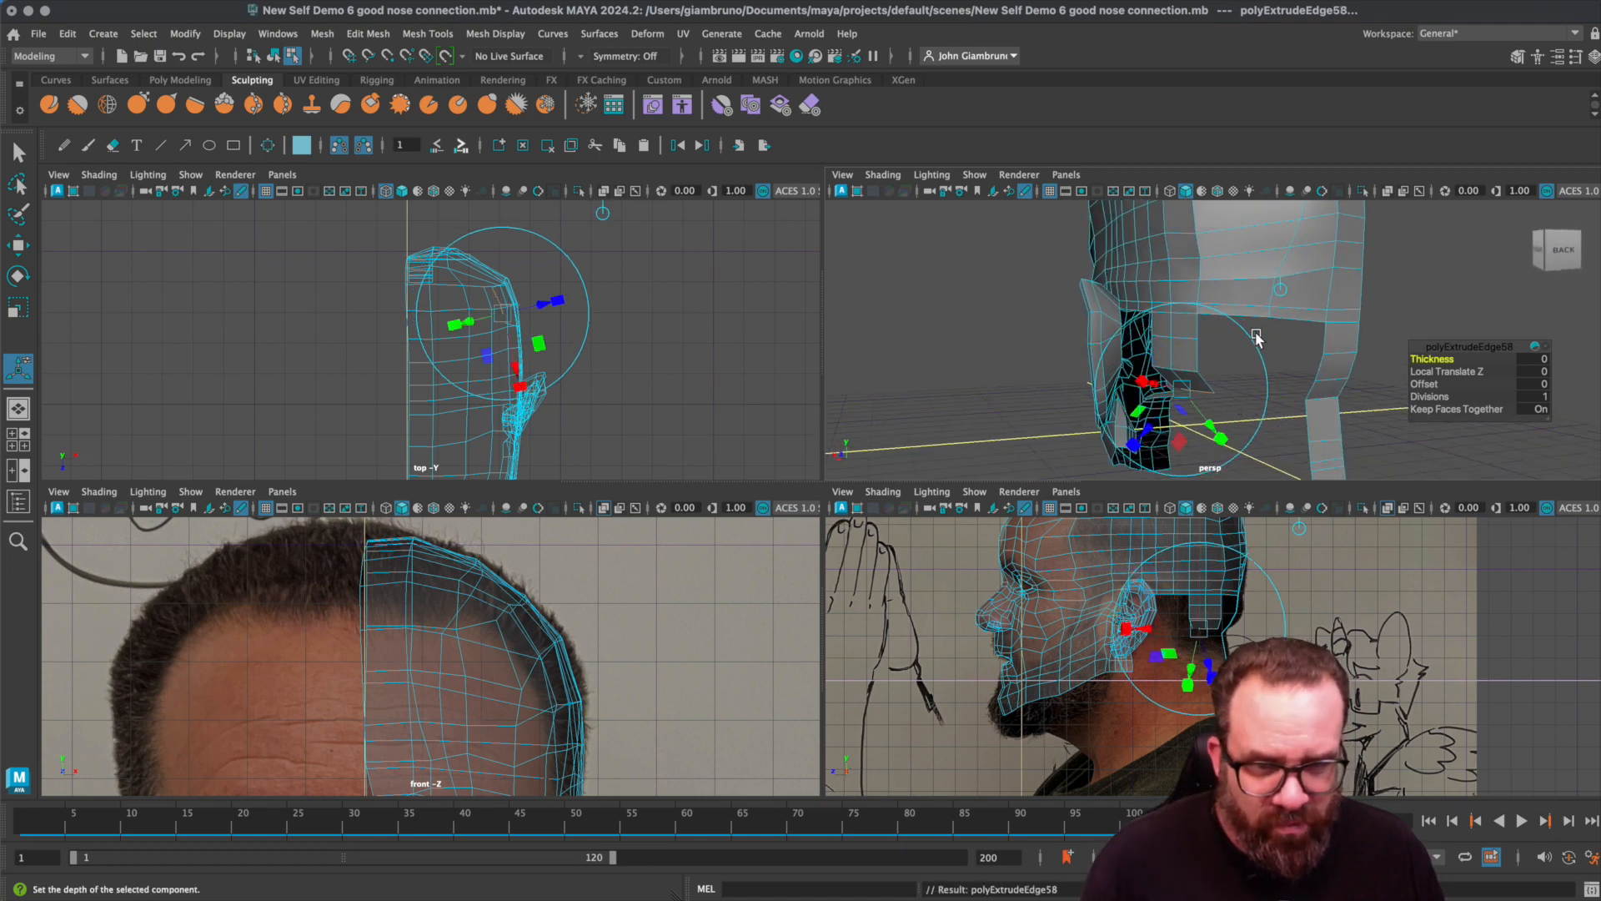
{"action": "left_click", "coordinate": [1282, 292]}
{"action": "left_click_drag", "start_coordinate": [1196, 345], "coordinate": [1201, 372]}
{"action": "left_click_drag", "start_coordinate": [1194, 444], "coordinate": [1209, 358], "text": "alt"}
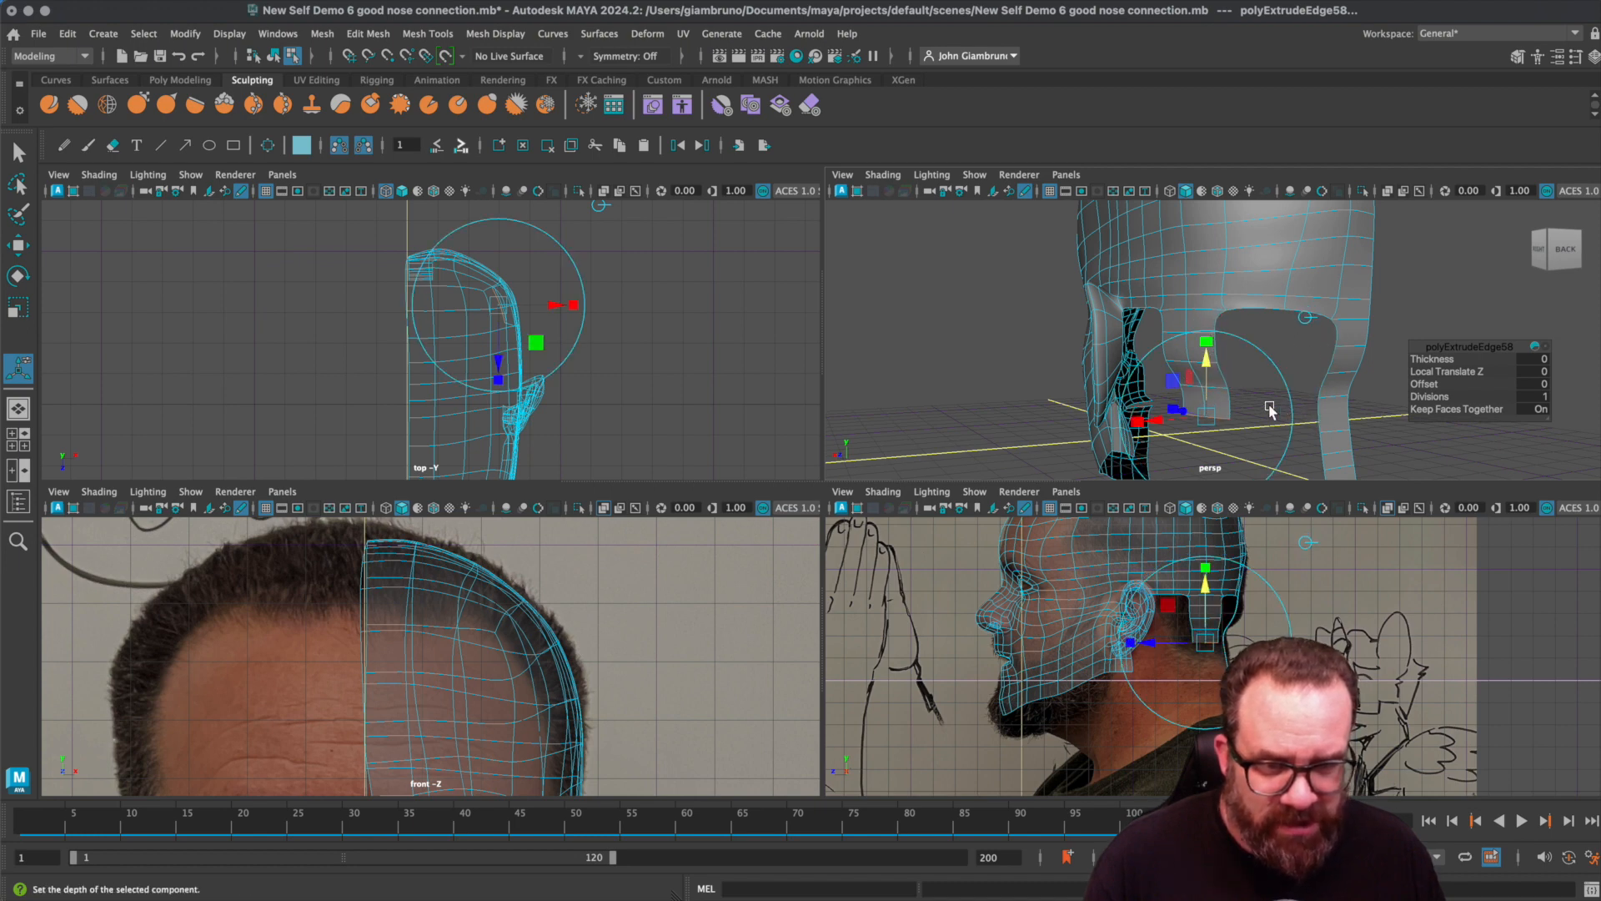
- Extrude the middle strip farther down and shift its bottom edges inward, checking against the side reference photo
{"action": "key", "text": "ctrl+e"}
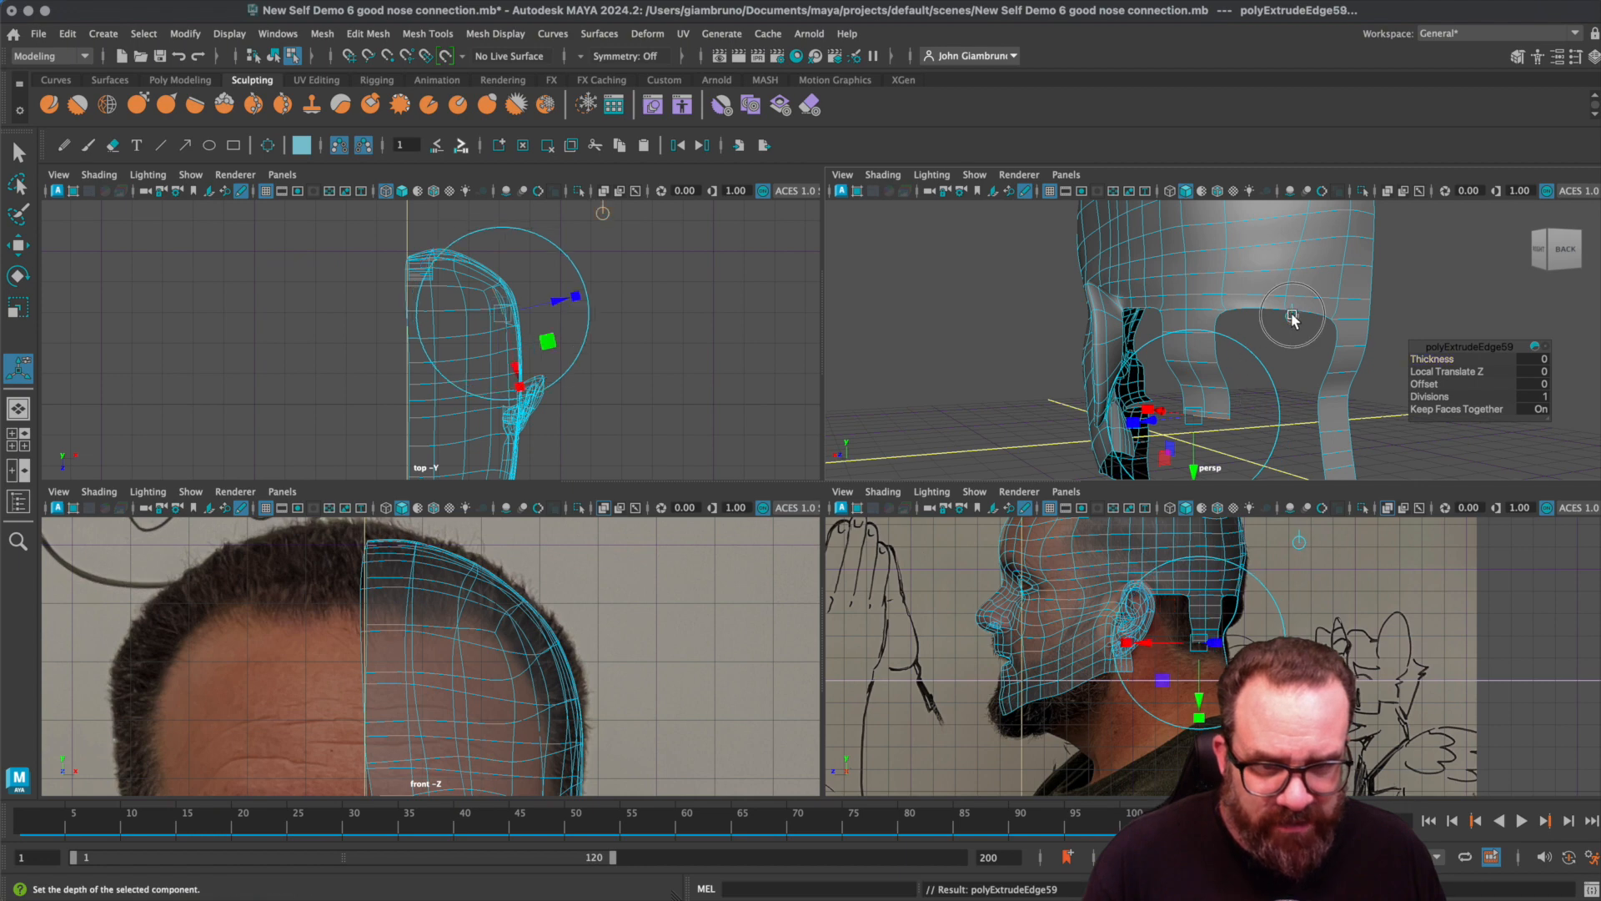
{"action": "left_click_drag", "start_coordinate": [1206, 377], "coordinate": [1209, 396]}
{"action": "middle_click_drag", "start_coordinate": [1241, 404], "coordinate": [1231, 321], "text": "alt"}
{"action": "left_click_drag", "start_coordinate": [1207, 395], "coordinate": [1342, 344], "text": "alt"}
{"action": "left_click", "coordinate": [1353, 345]}
{"action": "left_click_drag", "start_coordinate": [1351, 395], "coordinate": [1285, 396], "text": "alt"}
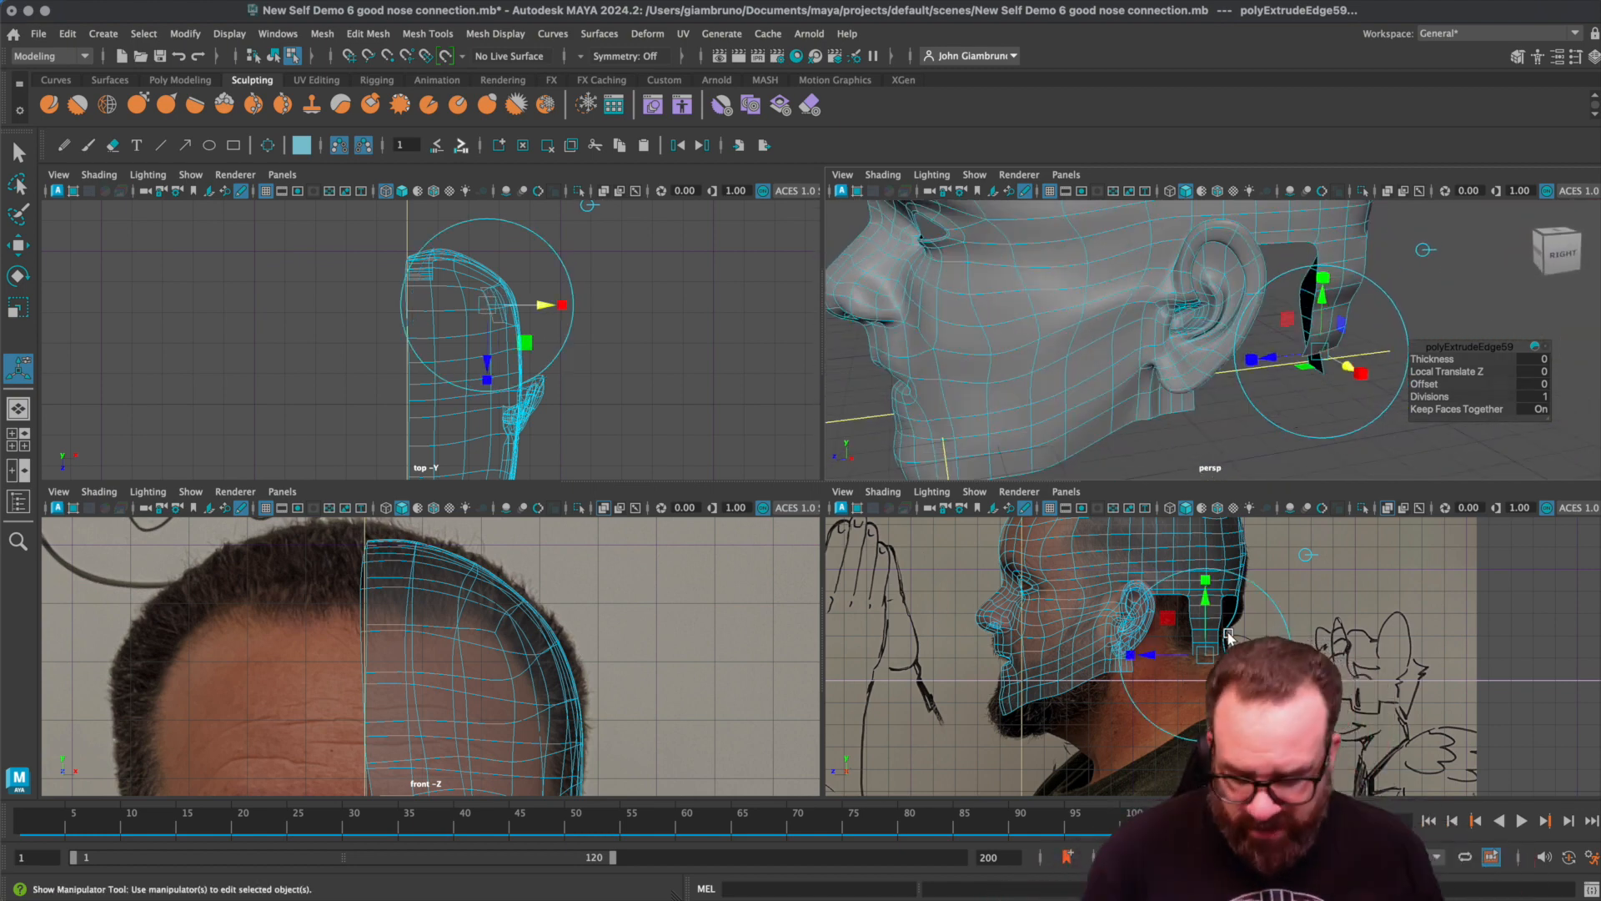
{"action": "left_click_drag", "start_coordinate": [1221, 639], "coordinate": [1179, 654], "text": "alt"}
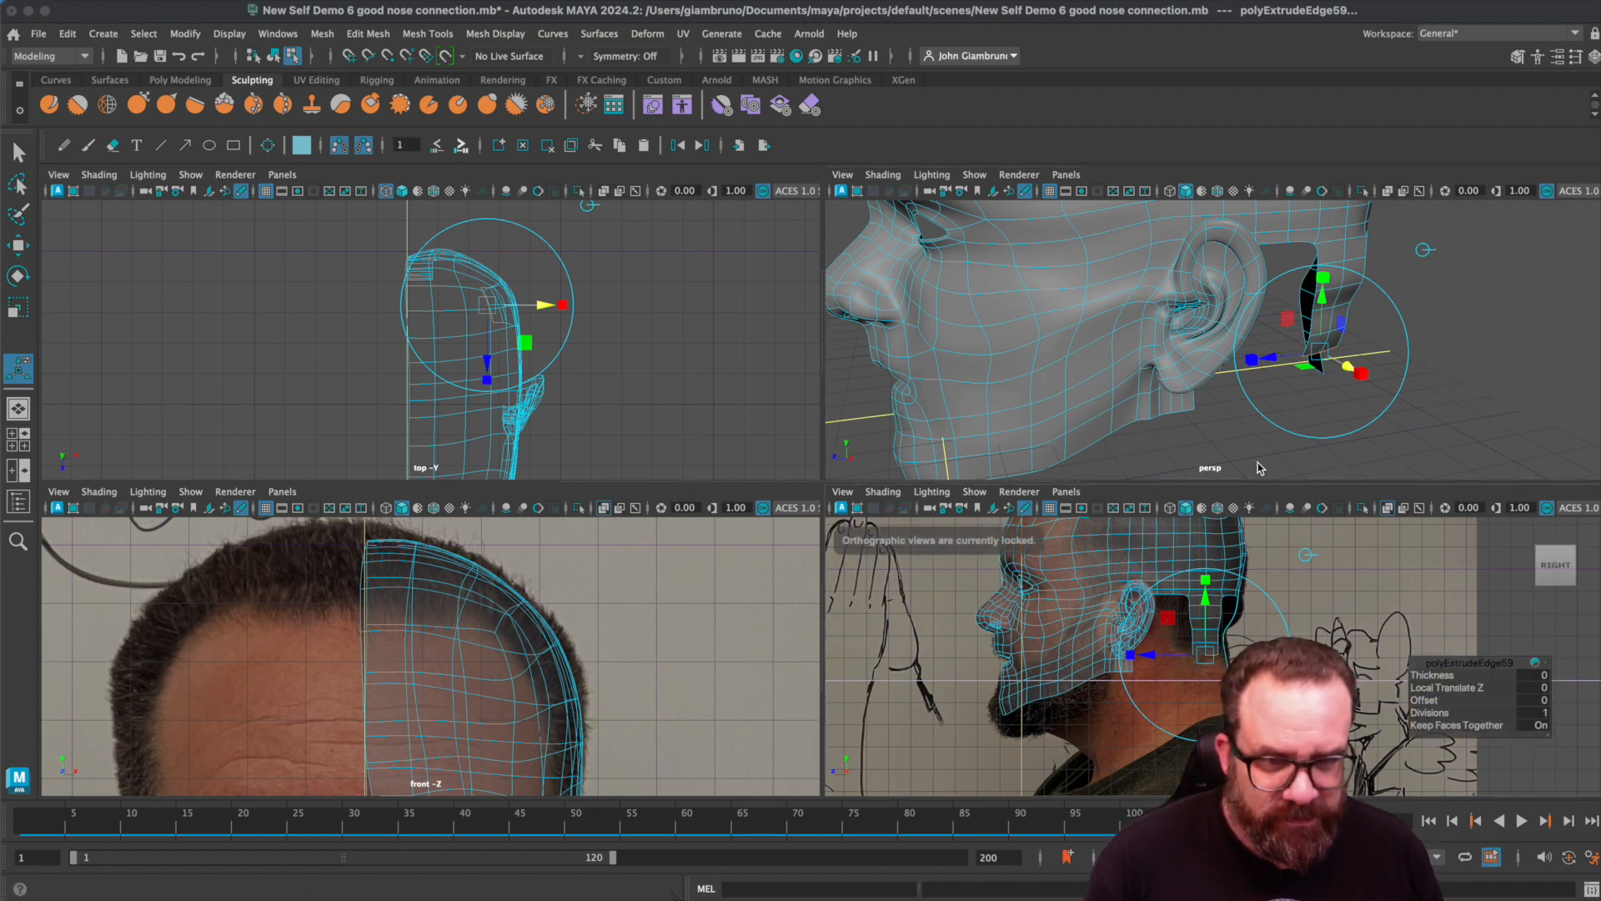
- Extrude one more short segment from the middle strip's bottom edges, aligned to the world axes
{"action": "left_click_drag", "start_coordinate": [1221, 459], "coordinate": [1253, 430], "text": "alt"}
{"action": "left_click", "coordinate": [1200, 384]}
{"action": "key", "text": "ctrl+e"}
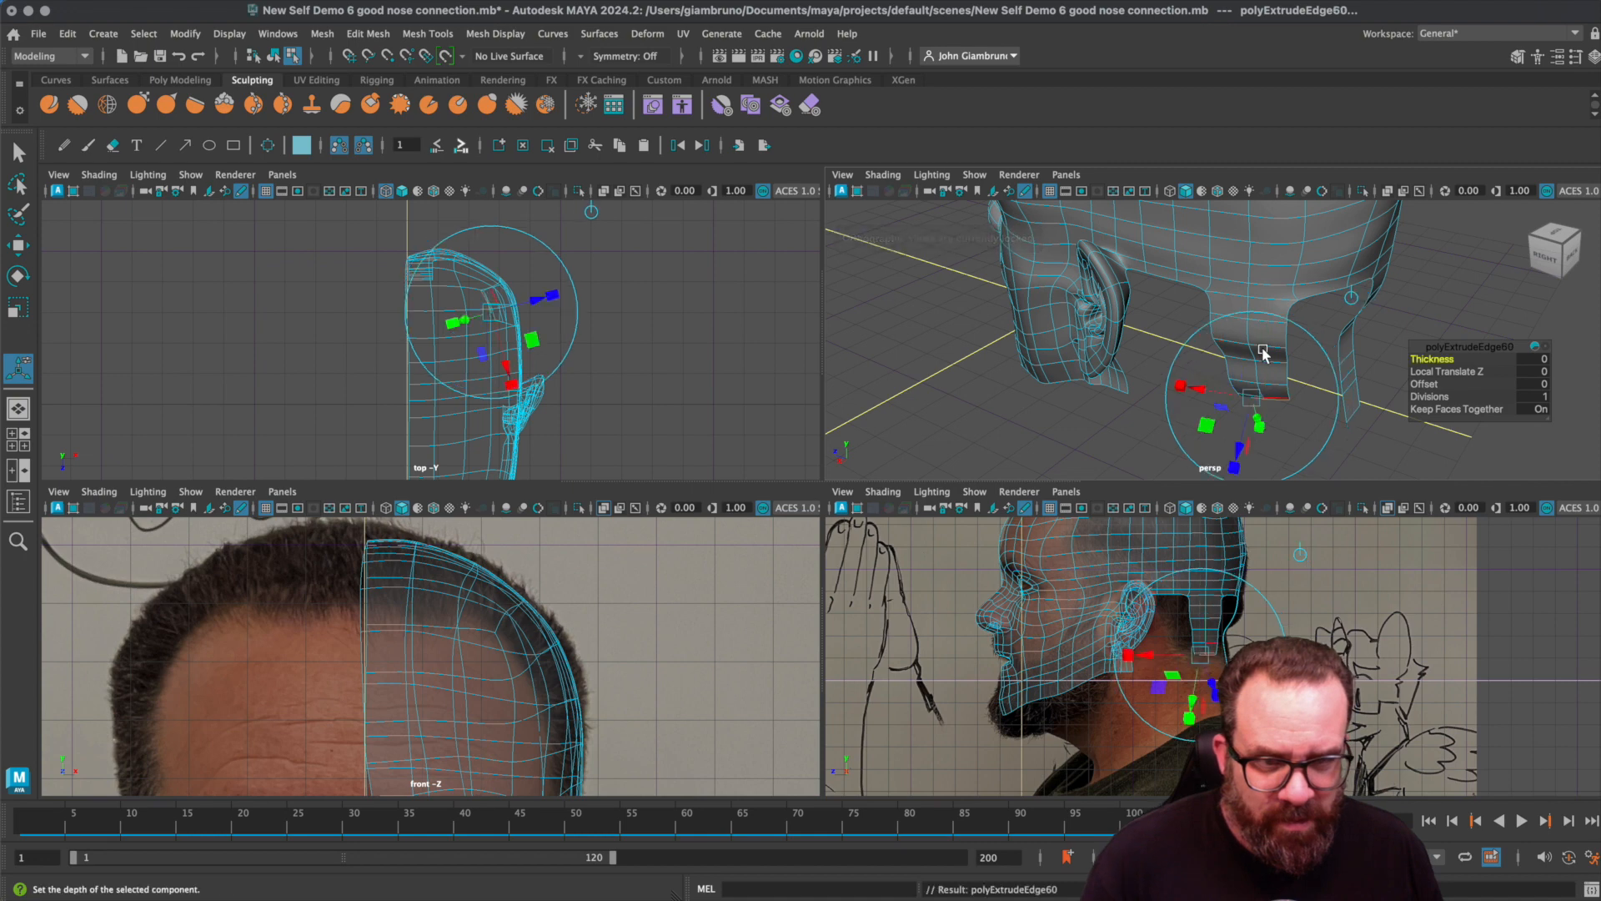
{"action": "left_click", "coordinate": [1352, 298]}
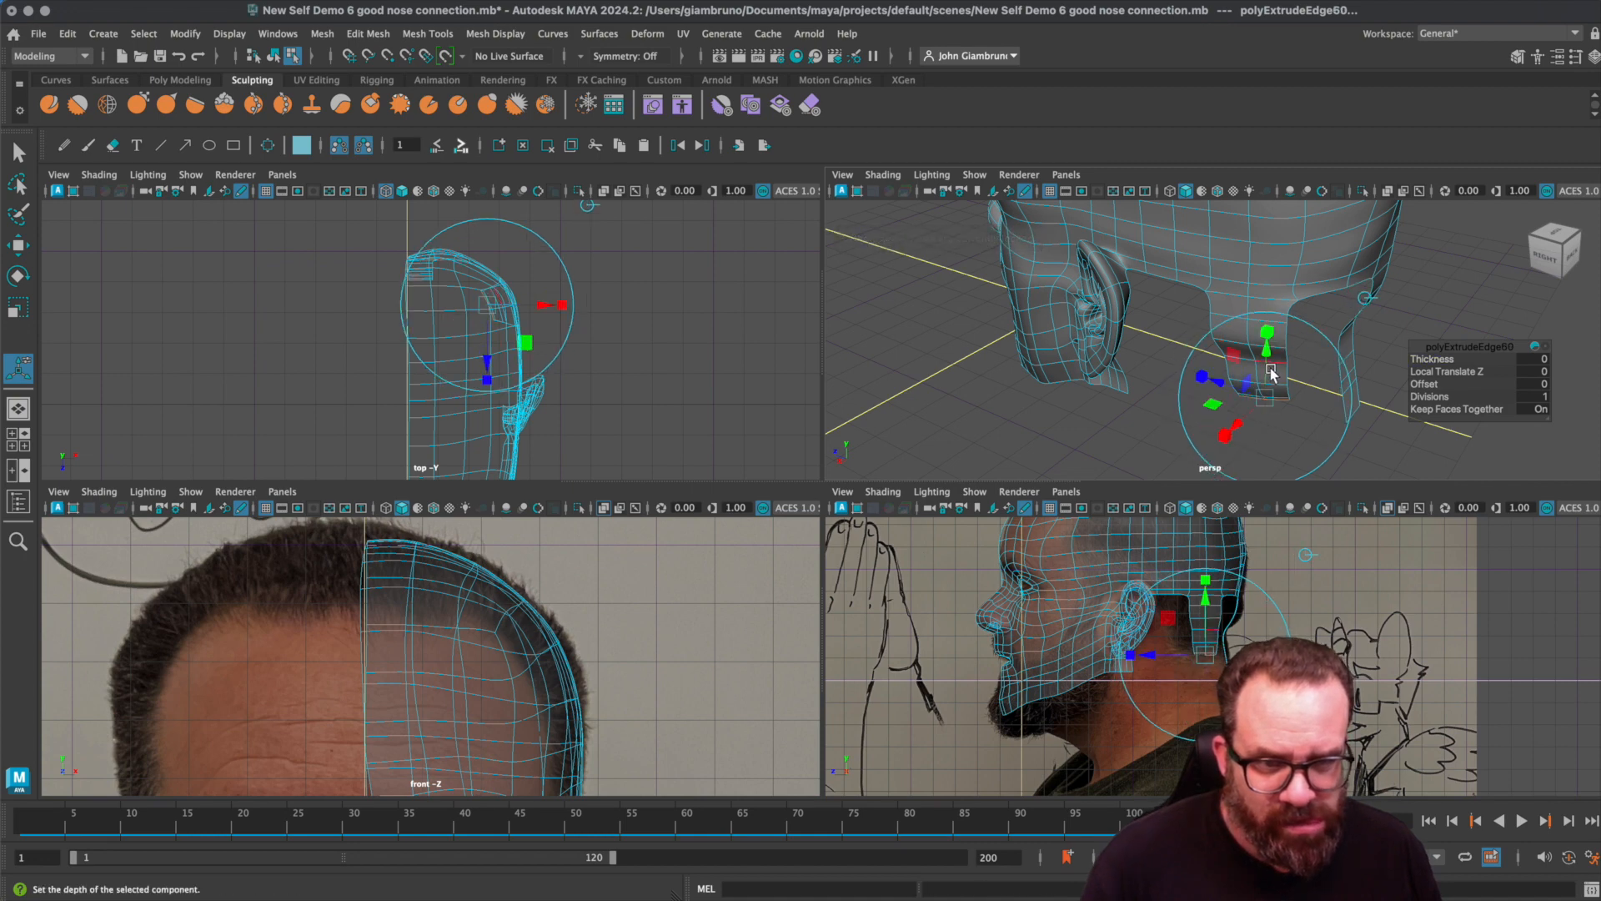
{"action": "left_click_drag", "start_coordinate": [1272, 375], "coordinate": [1222, 379], "text": "alt"}
- Select the bottom edges of the middle strip and adjust their position to follow the neck contour
{"action": "right_click_drag", "start_coordinate": [1233, 343], "coordinate": [1220, 303]}
{"action": "left_click", "coordinate": [1224, 348]}
{"action": "left_click", "coordinate": [1245, 407]}
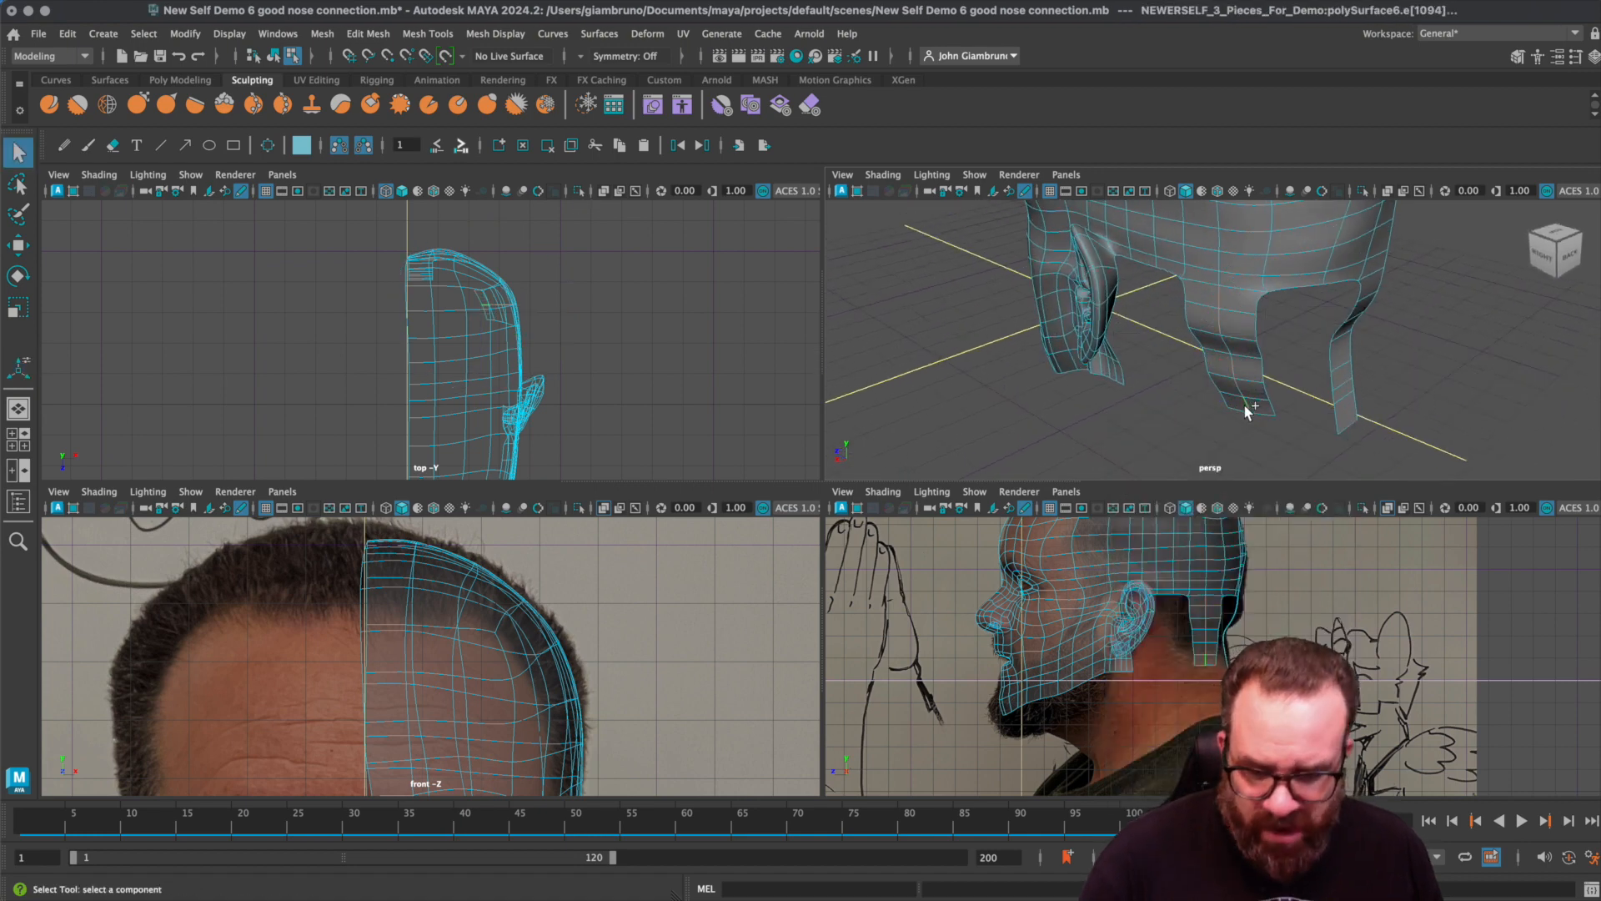
{"action": "key", "text": "w"}
{"action": "left_click_drag", "start_coordinate": [1243, 417], "coordinate": [1188, 400], "text": "alt"}
{"action": "left_click", "coordinate": [1178, 407]}
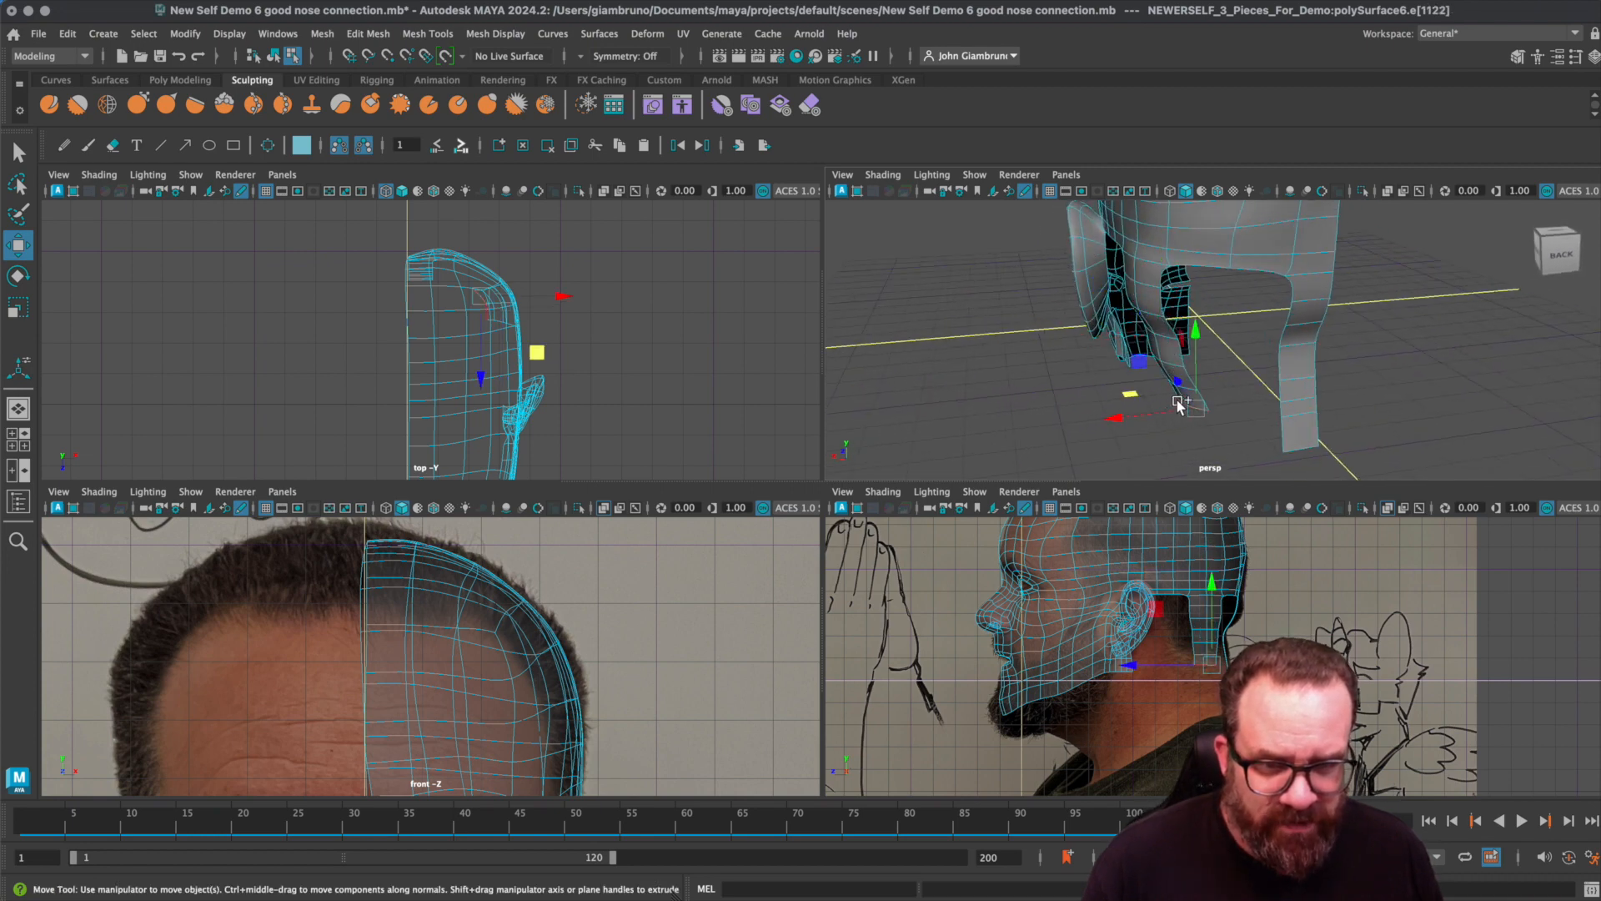
{"action": "left_click", "coordinate": [1165, 417]}
- Extrude the middle strip's bottom edges downward to about the height of the rear strip's end
{"action": "left_click_drag", "start_coordinate": [1205, 409], "coordinate": [1172, 429], "text": "shift"}
{"action": "key", "text": "ctrl+e"}
{"action": "left_click", "coordinate": [1271, 293]}
{"action": "left_click_drag", "start_coordinate": [1186, 335], "coordinate": [1319, 401]}
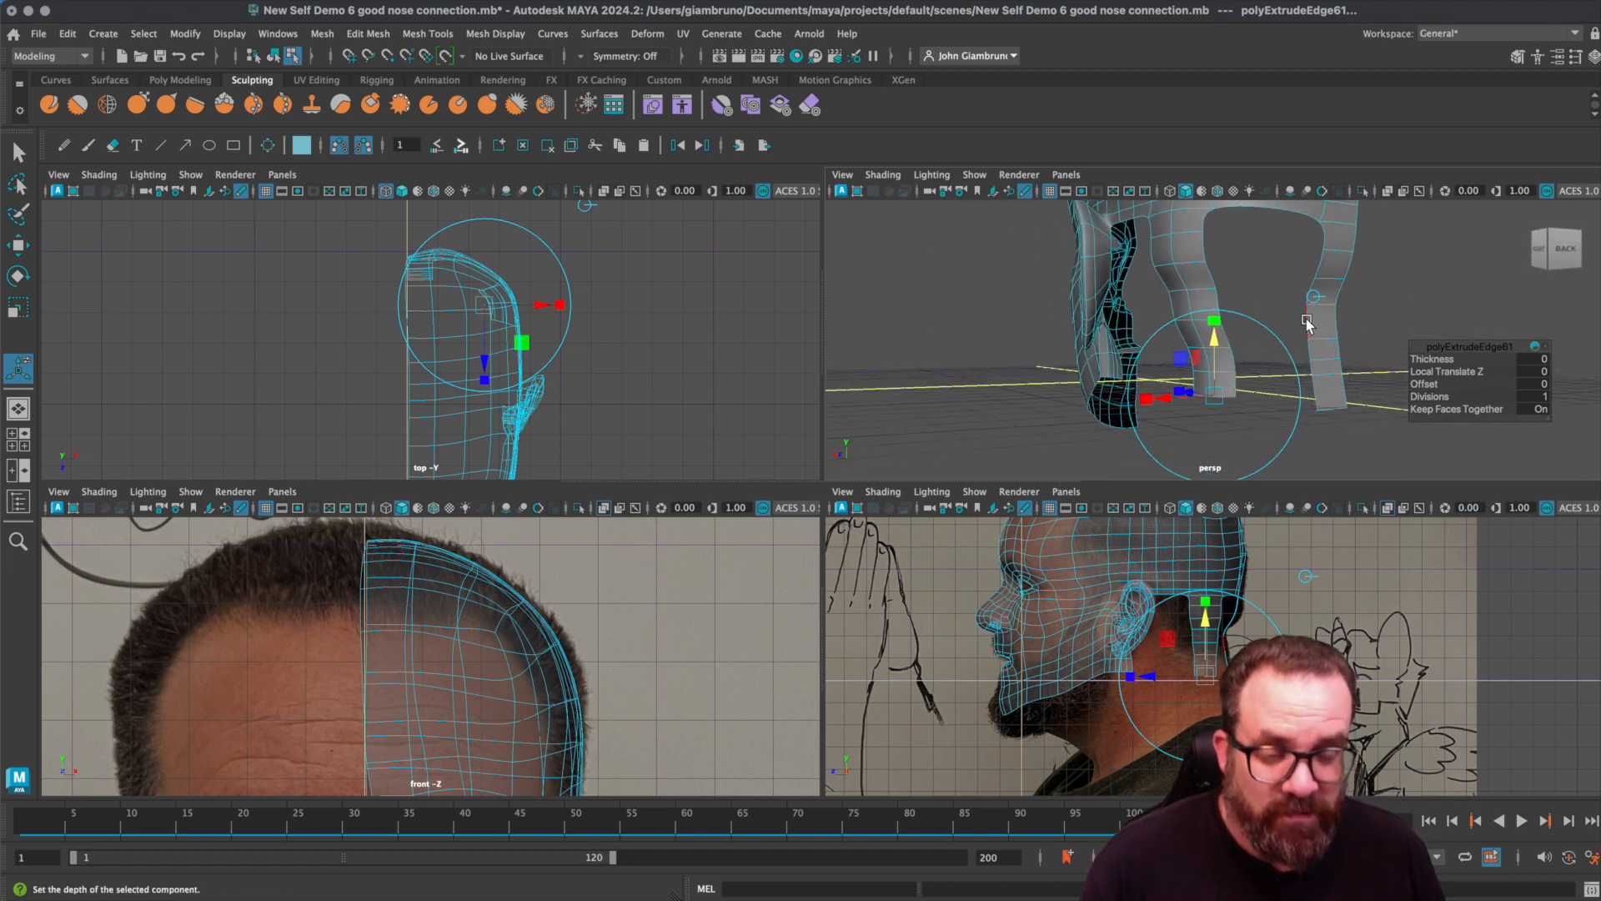
- Bridge the facing side edges at the lower ends of the middle strip and the rear strip
{"action": "key", "text": "q"}
{"action": "left_click_drag", "start_coordinate": [1268, 364], "coordinate": [1261, 404], "text": "alt"}
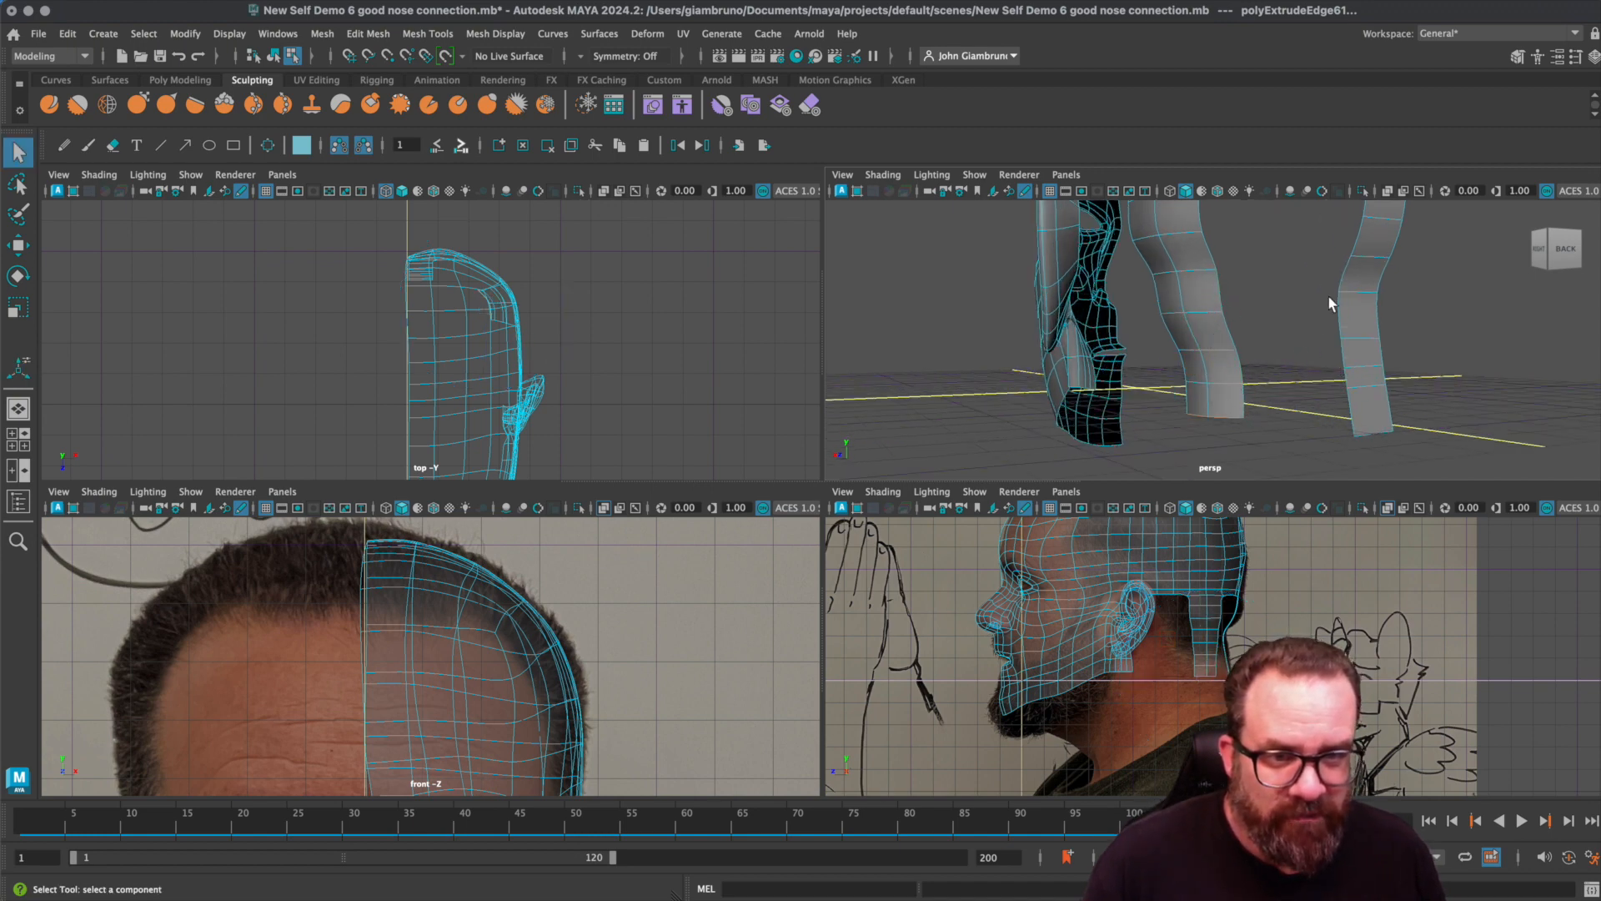
{"action": "left_click_drag", "start_coordinate": [1289, 267], "coordinate": [1341, 345], "text": "alt"}
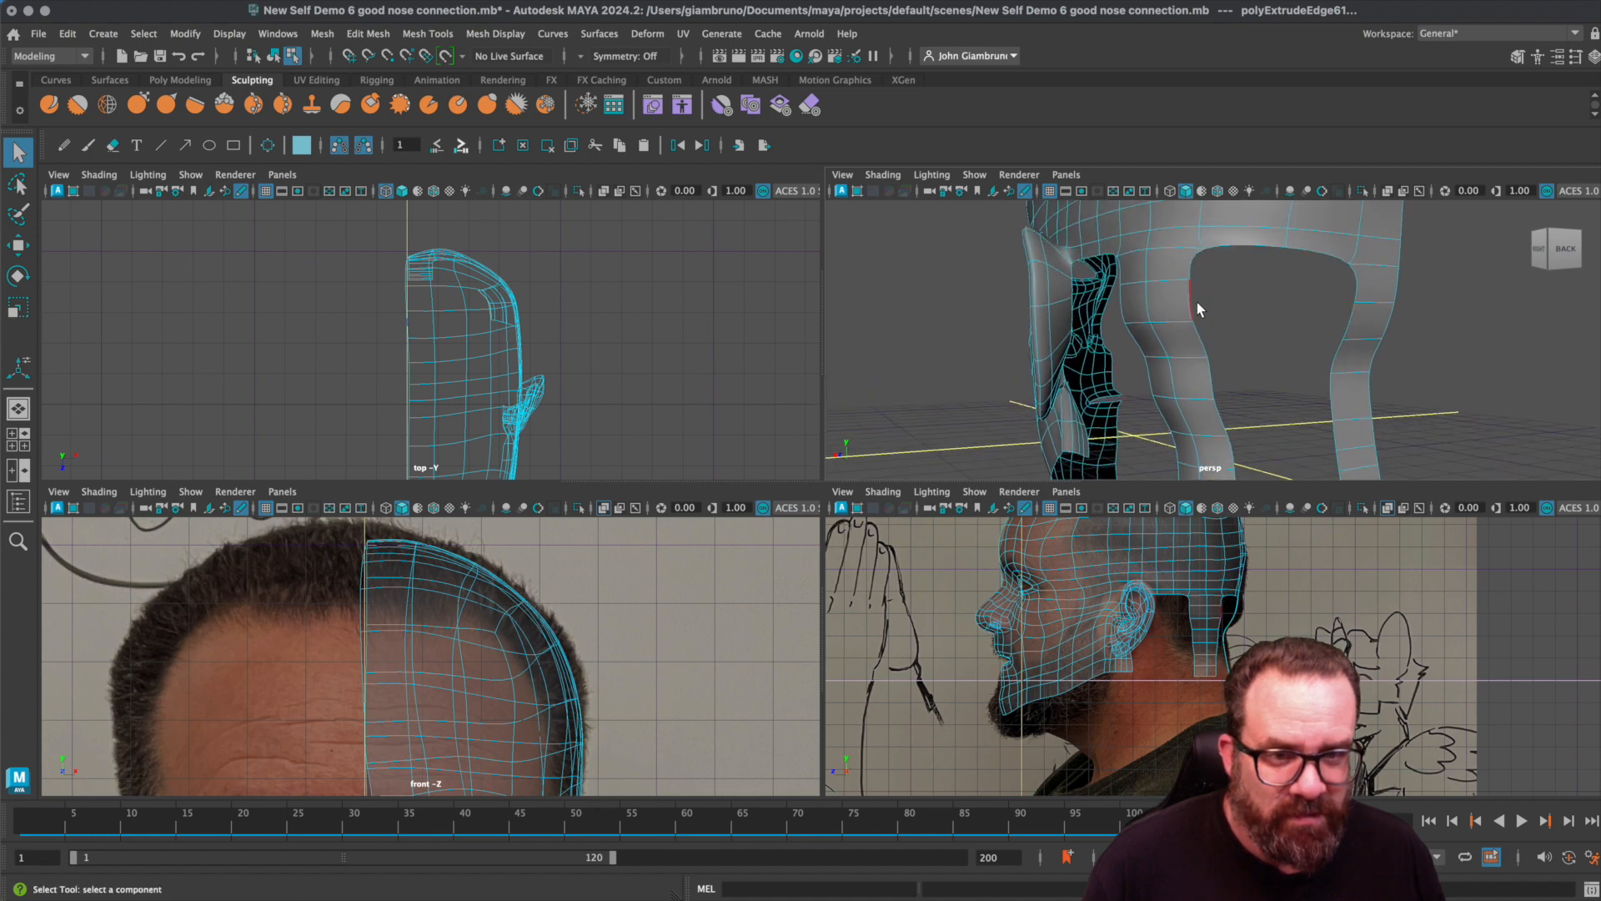
{"action": "right_click_drag", "start_coordinate": [1299, 272], "coordinate": [1305, 408], "text": "alt"}
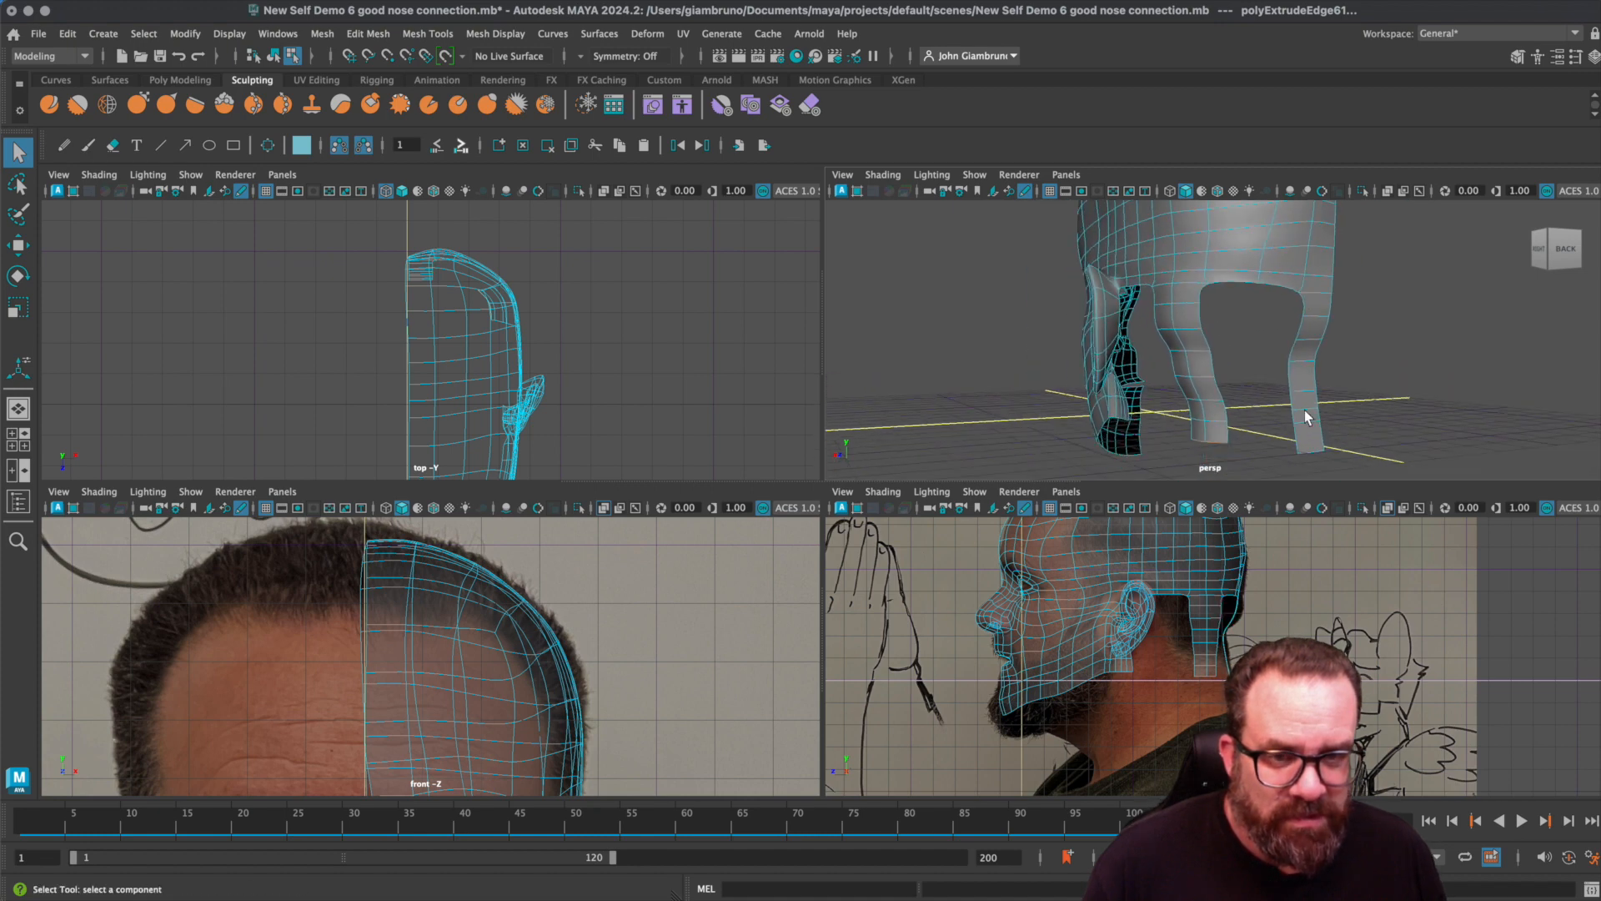
{"action": "right_click_drag", "start_coordinate": [1195, 310], "coordinate": [1185, 340]}
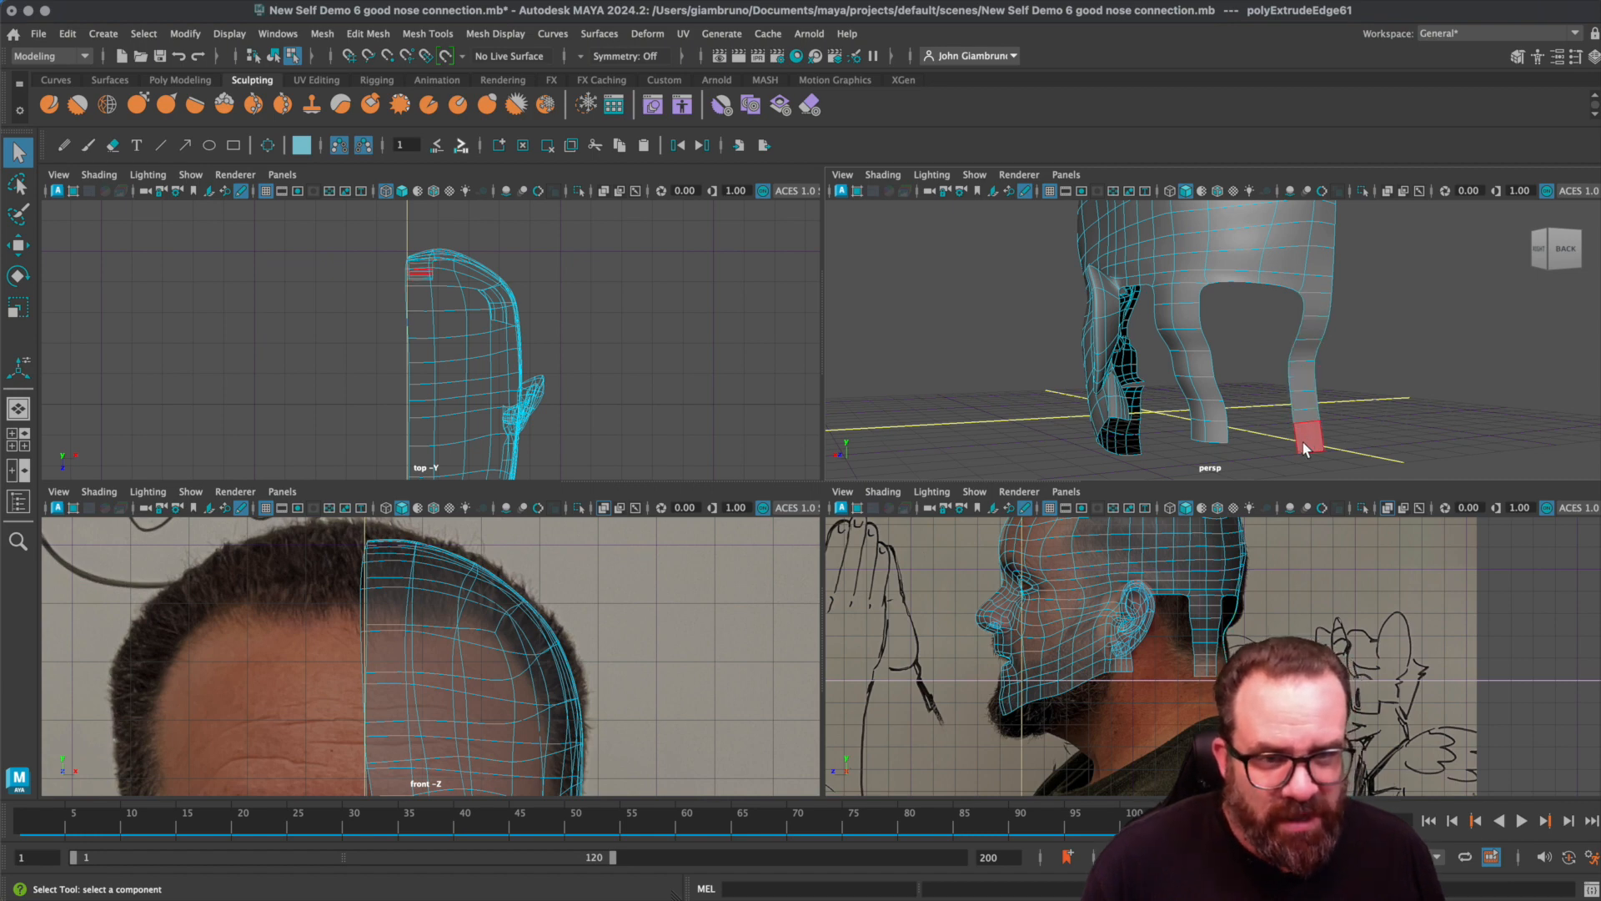
{"action": "right_click_drag", "start_coordinate": [1297, 446], "coordinate": [1303, 391]}
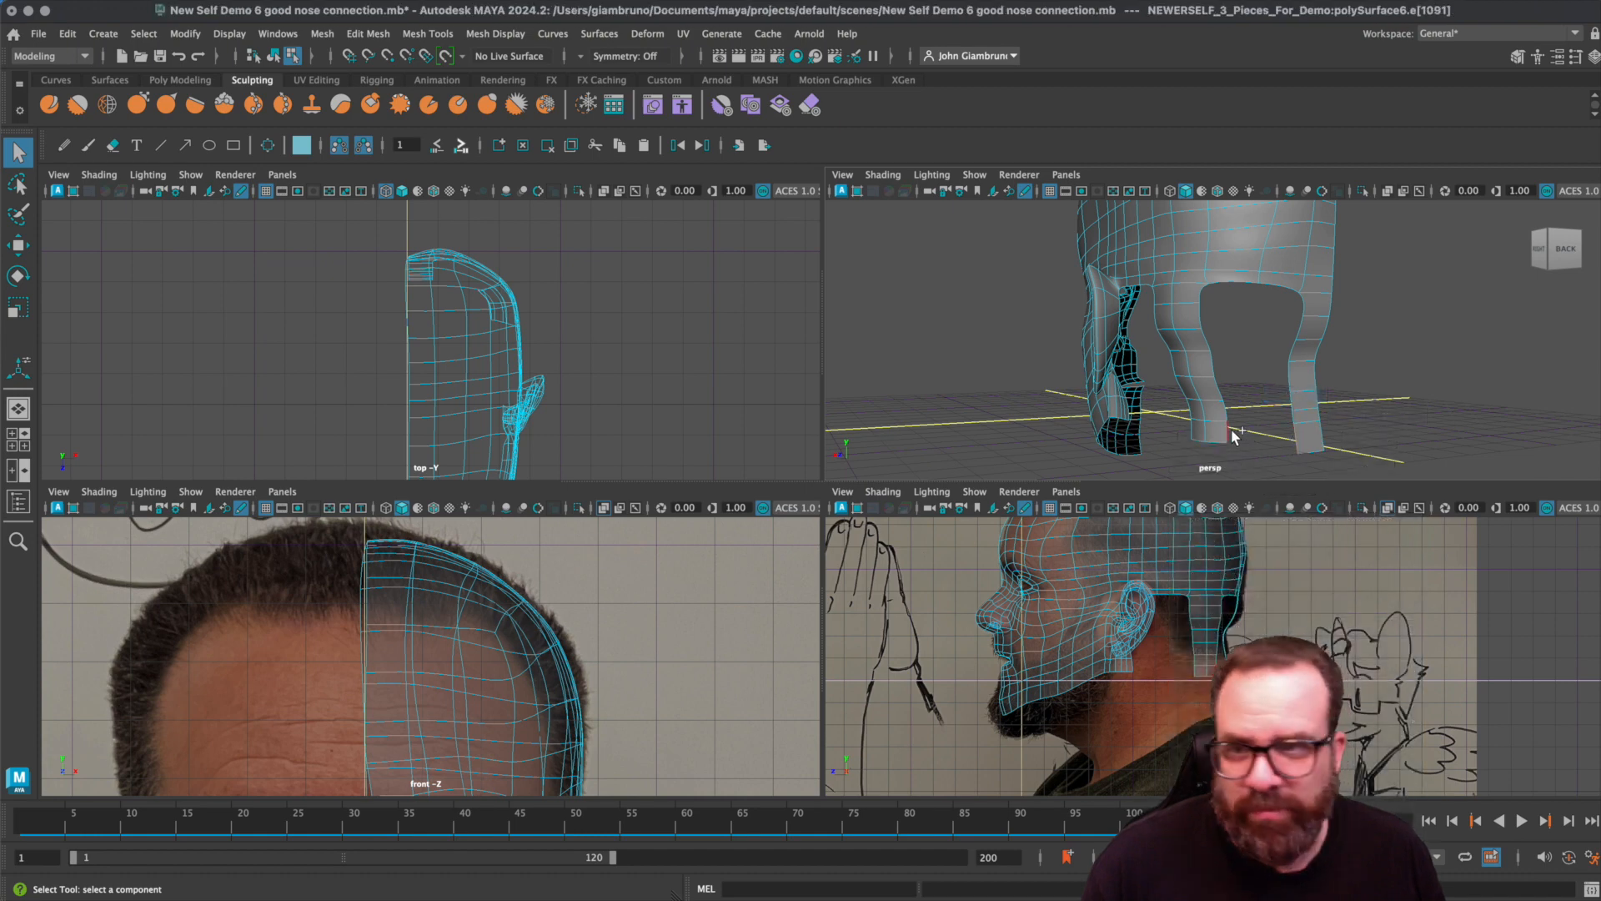
{"action": "left_click", "coordinate": [368, 33]}
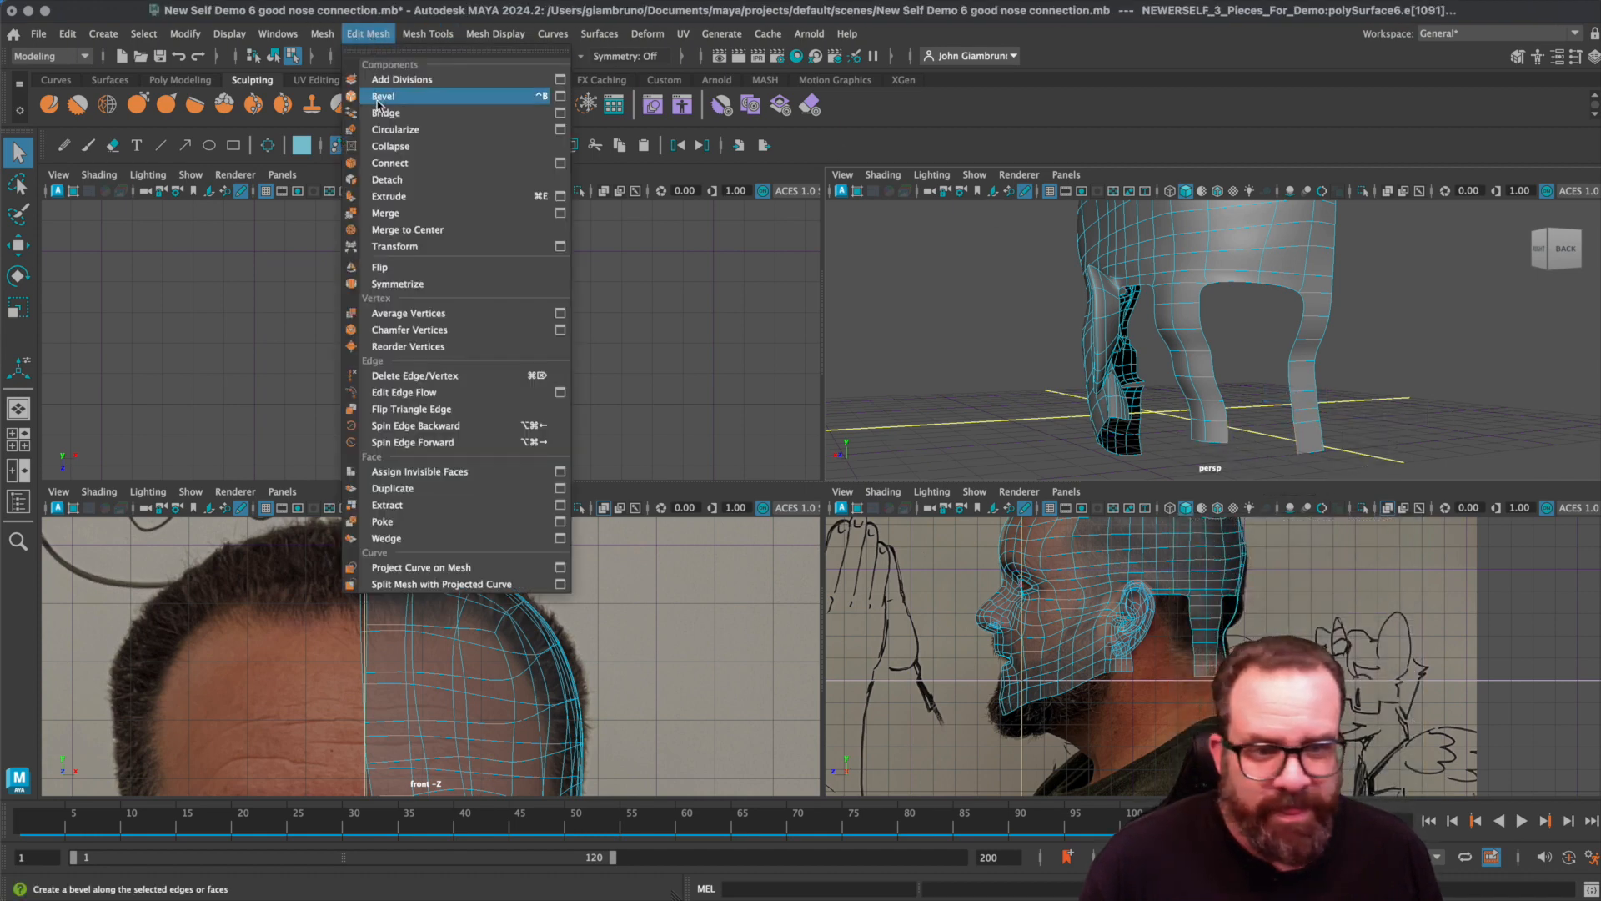
{"action": "left_click", "coordinate": [385, 112]}
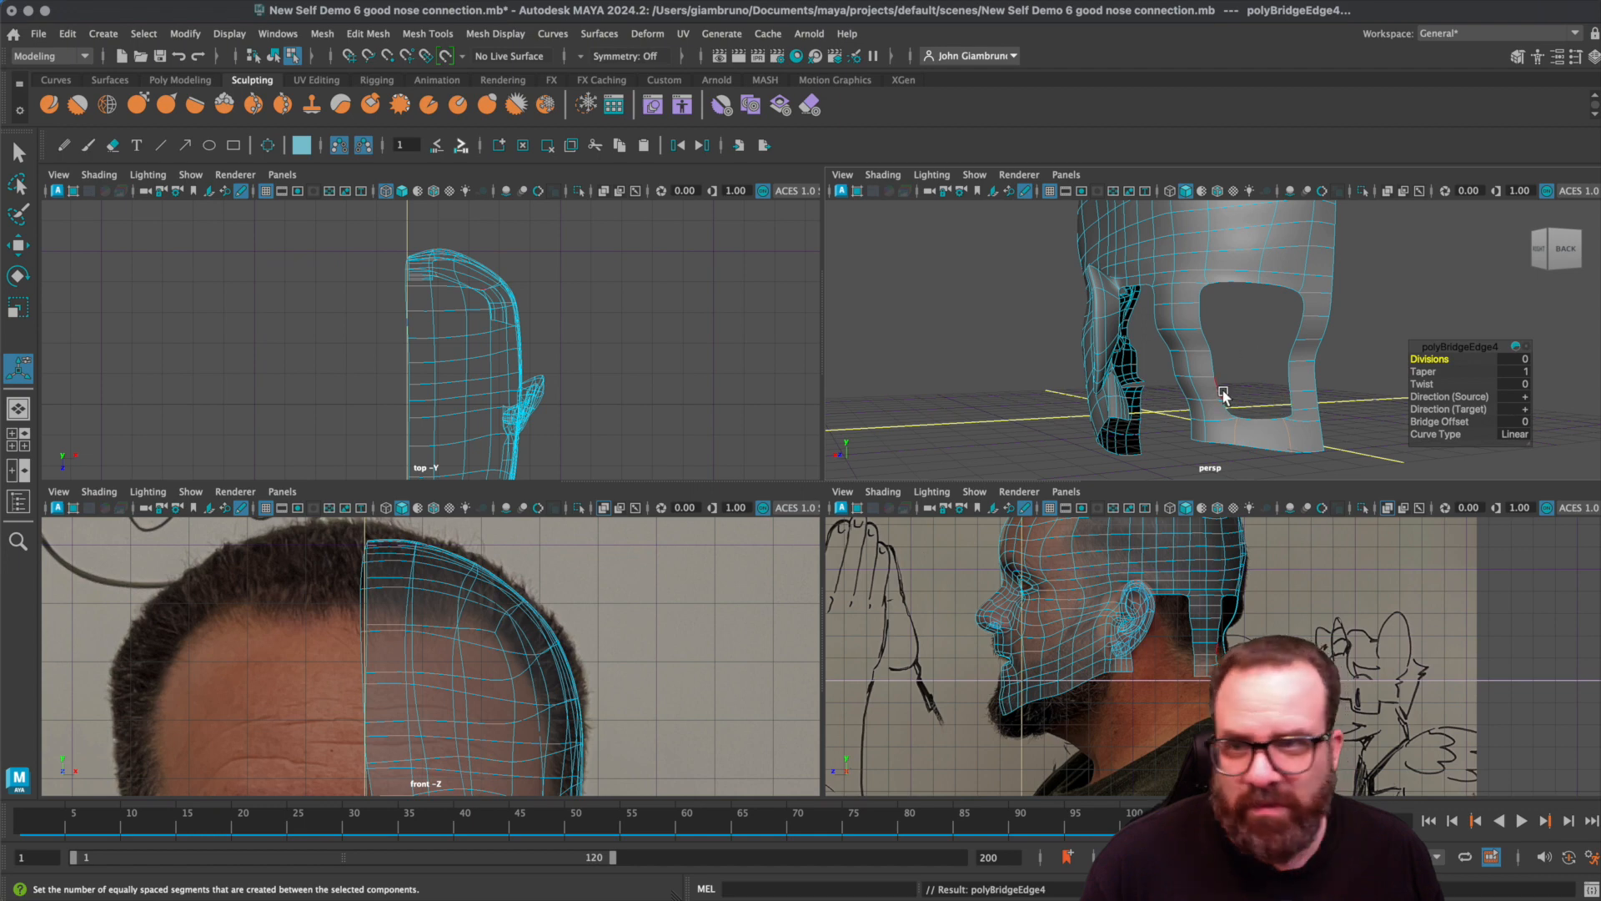
- Fill the enclosed hole between the middle strip and the rear strip with the Fill Hole command
{"action": "left_click", "coordinate": [1224, 397]}
{"action": "left_click", "coordinate": [322, 34]}
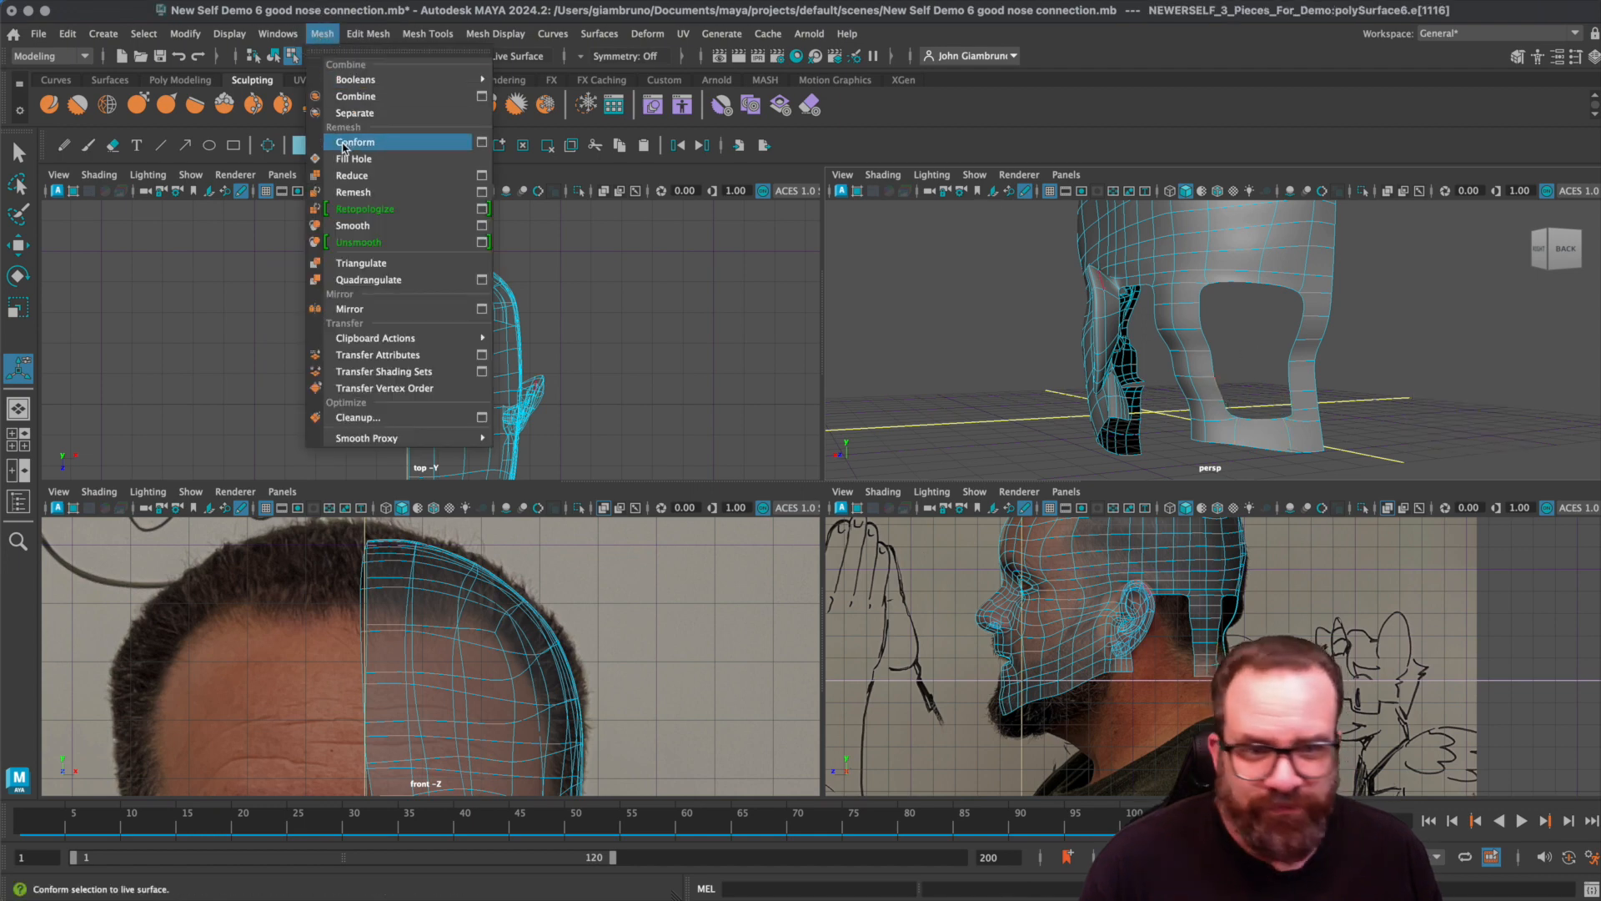
{"action": "left_click", "coordinate": [354, 159]}
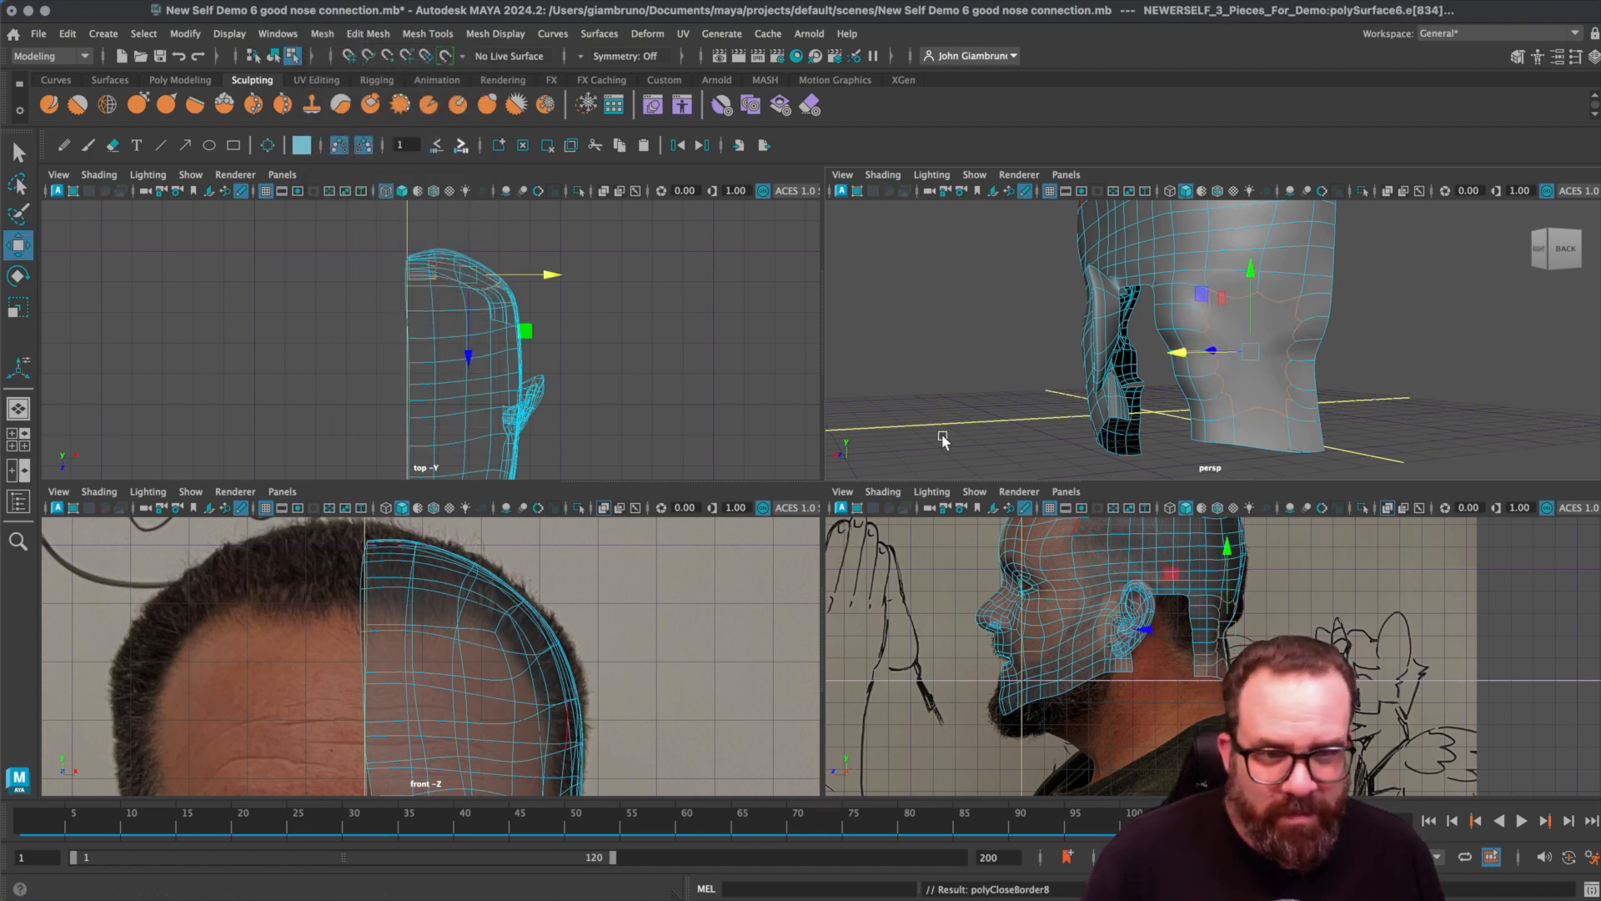
- Show the unsmoothed mesh and cut a vertical edge through the filled face and the bridge with Multi-Cut
{"action": "key", "text": "1"}
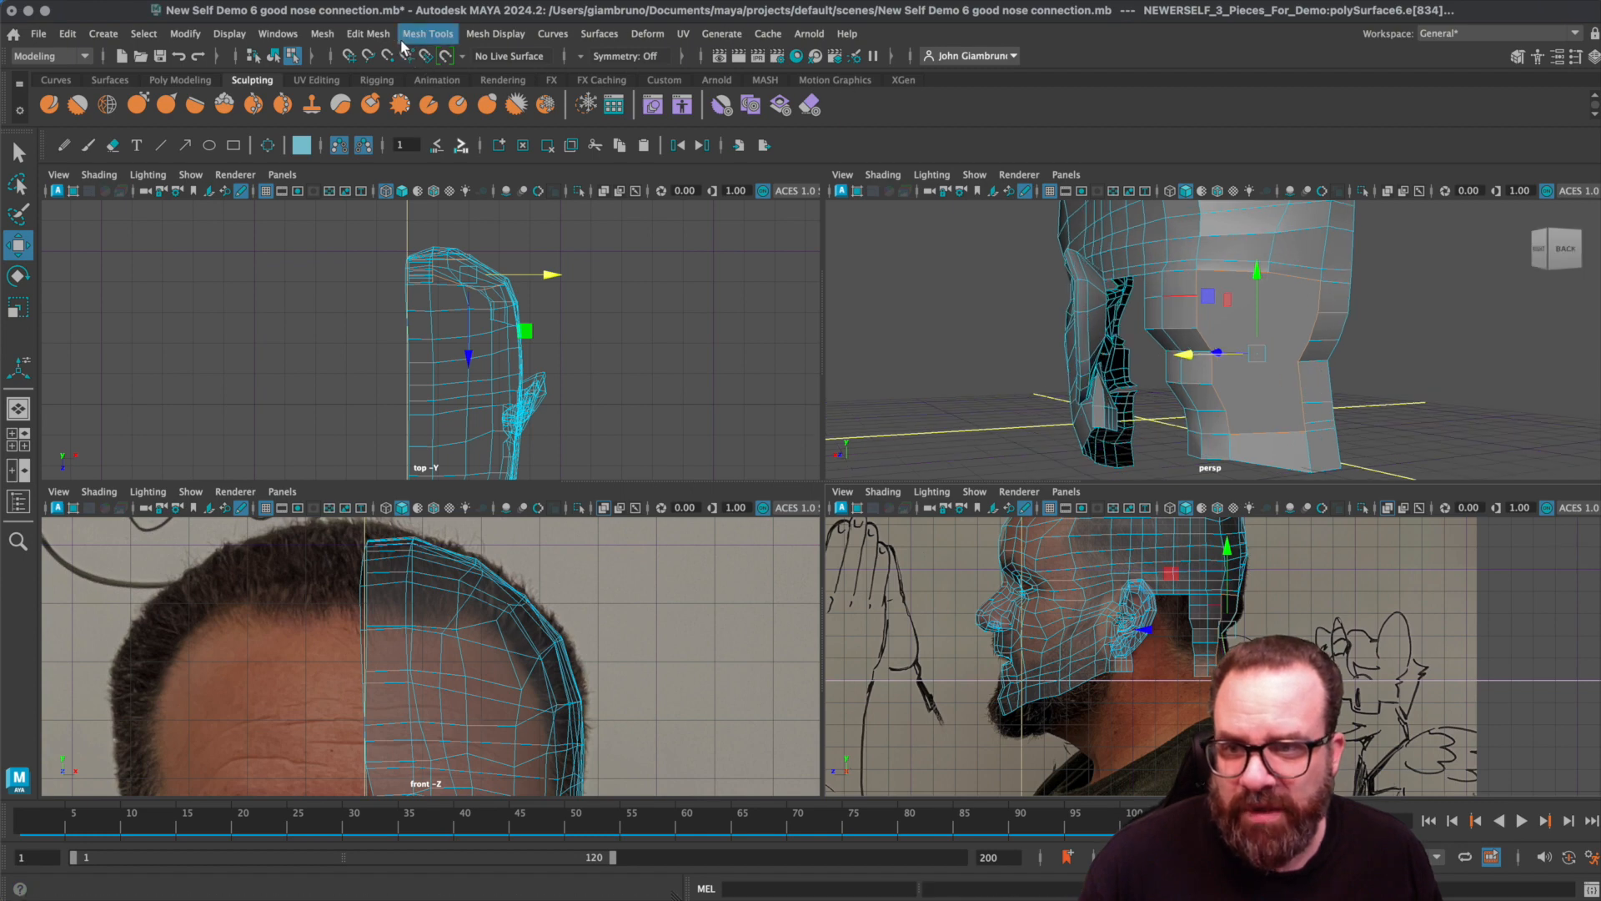
{"action": "left_click", "coordinate": [404, 40]}
{"action": "left_click", "coordinate": [455, 198]}
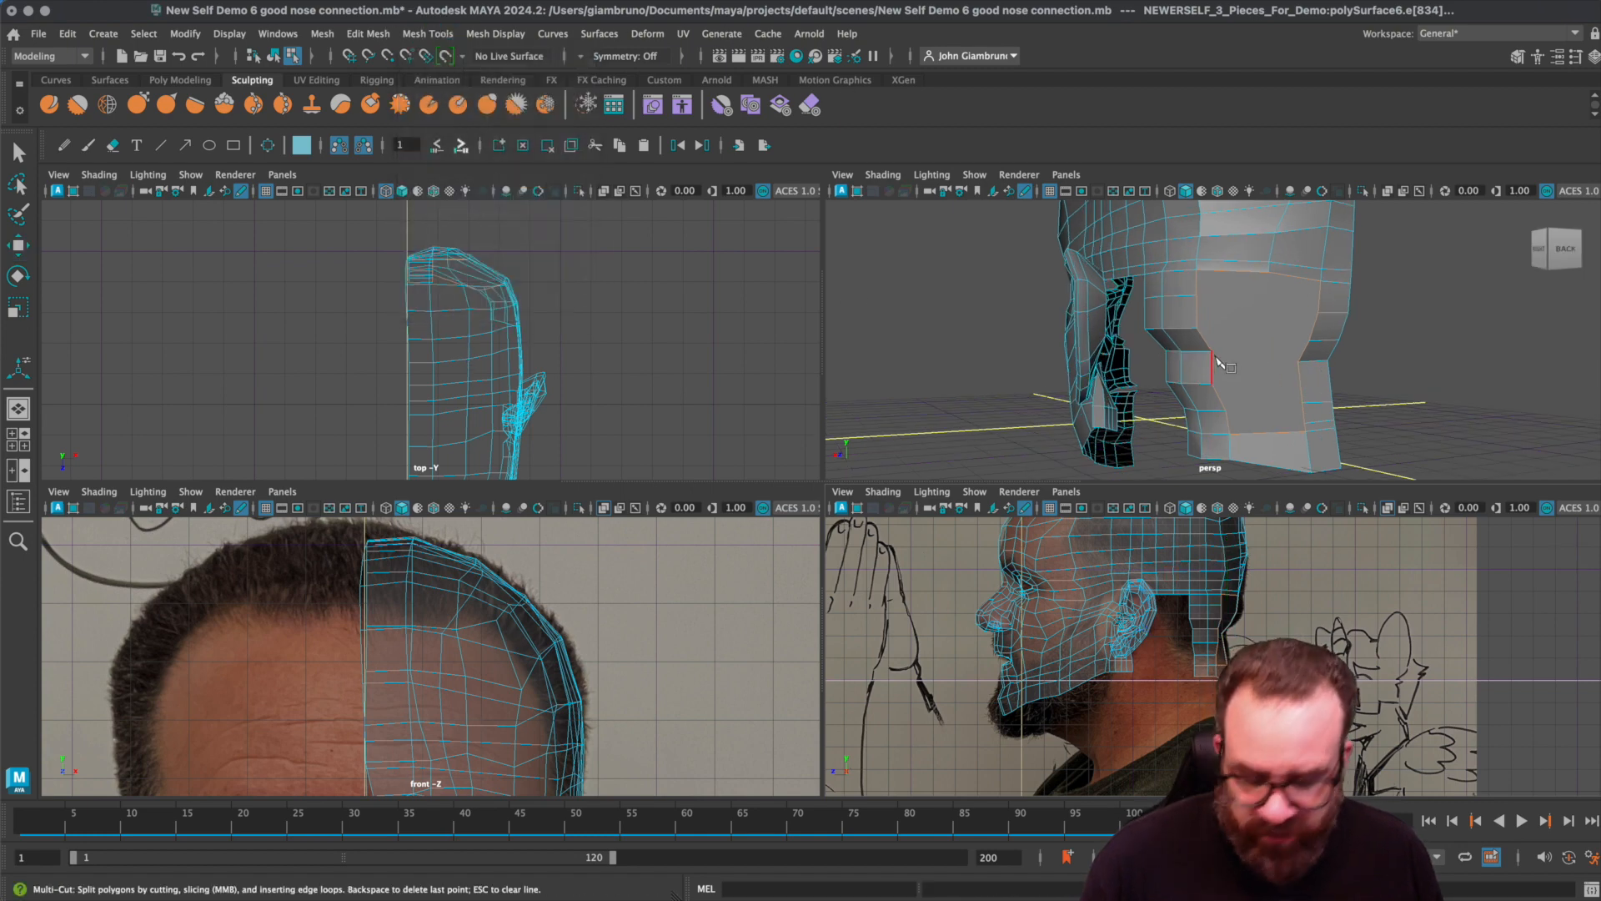
{"action": "left_click", "coordinate": [1268, 273]}
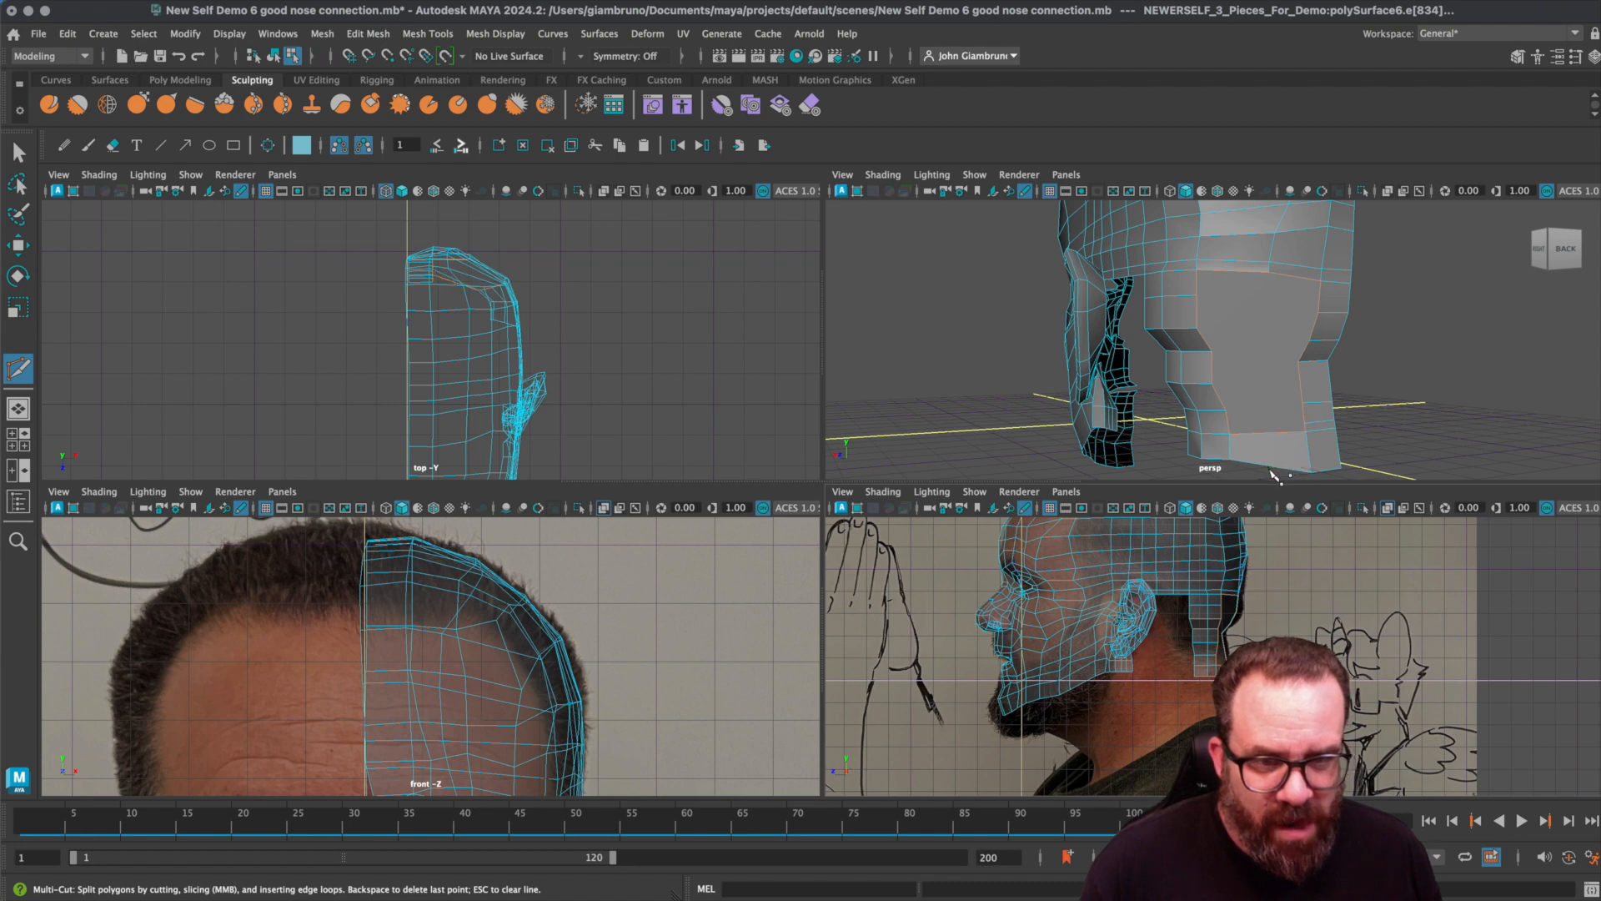
{"action": "left_click", "coordinate": [1271, 467]}
{"action": "left_click", "coordinate": [1270, 273]}
{"action": "key", "text": "Return"}
- Select the new vertical edge in the middle of the filled area and move it backward to round the neck
{"action": "left_click_drag", "start_coordinate": [1292, 365], "coordinate": [1167, 423], "text": "alt"}
{"action": "key", "text": "q"}
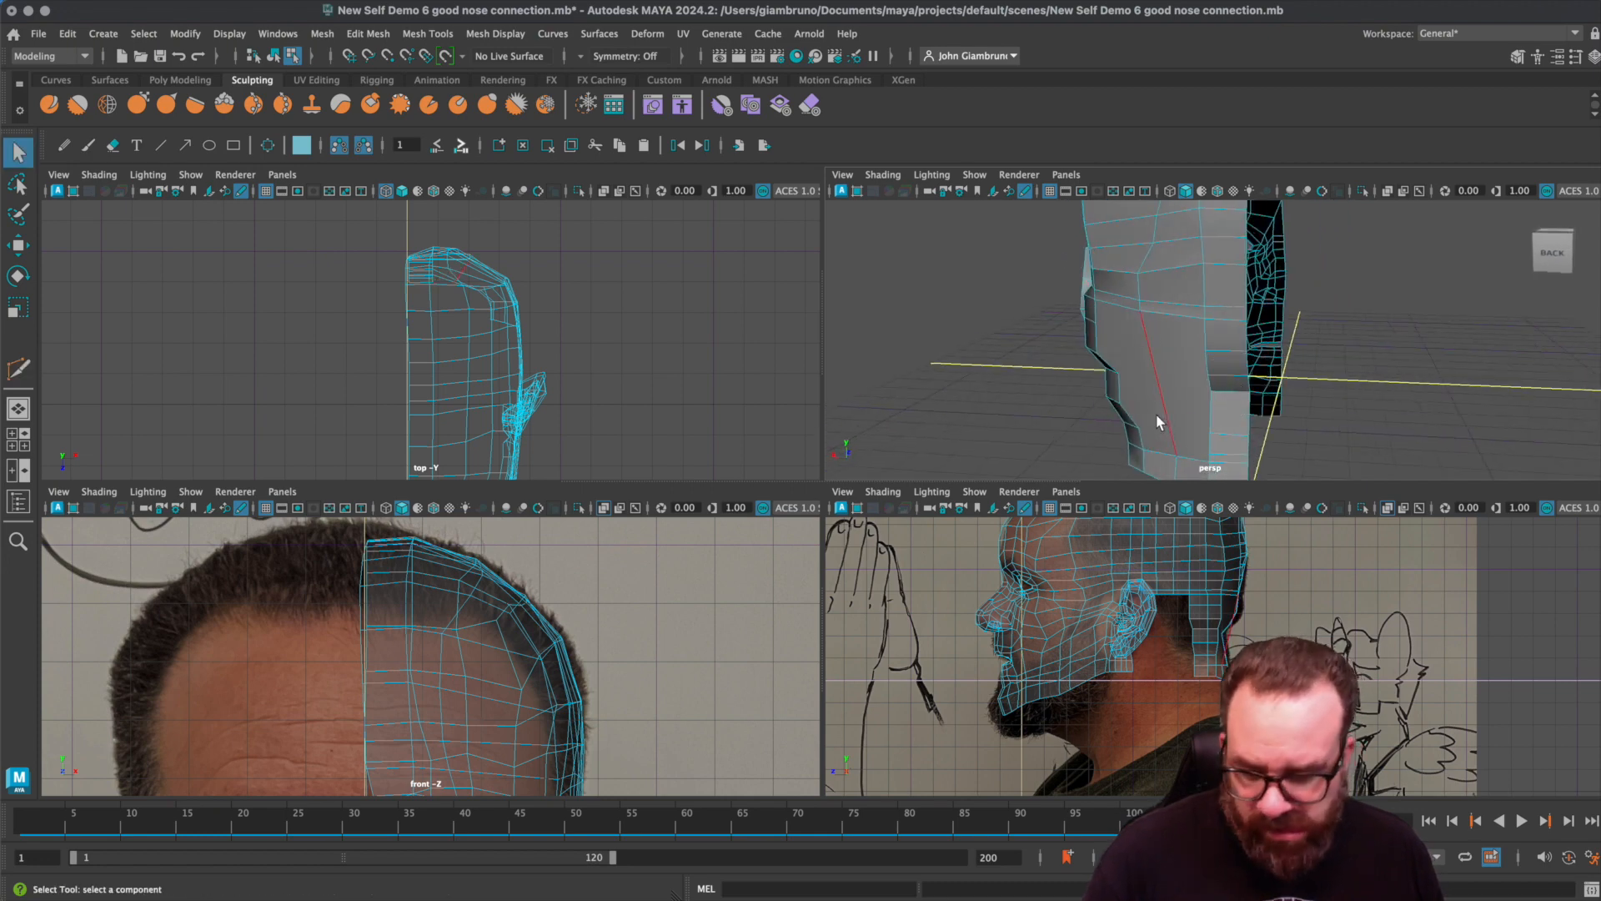
{"action": "left_click", "coordinate": [1162, 410]}
{"action": "key", "text": "w"}
{"action": "left_click_drag", "start_coordinate": [1176, 432], "coordinate": [1191, 453], "text": "alt"}
{"action": "left_click_drag", "start_coordinate": [1171, 381], "coordinate": [1242, 364]}
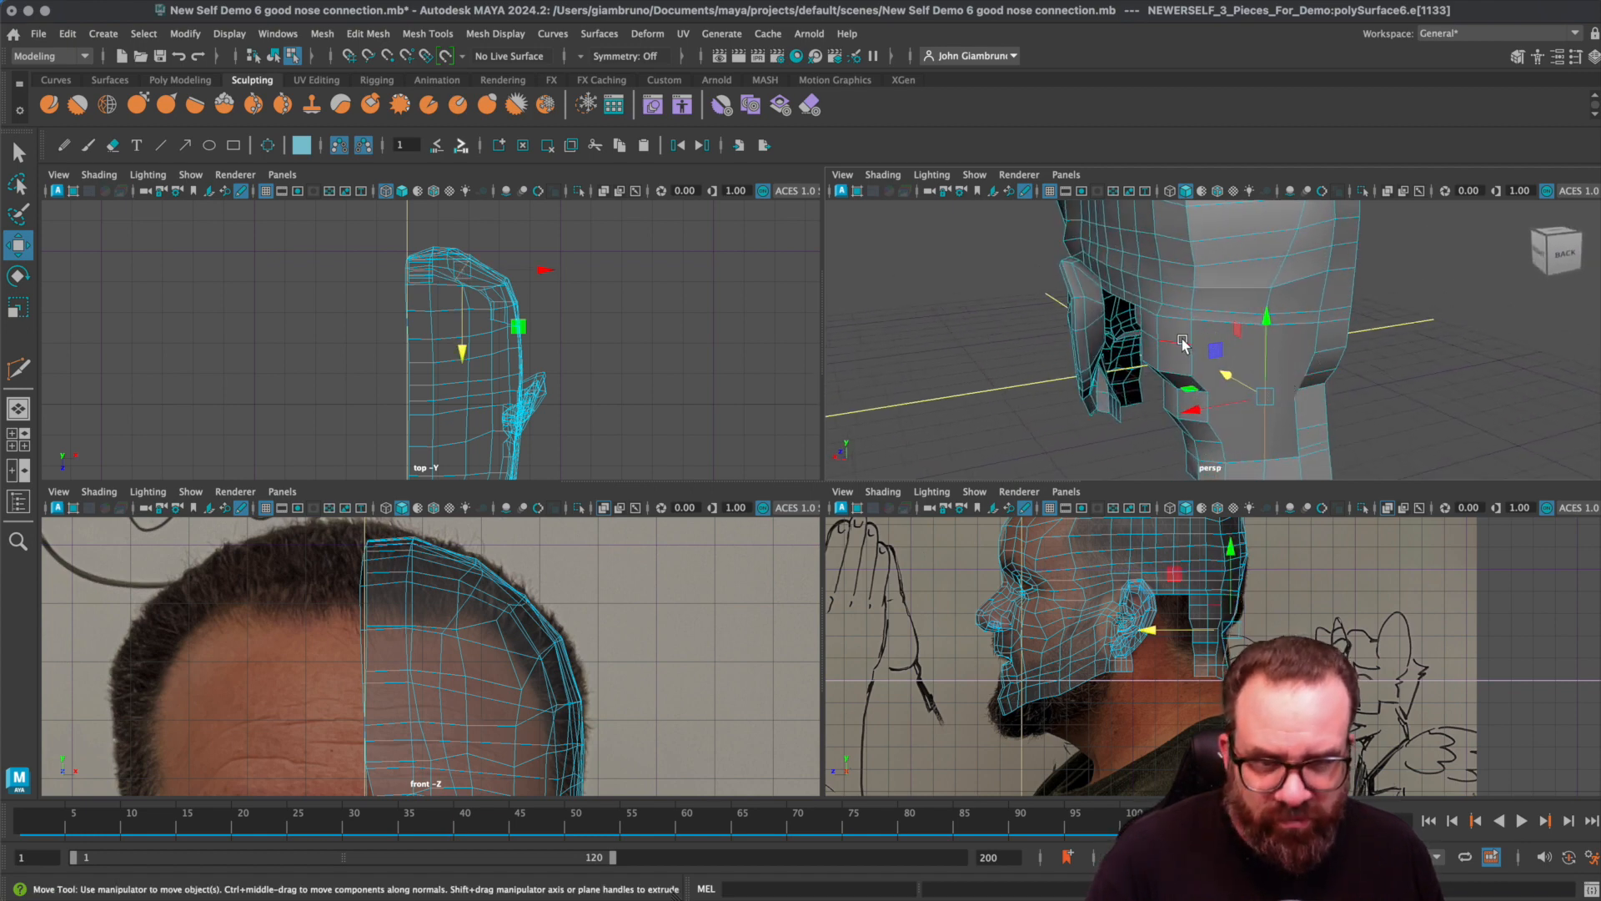
- Cut horizontal edge rows with Multi-Cut across the filled area between the middle and rear strips, joining the existing rows on both sides
{"action": "key", "text": "y"}
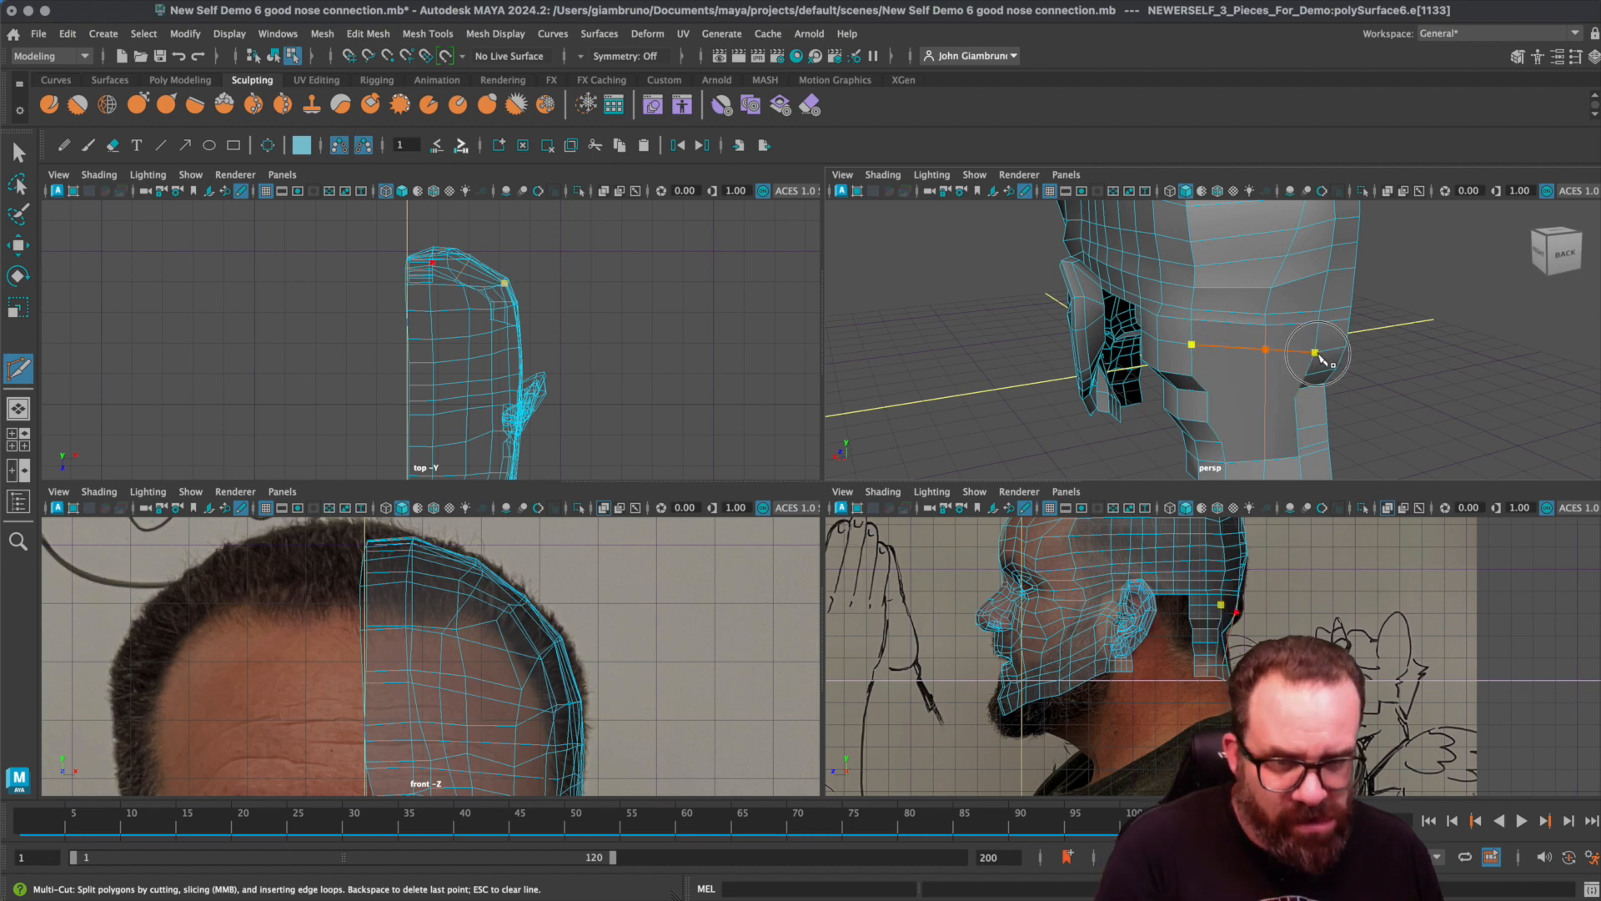
{"action": "key", "text": "Return"}
{"action": "left_click", "coordinate": [1307, 377]}
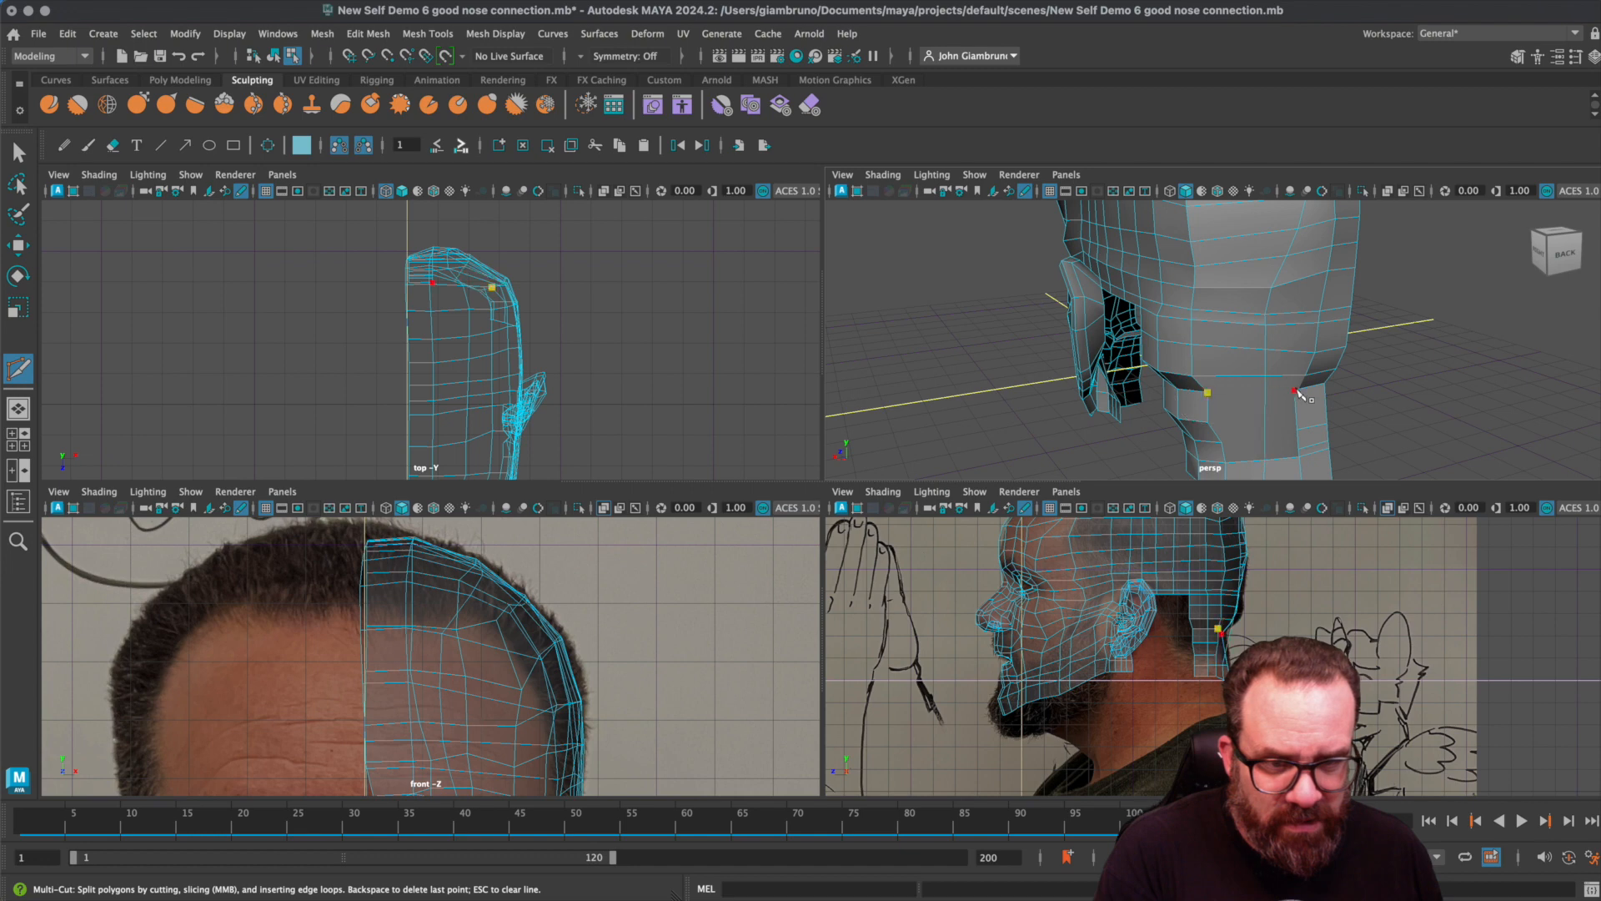
{"action": "left_click_drag", "start_coordinate": [1319, 398], "coordinate": [1282, 375], "text": "alt"}
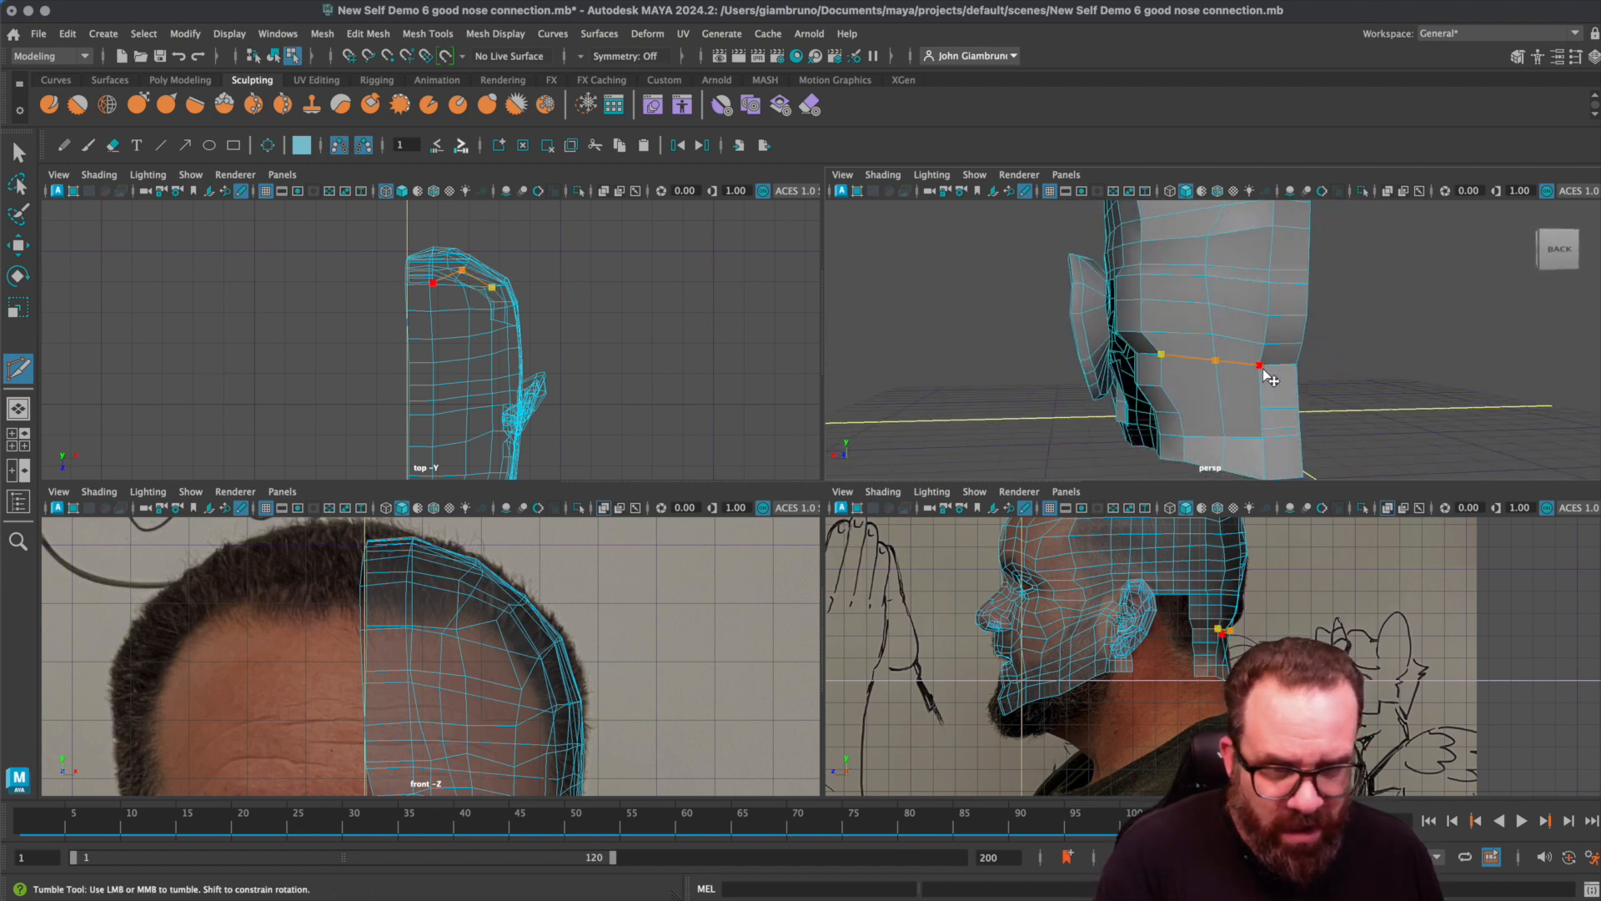
{"action": "left_click", "coordinate": [1262, 410]}
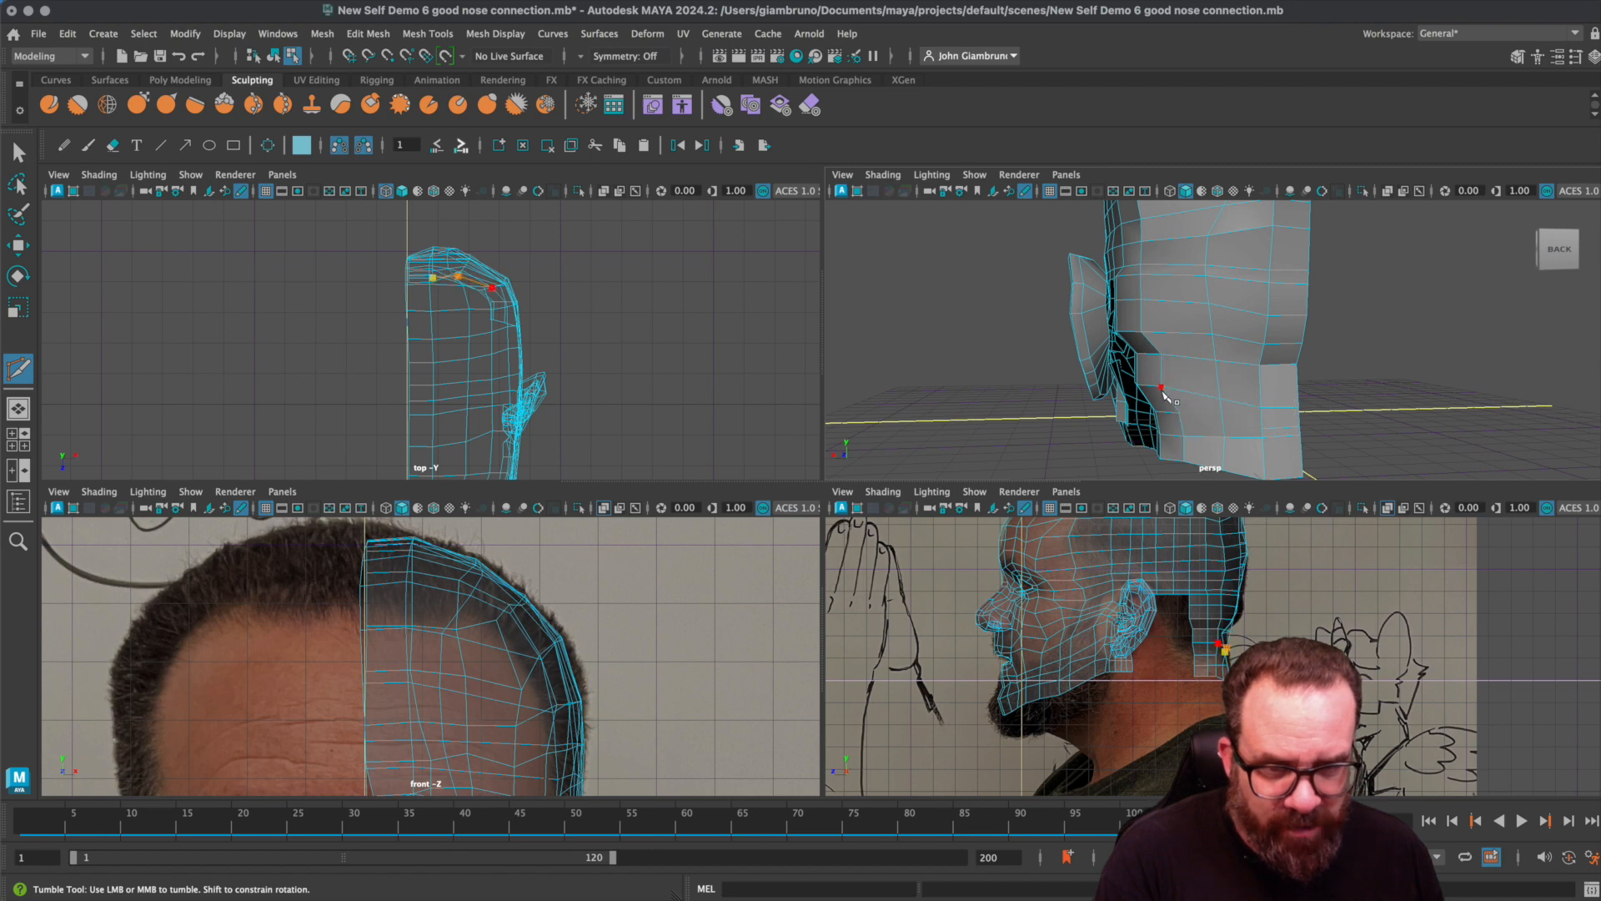
{"action": "left_click", "coordinate": [1180, 414]}
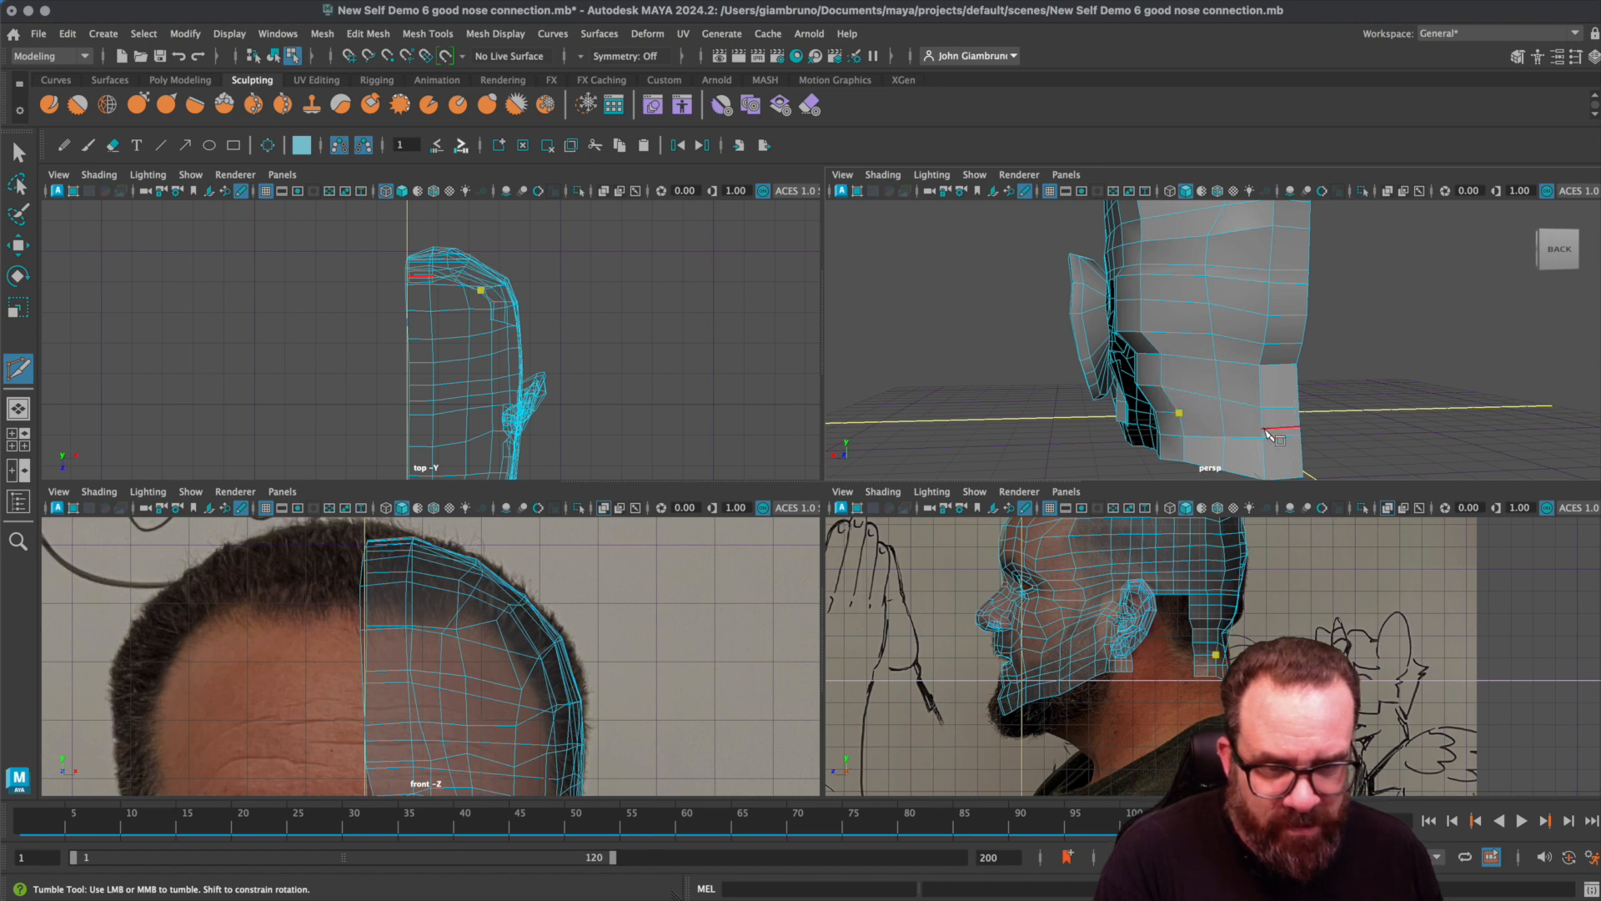
- Select the facing side edges at the lower ends of the ear strip and the neck strip and bridge them
{"action": "left_click_drag", "start_coordinate": [1215, 429], "coordinate": [1287, 400], "text": "alt"}
{"action": "mouse_move", "coordinate": [1287, 400]}
{"action": "right_mouse_down", "text": "alt"}
{"action": "mouse_move", "coordinate": [1301, 379]}
{"action": "mouse_move", "coordinate": [1268, 400]}
{"action": "right_mouse_up", "text": "alt"}
{"action": "middle_click_drag", "start_coordinate": [1269, 400], "coordinate": [1204, 388], "text": "alt"}
{"action": "key", "text": "q"}
{"action": "left_click_drag", "start_coordinate": [1199, 402], "coordinate": [1205, 397], "text": "alt"}
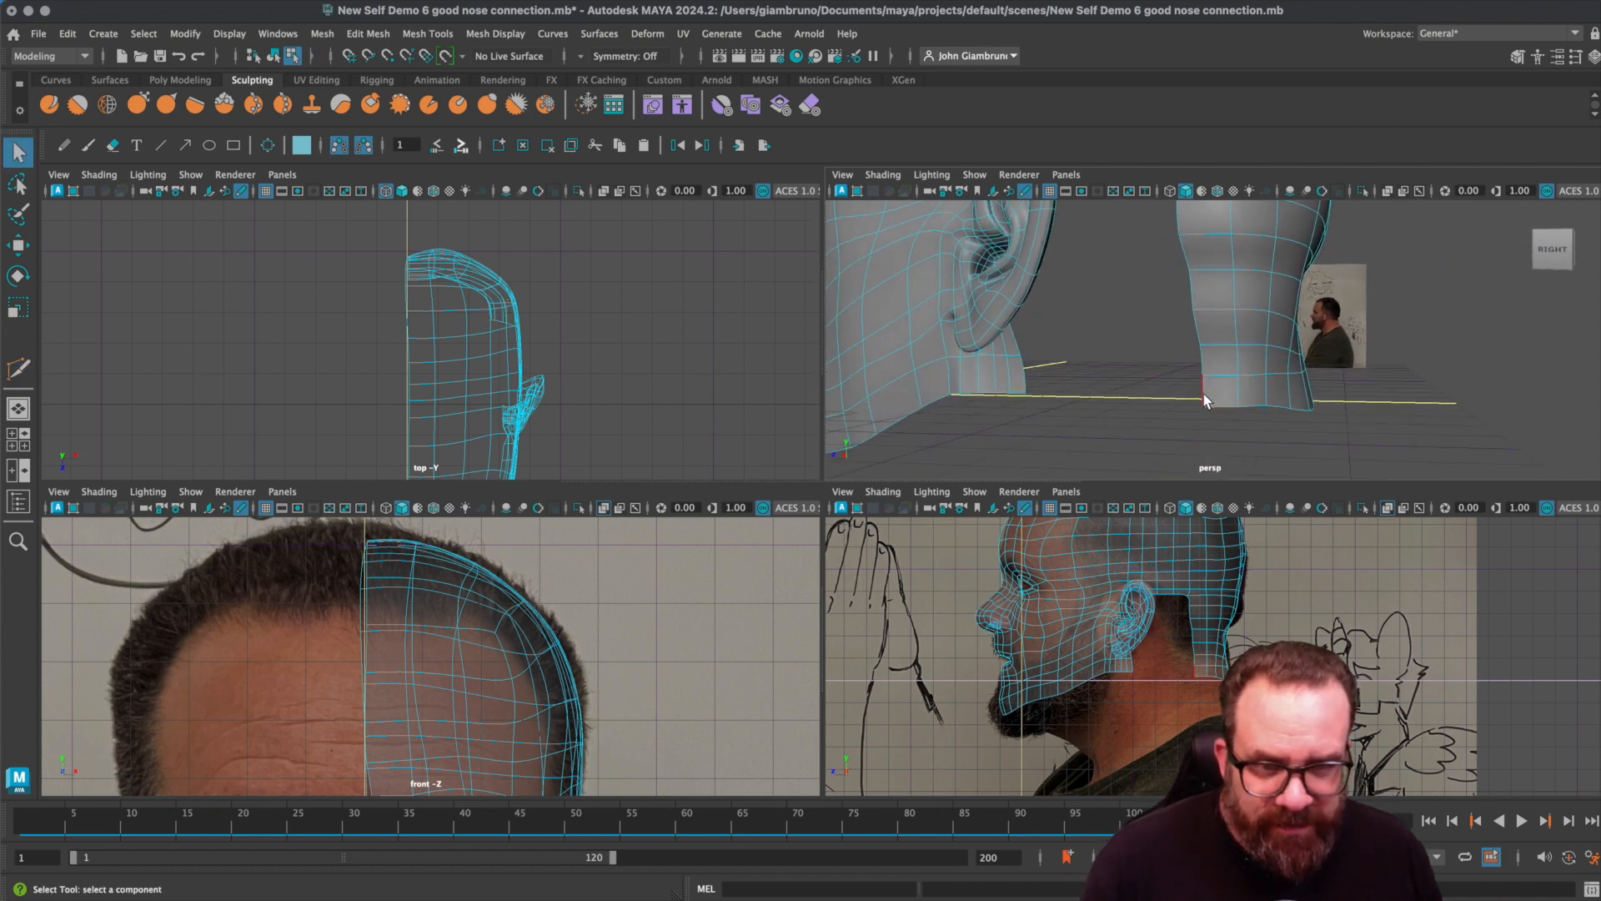
{"action": "right_click", "coordinate": [1205, 397]}
{"action": "right_click_drag", "start_coordinate": [1205, 397], "coordinate": [1204, 350]}
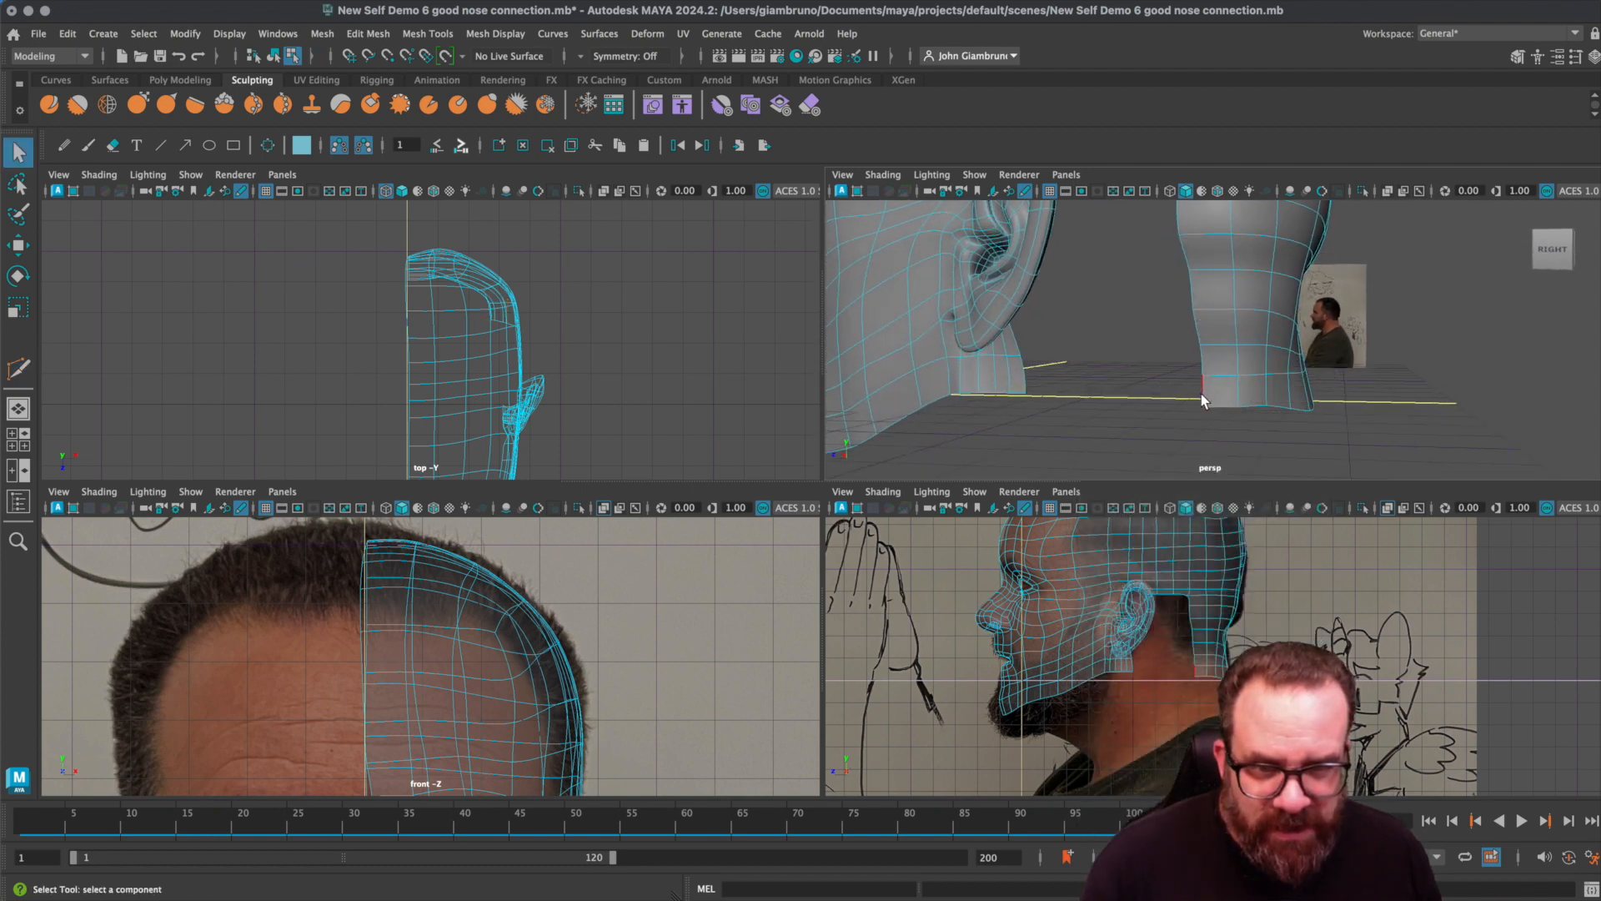
{"action": "double_click", "coordinate": [1080, 398]}
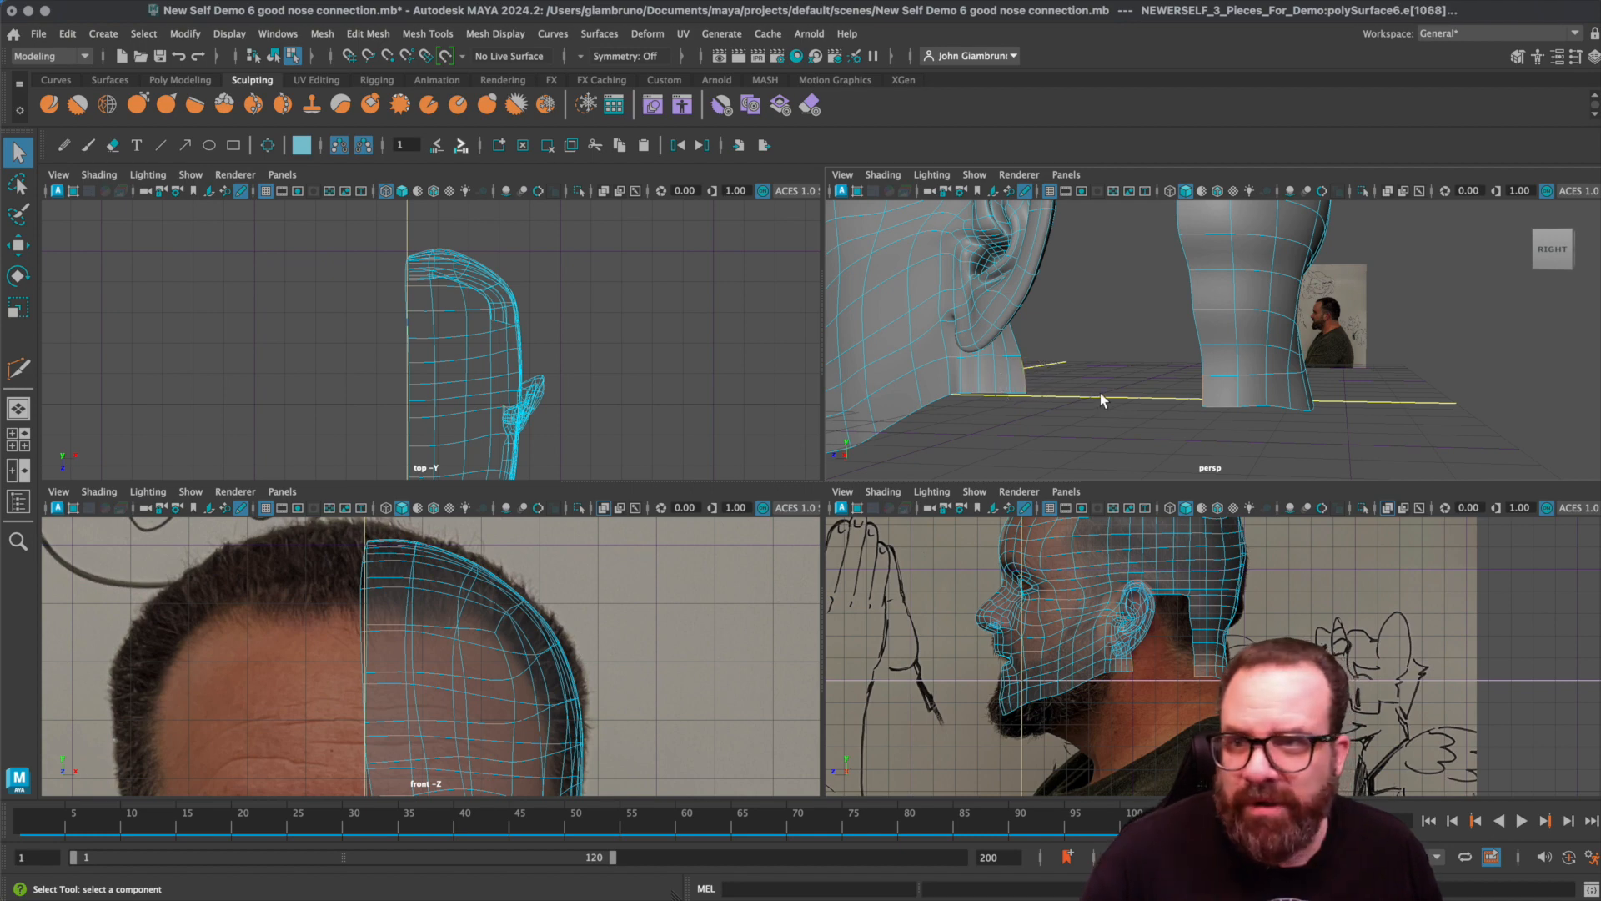
{"action": "mouse_move", "coordinate": [976, 297]}
{"action": "left_mouse_down", "text": "alt"}
{"action": "mouse_move", "coordinate": [1023, 294]}
{"action": "mouse_move", "coordinate": [979, 278]}
{"action": "left_mouse_up", "text": "alt"}
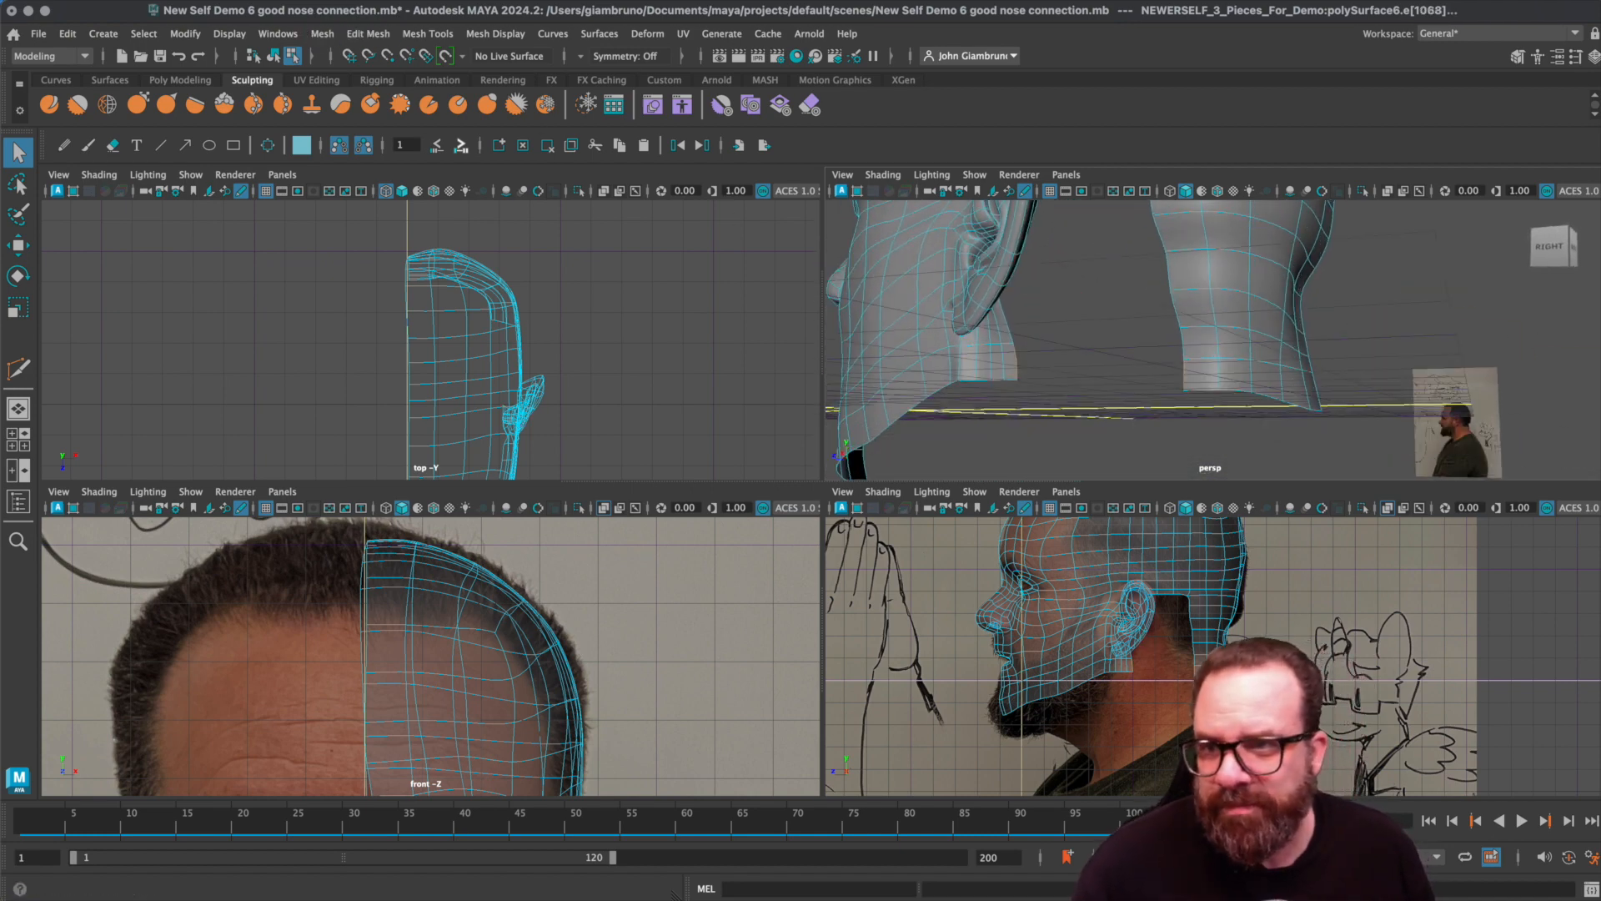
{"action": "left_click", "coordinate": [367, 33]}
{"action": "left_click", "coordinate": [398, 120]}
- Select the border of the enclosed hole behind the ear, close it with the Fill Hole command and show the unsmoothed mesh
{"action": "left_click_drag", "start_coordinate": [1107, 347], "coordinate": [1085, 330], "text": "alt"}
{"action": "left_click", "coordinate": [322, 34]}
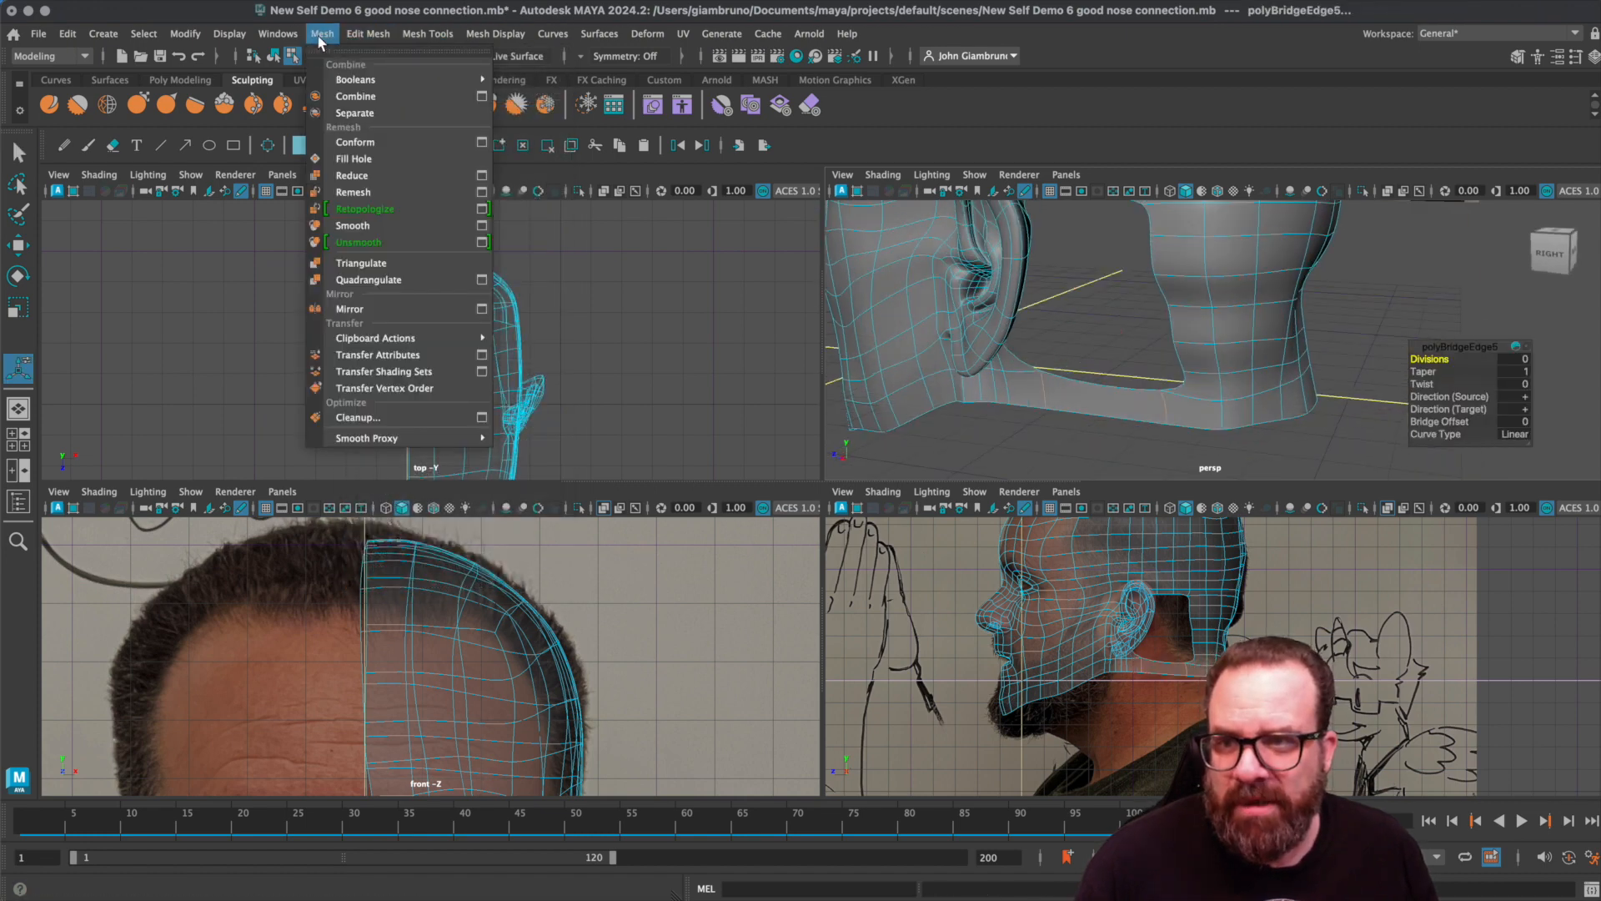
{"action": "left_click", "coordinate": [353, 159]}
{"action": "left_click_drag", "start_coordinate": [1093, 347], "coordinate": [1109, 315], "text": "alt"}
{"action": "scroll", "coordinate": [1081, 343], "scroll_direction": "up", "scroll_amount": 5}
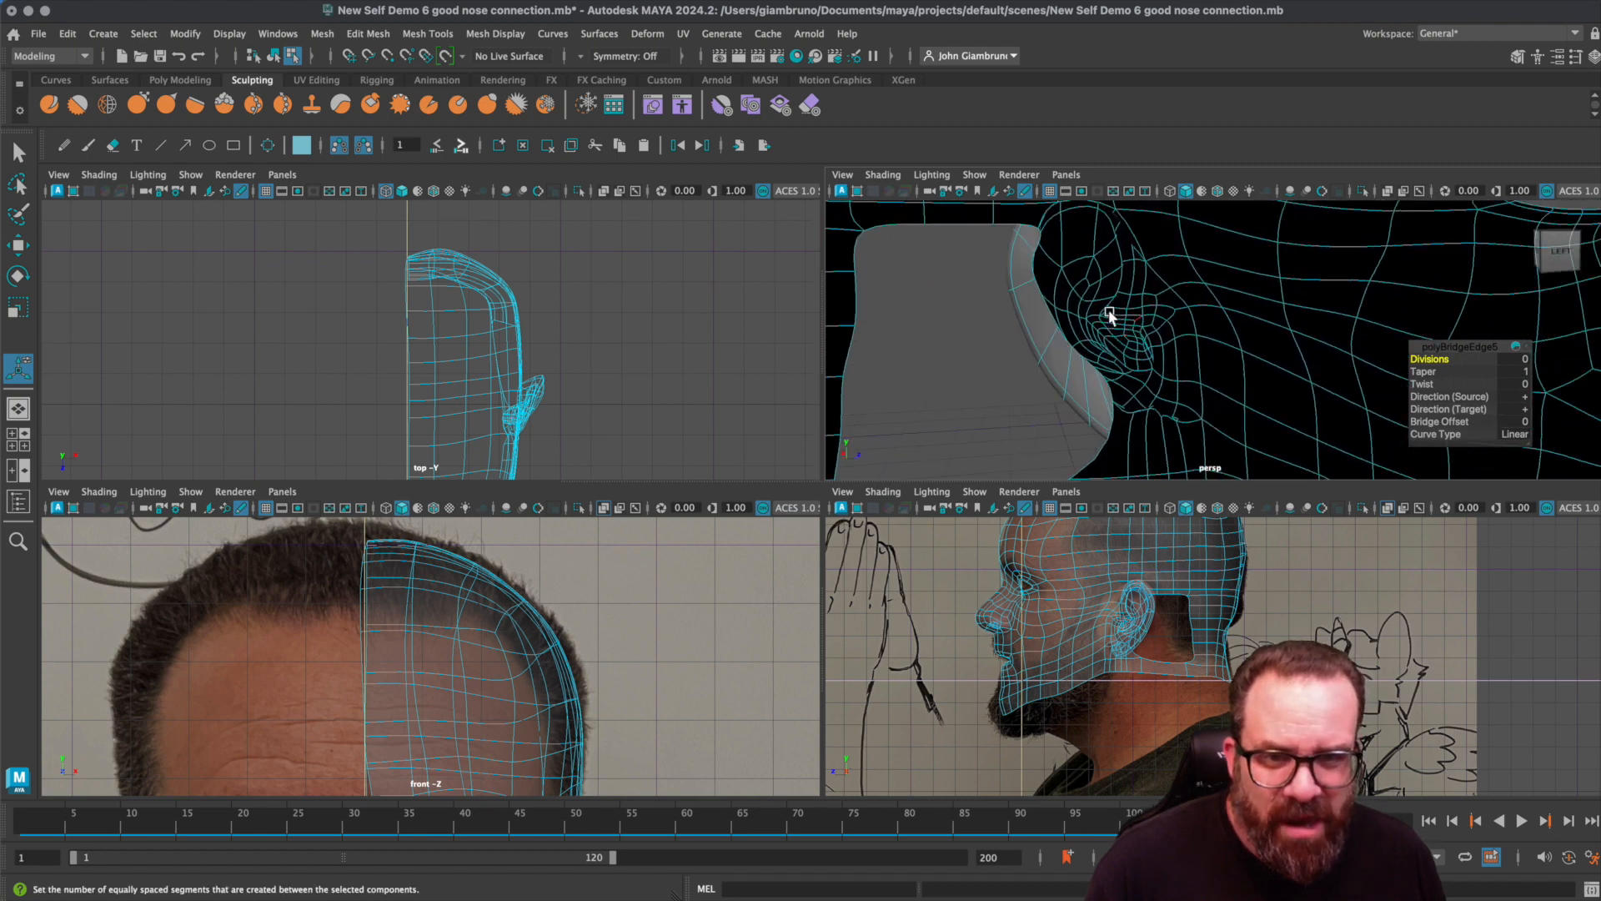
{"action": "left_click", "coordinate": [1049, 308]}
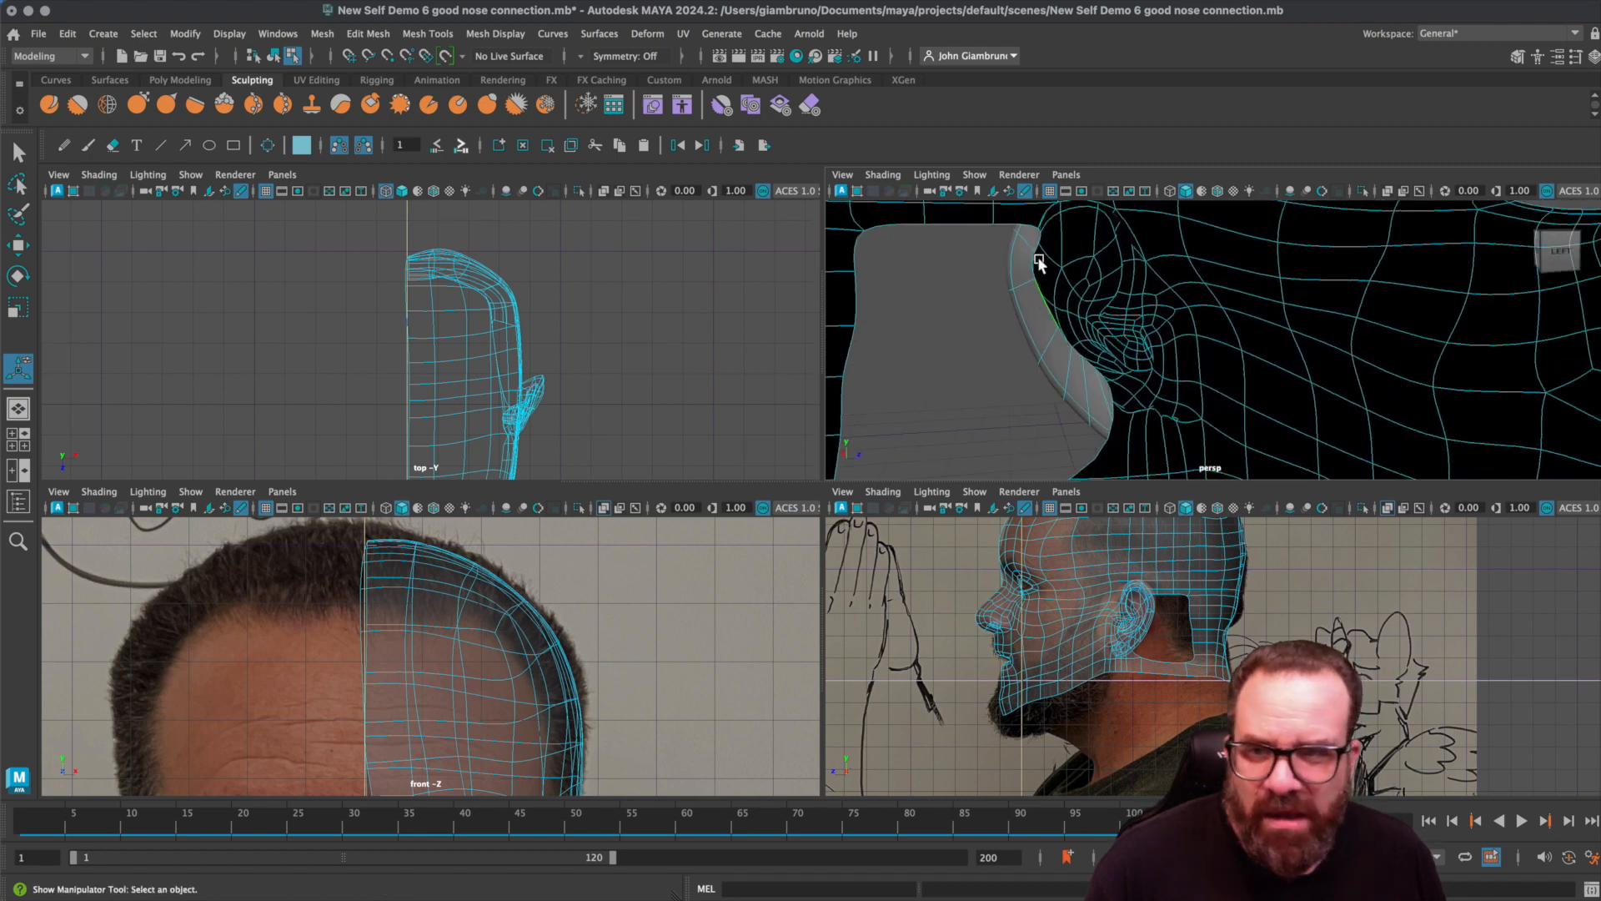
{"action": "left_click", "coordinate": [361, 33]}
{"action": "mouse_move", "coordinate": [322, 33]}
{"action": "left_click", "coordinate": [359, 160]}
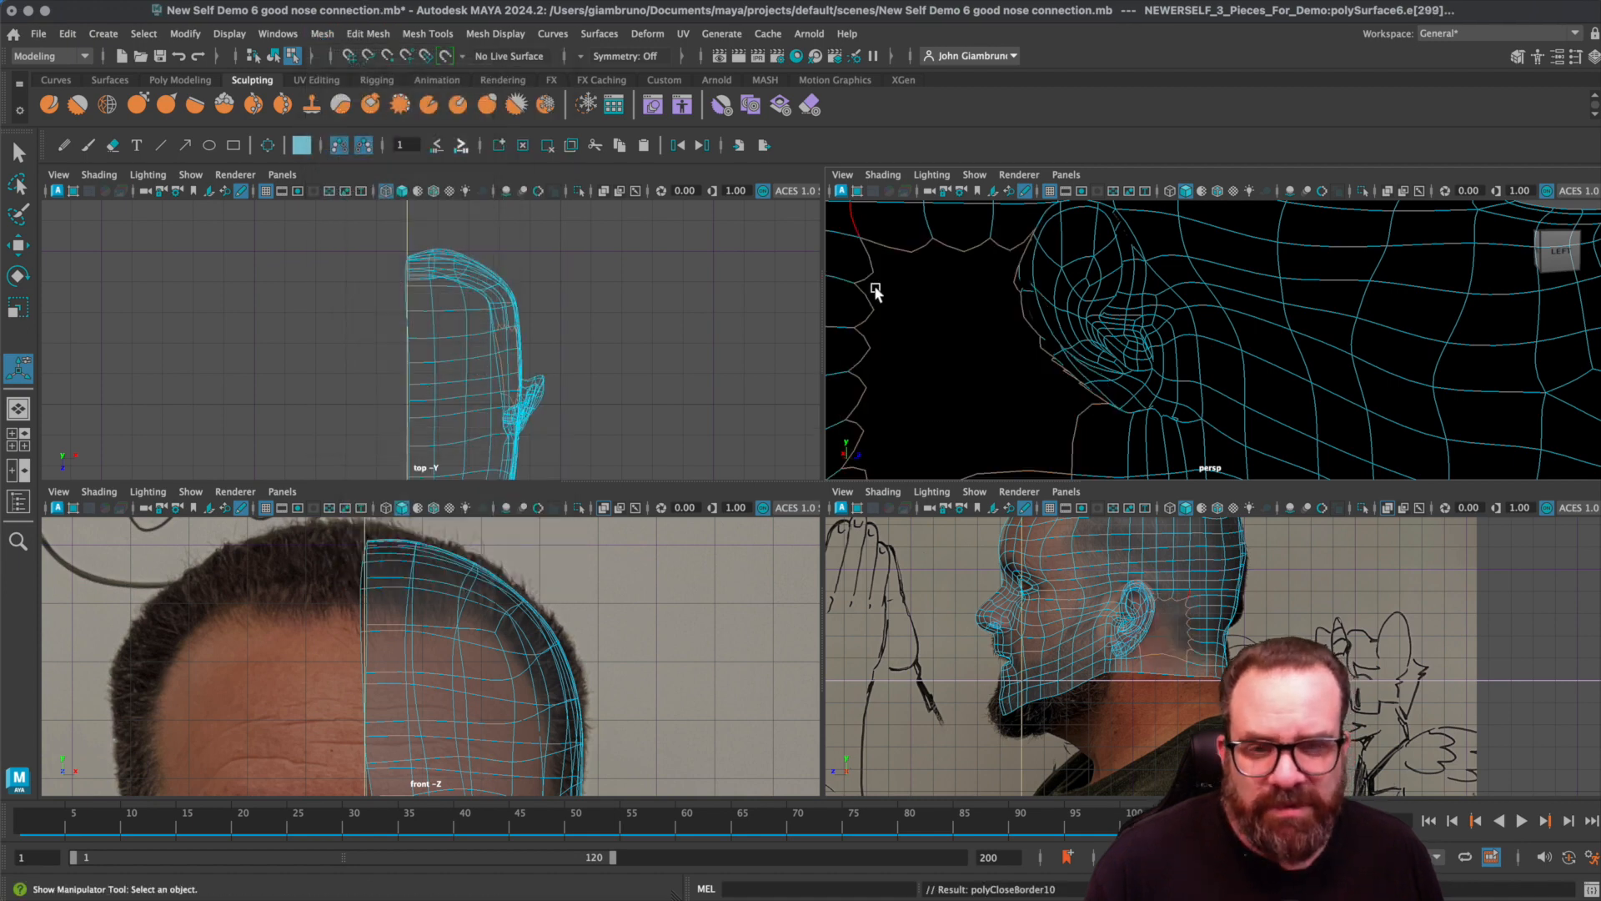
{"action": "left_click_drag", "start_coordinate": [1016, 318], "coordinate": [1196, 335], "text": "alt"}
{"action": "scroll", "coordinate": [1201, 338], "scroll_direction": "down", "scroll_amount": 10}
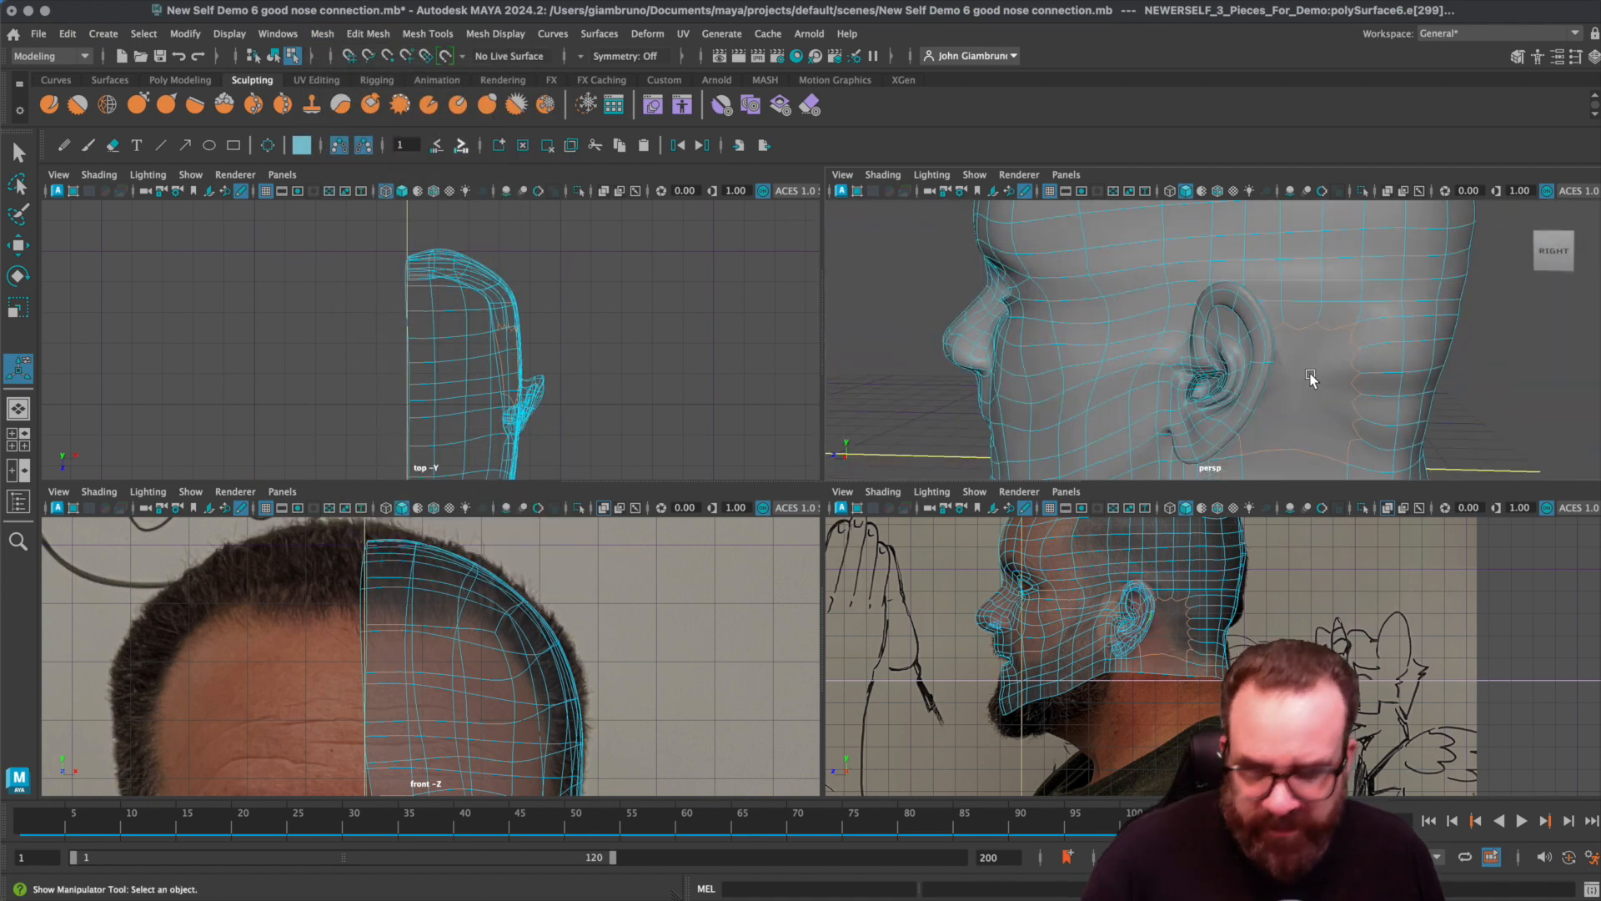
{"action": "middle_click_drag", "start_coordinate": [1326, 372], "coordinate": [1277, 340], "text": "alt"}
{"action": "key", "text": "1"}
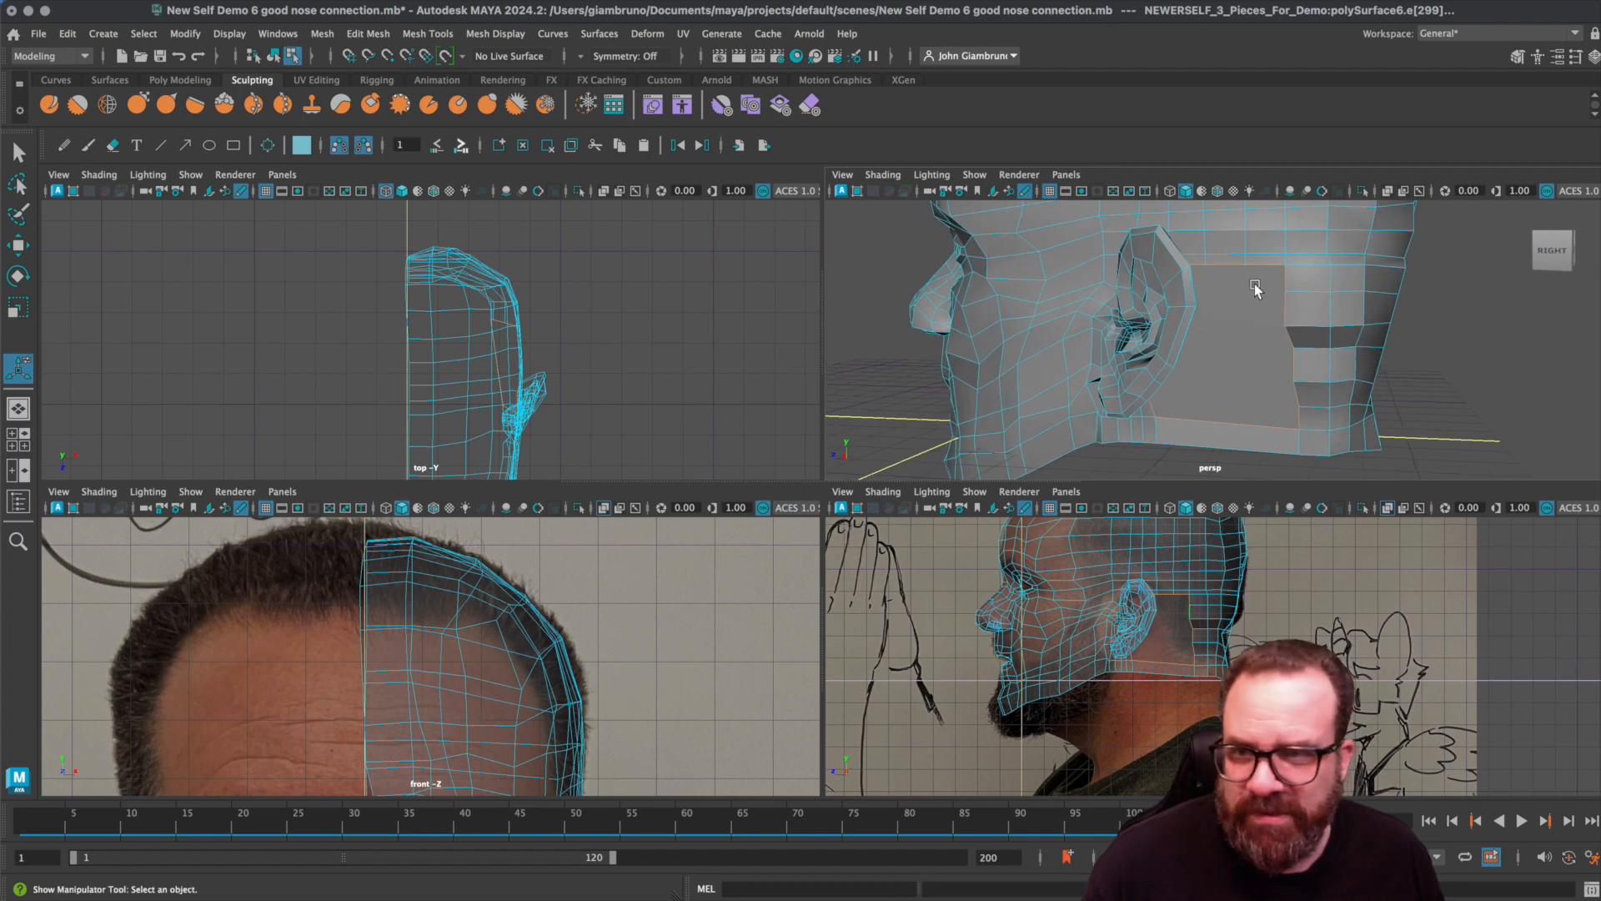
- Cut two vertical edges through the filled face behind the ear and the bridge below it with Multi-Cut
{"action": "left_click", "coordinate": [428, 33]}
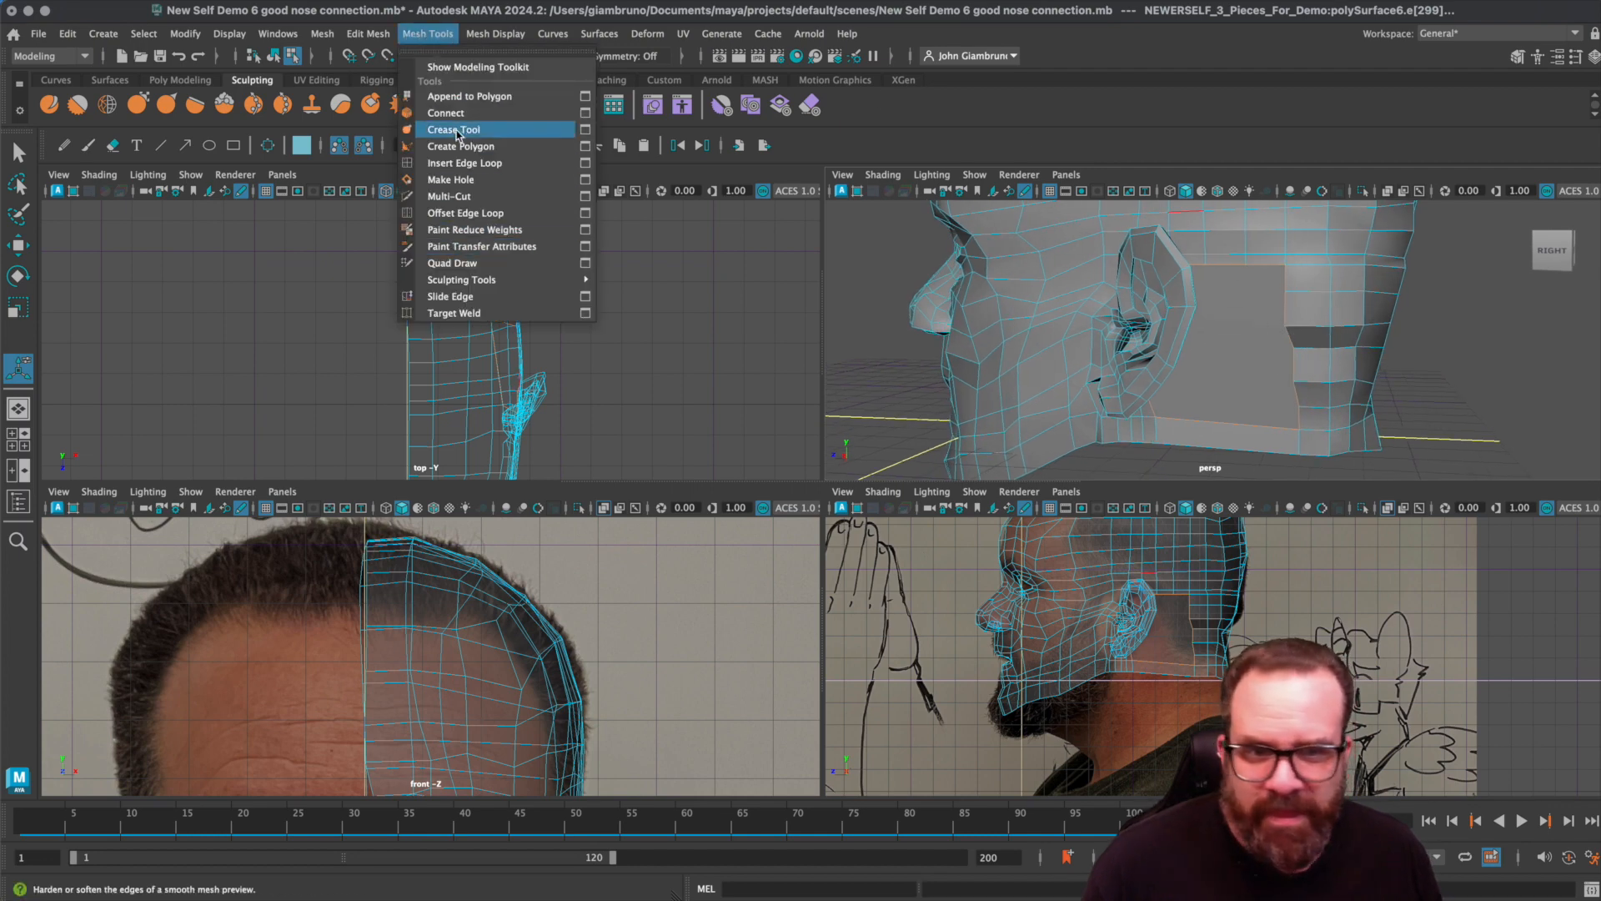
{"action": "left_click", "coordinate": [460, 203]}
{"action": "mouse_move", "coordinate": [1101, 361]}
{"action": "left_mouse_down", "text": "alt"}
{"action": "mouse_move", "coordinate": [1035, 340]}
{"action": "mouse_move", "coordinate": [1075, 347]}
{"action": "left_mouse_up", "text": "alt"}
{"action": "left_click", "coordinate": [1171, 287]}
{"action": "left_click_drag", "start_coordinate": [1181, 302], "coordinate": [1243, 401], "text": "alt"}
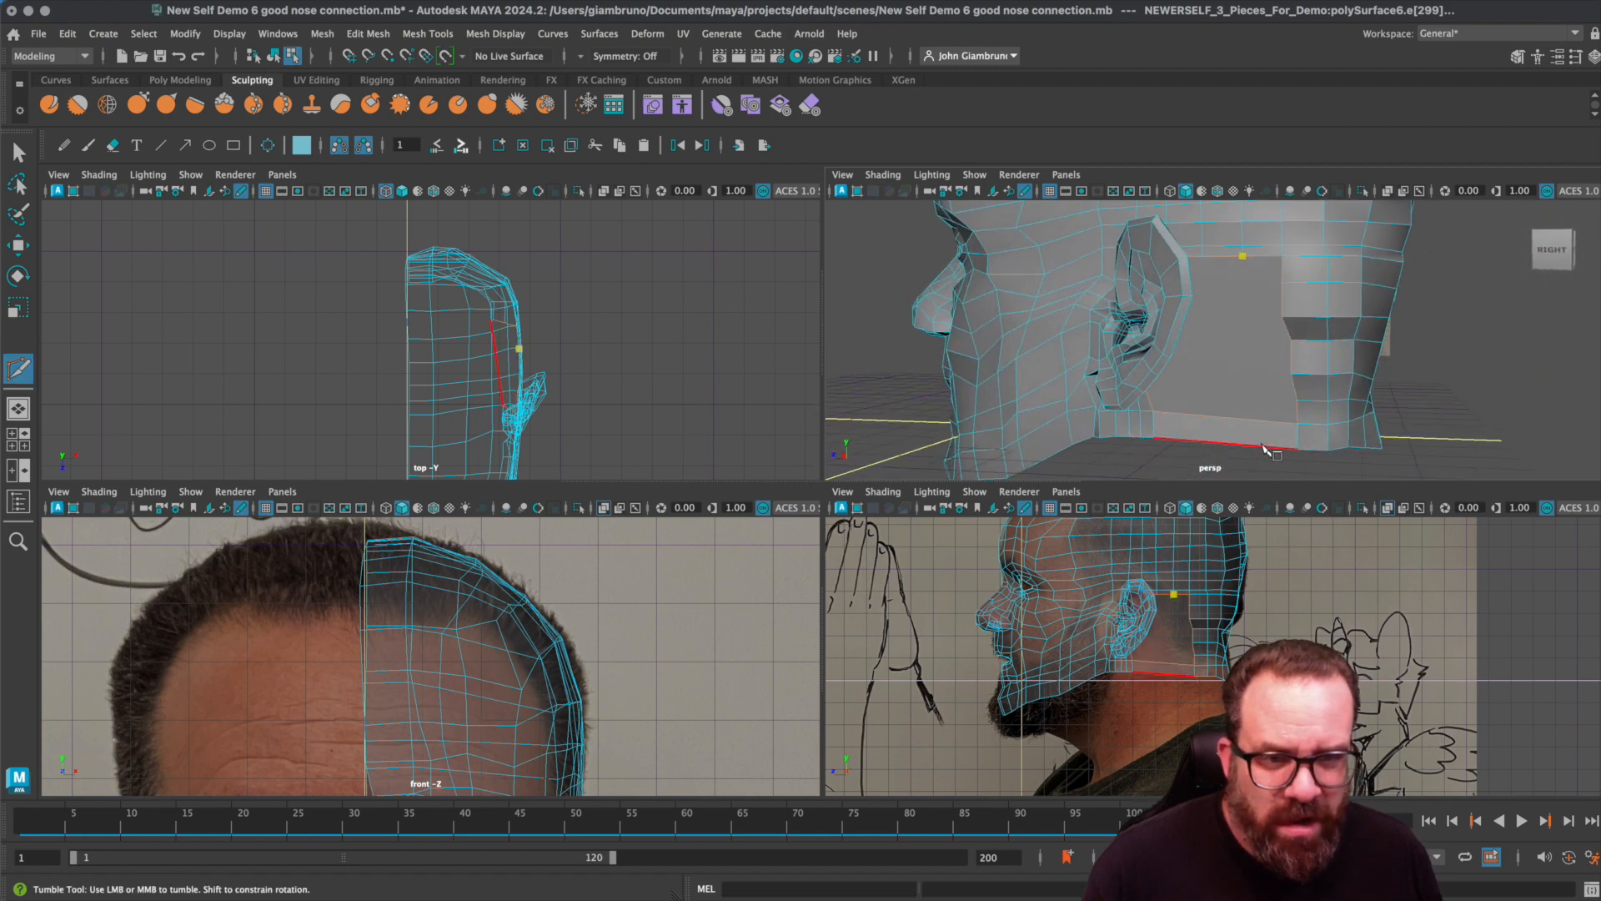
{"action": "left_click", "coordinate": [1257, 446]}
{"action": "key", "text": "Return"}
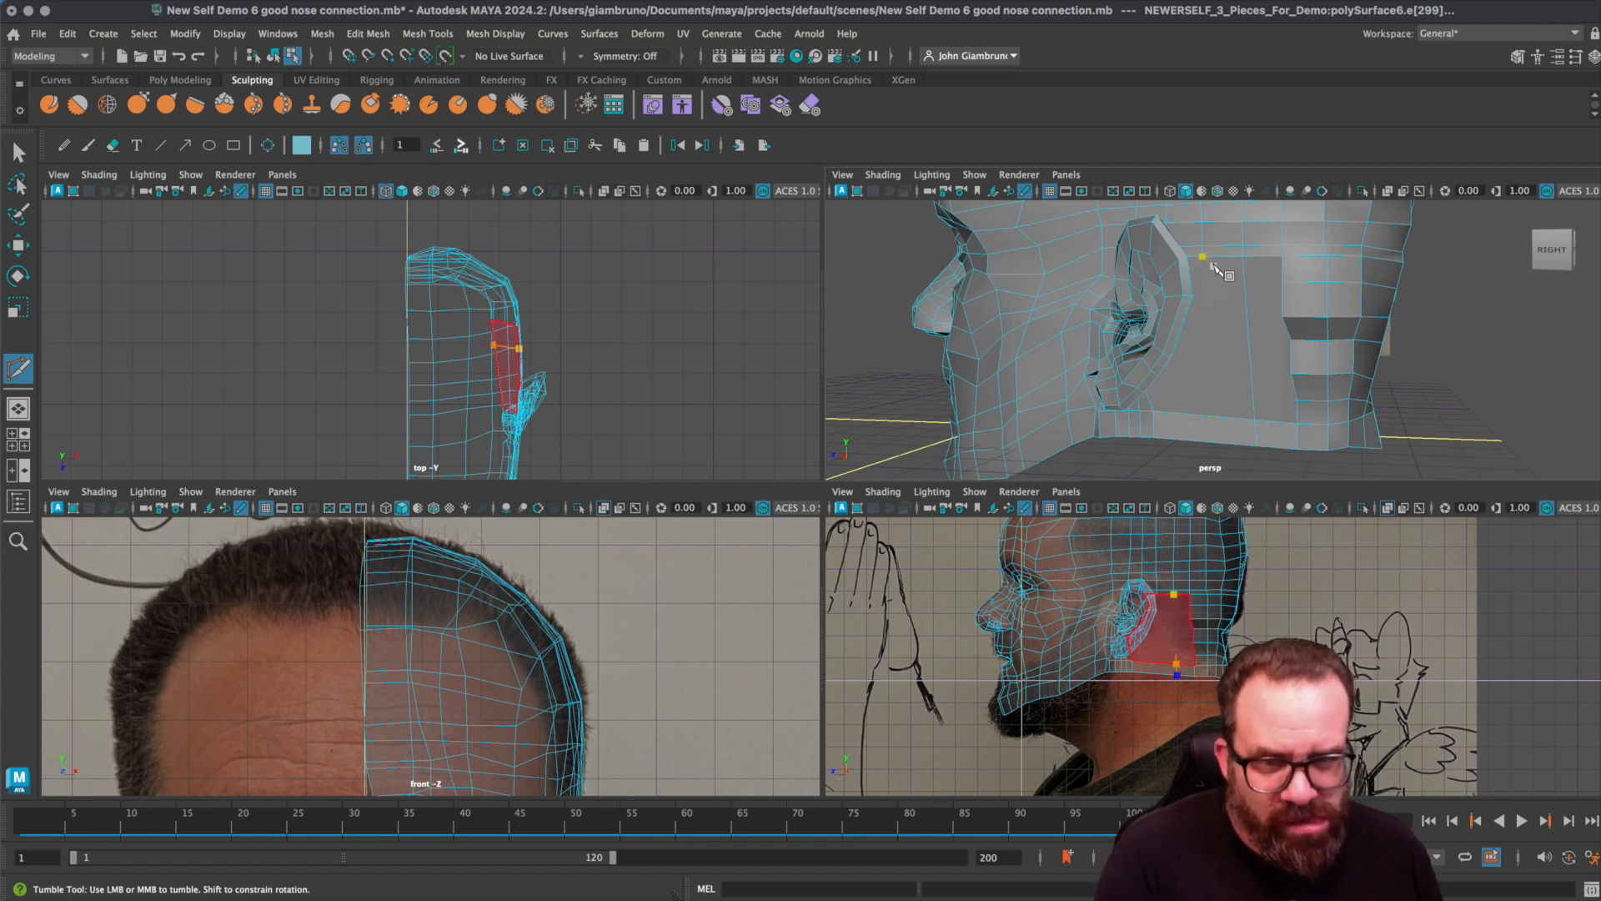
{"action": "left_click", "coordinate": [1202, 256]}
{"action": "left_click", "coordinate": [1201, 441]}
{"action": "left_click", "coordinate": [1202, 441]}
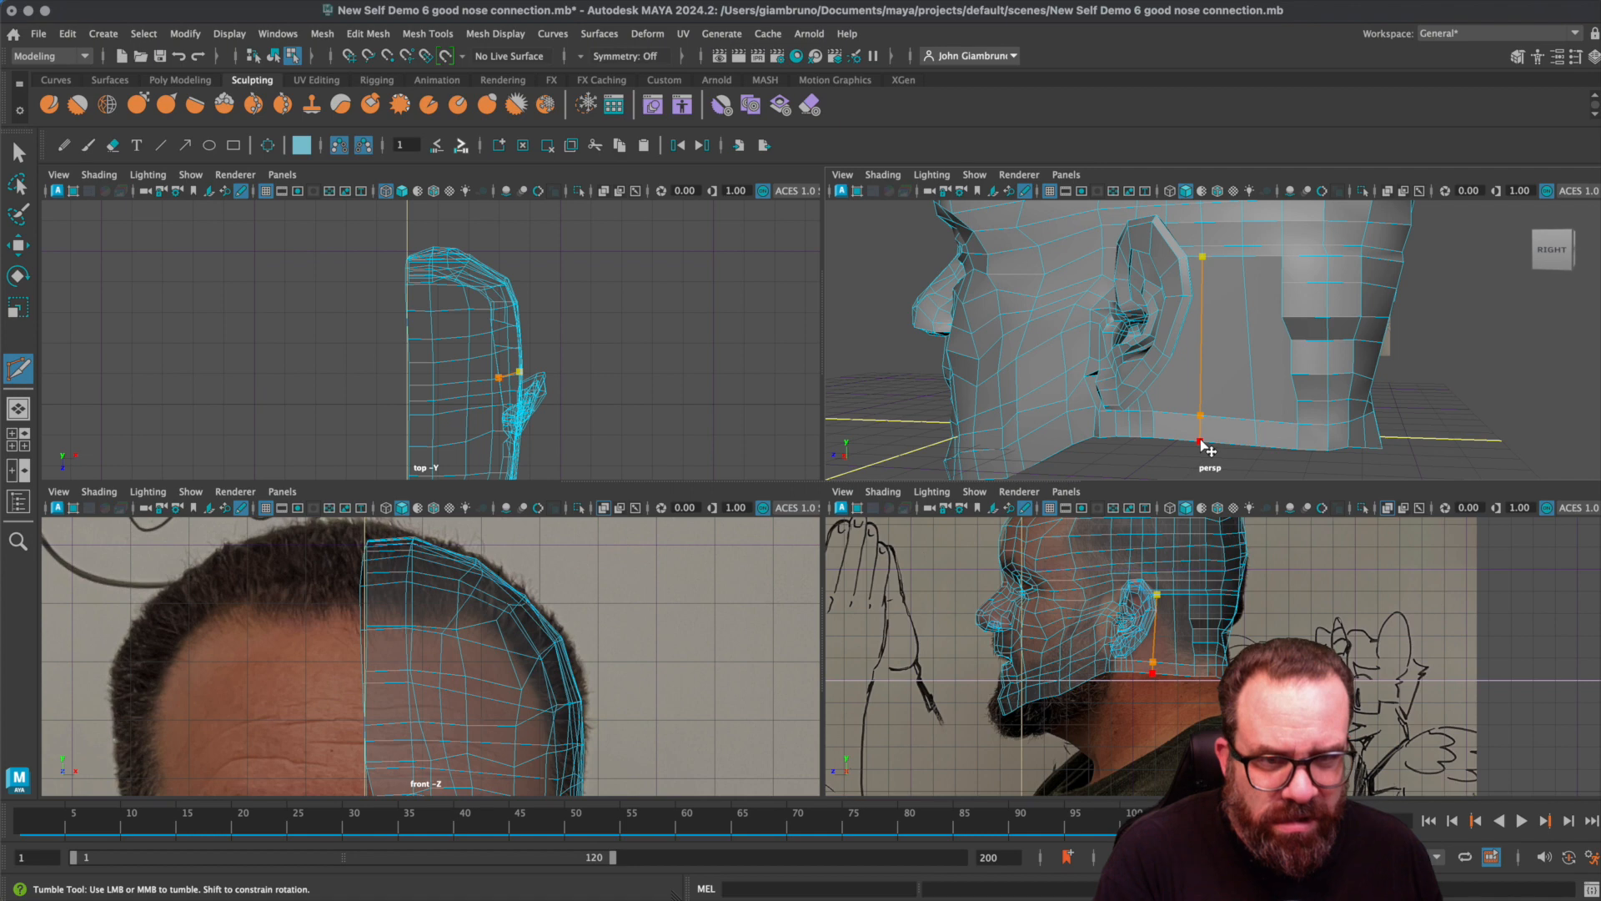
- Examine the filled area behind the ear from inside and outside, smoothed and unsmoothed, comparing the neck rows with the ear's vertices
{"action": "left_click_drag", "start_coordinate": [1212, 373], "coordinate": [985, 293], "text": "alt"}
{"action": "left_click_drag", "start_coordinate": [950, 300], "coordinate": [1001, 367], "text": "alt"}
{"action": "middle_click_drag", "start_coordinate": [1120, 363], "coordinate": [992, 197], "text": "alt"}
{"action": "middle_click_drag", "start_coordinate": [1098, 315], "coordinate": [1167, 324], "text": "alt"}
{"action": "scroll", "coordinate": [1017, 363], "scroll_direction": "up", "scroll_amount": 5}
{"action": "left_click_drag", "start_coordinate": [1170, 328], "coordinate": [1088, 352], "text": "alt"}
{"action": "scroll", "coordinate": [1259, 336], "scroll_direction": "down", "scroll_amount": 5}
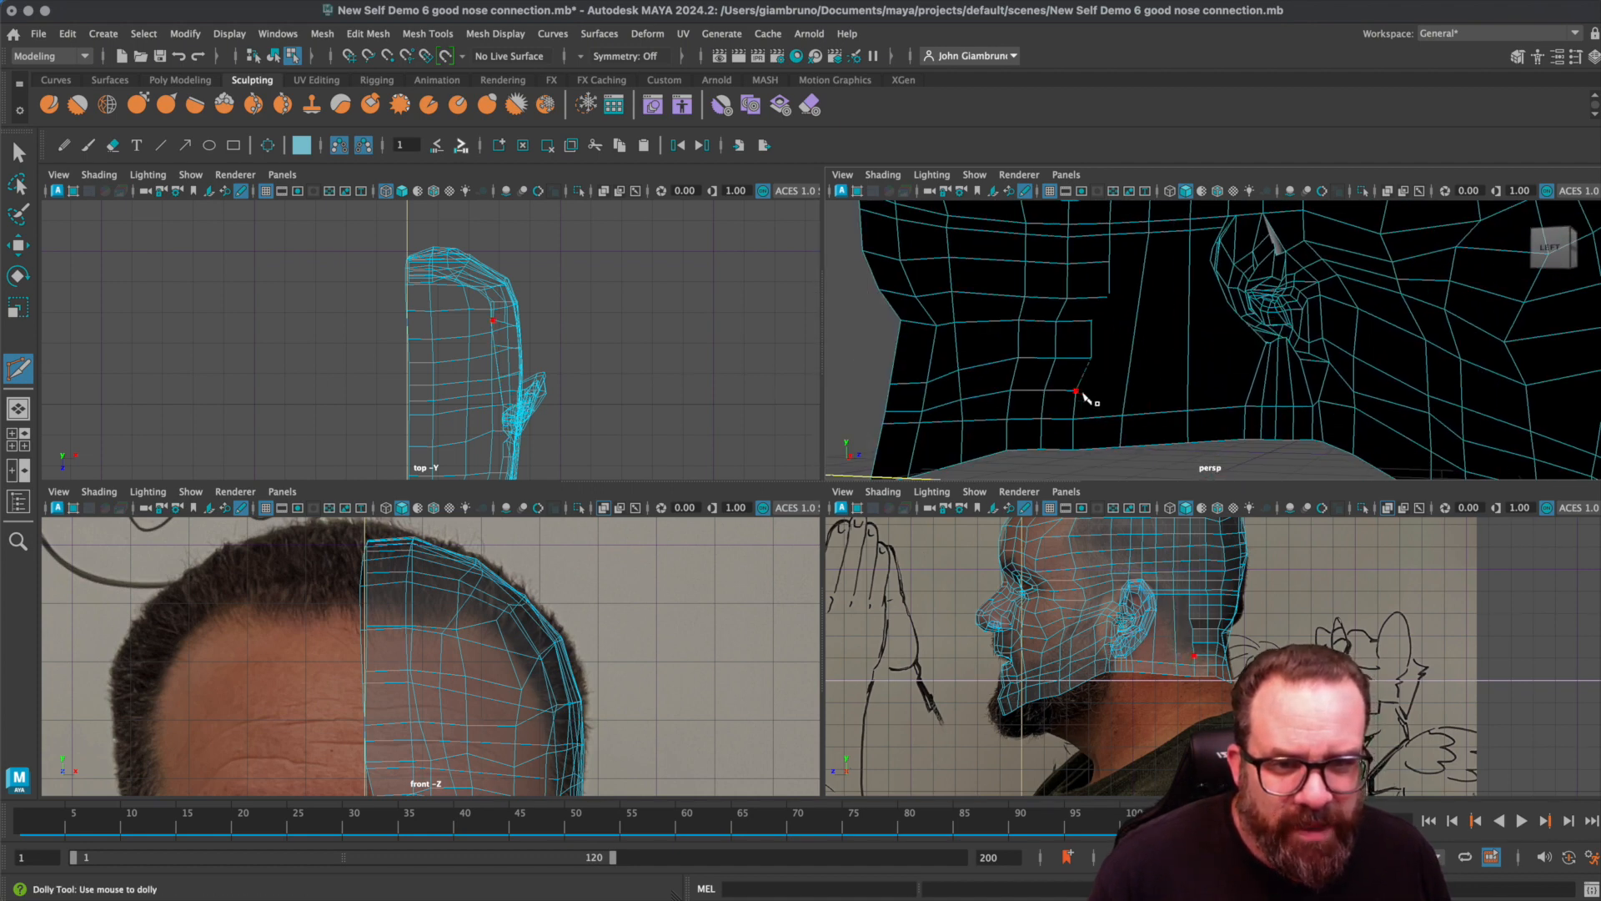
{"action": "scroll", "coordinate": [1154, 397], "scroll_direction": "up", "scroll_amount": 5}
{"action": "scroll", "coordinate": [1171, 393], "scroll_direction": "down", "scroll_amount": 3}
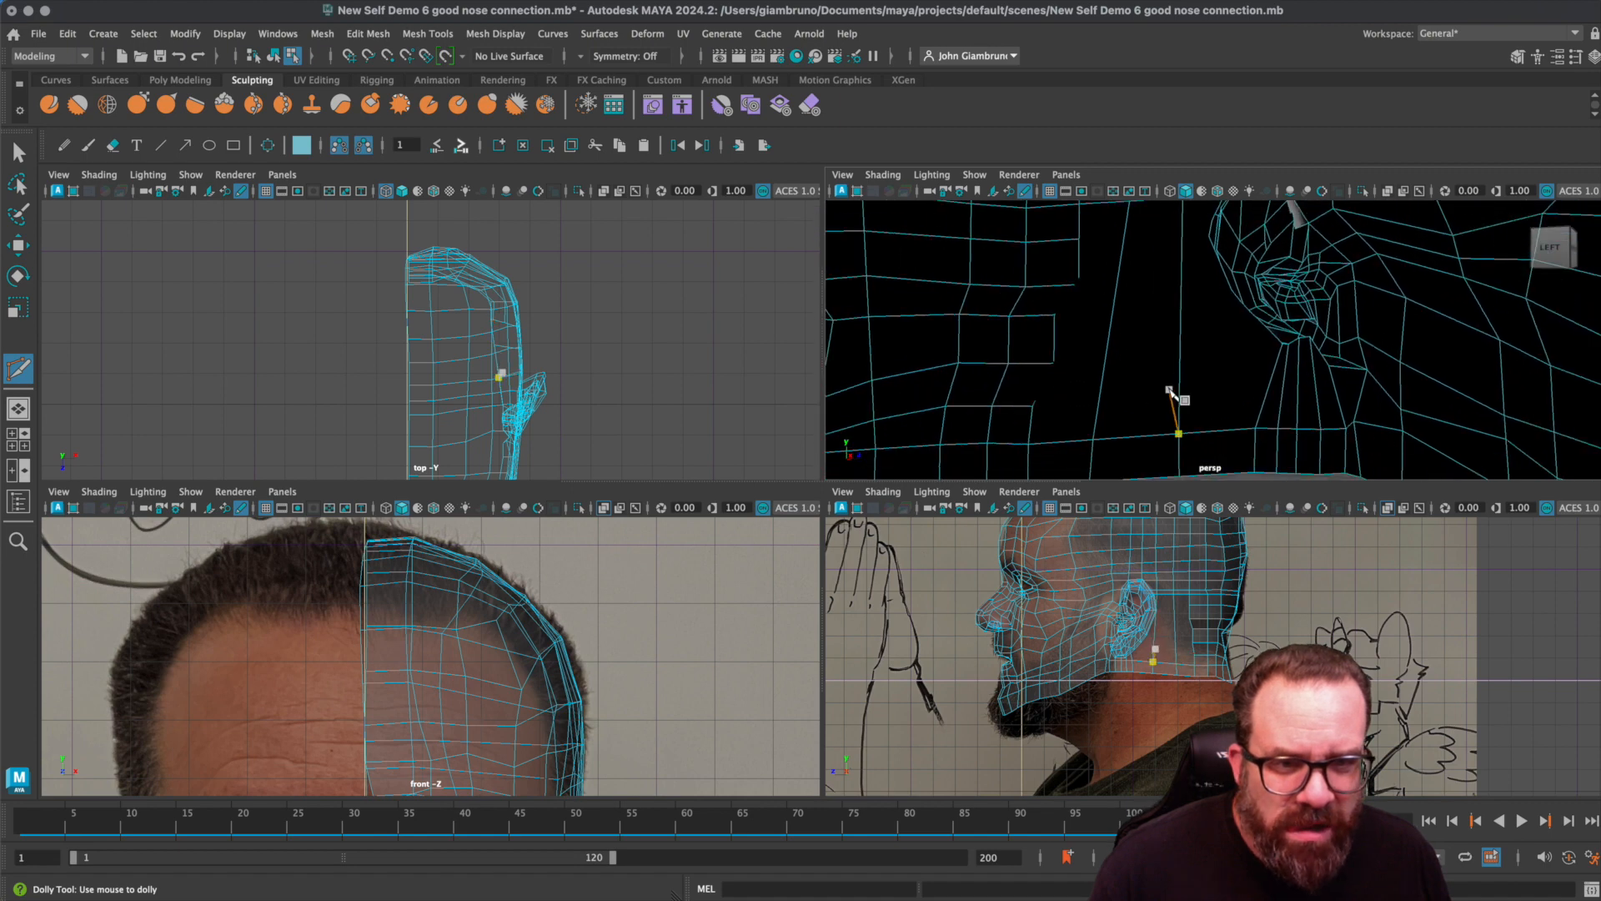
{"action": "left_click_drag", "start_coordinate": [1272, 338], "coordinate": [1405, 313], "text": "alt"}
{"action": "left_click", "coordinate": [1411, 281]}
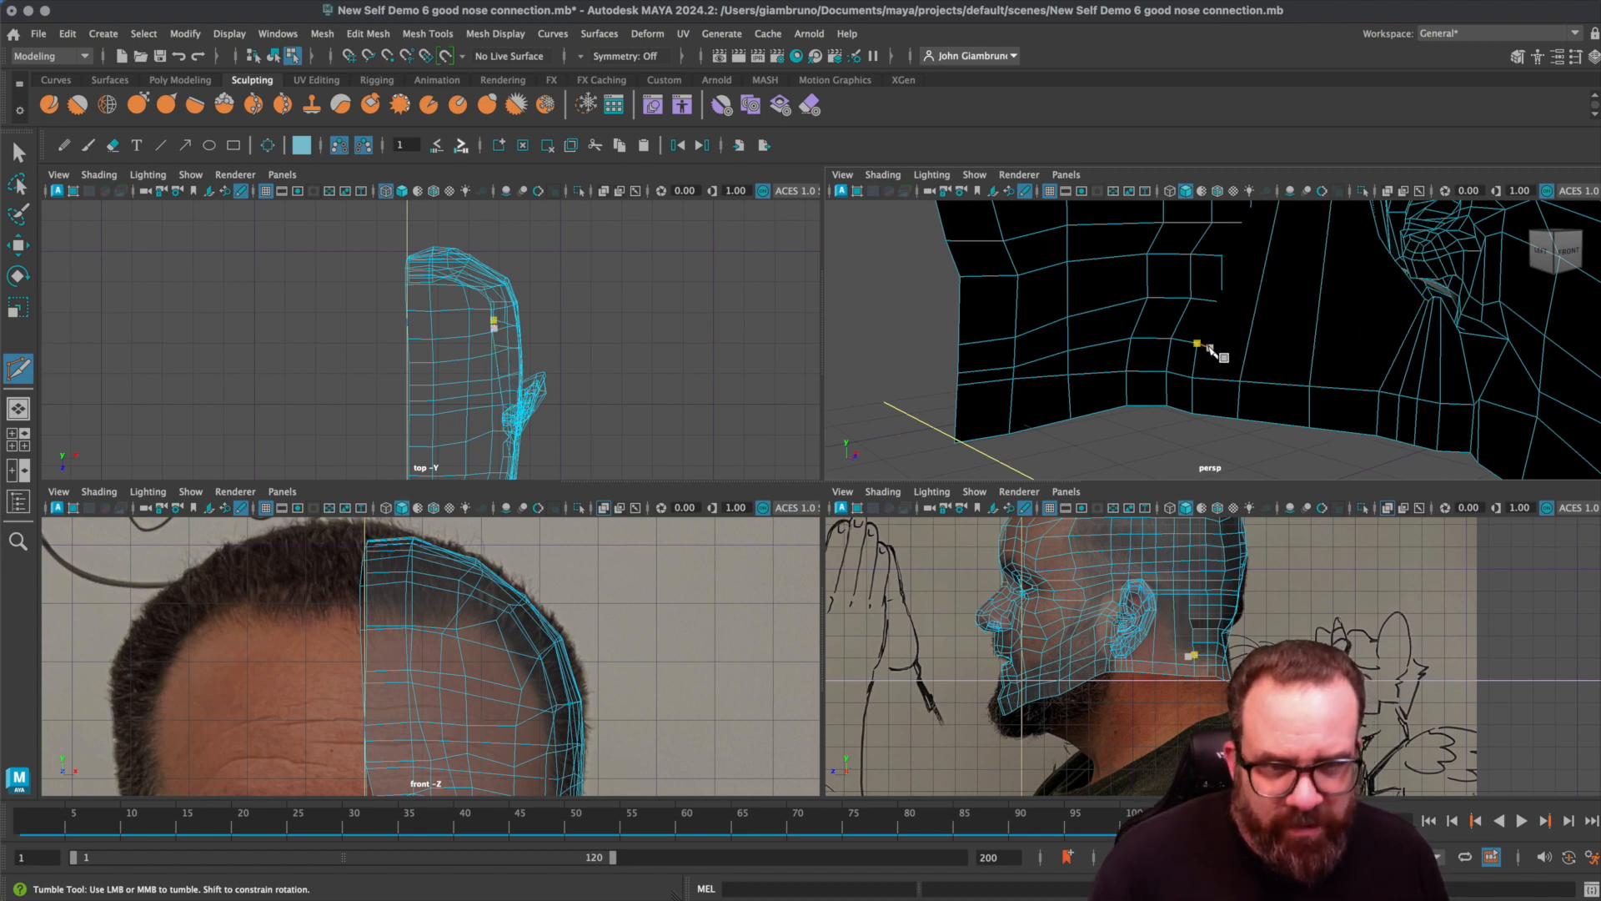
{"action": "left_click_drag", "start_coordinate": [1390, 347], "coordinate": [1409, 304], "text": "alt"}
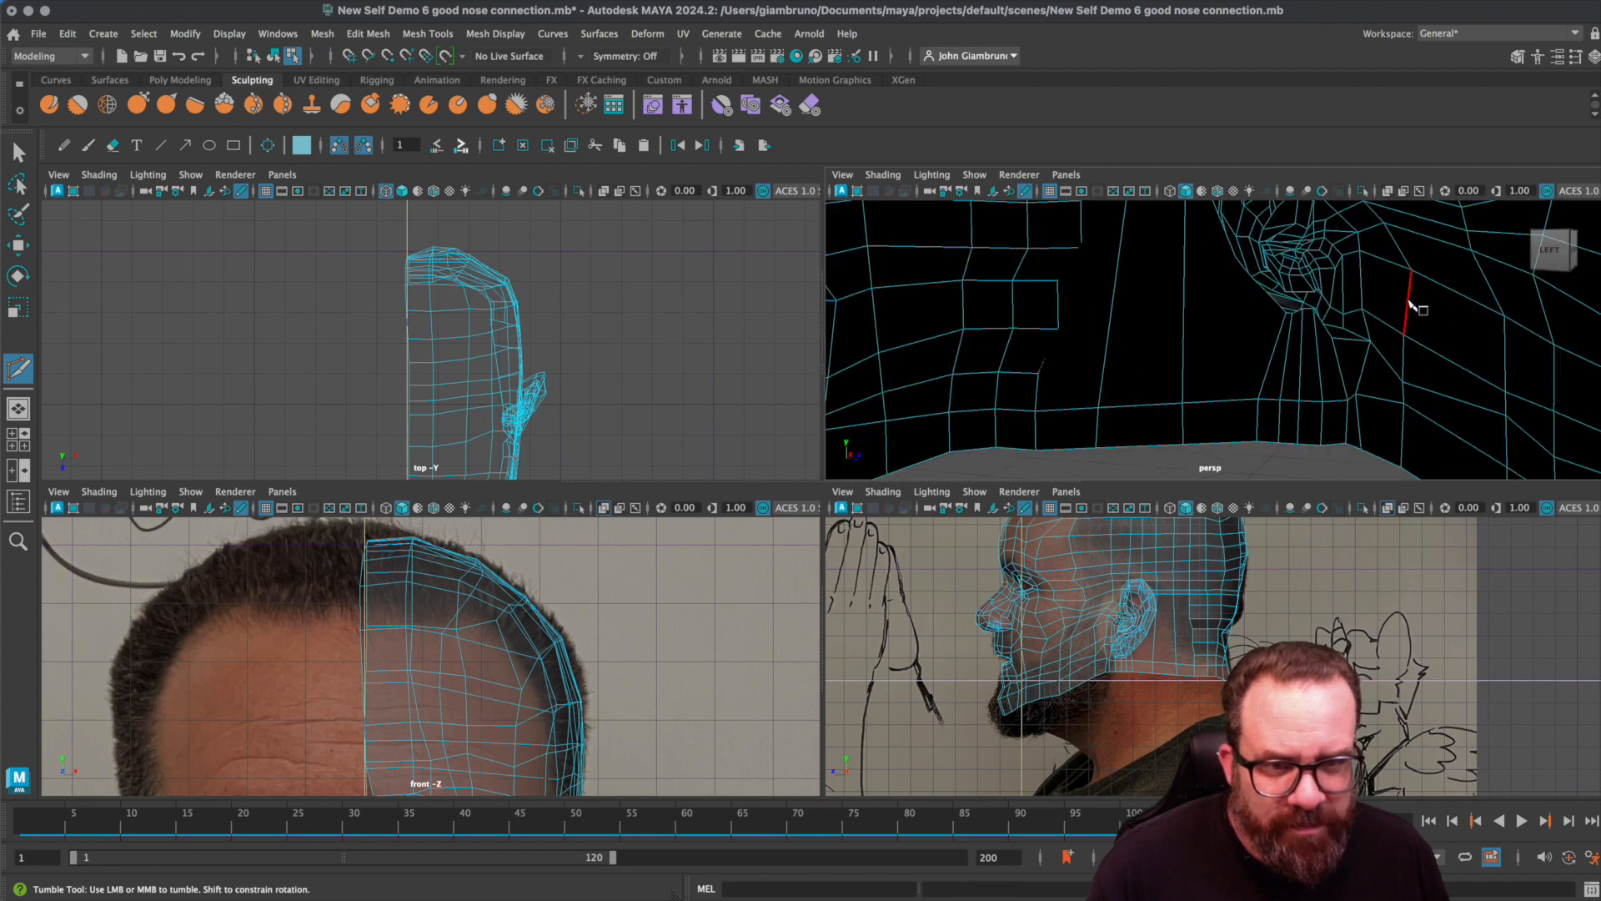
{"action": "key", "text": "space"}
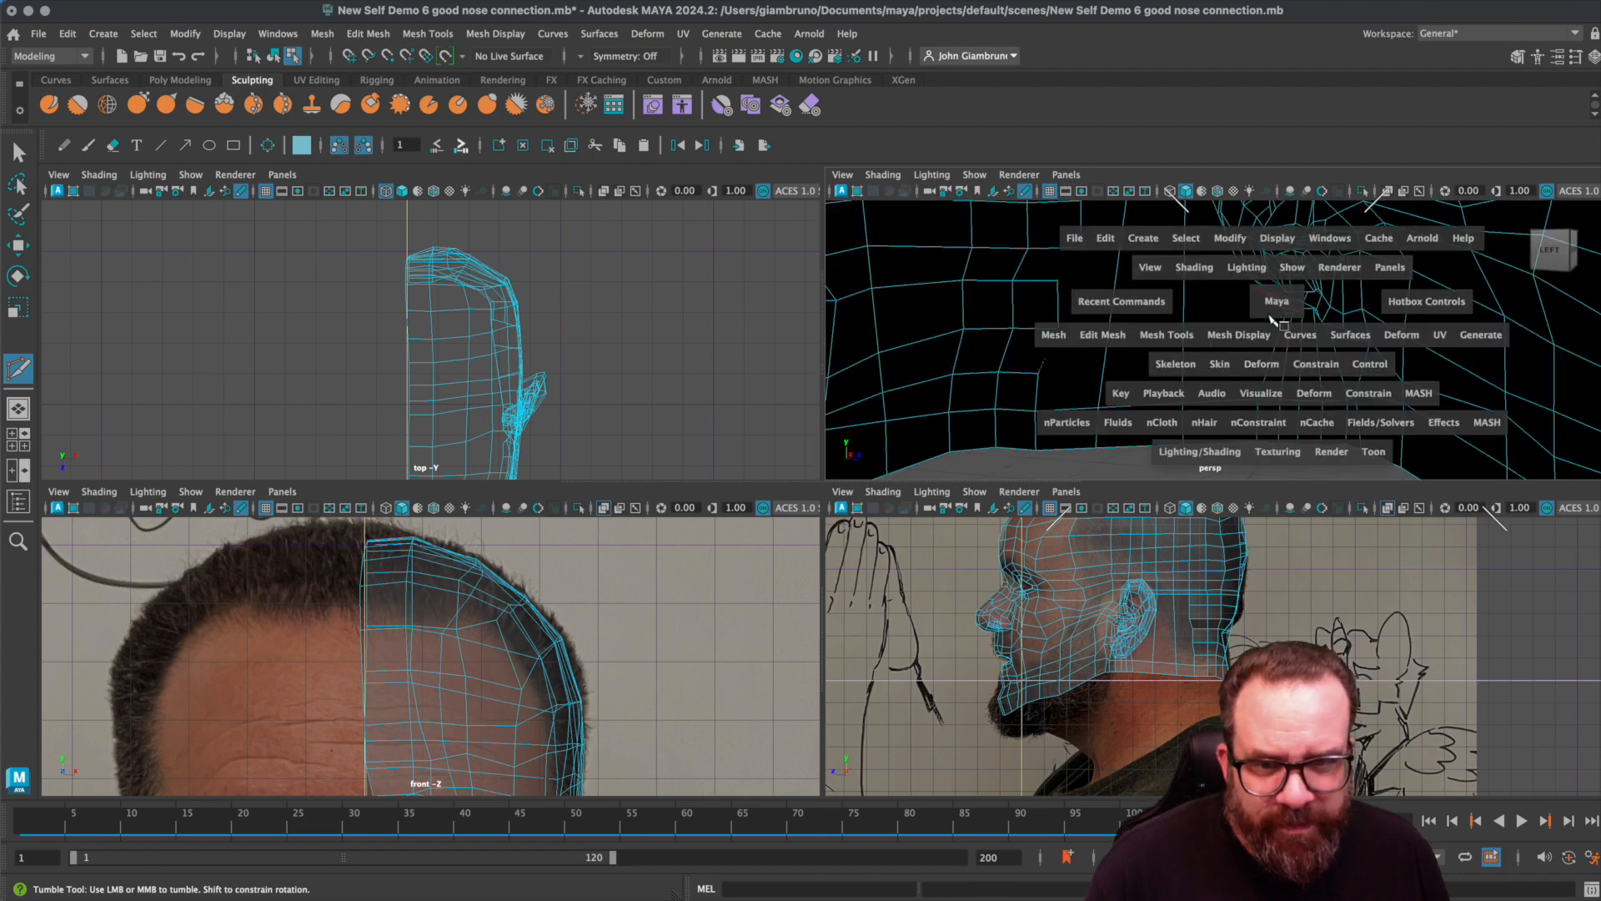
{"action": "left_click_drag", "start_coordinate": [1018, 433], "coordinate": [1136, 452], "text": "alt"}
{"action": "scroll", "coordinate": [1136, 452], "scroll_direction": "down", "scroll_amount": 8}
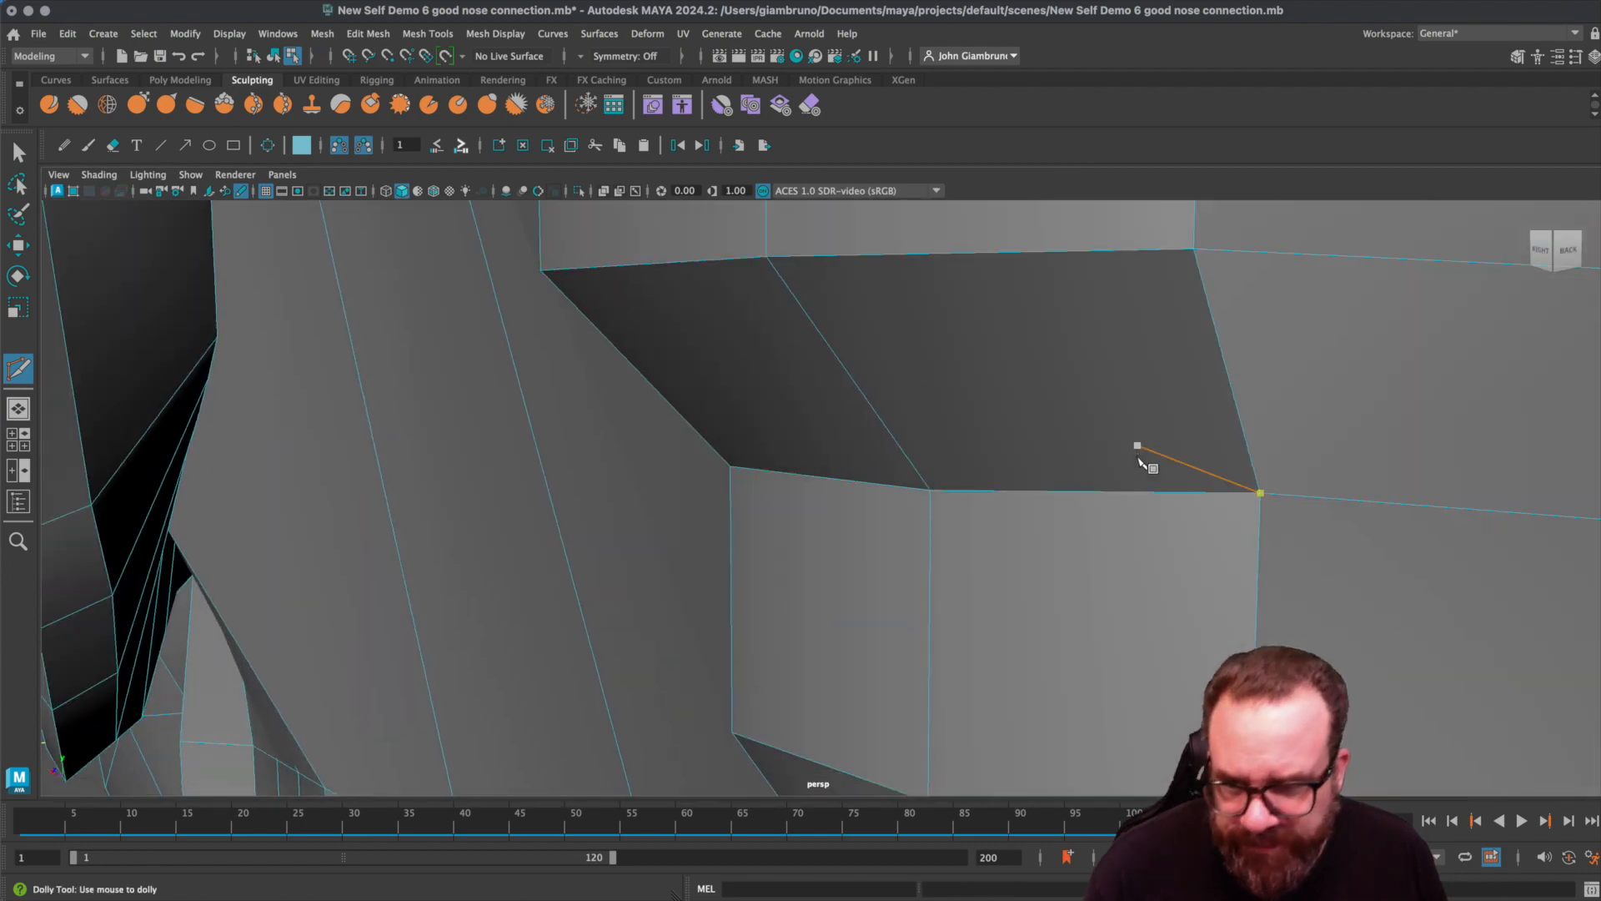
{"action": "left_click_drag", "start_coordinate": [711, 557], "coordinate": [509, 442], "text": "alt"}
{"action": "key", "text": "3"}
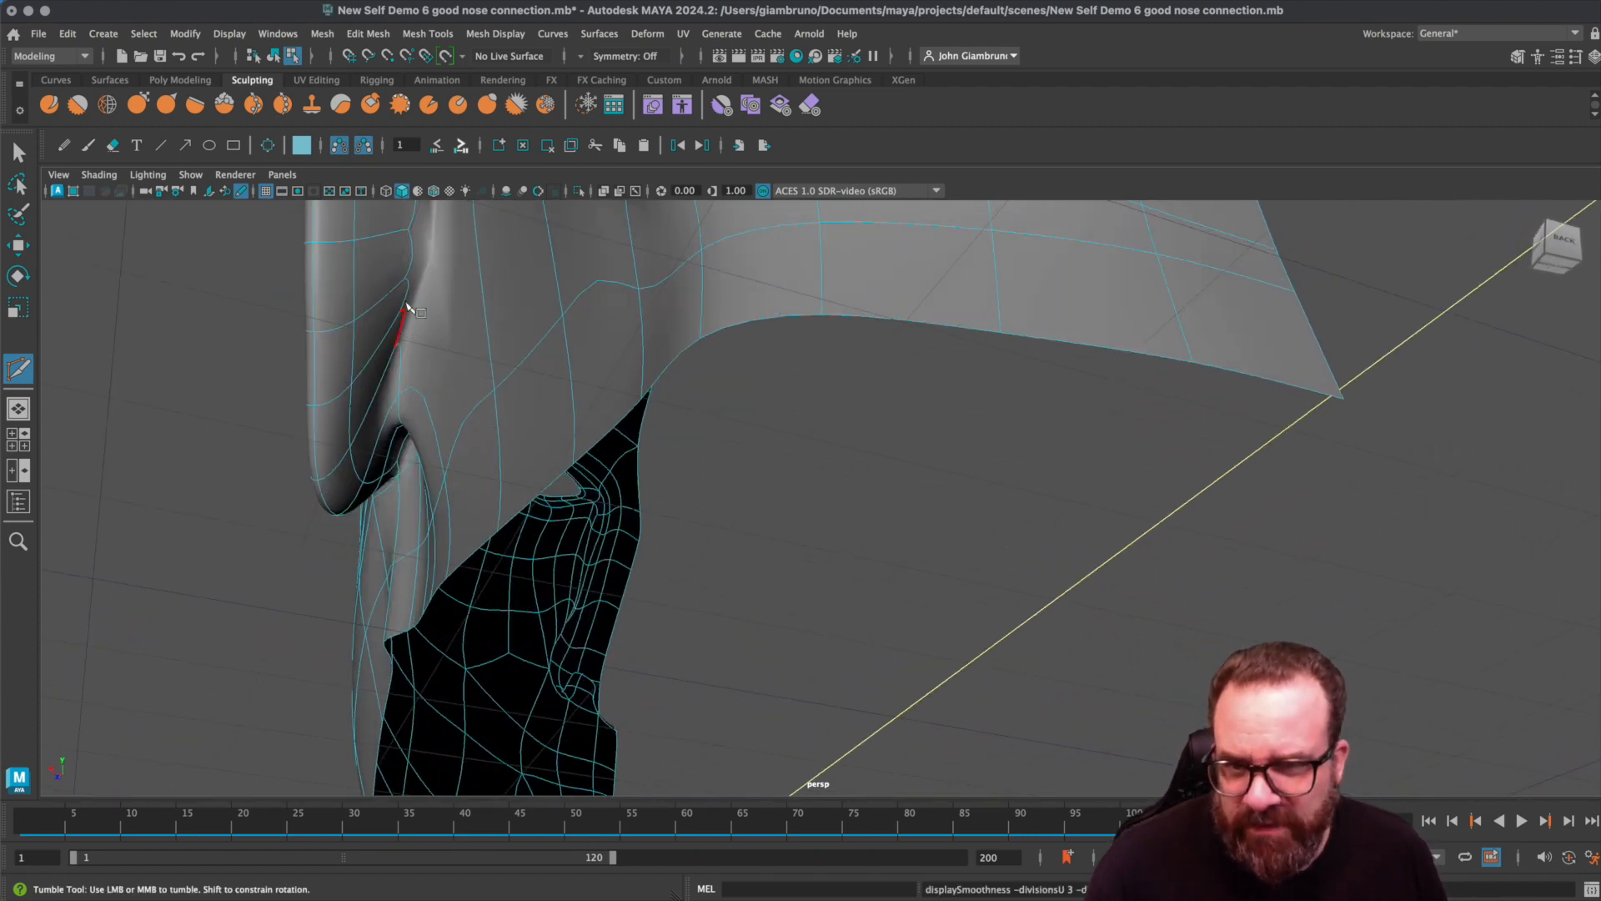
{"action": "left_click_drag", "start_coordinate": [477, 287], "coordinate": [758, 414], "text": "alt"}
{"action": "key", "text": "1"}
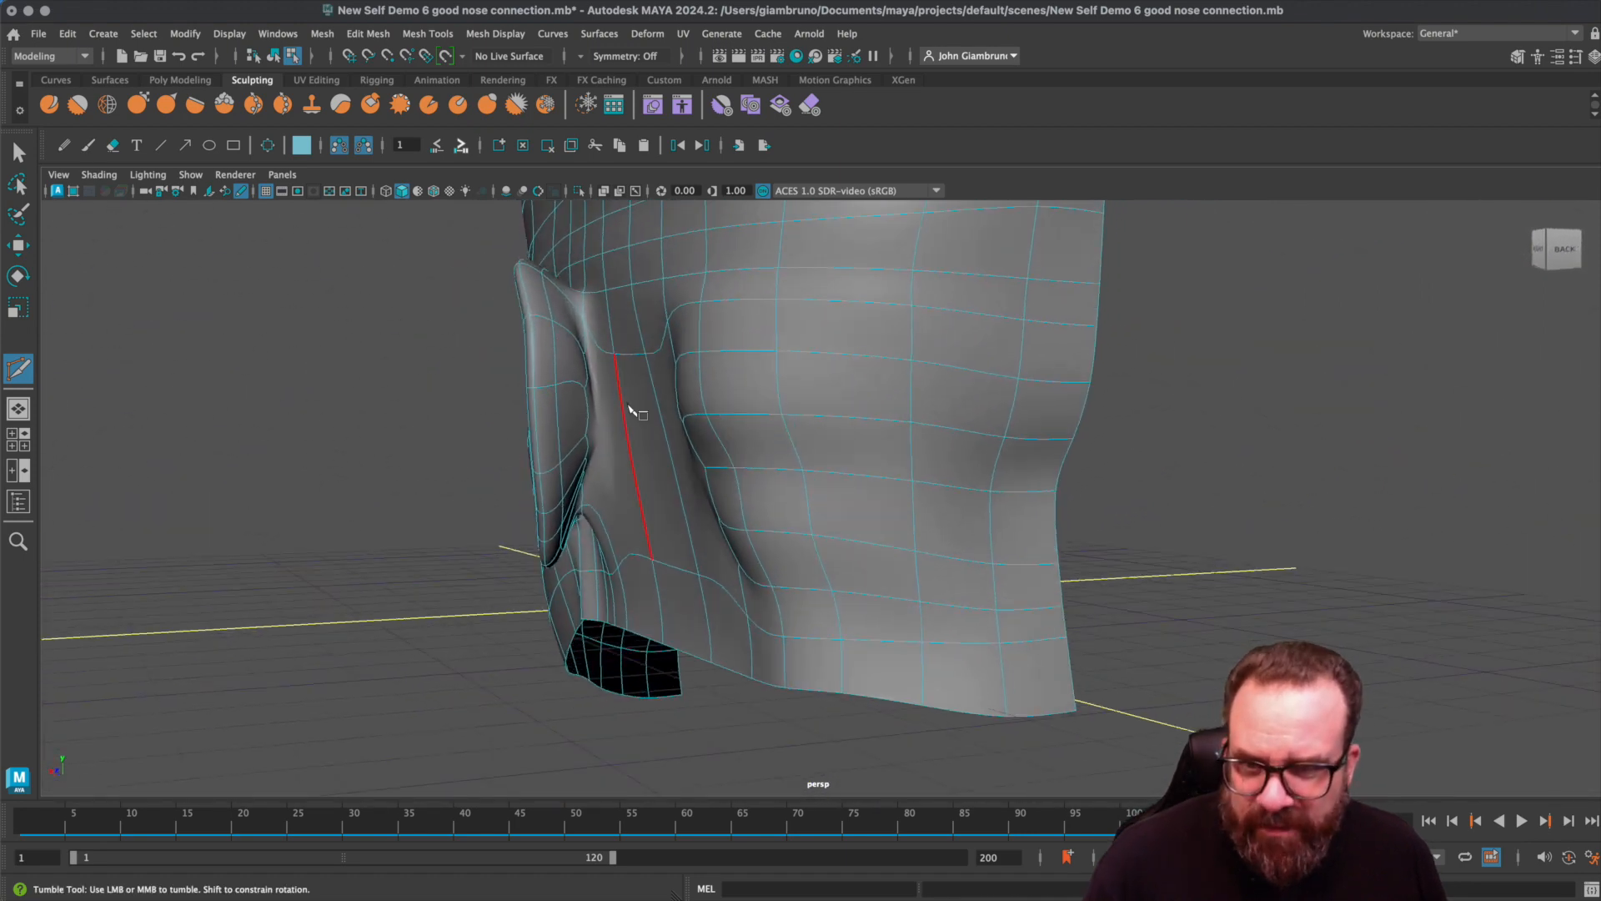
- Try cutting horizontal edges from the ear's back rim across the vertically divided fill to the neck strip's side vertices
{"action": "left_click_drag", "start_coordinate": [618, 403], "coordinate": [602, 378], "text": "alt"}
{"action": "left_click", "coordinate": [599, 375]}
{"action": "left_click_drag", "start_coordinate": [708, 416], "coordinate": [932, 469], "text": "alt"}
{"action": "left_click", "coordinate": [922, 457]}
{"action": "left_click_drag", "start_coordinate": [918, 496], "coordinate": [825, 461], "text": "alt"}
{"action": "left_click", "coordinate": [605, 346]}
{"action": "left_click_drag", "start_coordinate": [636, 379], "coordinate": [780, 417], "text": "alt"}
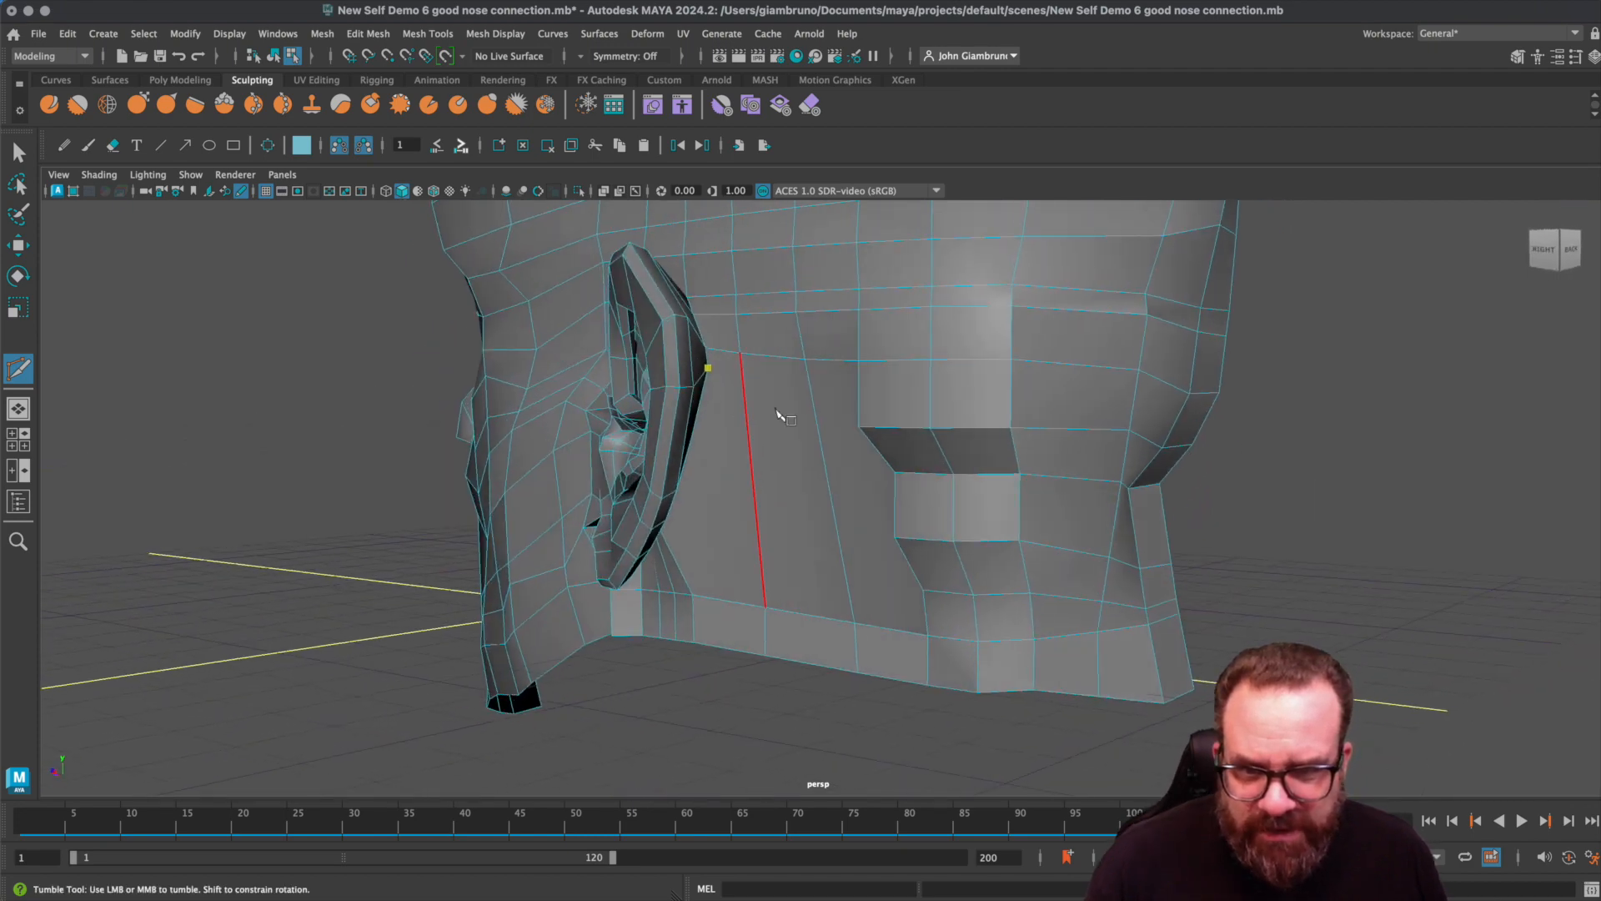
{"action": "left_click", "coordinate": [859, 427]}
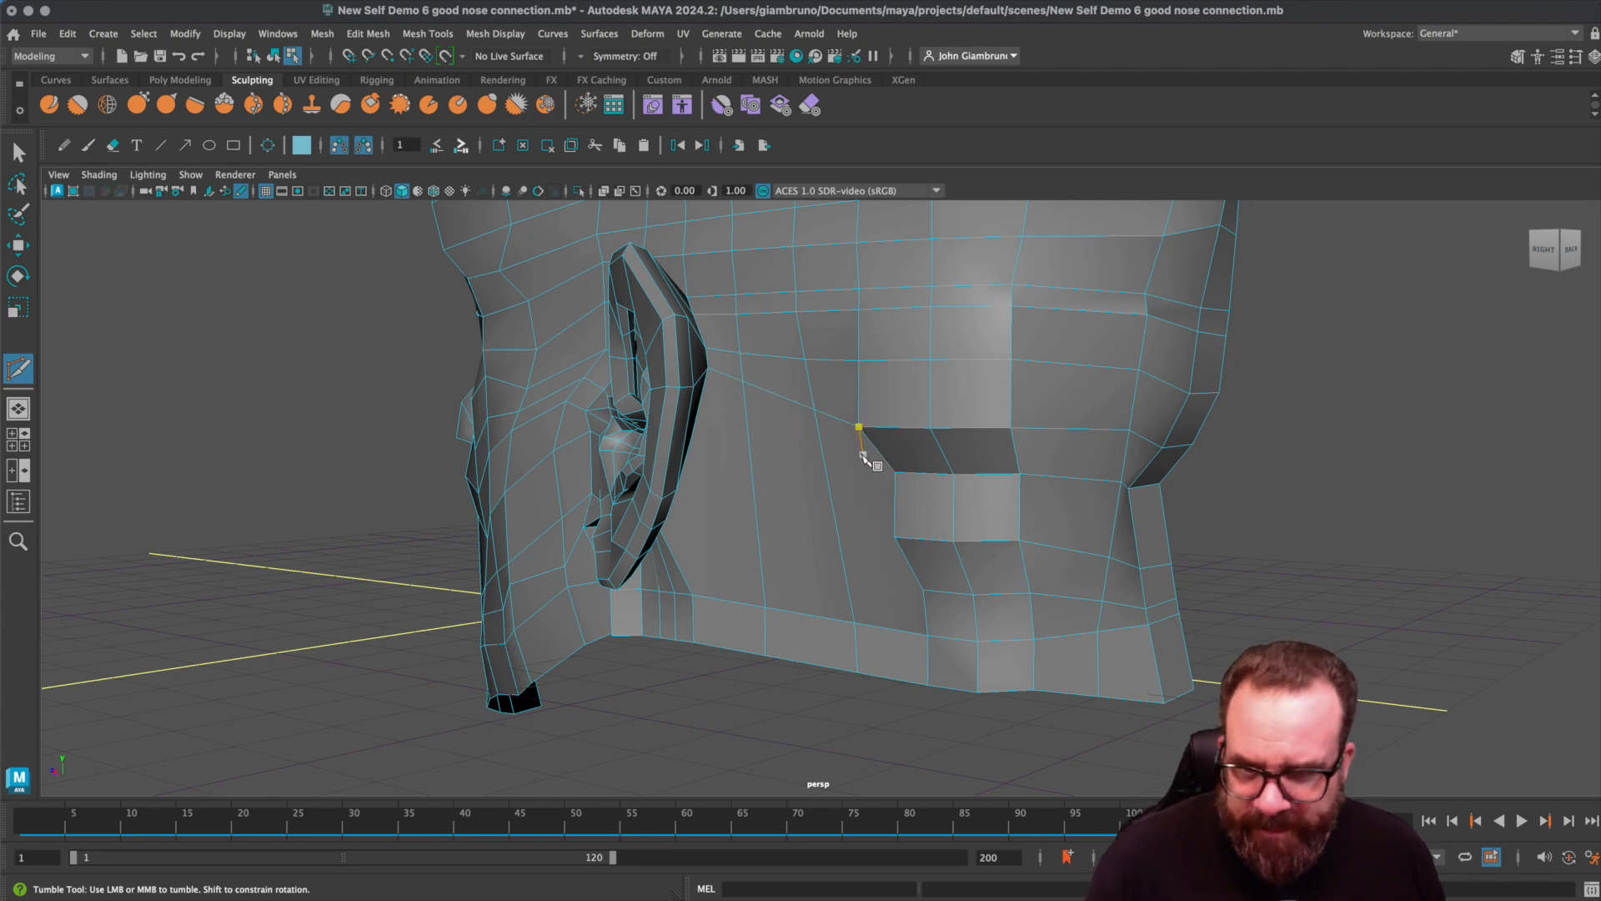
{"action": "mouse_move", "coordinate": [856, 461]}
{"action": "left_mouse_down", "text": "alt"}
{"action": "mouse_move", "coordinate": [829, 468]}
{"action": "mouse_move", "coordinate": [867, 461]}
{"action": "left_mouse_up", "text": "alt"}
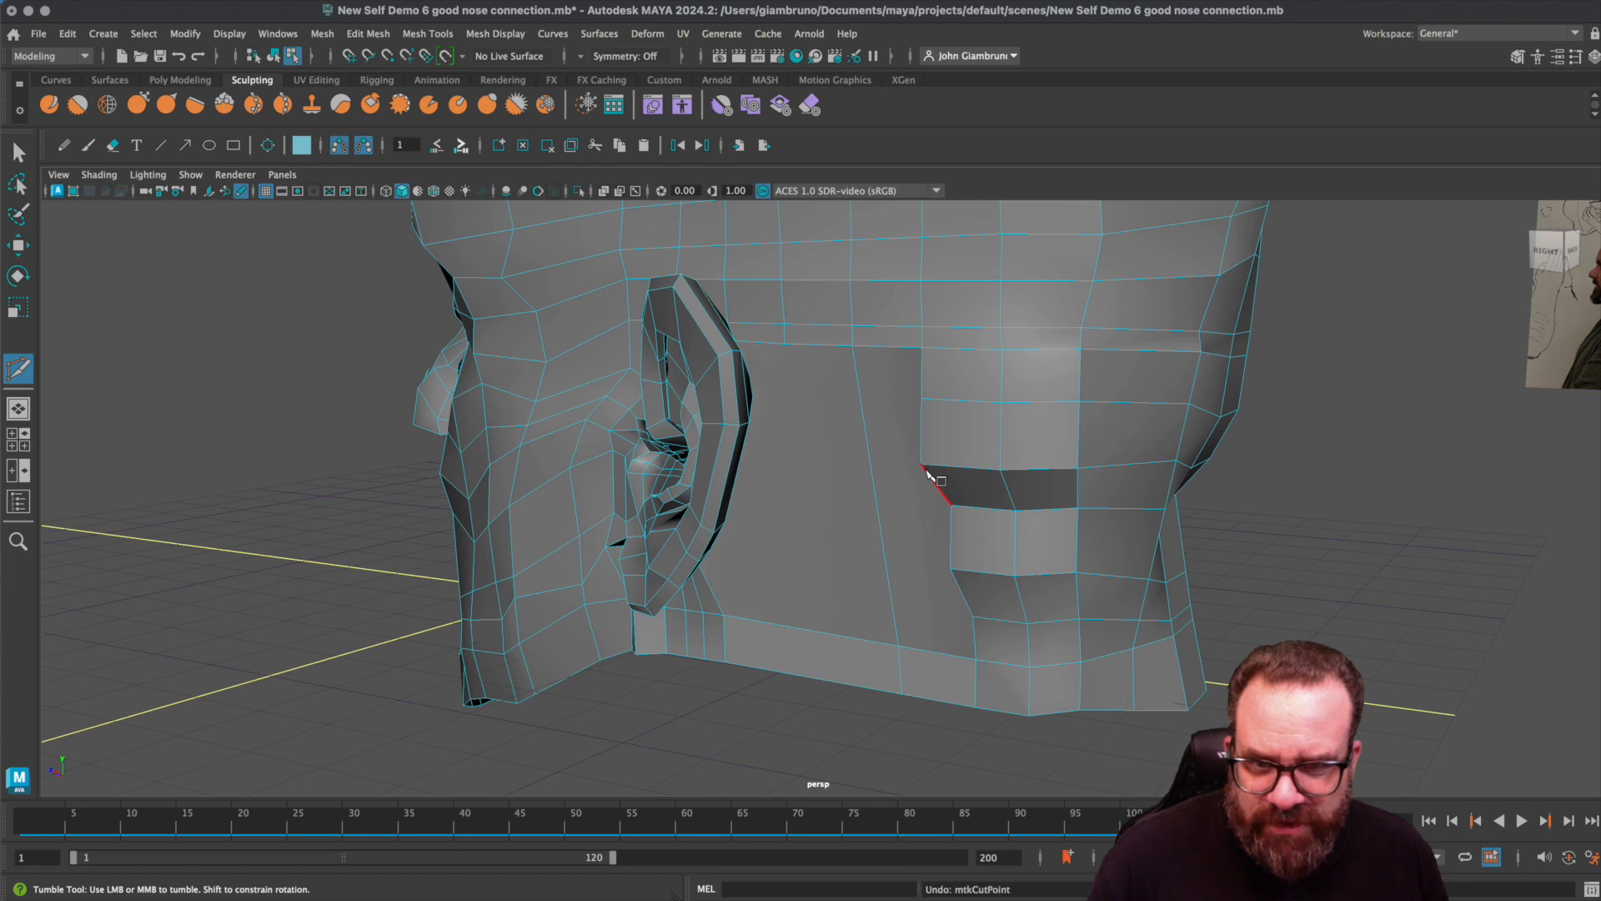
- Cut two Multi-Cut edges across the fill, from the ear's back rim to the upper two side vertices of the neck strip
{"action": "left_click_drag", "start_coordinate": [931, 477], "coordinate": [838, 451], "text": "alt"}
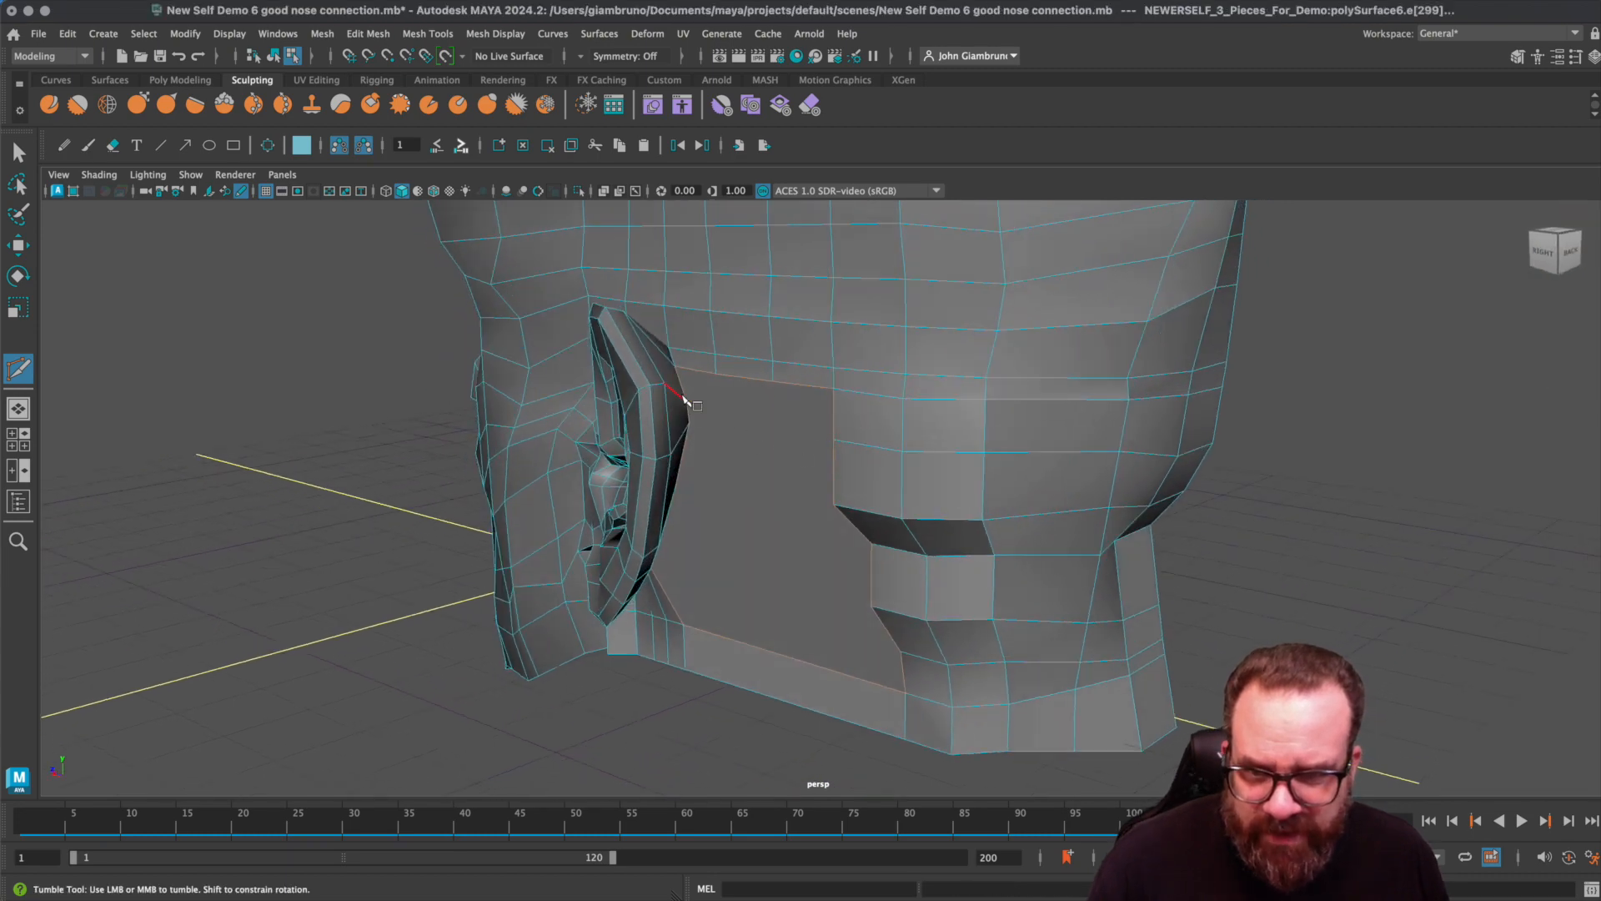
{"action": "left_click", "coordinate": [687, 402]}
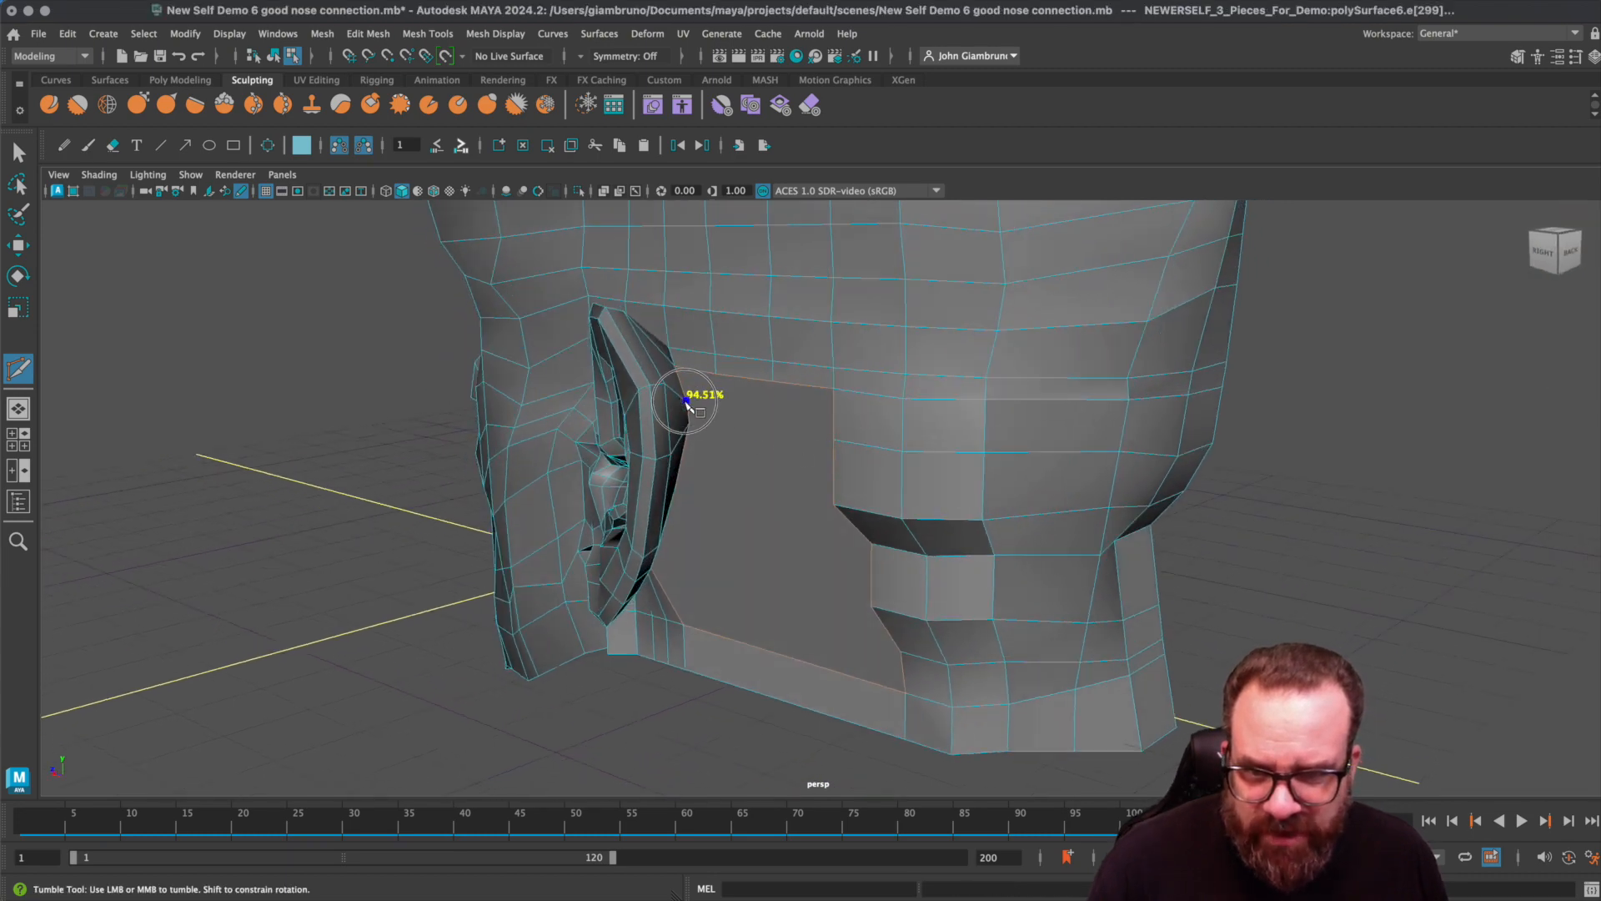
{"action": "left_click", "coordinate": [834, 438]}
{"action": "key", "text": "Return"}
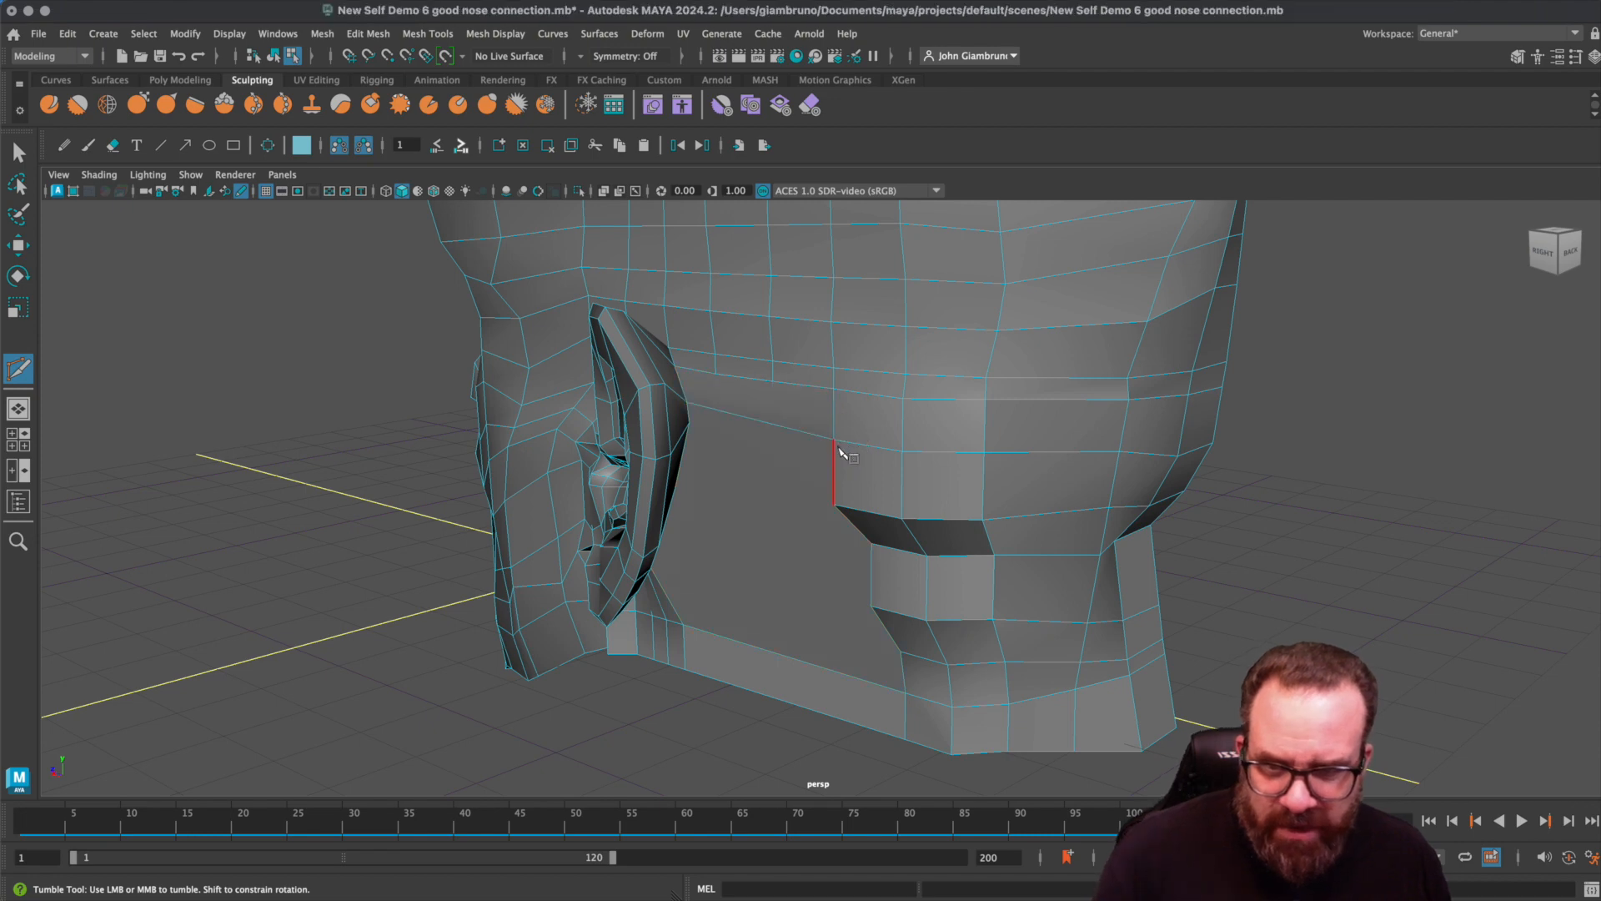
{"action": "left_click_drag", "start_coordinate": [798, 478], "coordinate": [631, 386], "text": "alt"}
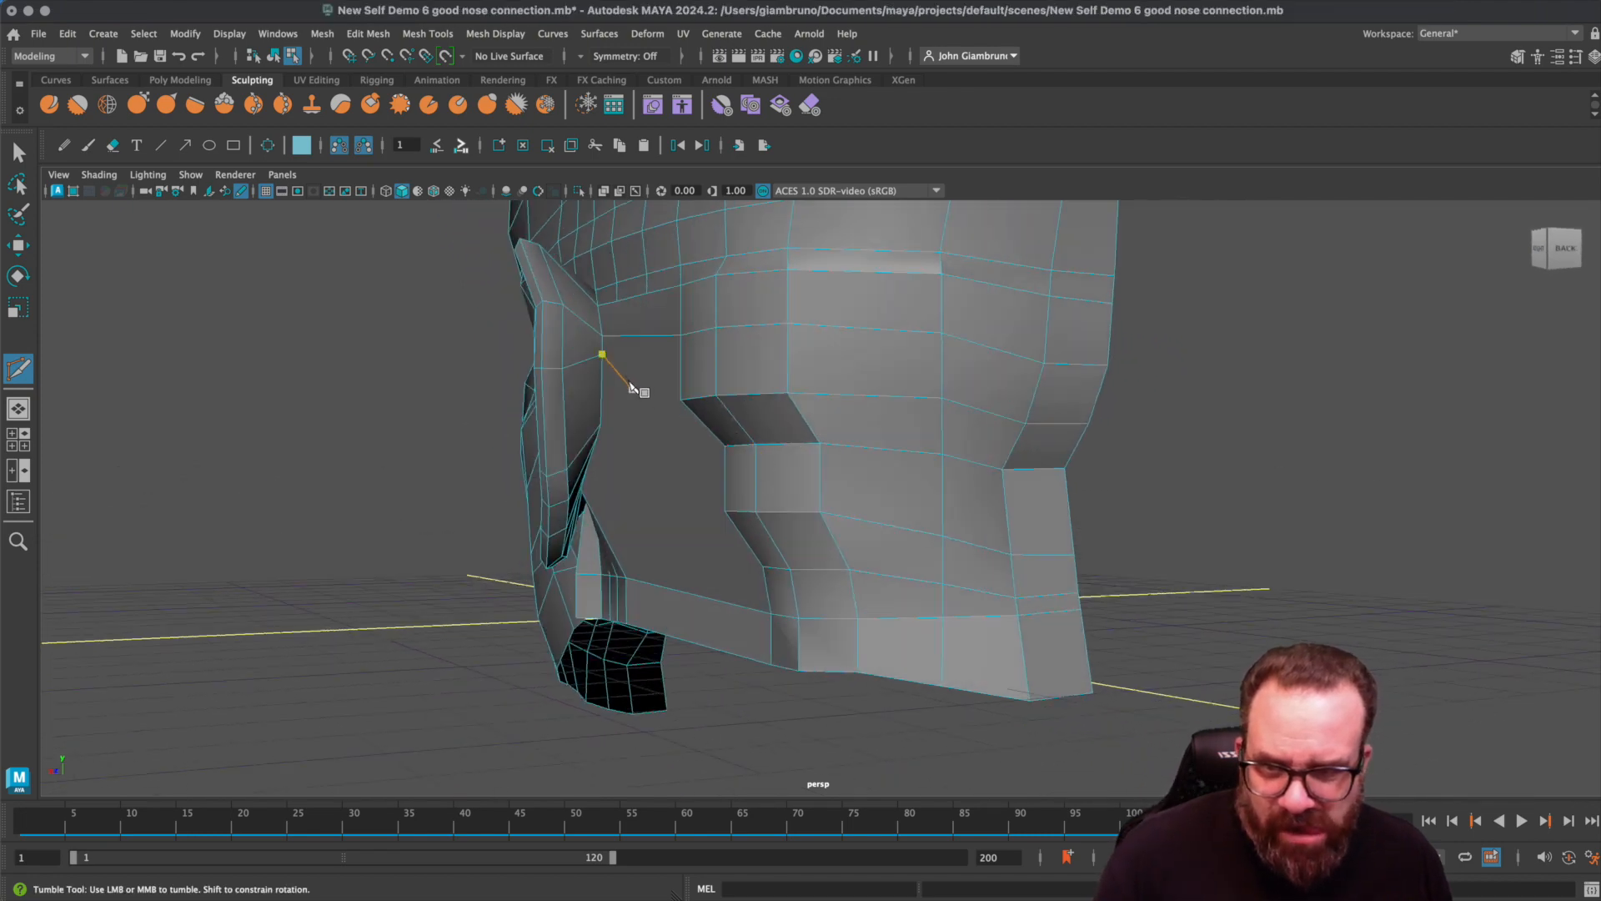
{"action": "left_click", "coordinate": [602, 355]}
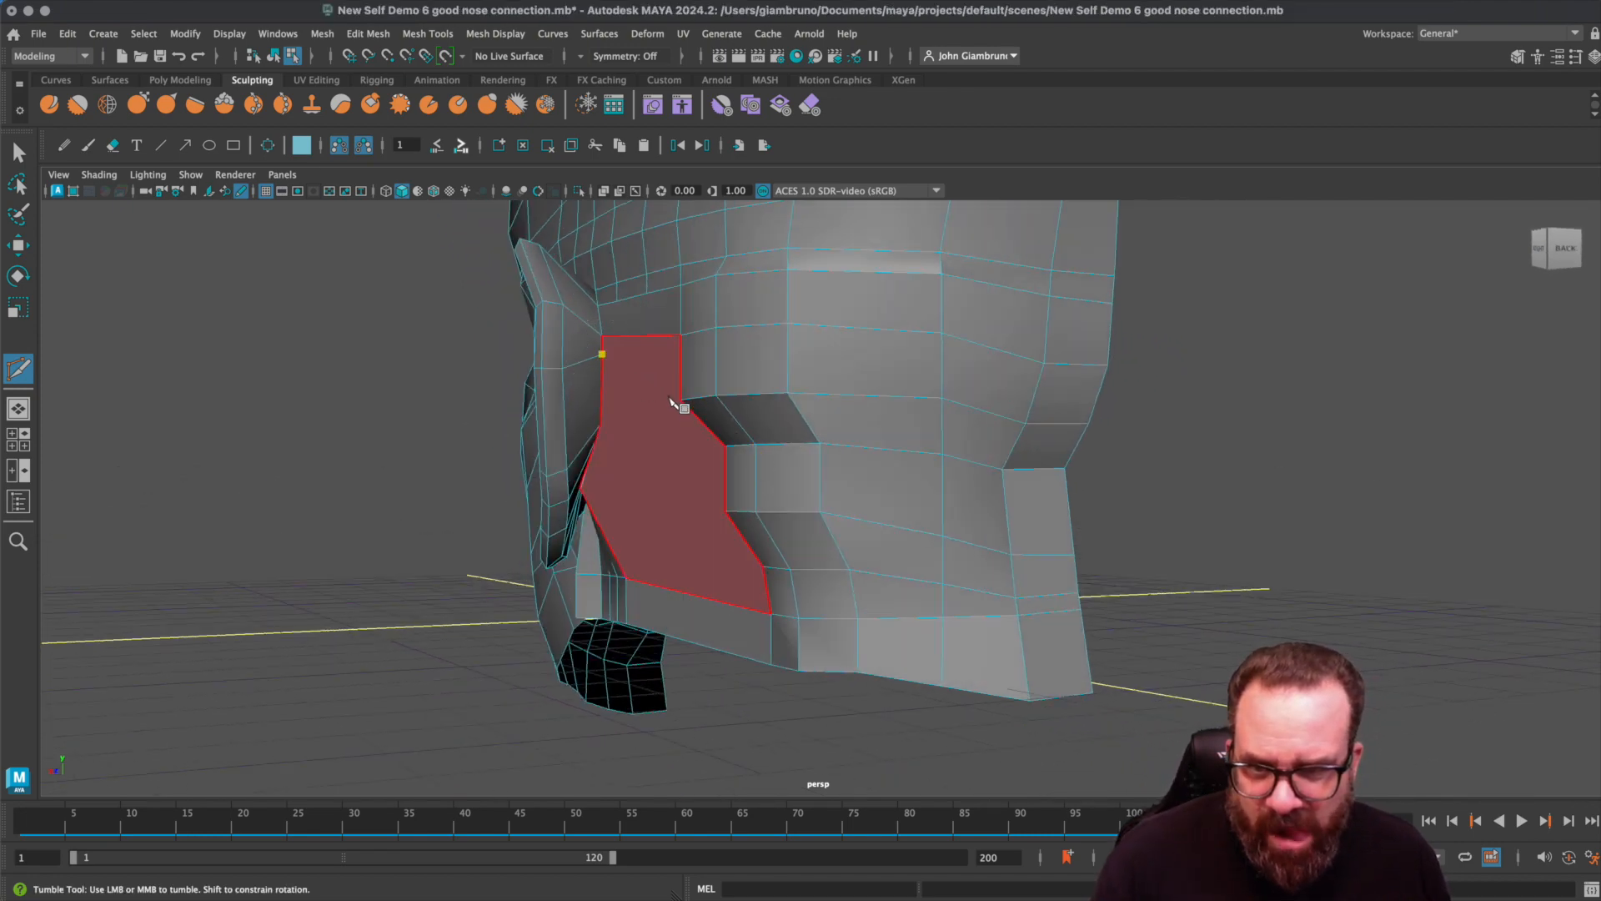
{"action": "left_click", "coordinate": [680, 401]}
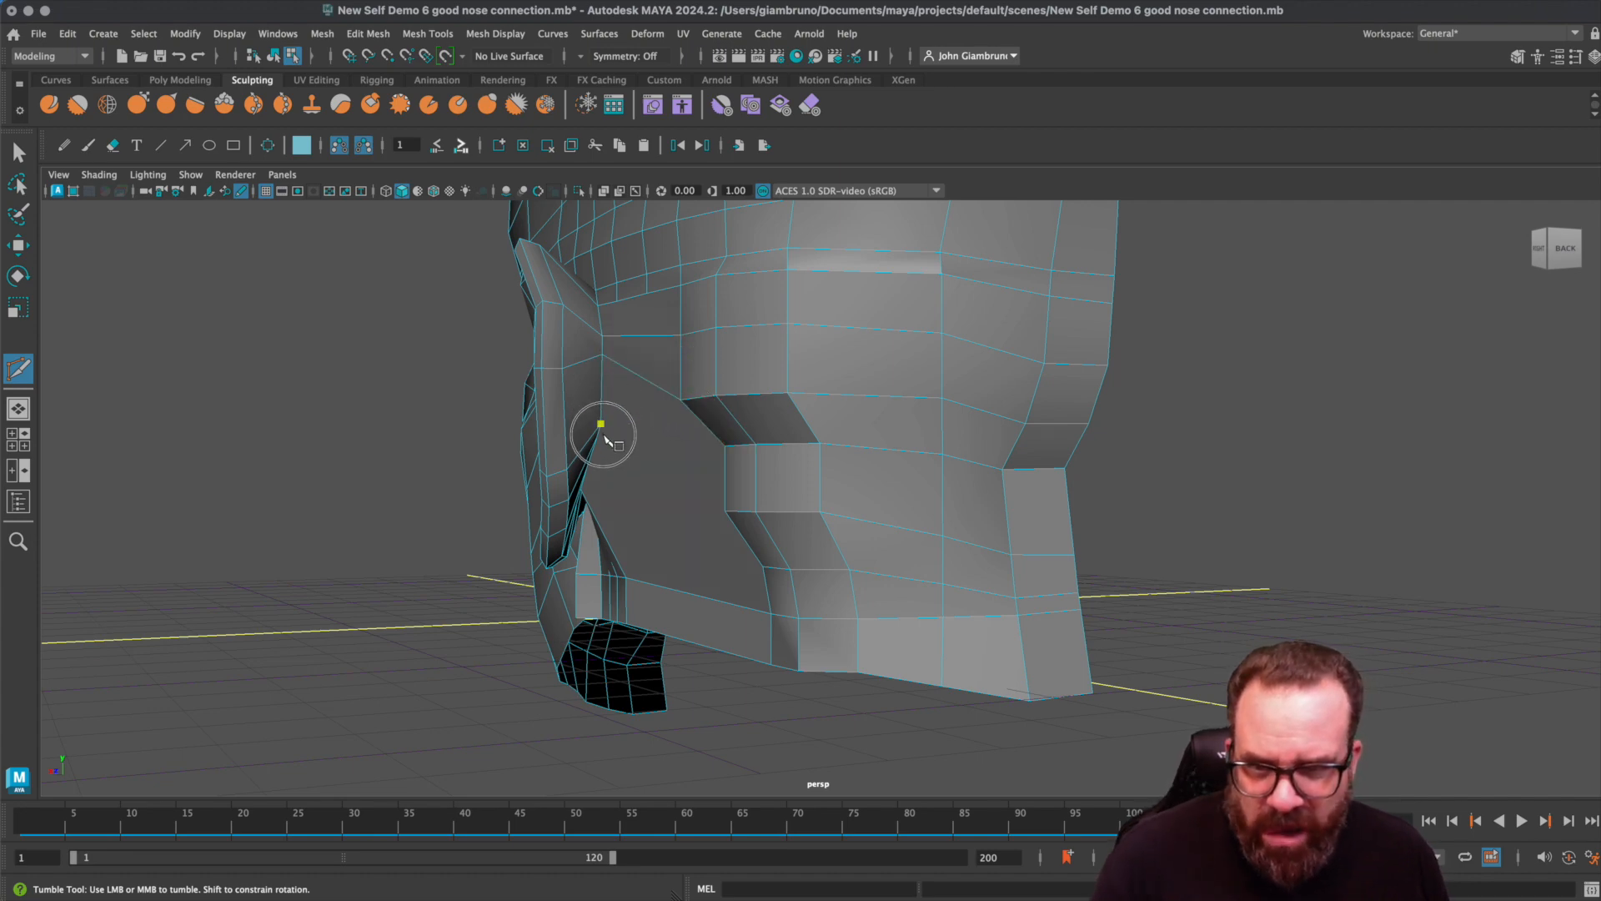
- Cut three more edges across the fill, from the ear's lower back rim to the remaining side vertices of the neck strip
{"action": "left_click_drag", "start_coordinate": [699, 439], "coordinate": [721, 439], "text": "alt"}
{"action": "left_click_drag", "start_coordinate": [842, 458], "coordinate": [862, 470]}
{"action": "left_click_drag", "start_coordinate": [663, 473], "coordinate": [597, 446], "text": "alt"}
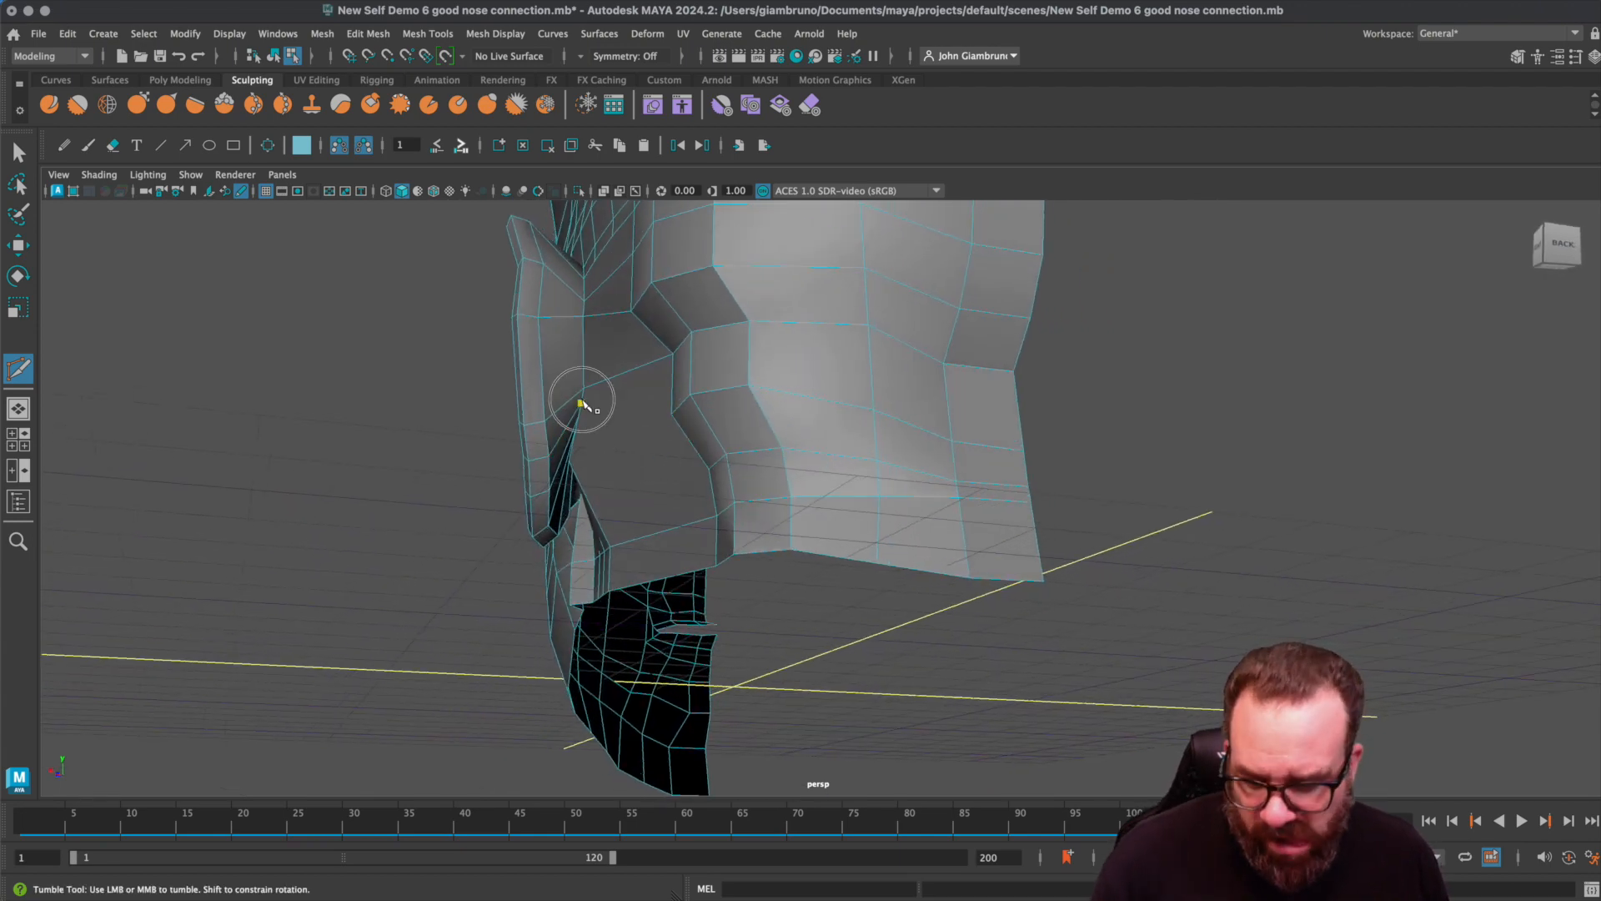
{"action": "left_click_drag", "start_coordinate": [648, 423], "coordinate": [970, 482], "text": "alt"}
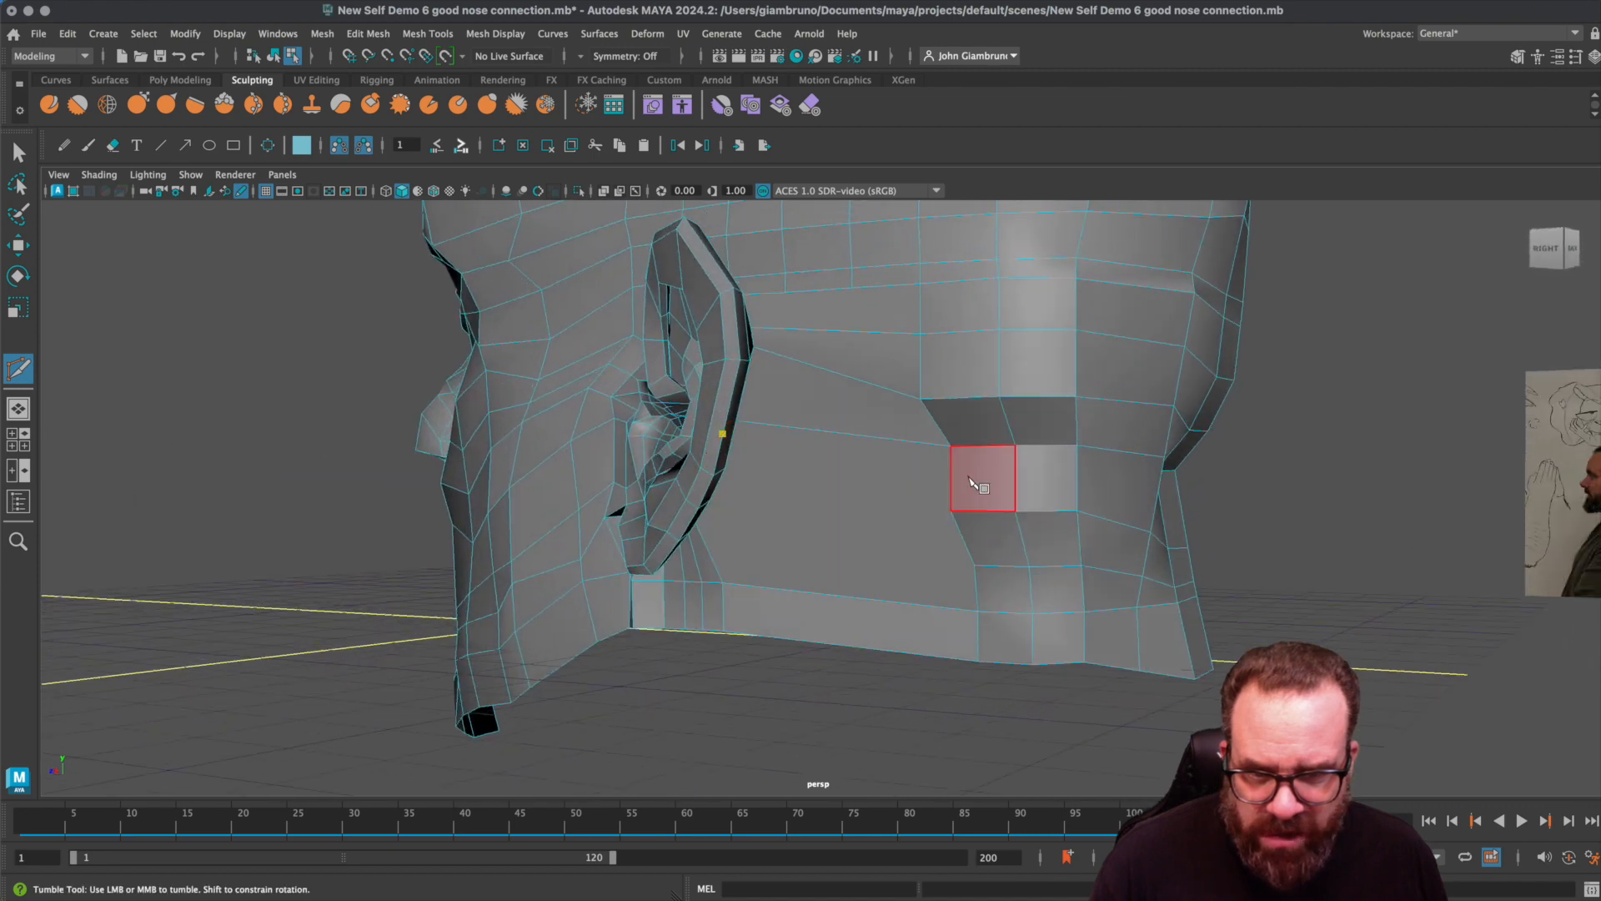
{"action": "left_click", "coordinate": [955, 513]}
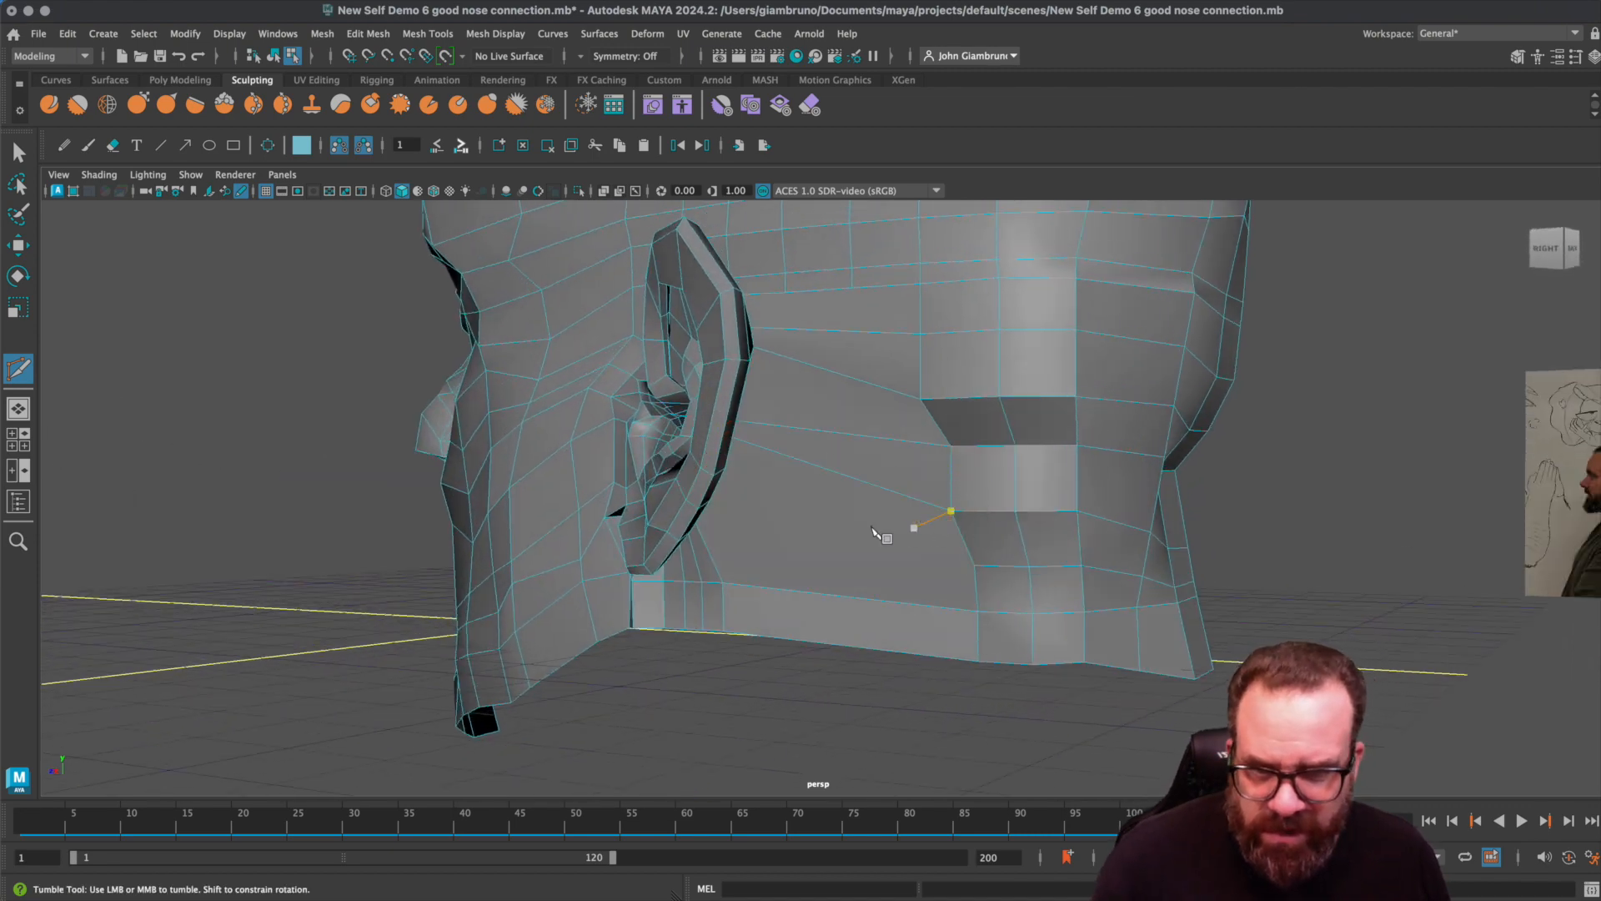
{"action": "left_click_drag", "start_coordinate": [820, 519], "coordinate": [768, 510], "text": "alt"}
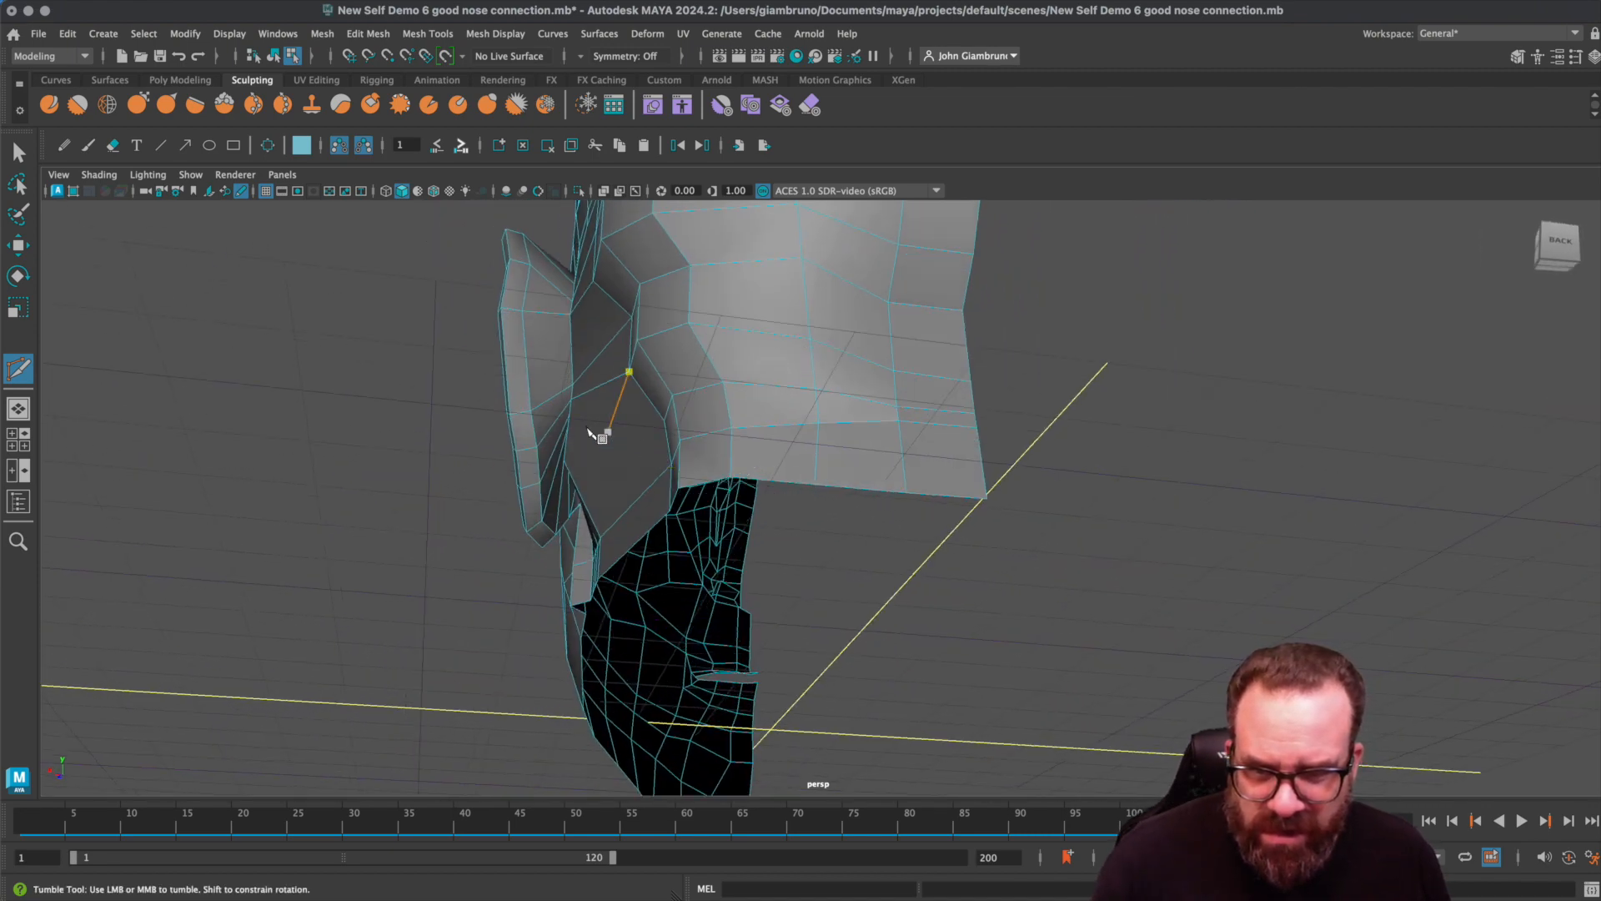
{"action": "left_click_drag", "start_coordinate": [570, 417], "coordinate": [882, 465], "text": "alt"}
{"action": "left_click", "coordinate": [890, 443]}
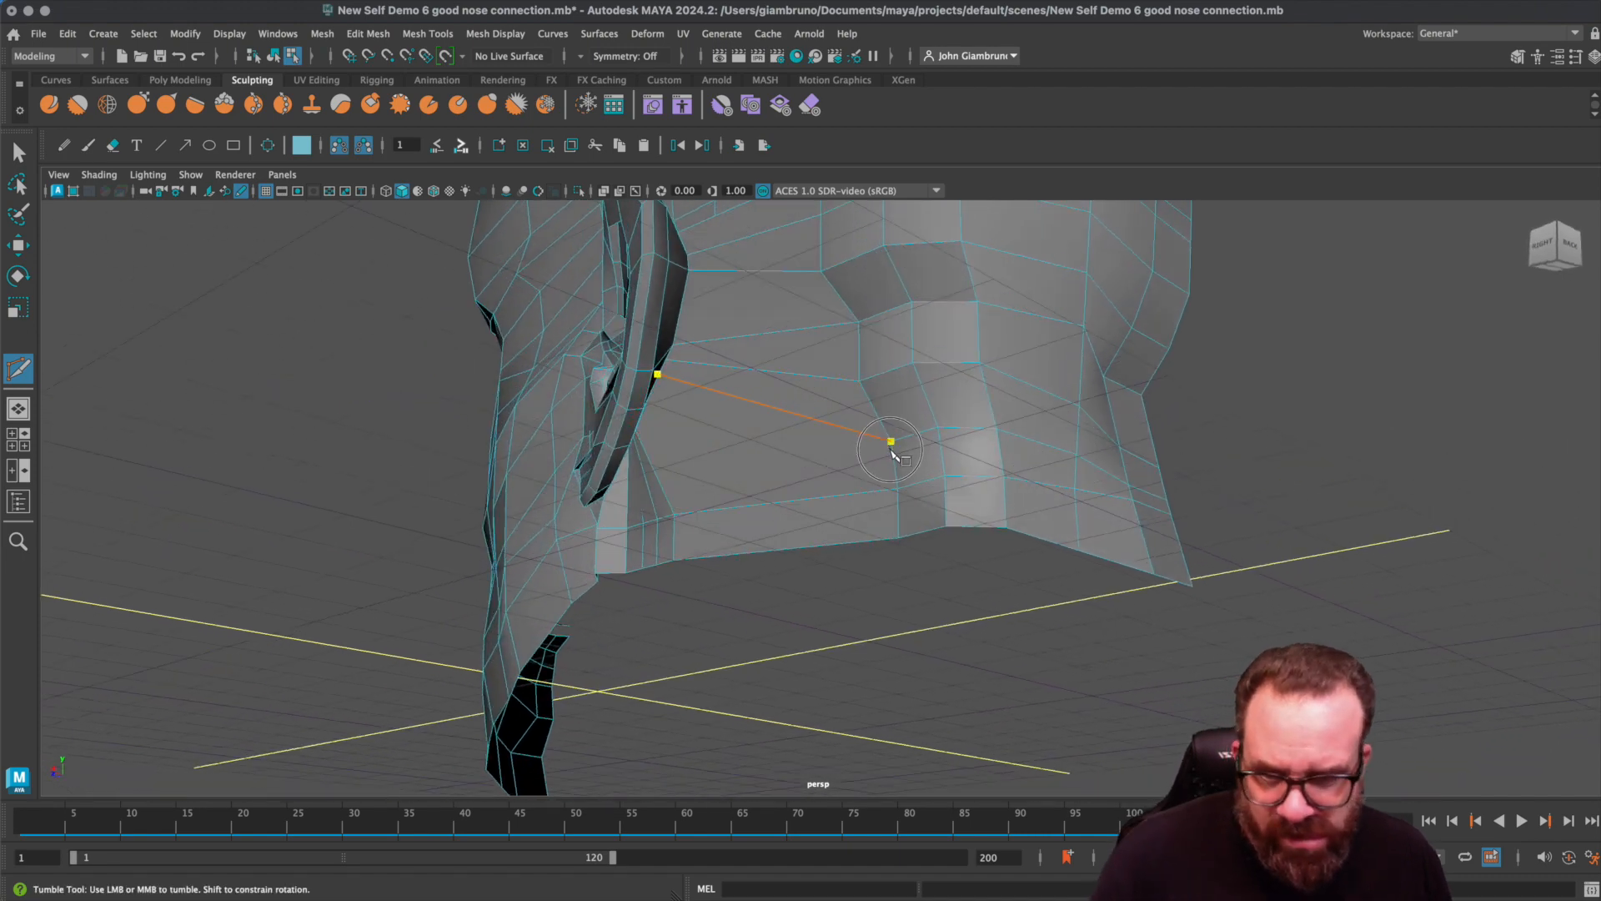
- Cut an edge from the ear's lower back rim down through the bridge strip to its lower border
{"action": "left_click_drag", "start_coordinate": [819, 459], "coordinate": [637, 414], "text": "alt"}
{"action": "scroll", "coordinate": [637, 414], "scroll_direction": "up", "scroll_amount": 2}
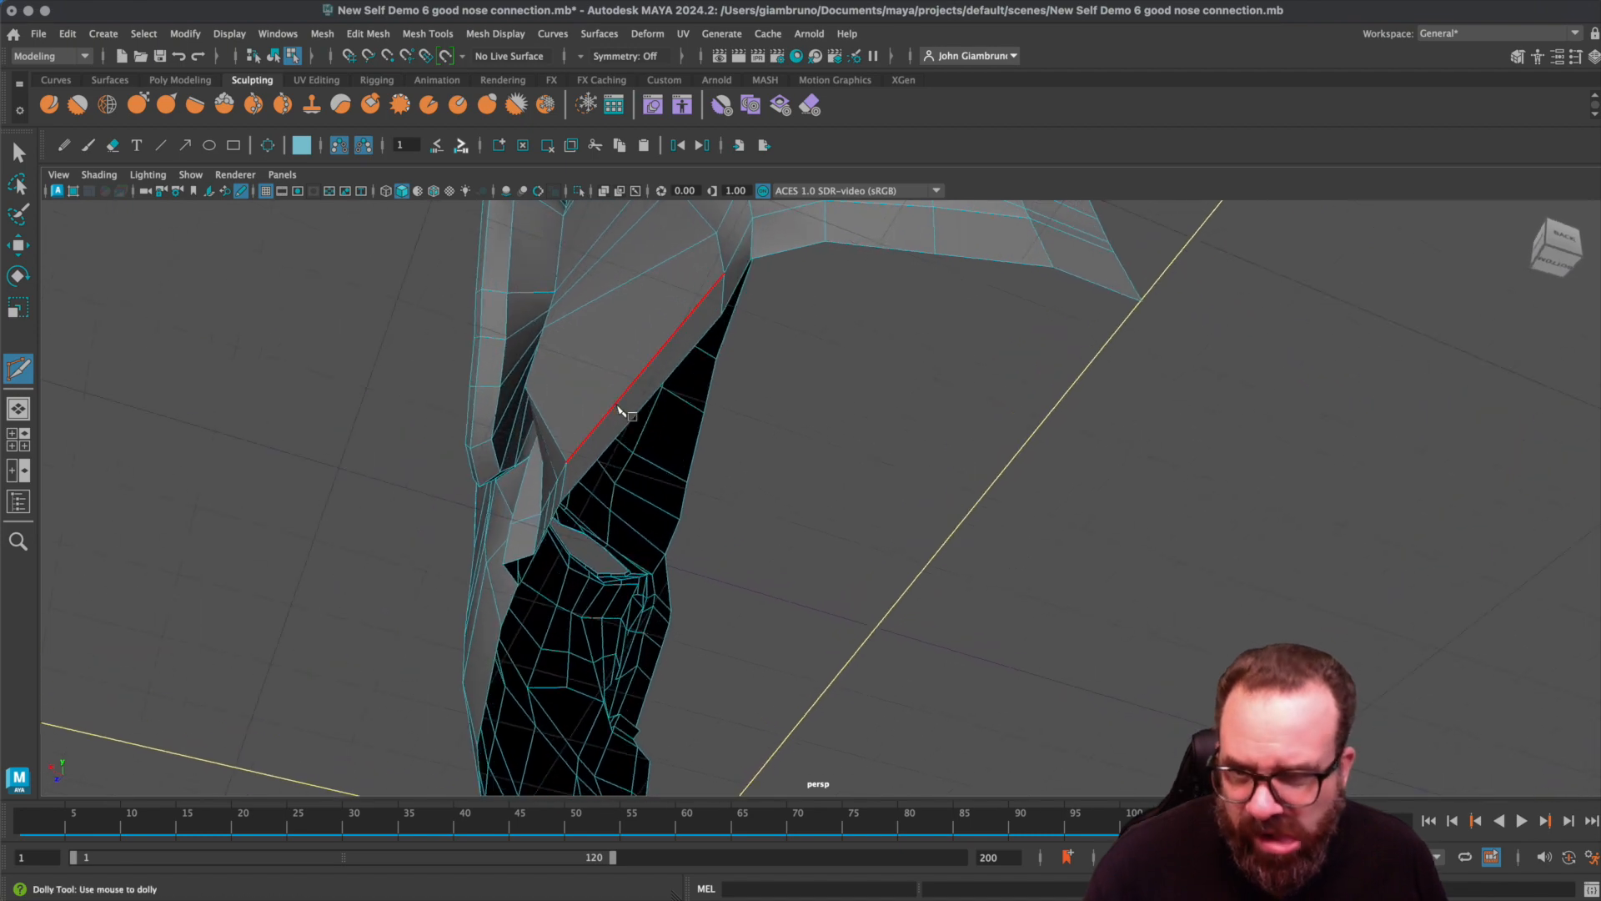
{"action": "right_click_drag", "start_coordinate": [543, 375], "coordinate": [495, 378]}
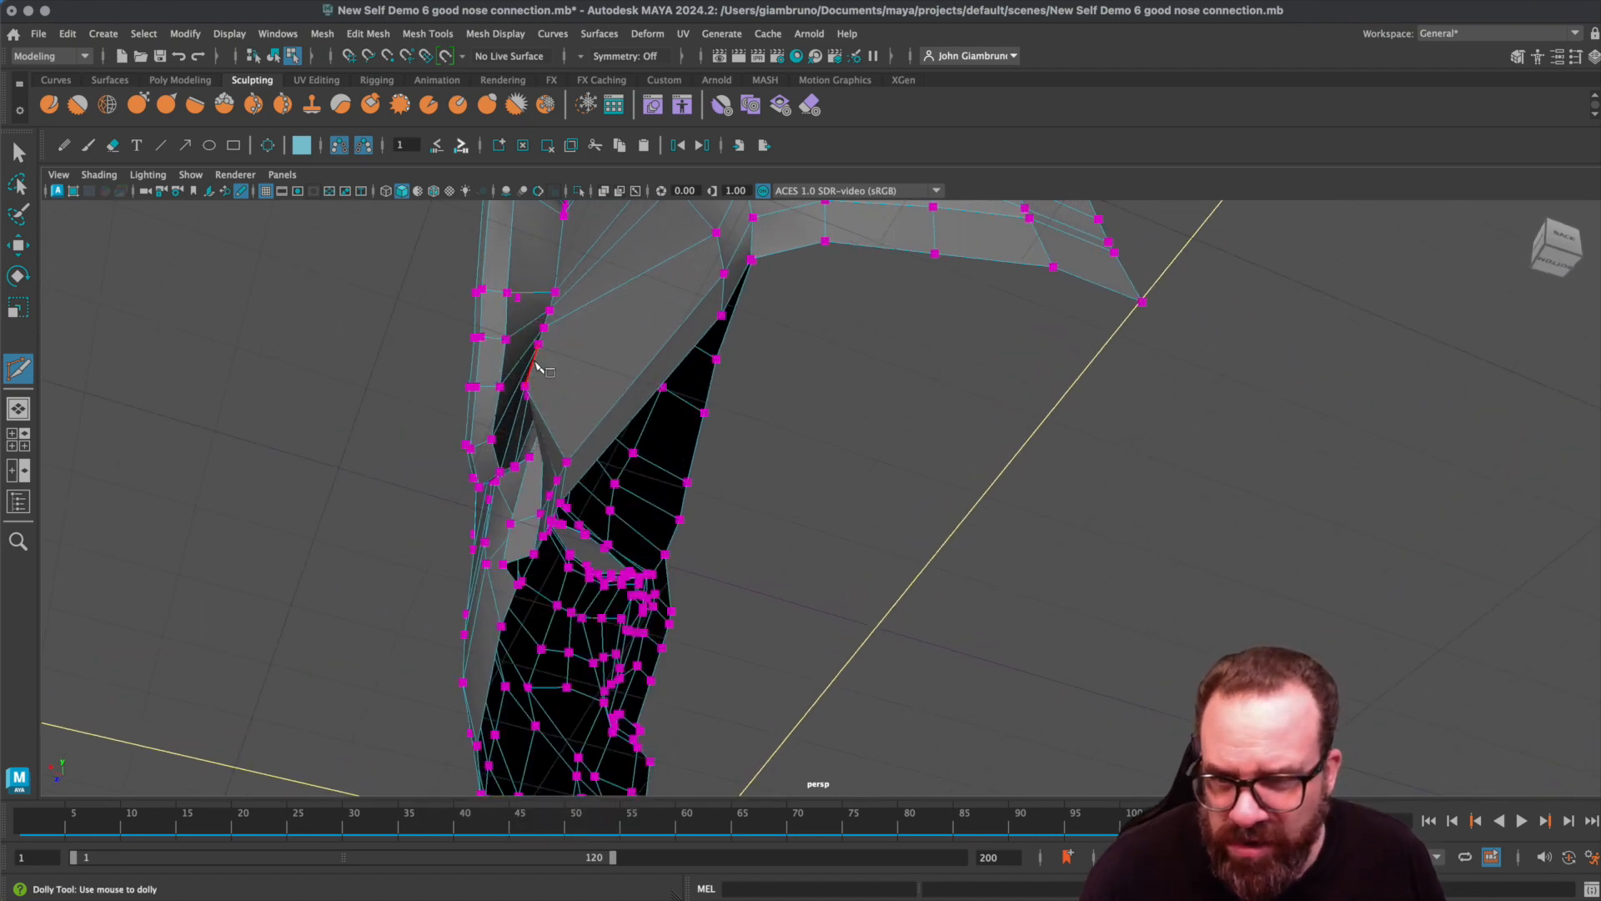
{"action": "left_click_drag", "start_coordinate": [537, 357], "coordinate": [649, 273], "text": "alt"}
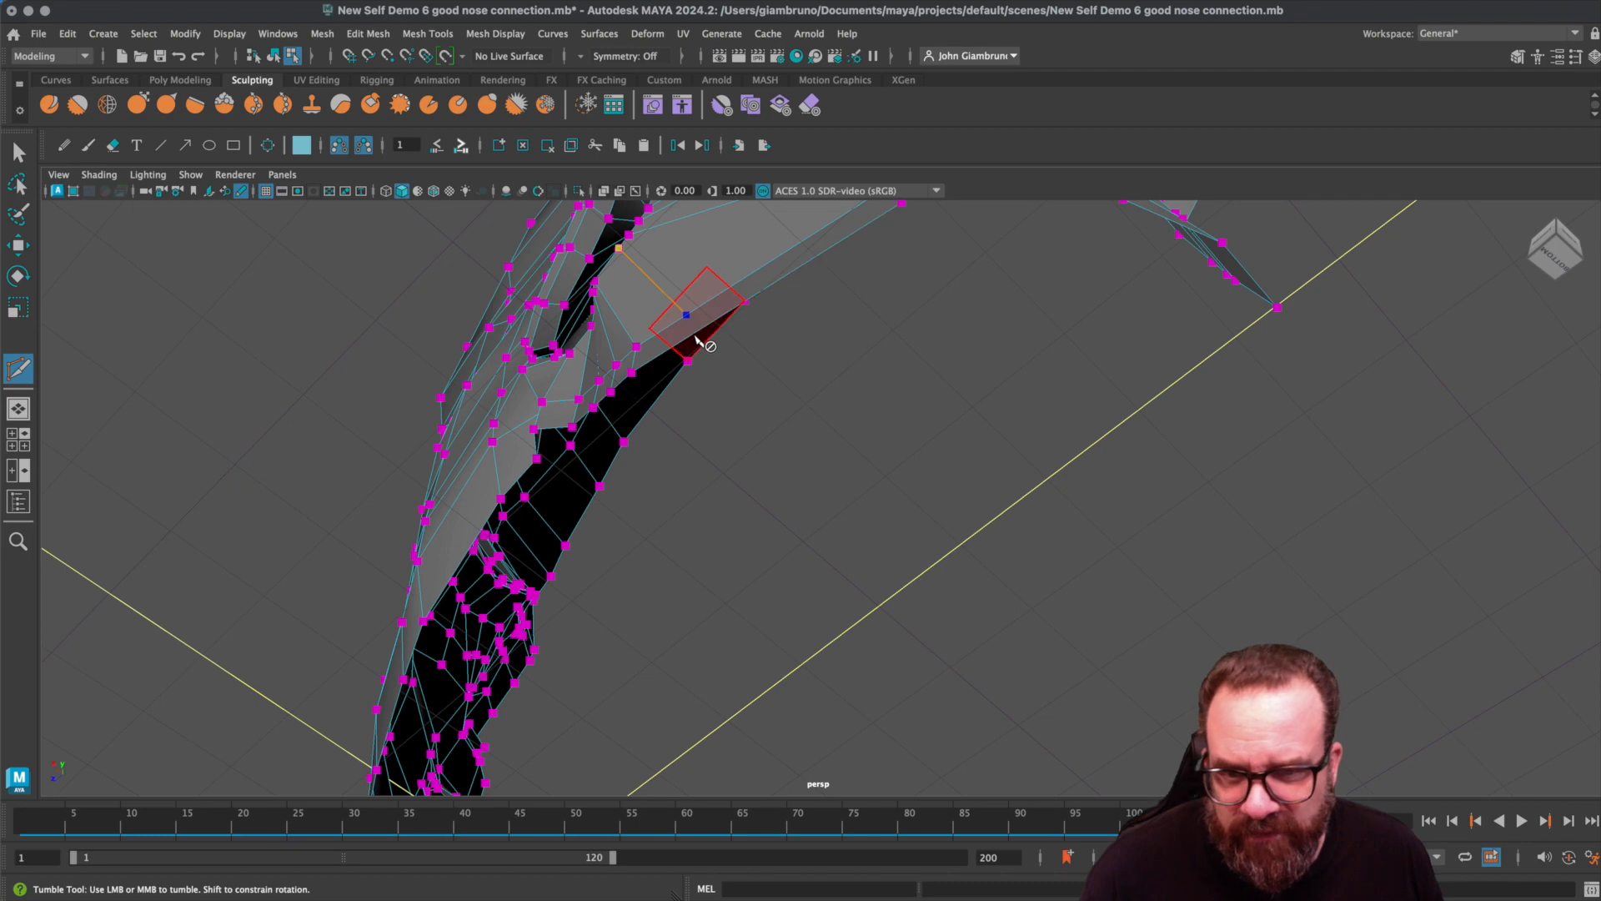
{"action": "left_click_drag", "start_coordinate": [704, 336], "coordinate": [817, 572], "text": "alt"}
{"action": "left_click", "coordinate": [815, 571]}
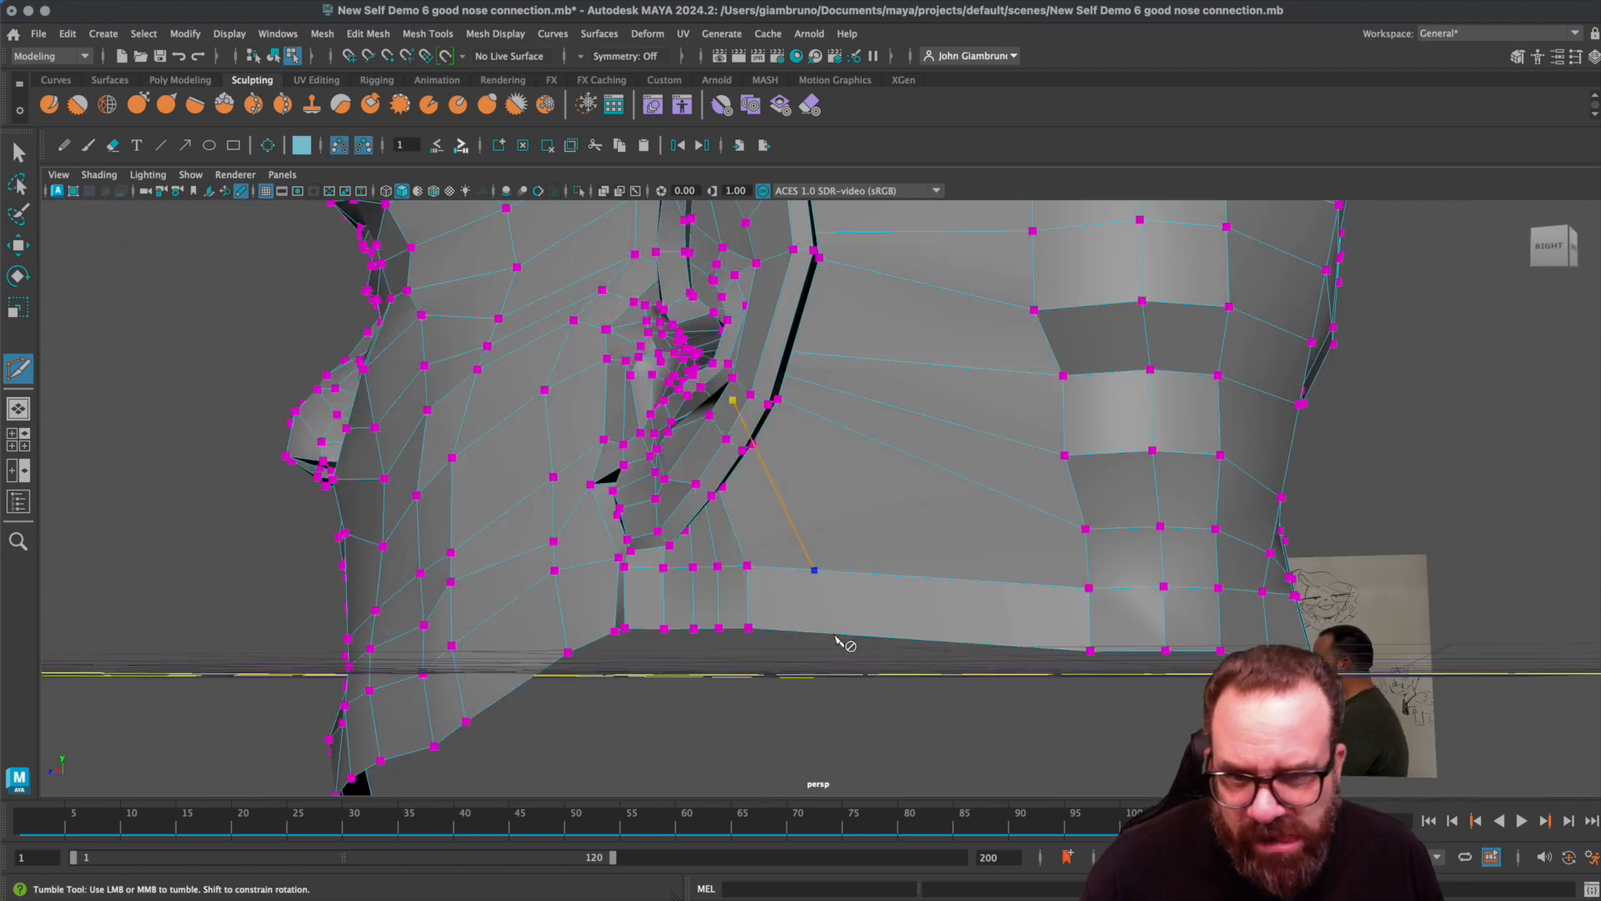
{"action": "mouse_move", "coordinate": [834, 644]}
{"action": "left_mouse_down", "text": "alt"}
{"action": "mouse_move", "coordinate": [747, 601]}
{"action": "mouse_move", "coordinate": [808, 636]}
{"action": "mouse_move", "coordinate": [829, 630]}
{"action": "left_mouse_up", "text": "alt"}
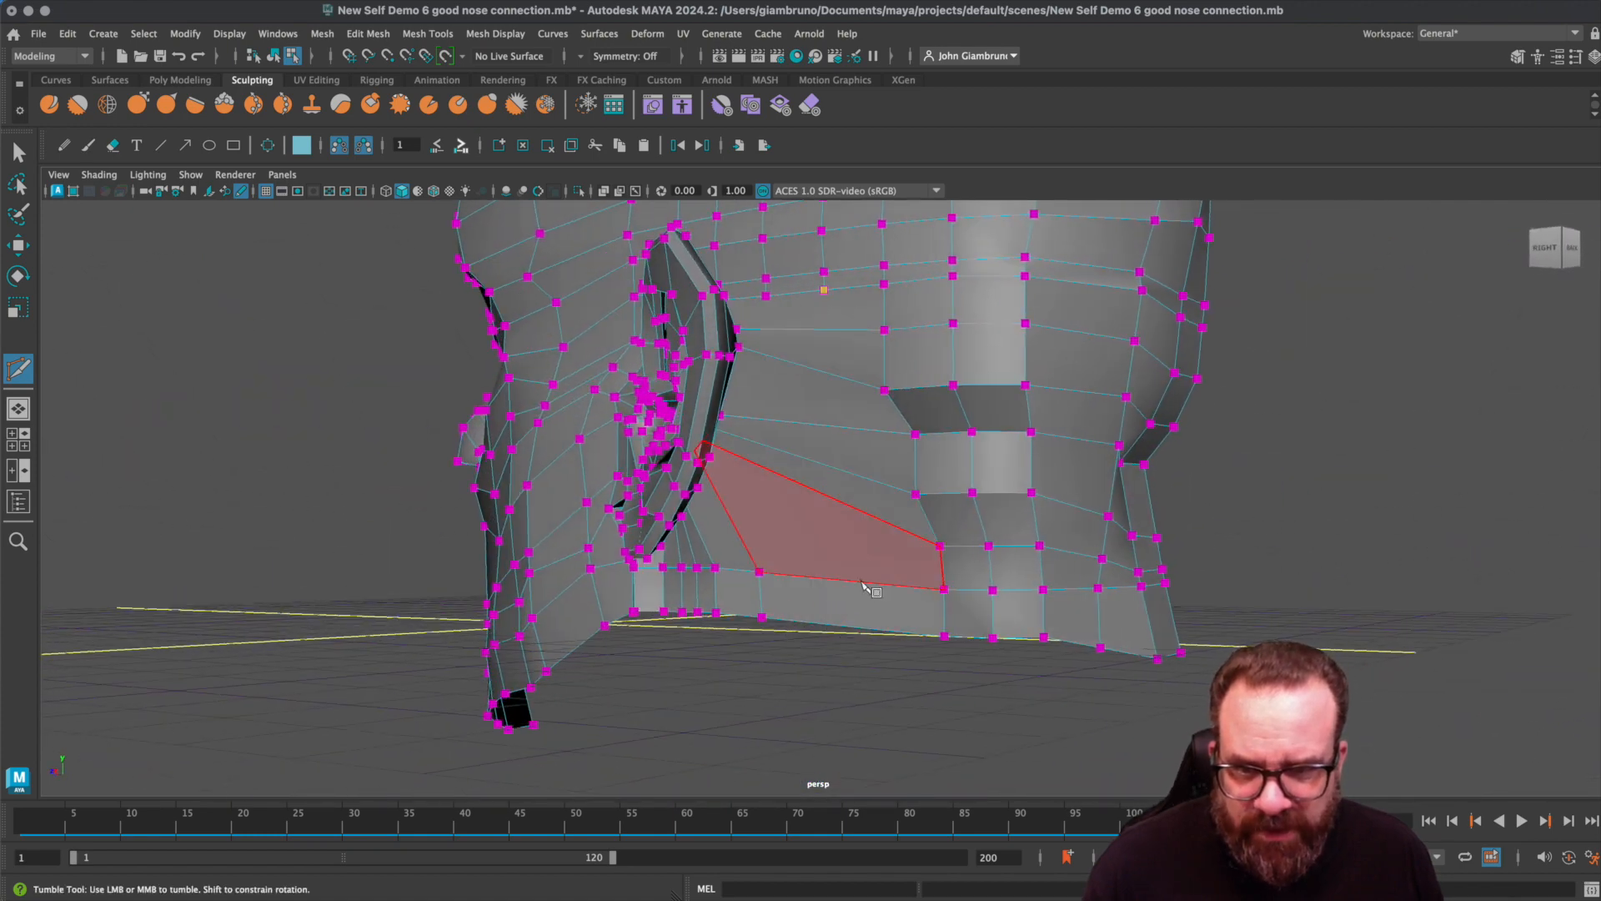
- Cut two vertical edges behind the ear, continuing the head's columns through the fill and bridge to the lower border
{"action": "left_click", "coordinate": [862, 627]}
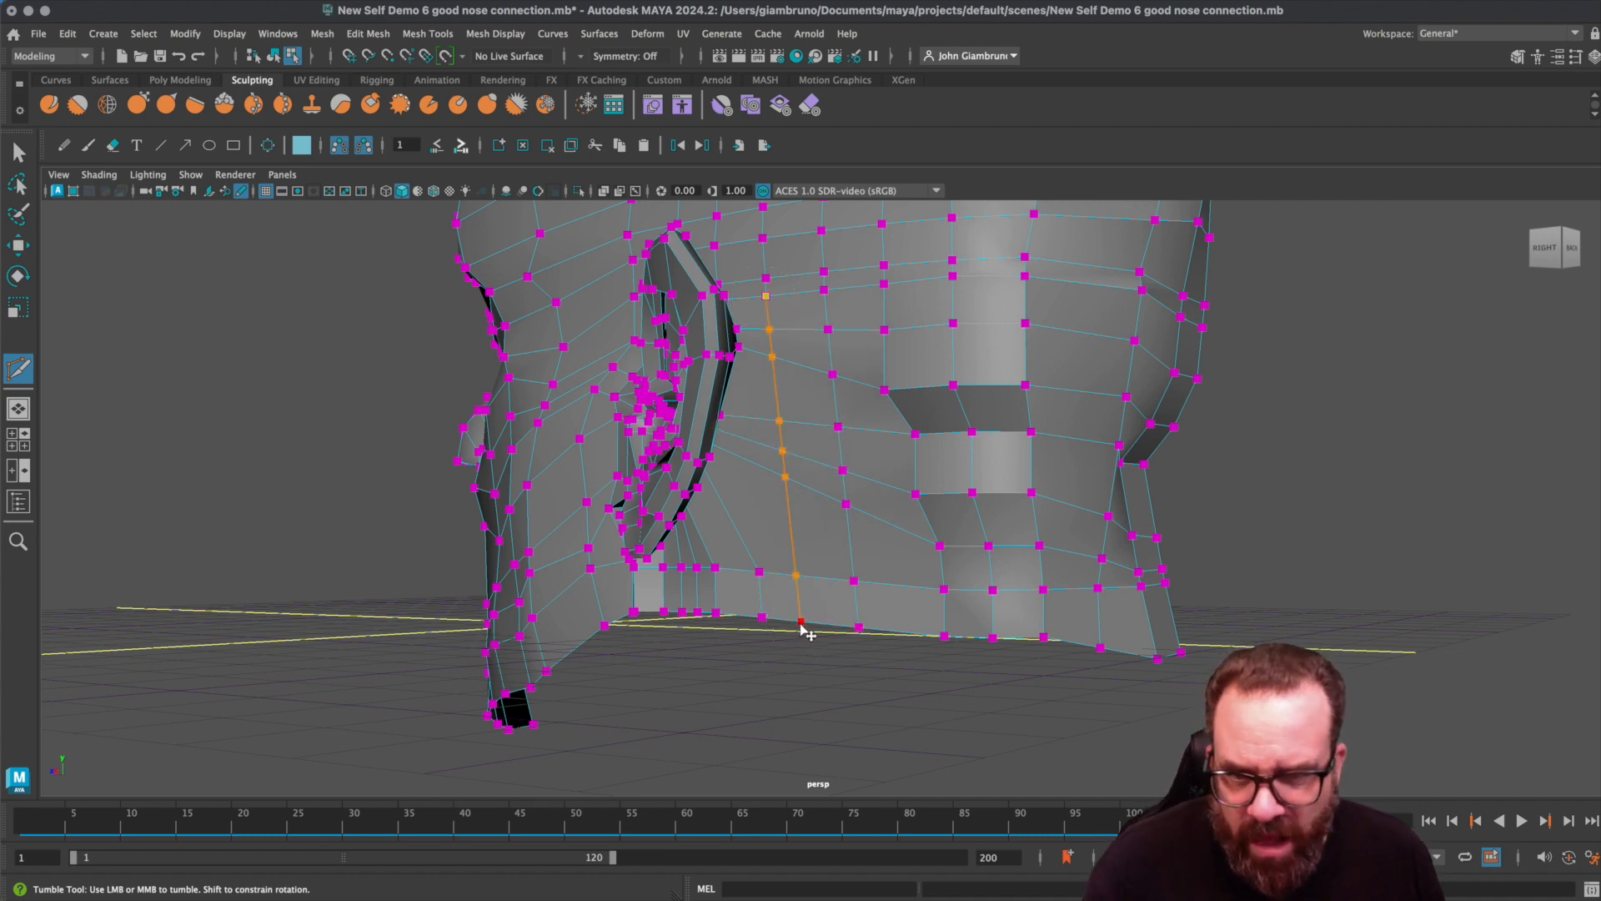
{"action": "left_click_drag", "start_coordinate": [799, 624], "coordinate": [715, 544], "text": "alt"}
{"action": "left_click_drag", "start_coordinate": [631, 428], "coordinate": [1014, 576], "text": "alt"}
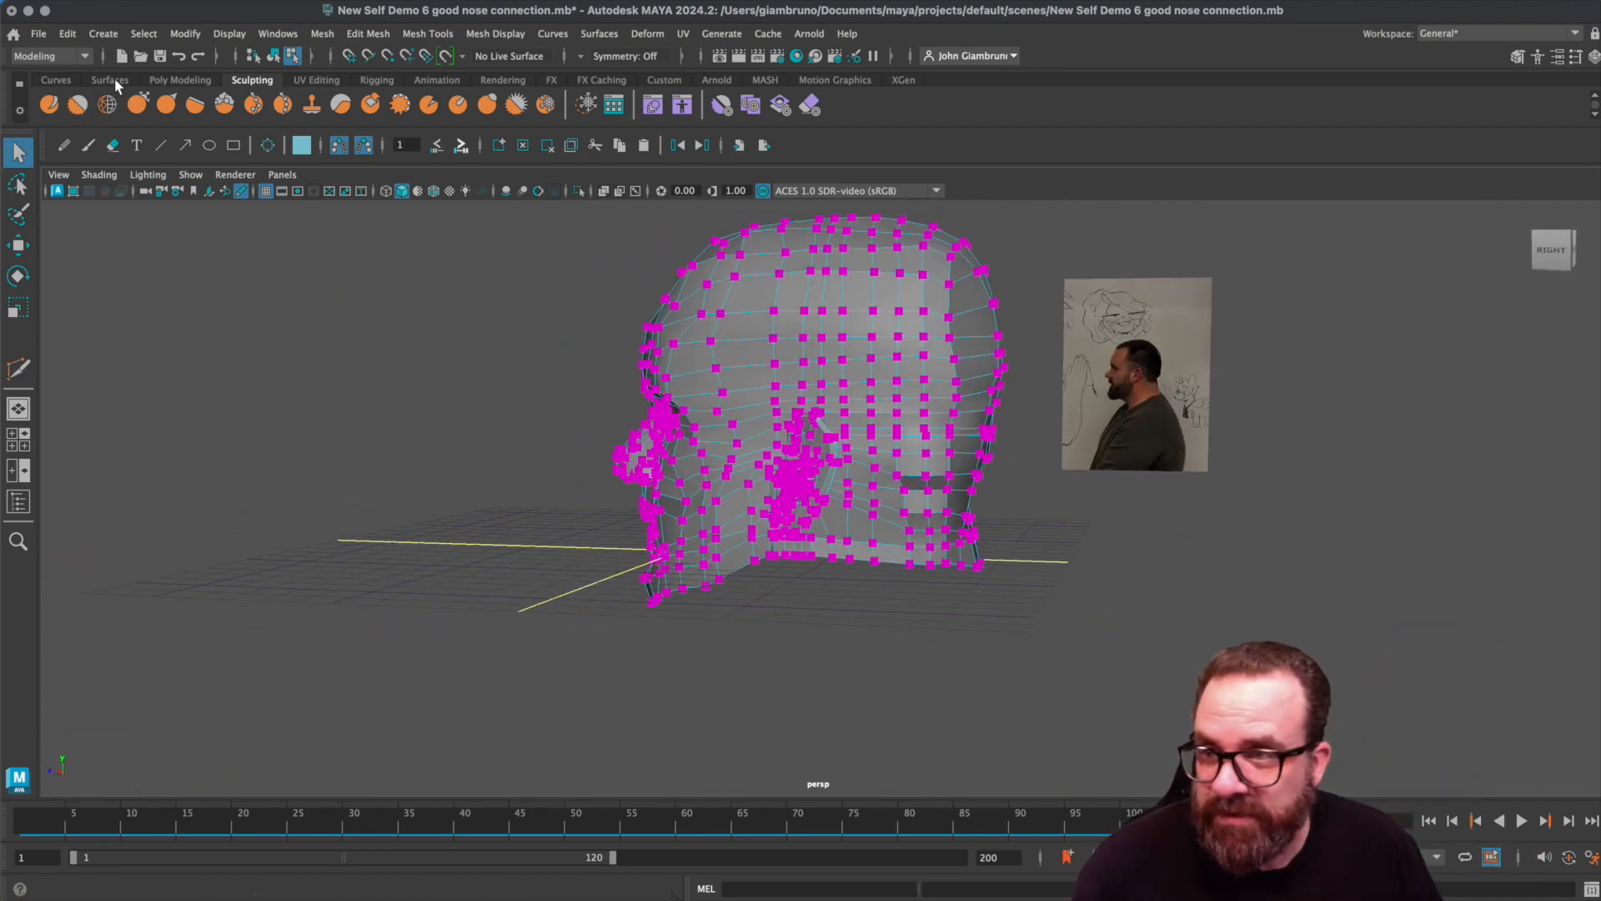
- Try to start the Smooth sculpting tool on the half head and return the mesh to object mode
{"action": "left_click", "coordinate": [77, 103]}
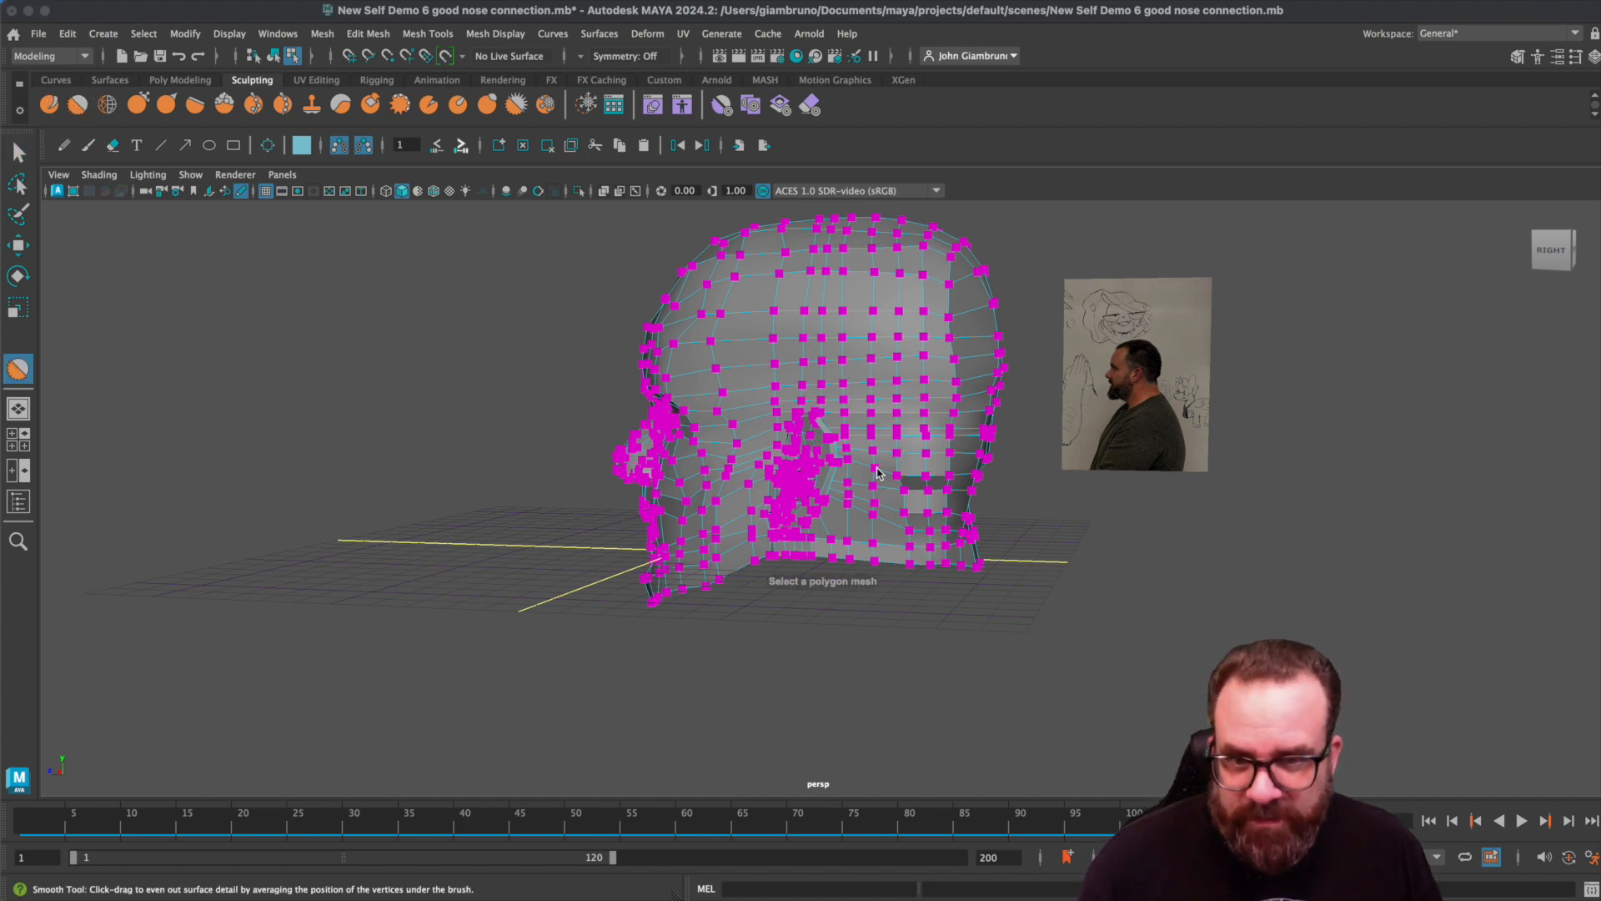
{"action": "right_click_drag", "start_coordinate": [733, 342], "coordinate": [802, 319]}
{"action": "key", "text": "q"}
{"action": "right_click_drag", "start_coordinate": [833, 380], "coordinate": [863, 364]}
{"action": "scroll", "coordinate": [838, 460], "scroll_direction": "up", "scroll_amount": 2, "text": "ctrl"}
{"action": "scroll", "coordinate": [839, 460], "scroll_direction": "down", "scroll_amount": 2, "text": "ctrl"}
{"action": "scroll", "coordinate": [859, 467], "scroll_direction": "down", "scroll_amount": 5}
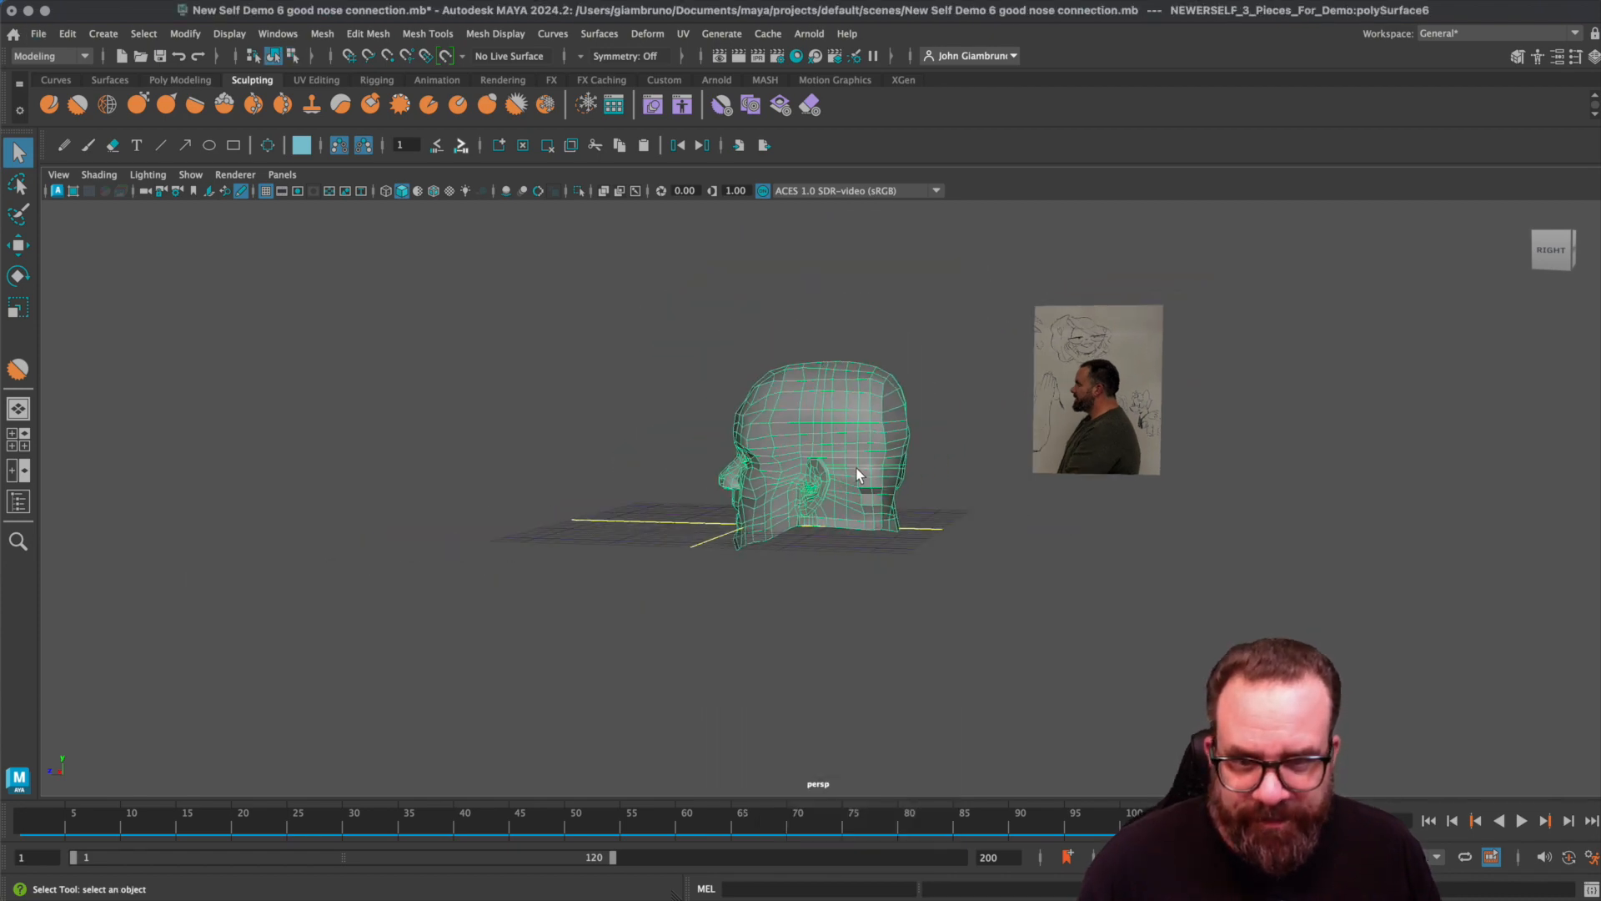
- Select an edge in the middle of the back of the head and move it slightly outward toward the ear side
{"action": "left_click_drag", "start_coordinate": [859, 468], "coordinate": [815, 422], "text": "alt"}
{"action": "right_click_drag", "start_coordinate": [807, 418], "coordinate": [806, 377]}
{"action": "left_click", "coordinate": [806, 423]}
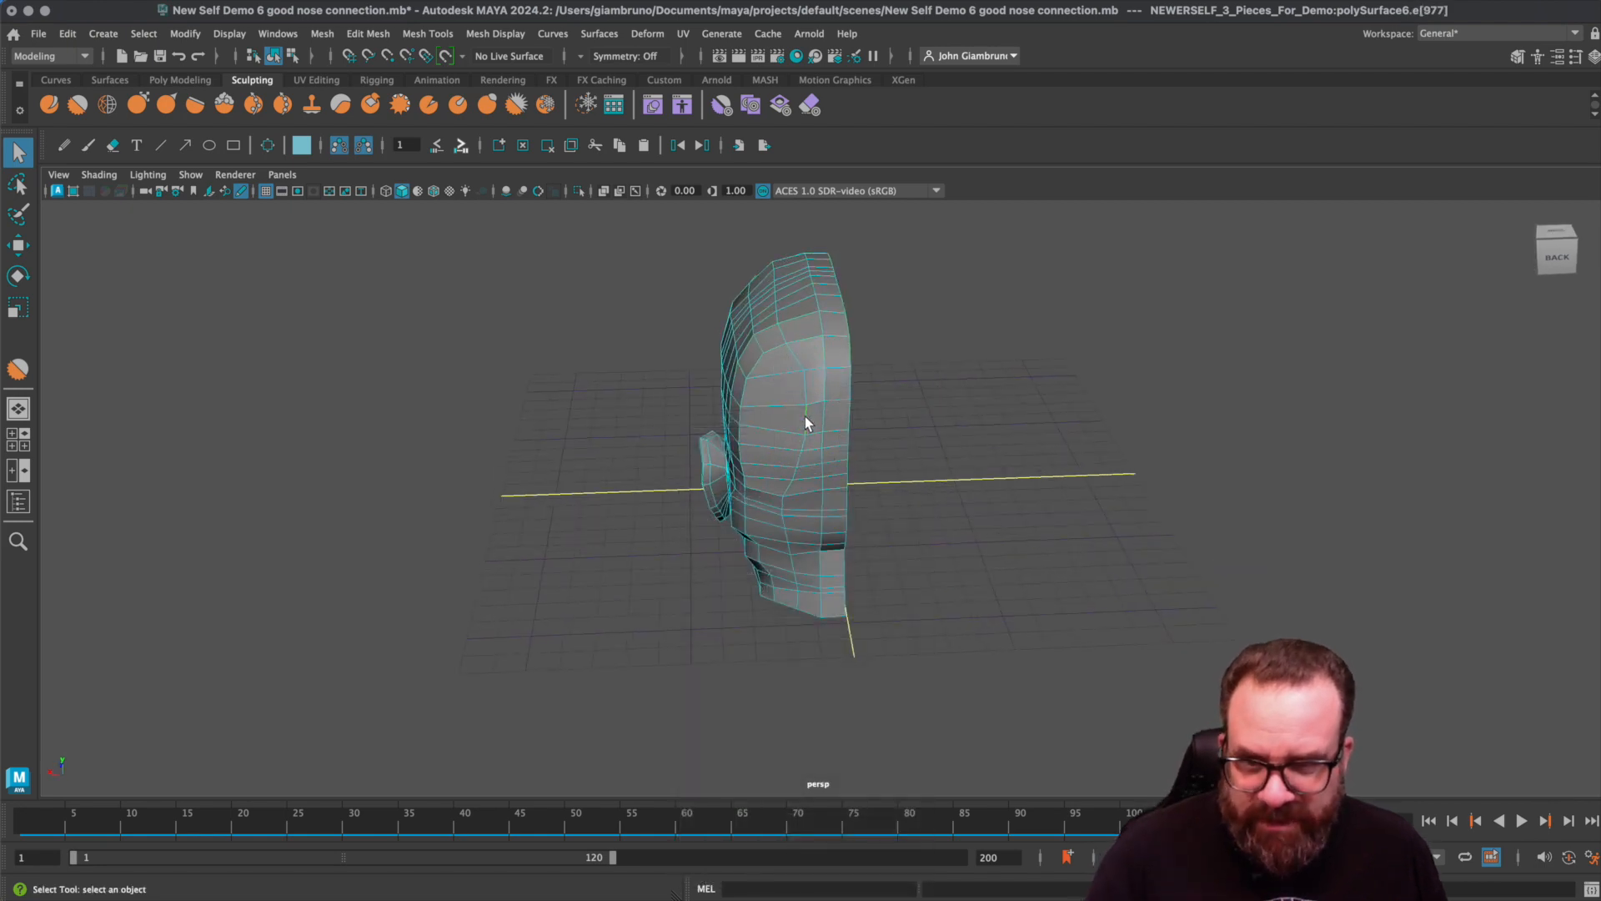
{"action": "key", "text": "w"}
{"action": "left_click_drag", "start_coordinate": [753, 421], "coordinate": [745, 423]}
- Activate the Smooth sculpting tool on the head, set its strength to 0.5 and brush size to about 1.09, and close its settings
{"action": "left_click", "coordinate": [78, 105]}
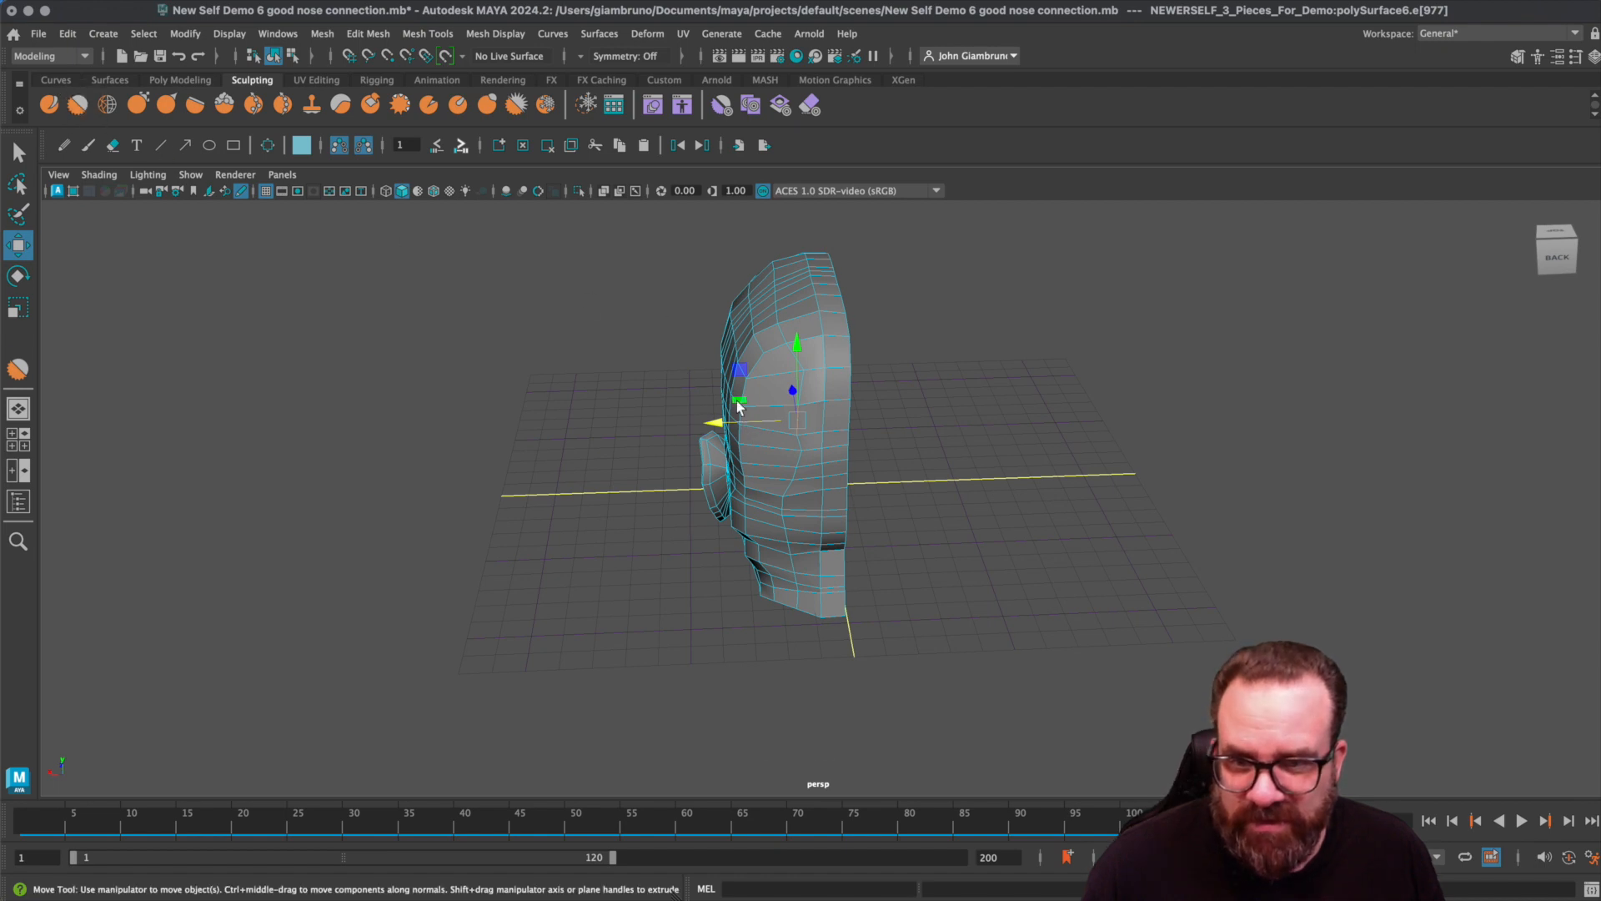
{"action": "left_click_drag", "start_coordinate": [767, 392], "coordinate": [814, 394], "text": "alt"}
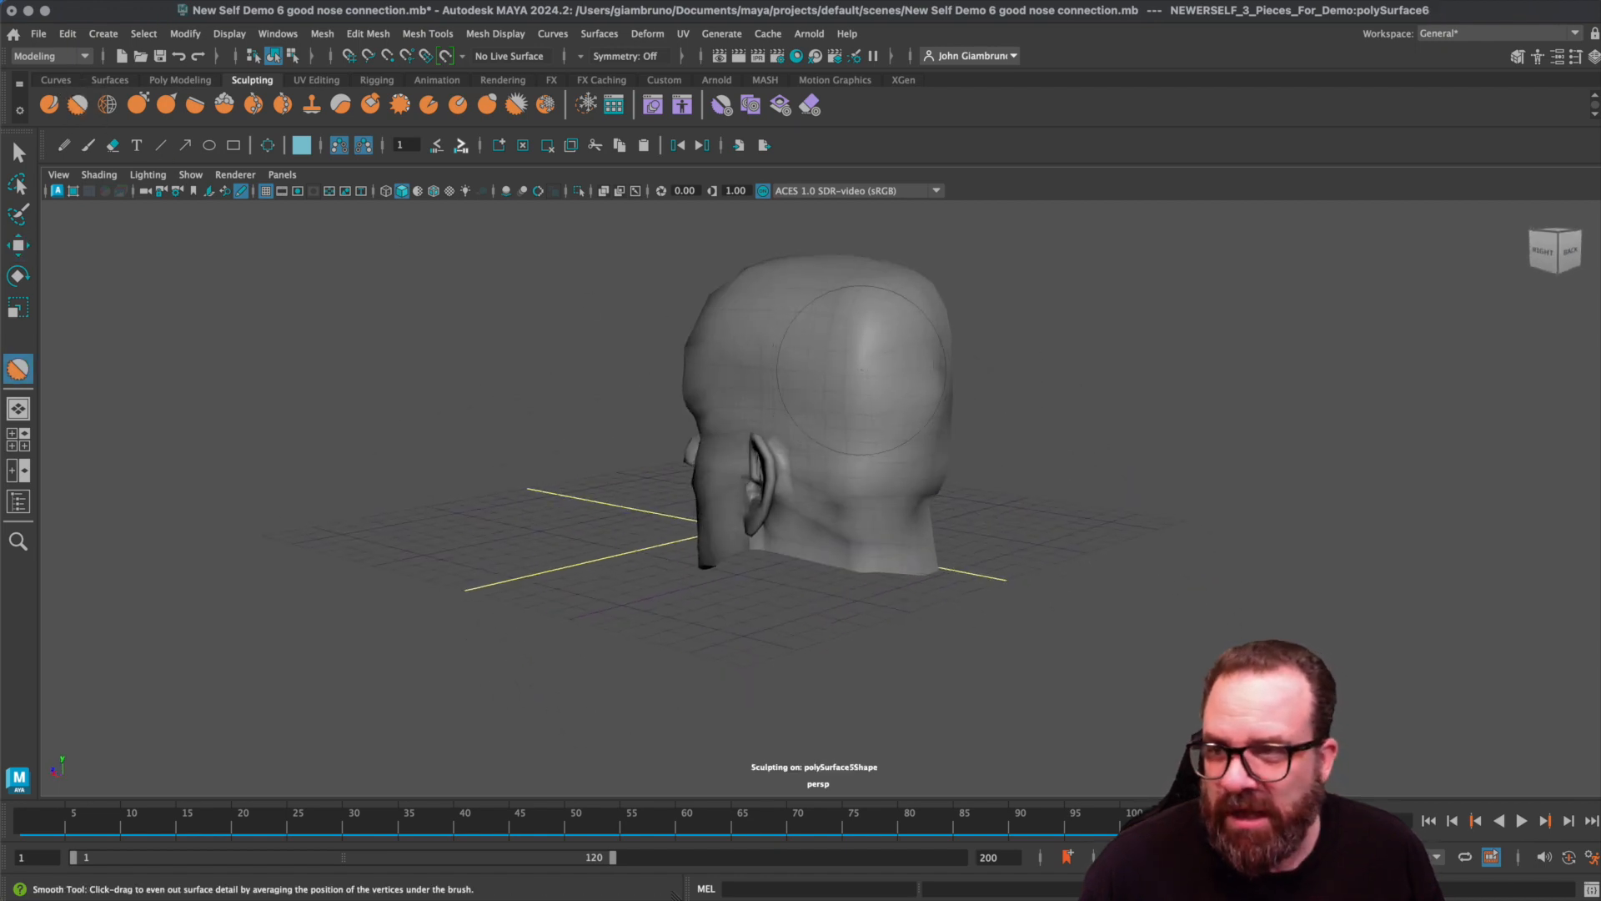
{"action": "double_click", "coordinate": [78, 105]}
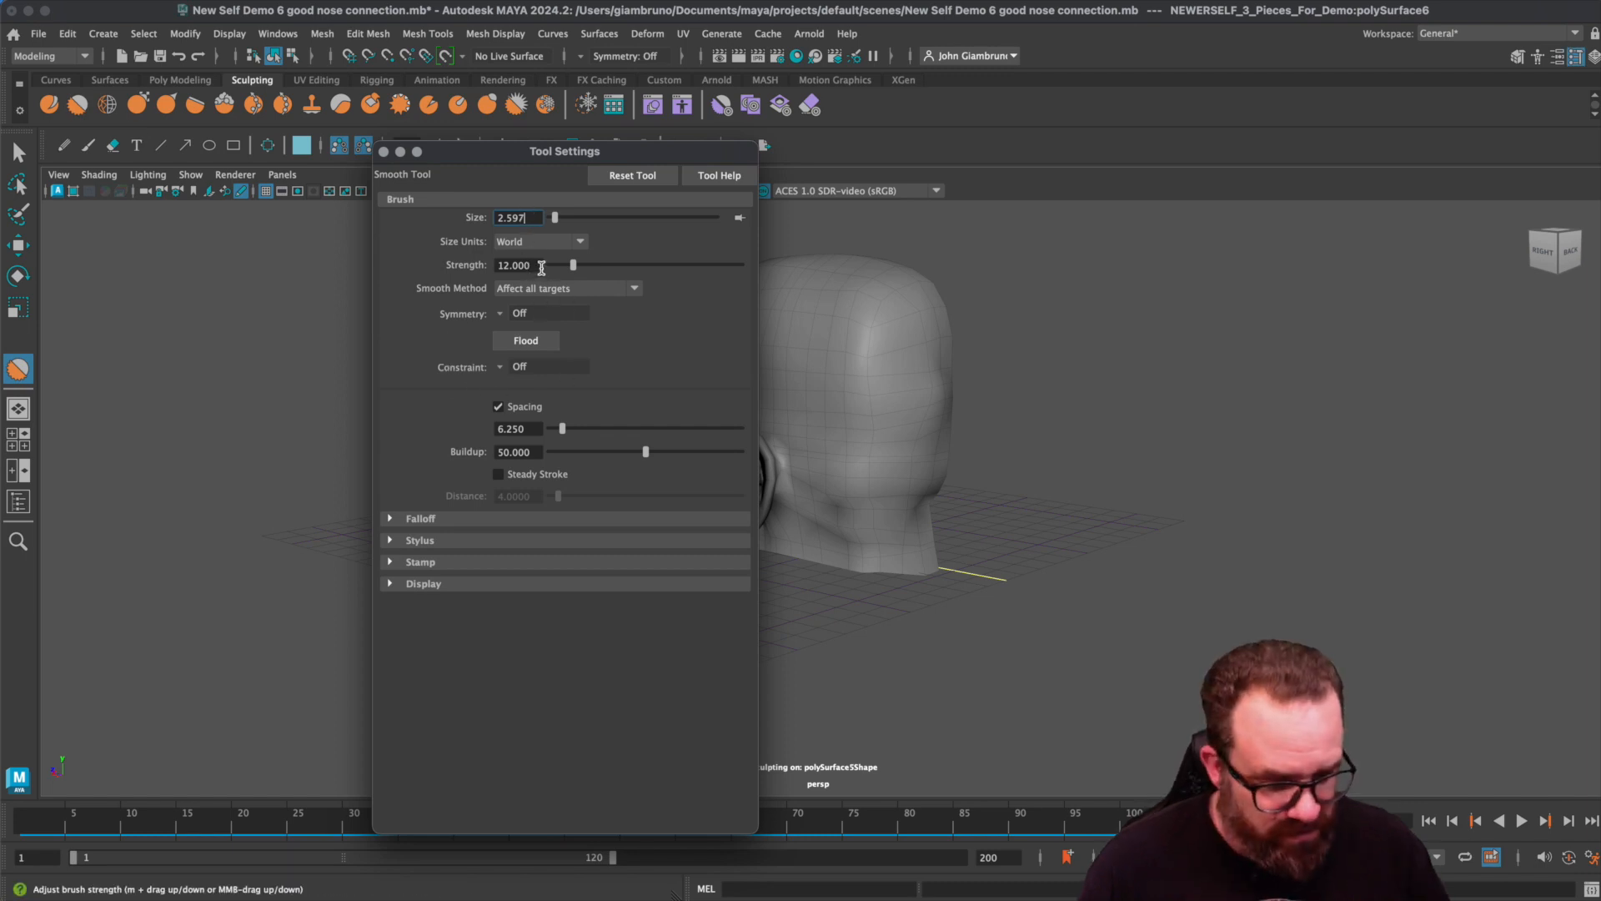
{"action": "key", "text": "BackSpace"}
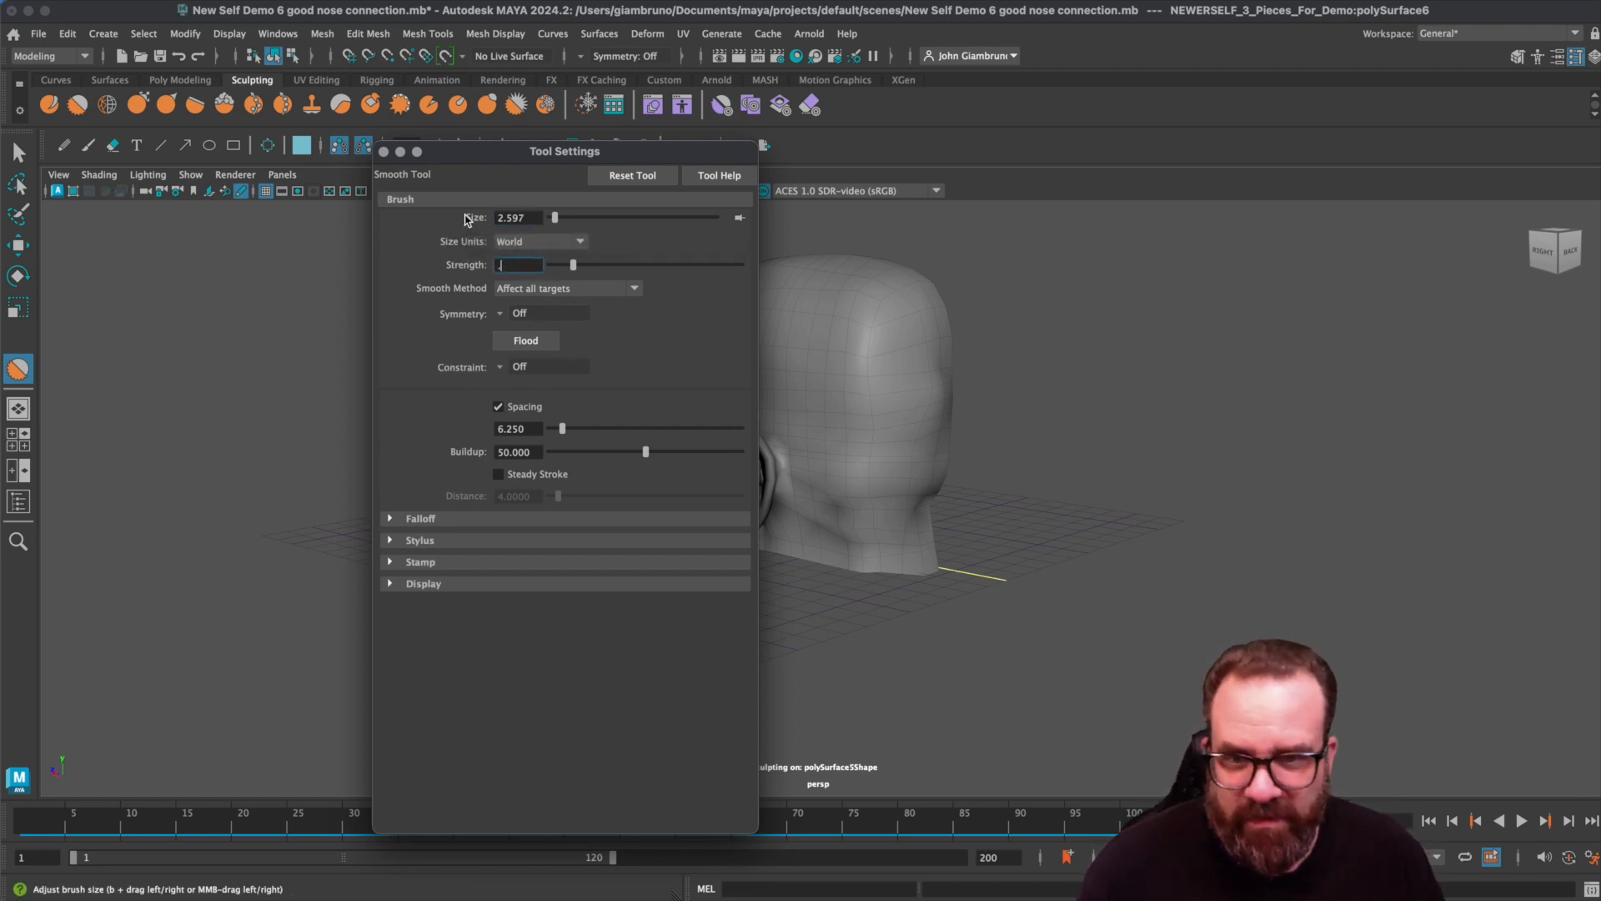
{"action": "mouse_move", "coordinate": [892, 386]}
{"action": "left_mouse_down", "text": "alt"}
{"action": "mouse_move", "coordinate": [936, 425]}
{"action": "mouse_move", "coordinate": [942, 414]}
{"action": "mouse_move", "coordinate": [865, 416]}
{"action": "left_mouse_up", "text": "alt"}
{"action": "key", "text": "b"}
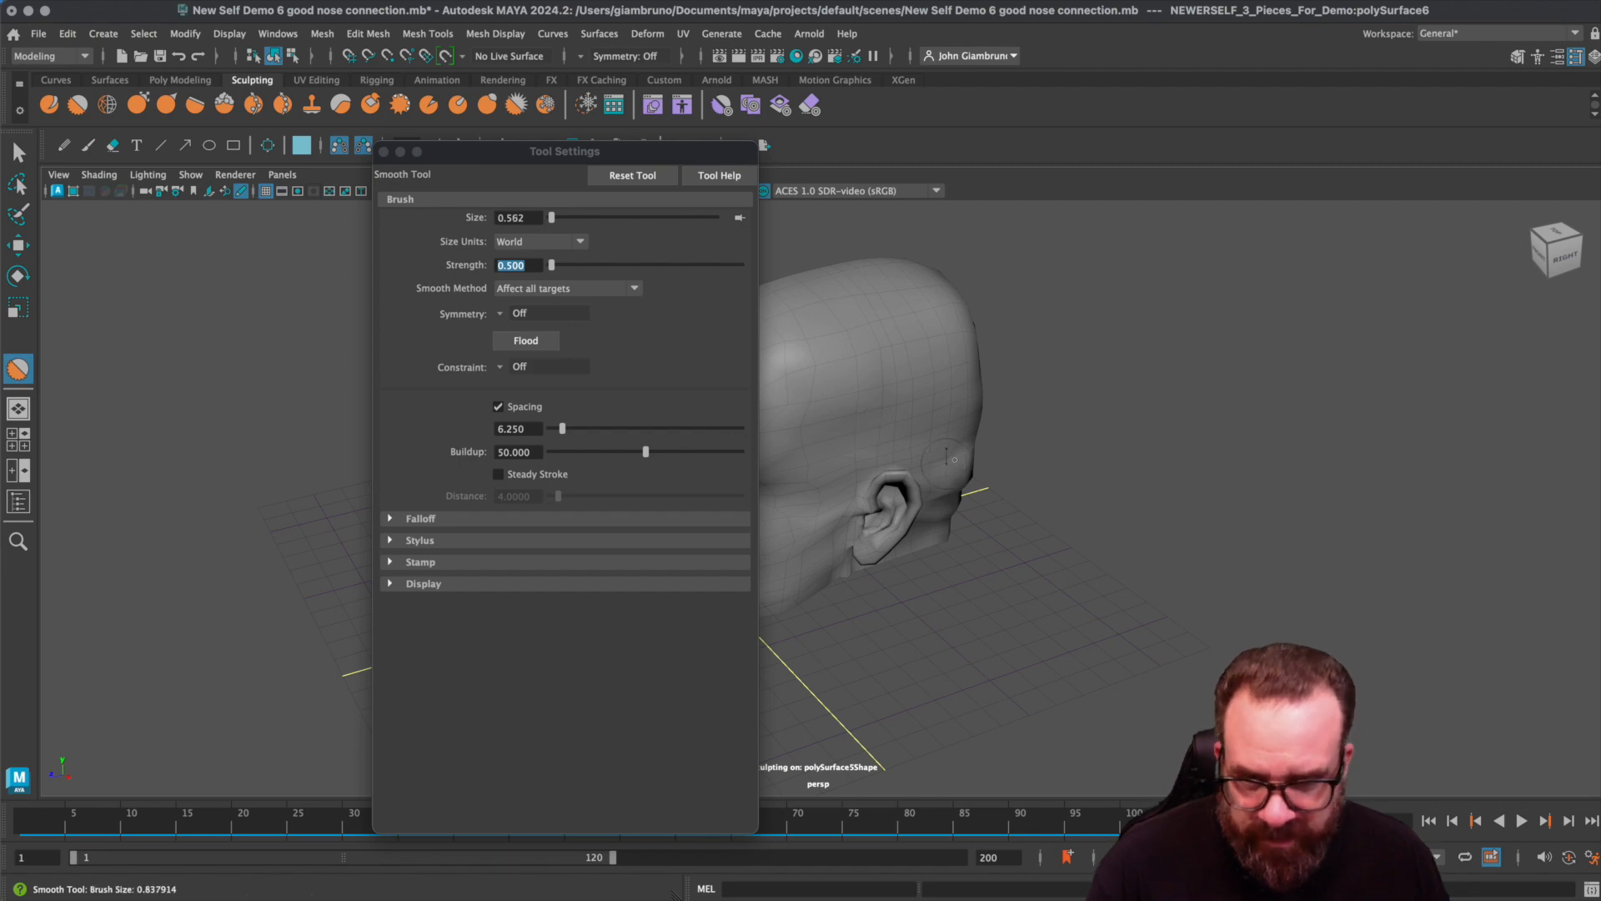
{"action": "mouse_move", "coordinate": [964, 518]}
{"action": "left_mouse_down", "text": "alt"}
{"action": "mouse_move", "coordinate": [925, 457]}
{"action": "mouse_move", "coordinate": [943, 463]}
{"action": "mouse_move", "coordinate": [930, 421]}
{"action": "left_mouse_up", "text": "alt"}
{"action": "left_click_drag", "start_coordinate": [958, 346], "coordinate": [907, 351], "text": "alt"}
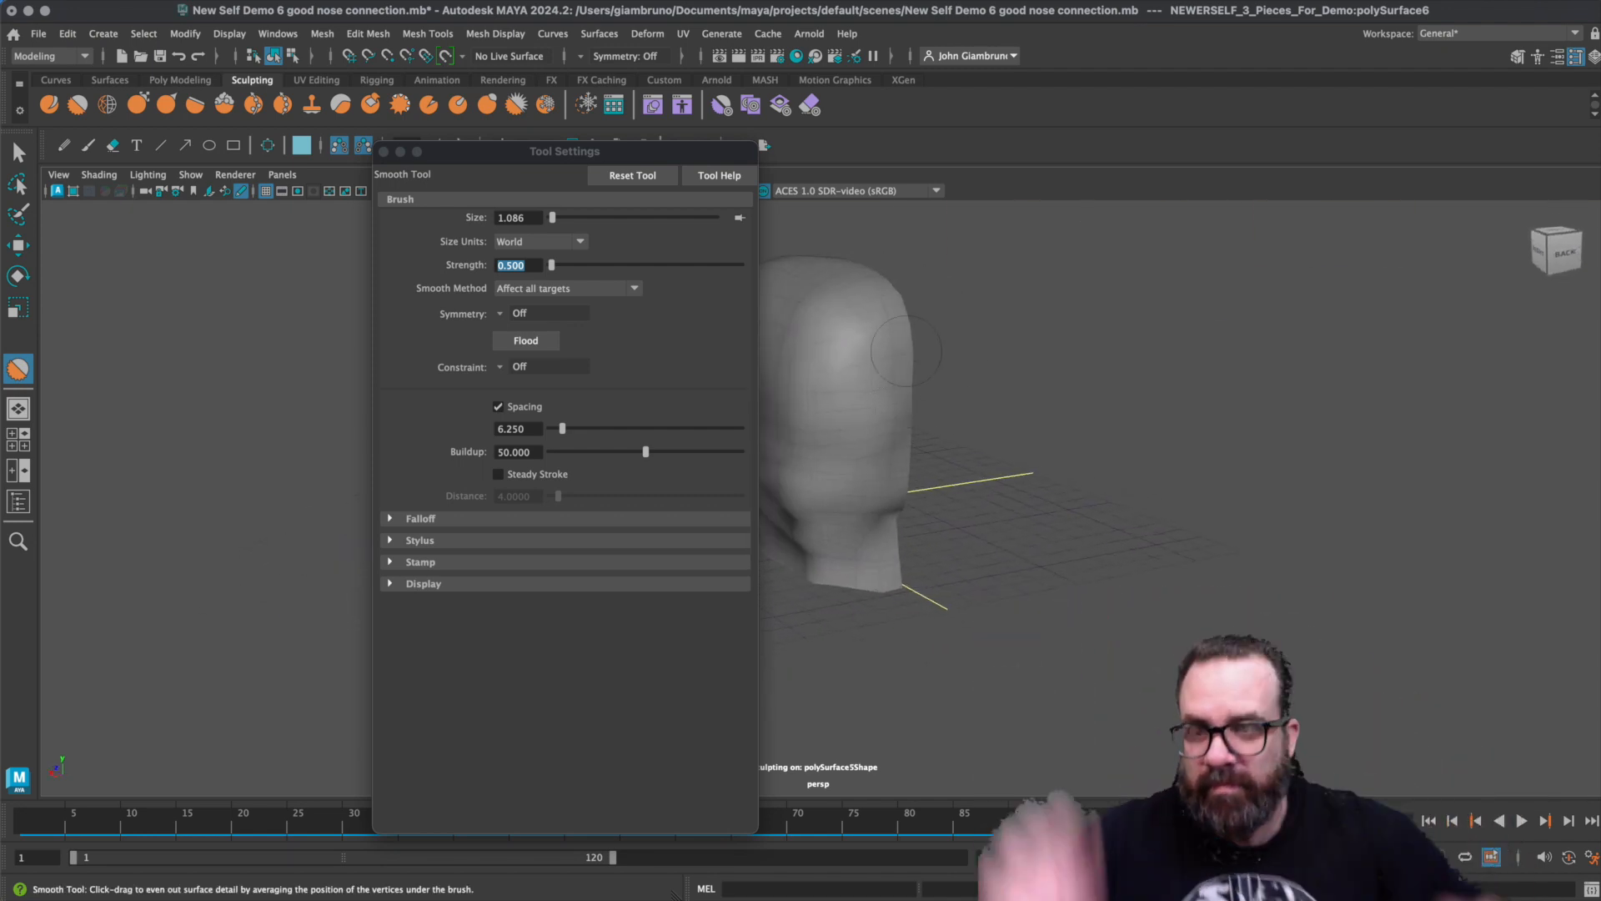
{"action": "left_click", "coordinate": [384, 153]}
{"action": "key", "text": "q"}
{"action": "left_click_drag", "start_coordinate": [542, 414], "coordinate": [661, 414], "text": "alt"}
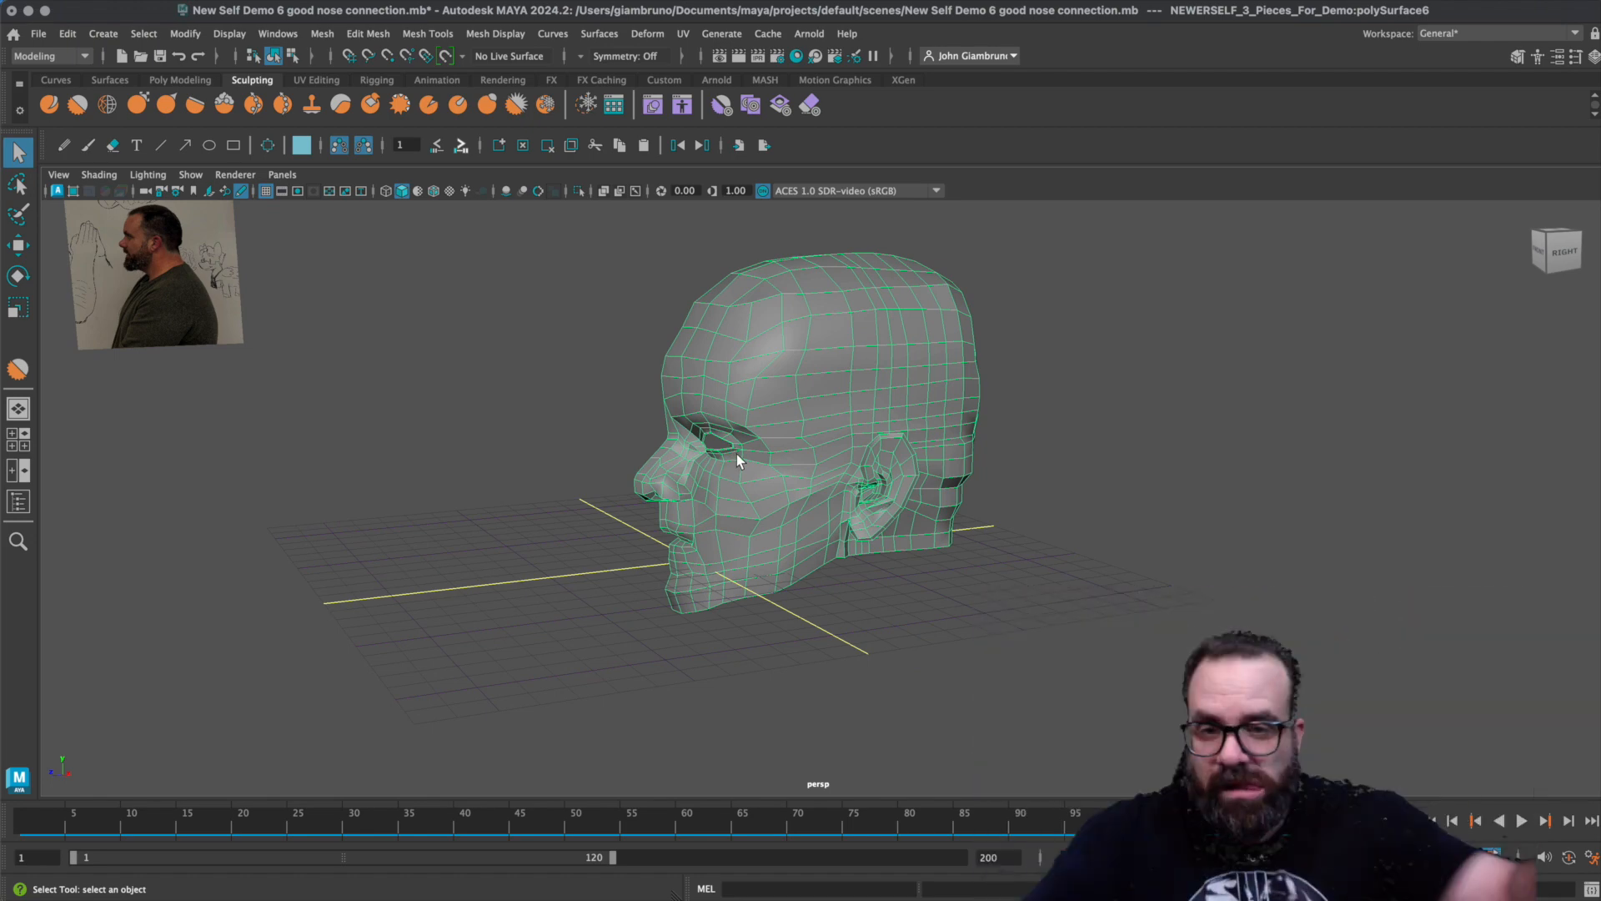
- Select the vertex at the corner of the neck's step behind the ear and activate the Move tool on it
{"action": "left_click_drag", "start_coordinate": [1062, 443], "coordinate": [832, 487], "text": "alt"}
{"action": "right_click_drag", "start_coordinate": [794, 473], "coordinate": [729, 483]}
{"action": "left_click", "coordinate": [794, 477]}
{"action": "left_click_drag", "start_coordinate": [792, 479], "coordinate": [872, 475]}
{"action": "key", "text": "w"}
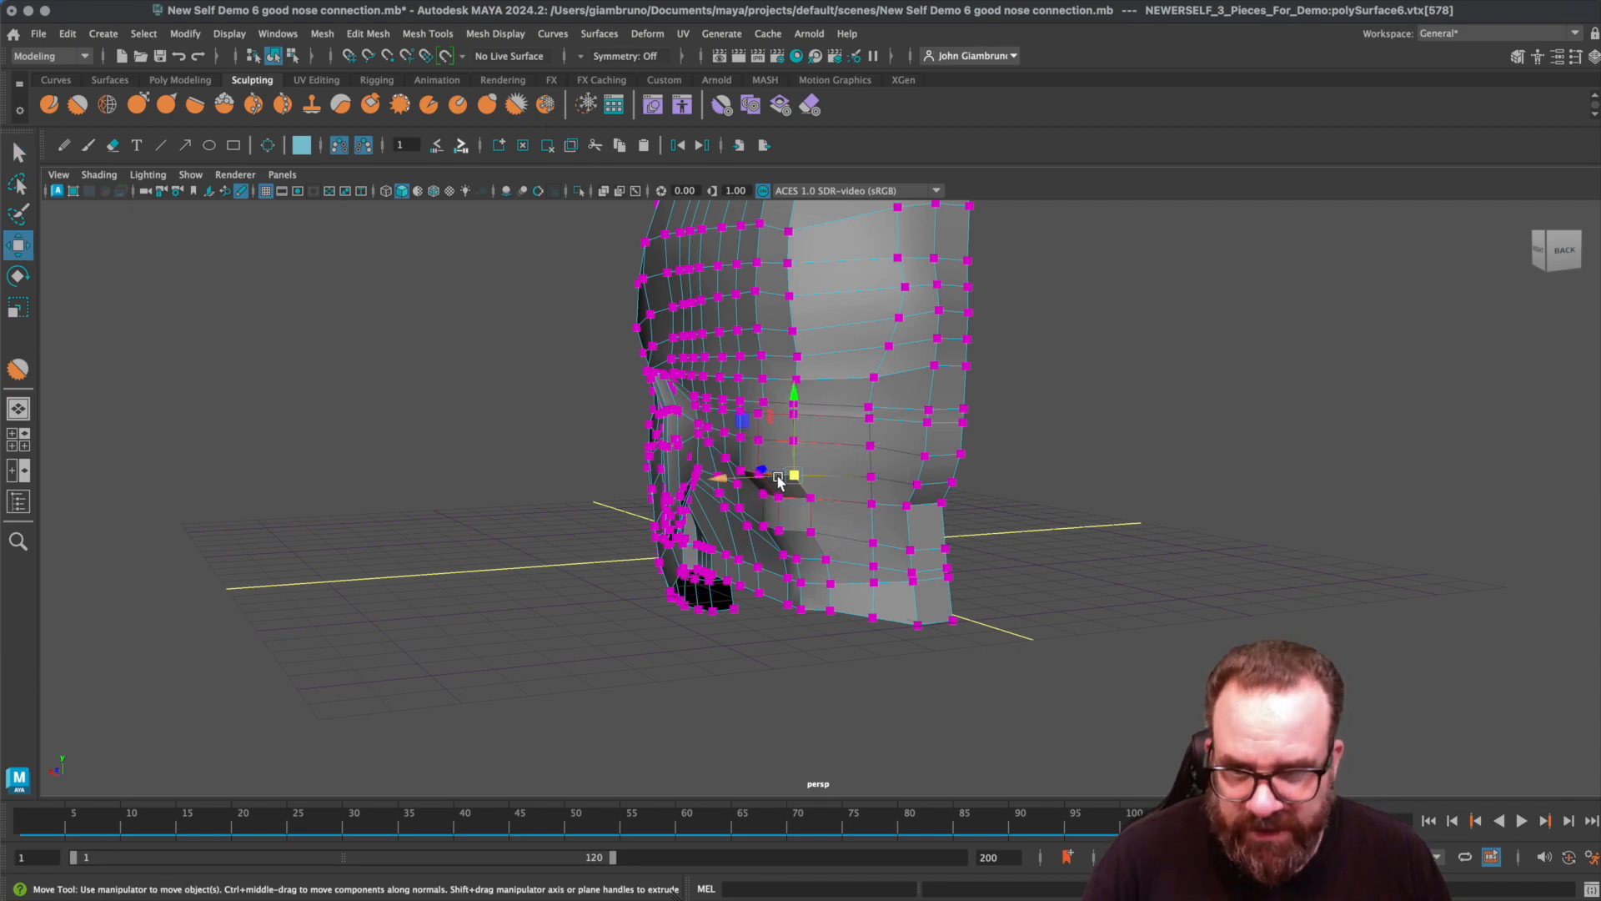
{"action": "left_click_drag", "start_coordinate": [728, 482], "coordinate": [918, 396], "text": "alt"}
- Select all open-border vertices of the half head, including its centre line, from the front
{"action": "right_click_drag", "start_coordinate": [915, 359], "coordinate": [977, 312]}
{"action": "left_click_drag", "start_coordinate": [978, 312], "coordinate": [809, 484], "text": "alt"}
{"action": "left_click_drag", "start_coordinate": [765, 436], "coordinate": [855, 307], "text": "alt"}
{"action": "right_click", "coordinate": [855, 306]}
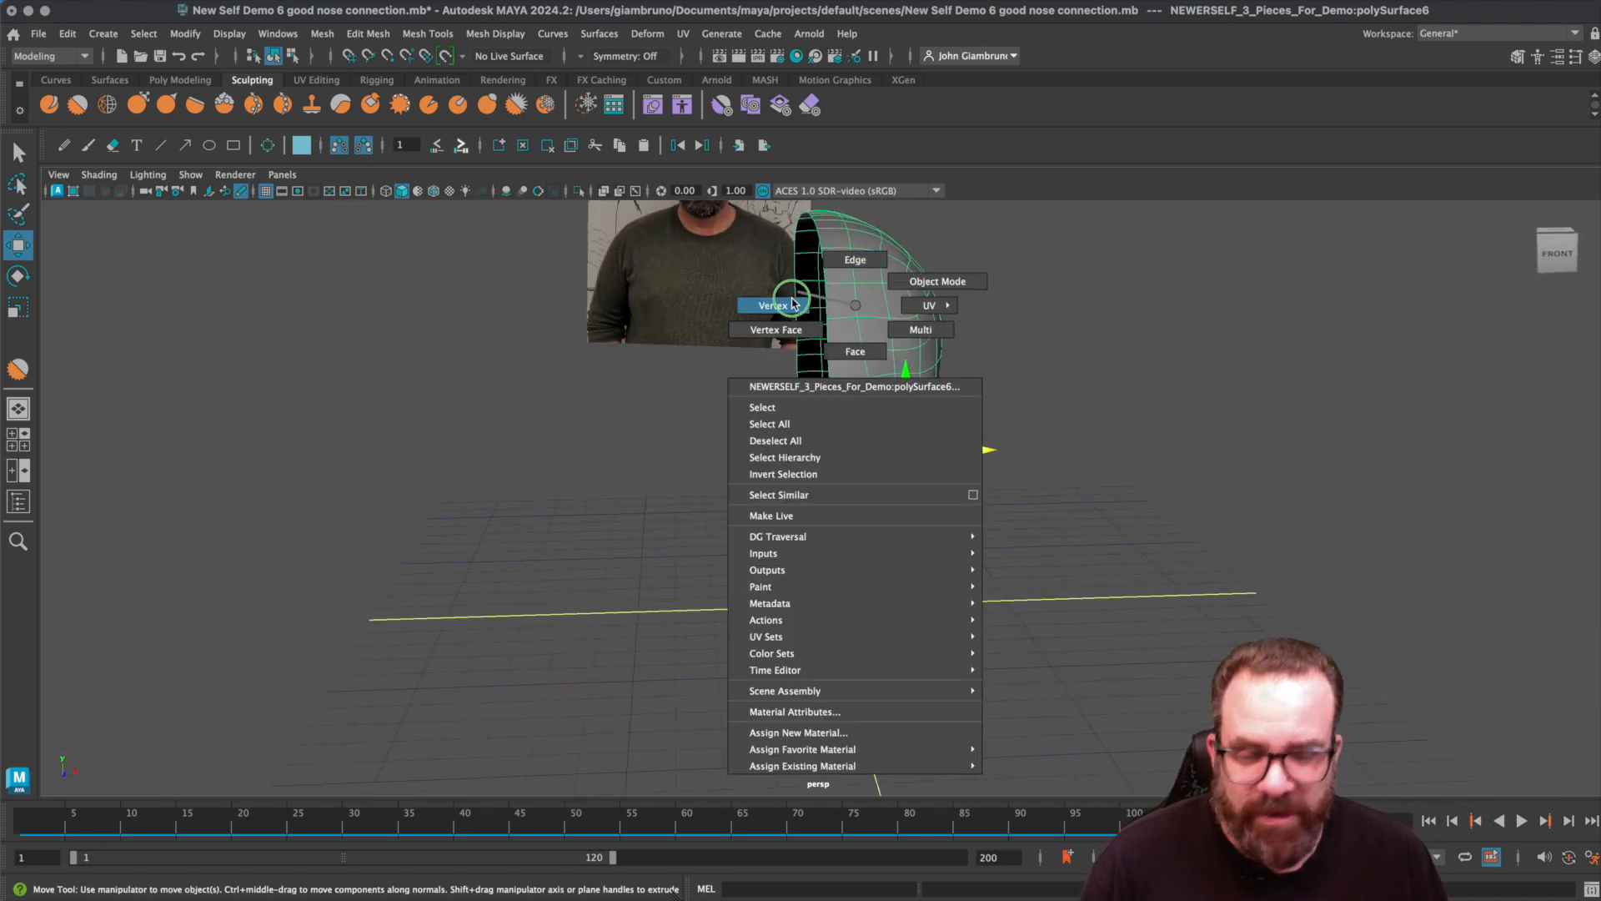
{"action": "right_click_drag", "start_coordinate": [796, 299], "coordinate": [788, 301]}
{"action": "scroll", "coordinate": [909, 410], "scroll_direction": "up", "scroll_amount": 3}
{"action": "scroll", "coordinate": [872, 338], "scroll_direction": "down", "scroll_amount": 1}
{"action": "left_click_drag", "start_coordinate": [870, 328], "coordinate": [836, 325], "text": "alt"}
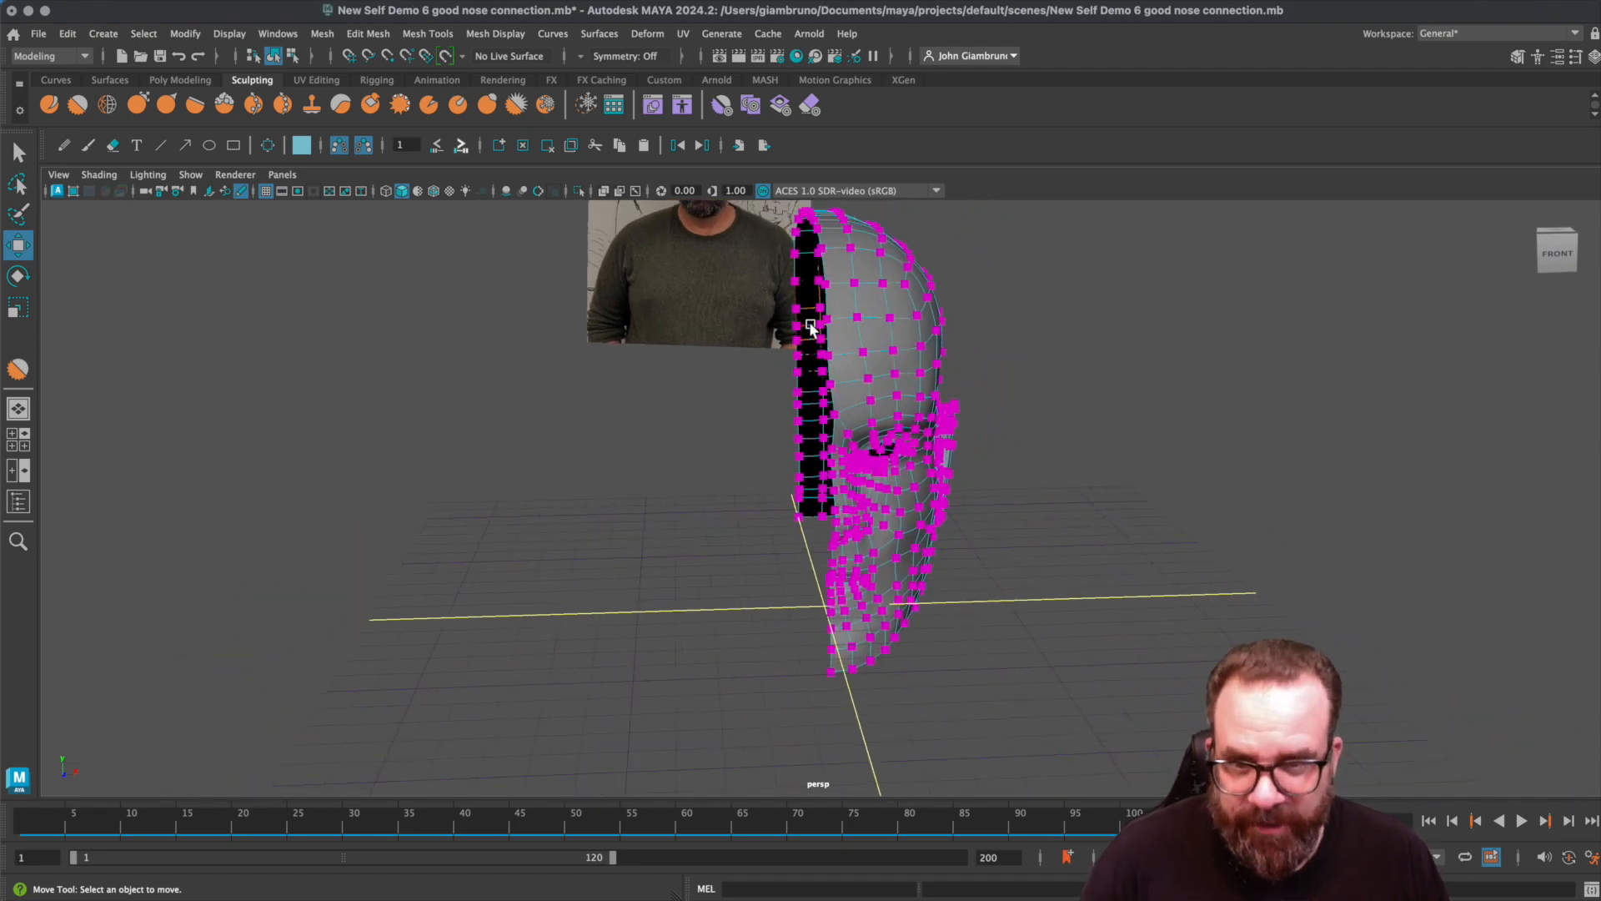
{"action": "scroll", "coordinate": [813, 417], "scroll_direction": "up", "scroll_amount": 3}
{"action": "left_click", "coordinate": [786, 409]}
{"action": "key", "text": "q"}
{"action": "double_click", "coordinate": [784, 383]}
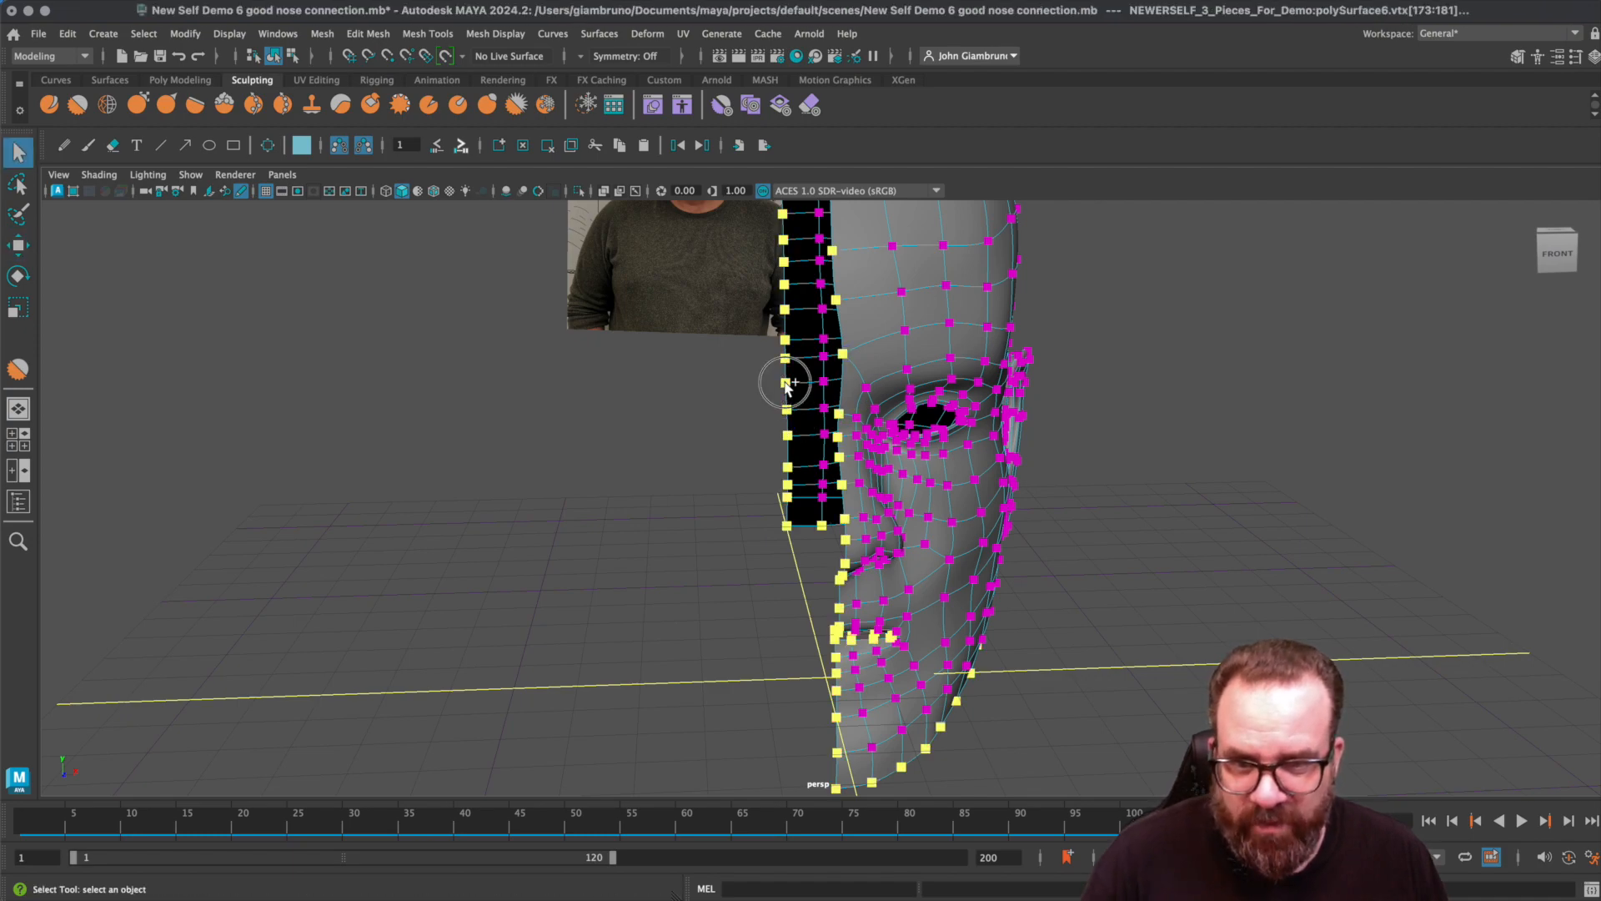
- Switch to the full-size front view and select only the vertices along the half head's centre line
{"action": "scroll", "coordinate": [818, 504], "scroll_direction": "down", "scroll_amount": 2}
{"action": "mouse_move", "coordinate": [789, 499]}
{"action": "left_mouse_down", "text": "alt"}
{"action": "mouse_move", "coordinate": [701, 500]}
{"action": "mouse_move", "coordinate": [963, 500]}
{"action": "mouse_move", "coordinate": [787, 493]}
{"action": "left_mouse_up", "text": "alt"}
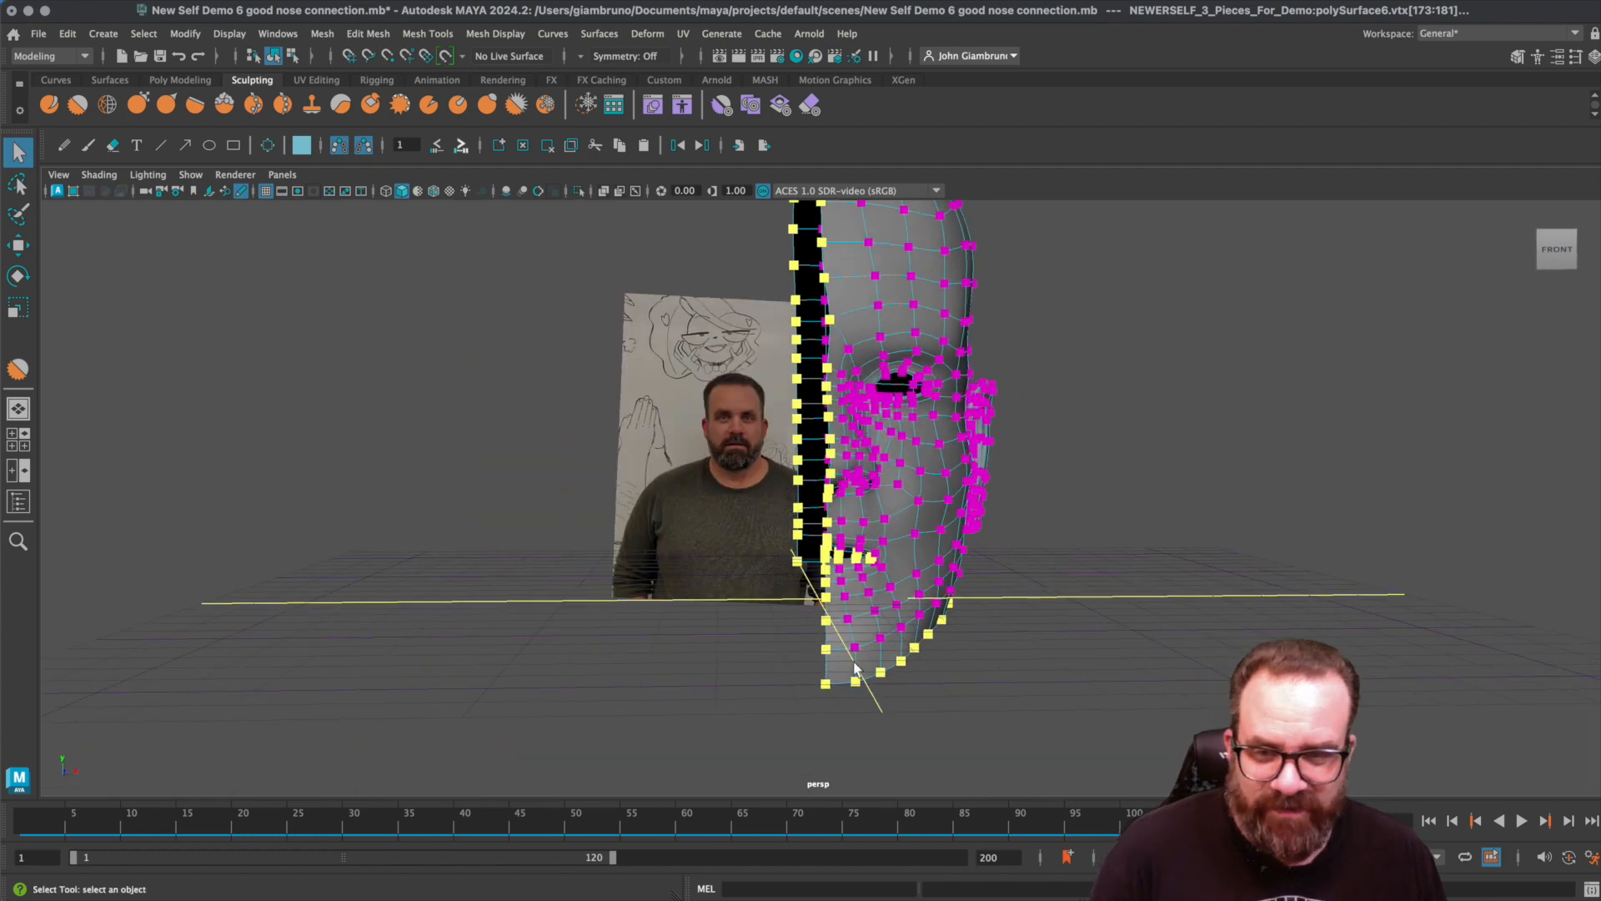
{"action": "key", "text": "space"}
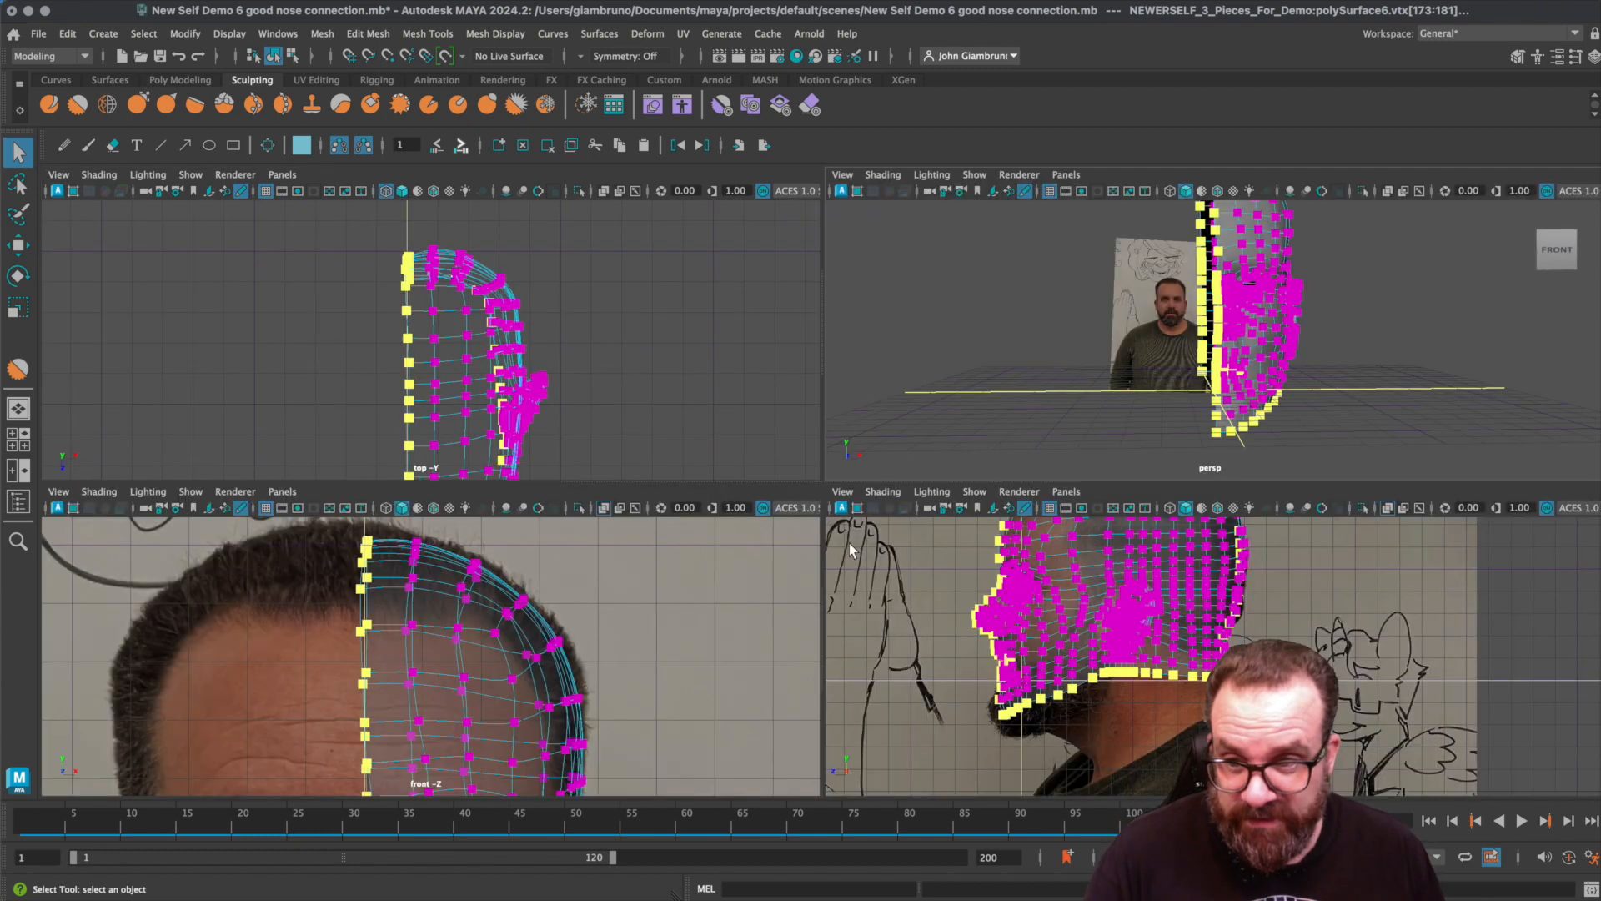
{"action": "key", "text": "space"}
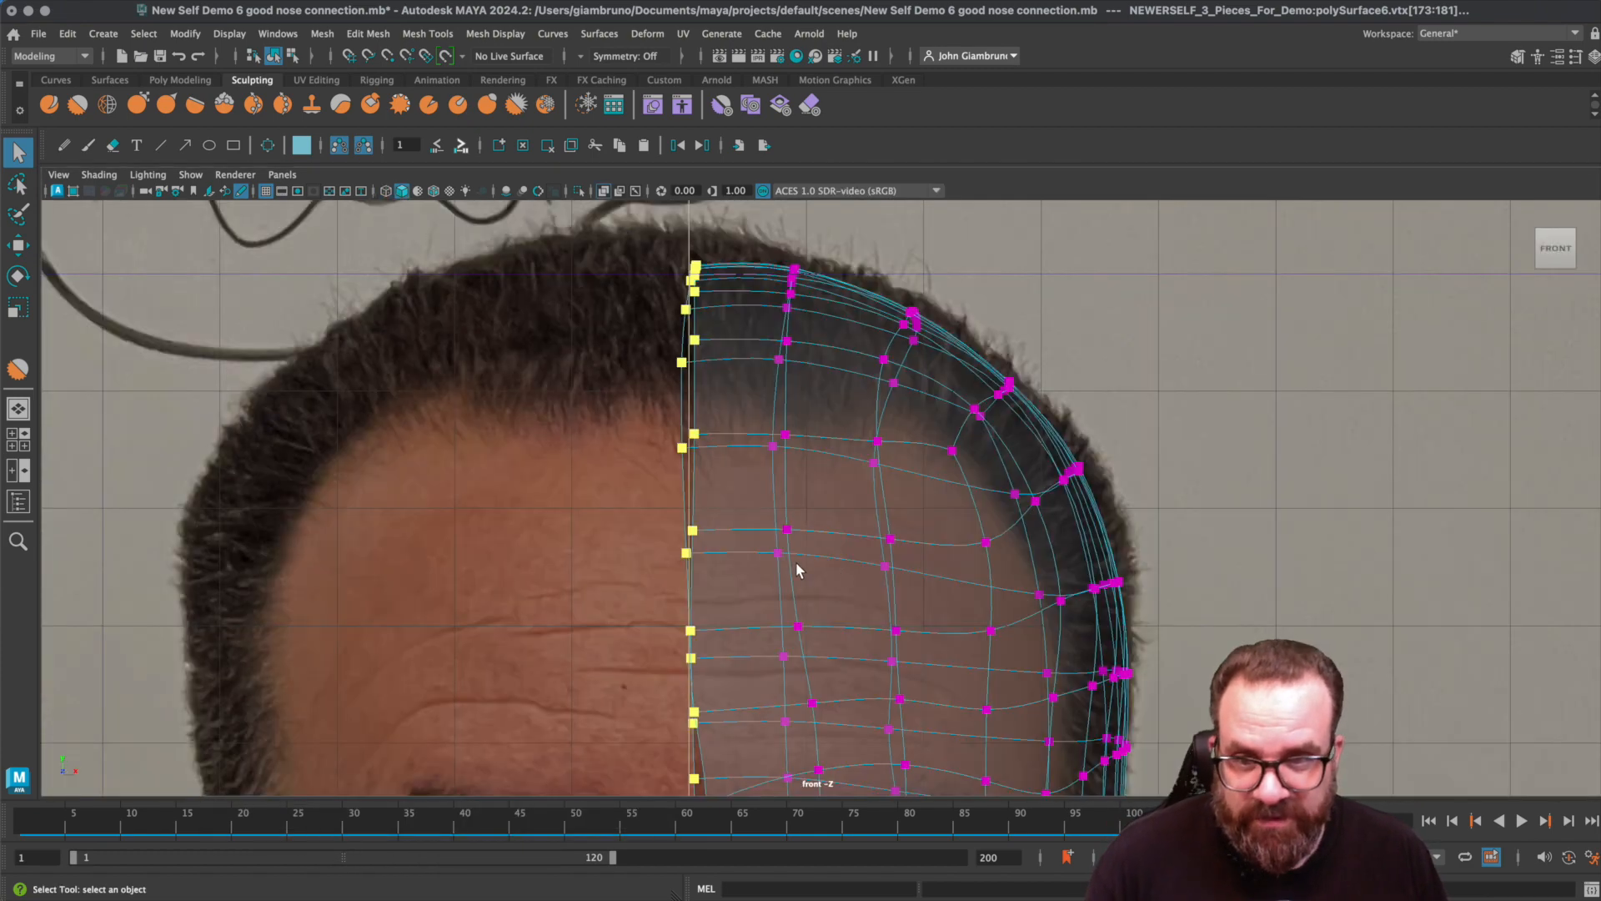
{"action": "scroll", "coordinate": [801, 572], "scroll_direction": "down", "scroll_amount": 8}
{"action": "middle_click_drag", "start_coordinate": [810, 739], "coordinate": [920, 476], "text": "alt"}
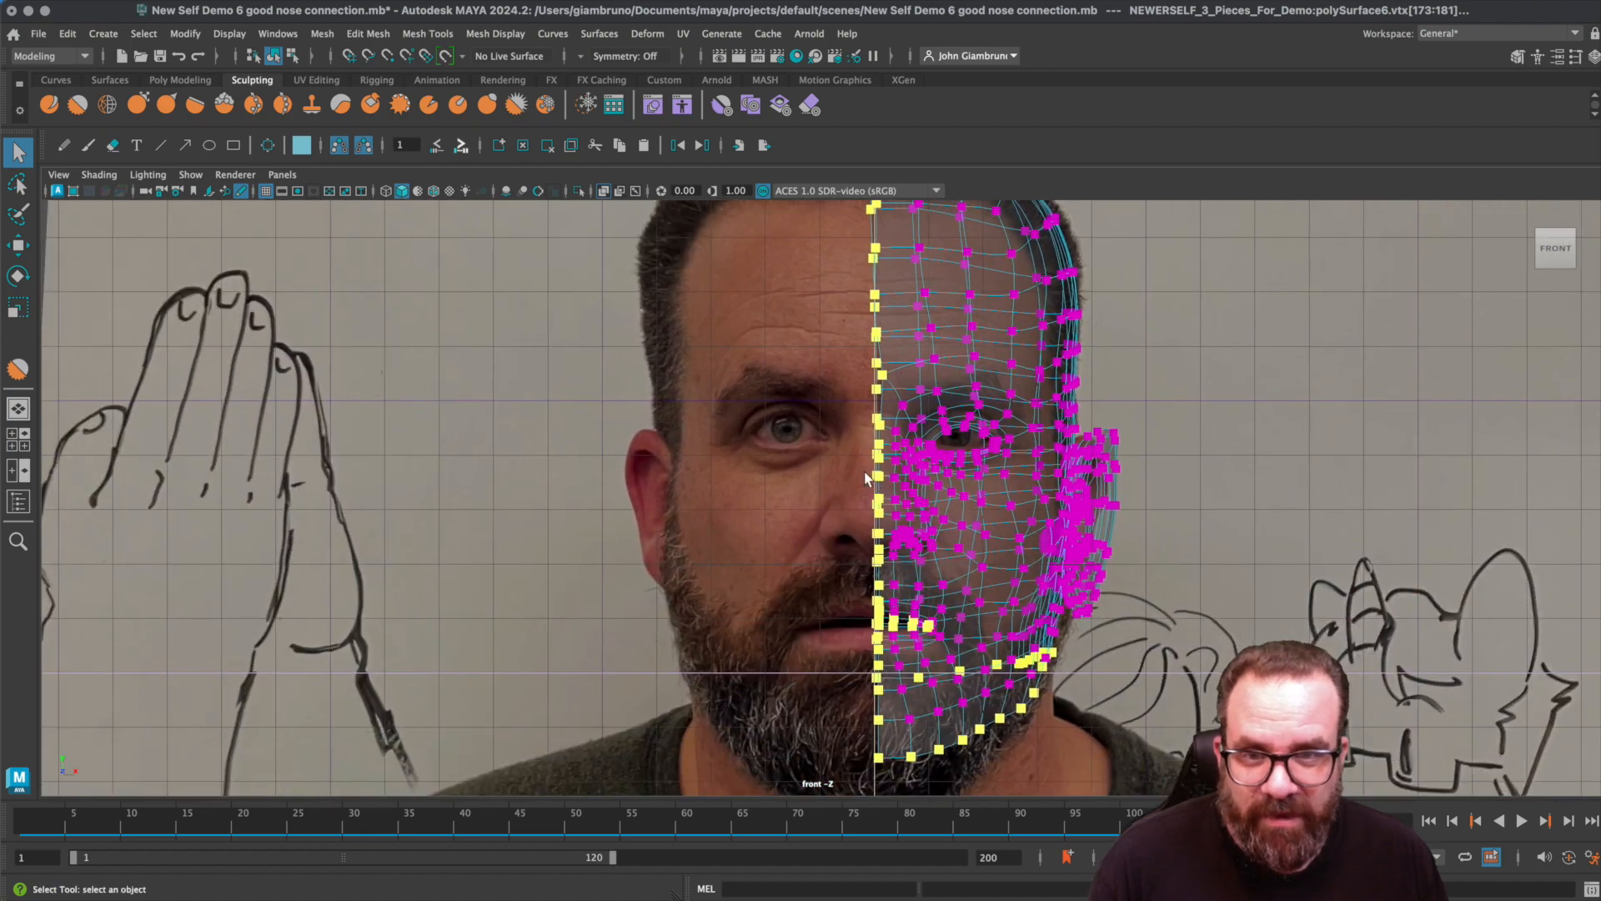
{"action": "scroll", "coordinate": [912, 500], "scroll_direction": "down", "scroll_amount": 4}
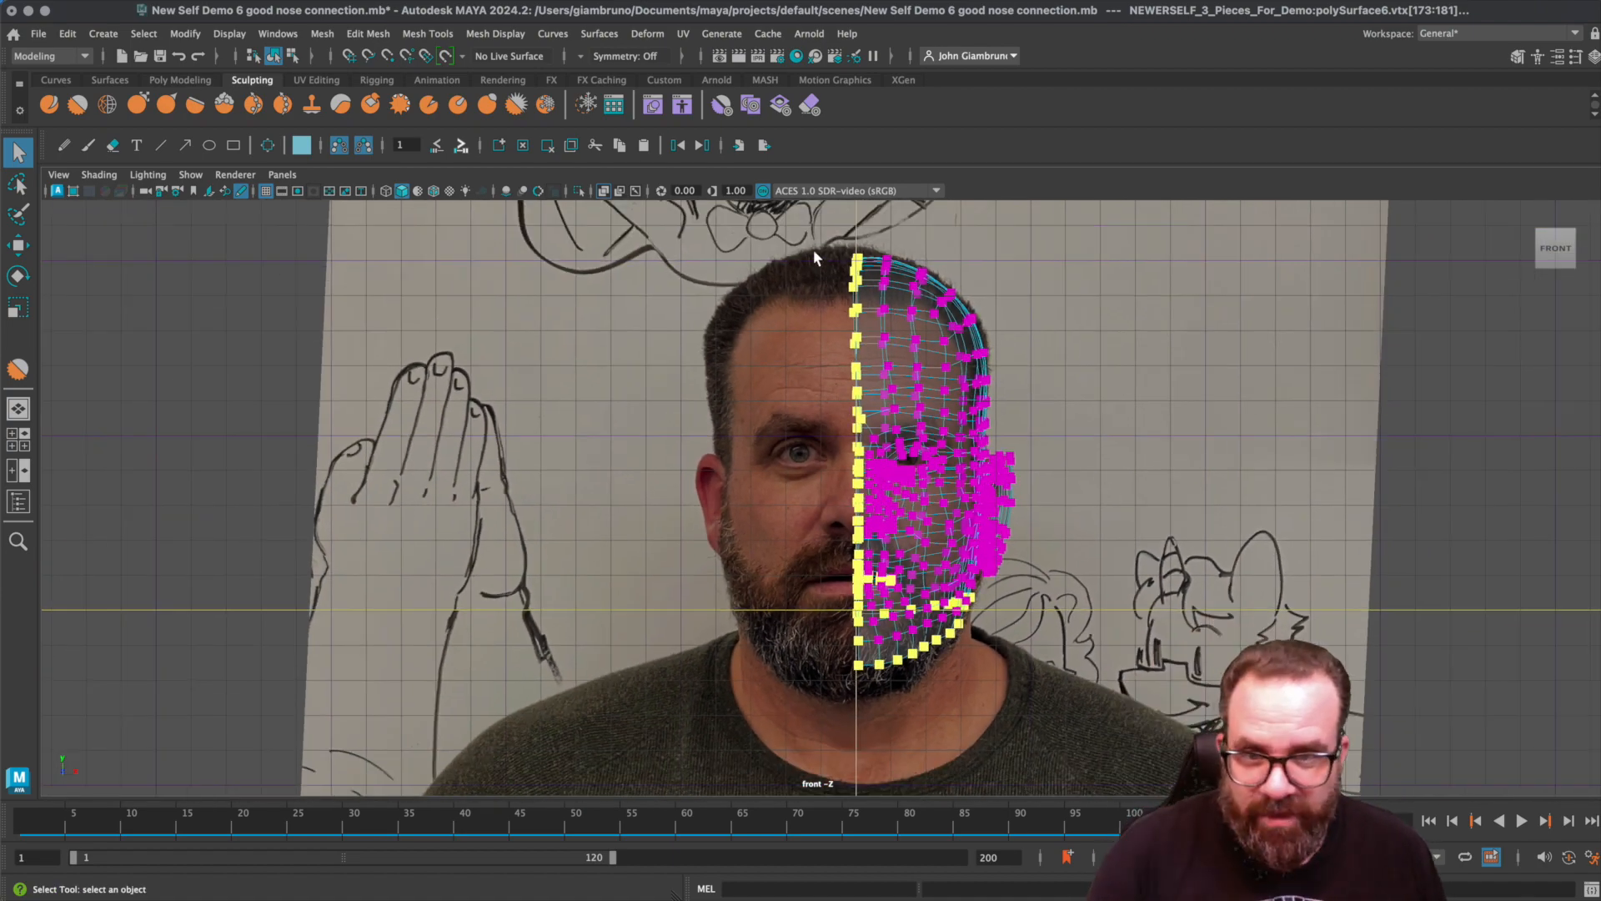
{"action": "left_click_drag", "start_coordinate": [788, 234], "coordinate": [864, 714]}
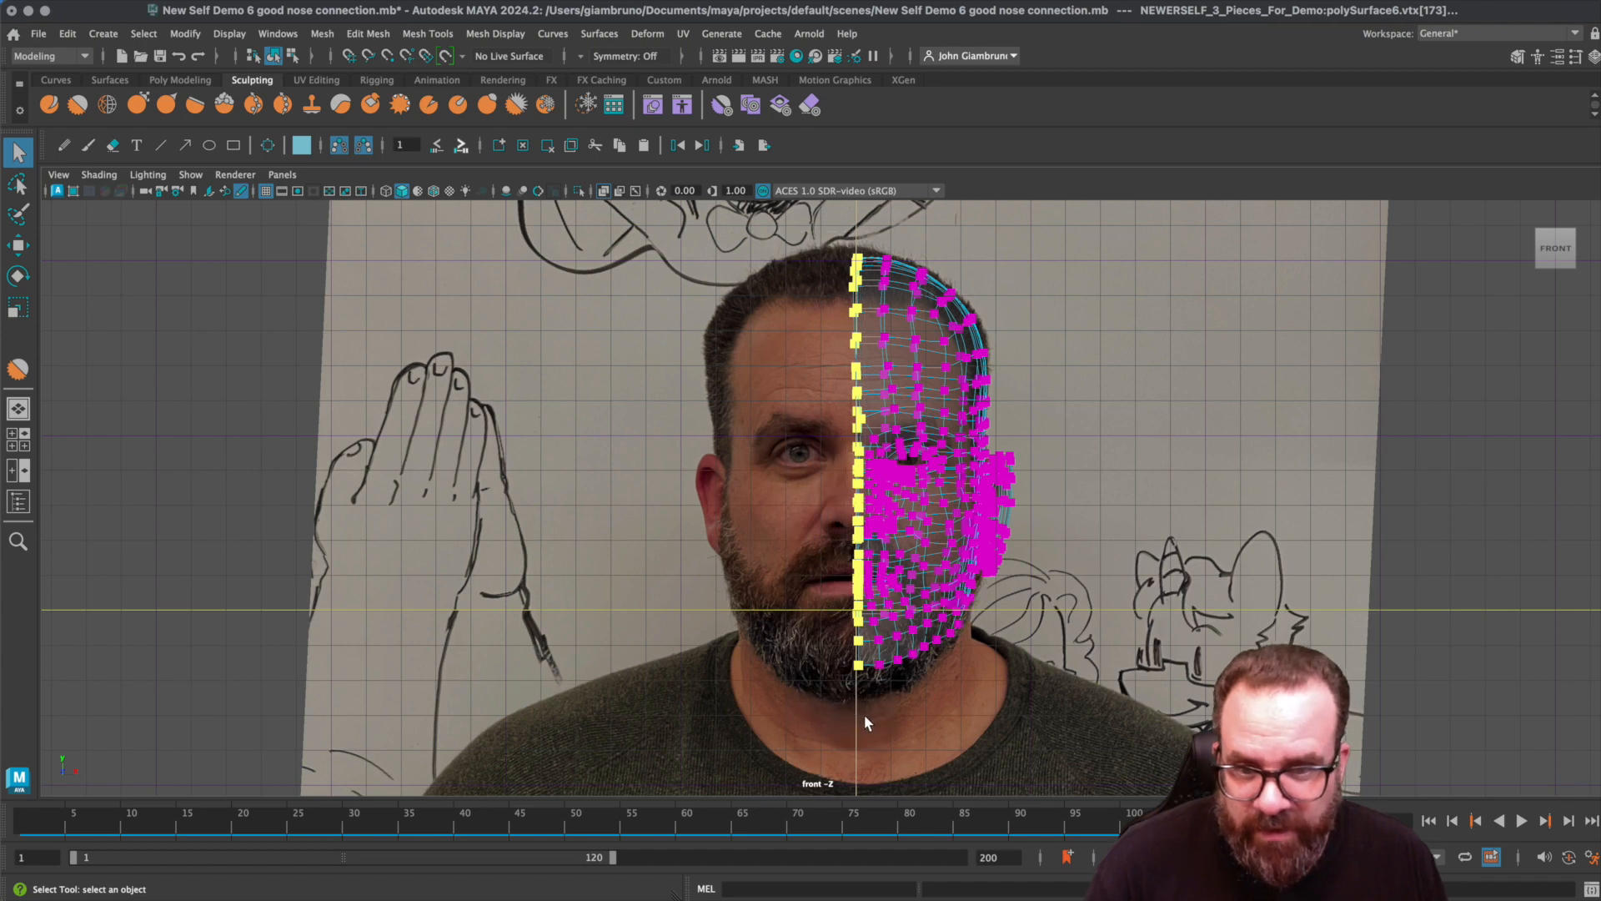
- Align the selected centre-line vertices to world X = 0 with the MEL command "move -x -a 0"
{"action": "scroll", "coordinate": [683, 535], "scroll_direction": "up", "scroll_amount": 2}
{"action": "key", "text": "space"}
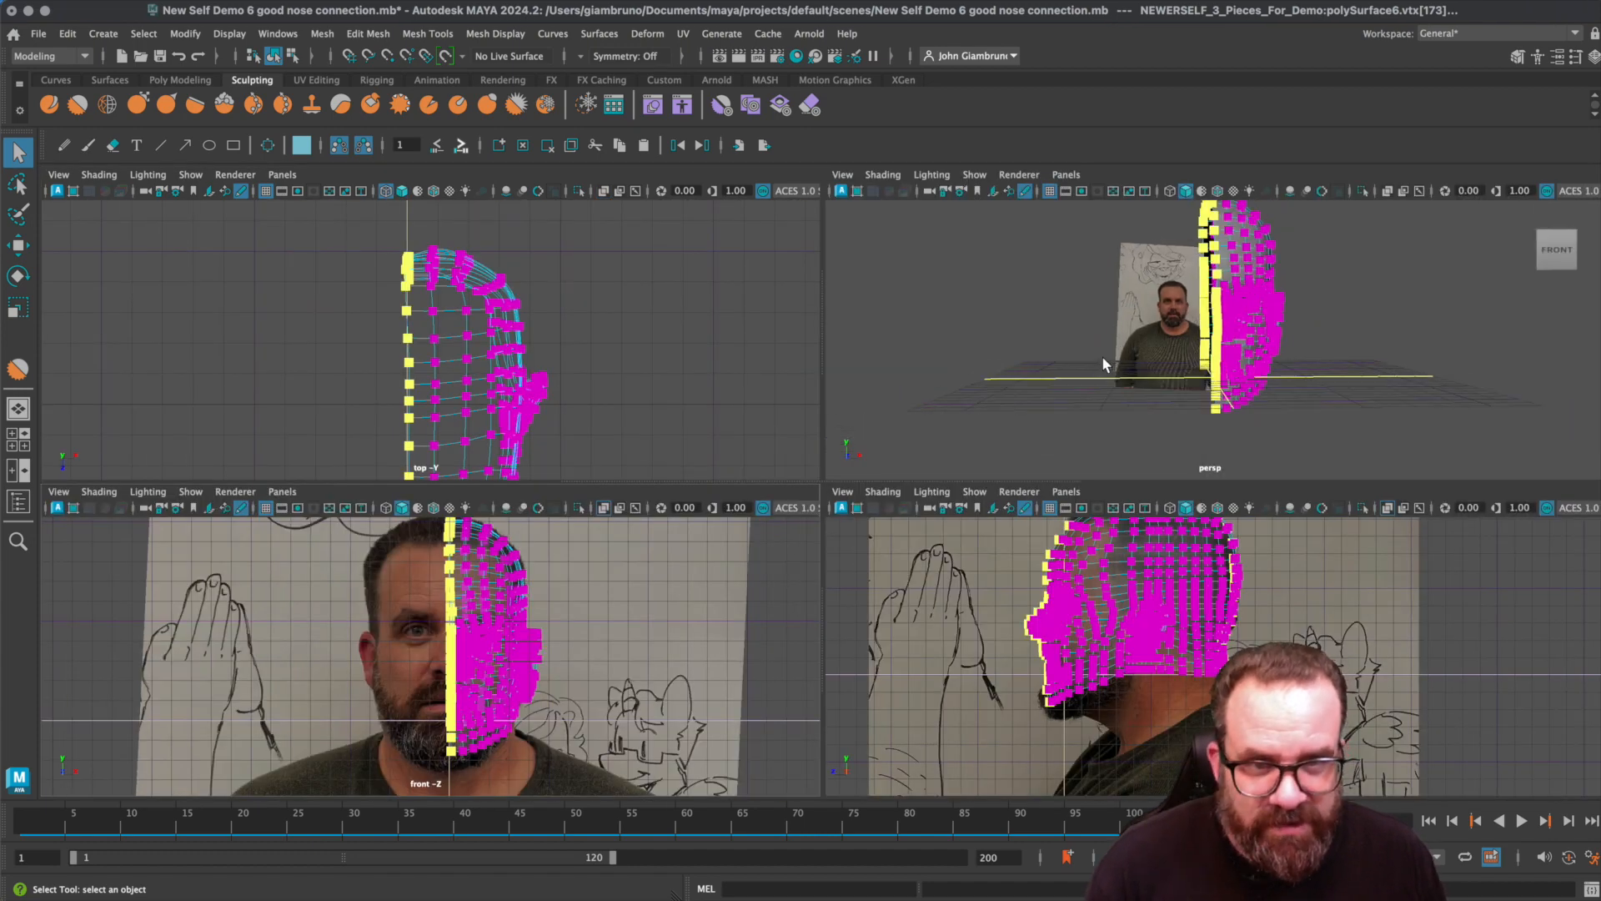
{"action": "mouse_move", "coordinate": [1103, 357]}
{"action": "left_mouse_down", "text": "alt"}
{"action": "mouse_move", "coordinate": [1208, 368]}
{"action": "mouse_move", "coordinate": [1221, 391]}
{"action": "mouse_move", "coordinate": [1196, 399]}
{"action": "mouse_move", "coordinate": [1102, 364]}
{"action": "mouse_move", "coordinate": [1109, 322]}
{"action": "mouse_move", "coordinate": [1105, 356]}
{"action": "mouse_move", "coordinate": [1065, 361]}
{"action": "mouse_move", "coordinate": [1090, 354]}
{"action": "mouse_move", "coordinate": [1107, 377]}
{"action": "left_mouse_up", "text": "alt"}
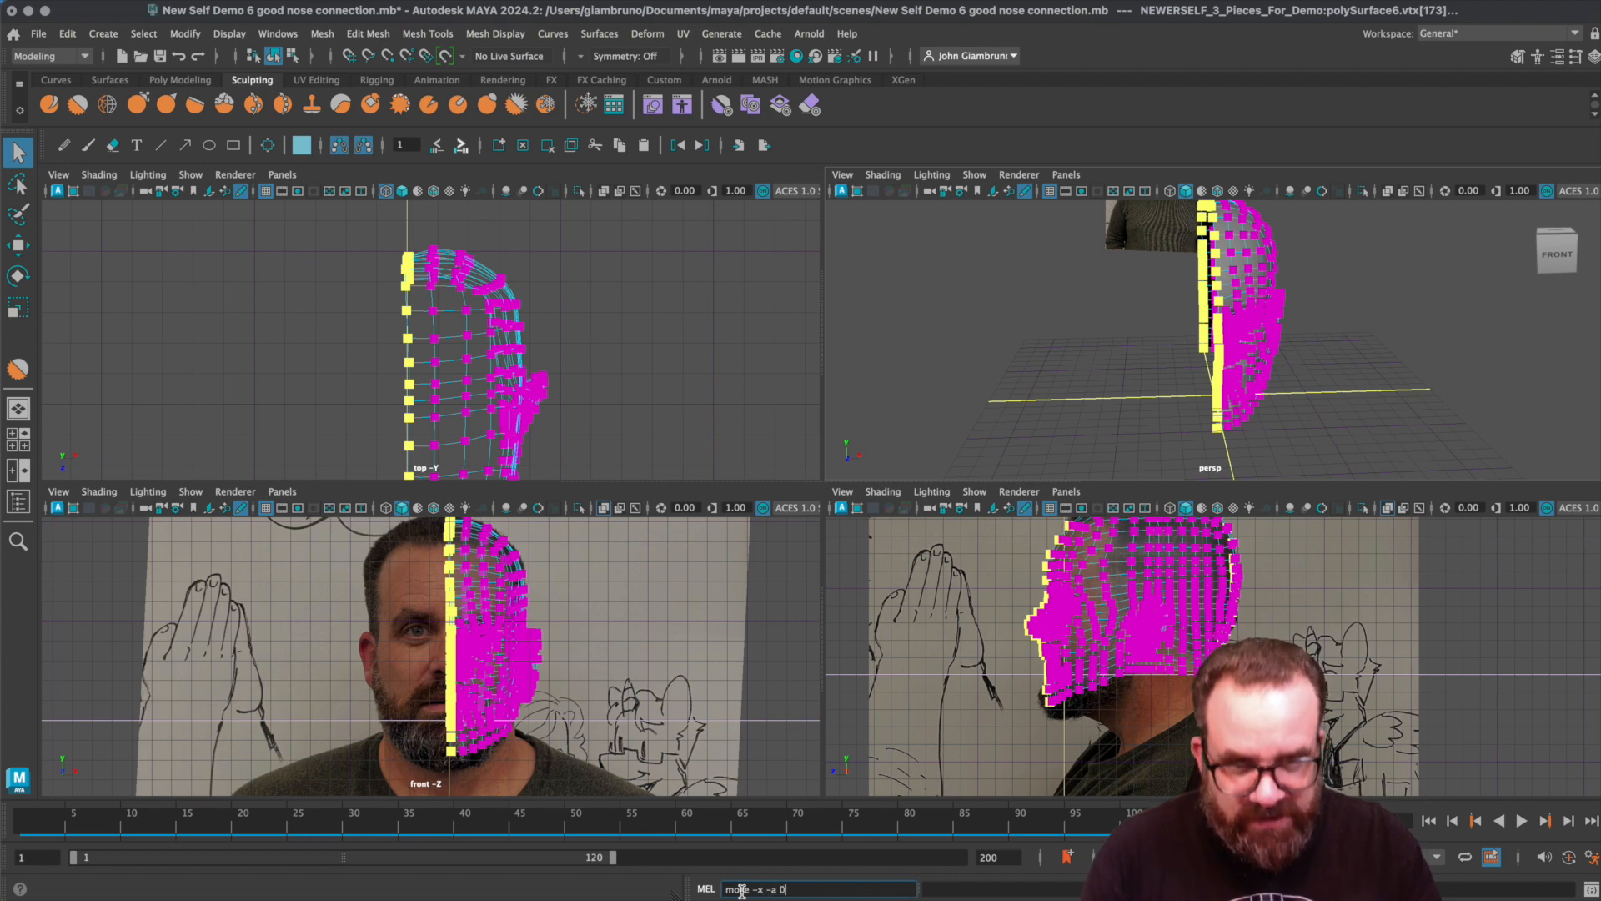
{"action": "key", "text": "Return"}
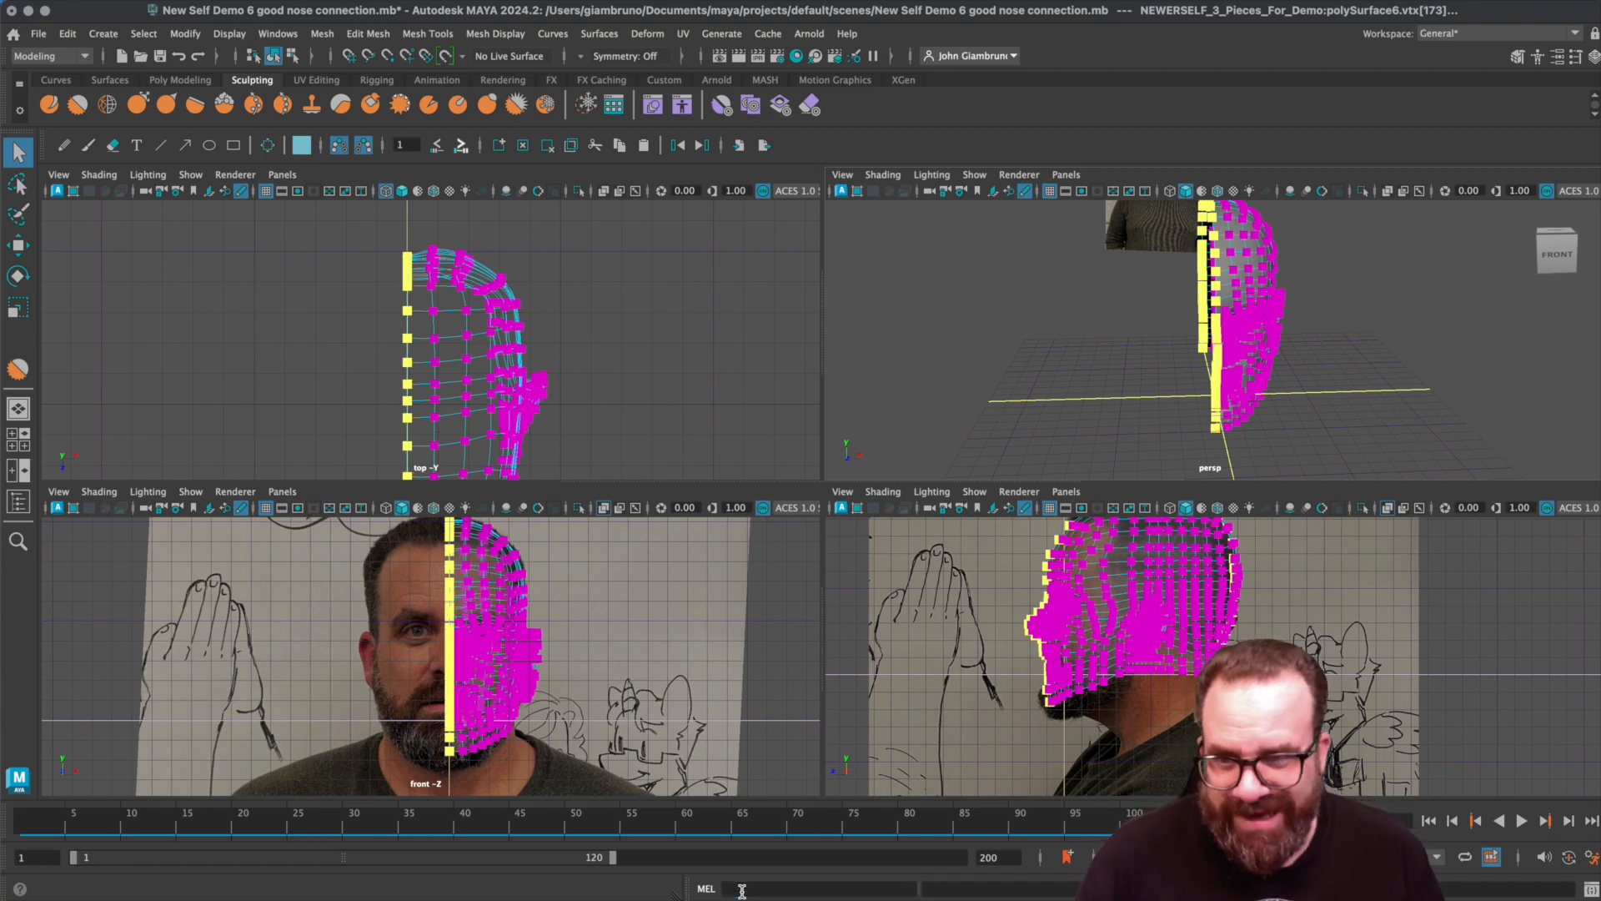
- Return the half head to object mode, clear the MEL command line and maximize the perspective view
{"action": "right_click_drag", "start_coordinate": [473, 333], "coordinate": [538, 313]}
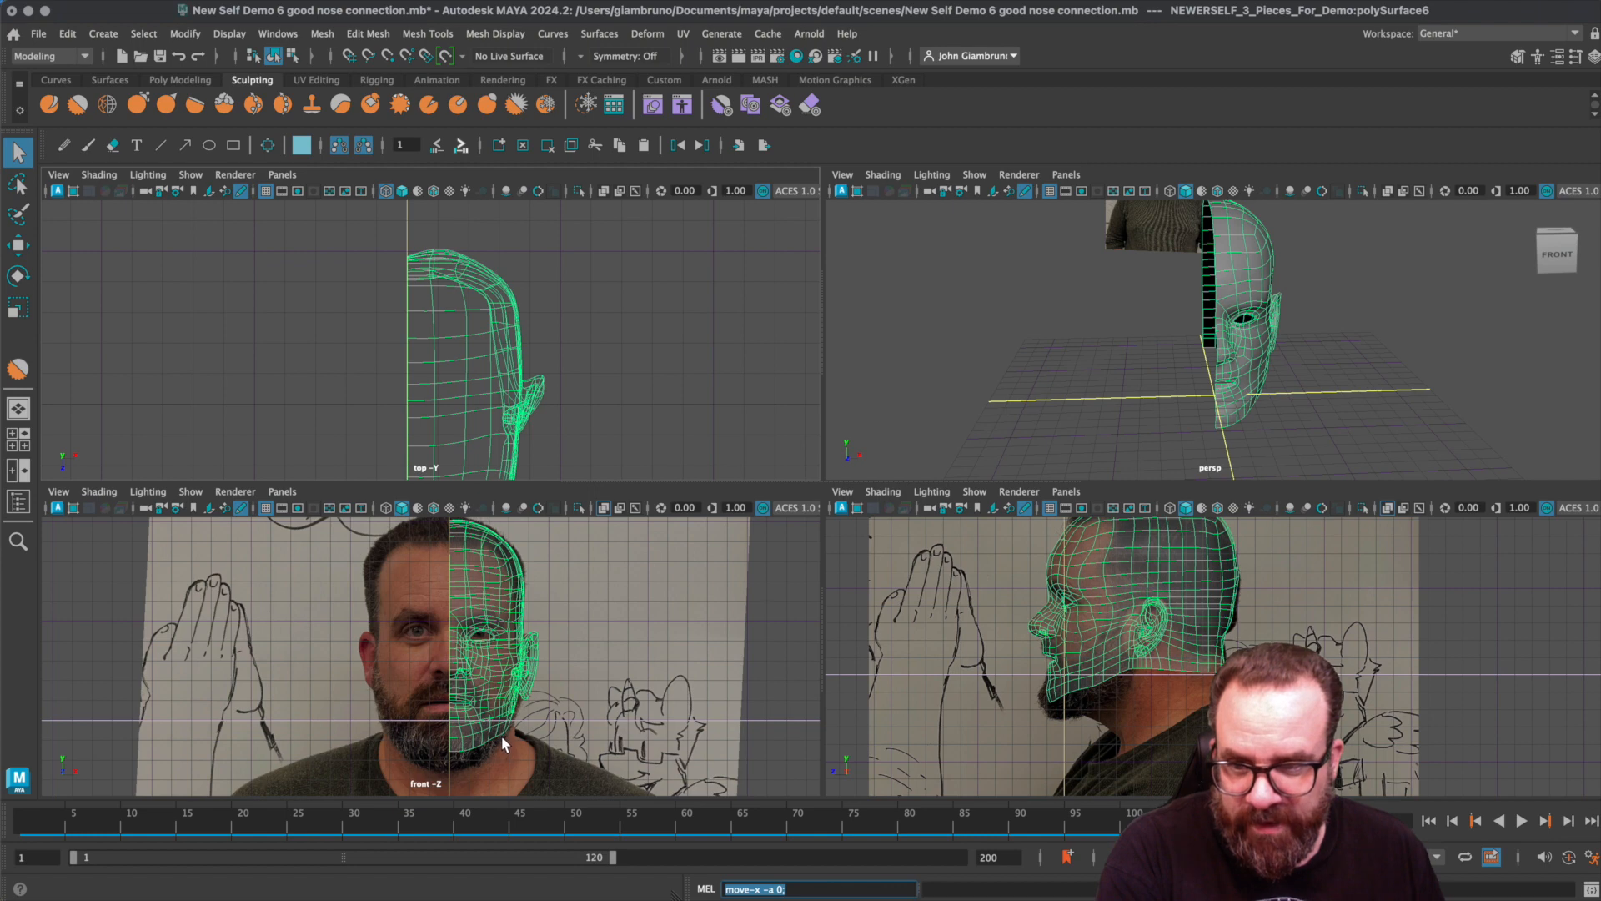
{"action": "key", "text": "BackSpace"}
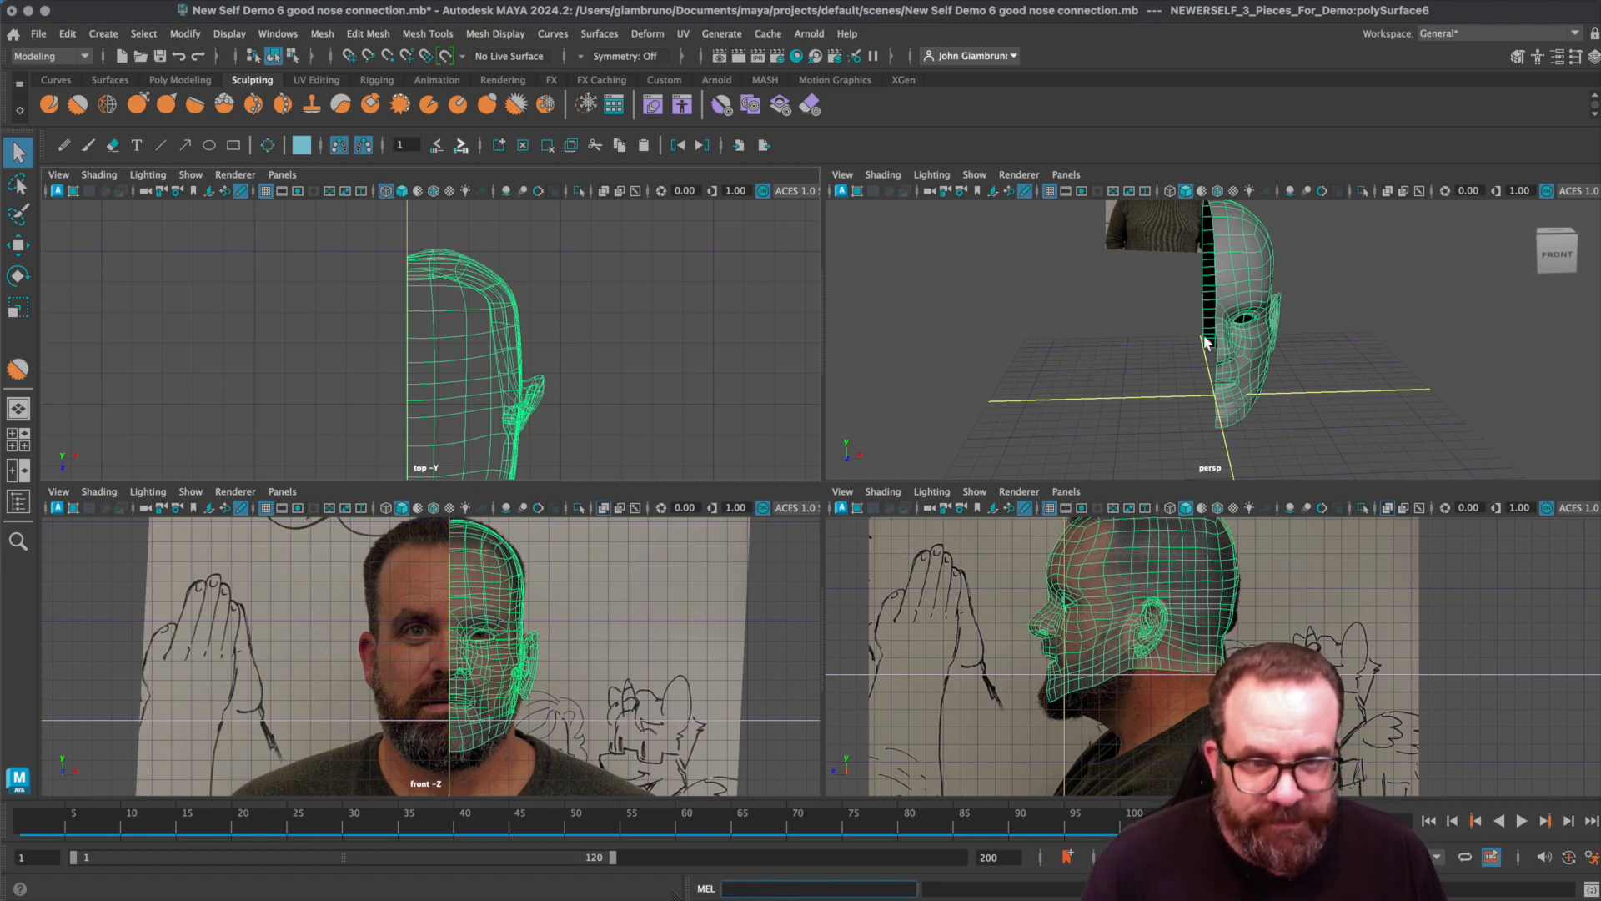
{"action": "left_click_drag", "start_coordinate": [1190, 349], "coordinate": [1264, 289], "text": "alt"}
{"action": "key", "text": "space"}
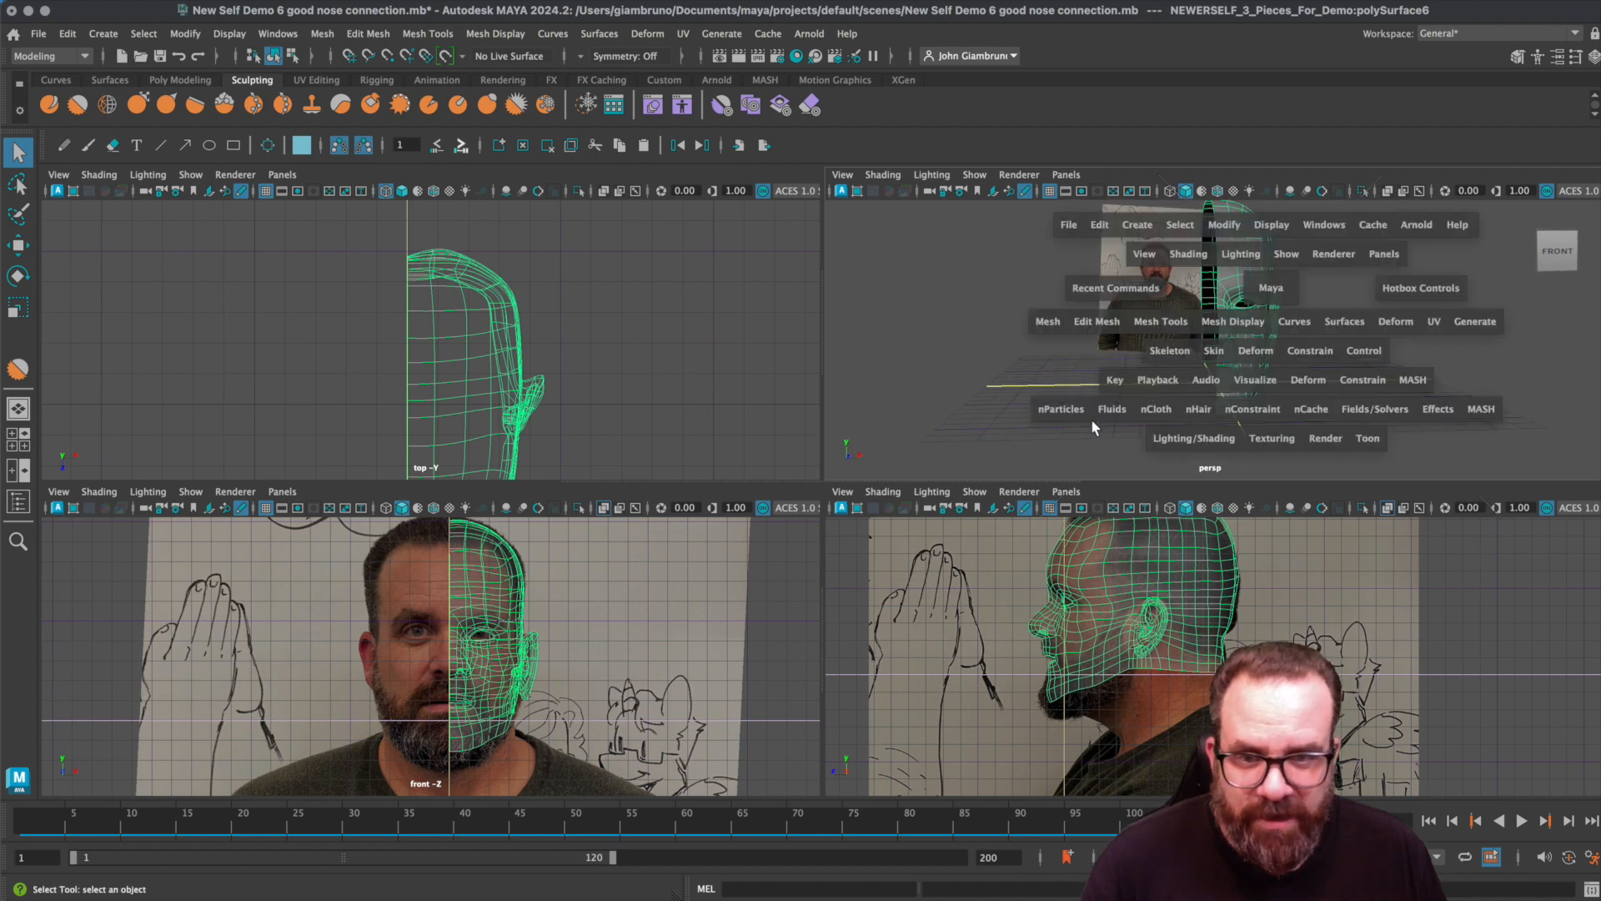
{"action": "left_click_drag", "start_coordinate": [1094, 418], "coordinate": [1021, 414], "text": "alt"}
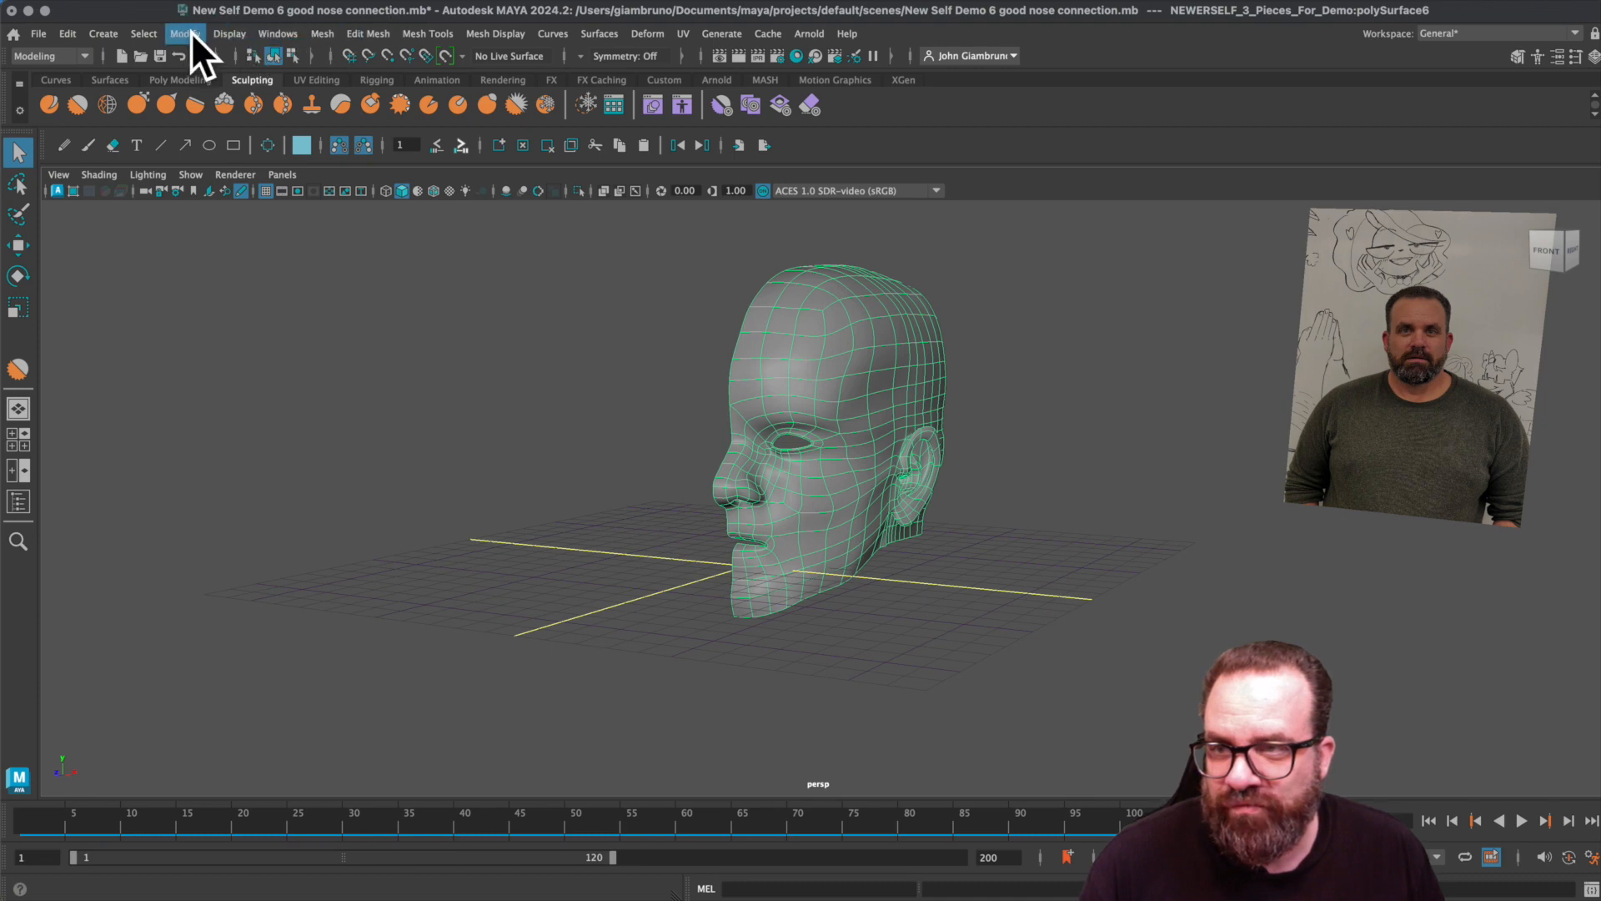
- Mirror the half head about the world X axis in the negative direction, combined with the original and border vertices merged
{"action": "left_click", "coordinate": [315, 34]}
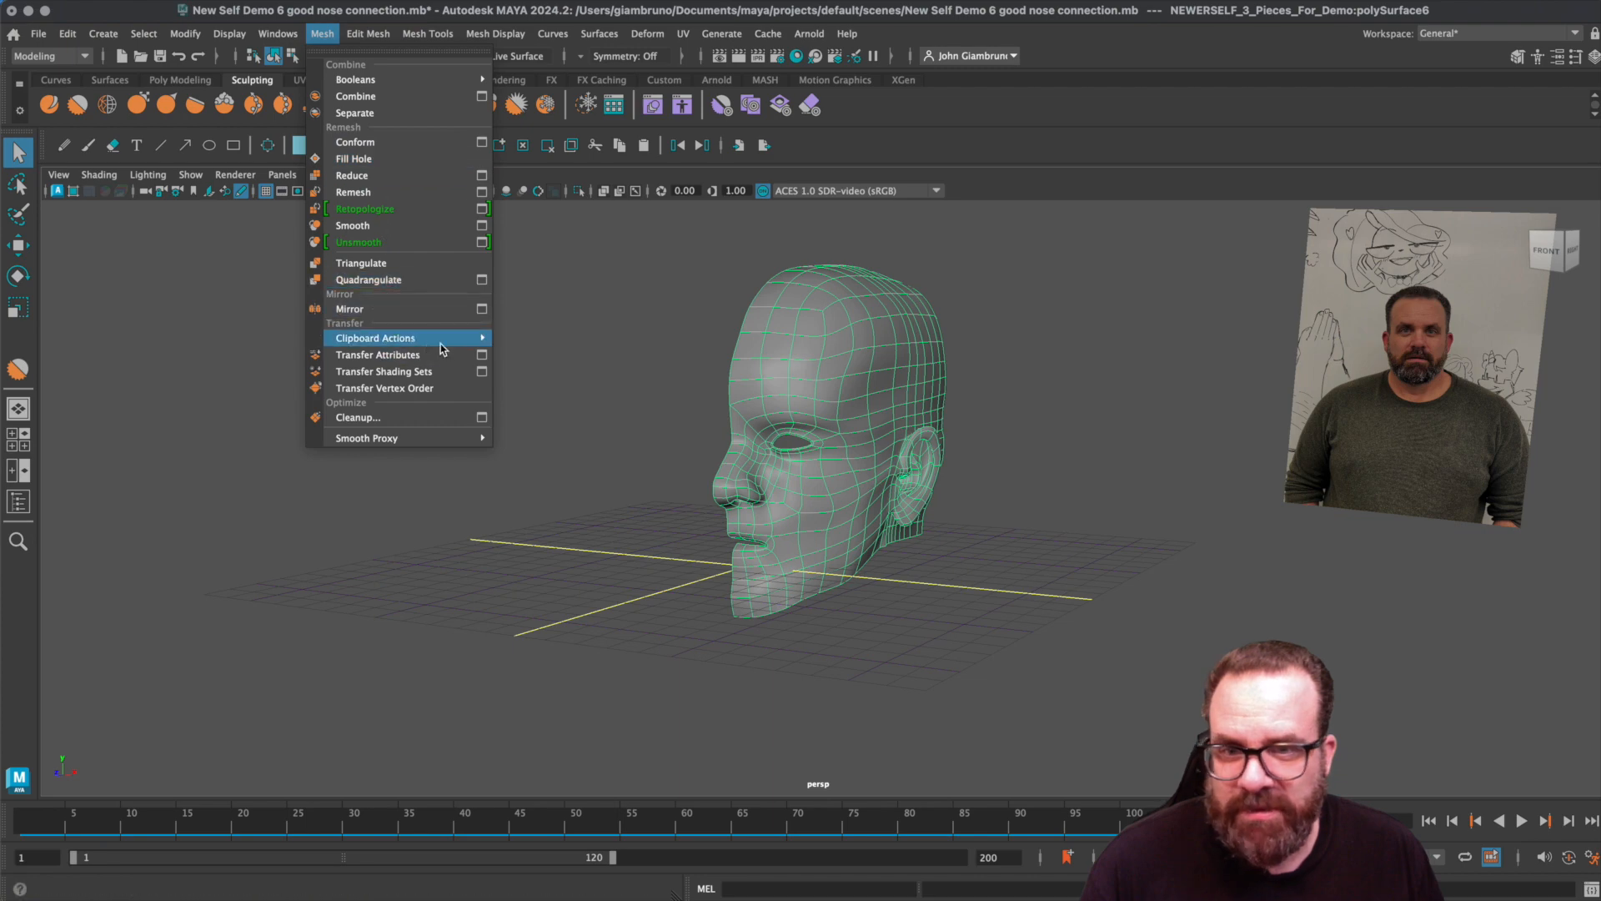
{"action": "left_click", "coordinate": [482, 310]}
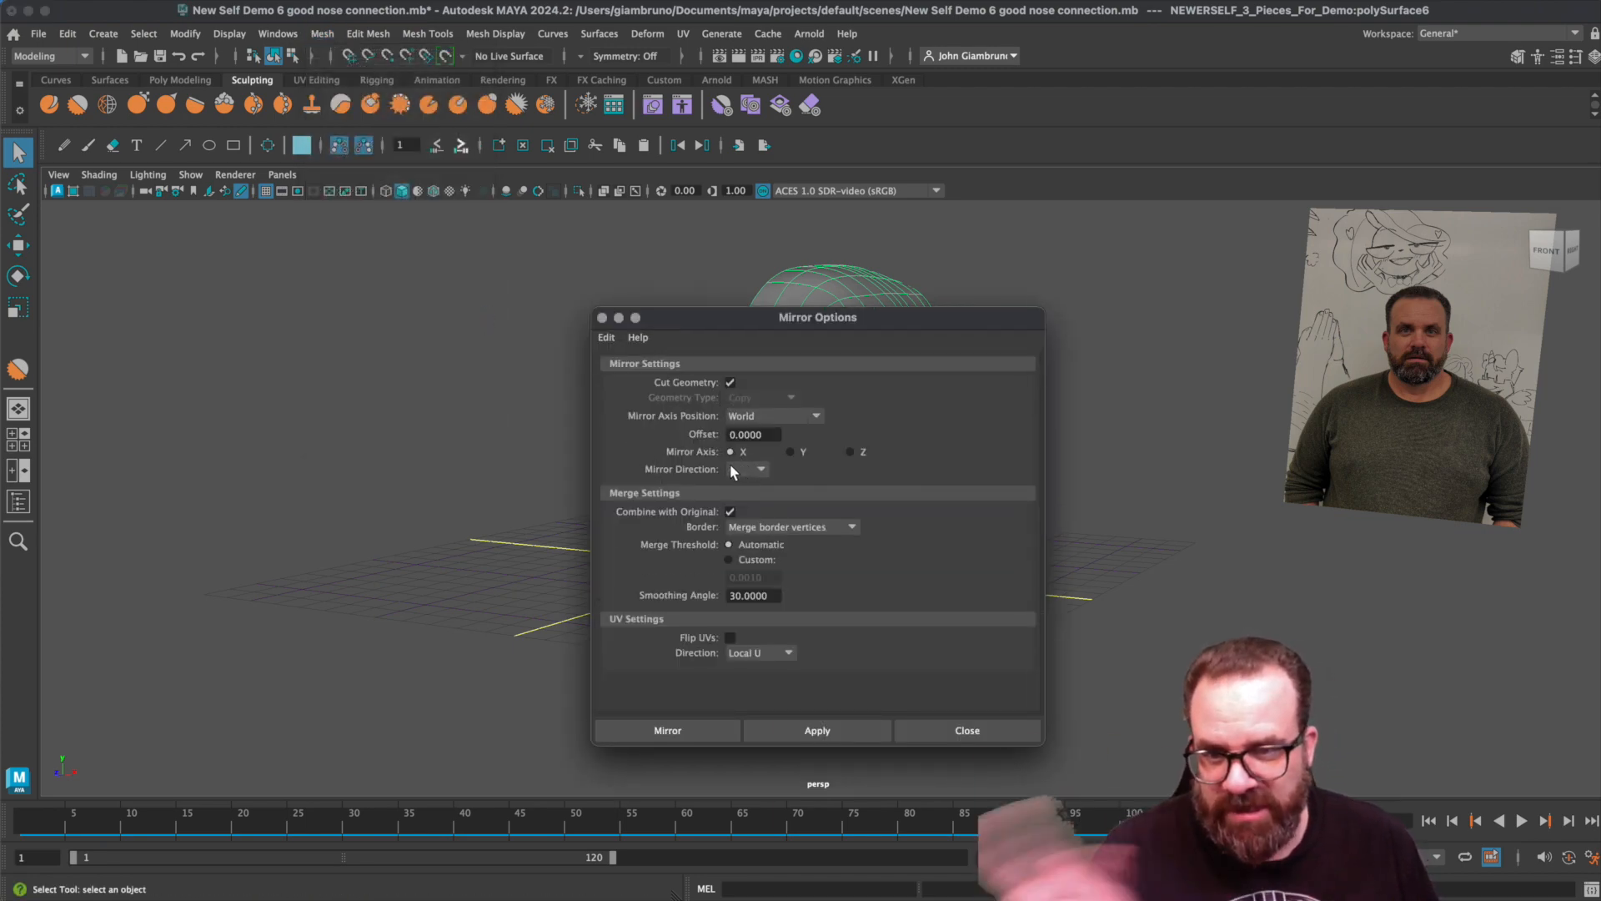
{"action": "left_click_drag", "start_coordinate": [900, 320], "coordinate": [1224, 212]}
{"action": "left_click", "coordinate": [1140, 621]}
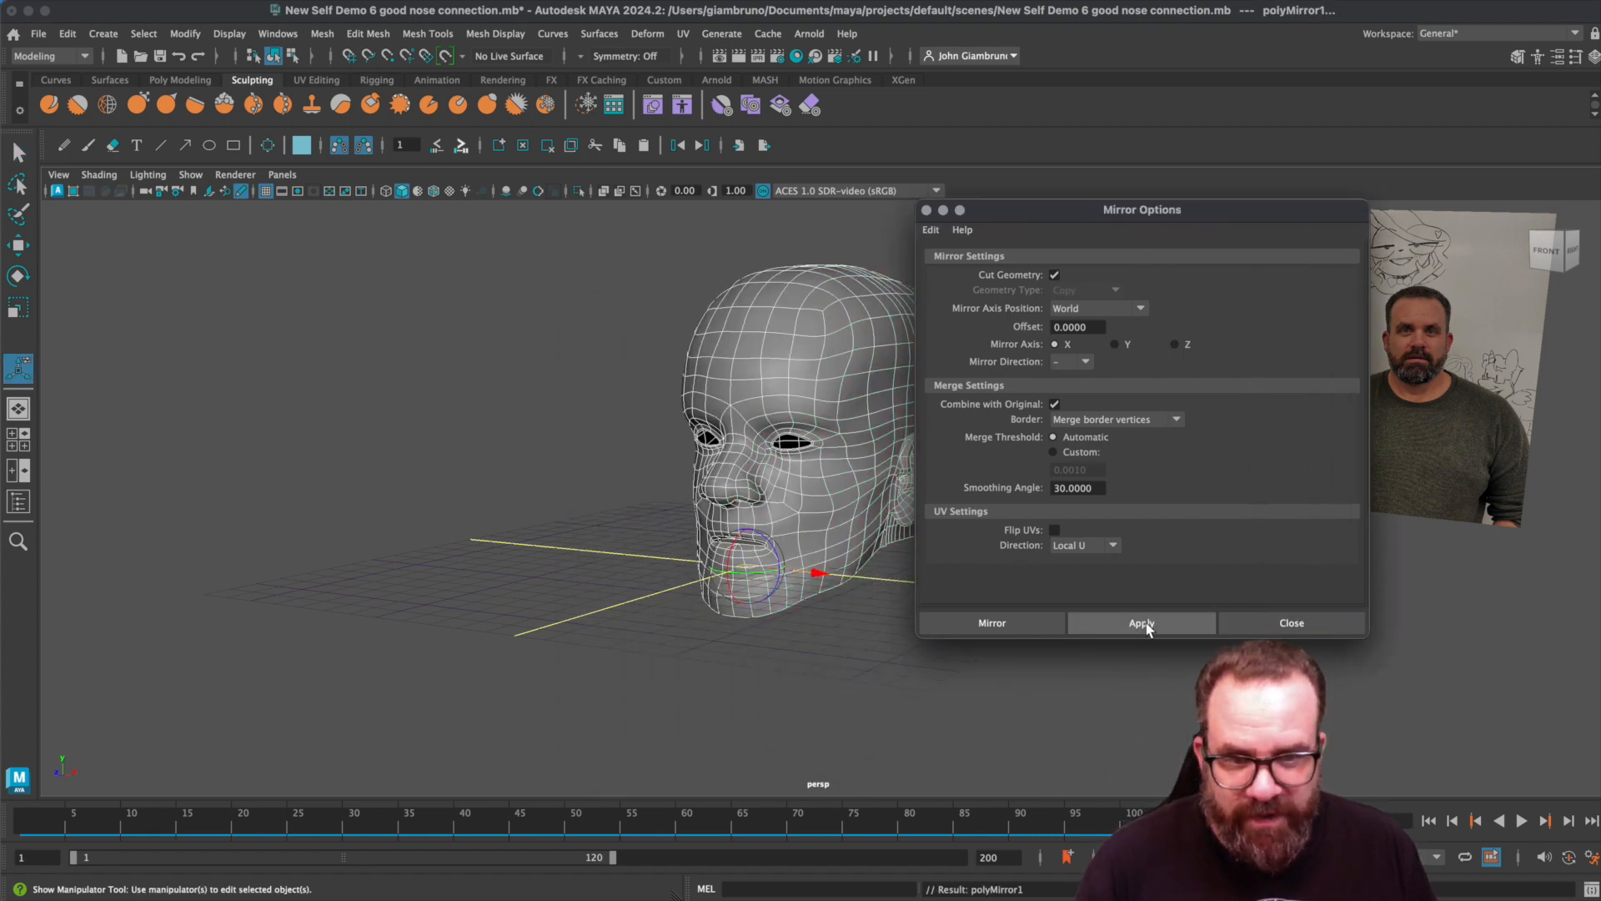
{"action": "left_click", "coordinate": [887, 675]}
{"action": "left_click", "coordinate": [1299, 623]}
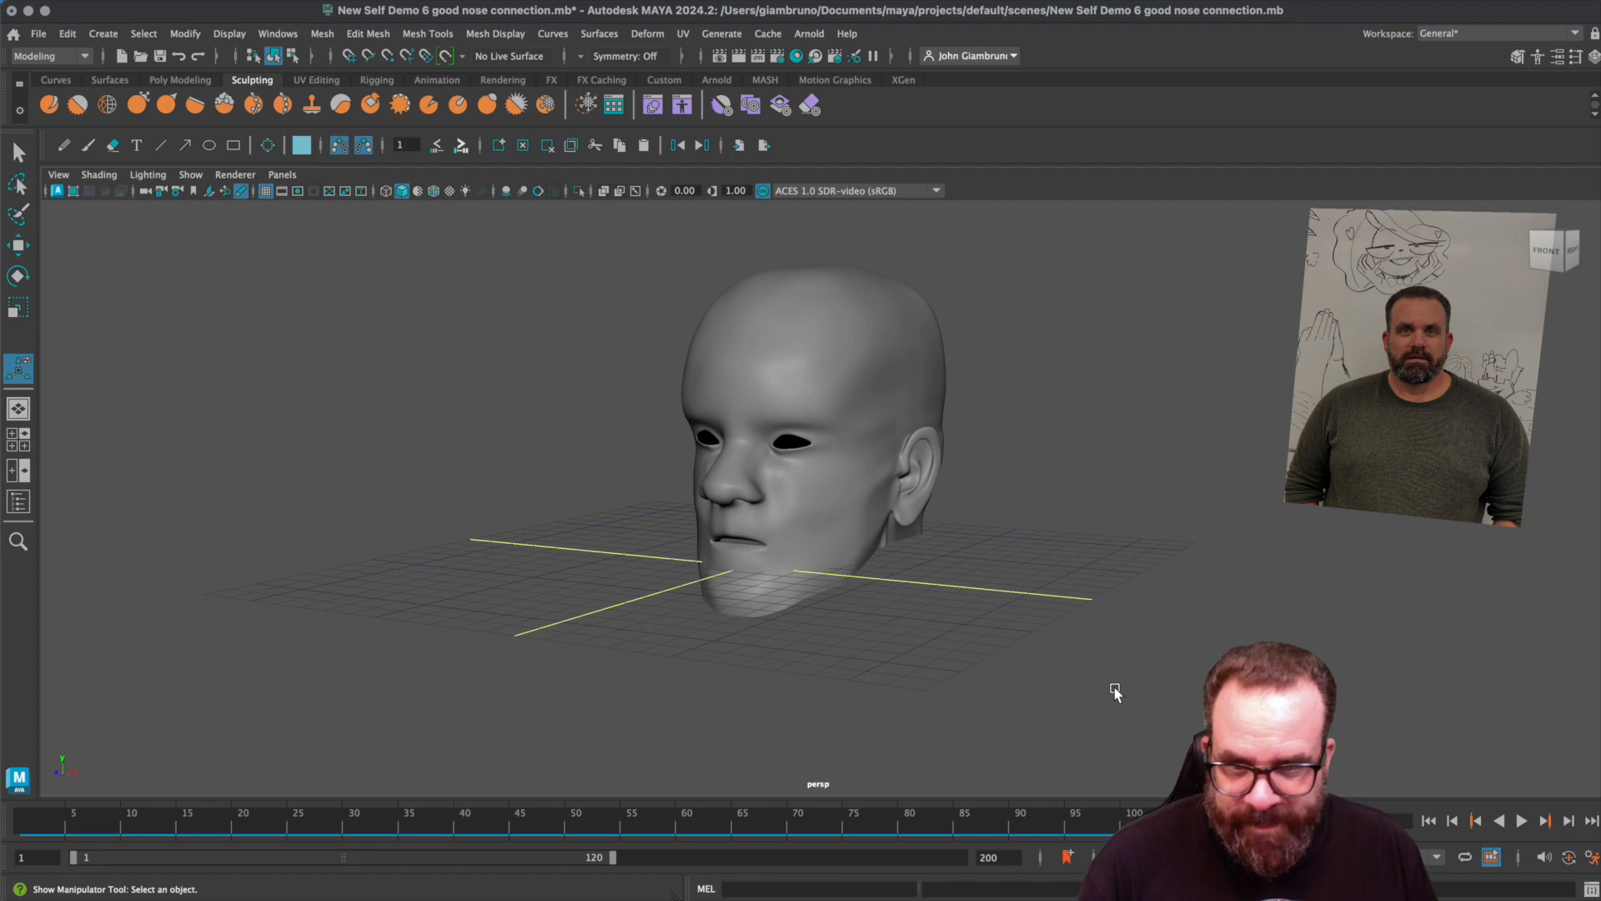
- Examine the mirrored head with its wireframe and as a plain shaded surface
{"action": "left_click_drag", "start_coordinate": [1005, 670], "coordinate": [823, 483], "text": "alt"}
{"action": "left_click", "coordinate": [771, 373]}
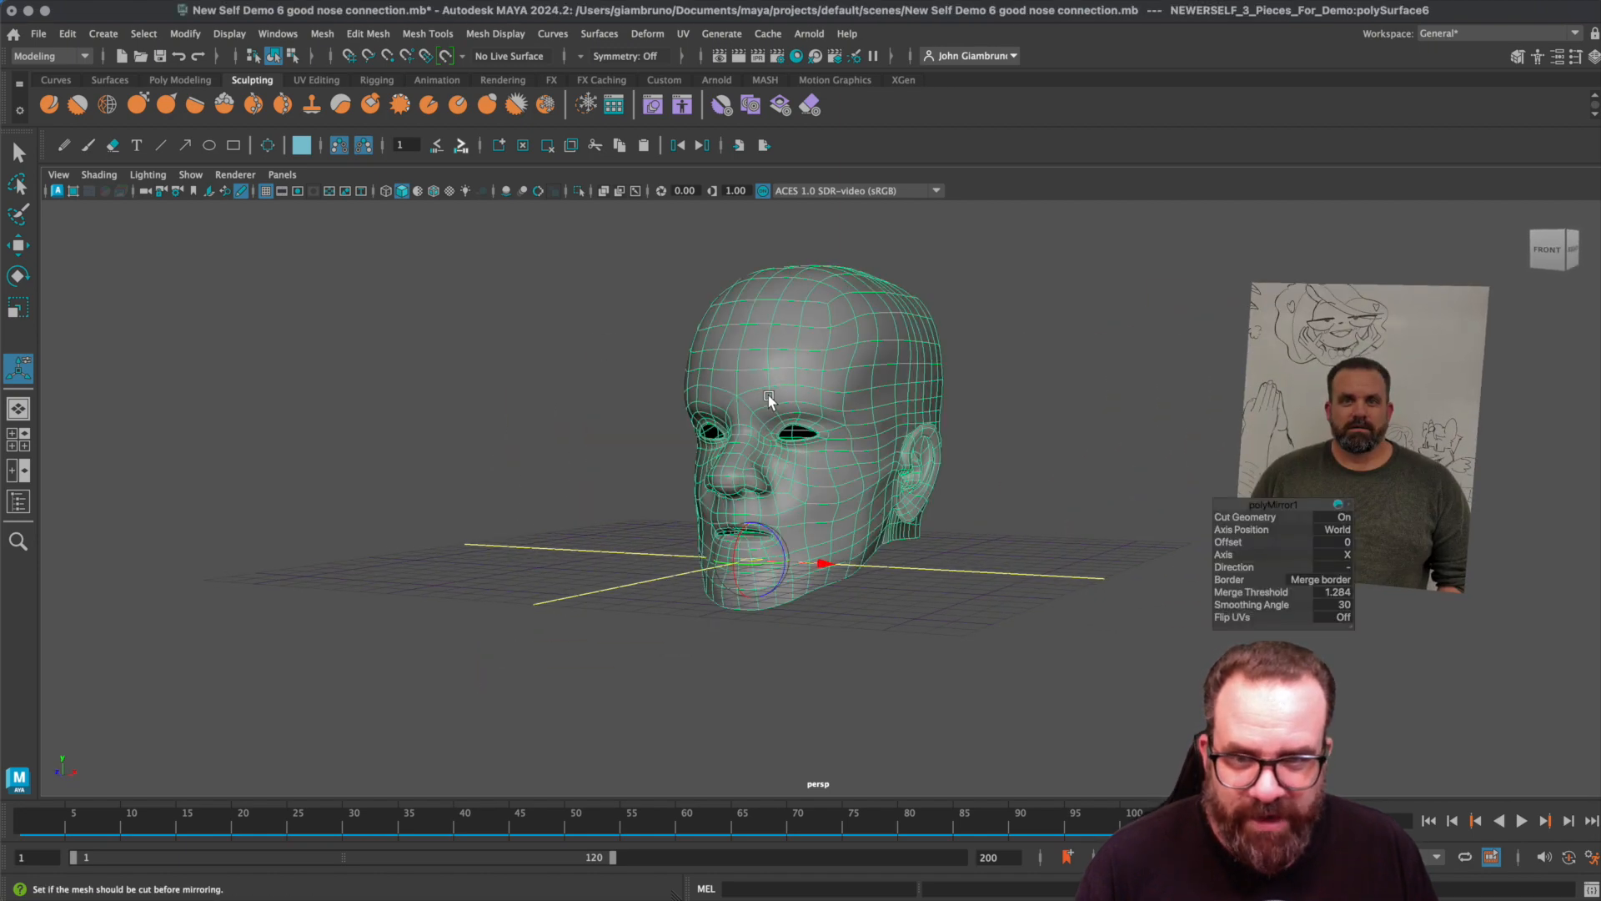
{"action": "scroll", "coordinate": [769, 398], "scroll_direction": "down", "scroll_amount": 1}
{"action": "scroll", "coordinate": [835, 265], "scroll_direction": "up", "scroll_amount": 3}
{"action": "scroll", "coordinate": [954, 429], "scroll_direction": "down", "scroll_amount": 1}
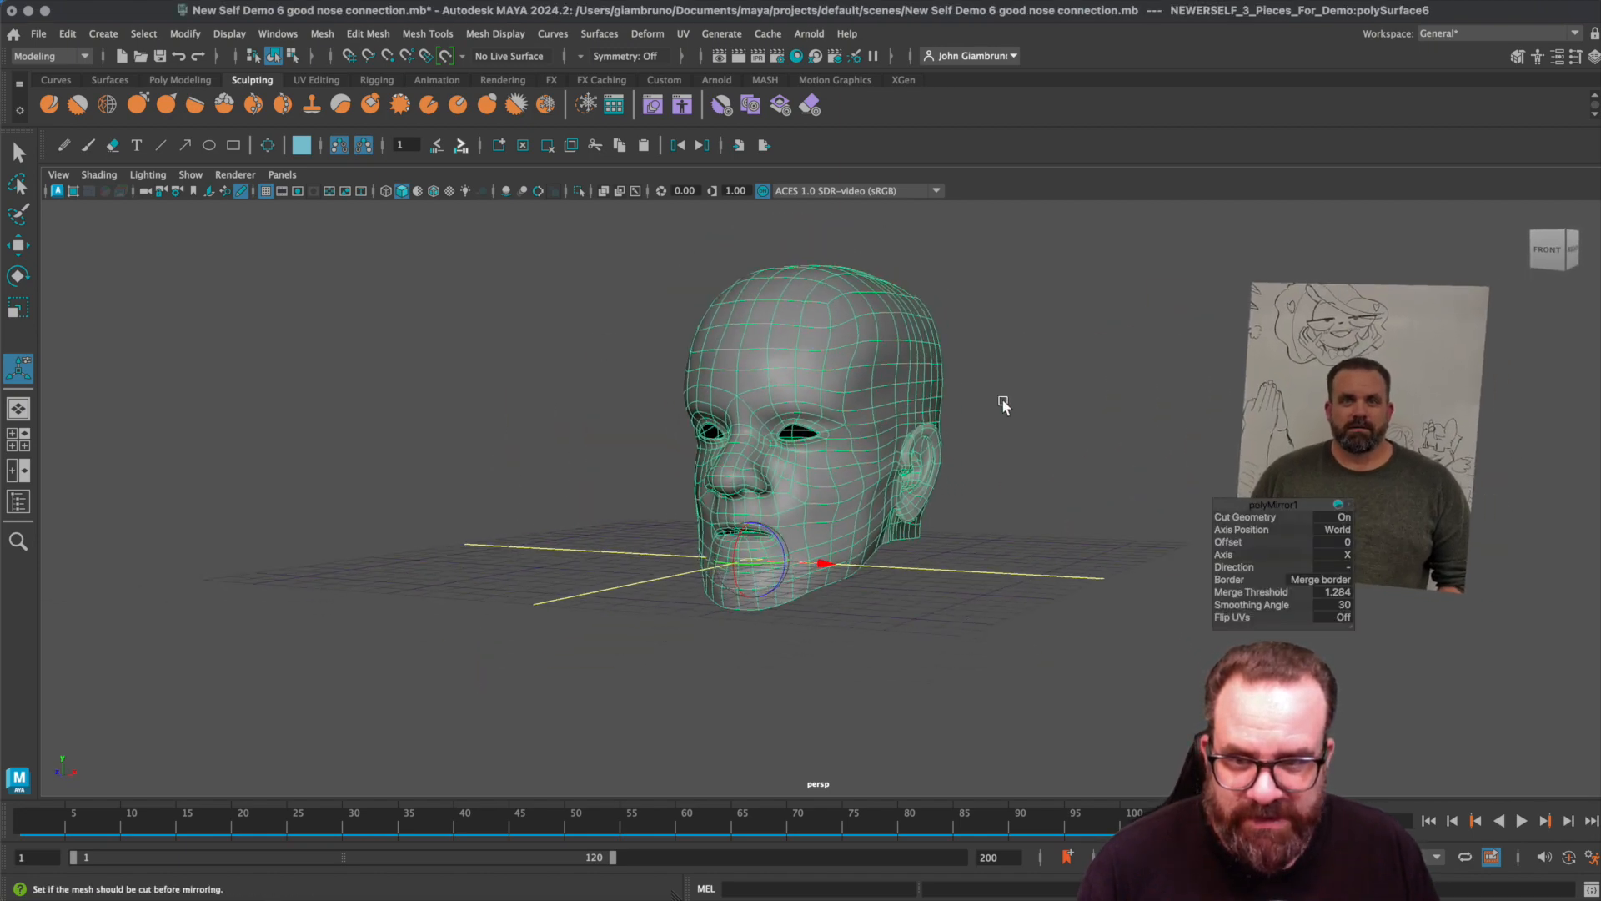
{"action": "left_click", "coordinate": [1030, 483]}
{"action": "left_click_drag", "start_coordinate": [1029, 483], "coordinate": [1076, 488], "text": "alt"}
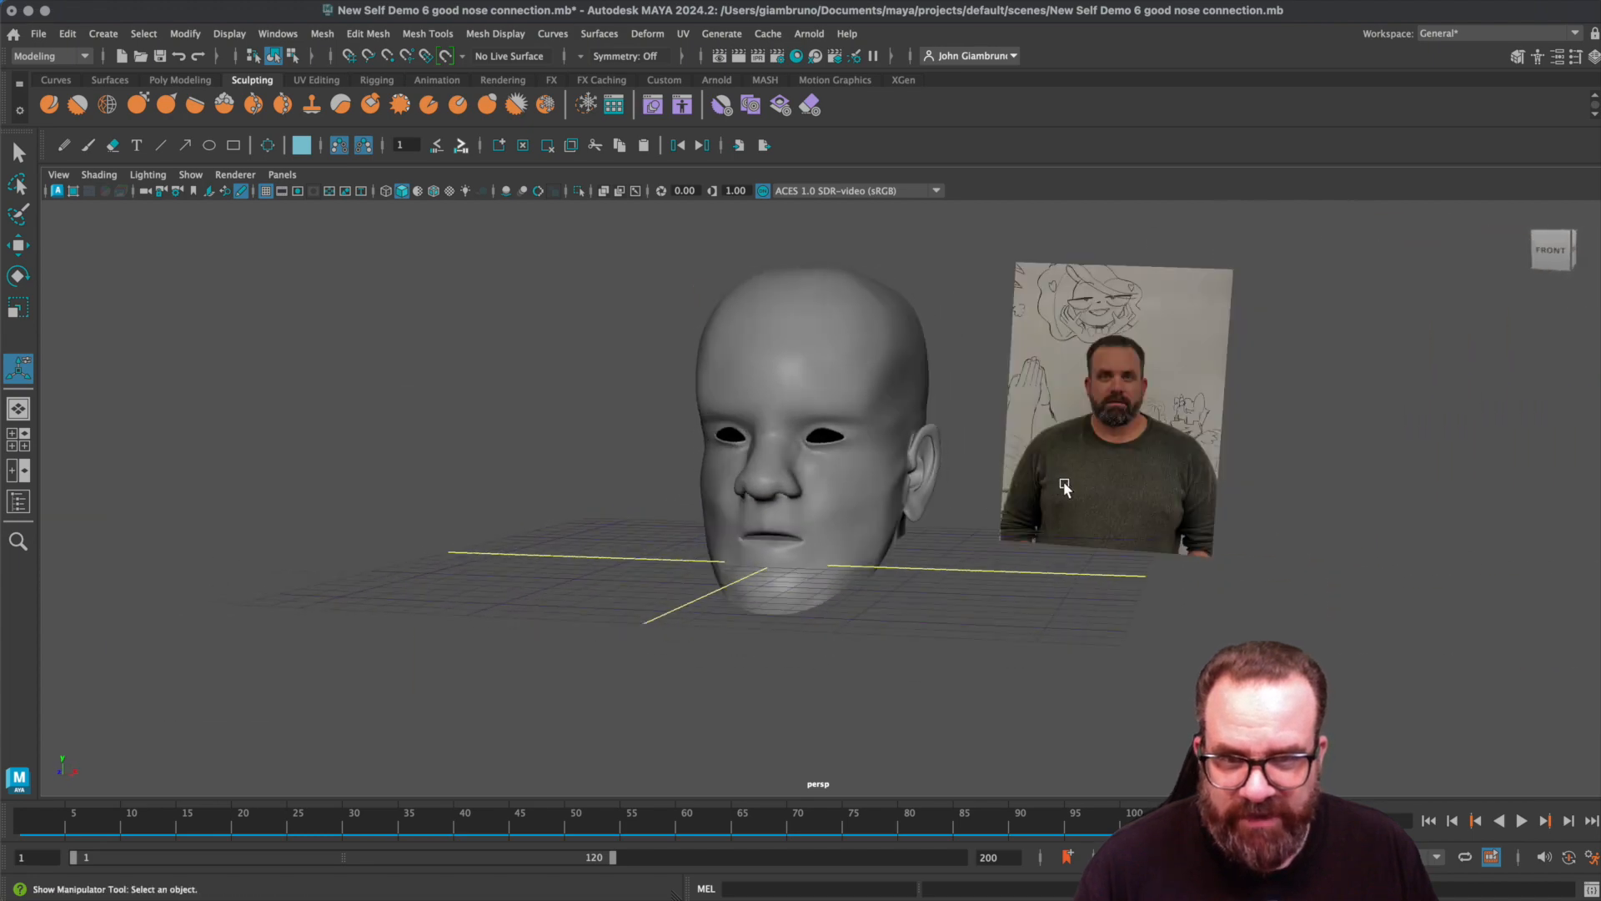
- Delete the front and side reference image planes from the scene
{"action": "left_click_drag", "start_coordinate": [985, 235], "coordinate": [1235, 498]}
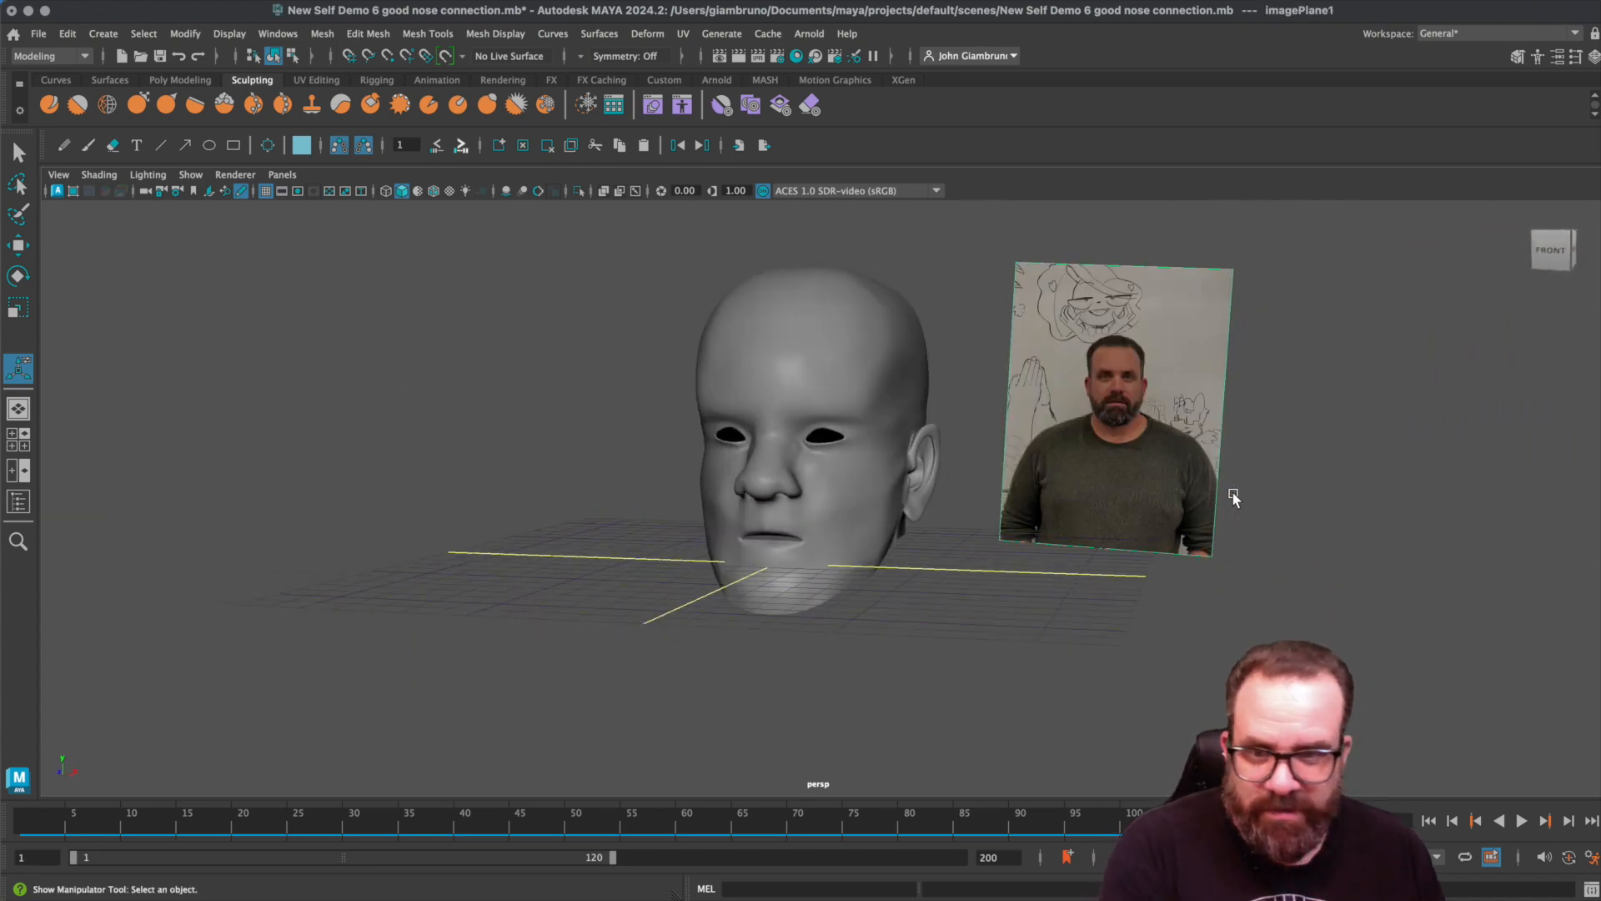
{"action": "key", "text": "Delete"}
{"action": "right_click_drag", "start_coordinate": [1233, 501], "coordinate": [260, 526], "text": "alt"}
{"action": "left_click_drag", "start_coordinate": [260, 526], "coordinate": [343, 522], "text": "alt"}
{"action": "left_click_drag", "start_coordinate": [386, 358], "coordinate": [576, 555]}
{"action": "key", "text": "Delete"}
{"action": "scroll", "coordinate": [879, 584], "scroll_direction": "up", "scroll_amount": 15}
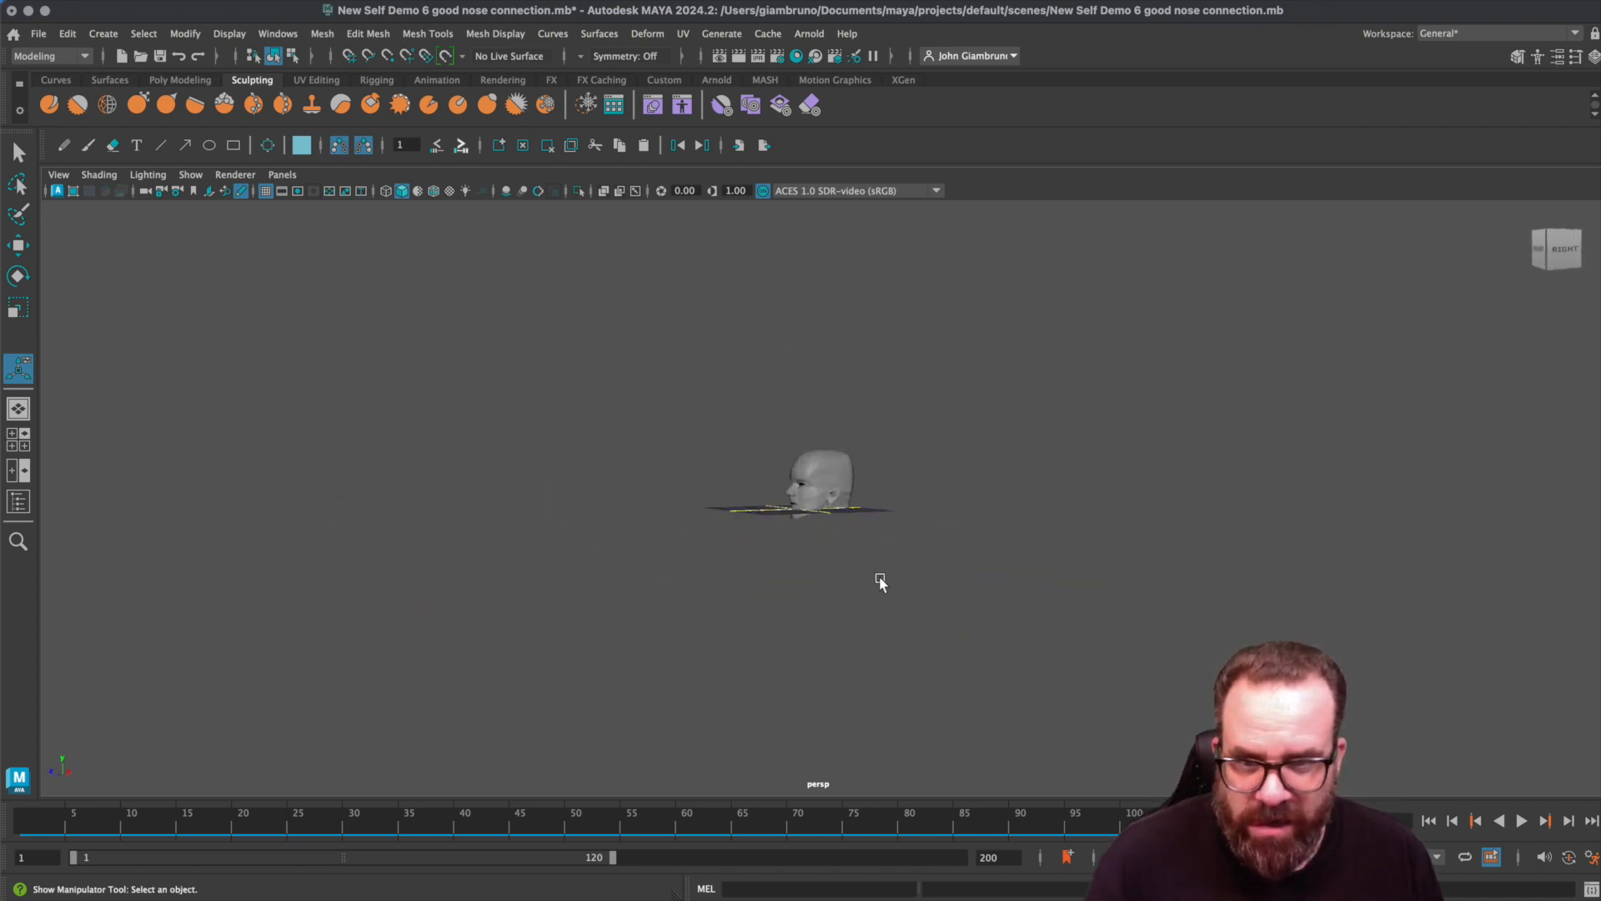
- Select the mirrored head and set symmetric modeling to Object X
{"action": "left_click_drag", "start_coordinate": [719, 518], "coordinate": [1029, 536], "text": "alt"}
{"action": "left_click", "coordinate": [978, 578]}
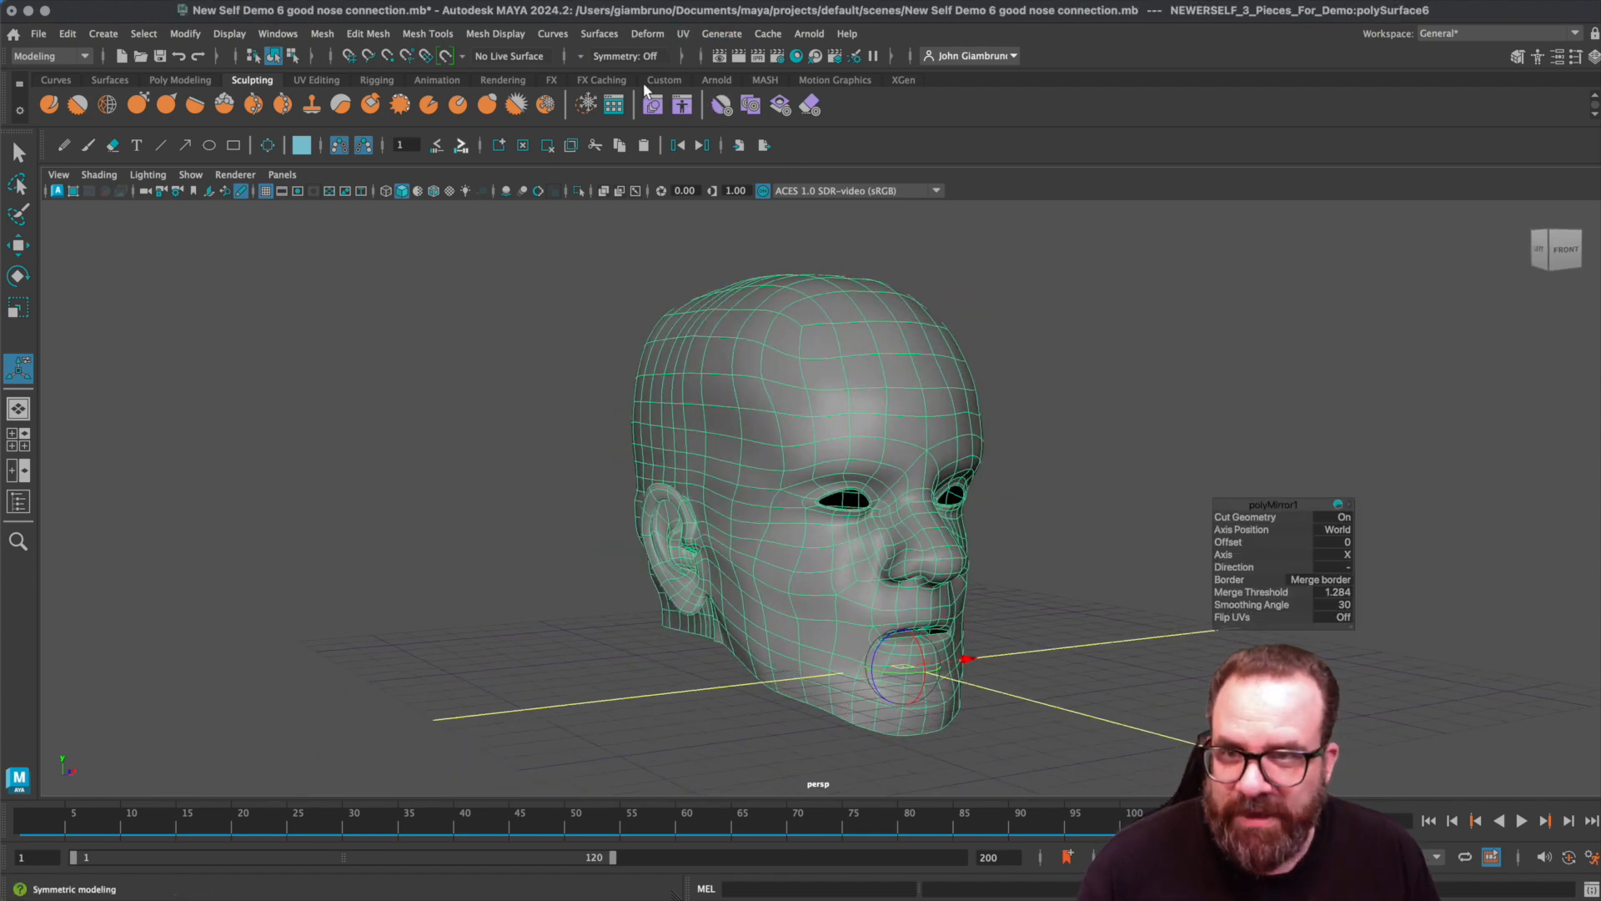
{"action": "left_click", "coordinate": [581, 57]}
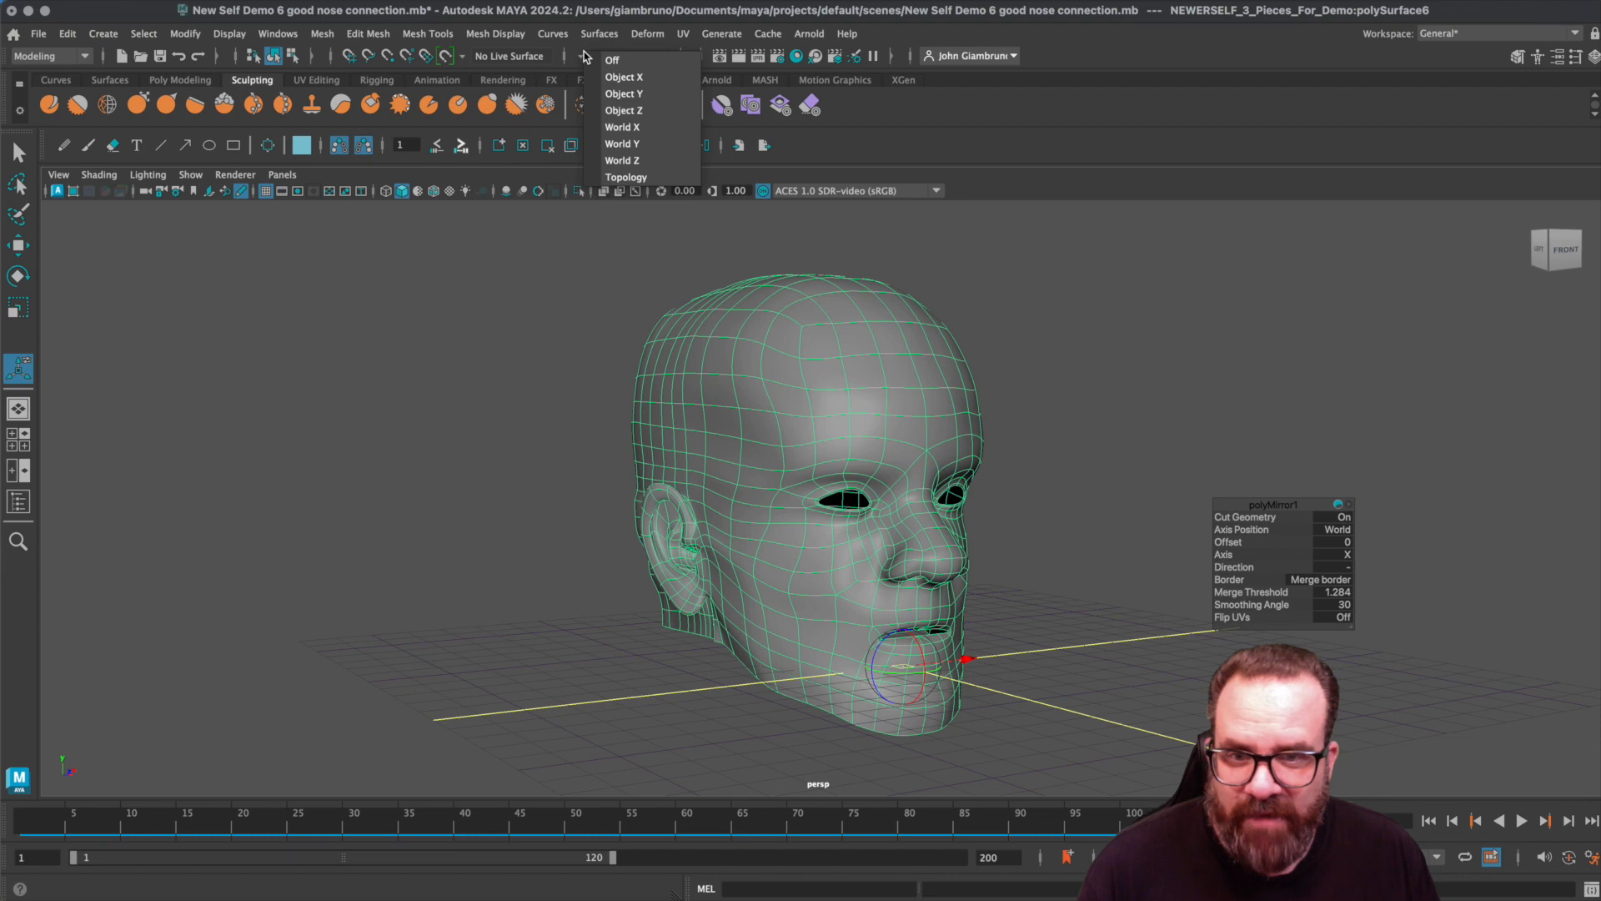
{"action": "left_click", "coordinate": [622, 81]}
{"action": "left_click_drag", "start_coordinate": [1043, 383], "coordinate": [965, 401], "text": "alt"}
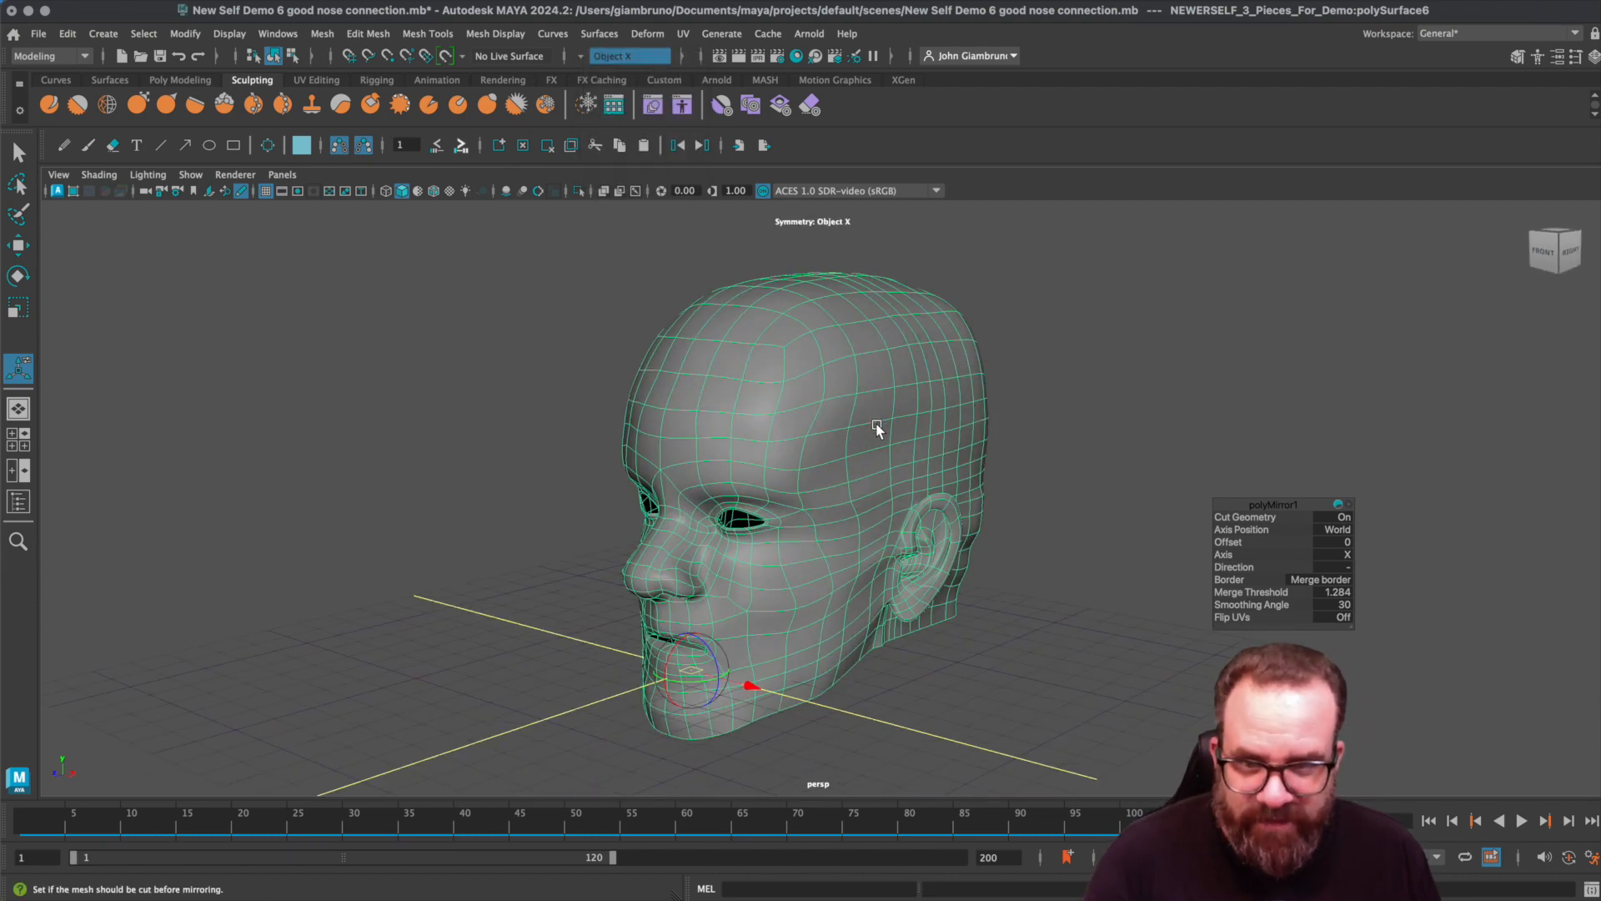
- Enable soft selection in vertex mode, adjust its falloff, move a temple vertex vertically and select an upper-forehead vertex
{"action": "right_click_drag", "start_coordinate": [763, 438], "coordinate": [676, 434]}
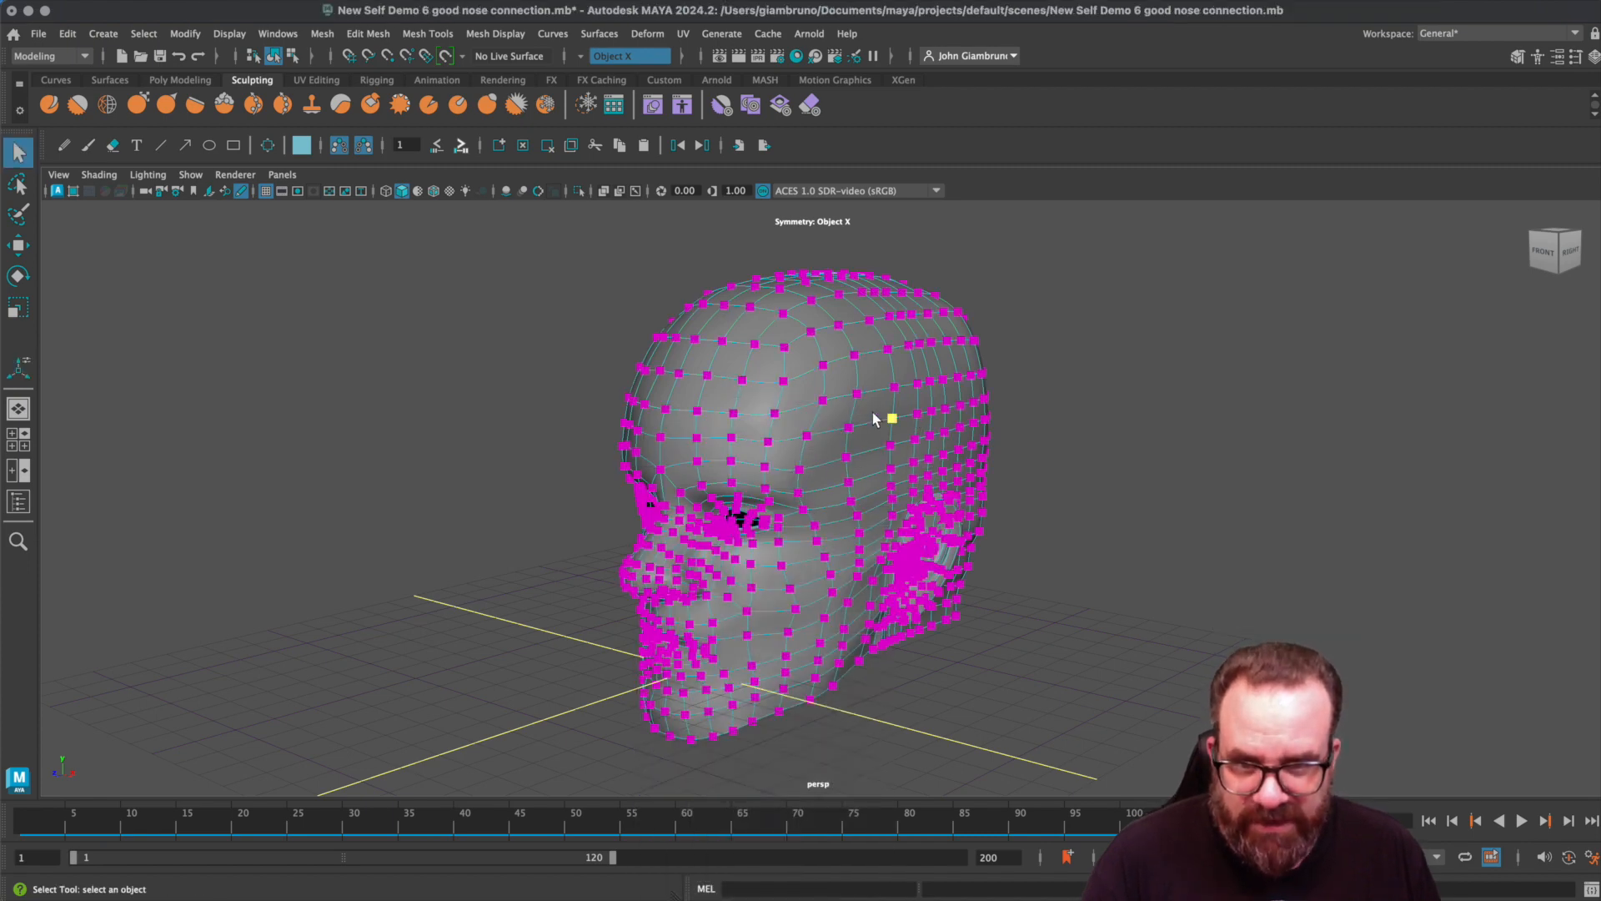
{"action": "key", "text": "b"}
{"action": "left_click_drag", "start_coordinate": [859, 399], "coordinate": [978, 400]}
{"action": "mouse_move", "coordinate": [876, 427]}
{"action": "left_mouse_down", "text": "alt"}
{"action": "mouse_move", "coordinate": [923, 404]}
{"action": "mouse_move", "coordinate": [958, 422]}
{"action": "mouse_move", "coordinate": [894, 411]}
{"action": "mouse_move", "coordinate": [895, 427]}
{"action": "left_mouse_up", "text": "alt"}
{"action": "key", "text": "w"}
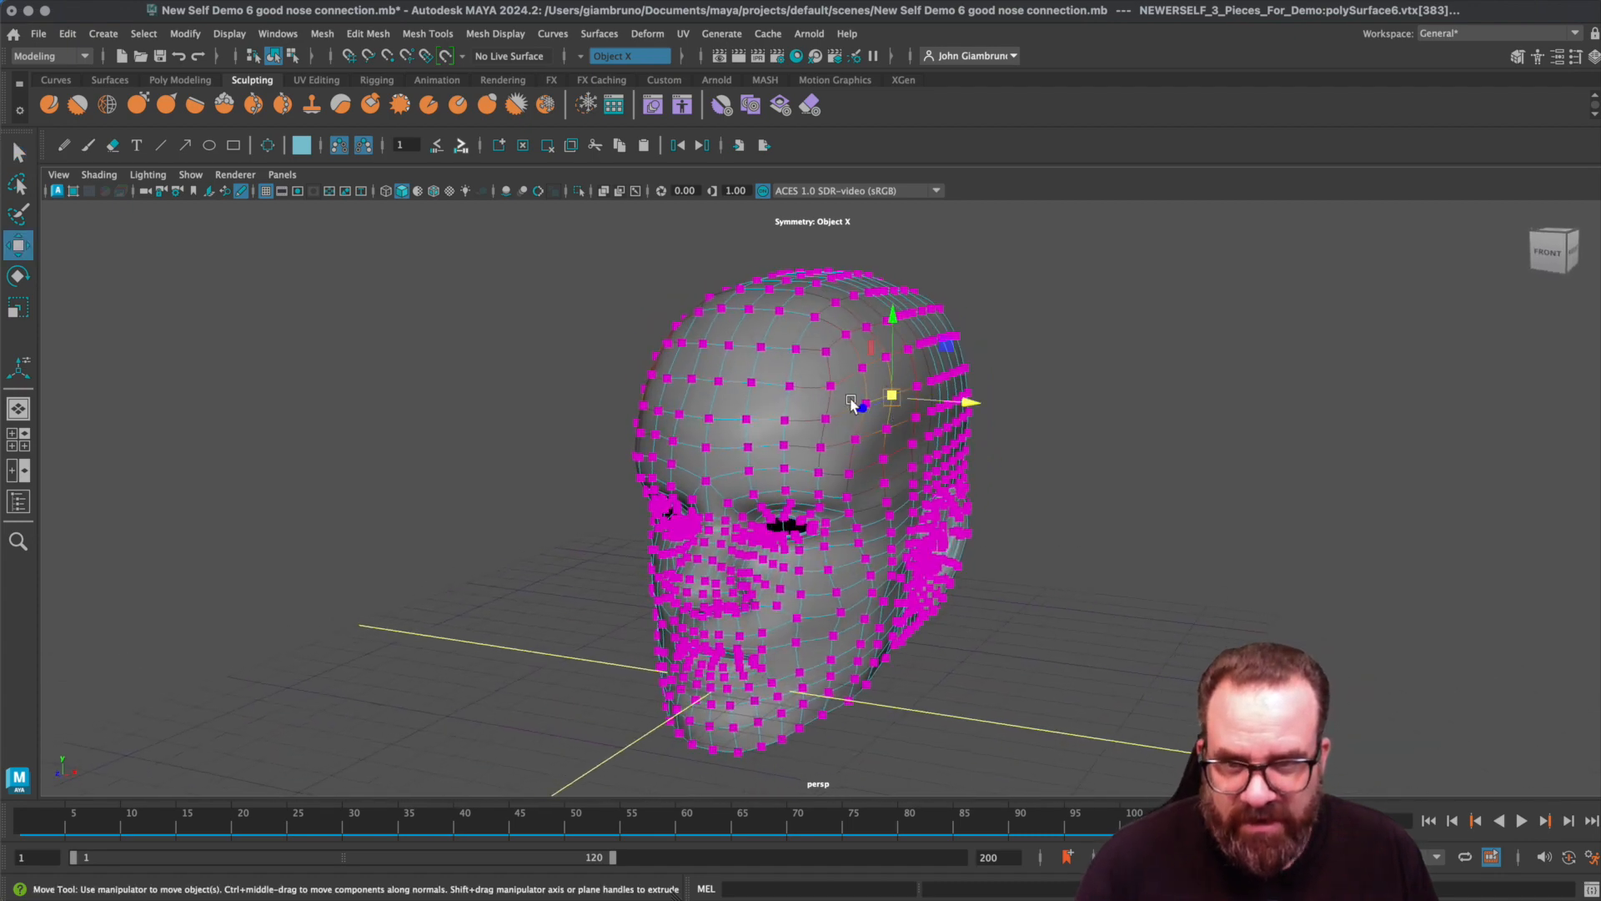
{"action": "left_click_drag", "start_coordinate": [886, 349], "coordinate": [889, 324]}
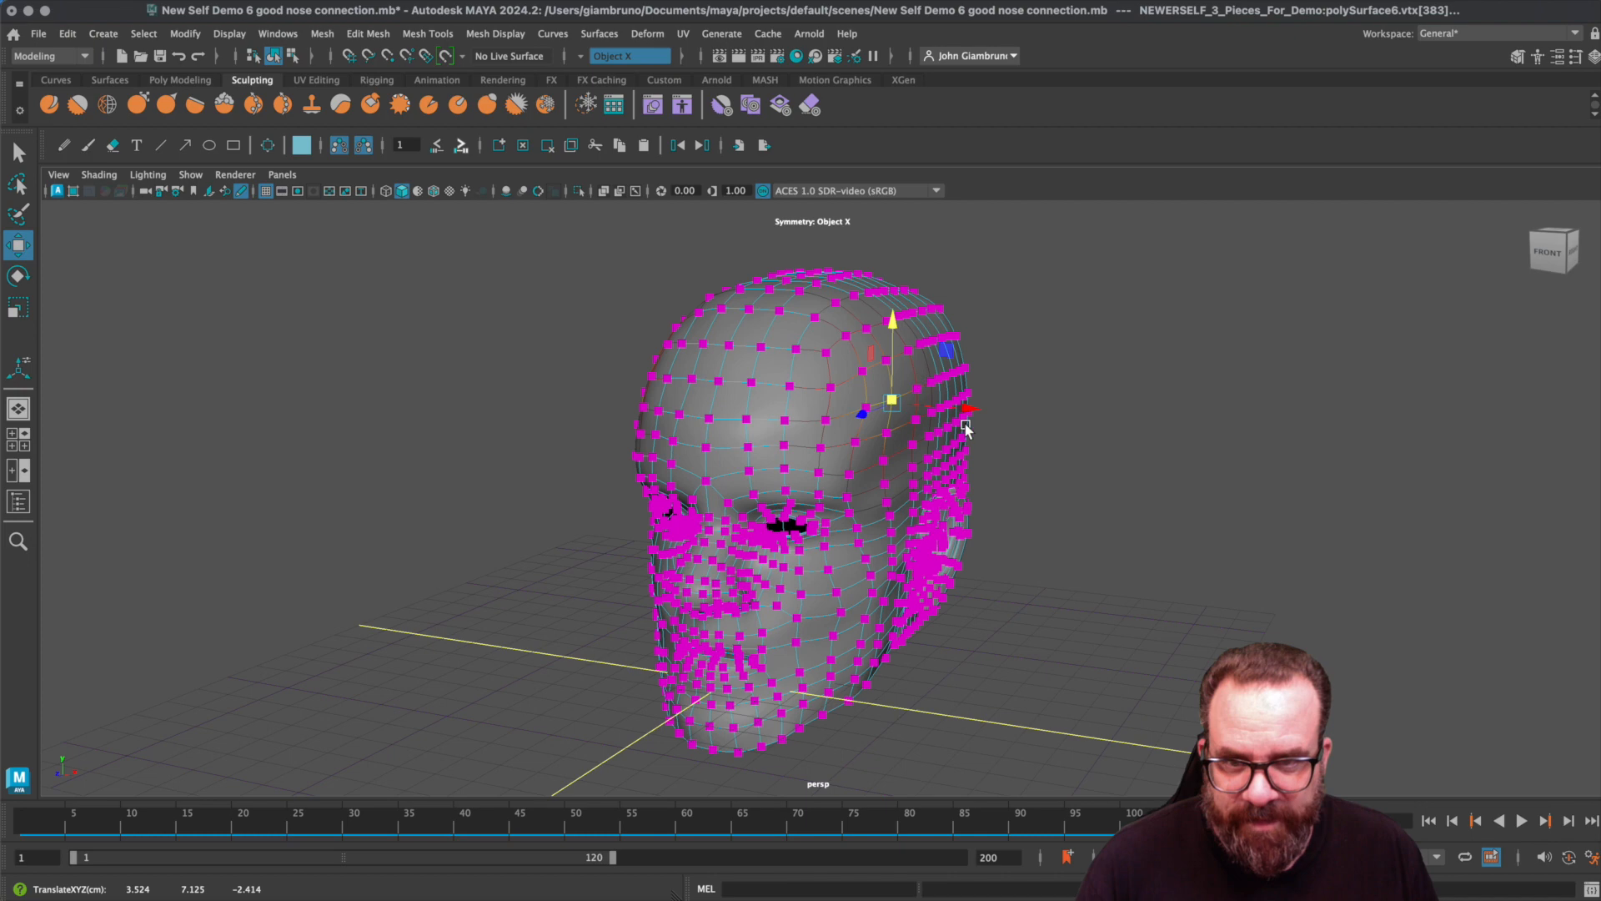
{"action": "left_click", "coordinate": [816, 323]}
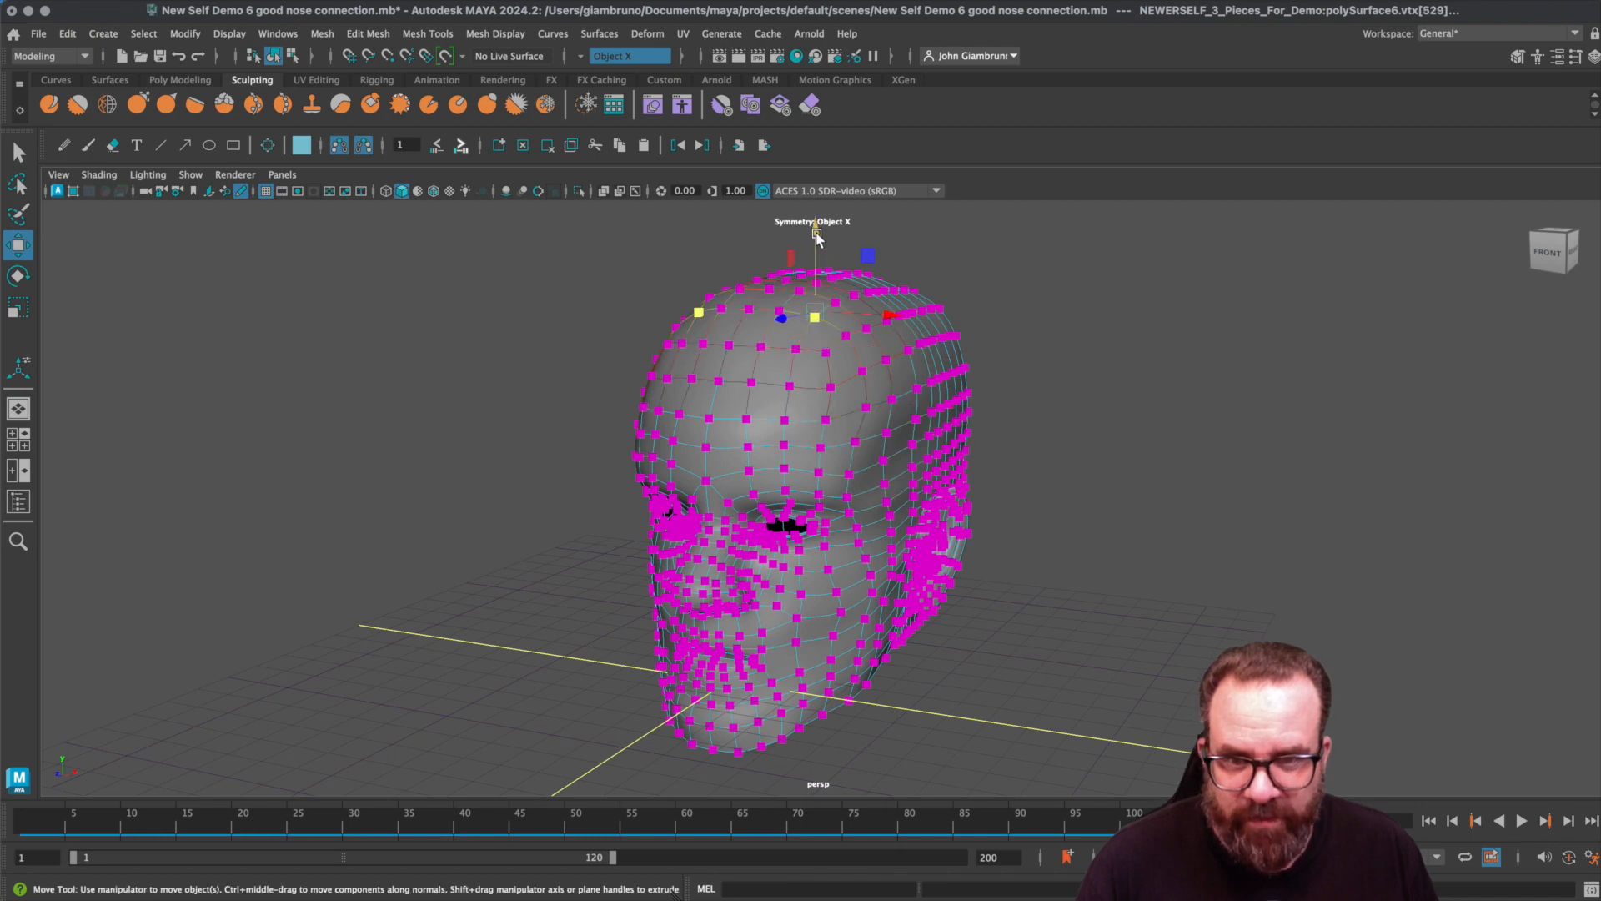
- Select a vertex low on the back of the head and rotate it slightly with soft selection
{"action": "left_click_drag", "start_coordinate": [843, 268], "coordinate": [1010, 570], "text": "alt"}
{"action": "left_click", "coordinate": [916, 499]}
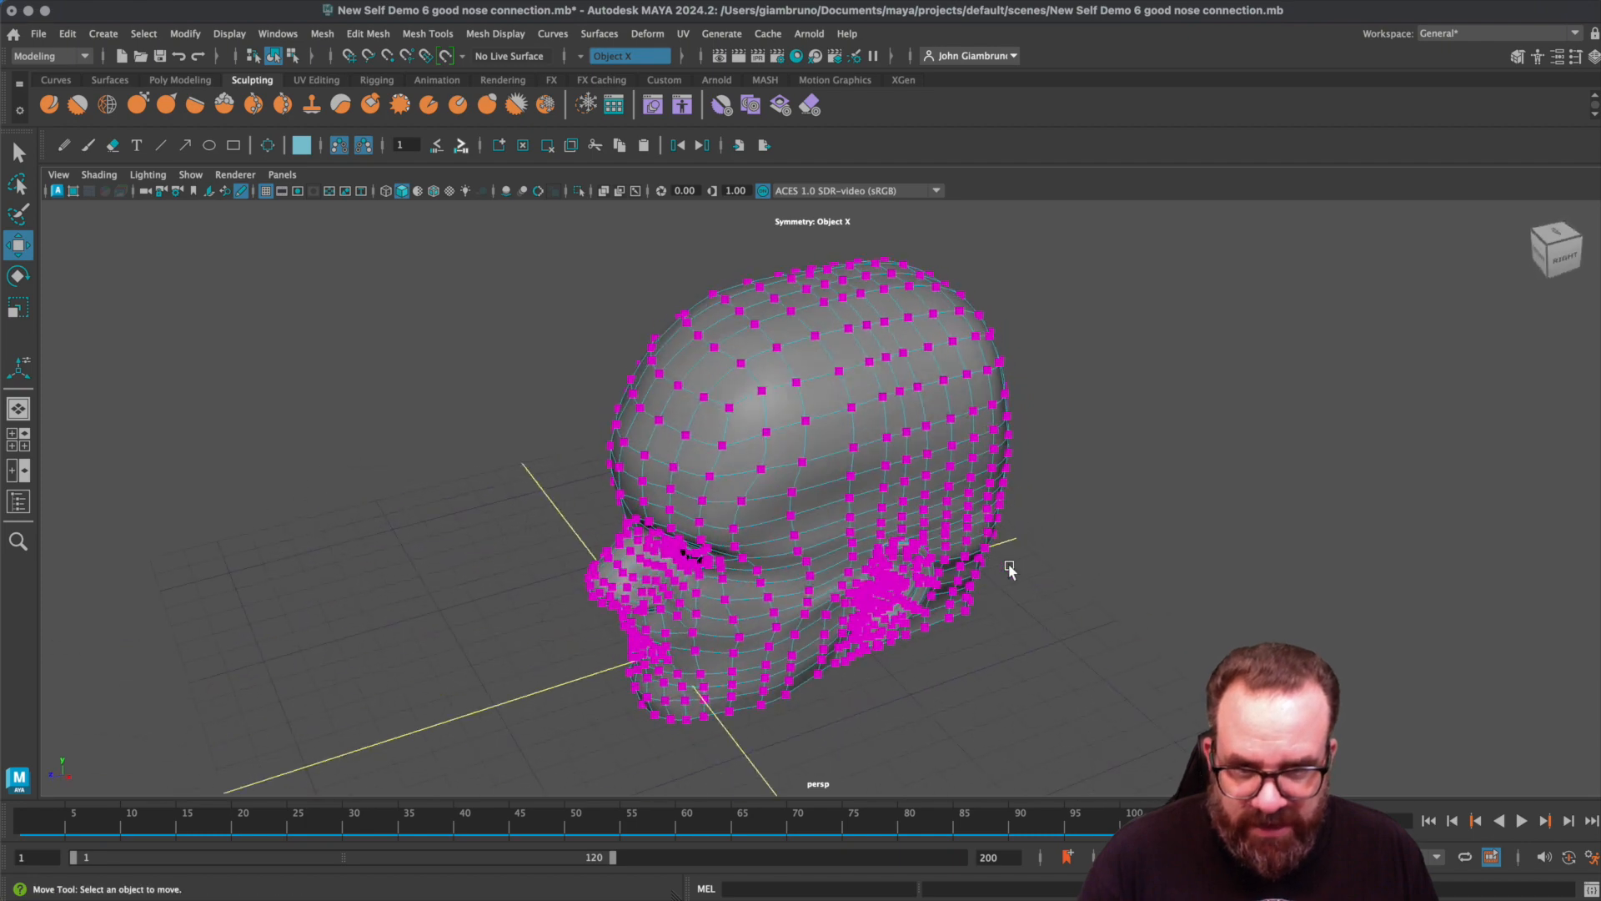
{"action": "left_click", "coordinate": [986, 521]}
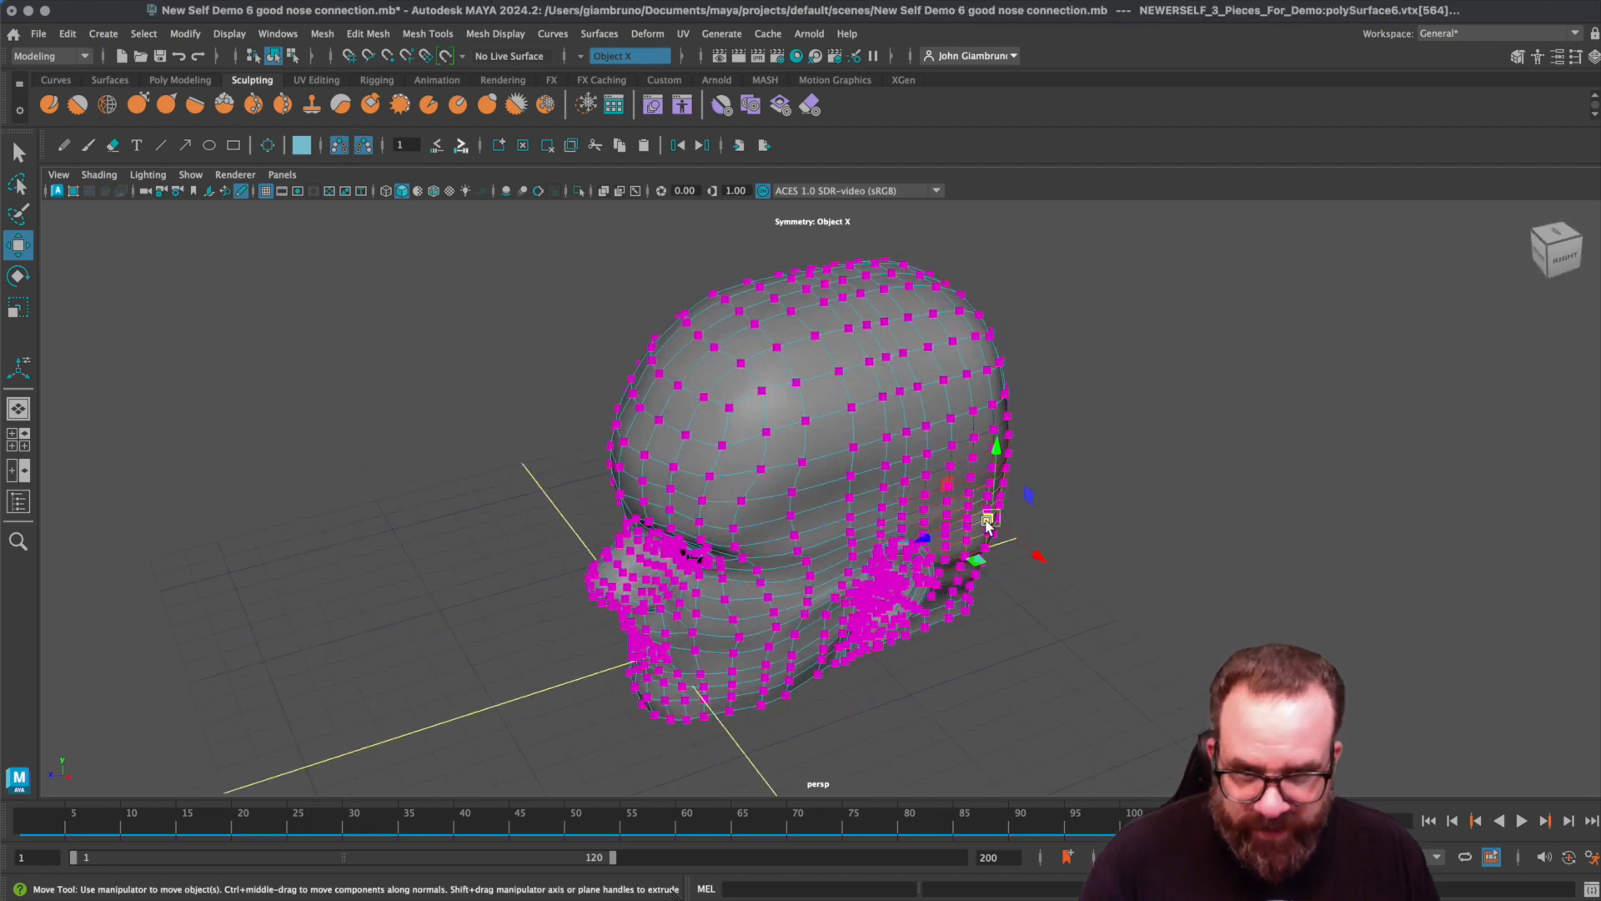
{"action": "key", "text": "e"}
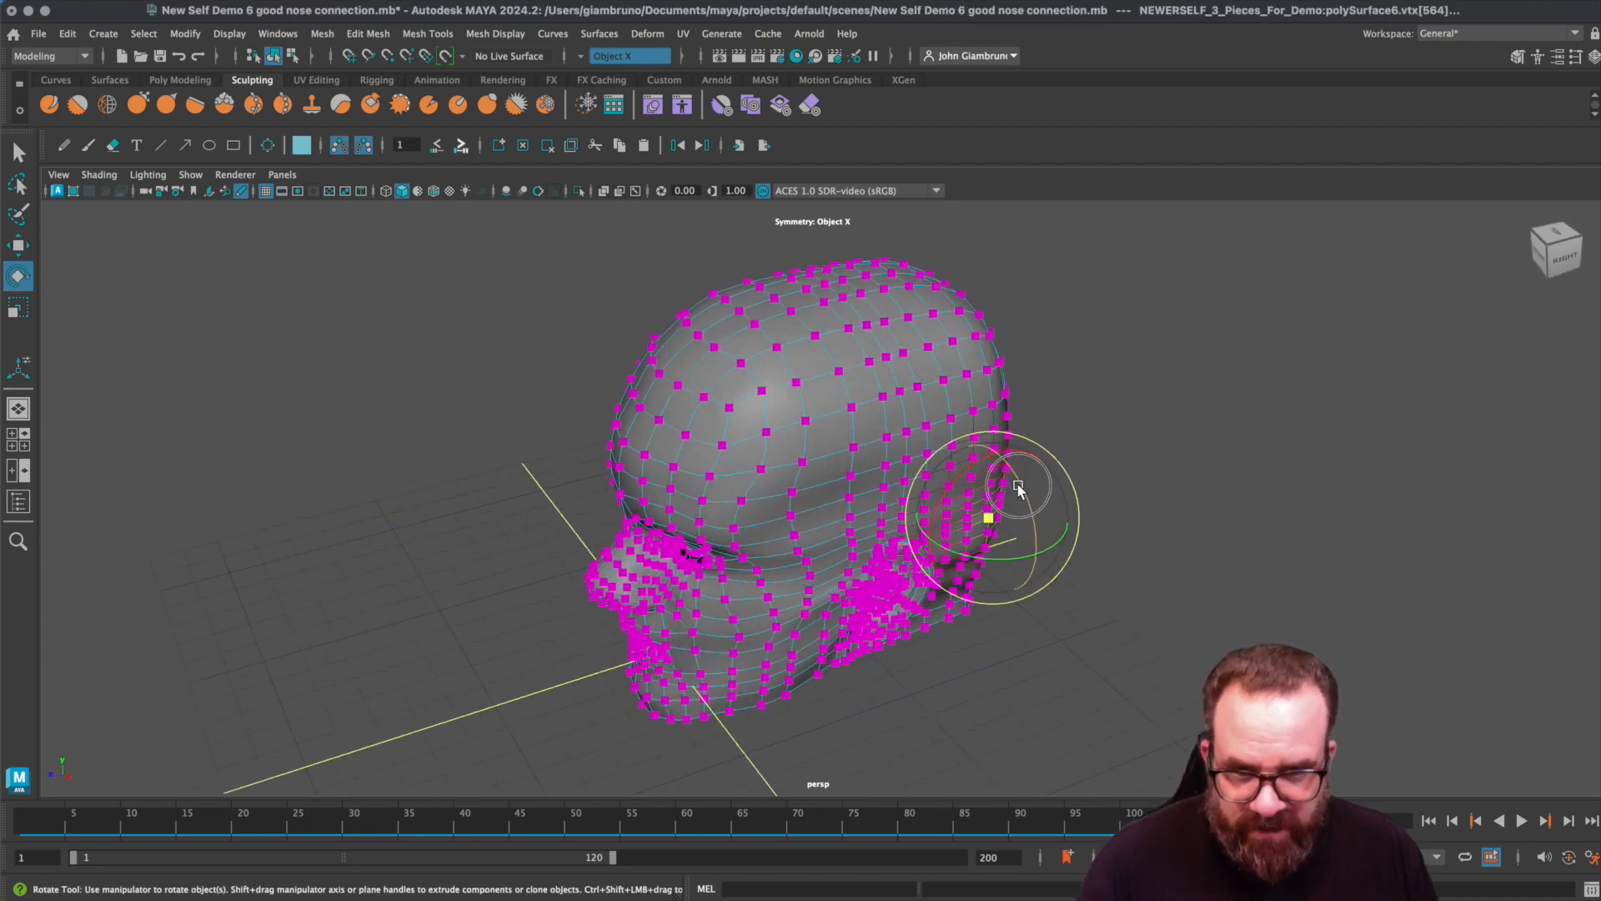
{"action": "left_click_drag", "start_coordinate": [1002, 557], "coordinate": [1009, 556]}
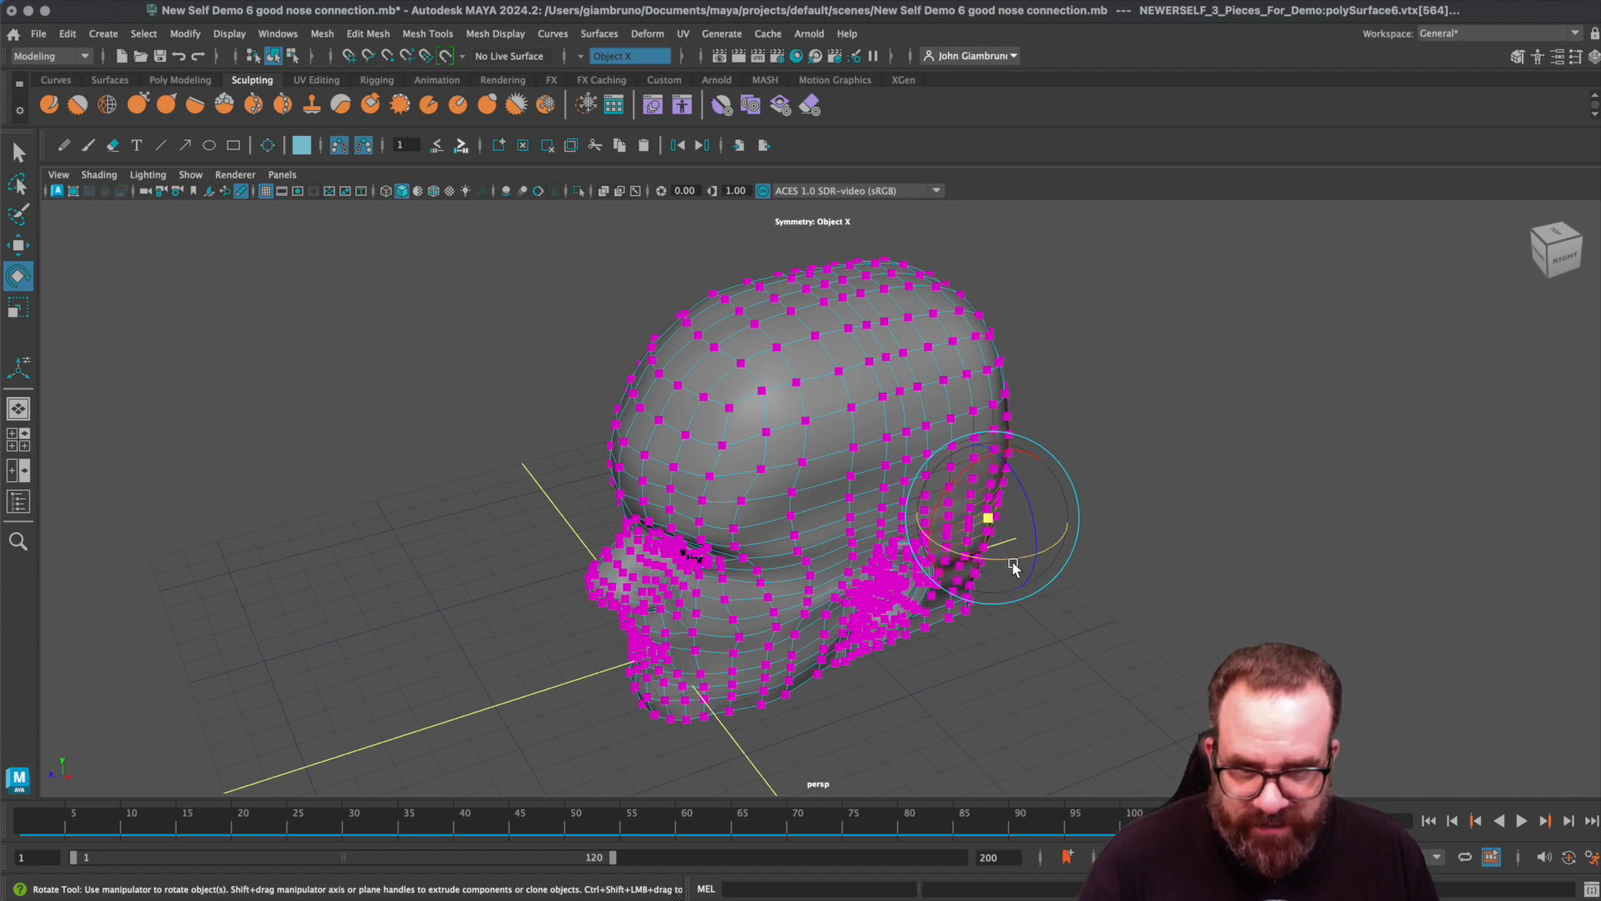
- Select the centre-line vertex low on the back of the head and move it slightly in depth
{"action": "left_click_drag", "start_coordinate": [1026, 455], "coordinate": [828, 659], "text": "alt"}
{"action": "key", "text": "w"}
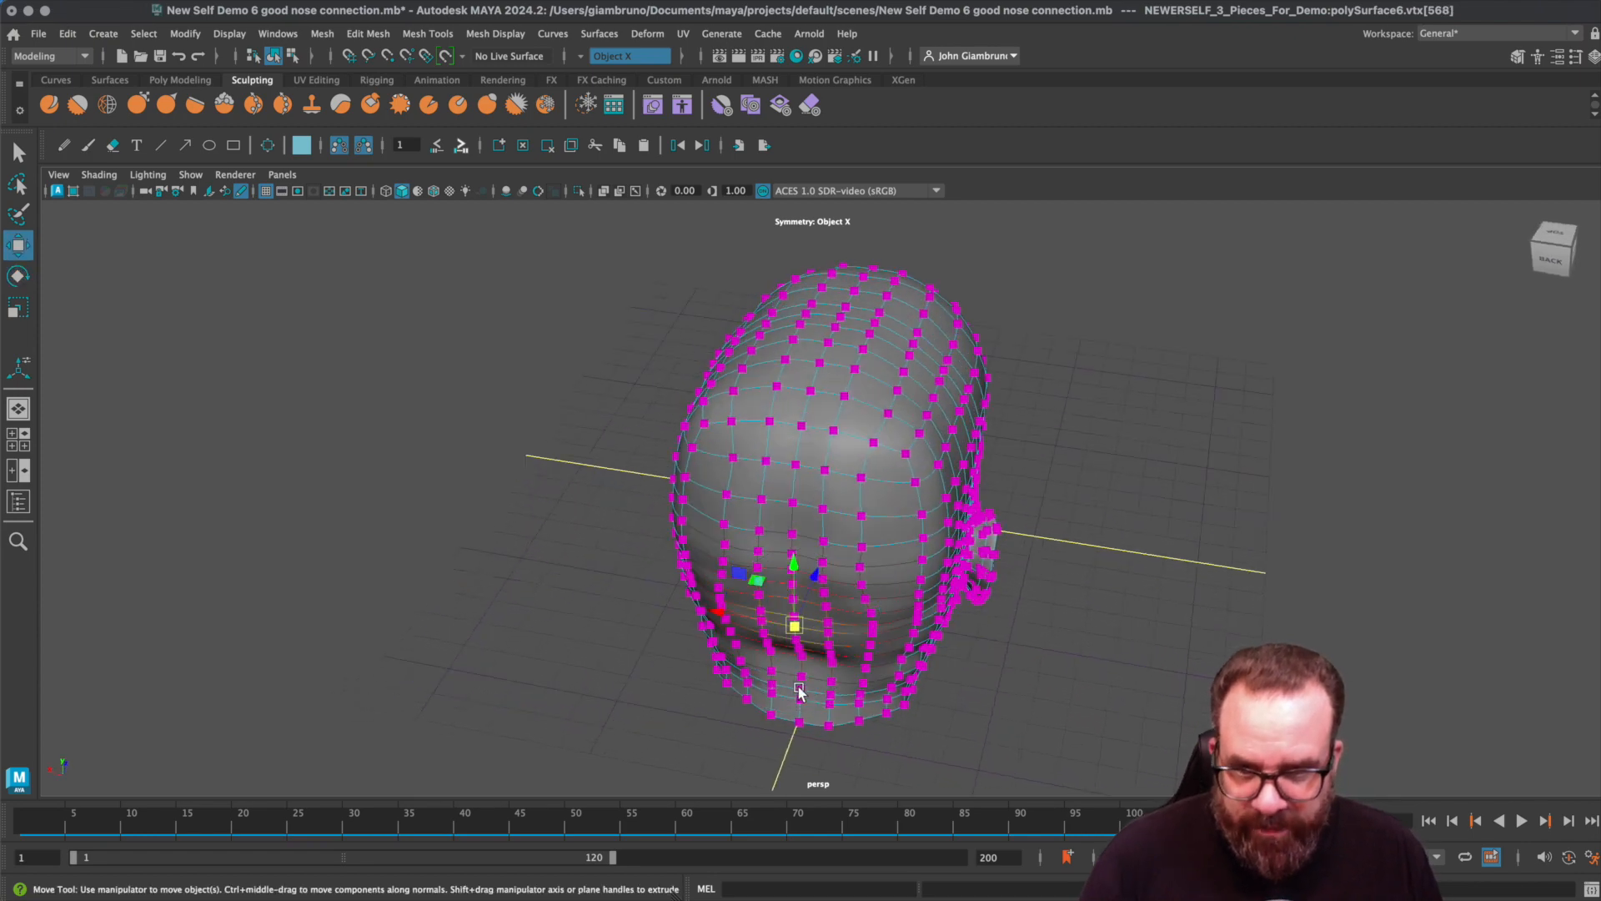
{"action": "left_click_drag", "start_coordinate": [810, 587], "coordinate": [815, 584]}
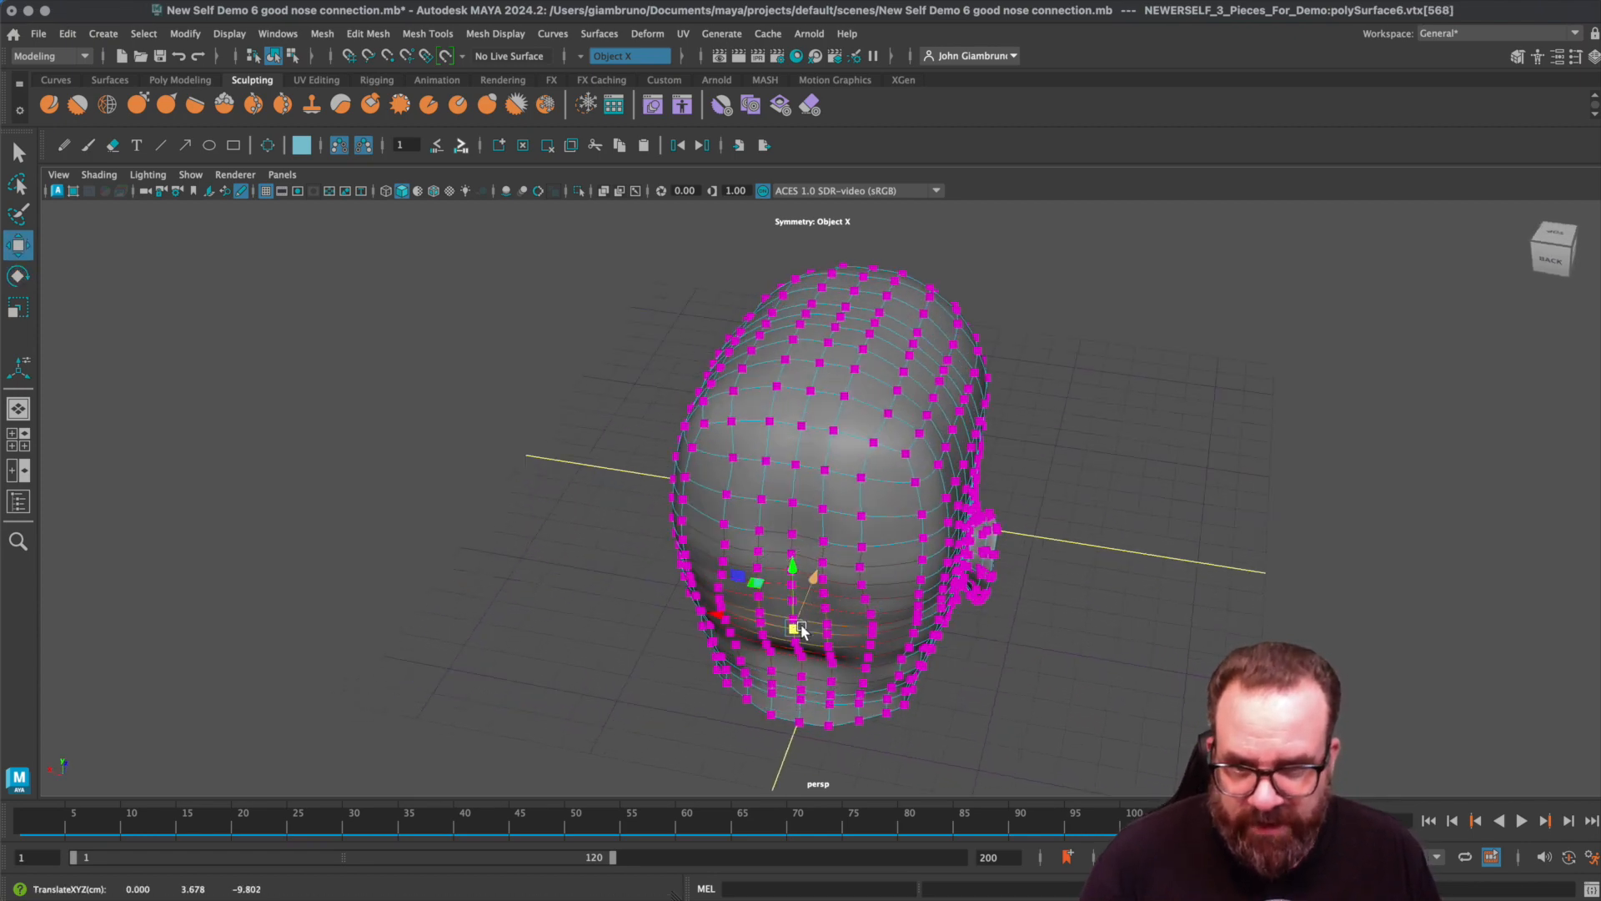
- Select the run of centre-line vertices down the lower back of the head, shift it in depth with soft selection, and turn soft selection off
{"action": "double_click", "coordinate": [799, 725], "text": "shift"}
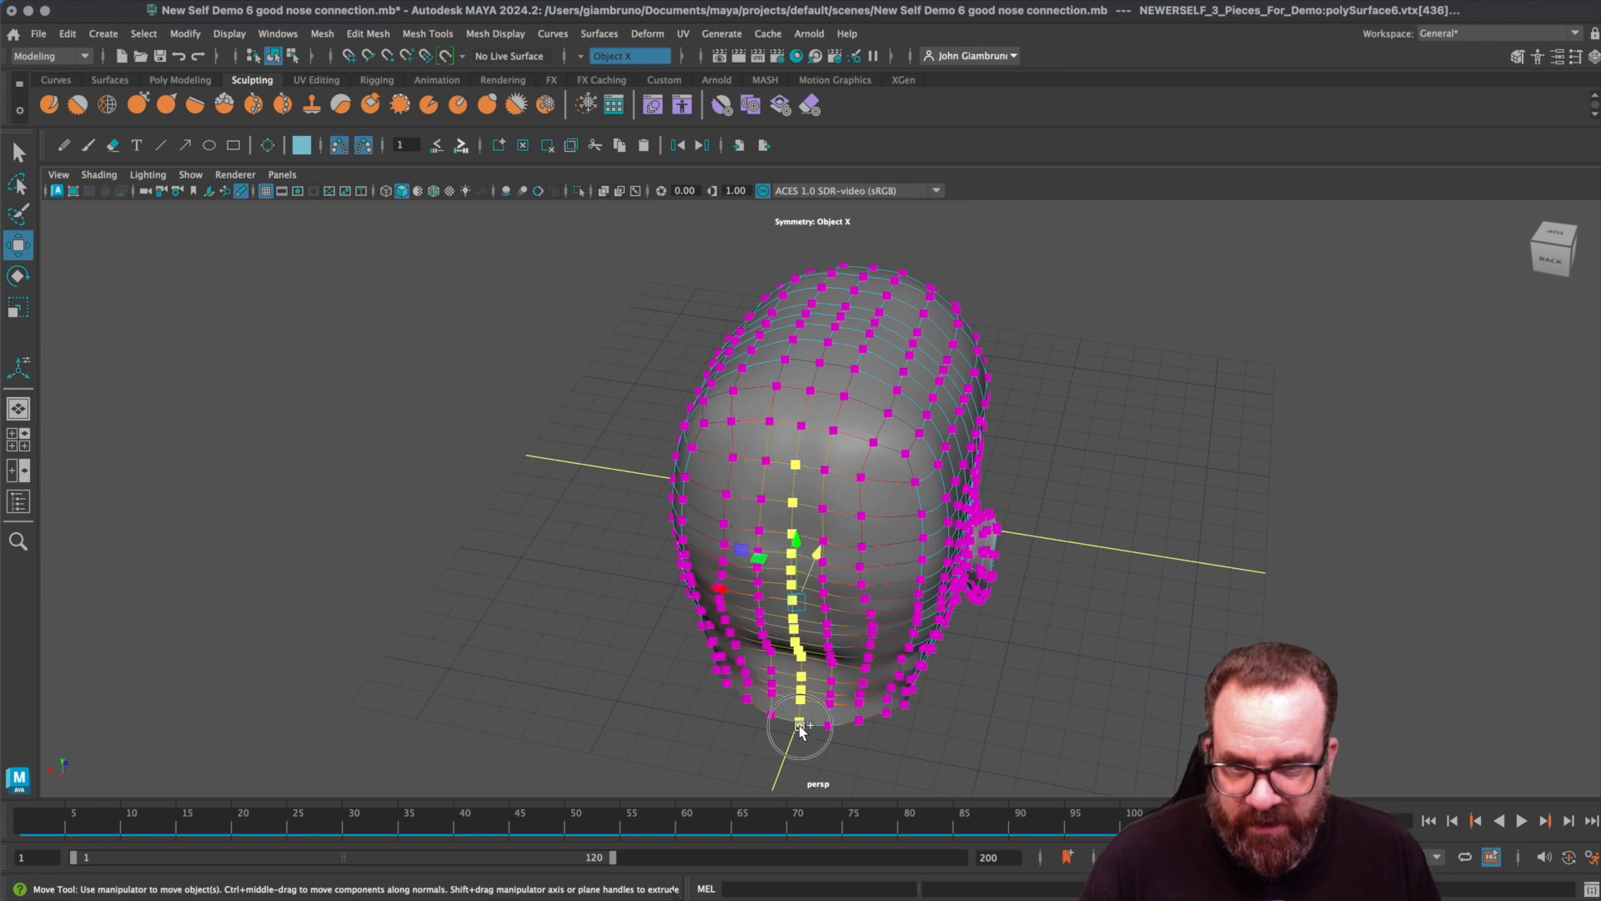
{"action": "left_click_drag", "start_coordinate": [821, 568], "coordinate": [1029, 554]}
{"action": "key", "text": "b"}
- Return the head to object mode and deselect it to show the smooth shaded model from the front
{"action": "right_click_drag", "start_coordinate": [886, 427], "coordinate": [939, 404]}
{"action": "scroll", "coordinate": [984, 634], "scroll_direction": "down", "scroll_amount": 2}
{"action": "left_click", "coordinate": [1008, 582]}
{"action": "left_click_drag", "start_coordinate": [1015, 640], "coordinate": [1031, 631], "text": "alt"}
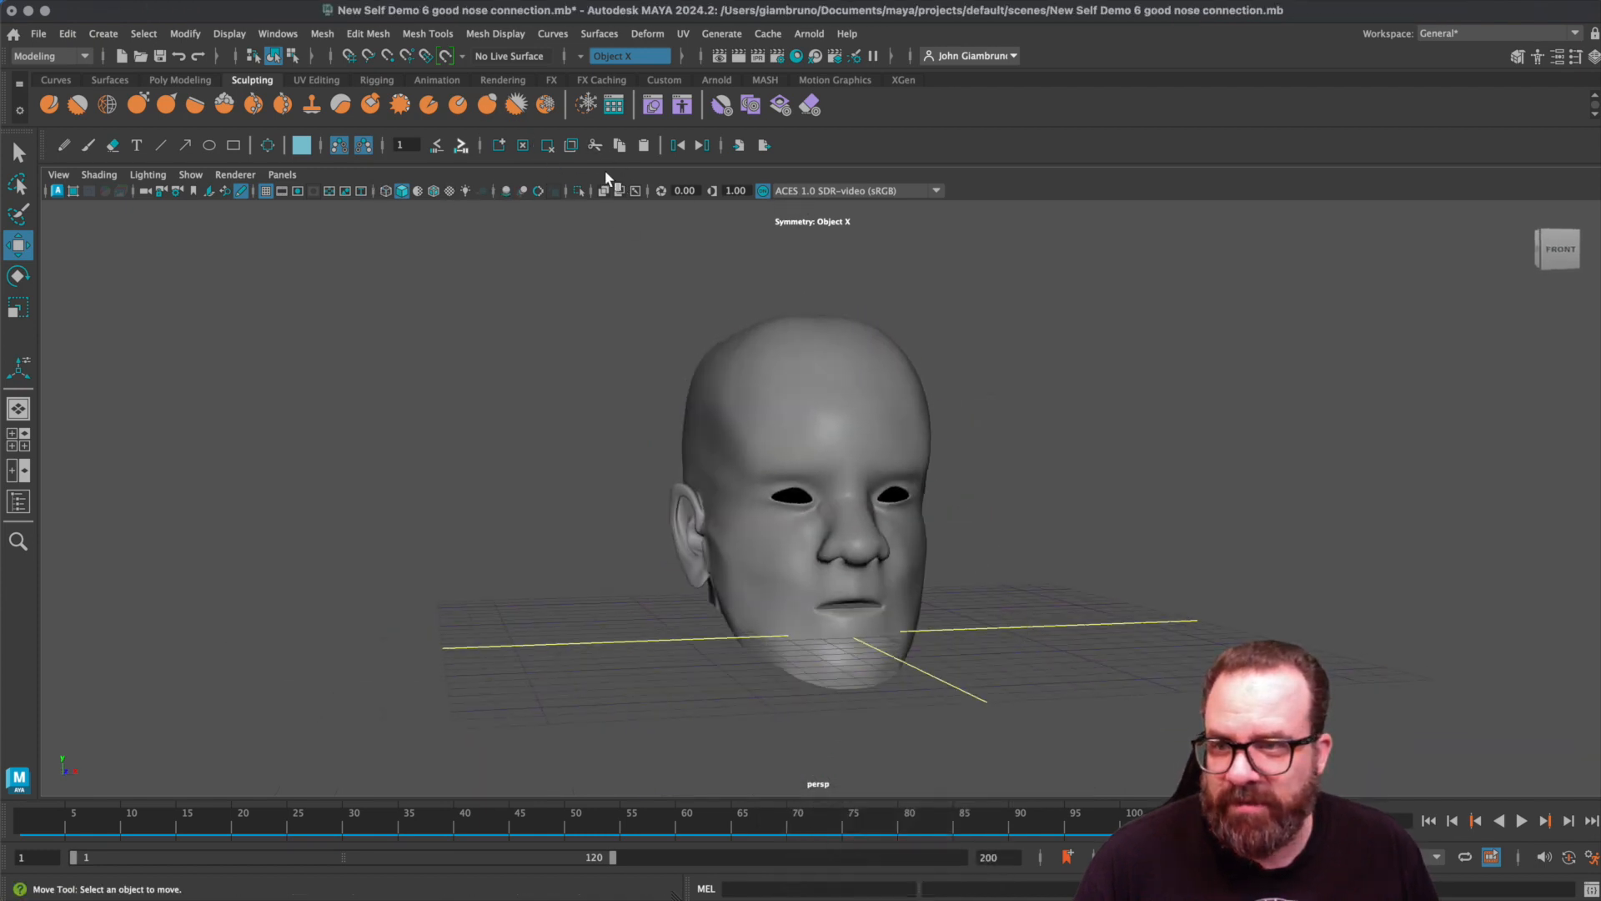
- Look through camera1 and play the turntable animation to review the full head from all sides, stopping playback after the review
{"action": "left_click", "coordinate": [280, 174]}
{"action": "mouse_move", "coordinate": [327, 193]}
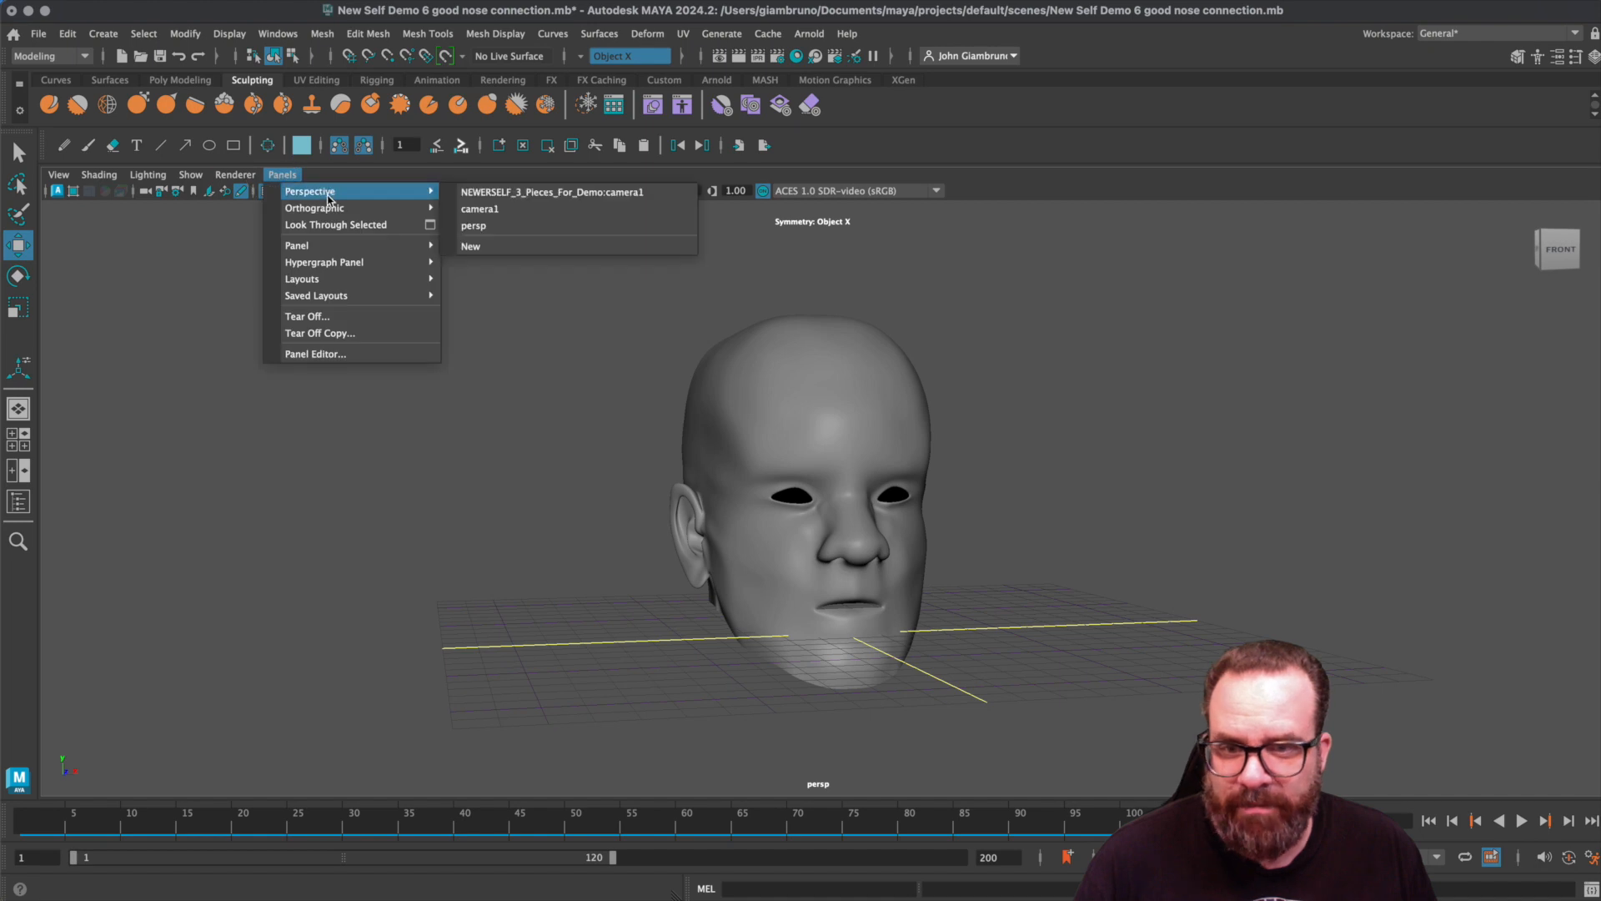
{"action": "left_click", "coordinate": [480, 210]}
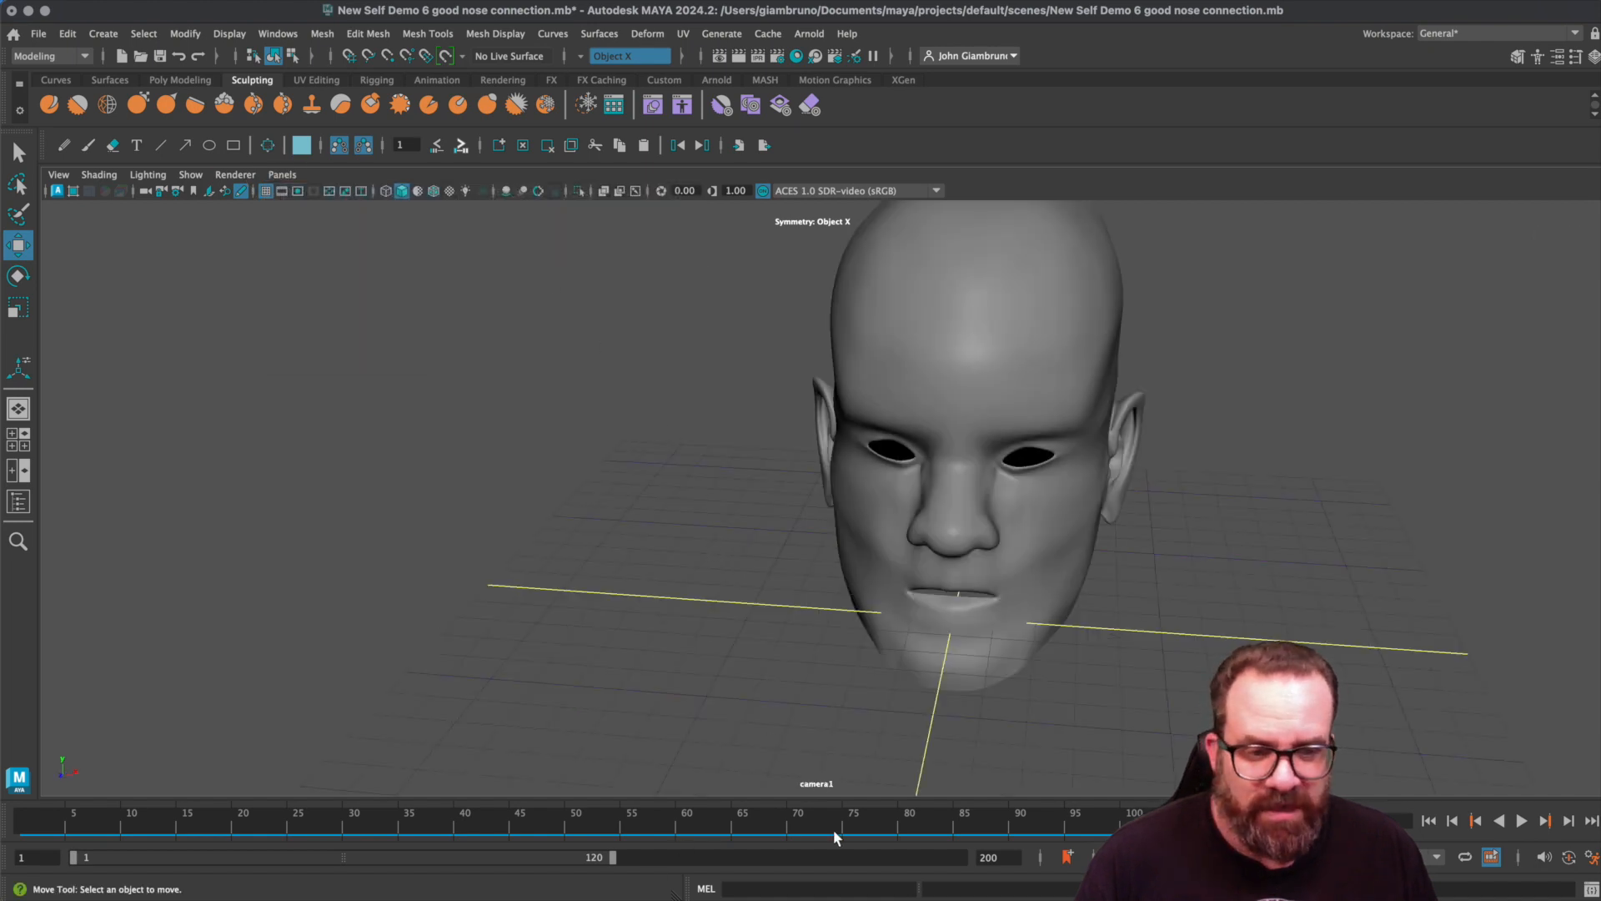
{"action": "left_click", "coordinate": [1521, 822]}
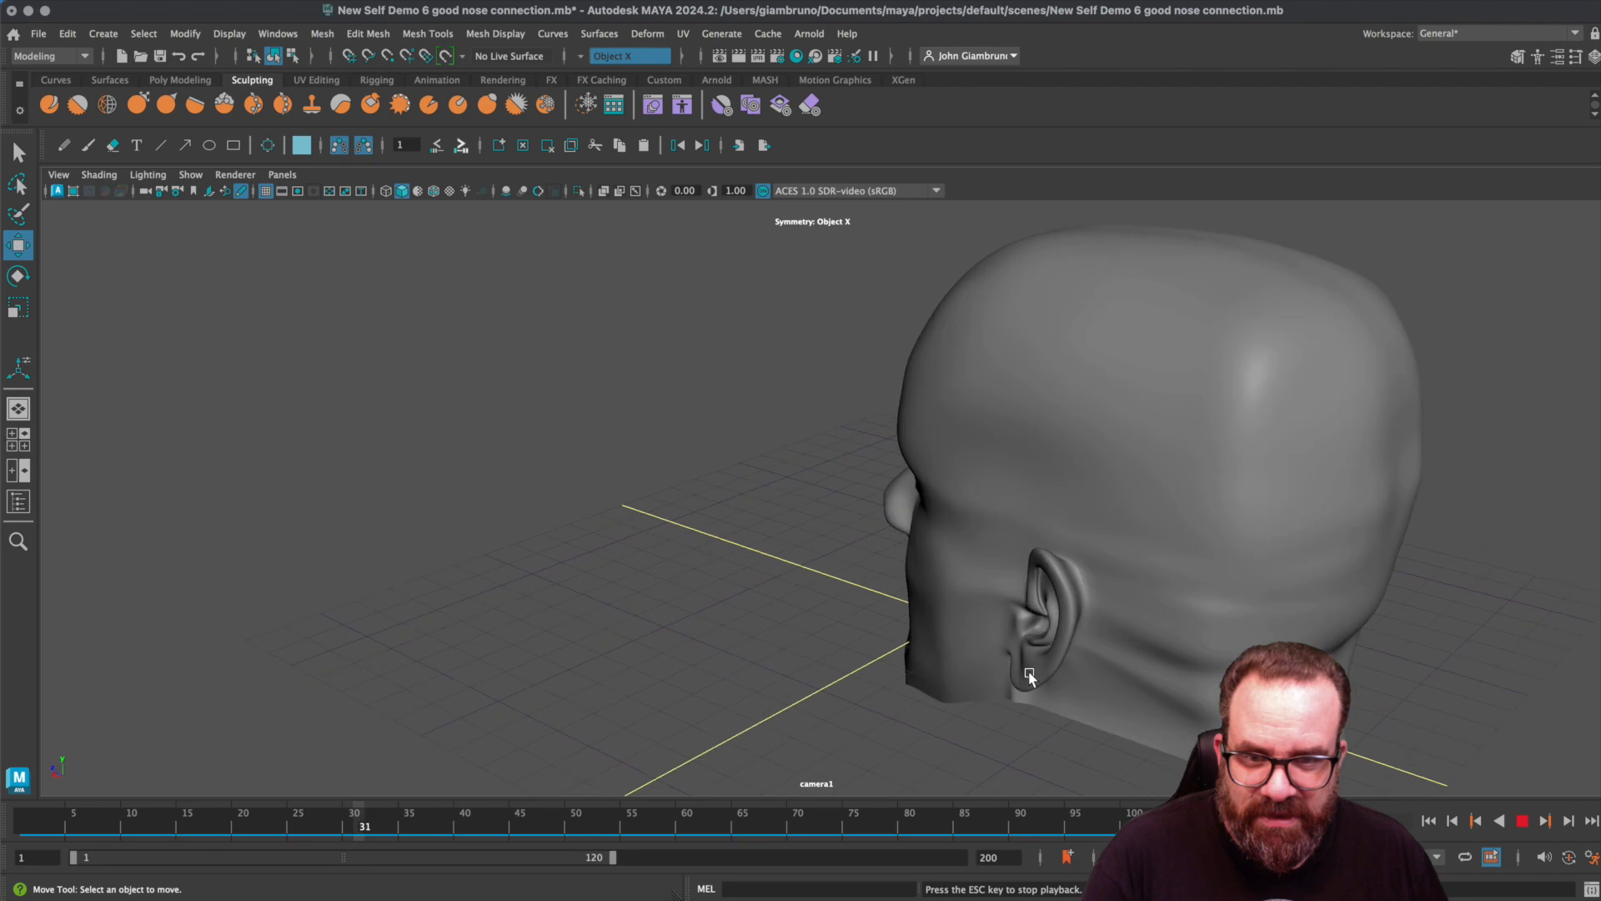
{"action": "key", "text": "Escape"}
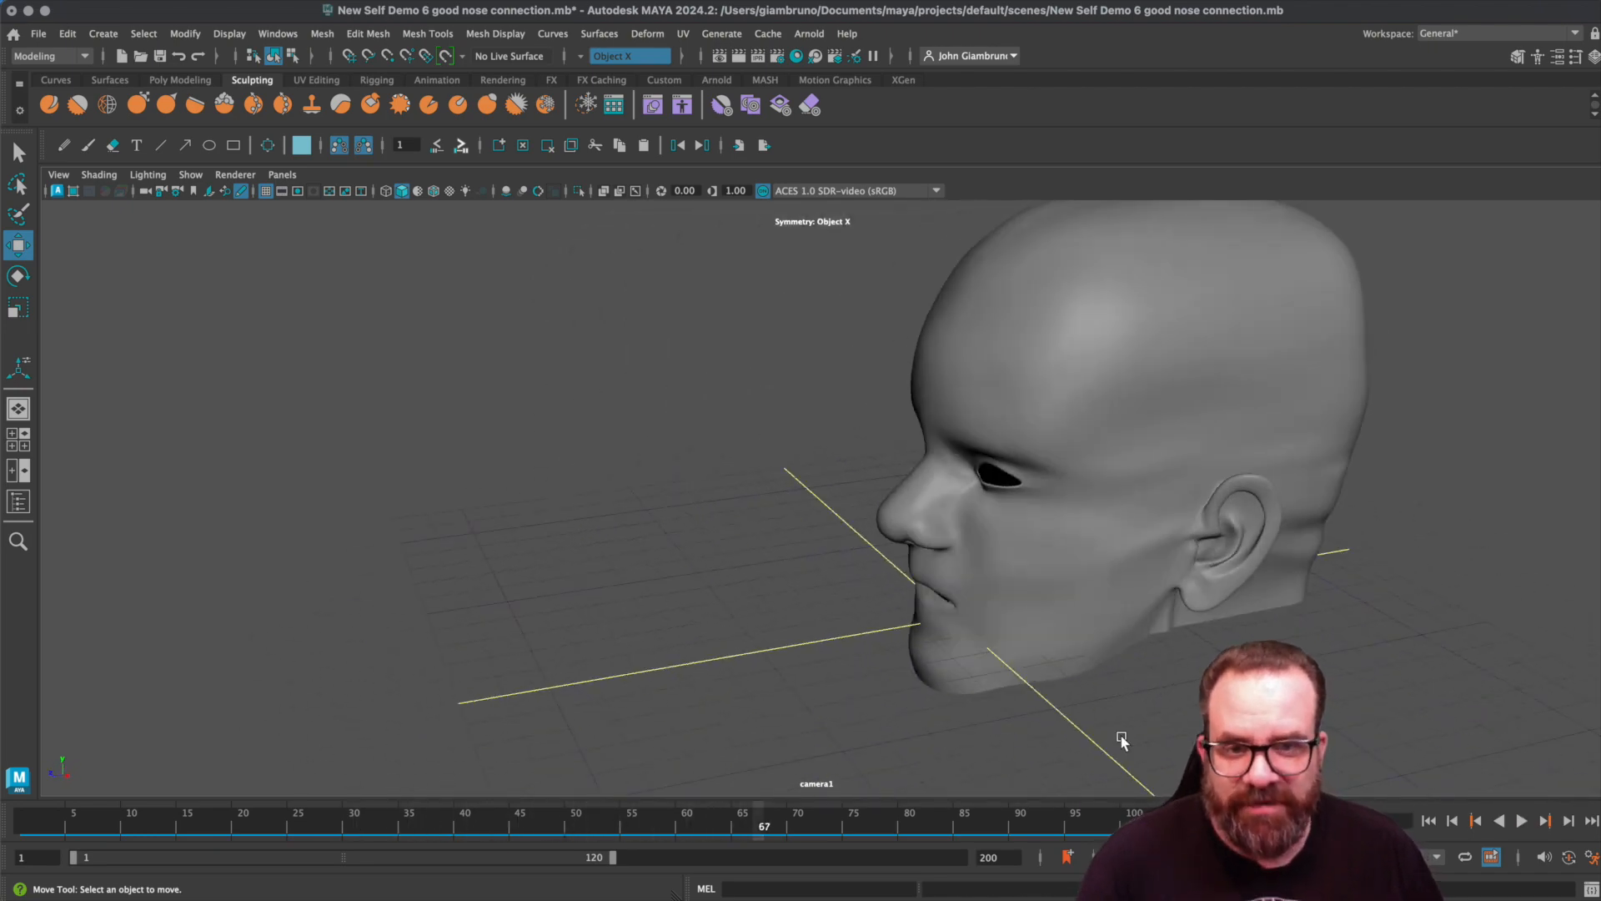